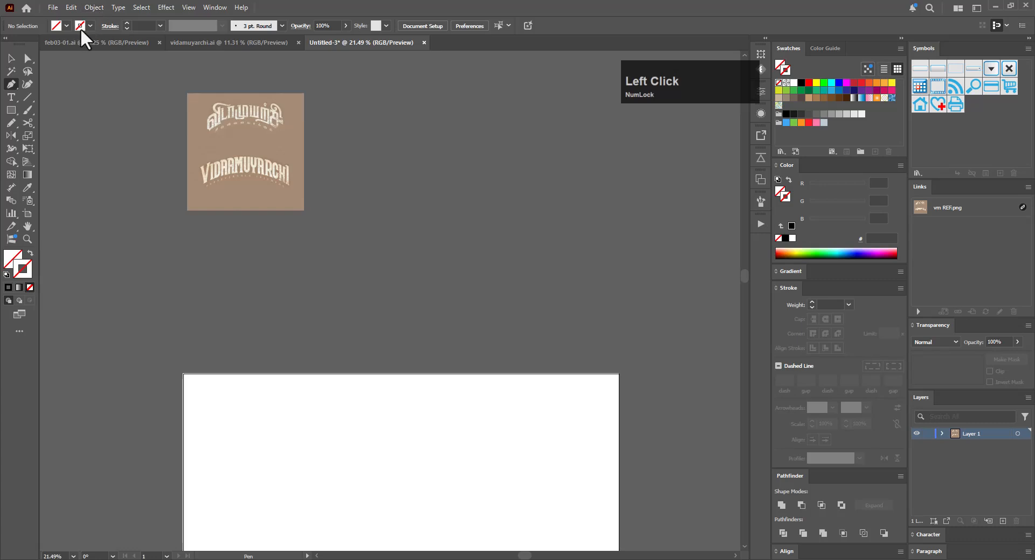
Draw a vertical straight line about 202 px long with a black stroke in the empty area beside the reference image
left_click(89, 26)
left_click(30, 66)
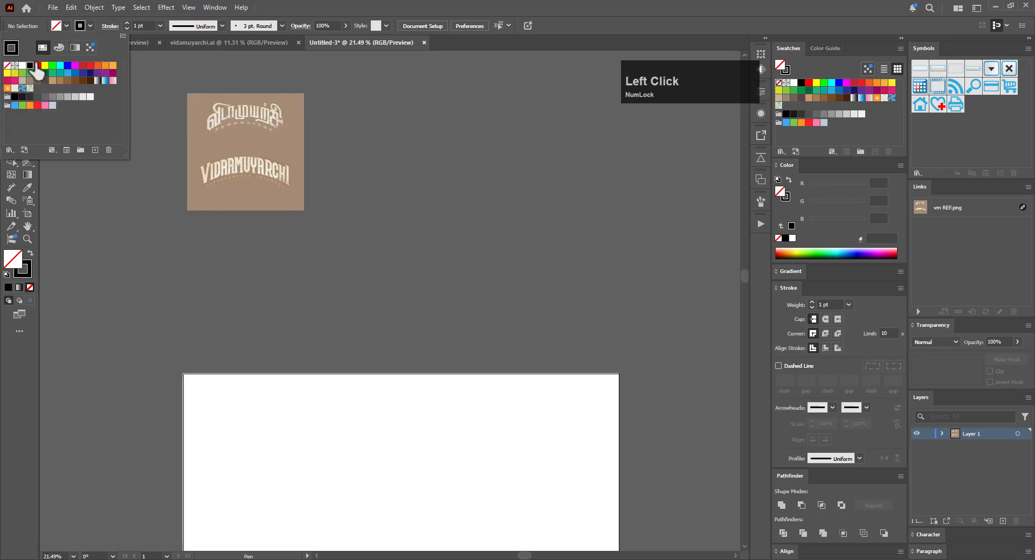
left_click(363, 10)
left_click_drag(379, 167, 414, 173)
left_click_drag(411, 174, 370, 227)
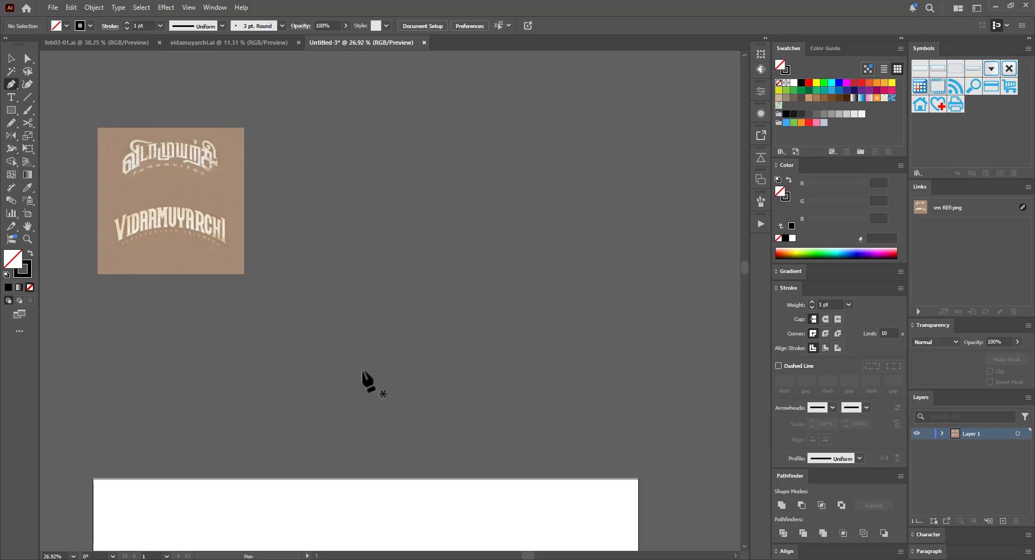
left_click_drag(287, 261, 445, 326)
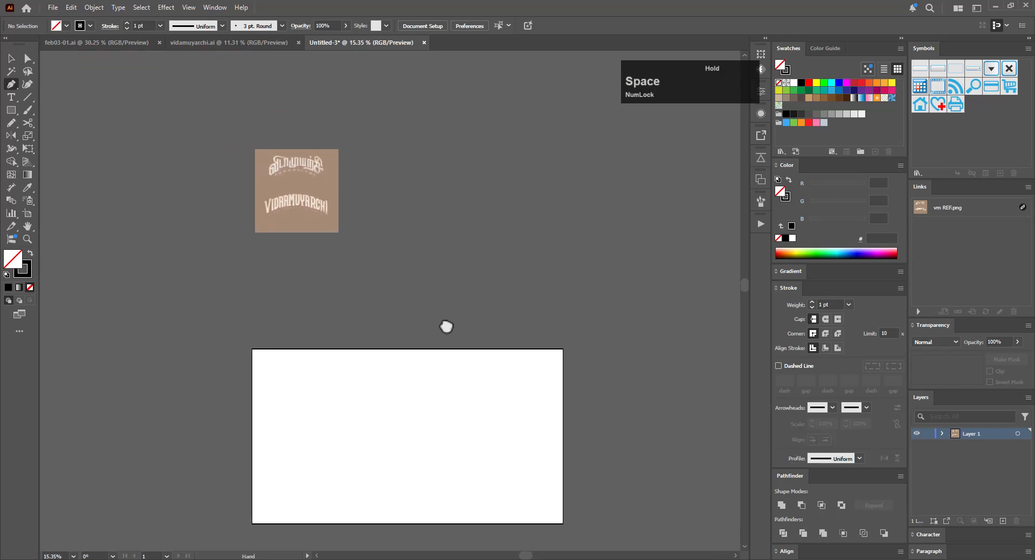
left_click_drag(532, 360, 473, 346)
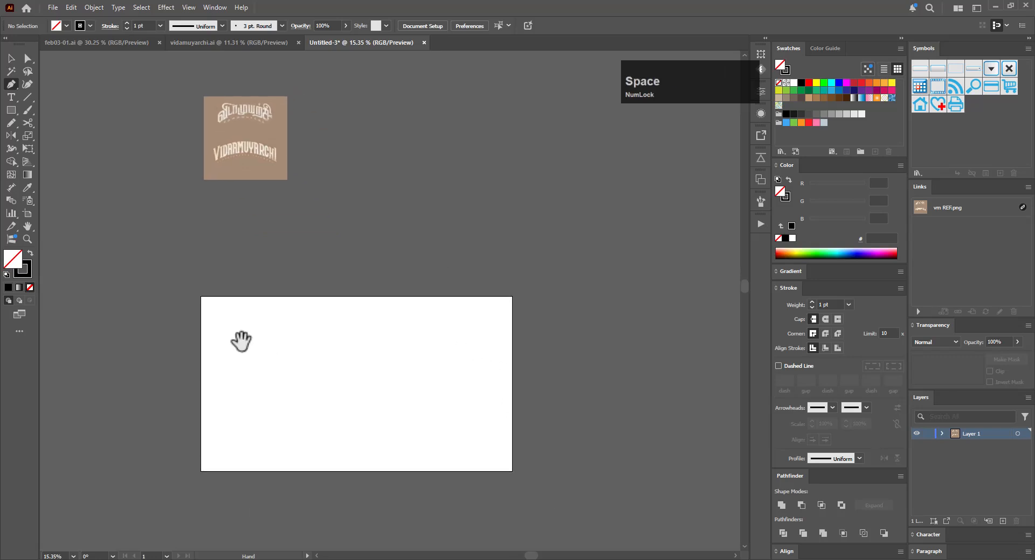
left_click_drag(399, 264, 432, 374)
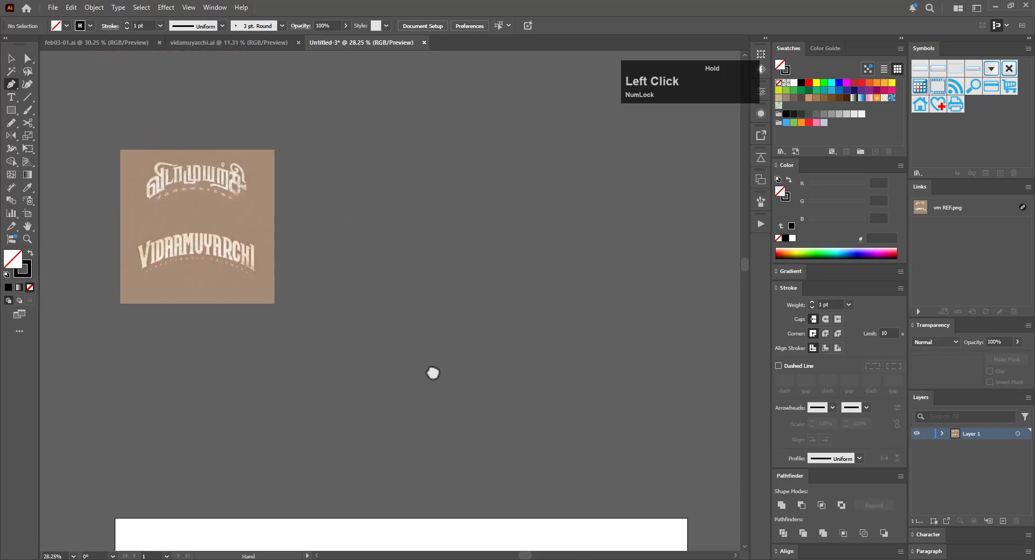
left_click(373, 316)
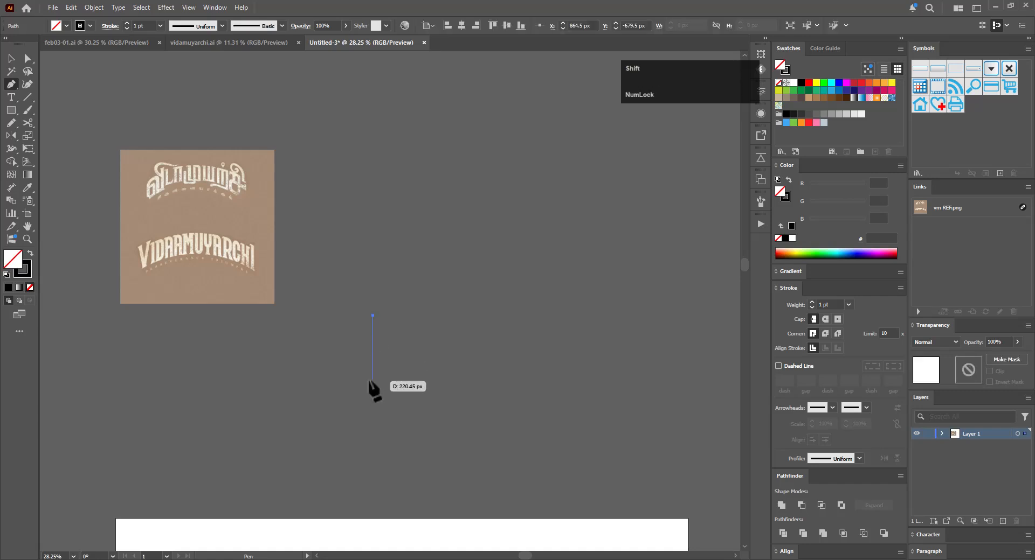
left_click(373, 376, "shift")
Set the vertical line's stroke weight to 30 pt
key("v")
left_click(352, 334)
left_click_drag(352, 335, 432, 367)
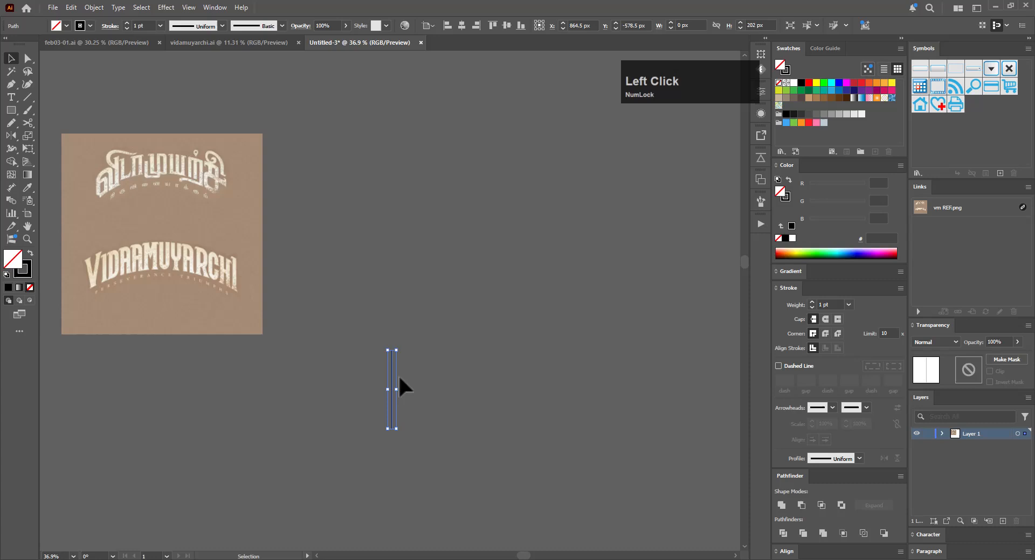
left_click(141, 25)
type("30")
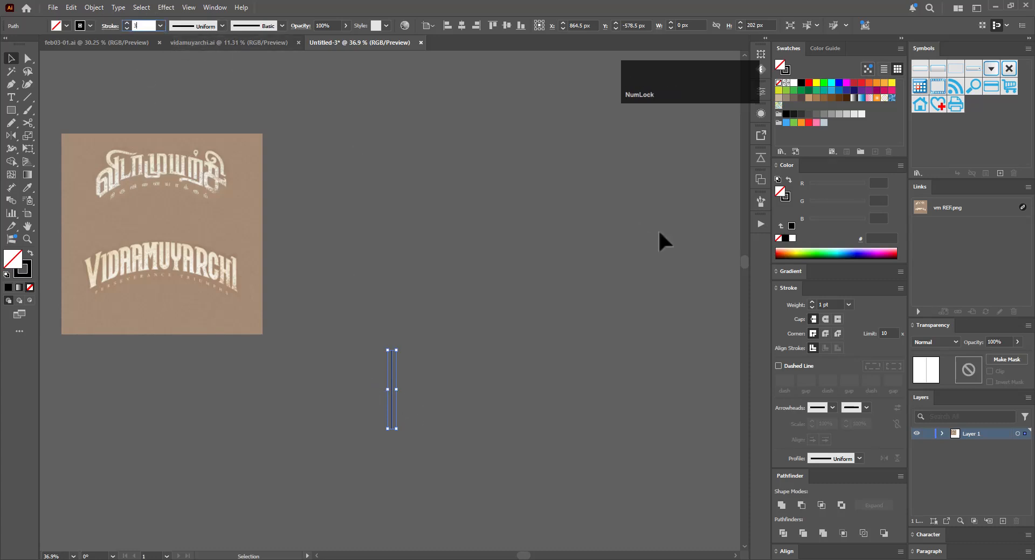
key("Return")
key("v")
left_click(414, 397)
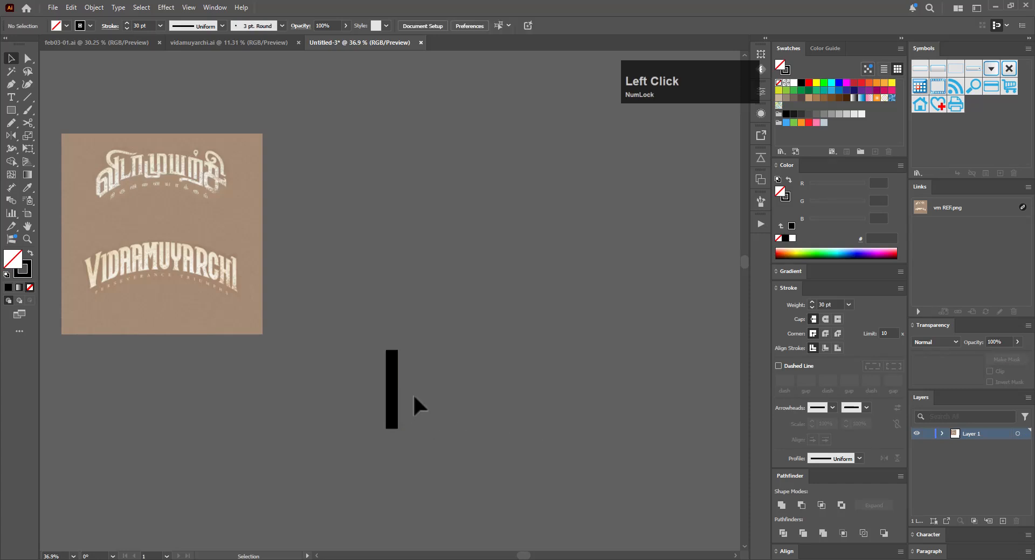
Duplicate the 30 pt line to its right and set the copy's stroke weight to 25 pt
left_click_drag(396, 390, 430, 391)
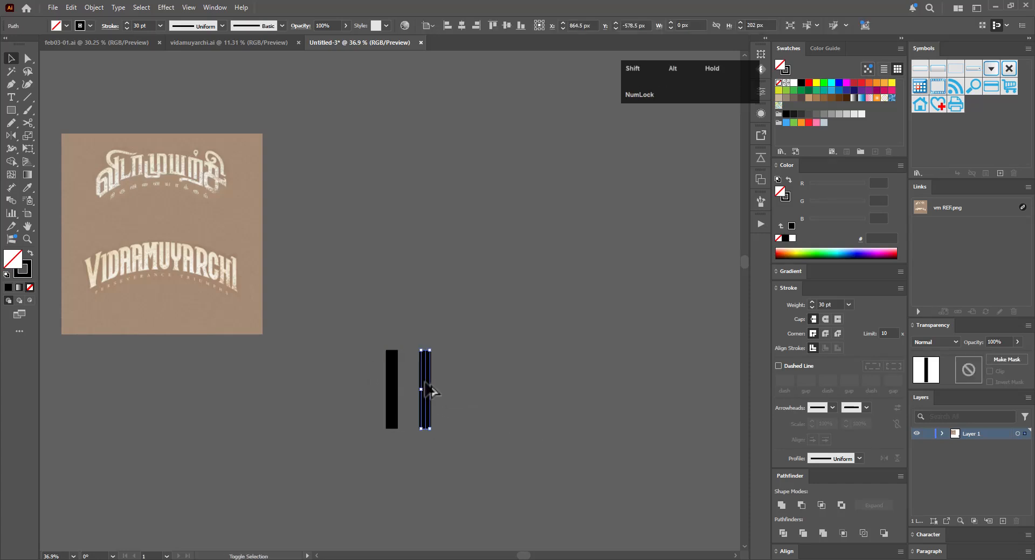
left_click(493, 408)
left_click(424, 398)
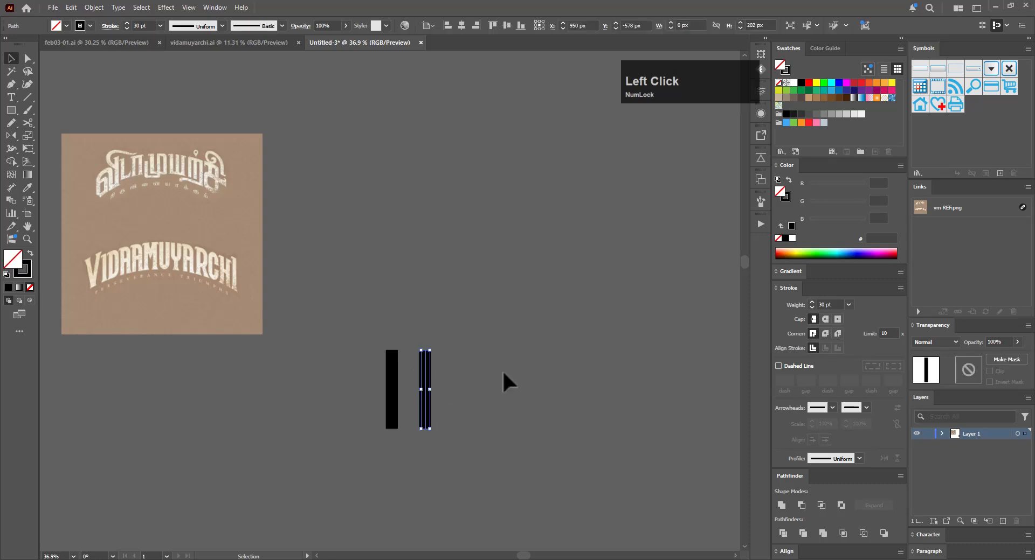
left_click(143, 26)
type("25")
key("Return")
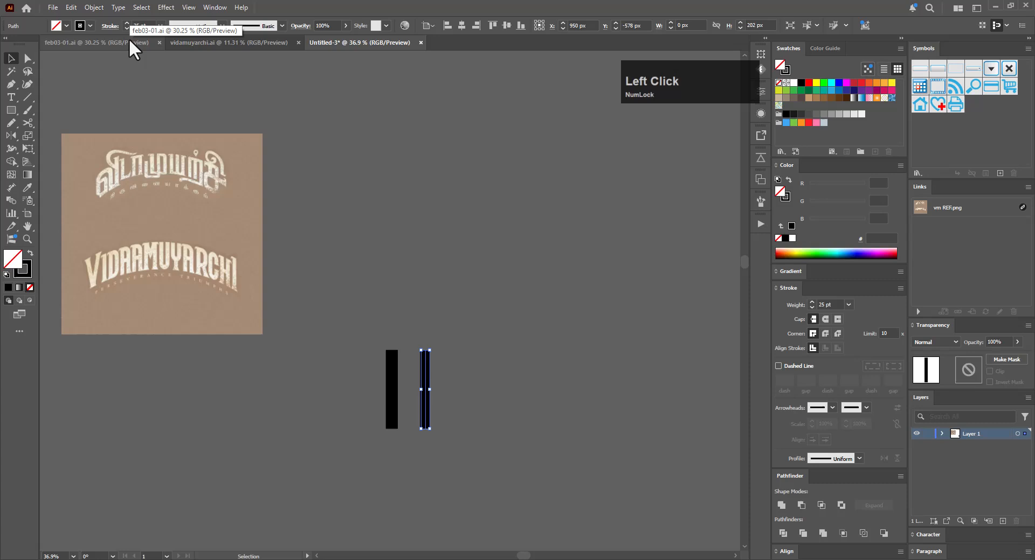
left_click(512, 340)
Move both vertical bars together up beside the reference image
left_click(424, 387)
left_click(392, 389, "shift")
left_click_drag(426, 401, 387, 276)
left_click(444, 292)
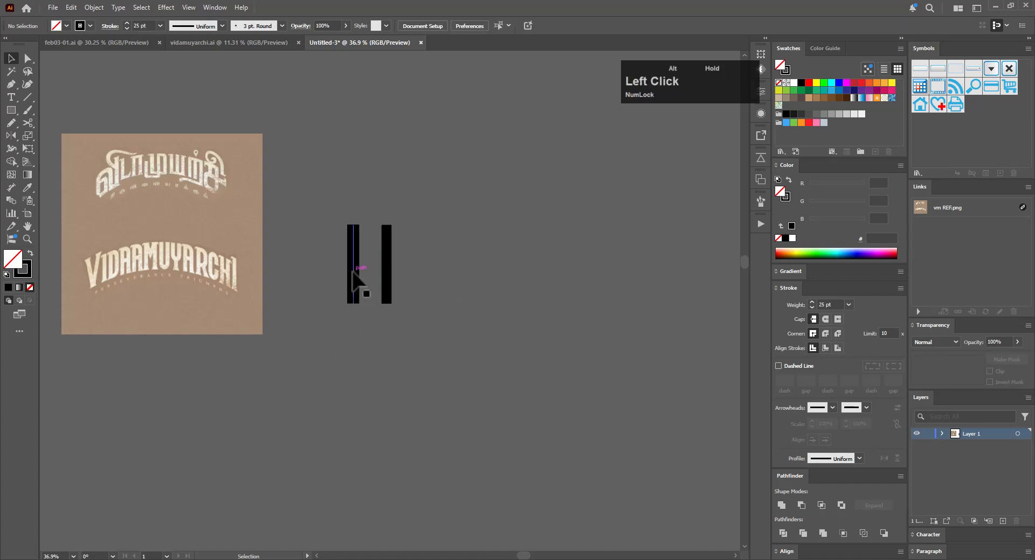
Place a copy of the 30 pt bar below the pair and duplicate that copy exactly in place
left_click_drag(353, 278, 357, 419)
left_click(407, 448)
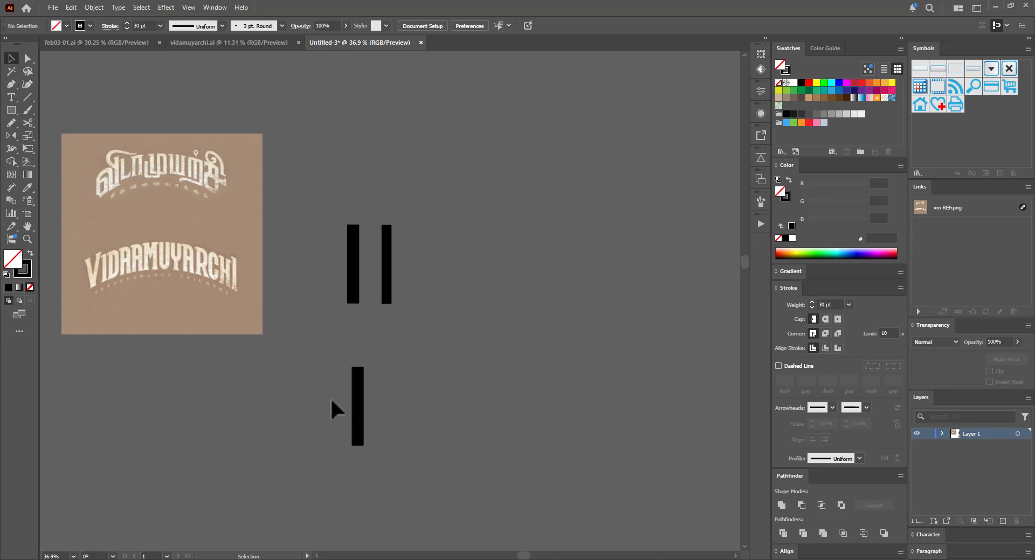
left_click_drag(338, 417, 386, 458)
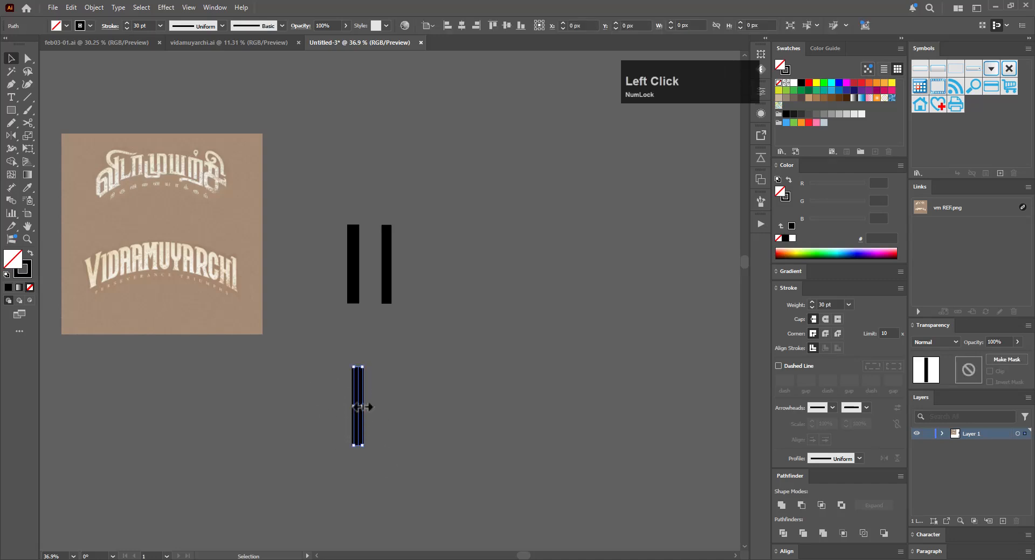
key("ctrl+c")
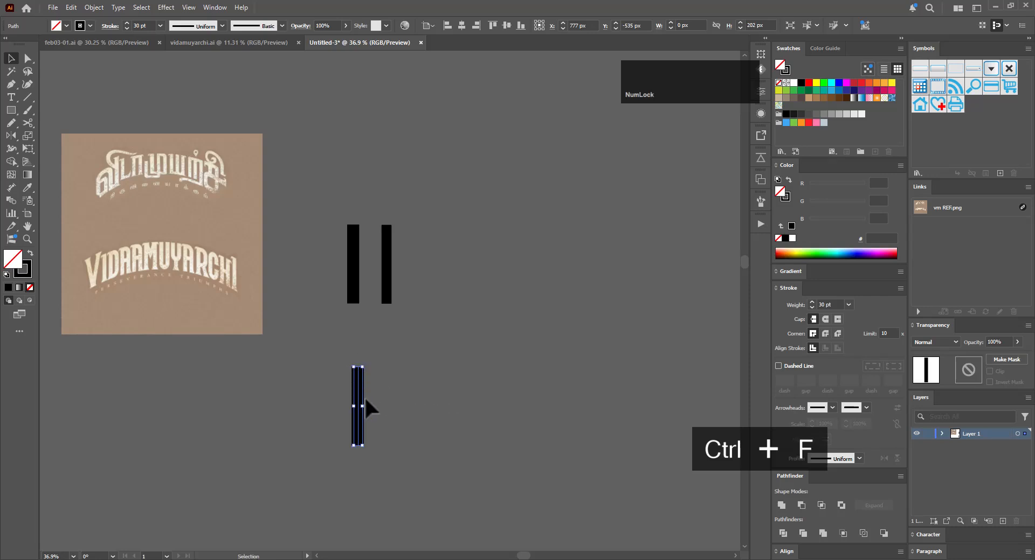
Rotate the top anchor of the front duplicate bar around its bottom anchor so that it slants left
key("a")
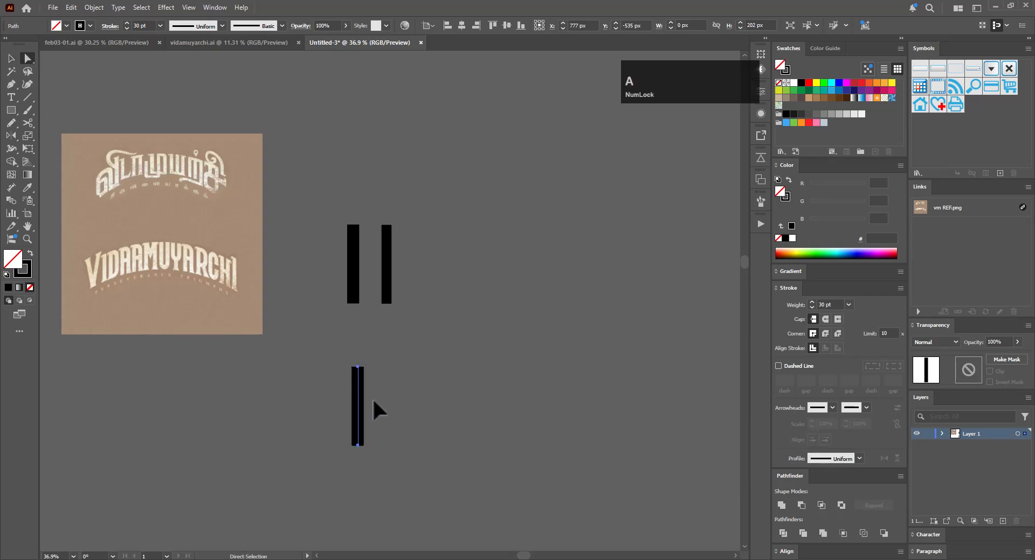
left_click(360, 369)
key("r")
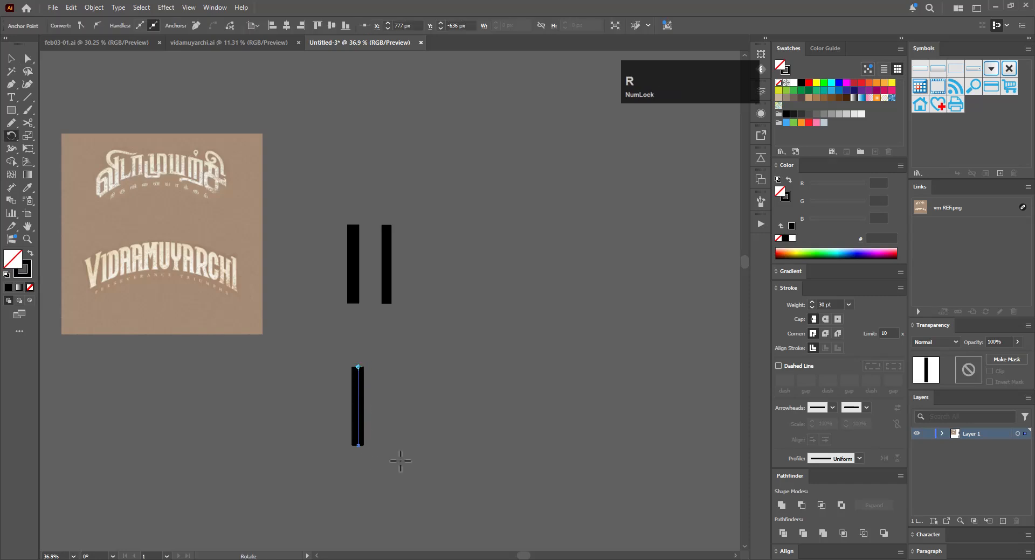
left_click(358, 446)
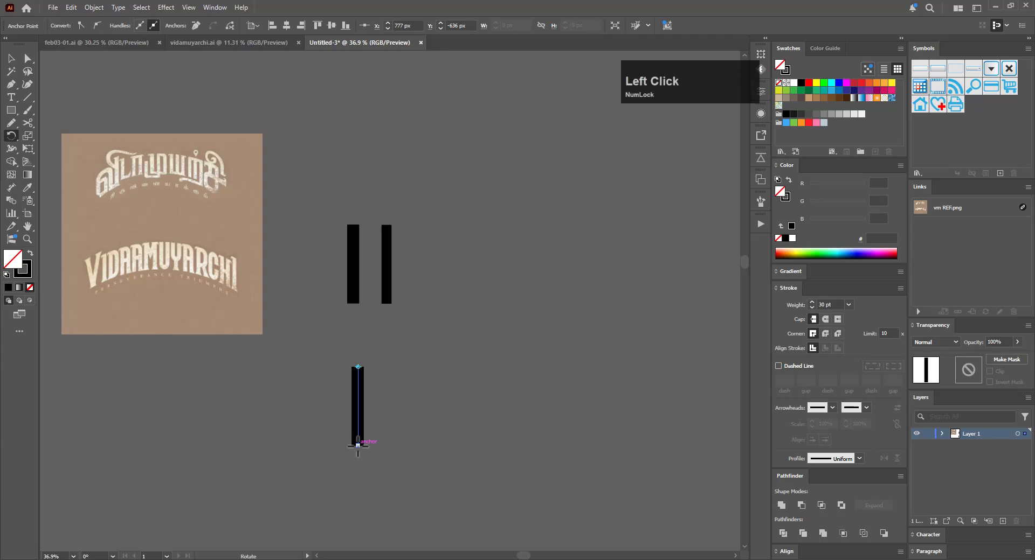
left_click(416, 371)
left_click_drag(416, 372, 393, 372)
key("v")
Reflect a copy of the slanted and upright bars across a vertical axis through the upright bar
left_click(400, 378)
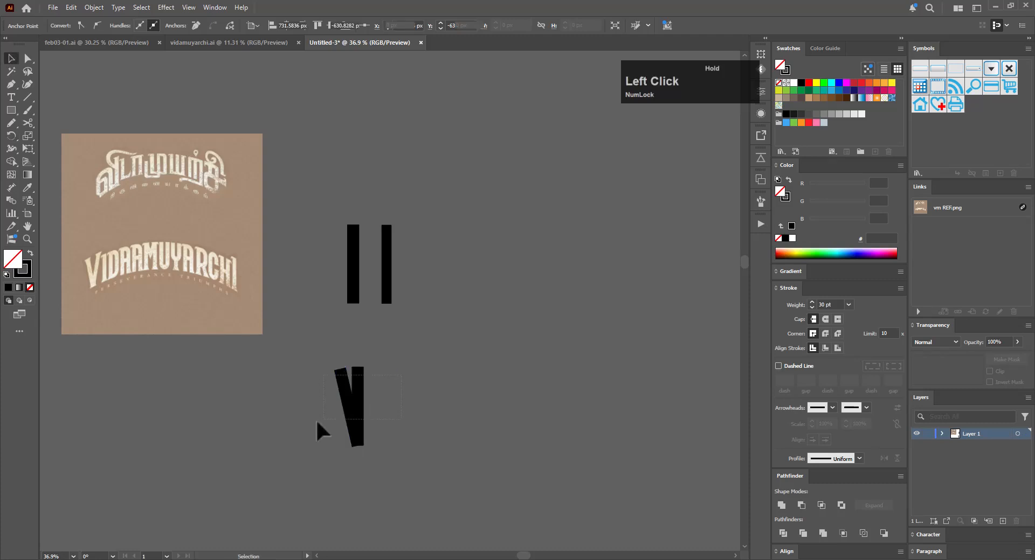
left_click(350, 420)
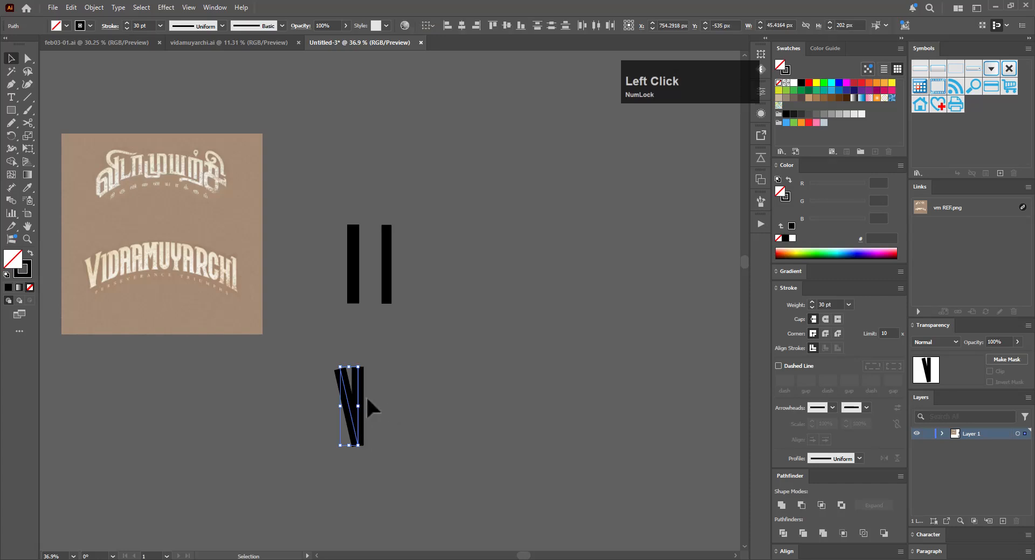
key("o")
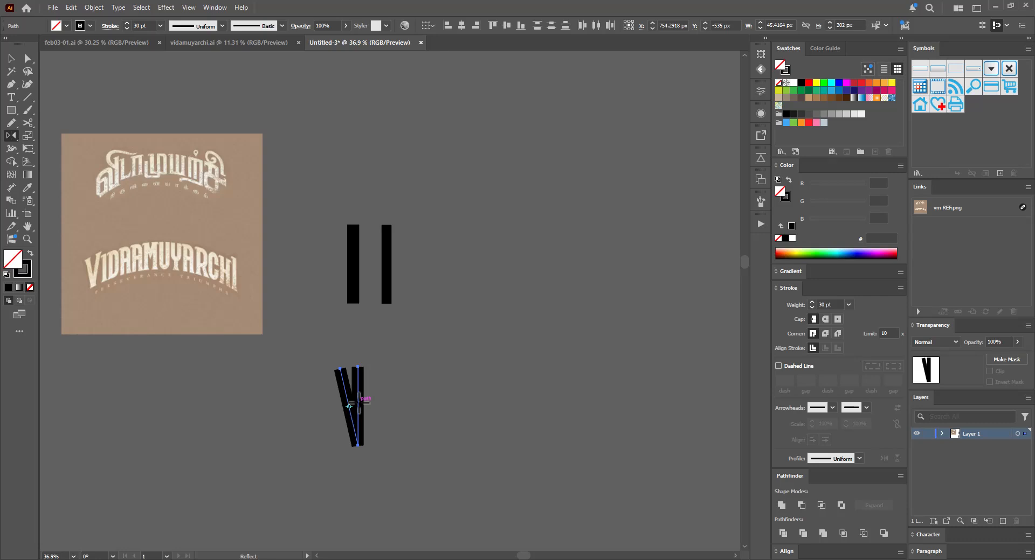
key("alt")
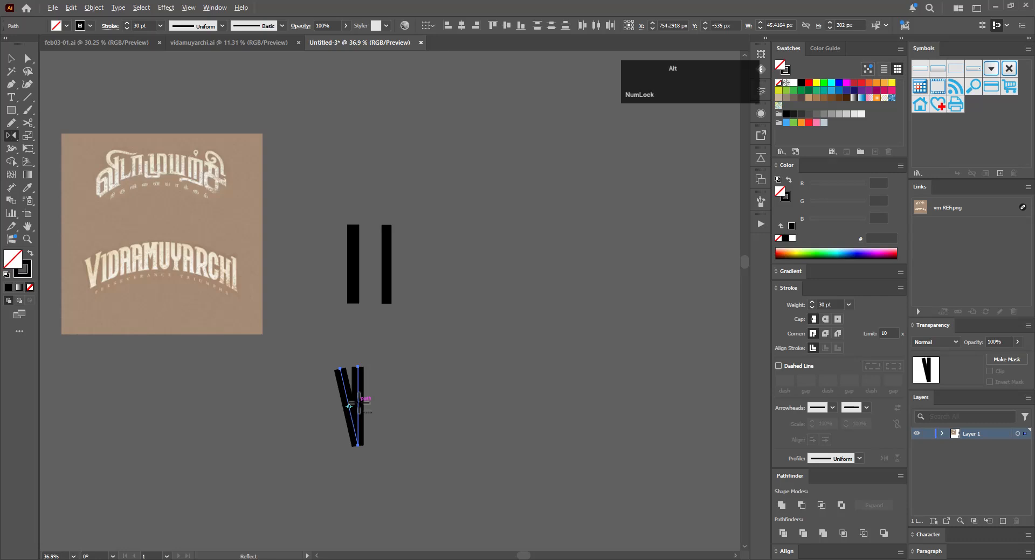
left_click(358, 404, "alt")
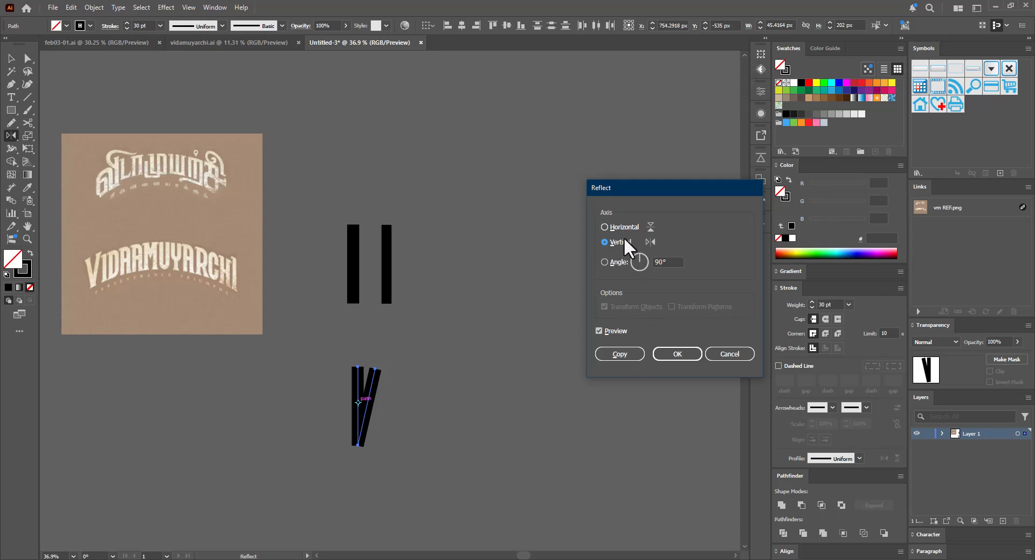
left_click(620, 354)
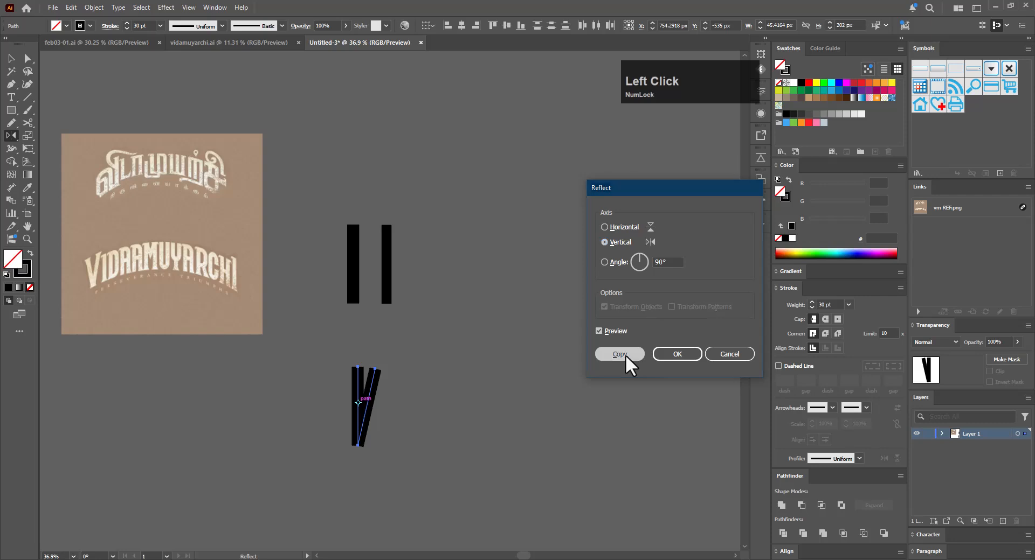
key("v")
left_click(492, 381)
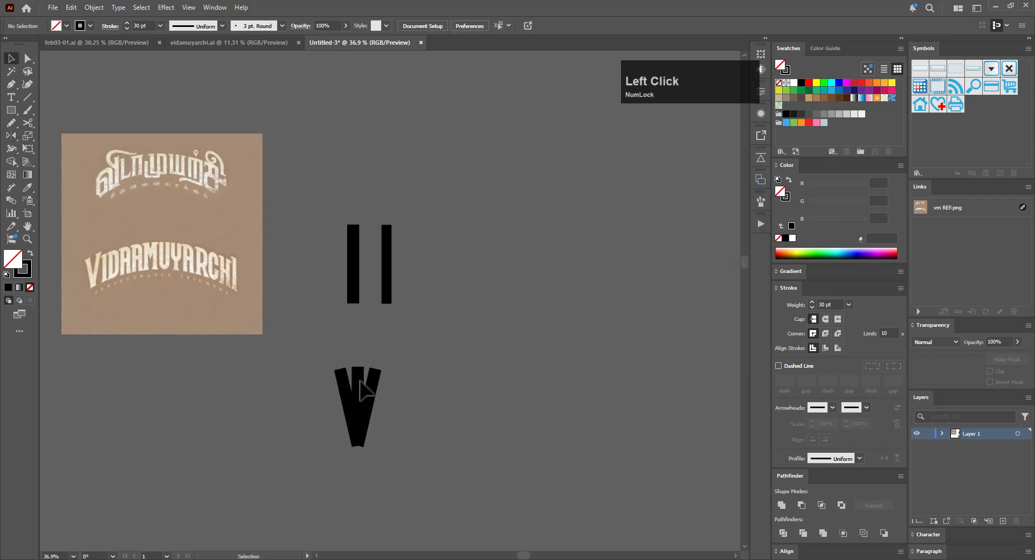
Delete the upright bars in the middle, keeping only the two slanted strokes as a V
left_click(359, 385)
key("Delete")
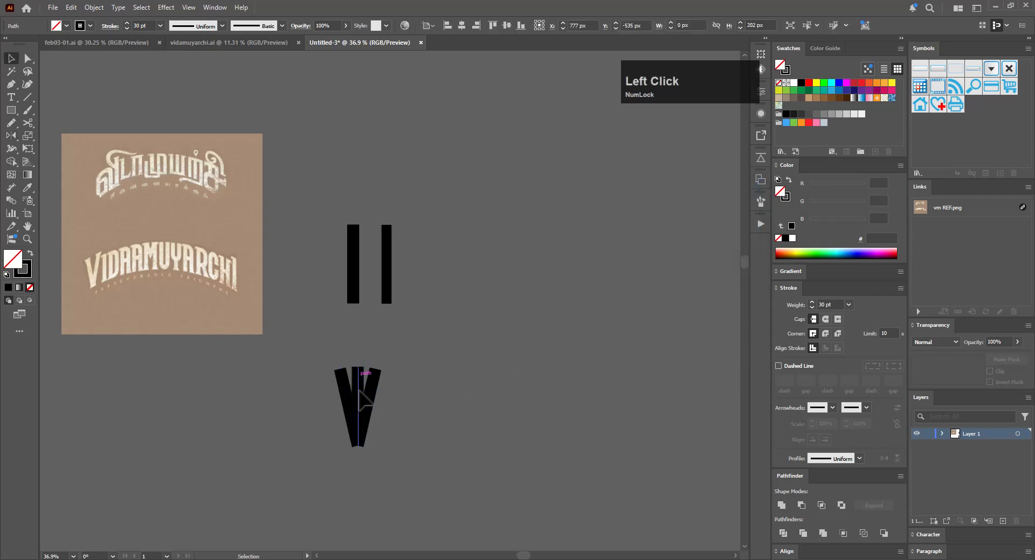
left_click(360, 384)
key("Delete")
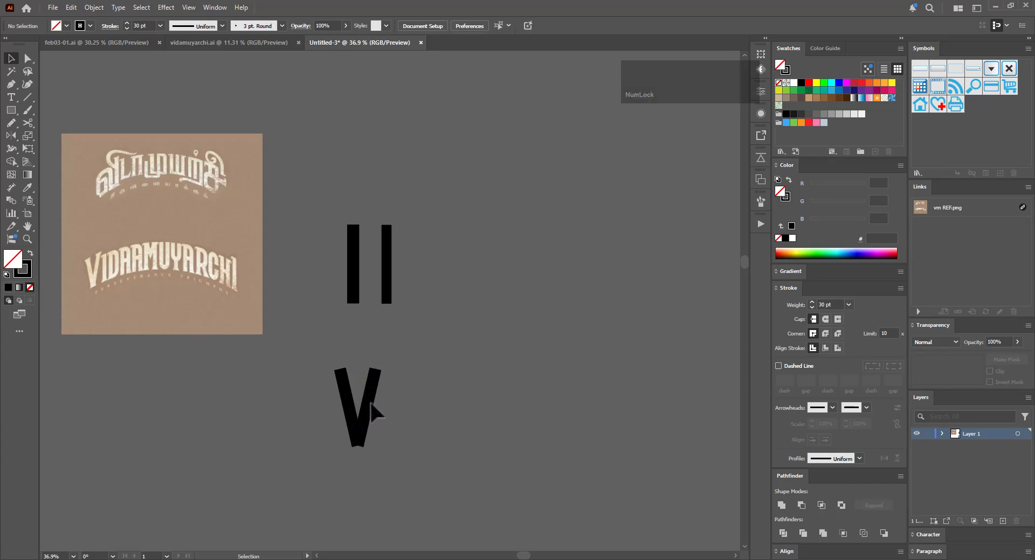
left_click_drag(370, 402, 386, 415)
key("ctrl+z")
left_click(407, 398)
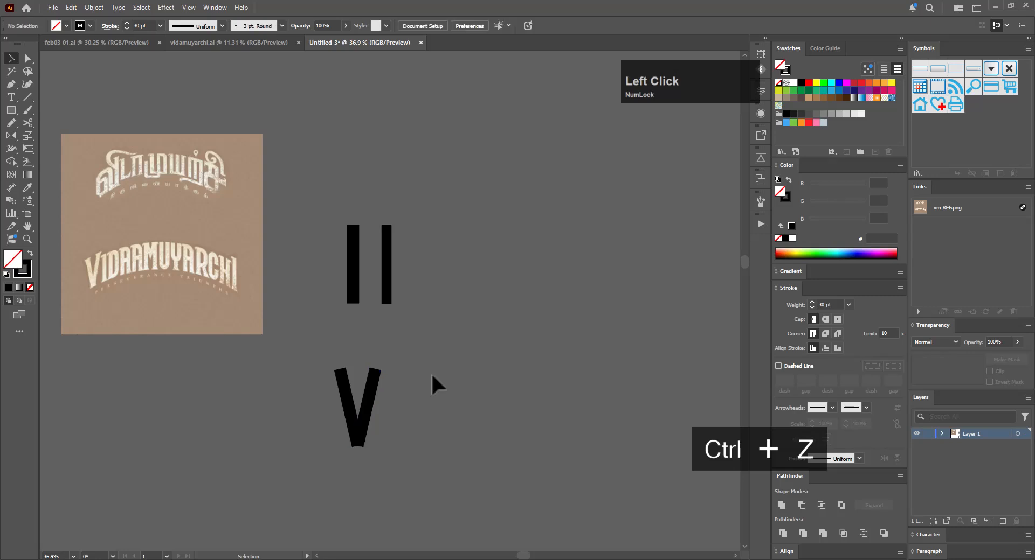
Move the whole V up and left, just below the pair of reference bars
left_click_drag(432, 374, 304, 432)
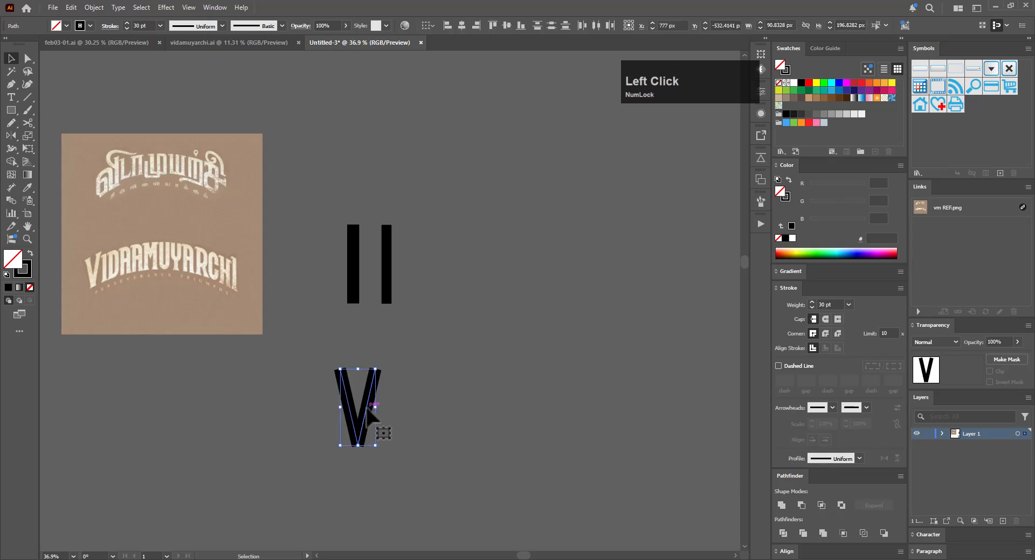
left_click_drag(367, 408, 330, 374)
left_click(350, 355)
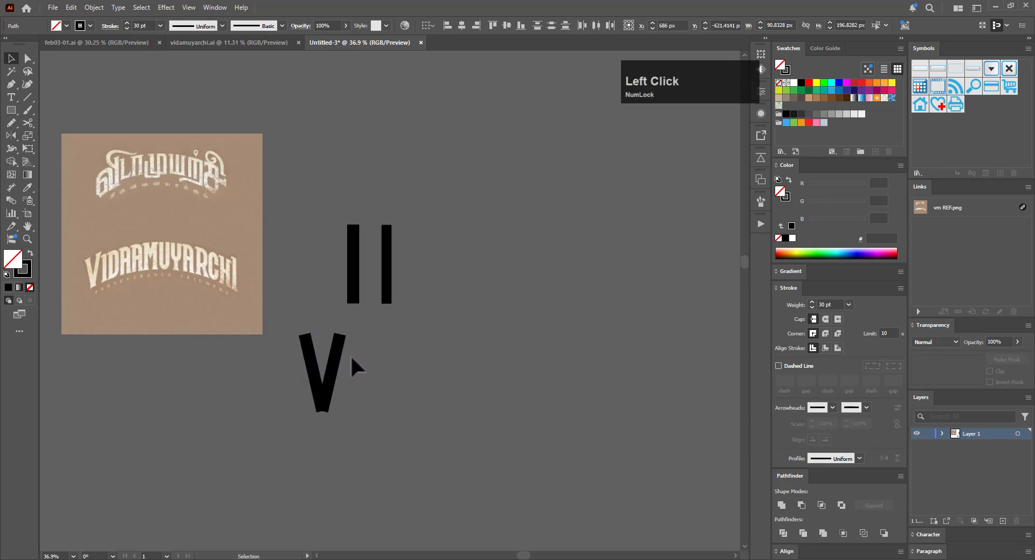
Duplicate the V down and to the right of the original
left_click(332, 377)
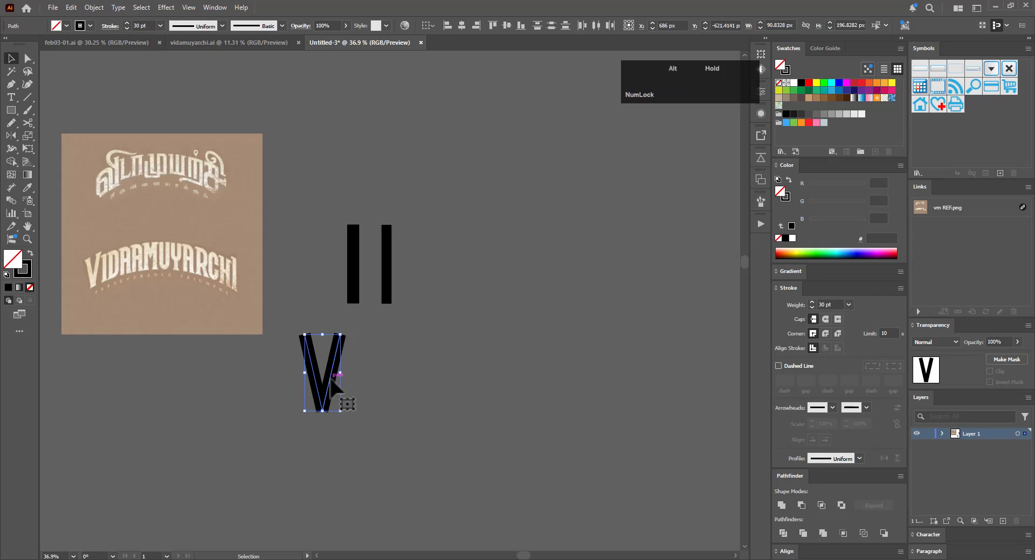
left_click_drag(331, 377, 375, 459)
left_click(418, 426)
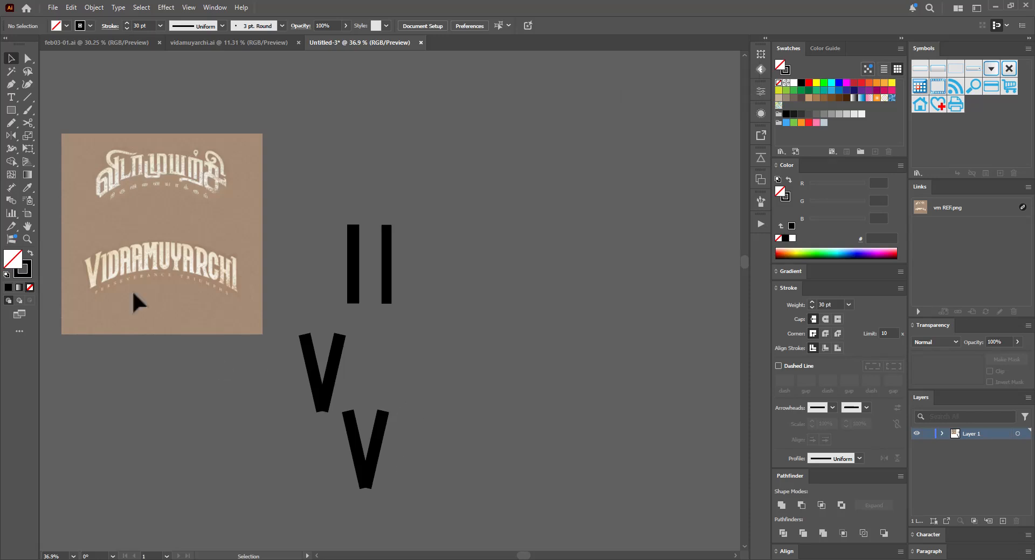
left_click(508, 425)
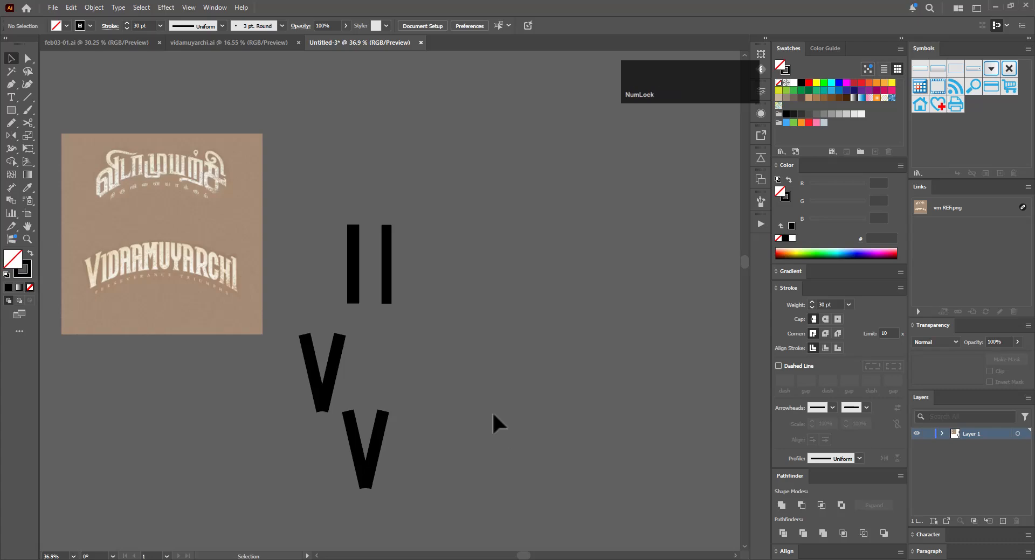
Outline the strokes of the lower V and unite them into a single shape
left_click(404, 453)
left_click_drag(333, 477, 331, 473)
left_click(94, 7)
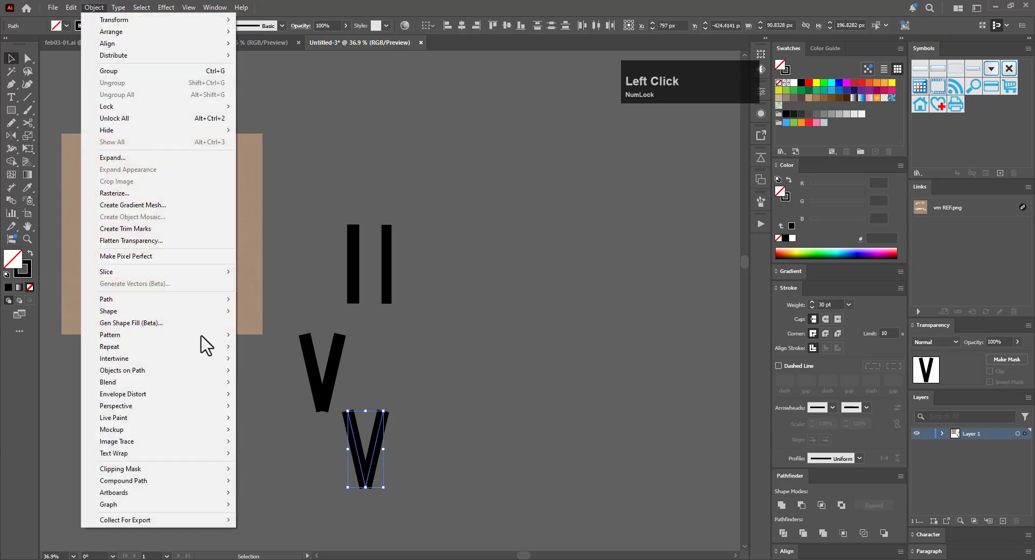
mouse_move(227, 298)
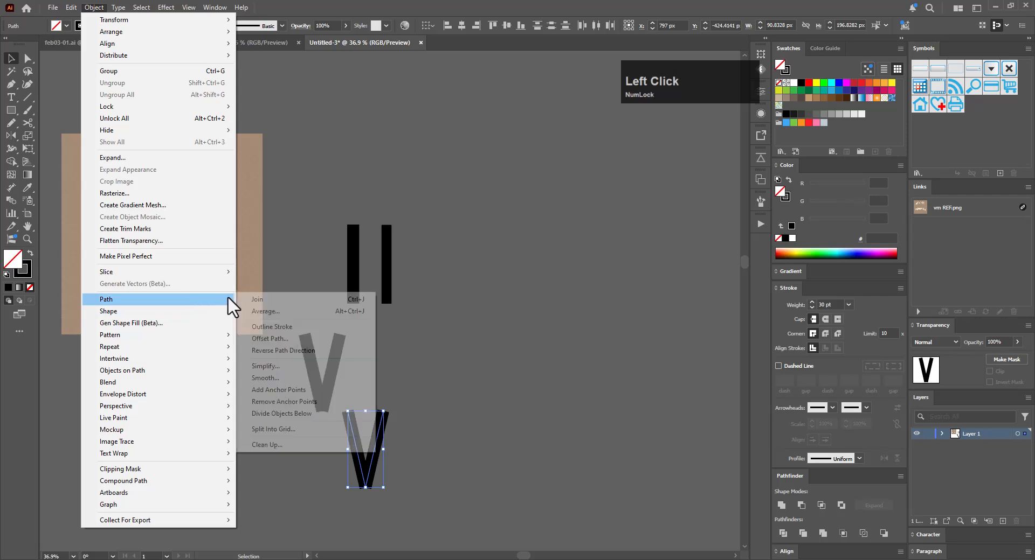
left_click(309, 329)
left_click_drag(453, 428, 344, 494)
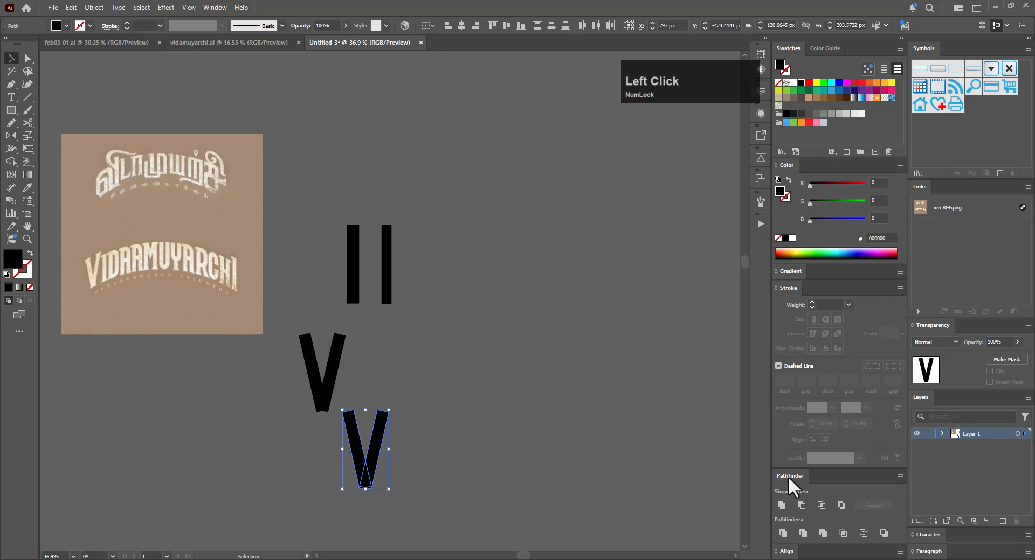
left_click(781, 506)
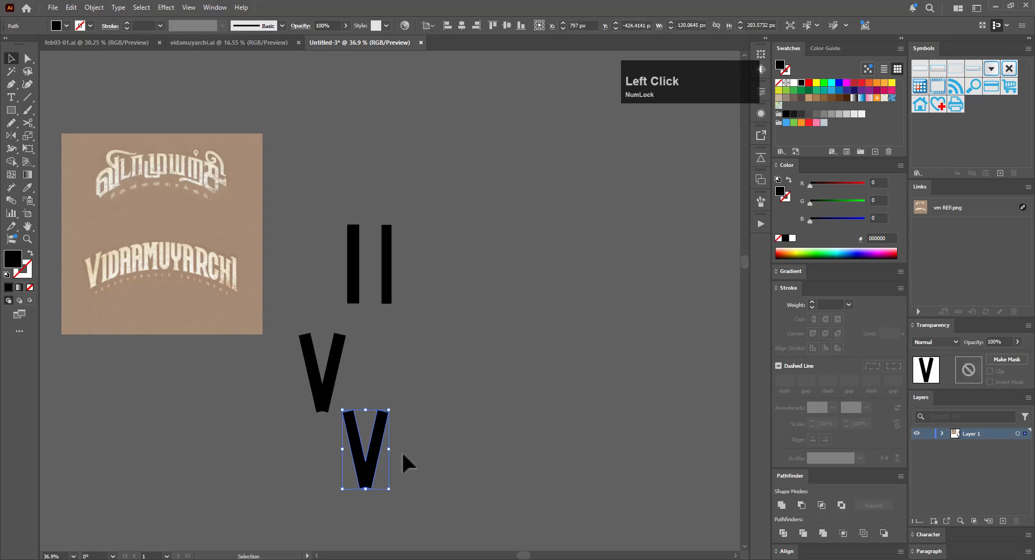
Draw a rectangle about 120 × 78 px over the base of the lower V and shift both shapes slightly right
left_click(339, 498)
key("m")
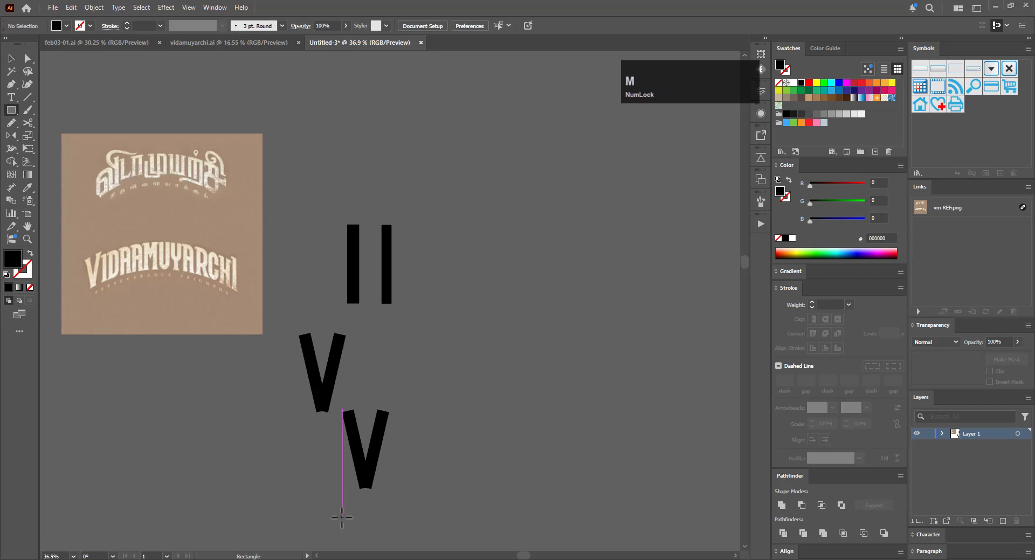
left_click_drag(343, 518, 354, 495)
key("v")
left_click(439, 476)
left_click_drag(367, 471, 396, 463)
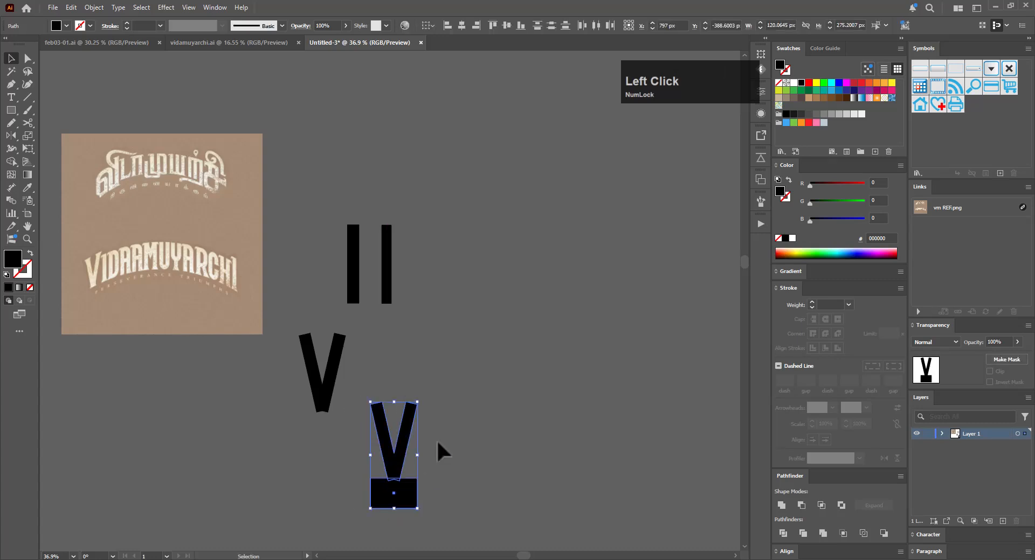
Copy the rectangle over the V's upper ends, widen it to about 188 px, and divide the V with both rectangles
left_click(437, 450)
left_click(401, 494)
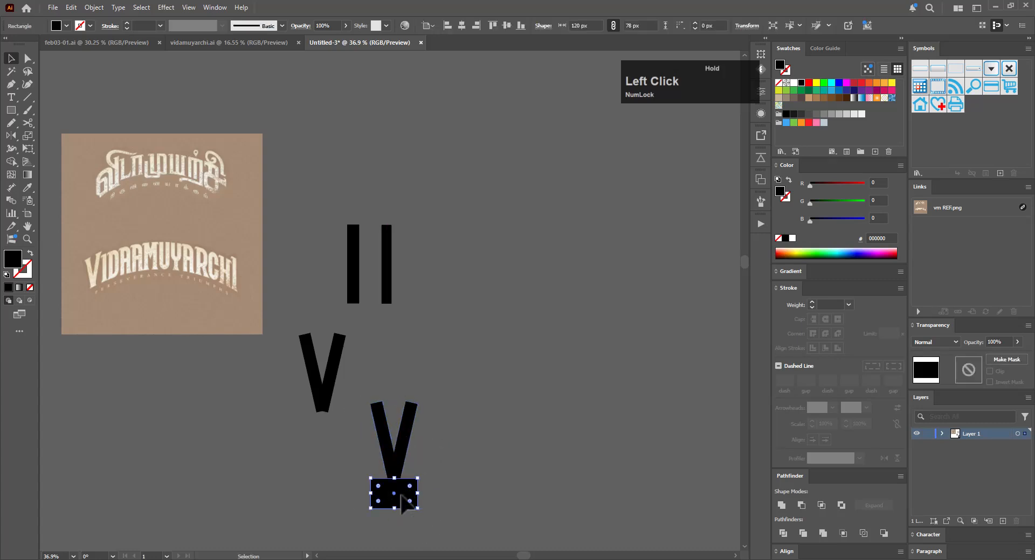
left_click_drag(401, 496, 370, 523)
key("v")
left_click(381, 369)
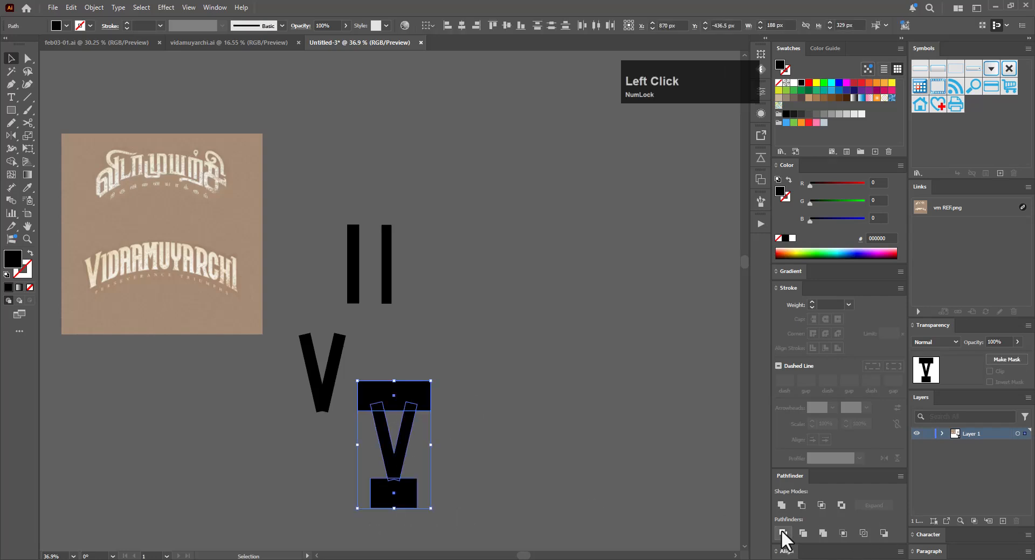
left_click_drag(474, 360, 384, 494)
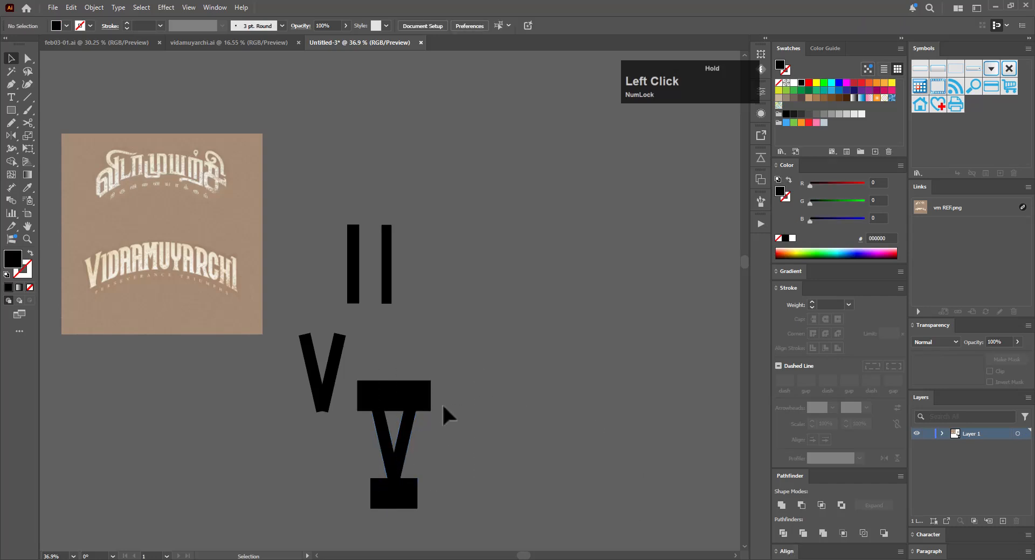
Delete both rectangles and the divided tips of the V, leaving the letter with flat upper and lower ends
key("a")
left_click(405, 396)
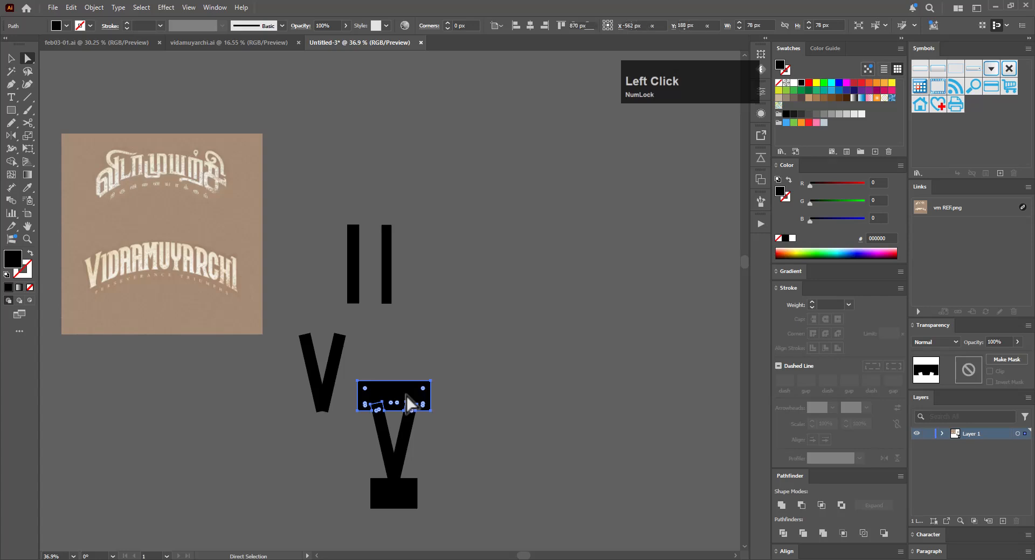
key("Delete")
left_click(409, 404)
key("Delete")
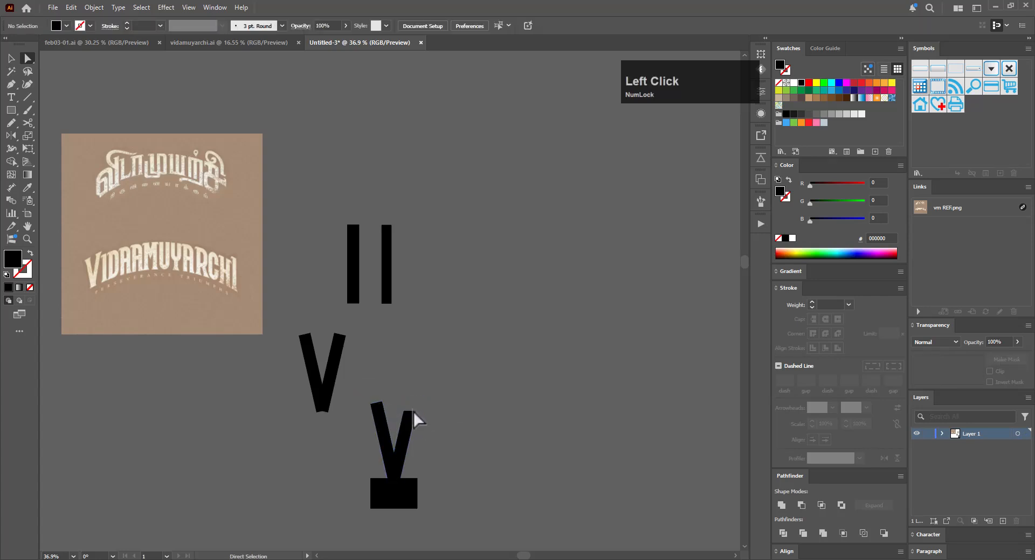
left_click(378, 407)
key("Delete")
left_click(403, 506)
key("Delete")
left_click(398, 481)
key("Delete")
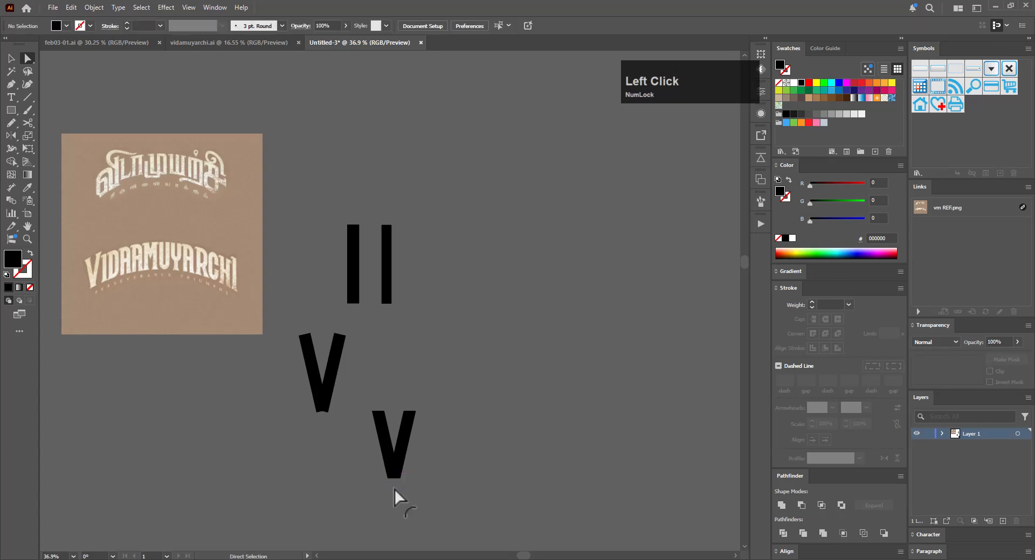
Delete the leftover unfilled triangle inside the trimmed V and inspect the letter's paths in outline view
key("ctrl+y")
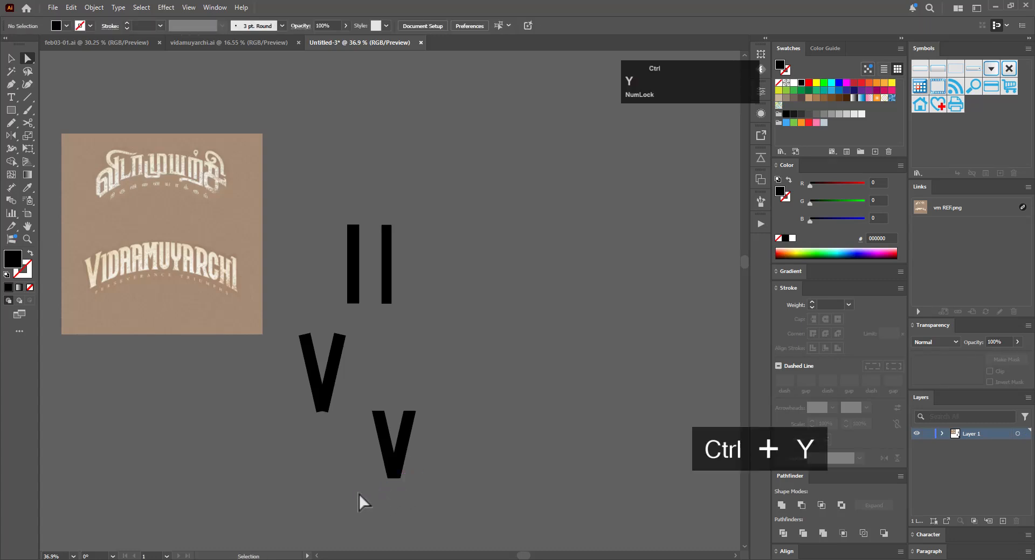
key("ctrl+y")
left_click(380, 429)
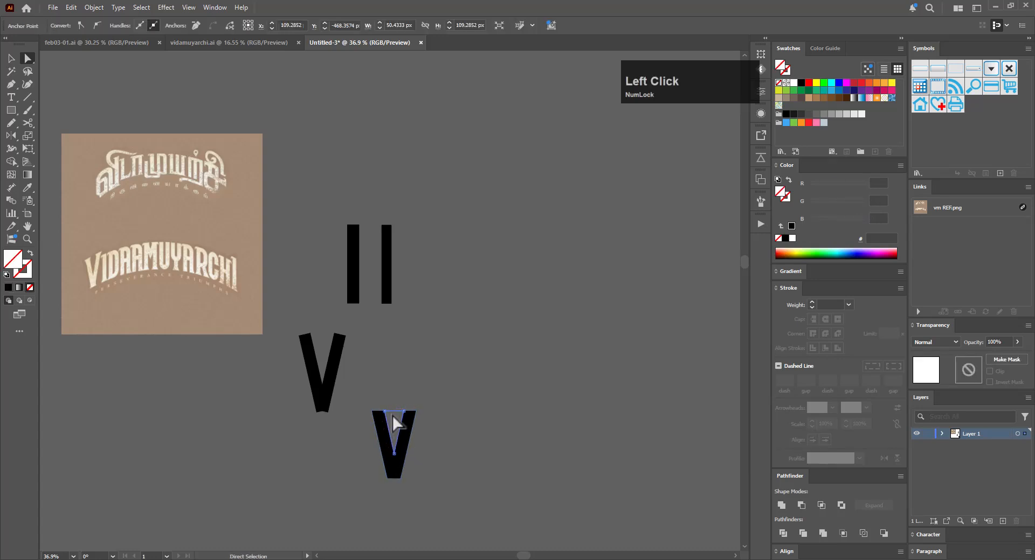
left_click(392, 416)
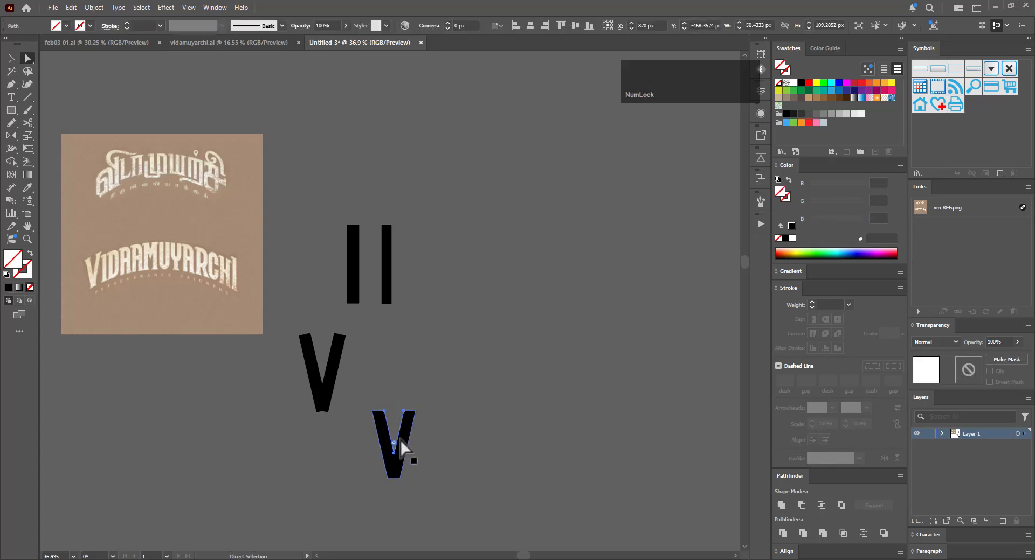
left_click(364, 488)
key("ctrl+y")
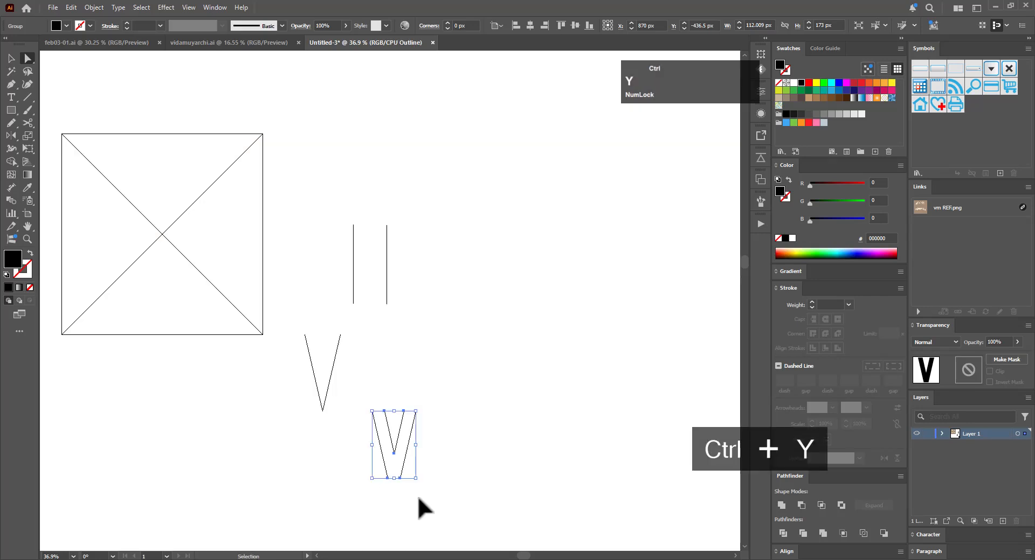
key("ctrl+y")
left_click_drag(429, 503, 323, 461)
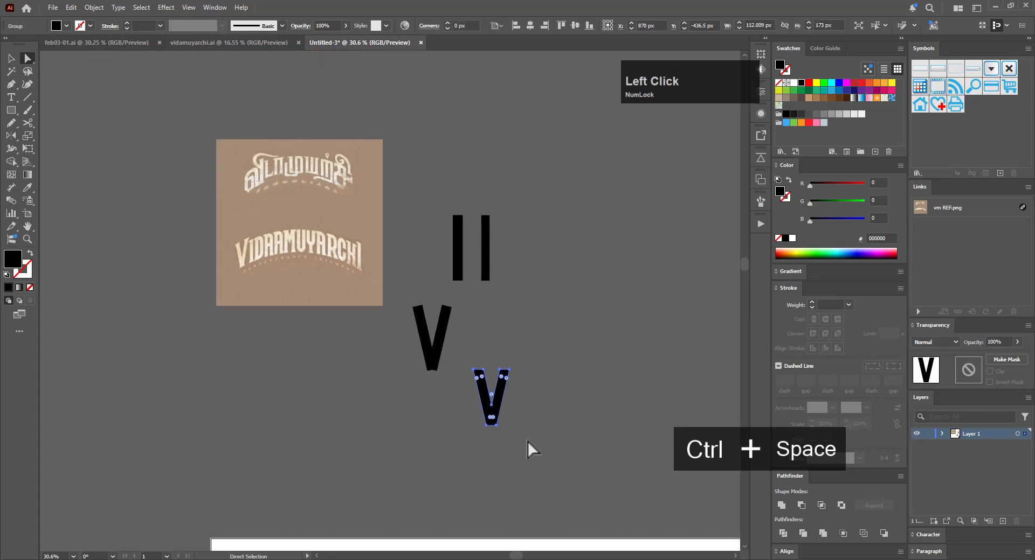
mouse_move(507, 409)
left_mouse_down()
mouse_move(580, 382)
mouse_move(522, 421)
left_mouse_up()
key("v")
left_click(564, 405)
left_click_drag(579, 397, 425, 427)
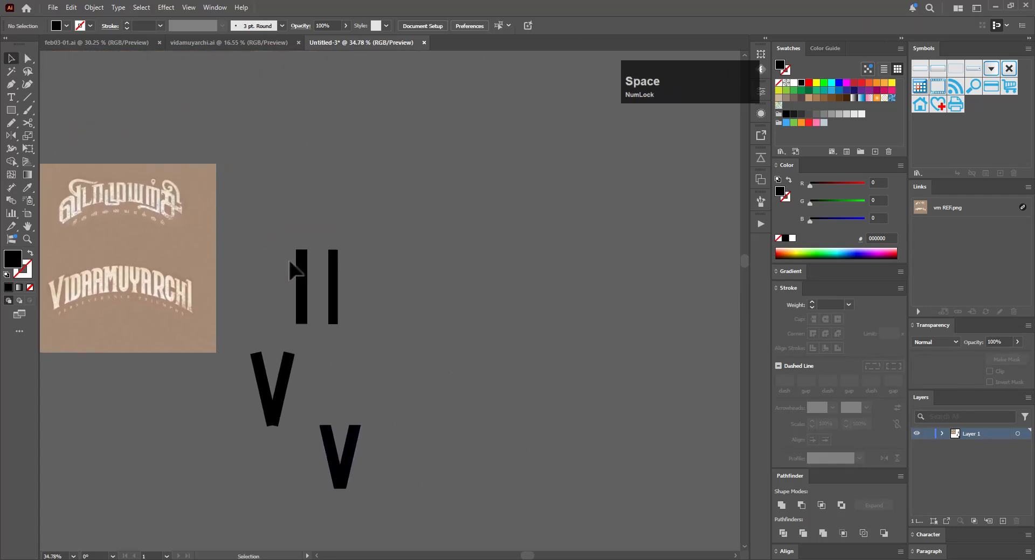
left_click(305, 302)
left_click_drag(300, 277, 388, 399)
left_click(416, 431)
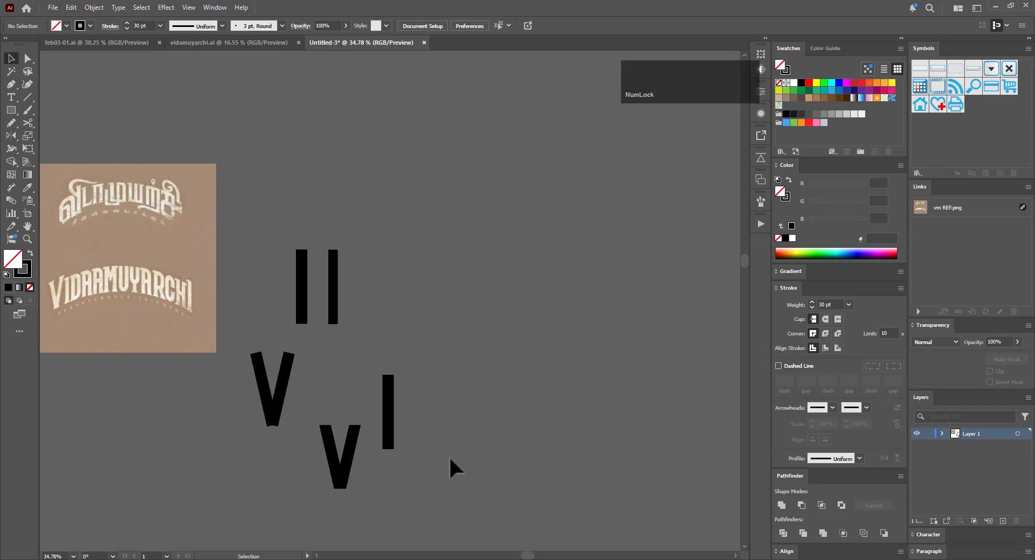
key("ctrl+z")
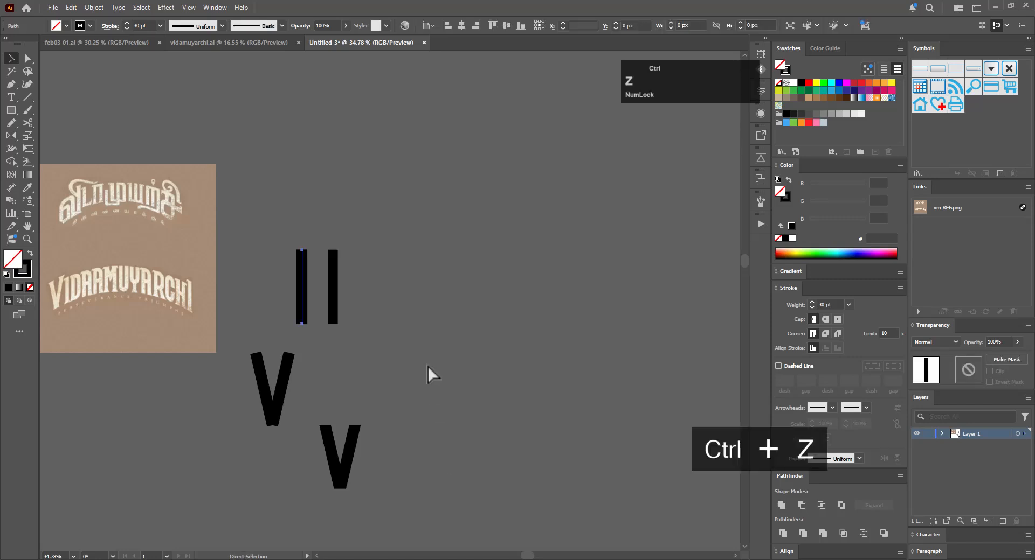
Place two parallel copies of the thick reference bar to the right of the V letters as uprights
left_click(426, 366)
left_click(304, 285)
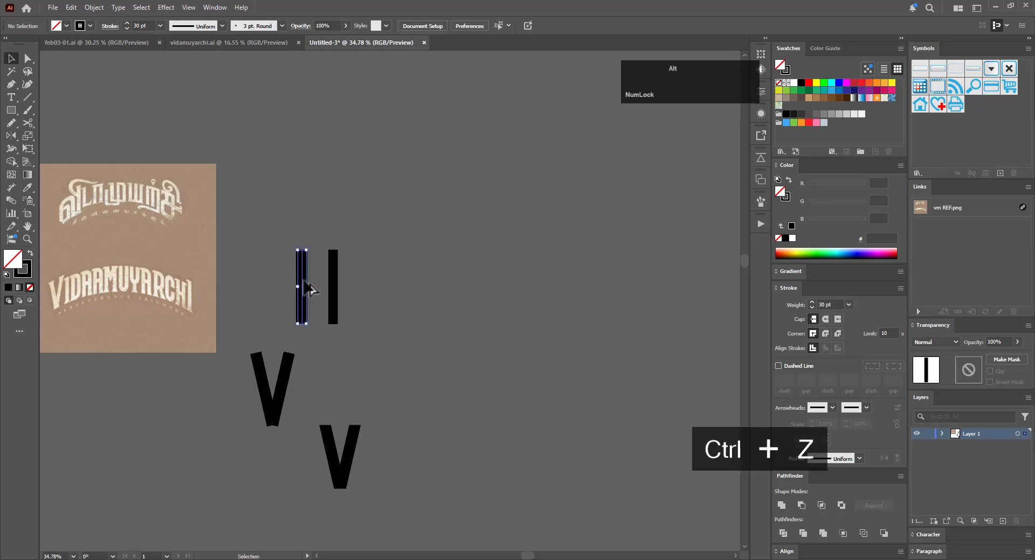
mouse_move(304, 285)
left_mouse_down()
mouse_move(443, 370)
mouse_move(414, 375)
mouse_move(440, 377)
mouse_move(433, 369)
left_mouse_up()
key("ctrl+z")
left_click(458, 370)
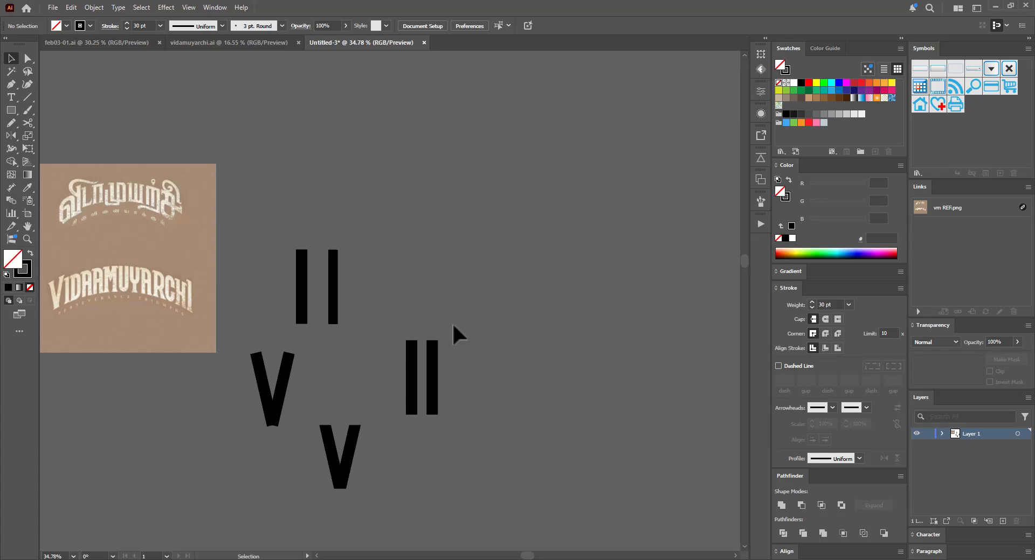
Duplicate the 25 pt reference bar, turn the copy horizontal, shorten it to about 90 px, and place it over the uprights' upper end
left_click(335, 285)
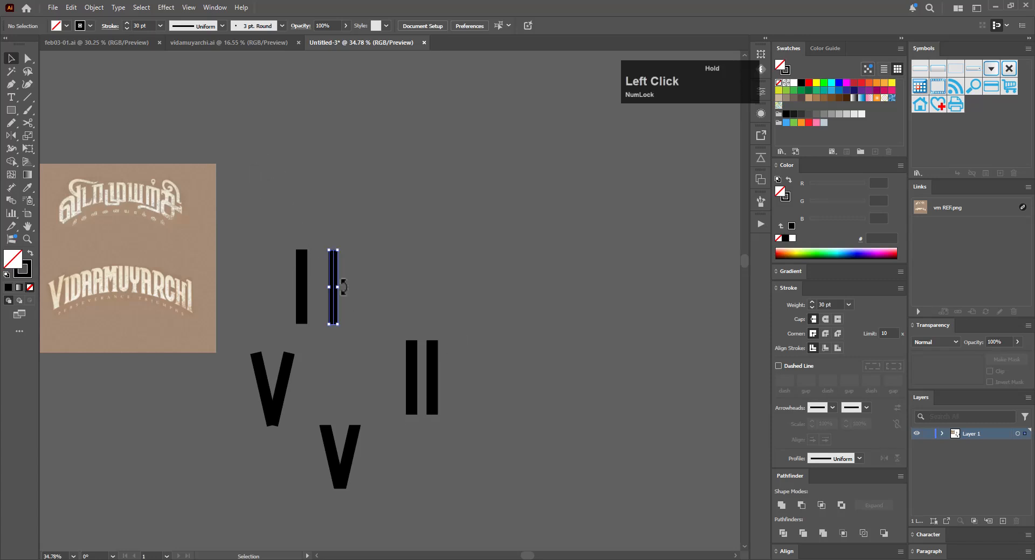
mouse_move(336, 284)
left_mouse_down()
mouse_move(408, 328)
mouse_move(434, 306)
mouse_move(425, 289)
left_mouse_up()
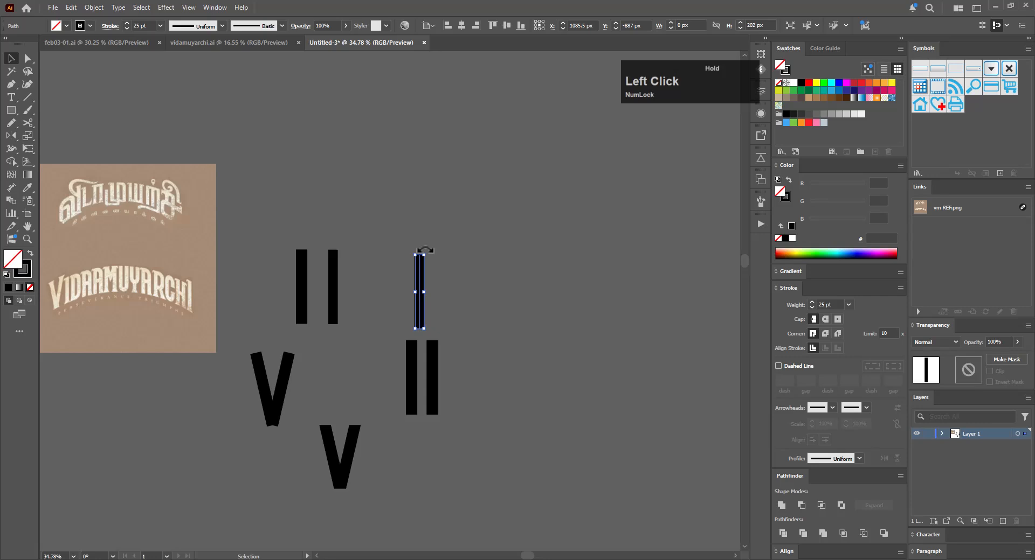
mouse_move(426, 249)
left_mouse_down()
mouse_move(458, 272)
mouse_move(456, 345)
mouse_move(469, 344)
mouse_move(455, 345)
left_mouse_up()
key("ctrl+space")
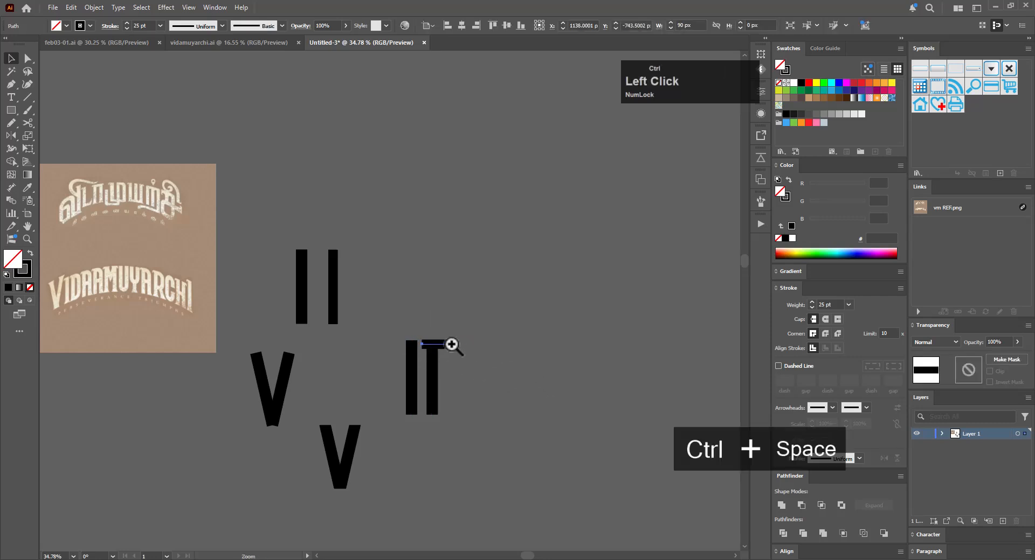
Align the horizontal bar flush with the uprights' upper ends and set its length to 86 px to span both outer edges
left_click(445, 346)
left_click_drag(381, 346, 381, 346)
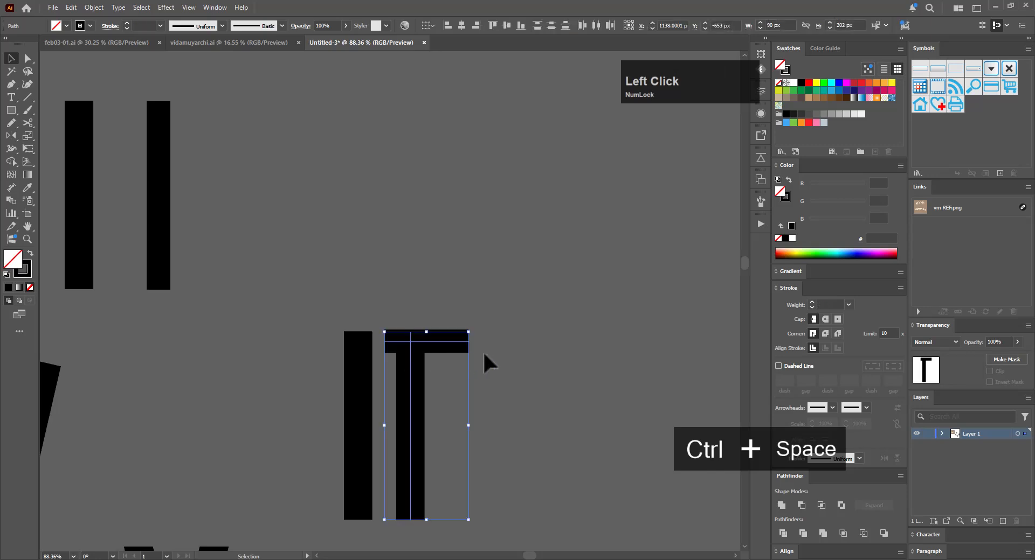
left_click(485, 356)
left_click(455, 345)
mouse_move(447, 346)
left_mouse_down()
mouse_move(402, 346)
mouse_move(490, 338)
mouse_move(459, 347)
left_mouse_up()
left_click(473, 350)
left_click(386, 348)
left_click(541, 310)
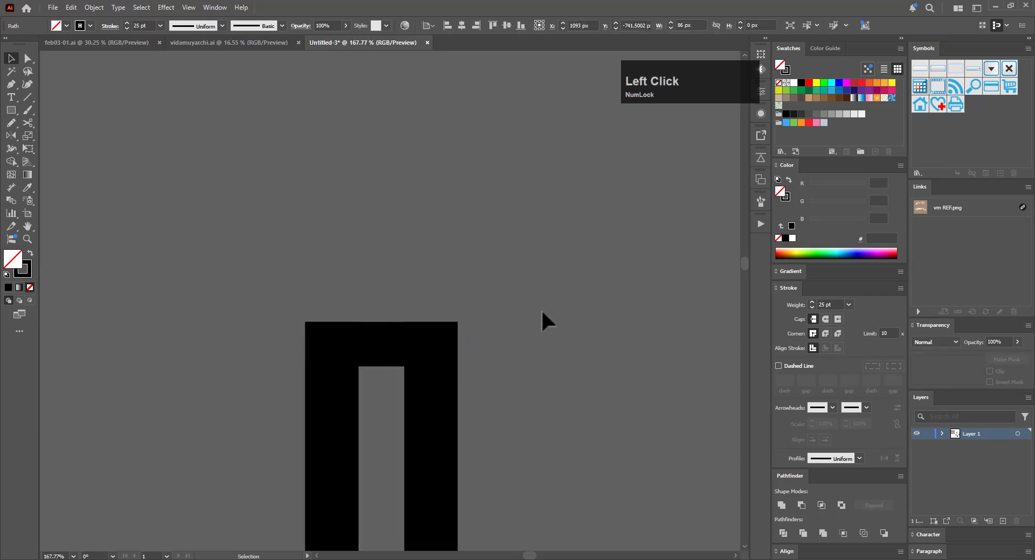
Duplicate the horizontal bar down to the uprights' lower ends to close the rectangular letter frame
left_click_drag(558, 301, 291, 359)
left_click_drag(518, 375, 489, 410)
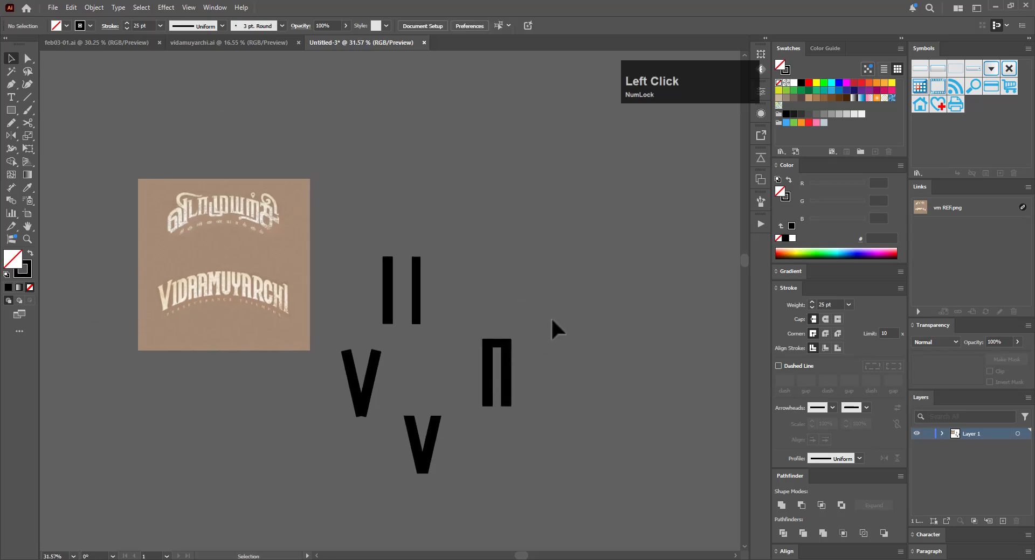
left_click(499, 343)
left_click_drag(503, 345, 636, 372)
left_click(551, 390)
left_click_drag(542, 340, 497, 257)
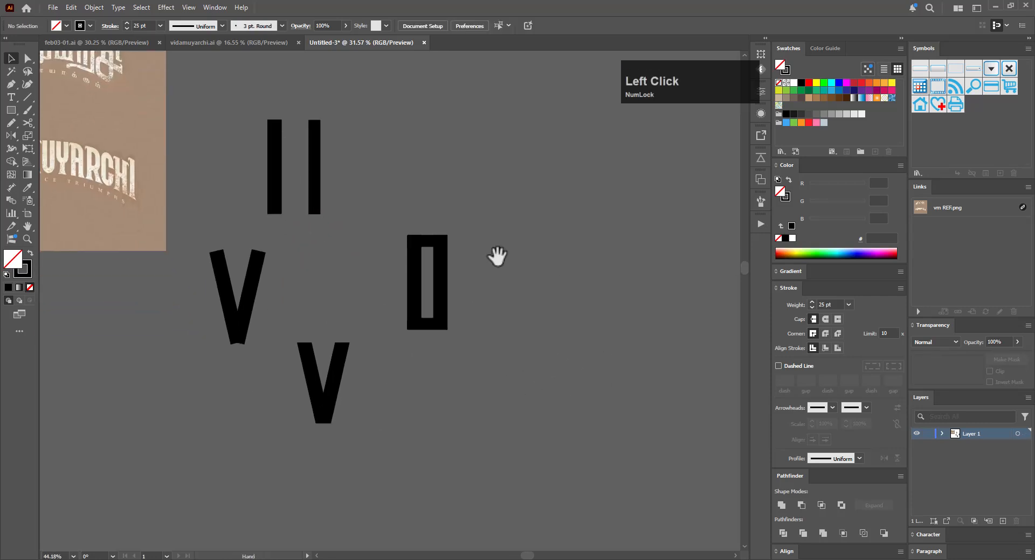
Narrow the rectangular frame to 79 px by nudging its right upright and the crossbars' right ends leftward
left_click_drag(389, 340, 389, 342)
left_click_drag(494, 312, 473, 314)
left_click_drag(472, 314, 549, 344)
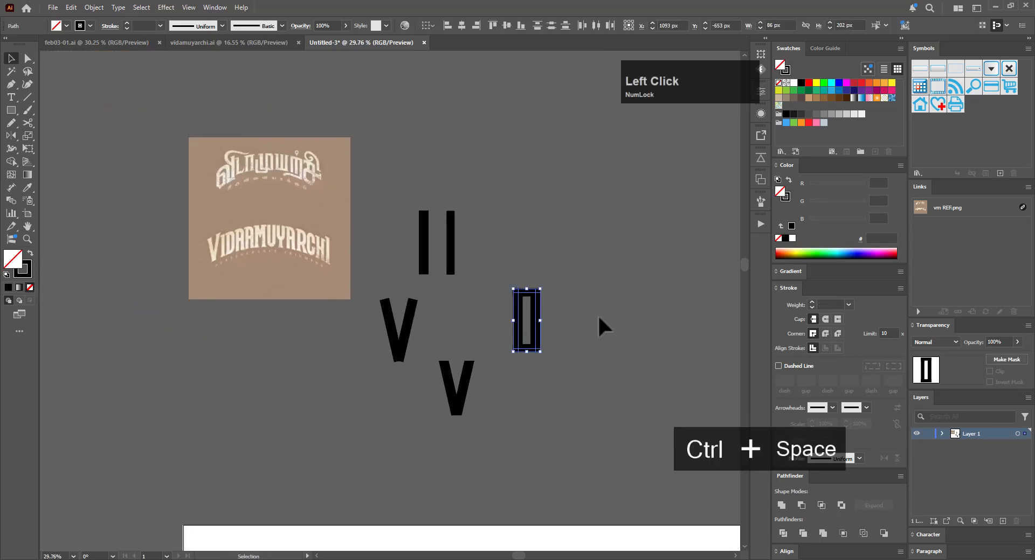
left_click(597, 315)
key("a")
left_click_drag(532, 377, 528, 377)
key("Left")
key("Left")
key("Left")
key("Left")
key("Left")
key("Left")
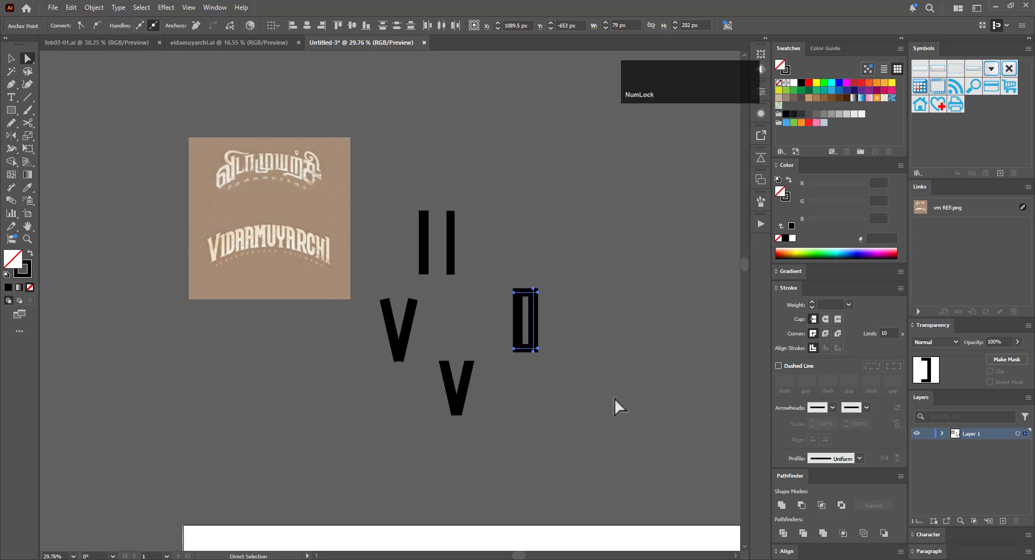
Duplicate the complete rectangular frame directly below the original
left_click(585, 332)
left_click(528, 334)
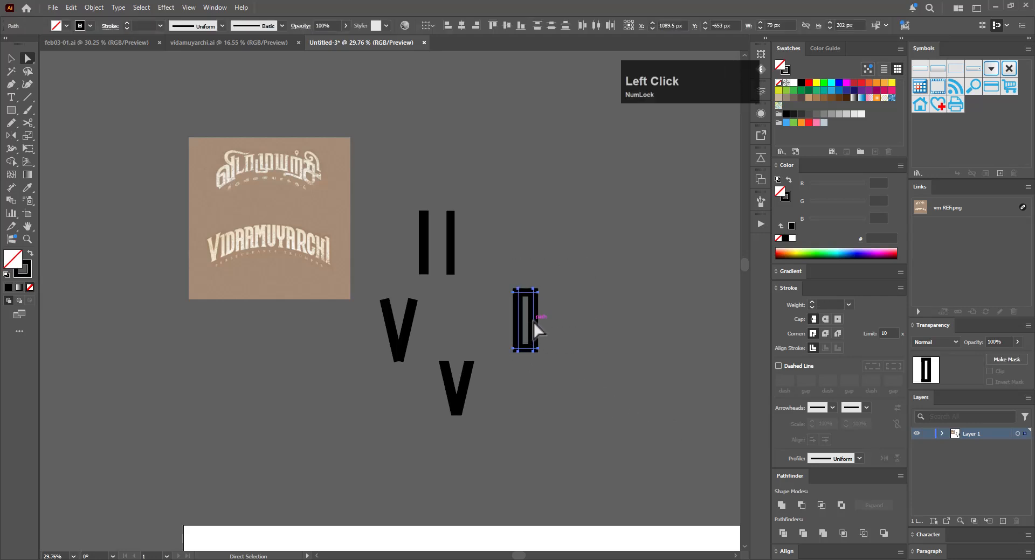
left_click_drag(534, 322, 534, 406)
key("v")
left_click(563, 383)
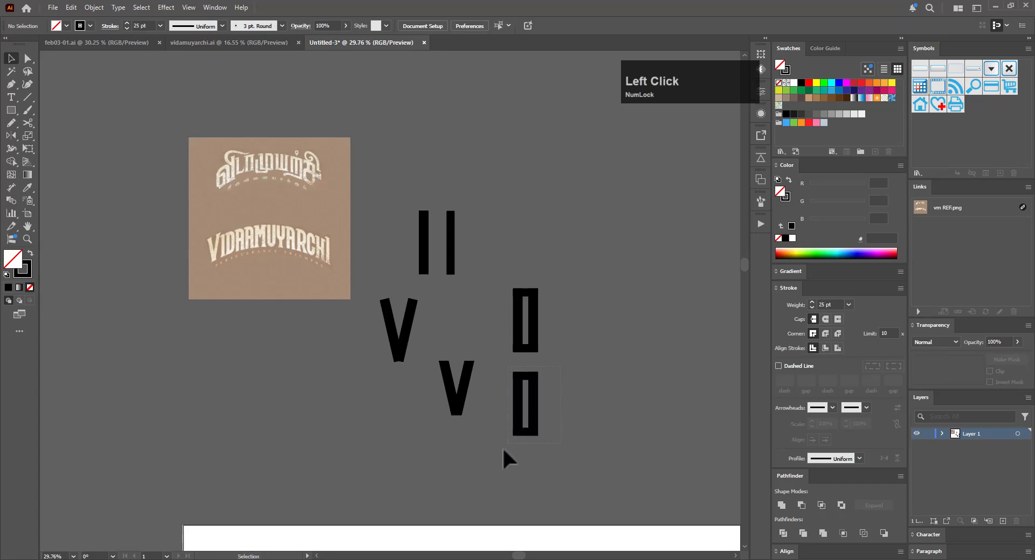
Outline the strokes of the lower rectangular frame
left_click_drag(500, 451, 529, 415)
left_click(94, 8)
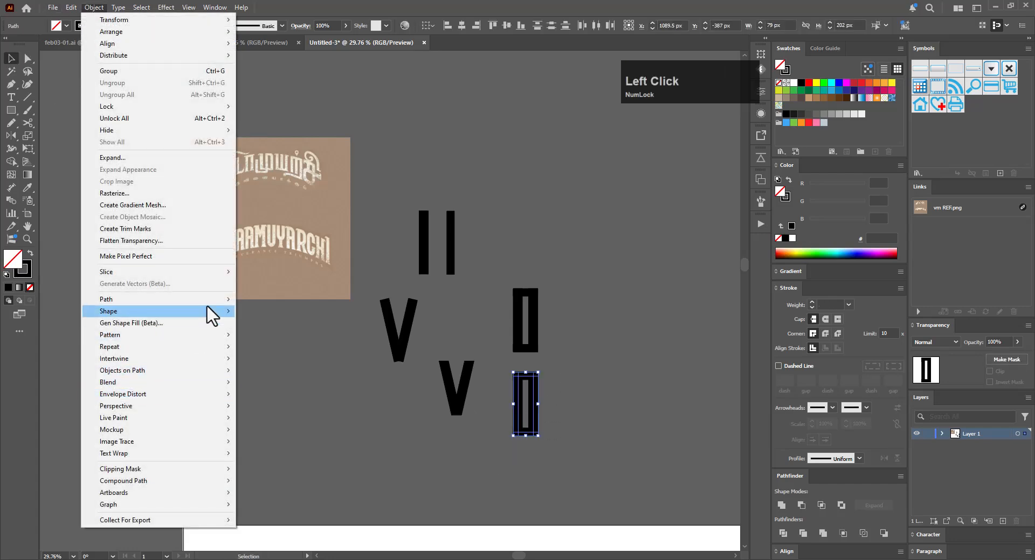
mouse_move(241, 302)
left_click(283, 327)
left_click(643, 426)
key("a")
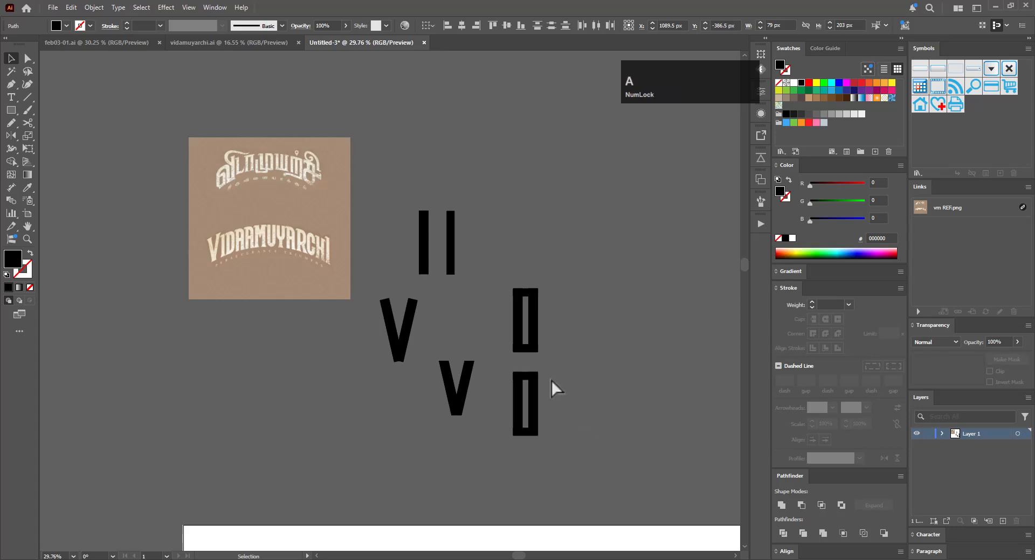
Unite the outlined strokes of the lower rectangular frame into a single shape
left_click_drag(510, 444, 509, 448)
left_click(781, 505)
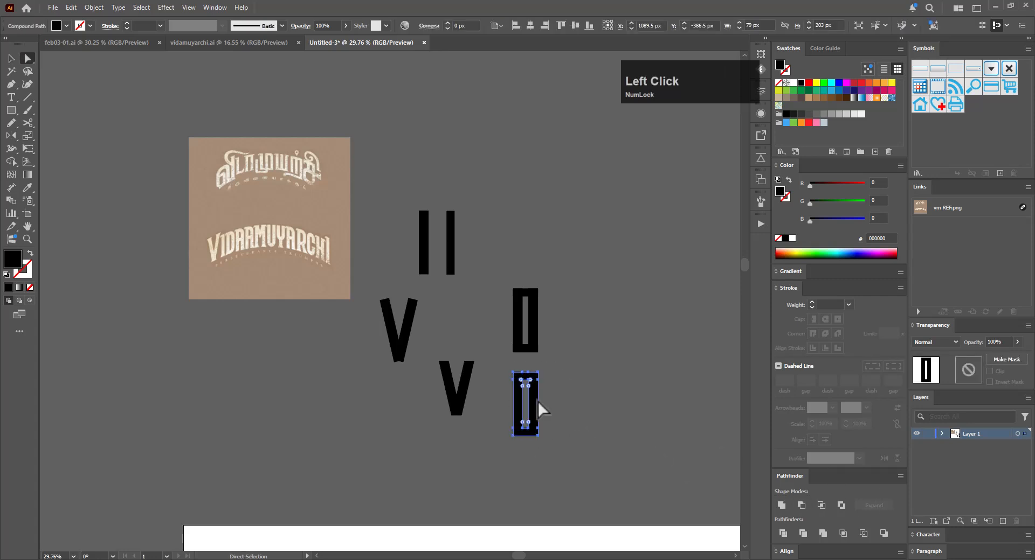
left_click(571, 441)
left_click_drag(570, 433, 557, 436)
key("ctrl+space")
left_click_drag(492, 446, 583, 444)
key("space")
left_click(514, 259)
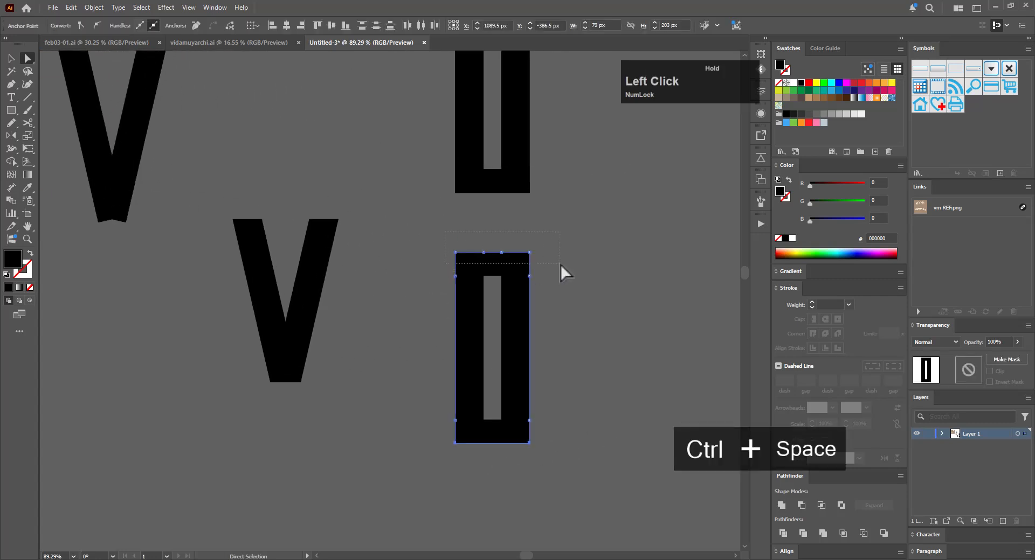
left_click_drag(560, 264, 561, 264)
key("s")
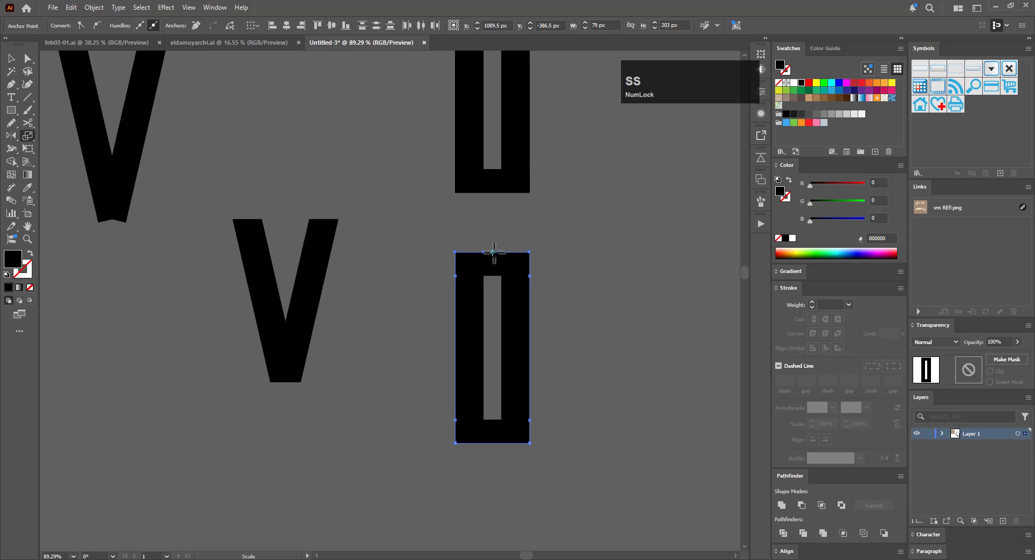
key("alt")
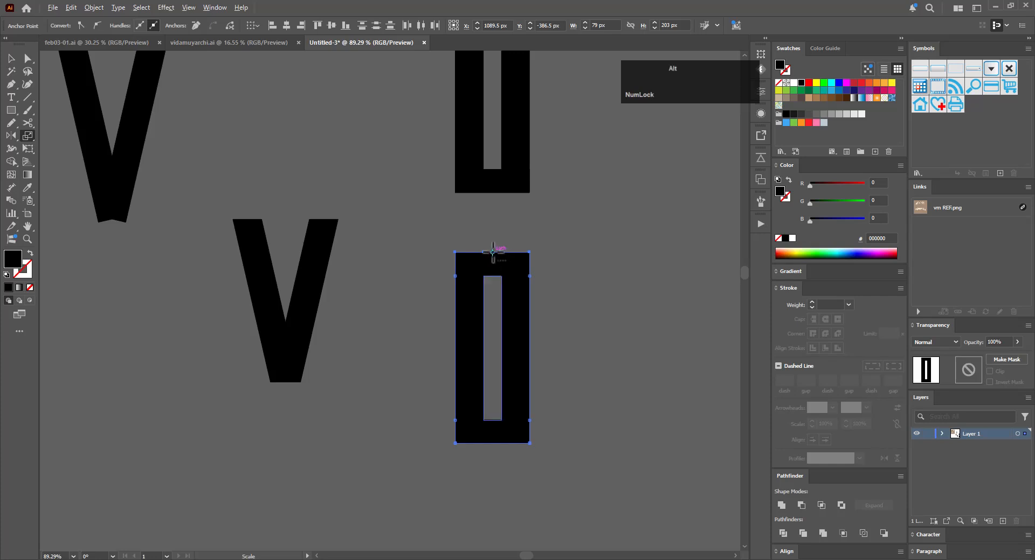
left_click(492, 252, "alt")
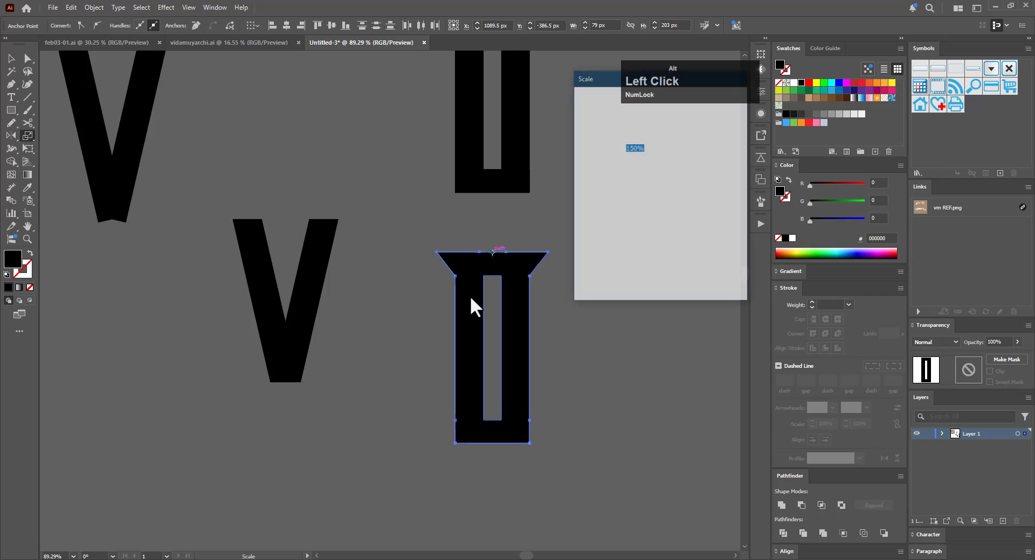
left_click(638, 164)
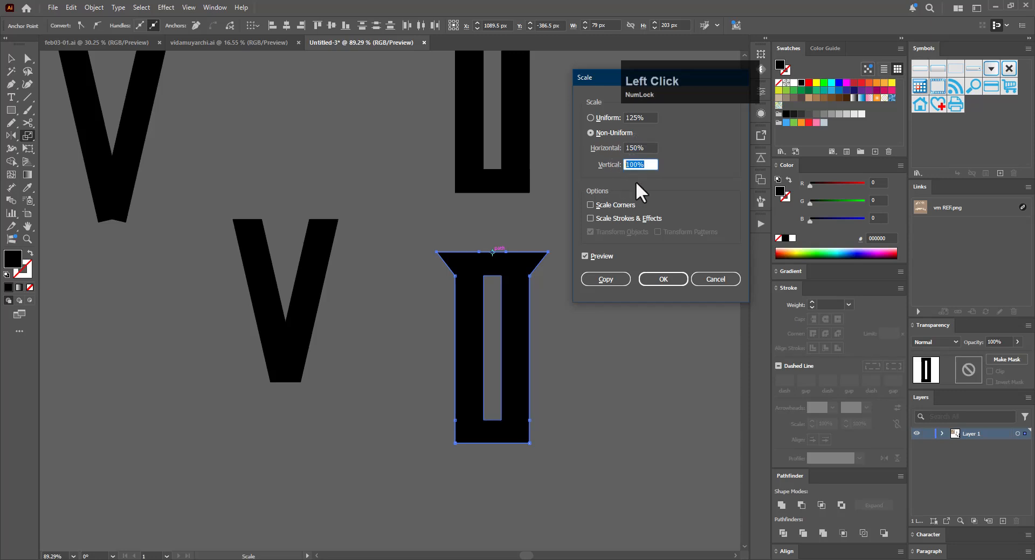
key("ctrl+c")
left_click(651, 147)
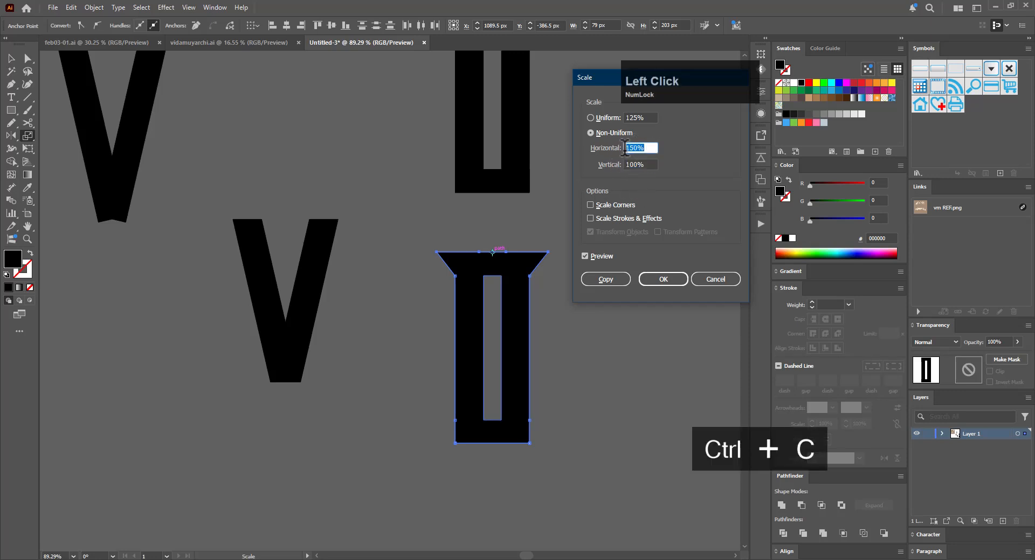
key("ctrl+v")
left_click(644, 164)
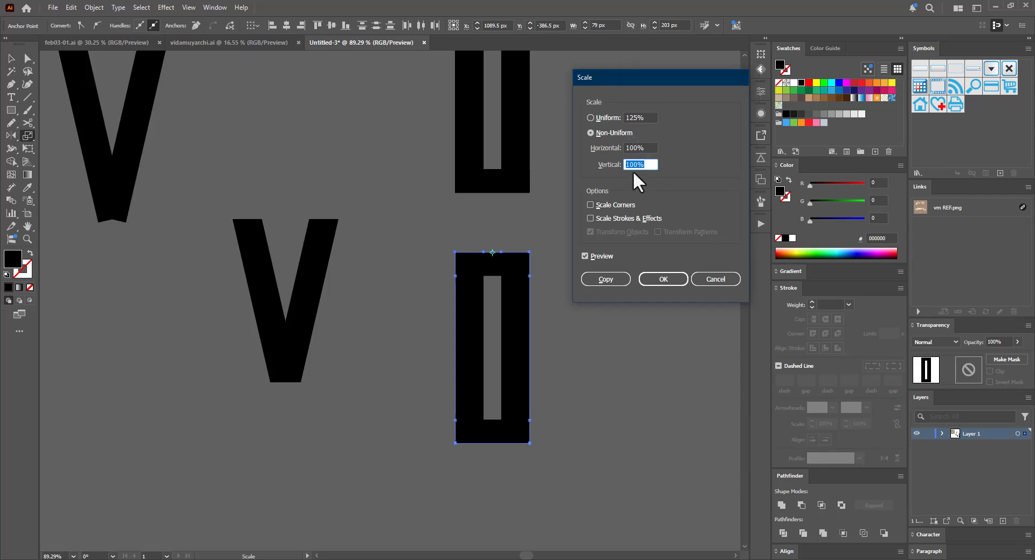
key("Escape")
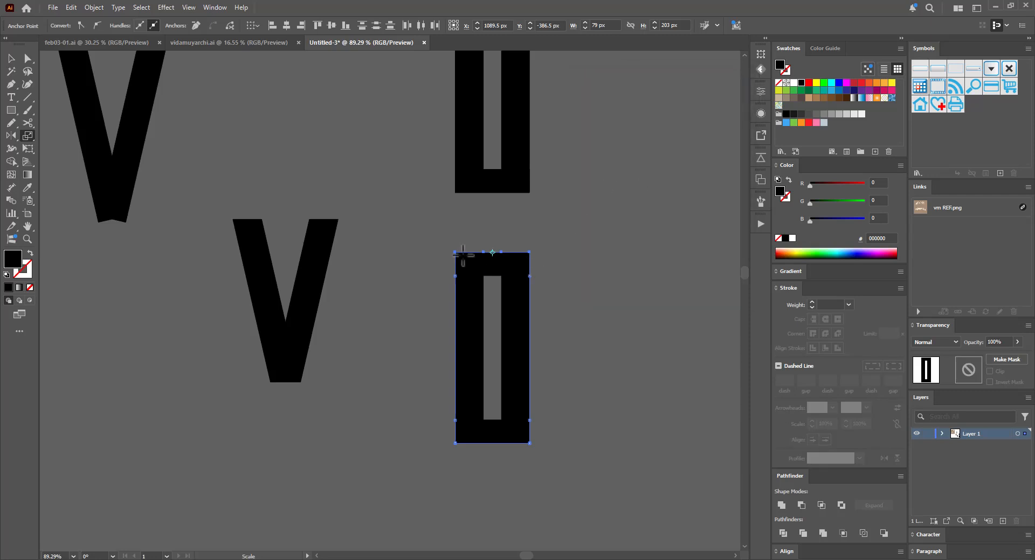
Delete the redundant anchor points along the lower frame's top edge and on its sides just below the upper corners
key("minus")
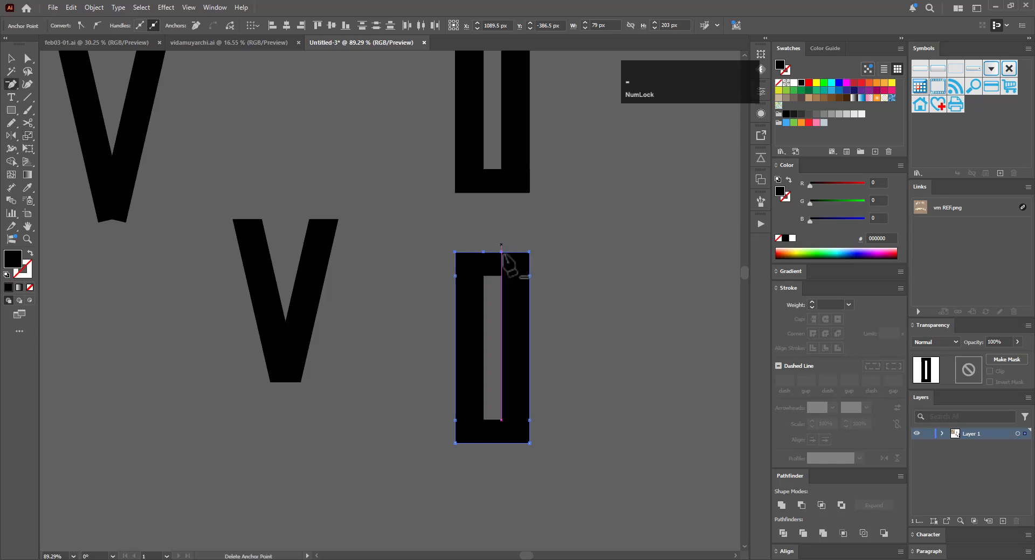
left_click_drag(505, 225, 565, 231)
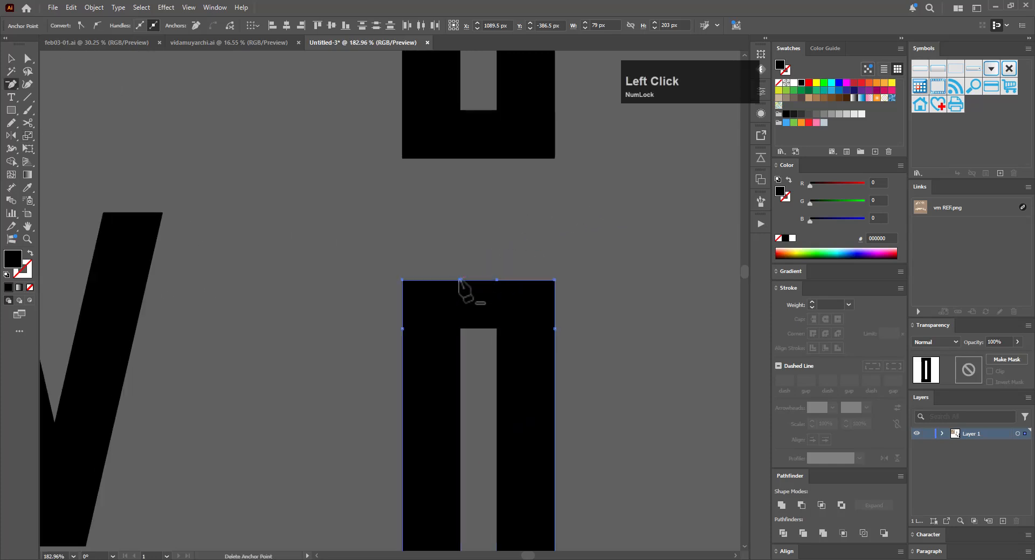
left_click(460, 280)
left_click(497, 281)
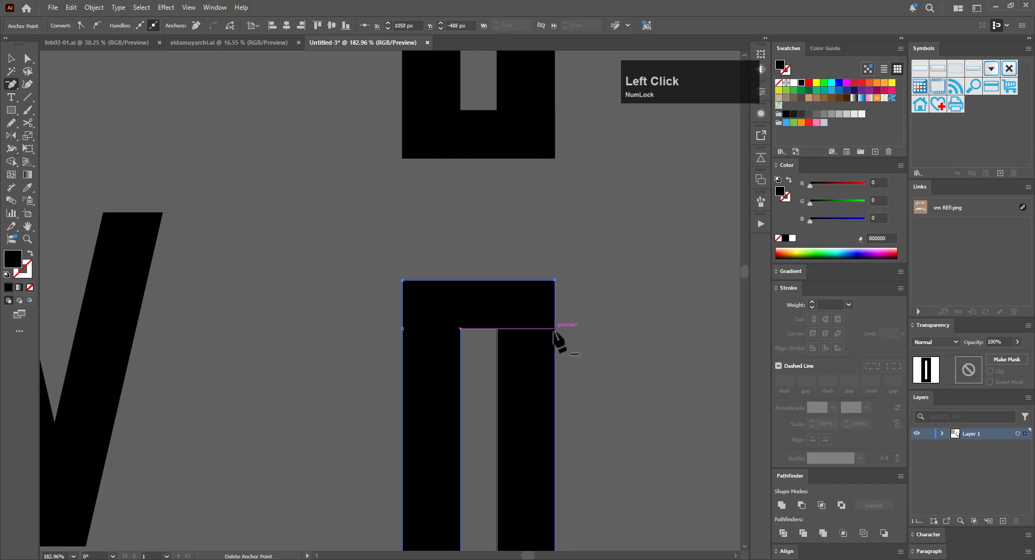
left_click(402, 329)
key("v")
Delete the redundant anchor points on both sides of the lower frame near its bottom corners, working in outline view
left_click_drag(602, 330, 567, 341)
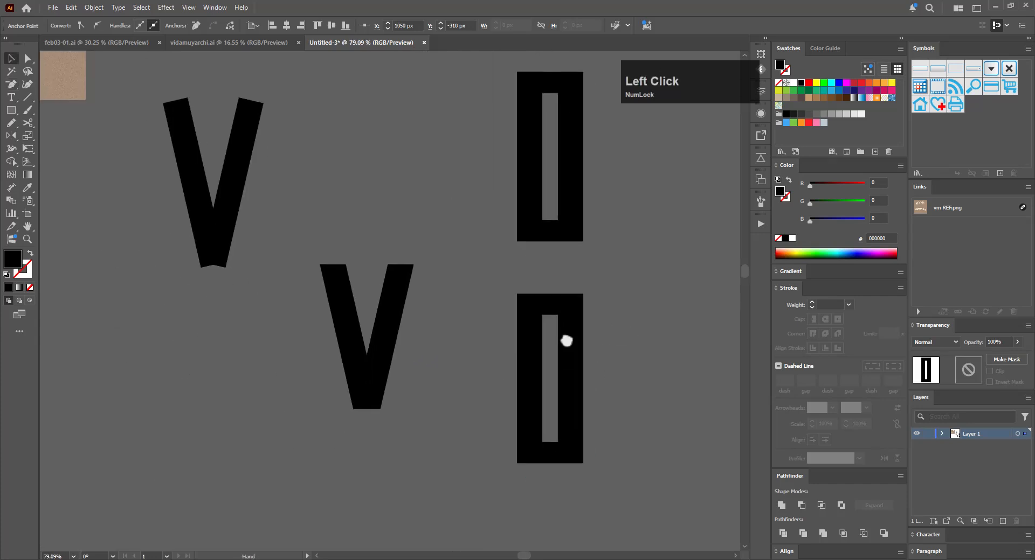
key("ctrl+y")
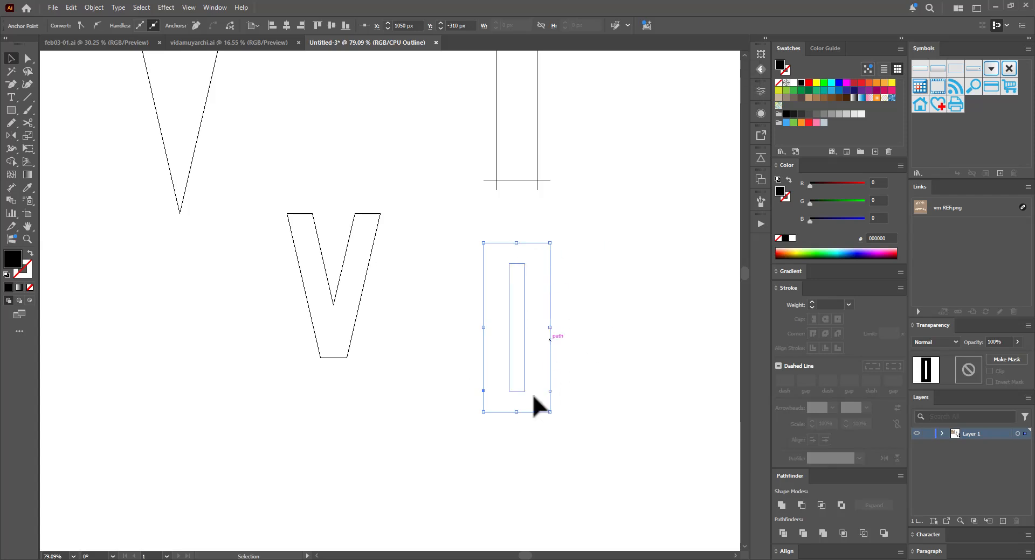
key("minus")
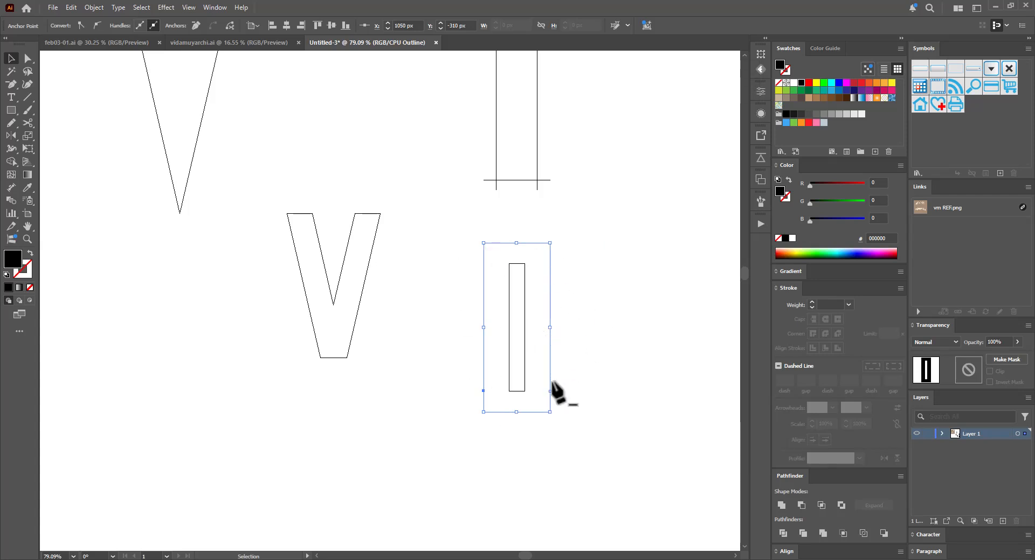
left_click(549, 390)
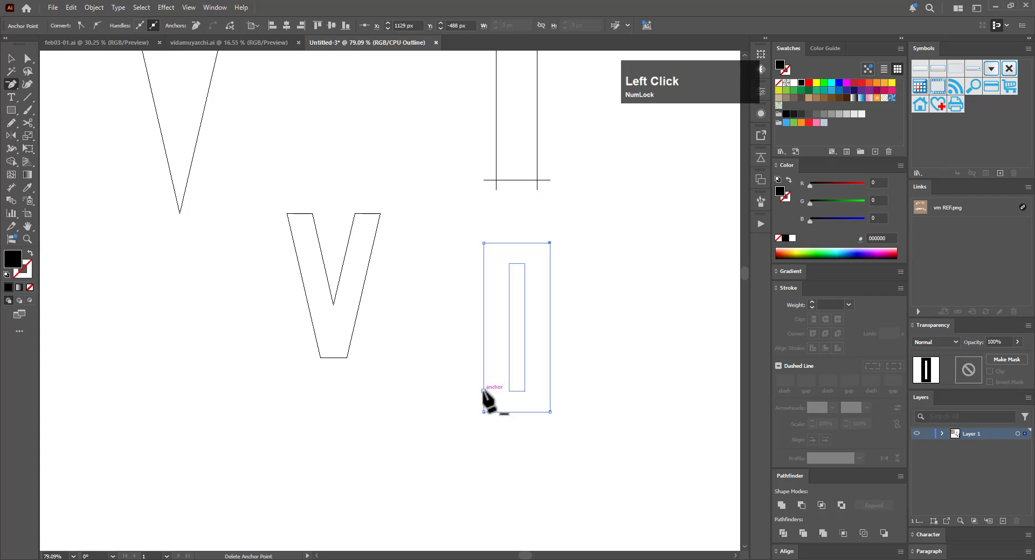
left_click(484, 390)
key("ctrl+y")
key("v")
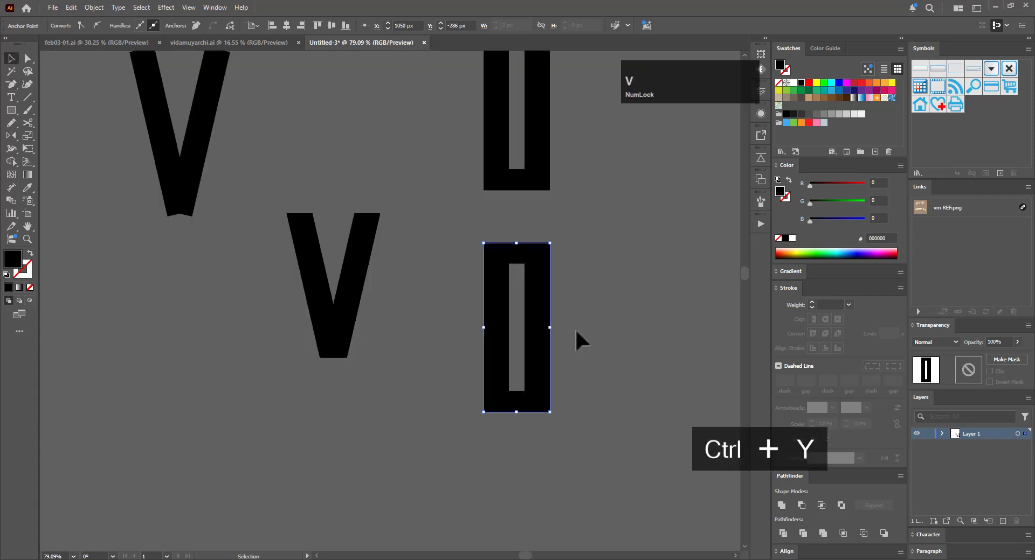
Try to round the lower frame's right-hand corners with the live corner widget and undo it
left_click(595, 319)
key("ctrl+space")
left_click_drag(595, 319, 495, 299)
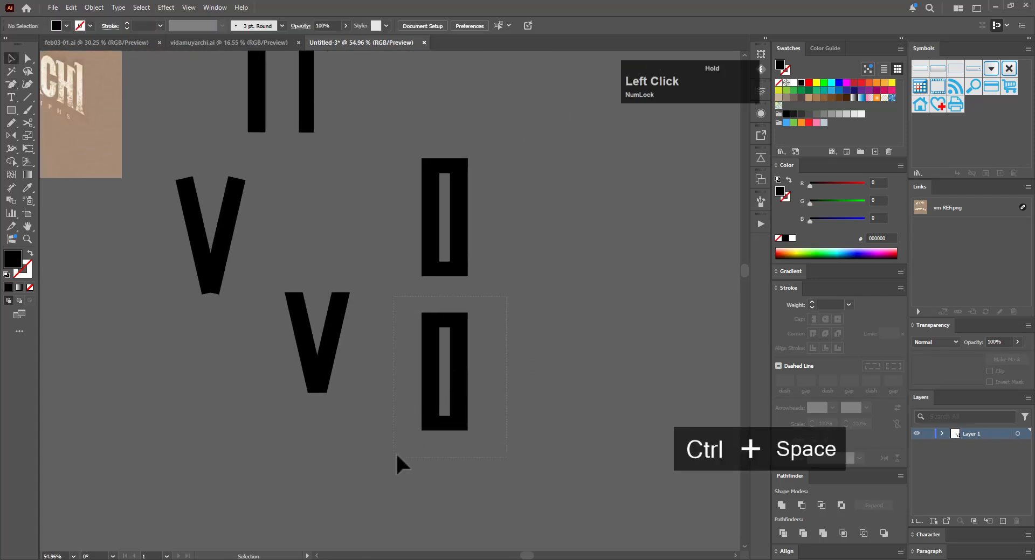
left_click_drag(396, 454, 393, 457)
key("ctrl+space")
key("space")
left_click_drag(529, 342, 511, 493)
key("ctrl+space")
key("space")
key("ctrl+space")
key("space")
key("ctrl+space")
key("ctrl+space")
key("a")
key("s")
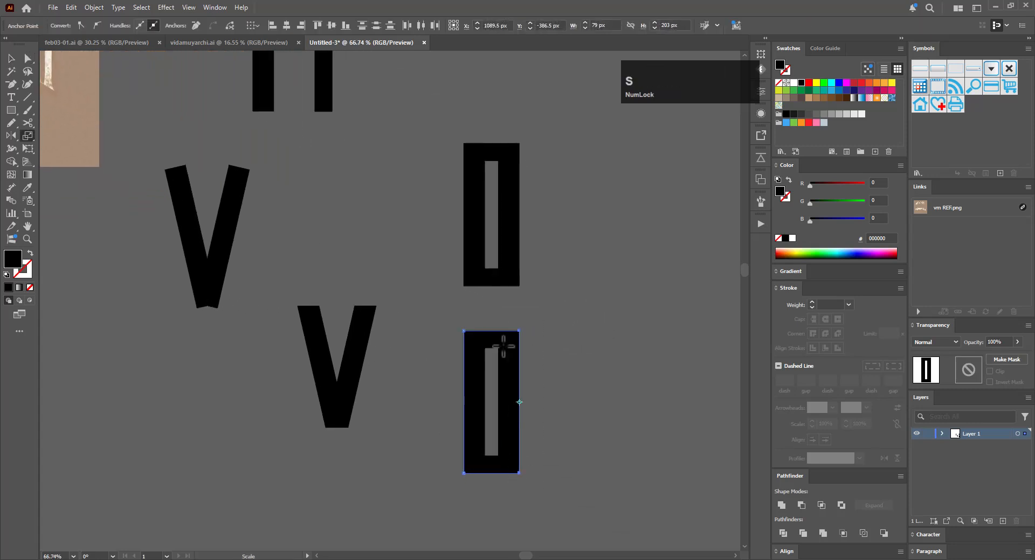
key("a")
left_click_drag(528, 327, 512, 488)
key("s")
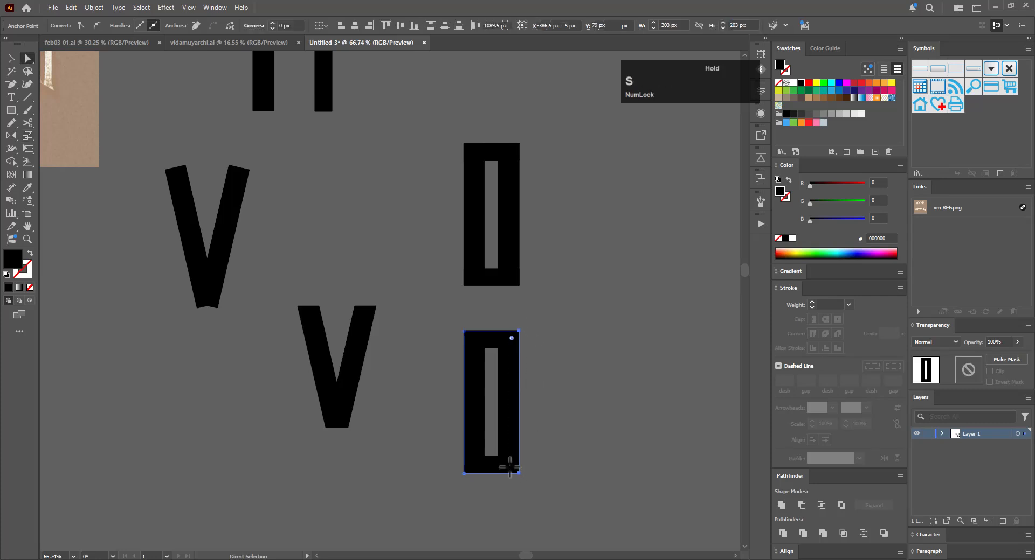
key("a")
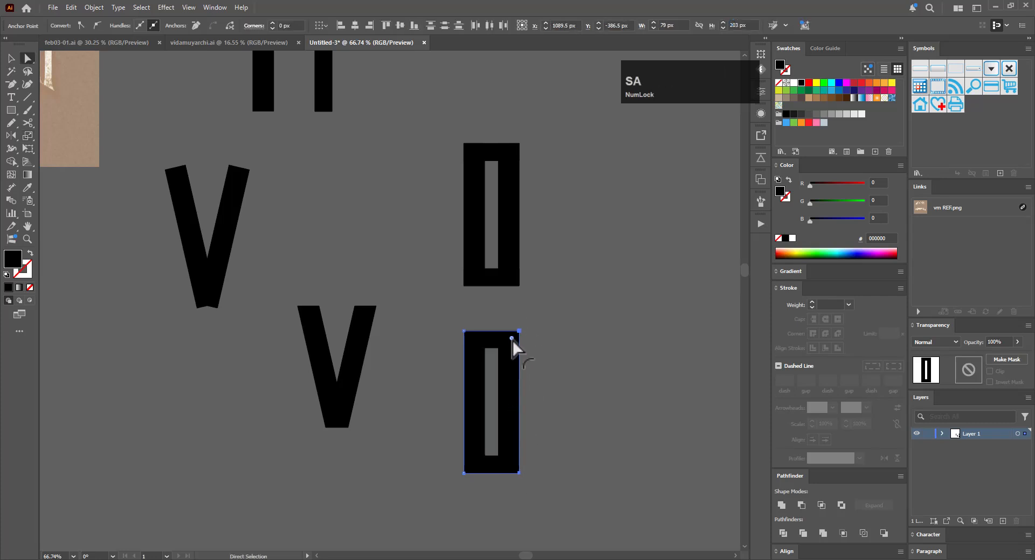
left_click_drag(512, 341, 499, 351)
key("ctrl+z")
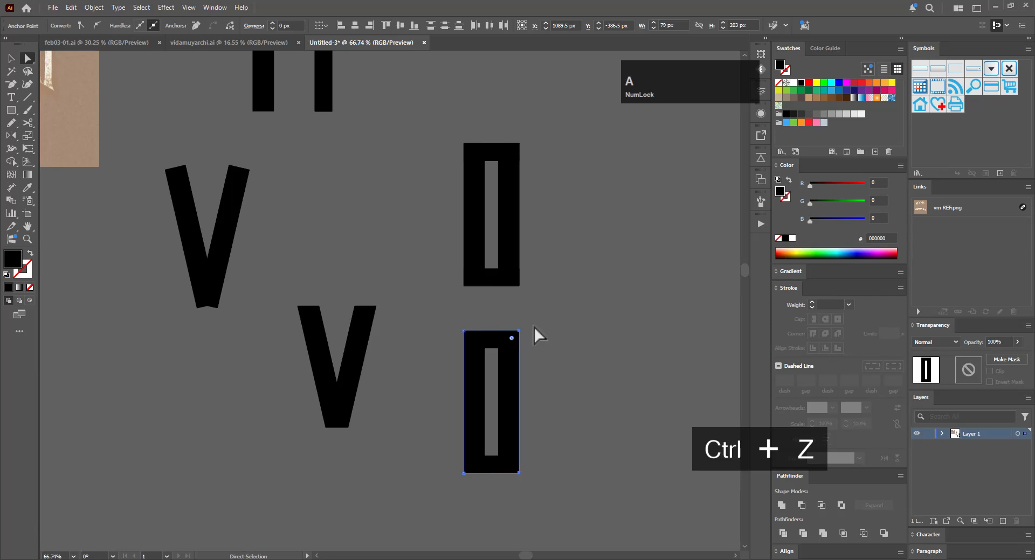
Retry rounding the lower frame's right side after reselecting its corner anchors, and undo the change
key("v")
left_click(568, 341)
key("ctrl+space")
left_click_drag(599, 335, 493, 413)
key("space")
left_click_drag(584, 407, 549, 423)
key("ctrl+space")
left_click_drag(540, 369, 509, 457)
key("a")
left_click_drag(533, 335, 516, 461)
left_click_drag(512, 354, 508, 378)
key("ctrl+z")
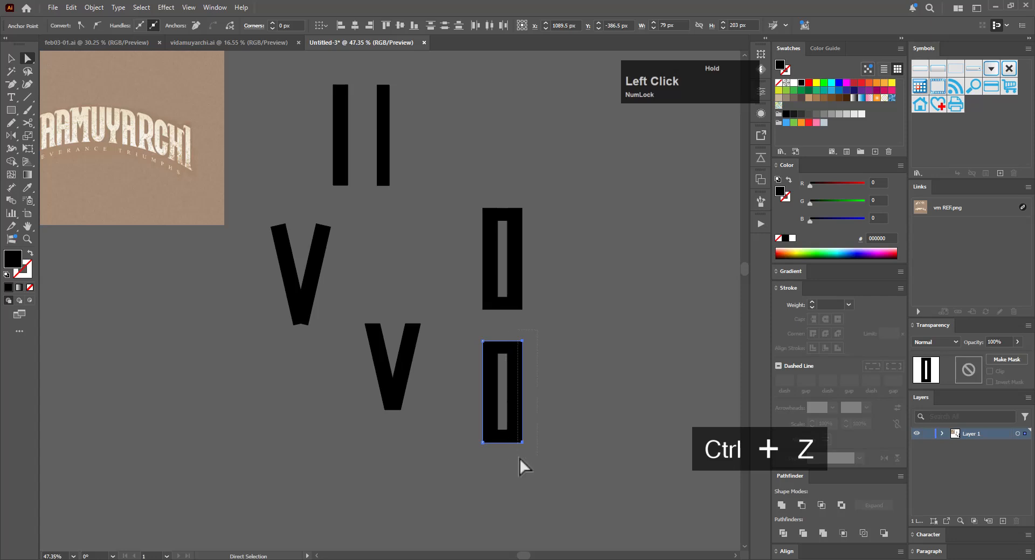
Delete the duplicate anchor point at the lower frame's bottom-right corner, leaving the real corner anchor in place
left_click(557, 416)
left_click_drag(532, 439, 517, 448)
key("ctrl+space")
left_click(527, 444, "ctrl")
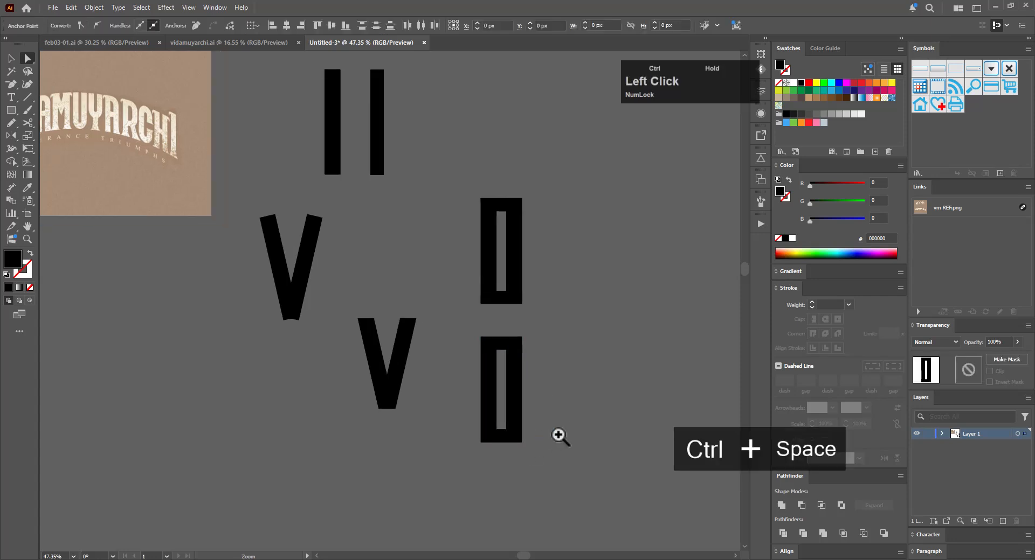
key("minus")
left_click(520, 443)
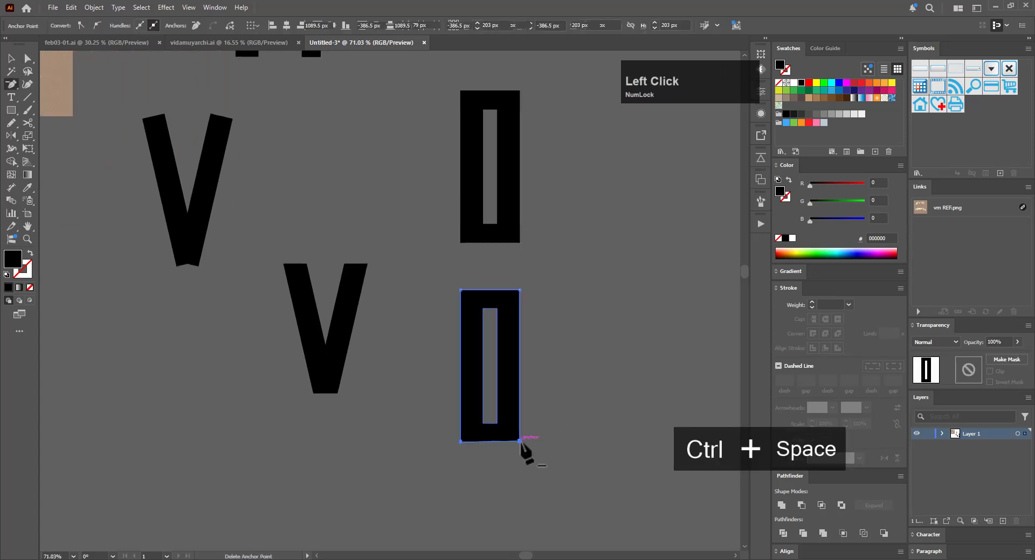
key("ctrl")
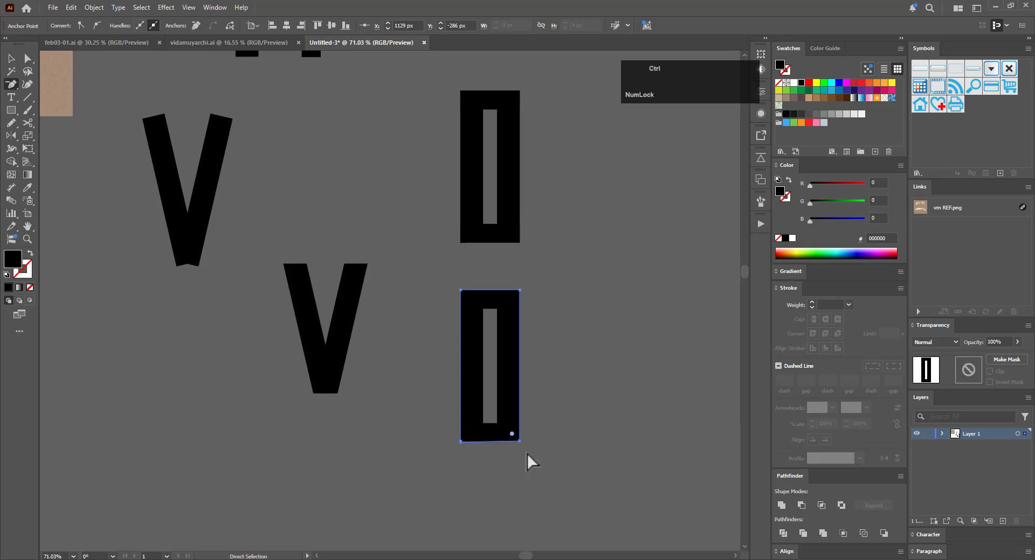
left_click(521, 448)
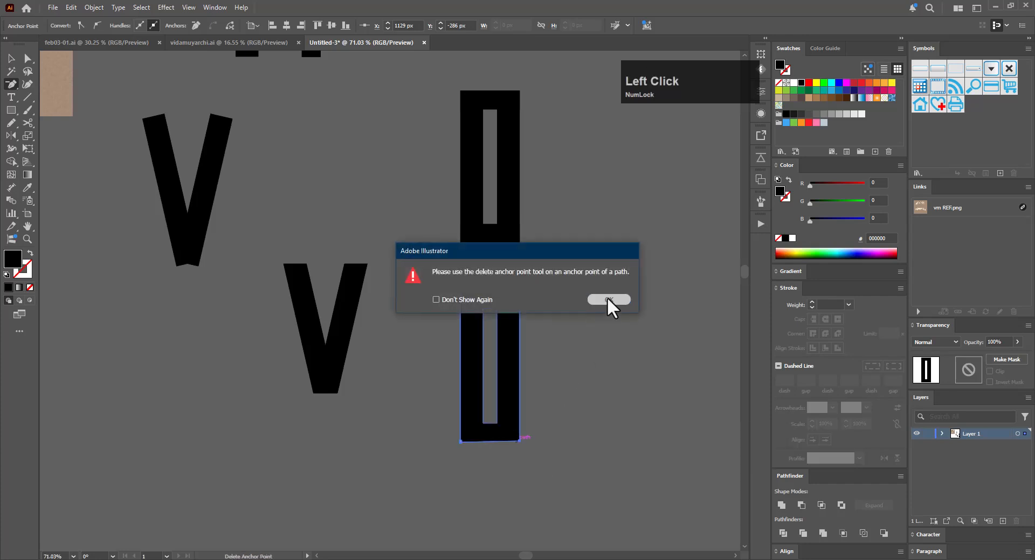
left_click(606, 304)
left_click(519, 442)
key("ctrl+z")
Delete the duplicate anchor point at the lower frame's bottom-left corner
key("a")
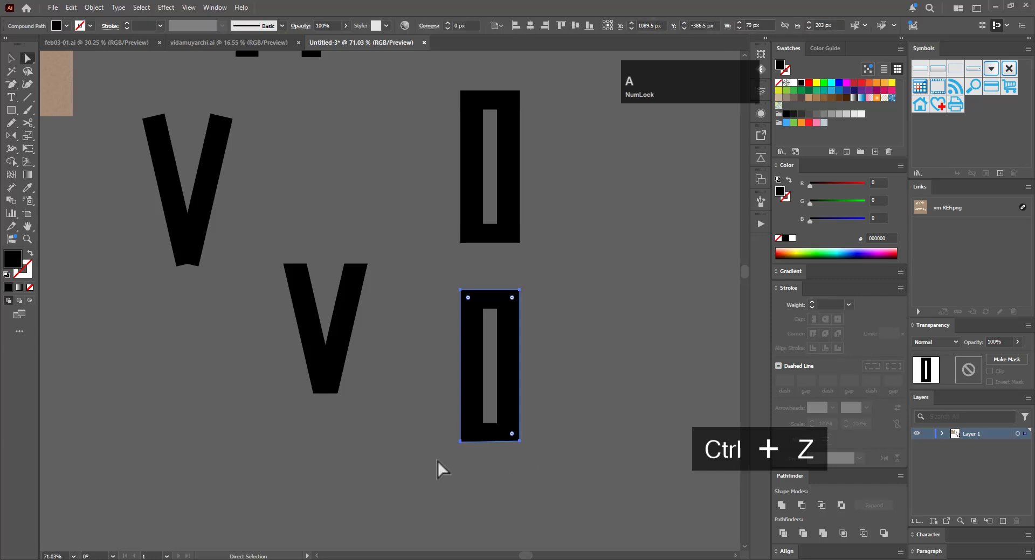
left_click_drag(539, 435, 541, 451)
key("ctrl+space")
left_click_drag(475, 440, 674, 423)
key("a")
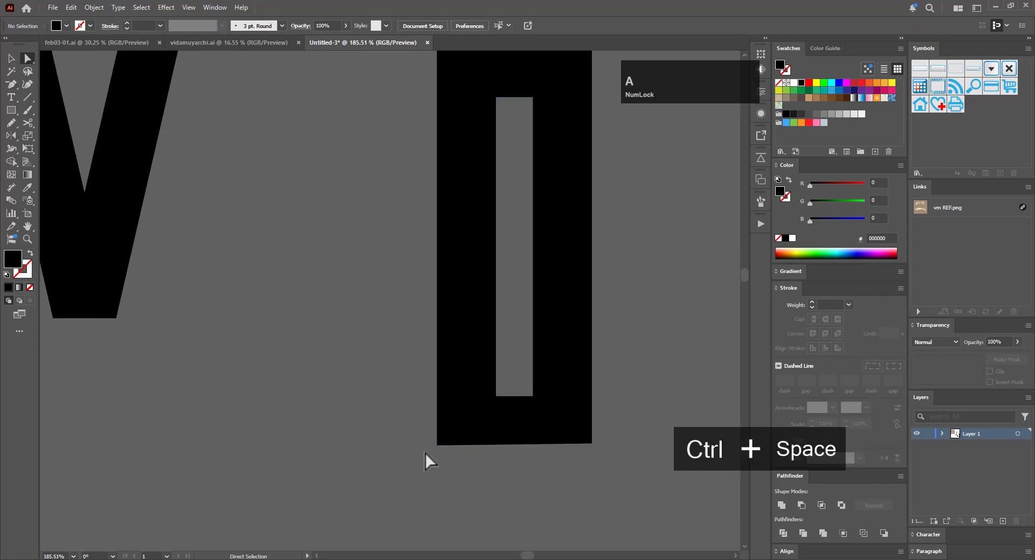
left_click_drag(442, 442, 521, 441)
key("ctrl+space")
key("p")
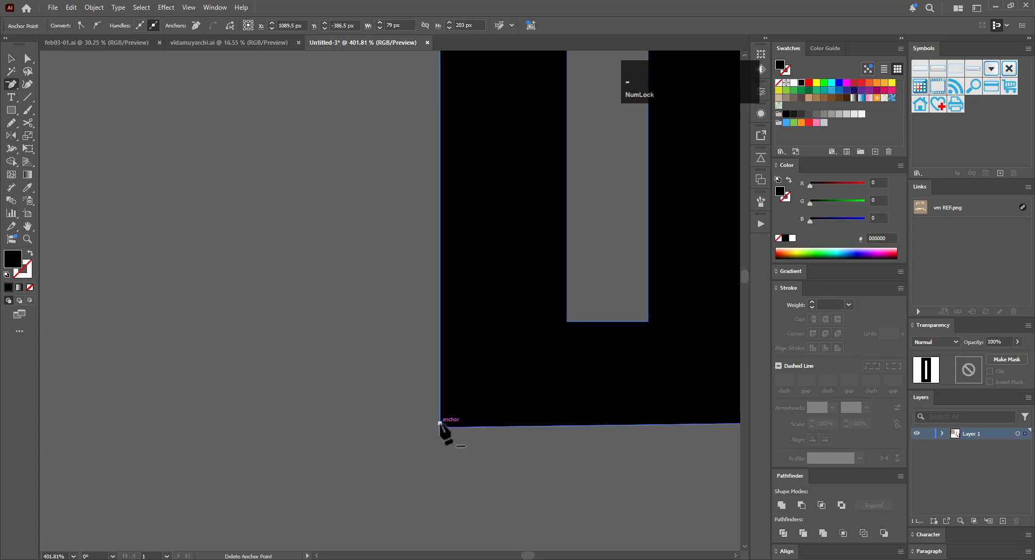
left_click(441, 428)
Level the lower frame's slanted bottom edge by scaling its two corner anchors to 100% horizontal and 0% vertical
key("a")
key("ctrl+space")
left_click_drag(511, 416, 625, 410)
key("s")
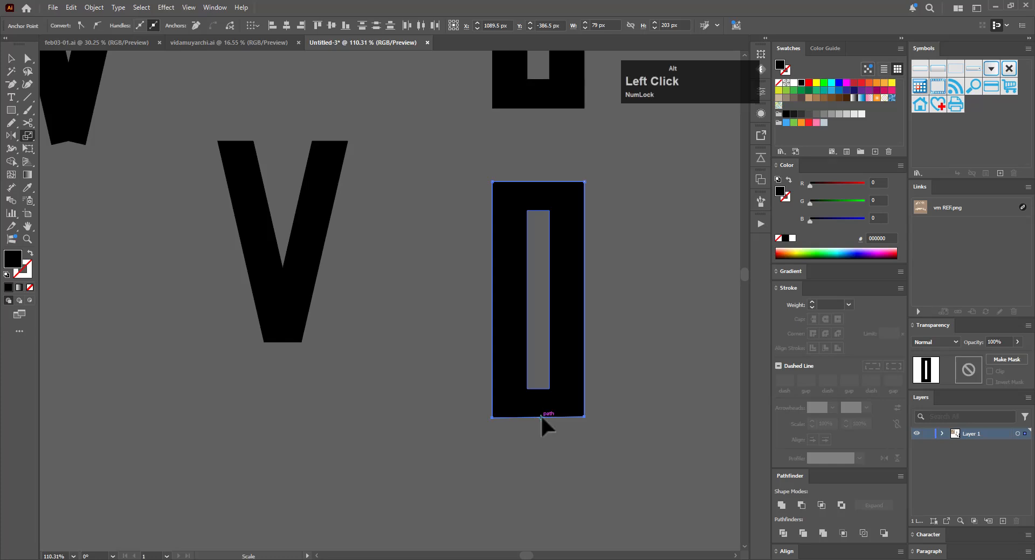
left_click(541, 416, "alt")
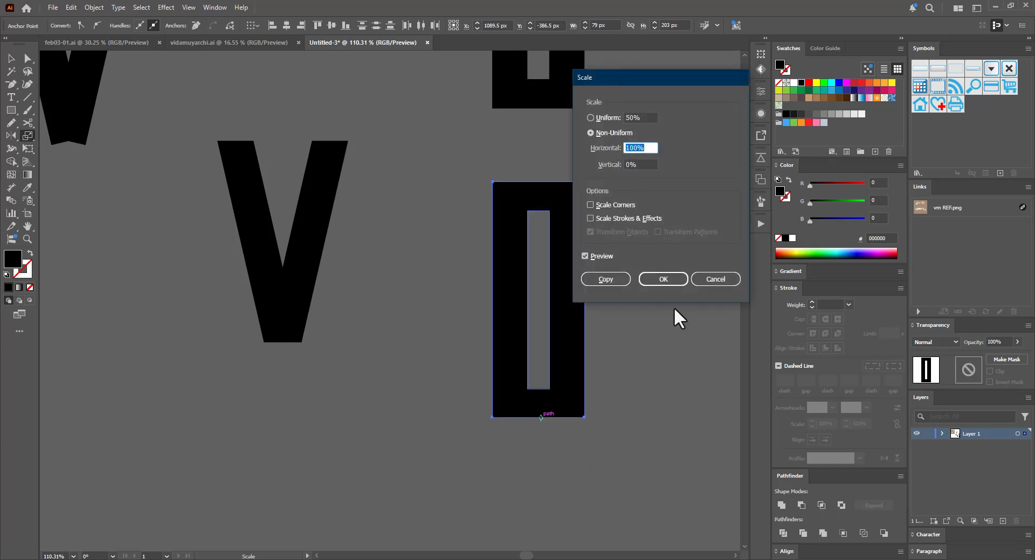
left_click(663, 279)
Round the two outer right-hand corners of the lower frame to form a D
key("a")
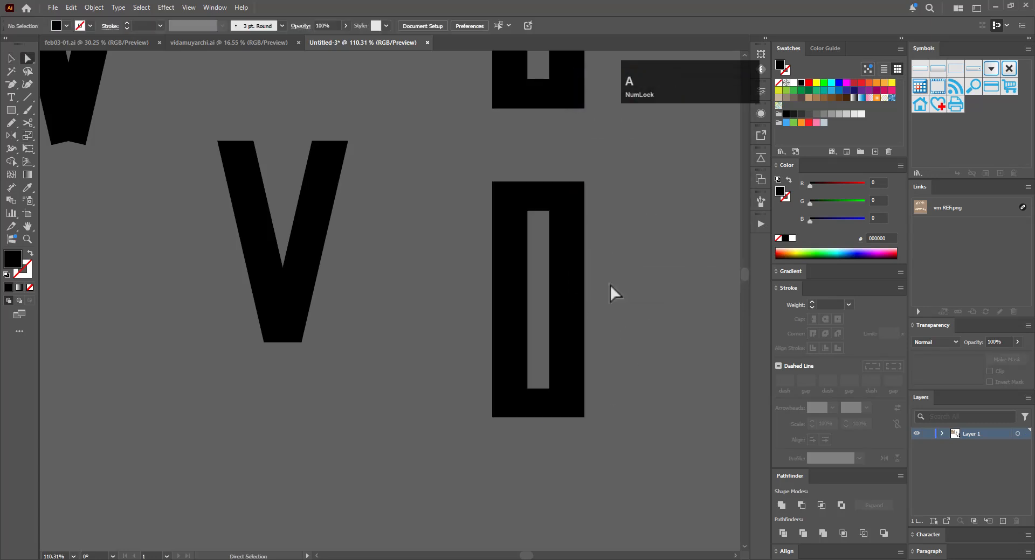
left_click_drag(594, 271, 575, 422)
left_click_drag(577, 190, 531, 211)
Round the two right-hand corners of the D's inner cutout
key("a")
left_click(549, 226)
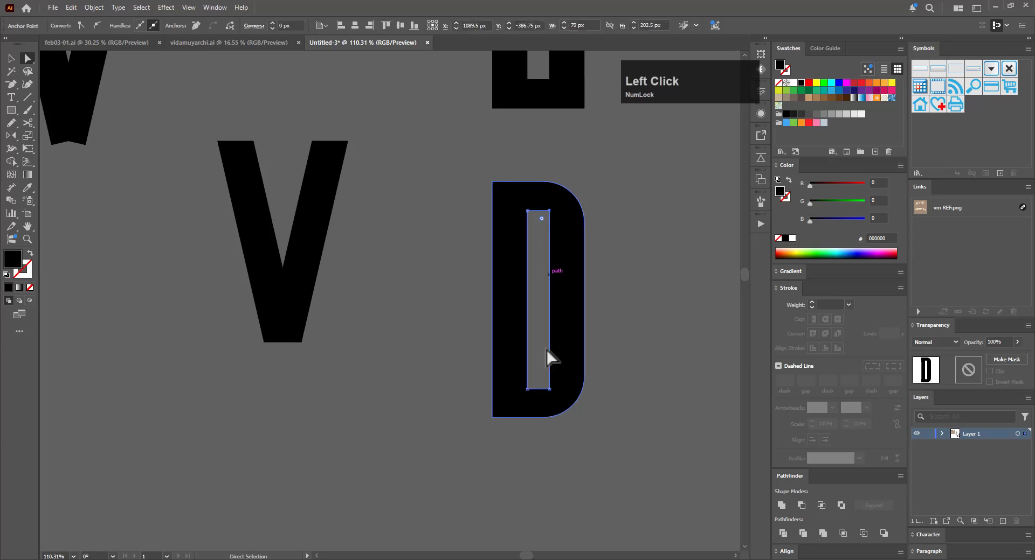
left_click(549, 389, "shift")
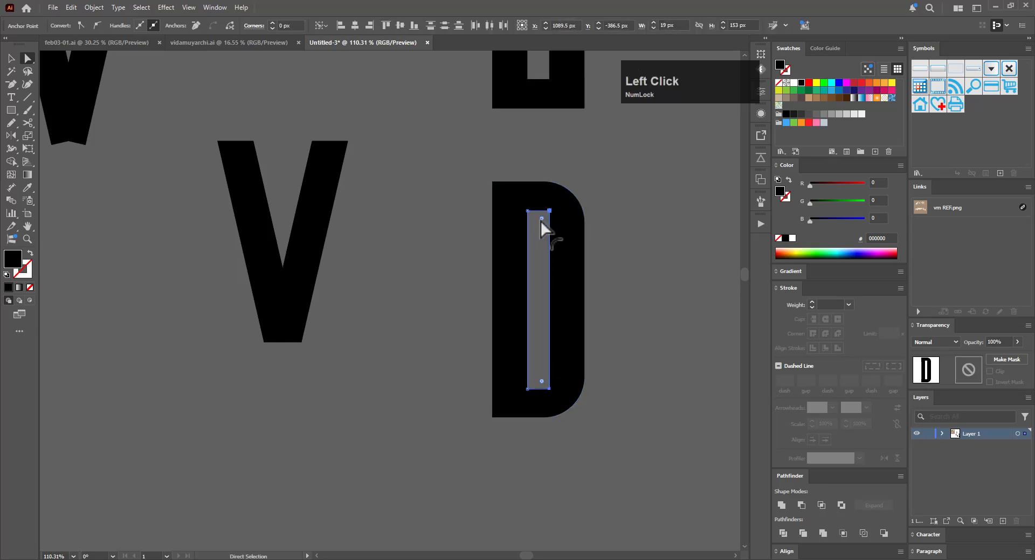
left_click_drag(538, 221, 529, 228)
key("v")
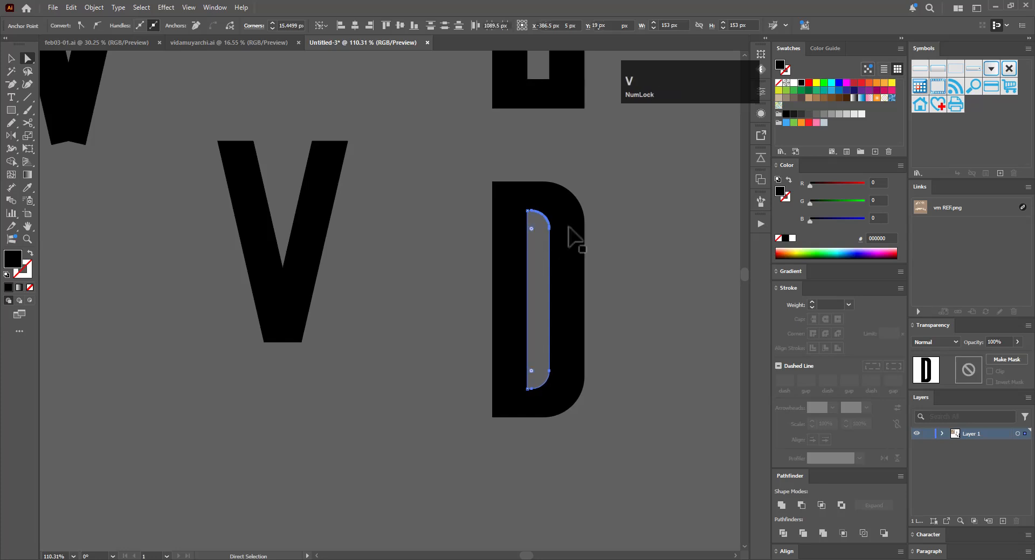
left_click(630, 266)
key("ctrl+space")
left_click_drag(662, 235, 515, 305)
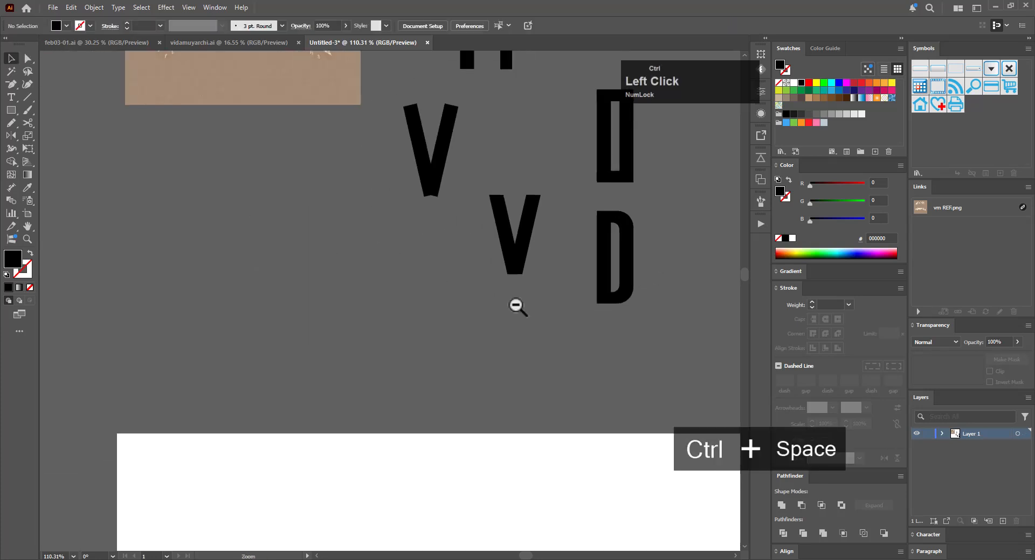
key("space")
left_click_drag(628, 322, 483, 346)
key("v")
key("space")
left_click_drag(547, 292, 392, 337)
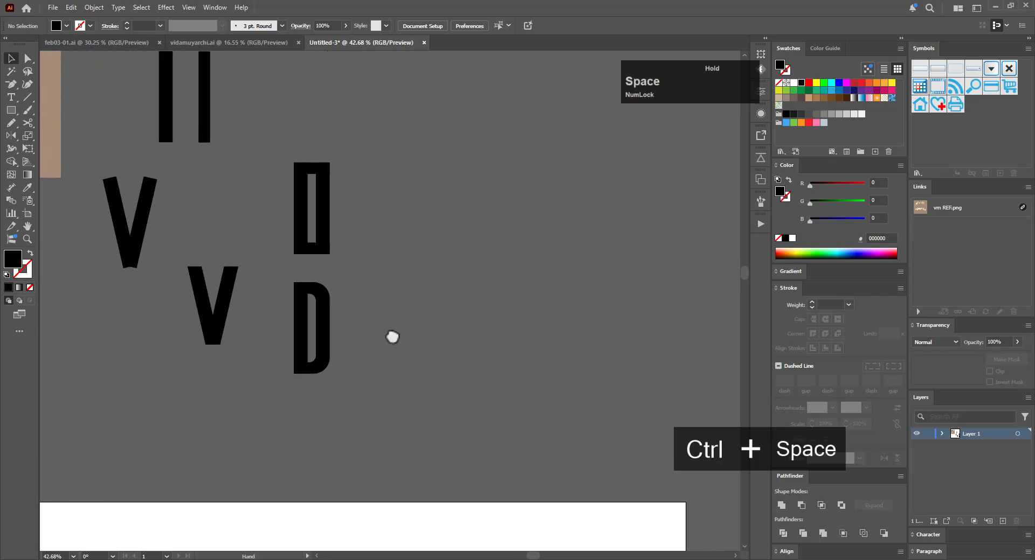
Undo the inner and outer corner rounding, and narrow the lower frame to 75 px by shifting its right-hand anchors left
key("ctrl+z")
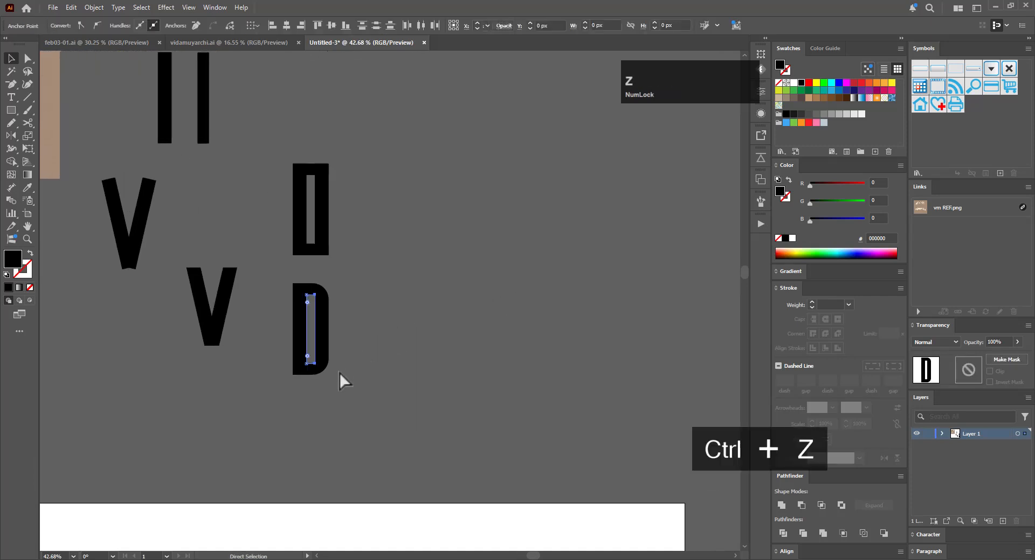
key("ctrl+z")
key("a")
left_click_drag(355, 263, 319, 382)
key("Left")
key("Left")
key("Left")
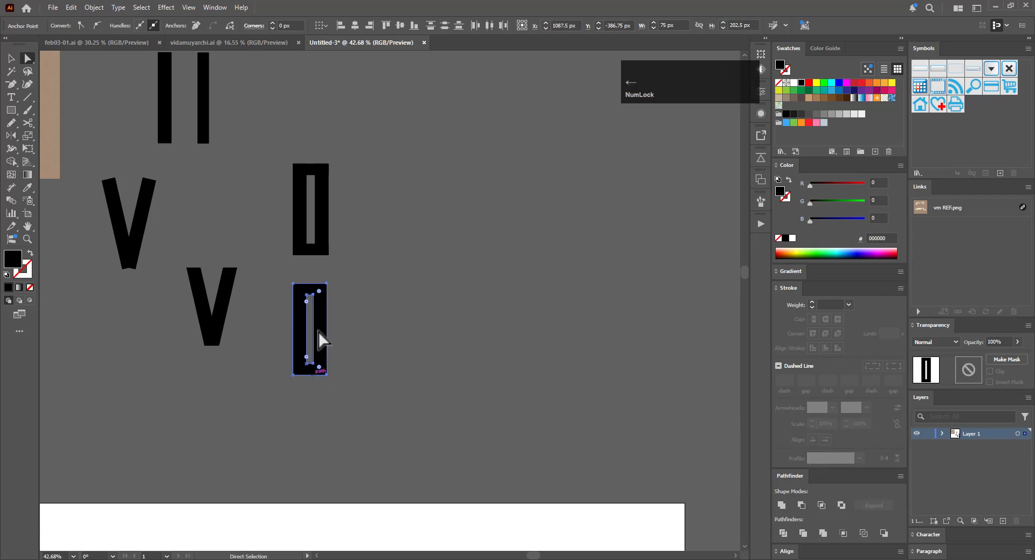
Round the two outer right-hand corners of the narrowed lower frame to form the D again
key("a")
left_click(334, 290)
left_click_drag(334, 289, 316, 398)
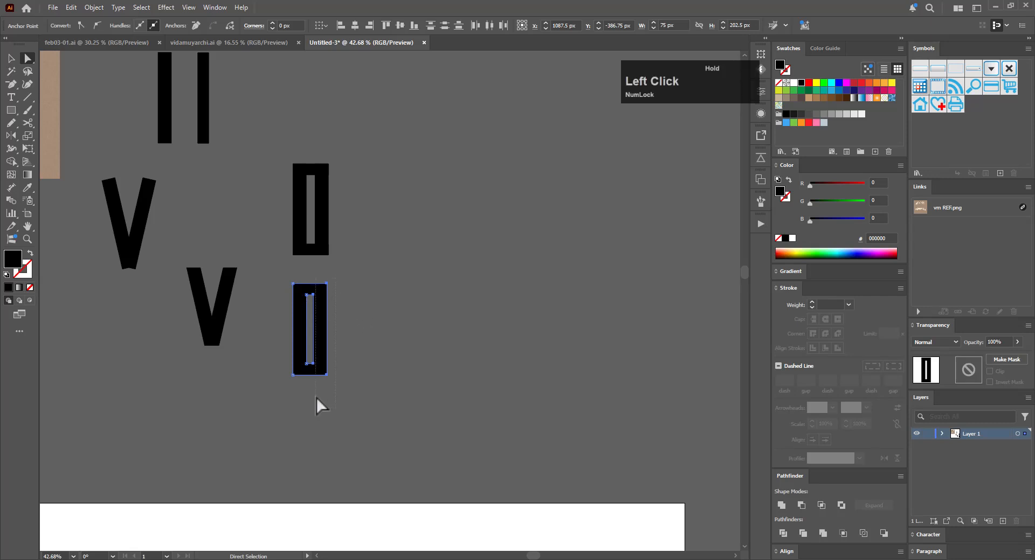
left_click_drag(321, 292, 318, 299)
Round the two right-hand corners of the narrowed D's inner cutout
left_click(313, 296)
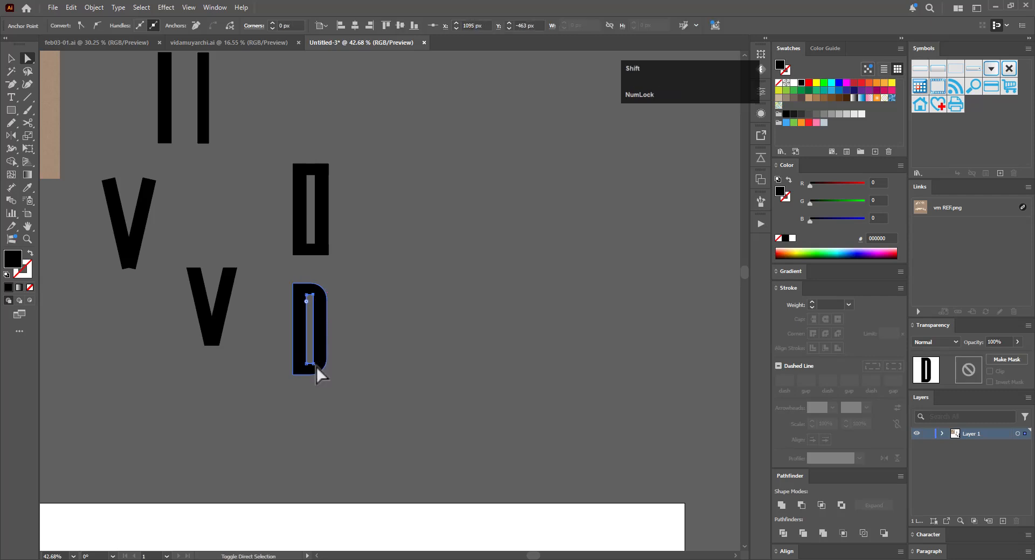
left_click(313, 364, "shift")
left_click_drag(310, 299, 440, 275)
left_click(340, 298)
Place a copy of the 30 pt vertical stroke to the right of the square frame as the A's first stem
key("ctrl+space")
left_click_drag(513, 275, 338, 343)
key("space")
left_click_drag(543, 241, 595, 339)
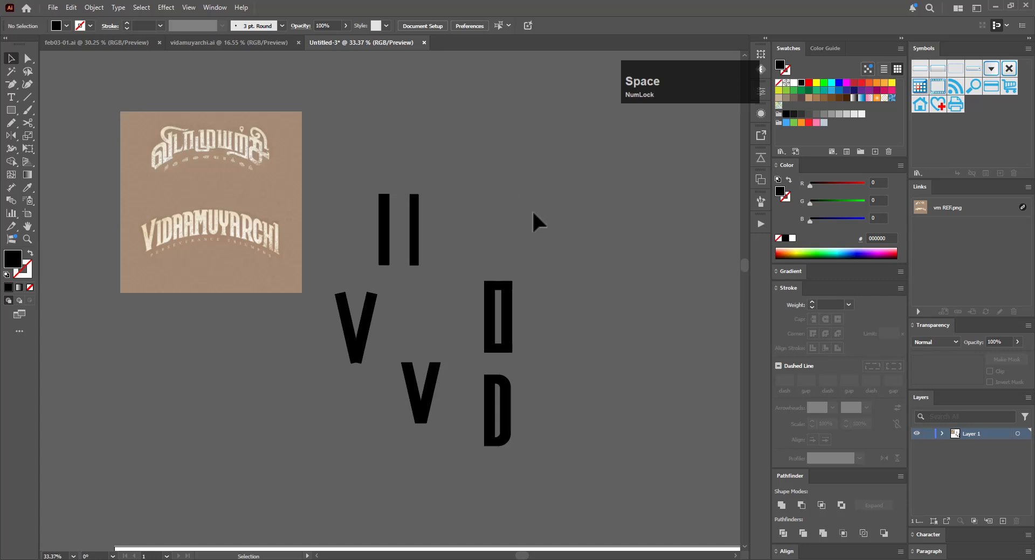
key("space")
left_click_drag(603, 270, 538, 229)
left_click(318, 184)
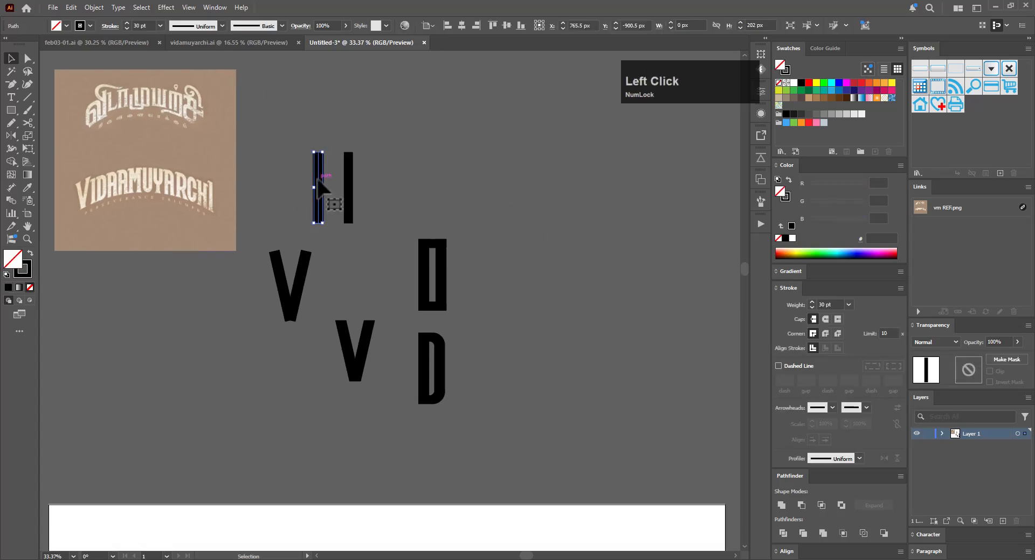
left_click_drag(322, 186, 499, 297, "alt")
left_click(559, 296)
key("space")
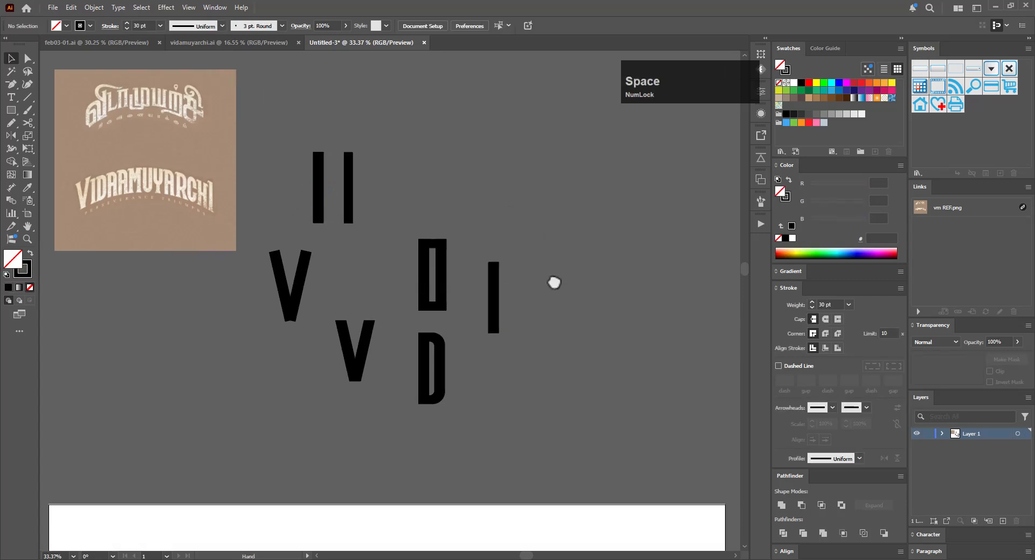
left_click_drag(554, 282, 507, 296)
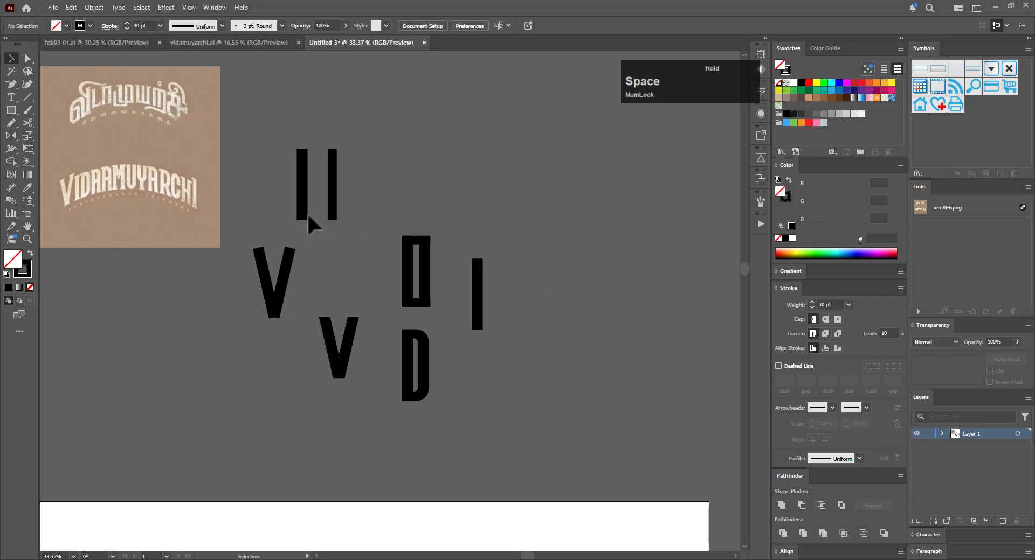
Duplicate the A's 30 pt stem horizontally to the right to make its second stem
left_click(481, 301)
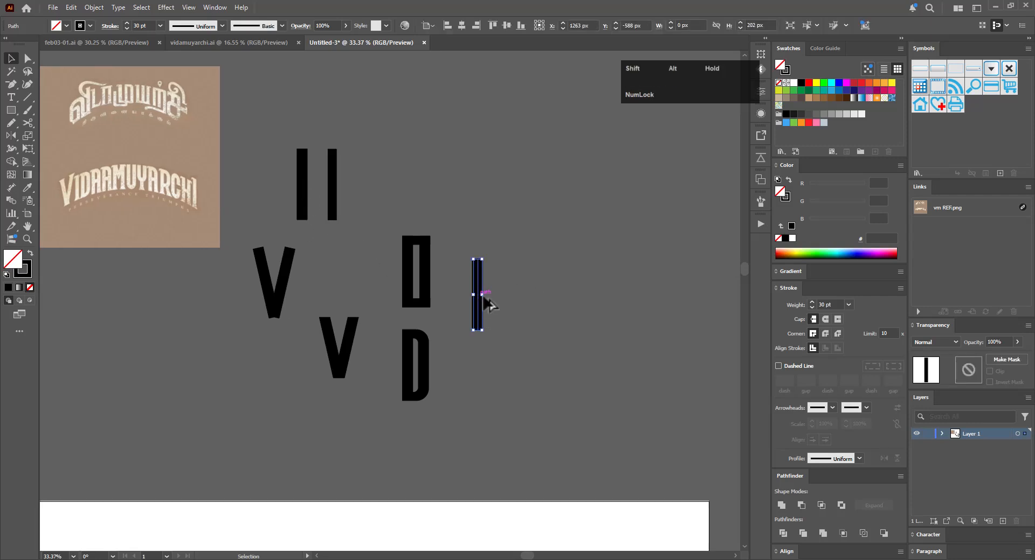
left_click_drag(482, 298, 497, 298, "alt+shift")
left_click(541, 300)
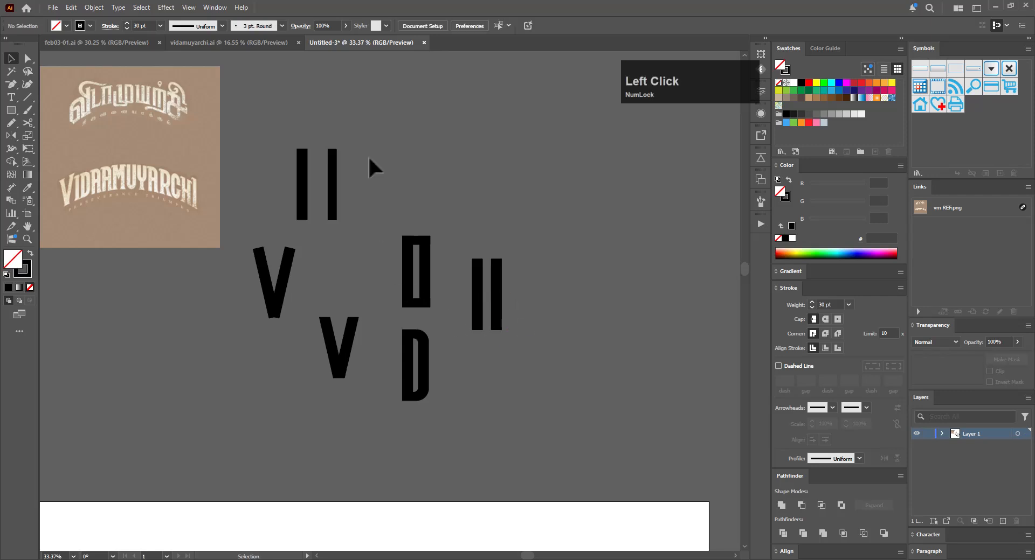
Copy the 25 pt stroke and lay it horizontally across the tops of the two stems as the A's top bar
left_click_drag(333, 174, 620, 281, "alt")
left_click_drag(541, 256, 587, 273)
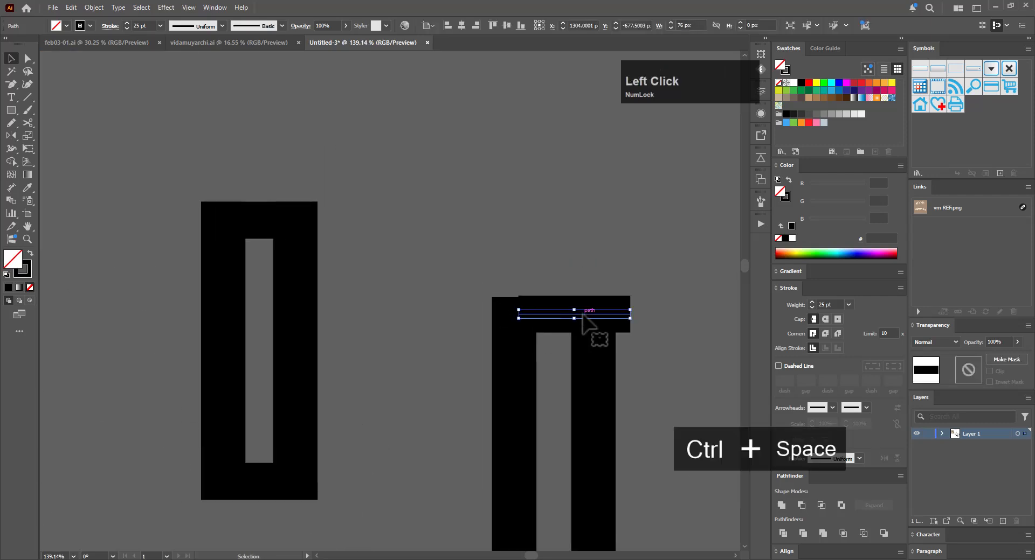
left_click_drag(587, 313, 632, 315)
left_click_drag(633, 315, 529, 298)
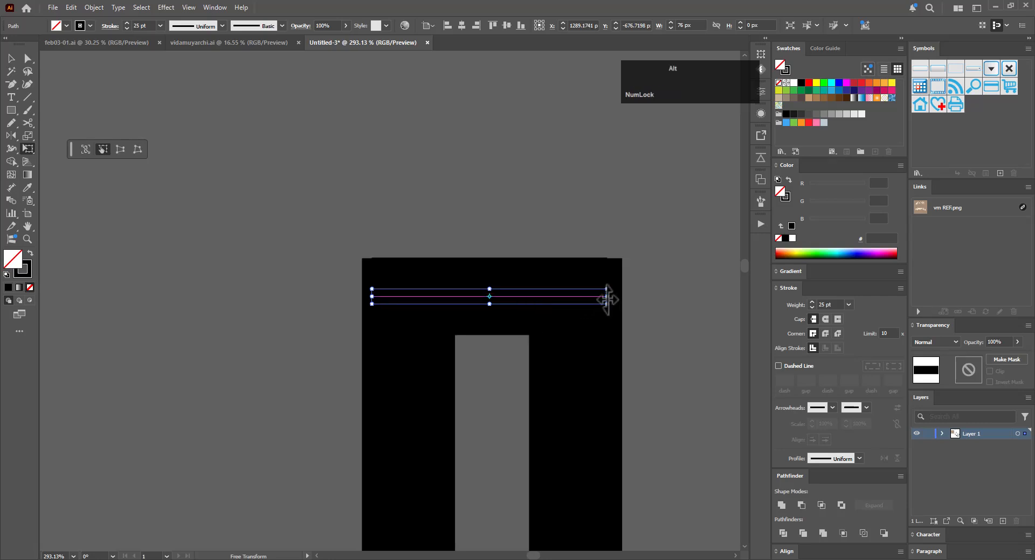
left_click_drag(606, 296, 622, 297, "alt")
key("ctrl+z")
key("ctrl+z")
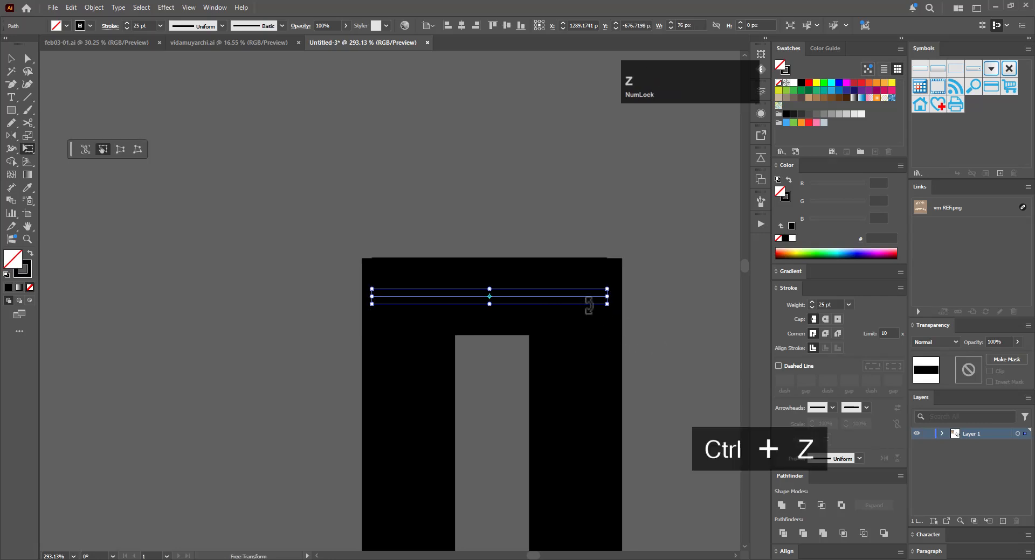
Duplicate the A's top bar straight down to the middle of the stems as its crossbar
key("v")
left_click(617, 206)
key("ctrl+space")
left_click_drag(617, 206, 504, 333)
left_click_drag(504, 333, 383, 367)
key("v")
left_click_drag(481, 232, 476, 312)
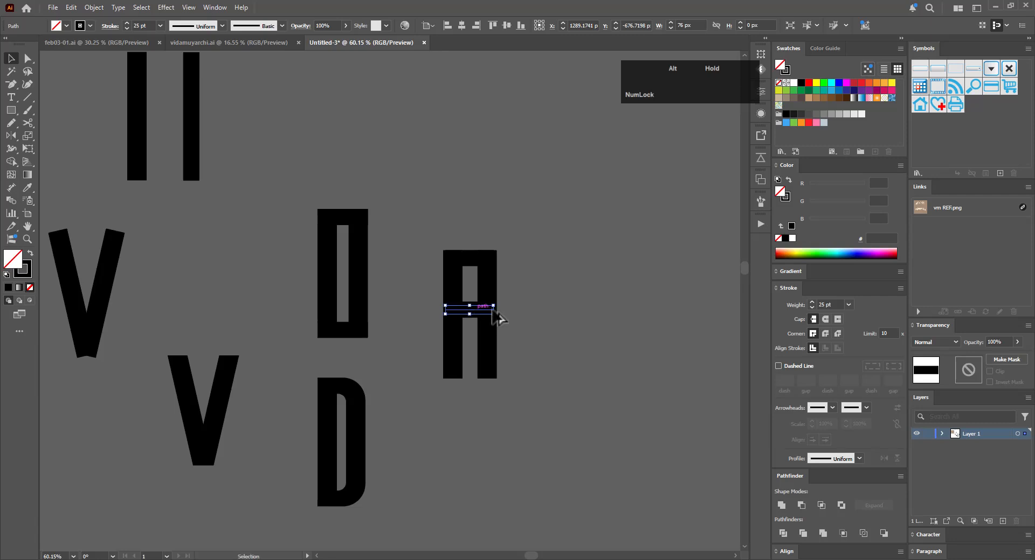
left_click(541, 302)
Narrow the A to a path width of about 71 px by shifting its right stem and both bars' right ends left
key("v")
left_click_drag(524, 229, 473, 403)
key("a")
key("Left")
key("Left")
key("Left")
key("Left")
key("Left")
key("Left")
key("Left")
key("Left")
key("Left")
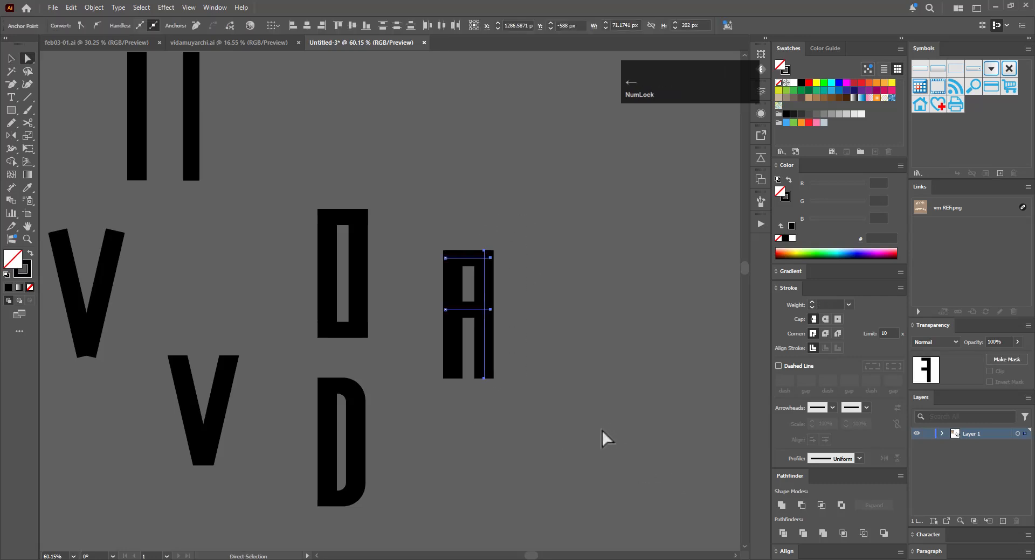
left_click(557, 364)
Duplicate the stroke-built A directly below the original
key("v")
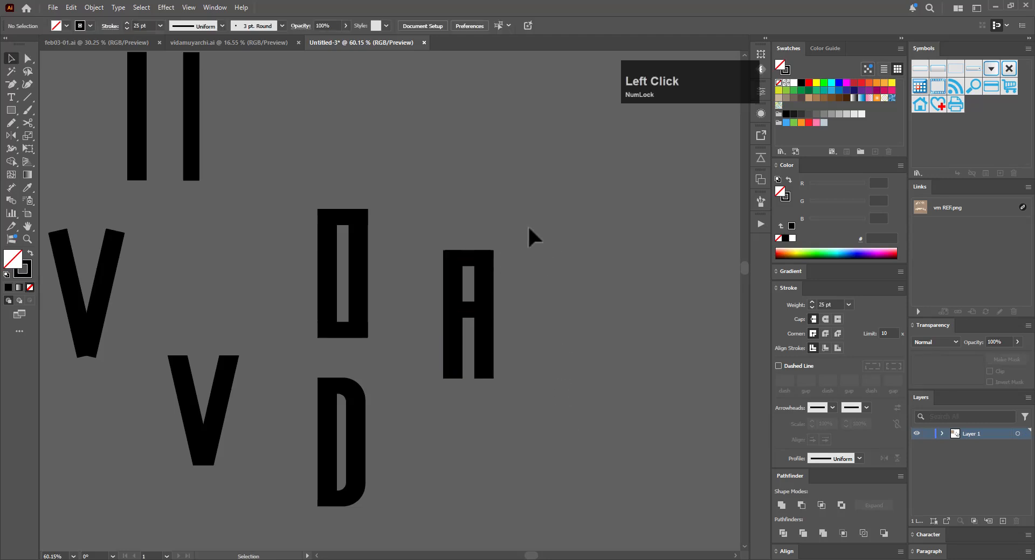
left_click_drag(431, 417, 431, 417)
left_click_drag(545, 297, 418, 337)
left_click_drag(504, 337, 619, 334)
left_click(617, 388)
Outline the strokes of the lower A and unite its pieces into a single shape
key("a")
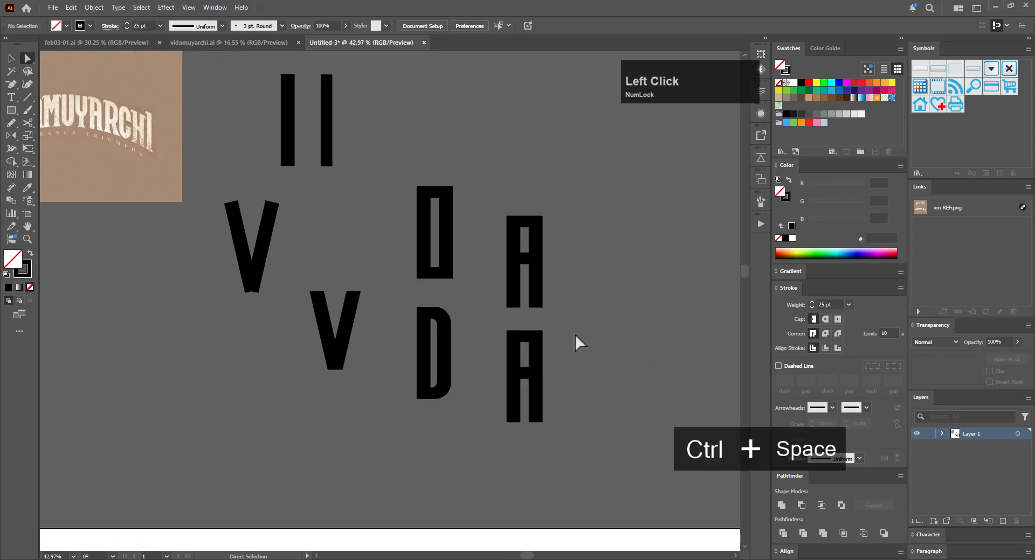
left_click_drag(497, 438, 497, 438)
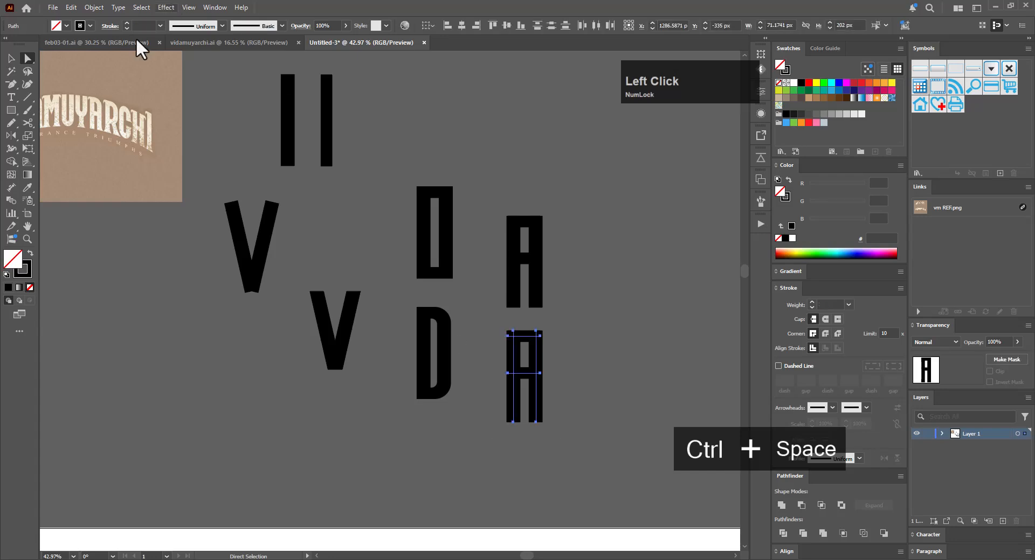
left_click(95, 7)
mouse_move(205, 299)
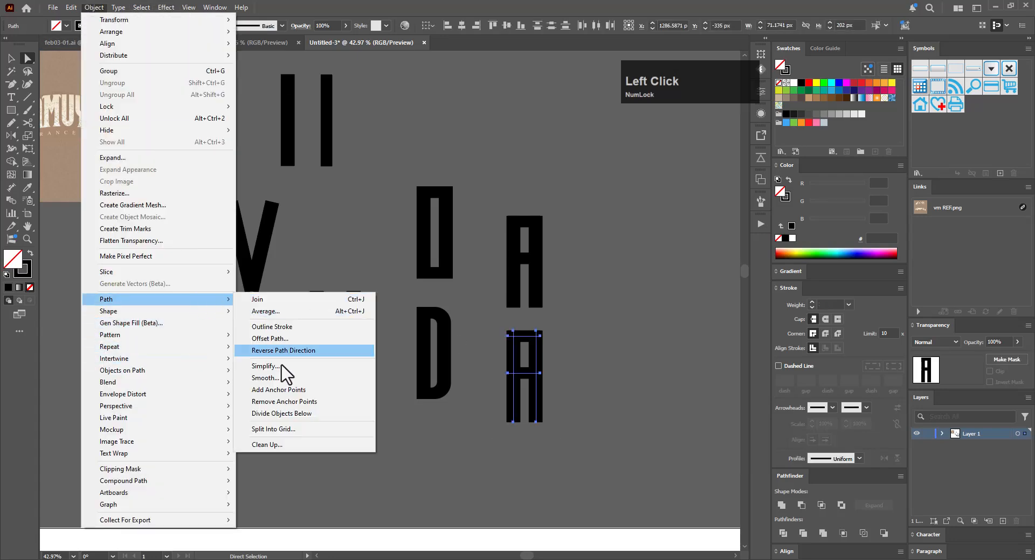
left_click(285, 327)
key("v")
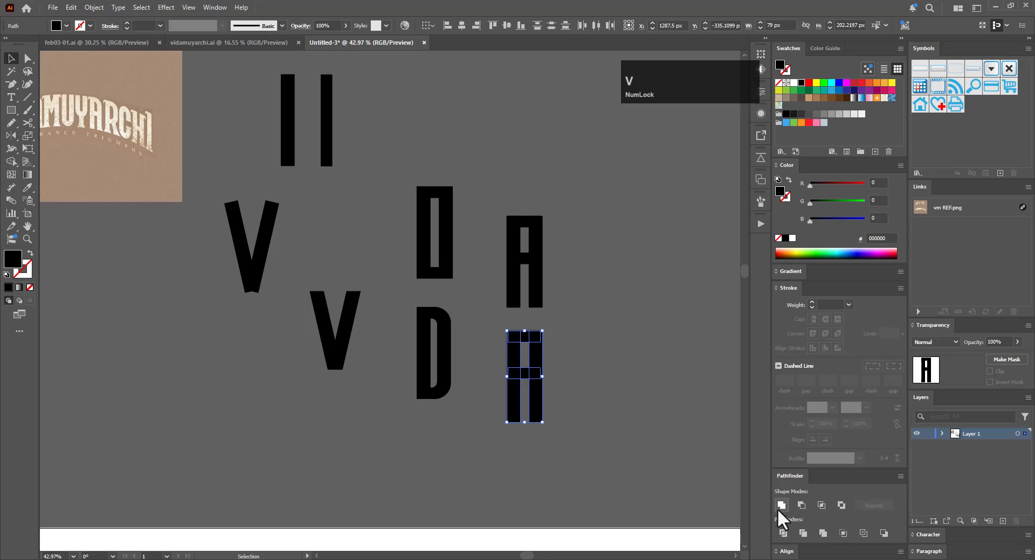
left_click(779, 509)
left_click(596, 373)
Level the lower A's top-edge anchors by scaling them non-uniformly to 100% horizontal and 0% vertical
scroll(590, 372, "up", 3)
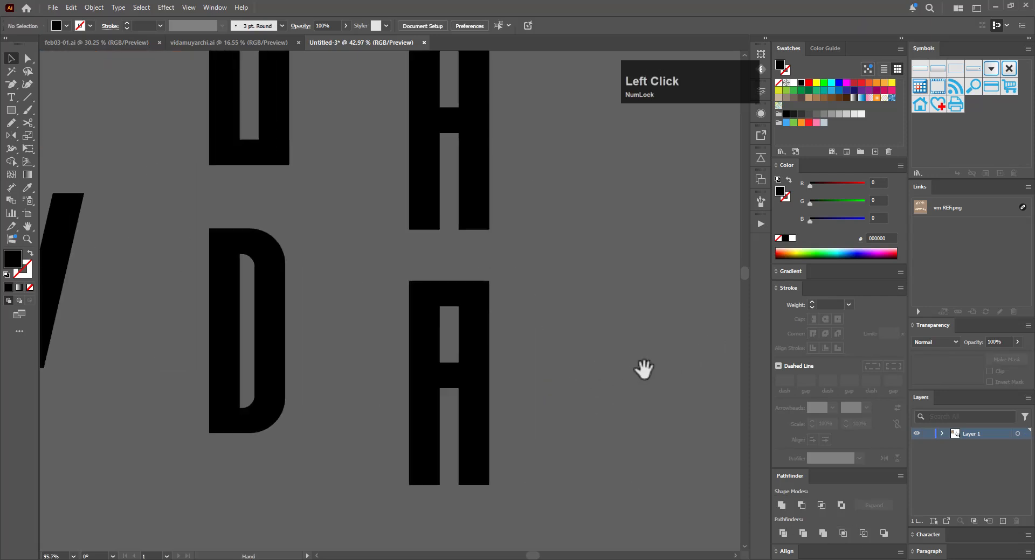
key("a")
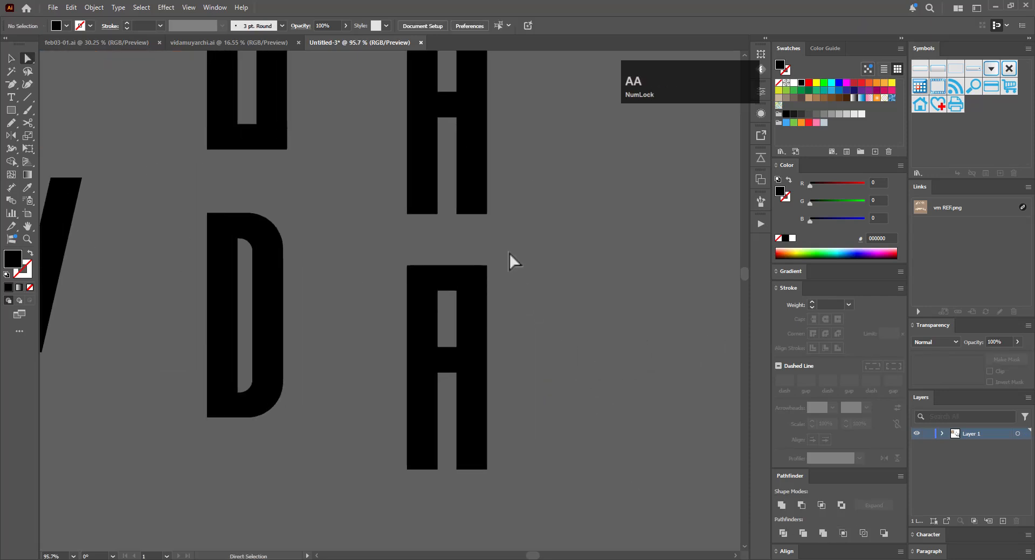
left_click_drag(509, 253, 371, 276)
key("ctrl+space")
left_click_drag(478, 263, 589, 259)
key("s")
left_click(418, 267, "alt")
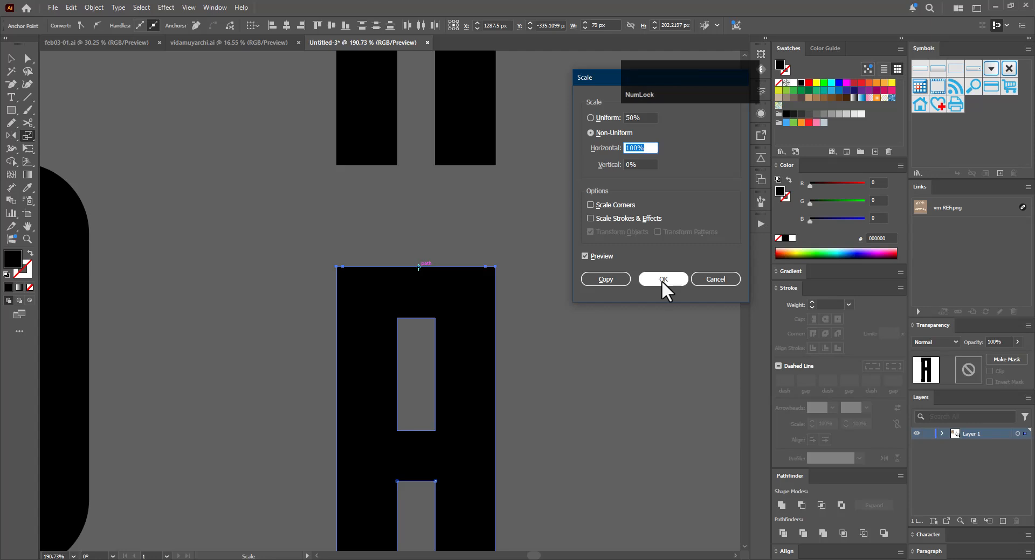
left_click(662, 279)
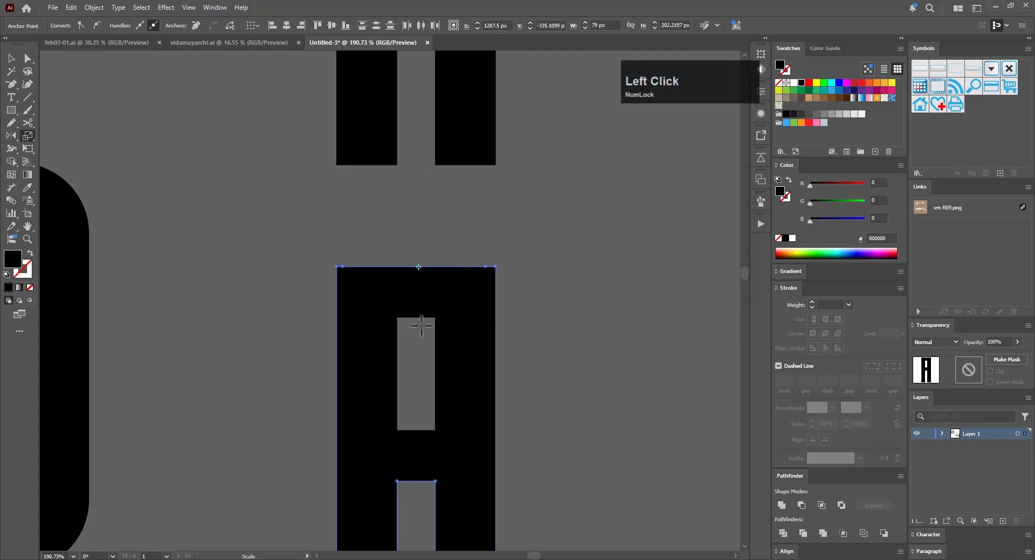
Delete the two extra anchor points beside the corners on the lower A's top edge
key("minus")
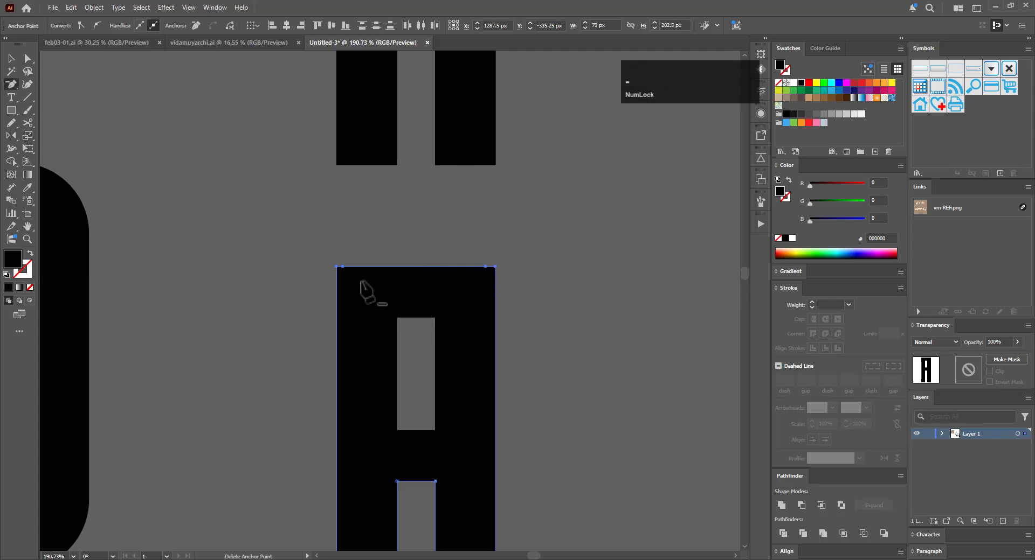
left_click_drag(348, 258, 435, 251)
left_click(339, 272)
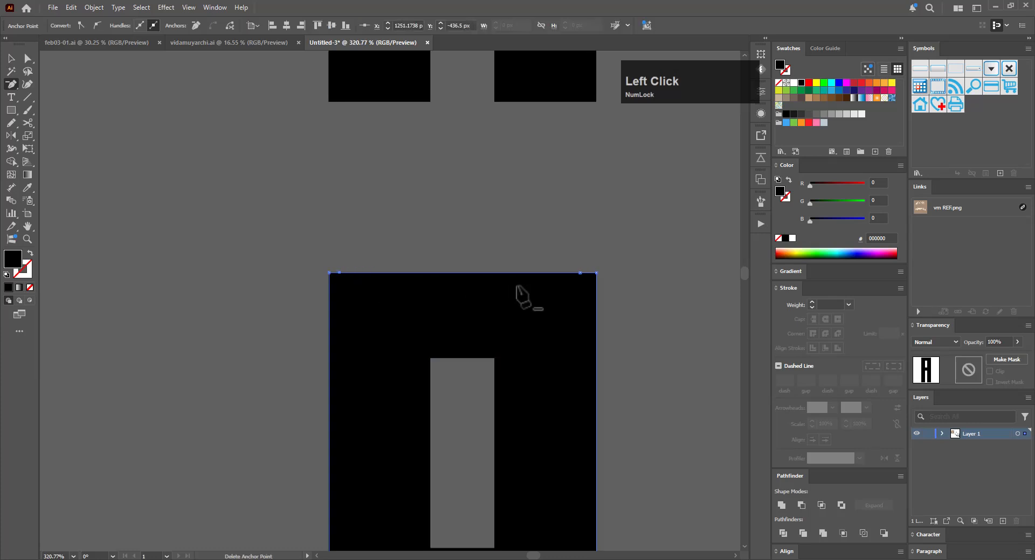
left_click(579, 272)
left_click(339, 273)
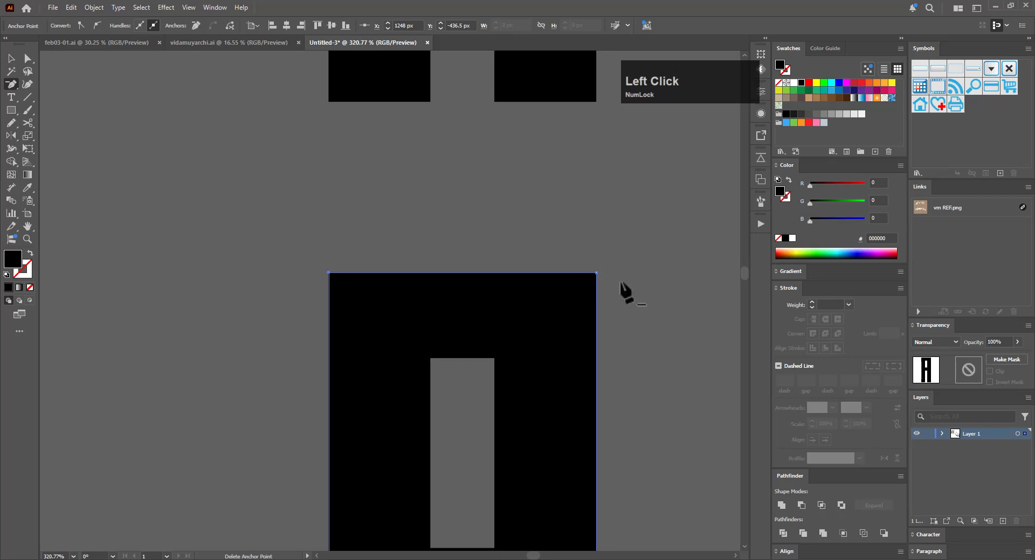
Check the merged lower A in outline view and round its outer upper-right corner
key("a")
left_click_drag(620, 310, 401, 372)
left_click_drag(531, 385, 499, 298)
key("ctrl+y")
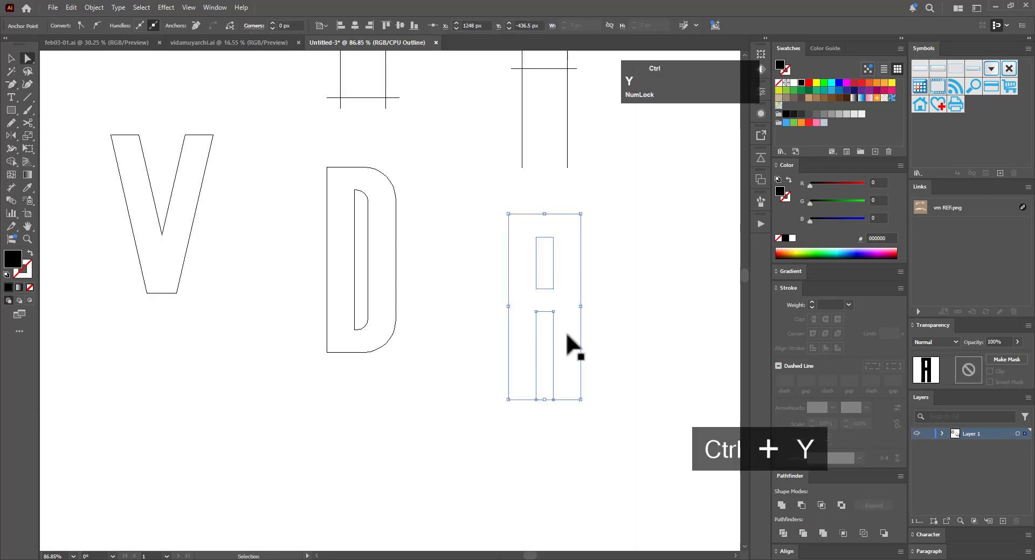
key("ctrl+y")
left_click(603, 272)
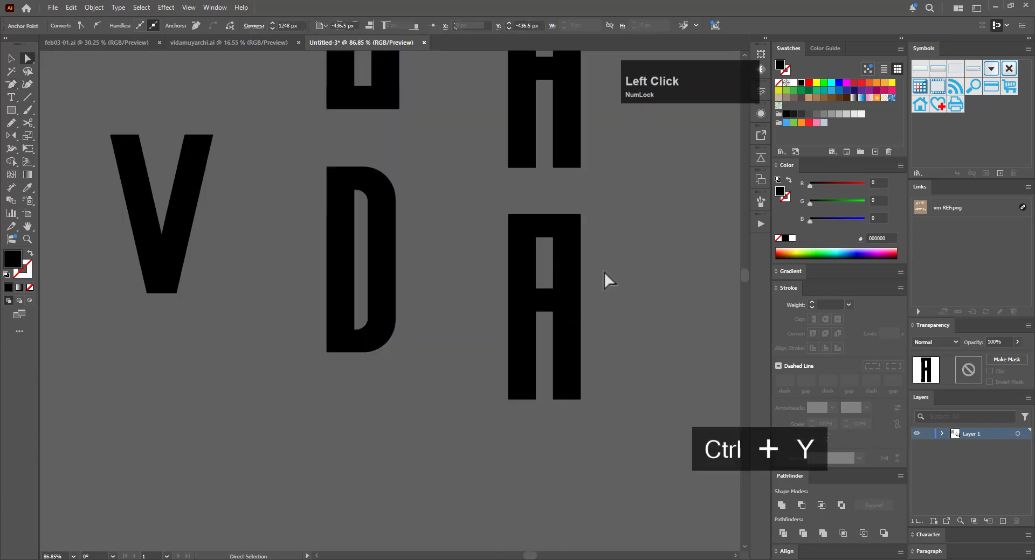
left_click_drag(602, 200, 545, 242)
key("v")
left_click(611, 299)
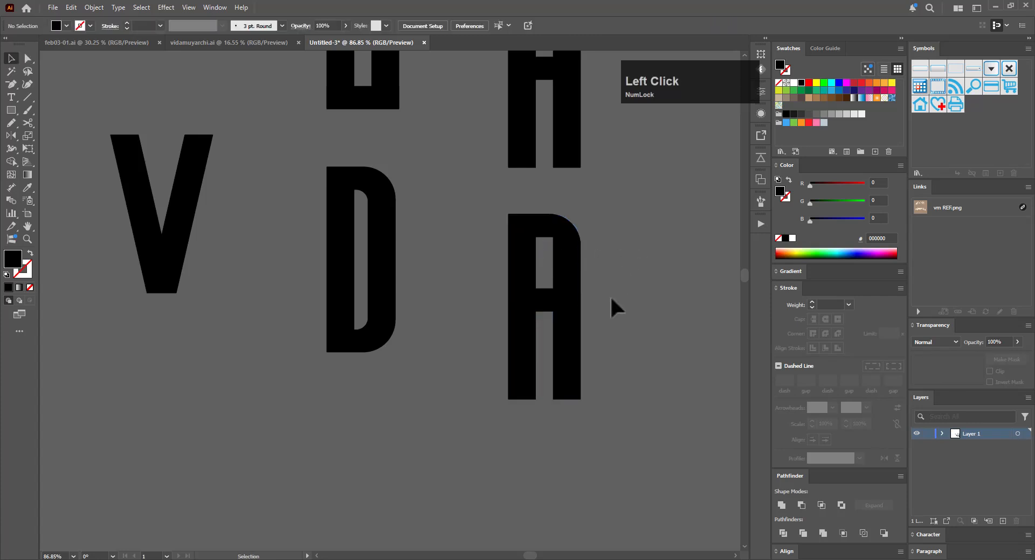
Try rounding the upper-right corner of the lower A's counter, and undo the corner roundings on this letter
key("a")
left_click(553, 238)
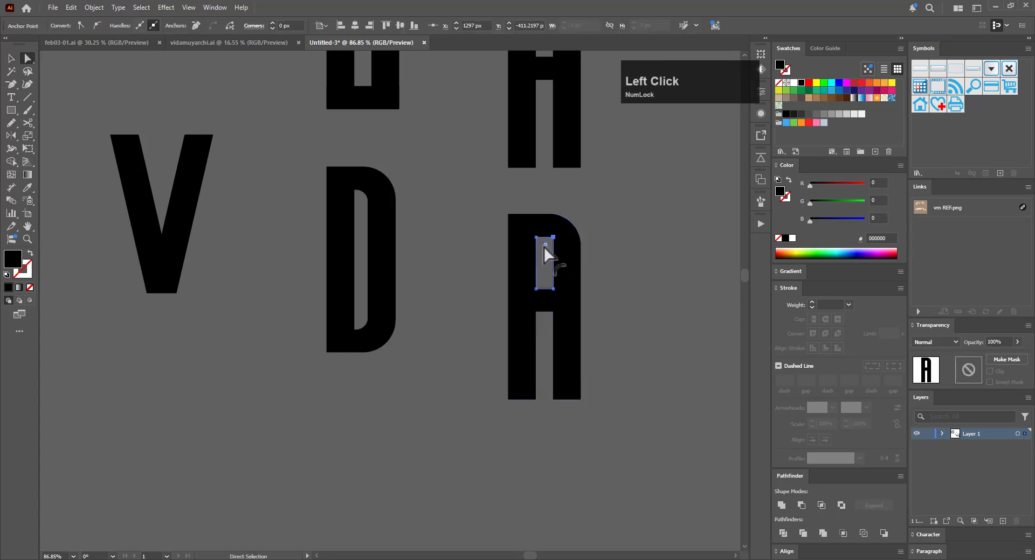
mouse_move(545, 247)
left_mouse_down()
mouse_move(530, 255)
mouse_move(538, 251)
left_mouse_up()
key("v")
left_click(614, 285)
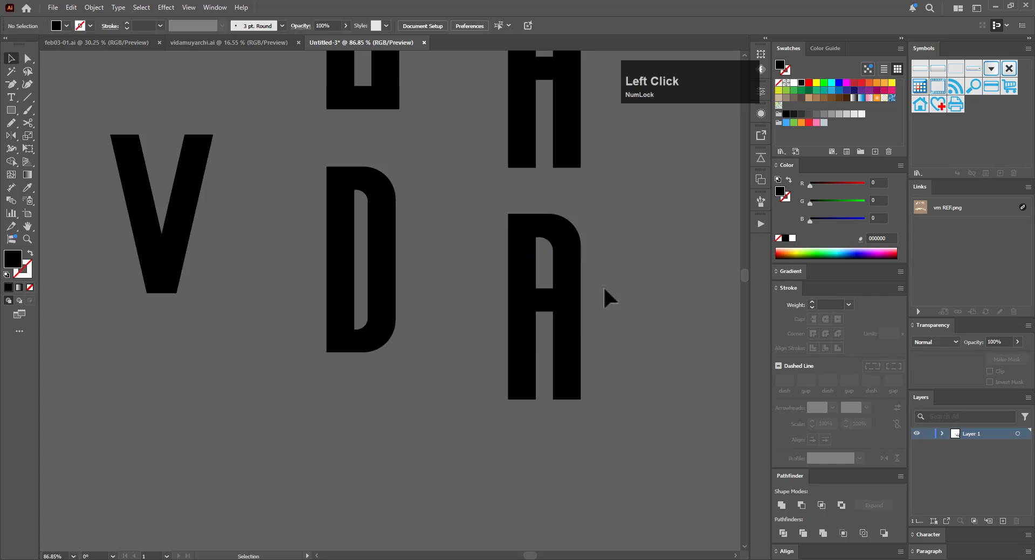
key("ctrl+z")
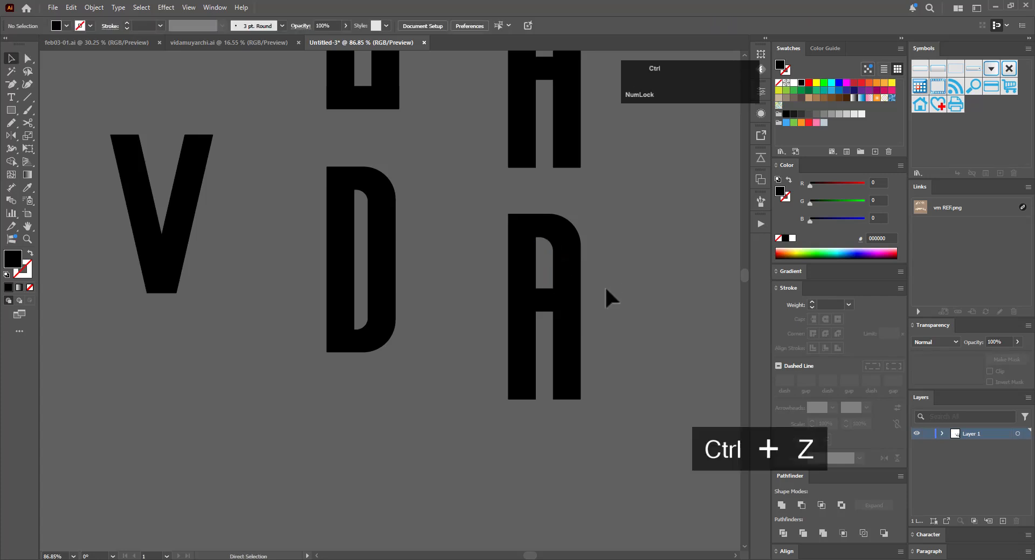
key("ctrl+z")
Narrow the lower A to an overall width of 76 px by shifting its right-side anchors inward
key("a")
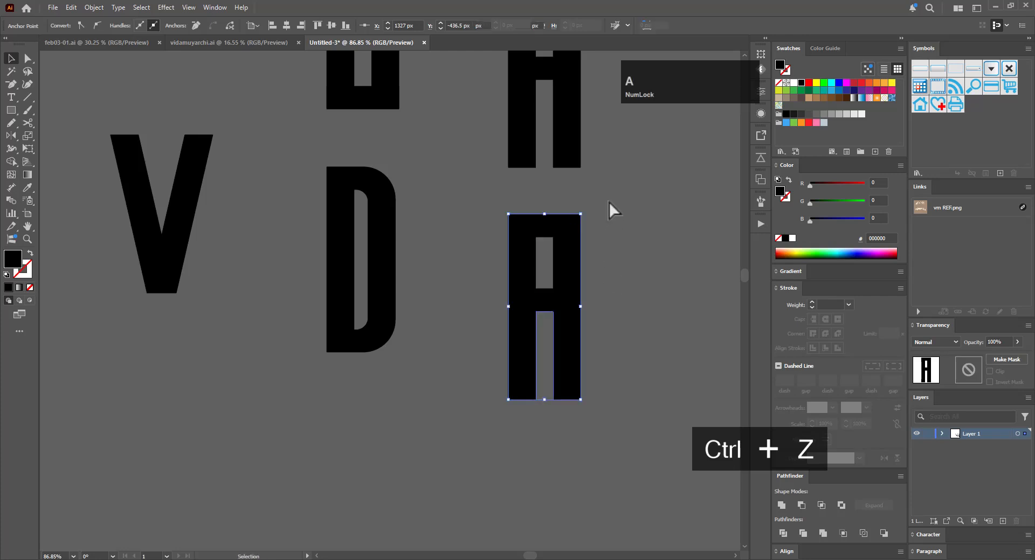
left_click_drag(608, 200, 548, 415)
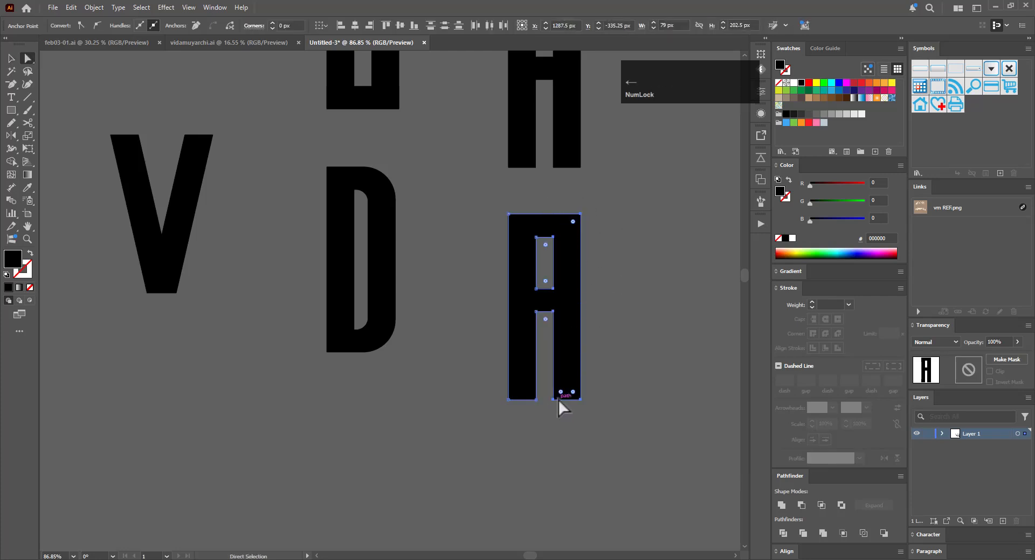
key("Left")
key("Left")
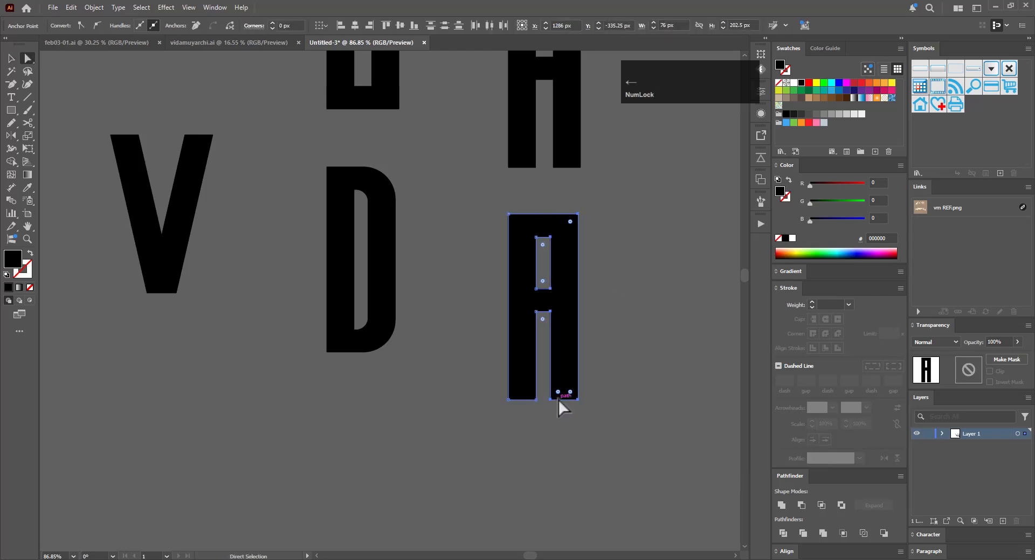
Round the upper-right corner of the lower A's counter and its outer upper-right corner, the outer one to about 34.6 px
left_click(542, 247)
left_click_drag(542, 248, 539, 250)
left_click_drag(606, 207, 539, 241)
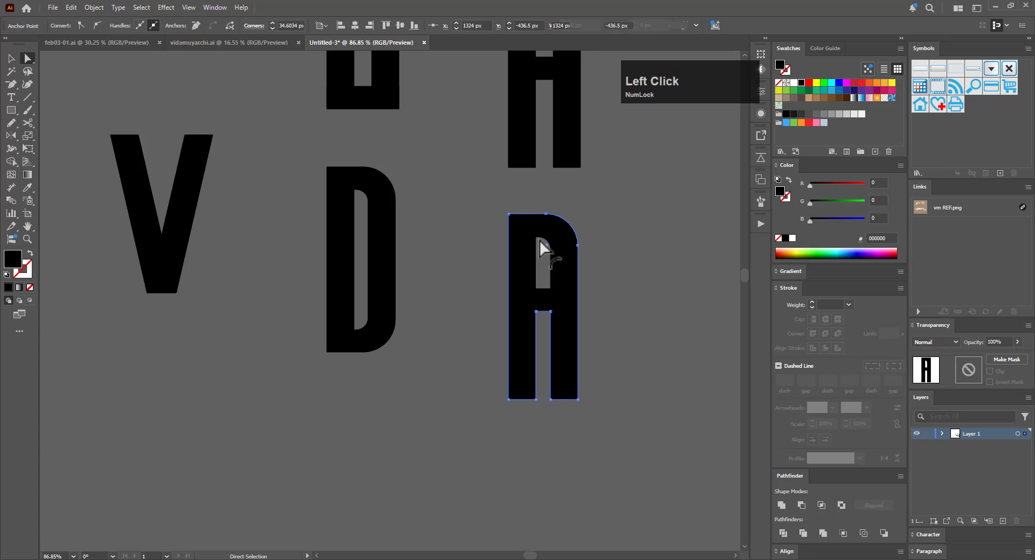
key("v")
left_click(621, 255)
Copy the 30 pt vertical stroke into the empty area beside the A as two parallel legs for the M
key("ctrl+space")
left_click_drag(631, 257, 570, 297)
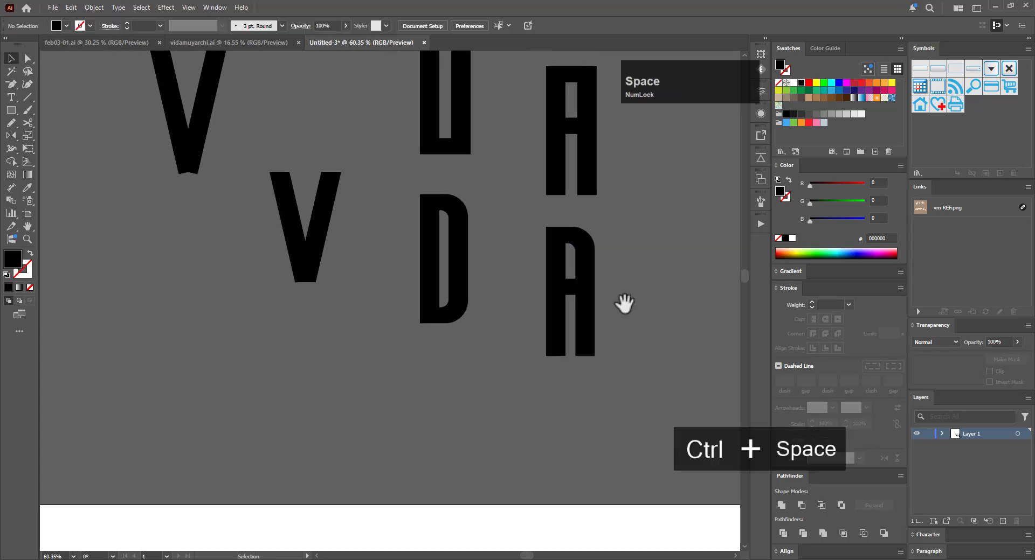
left_click_drag(641, 317, 462, 362)
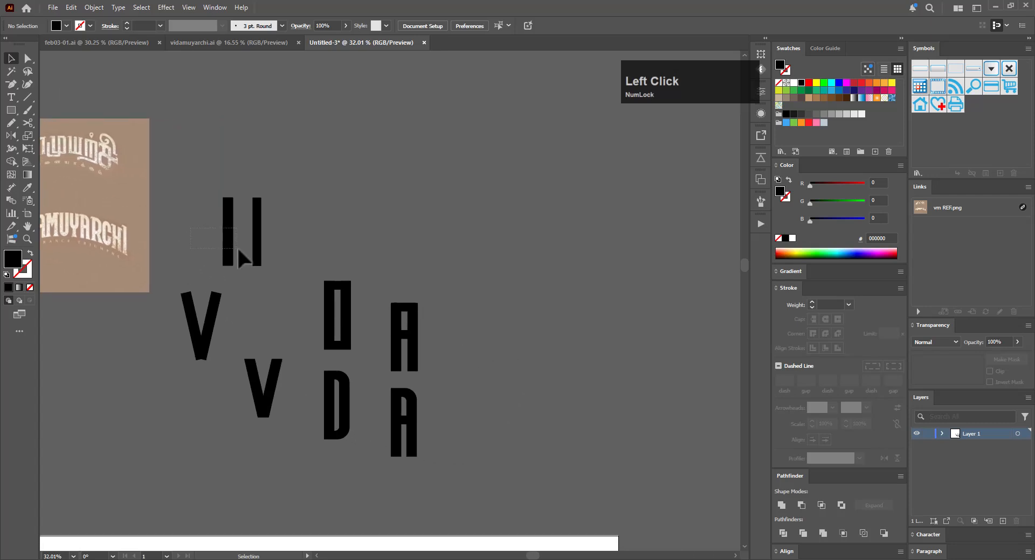
key("v")
left_click_drag(237, 247, 497, 308)
left_click(486, 325)
left_click(478, 306, "shift")
left_click(325, 248)
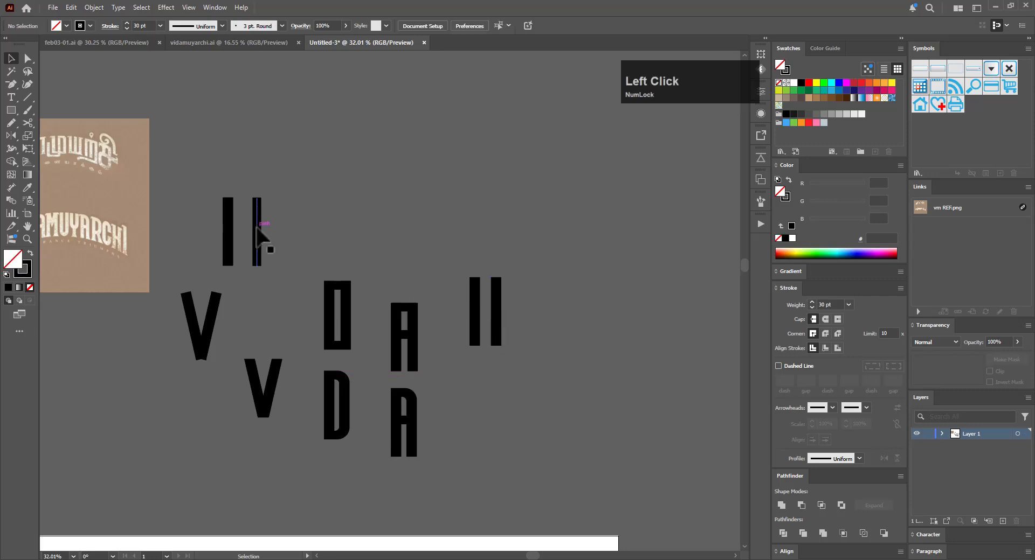
Copy the 25 pt vertical stroke onto the M's left leg and shorten it to end at the leg's midpoint
left_click_drag(270, 236, 532, 312)
key("ctrl+space")
left_click_drag(500, 289, 602, 288)
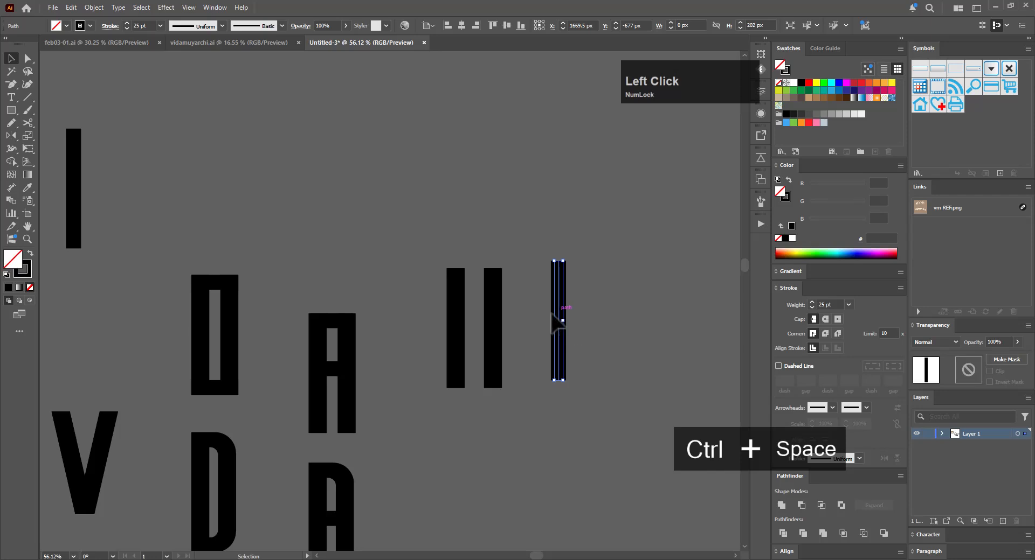
left_click_drag(559, 315, 456, 323)
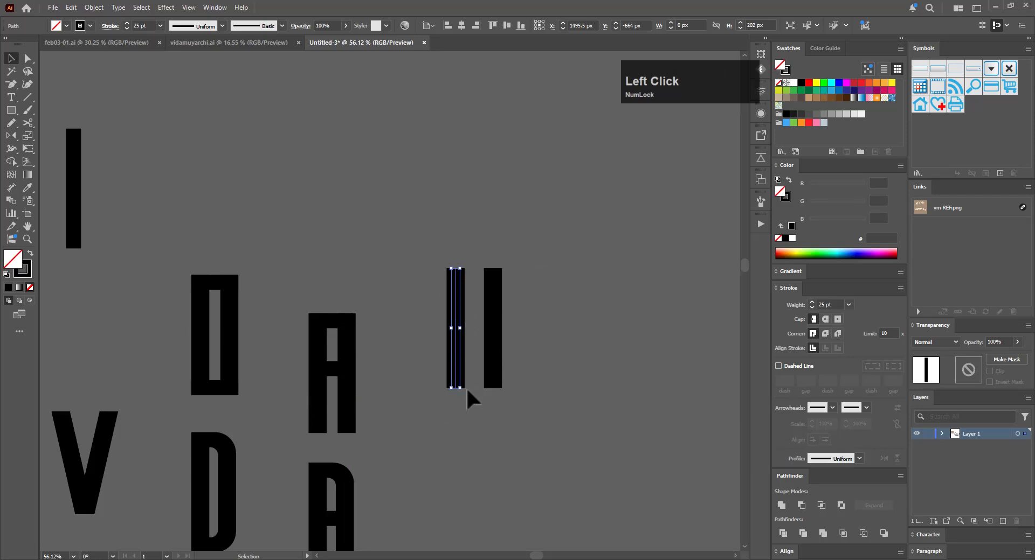
key("a")
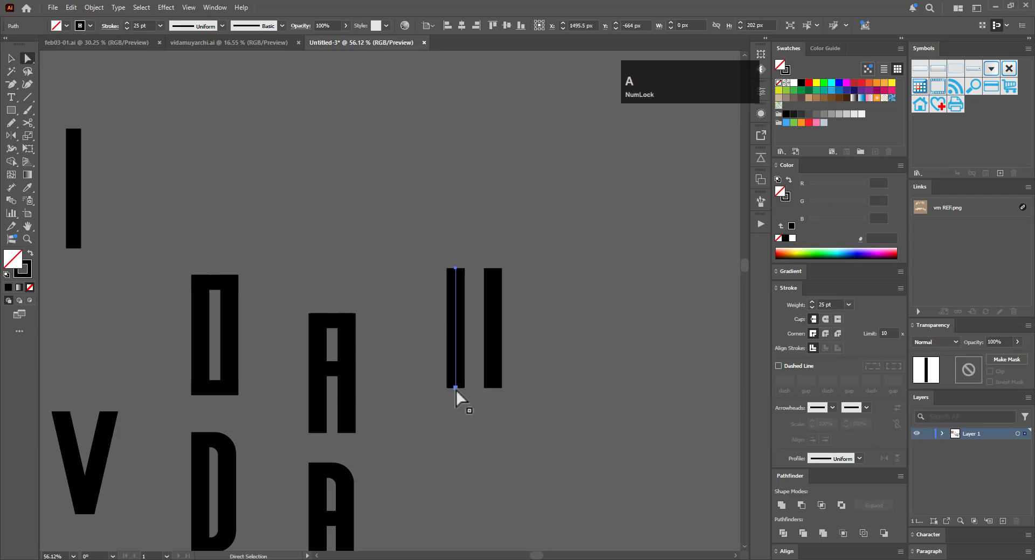
left_click_drag(455, 388, 455, 328)
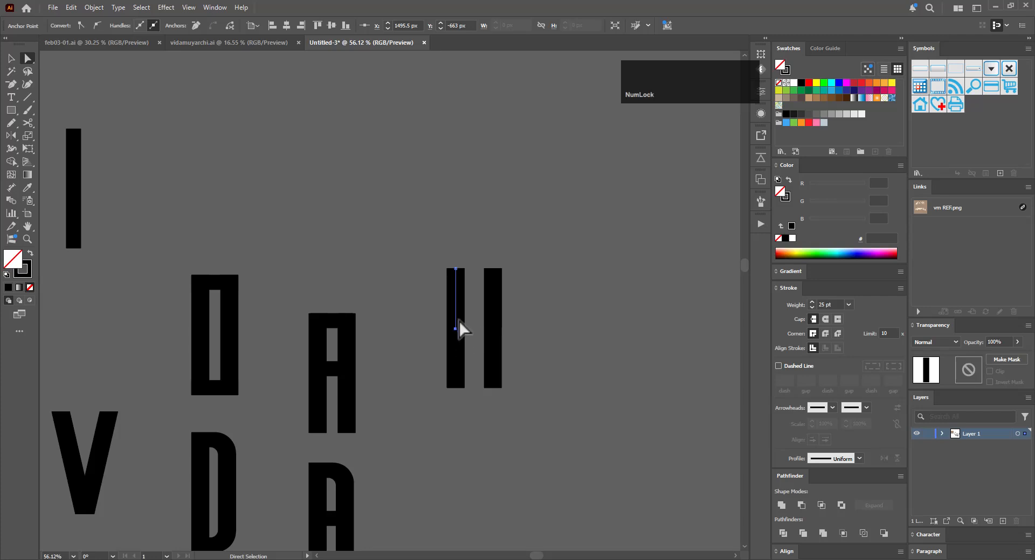
key("r")
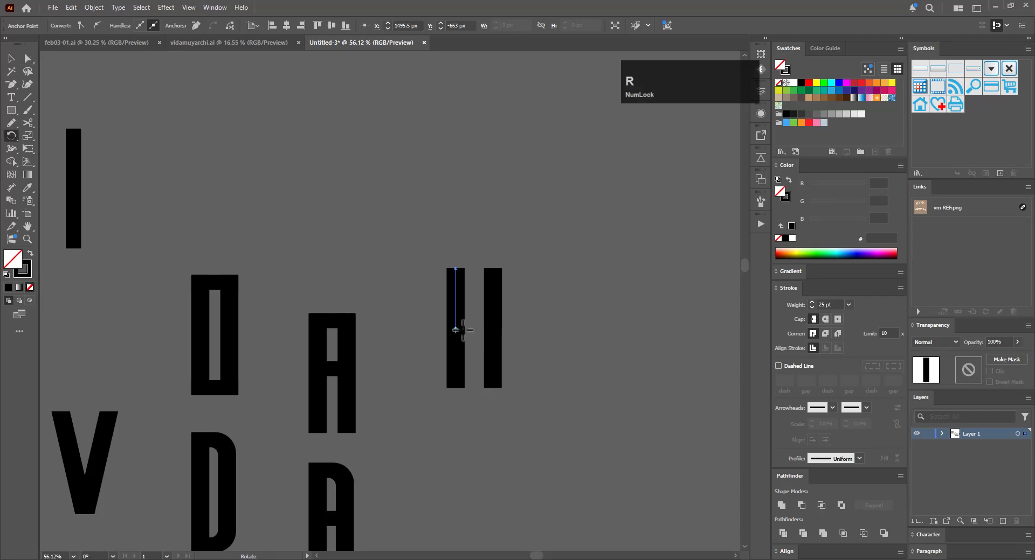
left_click(456, 268)
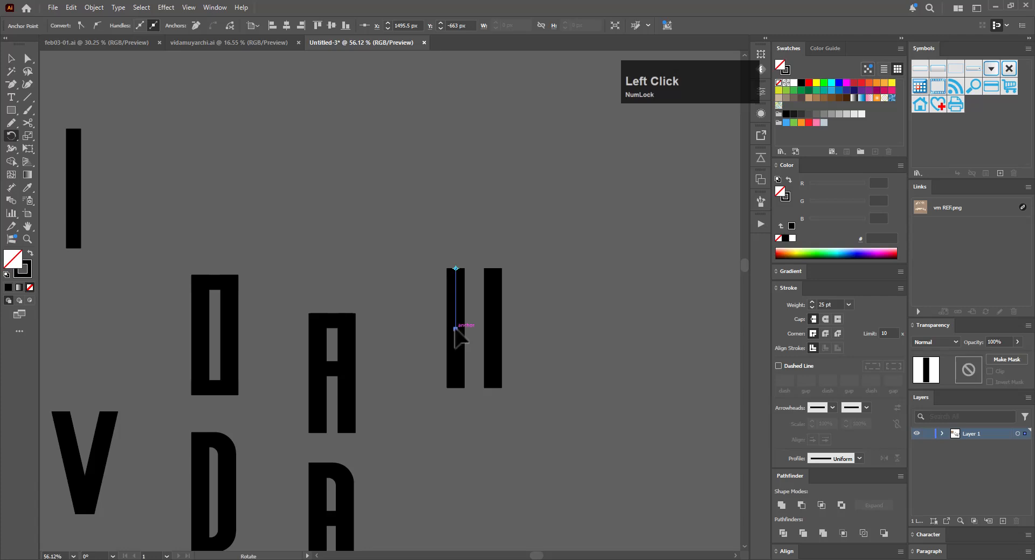
left_click_drag(574, 291, 585, 290)
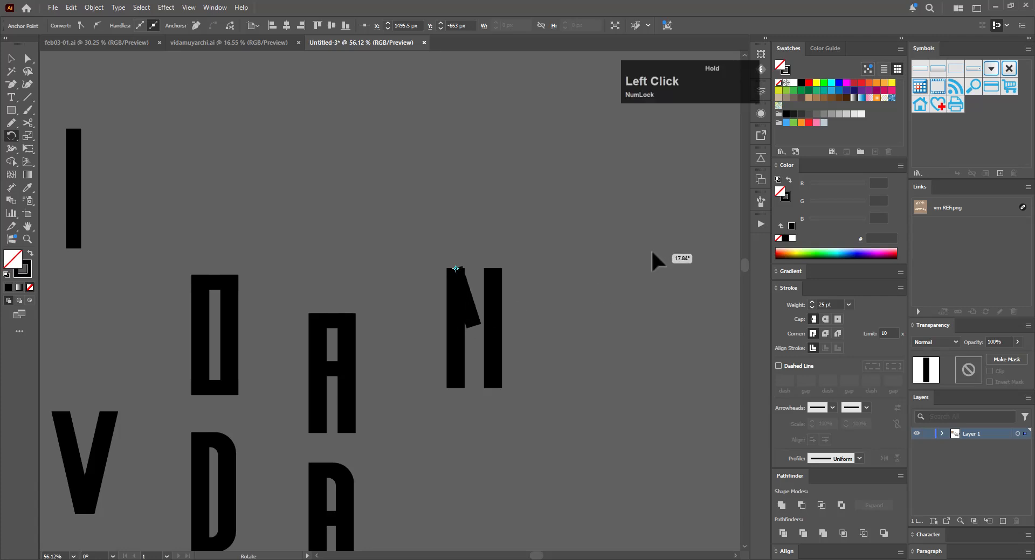
left_click_drag(651, 253, 622, 273)
key("ctrl+z")
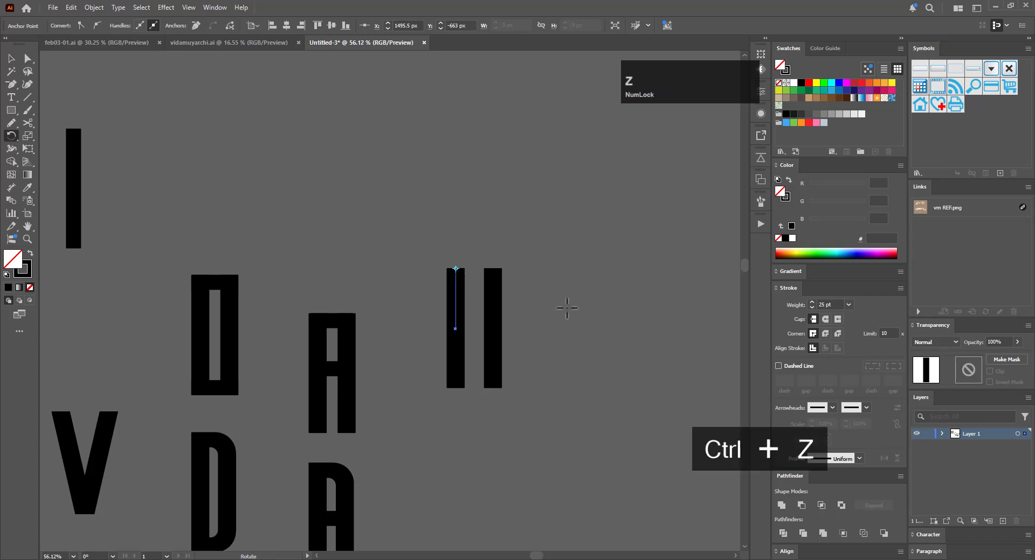
Lengthen the short 25 pt stroke by moving its lower anchor down about 20 px
key("a")
left_click(456, 330)
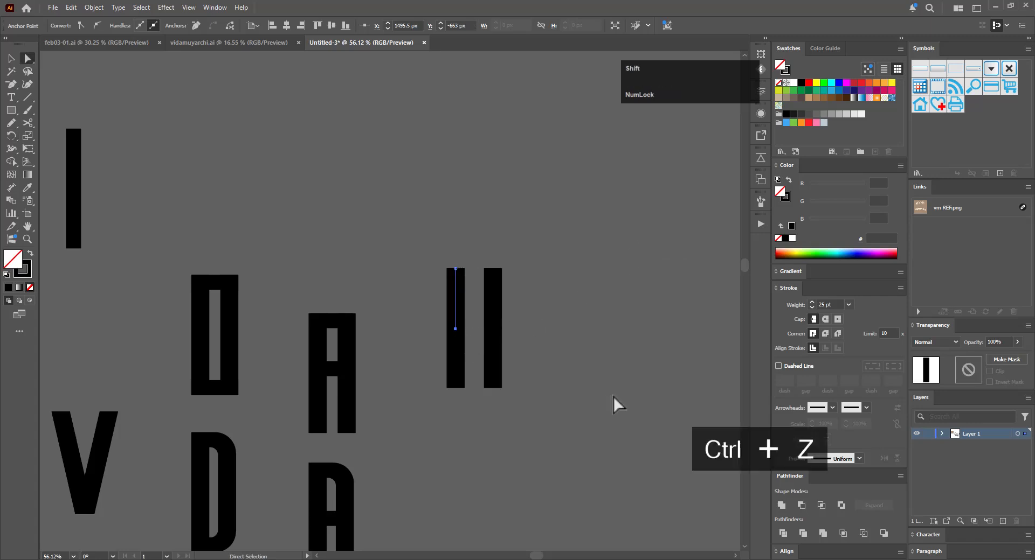
key("shift+Down")
key("shift+Down")
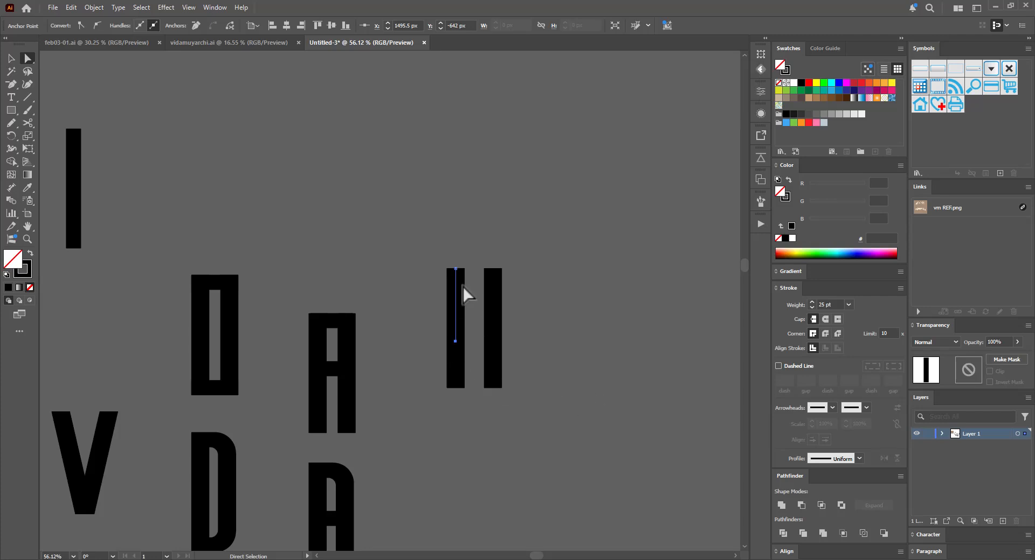
Rotate the short stroke about its top anchor so it slants from the left leg toward the right leg
key("r")
left_click(456, 268)
left_click_drag(562, 321, 657, 276)
left_click_drag(658, 275, 652, 276)
key("v")
left_click(548, 309)
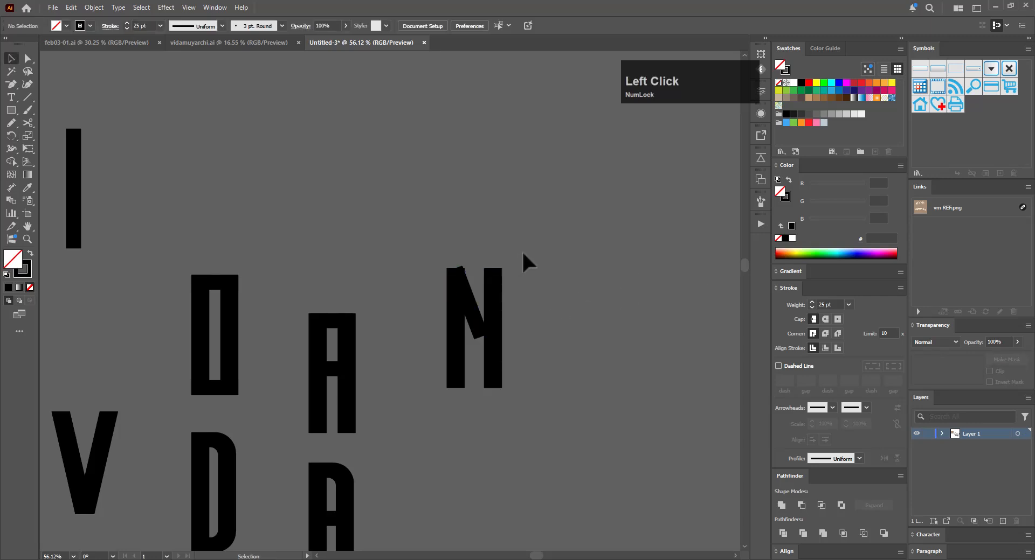
Reflect a copy of the legs and diagonal across a vertical axis through their centre to form the M
left_click_drag(535, 258, 437, 364)
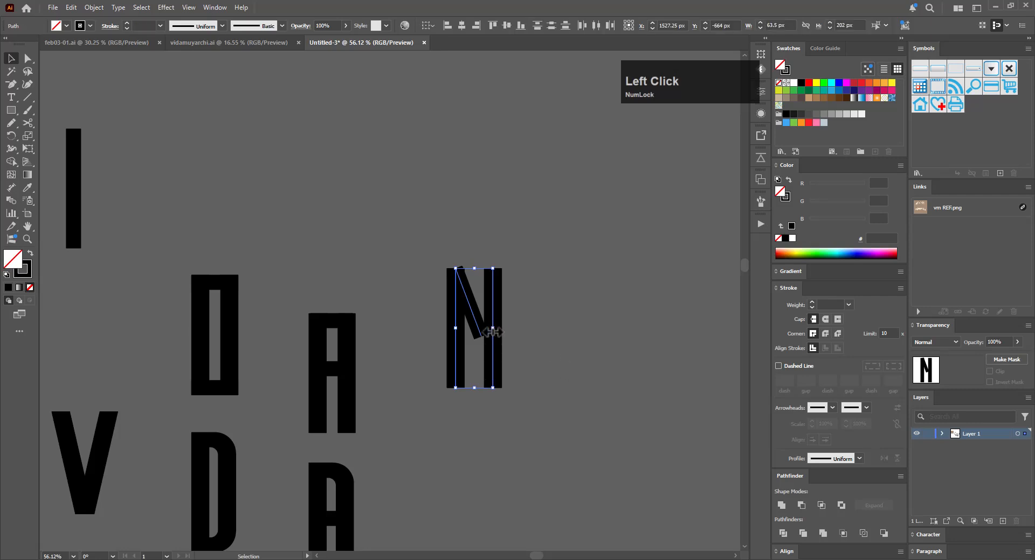
key("o")
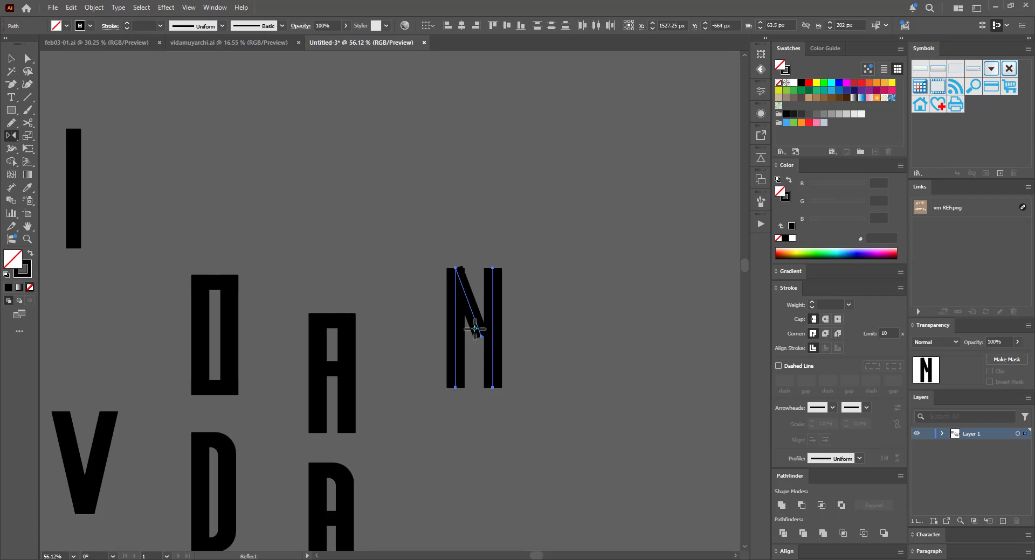
key("alt")
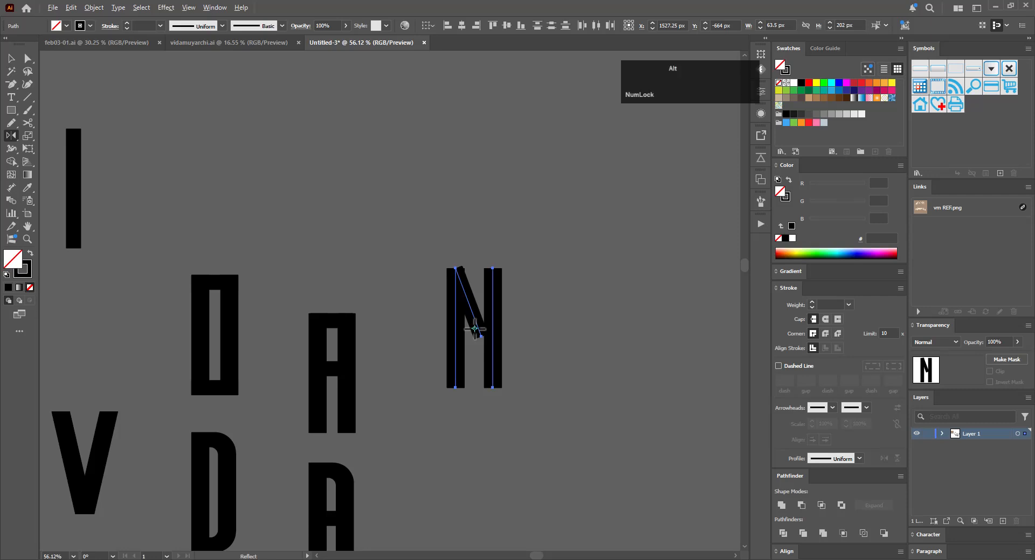
left_click(474, 329, "alt")
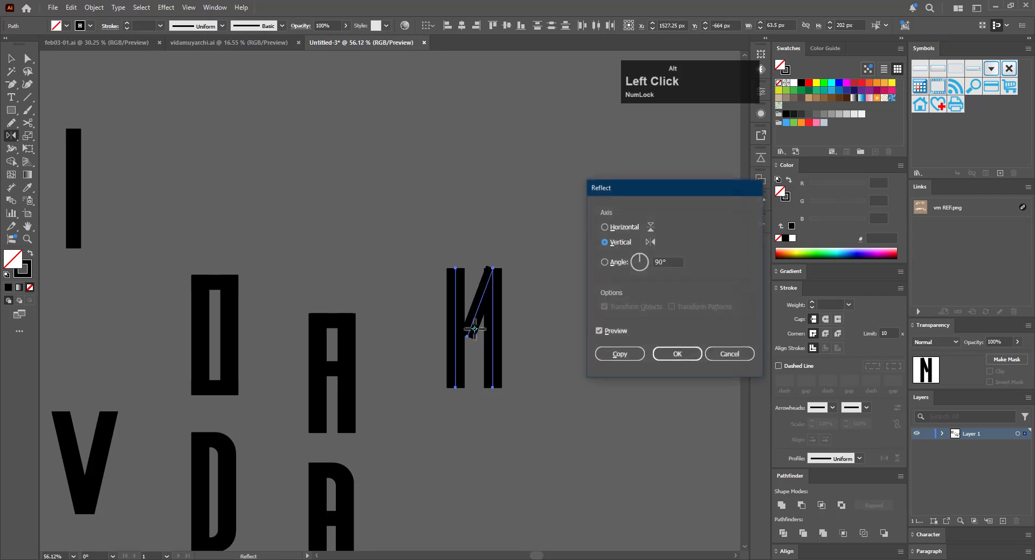
left_click(620, 354)
key("v")
left_click(567, 292)
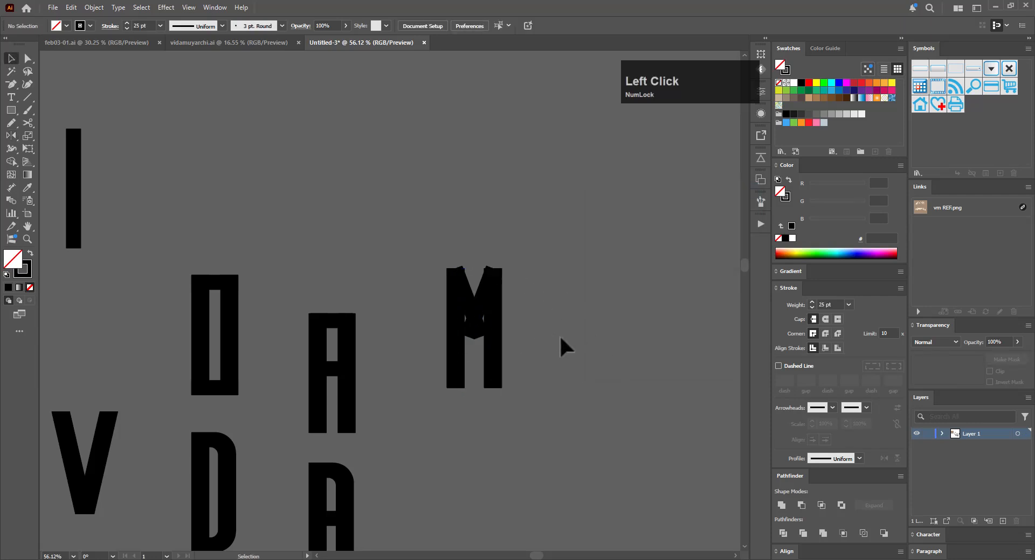
Try moving the M's left leg aside and deleting one diagonal to check for overlapping strokes, undoing each change
left_click(491, 331)
left_click(455, 351)
left_click_drag(455, 350, 428, 351)
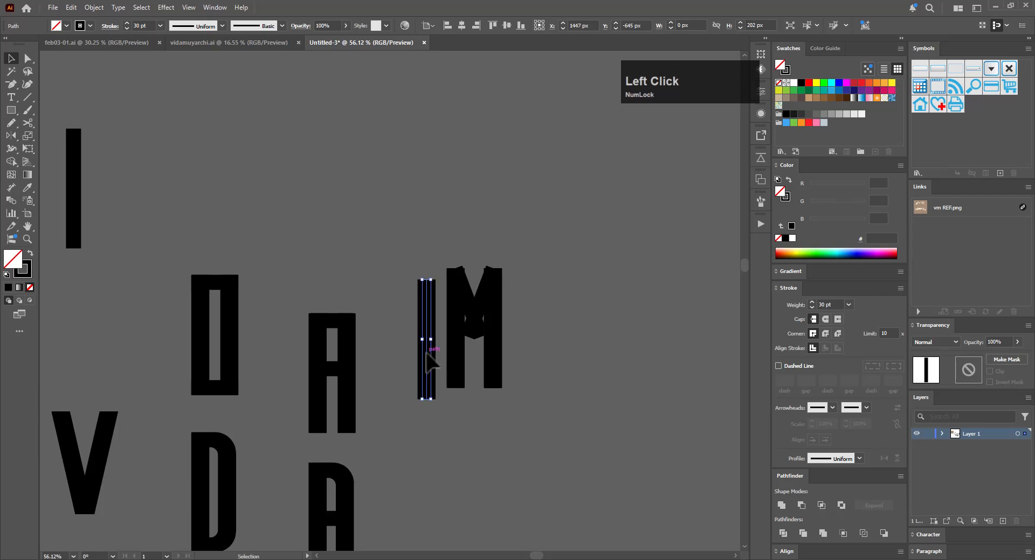
key("ctrl+z")
left_click(573, 321)
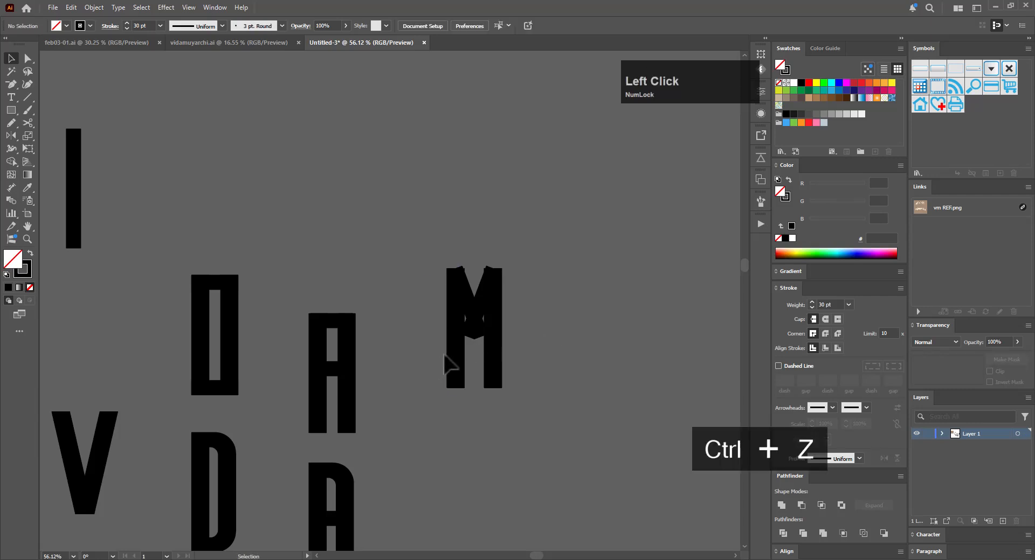
left_click(455, 355)
left_click(468, 352)
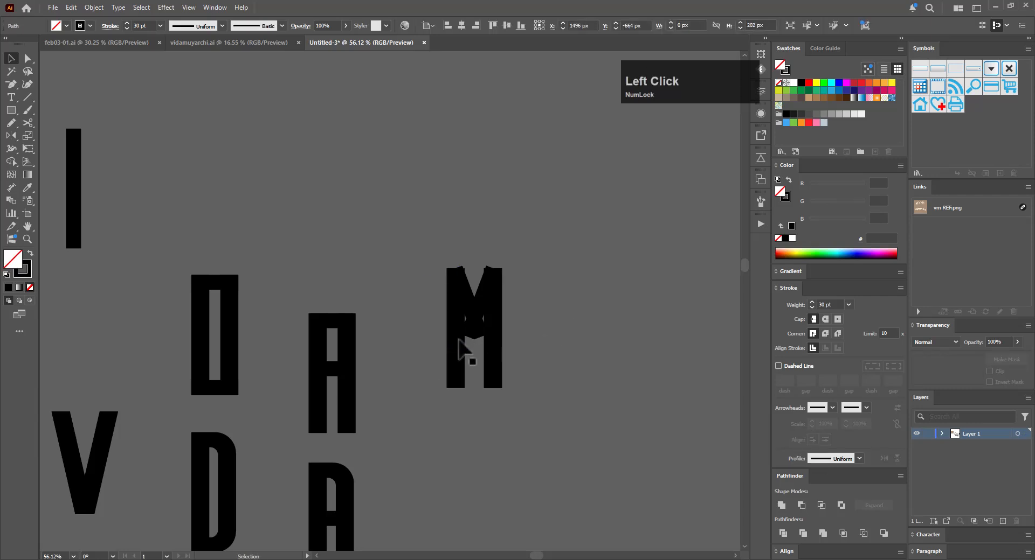
left_click(469, 311)
key("Delete")
key("ctrl+z")
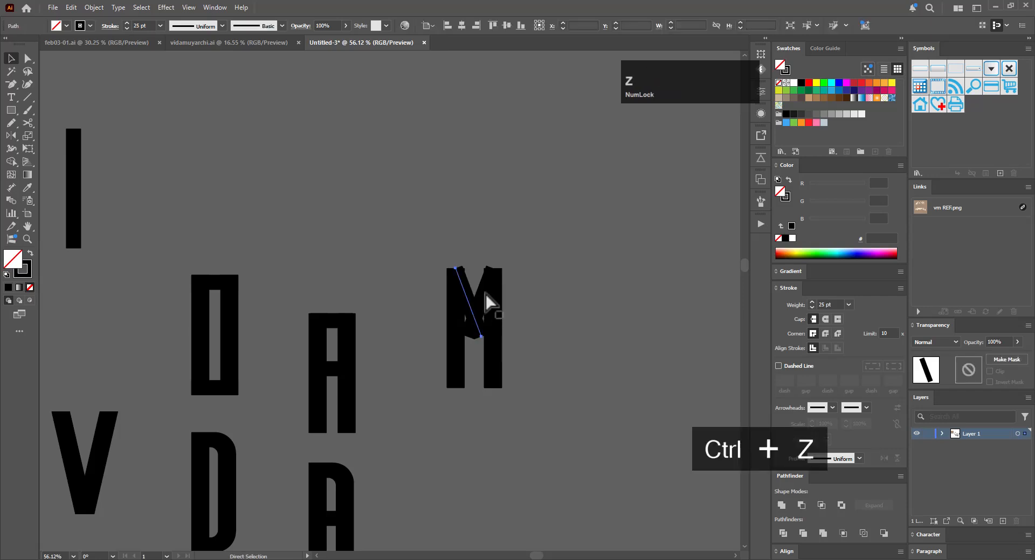
Try moving the M's right leg aside to check for an overlapping duplicate, and undo the move
left_click(484, 295)
left_click(493, 313)
left_click(495, 319)
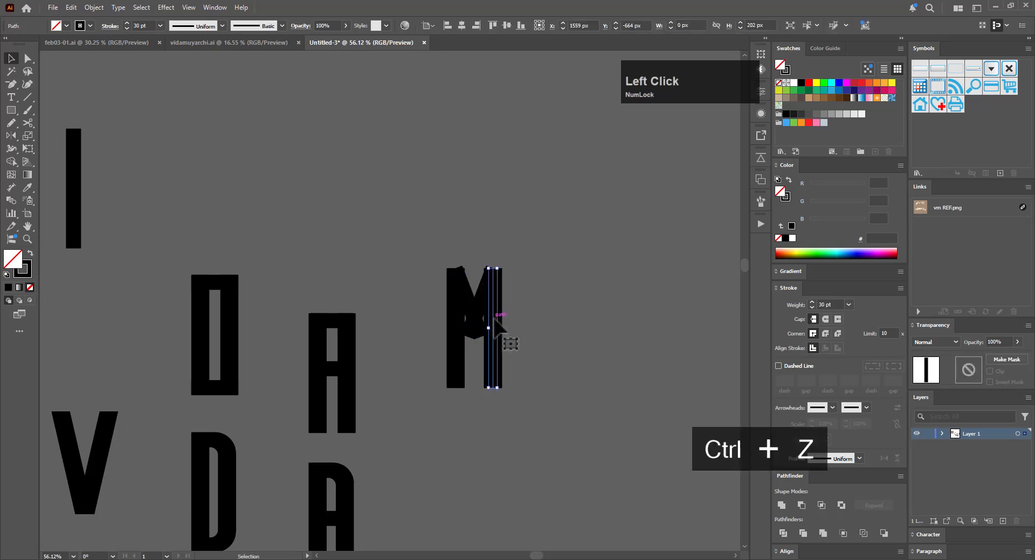
left_click(517, 315)
left_click_drag(496, 346, 555, 334)
key("ctrl+z")
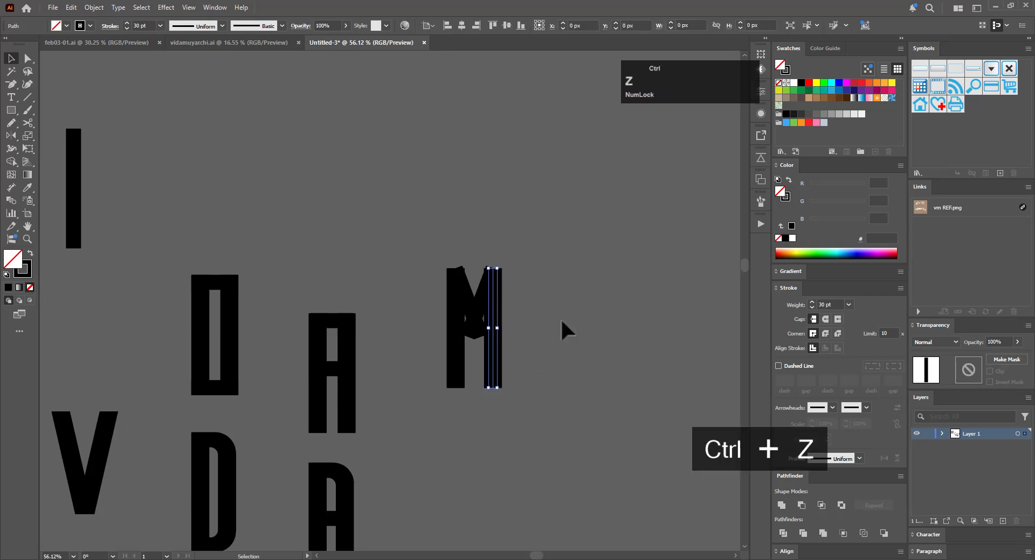
left_click(478, 357)
left_click(481, 321)
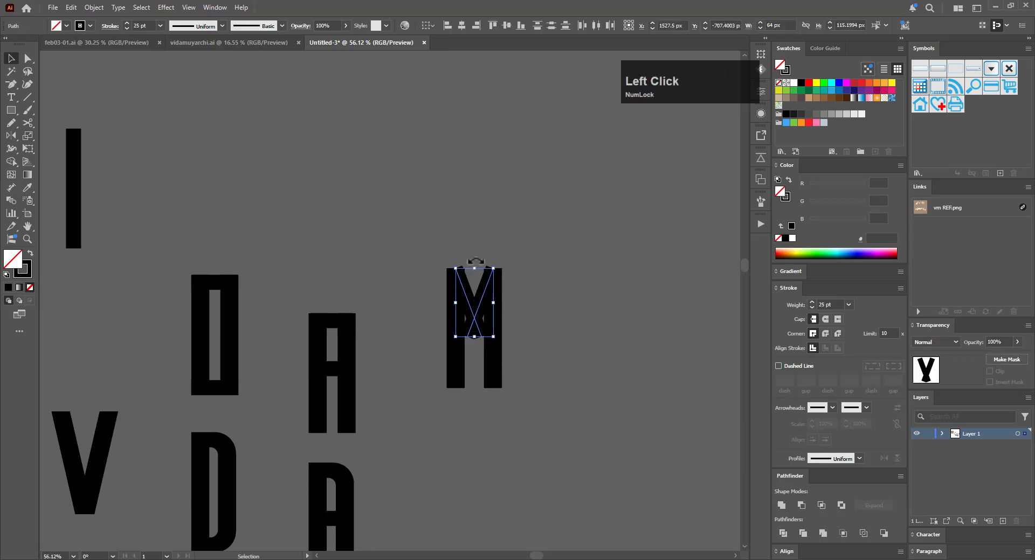
left_click(86, 5)
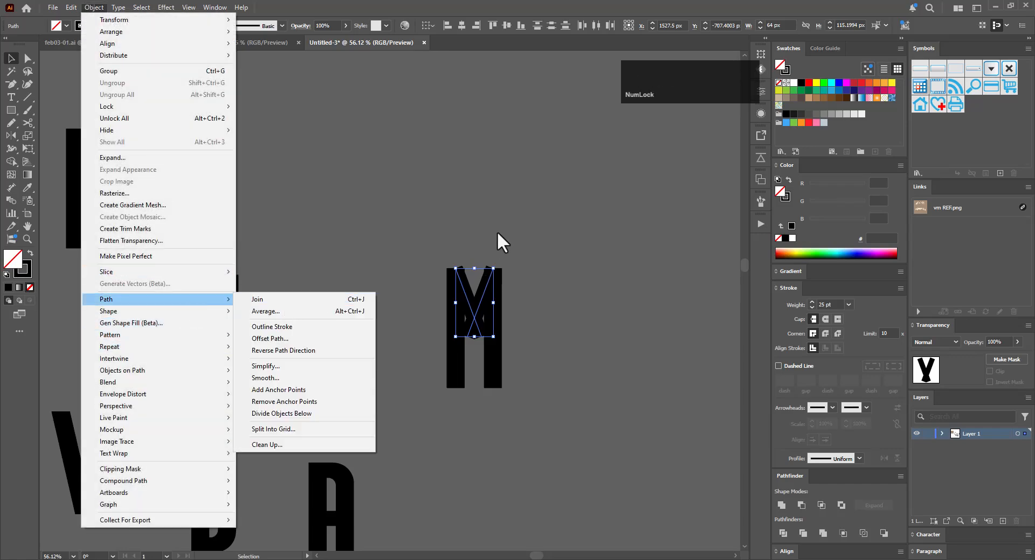
Duplicate the complete M directly below the original, alongside the lower row of finished letters
left_click_drag(507, 233, 432, 369)
key("ctrl+space")
left_click_drag(553, 402, 640, 294)
left_click(543, 355)
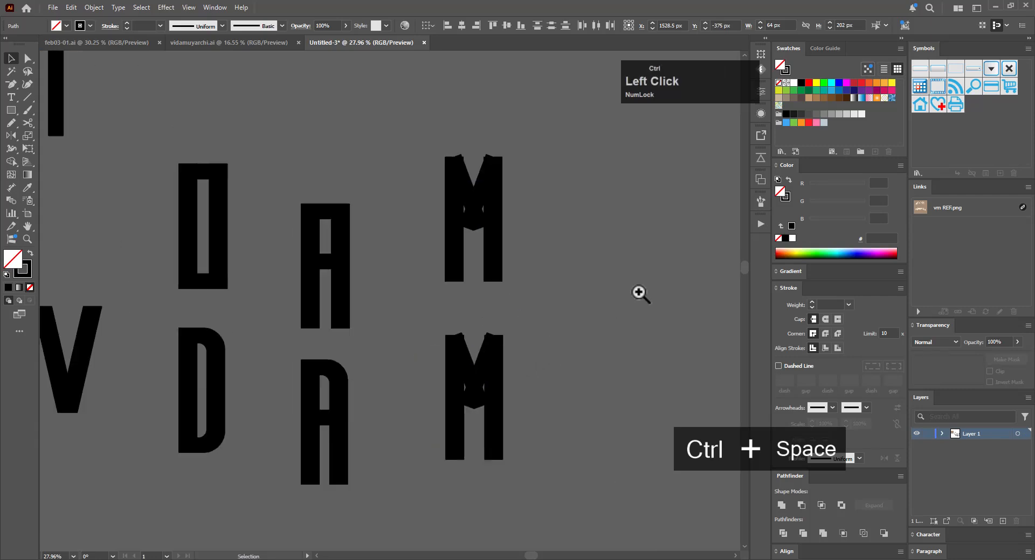
Convert the strokes of the lower M's two crossing diagonals to filled outlines with Outline Stroke
left_click_drag(455, 224, 422, 177)
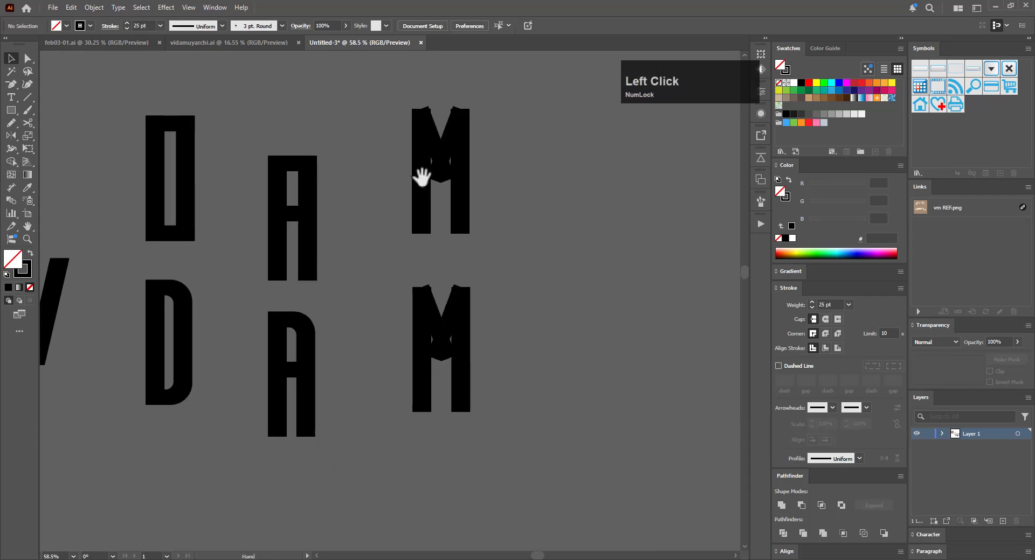
left_click(443, 369)
left_click(94, 7)
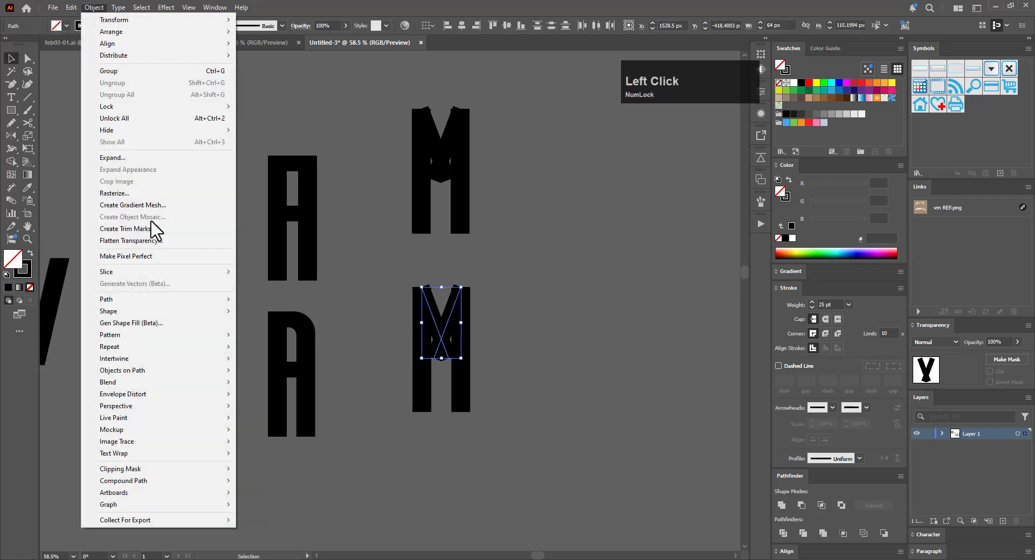
mouse_move(178, 298)
left_click(297, 327)
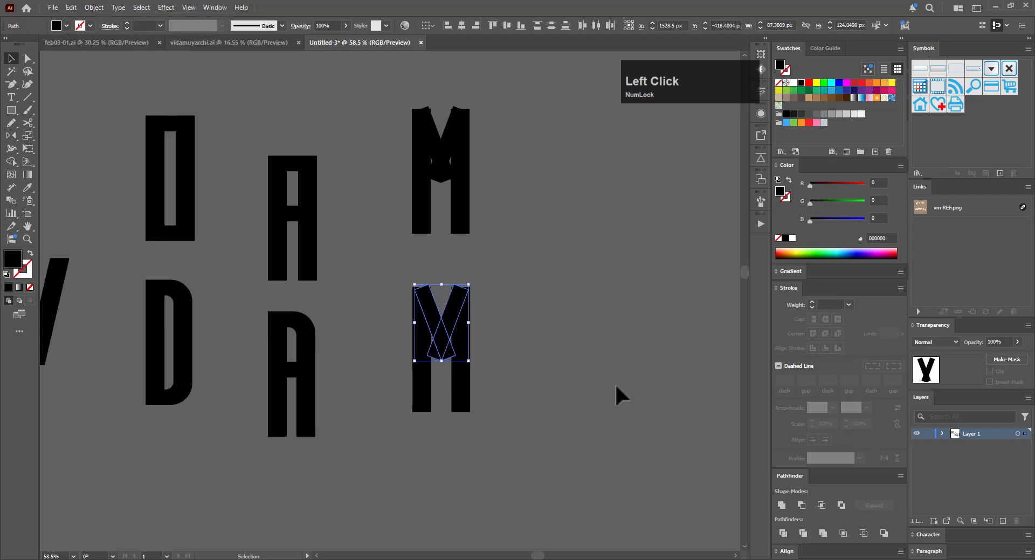
Divide the lower M's overlapping diagonal shapes with Pathfinder and ungroup the resulting pieces
left_click(783, 533)
left_click_drag(469, 365, 512, 350)
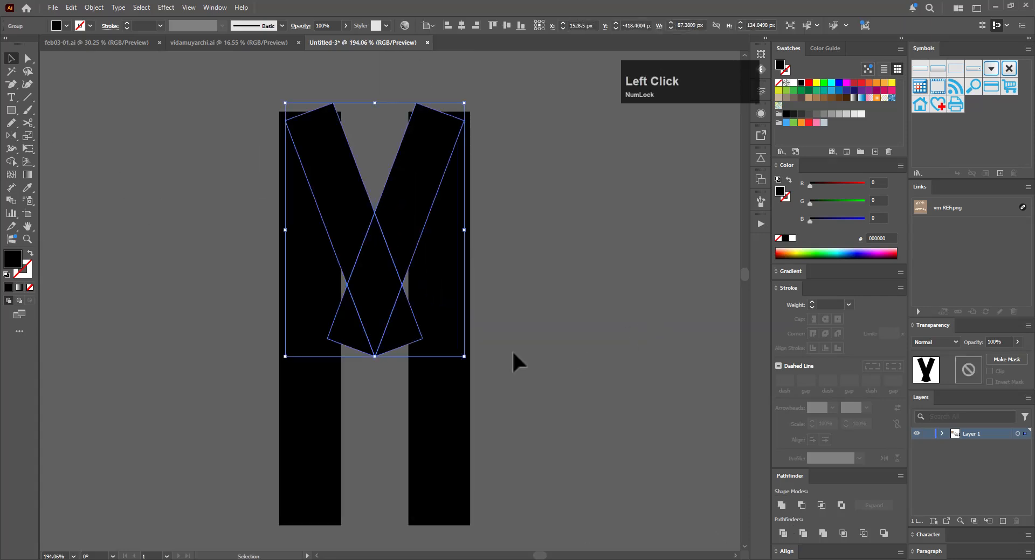
key("a")
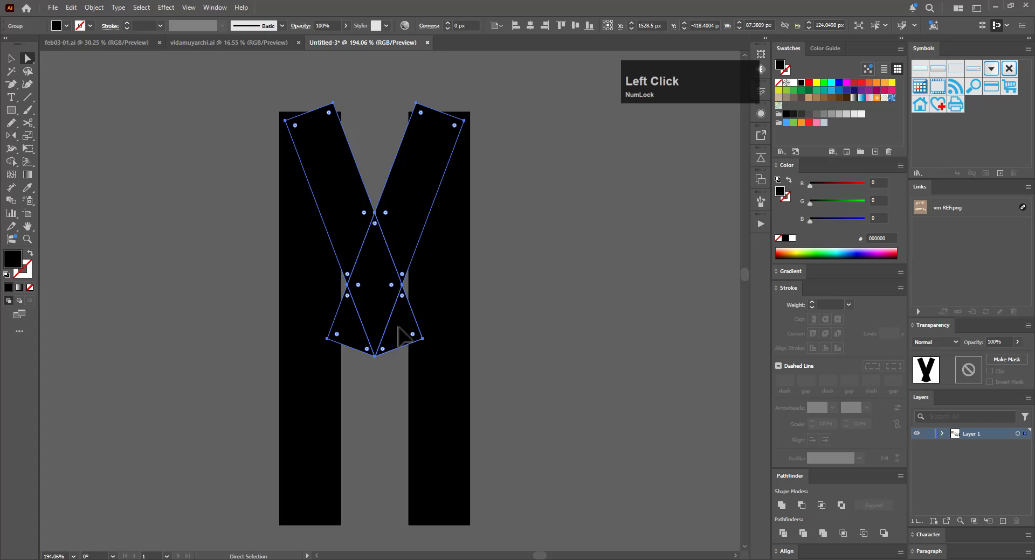
key("v")
right_click(389, 337)
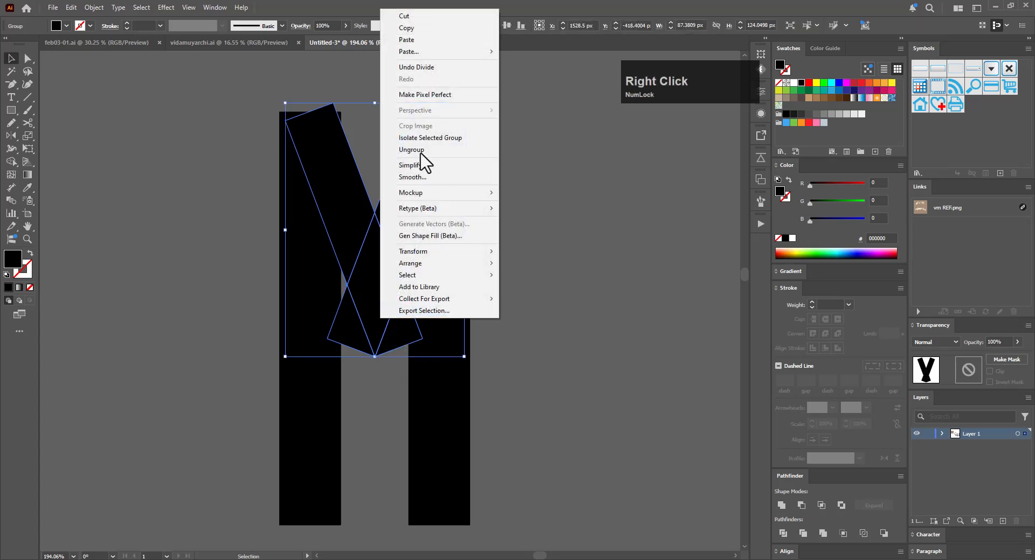
left_click(425, 150)
left_click(581, 276)
Delete the two surplus pieces beside the diagonals' lower point, leaving a clean V tip
left_click(404, 344)
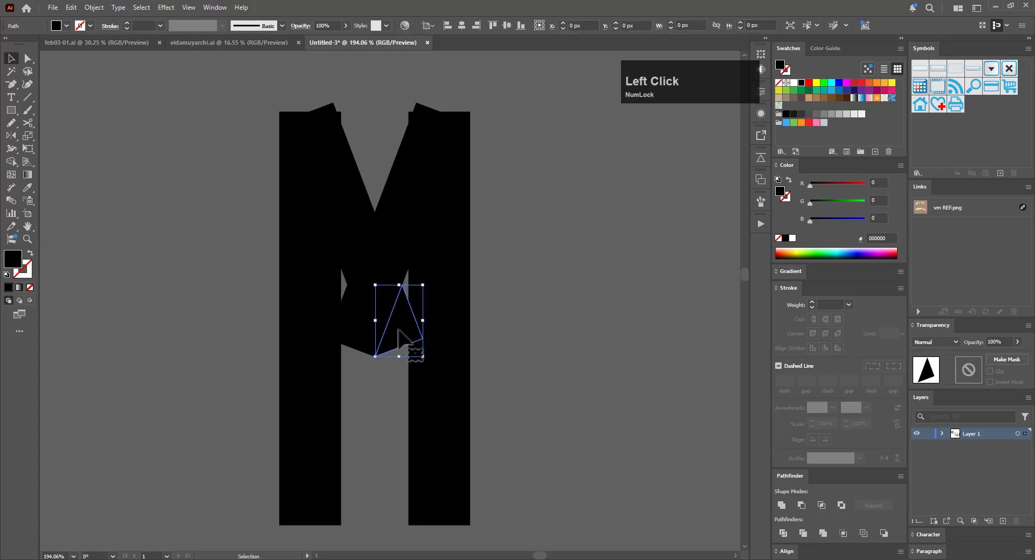
key("Delete")
left_click(347, 338)
key("Delete")
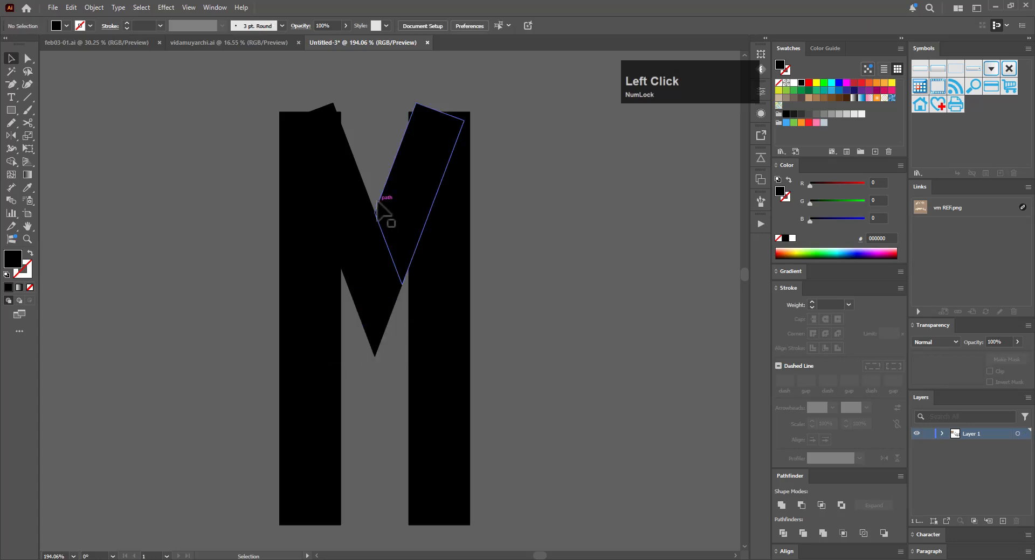
Unite the remaining diagonal pieces into a single V shape inside the lower M
left_click(387, 161)
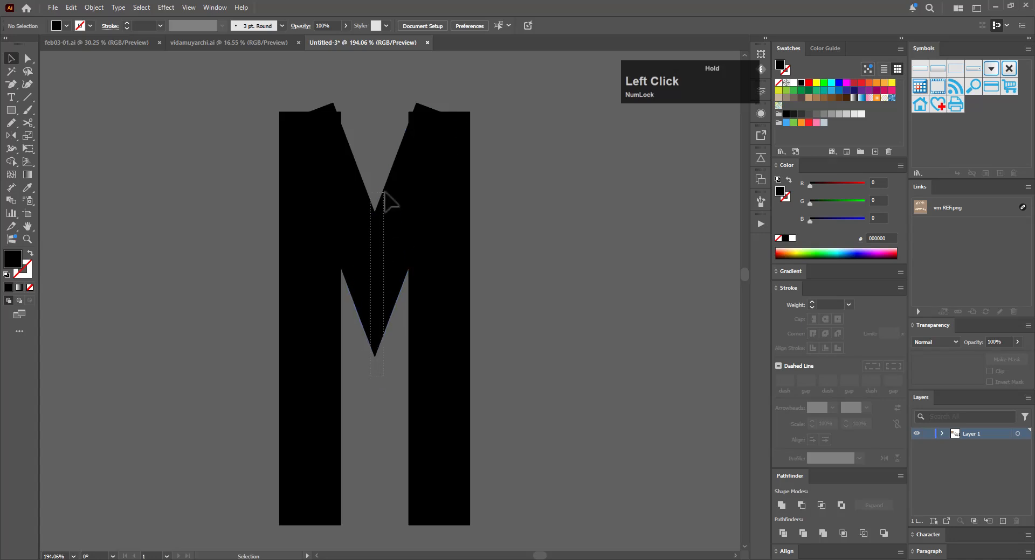
left_click(392, 205)
left_click(781, 505)
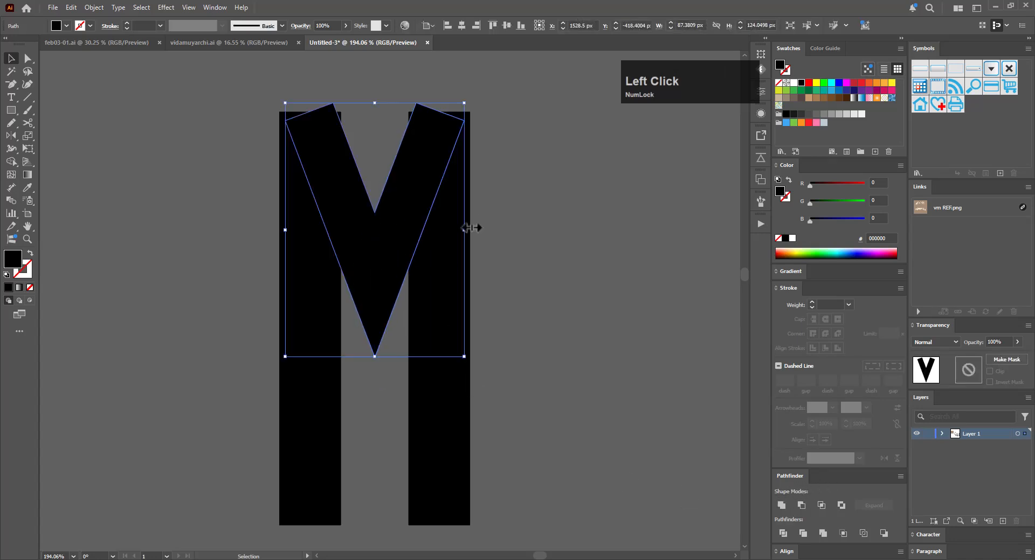
left_click(583, 247)
Convert the strokes of the lower M's two vertical legs to filled outlines with Outline Stroke
left_click_drag(512, 139, 302, 341)
left_click(570, 250)
left_click(370, 414)
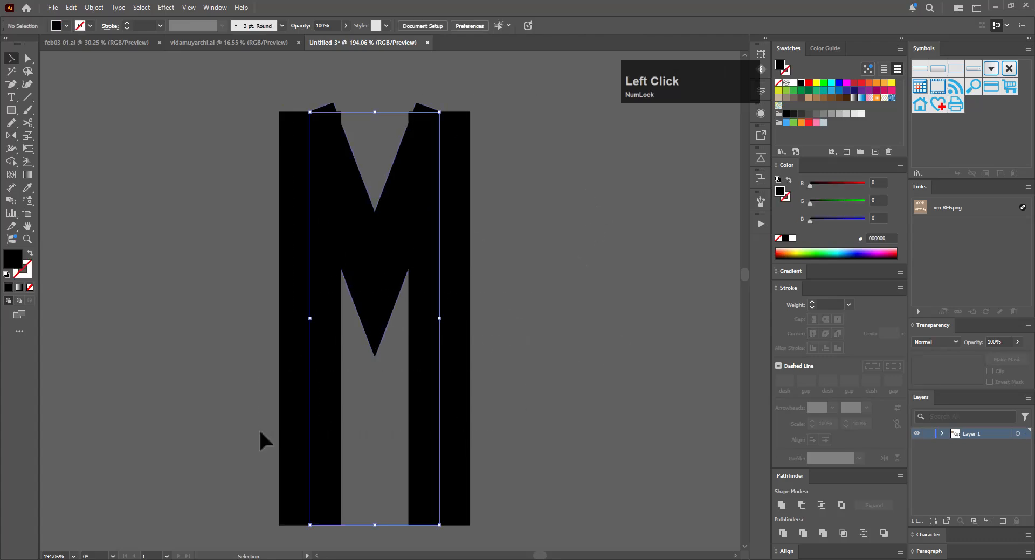
left_click(93, 8)
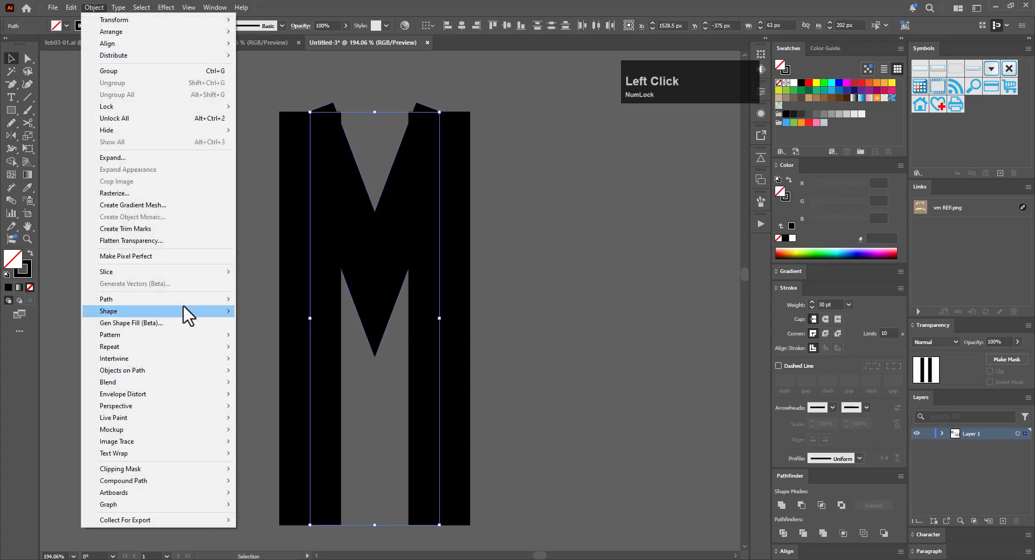
mouse_move(221, 299)
left_click(299, 327)
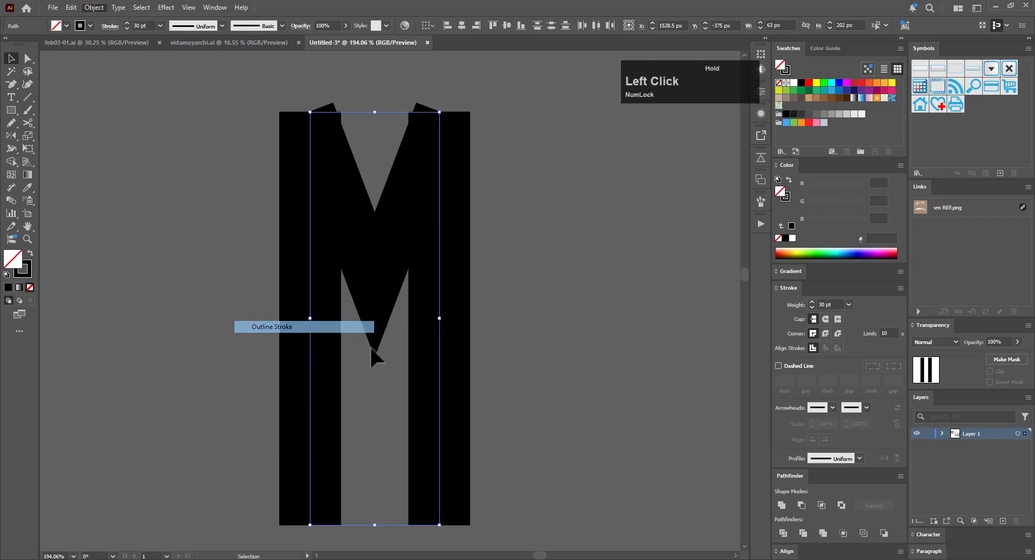
Divide the lower M's legs and V shape where they overlap, and ungroup the resulting pieces
left_click_drag(535, 190, 260, 349)
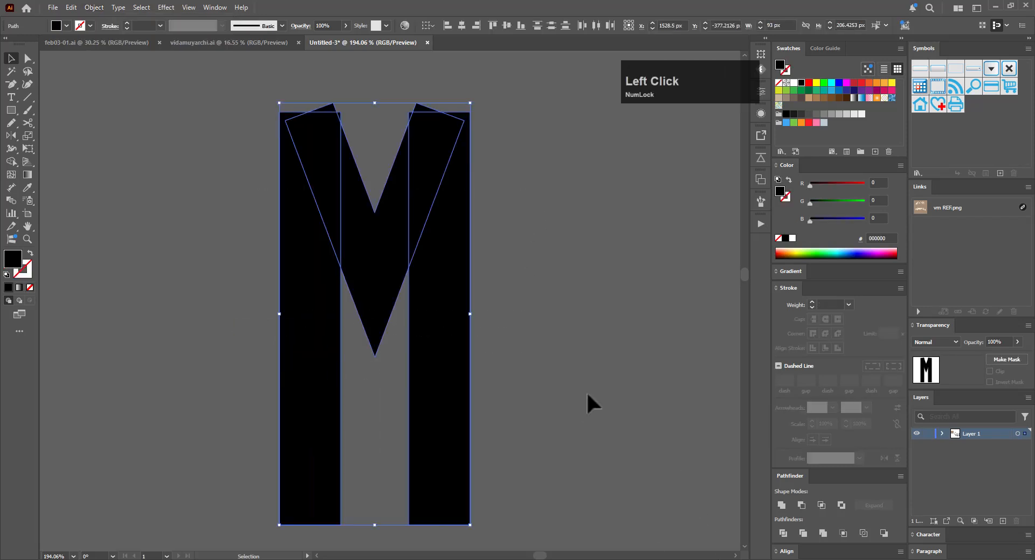
left_click(591, 348)
left_click_drag(550, 218, 277, 301)
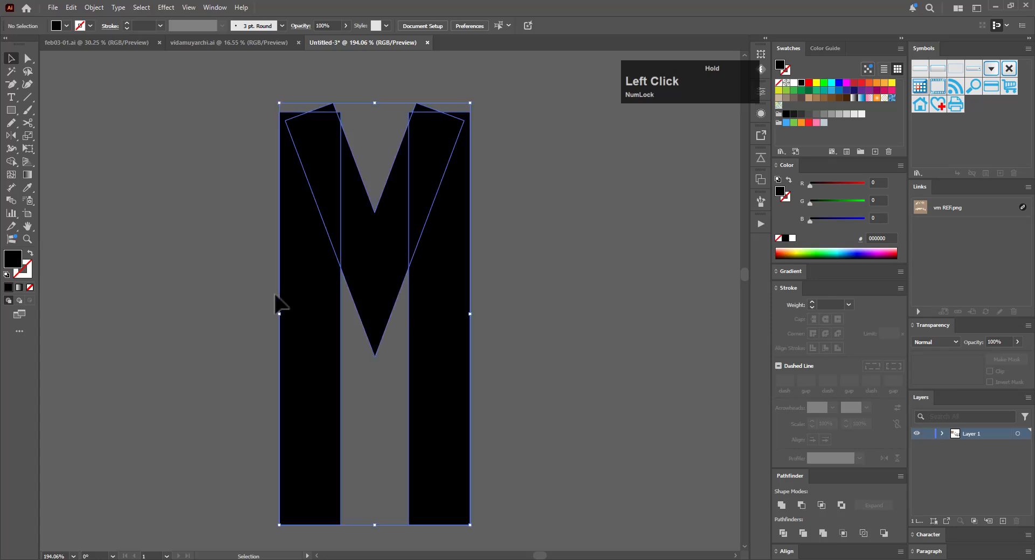
left_click(783, 533)
left_click(549, 272)
left_click(411, 209)
right_click(408, 205)
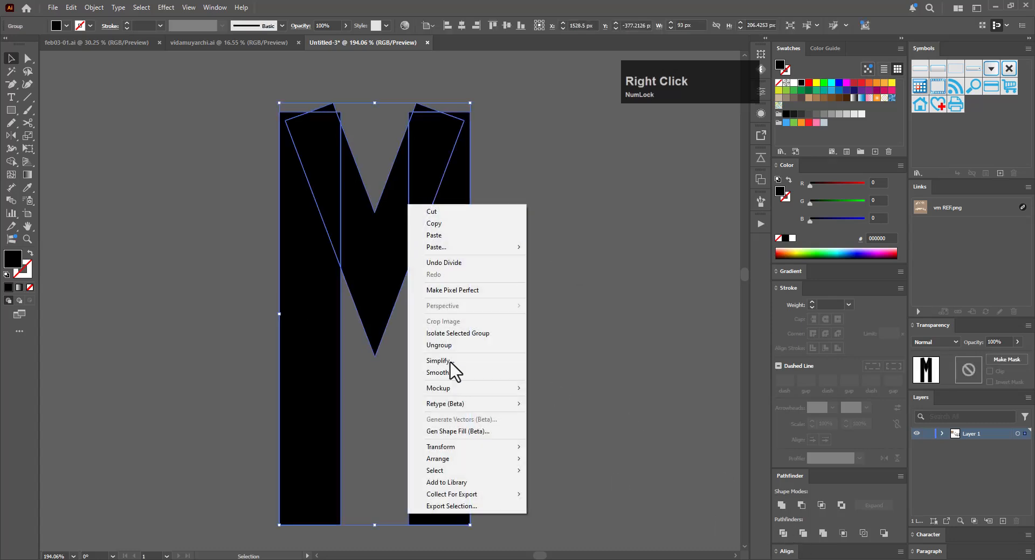
left_click(439, 345)
Delete the two slanted tips that protrude above the tops of the lower M's legs
left_click(423, 110)
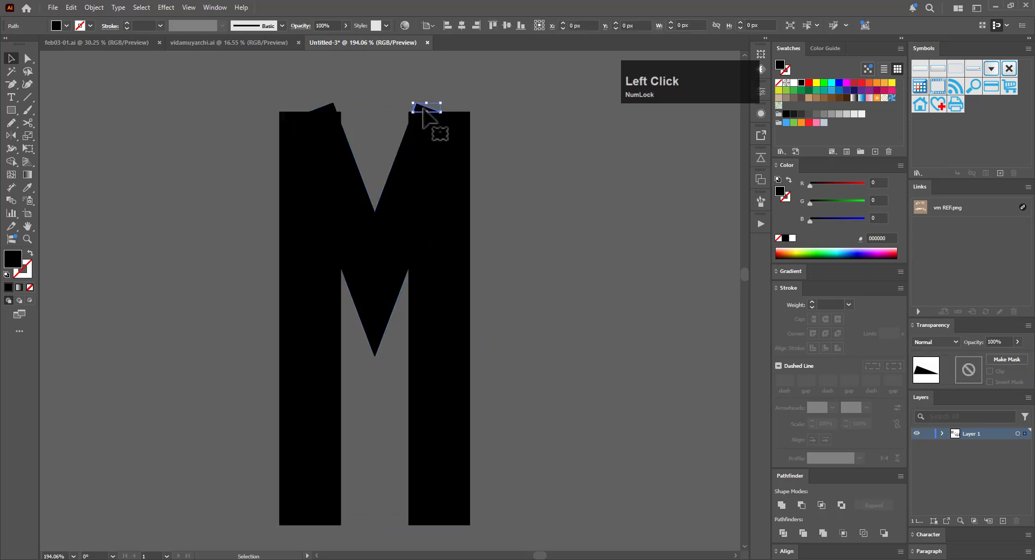
key("Delete")
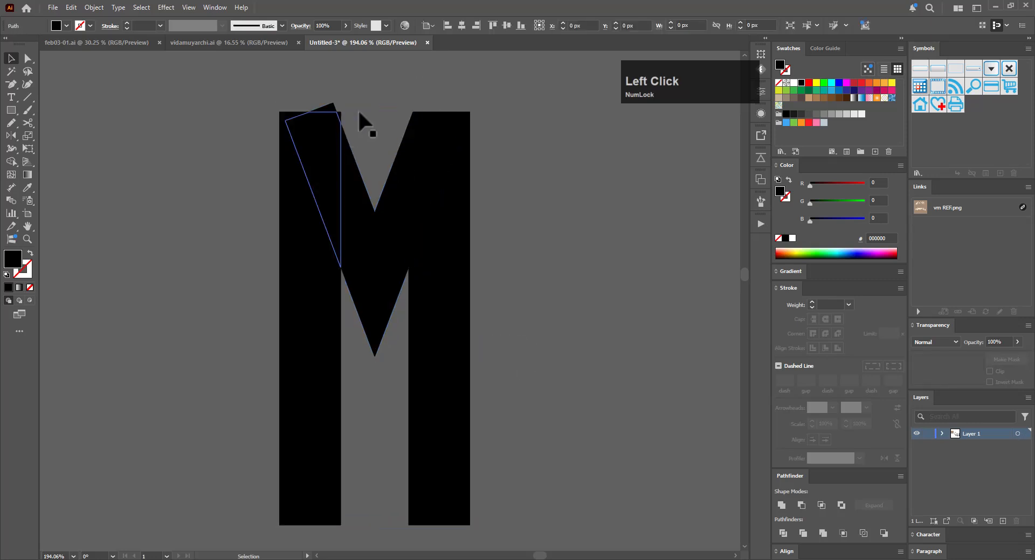
left_click(331, 107)
key("Delete")
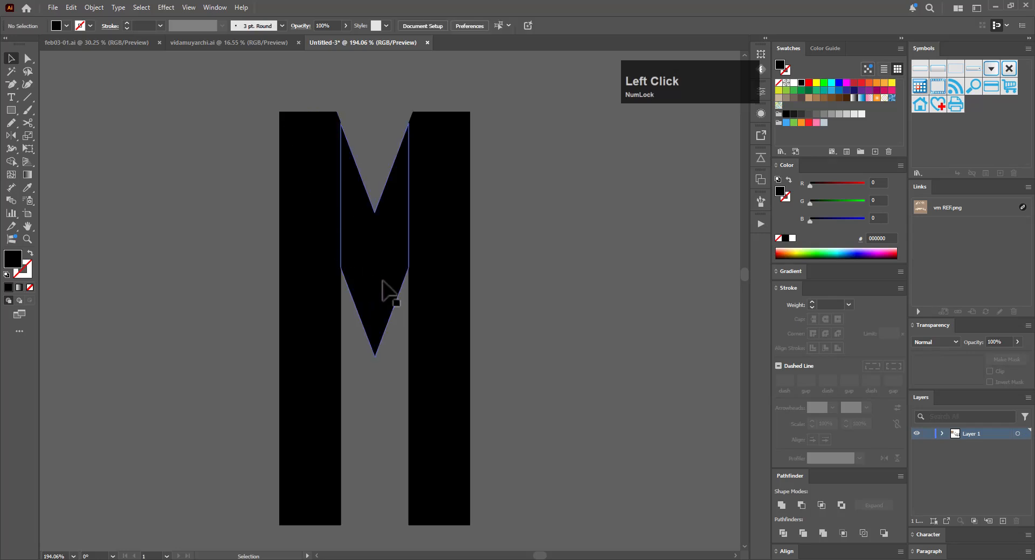
Unite all remaining pieces of the lower M into one solid letter shape
left_click_drag(501, 173, 264, 313)
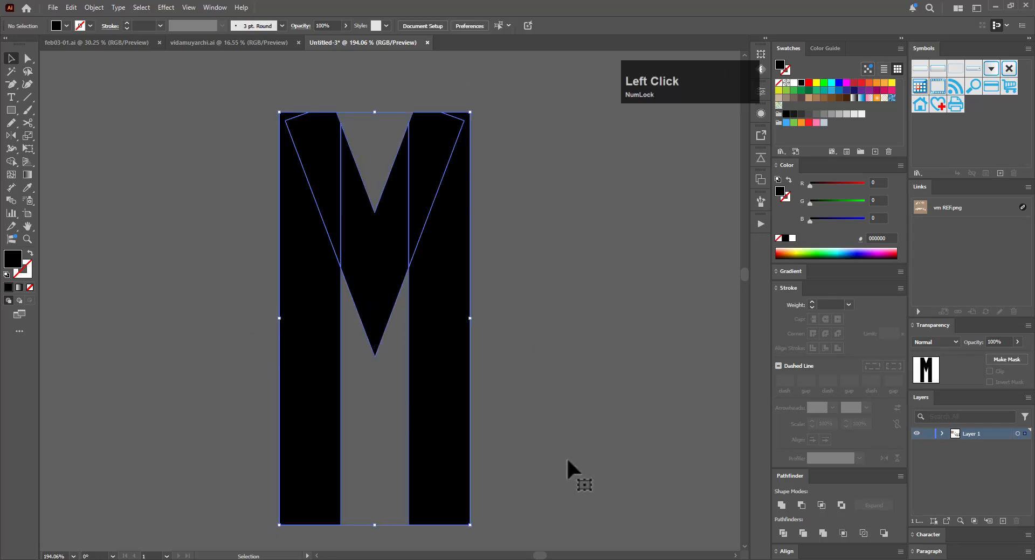
left_click(785, 503)
left_click(585, 281)
left_click_drag(606, 290, 360, 370)
left_click_drag(657, 278, 651, 308)
left_click_drag(317, 312, 446, 296)
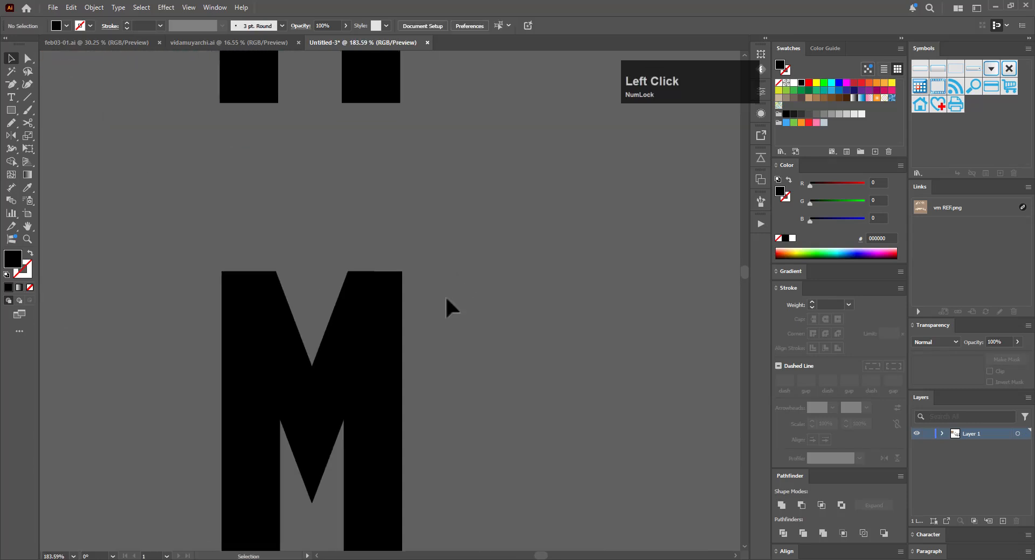
In Outline view, delete the surplus anchor point in the middle of each of the lower M's two top edges
key("a")
left_click_drag(381, 262, 339, 348)
key("ctrl+y")
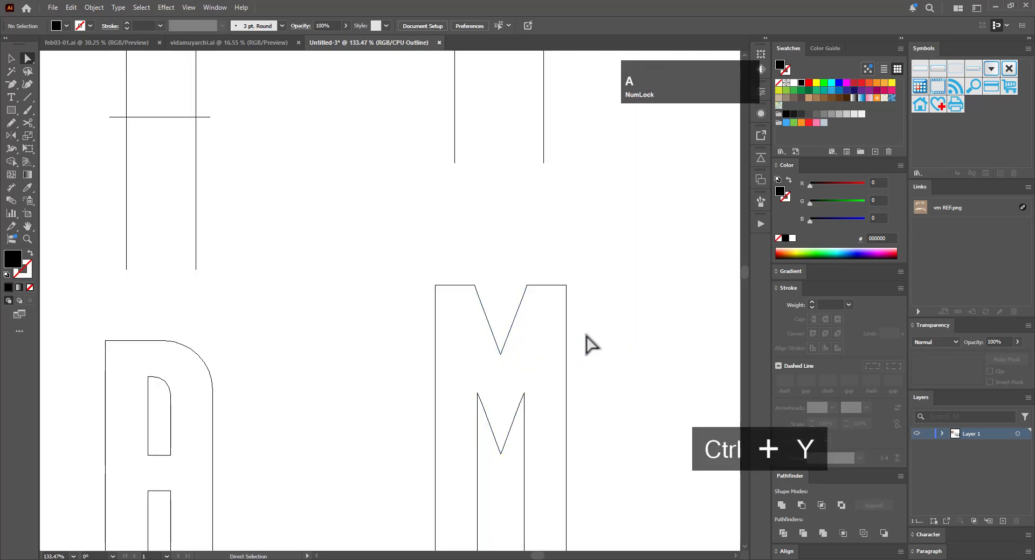
left_click(561, 285)
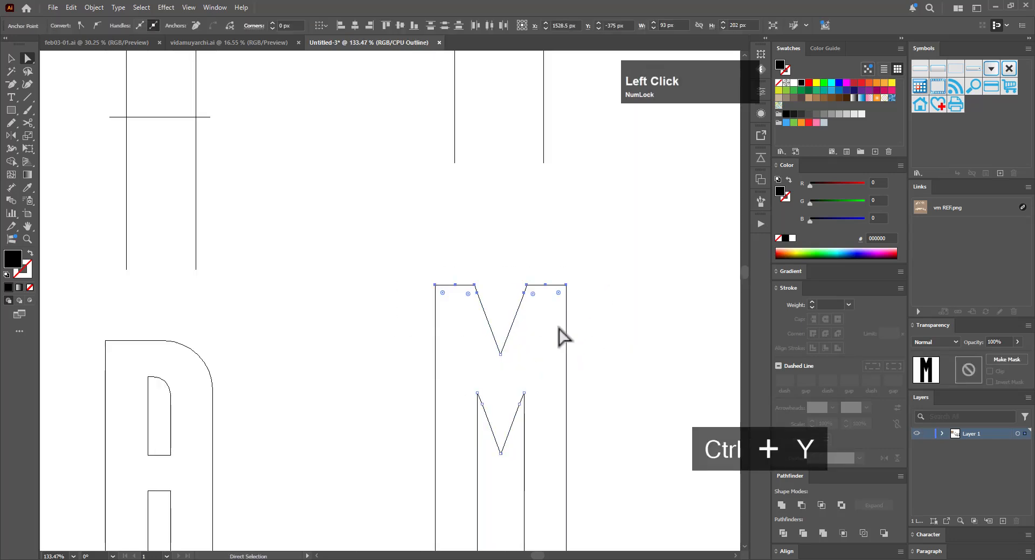
key("minus")
left_click(545, 285)
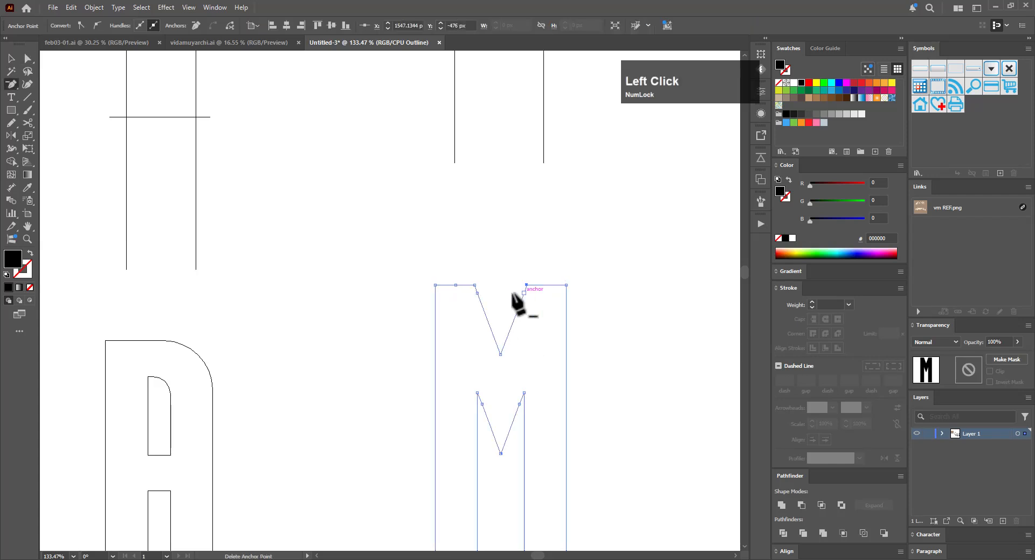
left_click(455, 285)
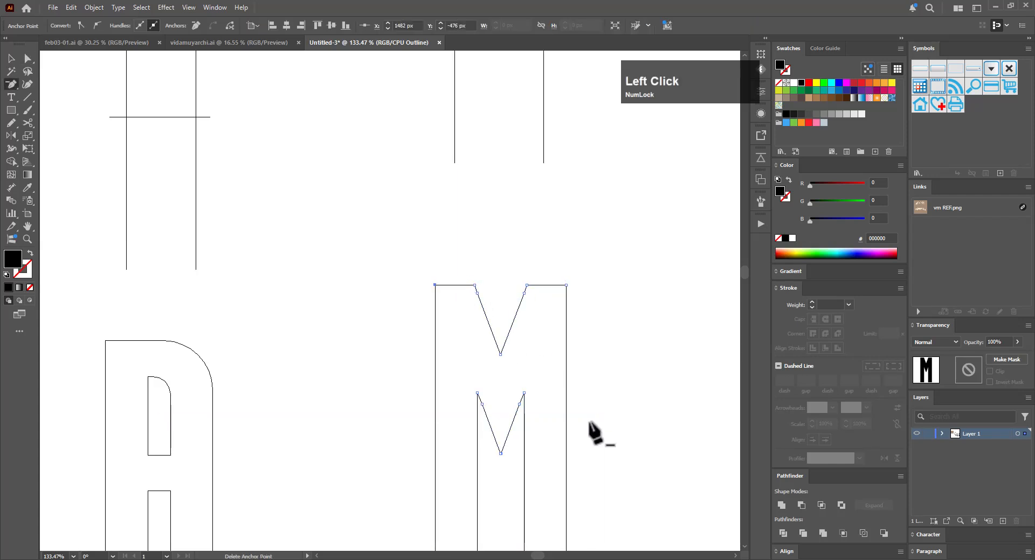
Delete the extra anchor points along the slanted edges of the M's upper and lower notches, and return to Preview mode
left_click_drag(589, 423, 577, 318)
left_click(506, 304)
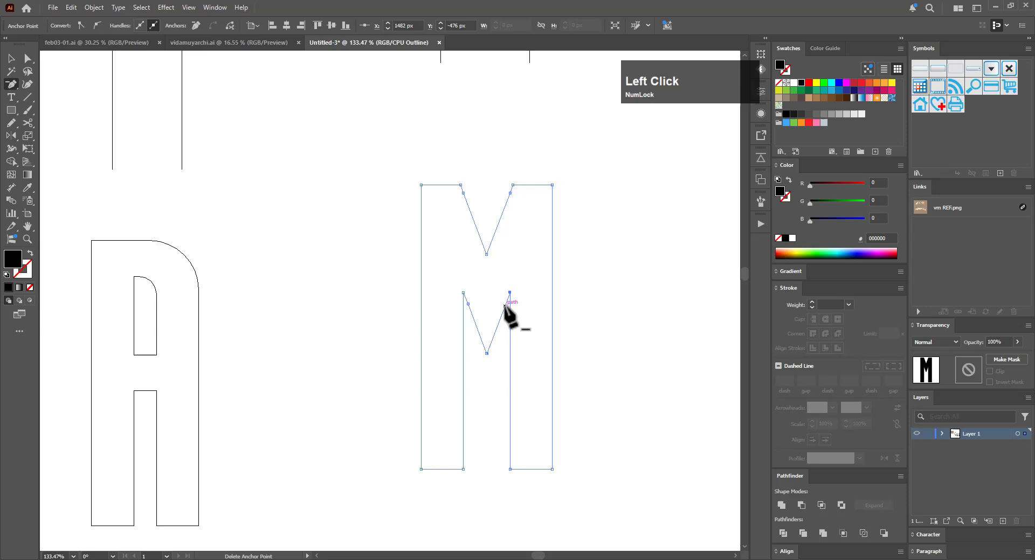
left_click(467, 305)
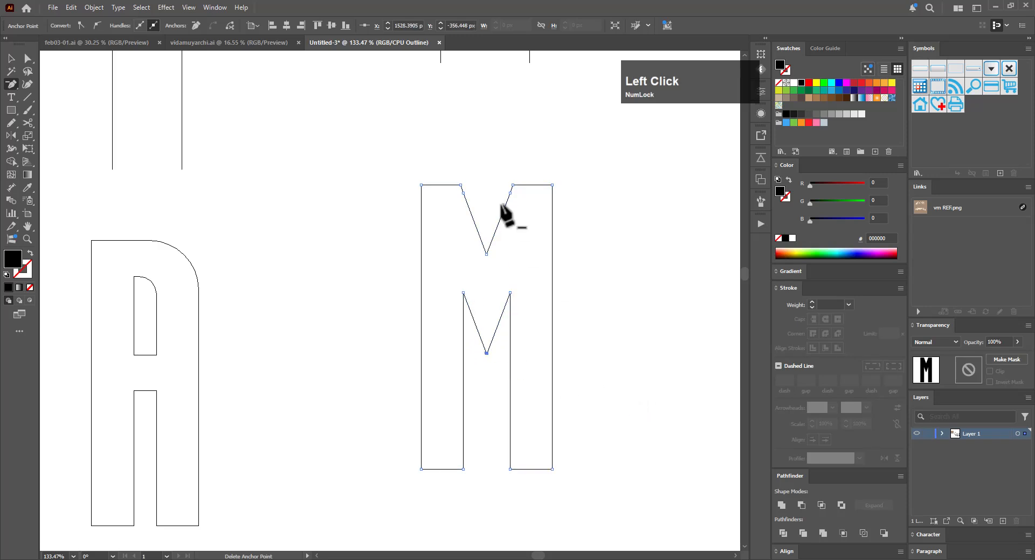
left_click(463, 192)
left_click(509, 193)
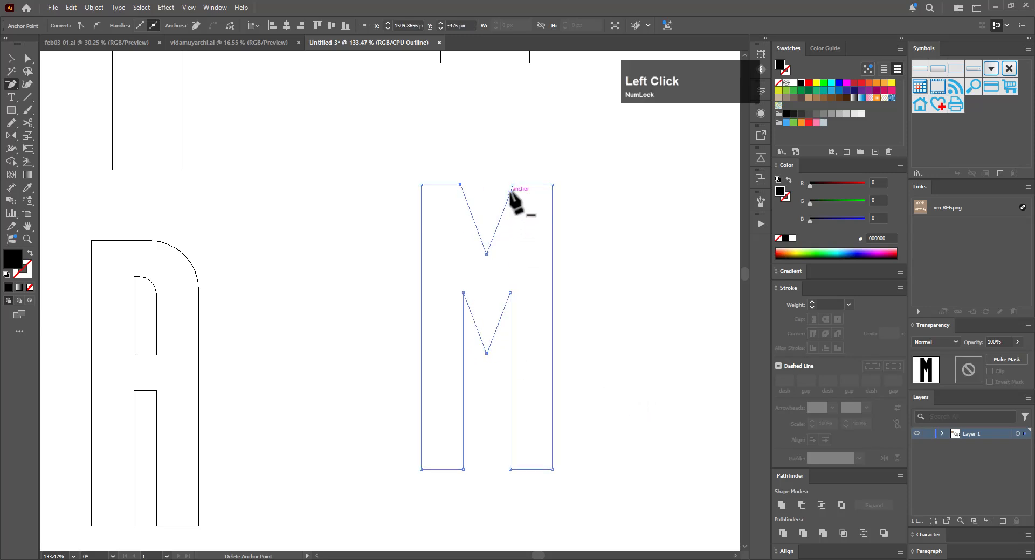
key("ctrl+y")
key("v")
left_click(603, 259)
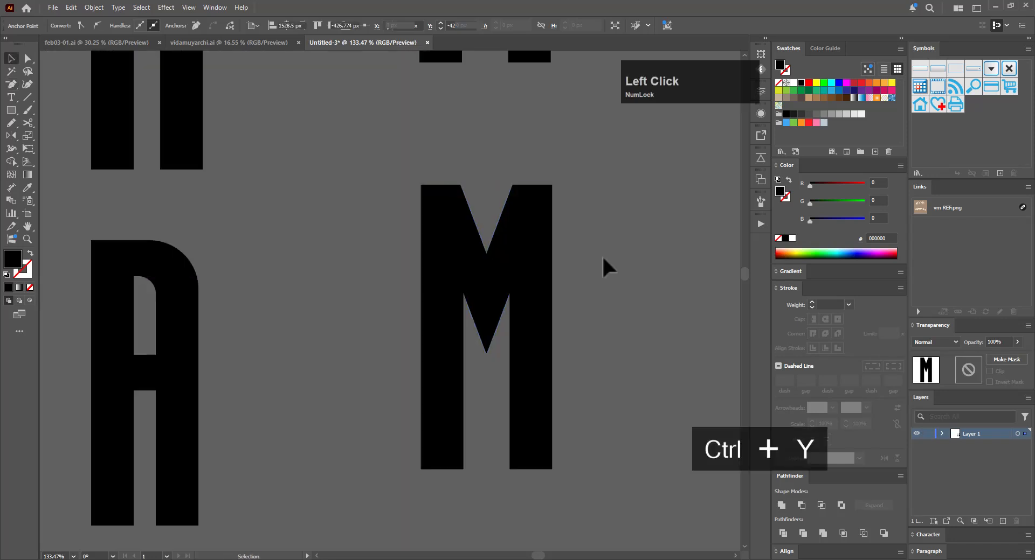
Scale the two inner top corner points of the lower M to 75% horizontally and 100% vertically about the upper notch's tip
scroll(593, 302, "down", 6)
left_click_drag(552, 331, 354, 365)
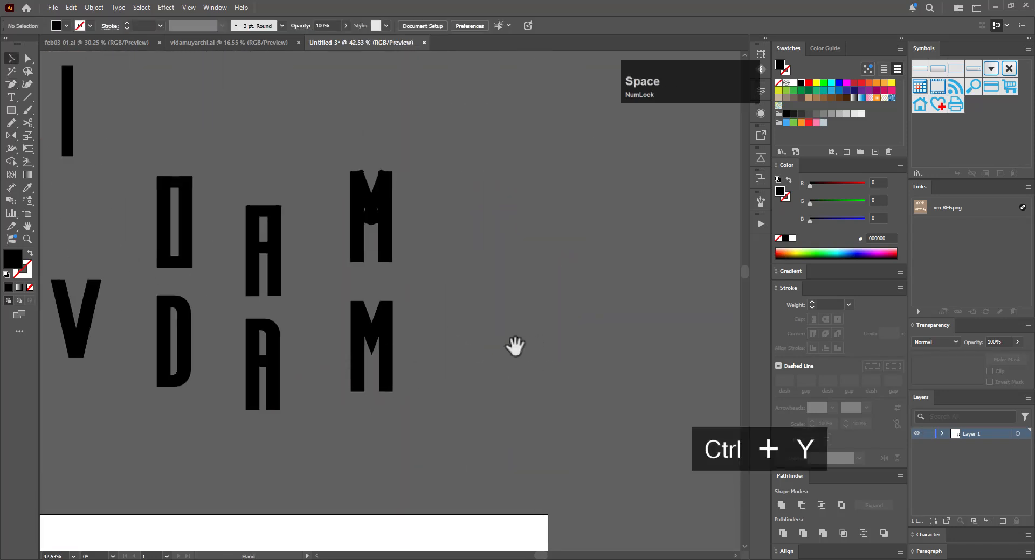
left_click_drag(370, 307, 548, 292)
left_click_drag(468, 316, 506, 300)
key("a")
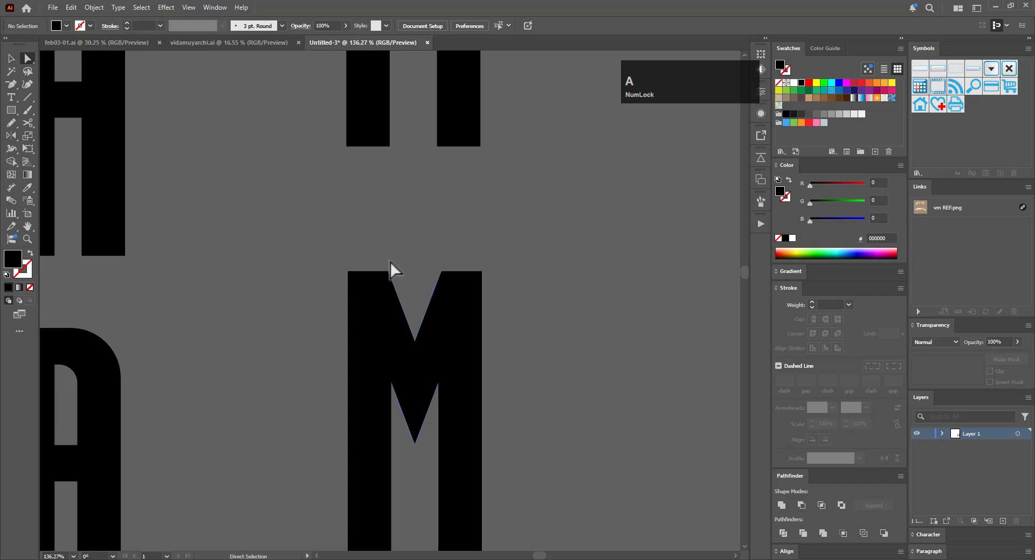
left_click_drag(387, 260, 449, 282)
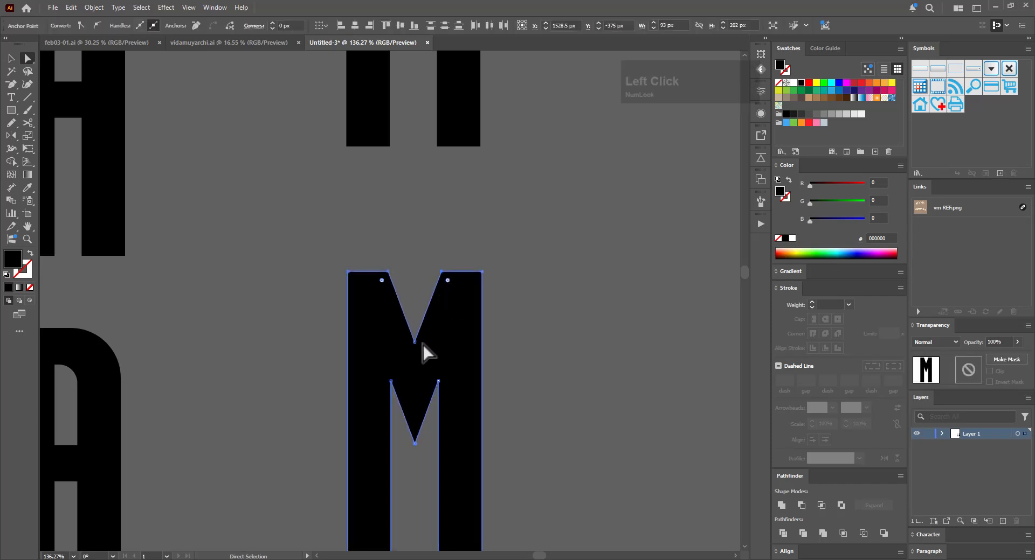
key("s")
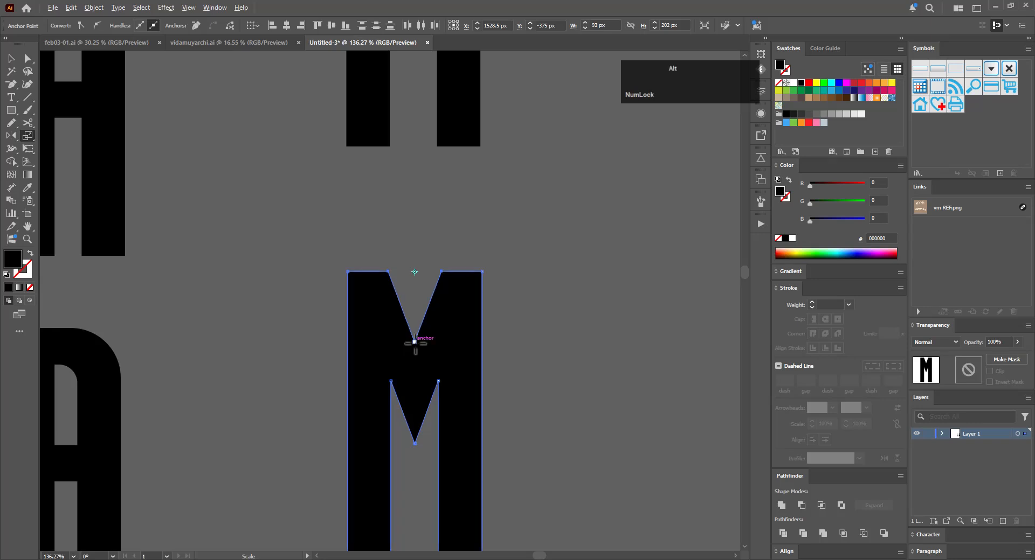
left_click(415, 343, "alt")
left_click(644, 164)
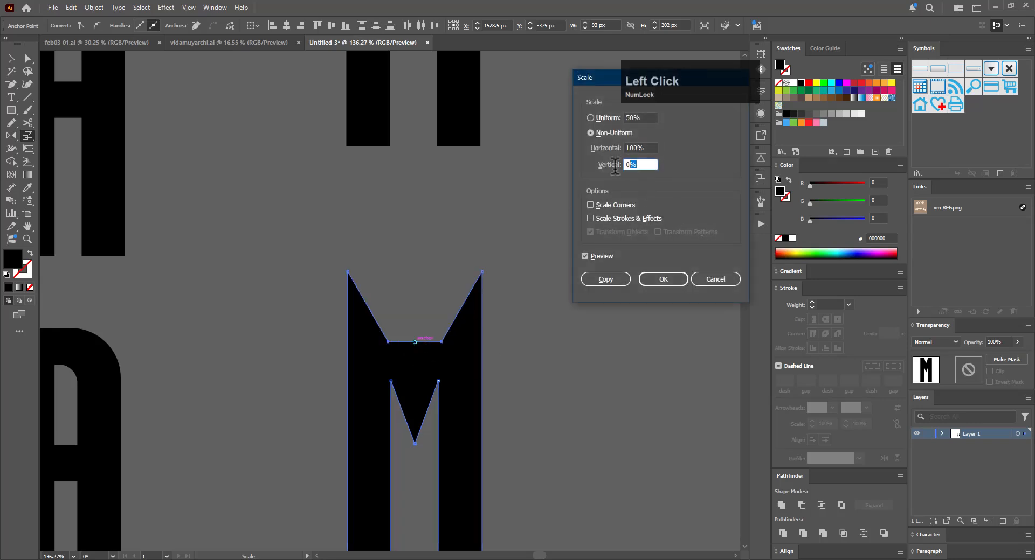
left_click(644, 148)
key("ctrl+c")
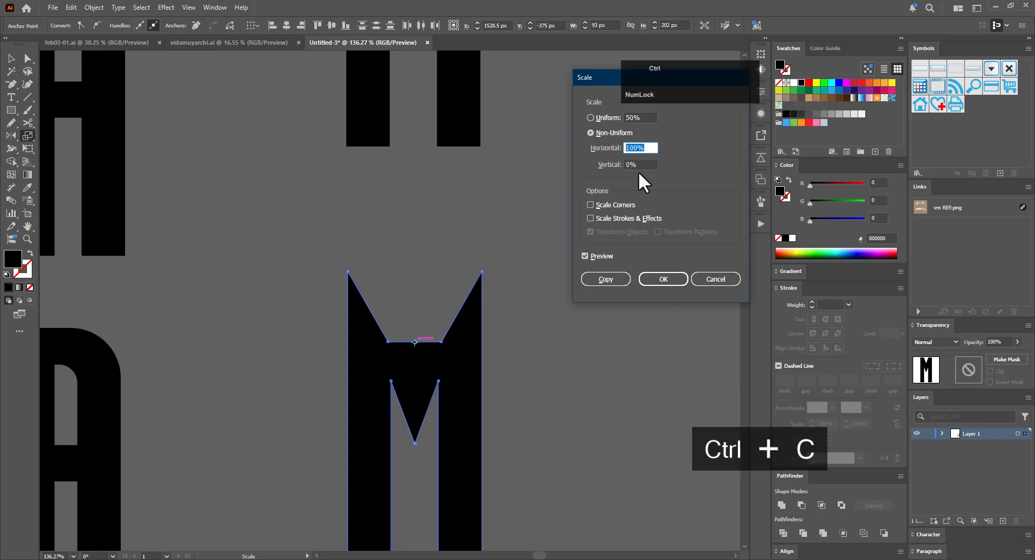
left_click(639, 165)
key("ctrl+v")
left_click(649, 147)
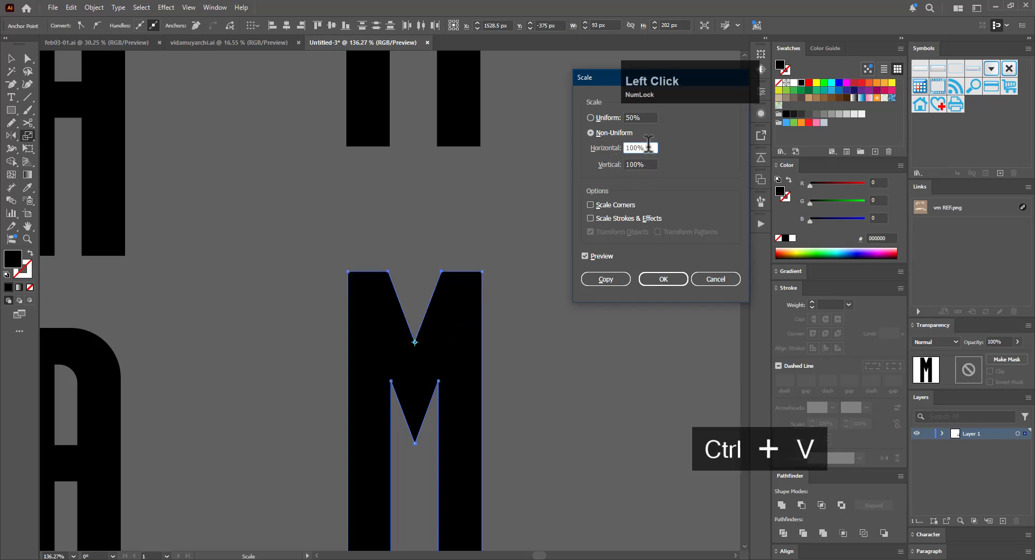
scroll(645, 147, "down", 3)
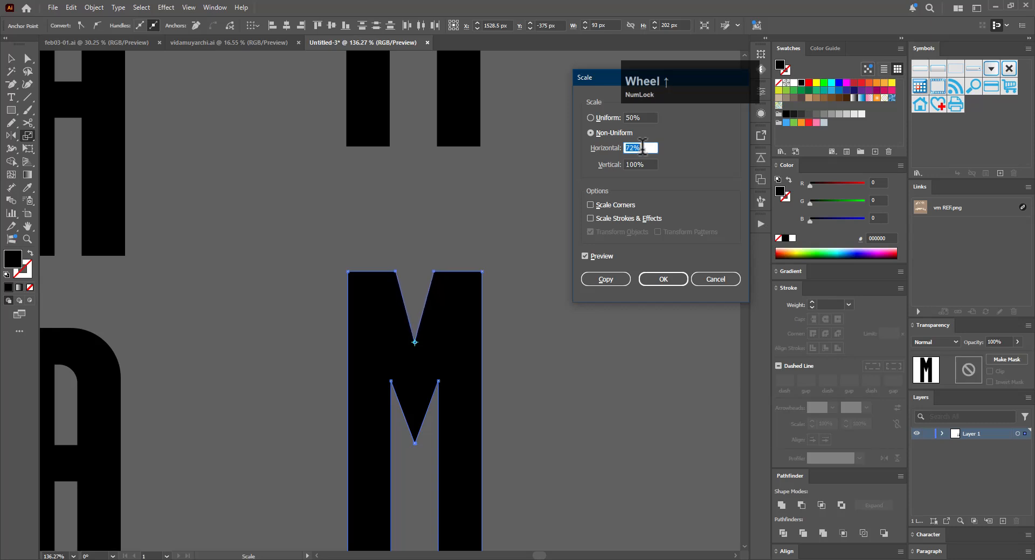
left_click(651, 273)
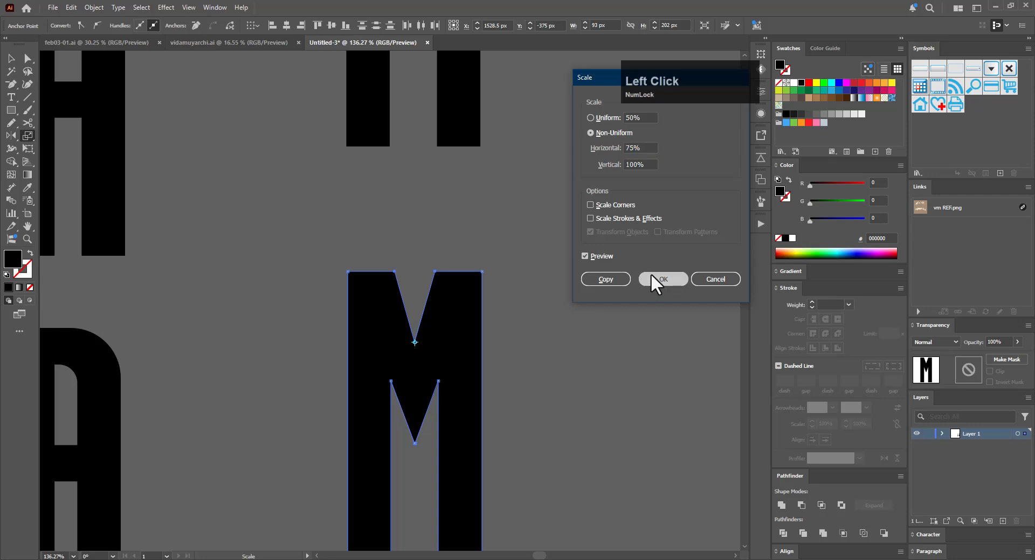
key("v")
Place a copy of the 30 pt vertical bar in the empty area to the right of the two M letters
key("ctrl+space")
left_click_drag(603, 313, 551, 323)
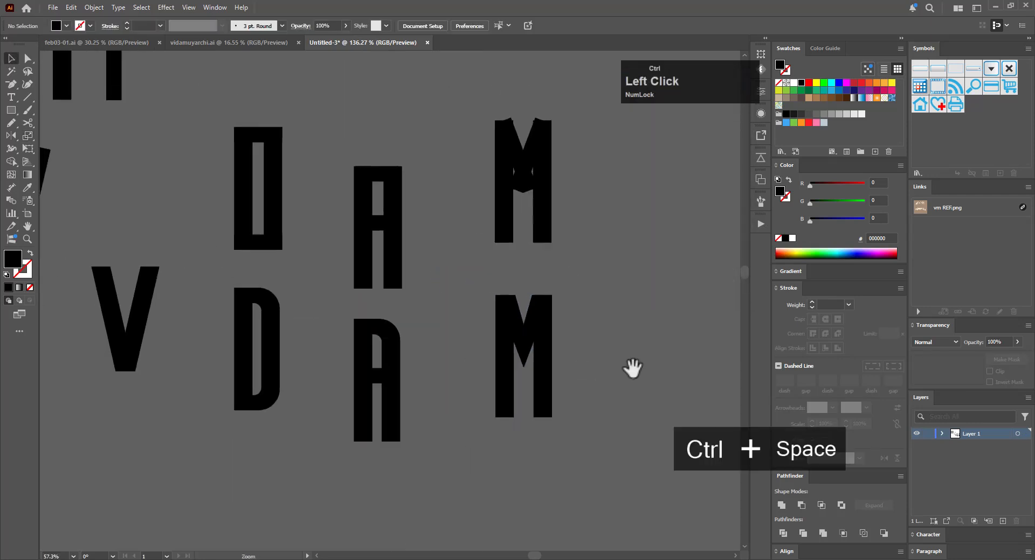
left_click_drag(631, 370, 523, 412)
left_click_drag(573, 386, 542, 392)
left_click_drag(561, 397, 524, 431)
left_click_drag(601, 361, 549, 324)
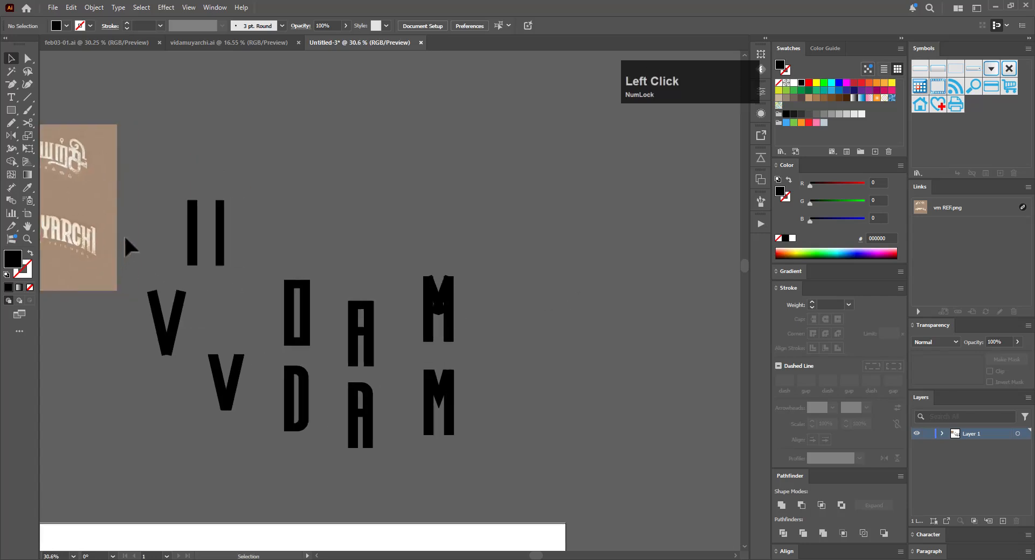
mouse_move(210, 247)
left_mouse_down()
mouse_move(196, 237)
mouse_move(606, 397)
mouse_move(526, 342)
left_mouse_up()
Duplicate the 30 pt bar a short distance to its right to form the two legs of a U
left_click(540, 359)
left_click(527, 347)
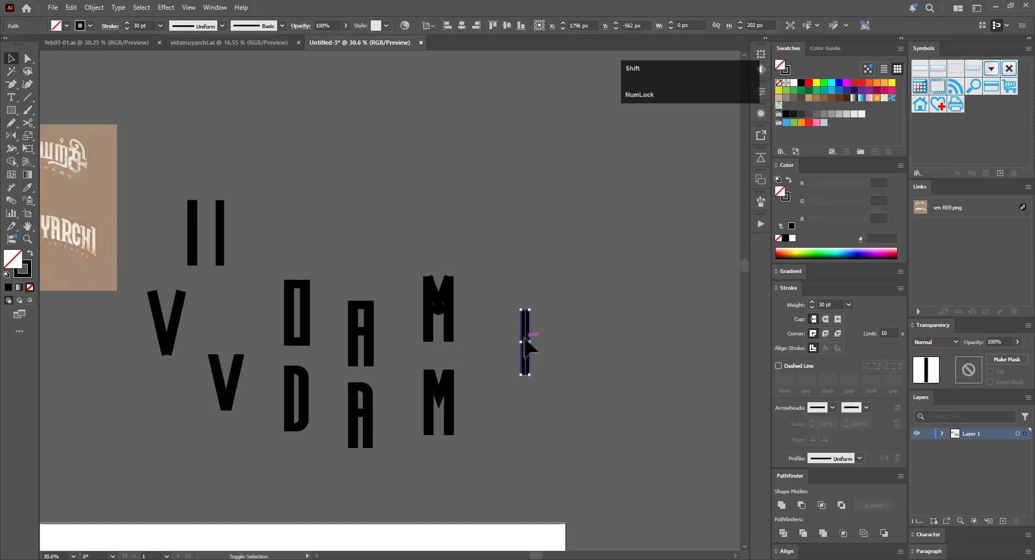
left_click(533, 340, "shift")
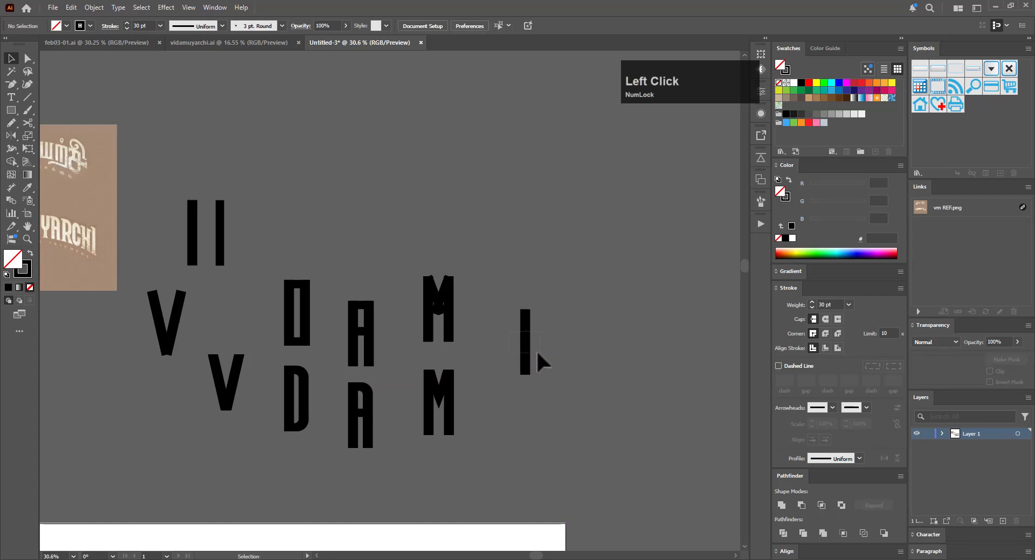
left_click(536, 356)
left_click(536, 345, "shift")
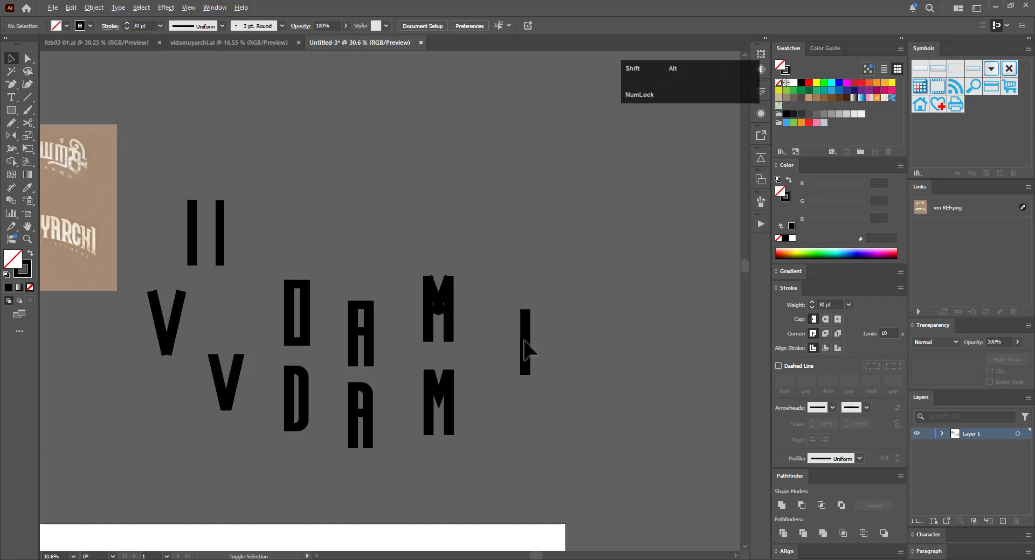
left_click(526, 345)
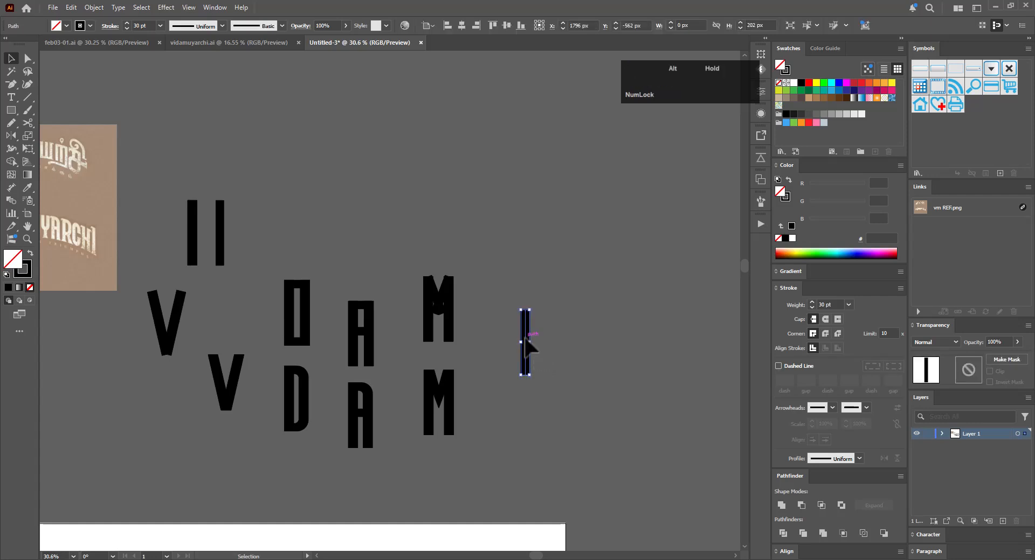
left_click_drag(525, 341, 546, 345)
Copy the 25 pt vertical bar over beside the U's legs and rotate the copy to horizontal
left_click(257, 139)
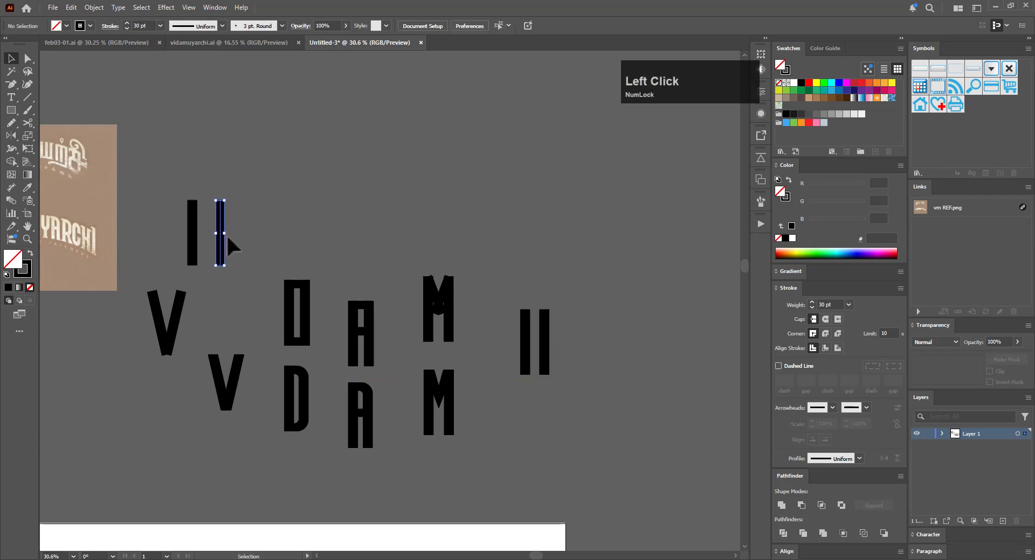
left_click_drag(225, 235, 582, 277)
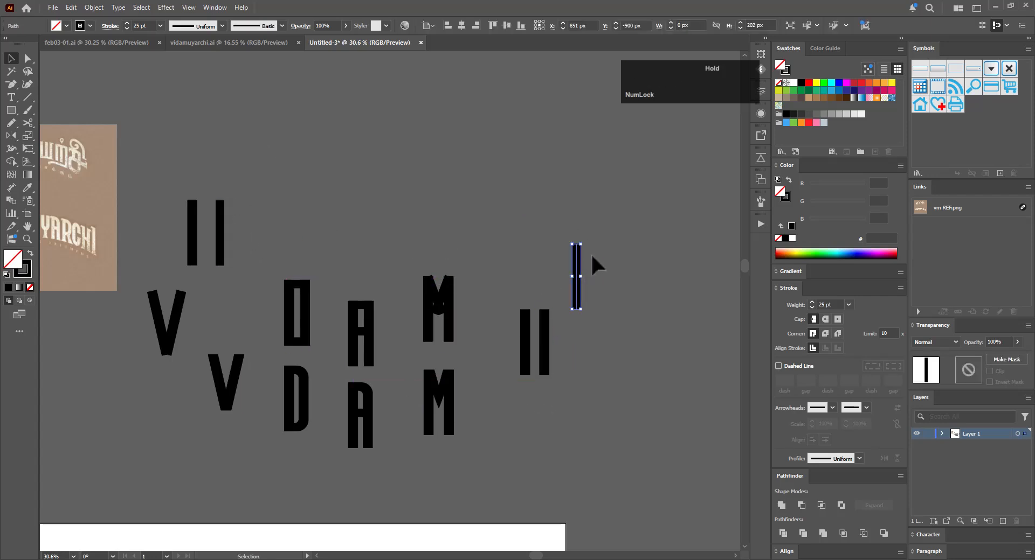
left_click_drag(586, 241, 669, 337)
Fit the horizontal 25 pt bar across the bottom of the legs, flush with their lower ends and outer edges
left_click(602, 376, "ctrl")
key("ctrl+space")
left_click_drag(670, 336, 602, 381)
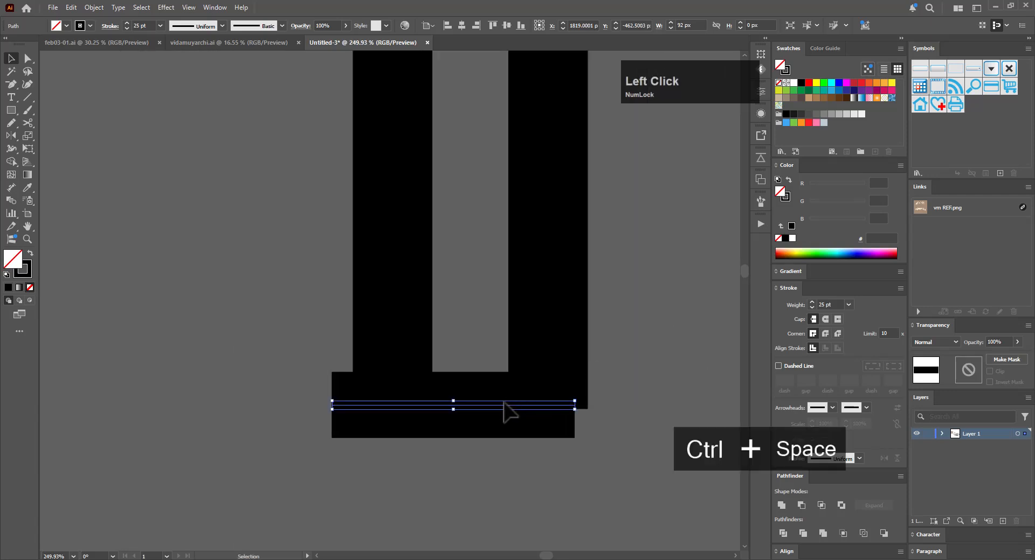
left_click_drag(508, 397, 526, 365)
left_click_drag(596, 378, 588, 378)
left_click(627, 403)
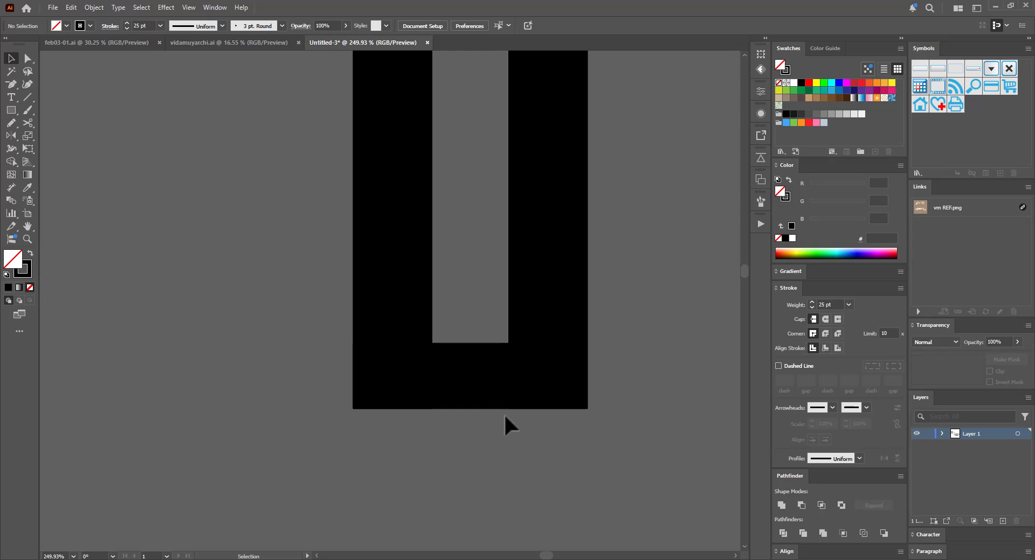
key("ctrl+0")
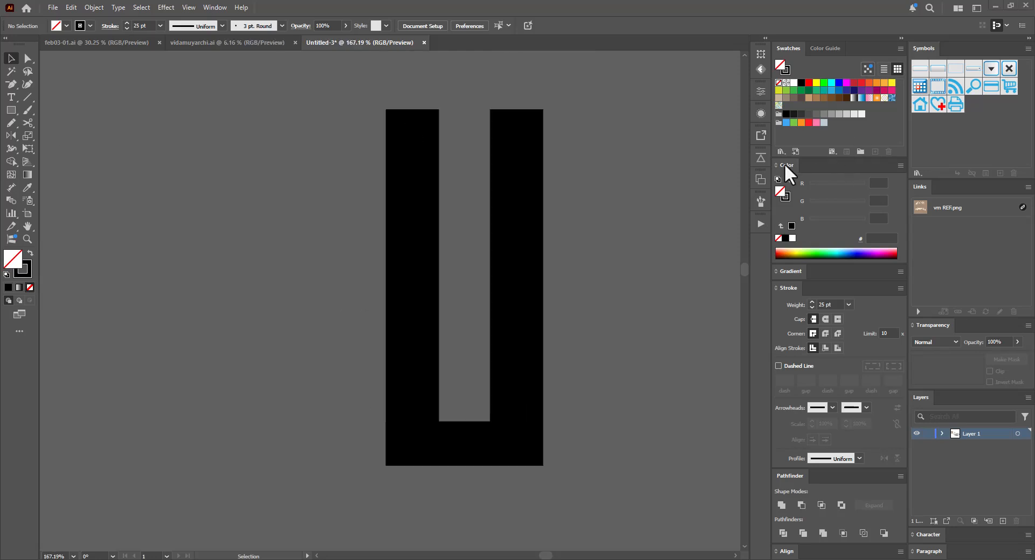
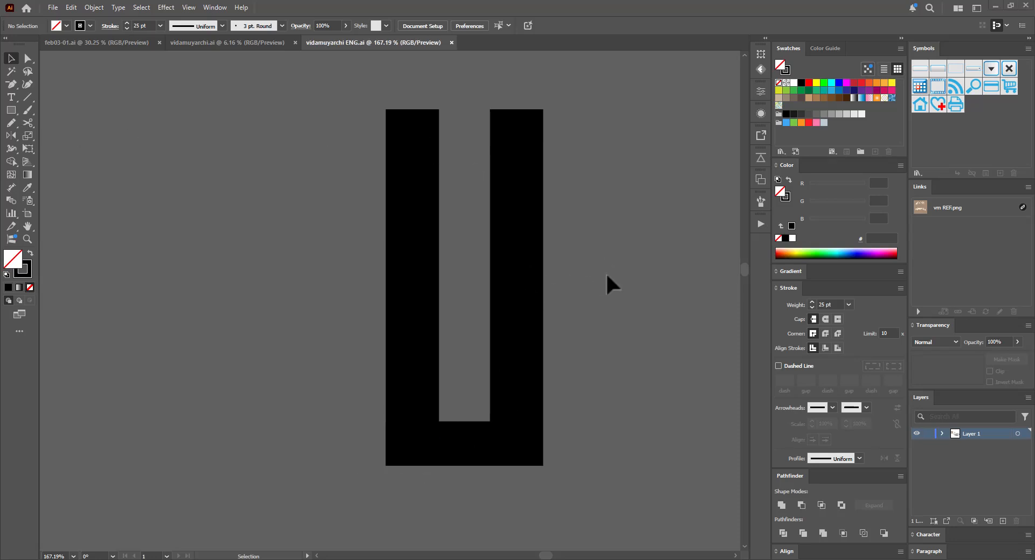
Select the three strokes of the U and duplicate them directly below the original
key("ctrl+space")
left_click_drag(617, 267, 414, 369)
left_click_drag(682, 271, 580, 315)
left_click_drag(408, 400, 410, 399)
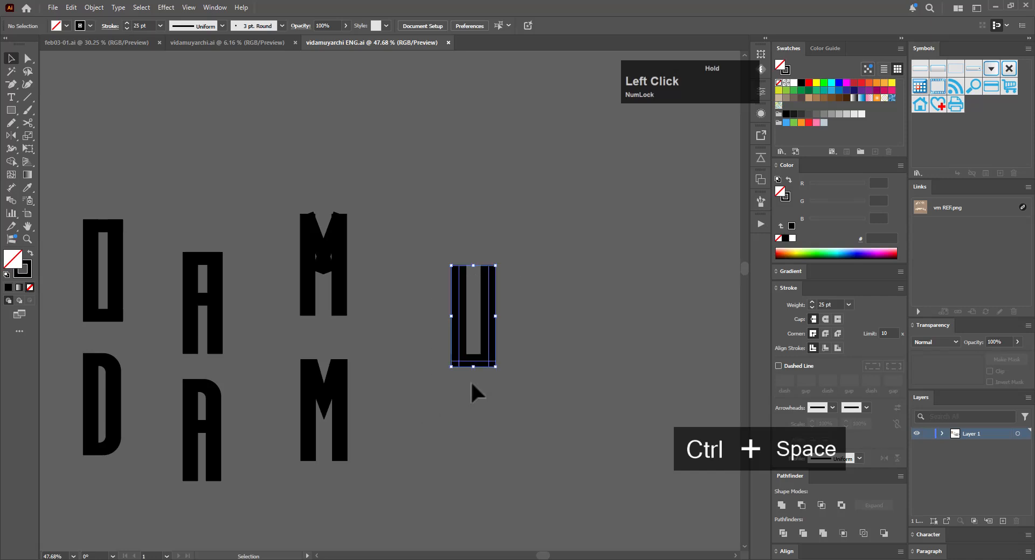
key("alt")
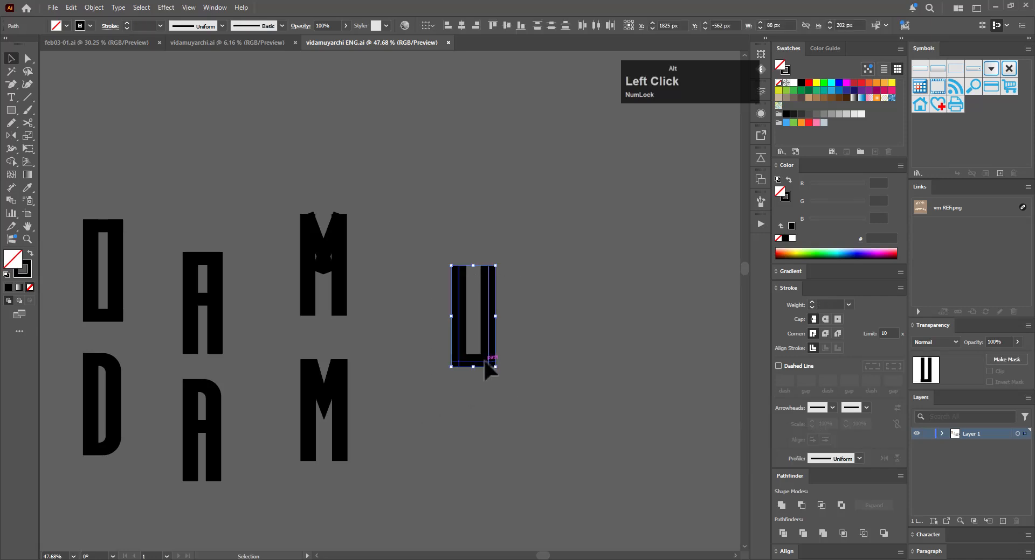
left_click_drag(484, 361, 484, 473)
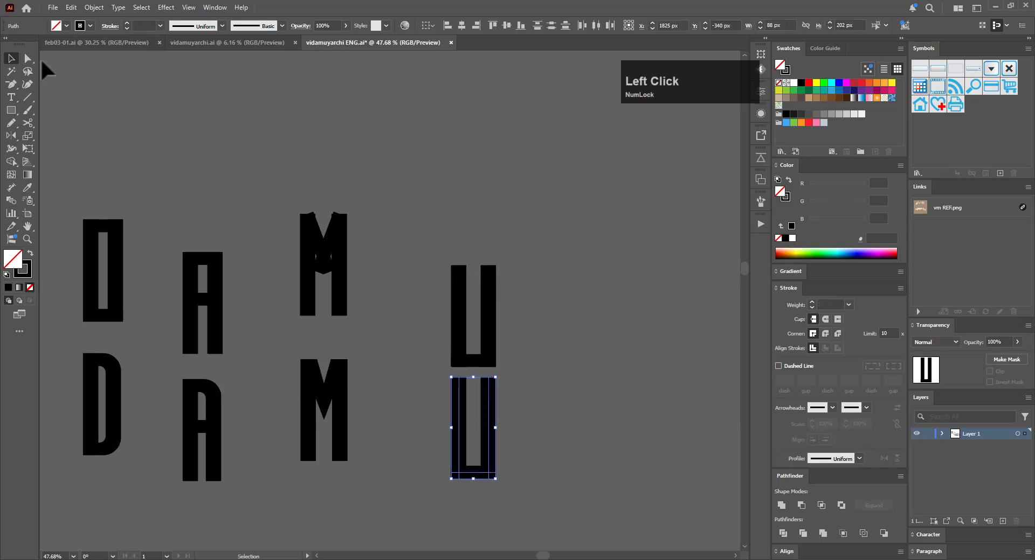
Outline the strokes of the lower U and unite them into one solid shape
left_click(94, 7)
mouse_move(204, 300)
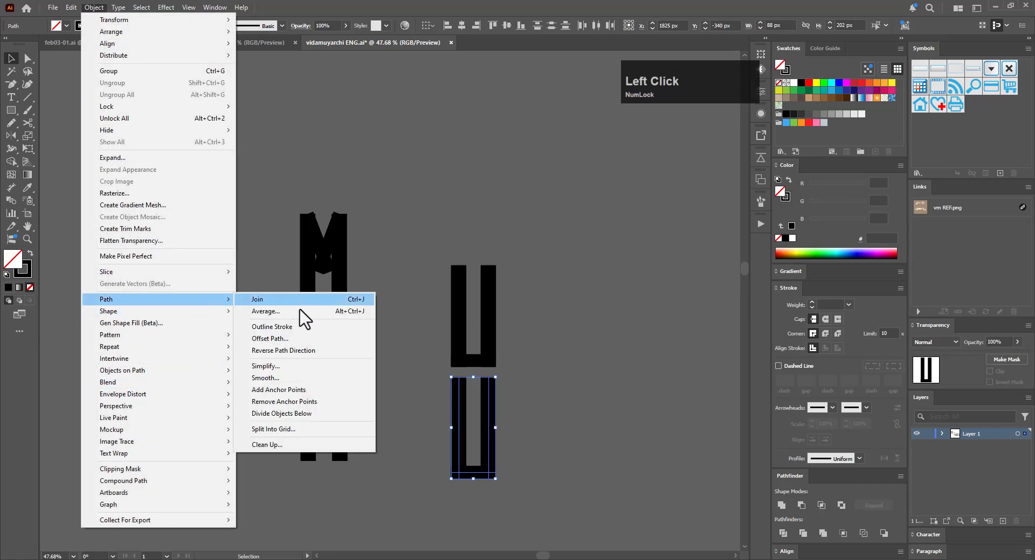
left_click(299, 326)
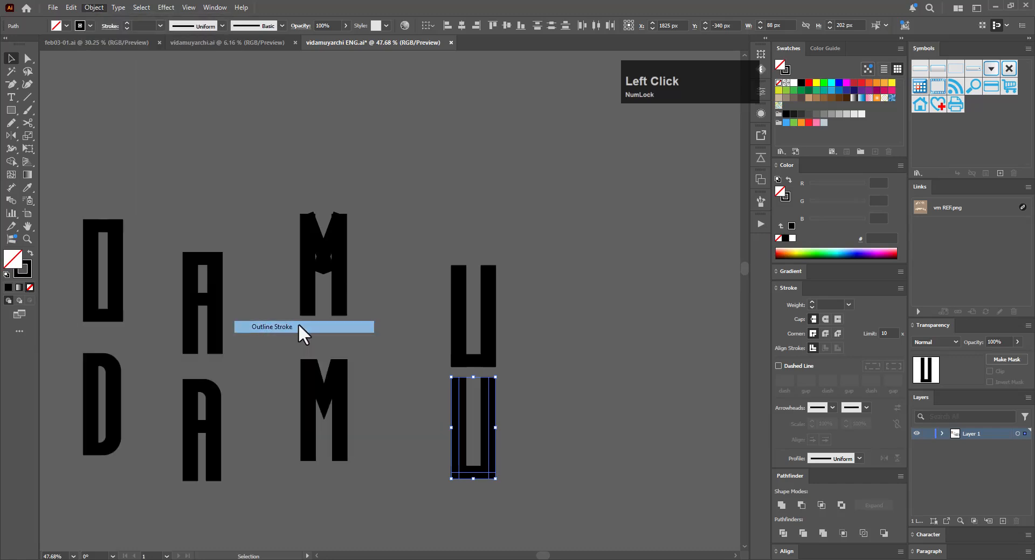
left_click(781, 505)
In Outline view, delete the lower U's two surplus points on the bottom edge and one on the outer left edge, and return to Preview
left_click_drag(613, 472, 585, 397)
left_click(502, 425)
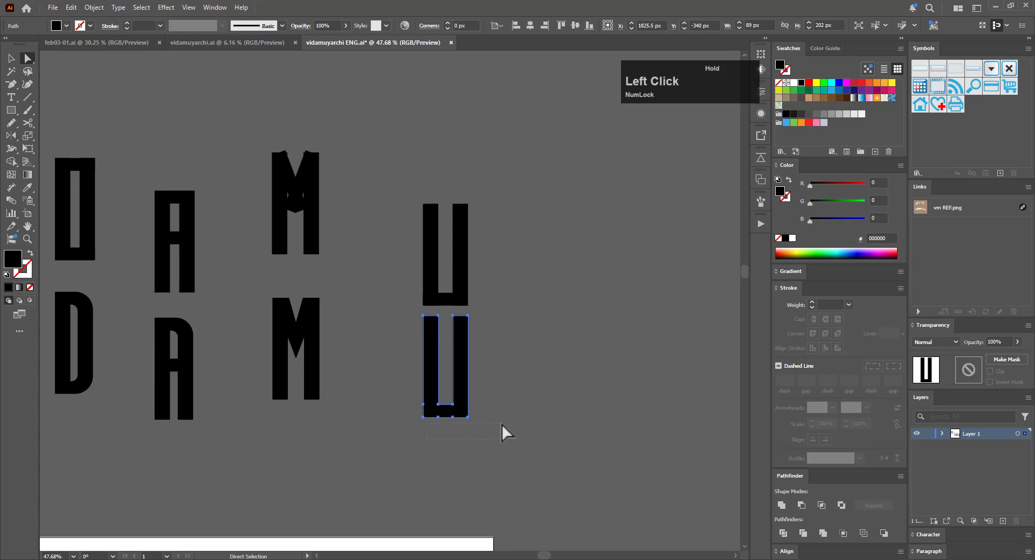
left_click(453, 438)
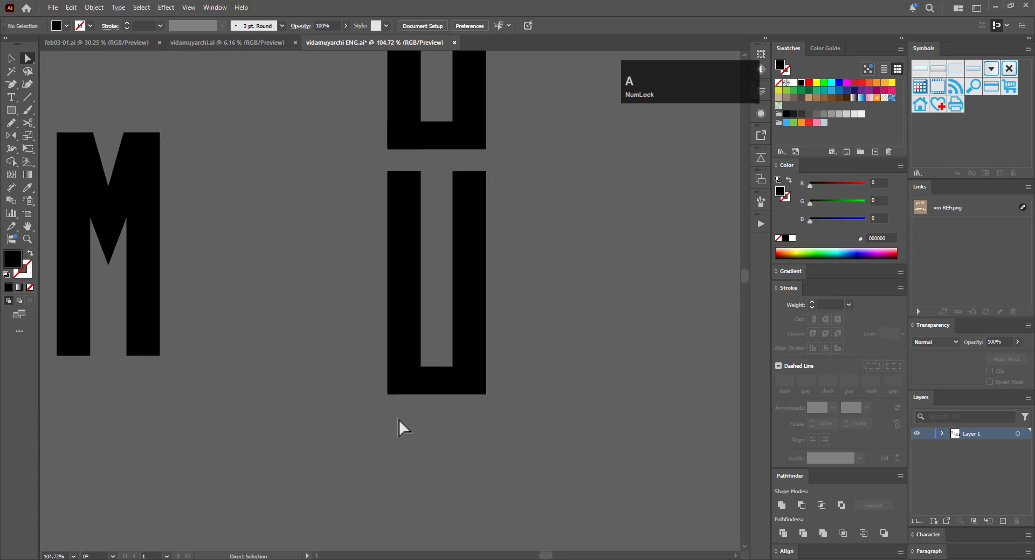
key("minus")
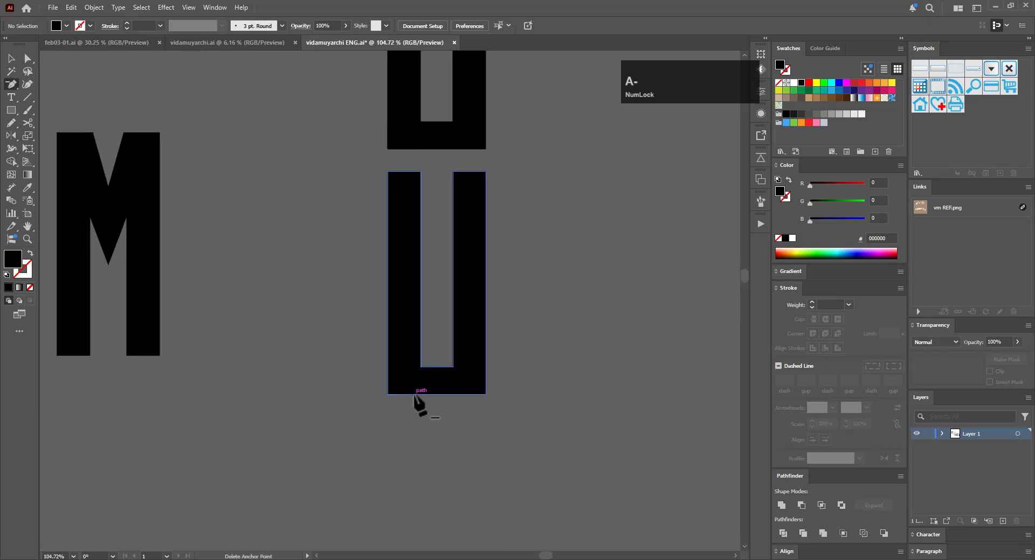
key("ctrl+y")
left_click_drag(359, 412, 544, 174)
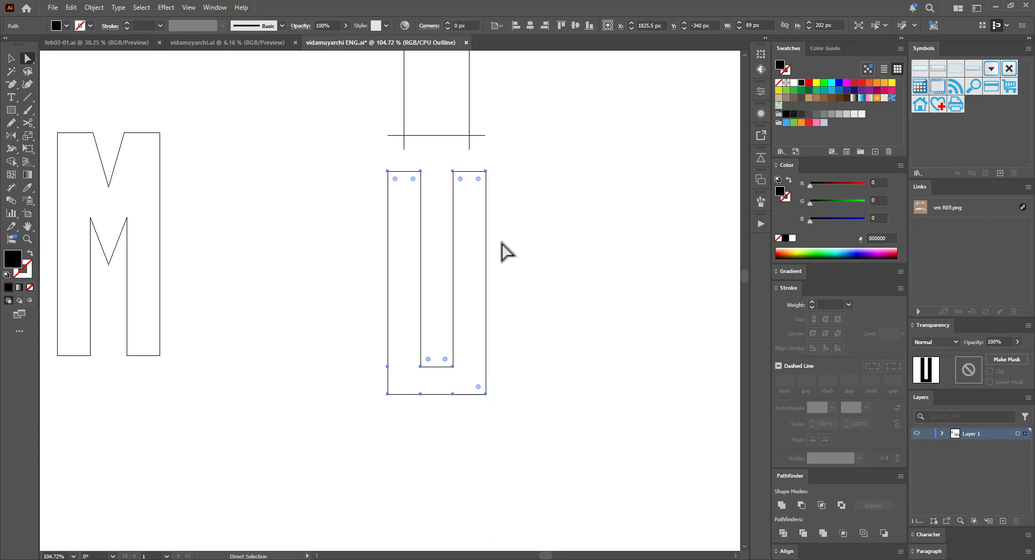
key("minus")
left_click(421, 395)
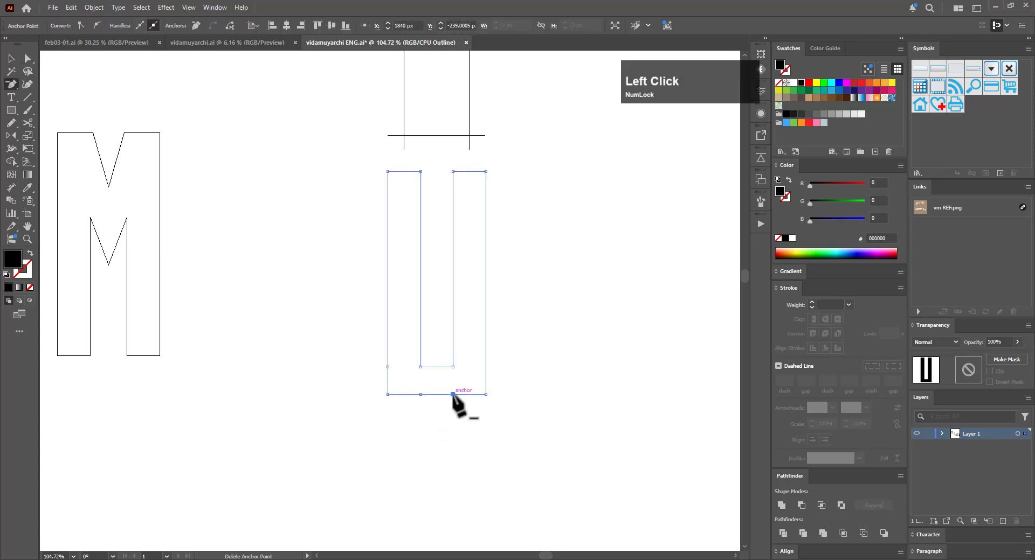
left_click(387, 367)
left_click(452, 394)
left_click(420, 395)
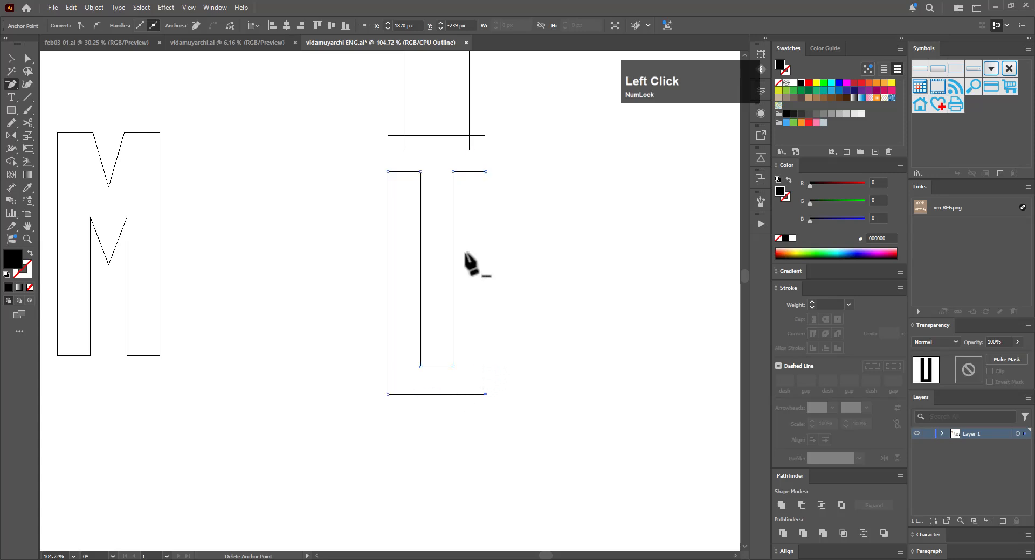
key("ctrl+y")
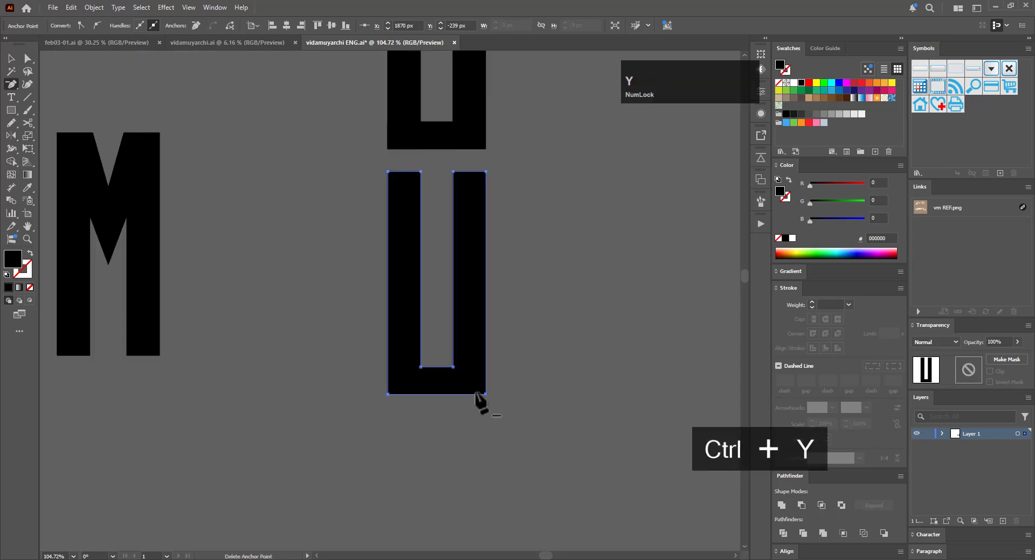
left_click(415, 412)
left_click_drag(503, 390, 474, 331)
key("ctrl+z")
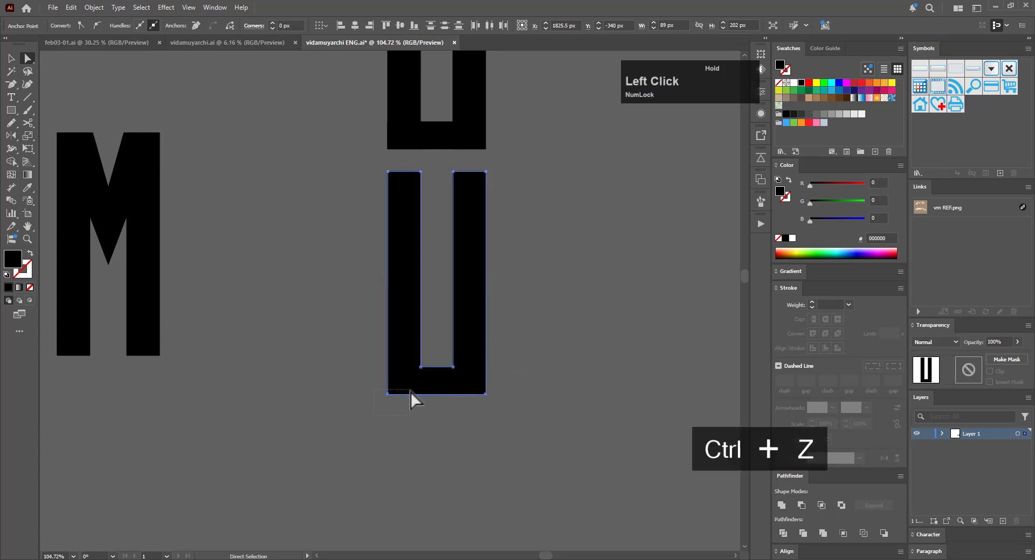
left_click_drag(410, 392, 410, 393)
key("p")
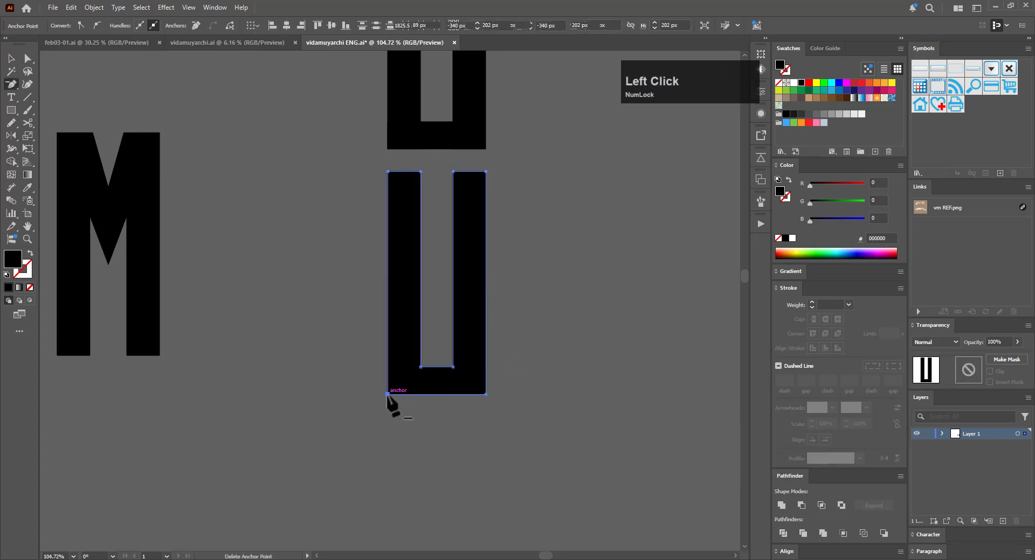
left_click(388, 394)
key("ctrl+z")
key("a")
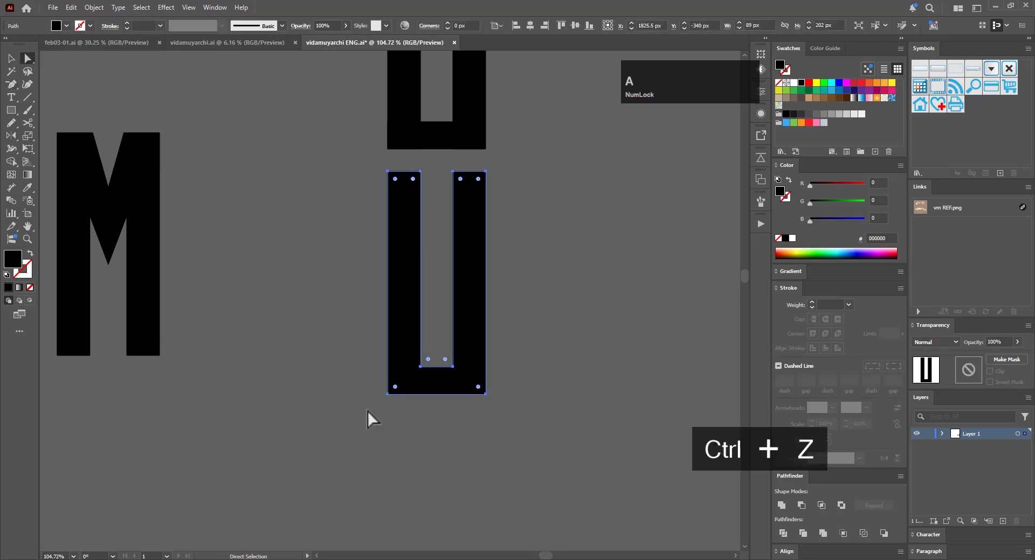
Round the lower U's outer bottom corners to about 44.5 px and its inner bottom corners into a full curve
mouse_move(368, 411)
left_mouse_down()
mouse_move(508, 390)
mouse_move(474, 357)
mouse_move(471, 269)
left_mouse_up()
key("a")
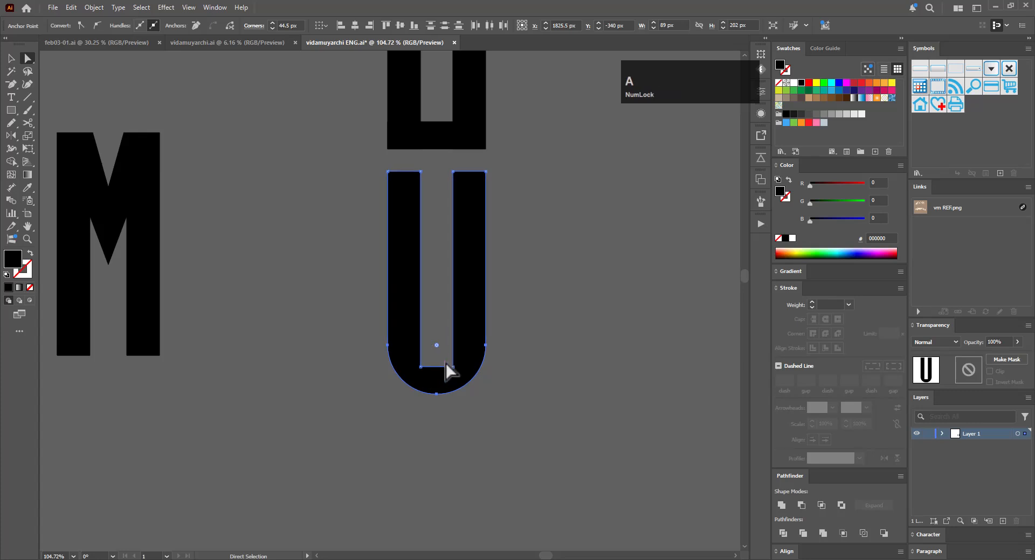
mouse_move(435, 357)
left_mouse_down()
mouse_move(416, 370)
mouse_move(450, 365)
mouse_move(442, 333)
left_mouse_up()
key("v")
left_click(568, 303)
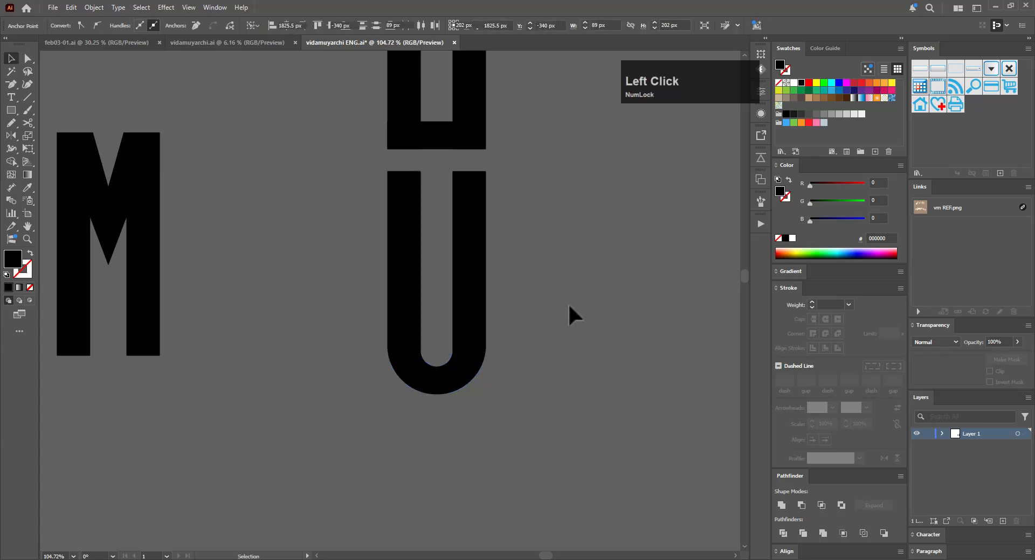
Duplicate the three strokes of the upper U to its right, slightly higher than the original
key("ctrl+space")
left_click_drag(568, 305, 427, 353)
left_click_drag(615, 333, 628, 389)
left_click(628, 389)
left_click_drag(589, 416, 605, 399)
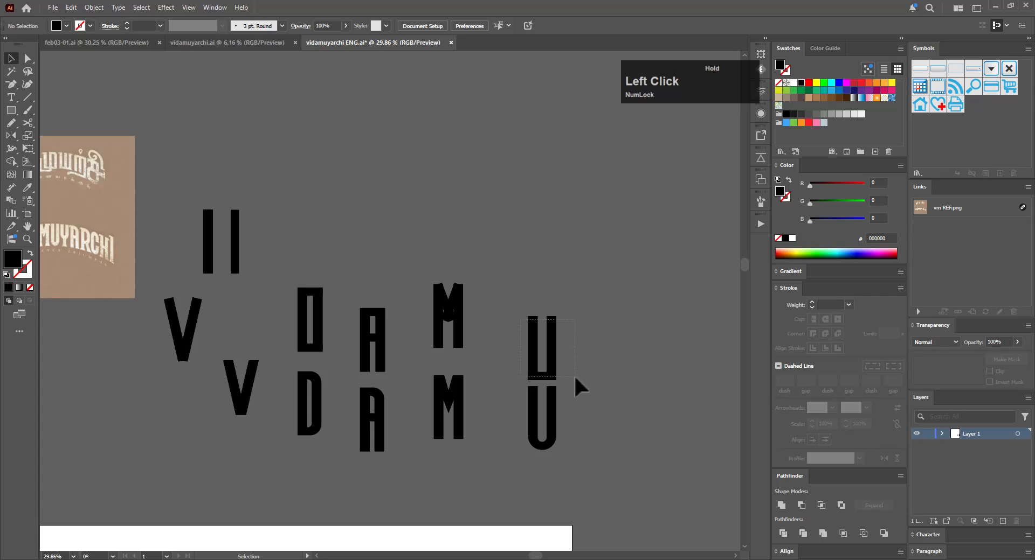
left_click_drag(543, 379, 644, 335)
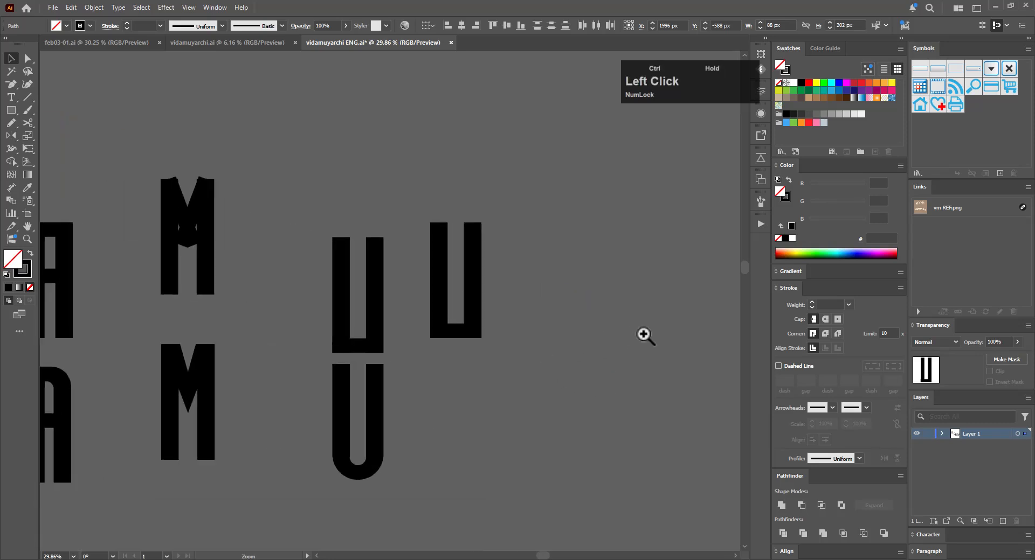
key("a")
left_click(645, 473)
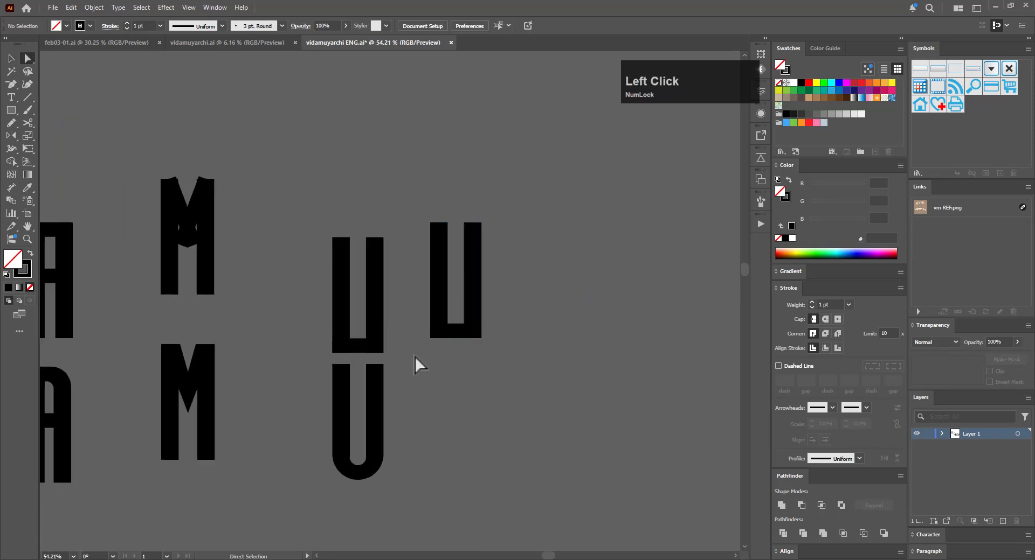
Shorten the duplicated U from its lower end to about 146 px high
left_click_drag(518, 309, 517, 310)
key("e")
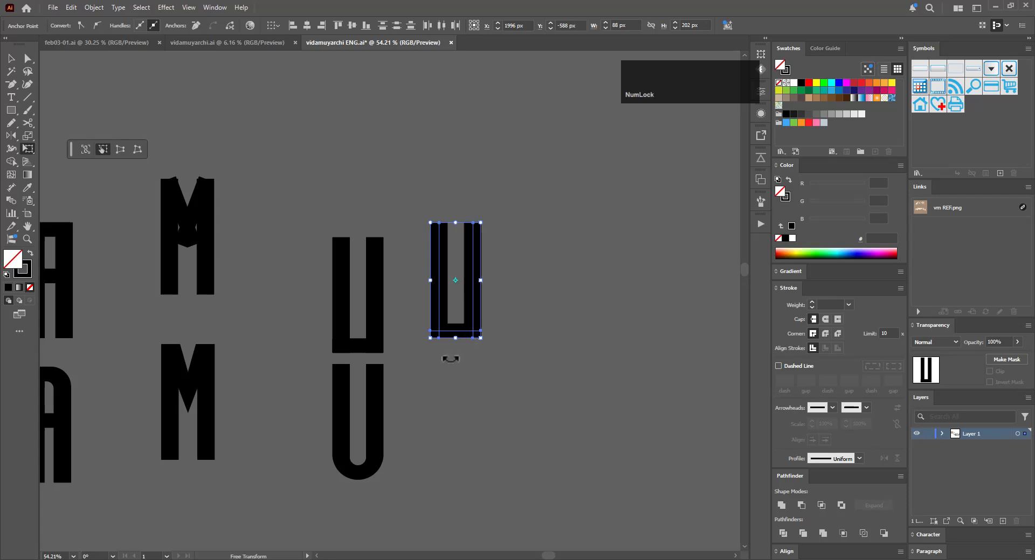
key("a")
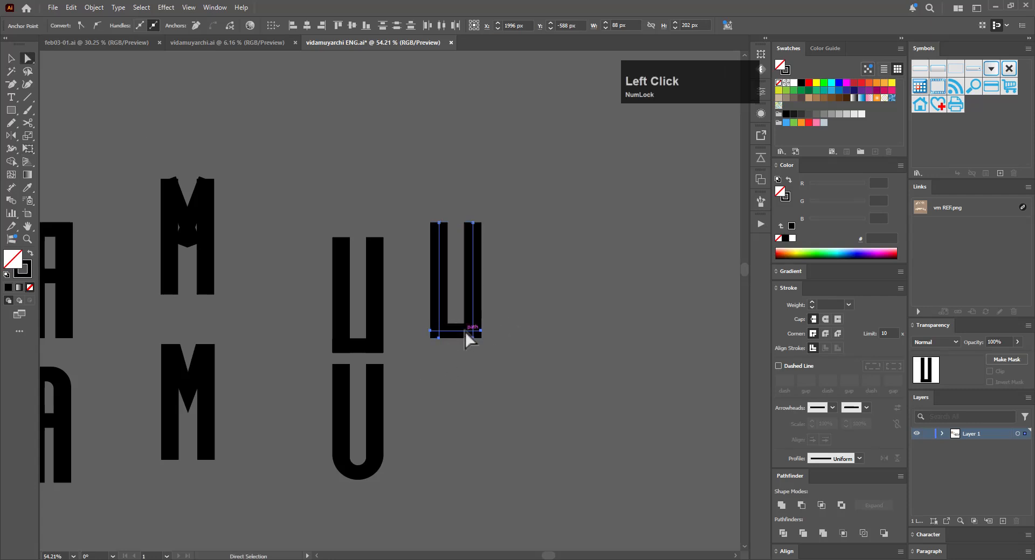
key("e")
left_click_drag(478, 341, 459, 281)
key("a")
left_click_drag(506, 210, 459, 294)
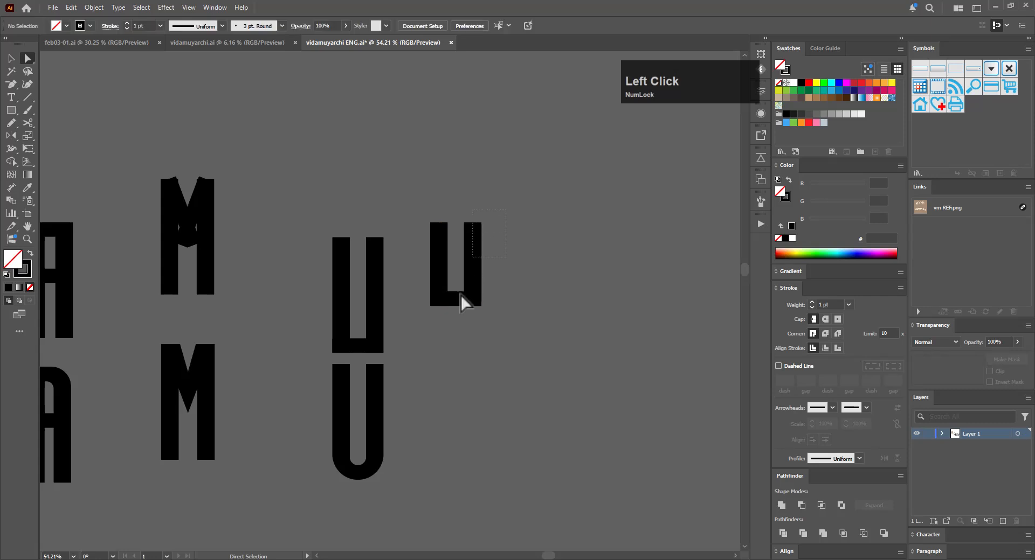
left_click_drag(462, 338, 461, 338)
key("e")
left_click_drag(459, 285, 458, 284)
key("ctrl+z")
key("a")
Move the short U's right leg and the bar's right end 7 px to the left, making it 81 px wide
left_click(457, 339)
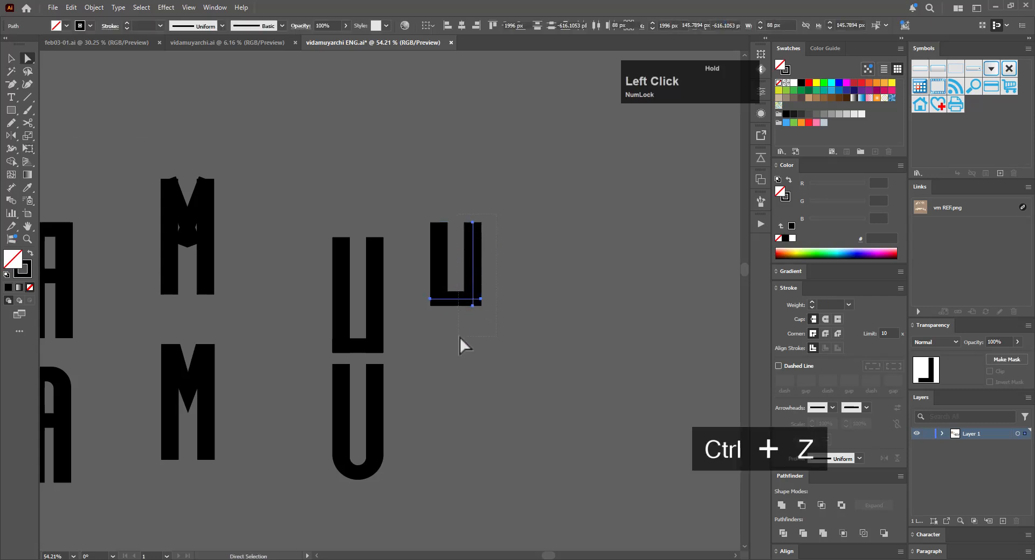
left_click(469, 295)
key("Left")
key("Left")
key("Left")
key("Left")
key("Left")
key("Left")
key("Left")
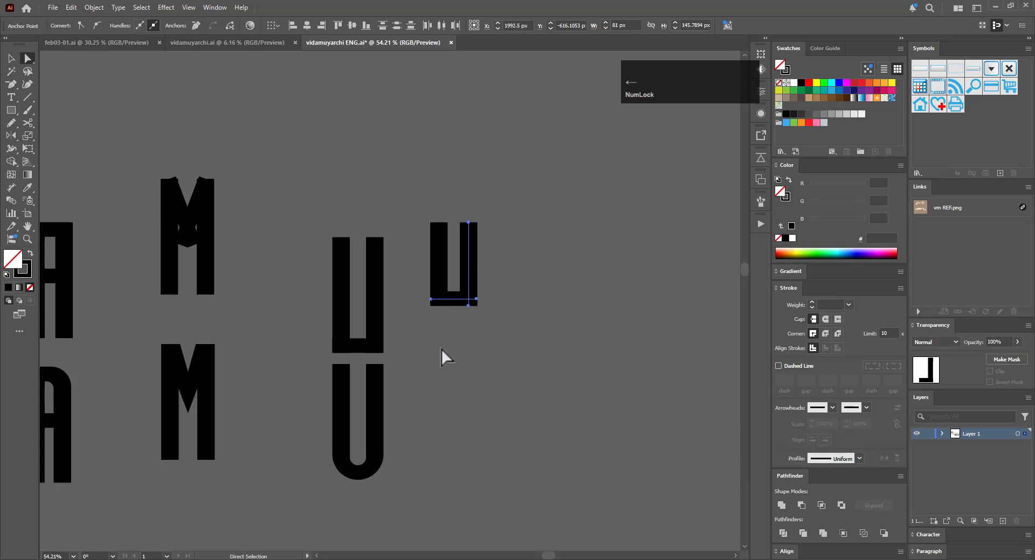
left_click(445, 391)
Select the rounded U below the original and delete it
key("v")
left_click(376, 417)
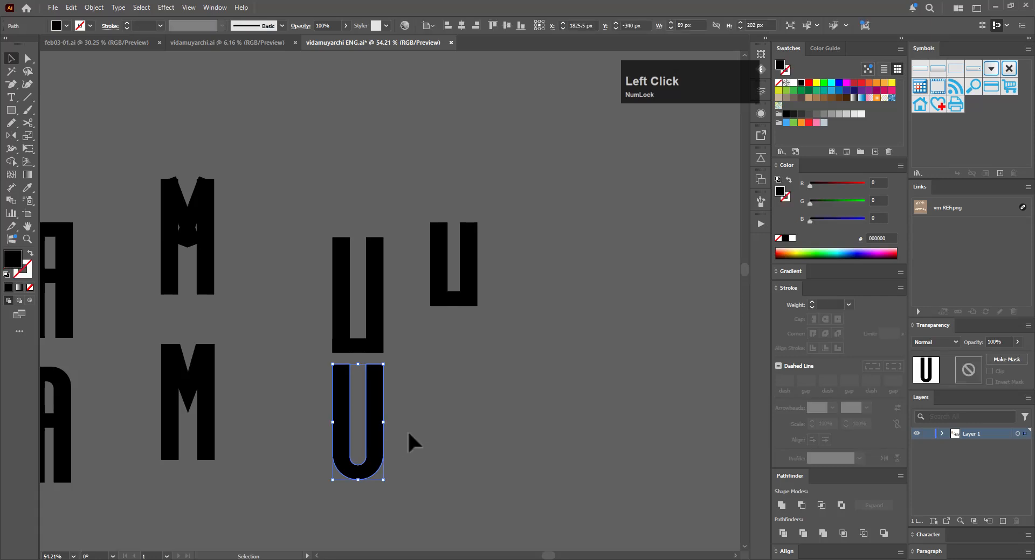
key("a")
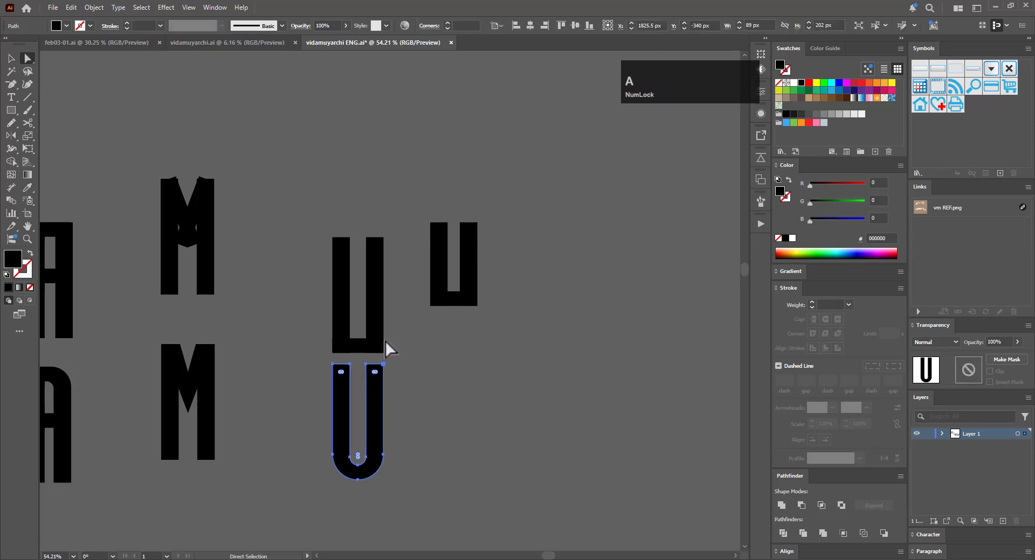
key("v")
left_click(370, 437)
key("a")
left_click(277, 472)
key("v")
left_click(339, 436)
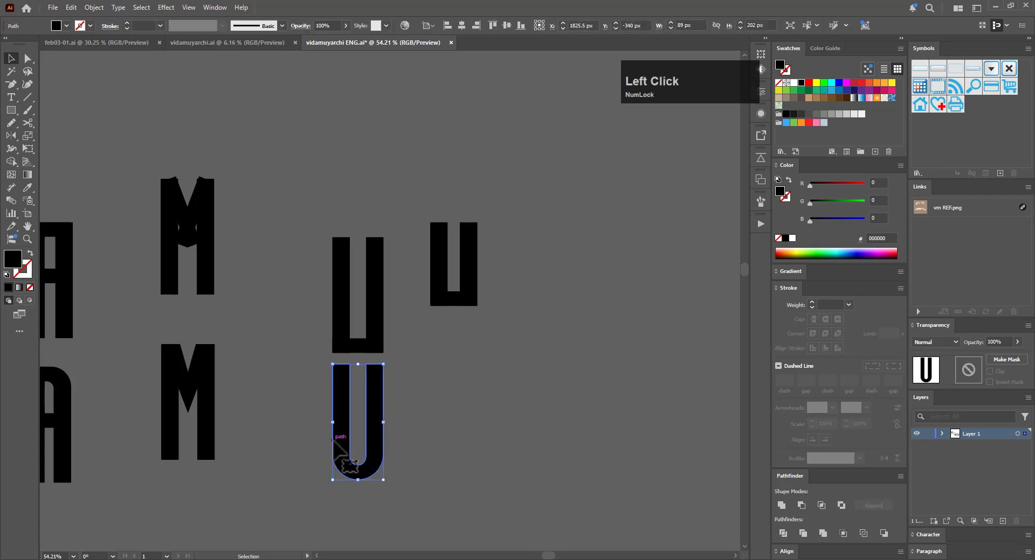
key("Delete")
Select the three strokes of the tall original U and place a copy directly below it
left_click_drag(376, 349, 372, 348)
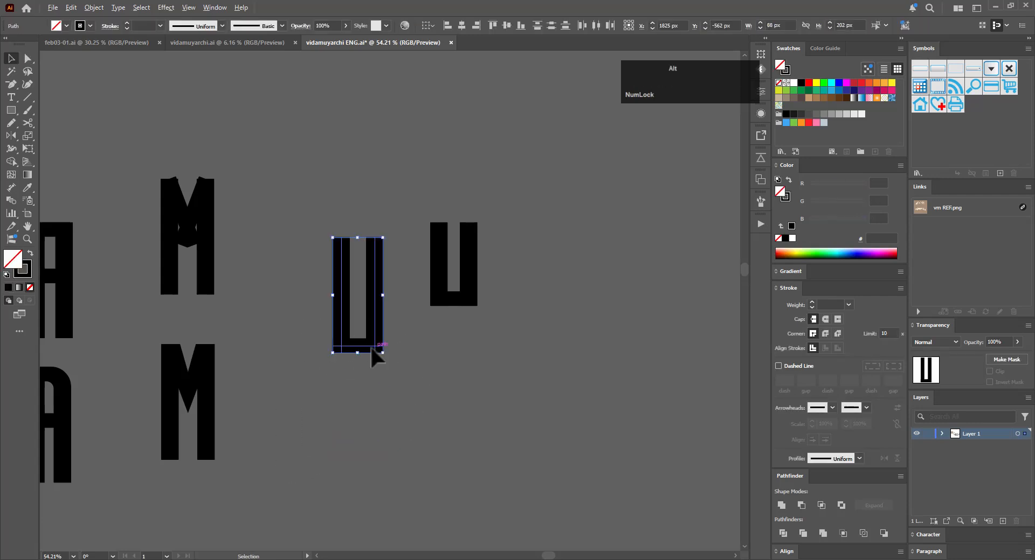
left_click_drag(378, 464, 379, 464)
left_click_drag(420, 322, 312, 374)
left_click_drag(375, 353, 375, 500)
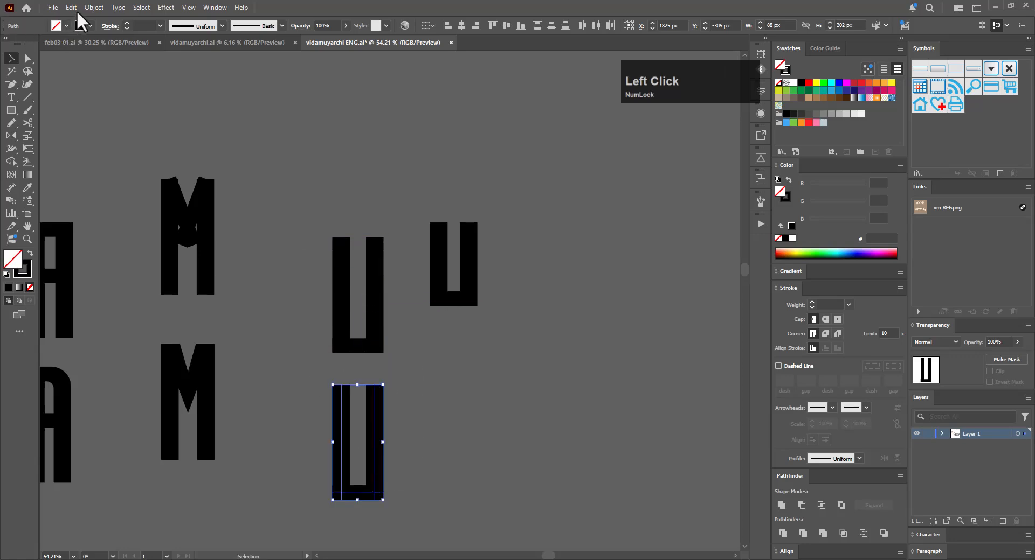
Outline the strokes of the new lower U and unite them into one shape
left_click(93, 8)
mouse_move(205, 300)
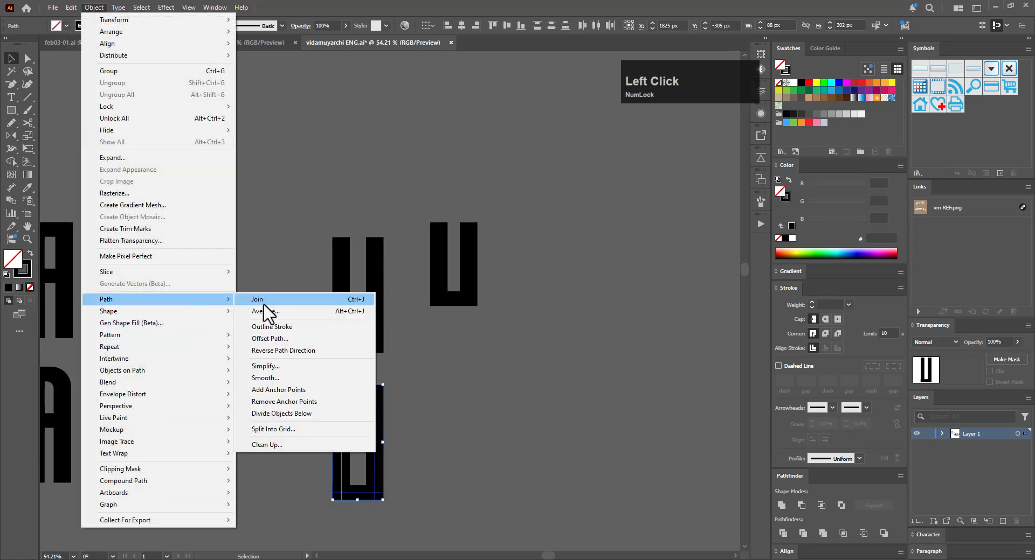
left_click(298, 331)
key("a")
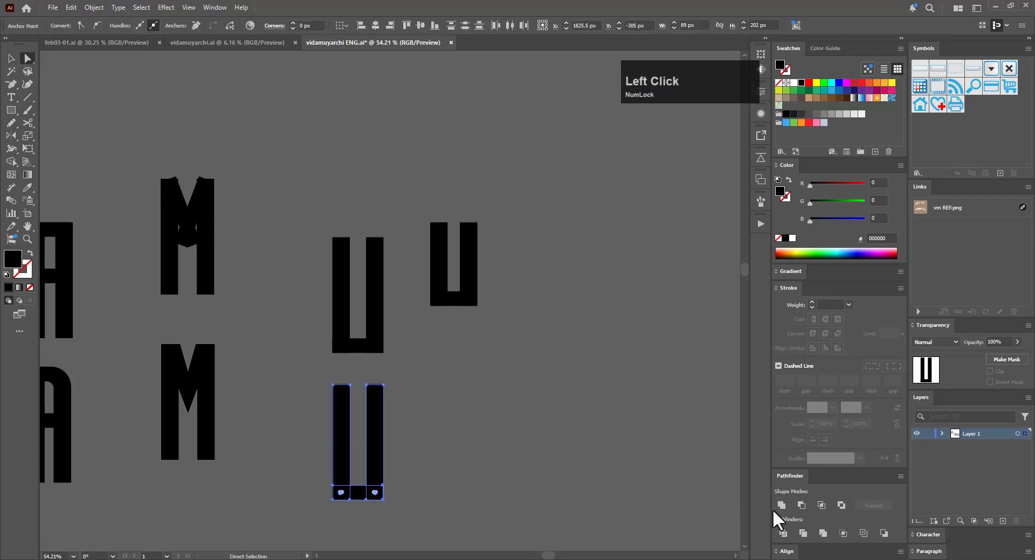
left_click(776, 508)
Level the lower U's bottom points by scaling them 100% horizontally and 0% vertically about the middle of the bottom edge
left_click_drag(420, 499, 421, 497)
key("s")
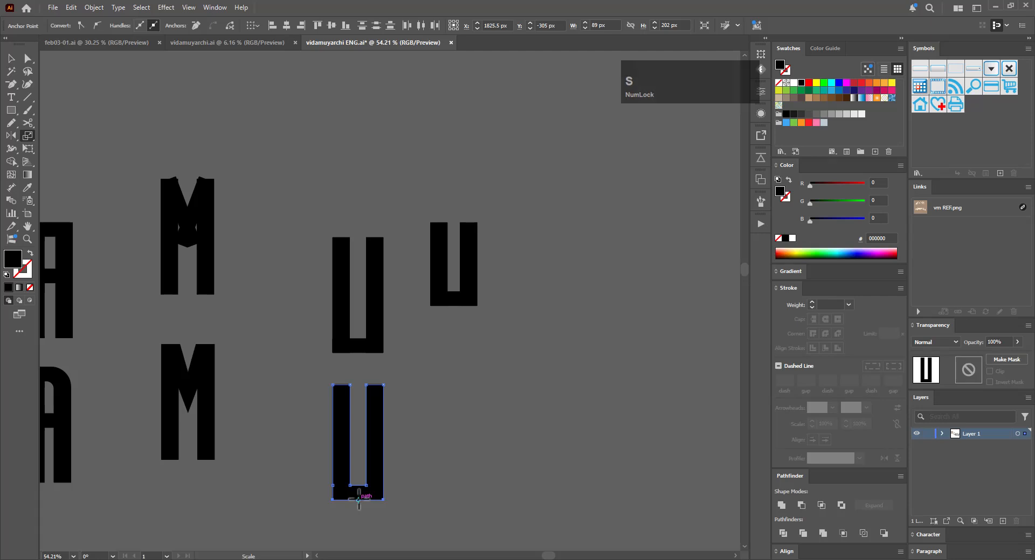
left_click(358, 500, "alt")
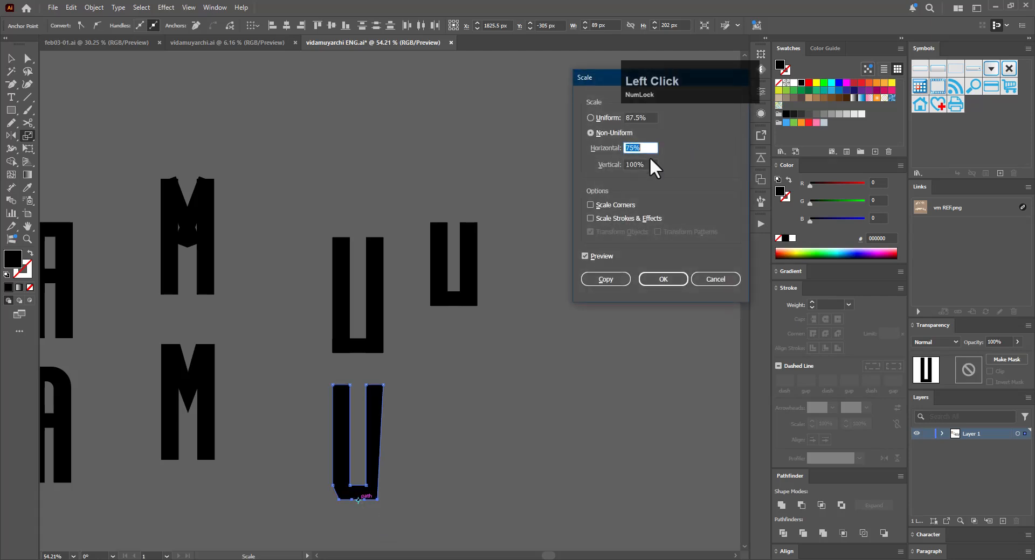
left_click_drag(649, 165, 627, 157)
key("ctrl+c")
key("ctrl+v")
left_click(645, 163)
type("0")
key("Return")
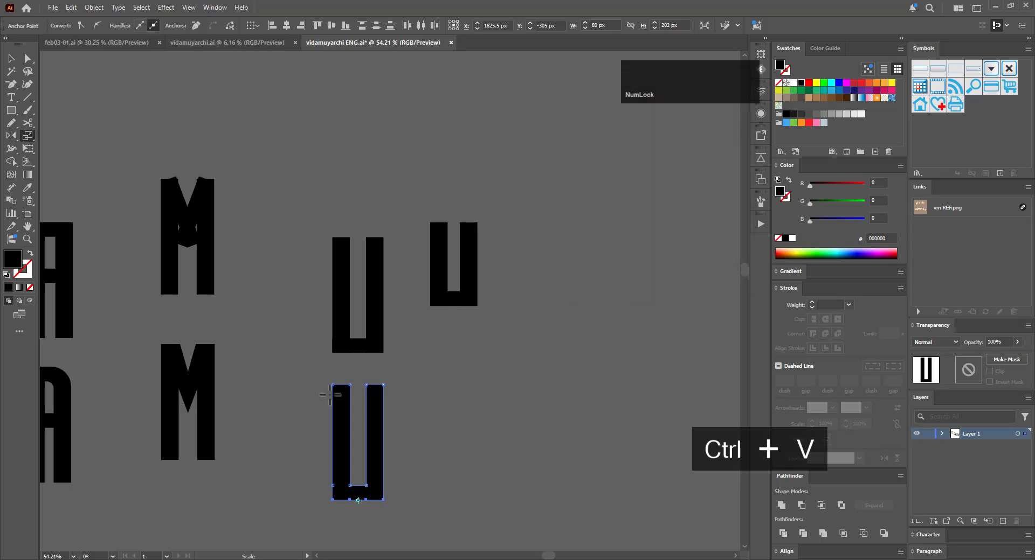
Delete the lower U's two surplus points on the bottom edge and the one on its outer left edge
left_click_drag(321, 508, 346, 510)
key("a")
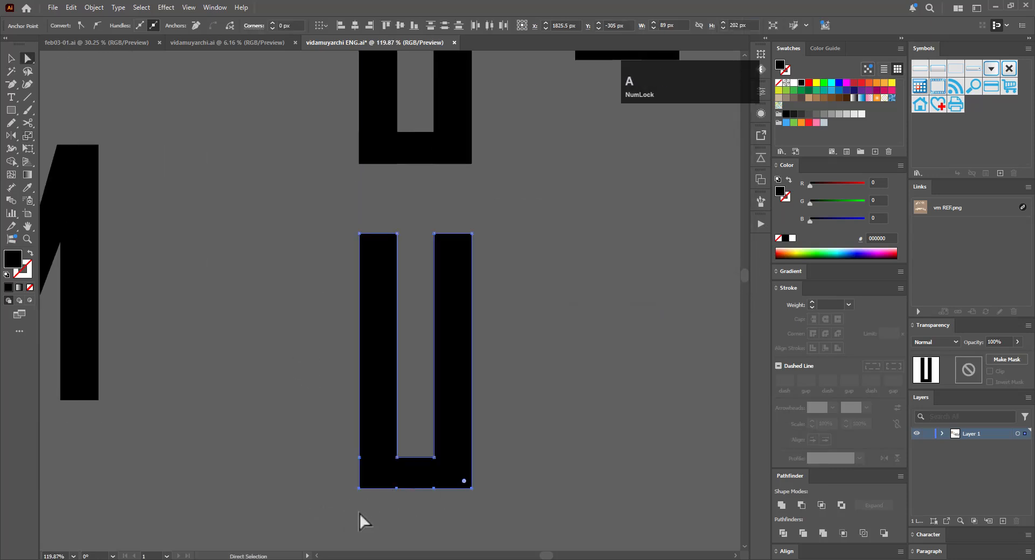
key("minus")
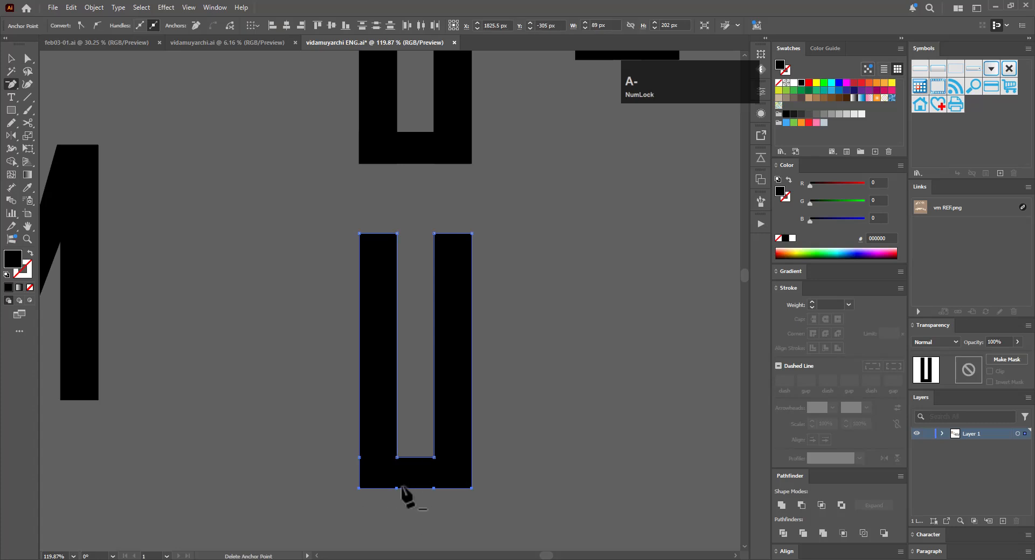
left_click(397, 489)
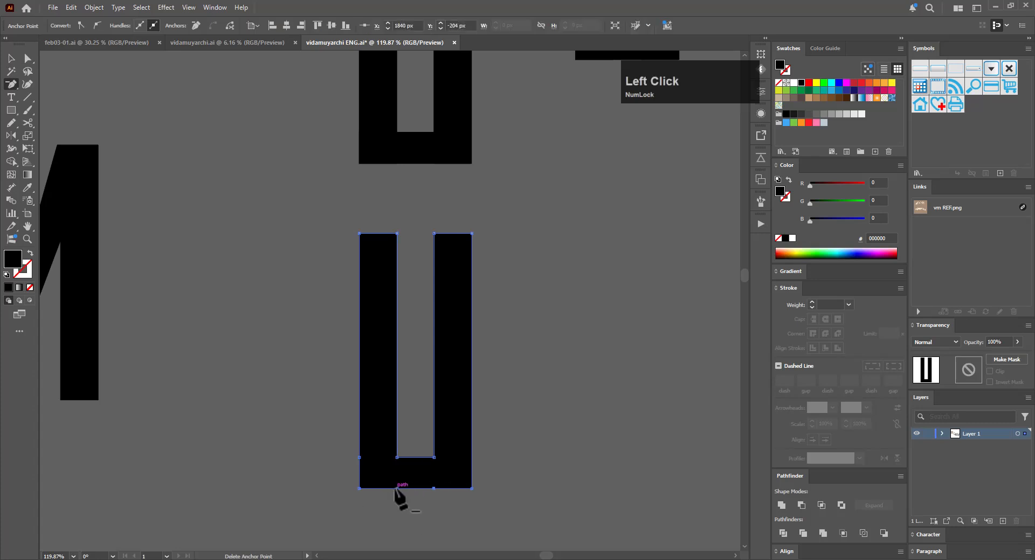
left_click(433, 488)
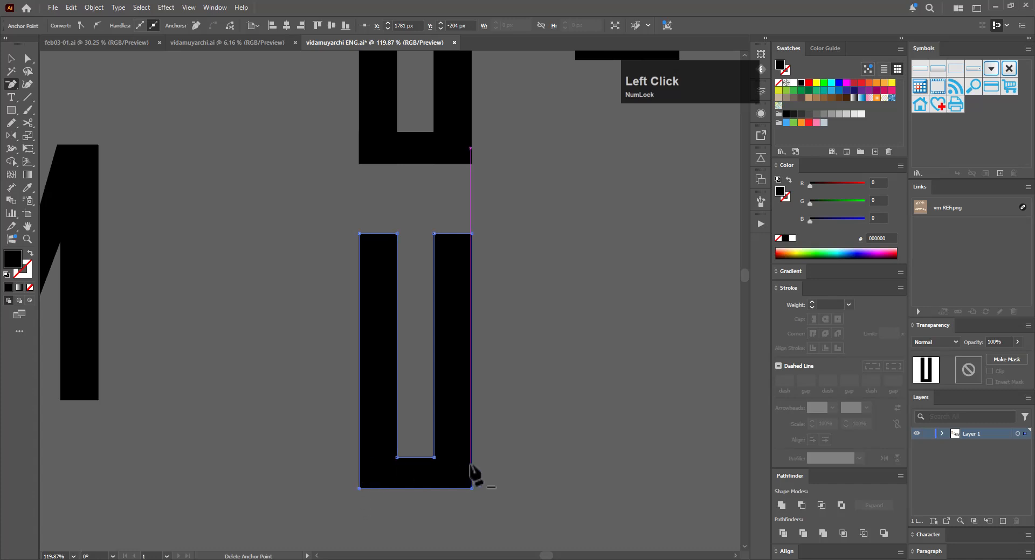
Move the lower U's right leg points 10 px to the left, narrowing the letter to 79 px
key("a")
left_click(418, 469)
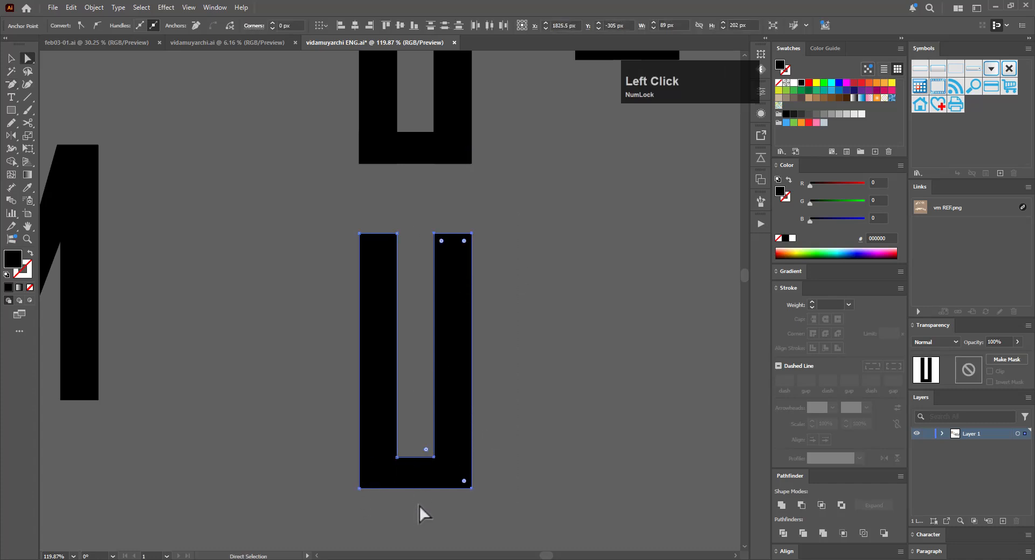
key("Left")
key("Left")
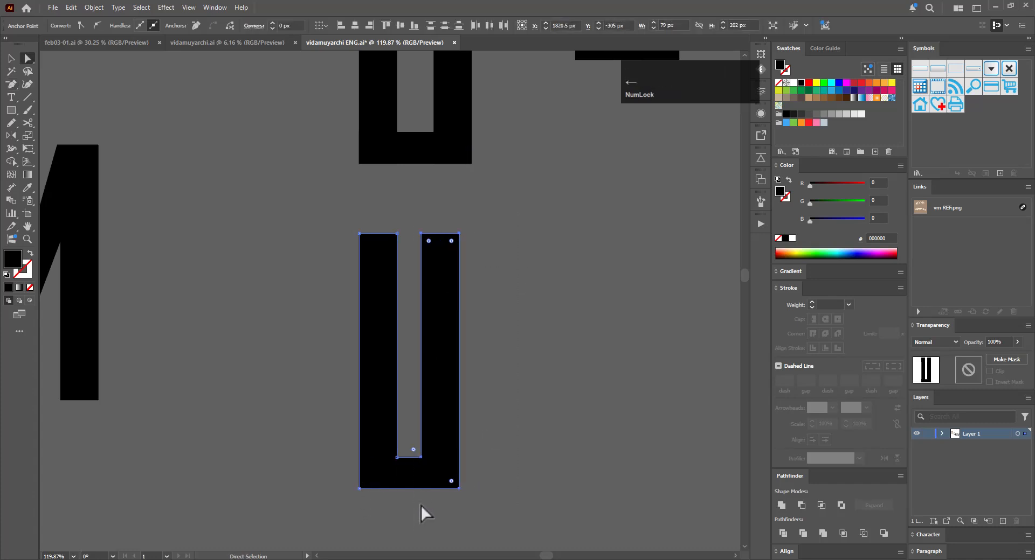
key("v")
left_click(534, 383)
key("ctrl+space")
left_click_drag(555, 320, 397, 385)
left_click_drag(577, 349, 519, 398)
Delete the duplicate point at the lower-left corner of the narrowed U
key("a")
key("ctrl+space")
left_click_drag(399, 407, 585, 380)
key("a")
left_click_drag(531, 400, 556, 384)
key("minus")
left_click(548, 381)
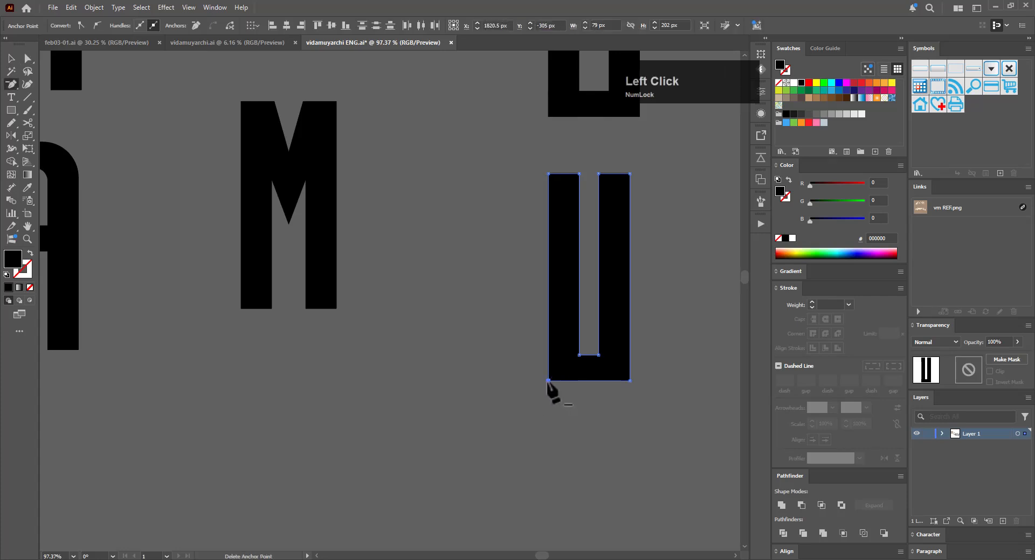
Round the narrowed U's outer bottom corners to 39.5 px and its inner bottom corners into a full curve
key("a")
left_click_drag(512, 408, 538, 286)
left_click(589, 355)
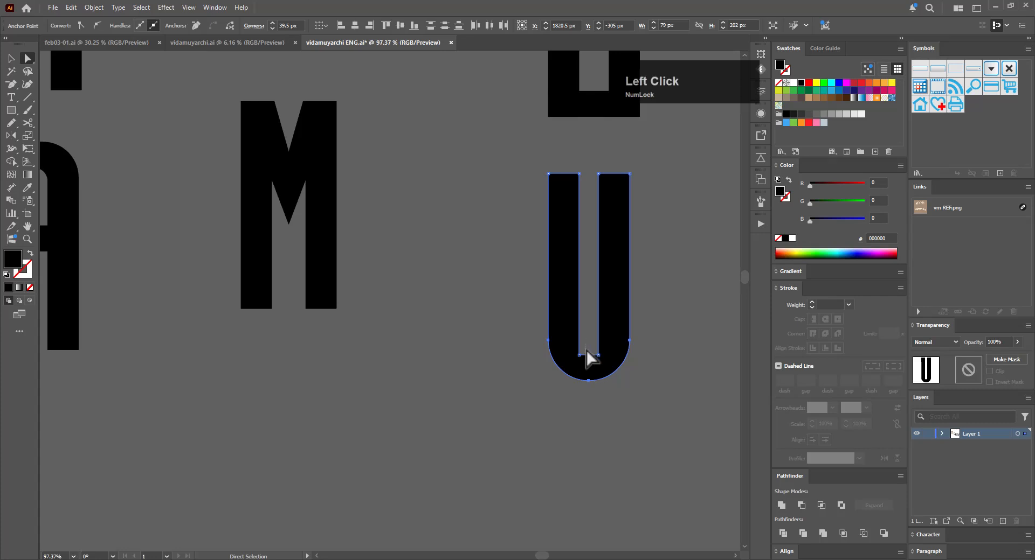
left_click(598, 356, "shift")
left_click_drag(587, 349, 595, 274)
key("v")
left_click(669, 356)
Move the short U's right leg and the bar's right end 6 px to the left, making it 75 px wide
left_click_drag(668, 332, 492, 387)
scroll(442, 231, "up", 3)
key("a")
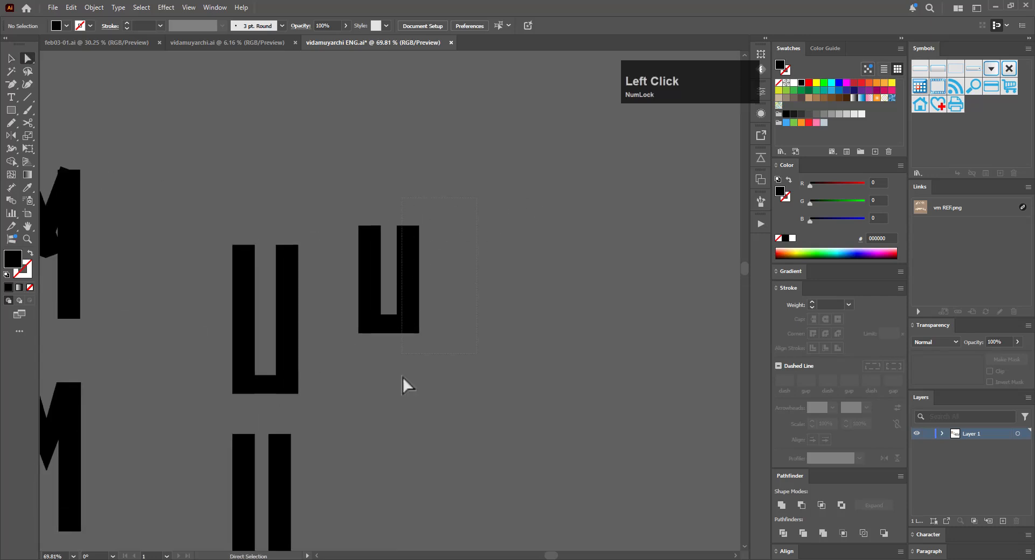
left_click_drag(391, 377, 391, 378)
key("Left")
key("Left")
key("Left")
key("Left")
key("Left")
key("Left")
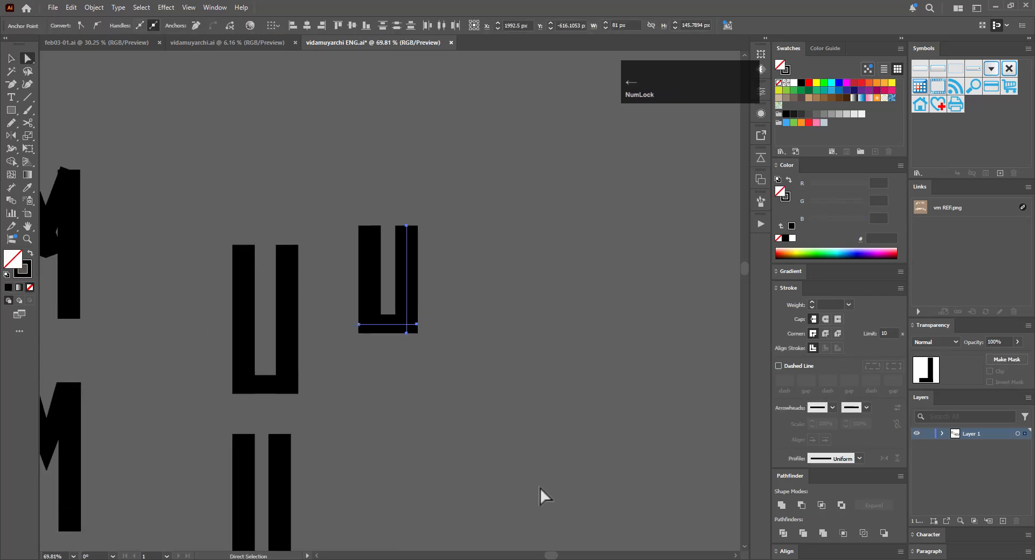
left_click(438, 425)
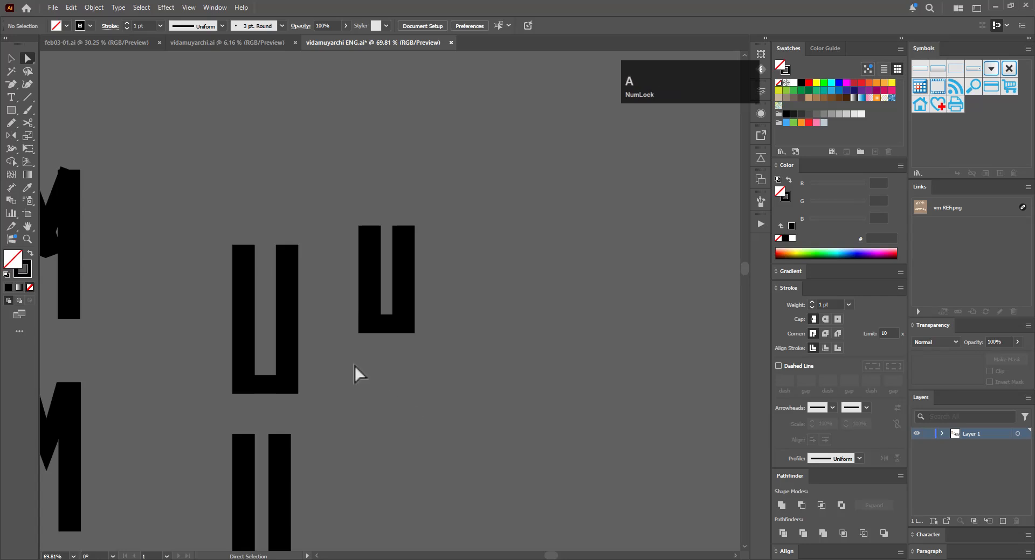
Select the short U's three strokes and place a copy below it, slightly to the right
key("v")
left_click_drag(462, 258, 423, 444)
scroll(423, 444, "down", 2)
key("a")
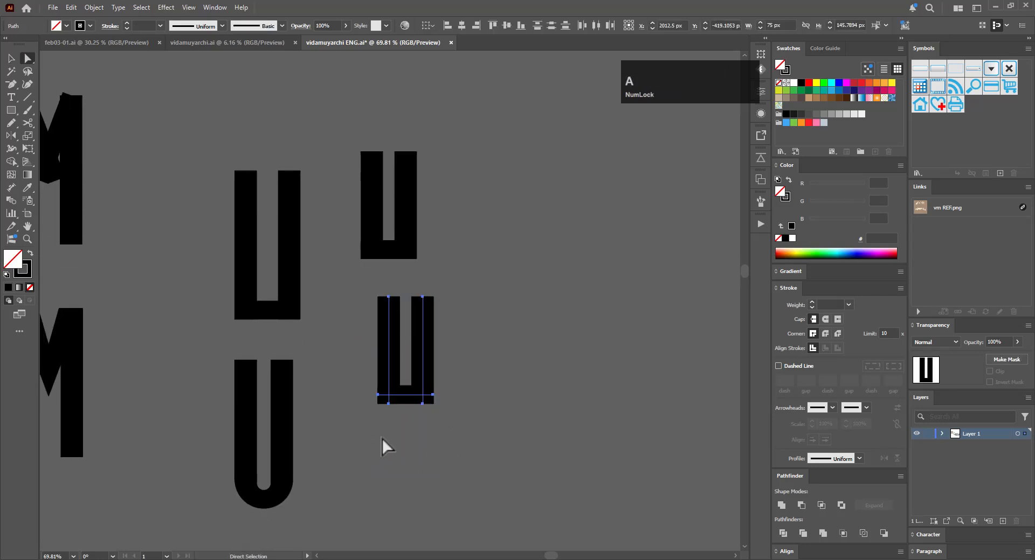
Outline the strokes of the copied short U and unite them into one solid shape
left_click(95, 7)
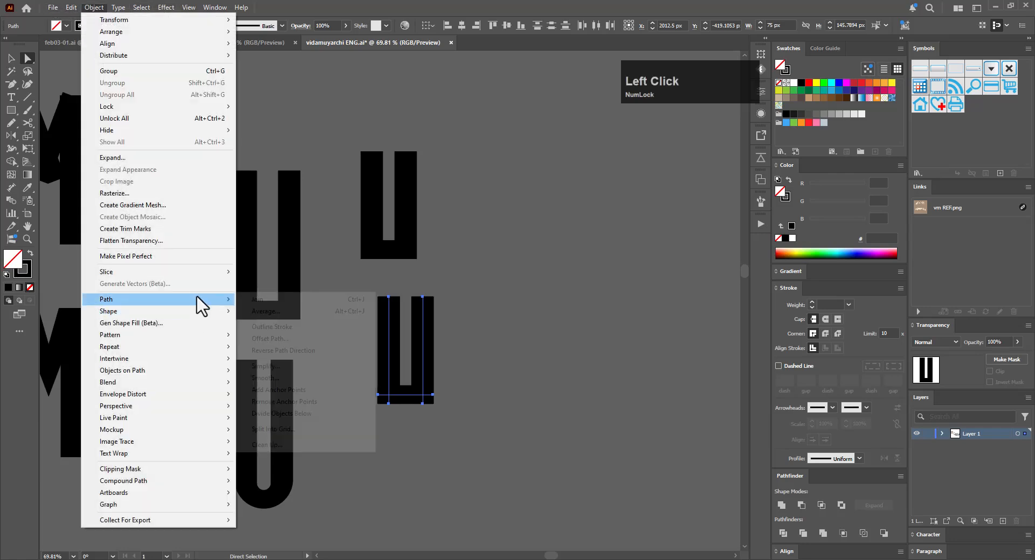
mouse_move(204, 299)
left_click(305, 328)
key("a")
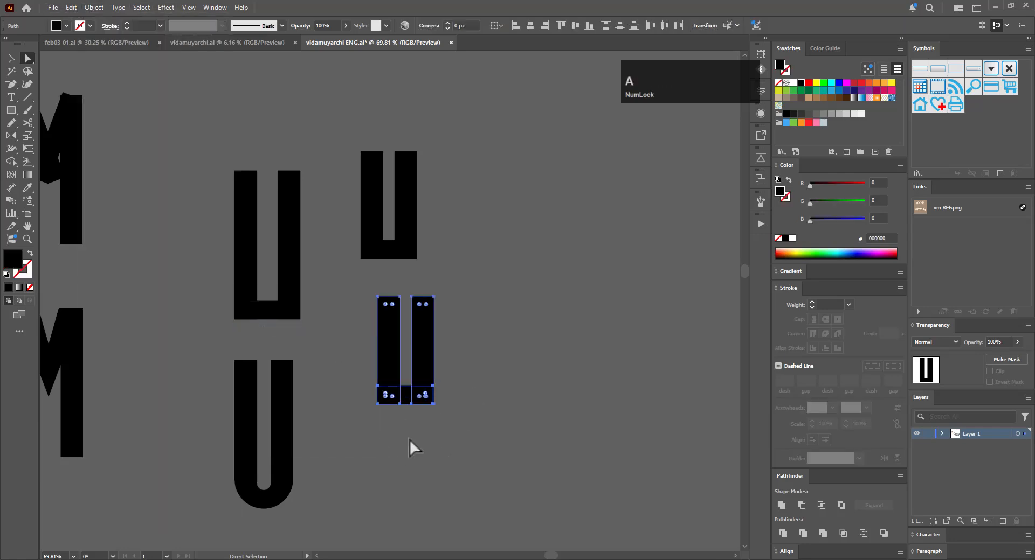
left_click(780, 506)
Apply a 100% scale to the united short U about a point on its bottom edge
left_click_drag(360, 415, 593, 378, "ctrl")
key("s")
left_click(470, 387, "alt")
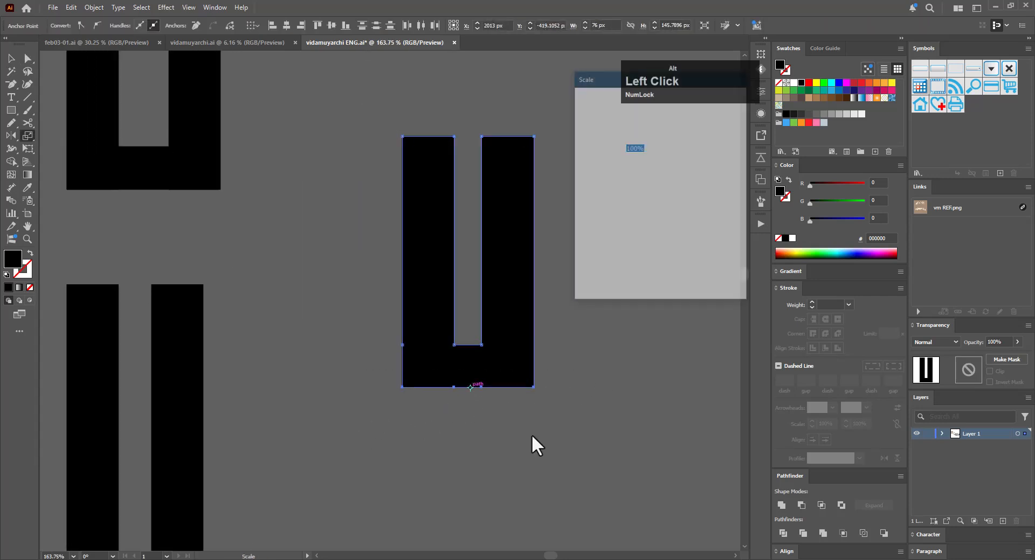
left_click(668, 279)
Delete the redundant anchor points along the short U's bottom edge and at its lower-left corner
key("a")
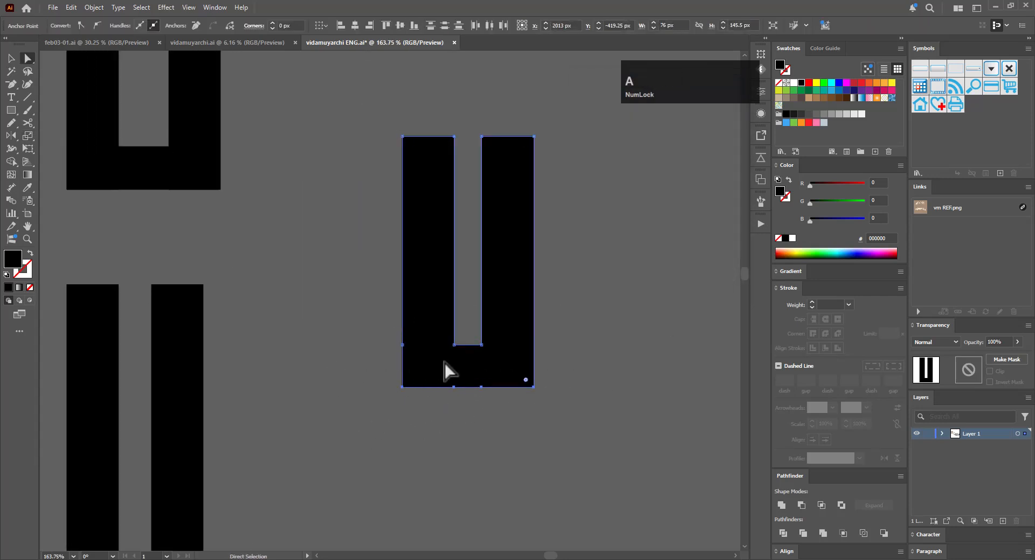
key("minus")
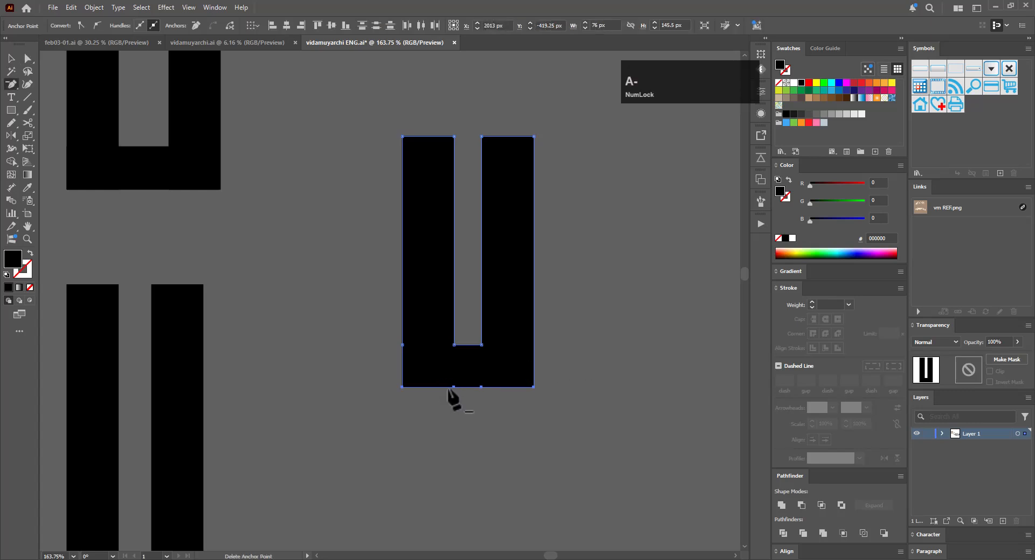
left_click(453, 387)
left_click(481, 387)
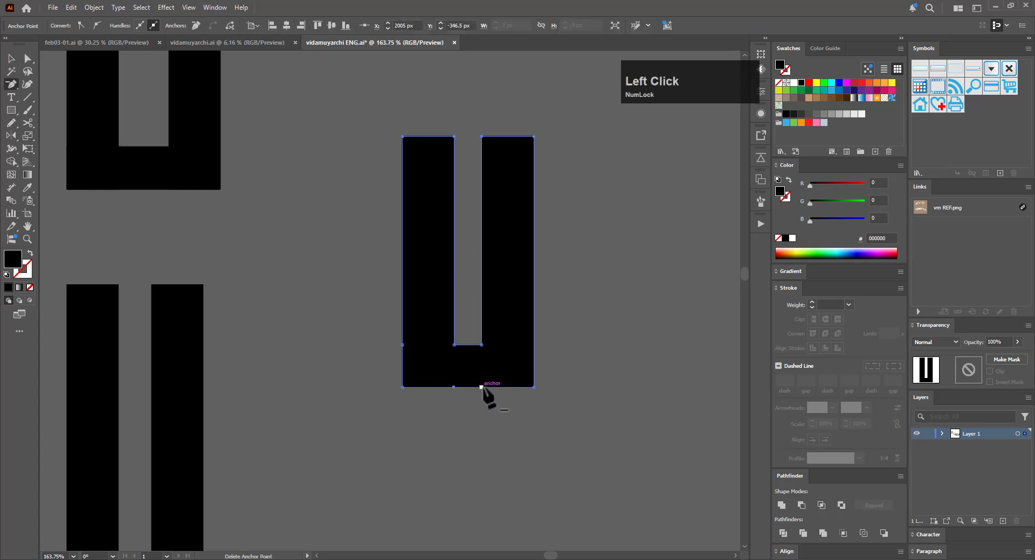
left_click(454, 388)
left_click(480, 387)
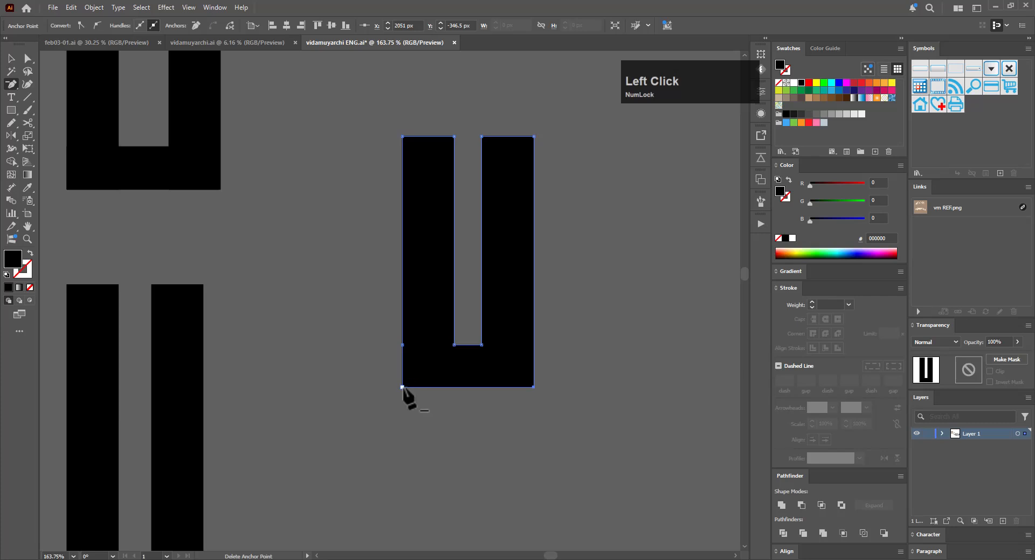
left_click(403, 387)
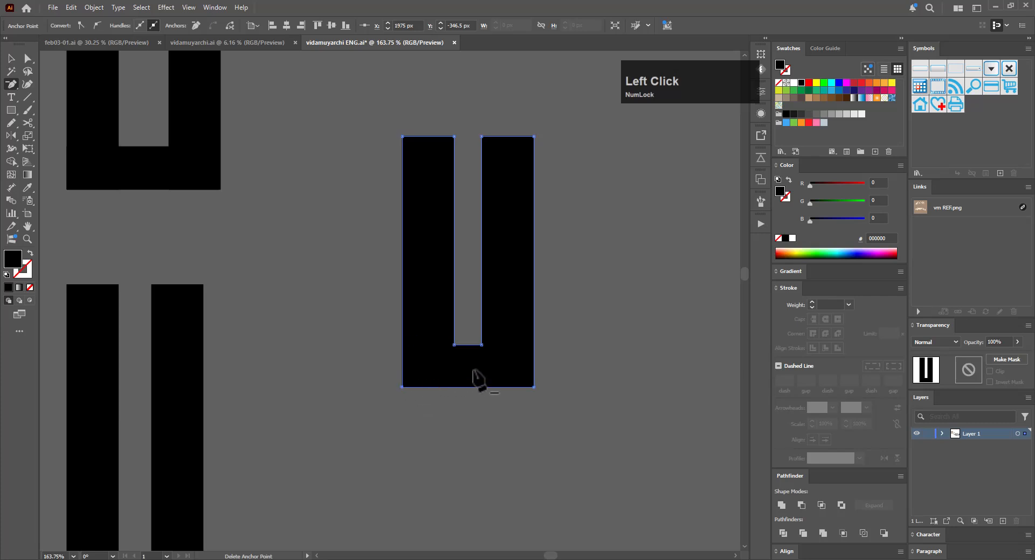
Round the short U's outer bottom corners into a full curve and its inner bottom corners to 8 px
key("a")
left_click(533, 387, "shift")
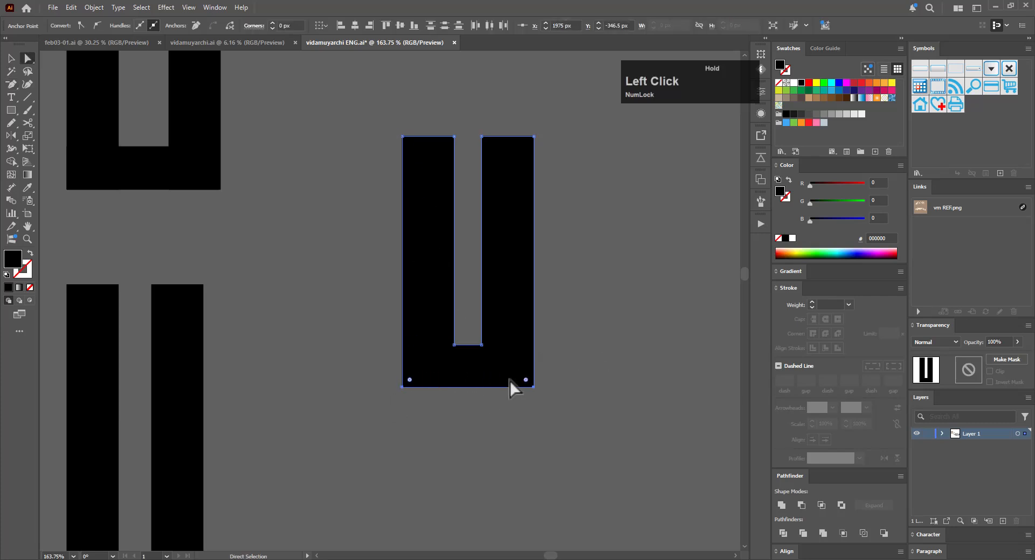
left_click_drag(526, 381, 464, 305)
left_click(454, 345)
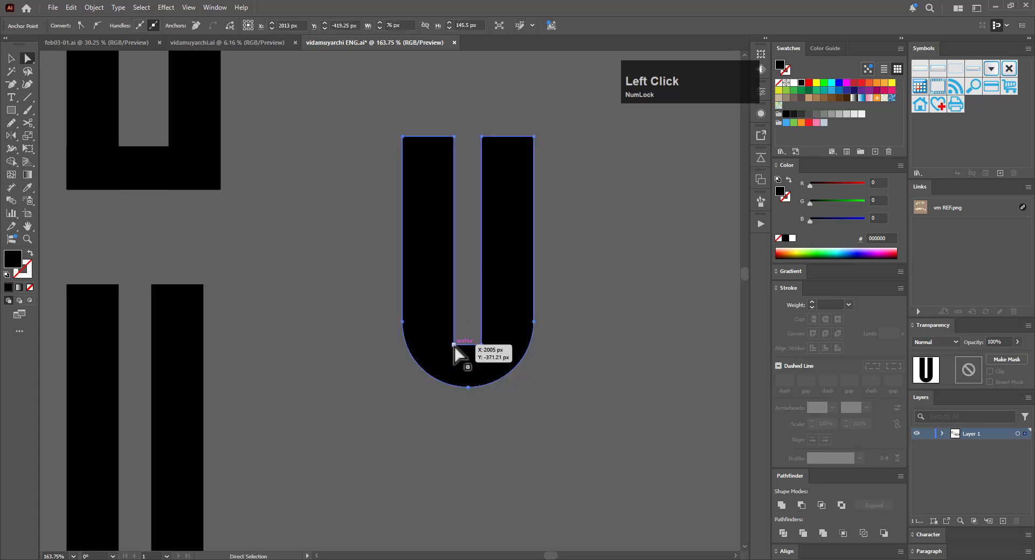
left_click(481, 345, "shift")
left_click_drag(474, 338, 458, 277)
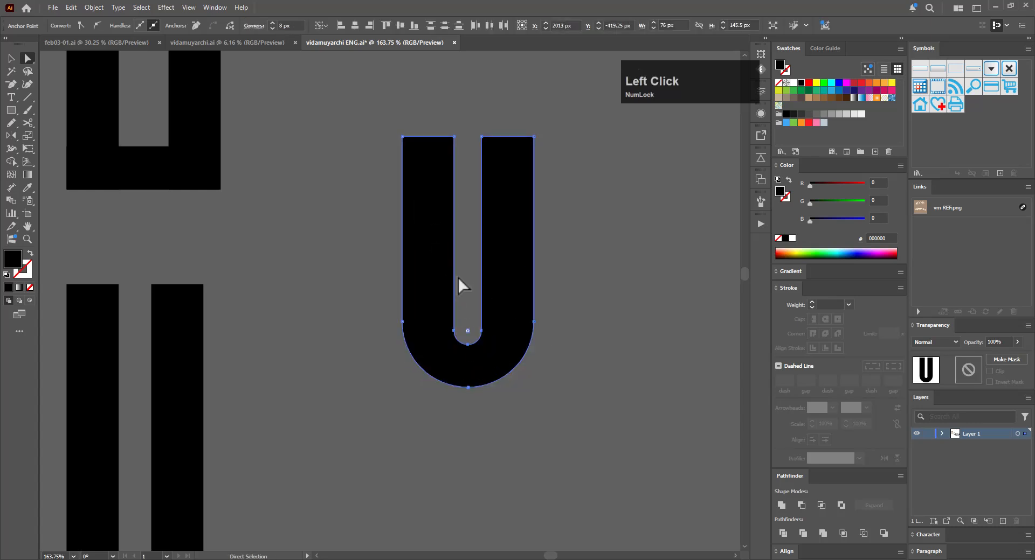
key("v")
left_click(614, 308)
Place a copy of a 202 px vertical 30 pt bar beneath the short U as a Y stem, centred at X 2013 px, Y -269 px
left_click_drag(632, 309, 387, 421)
left_click_drag(485, 310, 555, 291)
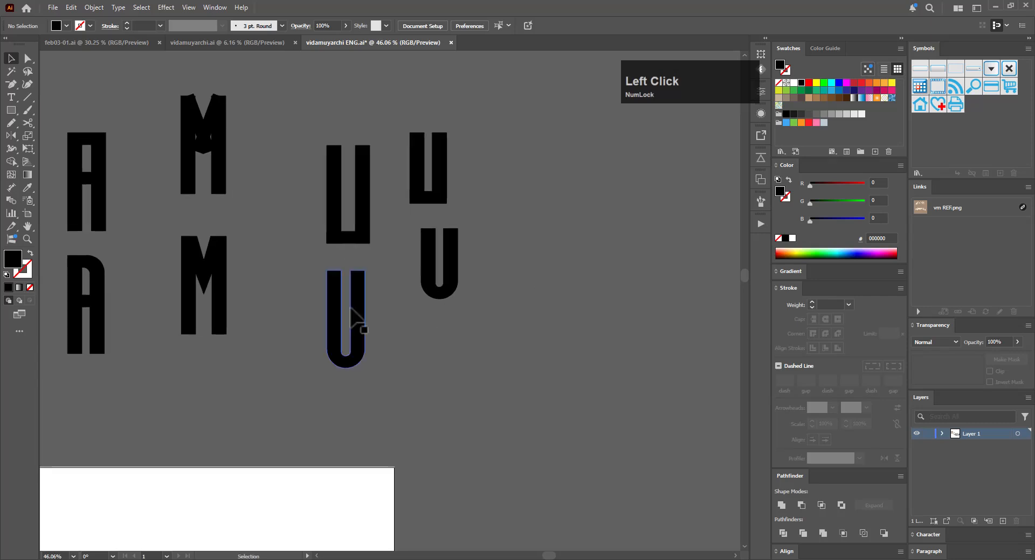
left_click_drag(491, 278, 371, 307)
left_click_drag(370, 237, 515, 335)
left_click_drag(260, 234, 604, 409)
key("ctrl+space")
left_click_drag(673, 399, 696, 398)
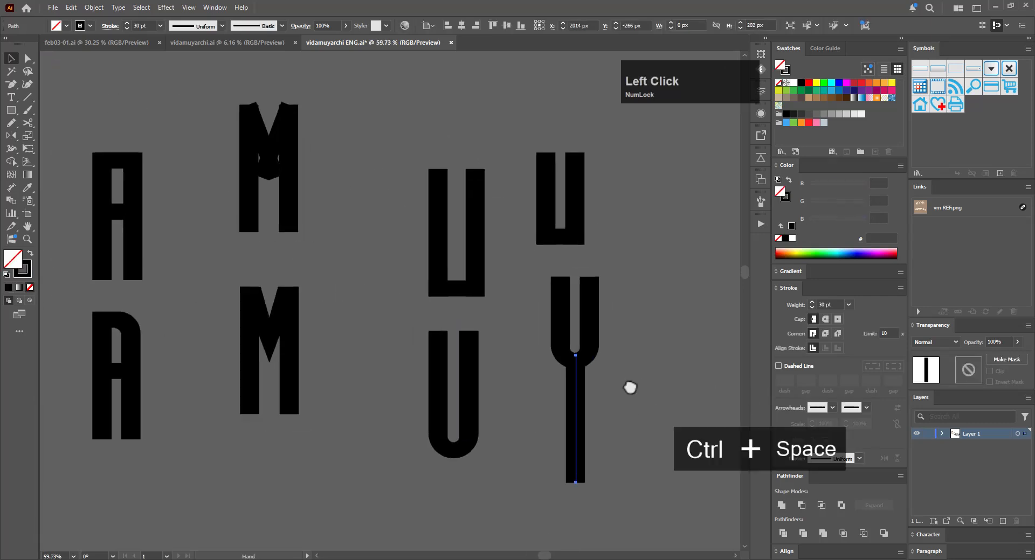
left_click_drag(629, 388, 622, 368)
left_click_drag(573, 363, 641, 351)
key("v")
mouse_move(565, 402)
left_mouse_down()
mouse_move(559, 333)
mouse_move(570, 402)
mouse_move(561, 391)
left_mouse_up()
left_click_drag(648, 452, 578, 418)
Shorten the Y's stem by pulling in its bottom end
key("a")
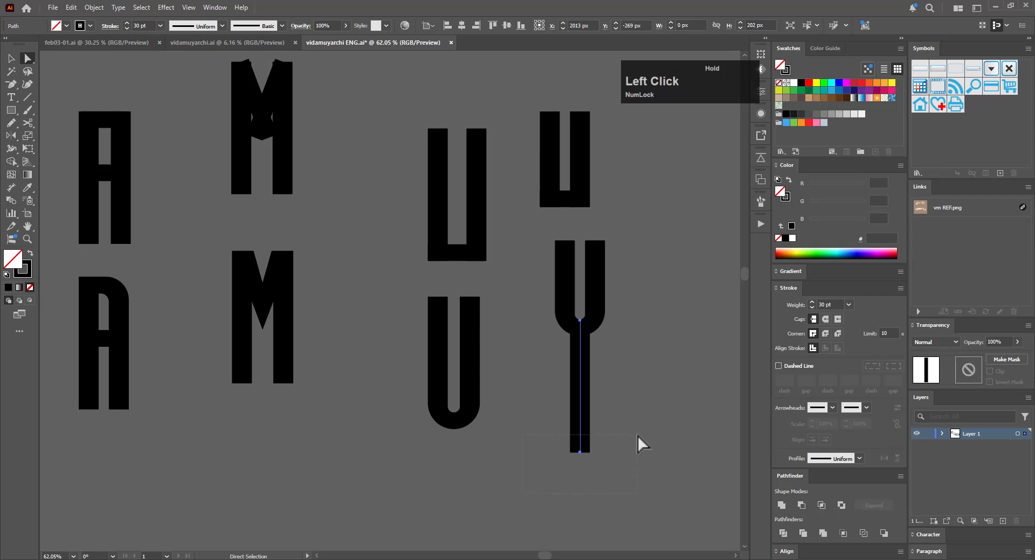
key("e")
left_click_drag(638, 436, 581, 381)
key("v")
left_click(633, 362)
Lower the top ends of the Y's two arms by 12 px, making the U-shaped part 133.5 px high
left_click_drag(655, 365, 614, 377)
left_click_drag(619, 383, 573, 351)
left_click_drag(572, 350, 543, 428)
key("a")
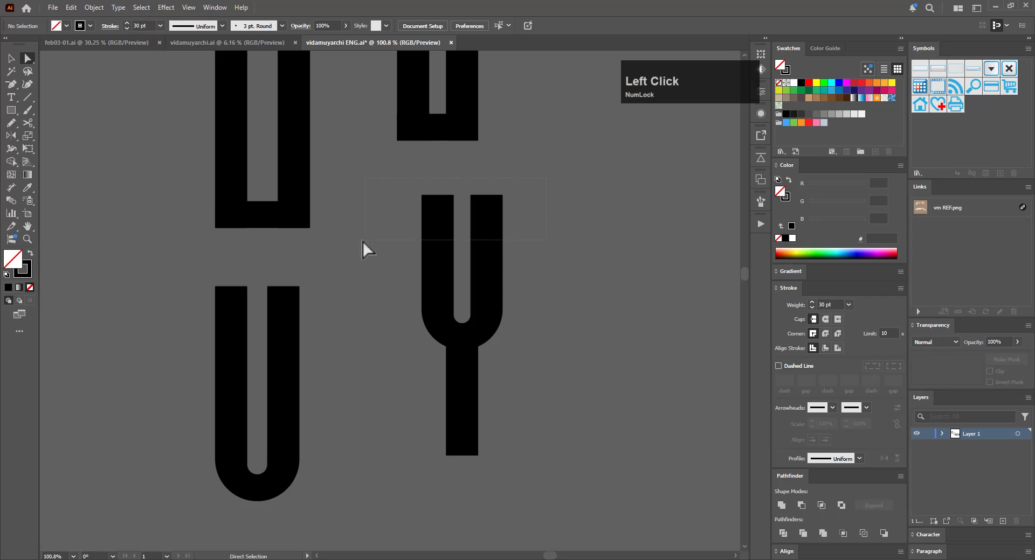
left_click_drag(363, 241, 363, 241)
key("Down")
key("Down")
key("Down")
key("Down")
key("Down")
key("Down")
key("Down")
key("Down")
key("Down")
key("Down")
key("Down")
key("Down")
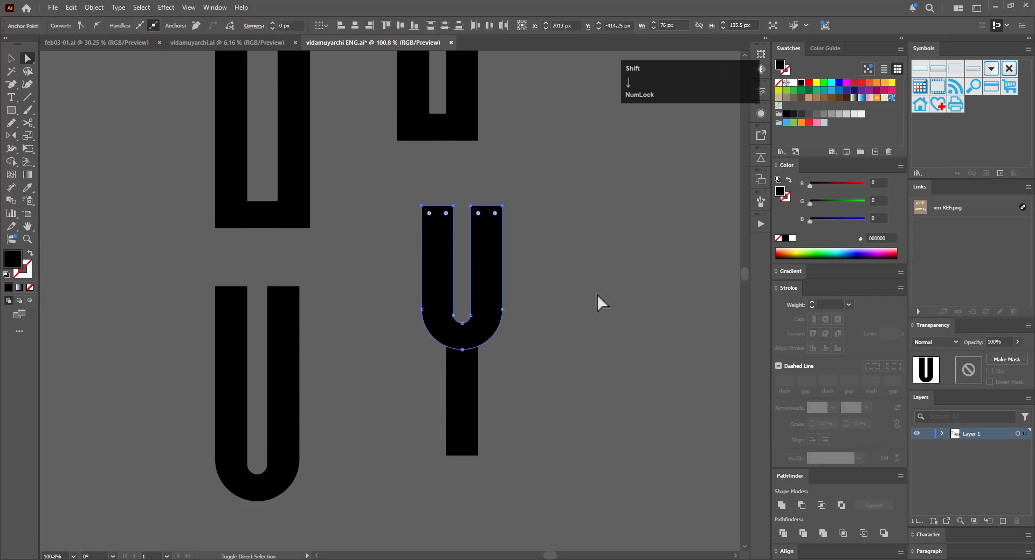
key("v")
left_click(596, 289)
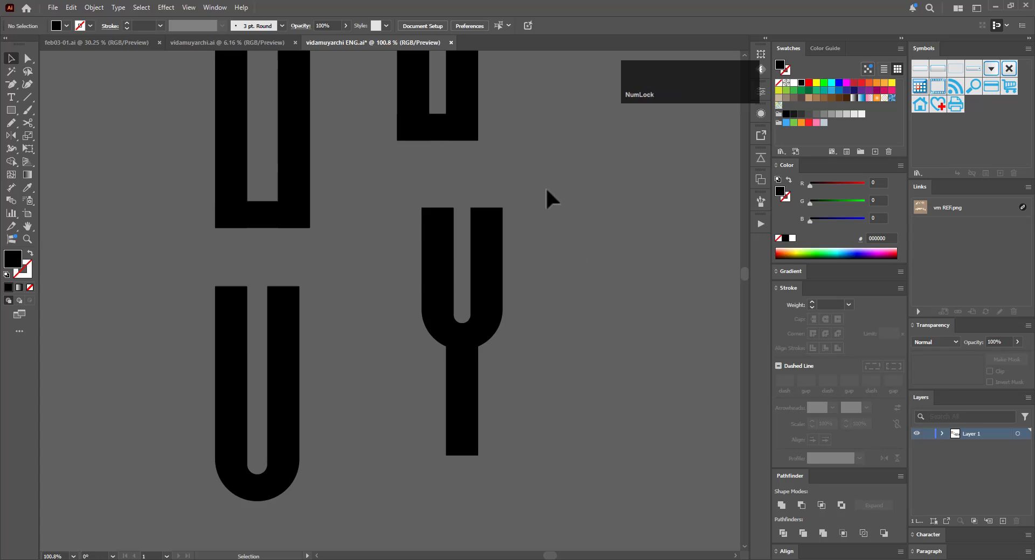
Lower the arms' top ends again until the Y's U-shaped part is 116.5 px high
left_click_drag(545, 187, 394, 214)
key("a")
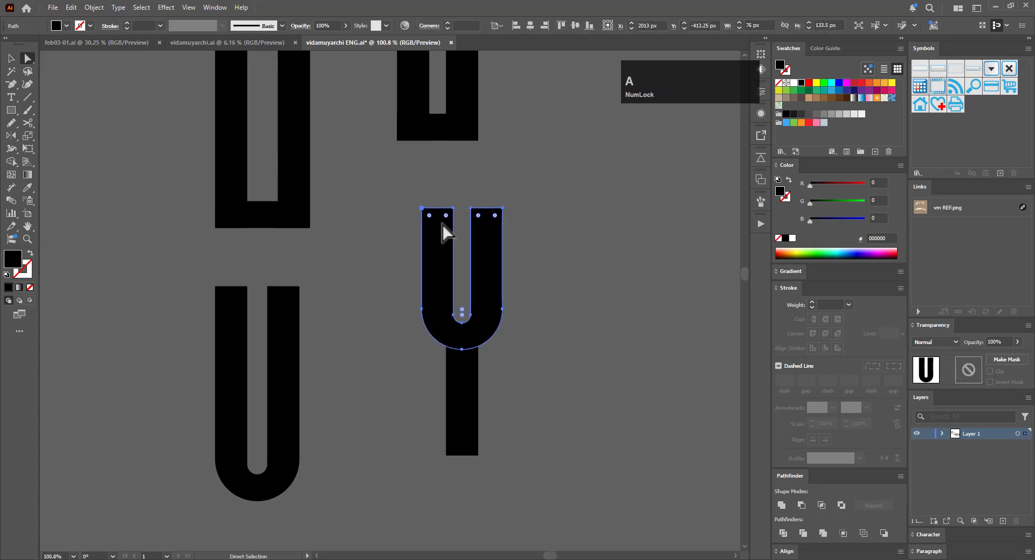
left_click(446, 232)
key("Down")
key("Down")
key("Down")
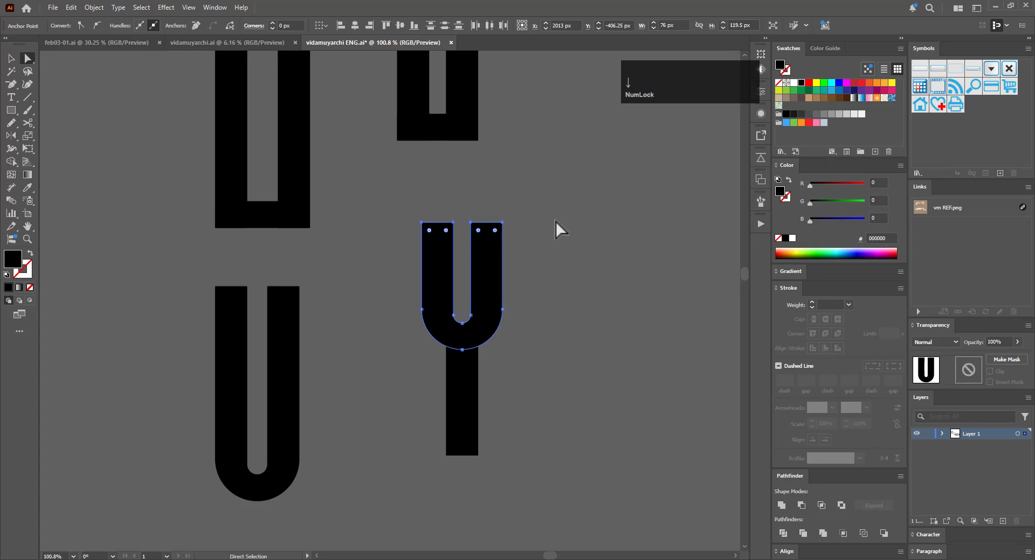
key("Down")
key("Down")
key("Down")
key("v")
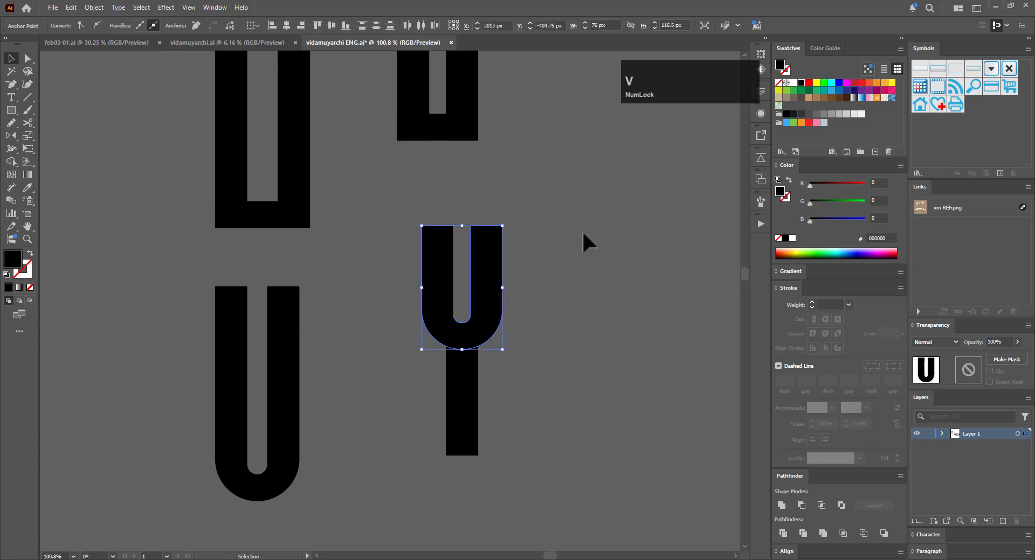
left_click(670, 338)
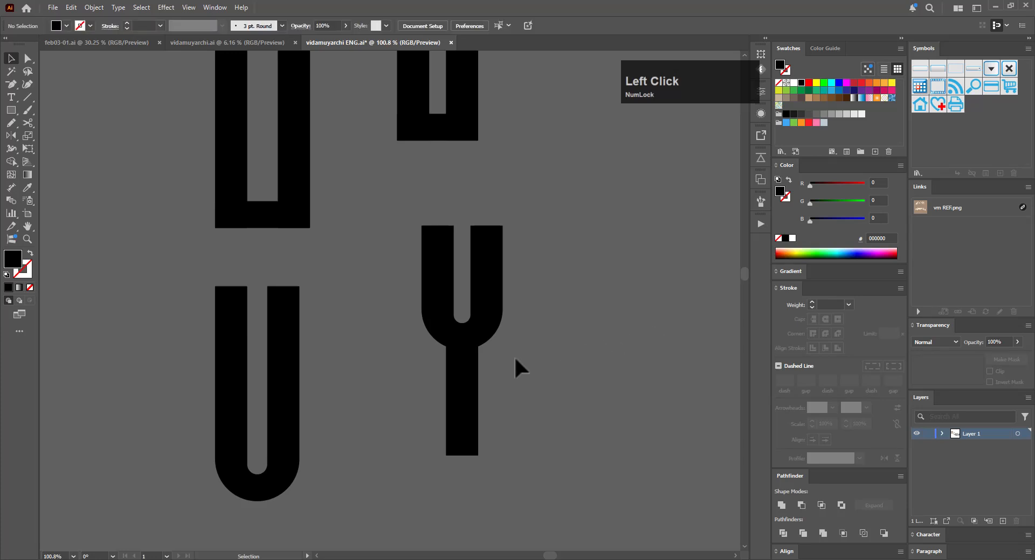
Raise the bottom end of the Y's stem to Y -257 px
left_click(534, 474)
key("a")
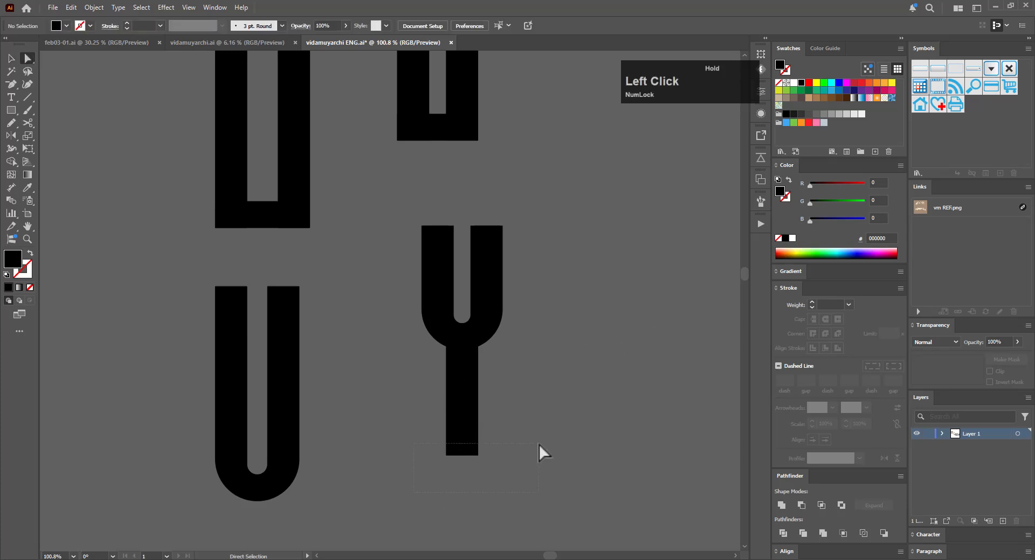
left_click_drag(538, 445, 556, 457)
key("v")
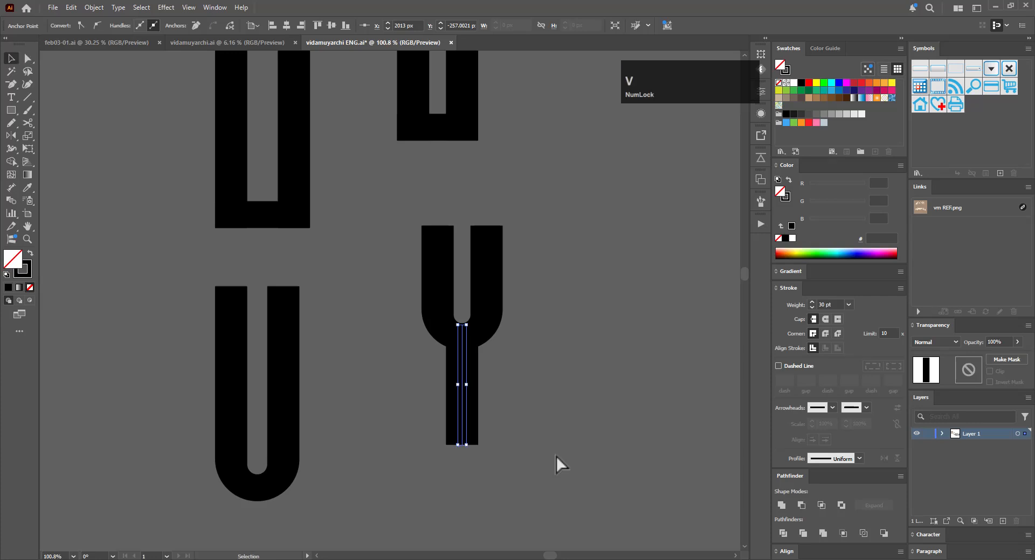
left_click(556, 456)
Raise the stem's bottom end further to Y -264 px, matching the Y to the neighbouring letters' proportions
left_click_drag(600, 365, 386, 421)
left_click_drag(618, 422, 511, 397)
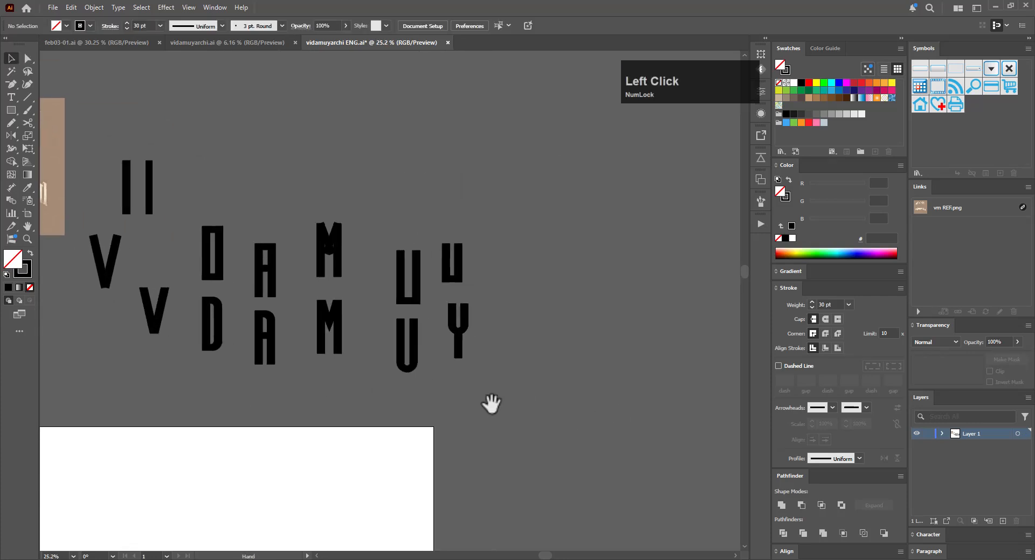
left_click_drag(437, 359, 529, 339)
key("a")
key("Up")
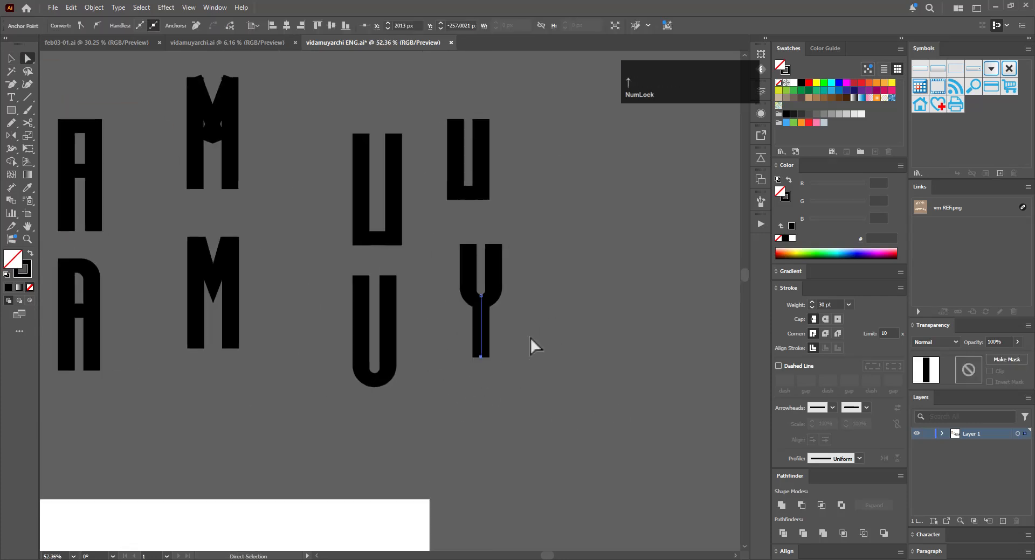
key("Up")
key("Up")
key("v")
left_click(528, 334)
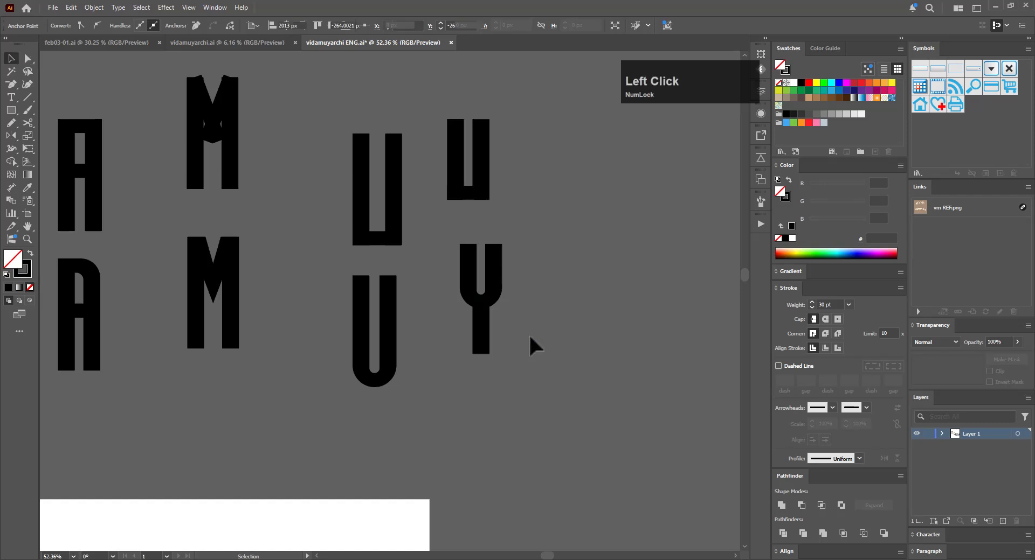
left_click_drag(569, 324, 450, 359)
left_click_drag(620, 350, 670, 385)
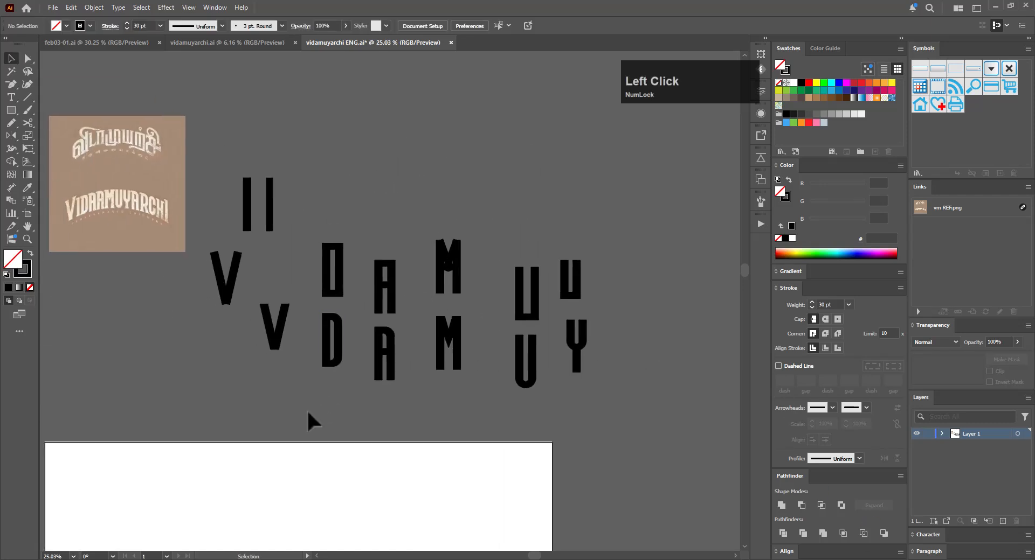
left_click(249, 205)
left_click_drag(249, 204, 620, 327)
left_click_drag(668, 396, 626, 386)
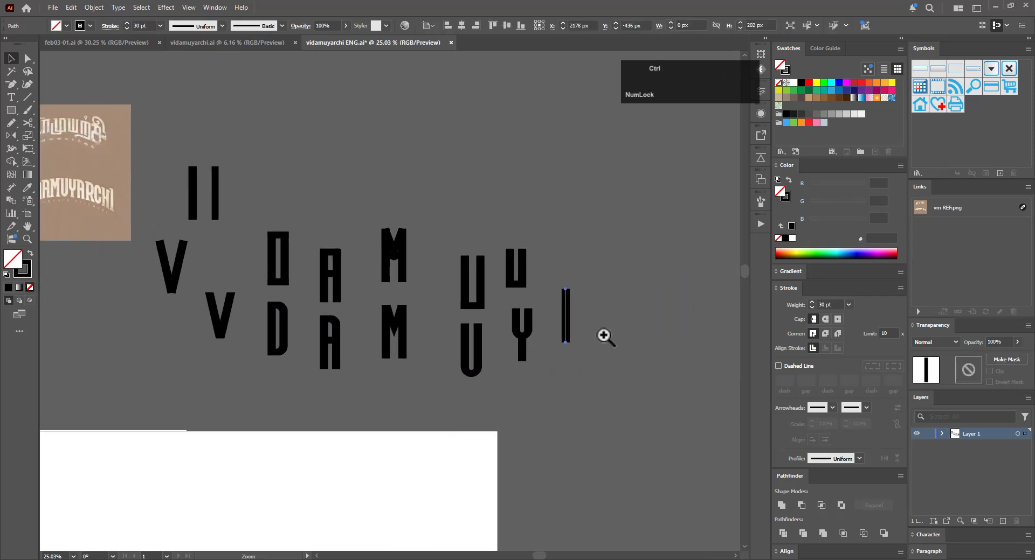
left_click_drag(603, 337, 722, 305)
left_click_drag(557, 329, 648, 312)
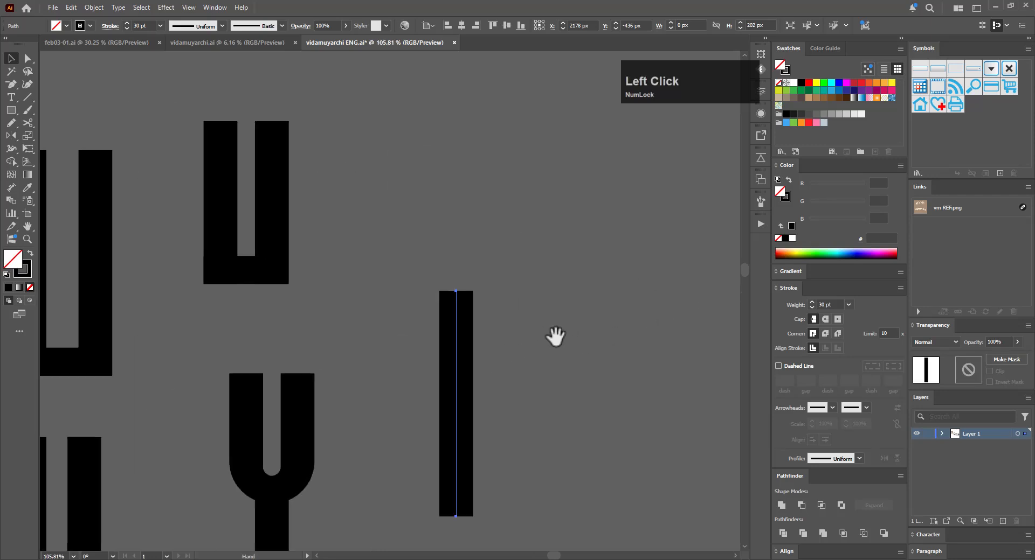
left_click_drag(559, 337, 342, 395)
left_click_drag(391, 357, 432, 359)
key("ctrl+z")
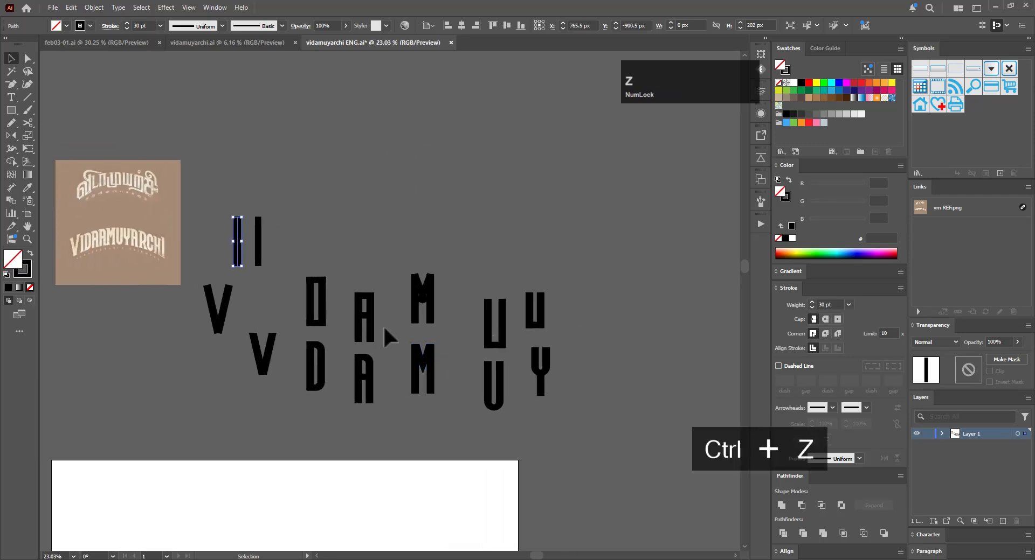
Copy the stroke-built A to the right of the Y and shorten its right leg up to the crossbar, forming a P shape
left_click_drag(387, 336, 599, 365)
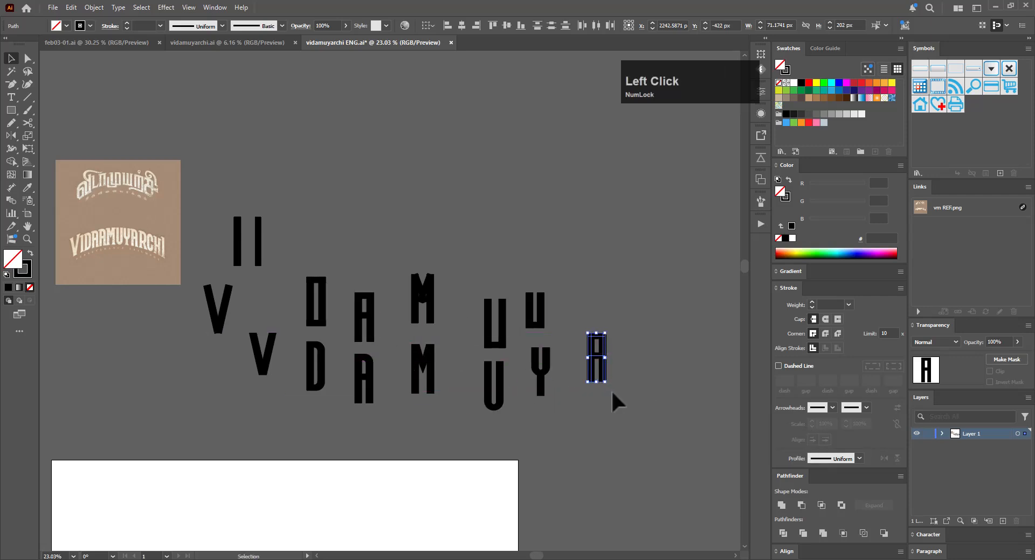
left_click(619, 384)
left_click(626, 383, "ctrl")
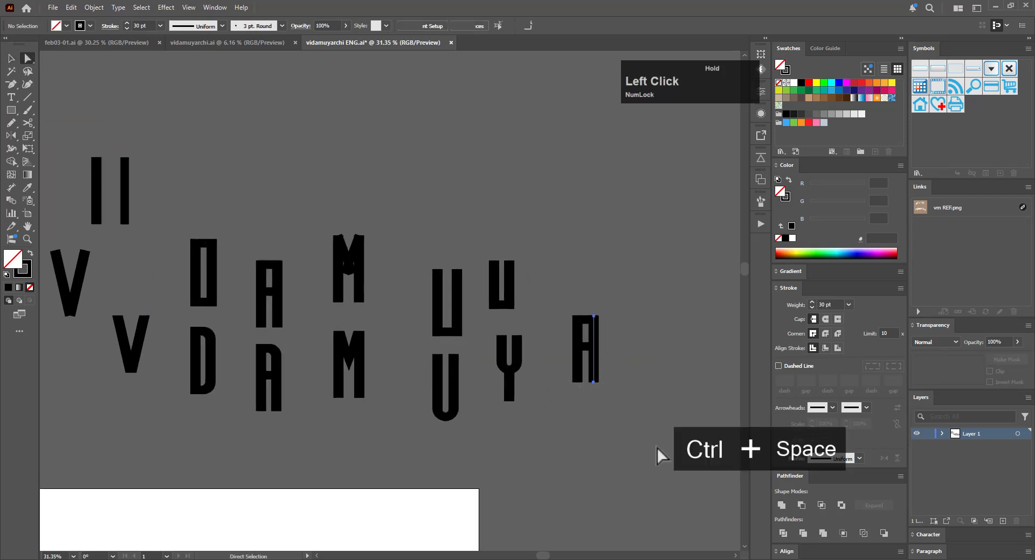
left_click(617, 357, "ctrl")
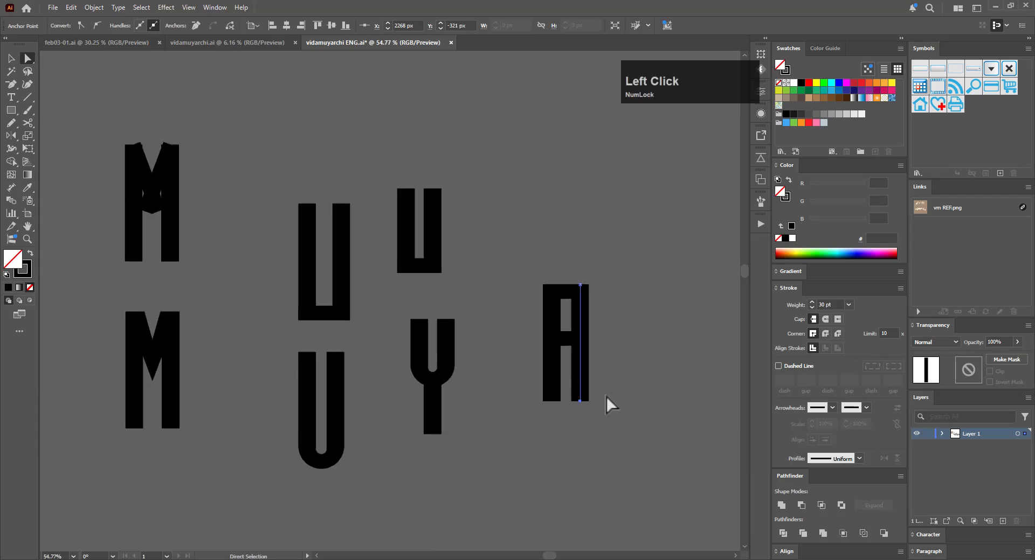
key("e")
left_click_drag(580, 402, 587, 316)
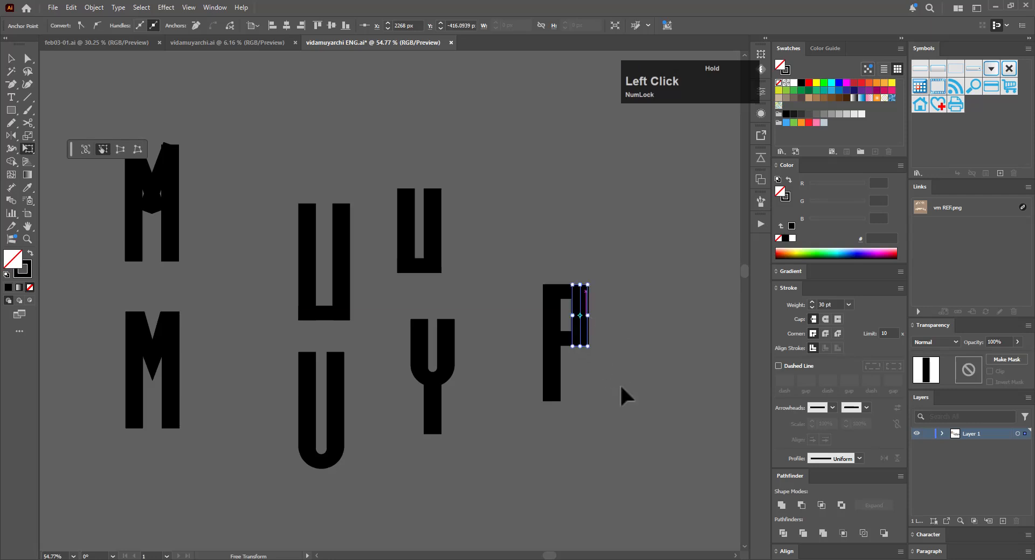
left_click(621, 382, "ctrl")
Duplicate the stroke-built P below the original and outline the copy's strokes
left_click_drag(646, 345, 522, 374)
left_click_drag(643, 403, 594, 376)
key("v")
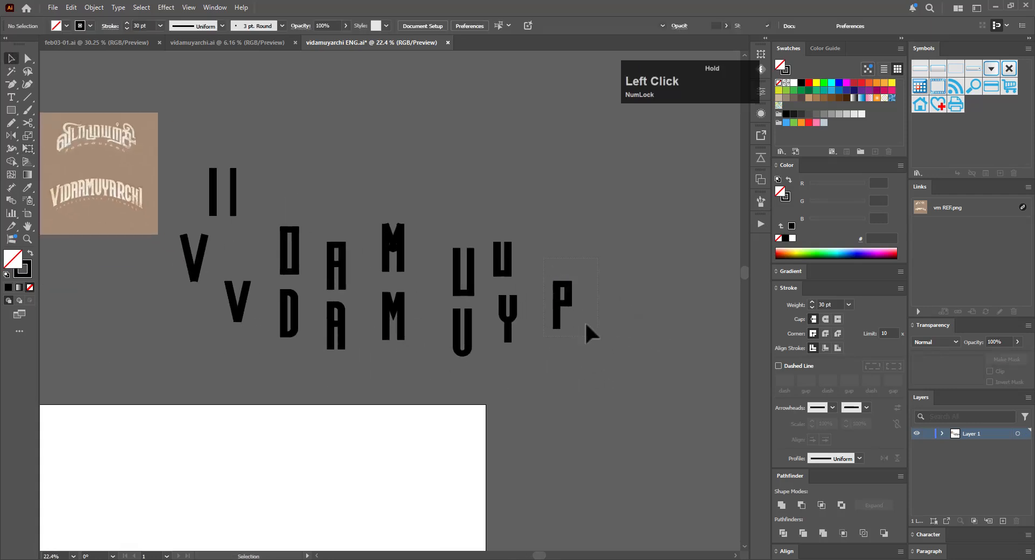
left_click_drag(586, 325, 574, 369)
left_click(94, 7)
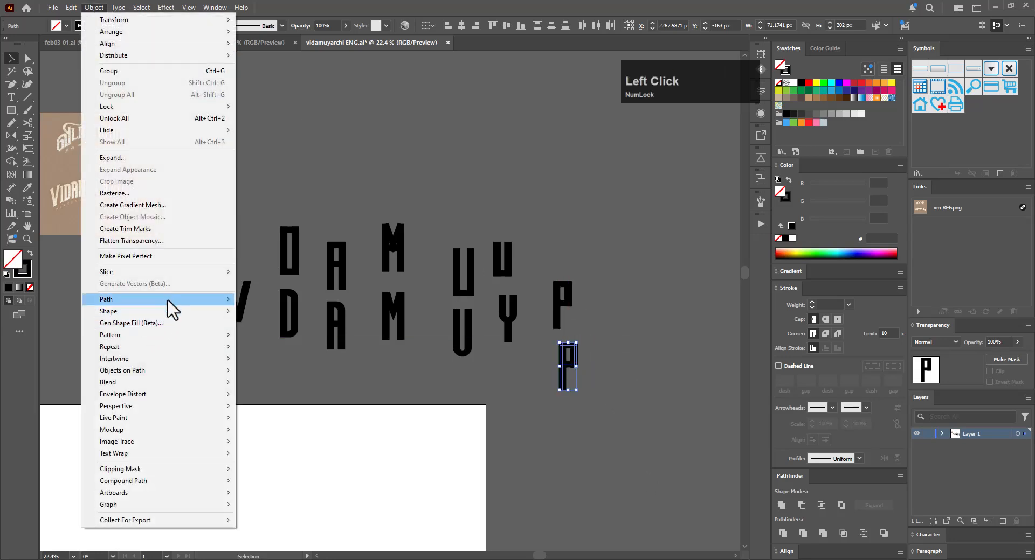
mouse_move(161, 297)
left_click(285, 327)
Unite the outlined pieces of the lower P into a single shape
key("a")
key("ctrl+space")
left_click_drag(572, 368, 772, 344)
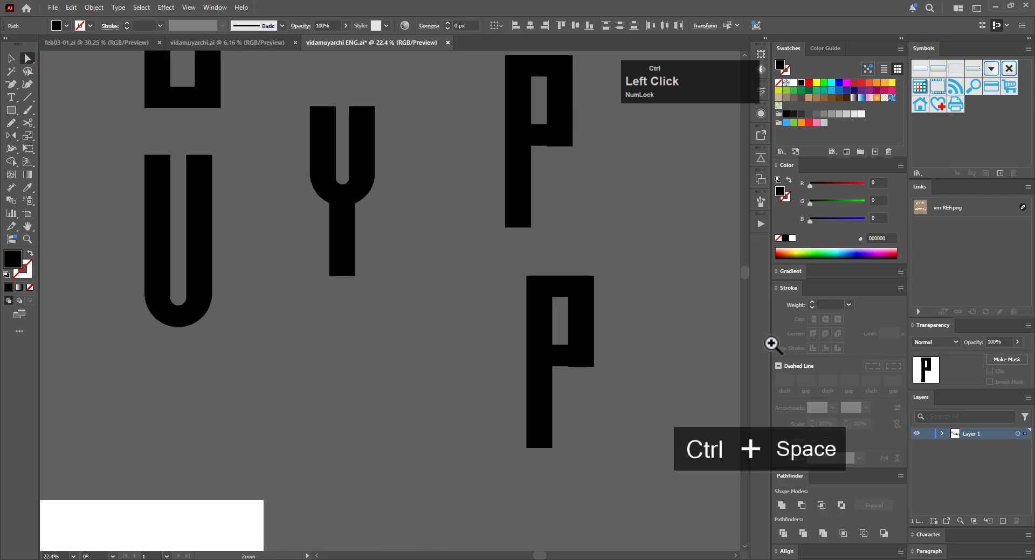
left_click(783, 507)
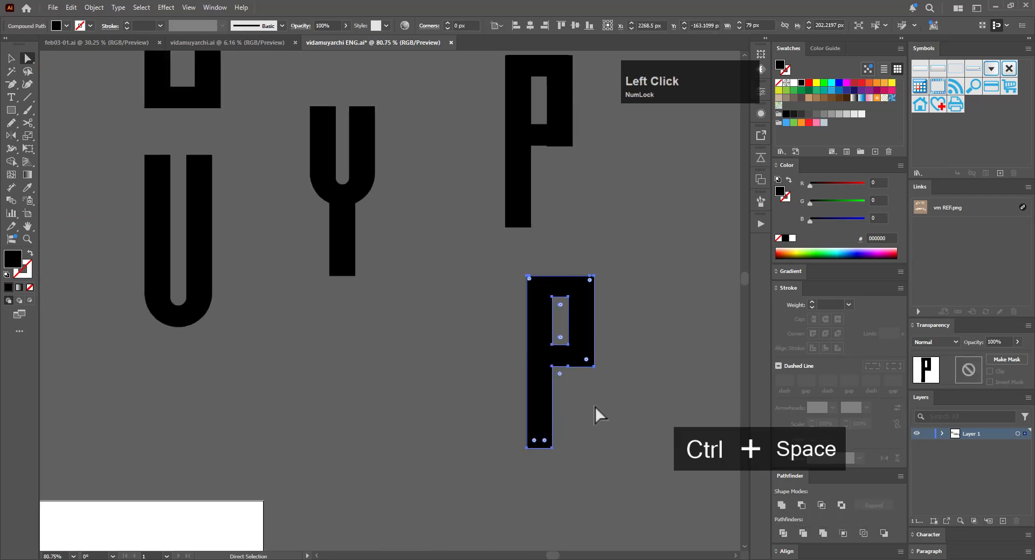
Flatten the anchor points along the bowl's lower edge by scaling them 100% horizontally and 0% vertically
key("space")
left_click_drag(563, 371, 738, 353)
key("ctrl+space")
key("a")
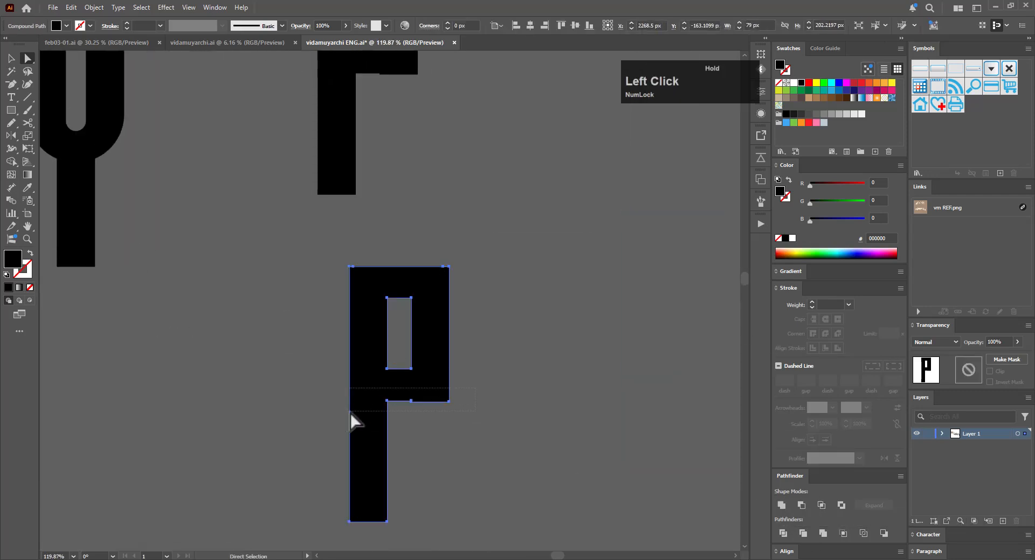
left_click_drag(384, 412, 381, 413)
key("s")
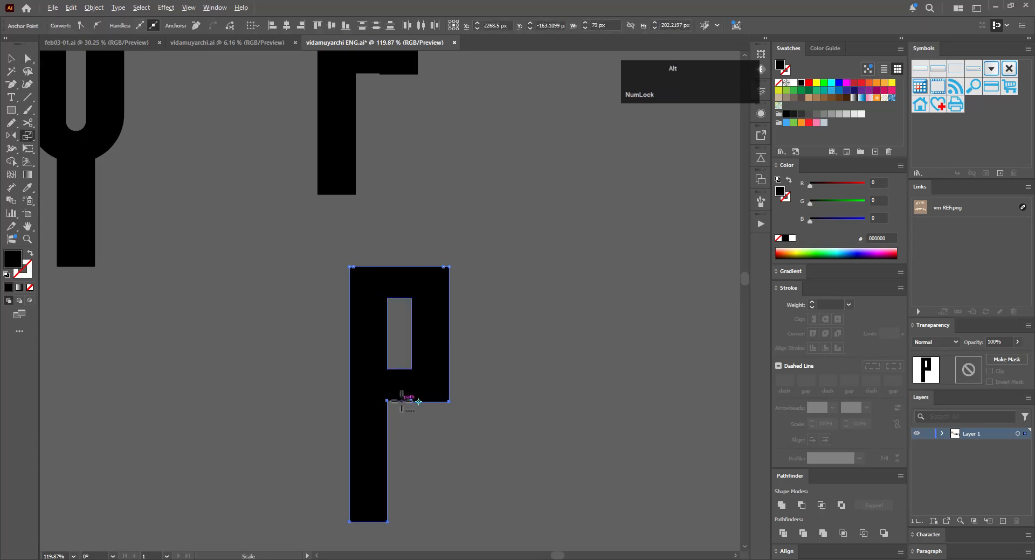
left_click(401, 402, "alt")
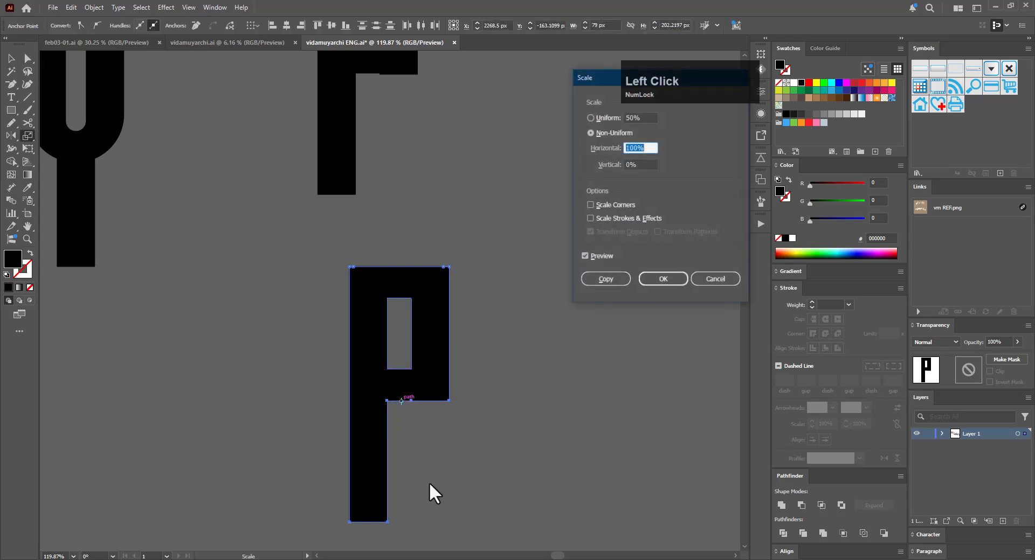
left_click(671, 282)
Level the anchor points along the P's top edge by scaling them 100% horizontally and 0% vertically
left_click_drag(402, 337, 548, 287)
key("a")
left_click_drag(546, 150, 248, 189)
key("s")
left_click(390, 162, "alt")
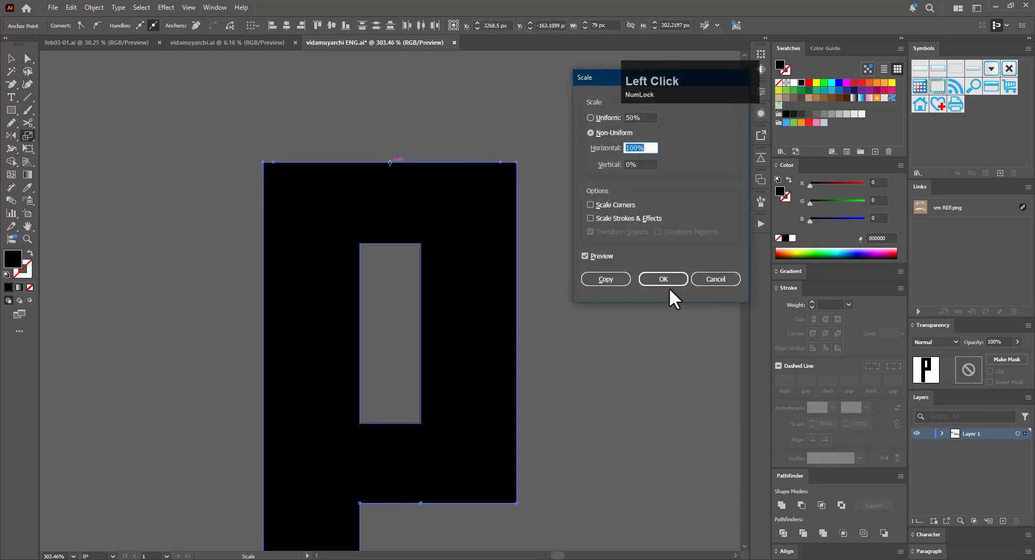
left_click(668, 285)
Delete the redundant anchor points on the P's top edge and the bowl's lower edge, working in outline view
key("a")
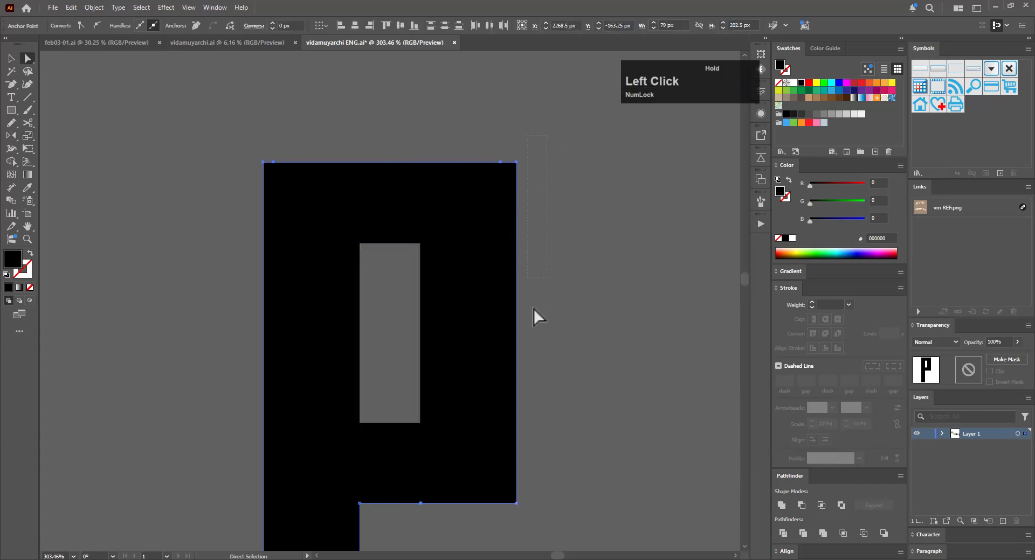
left_click_drag(534, 309, 534, 316)
left_click_drag(572, 355, 371, 410)
left_click_drag(537, 407, 484, 348)
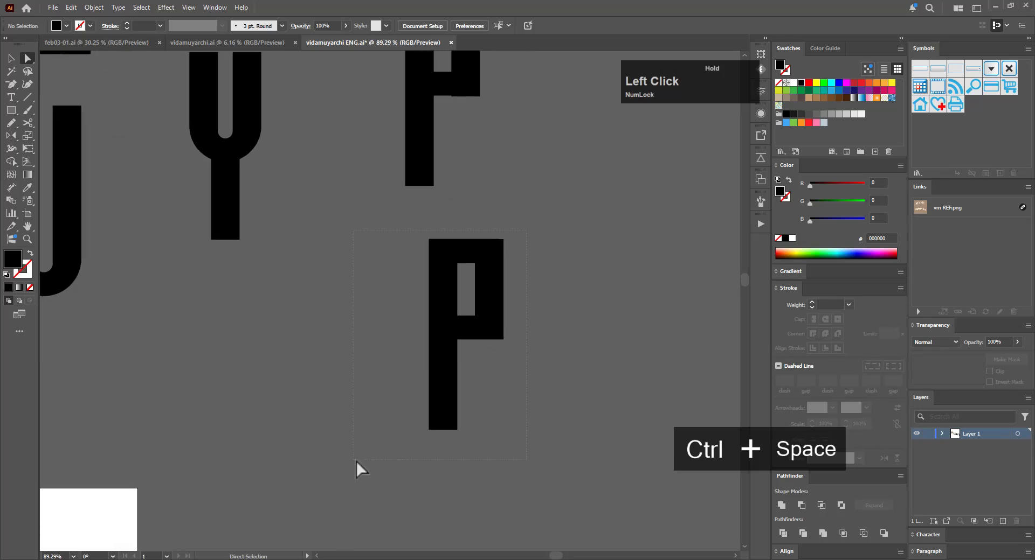
left_click_drag(356, 461, 359, 461)
key("ctrl+y")
key("minus")
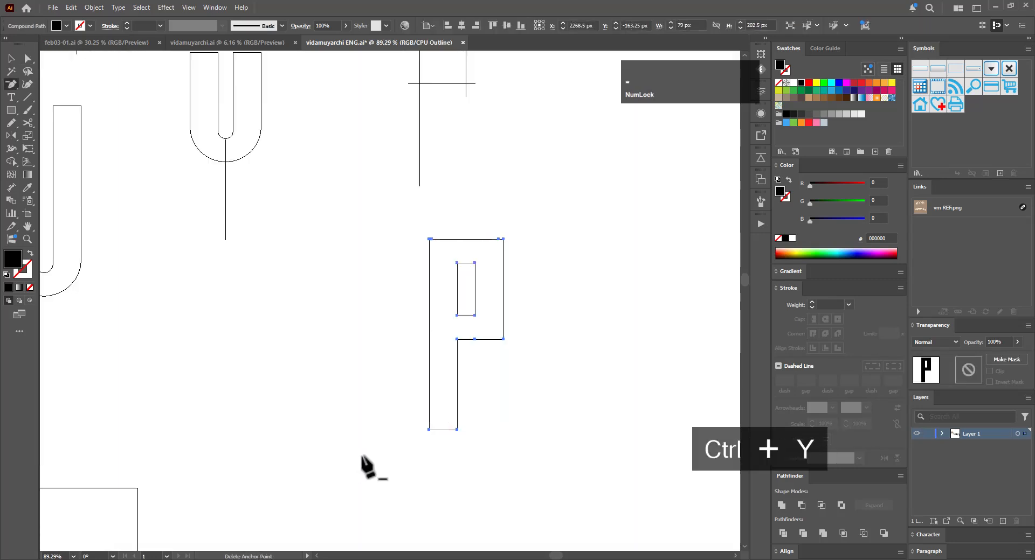
left_click(430, 239)
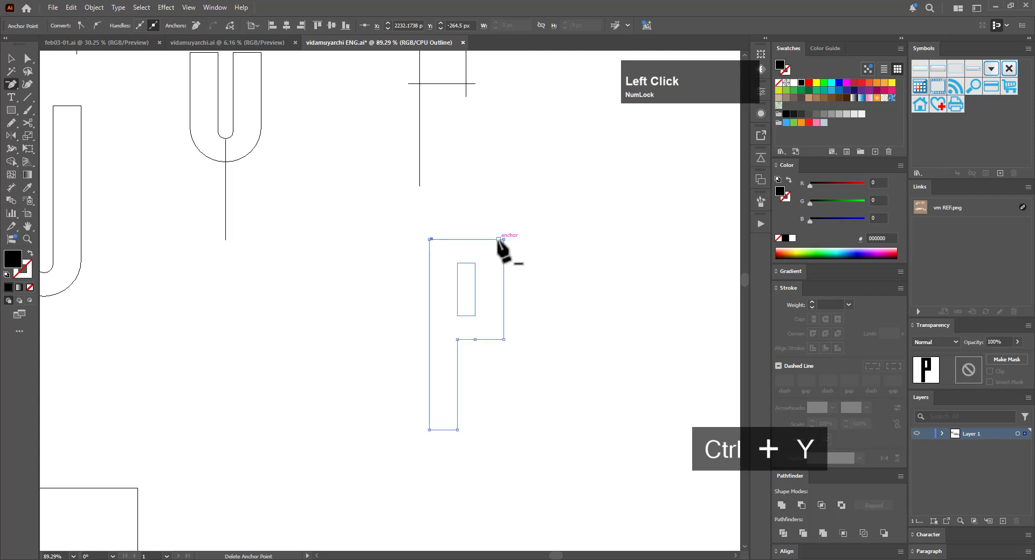
left_click(499, 239)
left_click(433, 239)
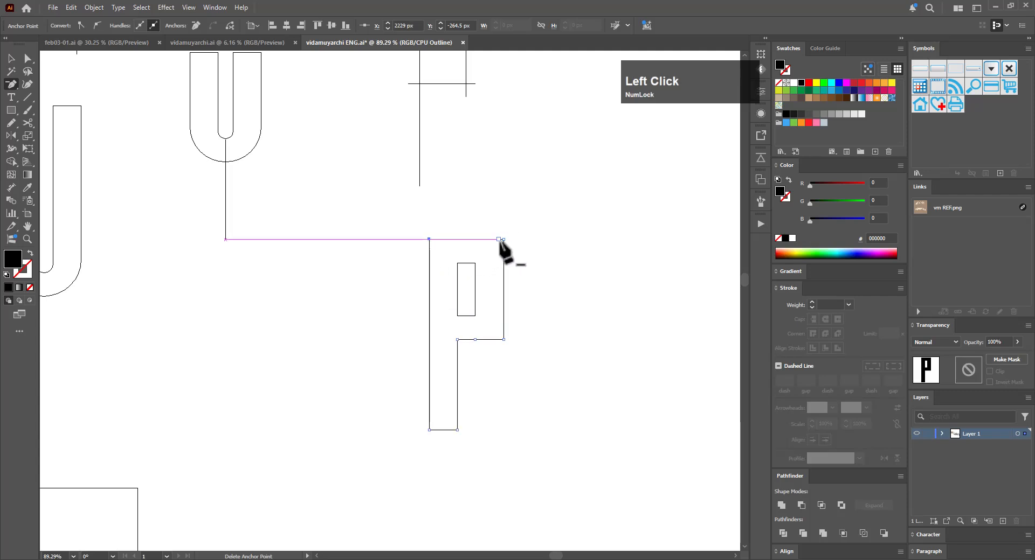
left_click(499, 239)
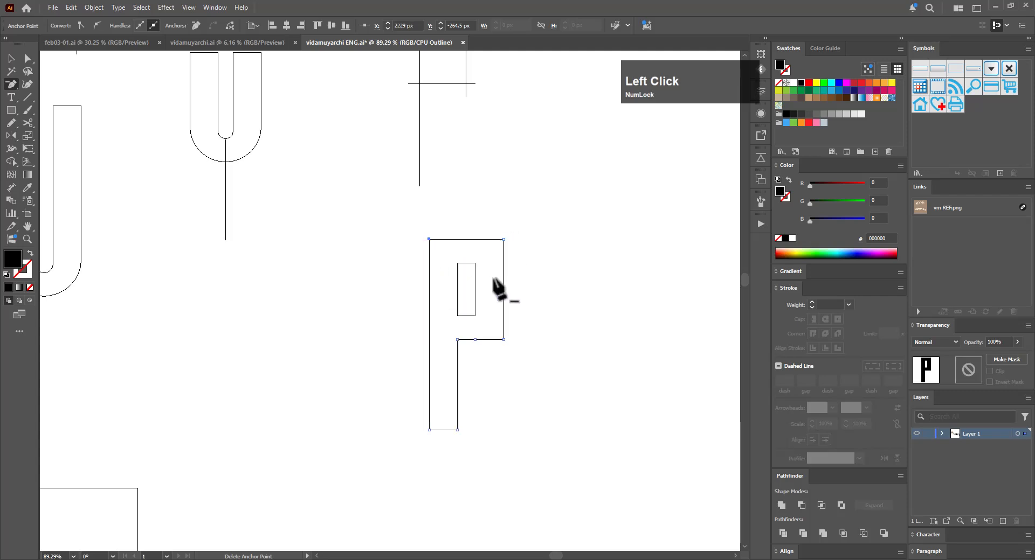
left_click(475, 339)
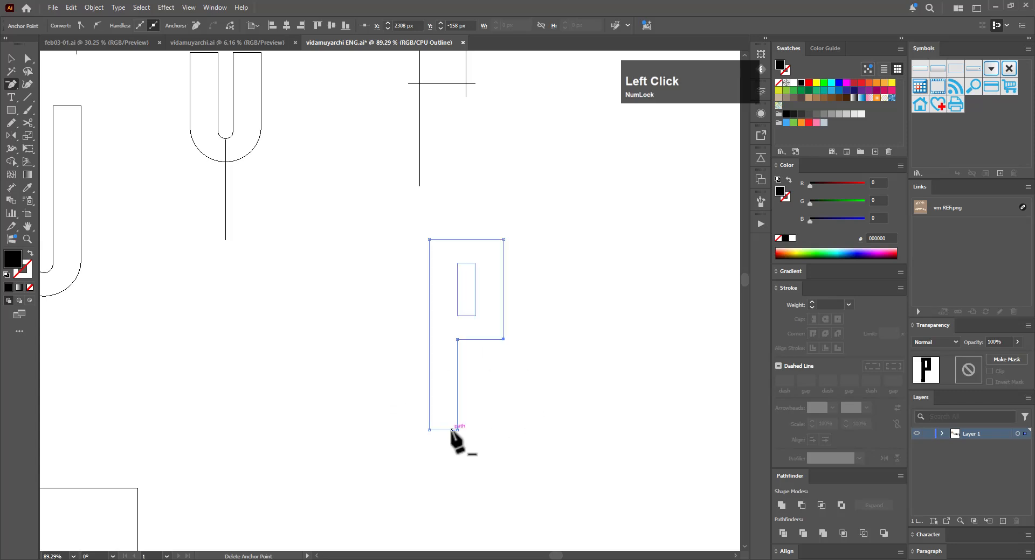
key("a")
key("ctrl+y")
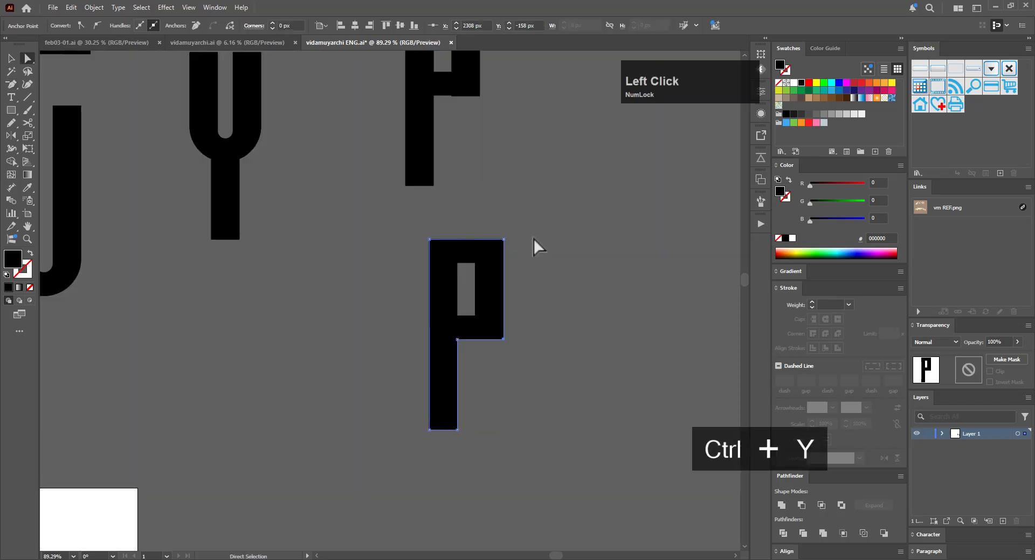
Try rounding the two outer corners of the P's bowl to 49 px and undo it
left_click(531, 253)
left_click_drag(507, 331, 494, 346)
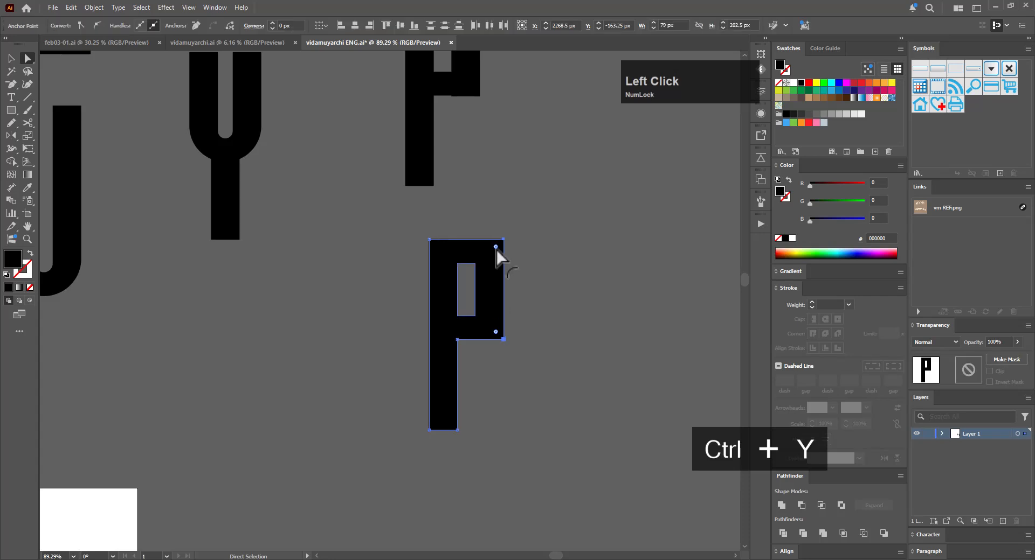
left_click_drag(497, 248, 378, 297)
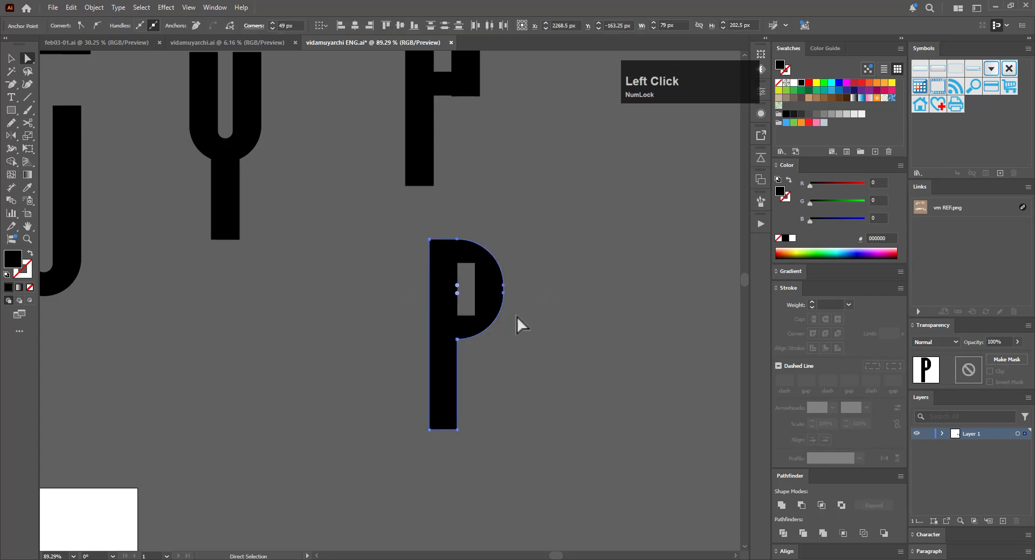
key("ctrl+z")
left_click(542, 300)
Duplicate the cleaned-up P directly below itself
scroll(555, 271, "down", 5)
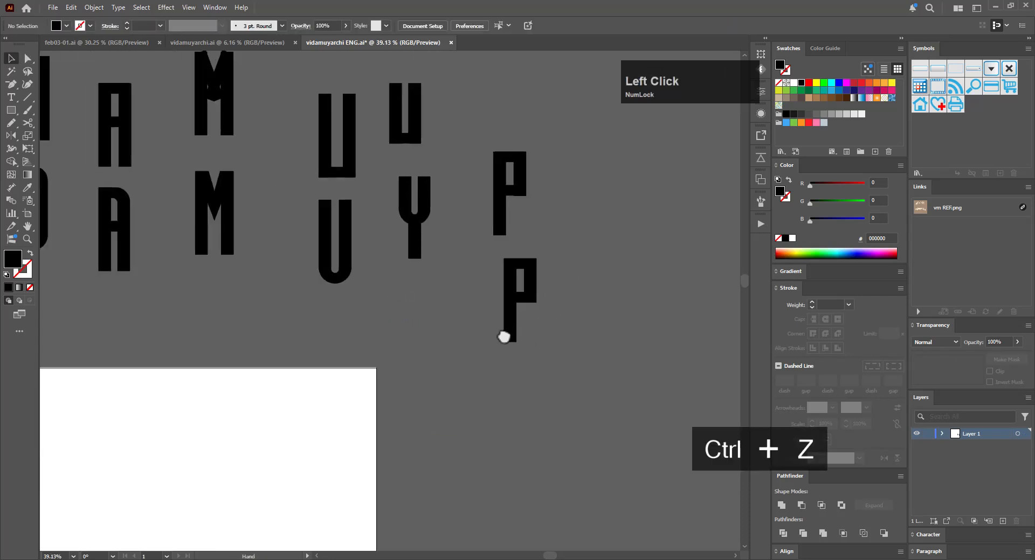
left_click_drag(503, 337, 404, 417)
left_click(403, 312)
left_click(449, 430)
Copy the first P's 30 pt vertical stem stroke and place it beneath the lowest P's bowl as the R's leg
left_click_drag(435, 373, 484, 339)
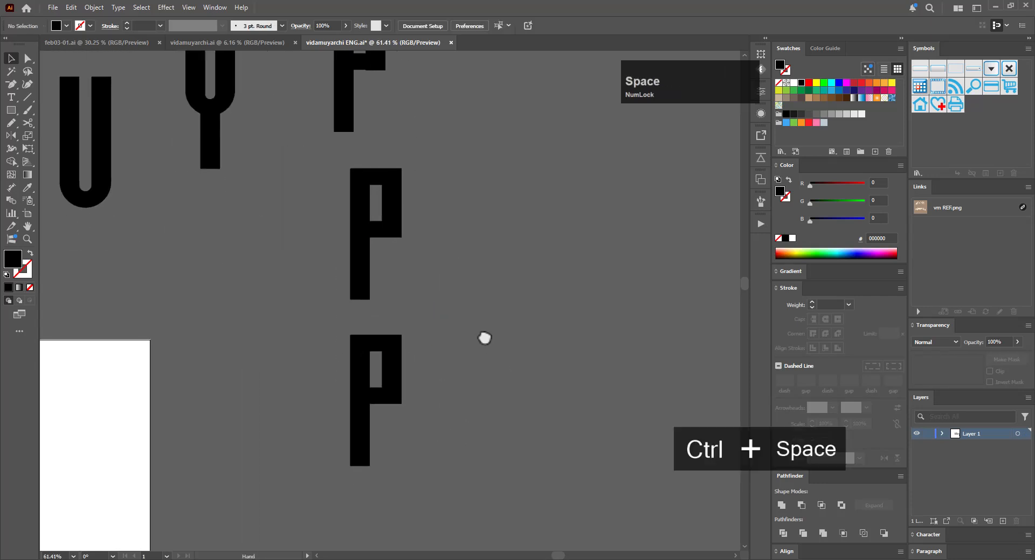
mouse_move(437, 380)
left_mouse_down()
mouse_move(474, 282)
mouse_move(442, 324)
mouse_move(388, 323)
mouse_move(414, 218)
mouse_move(448, 397)
mouse_move(438, 421)
left_mouse_up()
left_click(405, 186)
key("v")
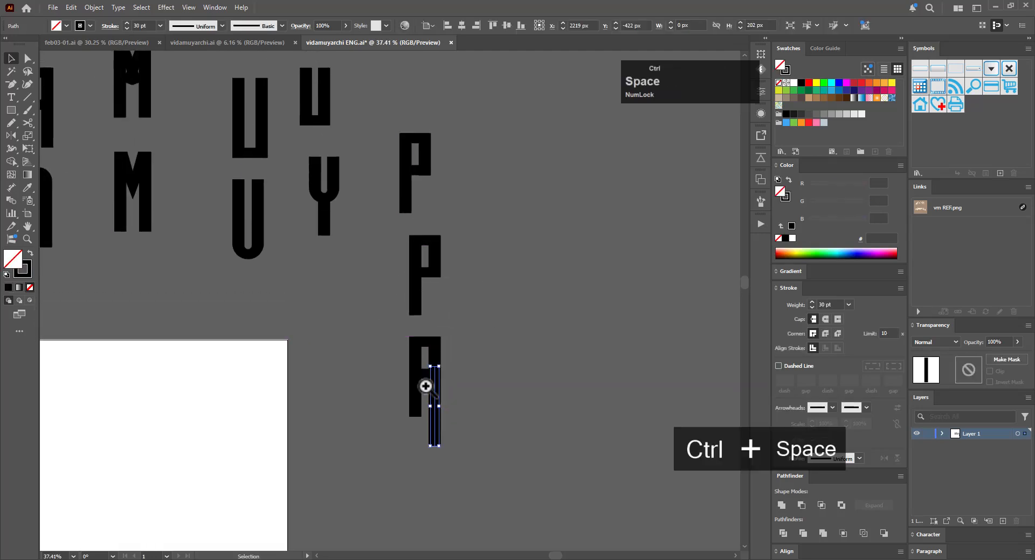
mouse_move(426, 388)
left_mouse_down()
mouse_move(537, 302)
mouse_move(534, 287)
left_mouse_up()
mouse_move(434, 335)
left_mouse_down()
mouse_move(426, 356)
mouse_move(426, 346)
left_mouse_up()
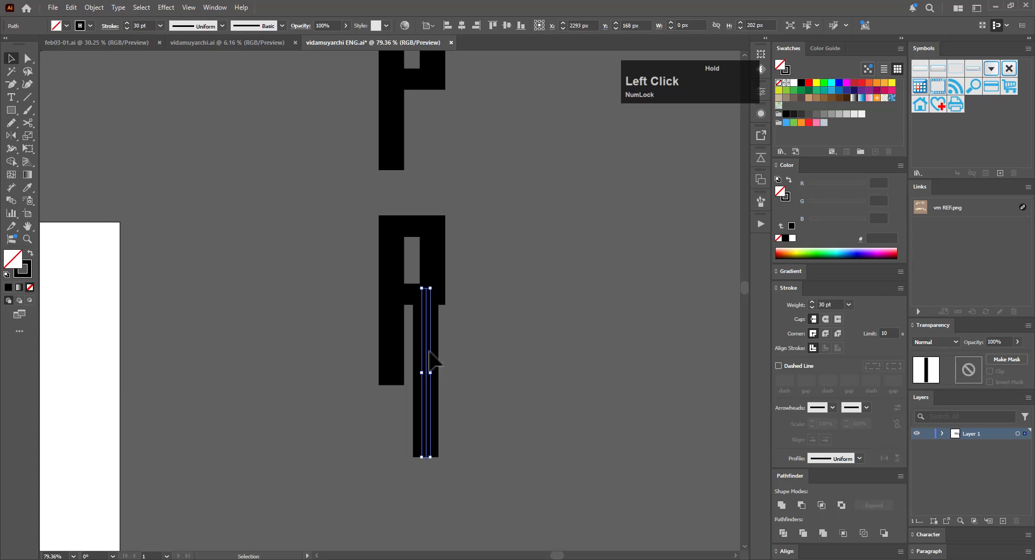
Shorten the R's leg by raising its bottom end to about Y 229.5 px
key("y")
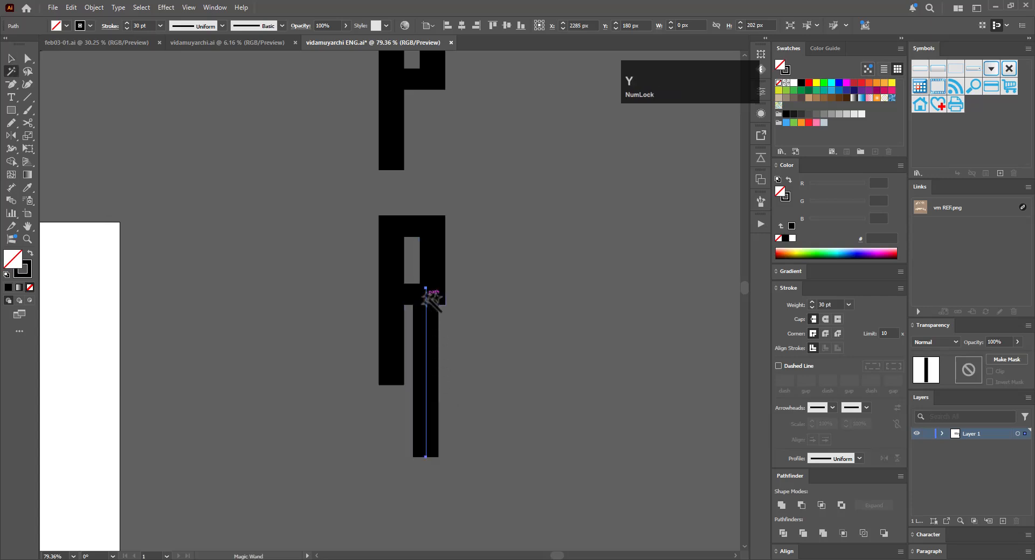
key("v")
key("a")
left_click_drag(480, 432, 416, 486)
key("e")
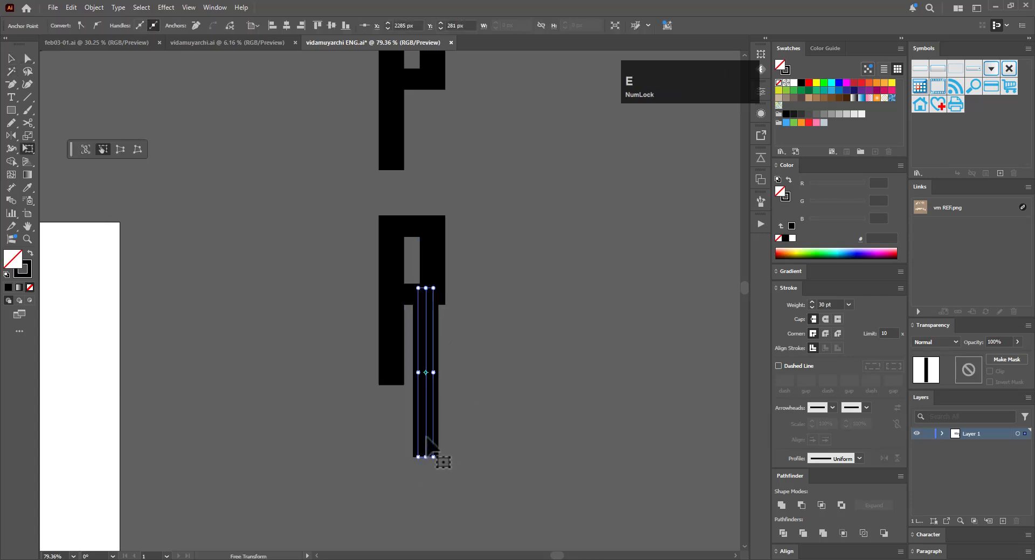
mouse_move(426, 436)
left_mouse_down()
mouse_move(430, 383)
mouse_move(429, 395)
left_mouse_up()
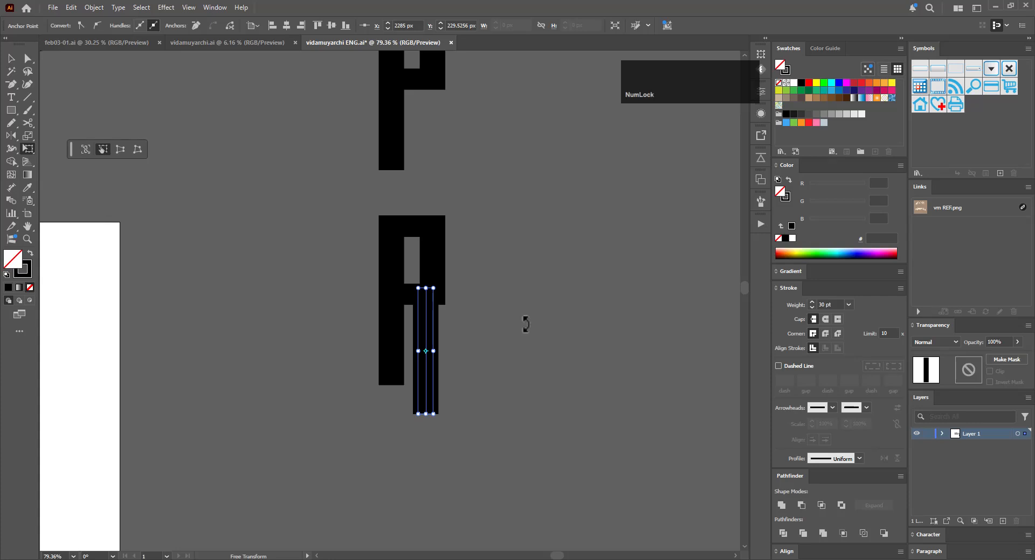
Rotate the R's leg about its top end so that it slants outward to the right
key("r")
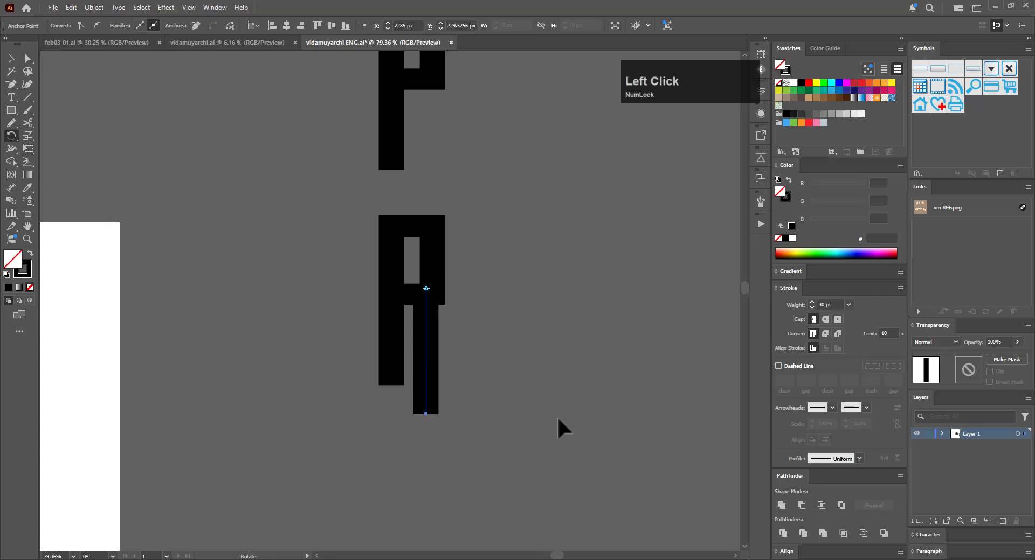
mouse_move(558, 419)
left_mouse_down()
mouse_move(614, 393)
mouse_move(589, 395)
left_mouse_up()
key("v")
left_click(485, 378)
left_click(436, 384)
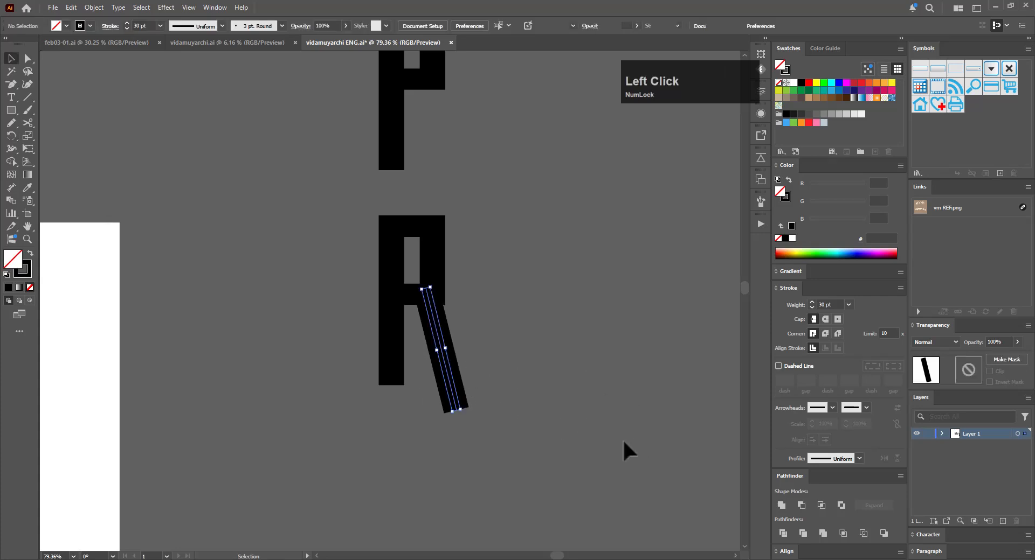
Nudge the slanted leg about 7 px to the left beneath the R's bowl
key("shift+Left")
key("Right")
key("Right")
key("Right")
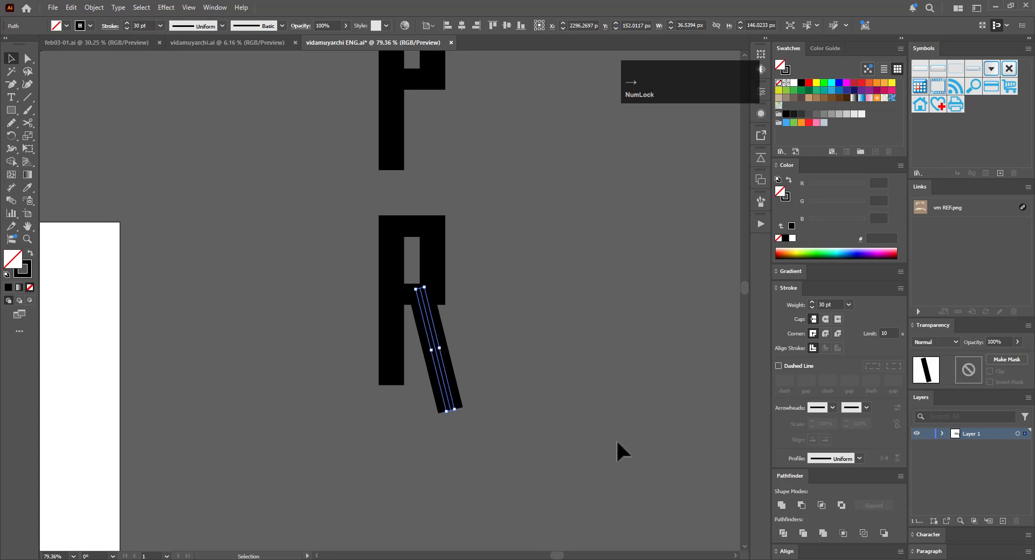
left_click(575, 360)
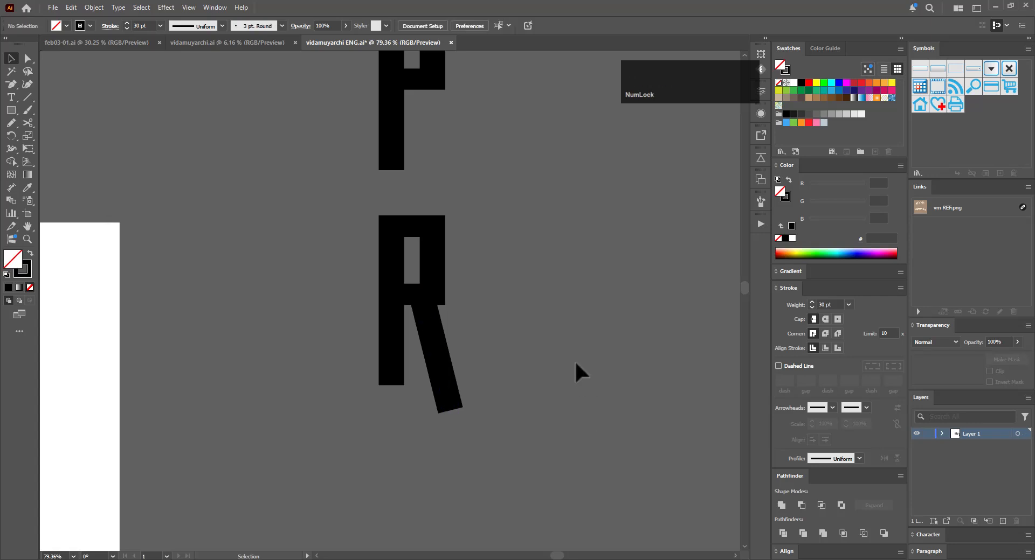
key("ctrl+space")
left_click_drag(598, 298, 493, 370)
key("a")
key("ctrl+space")
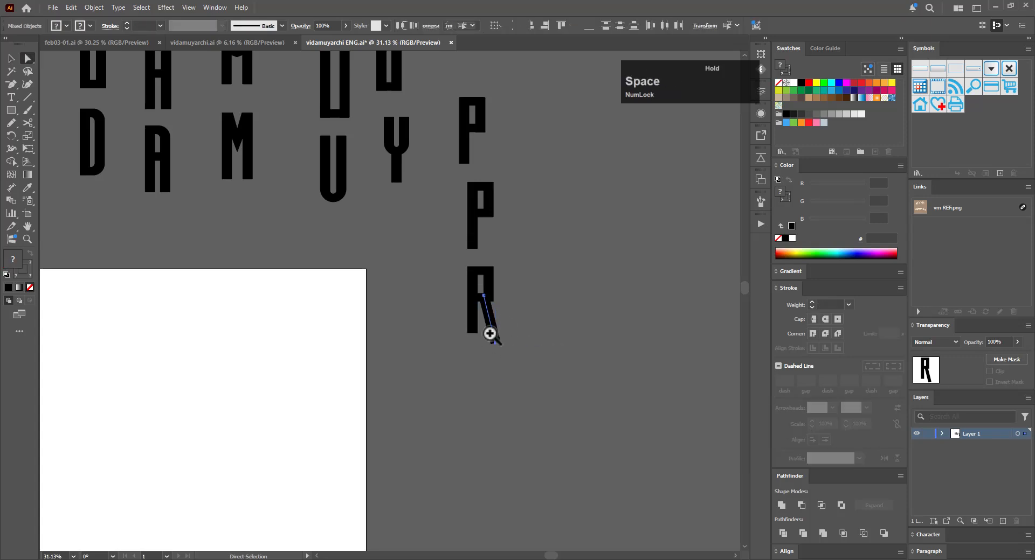
left_click_drag(490, 335, 582, 329)
key("e")
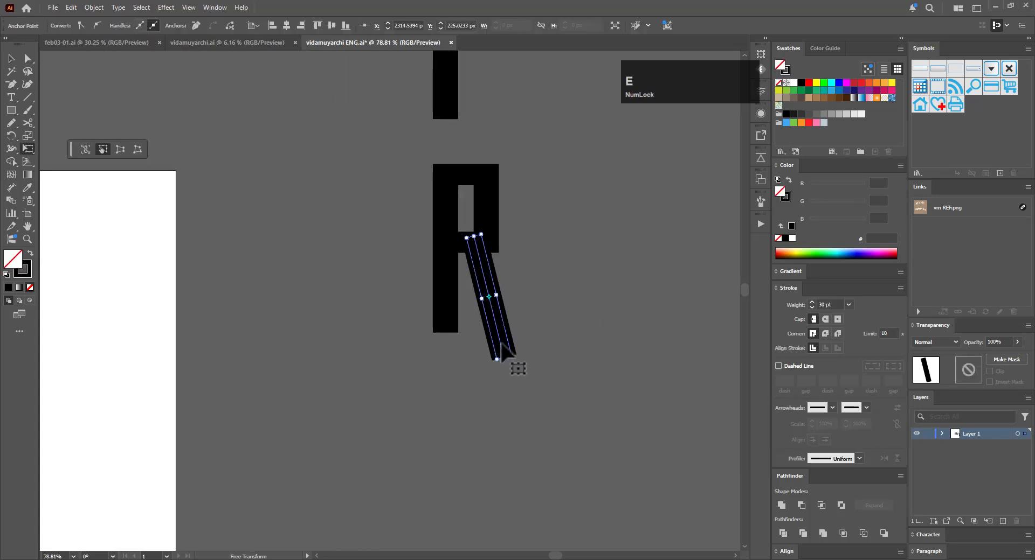
key("v")
left_click(558, 310)
Duplicate the R below the previous one and outline the stroke of the copy's slanted leg
key("ctrl+space")
left_click_drag(599, 292, 515, 328)
key("space")
left_click_drag(569, 286, 462, 334)
key("ctrl+space")
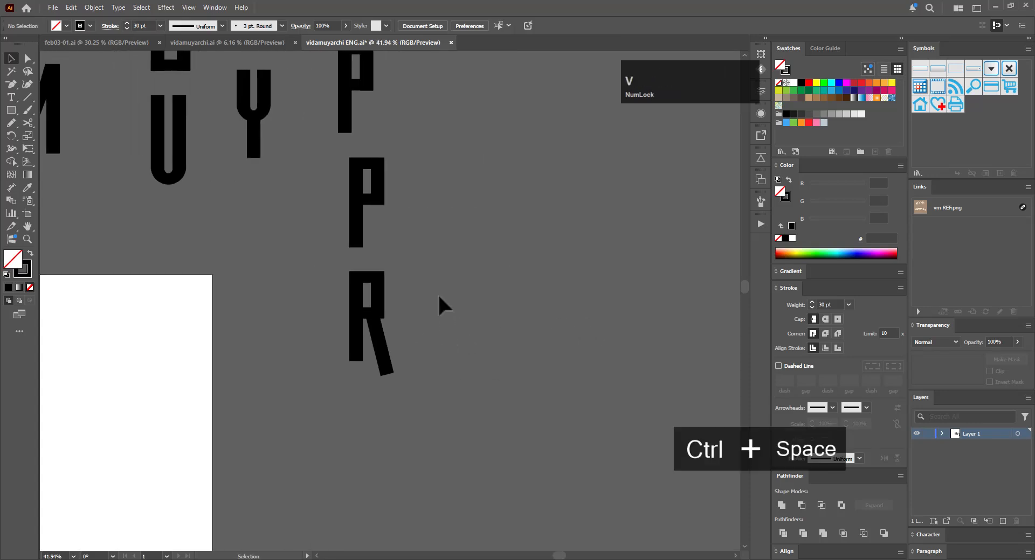
left_click_drag(338, 351, 388, 463)
left_click(94, 8)
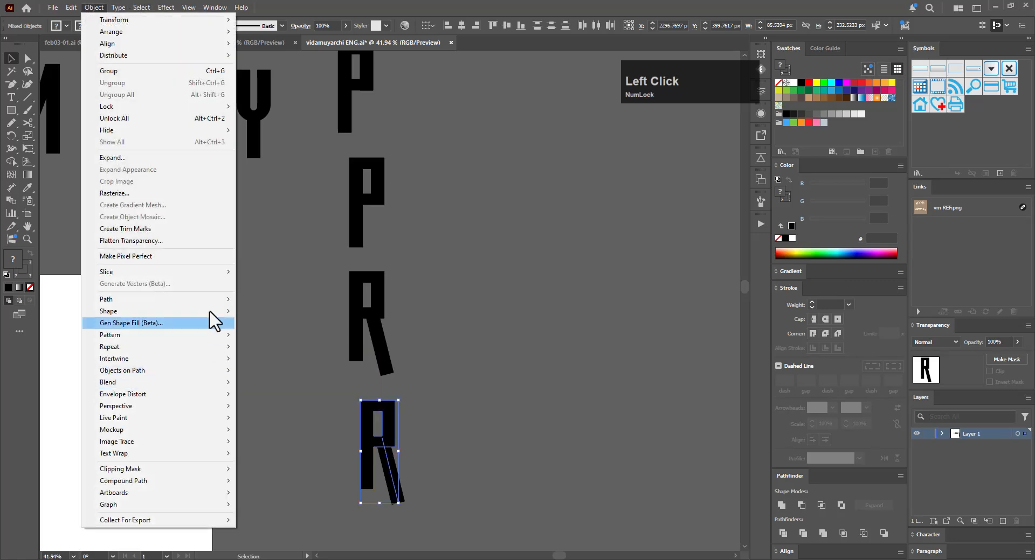
mouse_move(215, 299)
left_click(280, 326)
left_click(469, 445)
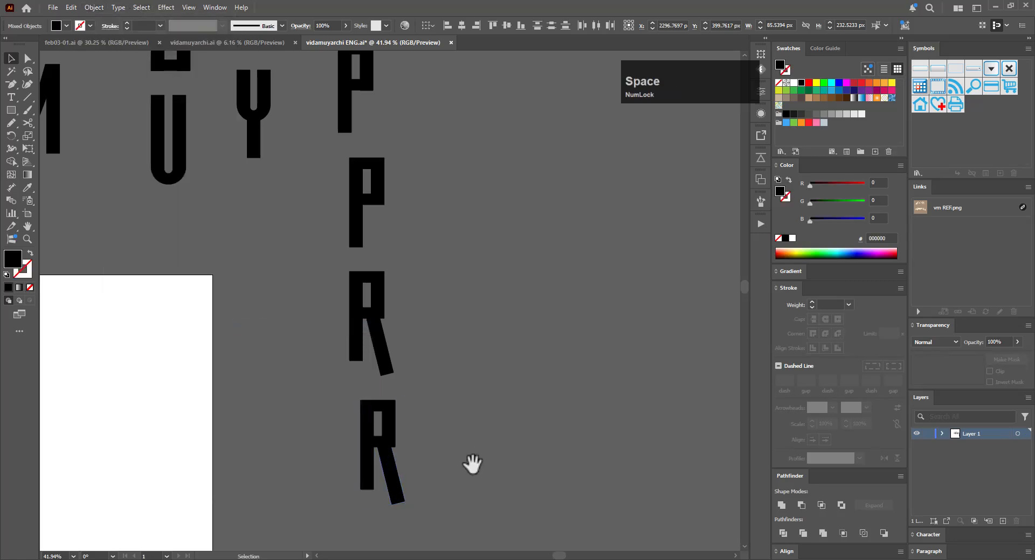
left_click_drag(471, 464, 476, 411)
left_click_drag(396, 420, 469, 400)
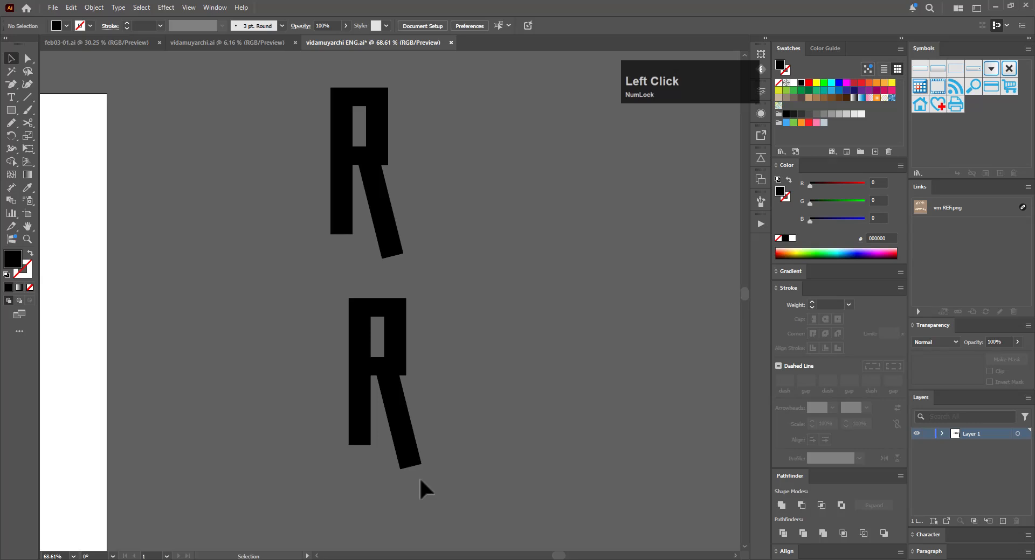
Draw a rectangle over the end of the R's slanted leg and subtract it so the leg ends level with the stem's base
key("m")
left_click_drag(361, 491, 453, 445)
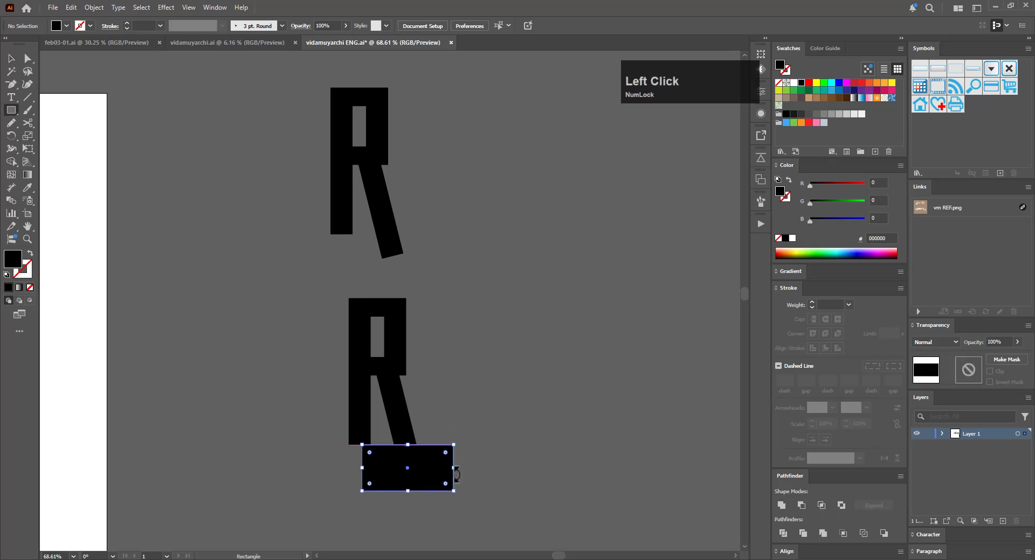
key("v")
left_click(467, 435)
left_click_drag(404, 500, 434, 411)
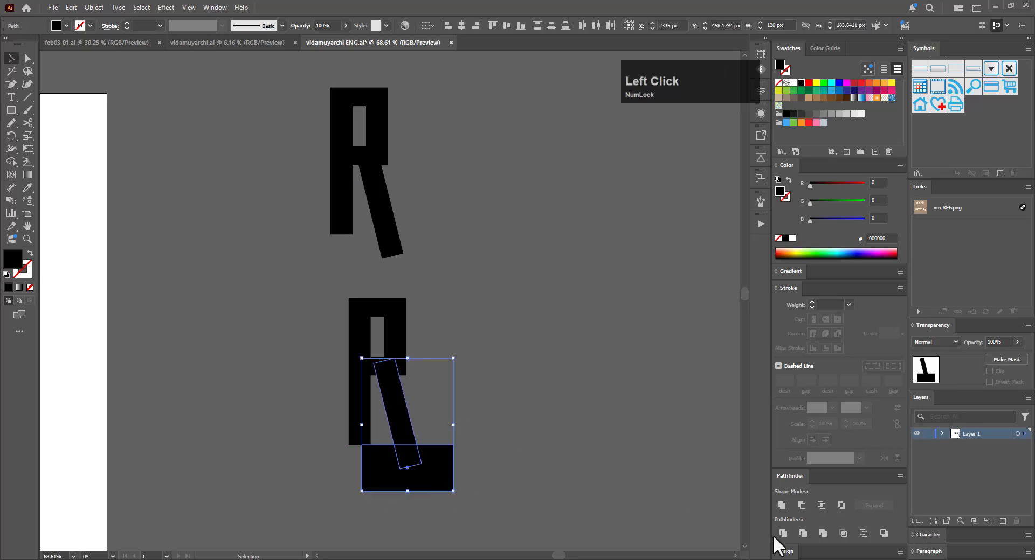
left_click(801, 506)
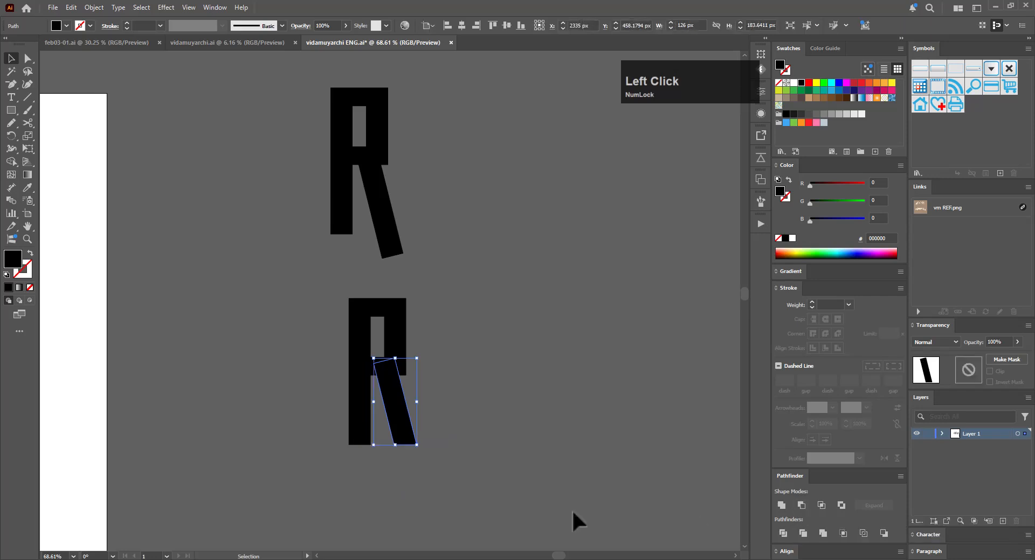
left_click(437, 448)
Try rounding both outer corners of the R's bowl to a 49 px radius
left_click_drag(384, 383, 512, 359)
key("a")
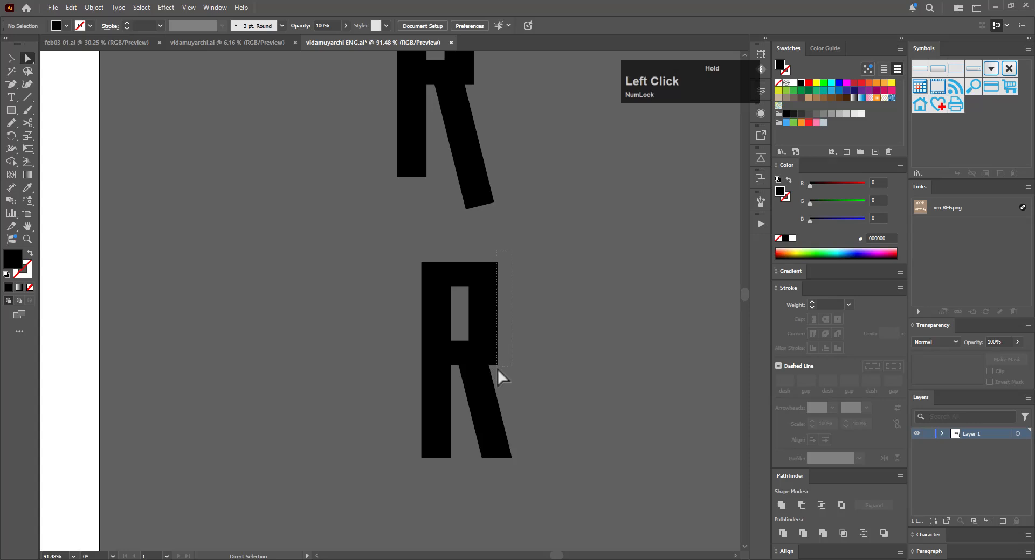
left_click(497, 370)
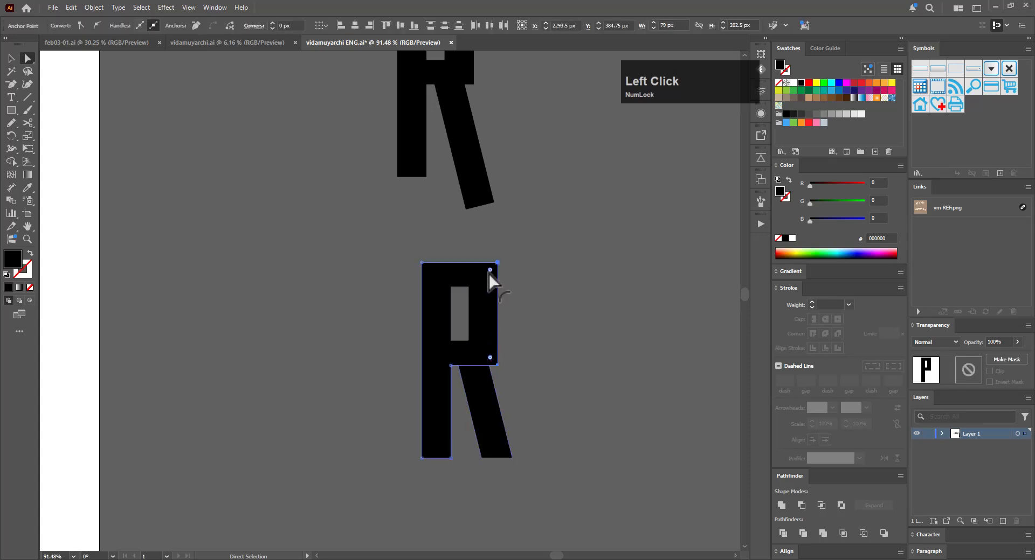
left_click_drag(489, 273, 322, 312)
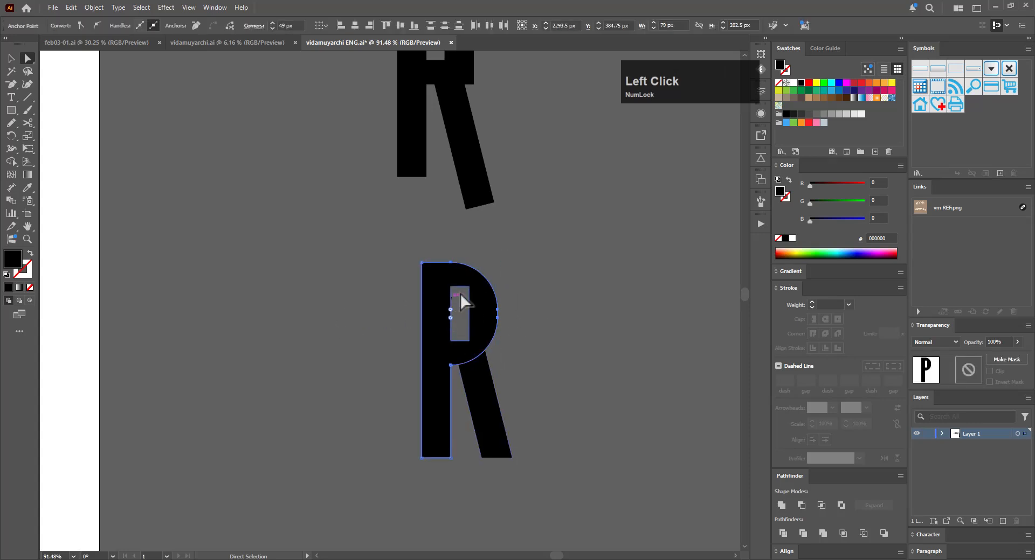
Try rounding the counter's two right corners, and undo the rounding of both the bowl and the counter
key("a")
left_click(464, 327)
left_click(468, 341, "shift")
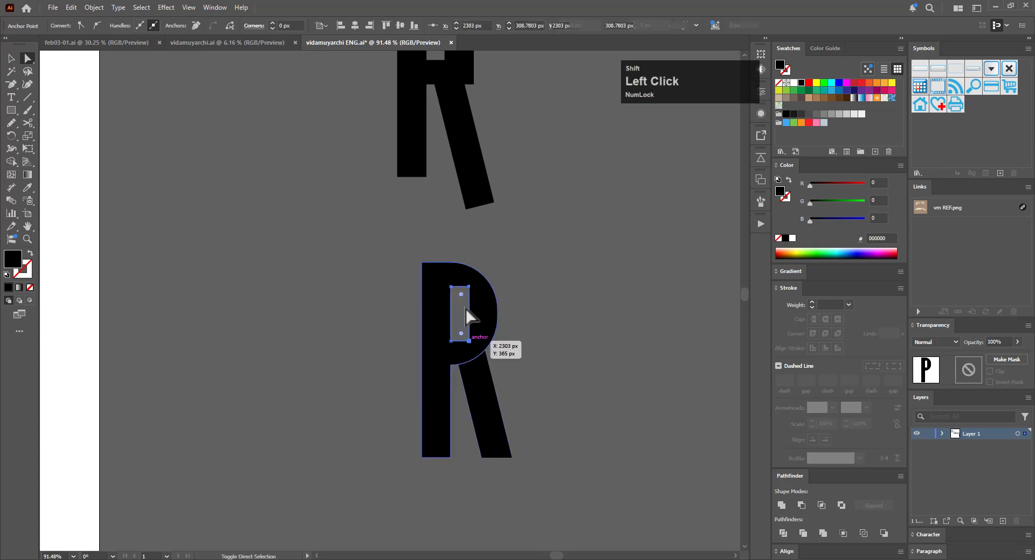
left_click_drag(452, 300, 452, 300)
key("v")
left_click(519, 354)
key("space")
left_click_drag(551, 404, 510, 340)
key("space")
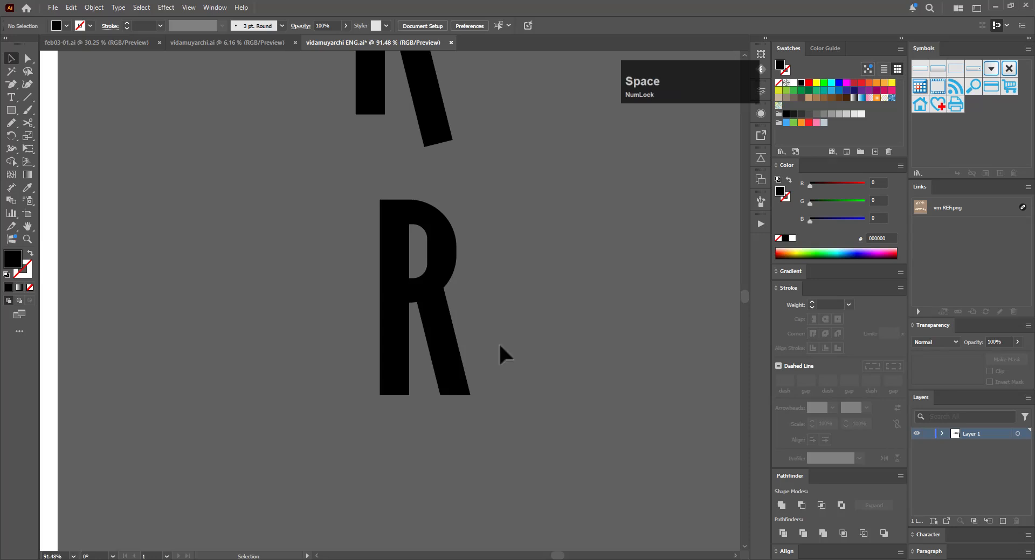
key("ctrl+z")
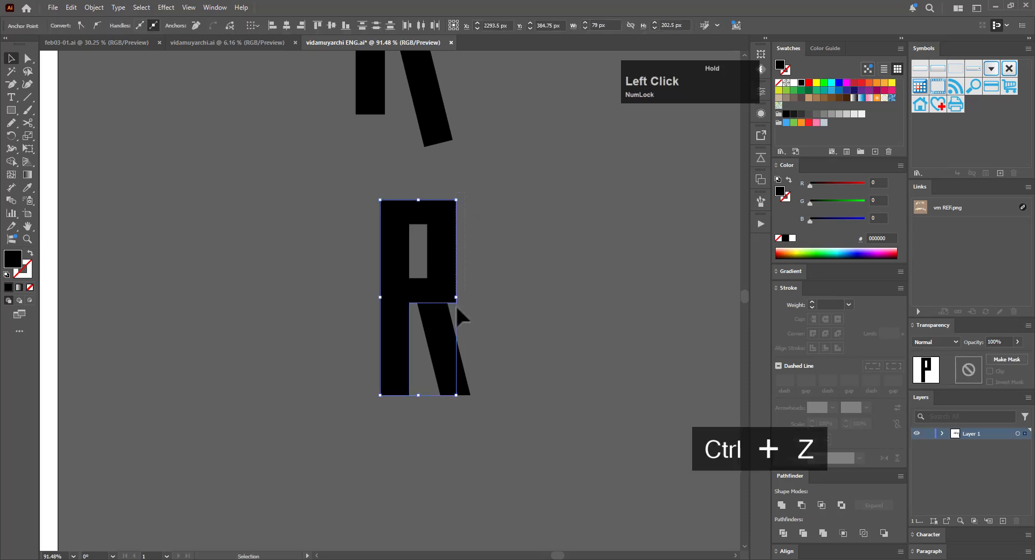
Round both outer corners of the R's bowl to a radius of about 41 px
left_click_drag(456, 307, 459, 303)
key("a")
left_click_drag(468, 189, 455, 311)
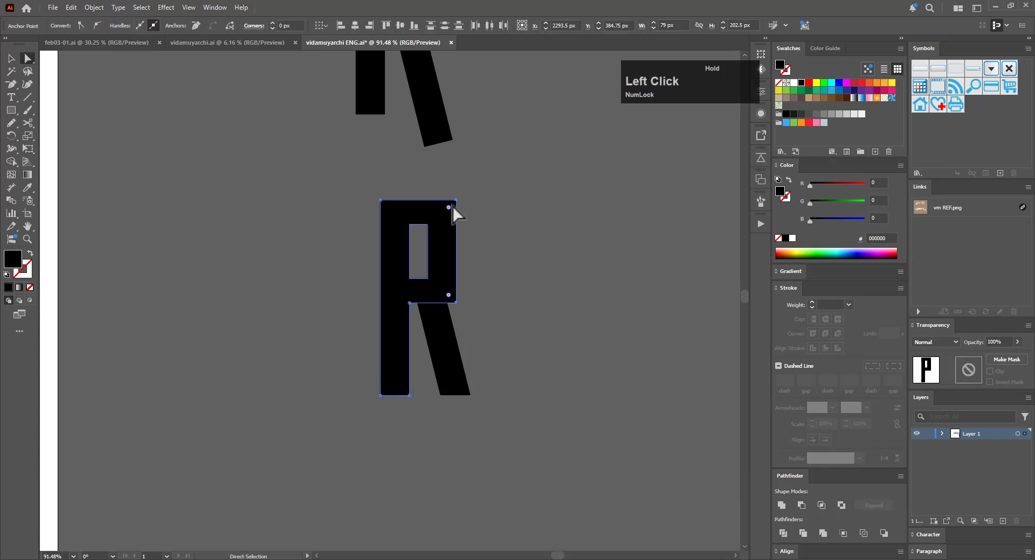
left_click_drag(449, 206, 413, 237)
key("v")
Round the two right corners of the R's counter to a radius of about 13.5 px
key("a")
left_click(426, 225)
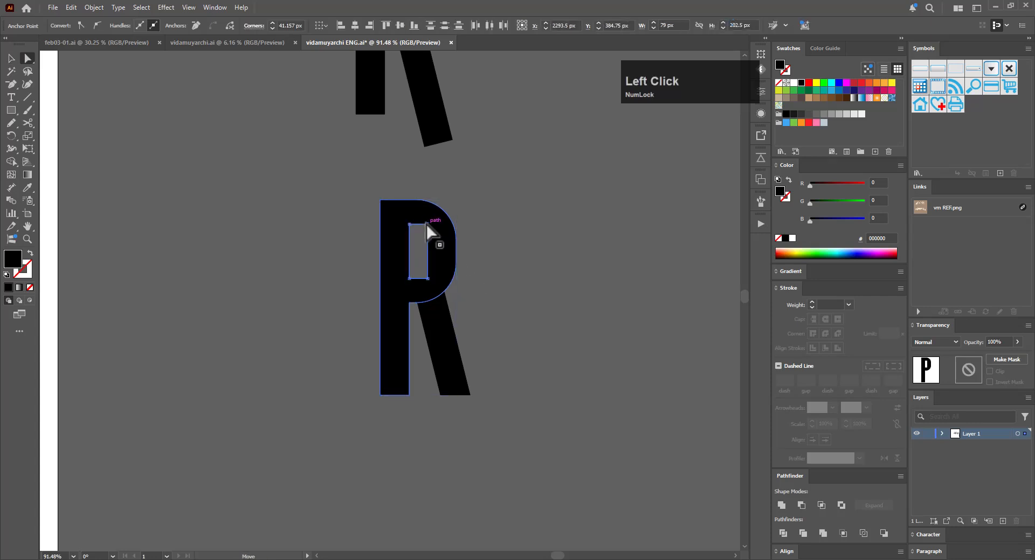
left_click(427, 278, "shift")
left_click_drag(413, 237, 413, 238)
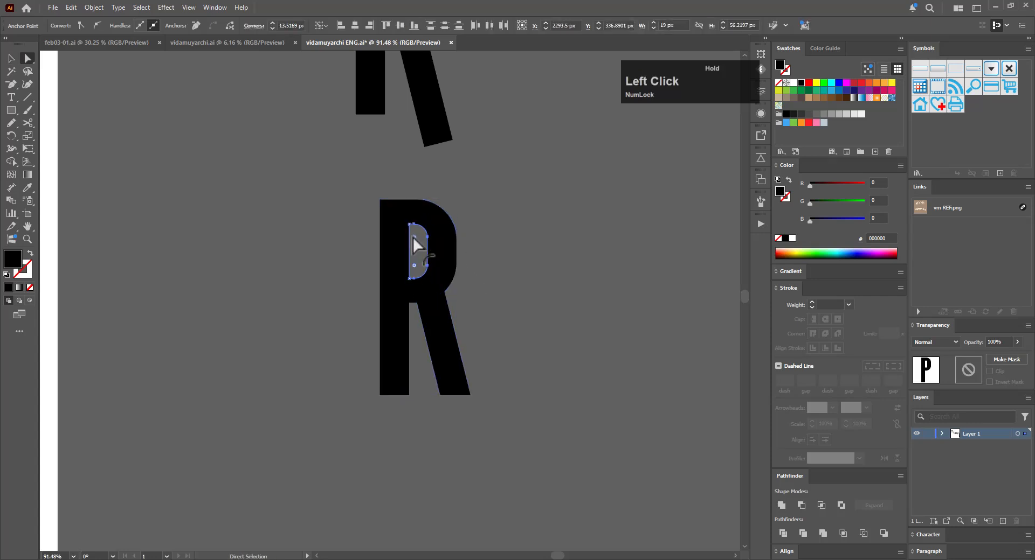
key("v")
left_click(502, 246)
key("ctrl+space")
left_click_drag(528, 293, 509, 262)
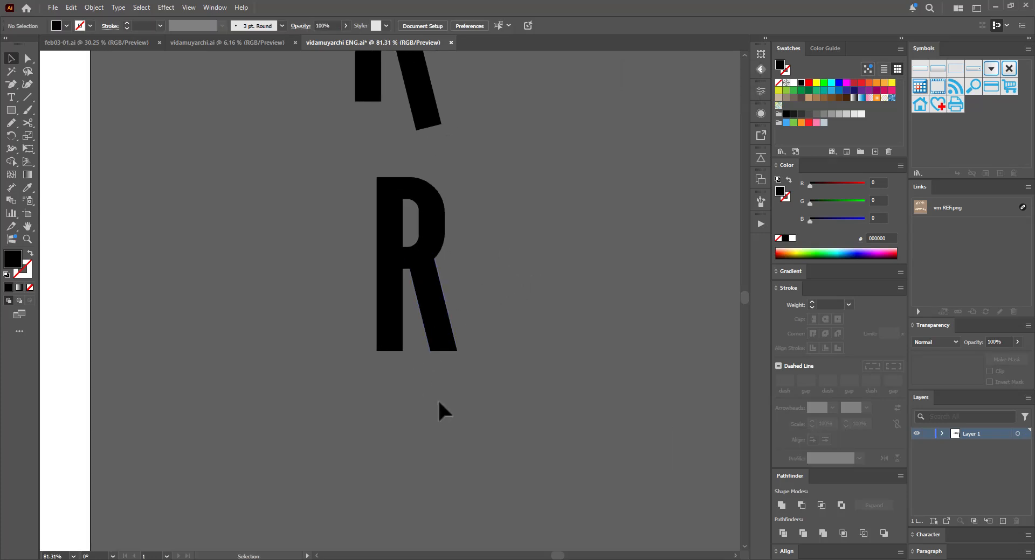
left_click(502, 365)
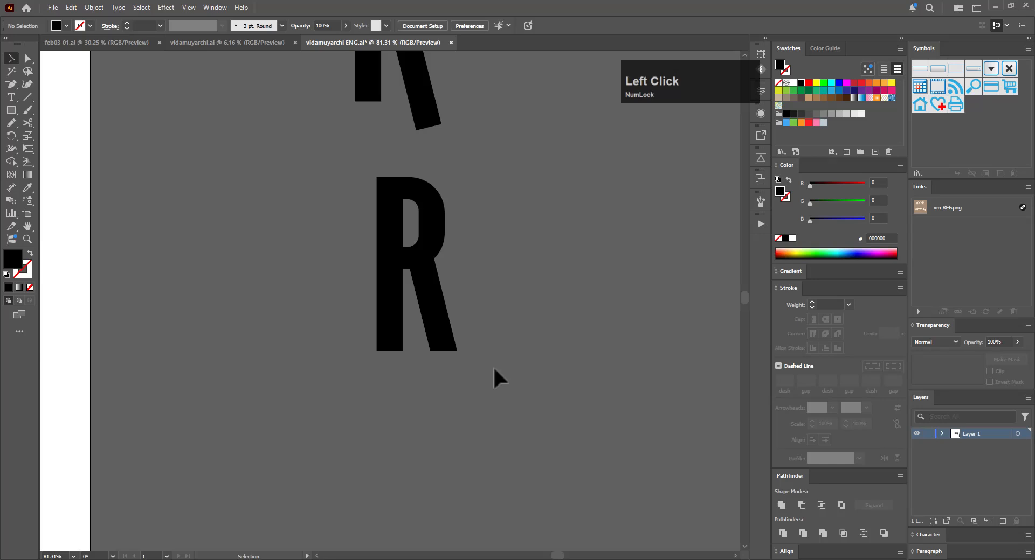
key("ctrl+space")
left_click_drag(497, 364, 543, 344)
key("ctrl+space")
left_click_drag(451, 287, 494, 274)
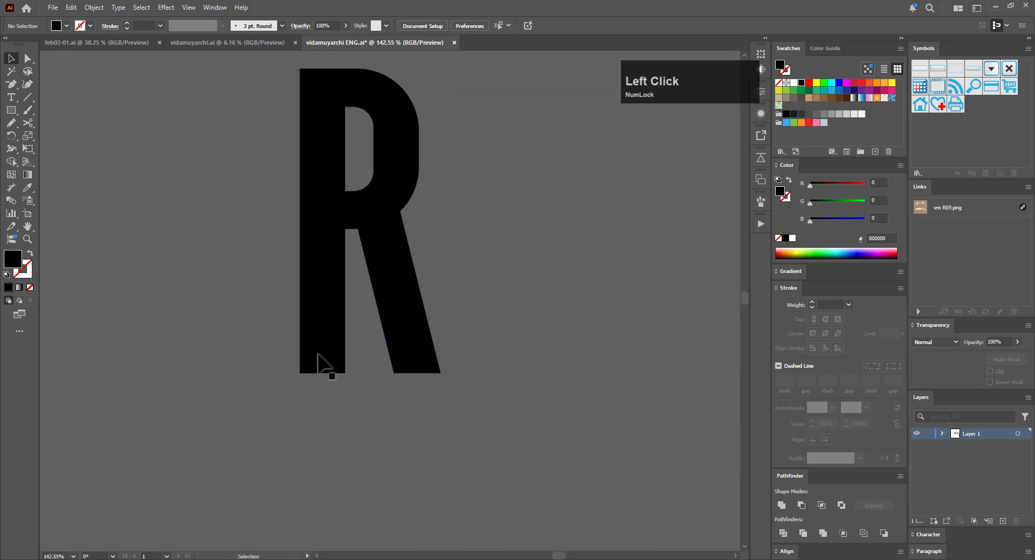
key("a")
left_click(358, 230)
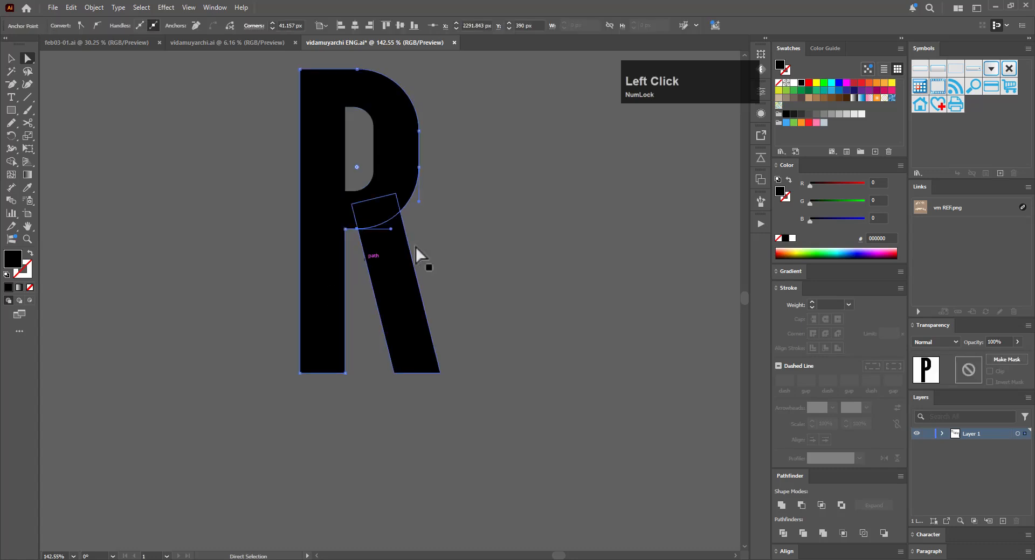
Duplicate the complete rounded R about 230 px below the previous one
key("v")
left_click_drag(452, 164, 290, 284)
scroll(409, 259, "down", 4)
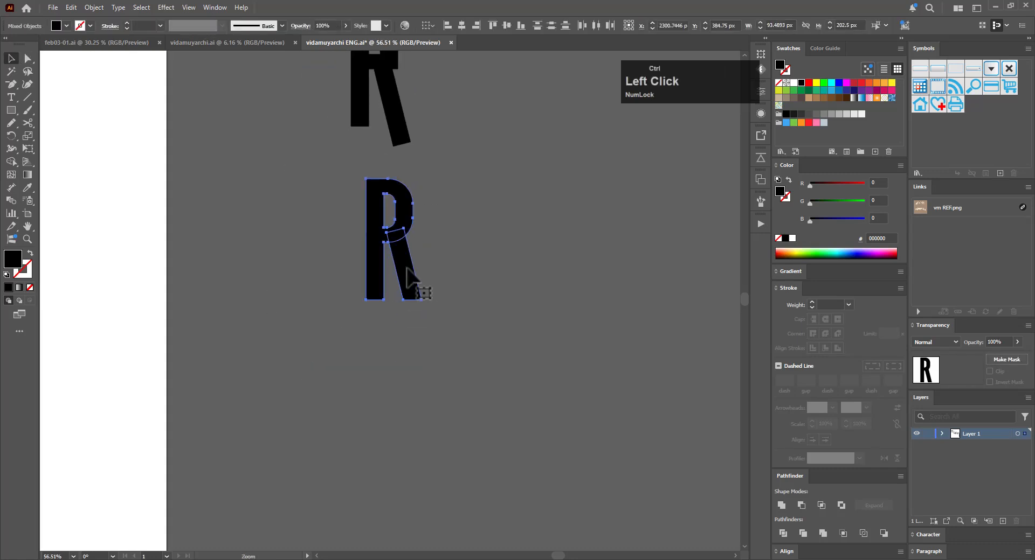
left_click_drag(412, 300, 596, 386)
Unite the copied R's pieces and delete the extra anchor point in the notch between the stem and the leg
left_click(784, 505)
key("a")
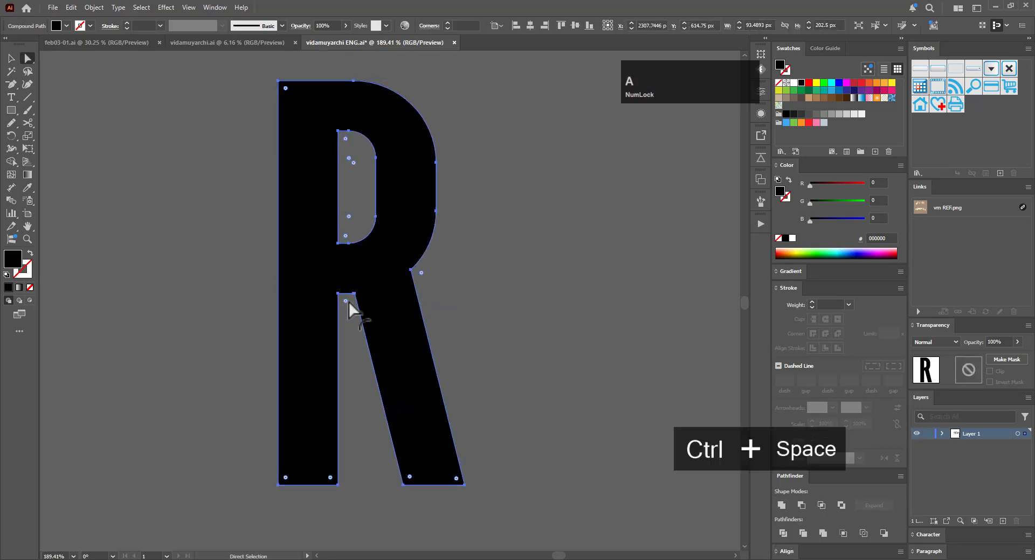
left_click_drag(341, 290, 466, 276)
key("minus")
left_click(371, 300)
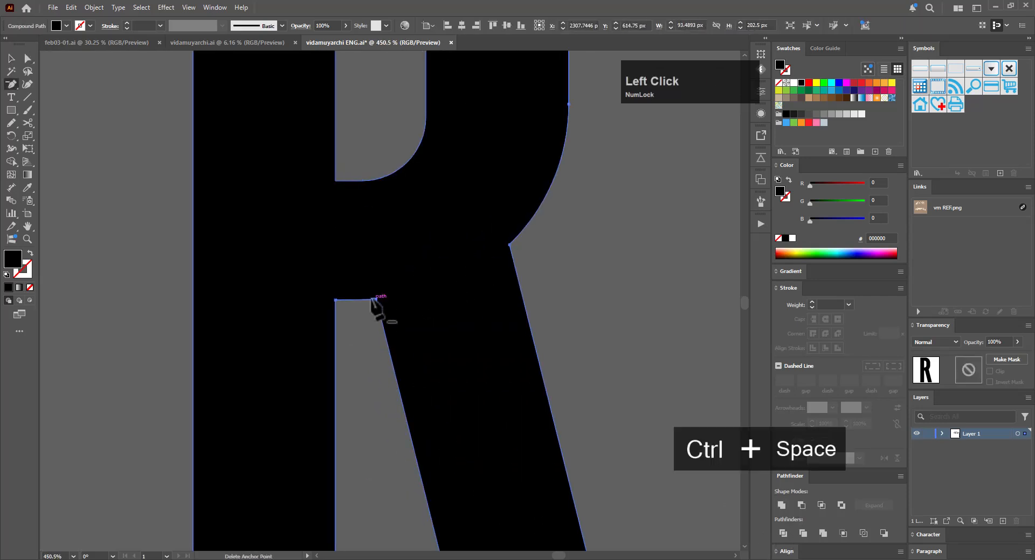
Round the notch corner where the leg meets the bowl to a radius of about 5.5 px
key("a")
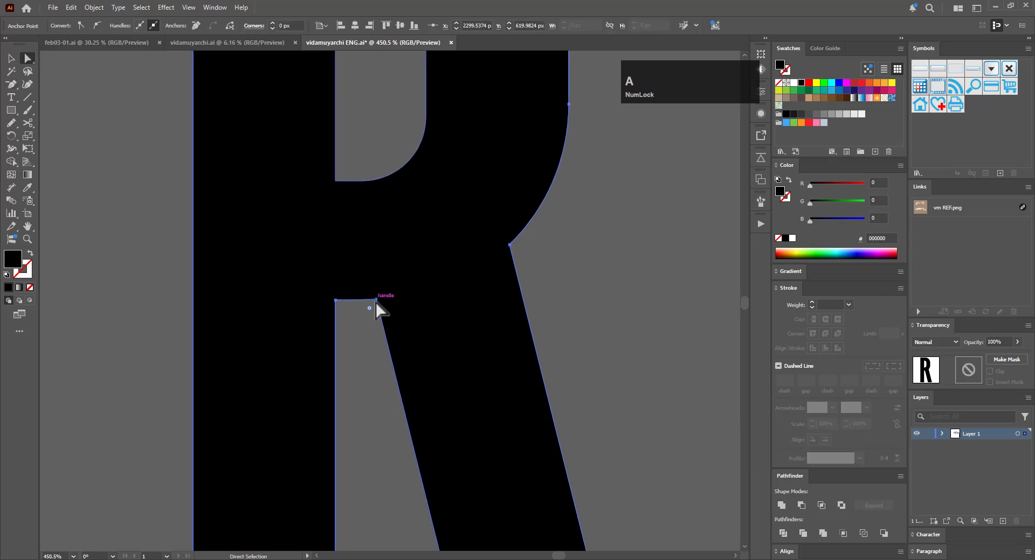
left_click_drag(359, 300, 479, 310)
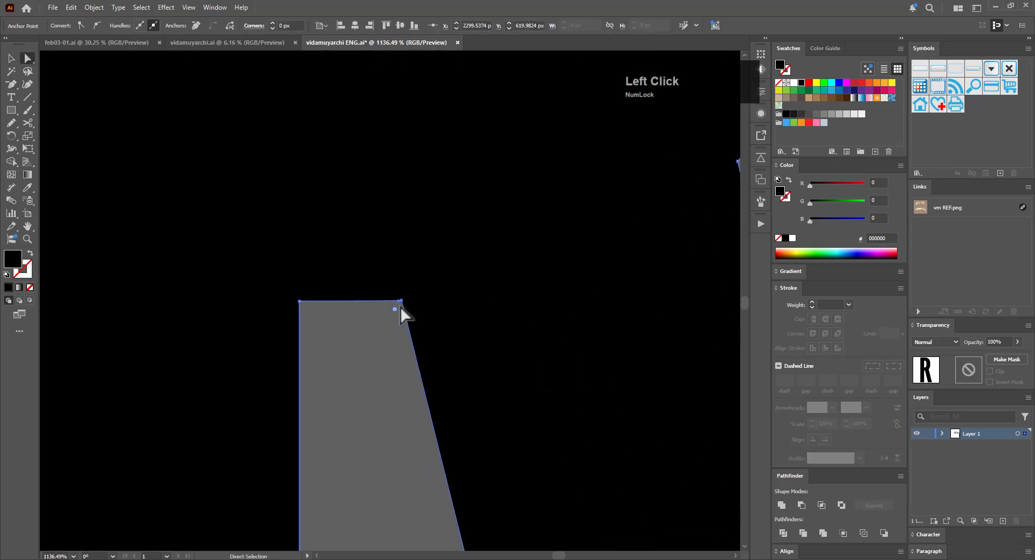
key("minus")
key("a")
left_click(404, 303)
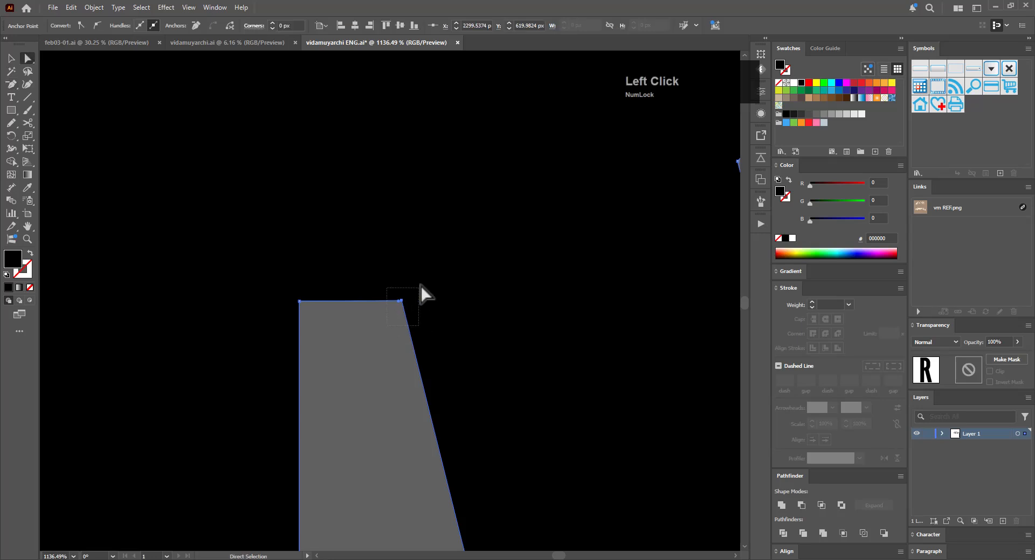
left_click_drag(399, 312, 356, 377)
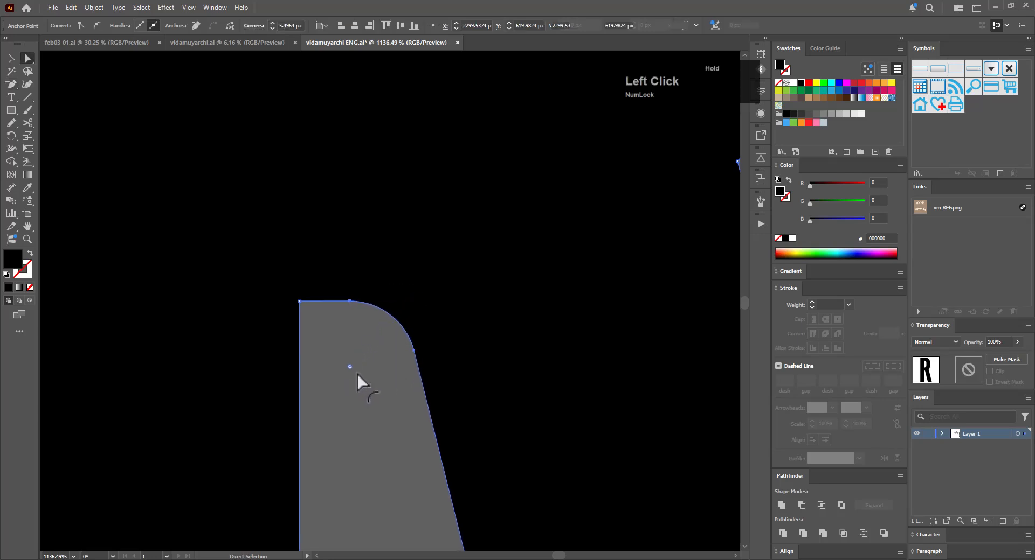
key("v")
left_click_drag(477, 334, 152, 423)
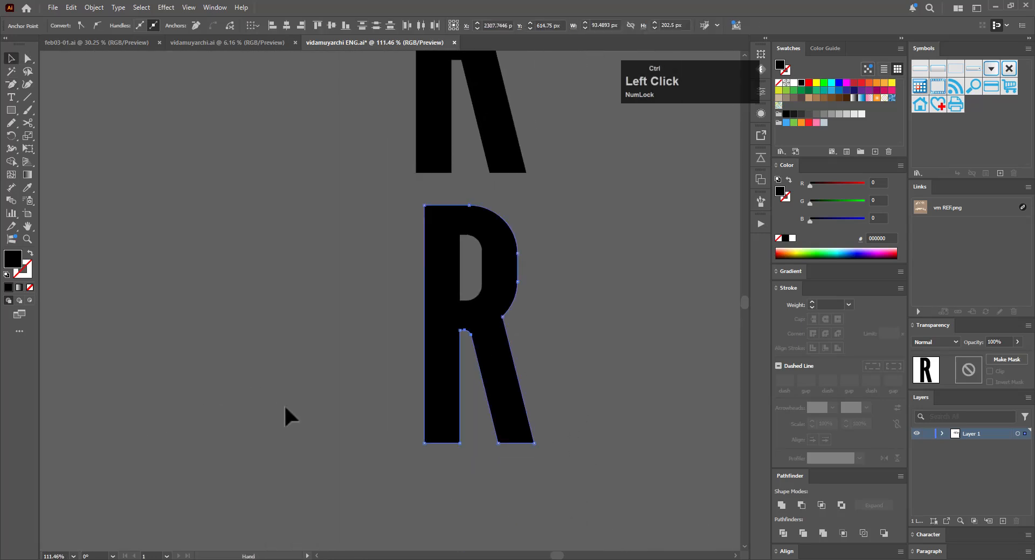
left_click(578, 380)
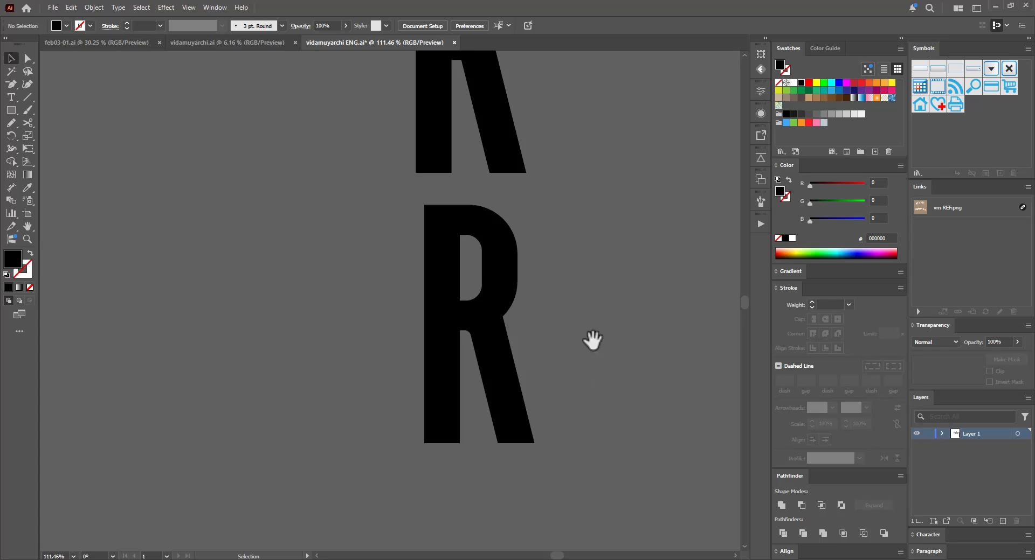
Undo the notch rounding, the anchor removal and the uniting of the lower R's pieces
left_click_drag(592, 340, 564, 386)
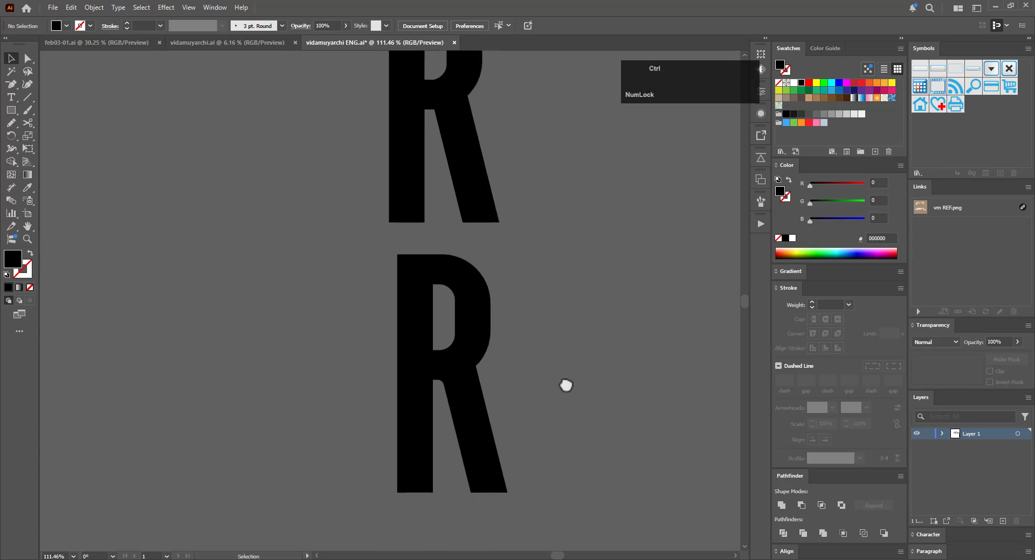
key("ctrl+z")
key("ctrl+z")
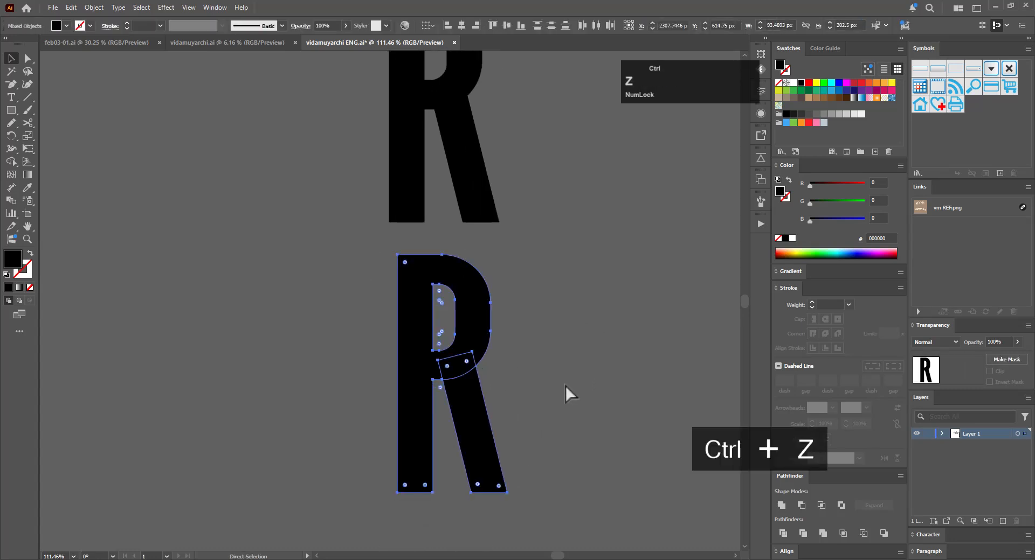
left_click(567, 379)
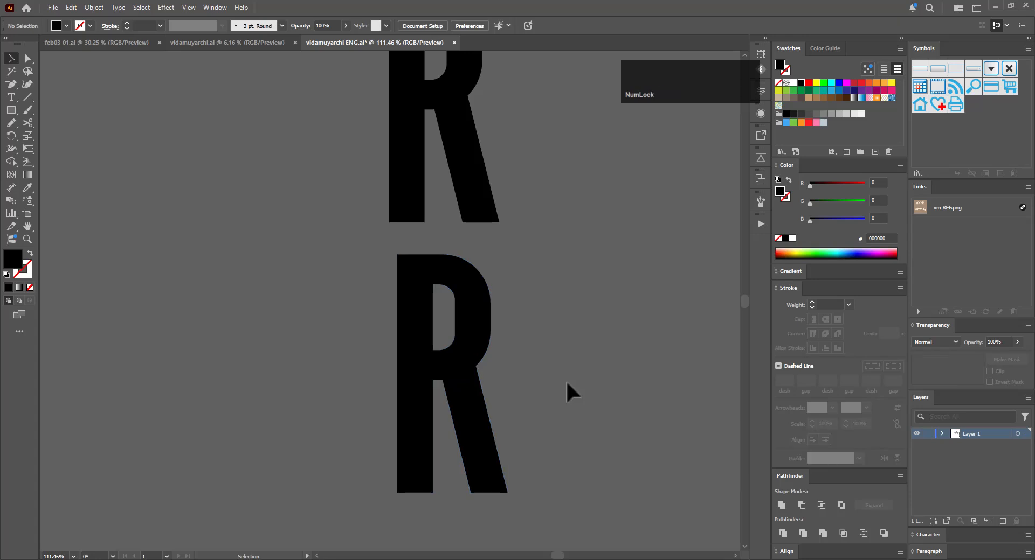
Undo the recent edits to the lower R back to square bowl corners and an untrimmed leg without the cutting rectangle
left_click(491, 423)
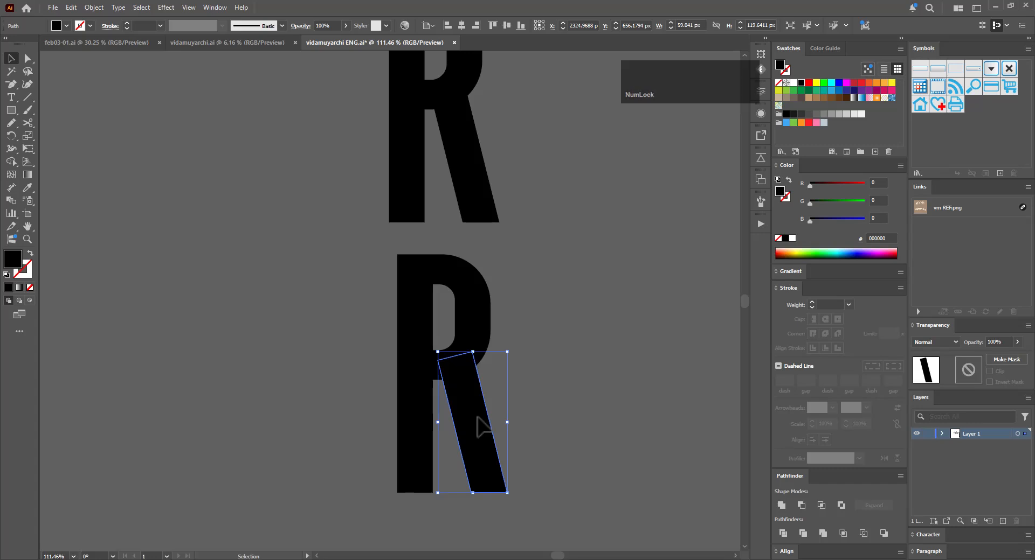
left_click(587, 445)
left_click_drag(589, 445, 547, 379)
left_click(437, 324)
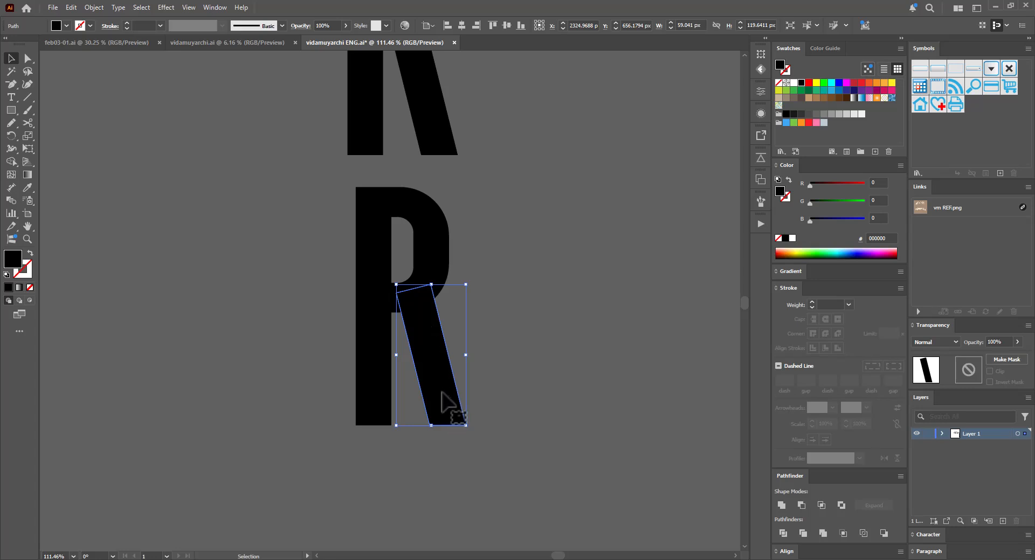
key("ctrl+z")
key("ctrl+z")
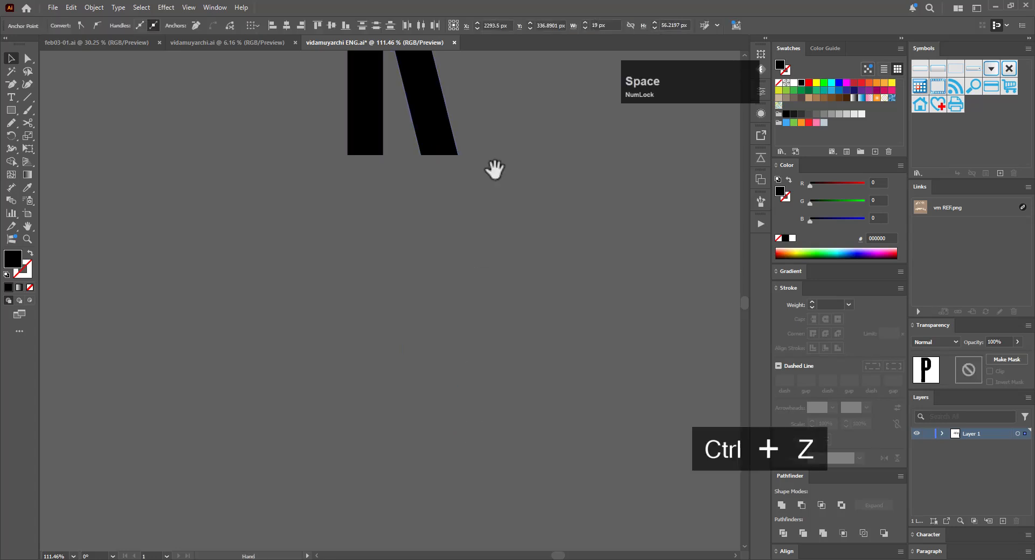
left_click_drag(492, 183, 538, 416)
key("ctrl+z")
key("ctrl+z")
key("ctrl+z")
key("ctrl+z")
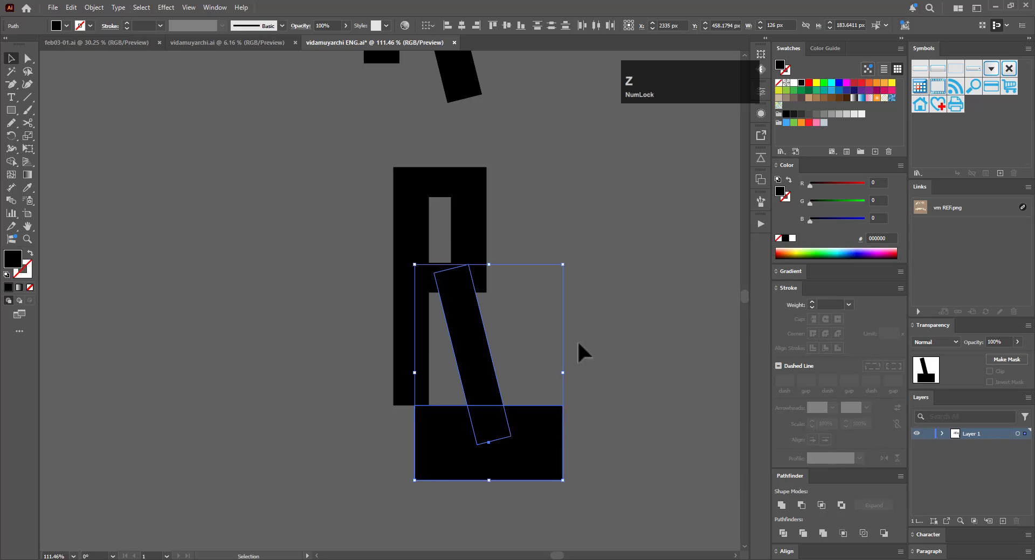
left_click(492, 410)
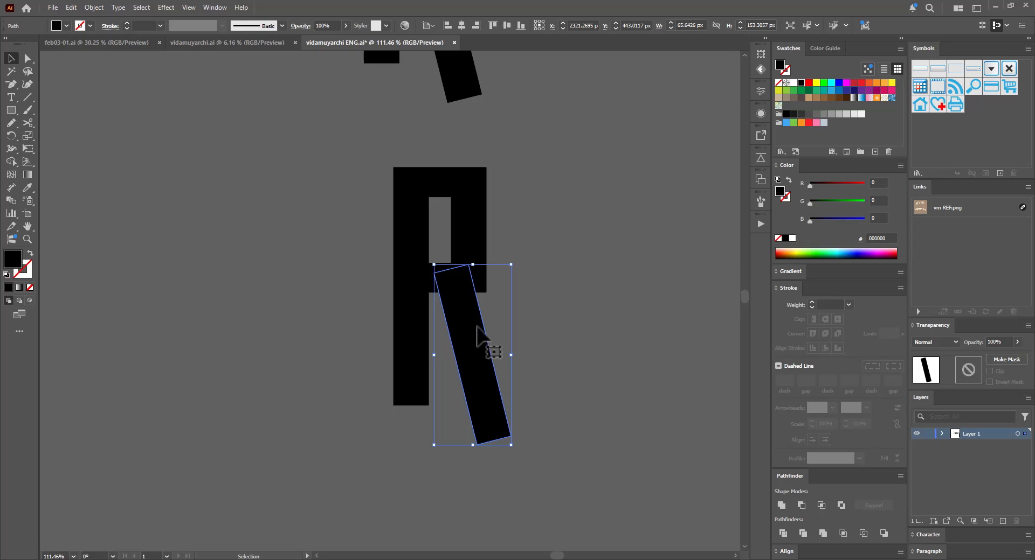
Widen the R's bowl and counter together by moving their right-side anchor points outward, making the shape 84 px wide
left_click(477, 237)
key("a")
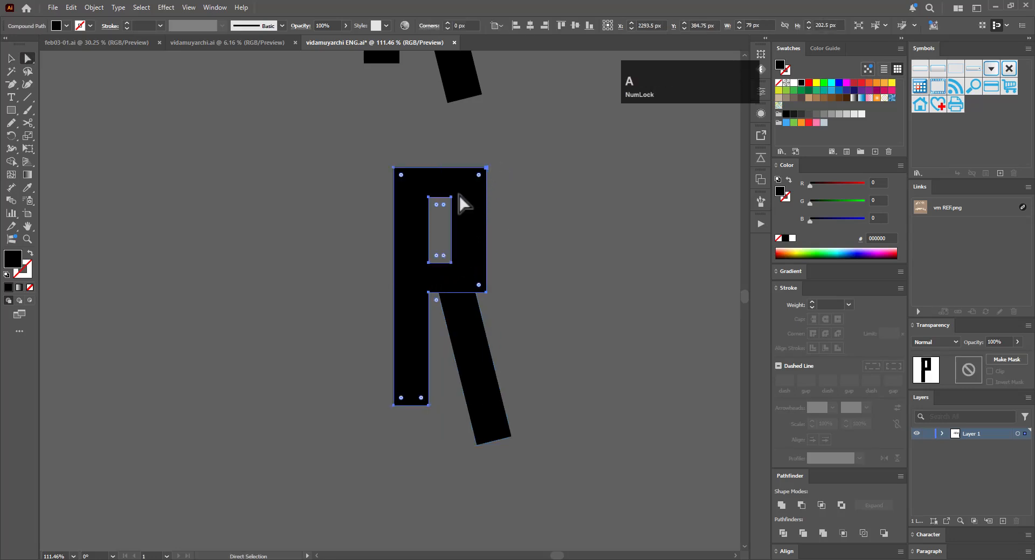
left_click(455, 211)
left_click(455, 272, "shift")
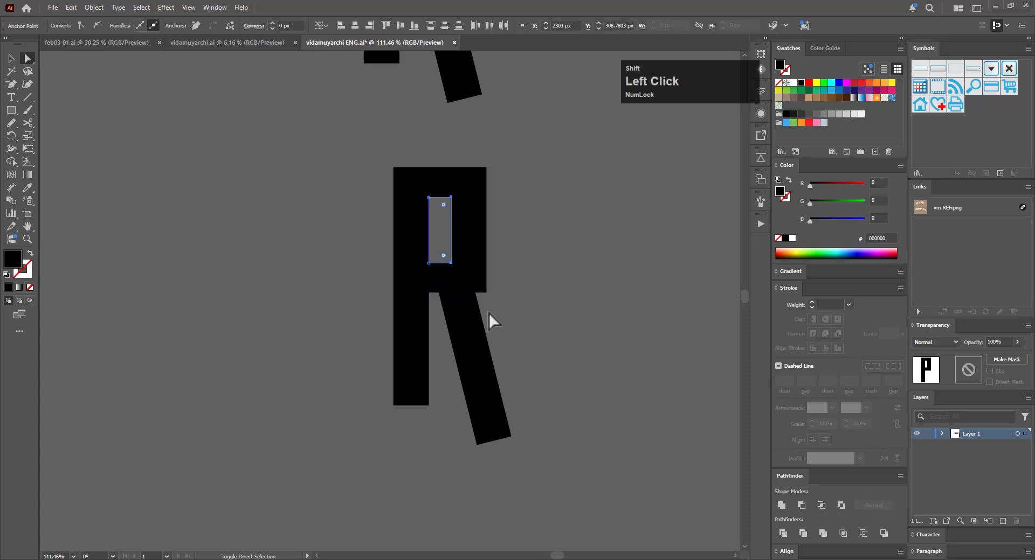
left_click(487, 294, "shift")
left_click(487, 169)
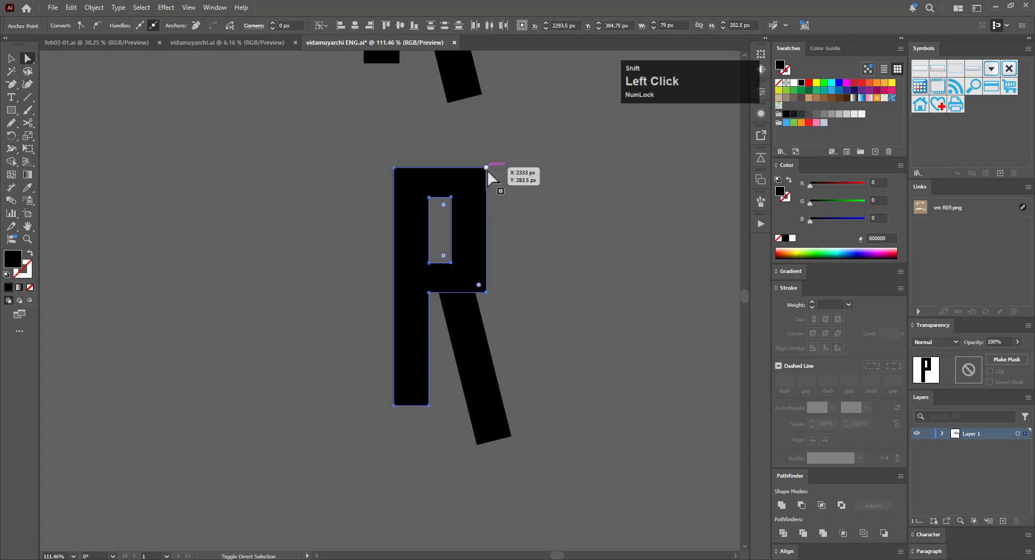
left_click_drag(486, 168, 492, 168)
Rotate the R's diagonal leg further outward around the midpoint of its upper edge
key("v")
left_click(474, 362)
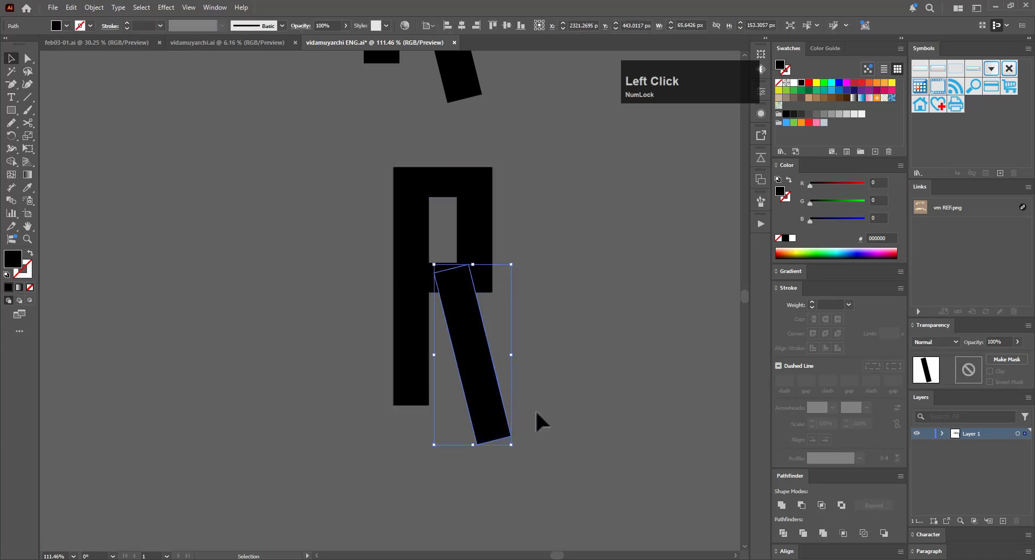
key("r")
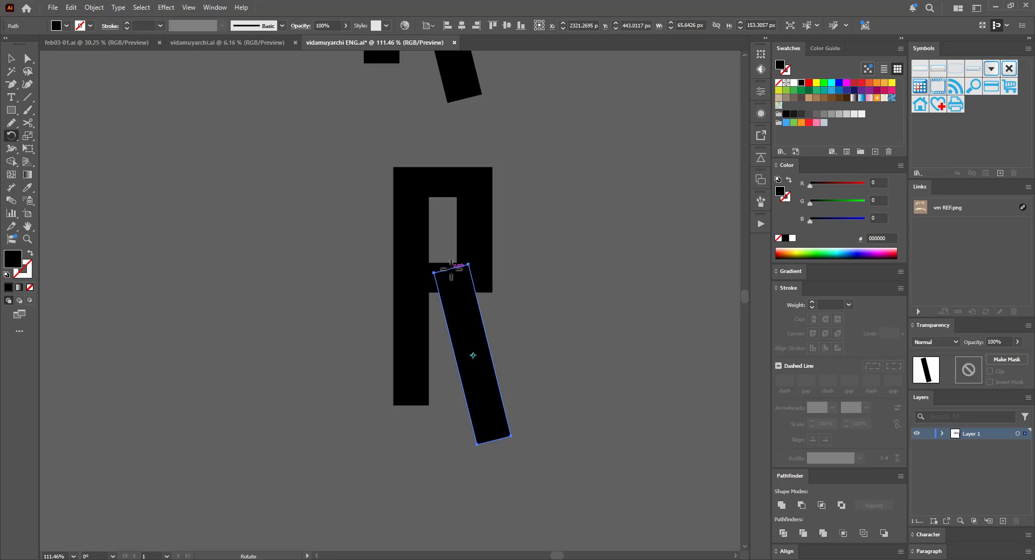
left_click(451, 268)
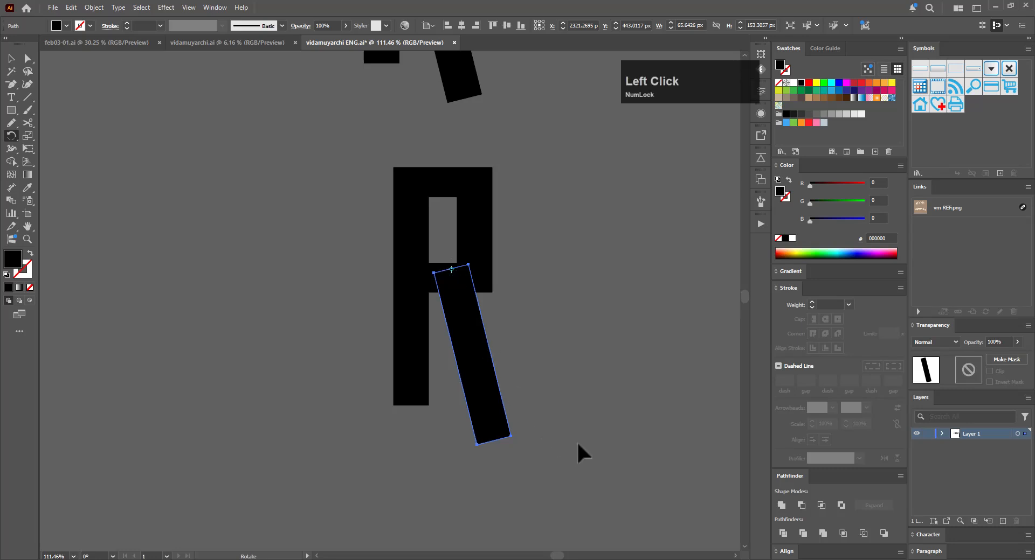
left_click_drag(577, 445, 594, 430)
key("v")
left_click(585, 330)
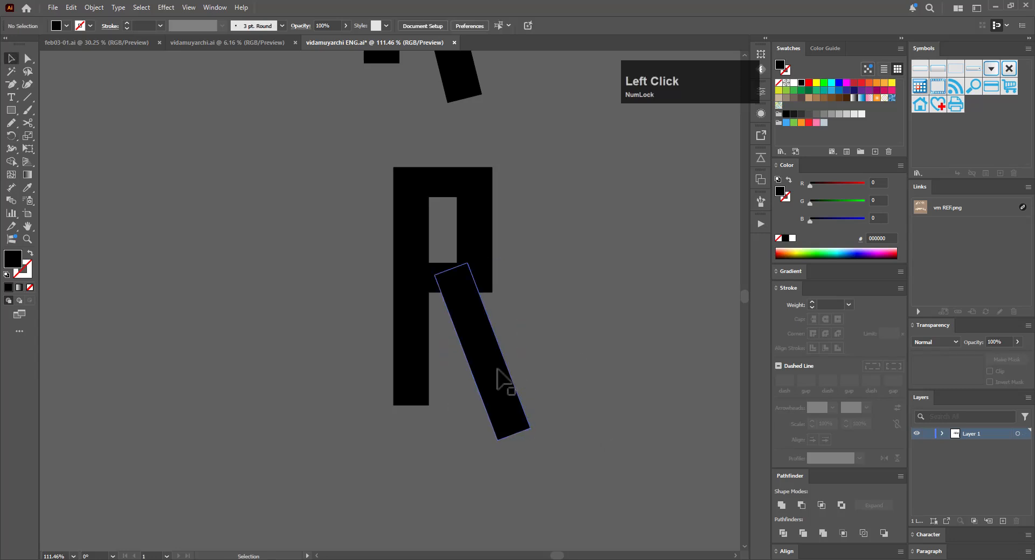
Nudge the R's diagonal leg 3 px to the left
left_click(504, 360)
key("Left")
key("Left")
key("Left")
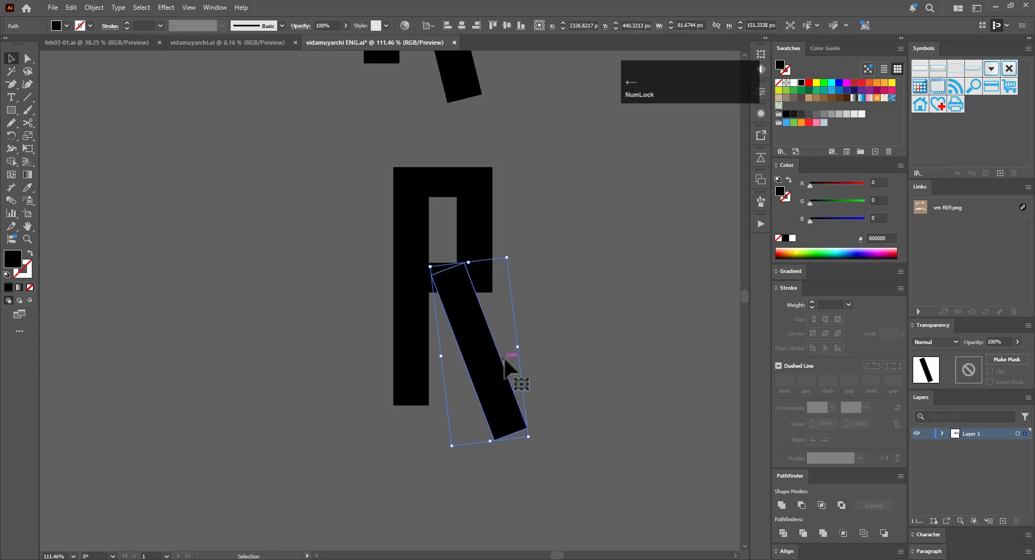
Duplicate the square-cornered R and place the copy below the original
left_click(497, 272)
key("ctrl+space")
left_click_drag(555, 261, 454, 306)
left_click_drag(548, 245, 432, 328)
left_click_drag(509, 318, 681, 411)
Try uniting the copied R's bowl, stem and leg into one shape, then undo it
left_click(779, 505)
key("ctrl+space")
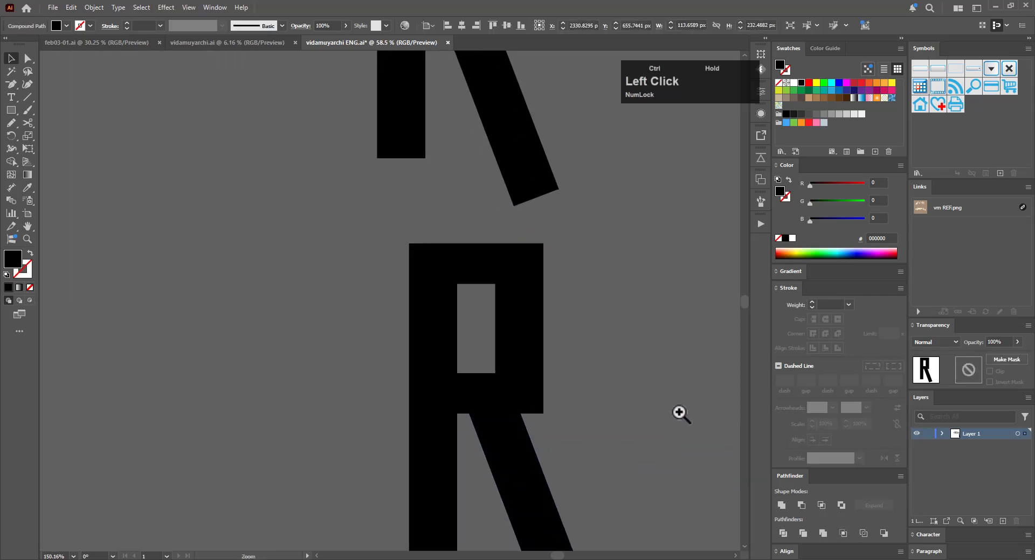
key("ctrl+space")
left_click_drag(563, 410, 580, 422)
key("ctrl+z")
key("ctrl+space")
left_click_drag(677, 395, 564, 360)
Round the two outer right corners of the lower R's bowl
left_click(490, 376)
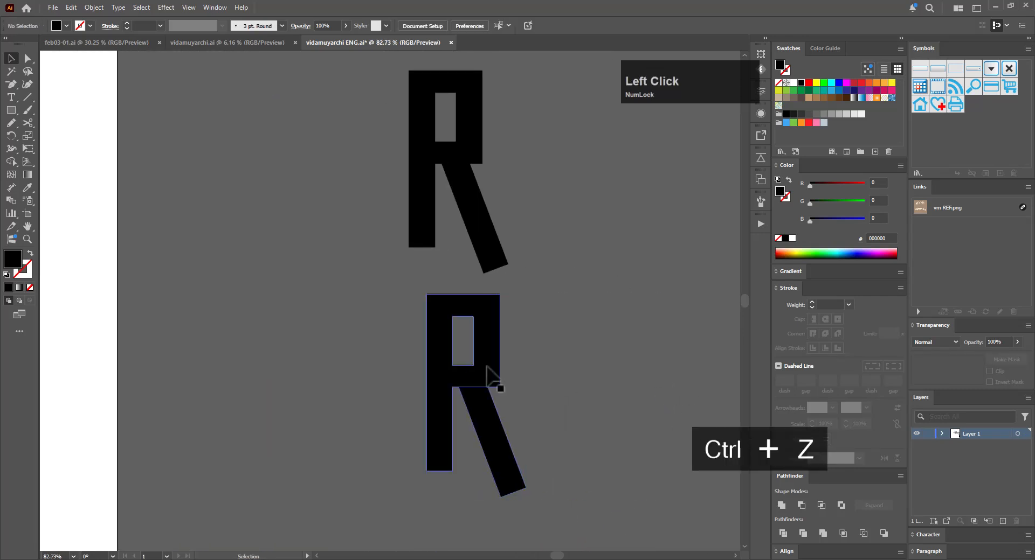
key("a")
left_click(496, 332)
left_click_drag(496, 384, 496, 390)
left_click_drag(491, 303, 461, 327)
left_click(514, 338)
Round the two right corners of the lower R's counter
key("a")
left_click(474, 316)
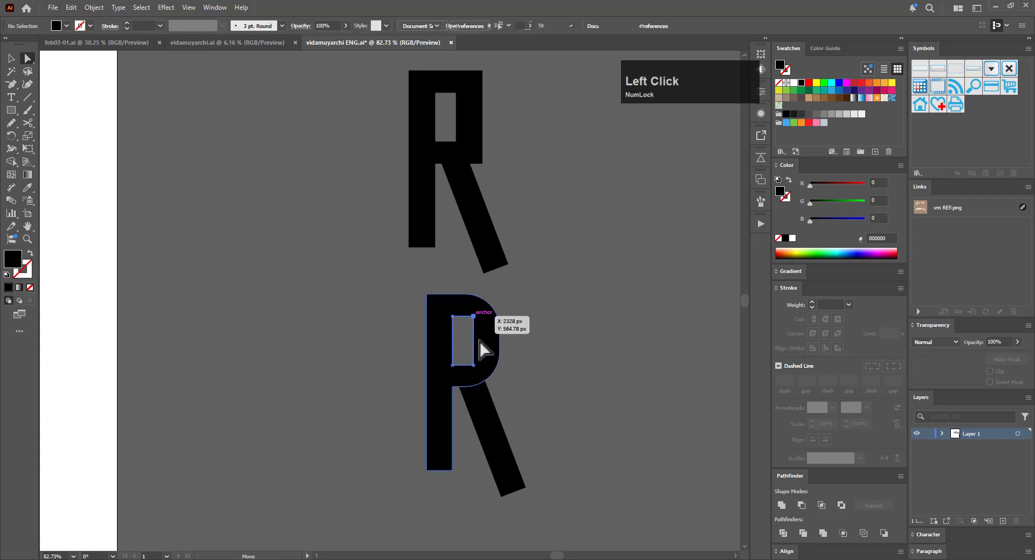
left_click(474, 366, "shift")
left_click_drag(466, 325, 457, 327)
key("v")
left_click(514, 350)
Undo the corner rounding on the lower R's bowl and counter
left_click_drag(587, 447, 556, 372)
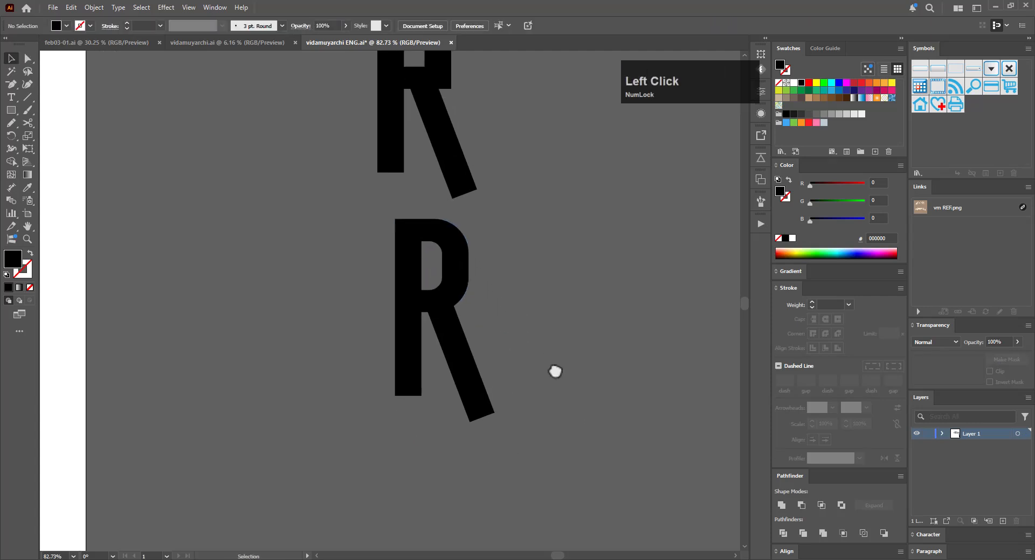
left_click(455, 364)
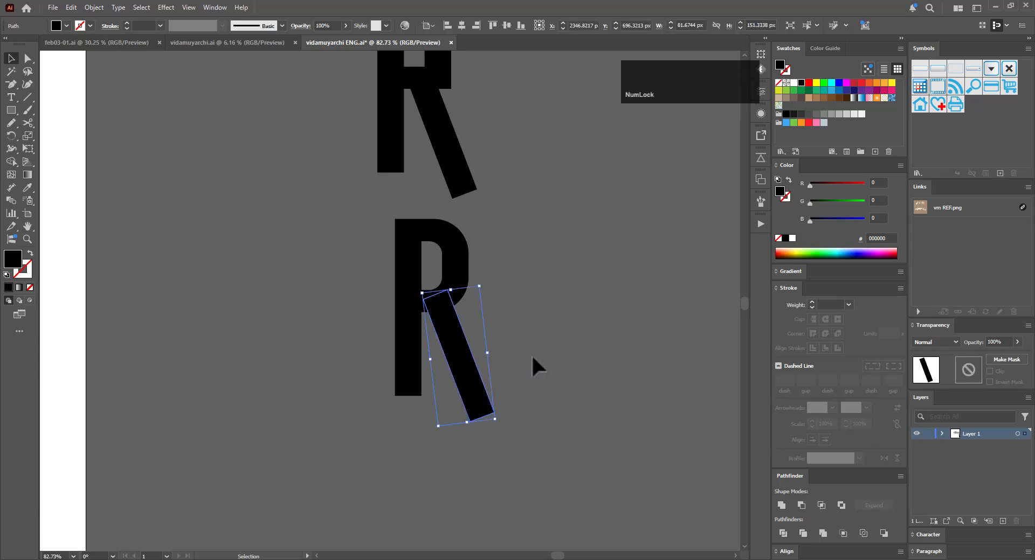
left_click(541, 330)
key("v")
left_click_drag(502, 227, 465, 251)
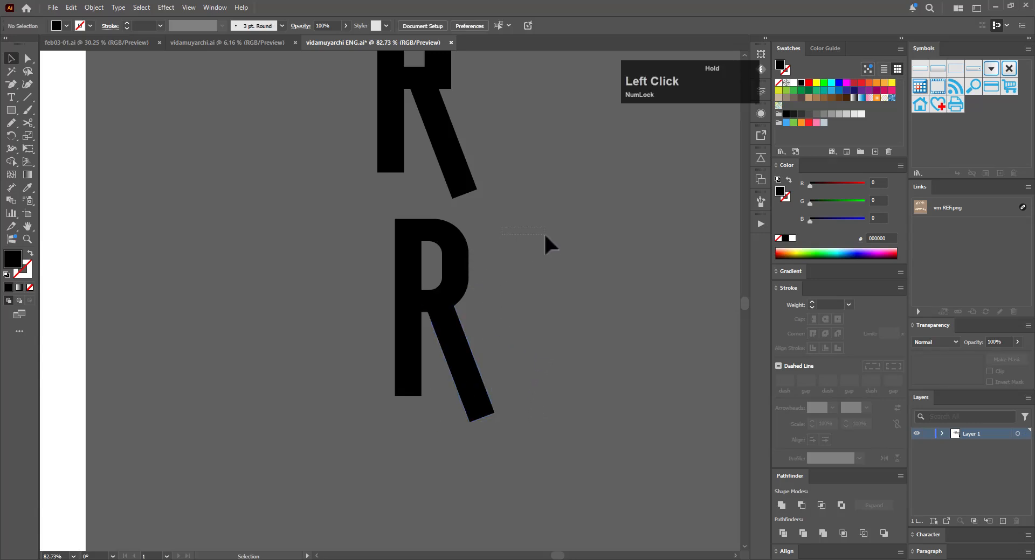
left_click_drag(544, 236, 544, 236)
key("ctrl+z")
key("ctrl+z")
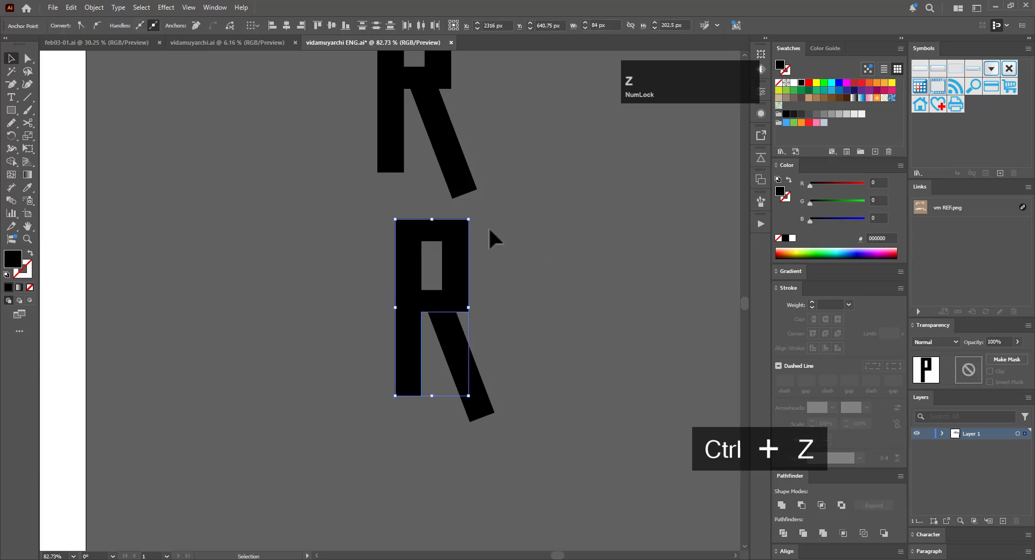
key("a")
key("v")
left_click(483, 282)
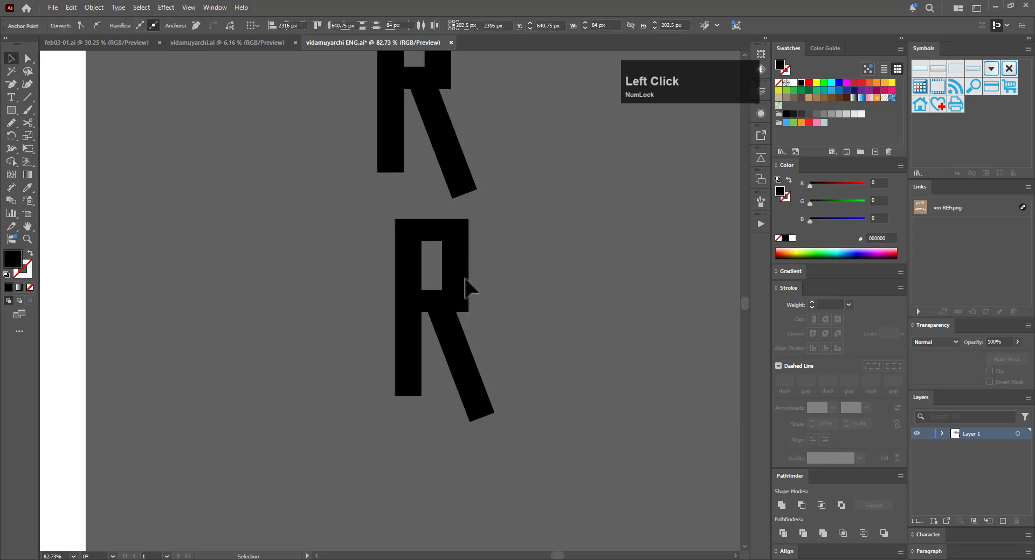
Narrow the lower R's bowl and counter by moving their right-side anchor points 5 px to the left
left_click(464, 279)
key("a")
left_click(442, 241)
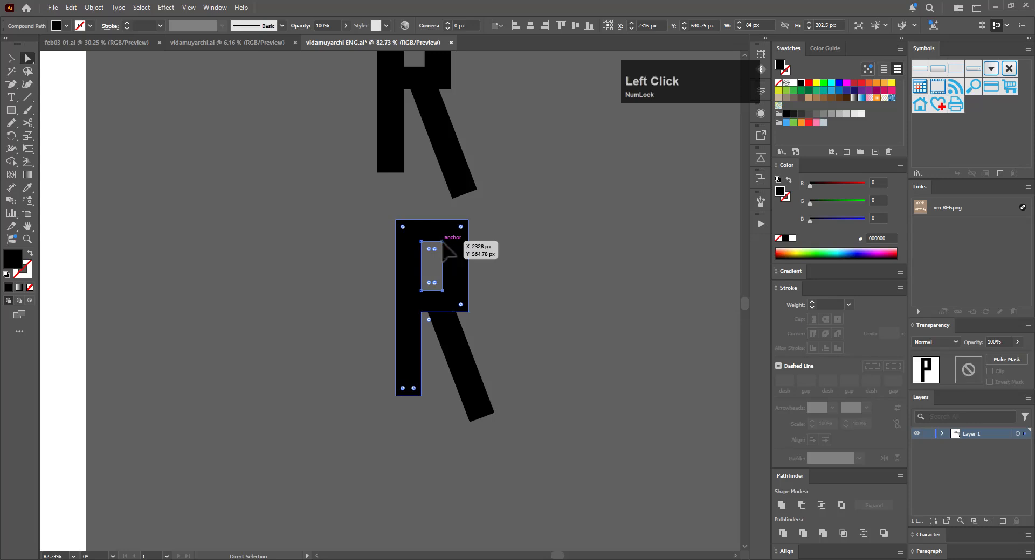
left_click(468, 219, "shift")
left_click(443, 291, "shift")
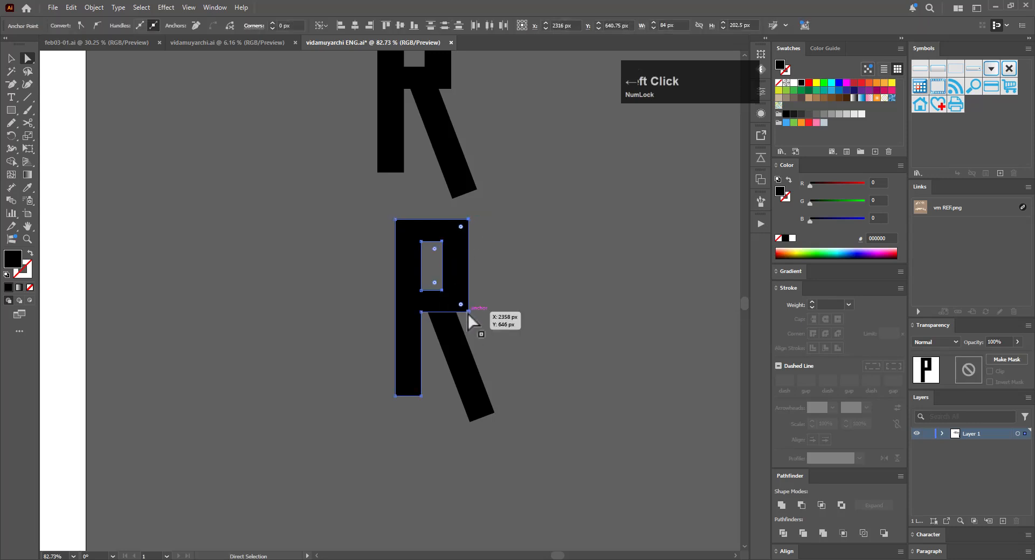
key("Left")
key("Left")
key("Left")
key("Left")
key("Left")
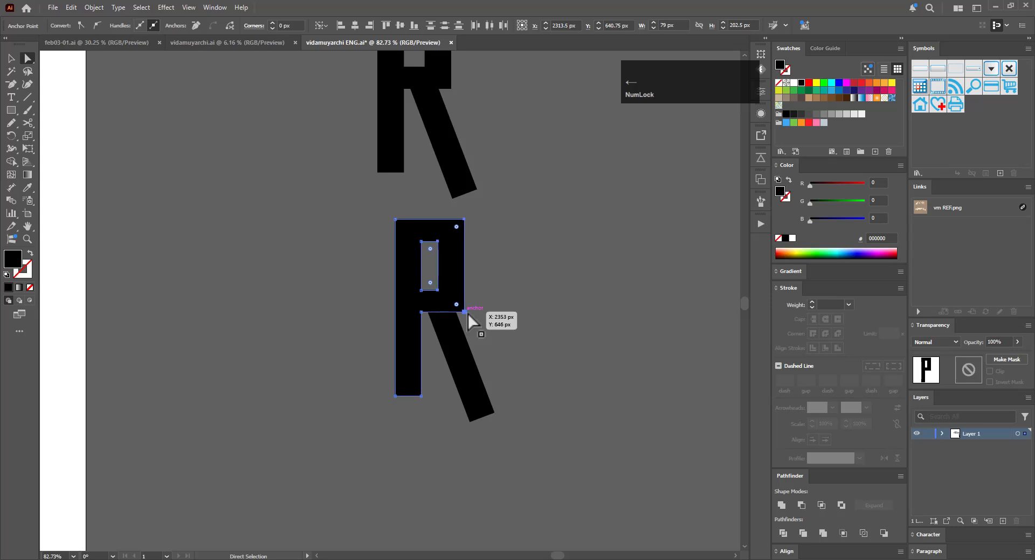
key("v")
left_click(479, 356)
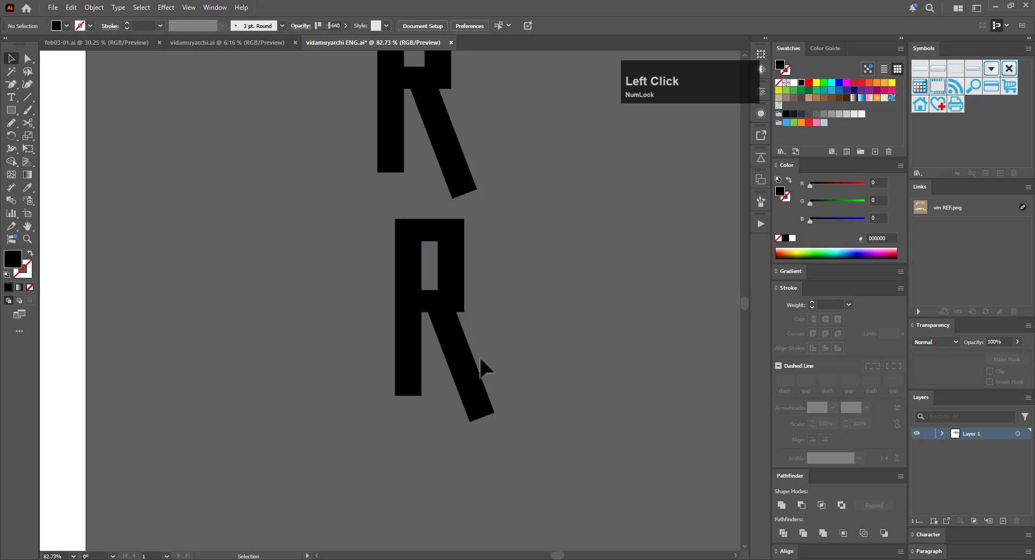
Nudge the lower R's diagonal leg 3 px left to match the narrowed bowl
left_click(462, 382)
key("Left")
key("Left")
key("Left")
key("Left")
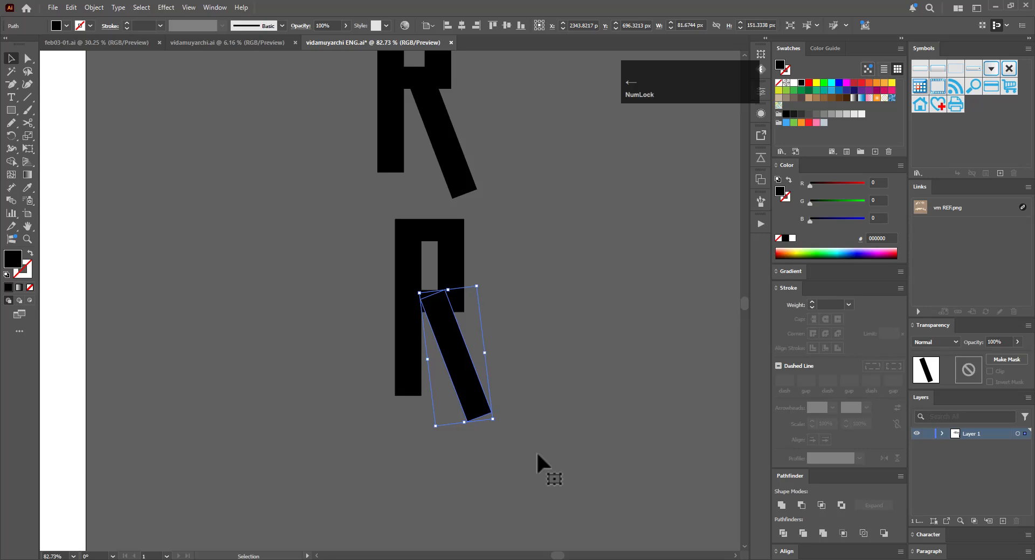
key("v")
left_click(527, 287)
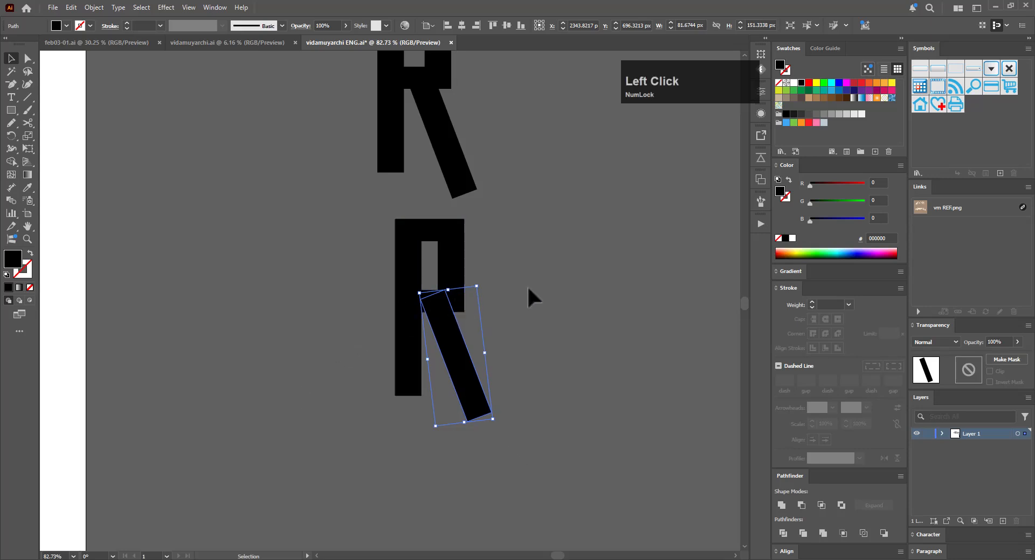
Round the right corners of the narrowed R's bowl and of its counter
left_click(466, 249)
key("a")
left_click(462, 253)
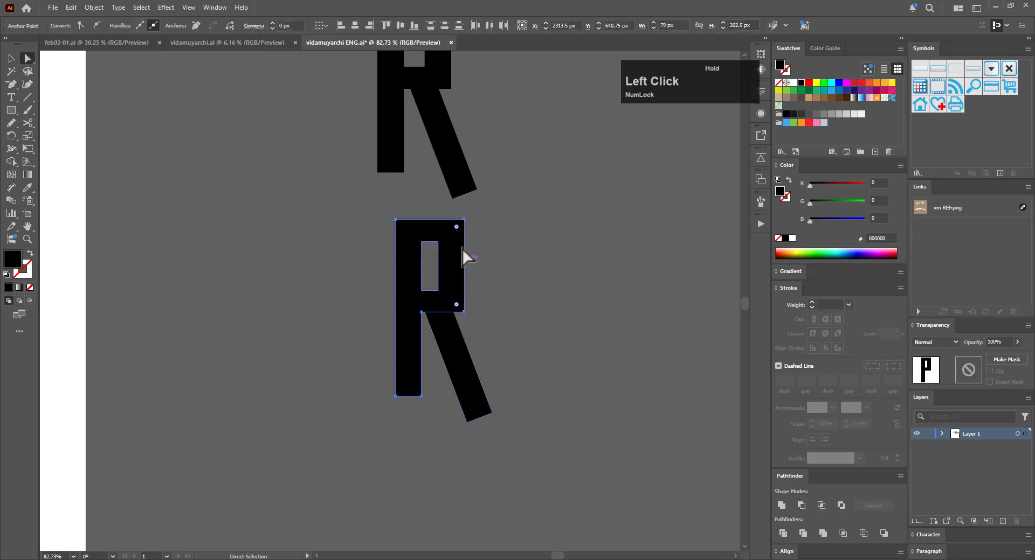
left_click_drag(459, 233, 426, 255)
left_click(439, 251)
key("v")
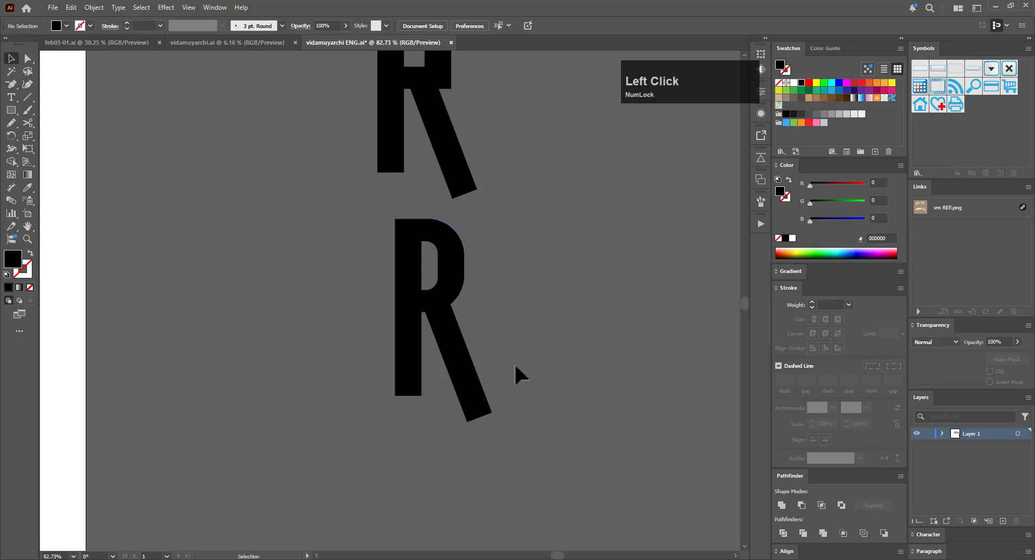
Duplicate the rounded R below itself and unite the copy's bowl, stem and leg into one shape
left_click(470, 380)
left_click(485, 367)
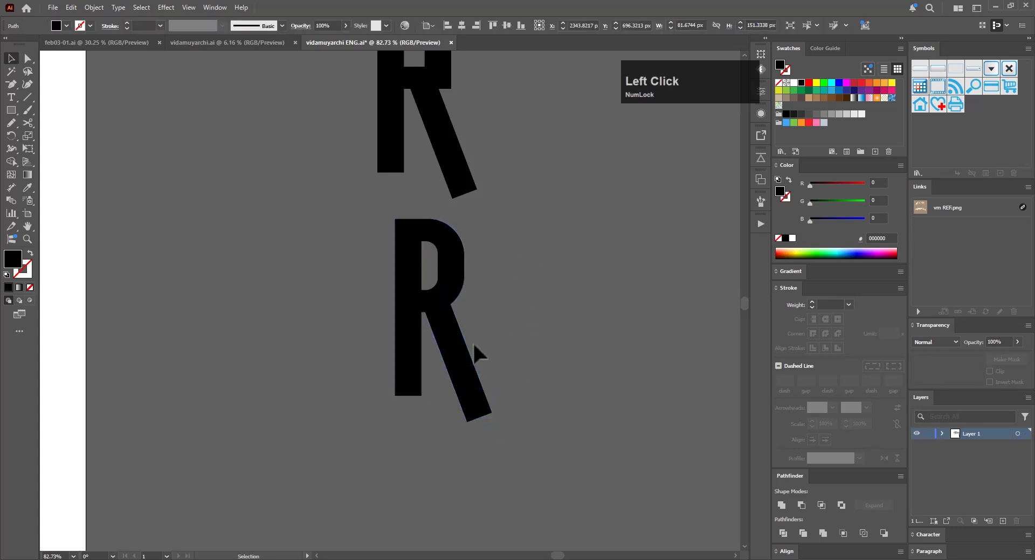
left_click_drag(368, 339, 419, 531)
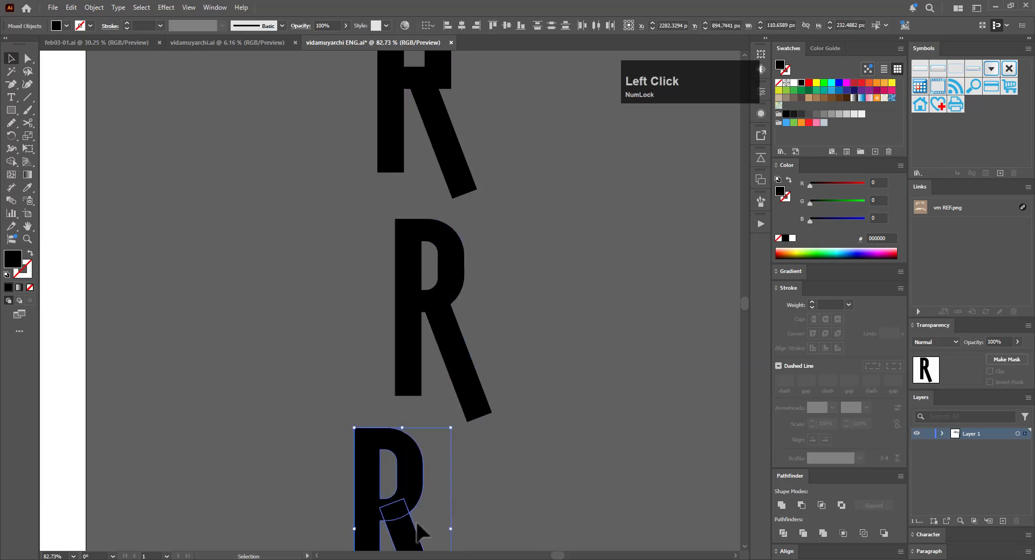
left_click(781, 506)
Round the inner corners of the small notch between the united R's stem and leg
left_click_drag(497, 439, 430, 227)
left_click_drag(294, 320, 471, 298)
key("a")
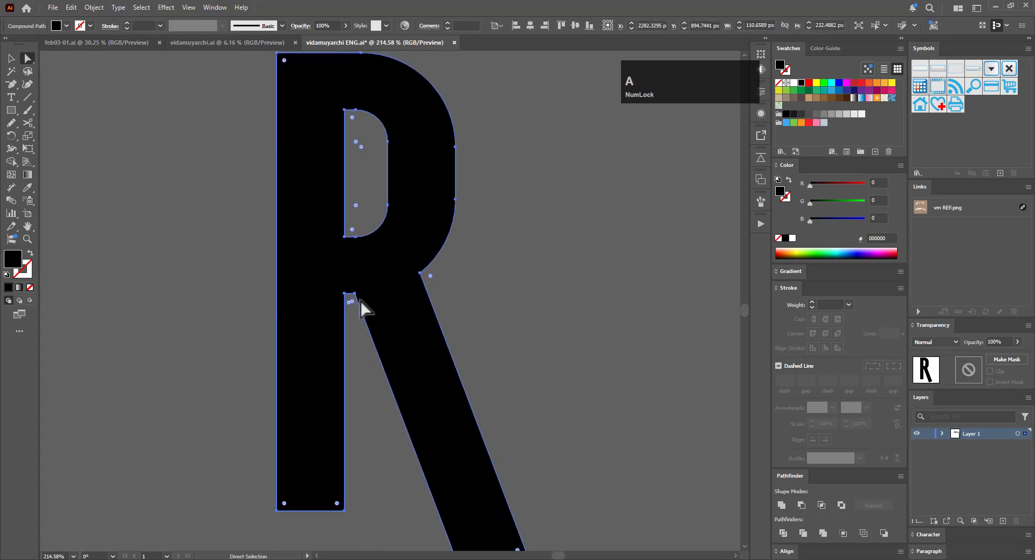
left_click(356, 298)
left_click_drag(351, 304, 348, 309)
left_click(537, 296)
Draw a 145 by 72 px rectangle over the leg's overhang, with its upper edge on the stem's baseline
left_click_drag(593, 302, 434, 349)
left_click_drag(582, 352, 537, 306)
key("a")
key("m")
left_click_drag(450, 407, 582, 342)
key("v")
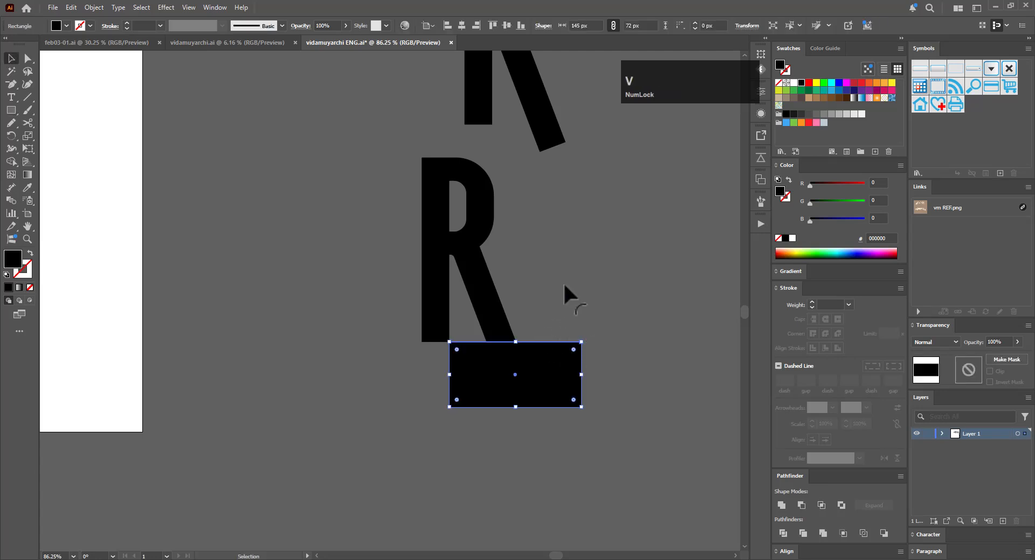
Subtract the rectangle from the R with Minus Front to trim the leg flush with the baseline
left_click_drag(397, 380, 720, 402)
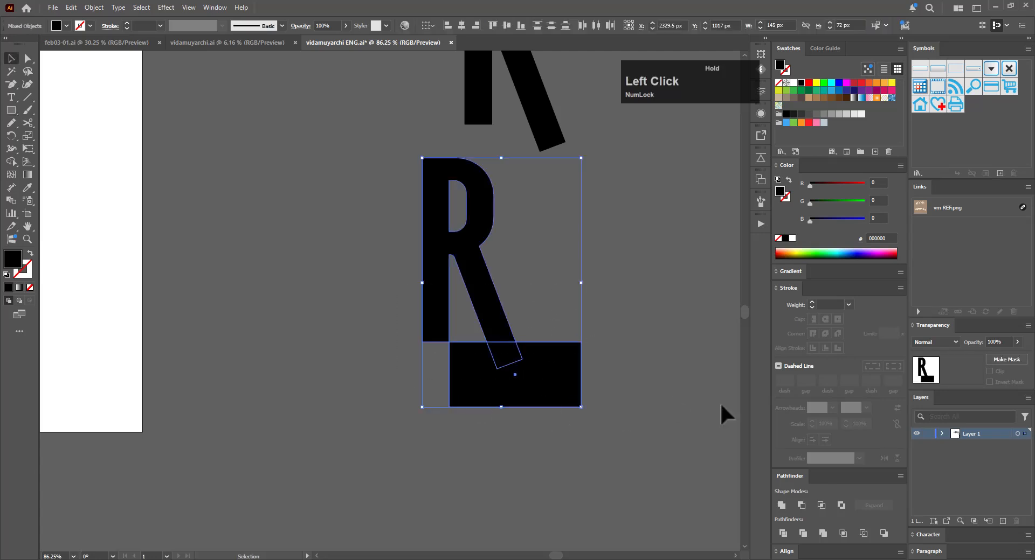
left_click(801, 506)
left_click(565, 426)
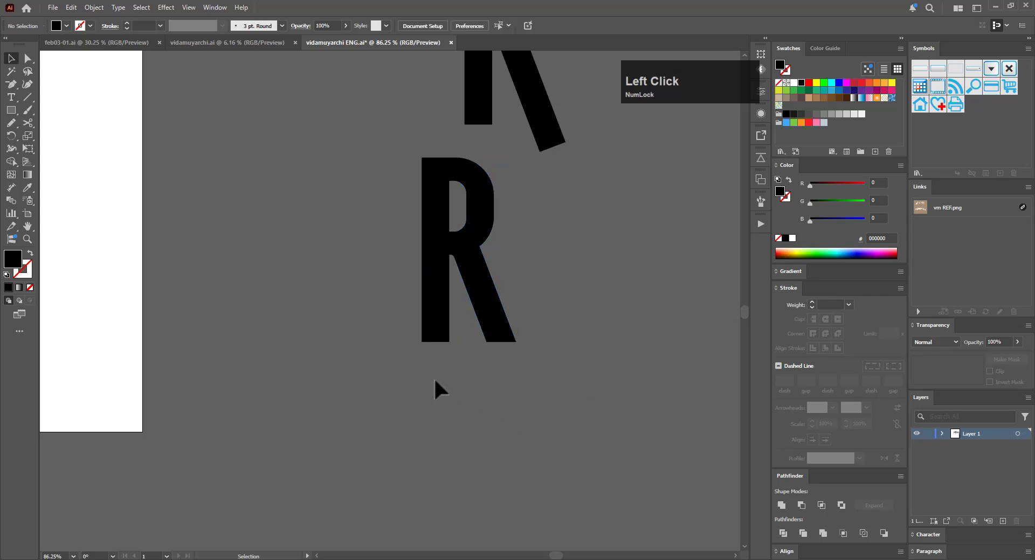
Level the bottom anchors of the trimmed R's stem and leg by scaling them 100% horizontally and 0% vertically about the baseline
key("ctrl+space")
key("a")
left_click_drag(625, 321, 625, 323)
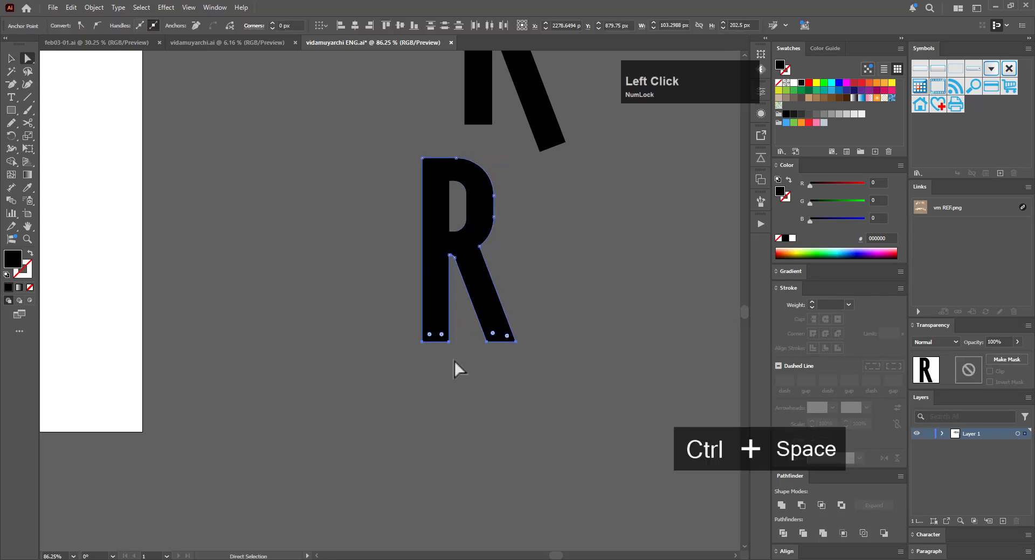
key("s")
left_click(468, 342, "alt")
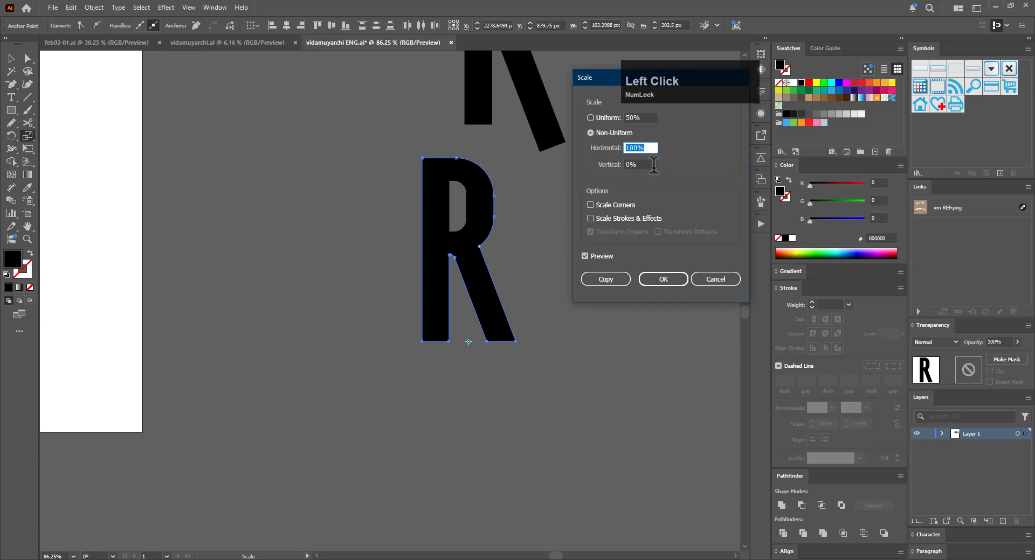
left_click(669, 279)
key("v")
left_click(518, 370)
left_click_drag(608, 291, 483, 350)
left_click_drag(608, 318, 448, 452)
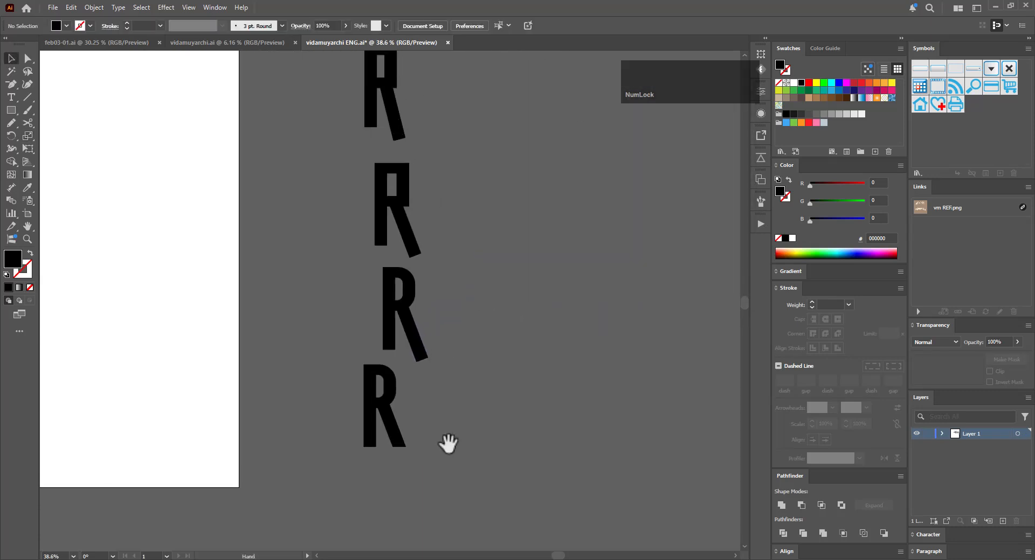
Make the last R's leg steeper by moving its two bottom anchors about 8 px toward the stem
left_click_drag(375, 435, 502, 423)
key("a")
left_click_drag(414, 496, 412, 495)
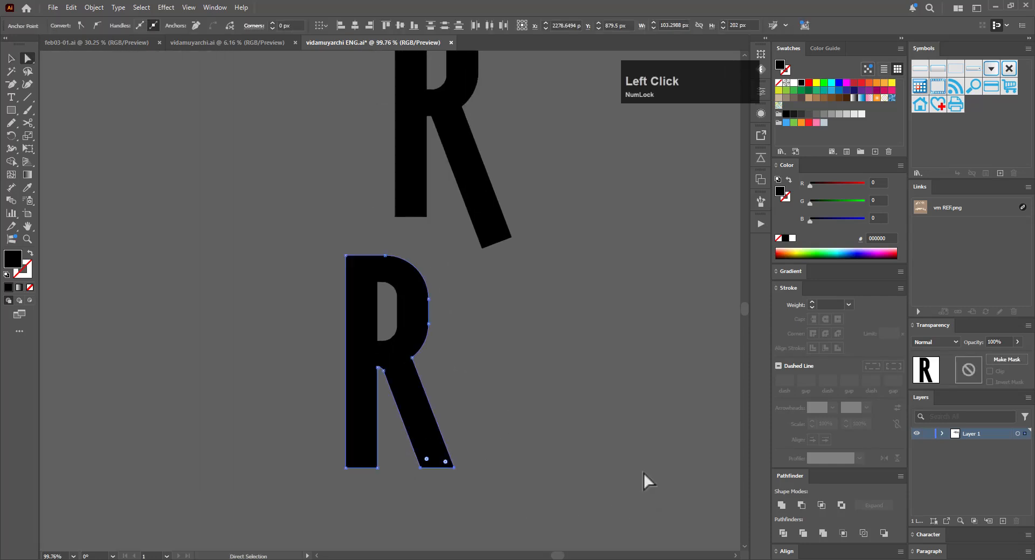
key("shift+Left")
key("shift+Left")
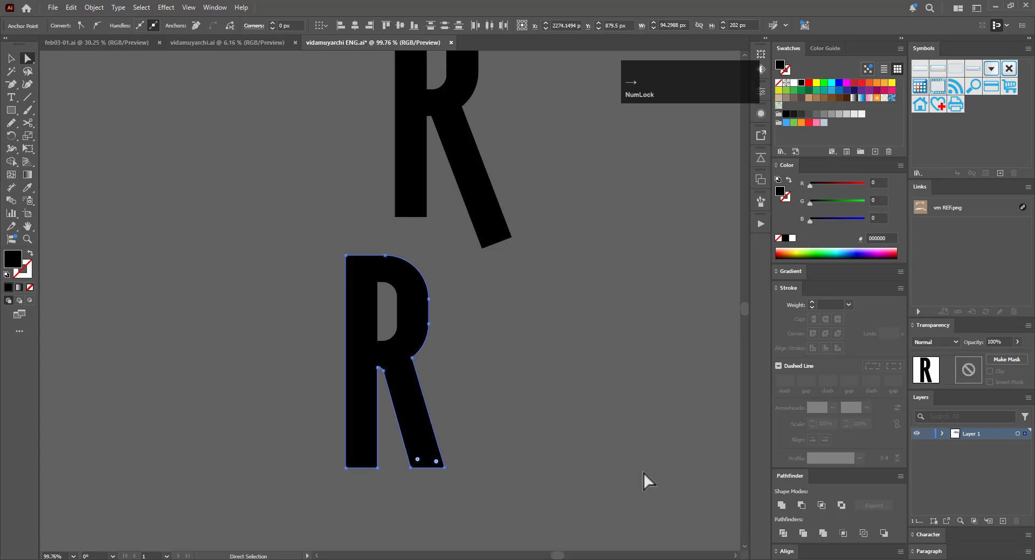
key("Right")
key("v")
left_click(563, 400)
left_click_drag(512, 429, 475, 368)
key("ctrl")
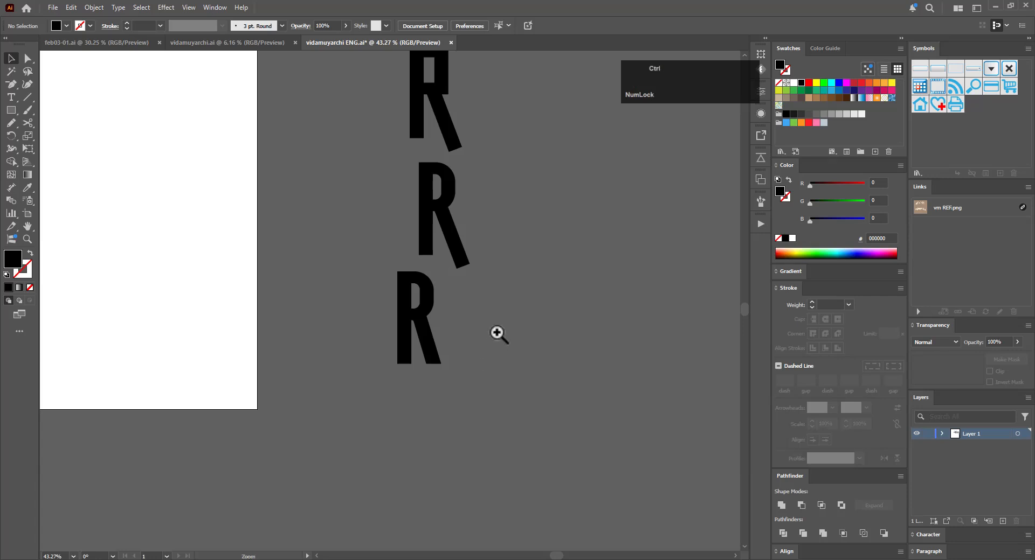
left_click_drag(383, 316, 536, 299)
key("a")
left_click_drag(413, 342, 429, 344)
left_click(491, 309)
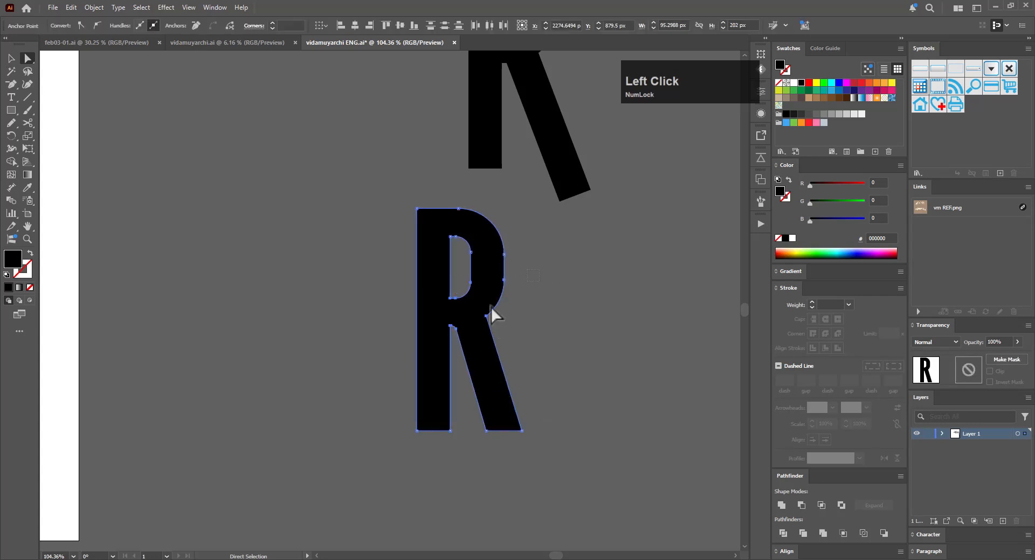
left_click_drag(540, 270, 433, 340)
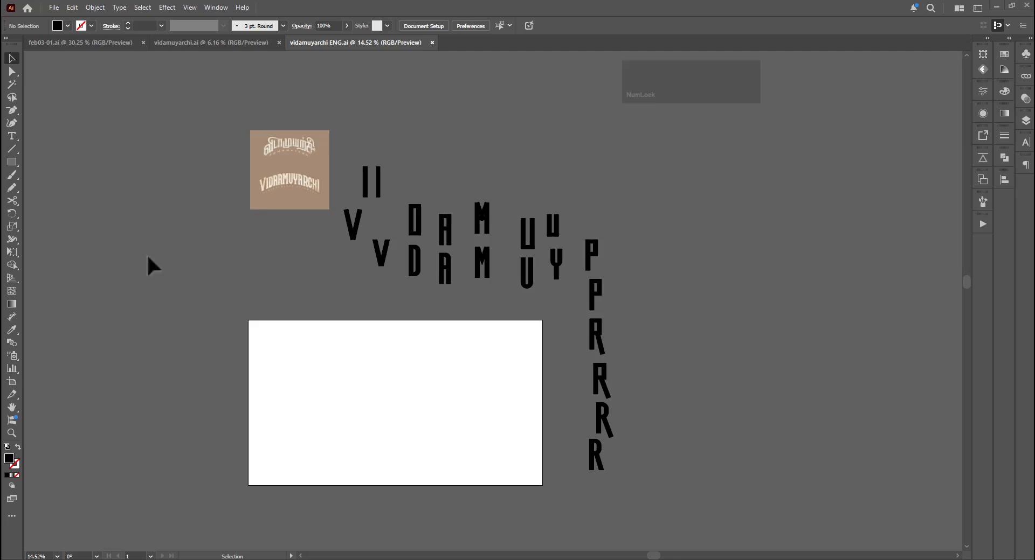
Try to adjust the anchors where the last R's bowl meets its leg, using the Lasso and Free Transform
key("ctrl+space")
left_click(686, 435)
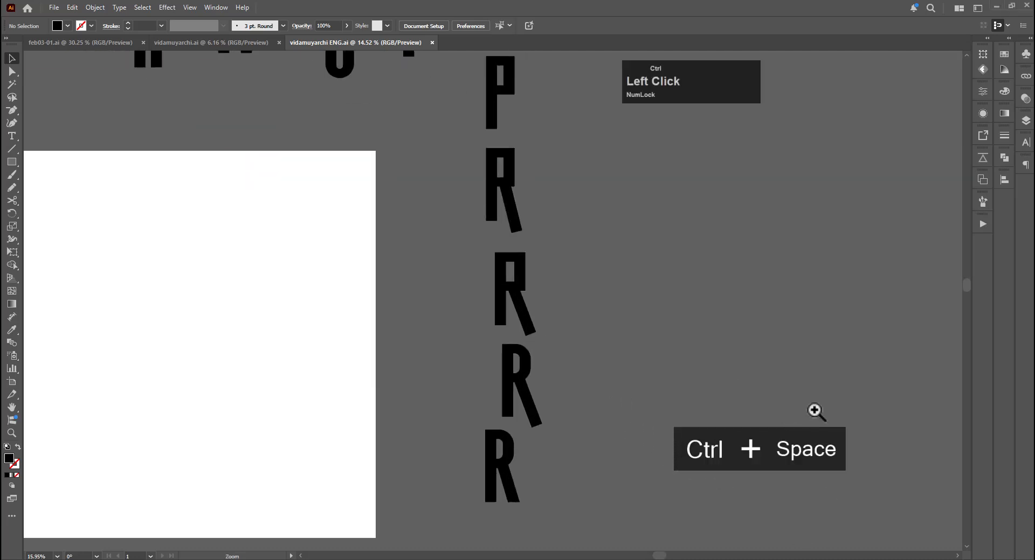
left_click(701, 388)
left_click(655, 360)
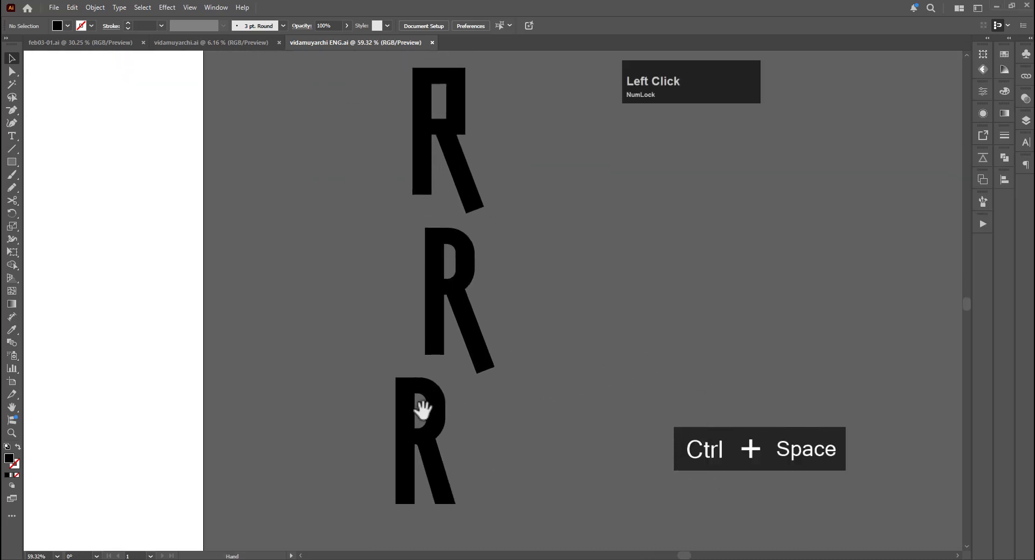
key("a")
key("ctrl+space")
left_click(458, 415)
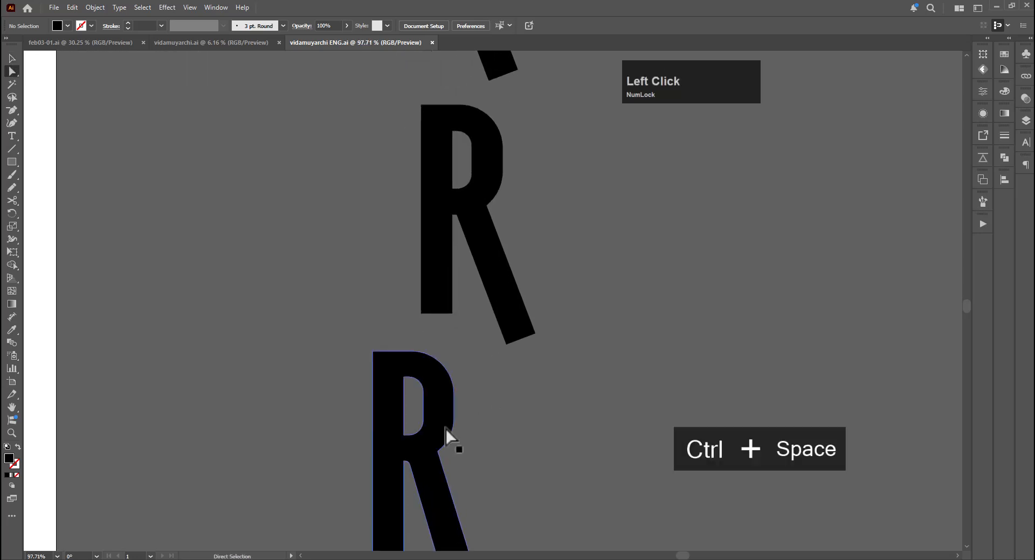
left_click(443, 427)
key("a")
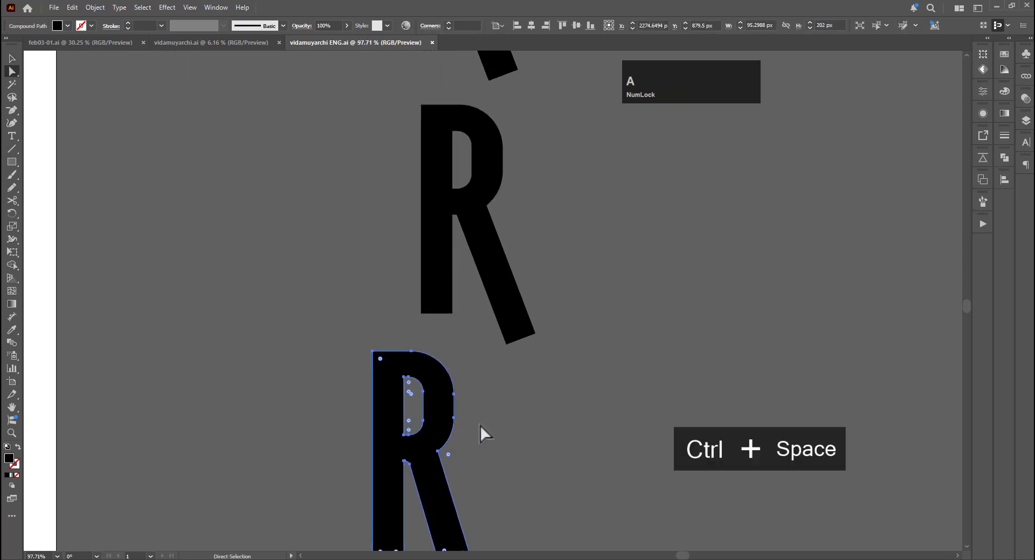
key("q")
mouse_move(477, 416)
left_mouse_down()
mouse_move(401, 429)
mouse_move(416, 488)
mouse_move(475, 445)
mouse_move(480, 422)
mouse_move(438, 426)
mouse_move(436, 437)
mouse_move(435, 429)
left_mouse_up()
key("e")
key("v")
left_click(540, 458)
left_click_drag(563, 450, 431, 470)
left_click_drag(509, 474, 432, 443)
key("ctrl+space")
left_click_drag(504, 428, 399, 392)
key("v")
left_click(222, 197)
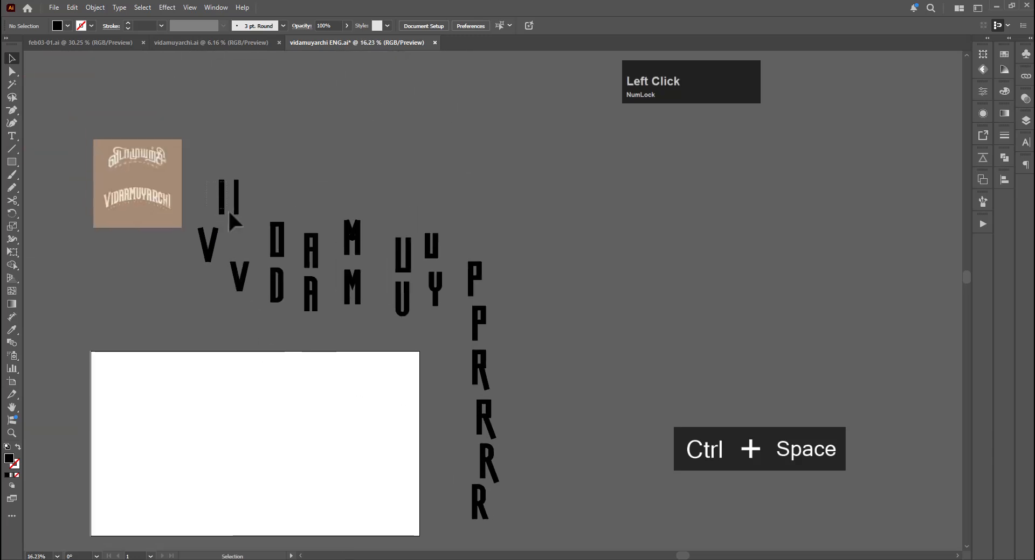
left_click_drag(222, 192, 561, 366)
left_click(607, 397)
key("ctrl+space")
left_click_drag(607, 396, 519, 368)
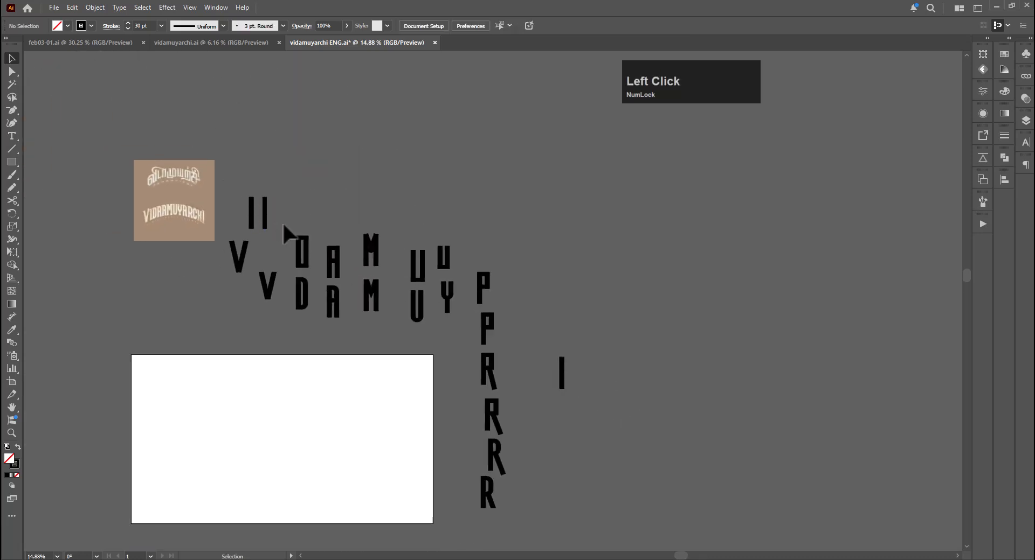
key("ctrl+z")
Duplicate the square-cornered stroke A into the empty space beside the column of R's
left_click(331, 234)
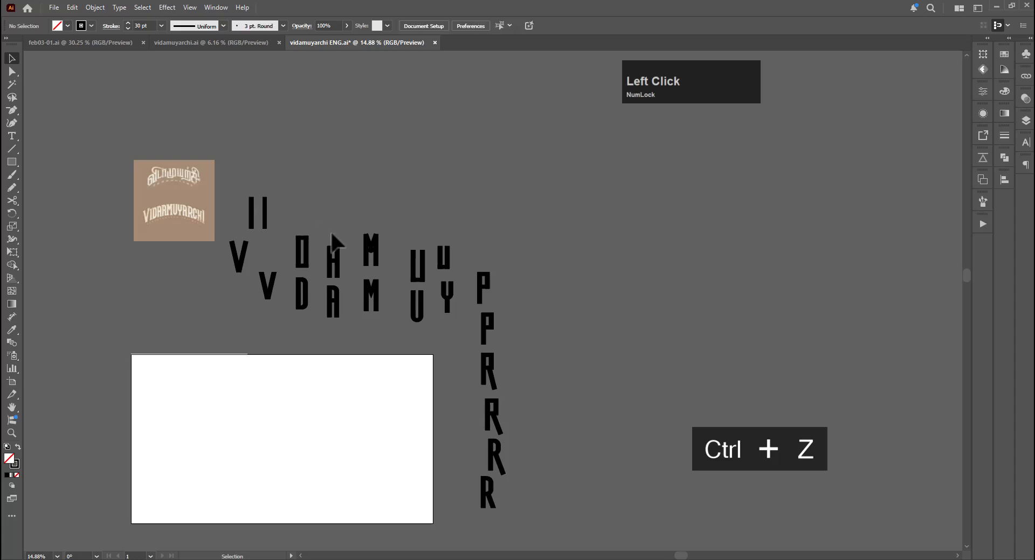
left_click(347, 277)
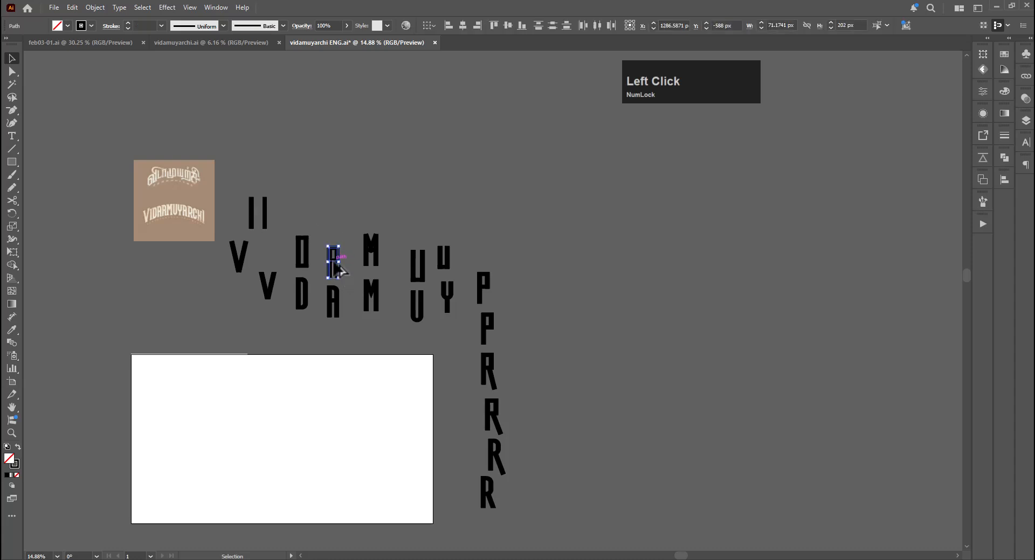
left_click_drag(348, 277, 559, 370)
left_click(594, 396)
key("ctrl+space")
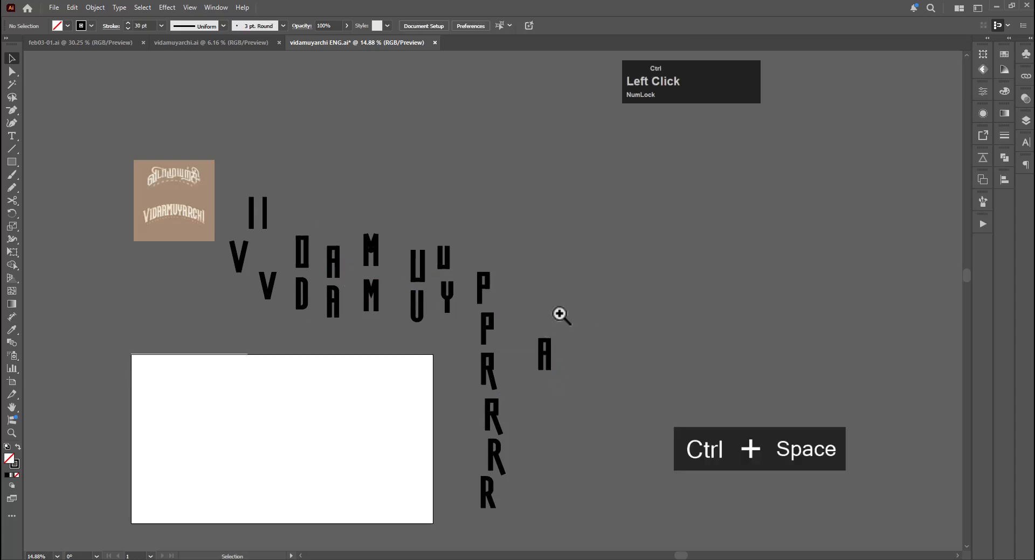
Turn the copied A into a closed rectangular frame by copying its crossbar to the baseline and deleting the middle crossbar
left_click_drag(539, 320, 599, 122)
key("ctrl+space")
left_click_drag(488, 318, 585, 283)
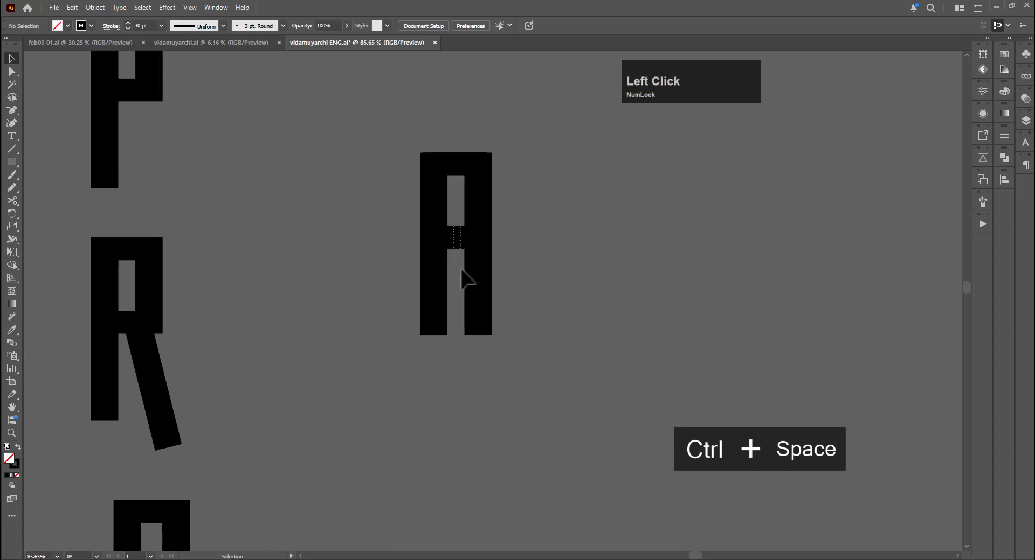
left_click_drag(466, 251, 469, 333)
left_click_drag(462, 325, 463, 326)
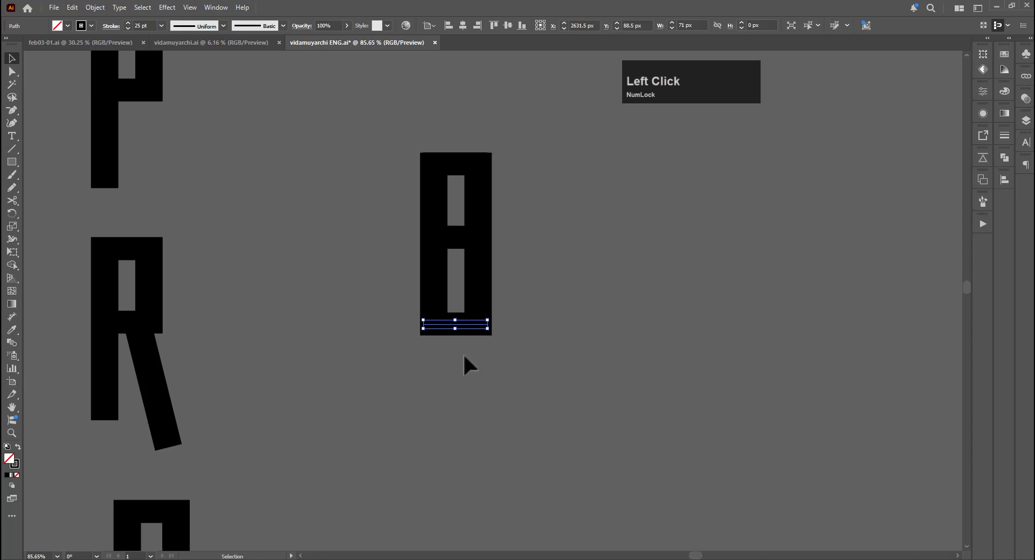
left_click(463, 354)
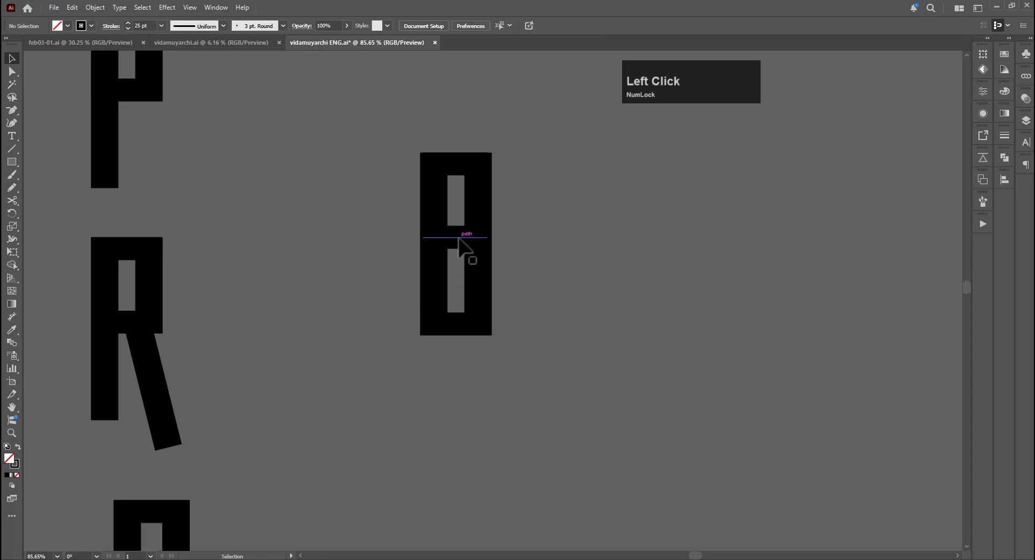
left_click(459, 238)
key("Delete")
Duplicate the rectangular frame below itself and outline the copy's strokes
left_click_drag(558, 360, 558, 359)
left_click_drag(551, 274, 507, 372)
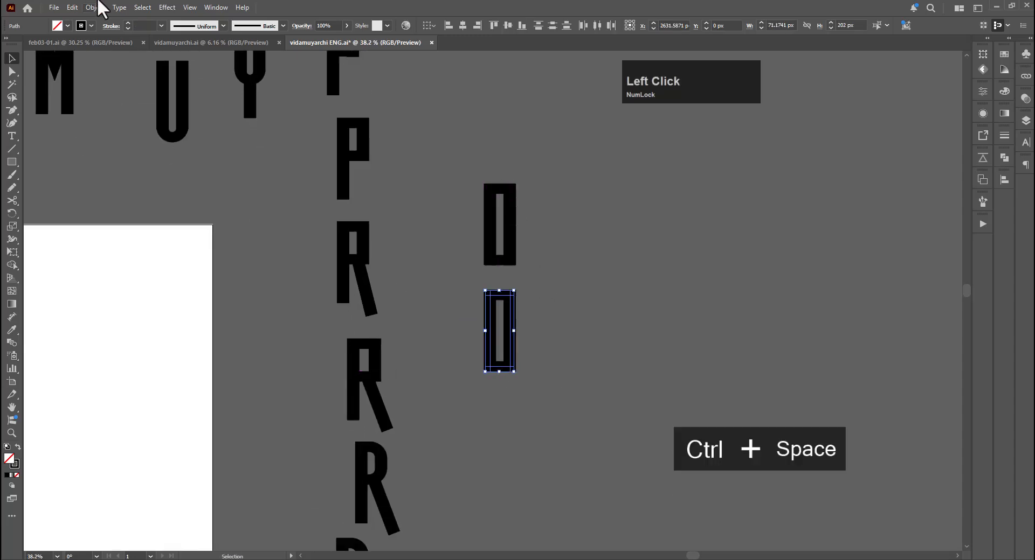
left_click(78, 9)
mouse_move(92, 11)
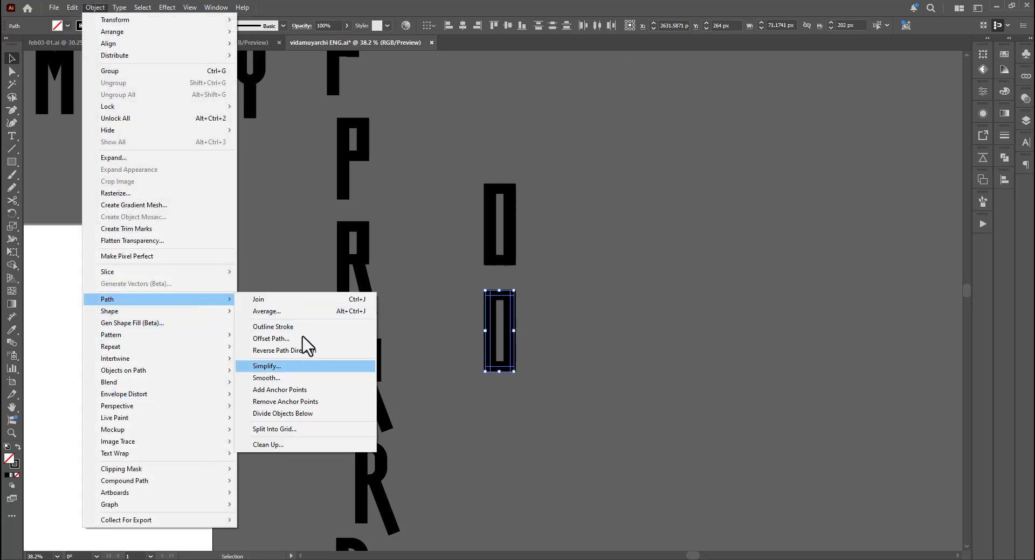
left_click(286, 326)
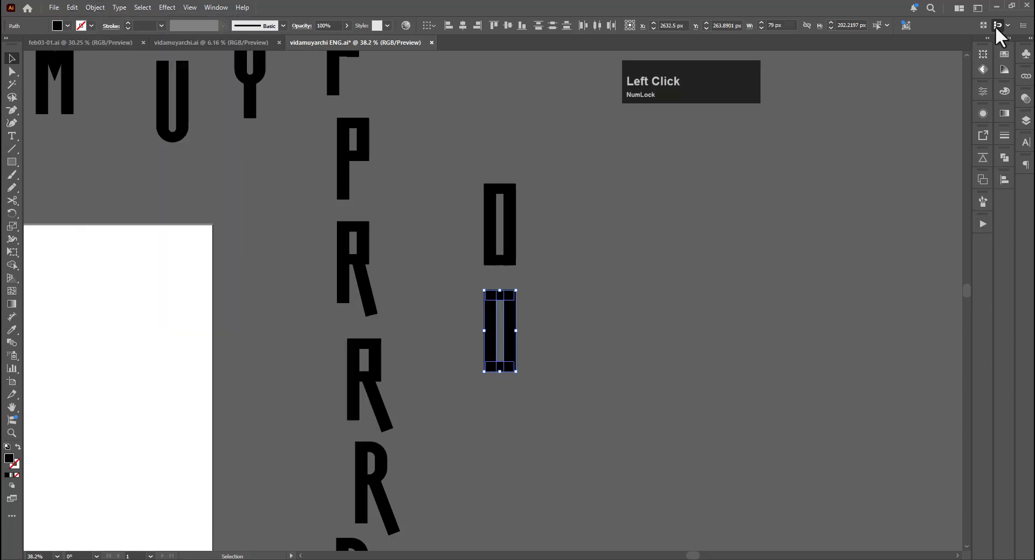
Unite the outlined strokes of the lower frame into a single shape with Pathfinder
left_click(986, 37)
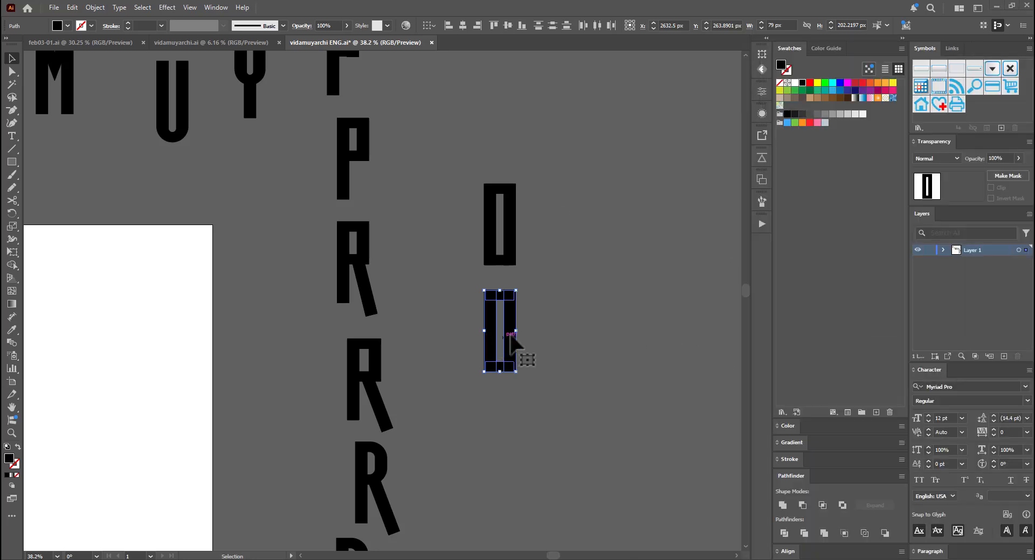
left_click(784, 506)
left_click(539, 329)
Duplicate the united rectangular frame below itself to make a third frame
left_click_drag(529, 301, 572, 292)
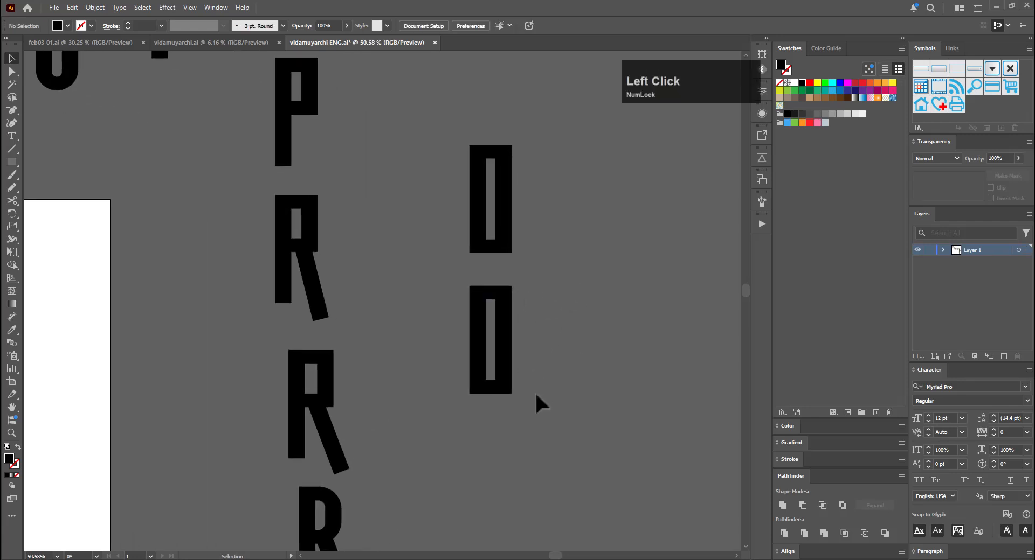
left_click_drag(513, 362, 512, 486)
key("space")
left_click_drag(558, 430, 537, 273)
Level the third frame's bottom-edge anchors by scaling them 100% horizontally and 0% vertically about that edge
key("s")
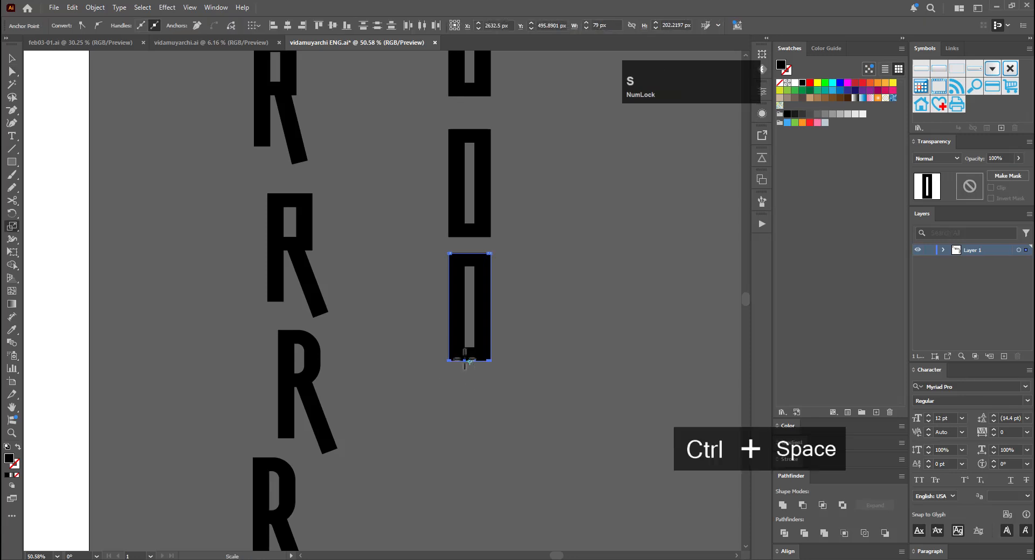
left_click(464, 359, "ctrl")
left_click(485, 369, "alt")
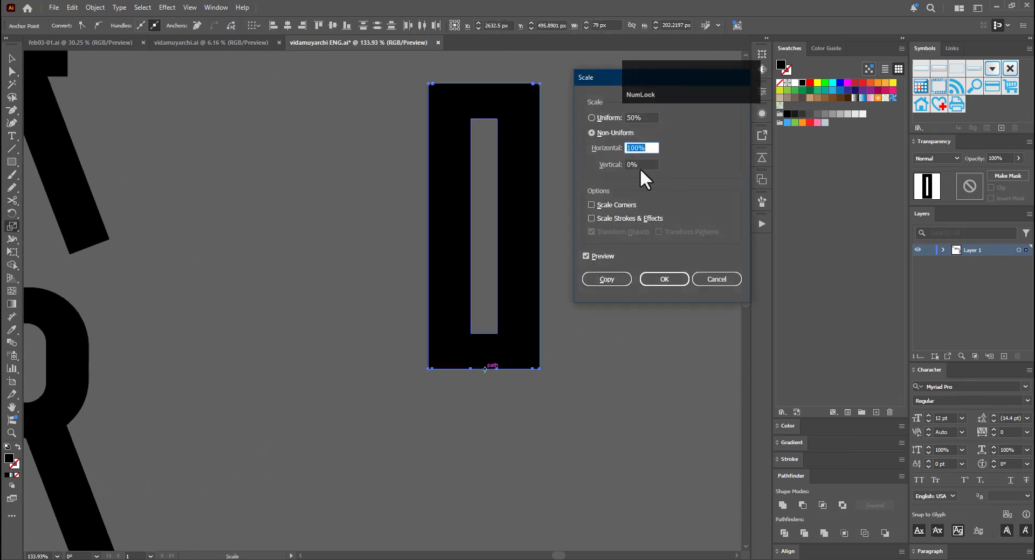
left_click(668, 276)
key("v")
Level the third frame's top-edge anchors by scaling them 100% horizontally and 0% vertically about that edge
key("space")
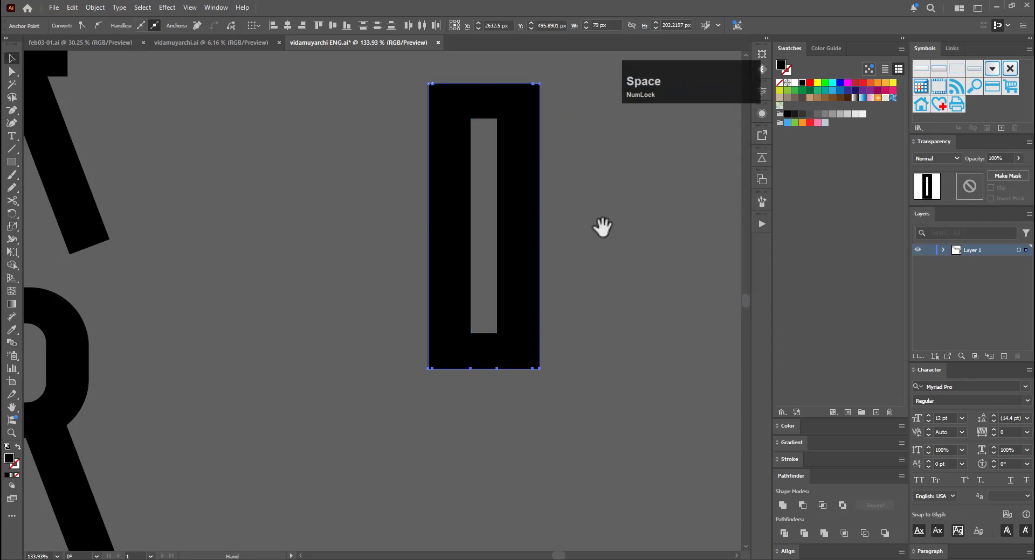
left_click_drag(602, 227, 585, 388)
key("a")
left_click_drag(400, 232, 549, 259)
key("s")
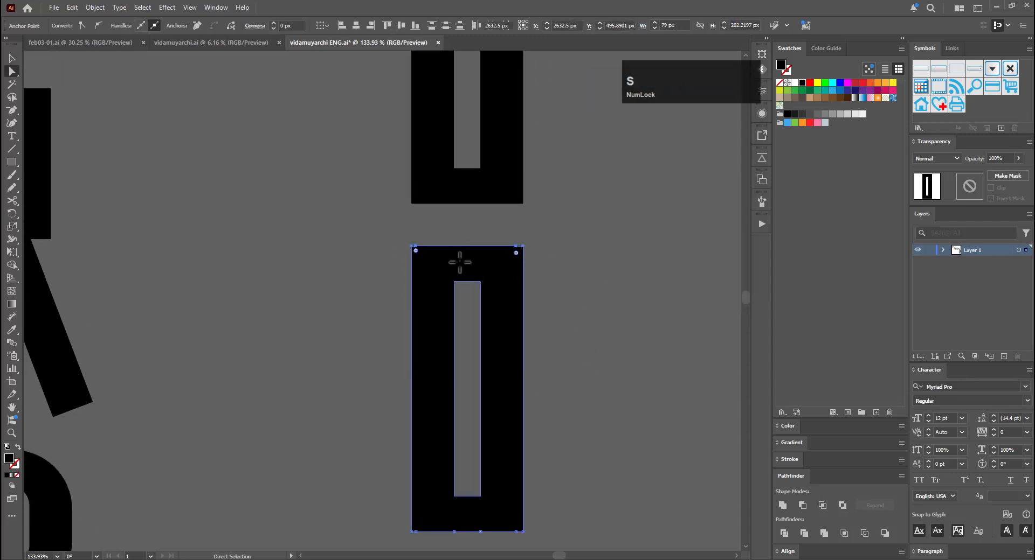
left_click(467, 246, "alt")
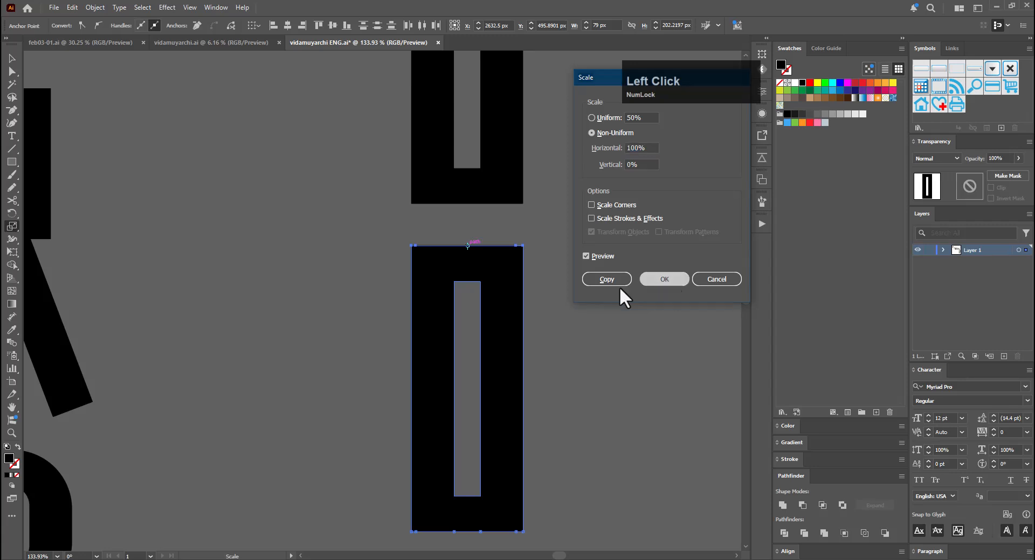
left_click(620, 286)
key("v")
left_click(551, 238)
Delete the redundant anchor points beside the corners on the third frame's top edge
key("ctrl+space")
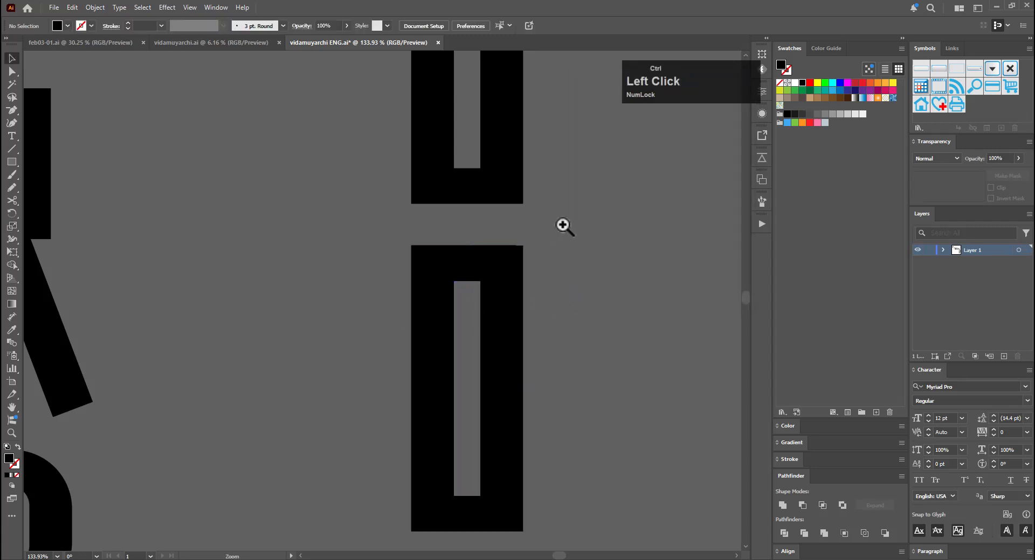
left_click_drag(563, 226, 510, 255)
left_click(468, 266)
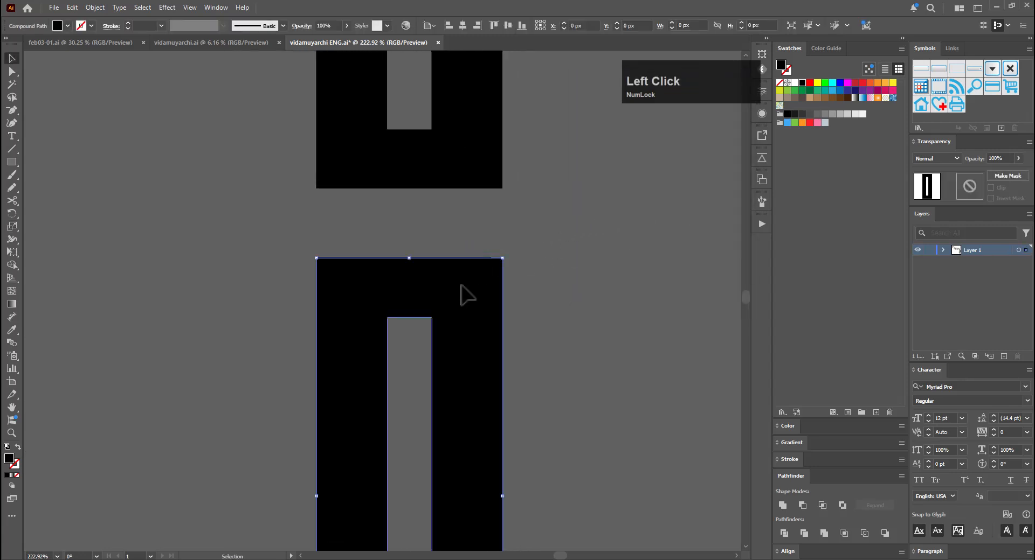
key("minus")
left_click(491, 258)
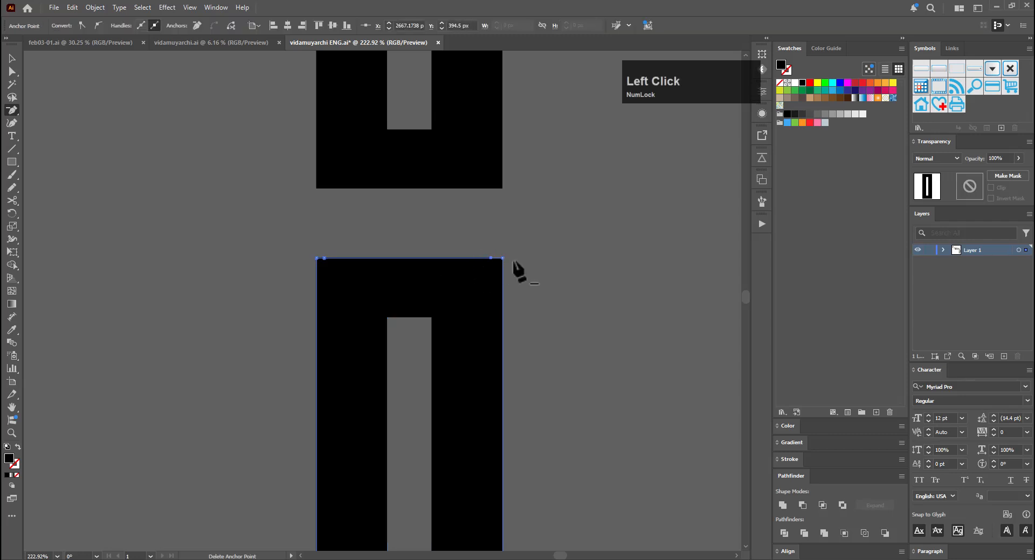
left_click(491, 259)
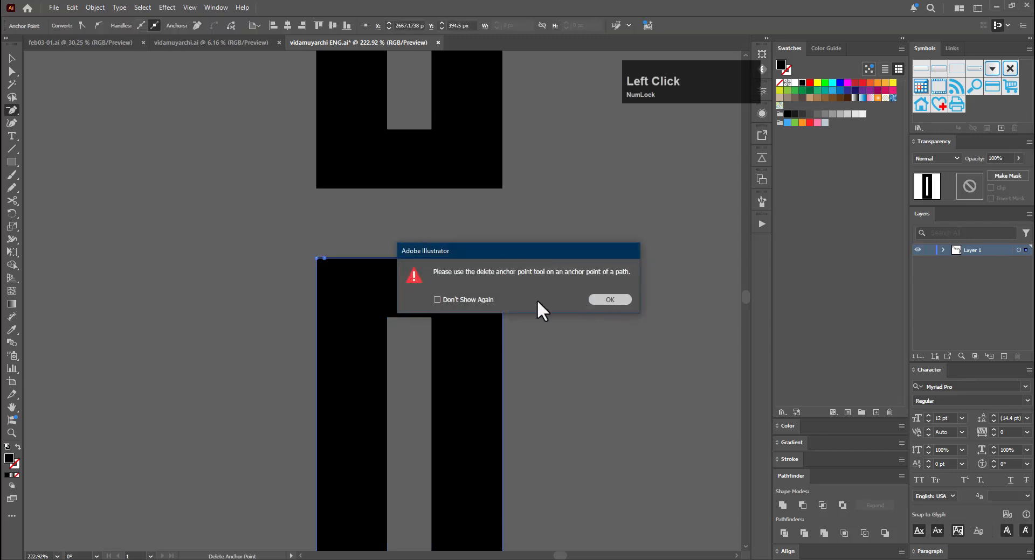
key("Return")
left_click(491, 259)
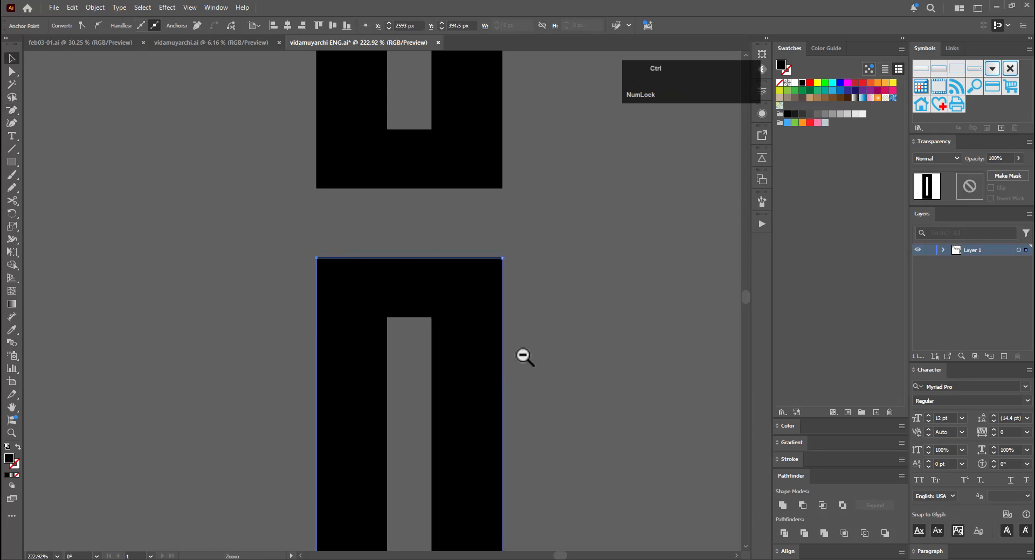
Delete the four redundant anchor points between the corners along the third frame's bottom edge
left_click_drag(533, 398, 521, 402)
left_click_drag(520, 403, 510, 208)
left_click_drag(512, 276, 519, 275)
key("a")
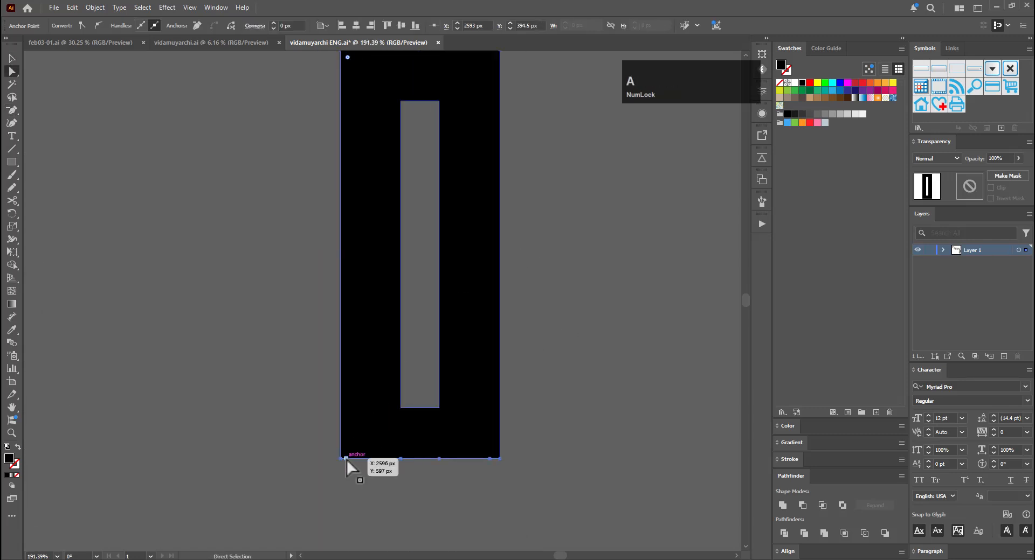
key("minus")
left_click(347, 459)
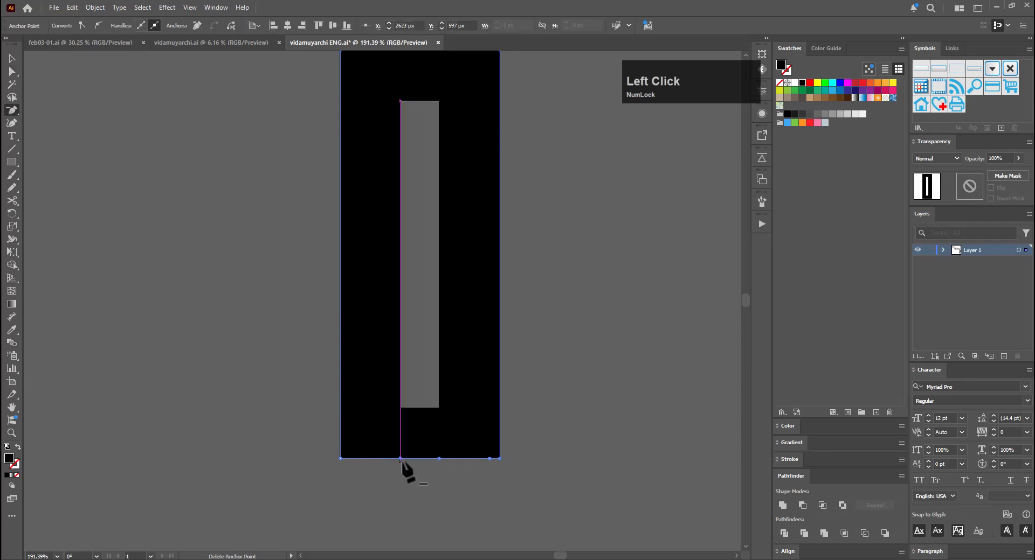
left_click(400, 459)
left_click(438, 458)
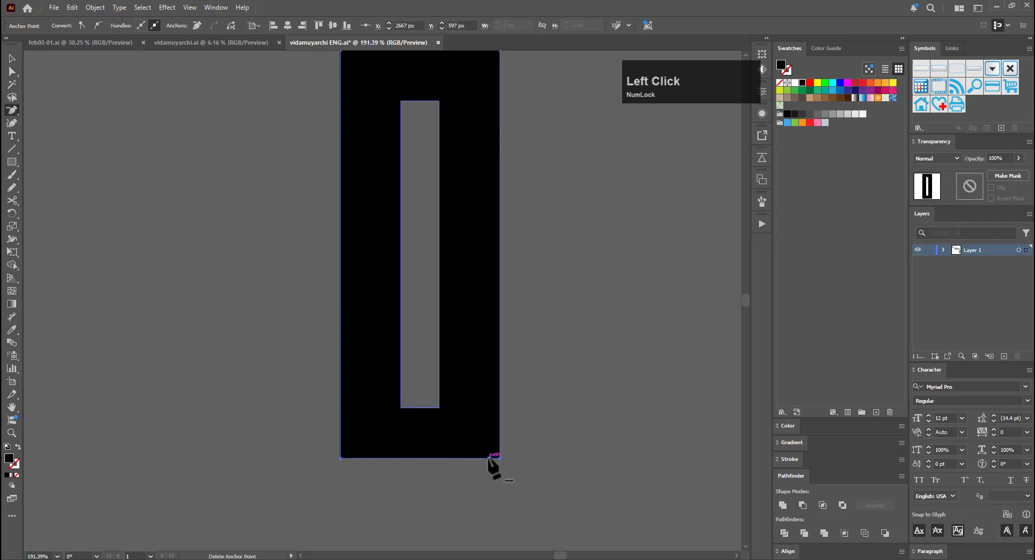
left_click(489, 458)
left_click(341, 459)
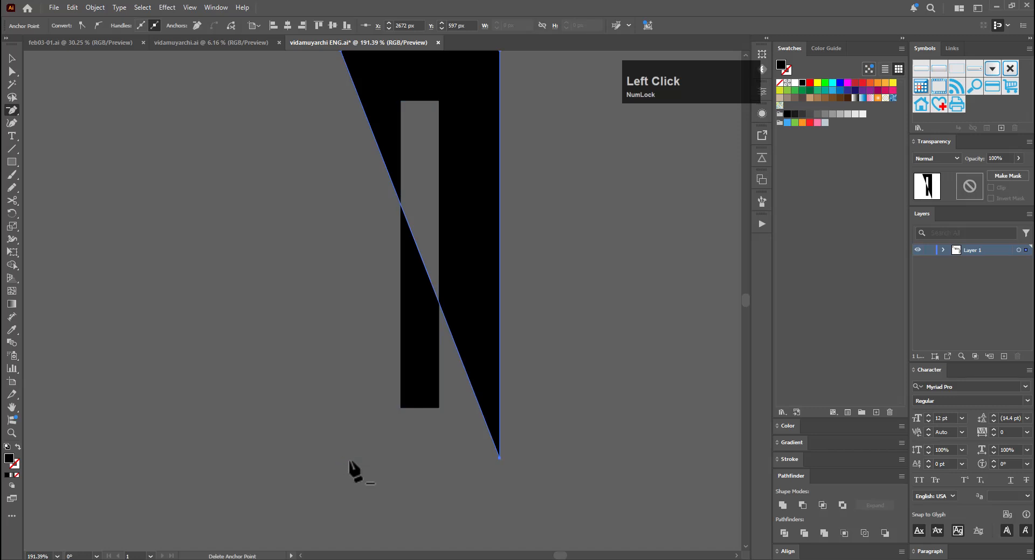
key("ctrl+z")
left_click(499, 459)
key("ctrl+z")
Draw a rectangle about 40 px wide and 53 px high over the middle of the third frame's right side
key("space")
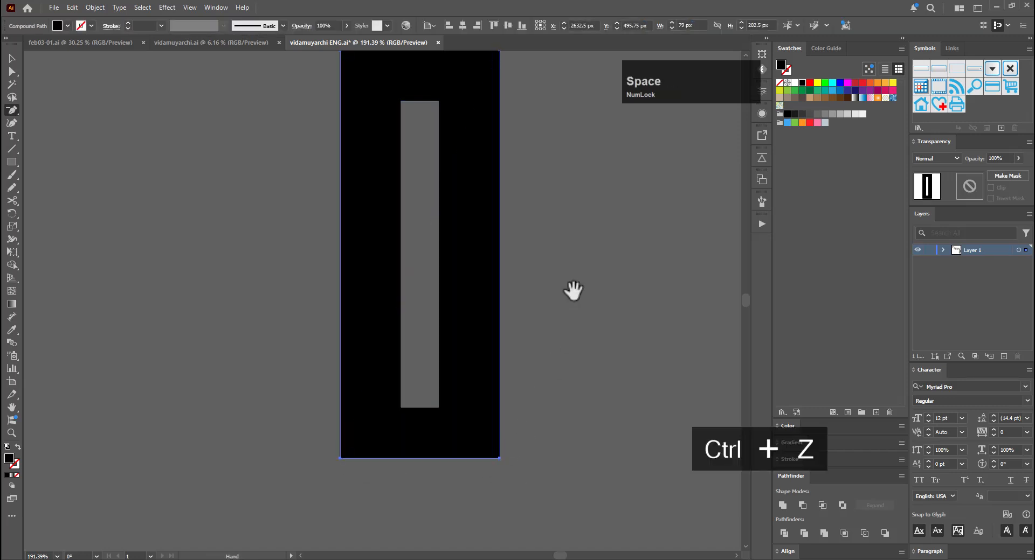
left_click_drag(565, 252, 531, 398)
key("v")
left_click(617, 429)
key("ctrl+space")
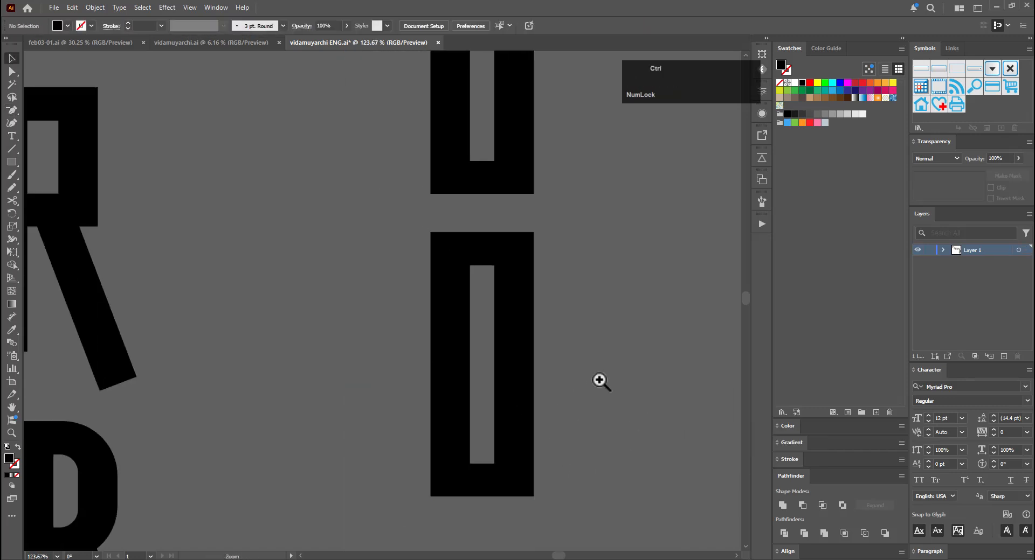
left_click_drag(599, 381, 470, 437)
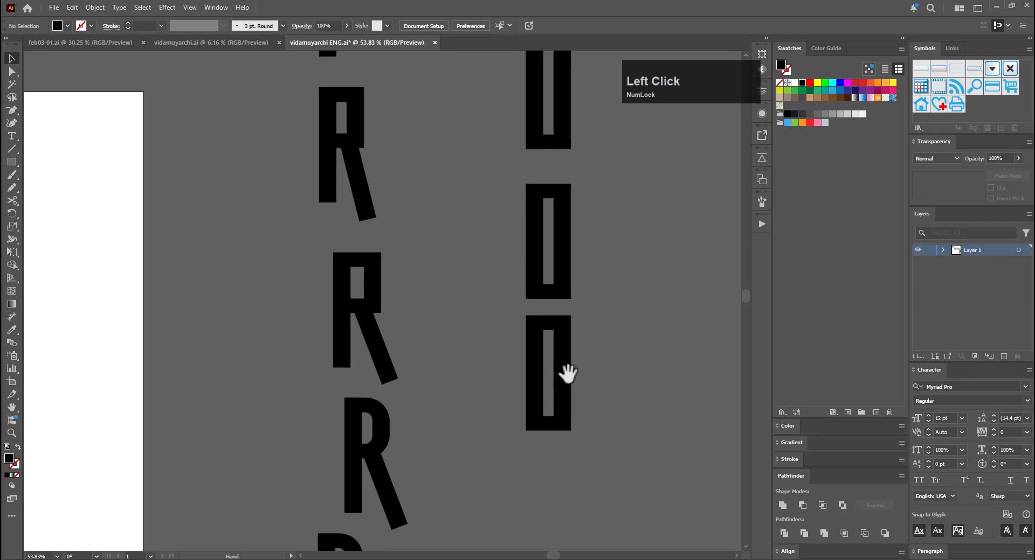
left_click(566, 373)
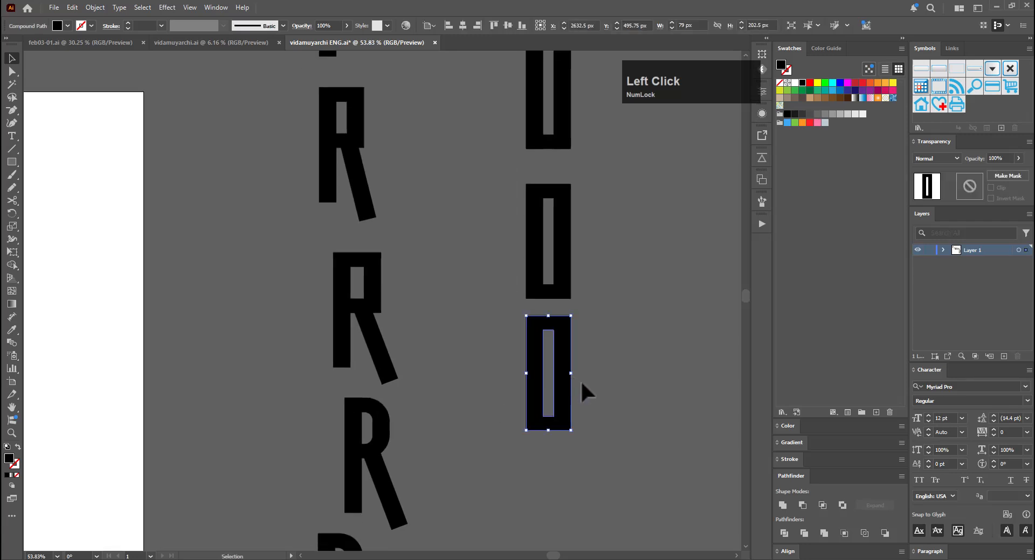
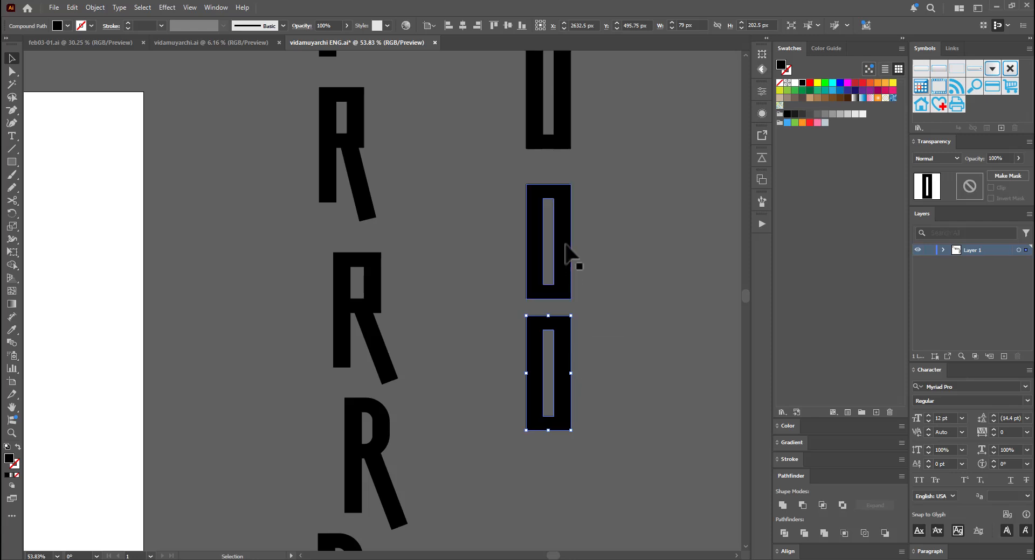
scroll(549, 156, "up", 1)
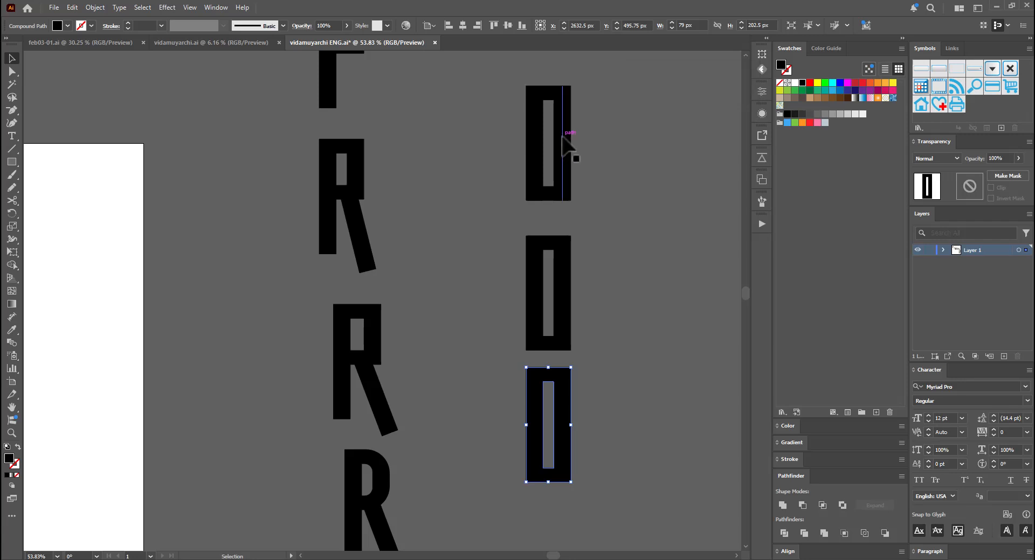
left_click(583, 415)
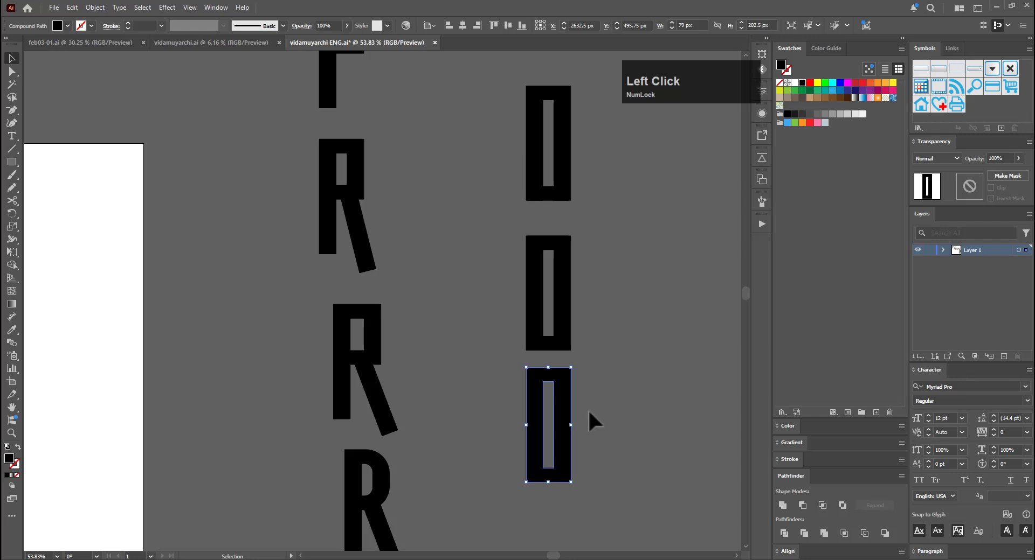
left_click(585, 412, "ctrl")
key("m")
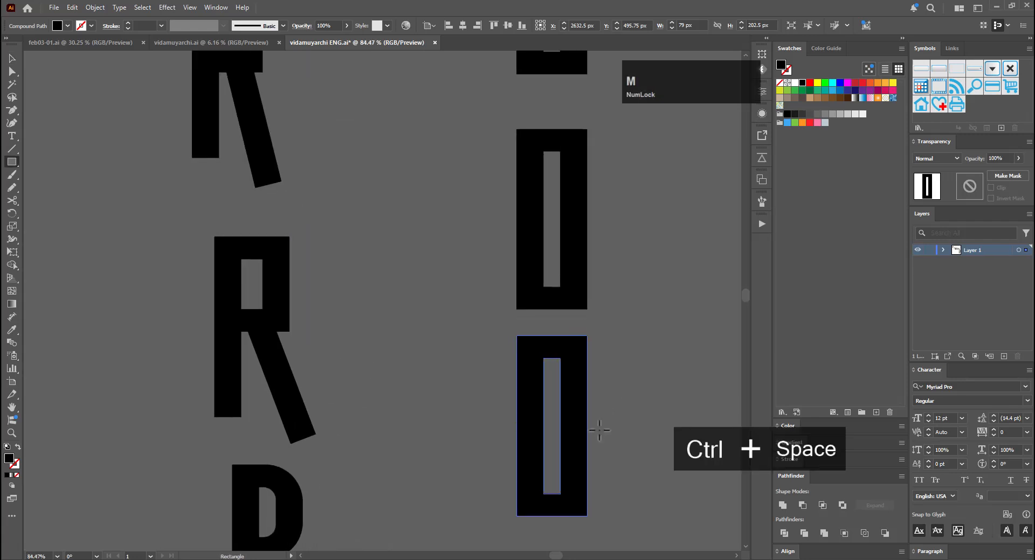
left_click_drag(557, 397, 593, 444)
left_click(575, 429)
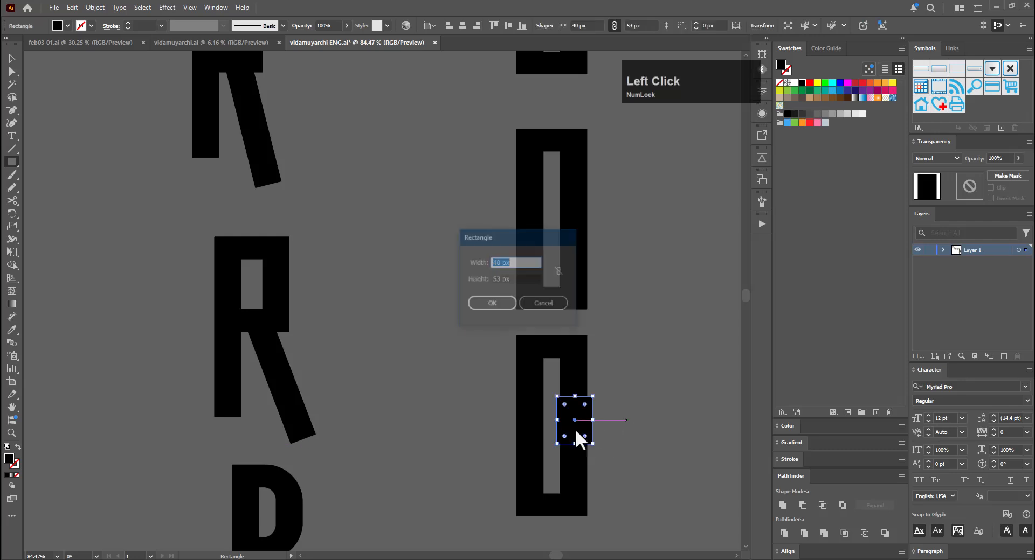
left_click(559, 298)
left_click(556, 300)
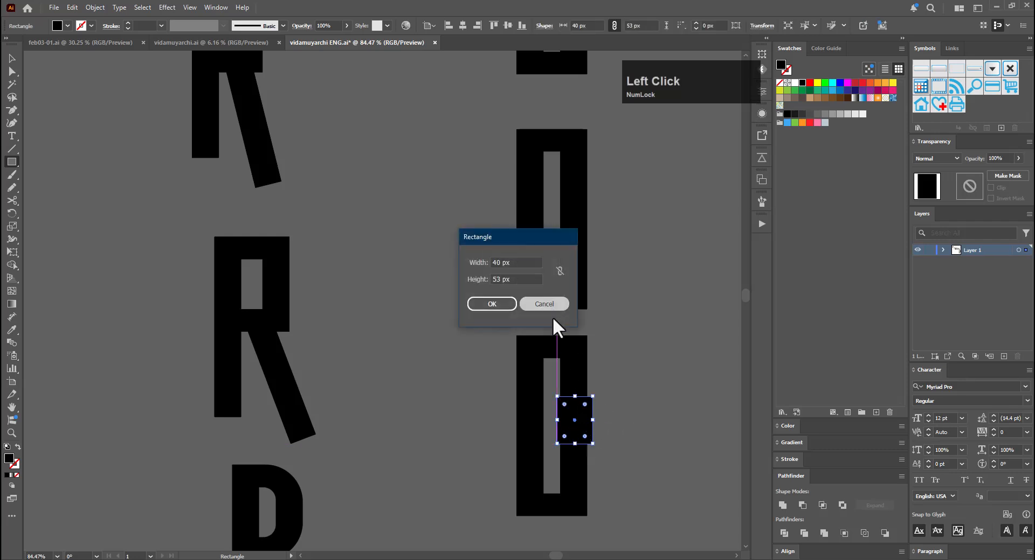
key("Escape")
Centre the rectangle at the third frame's mid-height and subtract it from the frame with Minus Front to form a C
key("v")
left_click_drag(576, 422, 578, 427)
left_click(621, 413)
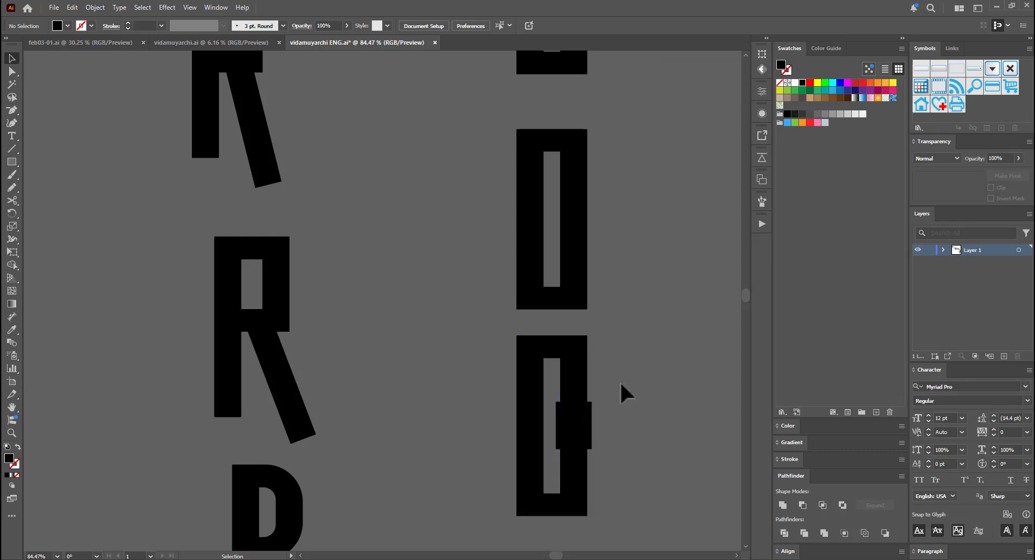
left_click_drag(620, 383, 506, 459)
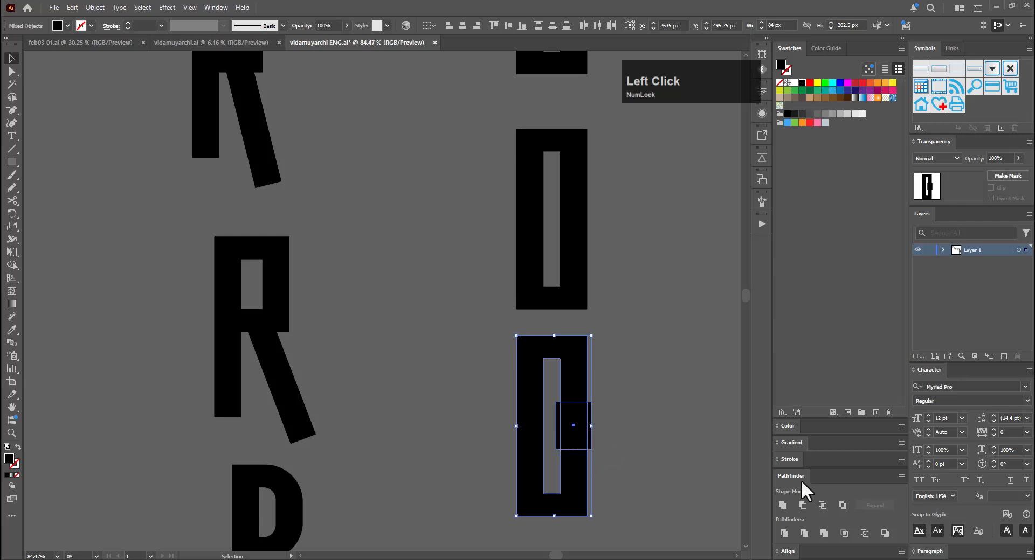
left_click(802, 505)
key("v")
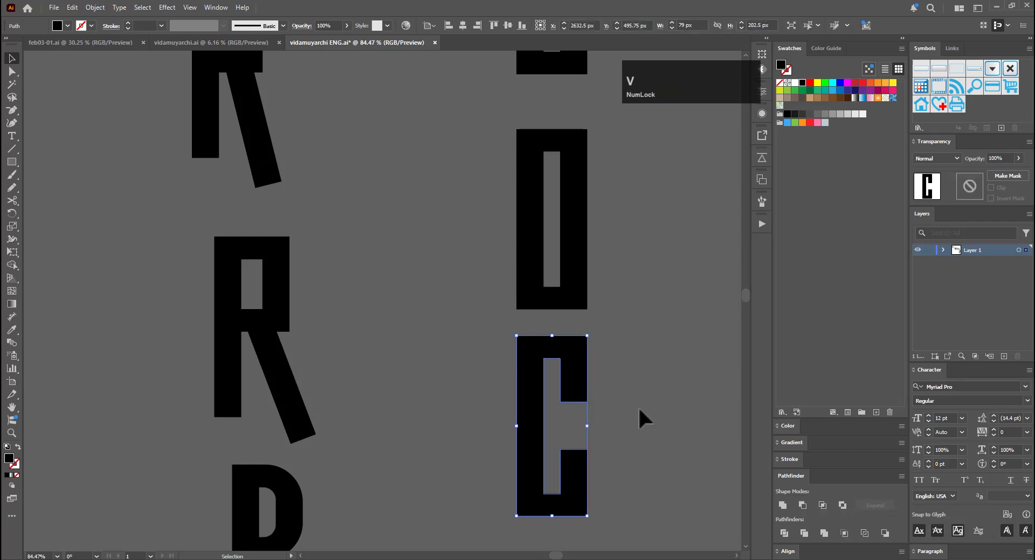
left_click(638, 406)
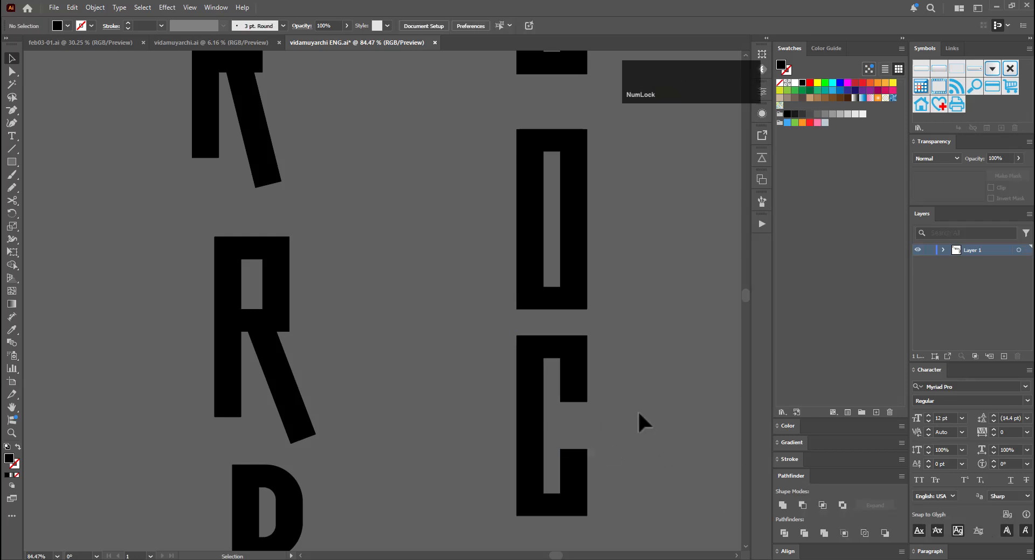
Narrow the C to 76 px wide by moving its right-side anchor points inward
left_click_drag(607, 328, 556, 526)
scroll(593, 411, "down", 1)
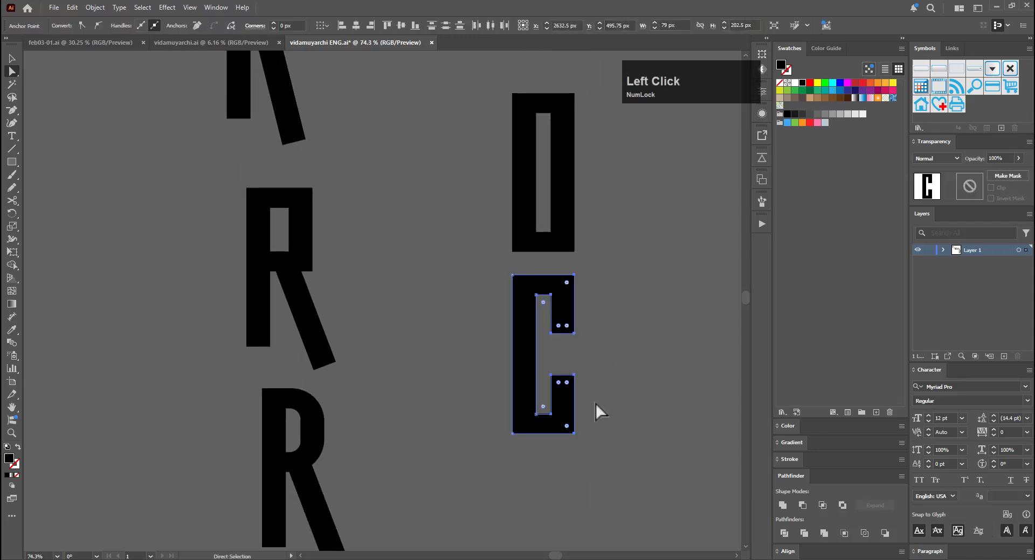
key("Left")
key("Left")
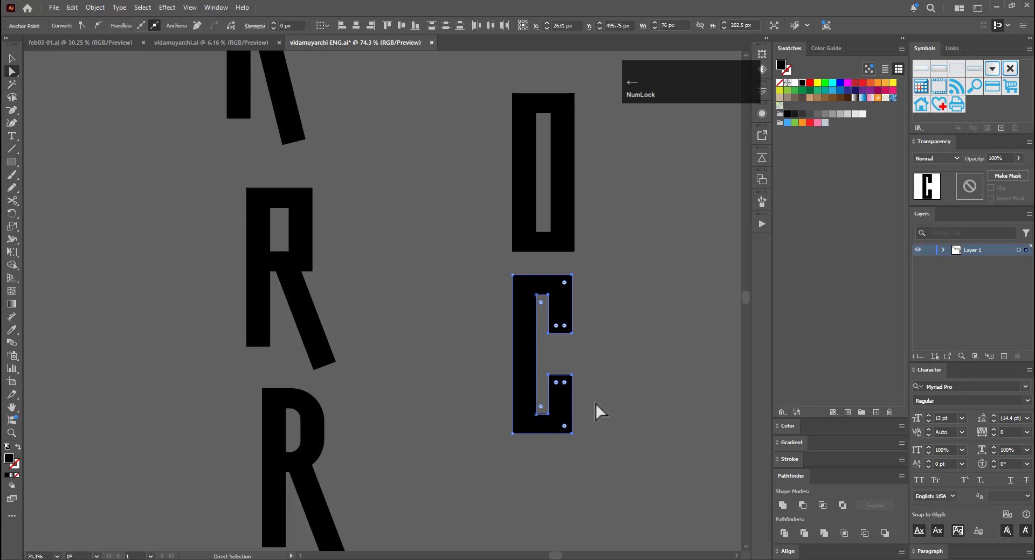
key("v")
left_click(614, 336)
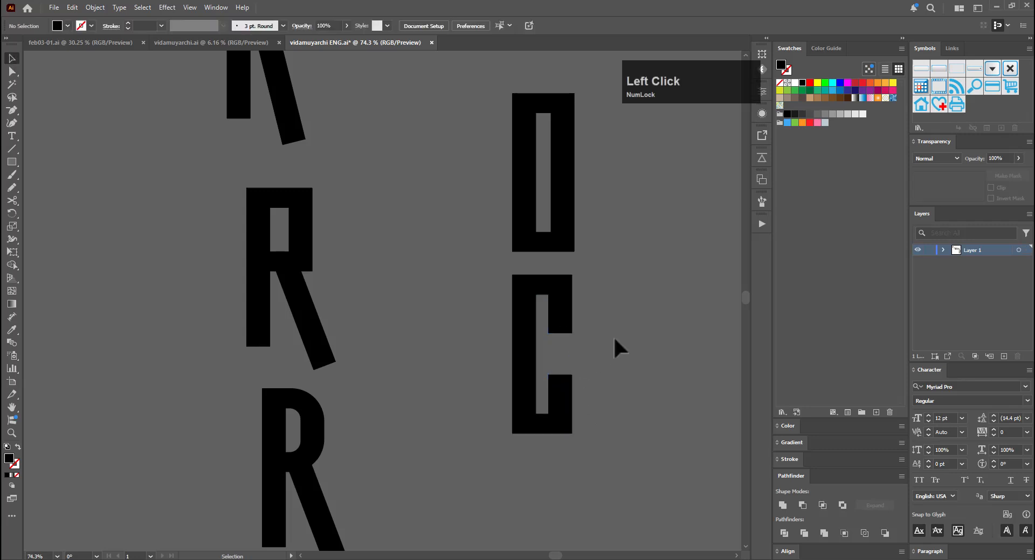
Duplicate the square-cornered C directly below itself
left_click_drag(657, 313, 571, 361)
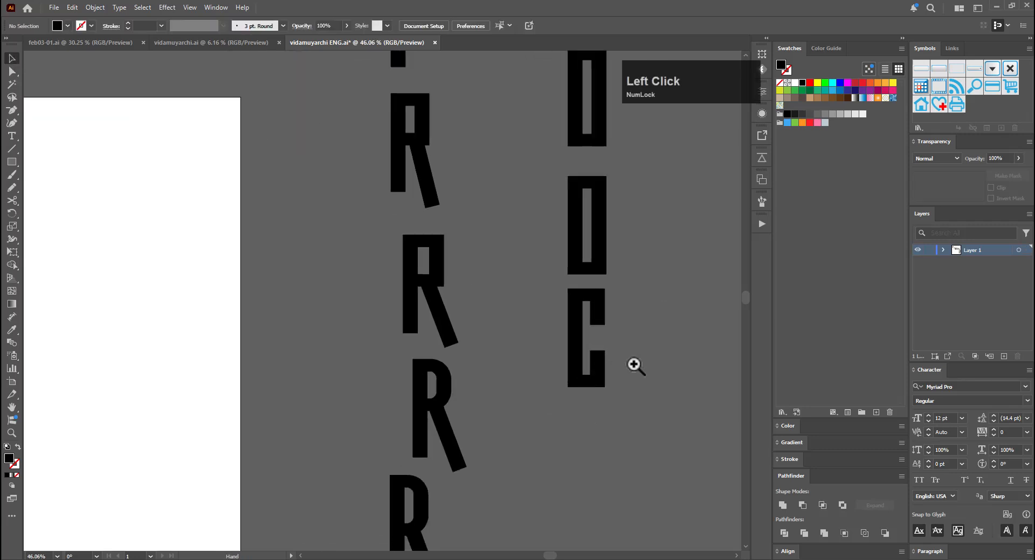
left_click_drag(633, 365, 630, 354)
left_click_drag(630, 354, 548, 257)
key("v")
left_click_drag(520, 214, 591, 294)
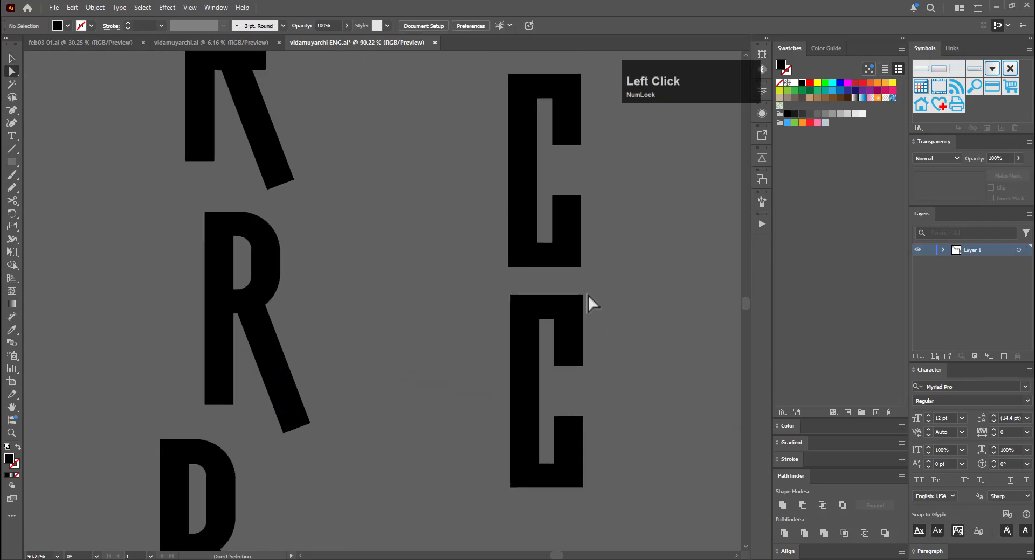
Round the outer top and bottom corners of the duplicate C to a 38 px radius
key("a")
left_click_drag(499, 283, 531, 351)
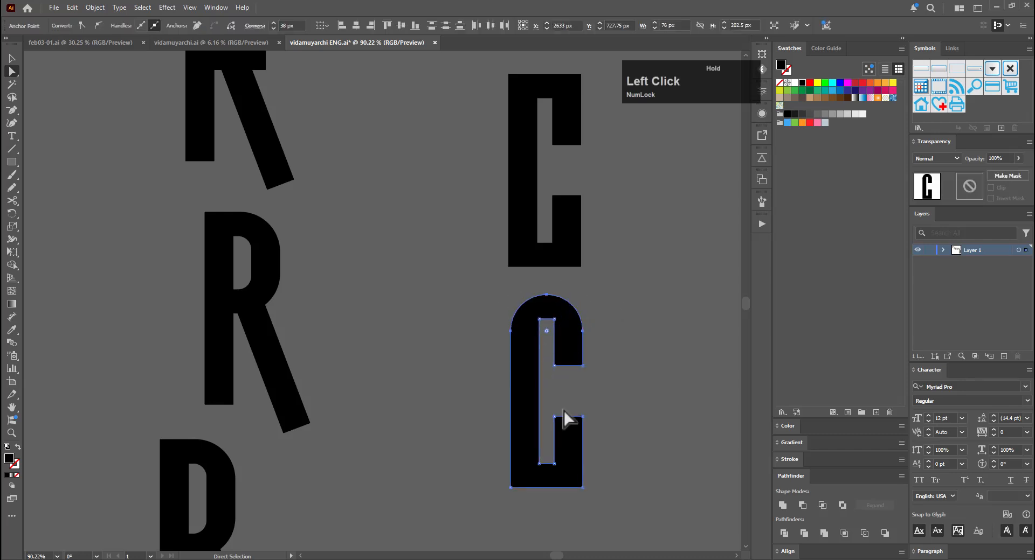
key("ctrl+z")
left_click_drag(600, 483, 528, 442, "shift")
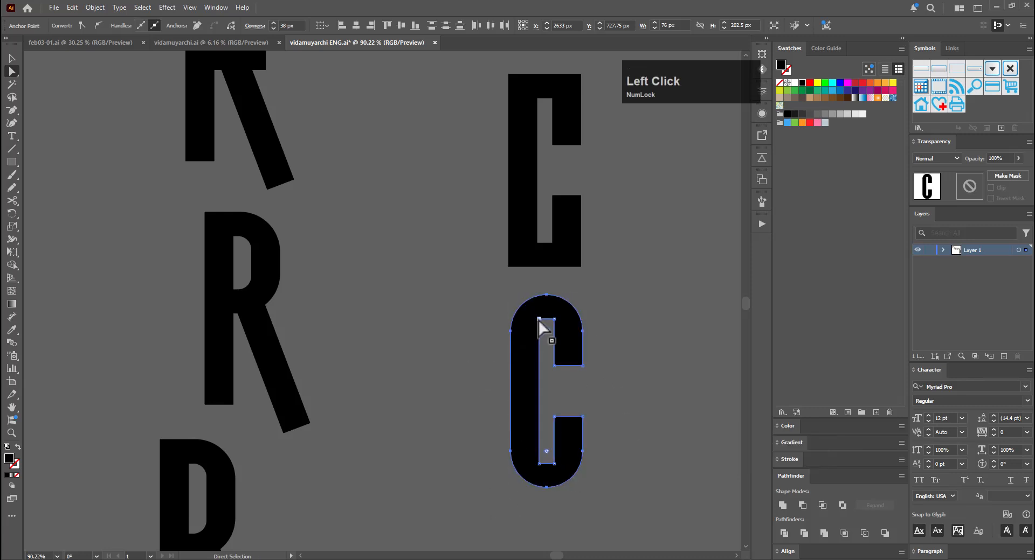
Fully round the top and bottom ends of the inner opening of the duplicate C
left_click(555, 320, "shift")
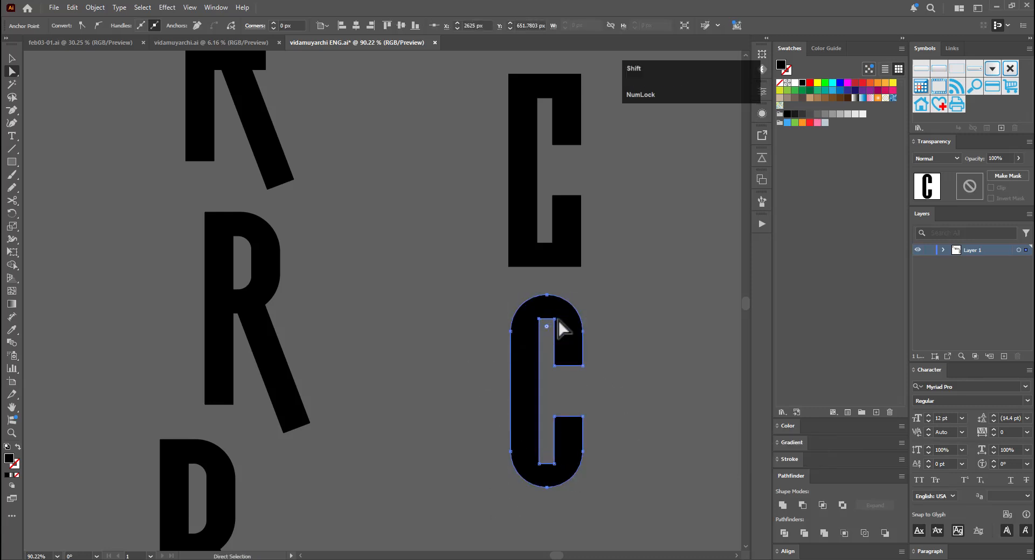
left_click(548, 462)
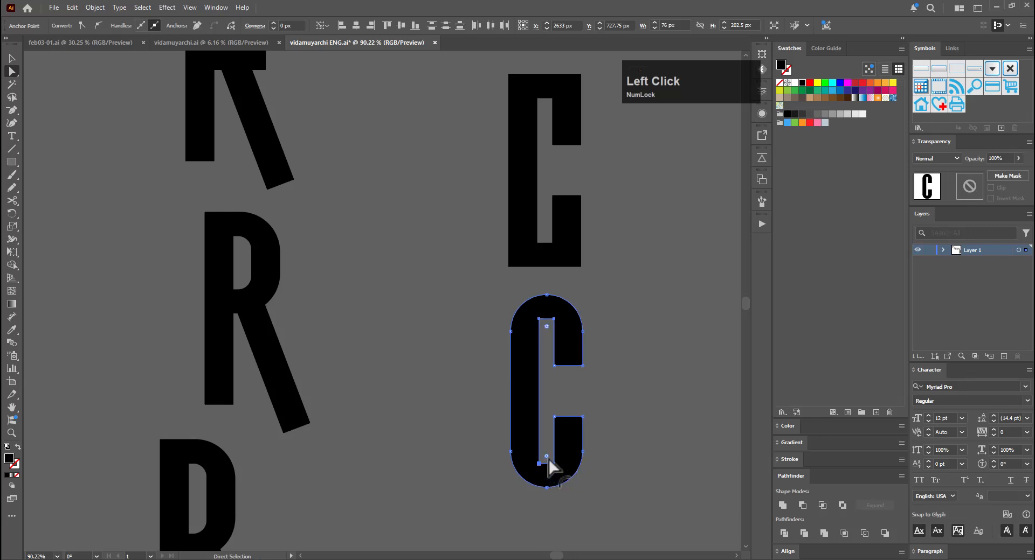
key("v")
left_click(652, 367)
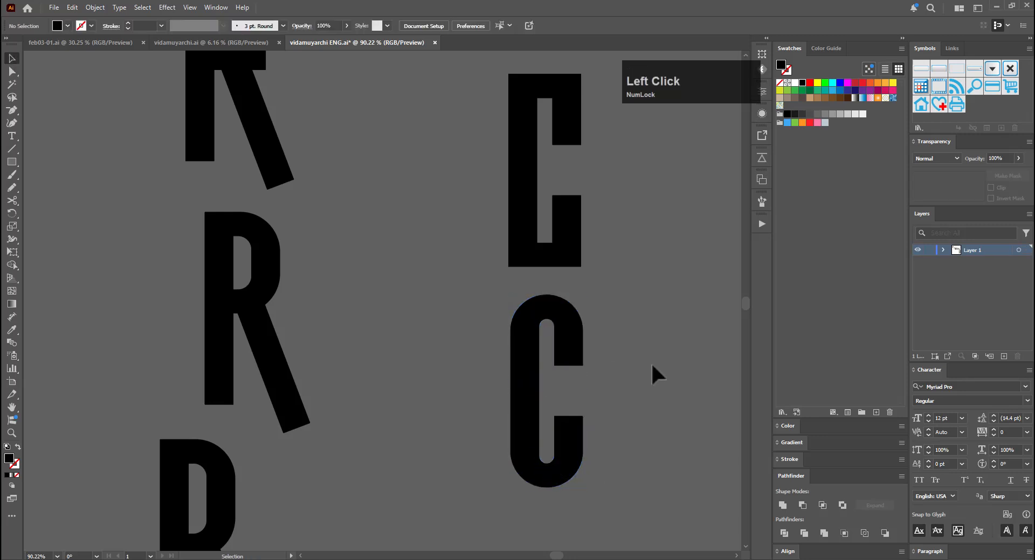
left_click(652, 362)
Duplicate the upper stroke-built A into the empty space above the column of C letters
key("ctrl+space")
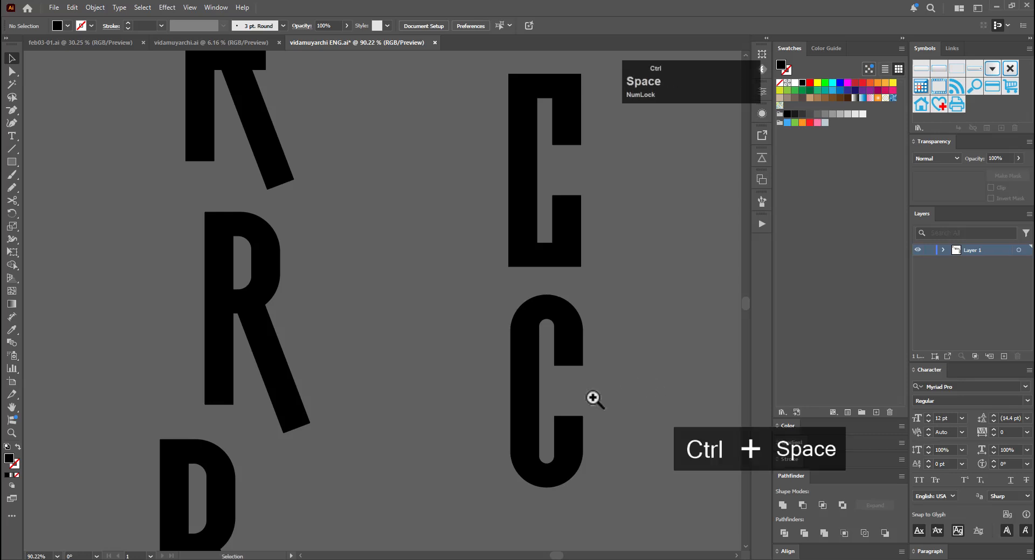
left_click(593, 399)
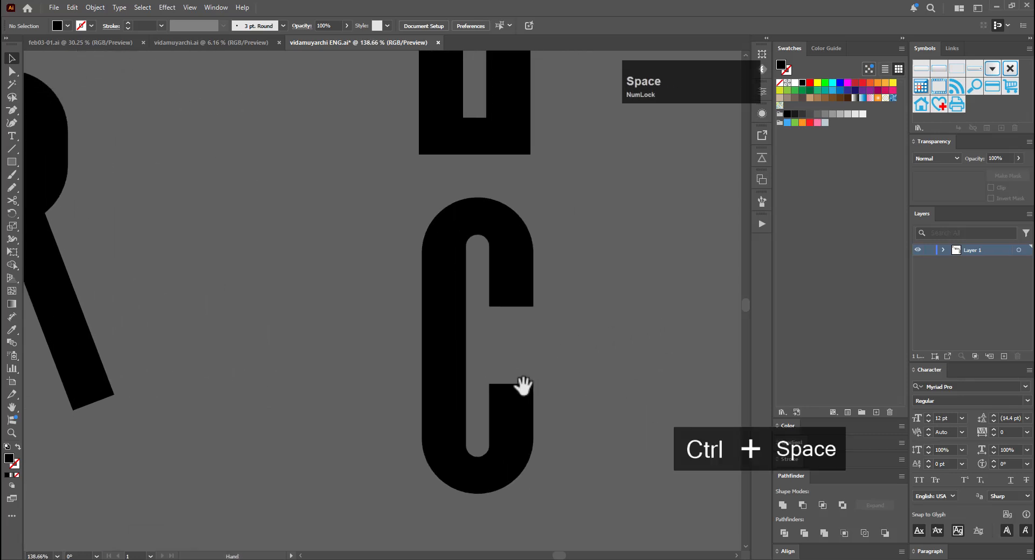
left_click_drag(599, 359, 385, 413)
left_click_drag(644, 386, 563, 478)
left_click_drag(592, 415, 527, 440)
left_click_drag(569, 377, 530, 371)
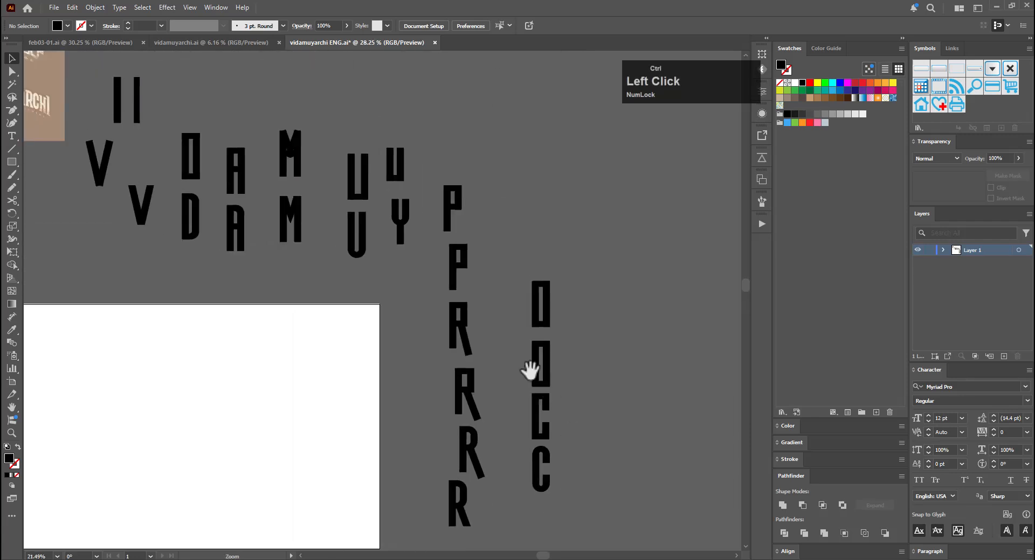
left_click_drag(289, 225, 377, 307)
key("v")
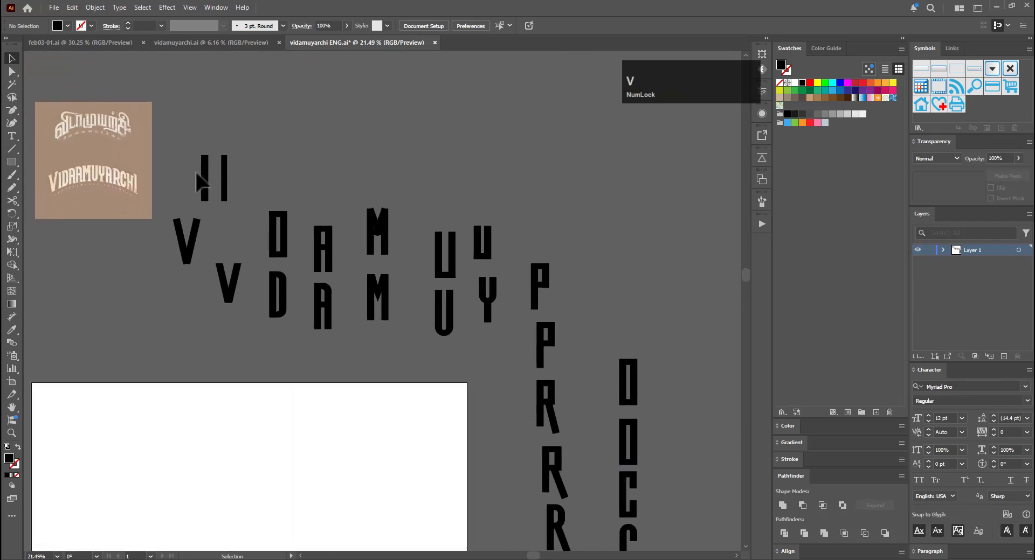
left_click(204, 168)
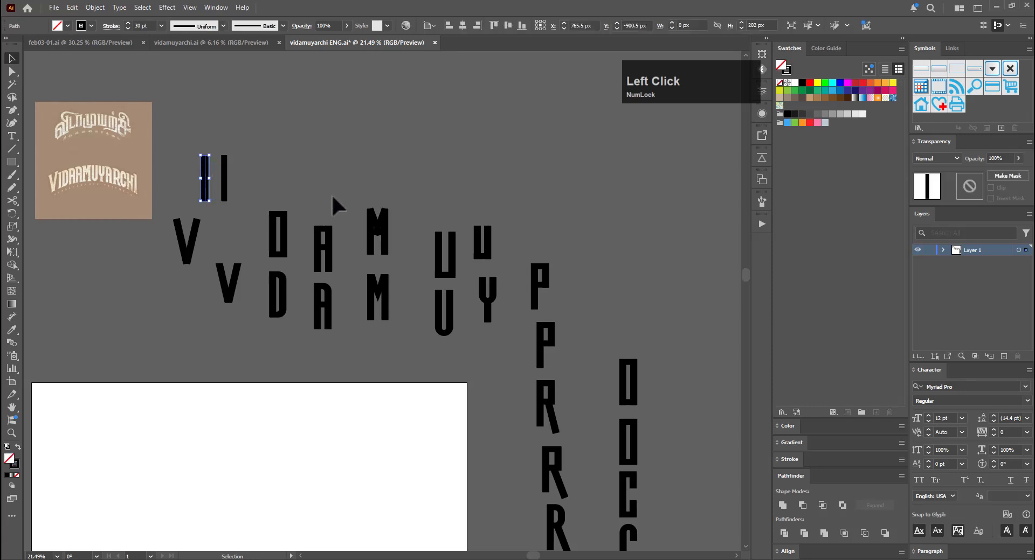
left_click(325, 253)
left_click_drag(335, 269, 690, 353)
Delete the top horizontal bar from the copied A to turn it into an H
left_click_drag(550, 283, 270, 133)
left_click_drag(425, 123, 530, 87)
left_click_drag(454, 151, 489, 266)
left_click_drag(417, 229, 476, 210)
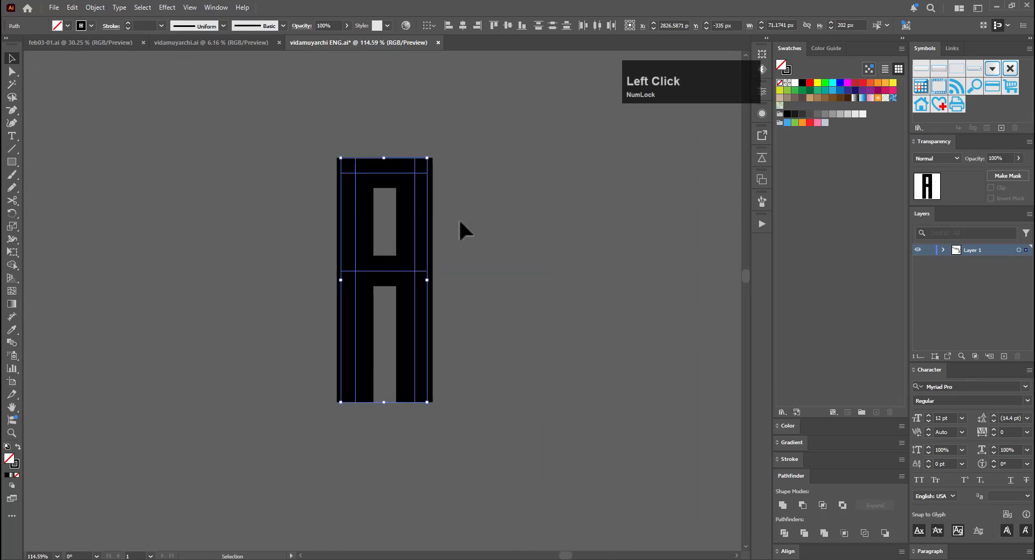
left_click(391, 245)
left_click(393, 272)
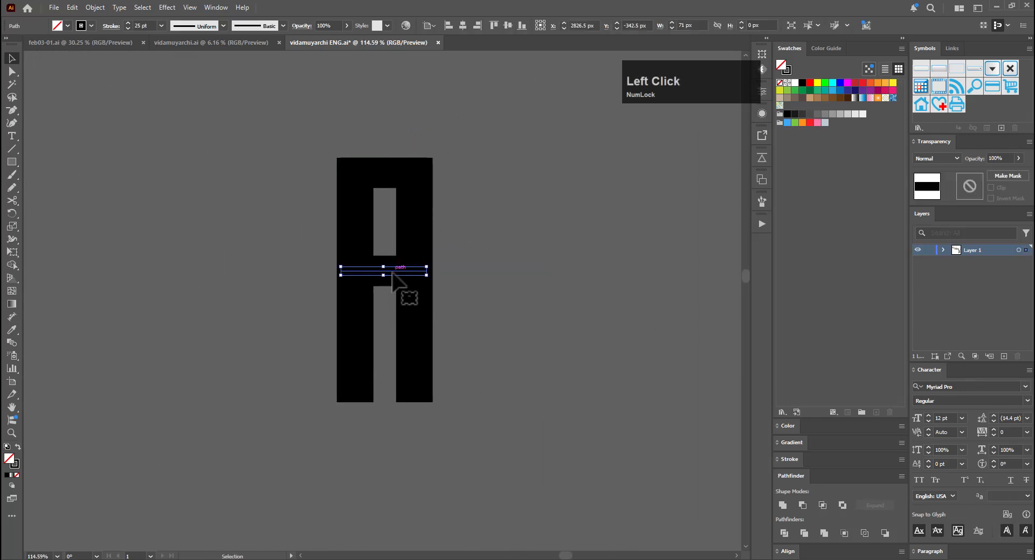
left_click(384, 173)
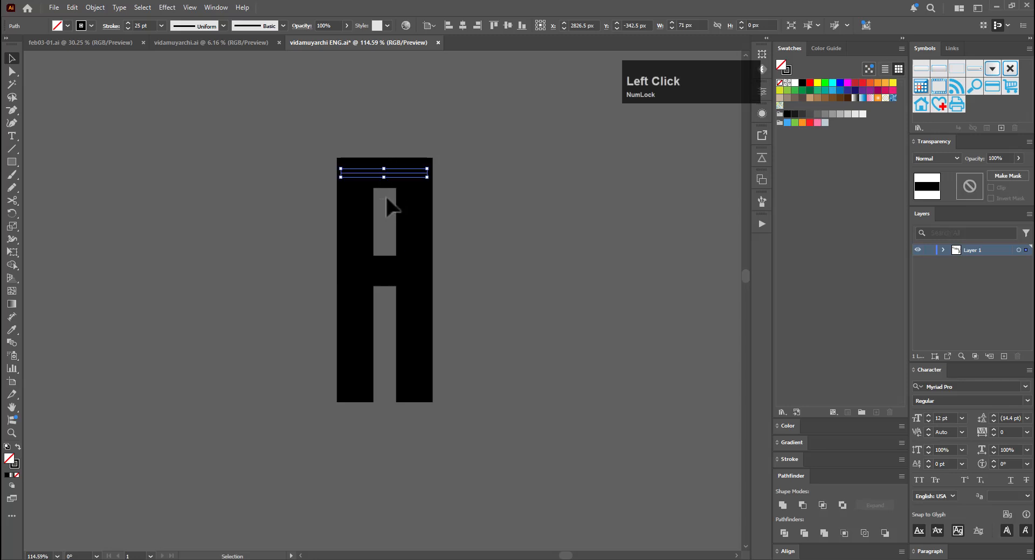
key("Delete")
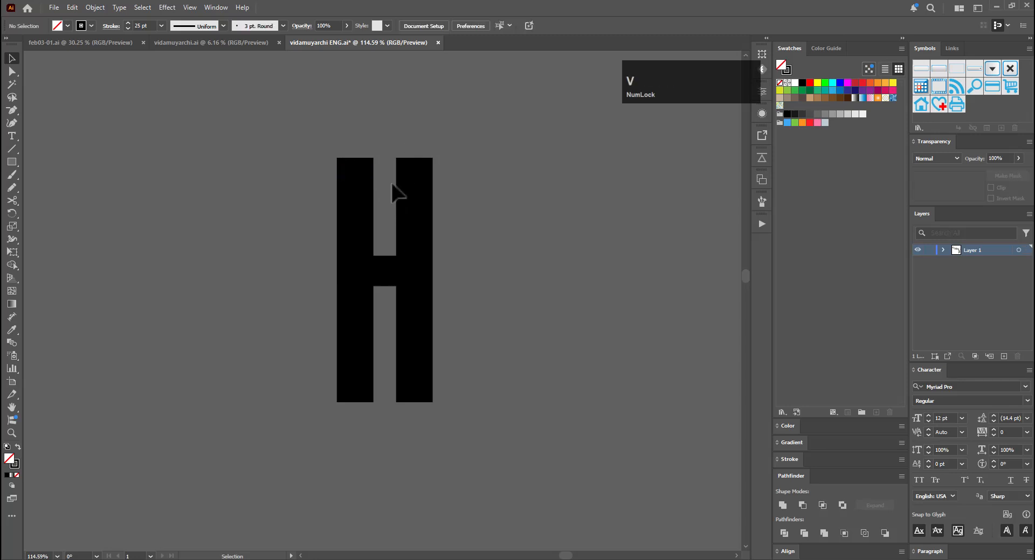
Nudge the H's right stem 4 px toward the left stem to narrow the letter
left_click(398, 229)
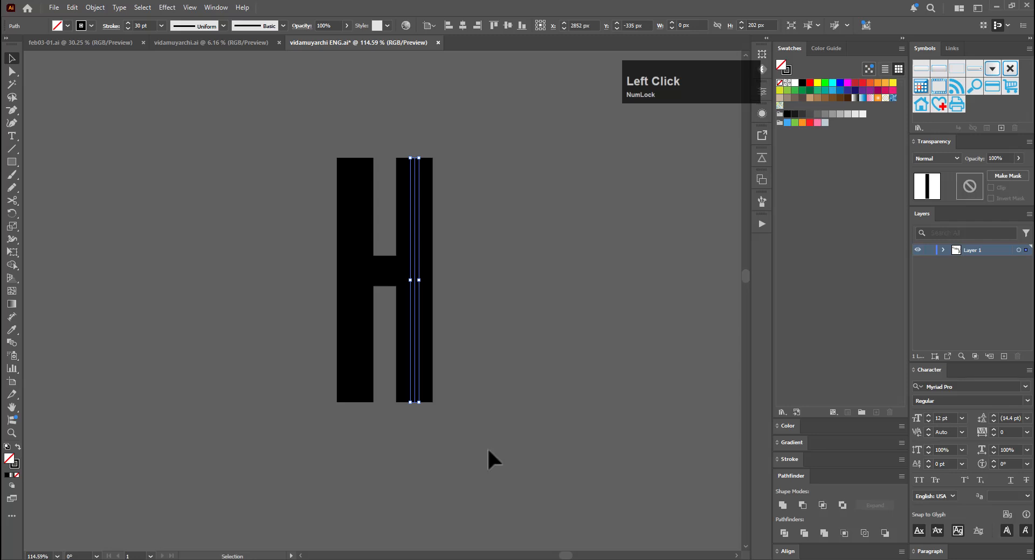
key("Left")
key("Left")
key("Left")
key("Left")
key("Left")
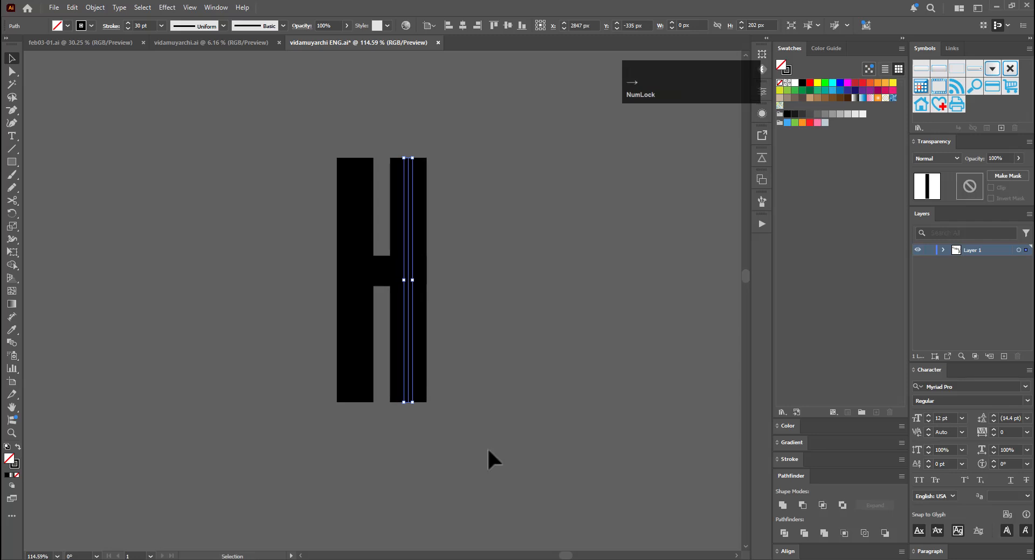
key("Right")
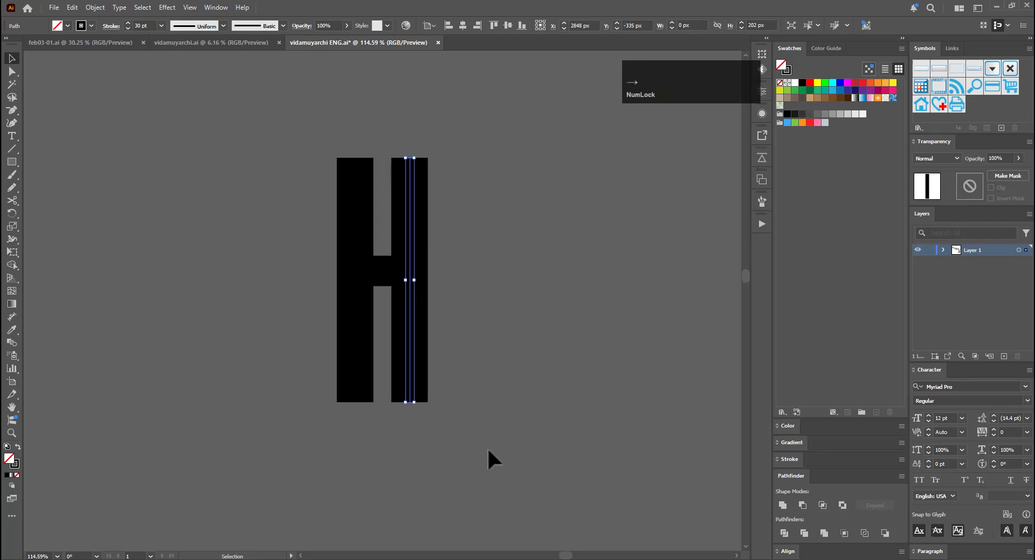
left_click(577, 320)
Duplicate the stroke-built H directly below itself
left_click_drag(471, 237, 326, 318)
key("ctrl+space")
left_click_drag(436, 297, 419, 426)
key("ctrl+space")
left_click(471, 394)
Outline the strokes of the lower H and unite them into one shape
left_click_drag(502, 350, 342, 433)
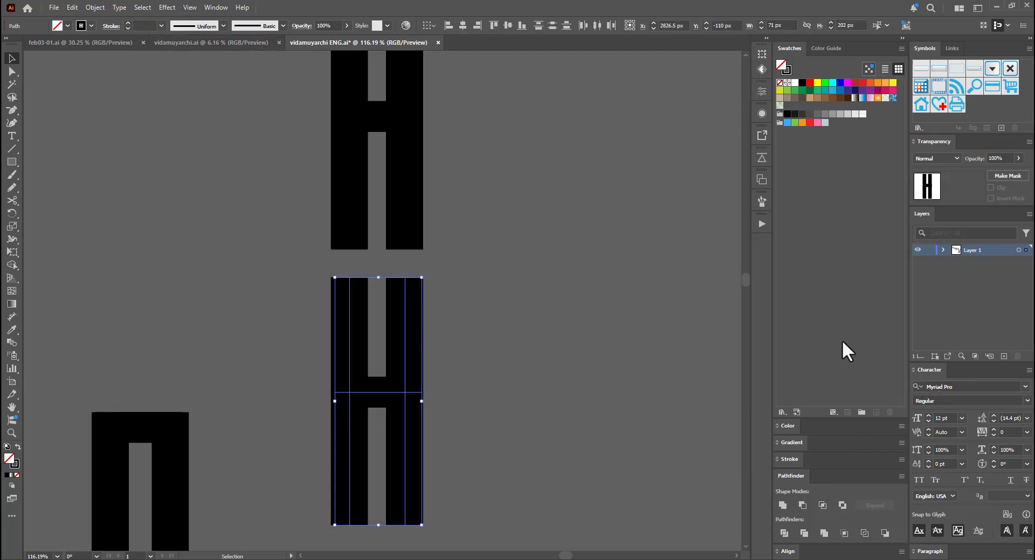
left_click(93, 7)
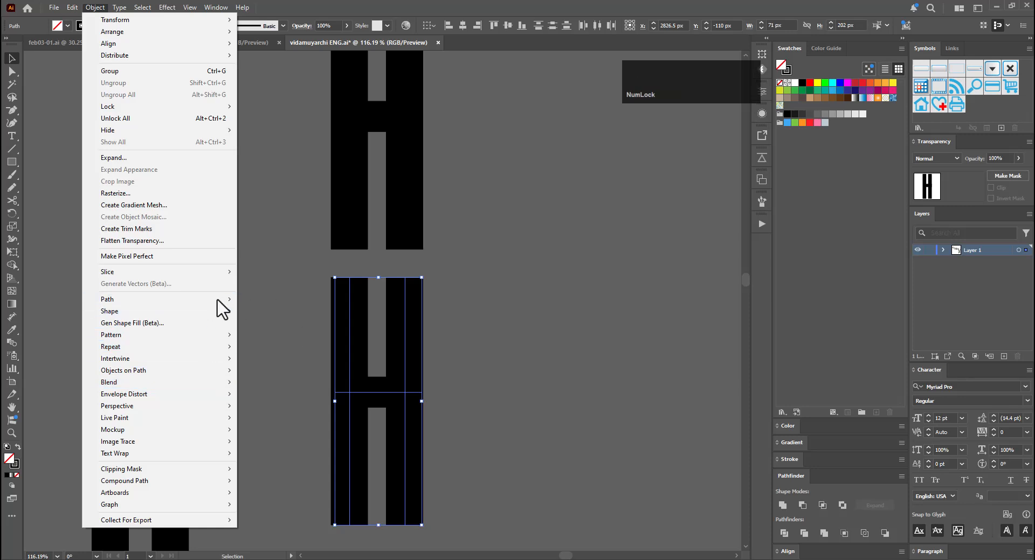
mouse_move(241, 300)
left_click(292, 326)
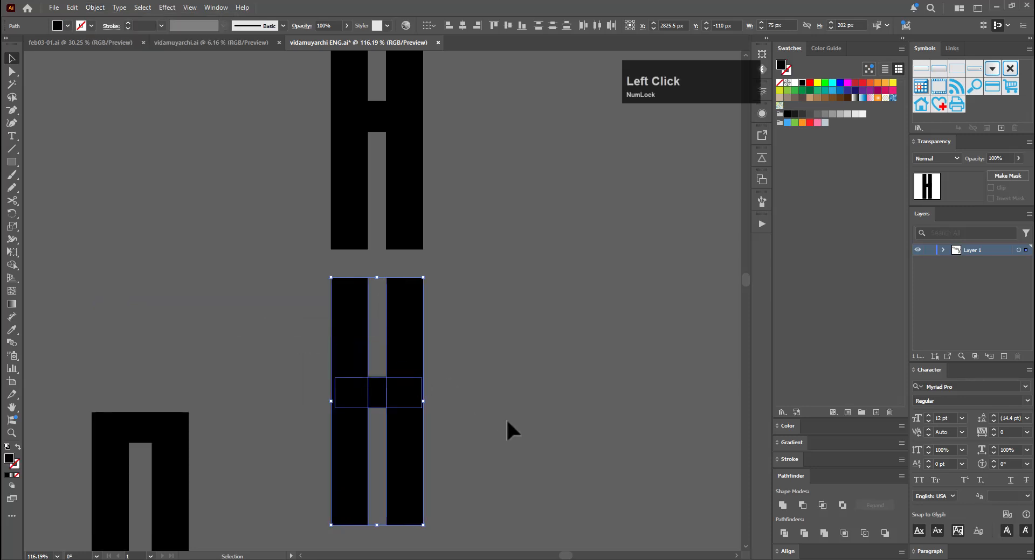
left_click(783, 507)
left_click(485, 380)
left_click(341, 401, "ctrl")
left_click_drag(463, 417, 469, 319)
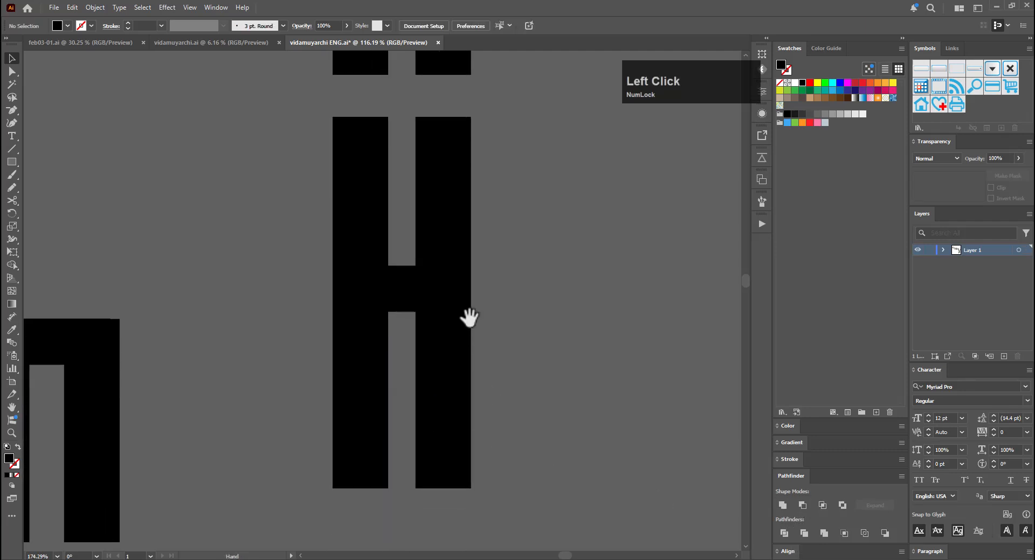
left_click_drag(471, 243, 529, 301)
left_click(491, 292)
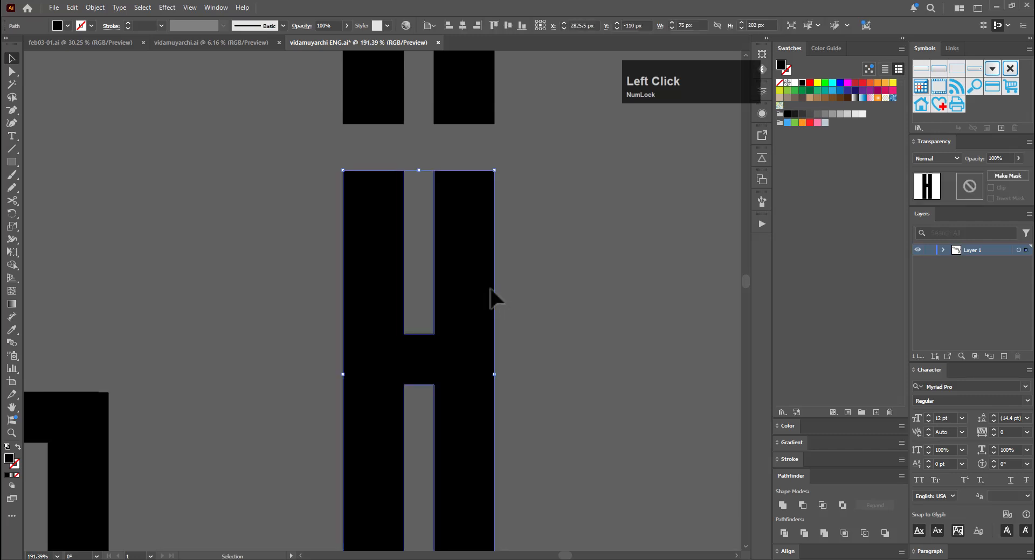
key("q")
left_click_drag(529, 364, 519, 373)
mouse_move(519, 374)
left_mouse_down()
mouse_move(519, 308)
mouse_move(525, 360)
left_mouse_up()
key("v")
left_click(575, 356)
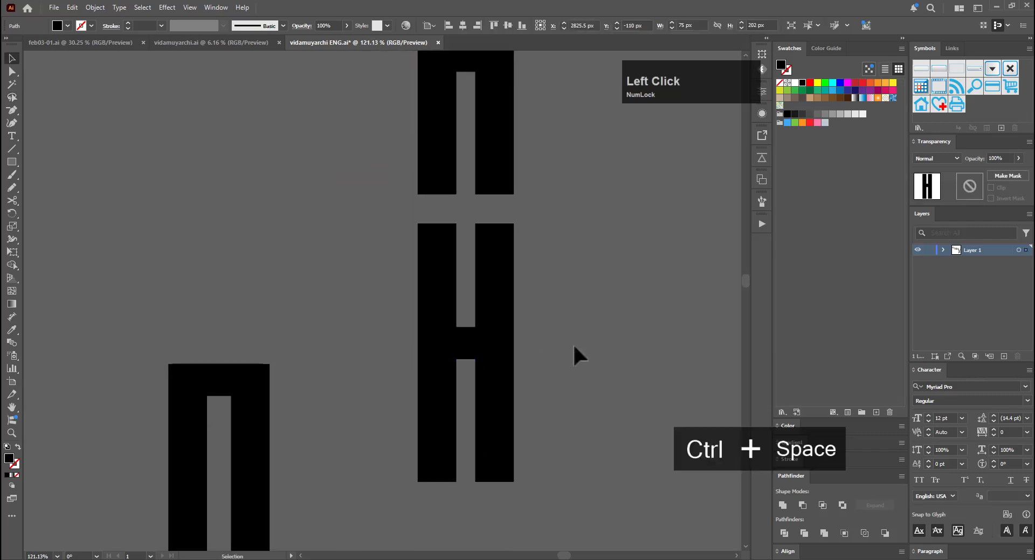
Copy one of the plain vertical stems above the V letters to the space beside the lower H as the letter I
left_click_drag(597, 344, 386, 322)
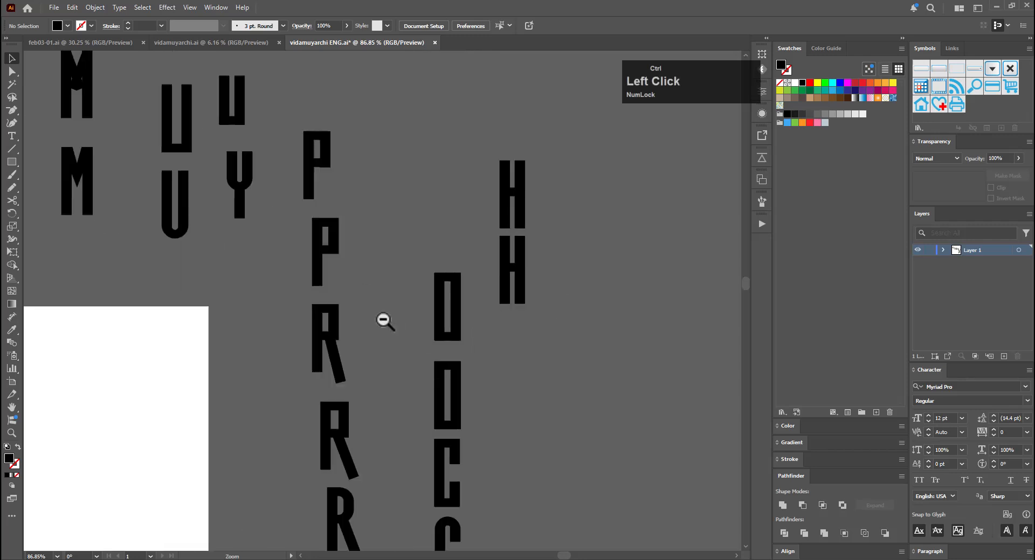
left_click_drag(487, 365, 448, 325)
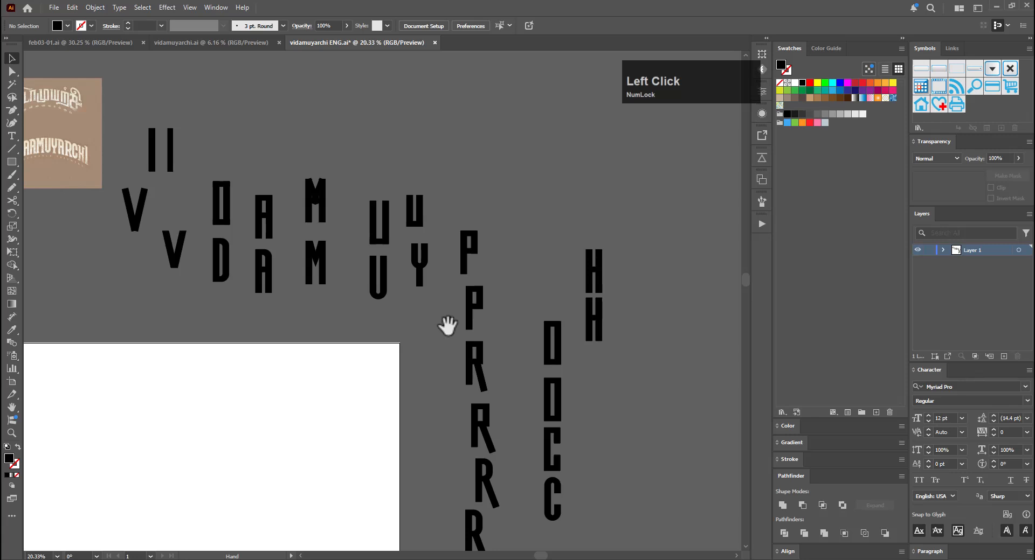
left_click_drag(363, 322, 342, 306)
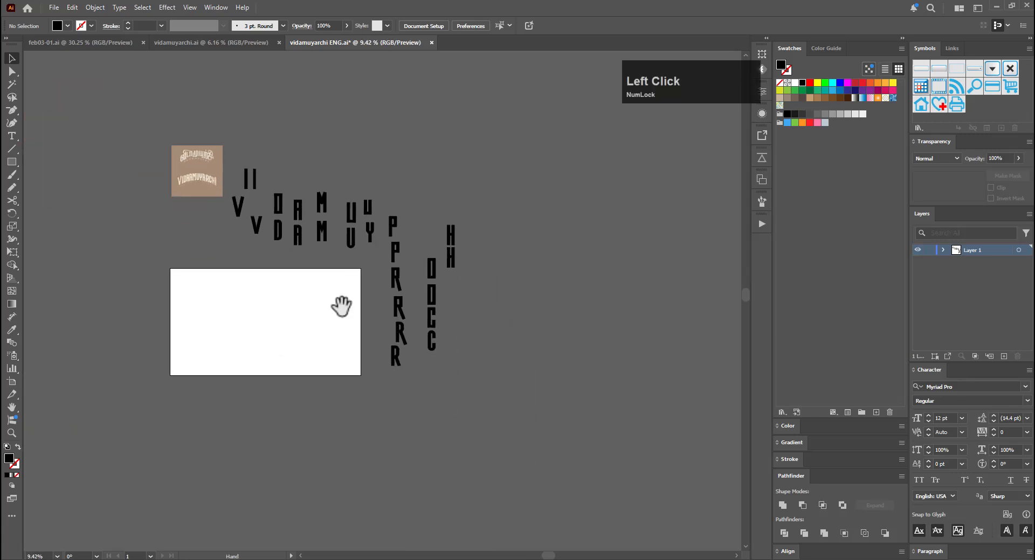
left_click_drag(283, 232, 393, 202)
left_click_drag(215, 135, 510, 417)
left_click(650, 460)
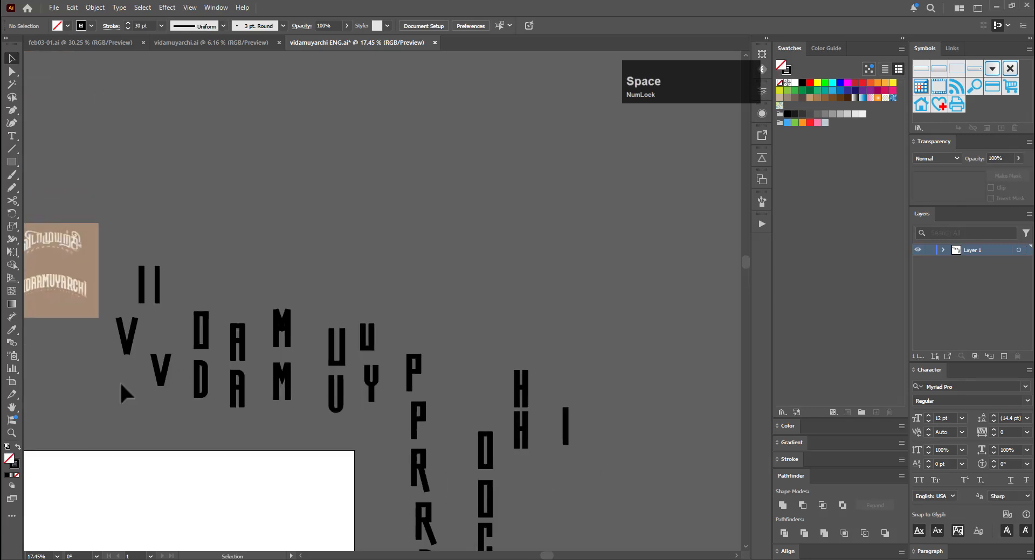
Place copies of the finished V, I, D, A, A, M and U side by side in the empty space above the letters
left_click_drag(164, 375, 410, 241)
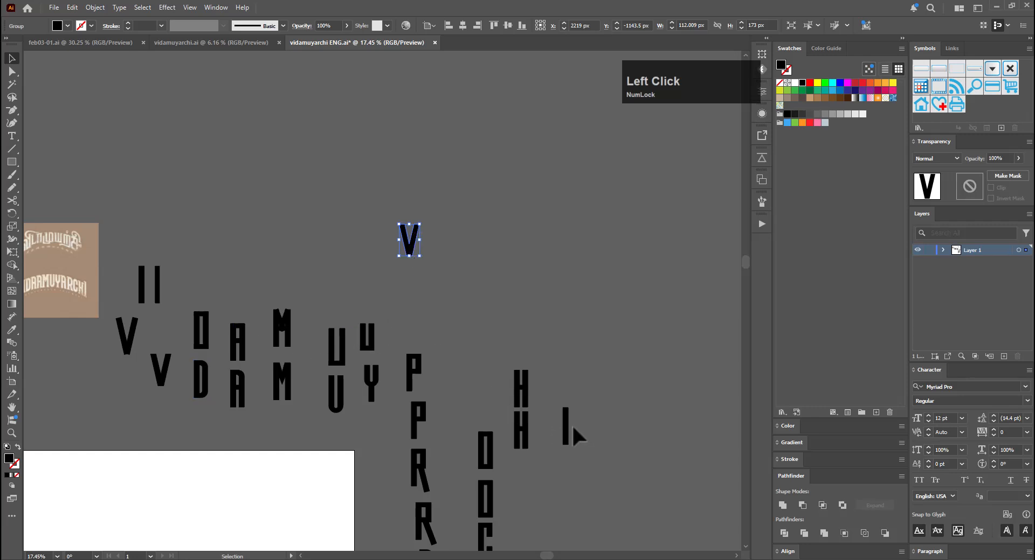
left_click_drag(566, 429, 429, 250)
left_click(612, 371)
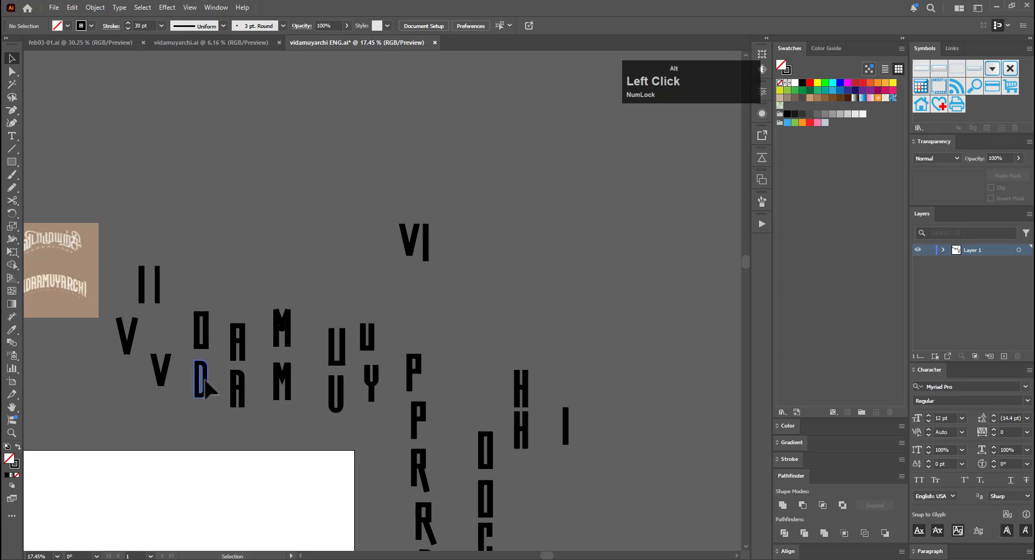
left_click_drag(204, 385, 445, 246)
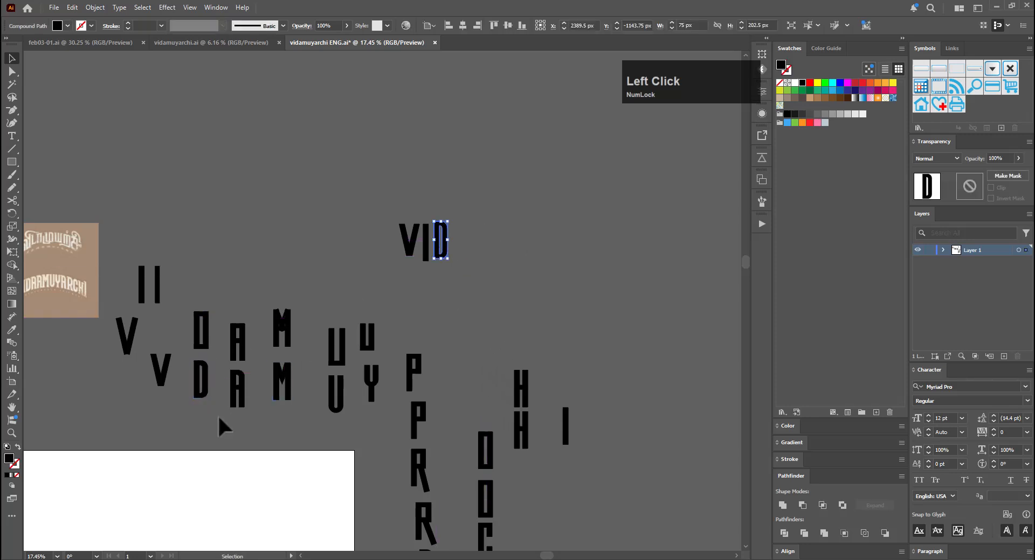
left_click_drag(244, 399, 487, 249)
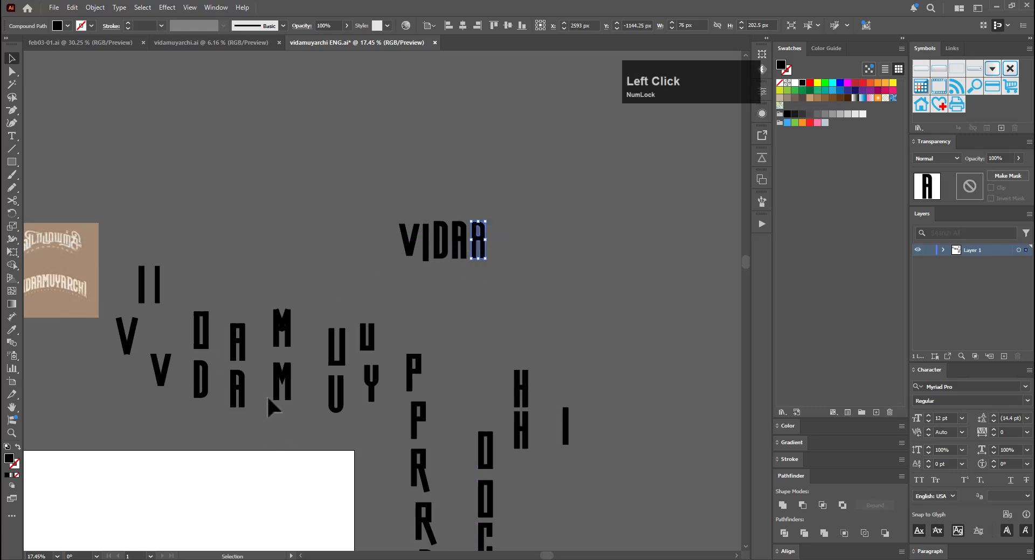
left_click_drag(281, 397, 501, 240)
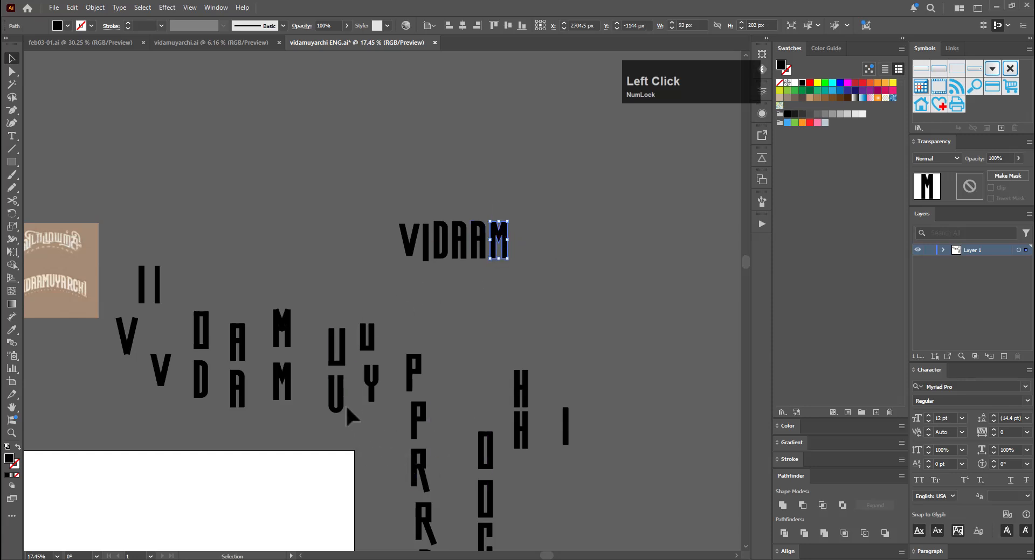
left_click_drag(339, 401, 533, 247)
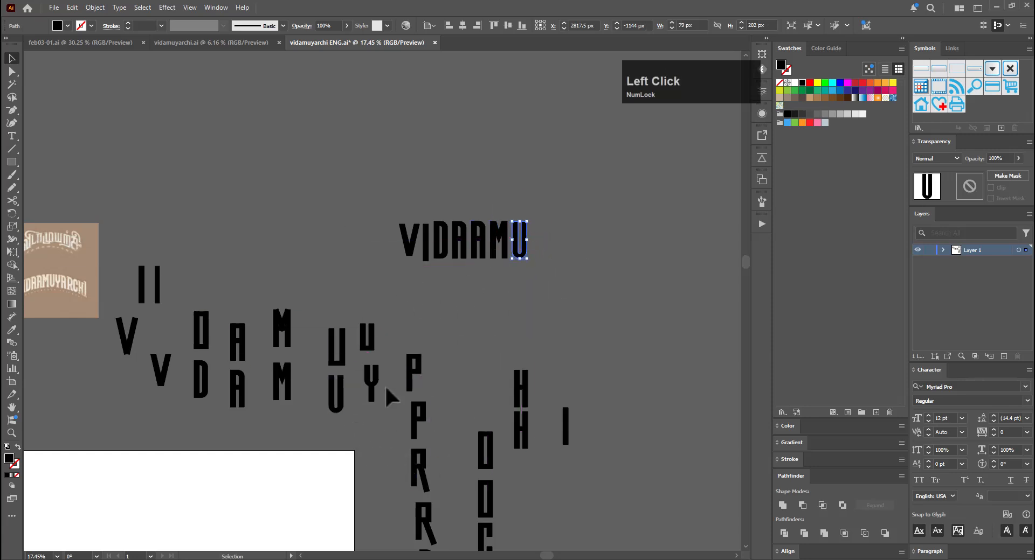
Duplicate the stroke-built Y below itself, then outline the copy's strokes and unite them into one shape
left_click(376, 383)
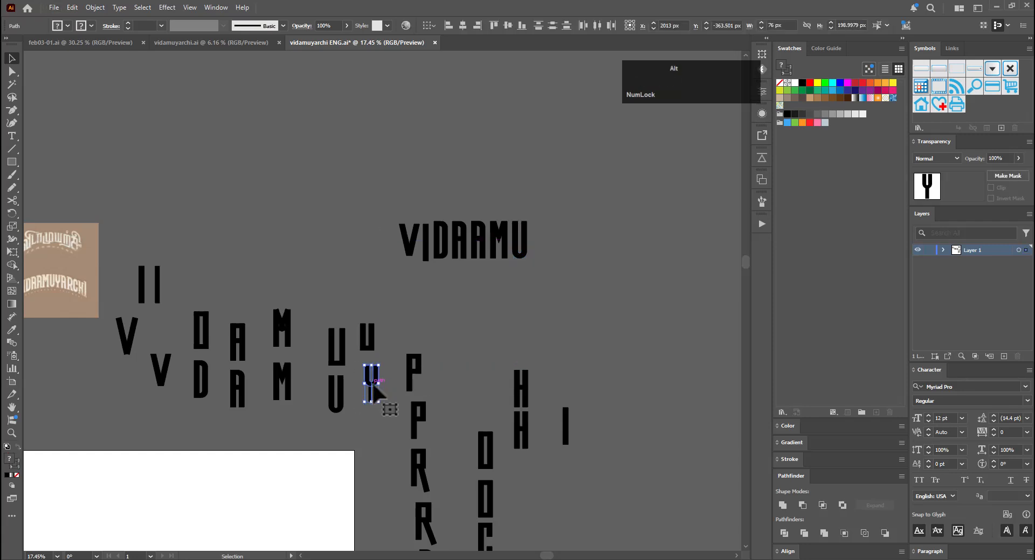
left_click_drag(376, 385, 379, 435)
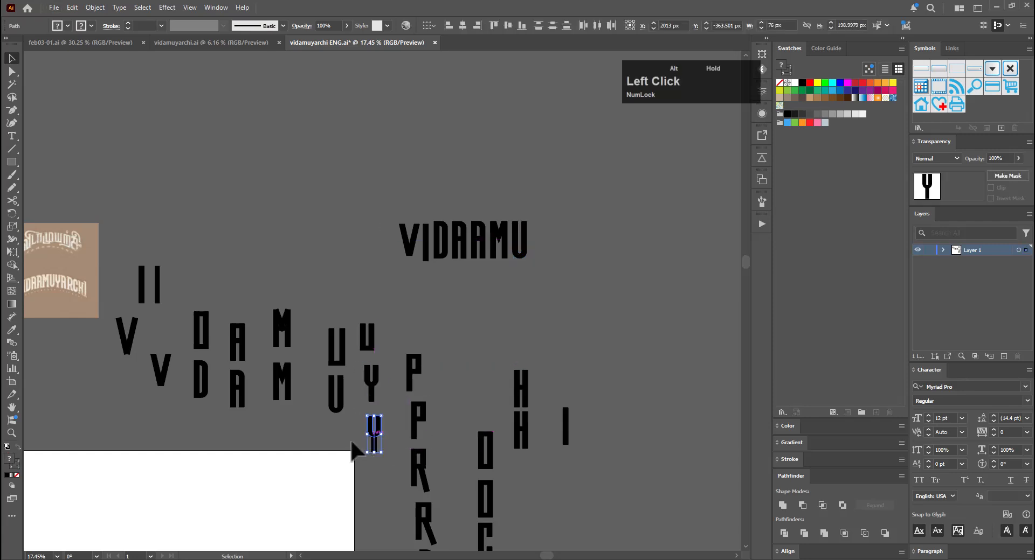
left_click(98, 5)
mouse_move(192, 301)
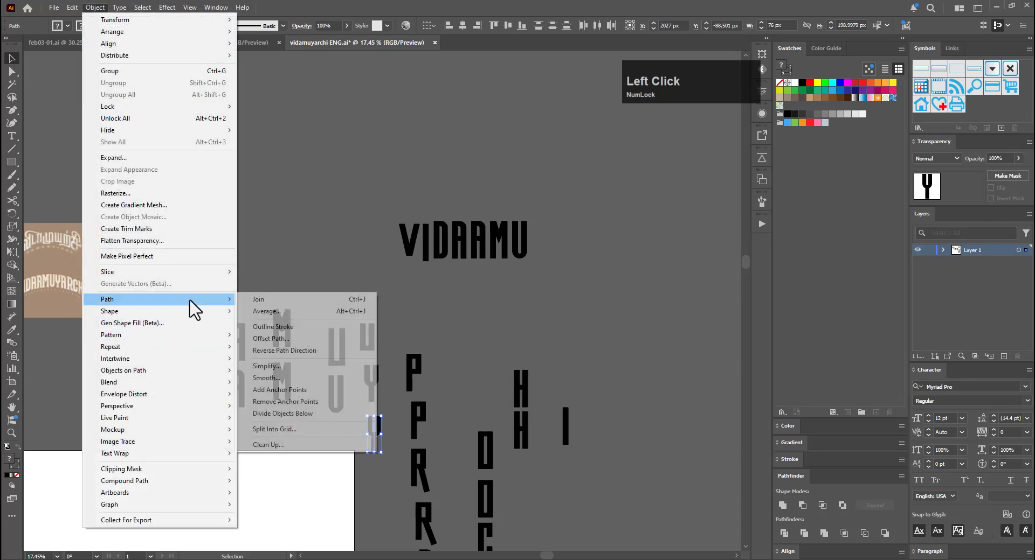
left_click(279, 328)
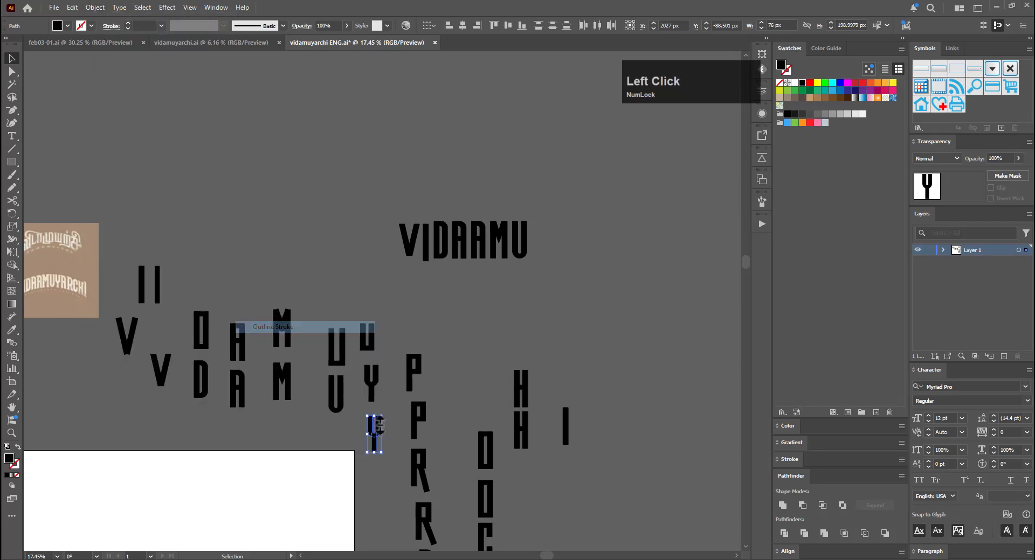
left_click(778, 506)
left_click(363, 449)
Complete the title row after the U with copies of the united Y, A, rounded R, rounded C, H and I
left_click_drag(374, 442, 530, 271)
left_click(415, 267)
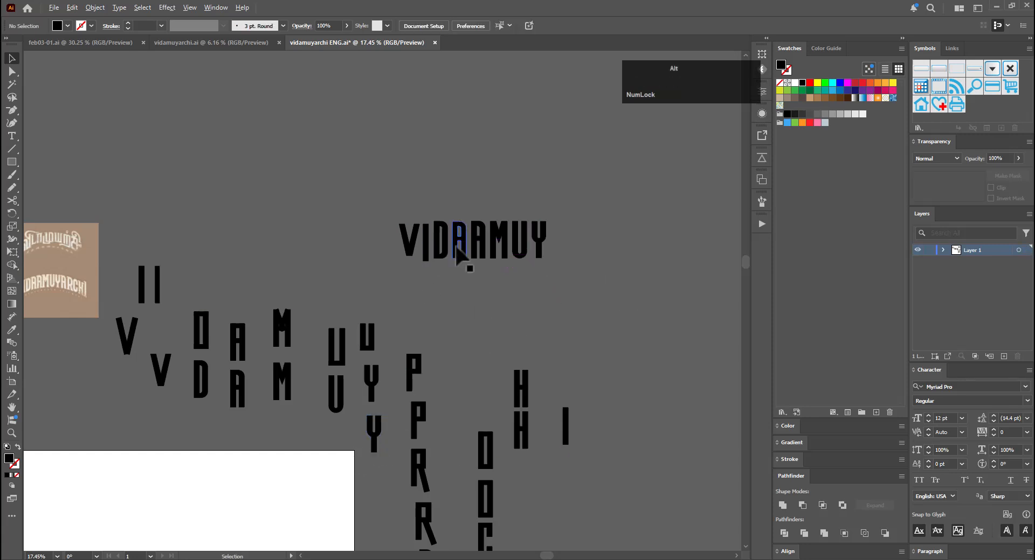
left_click_drag(467, 257, 560, 248)
left_click(470, 300)
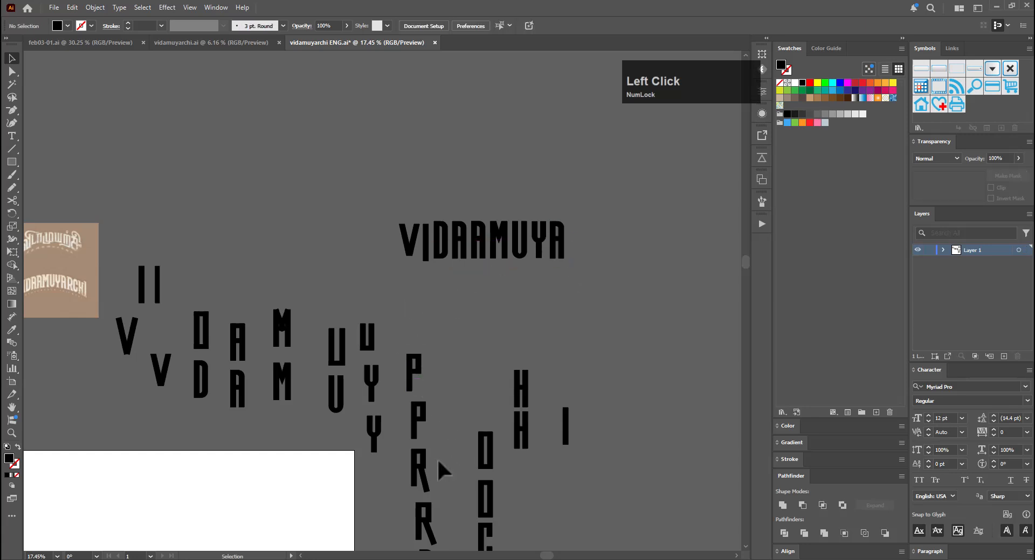
scroll(442, 497, "down", 3)
left_click_drag(423, 501, 585, 141)
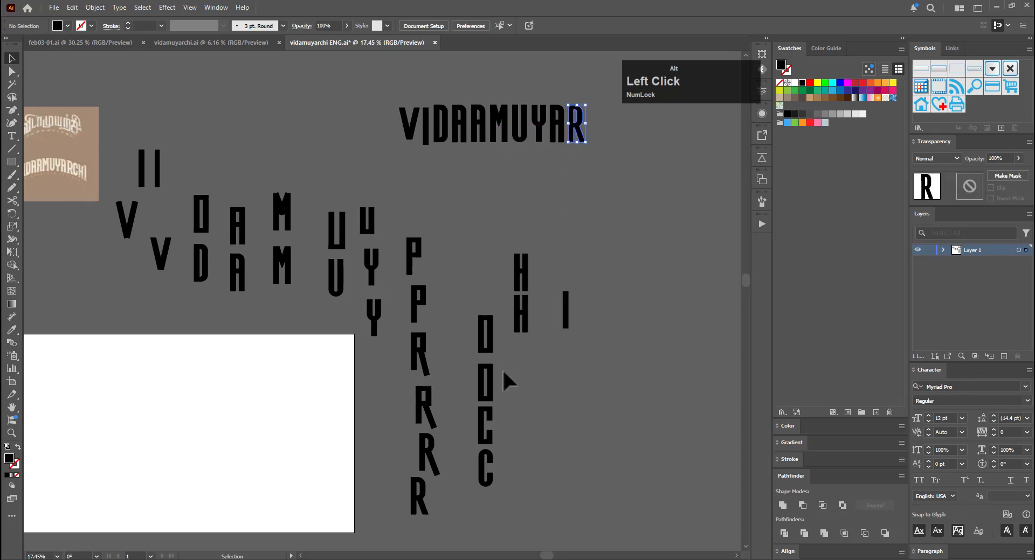
left_click_drag(486, 480, 595, 135)
left_click_drag(527, 315, 618, 125)
left_click_drag(567, 321, 625, 135)
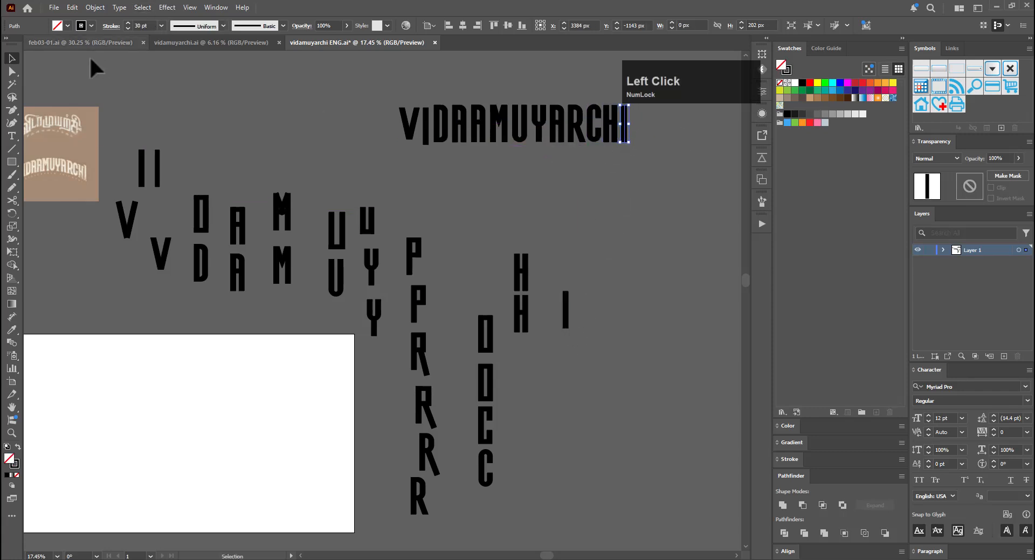
Outline the strokes of both letter I stems in the assembled title
left_click(88, 7)
mouse_move(232, 299)
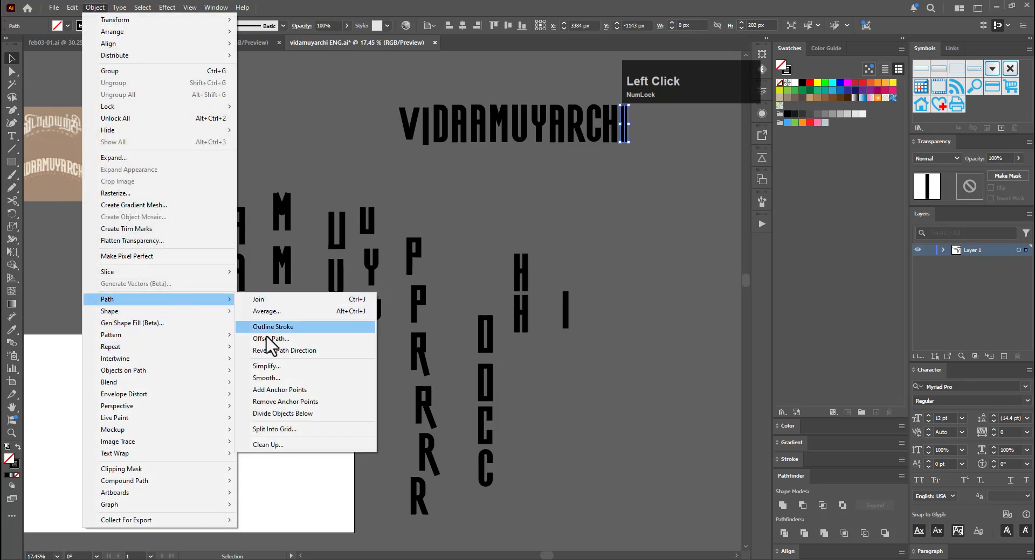
left_click(268, 327)
left_click(426, 129)
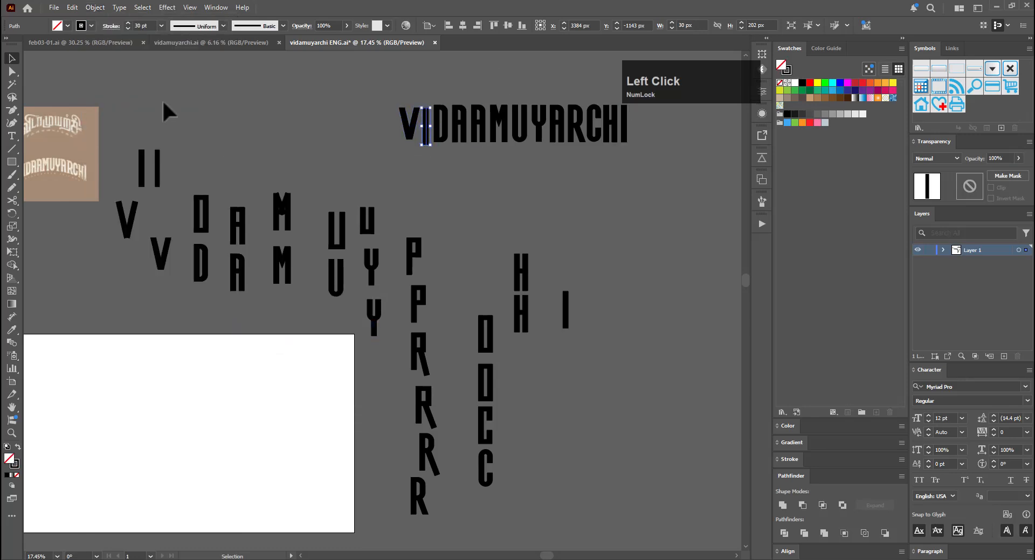
left_click(95, 7)
mouse_move(221, 300)
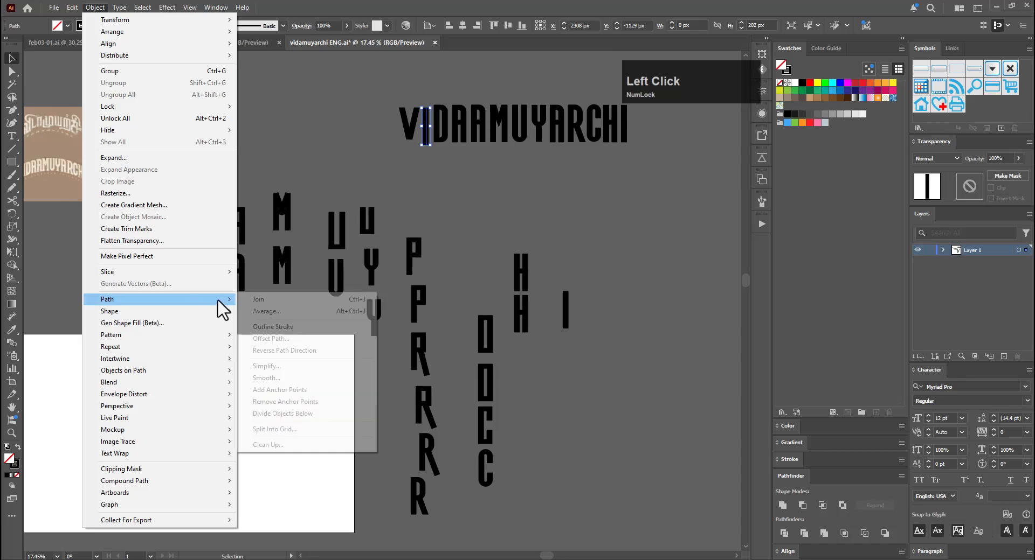
left_click(282, 330)
left_click_drag(567, 159, 599, 178)
left_click_drag(599, 228, 533, 340)
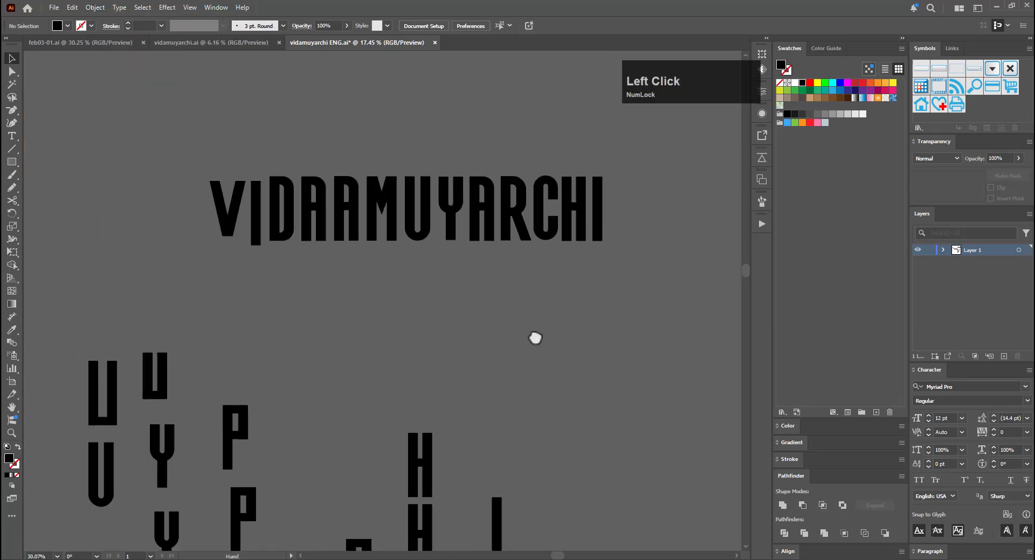
Stretch the V above and below the other title letters and level the first I with the row
left_click_drag(431, 263, 453, 341)
left_click_drag(136, 292, 115, 356)
key("a")
key("e")
key("a")
left_click(121, 200)
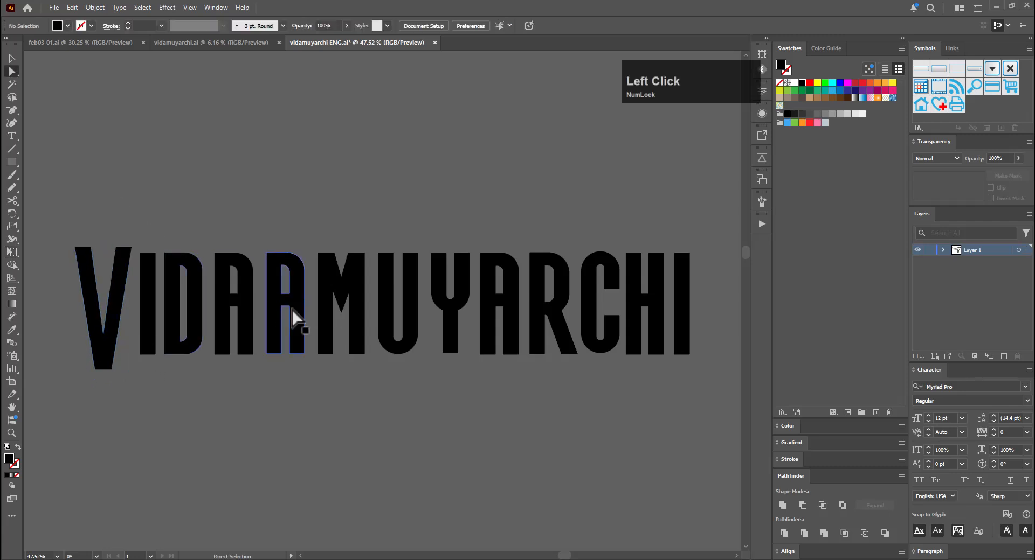
left_click(163, 232)
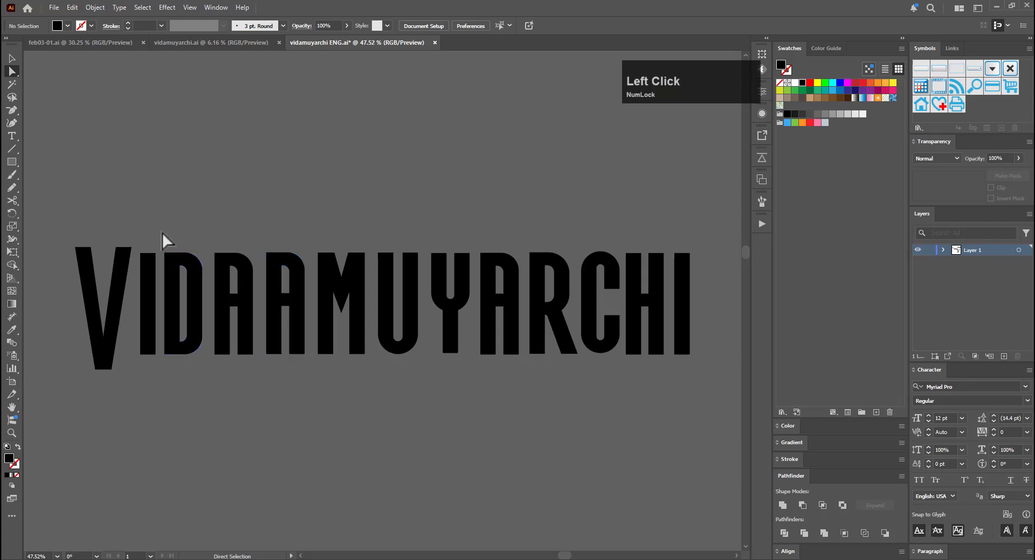
Nudge the V slightly upward so it overhangs both ends of the row, keeping its fill solid black
key("v")
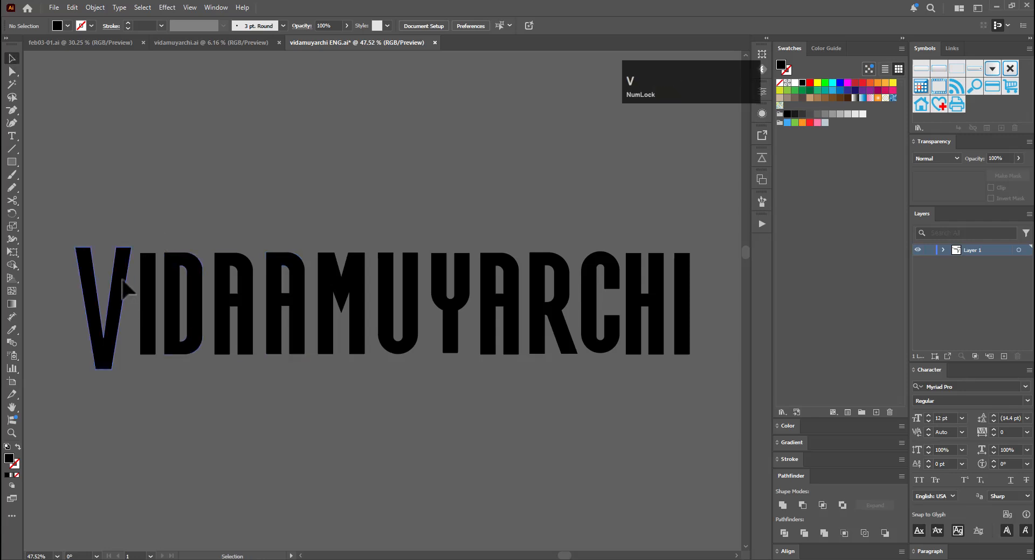
left_click(129, 296)
key("a")
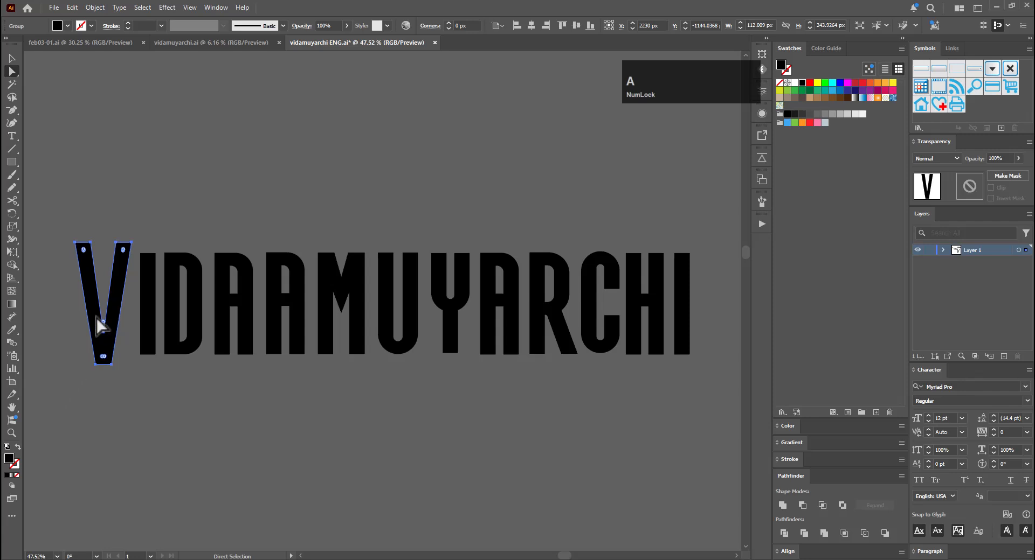
key("Down")
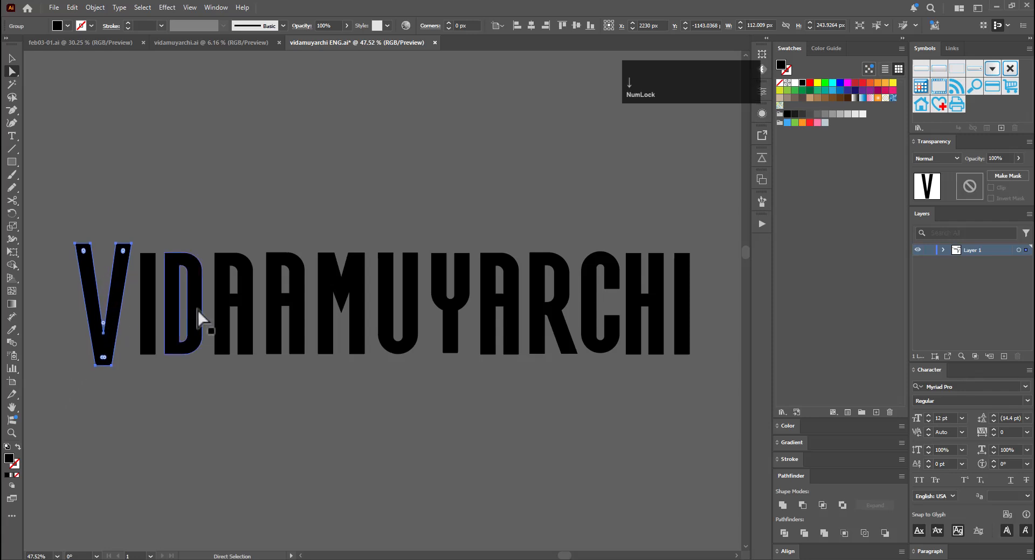
key("Down")
key("Down")
key("Down")
key("Down")
key("Down")
key("Down")
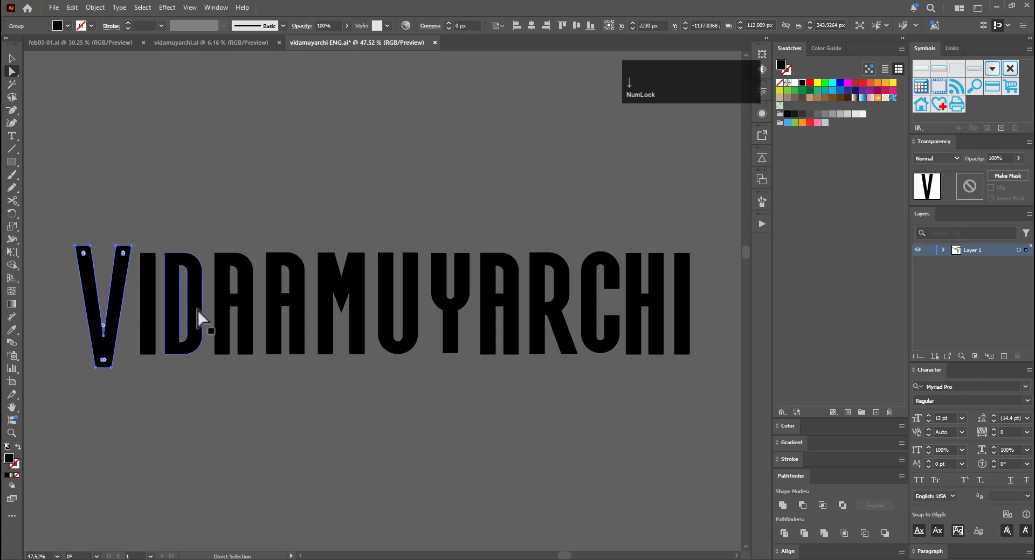
key("Up")
key("Up")
key("Up")
key("Up")
key("Up")
key("Up")
key("period")
key("shift+Up")
key("shift+Up")
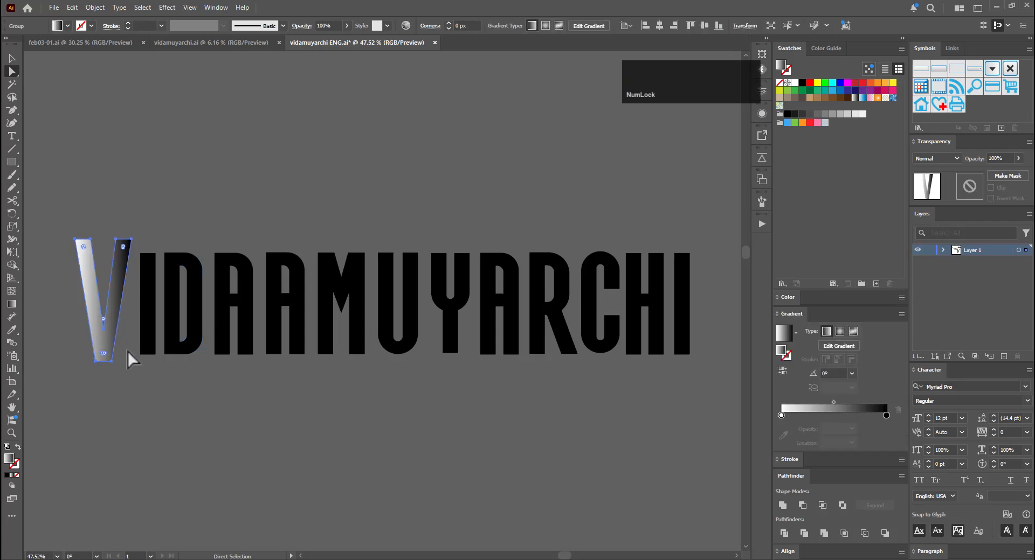
key("comma")
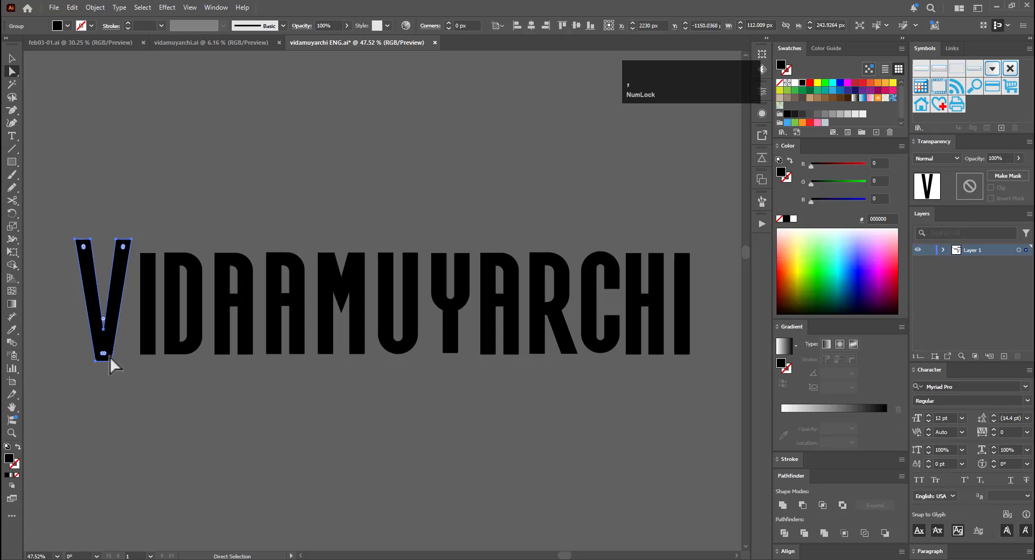
Move the V 18 px right and 4 px up so that it sits against the first I
left_click(123, 339, "ctrl")
left_click(129, 357, "shift")
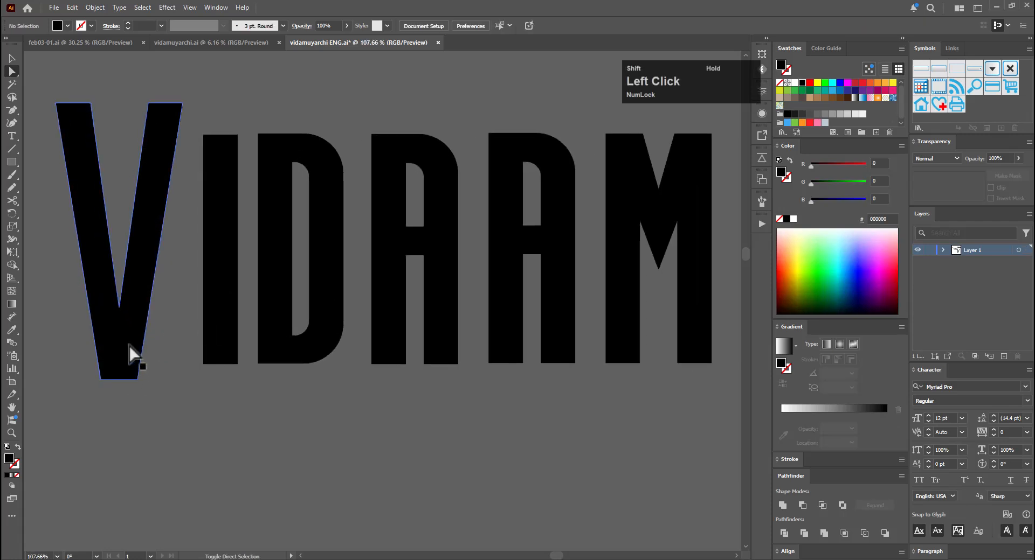
mouse_move(131, 355)
left_mouse_down()
mouse_move(156, 351)
mouse_move(146, 348)
left_mouse_up()
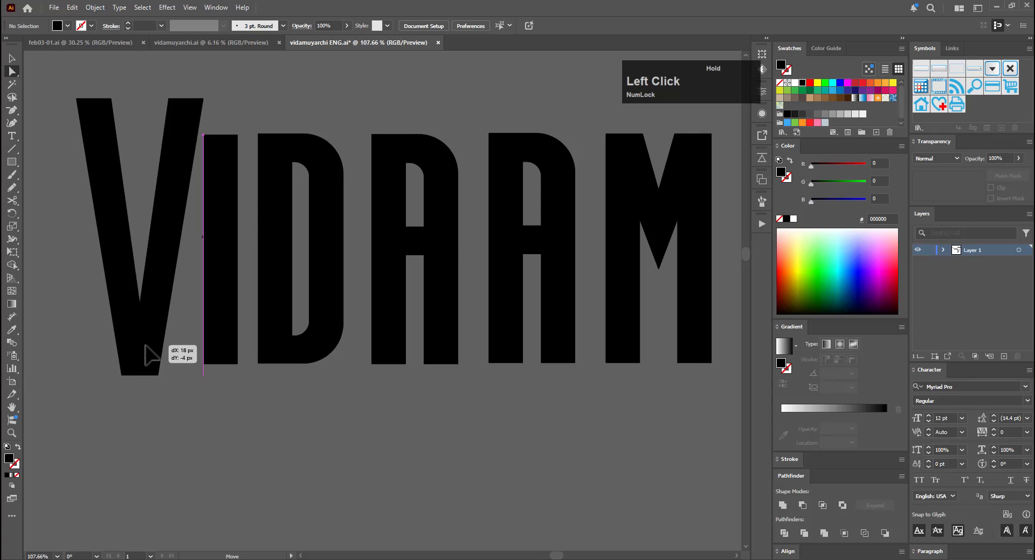
left_click_drag(146, 346, 147, 346)
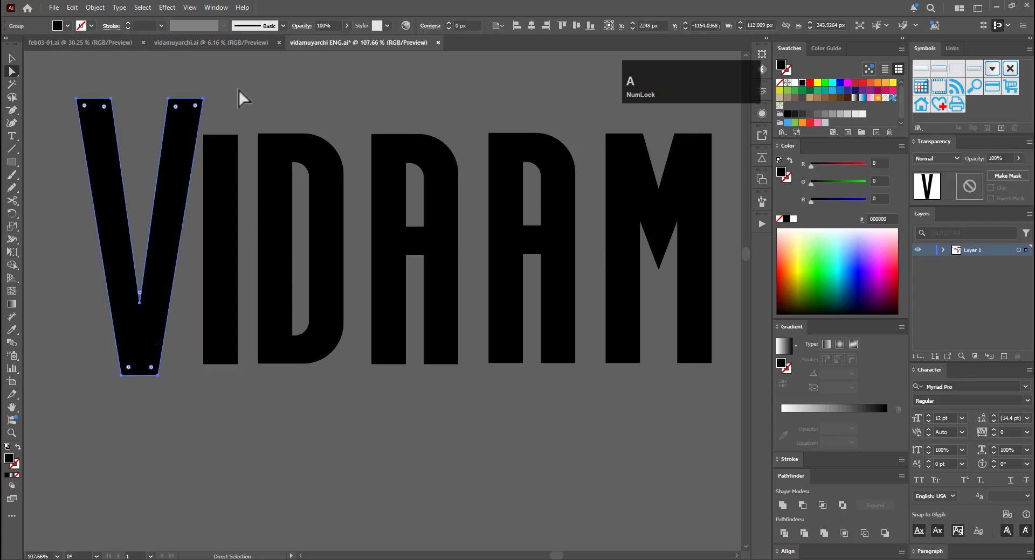
Lower the V's top edge to make it about 236 px tall and leave a slight gap before the I
left_click_drag(239, 90, 40, 116)
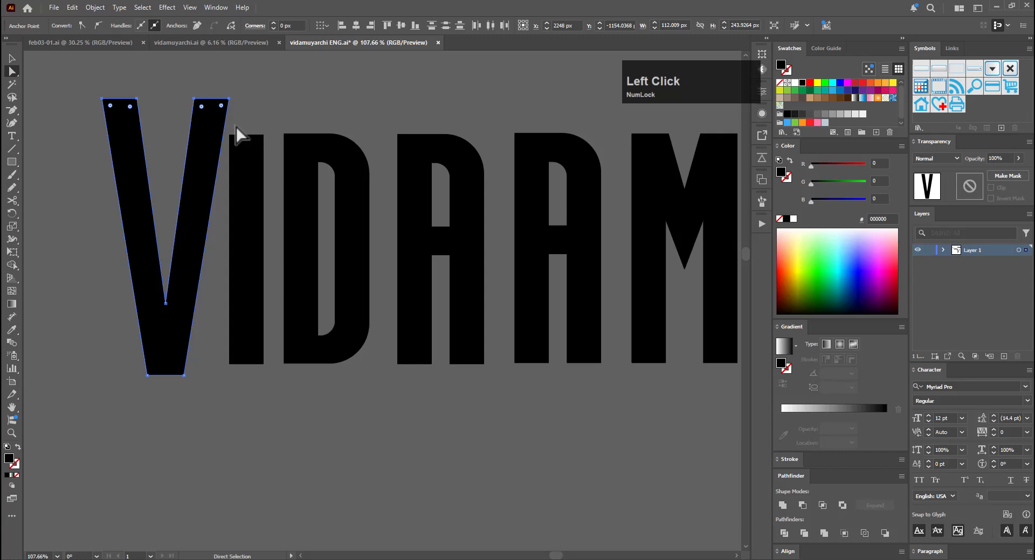
key("shift+Down")
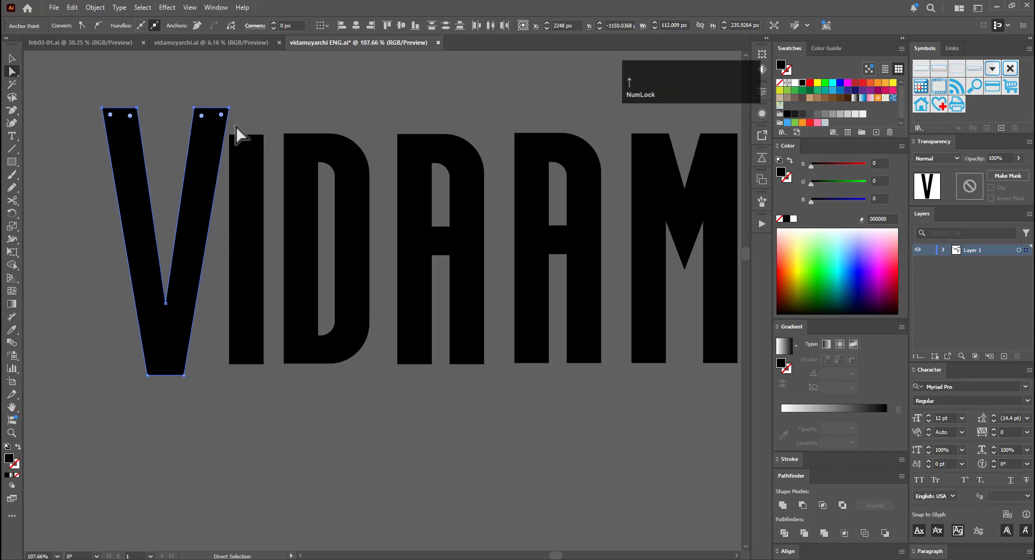
key("v")
left_click(285, 115)
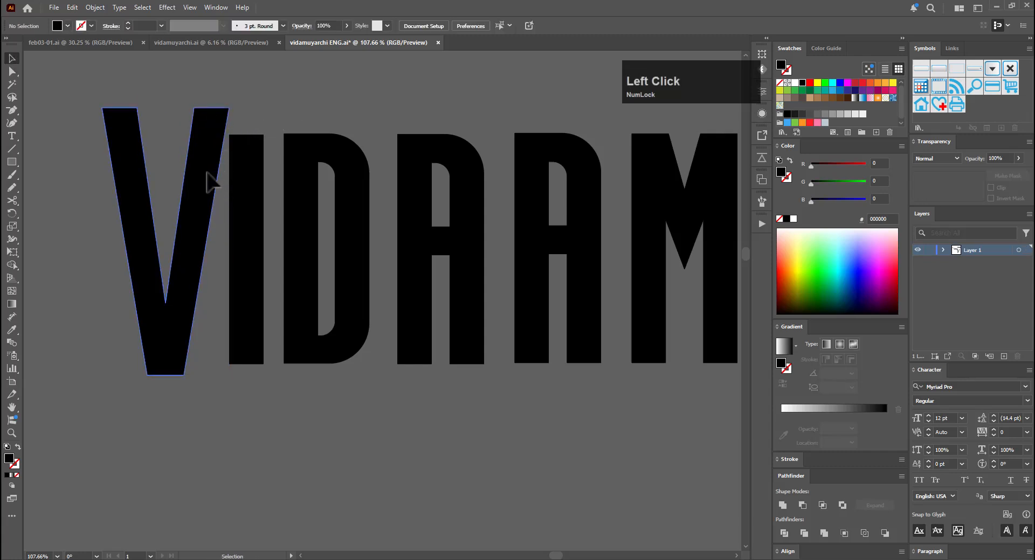
left_click_drag(208, 172, 202, 172)
left_click(289, 124)
Shift the letters from the first A to the final I 12 px left, closer to the D
key("ctrl+space")
left_click_drag(345, 128, 144, 195)
key("space")
left_click_drag(286, 215, 137, 306)
key("ctrl+space")
left_click_drag(226, 197, 314, 200)
left_click_drag(746, 455, 167, 346)
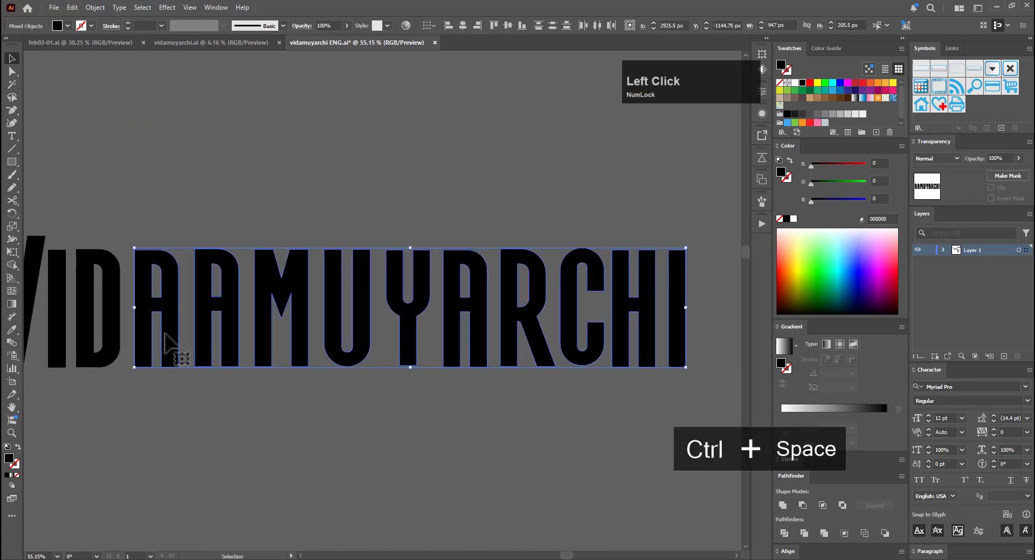
left_click(166, 318, "shift")
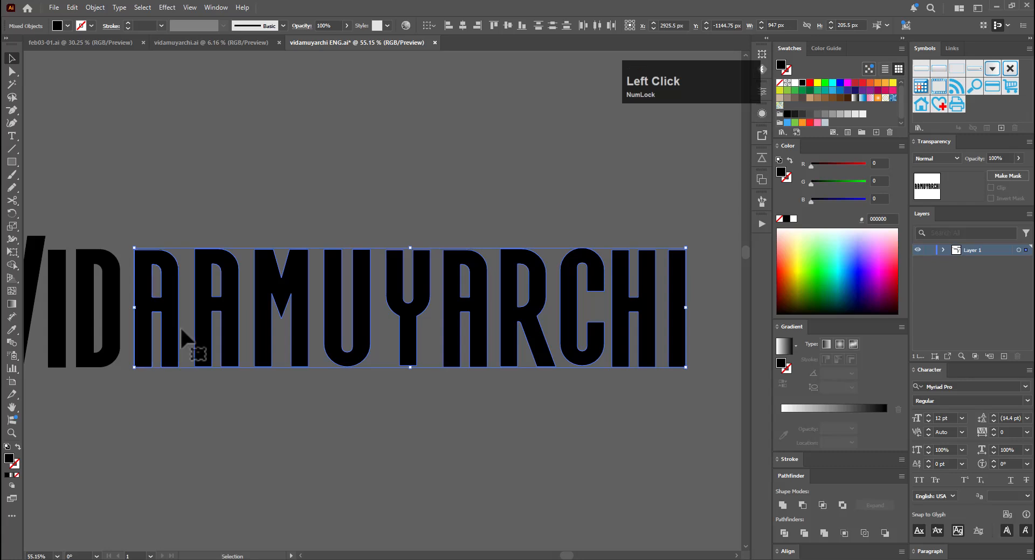
key("shift+Left")
key("Left")
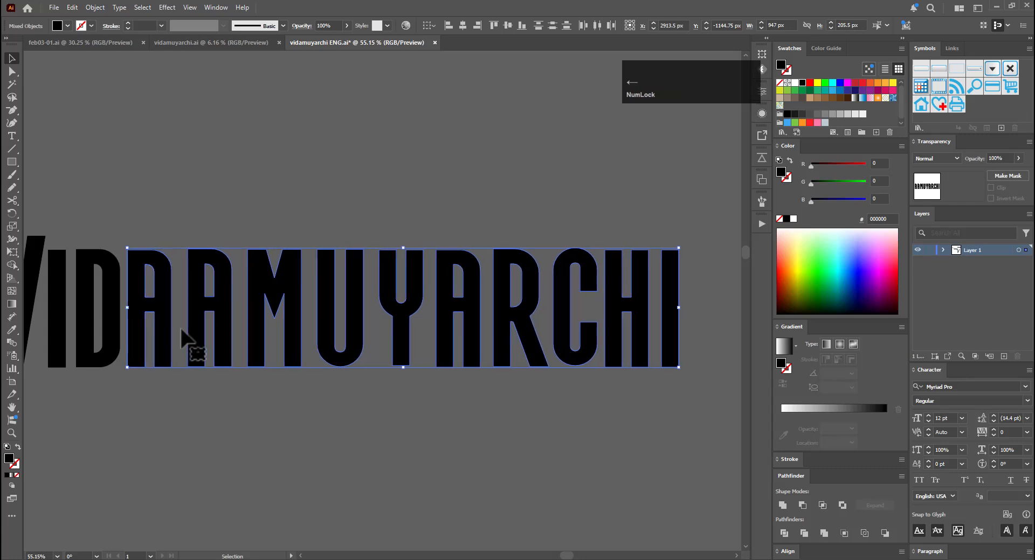
Move the letters from the second A onward left, leaving a narrow gap after the first A
left_click(171, 306, "shift")
key("shift+Left")
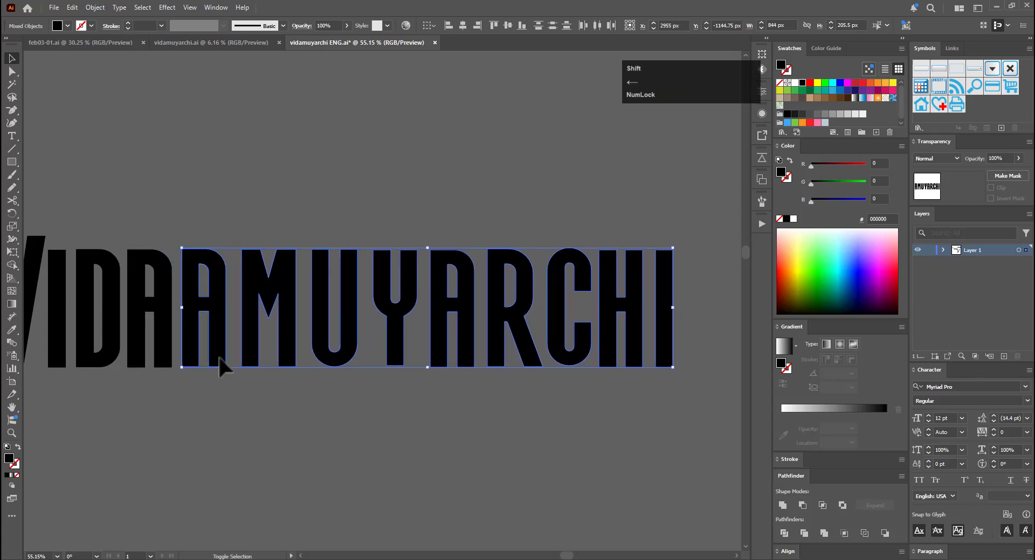
key("Left")
key("Left")
key("Left")
key("Left")
key("Left")
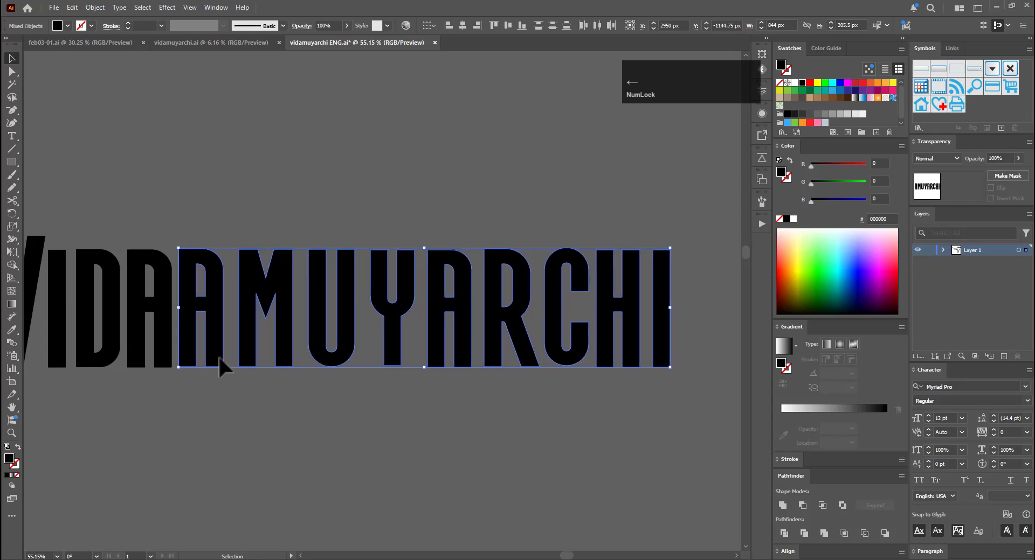
Move the letters from the M onward left to tighten the gap after the second A
left_click(213, 323, "shift")
key("shift+Left")
key("Left")
key("Left")
key("Left")
key("Left")
key("Left")
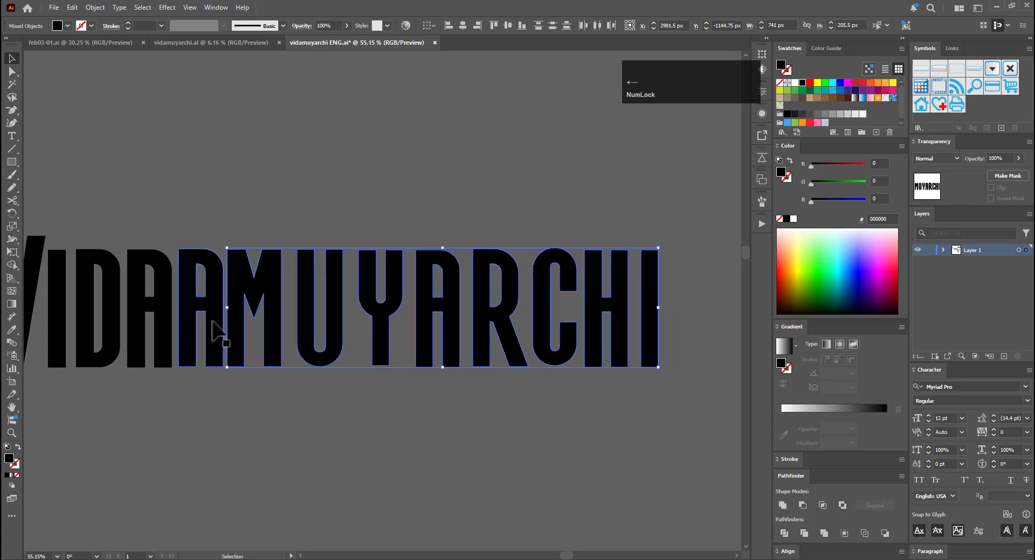
Move the letters from the U onward left so the U sits close to the M
left_click(249, 295, "shift")
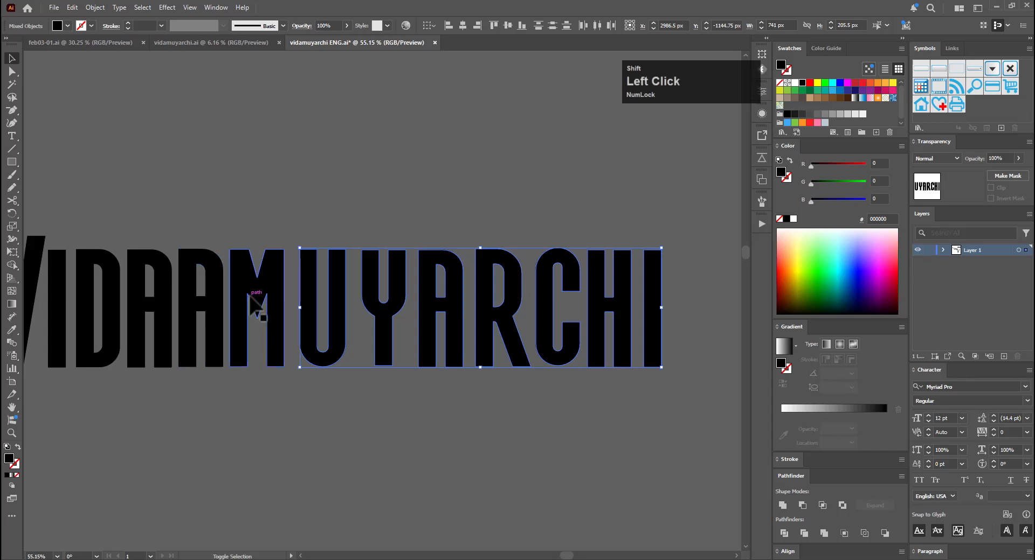
key("shift+Left")
key("Left")
key("Left")
key("Left")
key("Left")
key("Left")
key("Left")
key("Left")
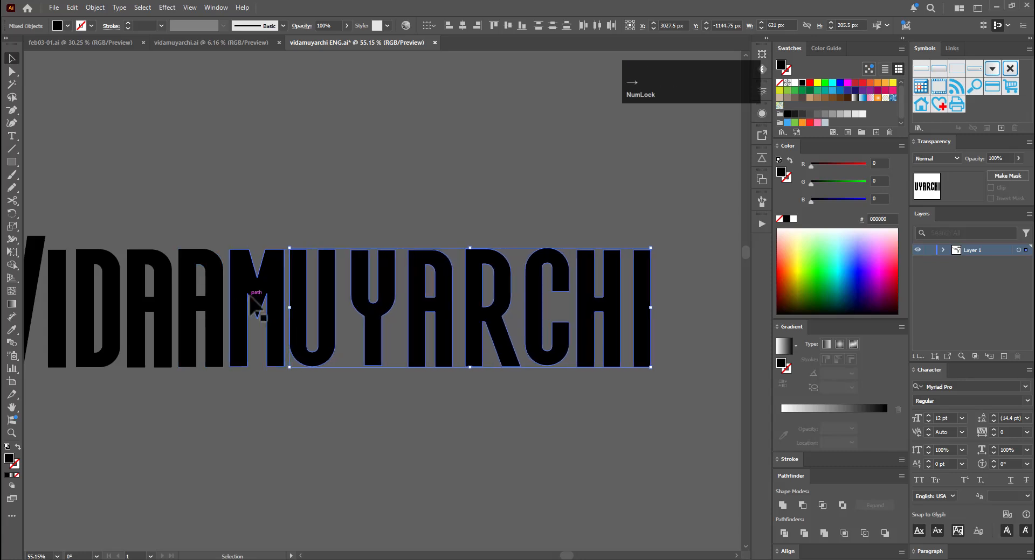
Shift the letters from the Y onward 19 px left to close the gap after the U
left_click(329, 300, "shift")
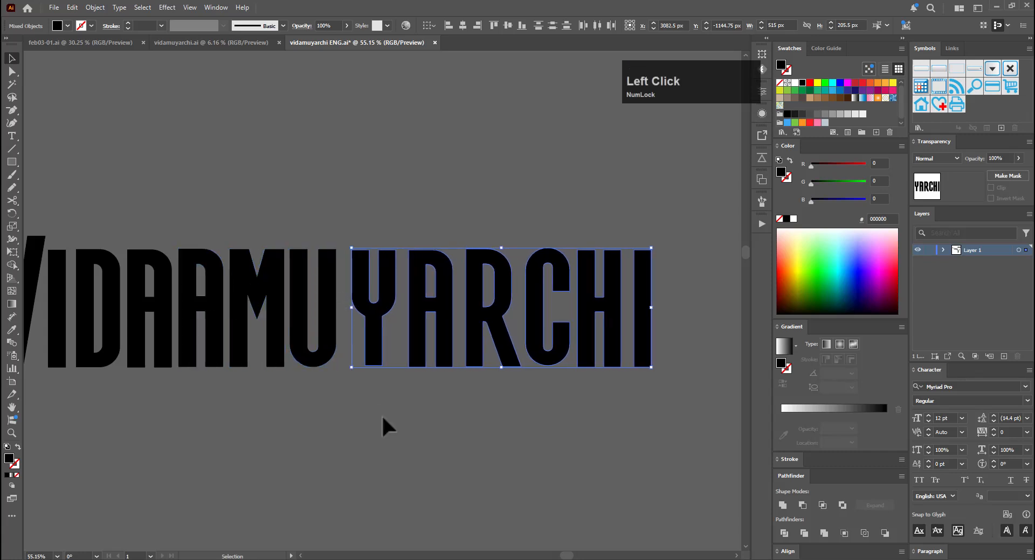
key("shift+Left")
key("shift+Left")
key("shift+Left")
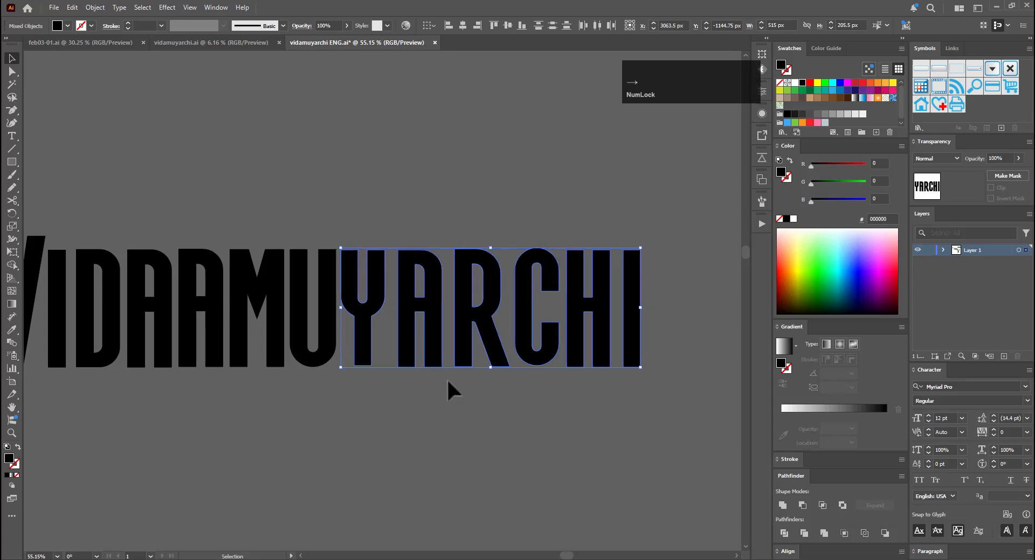
Move the ARCHI letters left and fine-tune the narrow gap between the Y and the A
left_click(396, 310, "shift")
key("shift+Left")
key("shift+Left")
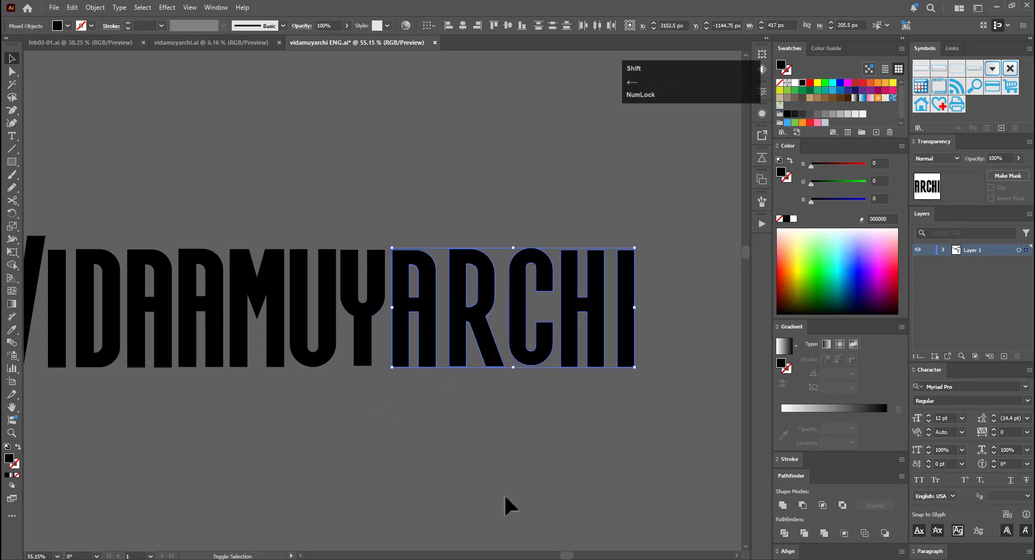
key("Right")
key("Right")
key("Right")
key("Right")
key("Right")
key("Right")
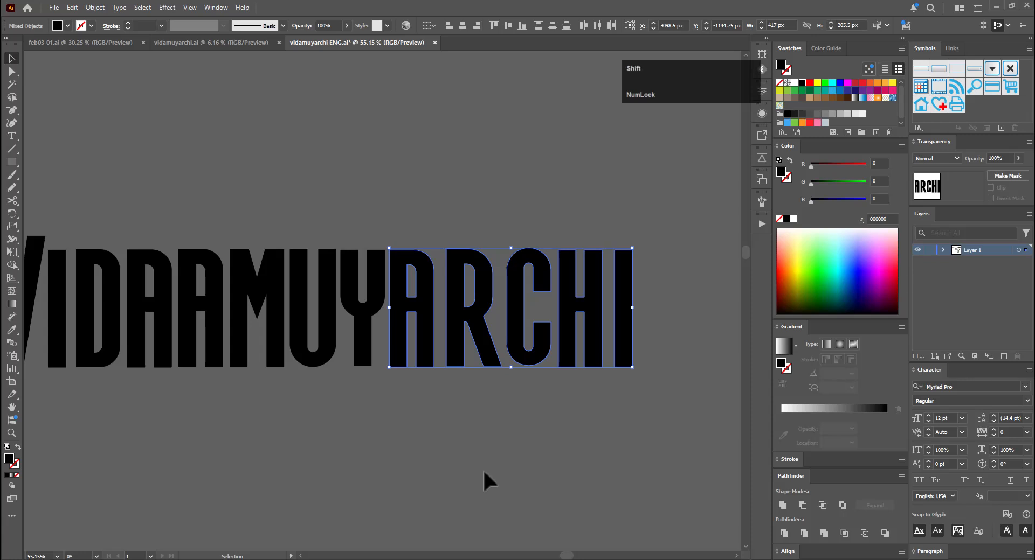
Move the RCHI letters left and match the gap between the third A and the R
left_click(418, 316, "shift")
key("shift+Left")
key("shift+Left")
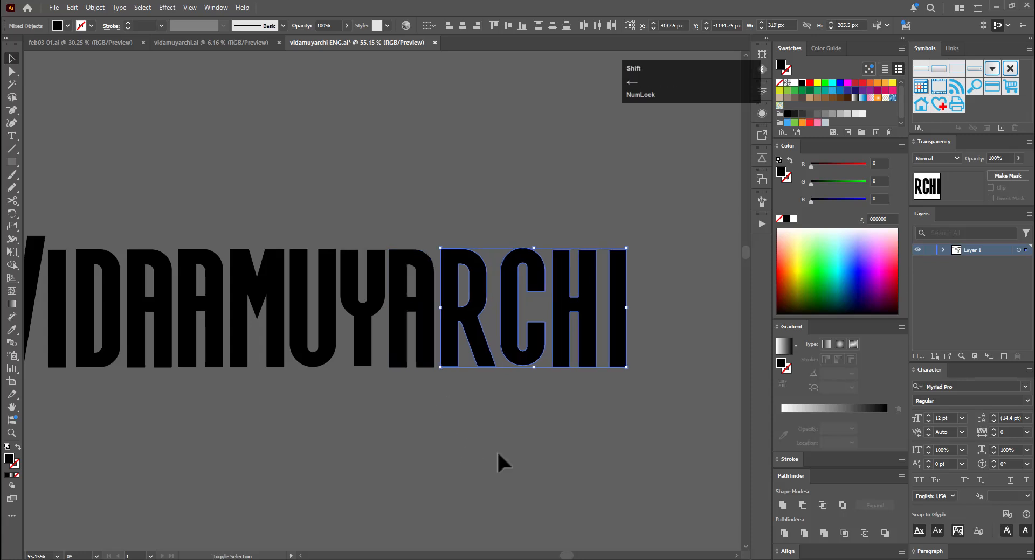
key("Right")
key("Right")
key("Right")
key("Right")
key("Right")
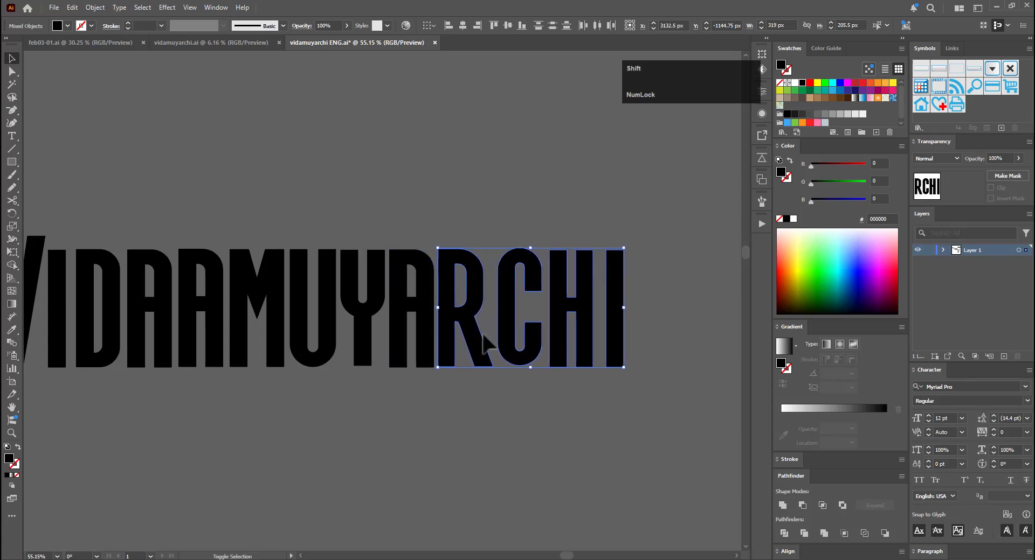
Move the CHI letters left so the C tucks closely against the leg of the R
left_click(487, 360, "shift")
key("shift+Left")
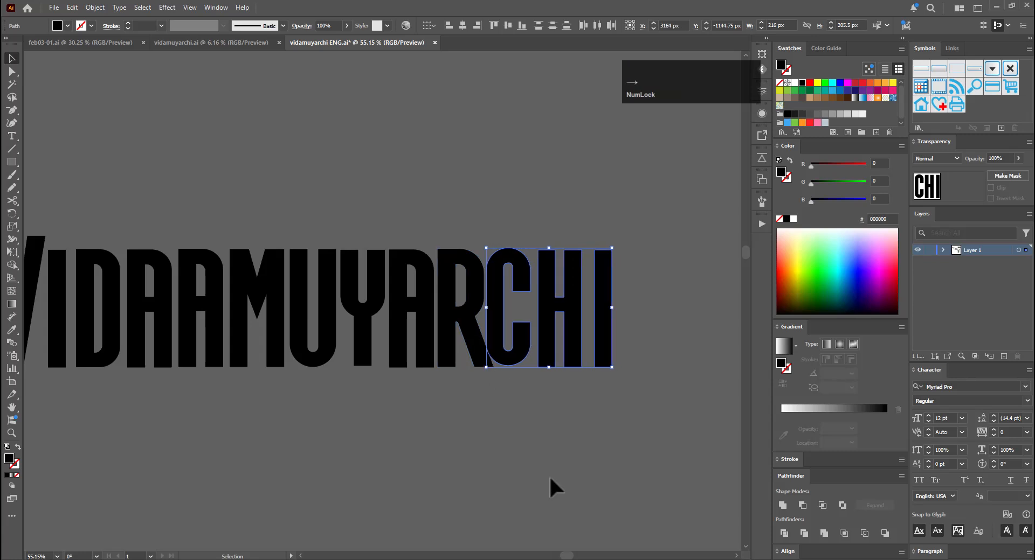
key("Left")
key("Left")
key("Left")
key("Left")
key("Left")
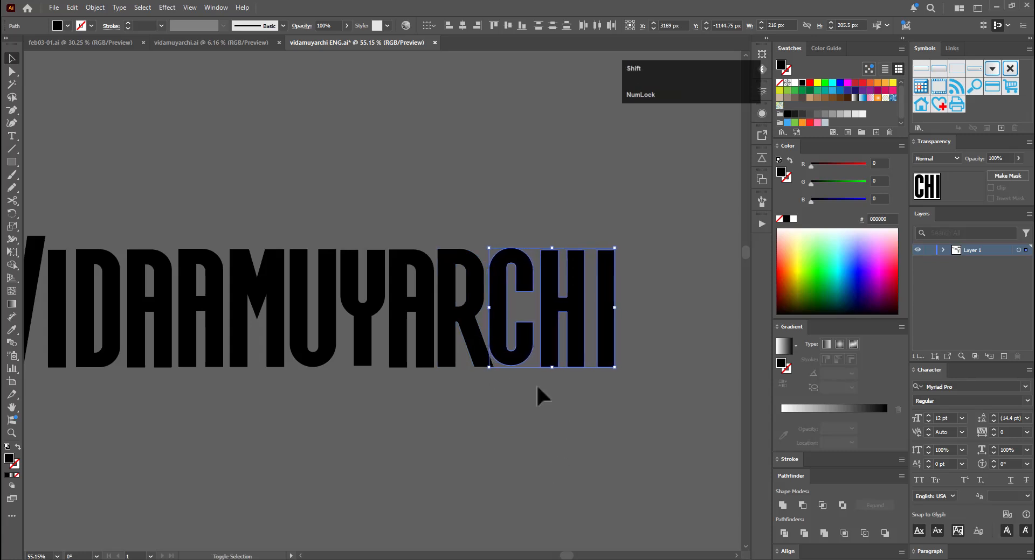
Move the final H and I left to leave only a narrow gap after the C
left_click(524, 356, "shift")
key("shift+Left")
key("Right")
key("Right")
key("Right")
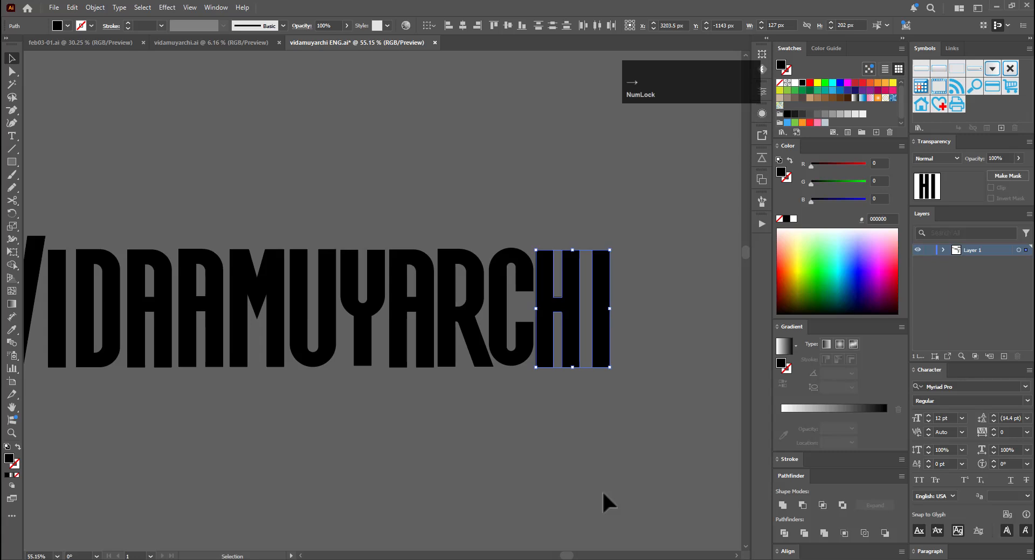
Shift the final I 14 px left to sit close beside the H, then clear the selection
left_click(575, 348, "shift")
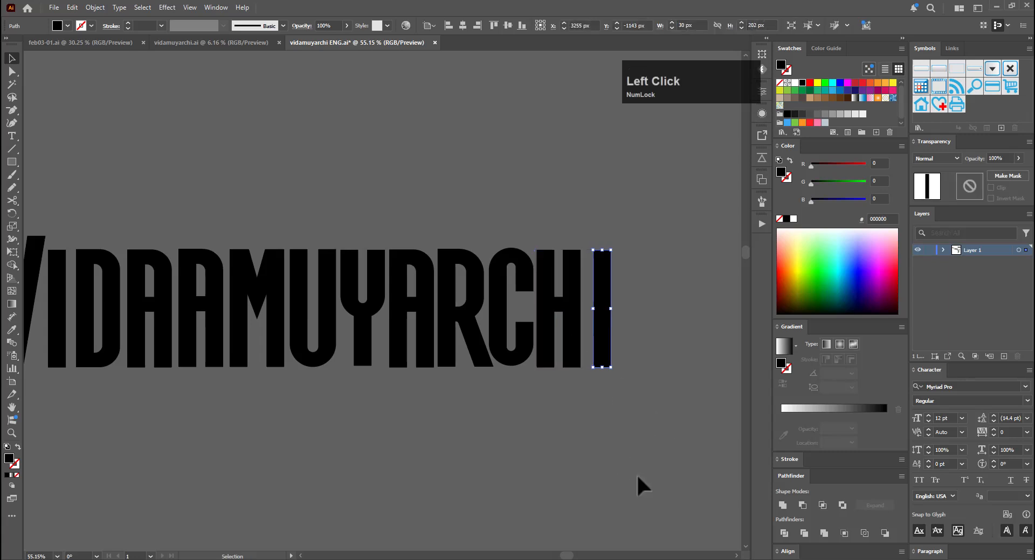
key("Left")
key("Left")
key("Left")
key("Left")
key("Left")
key("Left")
key("Left")
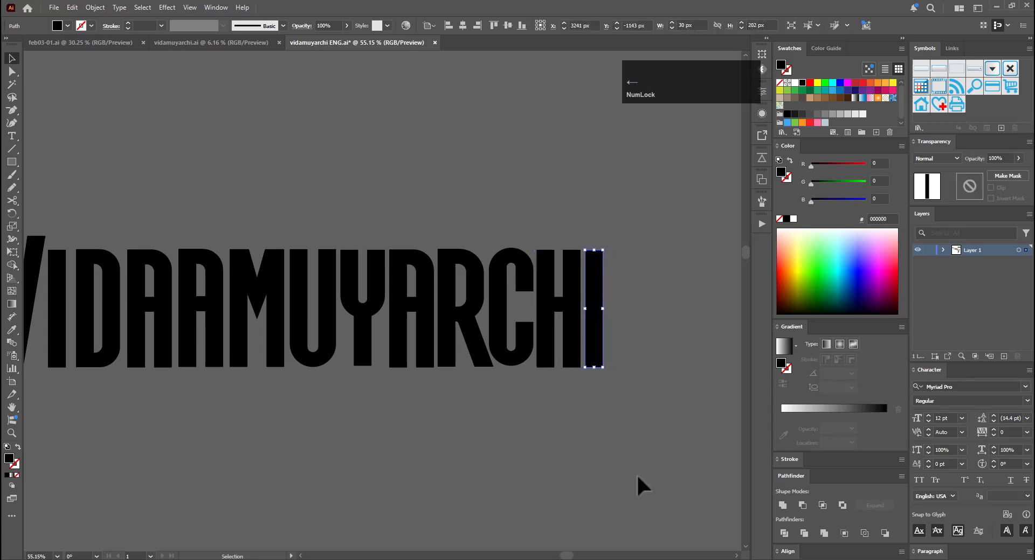
left_click(618, 481)
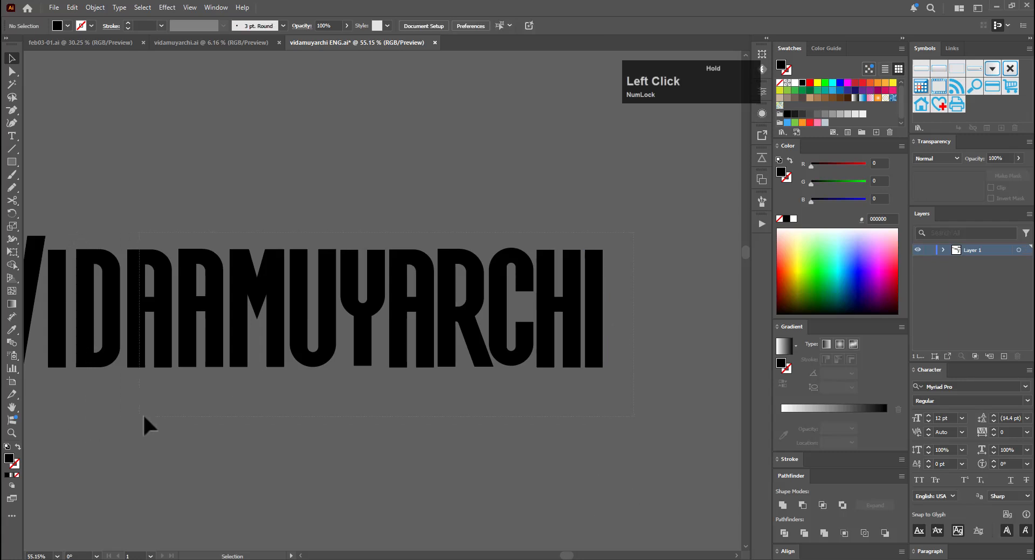
Nudge all letters from the first A to the final I slightly left to tighten the gap after the D
left_click_drag(144, 417, 144, 414)
key("Left")
key("Left")
key("Left")
key("Left")
key("Left")
key("Left")
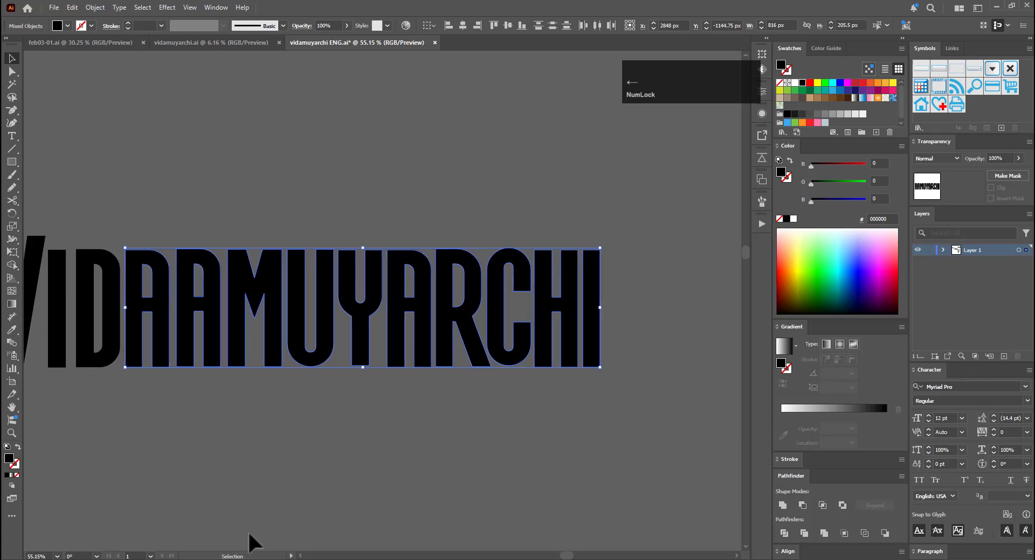
Nudge the letters from the second A to the final I slightly left to close the gap after the first A
left_click(164, 302, "shift")
key("Left")
key("Left")
key("Left")
key("Left")
key("Left")
key("Left")
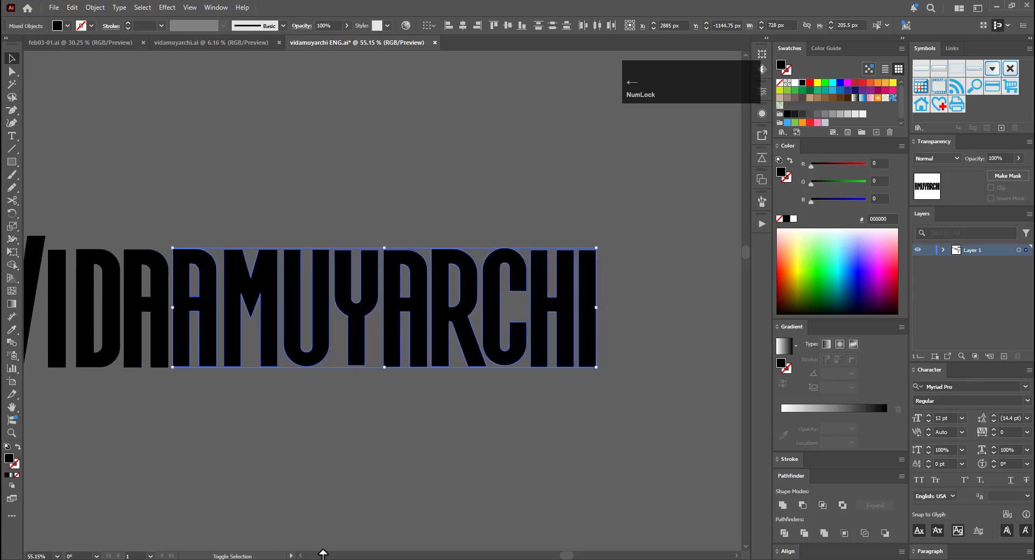
Nudge the letters from M to the final I about 4 px left to tighten the gap after the second A
left_click(208, 321, "shift")
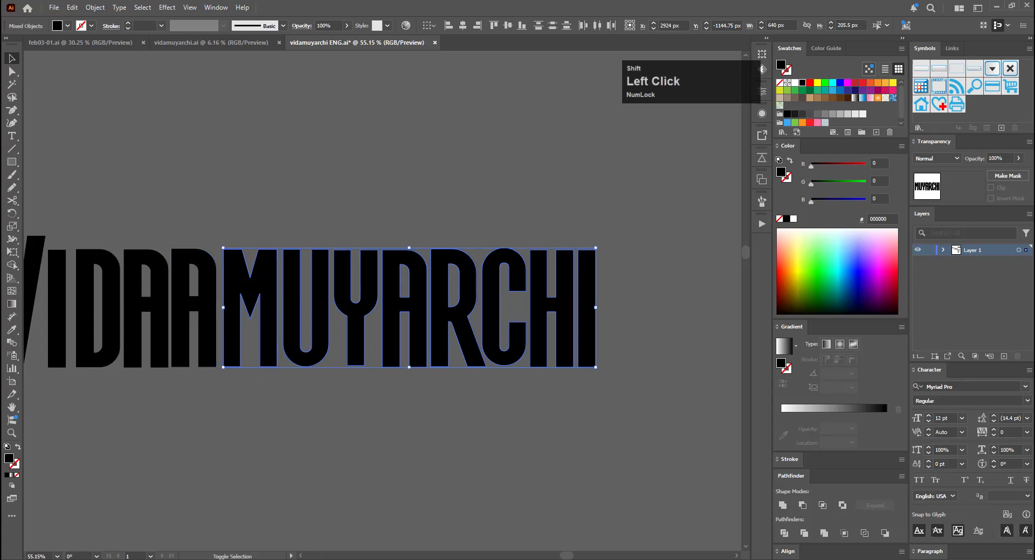
key("Left")
key("Left")
key("Left")
key("Left")
key("Left")
key("Left")
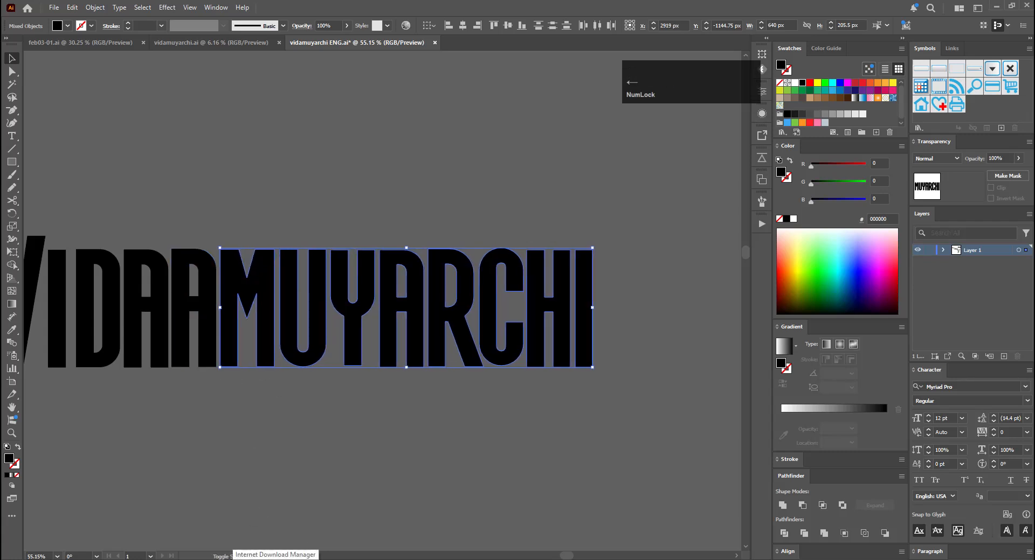
key("Right")
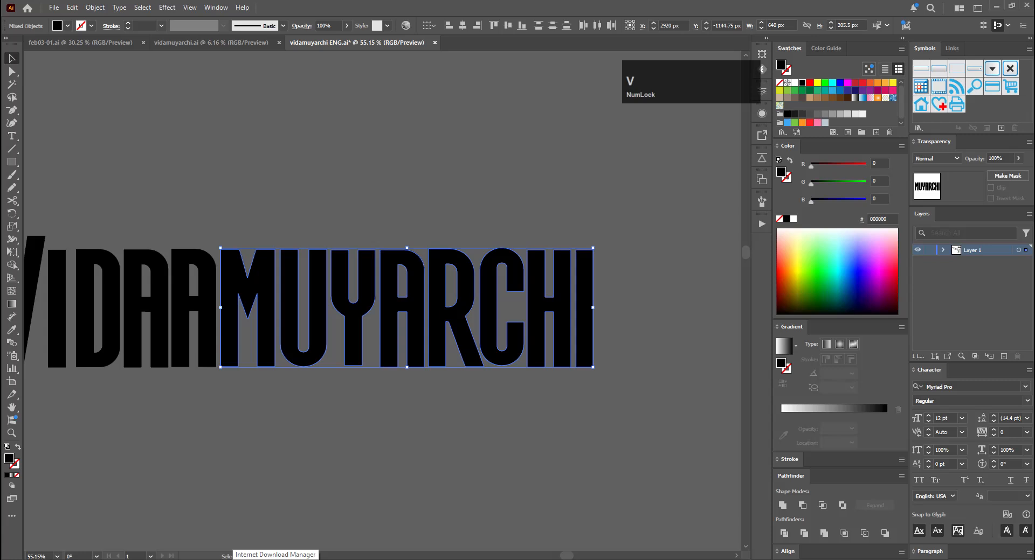
Shift all letters from D to the final I about 9 px left so the D sits close to the first I
left_click(330, 441)
left_click_drag(645, 409, 646, 408)
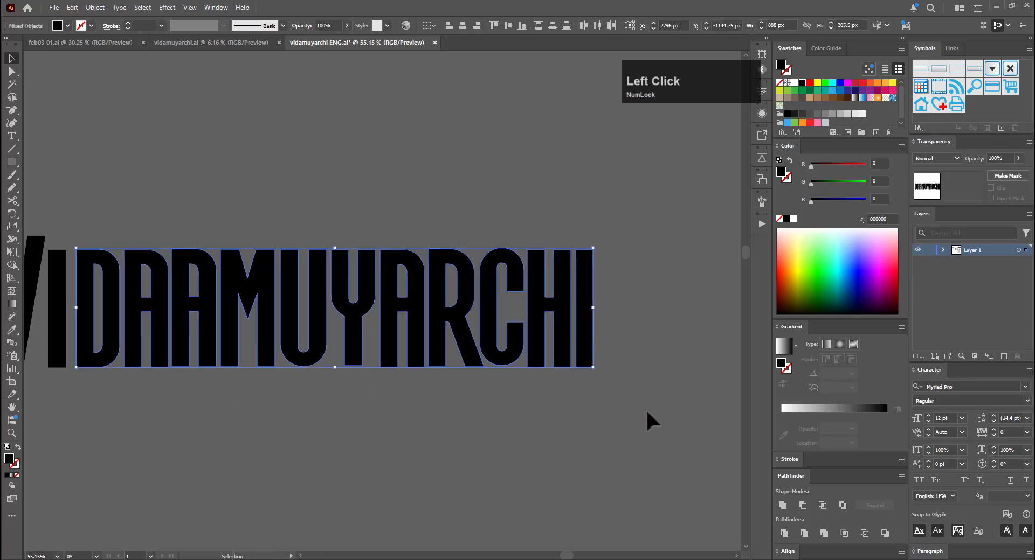
key("Left")
key("Left")
key("Left")
key("Left")
key("Left")
key("Left")
key("v")
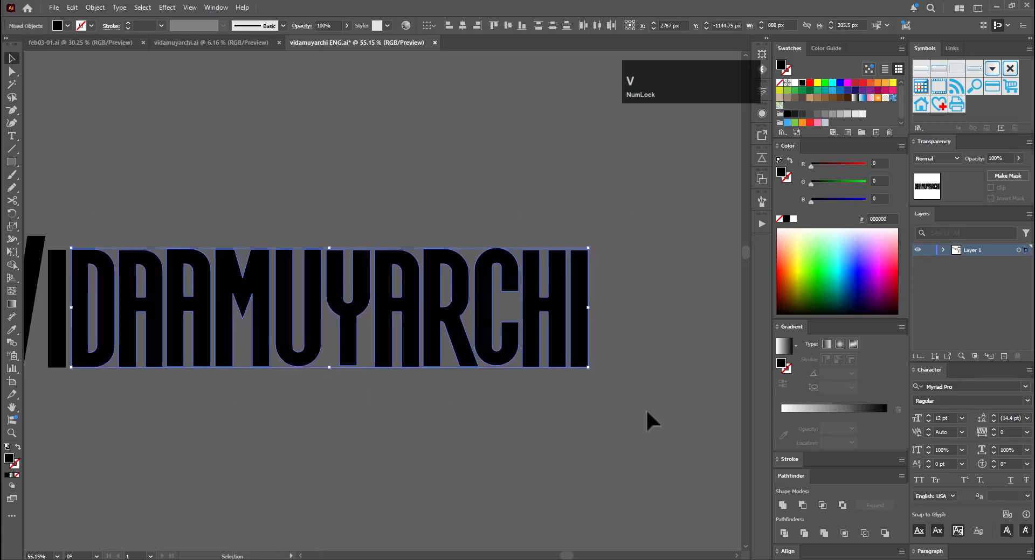
Move the complete VIDAAMUYARCHI lettering up and away from the loose letters and group it
left_click(573, 408)
left_click(392, 428, "ctrl")
left_click_drag(392, 428, 345, 430)
left_click_drag(525, 431, 397, 357)
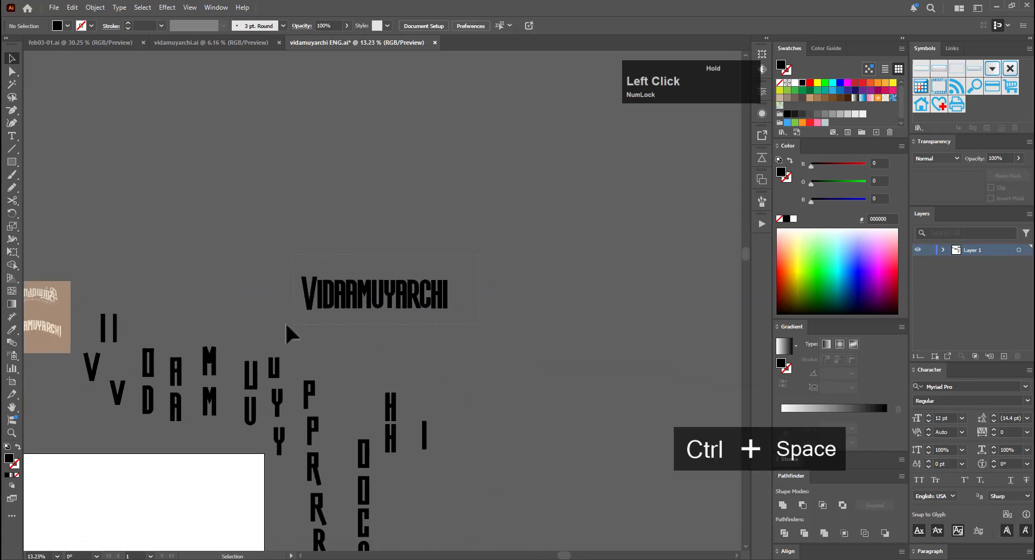
left_click_drag(285, 322, 287, 324)
left_click_drag(389, 295, 500, 222)
key("ctrl+g")
left_click(536, 260)
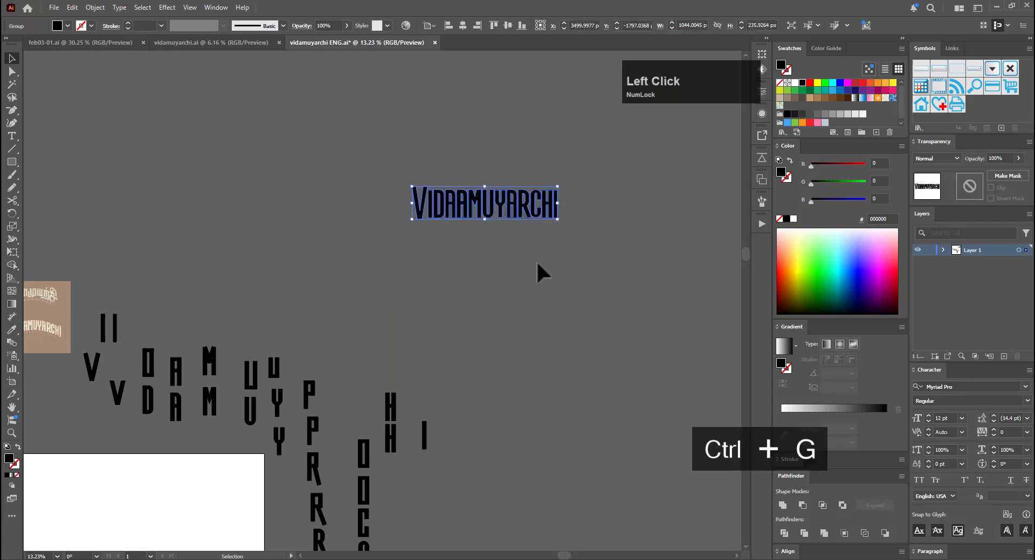
Add the label "design 1" above the lettering, enlarge it to about 56 pt and align it with the V's left edge
key("t")
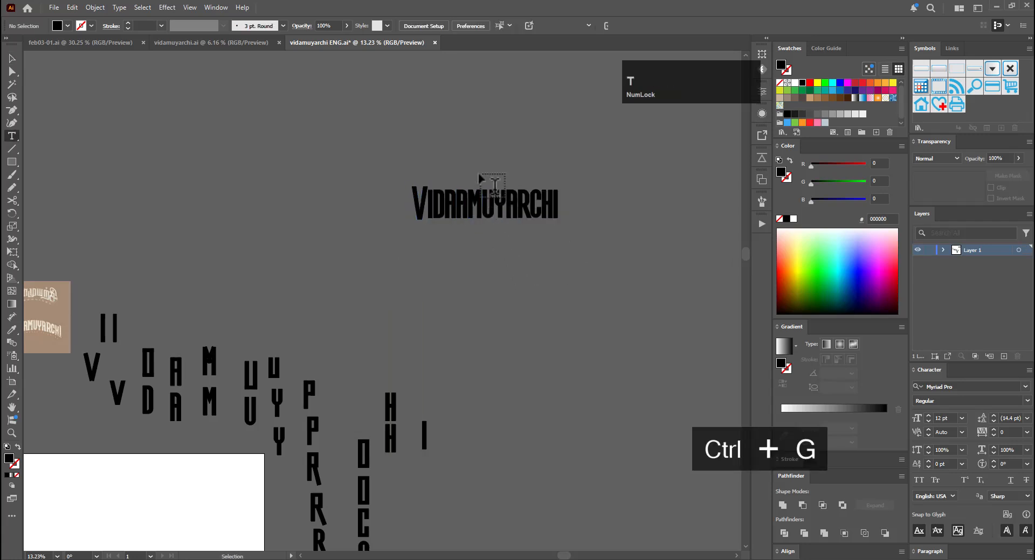
left_click(563, 169, "ctrl")
scroll(478, 169, "up", 3)
left_click(453, 173)
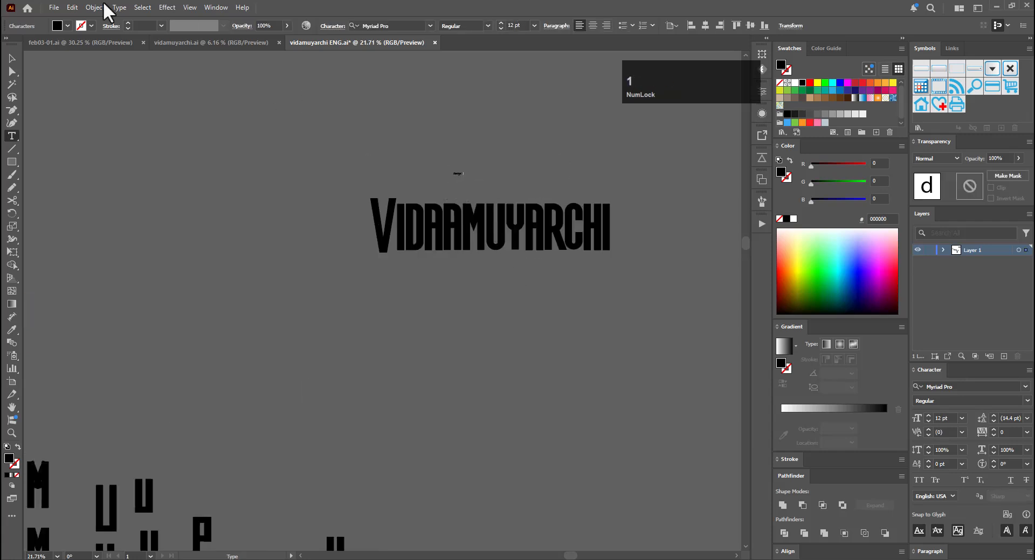
left_click(15, 56)
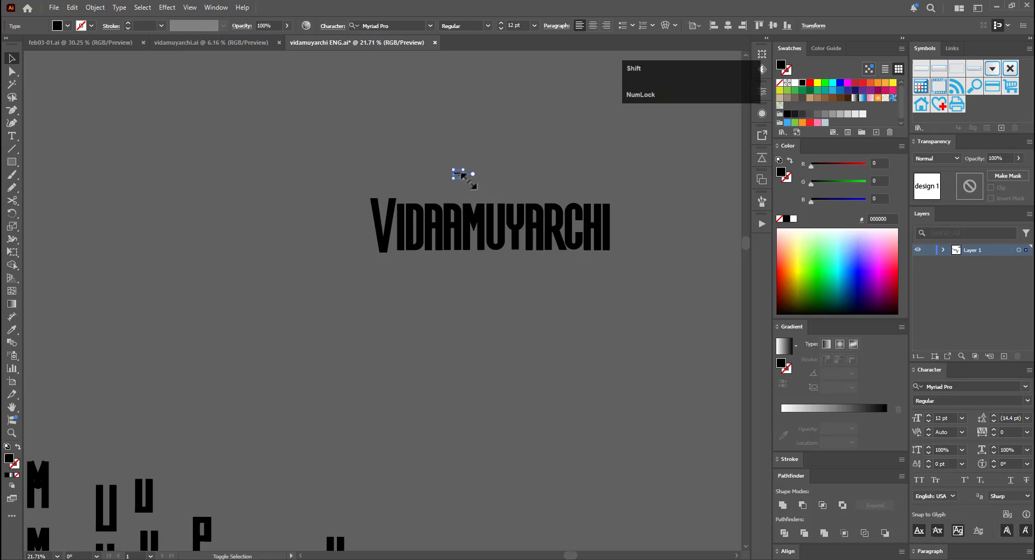
left_click_drag(467, 180, 387, 176)
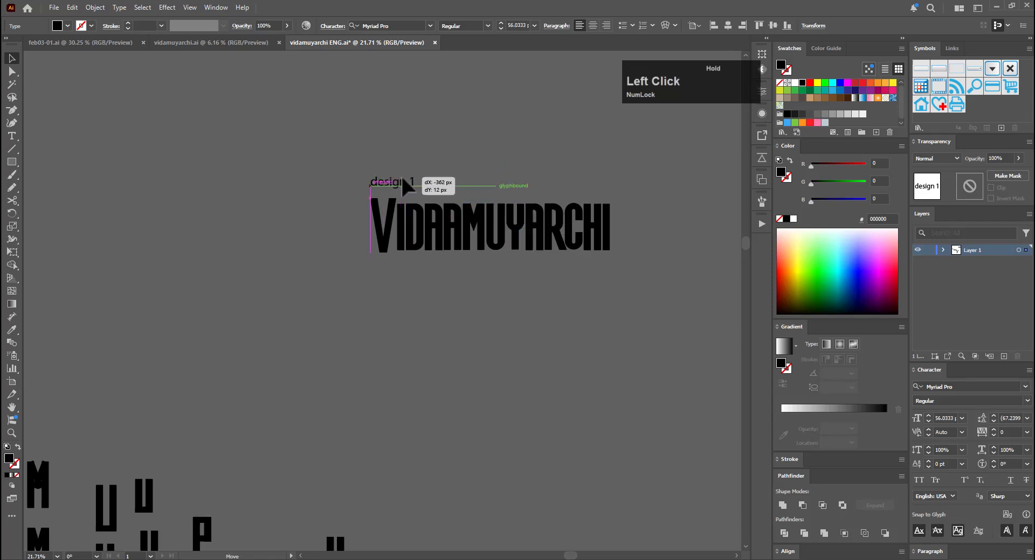
Try a green 009245 fill on the "design 1" label
left_click(810, 87)
key("v")
left_click(491, 147)
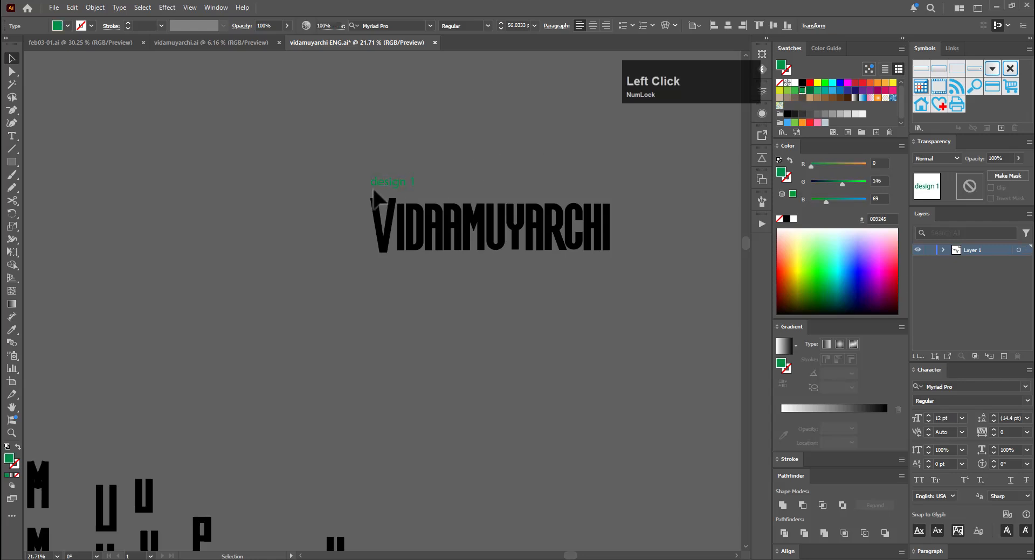
Fill the "design 1" label with the tan swatch C69C6D
left_click(374, 186)
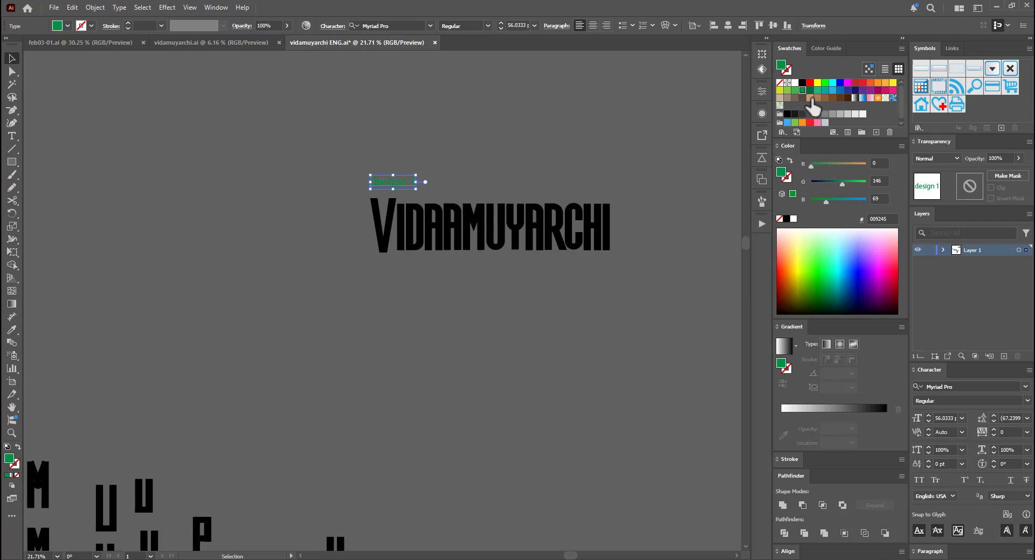
left_click(810, 98)
left_click(381, 155)
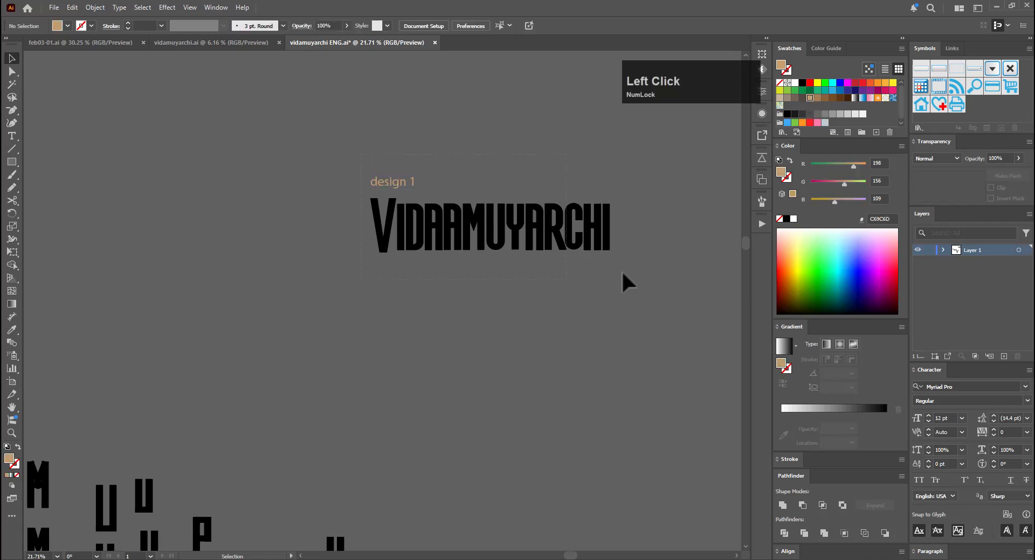
Duplicate the label and lettering below the original and change the copy's label to "design 2"
left_click_drag(621, 272, 625, 275)
left_click_drag(470, 217, 467, 363)
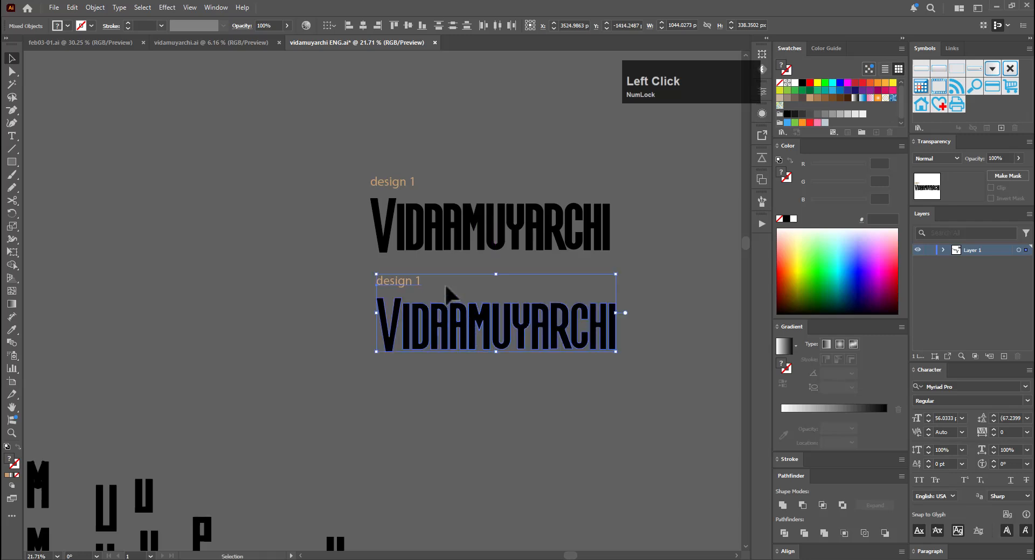
key("a")
key("t")
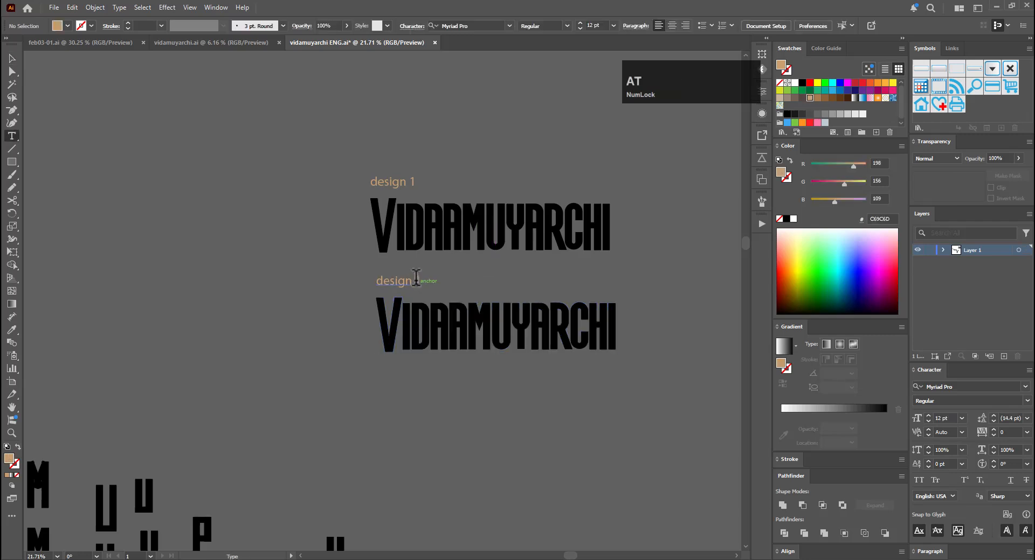
double_click(416, 278)
type("2")
left_click(13, 59)
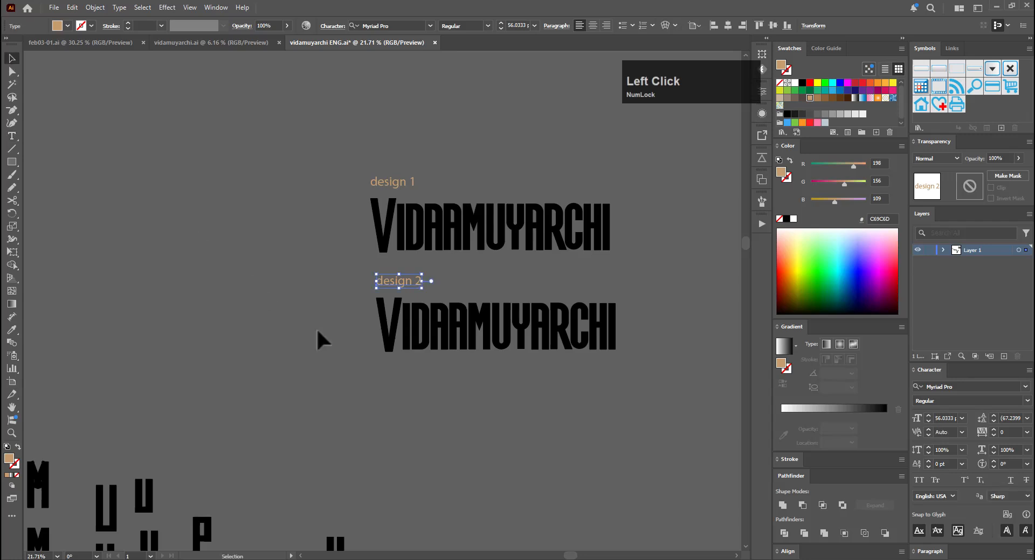
left_click(373, 381)
Save the document containing the two labelled lettering versions
left_click_drag(530, 413, 372, 382)
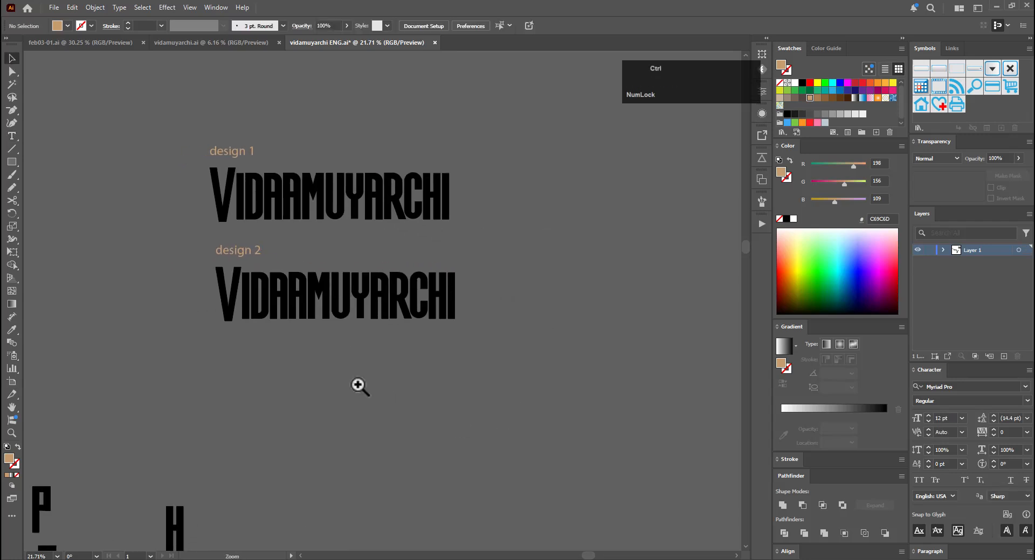
left_click_drag(335, 323, 405, 369)
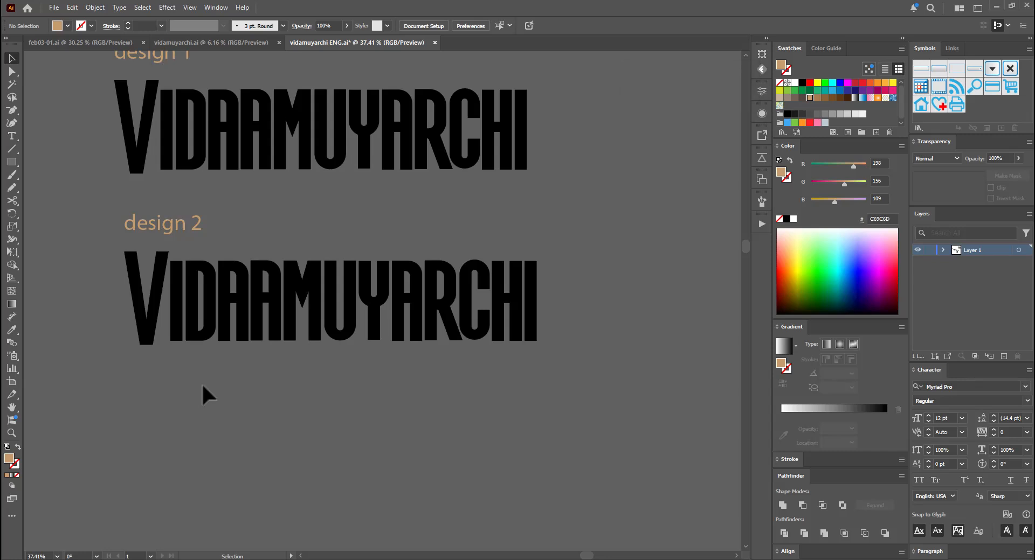
left_click_drag(453, 380, 416, 300)
left_click_drag(413, 242, 464, 260)
left_click_drag(486, 267, 420, 277)
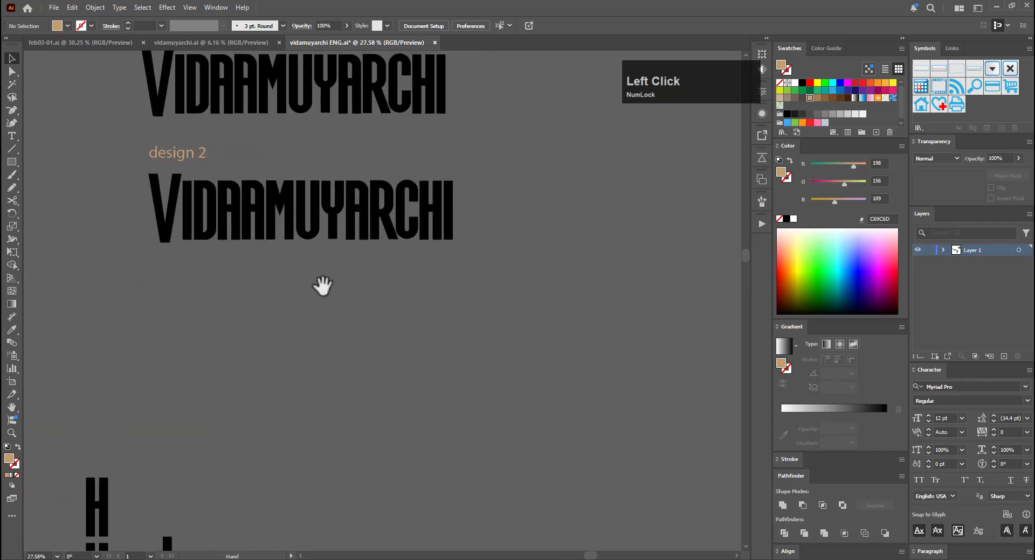
left_click_drag(323, 285, 362, 288)
key("ctrl+s")
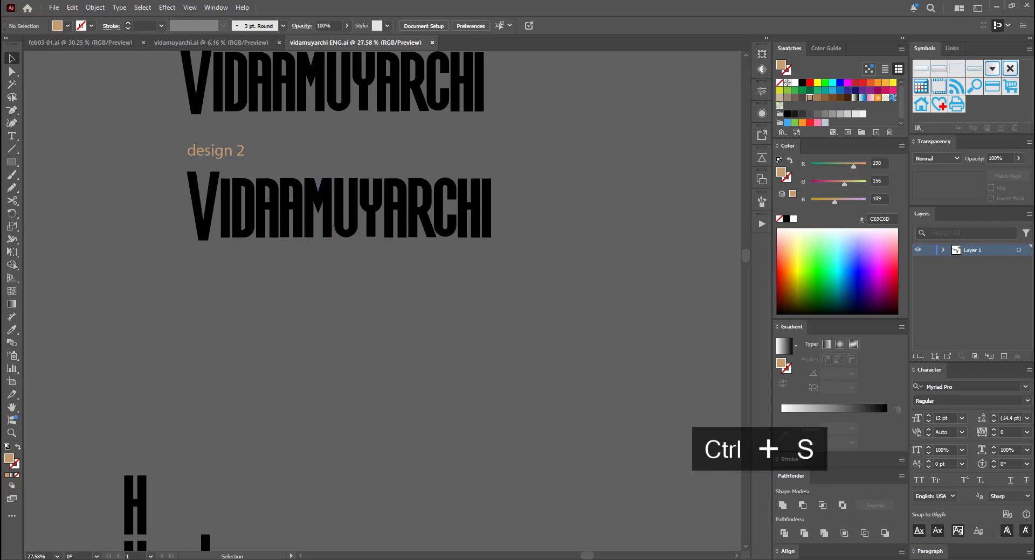
left_click(526, 296)
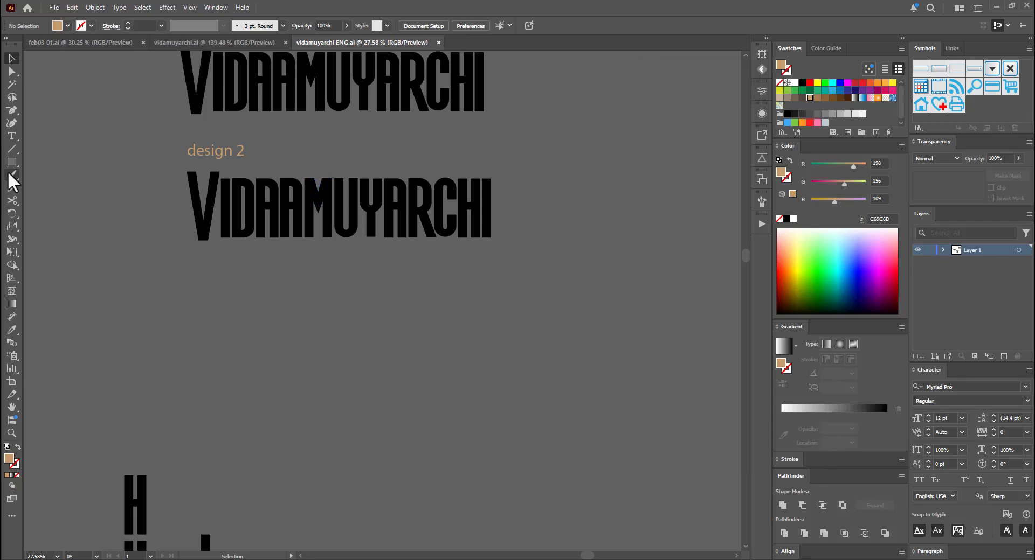
Draw a 164 by 89 px rectangle below design 2, fill it black and place a copy beneath it
key("m")
left_click_drag(282, 296, 331, 322)
key("v")
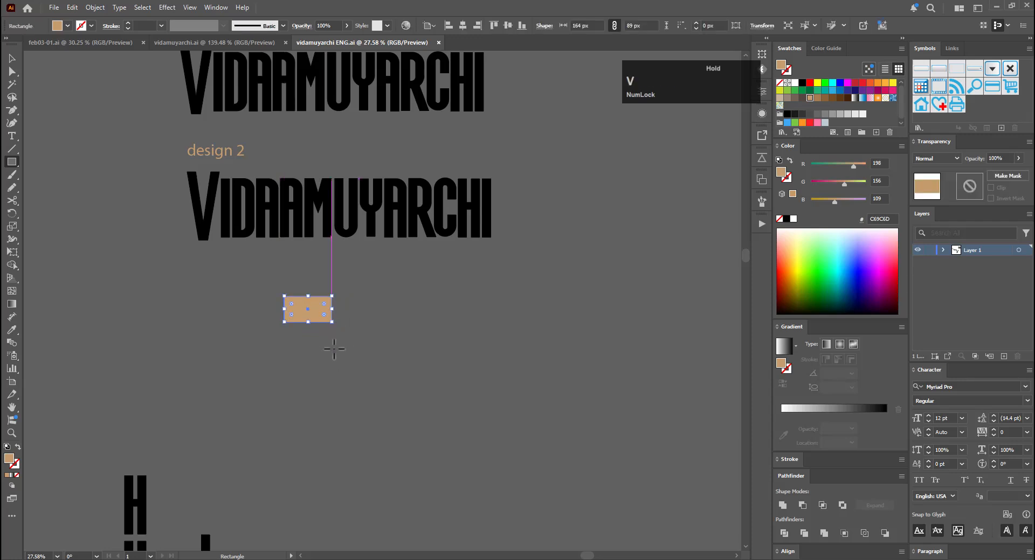
left_click(314, 309)
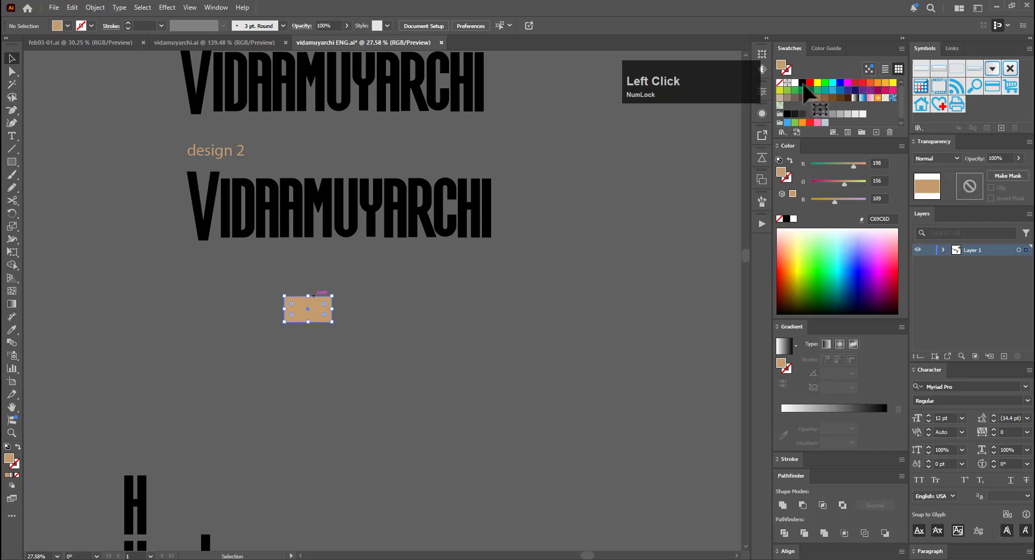
left_click(802, 82)
key("v")
left_click(336, 331)
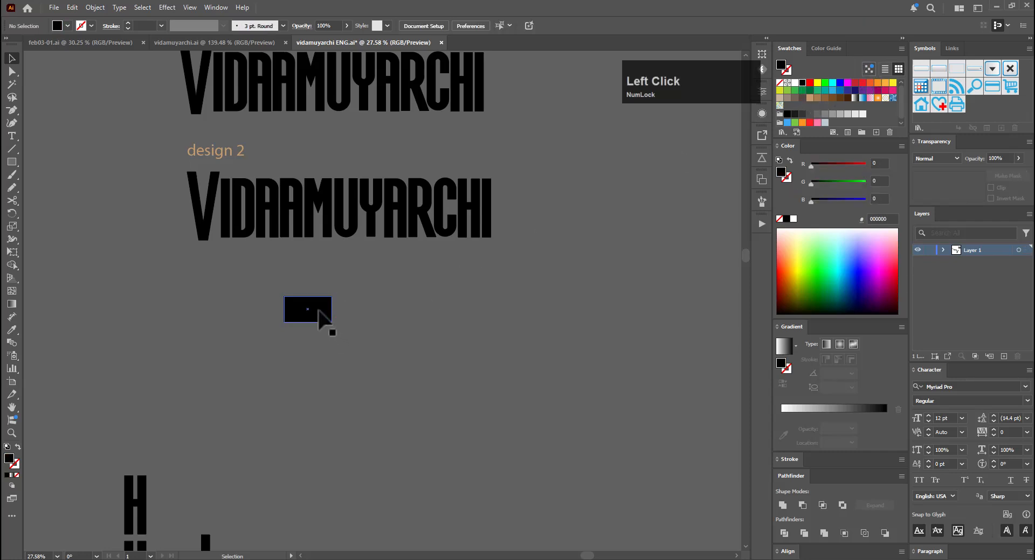
left_click_drag(318, 312, 475, 333)
left_click(376, 348)
Add two anchor points mid-height on the lower rectangle's right edge, then move the lower one and the bottom-right corner onto the left edge
key("equal")
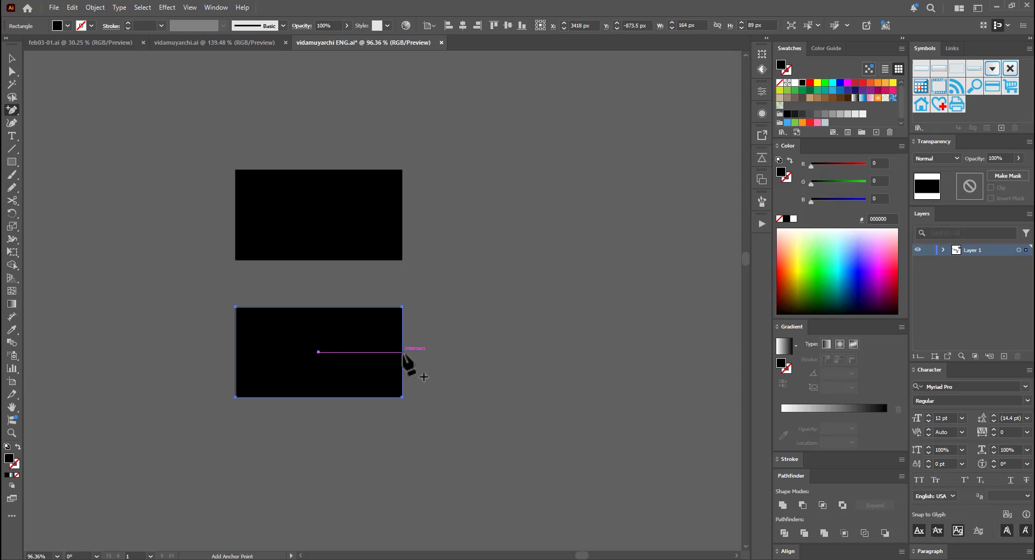
left_click(402, 353)
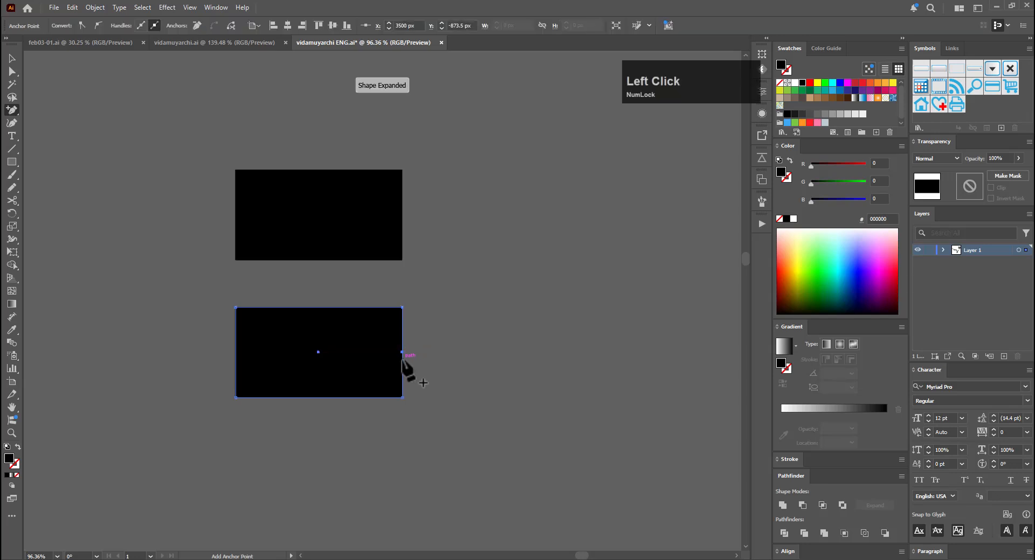
left_click(402, 354)
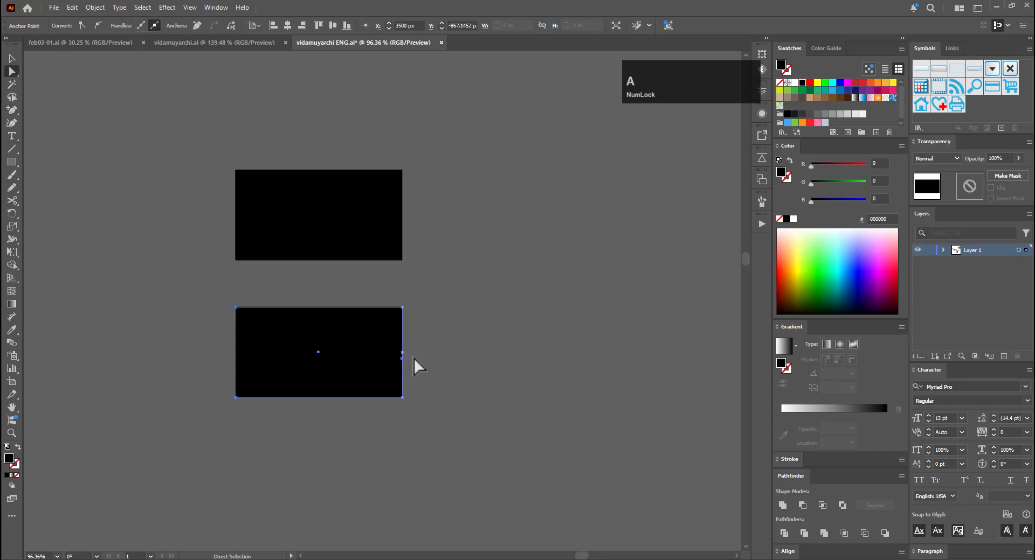
left_click_drag(414, 357, 385, 422)
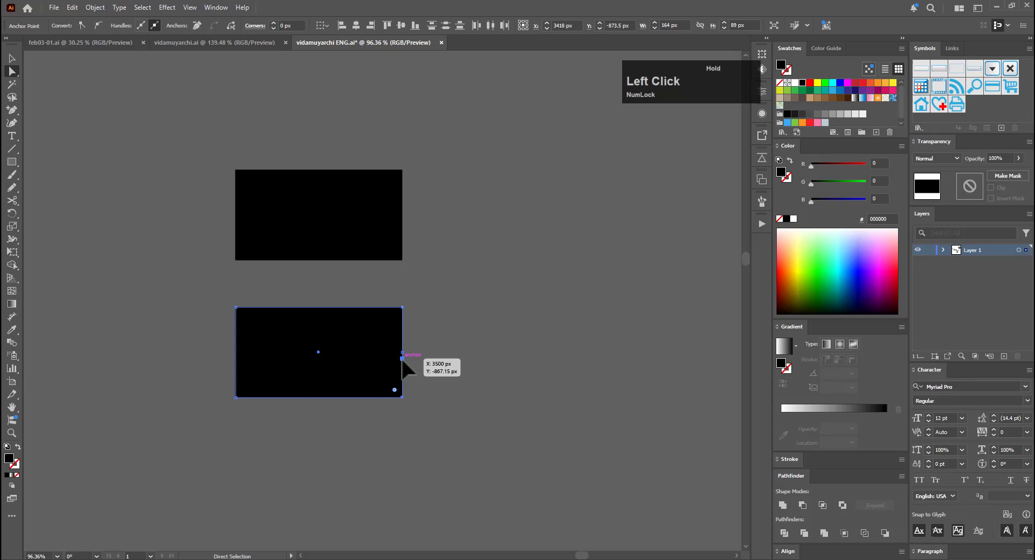
left_click_drag(402, 358, 234, 353)
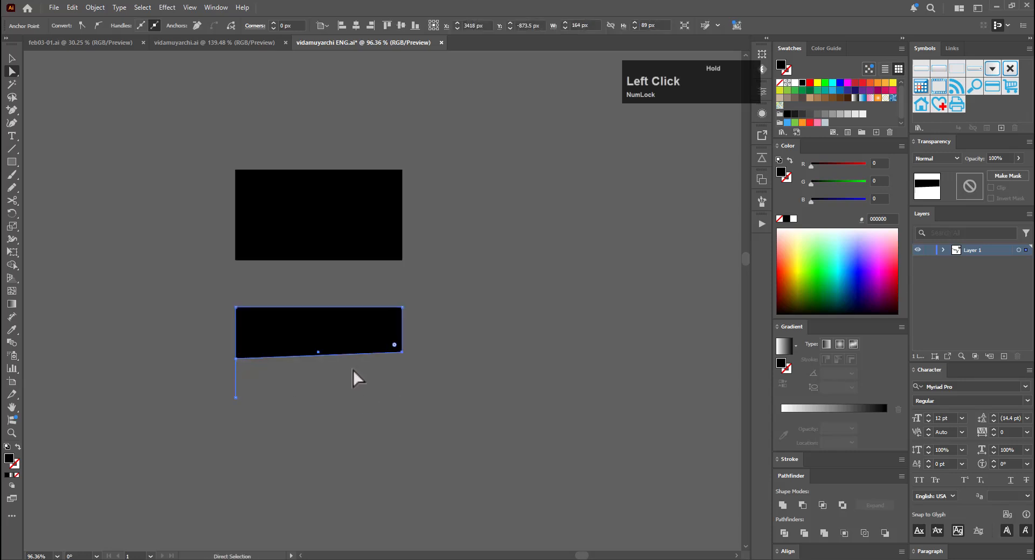
Level the two lower anchor points of the stepped shape by scaling them 100% horizontally and 0% vertically
left_click(238, 361, "shift")
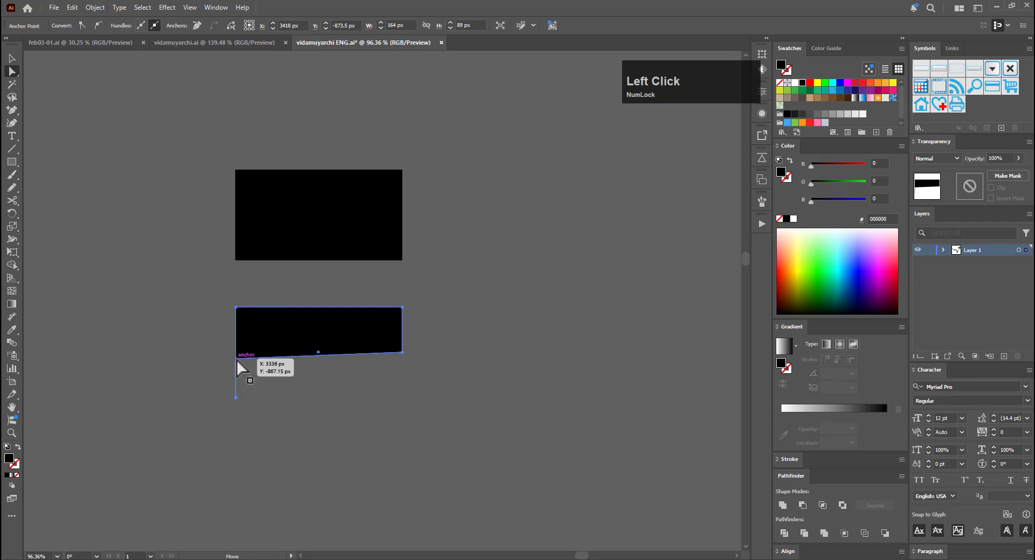
left_click(237, 360)
left_click(403, 356, "shift")
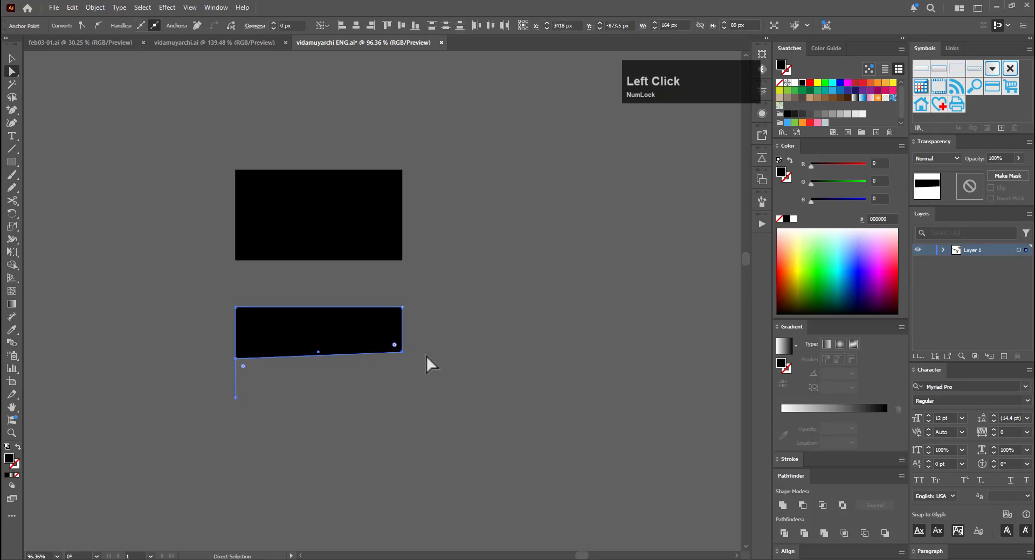
key("s")
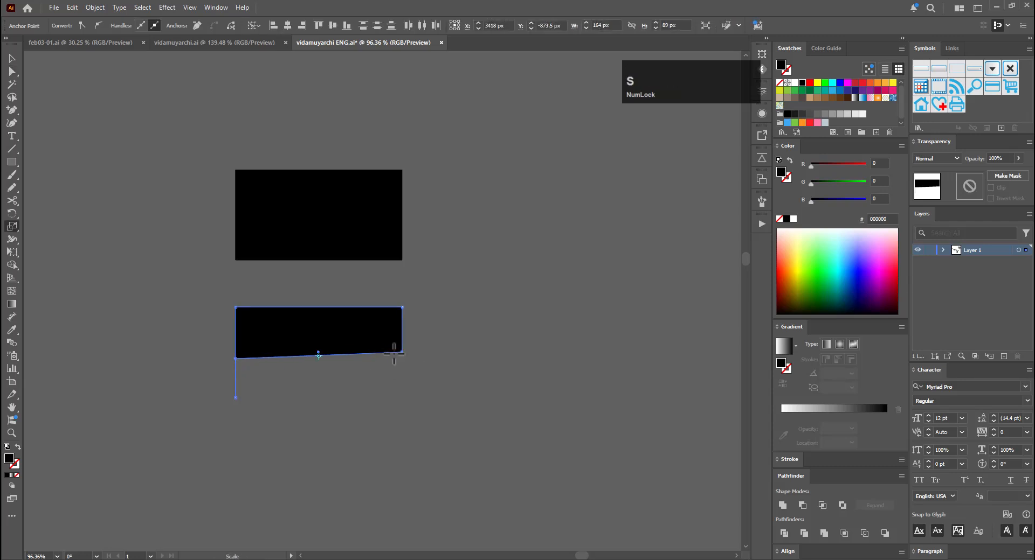
left_click(335, 356, "alt")
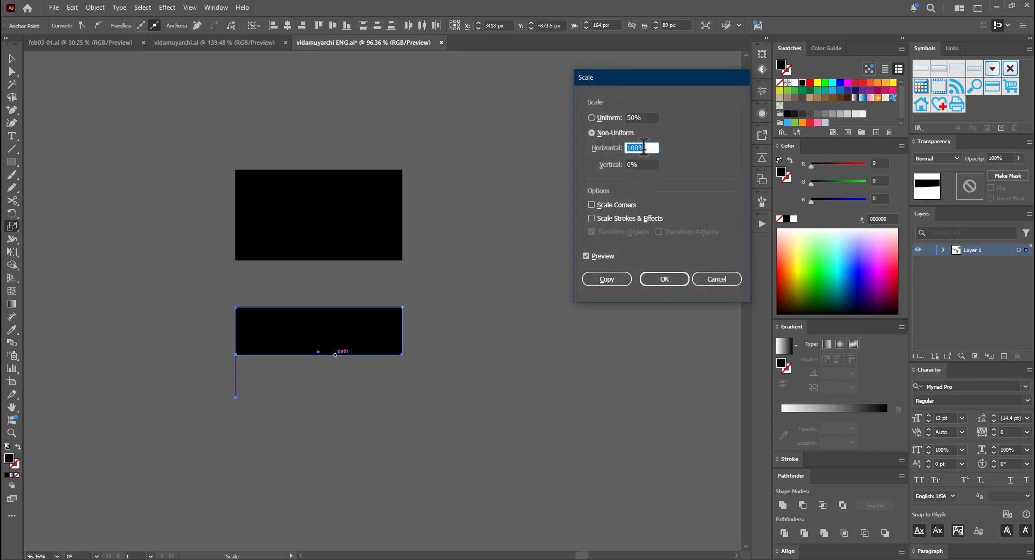
left_click(668, 283)
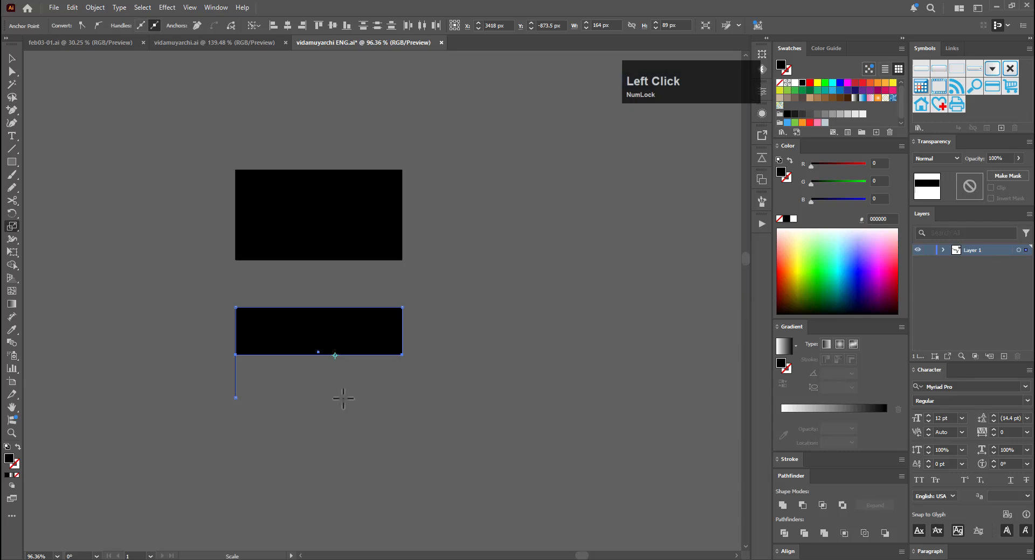
Place a copy of the levelled shape directly below it
key("v")
left_click(362, 387)
left_click(358, 335)
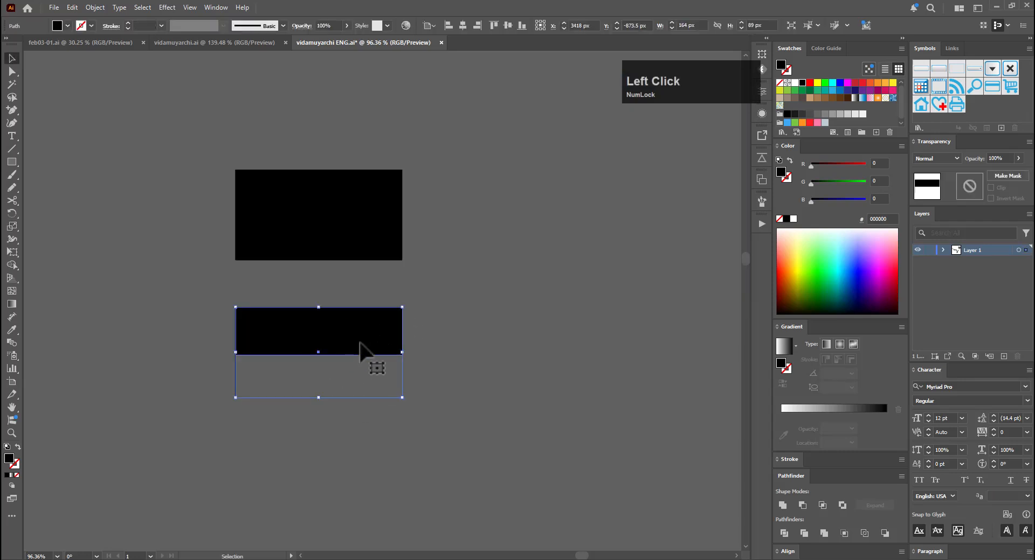
left_click_drag(360, 349, 363, 451)
key("space")
left_click_drag(487, 449, 502, 357)
left_click(342, 395)
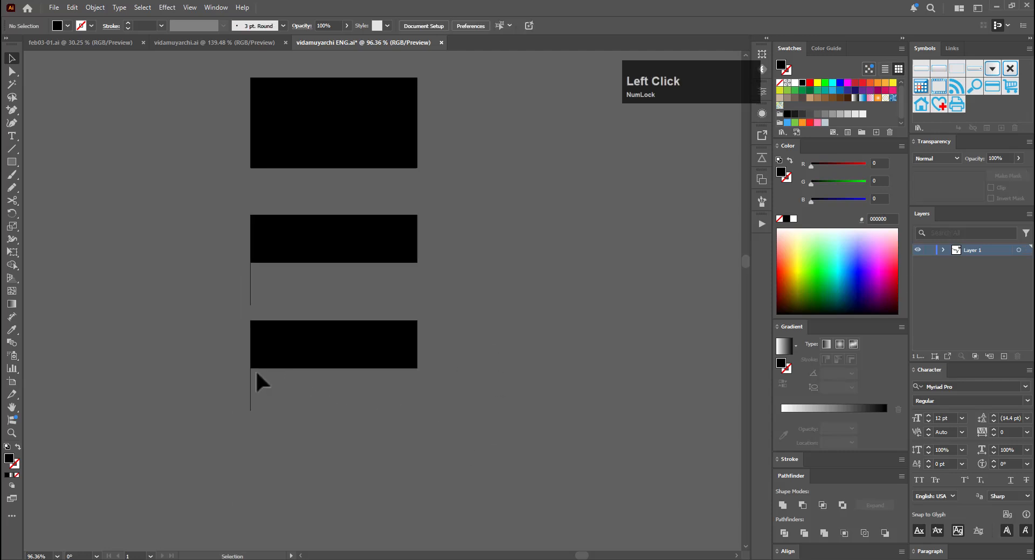
Move the lower copy's inner-corner anchor point 15 px right to form a tapered spike
key("a")
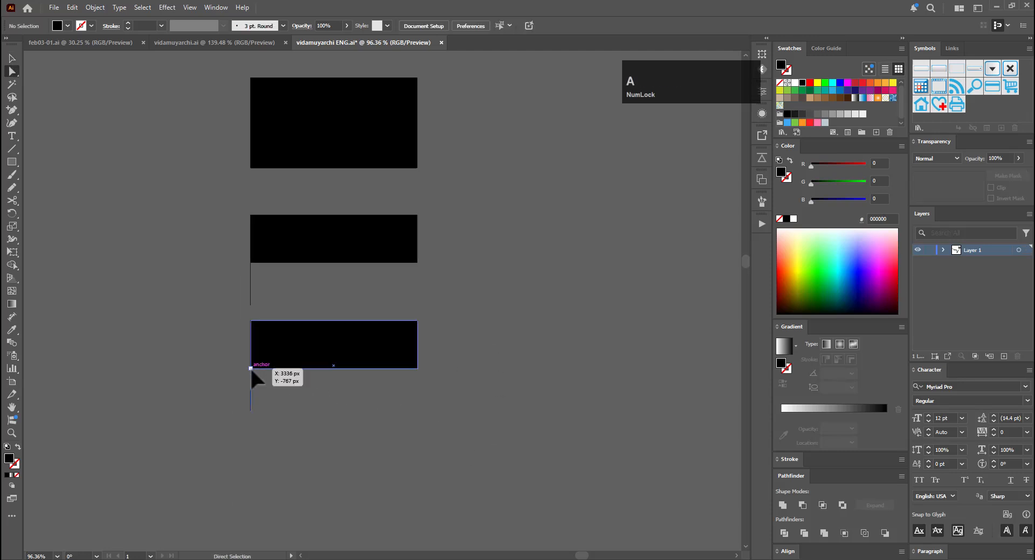
left_click(251, 370)
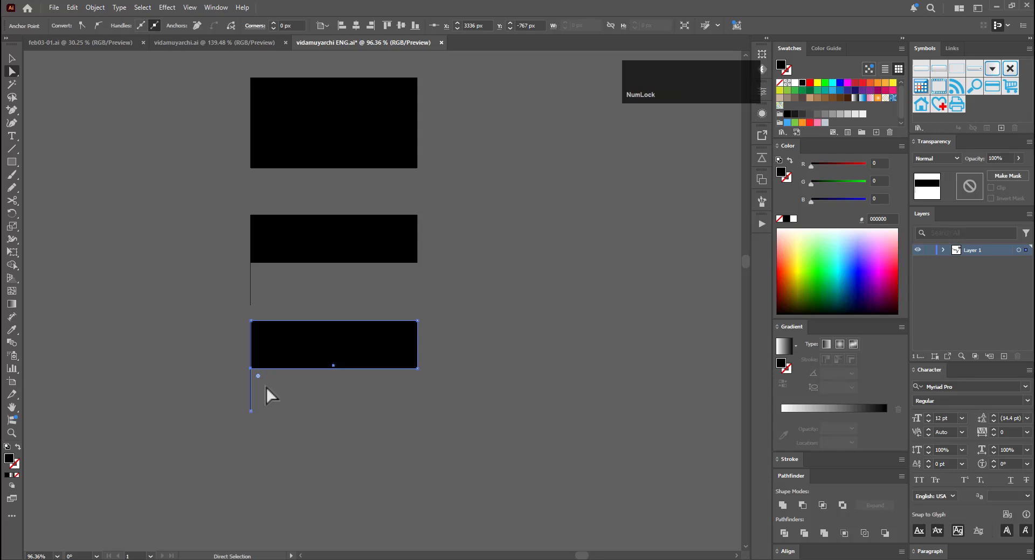
key("shift")
key("shift+Right")
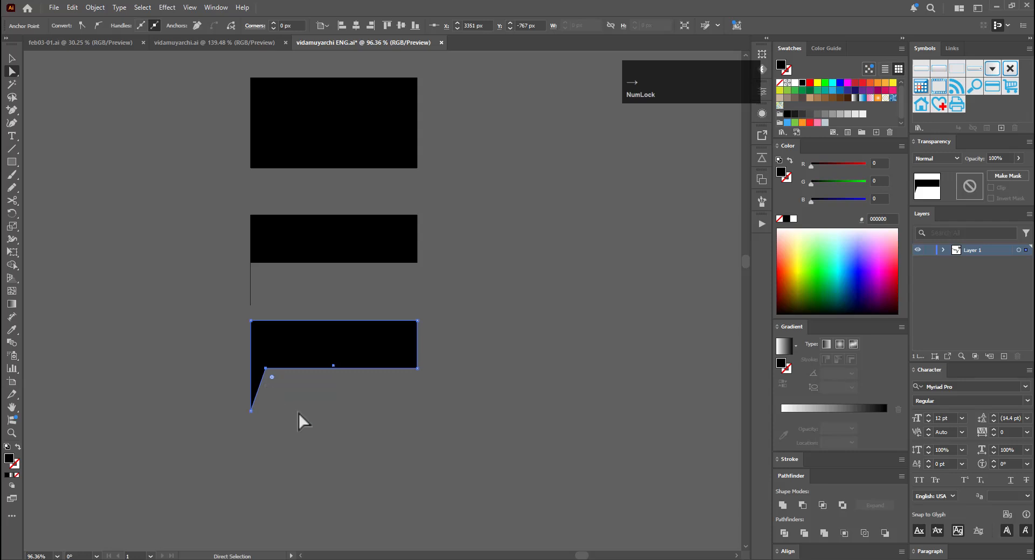
left_click(280, 431)
Duplicate the tapered shape below and round the copy's inner corner to a radius of about 63 px
left_click_drag(368, 346, 384, 474)
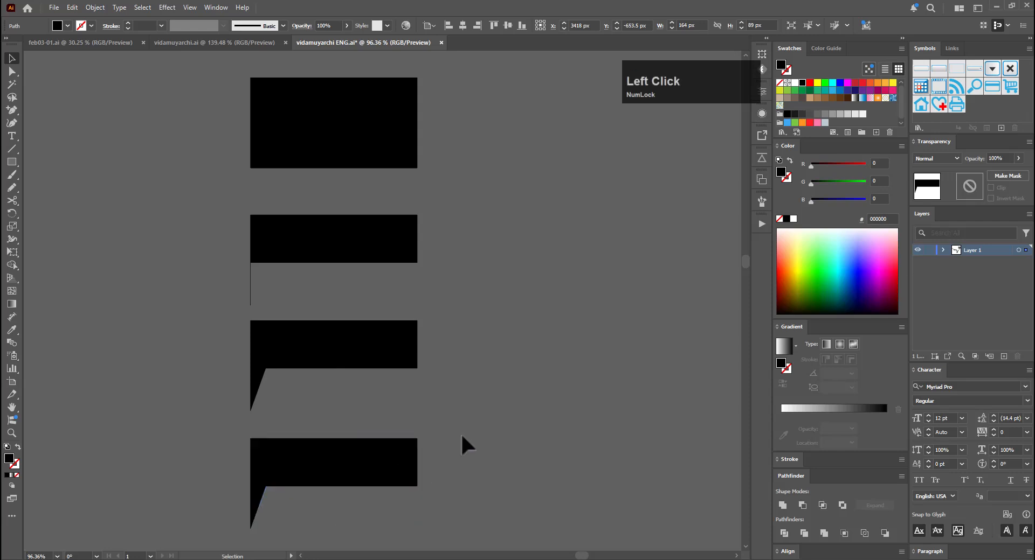
left_click_drag(463, 448, 455, 331)
key("a")
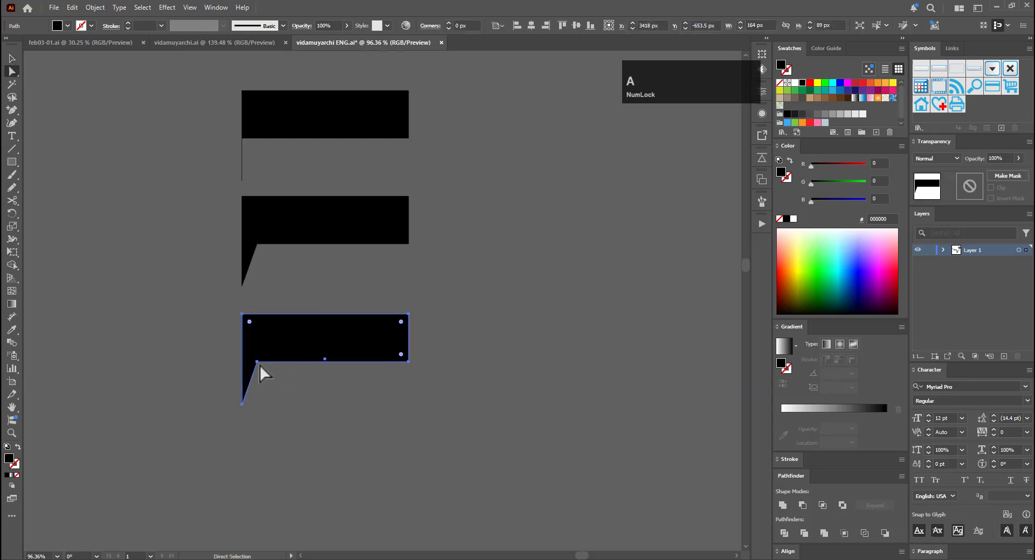
left_click(257, 361)
left_click_drag(364, 449, 365, 450)
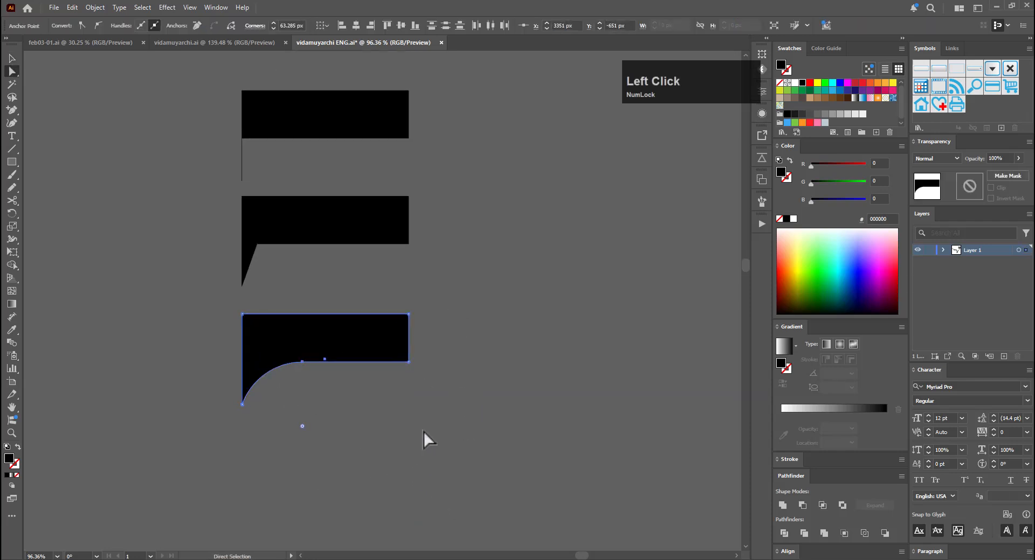
left_click(536, 499)
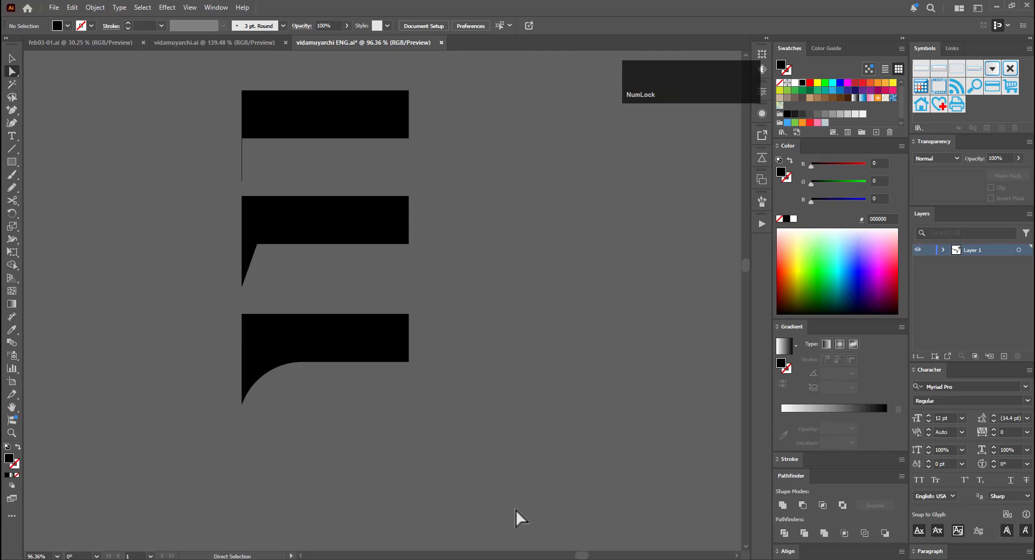
Duplicate the curved shape below and round the copy's top-left corner into a large arc
left_click(379, 469)
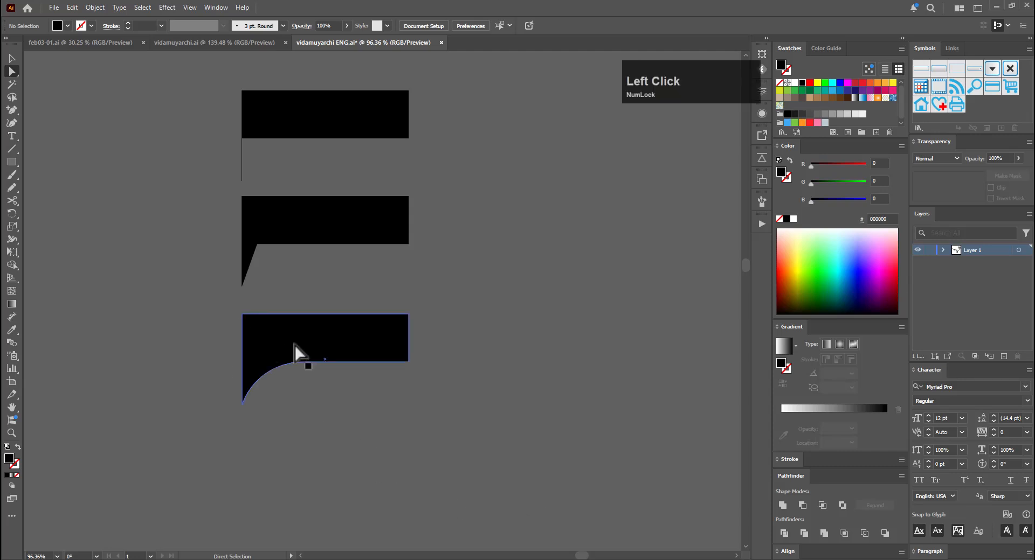
key("v")
left_click(369, 346)
left_click(364, 448)
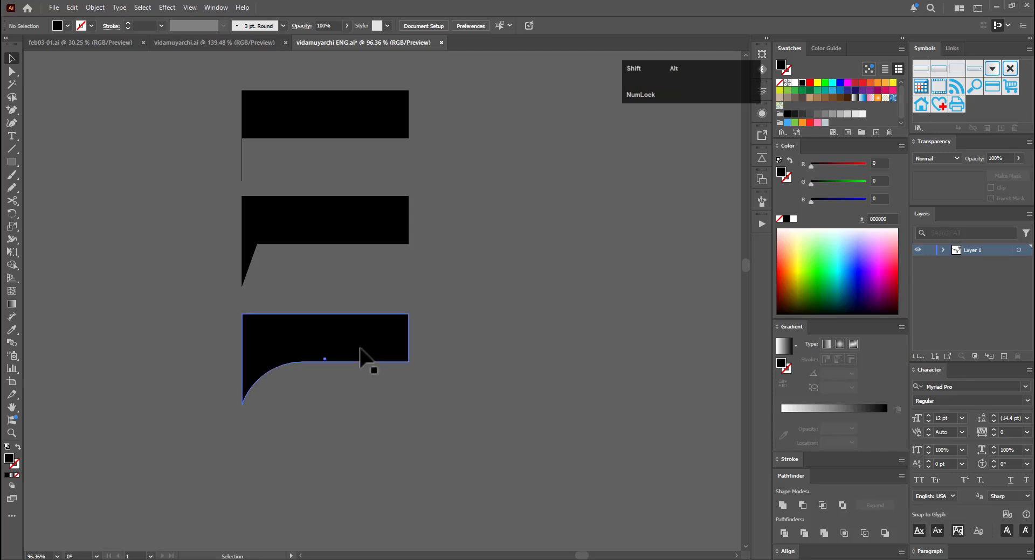
left_click_drag(360, 349, 362, 456)
key("a")
left_click(239, 422)
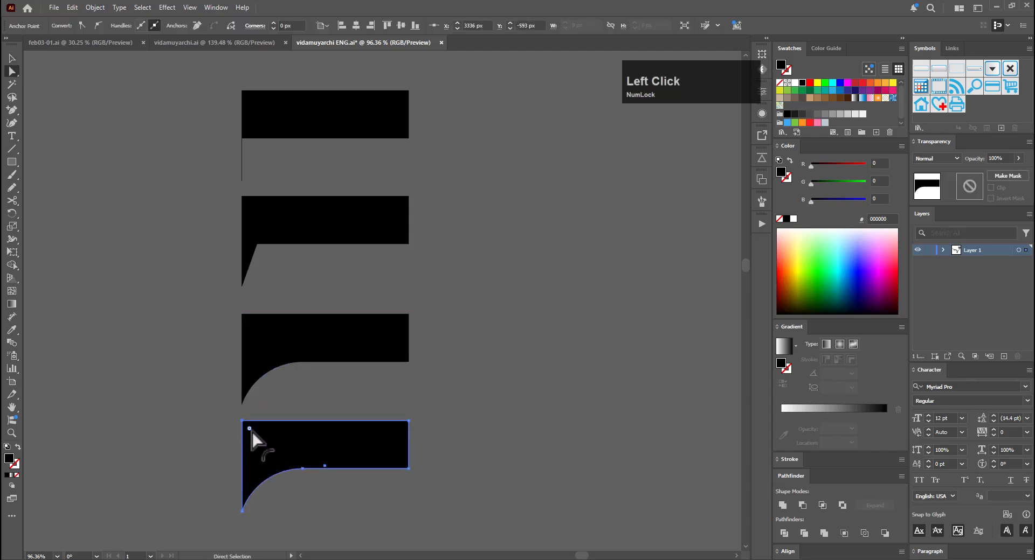
left_click_drag(249, 429, 292, 470)
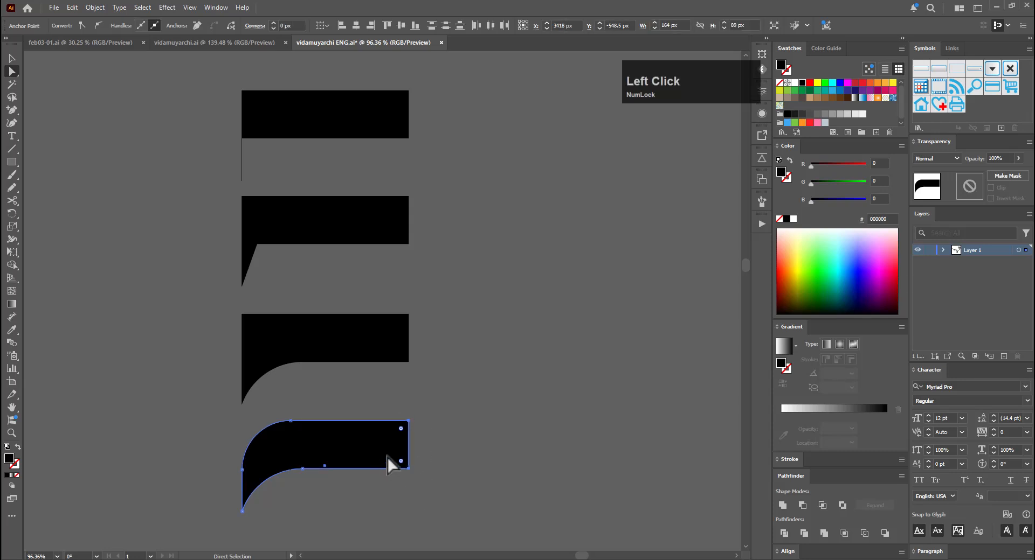
Shorten the lowest curved shape by moving its right end 30 px left, making it 134 px wide
key("shift+Left")
key("shift+Left")
key("shift+Left")
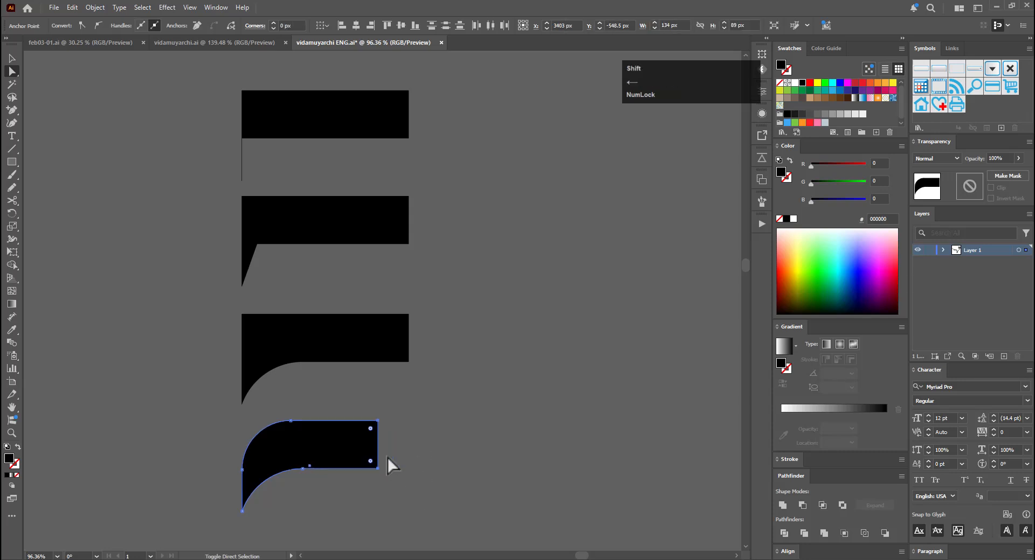
key("v")
left_click(425, 435)
Ungroup the design 2 lettering so its letters can be handled separately
left_click_drag(542, 396, 362, 468)
left_click_drag(513, 495, 336, 412)
left_click_drag(400, 303, 355, 353)
key("v")
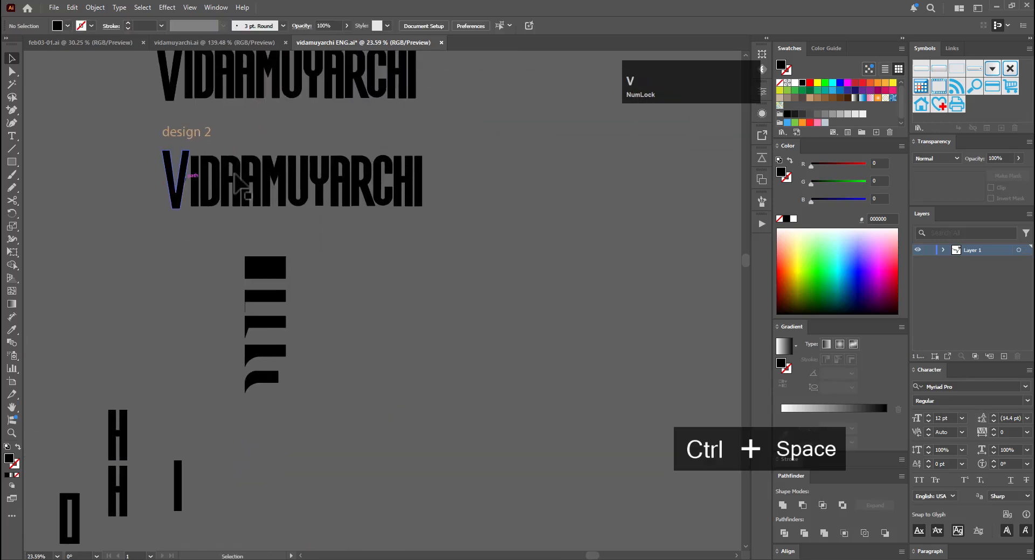
left_click(393, 286)
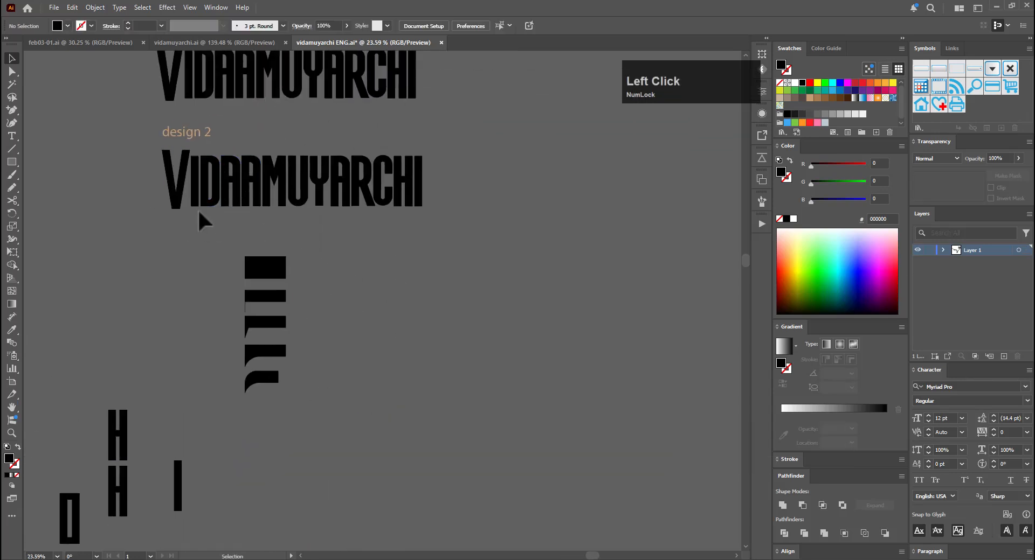
left_click_drag(210, 195, 439, 347)
key("ctrl+z")
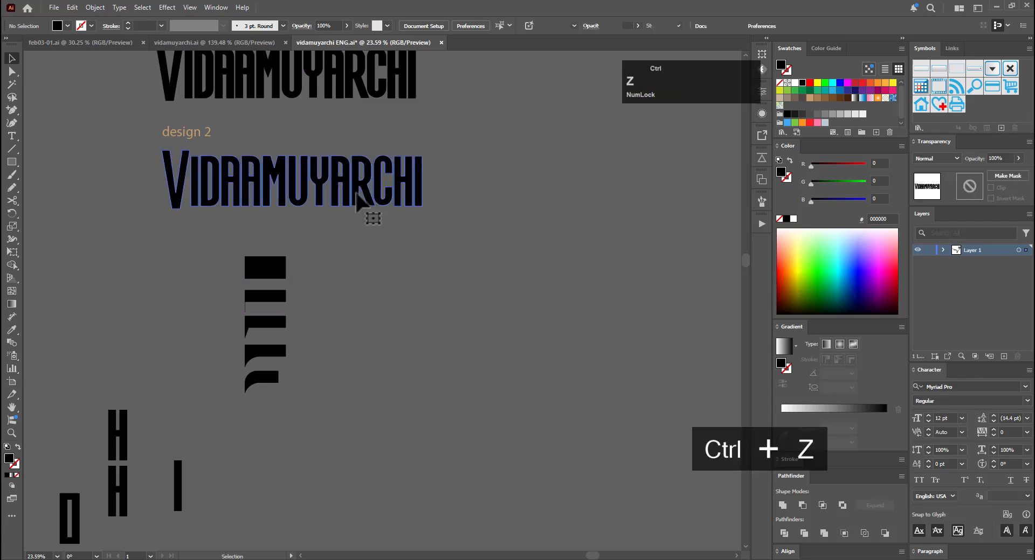
right_click(315, 187)
left_click(356, 329)
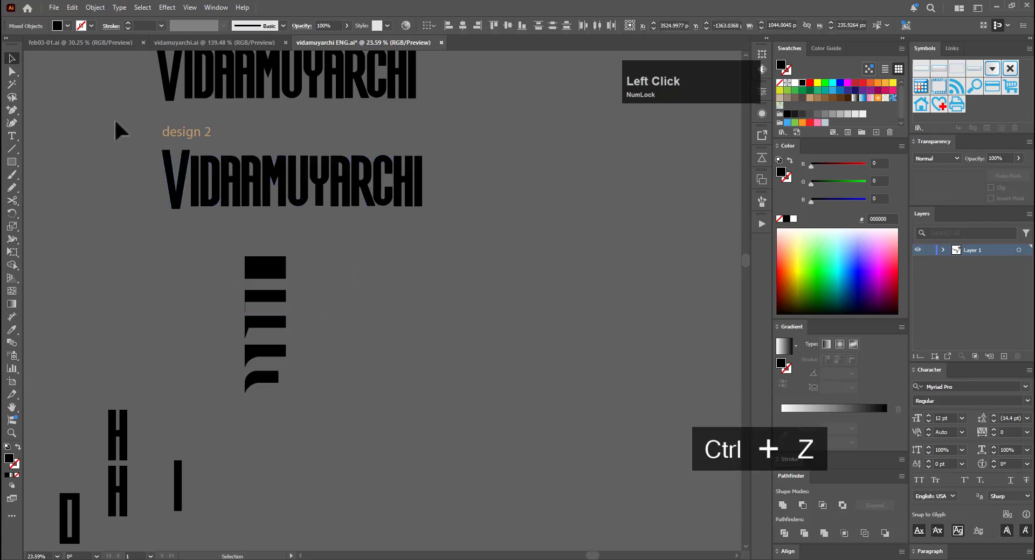
Copy the letter I out of design 2 into empty space and place a copy of the last curved shape beside it
left_click_drag(199, 171, 378, 298)
left_click(402, 366)
left_click_drag(274, 379, 320, 282)
key("ctrl+space")
left_click(452, 281)
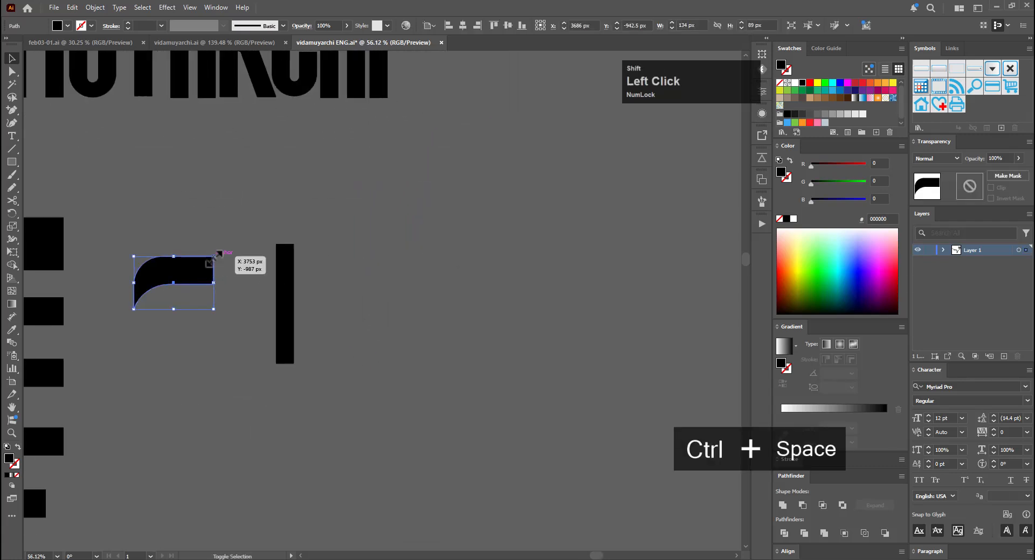
Scale the copied curved shape down to about 41 px wide and place a duplicate at the top of the copied I
left_click_drag(218, 254, 158, 293)
left_click_drag(154, 310, 338, 259)
key("ctrl+space")
left_click(249, 249)
left_click(419, 286)
Align the small curved duplicate with the I's top edge so it overhangs the stem's left side as a serif
key("ctrl+space")
left_click(376, 241)
left_click_drag(161, 286, 182, 293)
key("ctrl+space")
mouse_move(184, 288)
left_mouse_down()
mouse_move(36, 330)
mouse_move(188, 325)
mouse_move(189, 296)
left_mouse_up()
key("e")
key("v")
left_click(345, 258)
key("ctrl+space")
left_click_drag(353, 260, 95, 308)
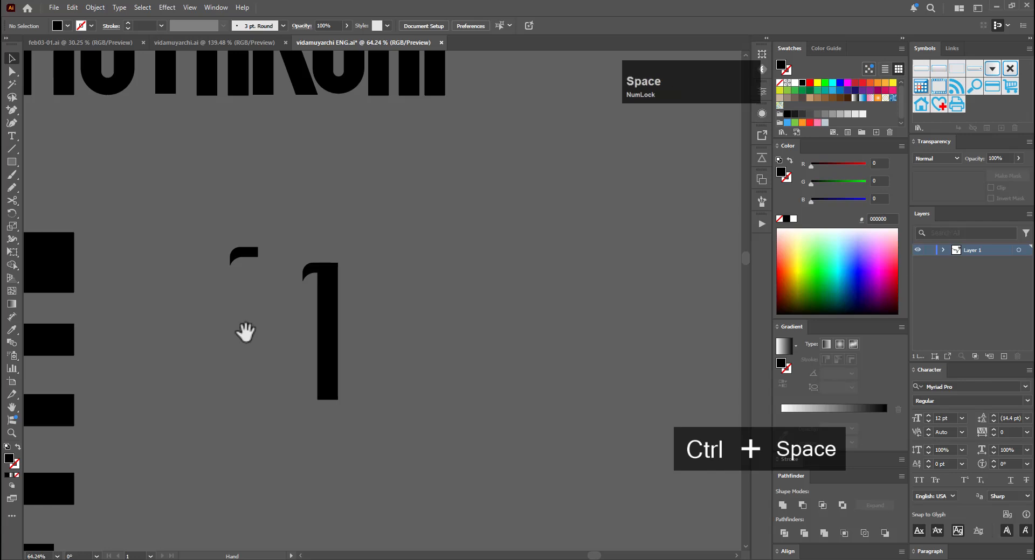
Nudge the curved serif slightly right, further into the I's stem
key("ctrl+space")
left_click_drag(300, 245, 402, 244)
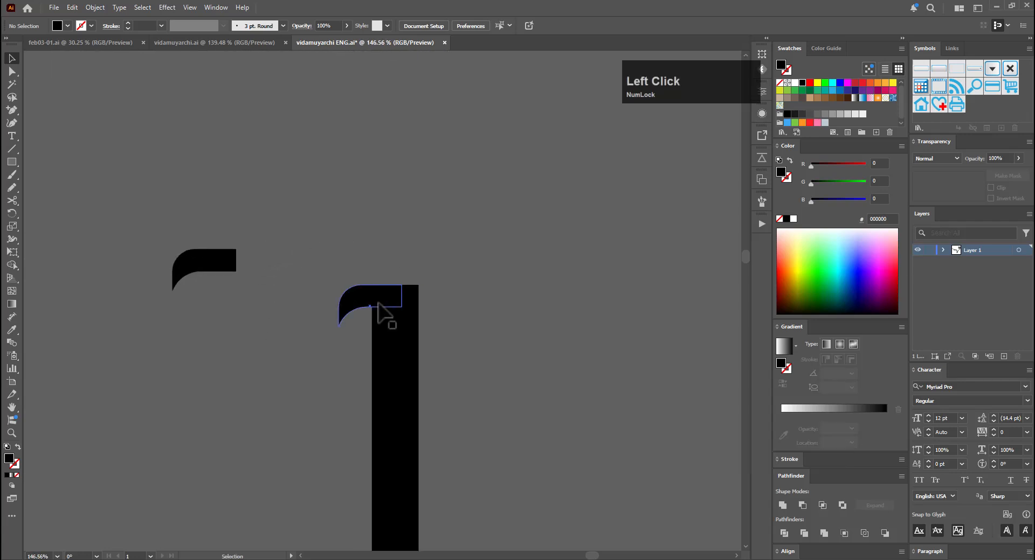
left_click(378, 303)
key("ctrl+space")
left_click_drag(378, 307, 454, 303)
key("Right")
key("Right")
key("Right")
key("Right")
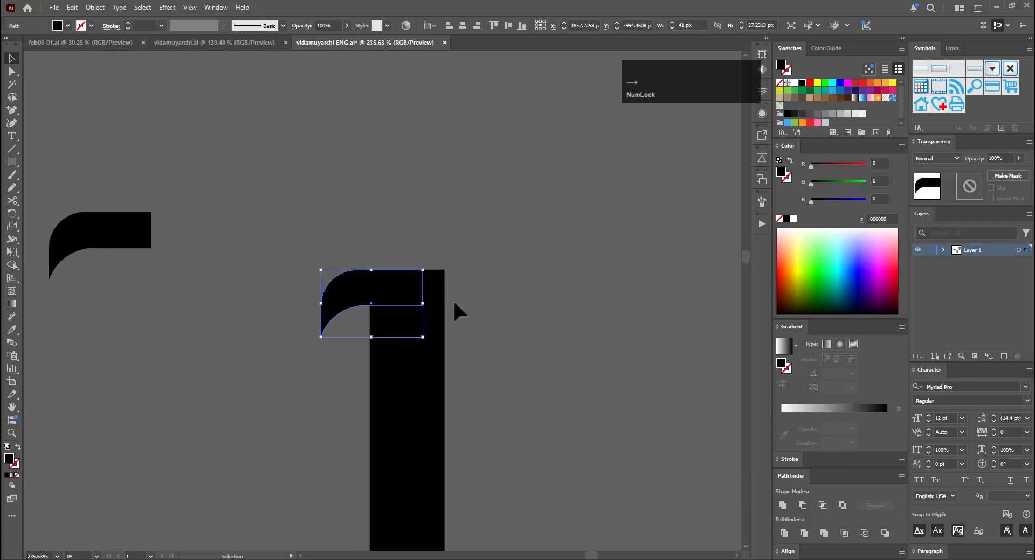
Scale the serif on the I down to about 36 by 24 px
key("ctrl+space")
left_click_drag(471, 258, 603, 301)
left_click_drag(198, 326, 196, 374)
left_click_drag(122, 441, 150, 422)
left_click(251, 338)
key("ctrl+space")
left_click_drag(252, 339, 11, 362)
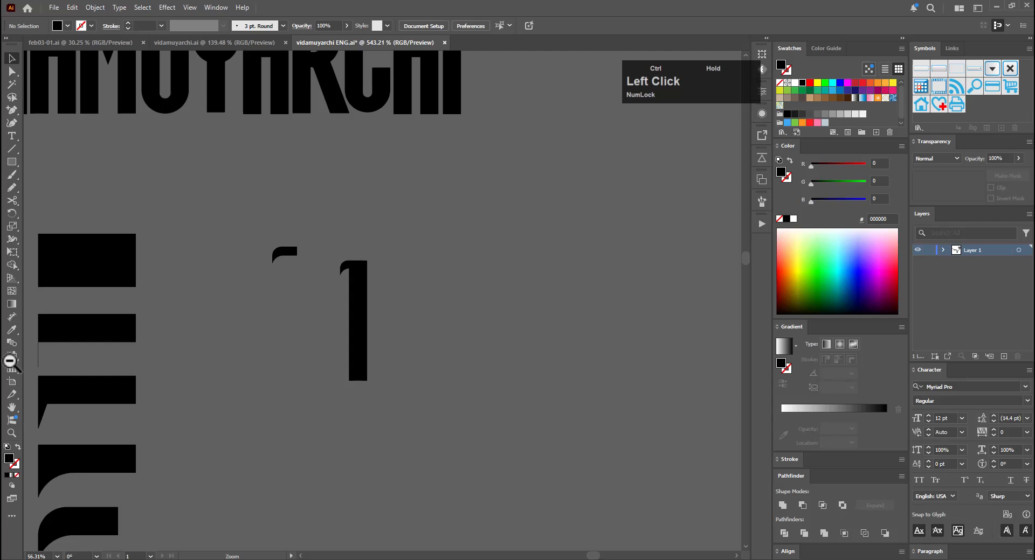
left_click_drag(11, 362, 345, 315)
left_click(279, 312, "ctrl")
Lower the serif's pointed tip by 3 px to lengthen its tail
key("ctrl+space")
left_click_drag(253, 338, 350, 318)
key("a")
left_click_drag(244, 370, 280, 318)
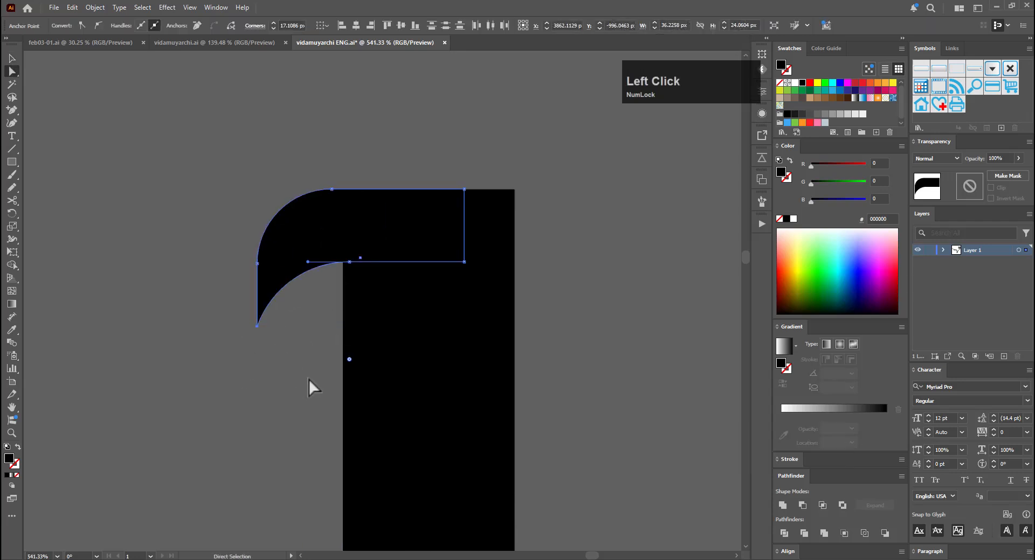
key("Down")
key("Down")
key("Down")
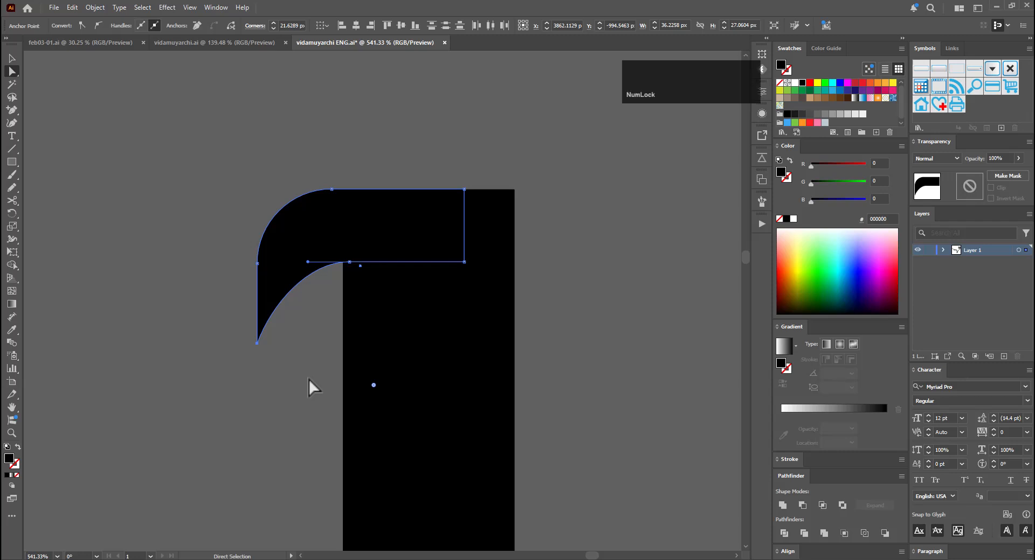
key("Up")
key("Down")
key("v")
left_click(309, 326)
Shift the whole serif about 2 px right so it sits closer to the I's stem
left_click(389, 223)
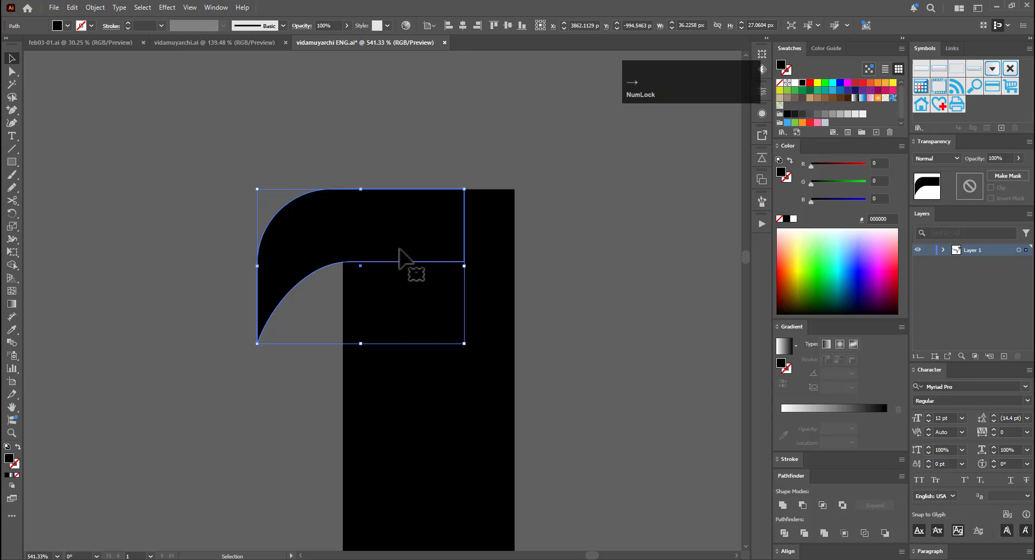
key("Right")
key("Right")
key("Left")
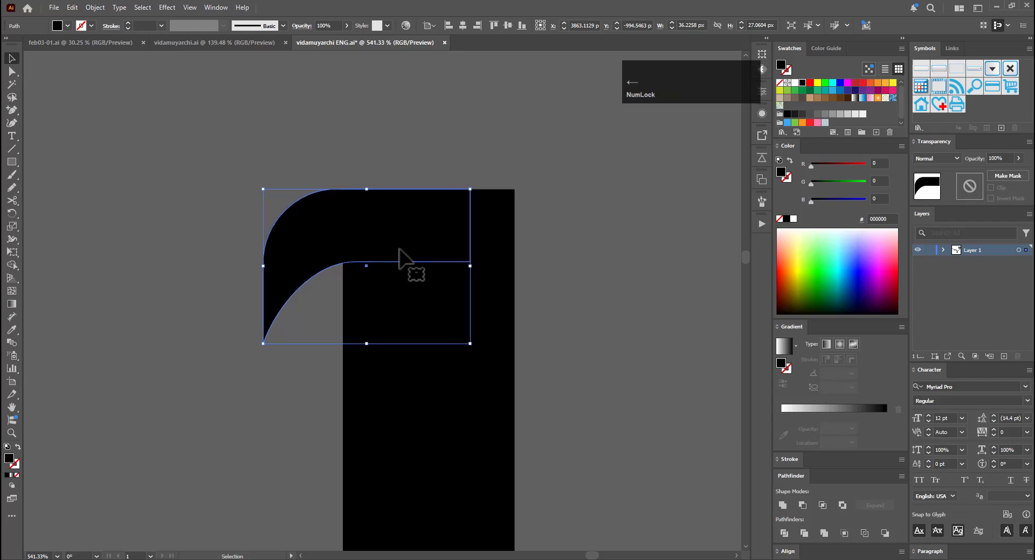
left_click_drag(363, 249, 376, 237)
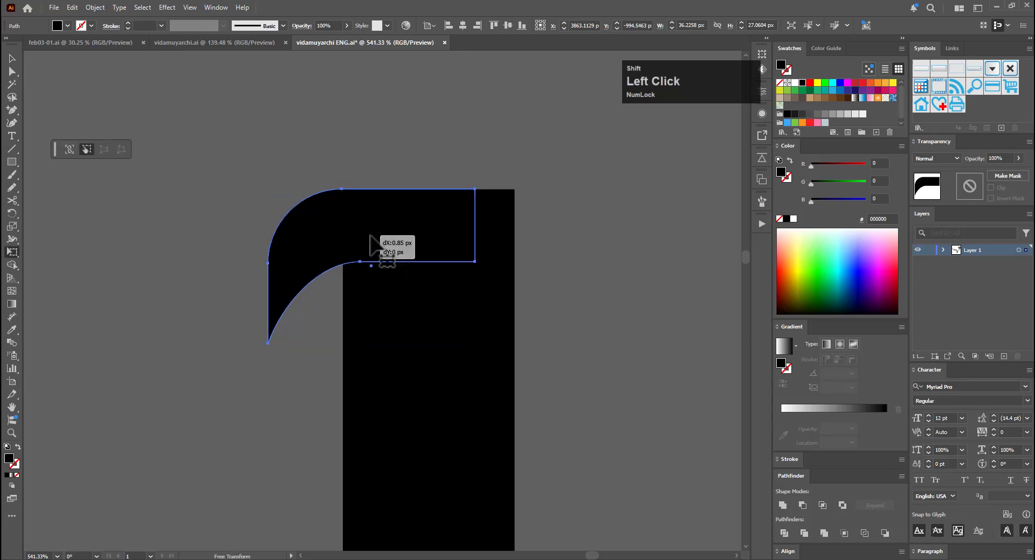
left_click(445, 158)
key("ctrl+space")
left_click_drag(445, 158, 155, 254)
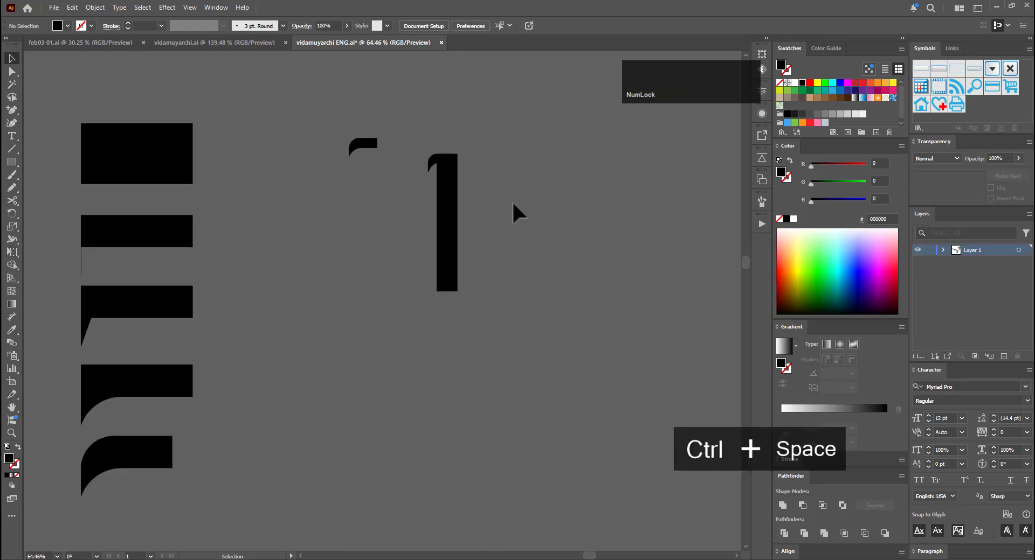
key("ctrl+space")
left_click_drag(508, 156, 631, 154)
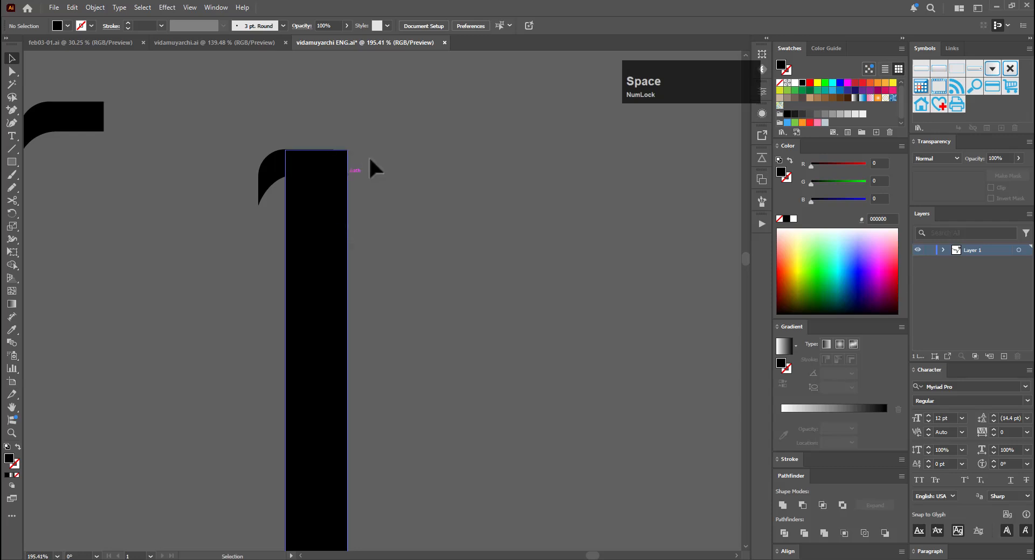
Replace the larger spare serif beside the I with a copy of the I's resized curved serif
left_click(277, 181)
left_click_drag(288, 175, 100, 136)
left_click(69, 129)
key("Delete")
left_click(298, 170)
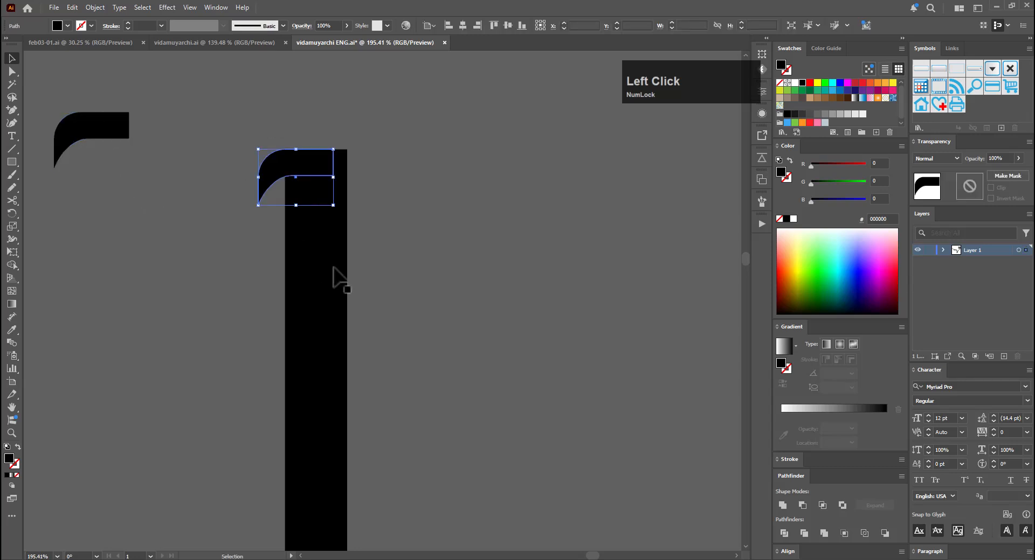
Duplicate the I with its serif directly below and unite the copy's serif and stem into one shape
scroll(334, 270, "down", 5)
left_click(384, 286)
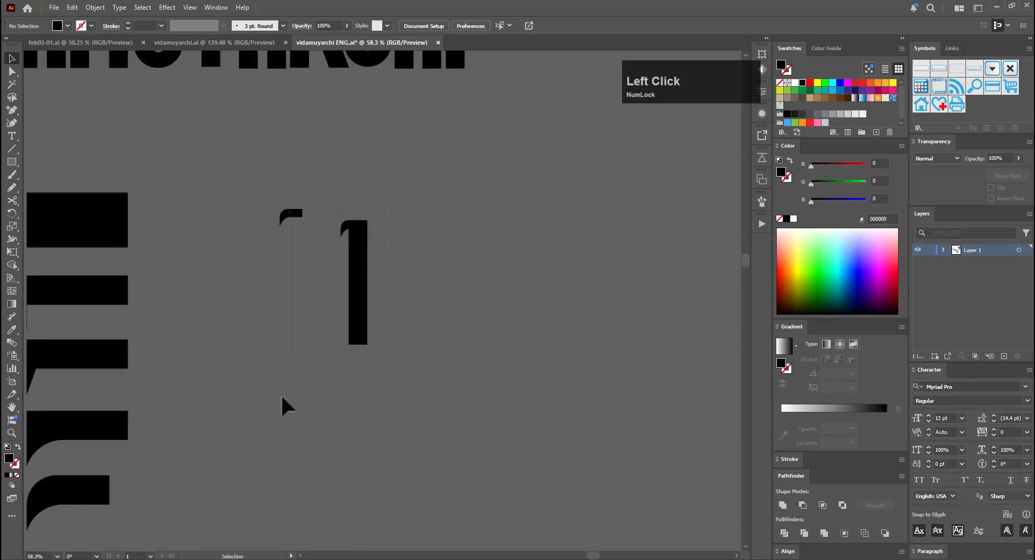
left_click(358, 237)
left_click_drag(368, 233, 369, 389)
left_click(399, 372)
scroll(393, 335, "down", 4)
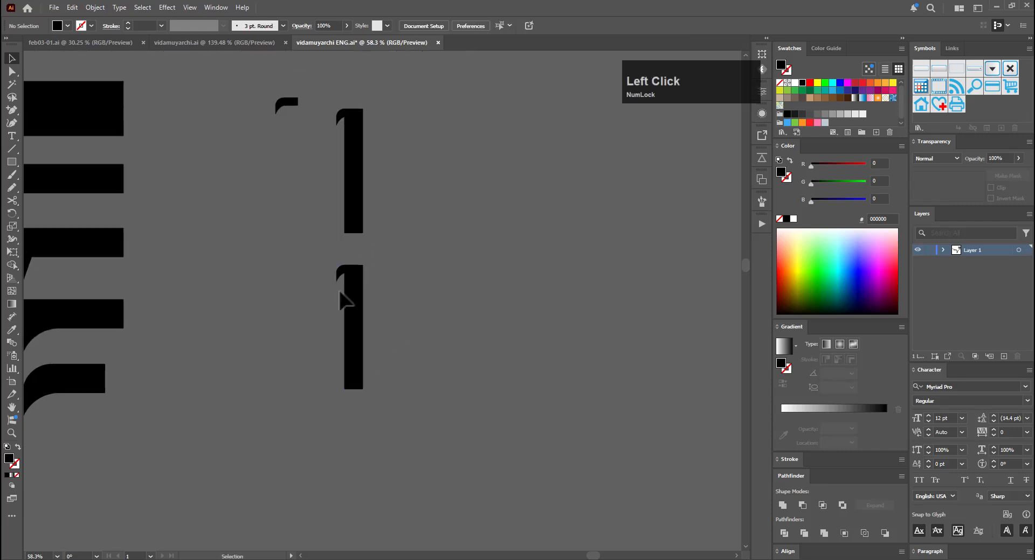
left_click(340, 294)
left_click(782, 505)
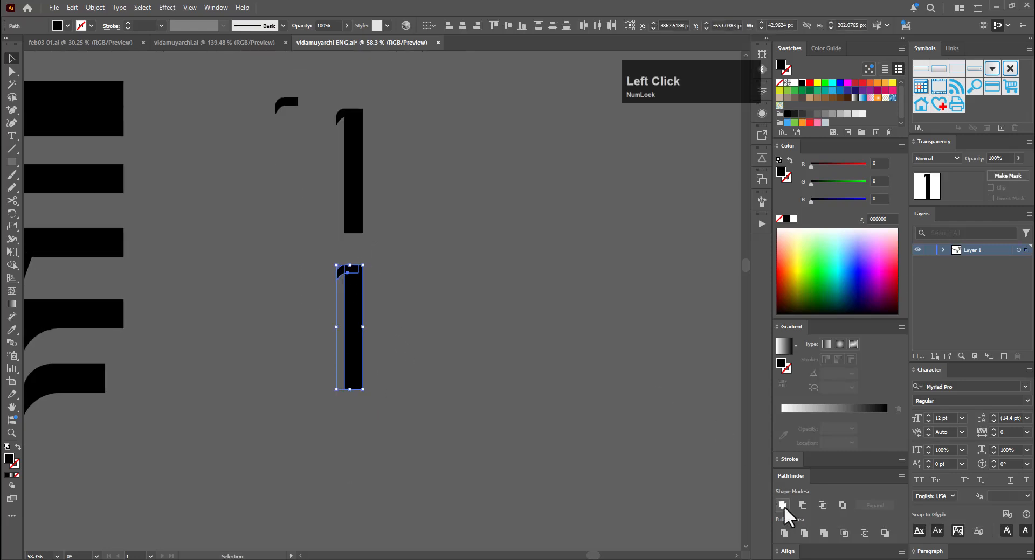
left_click(448, 326)
Place a duplicate of the united I below it for a second base variation
scroll(434, 284, "down", 4)
left_click_drag(335, 218, 339, 358)
left_click(394, 328)
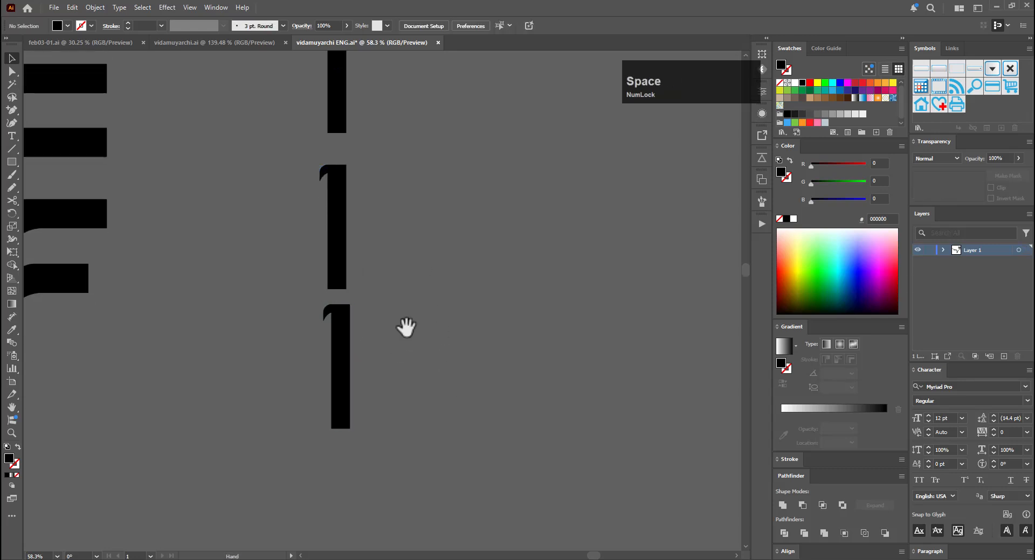
Add an anchor point on each side of the lowest I's stem near its base and level both with a 0% vertical scale
left_click_drag(405, 344, 392, 286)
left_click_drag(348, 326, 456, 307)
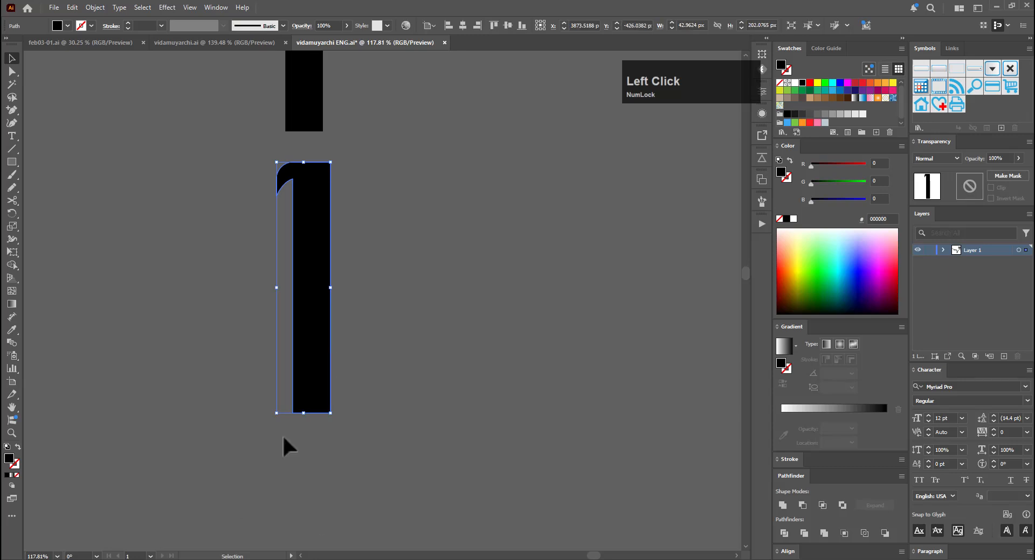
key("equal")
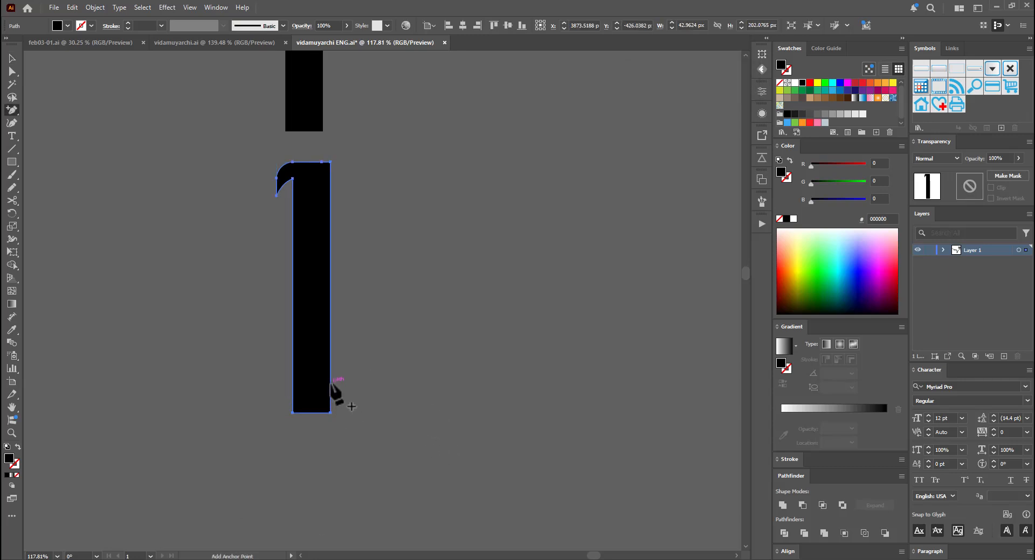
left_click(331, 383)
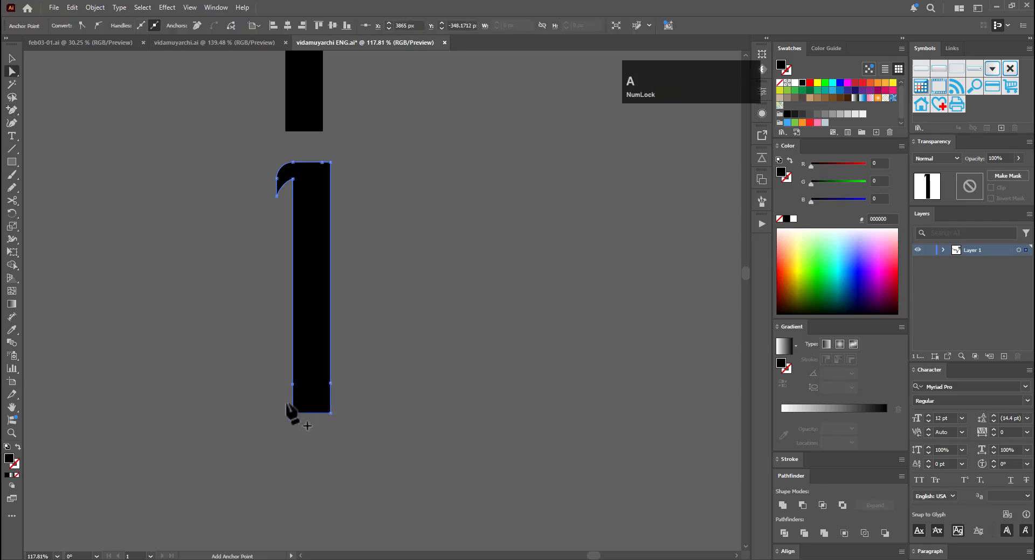
left_click_drag(351, 397, 352, 398)
key("s")
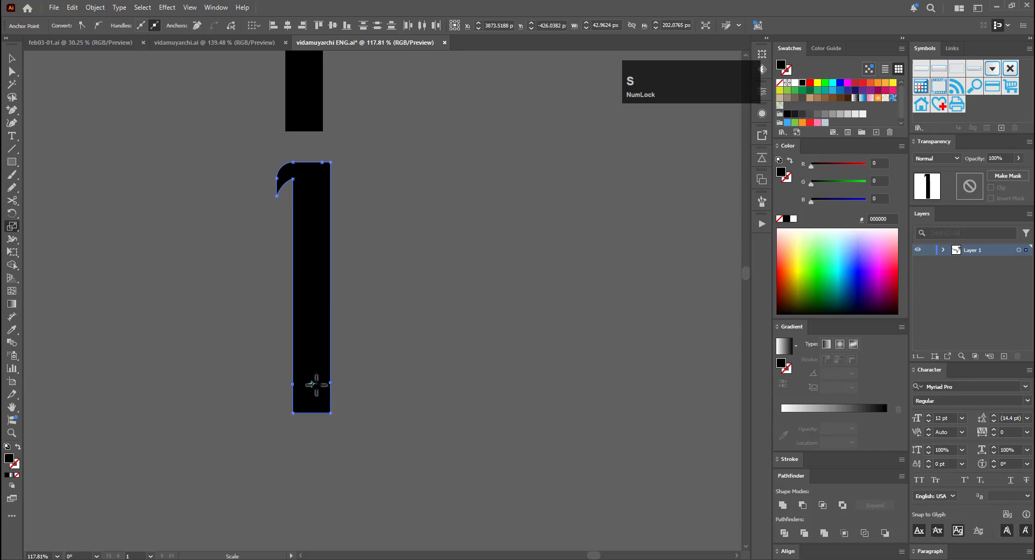
left_click(311, 384, "alt")
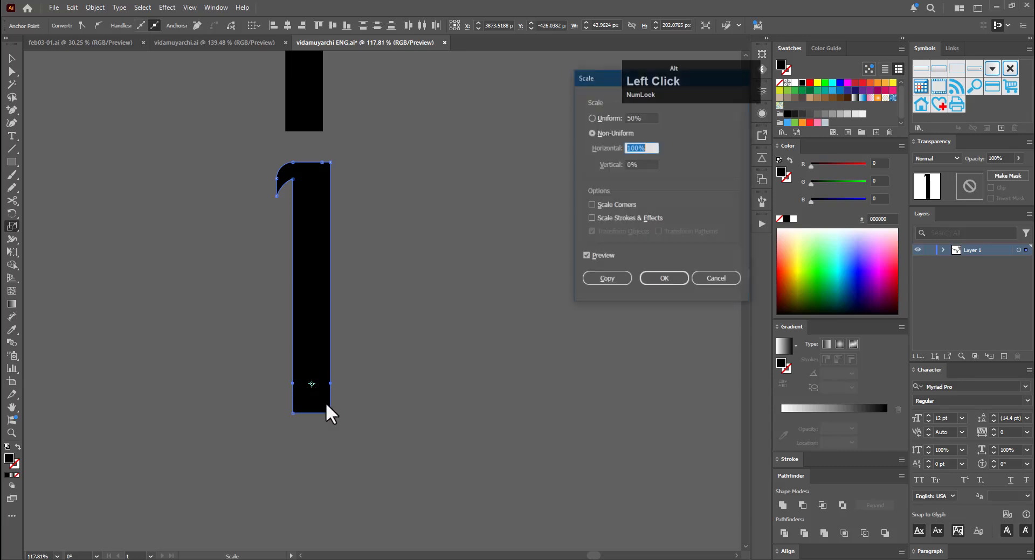
left_click(651, 279)
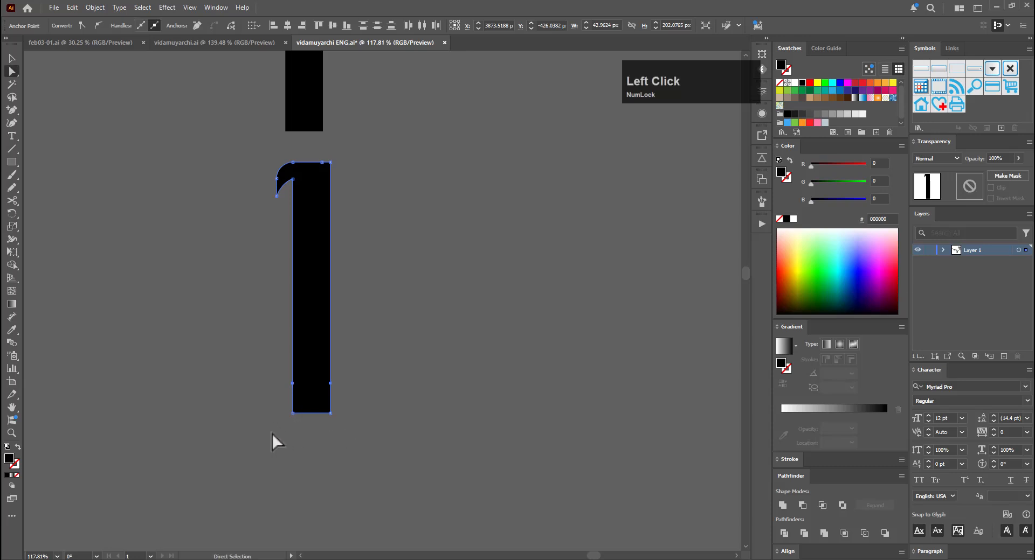
Scale the lowest I's two bottom anchor points to 140% horizontally and 0% vertically to flare its base
left_click_drag(272, 434, 369, 407)
key("s")
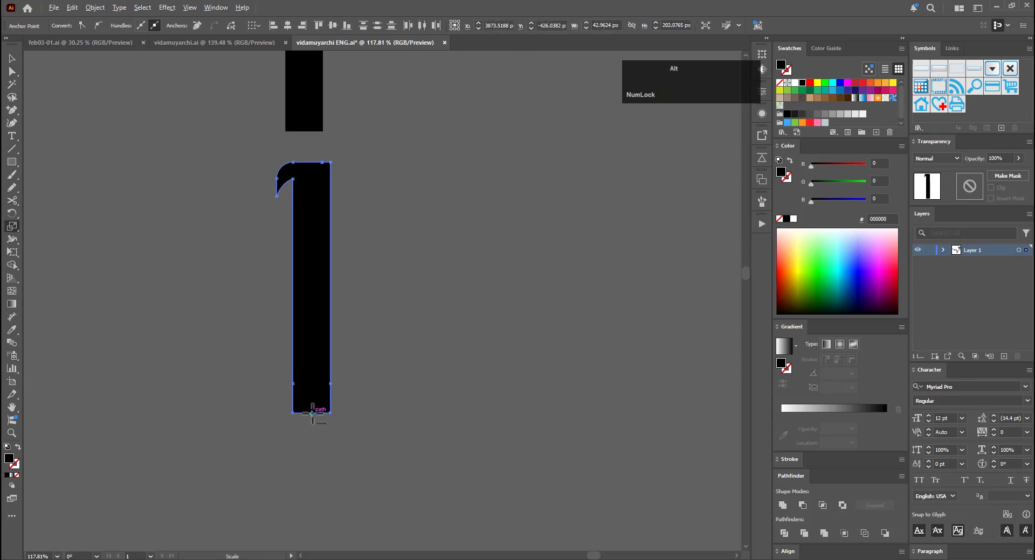
left_click(311, 413, "alt")
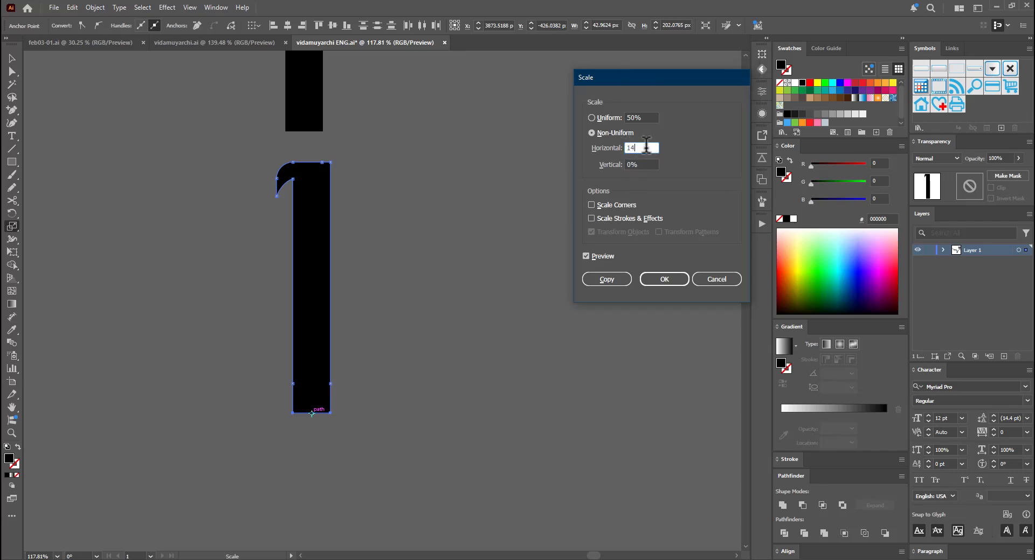
key("Return")
key("v")
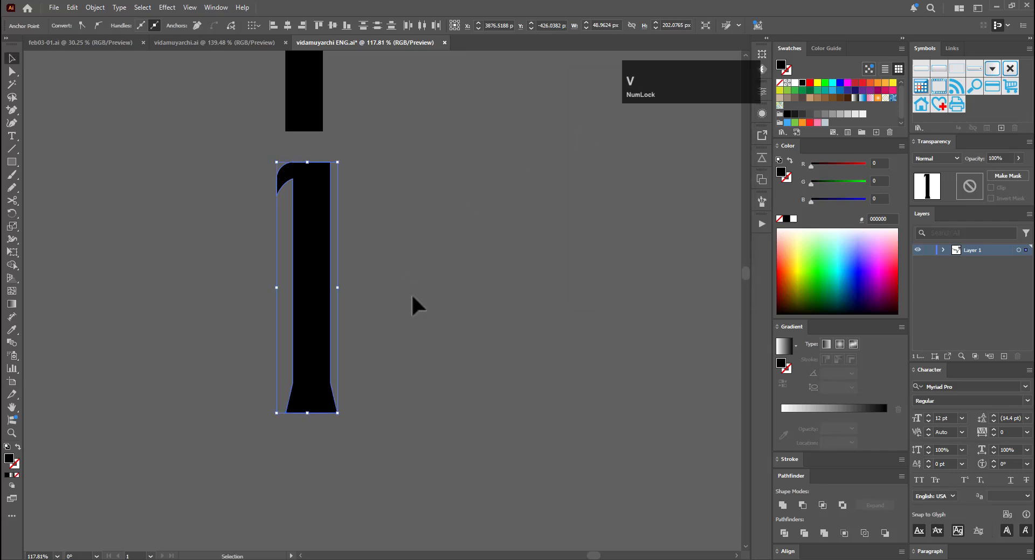
left_click(559, 333)
Lower the two anchor points where the I's flare begins to shorten the flared base
left_click_drag(279, 385, 264, 399)
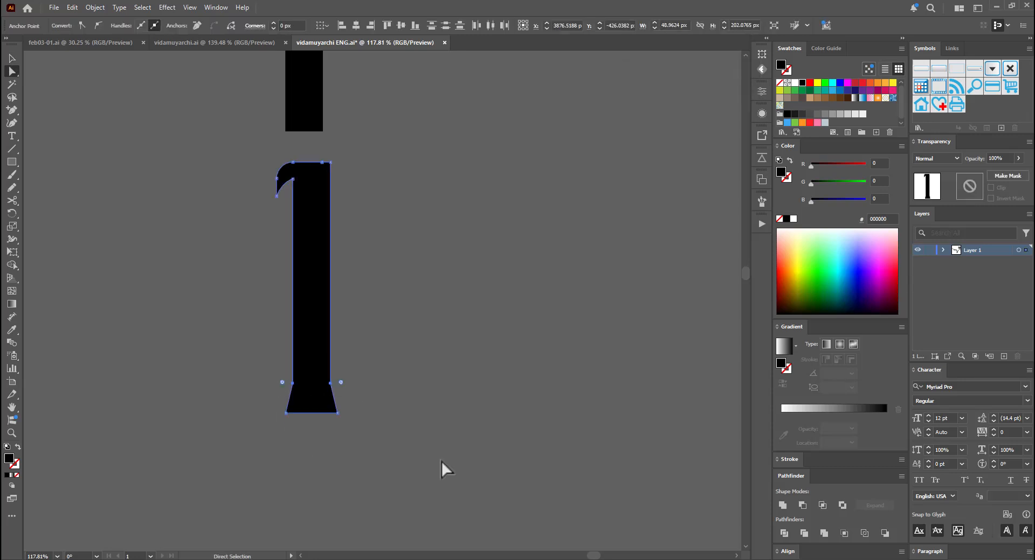
key("shift+Down")
key("shift+Down")
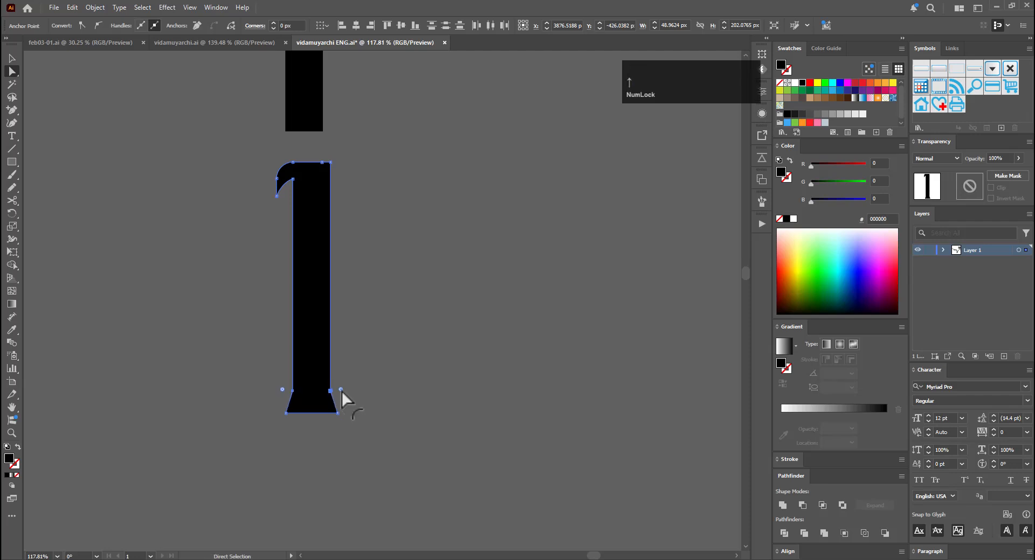
Round both corners where the I's stem meets the flared base and save the document
left_click_drag(342, 391, 419, 380)
key("v")
left_click(410, 343)
key("ctrl+space")
left_click_drag(486, 351, 310, 394)
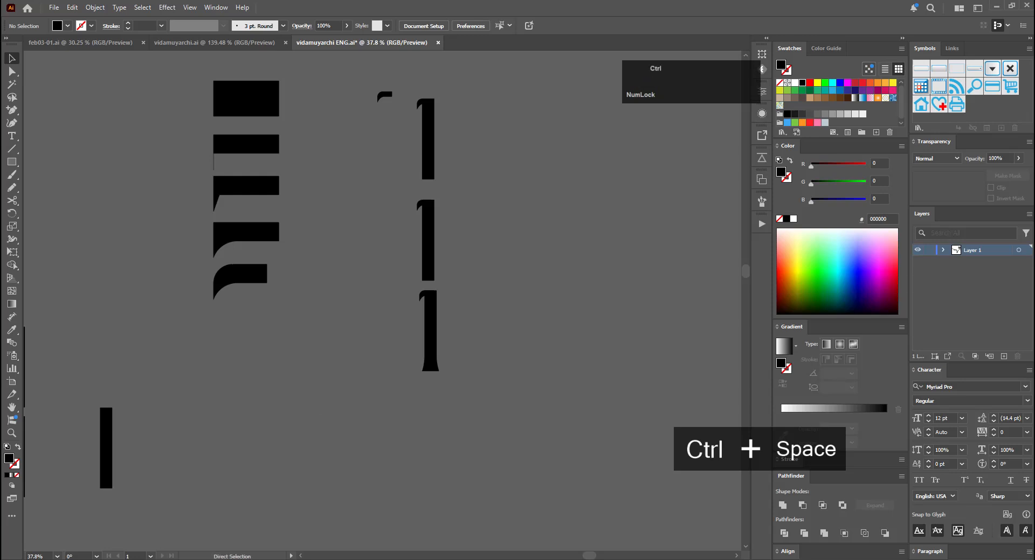
key("ctrl+s")
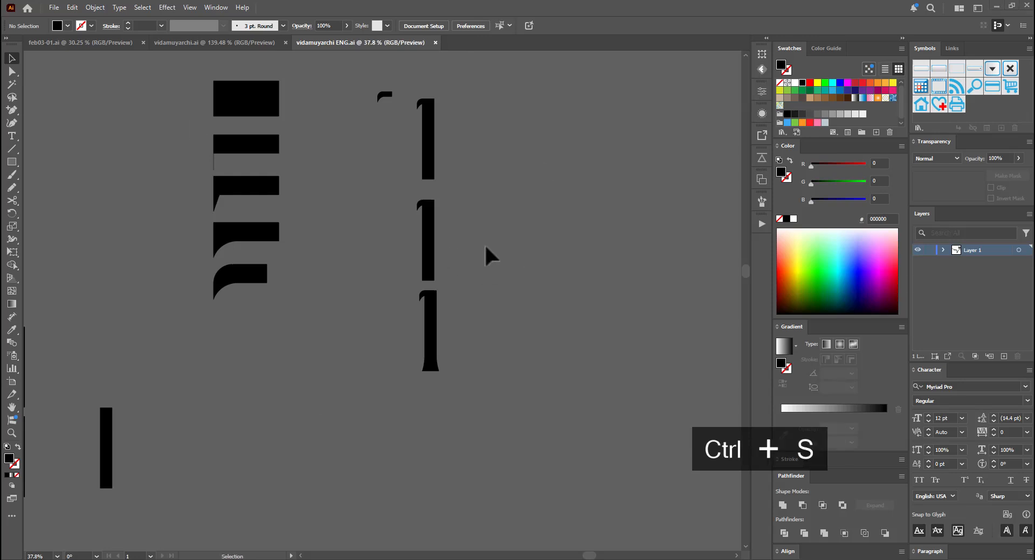
Copy the letter D from the design 2 lettering and place it beside the I variations
key("ctrl+space")
left_click_drag(523, 183, 339, 280)
key("space")
left_click_drag(546, 202, 456, 350)
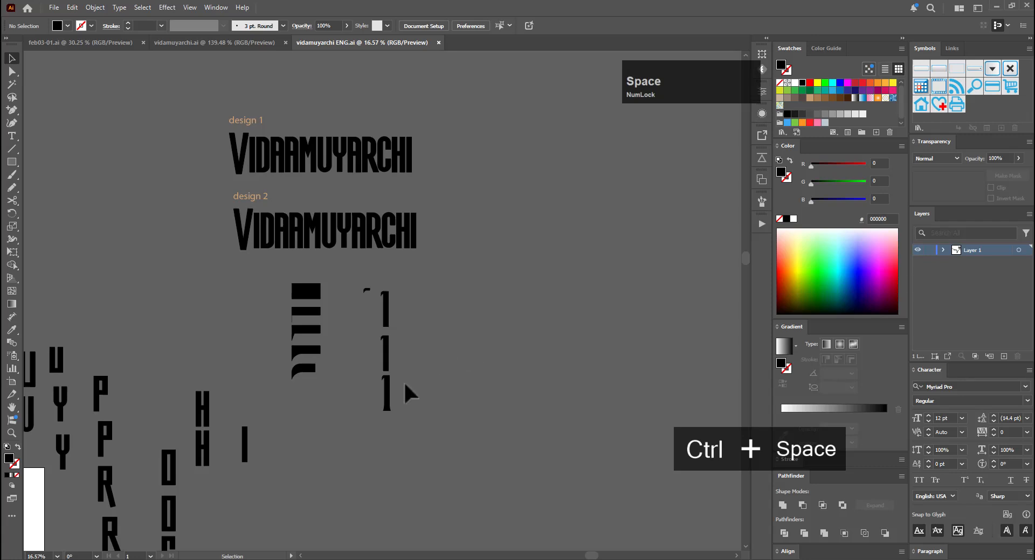
left_click_drag(403, 381, 457, 346)
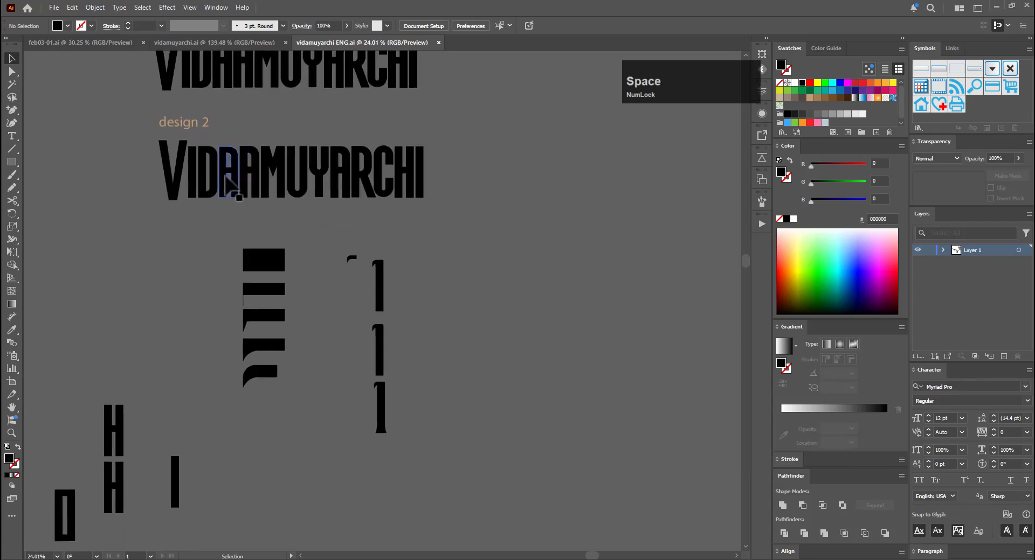
left_click_drag(226, 183, 540, 260)
left_click(462, 299)
key("ctrl+space")
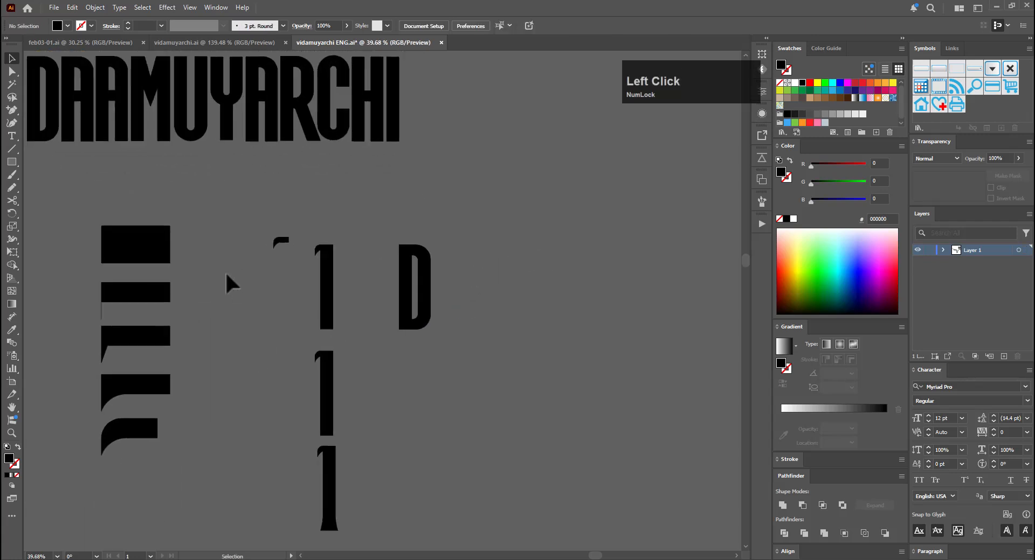
Place a copy of the spare curved serif at the top-left corner of the D
left_click_drag(281, 241, 399, 252)
key("ctrl+space")
left_click_drag(405, 230, 542, 217)
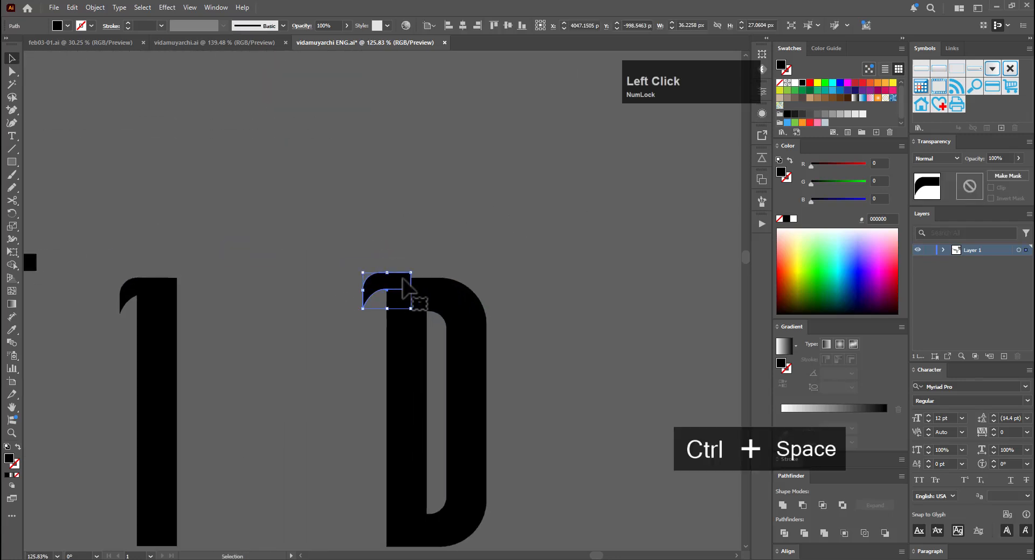
Move the D's serif so its top edge lines up with the top edge of the letter
left_click_drag(403, 281, 406, 290)
key("ctrl+space")
left_click(407, 295)
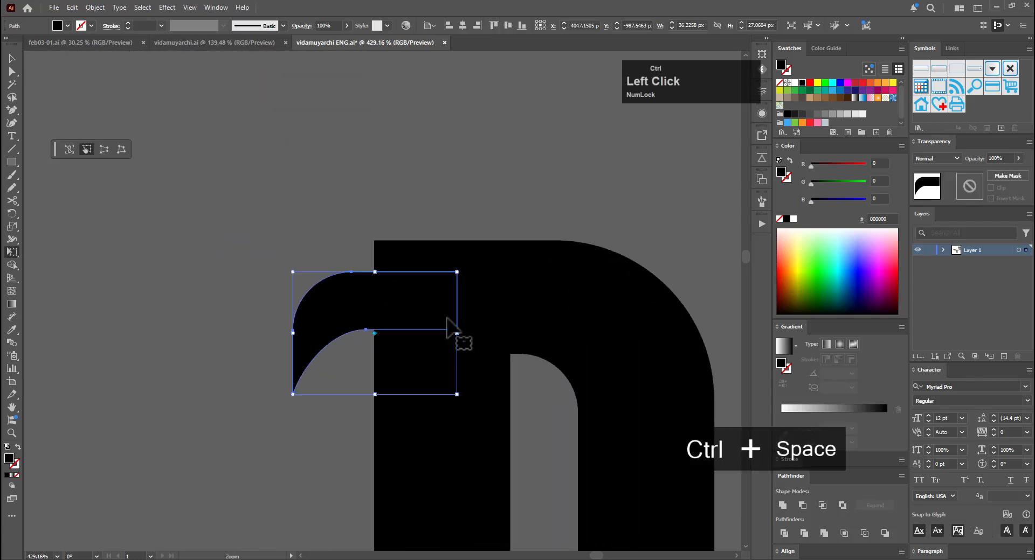
left_click_drag(446, 317, 431, 279)
key("v")
left_click(451, 202)
Duplicate the D with its serif directly below and unite the copy into one shape
key("ctrl+space")
left_click_drag(610, 233, 291, 335)
left_click_drag(504, 329, 285, 274)
left_click(399, 232)
left_click_drag(374, 207, 496, 347)
left_click(782, 506)
left_click(499, 369)
key("ctrl+space")
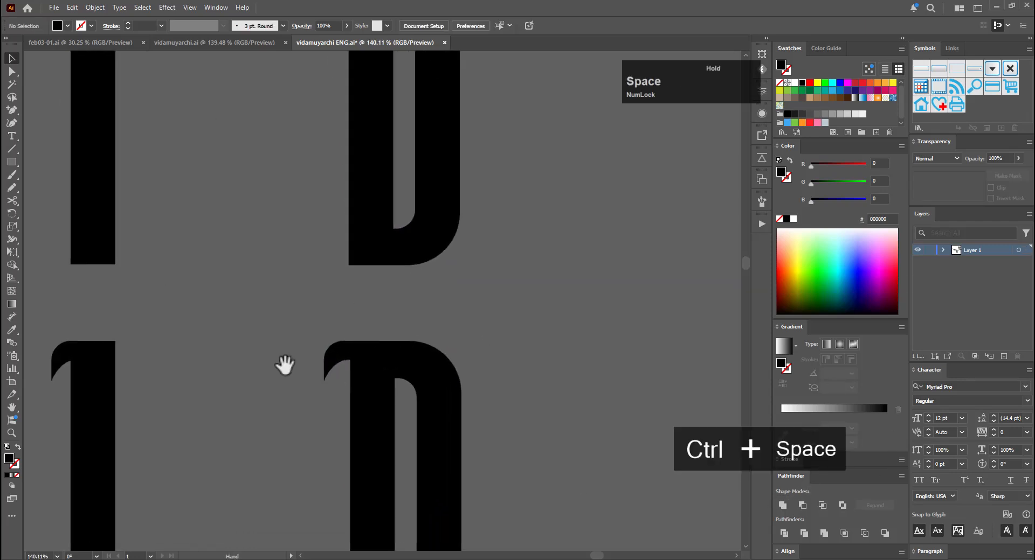
Round the inner corner where the serif meets the stem on both the plain and the flared united I
left_click_drag(285, 365, 410, 288)
key("a")
left_click(196, 285)
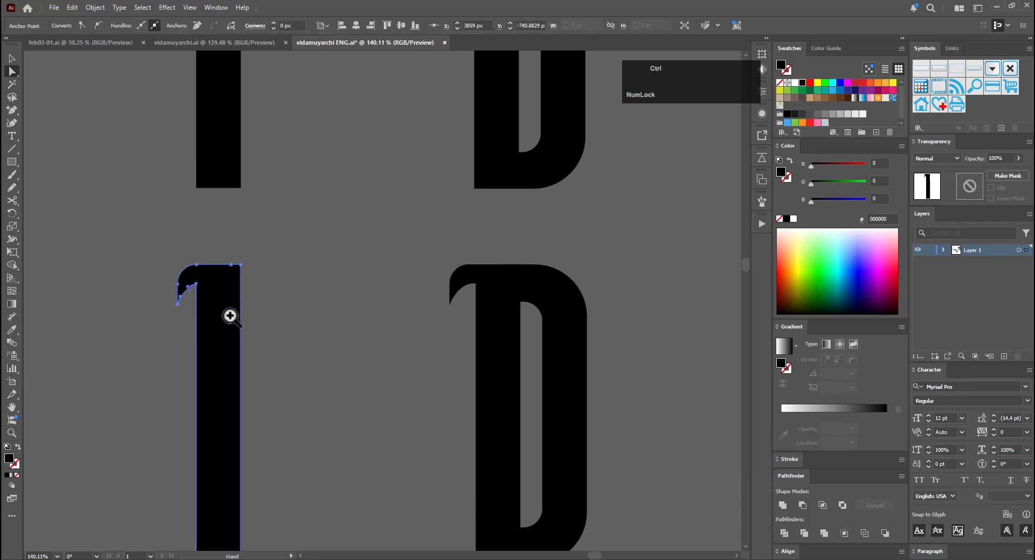
left_click_drag(231, 312, 330, 321)
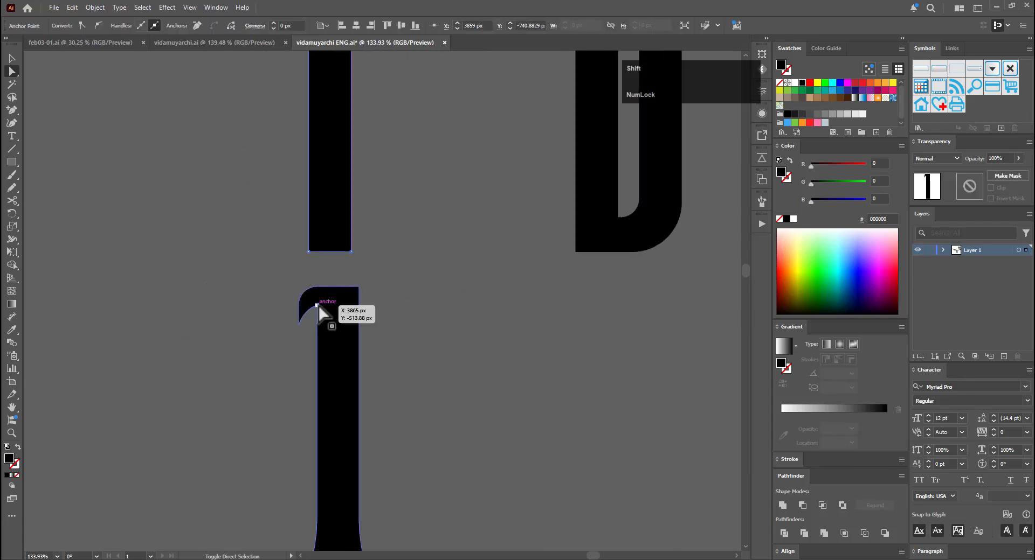
left_click(322, 308)
key("ctrl+space")
left_click(330, 319)
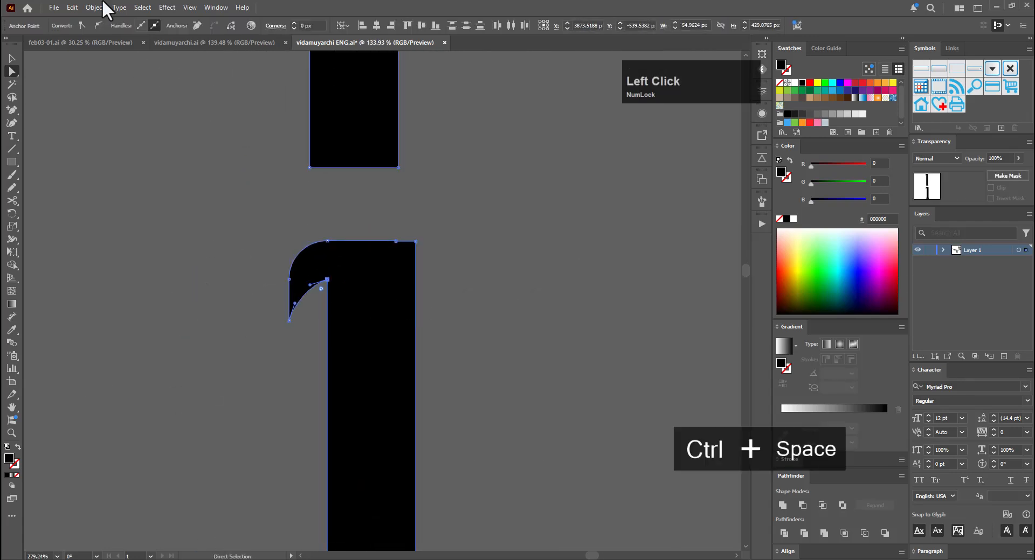
left_click(293, 23)
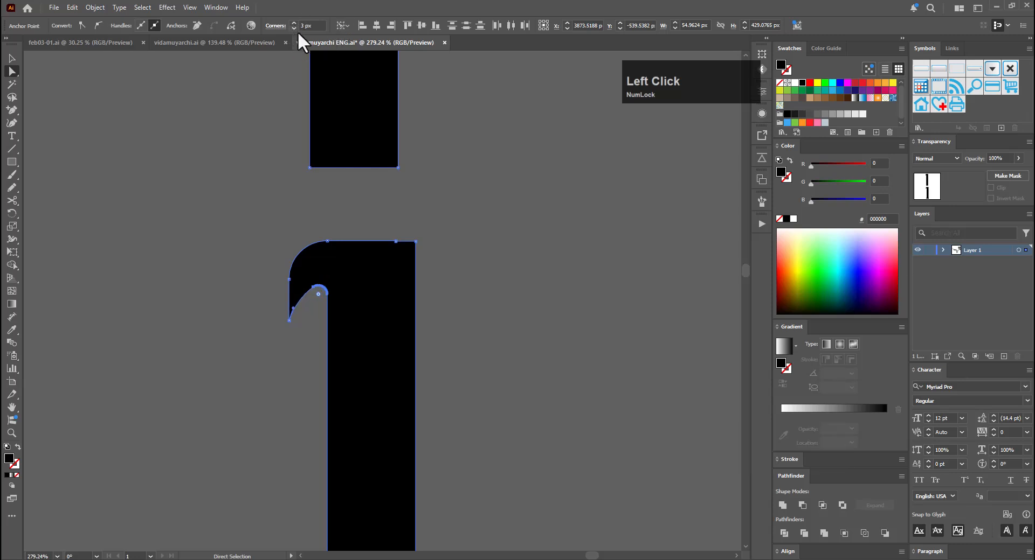
left_click(293, 28)
key("v")
left_click(461, 166)
Round the inner corner where the serif meets the stem on the united D
left_click_drag(480, 216, 397, 286)
left_click_drag(445, 250, 280, 253)
left_click_drag(494, 249, 151, 472)
left_click_drag(186, 281, 413, 291)
left_click_drag(423, 292, 492, 228)
left_click_drag(306, 245, 350, 218)
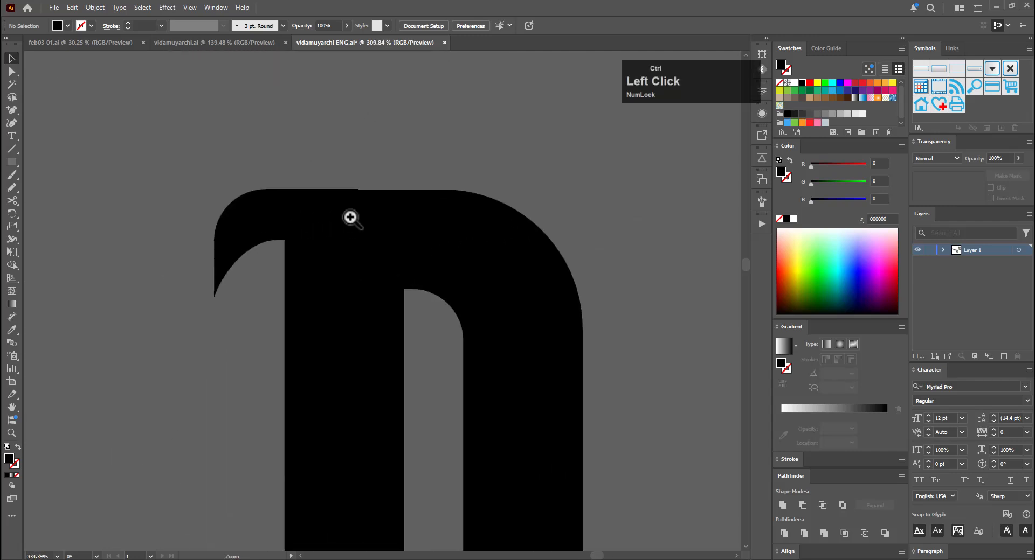
key("a")
left_click_drag(268, 262, 296, 230)
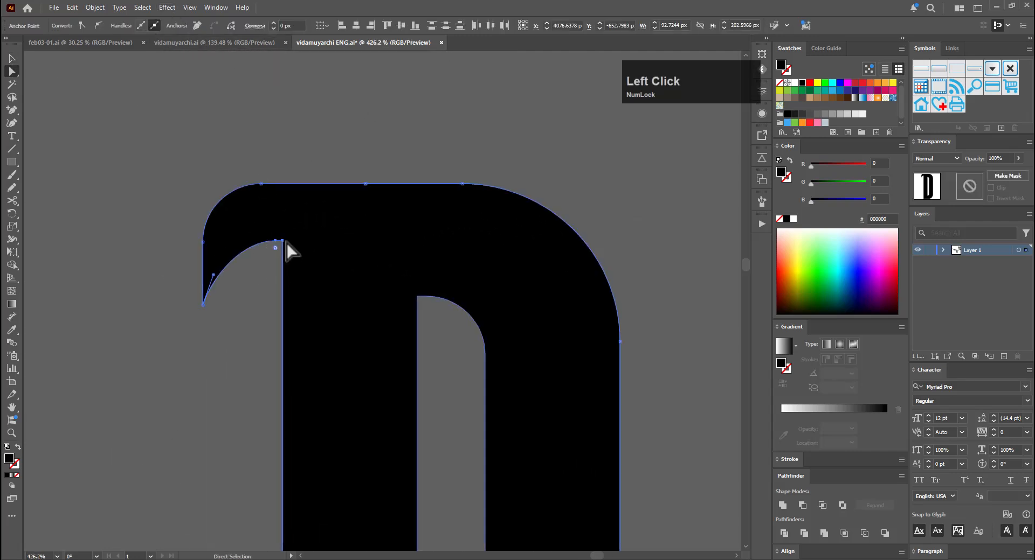
left_click(270, 255)
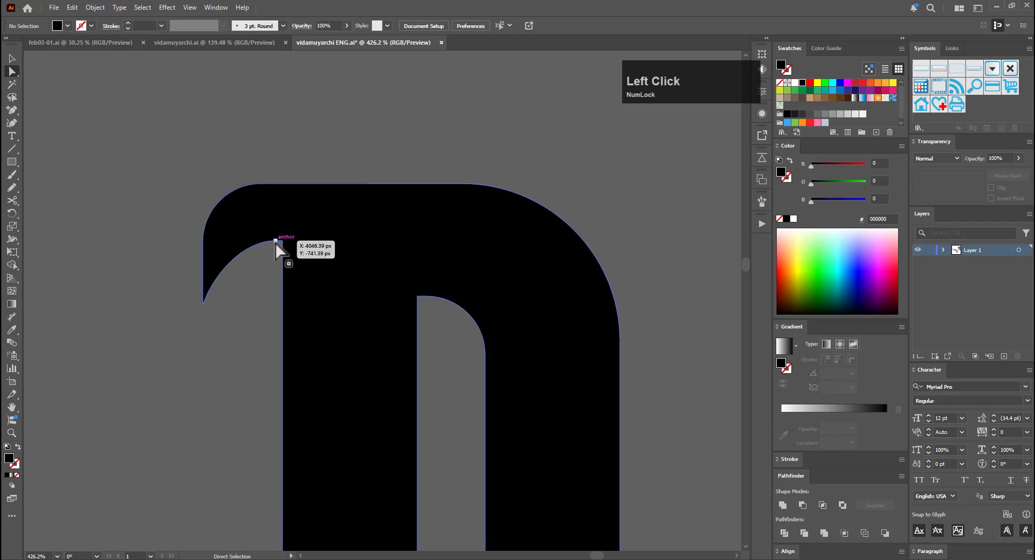
left_click(282, 242)
left_click(273, 23)
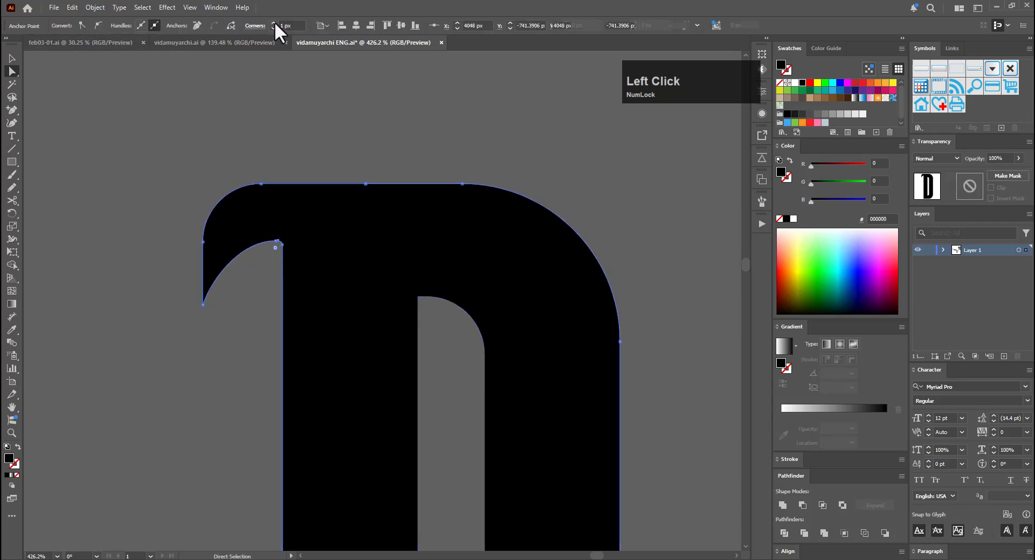
left_click(273, 23)
left_click(274, 22)
left_click(384, 135)
key("v")
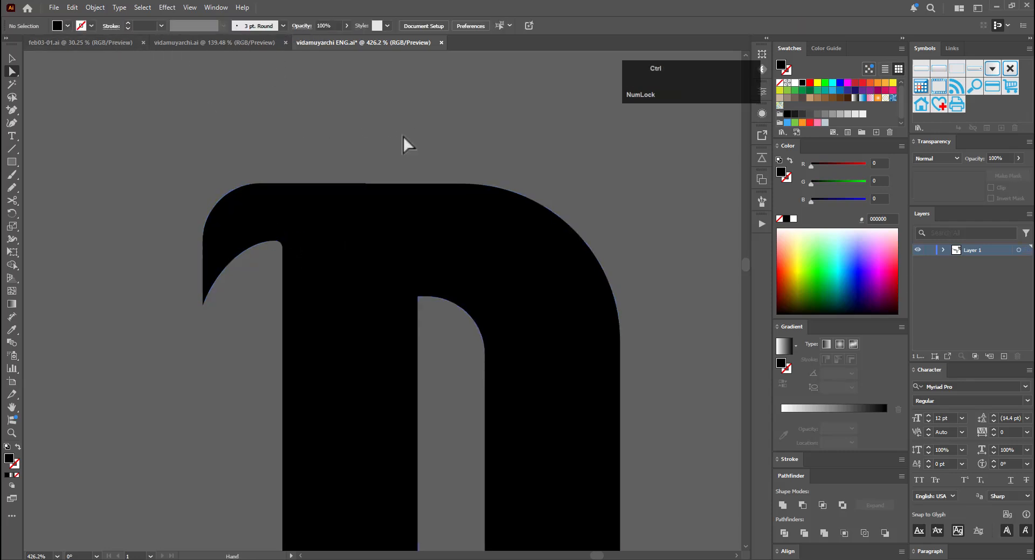
Undo the recent corner rounding back to the selected inner corners of the two united I's
key("ctrl+z")
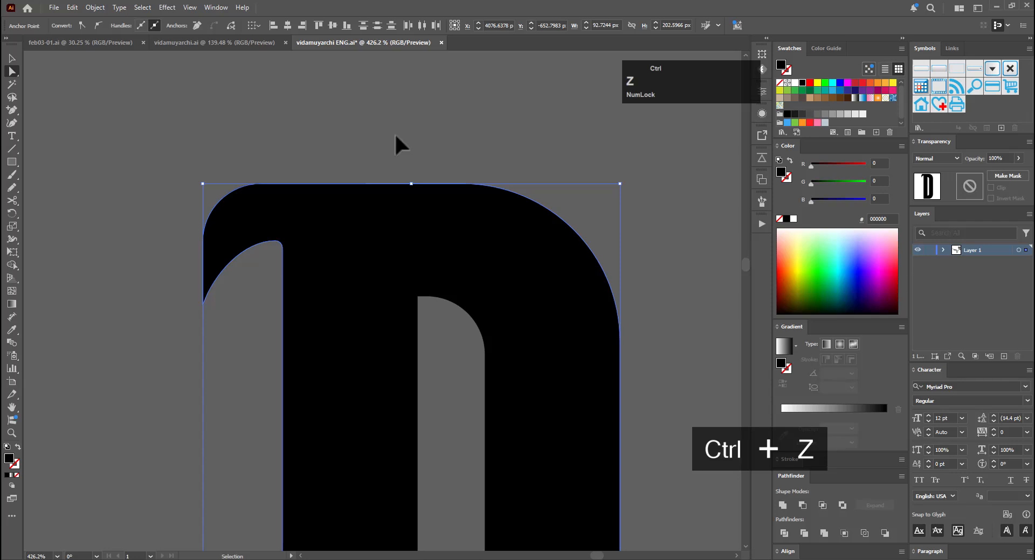
key("ctrl+z")
key("ctrl+z")
key("ctrl+z")
Undo the inner corner rounding between the serif and the stem on the I
key("ctrl+space")
left_click_drag(351, 235, 69, 316)
key("ctrl+space")
left_click_drag(337, 333, 610, 259)
key("ctrl+space")
left_click_drag(264, 268, 438, 229)
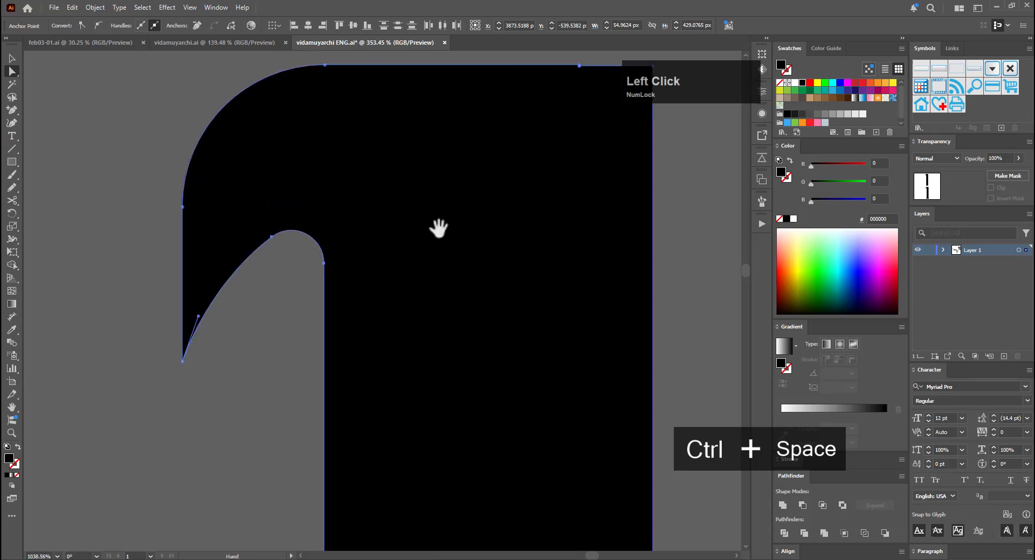
key("ctrl+z")
key("ctrl+z")
key("ctrl+z")
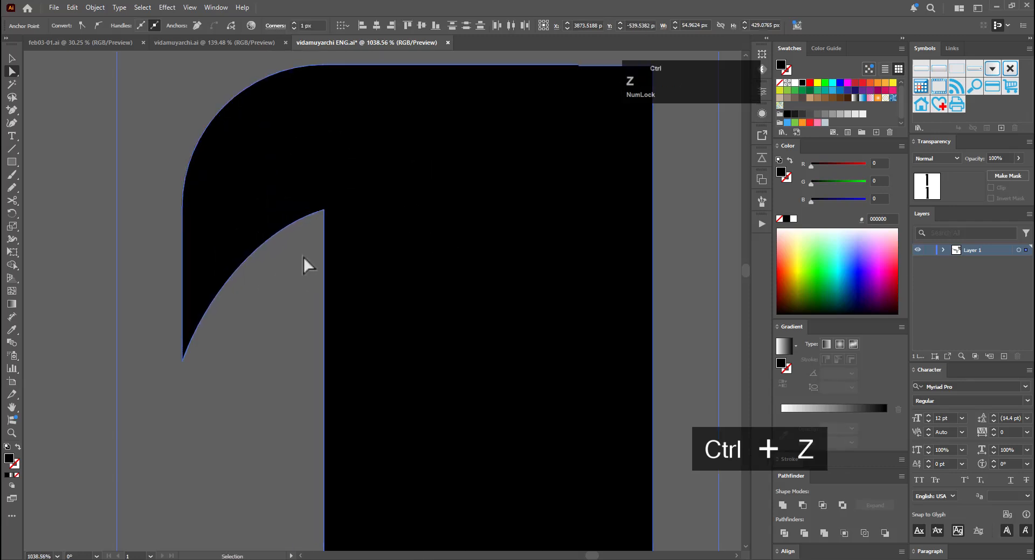
key("ctrl+z")
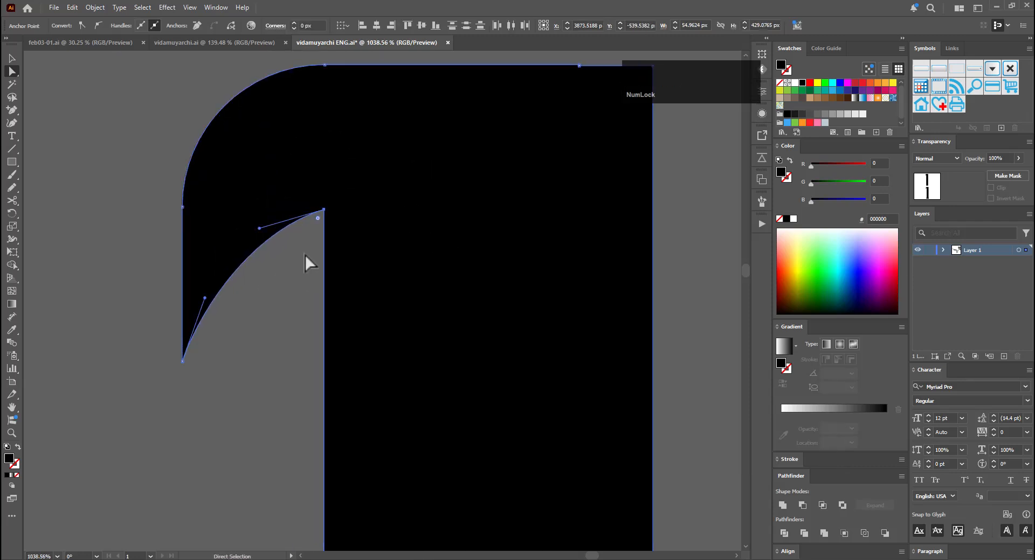
Undo the unite of the D with its serif and shift the serif about 2 px toward the stem
key("ctrl+space")
left_click_drag(541, 232, 341, 295)
key("ctrl+z")
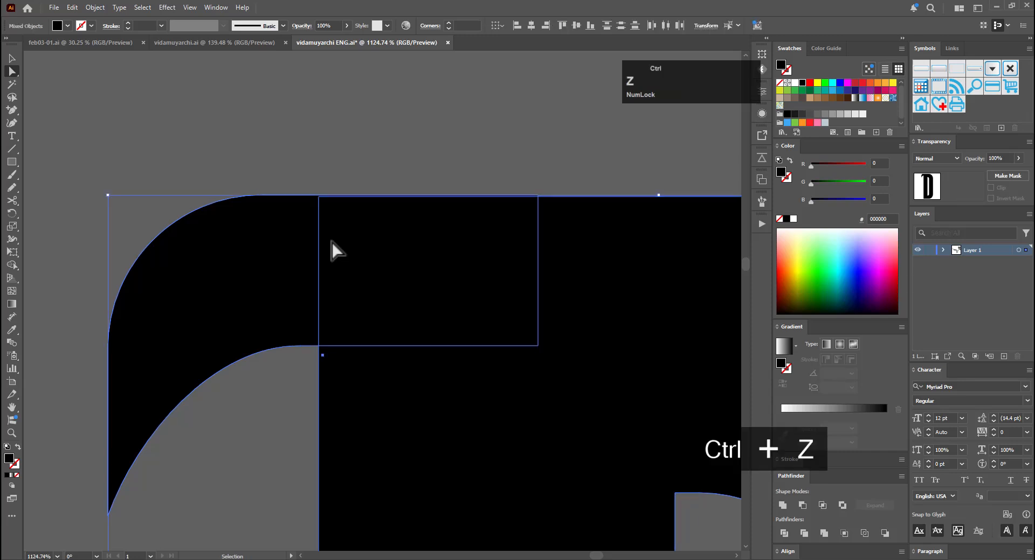
left_click(378, 160)
left_click_drag(273, 319, 319, 321)
left_click_drag(420, 161, 511, 305)
left_click_drag(510, 308, 404, 515)
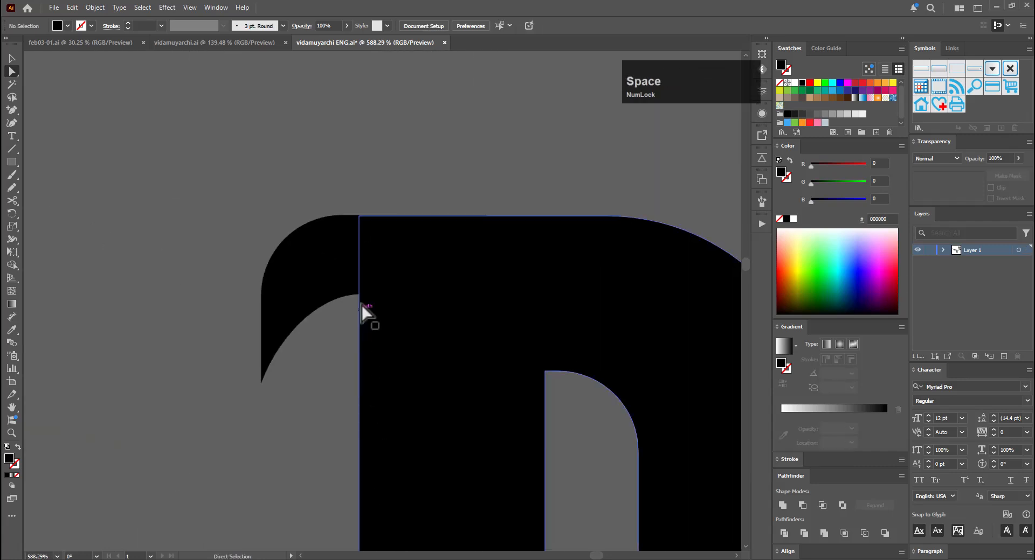
Select the D together with its repositioned serif and unite them into one shape
left_click(352, 281)
left_click(357, 205)
left_click_drag(355, 172, 451, 381)
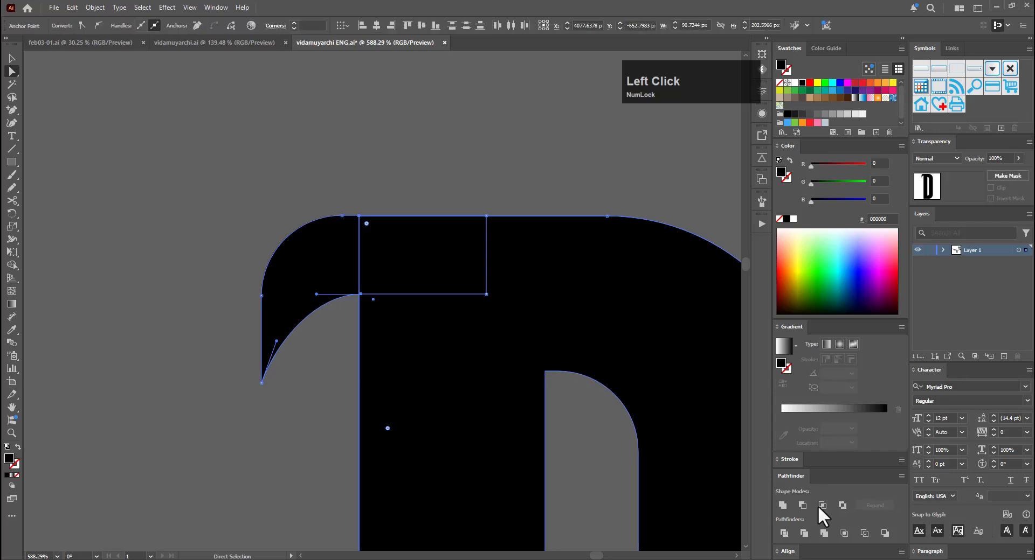
key("v")
left_click_drag(407, 143, 389, 276)
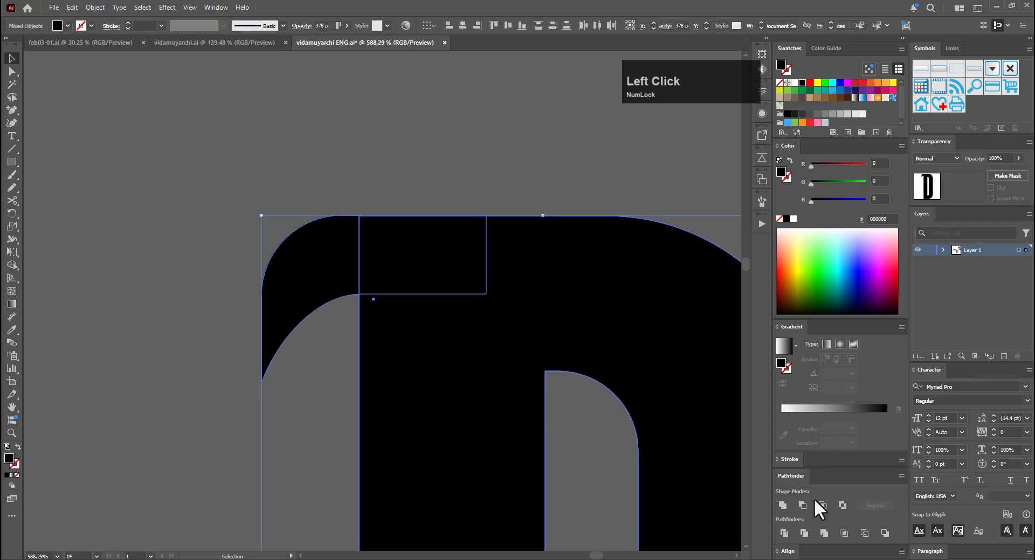
left_click(783, 506)
left_click(471, 176)
Round the inner corner where the serif meets the stem on the reunited D
scroll(517, 256, "up", 5)
key("a")
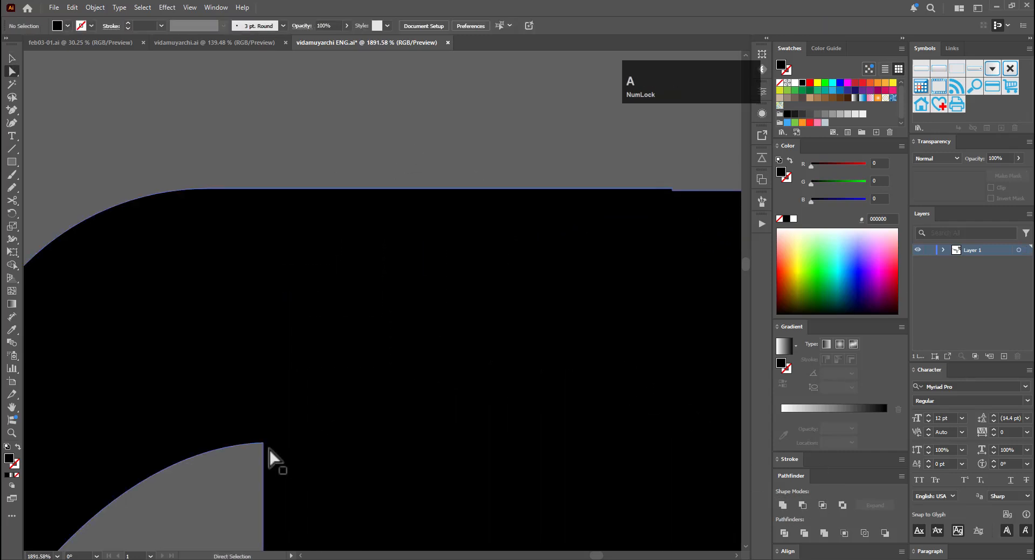
left_click(264, 444)
left_click(263, 444)
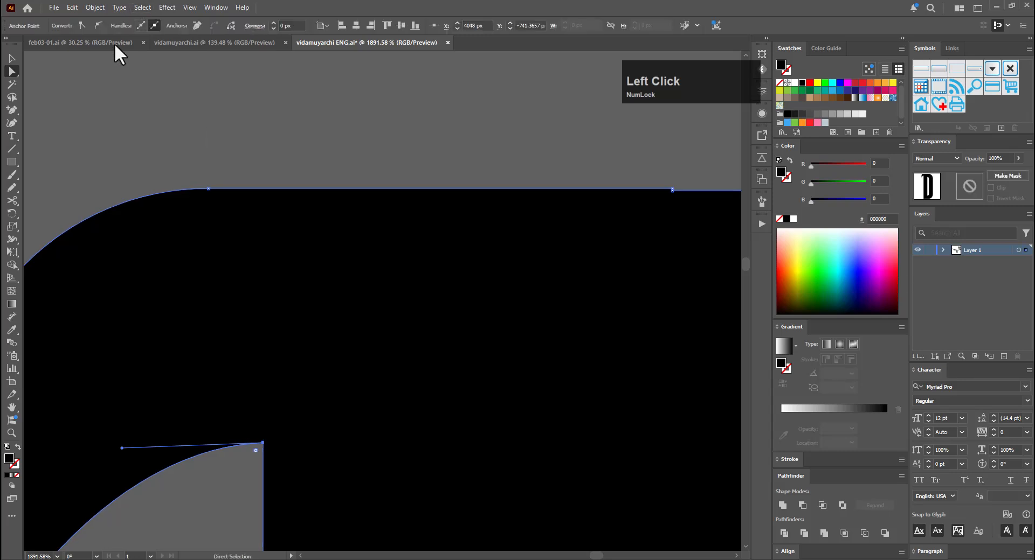
left_click(271, 23)
left_click(271, 23)
left_click(271, 23)
left_click(271, 22)
left_click(539, 138)
Duplicate the united D into the third row beside the flared I
left_click_drag(549, 139, 70, 324, "ctrl")
left_click_drag(381, 272, 226, 354)
scroll(461, 306, "down", 2, "alt")
key("v")
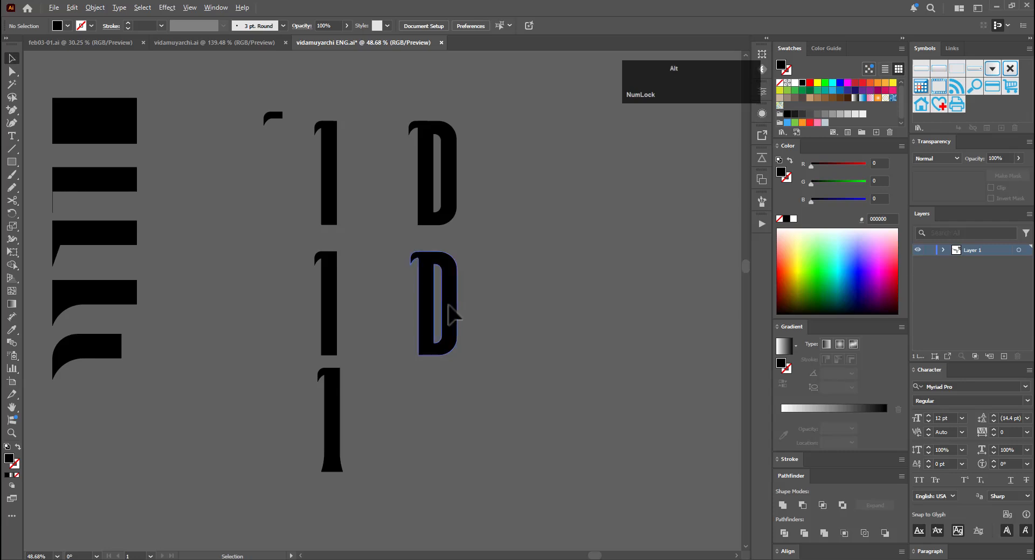
left_click_drag(448, 305, 559, 402, "alt")
left_click(559, 403)
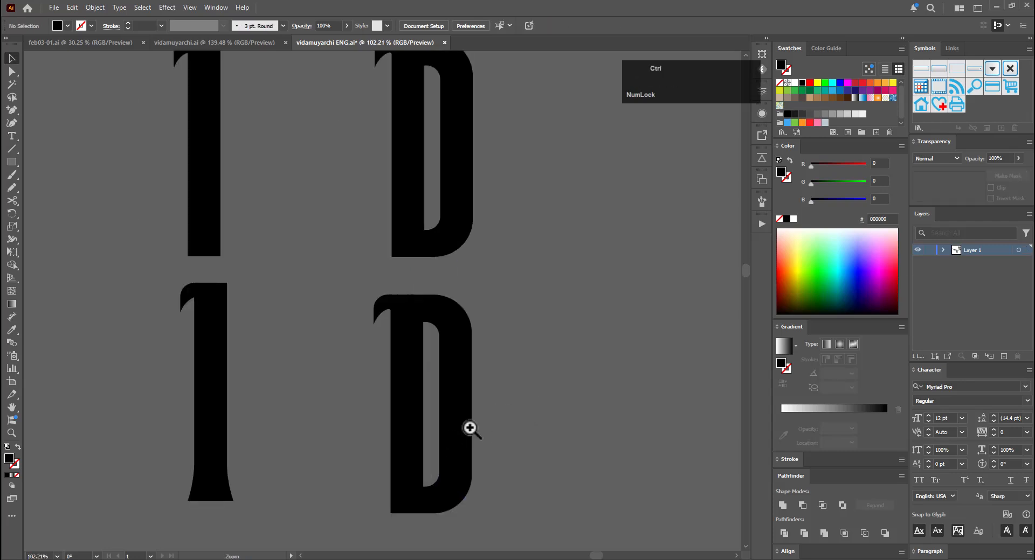
Add an anchor on the third-row D's left edge just above the base and extend its bottom-left corner outward
left_click_drag(470, 428, 547, 307, "ctrl")
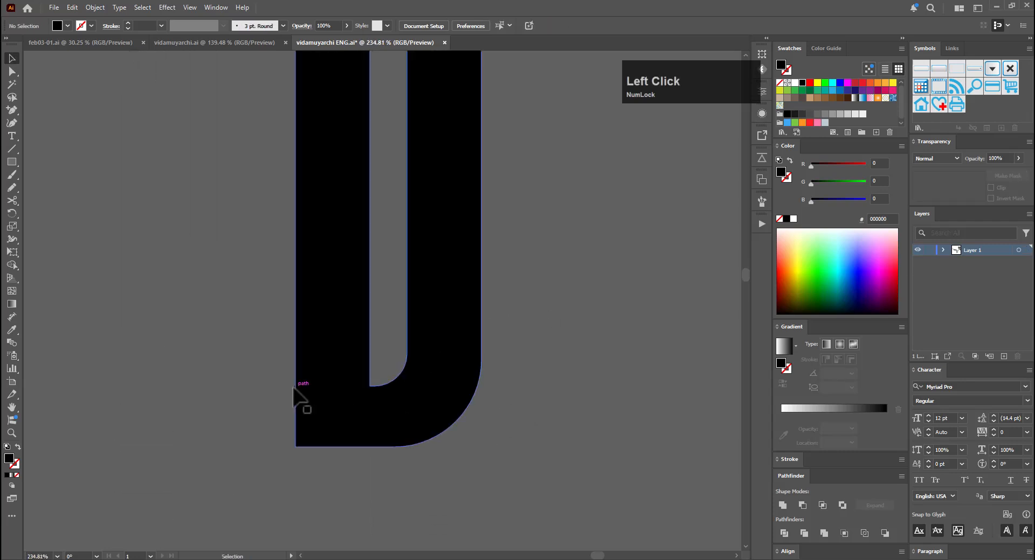
key("plus")
left_click(295, 414)
key("a")
left_click_drag(273, 484, 317, 413)
key("e")
key("a")
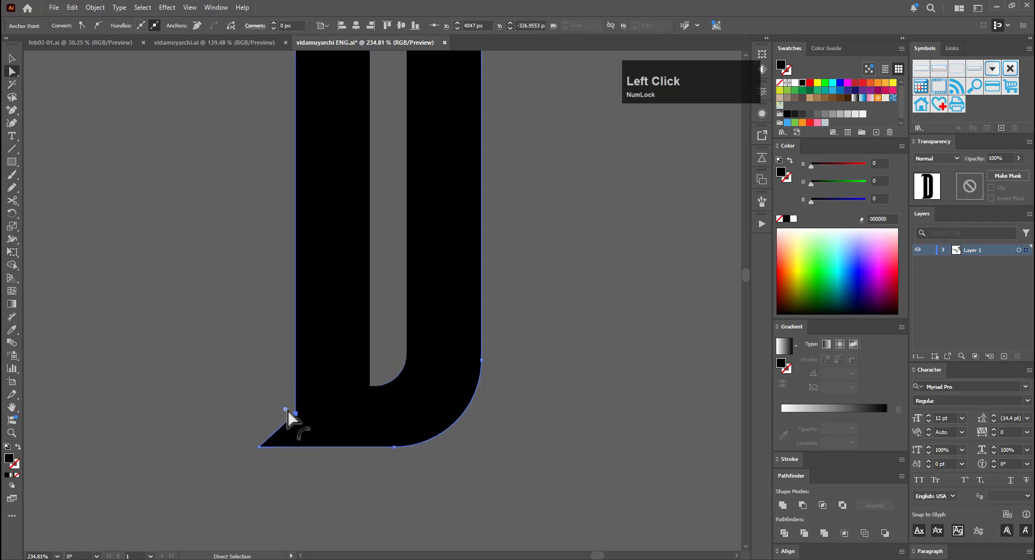
Round the new anchor above the D's extended corner so the flare curves smoothly out of the stem
left_click_drag(174, 206, 175, 208)
key("v")
key("ctrl+space")
left_click_drag(296, 198, 4, 317, "ctrl")
left_click_drag(320, 304, 333, 414)
left_click(404, 256)
left_click_drag(404, 256, 434, 312)
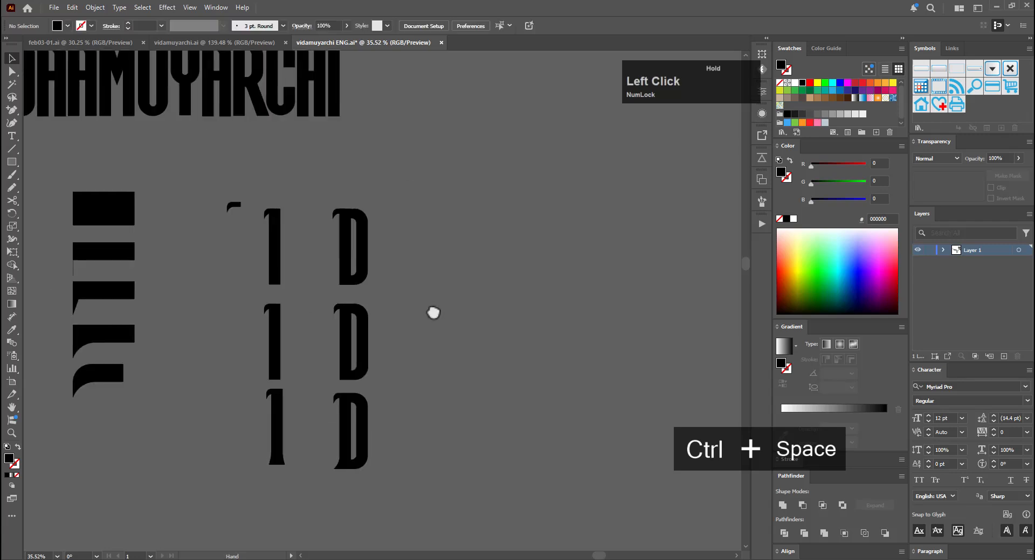
Nudge the tip of the D's flared bottom-left corner slightly inward toward the stem
left_click(394, 452, "ctrl")
key("a")
left_click_drag(462, 381, 490, 435)
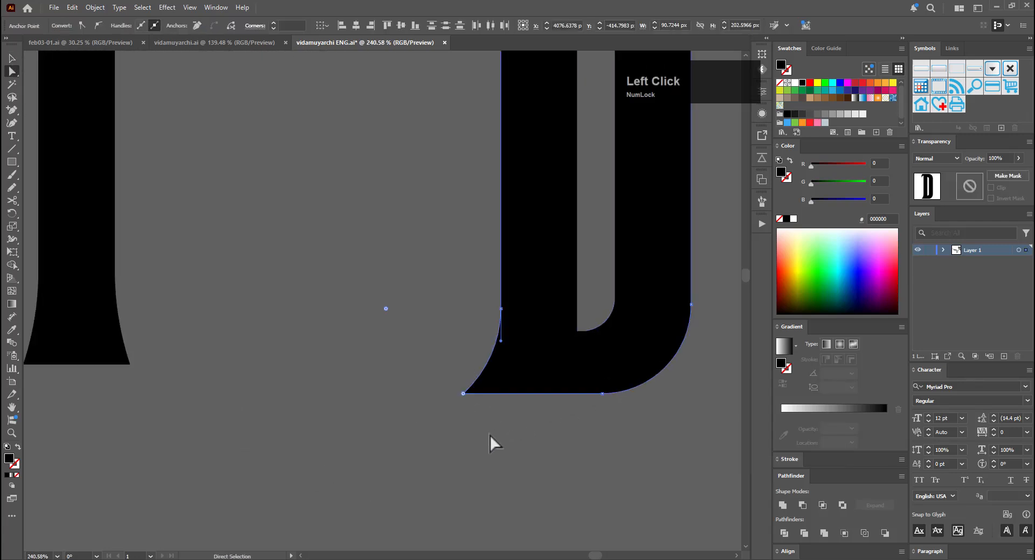
key("Right")
key("v")
left_click(467, 412)
Duplicate an A from the VIDAAMUYARCHI lettering into the first row beside the D
key("ctrl+space")
left_click_drag(645, 346, 207, 454, "ctrl")
left_click_drag(558, 367, 279, 432)
left_click_drag(338, 400, 447, 406, "ctrl")
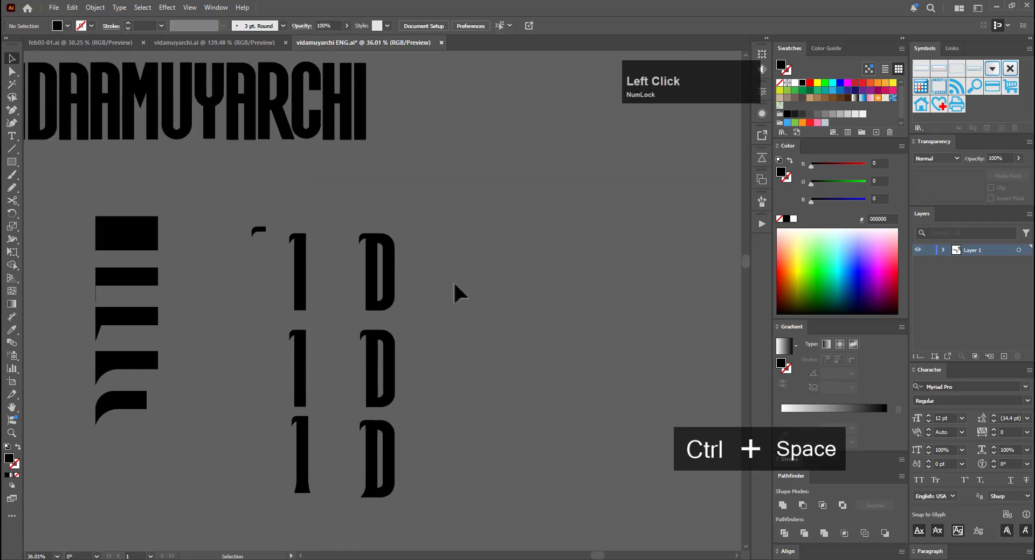
left_click(500, 255, "ctrl+alt")
left_click_drag(235, 162, 523, 262, "alt")
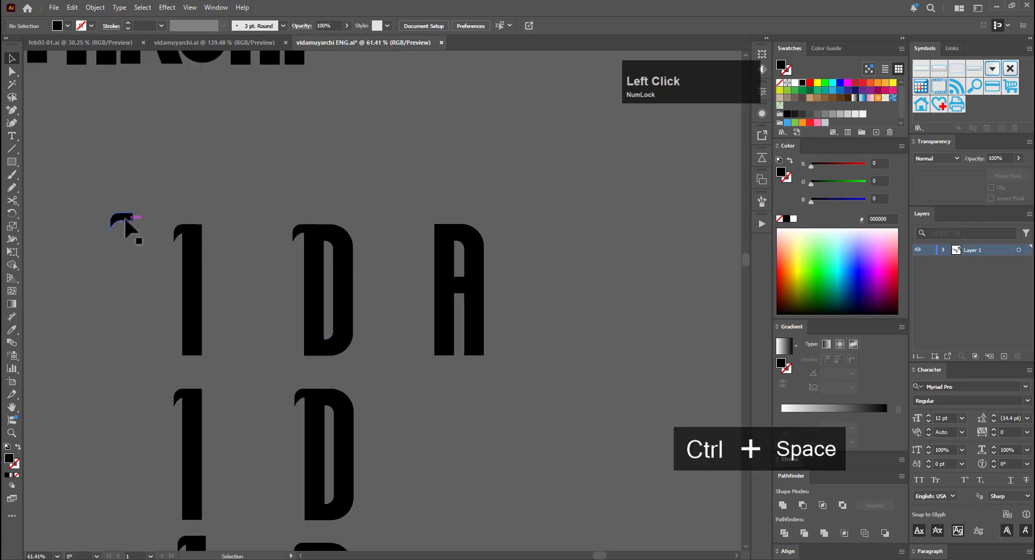
Copy the standalone curved serif onto the A's upper-left corner, aligned with the letter's top edge
left_click_drag(125, 218, 442, 229, "alt")
left_click_drag(424, 227, 666, 209, "ctrl")
left_click_drag(492, 233, 487, 229)
left_click_drag(477, 224, 713, 219, "ctrl")
key("e")
mouse_move(525, 239)
left_mouse_down()
mouse_move(515, 302)
mouse_move(526, 251)
left_mouse_up()
key("v")
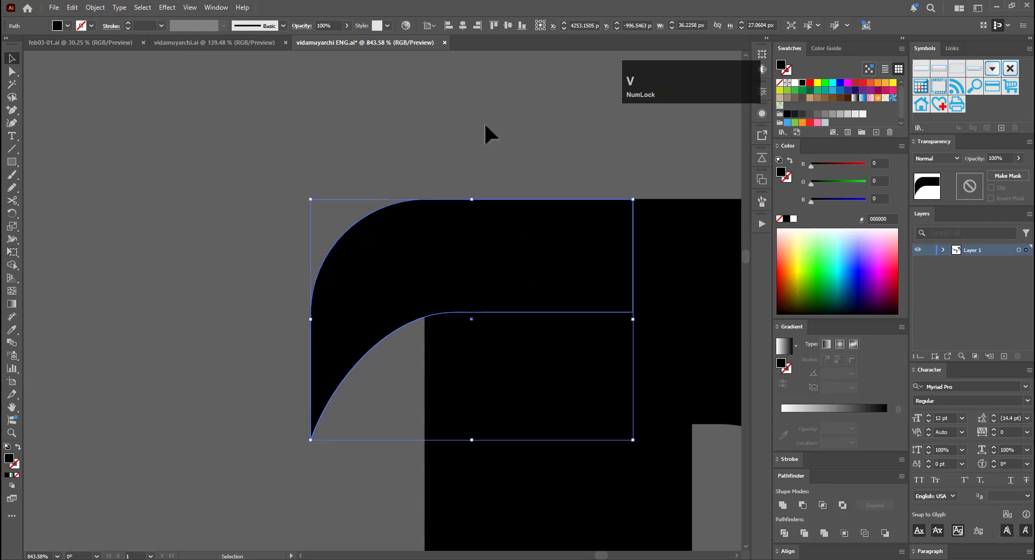
left_click(486, 124)
Duplicate the A with its serif directly below and unite the copy into one shape
left_click_drag(549, 152, 302, 231, "ctrl")
left_click(549, 188)
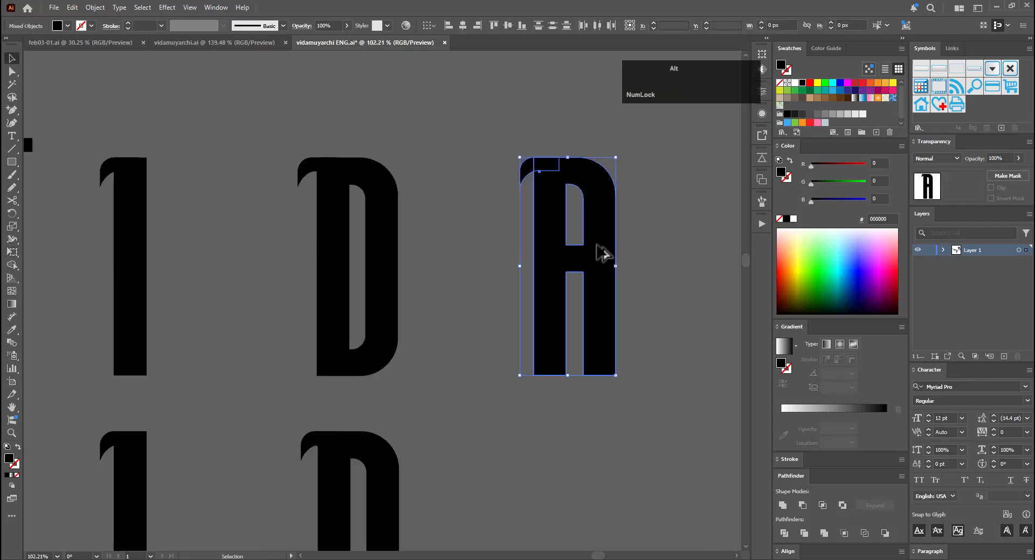
left_click_drag(596, 250, 598, 512, "alt")
left_click(783, 505)
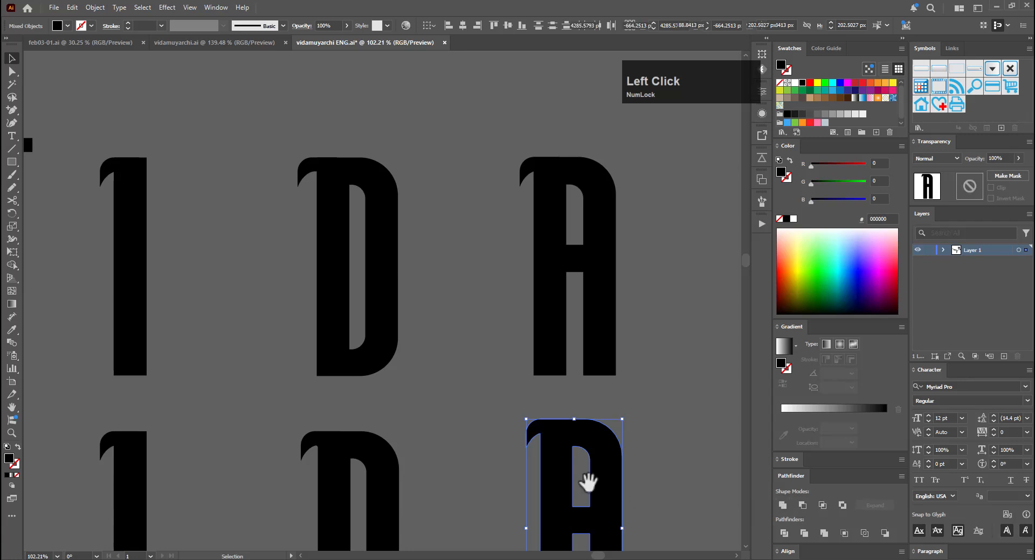
Round the inner corner where the serif meets the stem on the united A
left_click_drag(582, 473, 584, 323)
key("a")
left_click(388, 272)
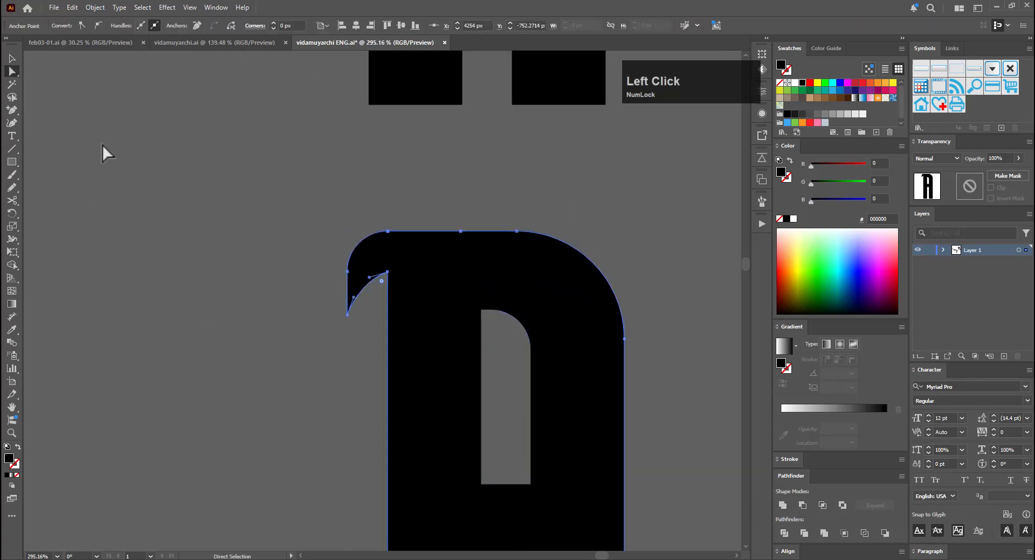
left_click(274, 23)
key("v")
left_click(335, 185)
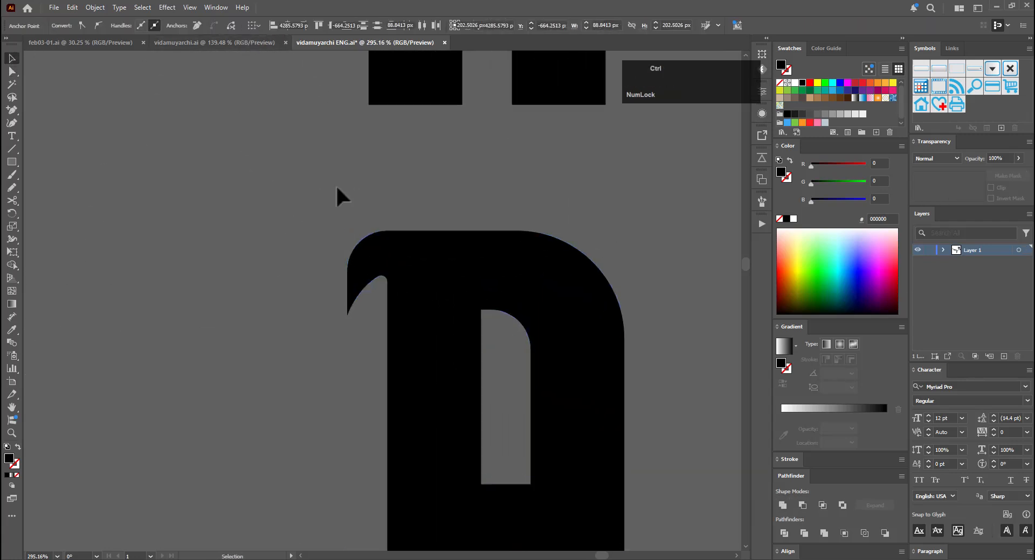
Duplicate the united A into the third row below
left_click_drag(345, 184, 81, 282, "ctrl")
left_click_drag(441, 254, 469, 314)
left_click_drag(418, 335, 569, 186, "alt")
left_click_drag(511, 299, 530, 296, "ctrl")
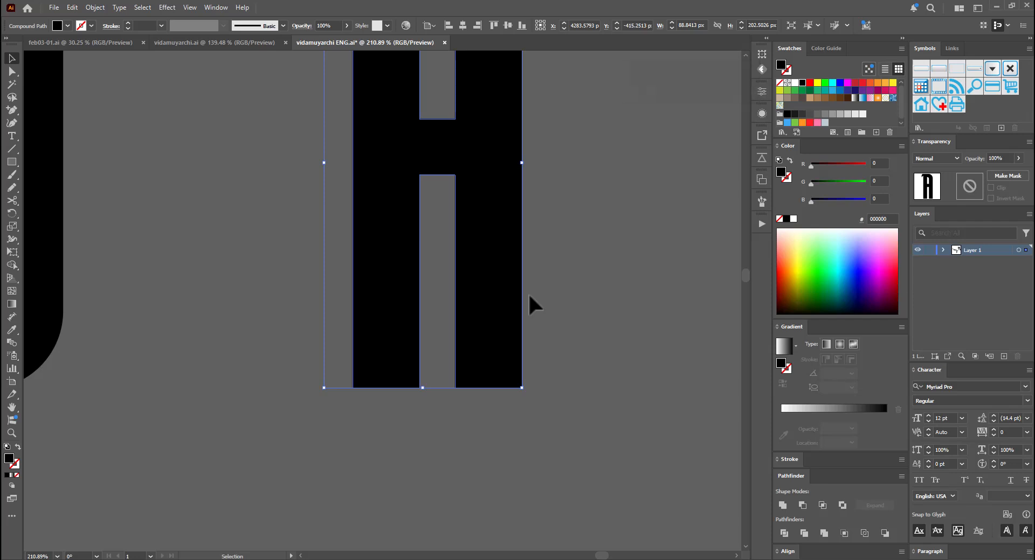
Add an anchor point just above the base on each of the four vertical edges of the third-row A's legs
key("equal")
left_click(353, 373)
left_click(419, 371)
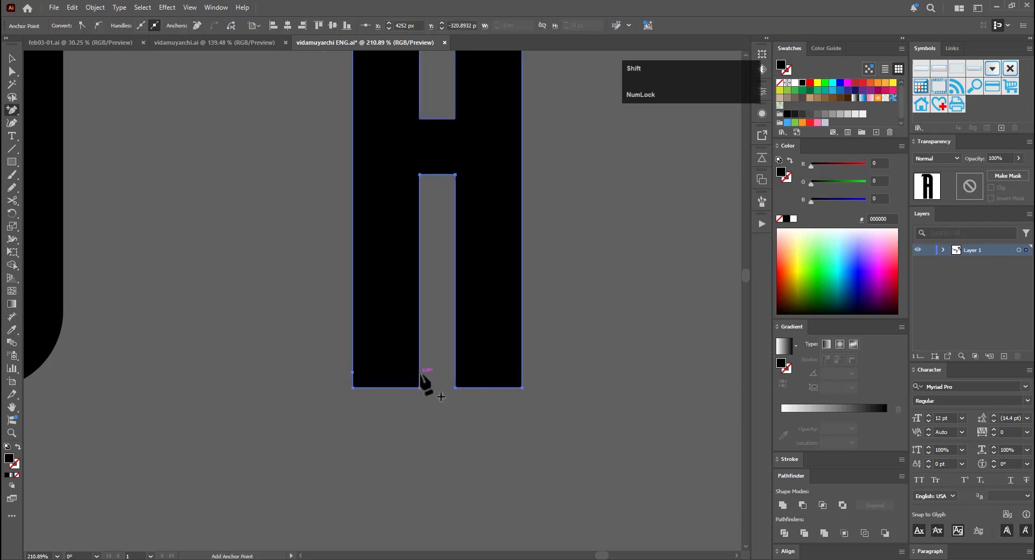
left_click(455, 373, "shift")
left_click(455, 371)
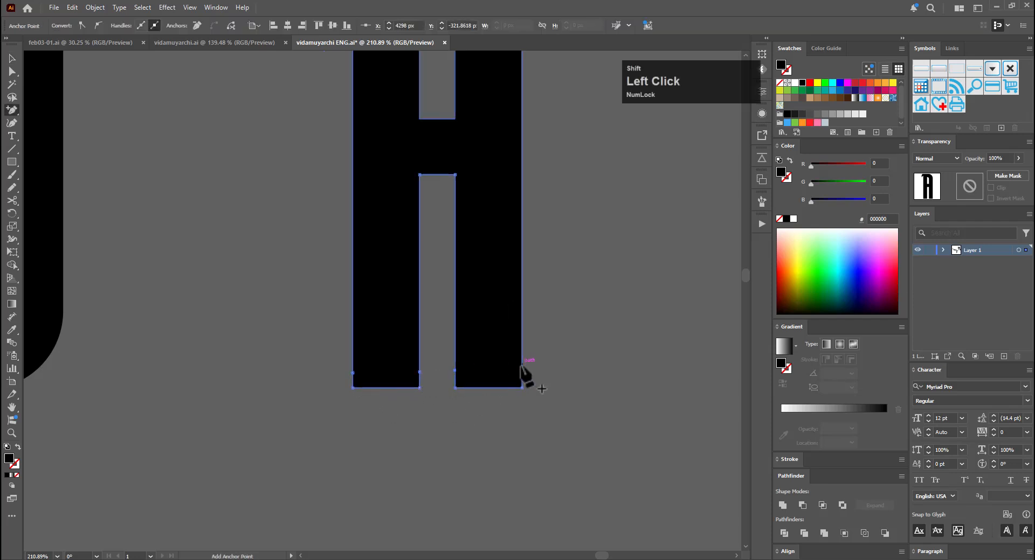
left_click(522, 369)
Level the four new leg anchors with a non-uniform scale of 100% horizontal and 0% vertical
key("a")
left_click_drag(314, 389, 316, 387)
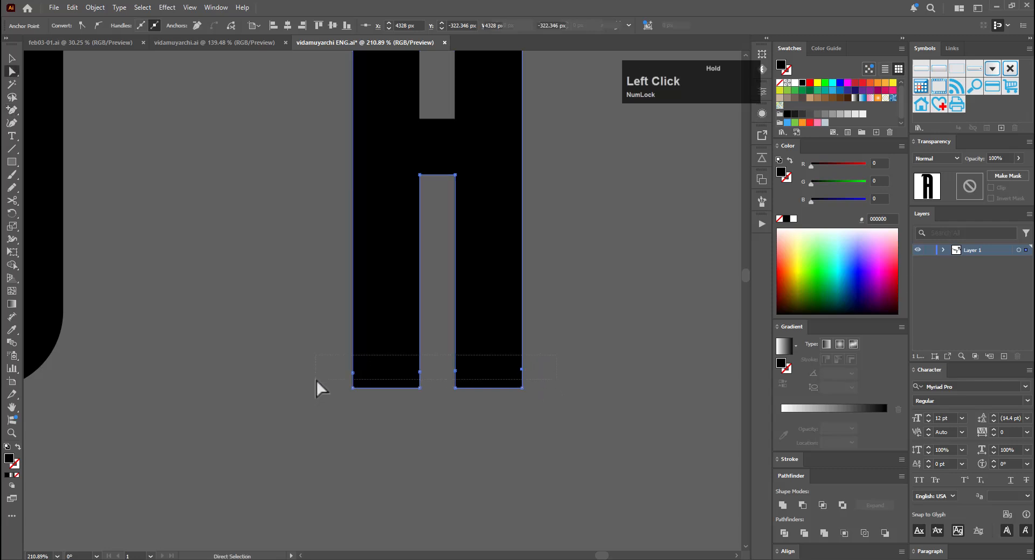
key("s")
left_click(438, 372, "alt")
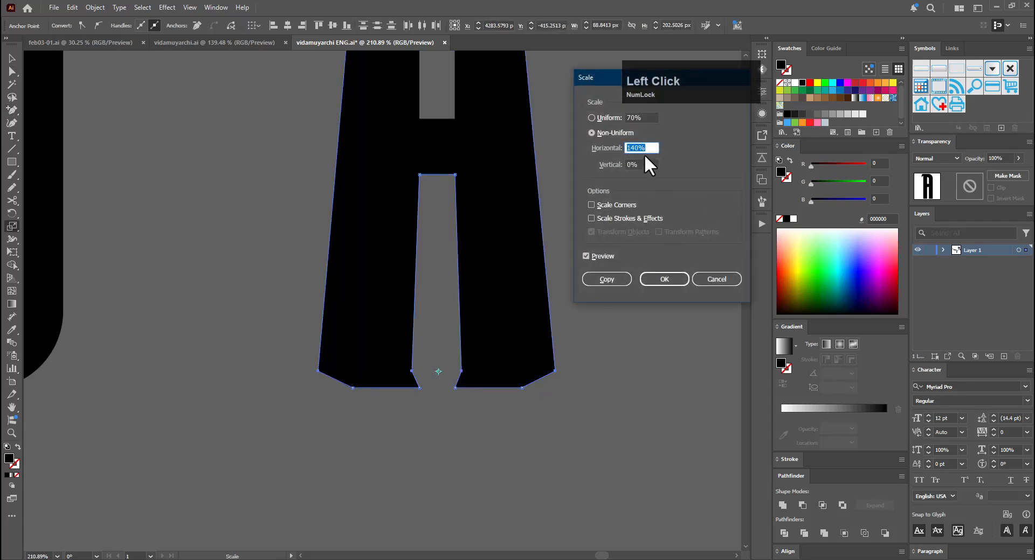
type("100")
left_click(665, 279)
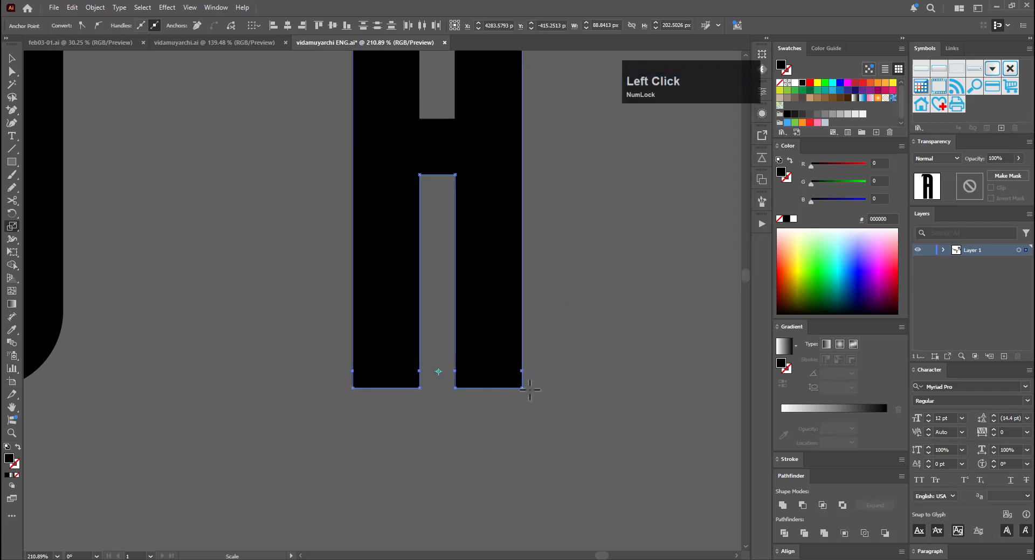
left_click_drag(558, 385, 263, 421)
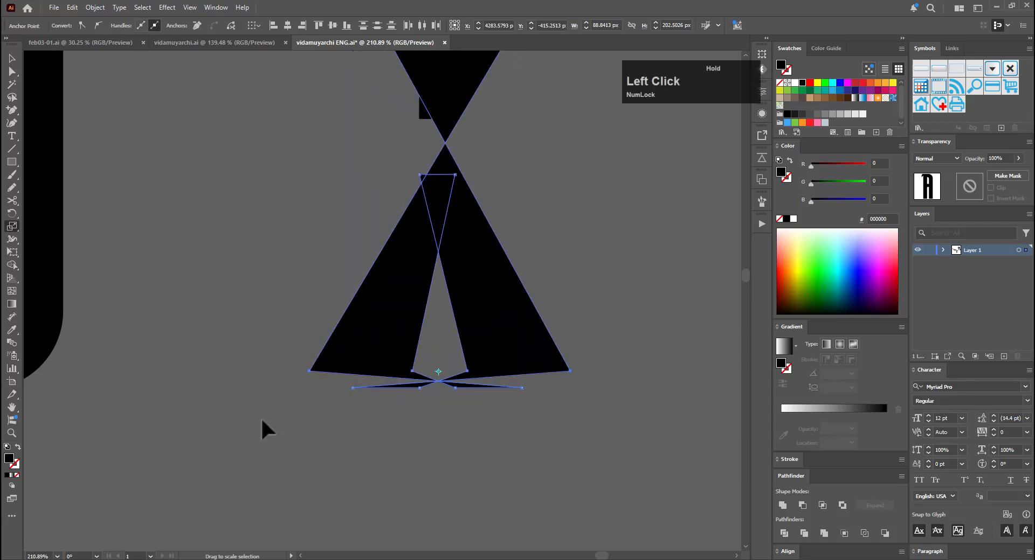
key("ctrl+z")
left_click(458, 423)
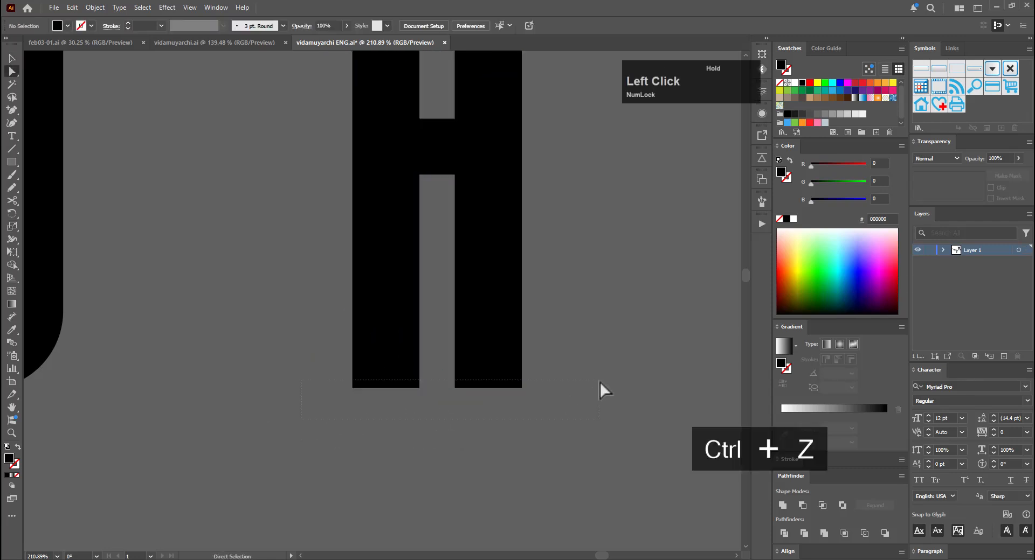
Widen the base of the third-row A's left leg with a non-uniform scale of 130% horizontal and 100% vertical
left_click_drag(600, 383, 598, 382)
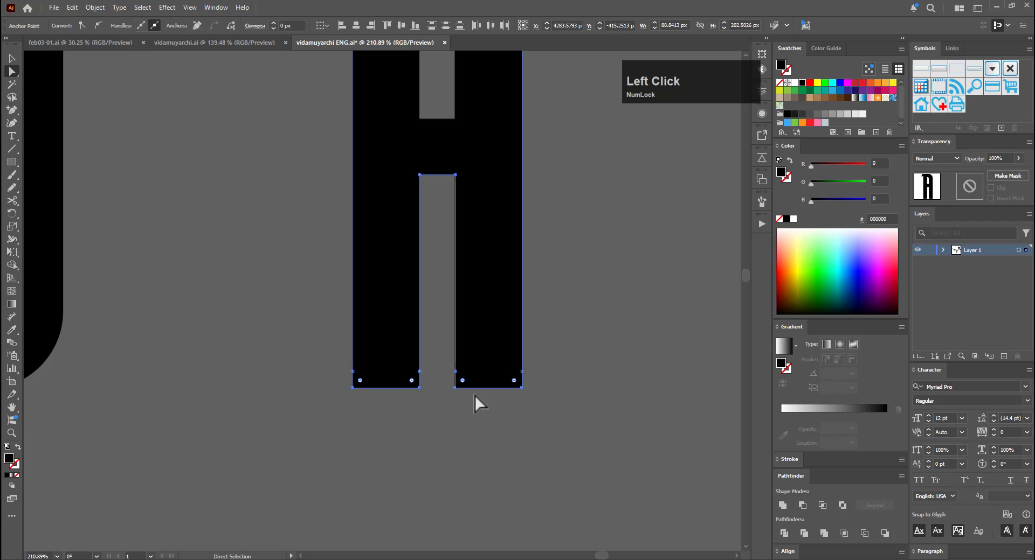
left_click_drag(436, 383, 434, 383)
key("s")
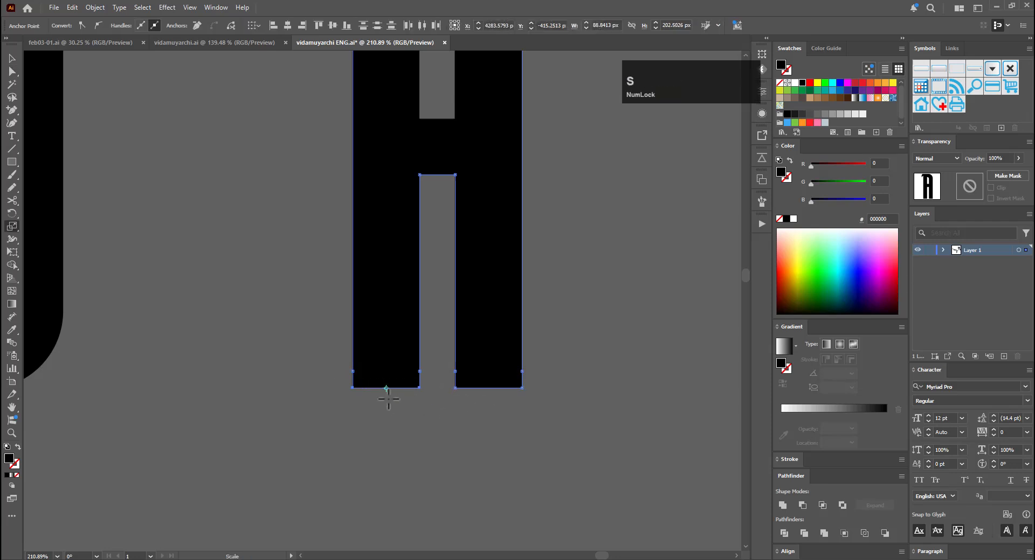
left_click(386, 387, "alt")
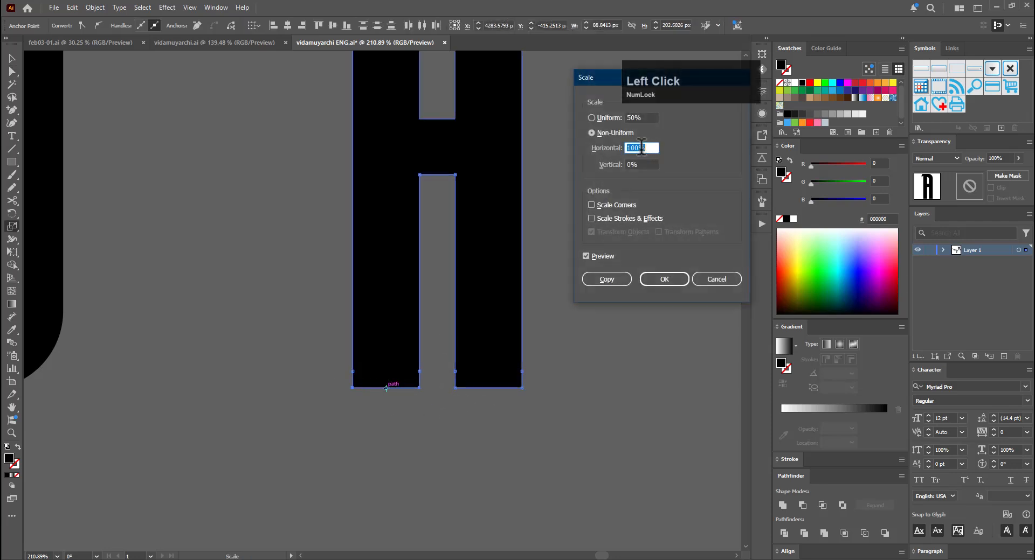
key("ctrl+c")
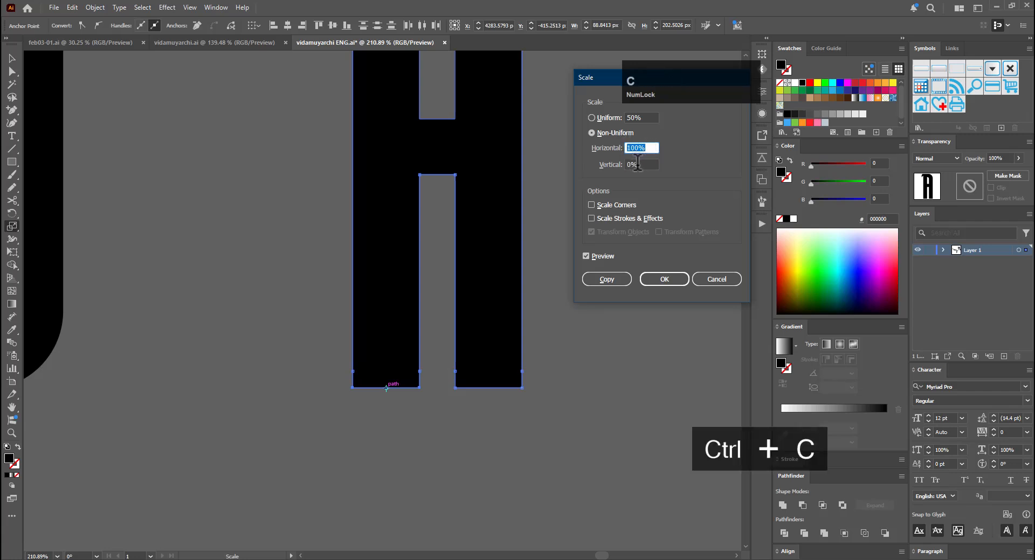
key("Tab")
key("ctrl+v")
left_click(649, 148)
scroll(653, 146, "up", 3)
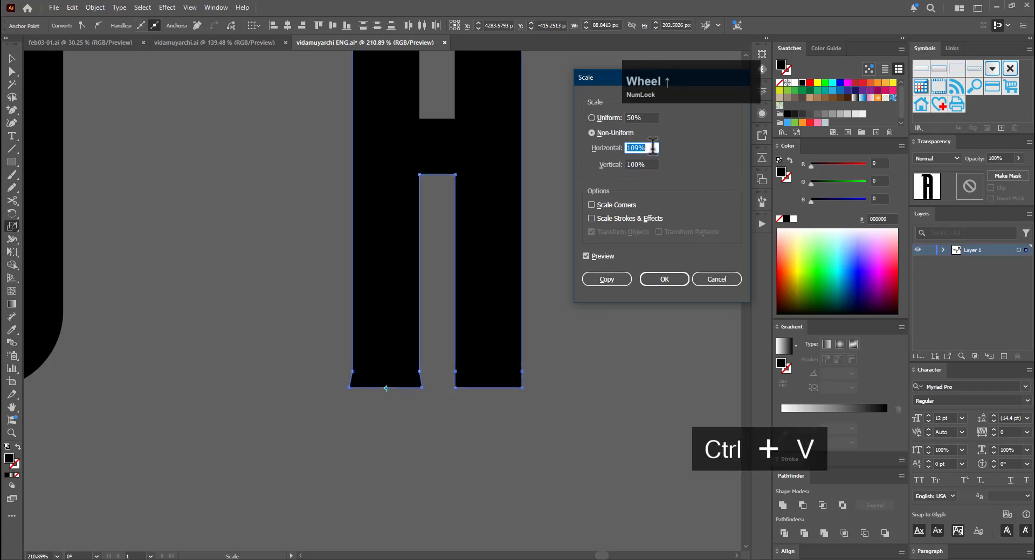
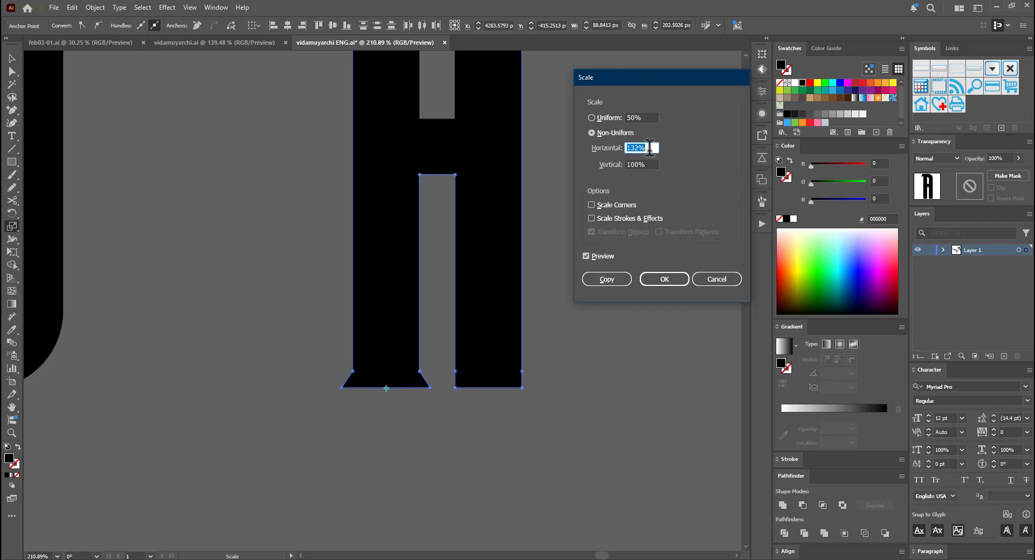
left_click_drag(649, 148, 608, 149)
left_click(663, 279)
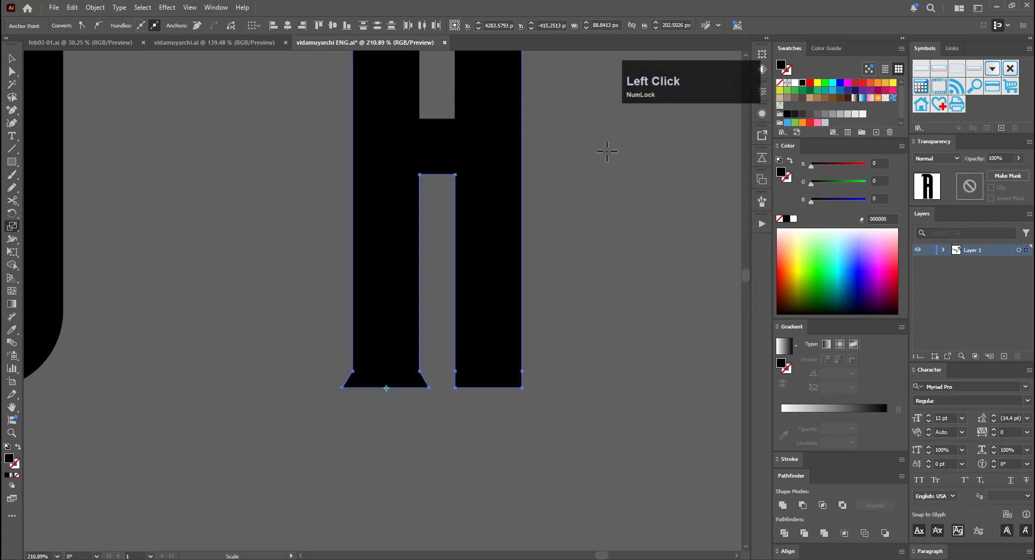
Widen the base of the third-row A's right leg with the same 130% horizontal scale about its midpoint
key("v")
left_click(445, 400)
key("a")
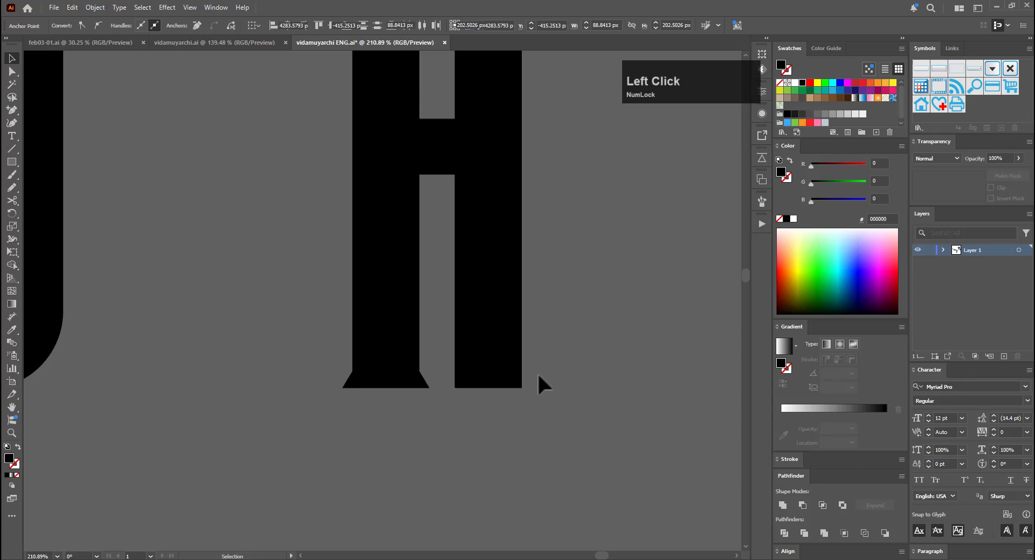
key("s")
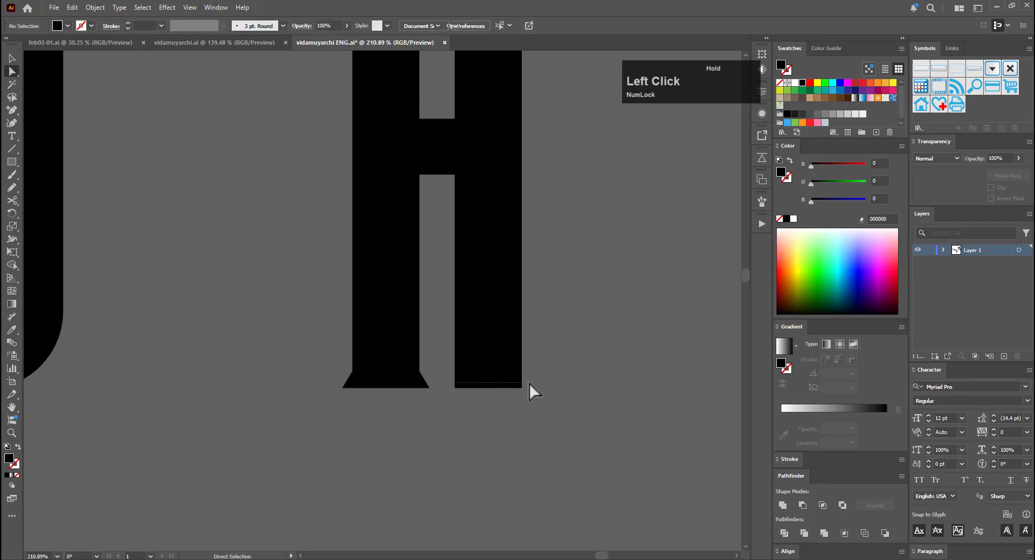
left_click(494, 388)
key("s")
left_click(490, 388, "alt")
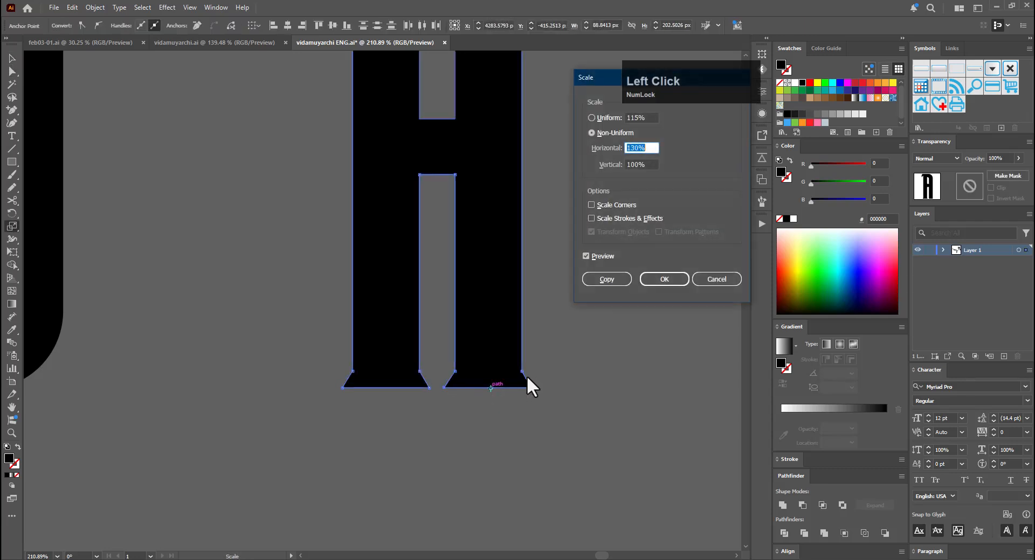
left_click(674, 285)
key("v")
Round the corners where the flared bases meet the stems on both legs of the third-row A
left_click(594, 392)
left_click_drag(443, 388, 481, 353)
left_click_drag(326, 361, 305, 365)
key("v")
left_click(518, 323)
left_click_drag(539, 302, 296, 358)
left_click_drag(485, 354, 334, 501)
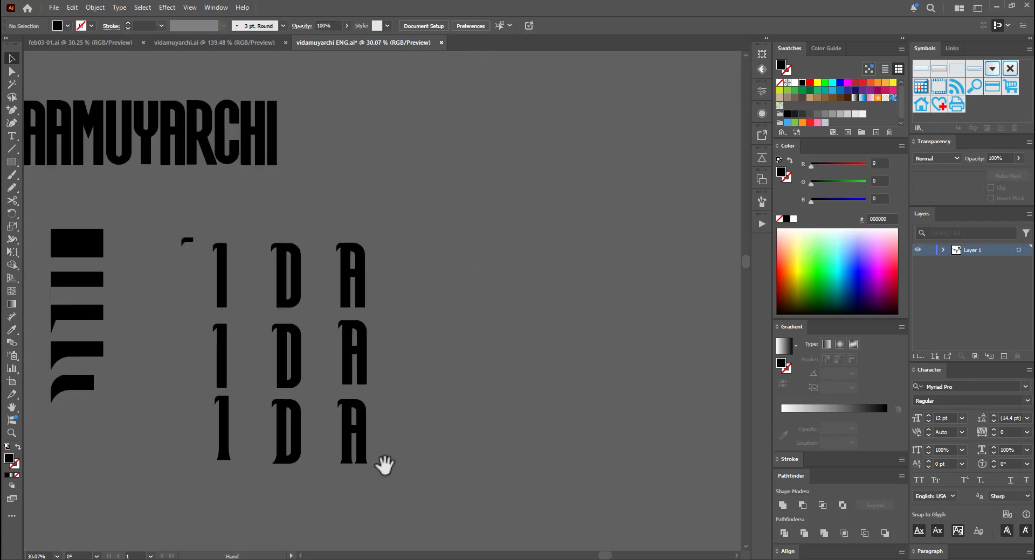
Undo the flared bases and the anchors added on both legs of the third-row A
key("ctrl")
left_click(341, 475, "ctrl")
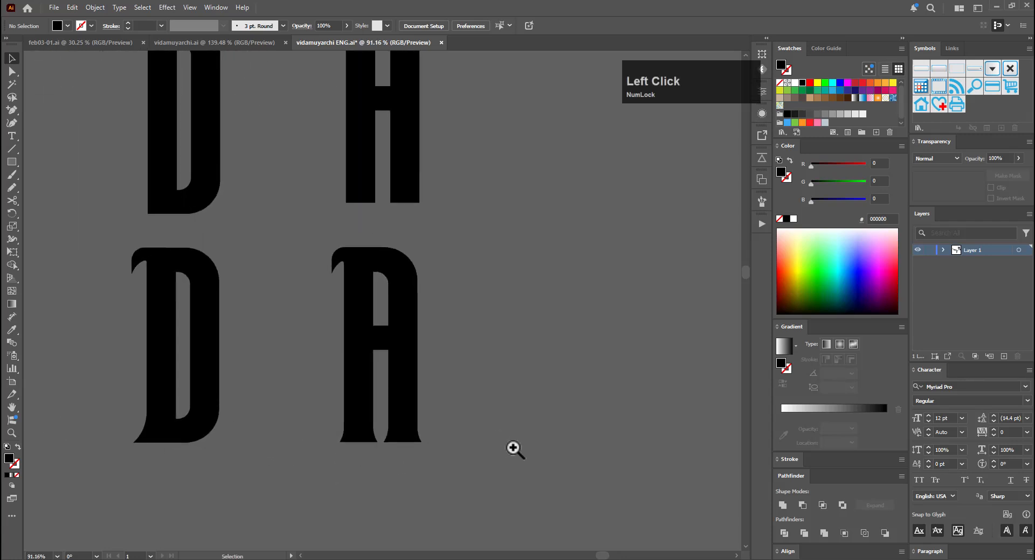
key("ctrl+z")
key("ctrl+z")
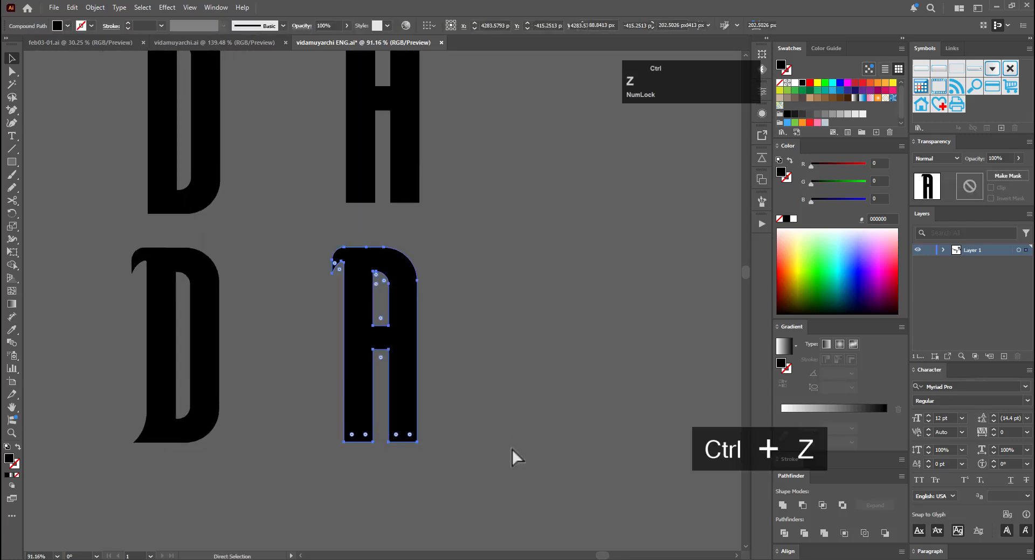
Add an anchor point just above the base on the outer edge of the third-row A's right leg
key("ctrl+space")
left_click_drag(428, 427, 584, 345)
key("equal")
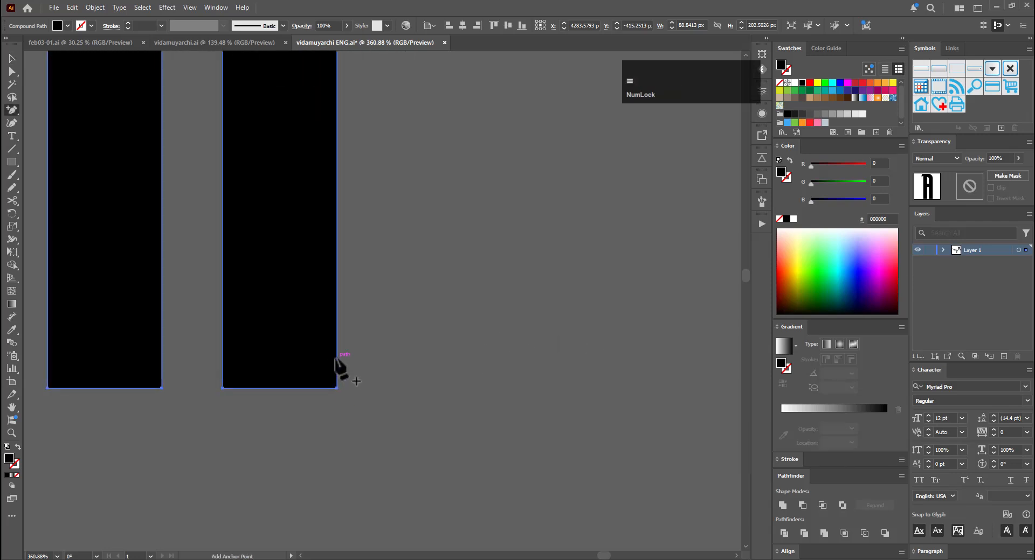
left_click(337, 354)
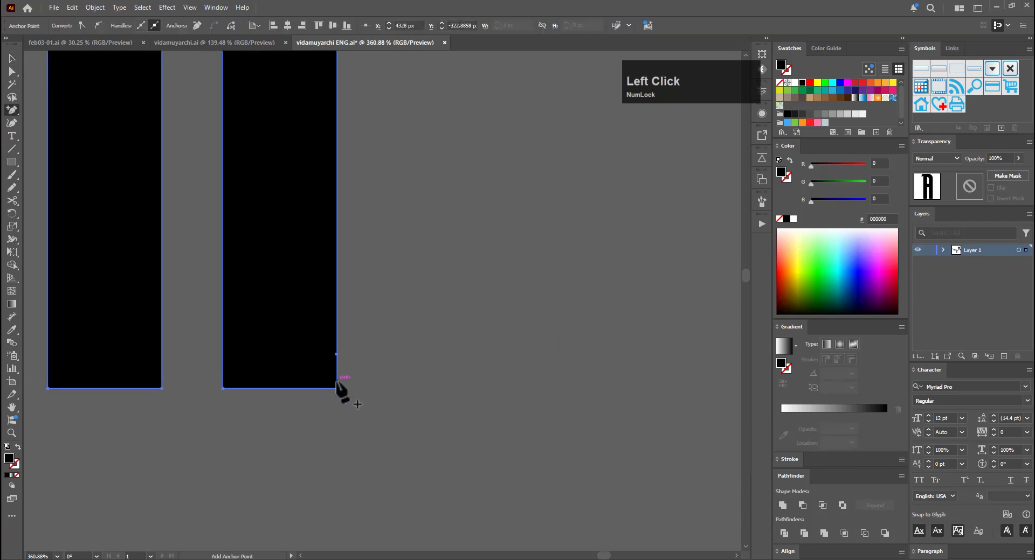
Pull the outer bottom corner of the A's right leg outward and round the bend above it into a curved flare
key("a")
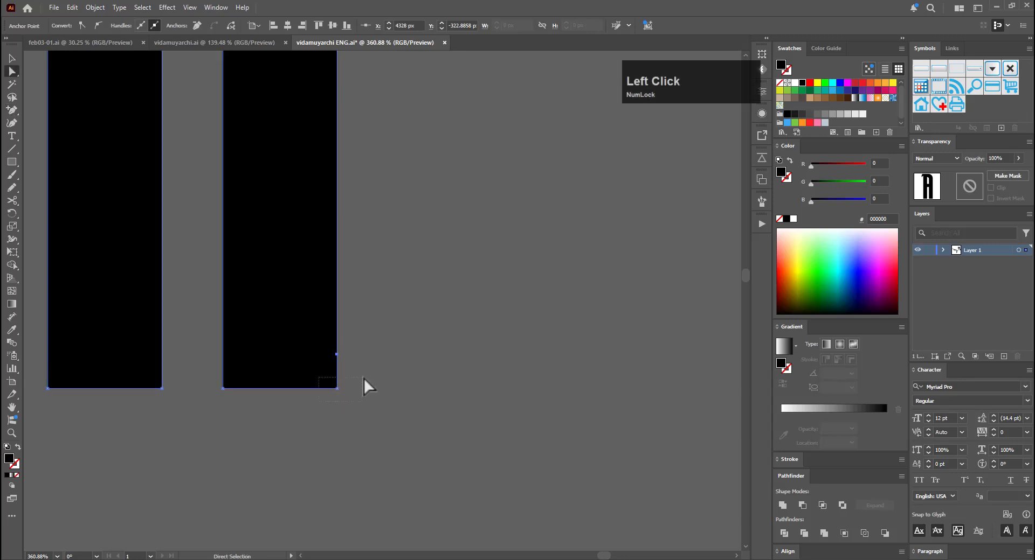
left_click_drag(363, 378, 364, 378)
key("e")
left_click_drag(294, 335, 330, 362)
key("a")
key("v")
left_click(642, 245)
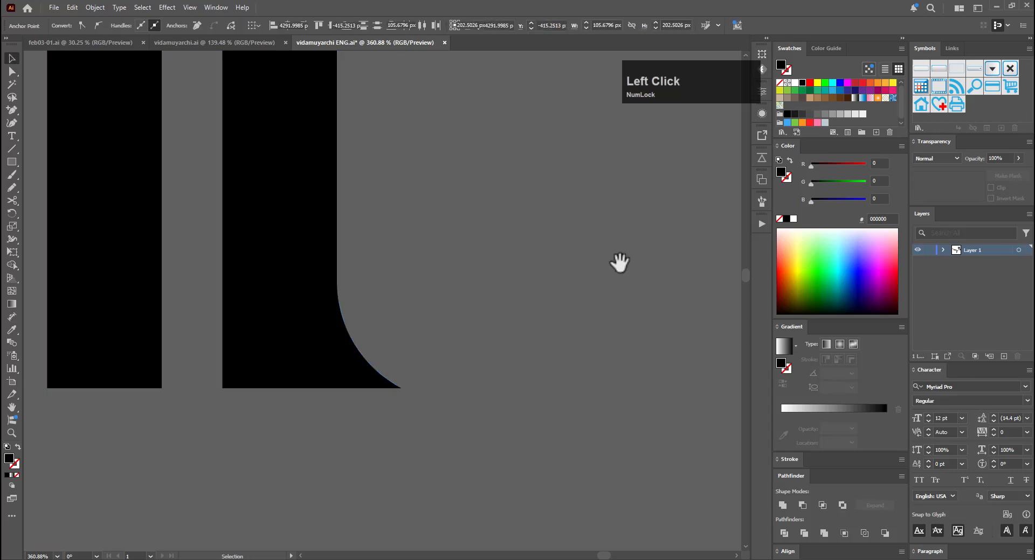
Save the lettering document
left_click_drag(618, 263, 397, 374)
left_click_drag(626, 304, 506, 465)
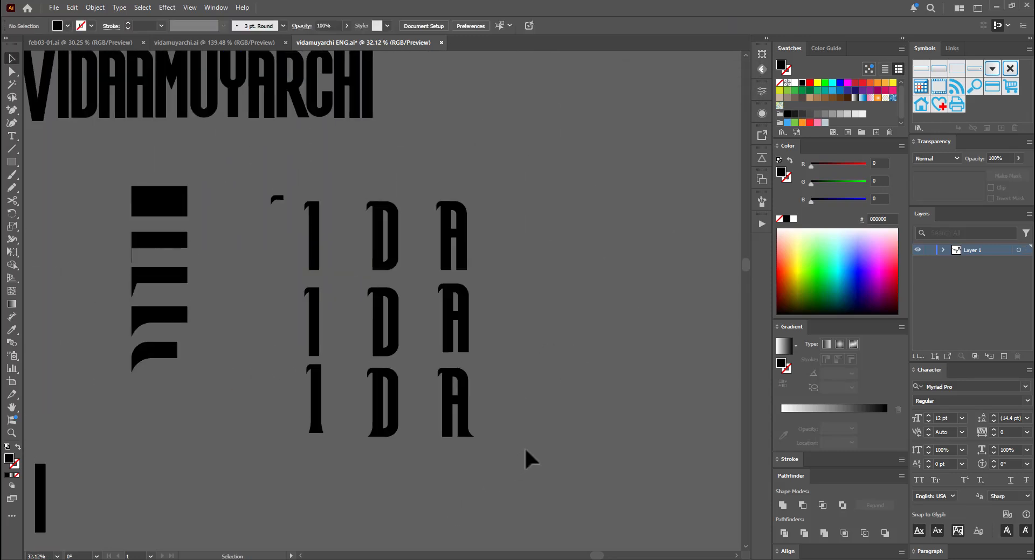
left_click_drag(370, 156, 381, 250)
key("ctrl+s")
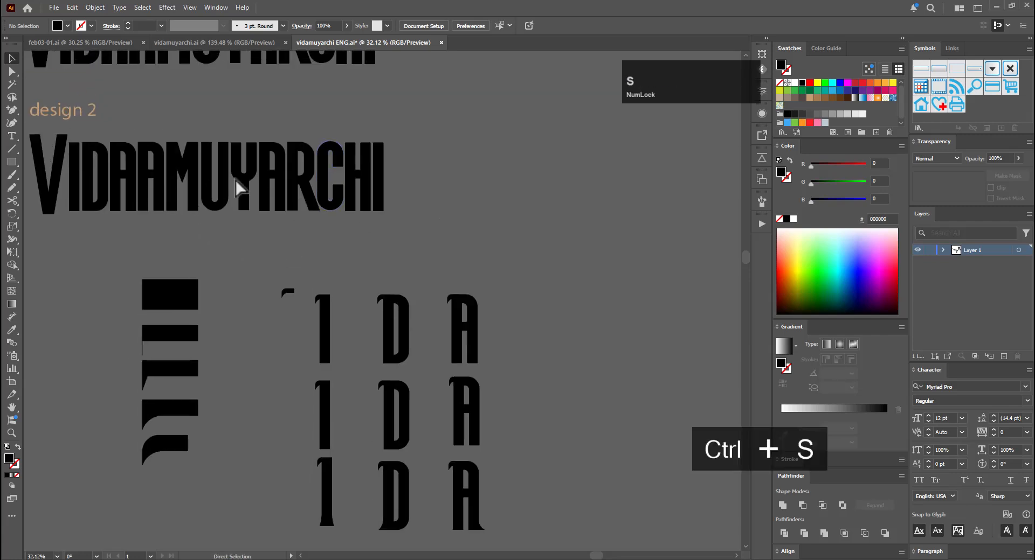
Duplicate the M from the design 2 title into the first row beside the A
left_click_drag(183, 195, 531, 334)
left_click(571, 350)
key("ctrl+space")
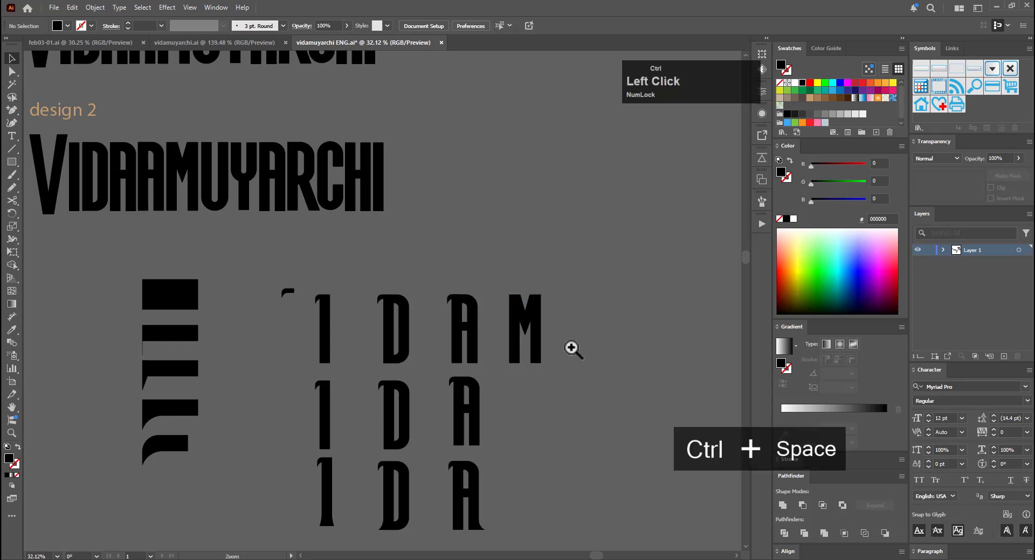
left_click(570, 349)
Place a copy of the curved serif on the M's upper left corner, flush with its top edge
left_click_drag(204, 276, 496, 287)
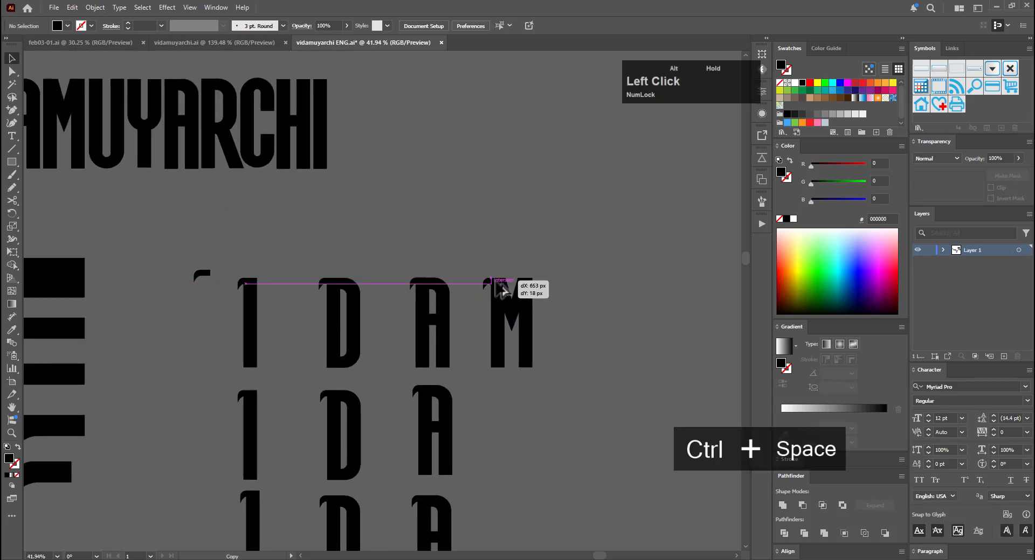
left_click(501, 281, "ctrl")
left_click_drag(662, 258, 668, 258)
mouse_move(451, 282)
left_mouse_down()
mouse_move(463, 282)
mouse_move(456, 277)
left_mouse_up()
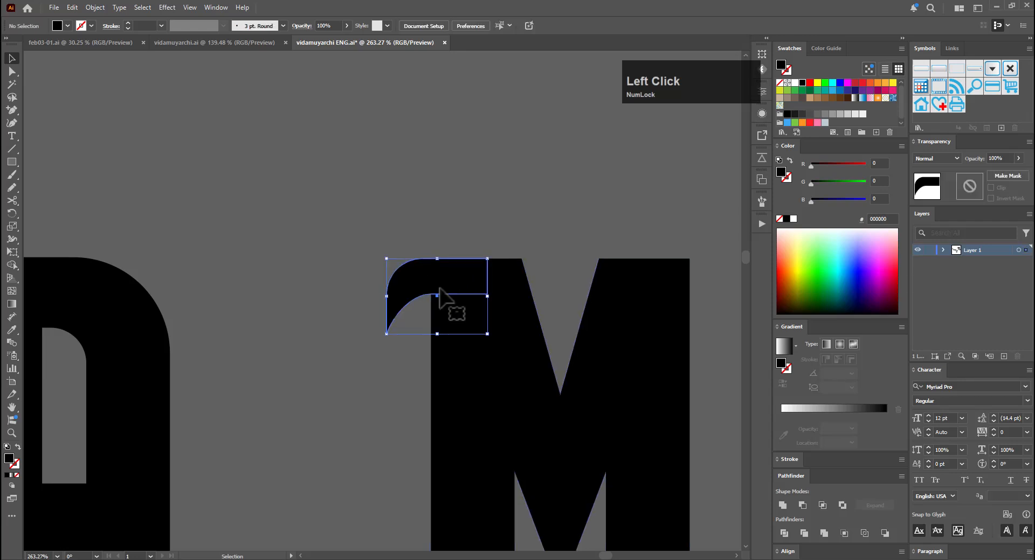
left_click(466, 297)
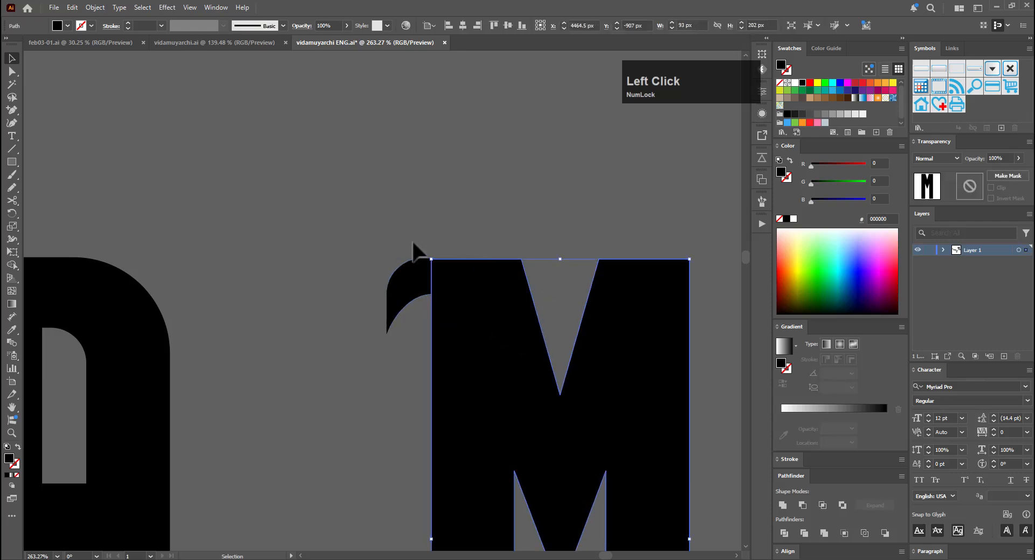
Reflect a copy of the M and its serif across the vertical axis through the M's centre point
left_click_drag(412, 242, 519, 327)
left_click_drag(616, 322, 433, 341)
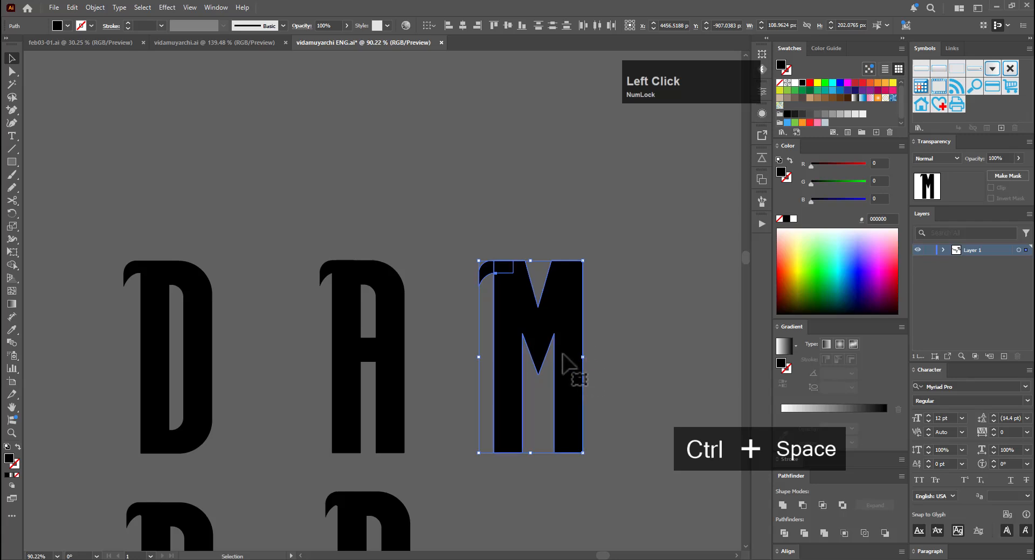
key("o")
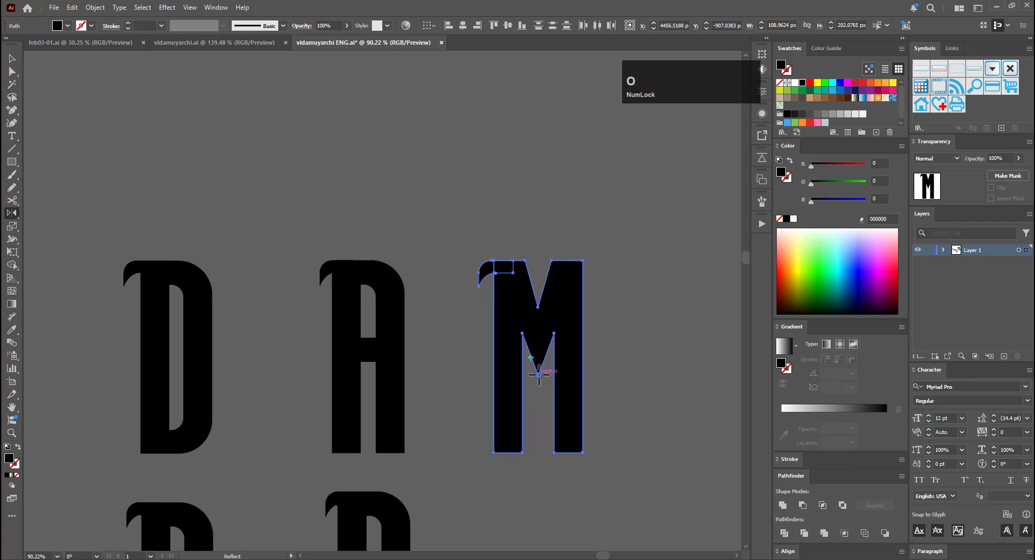
left_click(538, 375, "alt")
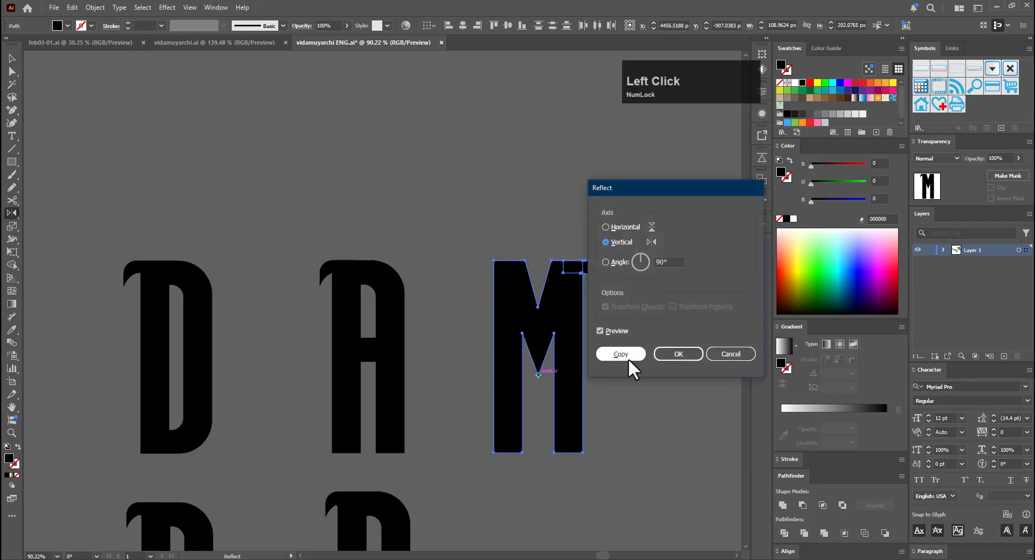
left_click(629, 359)
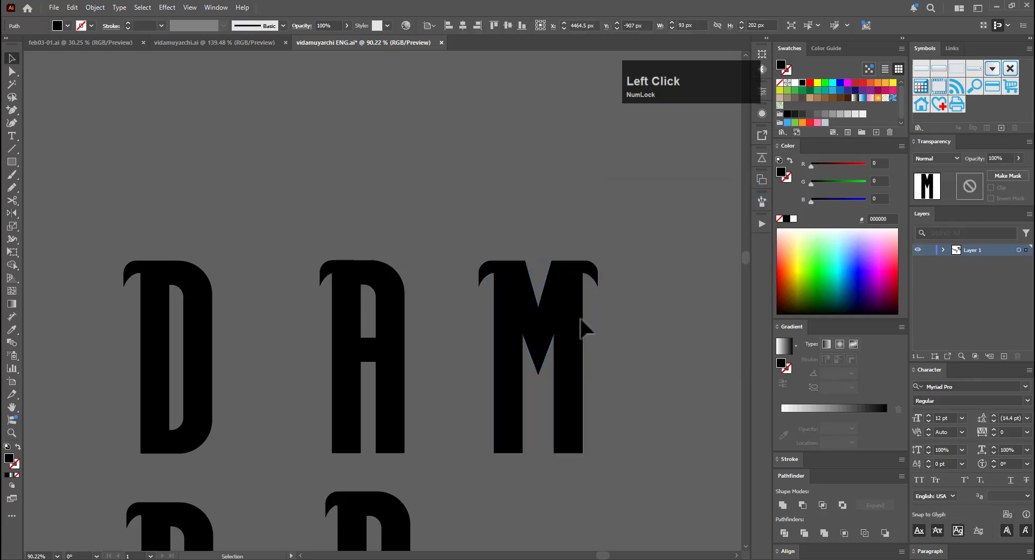
Duplicate the M with both serifs into the second row and unite its pieces into one shape
left_click_drag(491, 247, 599, 356)
key("ctrl+space")
left_click_drag(559, 382, 531, 384)
left_click_drag(559, 384, 581, 430)
left_click(658, 429)
Round the two inner corners where the serifs meet the stems on the united M
key("ctrl+space")
left_click_drag(562, 353, 555, 283)
key("ctrl+space")
key("a")
left_click(358, 277)
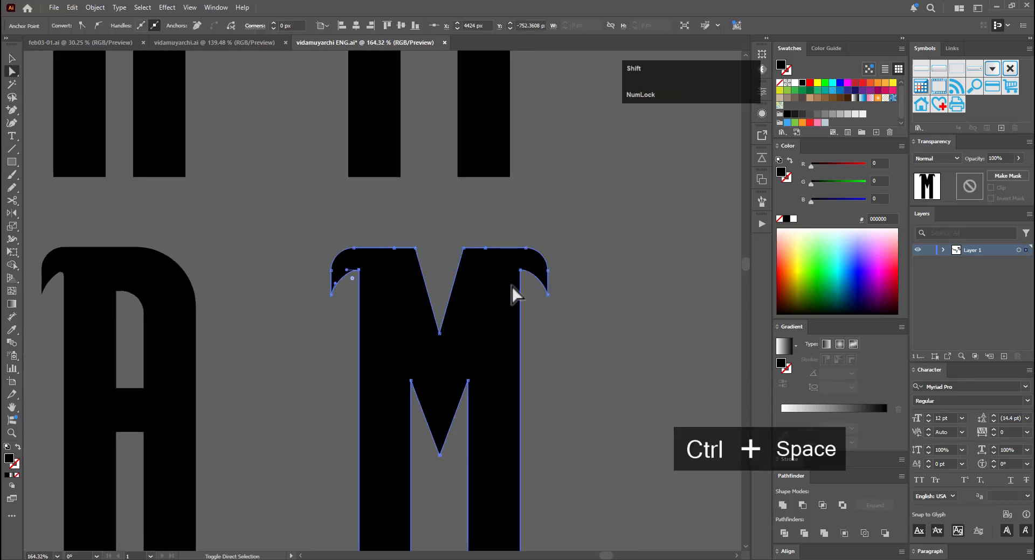
left_click(272, 22)
left_click(600, 296)
Duplicate the united M into the third row below
key("v")
key("ctrl+space")
left_click_drag(600, 296, 347, 294)
left_click_drag(346, 295, 355, 381)
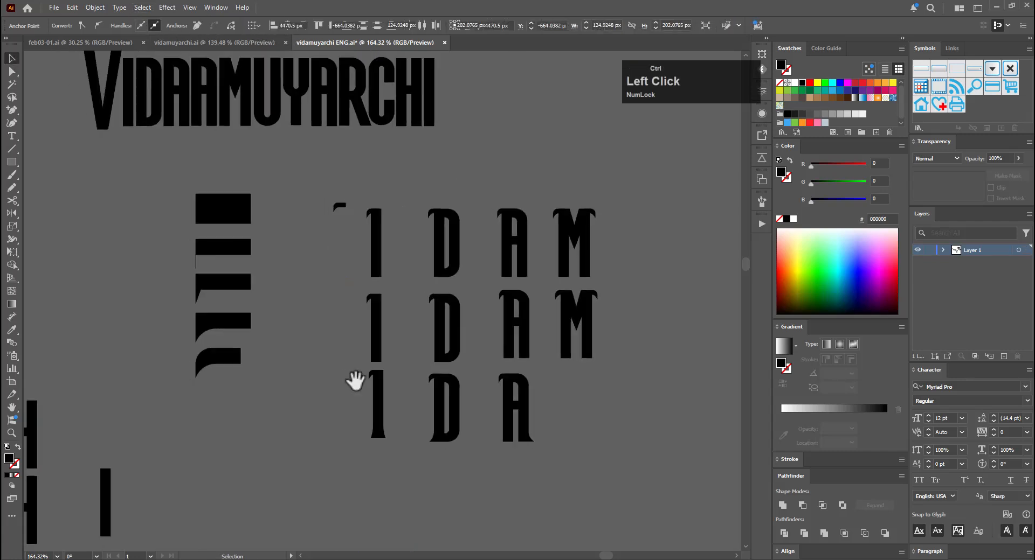
left_click_drag(603, 332, 452, 211)
key("ctrl+space")
left_click(452, 155)
left_click(416, 184)
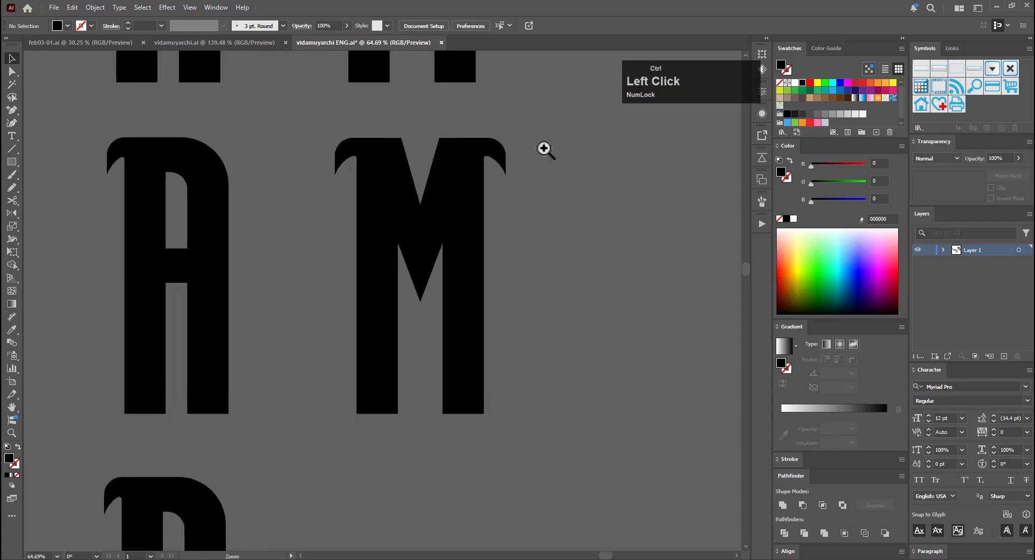
left_click_drag(544, 149, 586, 197)
left_click_drag(586, 197, 415, 269)
key("v")
left_click_drag(544, 216, 546, 307)
Add an anchor point near the top of each slanted edge of the V notch on the third-row M
key("ctrl+space")
left_click_drag(559, 287, 717, 255)
left_click_drag(573, 254, 643, 239)
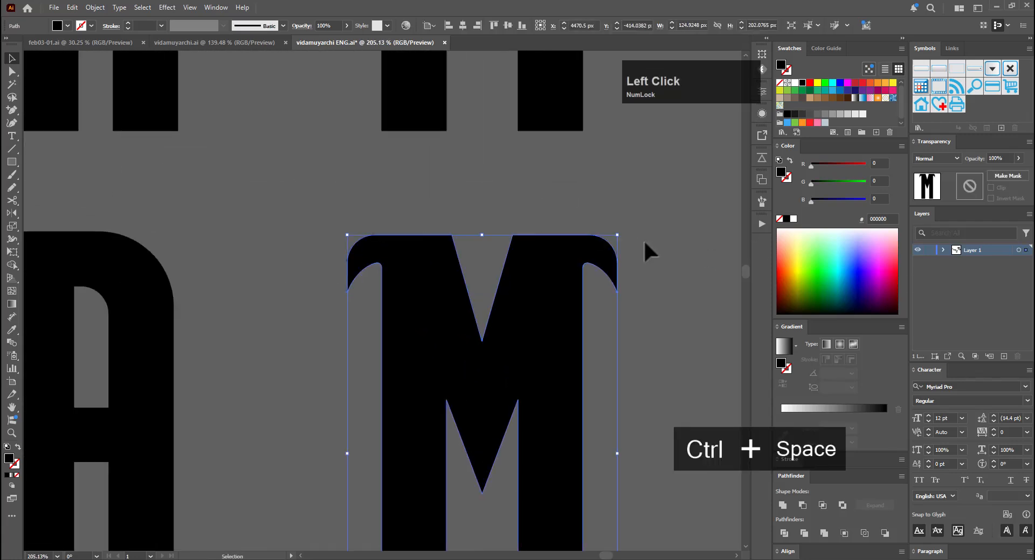
key("ctrl+space")
left_click_drag(567, 297, 641, 266)
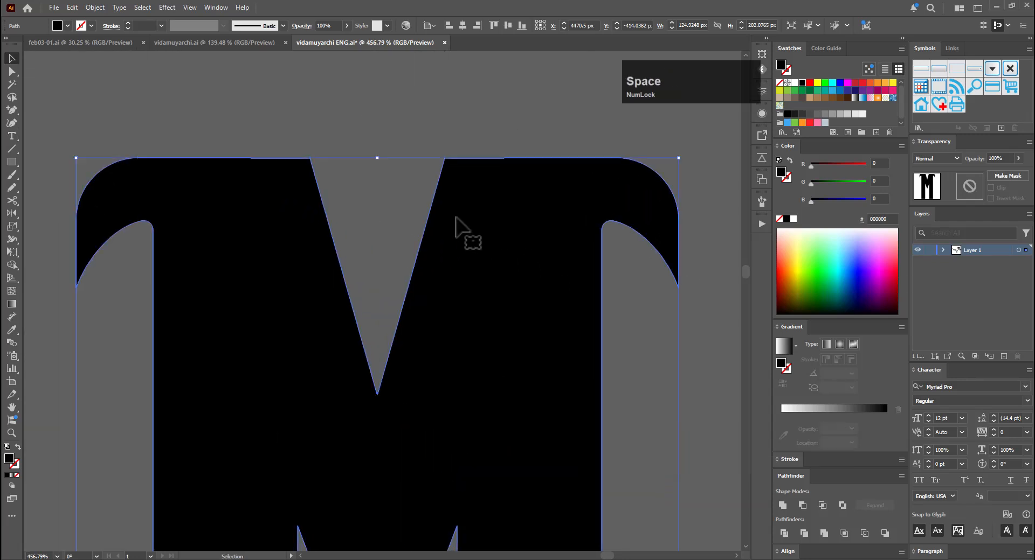
left_click(434, 192)
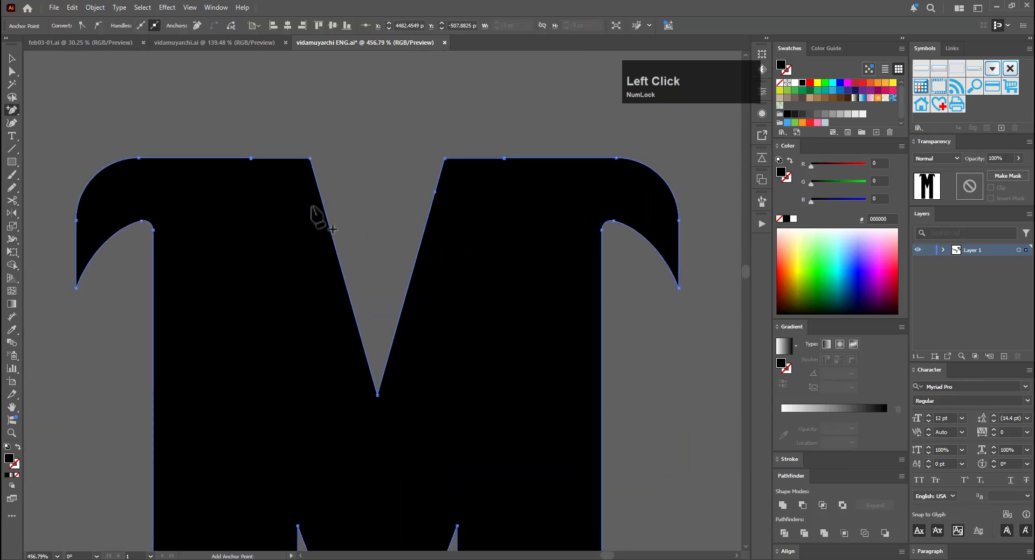
Shift the top right corner of the M's V notch inward and round the bend just below it
key("a")
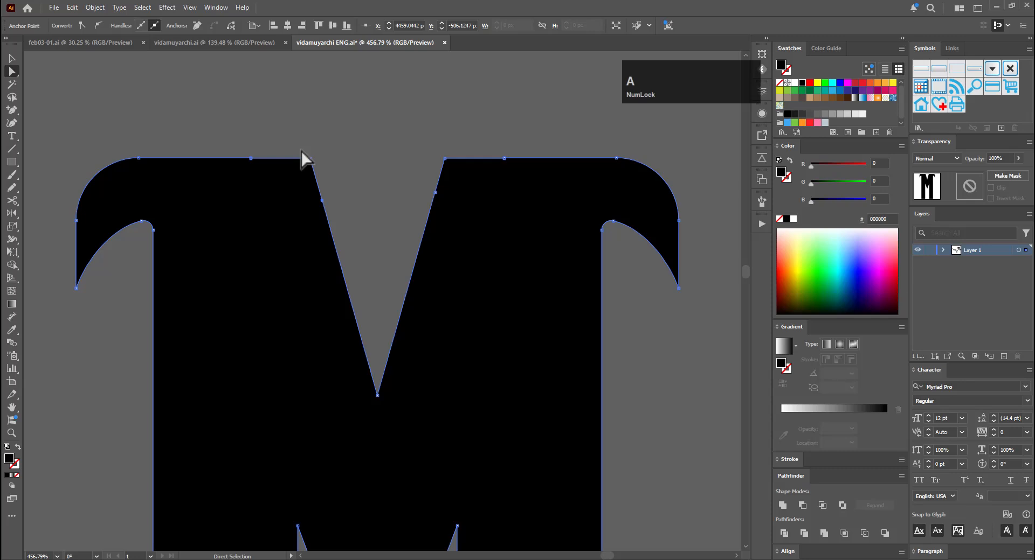
left_click(445, 160)
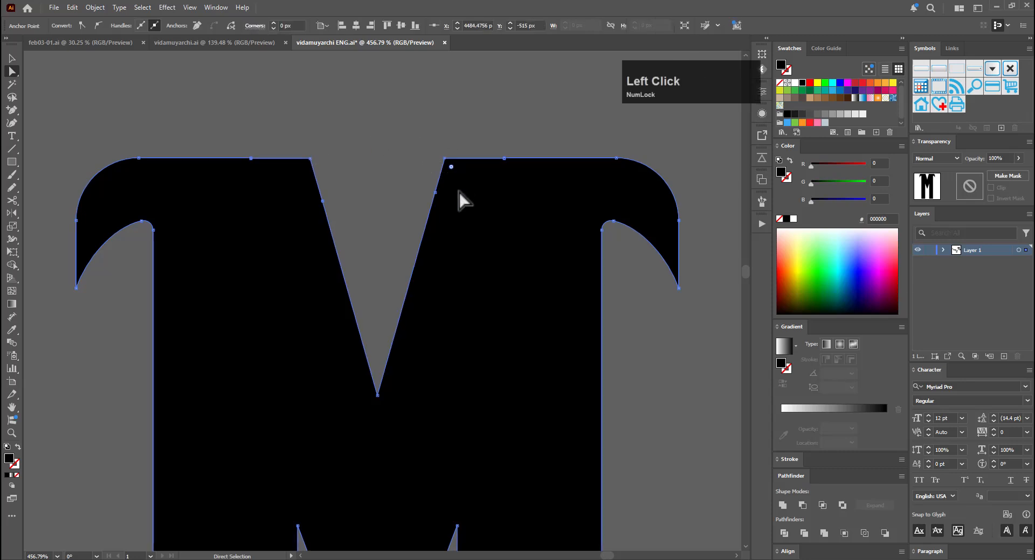
key("Left")
key("Left")
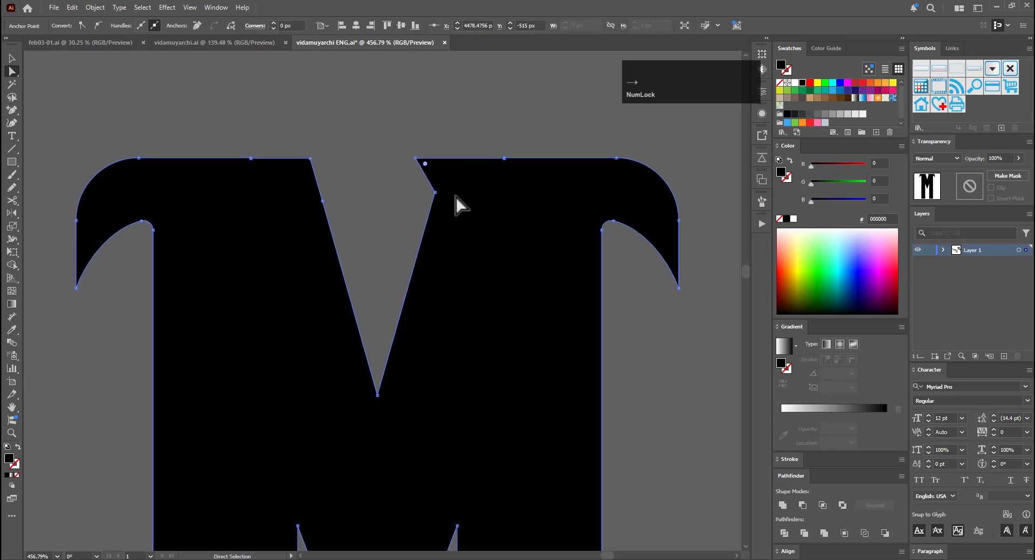
left_click_drag(452, 209, 396, 199)
Shift the top left corner of the M's V notch inward and round the bend just below it
left_click_drag(286, 142, 322, 175)
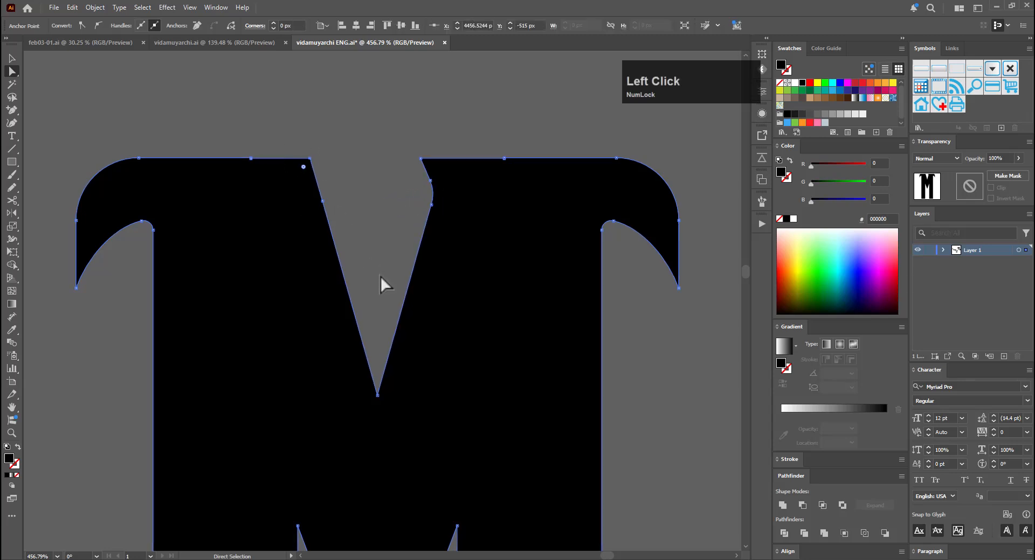
key("Right")
key("Right")
key("Right")
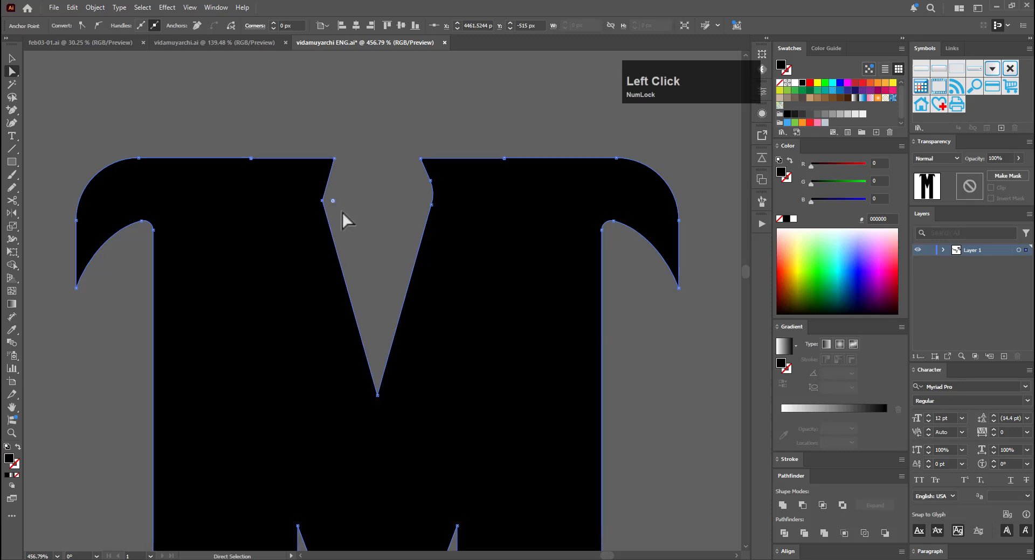
left_click_drag(334, 202, 469, 236)
Duplicate the M with the pinched V notch into the fourth row below
key("v")
left_click(419, 130)
left_click_drag(437, 128, 254, 209)
left_click_drag(520, 275, 514, 344)
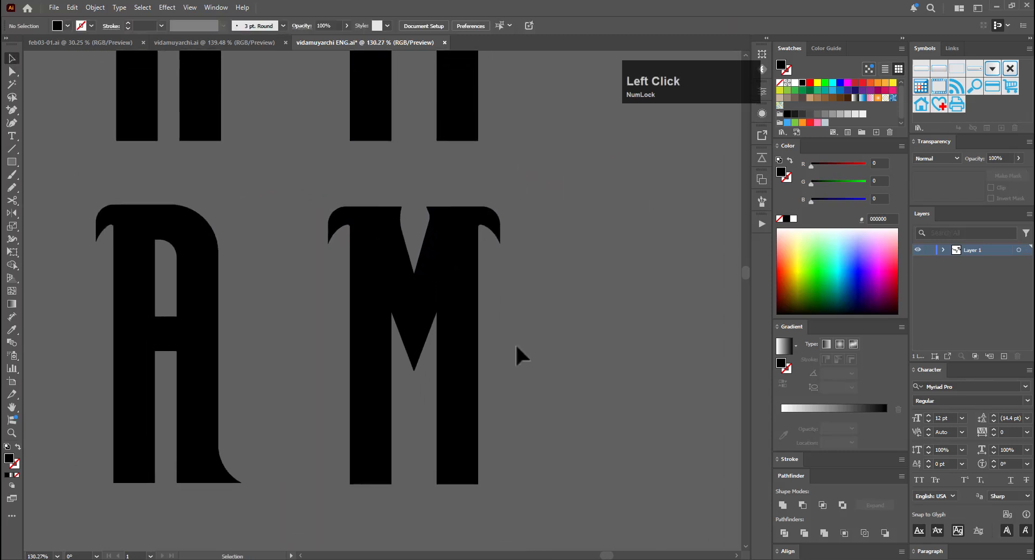
key("ctrl+space")
left_click_drag(447, 388, 447, 443)
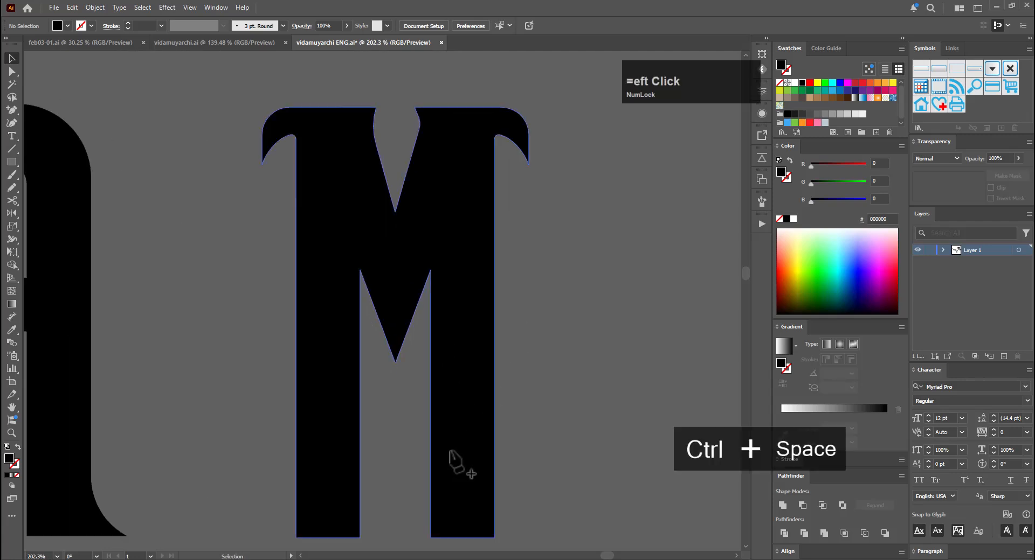
left_click_drag(545, 359, 283, 446)
left_click_drag(534, 323, 535, 417)
key("ctrl+space")
left_click(509, 433)
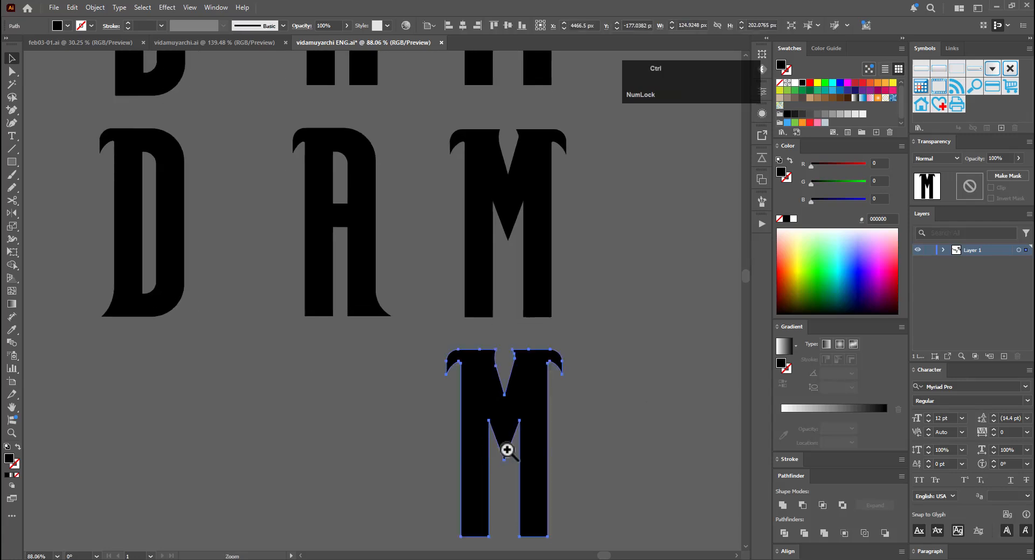
Add anchor points on both sides of both stems just above the bottom of the fourth-row M
left_click(507, 450)
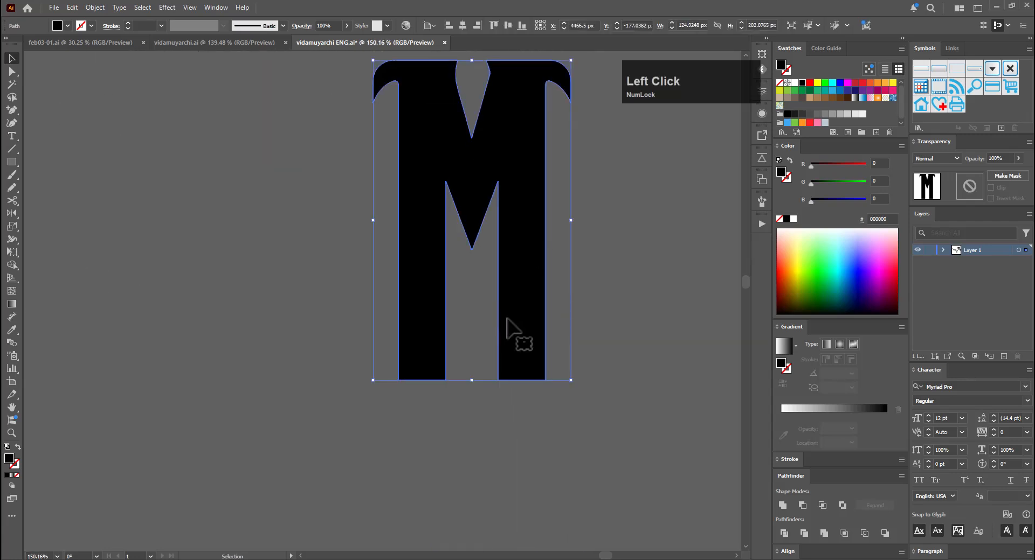
key("plus")
left_click(498, 363)
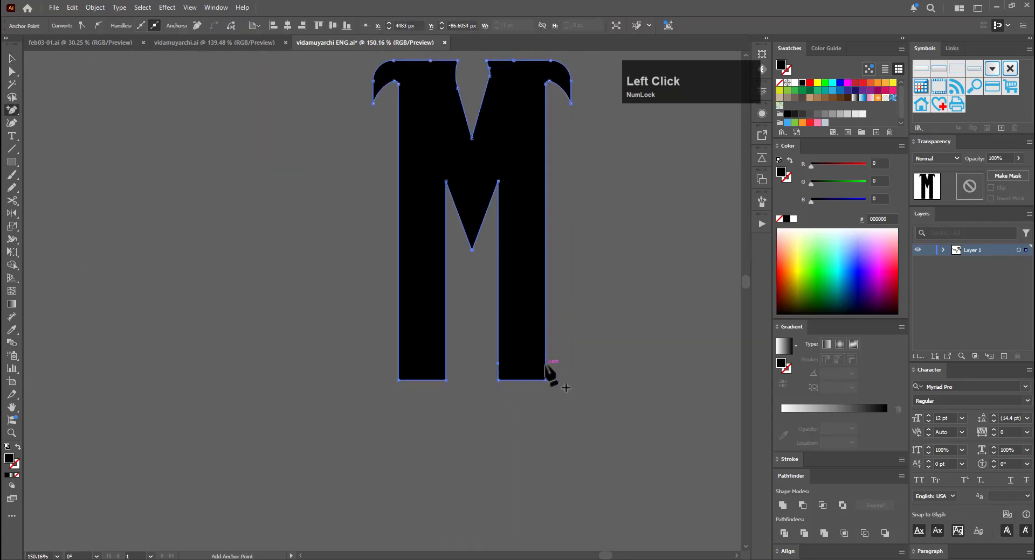
left_click(545, 363)
left_click(446, 362)
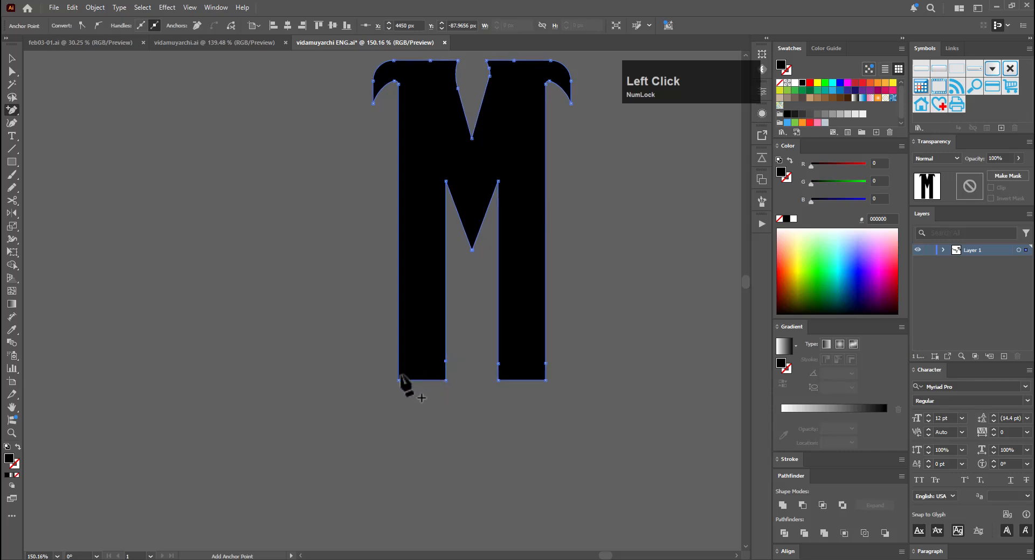
left_click(400, 362)
key("a")
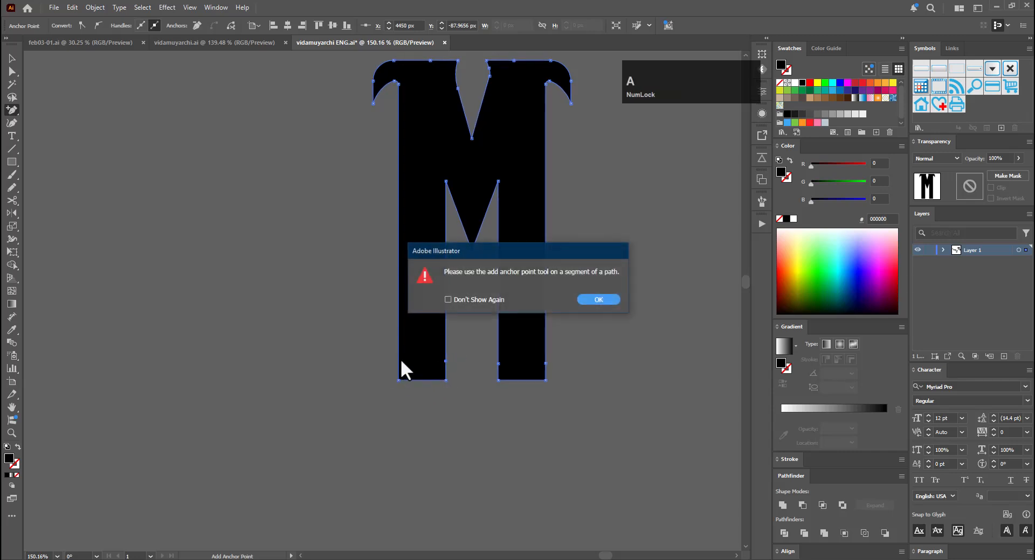
left_click(593, 300)
key("a")
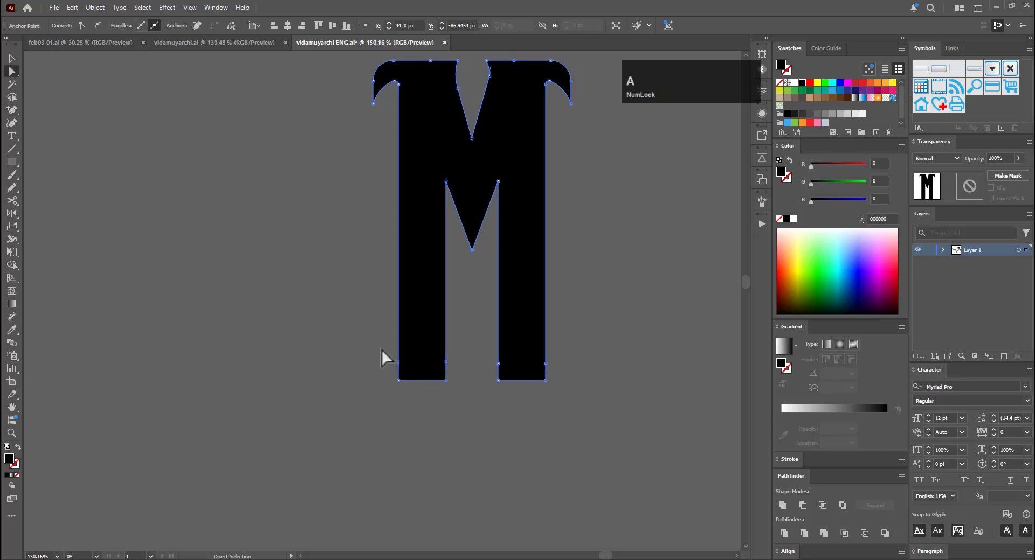
left_click_drag(561, 367, 570, 371)
key("s")
left_click(472, 364, "alt")
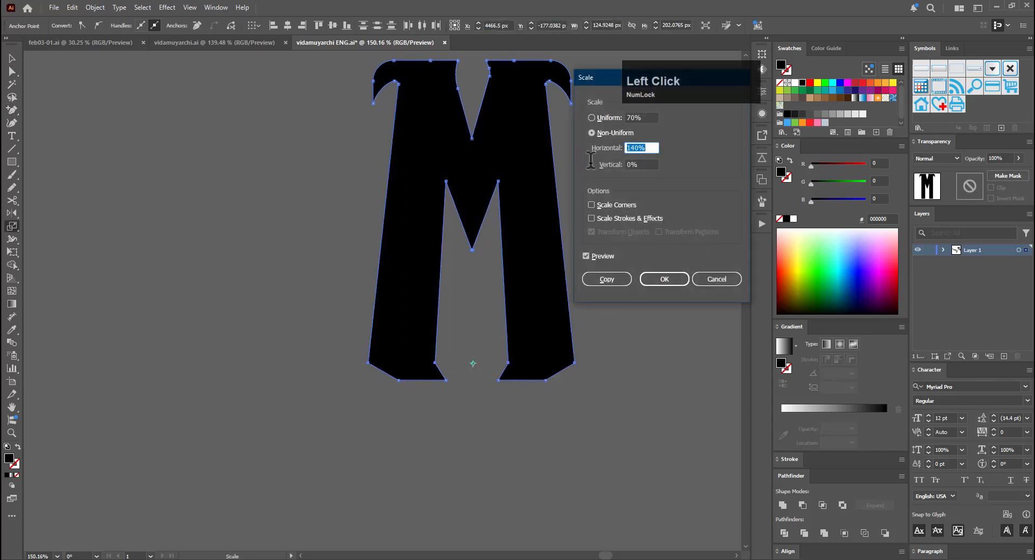
type("100")
key("Return")
key("a")
left_click(423, 416)
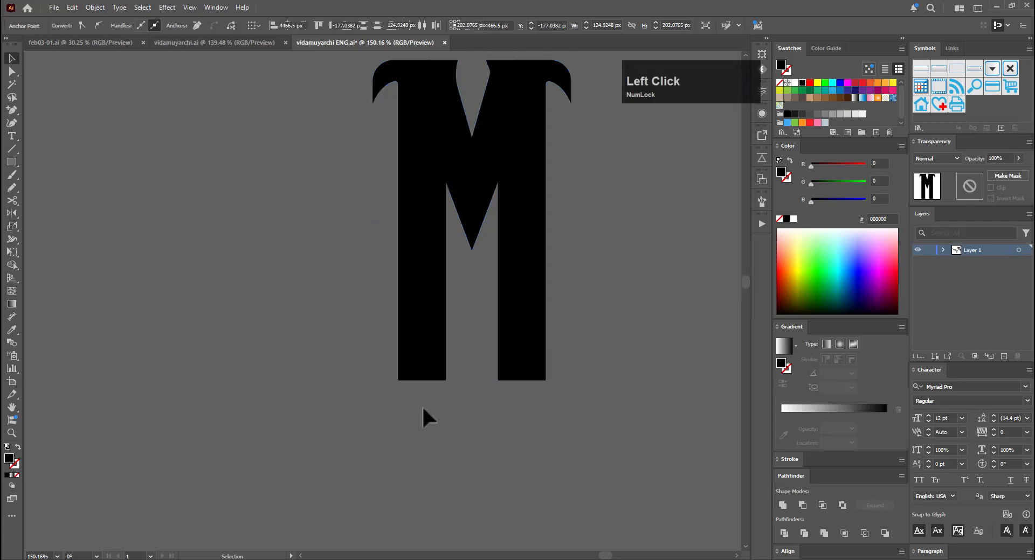
Scale the two bottom corner points of the M's left stem horizontally to 130% about the middle of its base
left_click_drag(364, 391, 603, 373)
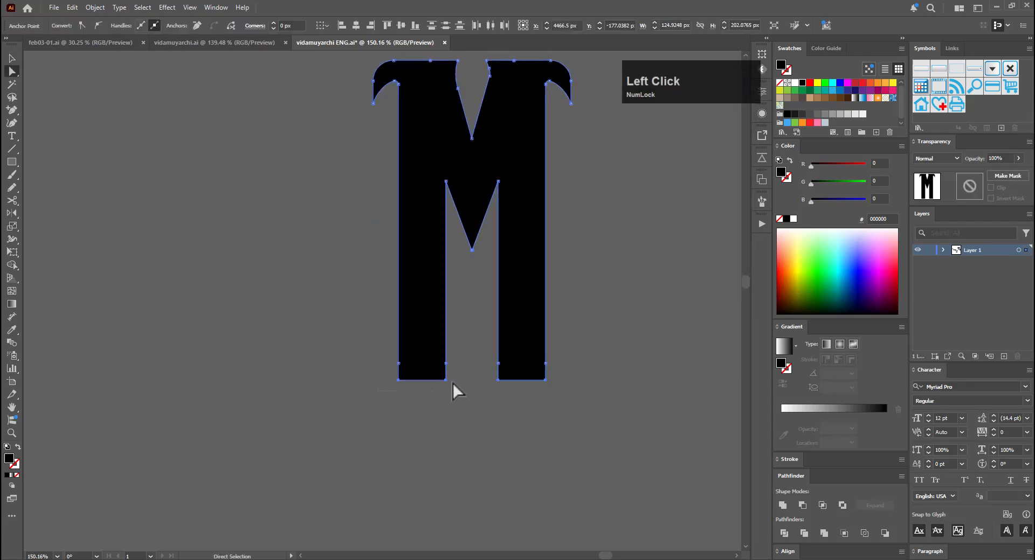
key("s")
left_click(420, 381, "alt")
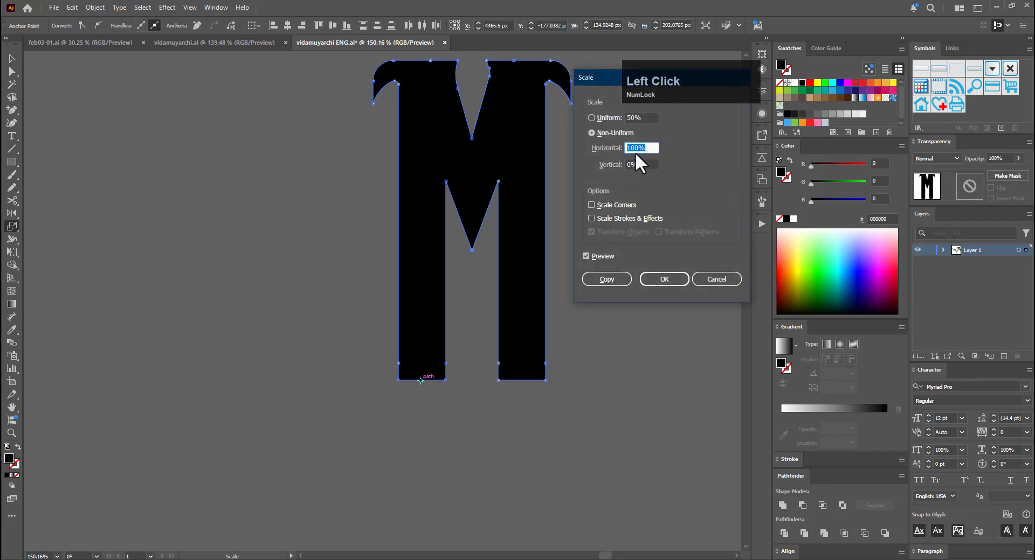
key("Return")
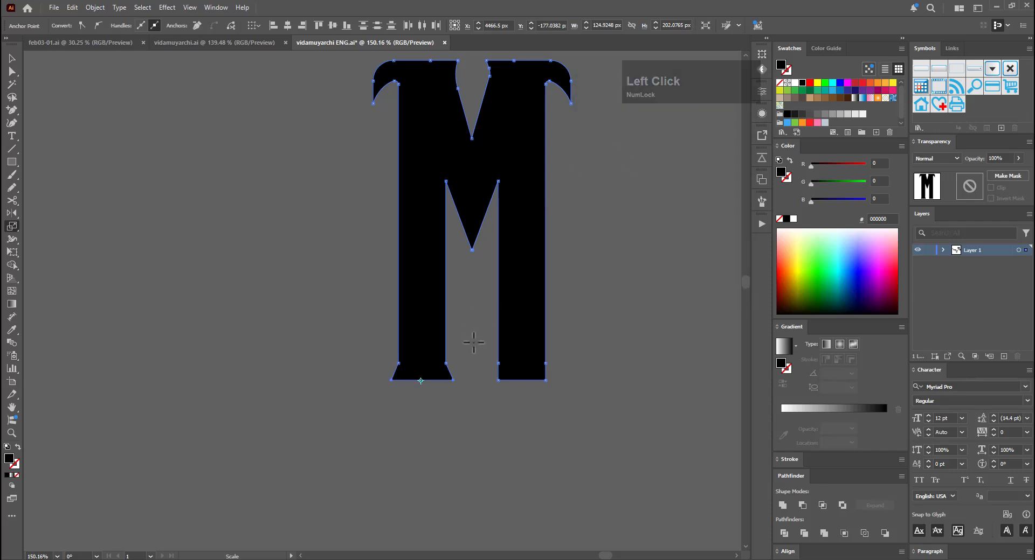
Scale the two bottom corner points of the M's right stem horizontally to 130% about the middle of its base
key("v")
left_click(502, 396)
key("s")
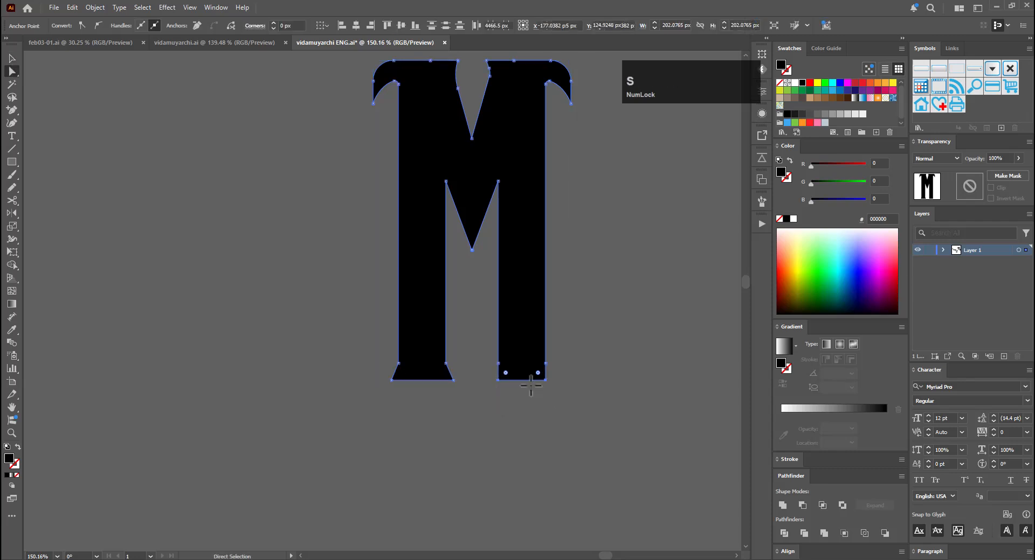
left_click(522, 381, "alt")
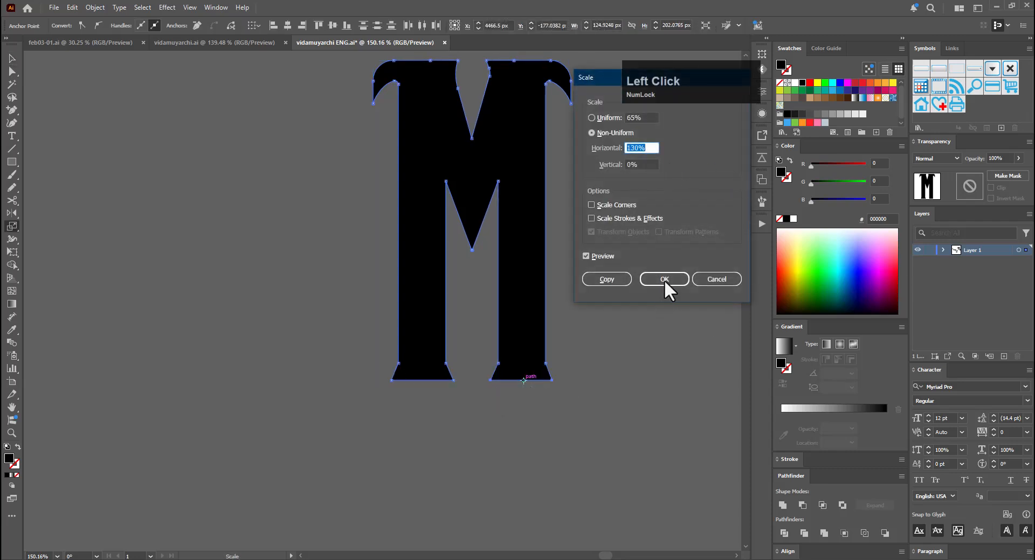
left_click(664, 280)
key("v")
left_click(573, 425)
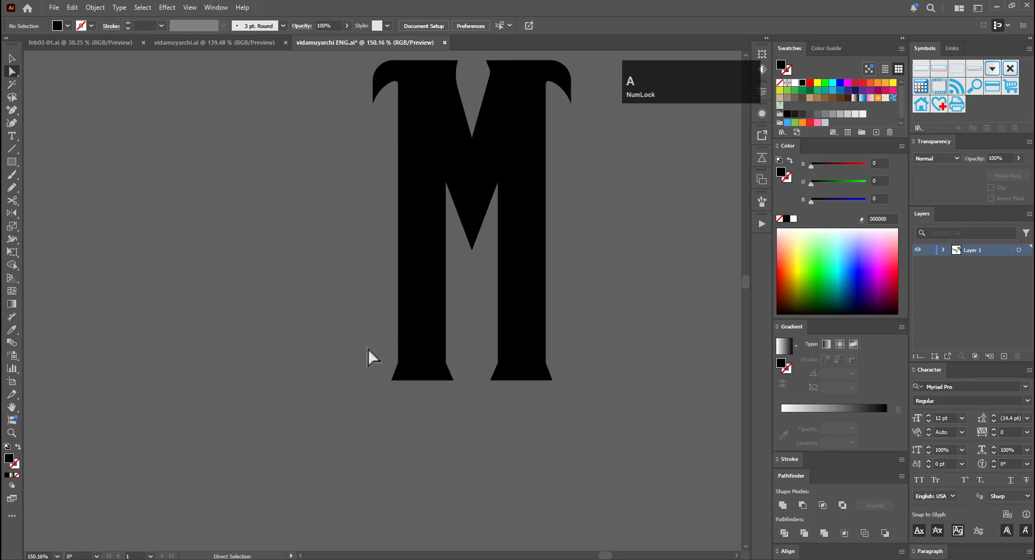
Round the corners where the flared feet meet the stems on the fourth-row M
left_click_drag(564, 383, 564, 384)
left_click_drag(492, 370, 462, 138)
key("v")
left_click(564, 419)
left_click_drag(603, 371, 269, 387)
left_click_drag(588, 405, 354, 397)
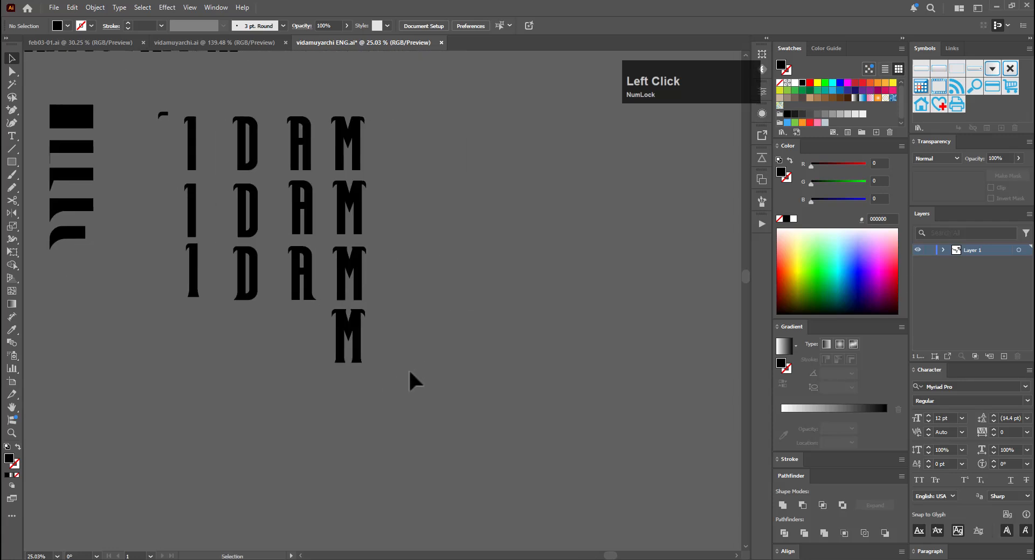
Nudge the outer bottom corners of both M feet outward, the right one to the right and the left one to the left
left_click_drag(408, 369, 398, 351)
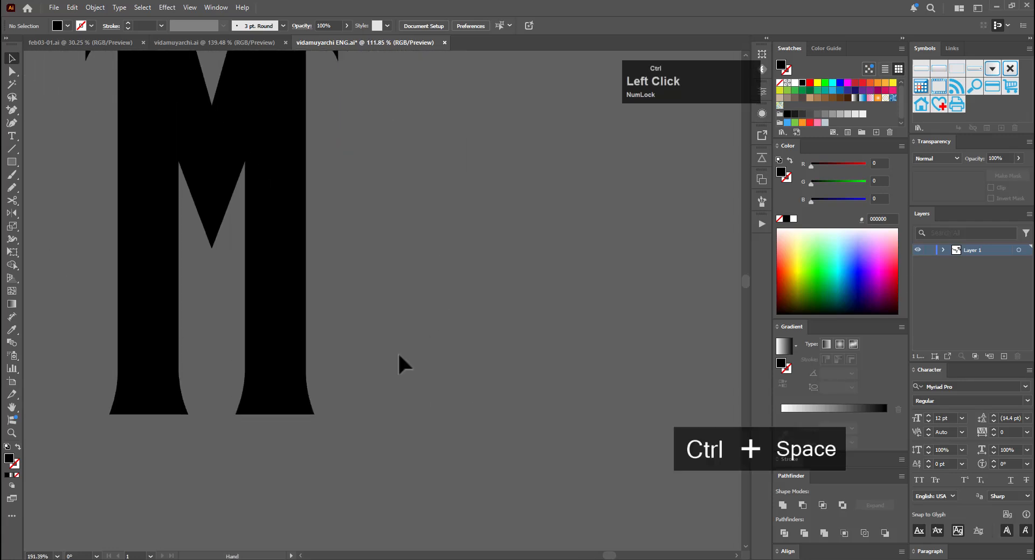
left_click(314, 414)
key("Right")
left_click(351, 474)
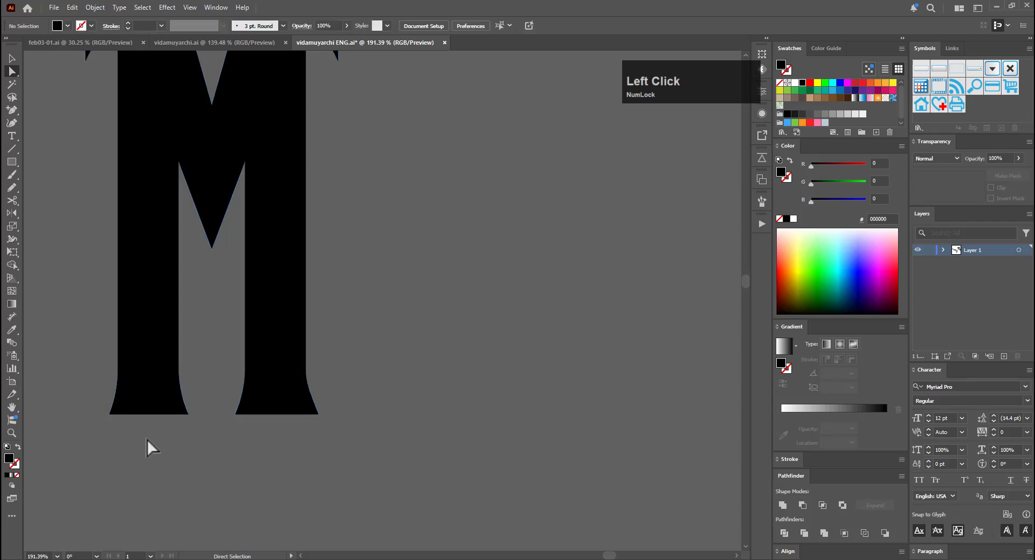
left_click_drag(99, 409, 120, 434)
key("Left")
left_click(148, 455)
Nudge the inner bottom corners of both M feet toward each other to widen the inner flares
left_click_drag(404, 365, 194, 407)
left_click_drag(441, 375, 428, 432)
key("v")
left_click_drag(492, 369, 385, 415)
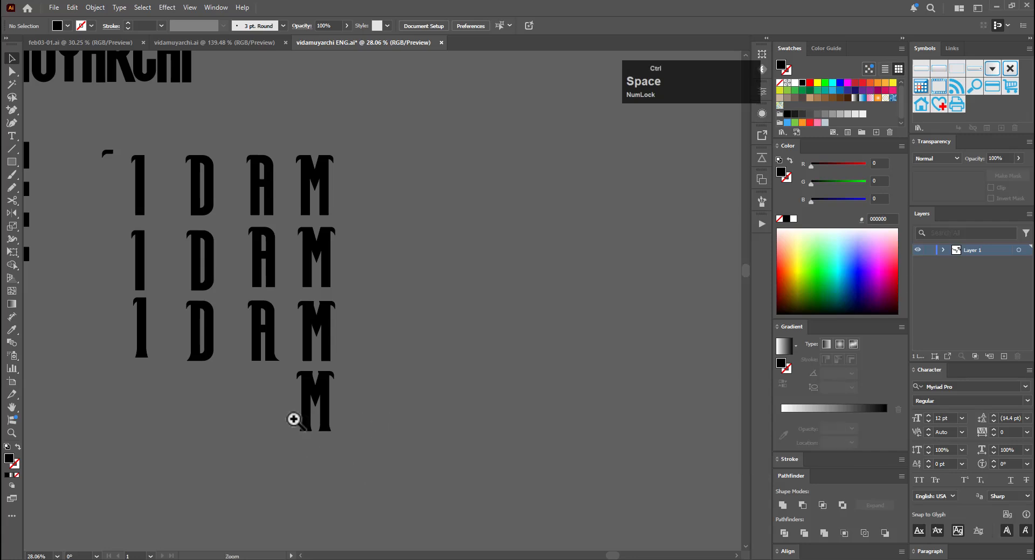
left_click_drag(296, 418, 532, 434)
key("a")
left_click(413, 509)
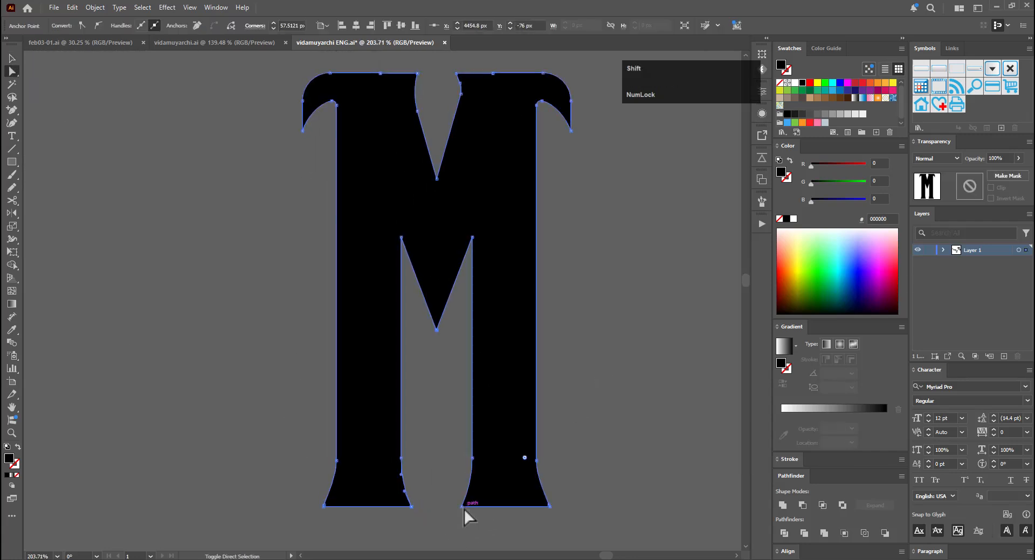
key("Right")
key("Right")
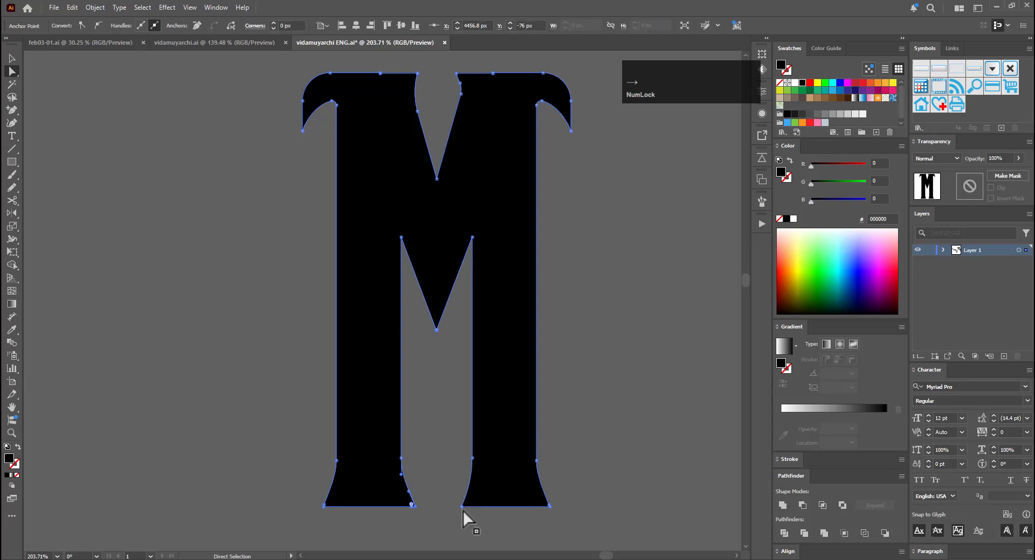
left_click(461, 508)
key("Left")
key("Left")
key("Left")
left_click(461, 522)
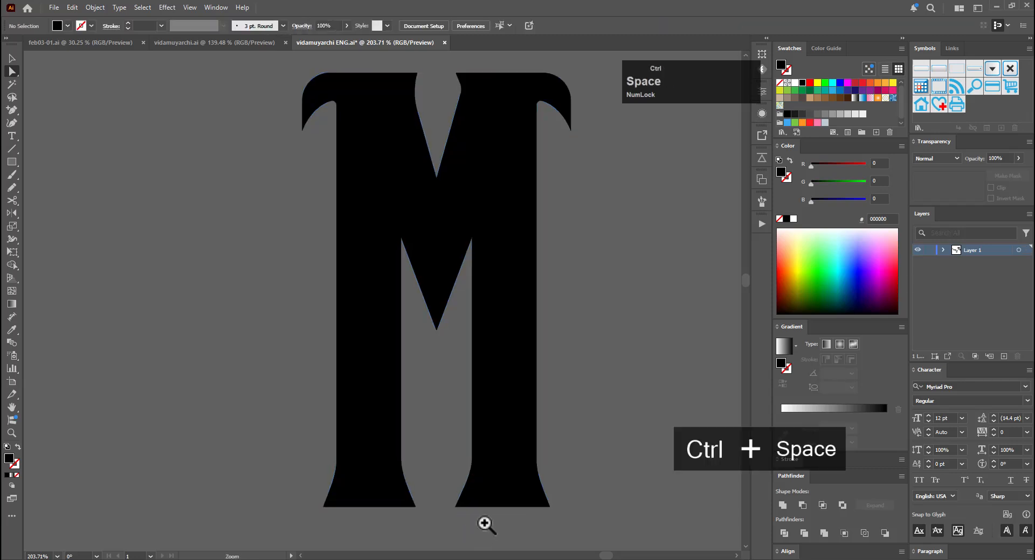
Delete the extra anchor point on the base edge beside the inner corner of the M's right foot
left_click_drag(485, 524, 437, 479)
left_click_drag(439, 477, 426, 343)
left_click_drag(459, 399, 664, 356)
key("a")
key("minus")
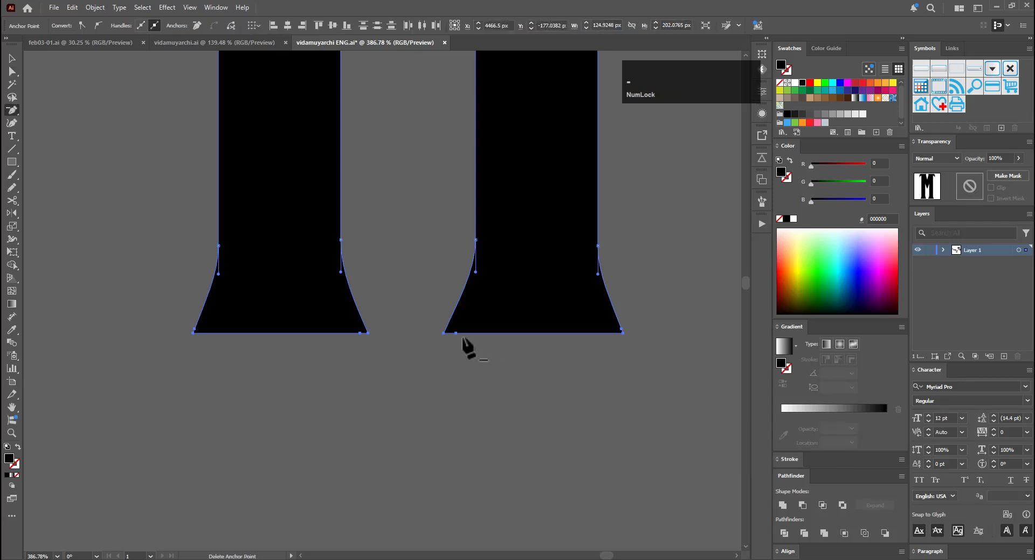
left_click(457, 334)
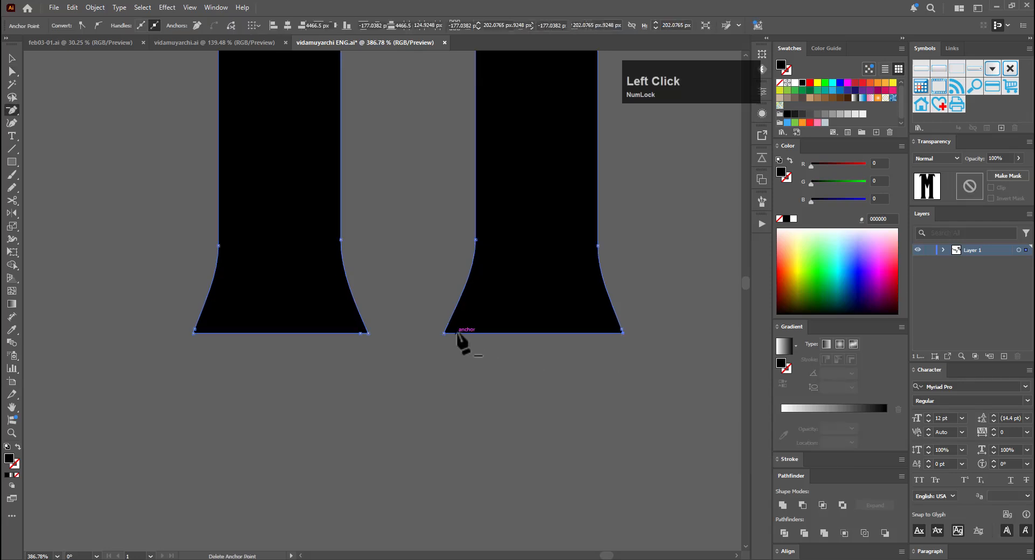
Delete the extra anchor points at the outer bottom corners of the M's two flared feet
left_click(195, 332)
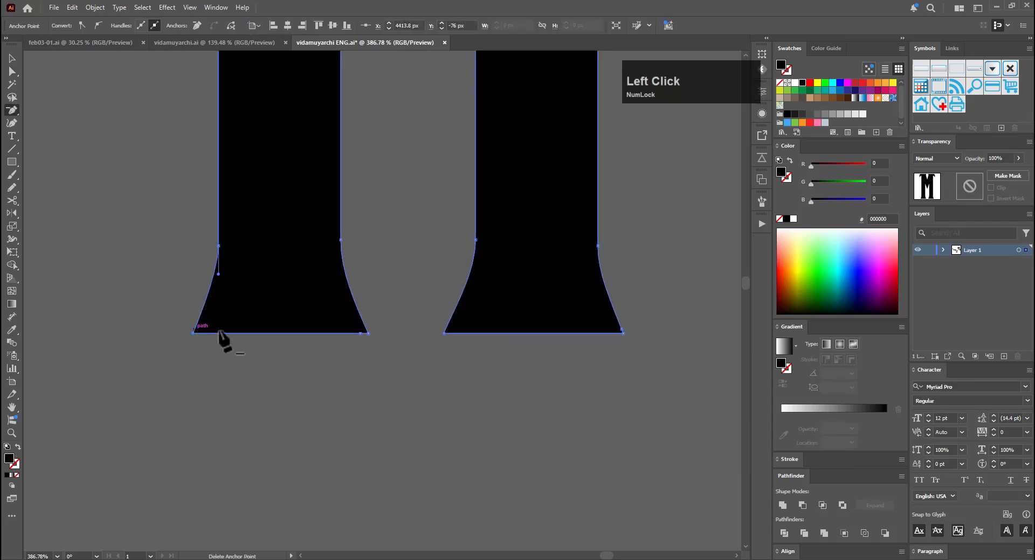
left_click(621, 329)
key("v")
left_click(678, 276)
left_click_drag(679, 278, 289, 447)
left_click_drag(410, 373, 308, 408)
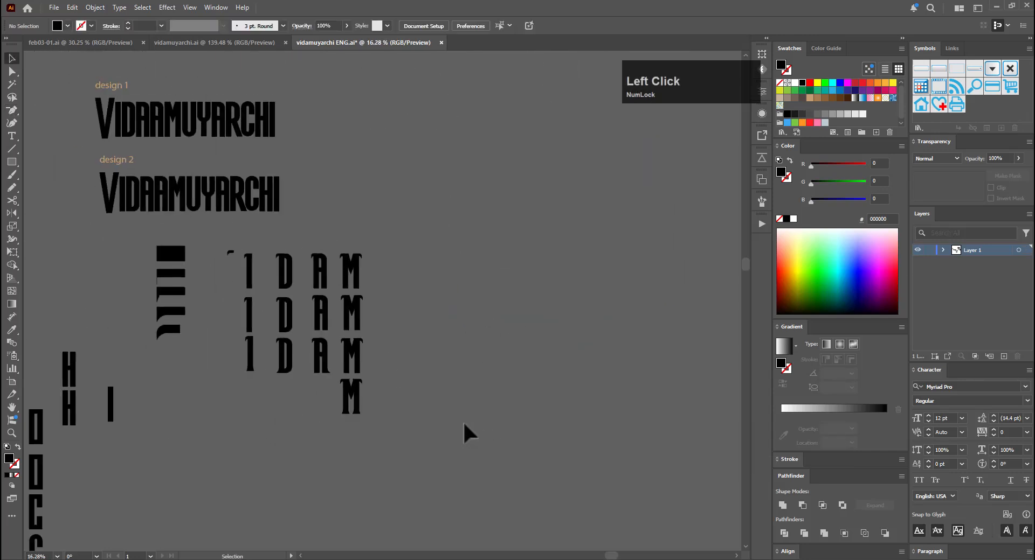
Duplicate the Y from the design 2 lettering and place it beside the M in the top letter row
key("v")
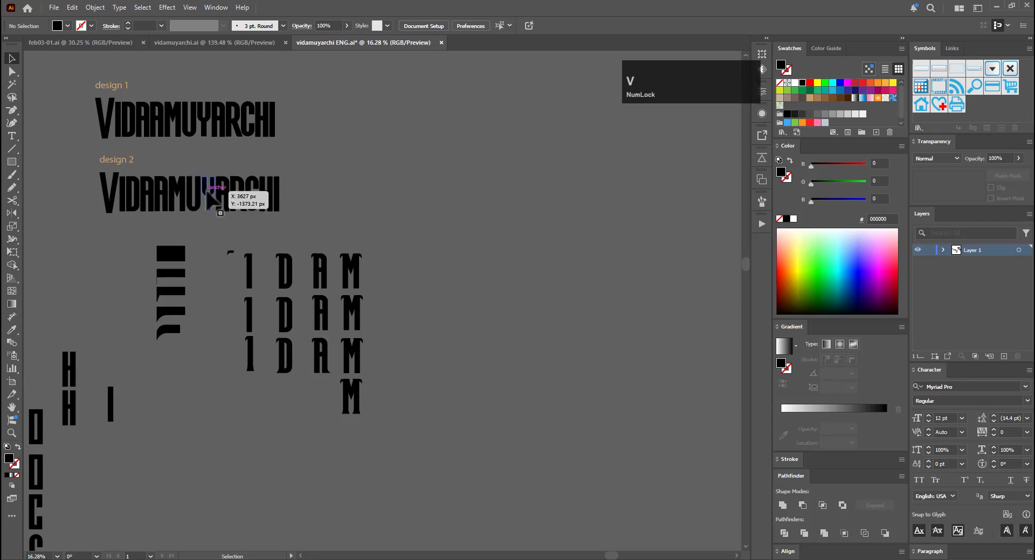
left_click_drag(213, 199, 397, 277)
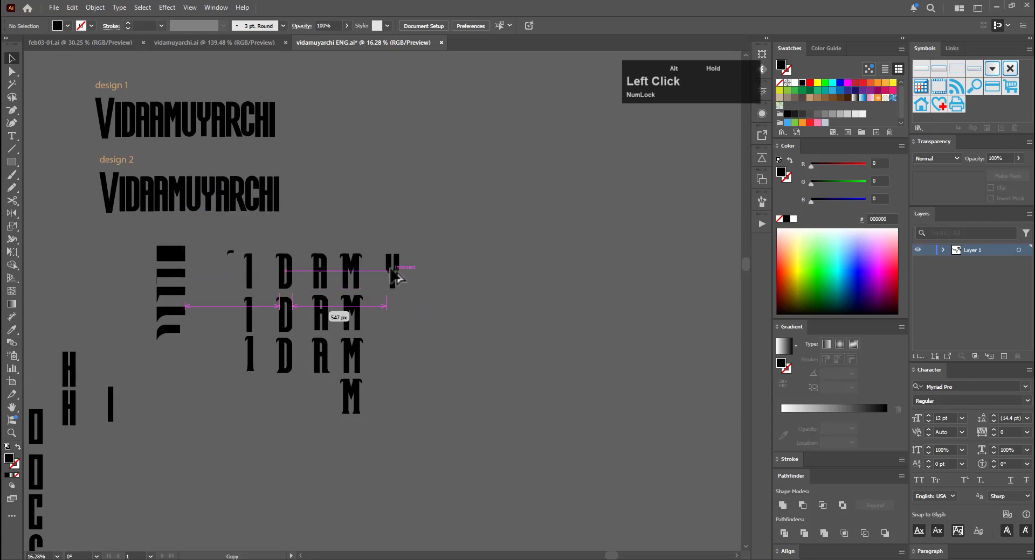
key("ctrl+space")
left_click(343, 286)
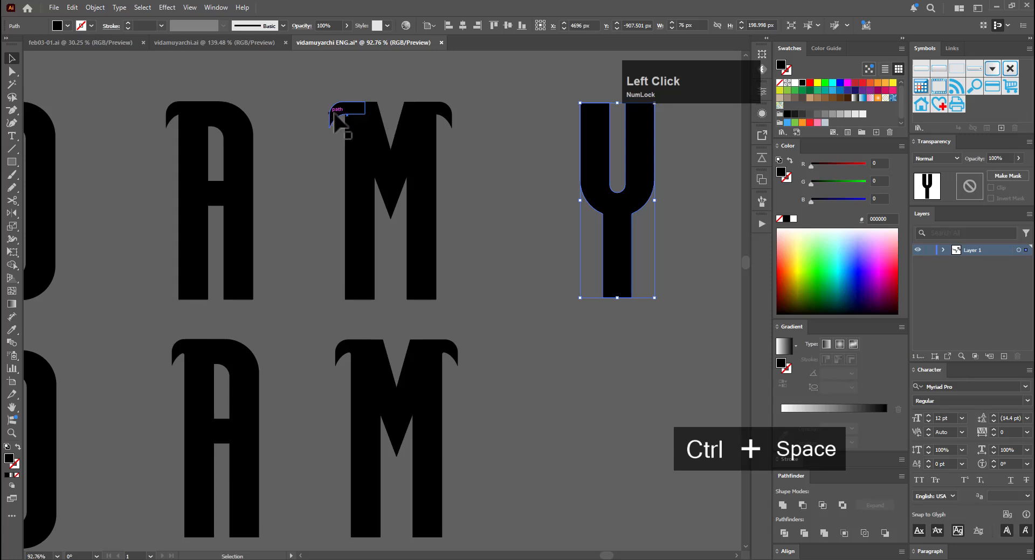
Try a copy of the M's curved hook on the upper left corner of the Y
left_click_drag(347, 109, 556, 150)
key("ctrl+space")
left_click(554, 144)
left_click_drag(586, 252, 450, 424)
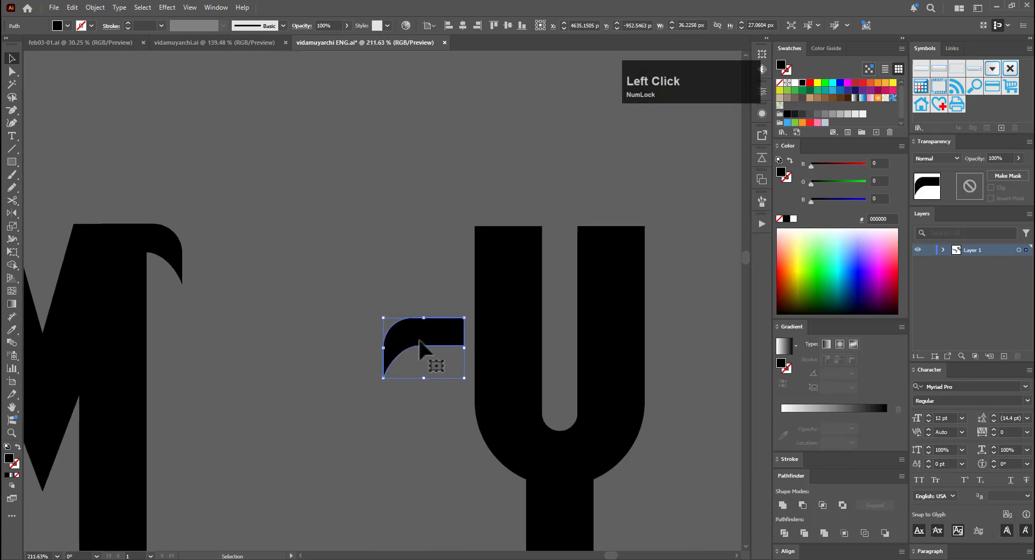
left_click_drag(419, 341, 601, 237)
key("ctrl+space")
key("ctrl+space")
key("space")
left_click_drag(635, 304, 506, 325)
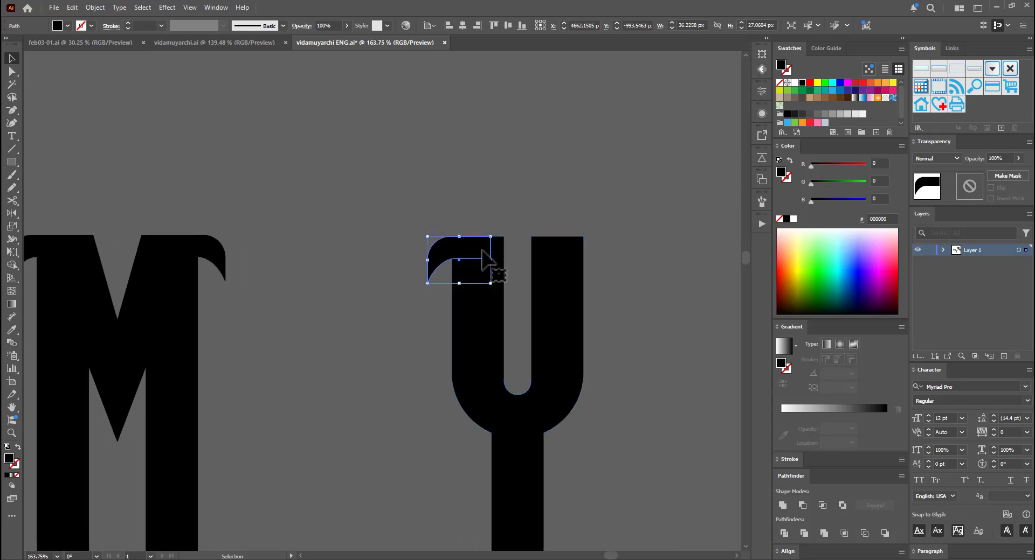
key("Delete")
Add an anchor point on each side of the Y's stem, slightly above its base
key("ctrl+space")
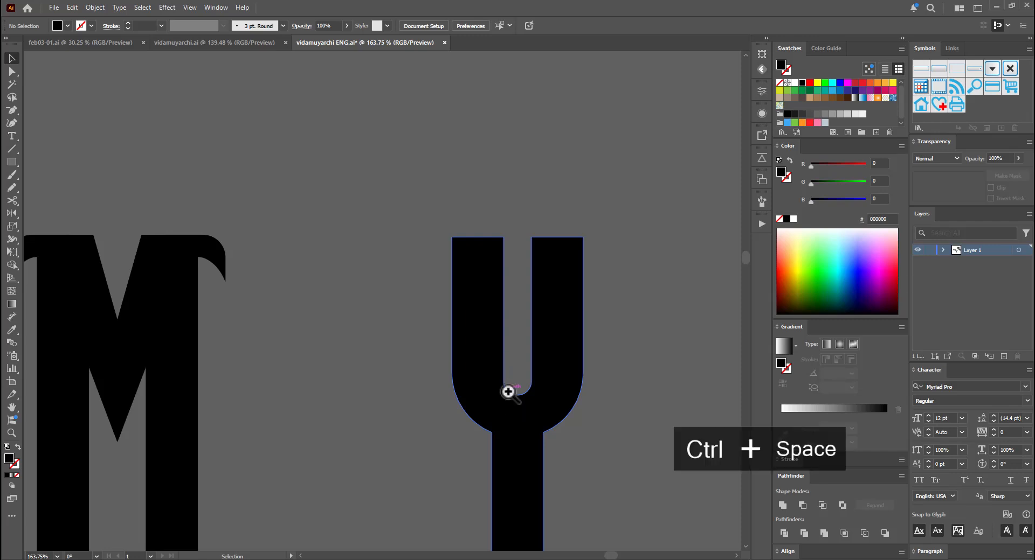
key("space")
left_click_drag(509, 394, 443, 166)
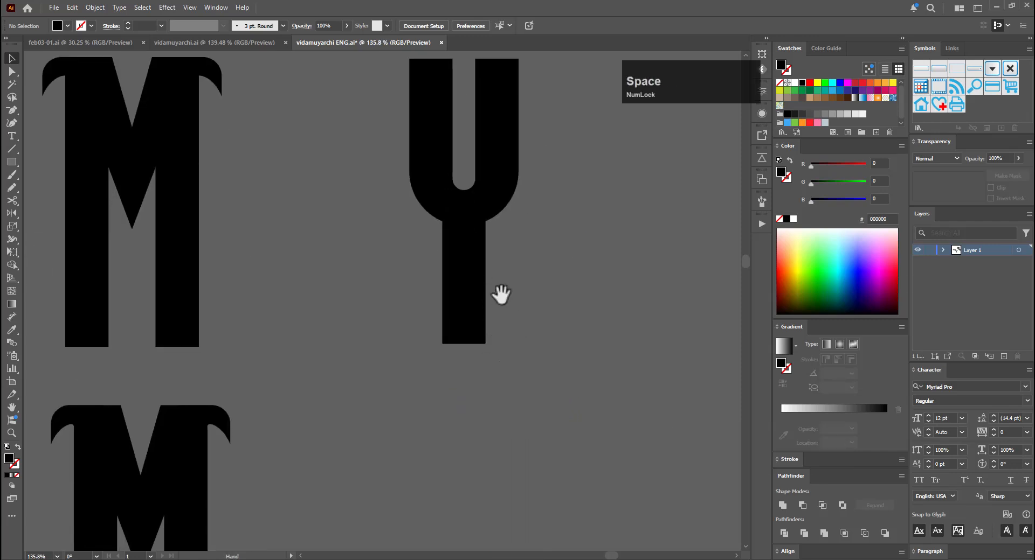
left_click(504, 294, "ctrl")
key("a")
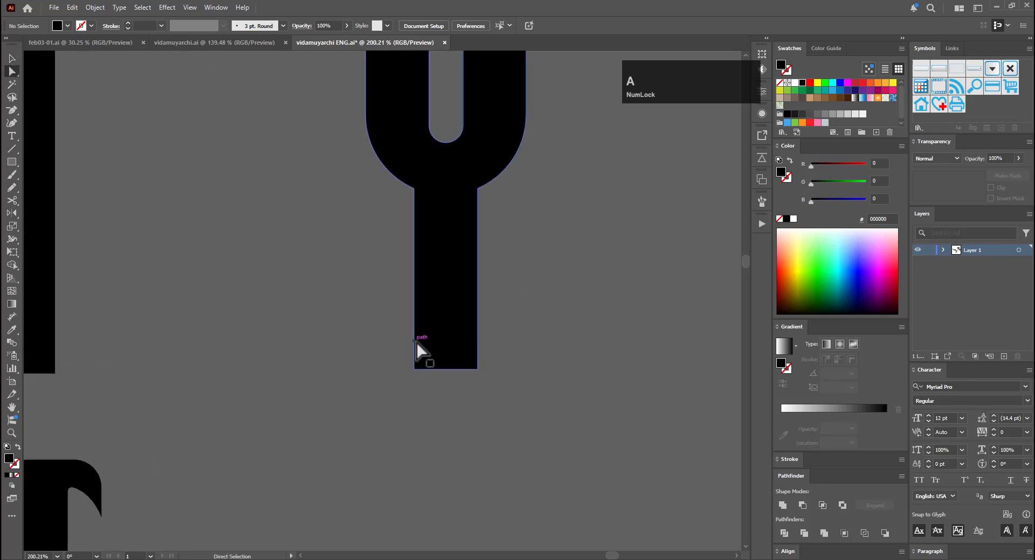
key("equal")
left_click(414, 342)
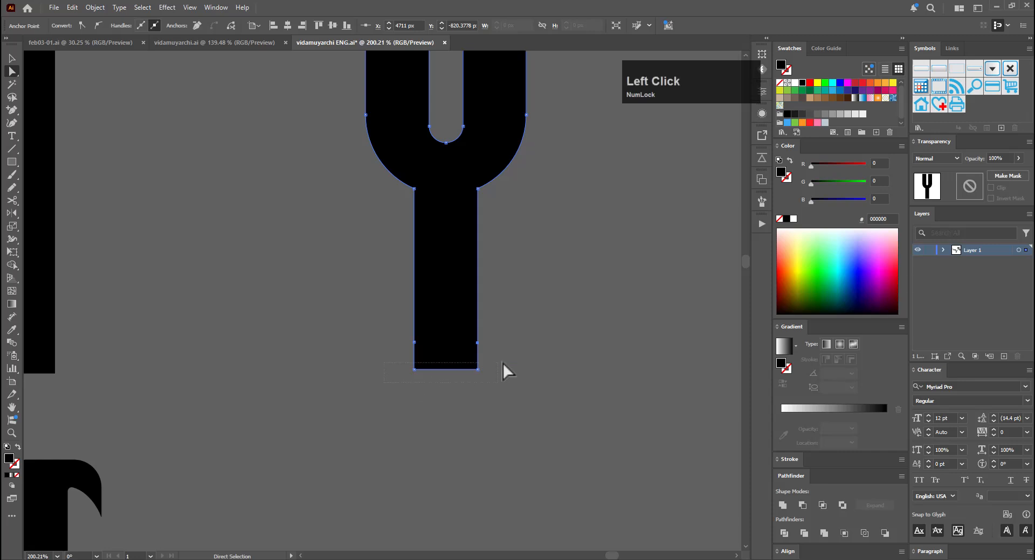
Flare the Y's base by scaling its two bottom anchor points non-uniformly to 140% horizontally
left_click_drag(503, 363, 503, 364)
key("s")
left_click(446, 370, "alt")
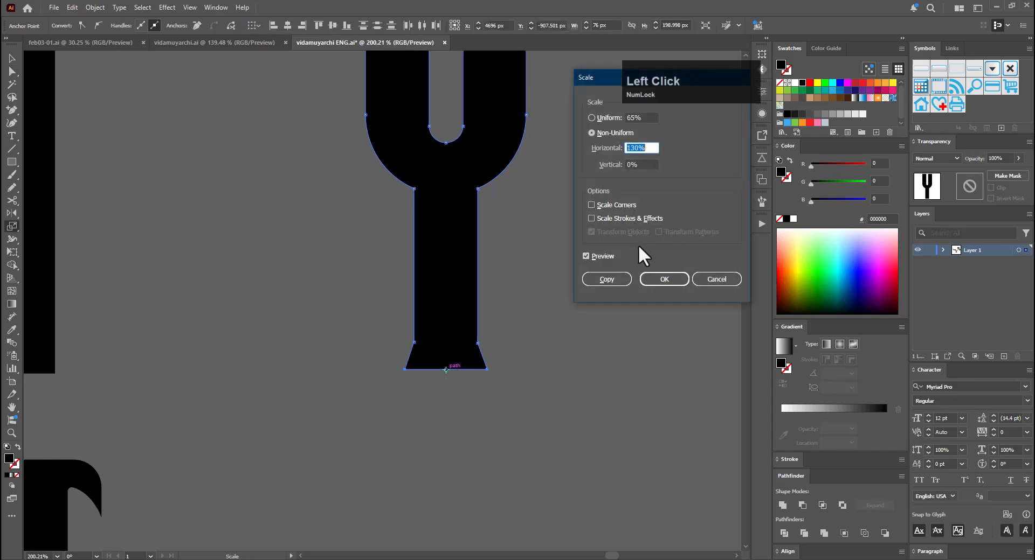
type("140")
key("Return")
Level the two added anchor points on the Y's stem with a non-uniform scale of 100% horizontal and 0% vertical
key("a")
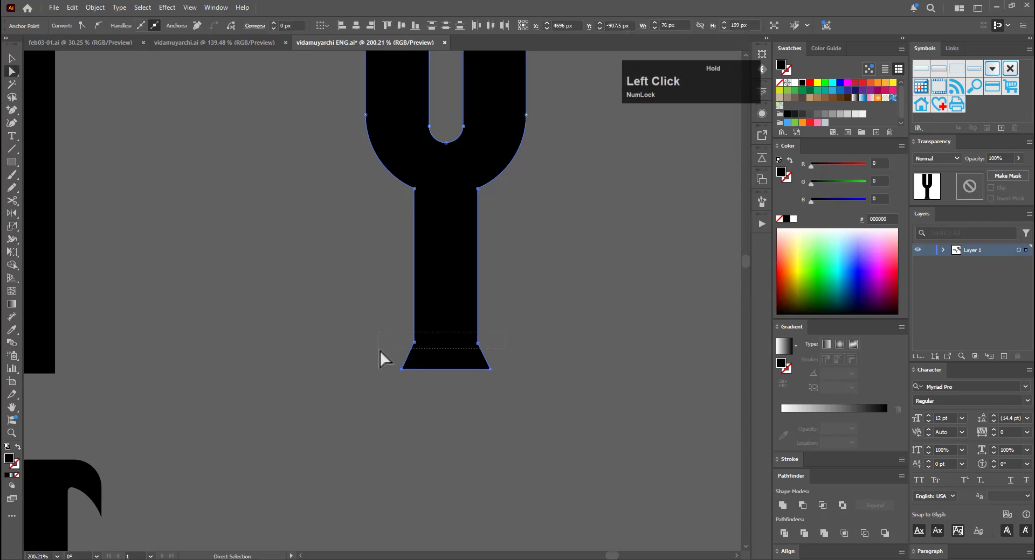
left_click_drag(380, 351, 380, 350)
key("s")
left_click(445, 343, "alt")
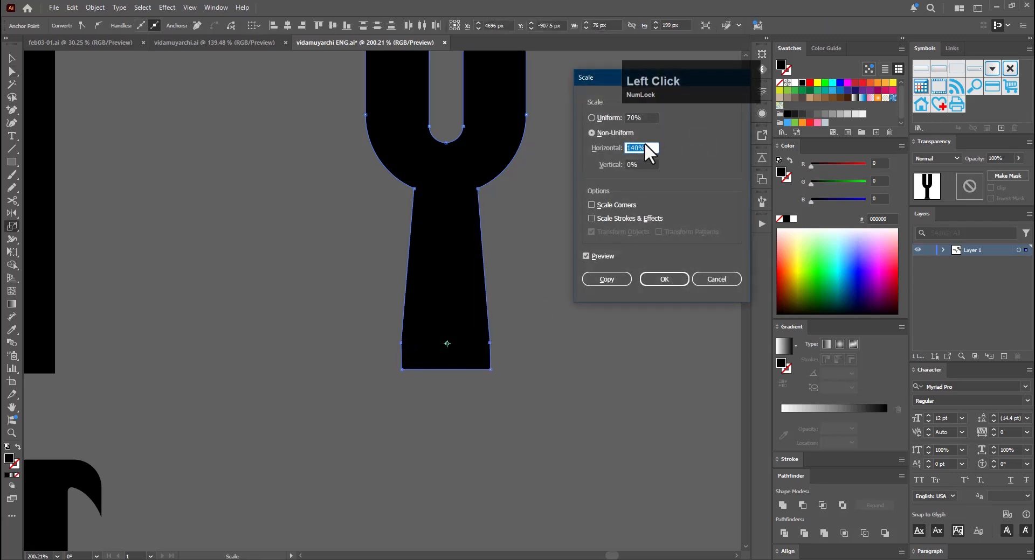
type("100")
key("Return")
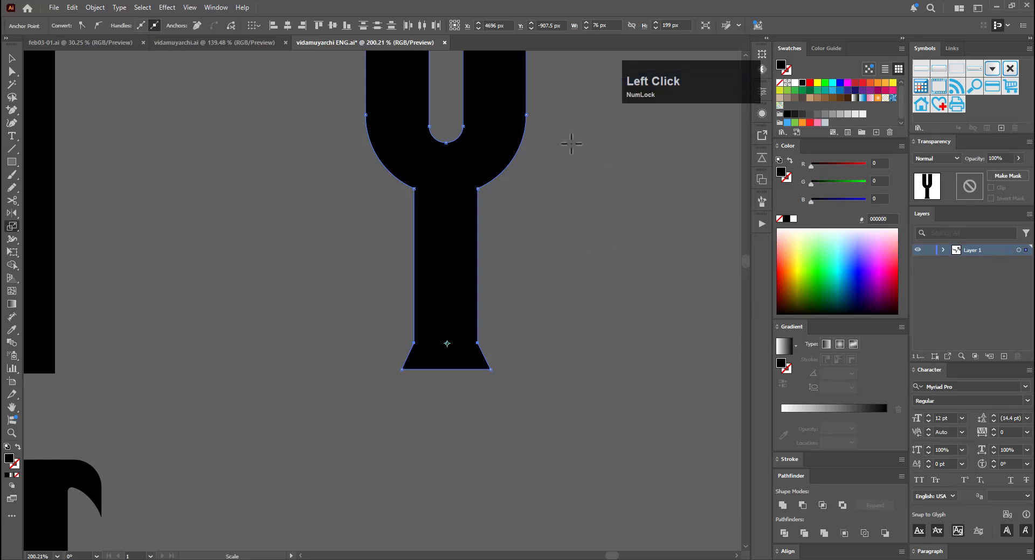
Try rounding the corners where the original Y's stem meets its flared base
key("a")
left_click_drag(508, 361, 348, 384)
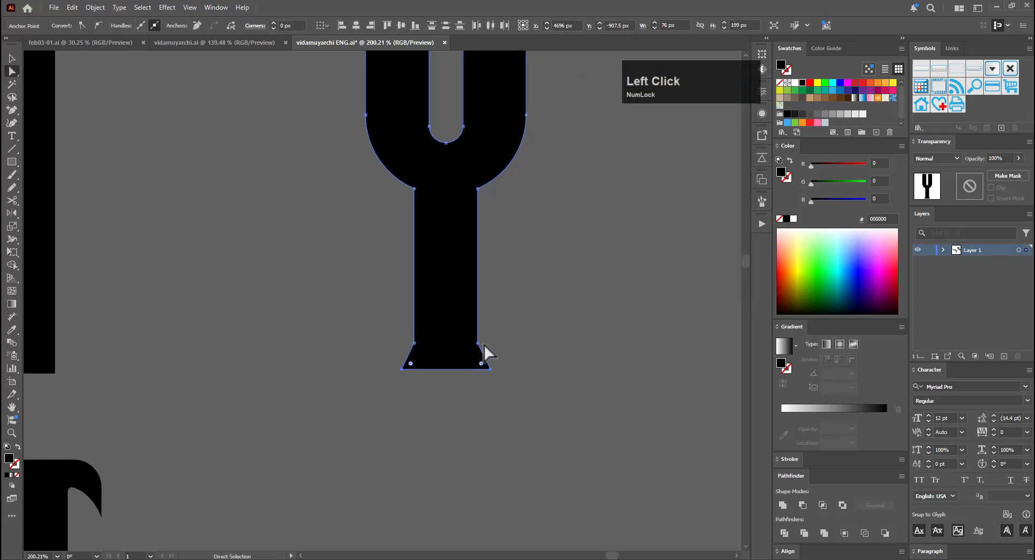
left_click_drag(490, 342, 771, 205)
key("v")
left_click(610, 264)
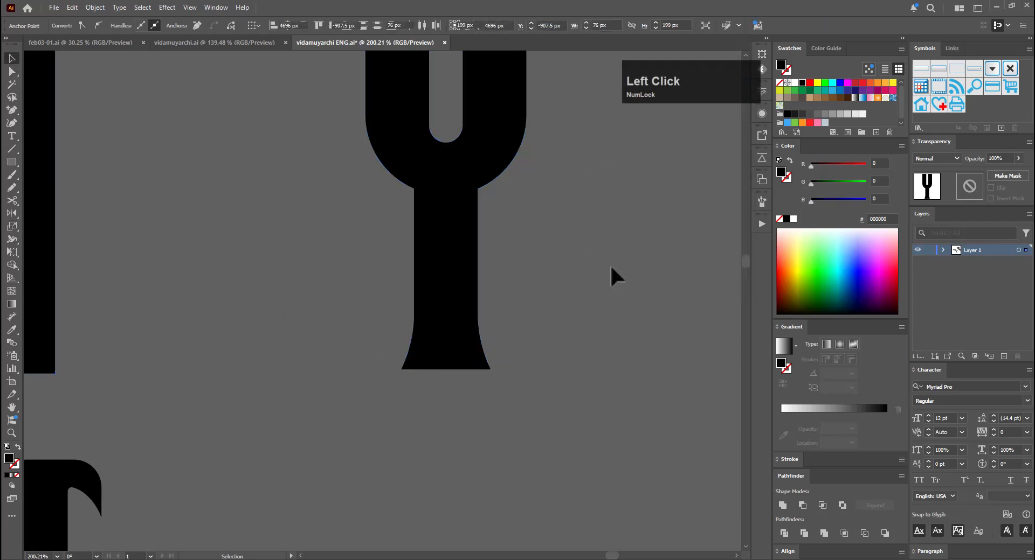
key("ctrl+space")
left_click_drag(605, 264, 429, 338)
left_click_drag(596, 295, 393, 427)
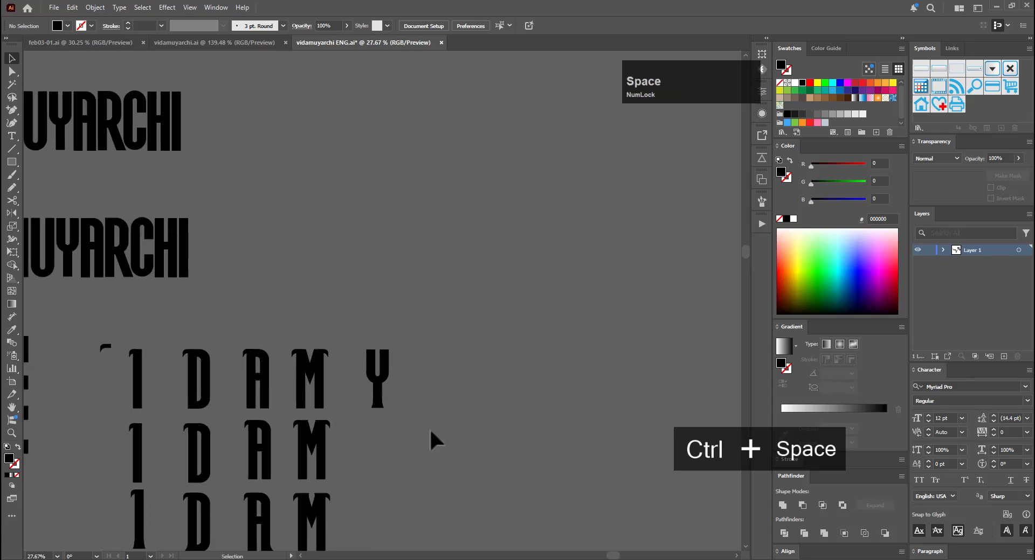
key("ctrl+z")
Duplicate the flared Y directly below the original
key("ctrl+space")
left_click(474, 399)
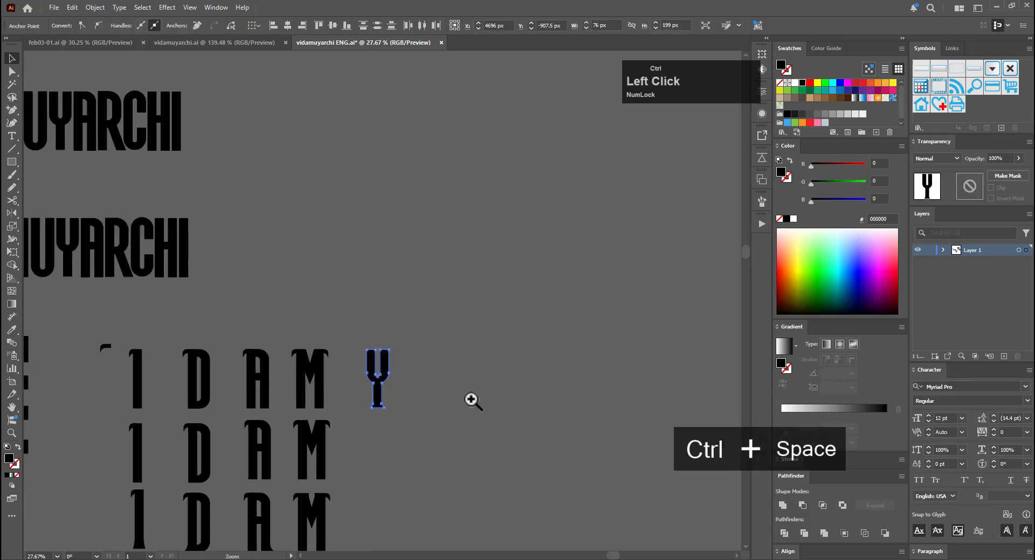
left_click_drag(282, 366, 281, 545)
left_click_drag(315, 454, 385, 290)
Round the corners above the flared base of the lower Y into smooth curves and save the document
key("a")
left_click_drag(376, 406, 439, 380)
key("ctrl+s")
left_click(434, 399)
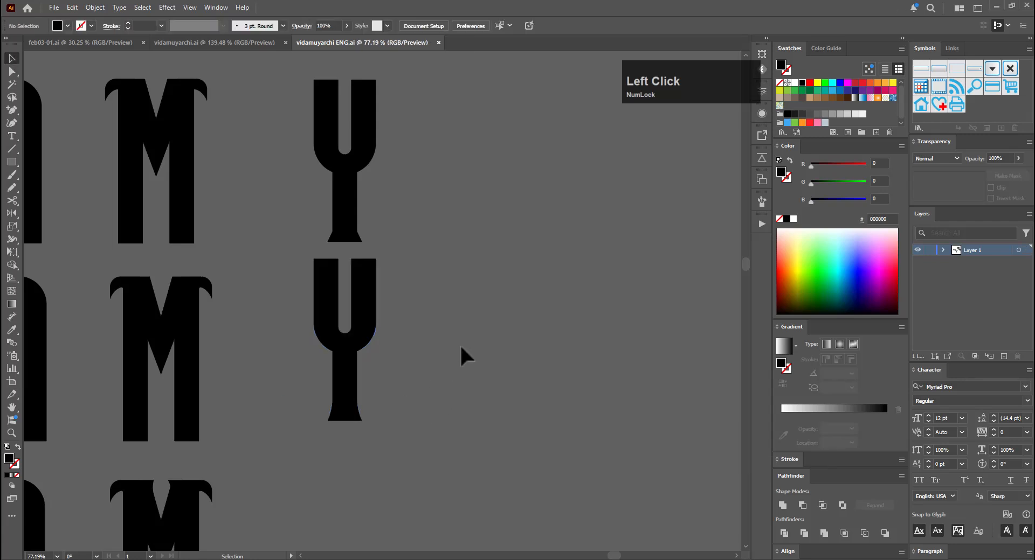
Duplicate the R from the VIDAAMUYARCHI lettering and place it beside the top Y
key("ctrl+space")
left_click_drag(485, 354, 431, 378)
left_click_drag(172, 191, 649, 271)
key("ctrl+space")
Nudge the bottom anchor points of the R's diagonal leg to the left to narrow the letter
key("a")
left_click(541, 345)
left_click_drag(467, 382, 467, 382)
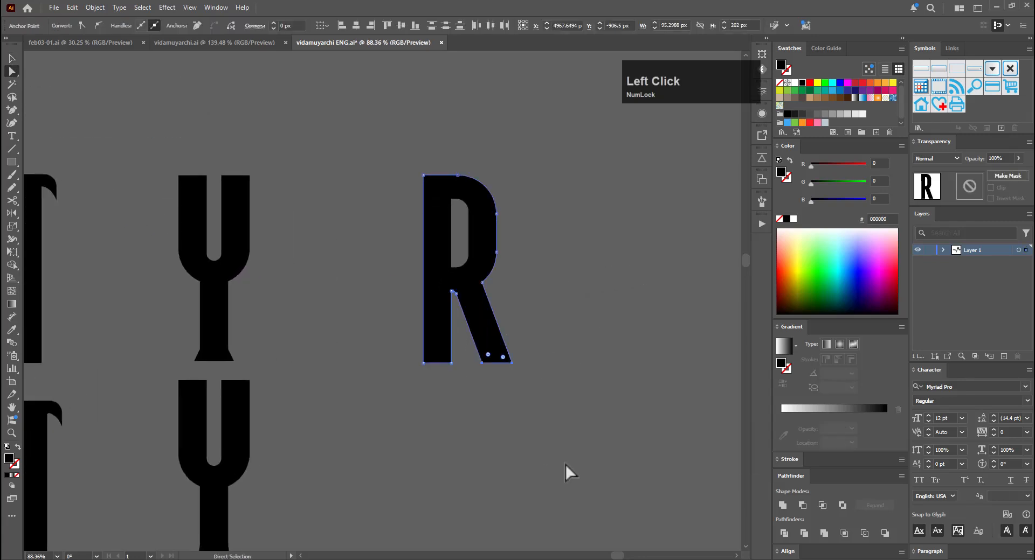
key("Left")
key("Left")
key("Left")
key("Left")
left_click(505, 448)
Duplicate the narrowed R directly below the original
key("ctrl+space")
left_click_drag(544, 423, 491, 289)
key("v")
left_click_drag(465, 226, 514, 168, "alt")
key("ctrl+space")
key("space")
key("ctrl+space")
left_click_drag(515, 261, 480, 248)
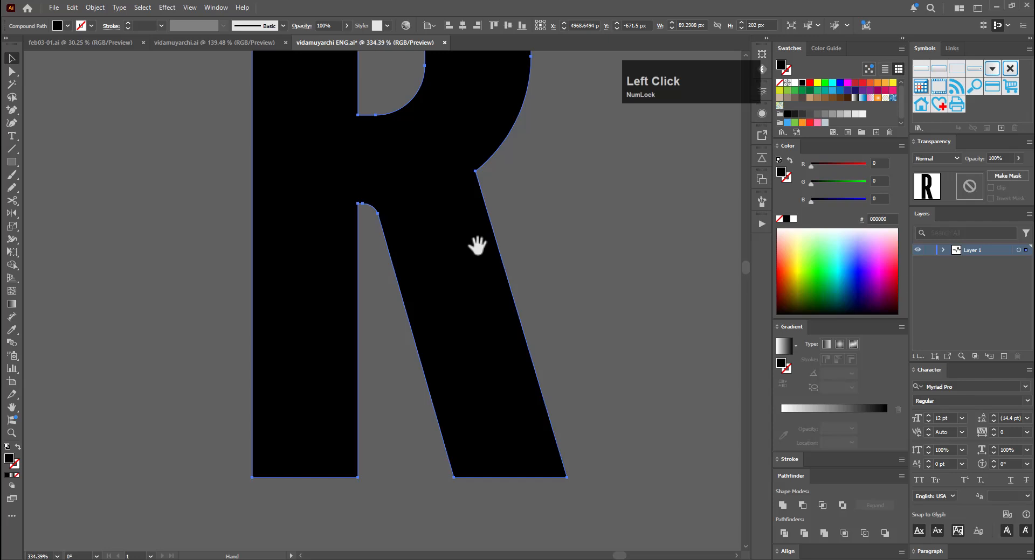
Place a copy of the curved hook shape next to the upper part of the lower R
key("ctrl+space")
left_click_drag(437, 359, 310, 396)
key("space")
left_click_drag(475, 275, 534, 422)
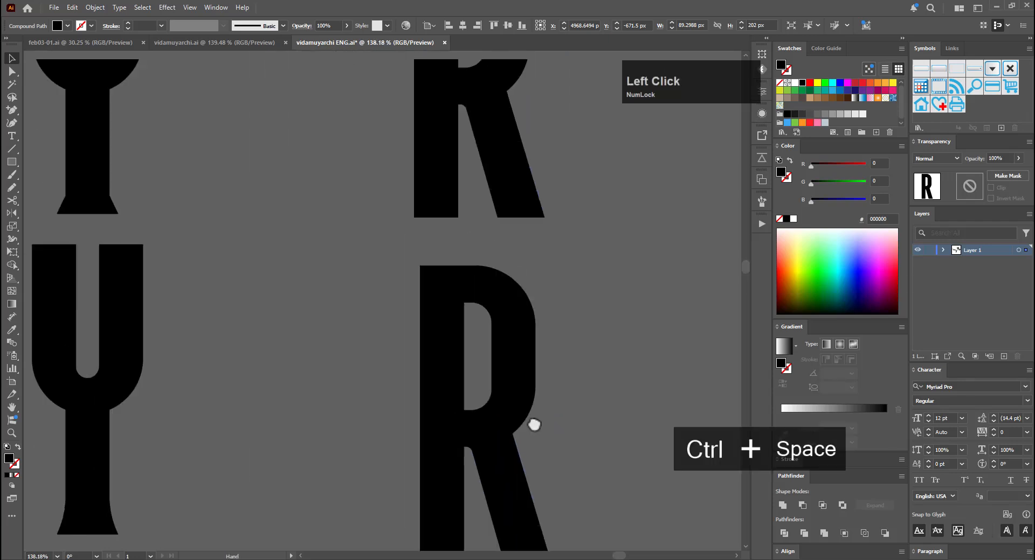
key("ctrl+space")
left_click_drag(509, 370, 272, 423)
left_click_drag(328, 270, 727, 346)
key("ctrl+space")
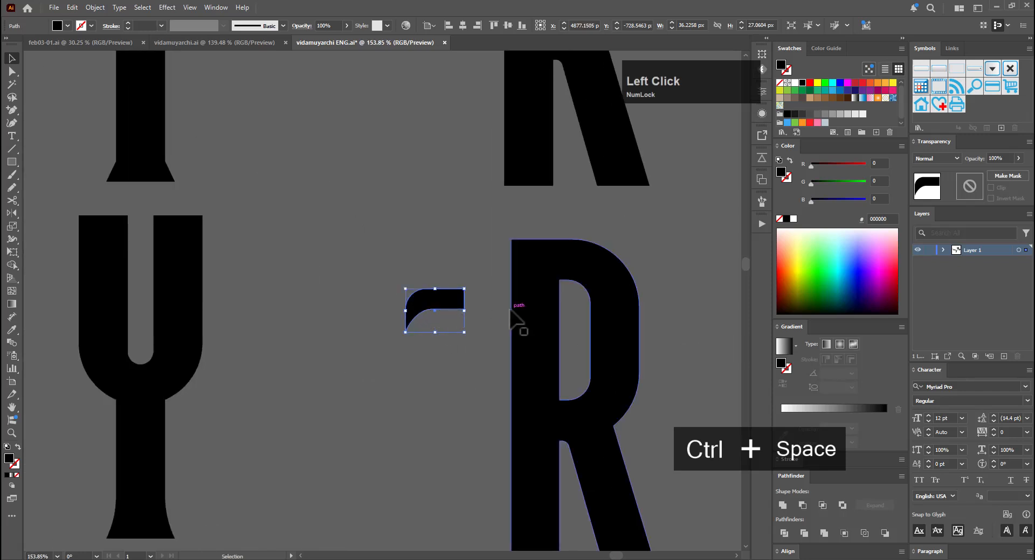
key("ctrl+space")
left_click_drag(516, 308, 543, 344)
Align the hook flush with the lower R's top edge so that it projects past the left side of the stem
left_click_drag(440, 307, 531, 246)
key("ctrl+space")
mouse_move(519, 232)
left_mouse_down()
mouse_move(619, 222)
mouse_move(536, 257)
mouse_move(532, 244)
left_mouse_up()
key("e")
key("v")
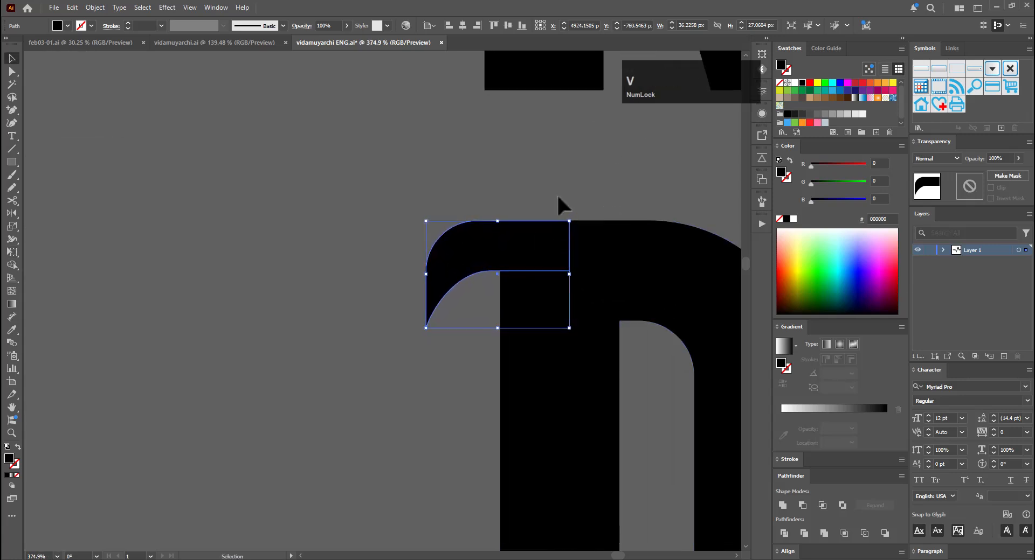
left_click(557, 193)
key("ctrl+space")
left_click_drag(601, 201, 623, 226)
left_click_drag(454, 264, 468, 263)
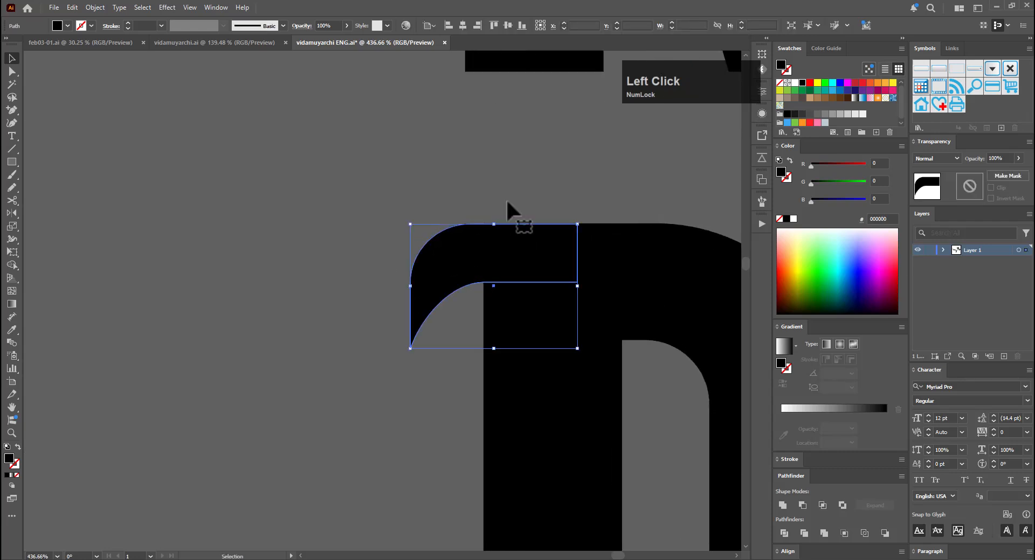
left_click(508, 212)
Examine up close how the hook joins the top of the lower R
key("ctrl+space")
left_click(476, 255)
left_click_drag(597, 244, 543, 240)
left_click(581, 141)
key("ctrl+space")
left_click(587, 226)
key("e")
key("v")
left_click(571, 155)
Add anchor points just above the base on both sides of the lower R's stem and diagonal leg
key("ctrl+space")
left_click_drag(571, 157, 248, 286)
left_click_drag(605, 257, 275, 378)
key("ctrl+space")
left_click_drag(338, 388, 404, 238)
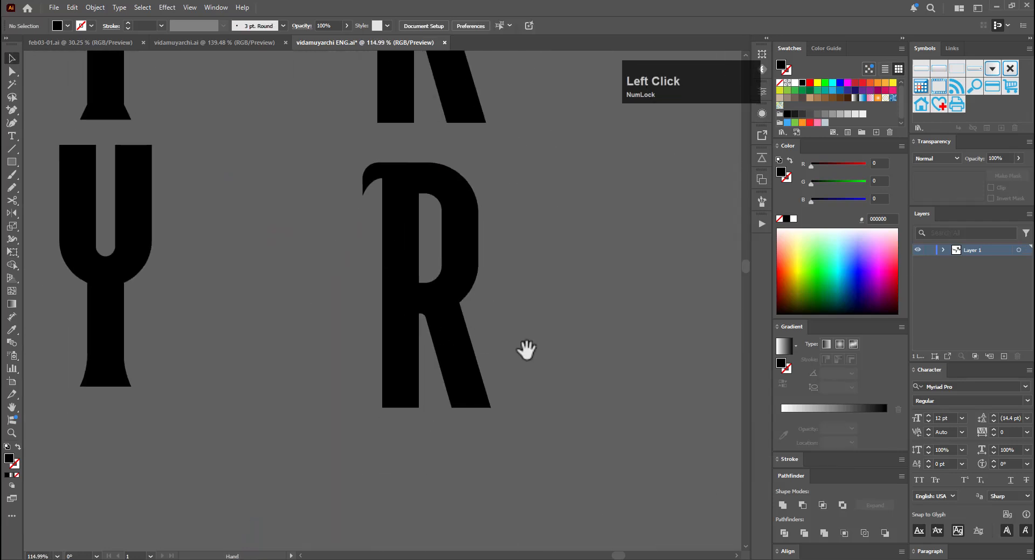
left_click(390, 398)
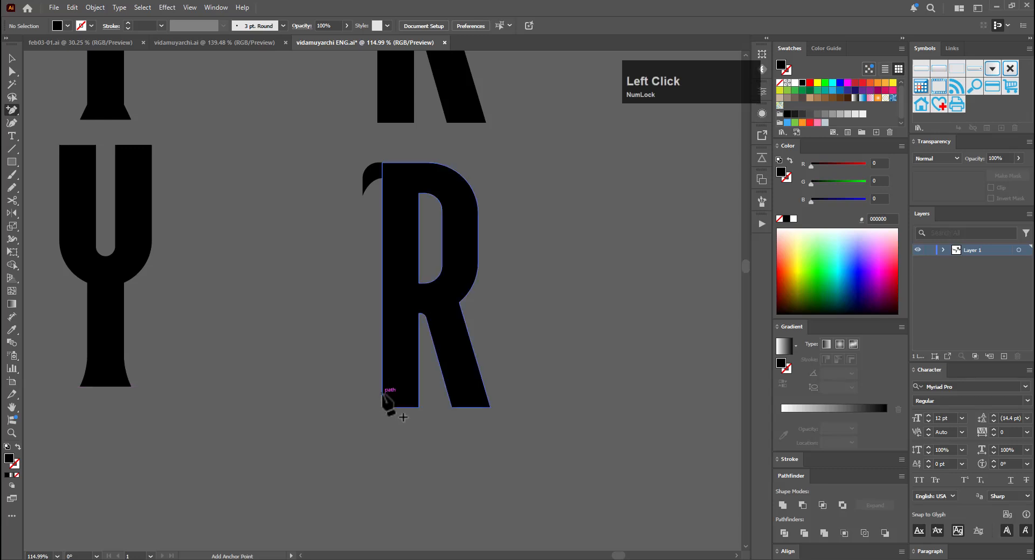
key("shift+equal")
left_click(418, 395)
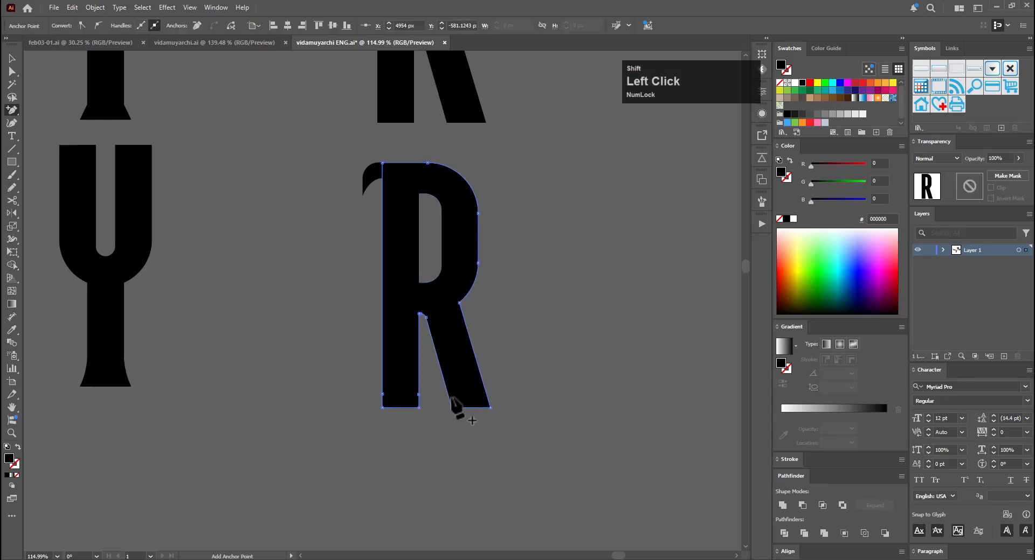
left_click(486, 392)
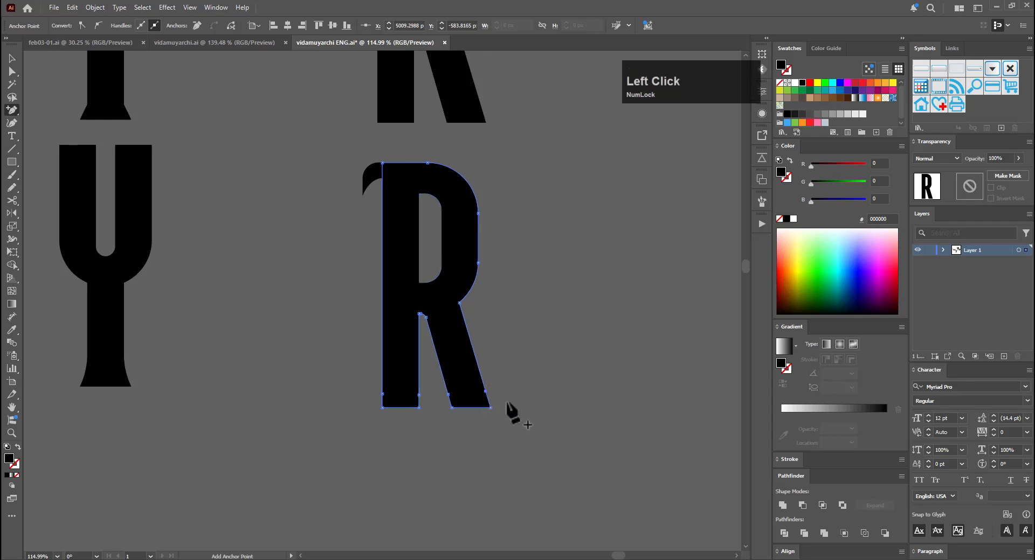
Level the four added anchor points on the R's stem and diagonal leg using the Scale tool
key("a")
left_click_drag(510, 371, 357, 401)
key("s")
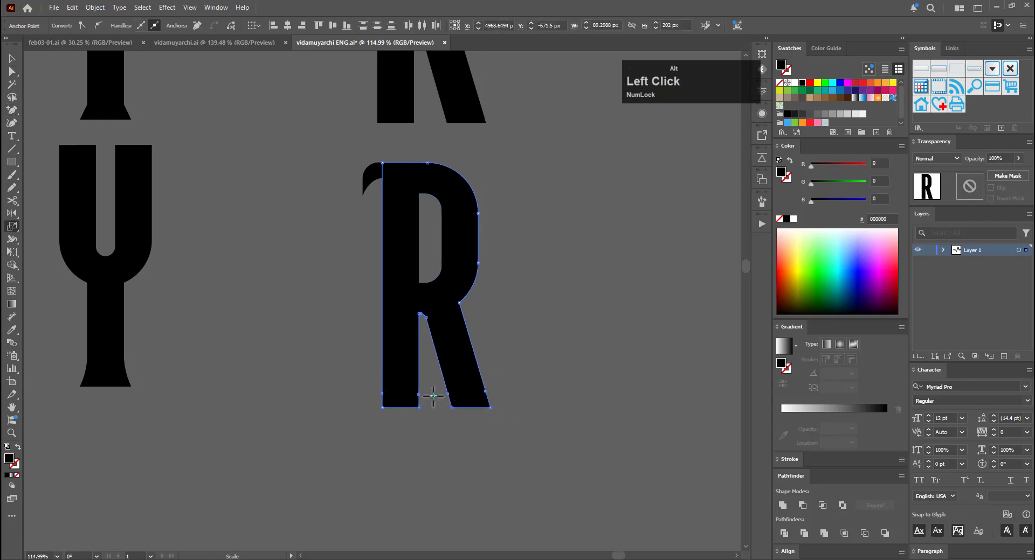
left_click(433, 396, "alt")
left_click(668, 277)
Flare the base of the R's vertical stem by scaling its two bottom anchor points non-uniformly to 130% horizontally
key("v")
key("a")
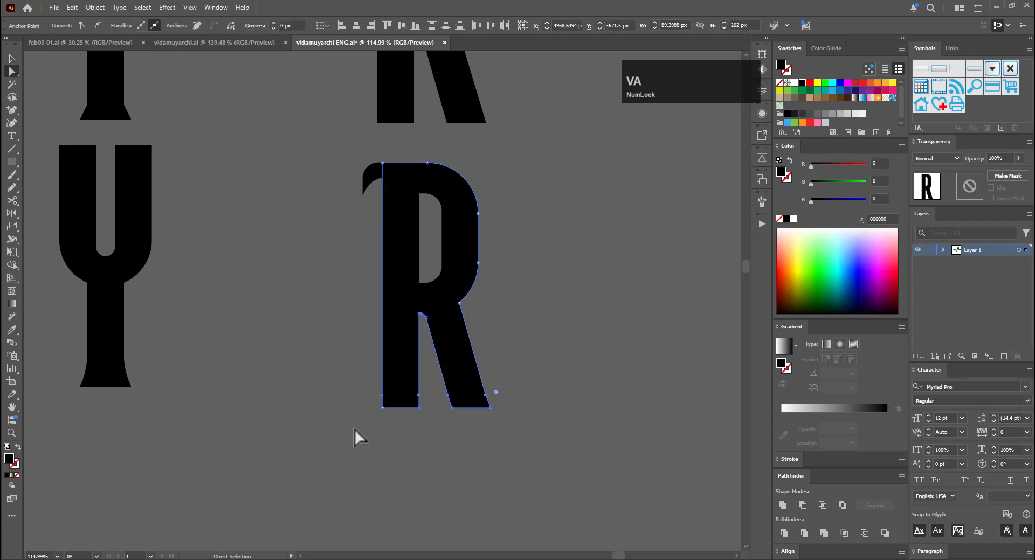
left_click_drag(555, 404, 422, 411)
key("s")
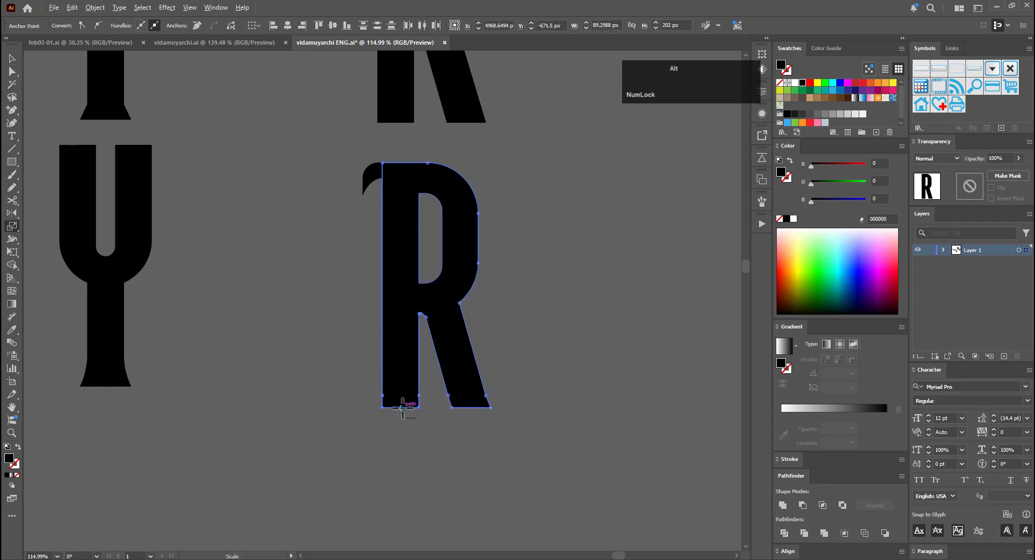
left_click(402, 408, "alt")
type("1")
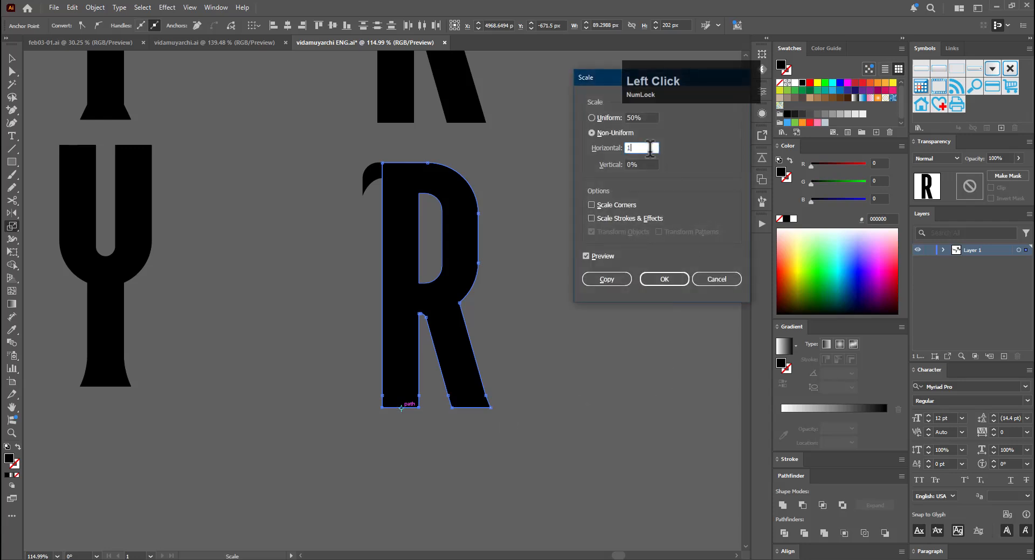
type("30")
key("Return")
key("v")
key("a")
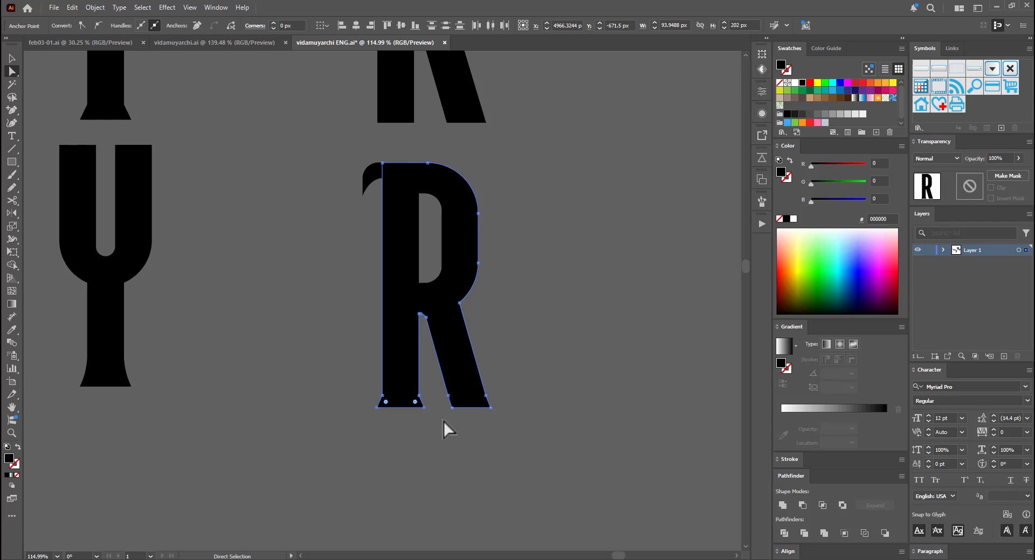
Flare the base of the lower R's diagonal leg by scaling its two bottom anchor points non-uniformly to 135% horizontally
left_click_drag(444, 422, 520, 406)
key("s")
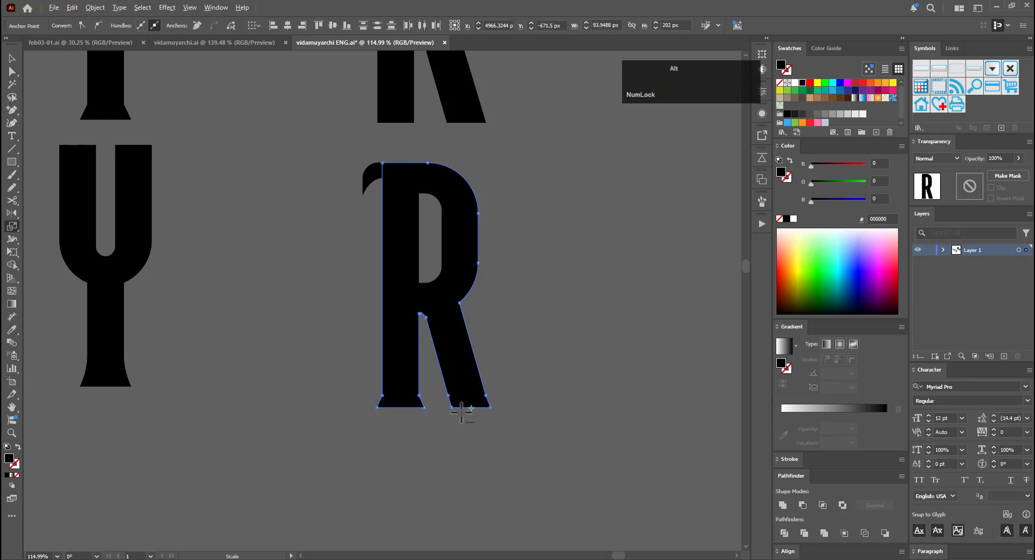
left_click(471, 408, "alt")
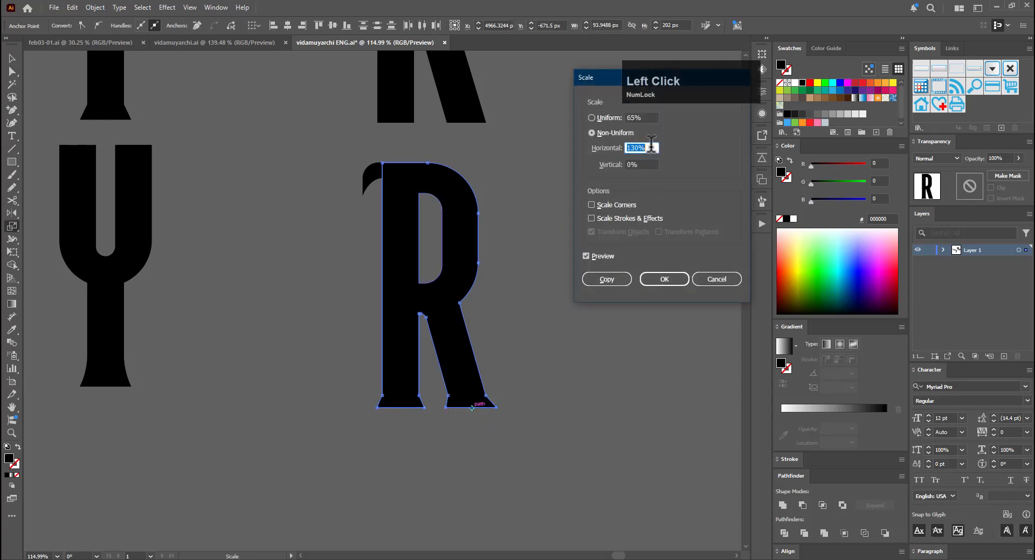
type("135")
key("Return")
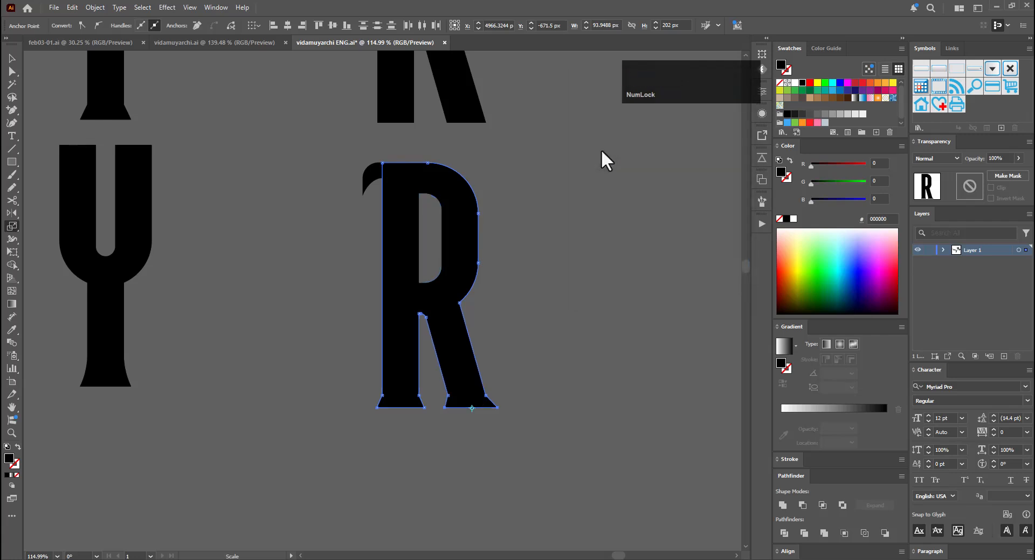
Round the corners above the diagonal leg's flared base into curves and nudge the base's inner bottom corner outward
key("v")
key("a")
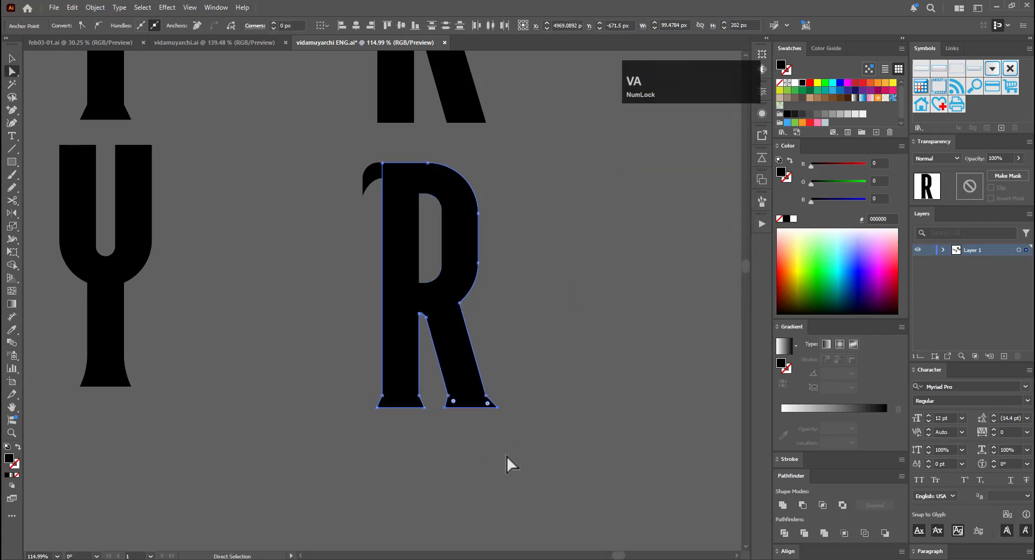
left_click_drag(485, 400, 438, 397)
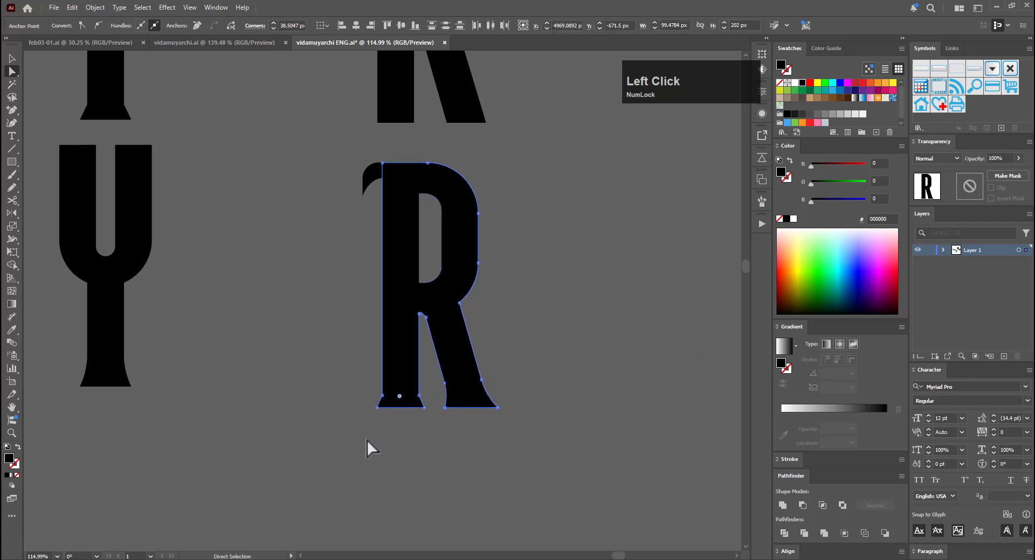
key("ctrl+z")
left_click_drag(439, 396, 425, 397)
left_click(437, 444)
left_click(444, 412)
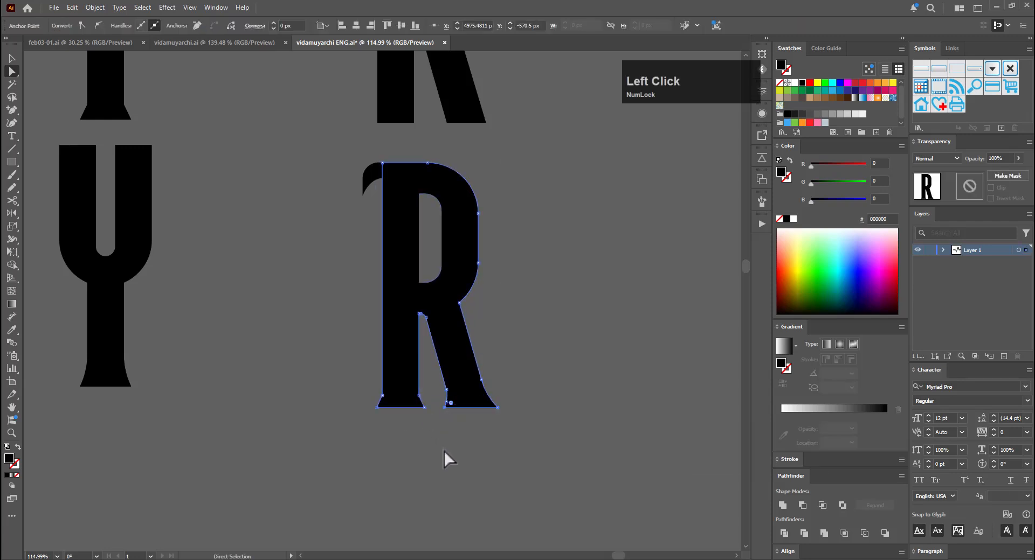
left_click(443, 452)
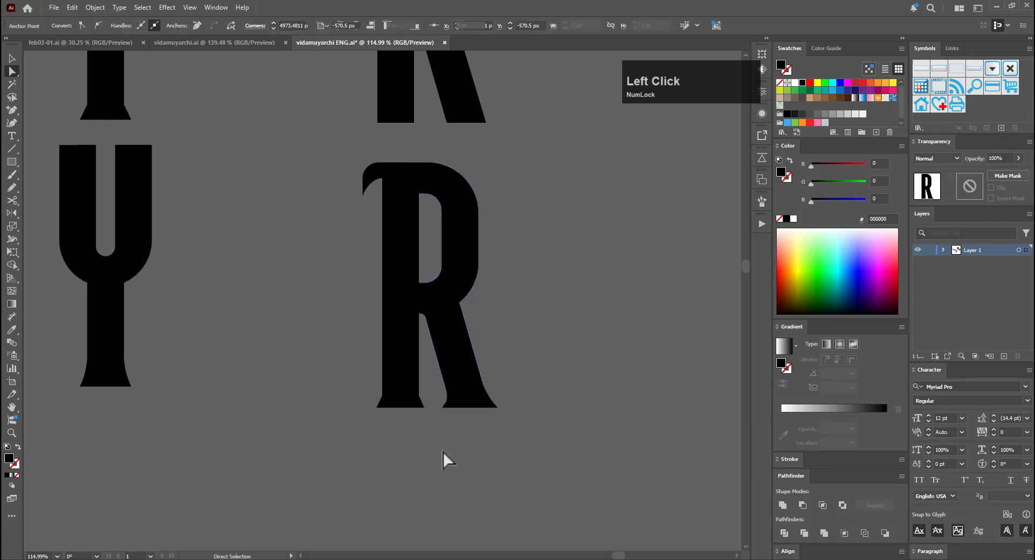
Round the corners above the R stem's flared base, the inner one to about 33 px, and nudge its outer bottom corner outward
left_click(420, 399)
mouse_move(429, 395)
left_mouse_down()
mouse_move(457, 393)
mouse_move(442, 400)
left_mouse_up()
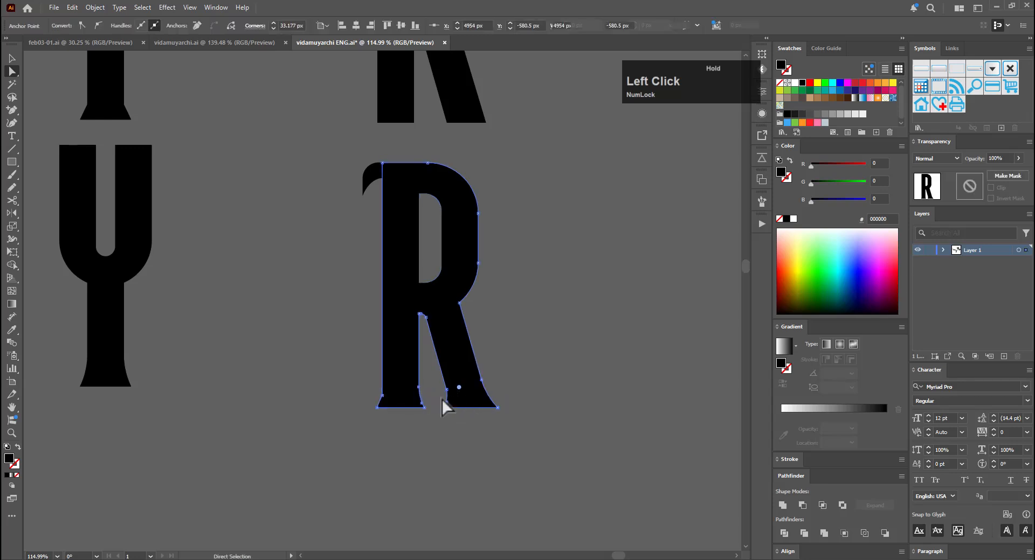
left_click(383, 397)
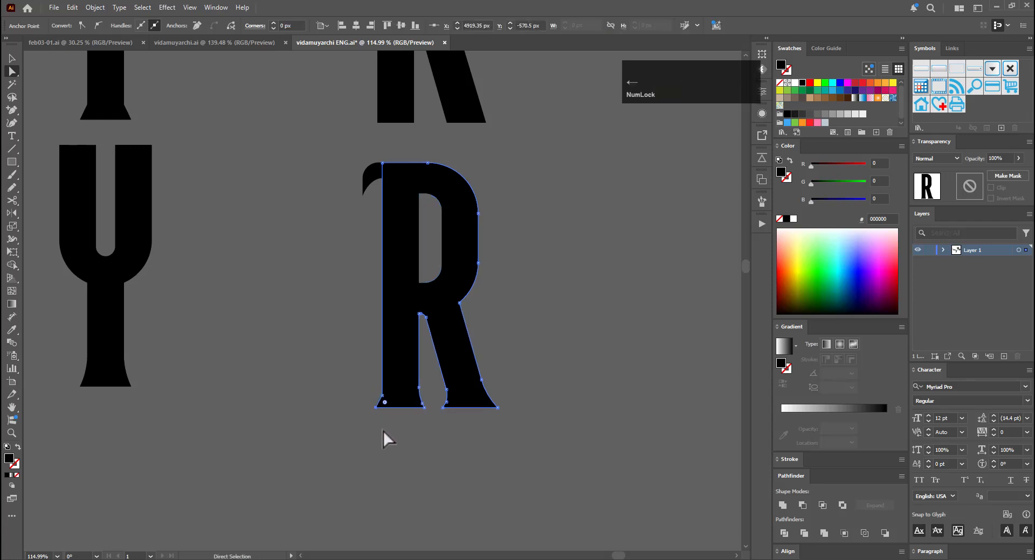
left_click(382, 397)
left_click_drag(372, 394, 273, 364)
key("v")
left_click(302, 430)
Bring the C from the design 2 title to the end of the top letter row and duplicate it directly below
left_click_drag(362, 450, 210, 474)
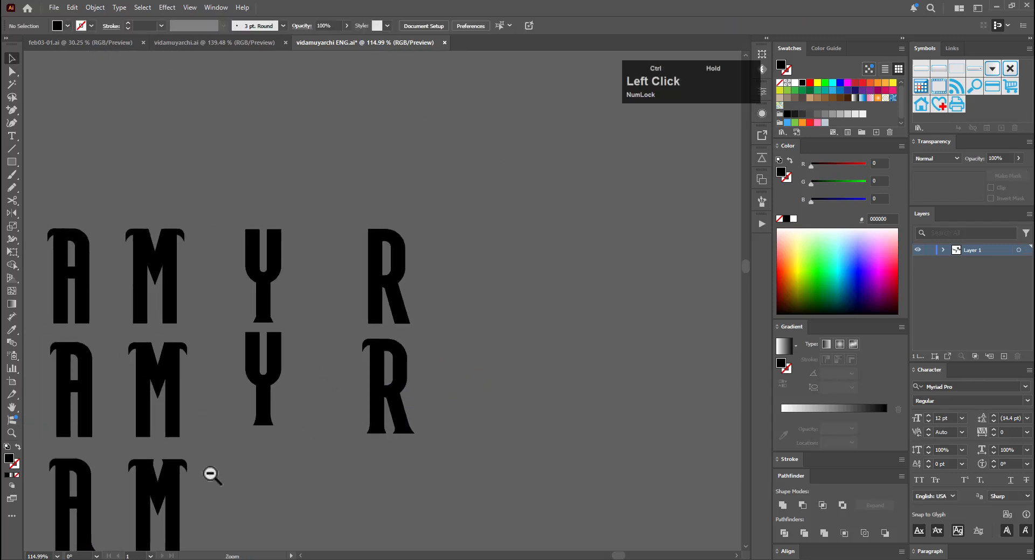
left_click_drag(358, 482, 345, 418)
key("ctrl+space")
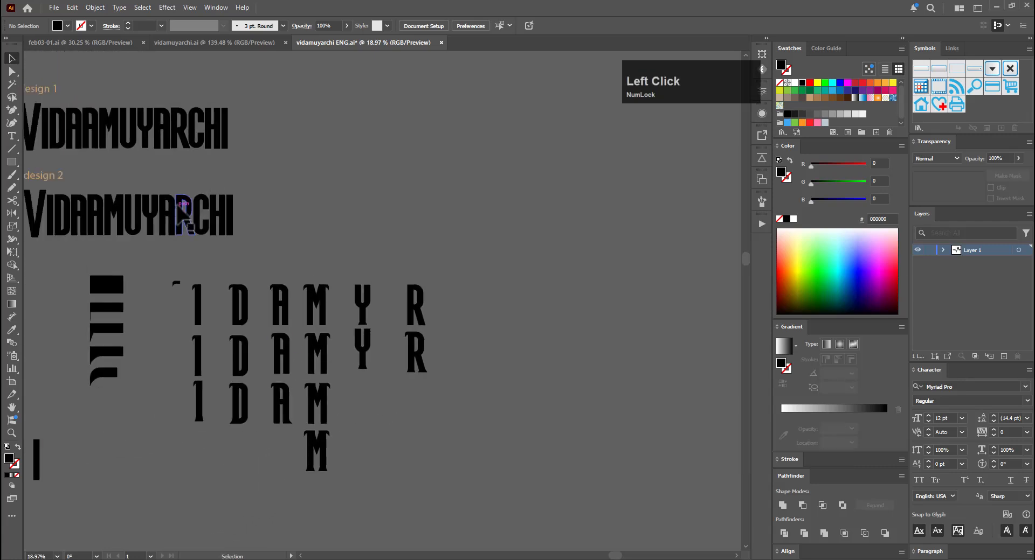
left_click_drag(182, 211, 456, 317)
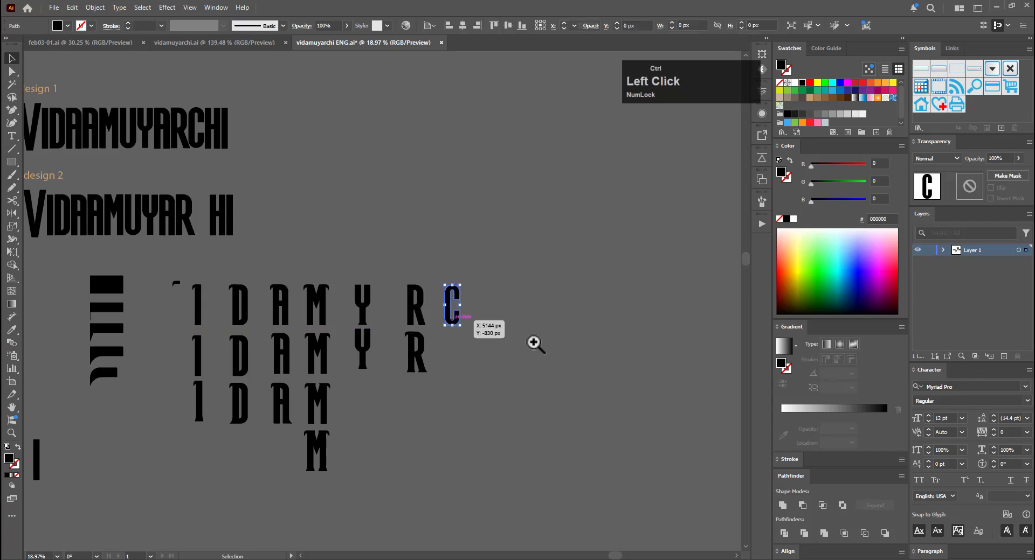
left_click_drag(534, 343, 625, 326)
left_click_drag(489, 205, 464, 408)
left_click_drag(483, 334, 515, 518)
left_click_drag(577, 468, 533, 463)
left_click_drag(530, 457, 510, 344)
left_click_drag(519, 388, 501, 445)
left_click(593, 377, "ctrl")
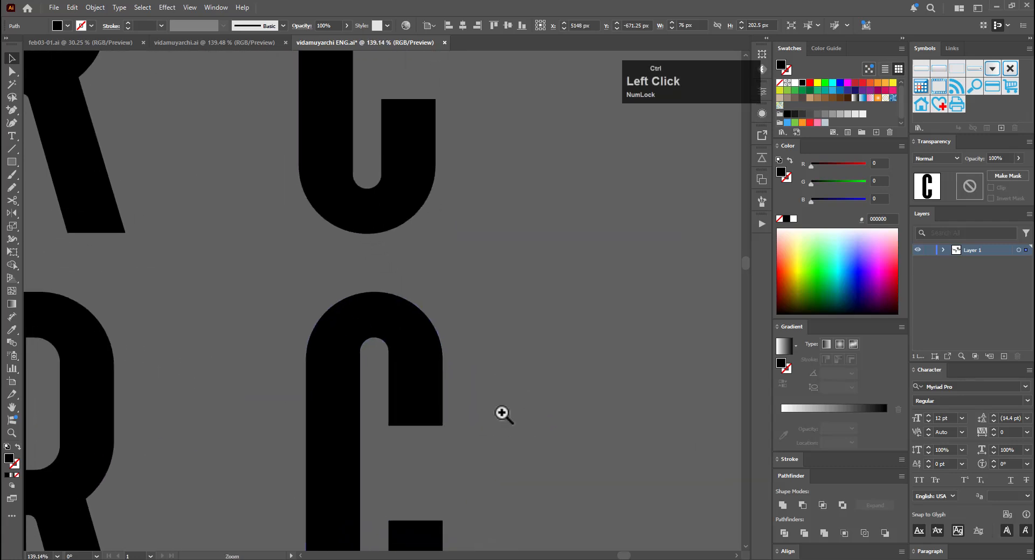
left_click(504, 414)
Add one anchor point on the outer edge of each of the lower C's two terminals, close to the opening
key("=")
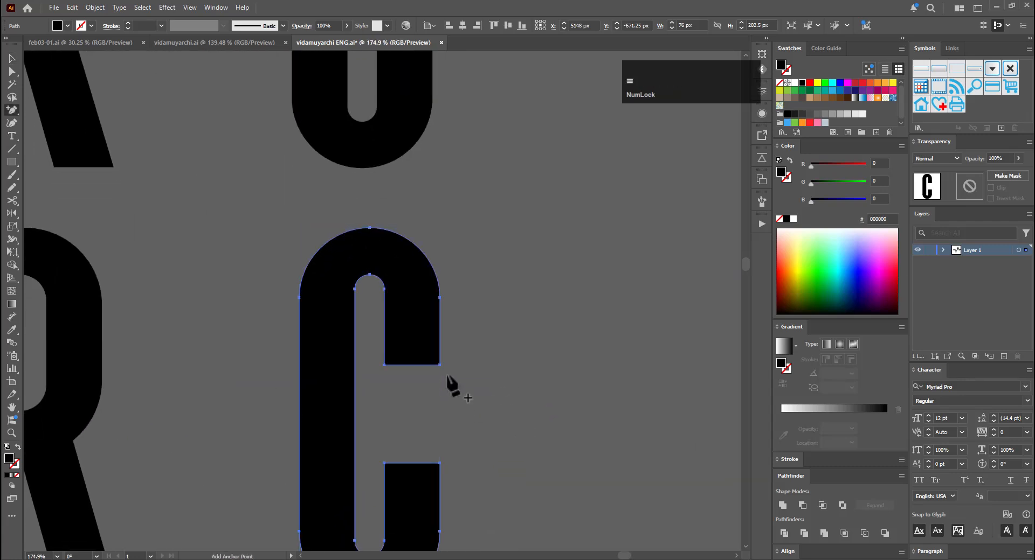
left_click(440, 344)
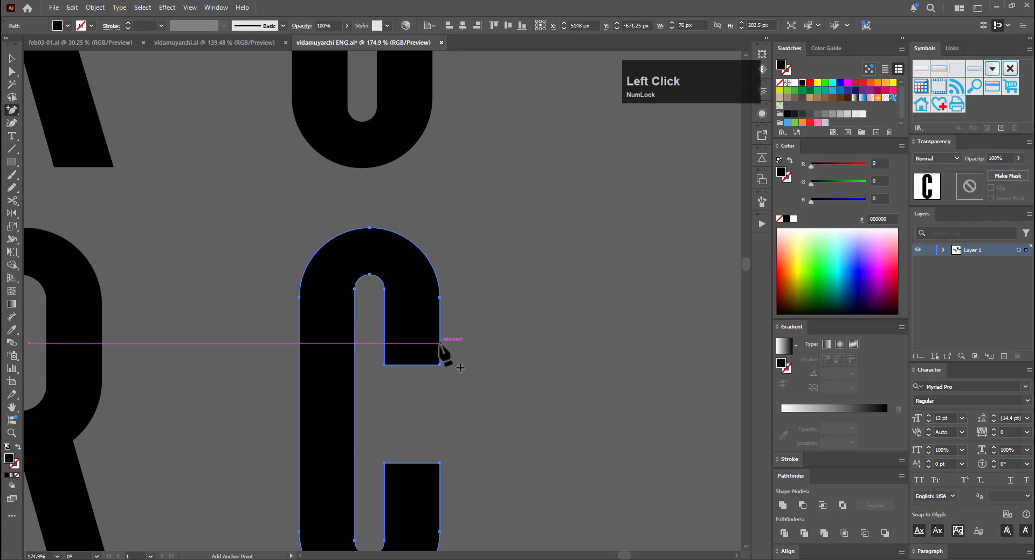
left_click(440, 481)
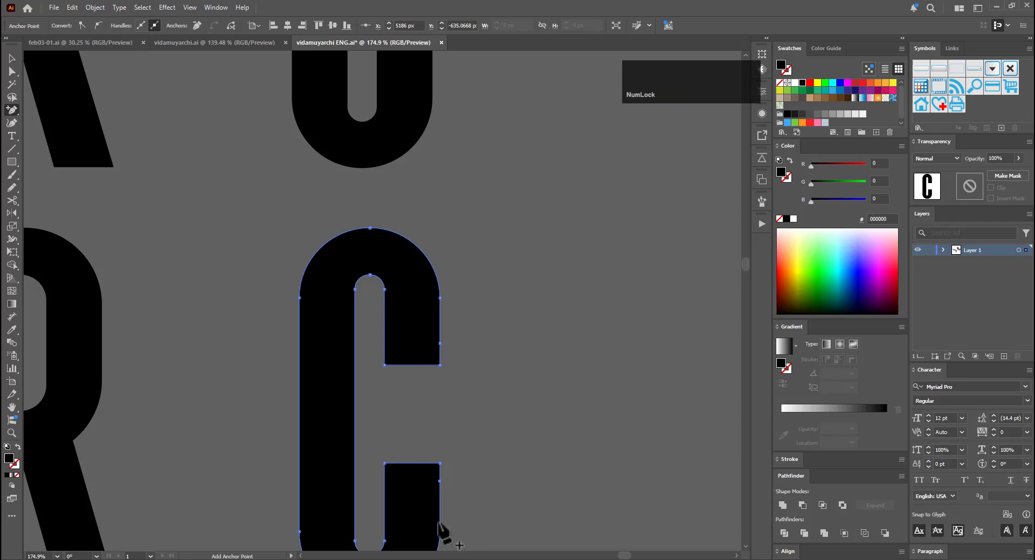
Extend the outer corner points of both C terminals outward to form pointed spurs at the opening
key("a")
left_click_drag(445, 374, 431, 379)
left_click_drag(455, 458, 426, 476)
key("e")
key("a")
left_click(439, 343)
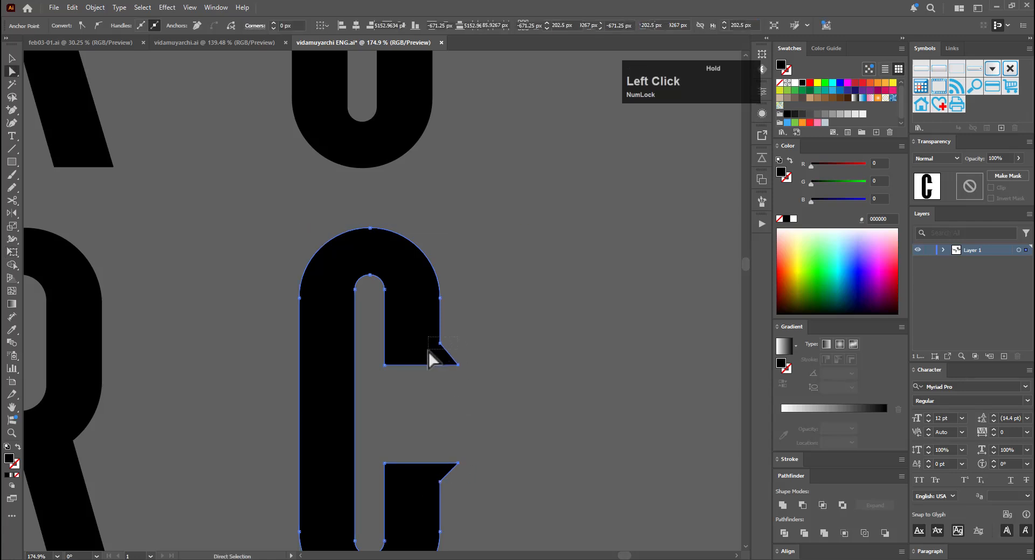
left_click(440, 482, "shift")
left_click_drag(451, 487, 517, 525)
key("v")
left_click_drag(510, 448, 525, 399)
key("ctrl+z")
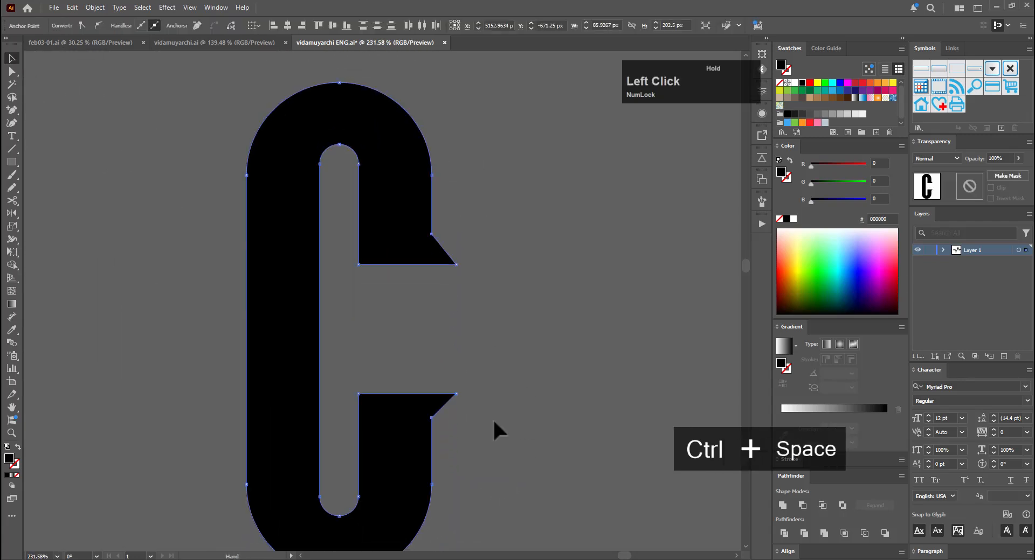
Nudge the added anchor point on the C's lower terminal slightly down and round its corner to about 31 px
key("a")
left_click_drag(422, 429, 424, 432)
key("Down")
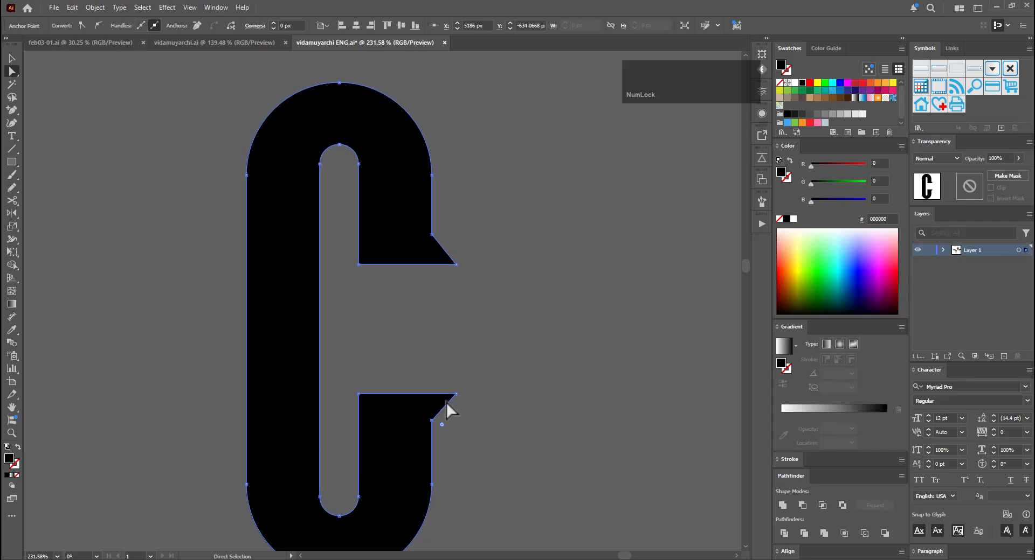
left_click(442, 425)
left_click_drag(497, 466, 496, 467)
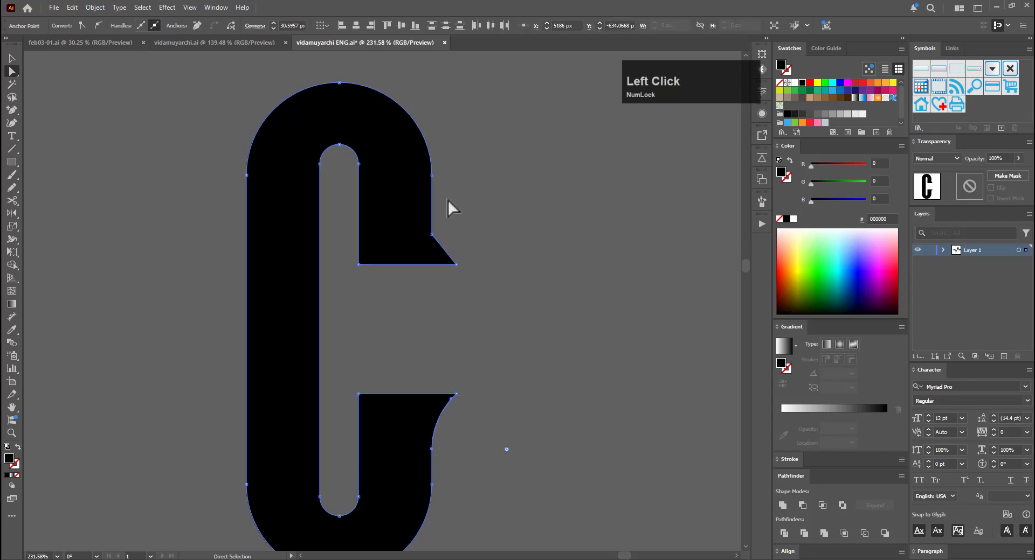
Round the corner at the added anchor point on the C's upper terminal into a smooth curve
left_click(431, 235)
left_click_drag(445, 234, 335, 323)
left_click(520, 271)
key("ctrl+space")
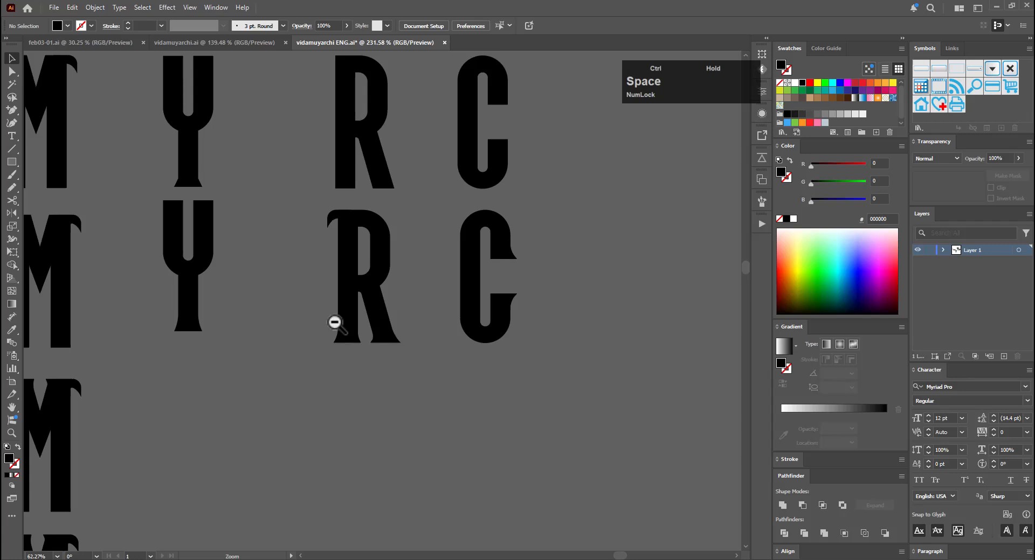
left_click_drag(335, 324, 218, 348)
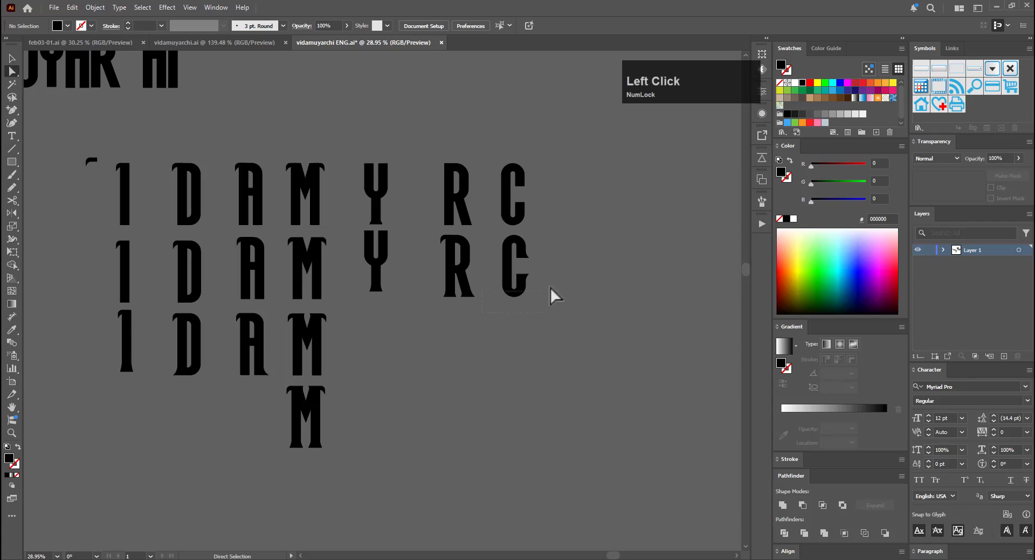
left_click_drag(550, 288, 799, 243)
key("e")
left_click_drag(471, 277, 472, 256)
key("v")
left_click(571, 278)
left_click_drag(585, 275, 549, 294)
key("ctrl+z")
Raise the lower half of the customized C slightly with Free Transform to narrow the gap between its terminals
left_click(481, 278)
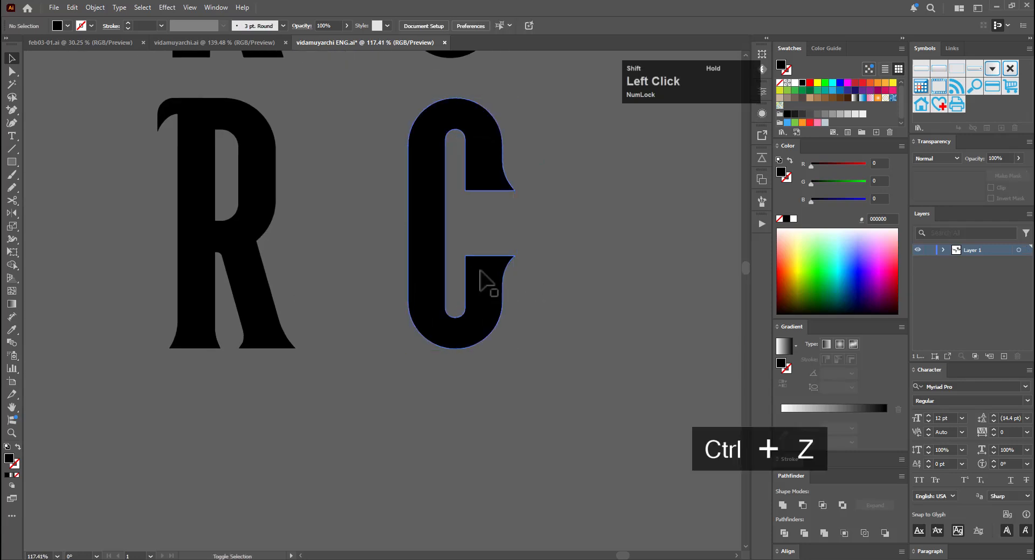
key("a")
left_click_drag(412, 345, 409, 345)
left_click_drag(539, 247, 388, 344)
key("e")
left_click_drag(484, 297, 484, 295)
key("v")
left_click(570, 295)
left_click_drag(591, 281, 328, 353)
Put the C back into the design 2 title and place a copy of the title's H at the end of the top letter row
left_click_drag(563, 349, 456, 474)
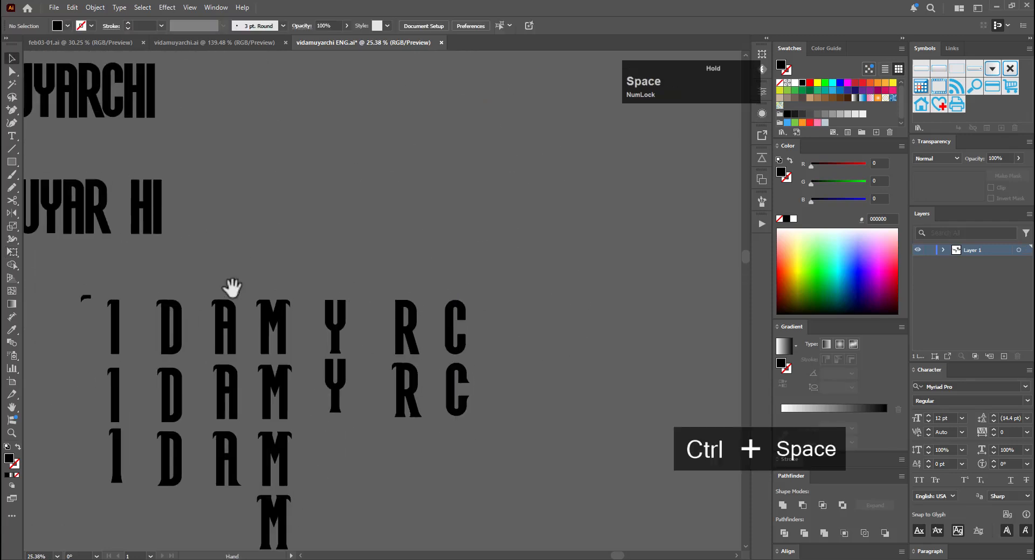
key("v")
left_click_drag(464, 340, 503, 333)
left_click(517, 412)
key("ctrl+space")
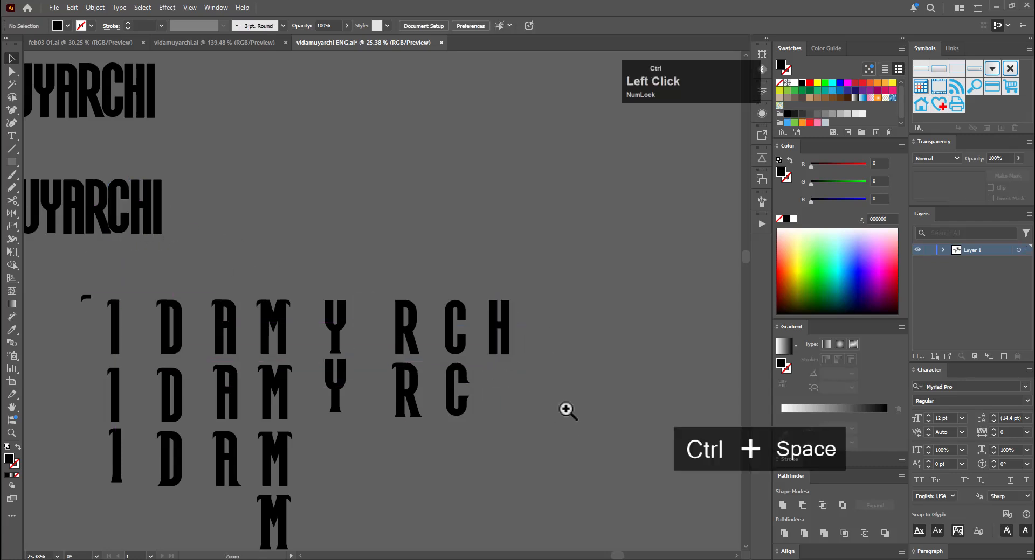
left_click_drag(566, 411, 528, 416)
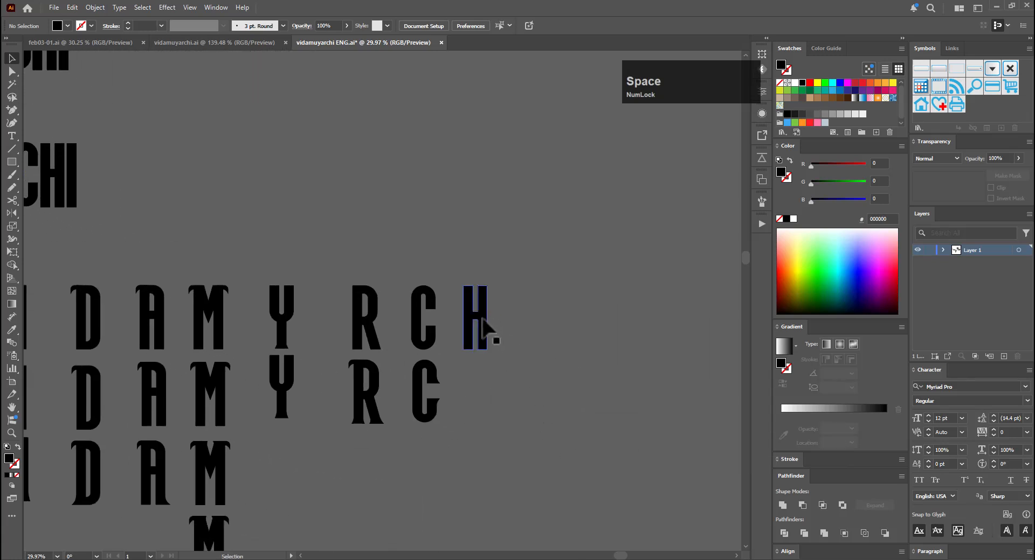
Duplicate the H directly below, beside the customized C in the second row
left_click_drag(483, 323, 485, 415)
key("ctrl+space")
left_click(567, 370)
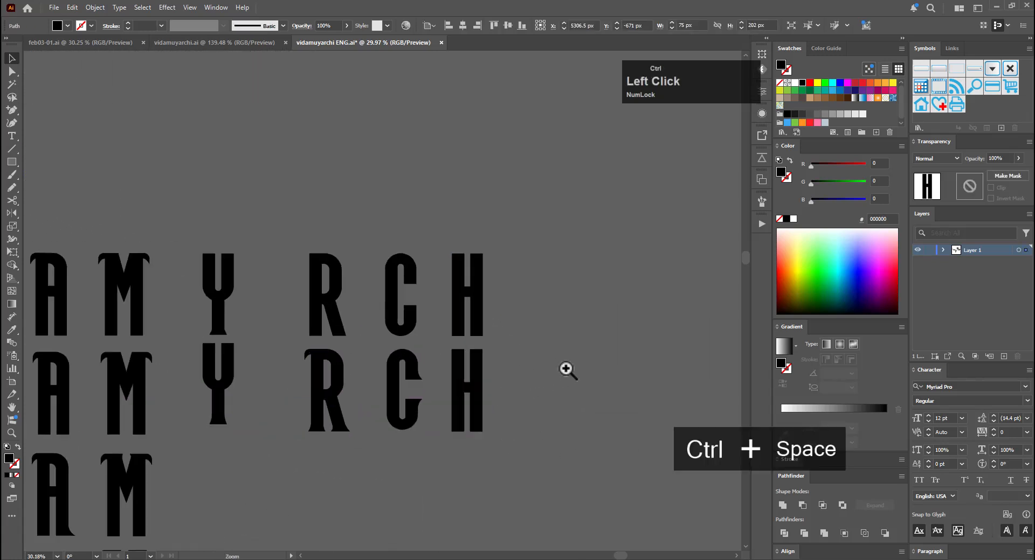
Place a copy of the curved hook shape over the top-left corner of the lower H
left_click_drag(155, 317, 416, 326)
key("ctrl+space")
left_click(422, 332)
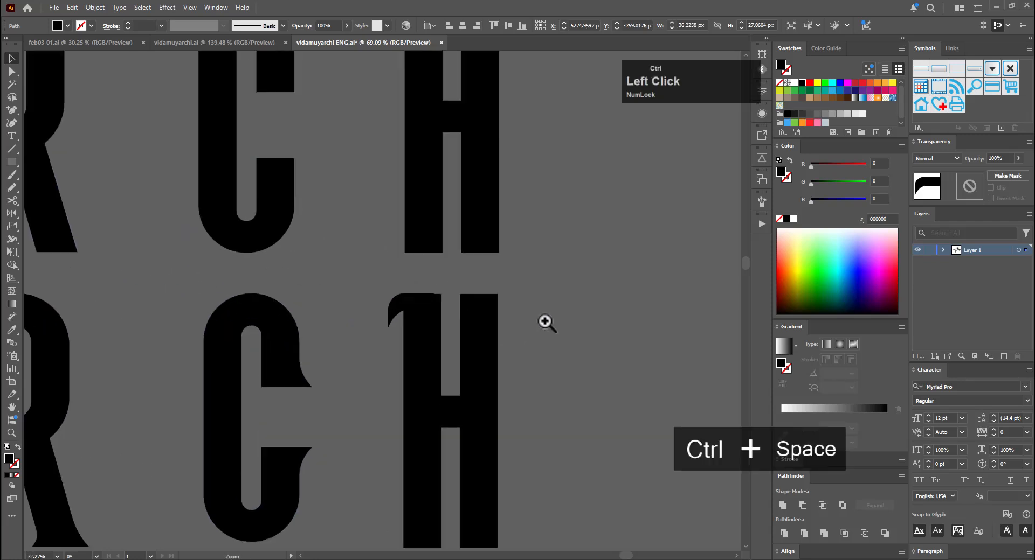
left_click_drag(545, 322, 605, 319)
Fit the hook flush with the top edge of the lower H so that its curved tip projects to the left
left_click_drag(413, 279, 409, 274)
key("ctrl+space")
left_click_drag(403, 272, 444, 266)
key("e")
key("v")
left_click(478, 188)
key("ctrl+space")
left_click_drag(542, 242, 313, 343)
left_click_drag(451, 363, 376, 380)
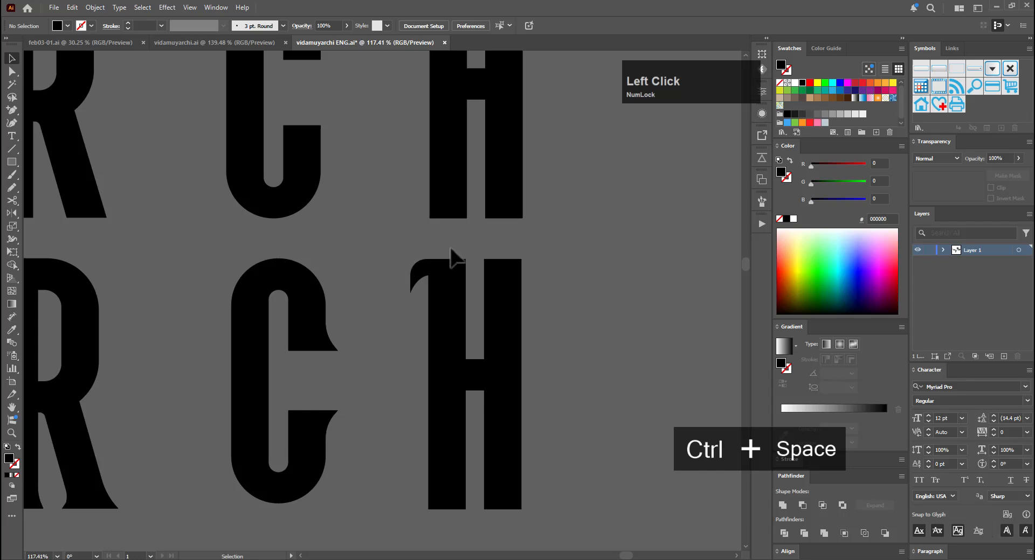
Reflect a copy of the lower H and its hook across a vertical axis through the centre of the crossbar
left_click_drag(410, 249, 559, 344)
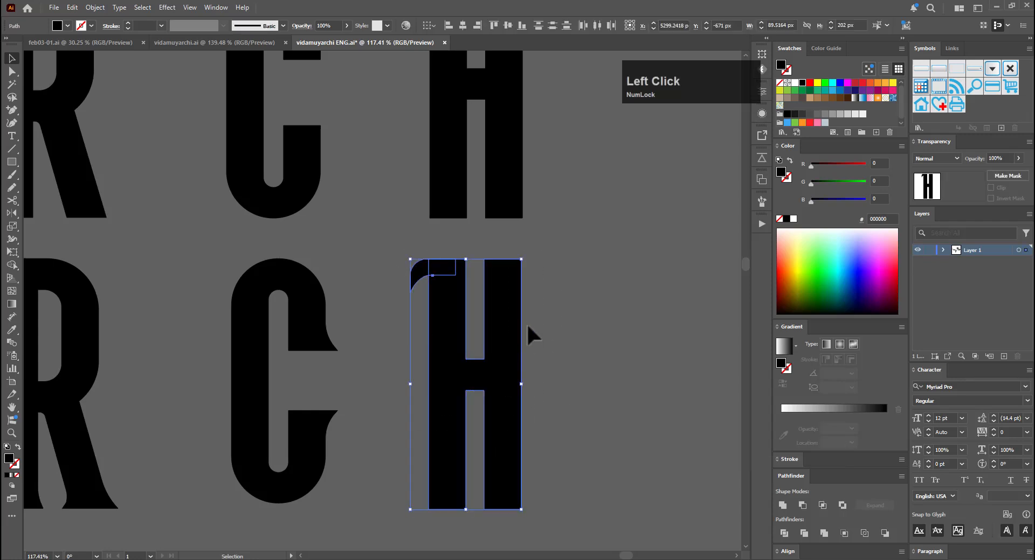
left_click(558, 275)
left_click(455, 349)
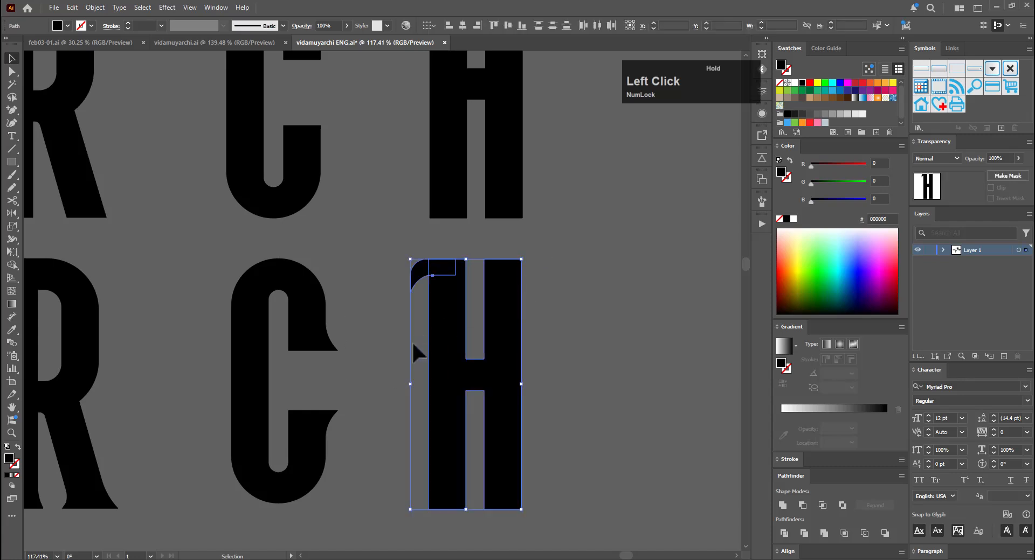
left_click(563, 255)
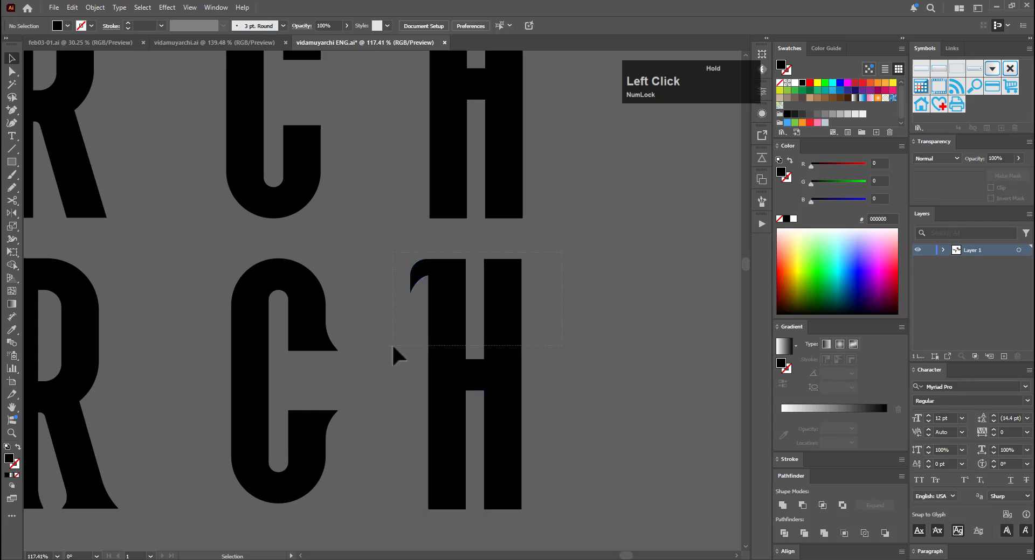
left_click_drag(392, 347, 393, 346)
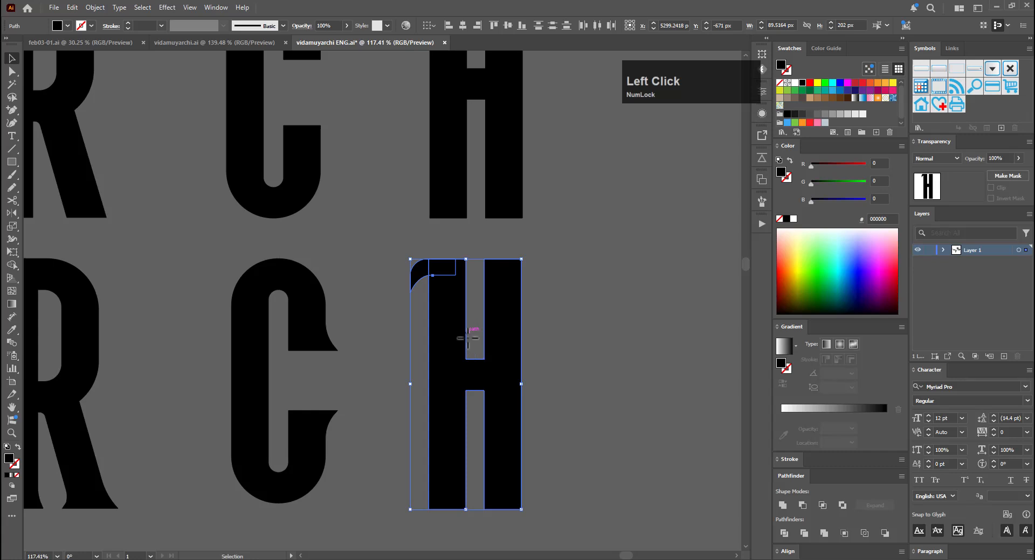
key("o")
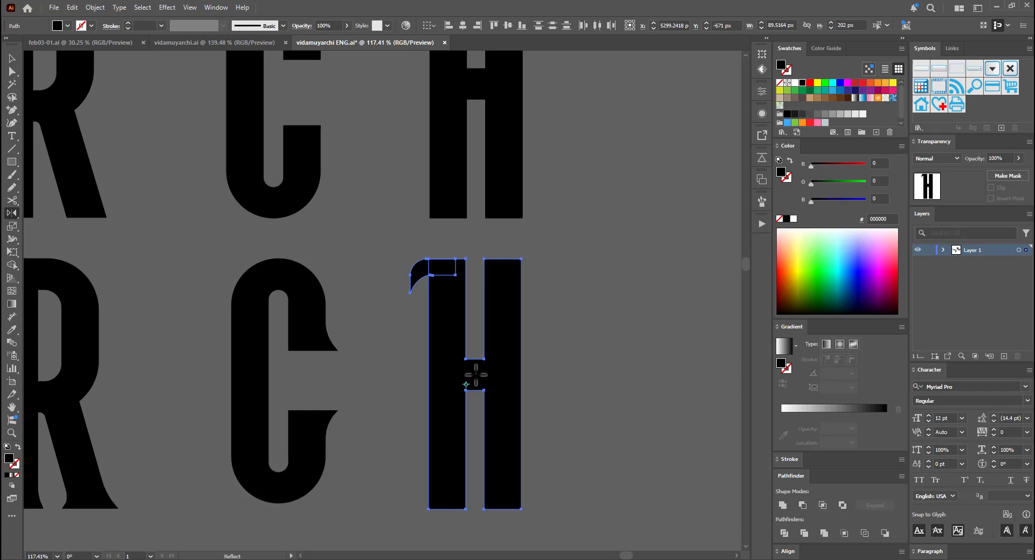
left_click(475, 374, "alt")
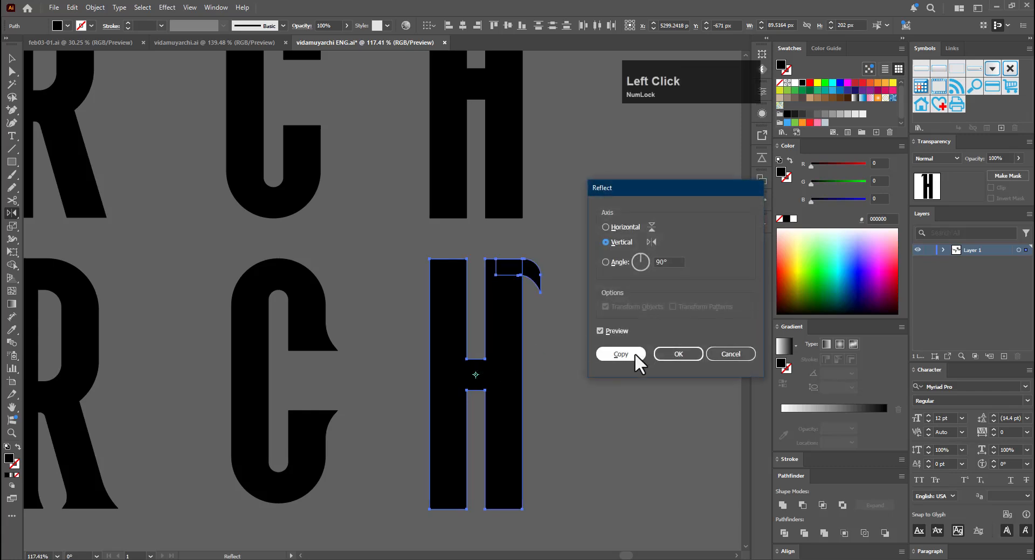
left_click(620, 354)
Delete the duplicate H left by the reflection, keeping the mirrored hook on the top-right corner of the original H
left_click(590, 332)
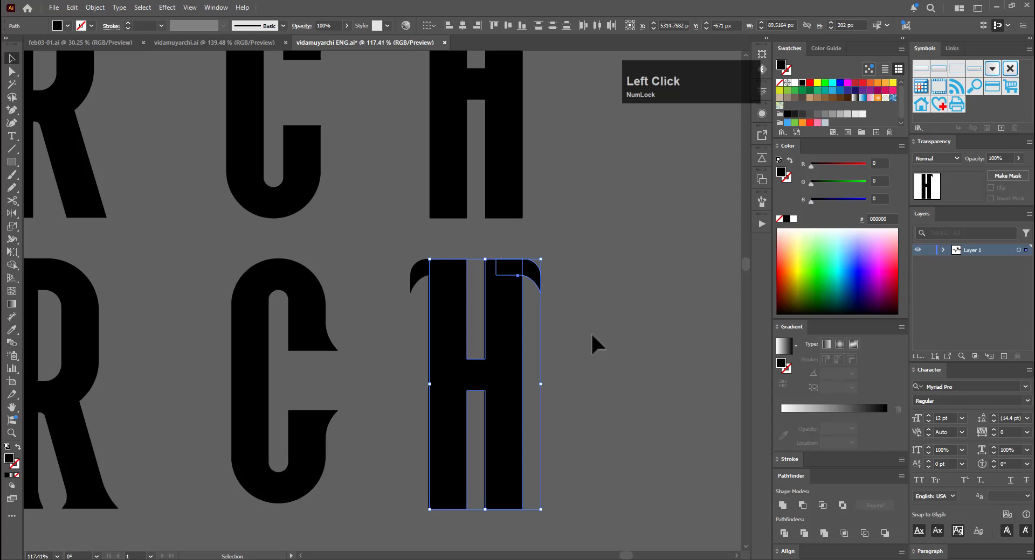
left_click(501, 340)
key("Delete")
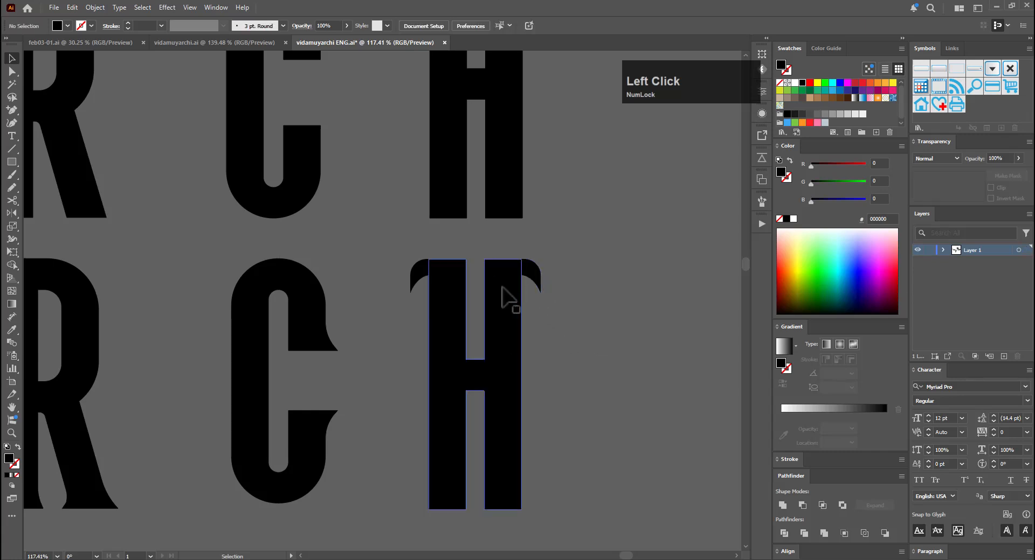
left_click(512, 310)
left_click_drag(508, 309, 517, 359)
key("ctrl+z")
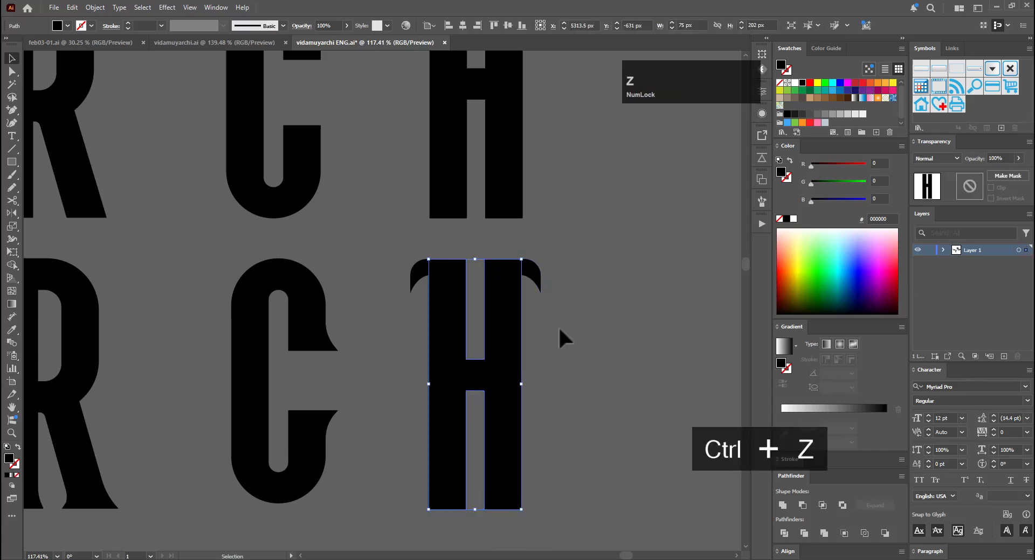
Unite the lower H and its two top hooks into a single shape
left_click(559, 325)
key("v")
left_click_drag(549, 255, 435, 338)
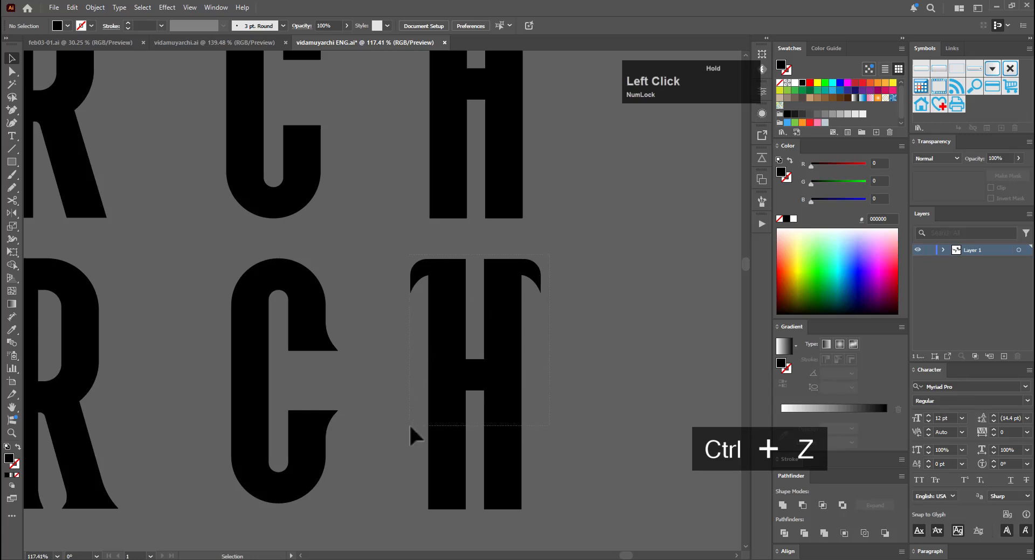
left_click_drag(410, 426, 410, 426)
left_click_drag(547, 360, 516, 393)
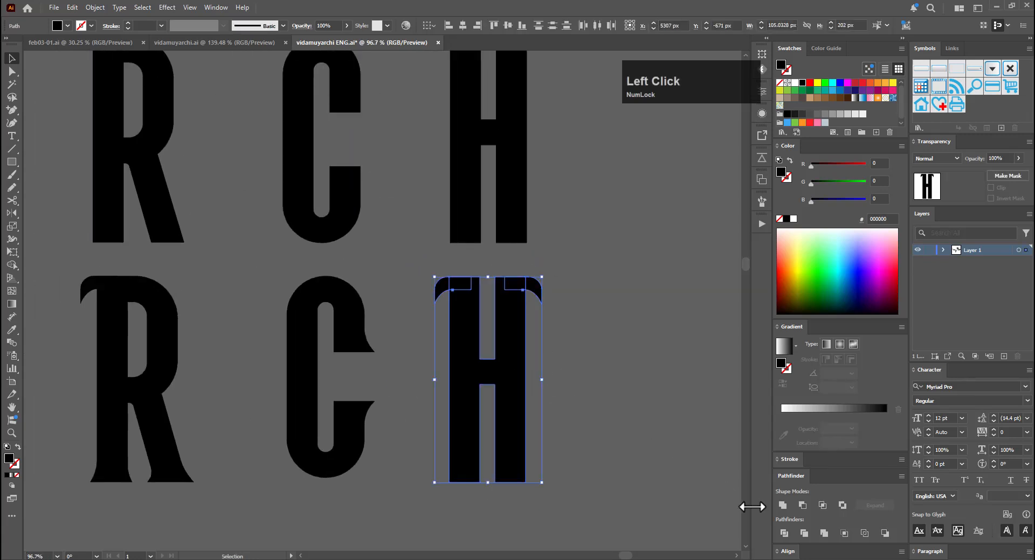
left_click(782, 506)
left_click(597, 395)
left_click_drag(616, 426, 600, 397)
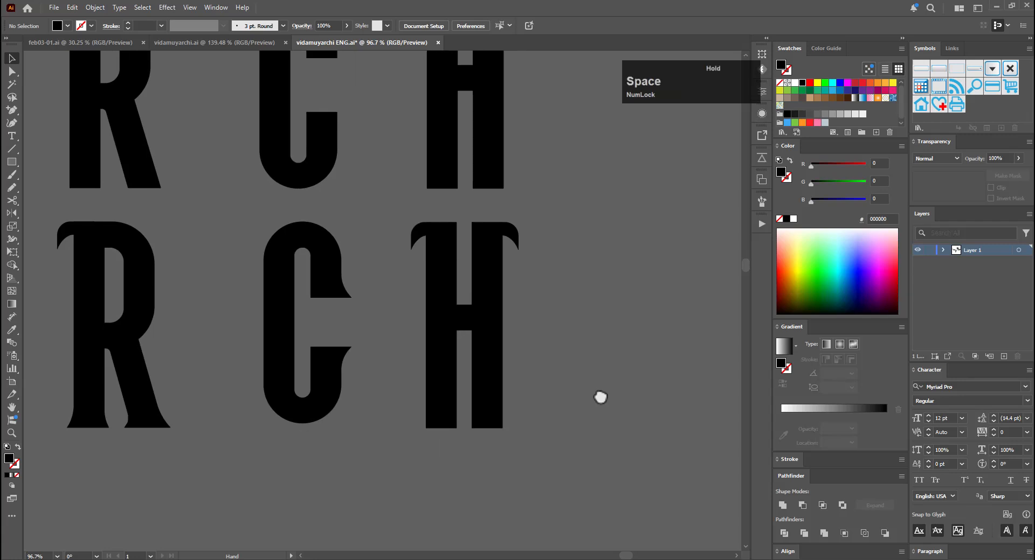
Duplicate the hooked R into the row below and unite the copy's letter and hook into one shape
left_click_drag(258, 313, 450, 365)
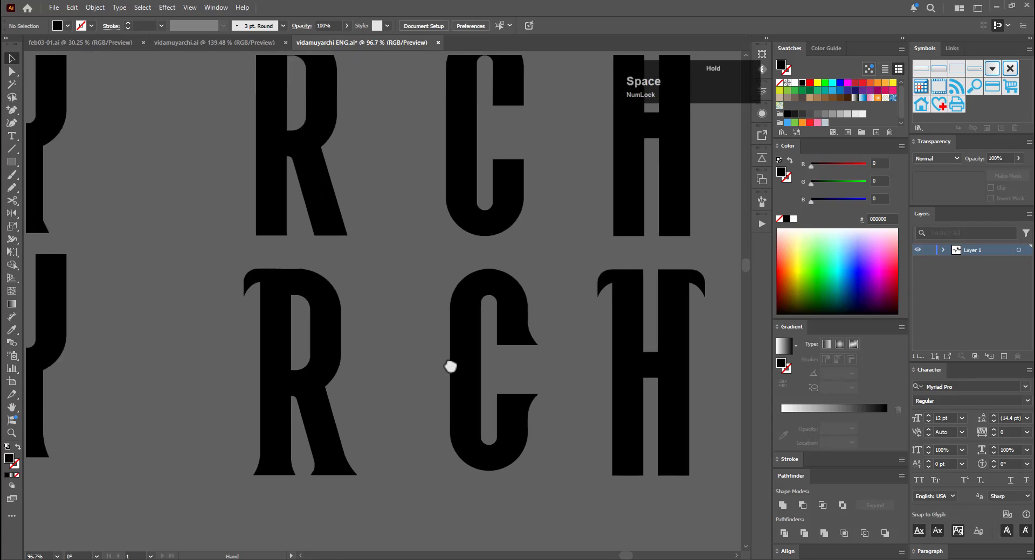
left_click_drag(218, 279, 478, 247, "ctrl")
key("a")
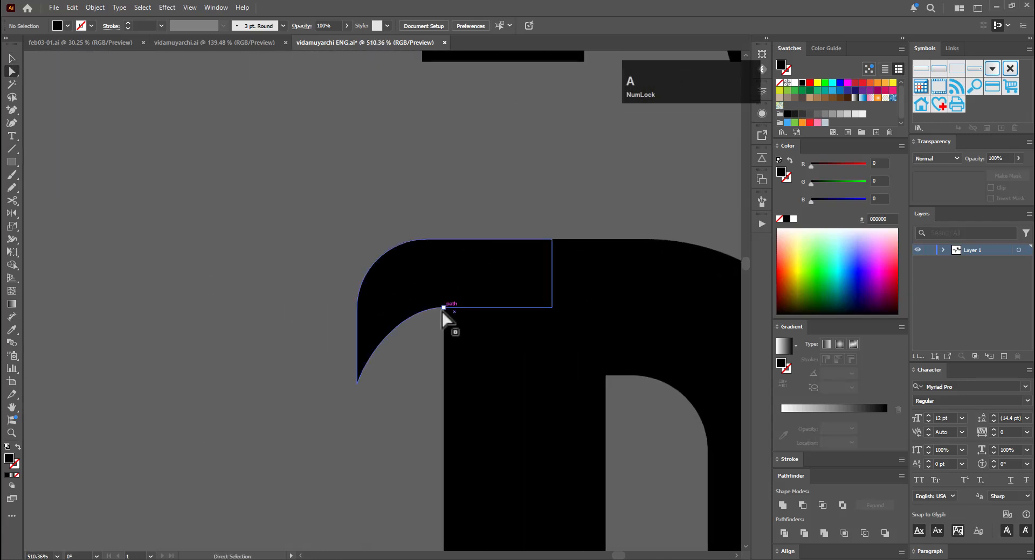
key("v")
left_click_drag(419, 222, 565, 442)
left_click_drag(657, 385, 411, 159, "ctrl")
left_click_drag(498, 237, 522, 493, "alt")
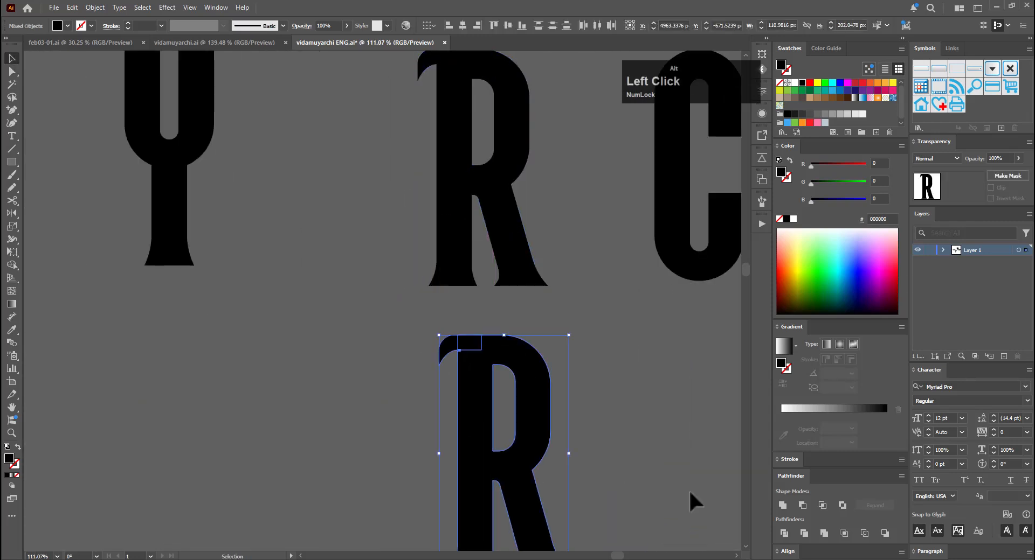
left_click(783, 505)
Delete the redundant anchor point at the inner corner where the new R's hook meets its stem
left_click_drag(497, 307, 651, 233, "ctrl")
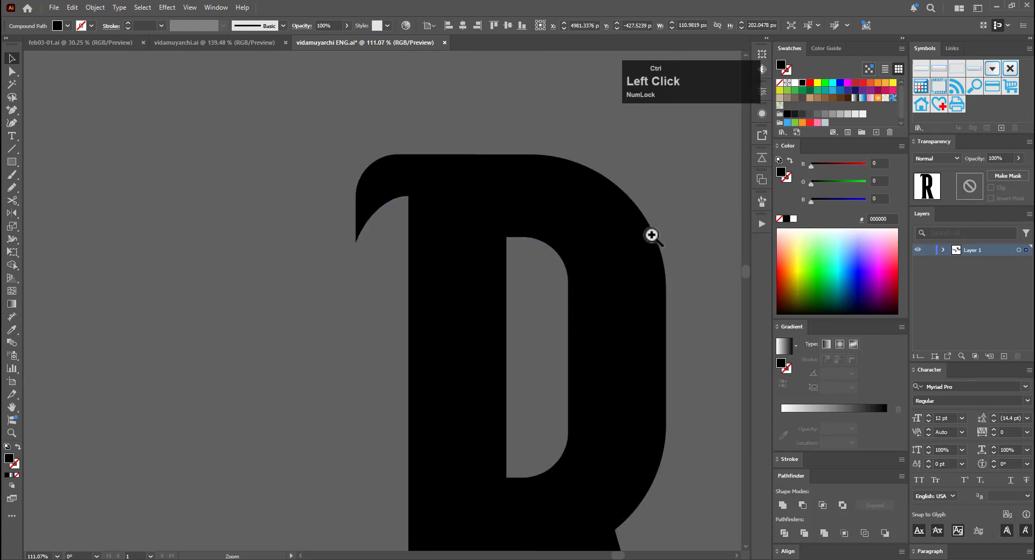
key("a")
left_click(396, 176)
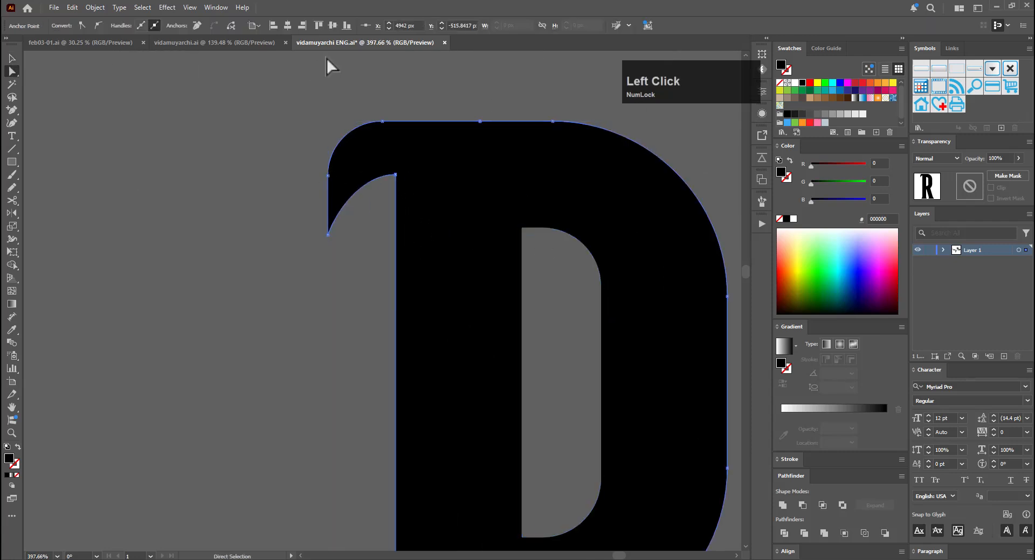
left_click_drag(387, 190, 407, 157)
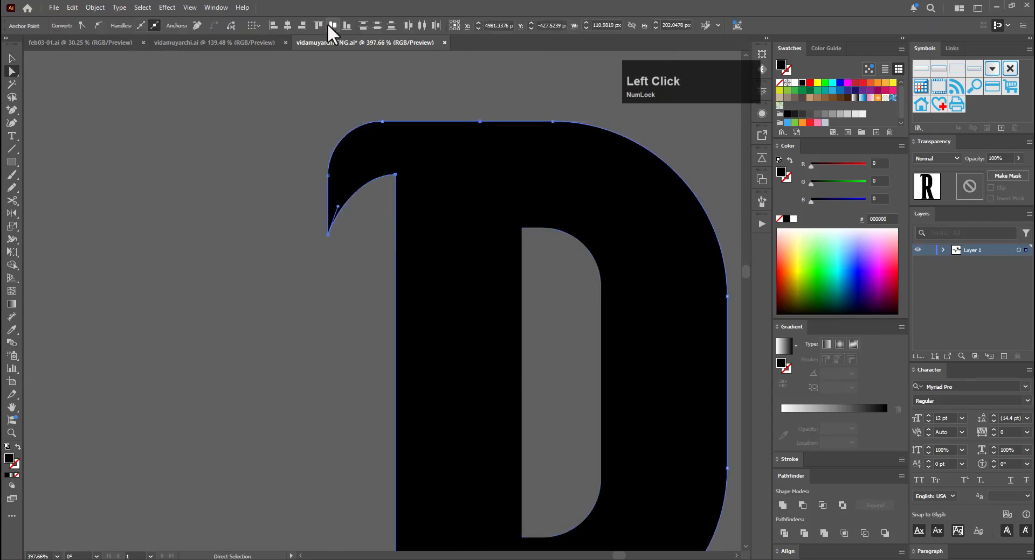
key("v")
key("a")
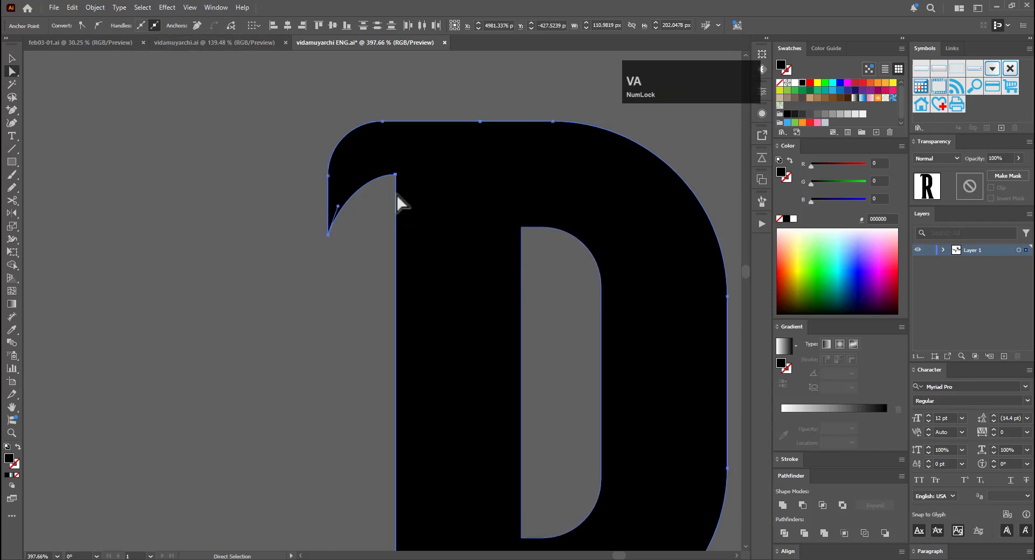
left_click(402, 167)
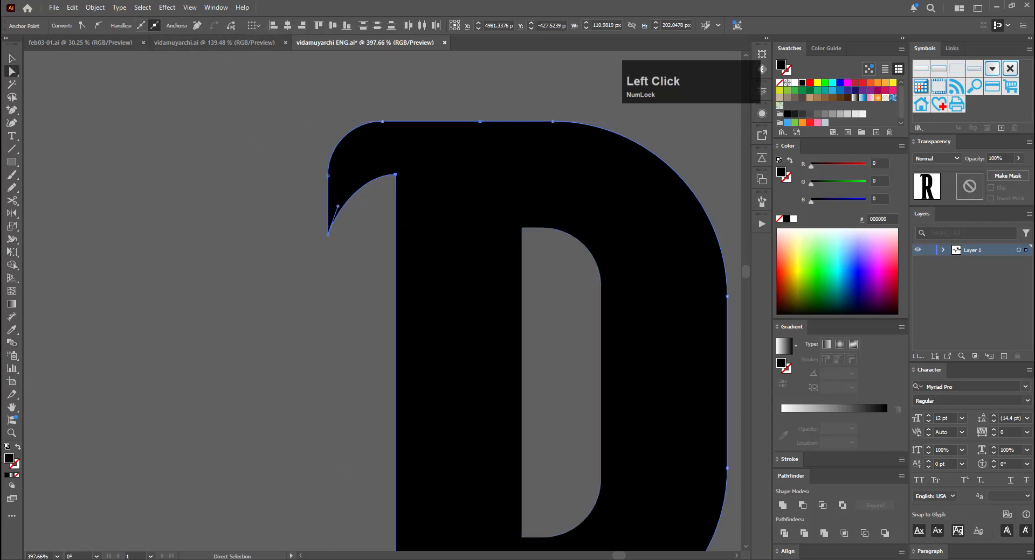
key("minus")
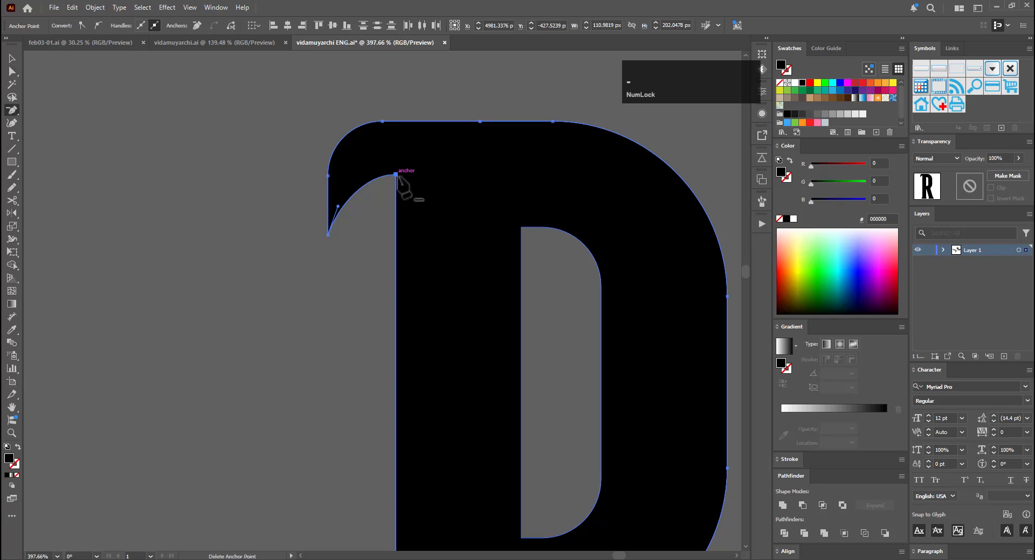
left_click(394, 174)
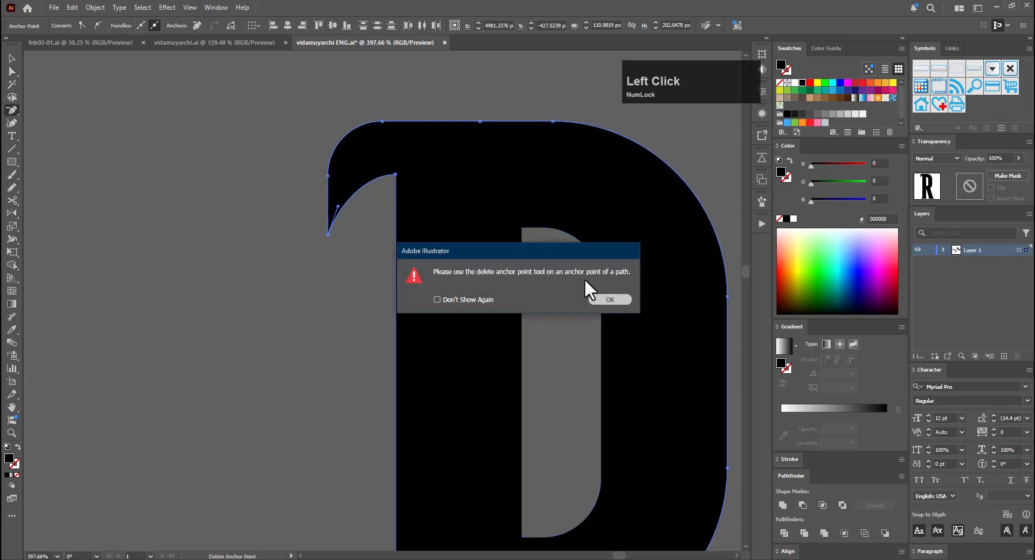
left_click(610, 299)
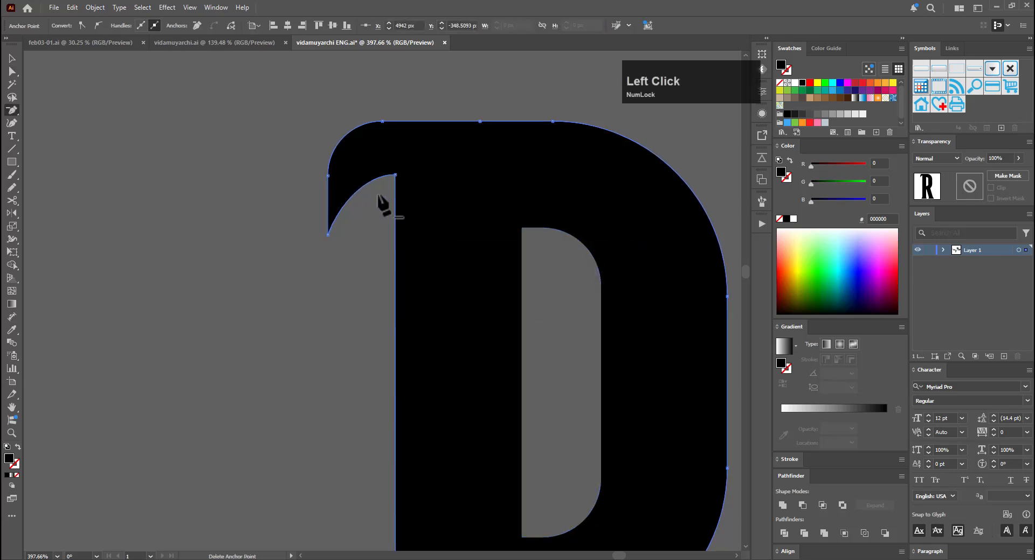
Round the inner corner where the new R's hook meets its stem
key("a")
left_click(395, 174)
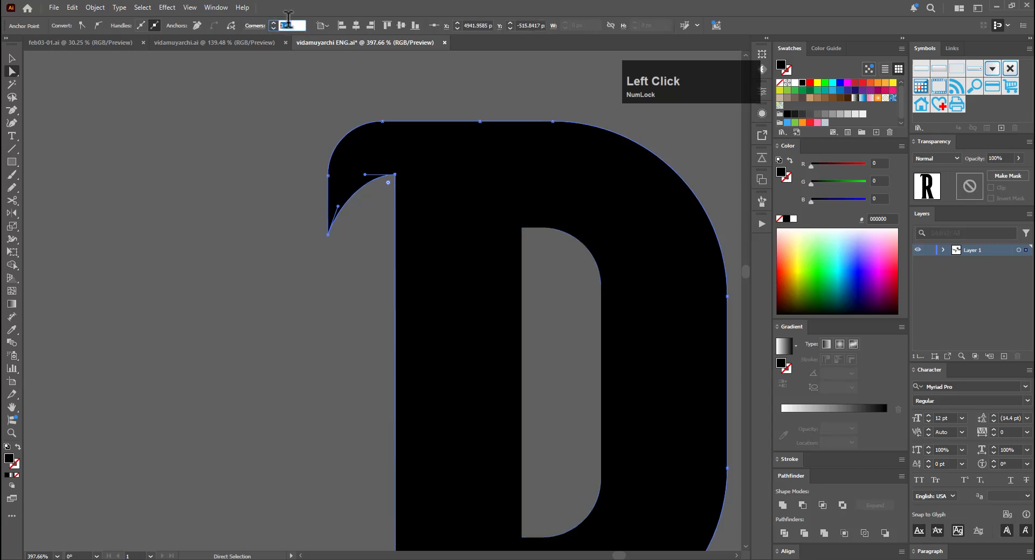
scroll(288, 19, "up", 5)
key("v")
left_click_drag(519, 326, 364, 393)
left_click(523, 324)
Duplicate the united hooked H directly below, in the third row of letters
left_click_drag(566, 341, 581, 368)
left_click_drag(249, 317, 278, 317)
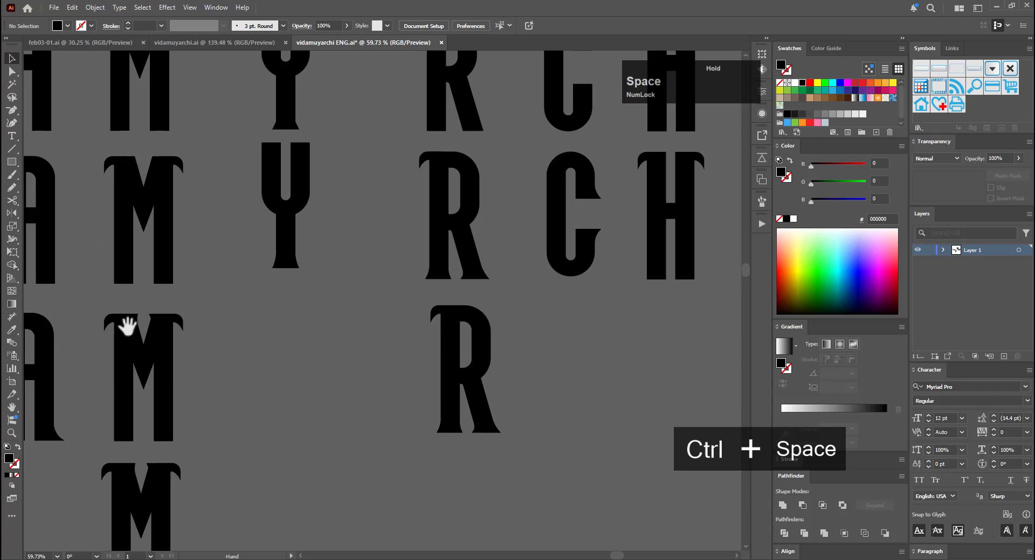
left_click_drag(128, 327, 70, 354)
left_click_drag(399, 353, 449, 369)
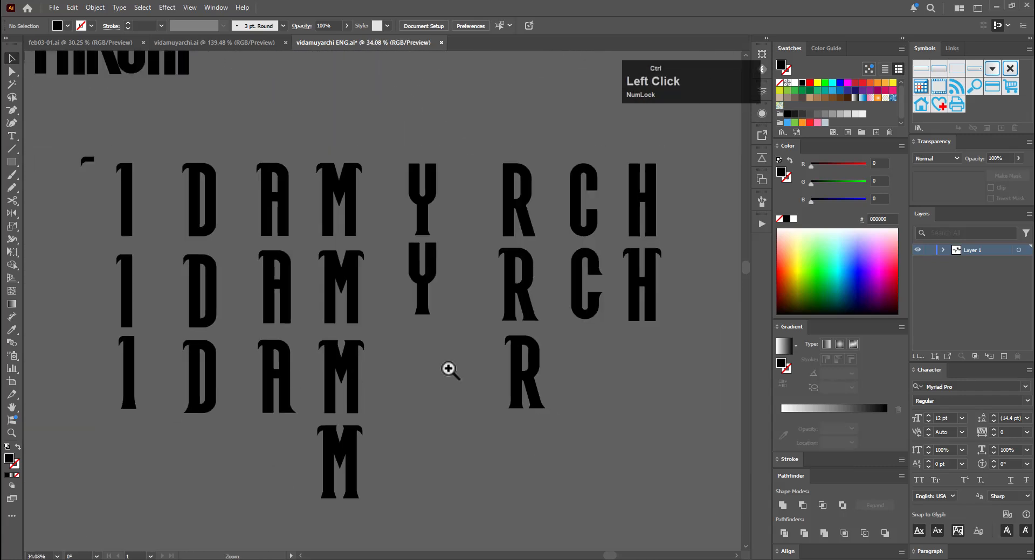
left_click_drag(601, 323, 420, 324)
left_click_drag(394, 290, 464, 226)
left_click(408, 270)
left_click_drag(443, 302, 364, 326)
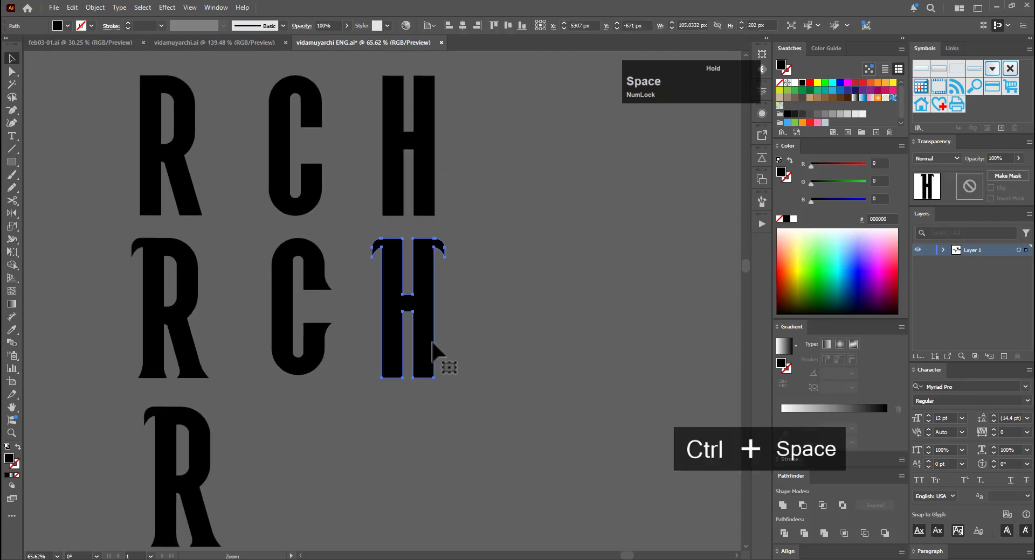
left_click_drag(426, 329, 420, 491)
Round both inner corners where the hooks meet the stems on the third-row H
left_click_drag(378, 444, 515, 414)
left_click_drag(515, 414, 506, 265)
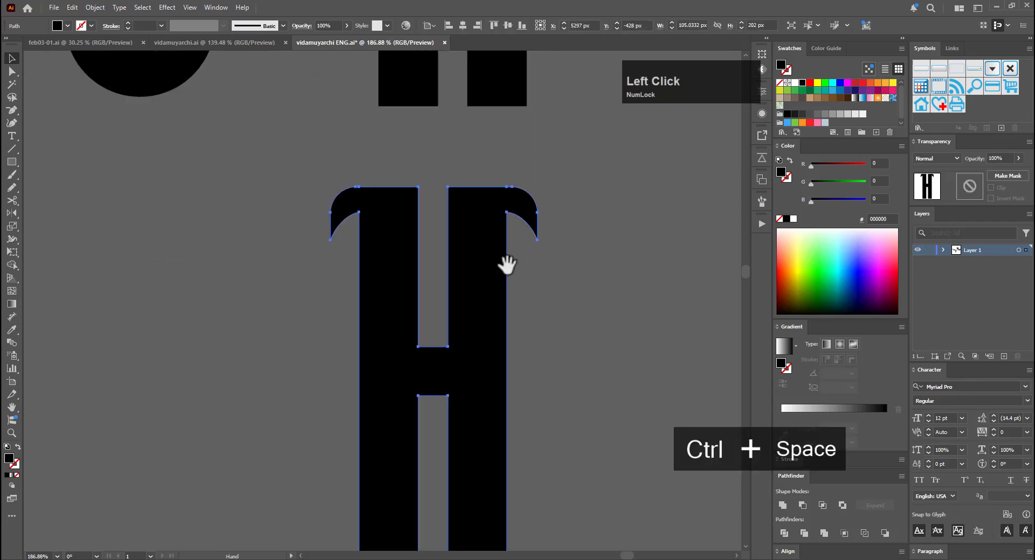
left_click_drag(380, 211, 457, 192)
key("a")
left_click_drag(329, 231, 354, 207)
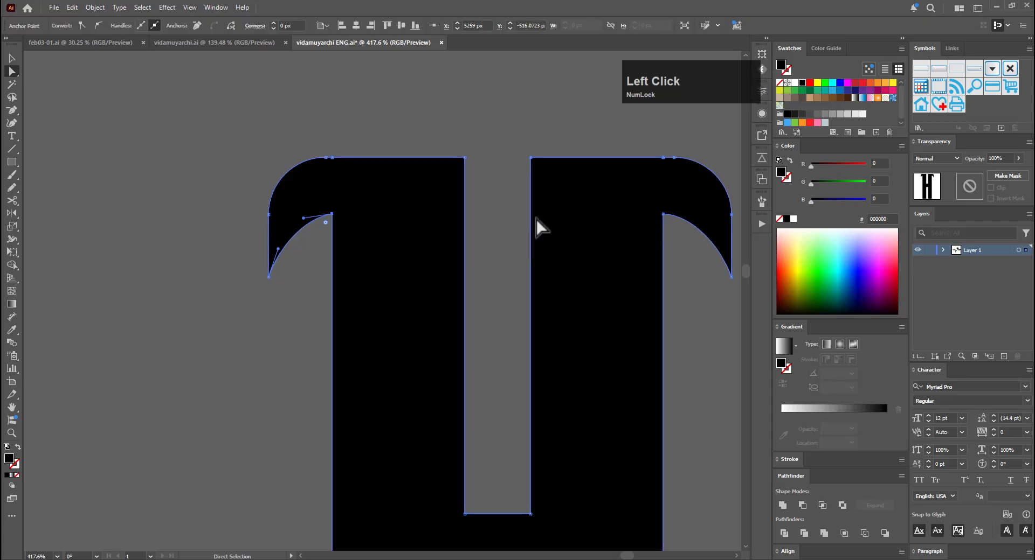
left_click(664, 217, "shift")
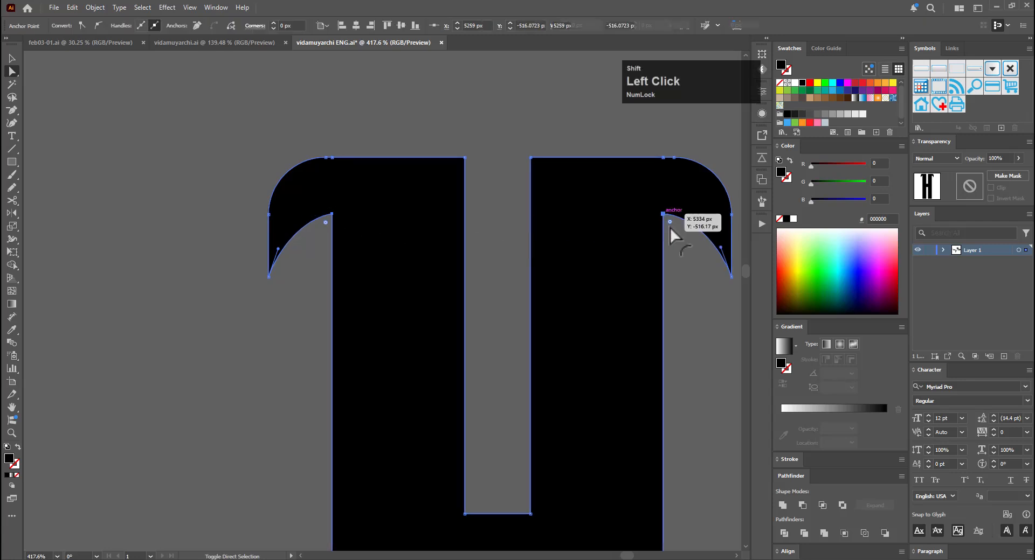
left_click_drag(671, 228, 395, 302)
Add an anchor point on the outer edge of each leg of the third-row H, just above its bottom end
key("ctrl+space")
left_click(399, 303)
key("space")
left_click_drag(651, 339, 500, 332)
key("ctrl+space")
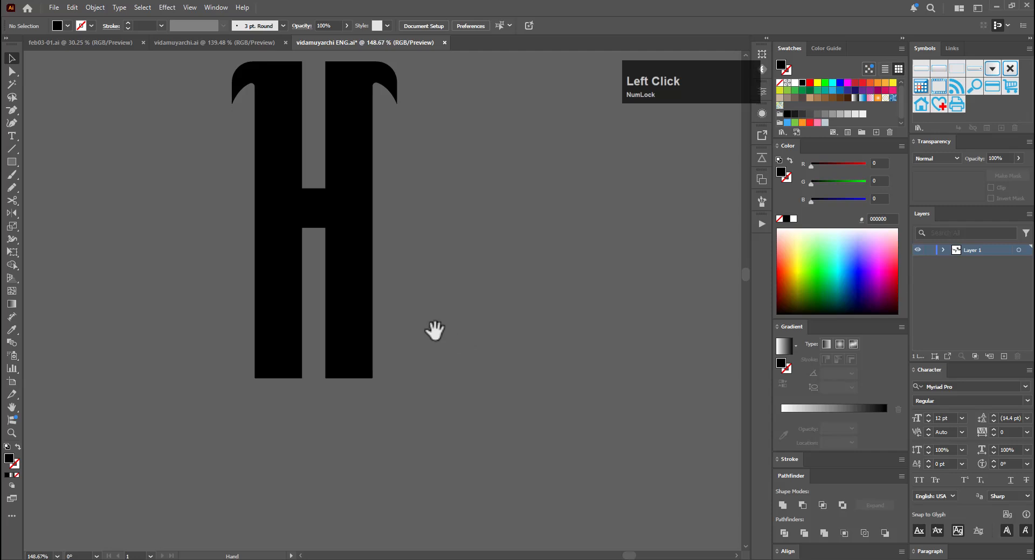
key("equal")
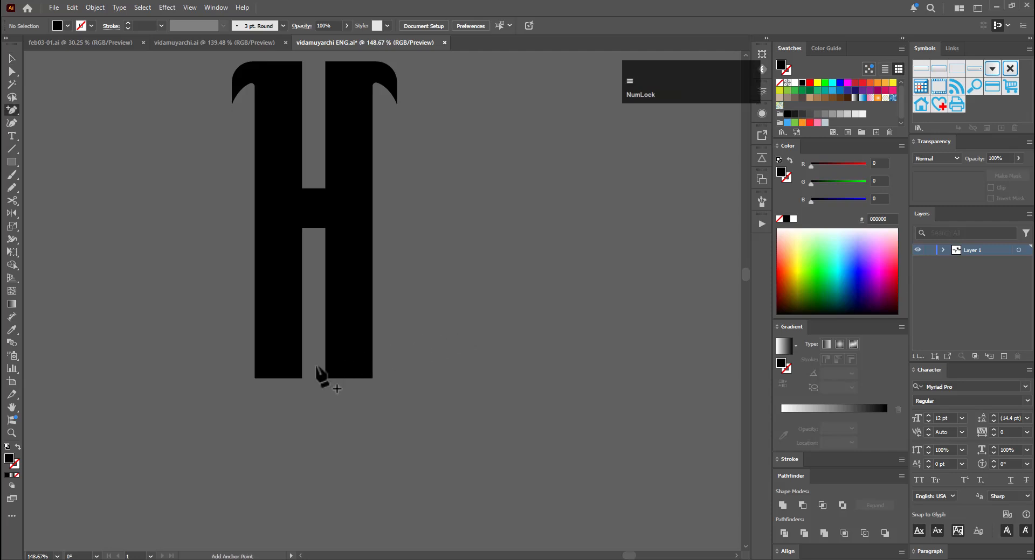
left_click(255, 360)
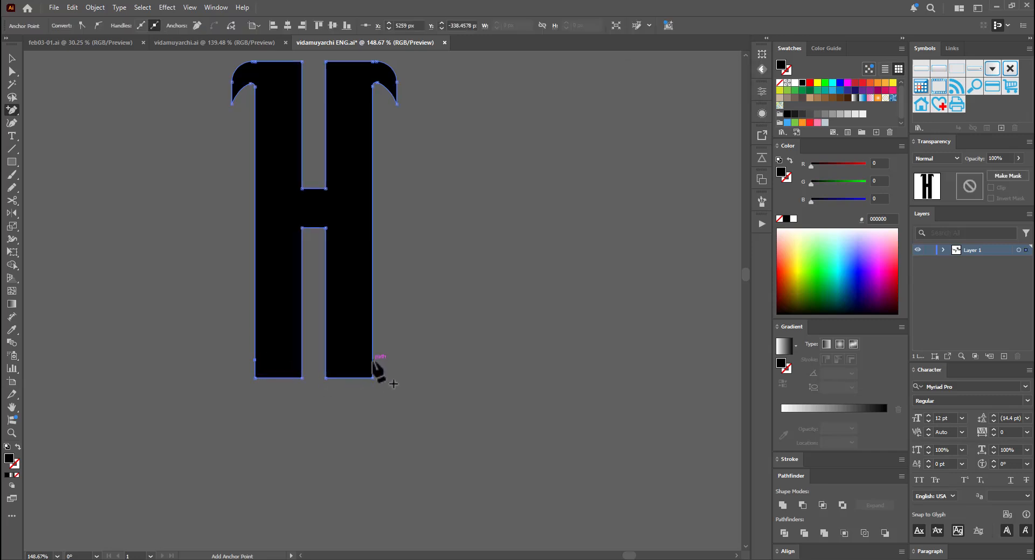
left_click(371, 360)
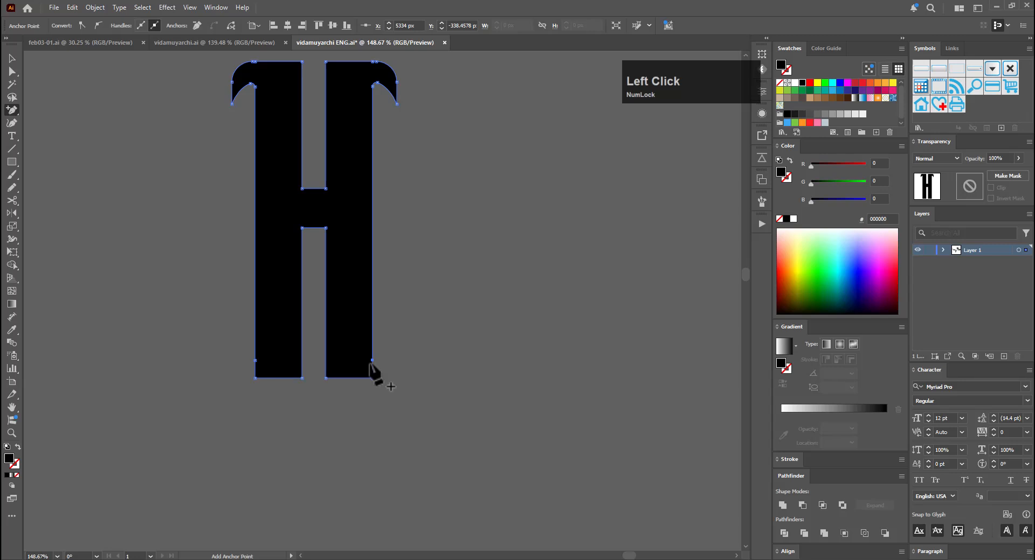
left_click(367, 361)
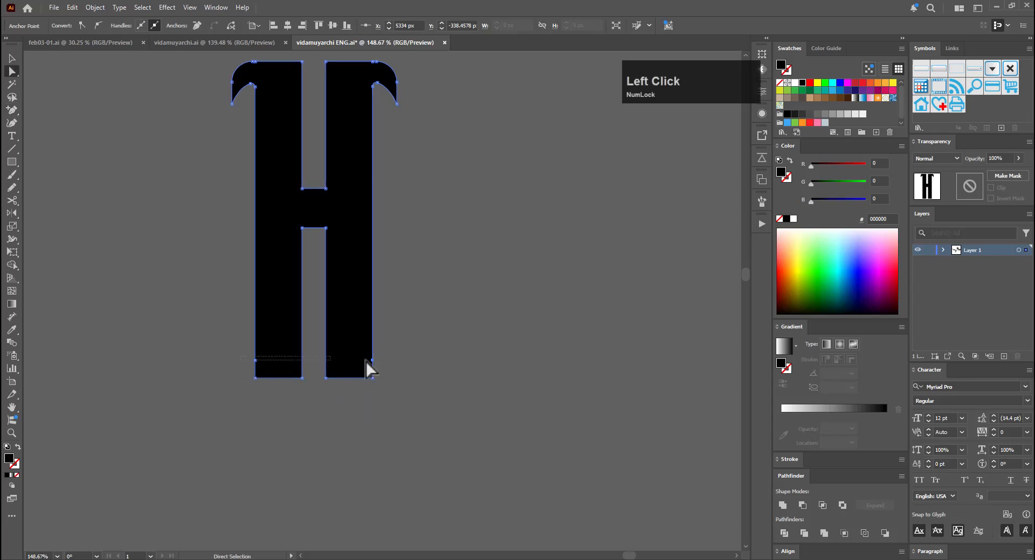
key("s")
left_click(312, 362, "alt")
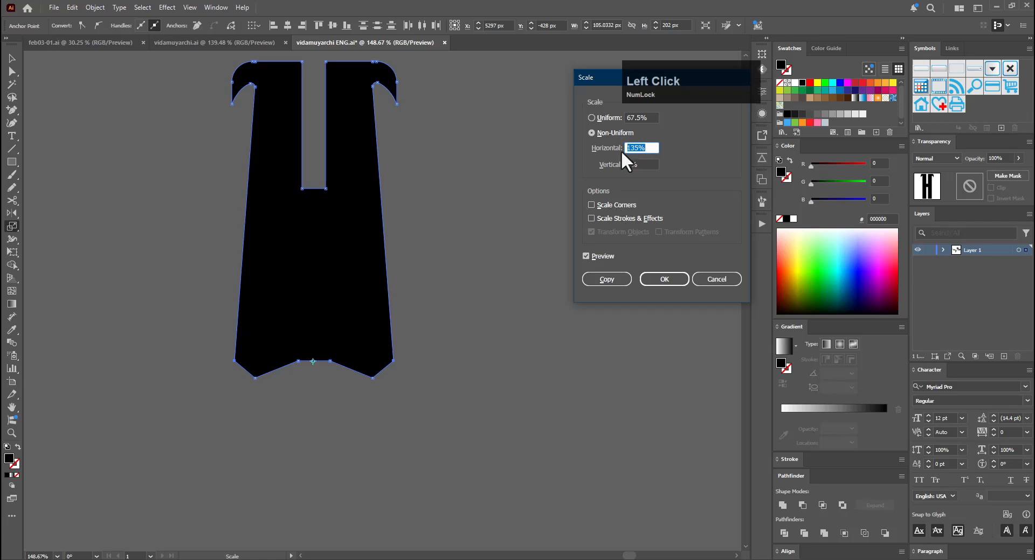
type("100")
key("Return")
key("ctrl+z")
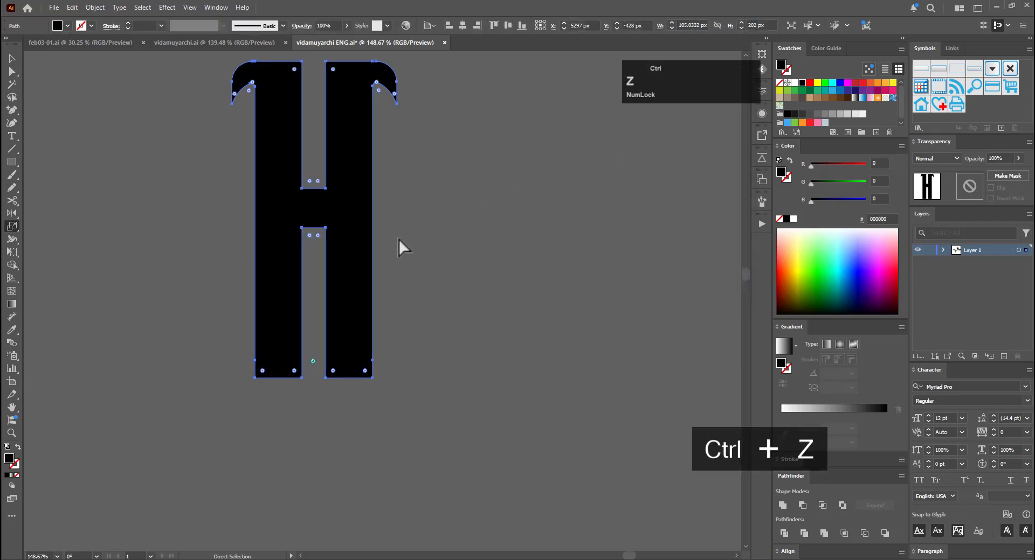
Level the two added outer anchor points on the third-row H's legs by scaling them 100% horizontally and 0% vertically
key("a")
left_click(315, 366)
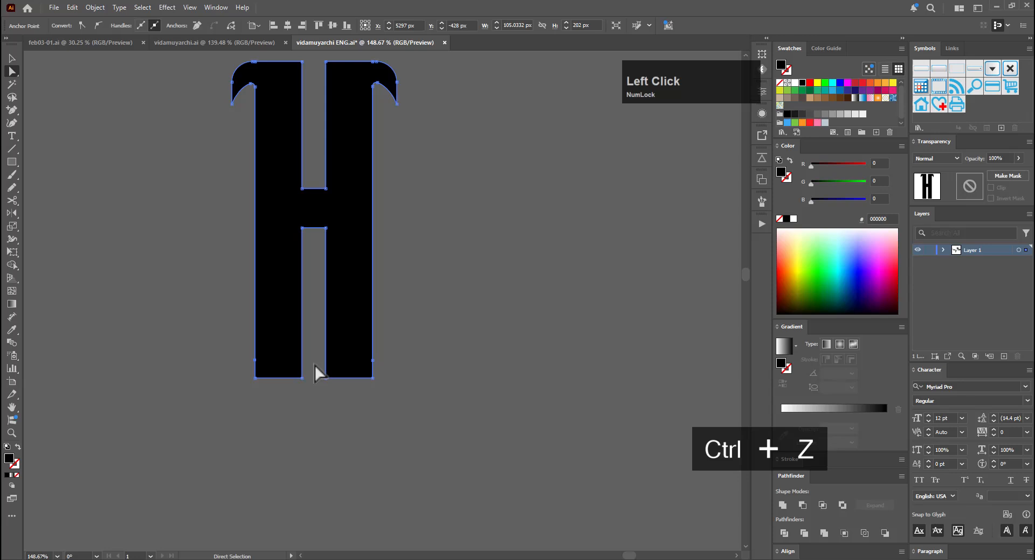
left_click(373, 361, "shift")
key("s")
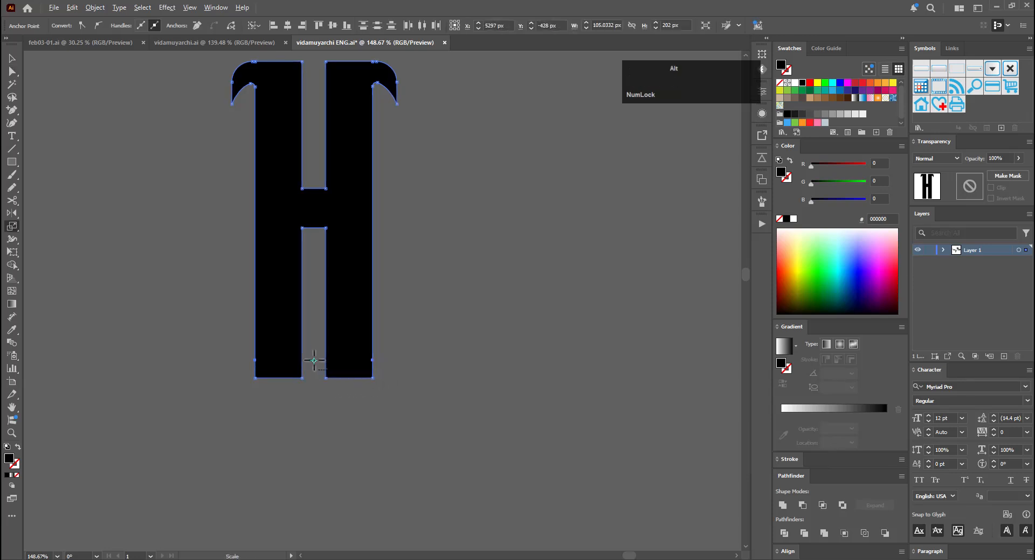
left_click(314, 361, "alt")
type("10")
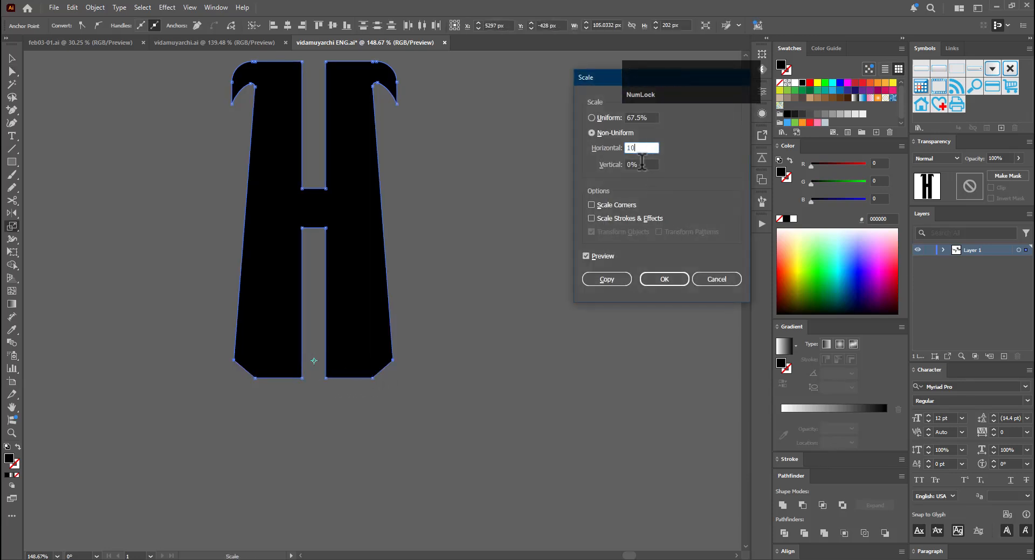
type("0")
key("Return")
Flare the feet of the third-row H by scaling its two bottom outer corner points 120% horizontally and 0% vertically
key("a")
left_click(356, 387)
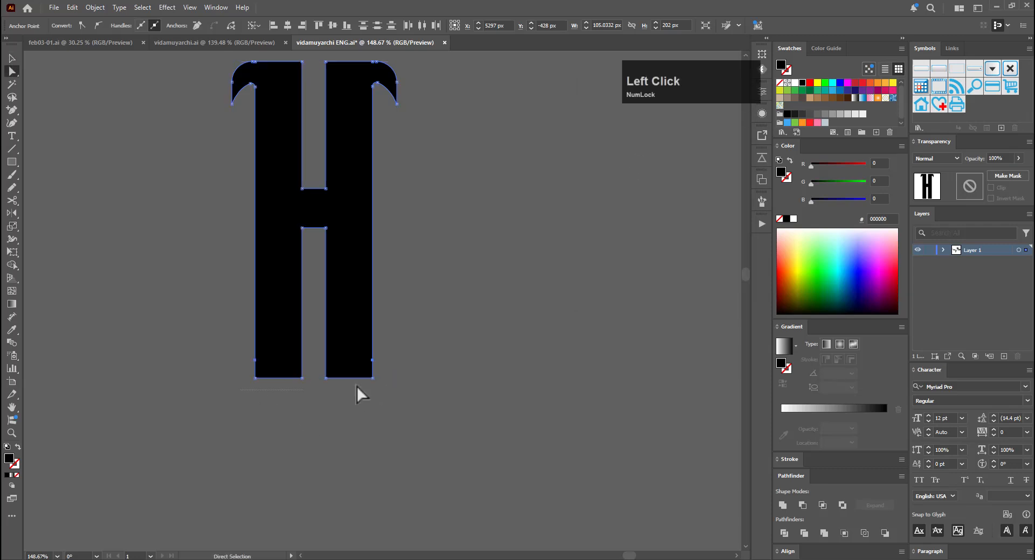
left_click_drag(223, 393, 264, 374)
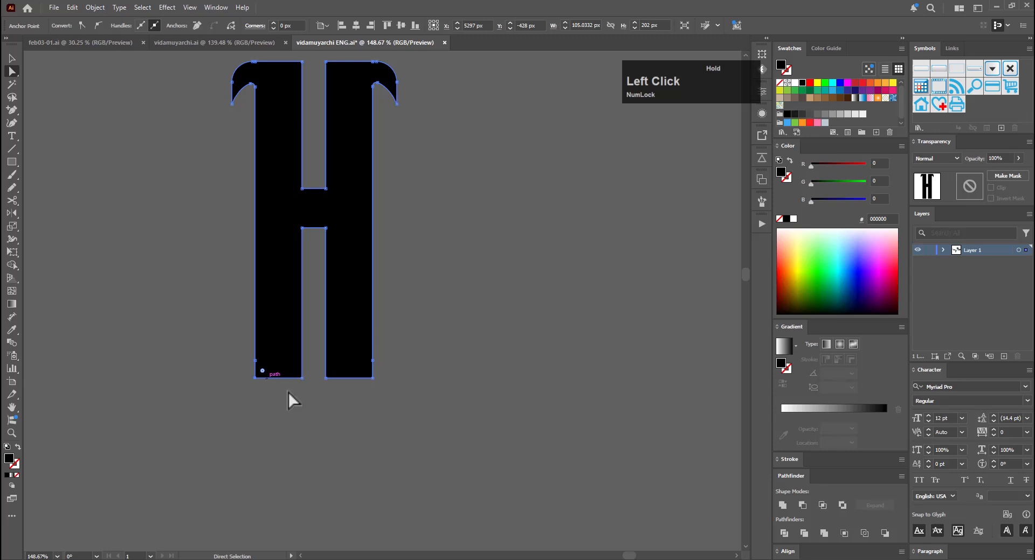
left_click(372, 378, "shift")
key("s")
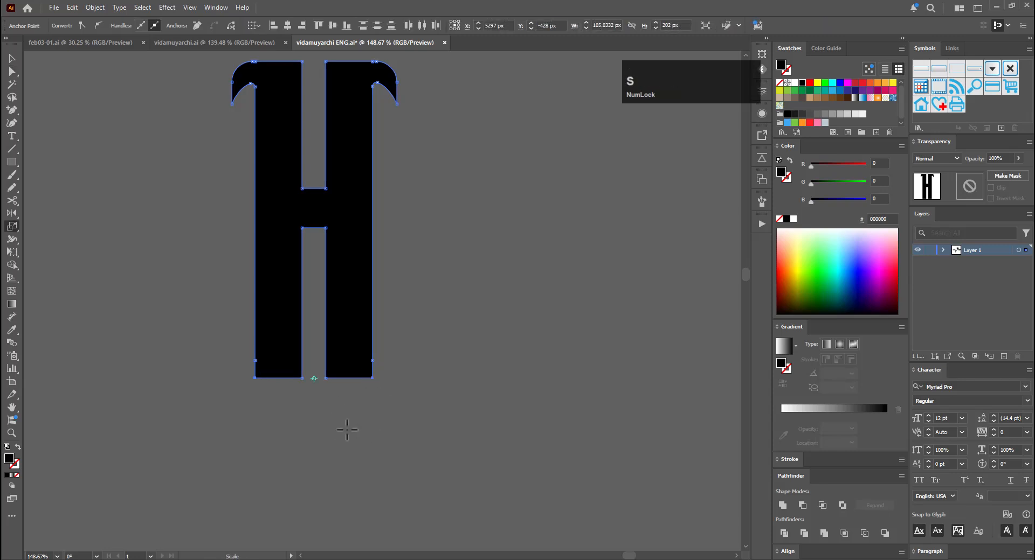
left_click(314, 379, "alt")
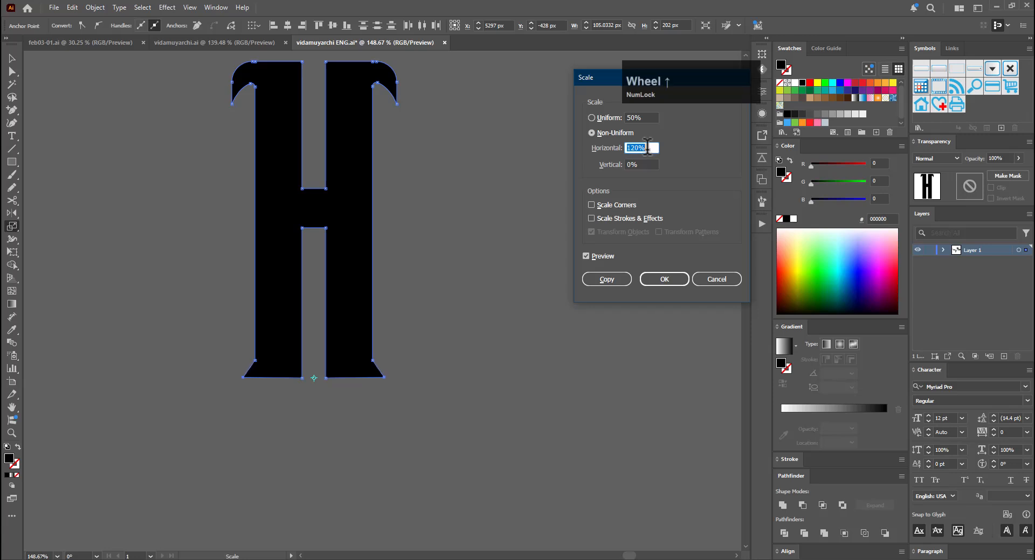
left_click(655, 277)
Round the two corners where the flared feet meet the outer edges of the third-row H's legs
key("a")
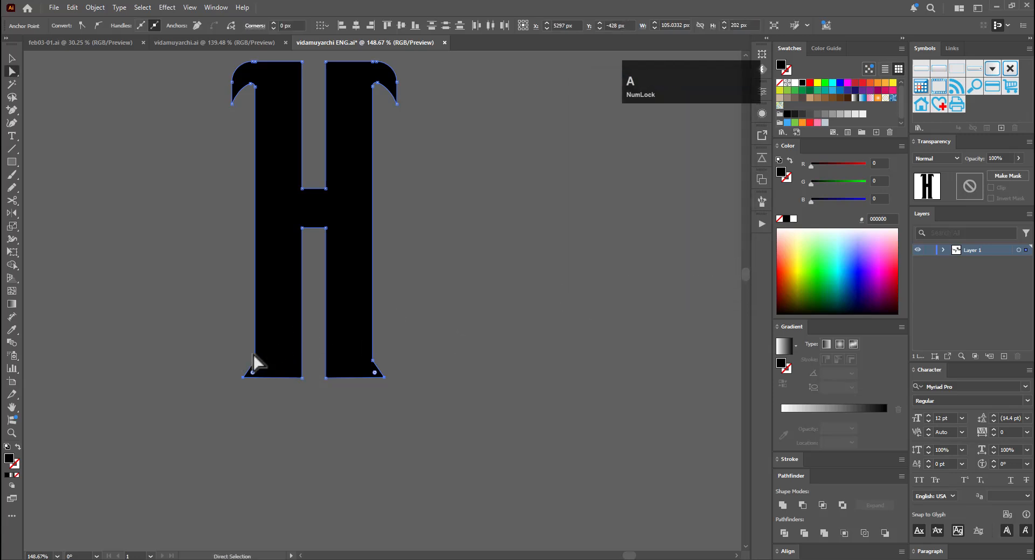
left_click_drag(243, 351, 396, 370)
left_click(513, 344)
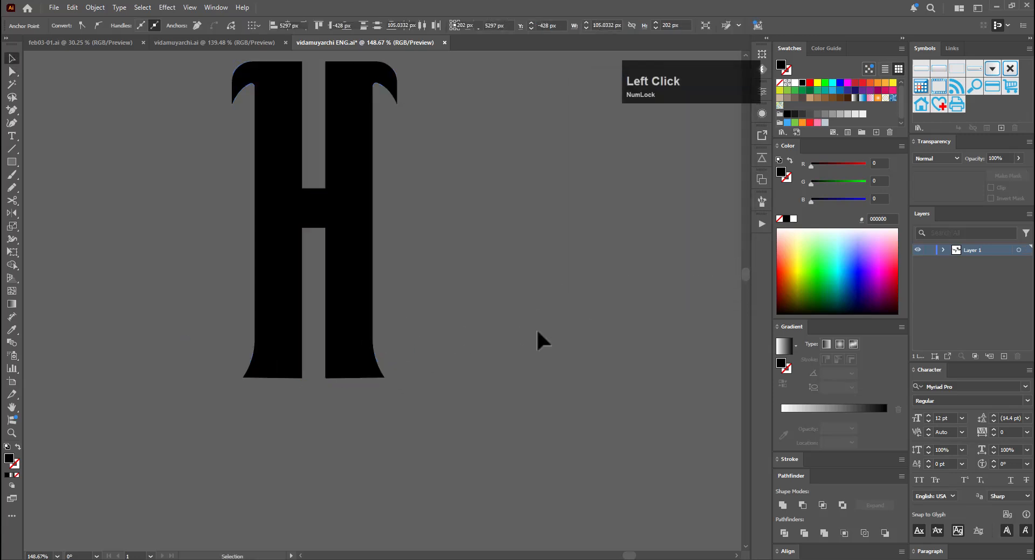
Examine the reshaped H alongside the other letter variants and the design 1 and design 2 lettering
key("ctrl+space")
left_click_drag(538, 338, 289, 388)
left_click_drag(571, 382, 498, 385)
key("ctrl+space")
key("space")
left_click_drag(452, 298, 481, 206)
key("ctrl+space")
left_click_drag(480, 205, 383, 289)
left_click_drag(306, 163, 455, 247)
key("ctrl+space")
left_click_drag(488, 309, 427, 360)
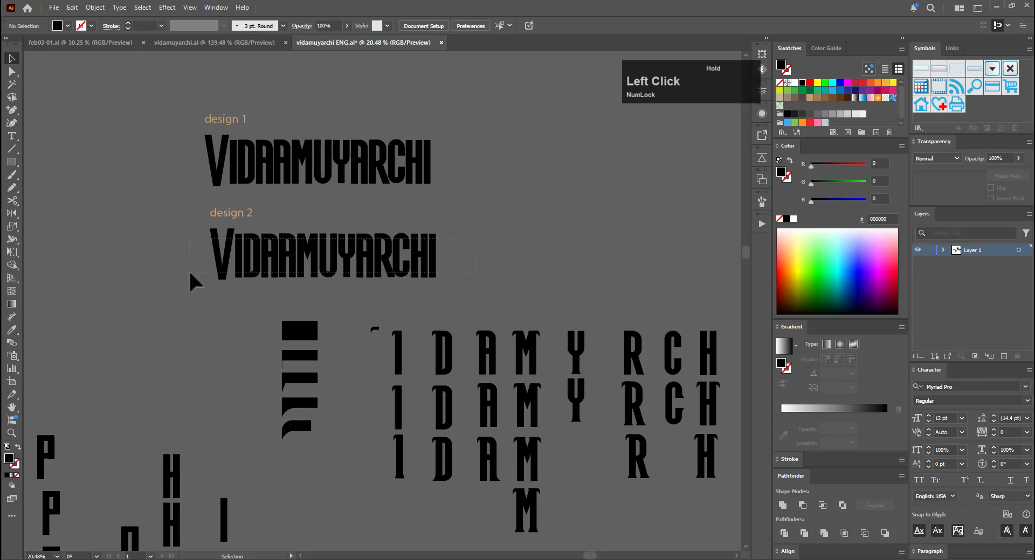
left_click_drag(190, 273, 192, 275)
key("Delete")
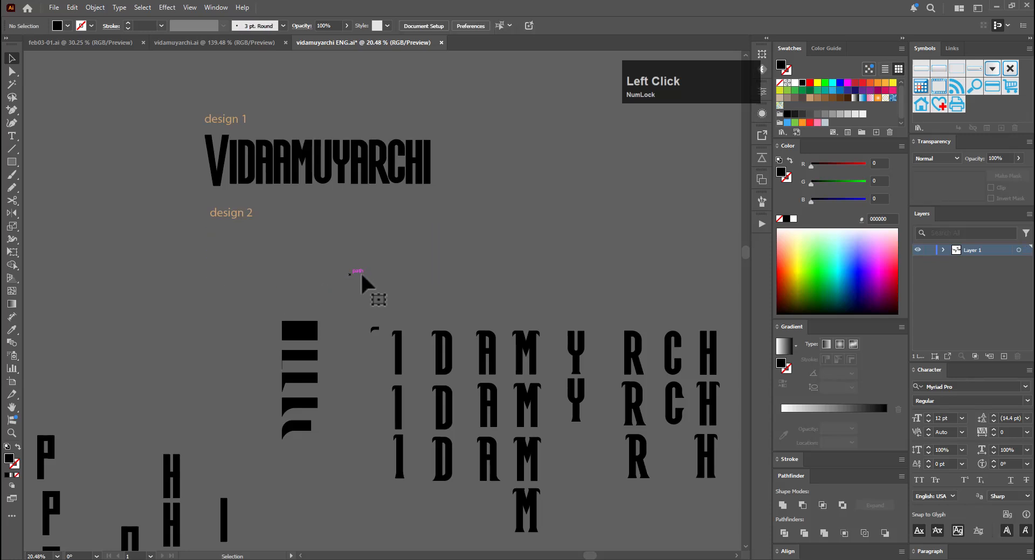
key("space")
left_click_drag(469, 491, 471, 419)
key("ctrl+z")
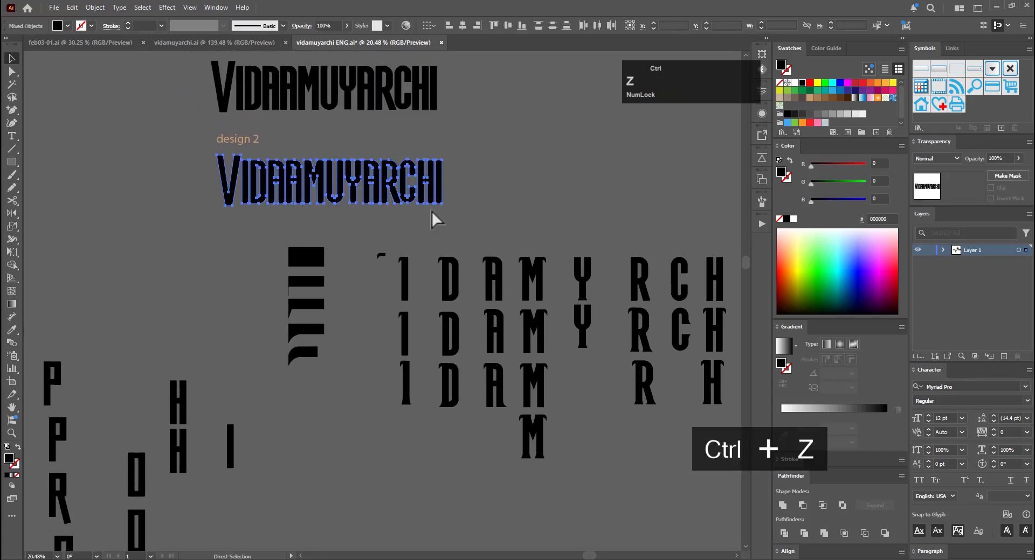
Copy the V of the design 2 lettering into the letter work area and place another copy directly below it
left_click(203, 233)
left_click(224, 212)
left_click_drag(224, 213, 461, 387)
Add an anchor point on both edges of each arm of the lower V, just below the top end
key("space")
key("ctrl+space")
key("ctrl+space")
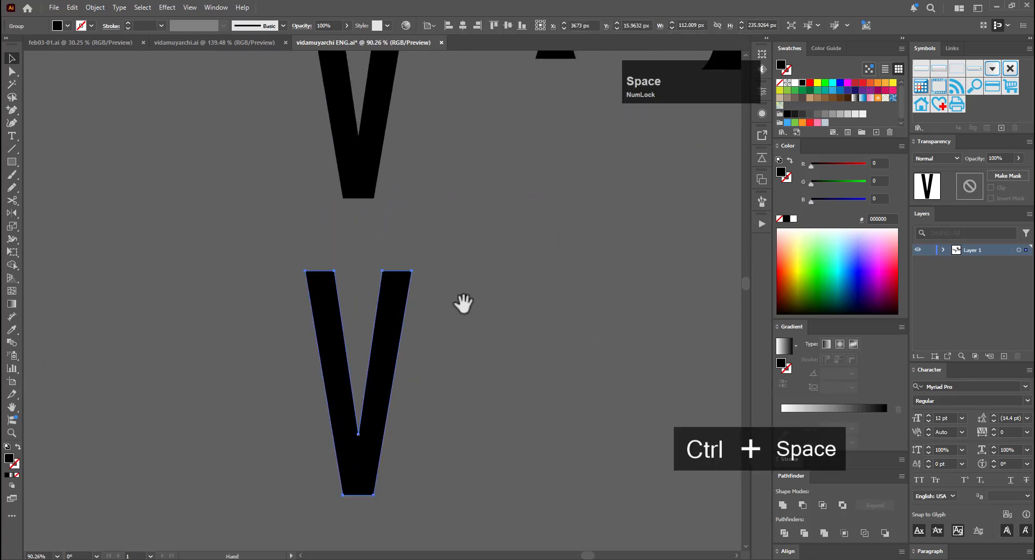
left_click_drag(470, 286, 491, 321)
left_click(454, 341, "ctrl")
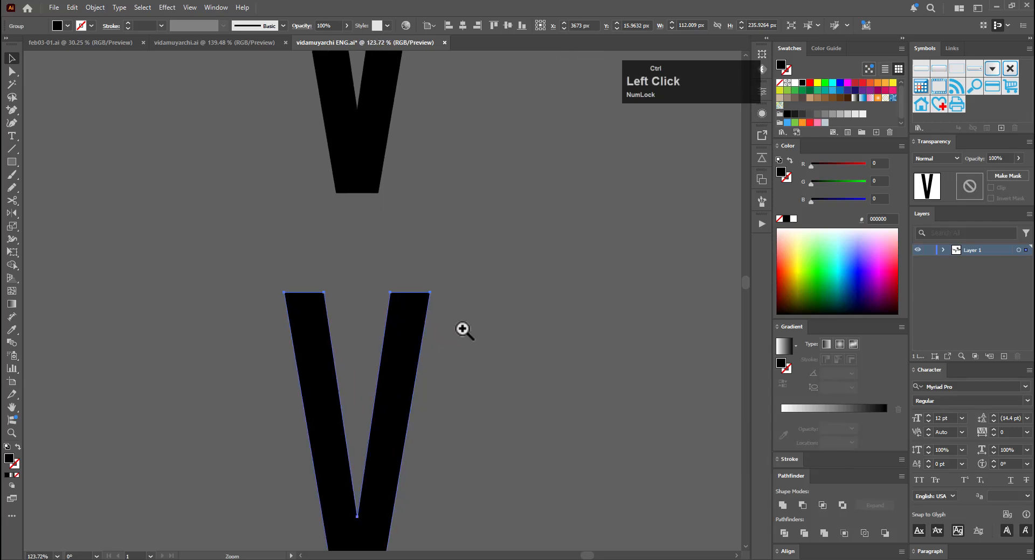
key("equal")
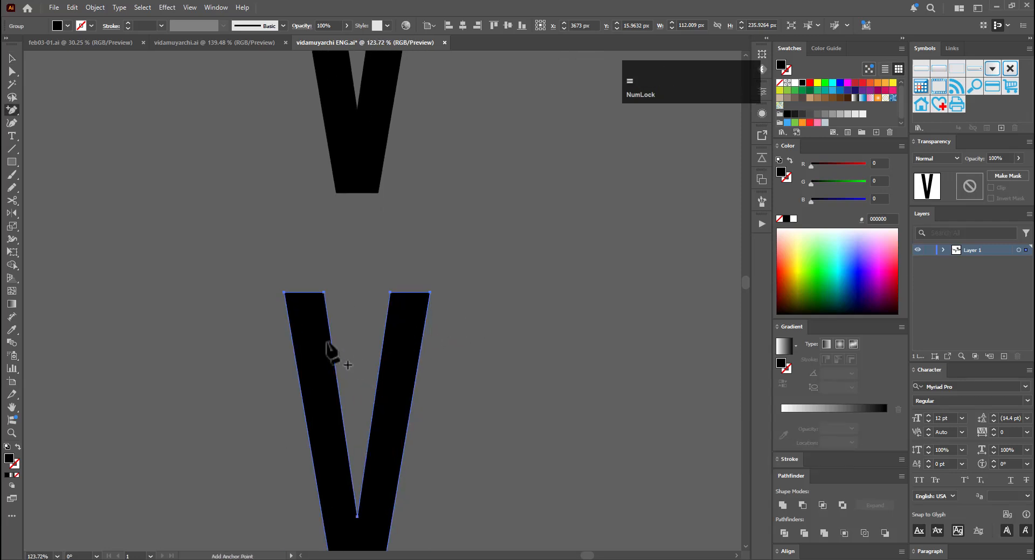
left_click(287, 308)
left_click(325, 308)
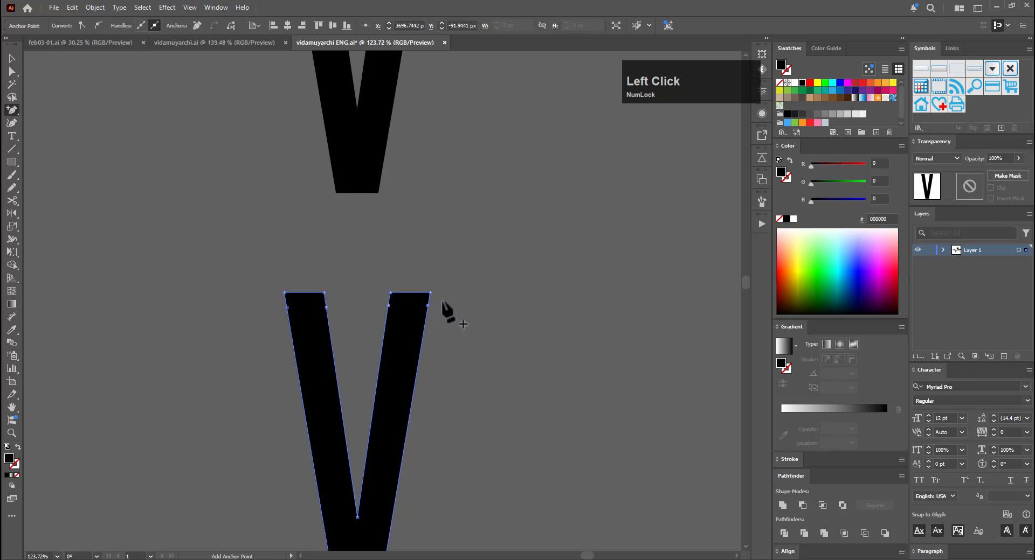
Level the four added anchor points on the V's arms by scaling them 100% horizontally and 0% vertically
key("s")
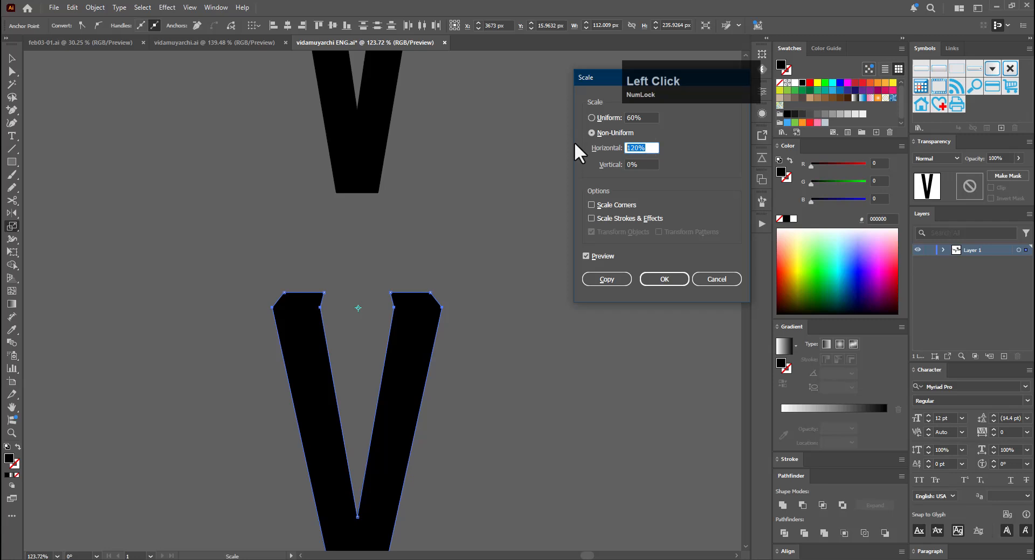
type("100")
key("Return")
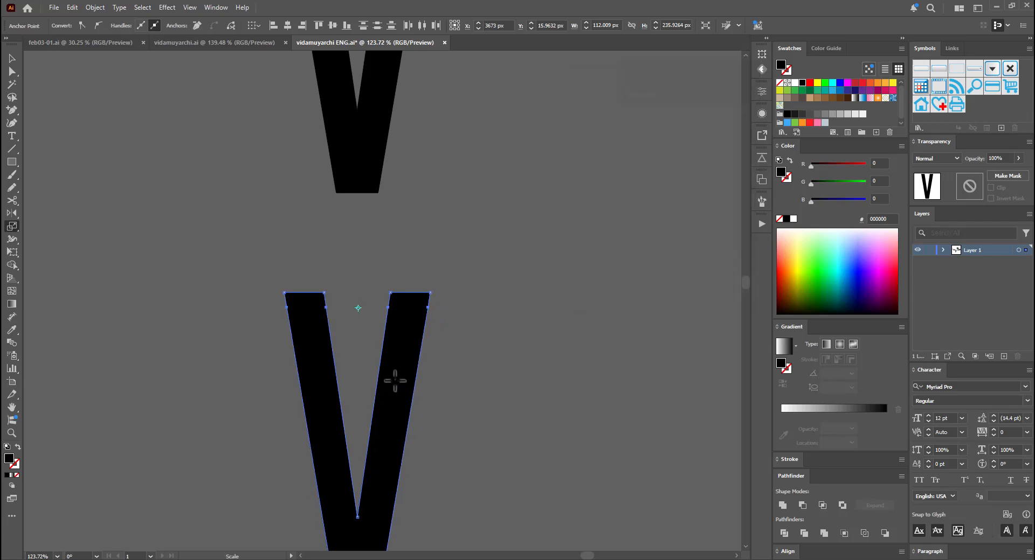
Flare the V's left arm by scaling its top two corner points 130% horizontally and 0% vertically about their midpoint
key("a")
left_click(286, 295)
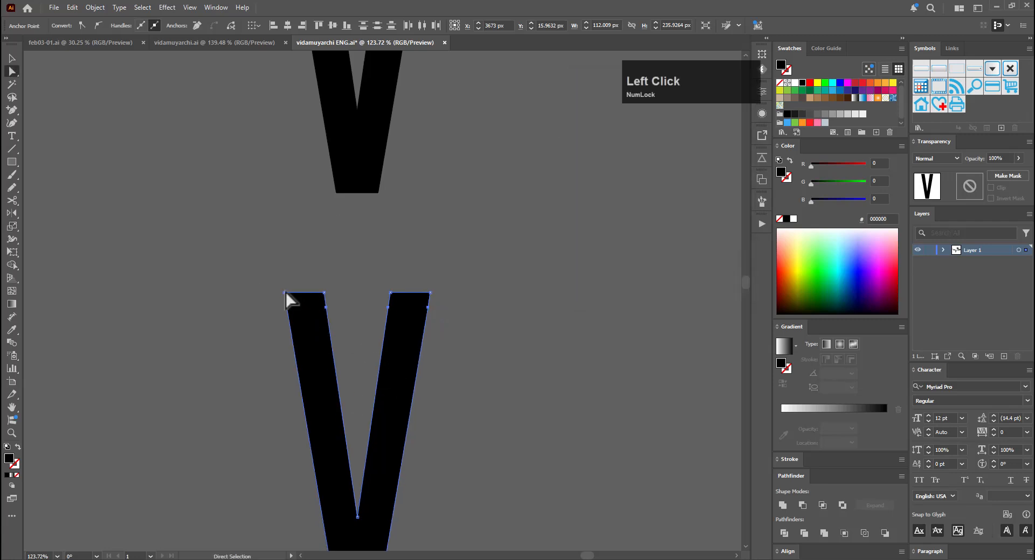
left_click_drag(339, 302, 340, 302)
key("s")
left_click(304, 292, "alt")
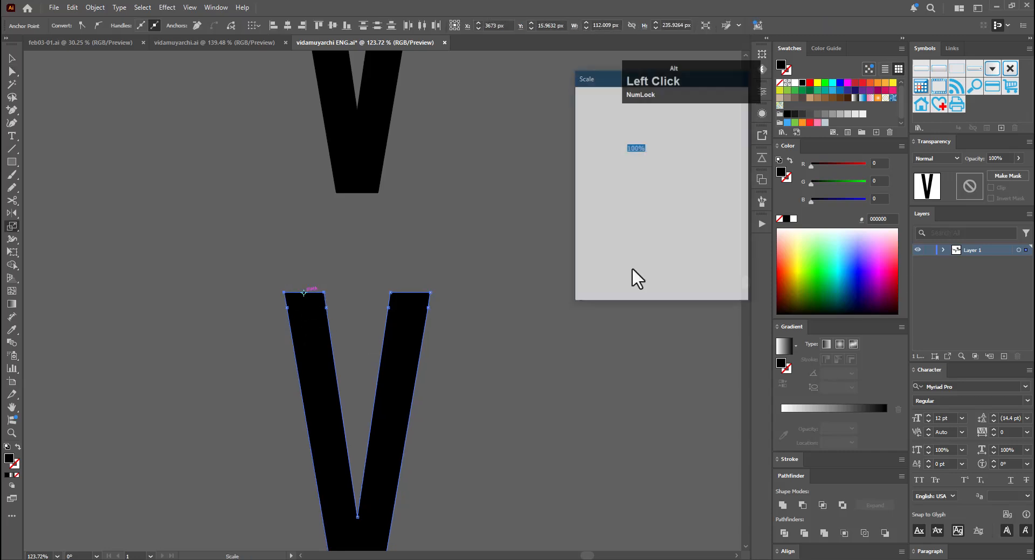
type("130")
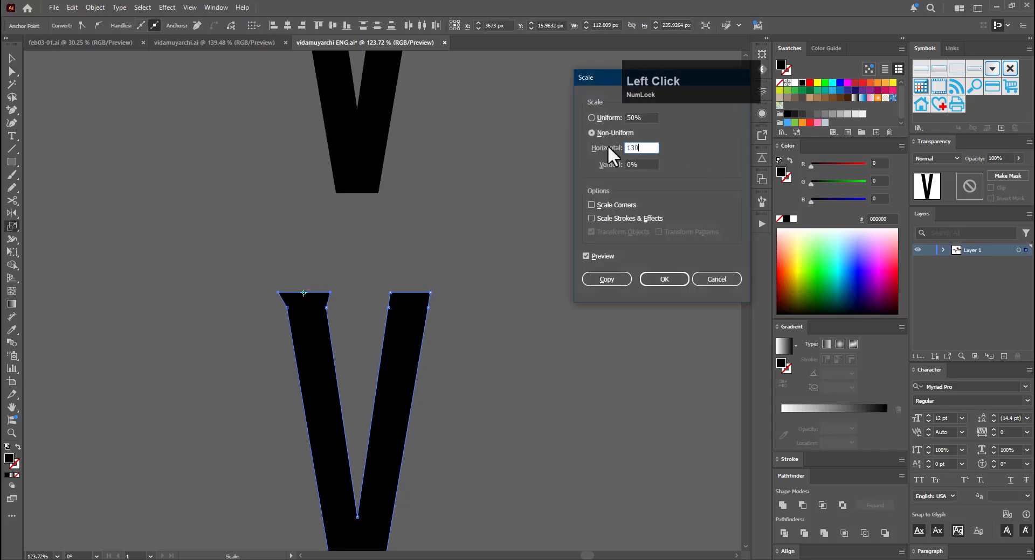
key("Return")
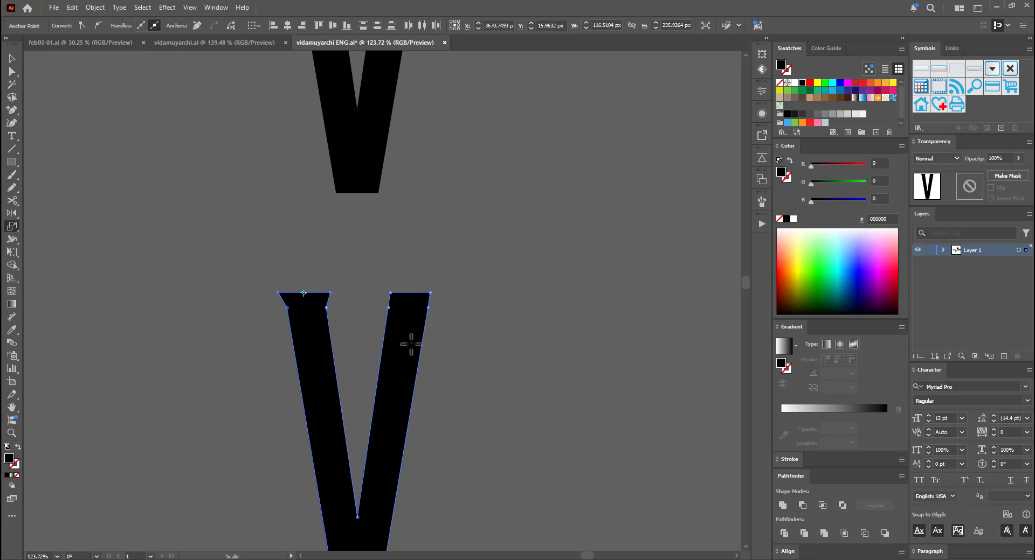
Flare the V's right arm by scaling its top two corner points 130% horizontally and 0% vertically about their midpoint
key("a")
left_click_drag(374, 280, 453, 300)
key("s")
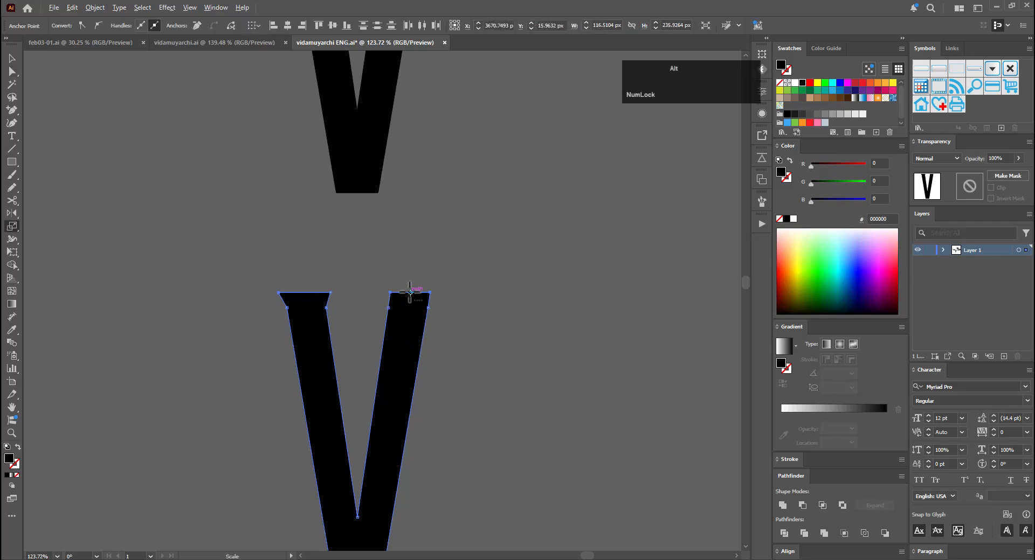
left_click(409, 293, "alt")
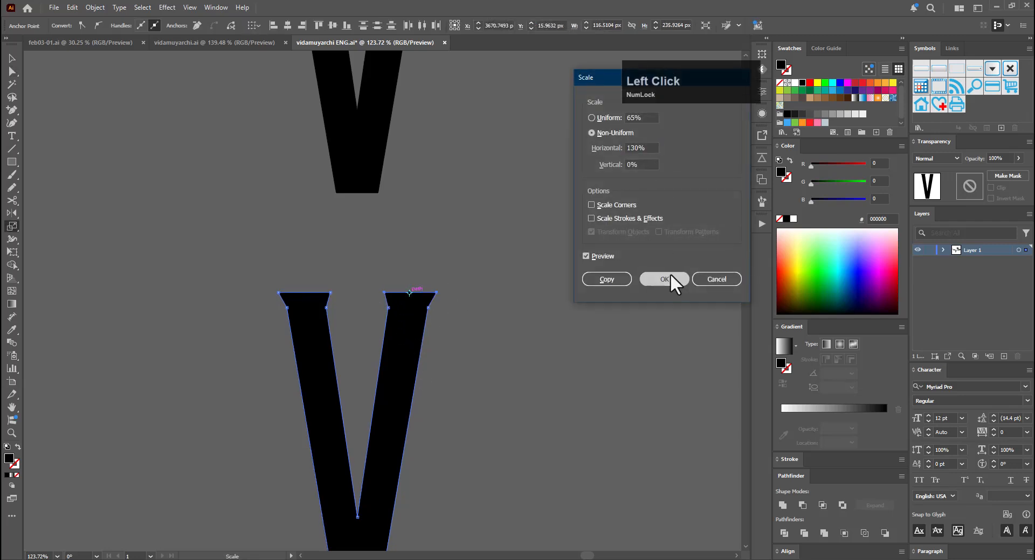
left_click(671, 274)
Round the four corners where the flared tops meet the edges of the V's arms
key("v")
key("a")
left_click_drag(271, 304, 499, 347)
left_click_drag(378, 308, 291, 334)
key("v")
left_click(510, 393)
Widen the V's two outermost top corners by scaling them 105% horizontally and 0% vertically from the midpoint between the arms
key("ctrl+space")
left_click_drag(505, 396, 483, 358)
left_click_drag(493, 317, 472, 295)
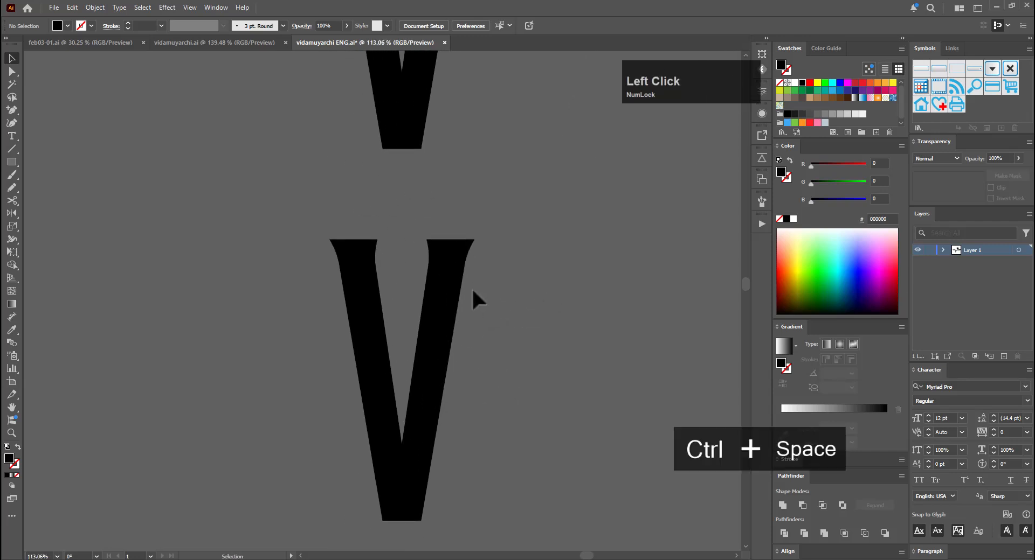
key("a")
left_click(473, 243)
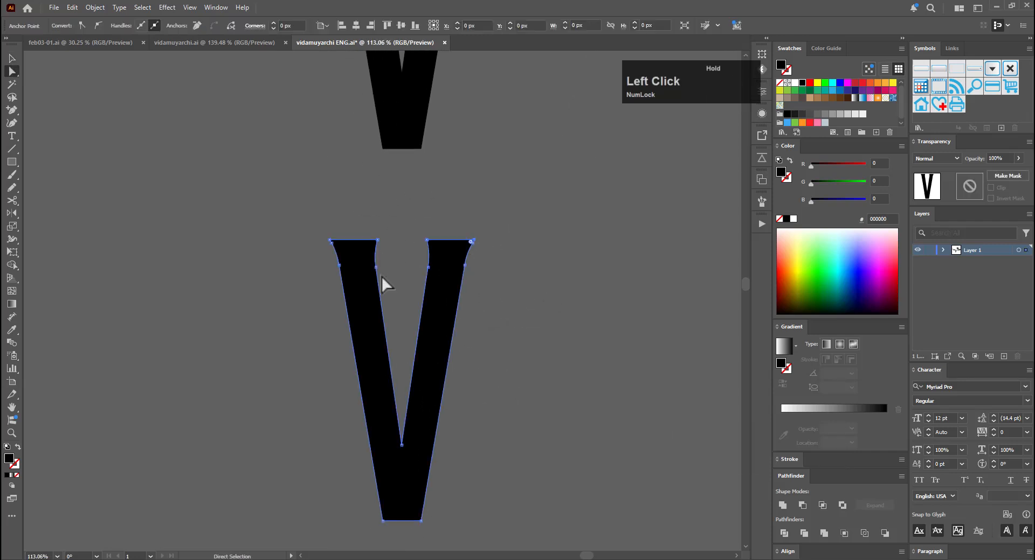
left_click(330, 240)
key("ctrl+space")
left_click_drag(353, 249, 453, 247)
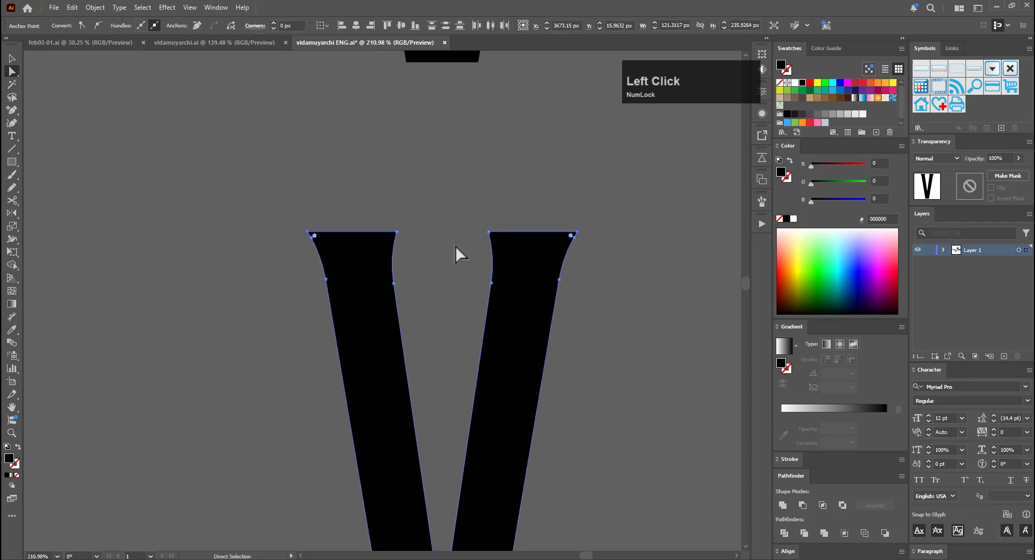
key("s")
left_click(440, 233, "alt")
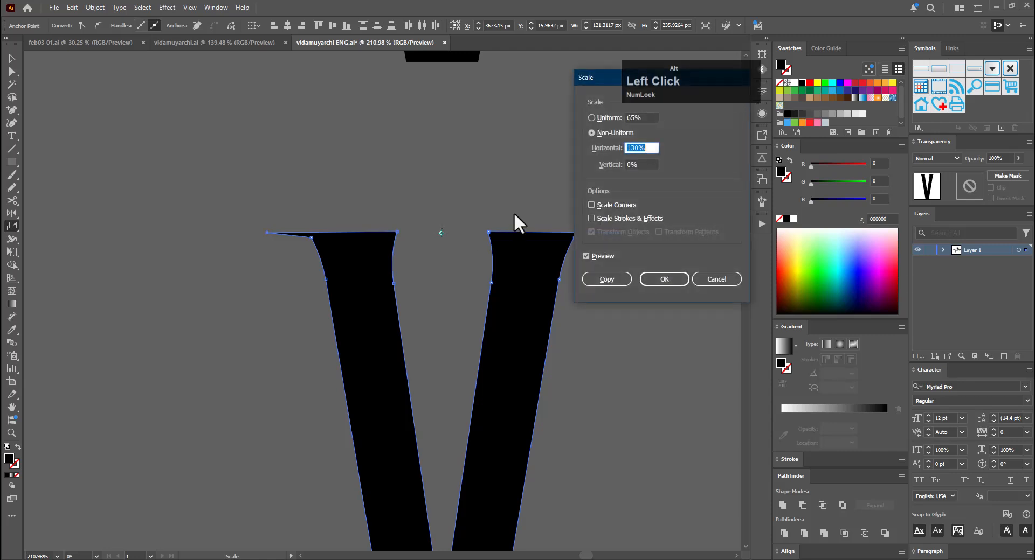
scroll(646, 145, "down", 3)
type("10")
key("ctrl+a")
type("10")
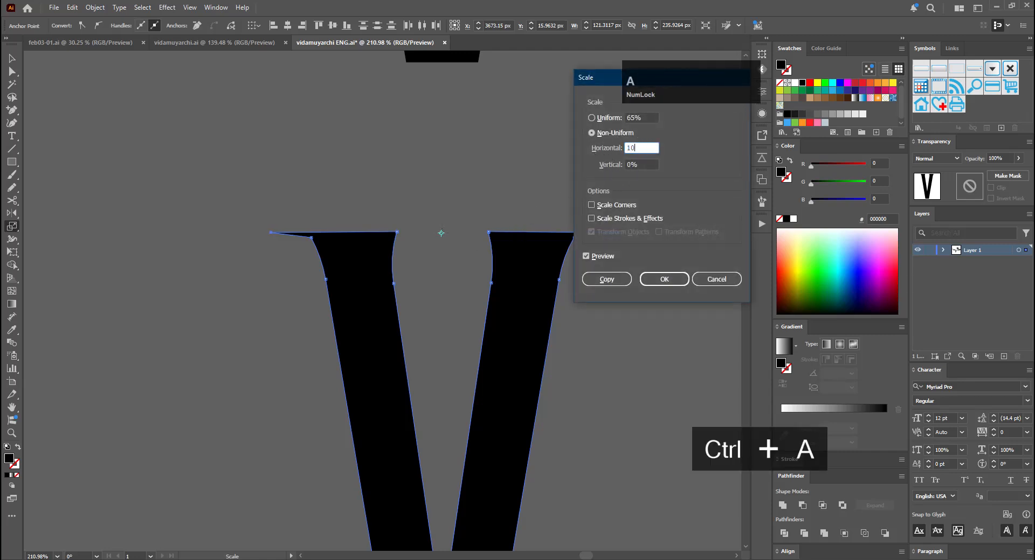
type("5")
key("Return")
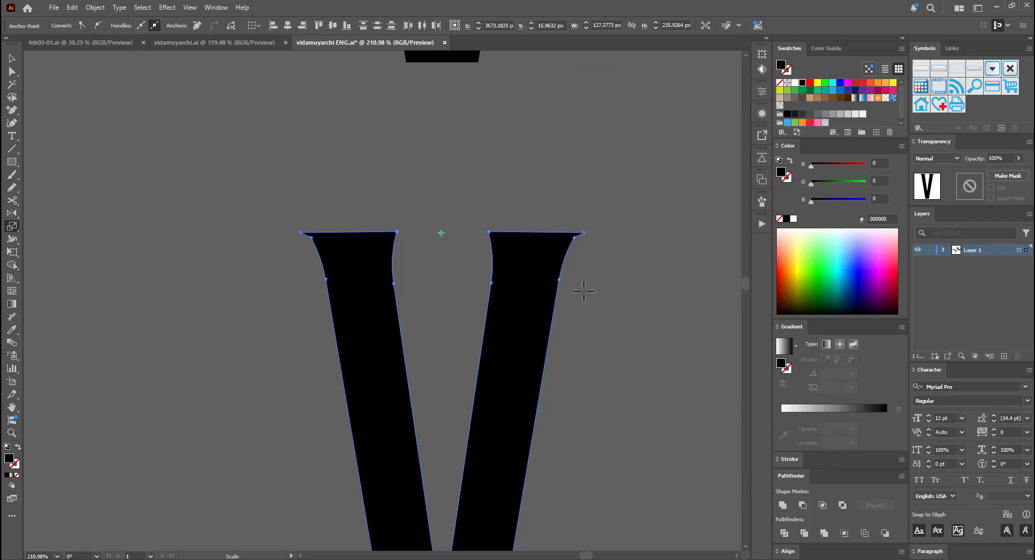
key("v")
left_click(360, 195)
Undo the corner widening, the rounding and the flares on both of the V's arms, keeping the levelled anchor points
key("ctrl+z")
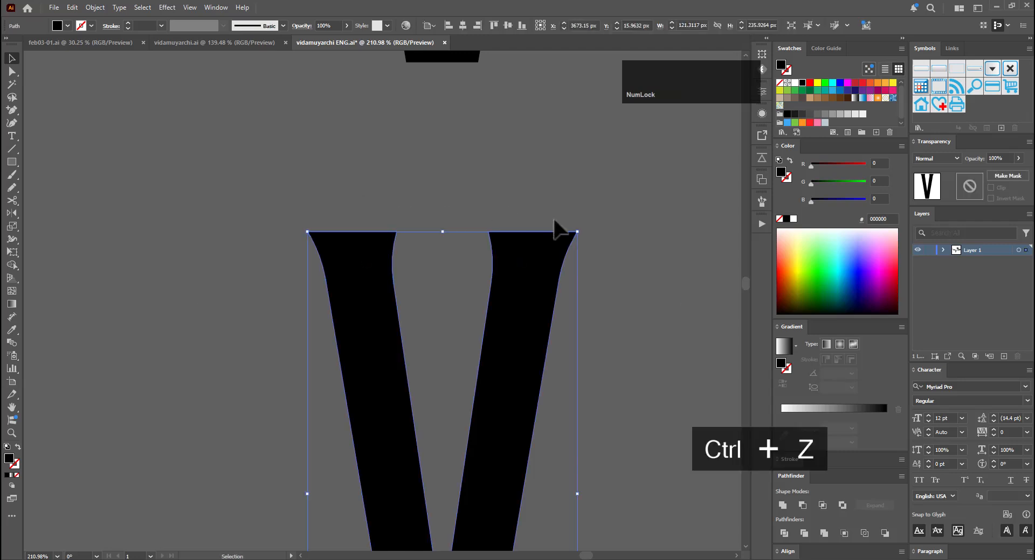
key("ctrl+z")
key("ctrl+z")
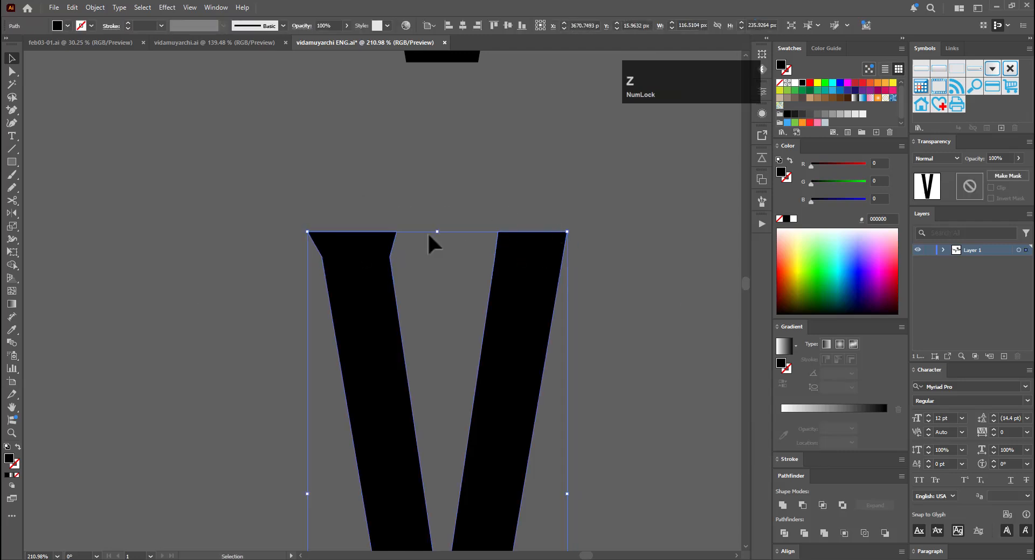
key("a")
key("ctrl+z")
Flare the V's two inner top corners toward each other by scaling them 80% horizontally and 100% vertically about their midpoint
key("a")
left_click_drag(278, 216, 408, 247)
key("s")
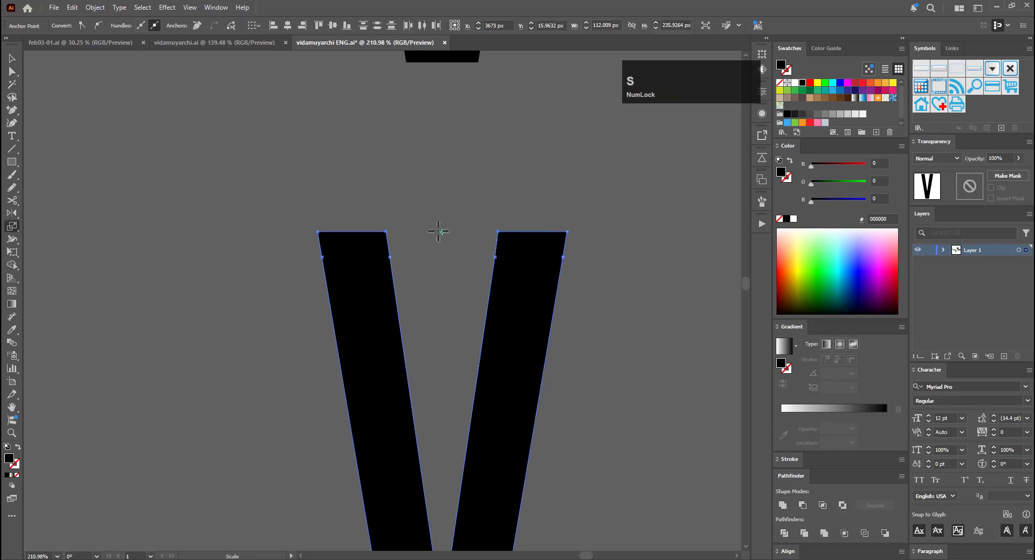
left_click(443, 231, "alt")
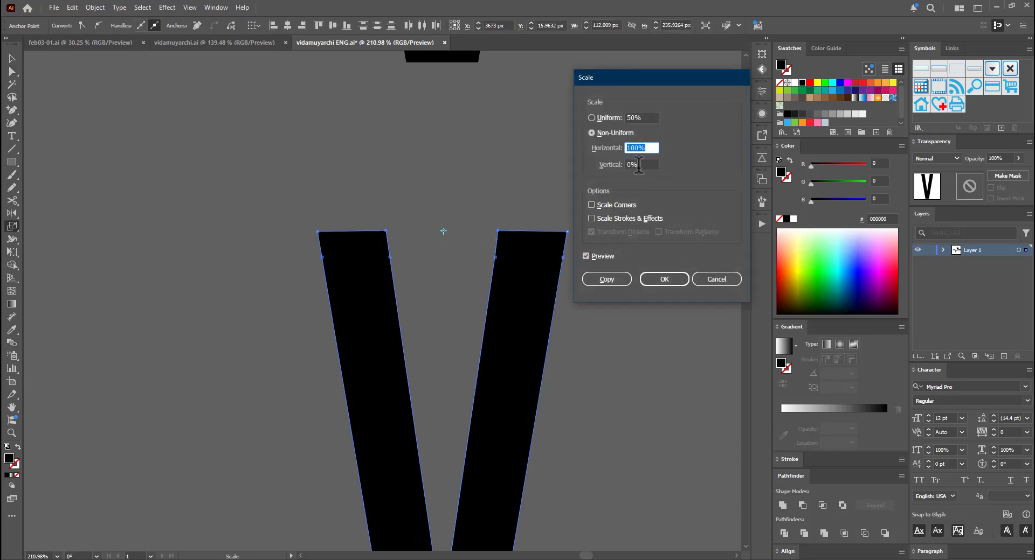
left_click(640, 164)
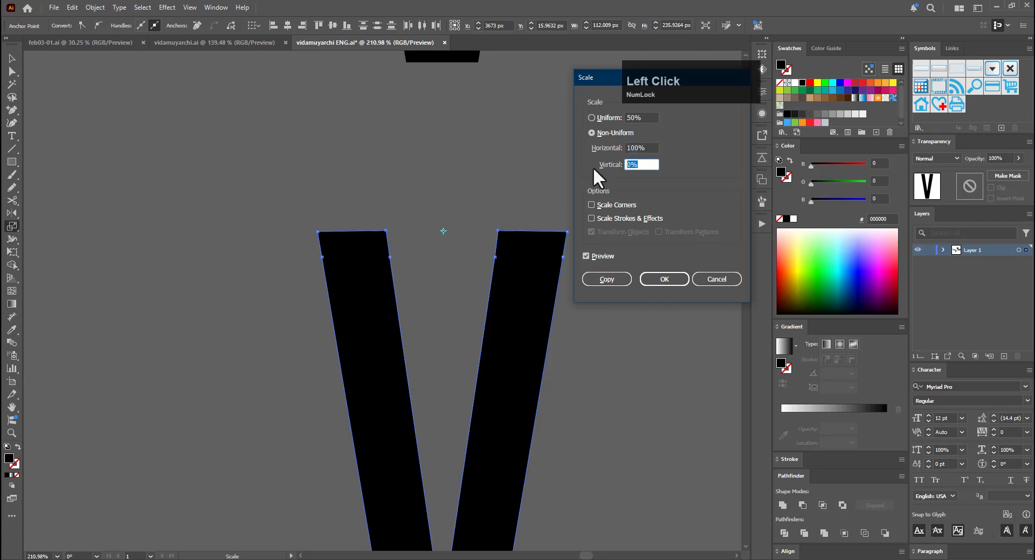
type("100")
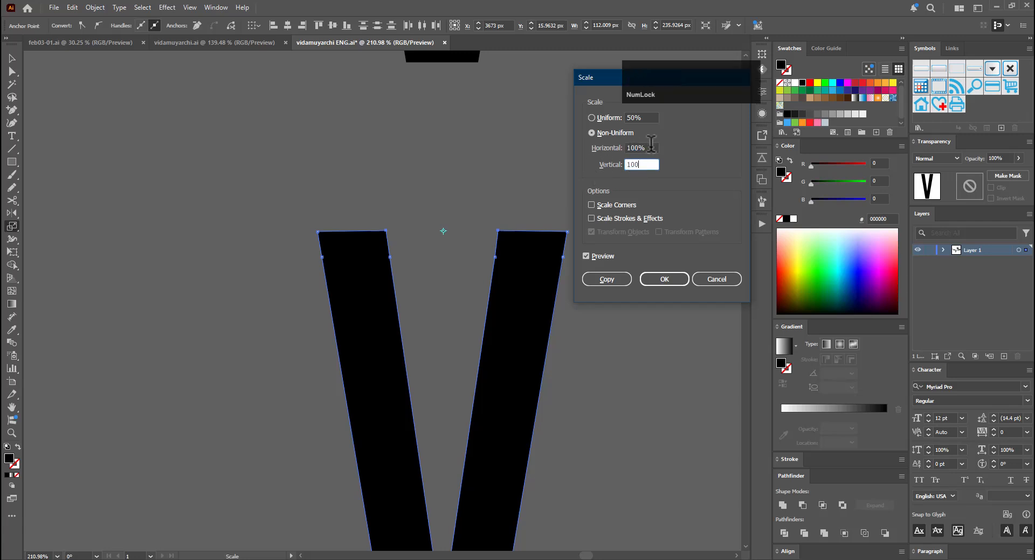
left_click_drag(649, 148, 623, 146)
scroll(650, 146, "up", 1)
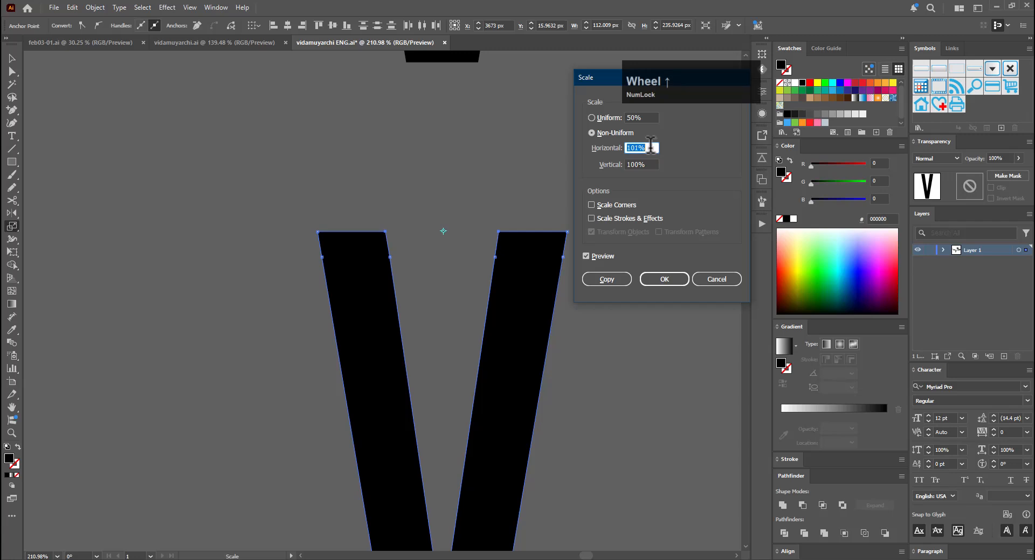
scroll(650, 144, "down", 7)
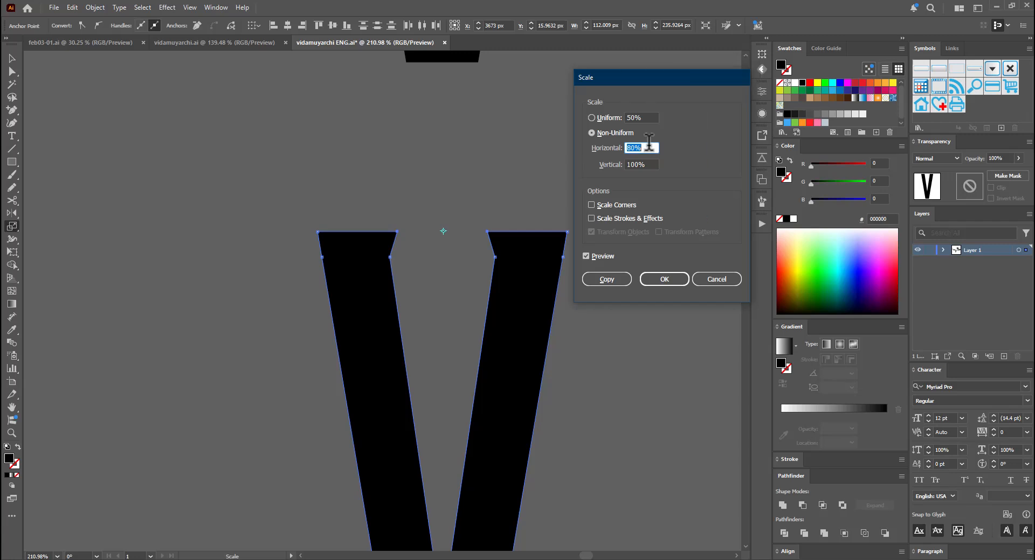
left_click(656, 276)
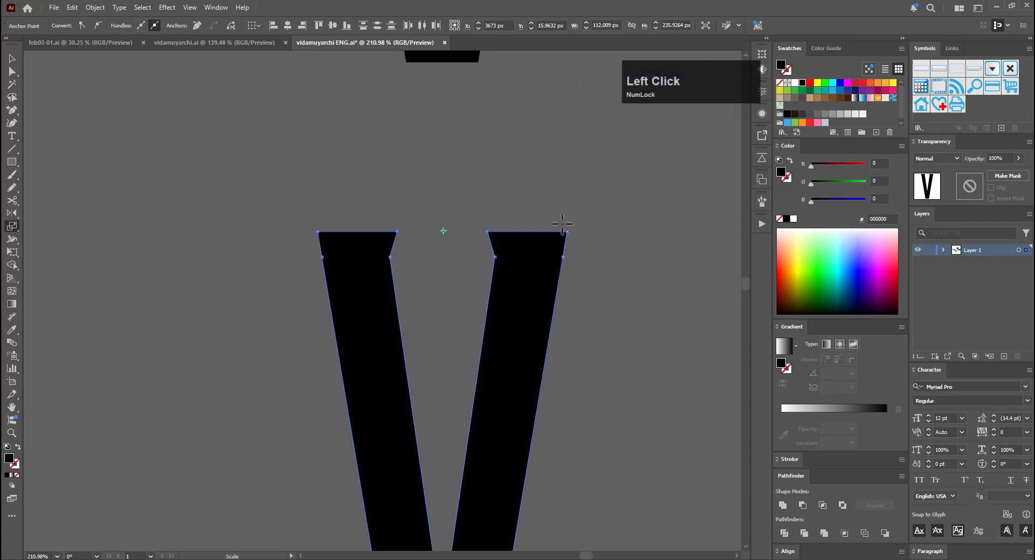
key("ctrl+z")
key("v")
left_click(586, 218)
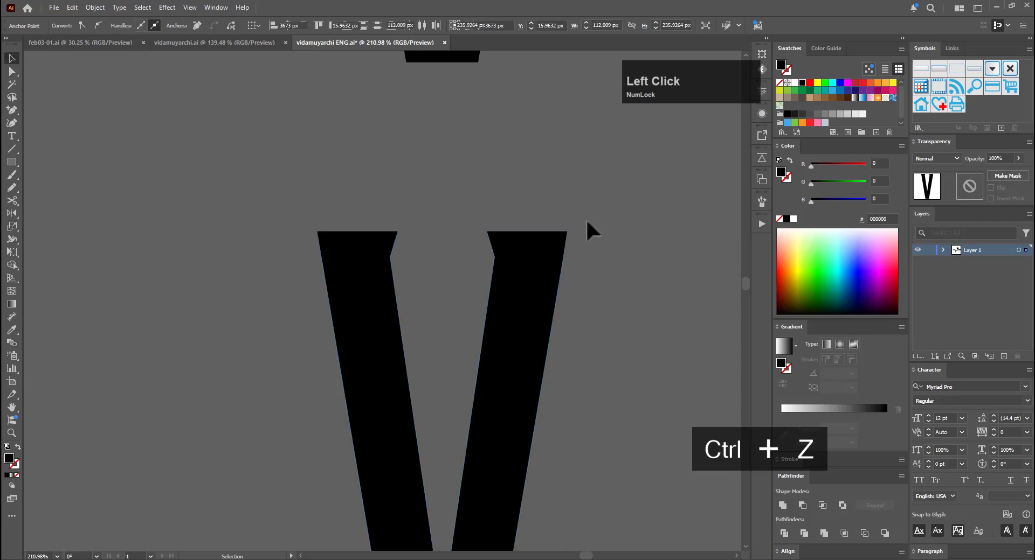
Widen the V's two outermost top corners by scaling them 135% horizontally and 100% vertically from the midpoint between the arms
key("a")
left_click_drag(584, 246, 555, 219)
left_click(318, 232, "shift")
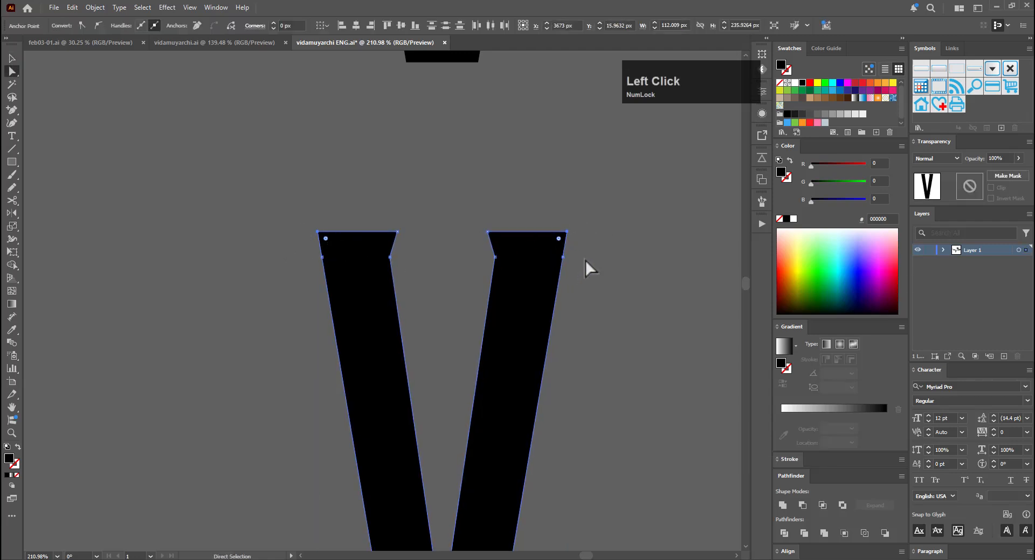
key("s")
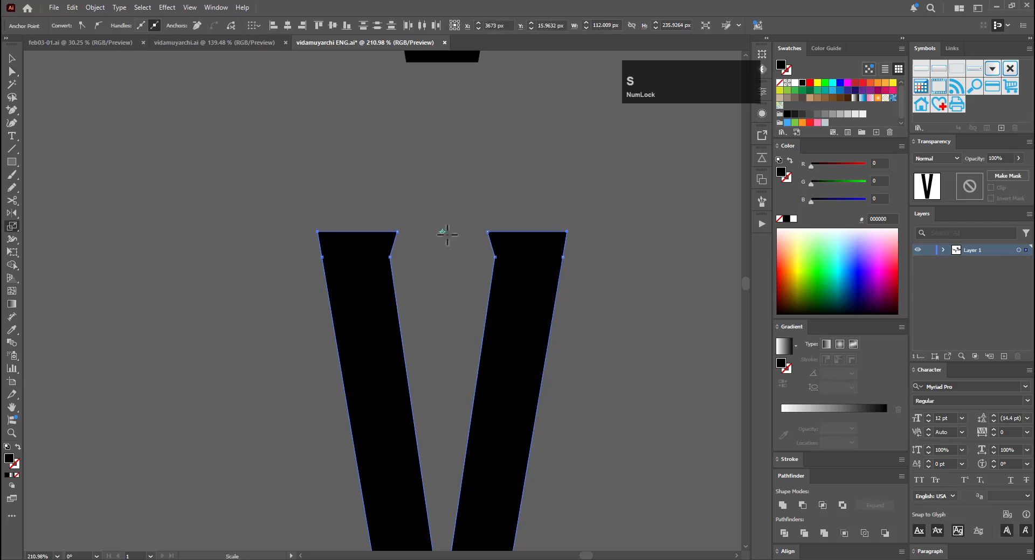
left_click(442, 233)
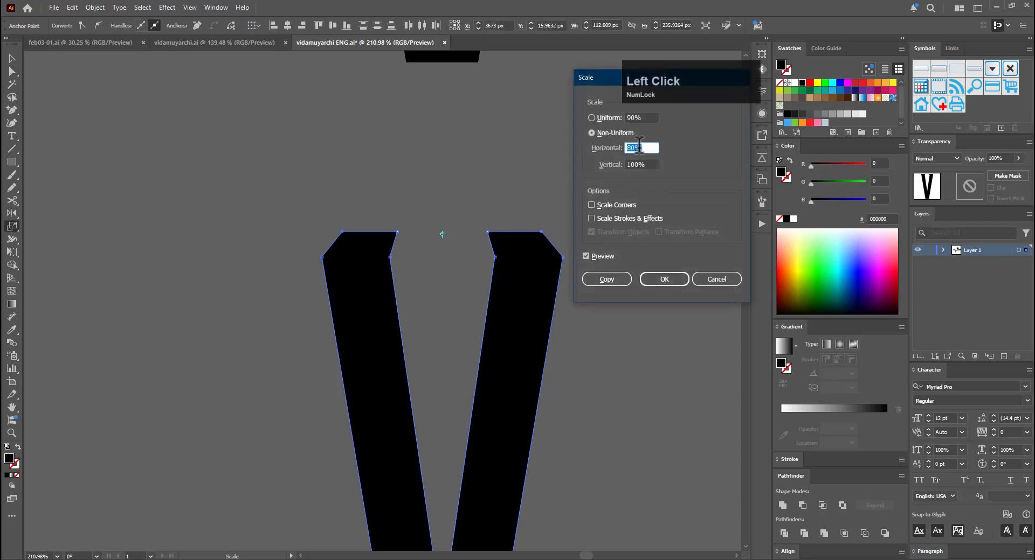
type("135")
key("Return")
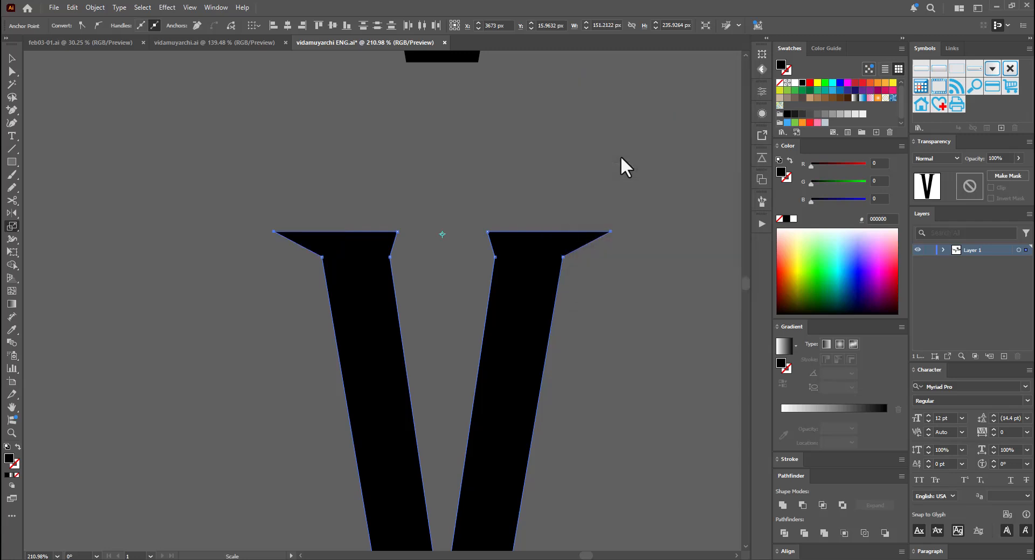
Undo the 135% widening of the V's outermost top corners, leaving the whole letter unscaled
key("ctrl+z")
left_click(442, 234, "alt")
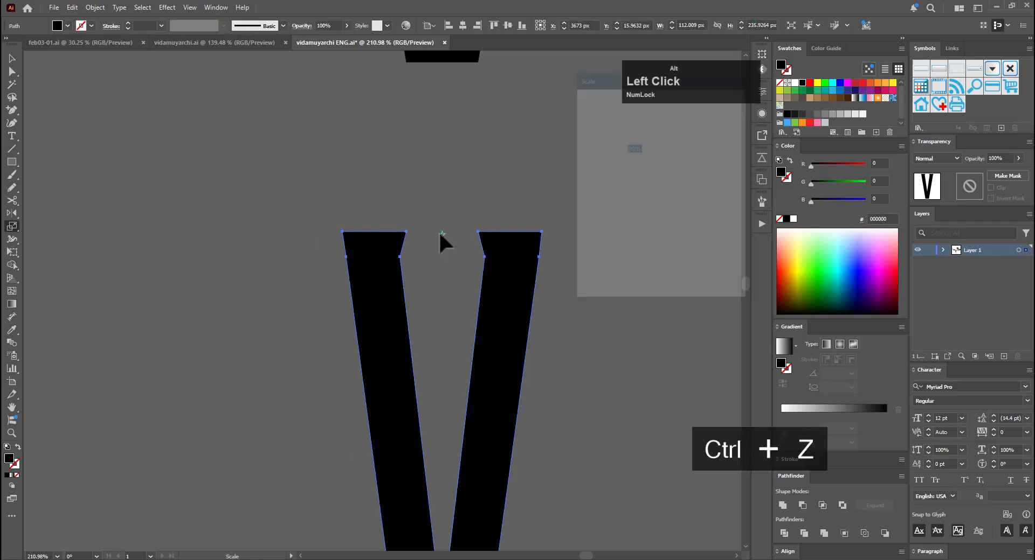
left_click(695, 280)
Try another horizontal scale on the V's two outermost top corners about their midpoint, and undo it
key("a")
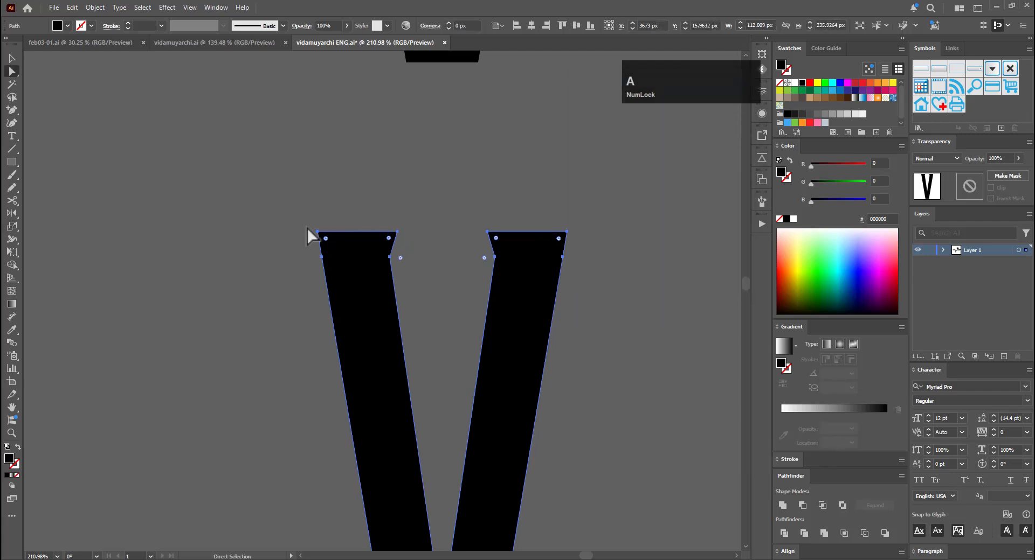
left_click(317, 232)
left_click(566, 232, "shift")
key("s")
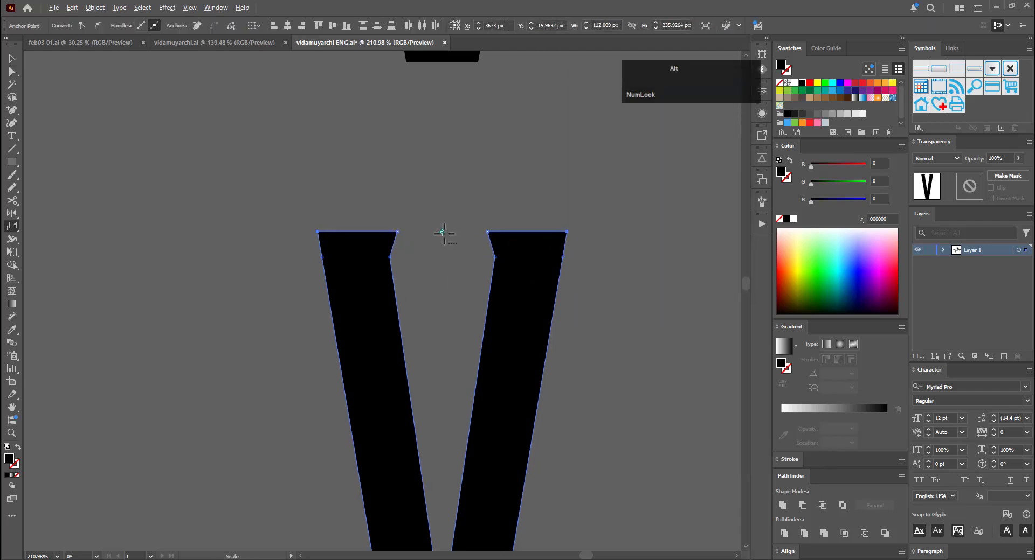
left_click(443, 231, "alt")
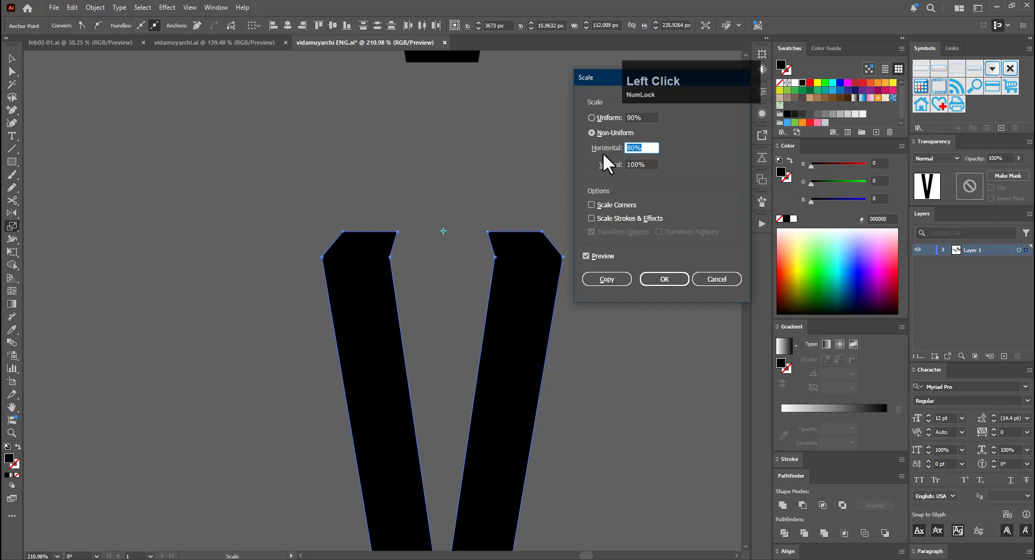
type("12")
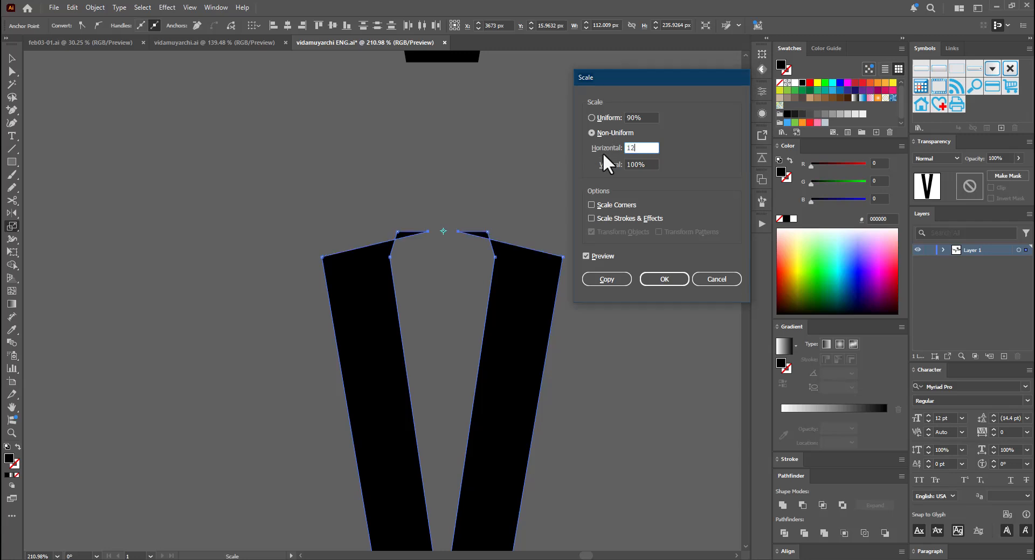
key("Return")
key("ctrl+z")
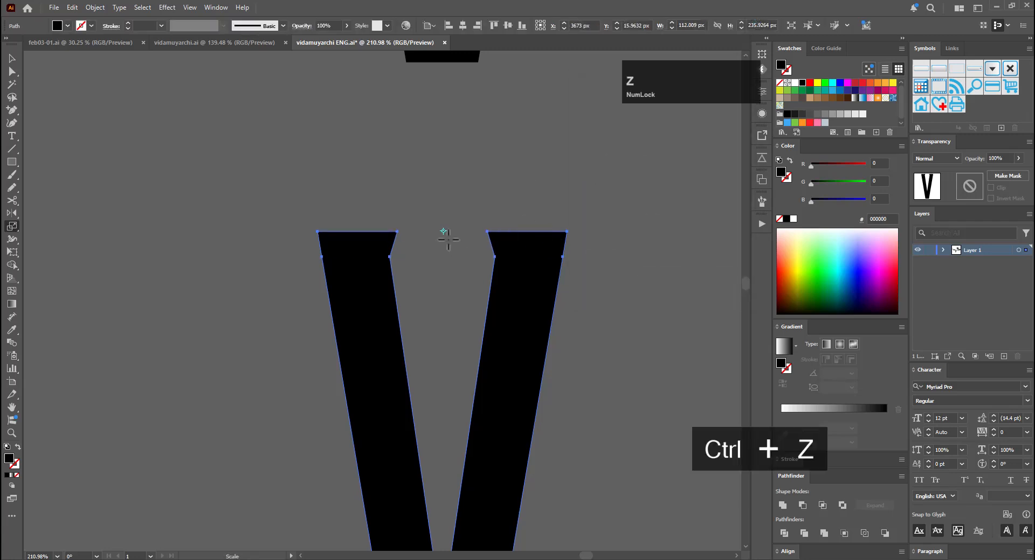
left_click(443, 232, "alt")
left_click(701, 278)
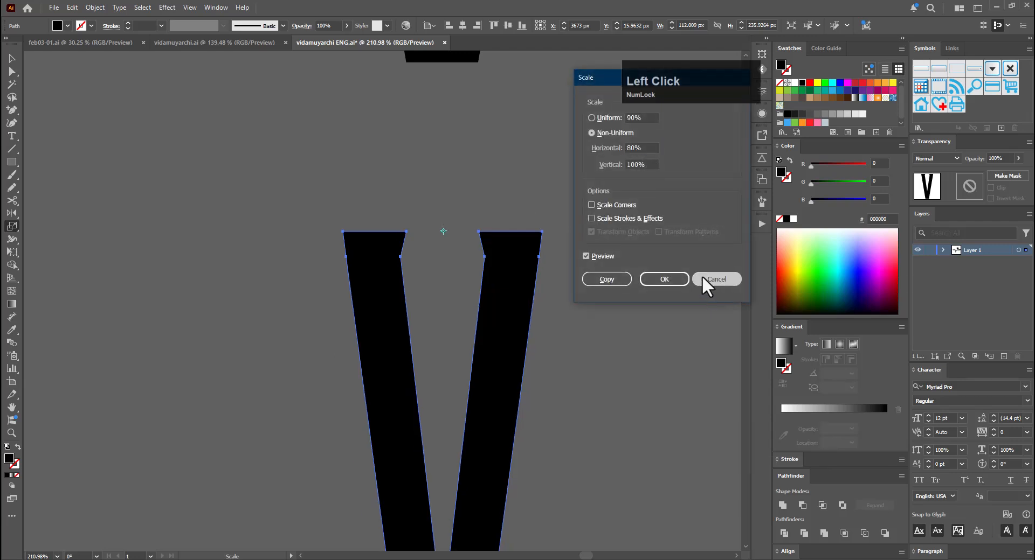
Scale the V's two outermost top corners 120% horizontally and 100% vertically from the midpoint between the arms, and deselect the letter
key("a")
left_click(317, 232)
left_click(566, 232, "shift")
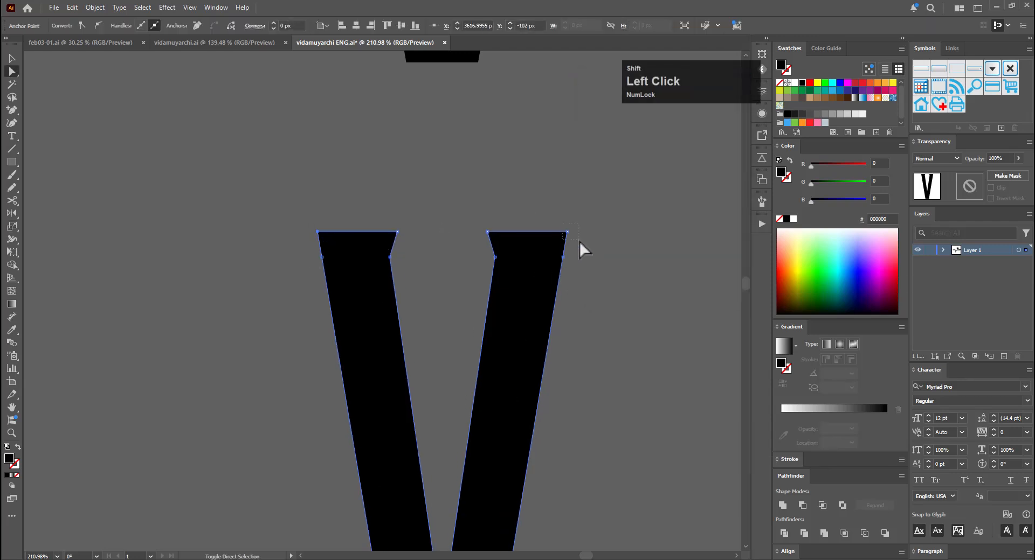
key("s")
left_click(442, 232, "alt")
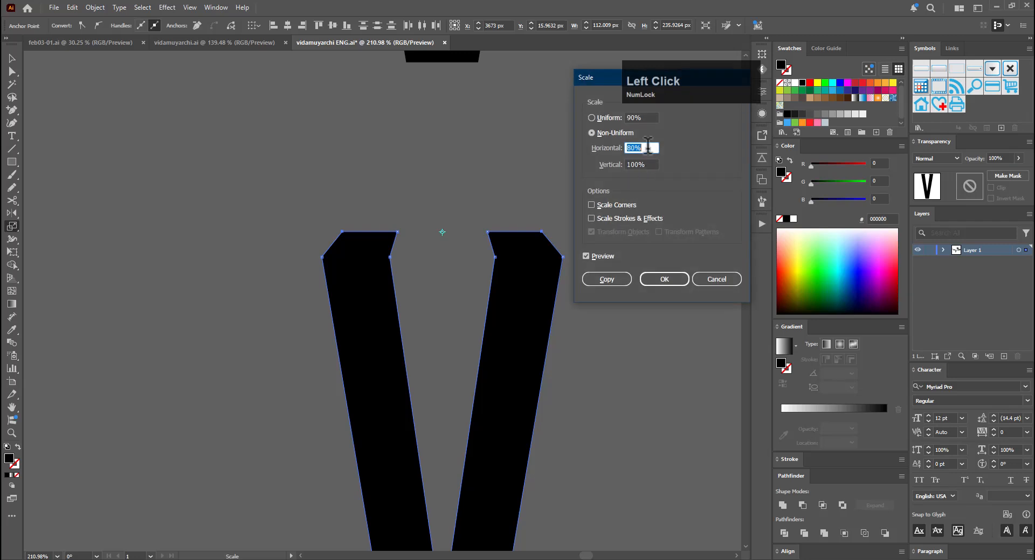
type("120")
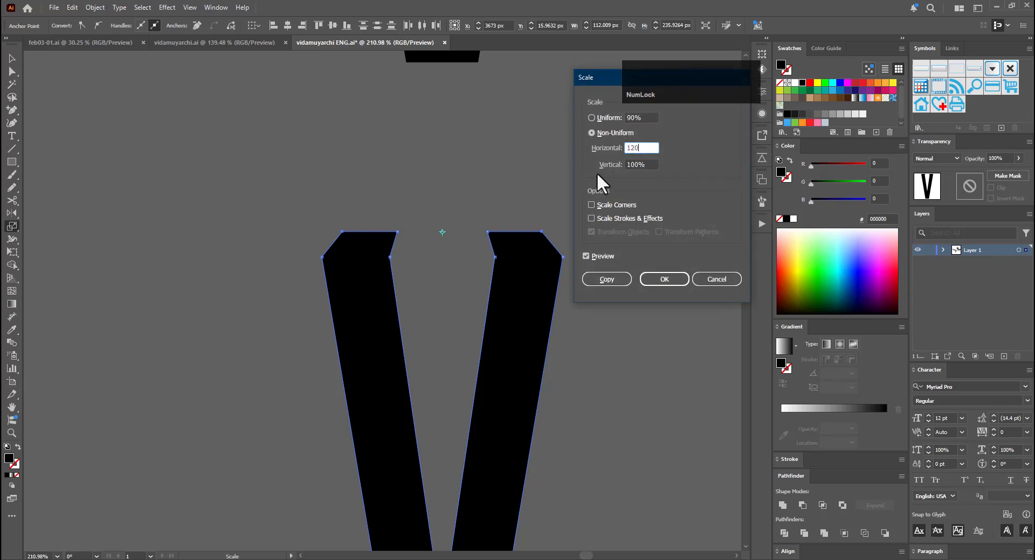
key("Return")
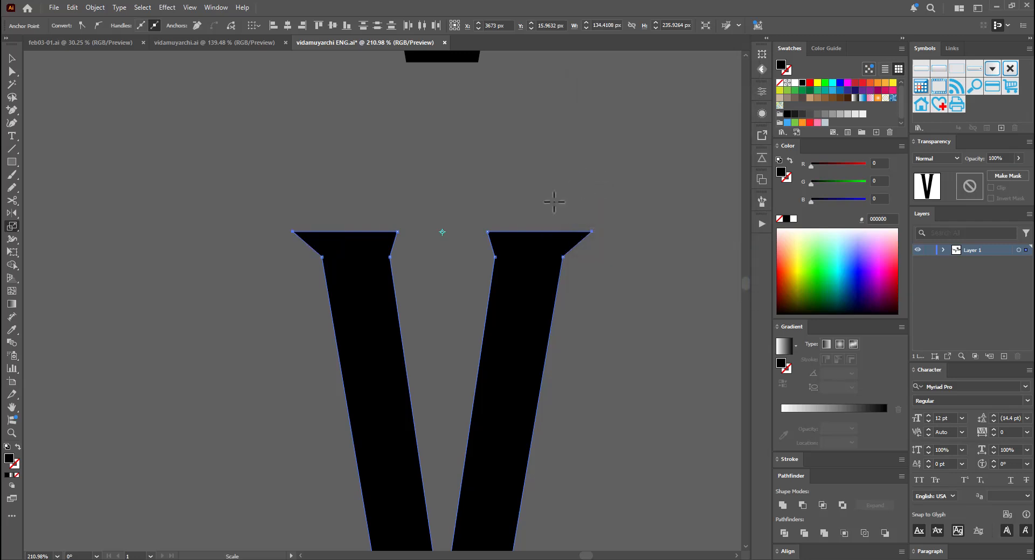
key("v")
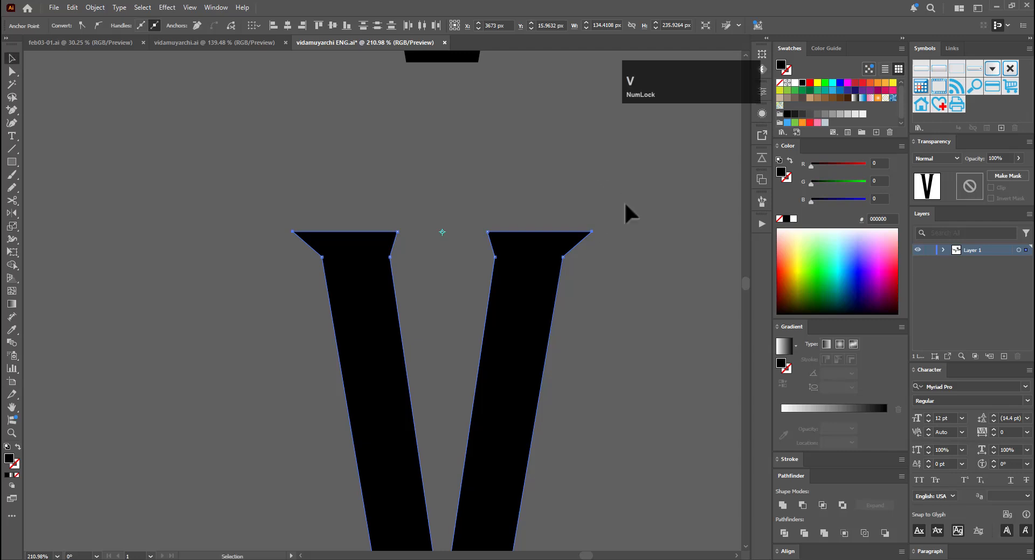
left_click(624, 202)
left_click_drag(649, 216, 636, 251)
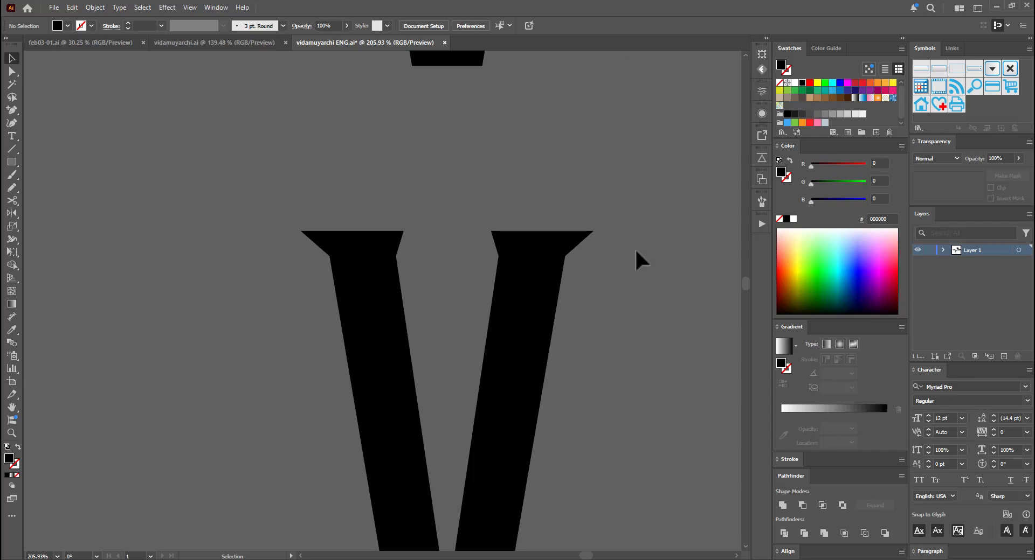
Undo the V's flares and their anchor points, and add new anchor points just below the top on the edges of both arms
key("ctrl+z")
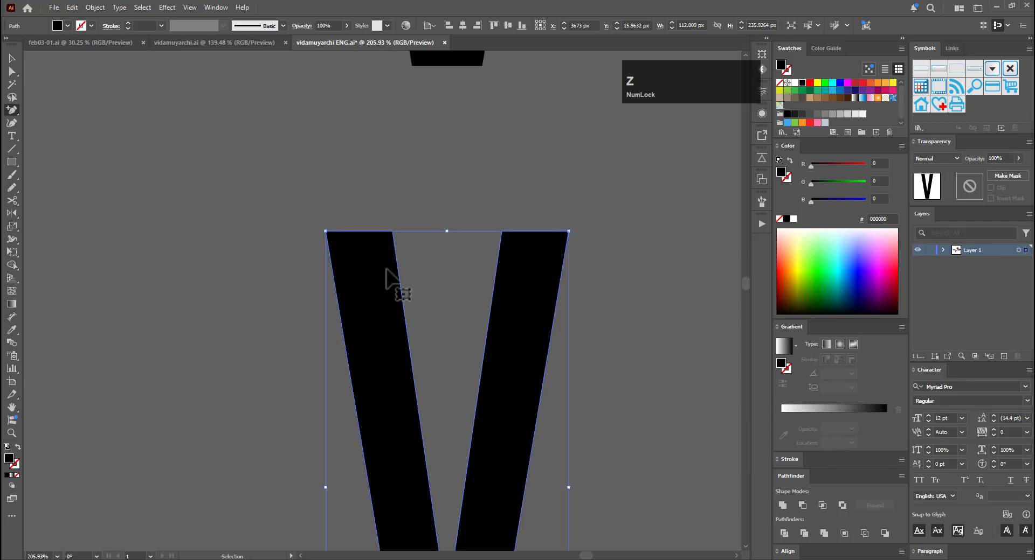
key("equal")
left_click(395, 249)
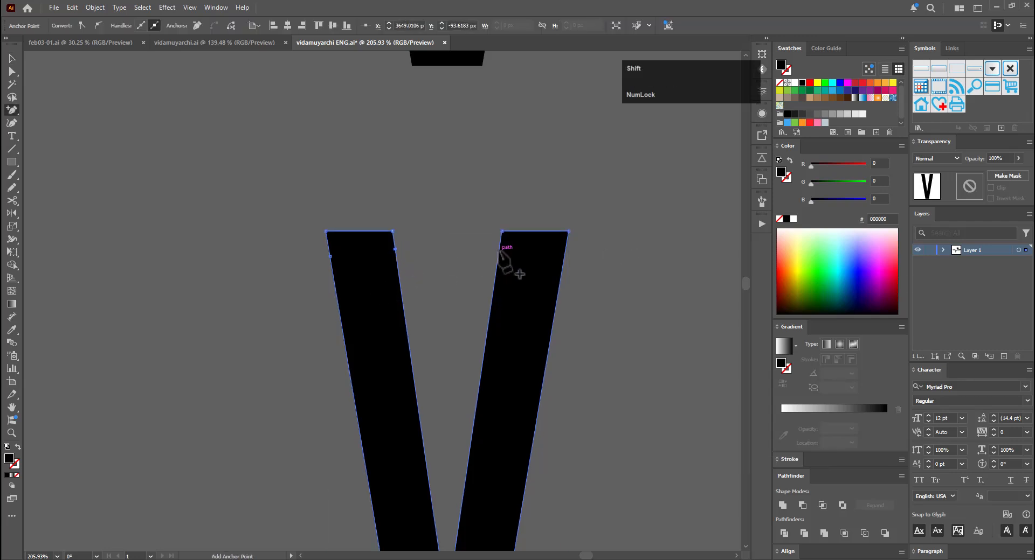
left_click(499, 250, "shift")
left_click(565, 252)
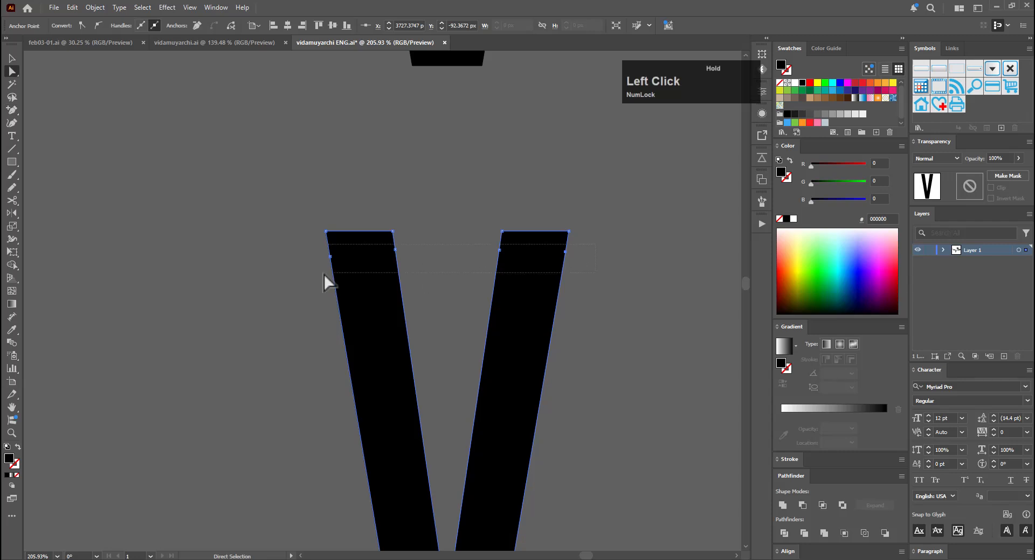
Level the V's new anchor points by scaling them 100% horizontally and 0% vertically from the middle between the arms
key("s")
left_click(449, 253, "alt")
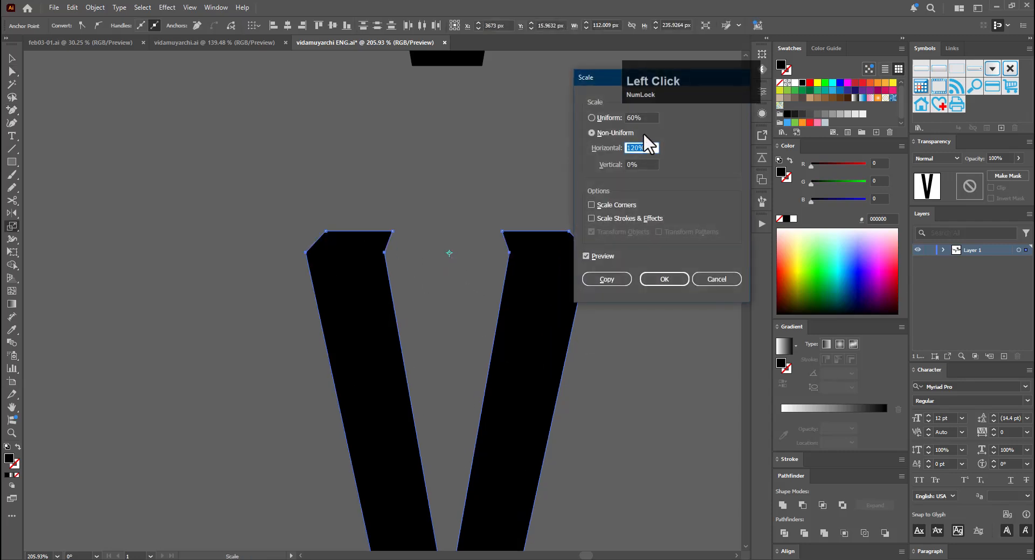
left_click(716, 279)
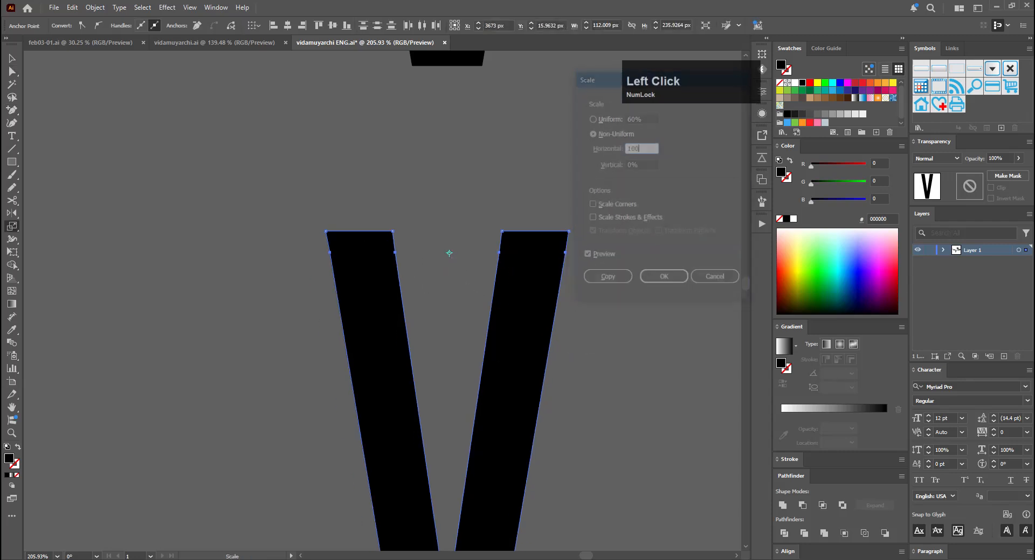
Try to flare the V's left arm by scaling its top two corner points horizontally about the midpoint of its top edge
key("v")
key("a")
left_click(324, 232)
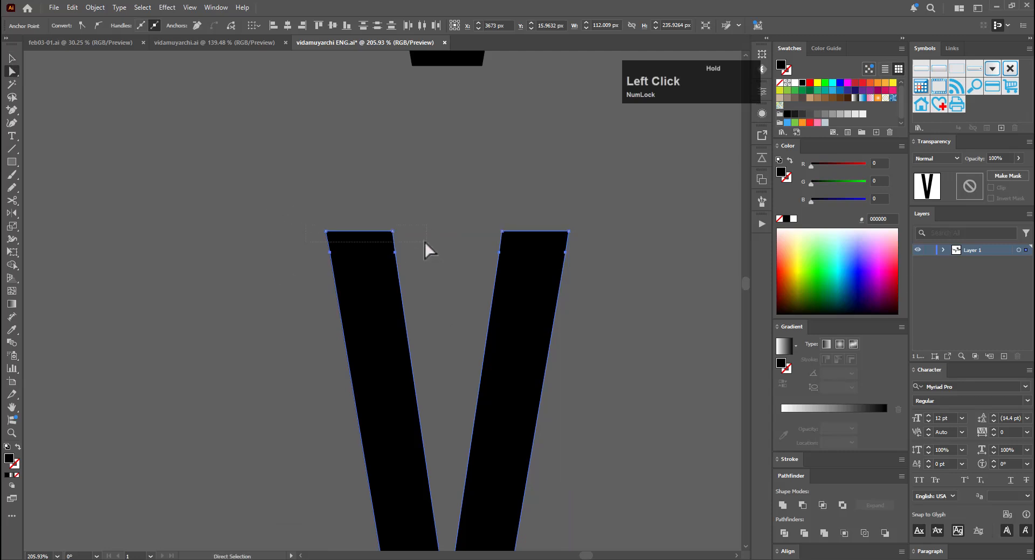
key("s")
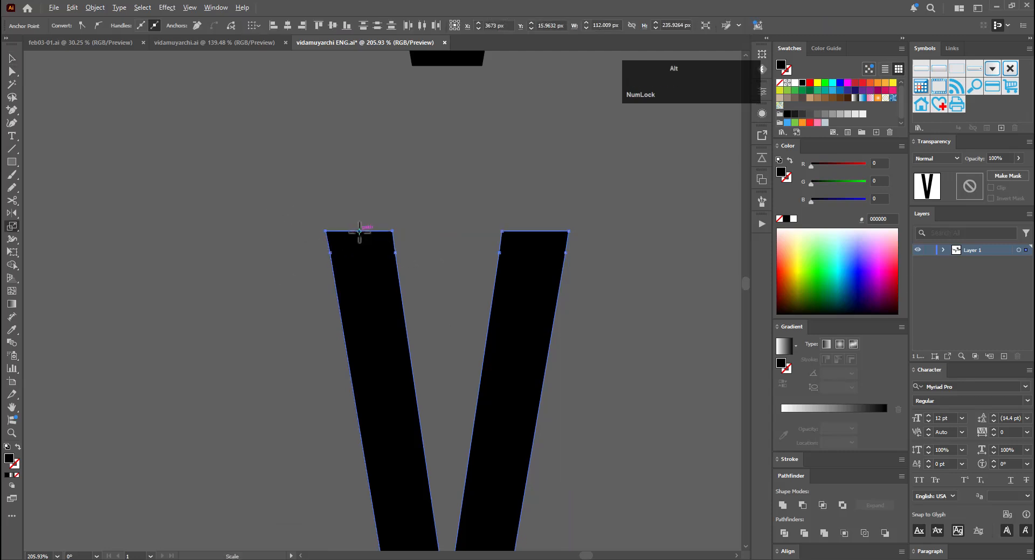
left_click(359, 231, "alt")
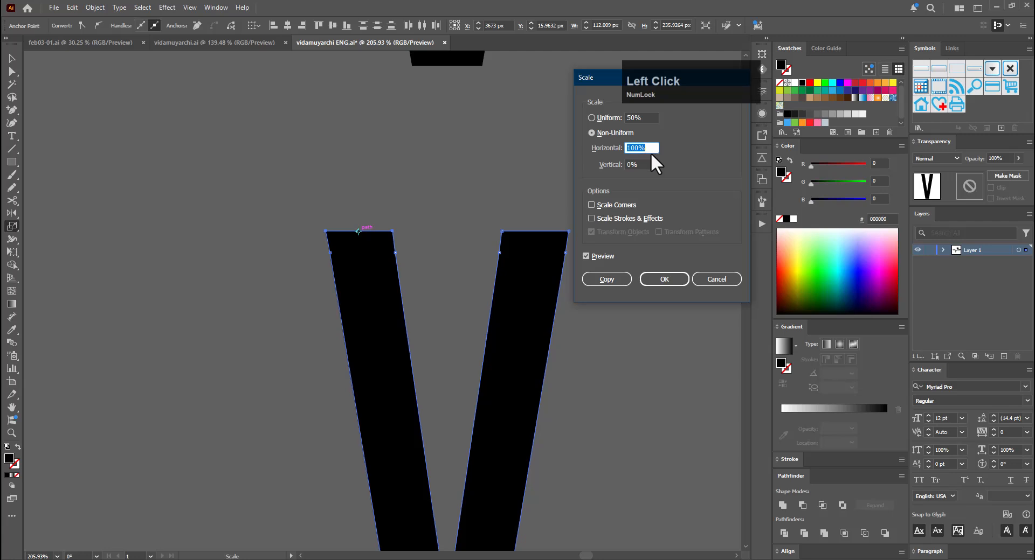
type("16.510")
key("Return")
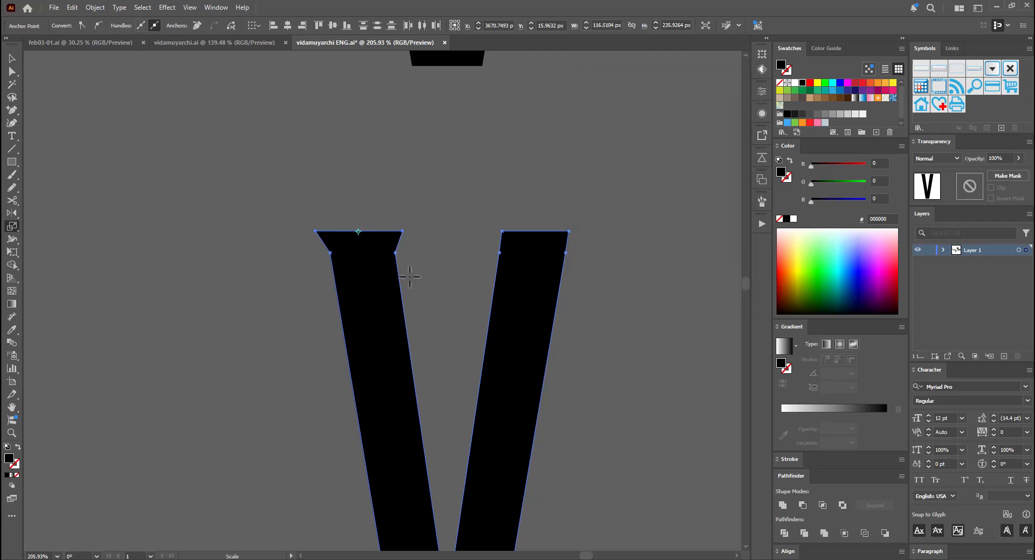
Undo the V's left-arm flare and rescale its top two corners 135% horizontally and 0% vertically about the top edge's midpoint
key("ctrl+z")
left_click(358, 231, "alt")
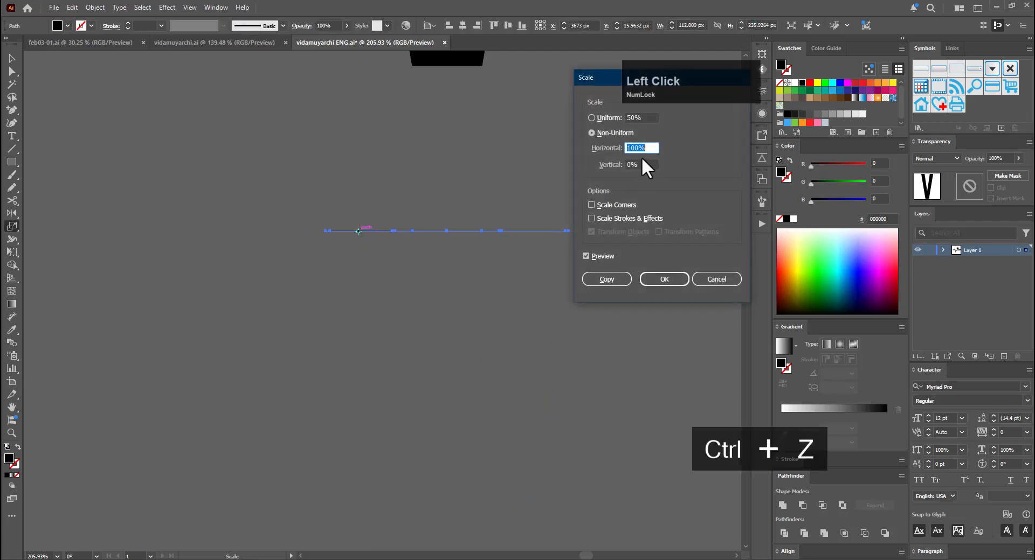
key("Escape")
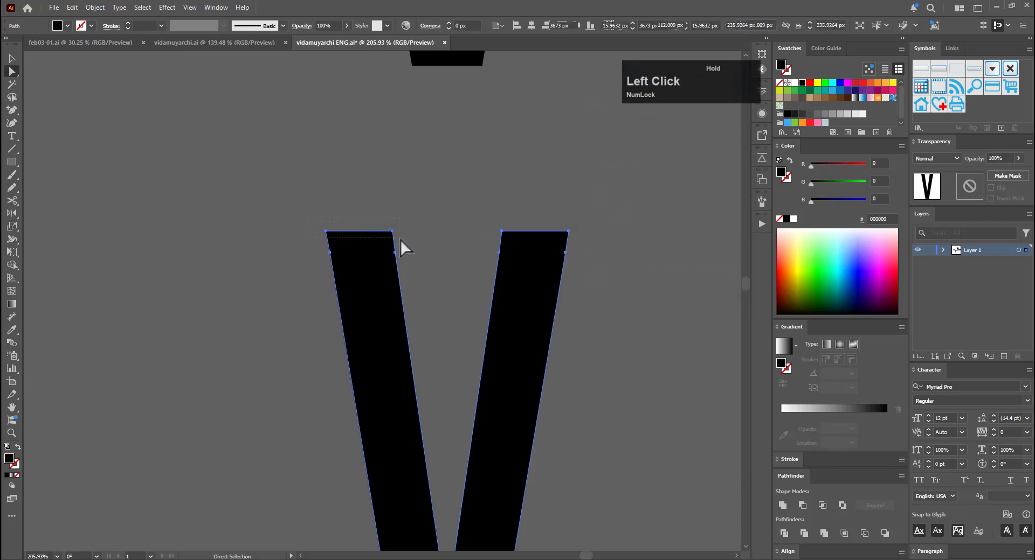
left_click(360, 232, "alt")
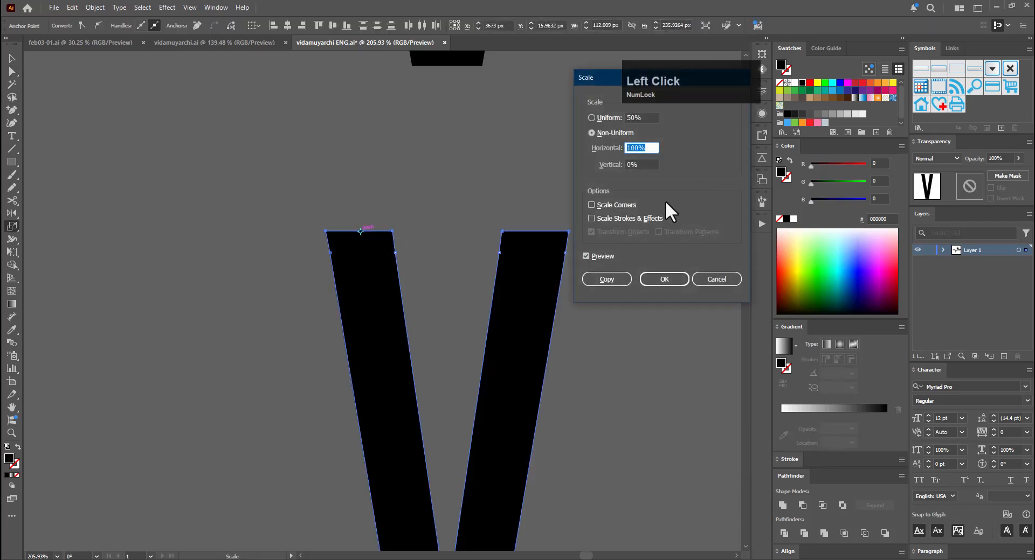
type("135")
key("Return")
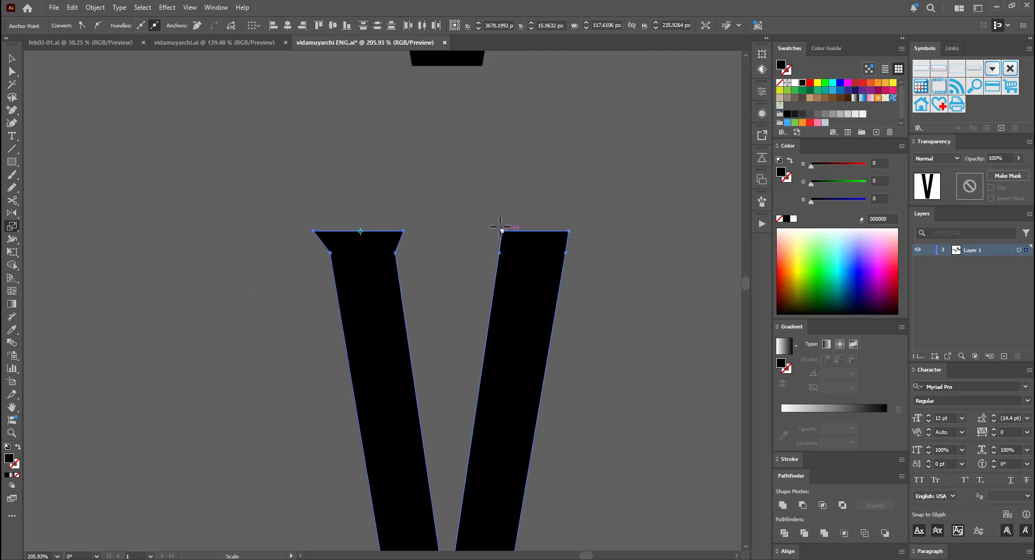
Flare the V's right arm by scaling its top two corner points 135% horizontally about the midpoint of its top edge
left_click_drag(487, 219, 558, 259)
key("ctrl+z")
key("v")
key("a")
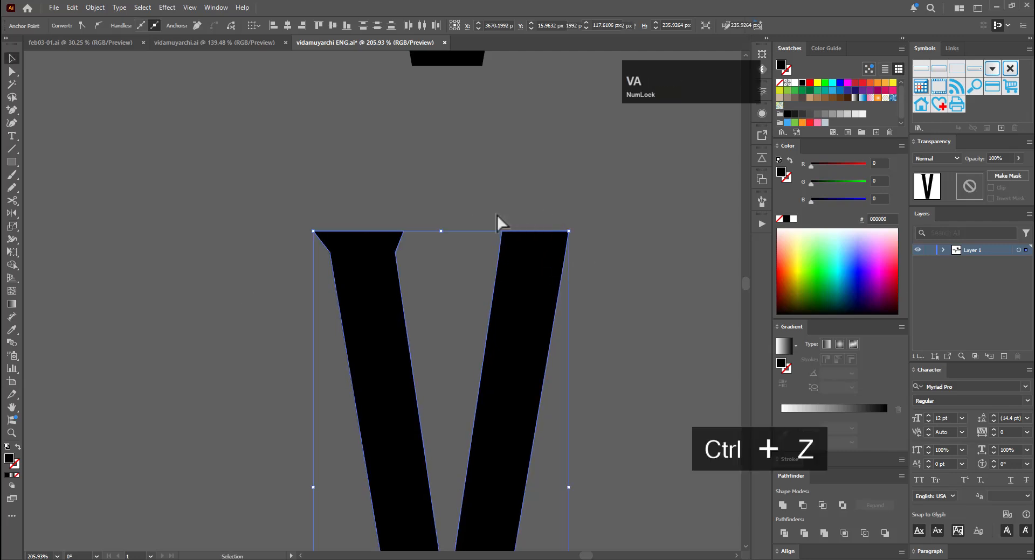
left_click_drag(477, 215, 586, 239)
key("s")
left_click(536, 231, "alt")
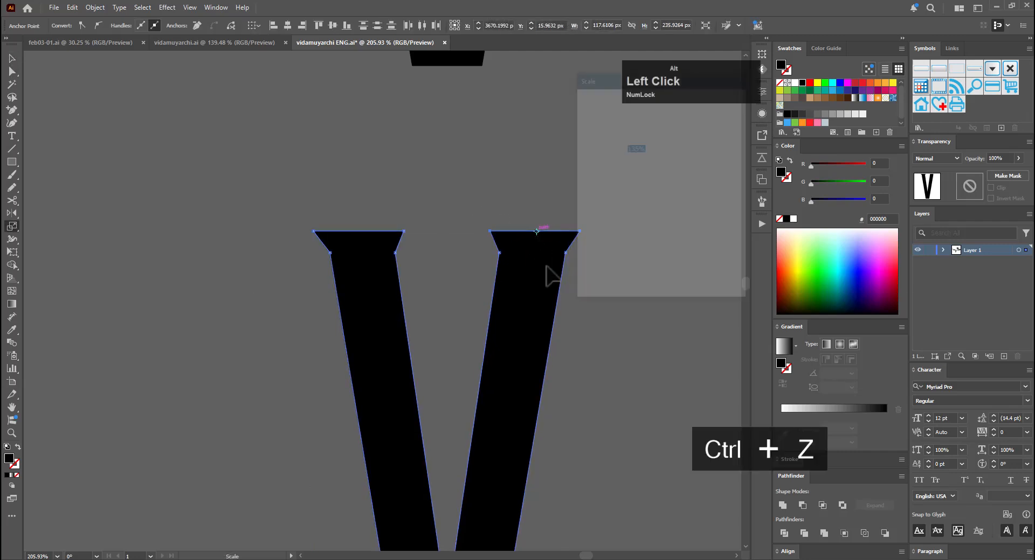
left_click(666, 280)
Nudge the V's two outermost top corners slightly outward on each side and deselect the letter
key("a")
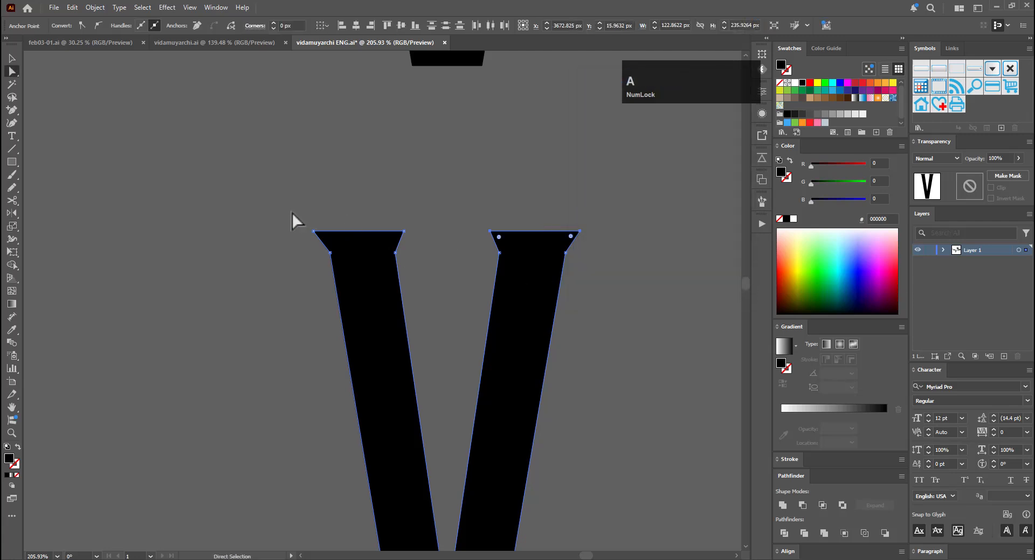
left_click(344, 253)
key("Left")
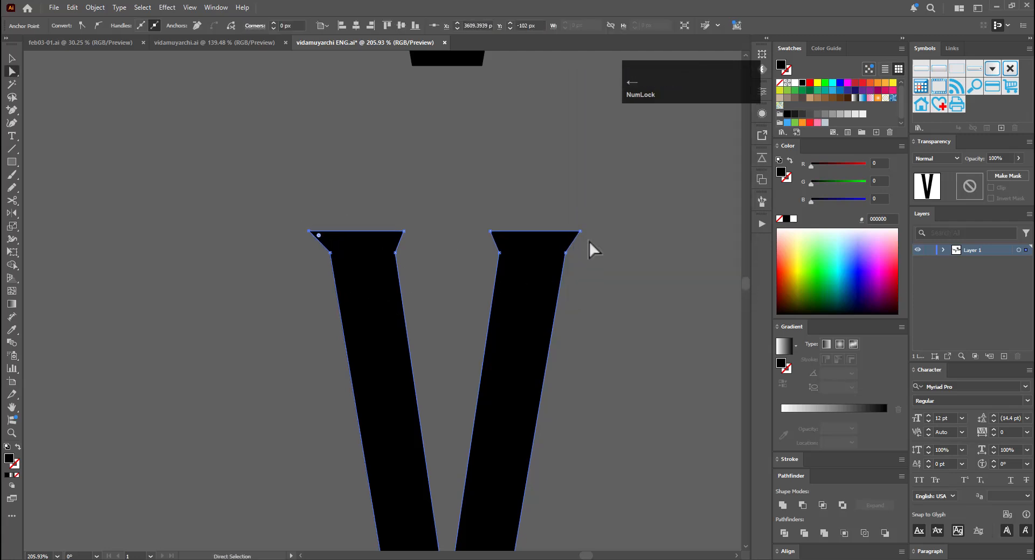
left_click(586, 239)
key("Right")
left_click(584, 252)
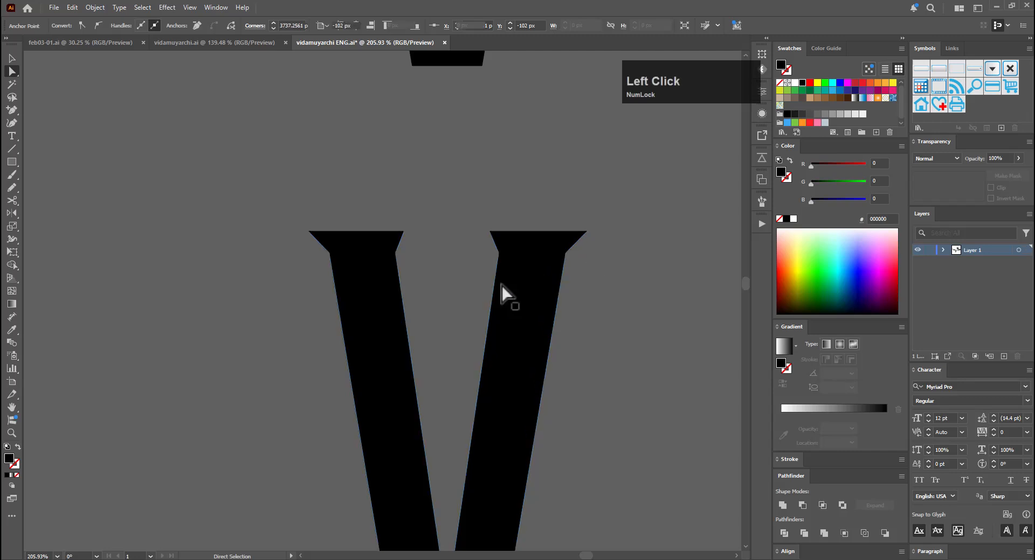
Round the four joints below the V's flared tops into smooth curves and deselect the letter
left_click_drag(308, 264, 582, 258)
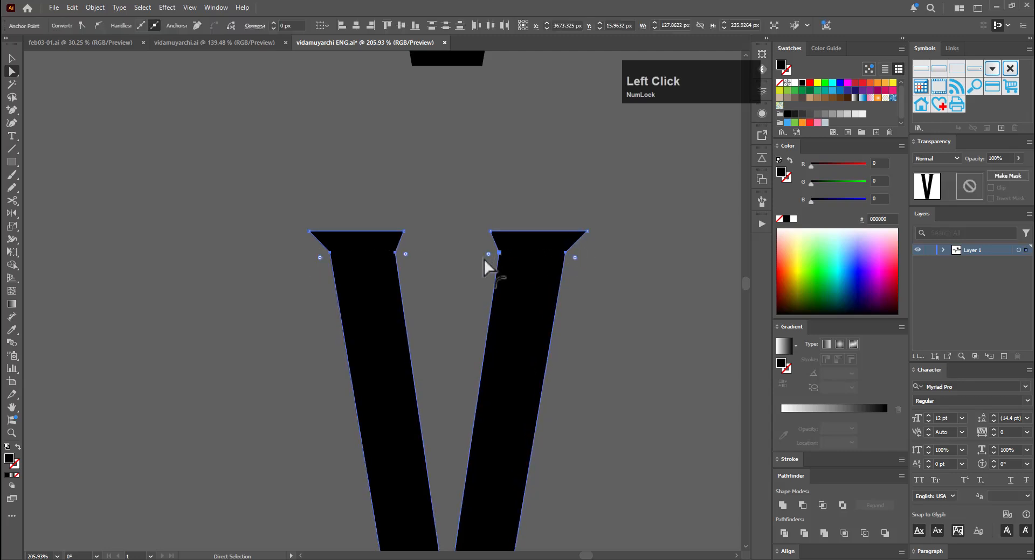
left_click_drag(484, 258, 243, 269)
key("v")
left_click(468, 182)
Place a duplicate of the flared V directly below it
key("ctrl+space")
left_click_drag(546, 209, 347, 275)
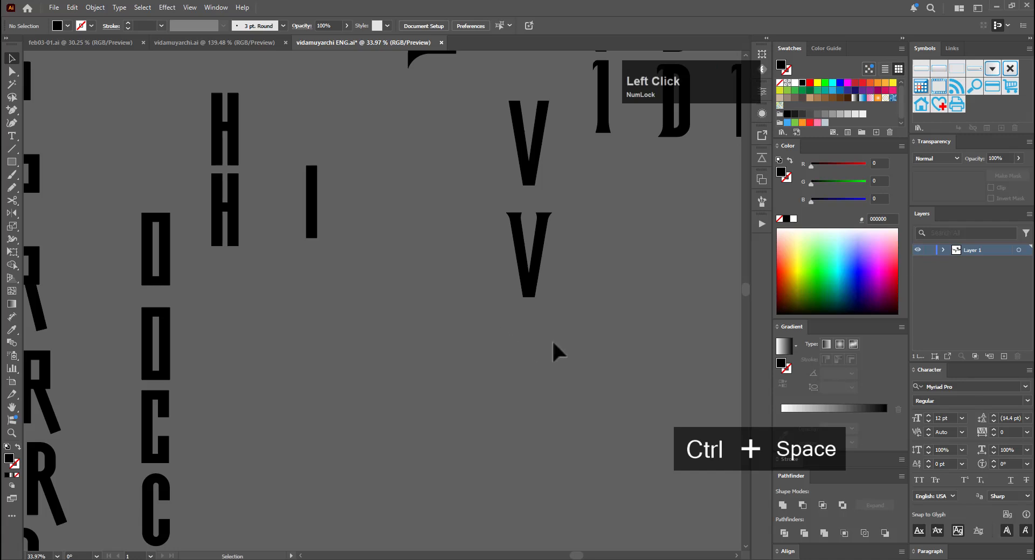
left_click_drag(536, 270, 540, 356)
Add an anchor point on each outer edge of the duplicated V, just above its base
key("space")
left_click_drag(550, 423, 671, 297)
key("ctrl+space")
key("a")
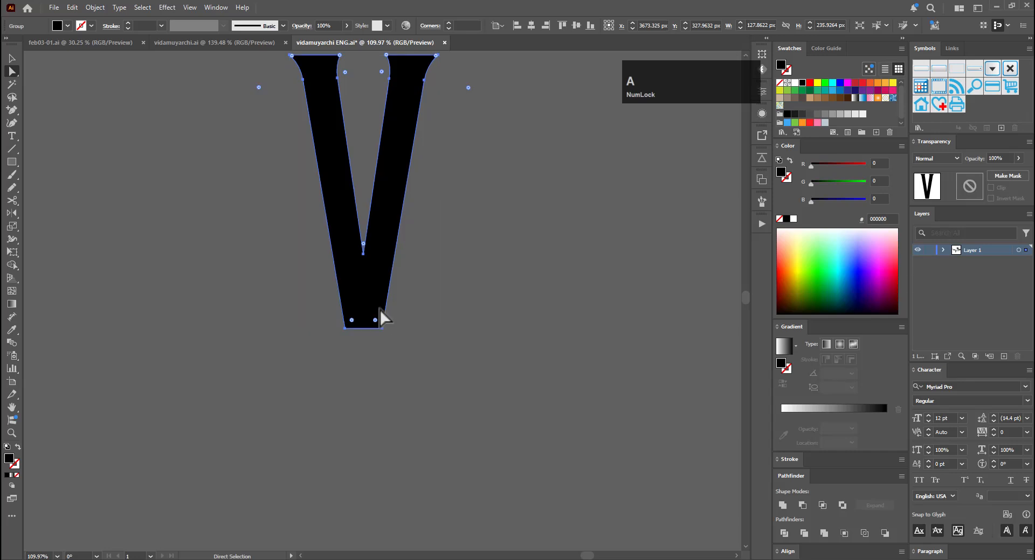
key("equal")
left_click(386, 308)
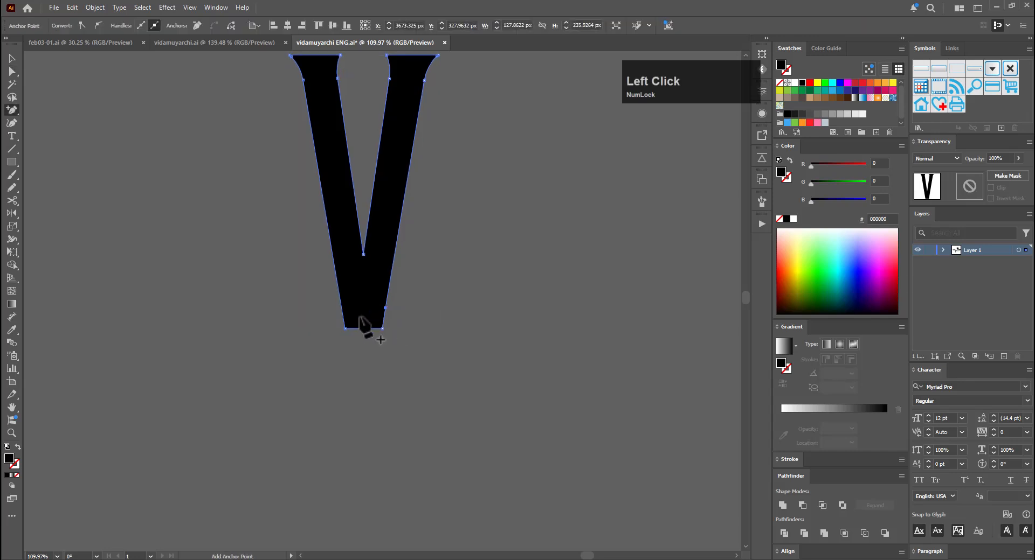
left_click(341, 308)
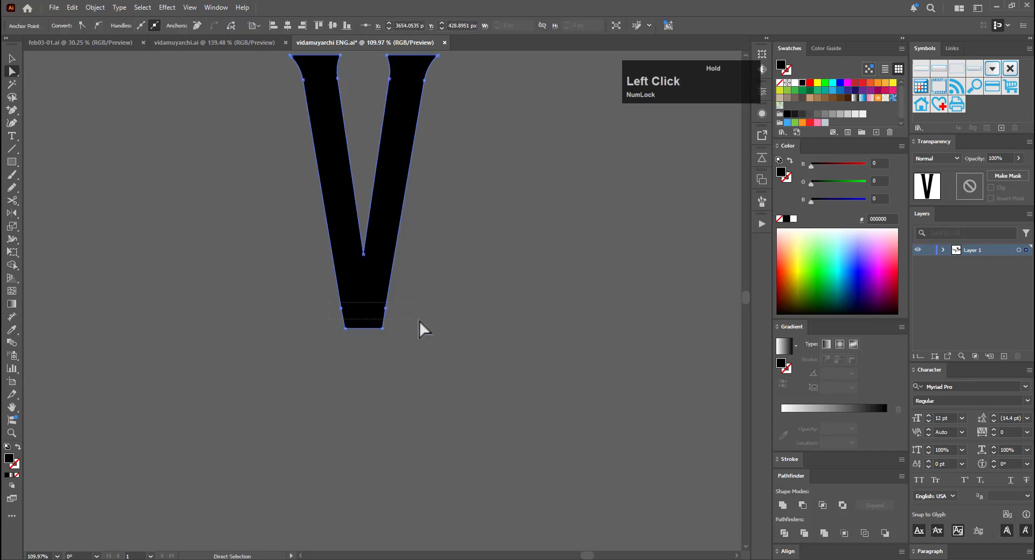
Level the V's two new lower anchor points by scaling them 100% horizontally and 0% vertically from the middle between them
key("s")
left_click(364, 309, "alt")
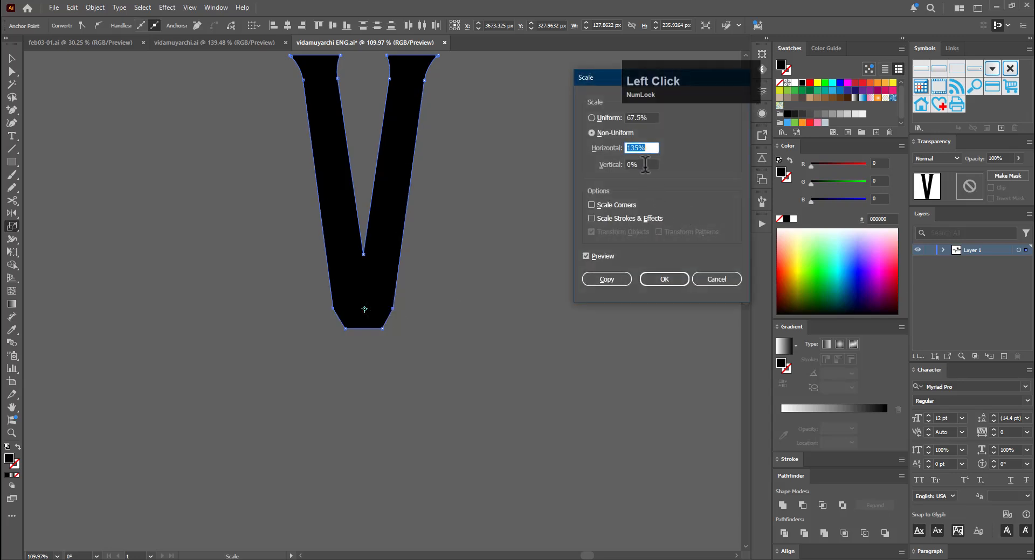
type("100")
key("Return")
Scale the V's two bottom corners 145% horizontally and 0% vertically about the base's midpoint, and round the joints above them
key("a")
left_click_drag(325, 358, 406, 323)
key("s")
left_click(364, 328, "alt")
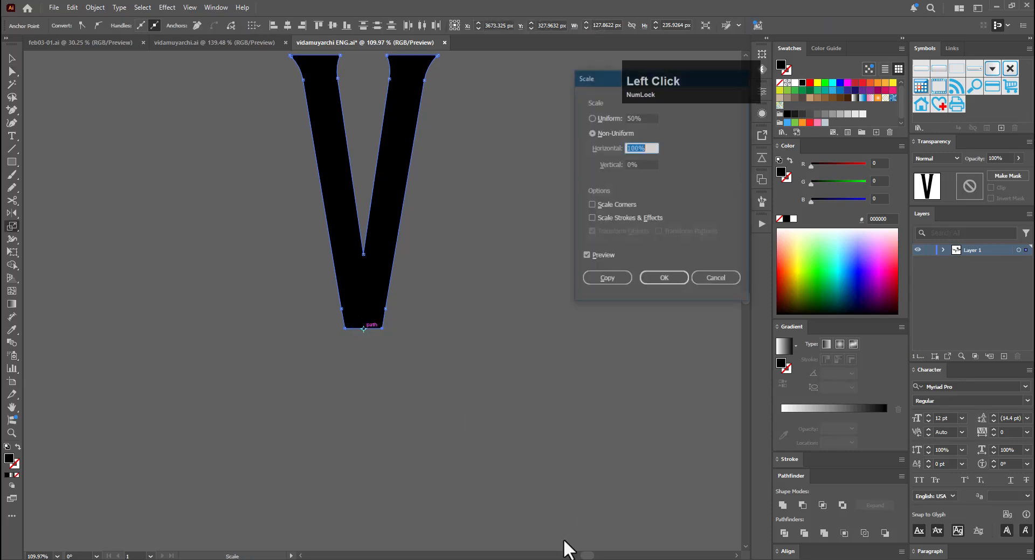
scroll(646, 148, "up", 6)
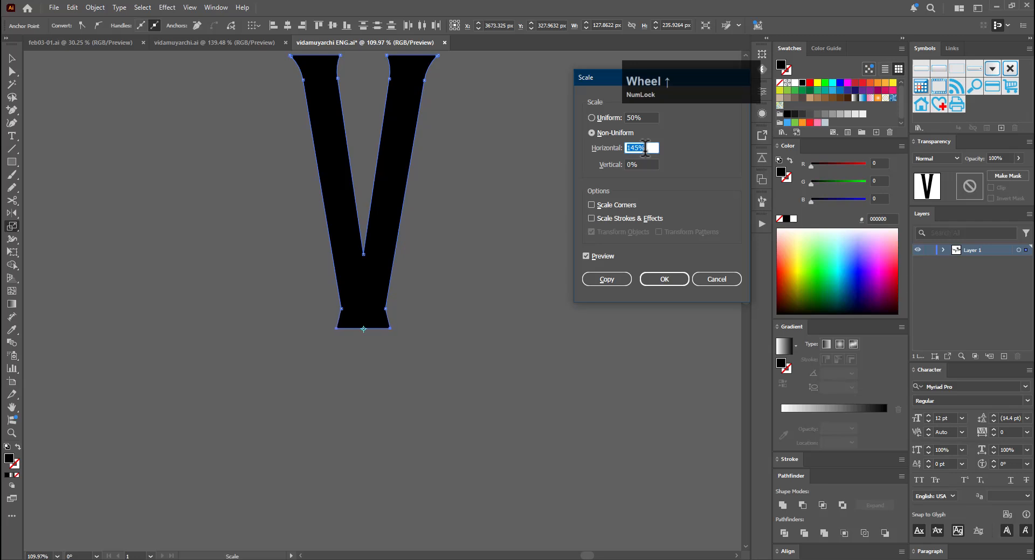
left_click(664, 279)
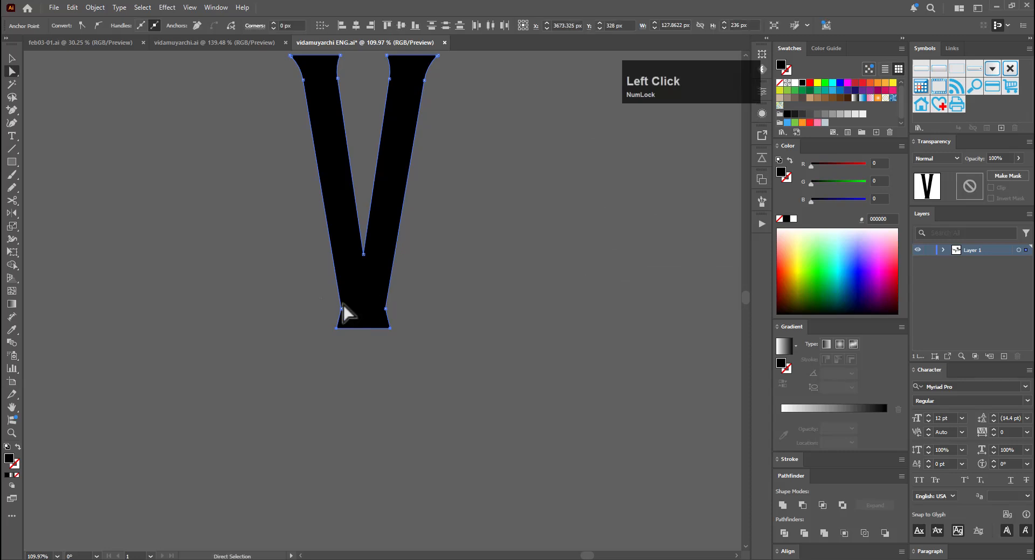
key("v")
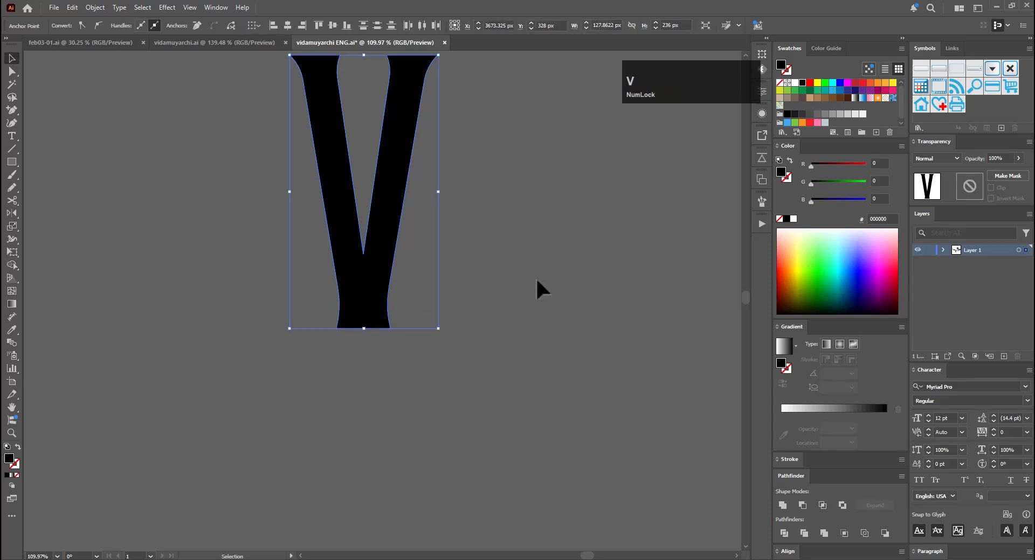
left_click(551, 293)
Delete the old title lettering under the design 2 label
left_click_drag(541, 293, 323, 318)
left_click_drag(644, 303, 490, 378)
left_click_drag(561, 402, 423, 449)
key("v")
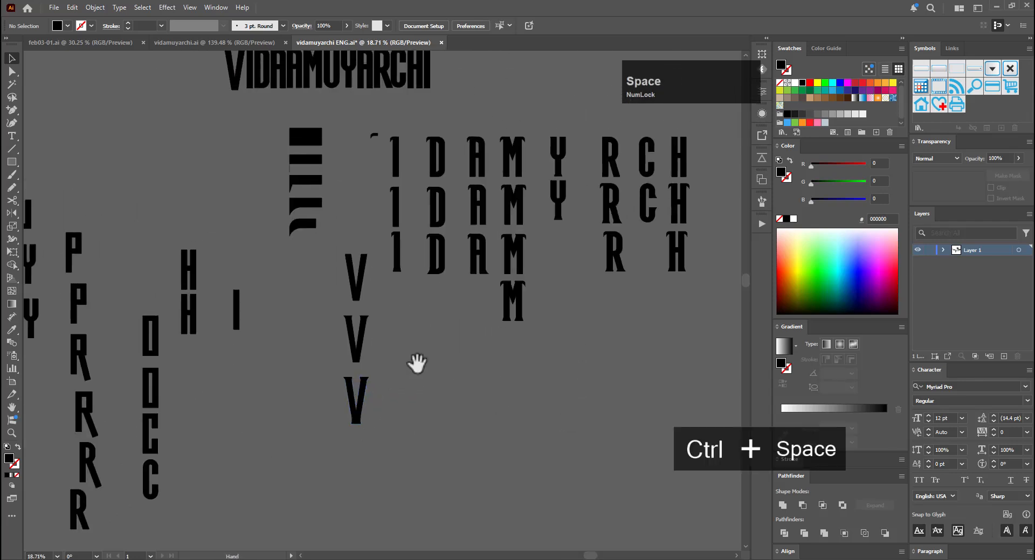
left_click_drag(416, 362, 440, 454)
left_click_drag(192, 175, 192, 175)
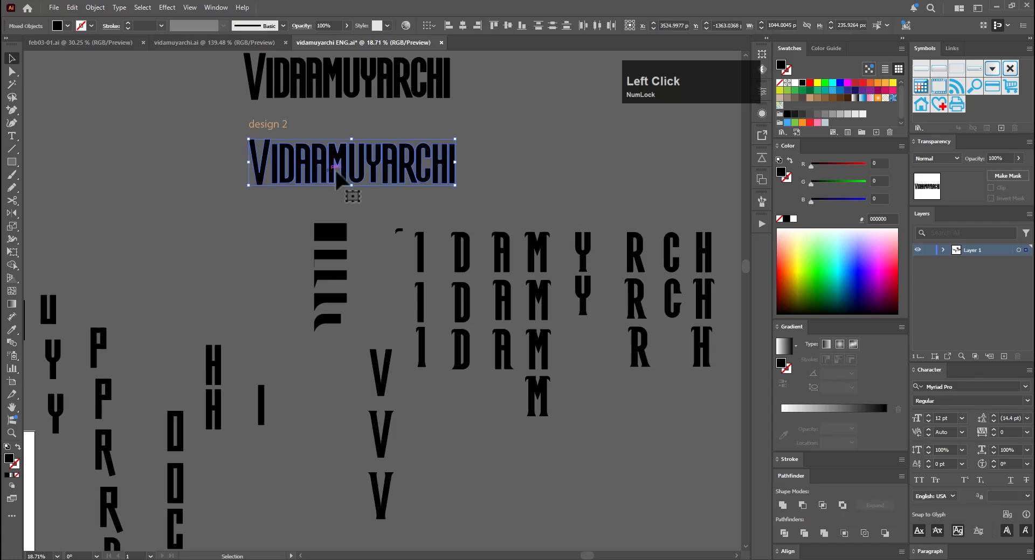
key("Delete")
Place copies of the finished V, I, D, A and M side by side under the design 2 label
left_click_drag(397, 485, 269, 147)
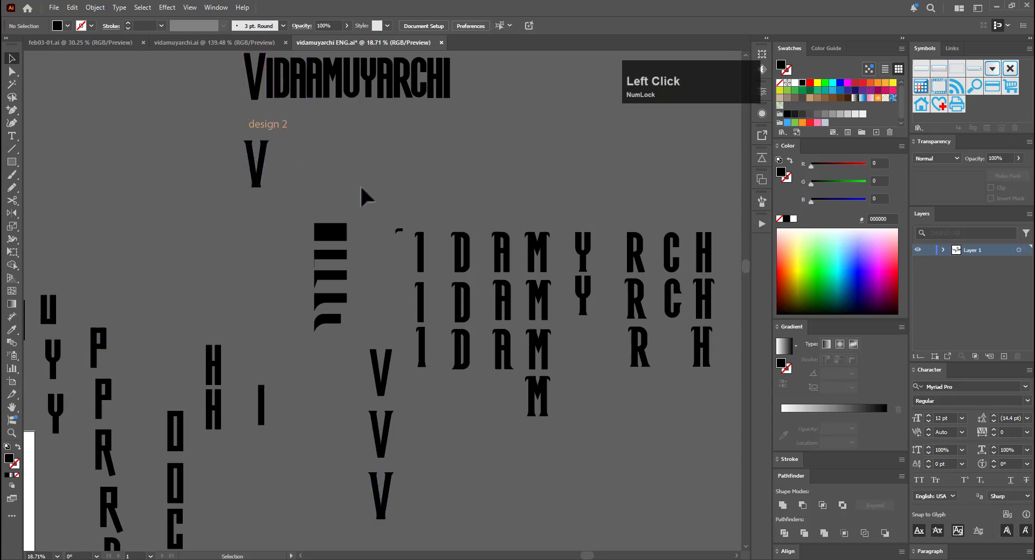
left_click_drag(430, 239, 414, 312)
left_click_drag(405, 429, 259, 250)
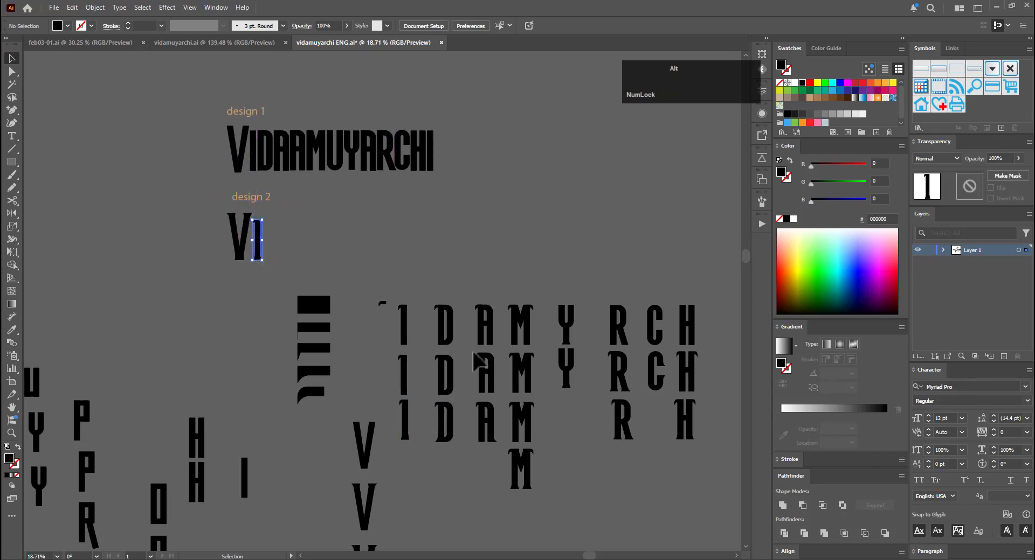
left_click_drag(445, 423, 289, 242)
left_click_drag(485, 426, 294, 246)
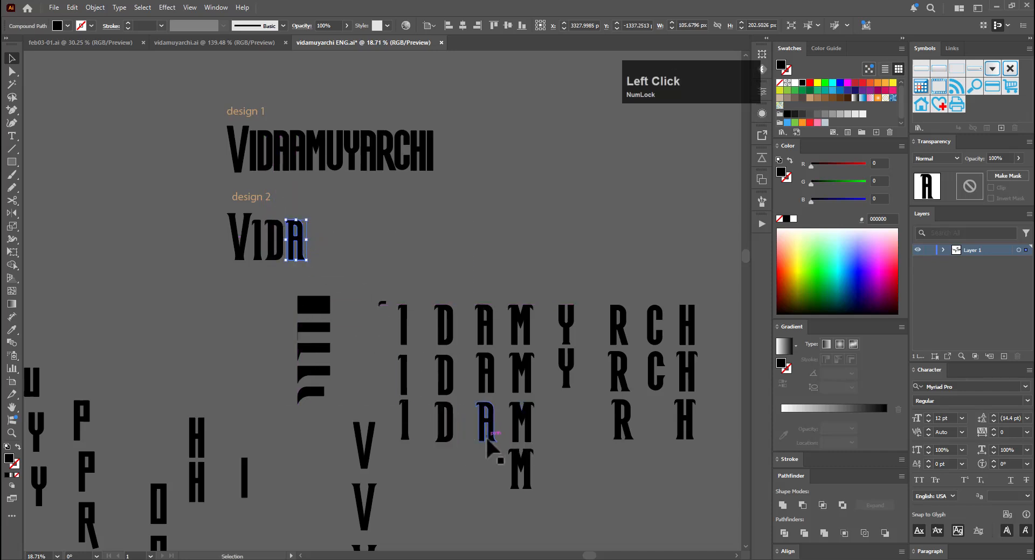
left_click_drag(514, 464, 324, 236)
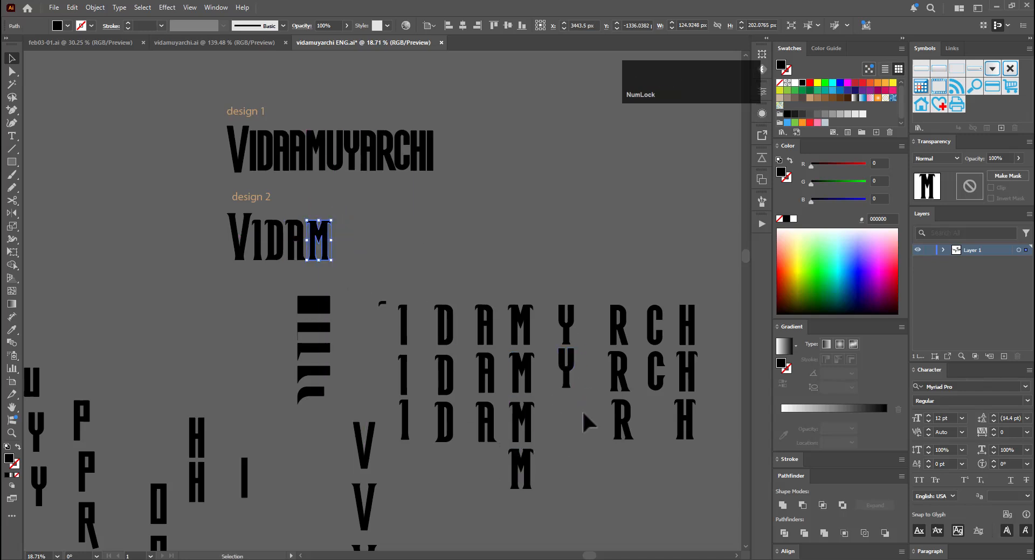
left_click(583, 420)
key("space")
left_click_drag(605, 446, 545, 328)
left_click_drag(571, 418, 574, 429)
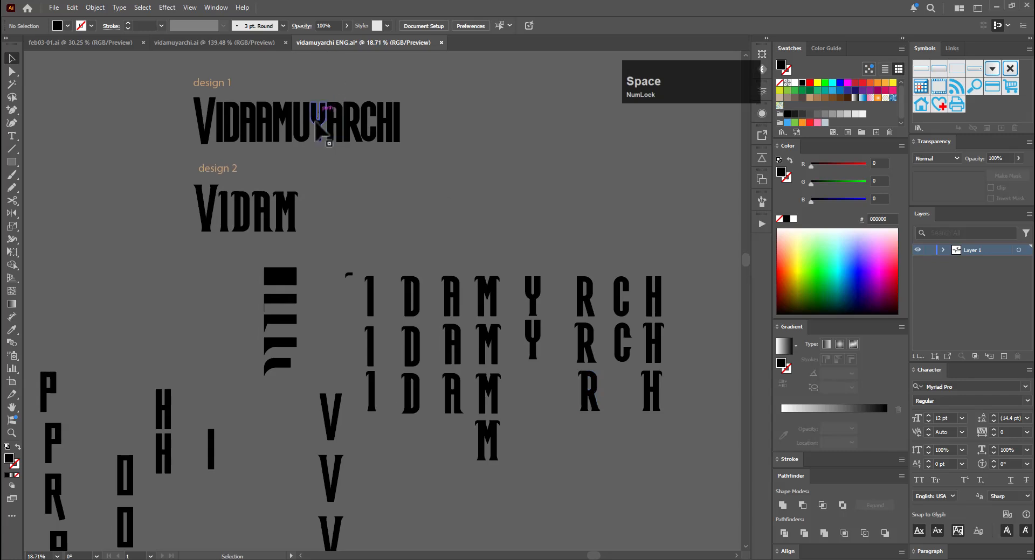
left_click_drag(313, 125, 318, 220)
key("ctrl+z")
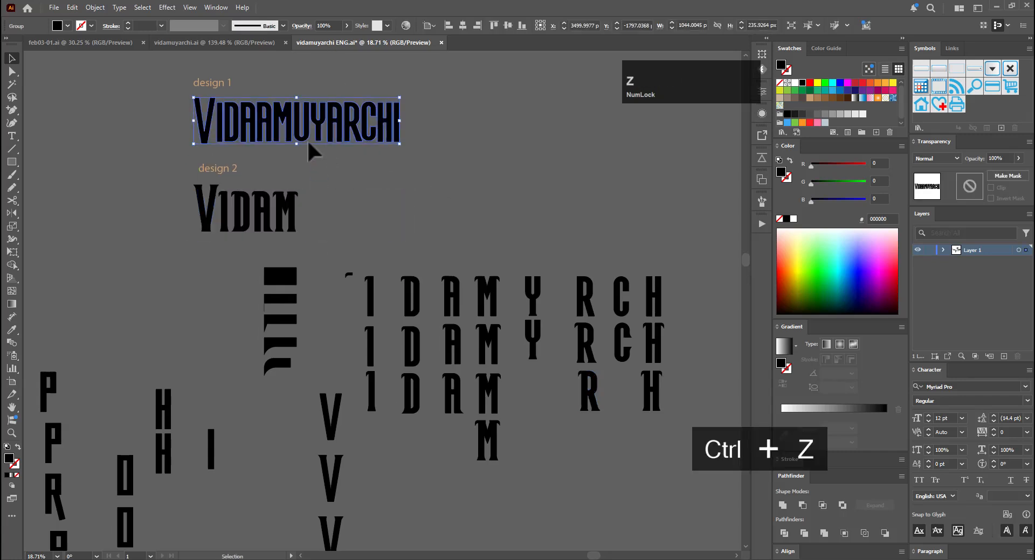
Copy the round-bottomed U from the letter variants into the design 2 word and align it directly after the M
left_click_drag(259, 258, 401, 154)
left_click_drag(351, 237, 295, 253)
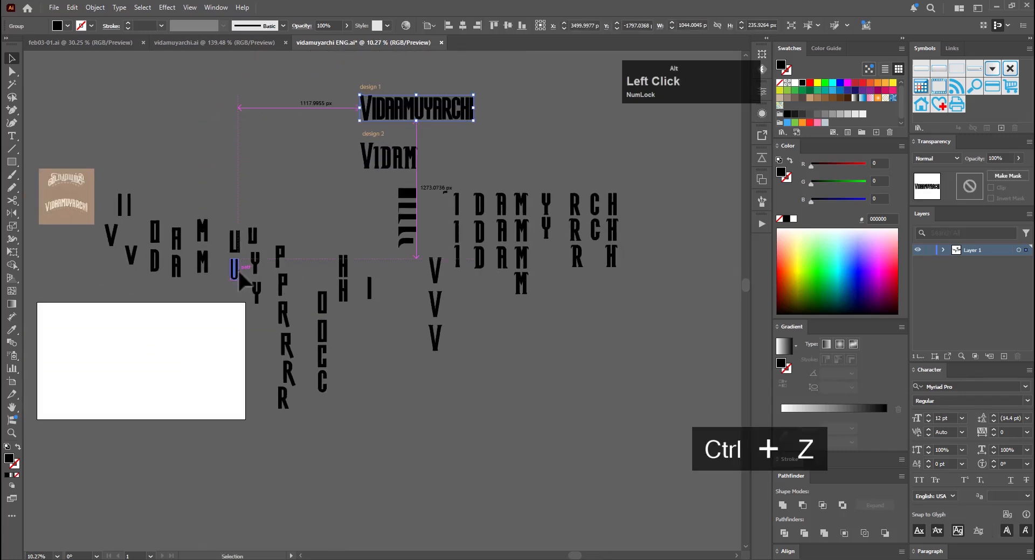
left_click_drag(240, 271, 443, 156)
left_click_drag(409, 170, 706, 150)
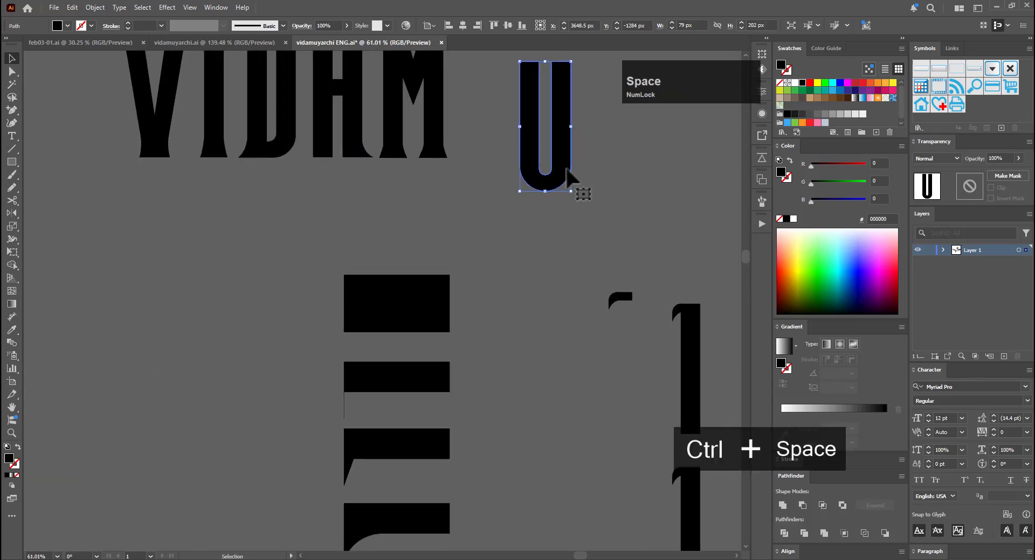
left_click_drag(566, 168, 522, 119)
left_click_drag(524, 158, 469, 330)
left_click(574, 257)
Continue the design 2 word with copies of the finished Y, A and R placed after the U
scroll(575, 256, "down", 3)
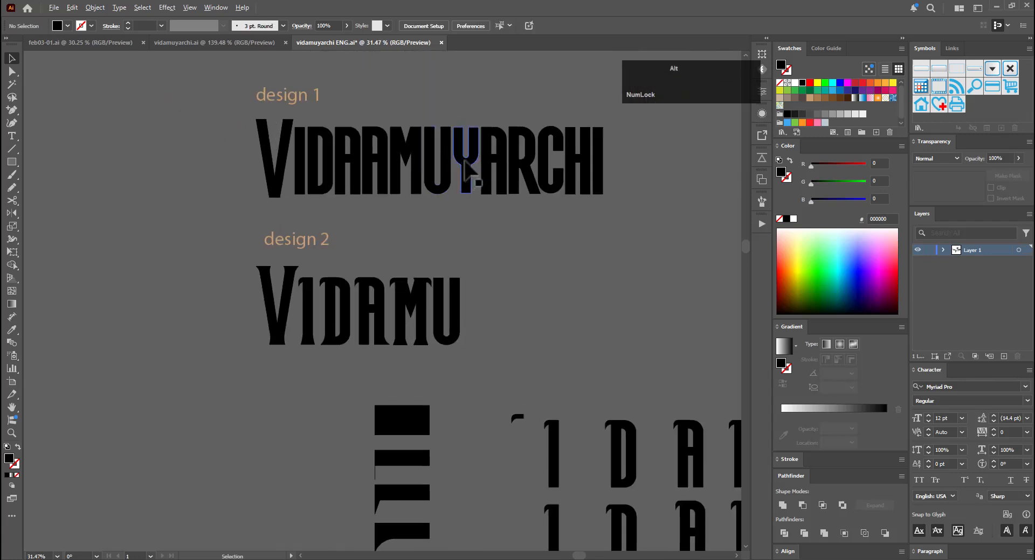
left_click_drag(616, 305, 531, 322)
left_click_drag(529, 323, 410, 266)
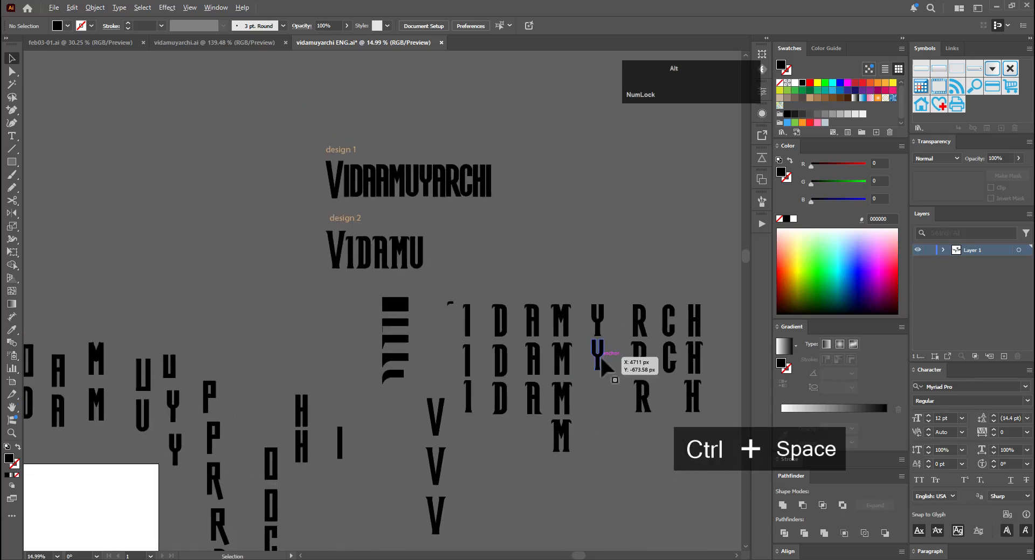
left_click_drag(600, 355, 435, 251)
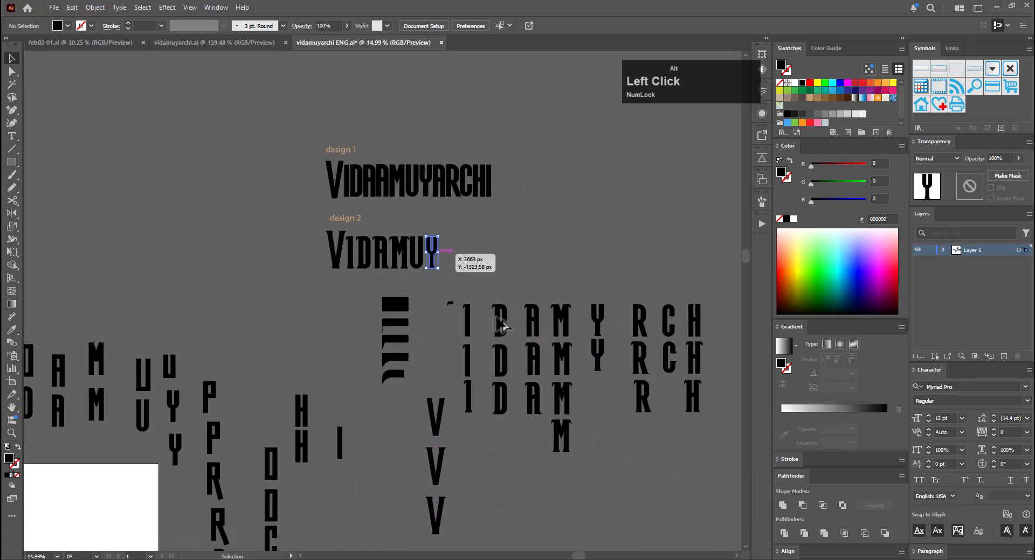
left_click_drag(539, 396, 451, 254)
left_click_drag(645, 389, 467, 253)
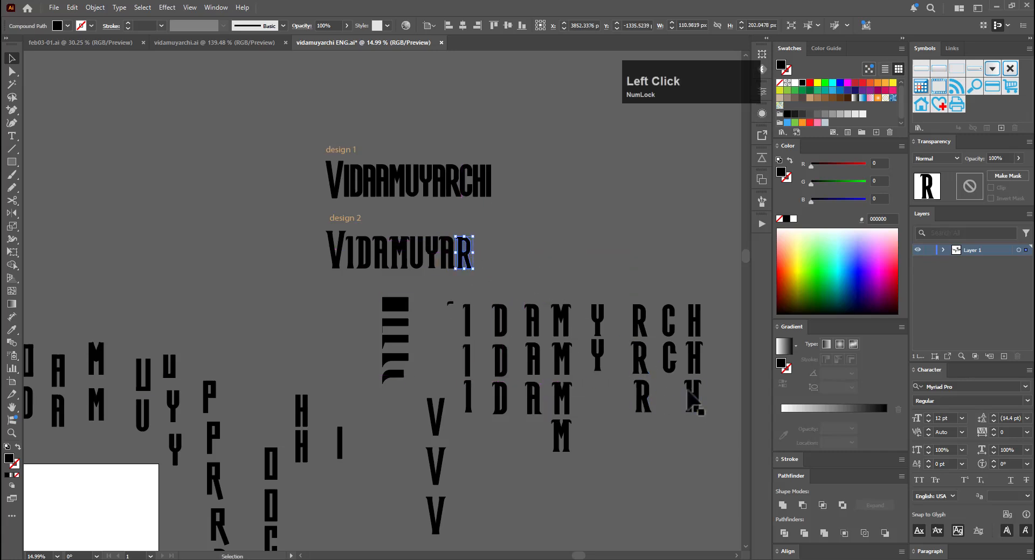
Complete the design 2 word with copies of the finished C, H and I after the R, and deselect
left_click_drag(670, 371, 481, 266)
left_click_drag(697, 409, 503, 266)
left_click_drag(467, 411, 515, 264)
left_click_drag(378, 282, 599, 259)
left_click_drag(580, 279, 460, 403)
left_click_drag(560, 380, 457, 434)
left_click_drag(294, 396, 399, 419)
left_click(521, 450)
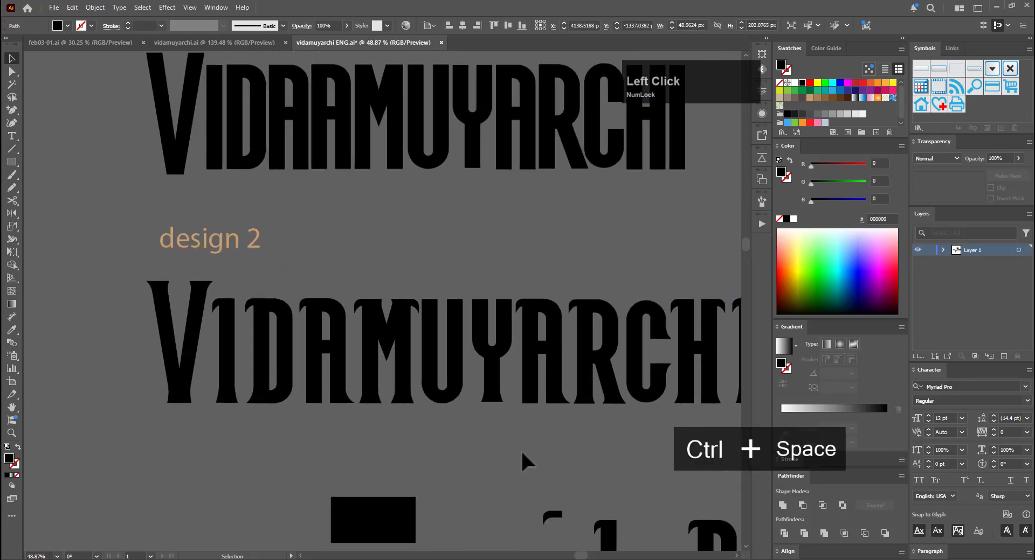
left_click_drag(523, 450, 456, 447)
left_click_drag(311, 409, 349, 431)
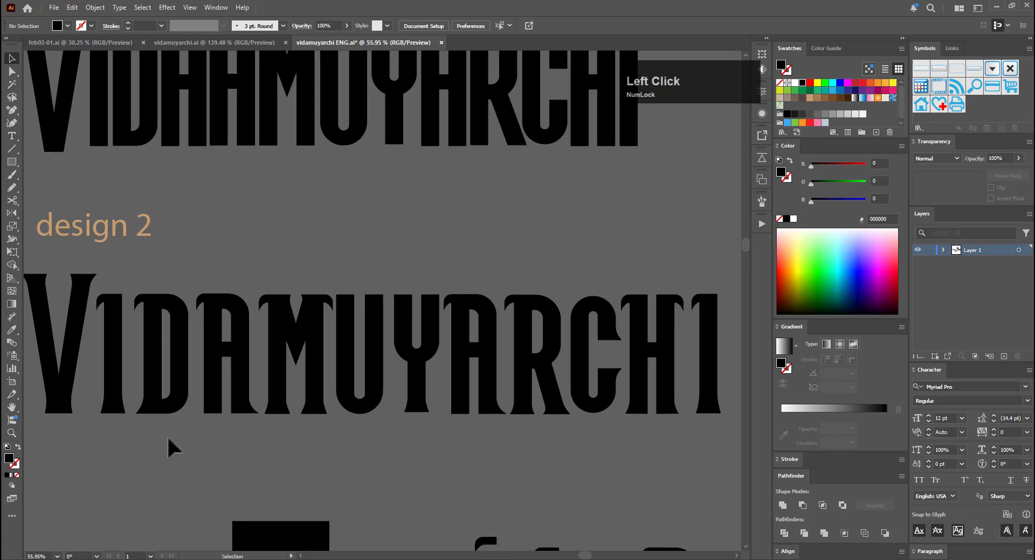
Shift the design 2 letters from D through the last I left by about 15 px, closing the gap after the first I
left_click(111, 367)
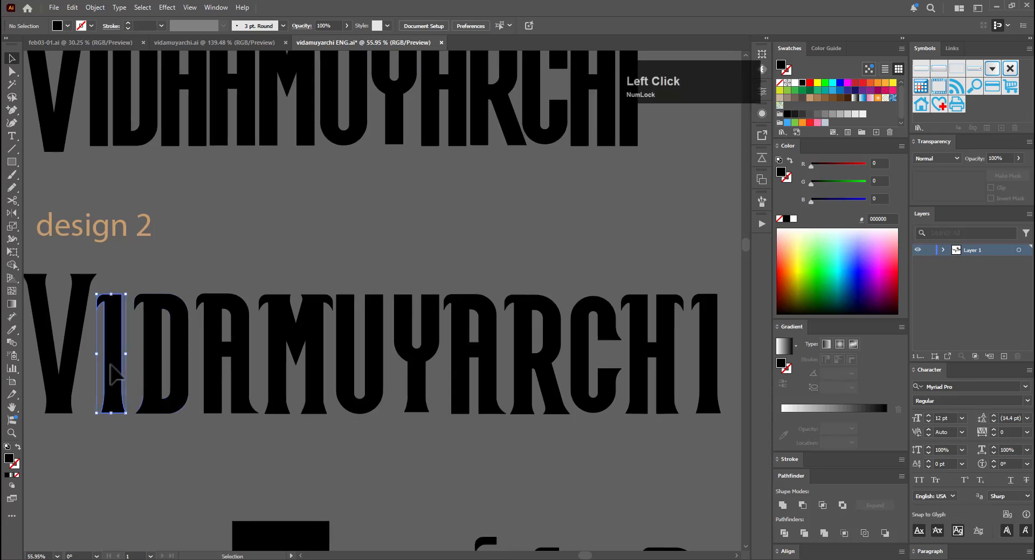
left_click_drag(145, 276, 723, 440)
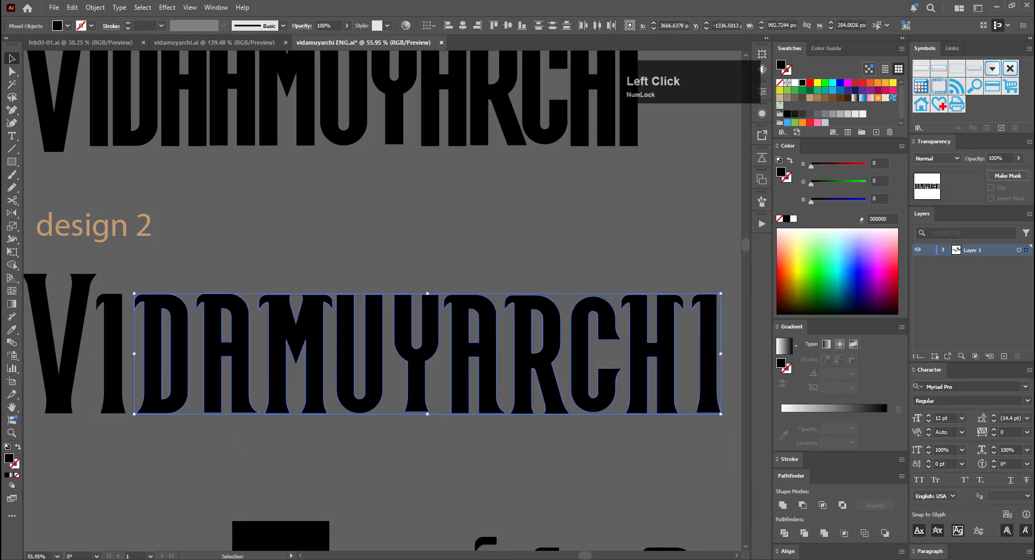
key("Left")
key("Left")
key("Left")
key("Left")
key("Left")
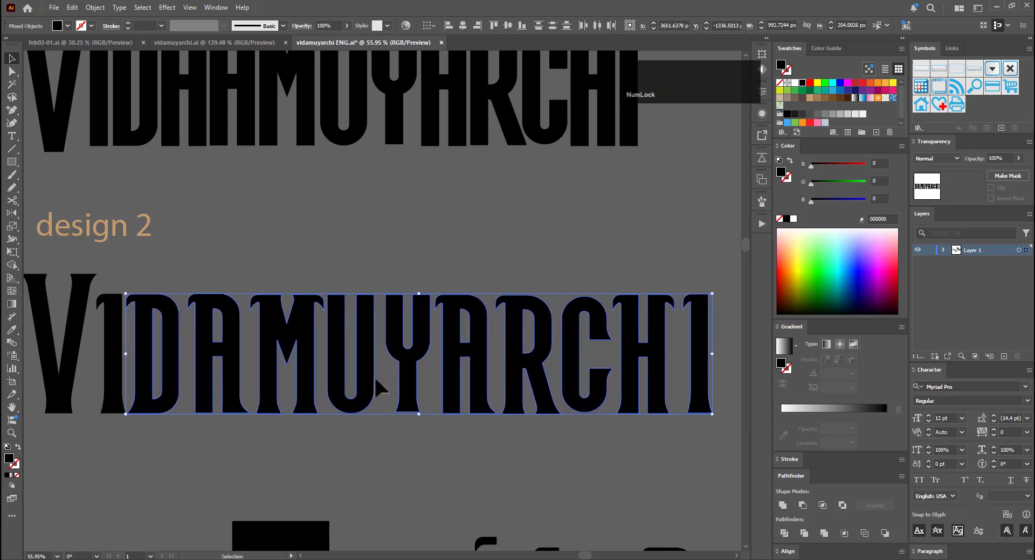
Shift the letters AMUYARCHI left by about 15 px so the A sits tight against the D
left_click(175, 364, "shift")
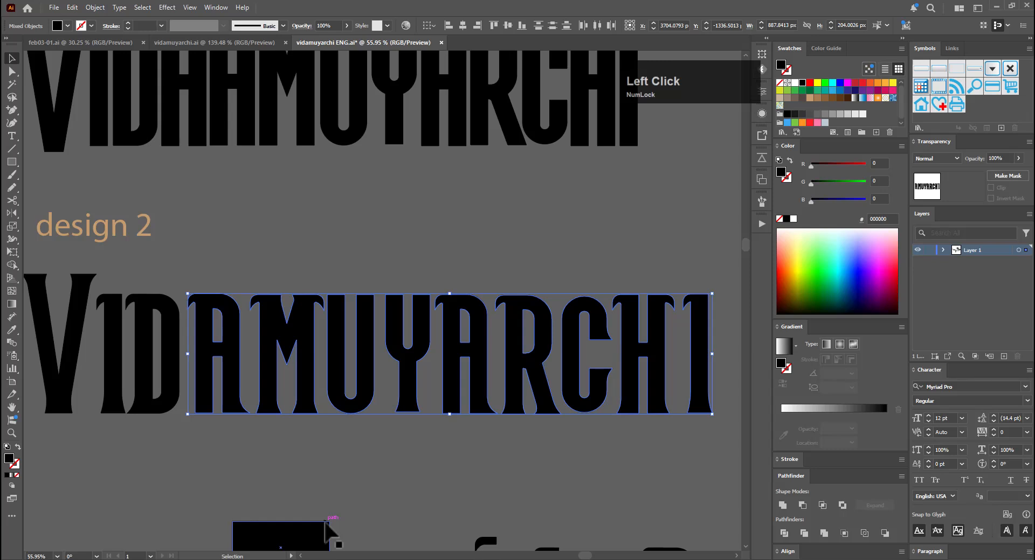
key("Left")
key("Left")
key("Left")
key("Left")
key("Left")
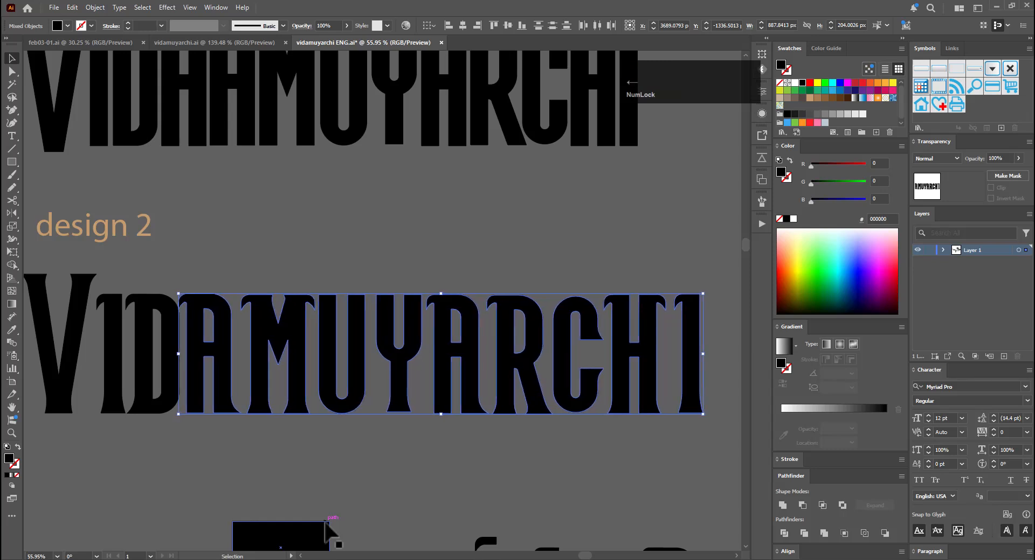
Shift the letters MUYARCHI left until the M meets the flared foot of the A
left_click(237, 408, "shift")
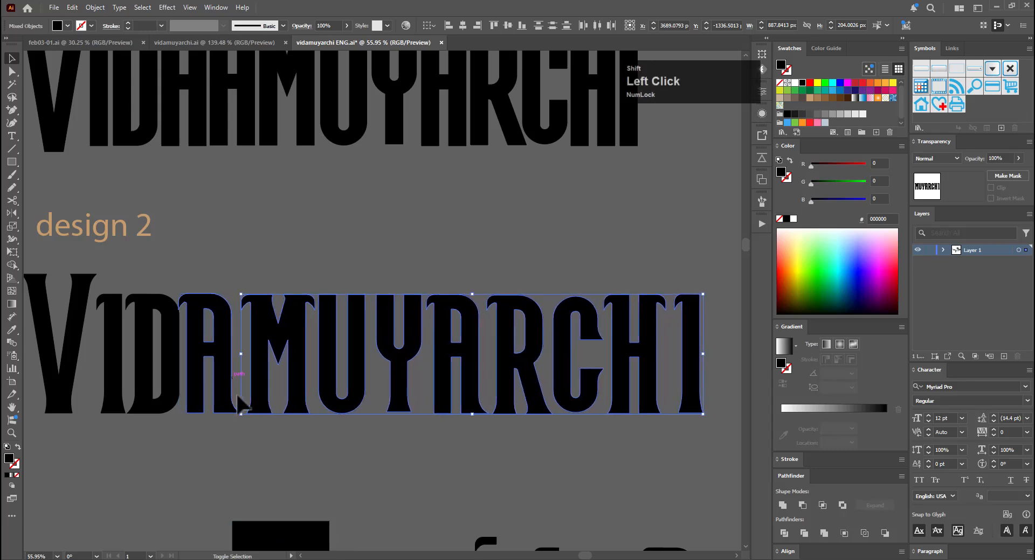
key("shift+Left")
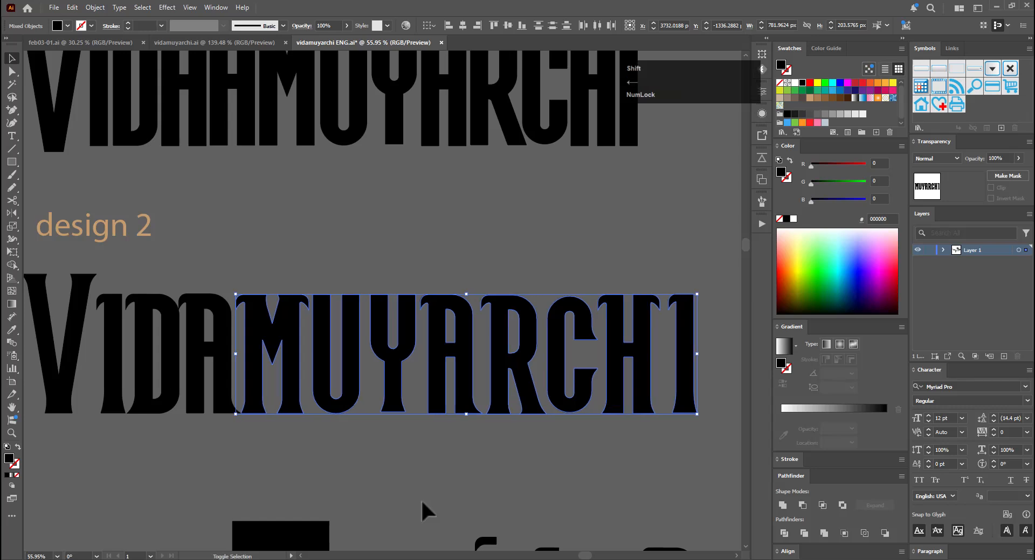
key("Left")
key("Left")
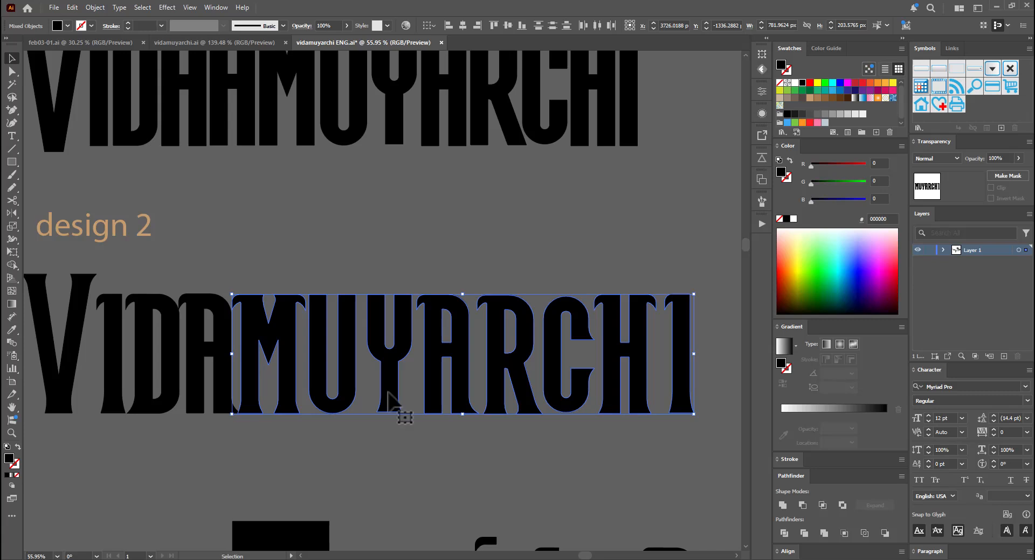
Move the letters MUYARCHI to the right, opening a gap after the A wide enough for another letter
key("v")
left_click(277, 339, "shift")
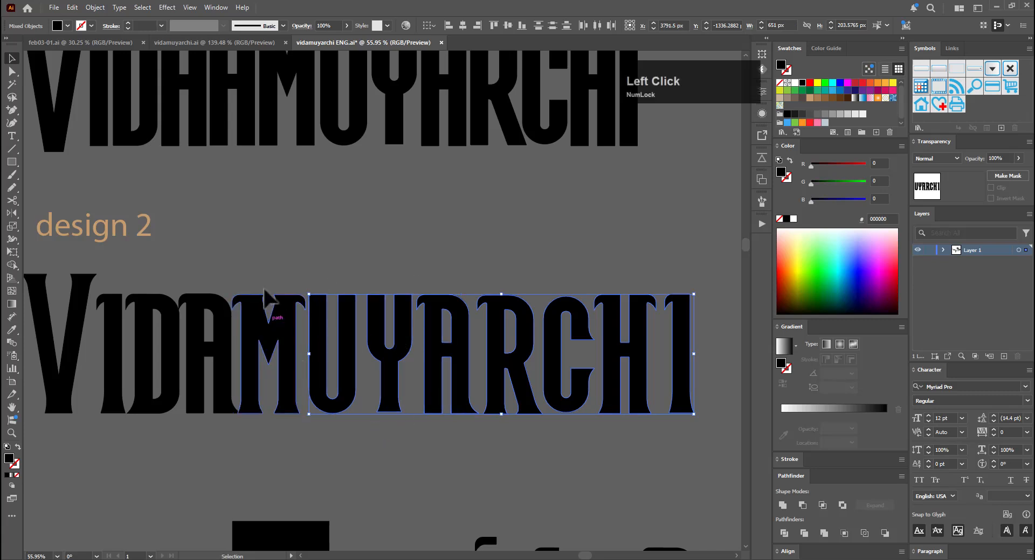
left_click(272, 350, "shift")
left_click_drag(295, 354, 324, 352)
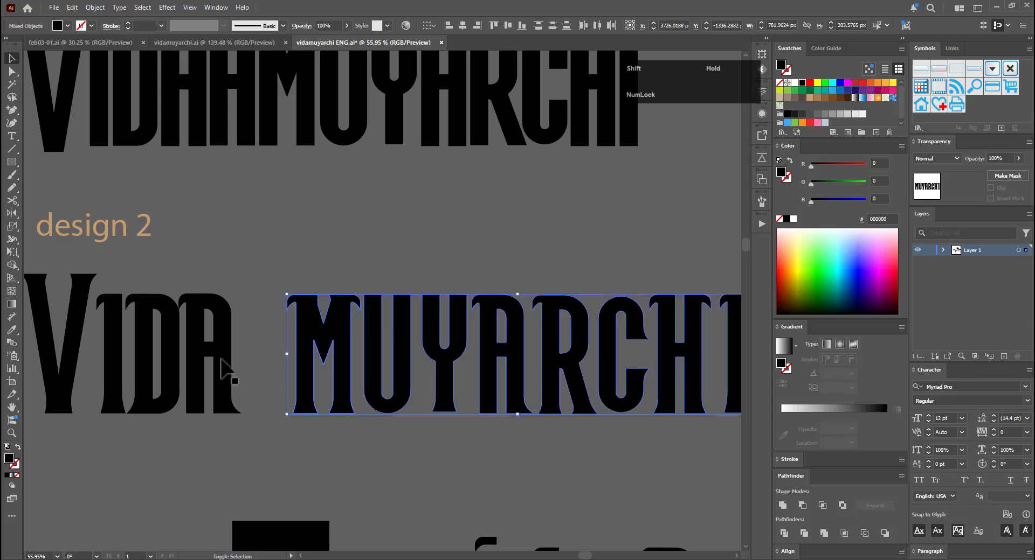
Duplicate the A into the gap before the M and nudge the copy left against the first A
left_click(209, 366)
left_click_drag(214, 356, 276, 397)
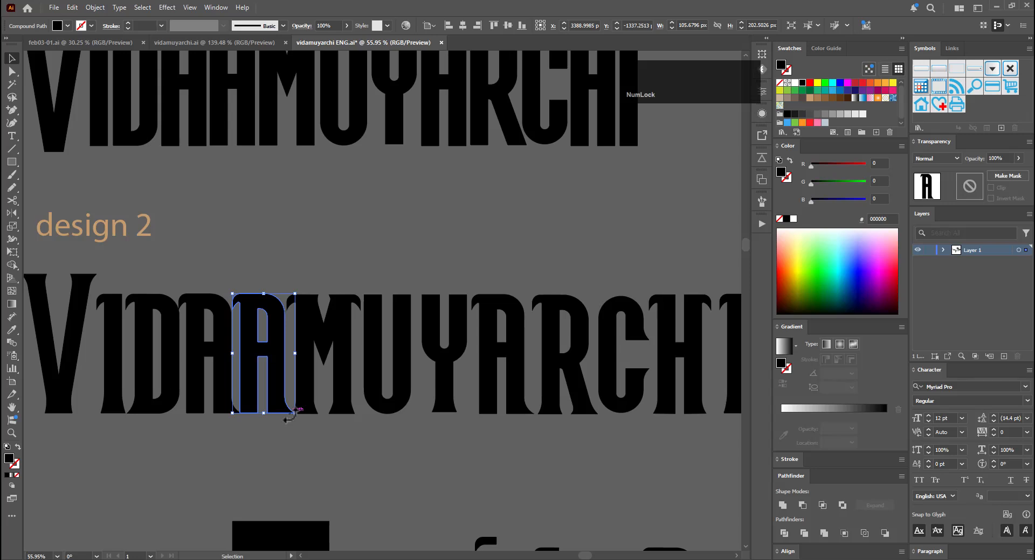
key("Left")
key("Left")
key("Left")
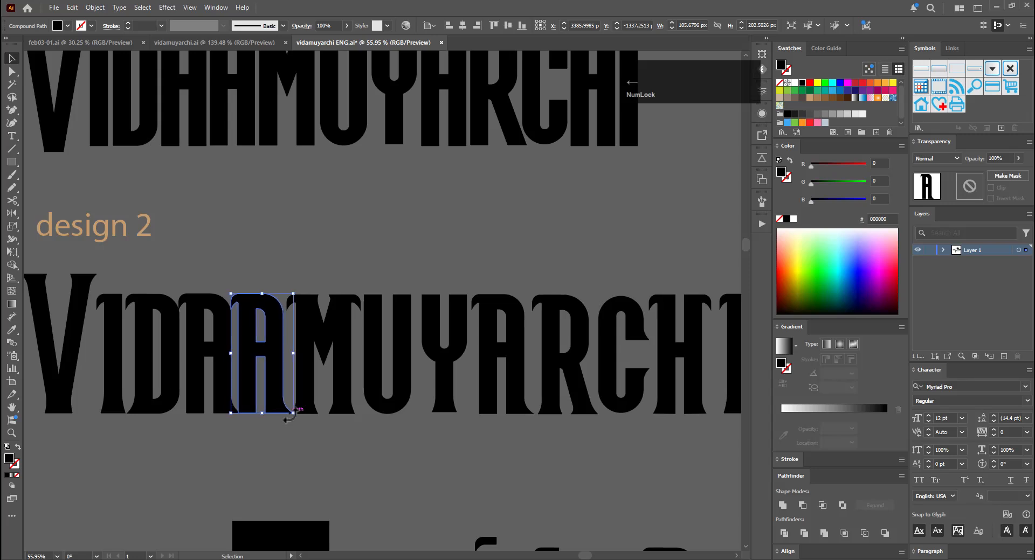
Nudge the letters MUYARCHI slightly left to tighten the spacing after the second A
left_click(409, 412)
scroll(517, 410, "down", 2)
scroll(273, 304, "right", 1)
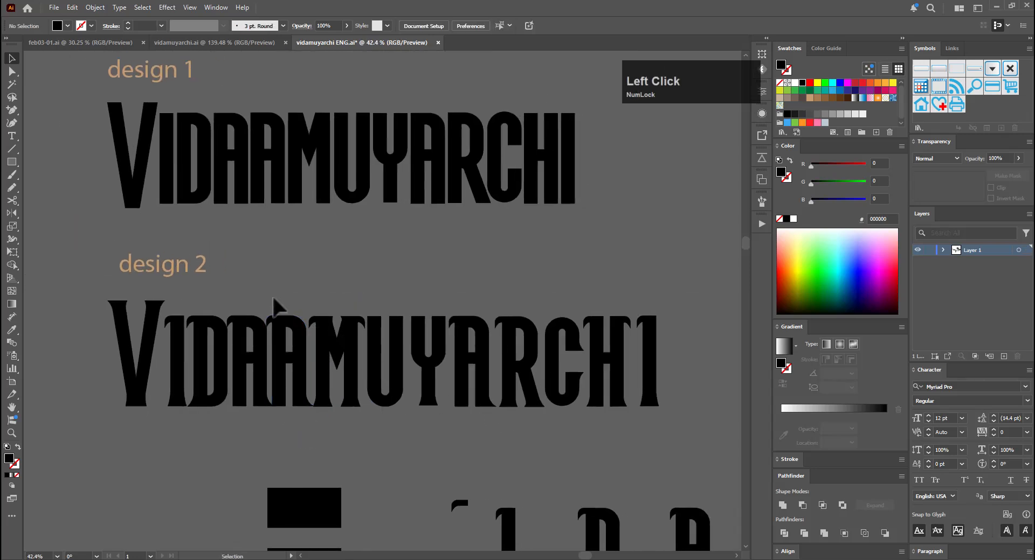
left_click_drag(640, 420, 664, 418)
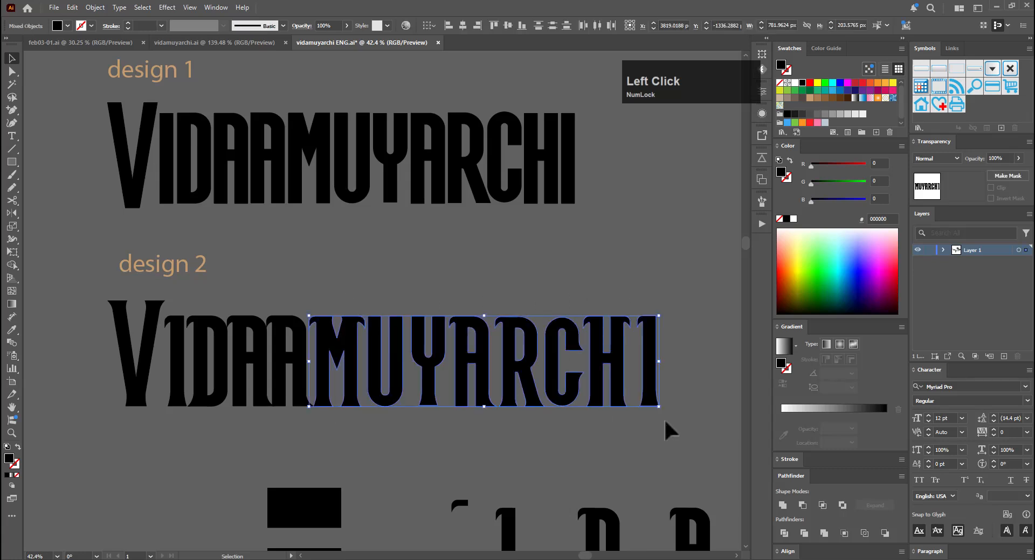
key("Left")
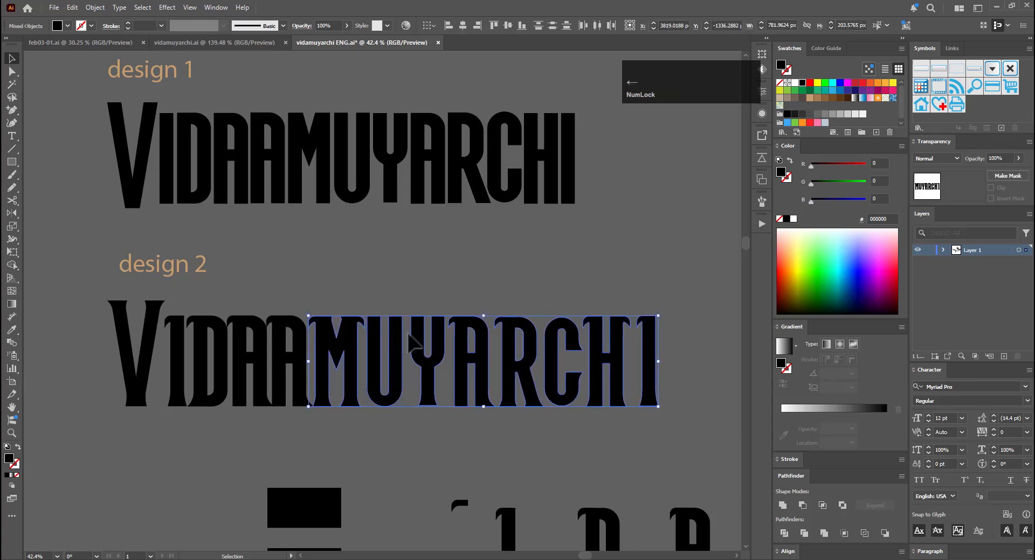
Shift the letters YARCHI left by about 11 px so the Y sits close to the U
left_click_drag(672, 435, 675, 431)
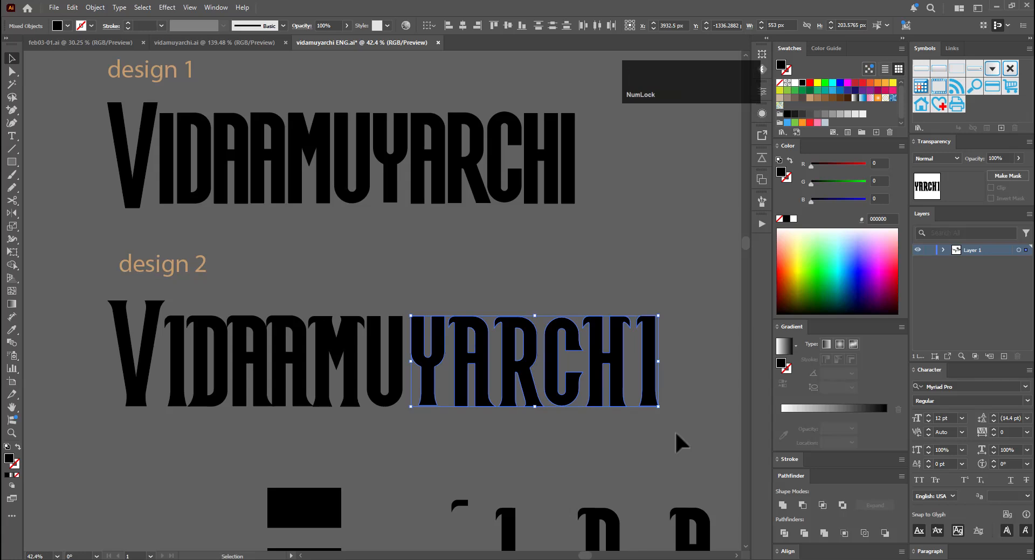
key("shift+Left")
key("Left")
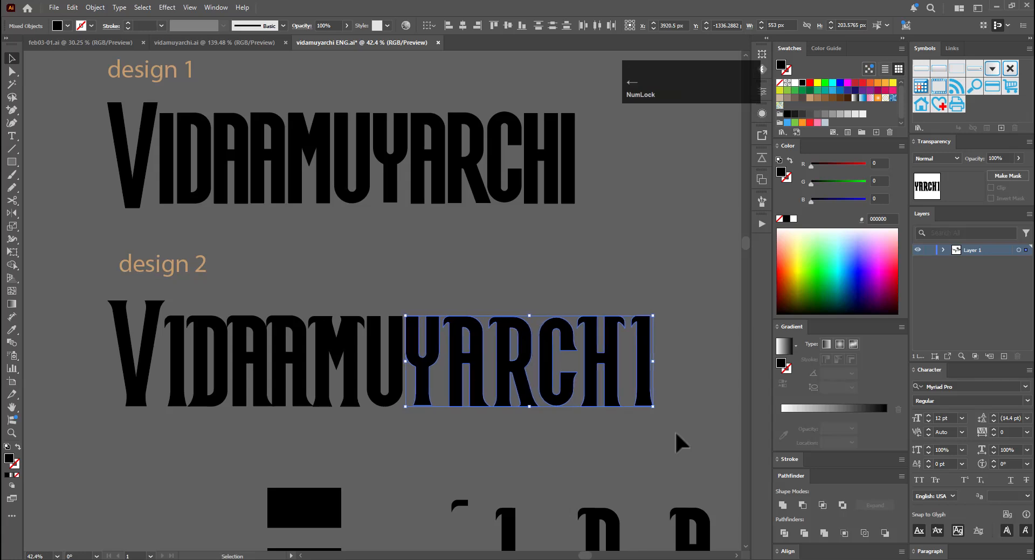
key("Right")
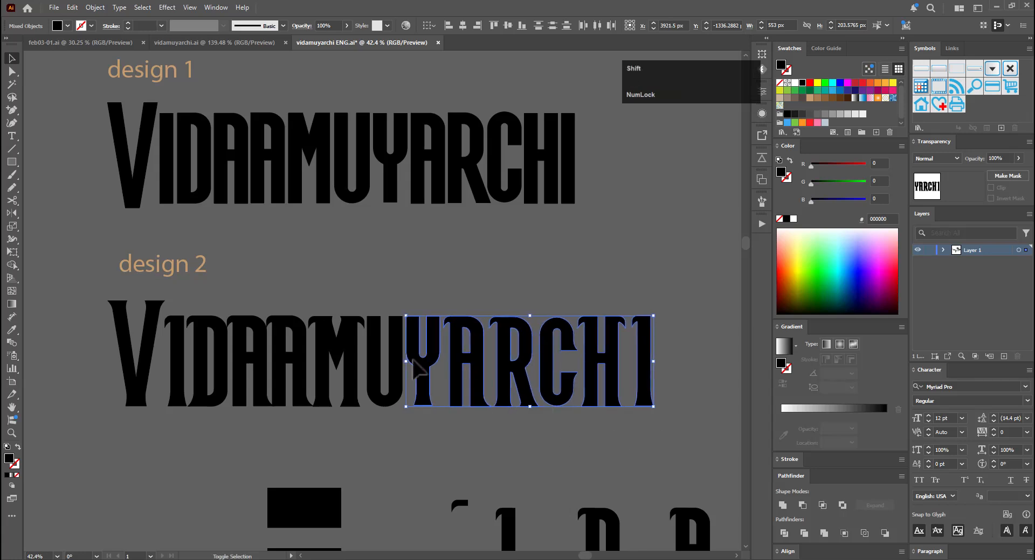
Nudge the letters ARCHI left so the hook of the A tucks up against the Y
left_click(437, 357, "shift")
key("Left")
key("Left")
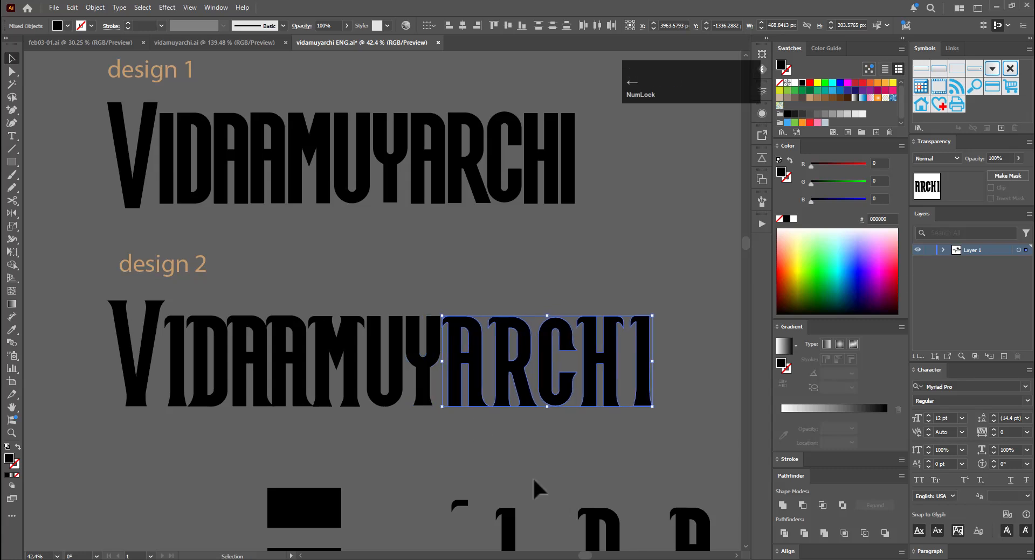
key("Left")
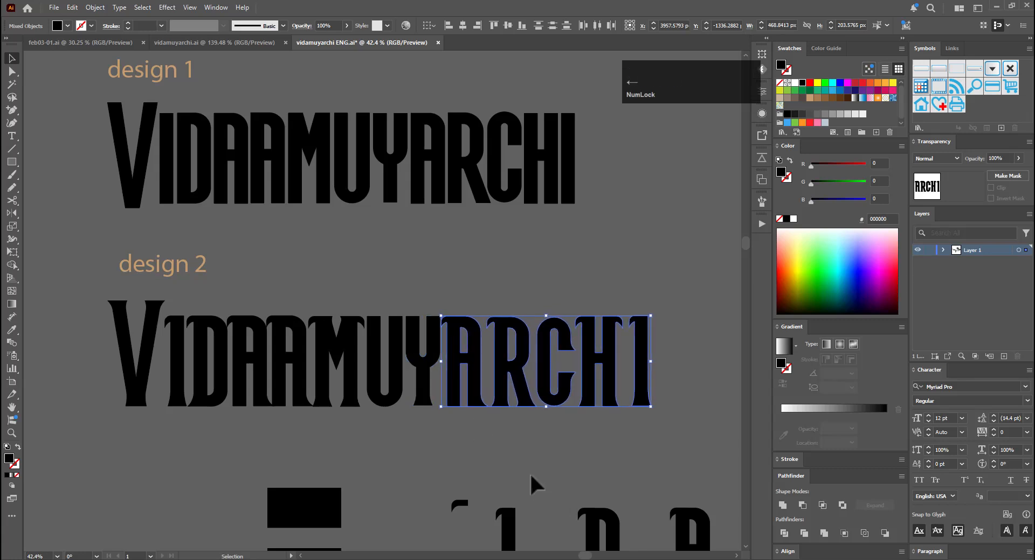
Shift the letters RCHI left by about 8 px to close the gap between the A and the R
left_click(479, 385, "shift")
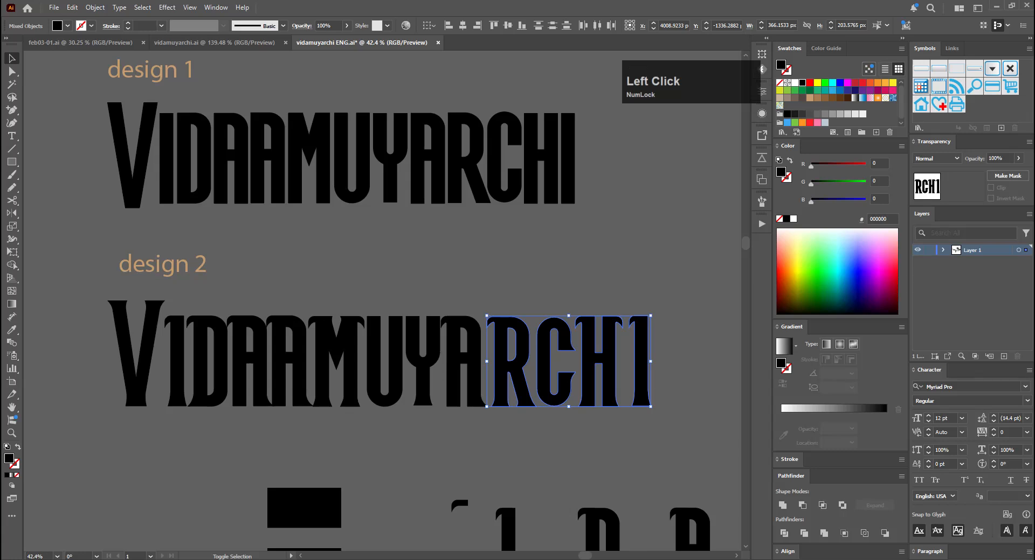
key("shift+Left")
key("Left")
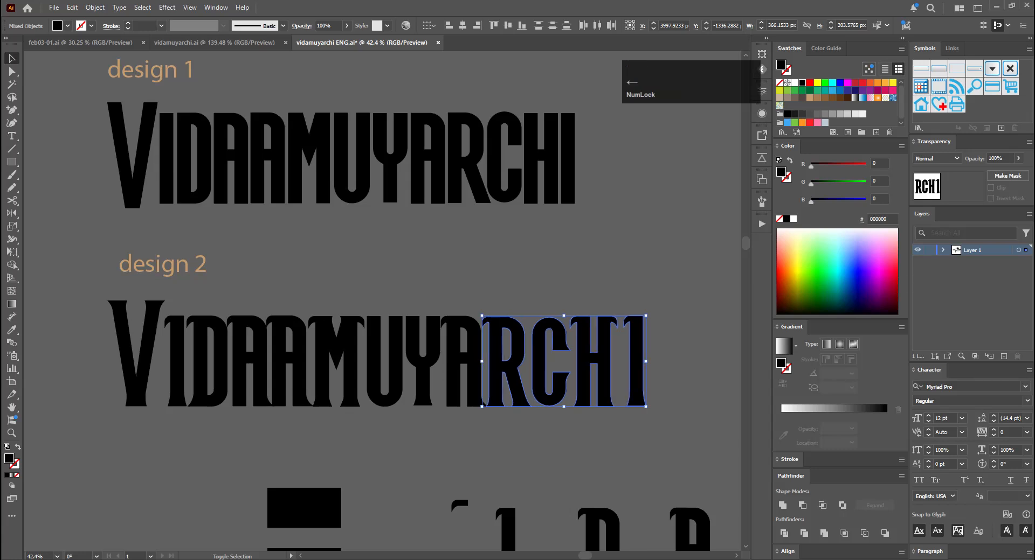
key("Right")
key("Right")
key("Right")
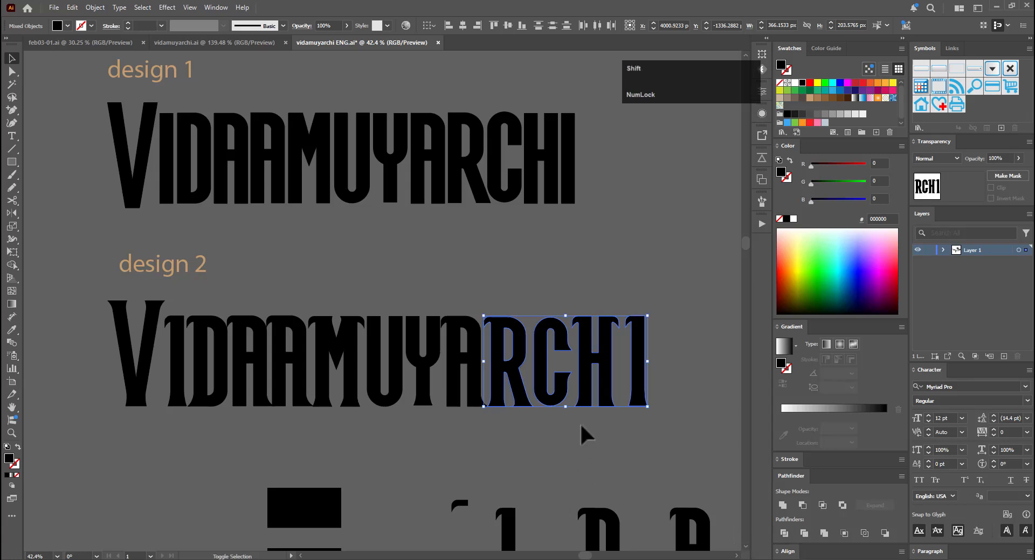
Shift the letters CHI left by about 12 px so the C sits tight against the R
left_click(525, 378, "shift")
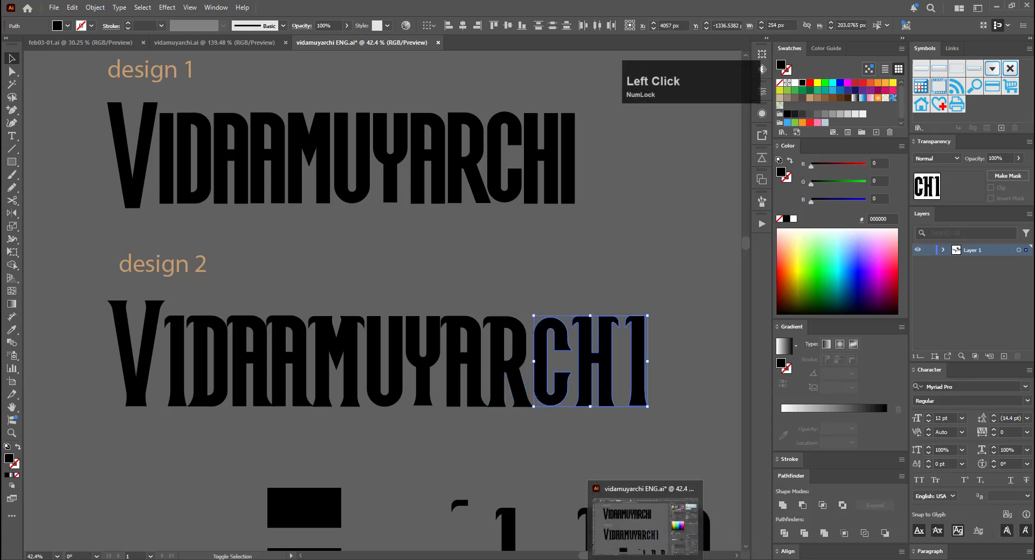
key("shift+Left")
key("shift+Right")
key("Left")
key("Left")
key("Left")
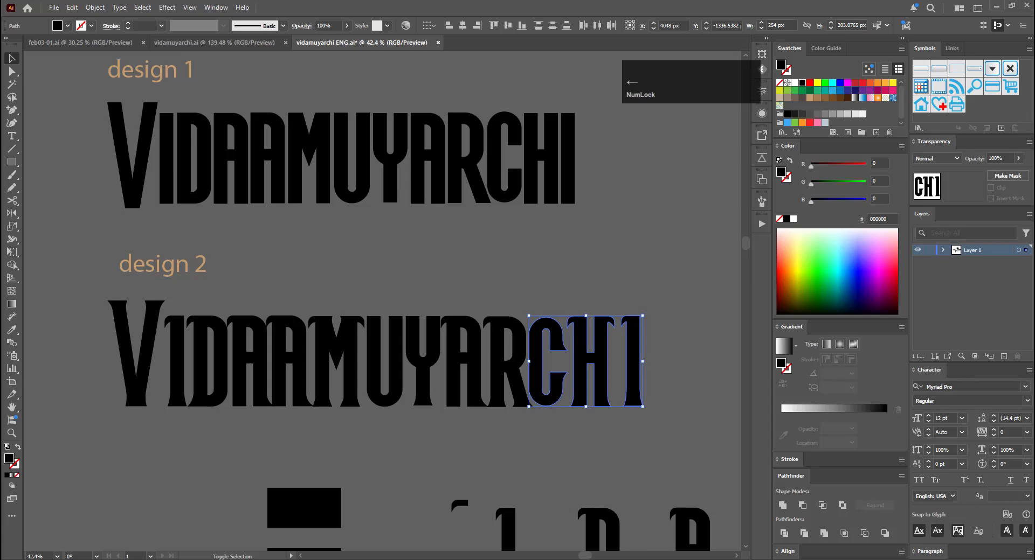
key("Right")
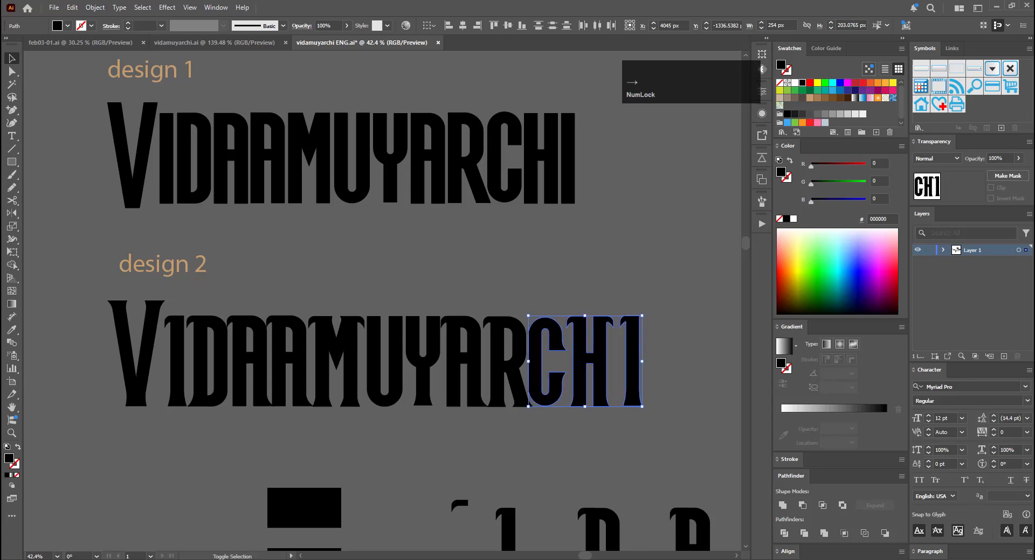
Move the H and I left against the C, and move the last I left by about 11 px against the H
left_click(549, 335, "shift")
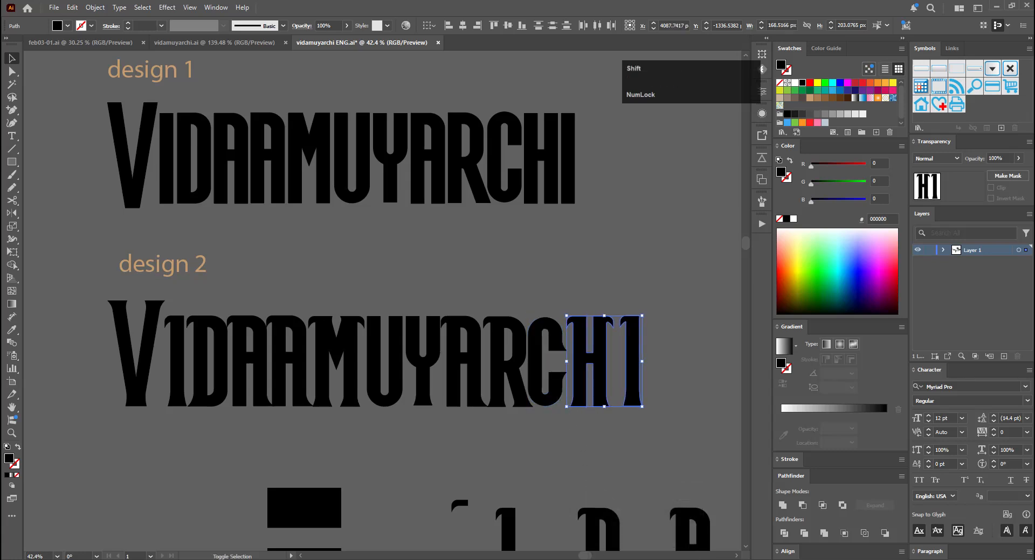
key("shift+Left")
key("shift+Left")
key("shift+Right")
key("Left")
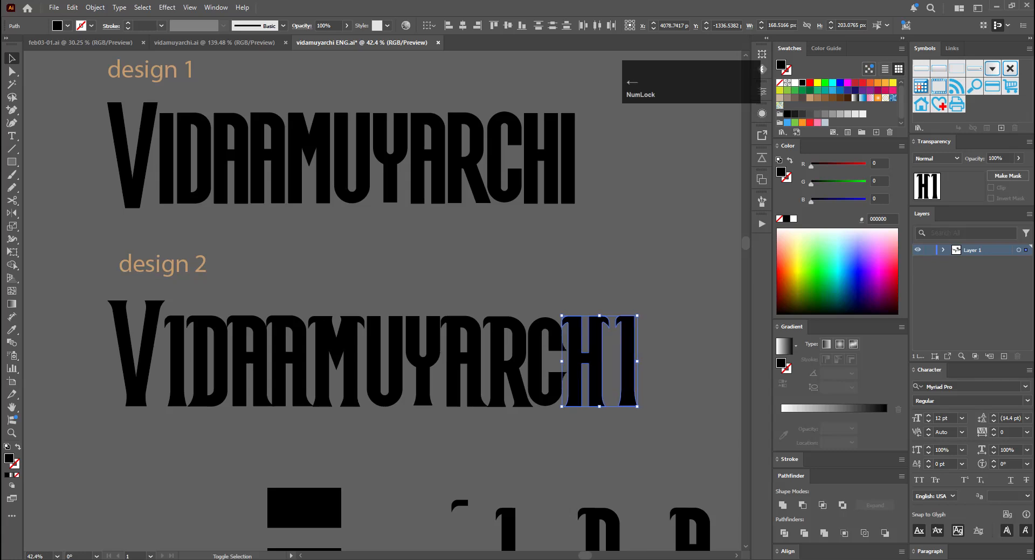
left_click(595, 396, "shift")
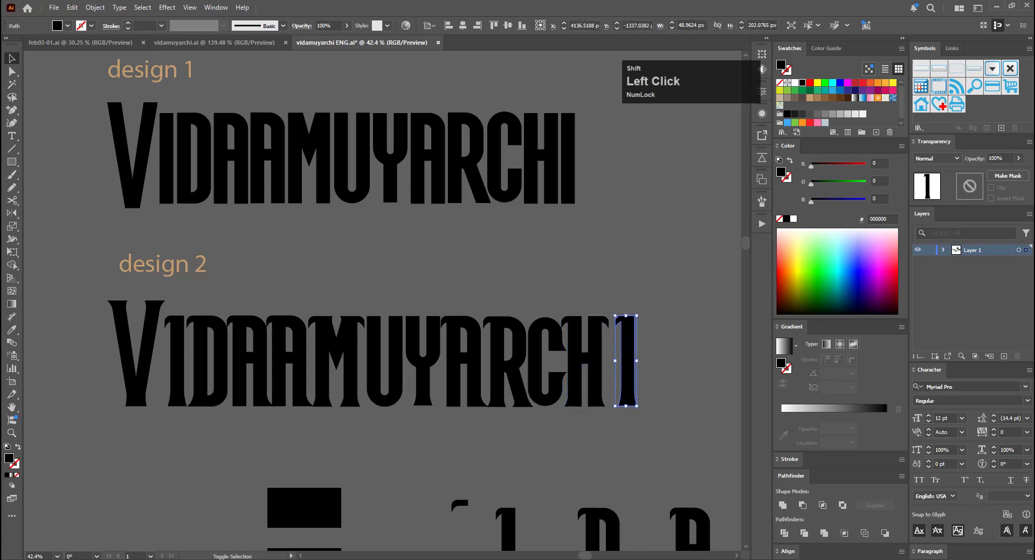
key("shift+Left")
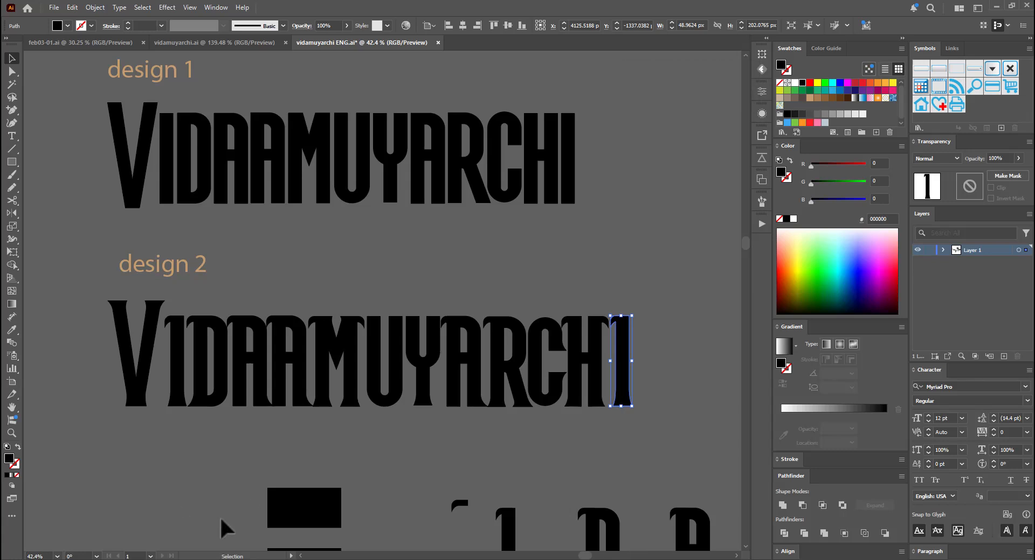
Stretch the last I upward by raising its hooked top's anchor points until the letter is about 227 px tall, and deselect
key("a")
key("ctrl+space")
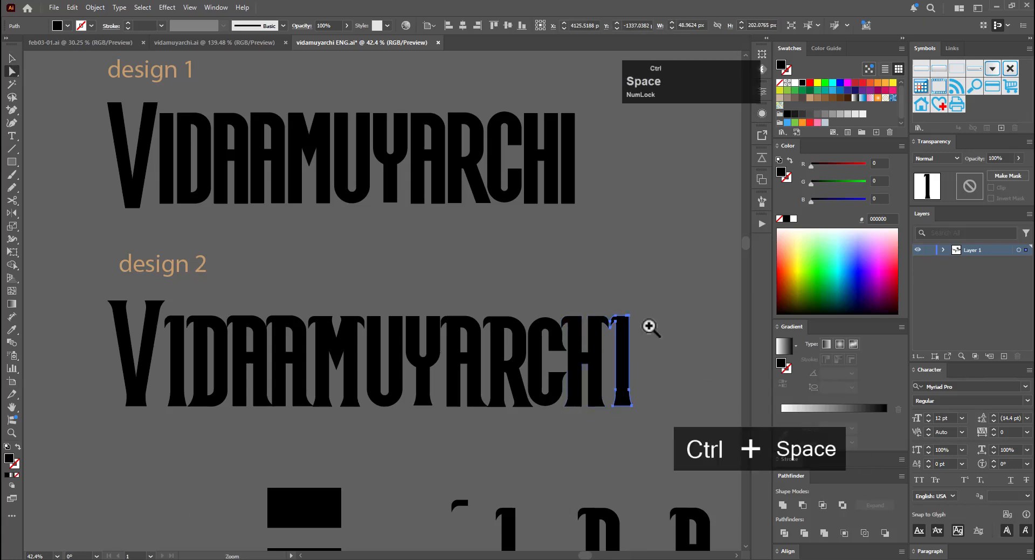
left_click_drag(645, 327, 731, 335)
left_click_drag(566, 316, 663, 293)
key("q")
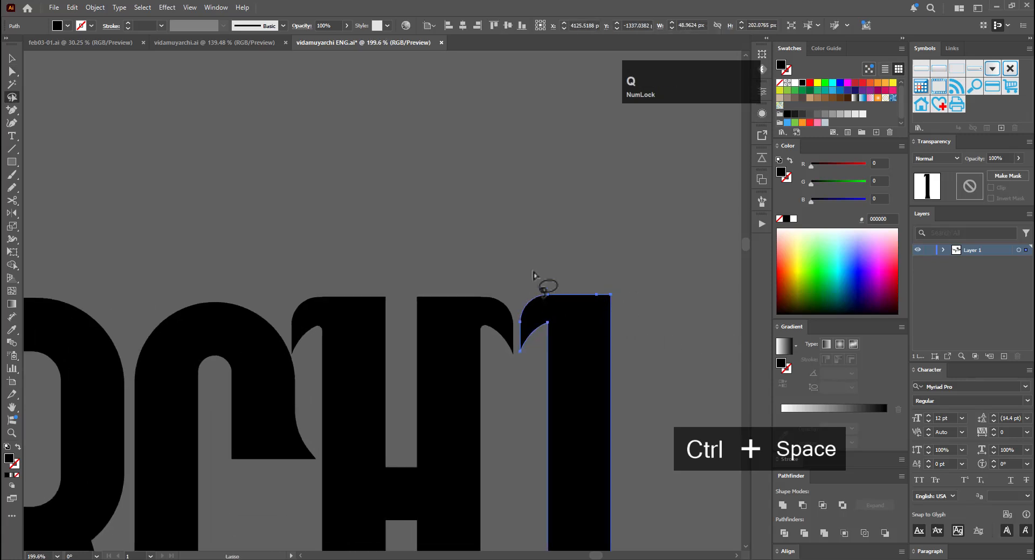
mouse_move(539, 260)
left_mouse_down()
mouse_move(533, 300)
mouse_move(515, 319)
left_mouse_up()
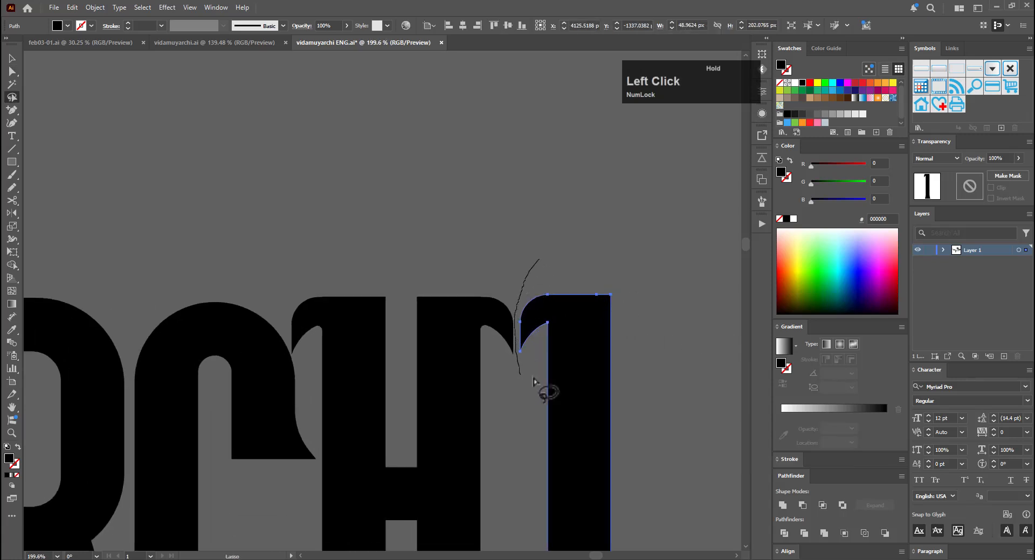
left_click_drag(547, 262, 543, 262)
key("ctrl+space")
left_click_drag(651, 334, 478, 383)
key("space")
mouse_move(652, 372)
left_mouse_down()
mouse_move(568, 405)
mouse_move(553, 376)
left_mouse_up()
key("e")
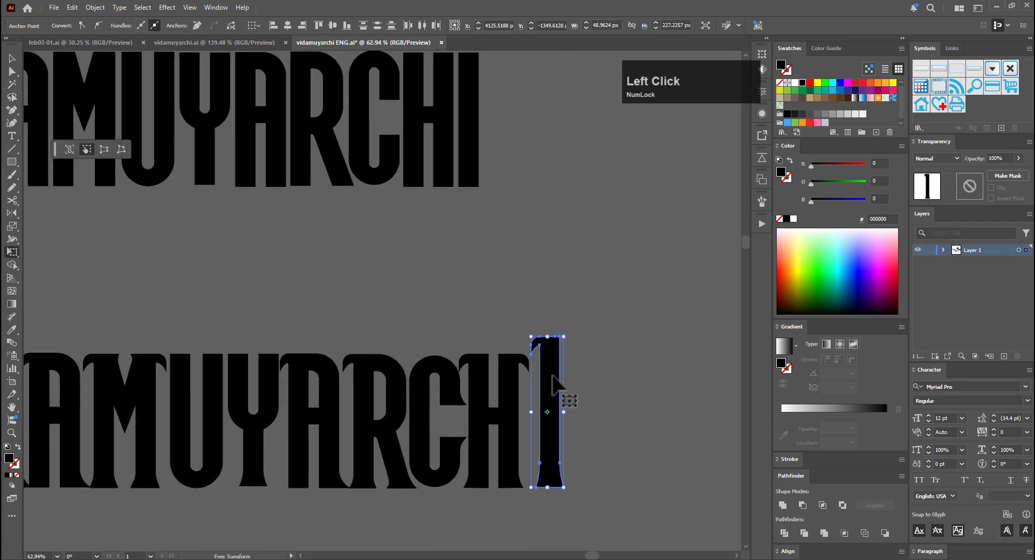
key("v")
left_click(582, 488)
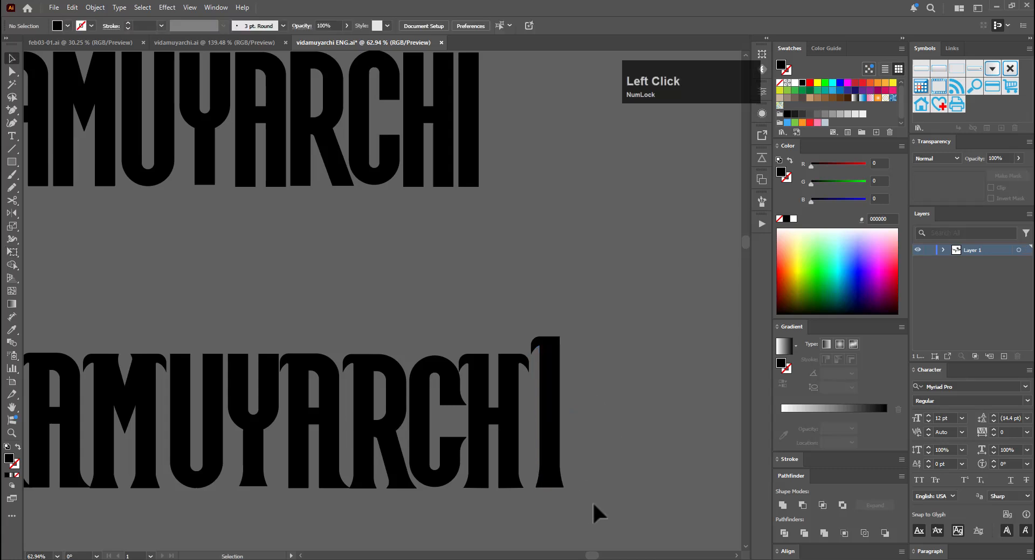
Nudge the last I left by about 2 px so it sits closer against the H
left_click_drag(592, 504, 461, 444)
left_click_drag(558, 404, 601, 369)
left_click_drag(536, 340, 529, 339)
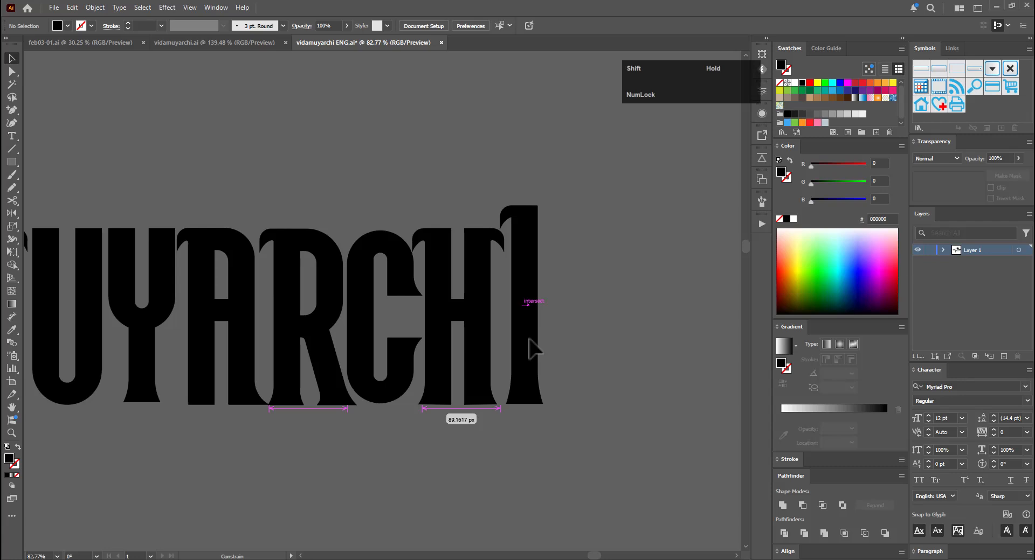
left_click(566, 344)
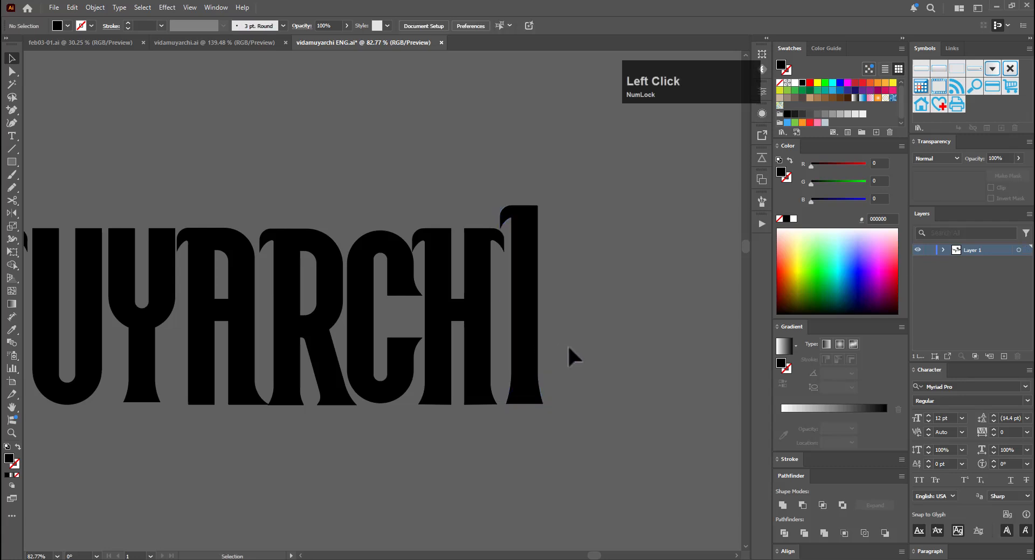
left_click(529, 345)
key("Left")
key("Left")
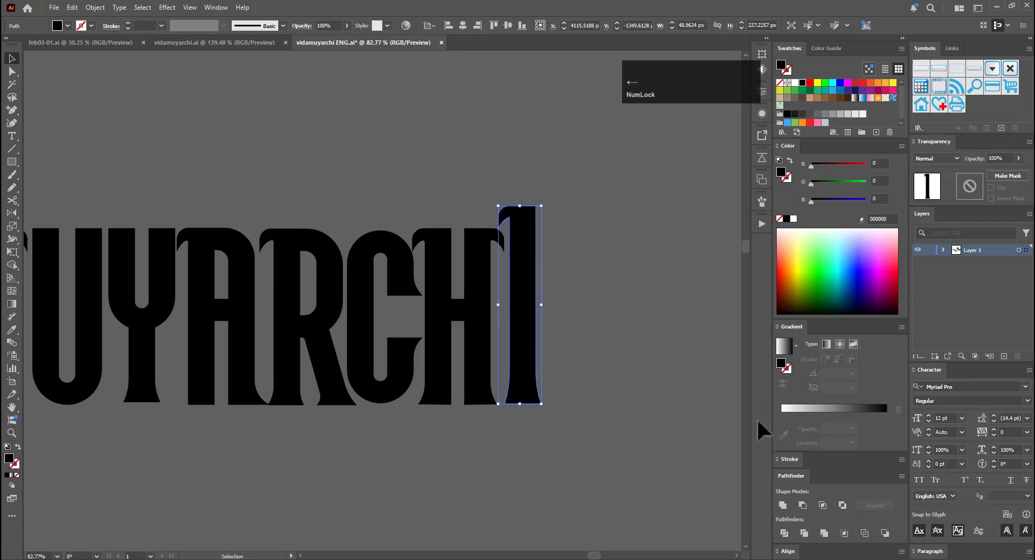
Round the inner corner under the last I's hook, where it meets the stem, with a 2 px radius
key("ctrl+space")
left_click_drag(496, 264, 651, 191)
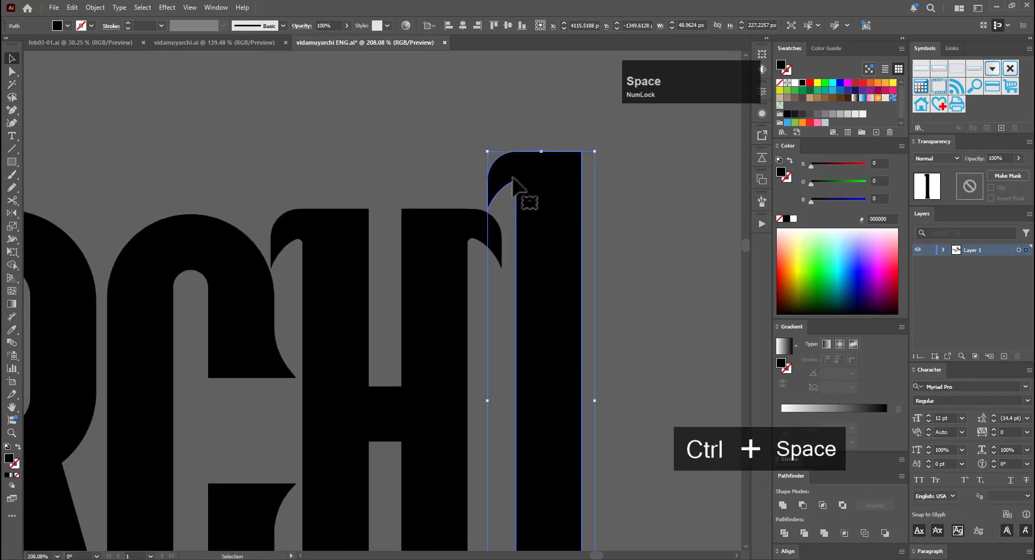
key("a")
key("a")
left_click(508, 201)
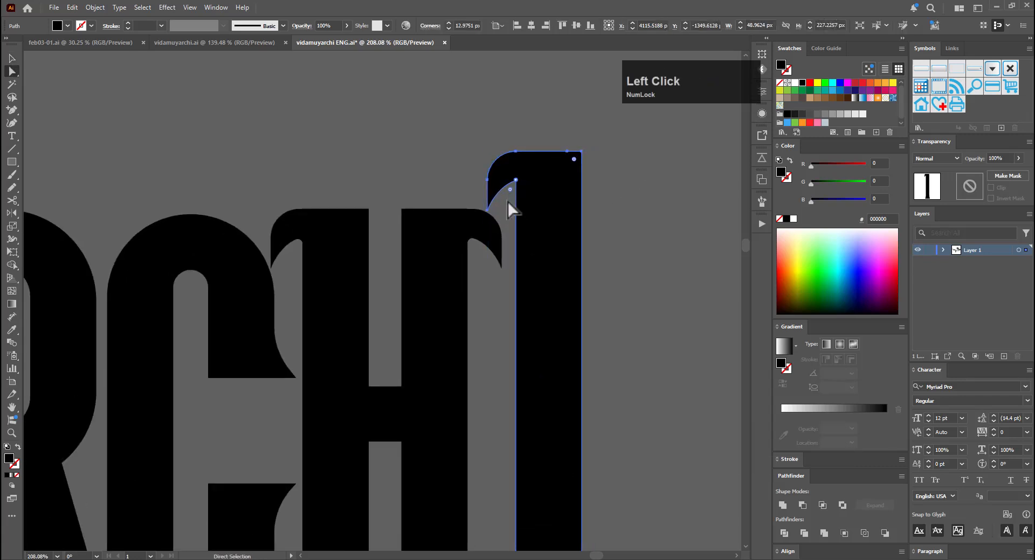
left_click(516, 188)
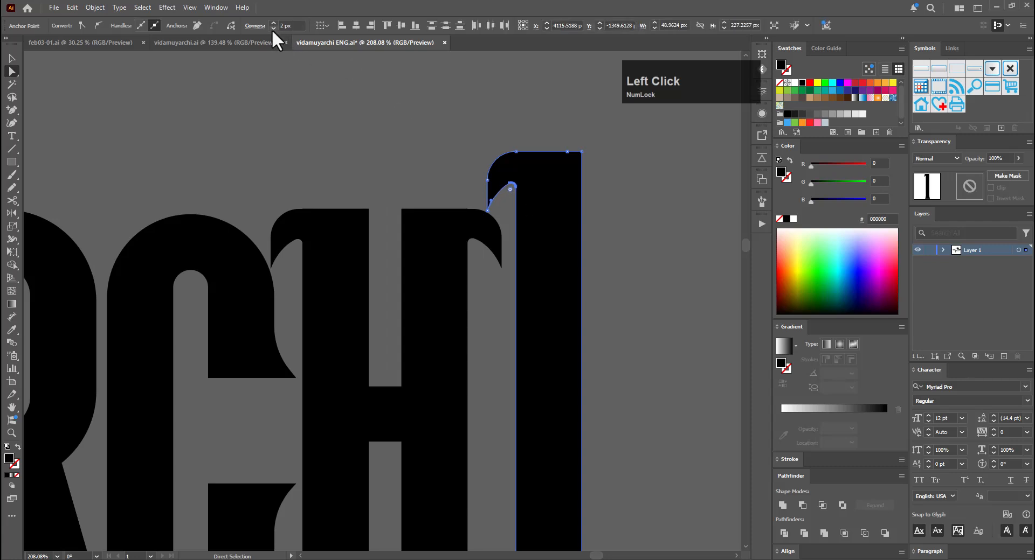
Round the inner corner under the hook of the first I, beside the V, with a 2 px radius
left_click(360, 355, "ctrl")
left_click_drag(360, 355, 361, 351)
left_click_drag(383, 260, 714, 218)
key("a")
left_click(559, 275, "ctrl+space")
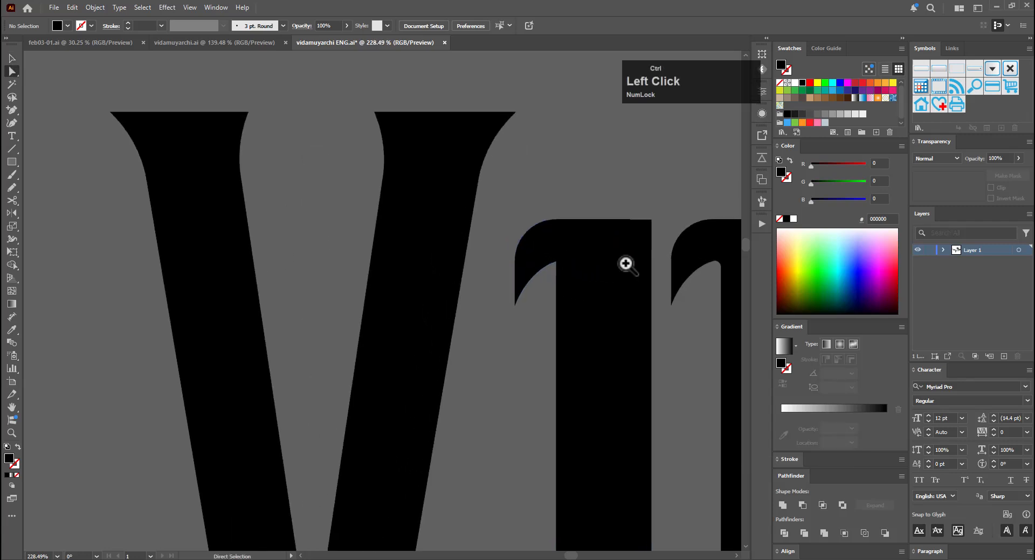
key("a")
left_click(553, 261)
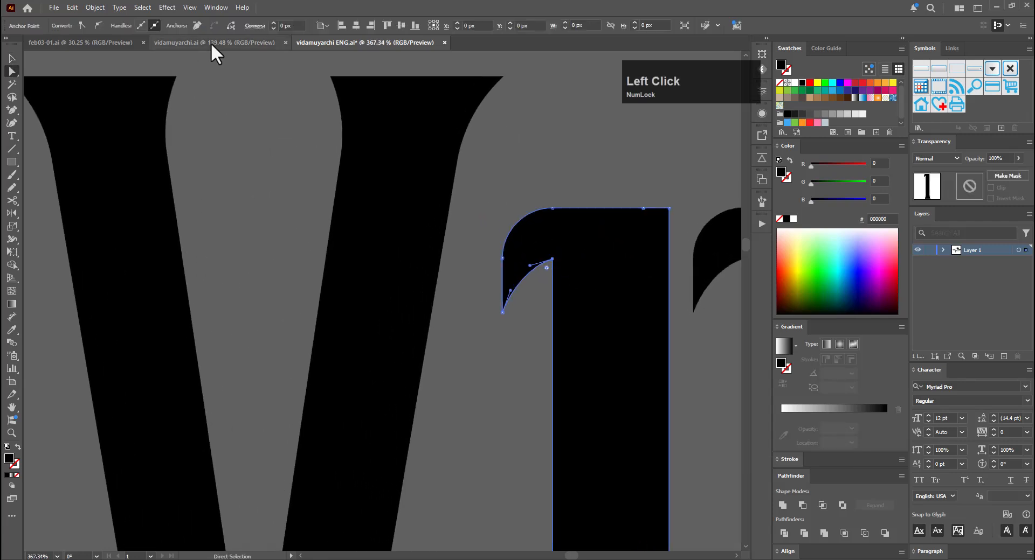
left_click(295, 27)
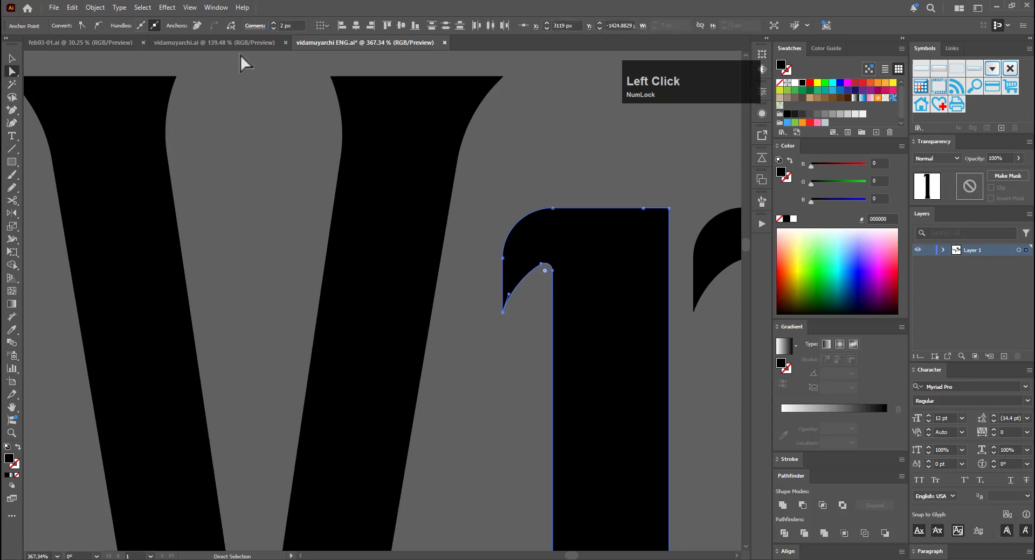
Shift the letters MUYARCHI of design 2 left by about 5 px to tighten the gap after the second A
key("v")
left_click_drag(519, 189, 494, 303)
left_click_drag(647, 208, 439, 353)
key("v")
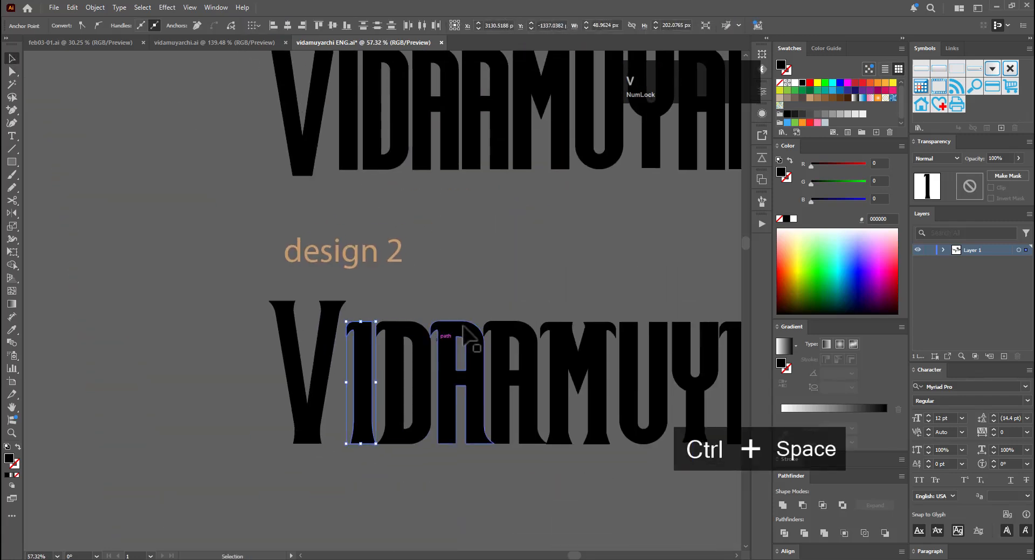
left_click(571, 353)
left_click_drag(585, 356, 474, 396)
left_click_drag(540, 340, 457, 397)
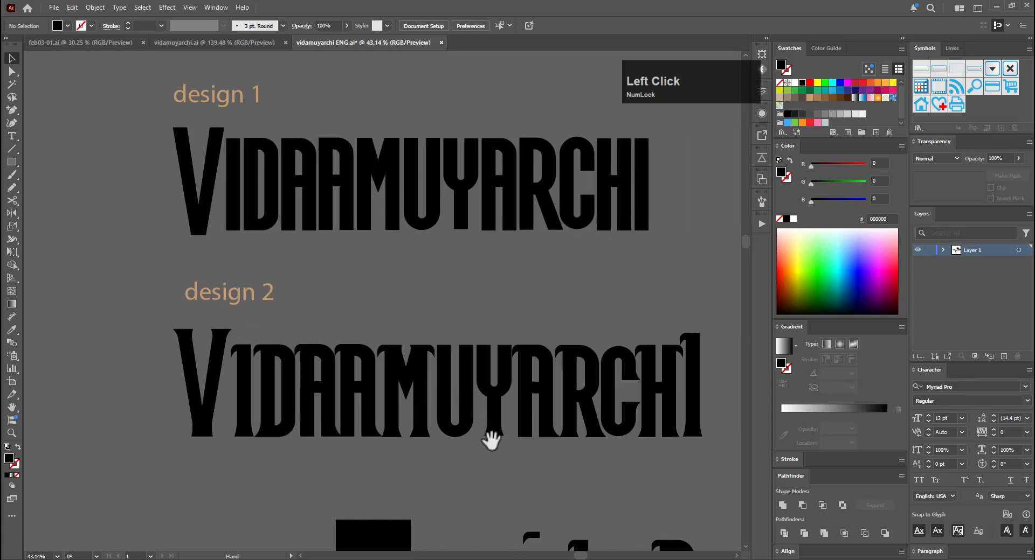
left_click_drag(490, 439, 345, 439)
key("v")
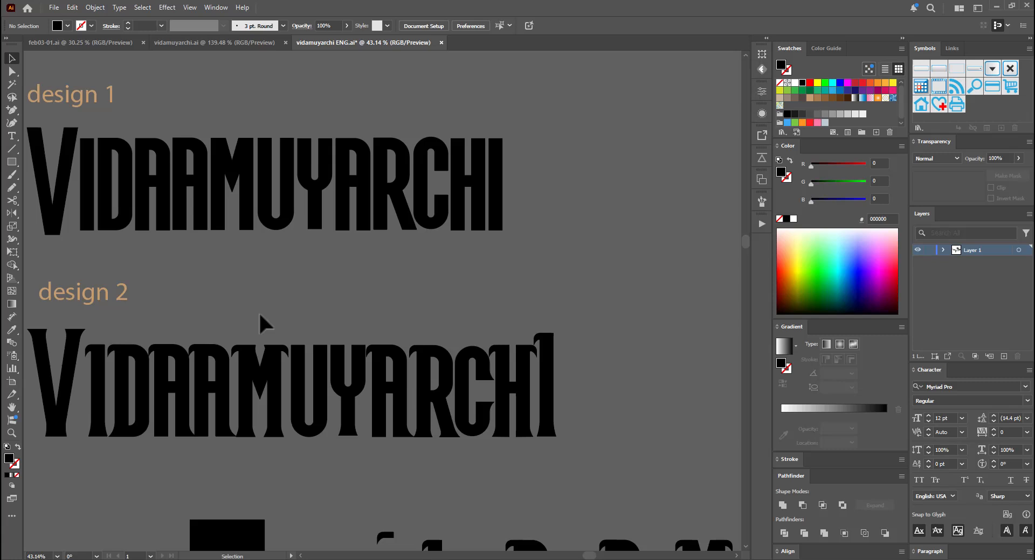
left_click_drag(259, 315, 441, 414)
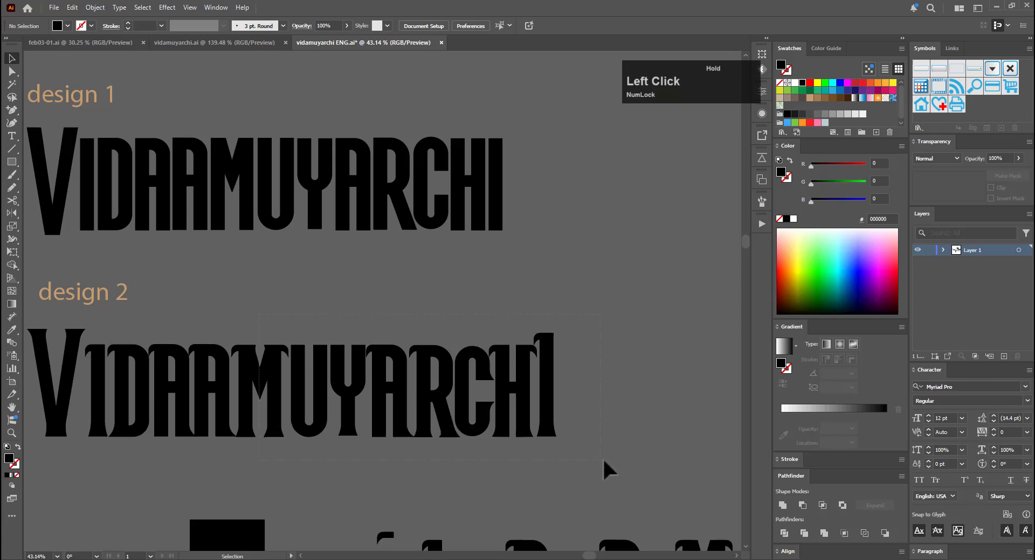
left_click_drag(604, 462, 603, 462)
key("Left")
key("Left")
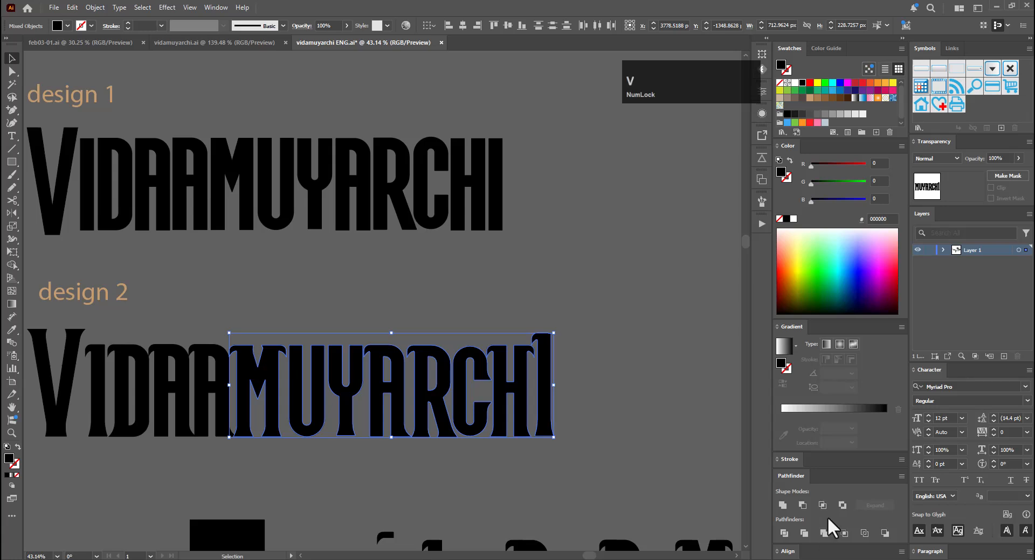
left_click(573, 427)
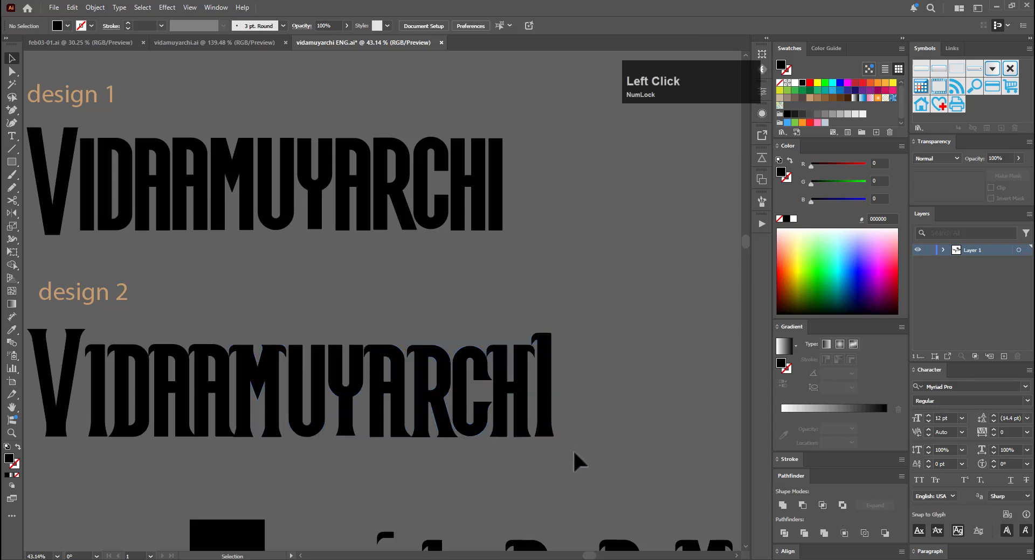
Shift all letters after the V left by about 12 px so the first I tucks against it, and deselect
left_click(523, 345)
left_click_drag(99, 472, 100, 472)
key("shift+Left")
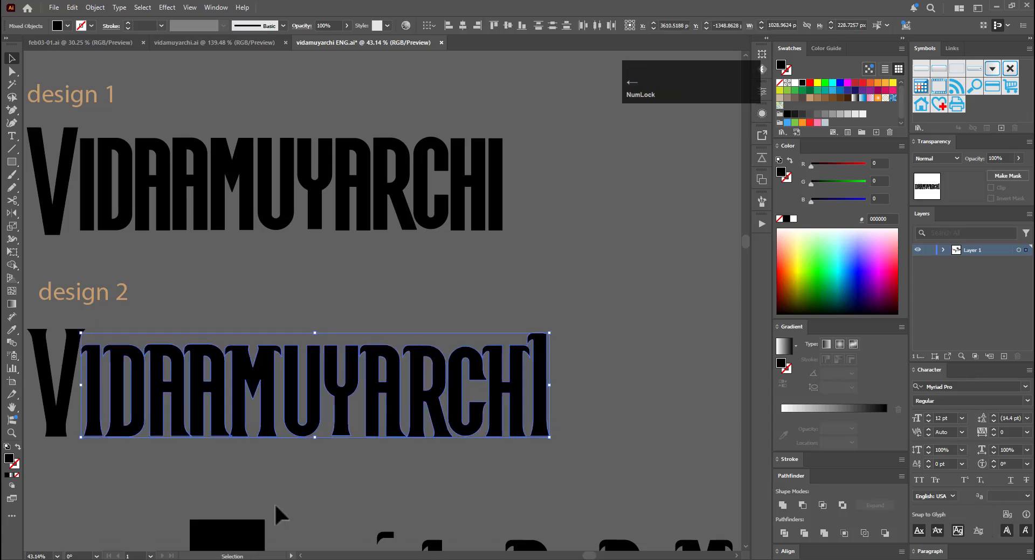
key("Left")
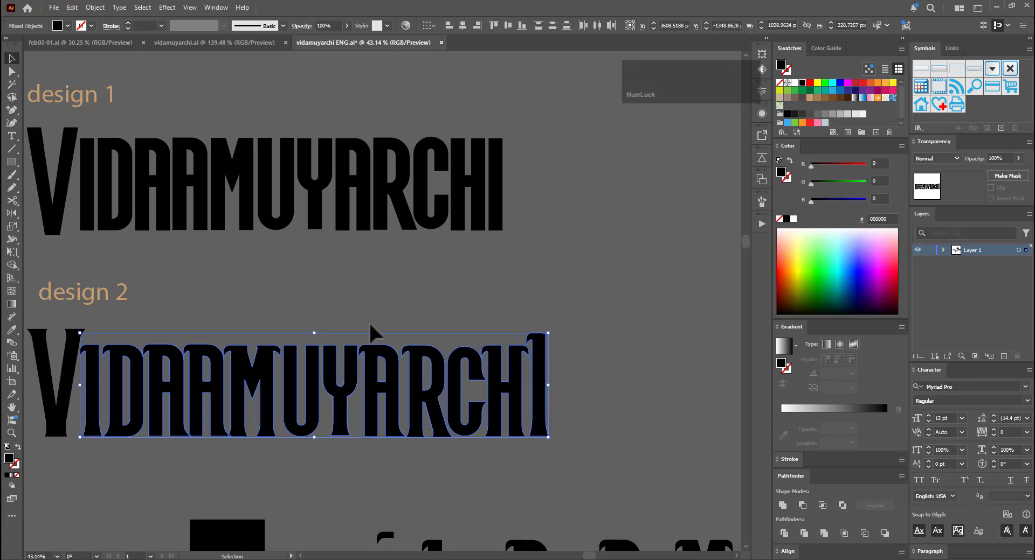
left_click(375, 323)
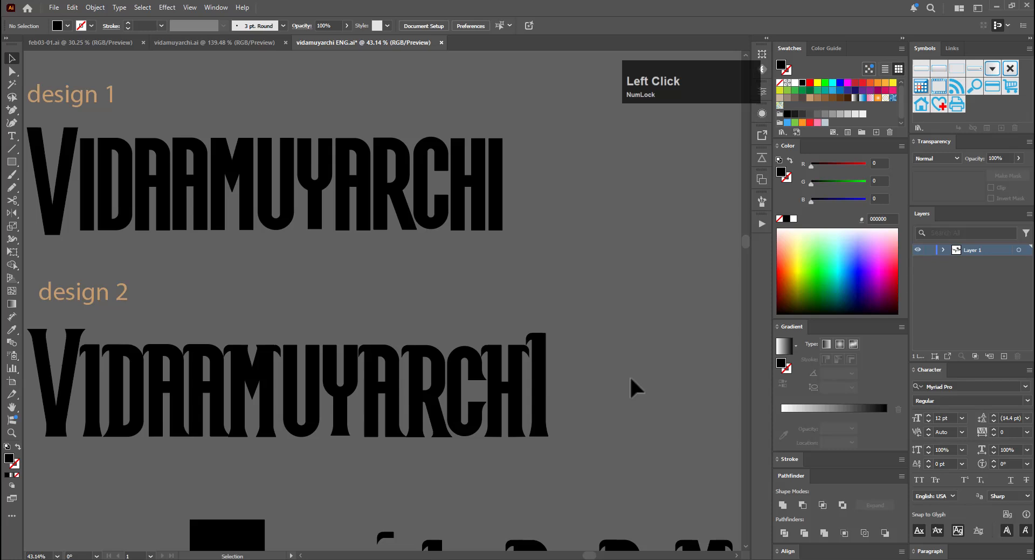
Show the rulers and place a horizontal guide along the tops of the letters ARCH
left_click_drag(538, 405, 697, 317)
key("a")
left_click_drag(394, 404, 360, 418, "ctrl")
left_click_drag(402, 416, 428, 351)
key("ctrl+r")
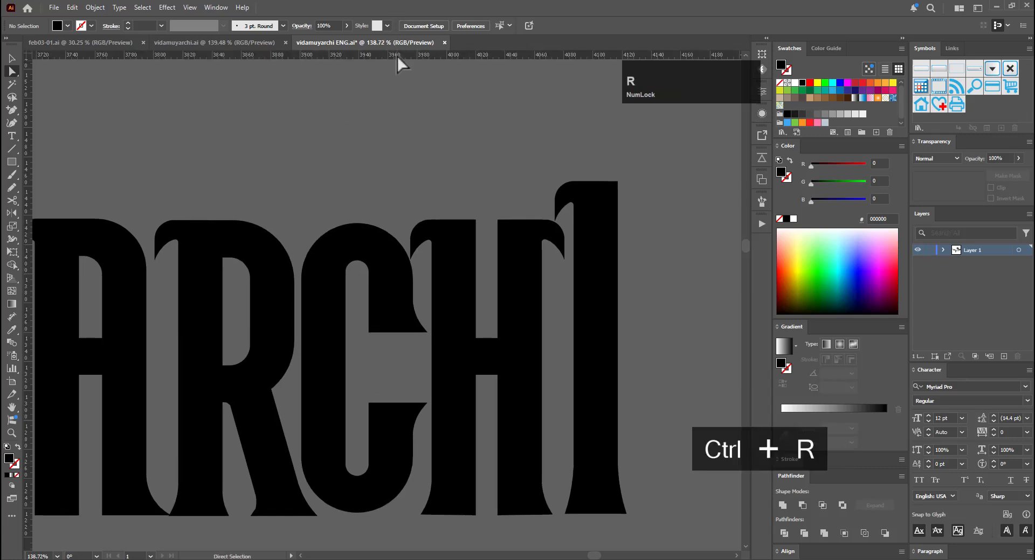
left_click_drag(367, 237, 369, 218)
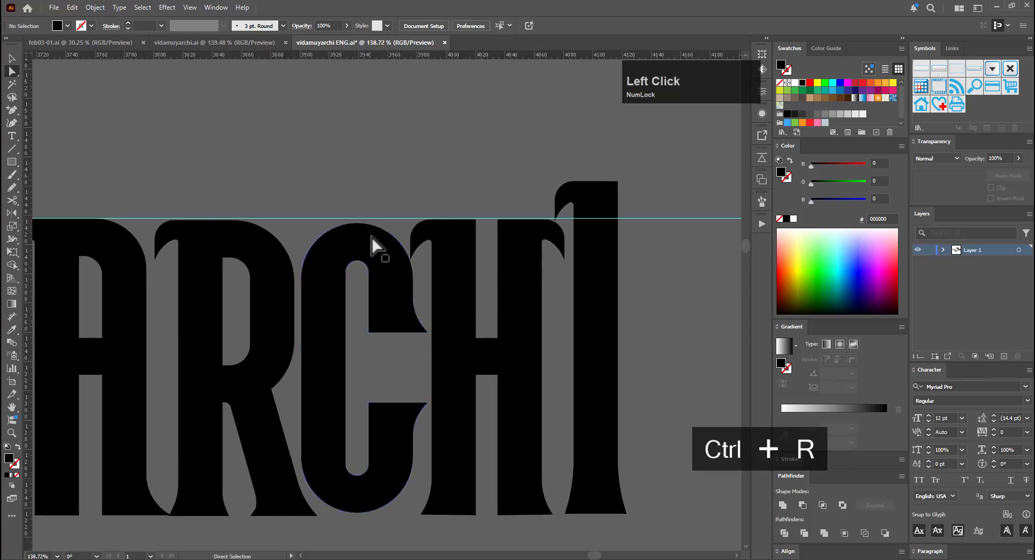
Move the C up by 3 px so its rounded top meets the horizontal guide
key("a")
key("ctrl+space")
left_click_drag(394, 281, 459, 282, "ctrl")
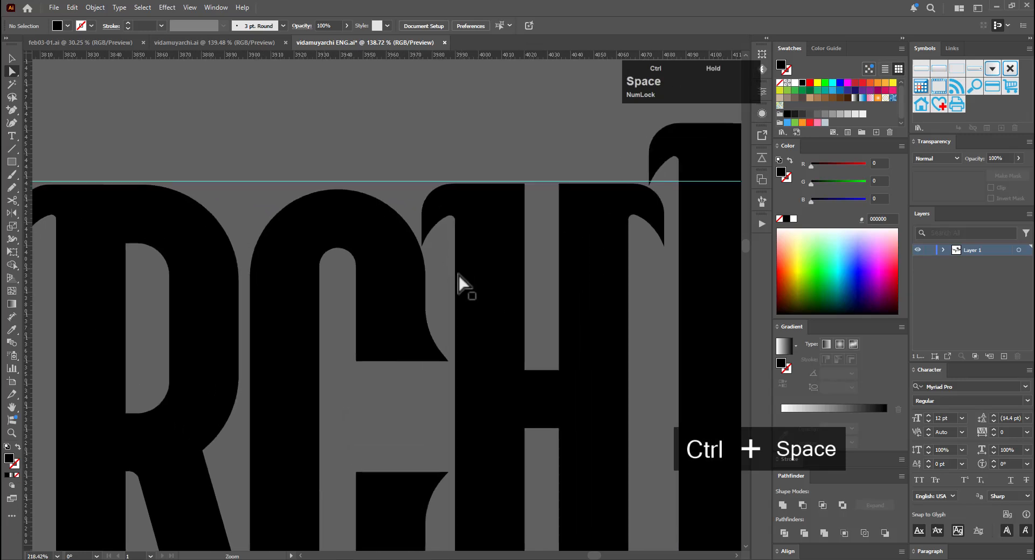
left_click(413, 312, "ctrl")
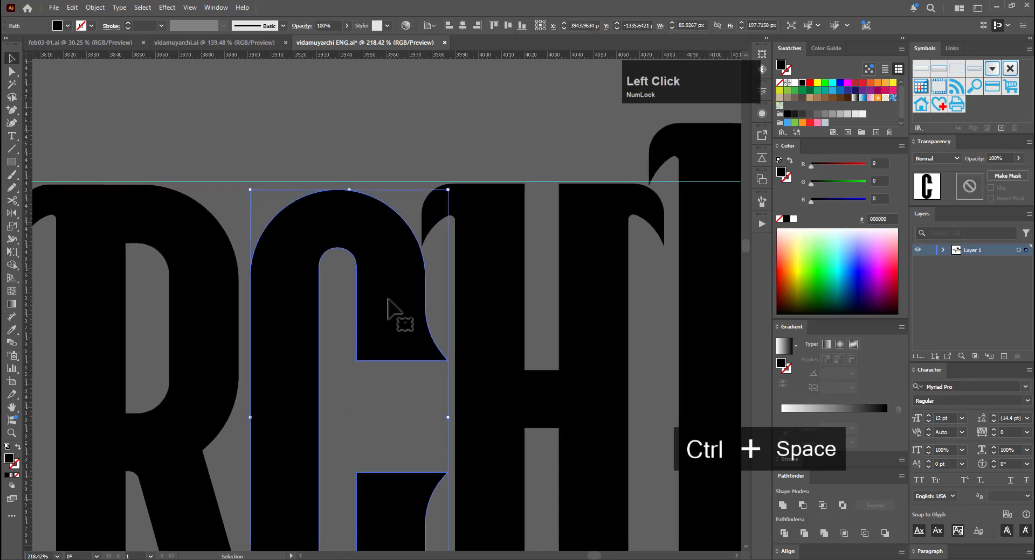
key("Up")
key("Up")
key("Up")
key("Up")
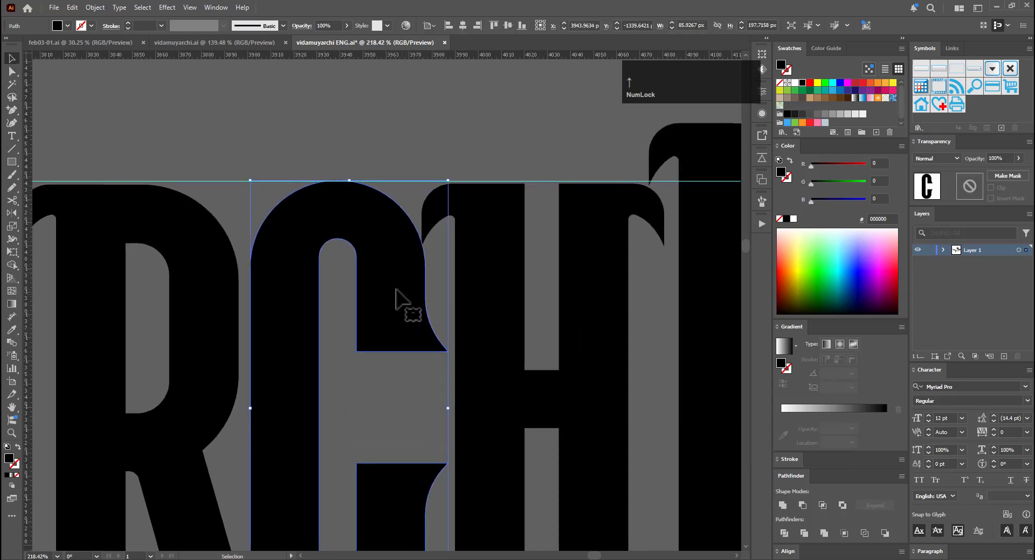
key("Down")
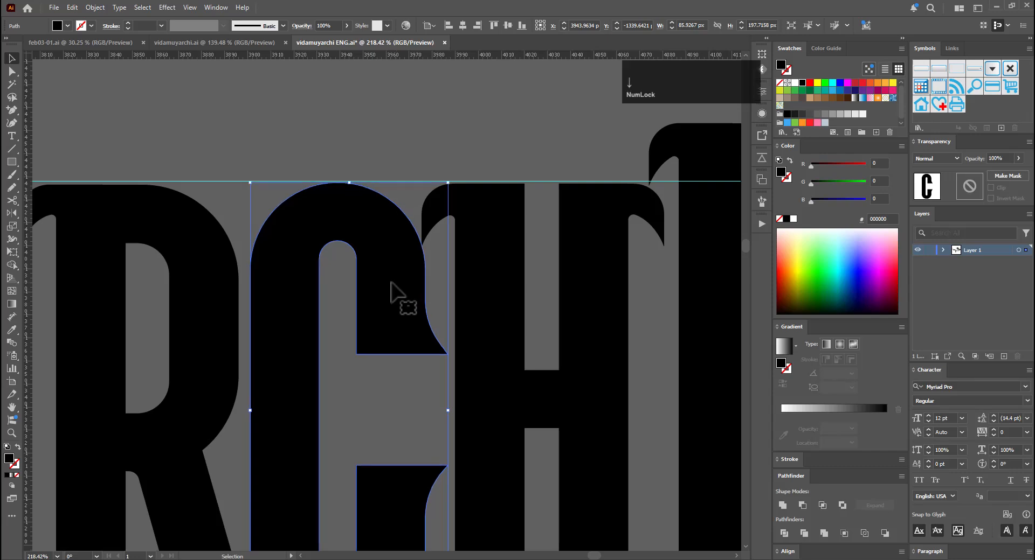
Place a guide along the letters' baseline and extend the C's lower half down to it, making the letter about 203 px tall
left_click_drag(403, 410, 438, 228)
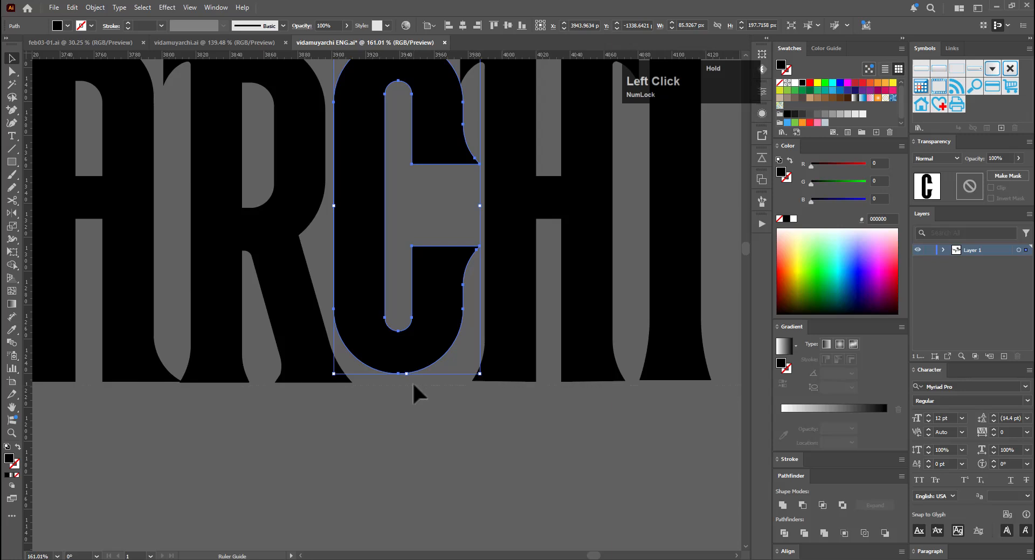
key("a")
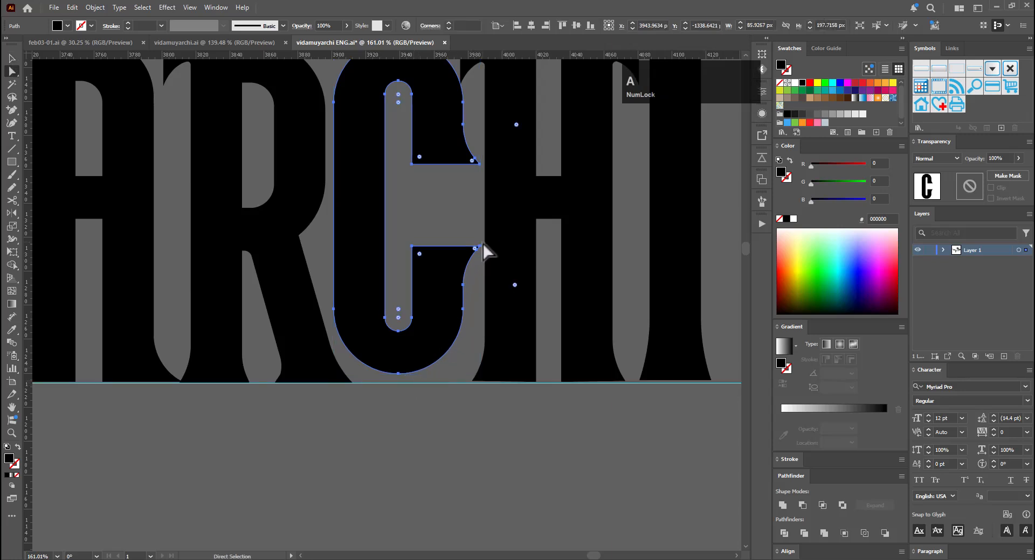
key("q")
mouse_move(320, 257)
left_mouse_down()
mouse_move(398, 243)
mouse_move(481, 248)
mouse_move(466, 356)
mouse_move(445, 384)
left_mouse_up()
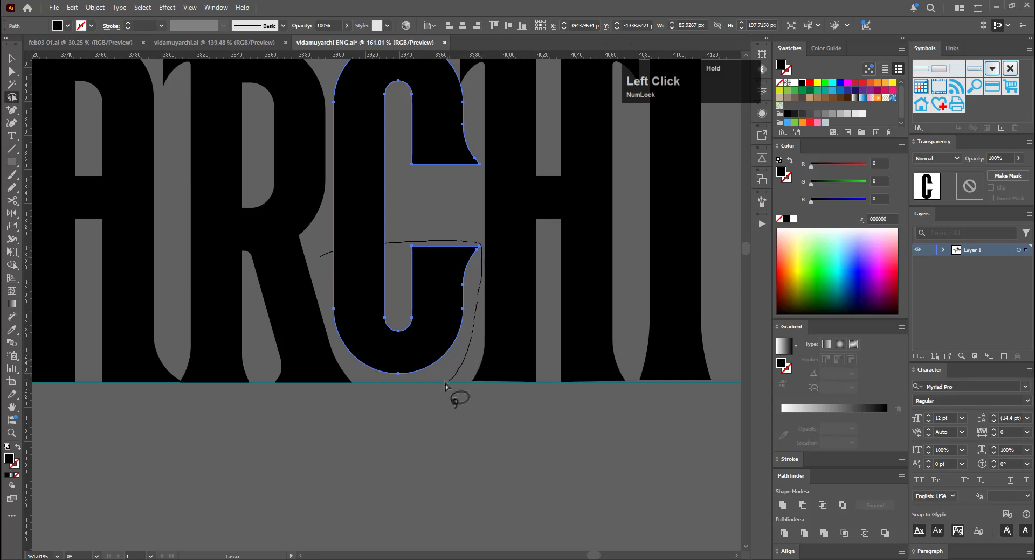
left_click_drag(337, 342, 321, 257)
key("e")
left_click_drag(416, 199, 415, 213)
key("v")
left_click_drag(396, 383, 494, 373)
Select the anchor points of the C's two terminals and begin non-uniform scaling about the gap's centre, with 100% horizontal scale
key("a")
left_click_drag(431, 221, 392, 409)
key("a")
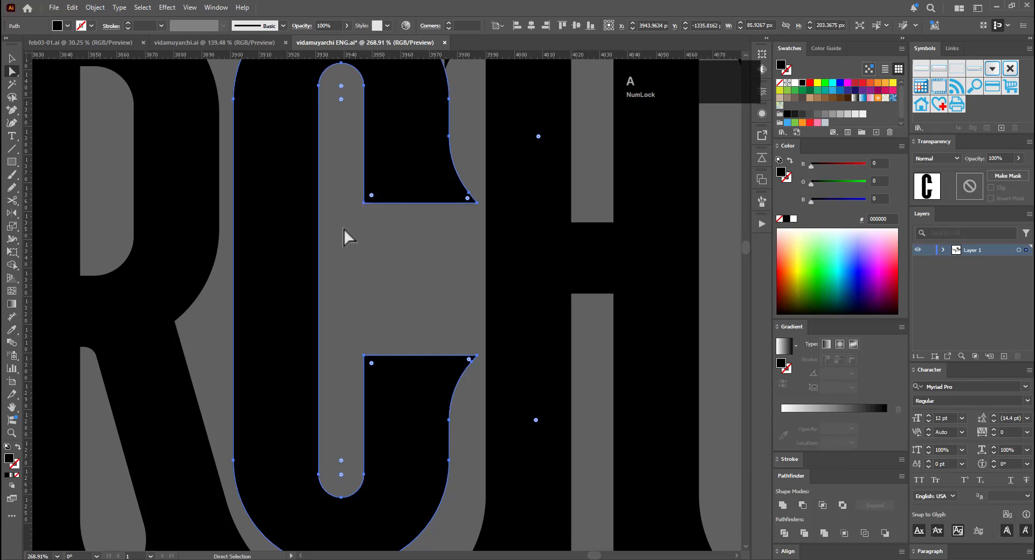
key("q")
mouse_move(346, 153)
left_mouse_down()
mouse_move(415, 121)
mouse_move(450, 130)
mouse_move(478, 185)
mouse_move(478, 390)
mouse_move(458, 426)
mouse_move(438, 433)
mouse_move(362, 421)
mouse_move(342, 370)
mouse_move(348, 154)
left_mouse_up()
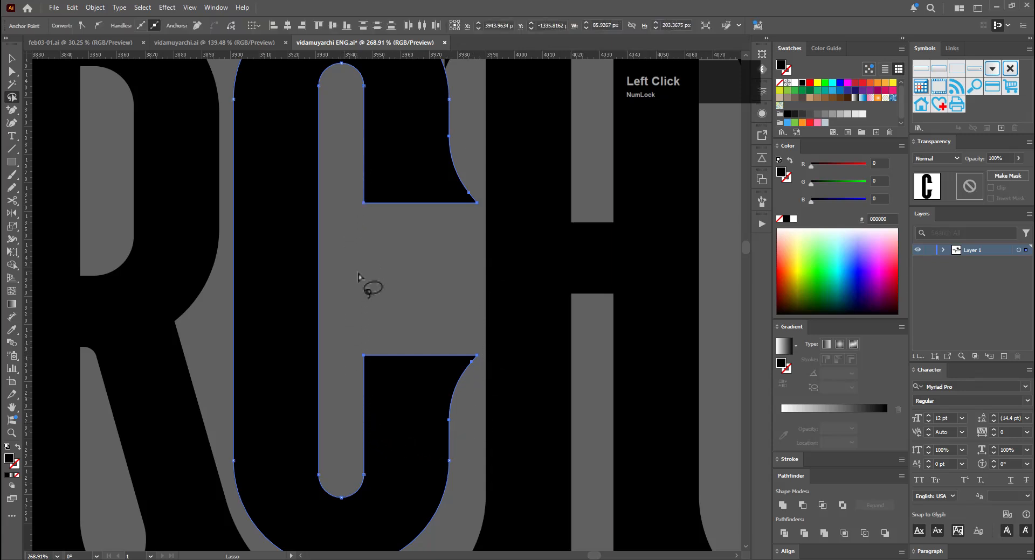
key("s")
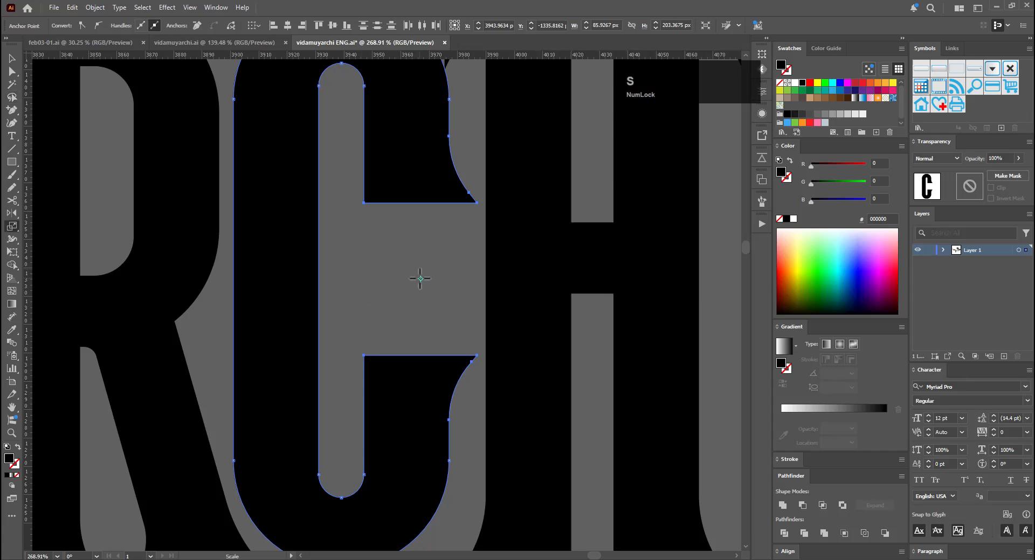
left_click(421, 279, "alt")
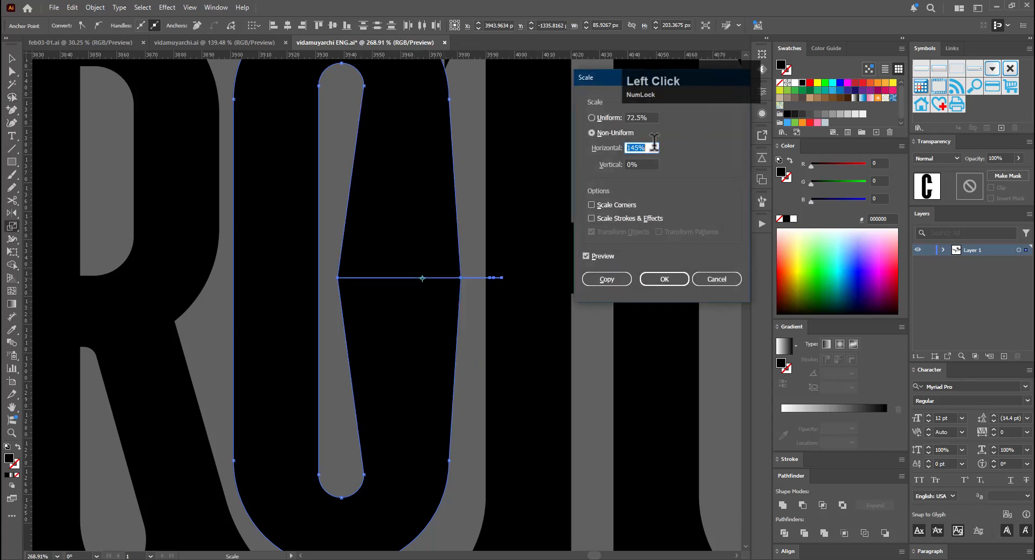
type("100")
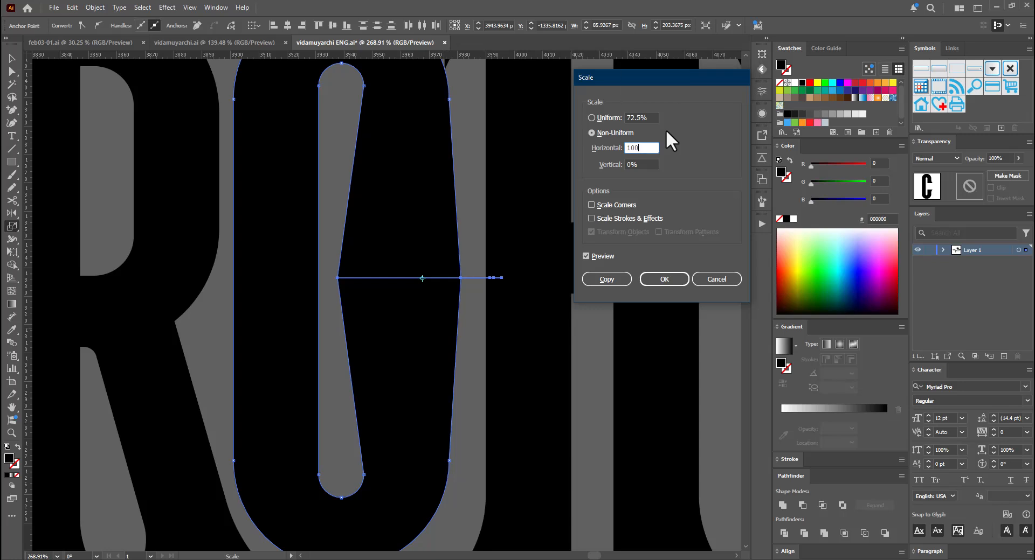
left_click(639, 165)
type("100")
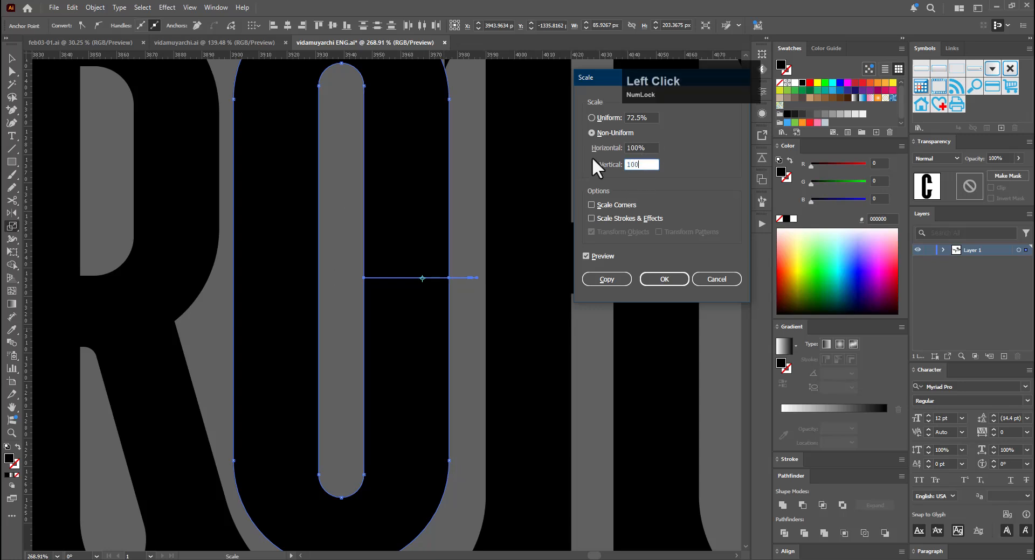
Narrow the C's opening by scaling its terminal points vertically to 55%, and deselect the letter
left_click(642, 153)
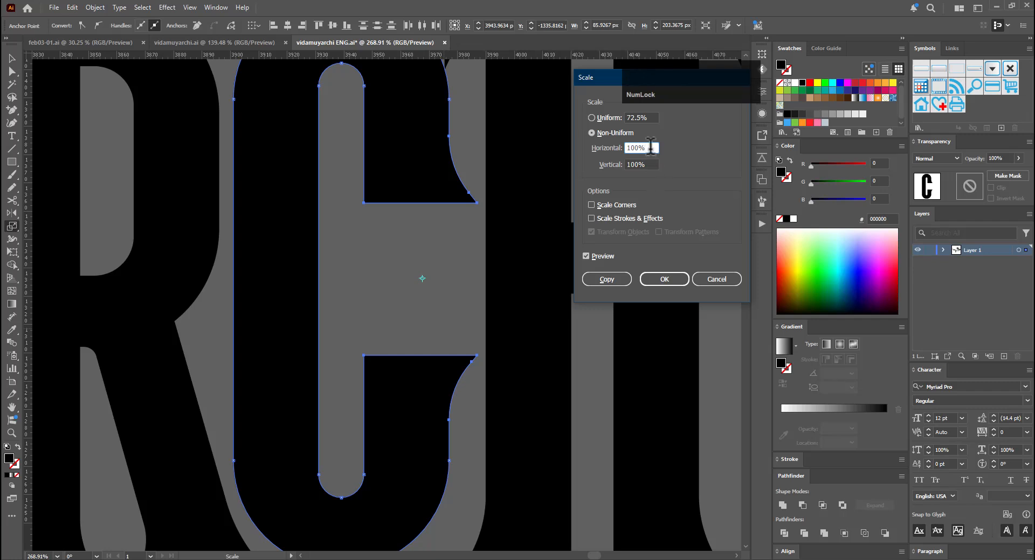
left_click(645, 163)
scroll(648, 163, "down", 18)
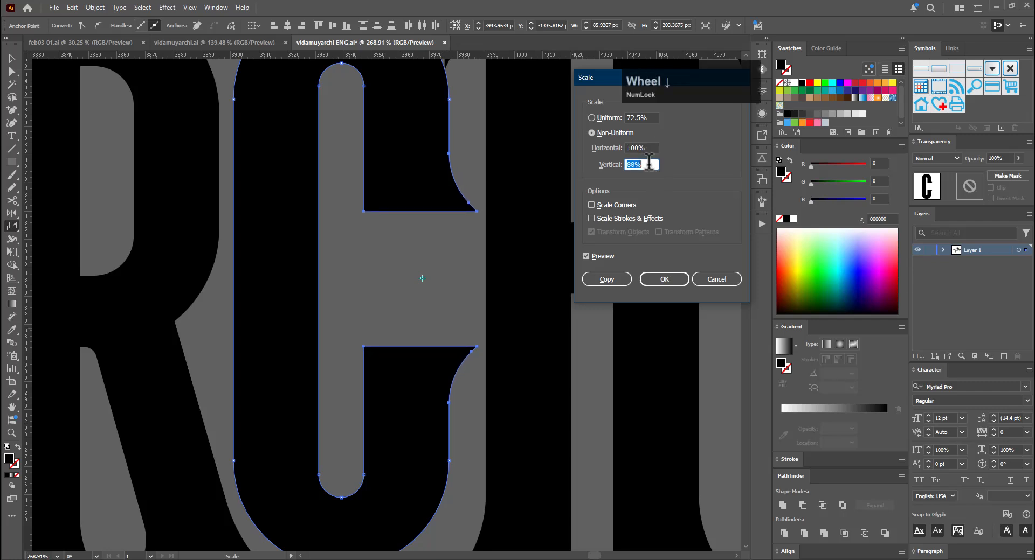
scroll(649, 163, "down", 12)
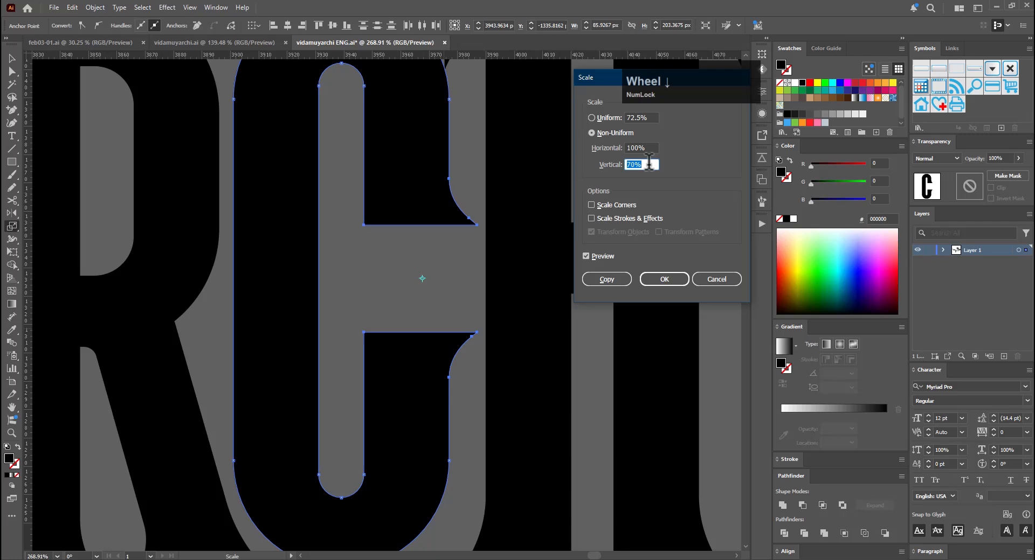
scroll(649, 164, "down", 15)
scroll(648, 163, "up", 4)
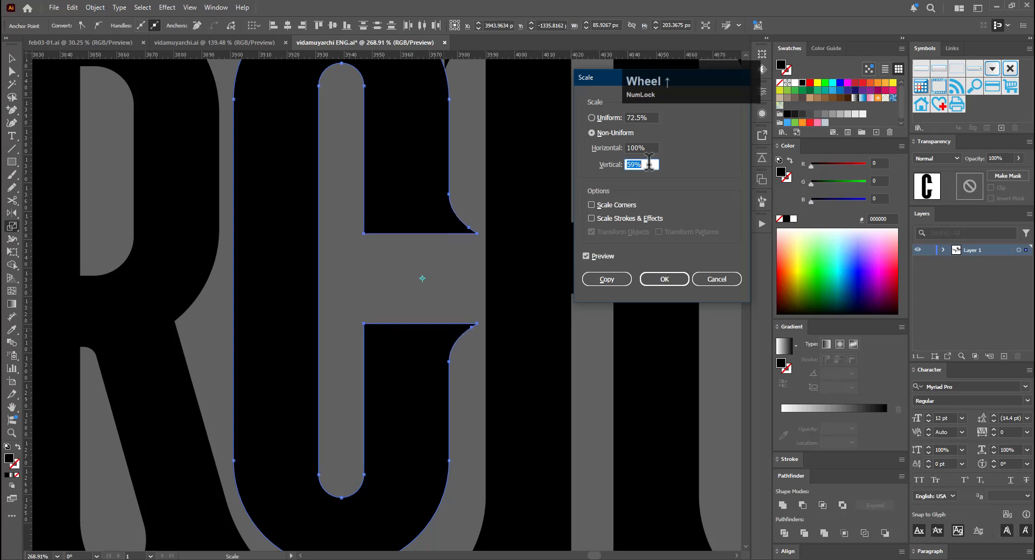
scroll(648, 163, "up", 2)
scroll(649, 164, "down", 6)
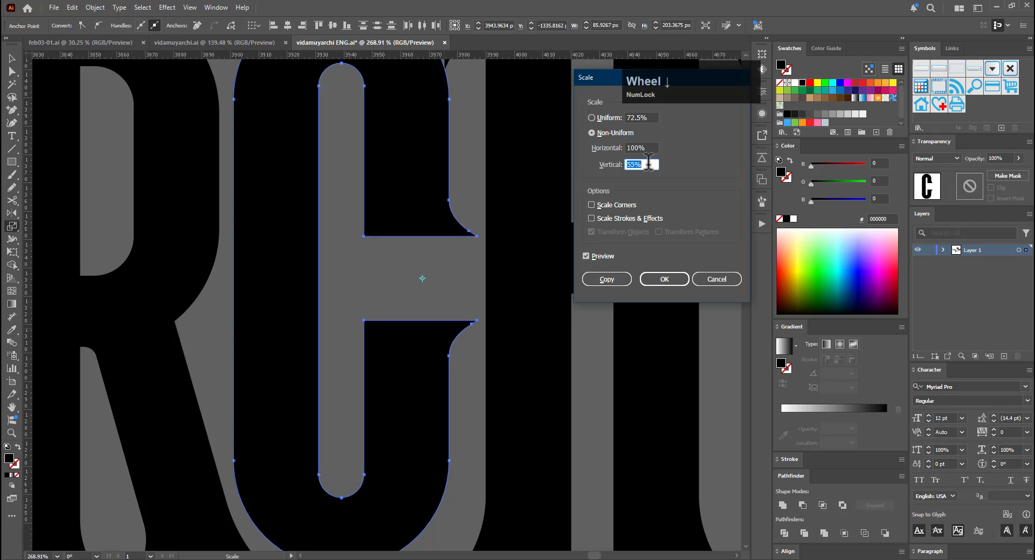
scroll(648, 163, "up", 9)
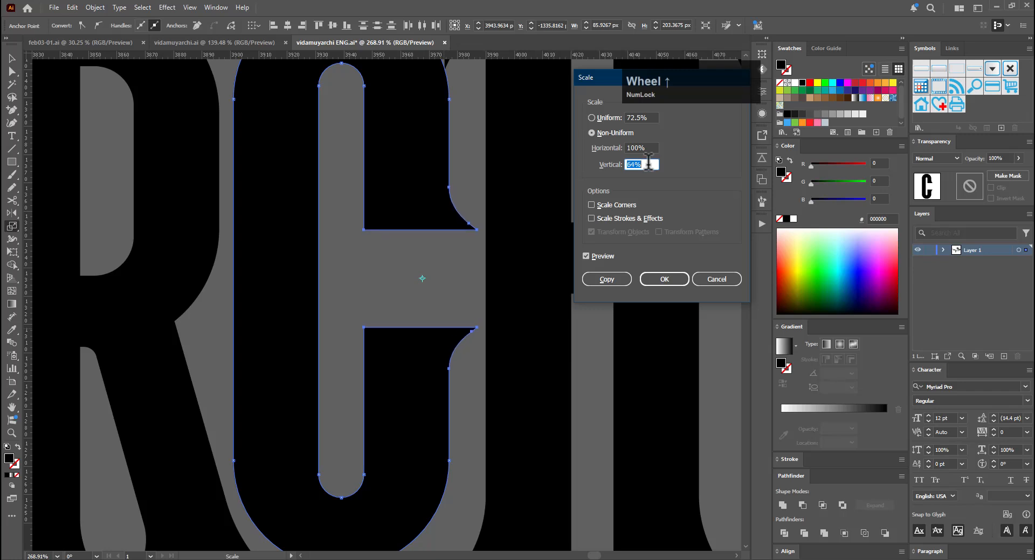
scroll(648, 164, "up", 2)
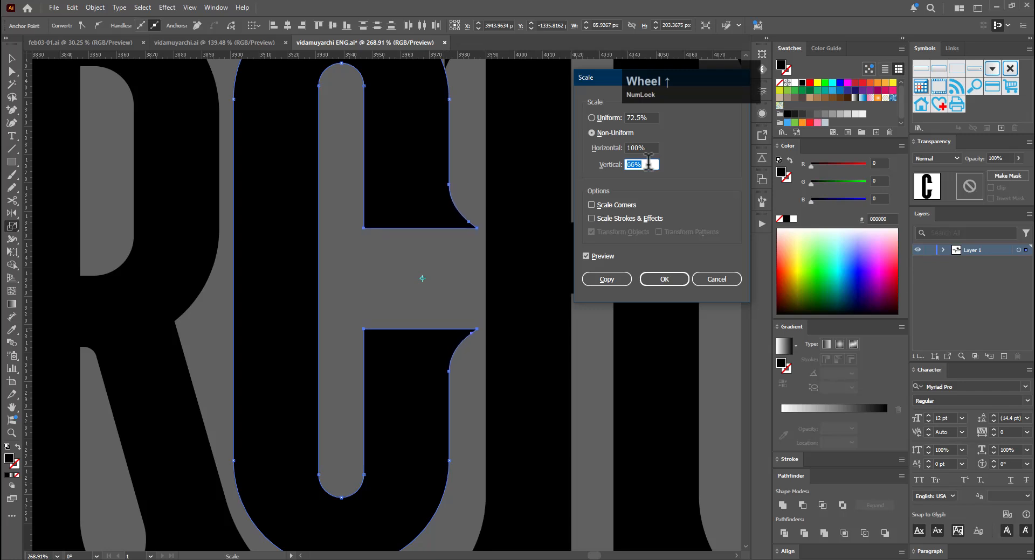
scroll(649, 163, "down", 4)
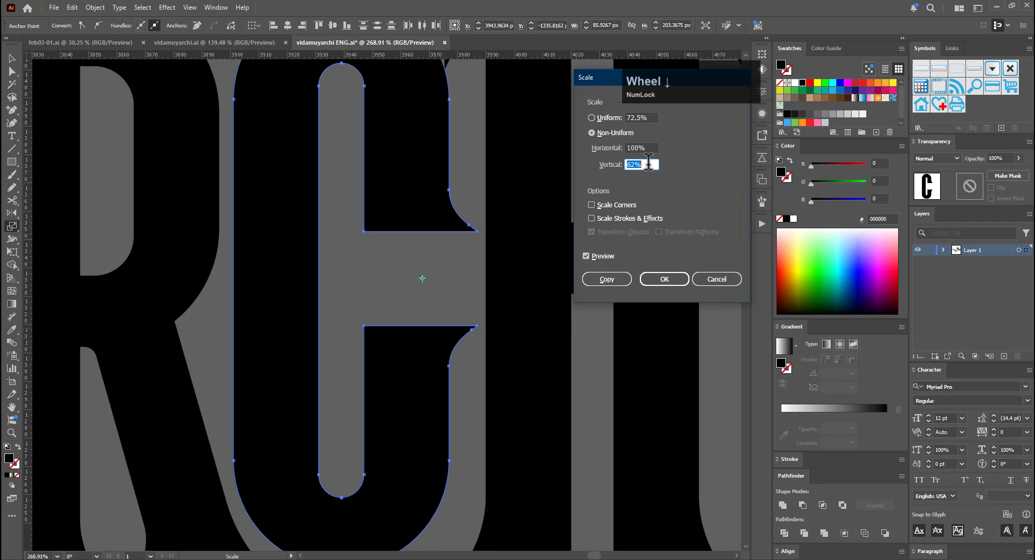
scroll(644, 164, "down", 3)
scroll(639, 165, "up", 1)
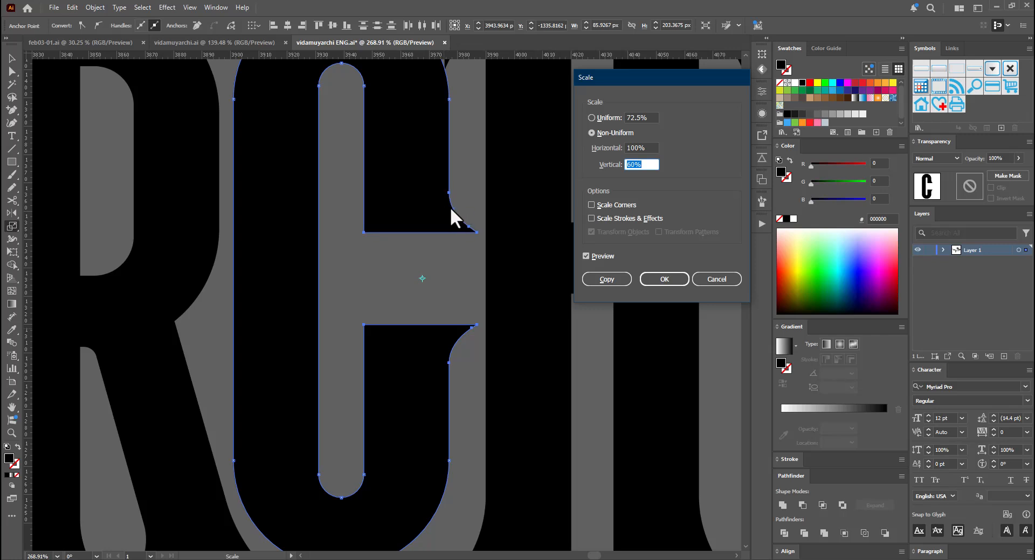
scroll(640, 163, "up", 7)
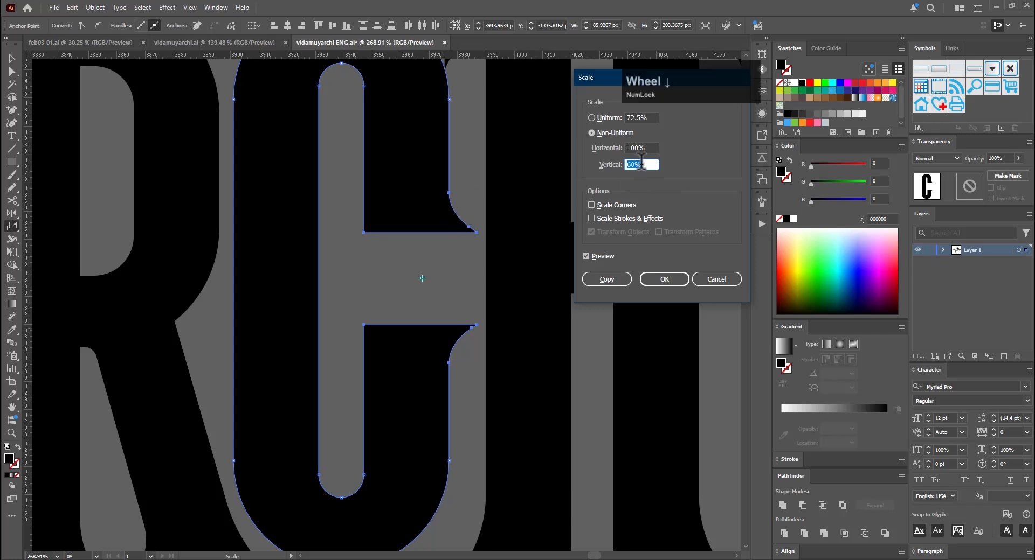
scroll(641, 161, "up", 3)
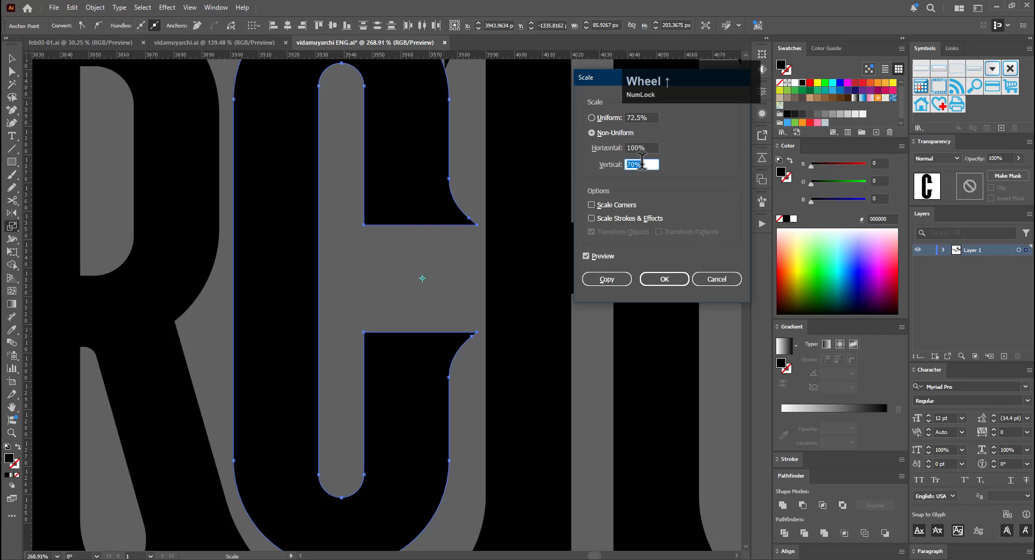
scroll(641, 161, "down", 12)
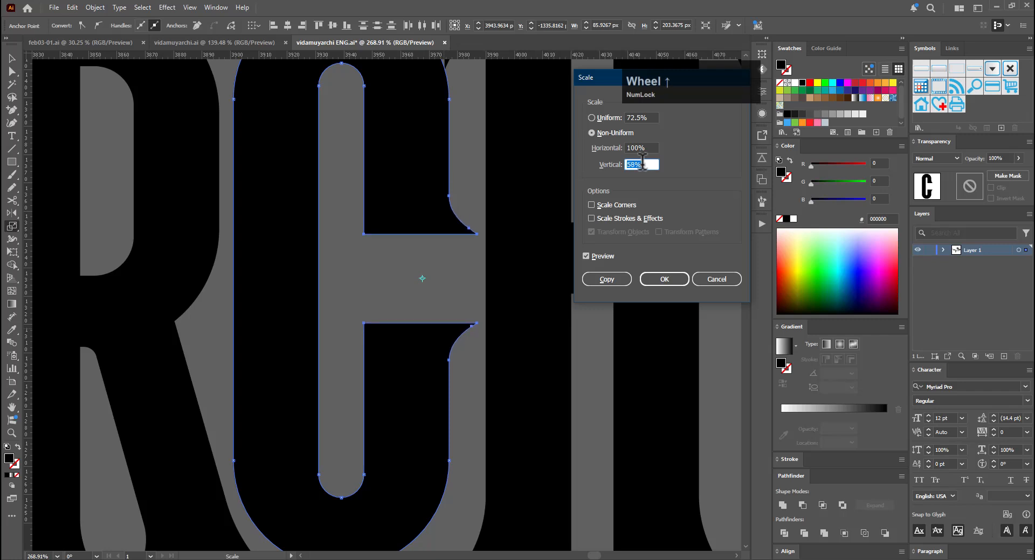
scroll(642, 162, "up", 1)
scroll(641, 162, "down", 4)
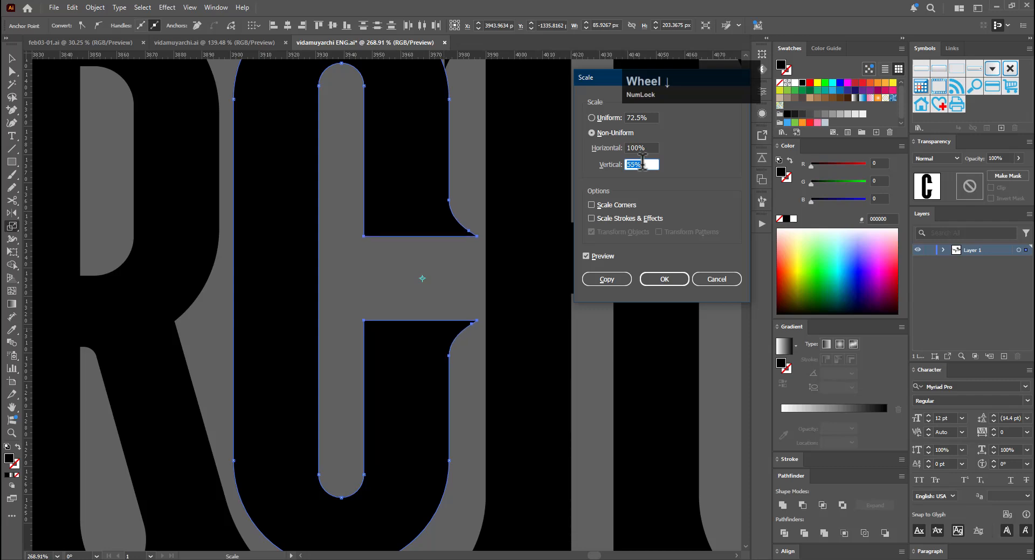
left_click(661, 275)
key("v")
left_click_drag(559, 221, 412, 226)
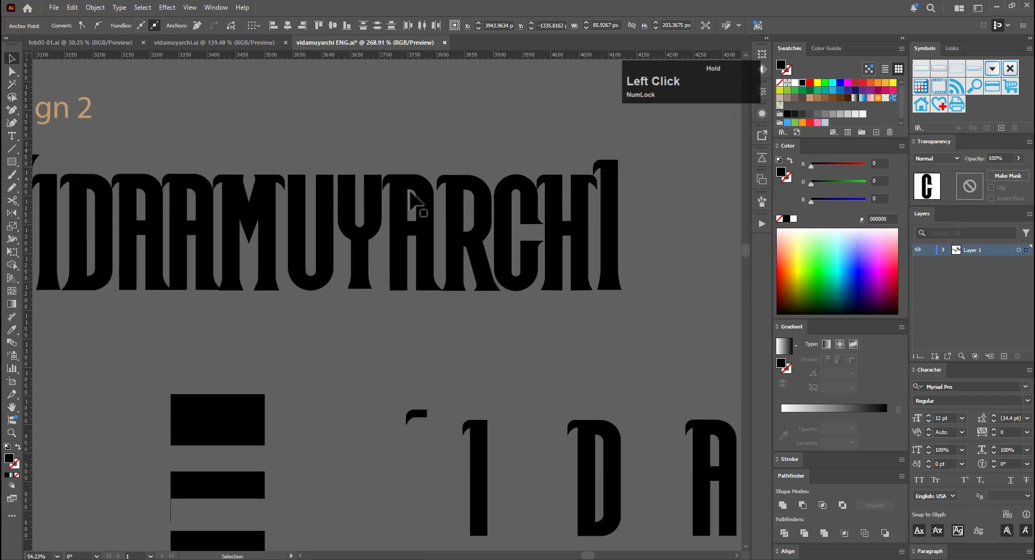
left_click(445, 134)
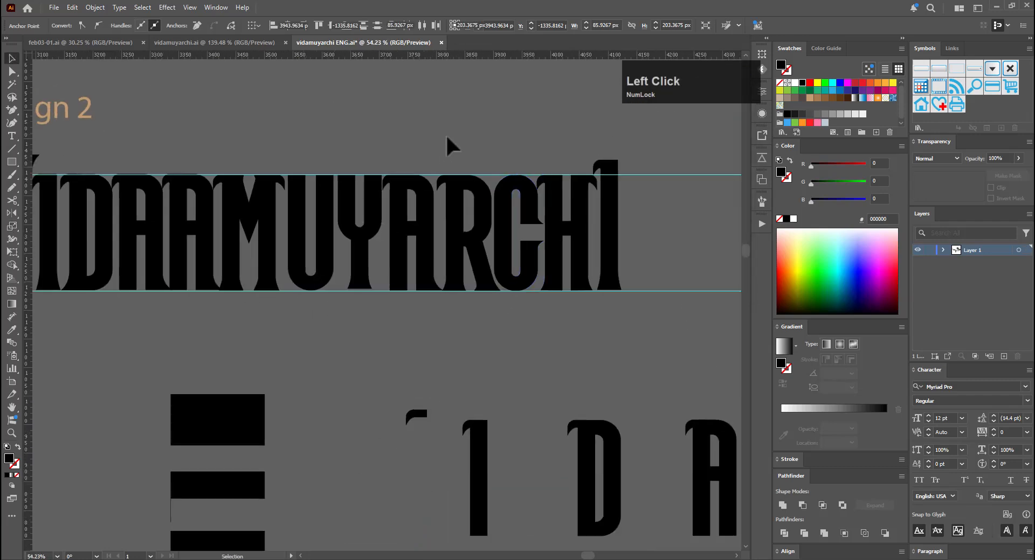
Nudge the letters UYARCHI of the design 2 title slightly left towards the M, and deselect
left_click(609, 296, "ctrl+alt")
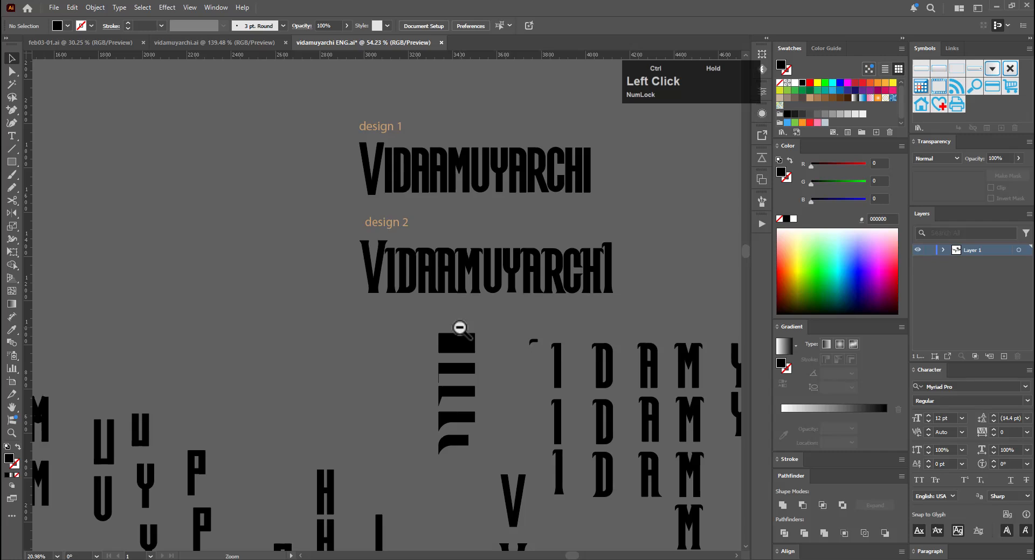
left_click_drag(459, 328, 611, 294)
key("v")
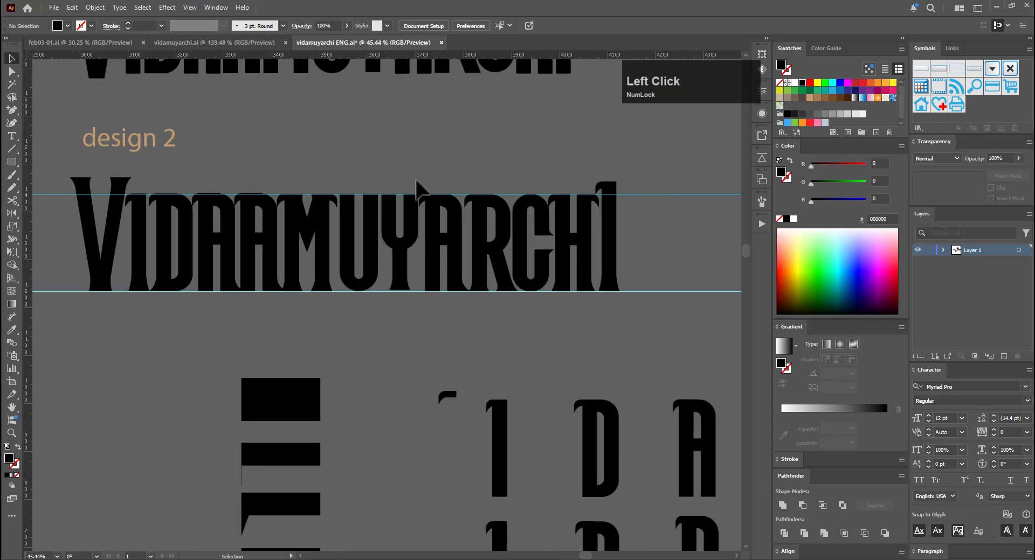
left_click_drag(702, 314, 688, 300)
key("Left")
key("Left")
key("Left")
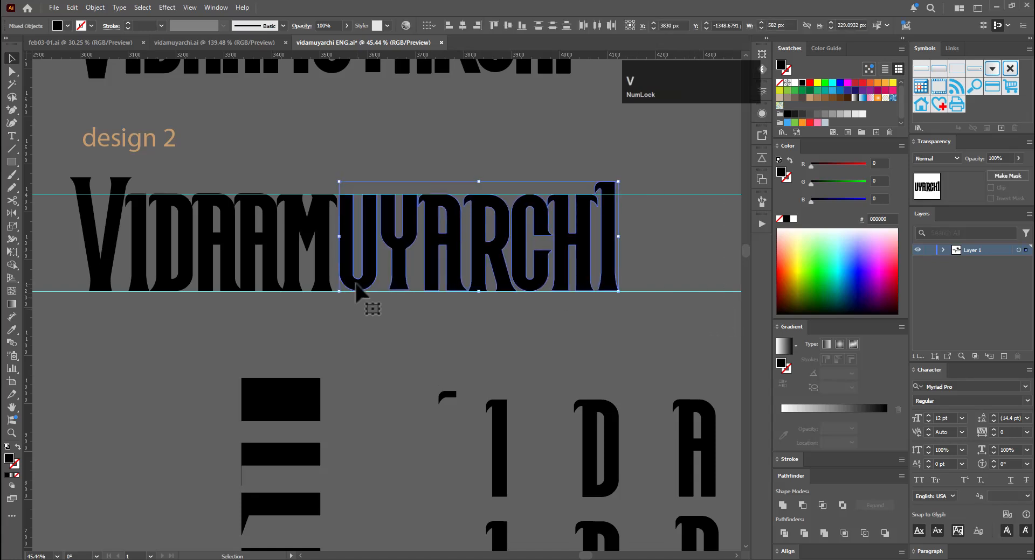
left_click(148, 340)
Move the design 2 title's V down by 12 px and left by 2 px so its foot extends below the baseline guide
key("space")
left_click_drag(148, 339, 437, 337)
key("ctrl+space")
left_click_drag(367, 300, 483, 273)
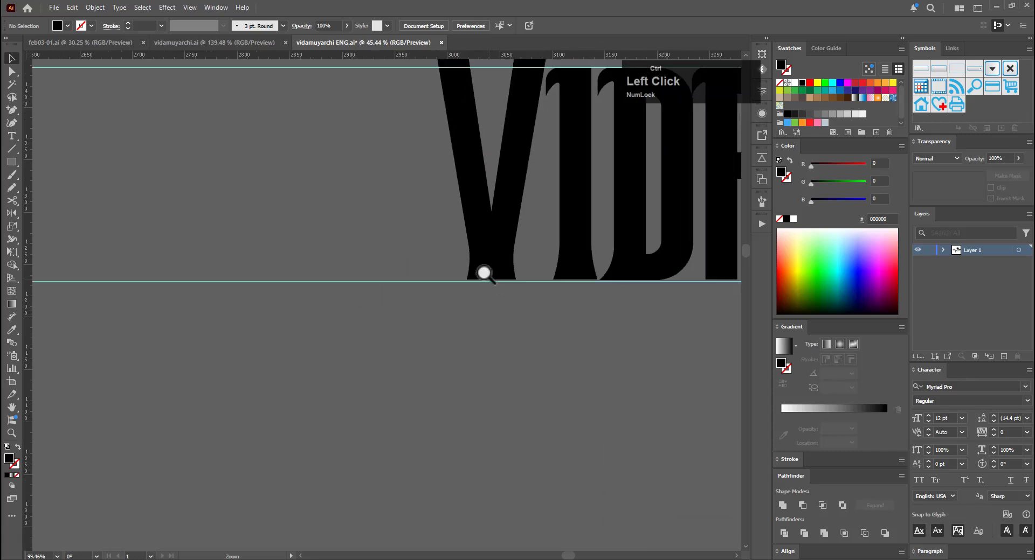
key("space")
left_click_drag(497, 186, 403, 339)
left_click(423, 315)
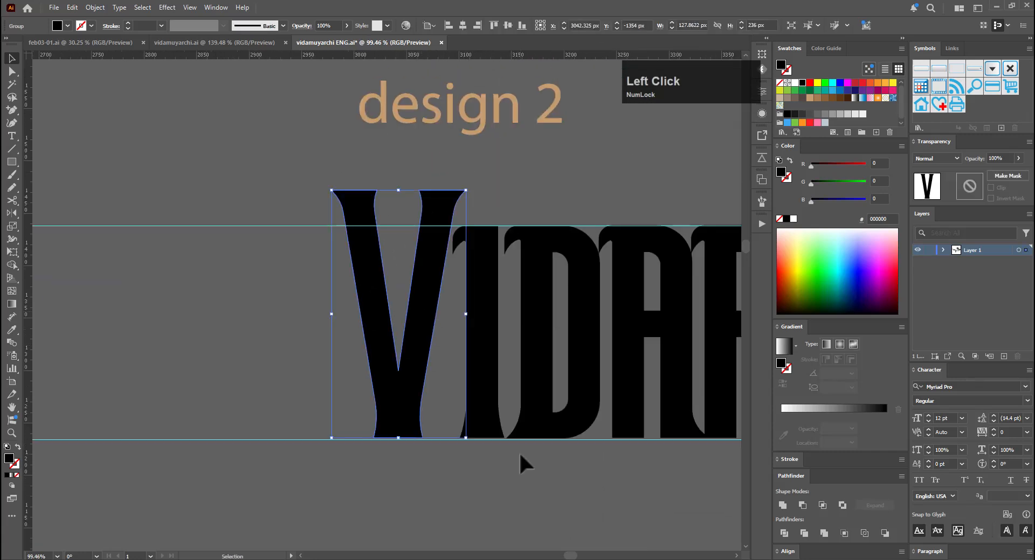
key("Down")
key("Down")
key("Down")
key("Down")
key("Down")
key("Down")
key("Down")
key("Down")
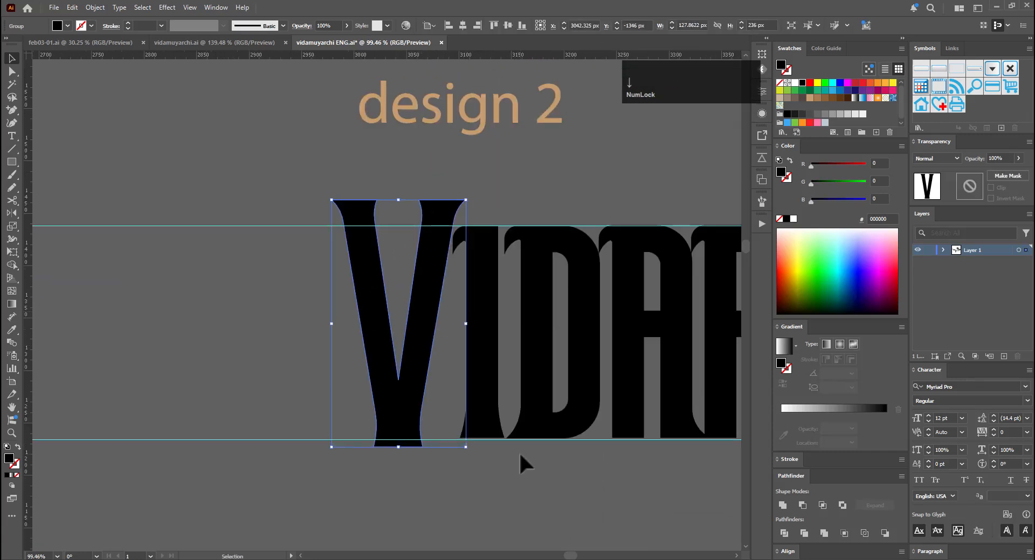
key("Down")
key("Down")
key("Down")
key("Down")
key("Left")
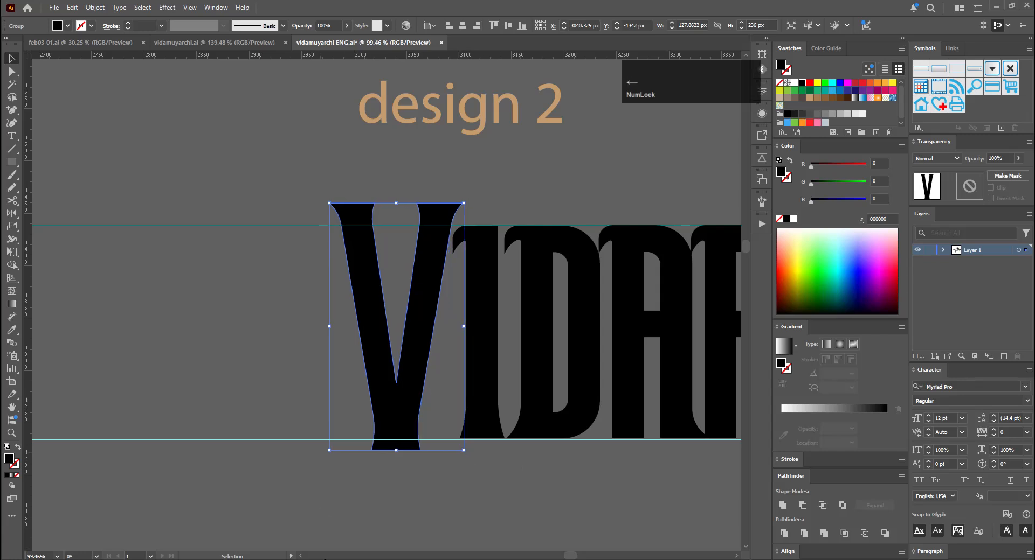
left_click(351, 534)
Clear all guides from the document
left_click_drag(547, 488, 348, 538)
left_click_drag(566, 495, 318, 369)
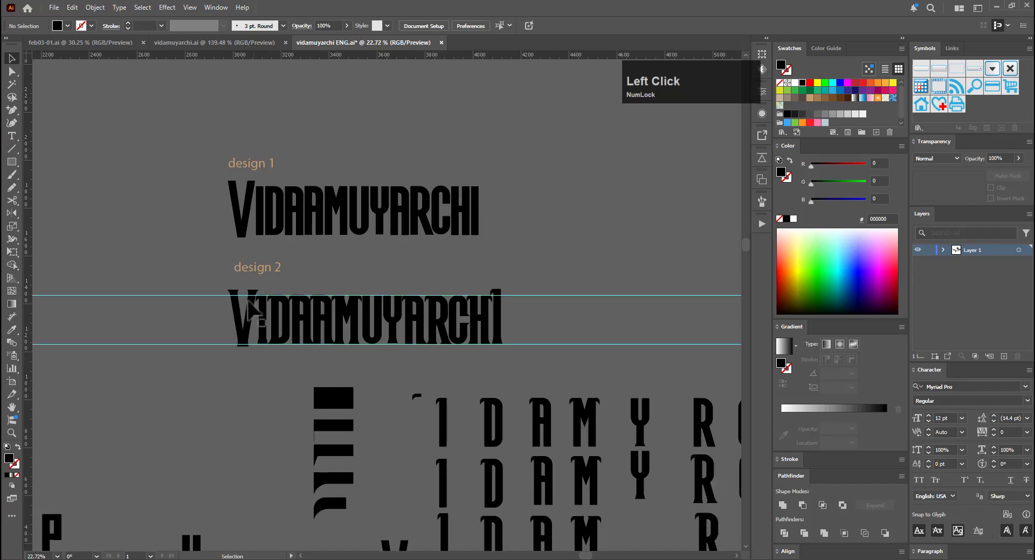
key("v")
left_click(190, 7)
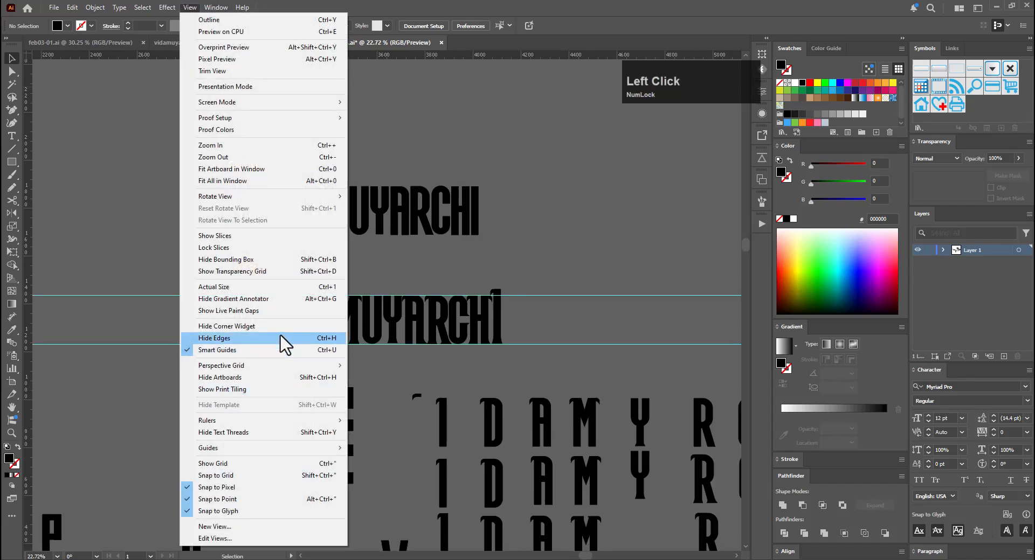
mouse_move(309, 450)
left_click(381, 495)
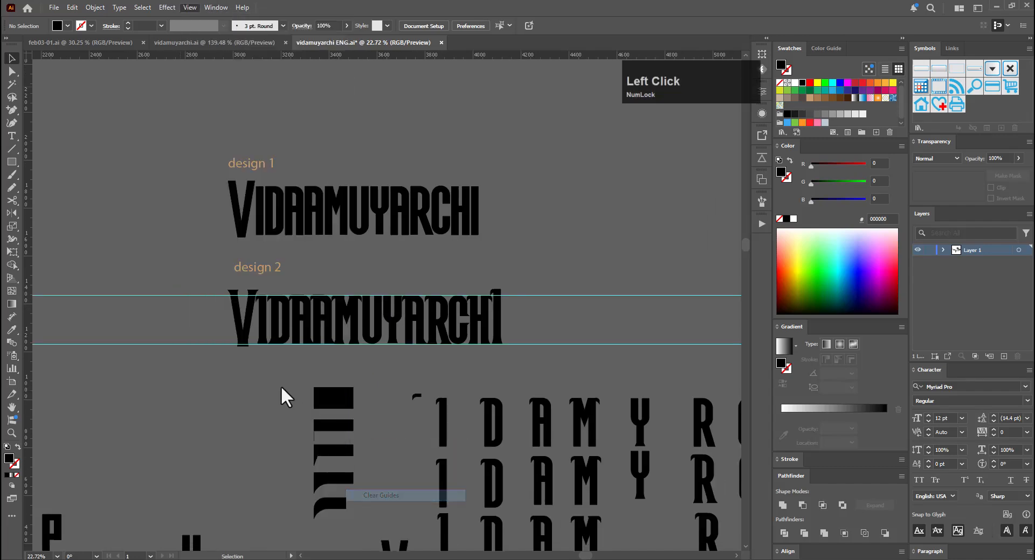
key("a")
left_click(190, 8)
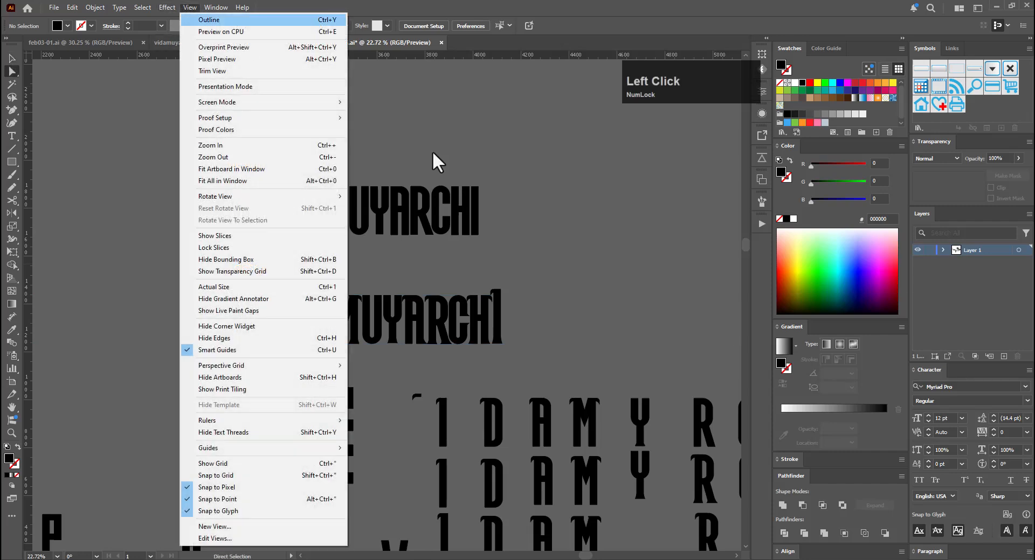
left_click(537, 303)
Select all letters of the design 2 title and group them
left_click_drag(546, 290, 211, 349)
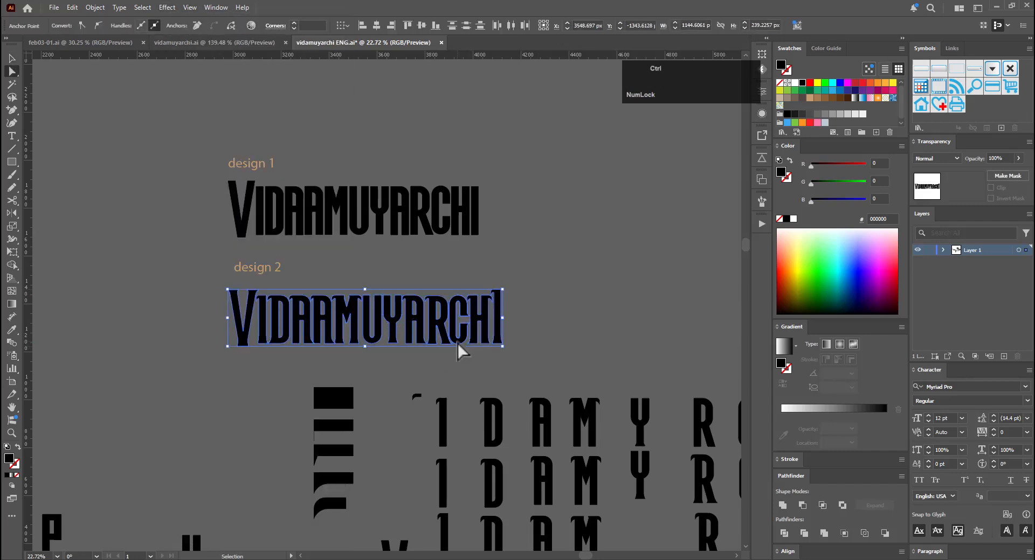
key("v")
left_click_drag(542, 311, 162, 370)
key("ctrl+g")
left_click(561, 323)
Duplicate the grouped design 2 title into the empty canvas area about 2980 px to its right
left_click_drag(561, 323, 364, 342)
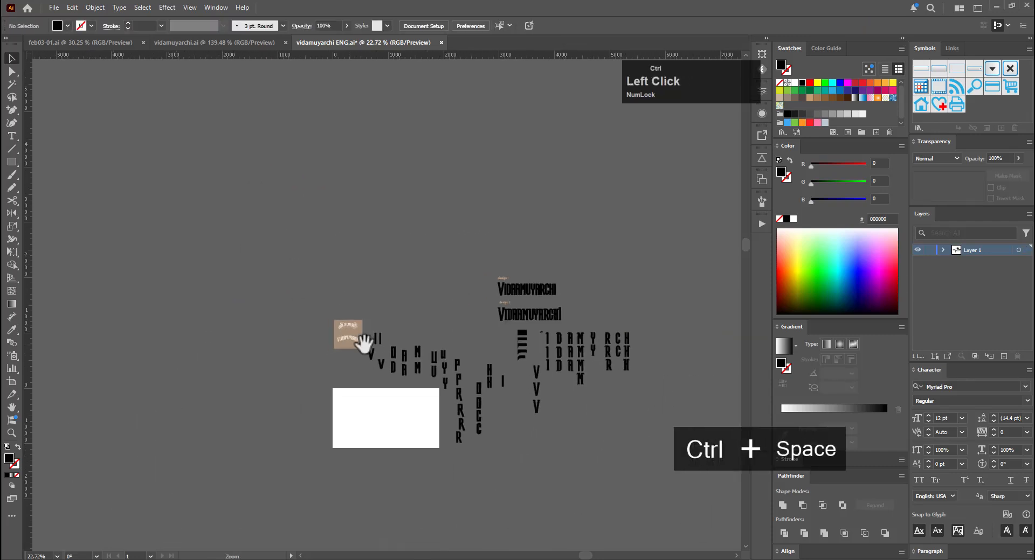
left_click_drag(350, 238, 518, 229)
left_click_drag(495, 268, 629, 263)
left_click_drag(630, 264, 679, 354)
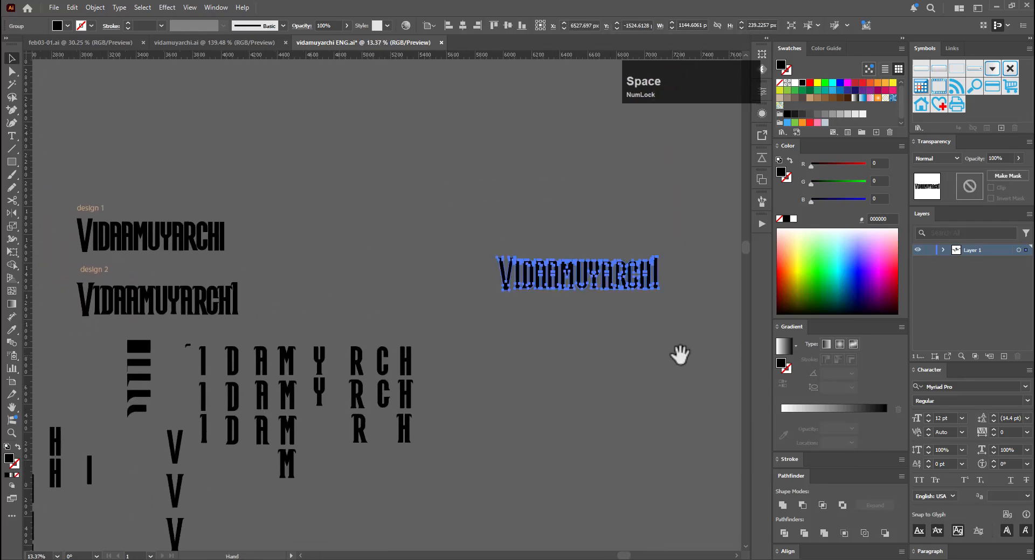
Undo the last duplicate of the title and move both labelled designs up and to the right, away from the loose letters
key("ctrl+z")
left_click_drag(260, 209, 79, 293)
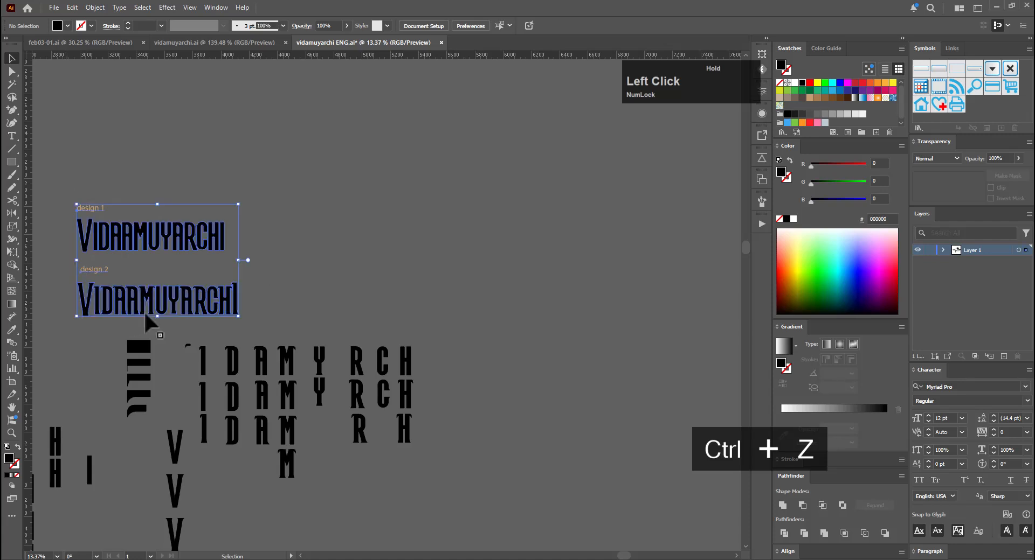
left_click_drag(144, 310, 194, 198)
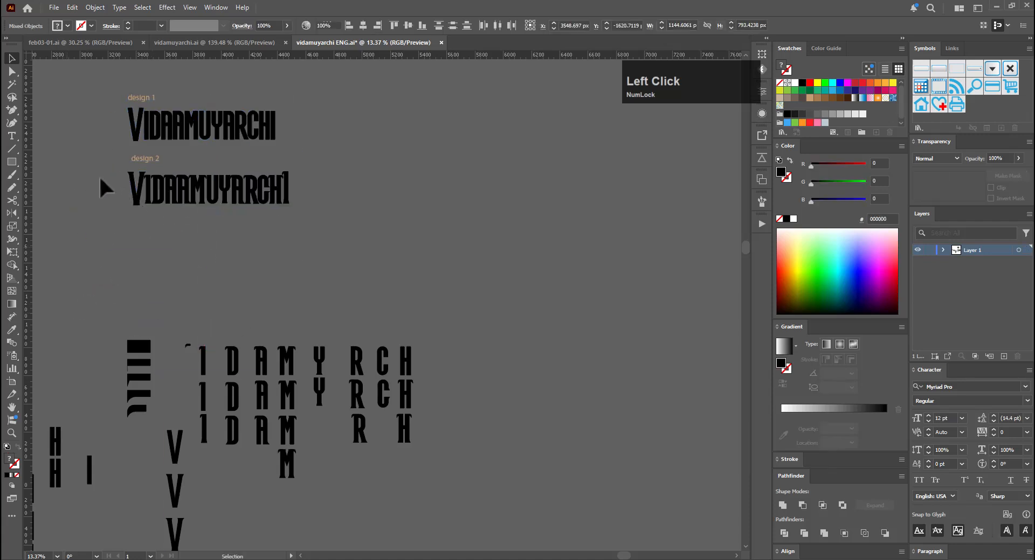
Duplicate the design 2 title with its label directly below the original
left_click_drag(261, 193, 256, 258)
left_click(325, 252)
key("ctrl+space")
left_click_drag(145, 236, 252, 222)
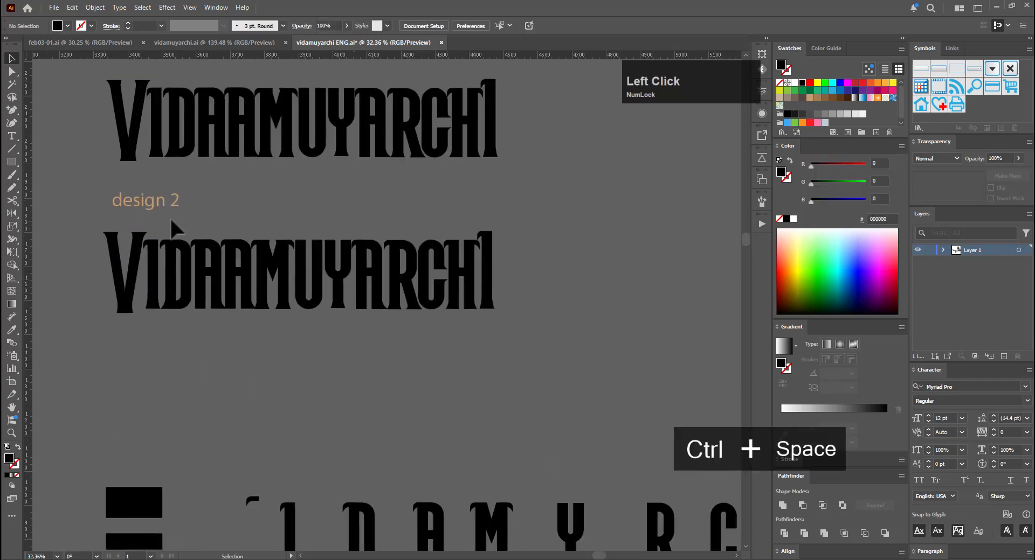
Rename the label above the duplicated title as design 3
key("t")
left_click_drag(169, 200, 181, 201)
type("3")
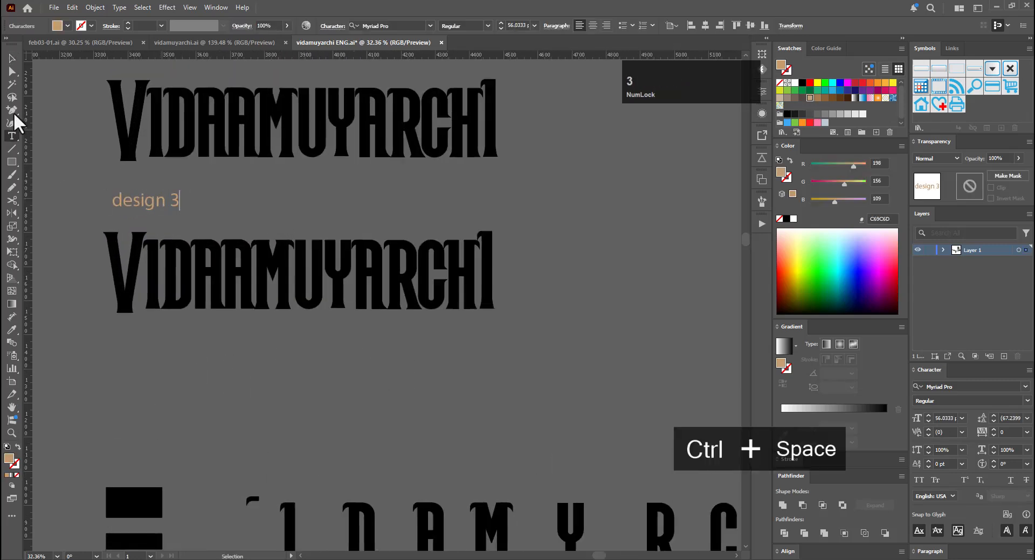
left_click(13, 58)
left_click(255, 317)
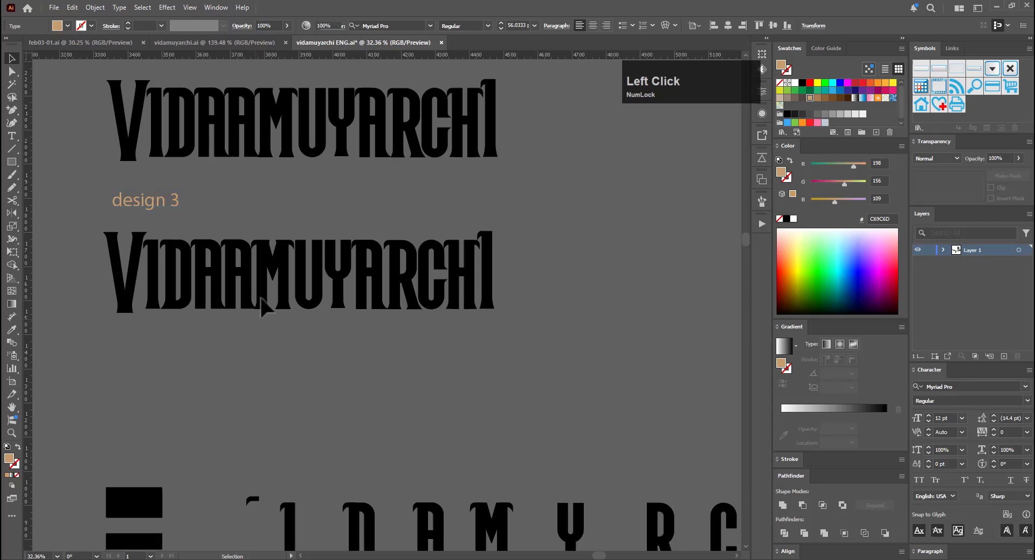
left_click(331, 302)
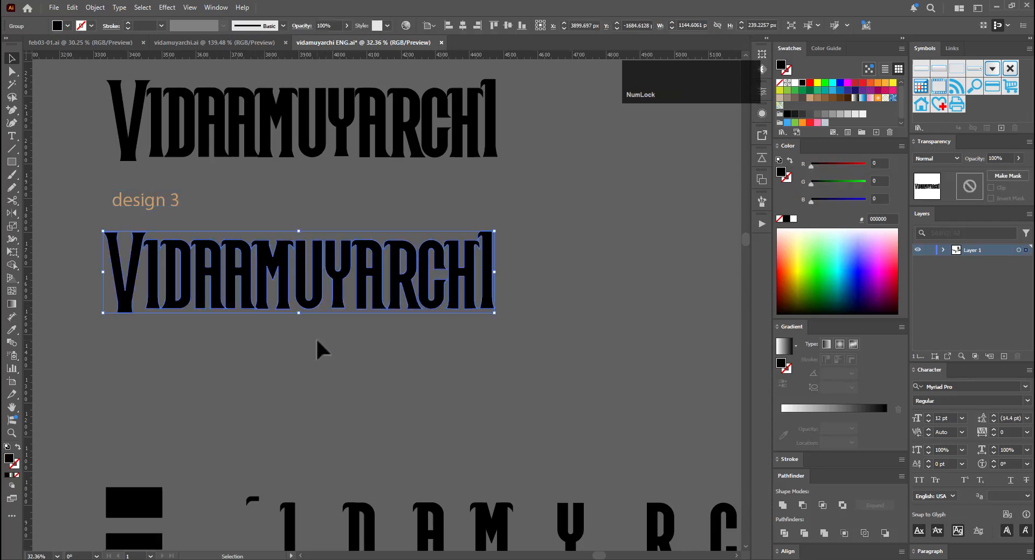
key("ctrl+space")
left_click_drag(296, 302, 451, 291)
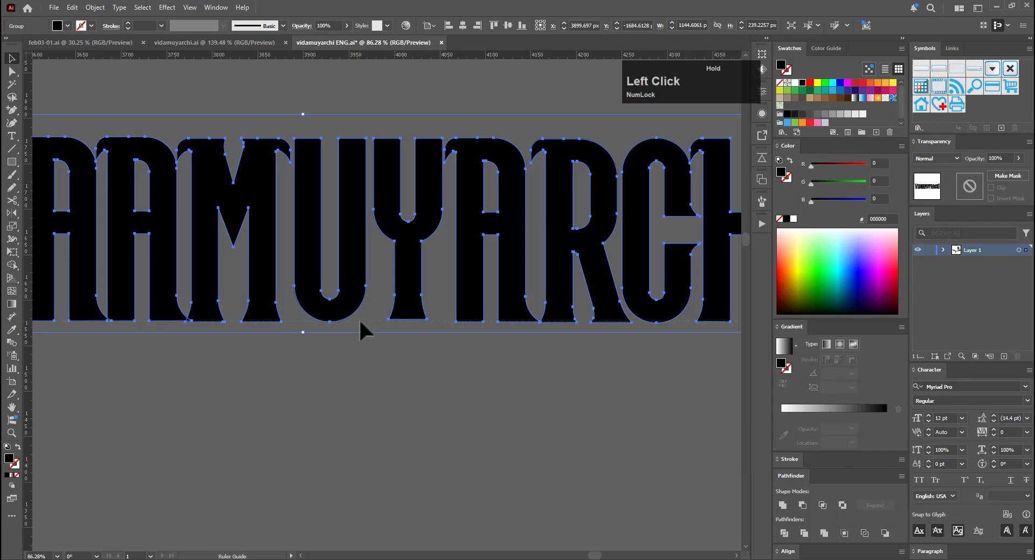
left_click_drag(360, 321, 360, 322)
key("ctrl+z")
key("ctrl+space")
left_click_drag(399, 364, 210, 372)
left_click_drag(360, 371, 363, 395)
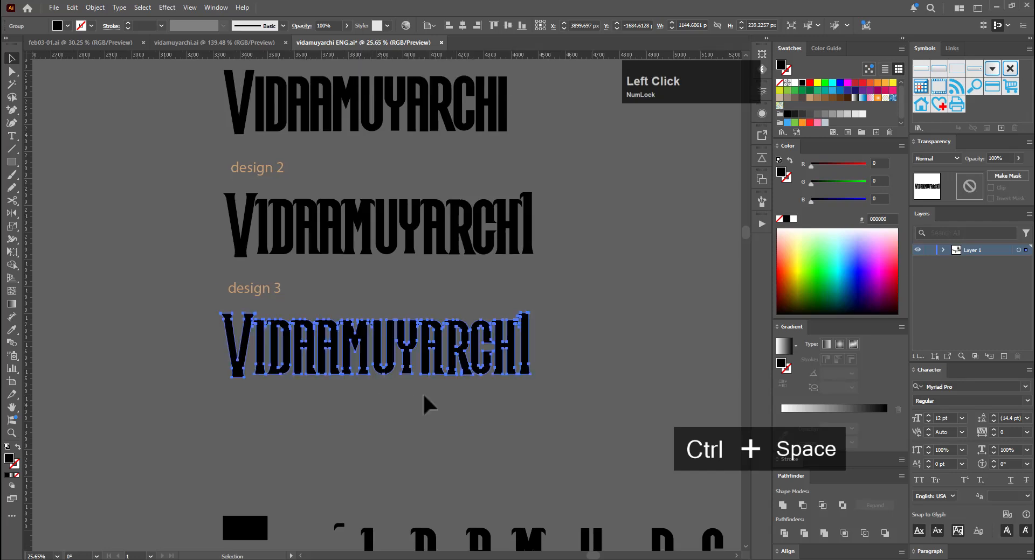
Apply a horizontal Arch warp effect with 50% bend and 0% distortion to the design 3 title
left_click(422, 392)
left_click(397, 357)
left_click(168, 9)
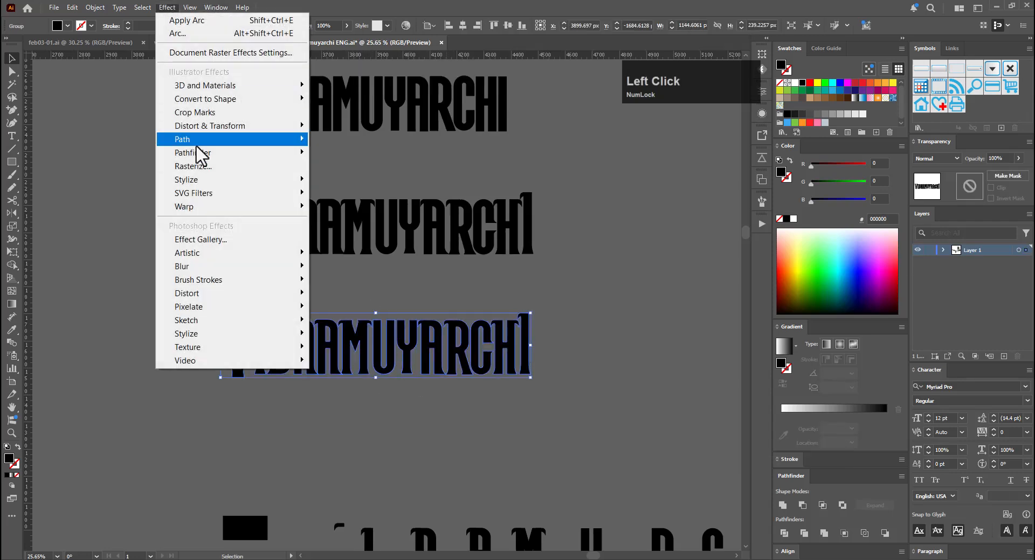
mouse_move(270, 207)
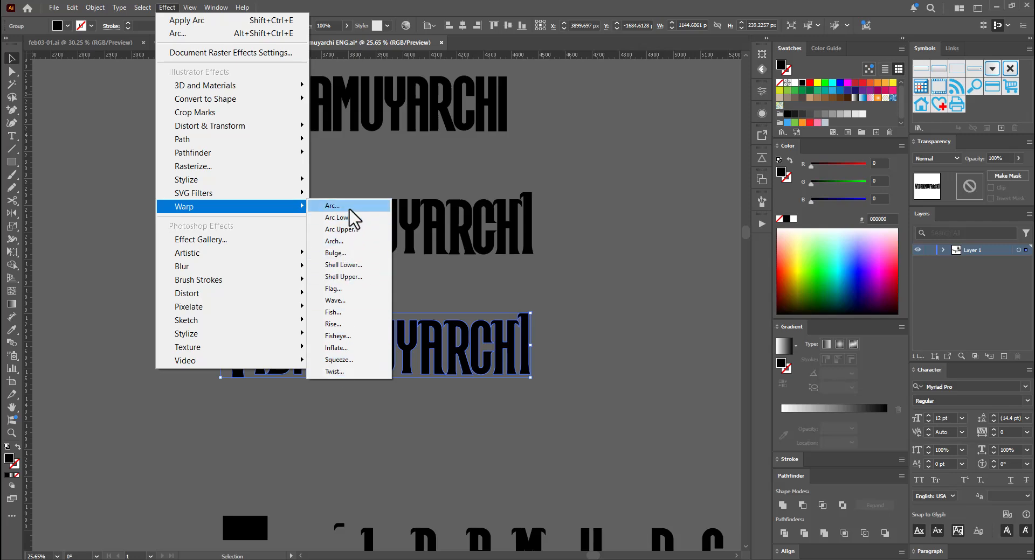
left_click(331, 205)
left_click(496, 230)
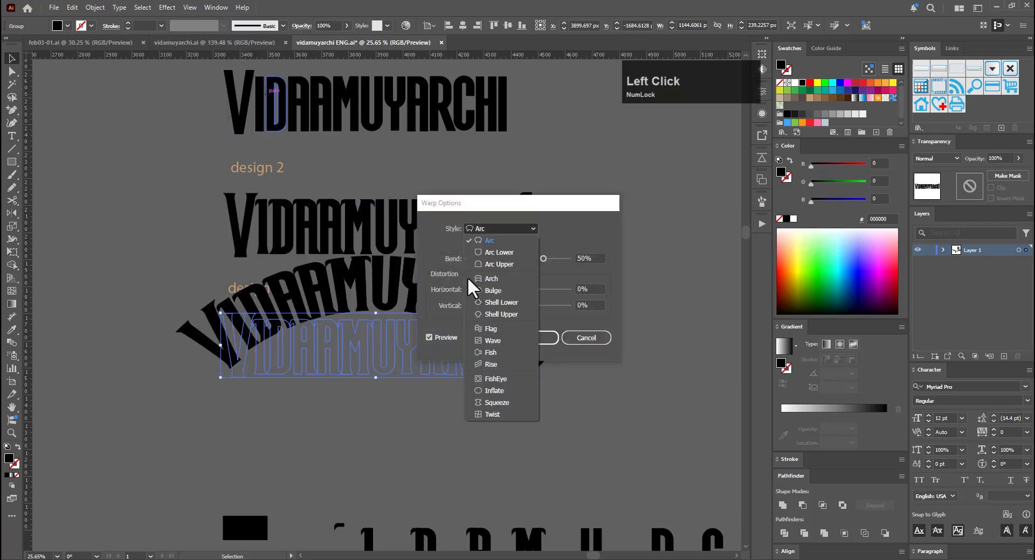
left_click(501, 276)
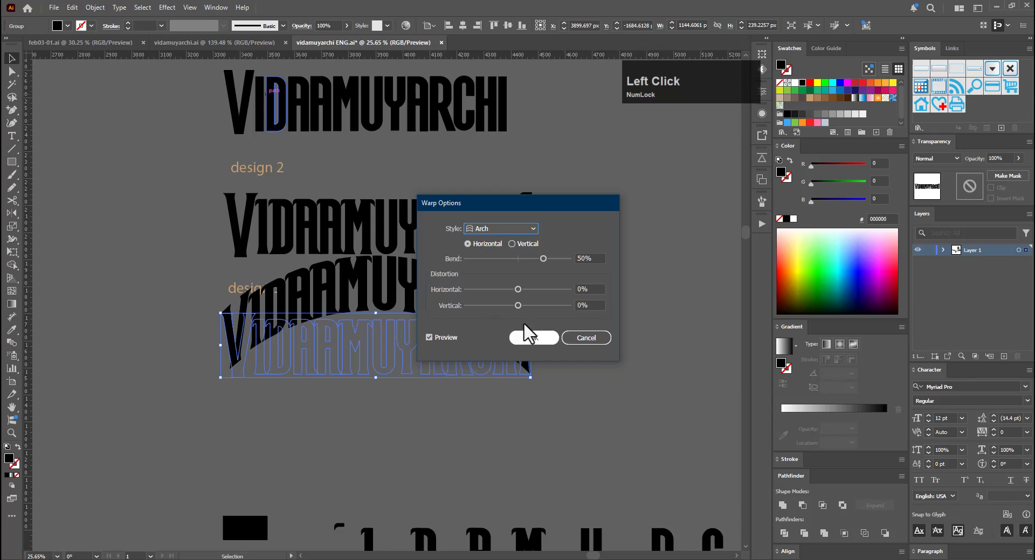
left_click_drag(522, 201, 653, 168)
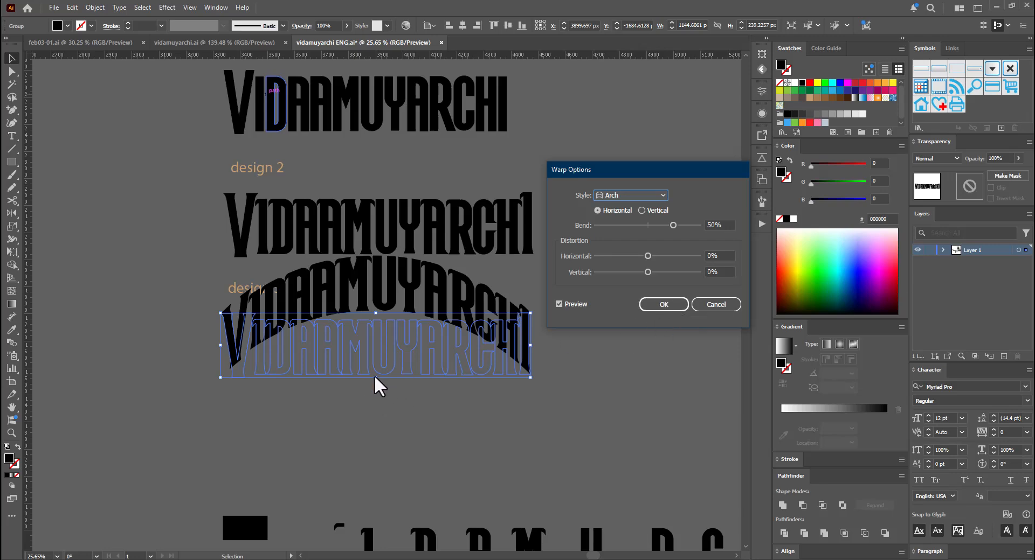
left_click(643, 309)
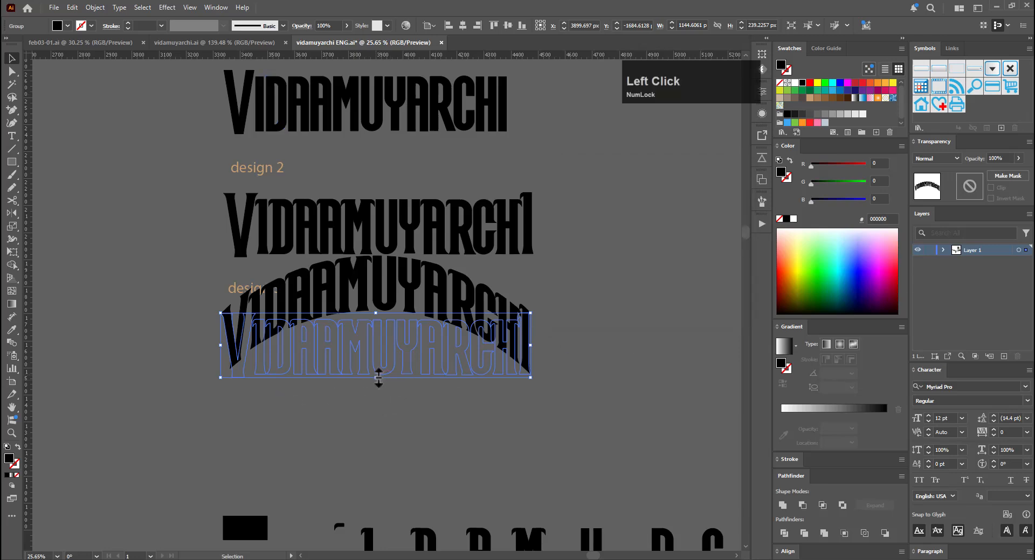
Stretch the arched design 3 title downward to a height of about 271 px, keeping its width
left_click_drag(378, 377, 379, 379)
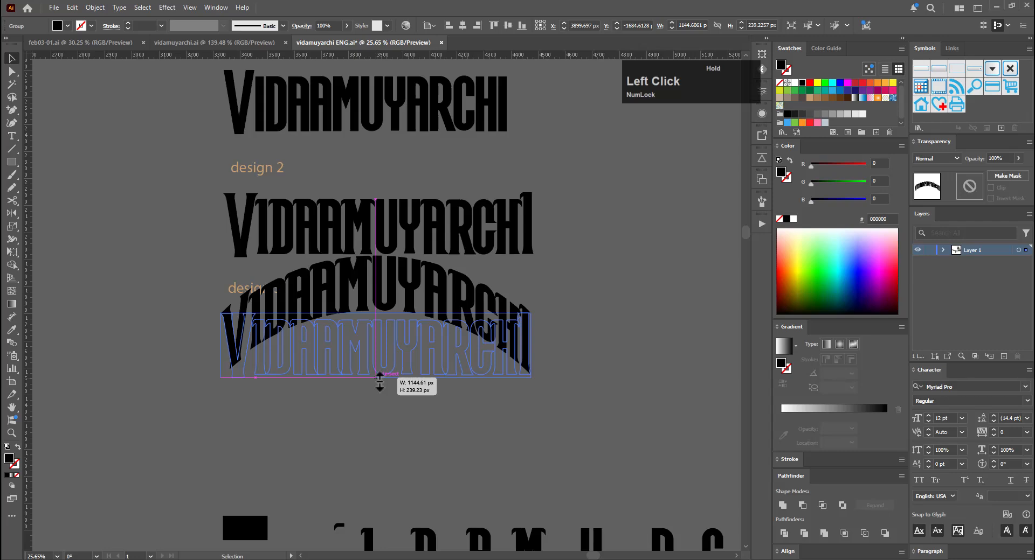
left_click_drag(380, 381, 380, 390)
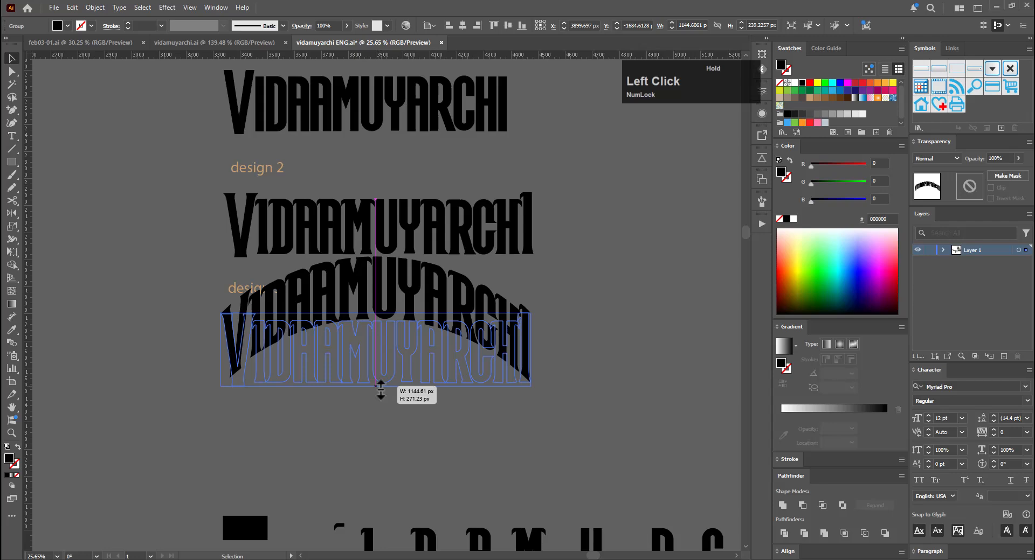
left_click_drag(380, 389, 377, 385)
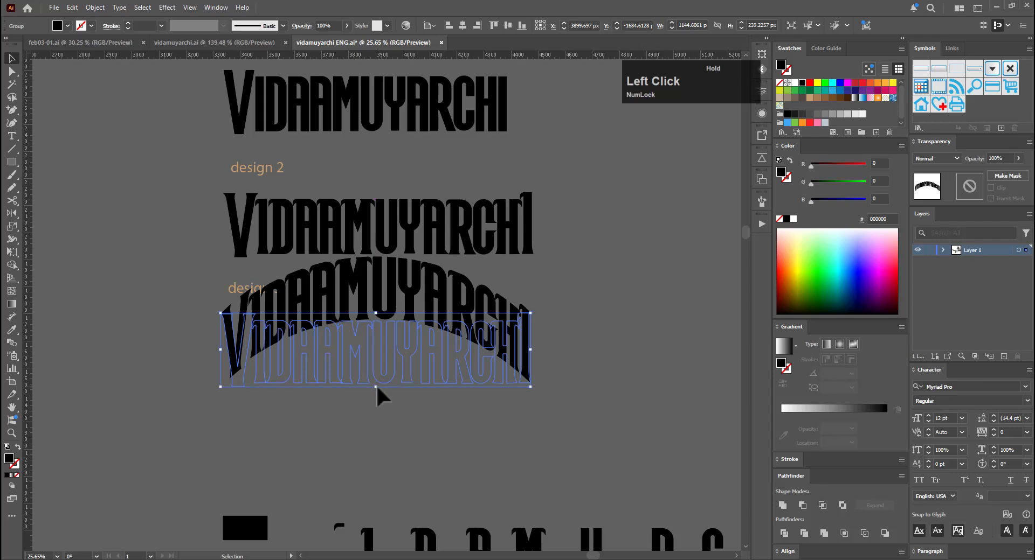
left_click(324, 423)
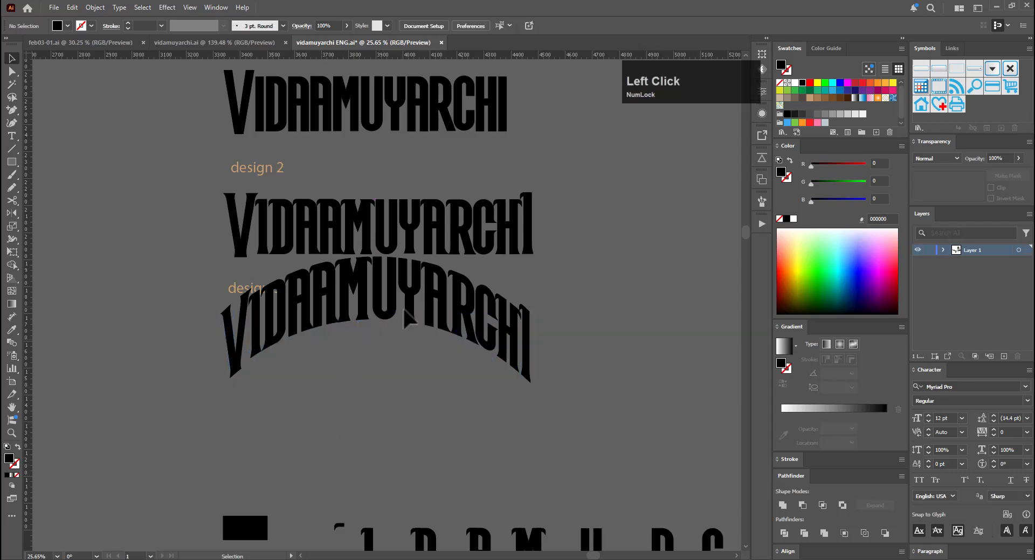
Move the arched title down so it sits clear below its design 3 label
left_click_drag(410, 323, 393, 383)
left_click(548, 326)
key("ctrl+space")
left_click_drag(548, 327, 400, 377)
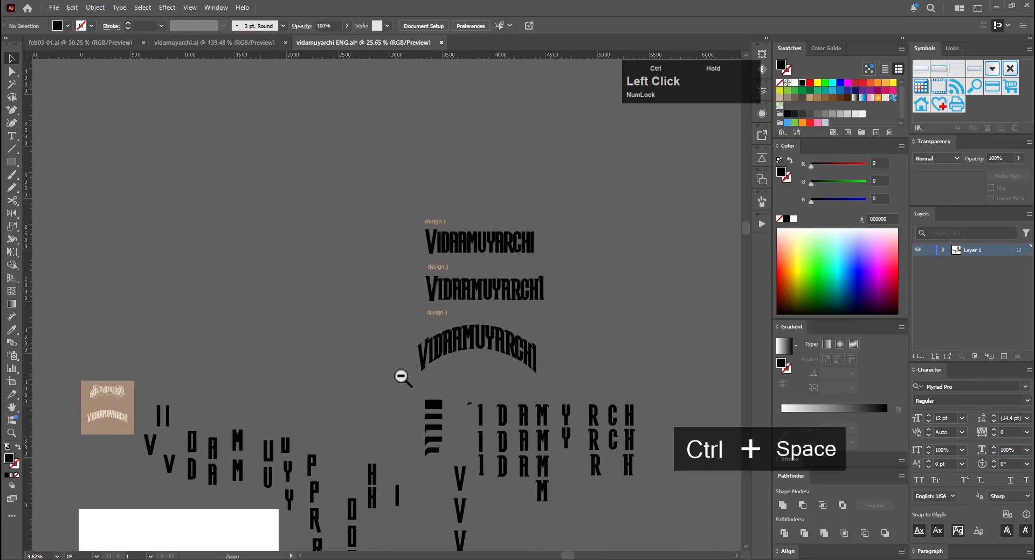
left_click_drag(490, 387, 666, 297)
Isolate the arched title's group and nudge its final I to the right by 6 px
key("ctrl+space")
left_click(341, 429)
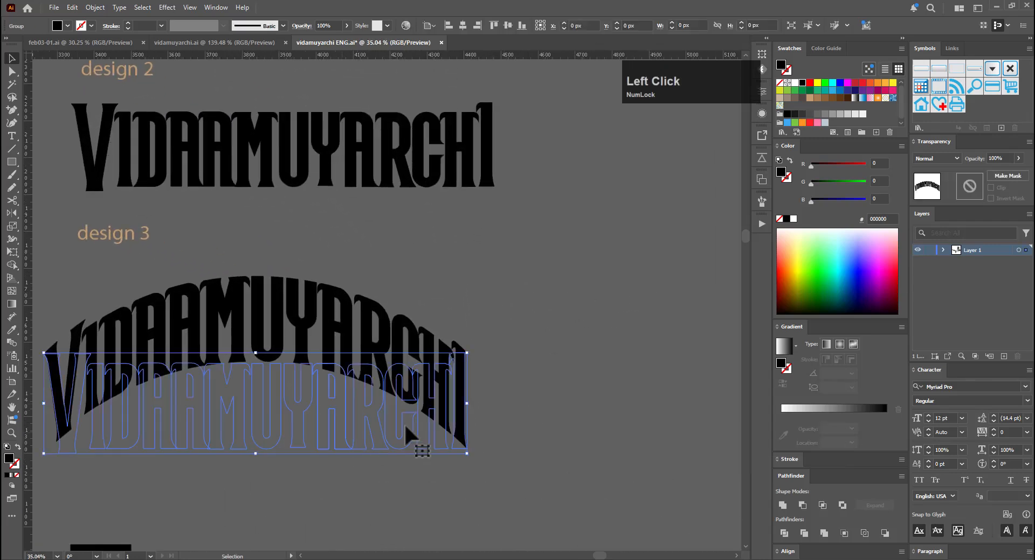
double_click(462, 421)
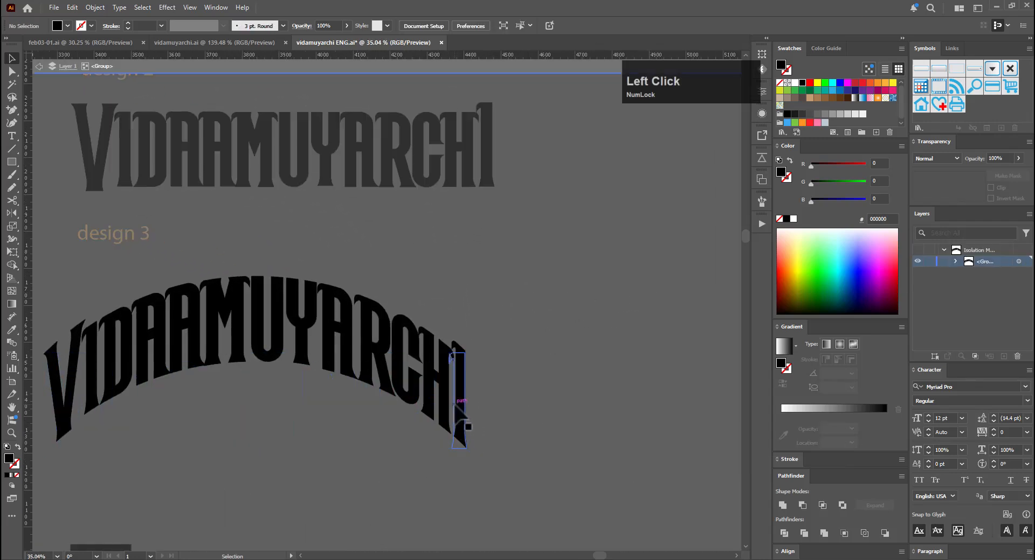
left_click(462, 400)
key("ctrl+space")
left_click_drag(444, 378, 563, 360)
key("Right")
key("Right")
key("Right")
key("Right")
key("Right")
key("Right")
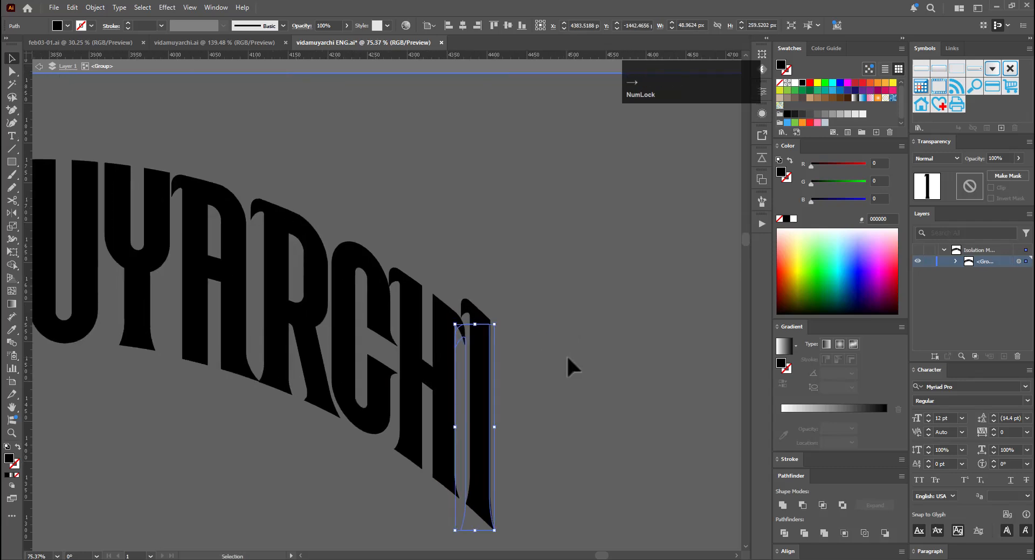
Raise the inner bottom anchor point of the arched title's V by about 31 px and exit group isolation
key("ctrl+space")
left_click_drag(476, 317, 345, 337)
key("space")
left_click_drag(345, 337, 506, 291)
key("ctrl+space")
left_click_drag(338, 286, 444, 273)
key("space")
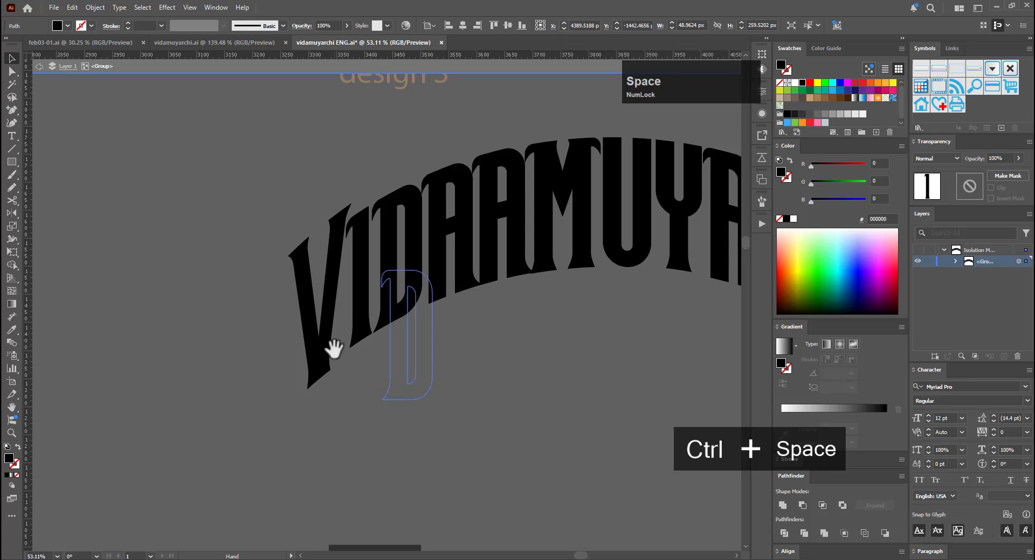
left_click_drag(363, 366, 350, 333)
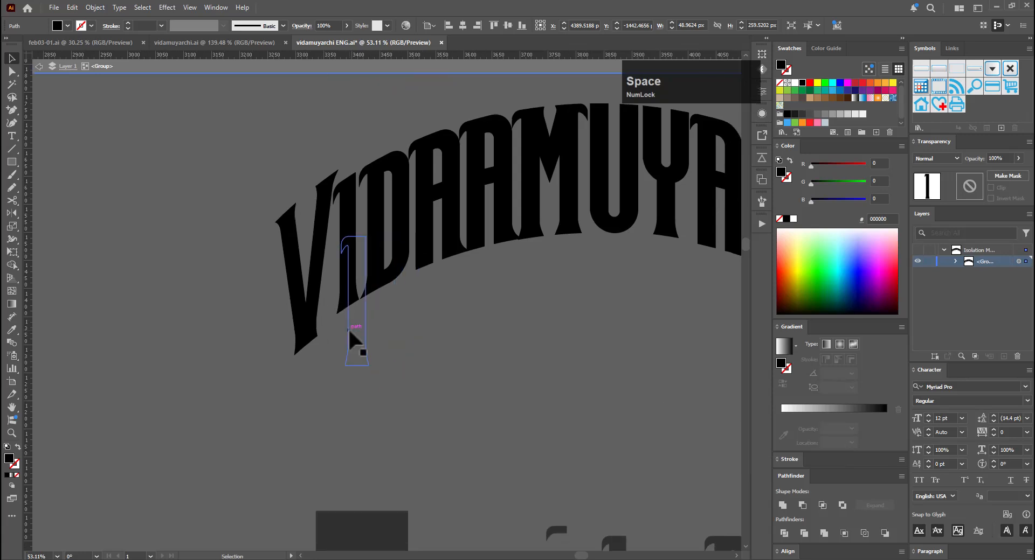
left_click(311, 297)
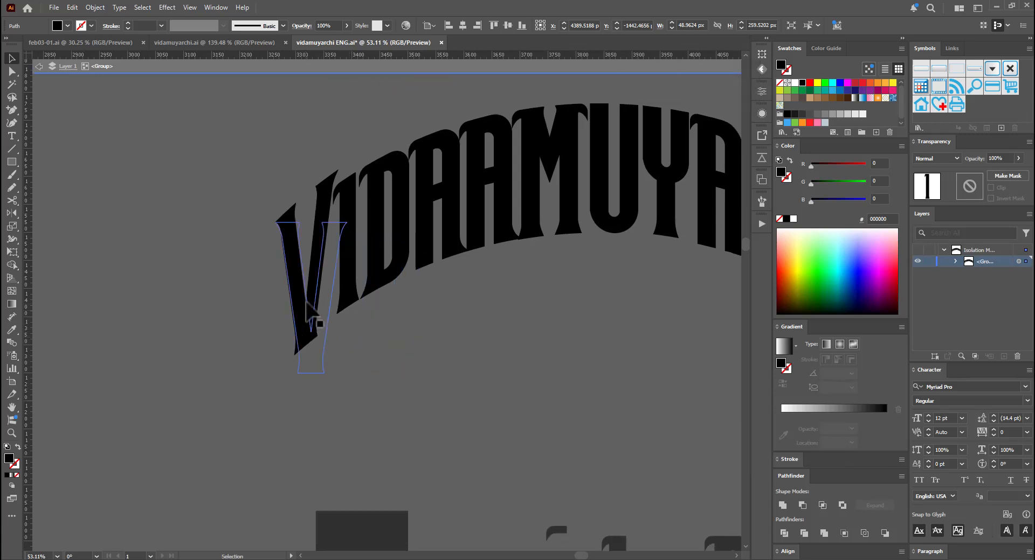
left_click(311, 337)
key("a")
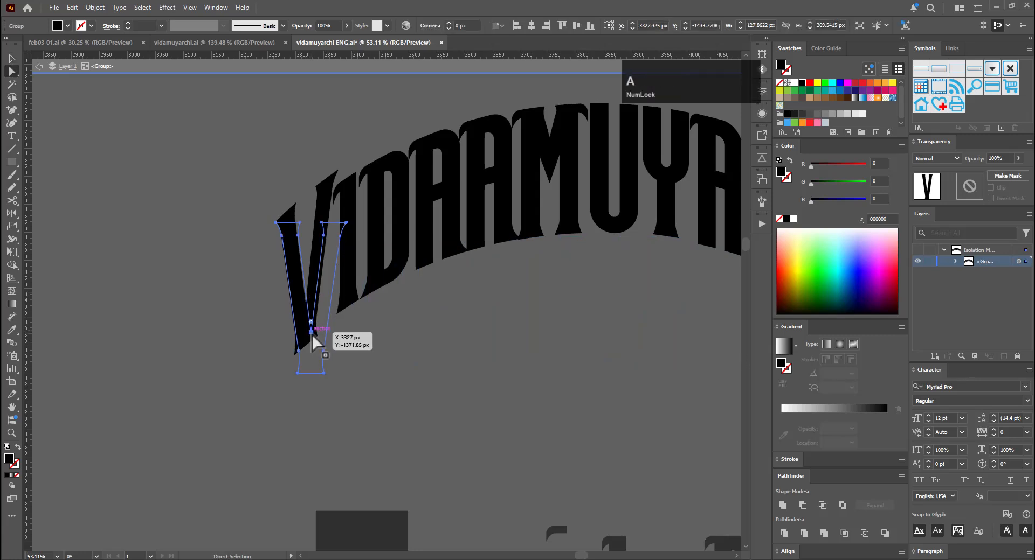
left_click(311, 332)
key("Up")
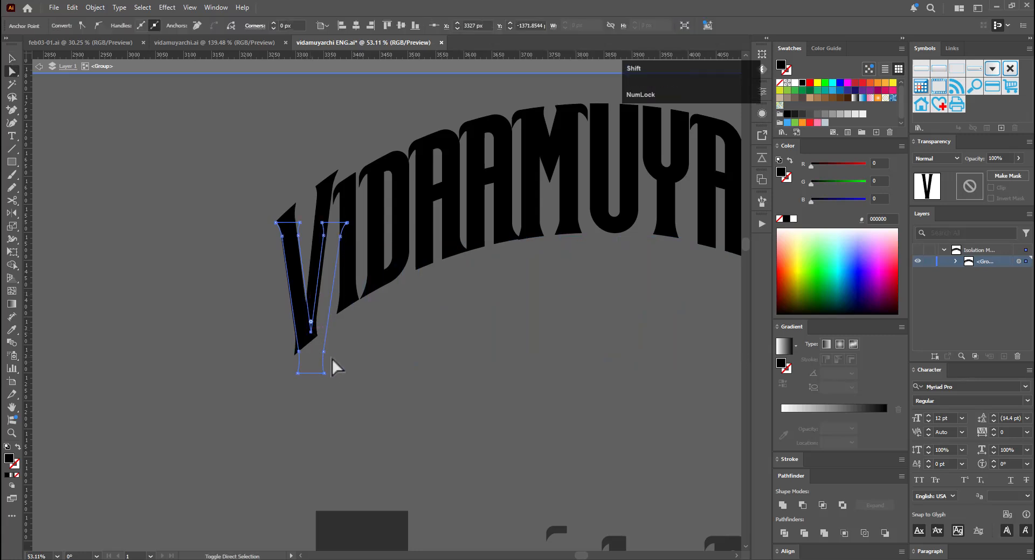
key("Up")
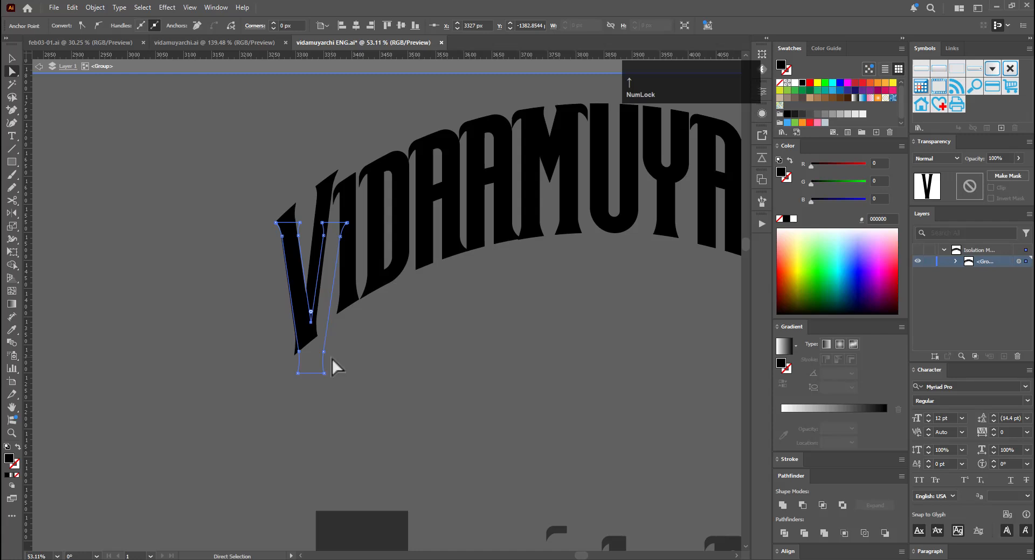
key("Up")
key("Up")
key("Up")
key("v")
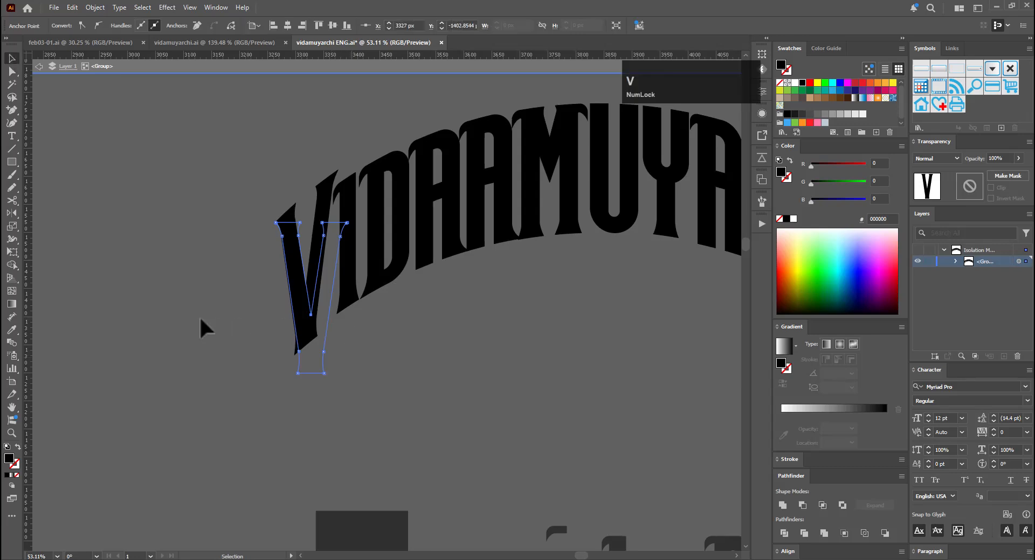
double_click(195, 308)
Set the bend of the design 3 title's Arch warp effect to 35%
key("ctrl+space")
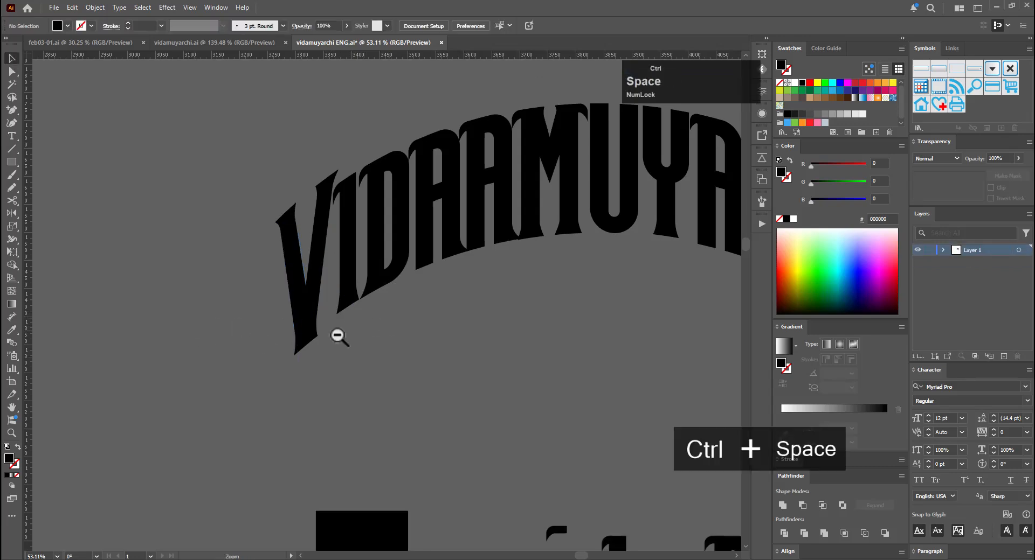
left_click_drag(339, 336, 286, 367)
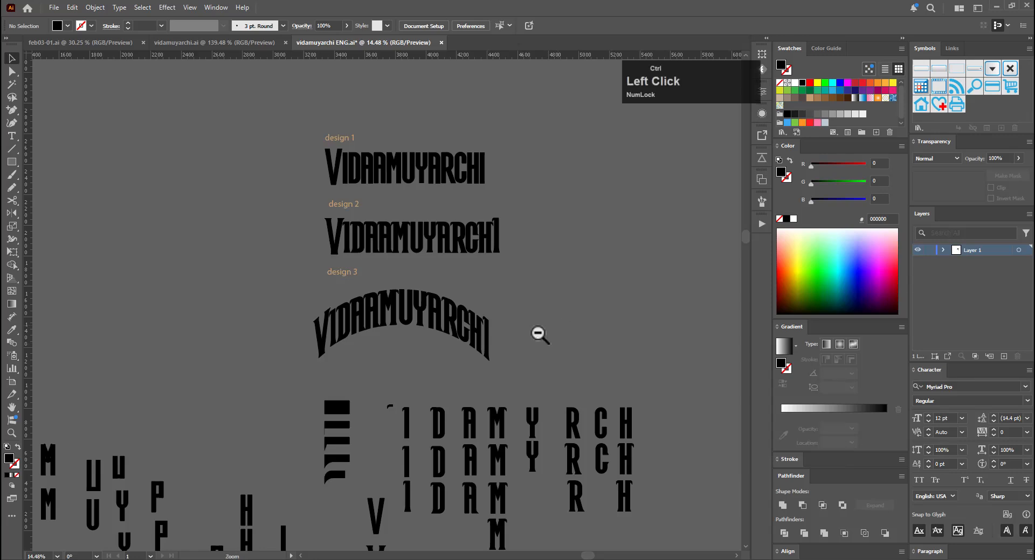
left_click_drag(541, 334, 485, 353)
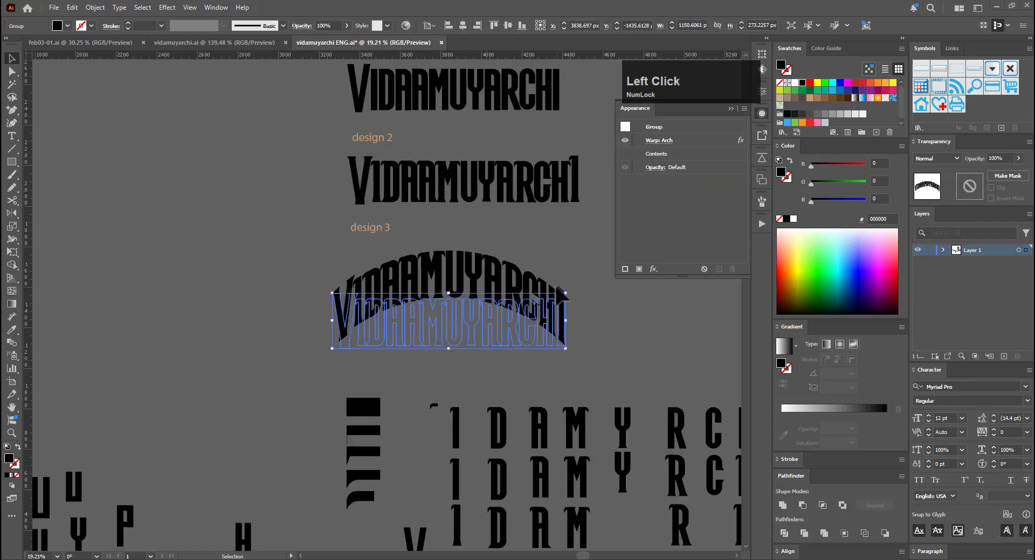
left_click(729, 109)
left_click(216, 8)
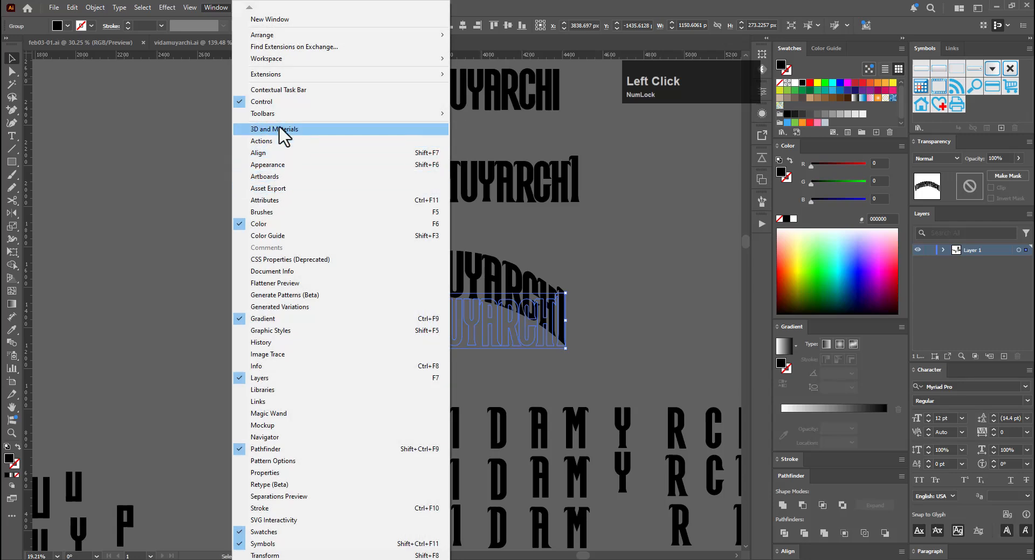
left_click(276, 165)
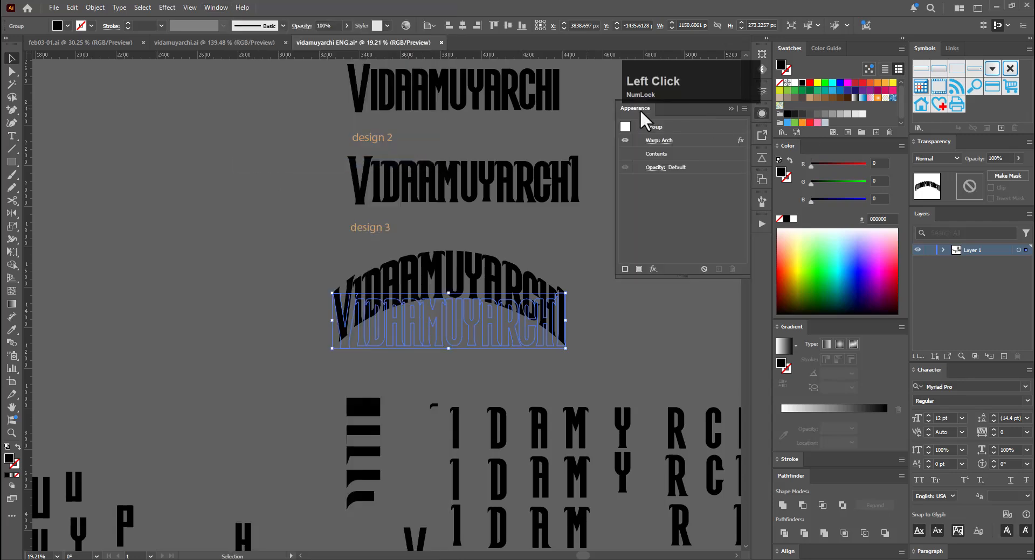
left_click(654, 140)
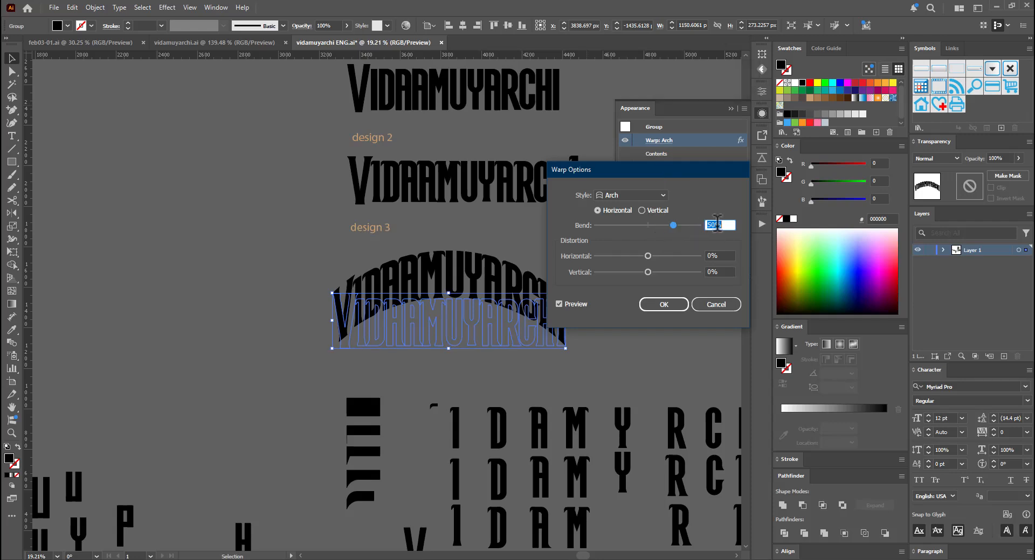
left_click_drag(726, 222, 684, 217)
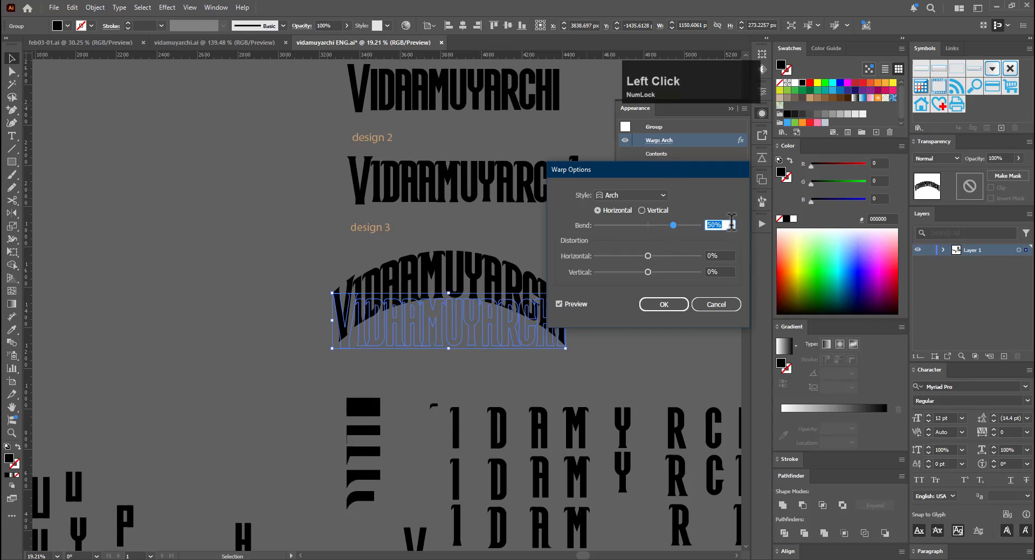
type("35")
key("Return")
key("v")
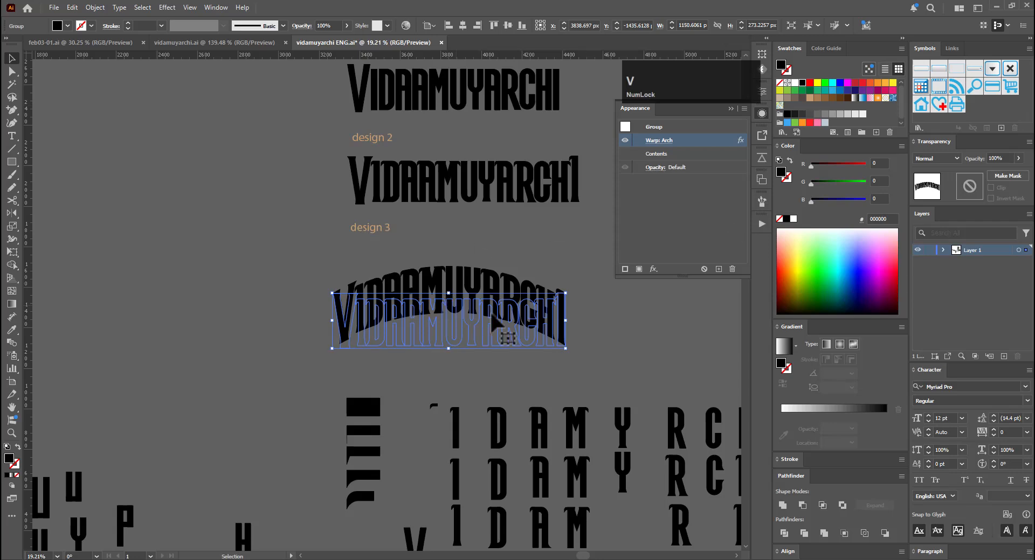
Deselect the arched title and save the document
left_click(594, 337)
key("ctrl+space")
left_click_drag(595, 345, 521, 374)
key("ctrl+s")
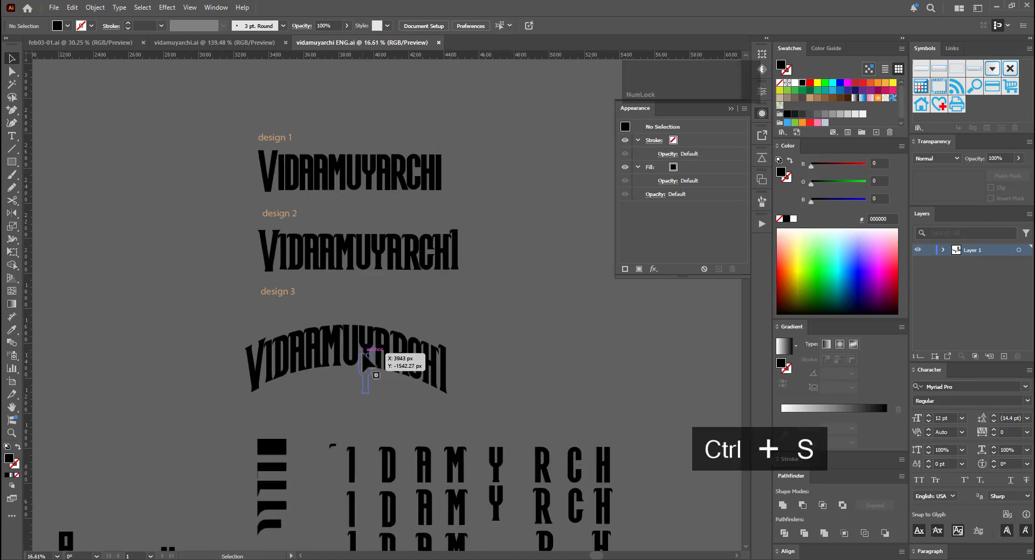
Move the arched title closer to its design 3 label and shift all three labelled designs higher up, clear of the letter variants
left_click_drag(364, 357, 378, 328)
left_click(483, 312)
left_click_drag(522, 310, 422, 340)
left_click_drag(445, 146, 213, 345)
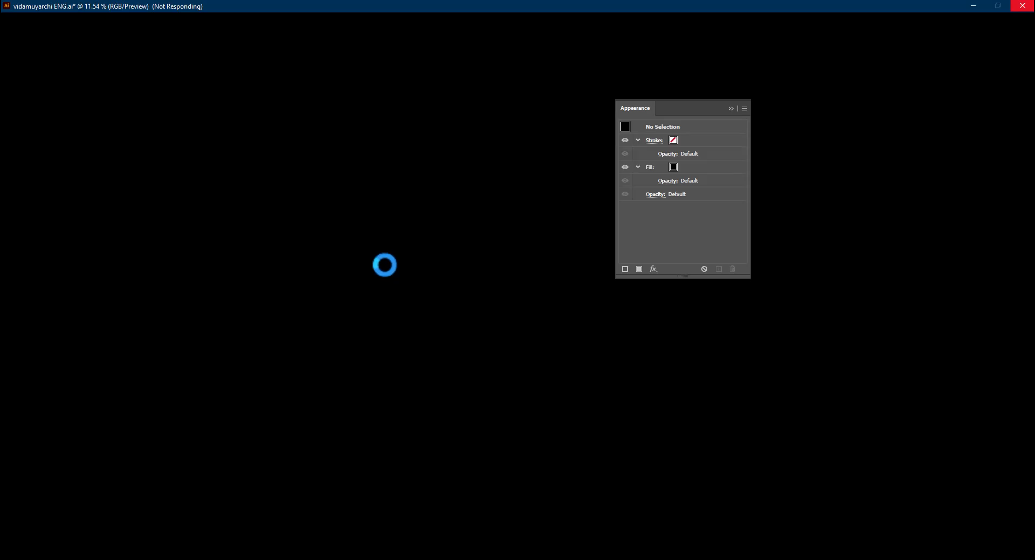
left_click(486, 157)
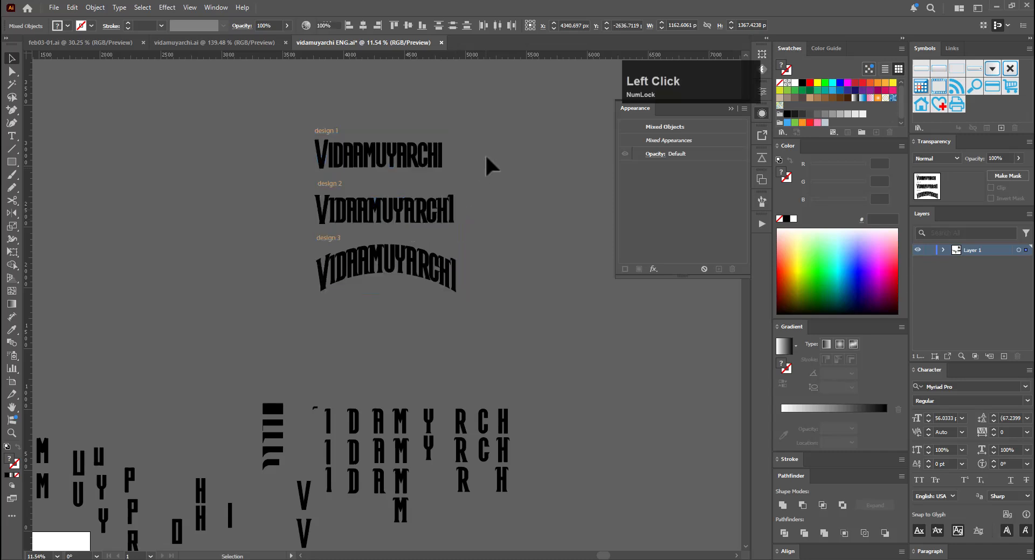
left_click_drag(277, 287, 463, 125)
left_click_drag(421, 213, 301, 159)
Duplicate the arched design 3 title and its label directly below the originals
left_click(345, 244)
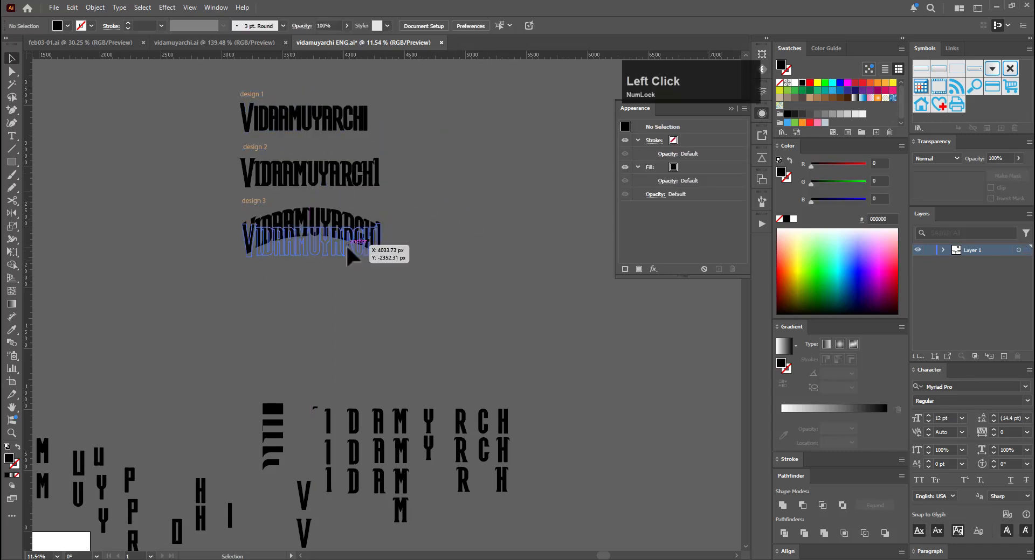
left_click_drag(415, 201, 208, 264)
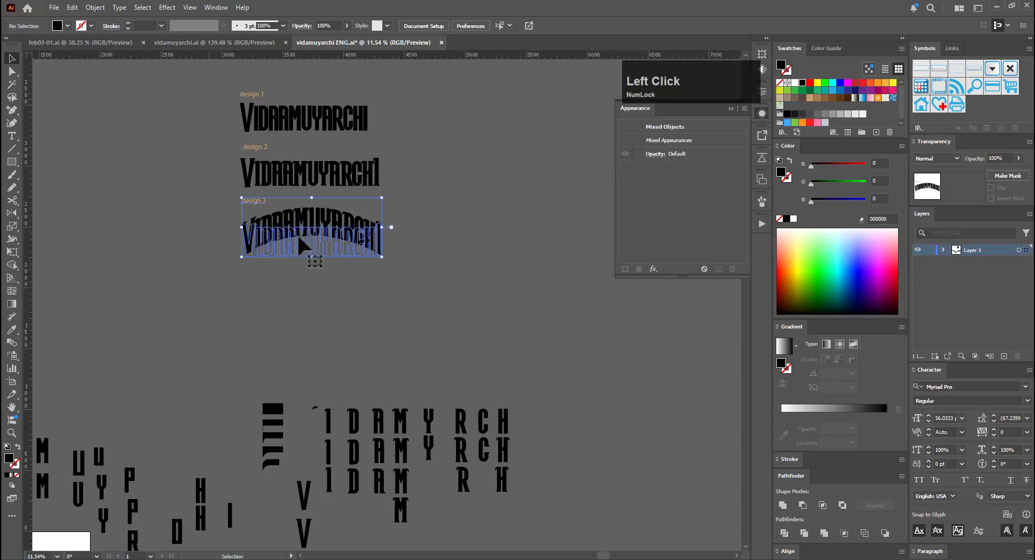
left_click_drag(295, 232, 308, 302)
Change the duplicated label's text to "final design"
left_click(263, 273)
key("t")
left_click(262, 269)
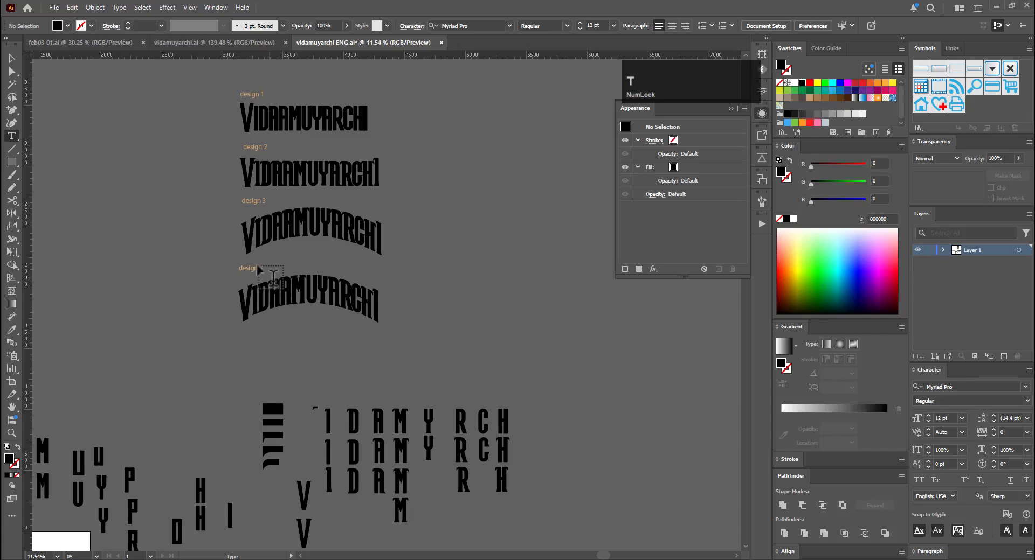
key("ctrl+a")
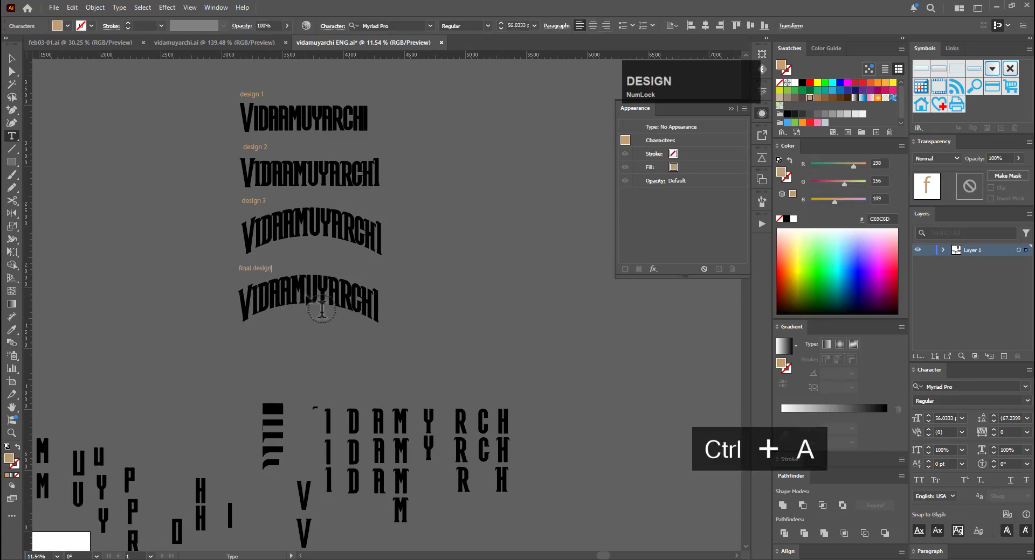
type("final design")
left_click(11, 58)
Expand the appearance of the final design title's warp effect and save the document
left_click(322, 317)
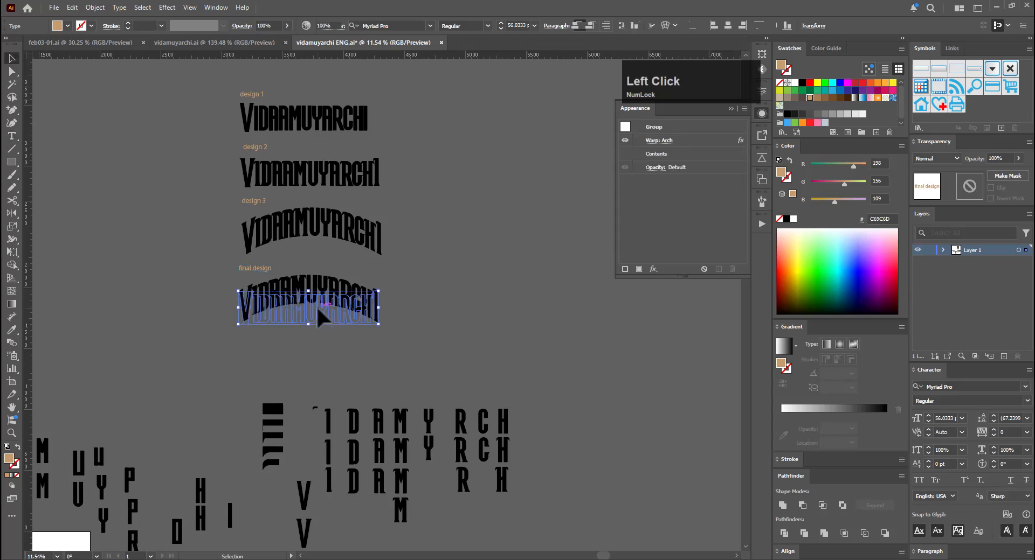
left_click(95, 8)
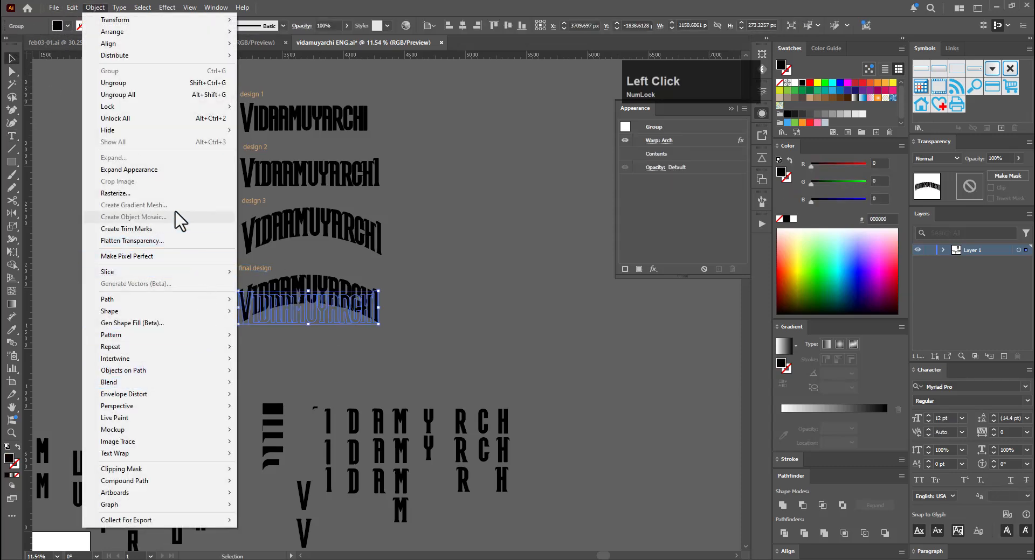
left_click(162, 170)
left_click(422, 322, "ctrl")
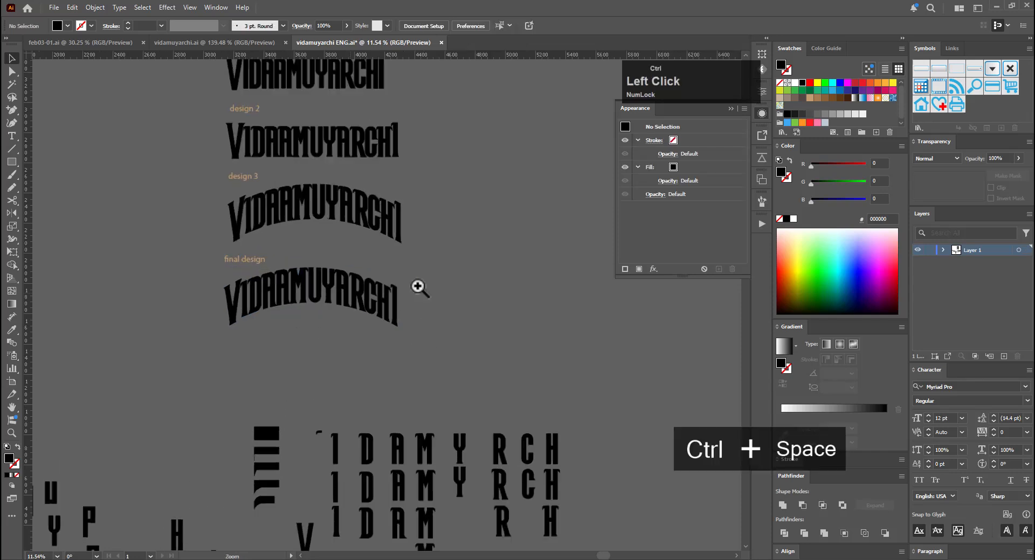
left_click_drag(417, 287, 472, 328)
left_click_drag(472, 328, 471, 383)
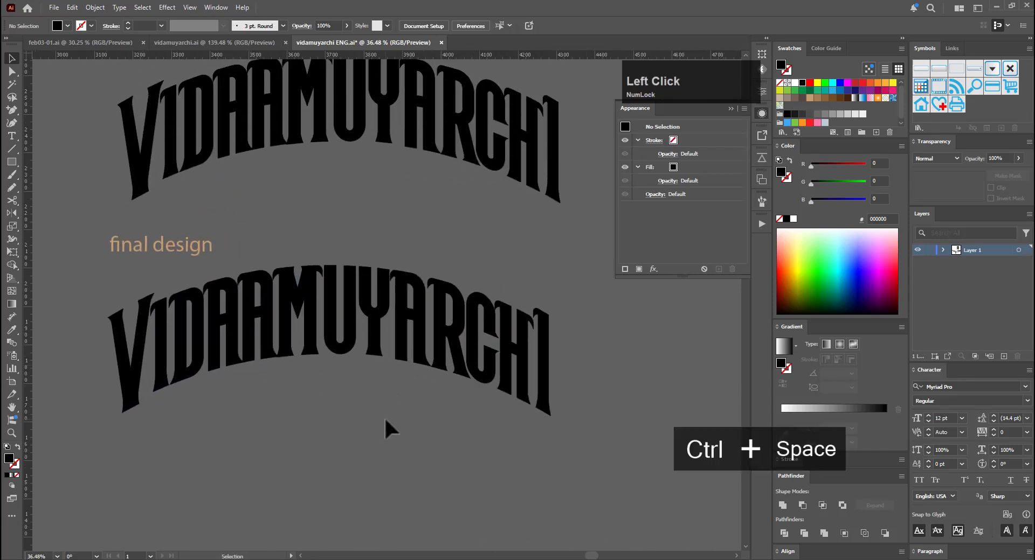
left_click(481, 404, "ctrl+alt")
key("ctrl+s")
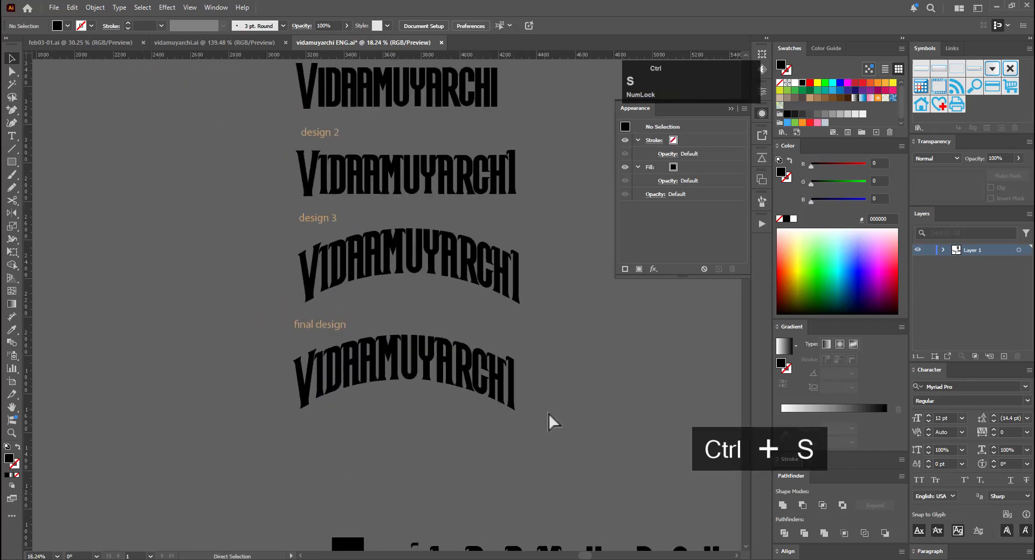
left_click(577, 392)
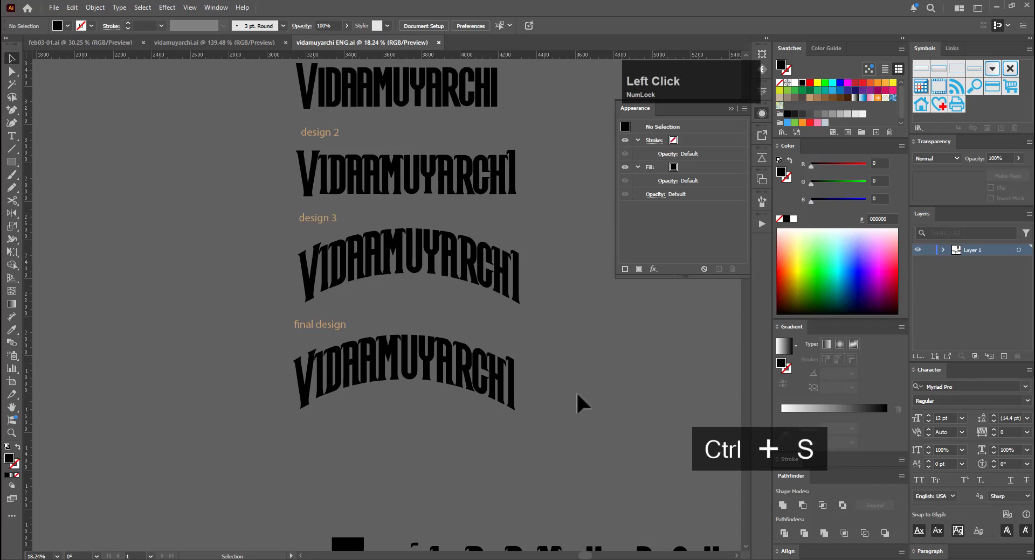
Move all four labelled title designs below the rows of alternate letters and deselect them
left_click_drag(617, 313, 473, 406)
left_click_drag(503, 414, 212, 417)
left_click_drag(286, 420, 308, 288)
left_click_drag(420, 226, 498, 221)
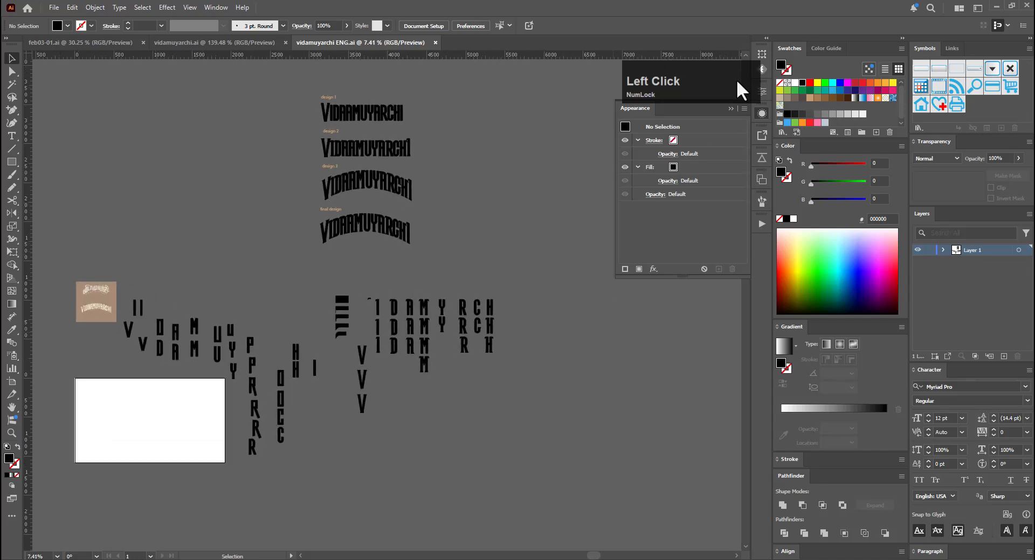
left_click(731, 108)
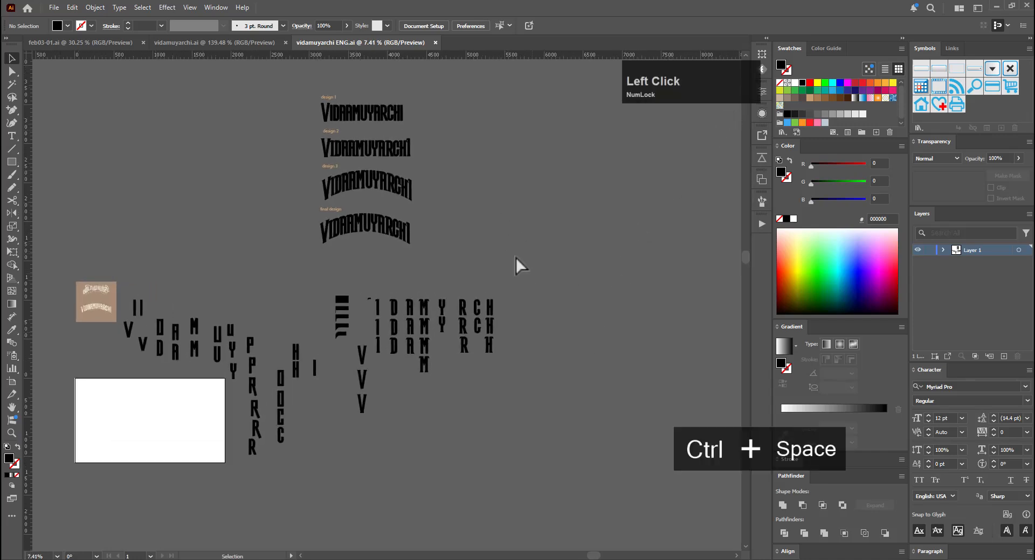
left_click_drag(492, 224, 569, 197)
left_click_drag(558, 231, 646, 212)
left_click_drag(627, 245, 550, 264)
left_click_drag(604, 268, 540, 238)
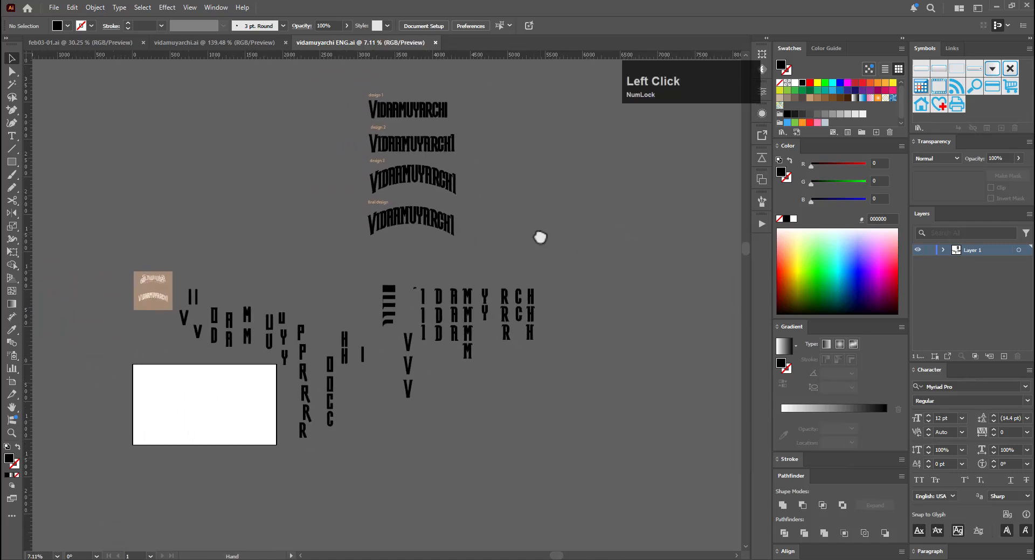
left_click(415, 221)
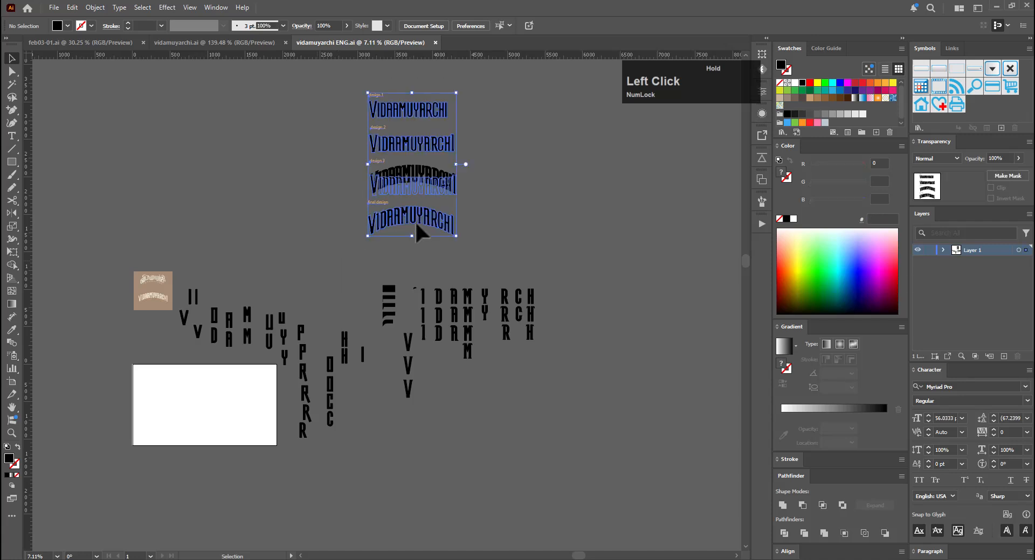
left_click_drag(416, 214, 477, 493)
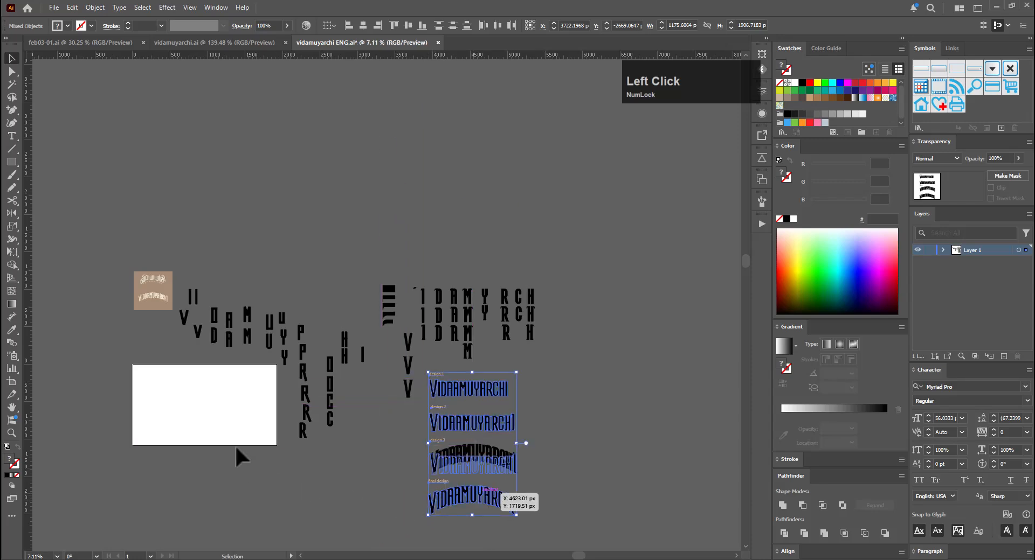
left_click(373, 221)
Unlock all objects and move the brown reference image to the empty area above the loose letters
left_click_drag(409, 294, 512, 176)
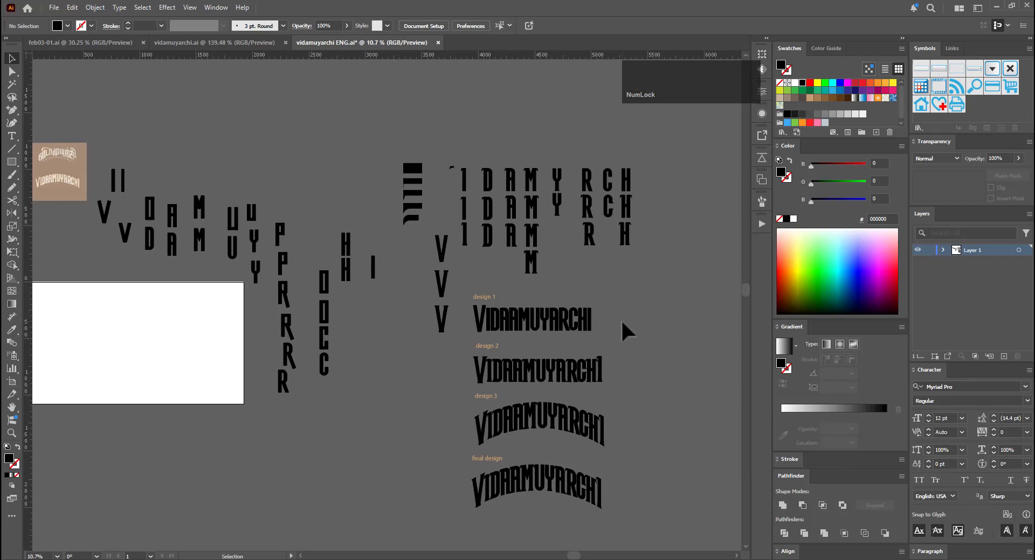
left_click(57, 170)
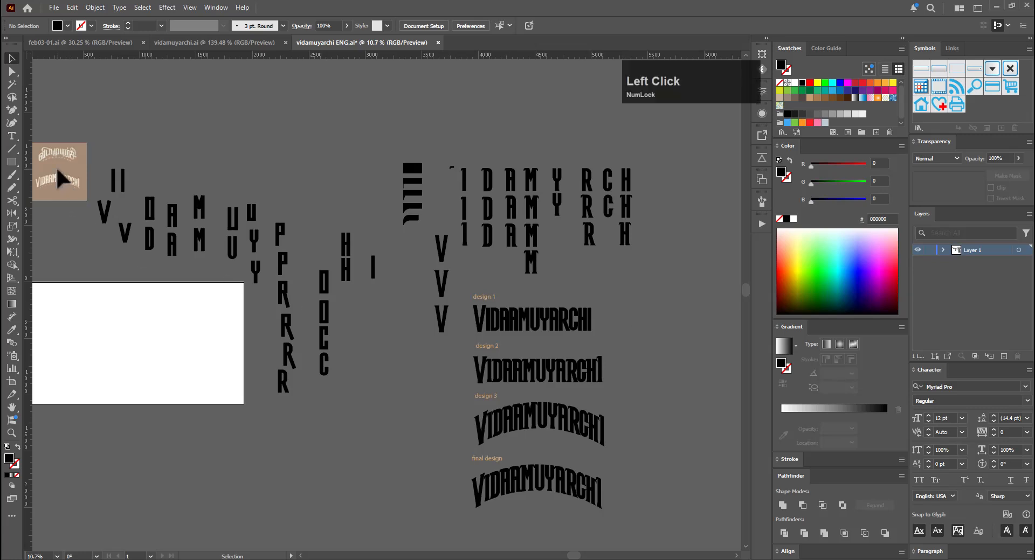
key("shift+o")
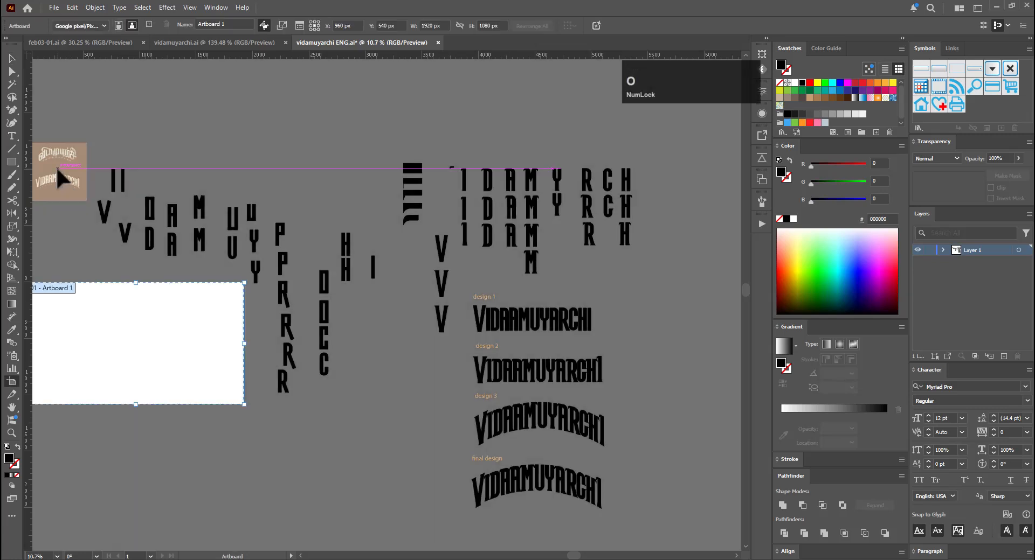
left_click(69, 171)
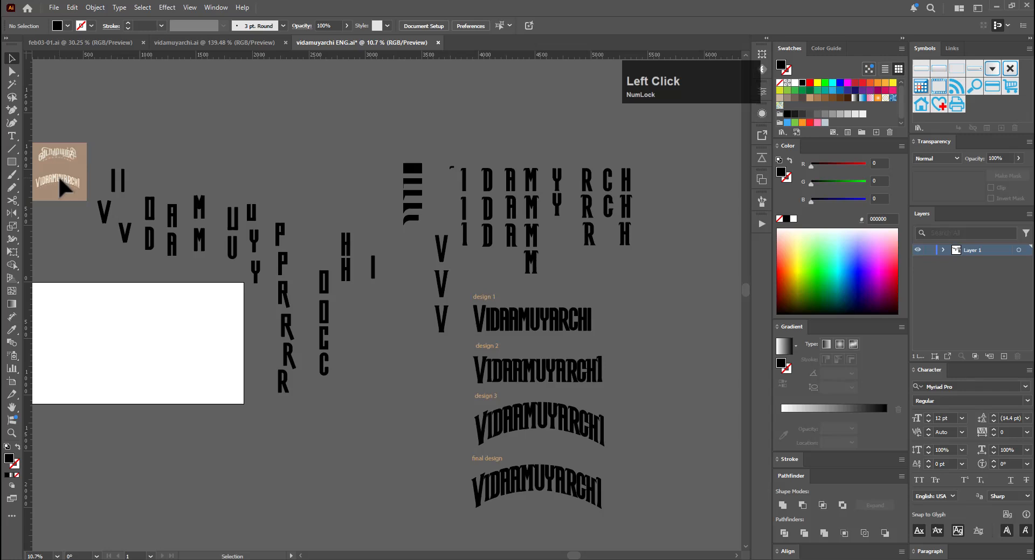
key("ctrl+alt+2")
left_click_drag(76, 173, 331, 150)
key("v")
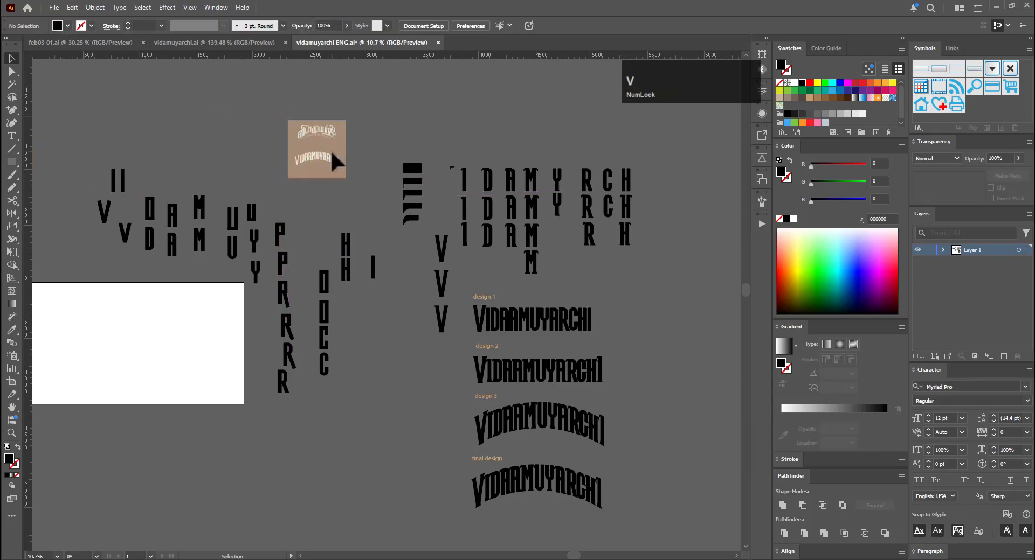
Lock the reference image in its new place and save the document
key("ctrl+2")
left_click(374, 137)
key("ctrl+s")
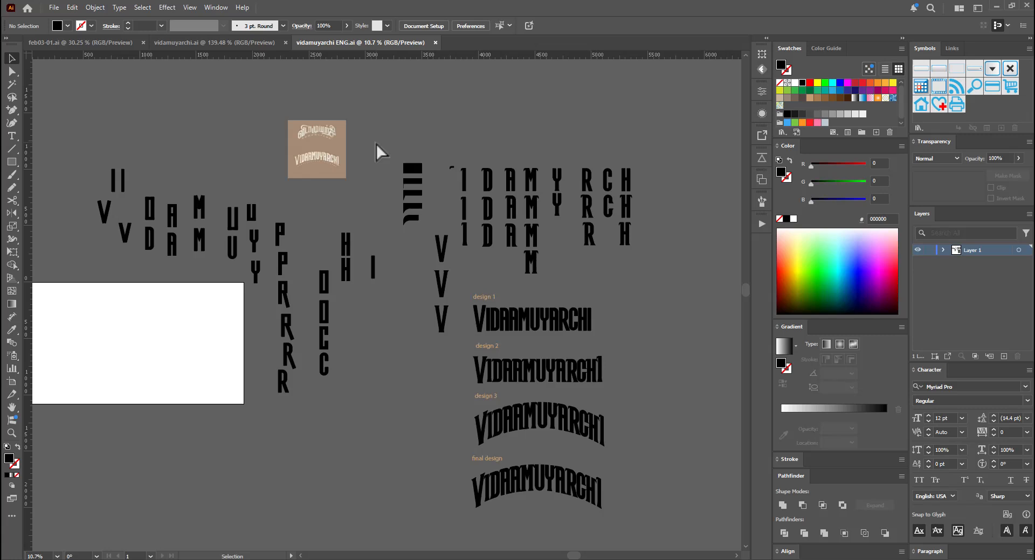
Add a new layer above Layer 1 and save the document
key("ctrl+space")
left_click_drag(523, 323, 445, 307)
left_click_drag(550, 277, 586, 236)
key("ctrl+space")
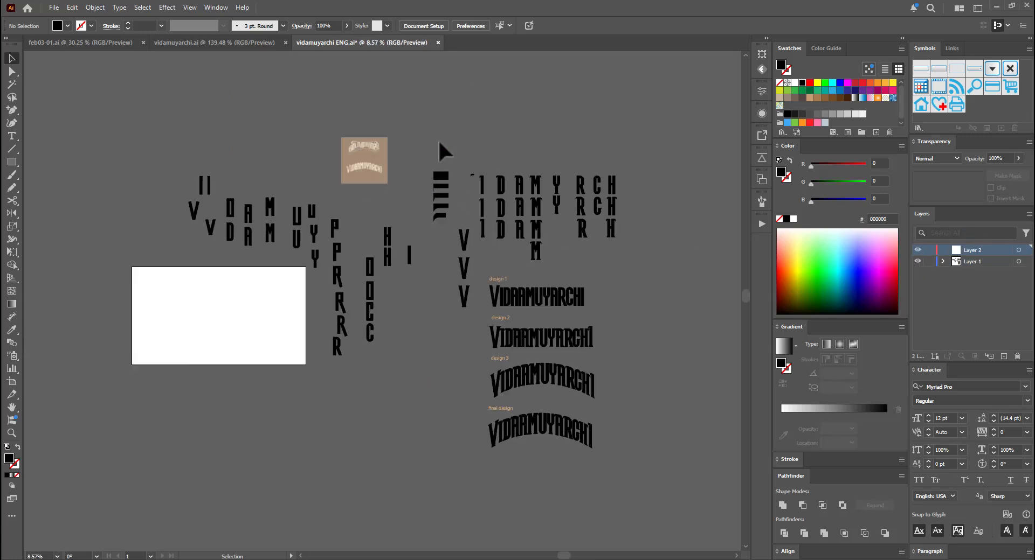
key("ctrl+s")
Unlock the reference image and select it together with the two plain vertical bars above the loose V letters
left_click_drag(189, 171, 220, 206)
left_click(338, 160)
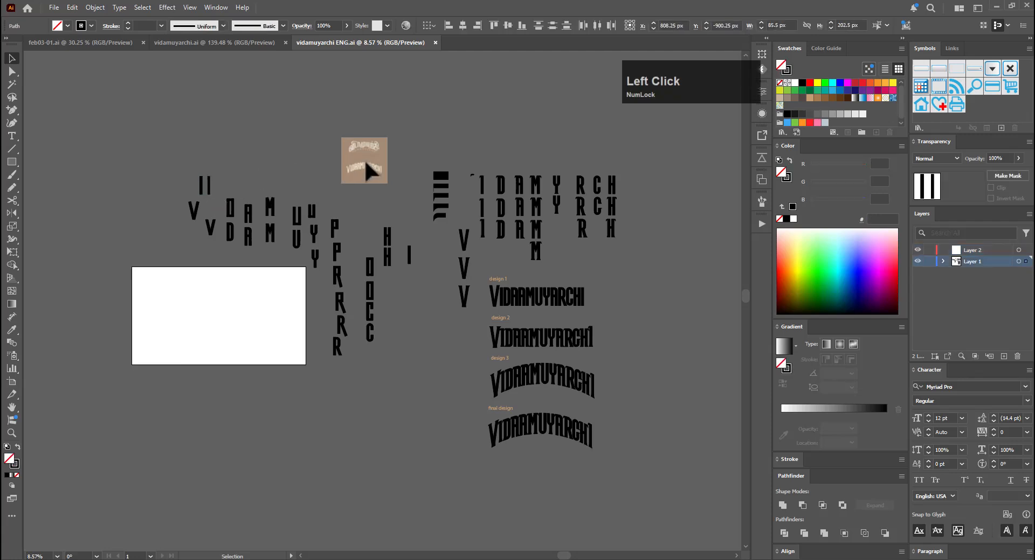
key("ctrl+alt+2")
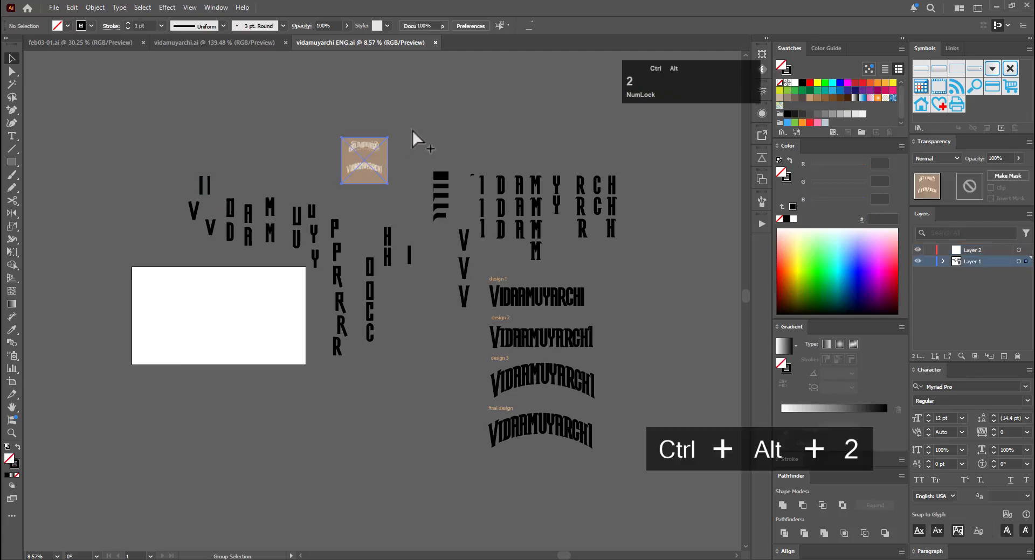
left_click(369, 165)
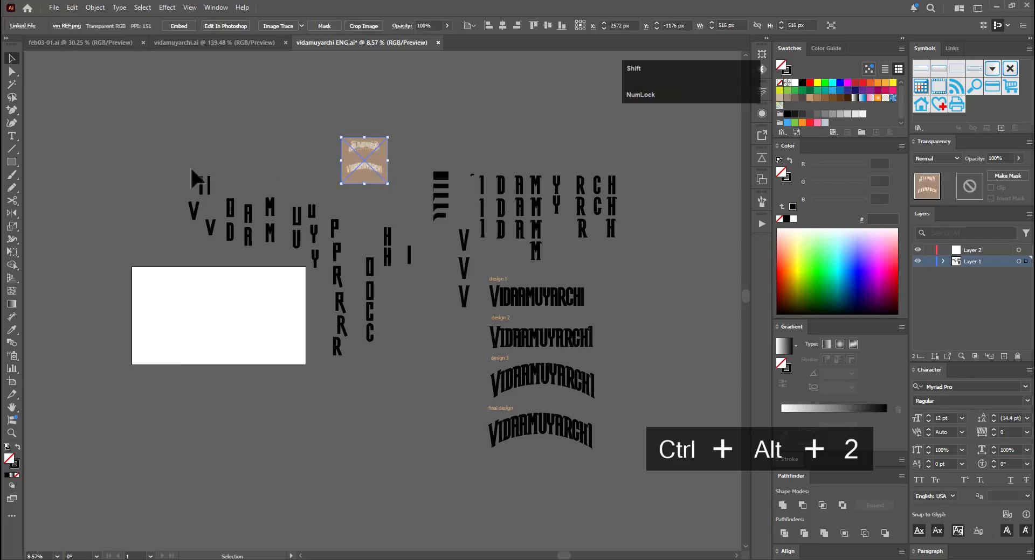
left_click_drag(193, 168, 214, 198)
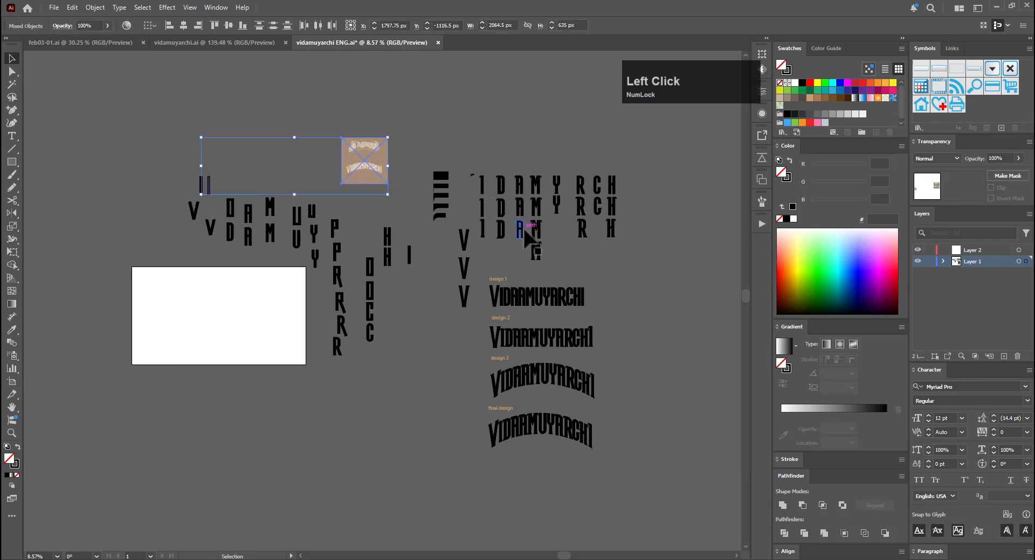
key("ctrl+space")
left_click_drag(430, 146, 491, 189)
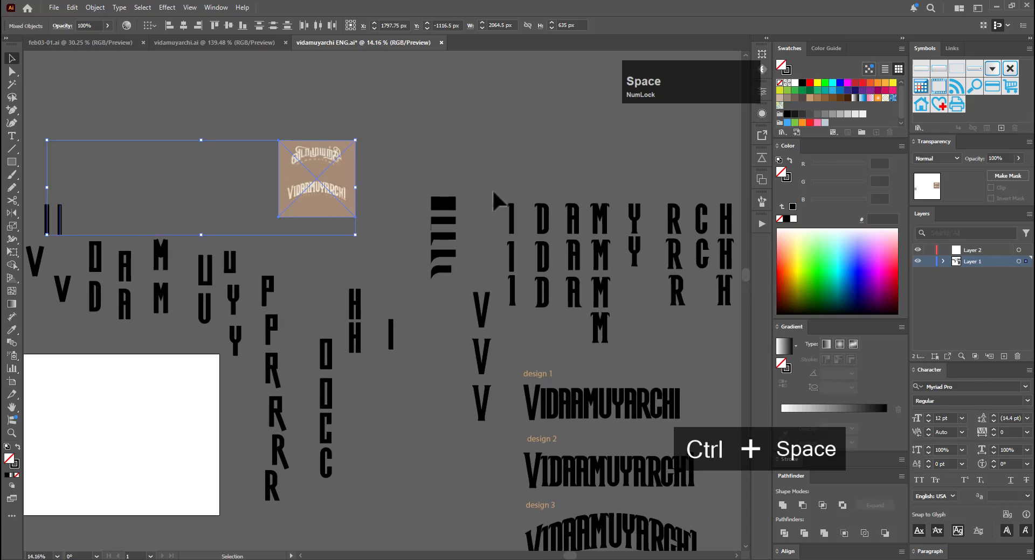
Paste copies of the reference image, the two vertical bars and the small corner piece onto Layer 2, and hide Layer 1
left_click(496, 203, "ctrl+shift")
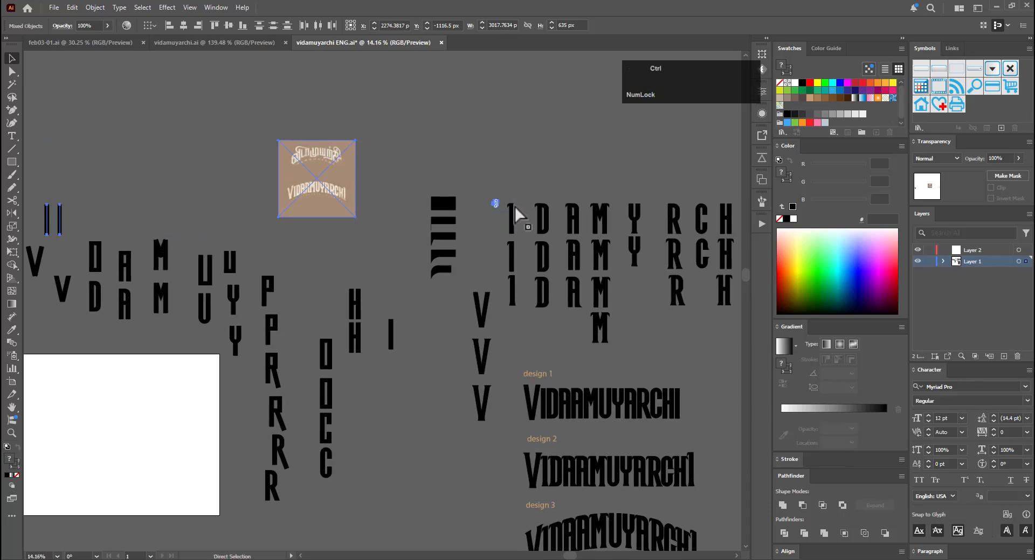
key("ctrl+c")
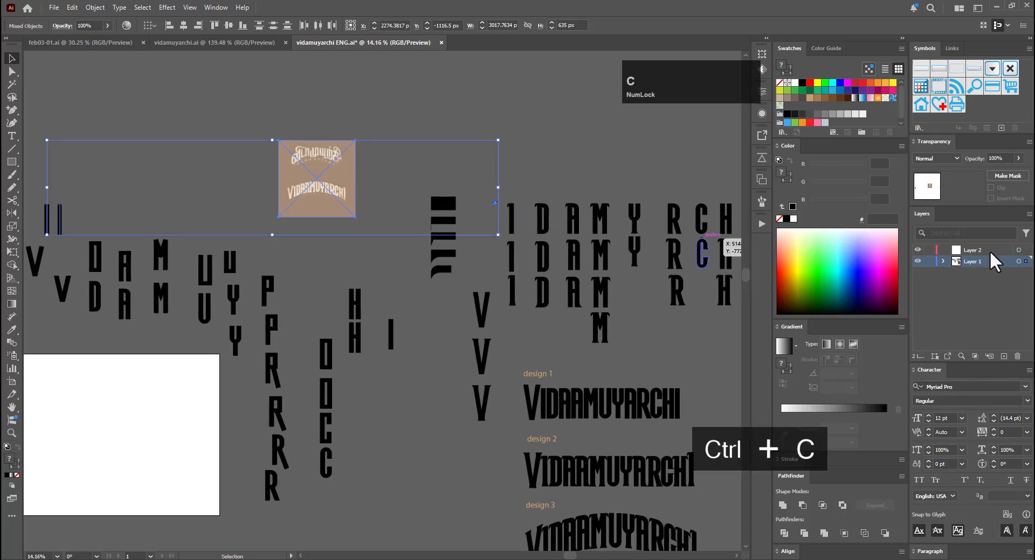
left_click(989, 251)
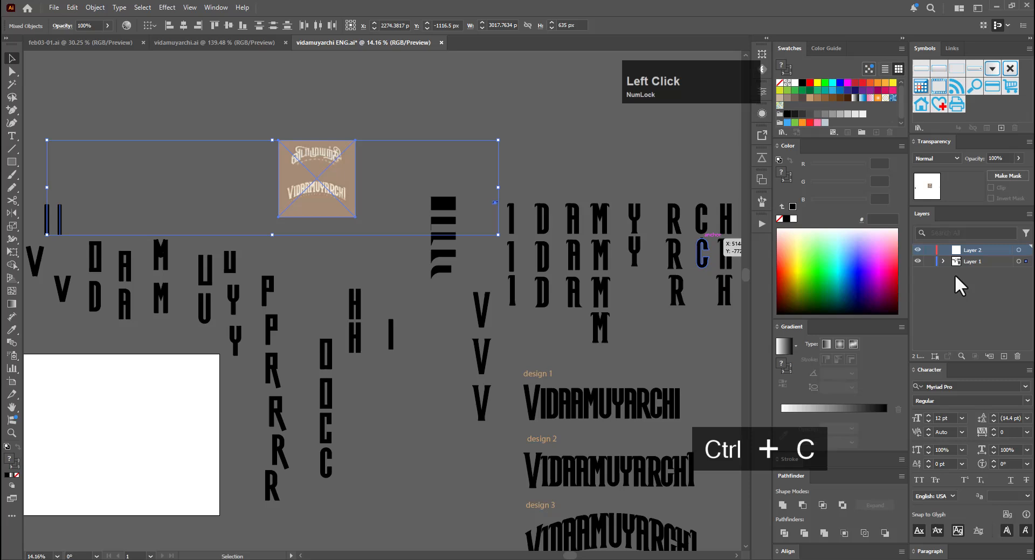
left_click(1003, 357)
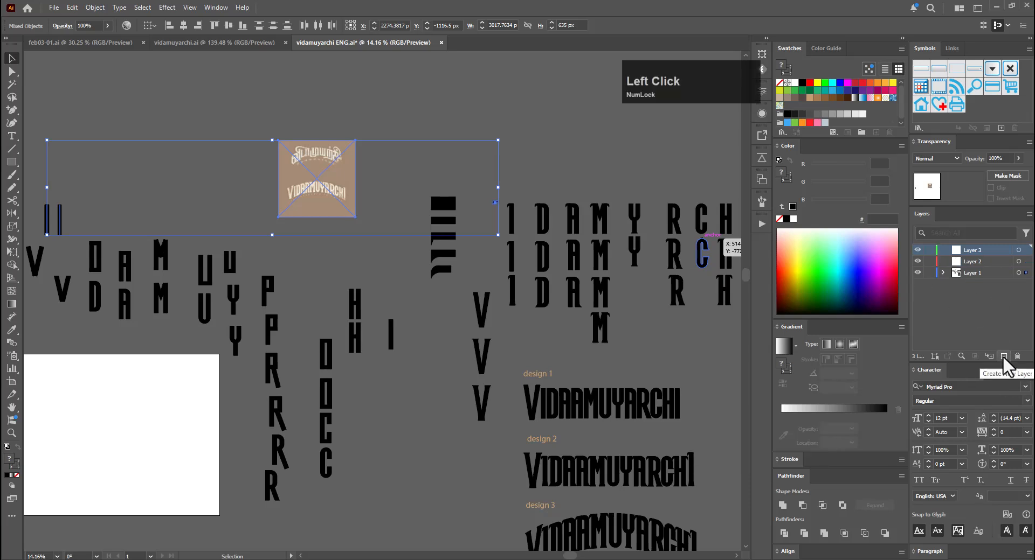
key("ctrl+z")
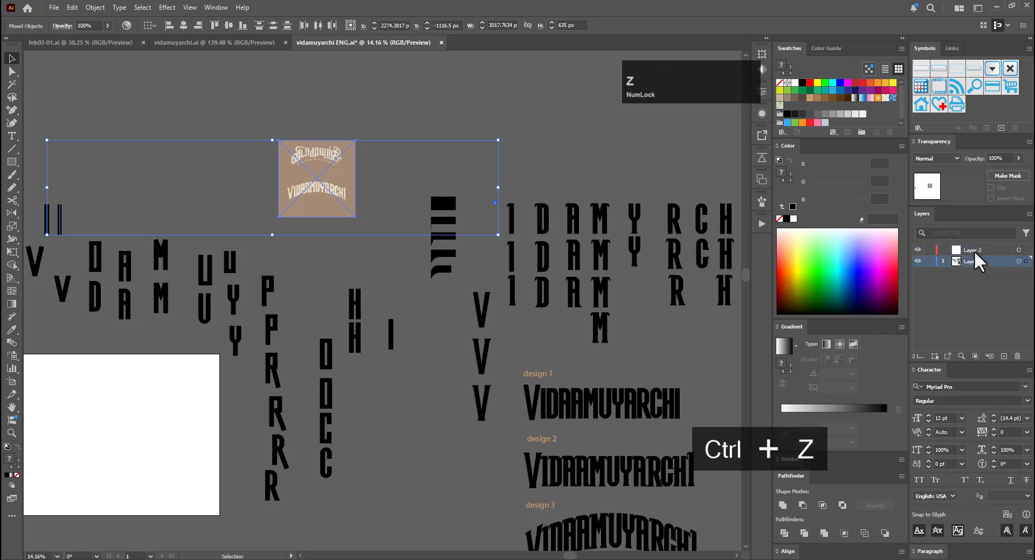
left_click(973, 250)
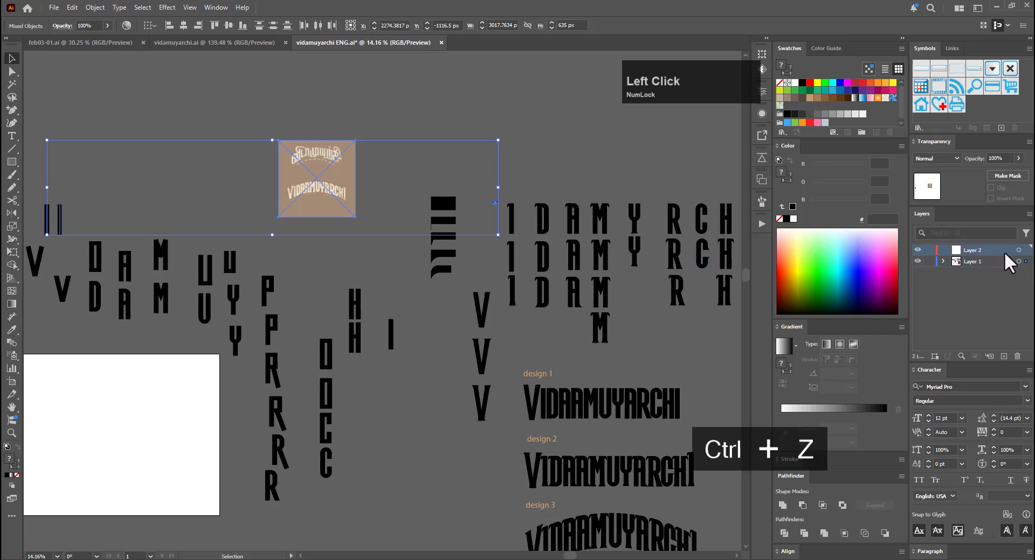
key("ctrl+v")
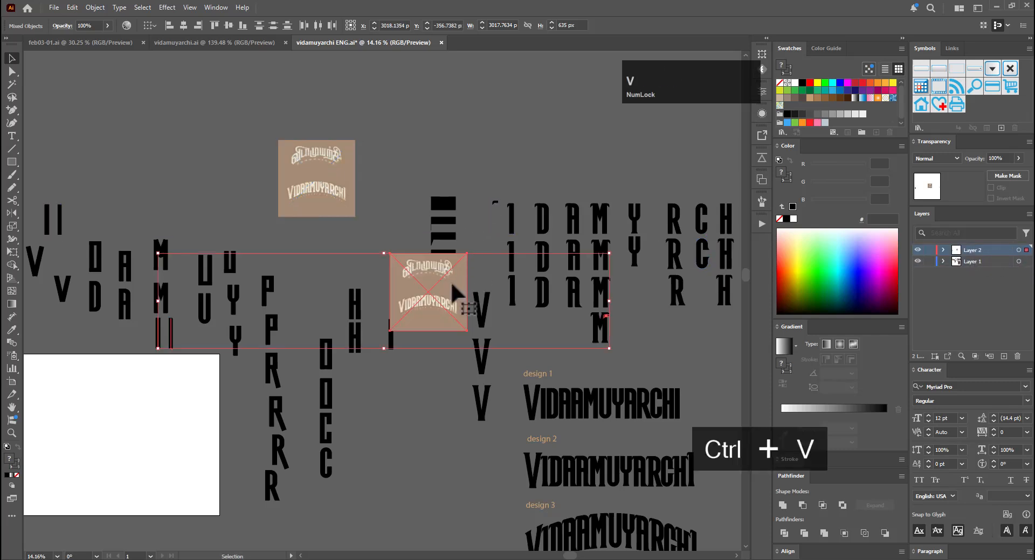
left_click_drag(450, 280, 349, 76)
left_click(917, 261)
Move the two vertical bars beneath the reference image
key("space")
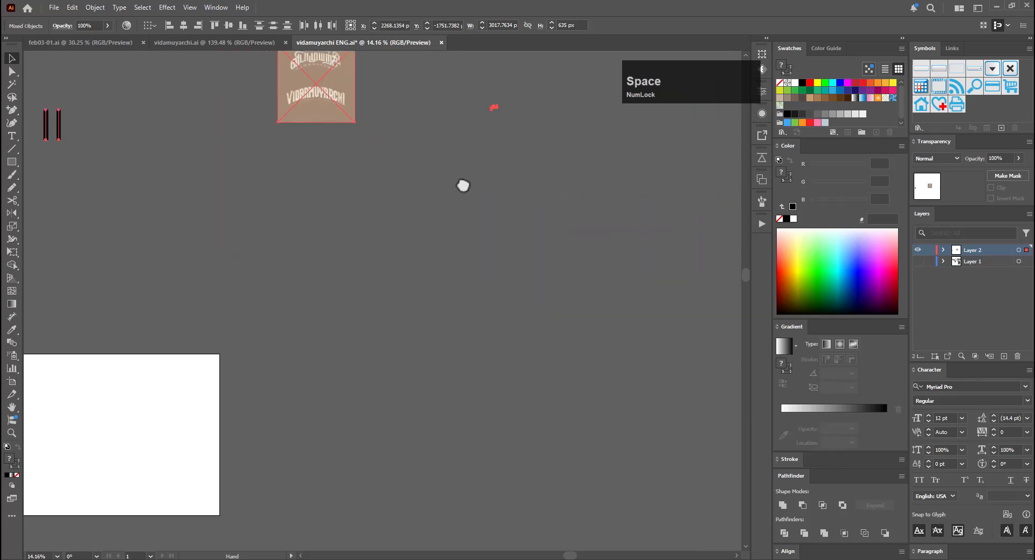
left_click_drag(454, 176, 465, 277)
left_click(464, 281)
key("ctrl+space")
left_click_drag(316, 242, 401, 257)
left_click_drag(403, 257, 121, 265)
left_click_drag(191, 276, 436, 318)
key("ctrl+space")
left_click_drag(525, 300, 451, 303)
left_click_drag(374, 305, 328, 293)
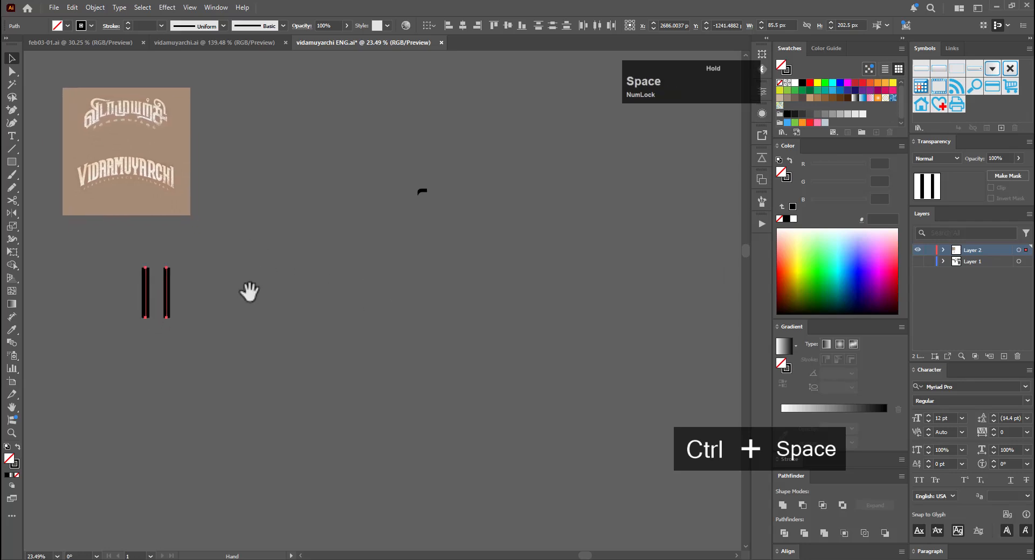
key("ctrl+space")
left_click_drag(268, 256, 277, 224)
key("ctrl+space")
left_click_drag(365, 245, 403, 249)
left_click_drag(373, 253, 423, 238)
left_click(354, 290)
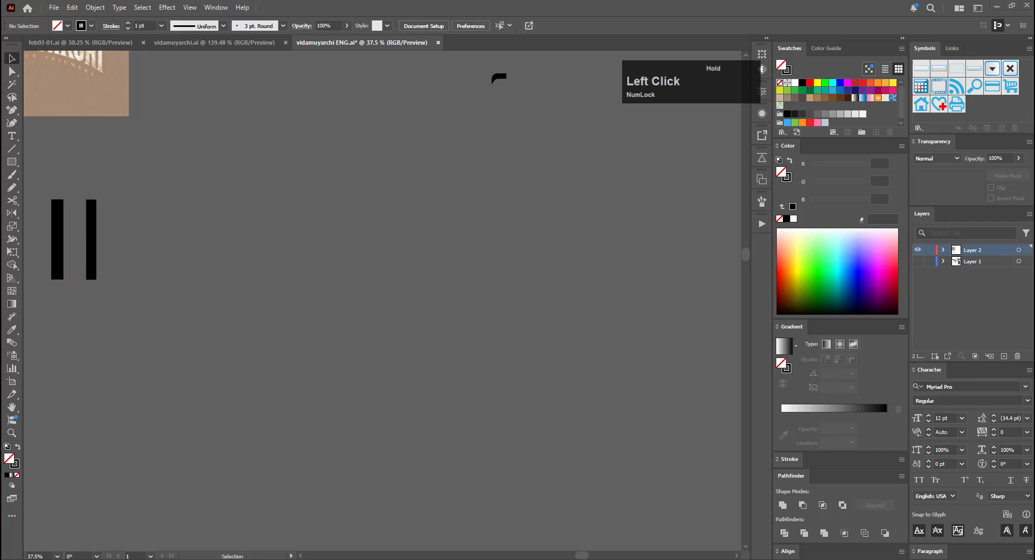
left_click_drag(318, 262, 333, 323)
Duplicate the 30 pt vertical bar into the empty area and place a second copy about 65 px to its right
left_click_drag(78, 305, 342, 312)
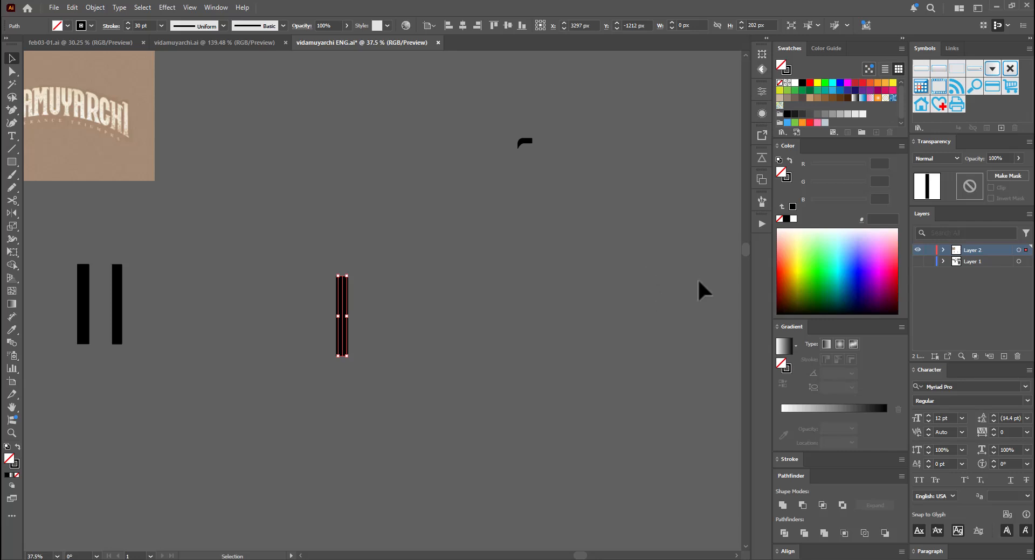
left_click(363, 339)
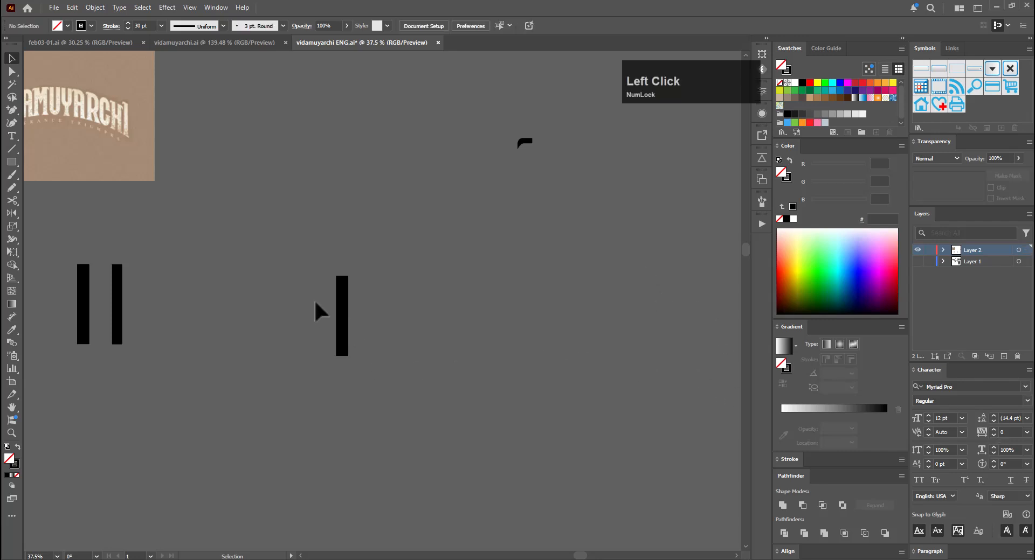
left_click(346, 321)
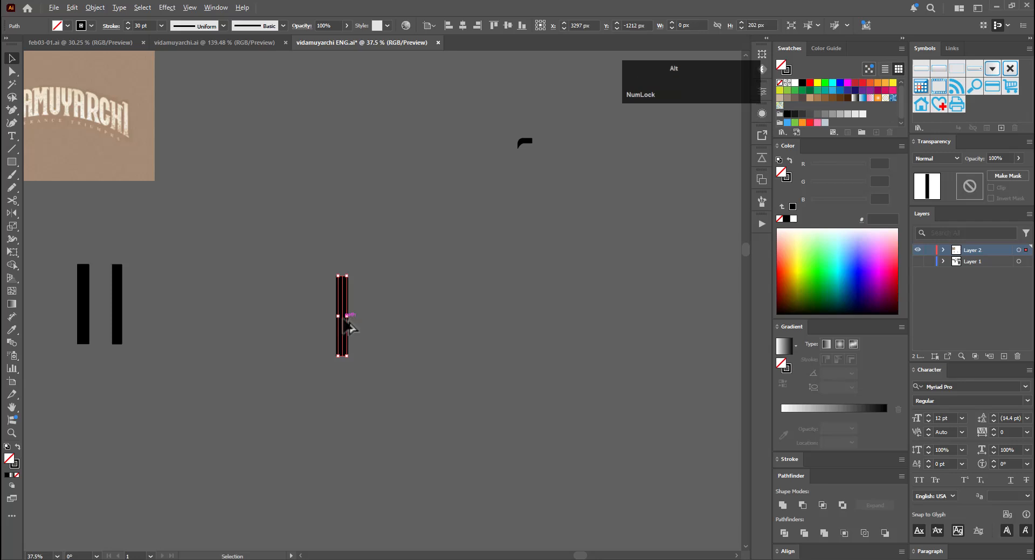
left_click(346, 324, "shift")
left_click_drag(344, 321, 370, 327)
key("ctrl+z")
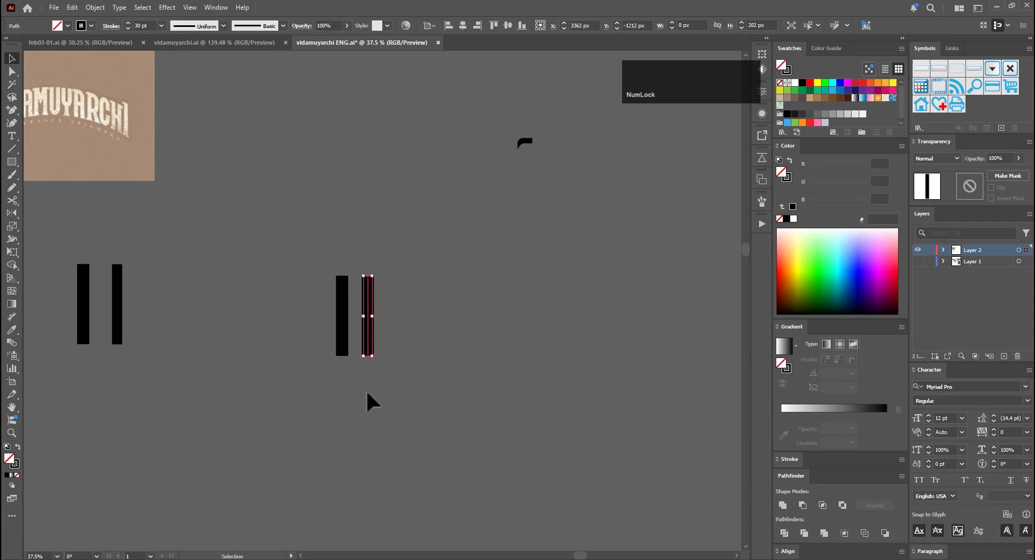
left_click(371, 389)
Duplicate the 25 pt bar, turn it horizontal, and join the two uprights' lower ends with a shortened copy about 96 px long
left_click_drag(120, 306, 389, 217)
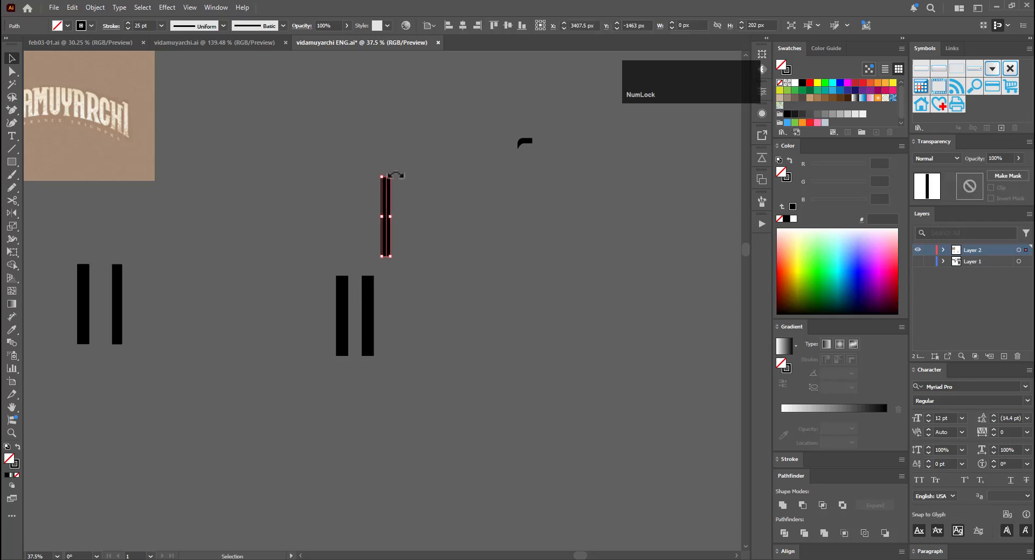
left_click_drag(396, 176, 375, 353)
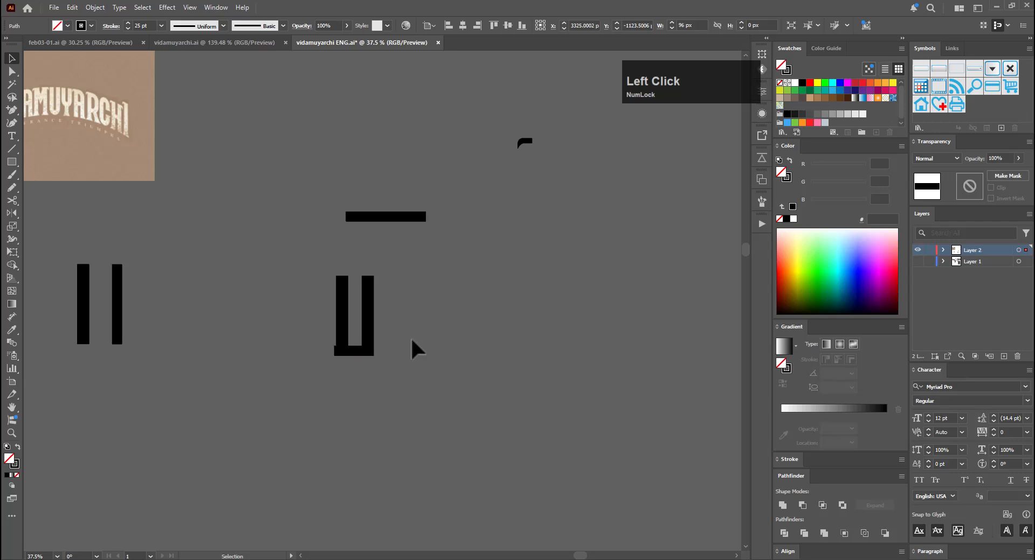
left_click(355, 351)
key("Right")
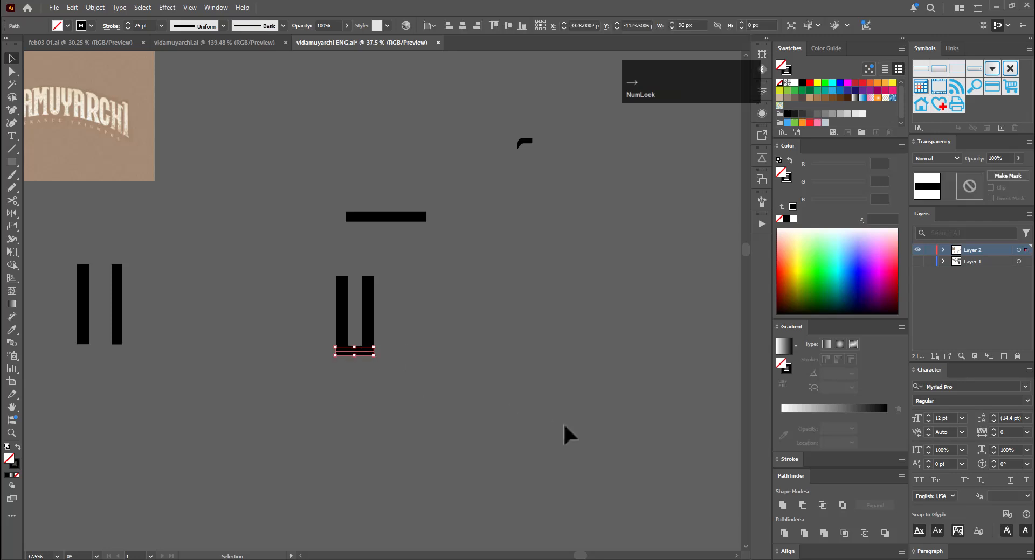
key("v")
left_click(442, 345)
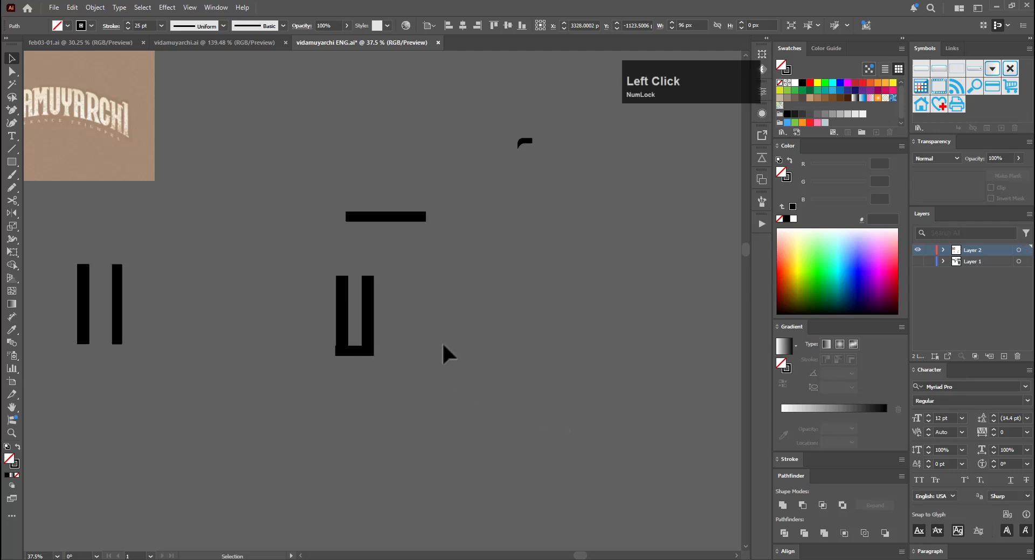
Shorten the base bar at its left end so it sits flush with the left upright's outer edge
left_click(345, 334, "ctrl")
left_click_drag(432, 310, 521, 294)
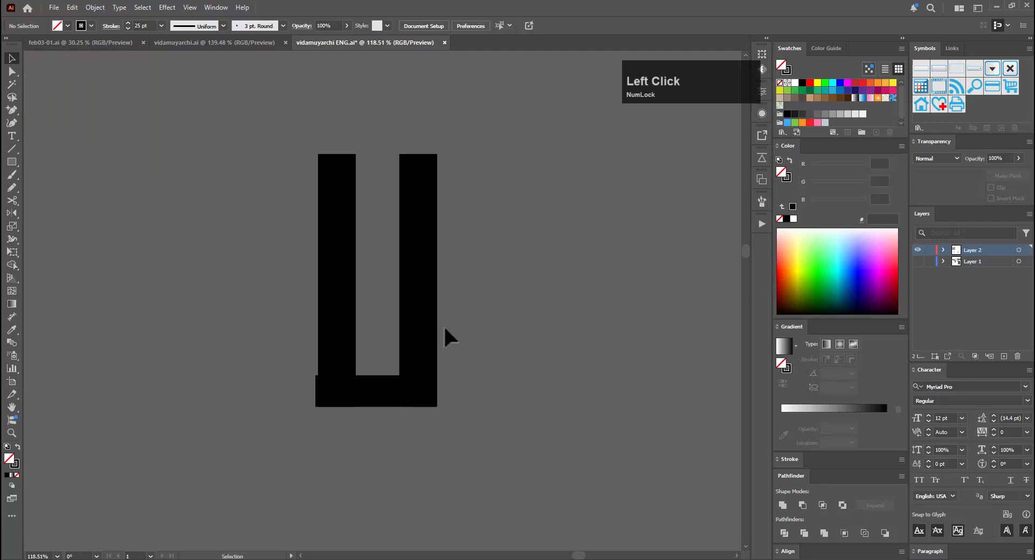
key("a")
left_click(316, 392)
key("Right")
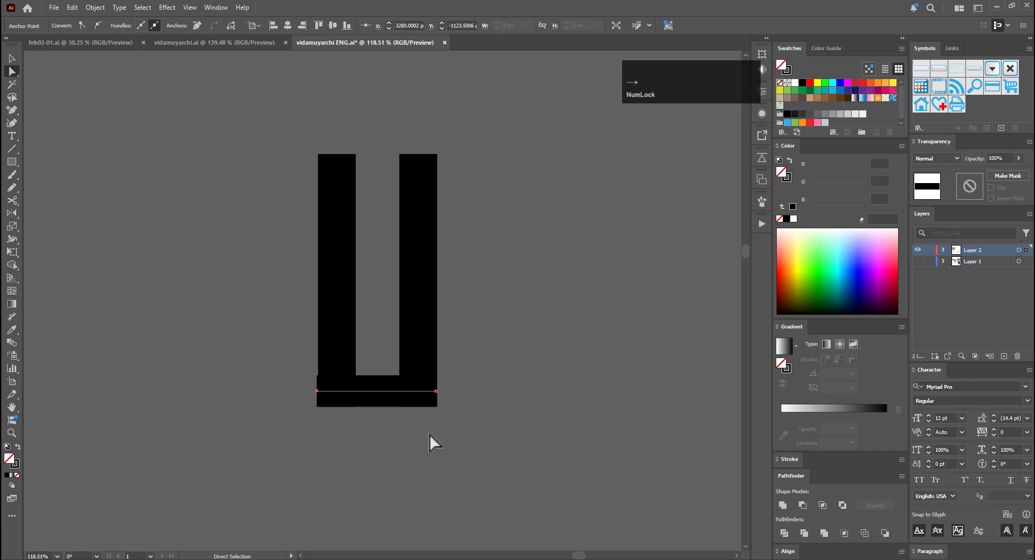
key("v")
left_click(429, 433)
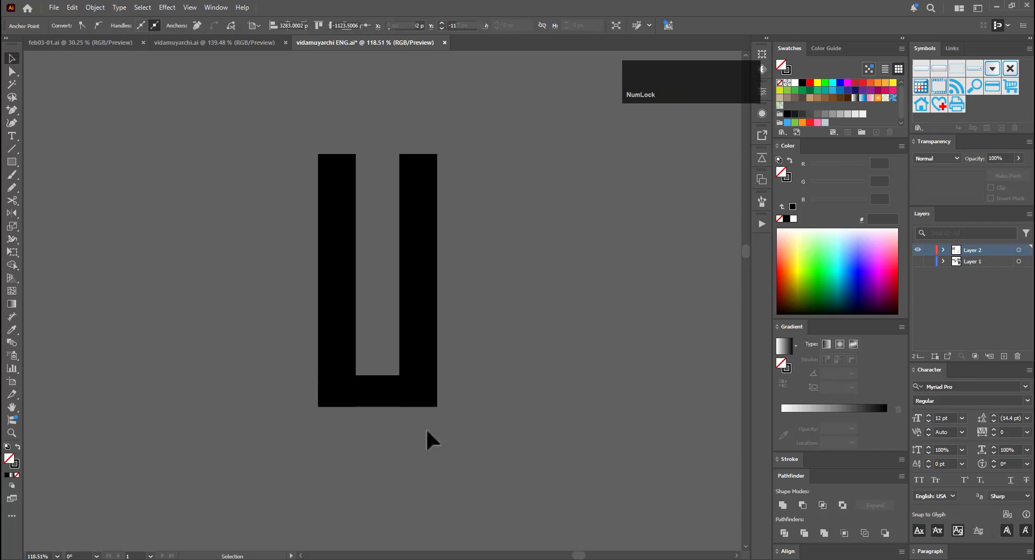
Shorten the right upright of the U shape by lowering its top anchor 80 px to Y -1233 px
left_click_drag(451, 384, 372, 405)
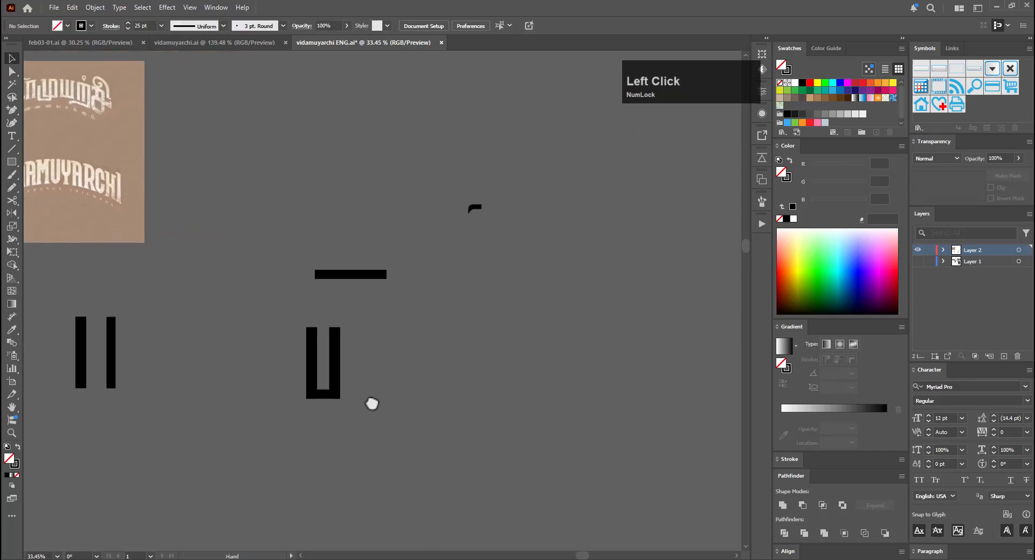
key("a")
left_click(335, 333)
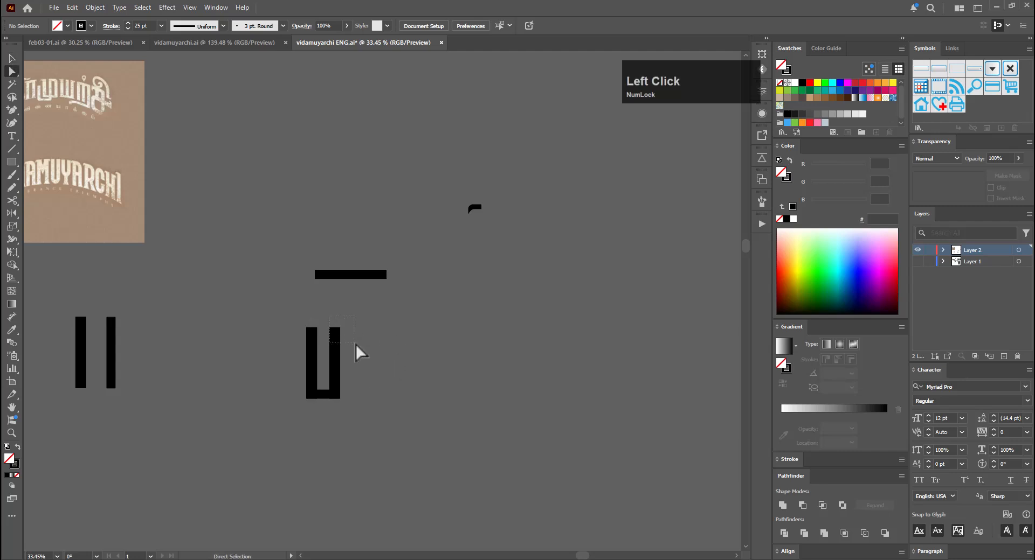
key("shift+Down")
key("shift+Down")
key("shift+Down")
key("shift+Down")
key("shift+Down")
key("shift+Down")
key("shift+Down")
key("shift+Down")
key("shift+Down")
key("shift+Down")
key("shift+Down")
key("shift+Down")
key("shift+Down")
key("shift+Down")
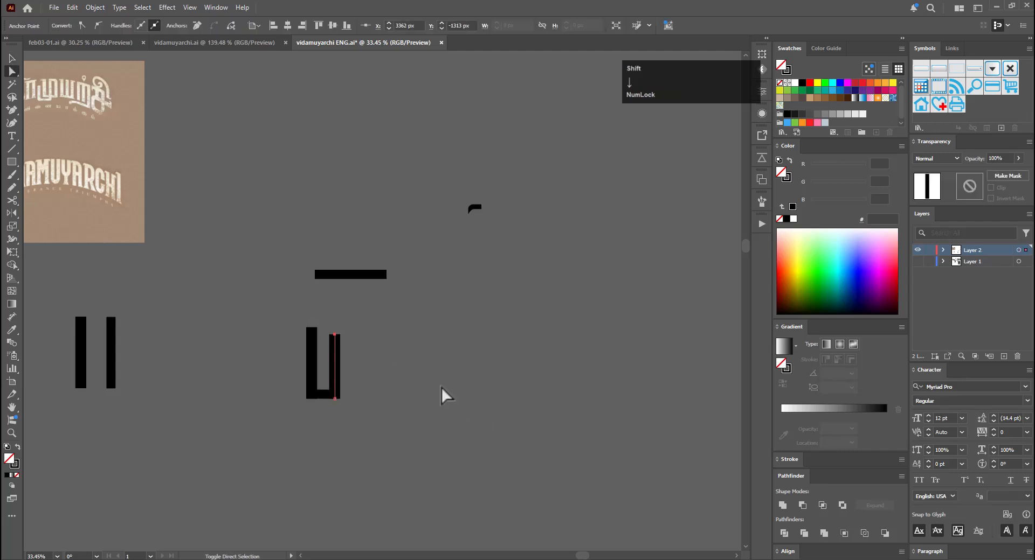
key("shift+Down")
key("shift+Down")
key("shift+Down")
key("shift+Down")
key("shift+Down")
key("shift+Down")
key("shift+Down")
key("shift+Down")
key("shift+Down")
key("shift+Up")
key("shift+Up")
key("shift+Down")
key("shift+Up")
key("shift+Up")
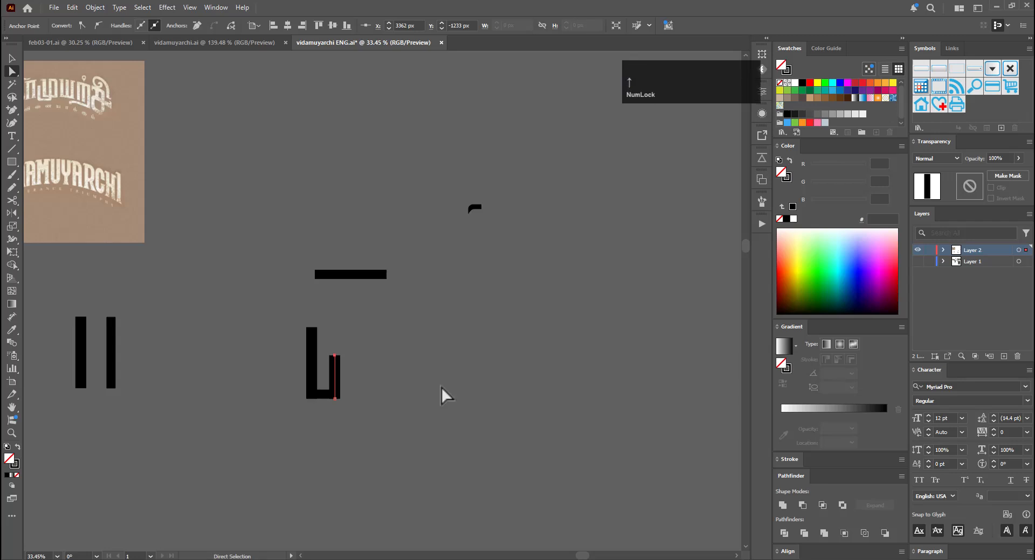
left_click(434, 357)
Duplicate the base bar upward so the copy joins the short right upright's top to the left upright
key("v")
left_click(324, 395)
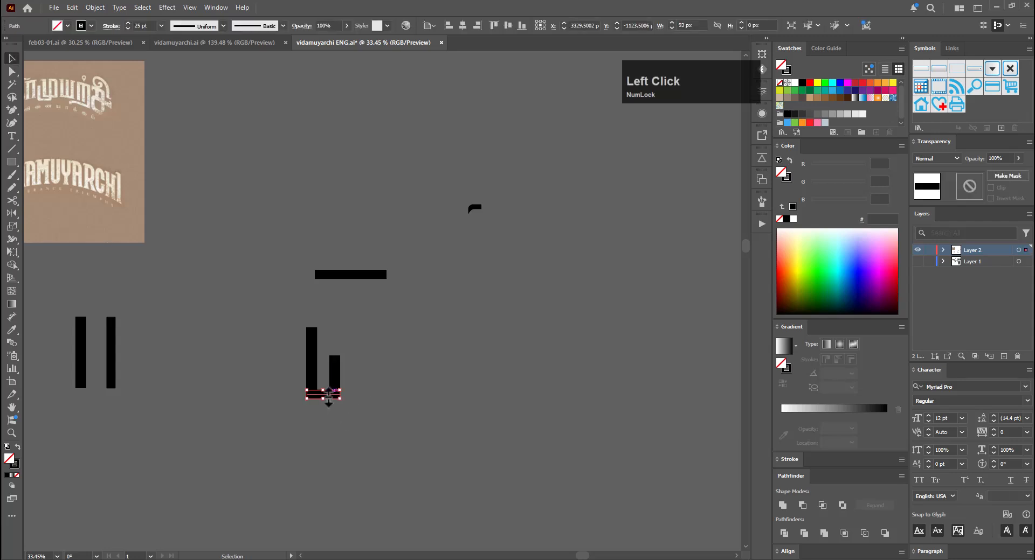
left_click_drag(328, 395, 334, 370)
left_click(403, 375)
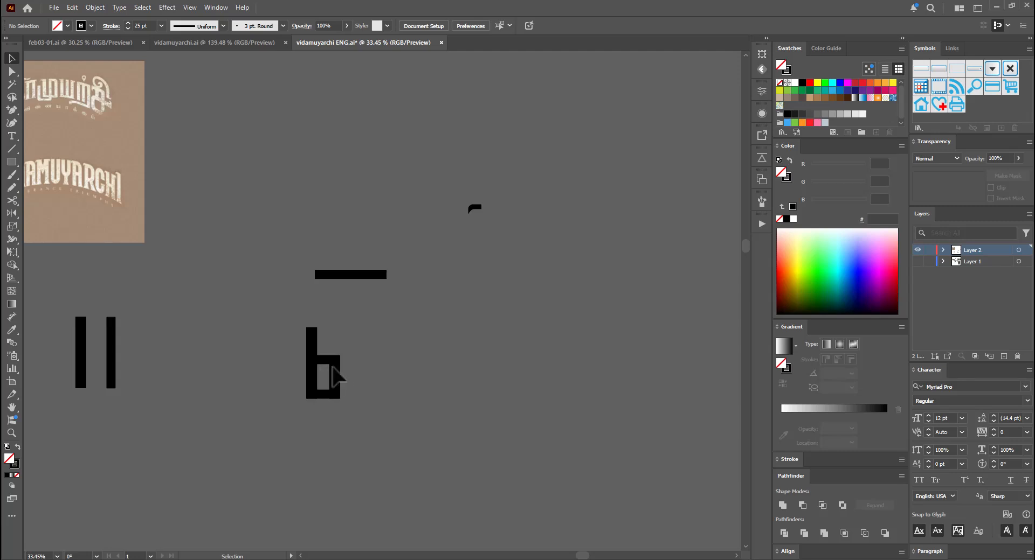
Duplicate the left upright, turn the copy horizontal across the letter's top, and shorten its right end to about X 3411 px
left_click(316, 352)
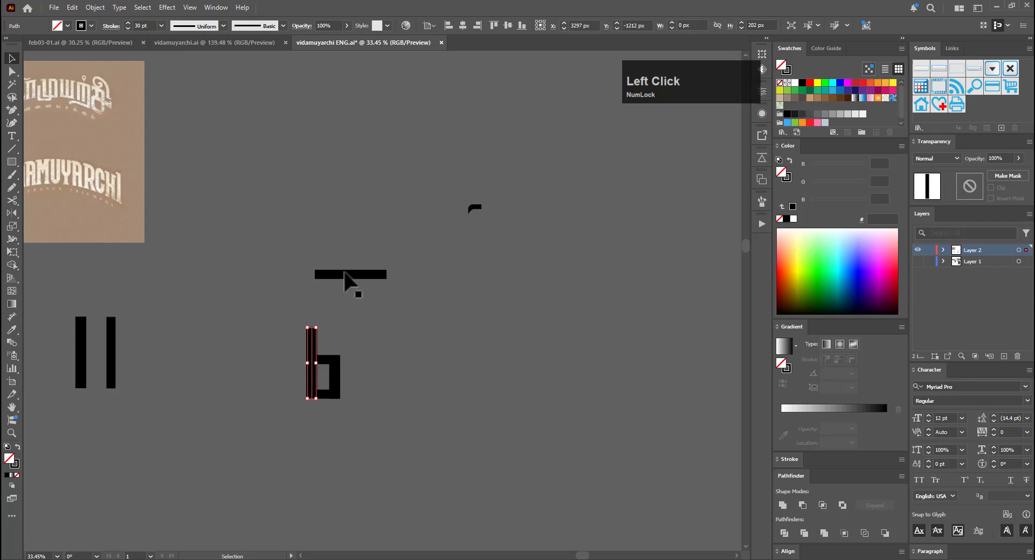
left_click_drag(312, 347, 354, 345)
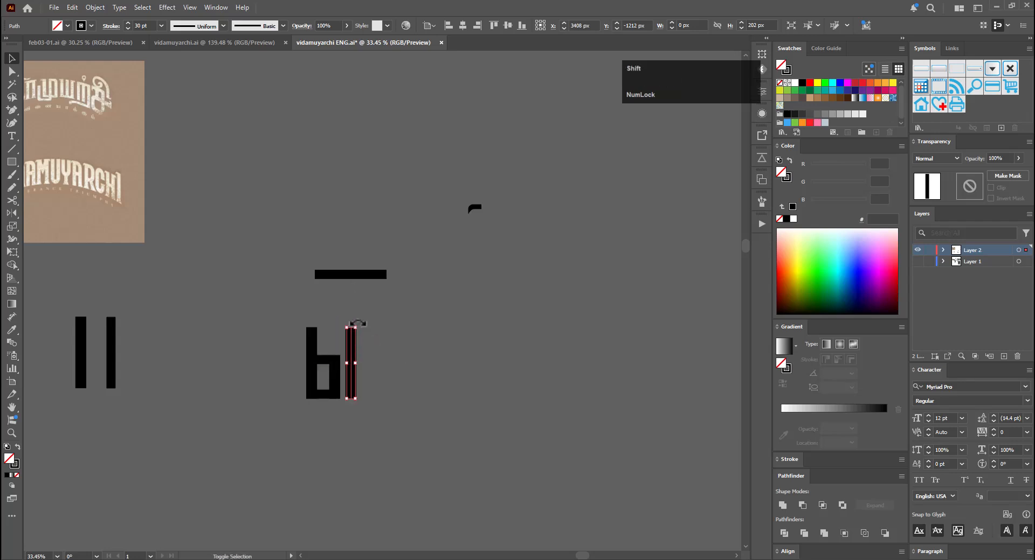
left_click(358, 324, "shift")
left_click_drag(357, 323, 399, 364)
key("a")
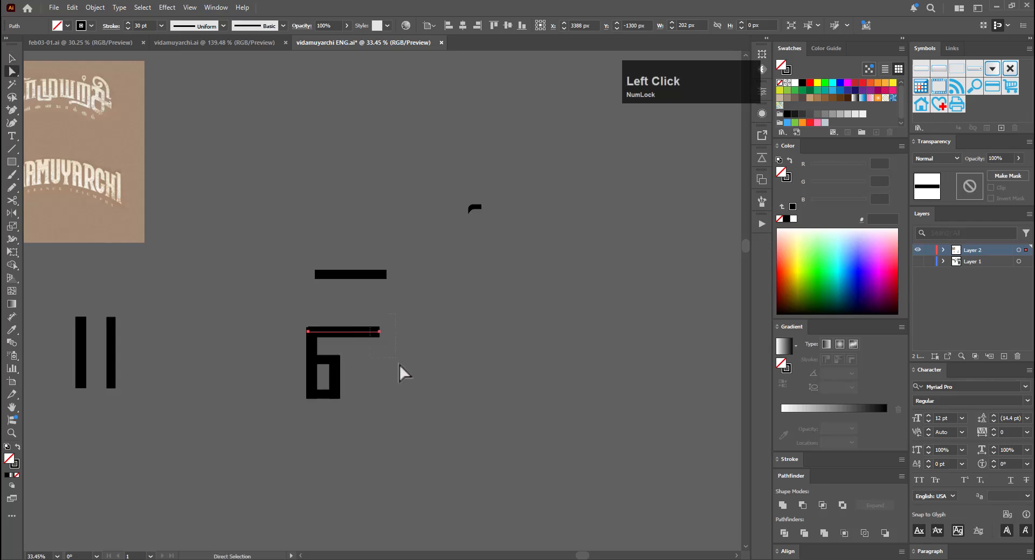
key("e")
left_click_drag(357, 332, 330, 332)
key("a")
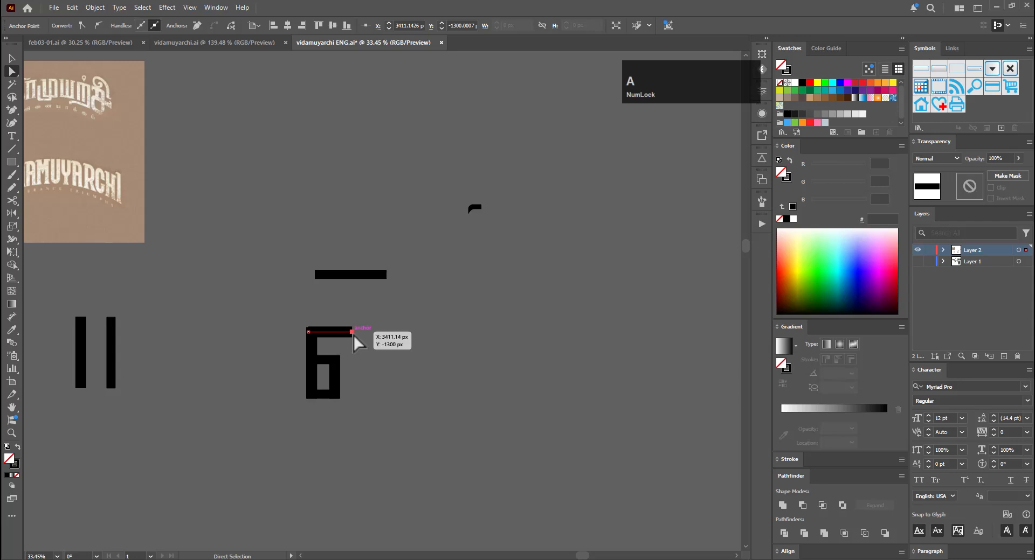
Extend the top bar's path with the Pen tool, adding a vertical leg 189 px down from its right end to the baseline
key("p")
left_click(352, 332)
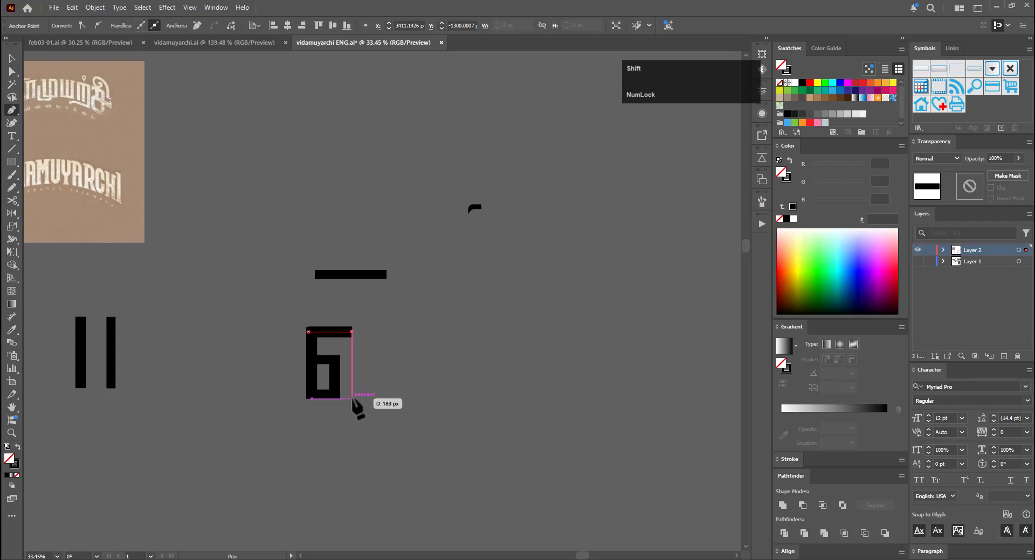
left_click(352, 400, "shift")
key("v")
left_click(396, 371)
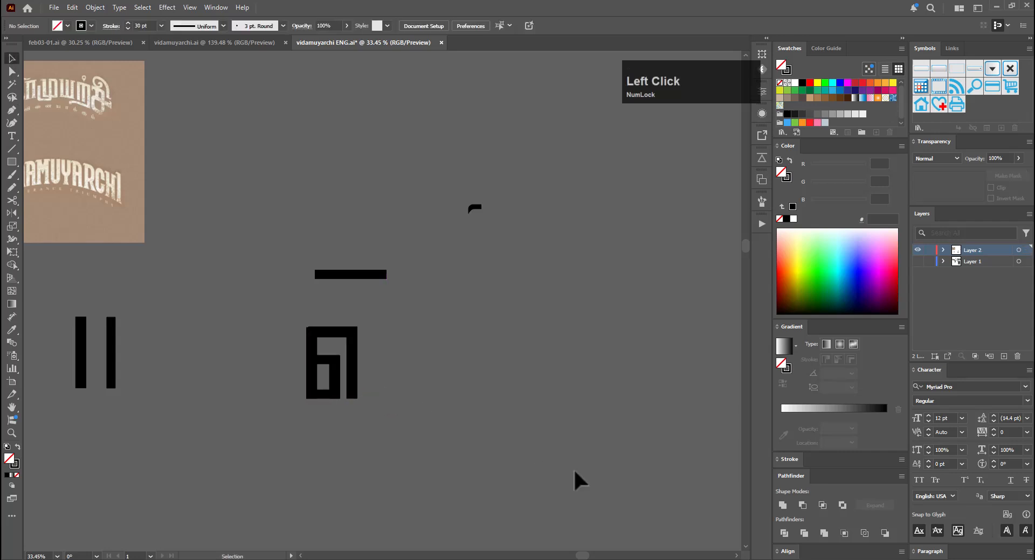
Nudge the letter's outer right leg 8 px to the left
key("a")
left_click(346, 395)
key("Left")
key("Left")
key("Left")
key("Left")
key("Left")
key("Left")
key("Left")
key("Left")
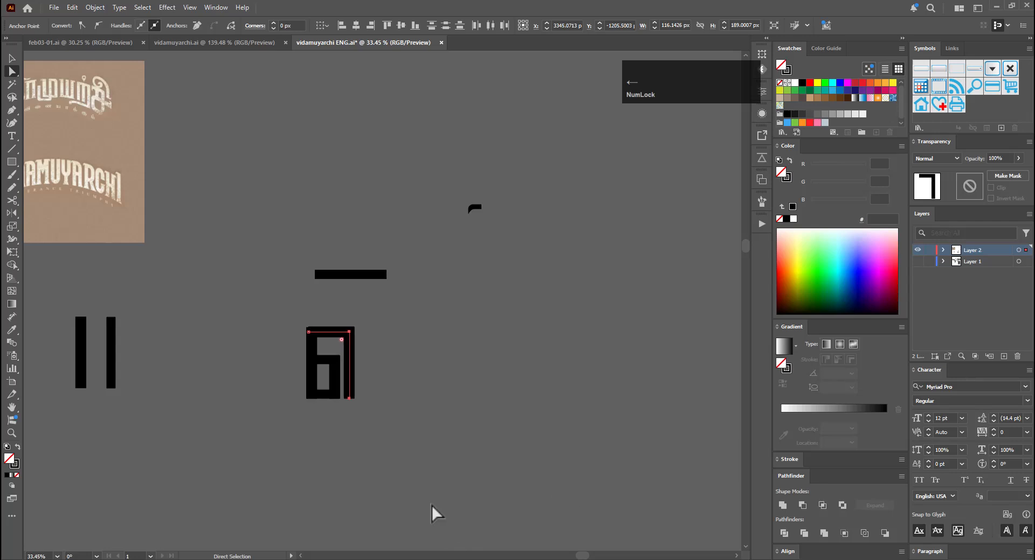
Nudge the anchors of the inner upright, the crossbars' right ends and the outer leg slightly left to narrow the whole letter
left_click(407, 413)
key("a")
left_click_drag(371, 318, 331, 431)
key("Left")
key("Left")
key("Left")
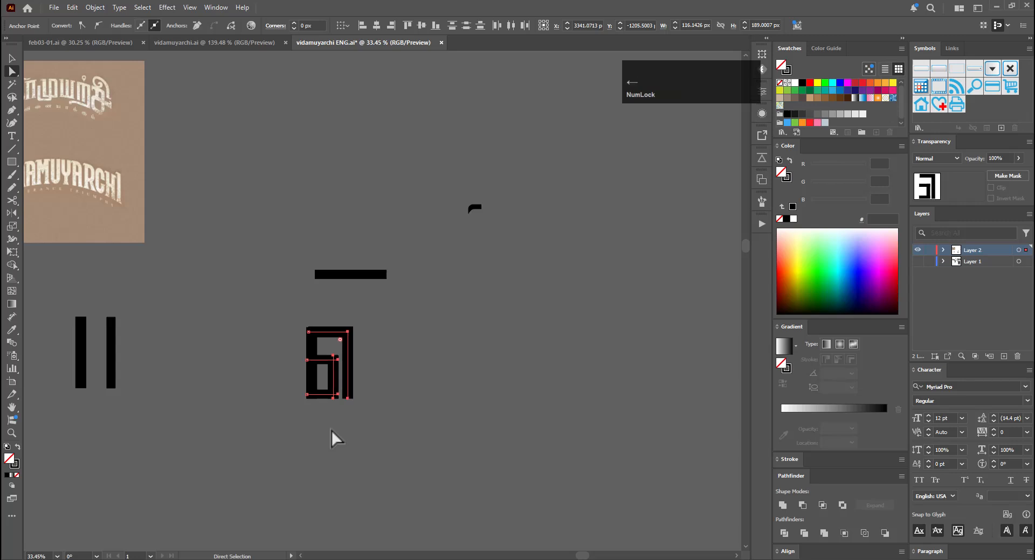
Duplicate the letter's 25 pt bottom bar horizontally so the copy extends right from the outer leg's foot
key("v")
left_click(376, 397)
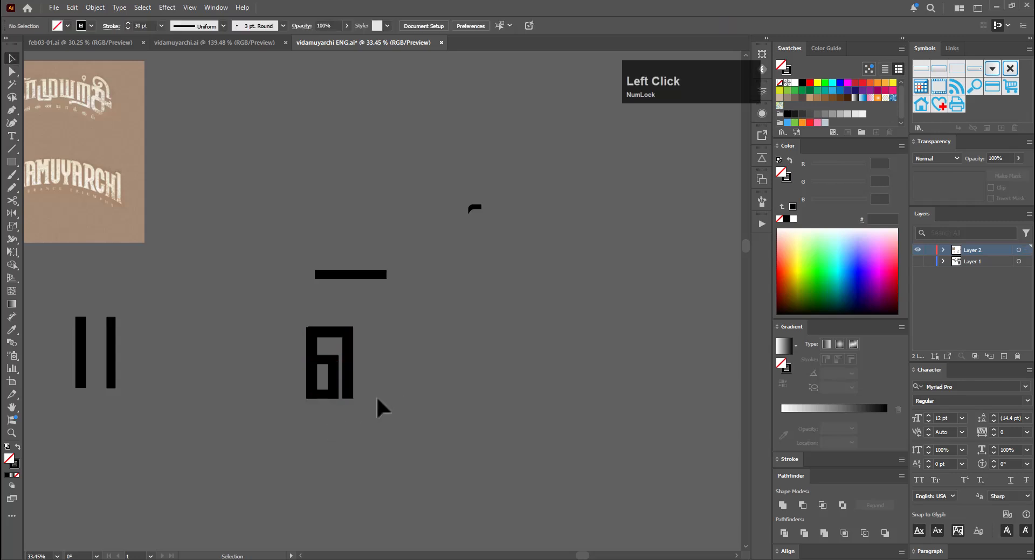
left_click(386, 387)
key("ctrl+space")
left_click_drag(358, 334, 476, 246)
key("space")
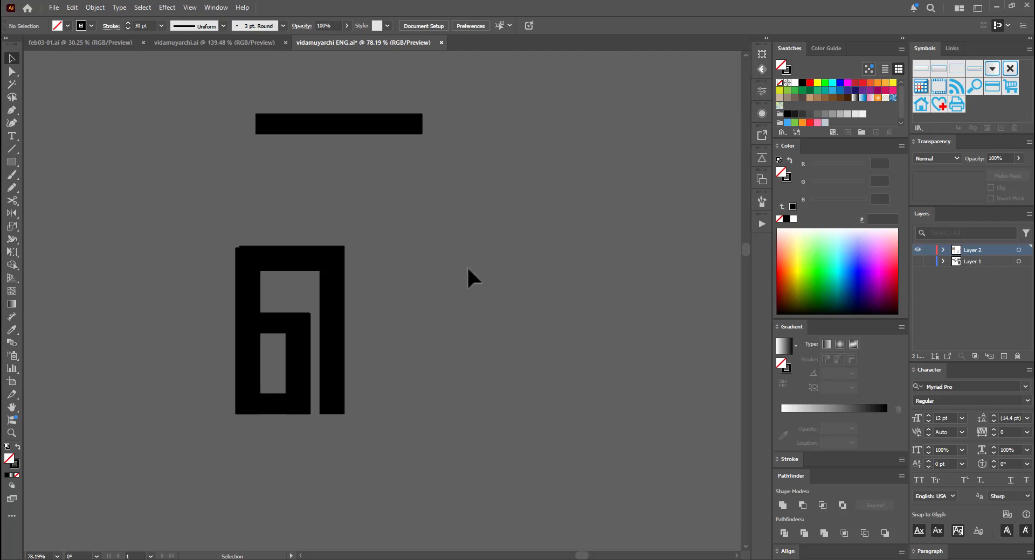
left_click(297, 261)
left_click(277, 323)
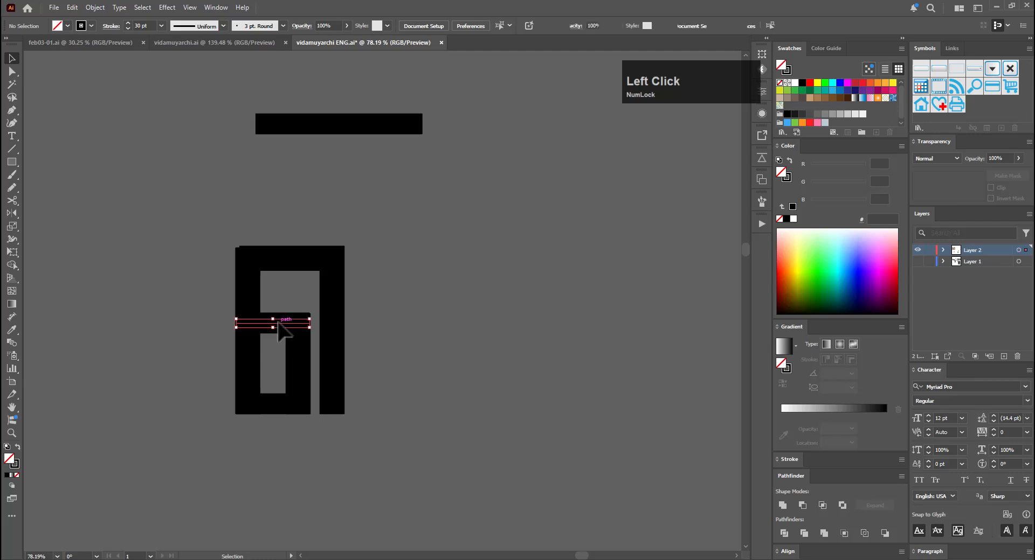
left_click(364, 322)
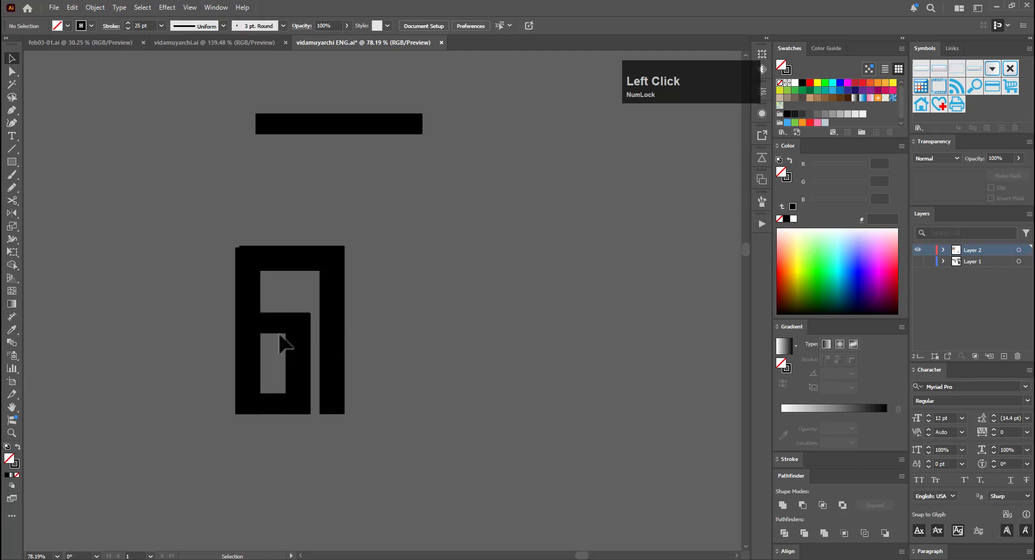
left_click_drag(276, 415, 371, 413)
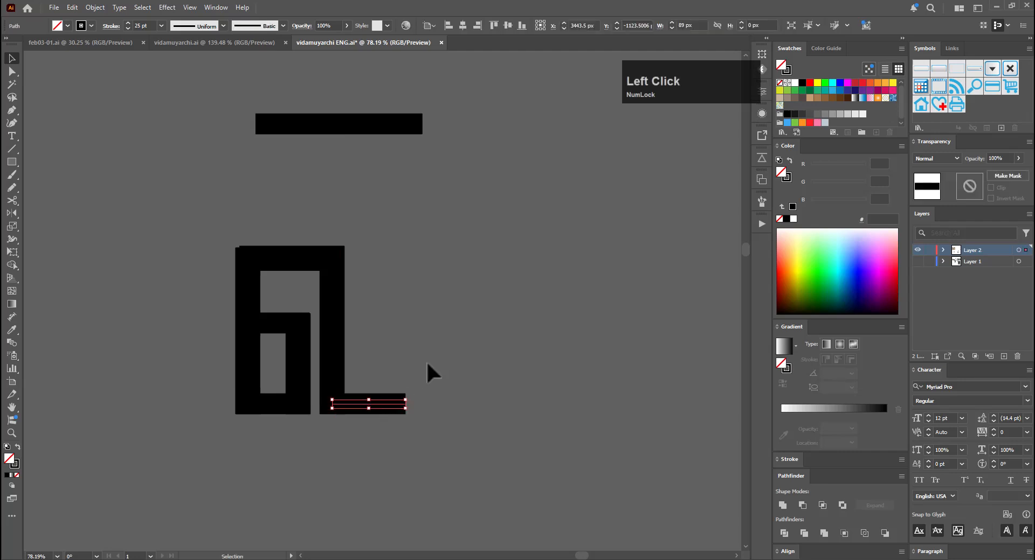
Duplicate the tall left upright to X 3447 px, standing on the new baseline bar beside the outer leg
left_click(340, 364)
left_click(249, 352)
mouse_move(248, 347)
left_mouse_down()
mouse_move(399, 343)
mouse_move(372, 340)
left_mouse_up()
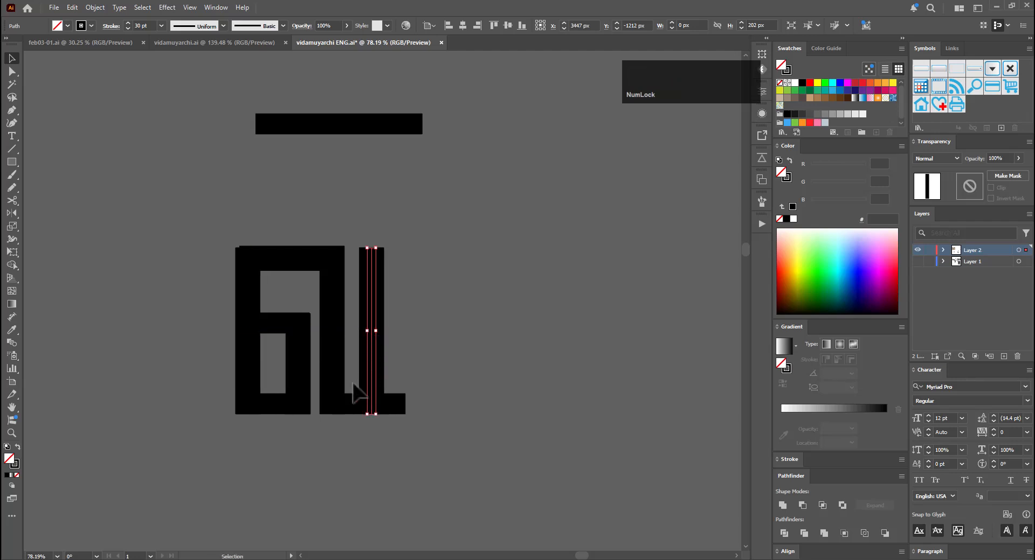
Lower the top anchors of the left upright and top bar by 23 px, keeping the new right upright taller
key("a")
left_click_drag(221, 233, 351, 293)
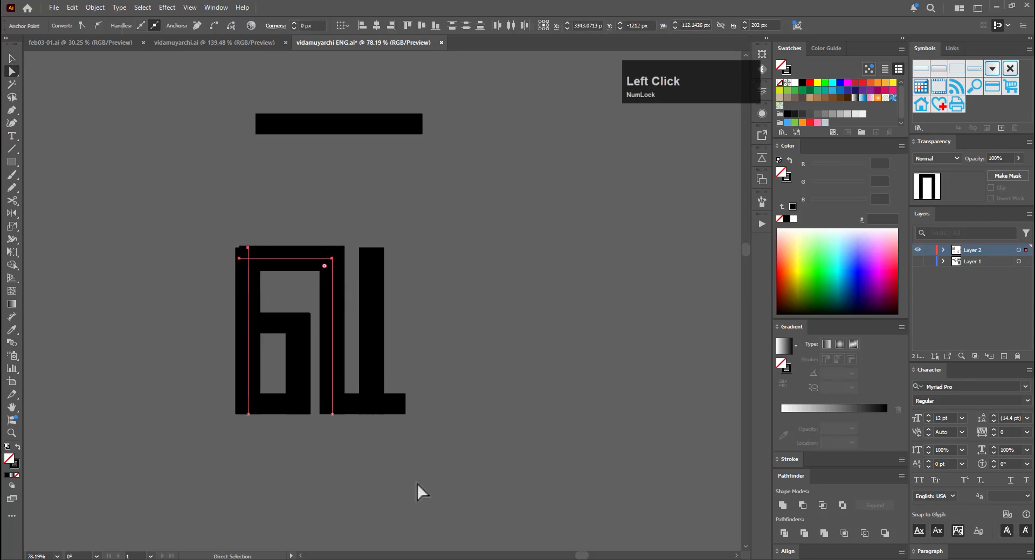
key("shift+Down")
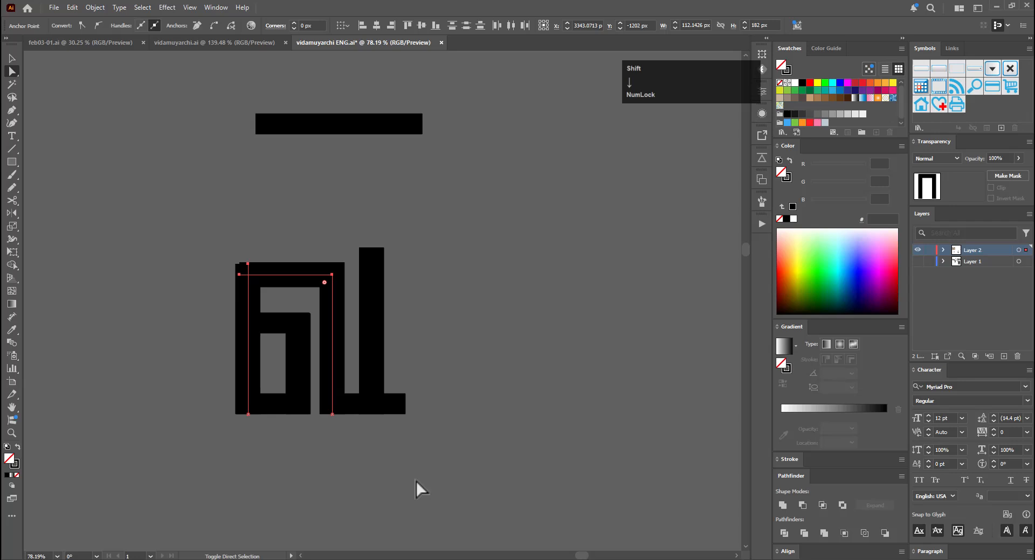
key("Down")
key("Down")
key("Down")
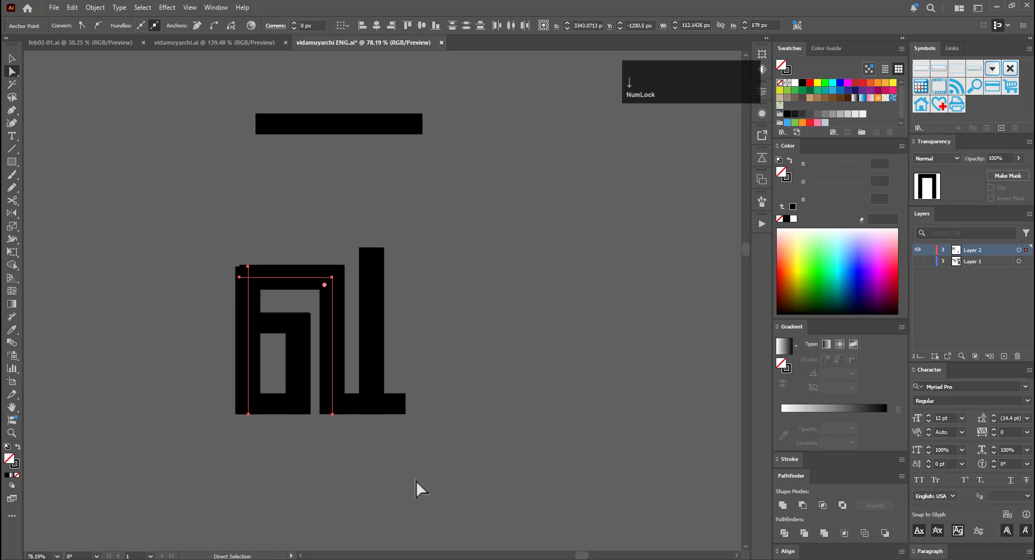
Lower the middle crossbar together with the inner upright's top end, shortening that upright to 108 px
left_click(277, 334)
left_click(236, 323, "shift")
key("shift+Down")
key("shift+Down")
key("shift+Down")
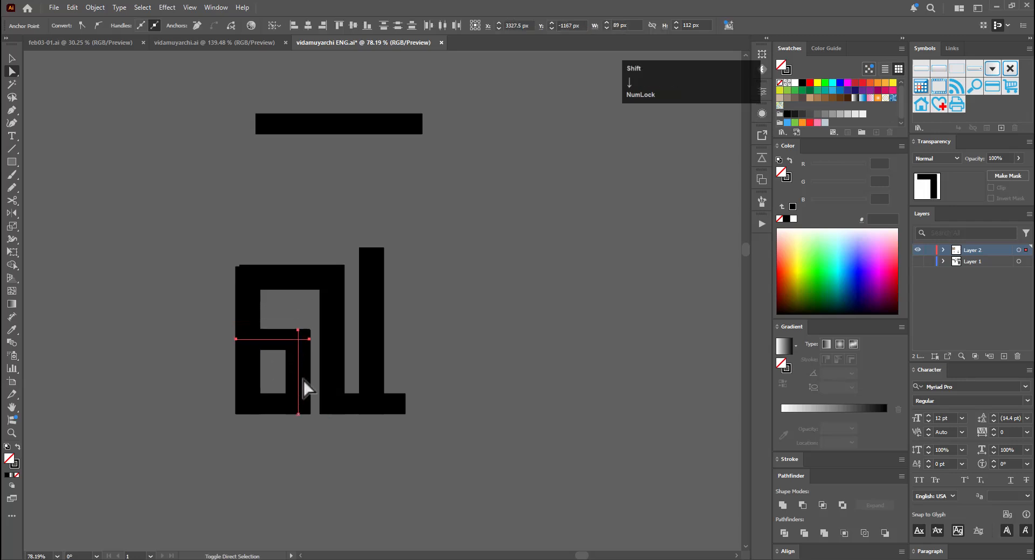
key("Up")
key("Up")
key("Up")
key("Up")
key("Up")
key("Up")
key("Up")
key("Up")
key("Up")
key("Up")
key("Up")
key("Up")
key("Up")
key("Up")
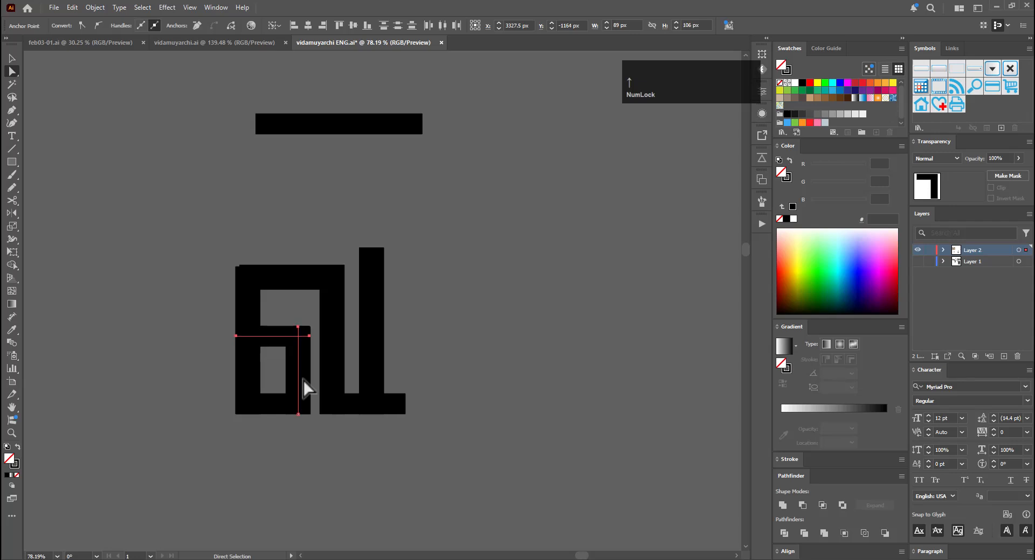
key("Up")
key("Up")
key("Up")
key("Up")
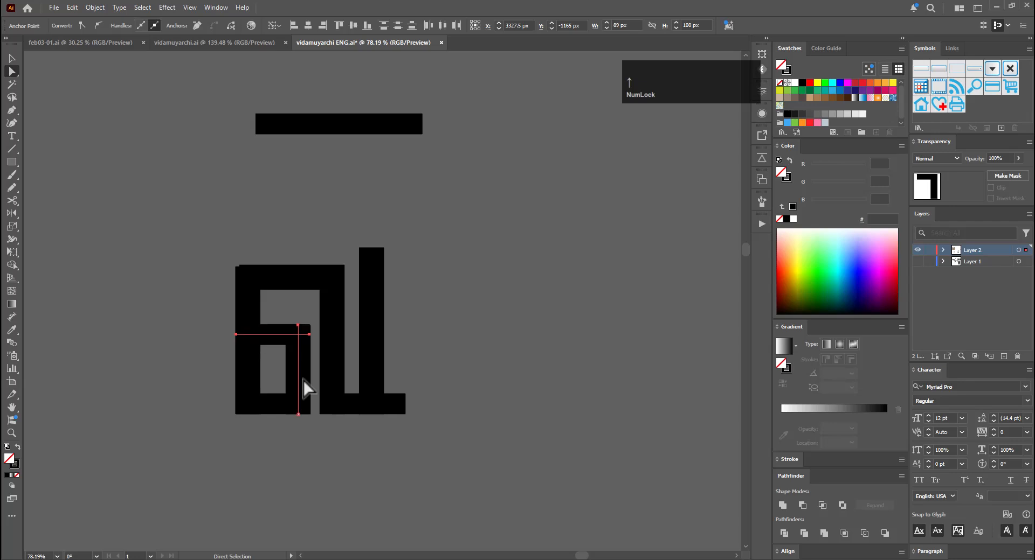
Lower the top bar and the left upright's top end by another 8 px, to a height of 171 px
left_click_drag(223, 240, 347, 298)
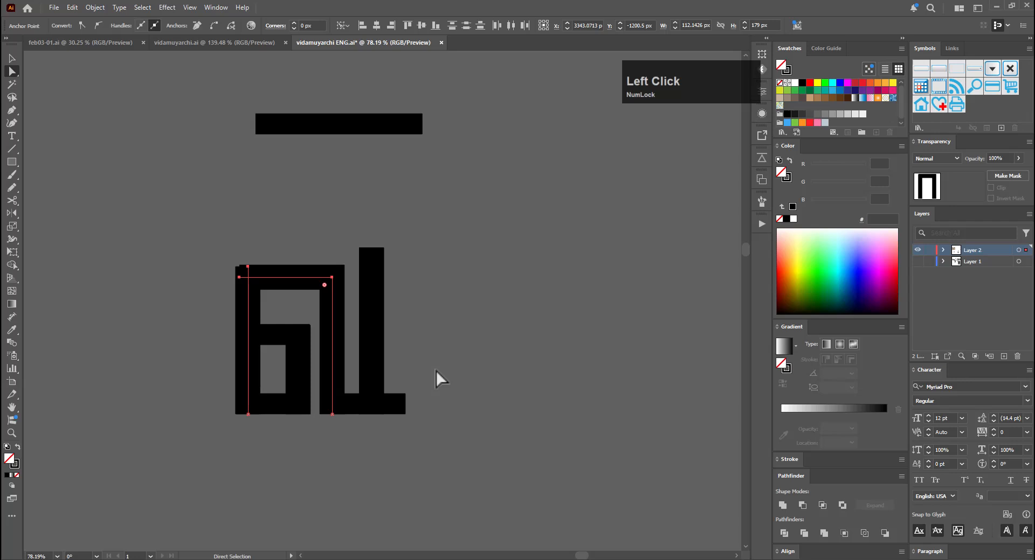
key("Down")
key("Down")
key("Down")
key("Down")
key("Down")
key("Down")
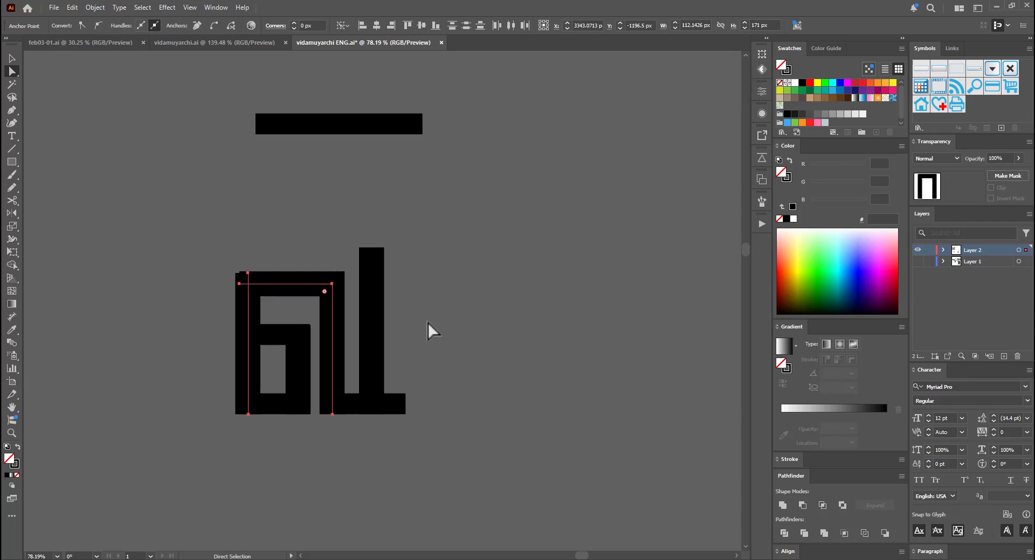
Nudge the tall right upright 4 px left to X 3443 px
key("v")
left_click(370, 319)
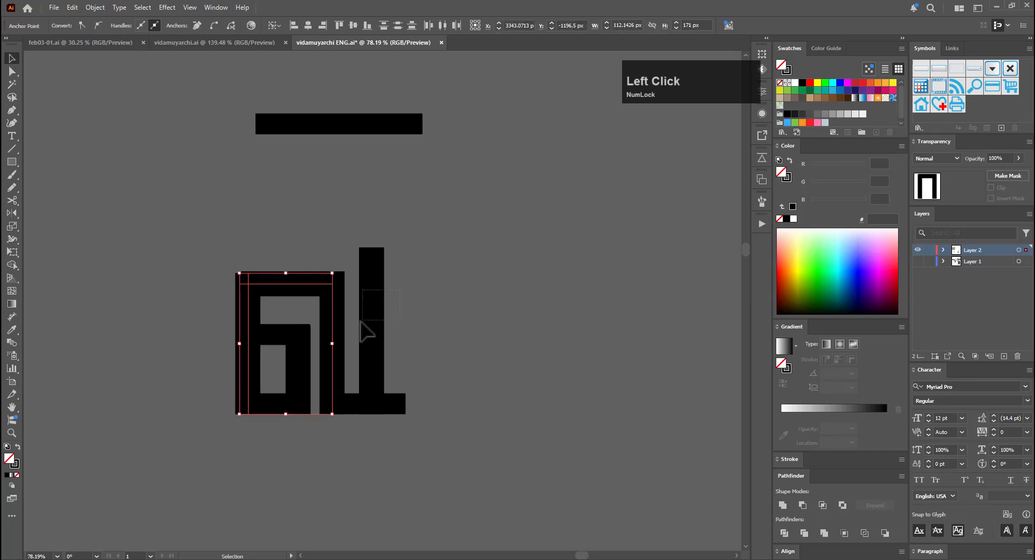
key("Left")
key("Left")
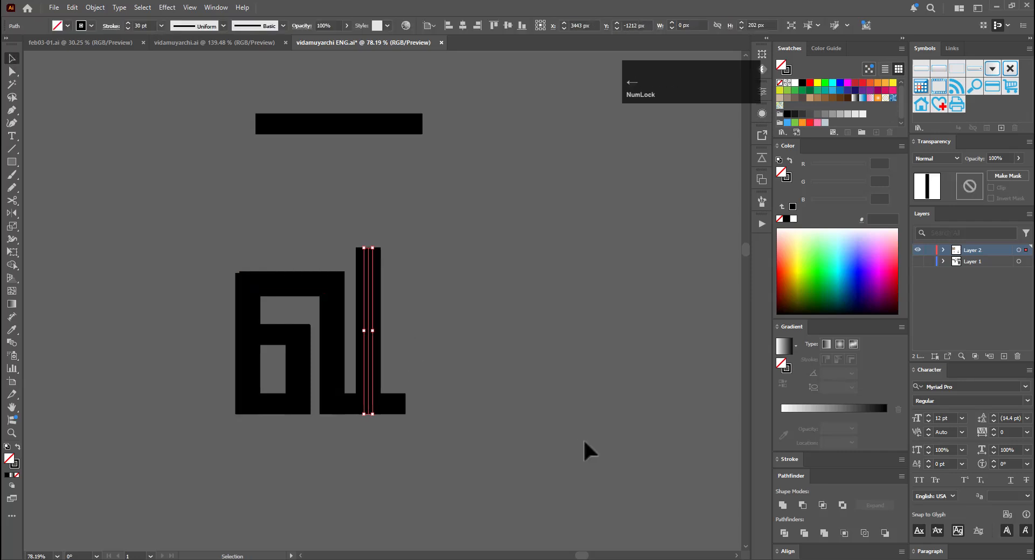
Shorten the right baseline bar so its free end is flush with the tall right upright's outer edge
key("a")
left_click_drag(395, 384, 428, 454)
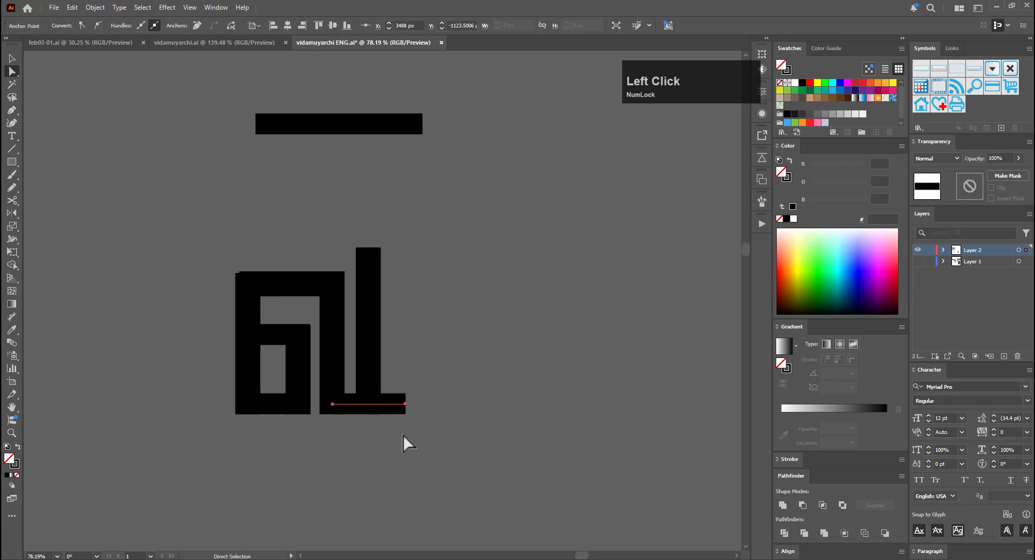
key("e")
left_click_drag(405, 411, 363, 412)
key("v")
left_click(447, 394)
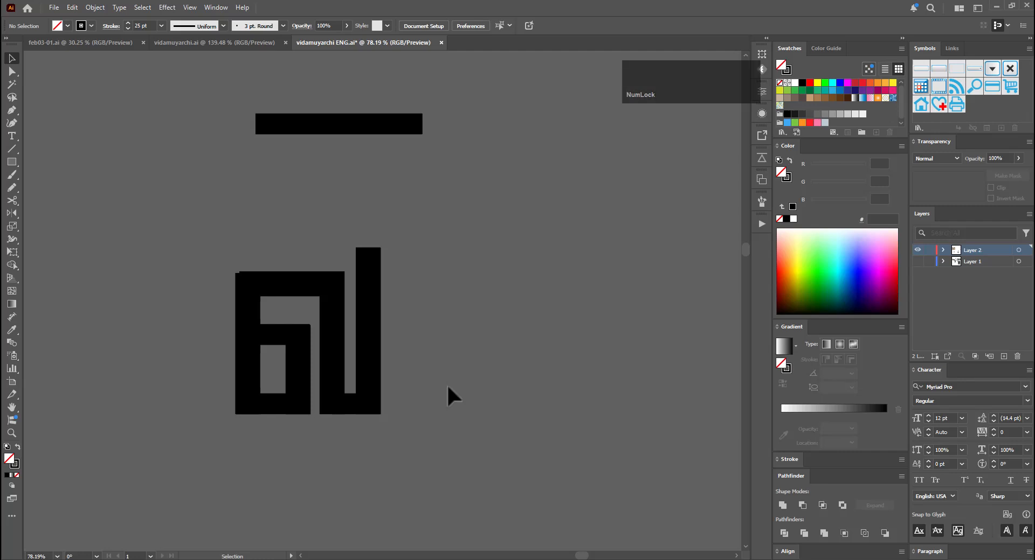
Lower the top bar, middle crossbar and the tops of the left and inner uprights by 5 px
key("a")
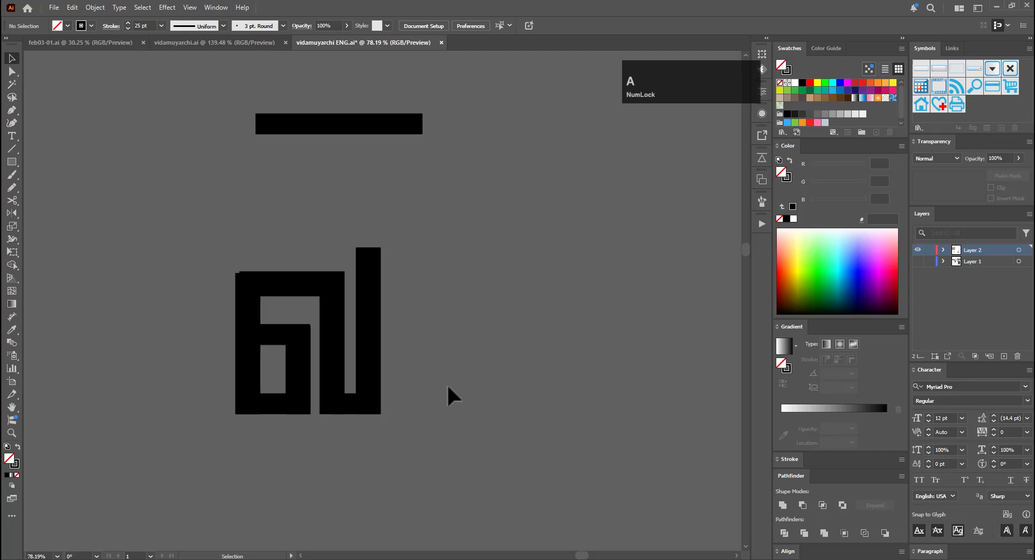
left_click_drag(211, 253, 265, 302)
left_click_drag(341, 357, 350, 352)
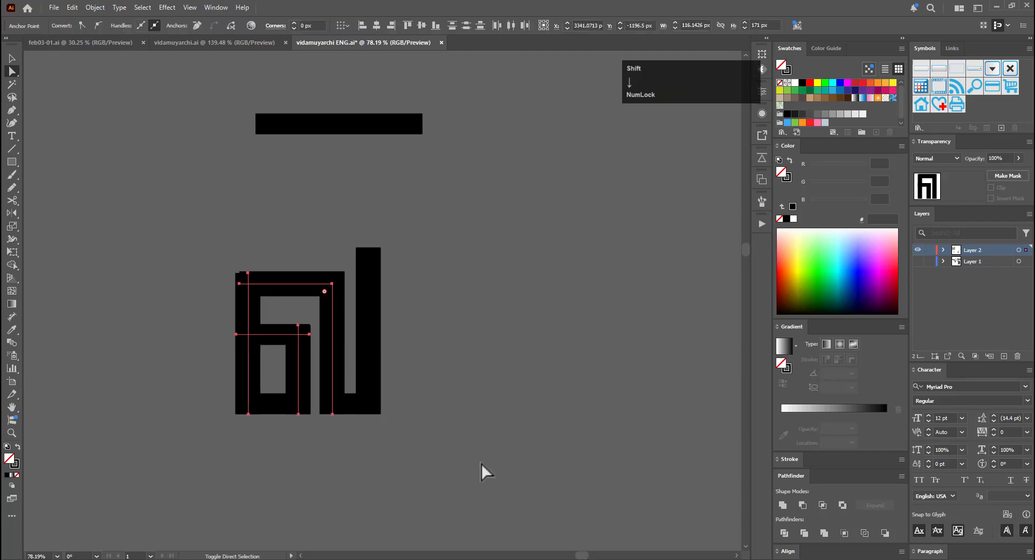
key("Down")
key("Down")
key("Down")
key("Down")
key("Down")
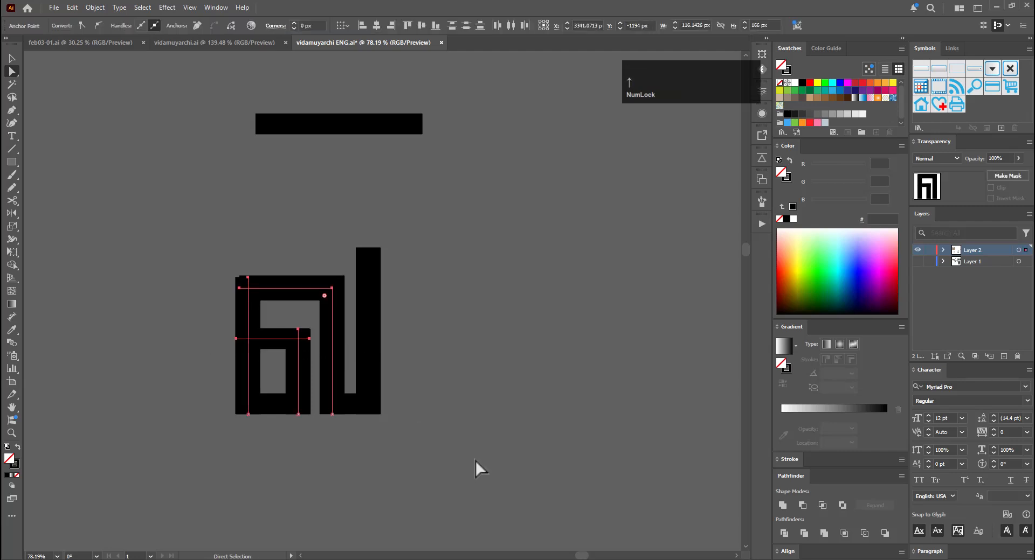
Shift the inner upright, crossbar ends, outer leg and right baseline bar's inner end about 4 px left
left_click_drag(299, 448, 322, 309)
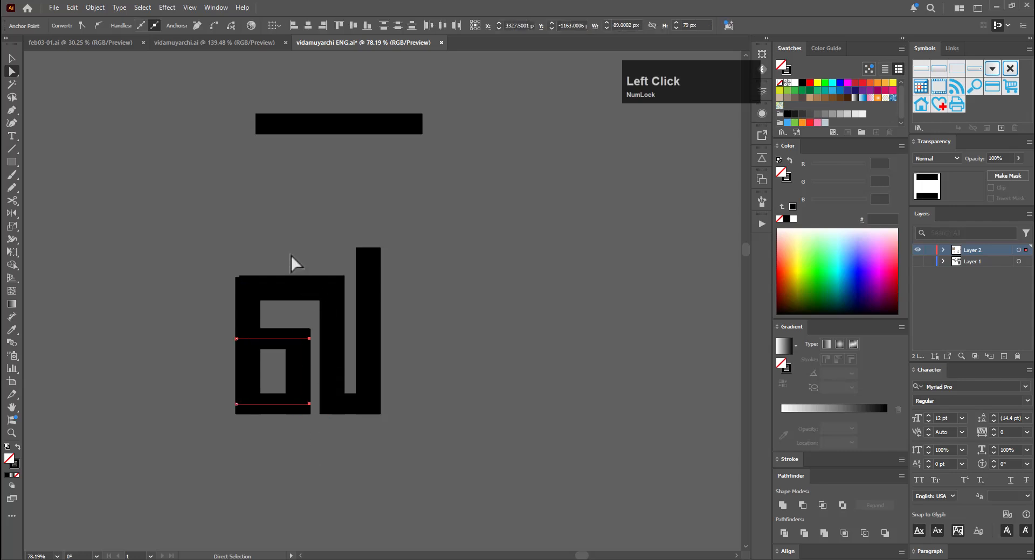
left_click_drag(284, 243, 347, 431)
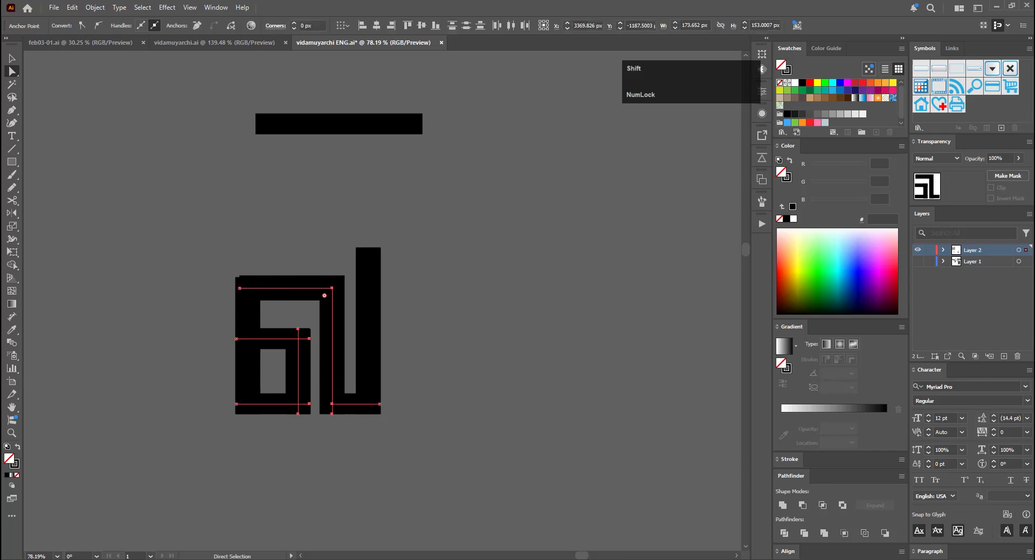
key("shift+Left")
key("shift+Left")
key("Right")
key("Right")
key("Right")
key("Right")
key("Right")
key("Right")
key("Right")
key("Right")
key("Right")
key("Right")
key("Right")
key("Right")
key("Right")
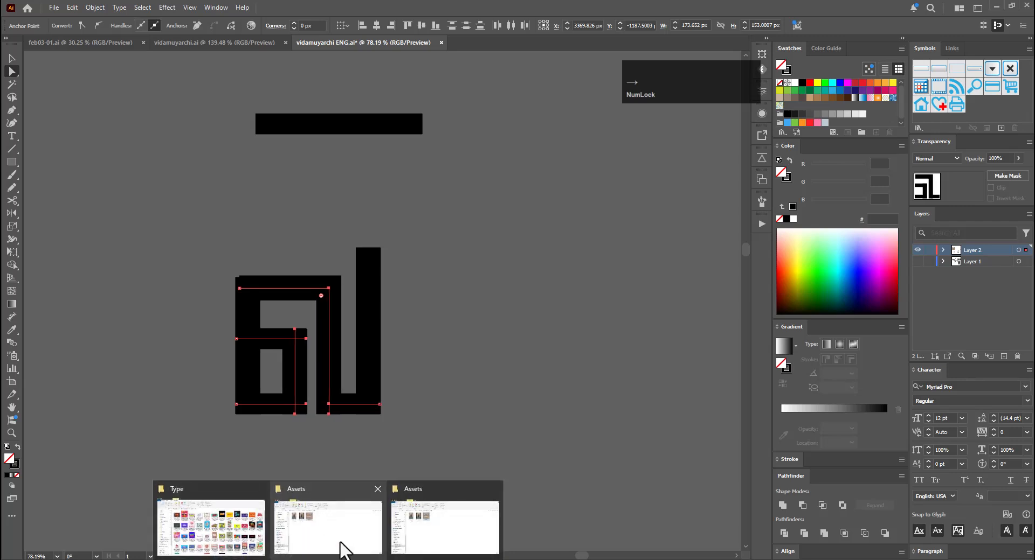
left_click(316, 231)
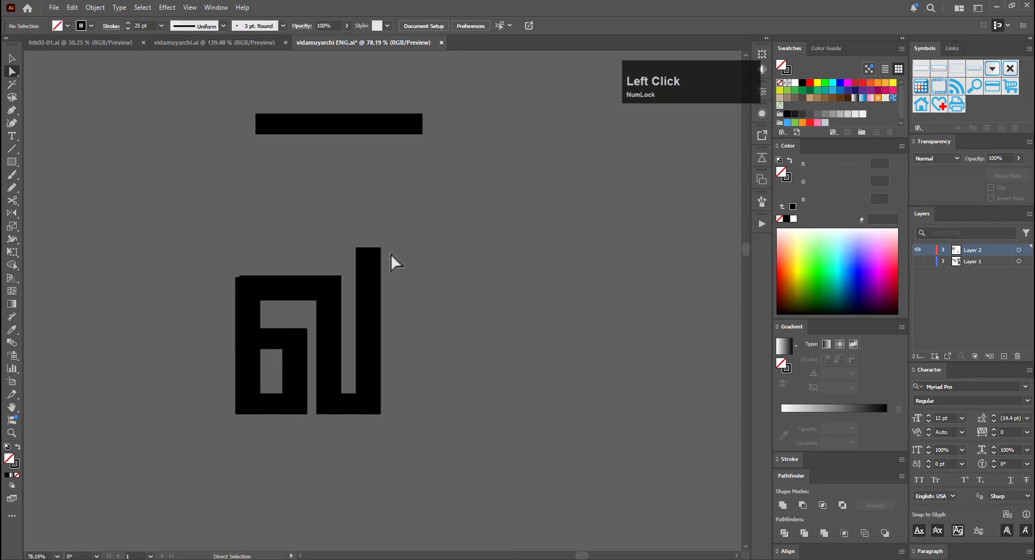
Raise the top end of the tall right upright by 15 px
left_click_drag(347, 235, 415, 272)
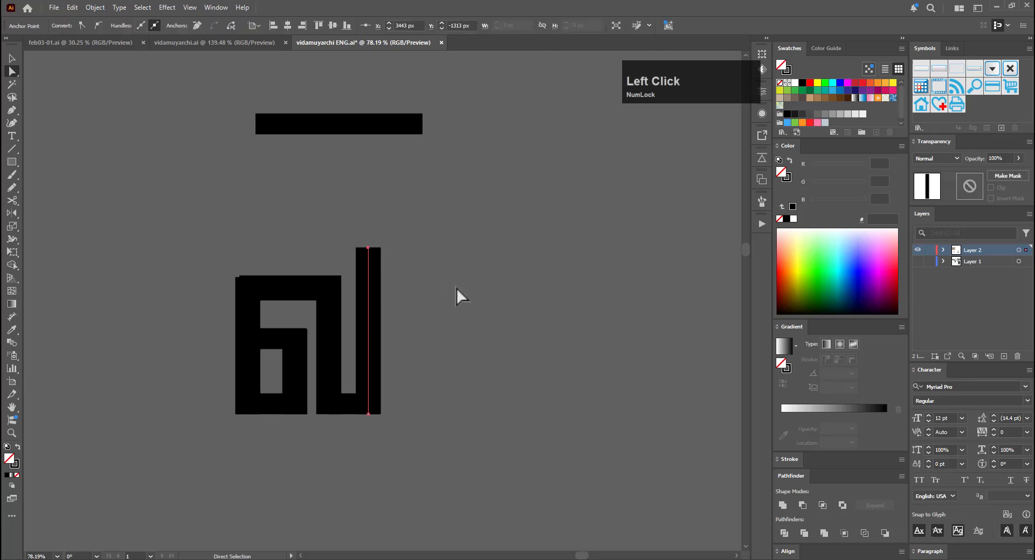
key("shift+Up")
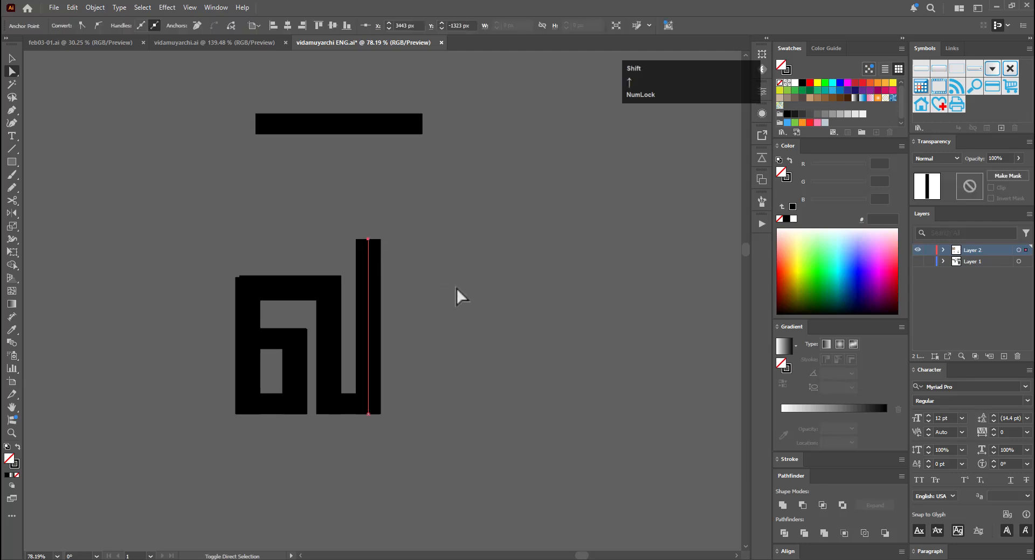
key("Up")
key("Up")
key("Up")
key("Up")
key("Up")
key("v")
left_click(456, 286)
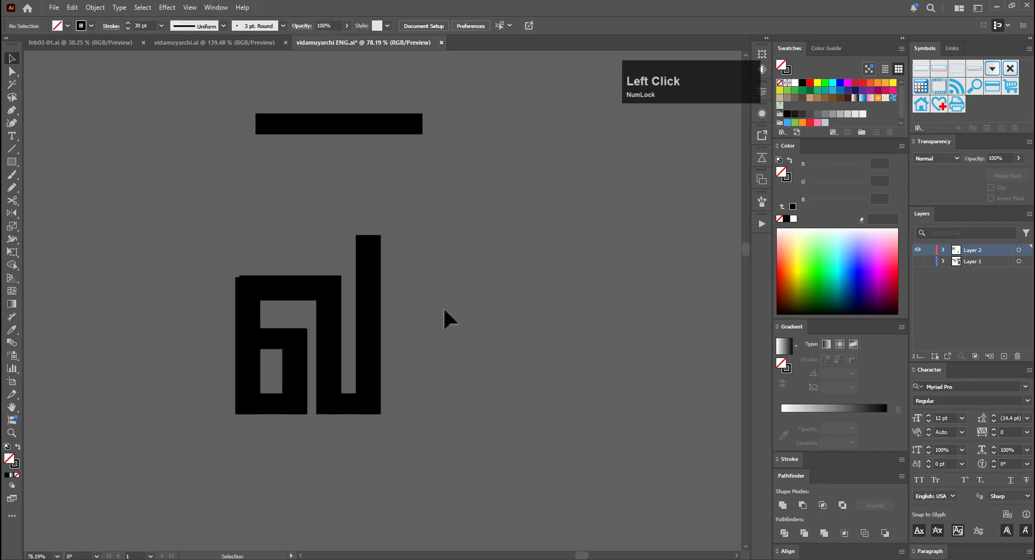
left_click(443, 399)
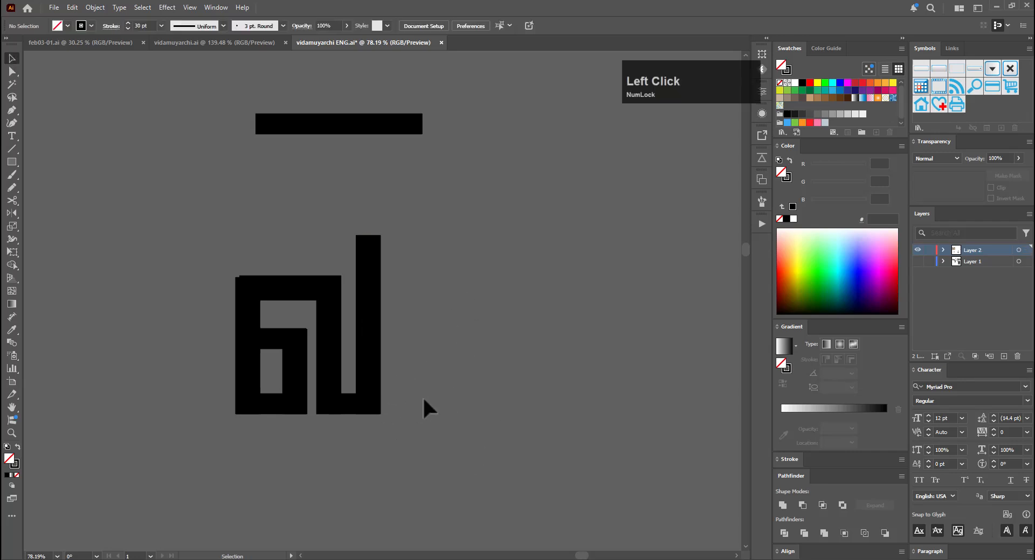
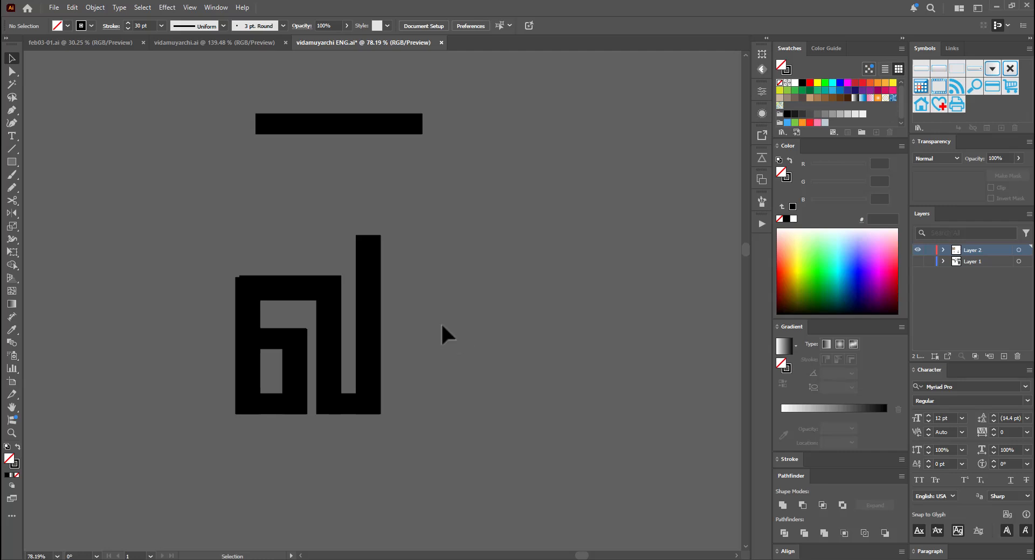
left_click(438, 270)
key("p")
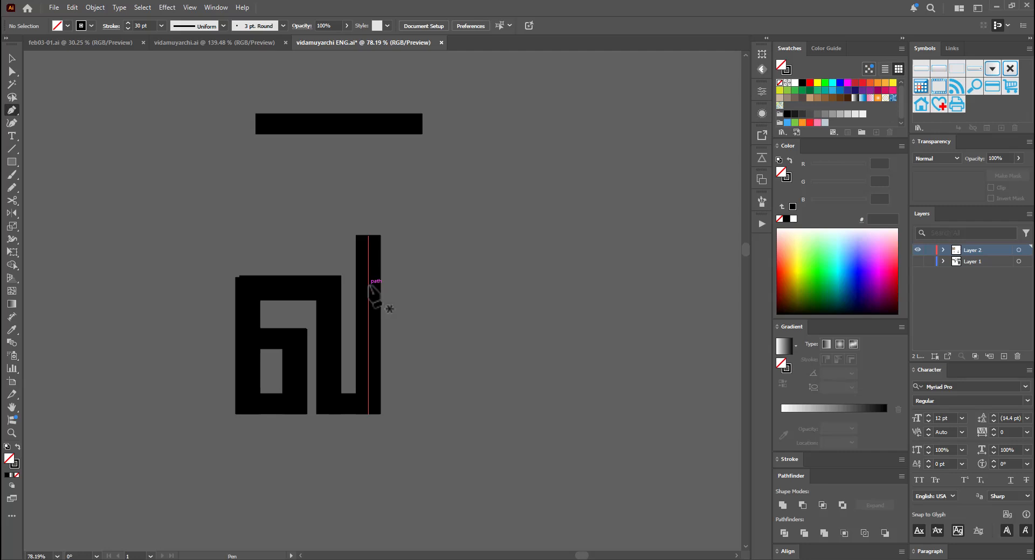
left_click(367, 282)
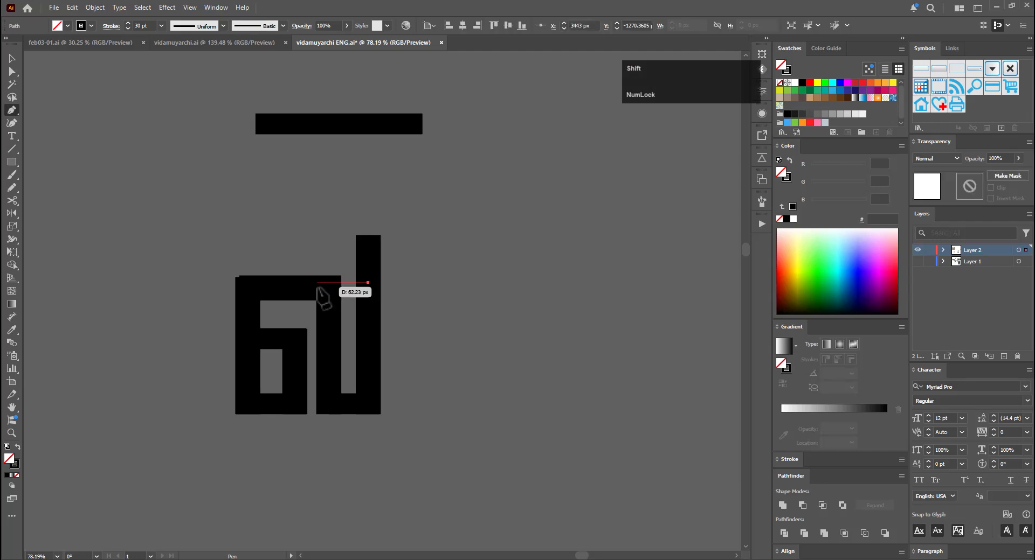
left_click(317, 286, "shift")
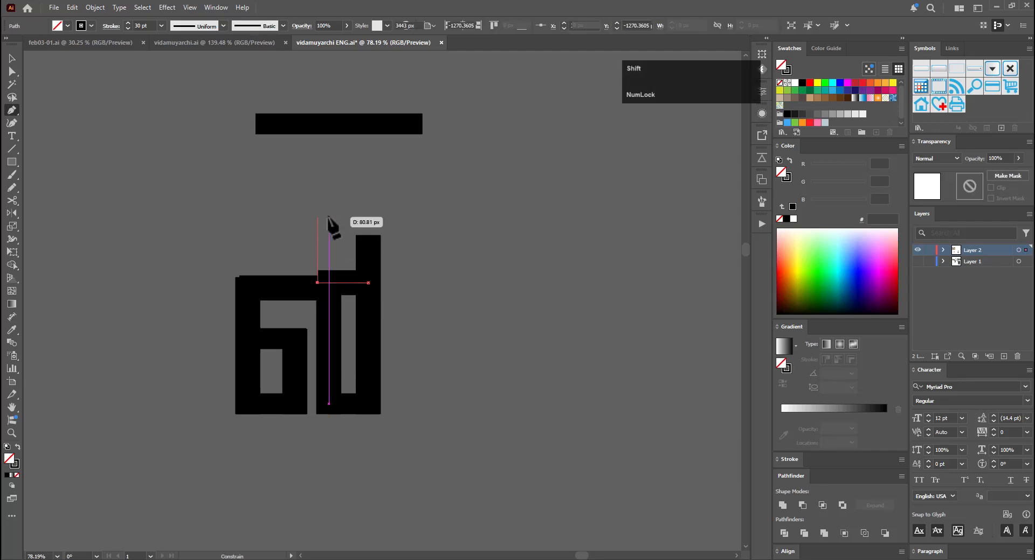
key("ctrl+z")
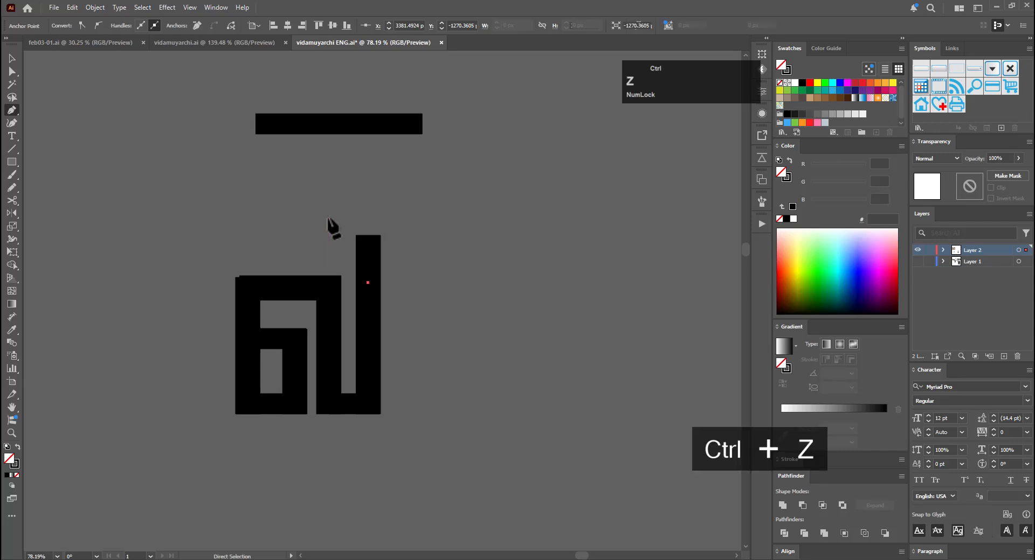
key("v")
left_click(368, 349)
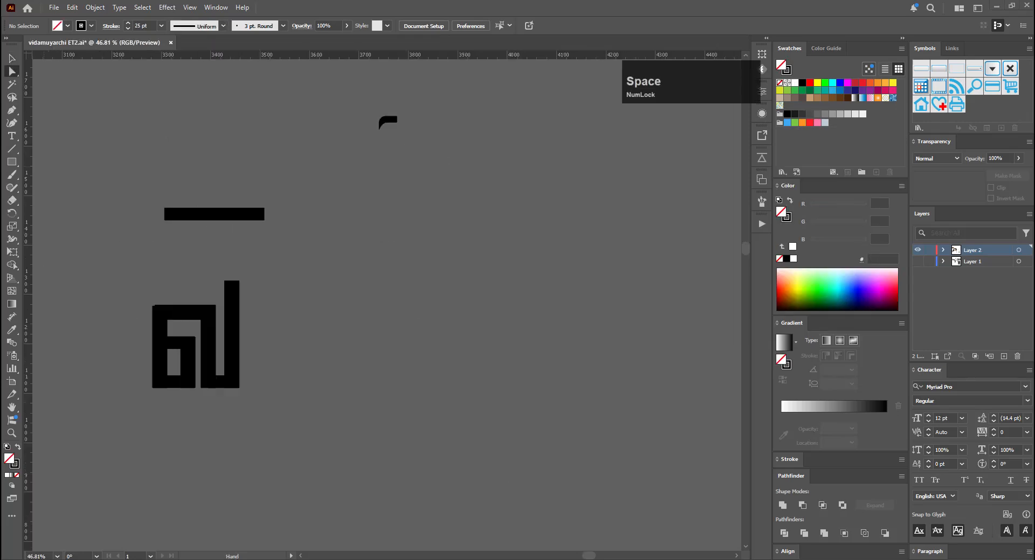
key("Num_Lock")
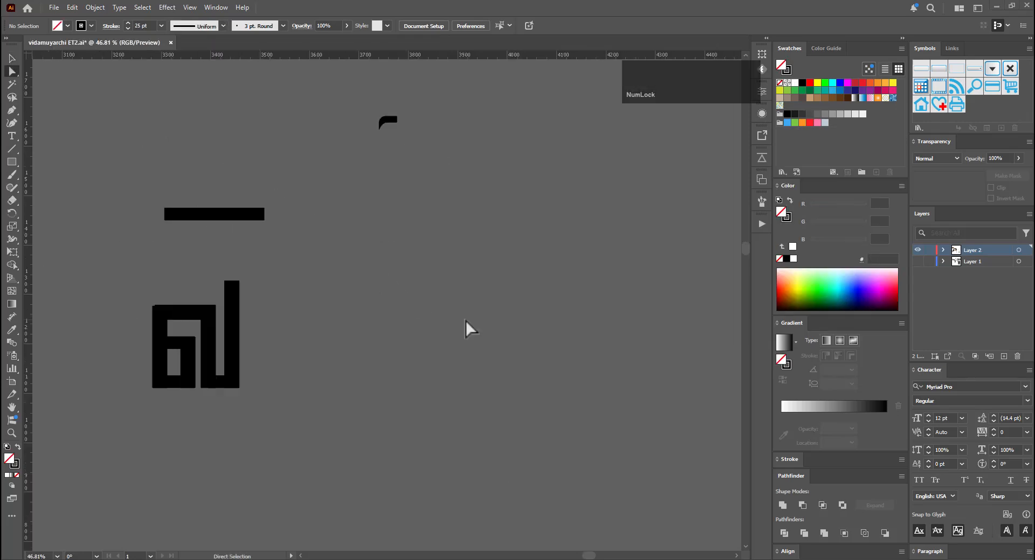
left_click(231, 217)
left_click(339, 277)
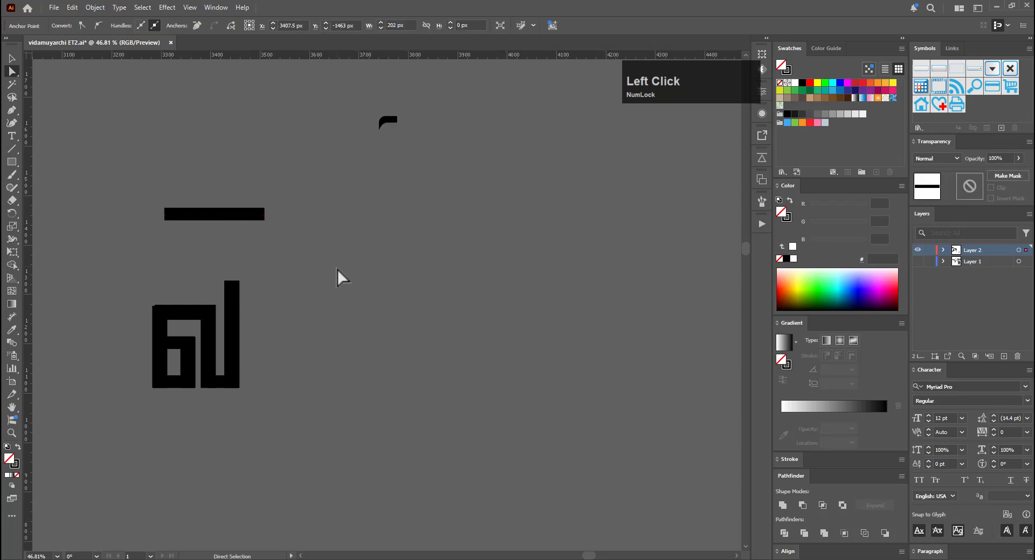
key("v")
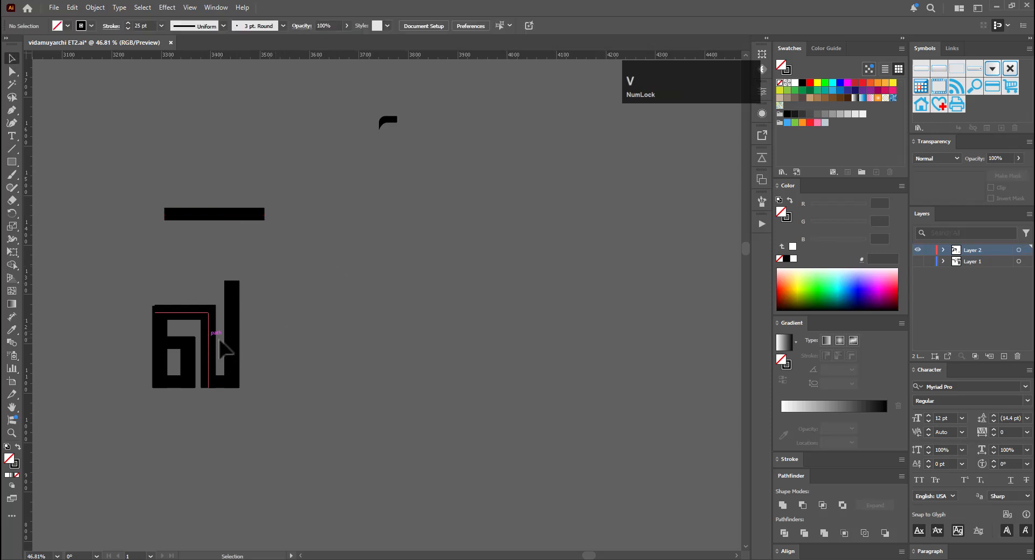
left_click(231, 340)
left_click(233, 341)
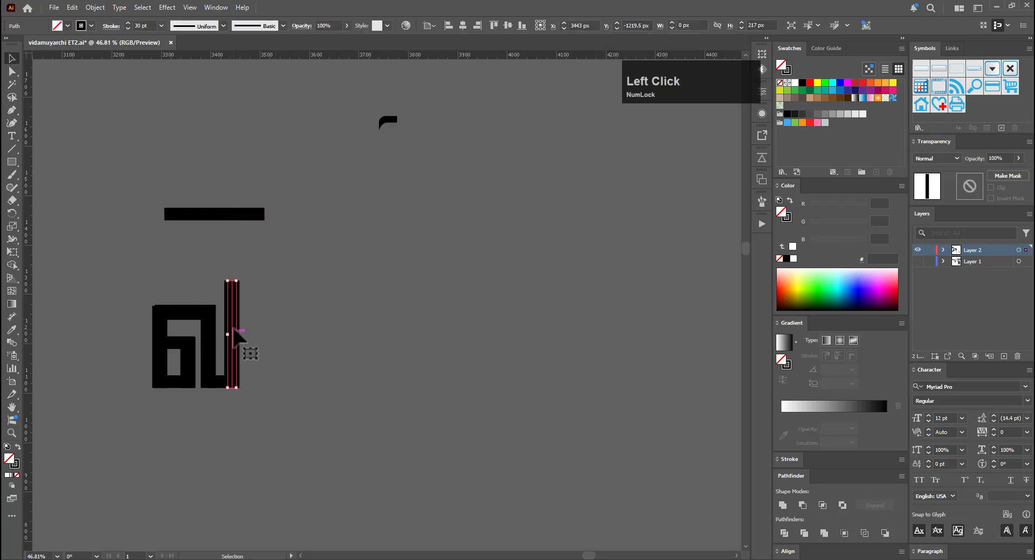
left_click(262, 324)
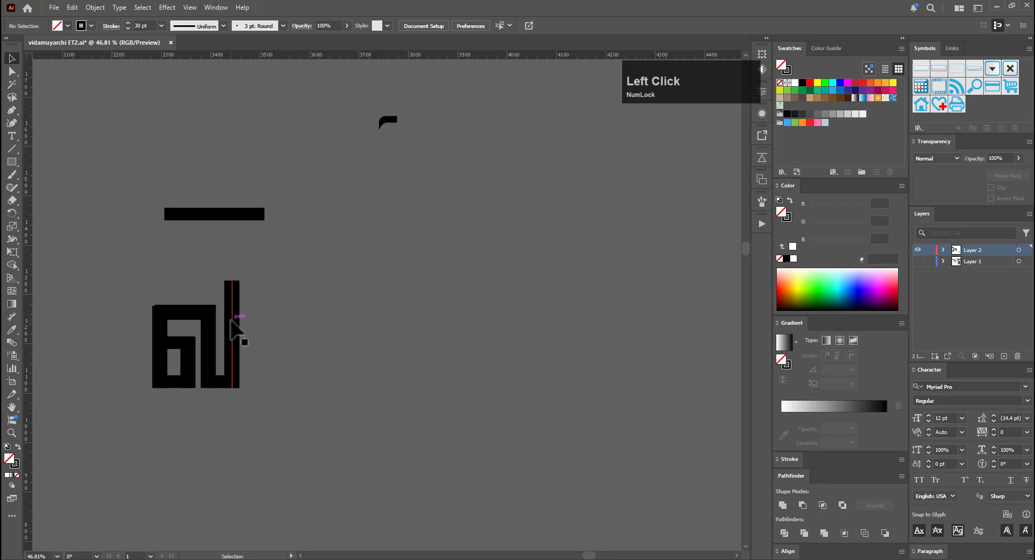
left_click(92, 340)
key("ctrl+space")
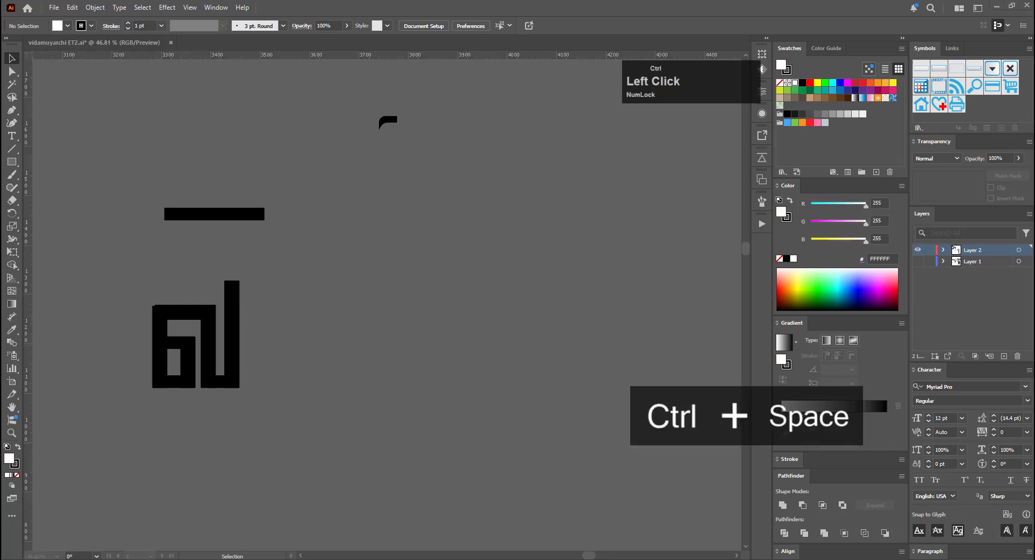
key("ctrl+space")
key("ctrl+space")
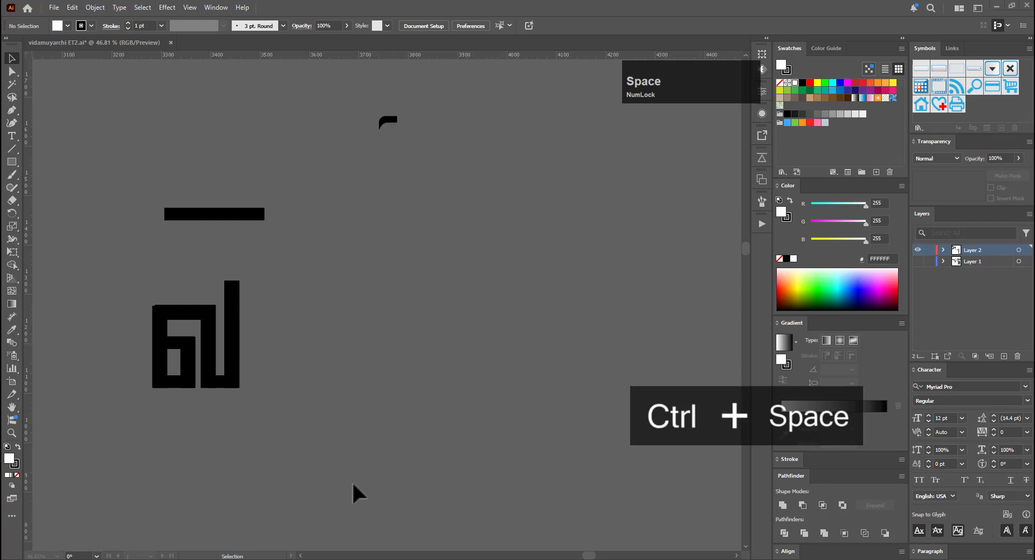
left_click(230, 361)
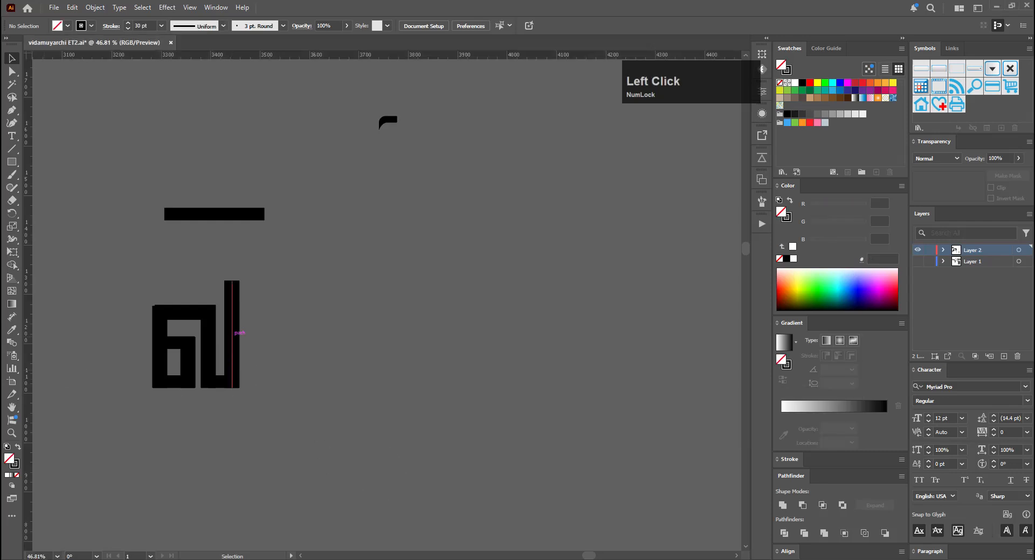
left_click(387, 119)
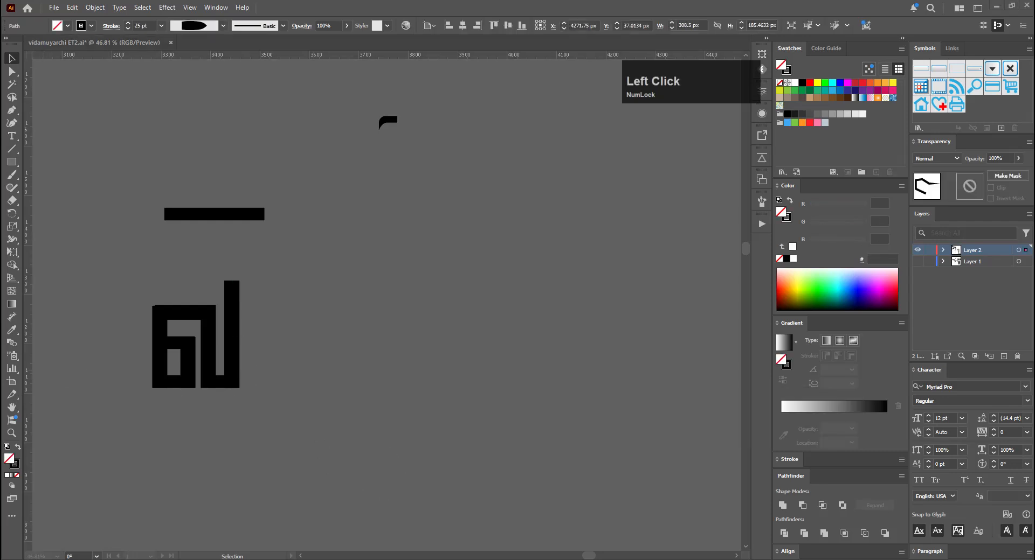
left_click(263, 342)
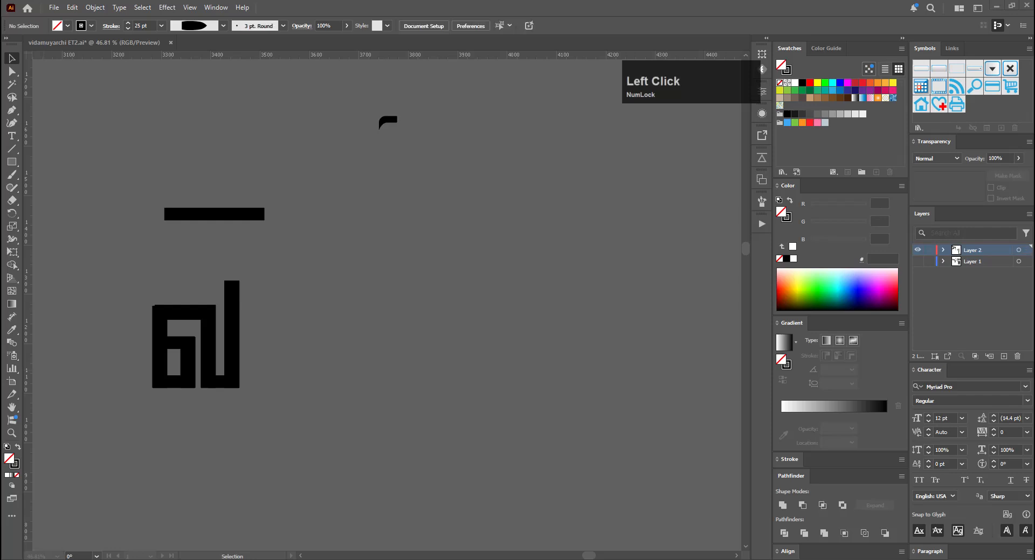
Copy the letter's right baseline bar to the empty canvas beside the letter and rotate the copy 90° so it stands vertical
left_click(229, 383)
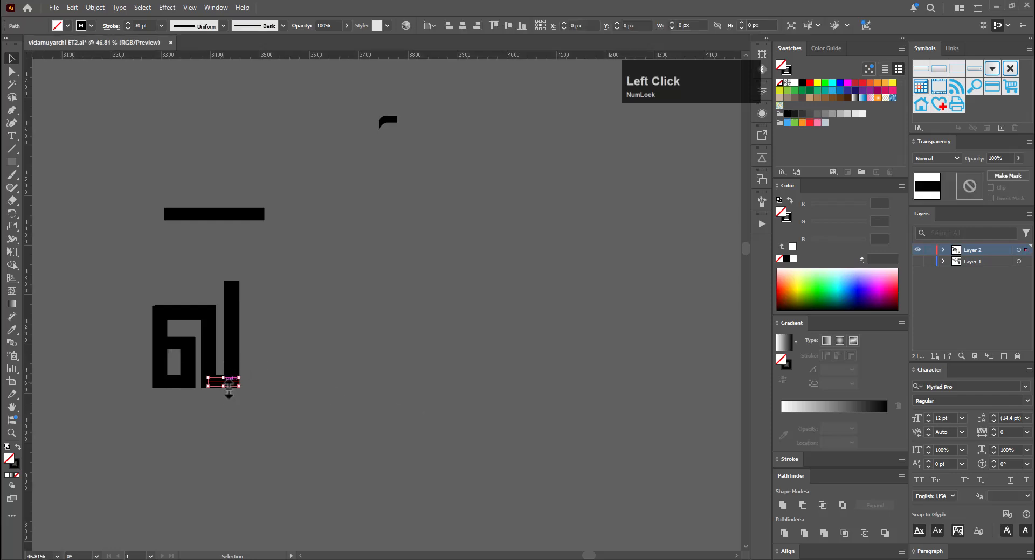
left_click_drag(229, 382, 413, 283)
left_click(413, 332)
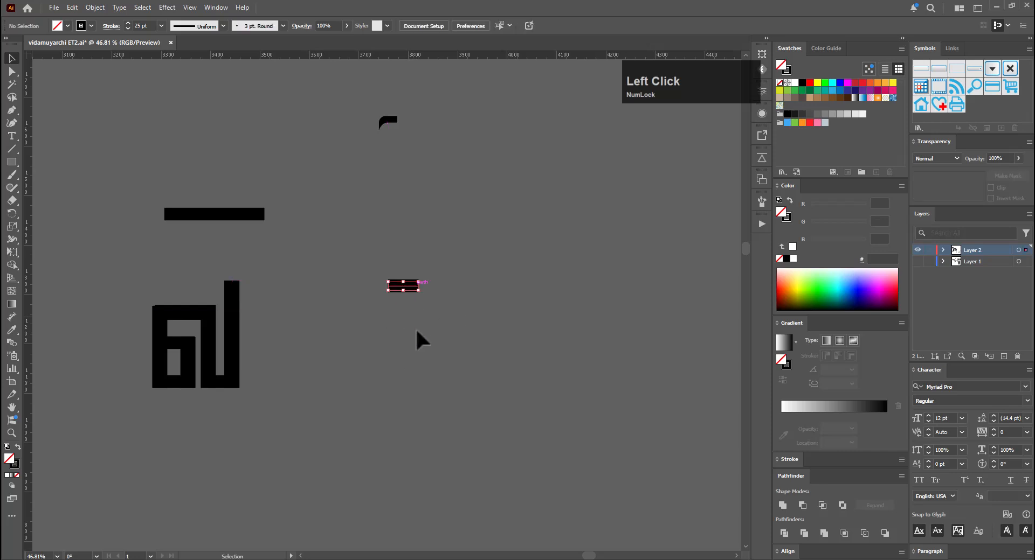
left_click(427, 361)
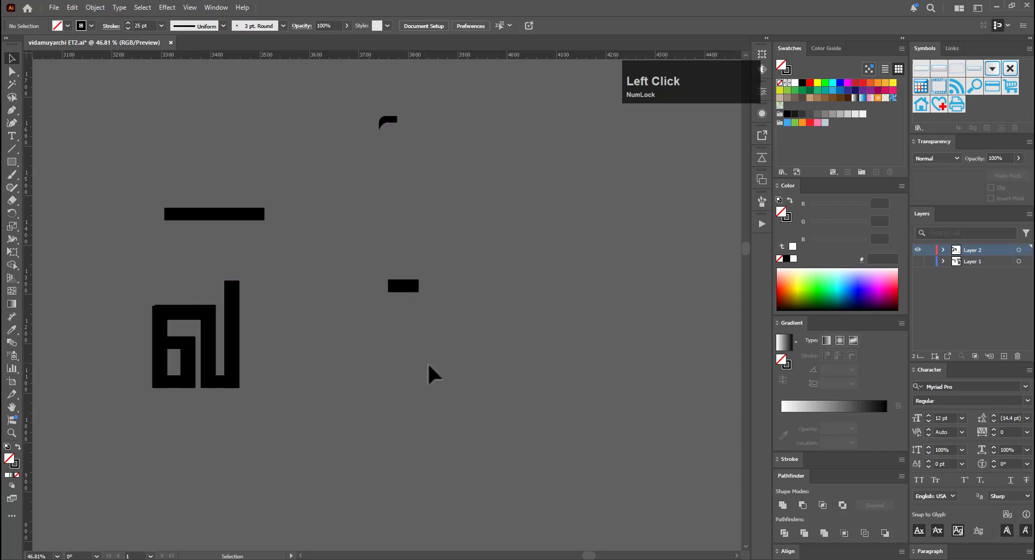
left_click(411, 291)
left_click_drag(422, 277, 392, 249)
left_click(424, 330)
Stretch the copied vertical bar downward and extend its lower end with a straight segment slanting down to the right
key("a")
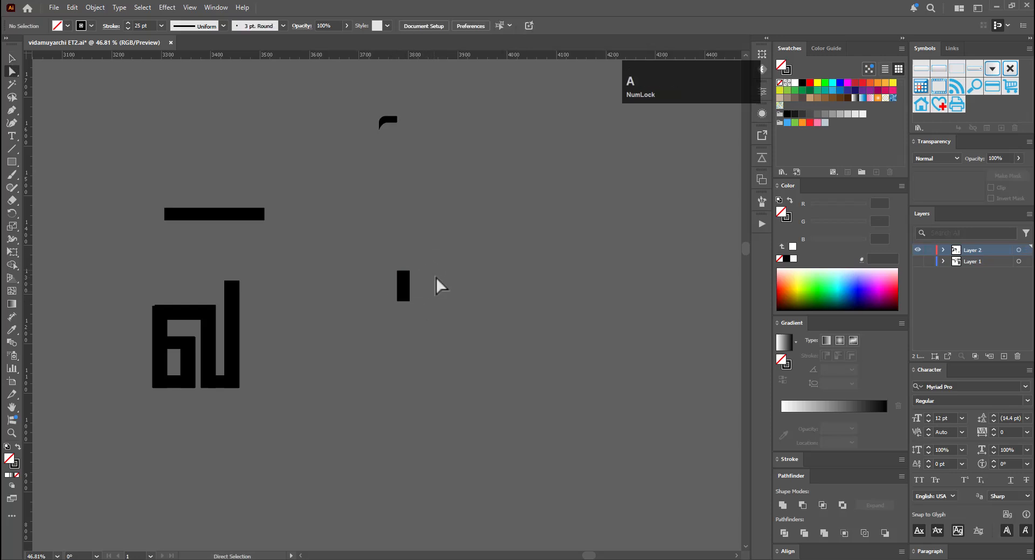
key("e")
left_click_drag(388, 322, 411, 341)
key("p")
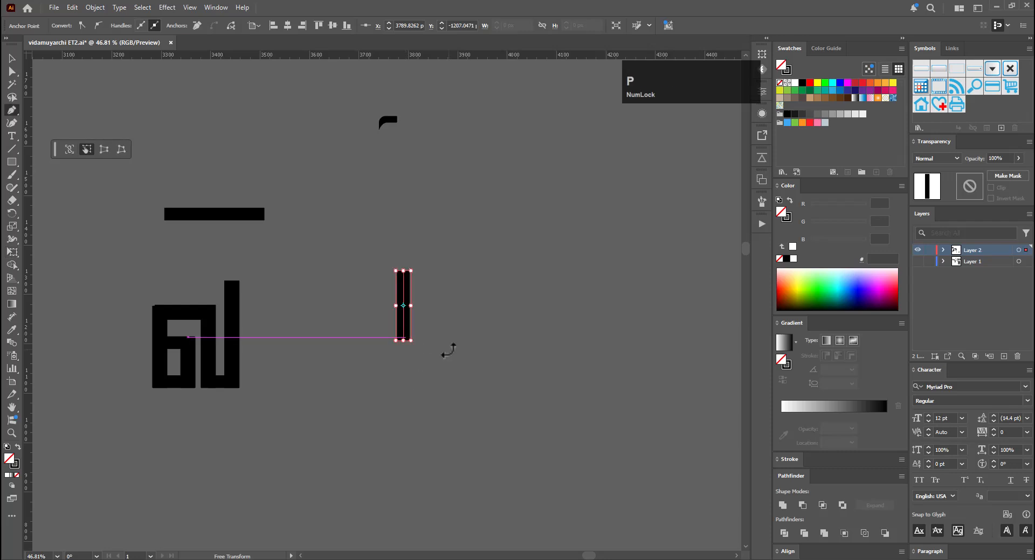
left_click(403, 340)
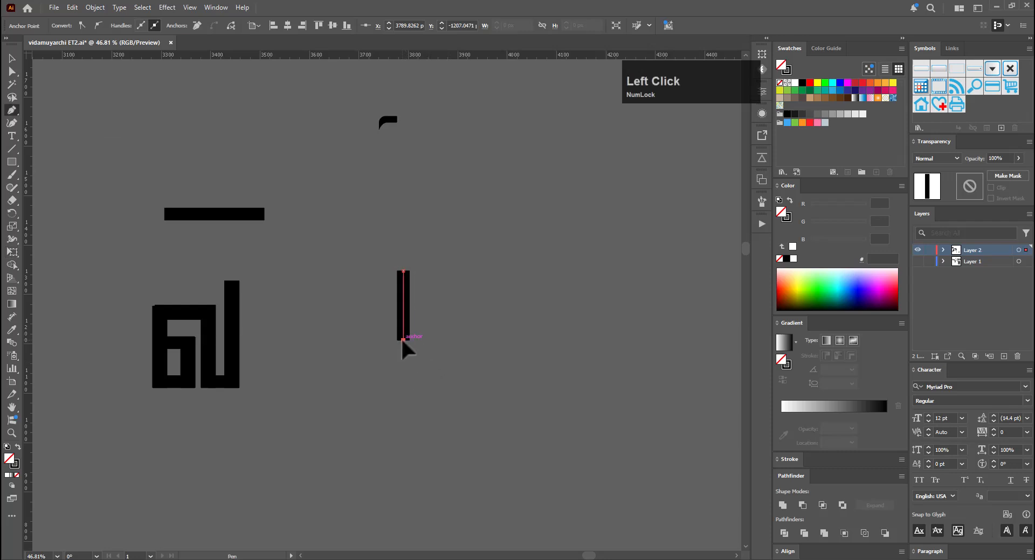
left_click(491, 376)
key("a")
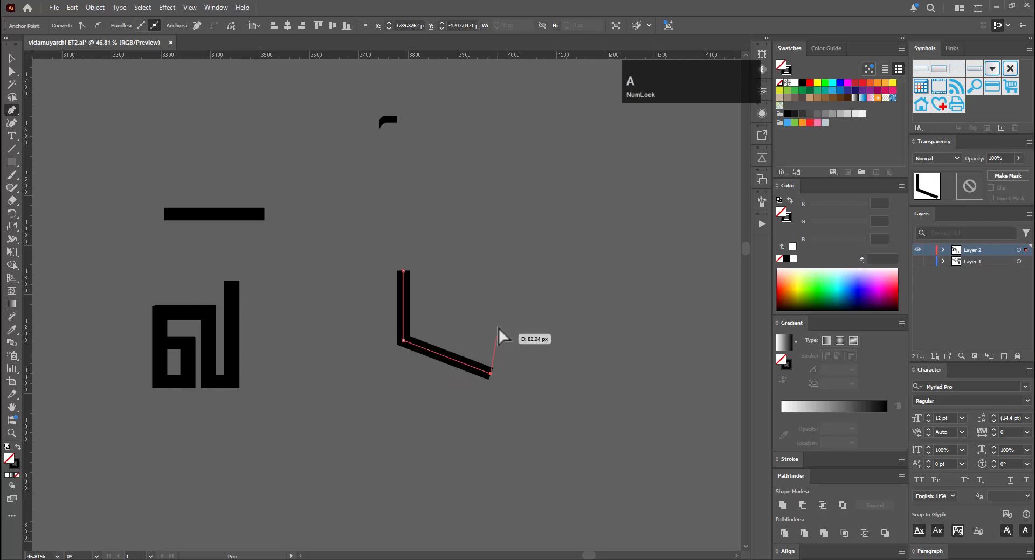
left_click(499, 327)
key("a")
Extend the upright's upper end rightward with the Pen tool in three straight segments: rising to a peak, falling to a dip and rising again
left_click(408, 281)
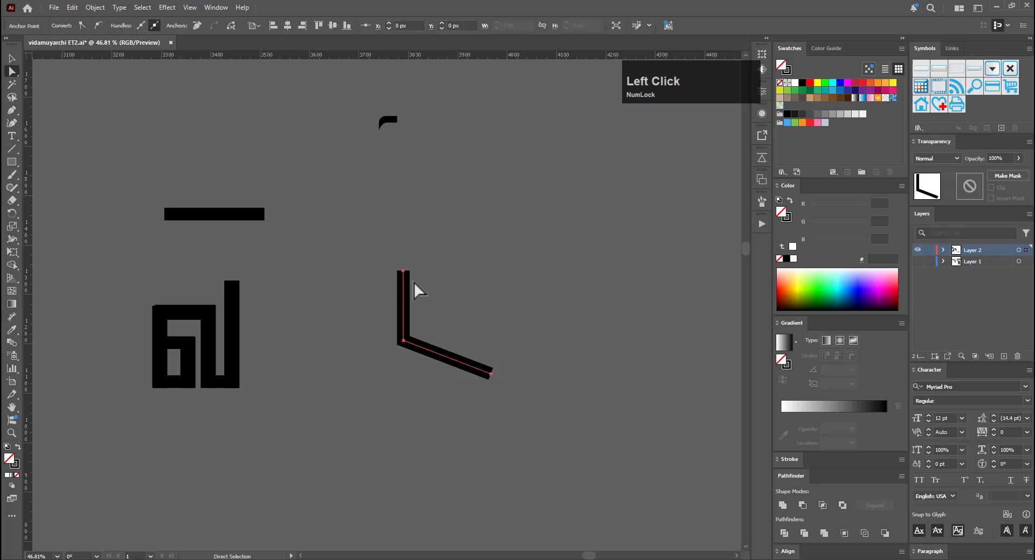
key("p")
left_click(403, 271)
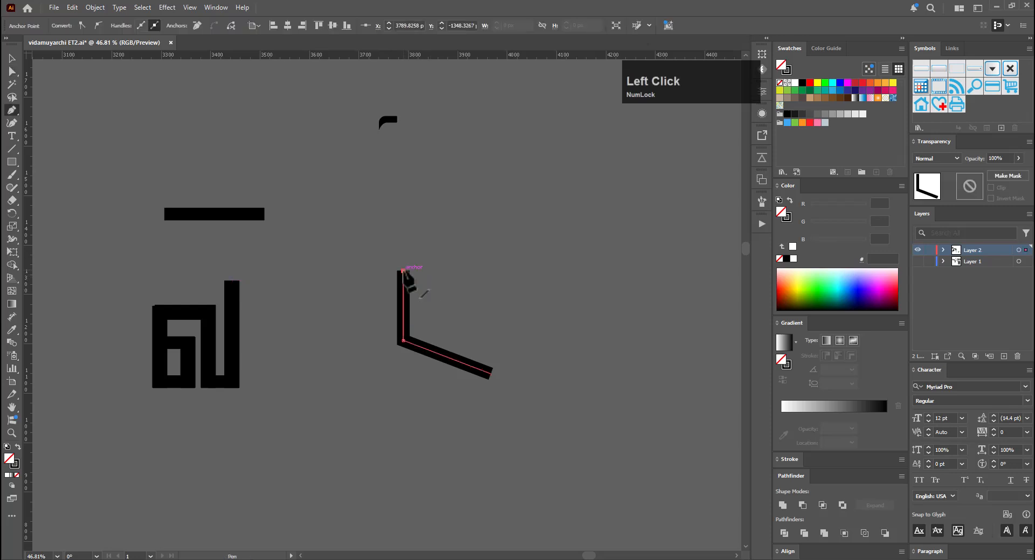
left_click(462, 256)
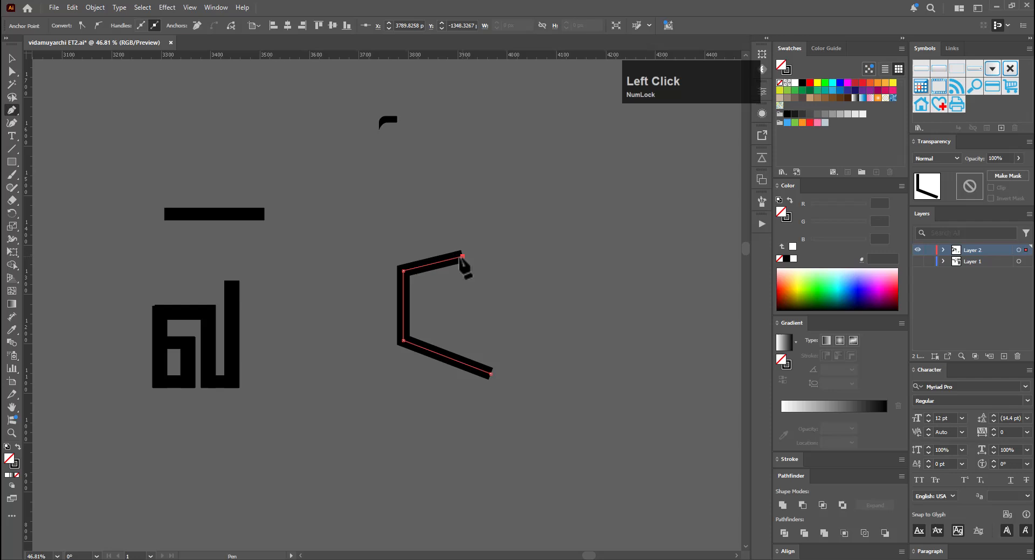
left_click(556, 276)
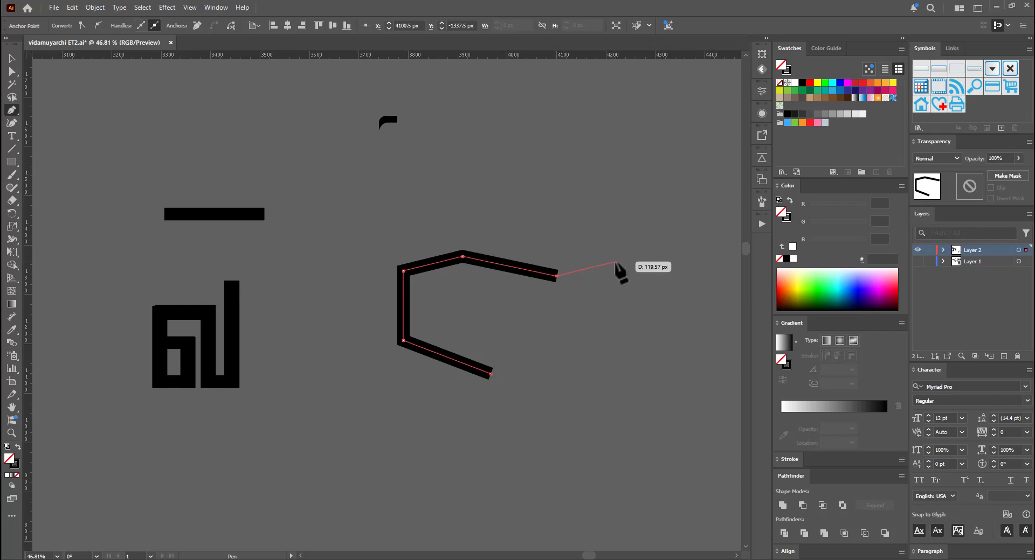
left_click(615, 260)
left_click(593, 307, "ctrl")
Duplicate the zigzag C-shaped stroke directly below the original
key("v")
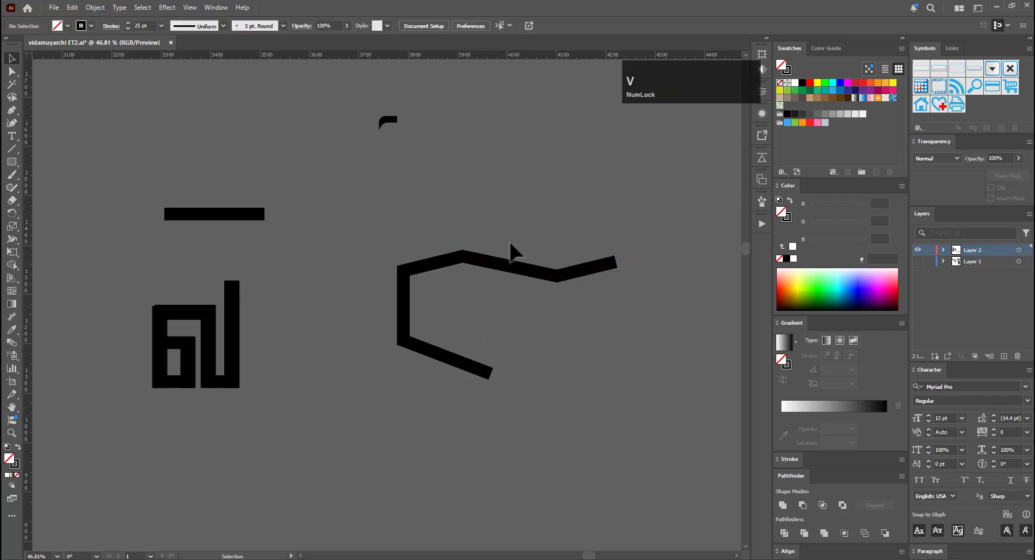
left_click(530, 272)
left_click_drag(531, 282, 532, 431)
key("space")
left_click_drag(545, 393, 499, 307)
left_click(480, 306)
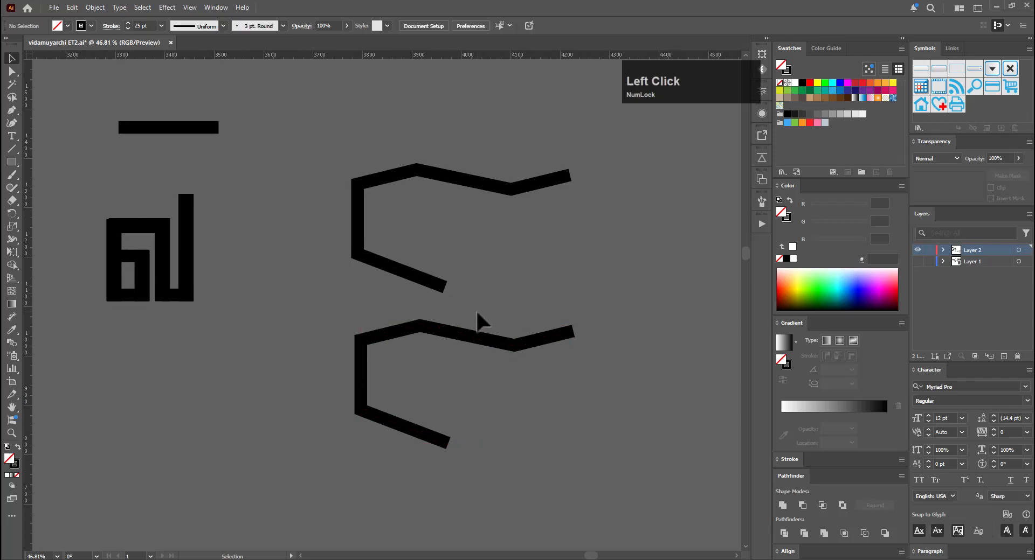
Taper the duplicate's upper free end to a point with the Width tool and slightly narrow the stroke at the dip
key("a")
left_click(407, 324)
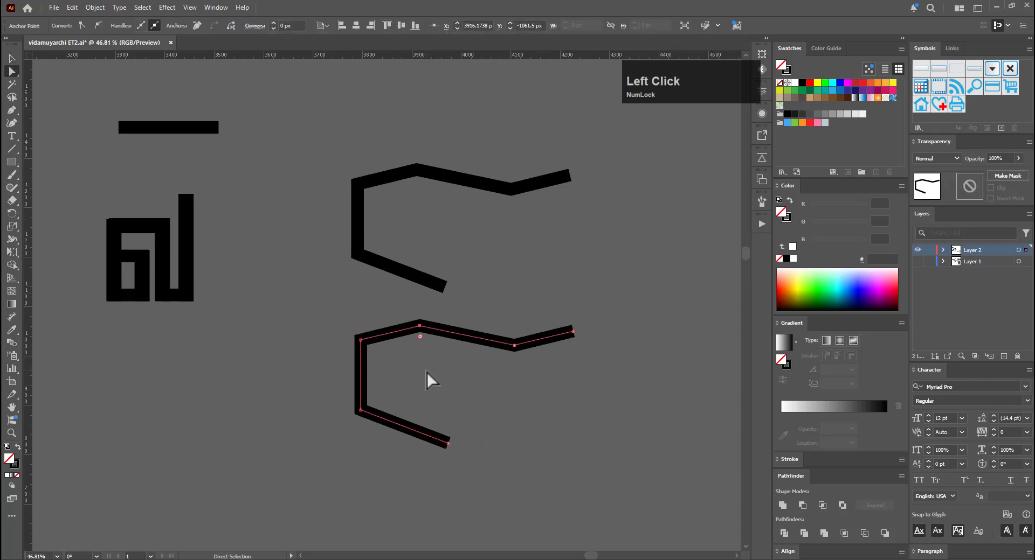
key("w")
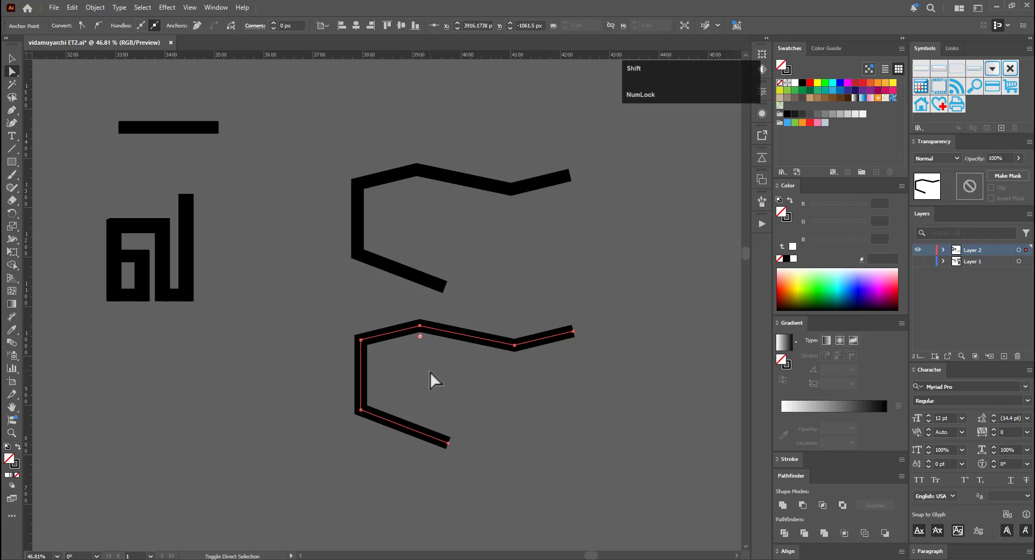
left_click_drag(422, 329, 420, 318)
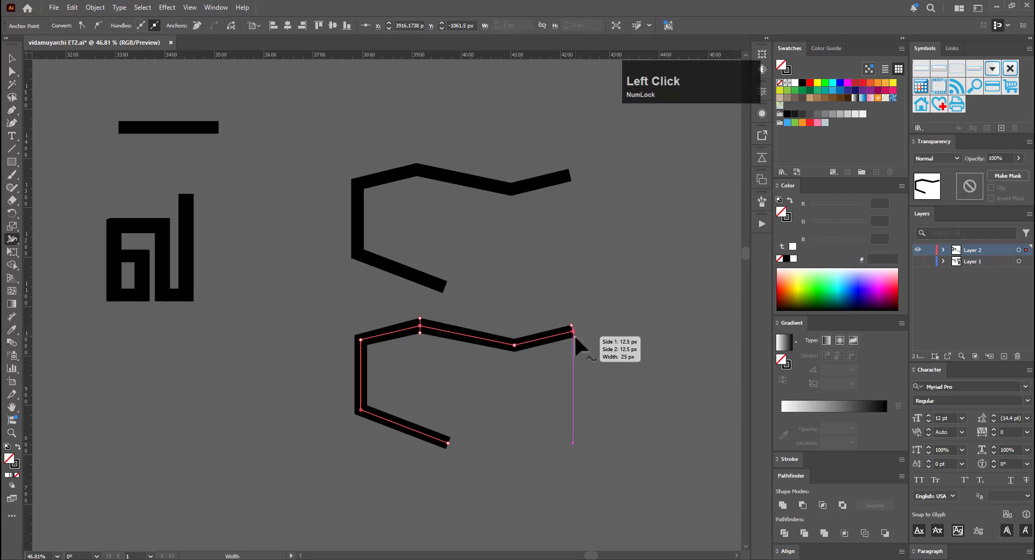
left_click_drag(573, 334, 567, 339)
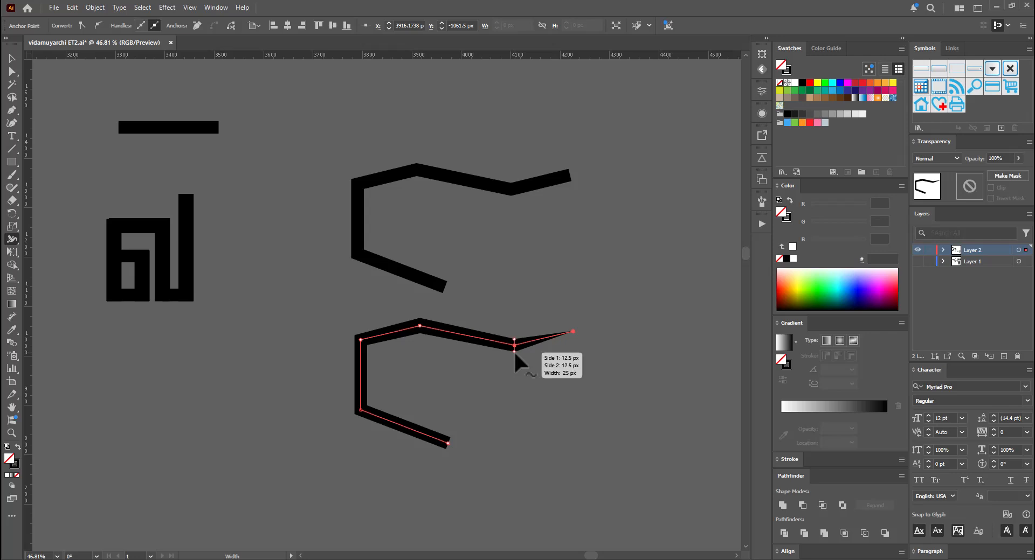
left_click_drag(514, 350, 513, 347)
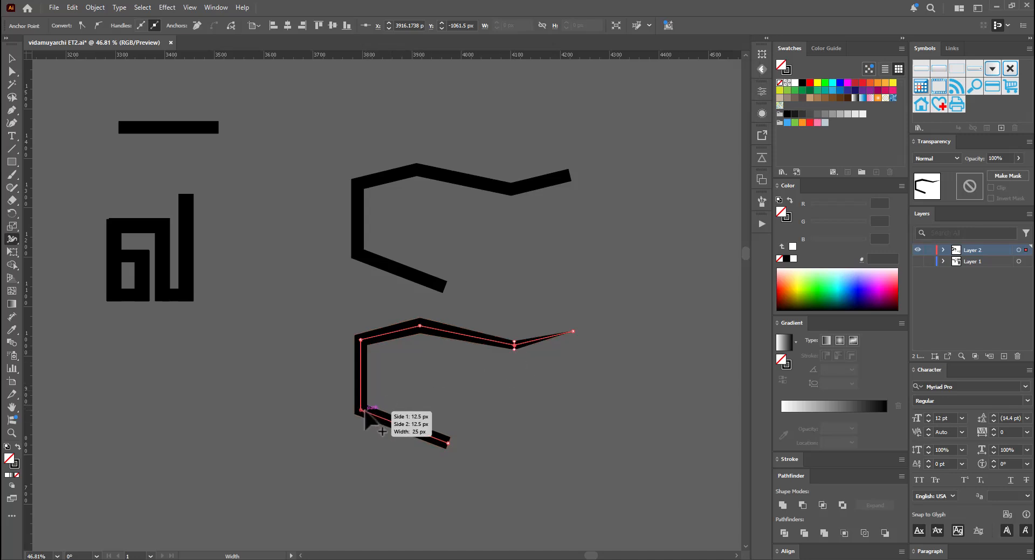
Widen the duplicate's stroke to about 40 px at the upper peak and thicken its upright slightly near the lower end
left_click(419, 332)
left_click_drag(419, 331, 419, 334)
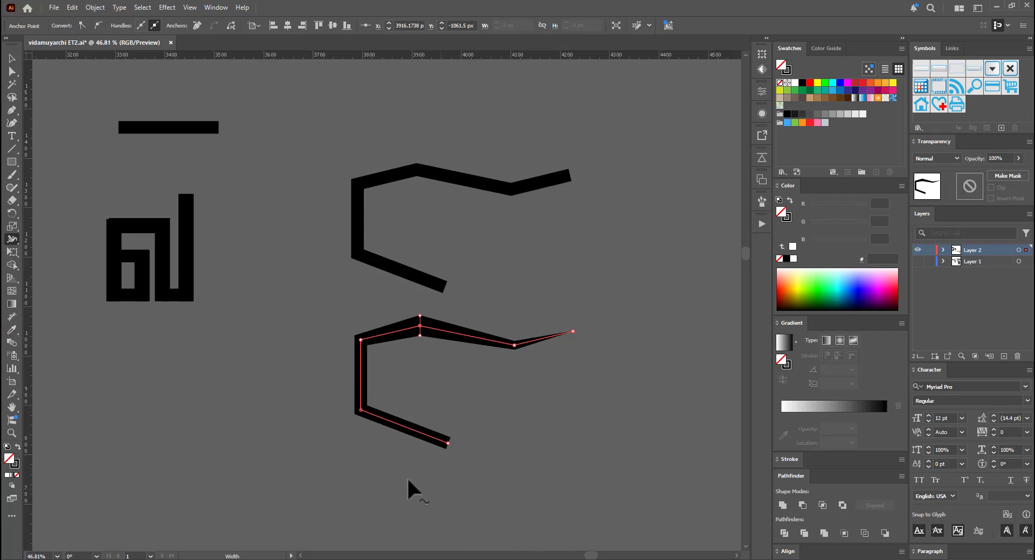
left_click_drag(364, 386, 368, 385)
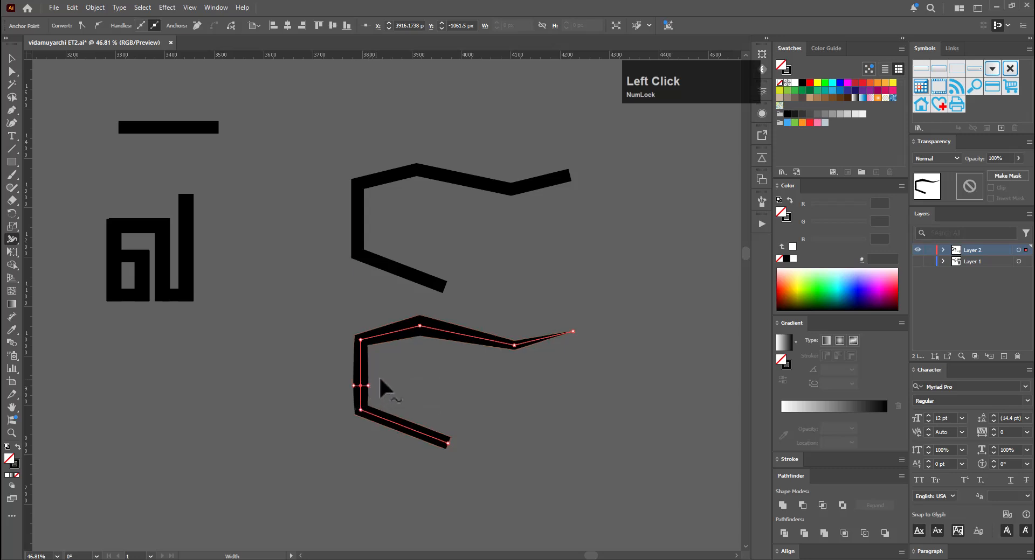
key("v")
left_click(409, 370)
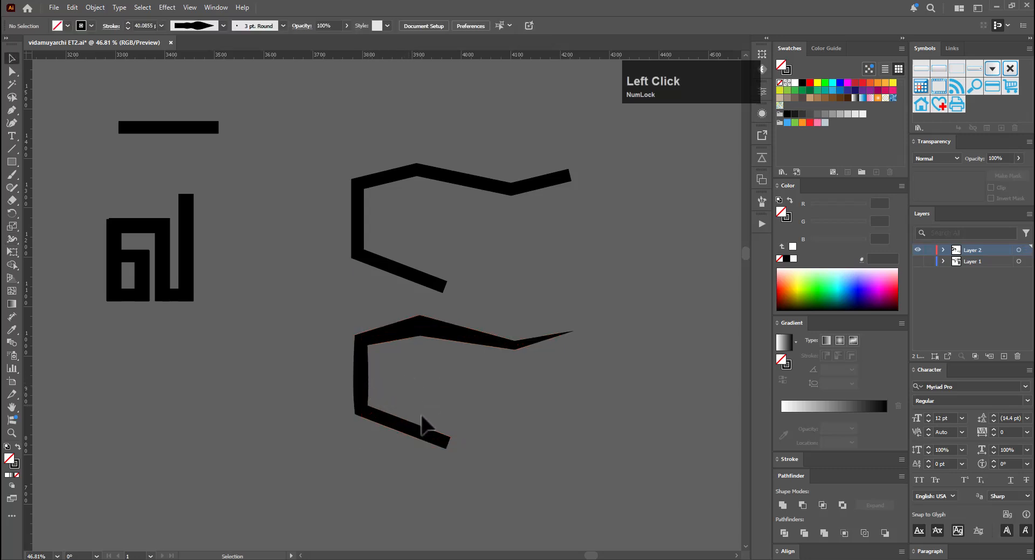
Duplicate the tapered stroke below itself as a third version
key("space")
left_click_drag(448, 380, 420, 379)
left_click_drag(478, 318, 489, 434)
left_click(537, 377)
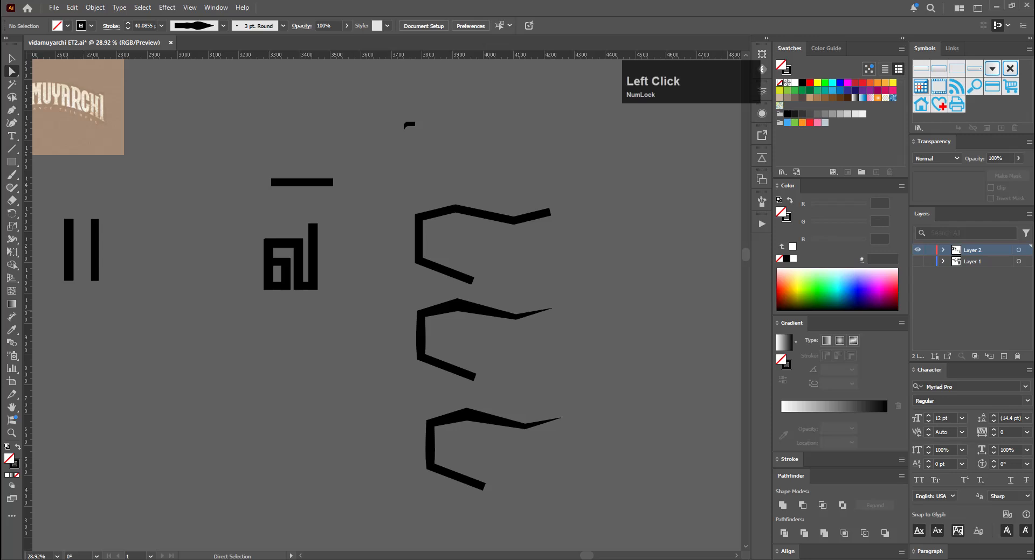
Round the third version's peak corner by about 173 px, and also round both corners of its upright into a smooth curve
key("ctrl+space")
left_click(435, 444)
left_click_drag(468, 427, 466, 469)
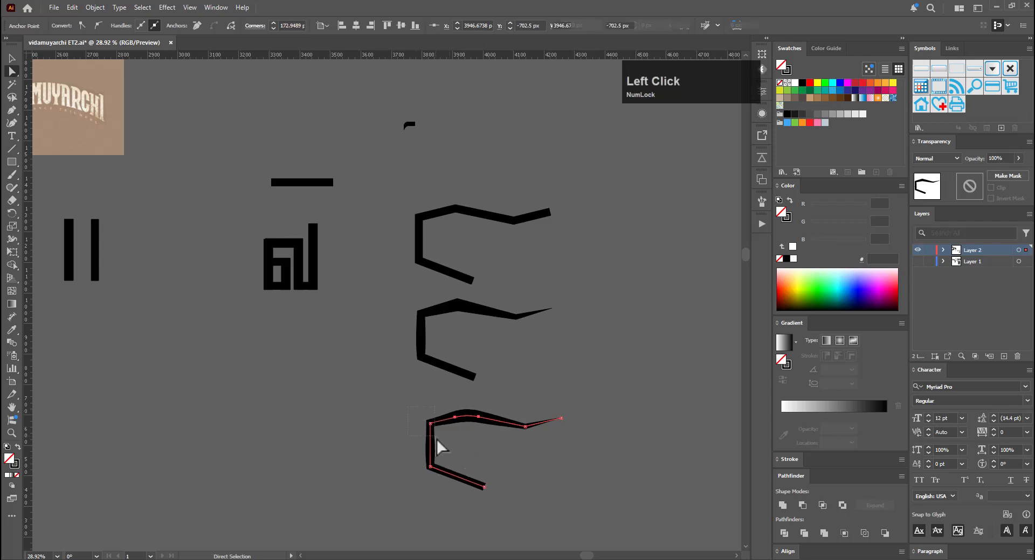
left_click_drag(438, 432, 462, 448)
left_click_drag(416, 476, 439, 460)
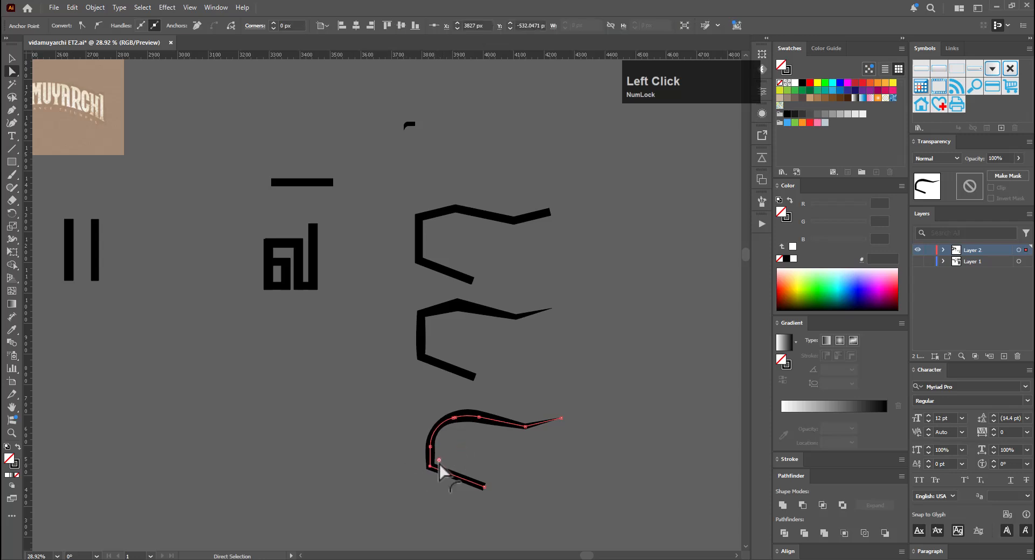
left_click(494, 455)
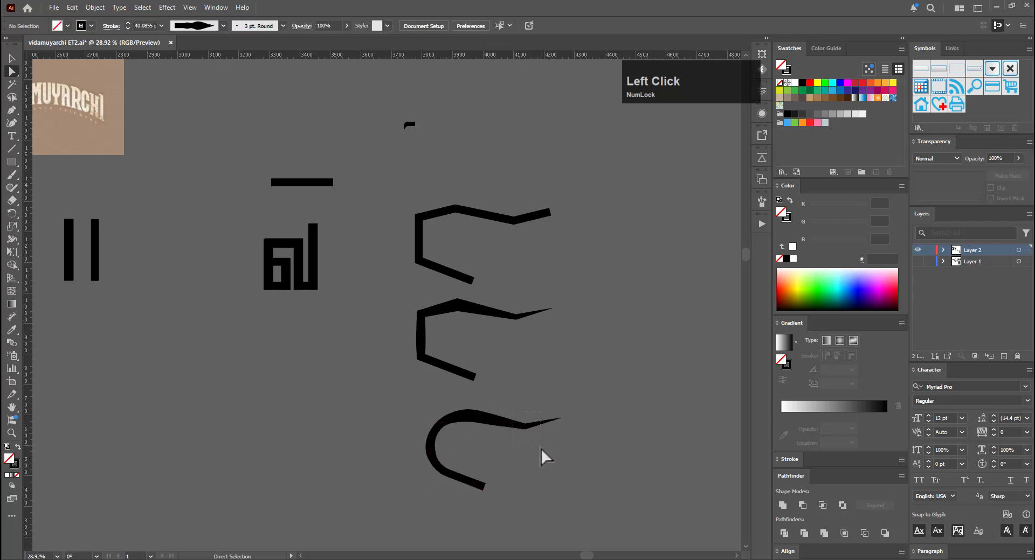
Round the third version's dip corner near its pointed end into a smooth curve and reselect the stroke
left_click_drag(542, 449, 528, 419)
key("v")
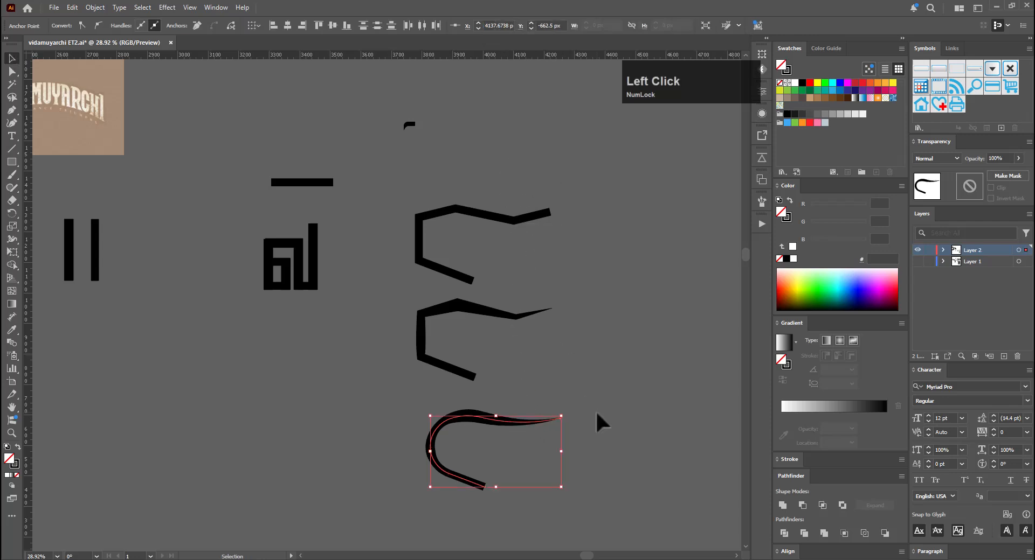
left_click(596, 410)
left_click(529, 413)
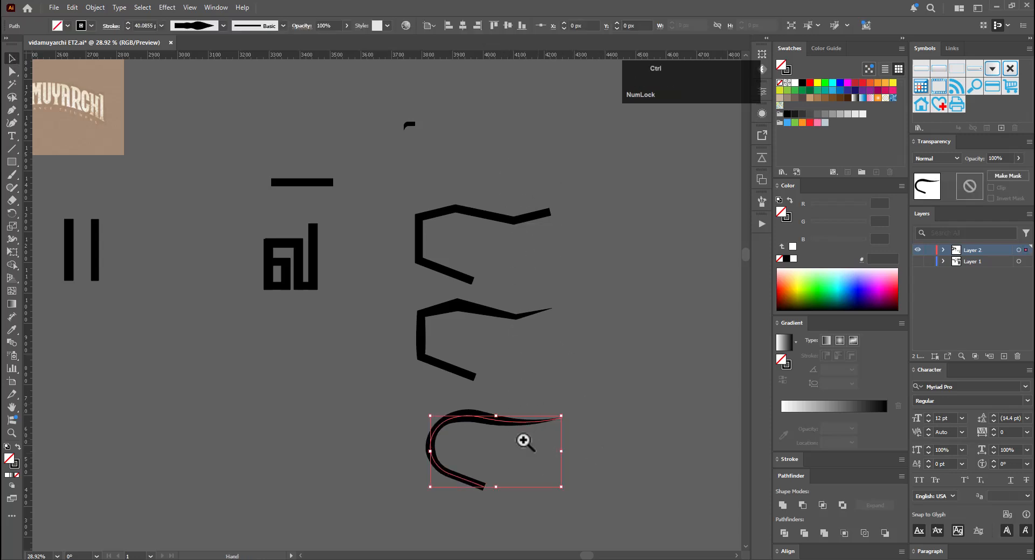
Shift the width points along the third version's upper arc with the Width tool and move the dip's width point toward the tip
left_click(519, 436, "ctrl")
key("w")
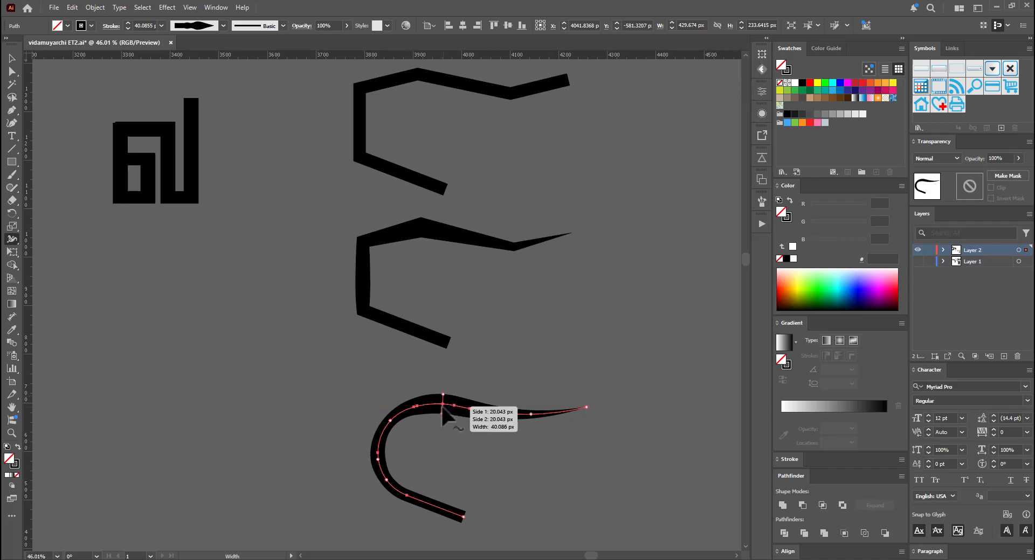
left_click_drag(442, 404, 384, 443)
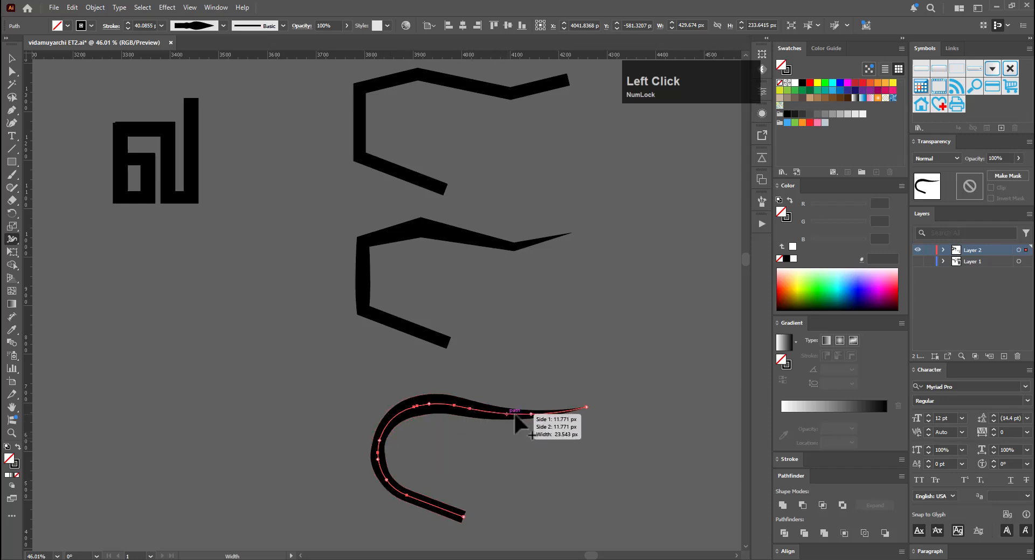
left_click_drag(526, 413, 545, 410)
key("v")
left_click(559, 371)
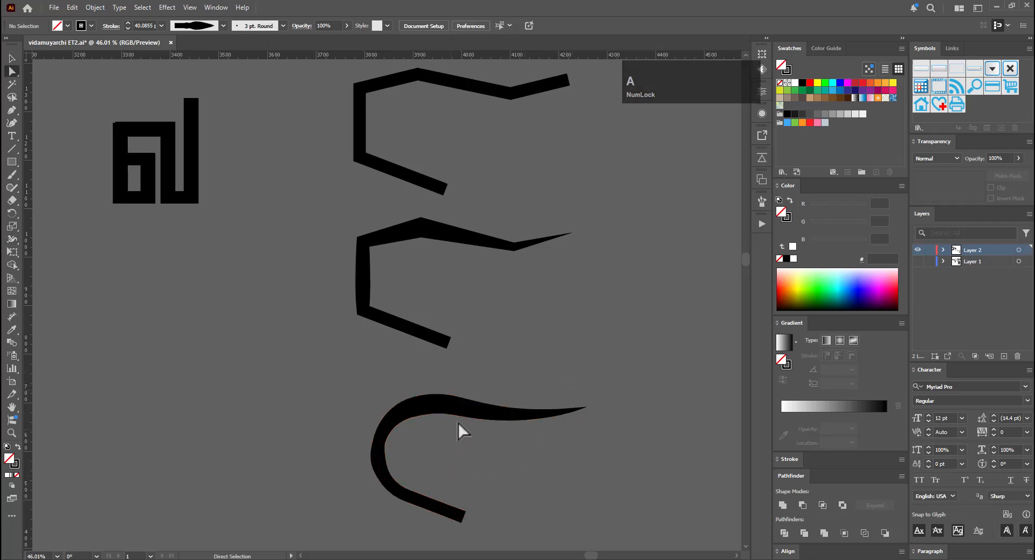
Redistribute the third version's width points around its upper bend and down its curved upright
left_click(389, 422)
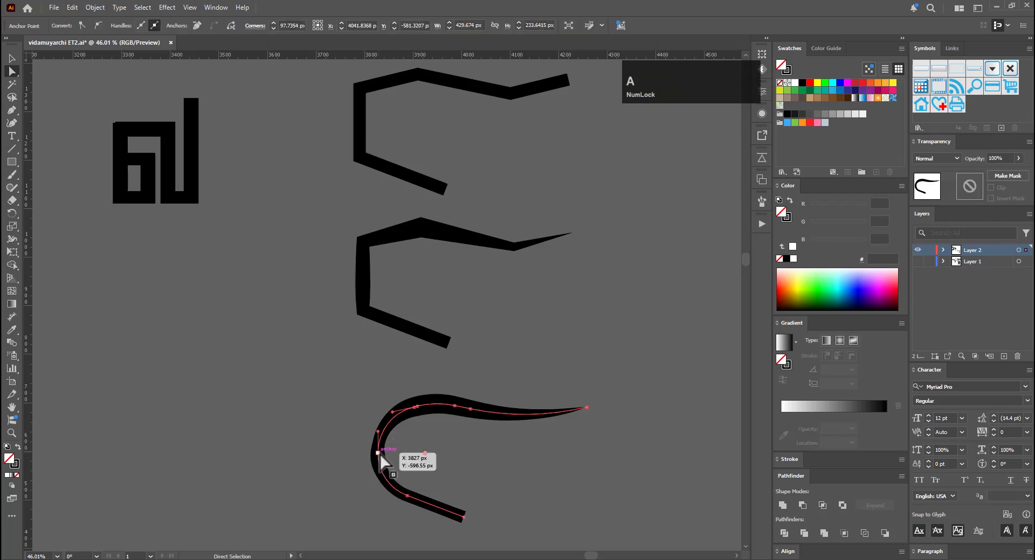
key("shift+w")
mouse_move(380, 443)
left_mouse_down()
mouse_move(389, 419)
mouse_move(422, 409)
mouse_move(396, 428)
mouse_move(410, 415)
left_mouse_up()
left_click_drag(378, 448, 378, 449)
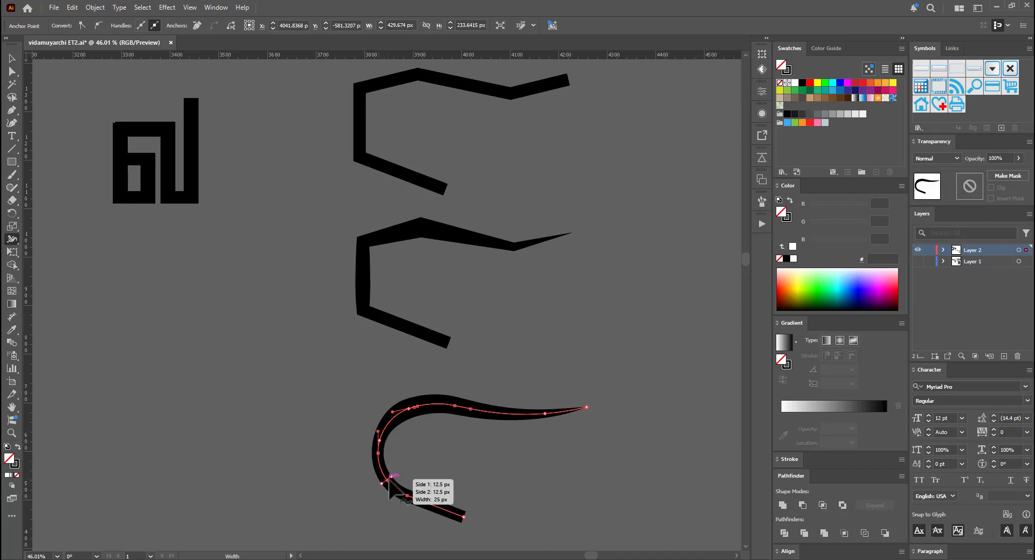
mouse_move(389, 478)
left_mouse_down()
mouse_move(361, 426)
mouse_move(371, 459)
mouse_move(375, 429)
mouse_move(381, 459)
left_mouse_up()
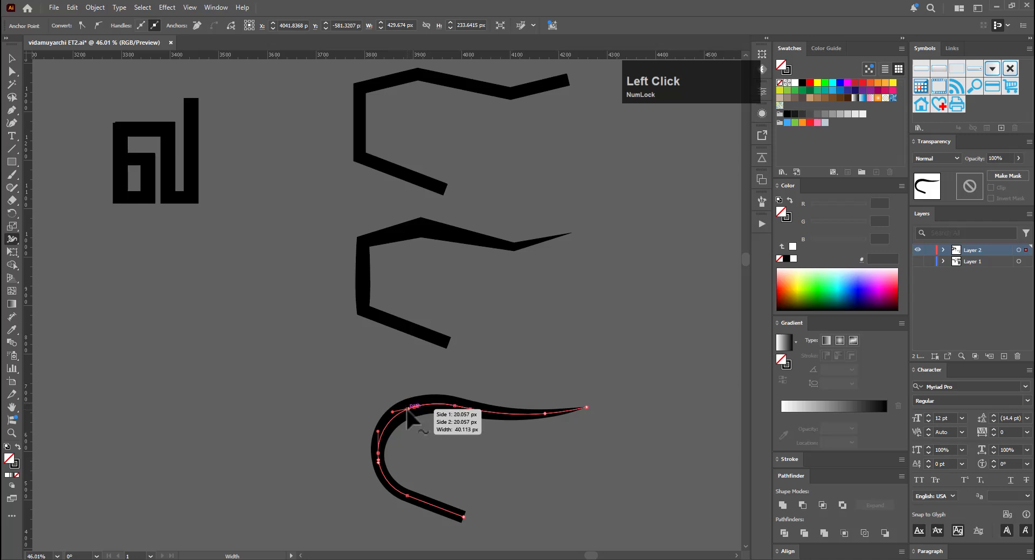
Adjust the width points at the top of the arch and near the pointed tip for a more even taper
mouse_move(409, 408)
left_mouse_down()
mouse_move(378, 463)
mouse_move(378, 452)
mouse_move(386, 473)
mouse_move(382, 435)
mouse_move(411, 410)
mouse_move(392, 430)
mouse_move(439, 422)
left_mouse_up()
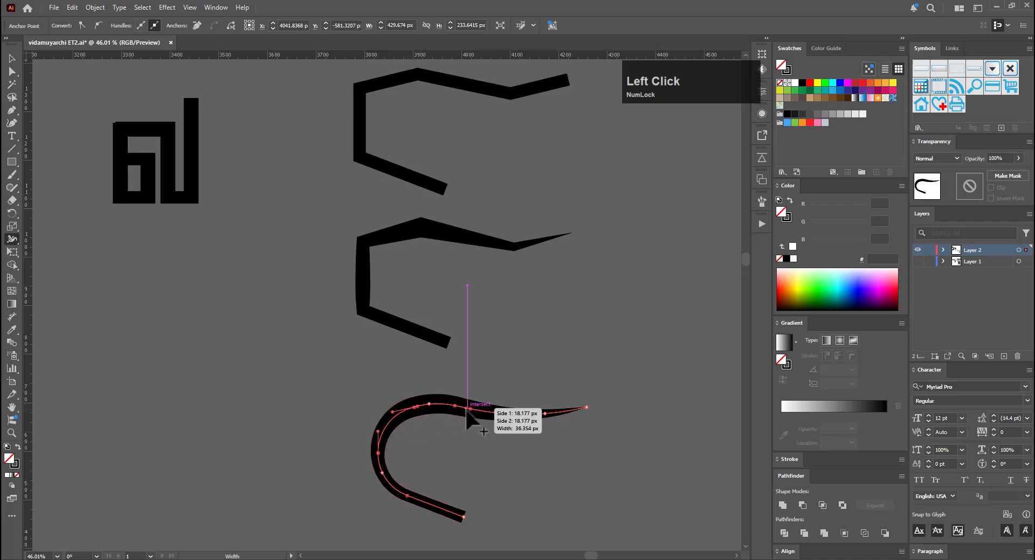
left_click(546, 411)
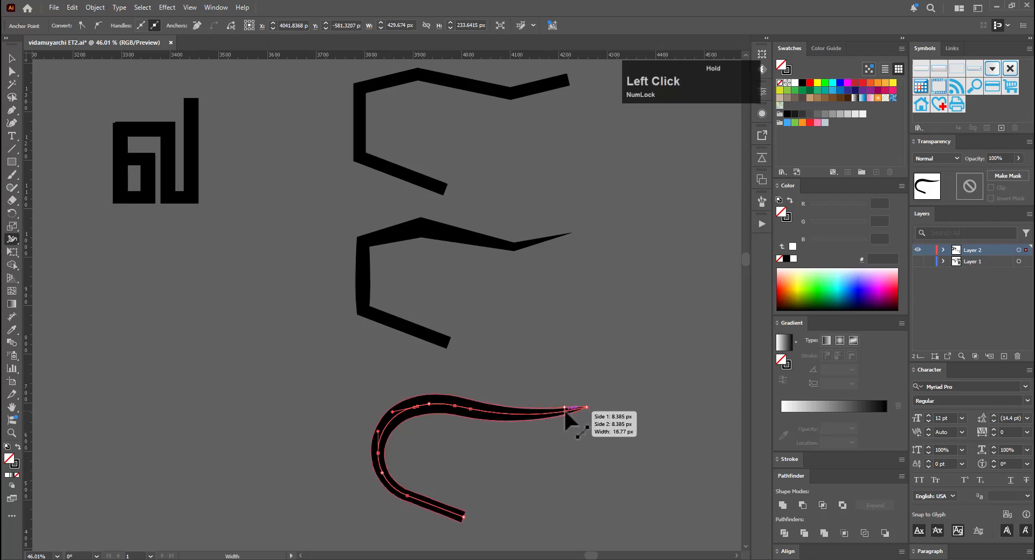
key("v")
left_click(634, 454)
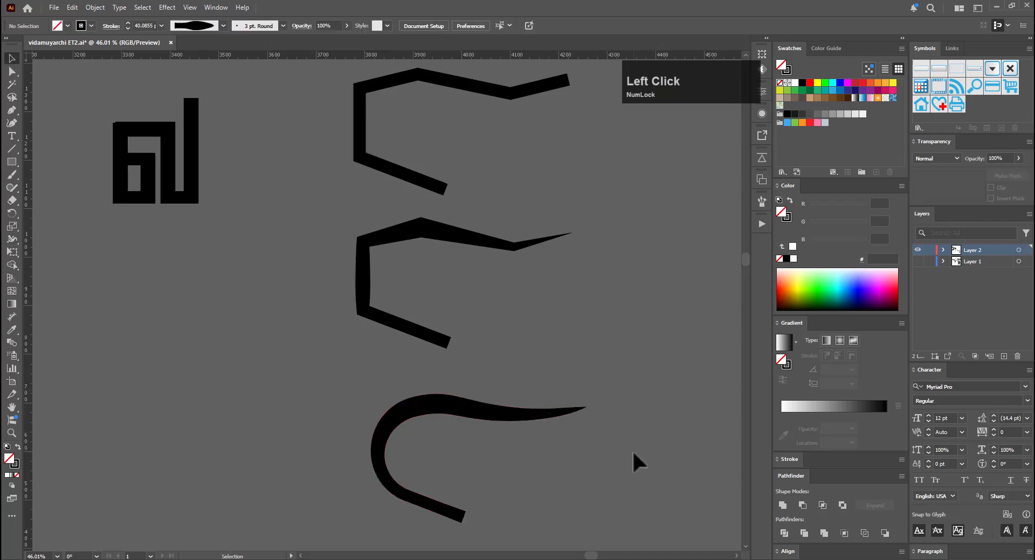
Thicken the curve's lower bend with the Width tool so the lower arm narrows toward its free end
key("ctrl+space")
left_click_drag(620, 473, 503, 268)
key("a")
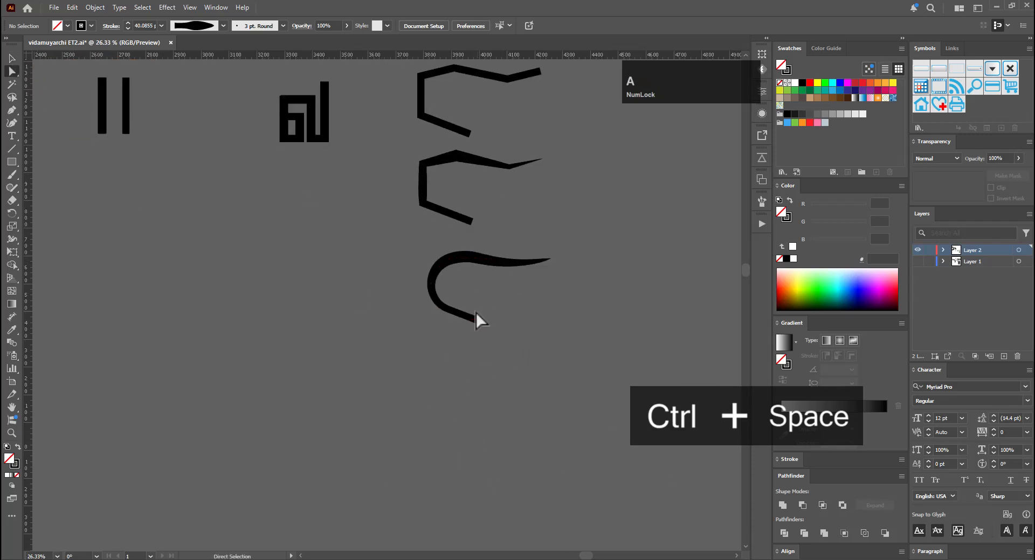
key("ctrl+space")
left_click_drag(470, 305, 582, 277)
key("w")
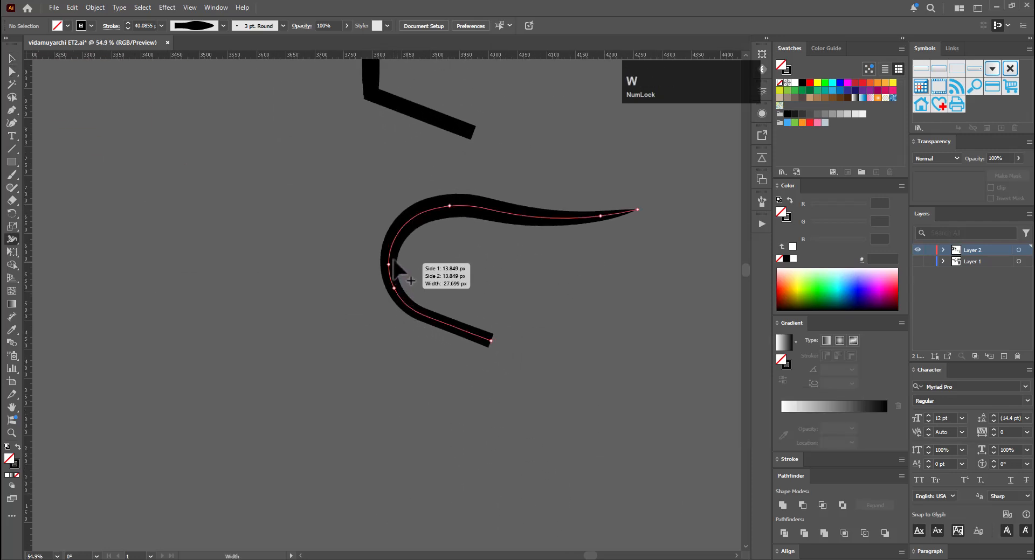
mouse_move(395, 287)
left_mouse_down()
mouse_move(431, 321)
mouse_move(492, 337)
left_mouse_up()
key("ctrl+z")
left_click_drag(430, 322, 435, 312)
key("v")
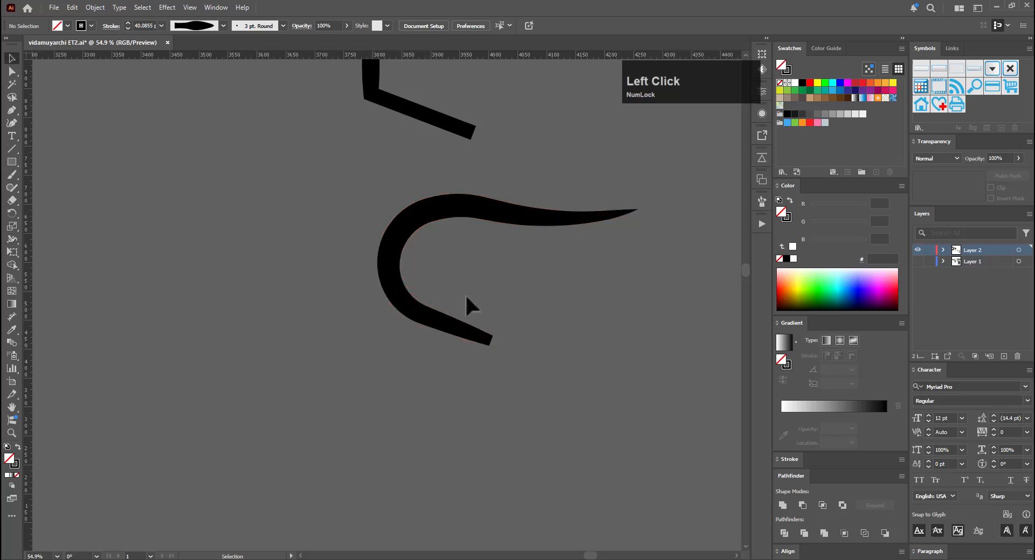
Duplicate the curved stroke below itself as another version
key("ctrl+space")
left_click_drag(561, 297, 431, 335)
left_click_drag(482, 333, 483, 386)
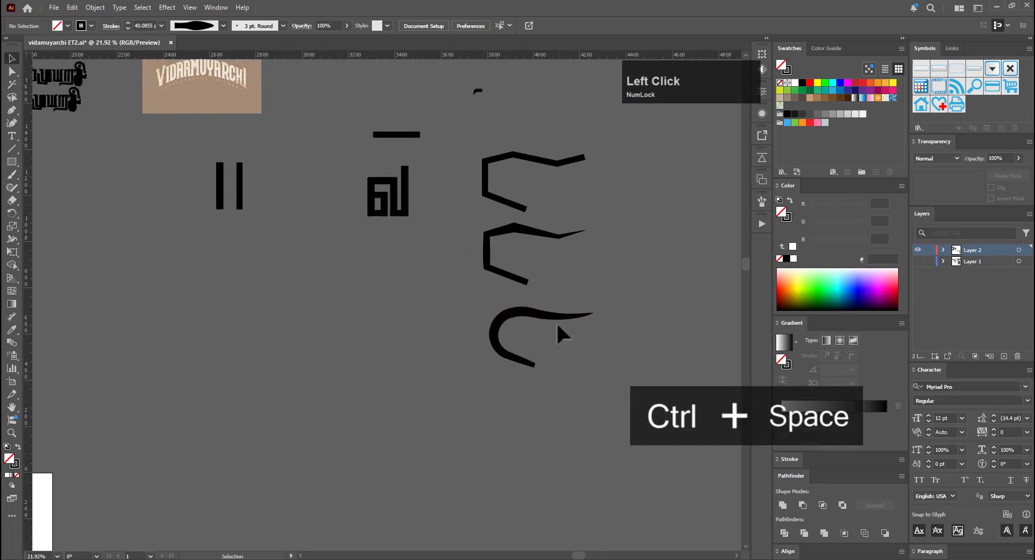
left_click_drag(550, 316, 575, 401)
left_click(583, 365)
key("space")
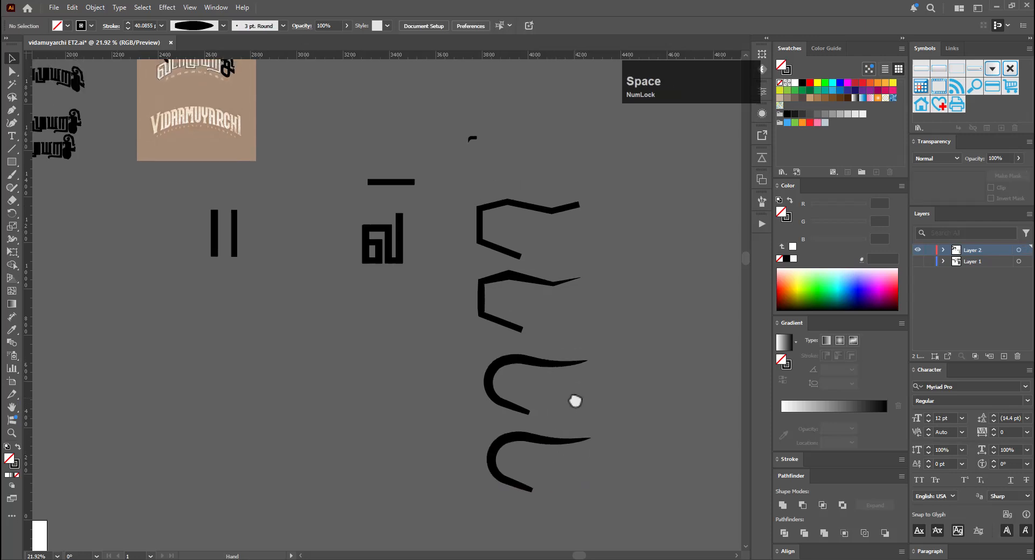
Smooth the new copy's path with the Smooth tool along its arch, curved upright, dip and lower bend
key("ctrl+space")
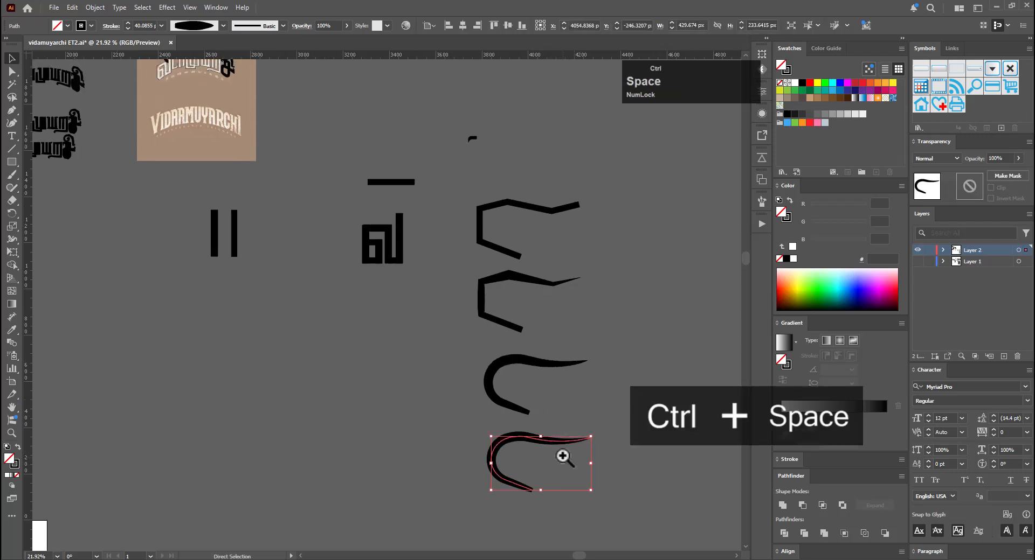
left_click_drag(563, 456, 680, 438)
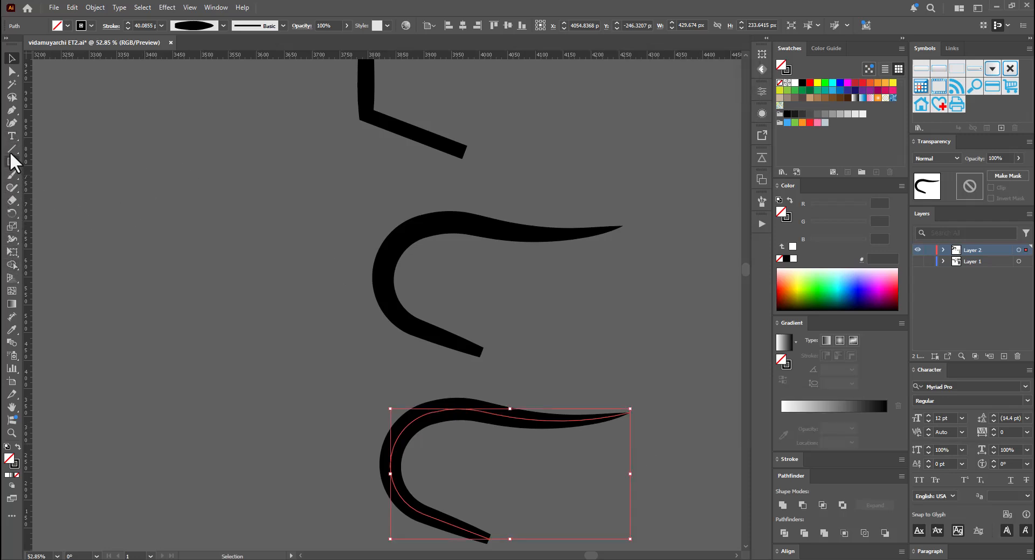
left_click(6, 38)
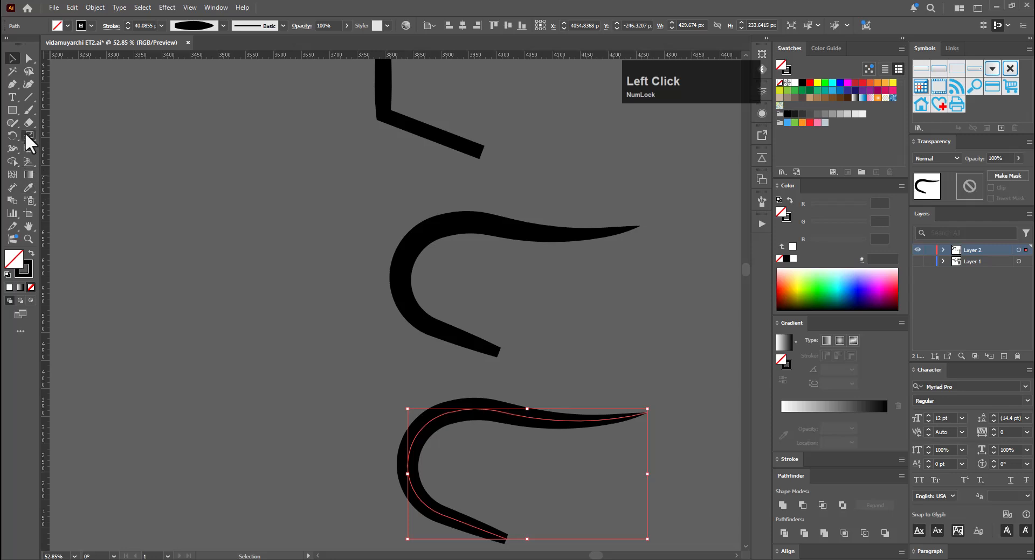
left_click_drag(14, 129, 33, 150)
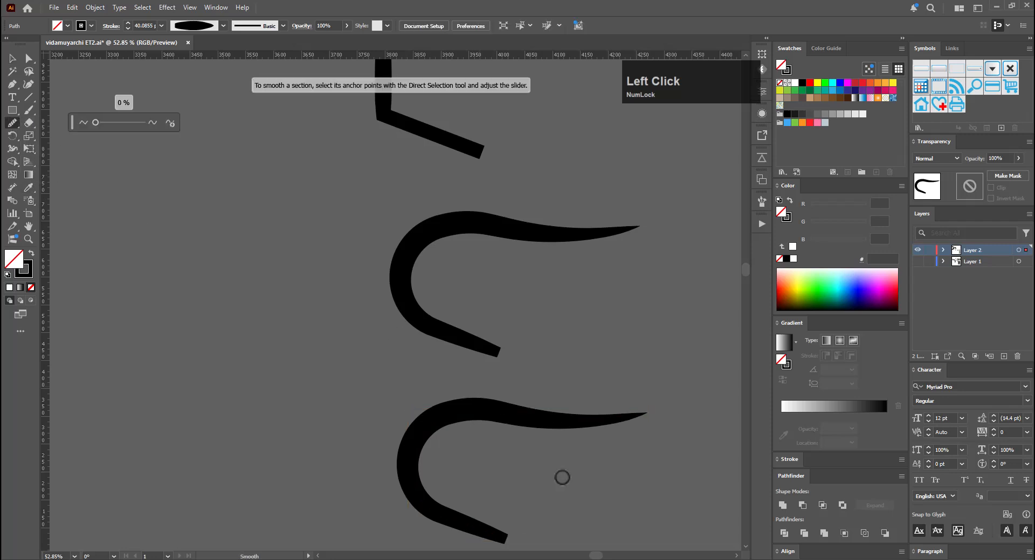
key("v")
left_click(512, 425)
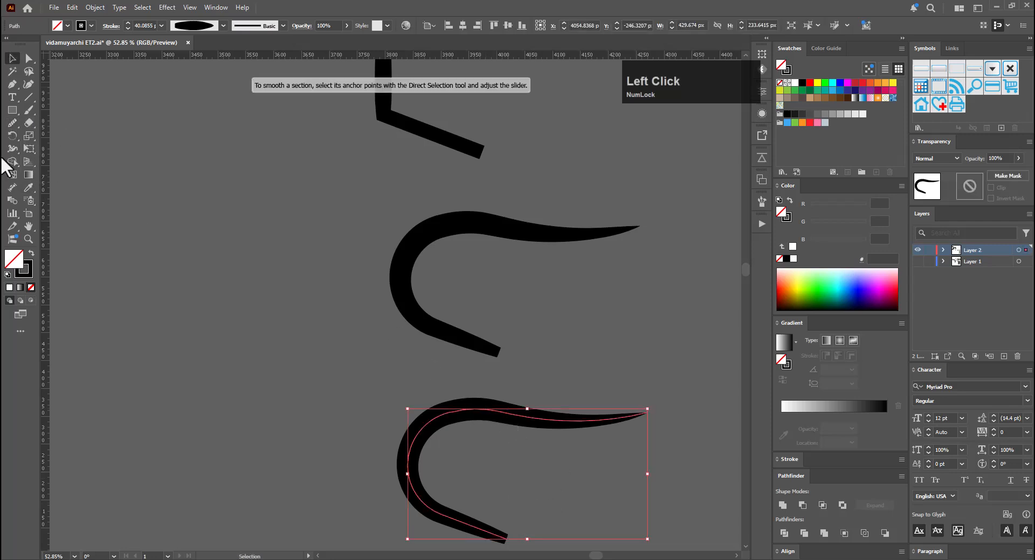
left_click(20, 127)
left_click_drag(447, 412, 517, 420)
mouse_move(444, 425)
left_mouse_down()
mouse_move(414, 474)
mouse_move(433, 502)
left_mouse_up()
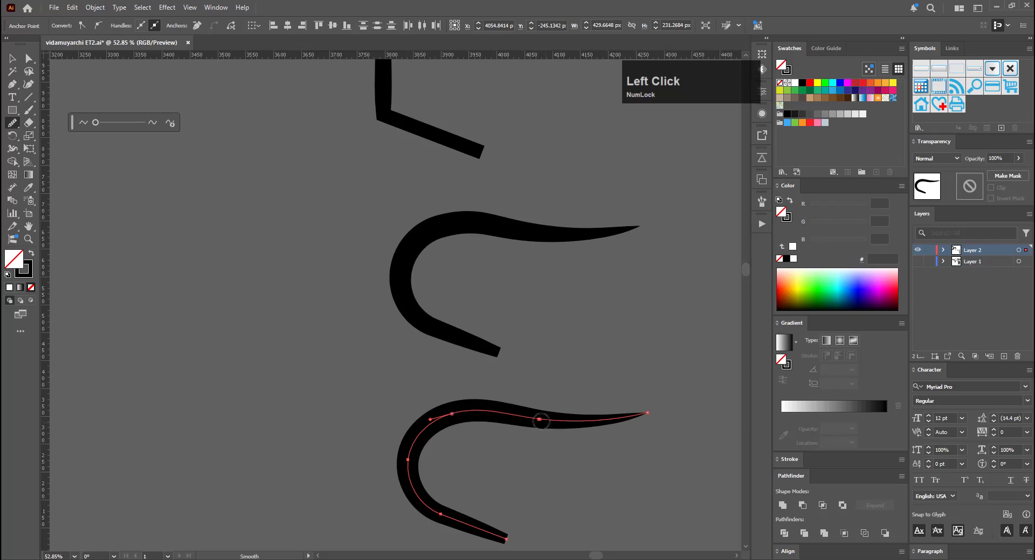
left_click_drag(541, 421, 476, 460)
left_click_drag(438, 514, 503, 523)
Move the smoothed curve above the வ letter, under the horizontal bar, and scale it down to about 244 px wide
key("v")
left_click(517, 497)
left_click_drag(585, 475, 353, 521)
left_click_drag(539, 485, 571, 275)
key("ctrl+space")
left_click(654, 230)
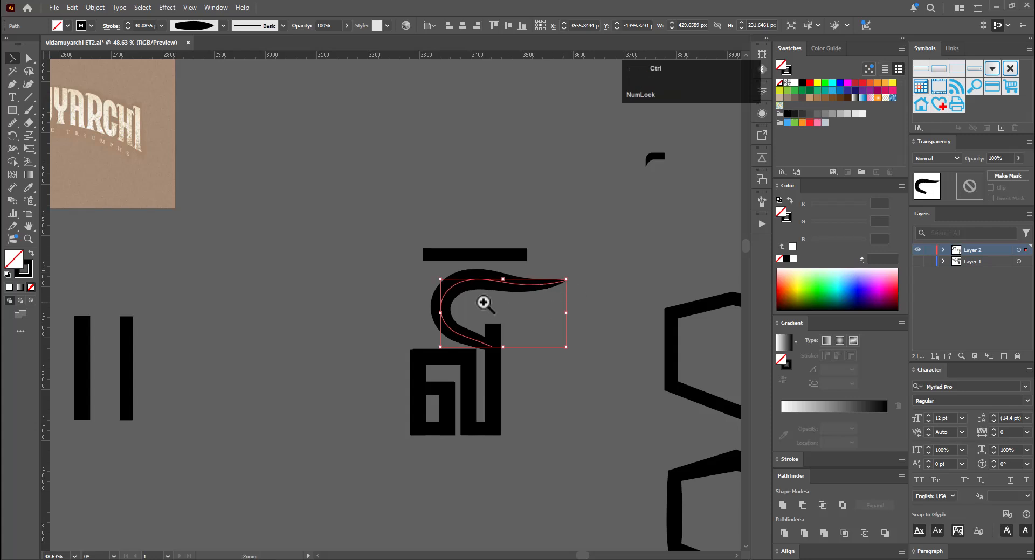
Set the placed curve's stroke weight to 26 pt and nudge it into position on the வ letter
scroll(483, 300, "up", 2)
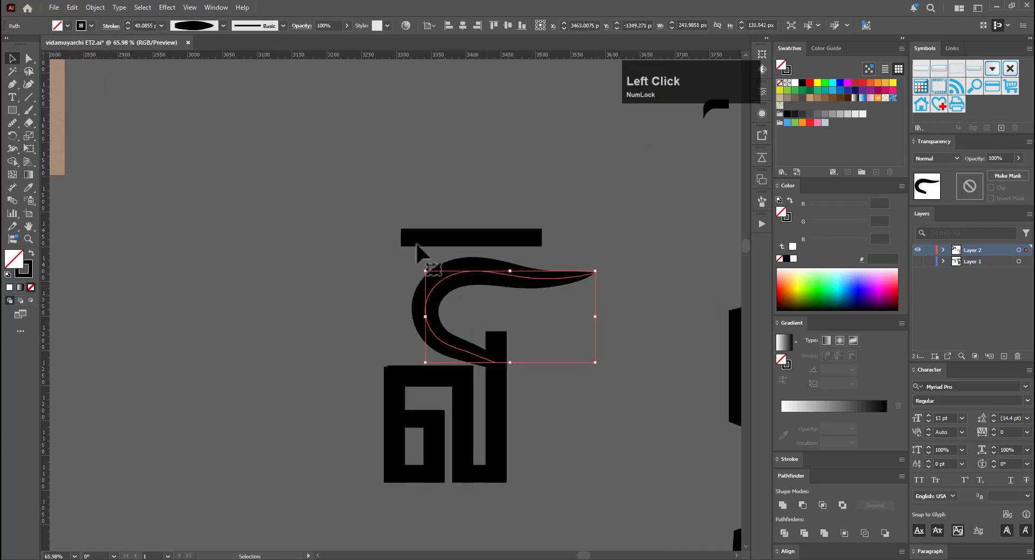
left_click(127, 28)
left_click(128, 27)
left_click(127, 27)
left_click(127, 28)
left_click(127, 28)
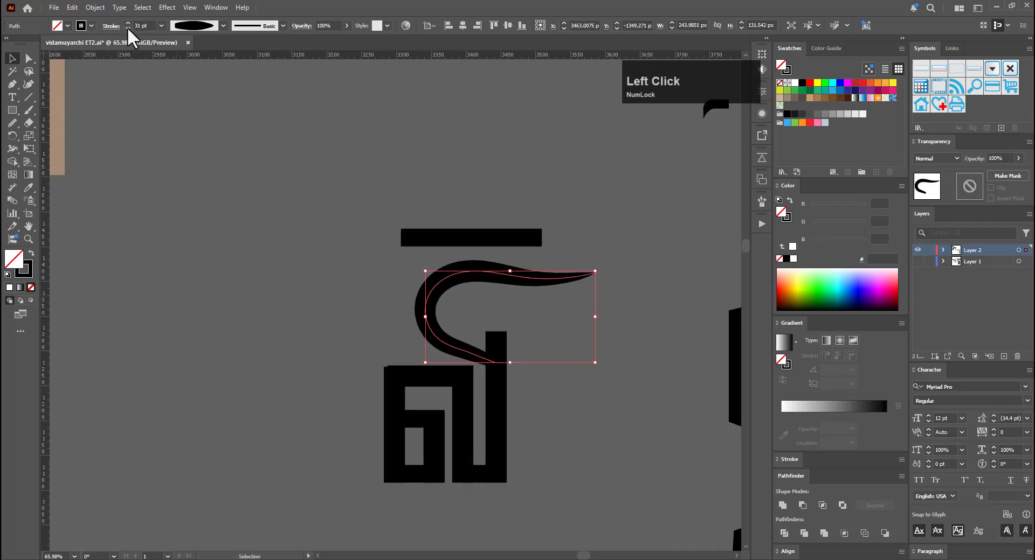
left_click(127, 28)
left_click(127, 28)
left_click(127, 27)
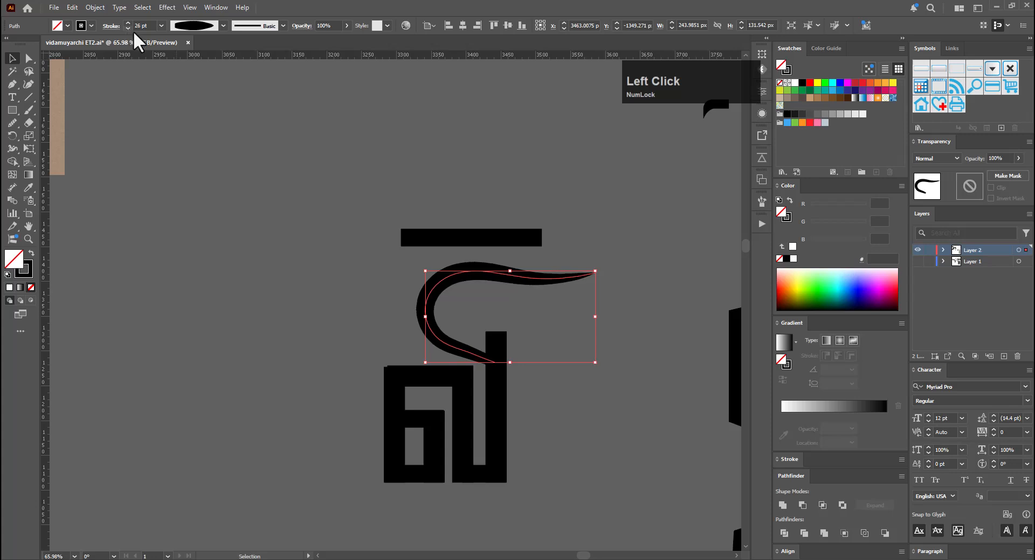
key("v")
mouse_move(532, 276)
left_mouse_down()
mouse_move(554, 289)
mouse_move(563, 275)
mouse_move(539, 278)
left_mouse_up()
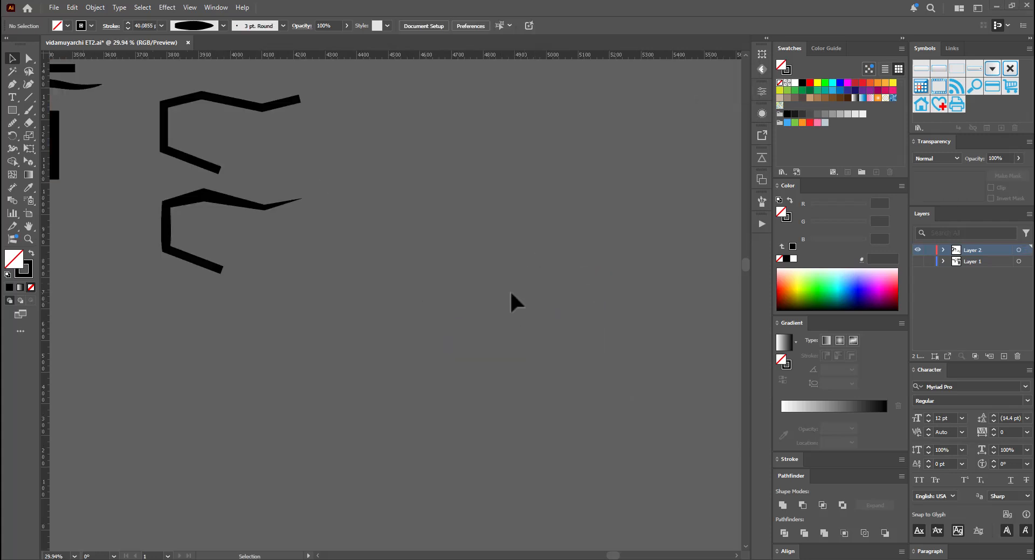
Duplicate the angular tapered stroke below itself
key("space")
mouse_move(245, 206)
left_mouse_down()
mouse_move(318, 240)
mouse_move(322, 363)
left_mouse_up()
left_click(405, 327)
Lower the dip anchor of the new angular copy to deepen its dip
key("a")
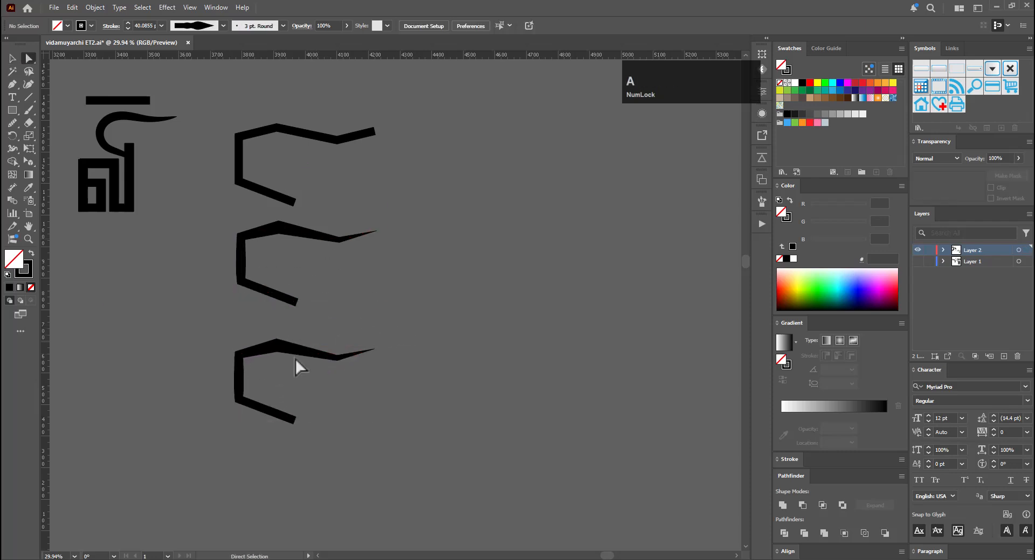
left_click(321, 350)
key("e")
left_click_drag(334, 375, 335, 386)
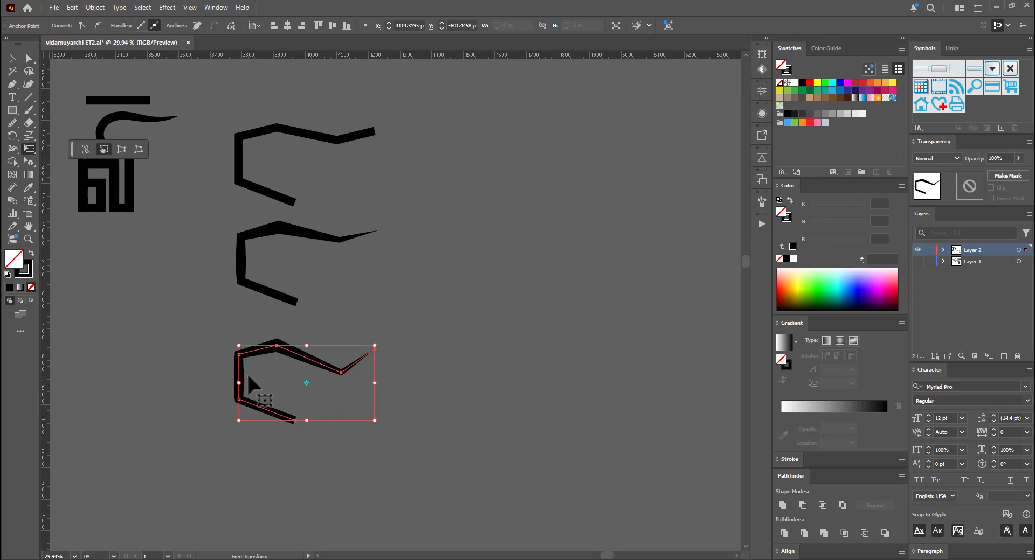
Move the angular copy's upright outward, away from its open side, and shift its peak anchor up and outward
key("a")
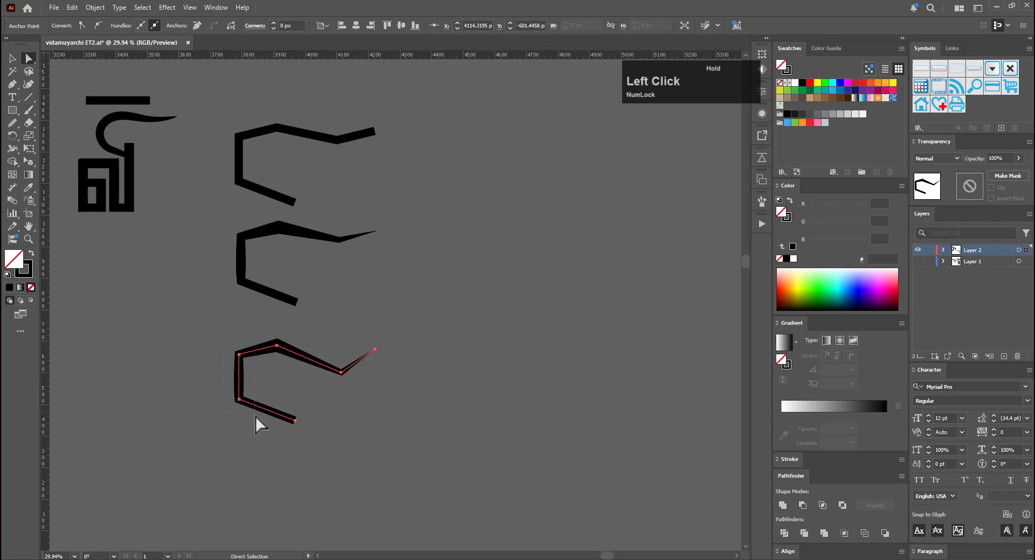
key("e")
left_click_drag(286, 402, 272, 381)
key("a")
left_click(276, 346)
key("e")
Widen the angular copy's stroke to about 67 px at the peak and thicken it at the upright's upper corner
key("shift+w")
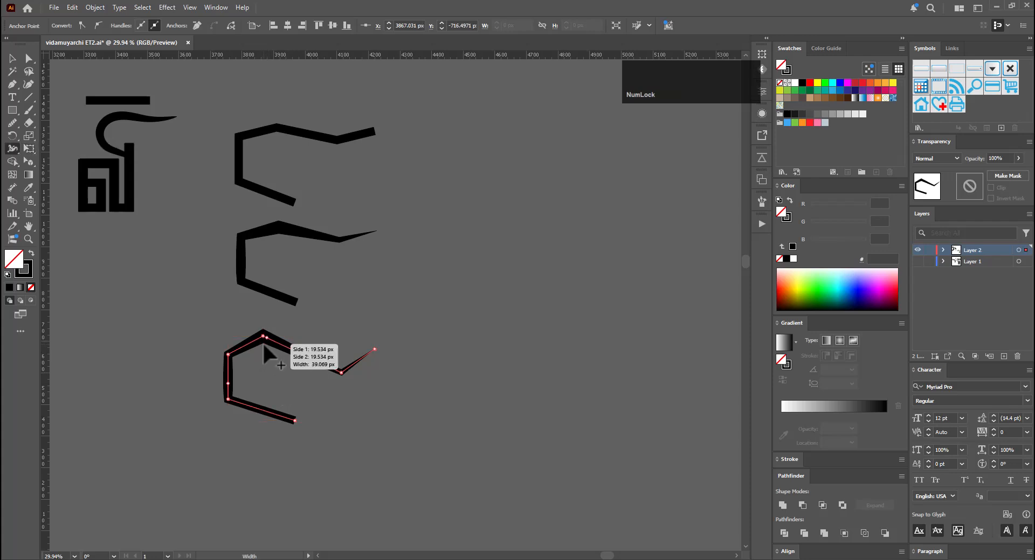
left_click_drag(263, 345, 290, 353)
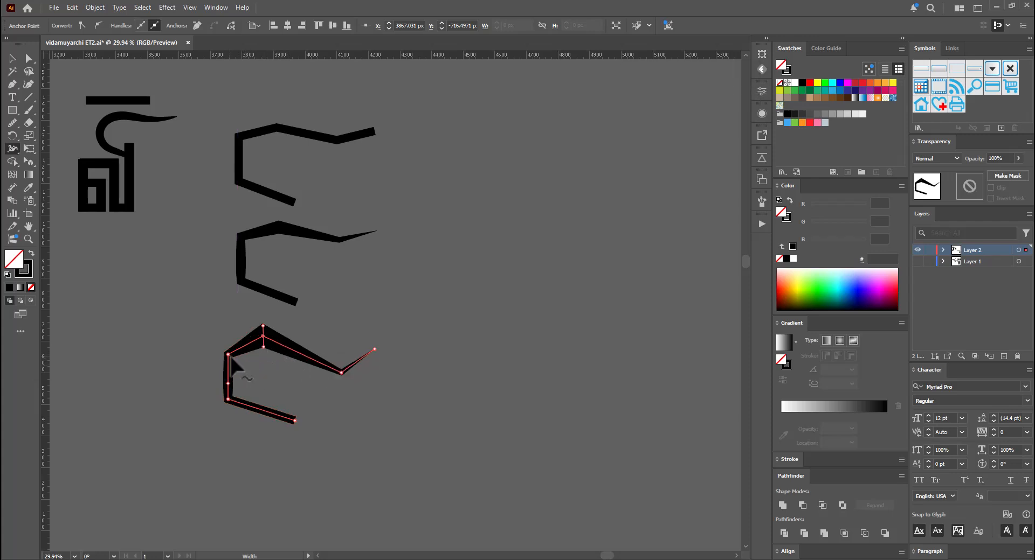
left_click_drag(231, 359, 231, 370)
key("v")
left_click(264, 375)
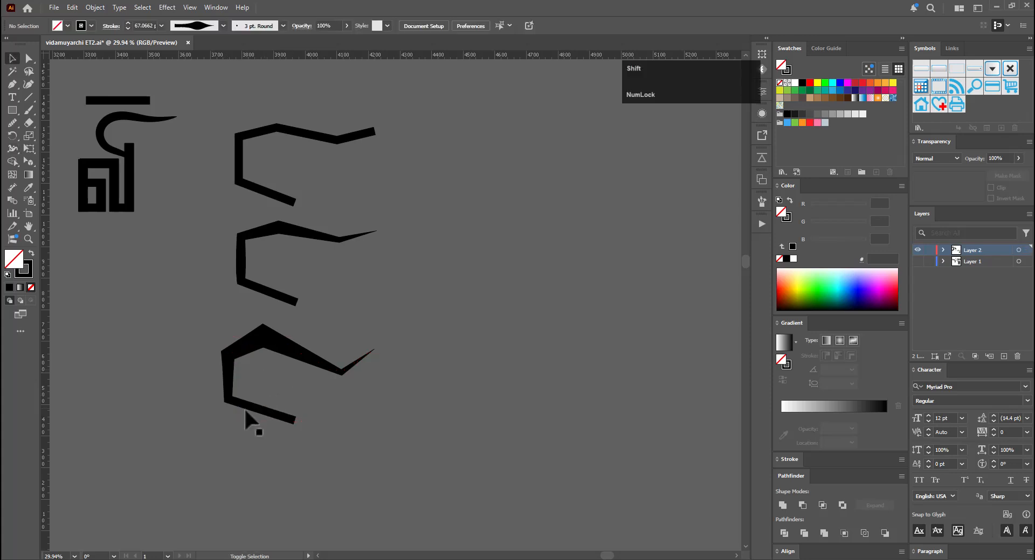
Slightly adjust the angular copy's stroke width at the upright's lower corner
key("shift+w")
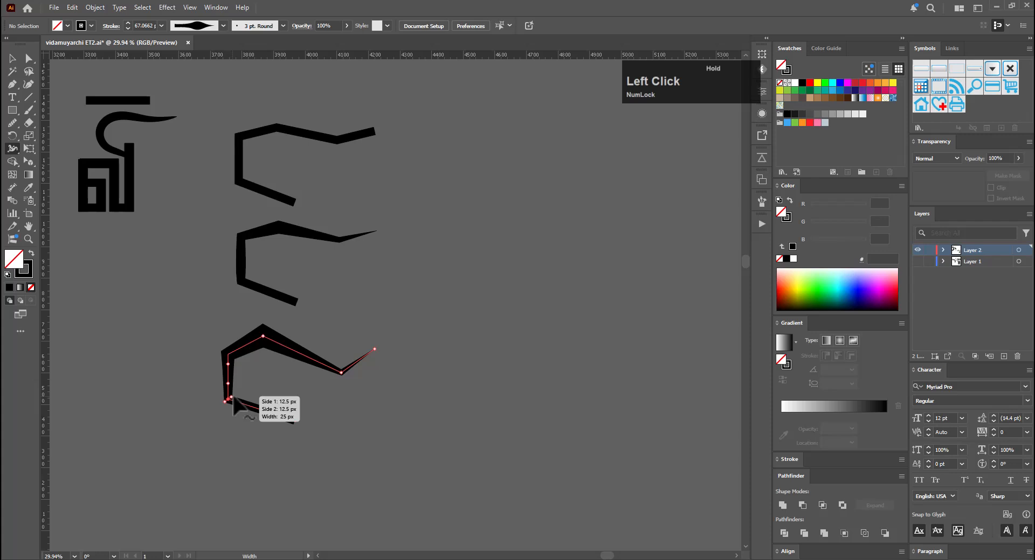
left_click_drag(234, 399, 231, 398)
key("v")
left_click(302, 399)
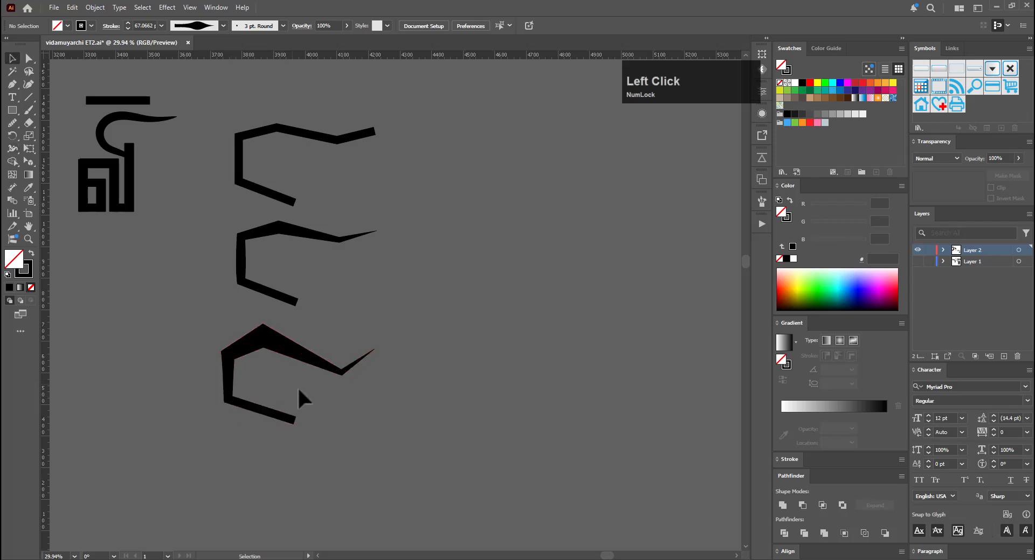
Thicken the angular copy's stroke around its dip, including the start of the segment rising to the tip
left_click(346, 390)
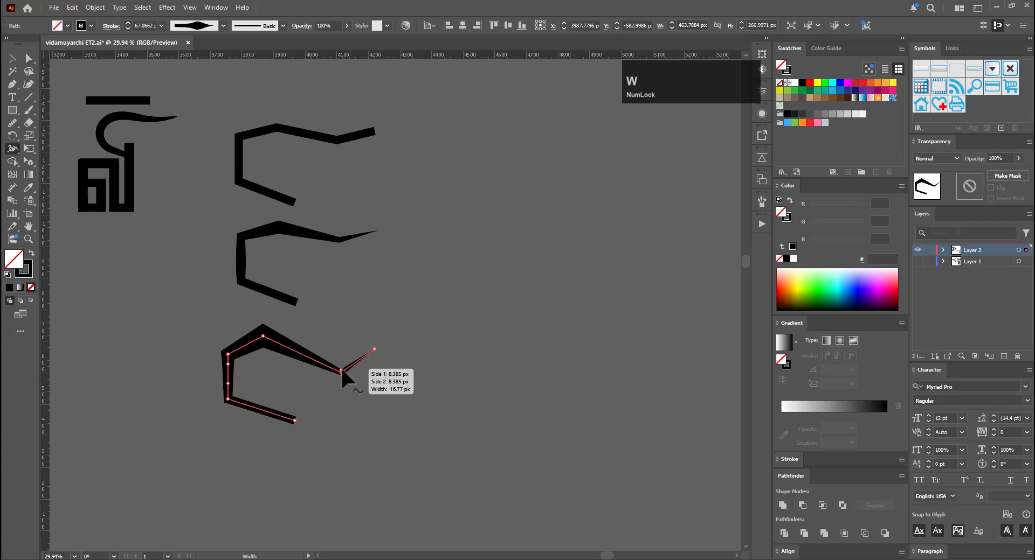
left_click_drag(341, 368, 342, 365)
key("v")
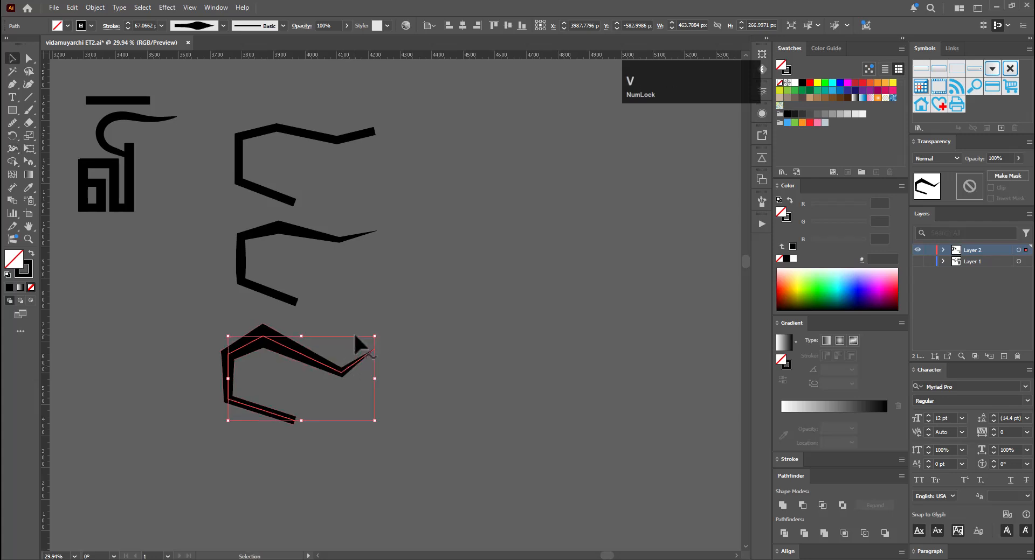
left_click(353, 332)
left_click(341, 372)
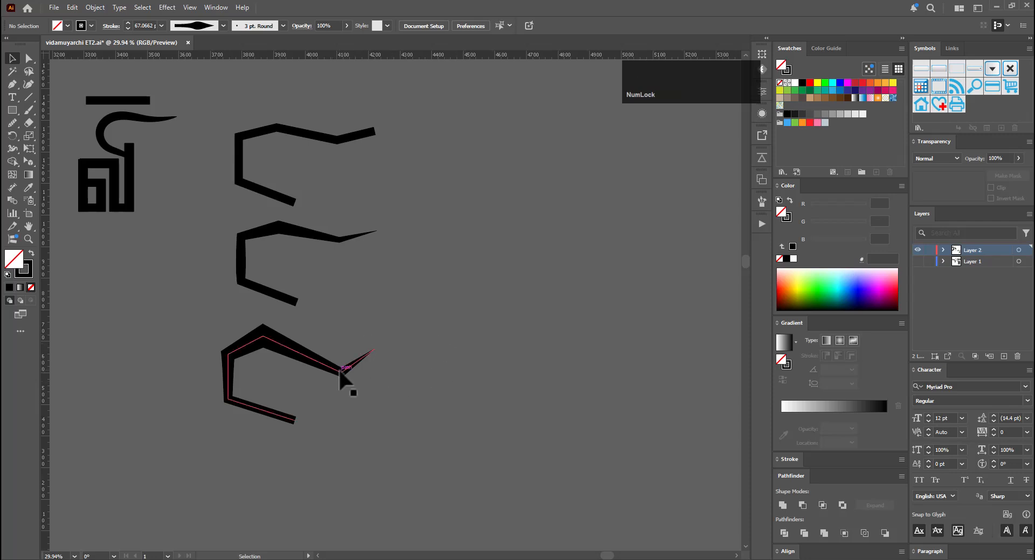
key("w")
left_click(347, 370)
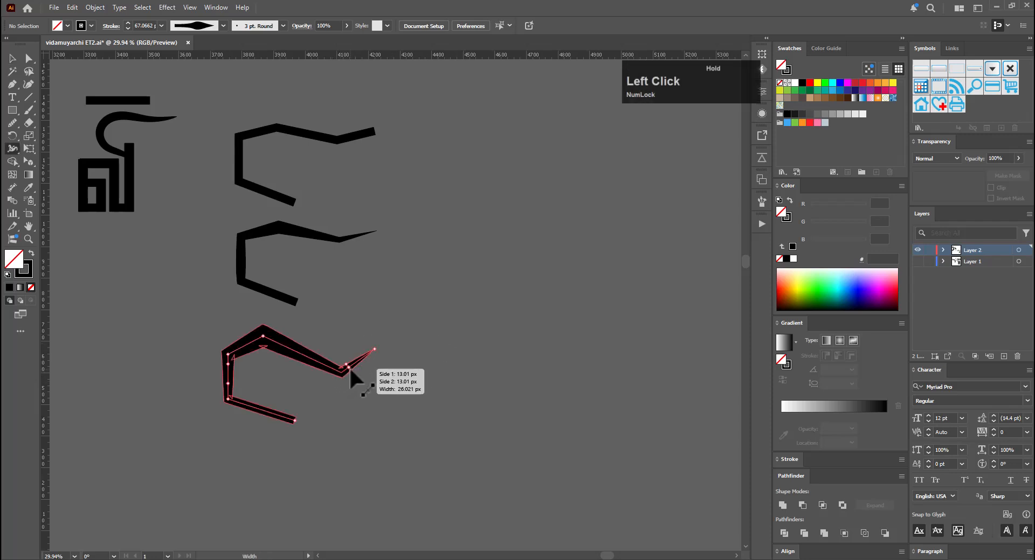
key("v")
left_click(384, 313)
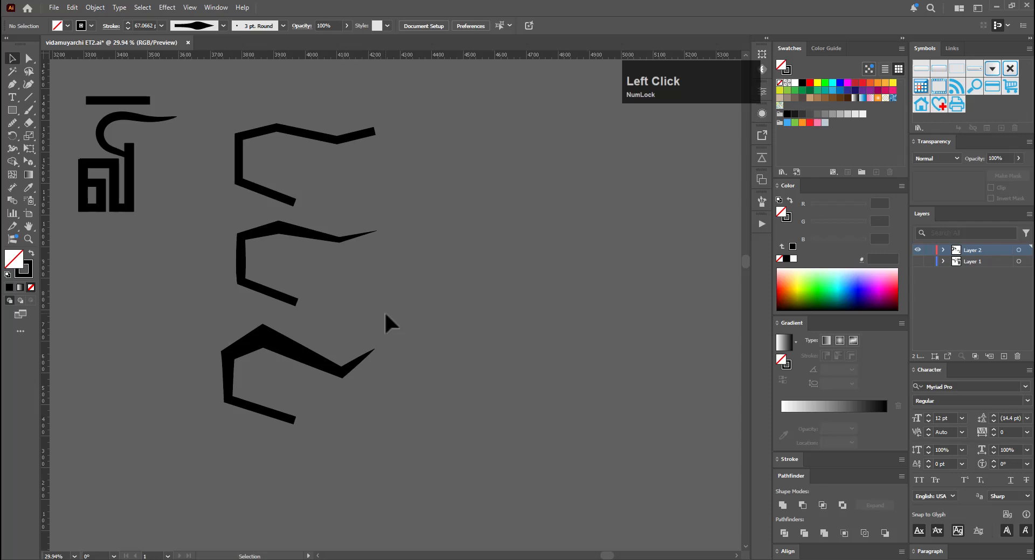
Shift the angular copy's dip and tip anchors slightly up and inward
key("a")
left_click_drag(389, 339, 354, 373)
key("e")
key("v")
left_click(405, 379)
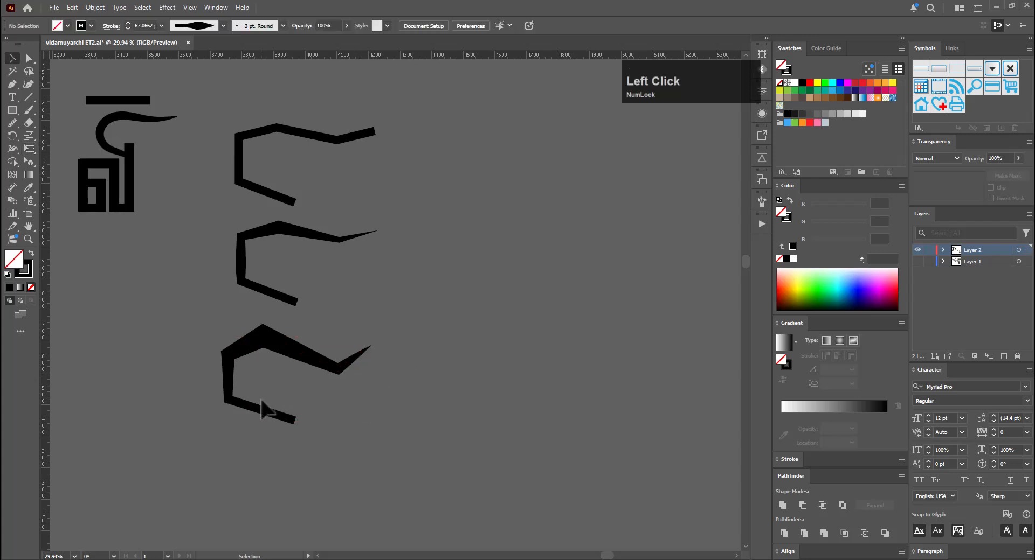
Duplicate the angular copy below itself and round the duplicate's peak and both upright corners
left_click_drag(303, 361, 313, 474)
left_click_drag(387, 482, 388, 352)
key("a")
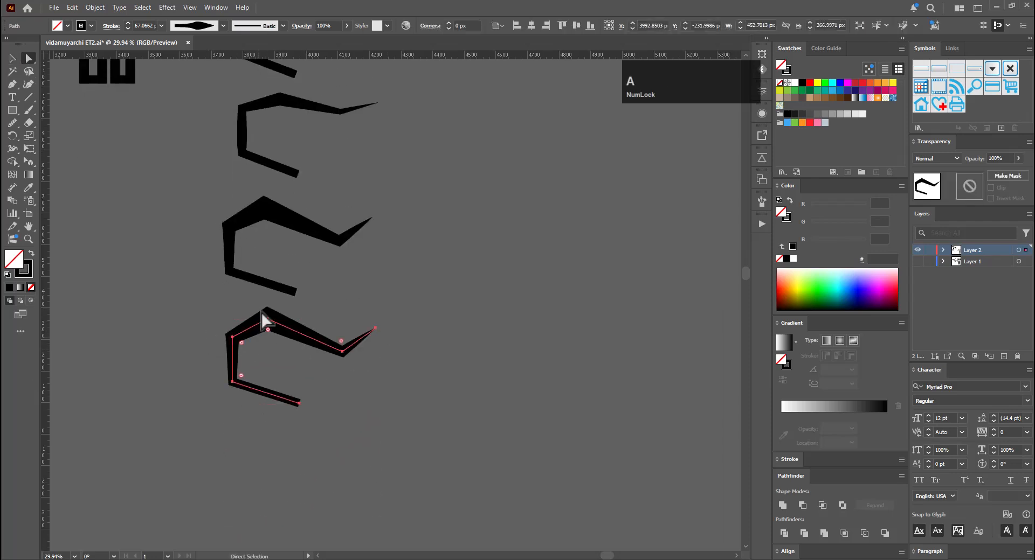
left_click(268, 329)
left_click_drag(268, 335, 348, 182)
Try to round the dip corner of the new copy into a smooth curve
left_click(316, 379)
left_click(345, 349)
left_click(343, 352)
key("v")
left_click(414, 297)
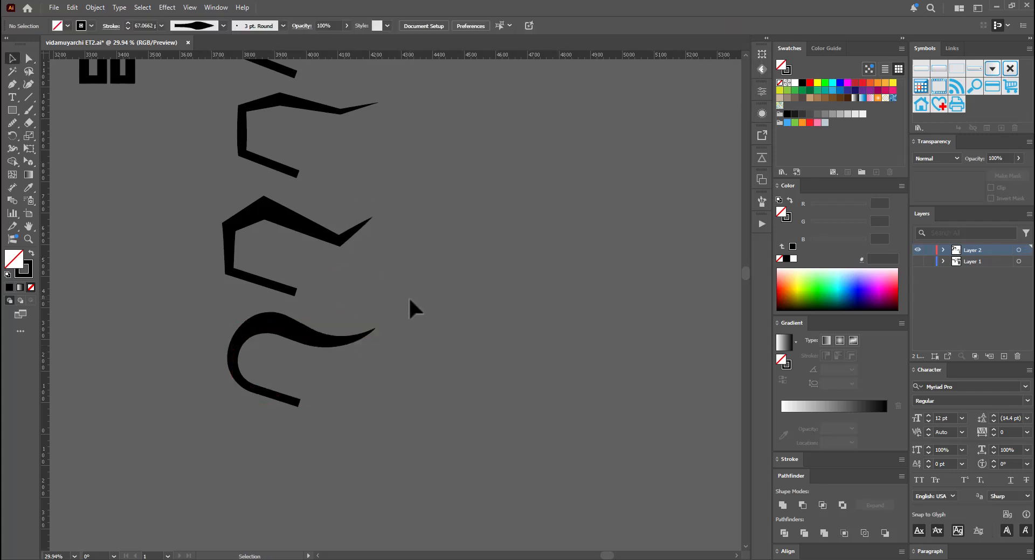
key("ctrl+z")
key("ctrl+z")
Lower the partly rounded copy's dip and tip anchors together, and duplicate the stroke below it
key("a")
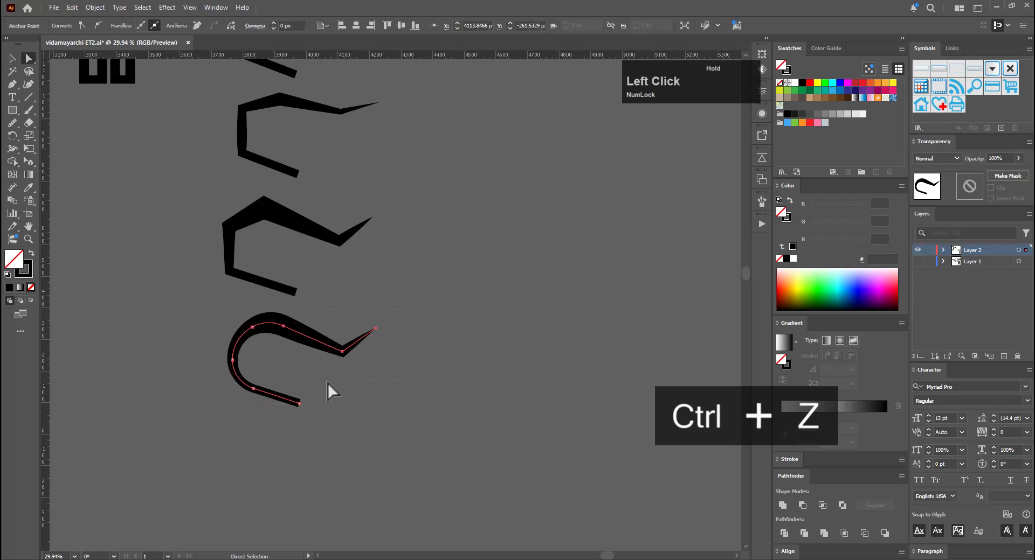
key("e")
left_click_drag(344, 375, 345, 381)
key("a")
key("v")
left_click(406, 365)
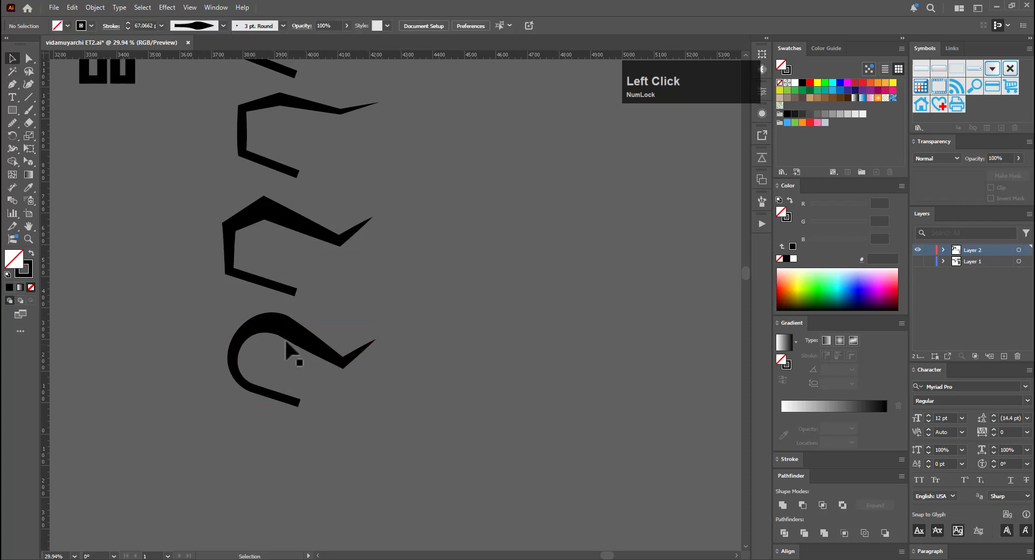
left_click_drag(294, 333, 300, 447, "alt")
Try to round the dip corner of the lowest duplicate
key("a")
left_click_drag(356, 489, 348, 315)
key("v")
left_click(398, 416)
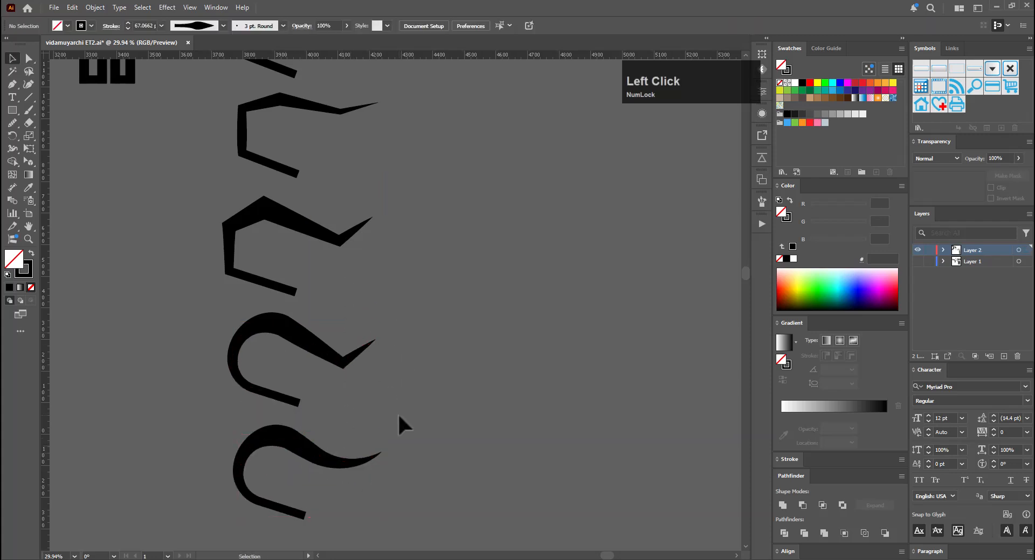
key("ctrl+z")
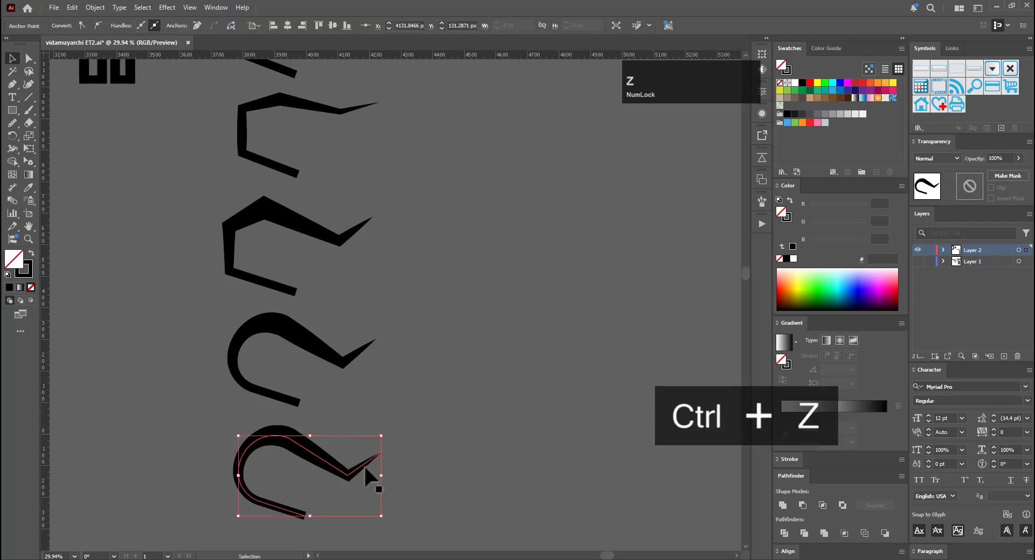
Extend the lowest duplicate's tip anchor outward to lengthen its tail
key("a")
key("e")
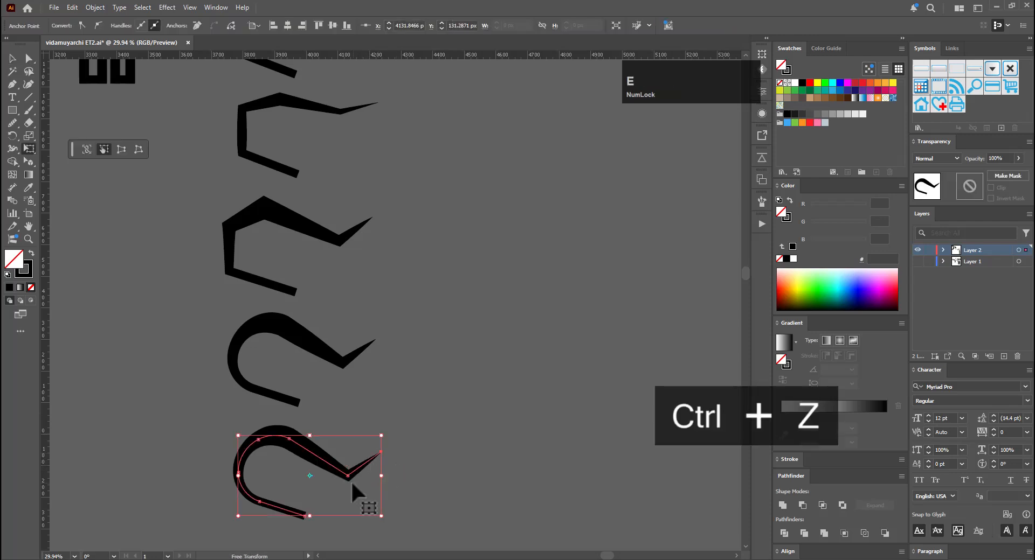
left_click_drag(325, 479, 331, 483)
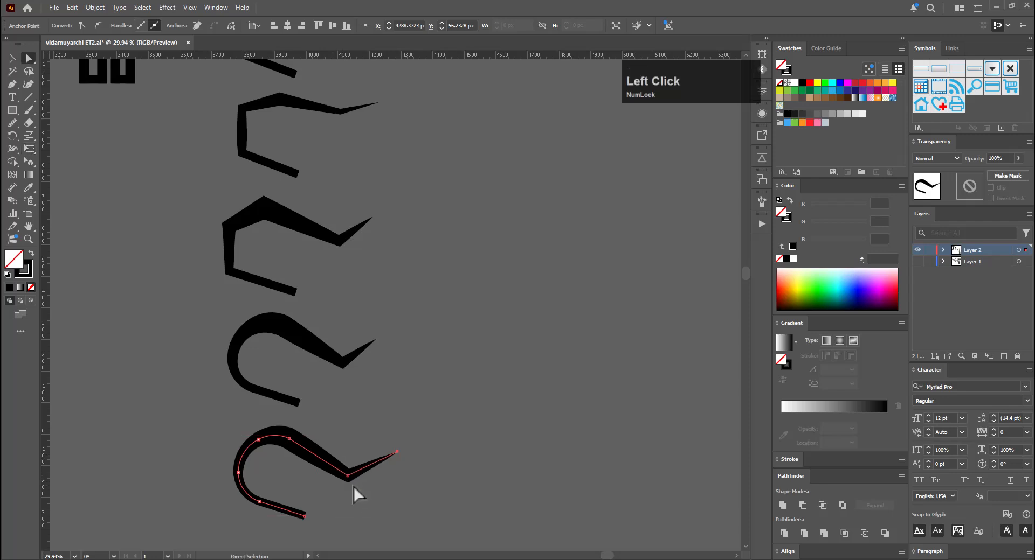
Try to round the lengthened duplicate's dip corner to about 314 px
key("a")
left_click_drag(347, 373, 335, 326)
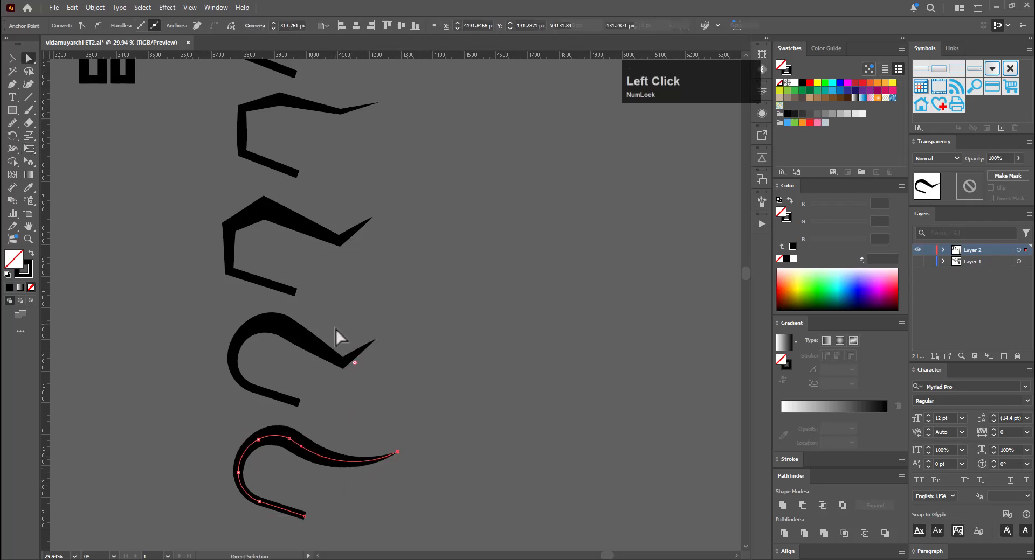
key("ctrl+z")
Lower the lengthened duplicate's dip anchor and round the dip corner to about 194 px
left_click(348, 479)
key("e")
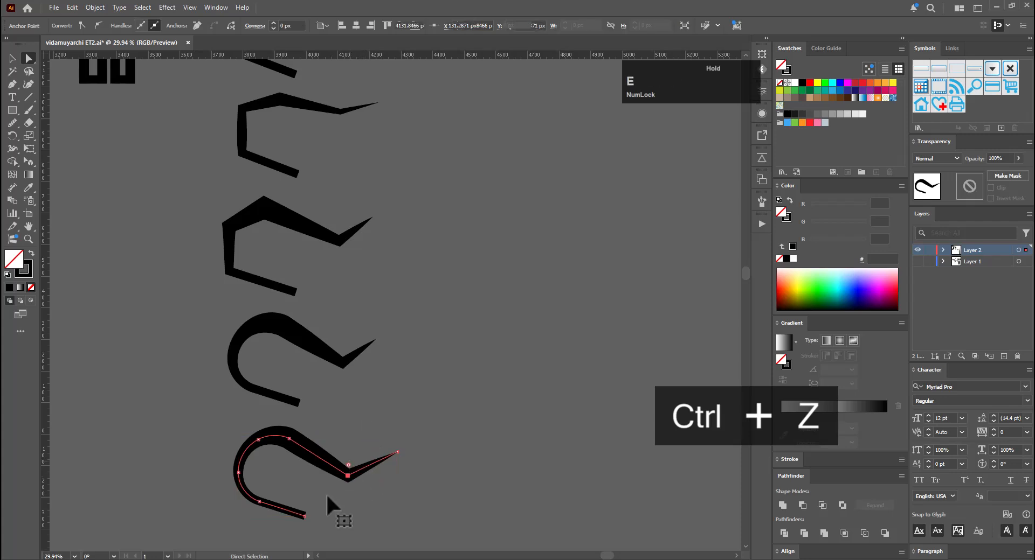
left_click_drag(325, 490, 360, 412)
key("a")
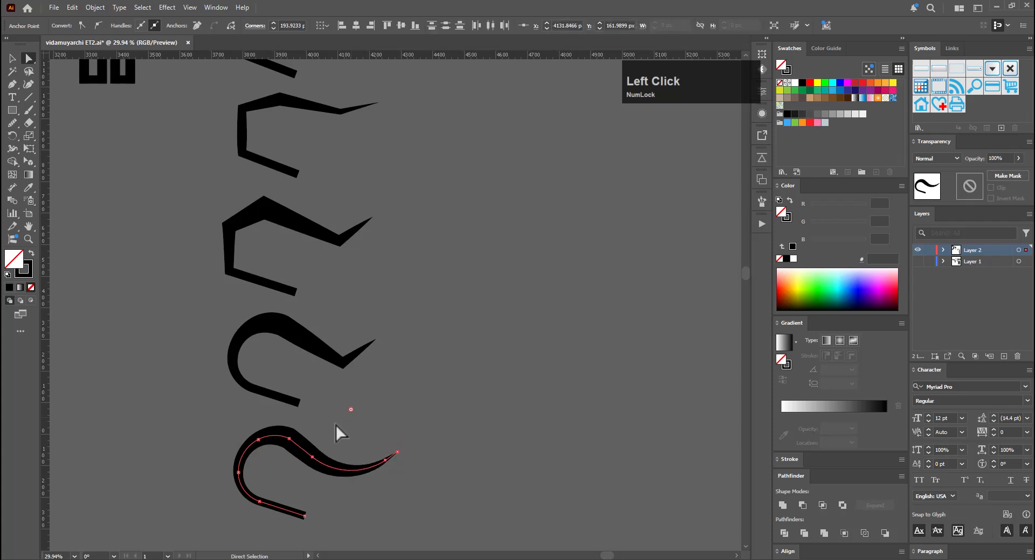
key("v")
left_click(367, 430)
Duplicate the fully curved stroke below itself, leaving a wider gap
scroll(370, 424, "down", 3)
key("v")
left_click_drag(299, 394, 342, 450)
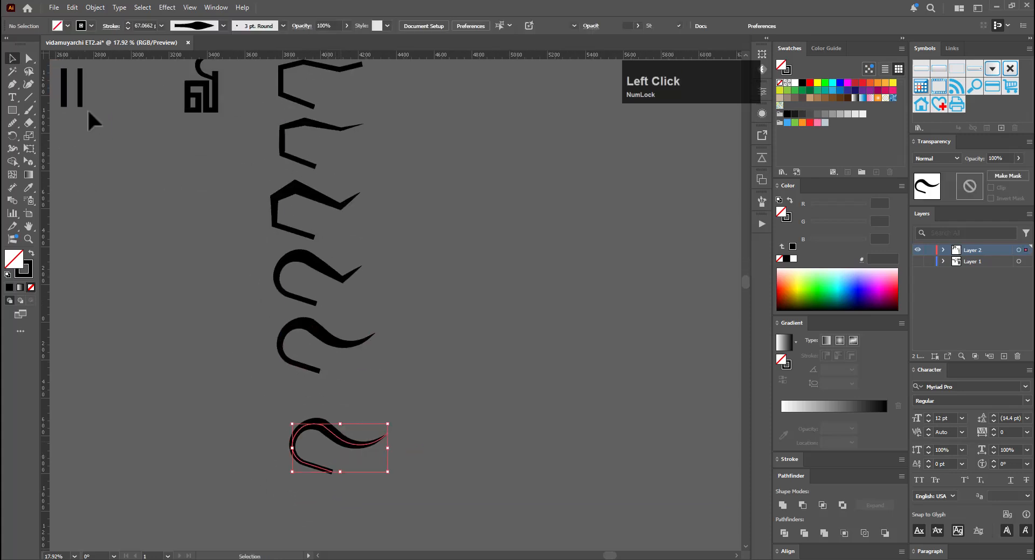
Smooth the lowest curved copy's path over the top of its loop and into the tail with the Smooth tool
left_click_drag(17, 124, 49, 144)
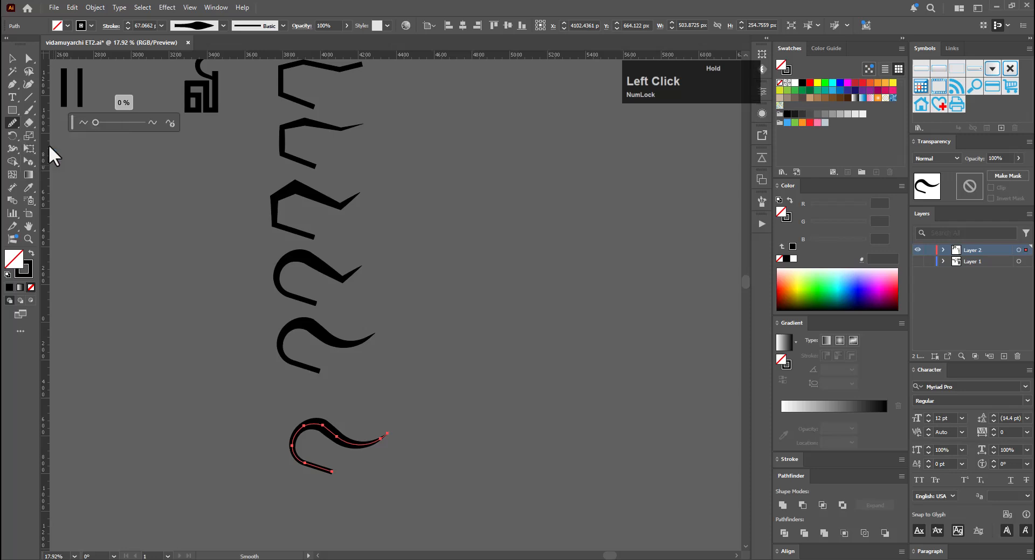
left_click_drag(335, 378, 386, 267)
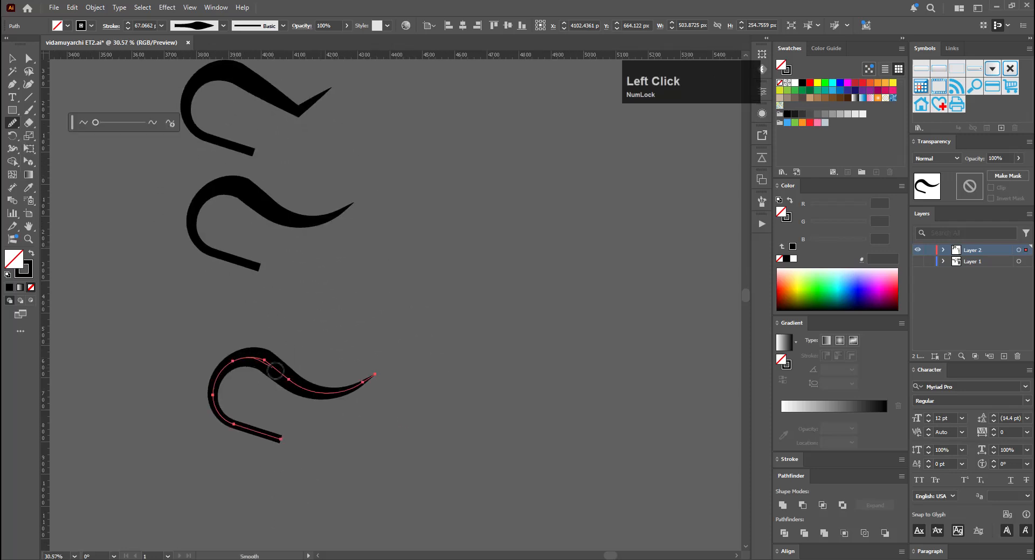
left_click_drag(275, 370, 279, 374)
mouse_move(261, 365)
left_mouse_down()
mouse_move(277, 372)
mouse_move(254, 360)
mouse_move(218, 382)
left_mouse_up()
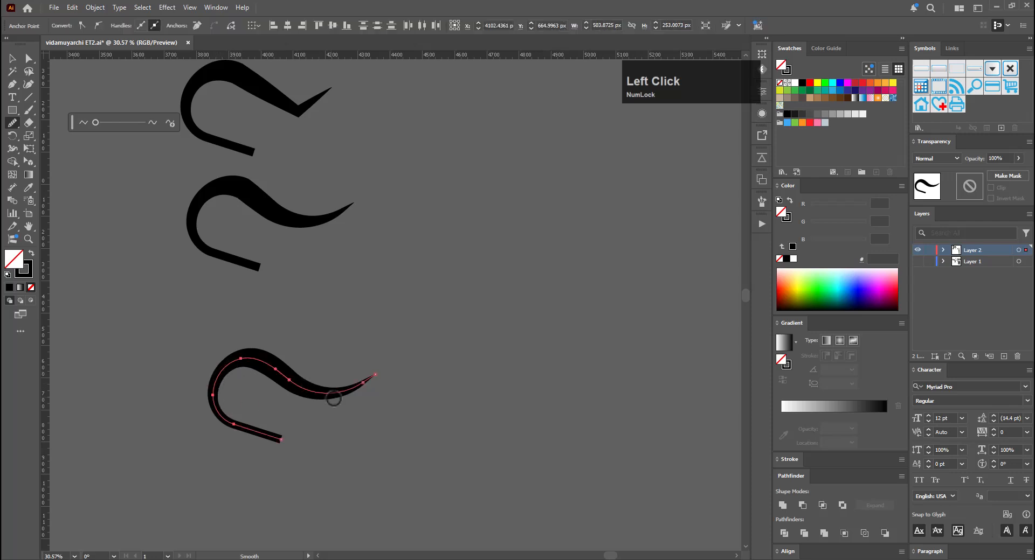
key("v")
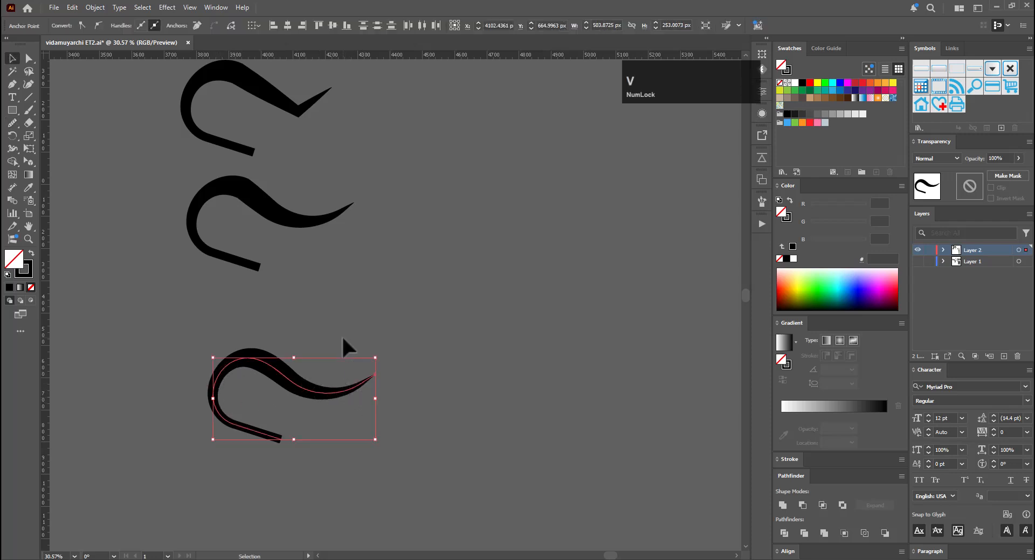
Thicken the smoothed copy's stroke along the outer side of its loop with the Width tool
left_click(318, 397)
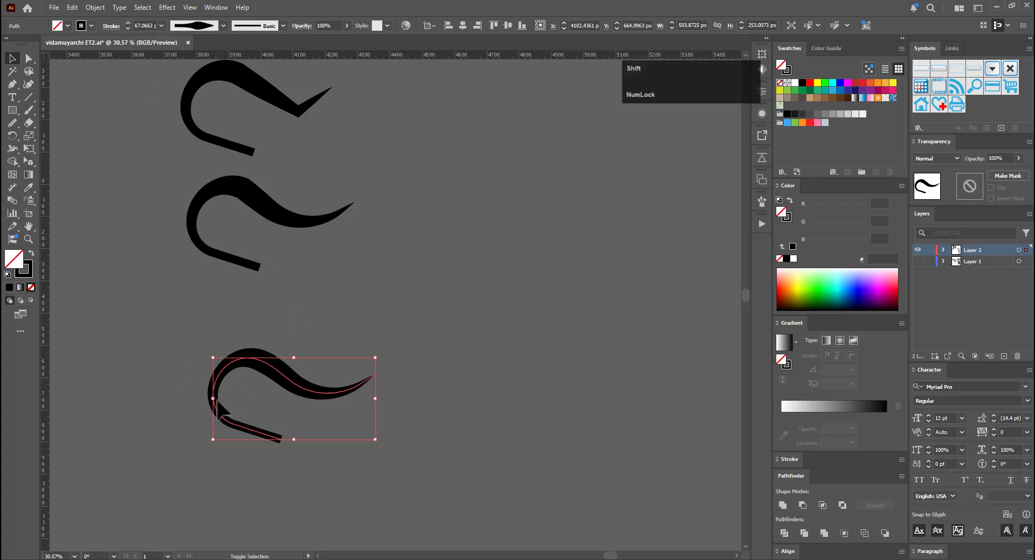
key("shift+w")
left_click_drag(221, 394, 226, 364)
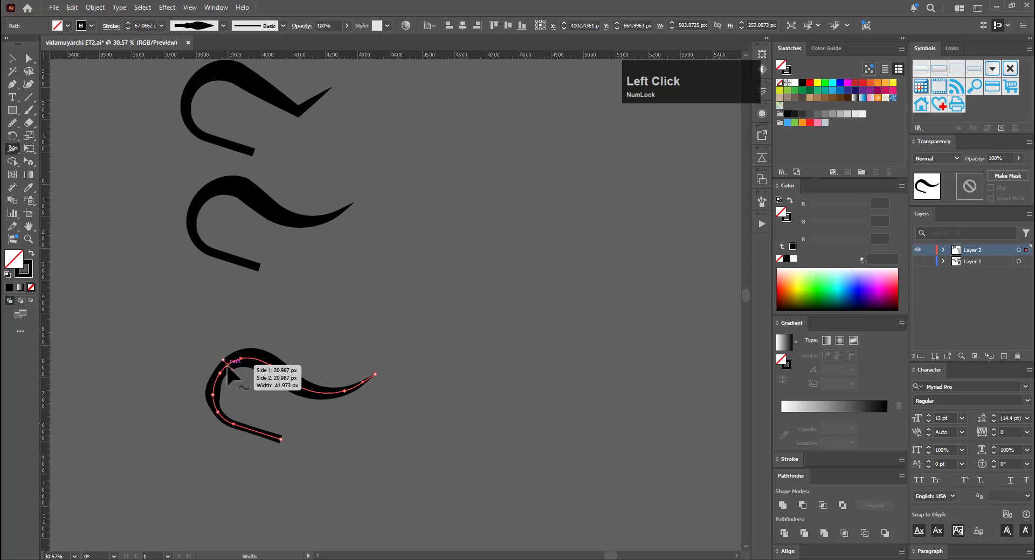
left_click(219, 375)
mouse_move(221, 376)
left_mouse_down()
mouse_move(215, 396)
mouse_move(233, 362)
left_mouse_up()
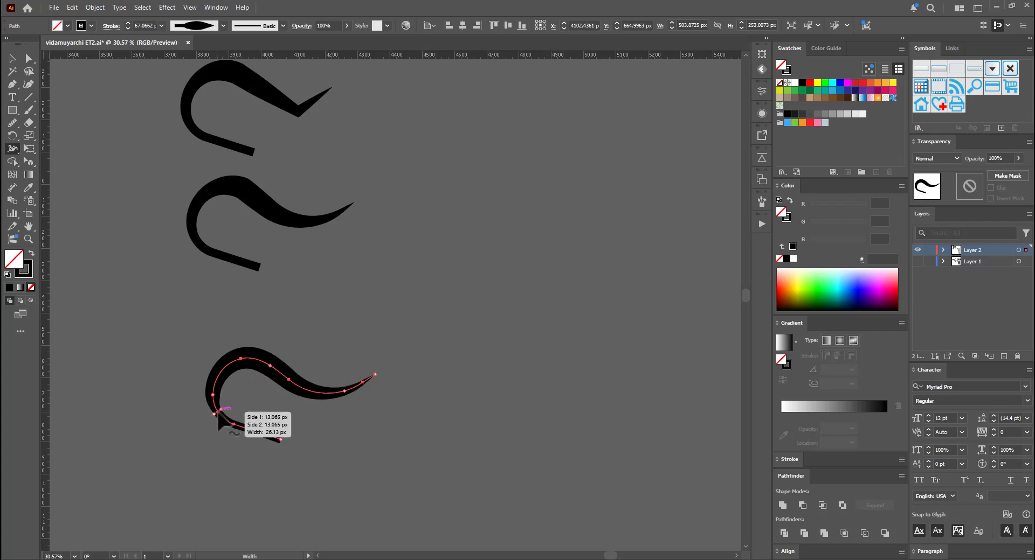
mouse_move(219, 420)
left_mouse_down()
mouse_move(242, 433)
mouse_move(219, 416)
mouse_move(227, 423)
left_mouse_up()
key("ctrl+z")
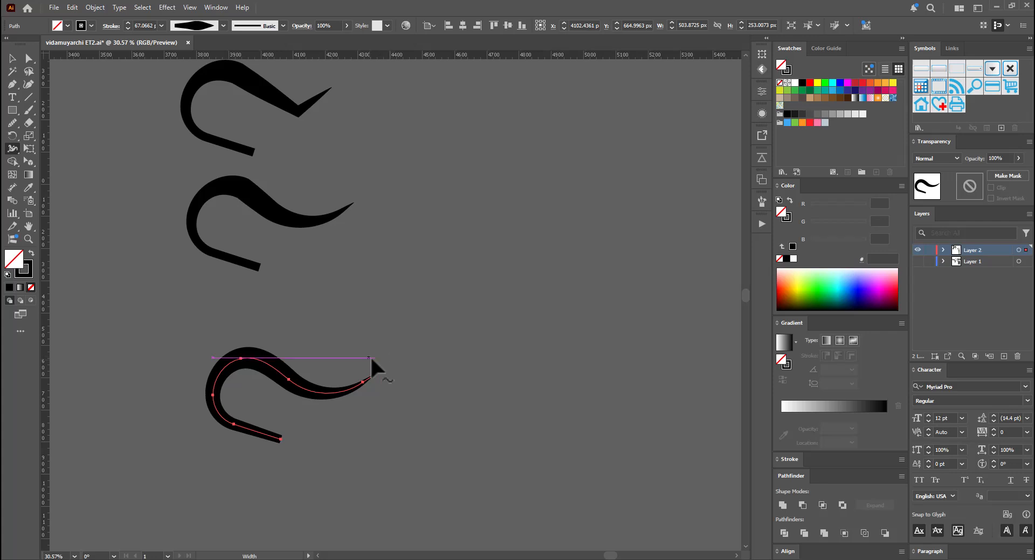
Raise the smoothed copy's tail tip anchor slightly
key("a")
left_click_drag(368, 358, 406, 402)
key("e")
mouse_move(307, 403)
left_mouse_down()
mouse_move(308, 388)
mouse_move(309, 400)
left_mouse_up()
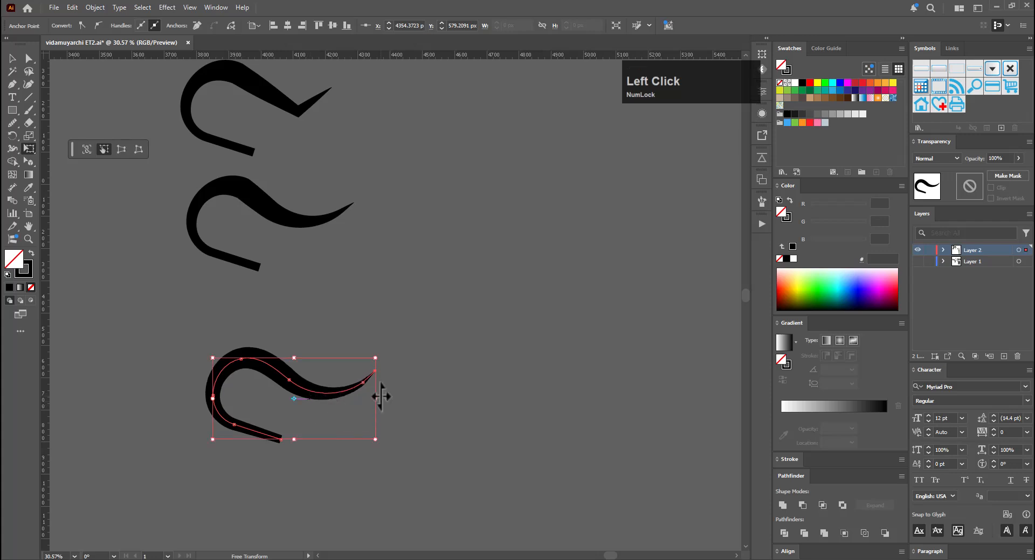
key("a")
left_click(367, 392)
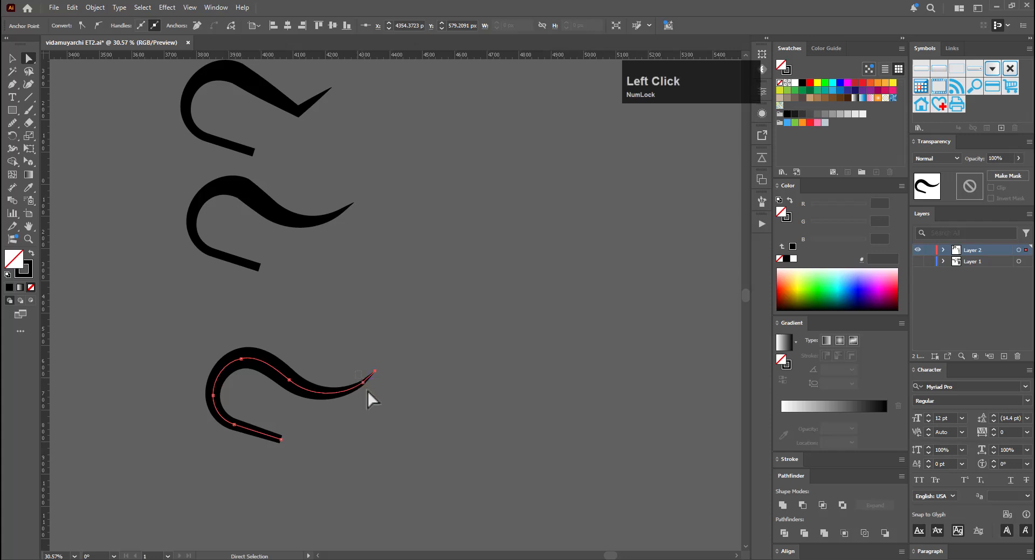
key("v")
left_click(399, 396)
Smooth the tail of the lowest curved copy between its tip and dip
left_click(342, 394)
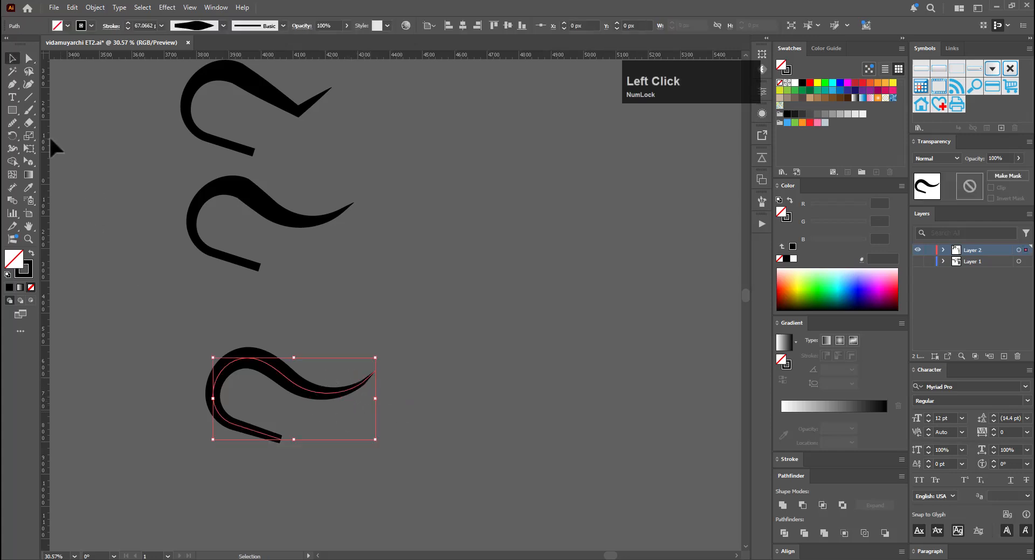
left_click(11, 124)
left_click_drag(362, 382, 323, 392)
key("v")
left_click(356, 345)
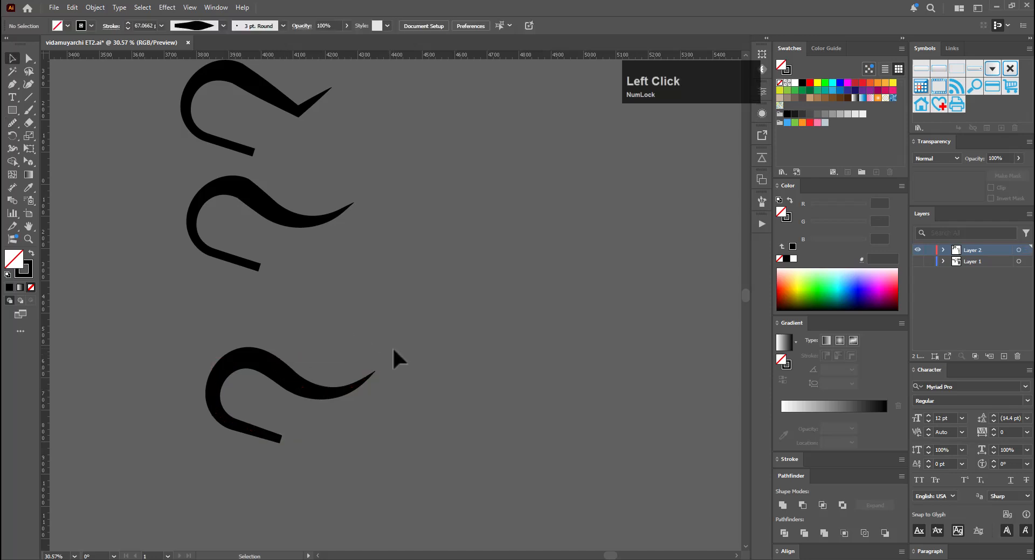
Thicken the lowest curved copy's stroke along its straight lower arm
left_click(253, 431)
key("w")
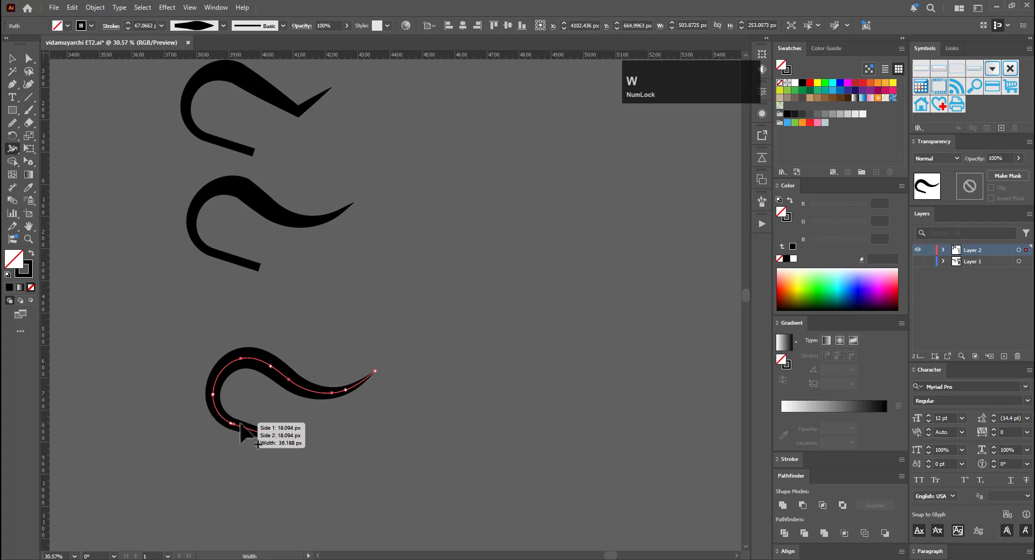
left_click_drag(240, 423, 280, 437)
key("v")
left_click(320, 437)
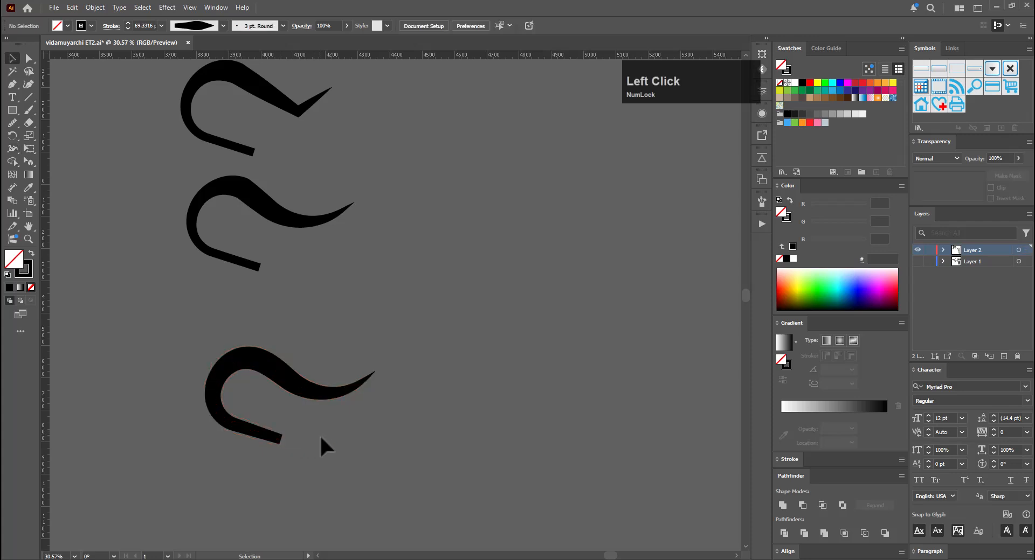
Widen the lowest curved copy's stroke further at the lower bend of its loop
left_click(248, 424)
key("w")
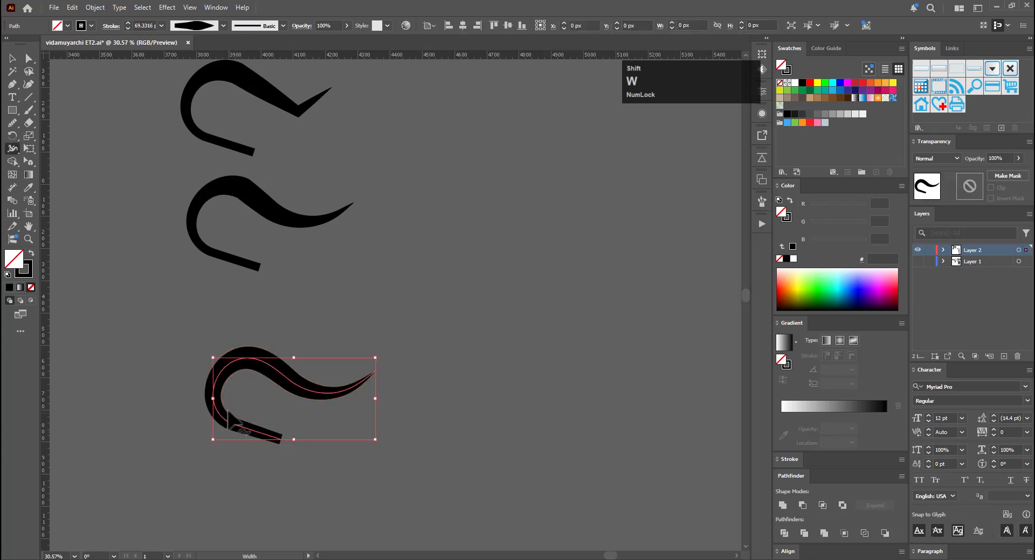
left_click_drag(220, 415, 229, 424)
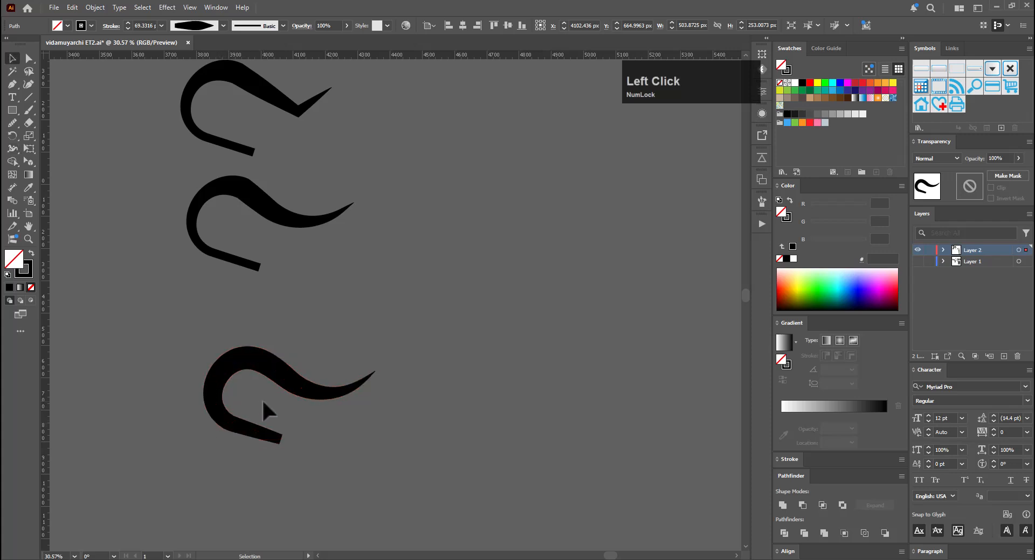
key("v")
left_click(262, 398)
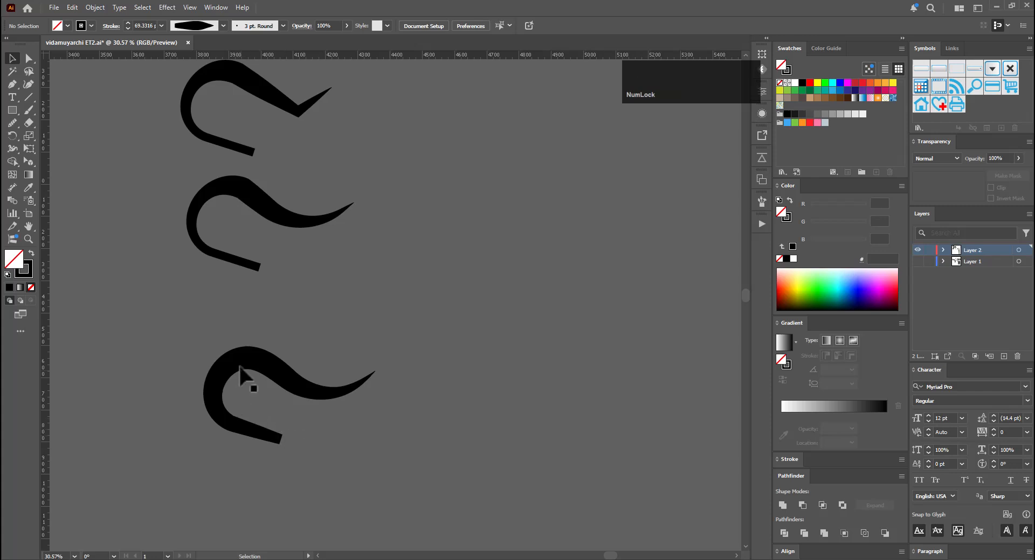
Widen the lowest curved copy's stroke around the upper part of its loop with the Width tool
key("shift+w")
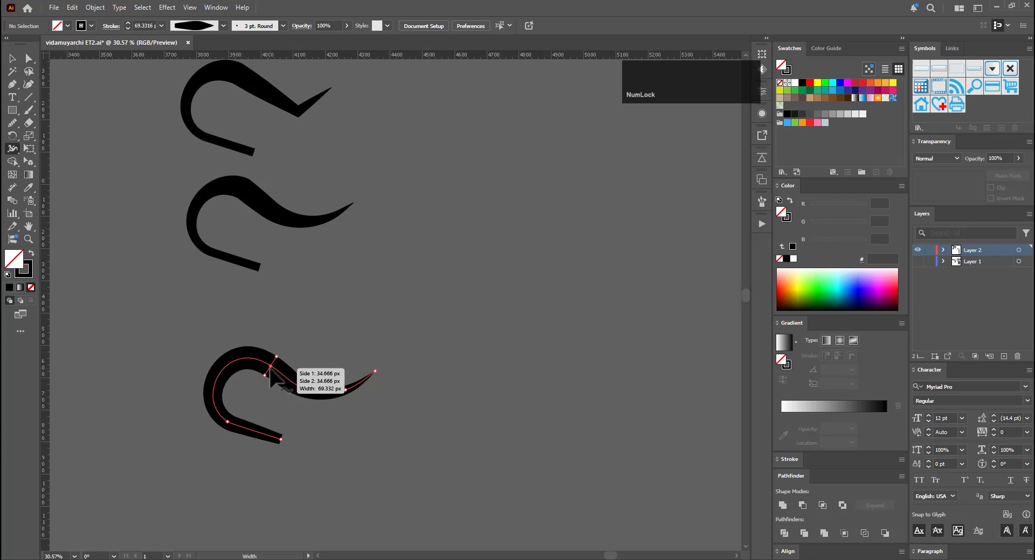
key("shift")
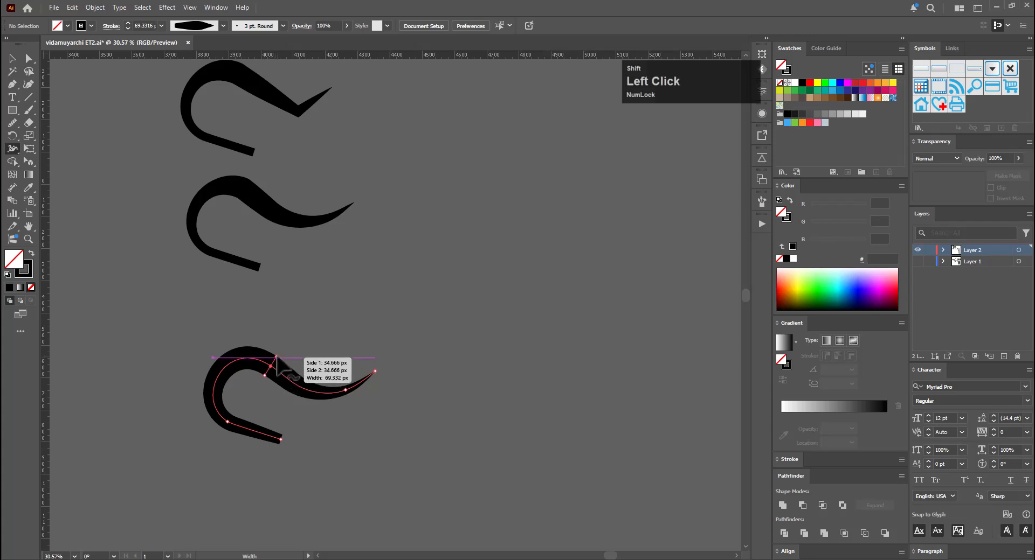
mouse_move(277, 360)
left_mouse_down()
mouse_move(263, 369)
mouse_move(252, 340)
mouse_move(233, 360)
mouse_move(238, 374)
left_mouse_up()
left_click(241, 377, "shift")
key("v")
left_click(327, 340)
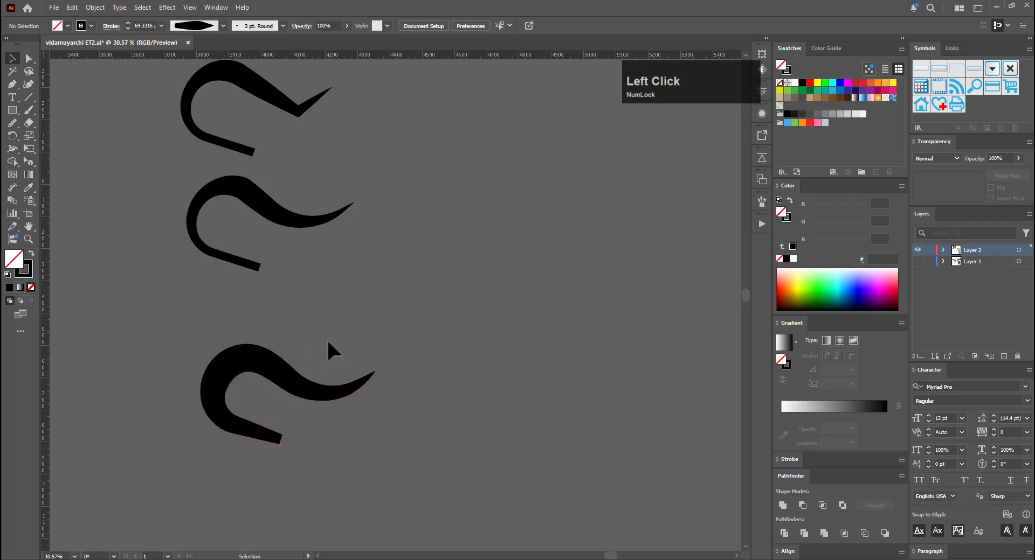
Place a copy of the thickened curve in the empty area below the வ letter construction
key("ctrl+space")
left_click_drag(328, 340, 248, 350)
key("space")
mouse_move(339, 381)
left_mouse_down()
mouse_move(363, 325)
mouse_move(244, 371)
left_mouse_up()
key("ctrl+space")
key("space")
left_click_drag(330, 341, 403, 415)
key("v")
left_click_drag(428, 382, 521, 248)
Delete the thin curved stroke on the வ letter and move the thick curve copy onto the letter in its place
key("ctrl+space")
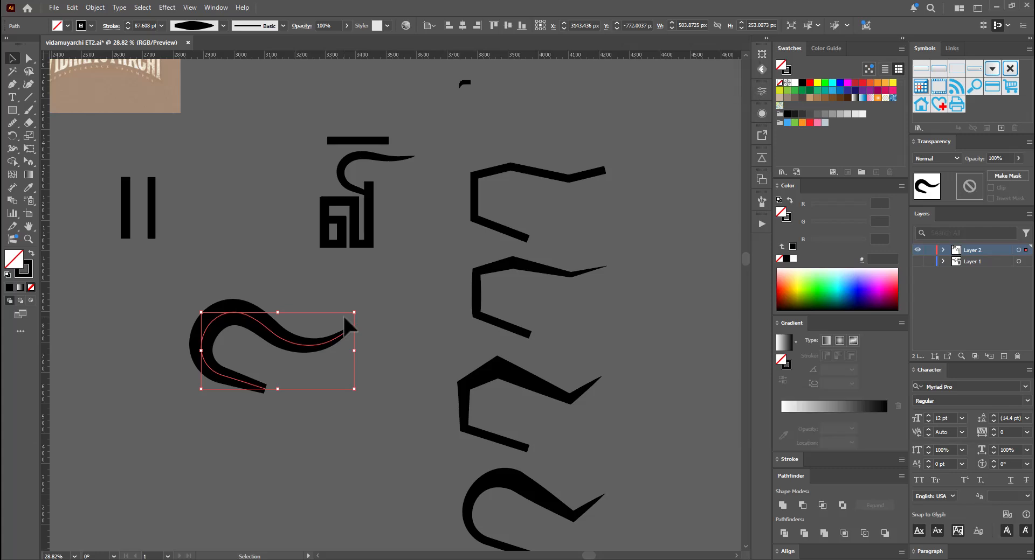
left_click(363, 162)
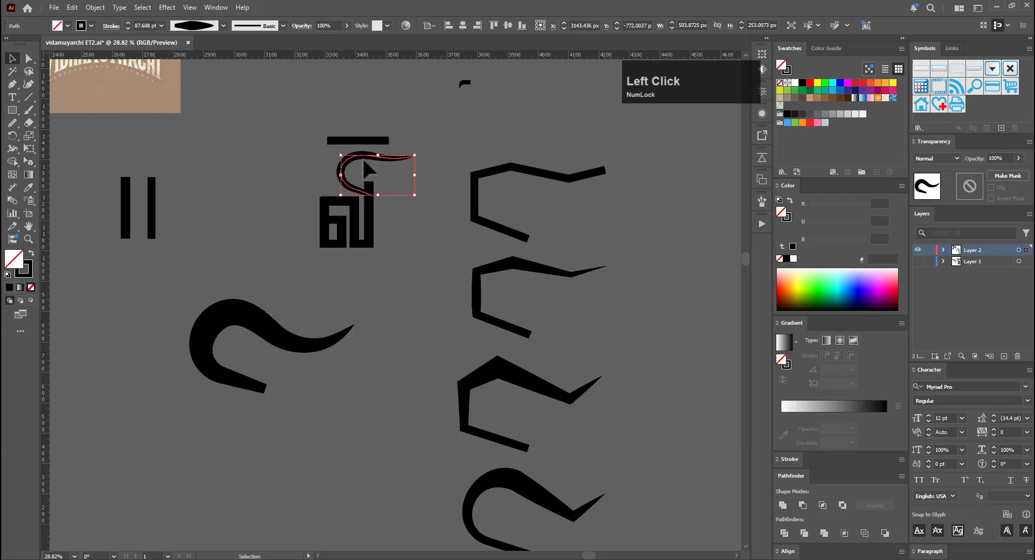
key("Delete")
left_click_drag(263, 323, 390, 138)
key("space")
left_click_drag(403, 199, 355, 313)
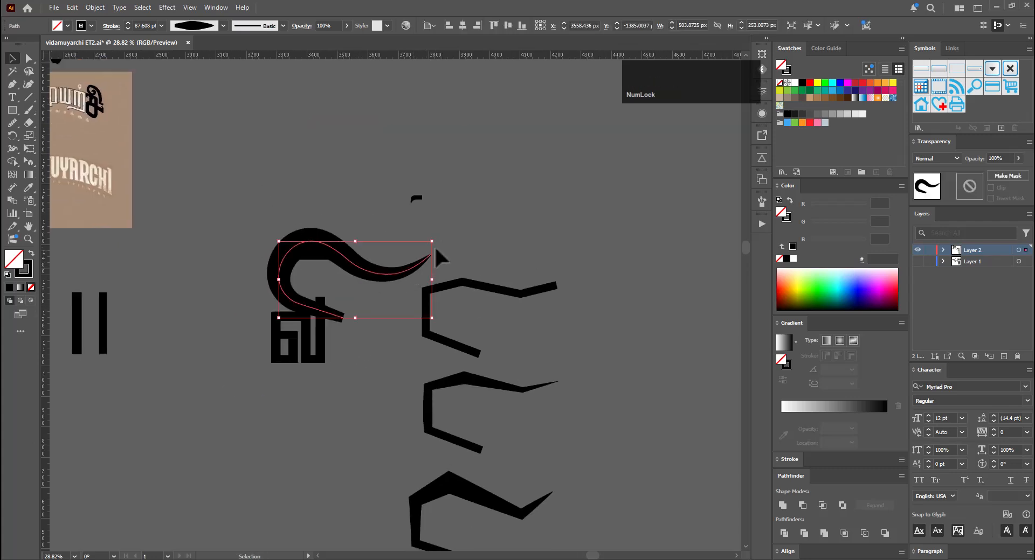
Set the stroke weight of the thick curve on the letter to 40 pt
left_click_drag(431, 243, 375, 258)
key("ctrl+z")
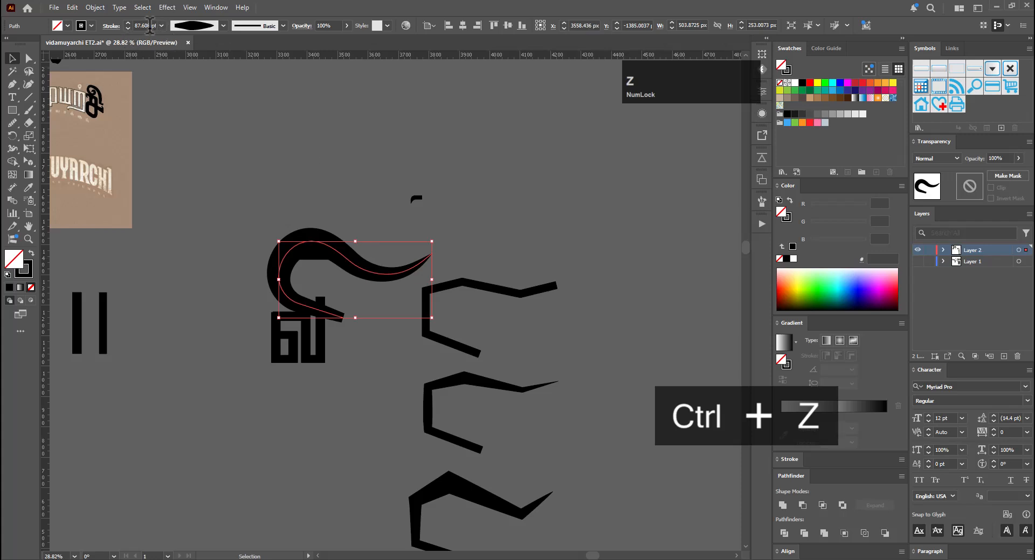
left_click(142, 25)
key("ctrl+a")
type("40")
key("Return")
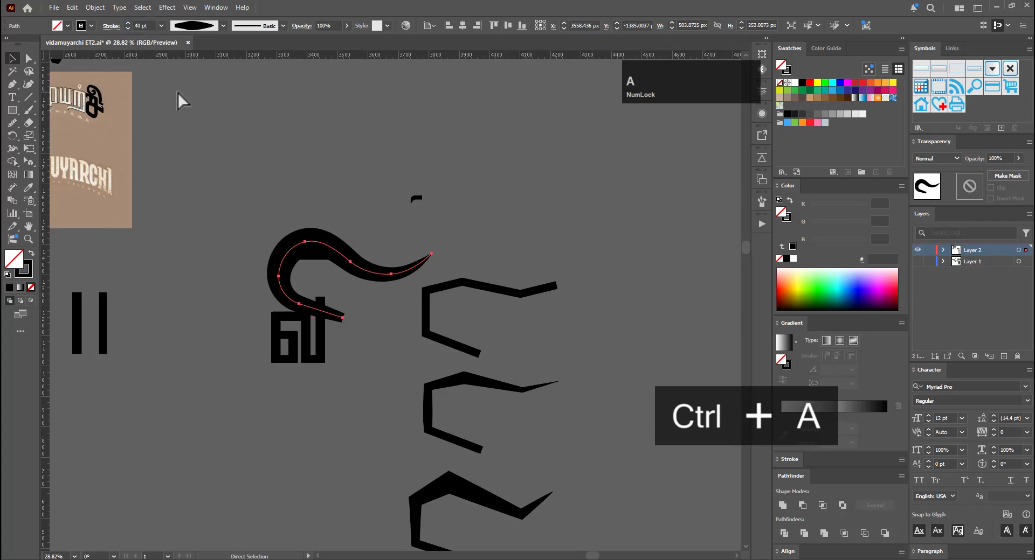
Scale the curve down to about 242 px wide and position it so its lower end meets the letter's stem
left_click_drag(431, 241, 358, 258)
left_click_drag(328, 303, 450, 270)
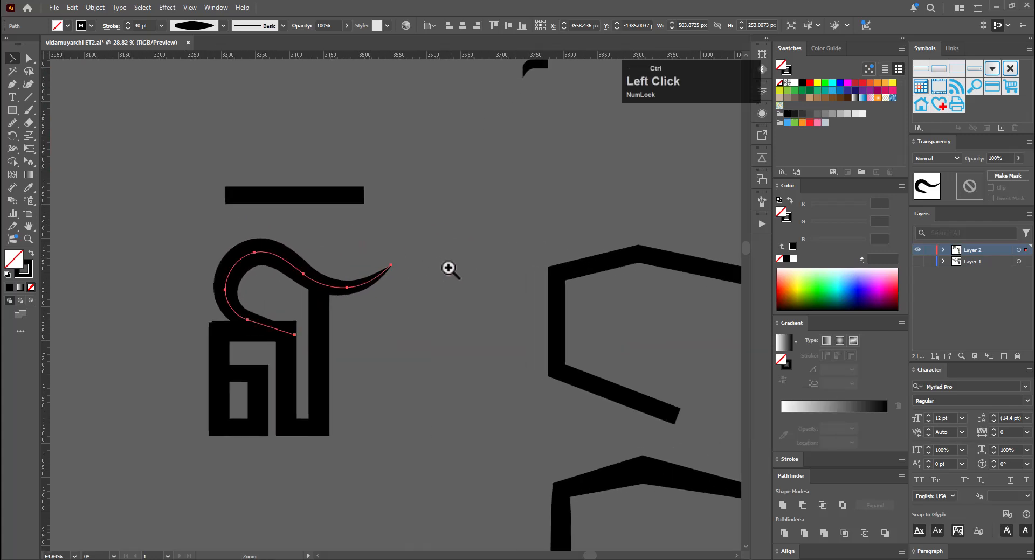
left_click_drag(275, 267, 305, 251)
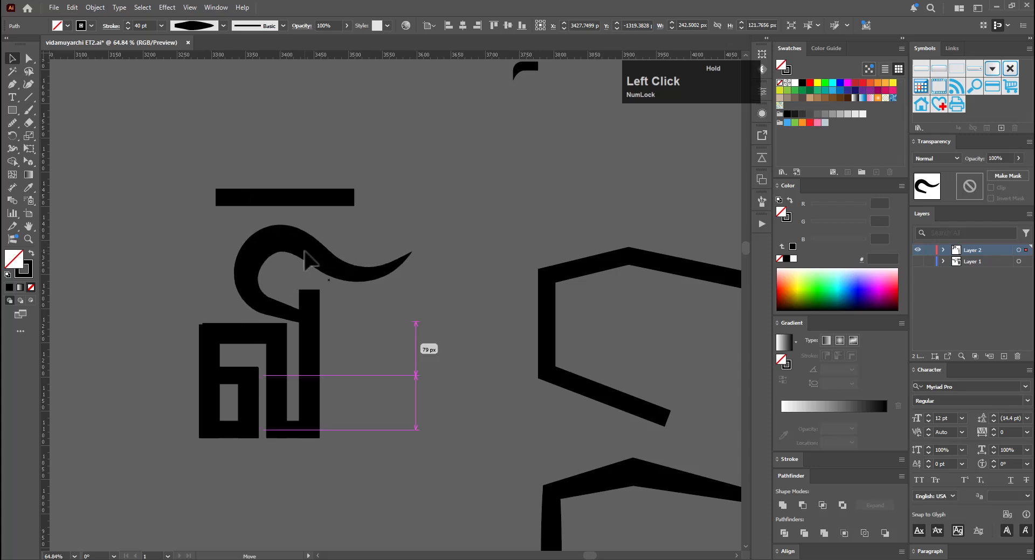
left_click_drag(305, 261, 305, 261)
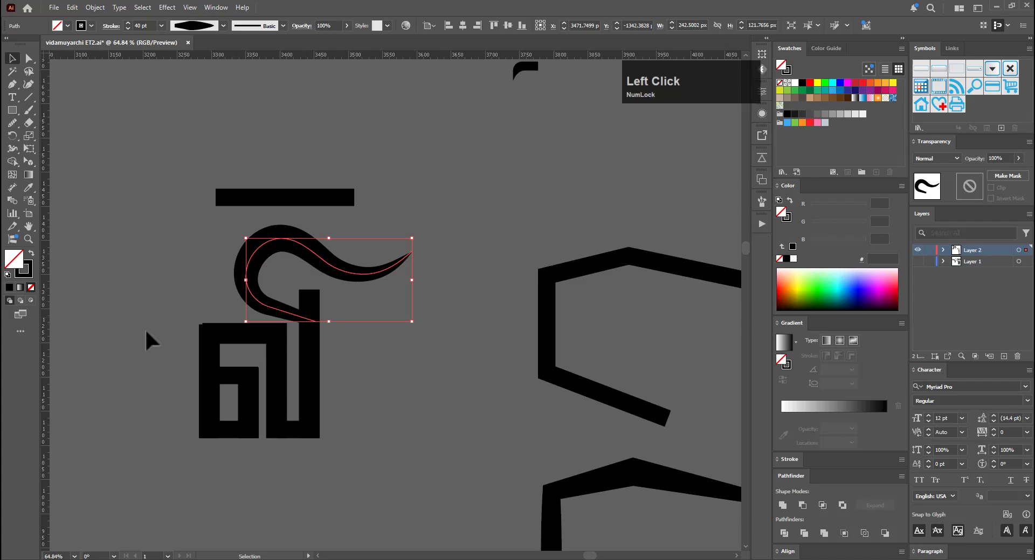
left_click(413, 366)
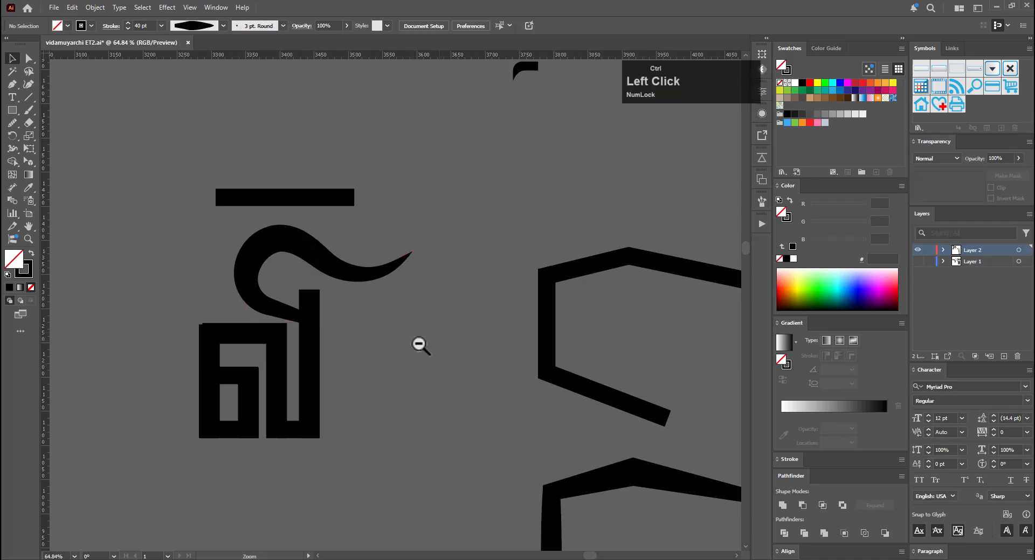
Move the column of six stroke variants away from the letter to the empty area left of the reference image
left_click_drag(420, 345, 377, 372)
left_click_drag(429, 402, 603, 294)
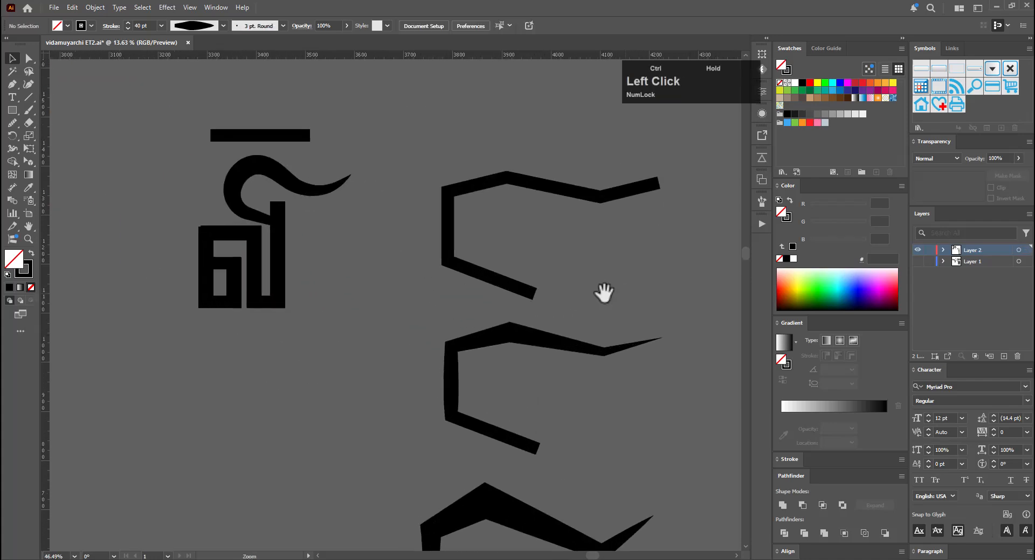
left_click_drag(414, 217, 393, 357)
left_click_drag(435, 322, 469, 328)
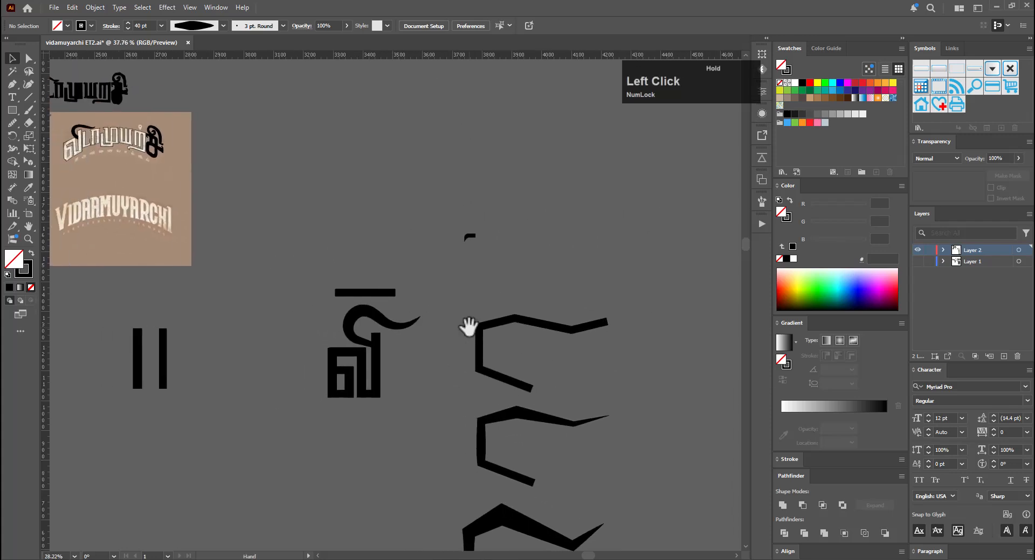
left_click_drag(249, 254, 164, 224)
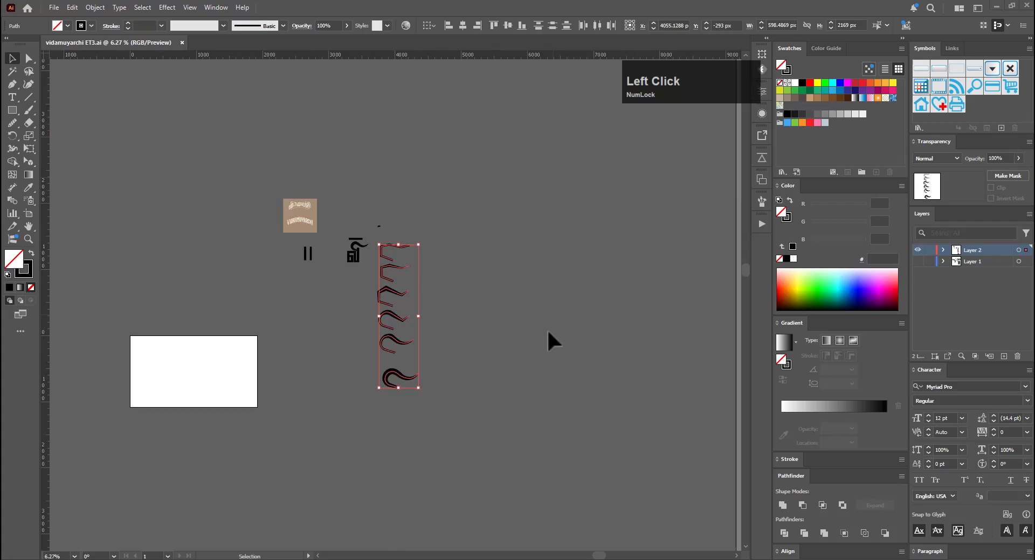
left_click_drag(402, 313, 229, 260)
left_click(488, 338)
Place a copy of the 30 pt vertical bar to the right of the finished letter
left_click_drag(432, 275, 636, 221)
left_click_drag(328, 189, 586, 284)
left_click_drag(120, 274, 434, 275)
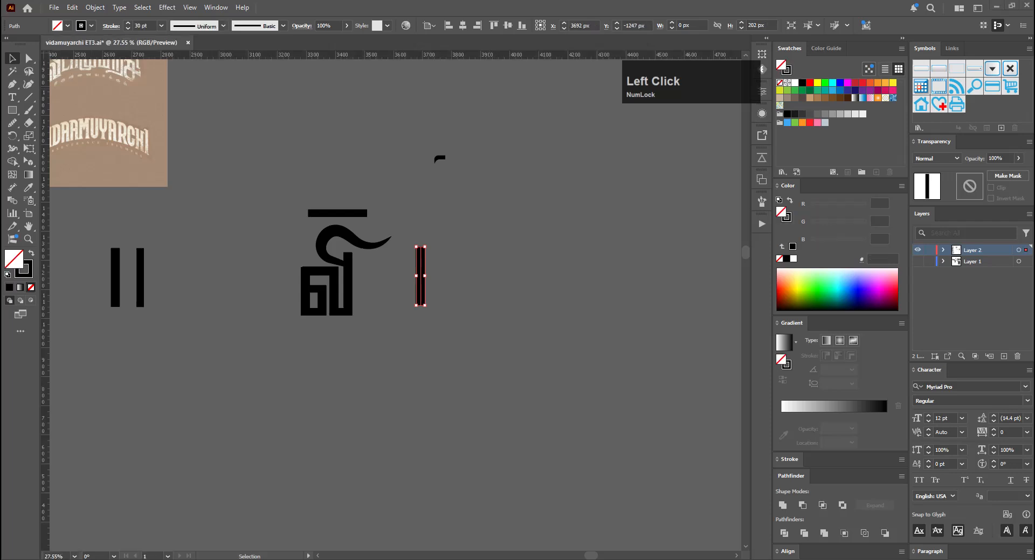
left_click(515, 416)
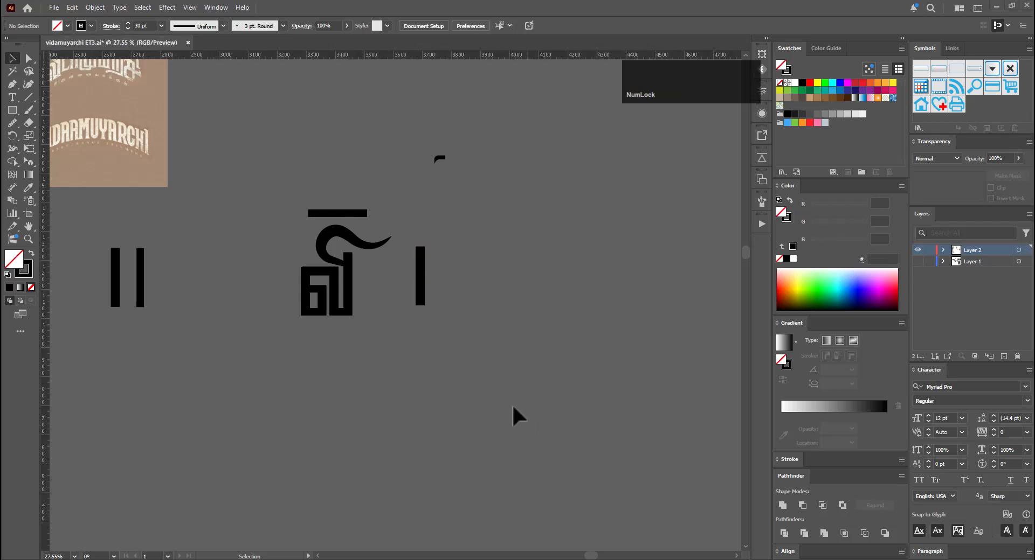
Copy the 25 pt vertical bar, rotate it horizontal and align it with the 30 pt bar's foot to form an L
left_click(139, 286)
left_click_drag(139, 285, 455, 287)
key("ctrl+space")
left_click(463, 246)
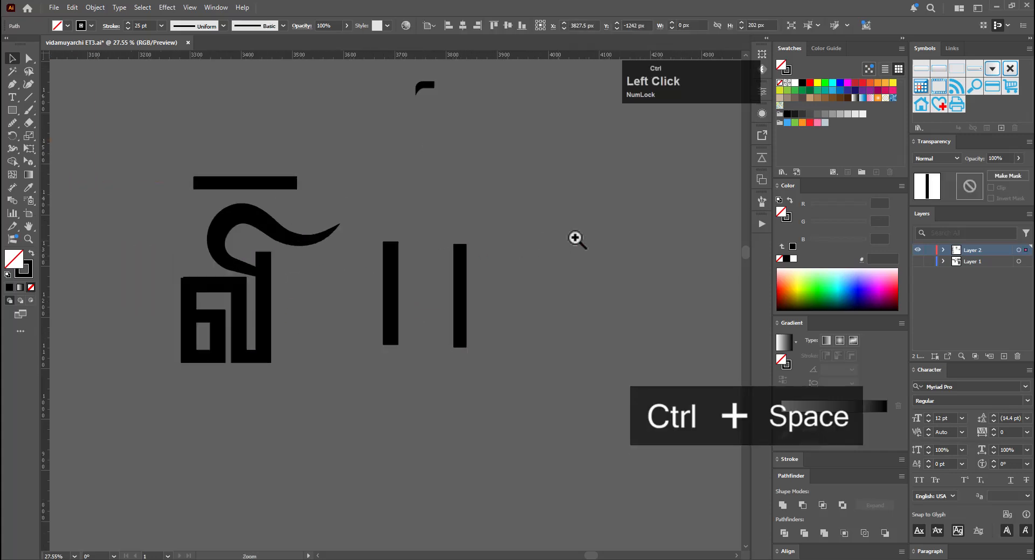
left_click_drag(466, 241, 459, 361)
left_click(425, 421)
Shorten the L's horizontal bar from its free end to about 106 px
key("a")
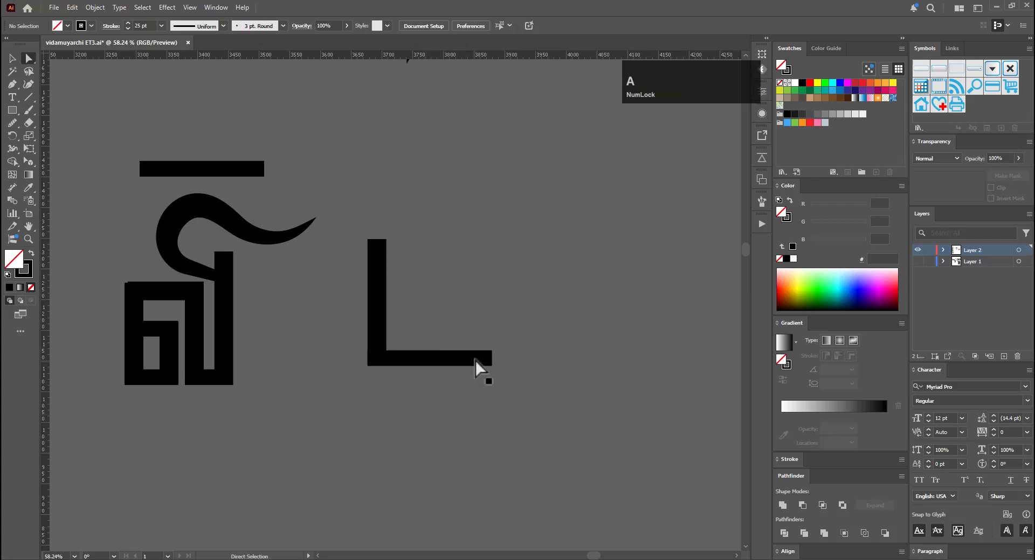
left_click(485, 345)
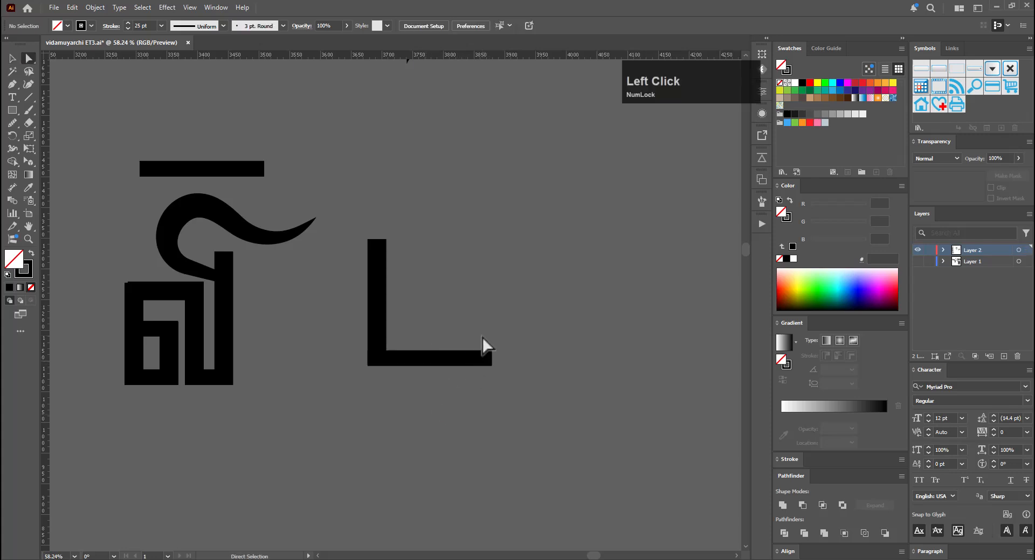
left_click_drag(561, 433, 561, 433)
key("e")
left_click_drag(470, 388, 391, 360)
key("ctrl+z")
key("a")
key("e")
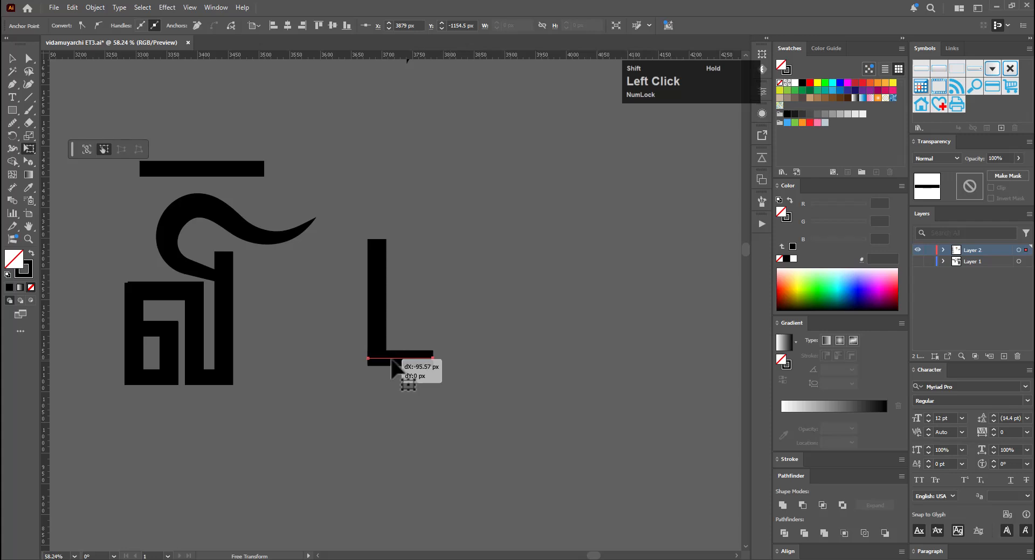
key("v")
left_click(507, 384)
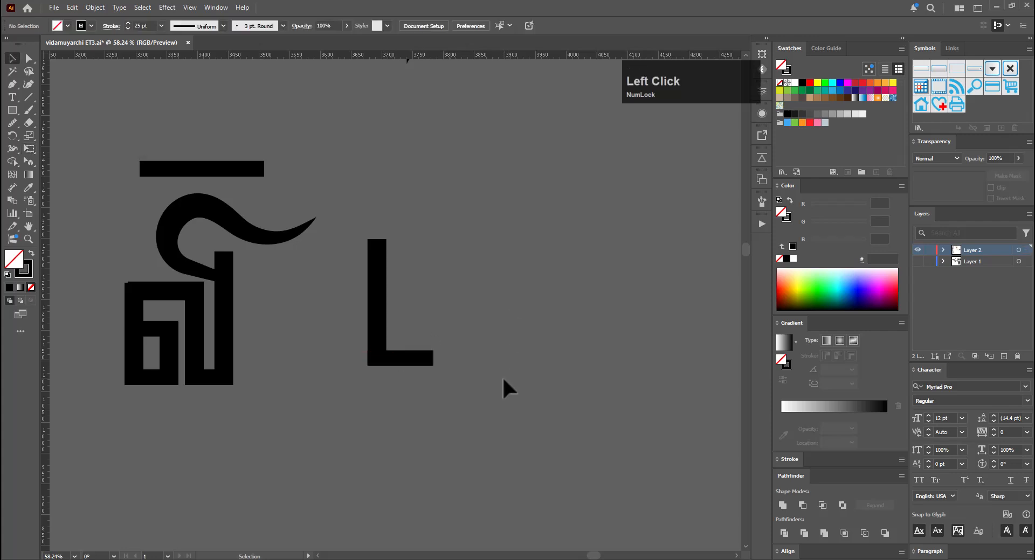
Duplicate the complete L shape into the space below the first one
left_click(378, 322)
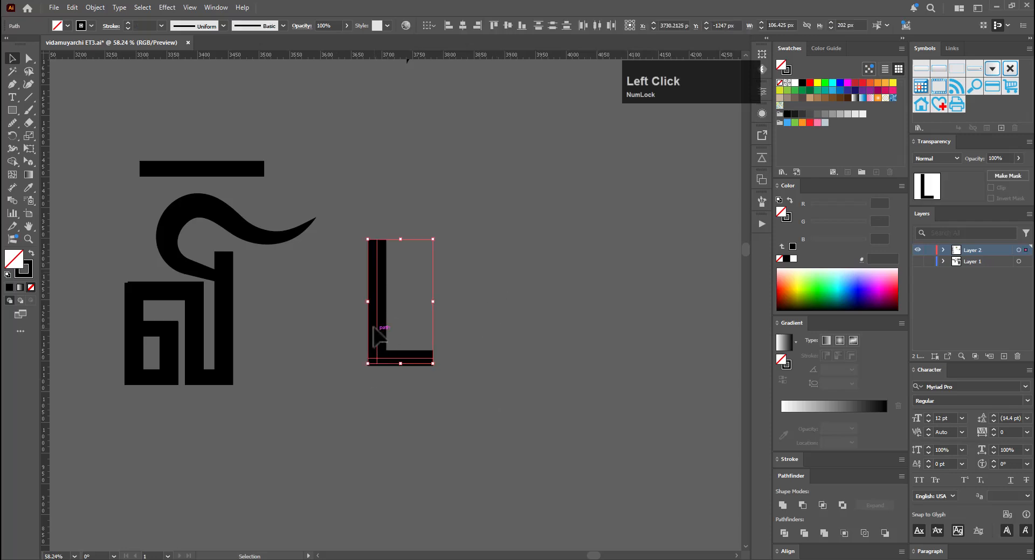
left_click_drag(379, 321, 364, 474)
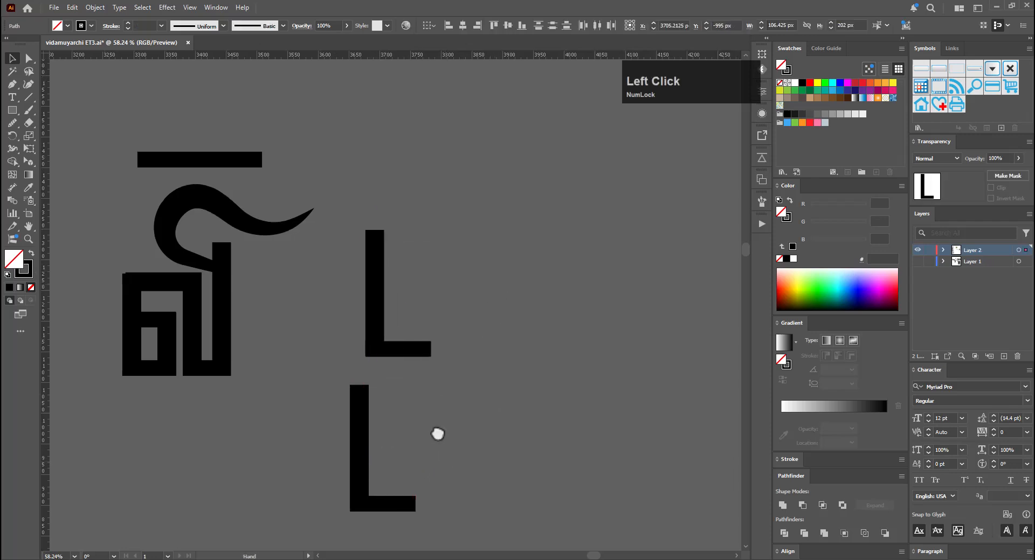
left_click_drag(436, 432, 435, 403)
Reduce the lower L's height to about 167 px by raising its horizontal bar
key("a")
left_click(408, 445)
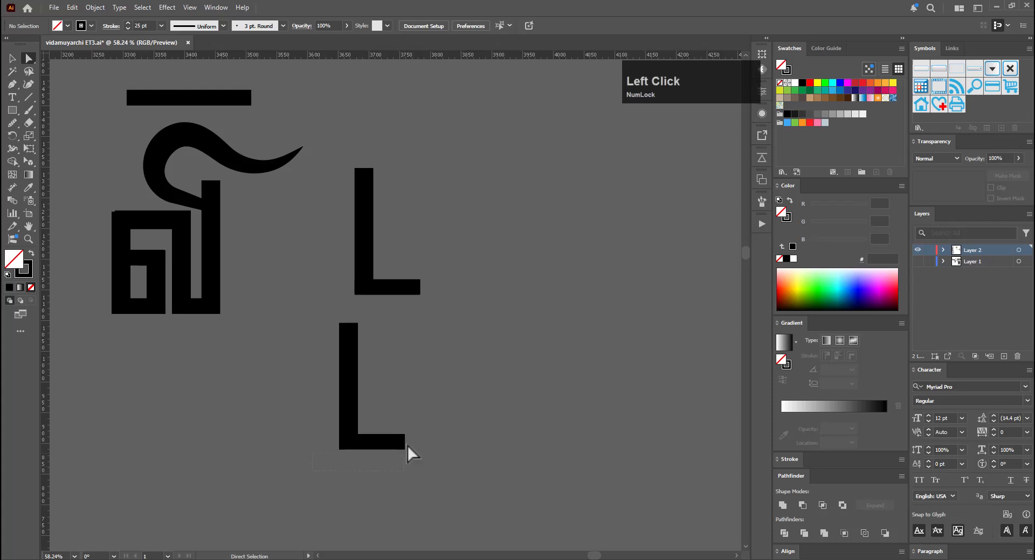
key("e")
left_click_drag(377, 445, 382, 422)
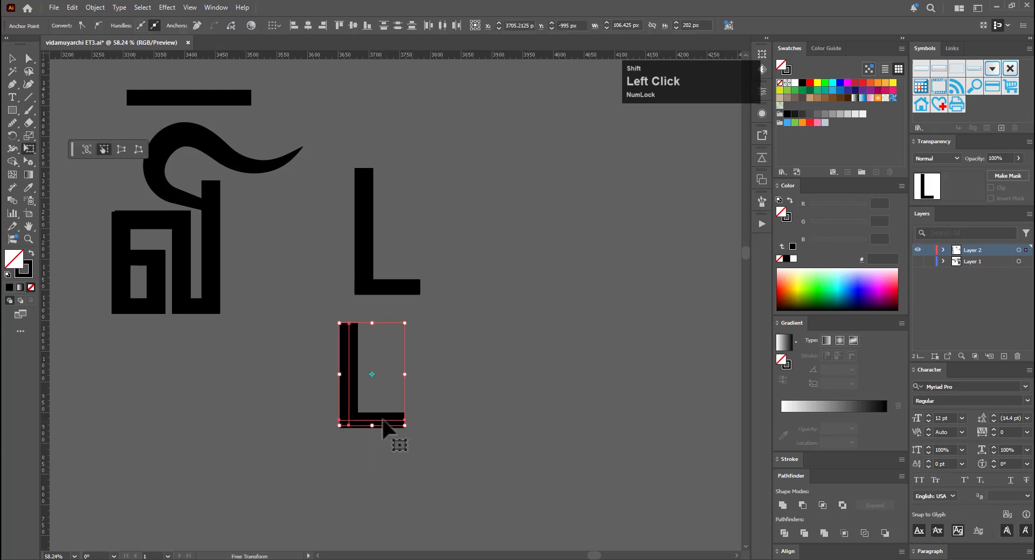
key("v")
left_click(443, 375)
Duplicate the shortened L, both bars together, straight below itself
scroll(443, 371, "down", 2)
left_click(370, 379)
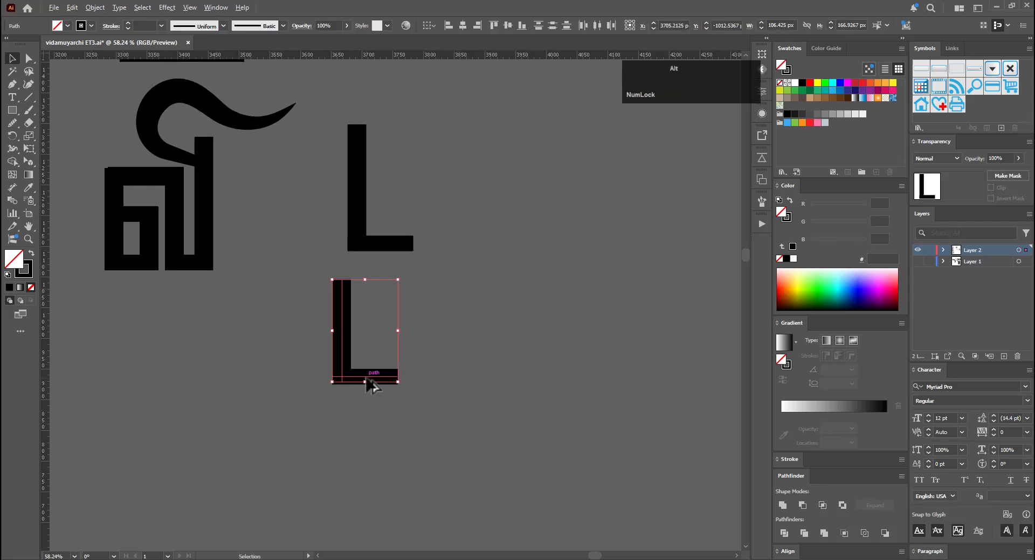
left_click(369, 377, "alt+shift")
left_click_drag(428, 285, 330, 399)
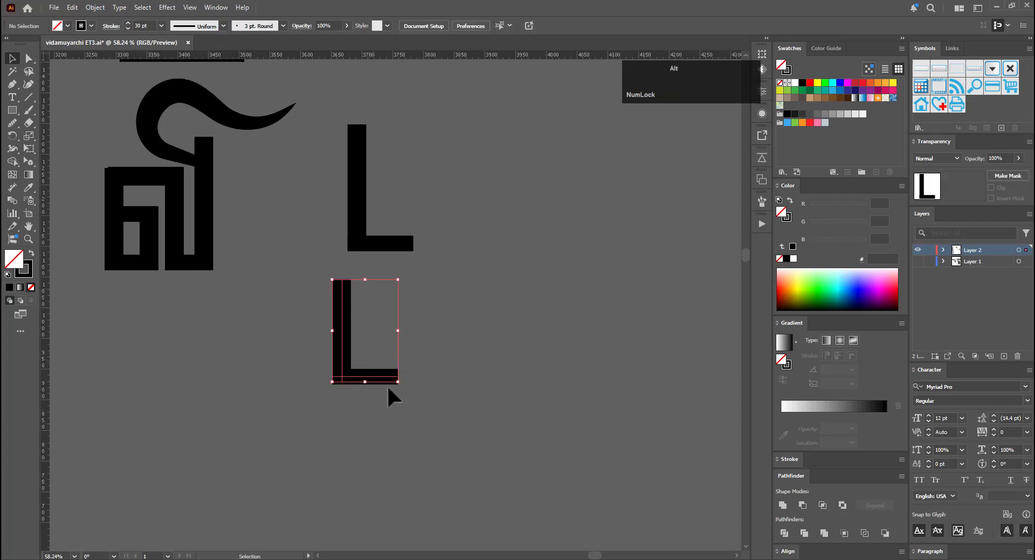
left_click(387, 378, "shift")
left_click(378, 379)
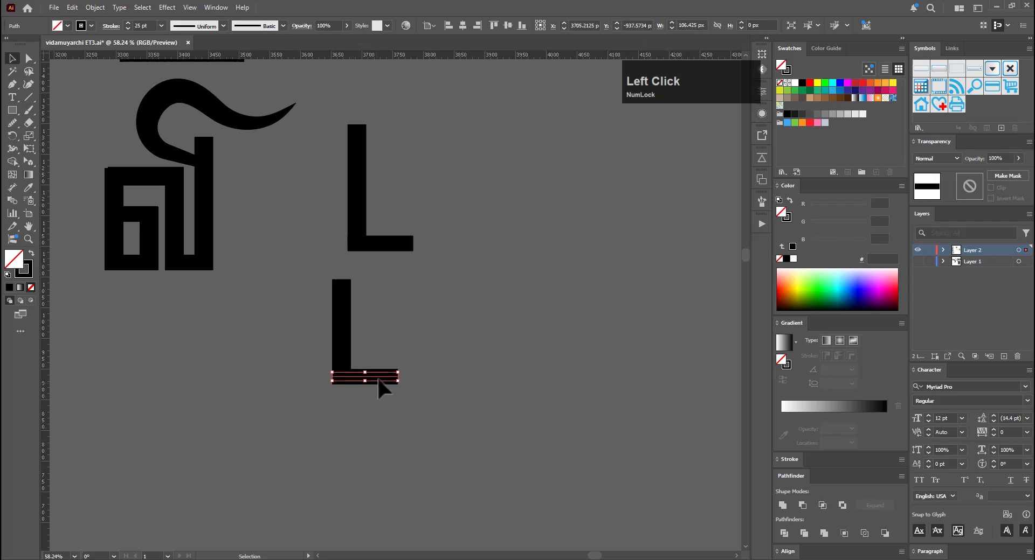
left_click_drag(290, 447, 389, 522)
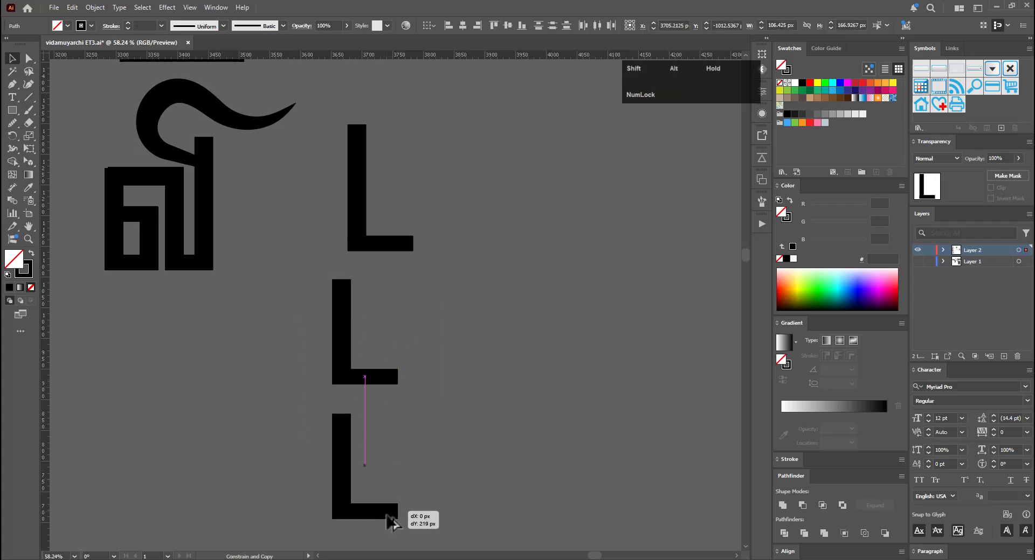
Convert the lowest L's two bars into filled shapes with Outline Stroke
left_click_drag(448, 487, 437, 389)
key("ctrl+space")
left_click(402, 414)
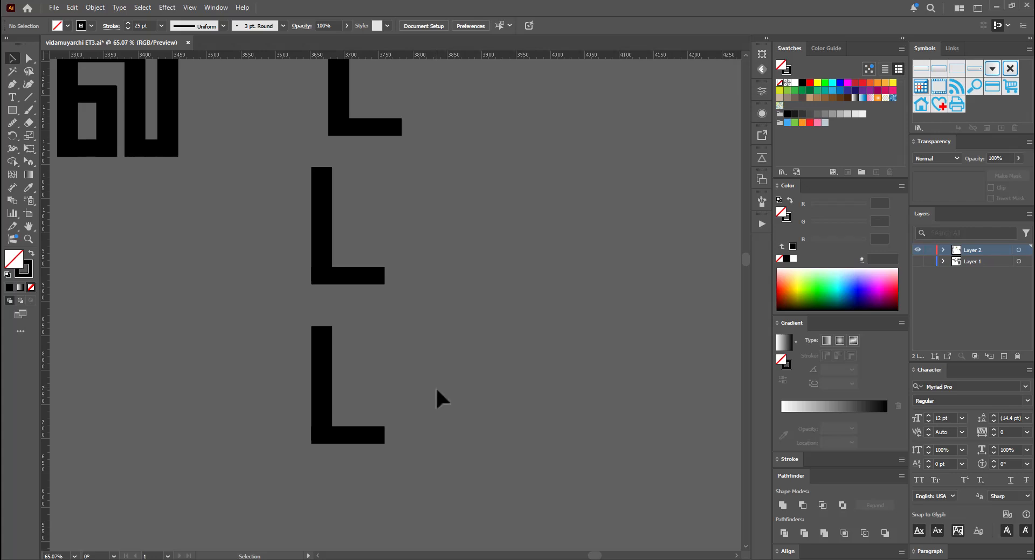
left_click_drag(416, 371, 304, 449)
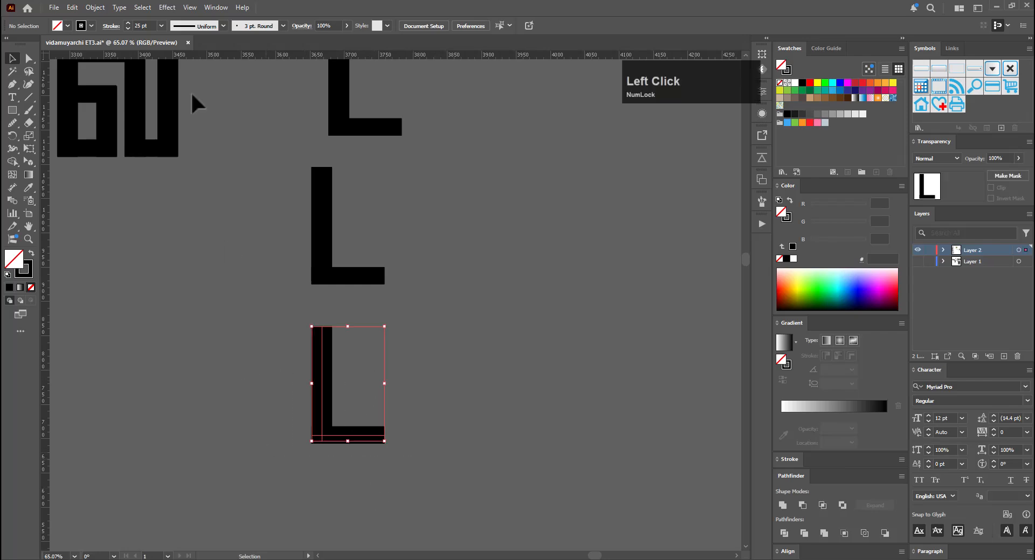
left_click(94, 7)
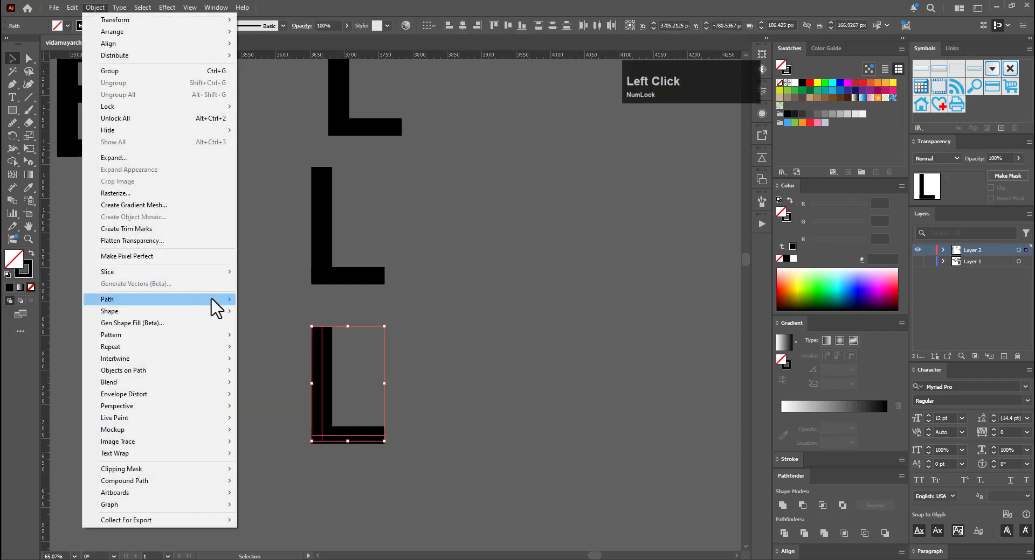
mouse_move(216, 300)
left_click(302, 324)
Unite the lowest L's two outlined bars into a single shape
left_click(396, 441)
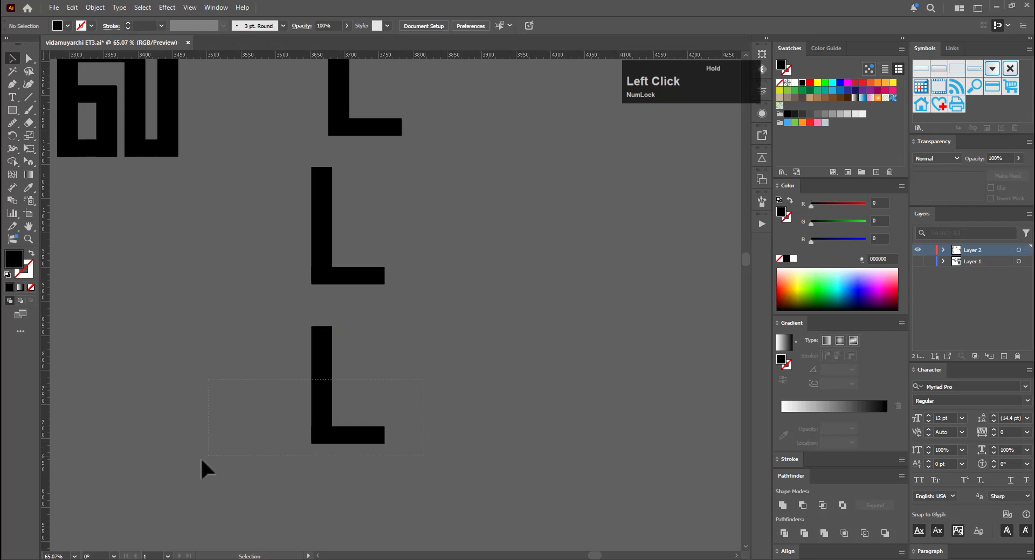
left_click_drag(200, 457, 200, 457)
left_click(784, 503)
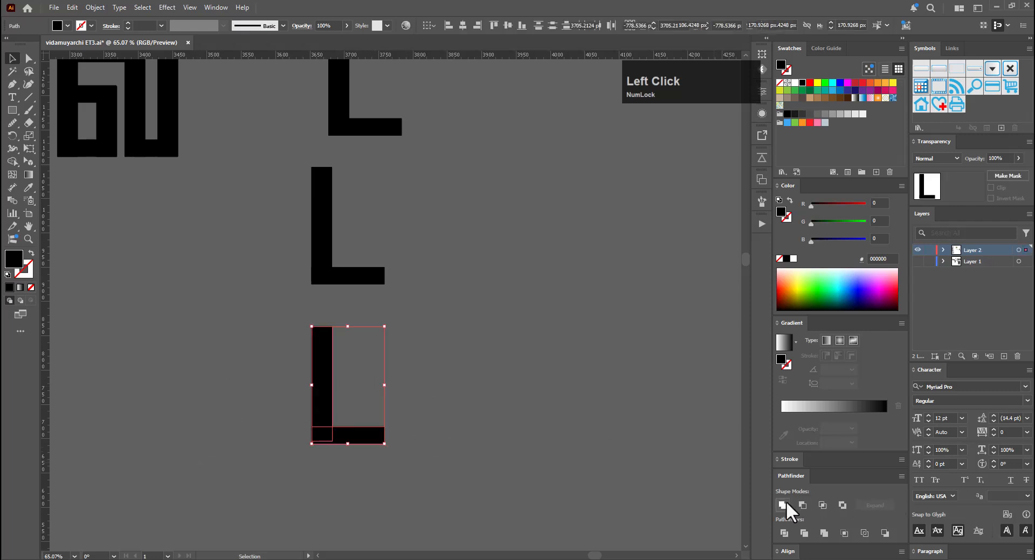
Delete the redundant anchor point on the left edge of the united lowest L
left_click(432, 368)
left_click(386, 437)
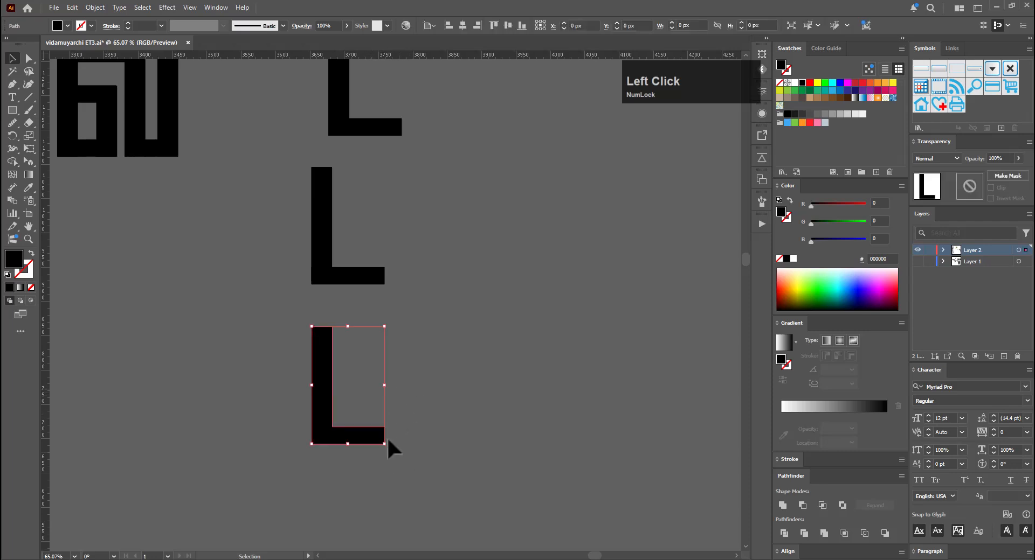
key("minus")
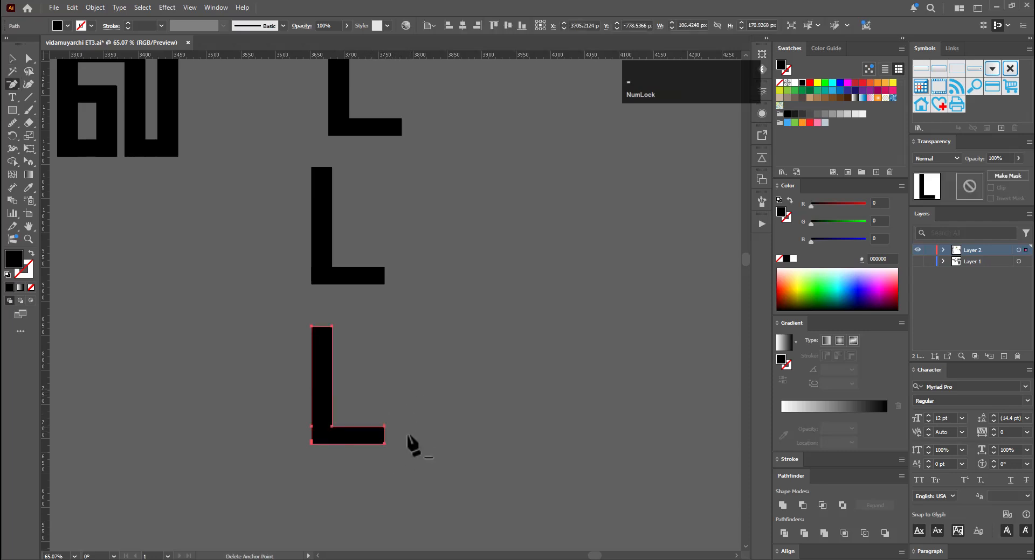
left_click(311, 441)
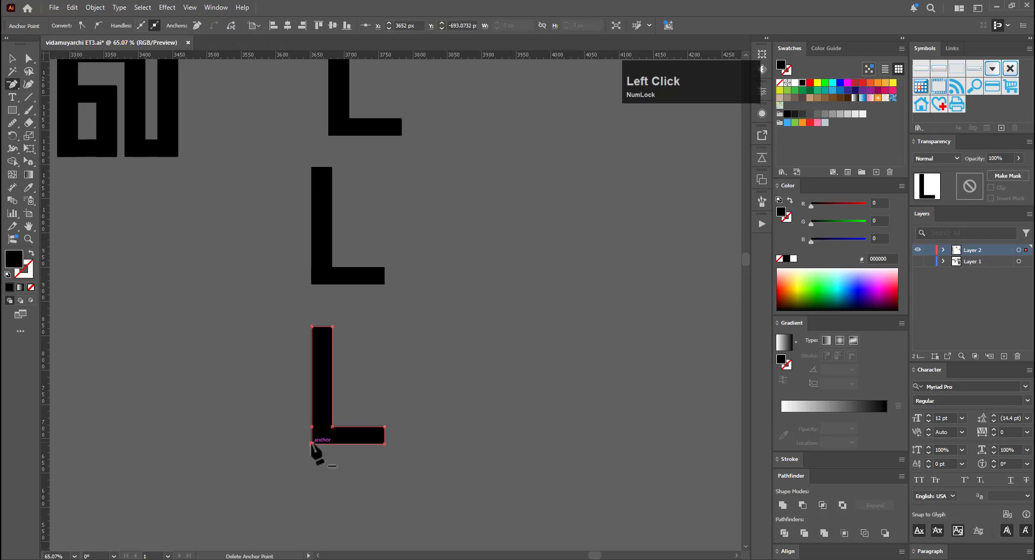
left_click(311, 444)
key("ctrl+z")
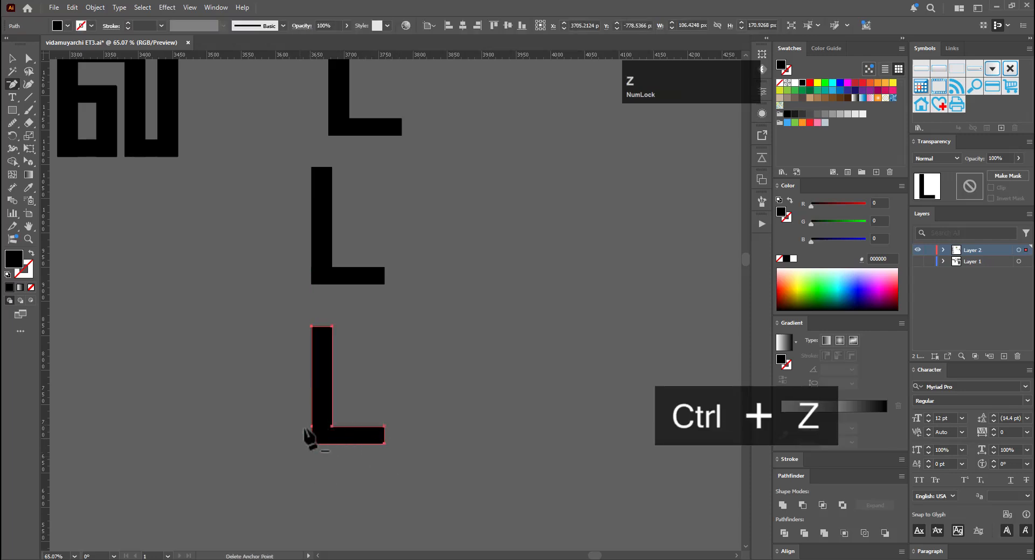
left_click(312, 428)
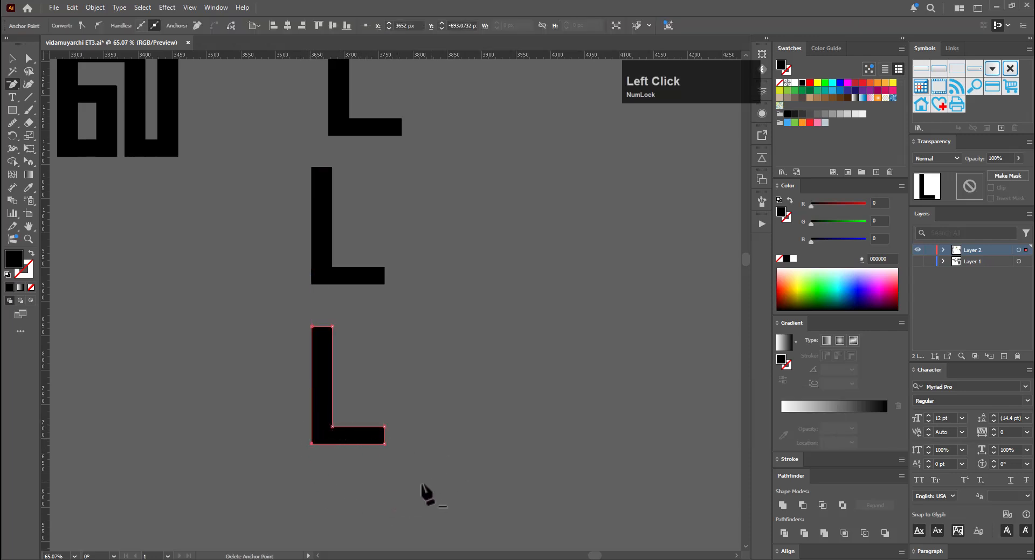
Add an anchor near the tip of the L foot's upper edge and raise the end corner into a point
key("equal")
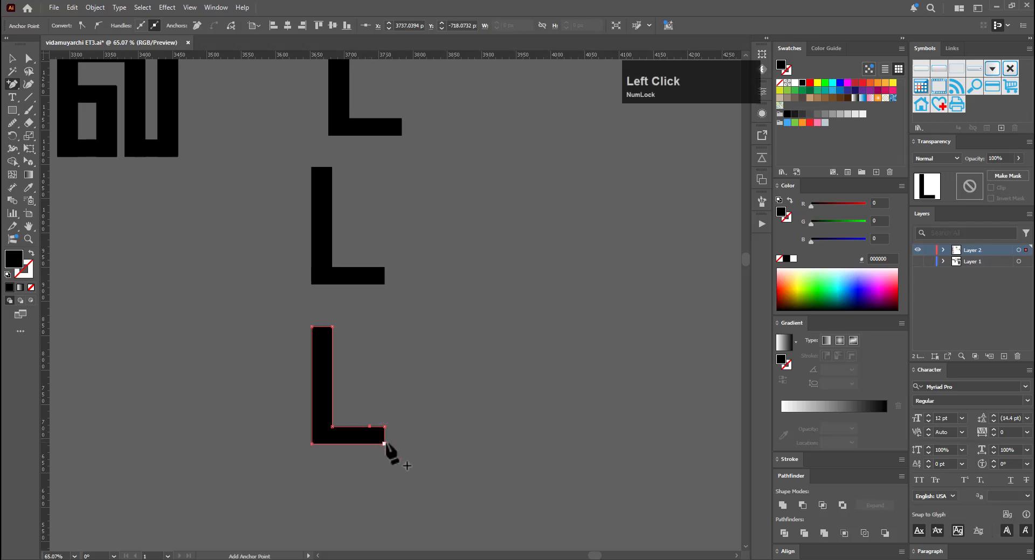
key("a")
mouse_move(376, 417)
left_mouse_down()
mouse_move(392, 436)
mouse_move(380, 434)
mouse_move(381, 416)
left_mouse_up()
key("e")
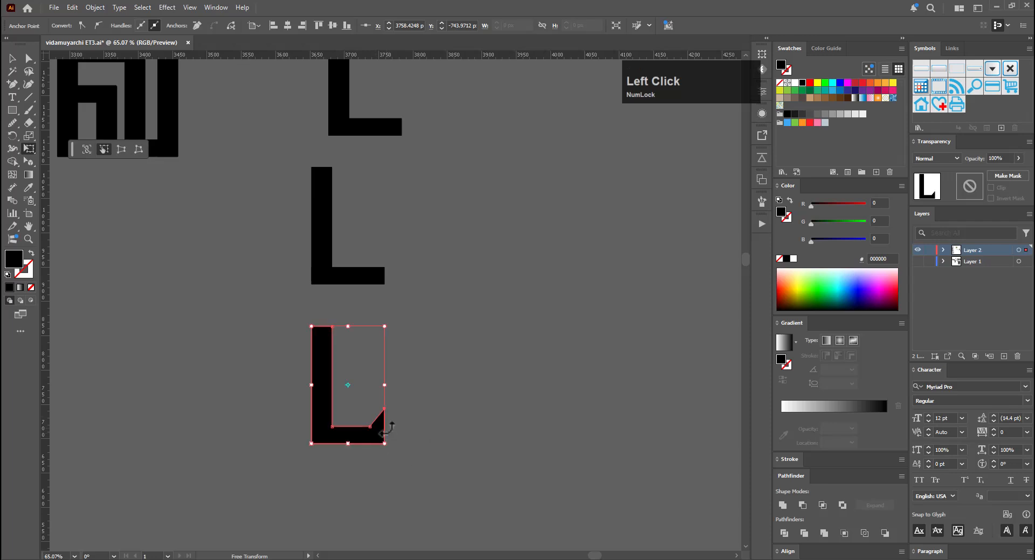
Add an anchor on the outer edge of the foot's raised tip and push it slightly outward
key("equal")
left_click(385, 421)
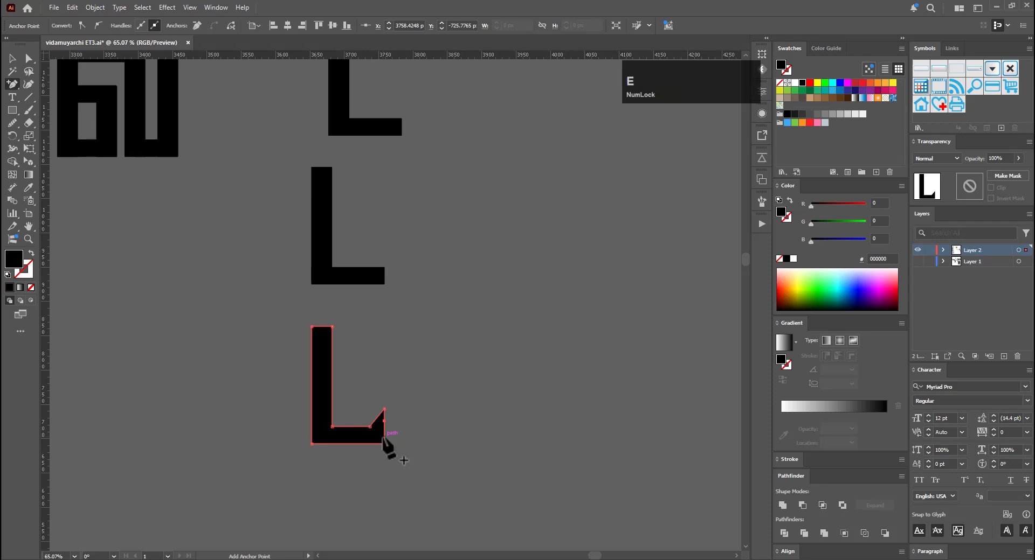
key("e")
left_click_drag(369, 438, 374, 438)
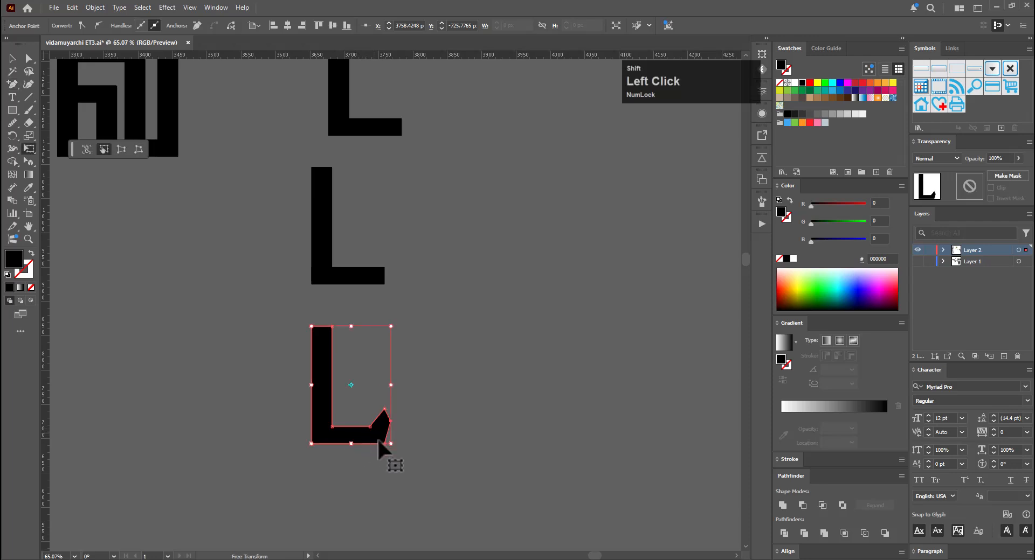
Try to round the bulging outer anchor of the foot's tip into a smooth curve
key("a")
left_click_drag(382, 426, 286, 427)
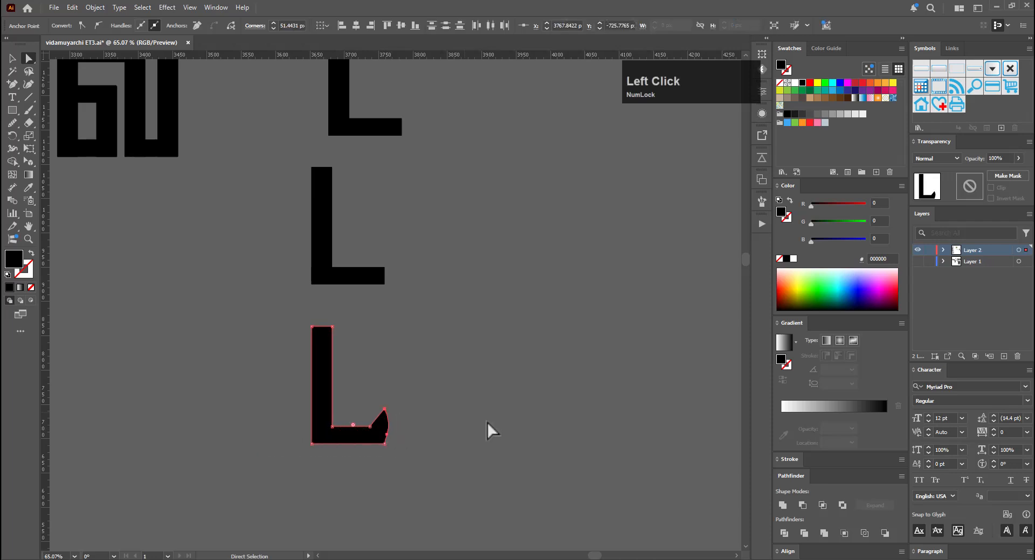
key("ctrl+z")
left_click_drag(452, 426, 554, 408)
key("e")
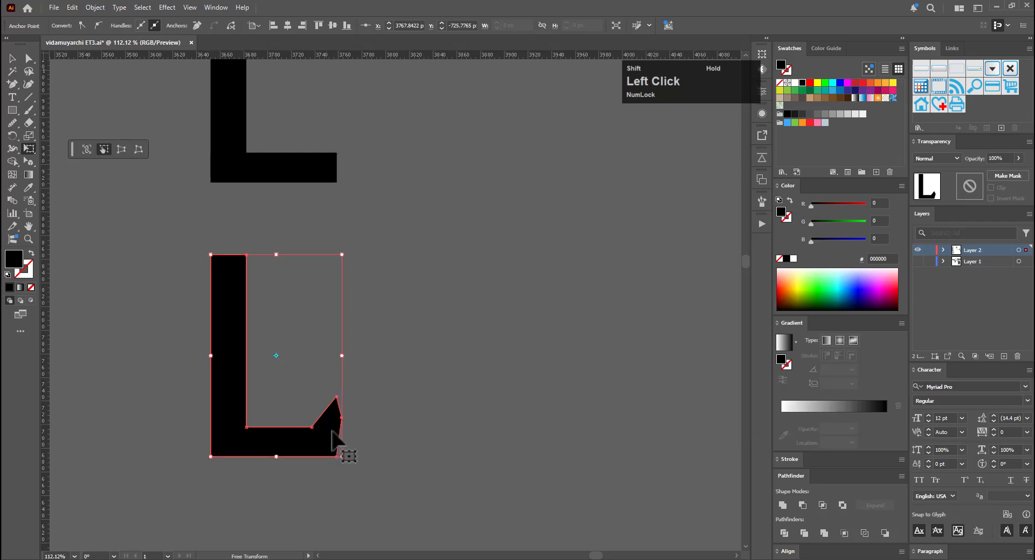
key("a")
left_click(332, 420)
left_click_drag(332, 420, 189, 429)
key("ctrl+z")
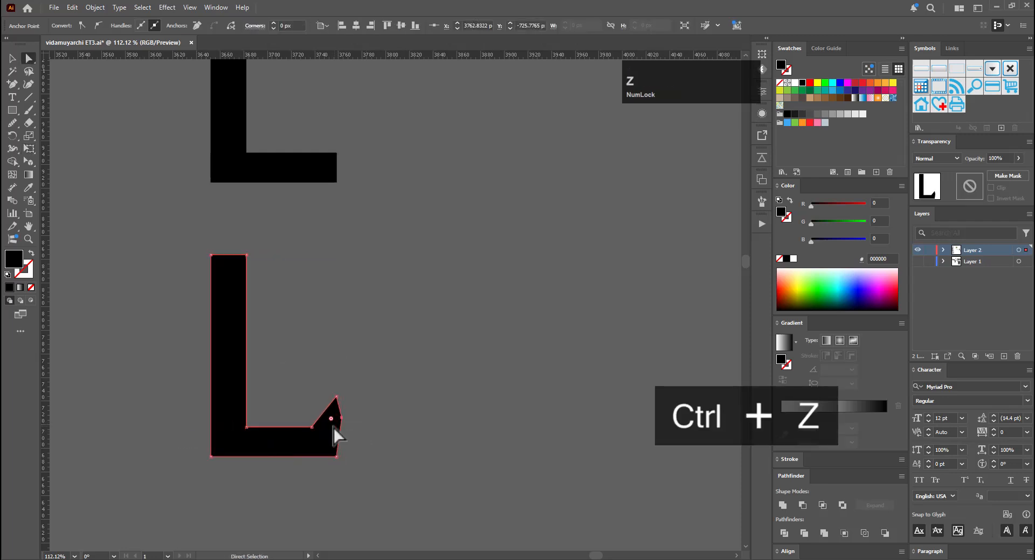
Nudge the tip's outer anchor to a different position and try rounding its corner again
key("e")
left_click_drag(329, 435, 189, 434)
key("a")
key("ctrl+z")
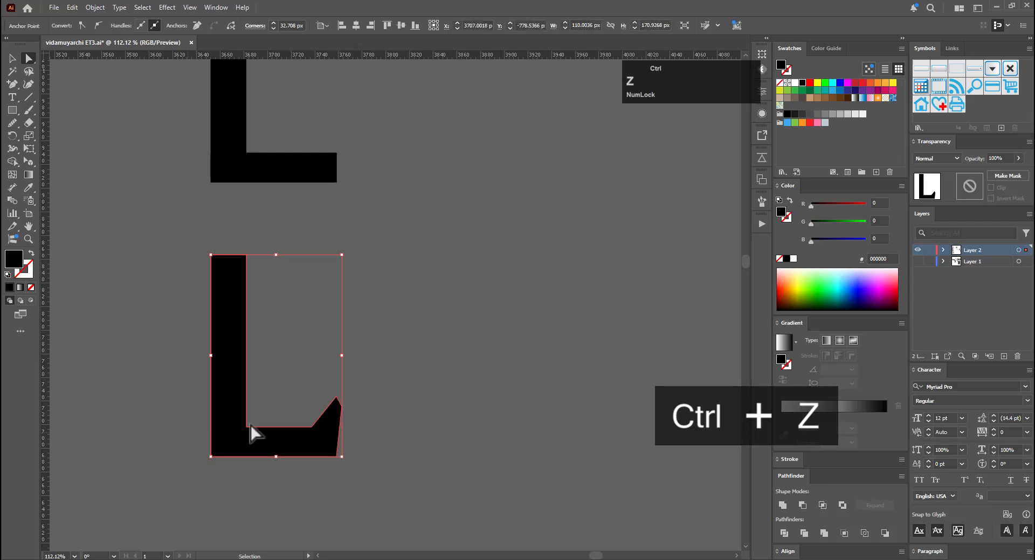
key("e")
left_click_drag(321, 423, 159, 428)
key("a")
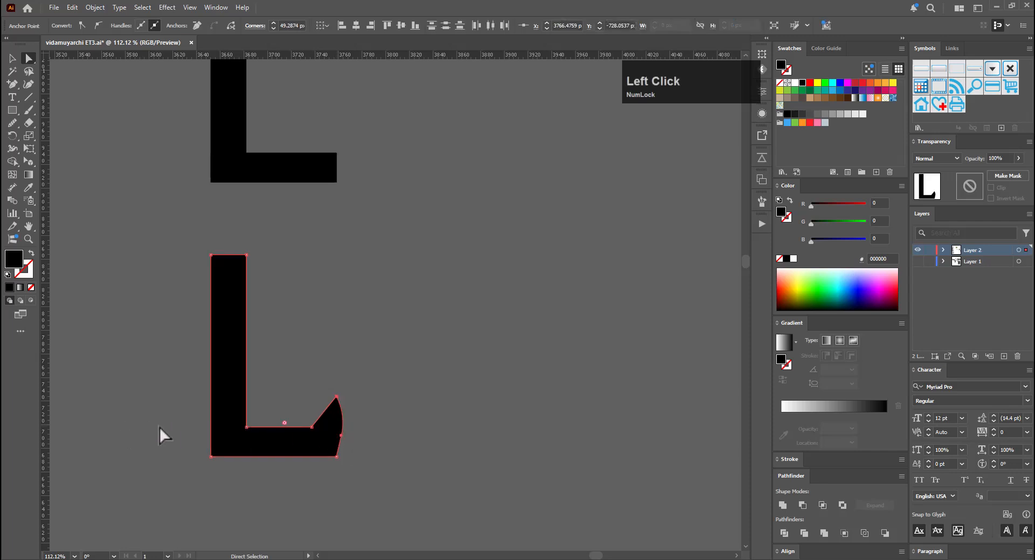
key("ctrl+z")
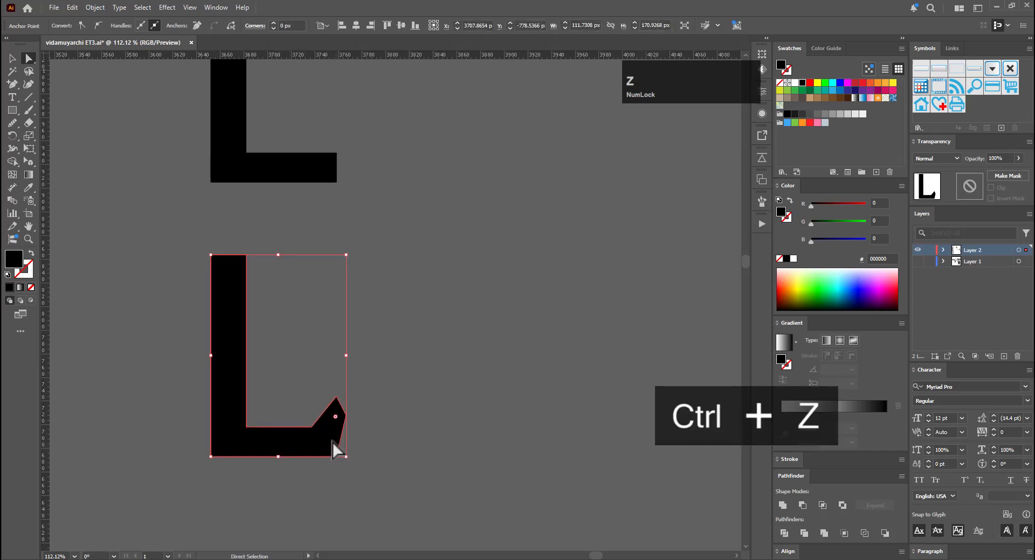
Reposition the tip's outer anchor and round it fully so the foot's outer edge forms one smooth arc
key("e")
left_click_drag(330, 423, 104, 438)
key("a")
key("v")
left_click(405, 432)
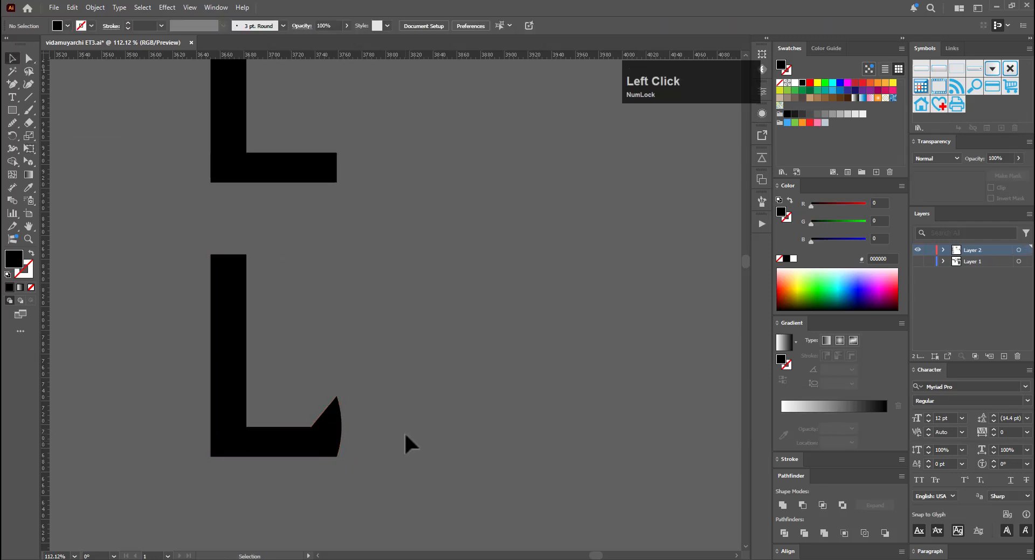
Shift the inner anchor below the raised tip outward and round it into a smooth concave curve
key("a")
left_click(326, 438)
key("e")
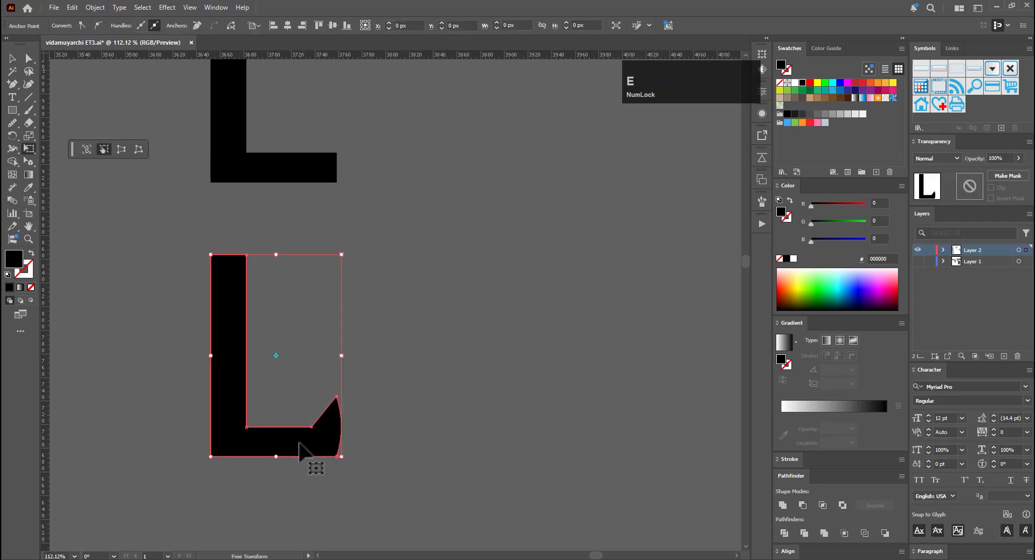
left_click(316, 447)
key("a")
left_click(324, 427)
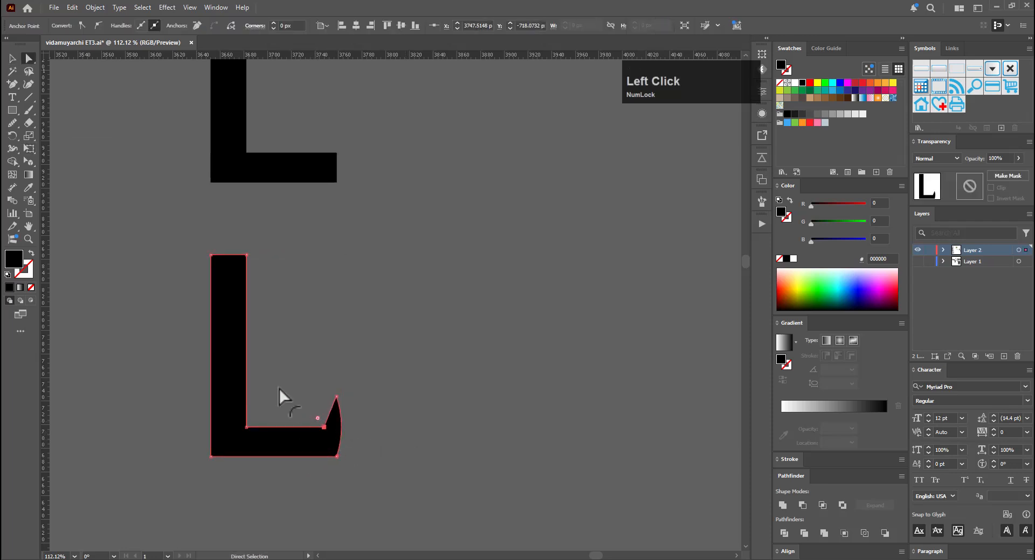
left_click_drag(317, 418, 196, 350)
key("v")
left_click(480, 441)
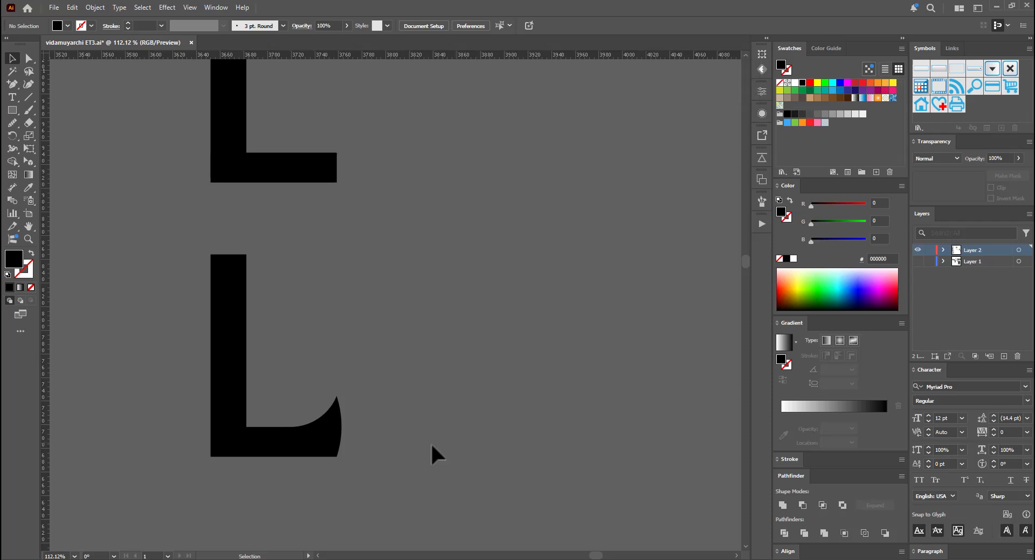
Nudge the lower outer corner of the L's foot slightly inward so the tip's outer edge slants
key("a")
left_click_drag(321, 468, 309, 446)
key("e")
key("v")
left_click(408, 449)
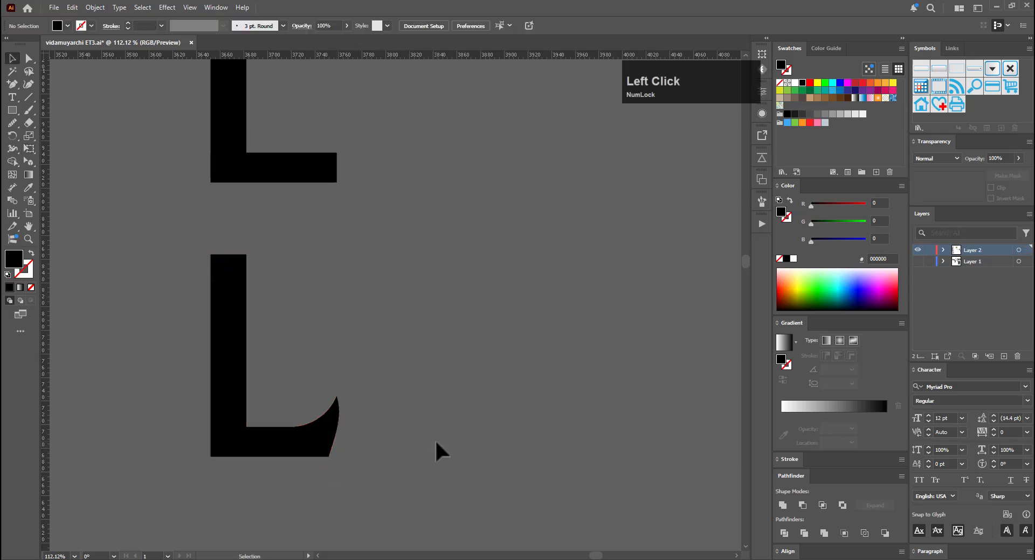
Duplicate the வ letter's base bar, left stem and short inner stem into empty space beyond the L shapes
left_click_drag(444, 412, 389, 420)
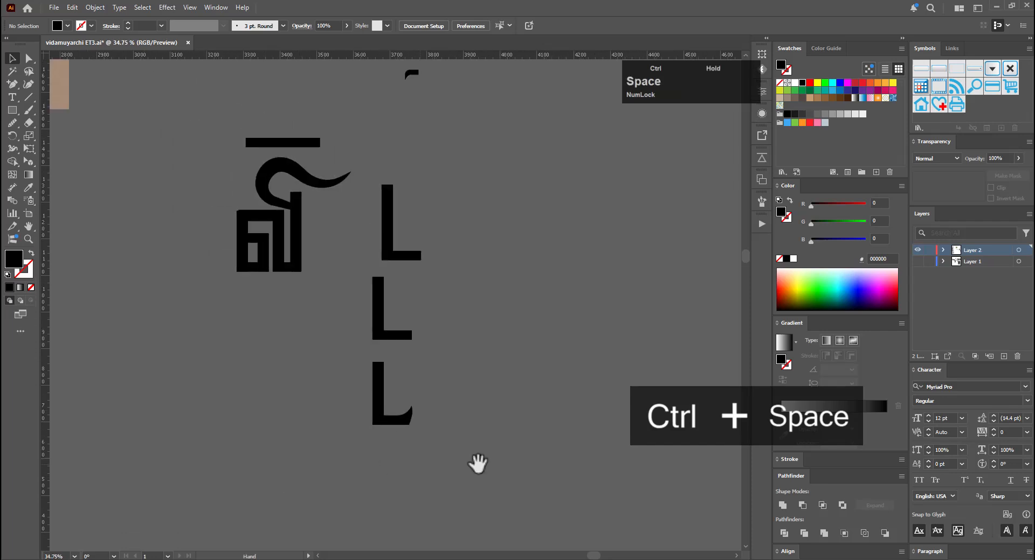
left_click_drag(478, 363, 432, 420)
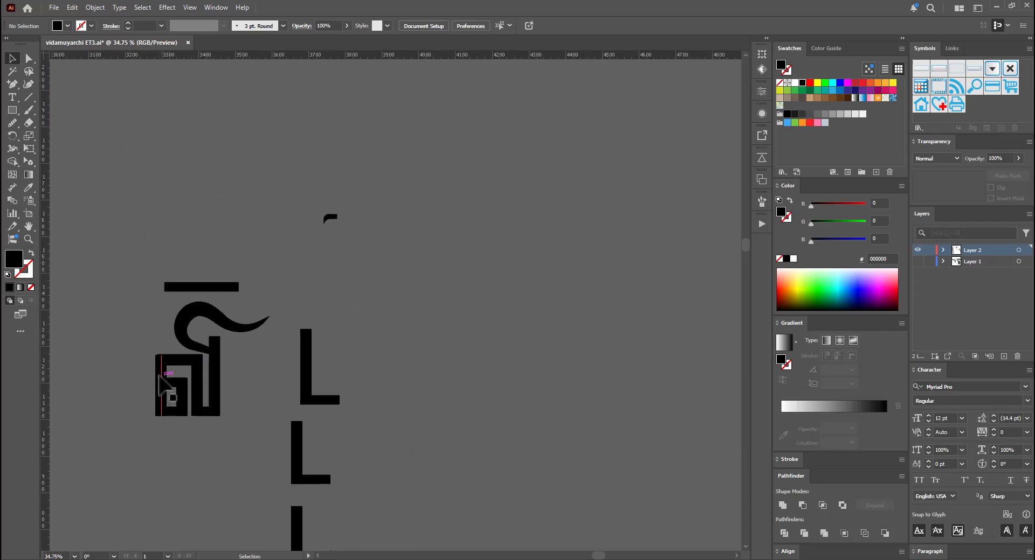
left_click(162, 413)
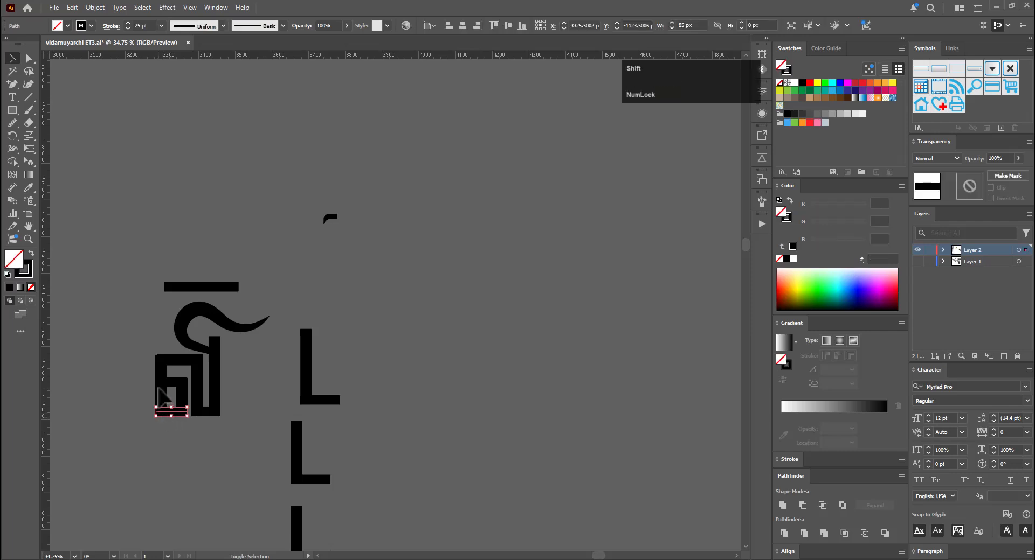
left_click(160, 387, "shift")
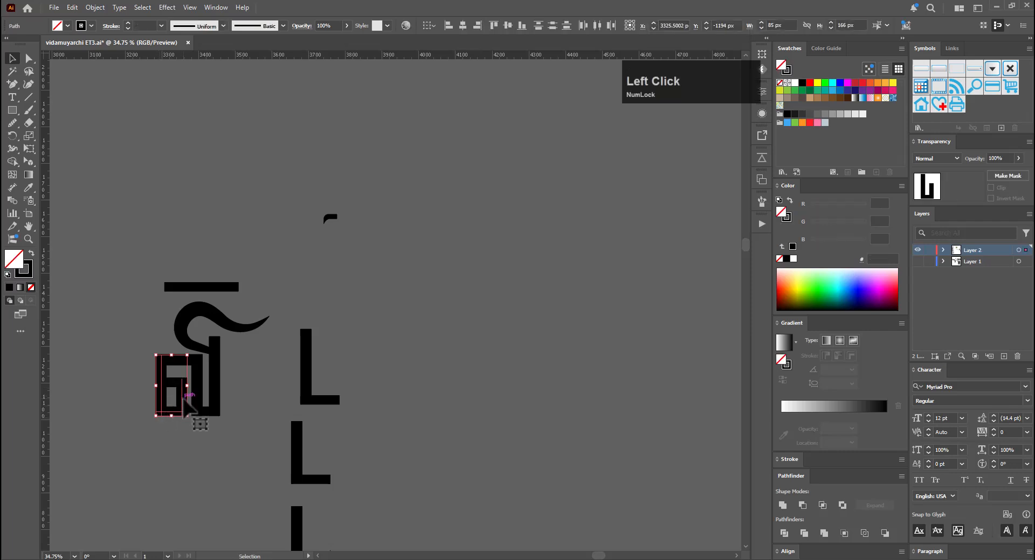
left_click_drag(183, 400, 429, 417)
left_click(487, 458)
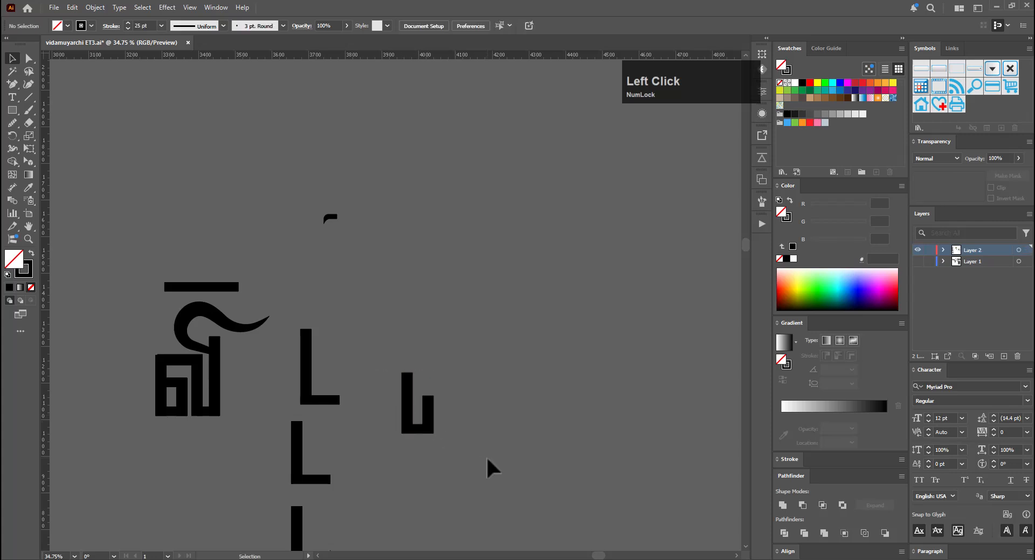
Flip the duplicated three-bar shape vertically
left_click_drag(384, 442, 384, 444)
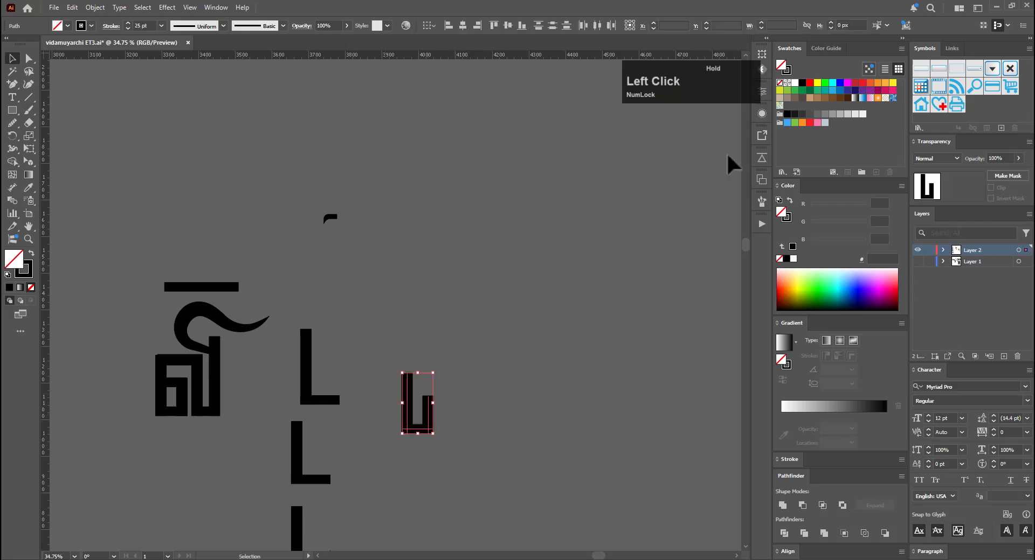
left_click(762, 53)
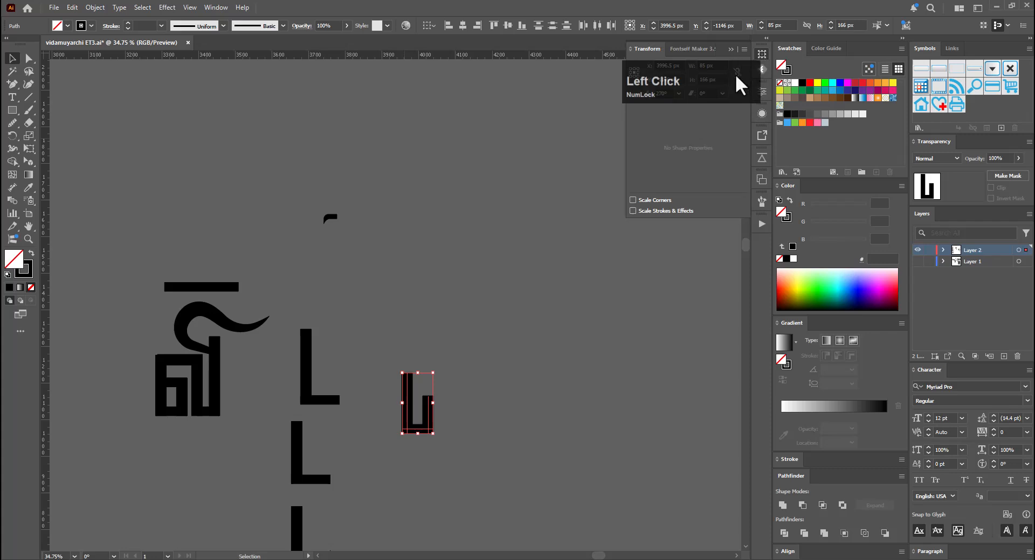
left_click(745, 50)
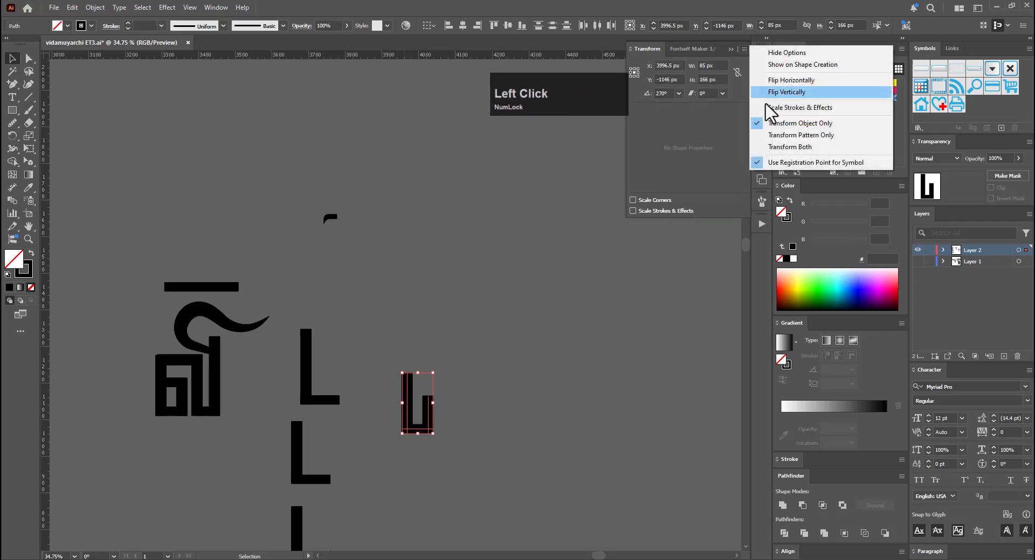
left_click(797, 96)
left_click(512, 390)
Try to scale the lower endpoints of the flipped shape's two stems to 0% horizontally, and undo it
key("a")
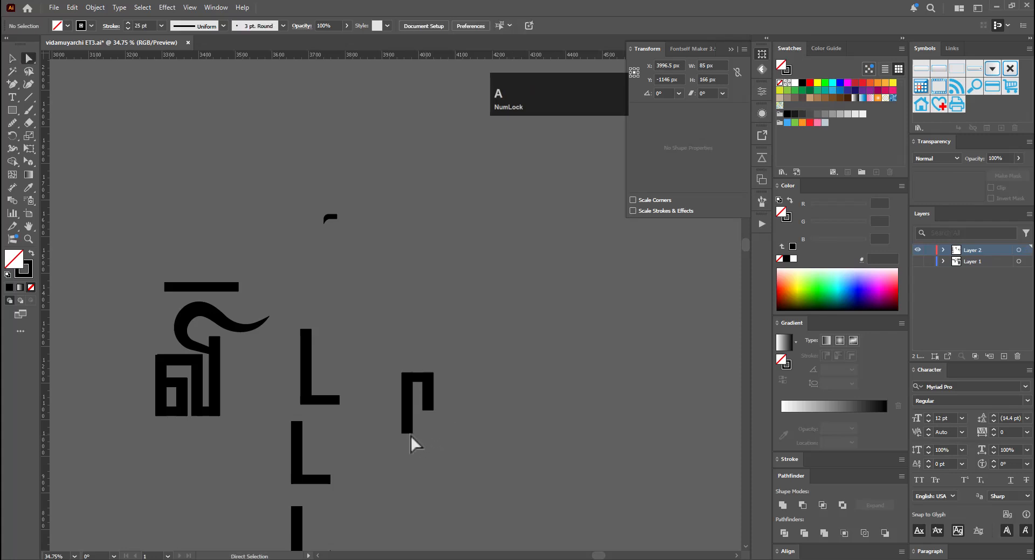
left_click_drag(411, 435, 388, 437)
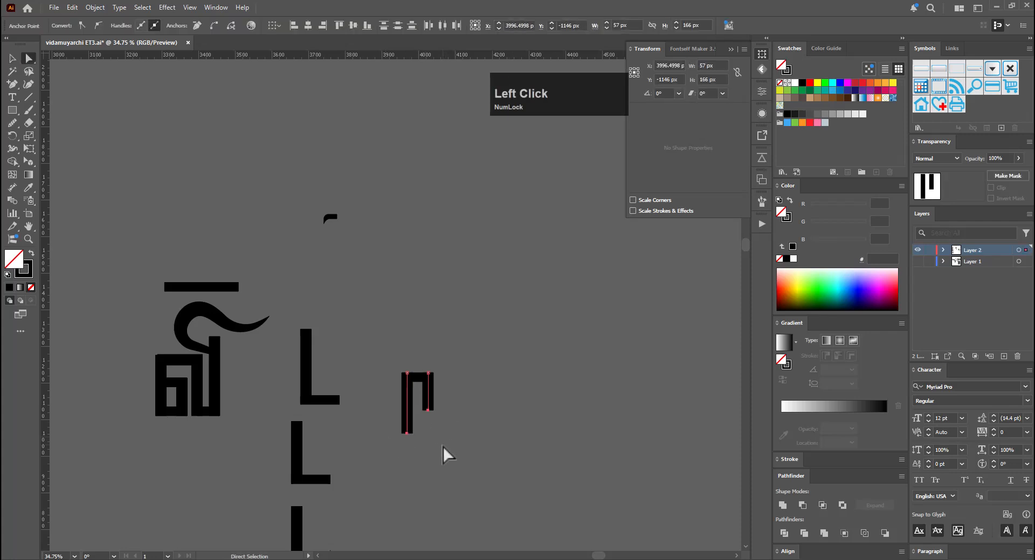
key("s")
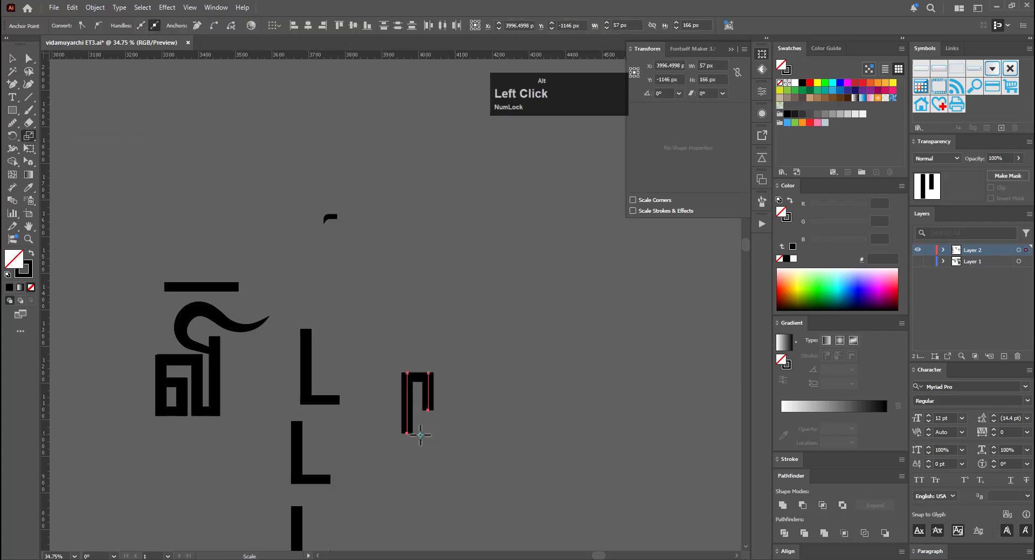
left_click(421, 435, "alt")
left_click(634, 135)
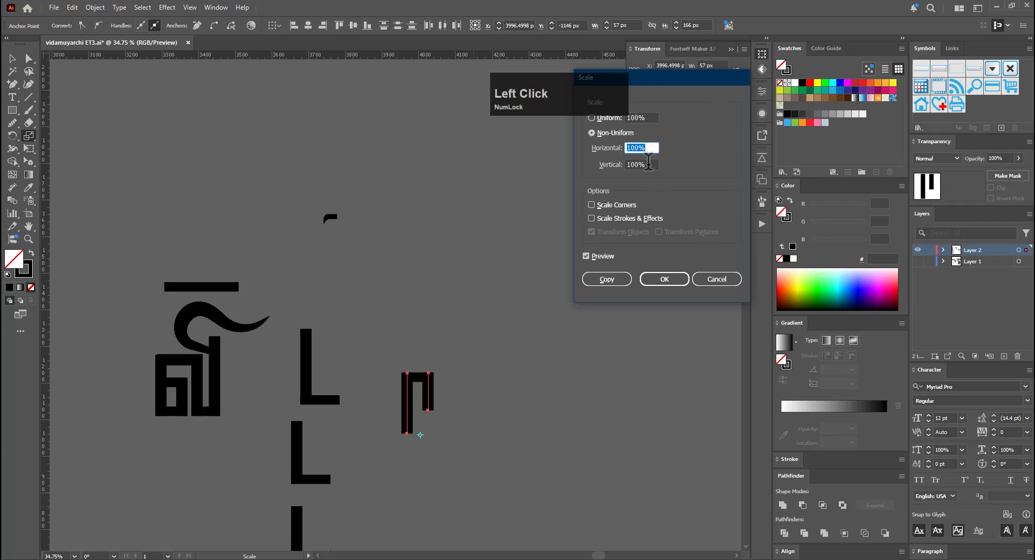
left_click(647, 163)
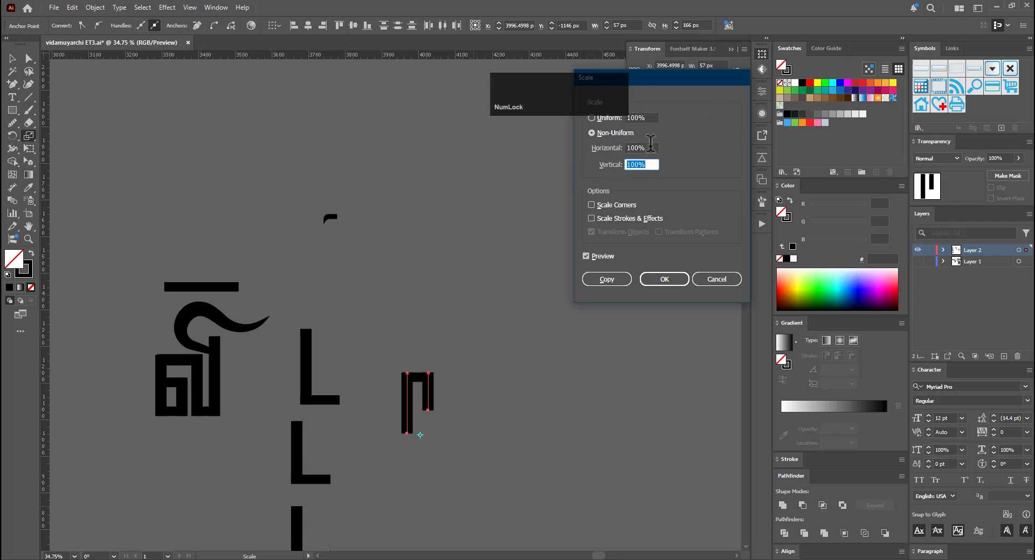
left_click(651, 145)
type("0")
key("Return")
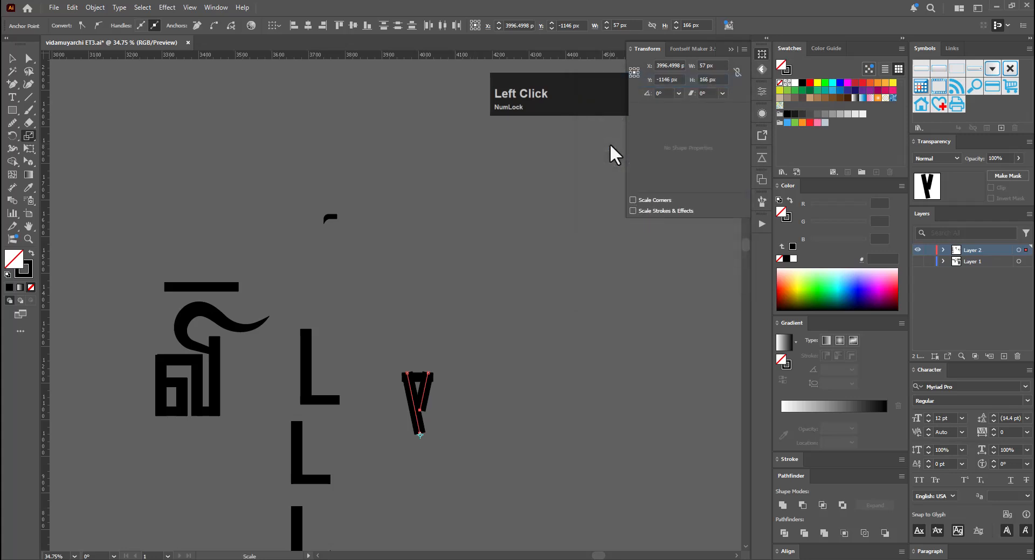
key("ctrl+z")
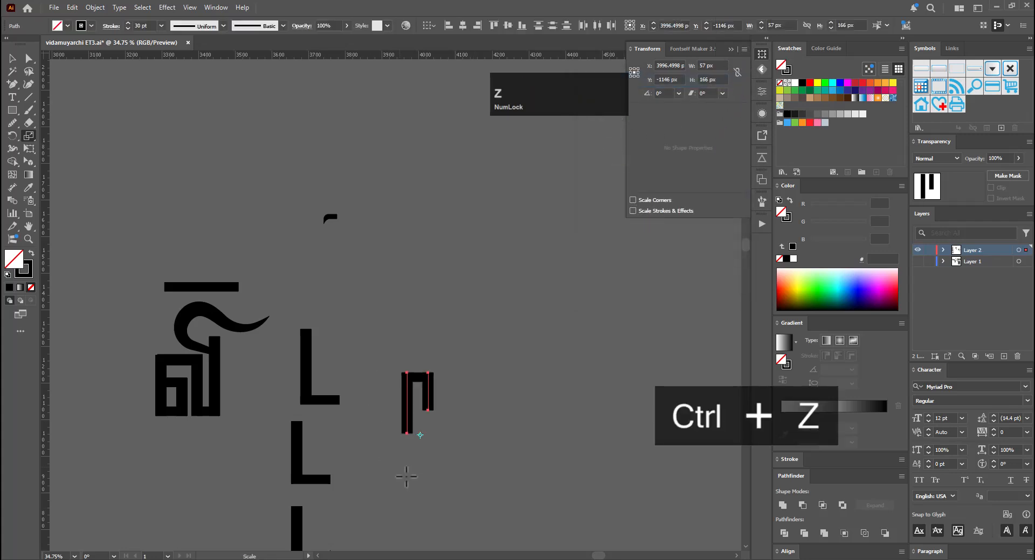
Try to scale the flipped shape's two stems to 0% vertically, and undo it
left_click(419, 434, "alt")
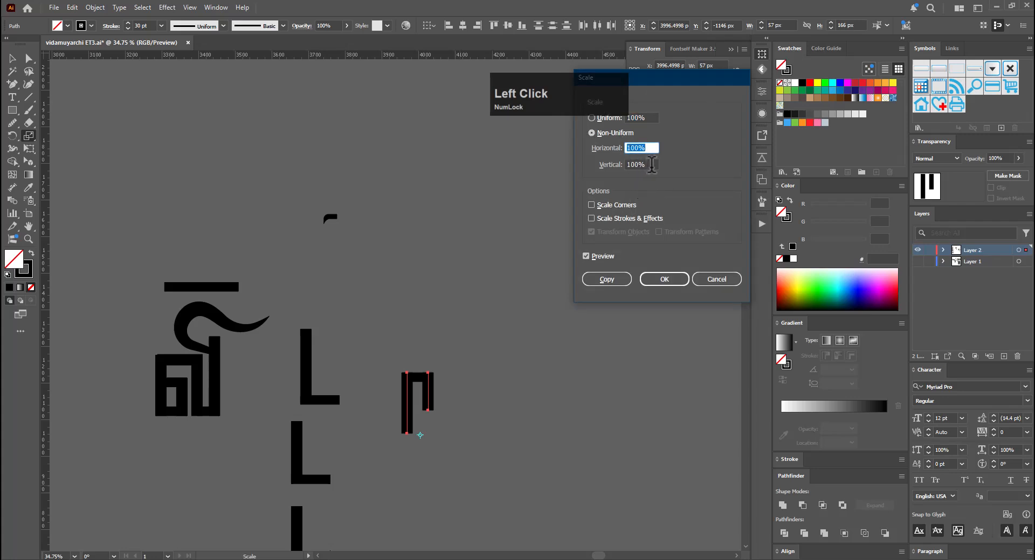
left_click(652, 164)
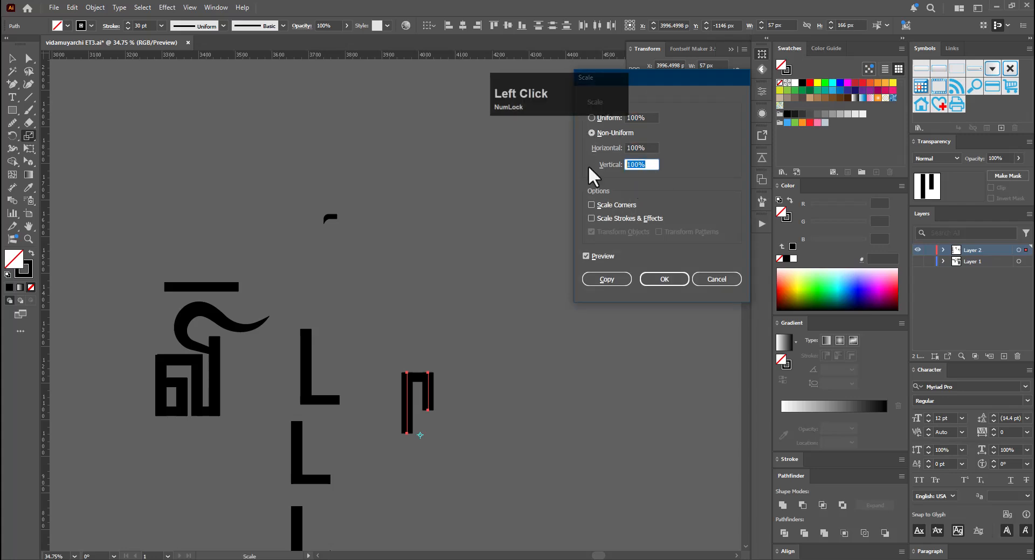
type("0")
key("ctrl+z")
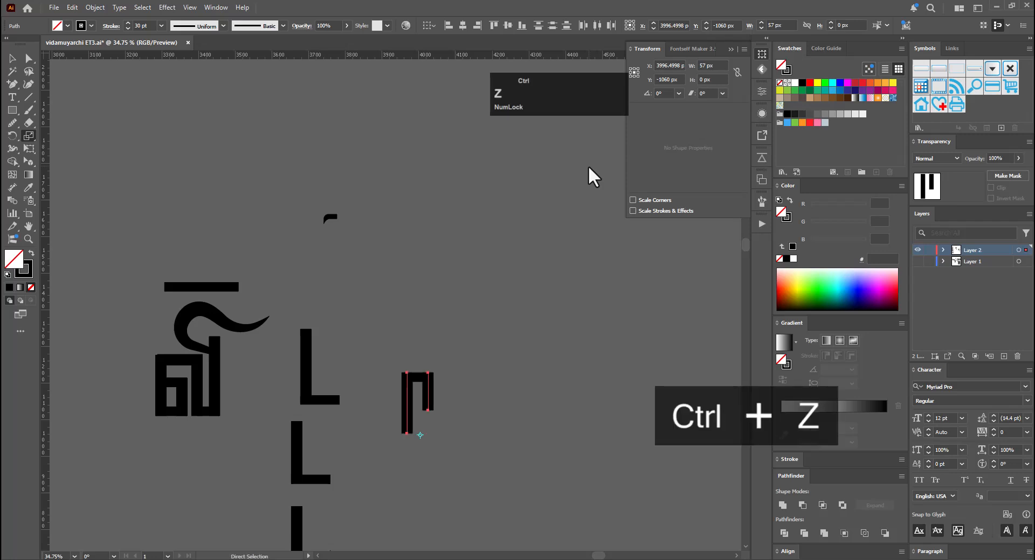
Level the lower ends of the flipped shape's two stems by scaling their endpoints to 0% vertically at the longer stem's base
key("a")
left_click(409, 420)
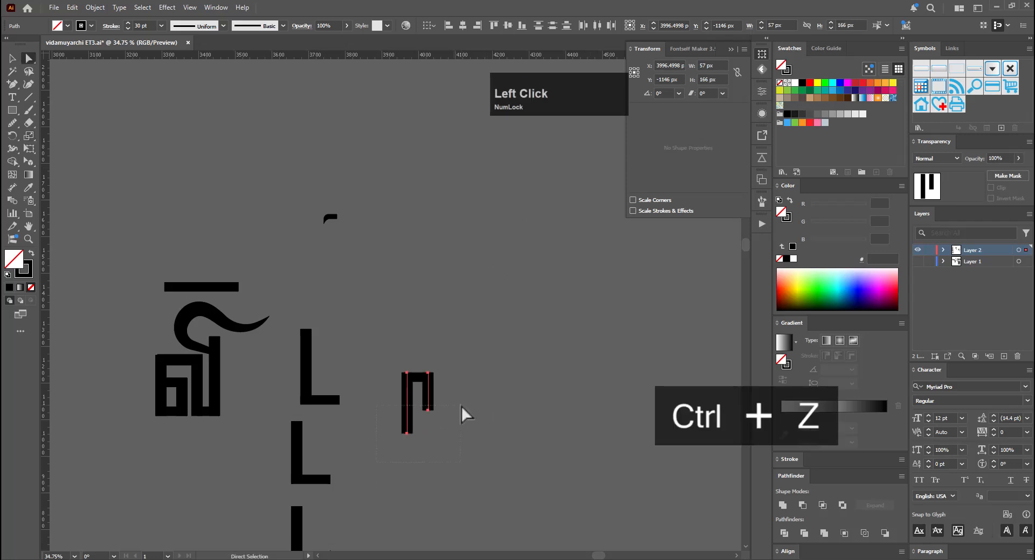
key("s")
left_click(420, 433, "alt")
left_click(610, 135)
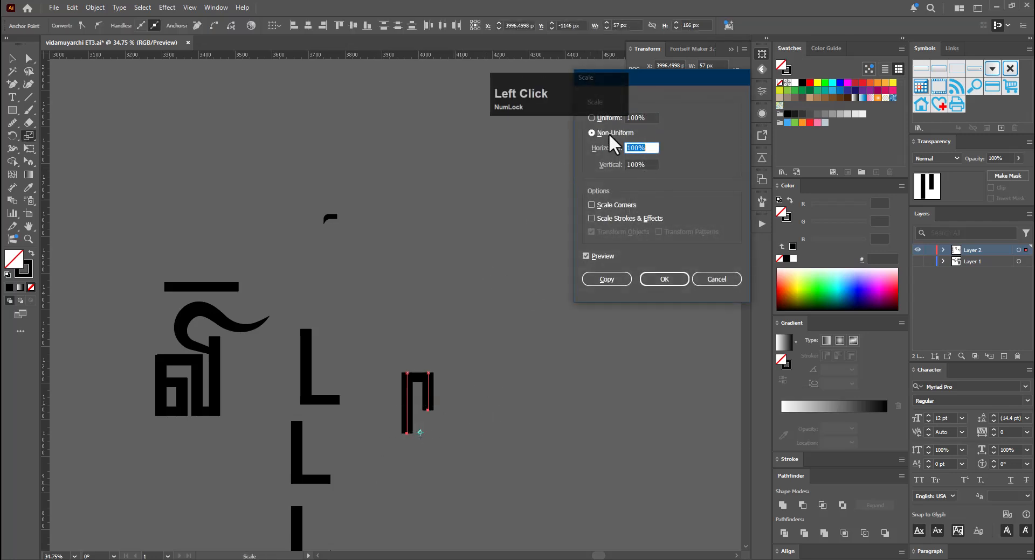
left_click_drag(651, 165, 632, 160)
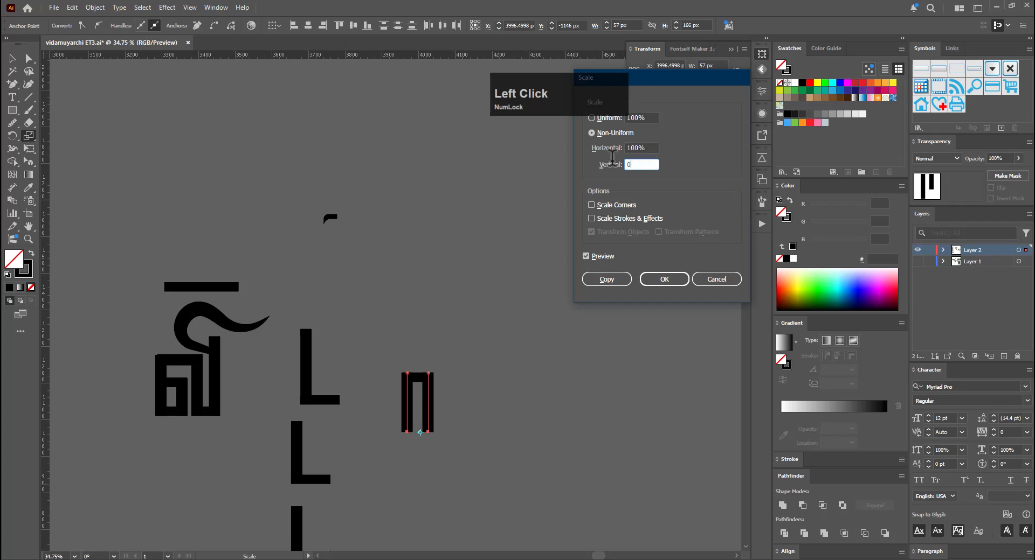
key("Return")
Examine the n-shape's top bar, corners and levelled stem ends up close, and compare it with the L shapes
key("v")
left_click(489, 462)
left_click_drag(416, 451, 575, 432)
left_click_drag(560, 400, 550, 464)
left_click_drag(486, 419, 517, 410)
key("v")
left_click(520, 359)
key("ctrl+space")
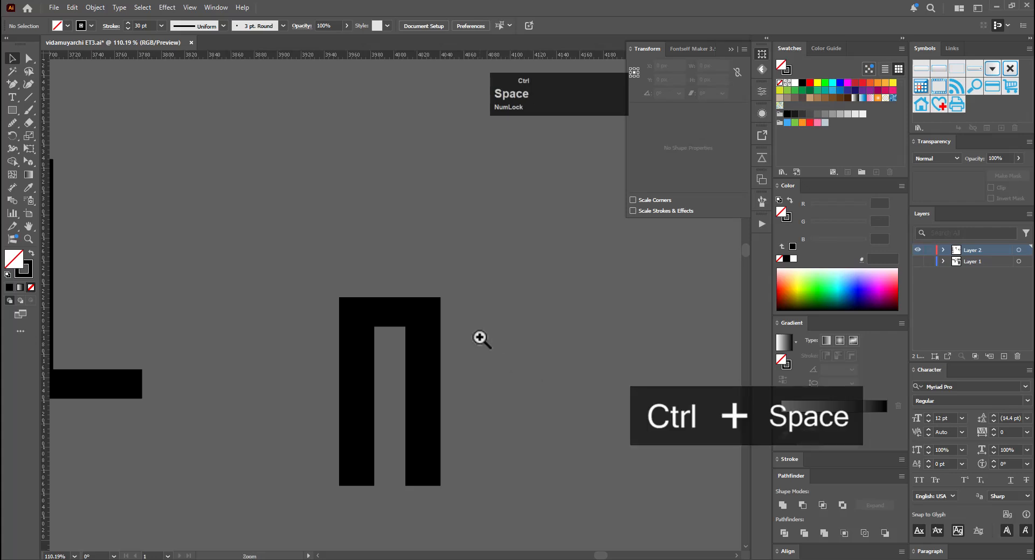
left_click(482, 339)
left_click(364, 303)
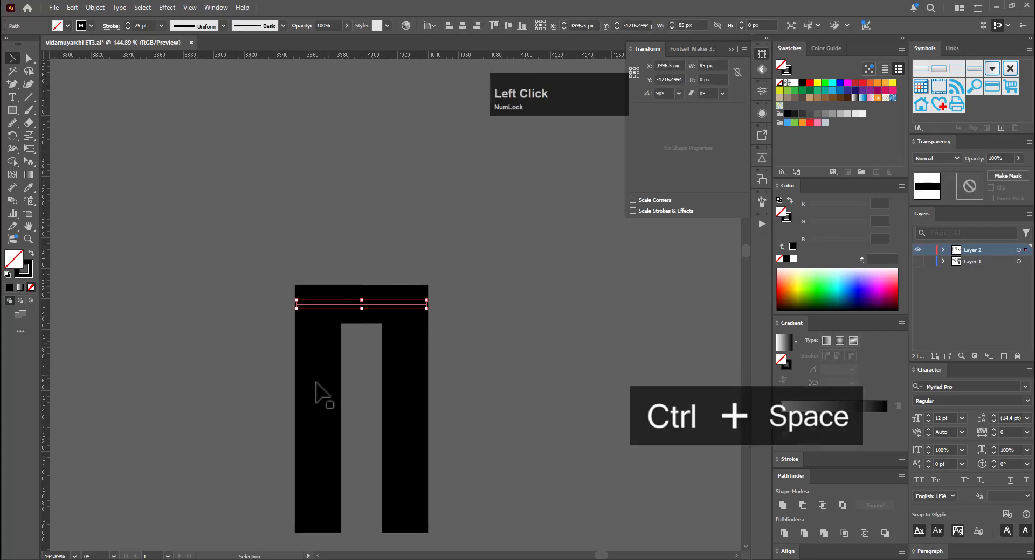
key("v")
left_click(539, 397)
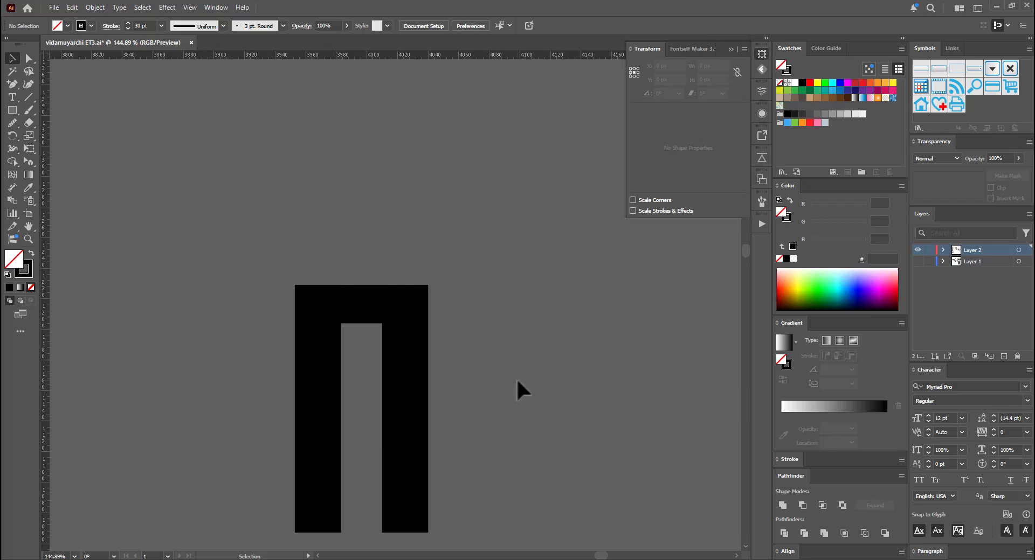
key("z")
left_click_drag(517, 381, 468, 372)
key("space")
left_click_drag(473, 347, 478, 176)
key("v")
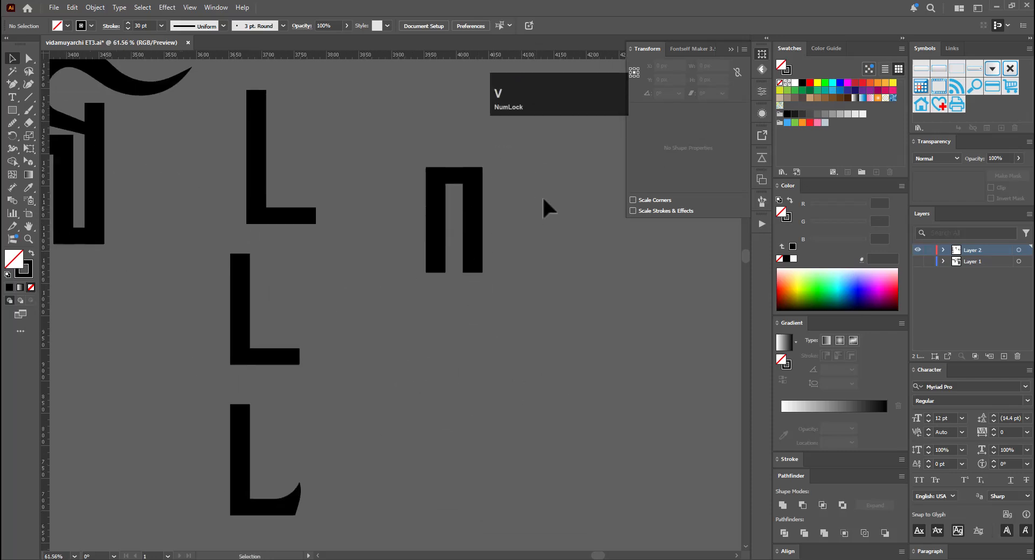
left_click_drag(406, 233, 409, 233)
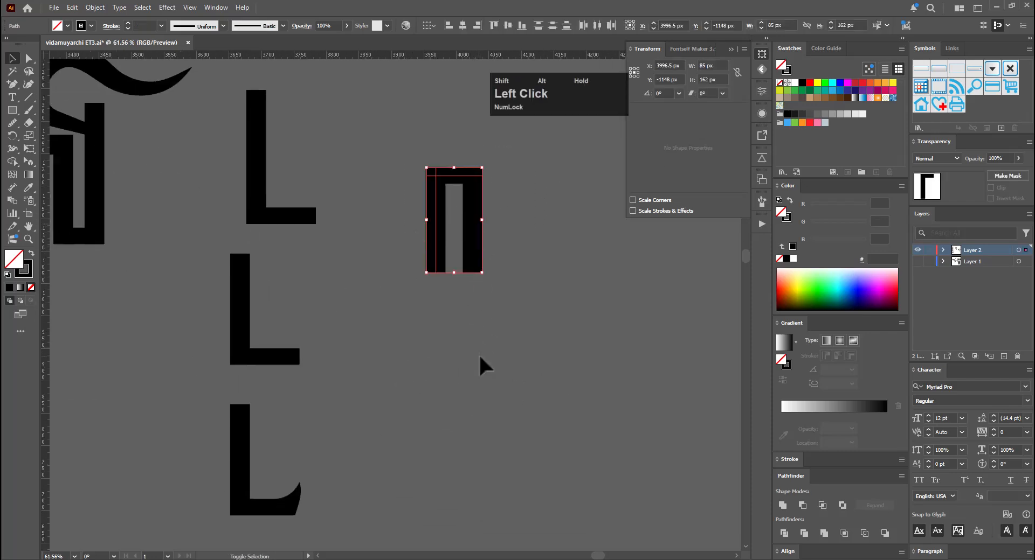
mouse_move(532, 111)
left_mouse_down()
mouse_move(429, 236)
mouse_move(553, 93)
mouse_move(545, 101)
left_mouse_up()
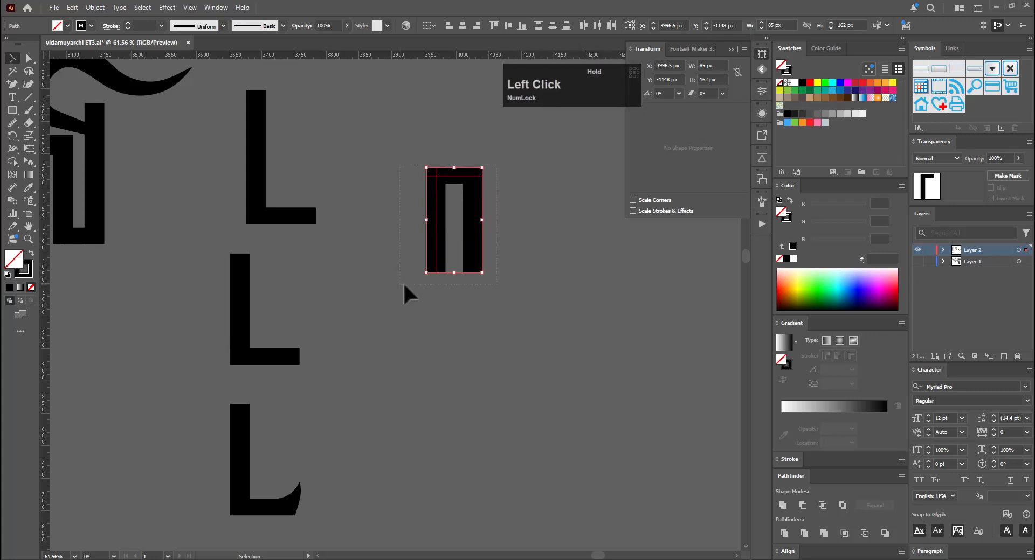
left_click_drag(404, 285, 401, 285)
left_click(529, 202)
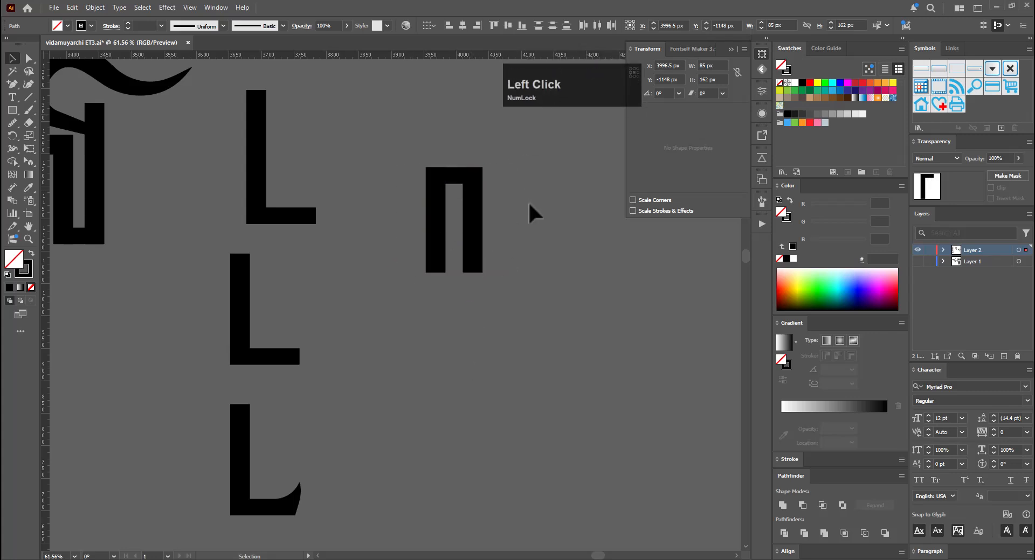
key("ctrl+space")
left_click_drag(550, 235, 408, 381)
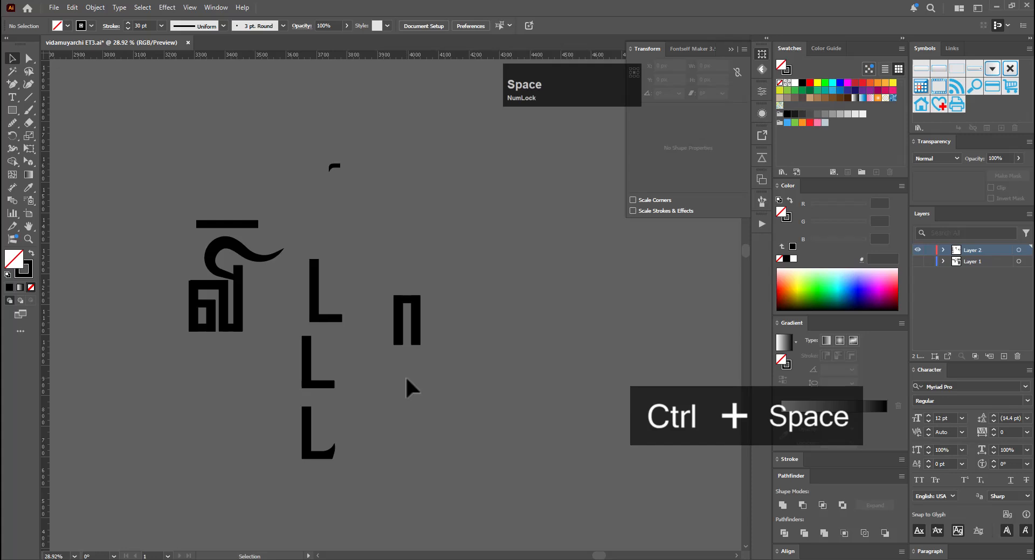
left_click(496, 354)
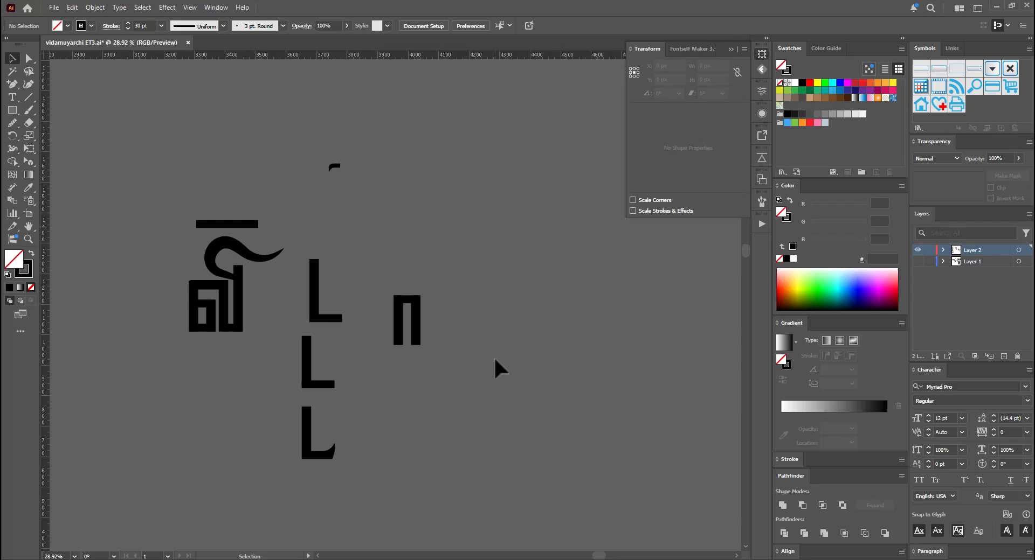
key("v")
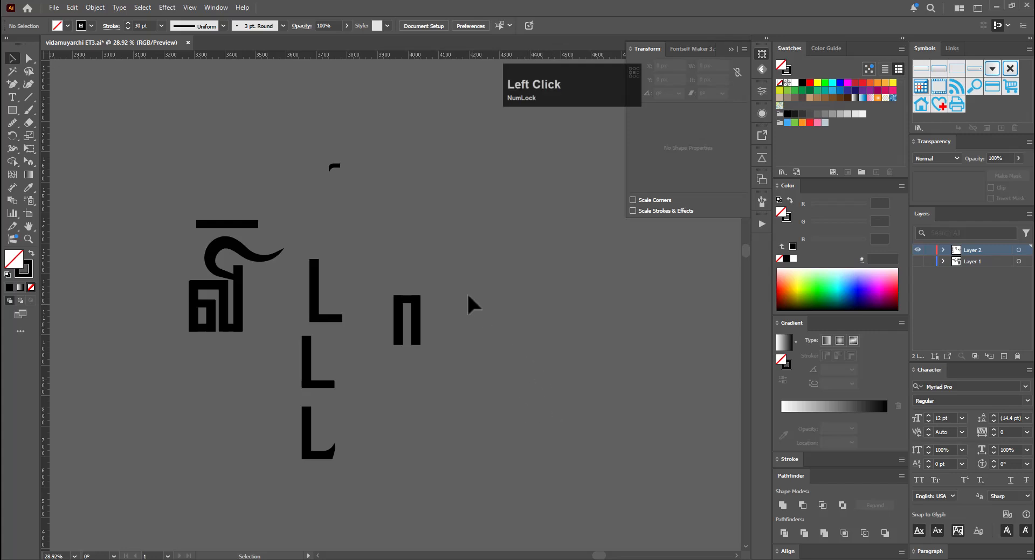
Duplicate the n-shape into the empty space to its right and flip the copy vertically into a U-shape
left_click_drag(417, 330, 517, 300)
left_click(744, 49)
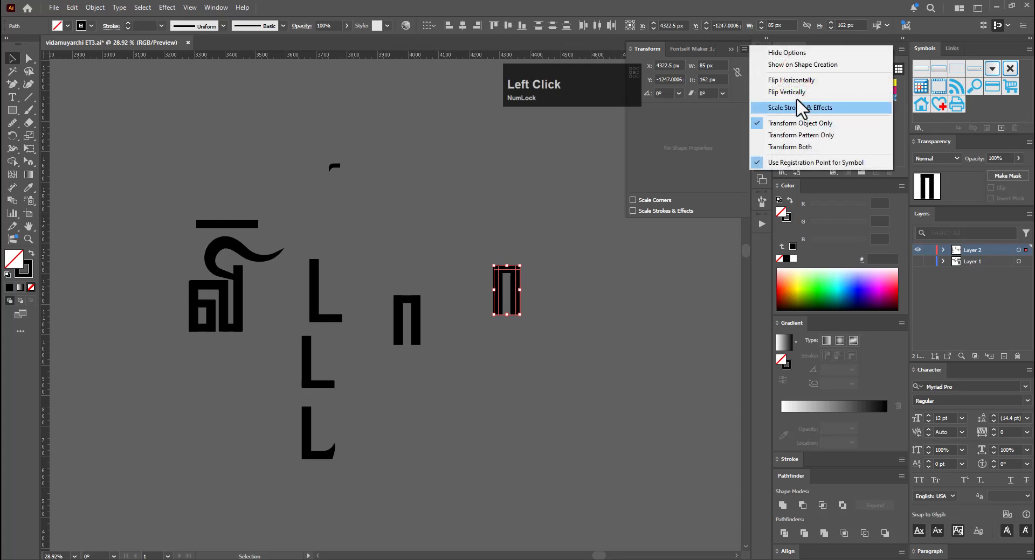
left_click(803, 91)
left_click(541, 367)
key("ctrl+space")
left_click_drag(547, 323, 503, 324)
key("v")
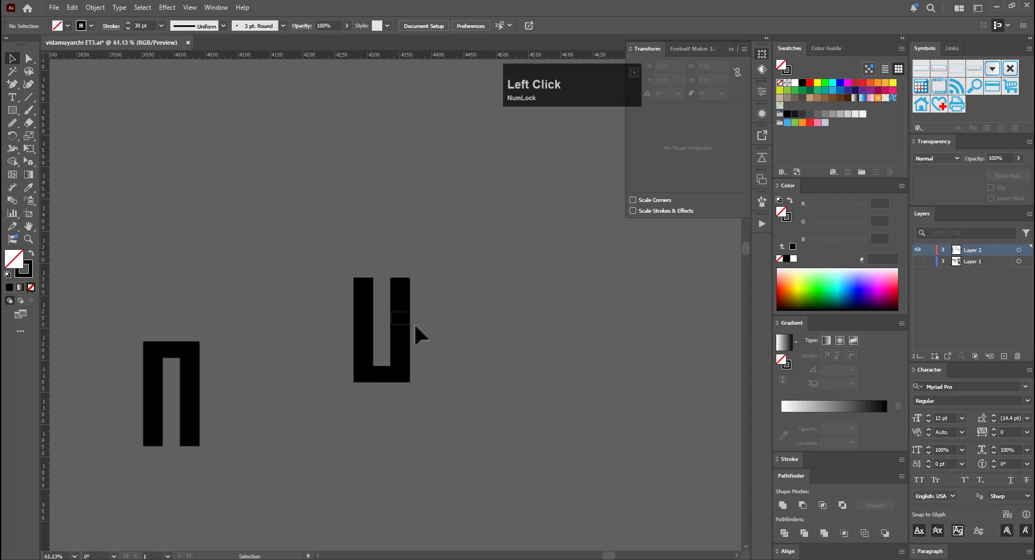
Match the U-shape's right stem to the base bar's 25 pt stroke using the Eyedropper
left_click_drag(414, 323, 415, 325)
key("i")
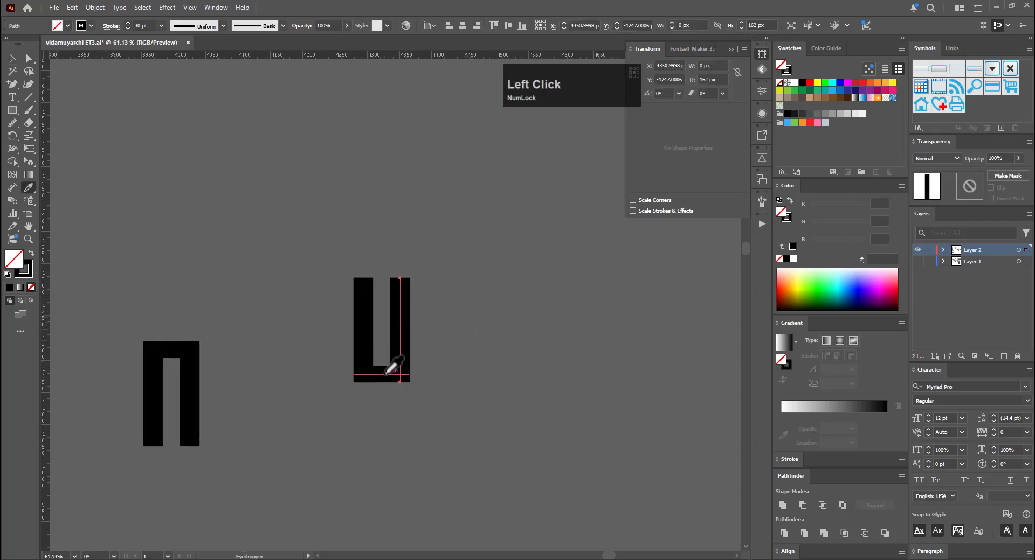
left_click(386, 374)
key("v")
left_click(435, 342)
key("ctrl+space")
left_click_drag(431, 333, 448, 328)
mouse_move(410, 336)
left_mouse_down()
mouse_move(402, 339)
mouse_move(469, 318)
left_mouse_up()
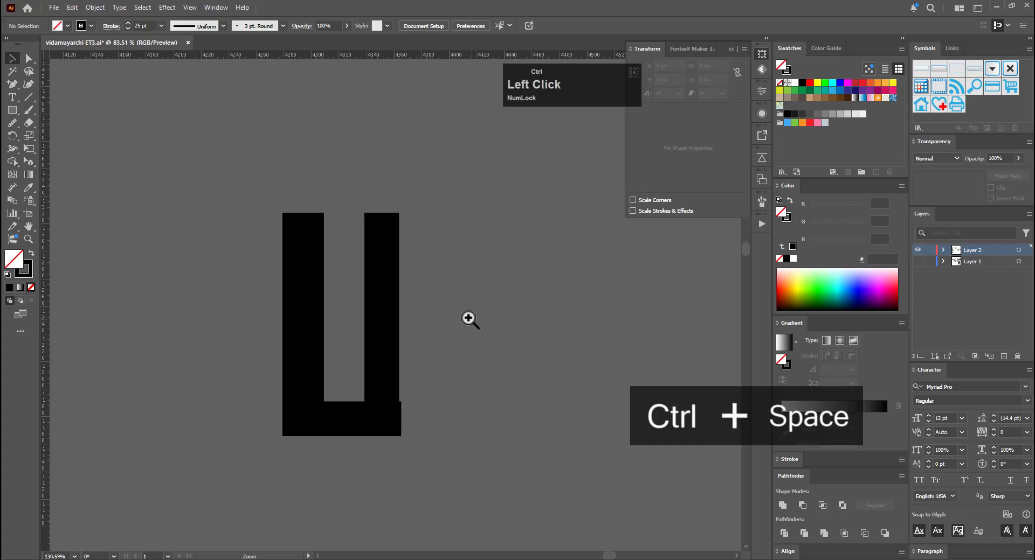
Shift the U-shape's right stem slightly outward to cover the outer end of the base bar
key("a")
left_click(383, 359)
key("e")
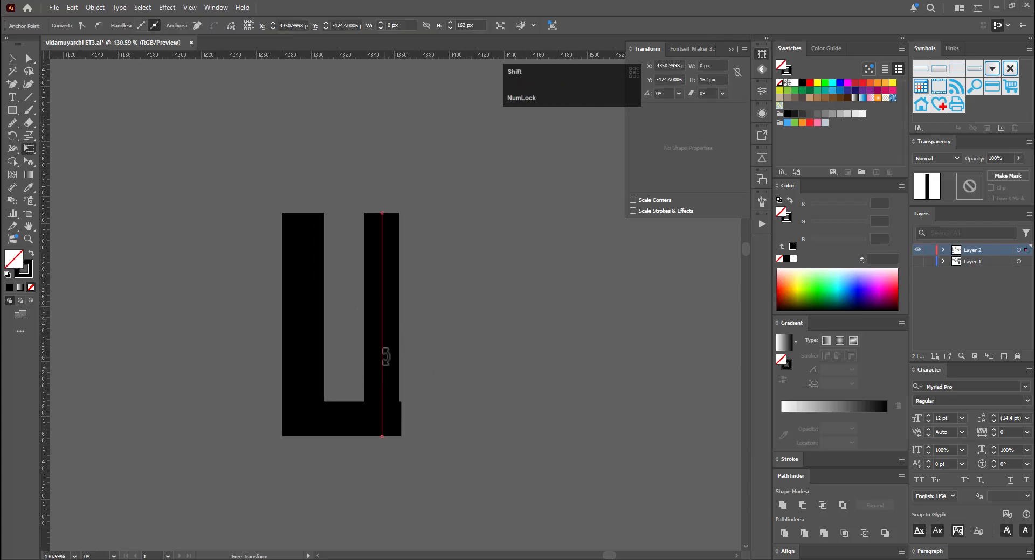
key("v")
left_click_drag(384, 356, 384, 348)
key("a")
left_click(427, 253)
Narrow the U-shape by moving its right stem inward together with the right endpoint of the base bar
left_click_drag(339, 523, 344, 515)
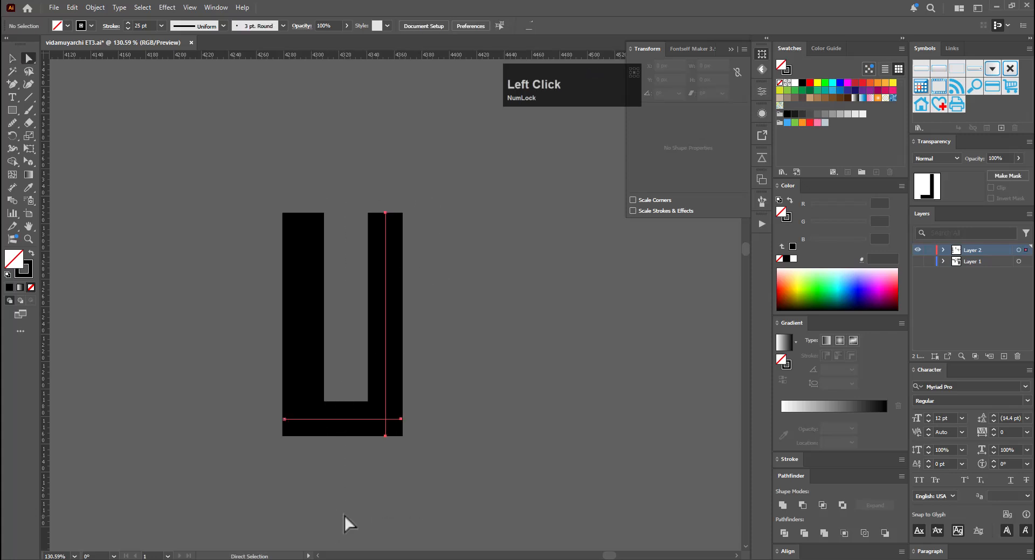
key("e")
left_click_drag(386, 396, 369, 379)
key("a")
left_click(512, 366)
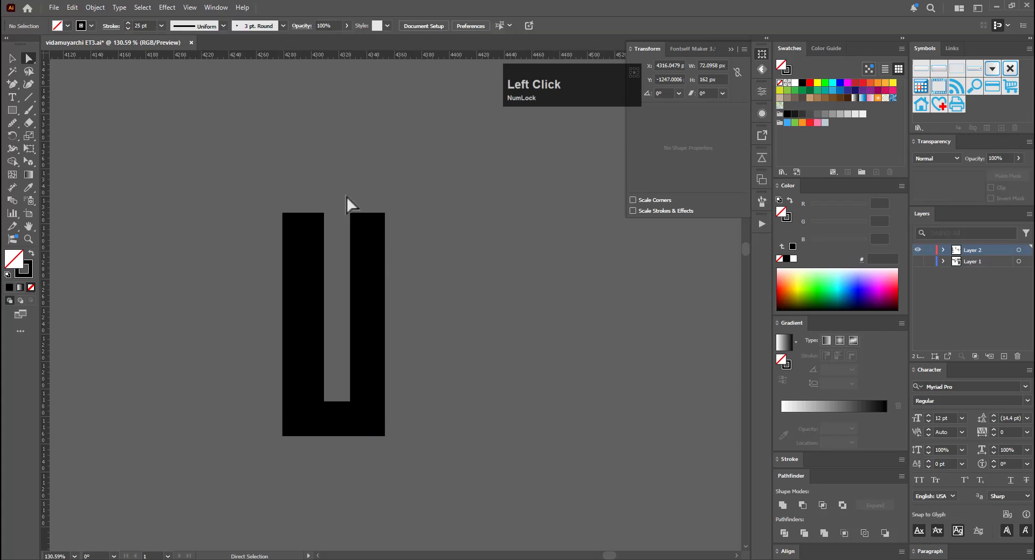
left_click_drag(346, 203, 397, 265)
key("p")
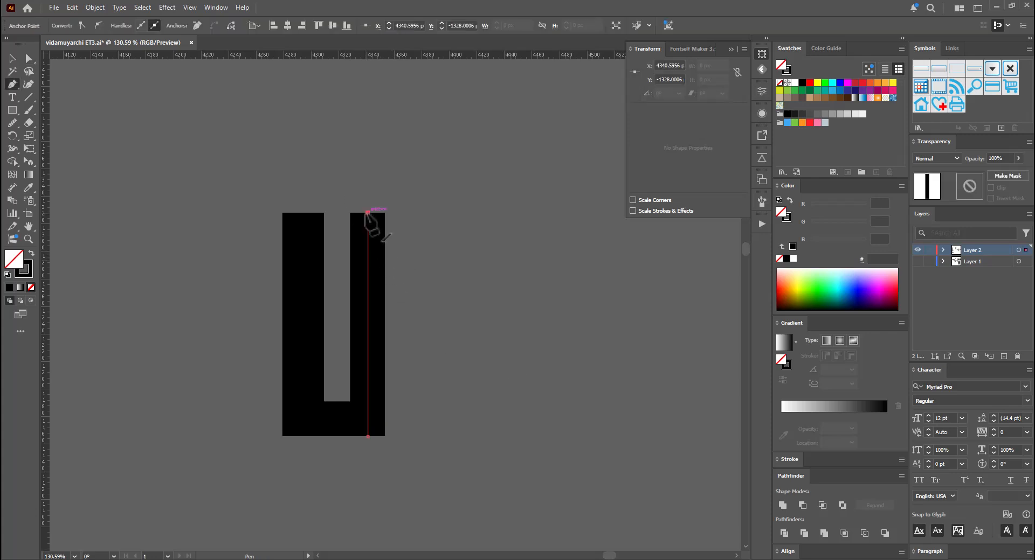
key("v")
left_click(460, 246)
left_click(368, 345)
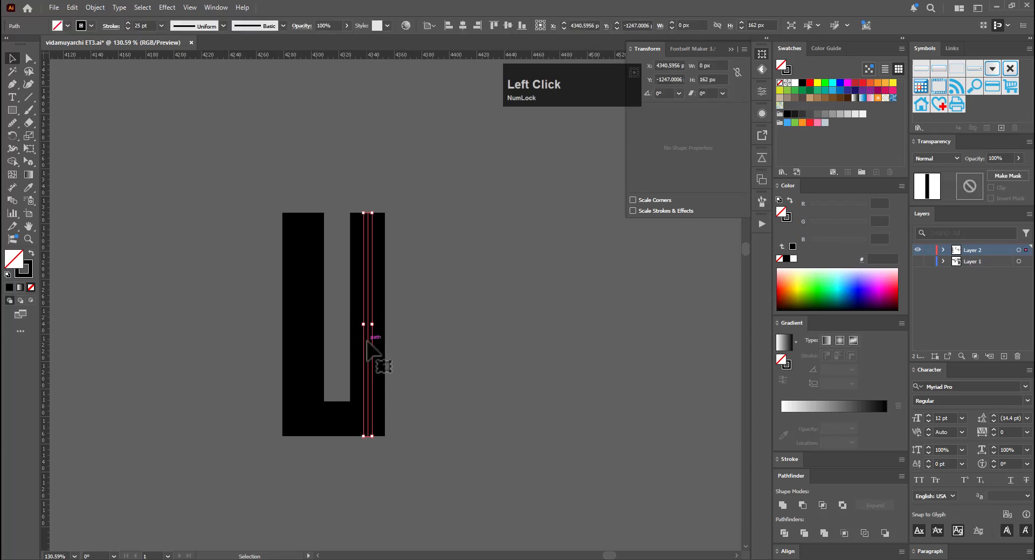
left_click(399, 339)
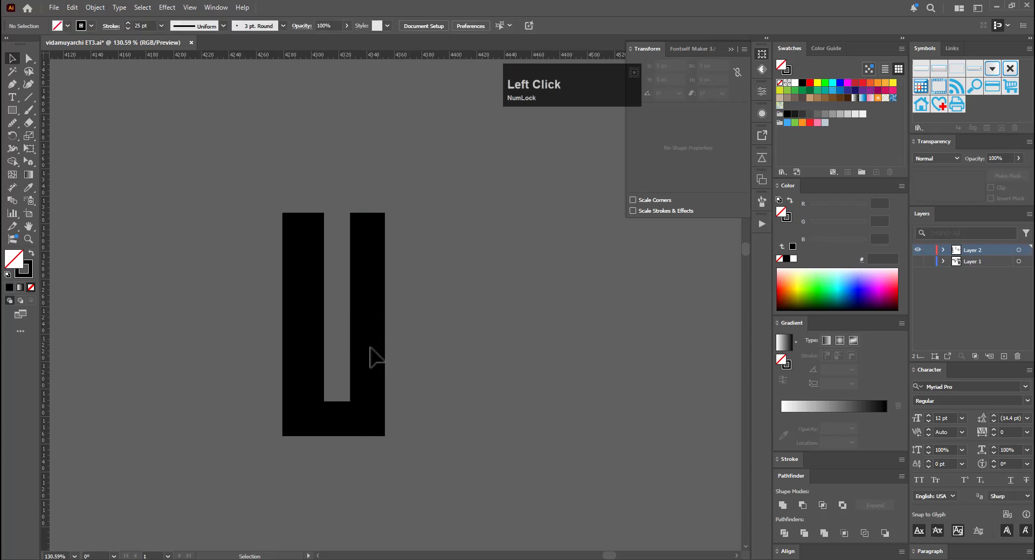
Add a horizontal arm extending right from the top of the U-shape's right stem, using a copy of that stem rotated 90°
left_click_drag(368, 347, 406, 347)
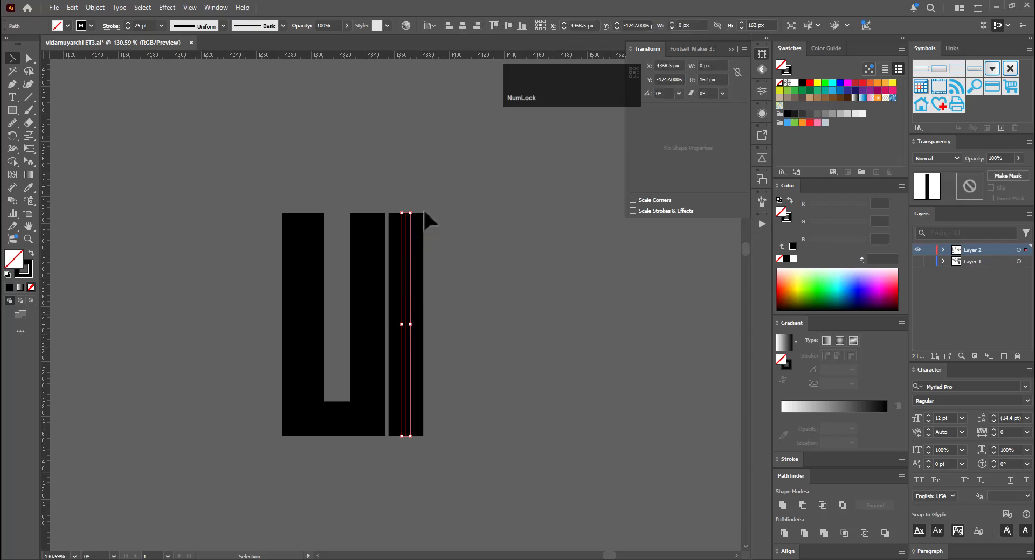
left_click_drag(410, 209, 512, 326)
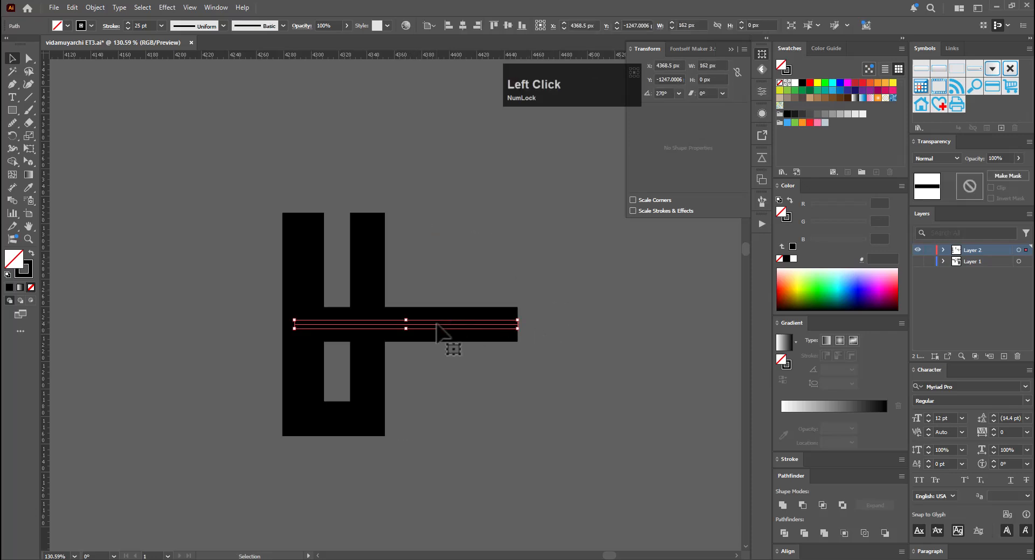
left_click_drag(446, 342, 490, 229)
left_click_drag(408, 237, 453, 214)
key("e")
key("v")
left_click(468, 319)
Duplicate the whole n-shape straight down into the empty space below the original
left_click_drag(498, 325, 154, 431)
left_click_drag(355, 281, 412, 364)
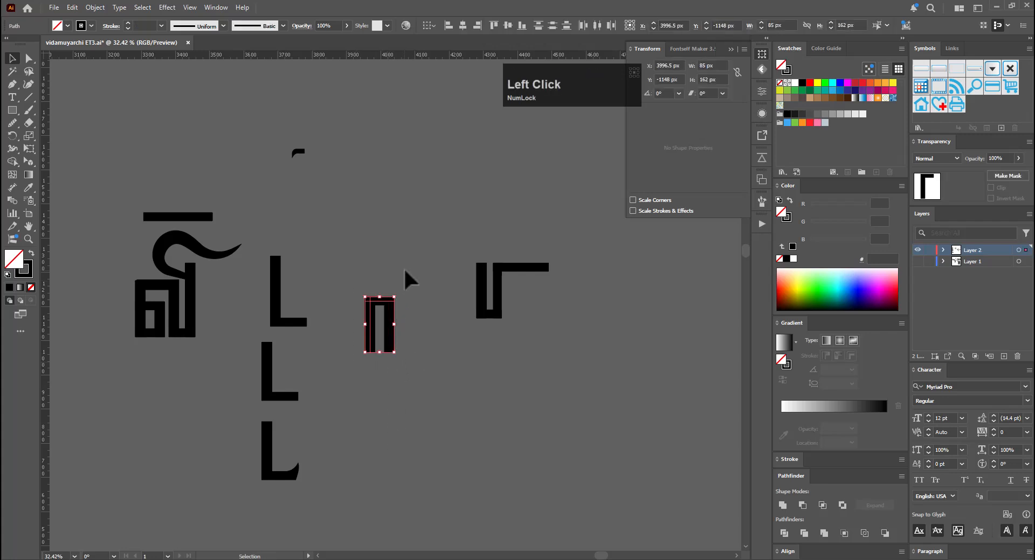
left_click(422, 289)
left_click(388, 327)
left_click_drag(389, 326, 390, 408)
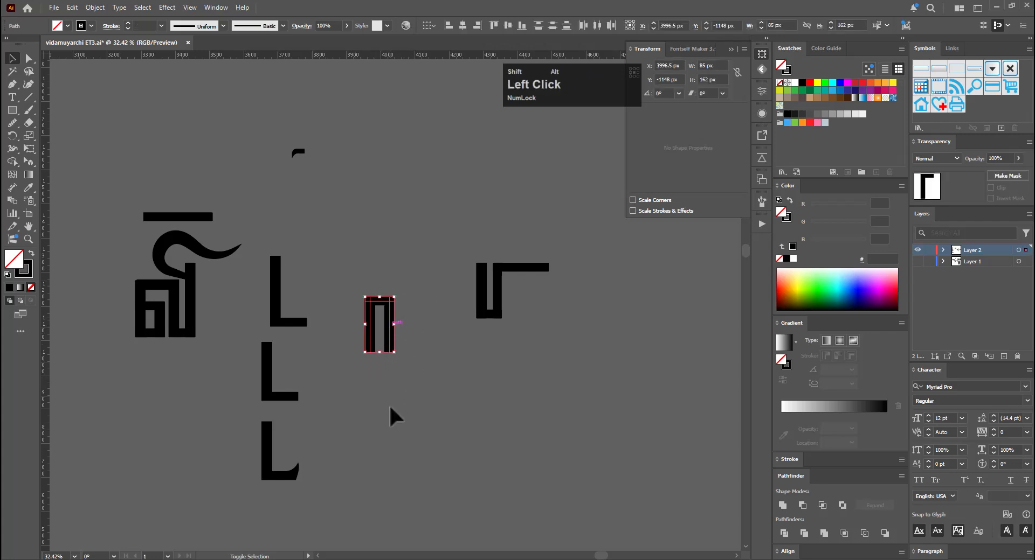
left_click_drag(419, 281, 352, 378)
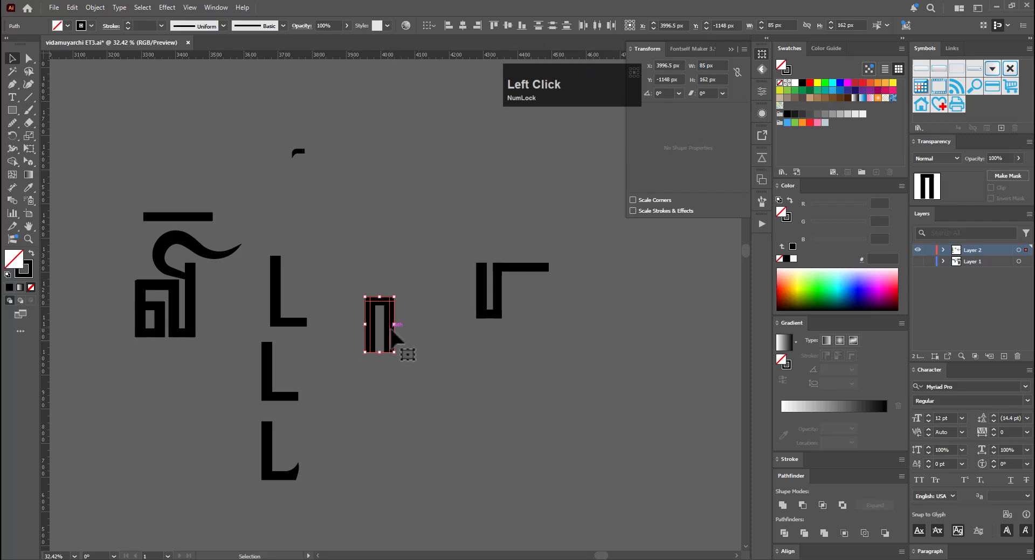
left_click_drag(390, 332, 398, 422)
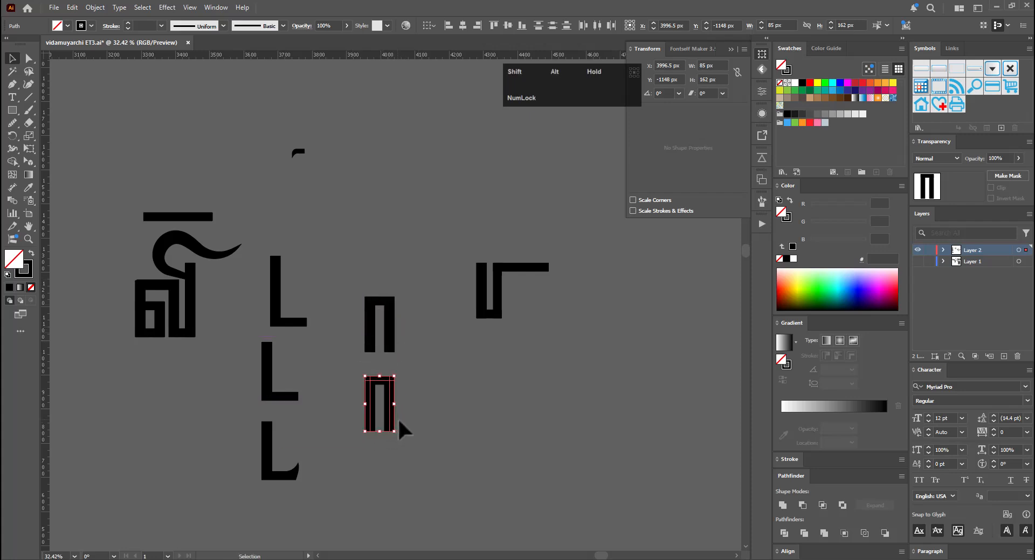
left_click(406, 376)
Outline the strokes of the lower n-shape copy and merge its bars into a single shape
left_click_drag(407, 374, 347, 462)
left_click(92, 6)
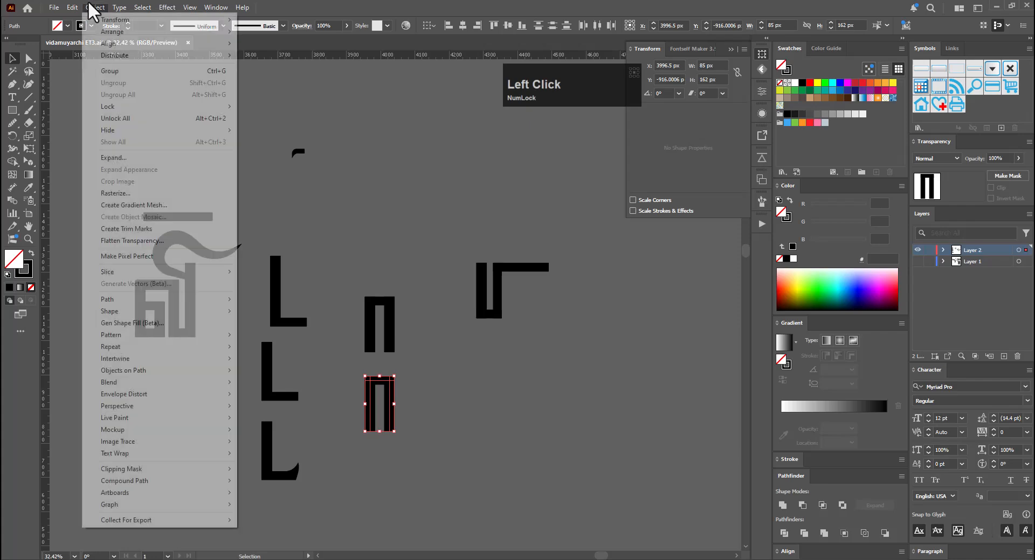
mouse_move(192, 305)
left_click(275, 327)
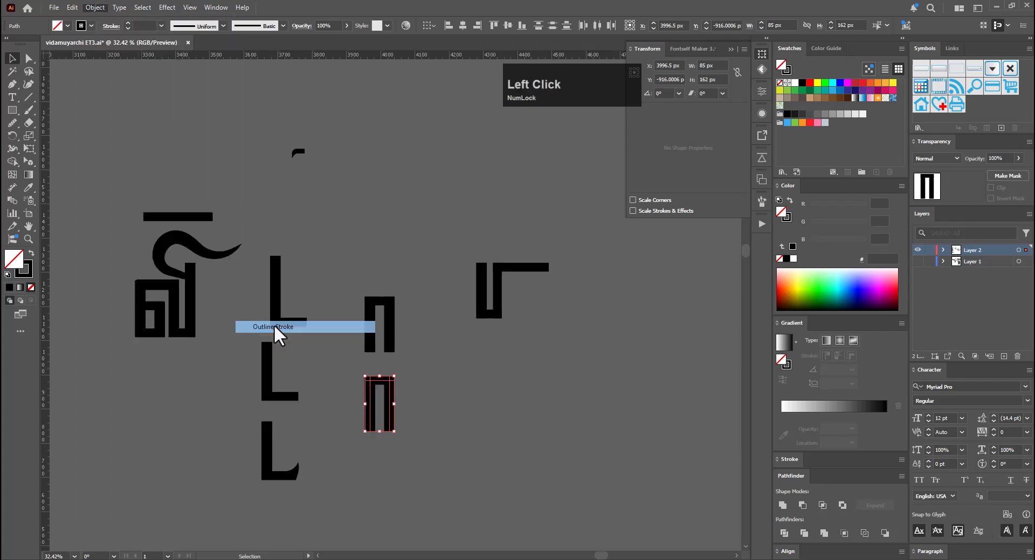
key("a")
Remove the two redundant anchor points from the upper edge of the merged lower n-shape
mouse_move(426, 390)
left_mouse_down()
mouse_move(559, 394)
mouse_move(597, 341)
left_mouse_up()
key("minus")
left_click(254, 278)
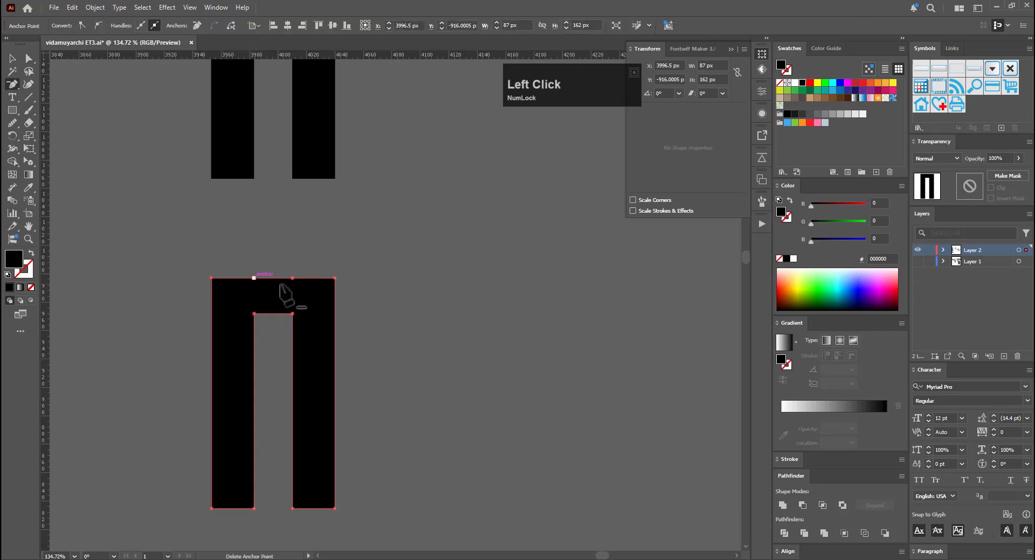
left_click(292, 278)
left_click(292, 278)
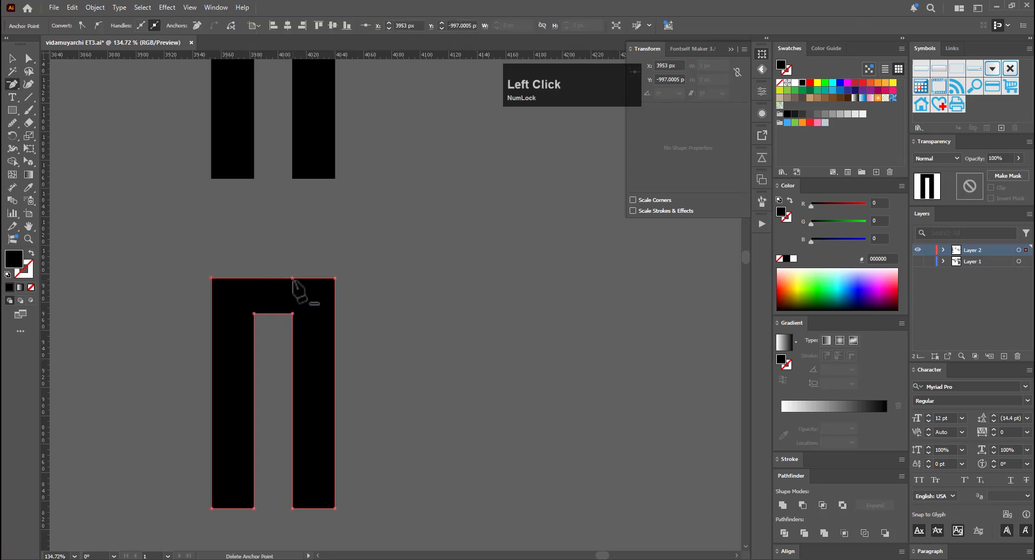
left_click(212, 508)
key("ctrl+z")
key("v")
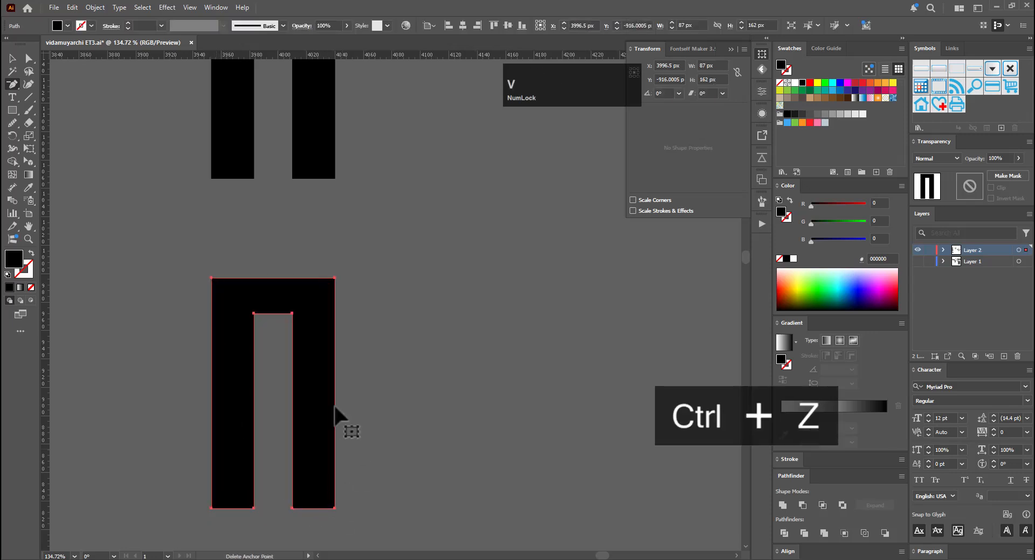
left_click(545, 353)
left_click_drag(548, 353, 520, 364)
Shorten the horizontal arm extending from the U-shape by moving its right endpoint inward along the bar
key("a")
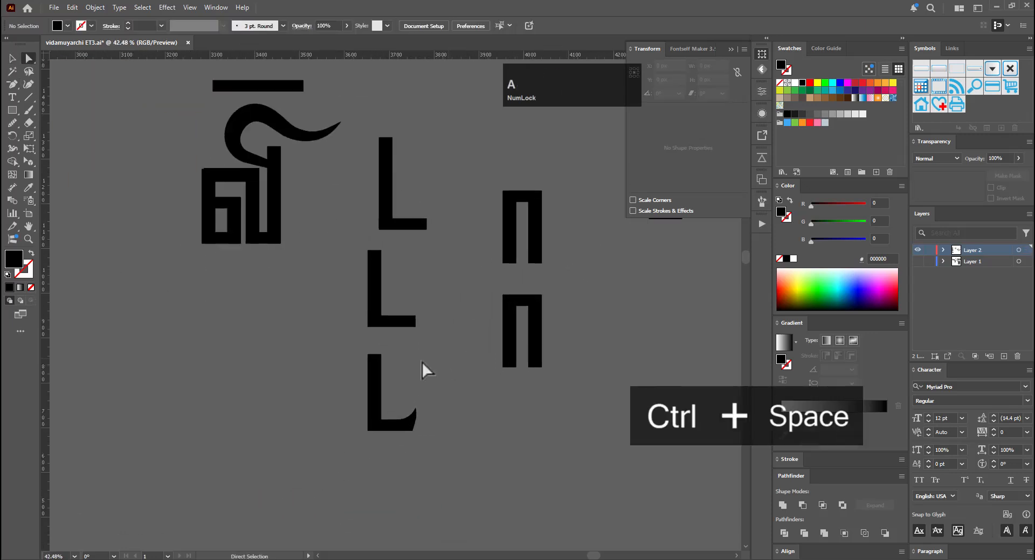
left_click_drag(426, 366, 354, 467)
left_click_drag(738, 283, 512, 411)
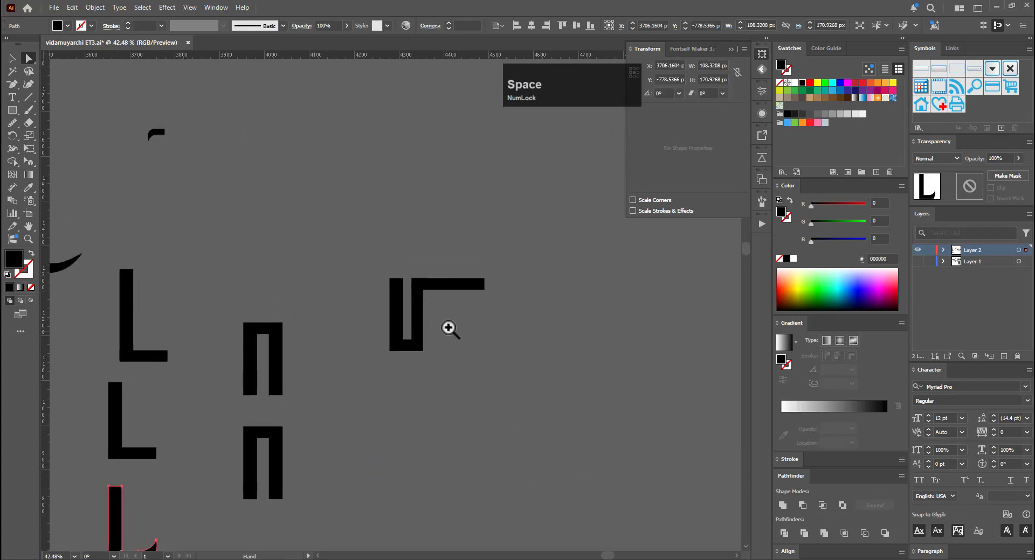
left_click_drag(448, 329, 541, 261)
key("v")
left_click(561, 285)
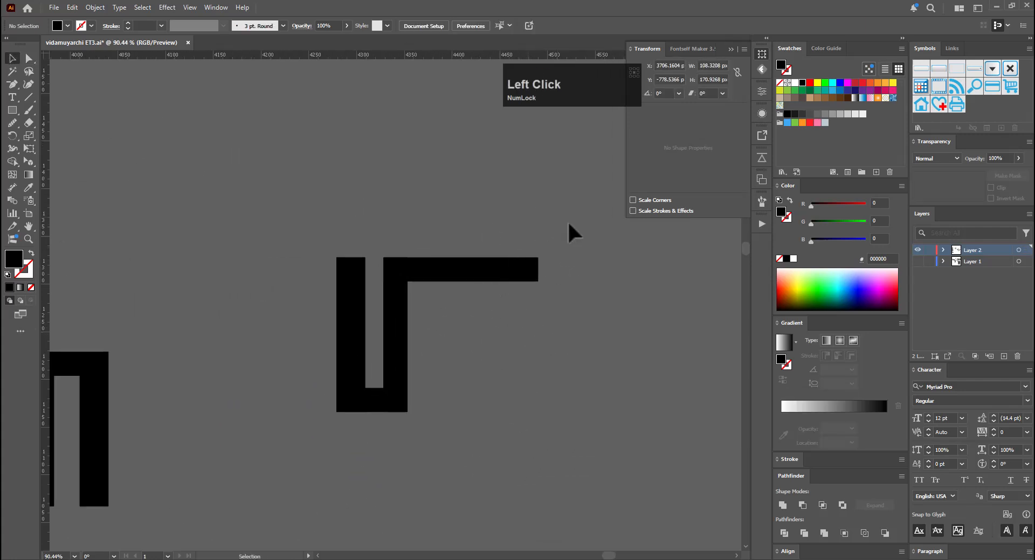
key("a")
key("e")
left_click_drag(507, 232, 497, 331)
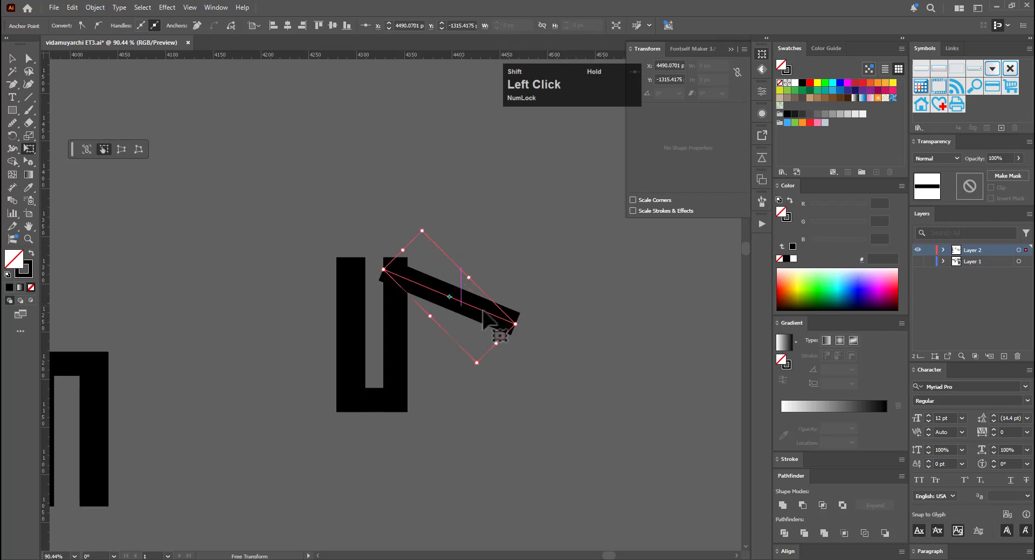
key("ctrl+z")
key("e")
left_click_drag(506, 270, 414, 270)
key("v")
left_click(483, 325)
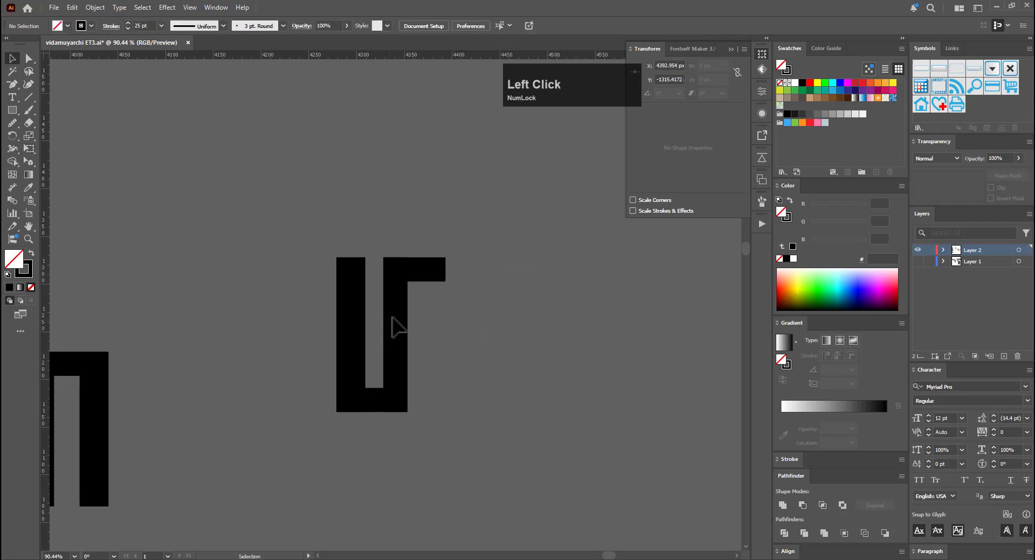
Place a copy of the U-shape's right stem at the outer end of the shortened arm
left_click(386, 333)
key("v")
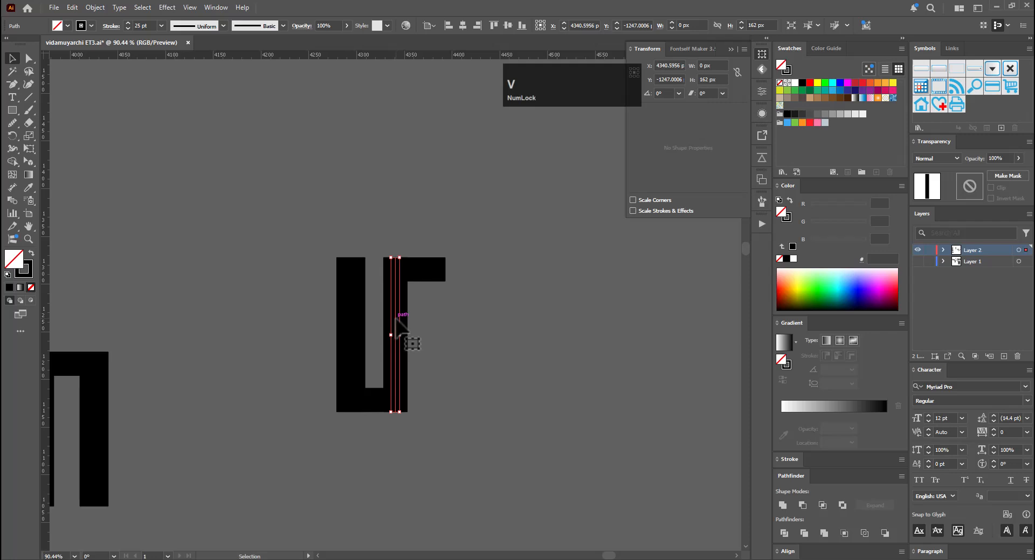
left_click_drag(395, 318, 439, 320)
left_click(495, 333)
Match the new right stem's stroke to the leftmost stem's 30 pt stroke
left_click(436, 361)
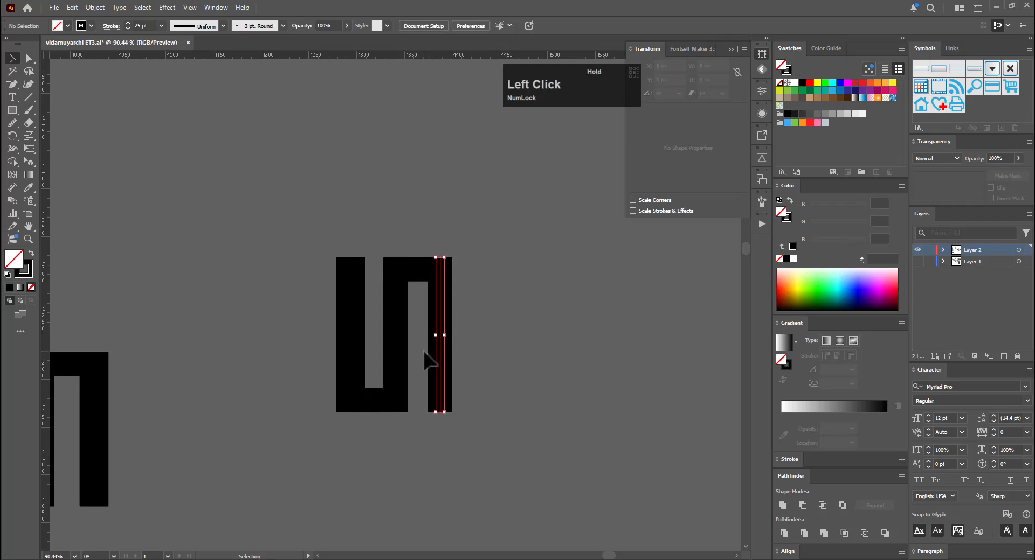
key("i")
left_click(351, 319)
key("v")
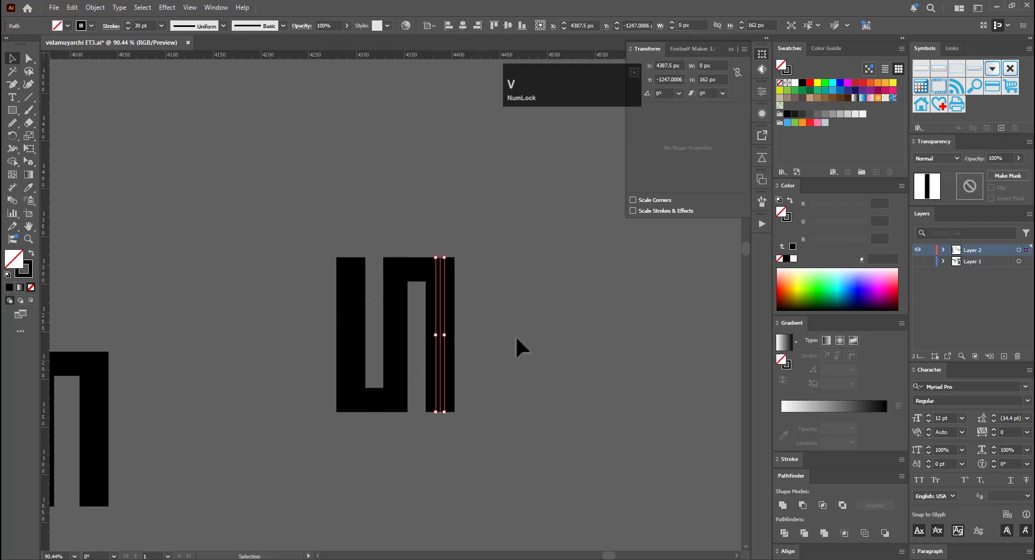
left_click(516, 336)
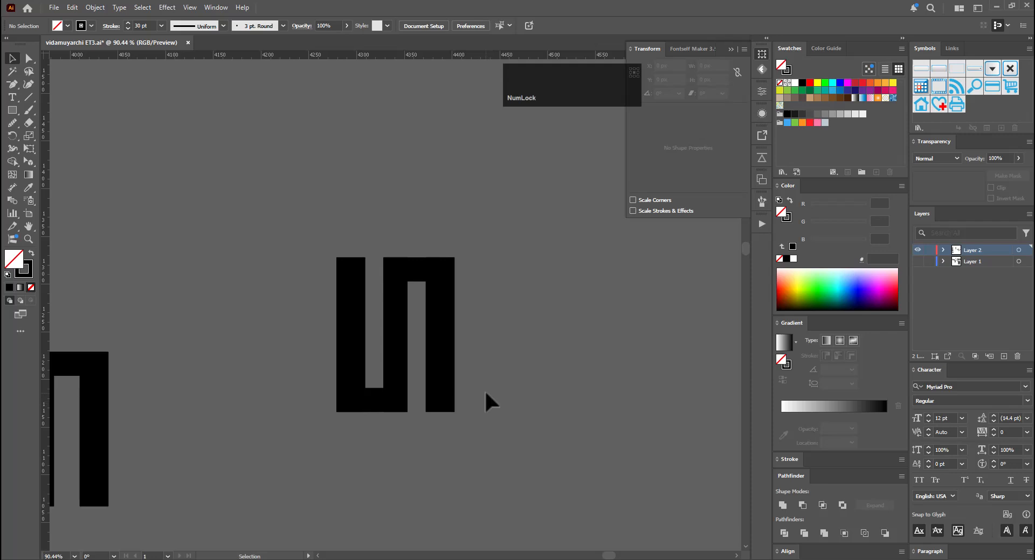
Extend the base bar rightward until it reaches the outer edge of the new right stem
key("ctrl+space")
left_click(520, 389)
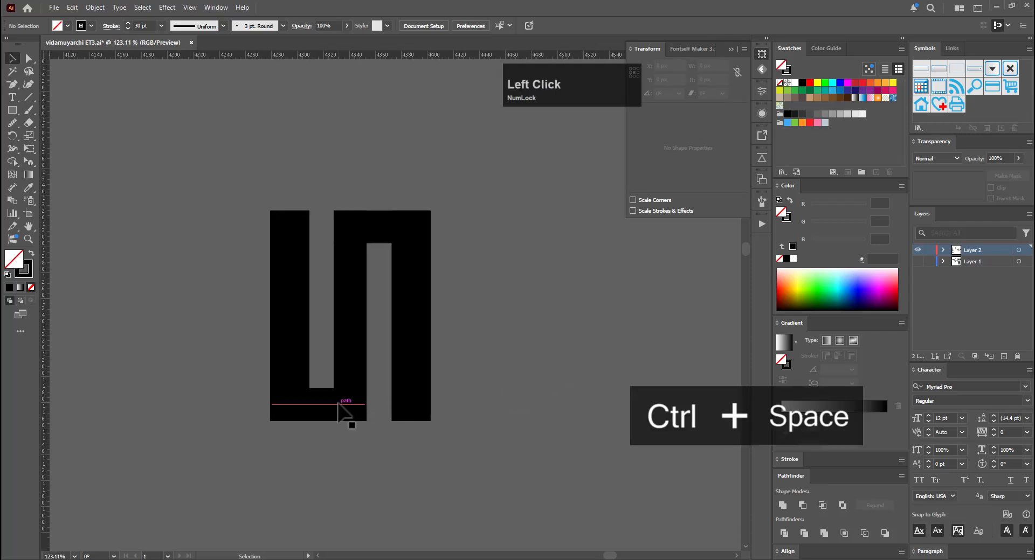
left_click(338, 405)
key("a")
key("e")
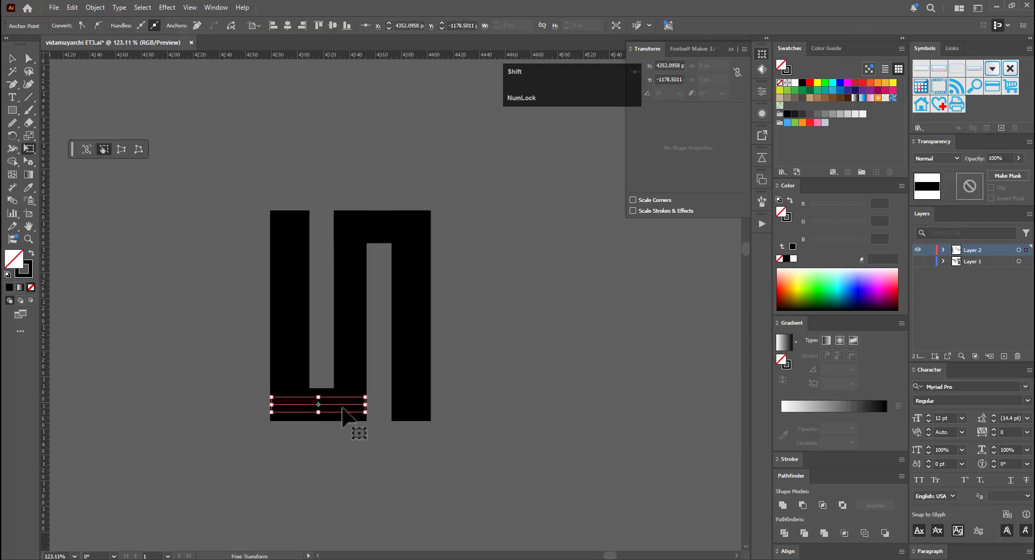
left_click_drag(342, 408, 405, 401)
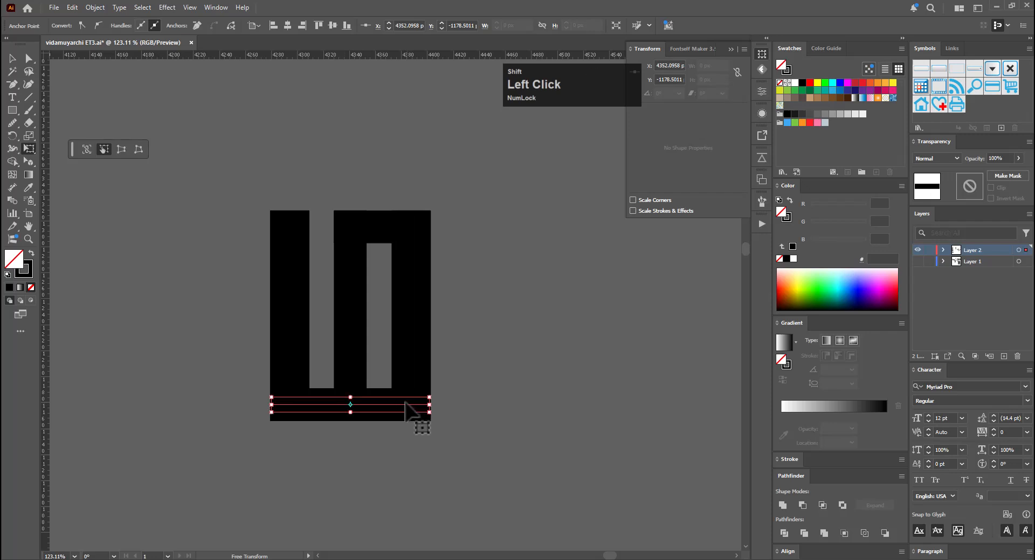
key("v")
left_click(561, 434)
Lengthen the middle stem downward so that it projects below the base bar
key("ctrl+space")
left_click_drag(564, 440, 560, 369)
key("space")
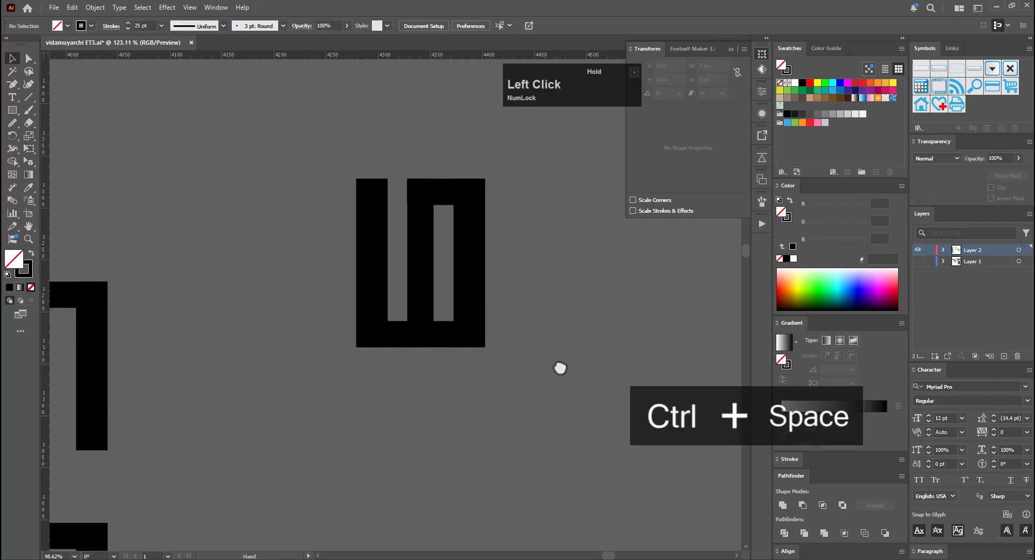
key("ctrl+space")
left_click(510, 349)
key("a")
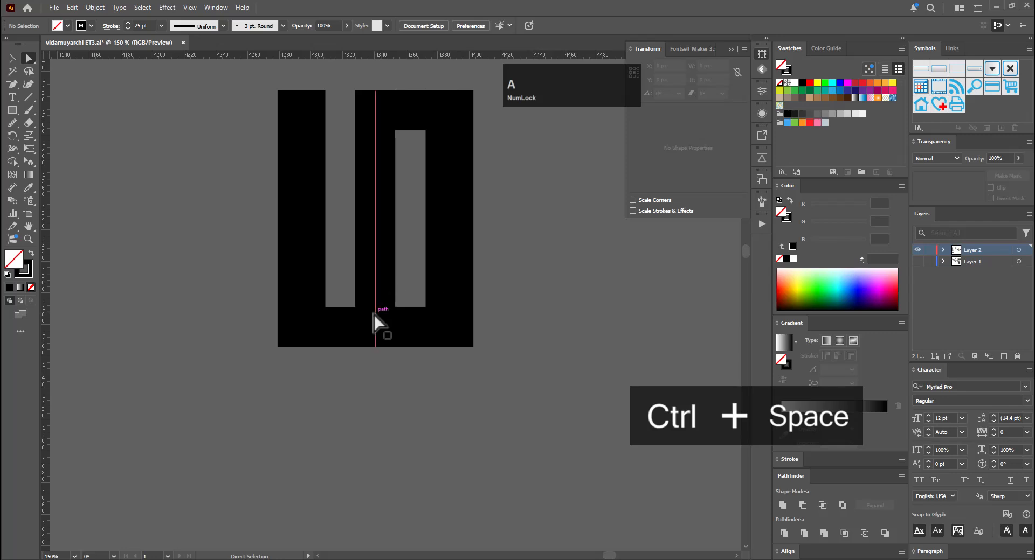
left_click(376, 347)
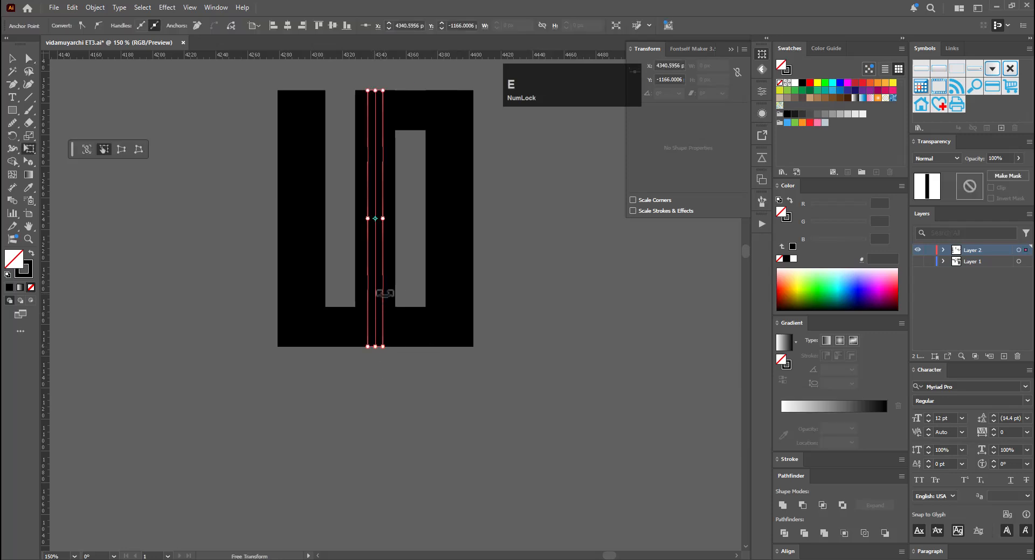
left_click_drag(381, 278, 381, 313)
key("v")
left_click(386, 354)
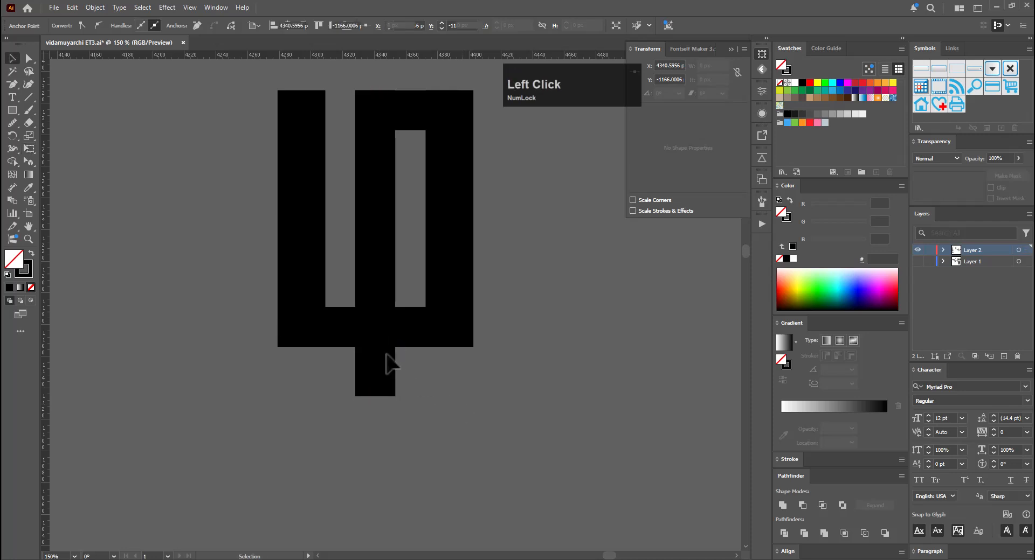
Copy the base bar about 32 px lower and align its right end with the projecting middle stem
left_click(407, 325)
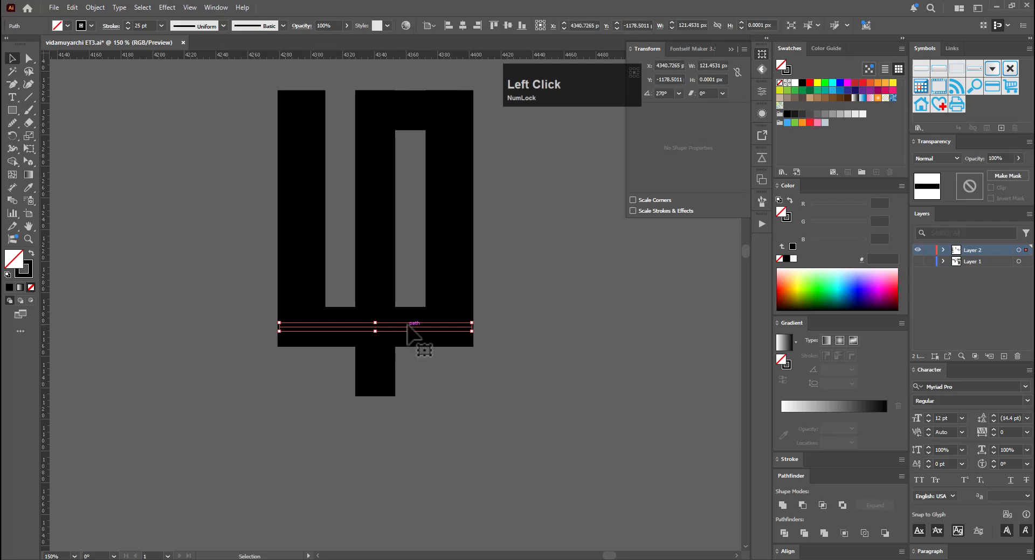
left_click_drag(408, 326, 362, 382)
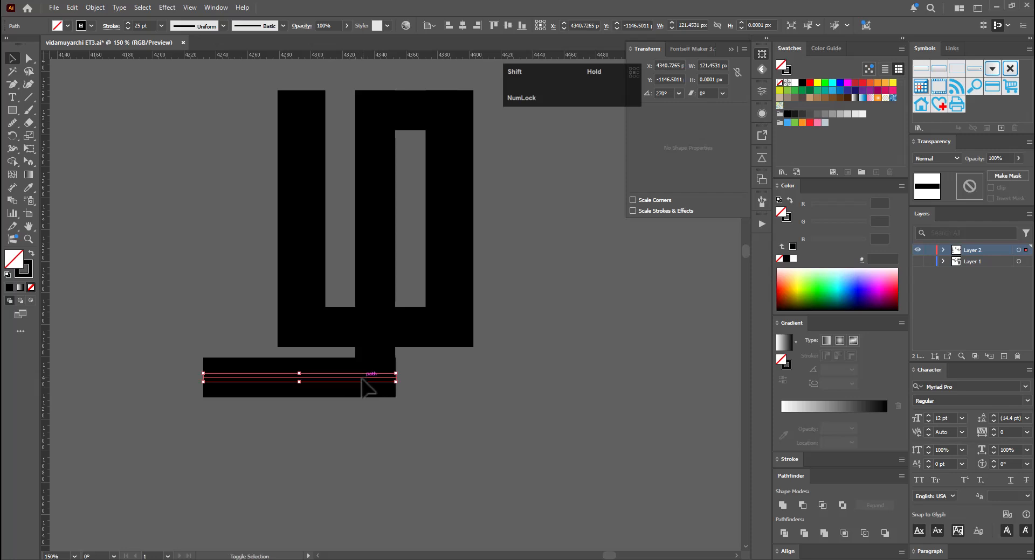
left_click(442, 440)
Shorten the lower horizontal bar by moving its left endpoint inward
key("a")
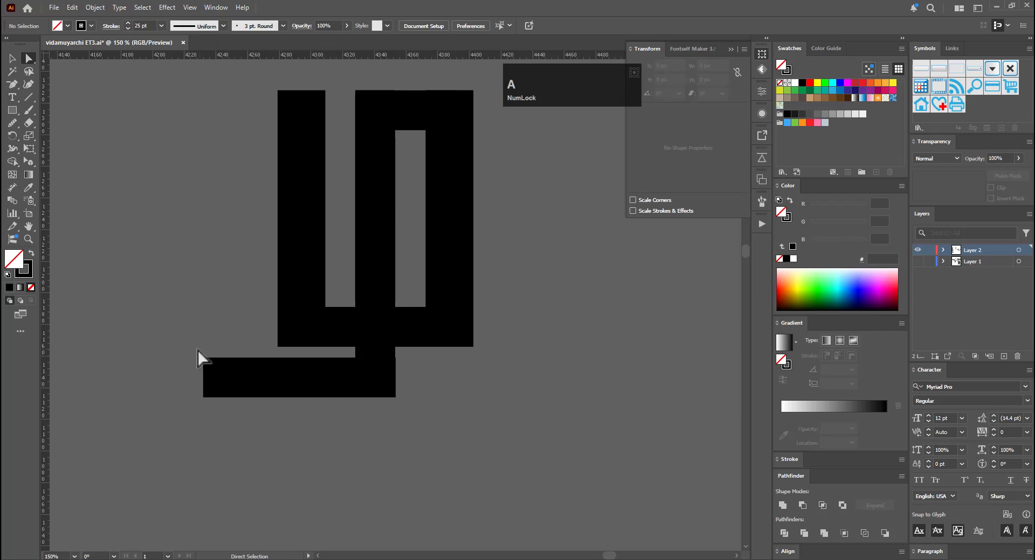
key("e")
left_click_drag(222, 380, 257, 379)
left_click_drag(389, 423, 478, 469)
key("v")
Copy the leftmost stem outward to the left and extend the copy's lower end to the underside of the lower bar
left_click(392, 286)
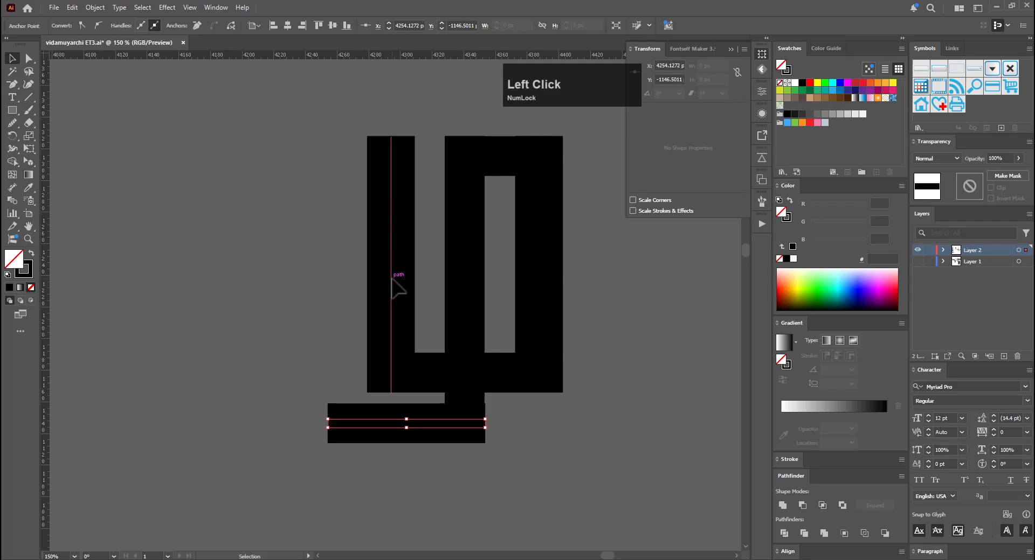
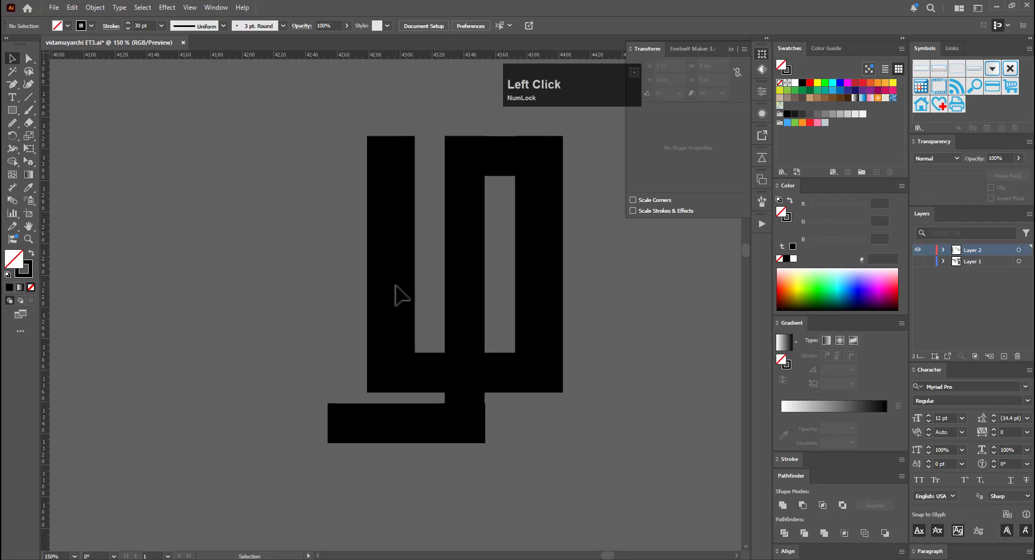
left_click_drag(396, 298, 328, 295)
key("a")
left_click_drag(300, 413, 339, 383)
key("e")
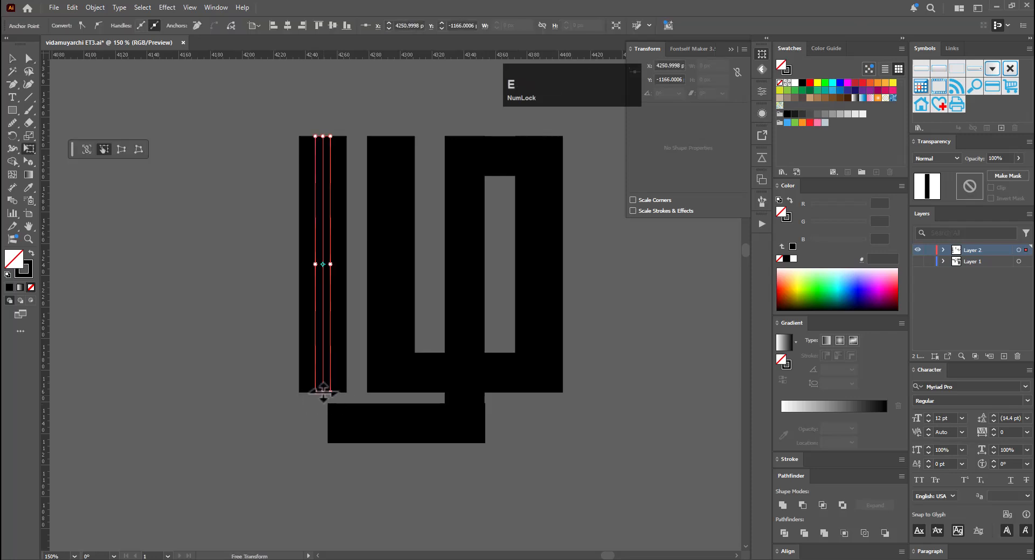
left_click_drag(322, 327, 323, 373)
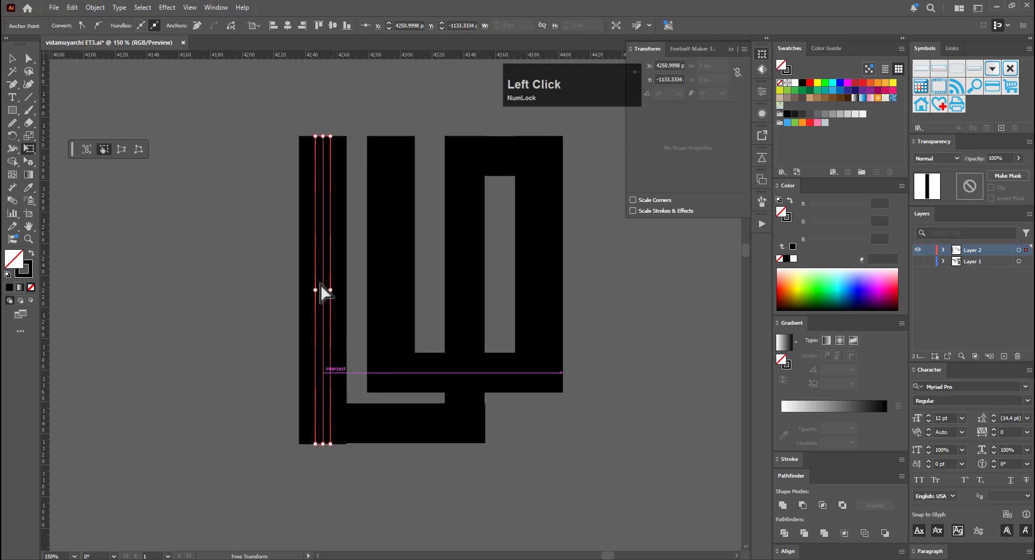
Lower the upper end of the new outer-left stem so it is shorter than the neighbouring stems
key("a")
left_click_drag(290, 116, 348, 187)
key("e")
left_click_drag(327, 246, 334, 334)
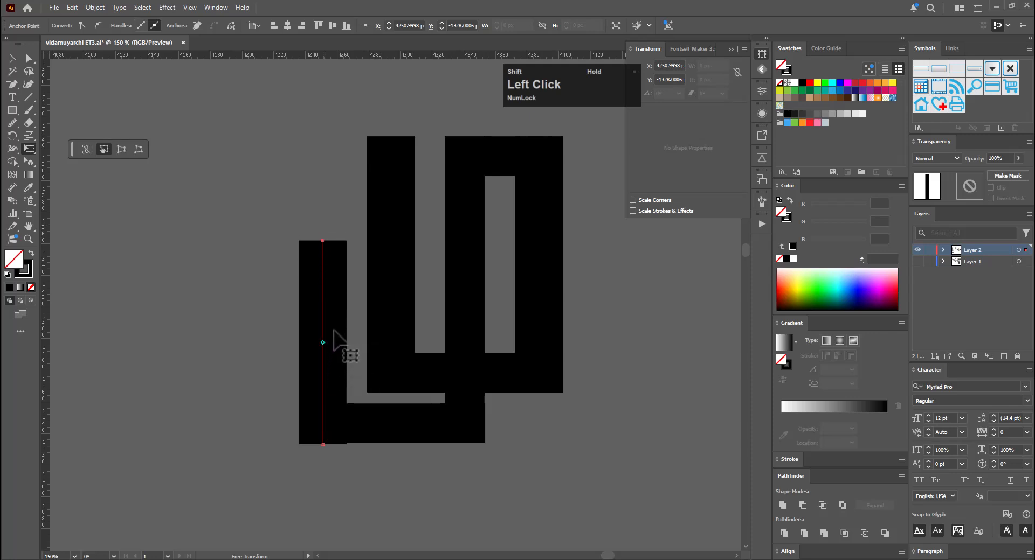
key("v")
left_click(626, 372)
Duplicate the complete multi-stem letter straight down into the empty space below it
left_click_drag(556, 413, 495, 370)
key("v")
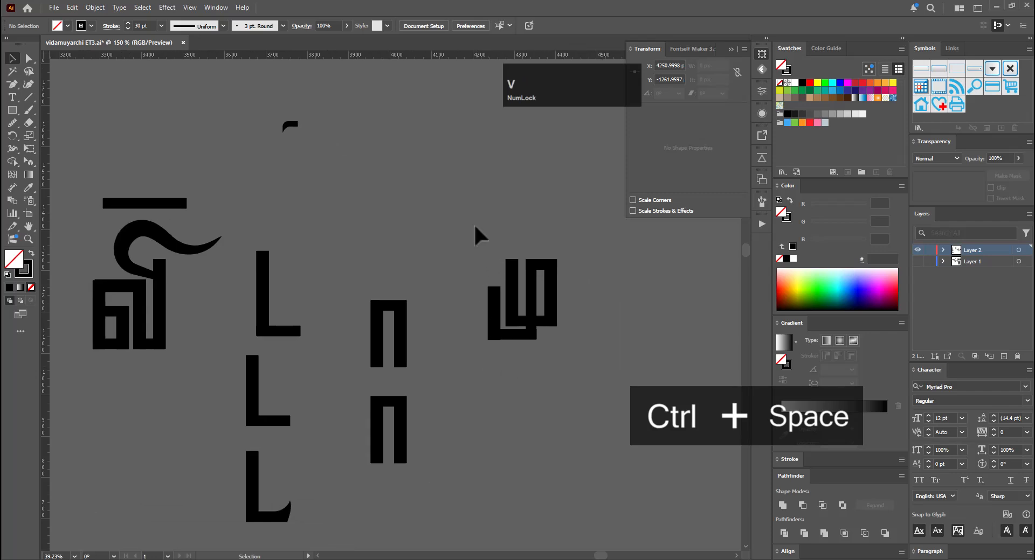
left_click_drag(474, 229, 590, 365)
left_click_drag(536, 310, 428, 385)
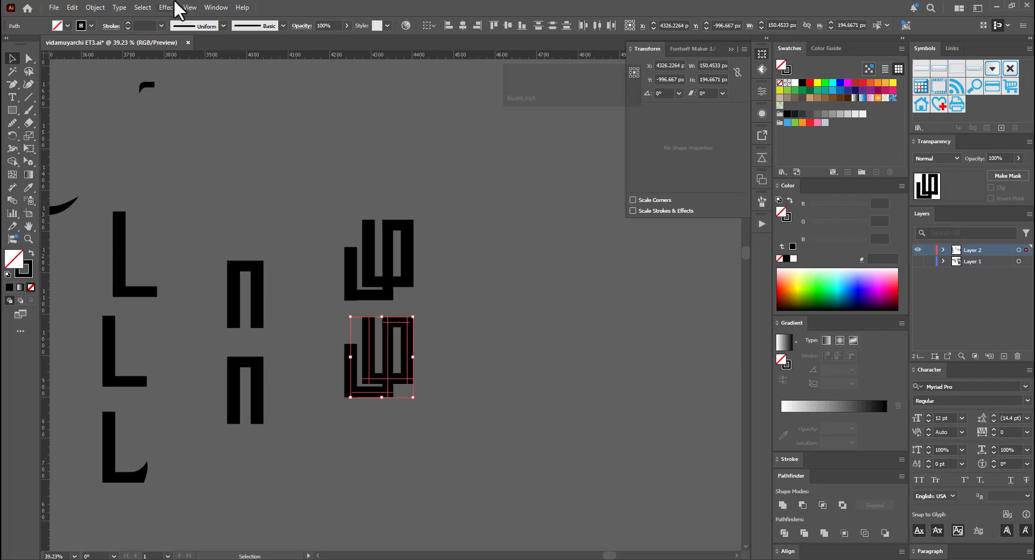
Outline the strokes of the lower multi-stem letter and unite its bars into a single shape
left_click(89, 7)
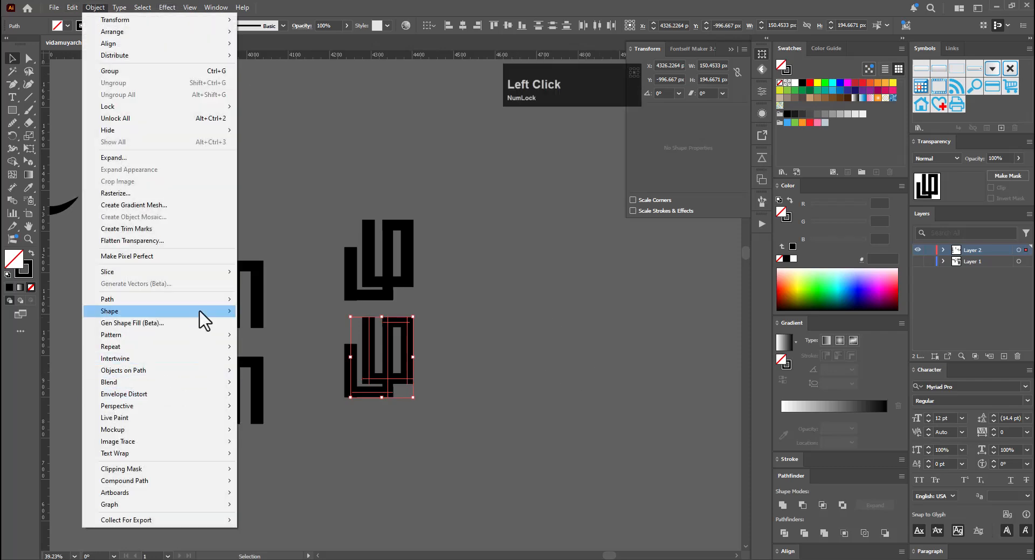
mouse_move(208, 300)
left_click(305, 327)
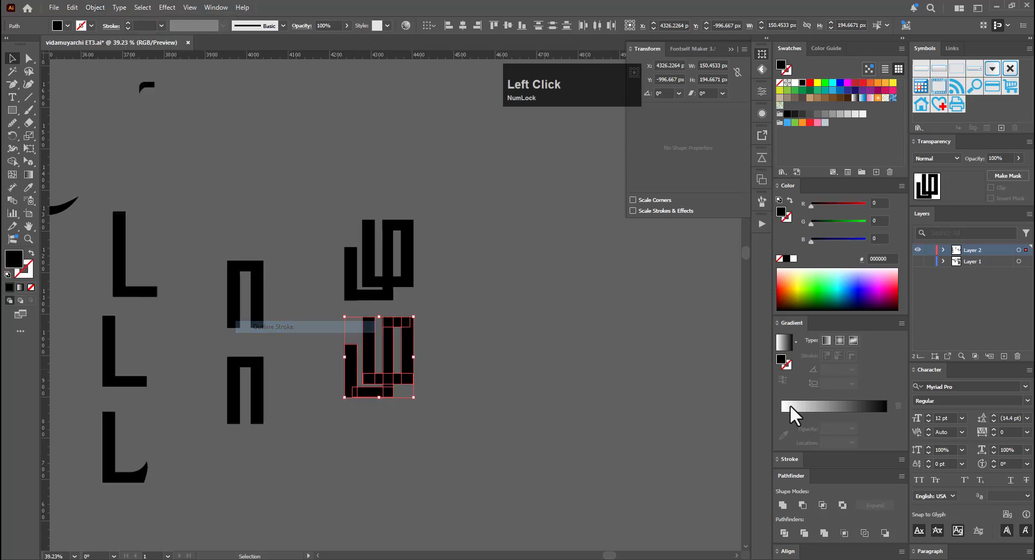
left_click(787, 507)
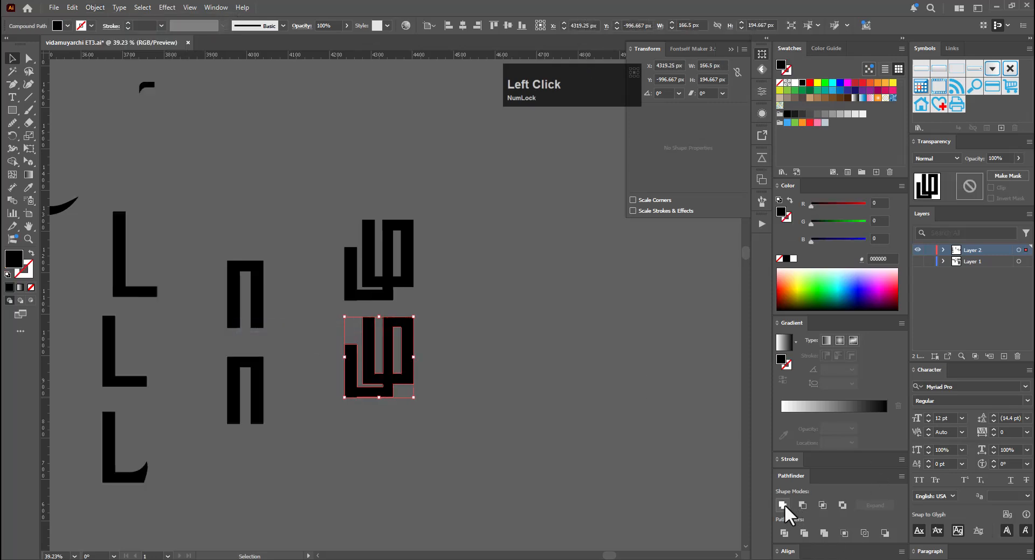
Duplicate the merged multi-stem letter straight down as another copy below it
key("ctrl+space")
left_click(396, 432, "ctrl")
left_click(377, 347)
left_click_drag(376, 346, 373, 559)
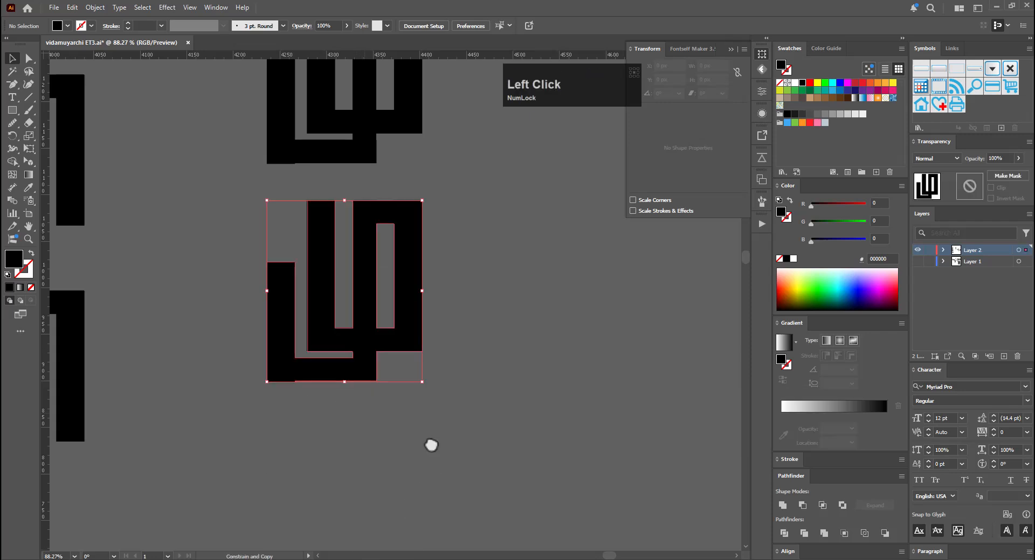
left_click_drag(432, 446, 440, 327)
left_click_drag(379, 242, 377, 284)
key("ctrl+space")
left_click_drag(511, 284, 408, 322)
left_click_drag(433, 249, 436, 377)
key("ctrl+space")
left_click_drag(460, 310, 559, 330)
Level the top-edge anchors of the lowest merged letter by scaling them 100% horizontally and 0% vertically
key("minus")
key("ctrl+space")
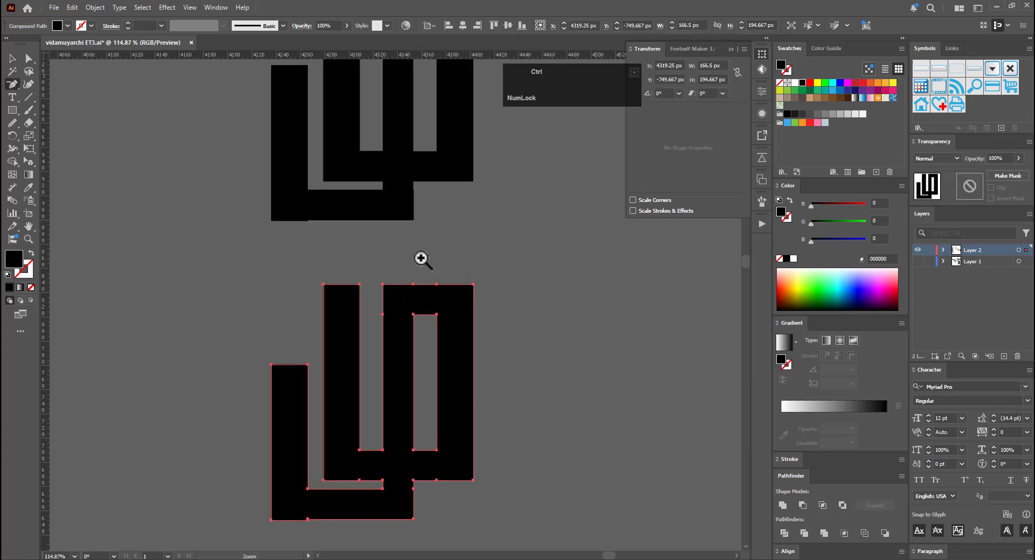
left_click_drag(423, 259, 510, 296)
key("a")
left_click_drag(339, 323, 338, 322)
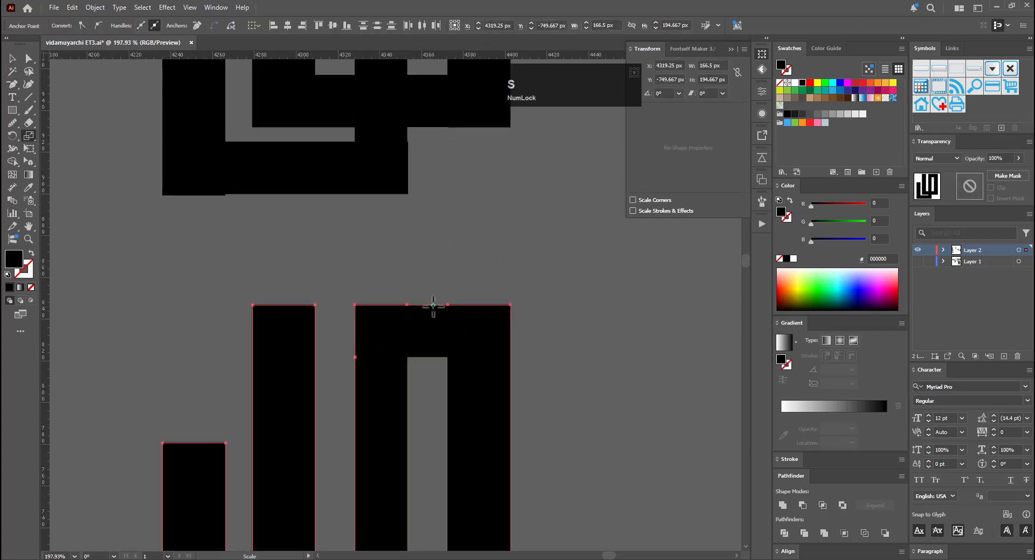
key("s")
left_click(434, 305, "alt")
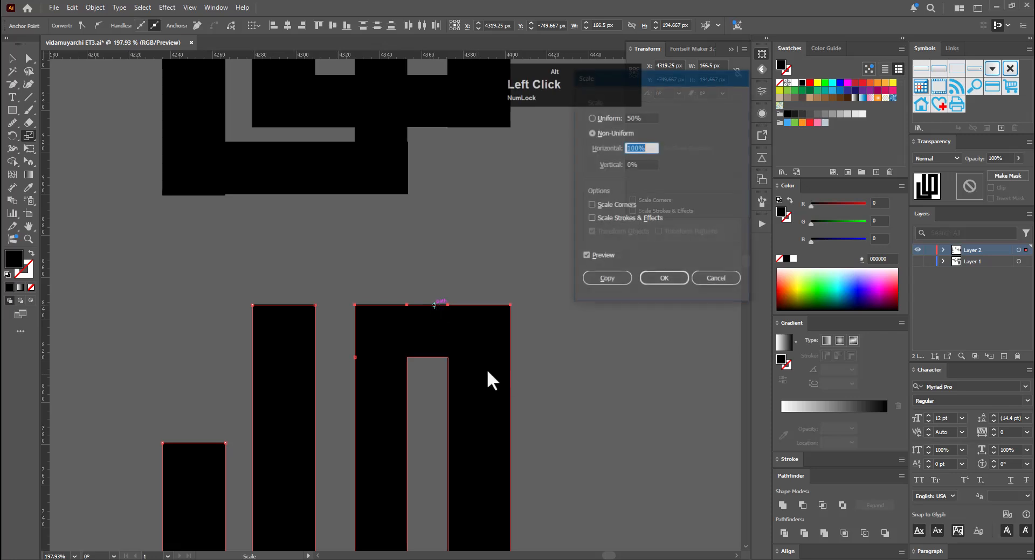
left_click(670, 278)
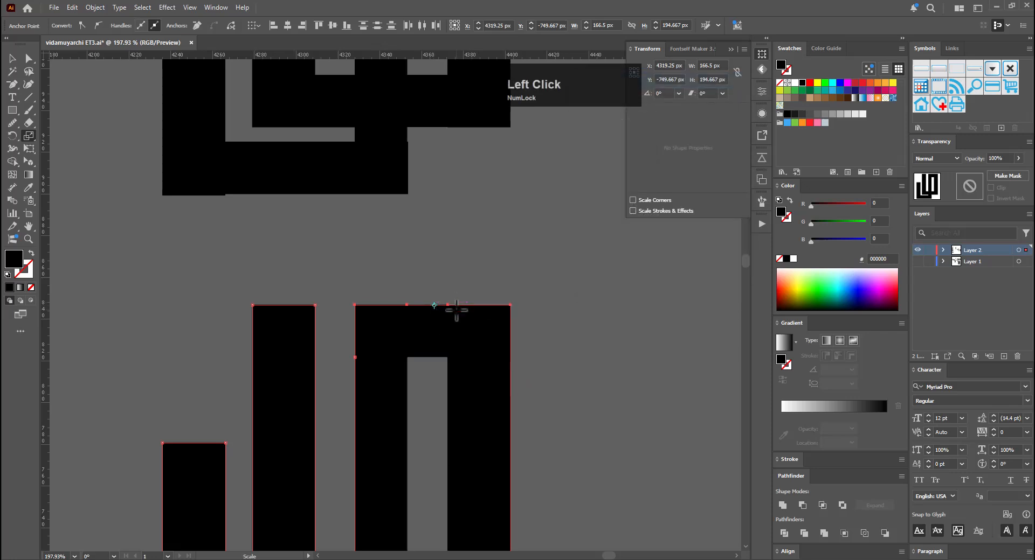
Delete the redundant anchor points on the enclosed loop's top edge and on its left side
key("minus")
left_click(408, 305)
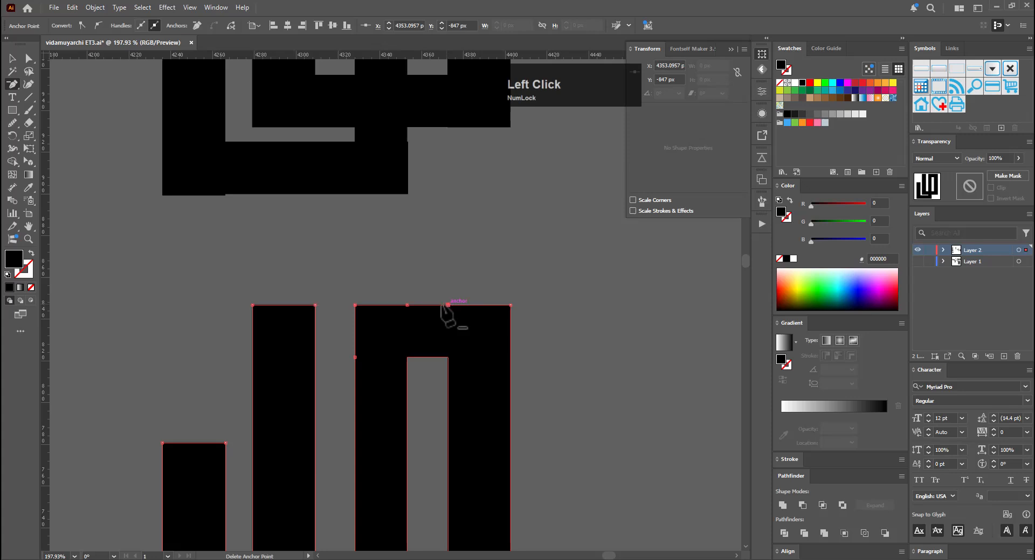
left_click(407, 306)
left_click(447, 306)
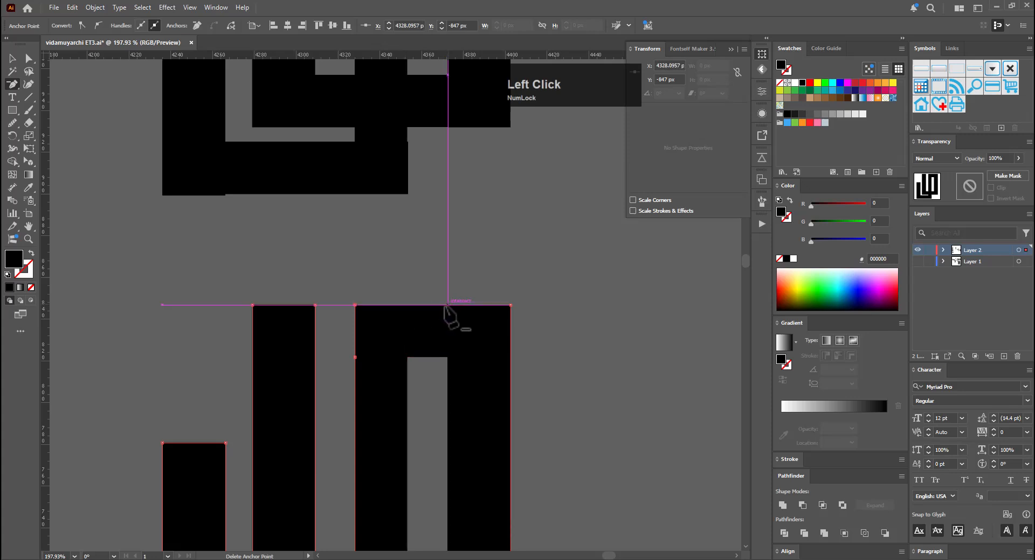
left_click(355, 357)
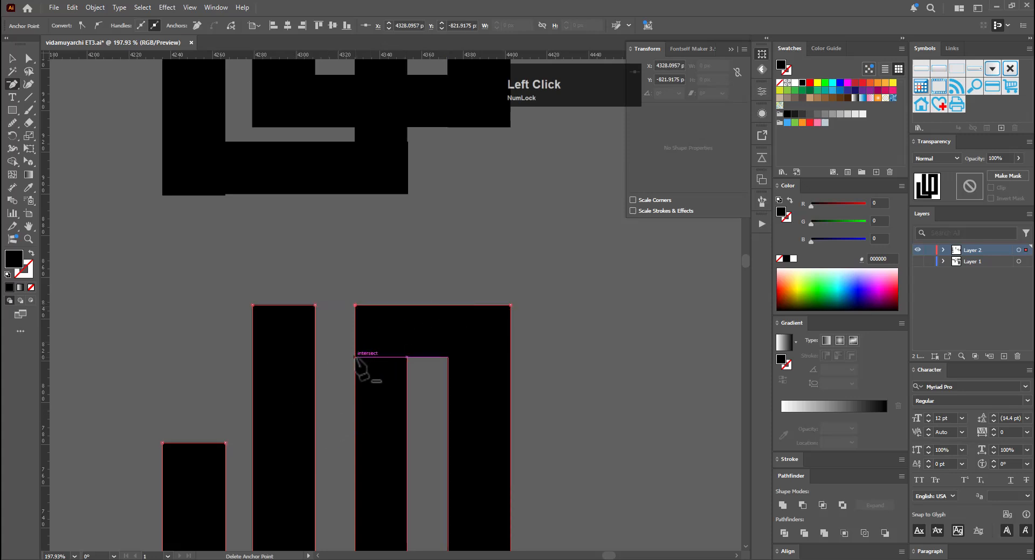
Delete the two redundant midway anchor points along the lower edge of the letter's upper body
key("space")
left_click_drag(529, 404, 518, 167)
left_click(433, 405)
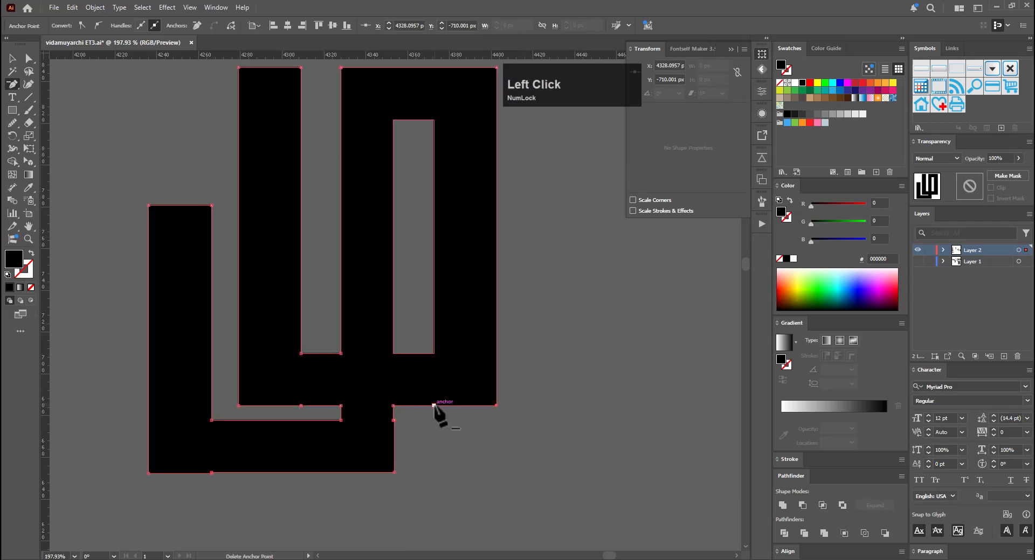
left_click(300, 405)
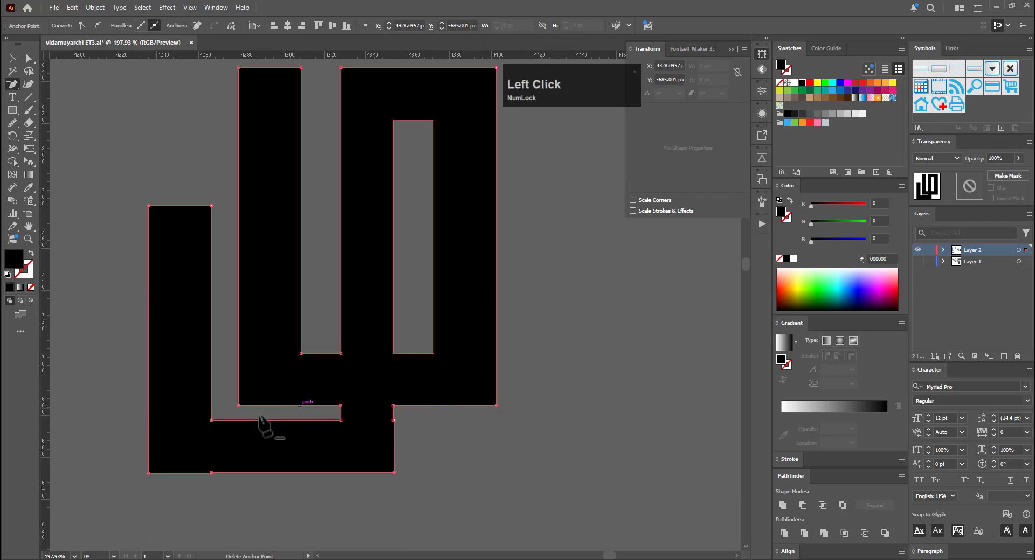
Level the anchors along the letter's bottom edge by scaling them 100% horizontally and 0% vertically
key("a")
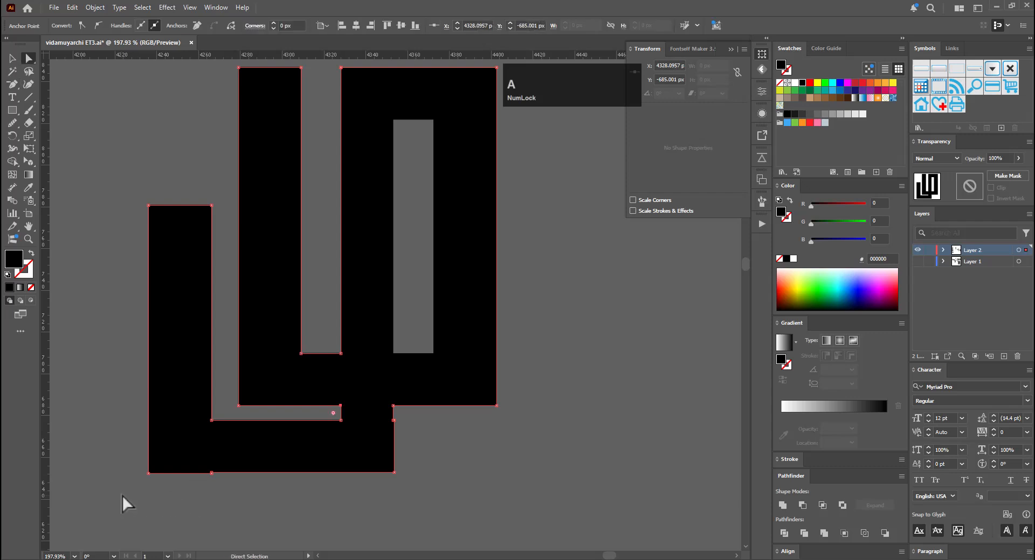
left_click_drag(413, 463, 412, 462)
key("s")
left_click(270, 473, "alt")
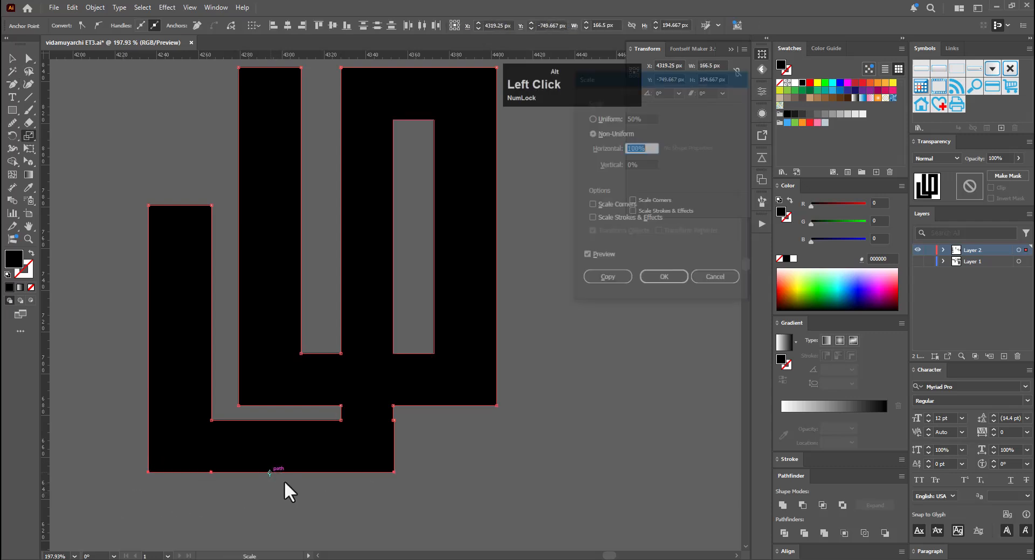
left_click(658, 276)
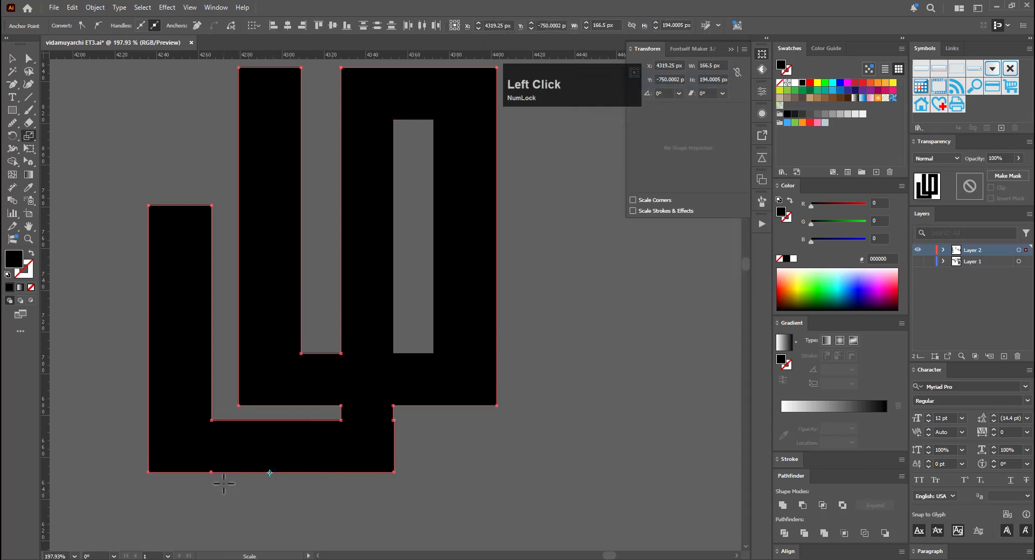
Delete the redundant anchor point on the bottom edge, keeping the outer-left corner point
key("minus")
left_click(211, 472)
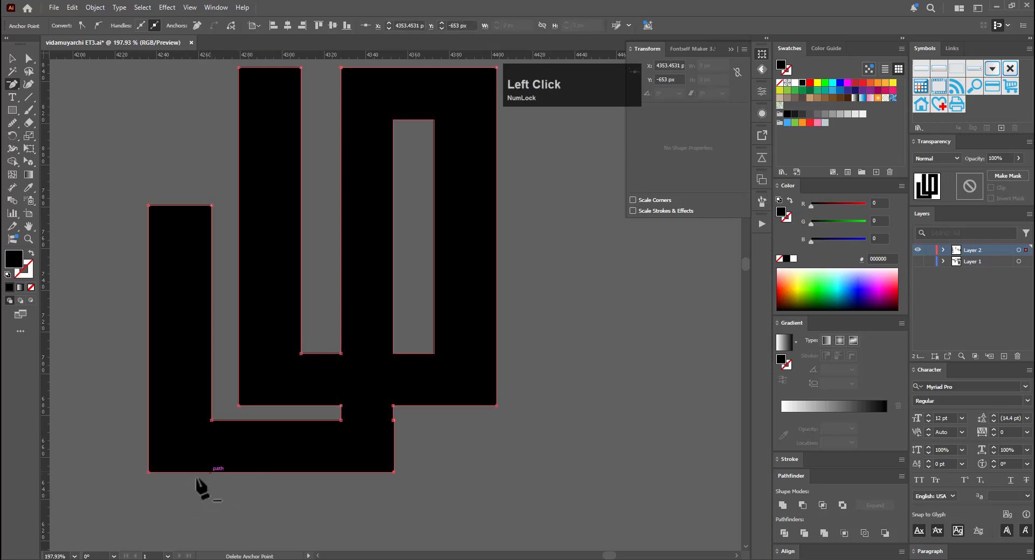
left_click(148, 472)
key("ctrl+z")
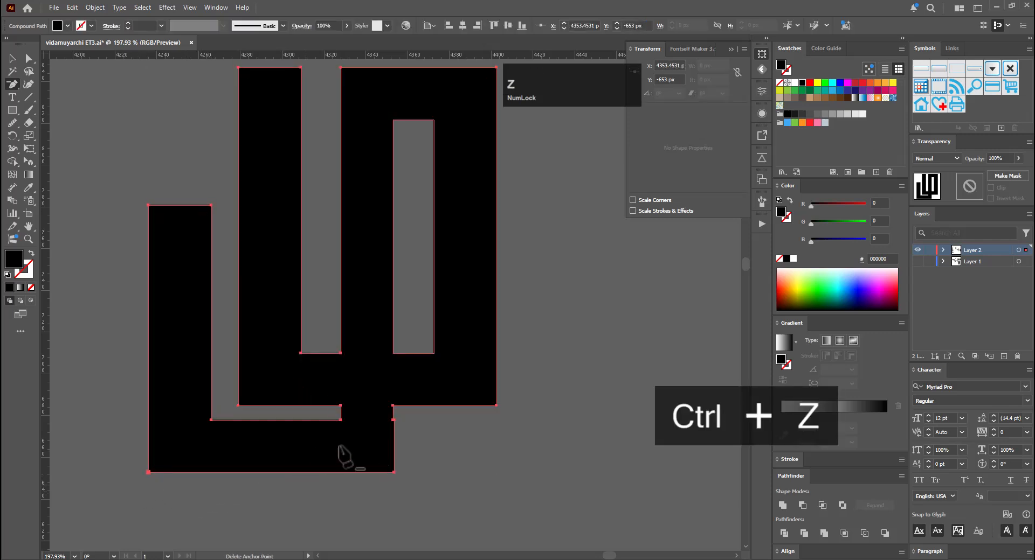
left_click_drag(377, 445, 420, 491)
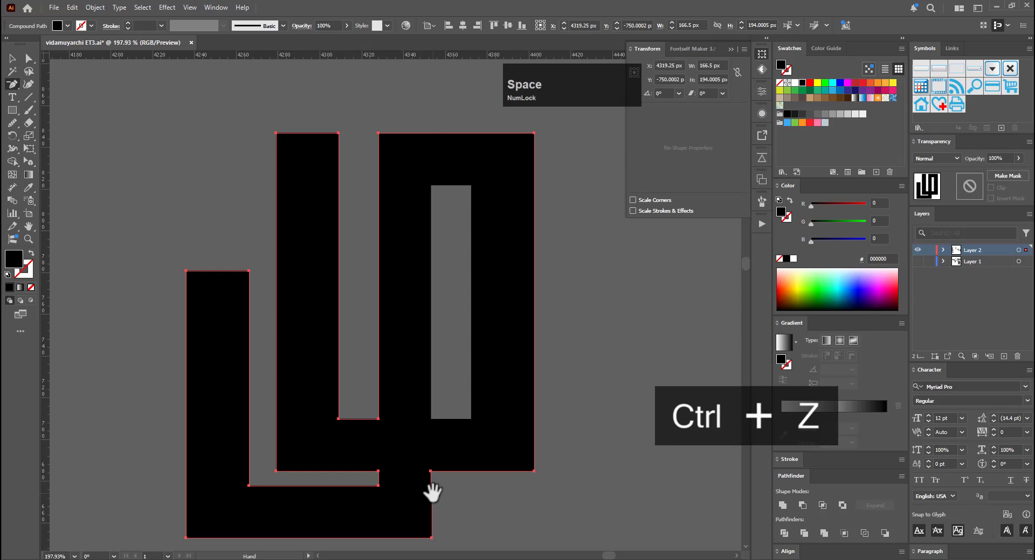
Align the anchors on the bottom bar's right end vertically by scaling them 0% horizontally and 100% vertically
key("a")
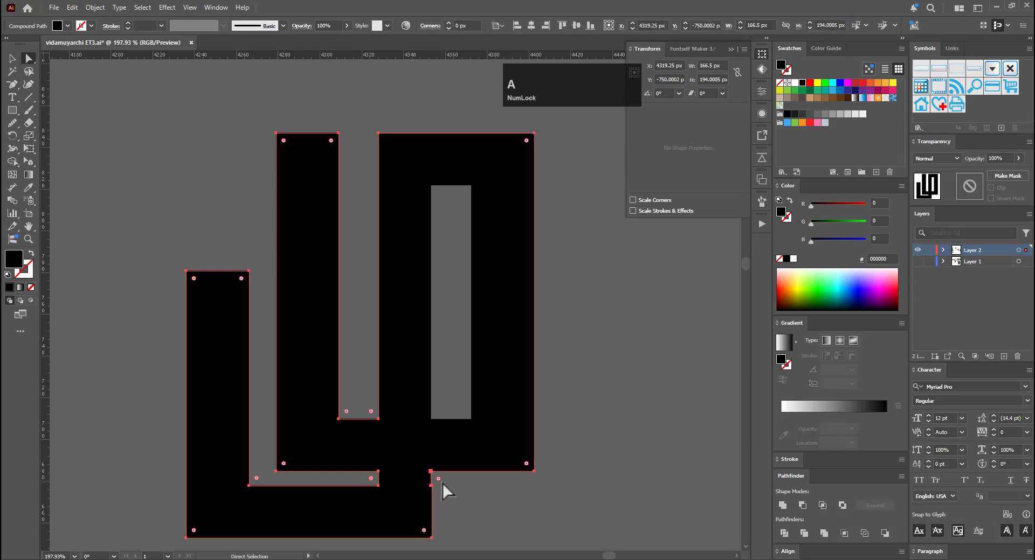
left_click(431, 486)
left_click(457, 495)
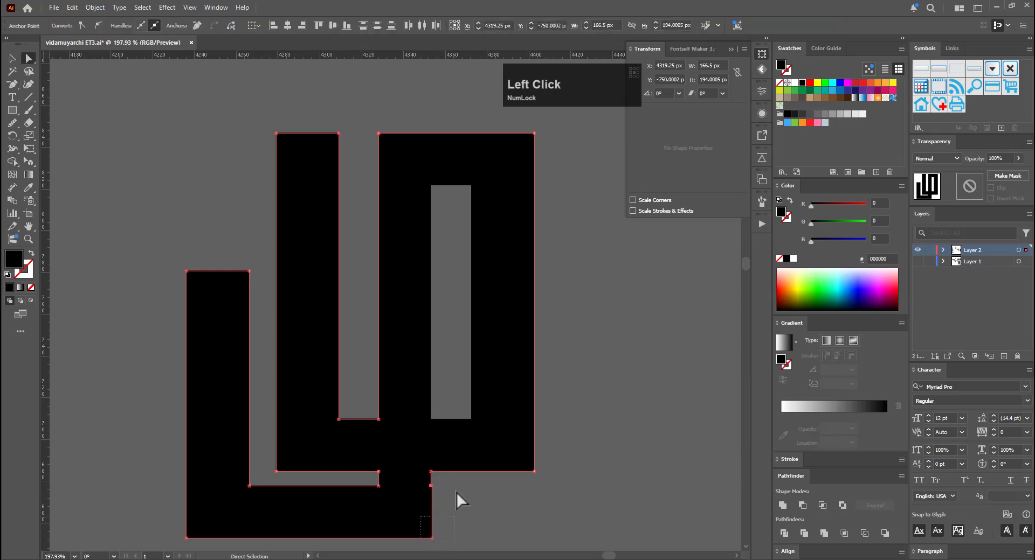
key("s")
left_click(432, 502, "alt")
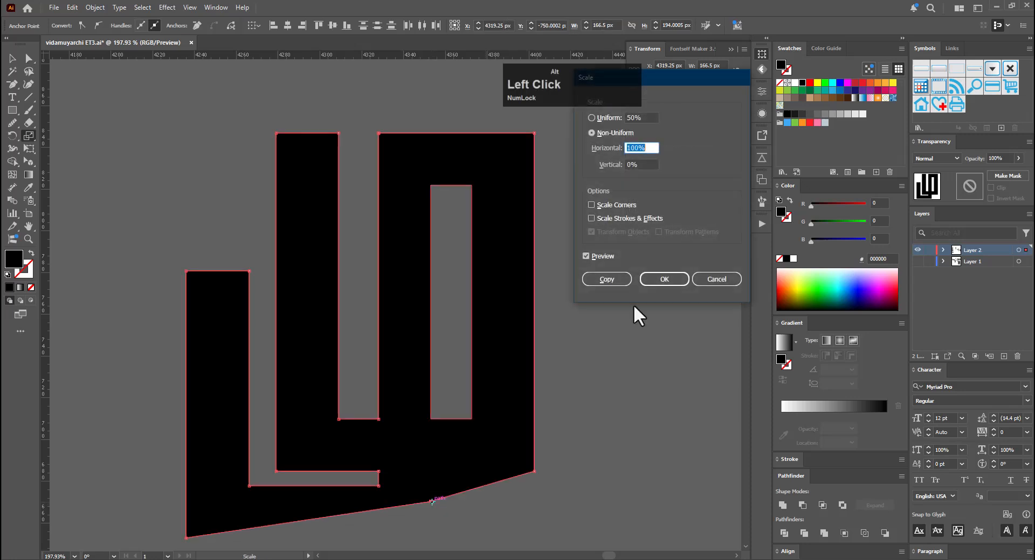
key("ctrl+c")
left_click(641, 164)
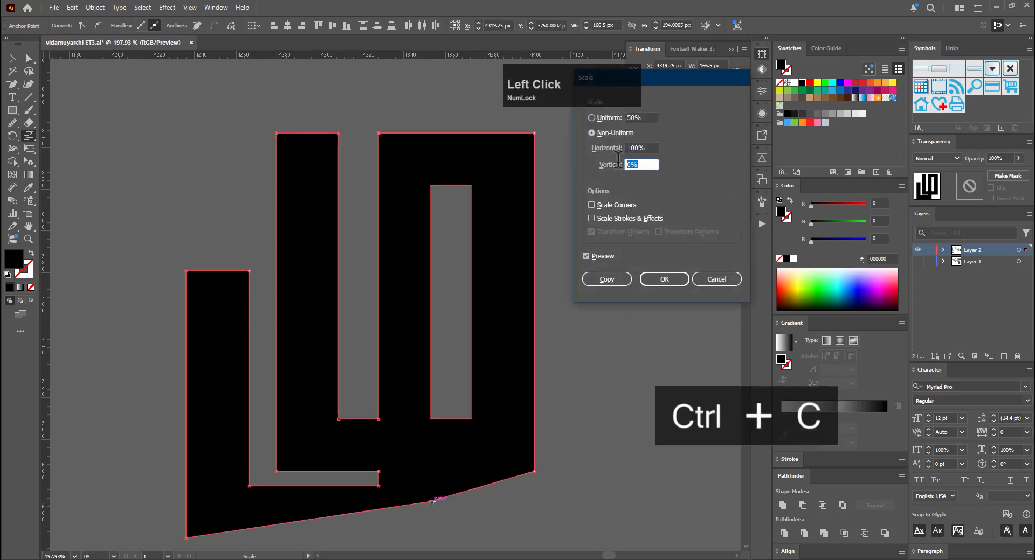
key("ctrl+v")
left_click(645, 148)
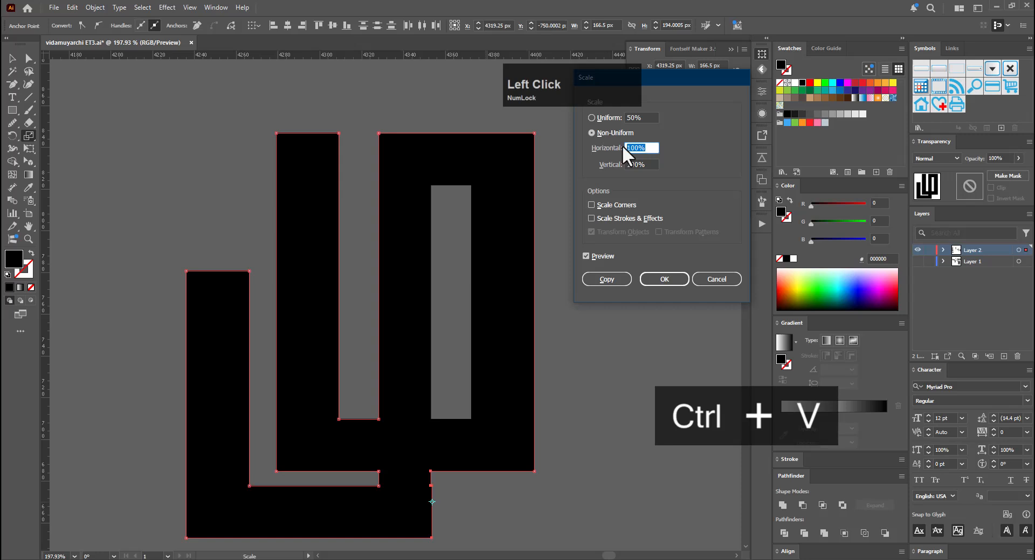
type("0")
key("Return")
Delete the redundant anchor point midway along the vertical edge at the bottom bar's right end
key("v")
key("a")
key("space")
left_click_drag(451, 499, 415, 423)
key("p")
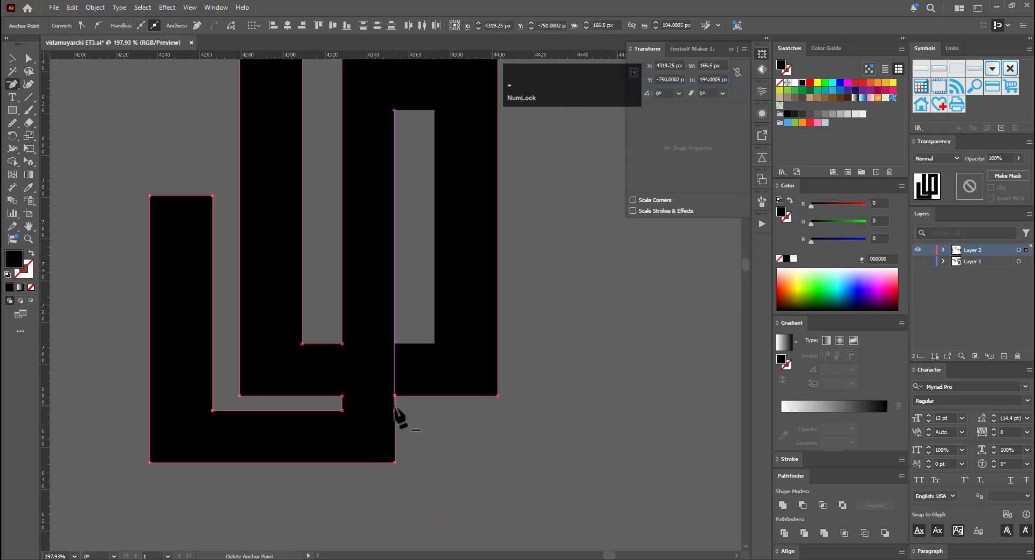
left_click(395, 410)
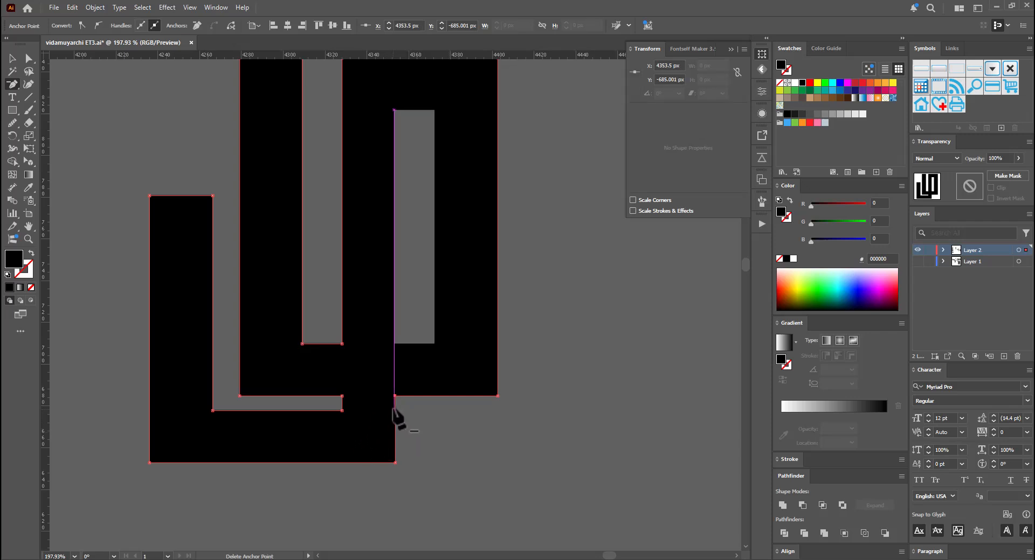
Duplicate the cleaned multi-stem letter straight down into the empty space just below it
key("ctrl+space")
left_click_drag(418, 354, 277, 385)
left_click_drag(440, 345, 438, 377)
key("v")
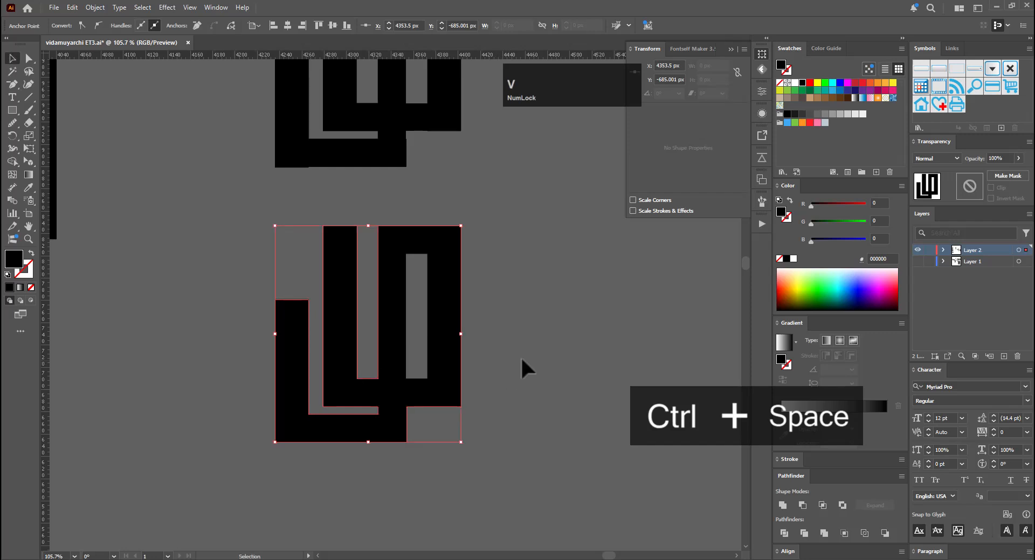
key("ctrl+space")
left_click_drag(547, 358, 460, 388)
left_click(523, 373)
key("space")
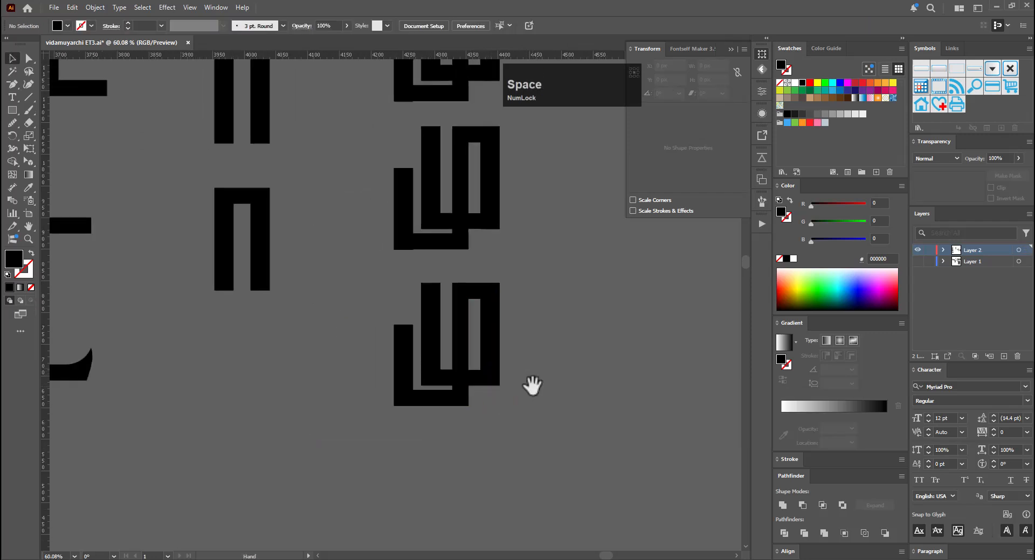
left_click(492, 384)
key("a")
key("space")
left_click_drag(529, 372, 476, 403)
key("v")
left_click(464, 418)
Round the outer upper-right corner of the new copy's loop to a radius of about 23 px
key("a")
key("ctrl+space")
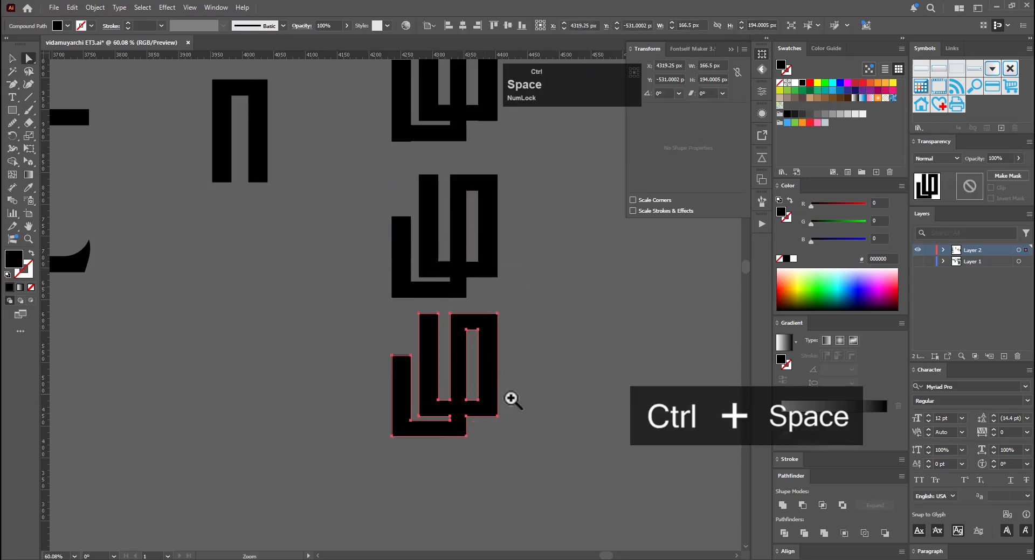
left_click(511, 399)
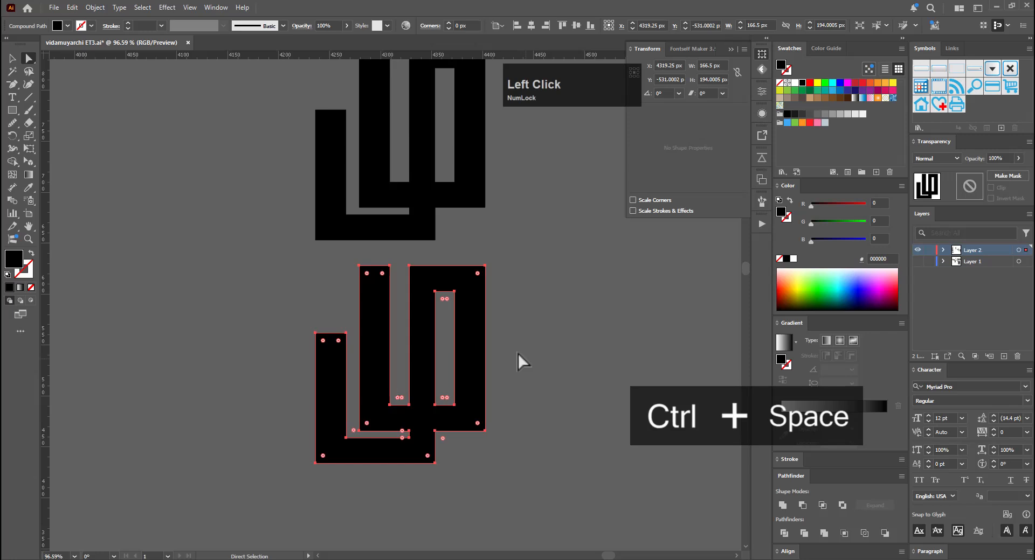
left_click(485, 266)
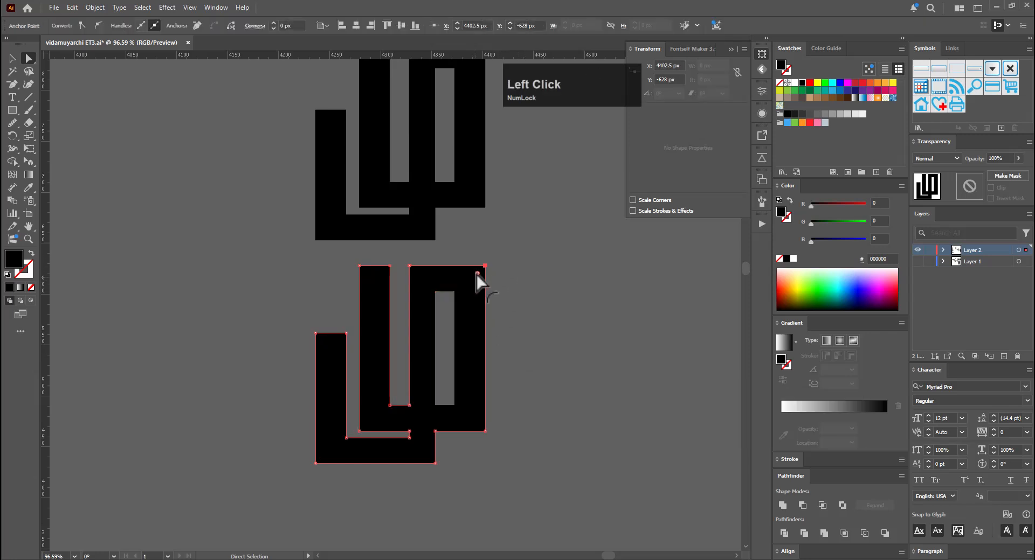
left_click_drag(477, 273, 463, 293)
key("a")
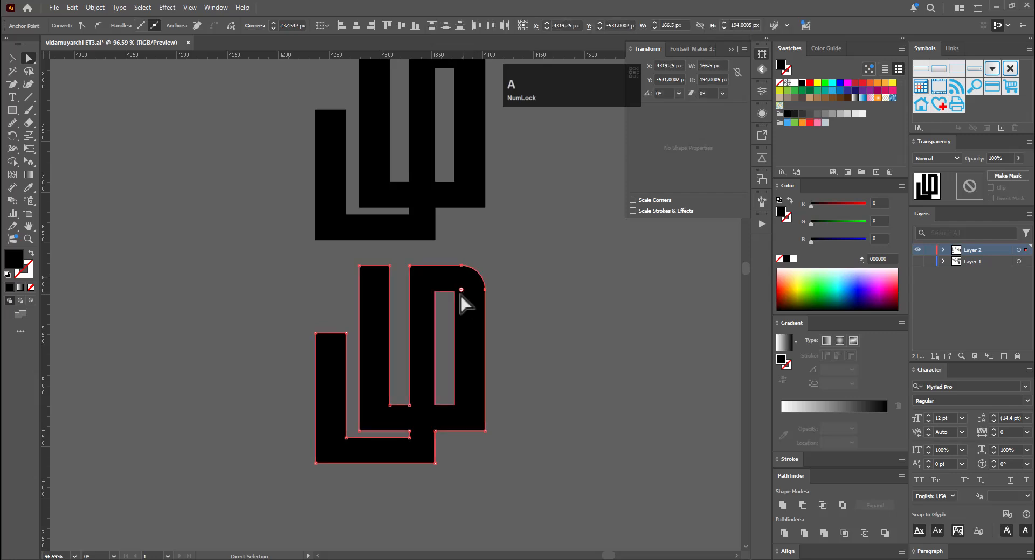
Round the upper-right corner of the narrow counter inside the letter's loop
left_click(444, 300)
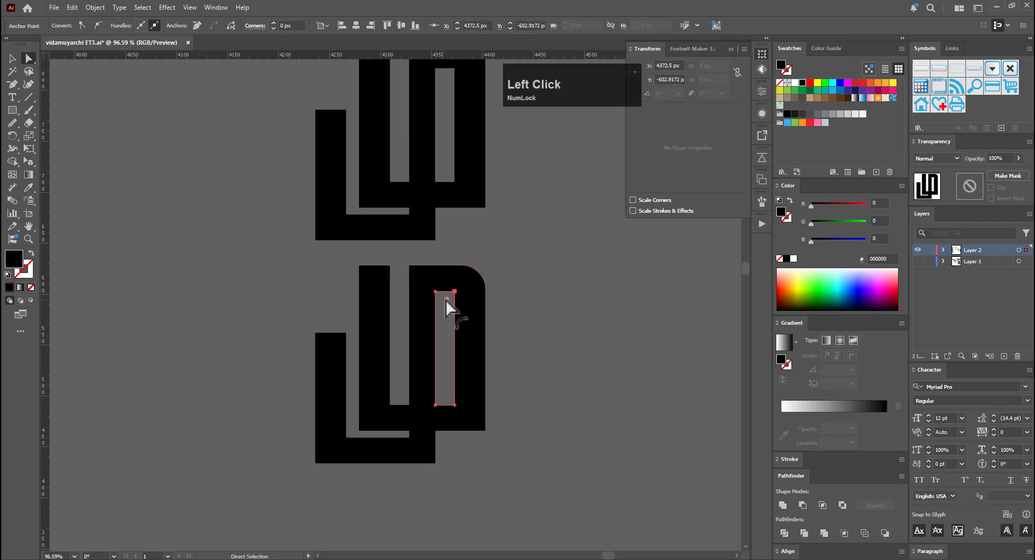
left_click_drag(446, 300, 446, 302)
left_click(439, 294)
scroll(442, 307, "up", 1)
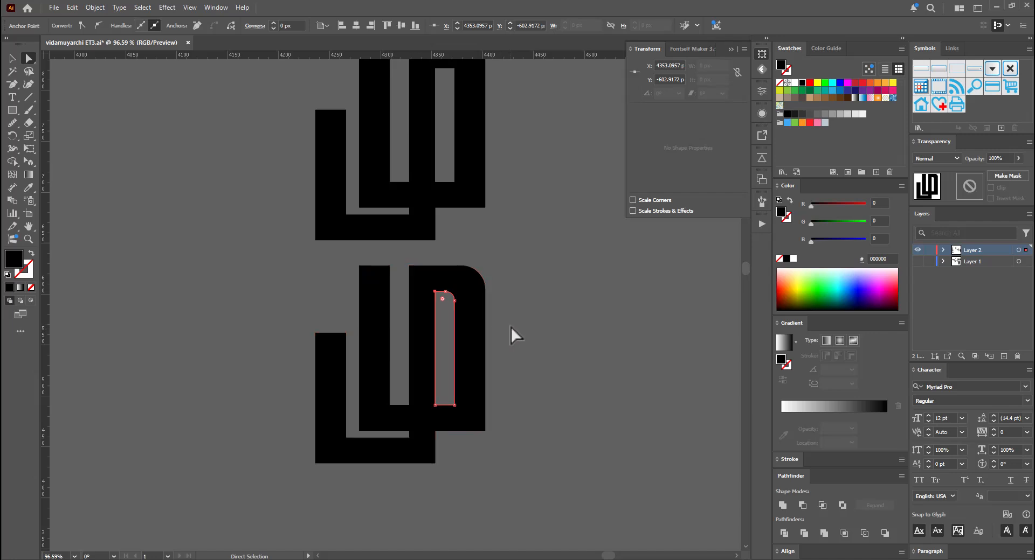
Round the counter's lower-right corner to about 9 px and round the loop's outer lower-right corner
left_click(453, 414)
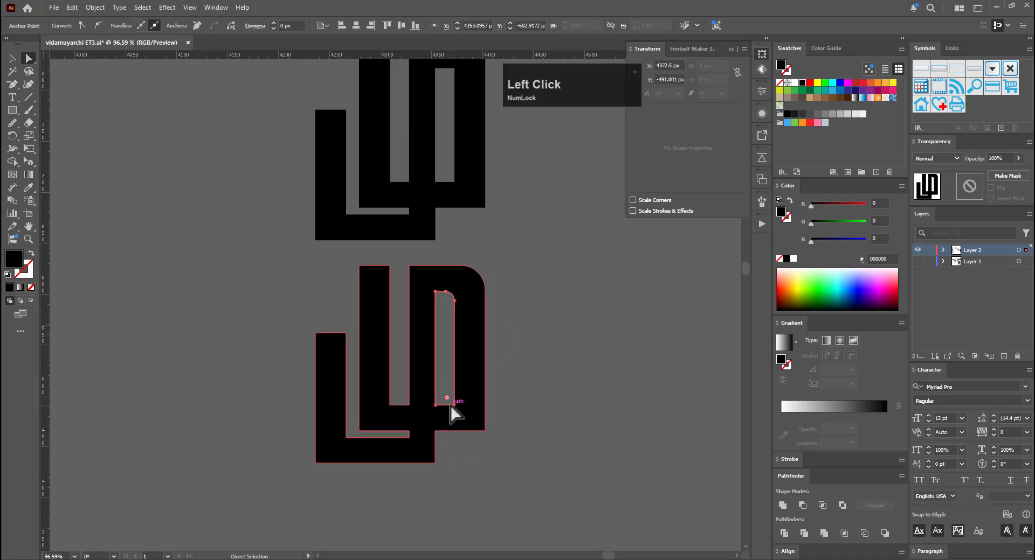
left_click_drag(446, 415, 445, 400)
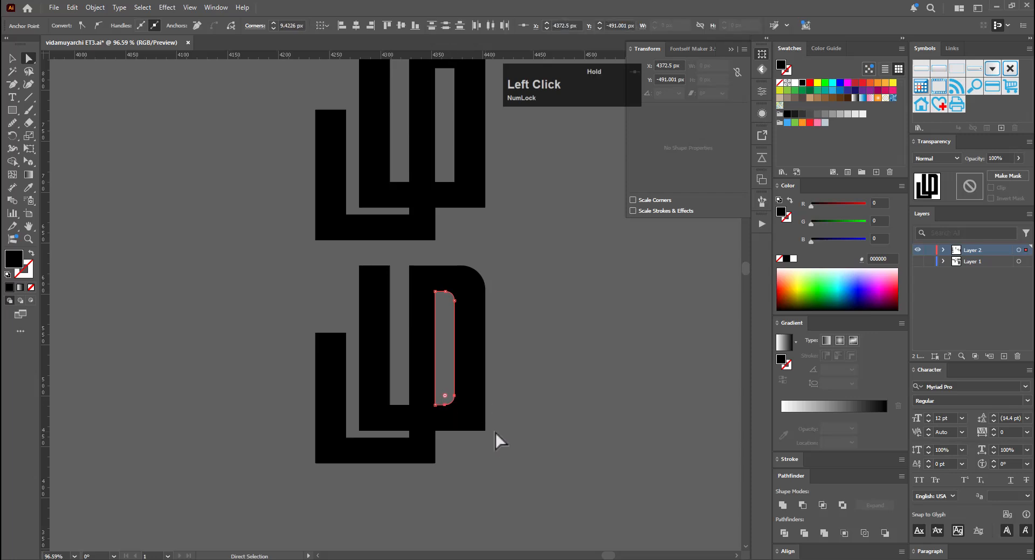
left_click_drag(497, 423, 467, 416)
key("v")
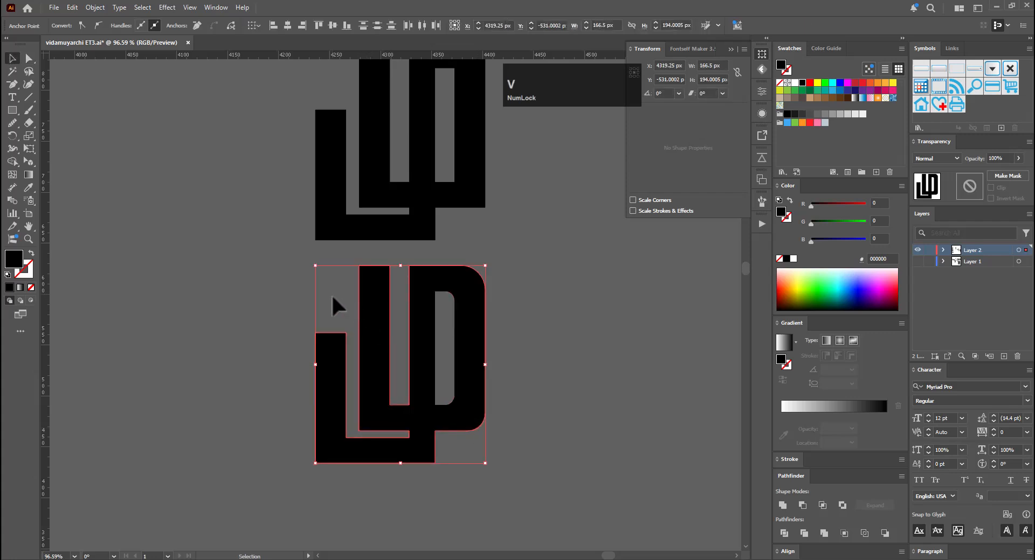
Round both outer corners of the letter's bottom bar to a radius of about 18 px
left_click(332, 297)
key("a")
left_click_drag(305, 473, 325, 457)
left_click_drag(439, 475, 417, 453)
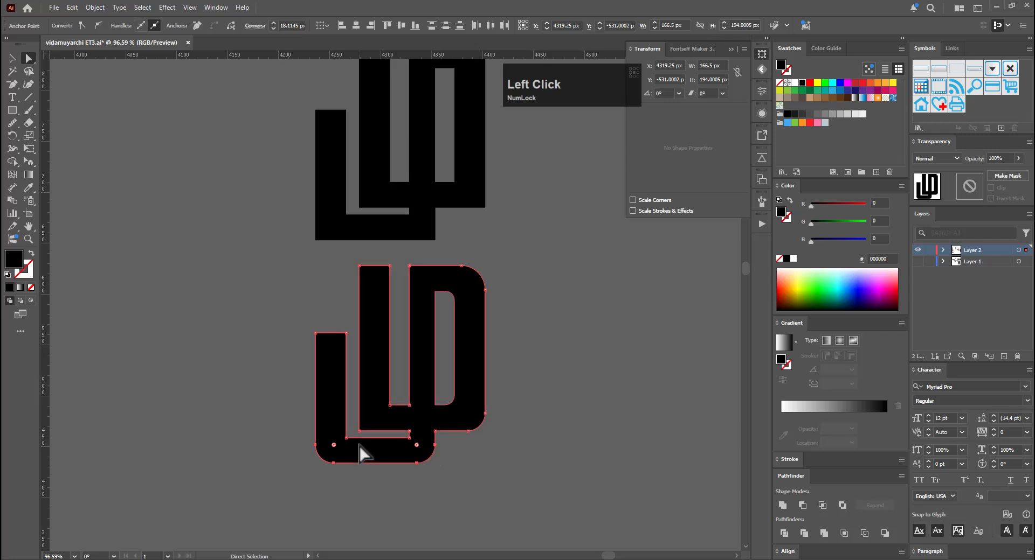
left_click(377, 448)
left_click(410, 438)
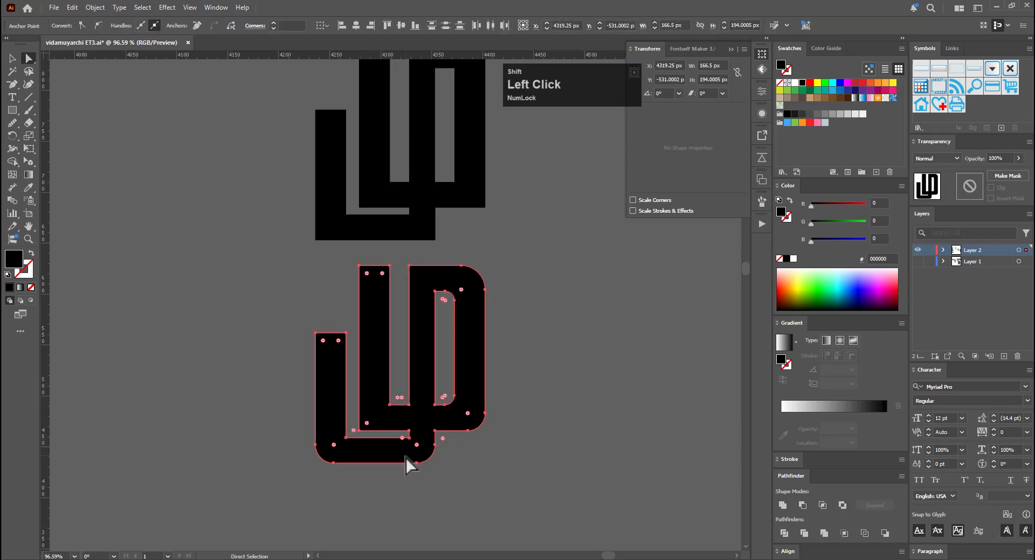
key("Down")
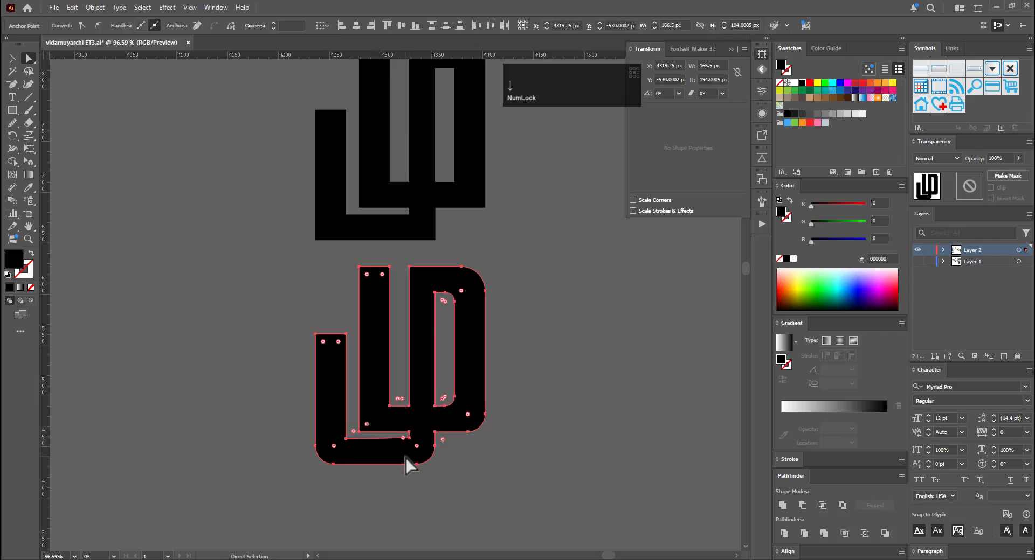
key("ctrl+z")
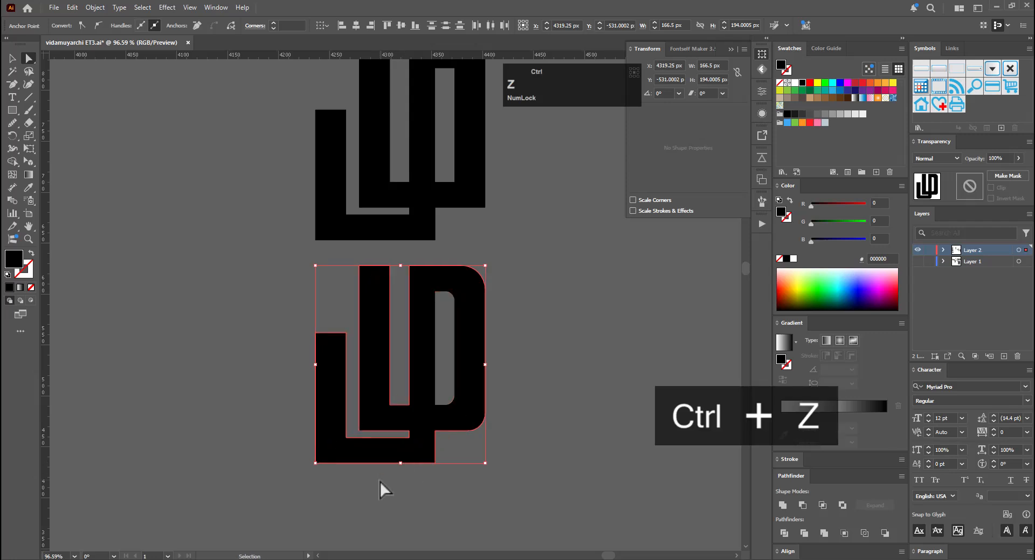
key("ctrl+shift+z")
Nudge the lower edge of the slit above the bottom bar down slightly and round its two lower corners to about 6 px
key("a")
left_click(346, 439)
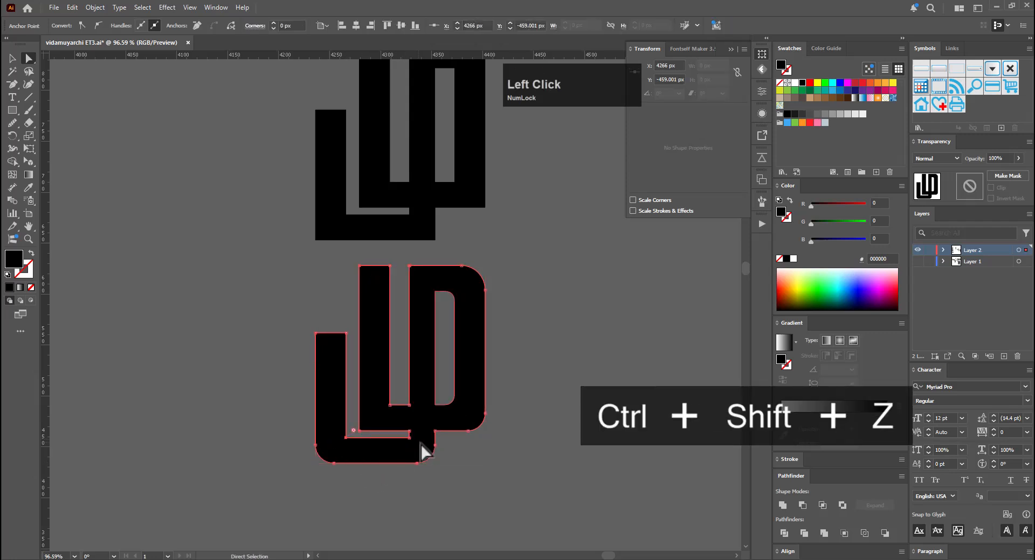
left_click(409, 438, "shift")
key("Down")
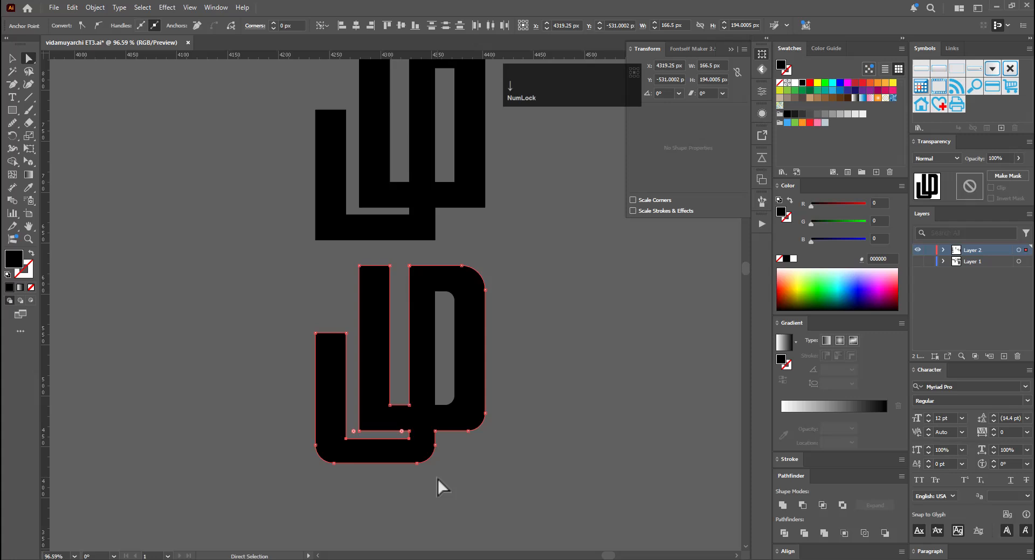
left_click_drag(354, 432, 351, 438)
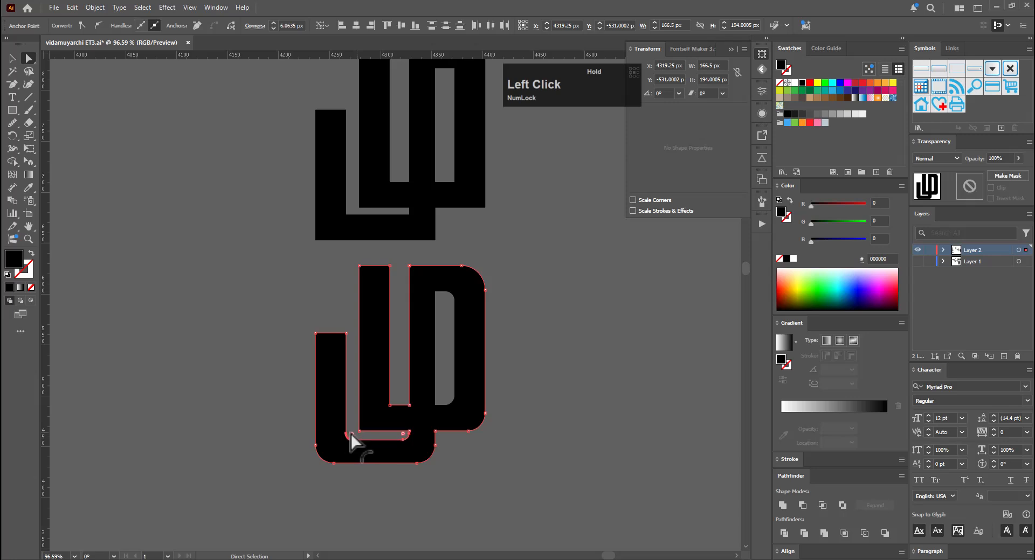
key("v")
left_click(519, 445)
Save the document with the rounded letter copy
key("ctrl+space")
left_click_drag(519, 444, 485, 442)
left_click_drag(504, 451, 455, 354)
key("v")
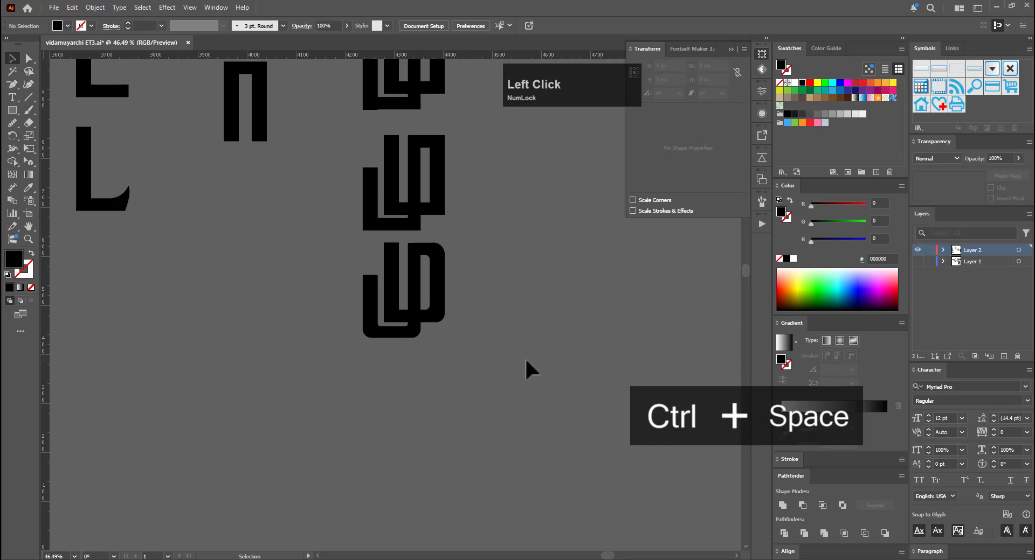
key("ctrl+space")
left_click_drag(522, 351, 543, 446)
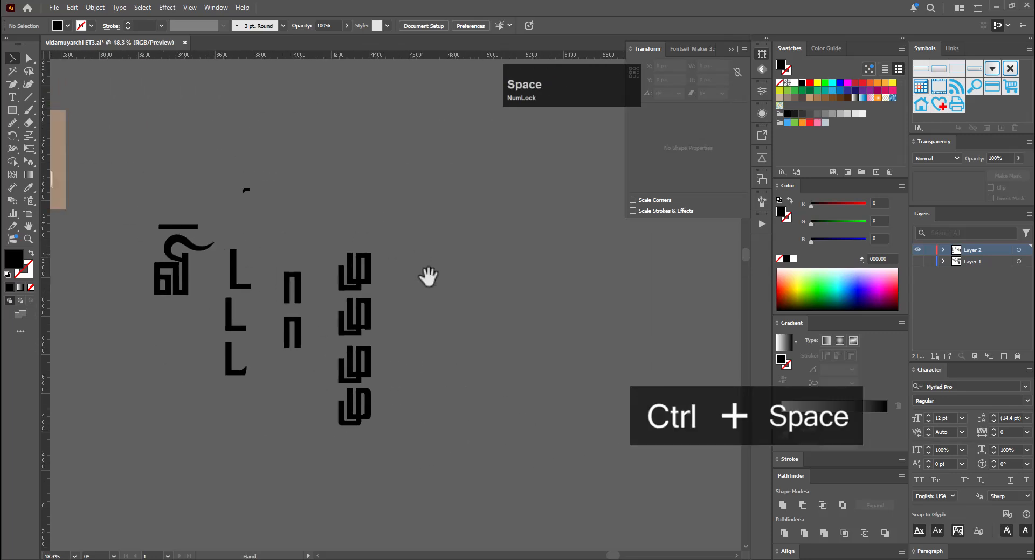
key("ctrl+space")
left_click_drag(438, 296, 543, 258)
key("ctrl+s")
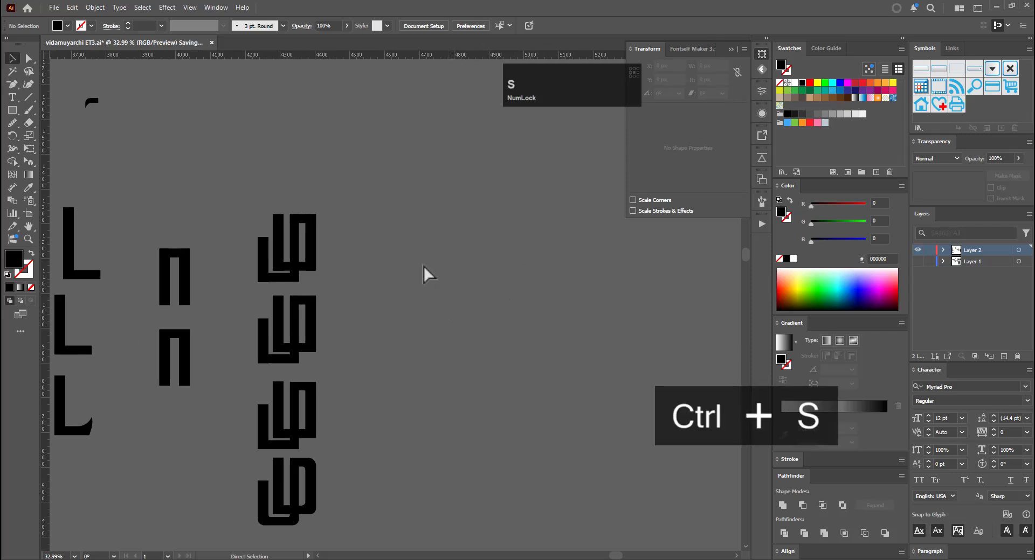
left_click(417, 272)
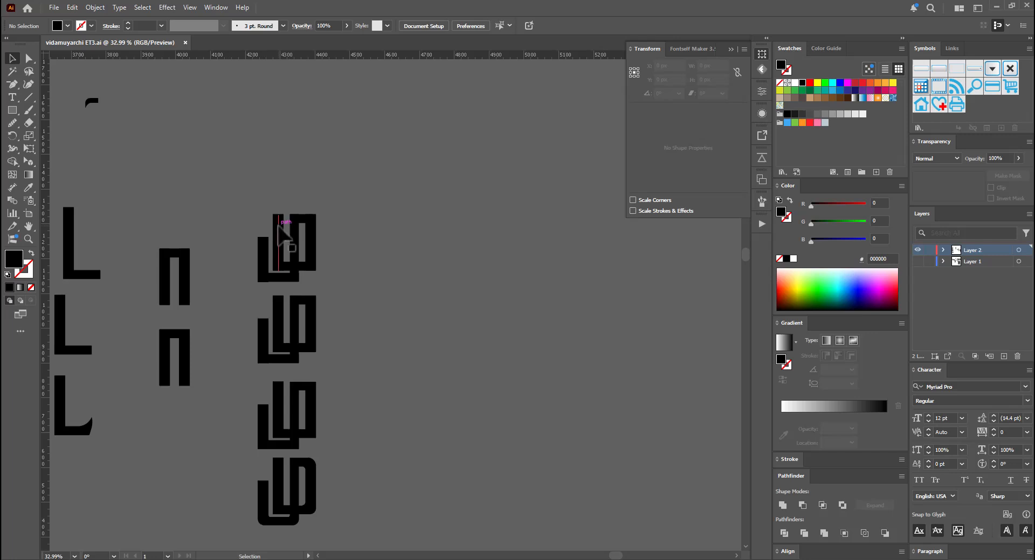
Copy the three tall vertical bars and their connecting horizontal bar from the uppermost original letter to the empty area beside it
key("ctrl+space")
left_click(307, 219)
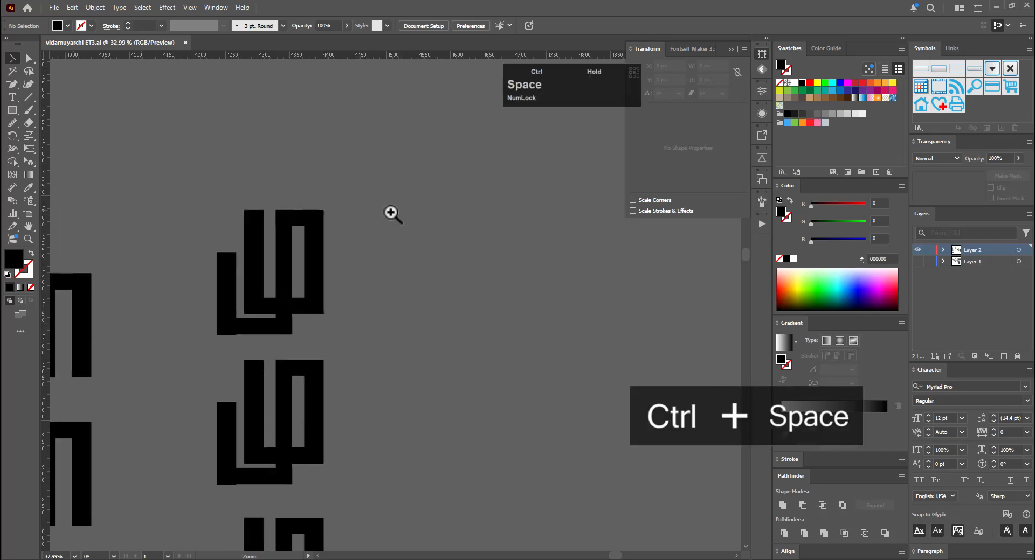
left_click(255, 252)
left_click(291, 260, "shift")
left_click(320, 268, "shift")
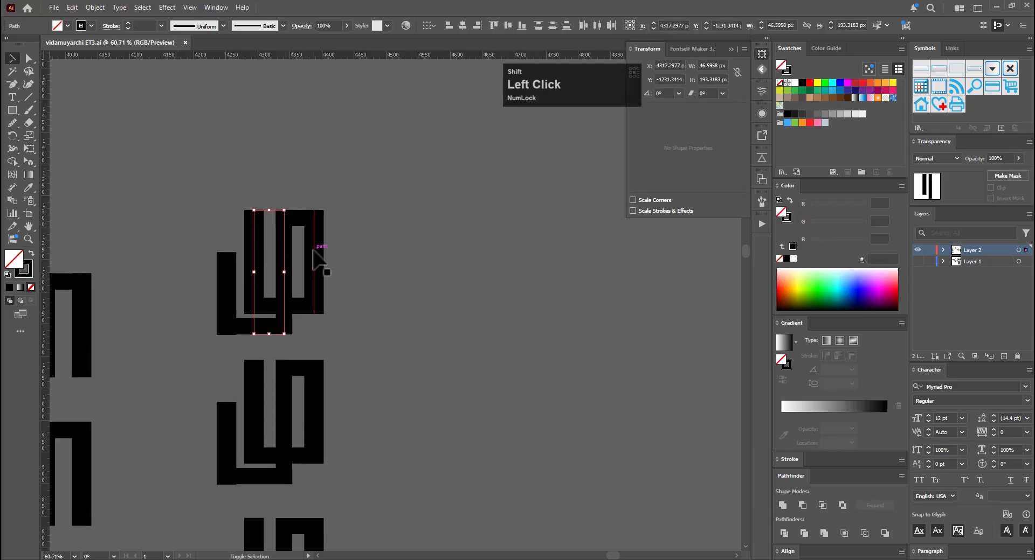
left_click(269, 315, "shift")
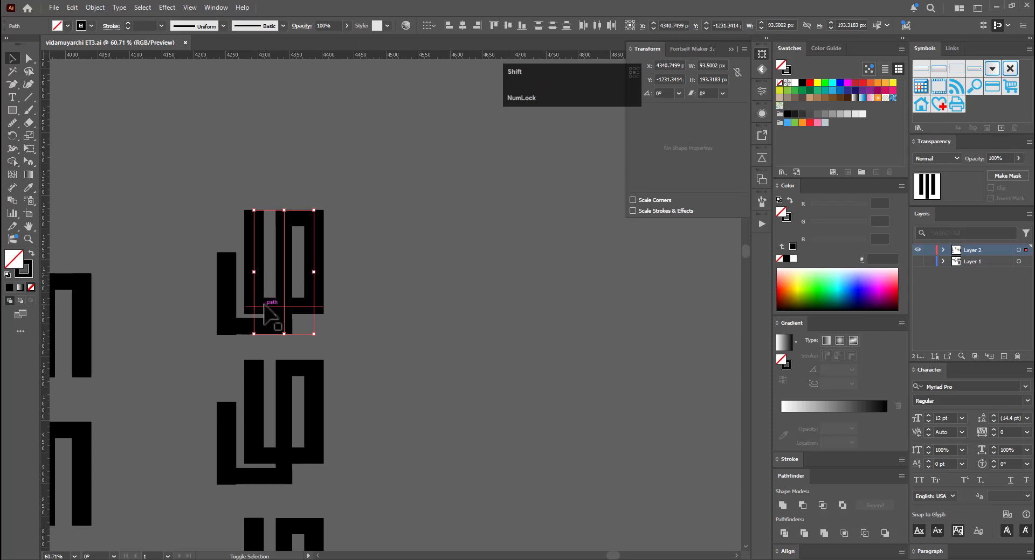
left_click_drag(274, 308, 523, 349)
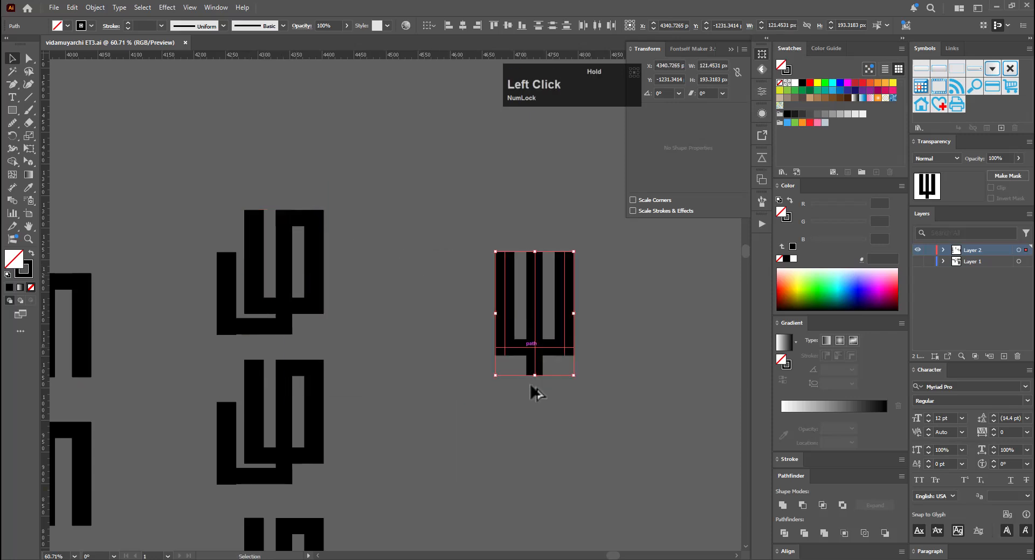
Shorten the copied middle bar from its lower end so it no longer extends below the horizontal bar
key("a")
key("e")
left_click_drag(525, 395, 535, 335)
key("v")
left_click(613, 411)
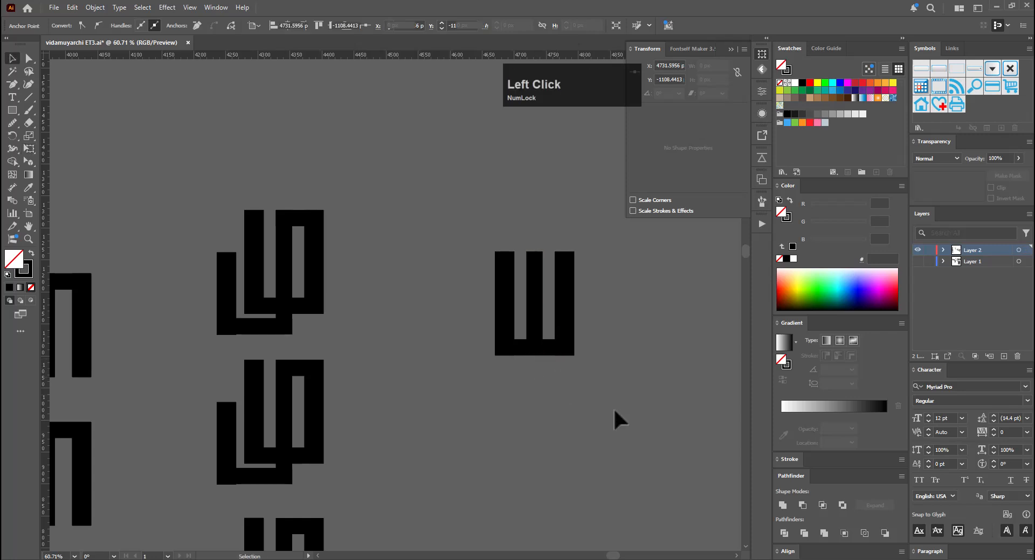
key("space")
left_click_drag(616, 403, 385, 359)
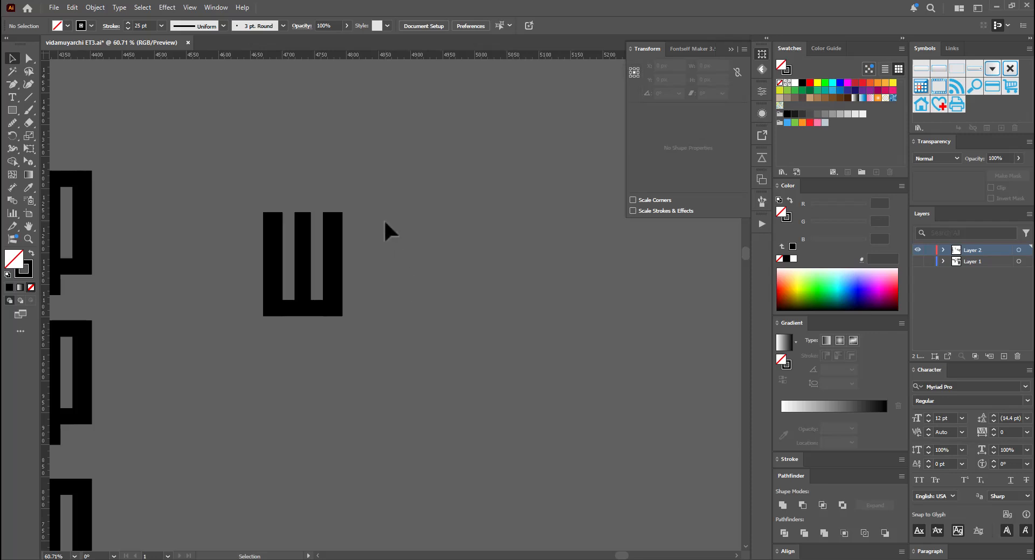
Duplicate the new three-pronged letter straight down by 225 px
key("v")
left_click_drag(377, 245, 255, 270)
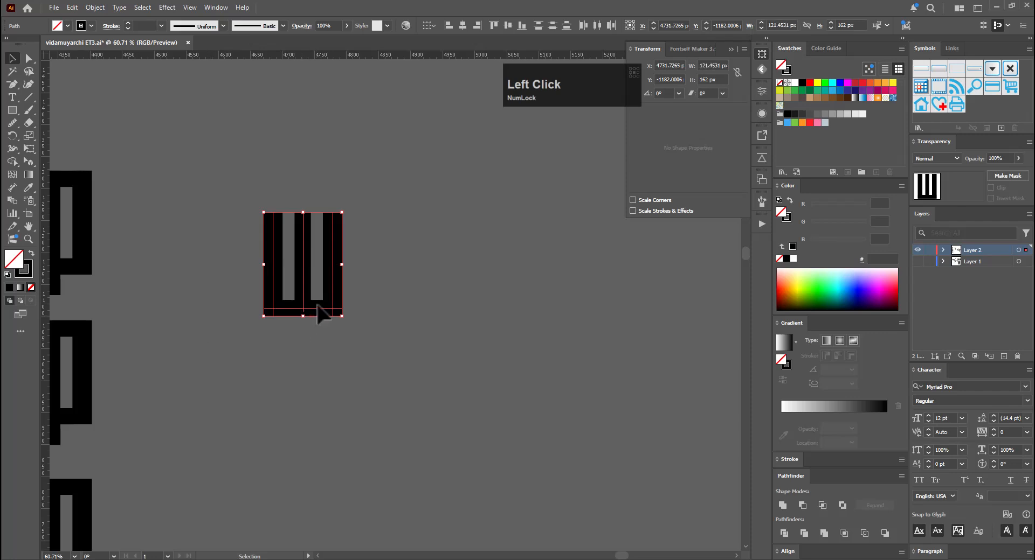
left_click_drag(319, 311, 321, 459)
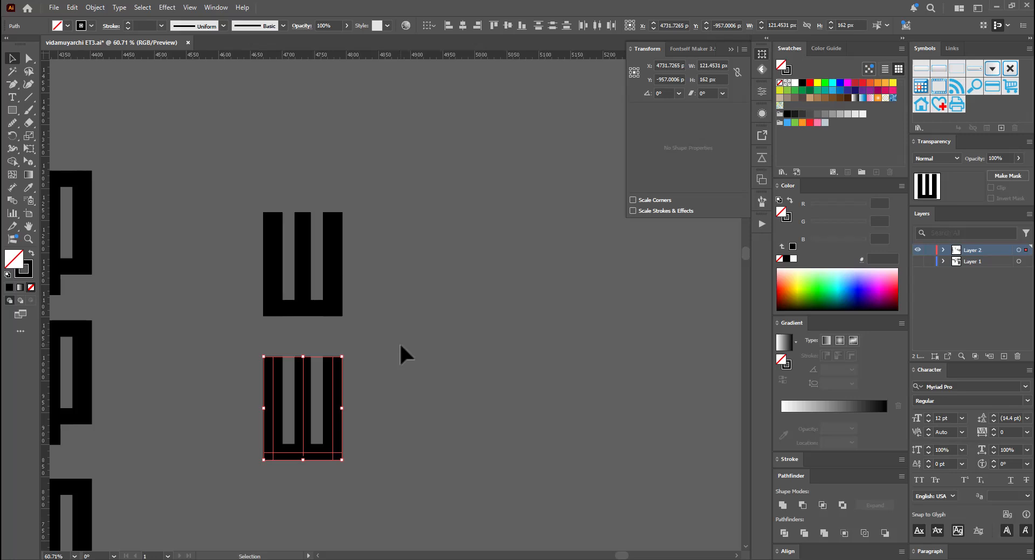
key("v")
left_click(372, 389)
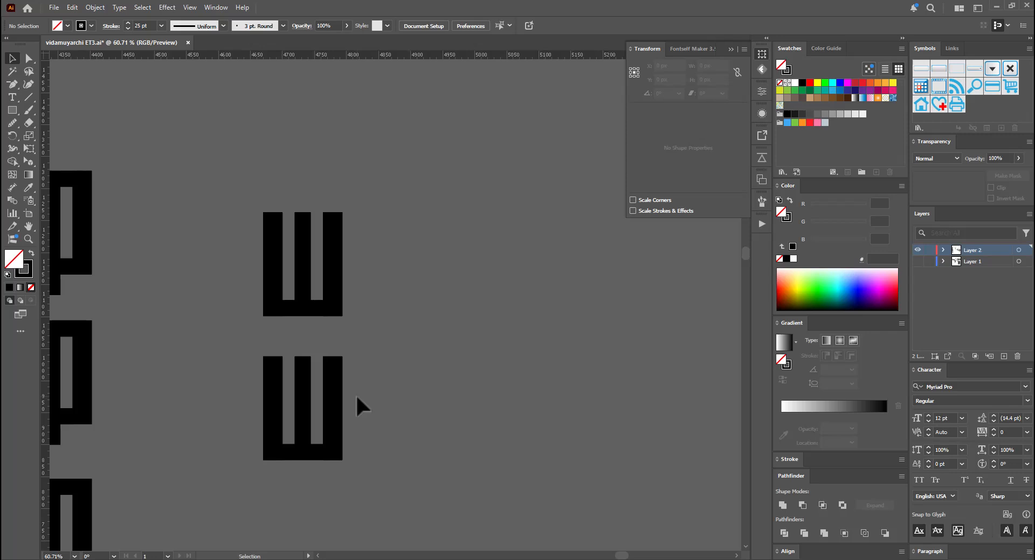
Save the document with the new three-pronged letter and its duplicate
left_click(388, 435)
key("ctrl+space")
left_click_drag(323, 390, 395, 340)
key("ctrl+s")
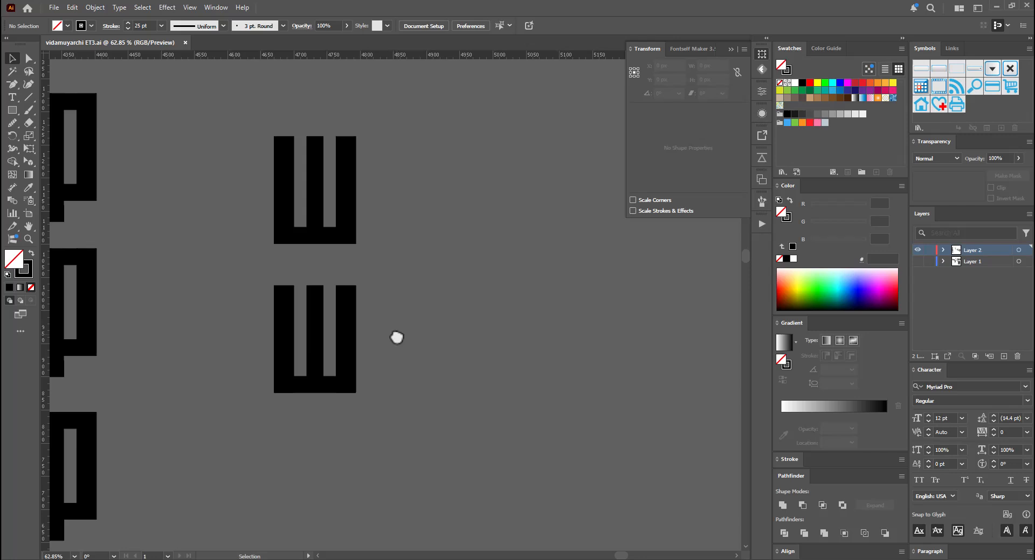
Select all the bars of the lower three-pronged letter
left_click(399, 357)
left_click(285, 384)
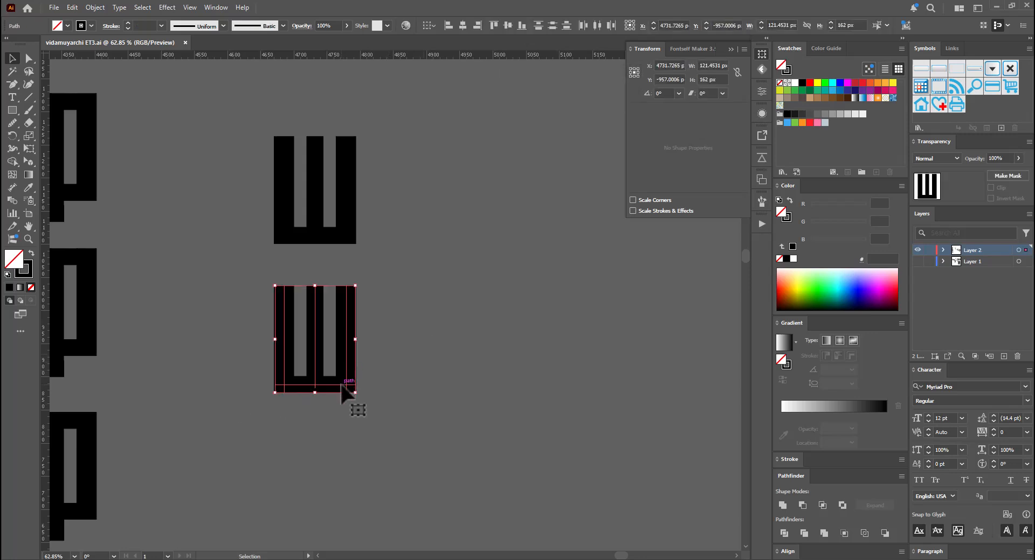
Outline the strokes of the lower W-shaped glyph, unite them into one shape, and duplicate it below
left_click(94, 7)
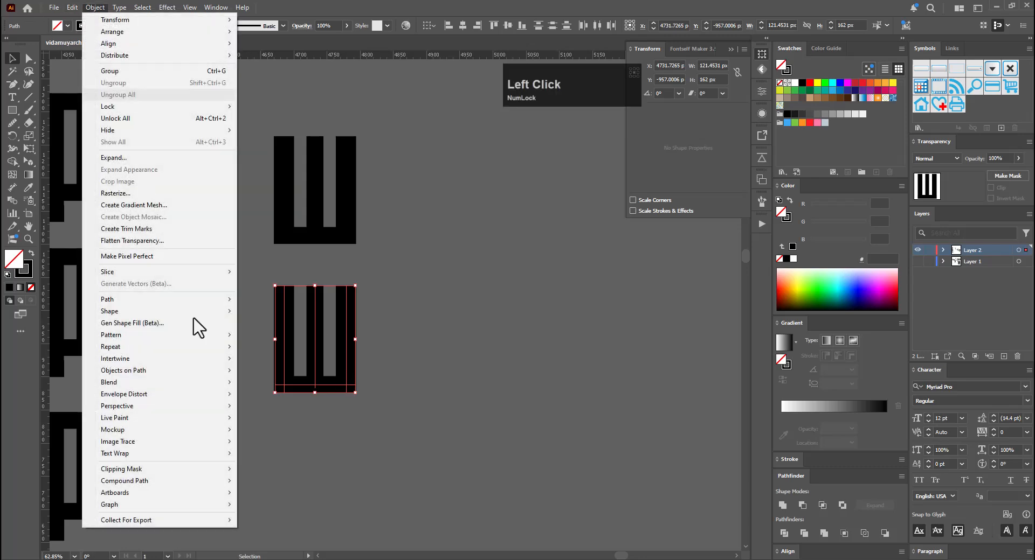
left_click(300, 325)
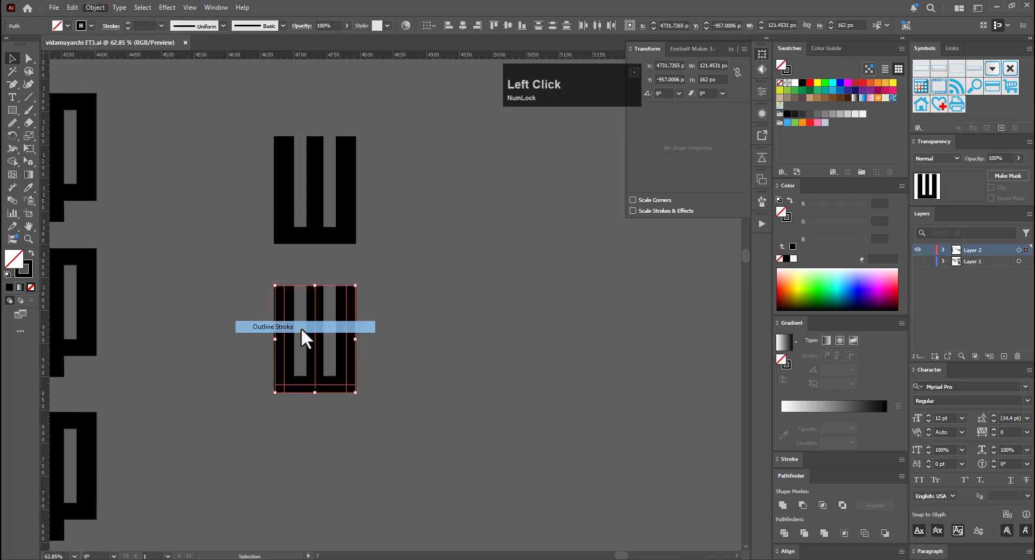
left_click(783, 505)
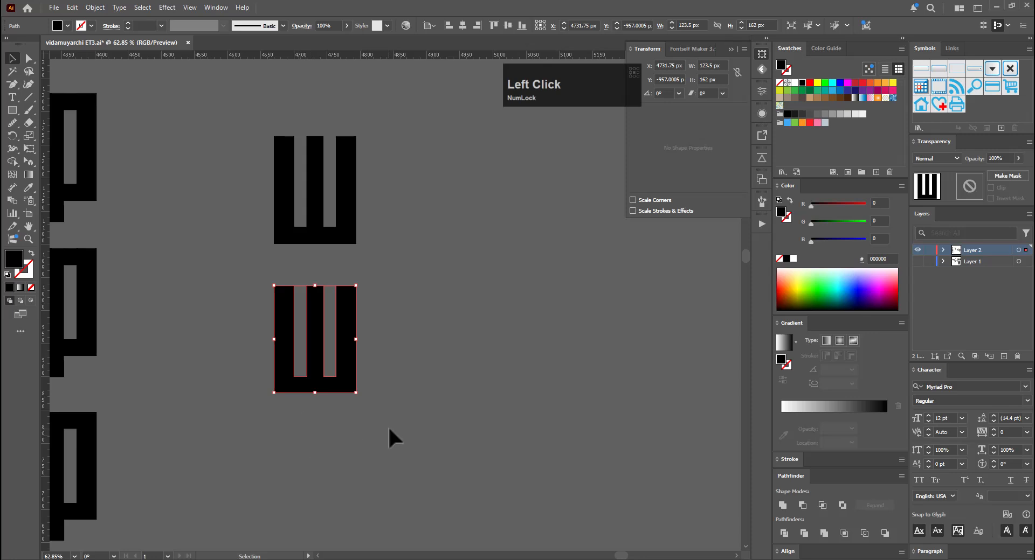
key("a")
left_click_drag(328, 388, 333, 520)
left_click_drag(446, 485, 485, 309)
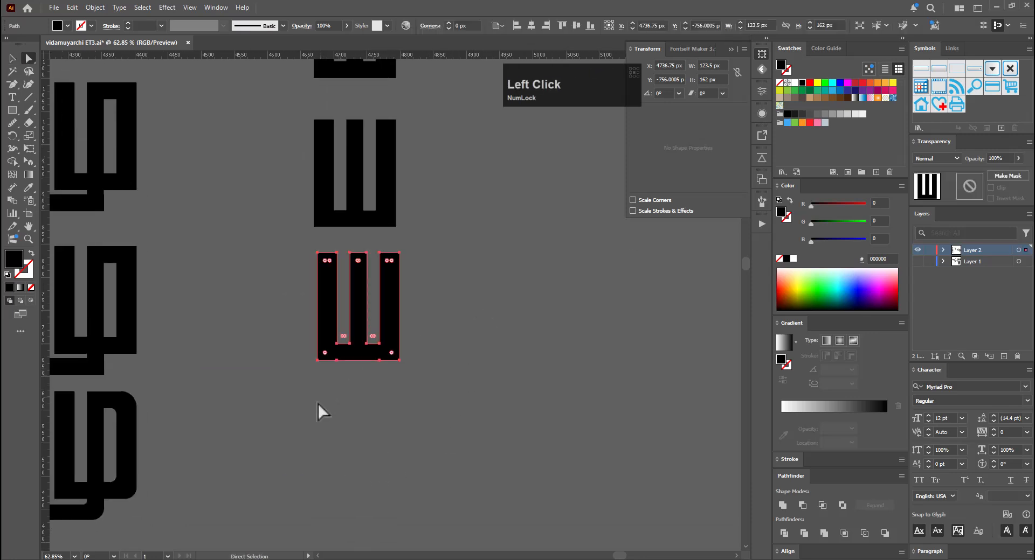
Apply a non-uniform Scale to the bottom anchor points of the duplicated W glyph, with horizontal at 100%
left_click_drag(441, 358, 310, 371)
key("s")
left_click(358, 358, "alt")
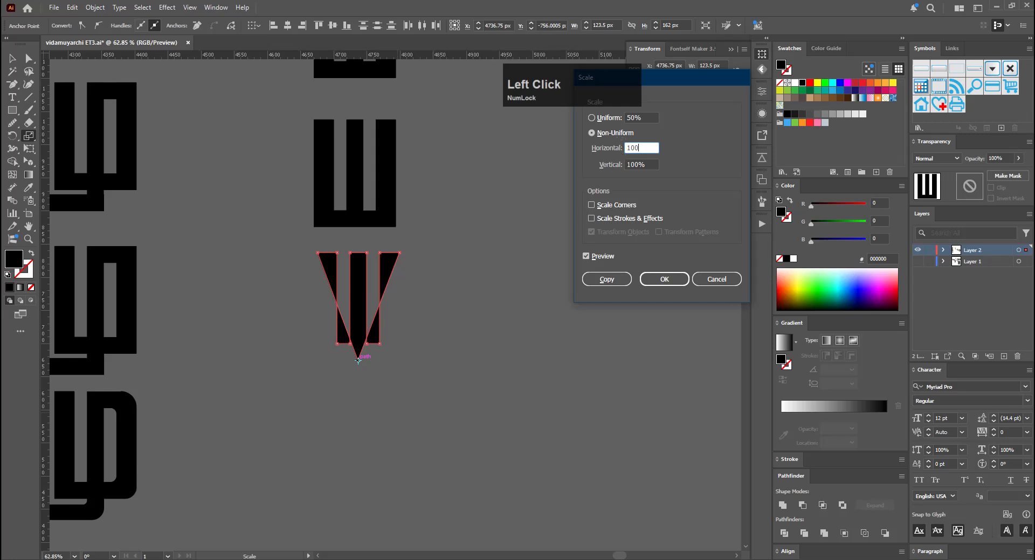
type("100")
left_click(595, 161)
key("Return")
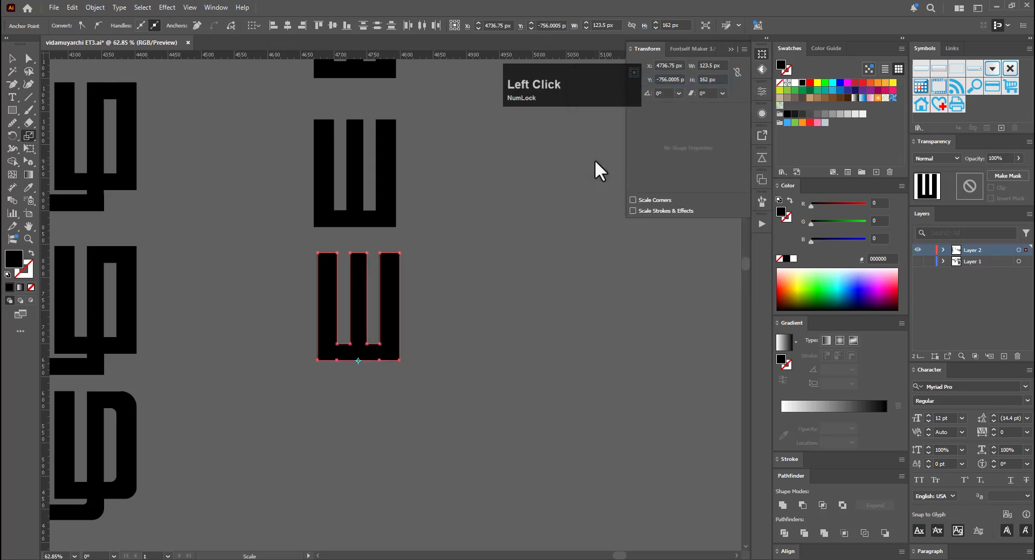
Delete the two extra anchor points between the corners on the bottom edge of the duplicated W glyph
key("ctrl+space")
left_click_drag(325, 364, 462, 335)
key("minus")
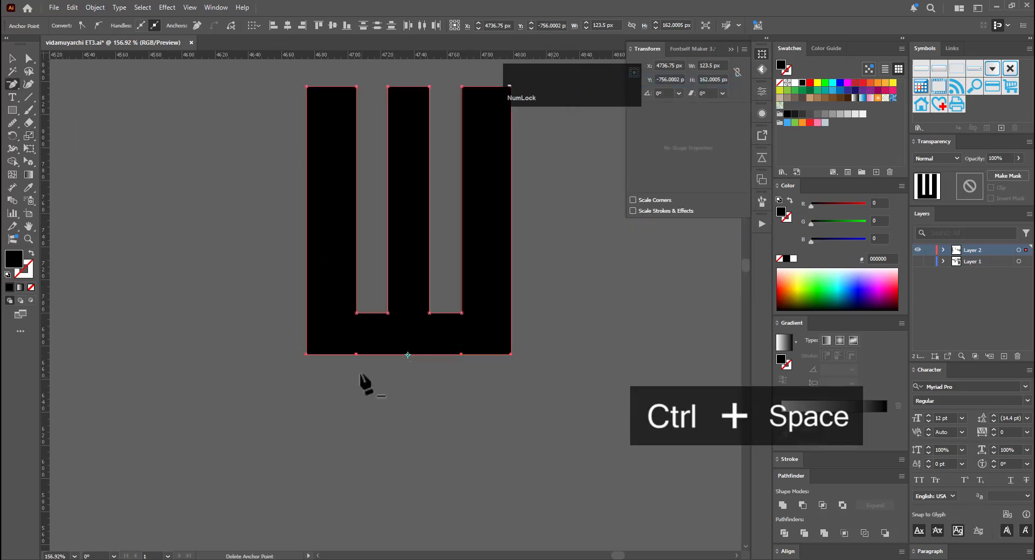
left_click(356, 354)
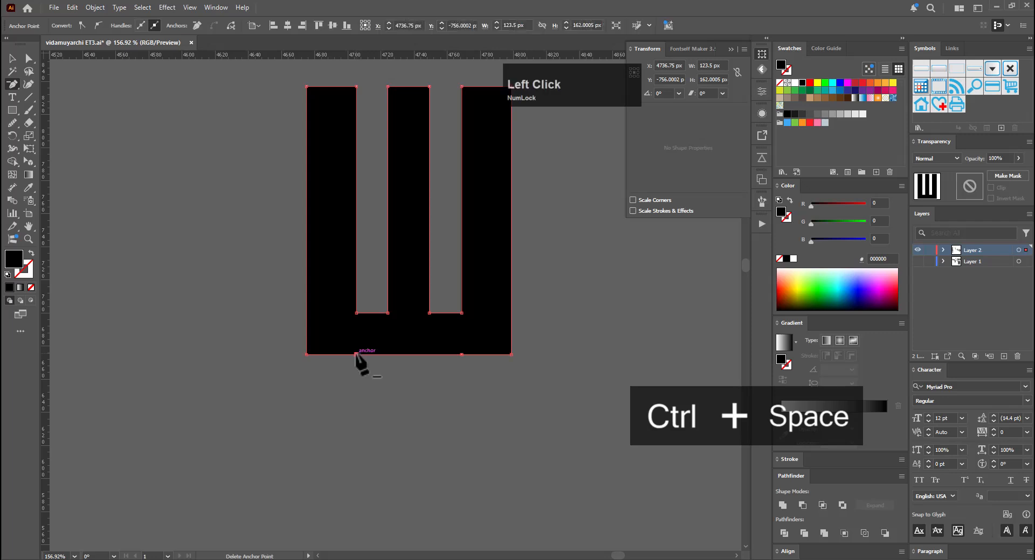
left_click(461, 354)
left_click(615, 298)
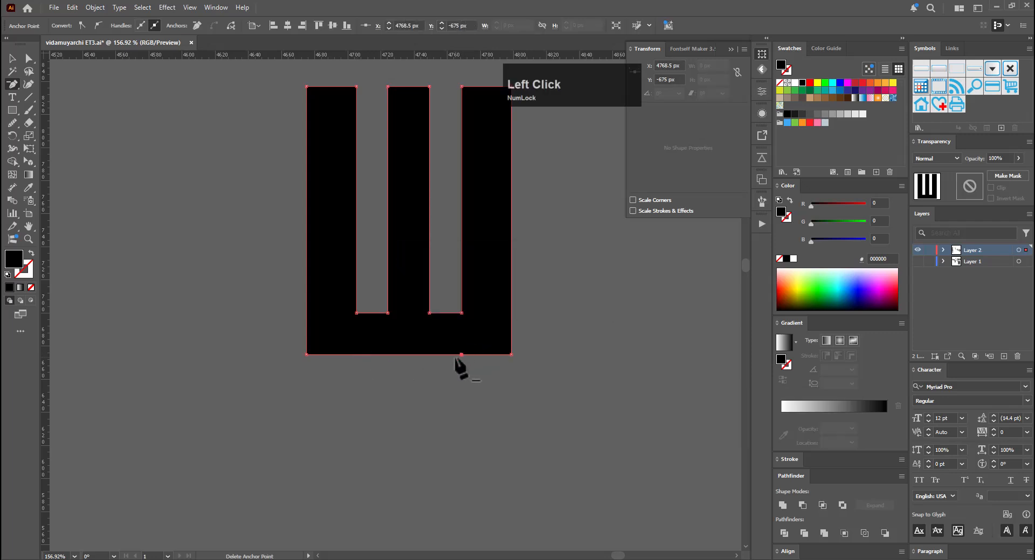
left_click(461, 354)
key("v")
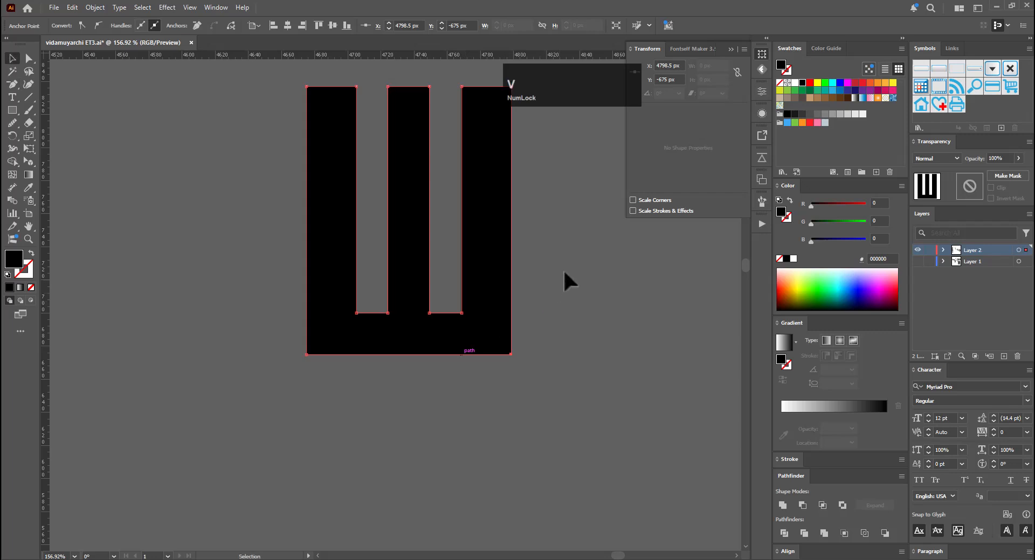
Try adding an anchor point on each outer side of the W glyph, just above its bottom corners
left_click_drag(563, 270, 485, 381)
key("a")
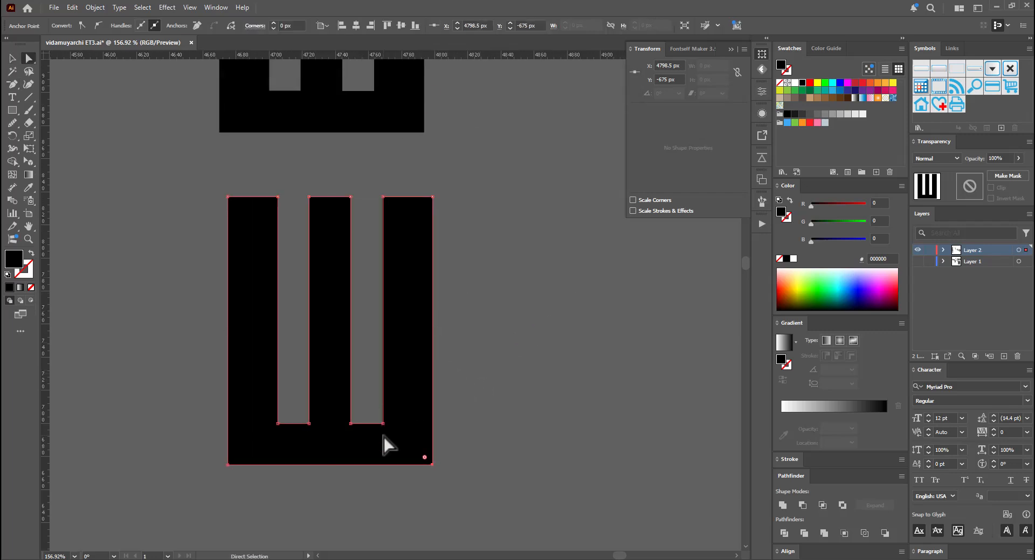
key("equal")
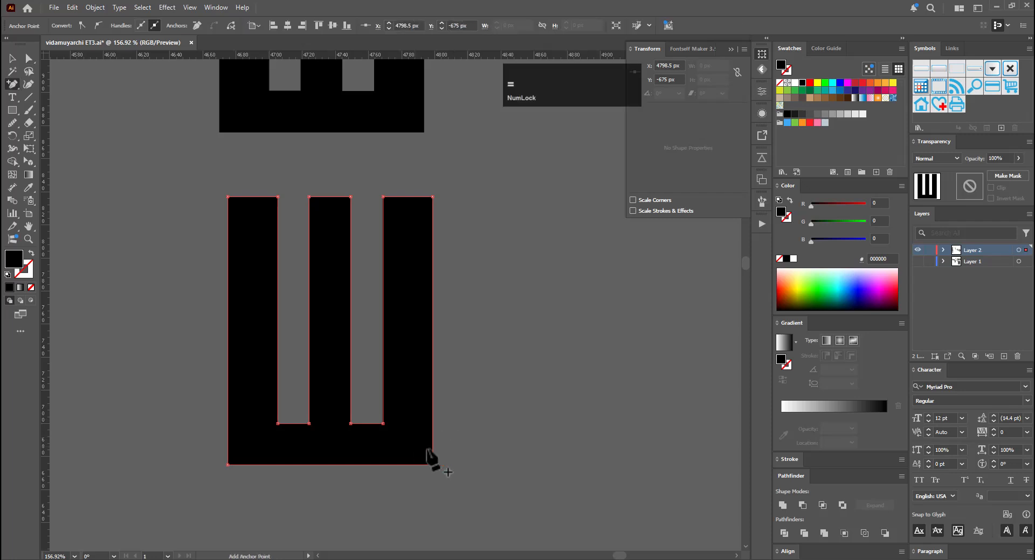
left_click(432, 447)
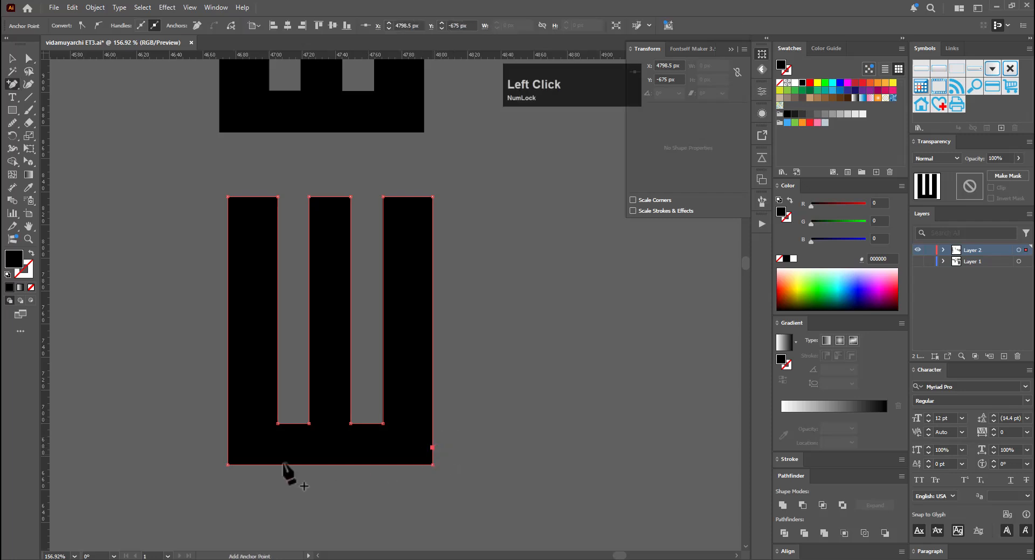
left_click(227, 448)
key("a")
left_click_drag(221, 483, 251, 460)
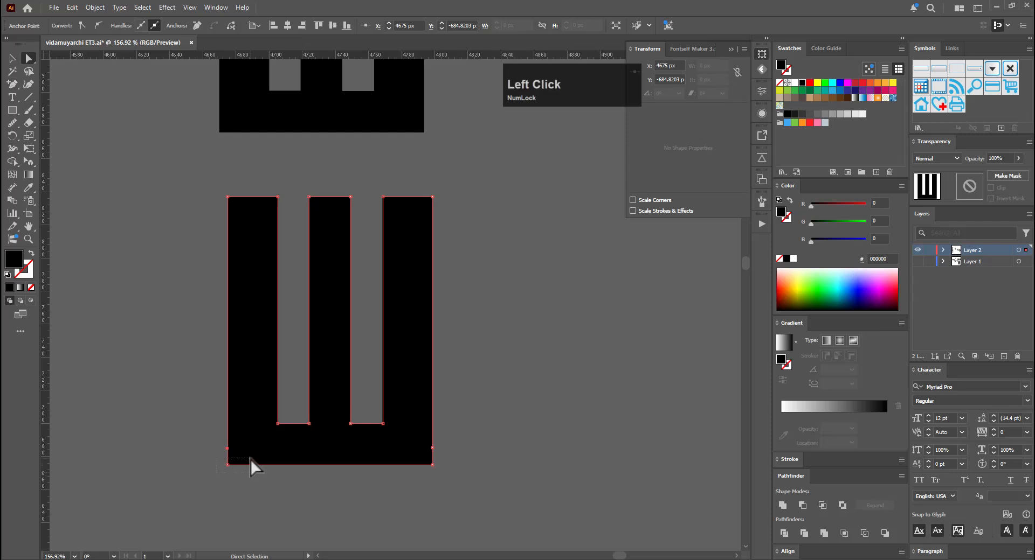
left_click_drag(425, 480, 456, 462)
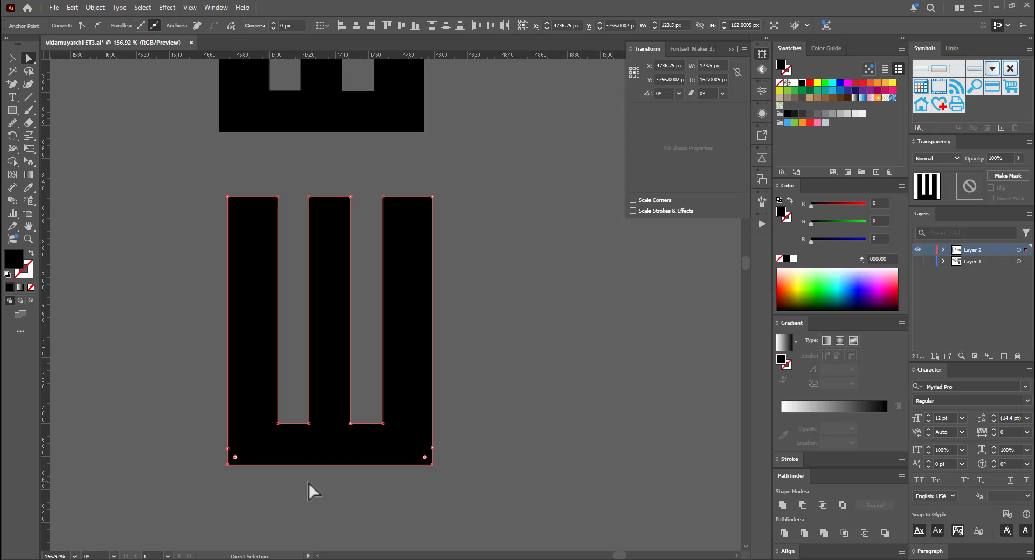
key("ctrl+z")
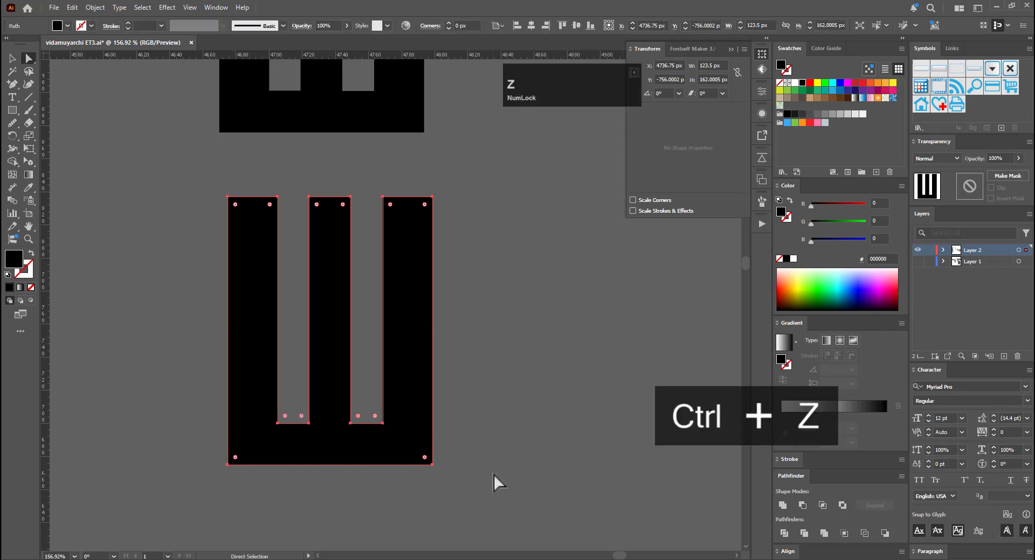
Duplicate the lowest W glyph into the empty space to its right
left_click(531, 407)
left_click_drag(533, 403, 221, 443)
left_click_drag(451, 447, 265, 457)
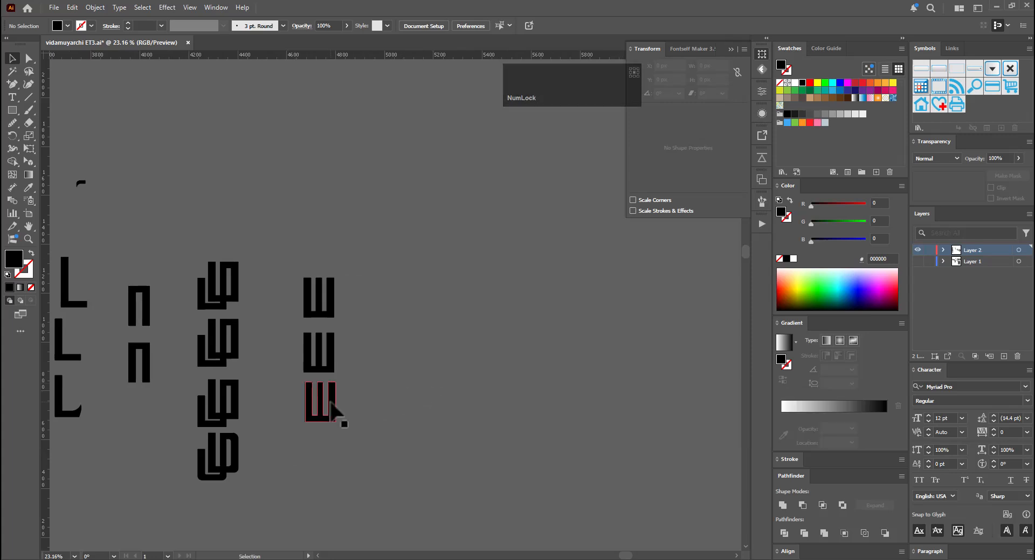
key("ctrl+space")
left_click(327, 377, "ctrl")
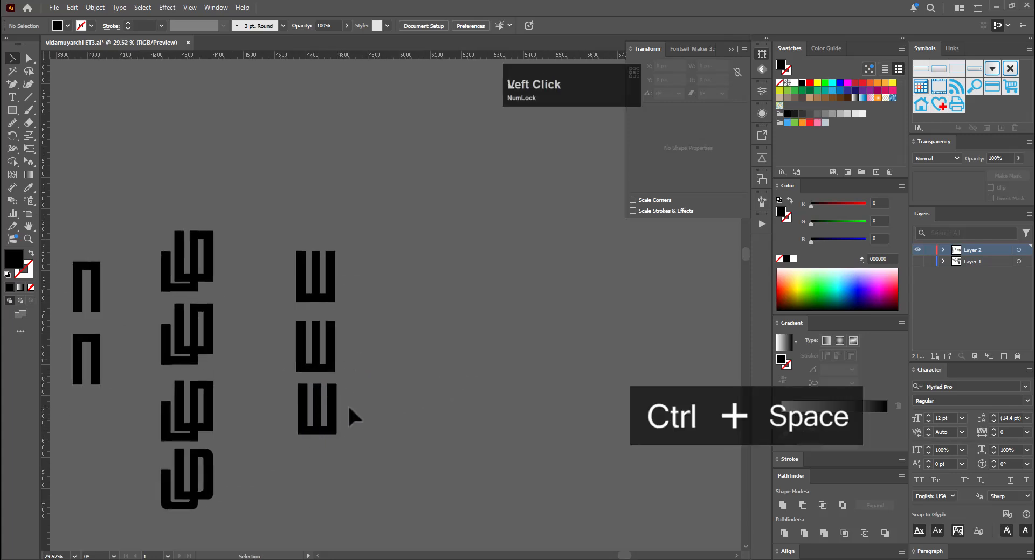
left_click(313, 427)
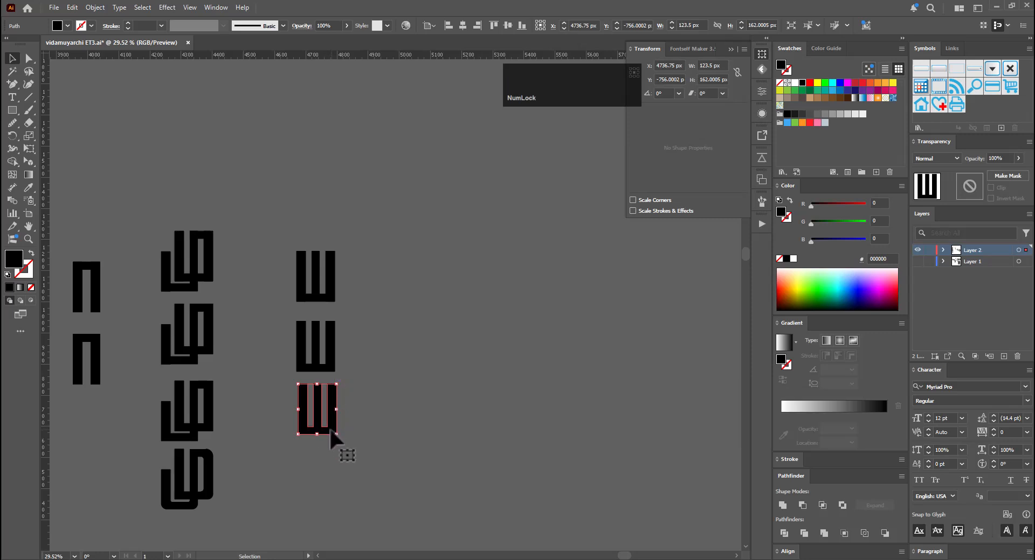
left_click_drag(331, 429, 477, 425)
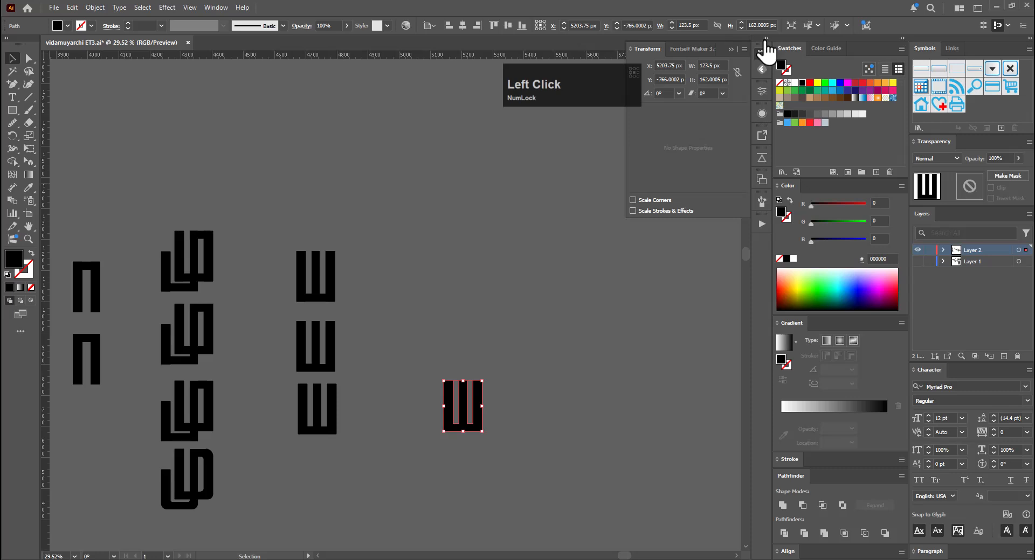
Flip the new copy vertically into an M shape and move it closer to the W column
left_click(744, 49)
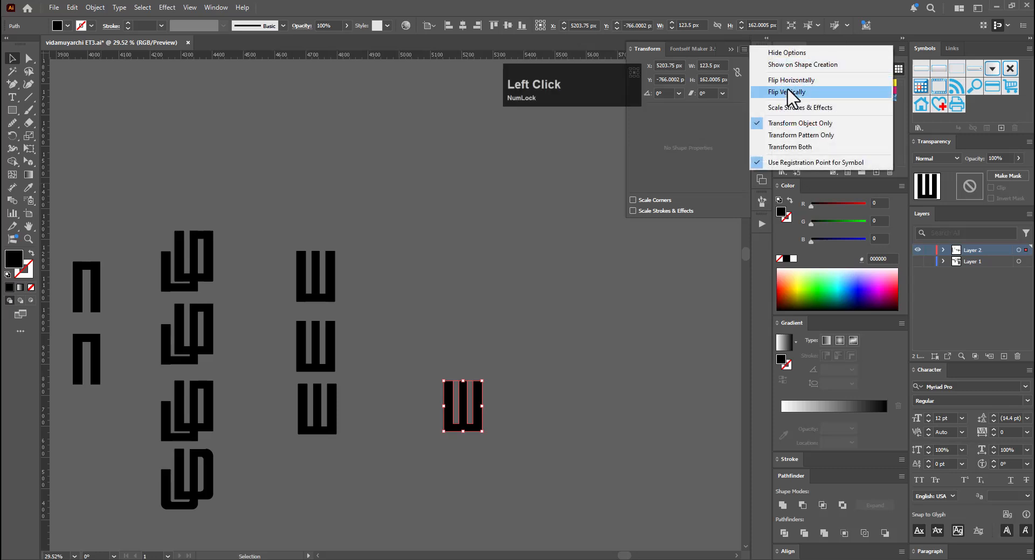
left_click(788, 92)
left_click(512, 454)
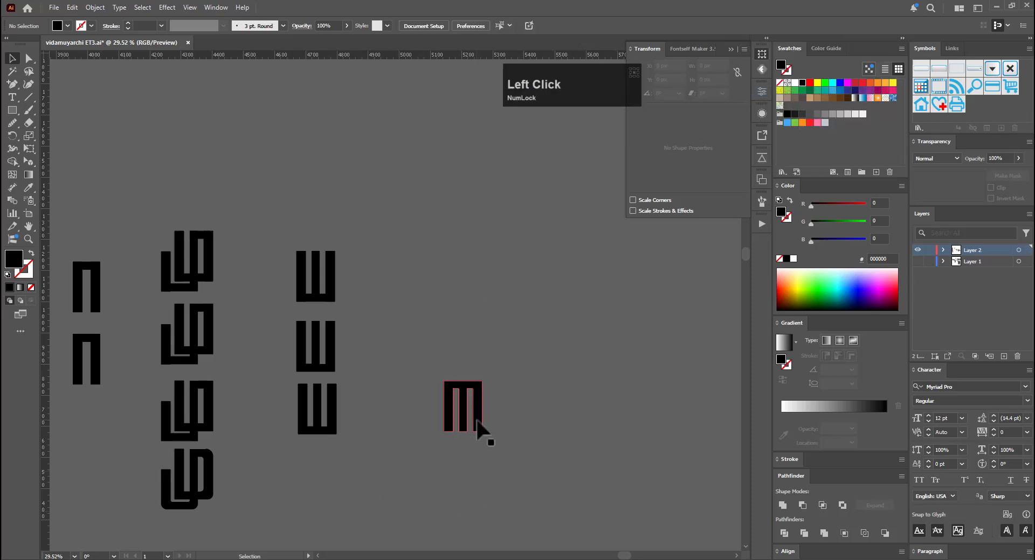
mouse_move(477, 420)
left_mouse_down()
mouse_move(423, 425)
mouse_move(480, 435)
left_mouse_up()
Extend the right leg of the M shape downward until the glyph is about 195 px tall
key("a")
left_click(422, 460)
key("e")
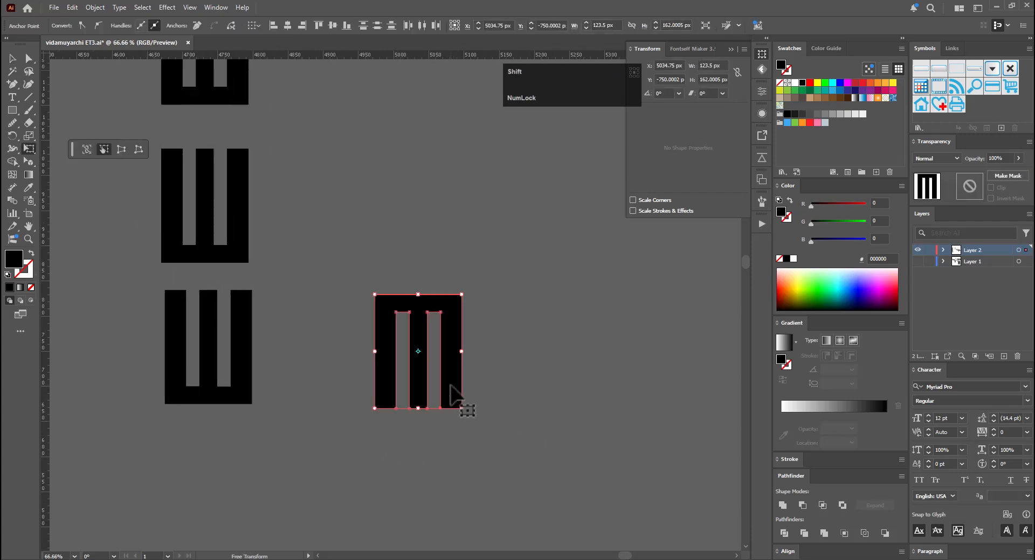
left_click_drag(450, 384, 456, 419)
left_click(519, 393)
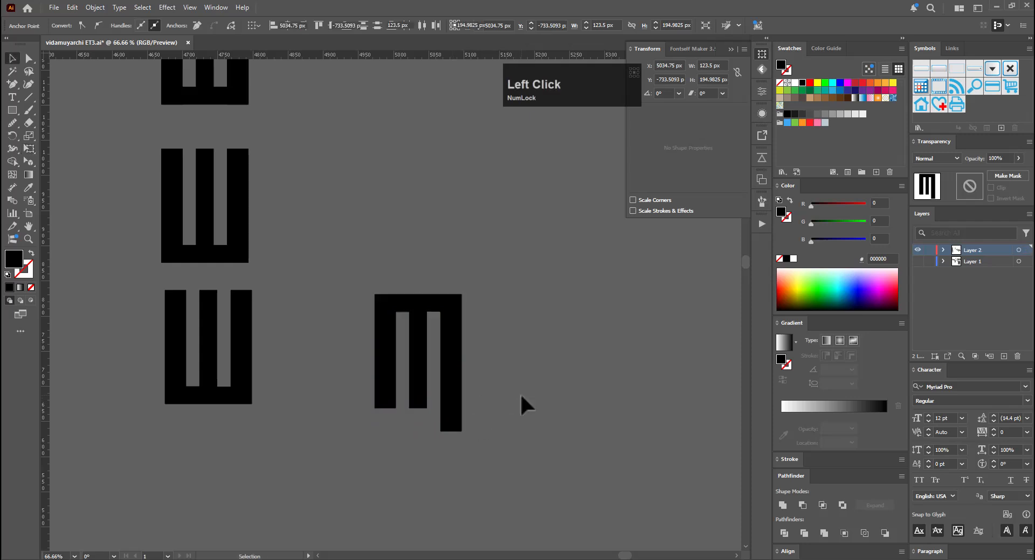
Copy the bottom horizontal stroke of an upper W glyph beneath the M shape, aligning its end with the extended leg
left_click(219, 251)
left_click_drag(241, 115, 539, 485)
left_click(240, 166)
key("ctrl+space")
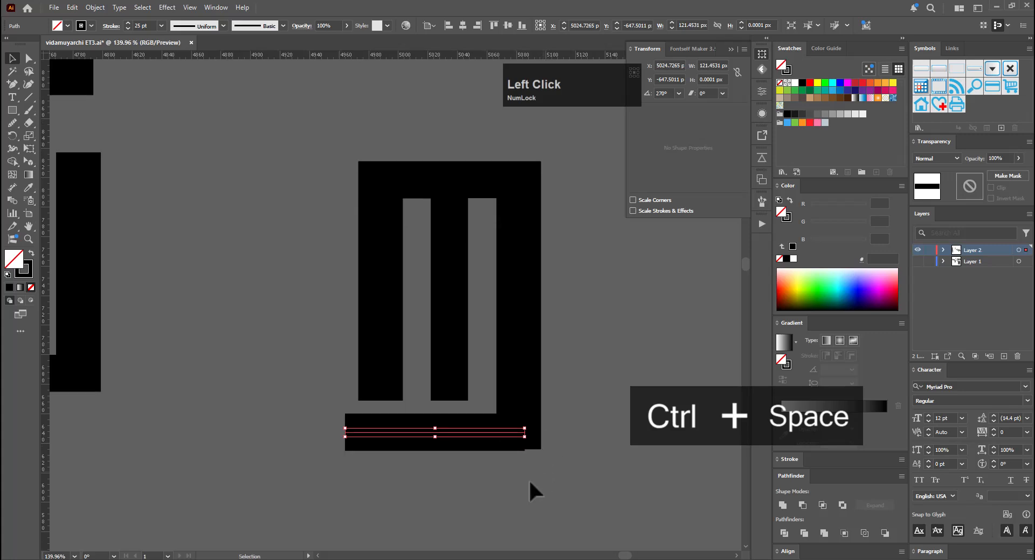
key("e")
left_click_drag(490, 438, 505, 437)
Extend the left end of the copied horizontal stroke past the M shape's left leg, to about X 4929 px
key("a")
left_click(360, 436)
key("e")
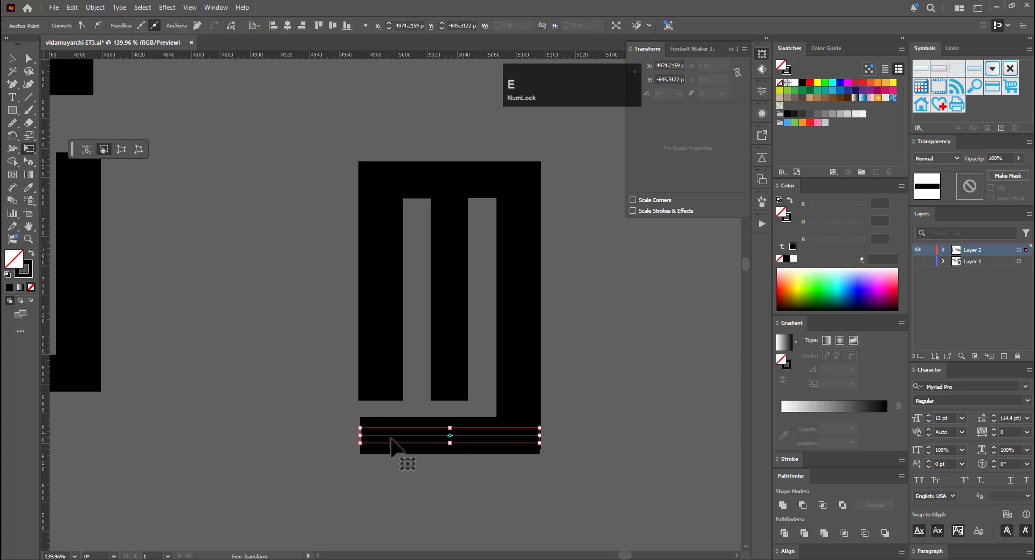
left_click_drag(391, 438, 329, 435)
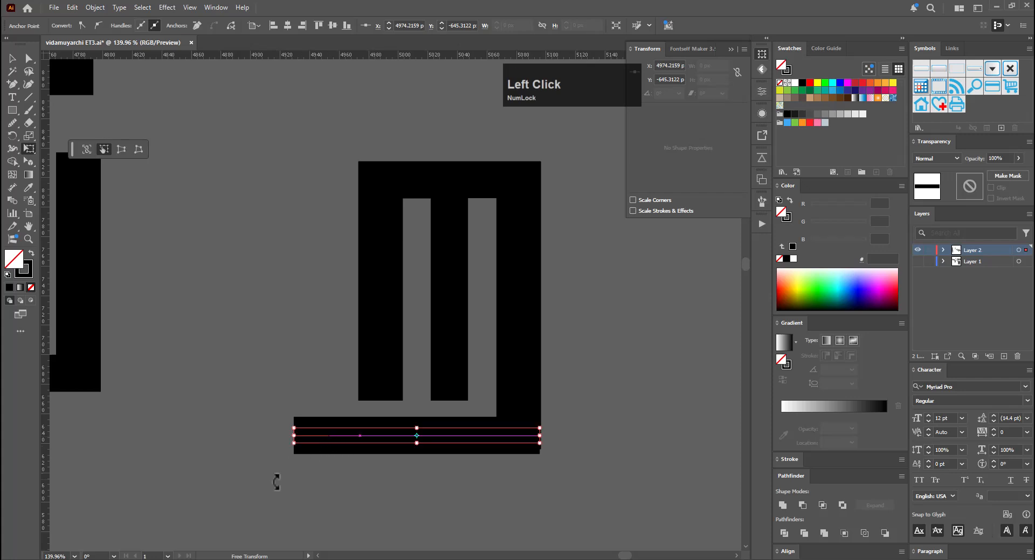
Add a vertical Pen segment about 24 px long going down from the left end of the horizontal stroke
key("p")
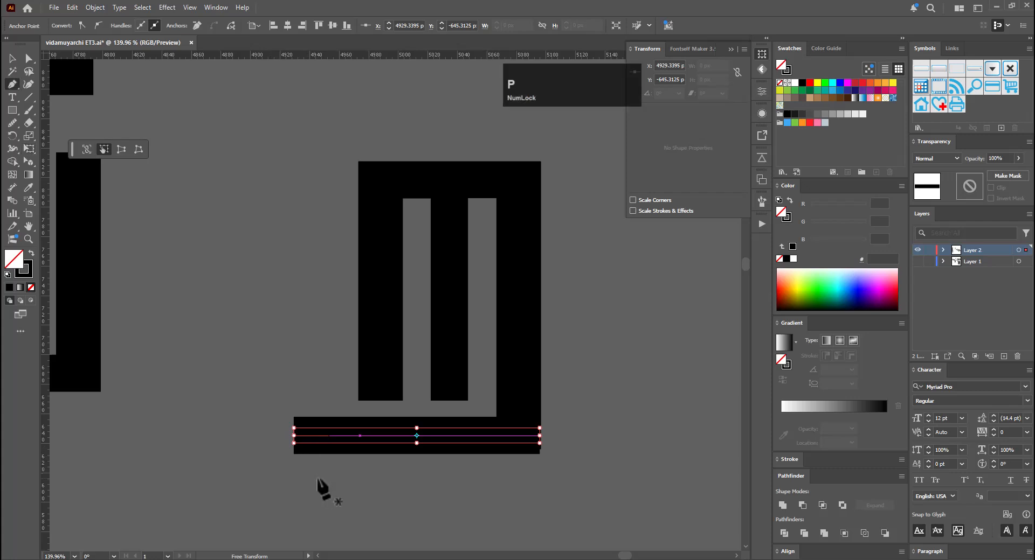
left_click(293, 435)
left_click(293, 472)
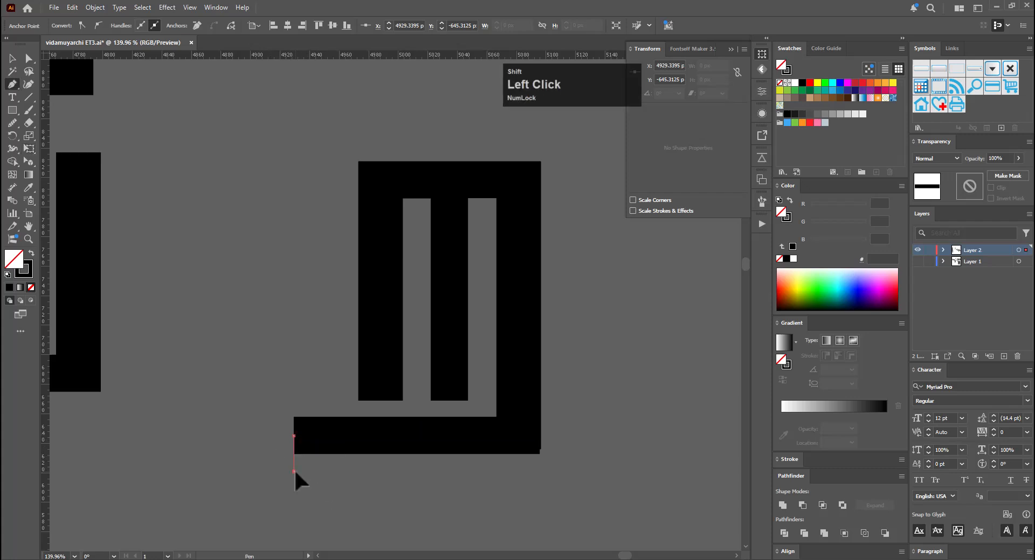
key("v")
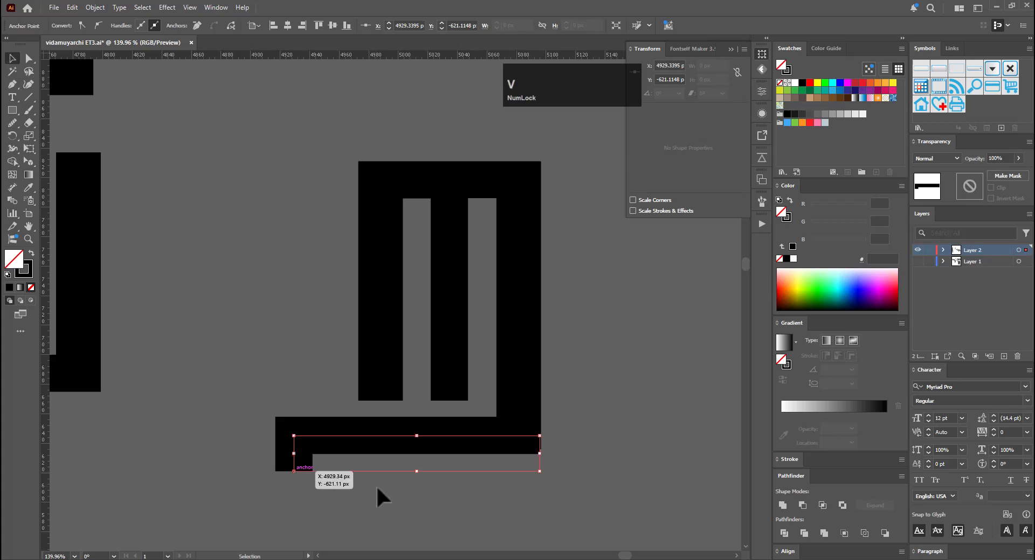
left_click(376, 487)
Round the corner between the horizontal stroke and its short vertical tail to a radius of about 24.2 px
key("a")
left_click(298, 433)
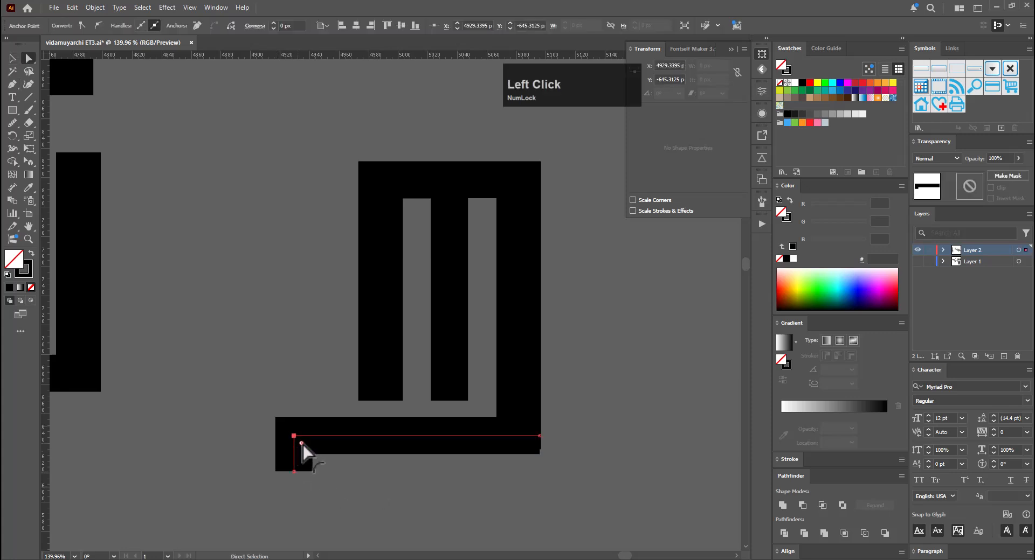
left_click_drag(302, 438, 363, 477)
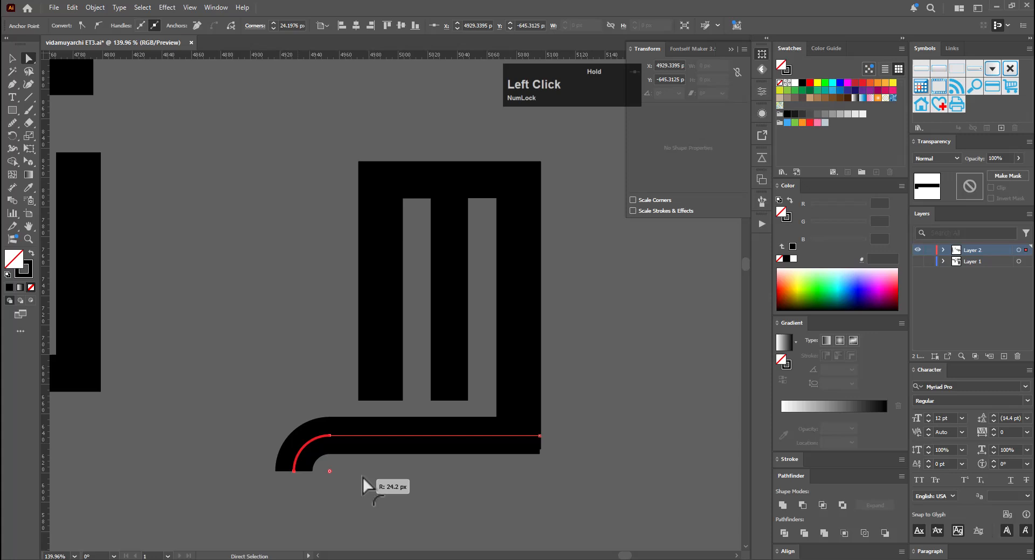
left_click_drag(364, 477, 363, 478)
key("v")
left_click(426, 473)
Duplicate the complete M-shaped glyph with its curved tail directly below the original
left_click_drag(545, 474, 350, 493)
left_click_drag(537, 476, 471, 481)
left_click(465, 373)
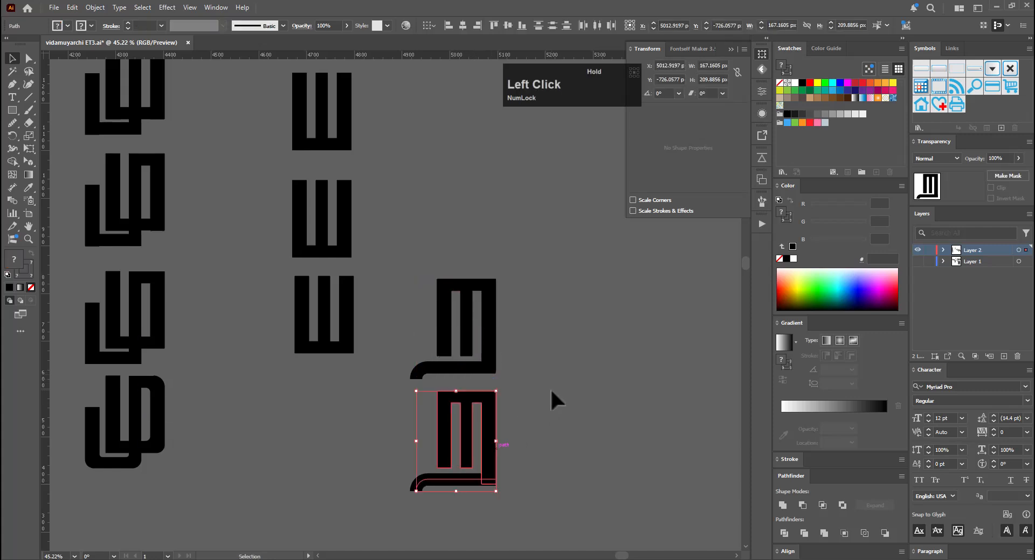
left_click(552, 390)
Move both M-shaped glyphs with curved tails up beside the upper rows of the W column
left_click_drag(621, 374, 547, 365)
left_click_drag(576, 299, 475, 469)
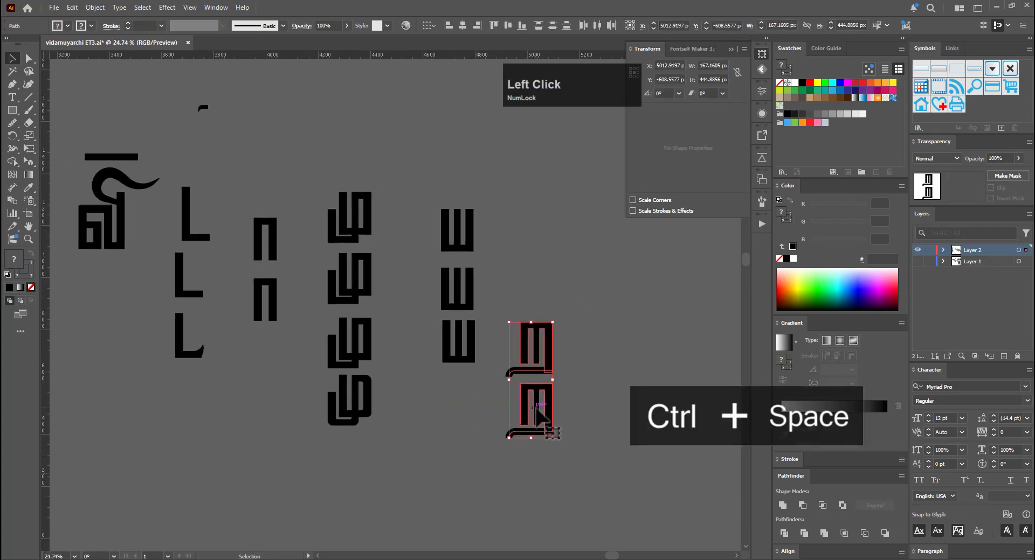
left_click_drag(550, 425, 590, 272)
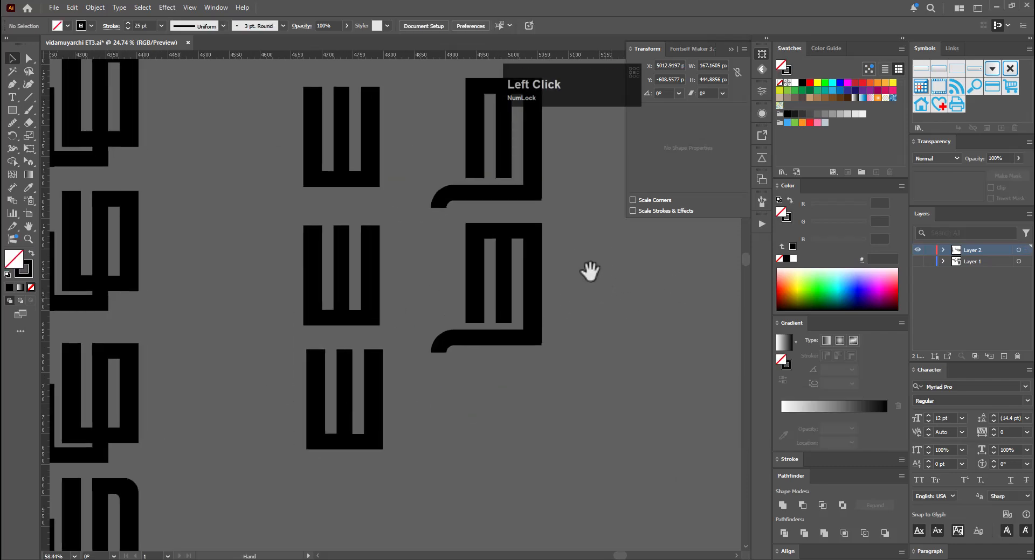
Give the curved tail stroke of the lower M-shaped glyph round caps
left_click_drag(564, 340, 405, 387)
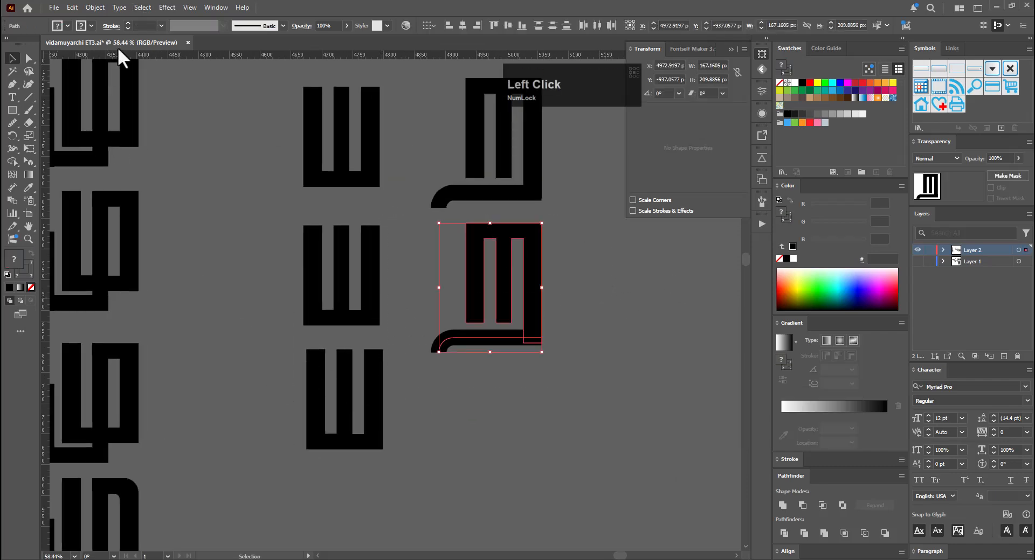
left_click(104, 7)
left_click(400, 283)
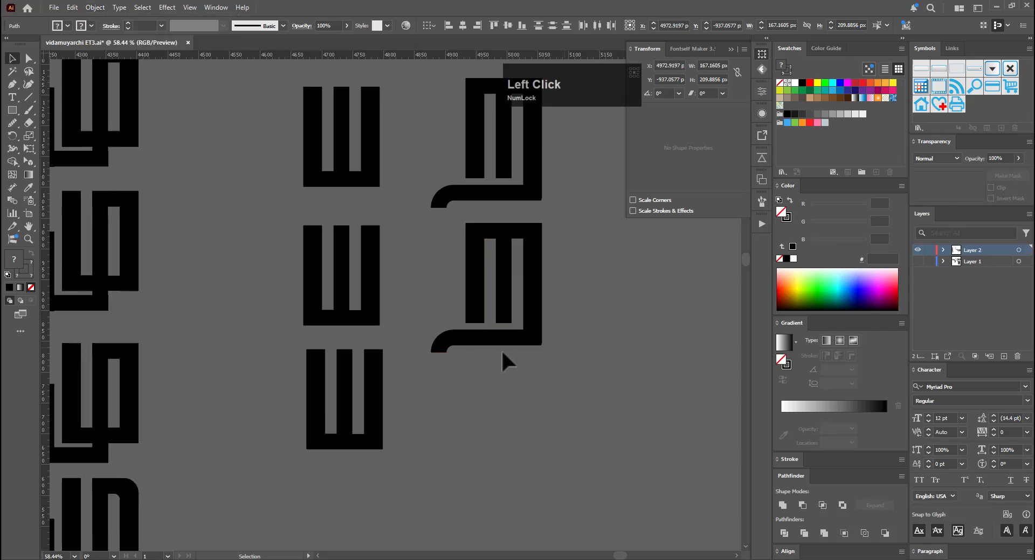
left_click_drag(512, 347, 561, 345)
left_click(411, 341)
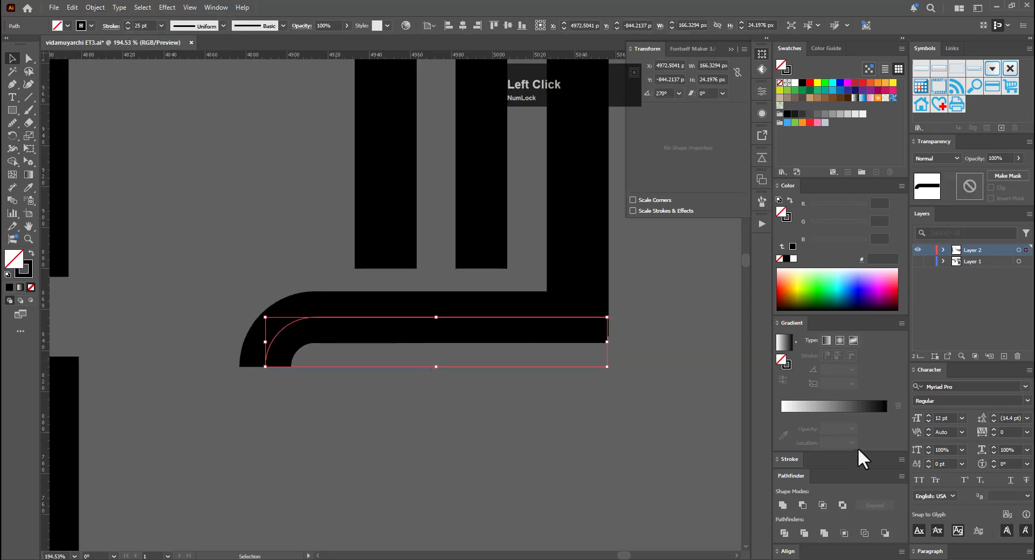
left_click(794, 461)
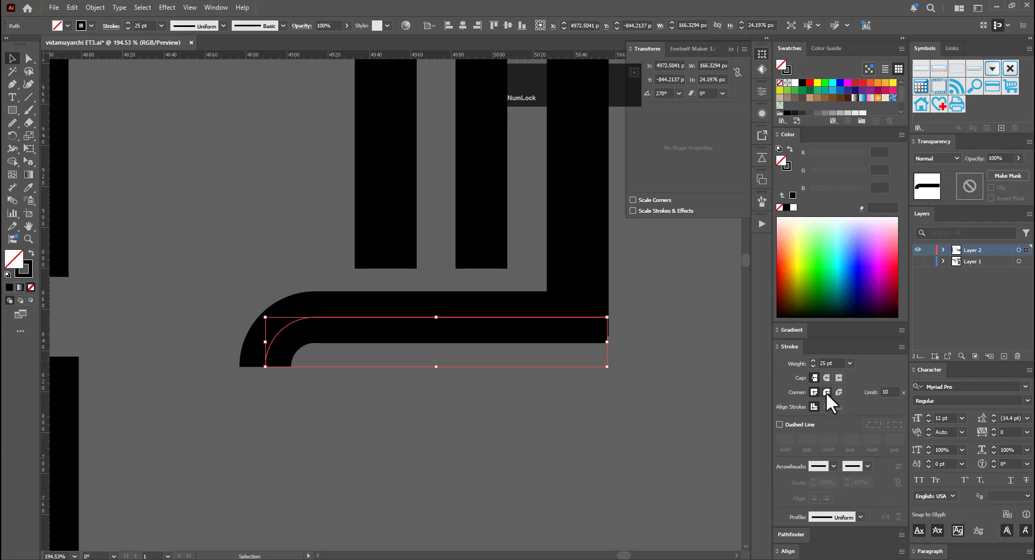
left_click(826, 378)
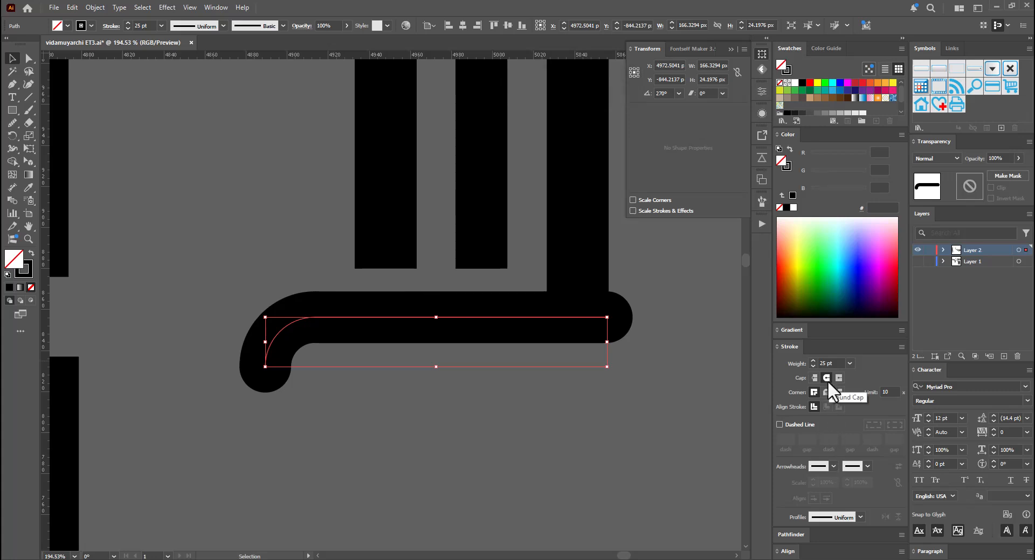
Try to shift the right end anchor of the tail stroke about 12.6 px inward
key("a")
left_click(605, 318)
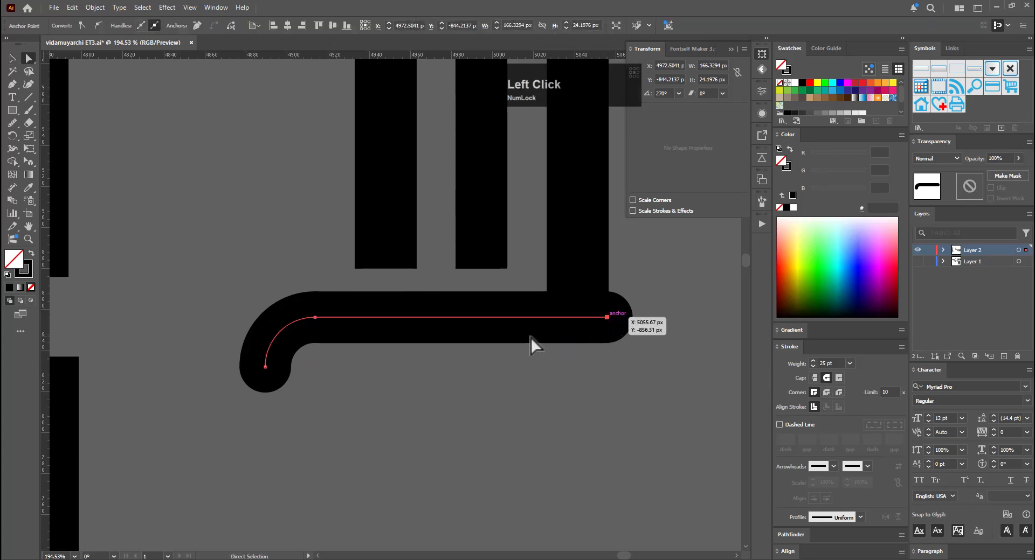
key("e")
left_click_drag(545, 330, 519, 323)
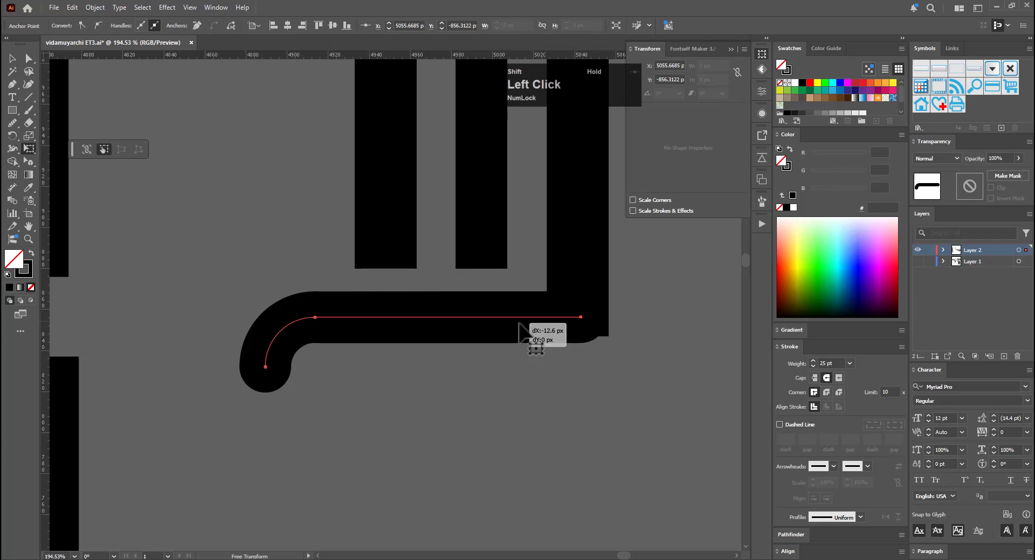
key("ctrl+z")
key("ctrl+z")
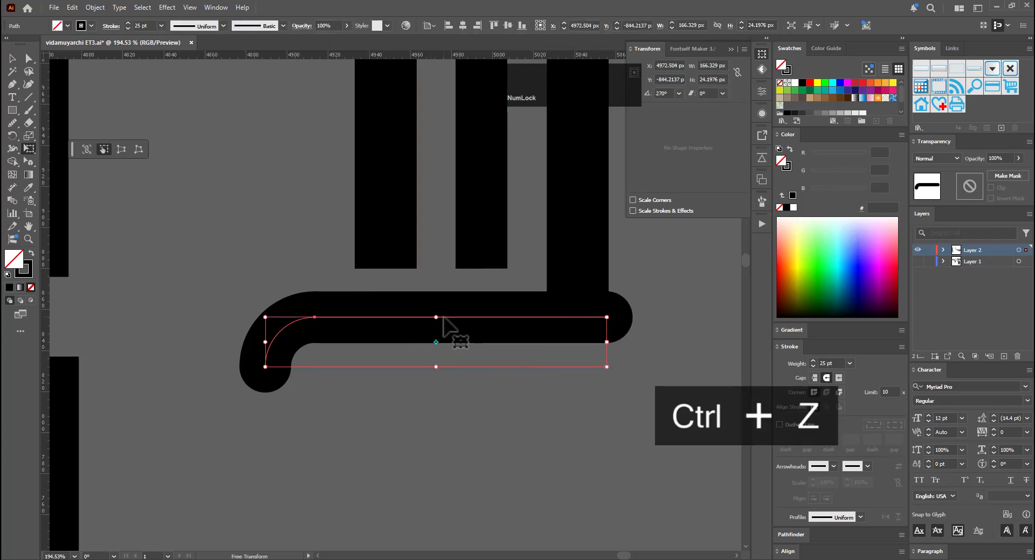
Split the tail stroke into two paths near the middle of its horizontal run
key("c")
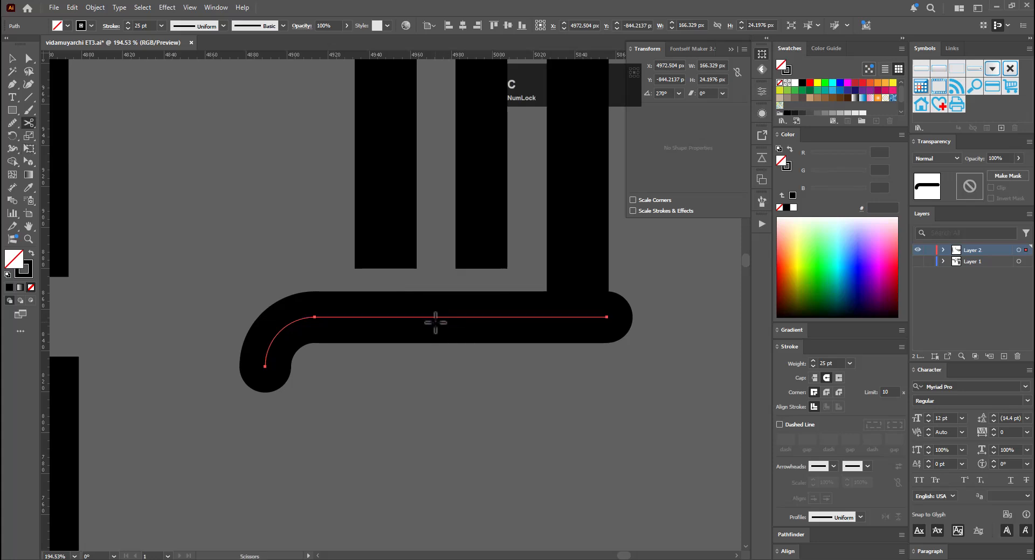
left_click(434, 318)
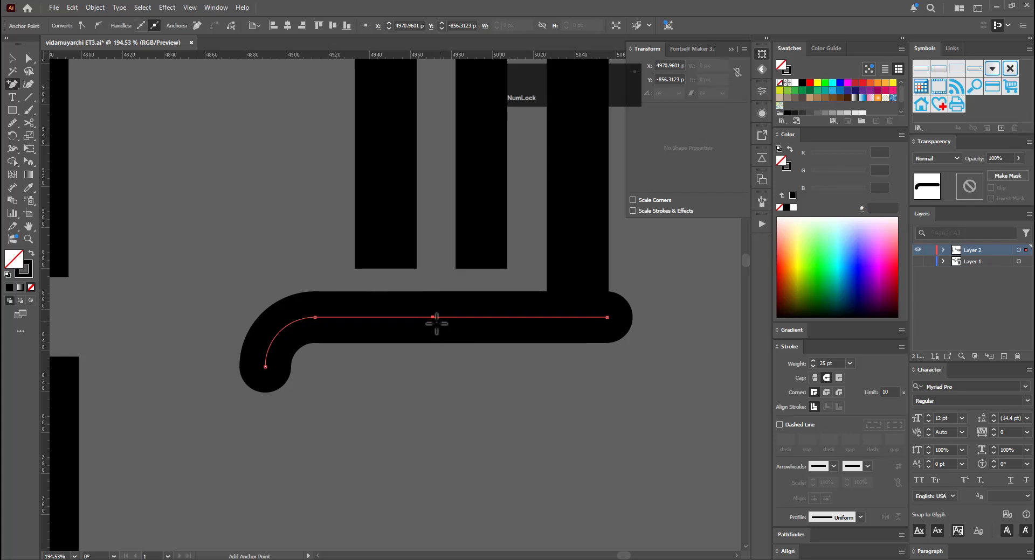
key("c")
left_click(433, 317)
key("v")
left_click(467, 380)
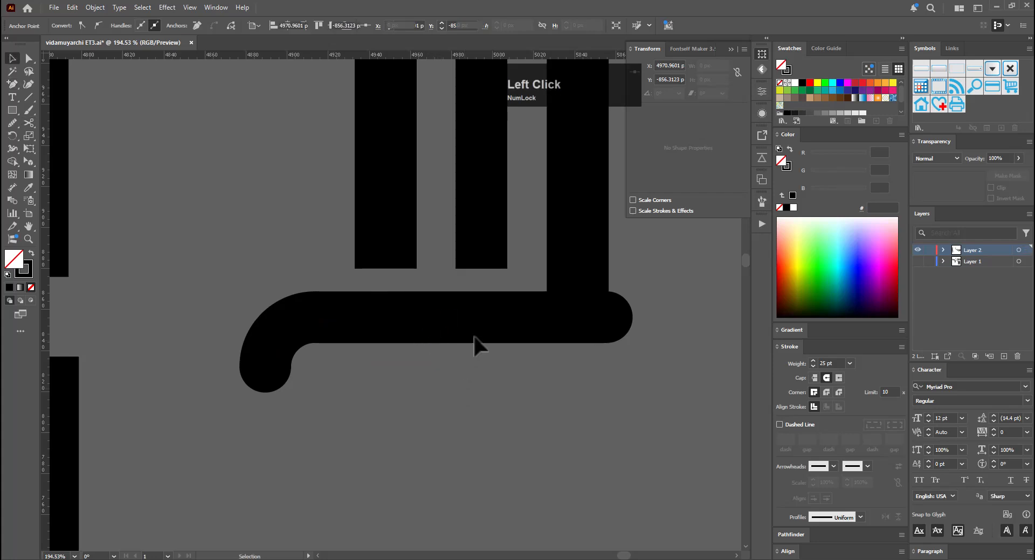
Set the right-hand piece of the split tail stroke to a butt cap
left_click_drag(488, 301, 513, 360)
left_click(815, 377)
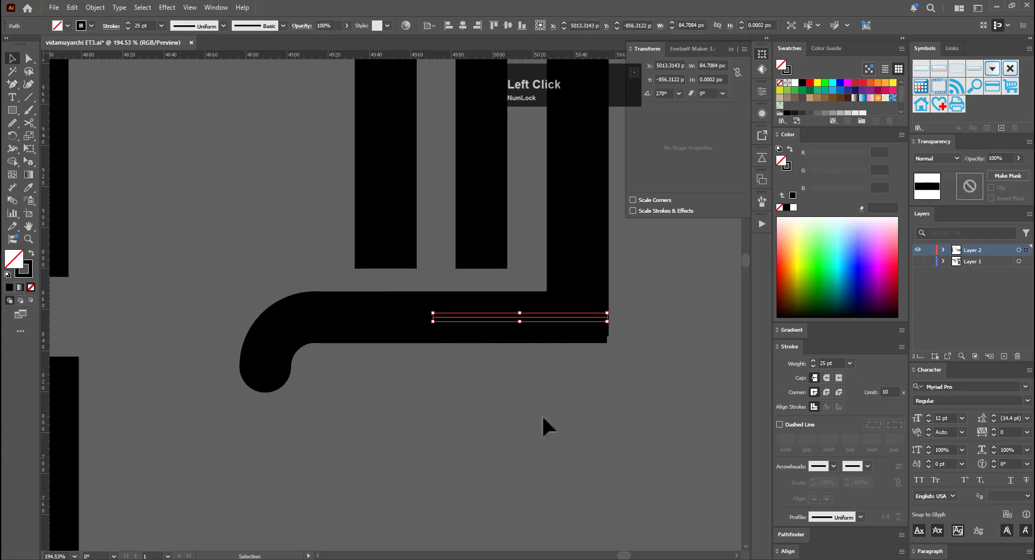
left_click(540, 416)
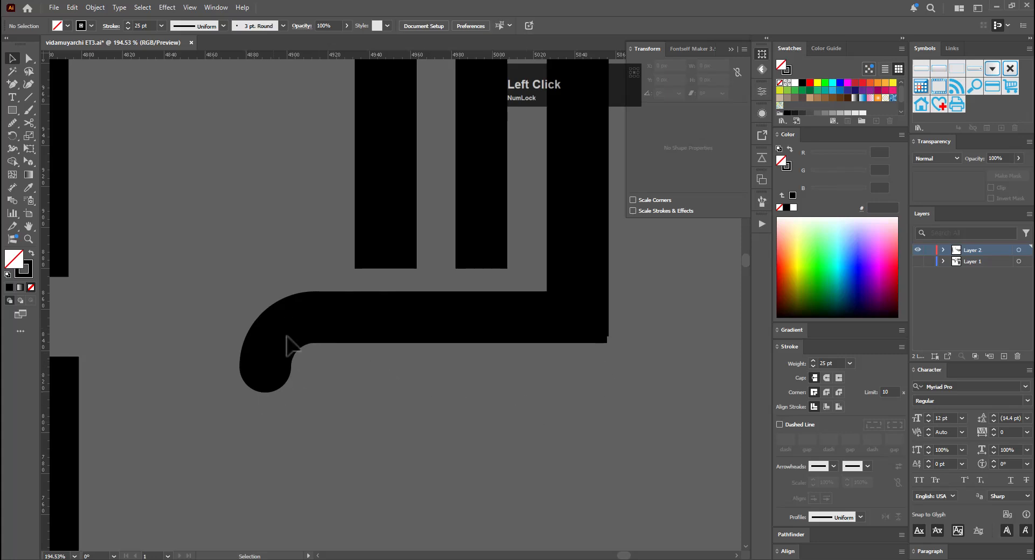
Reduce the corner radius at the bend of the round-capped tail piece to 0 px
left_click_drag(456, 389, 482, 457)
left_click_drag(483, 457, 272, 475, "ctrl")
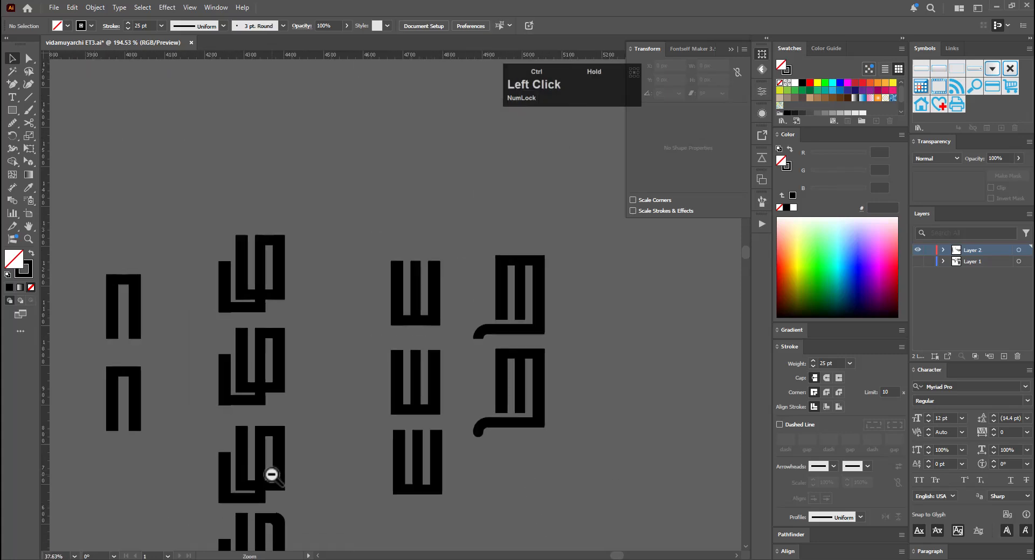
left_click_drag(272, 475, 517, 475)
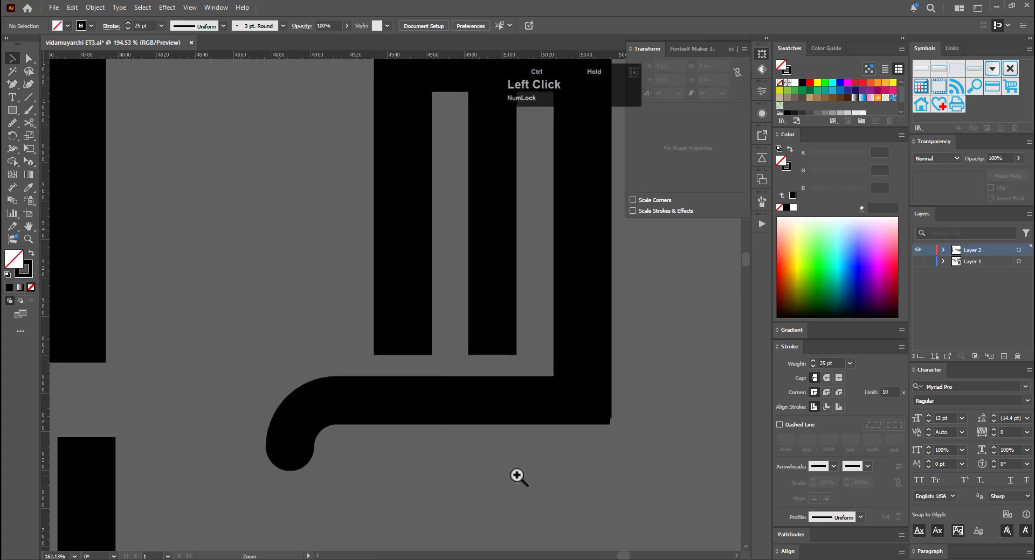
key("a")
left_click_drag(252, 442, 330, 490)
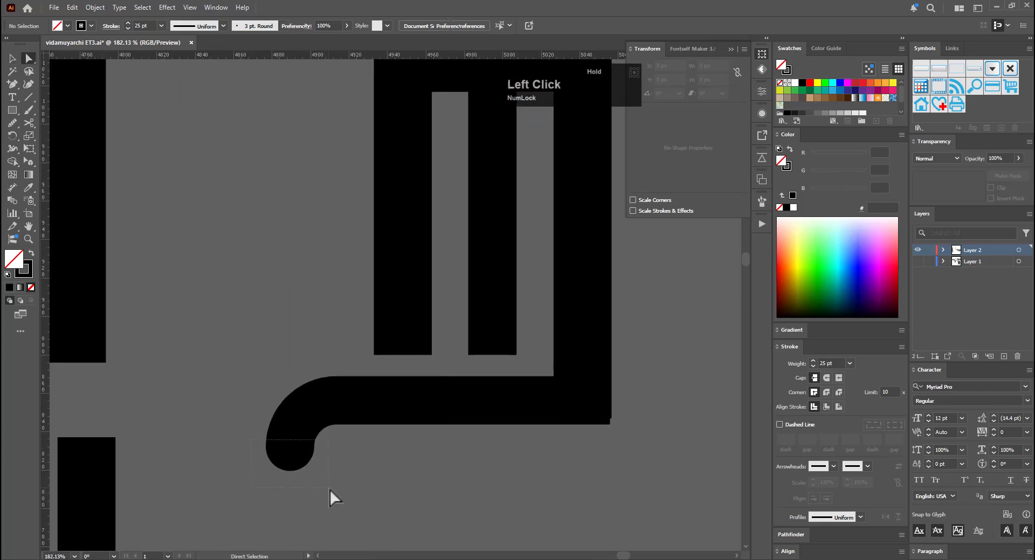
key("e")
key("a")
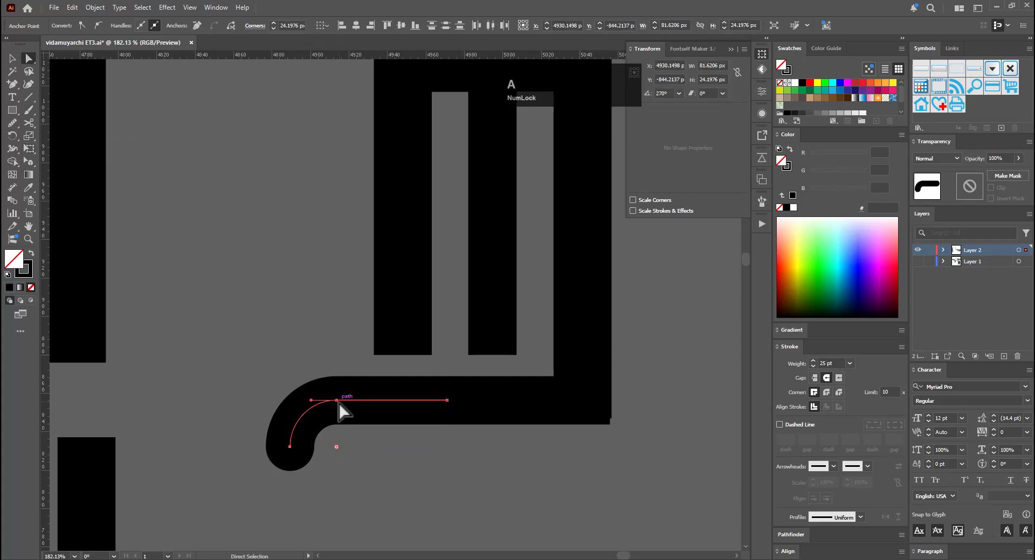
left_click_drag(308, 419, 260, 392)
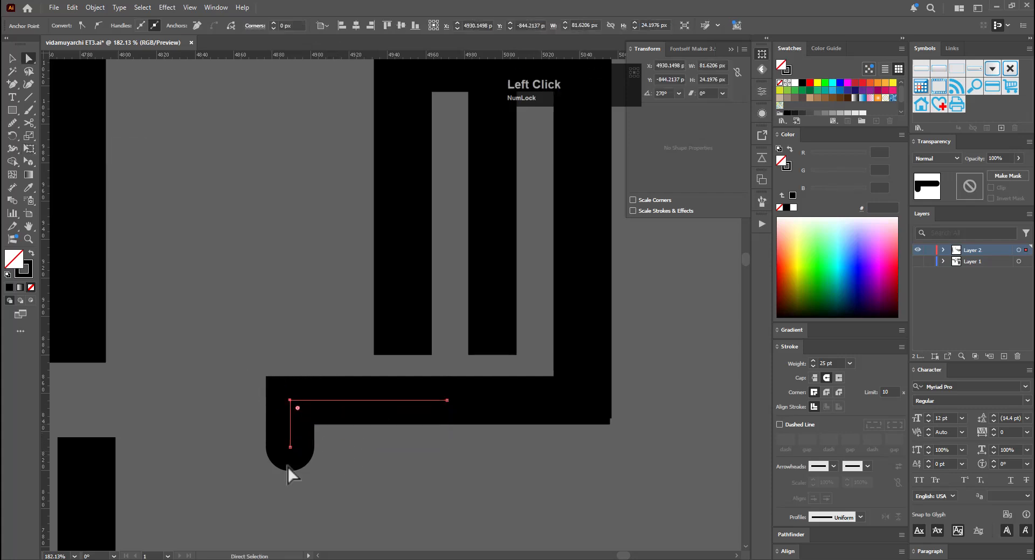
Shorten the vertical end of the tail and round its bend again
key("e")
left_click_drag(319, 435, 431, 498)
key("a")
key("v")
left_click(401, 473)
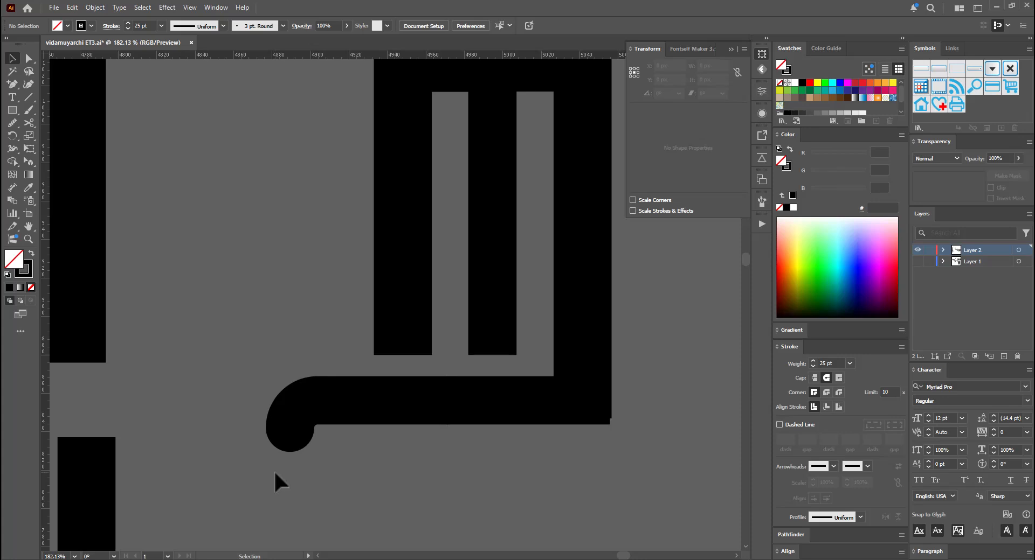
Duplicate the round-tailed M-shaped glyph directly below itself as a third copy in the column
left_click(291, 474, "ctrl+alt")
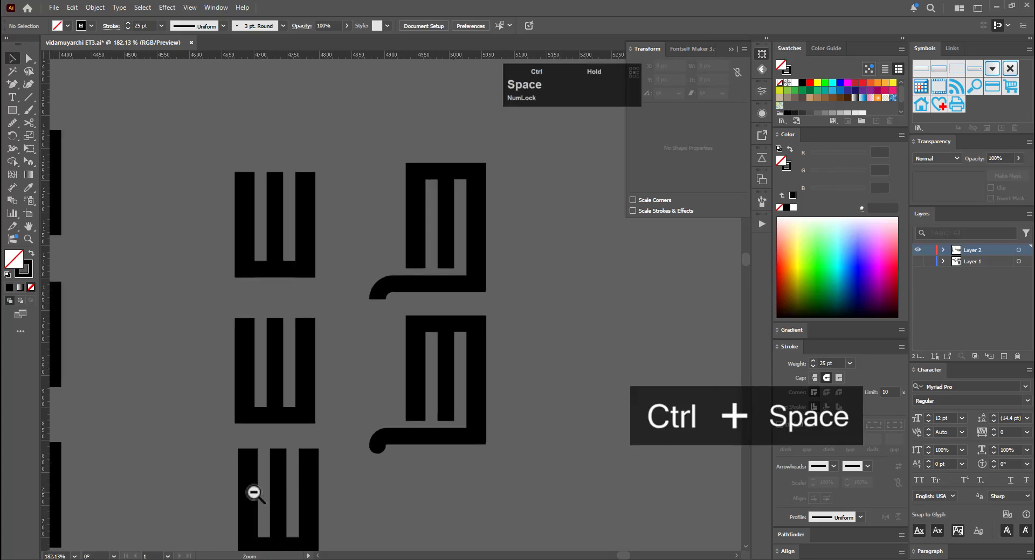
left_click_drag(253, 493, 550, 491)
left_click_drag(611, 485, 567, 398)
key("v")
left_click_drag(571, 295, 507, 488)
left_click(608, 478)
left_click_drag(631, 487, 582, 416)
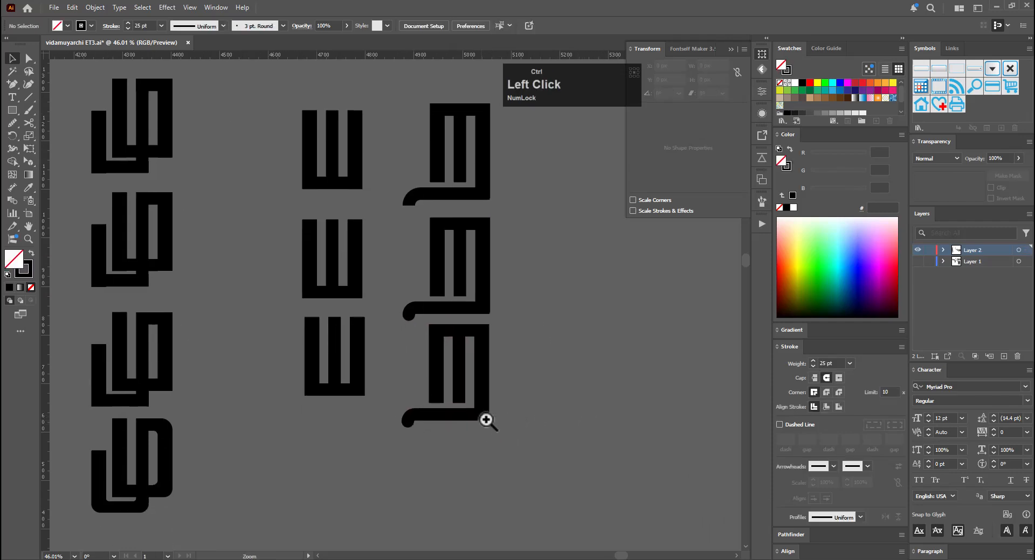
Outline the strokes of the bottom M-shaped copy and unite all its overlapping pieces
left_click_drag(485, 421, 518, 393)
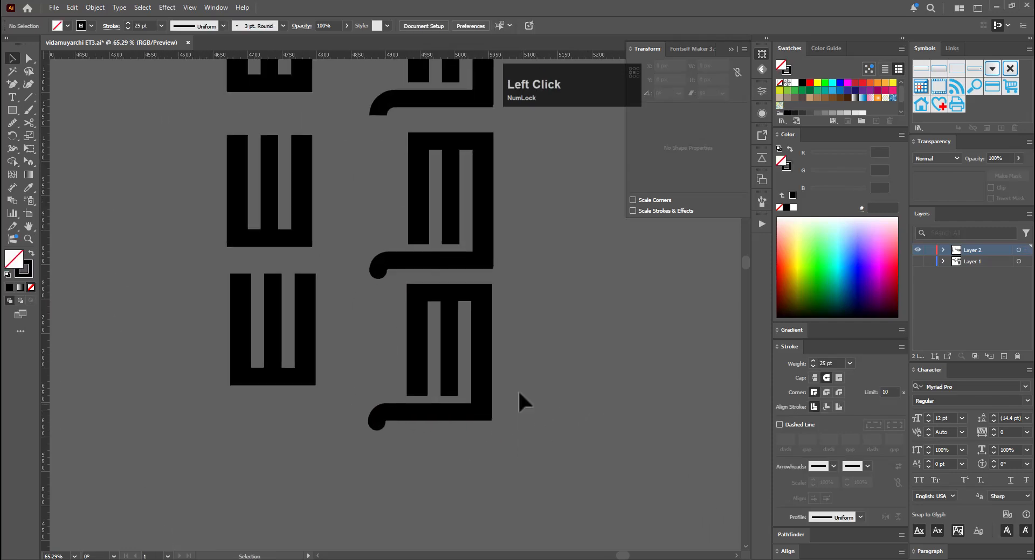
left_click(94, 7)
mouse_move(178, 299)
left_click(276, 327)
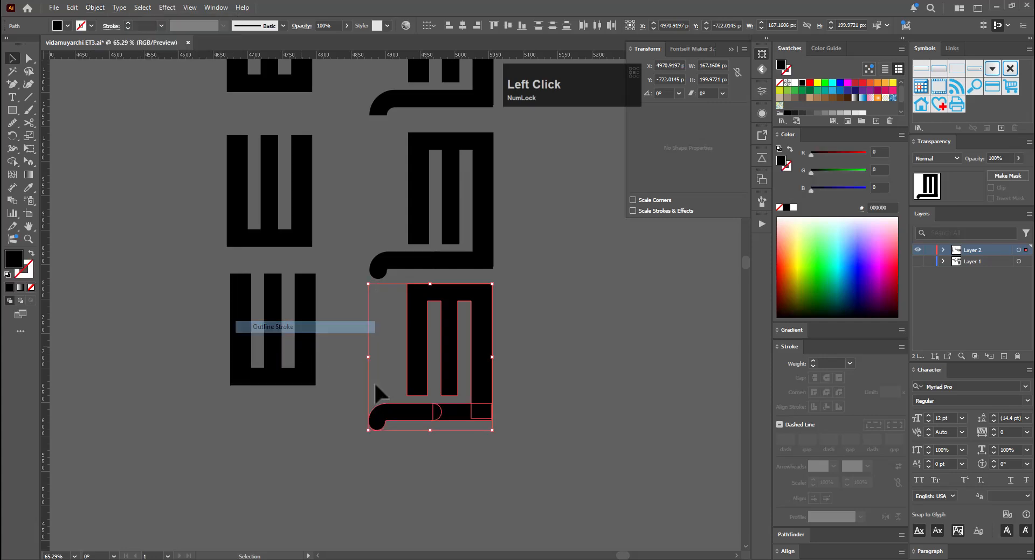
left_click(794, 535)
left_click(782, 506)
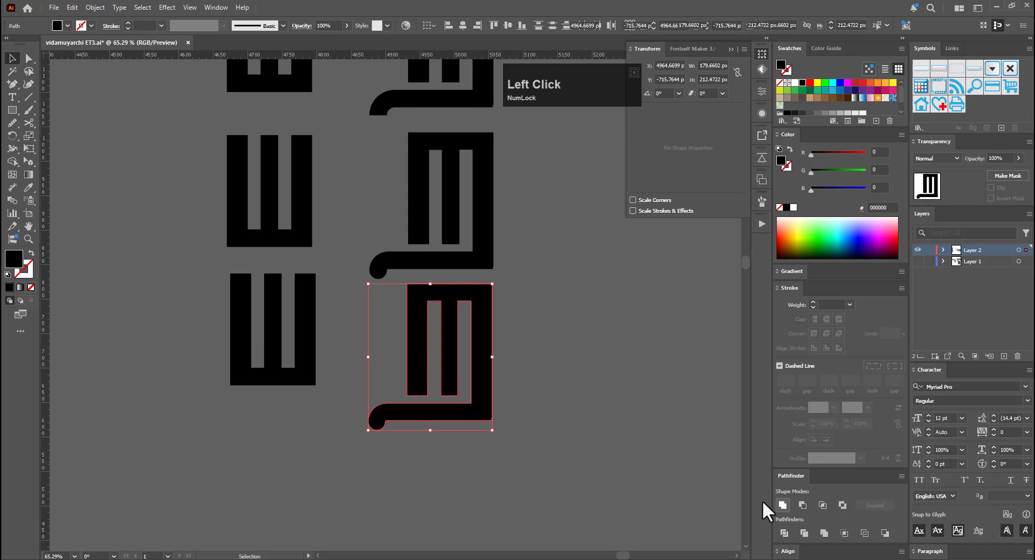
left_click(351, 462)
Draw a 112 by 37 px rectangle over the round tail tip and subtract it from the glyph with Minus Front
key("m")
left_click_drag(343, 451, 419, 425)
key("v")
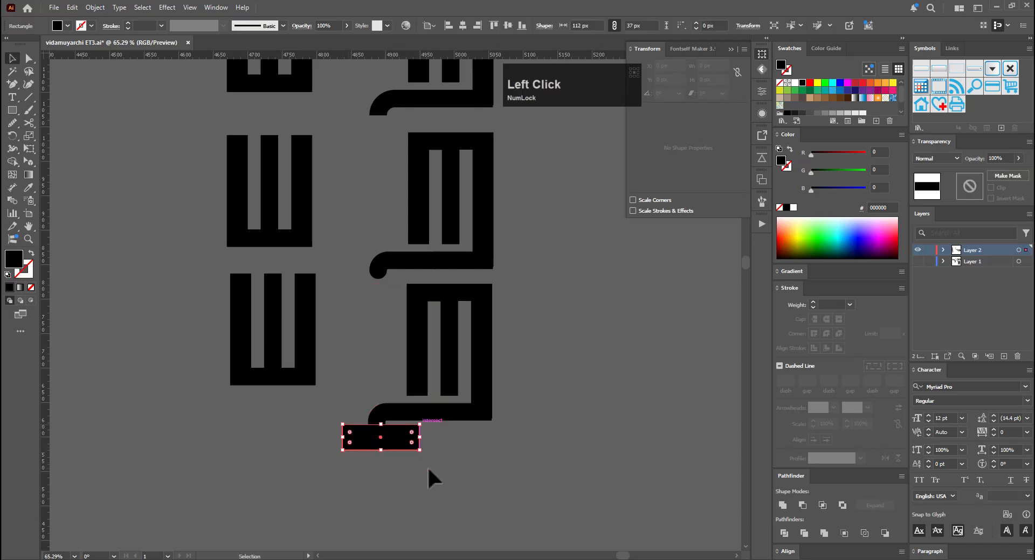
left_click_drag(509, 325, 364, 450)
left_click(803, 505)
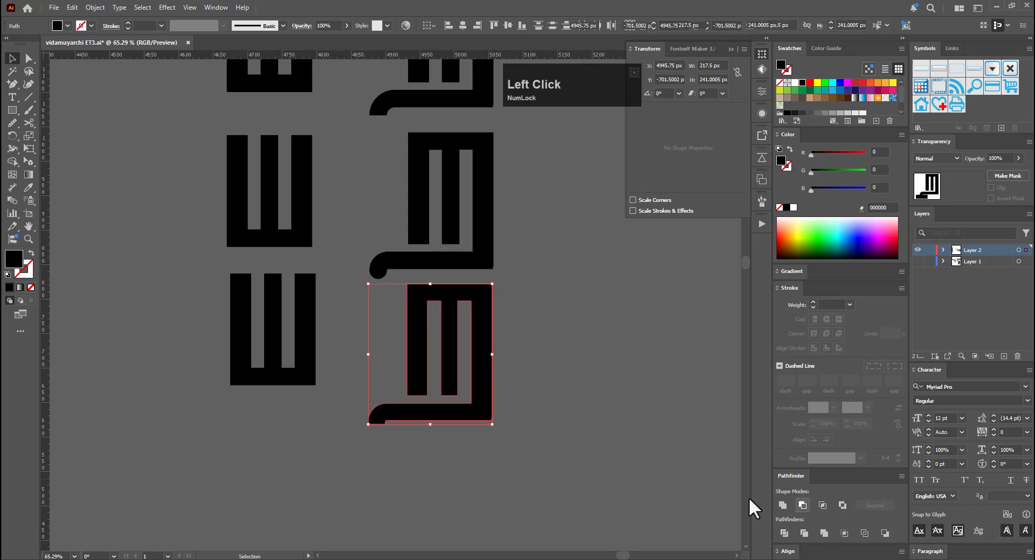
key("v")
left_click(522, 478)
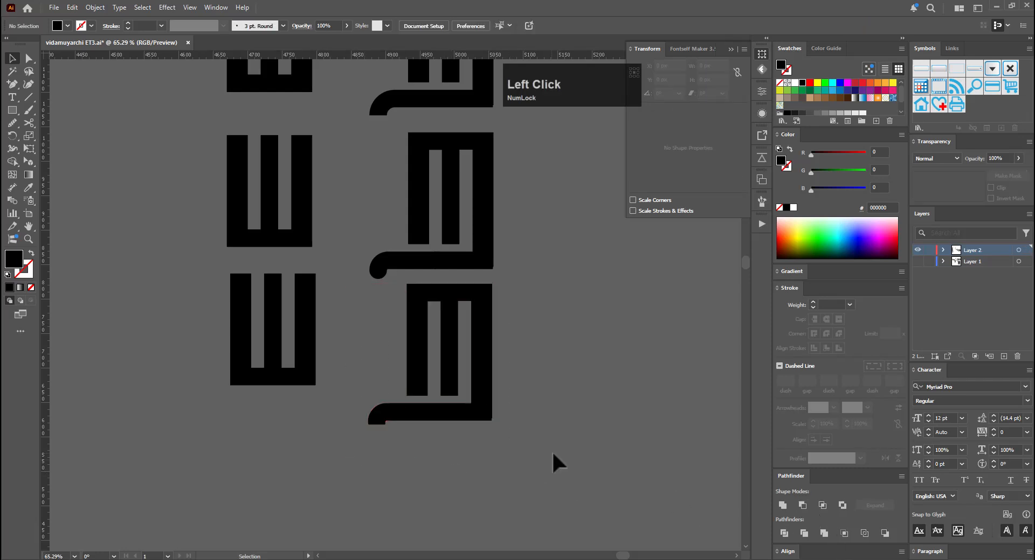
Extend the flat tail tip of the bottom glyph downward by about 4.5 px
key("ctrl+space")
left_click_drag(555, 462, 620, 432)
key("a")
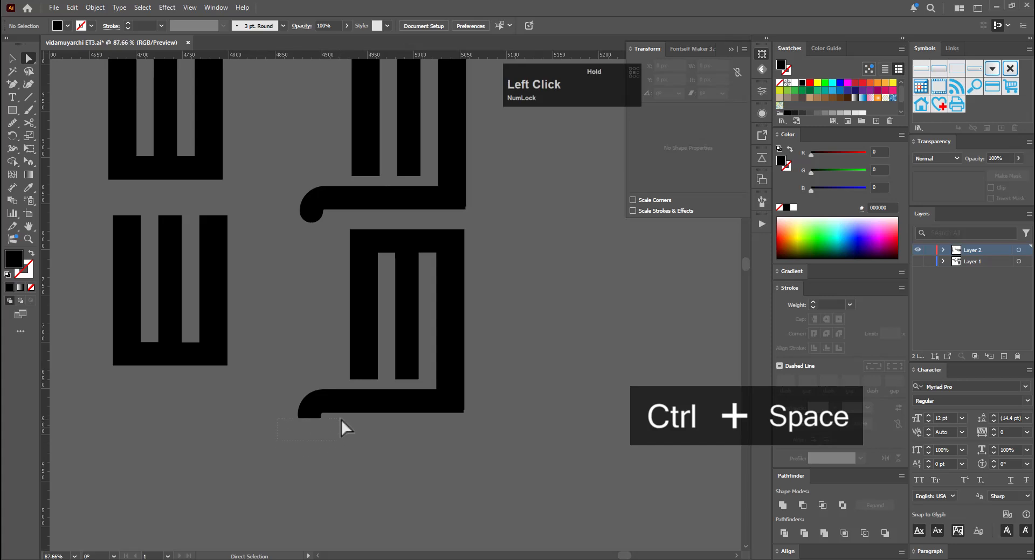
left_click_drag(341, 419, 462, 423)
key("ctrl+space")
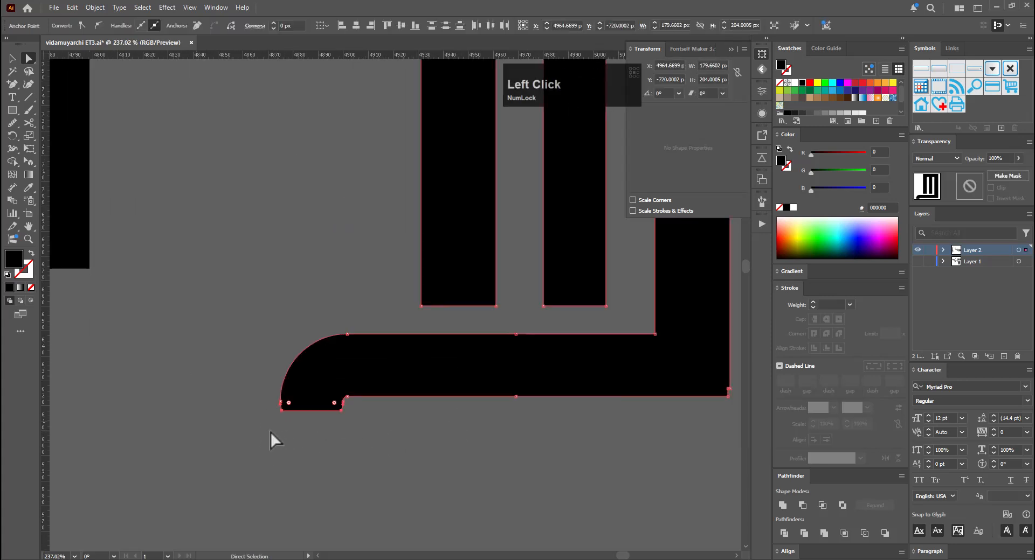
left_click_drag(377, 415, 377, 410)
key("e")
left_click_drag(334, 367, 333, 380)
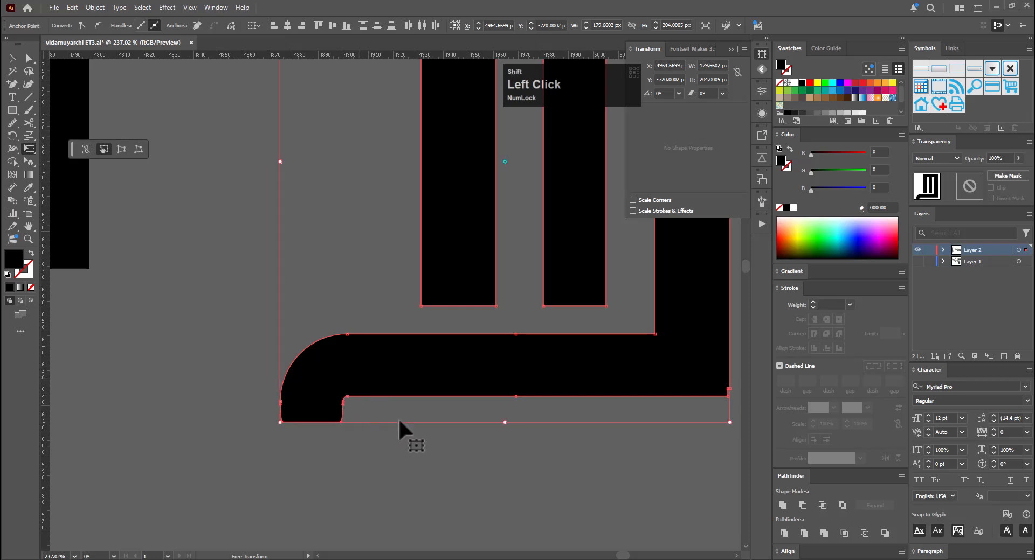
Taper the tail tip by scaling its end anchors non-uniformly to 80% horizontal and 100% vertical about their midpoint
key("s")
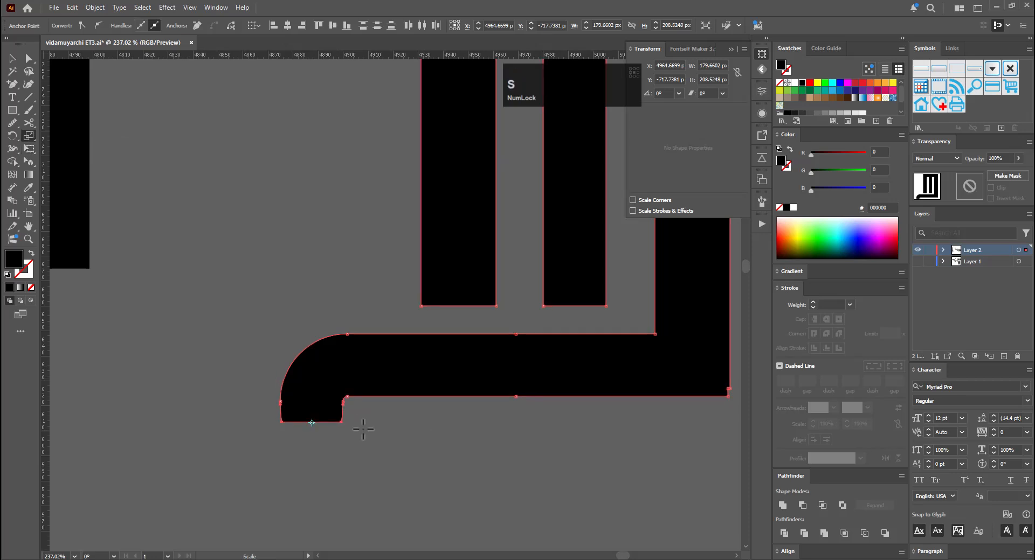
left_click(314, 423, "alt")
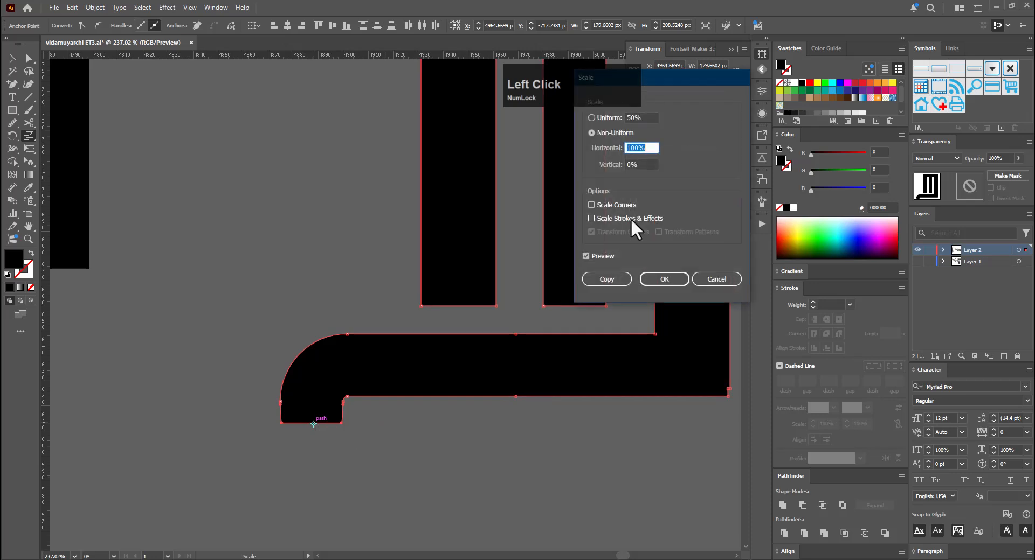
left_click(641, 163)
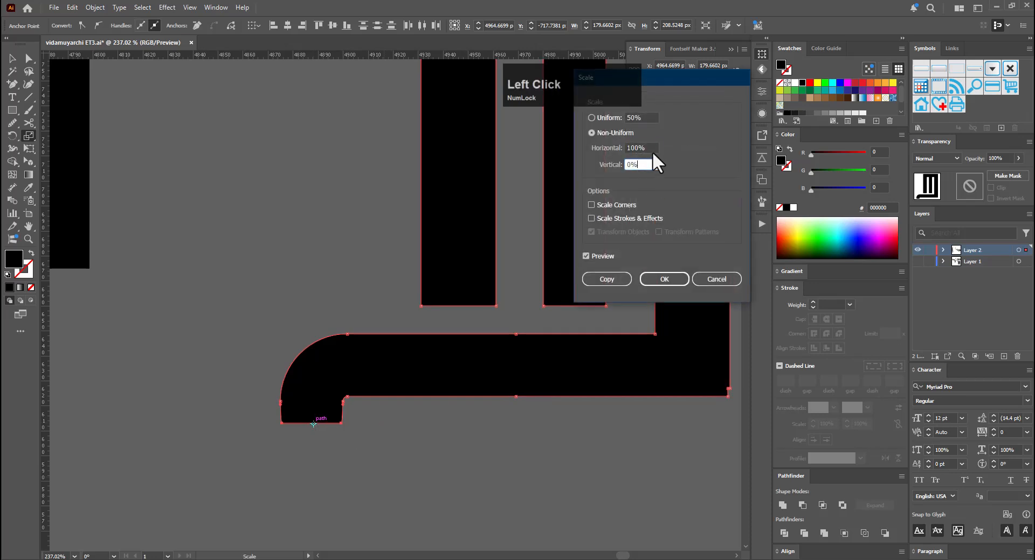
left_click_drag(647, 147, 621, 165)
key("ctrl+c")
key("ctrl+v")
key("ctrl+v")
left_click(647, 147)
scroll(639, 147, "down", 4)
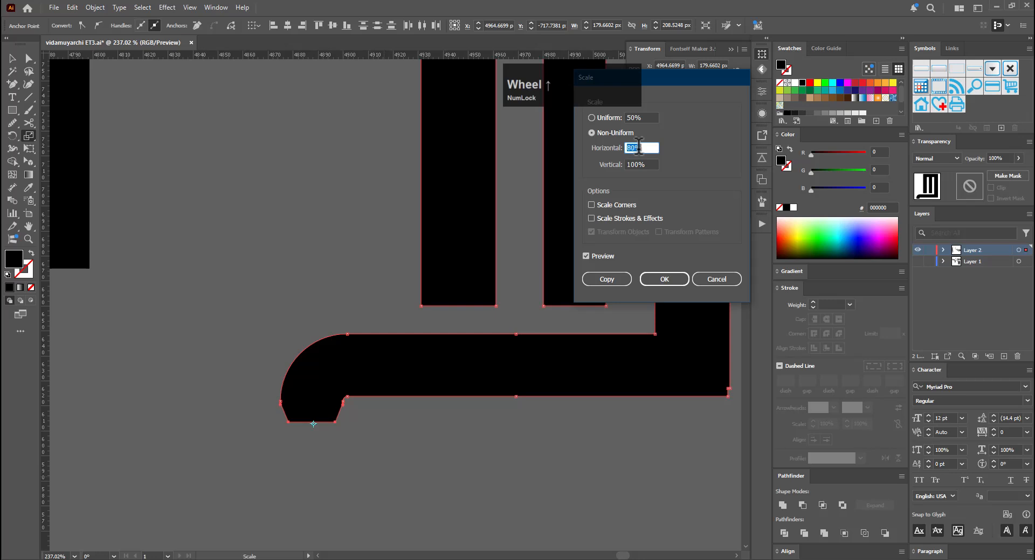
left_click(664, 279)
key("e")
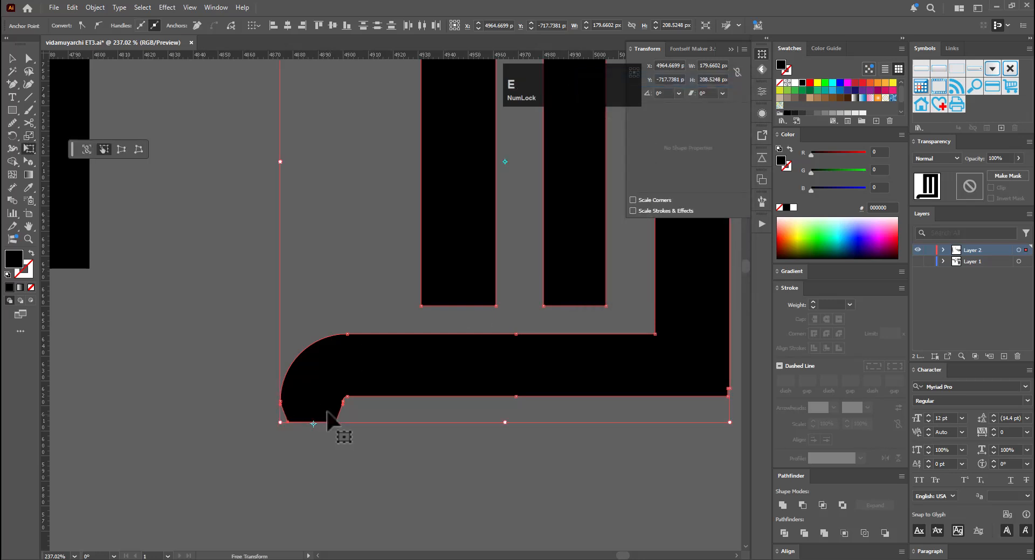
Shift the two end anchors of the bottom glyph's tail tip slightly to the right
left_click_drag(323, 400, 326, 401)
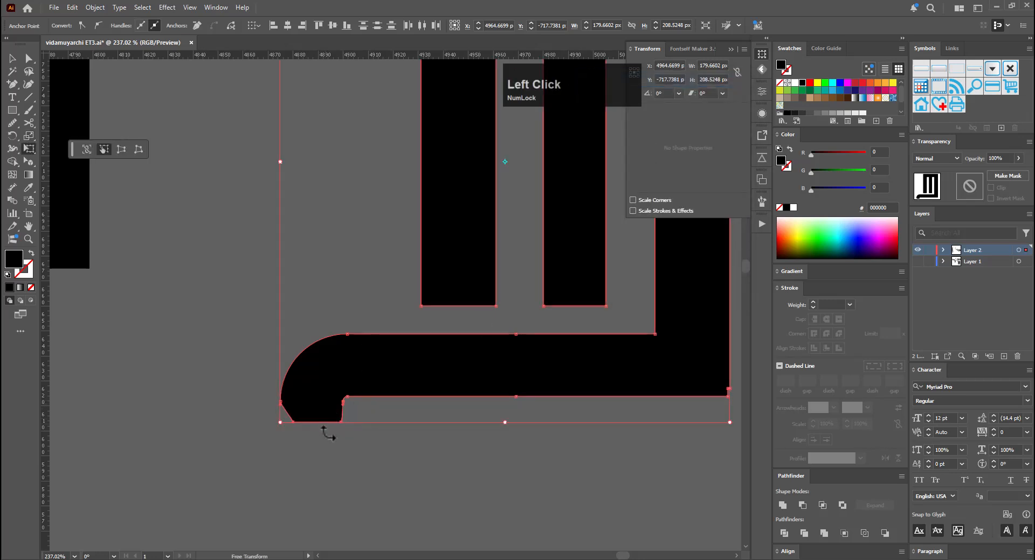
key("a")
left_click(348, 457)
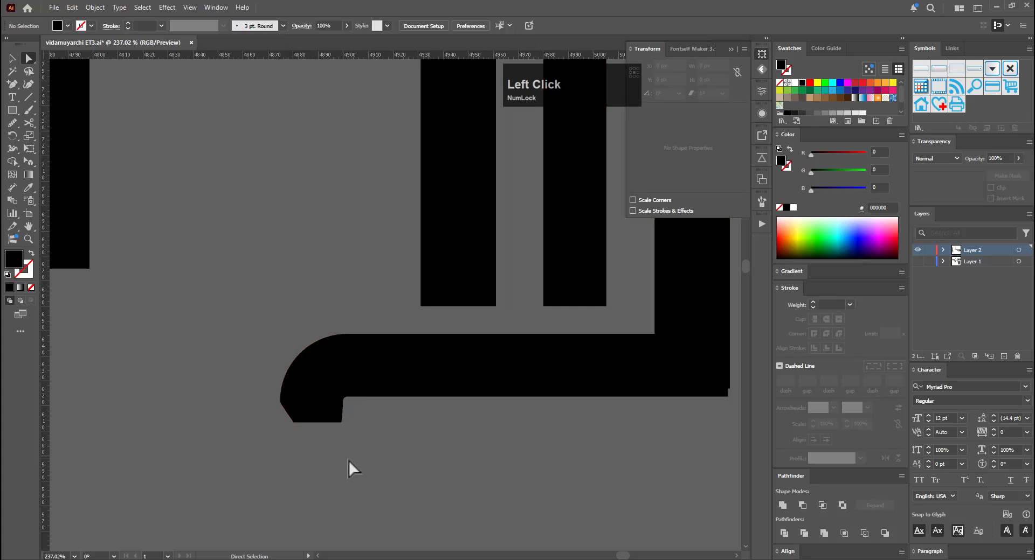
Round the outer left edge of the tail tip with the Smooth tool
left_click(295, 416)
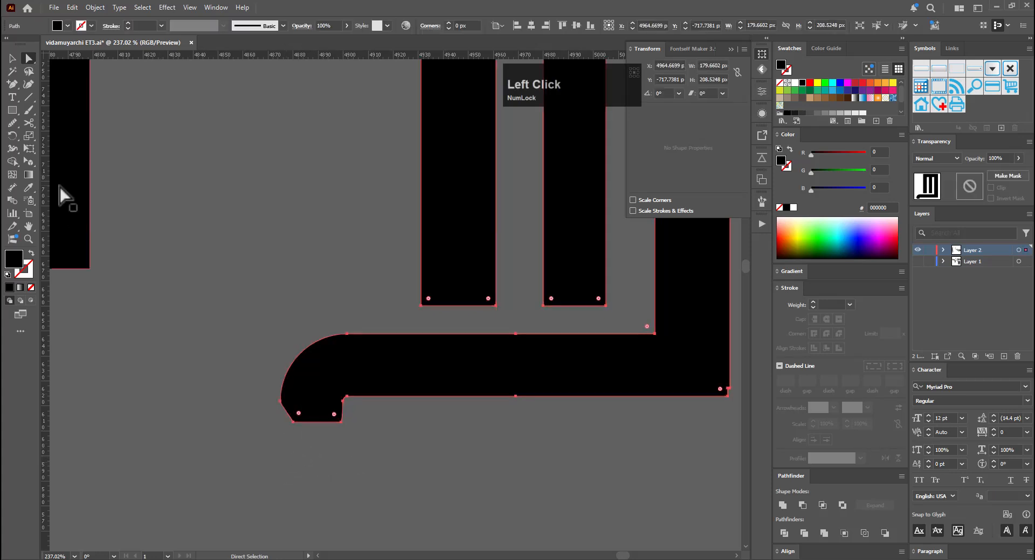
left_click(13, 123)
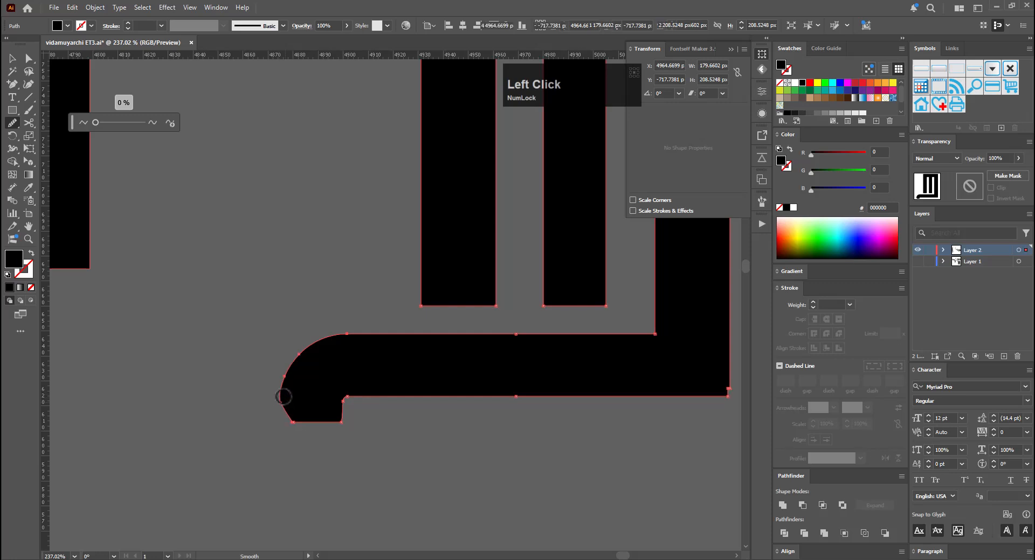
left_click_drag(282, 395, 281, 408)
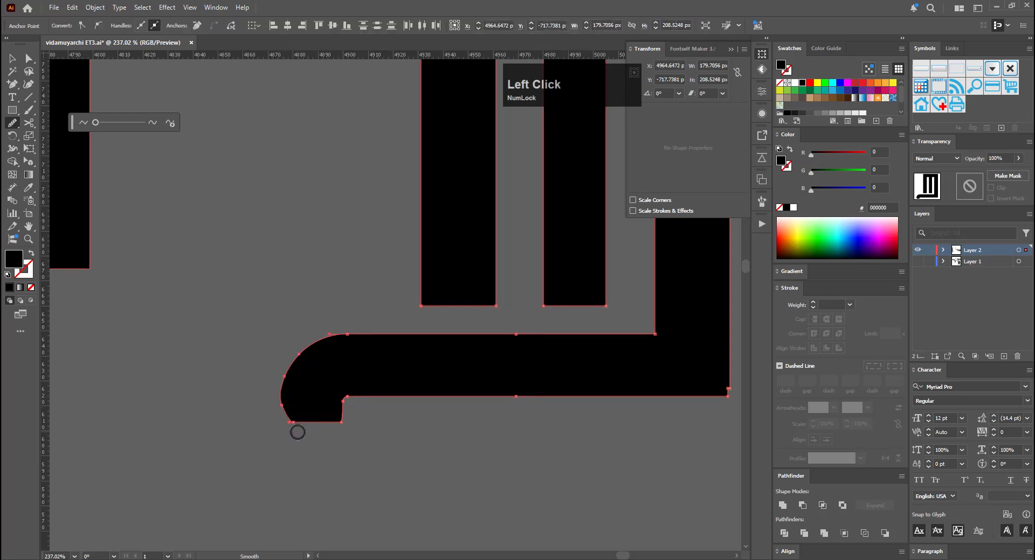
key("v")
left_click(325, 435)
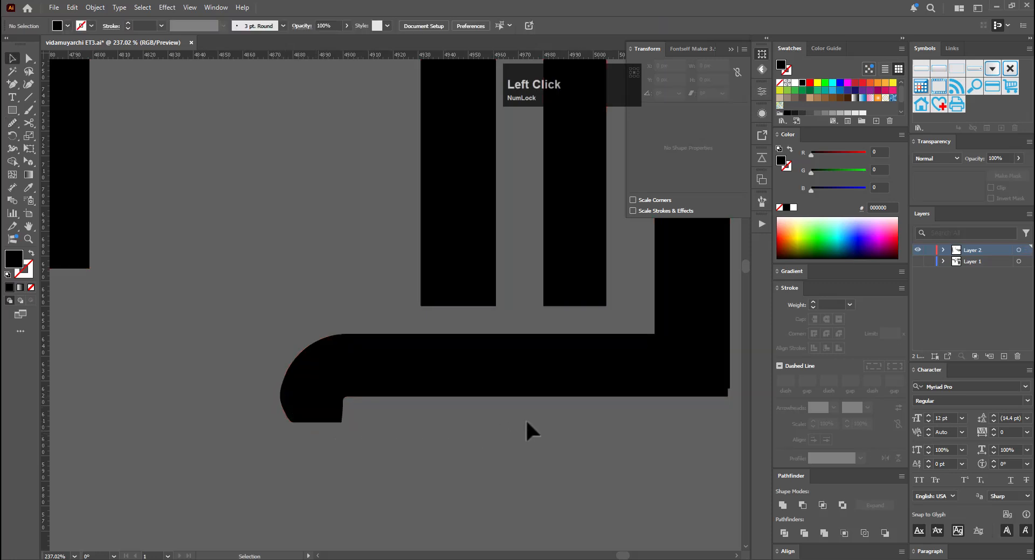
Move the inner bottom corner anchor of the tail tip slightly to the right so the tip flares out
key("ctrl+space")
mouse_move(581, 422)
left_mouse_down()
mouse_move(418, 451)
mouse_move(582, 426)
left_mouse_up()
left_click(379, 389)
key("a")
key("ctrl+space")
left_click_drag(329, 416, 463, 397)
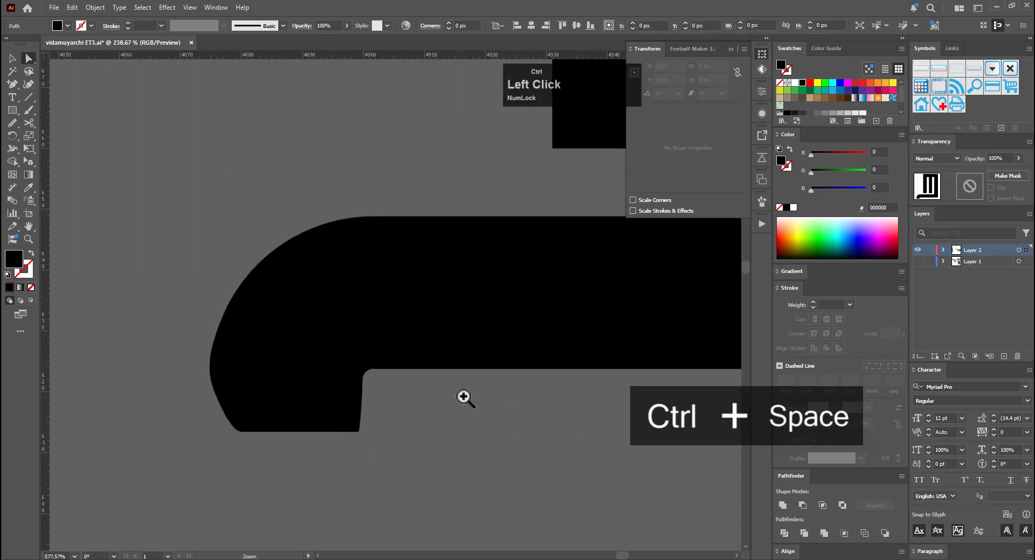
key("e")
mouse_move(371, 434)
left_mouse_down()
mouse_move(319, 393)
mouse_move(363, 386)
mouse_move(381, 431)
left_mouse_up()
Smooth the inner edge of the tail tip down to its bottom corner with the Smooth tool
left_click(11, 125)
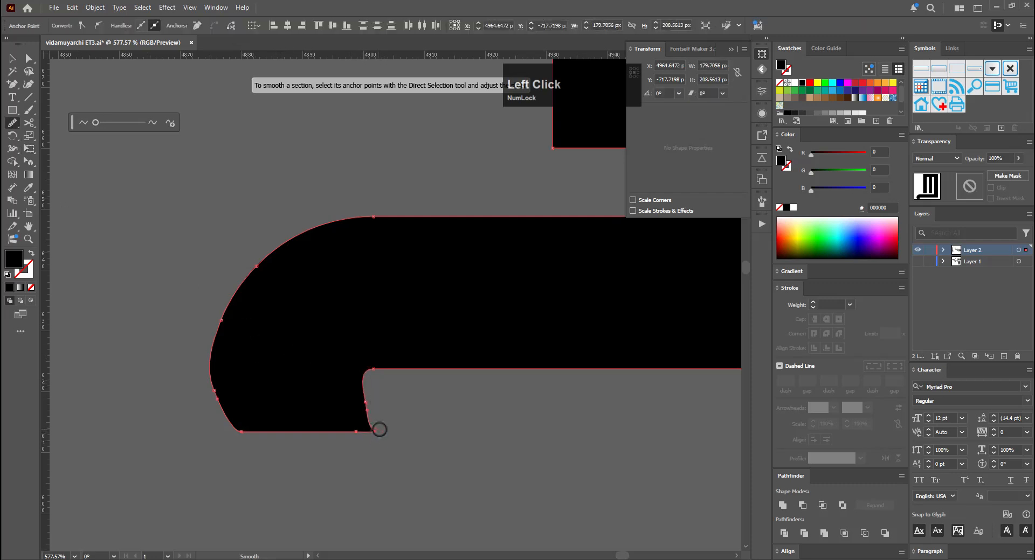
key("a")
left_click(366, 429)
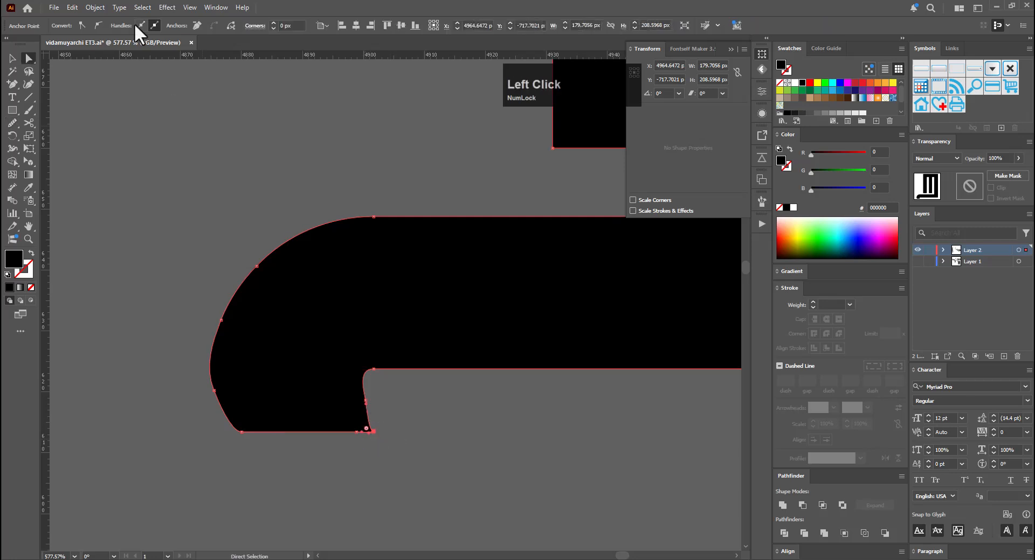
key("v")
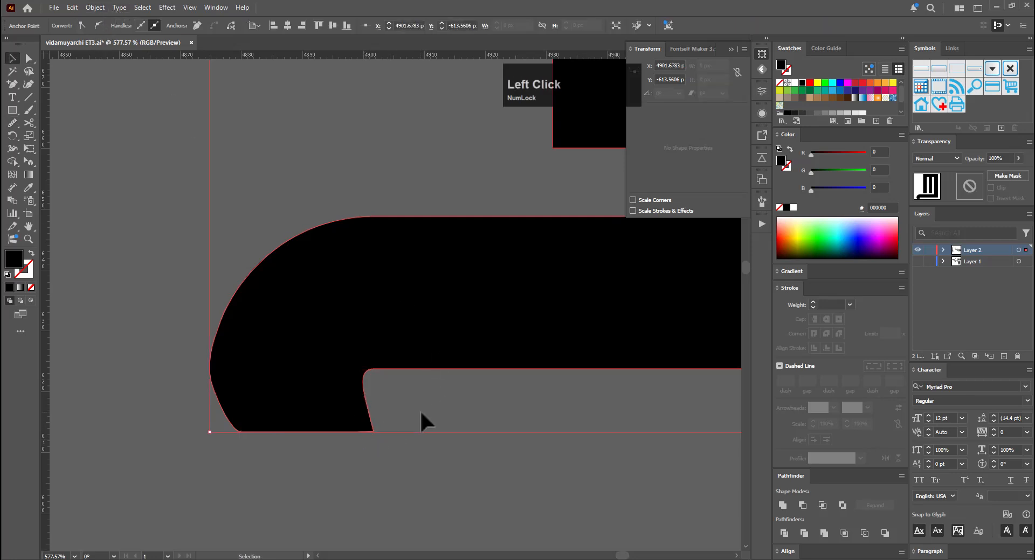
left_click(421, 411)
key("ctrl+space")
left_click_drag(537, 376, 158, 426)
left_click_drag(294, 424, 52, 425)
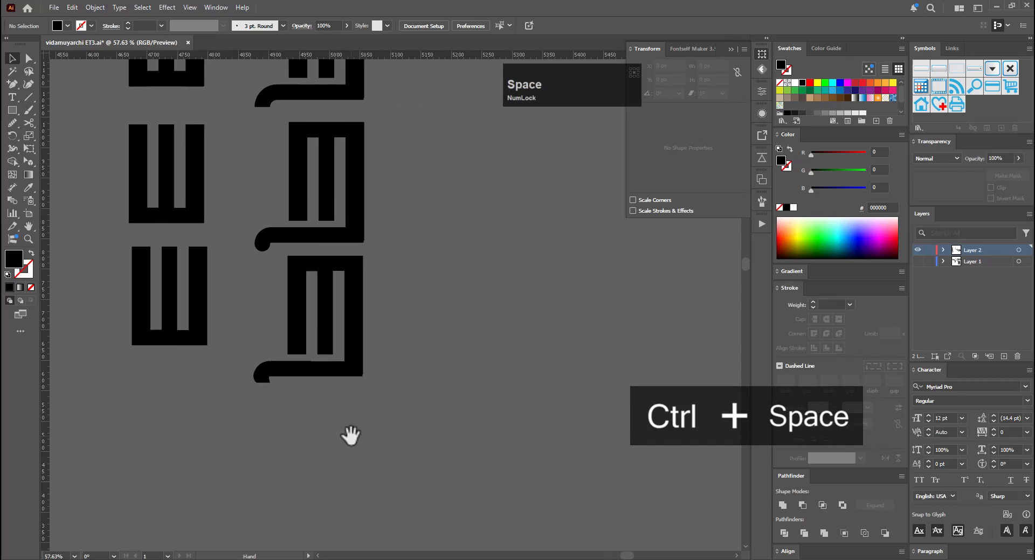
Widen the tail's inner bend by moving its horizontal-edge anchor about 2.4 px right and extending that anchor's handle to the left
left_click_drag(254, 416, 555, 388)
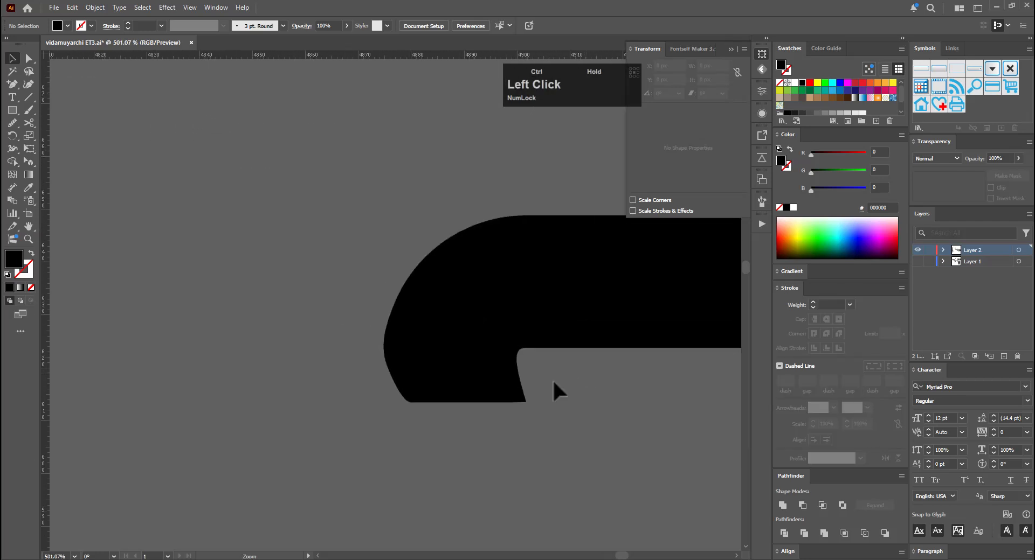
key("a")
left_click(522, 349)
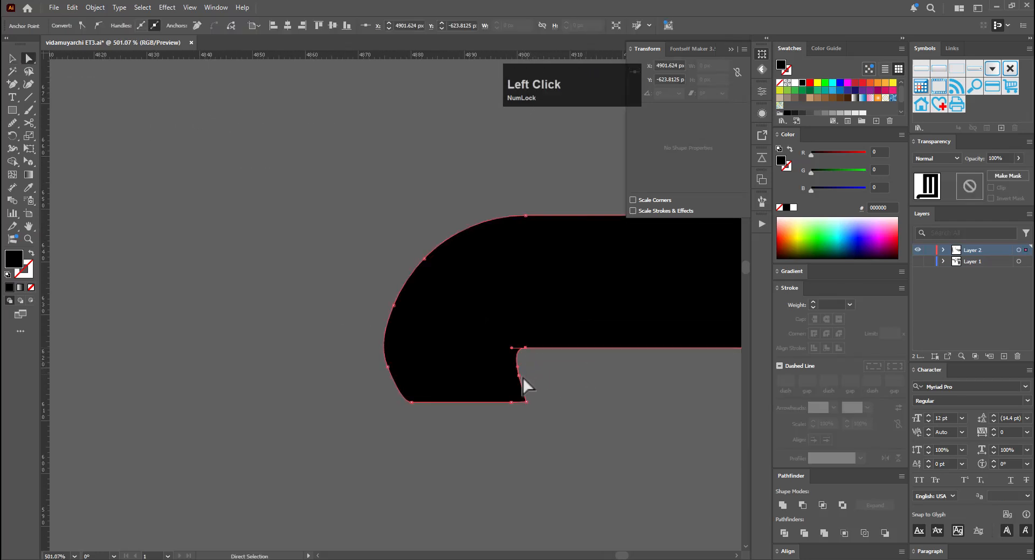
left_click(530, 360)
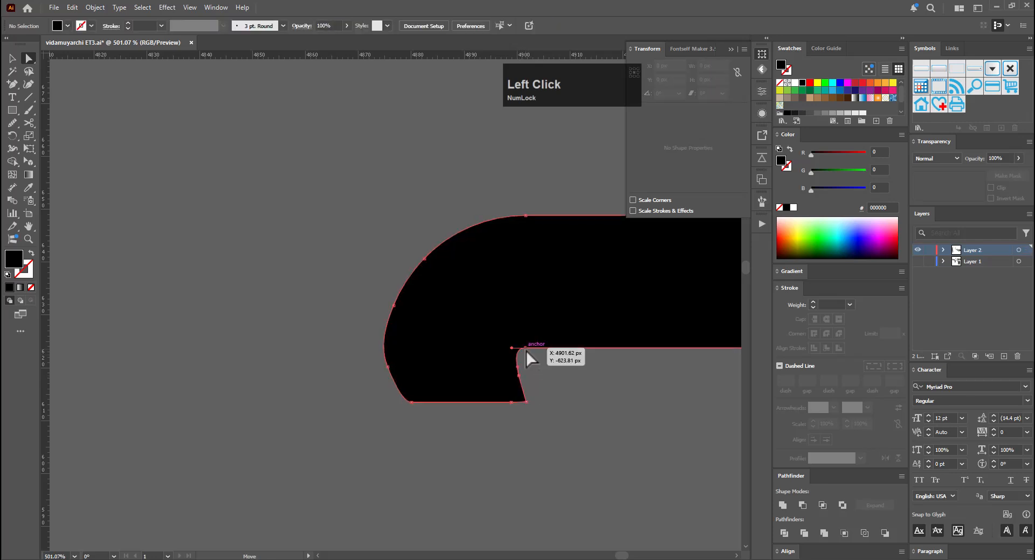
left_click(526, 351)
key("e")
left_click_drag(525, 352, 539, 351)
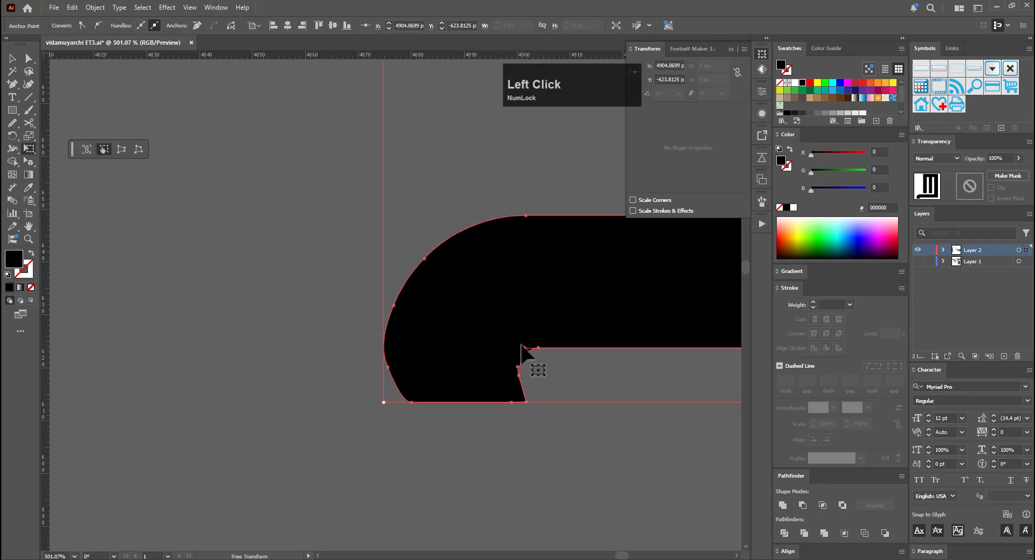
key("a")
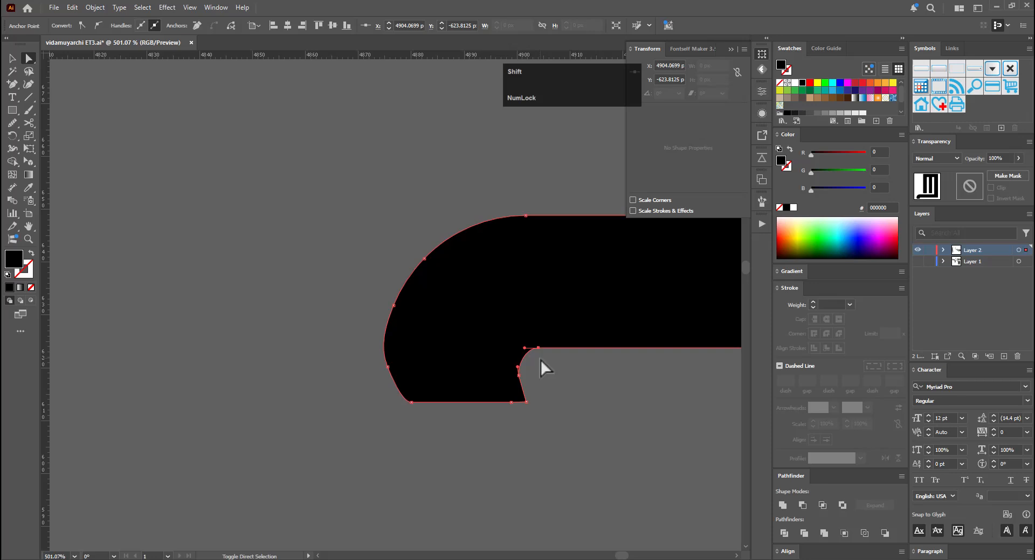
key("shift+c")
left_click_drag(525, 348, 517, 348)
Move the anchor on the inner side of the tail hook about 2 px down
left_click(525, 402)
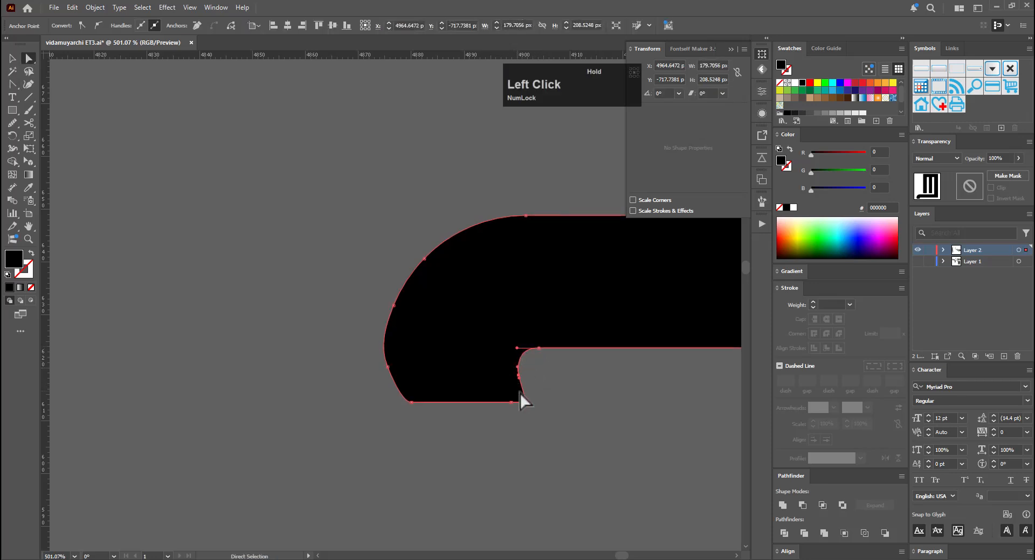
key("e")
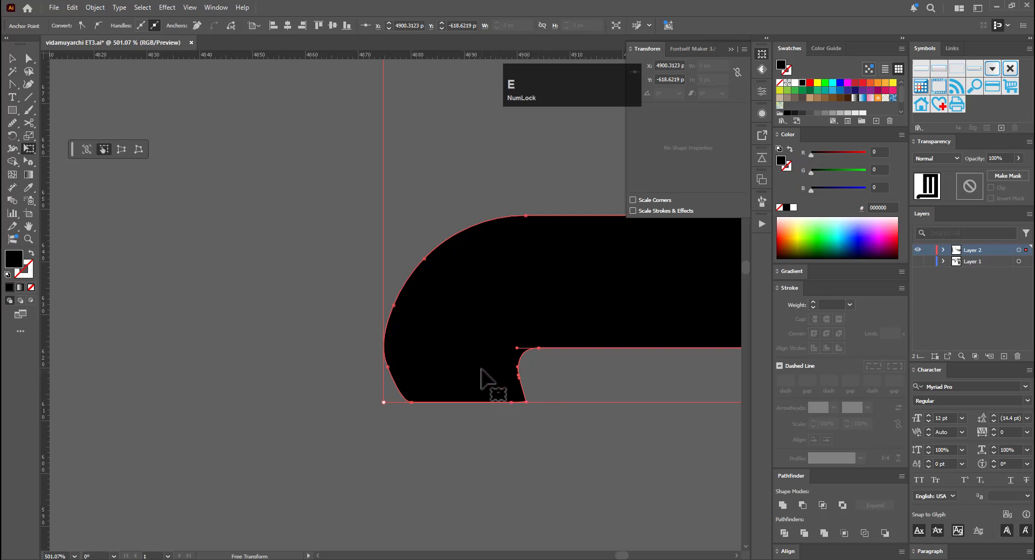
key("e")
mouse_move(483, 349)
left_mouse_down()
mouse_move(473, 339)
mouse_move(474, 349)
left_mouse_up()
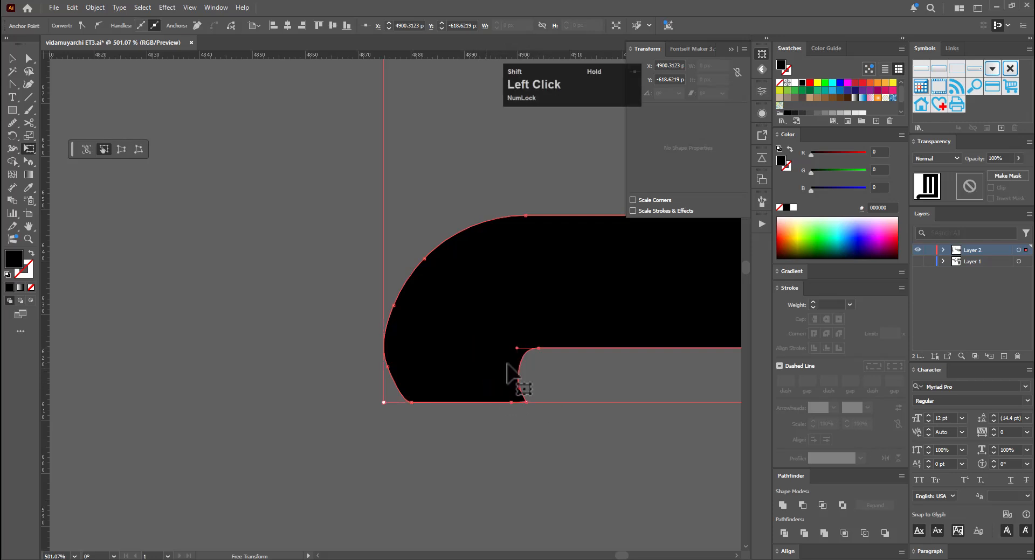
left_click(572, 402)
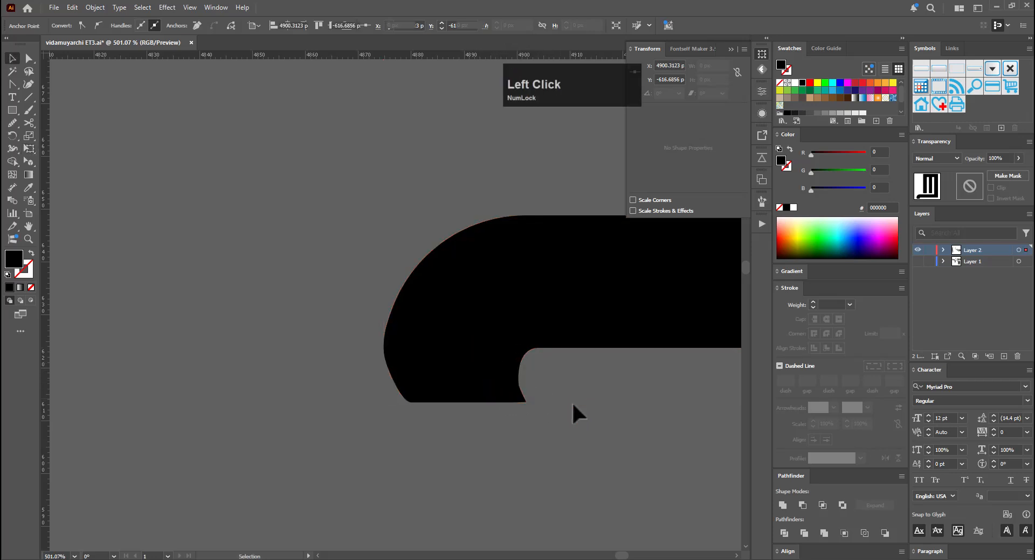
Smooth the hook's inner curve between the bend and the pointed tip corner with the Smooth tool
left_click(545, 341)
left_click(11, 124)
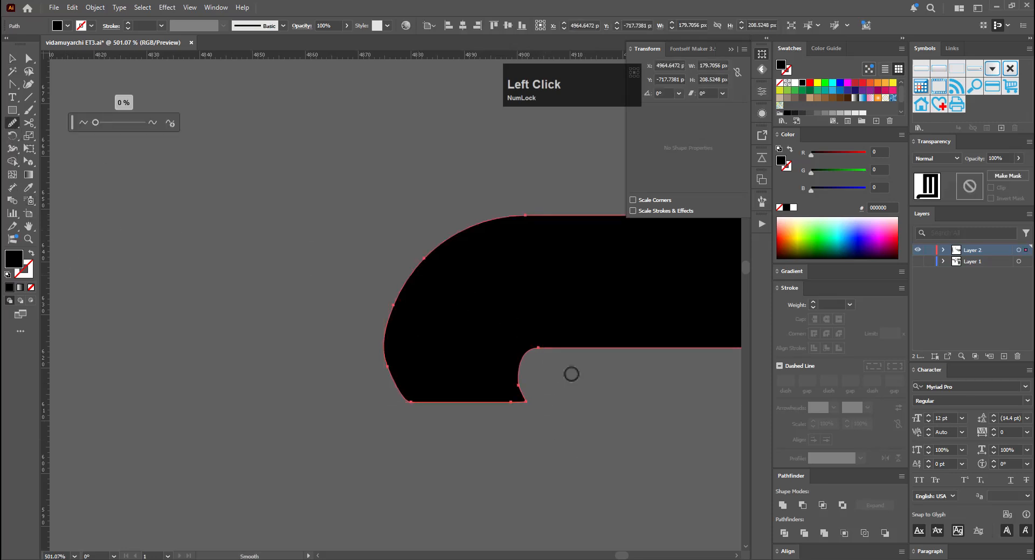
left_click_drag(515, 386, 517, 377)
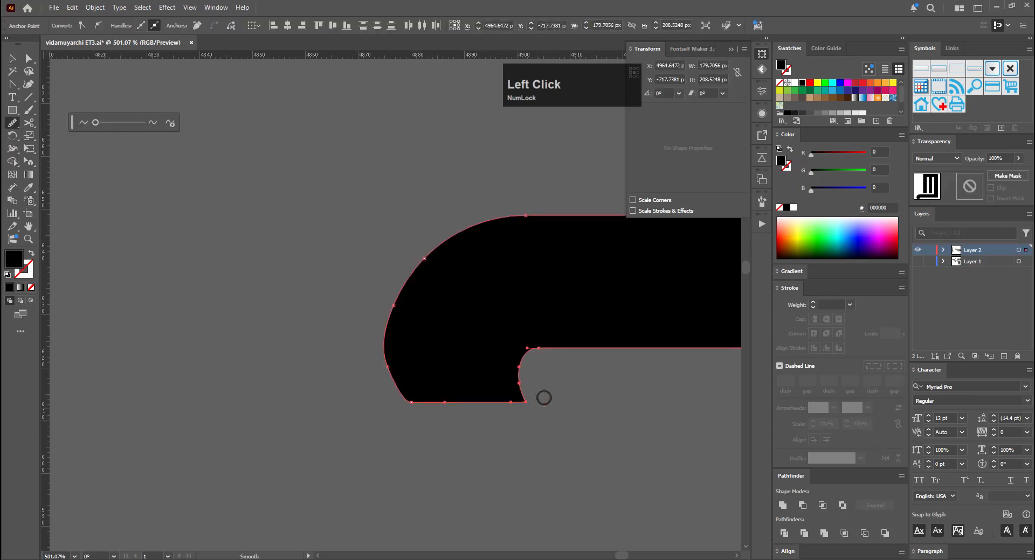
key("v")
left_click(566, 395)
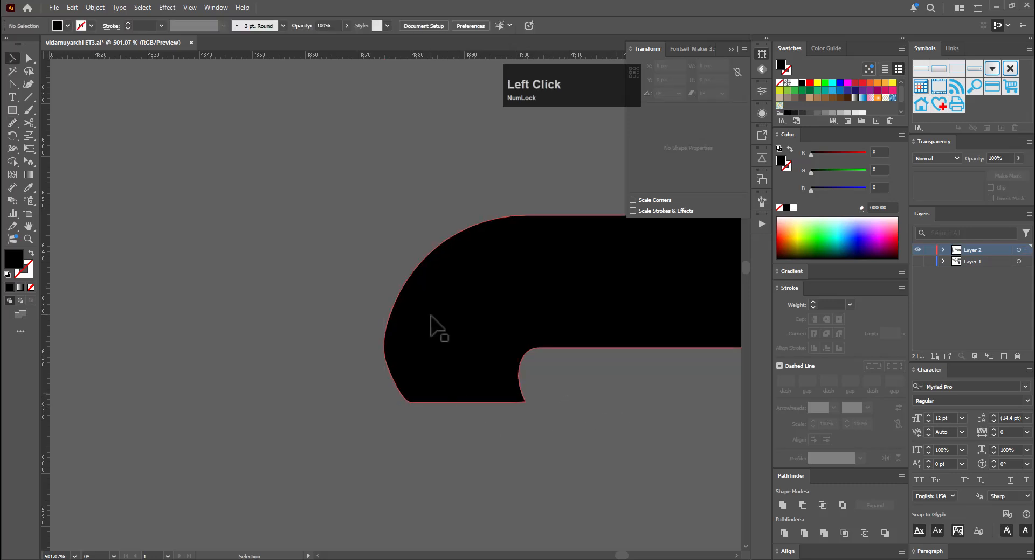
Even out the hook's outer left curve from the top bend to the lower corner with the Smooth tool
left_click(429, 316)
key("a")
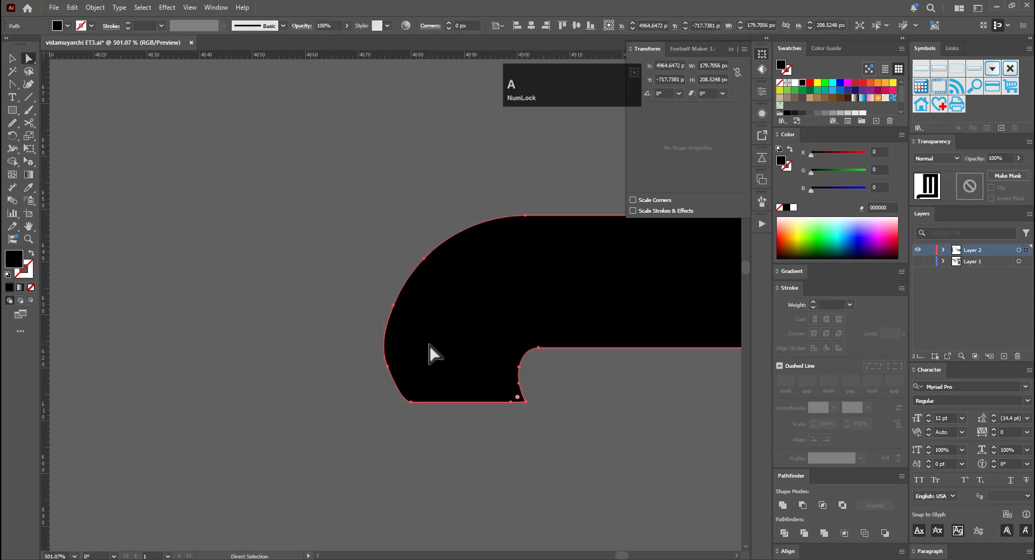
left_click(13, 124)
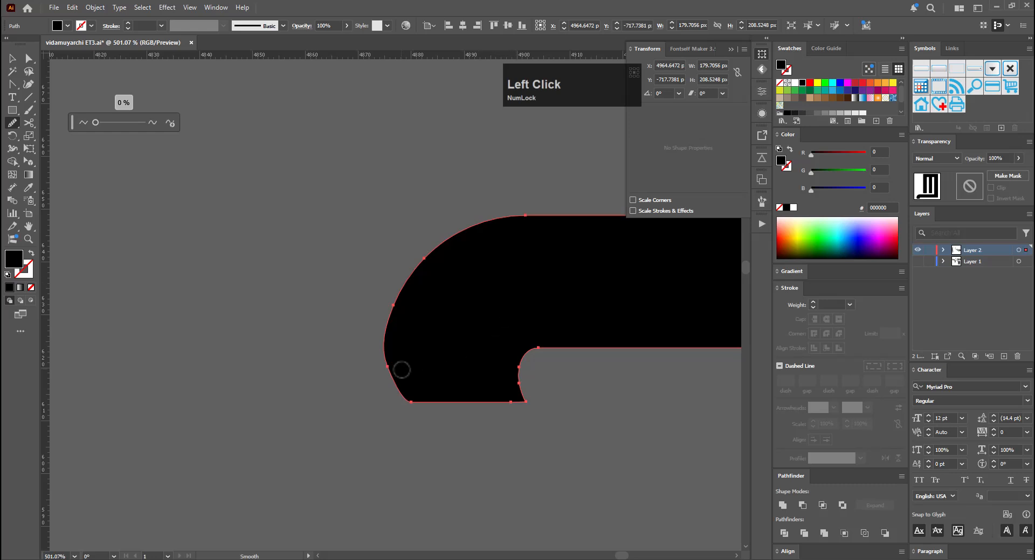
mouse_move(426, 268)
left_mouse_down()
mouse_move(386, 372)
mouse_move(436, 264)
left_mouse_up()
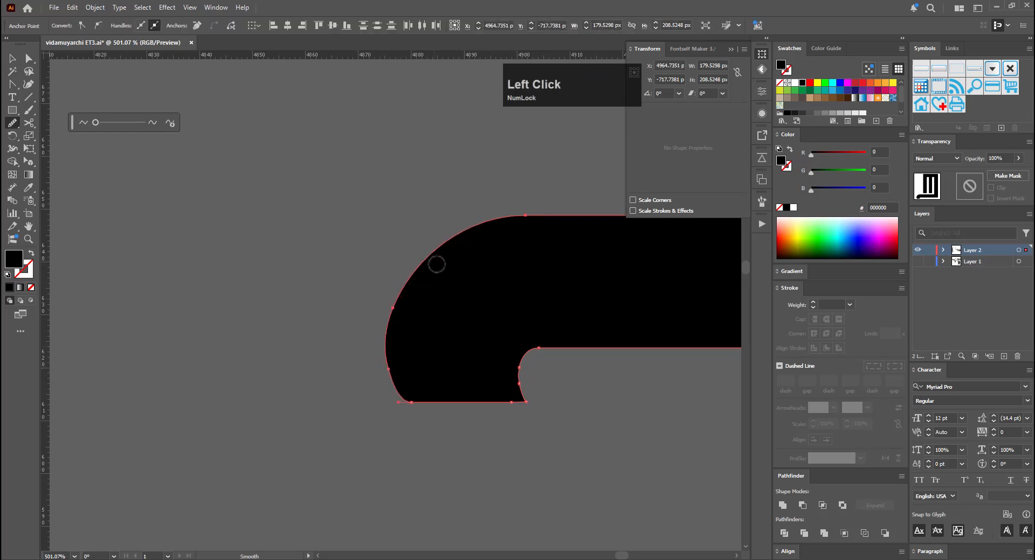
left_click_drag(392, 307, 392, 355)
mouse_move(421, 310)
left_mouse_down()
mouse_move(464, 240)
mouse_move(386, 377)
mouse_move(480, 247)
left_mouse_up()
left_click_drag(388, 370, 509, 219)
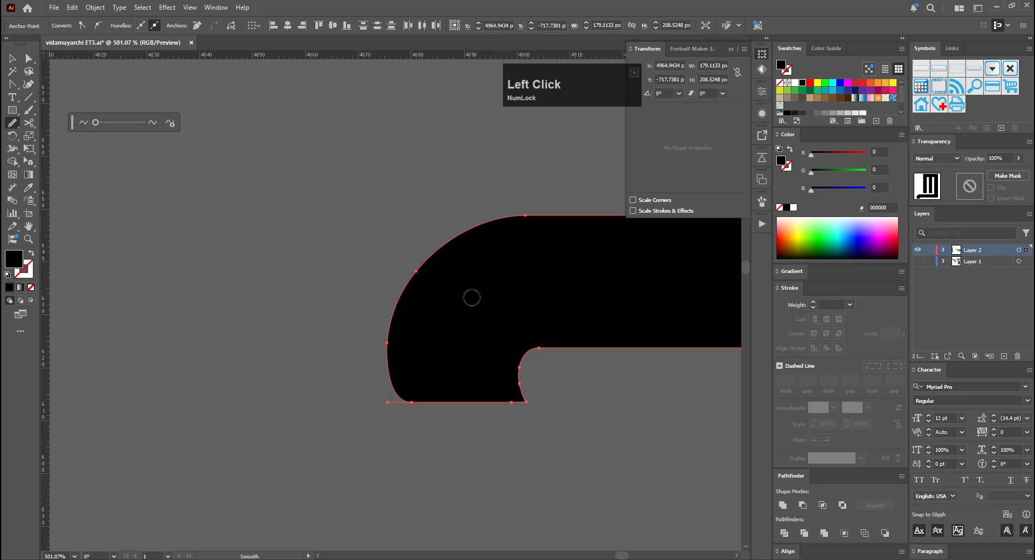
Convert the hook's lower left anchor to a smooth point and adjust both handles to round that corner
key("a")
left_click(425, 396)
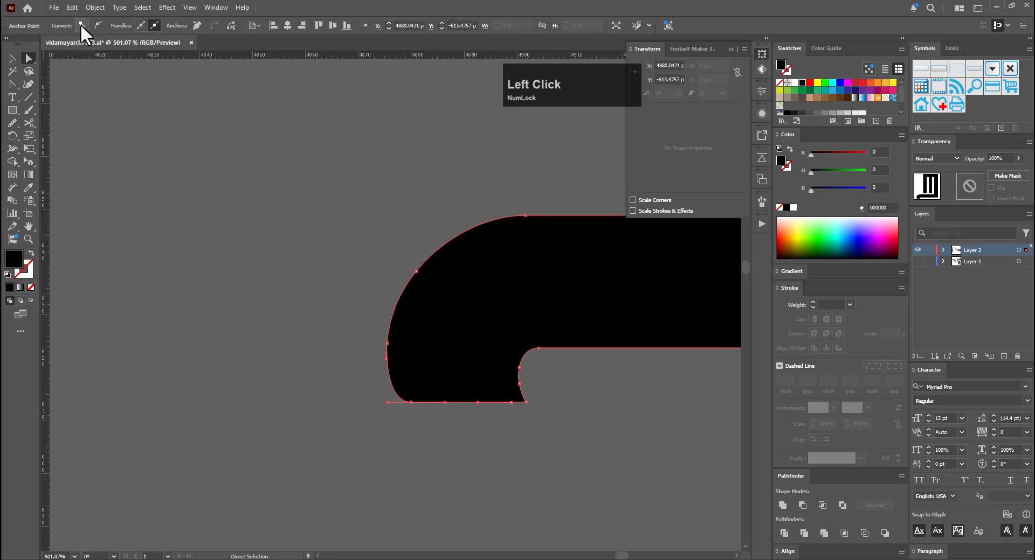
left_click(98, 26)
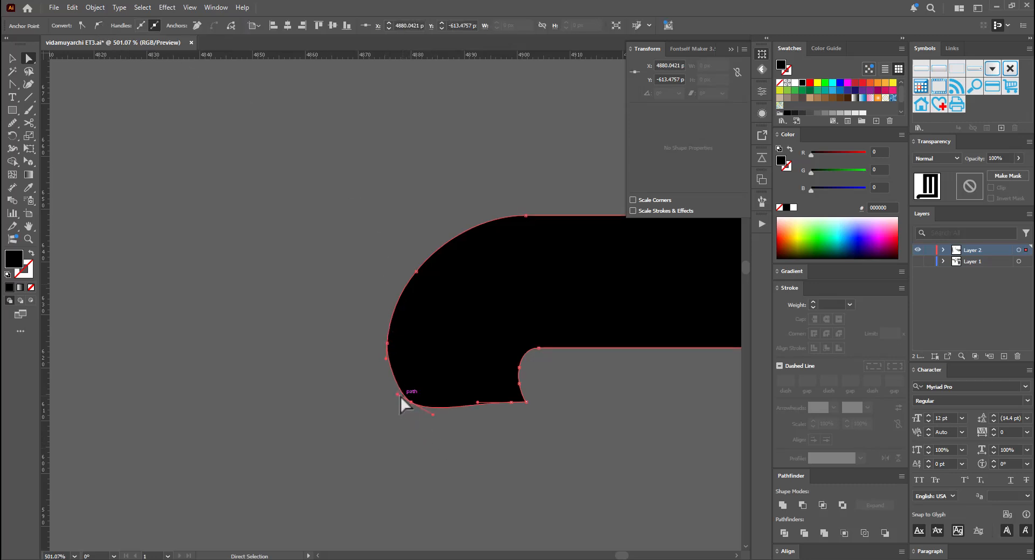
left_click_drag(399, 395, 380, 377)
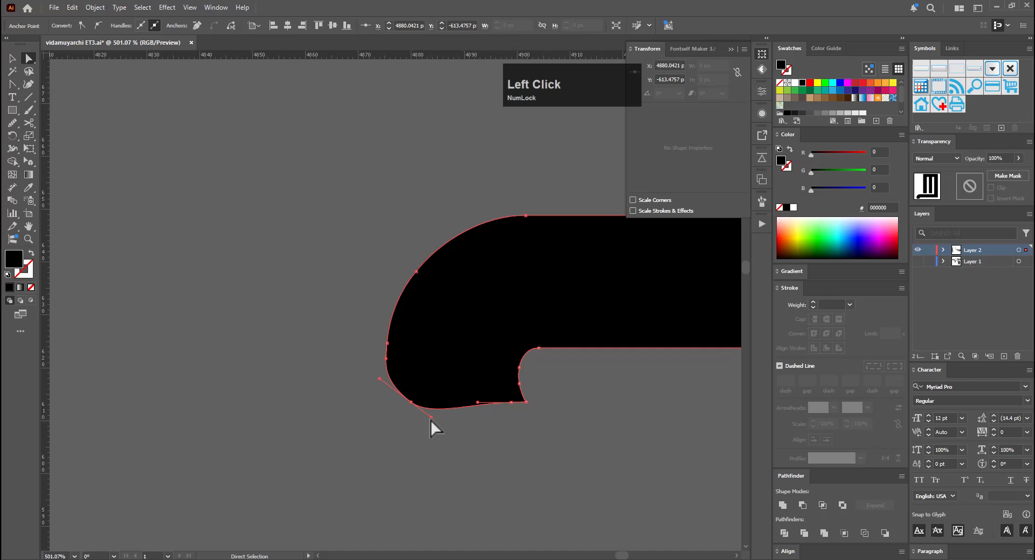
left_click_drag(431, 418, 434, 410)
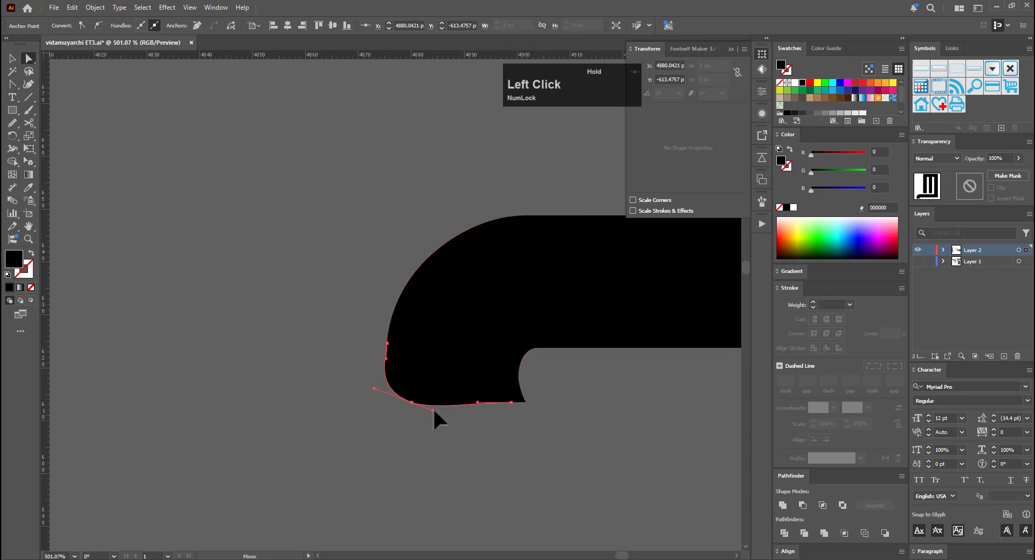
Shift the rounded lower left anchor of the hook about 1.1 px horizontally to the right
key("e")
left_click_drag(432, 374, 438, 374)
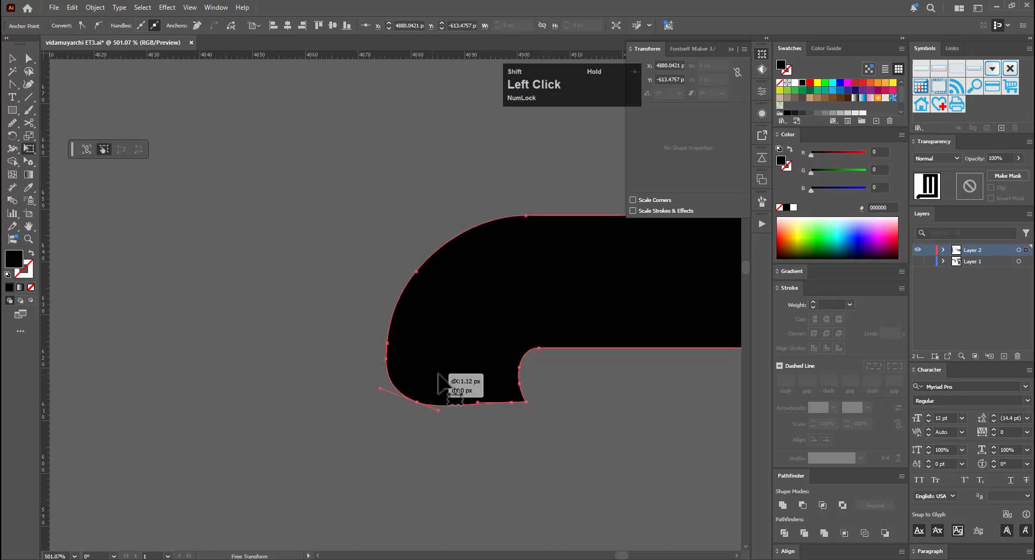
key("v")
left_click(467, 437)
key("ctrl+space")
left_click_drag(608, 352, 246, 385)
left_click_drag(429, 399, 87, 427)
key("ctrl+space")
left_click_drag(438, 353, 372, 345)
left_click_drag(421, 316, 227, 370)
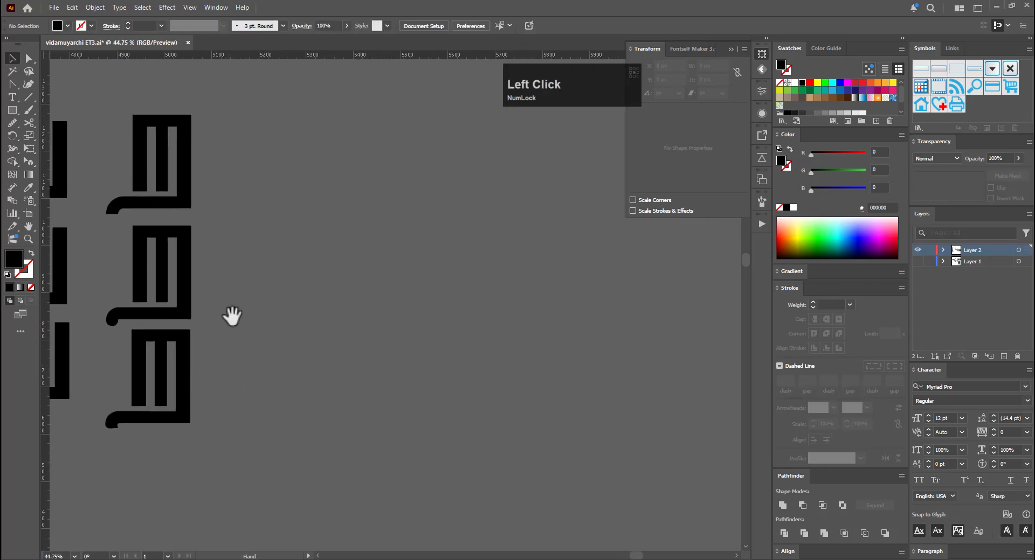
Round off the pointed inner tip corner of the bottom hooked glyph's tail using its live corner
key("ctrl+space")
left_click_drag(120, 442, 410, 361)
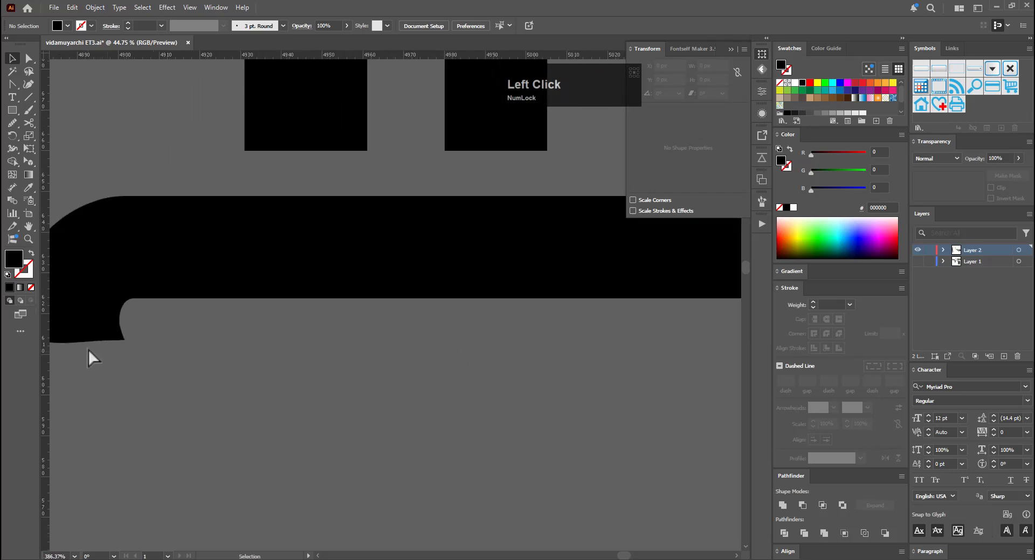
key("a")
left_click_drag(104, 352, 250, 348)
key("space")
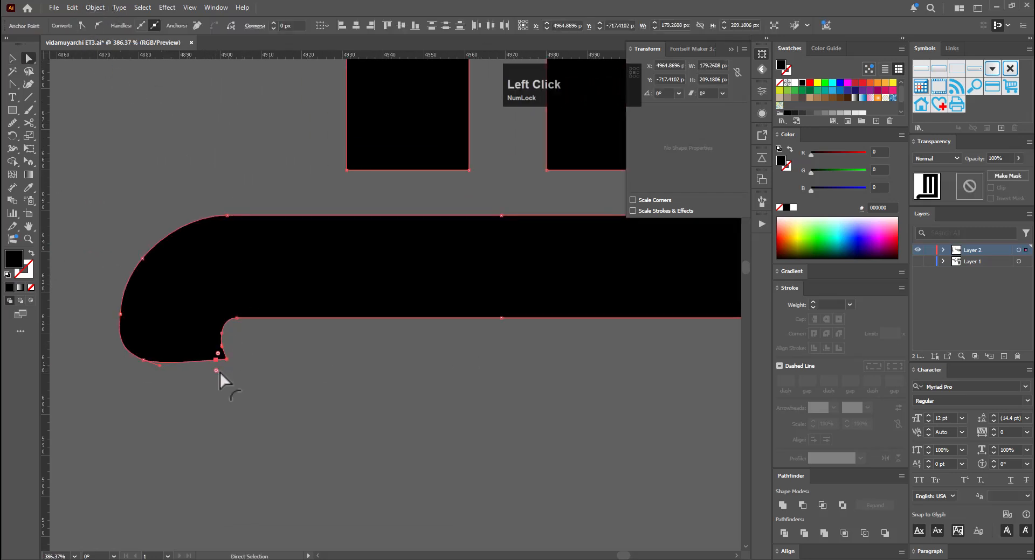
left_click_drag(204, 348, 205, 346)
key("v")
left_click(259, 353)
Duplicate the double-L strokes of the top E-shaped glyph into the empty space to the right of the hooked glyphs
key("ctrl+space")
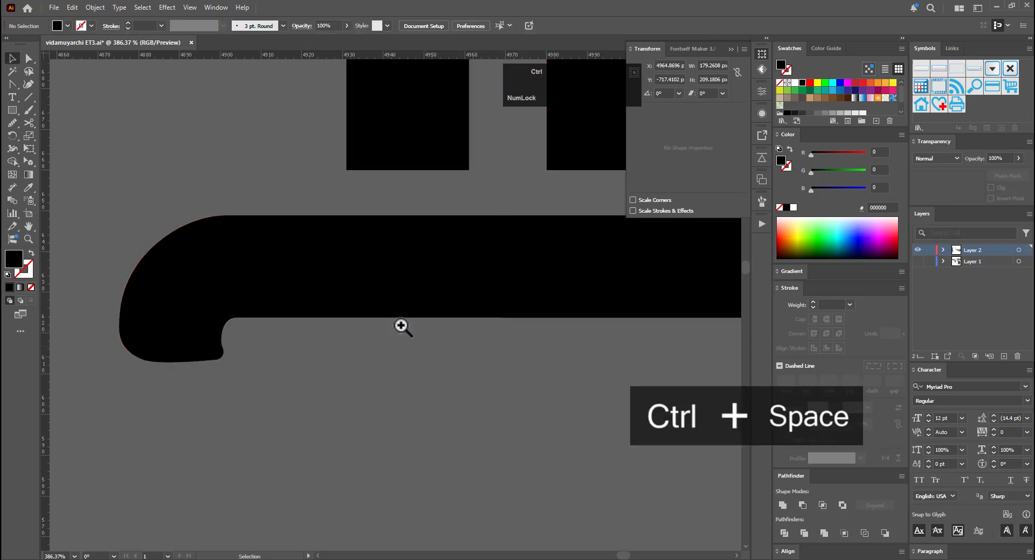
left_click_drag(399, 328, 62, 370)
key("space")
left_click_drag(391, 367, 285, 415)
key("ctrl+space")
left_click_drag(520, 217, 390, 382)
key("space")
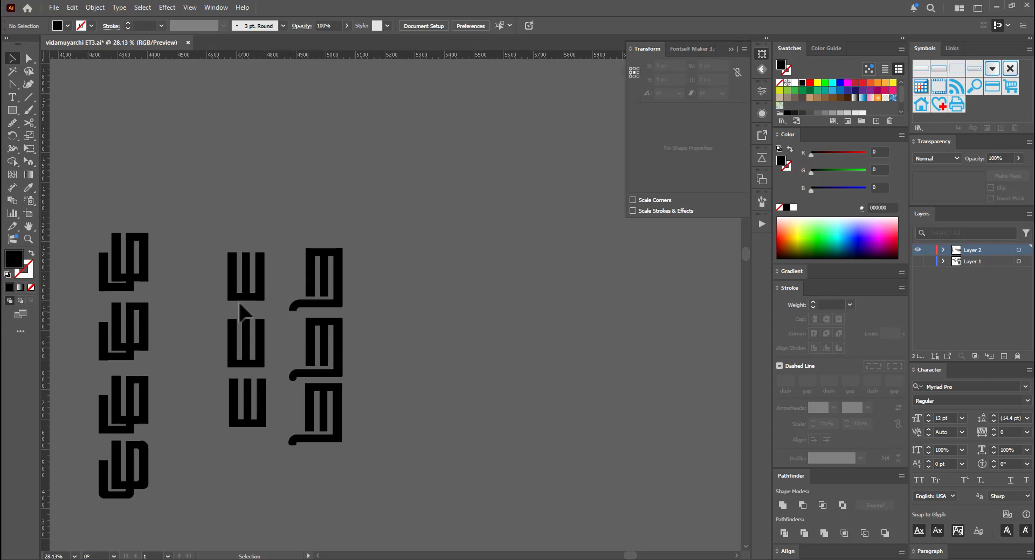
key("ctrl+space")
left_click(250, 291)
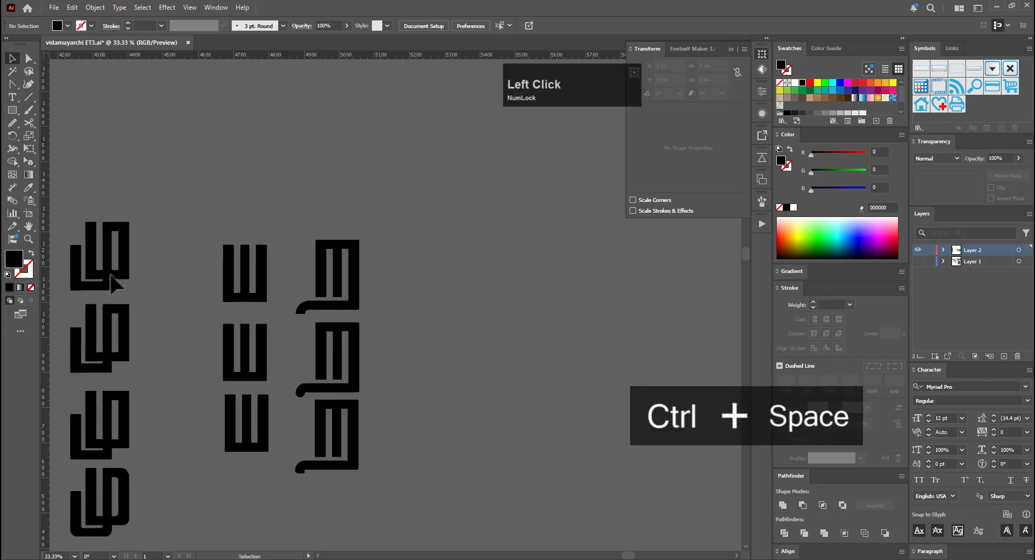
left_click(246, 298)
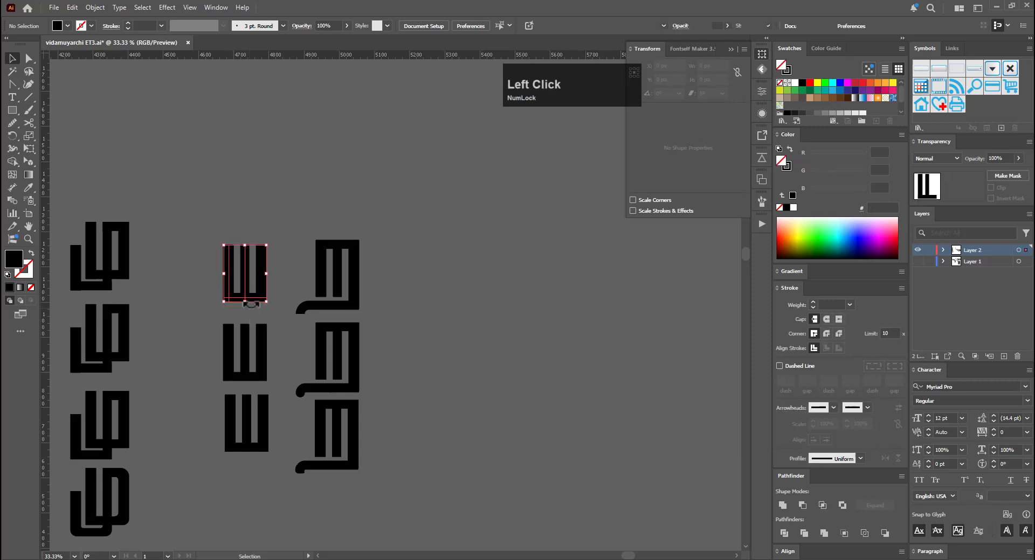
left_click_drag(249, 305, 448, 295)
Flip the duplicated strokes vertically and horizontally so the bar sits on top of two stems
left_click(743, 48)
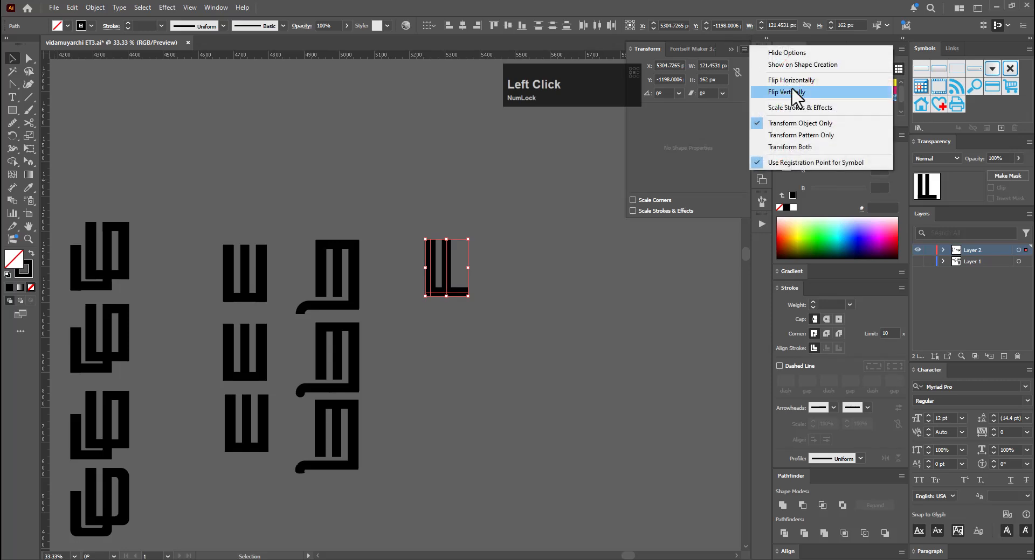
left_click(797, 97)
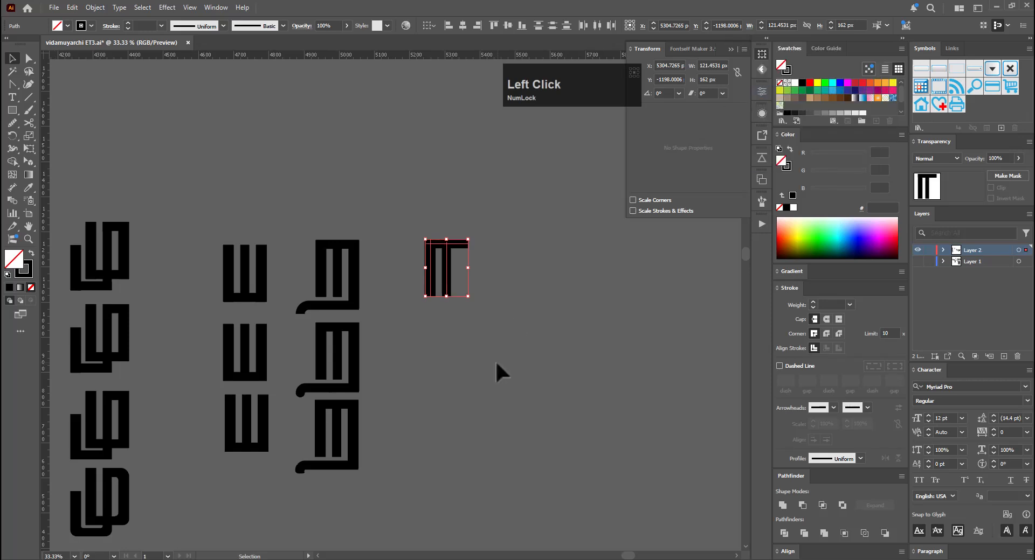
left_click(744, 49)
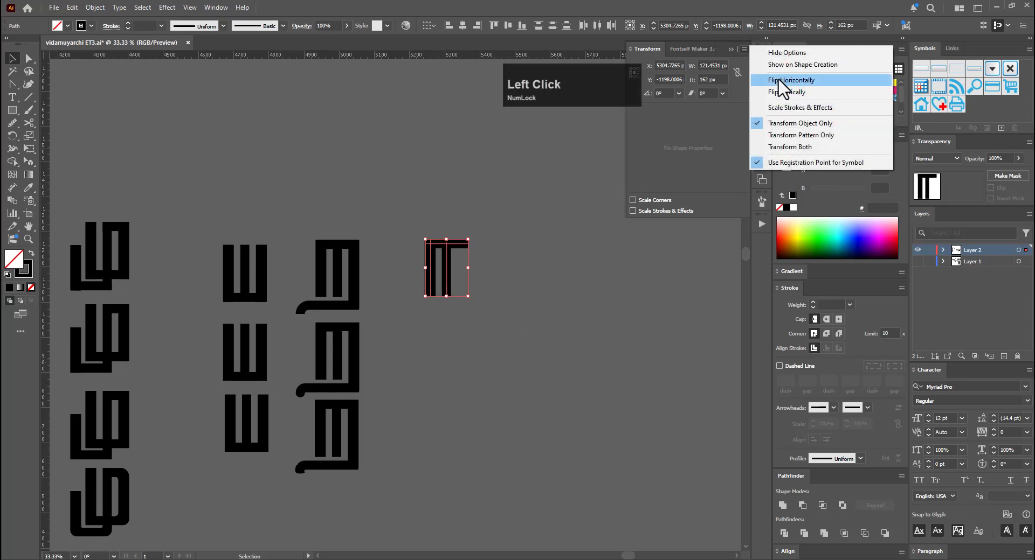
left_click(797, 80)
left_click_drag(508, 256, 625, 242)
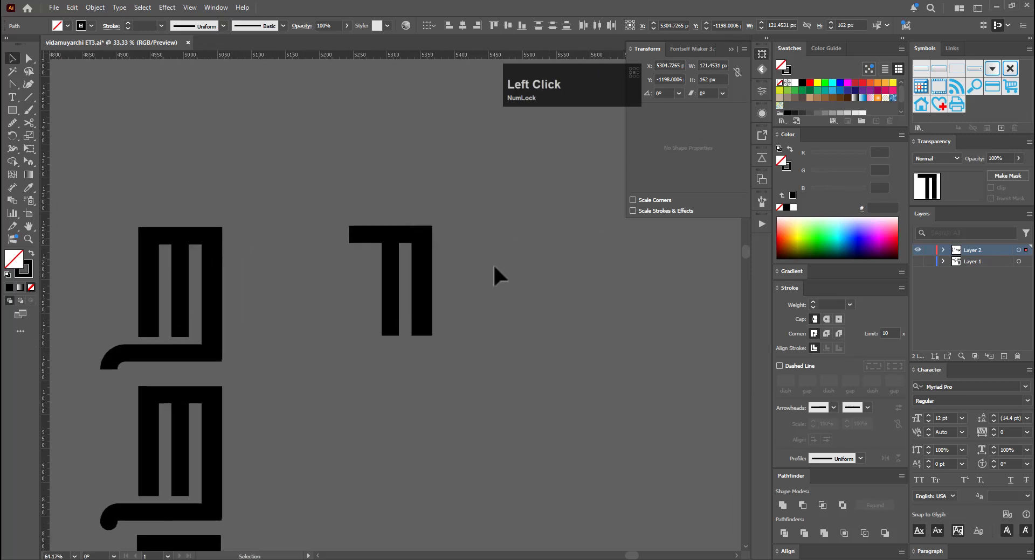
Shorten the left overhang of the copied glyph's top bar with Free Transform
key("a")
key("e")
left_click_drag(327, 203, 389, 238)
key("v")
left_click(347, 286)
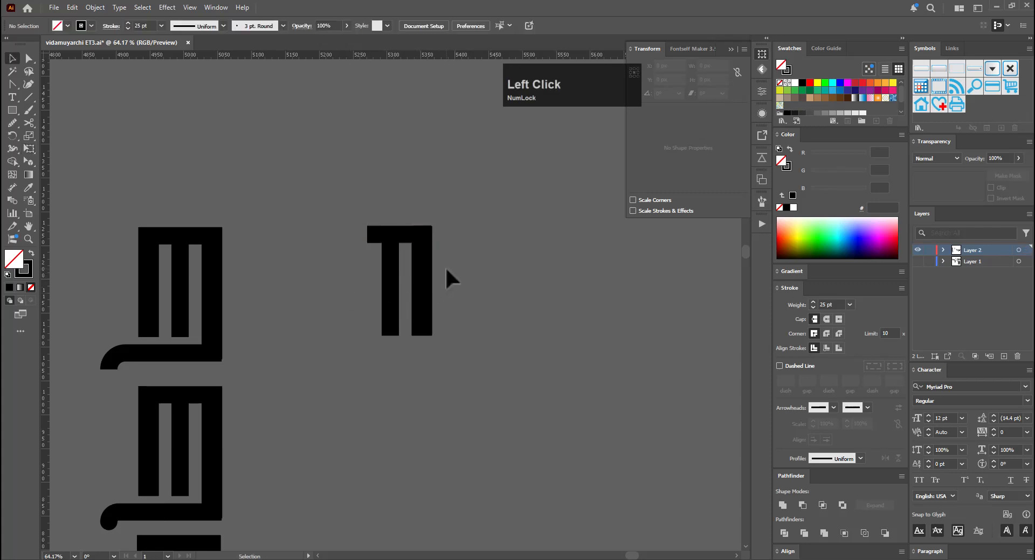
Set the inner stem's stroke weight to 30 pt
left_click(392, 294)
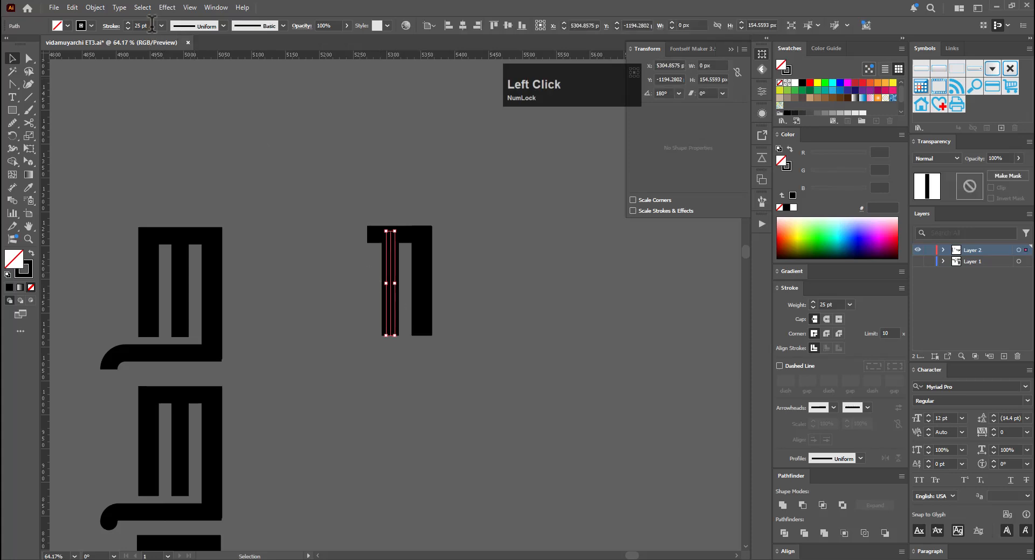
left_click(152, 24)
type("30")
key("Return")
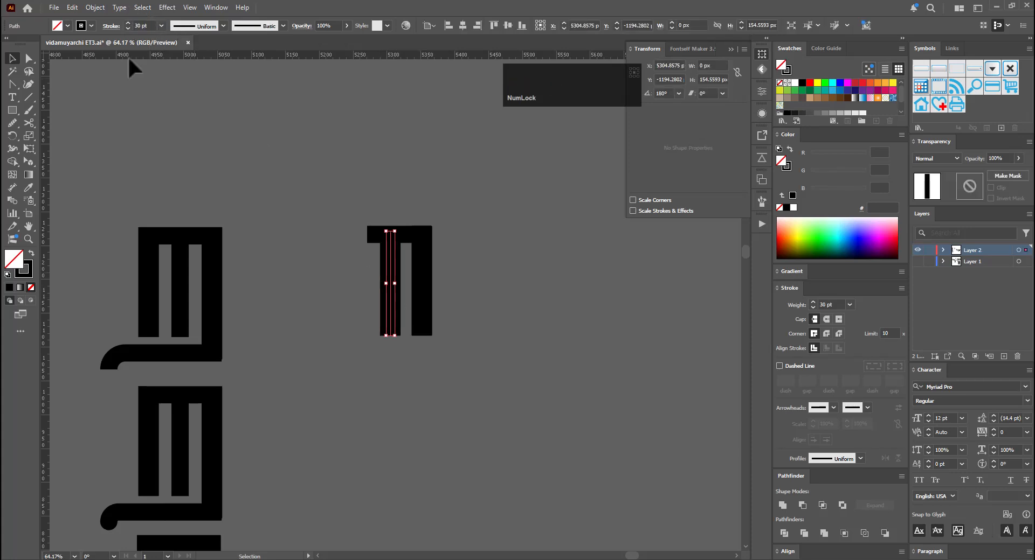
Set the outer right stem's stroke weight to 25 pt and deselect it
left_click_drag(448, 277, 429, 287)
left_click(144, 25)
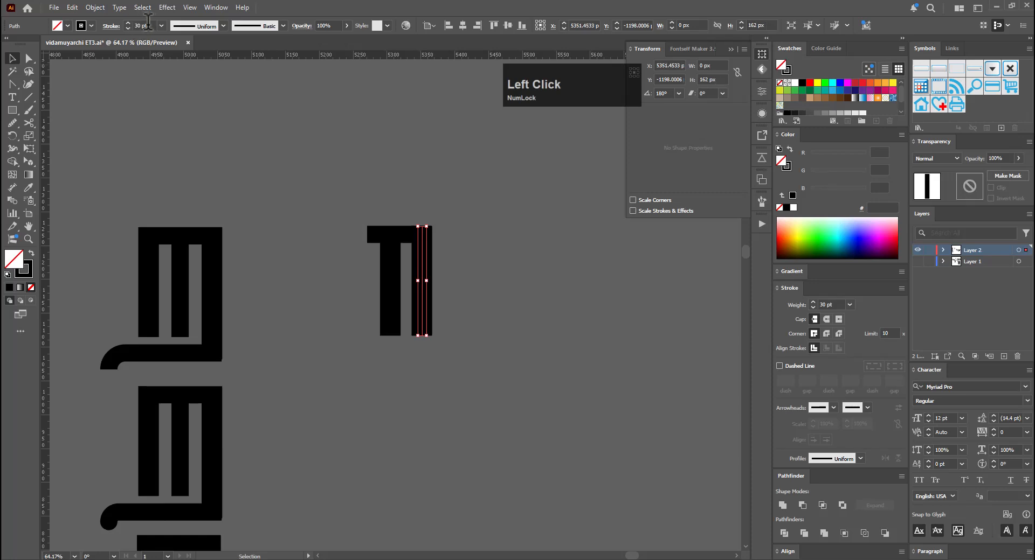
type("25")
key("Return")
key("v")
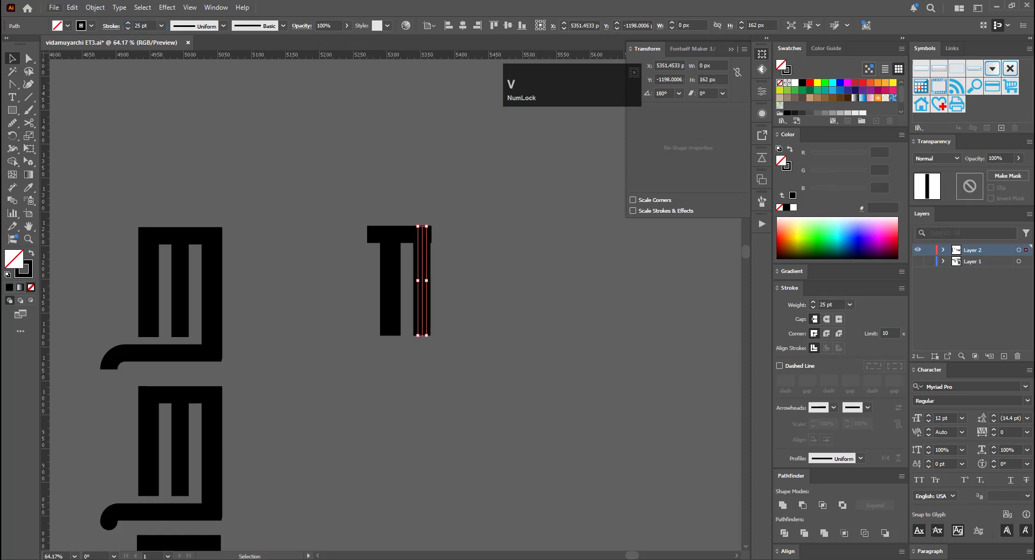
left_click(442, 231)
Nudge the outer right stem 2 px to the right to align it with the top bar's end
scroll(459, 267, "up", 4)
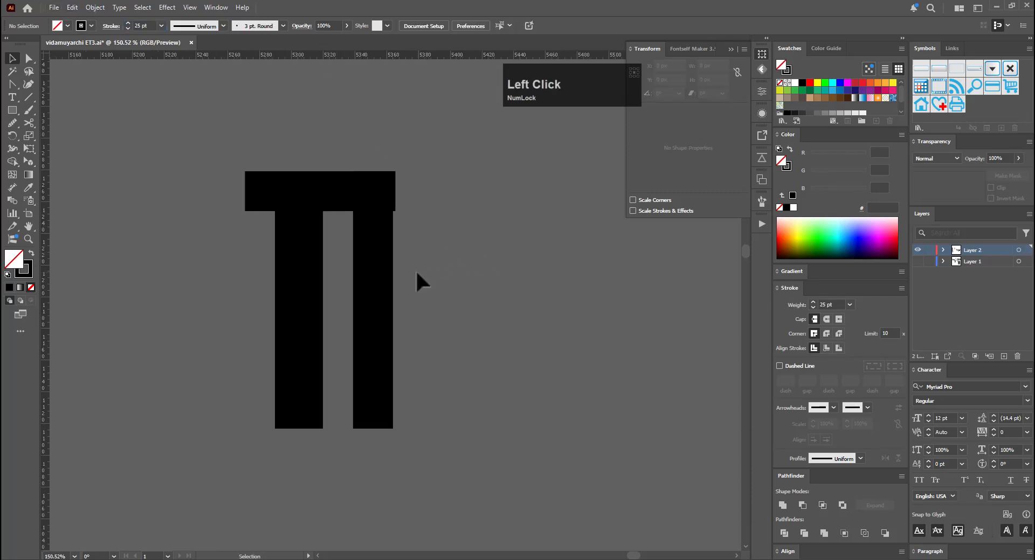
left_click(352, 289)
key("Right")
key("Right")
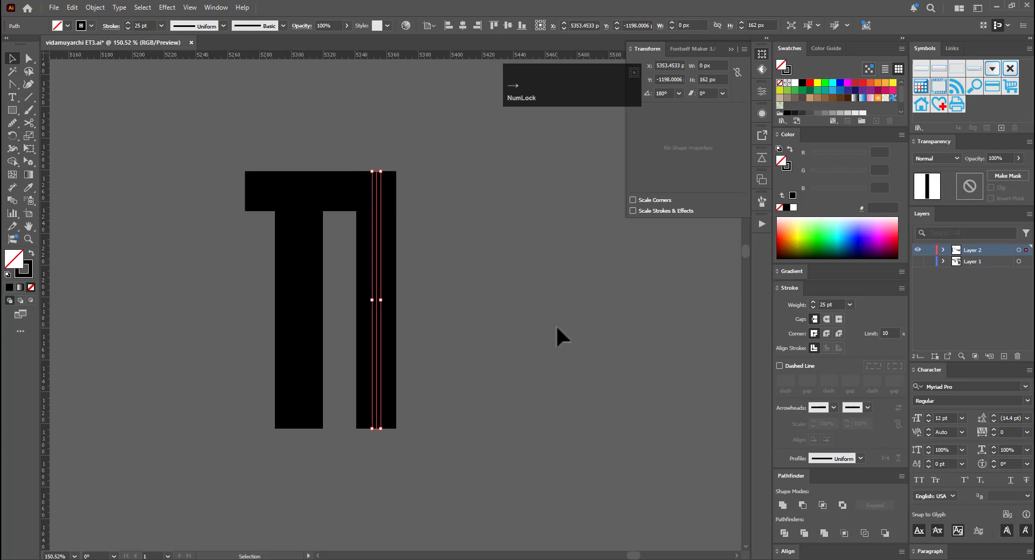
key("v")
left_click(510, 294)
key("a")
left_click_drag(221, 456, 509, 420)
key("e")
left_click_drag(379, 385, 373, 290)
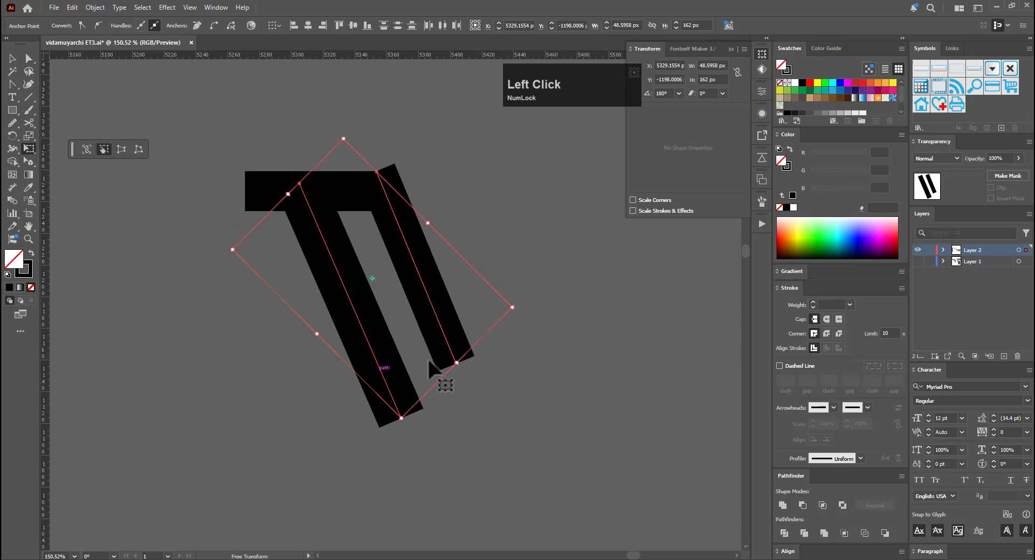
key("ctrl+z")
left_click_drag(378, 397, 376, 335)
key("ctrl+z")
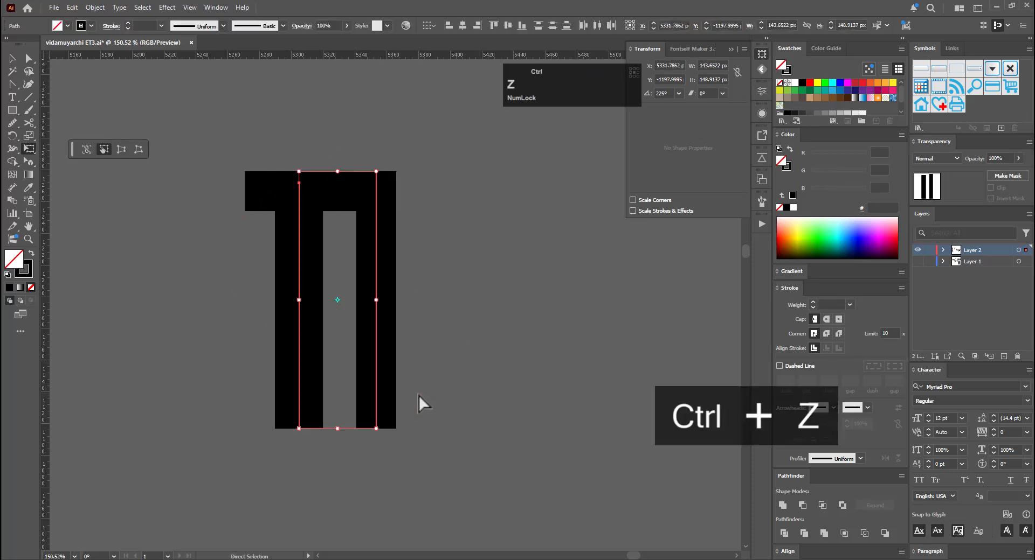
Shorten both stems together from their lower ends with Free Transform, leaving the inner stem about 80 px tall
key("a")
key("e")
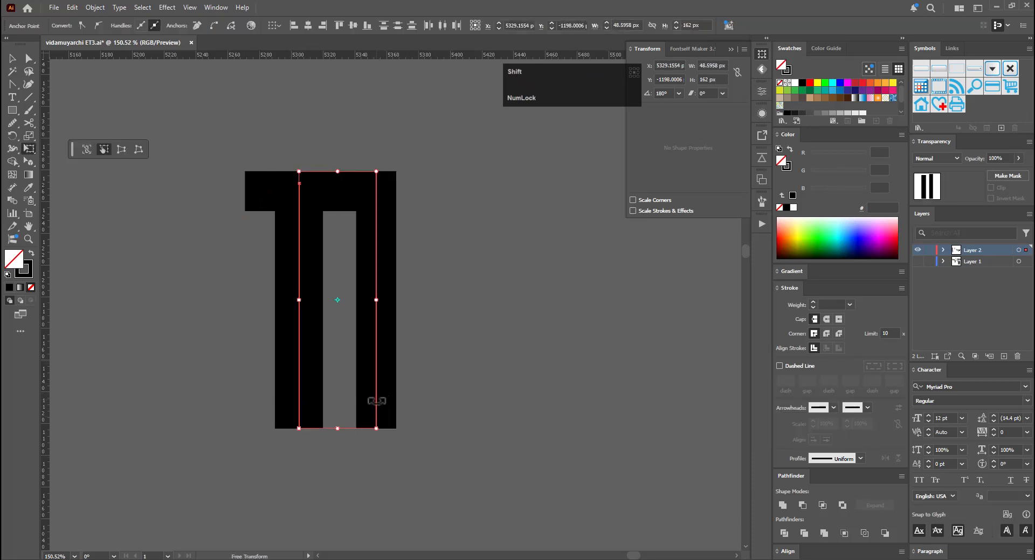
left_click_drag(377, 400, 379, 258)
left_click(456, 307)
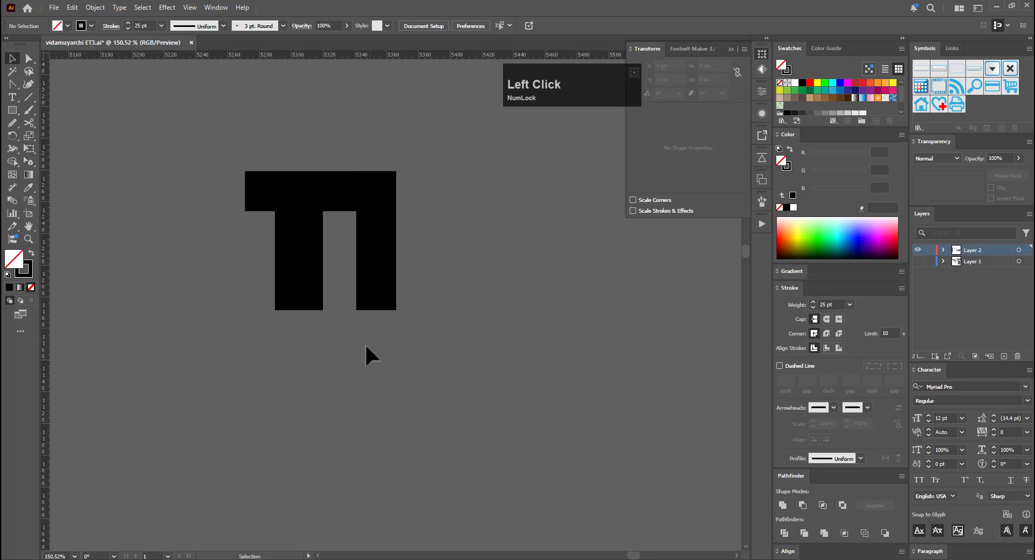
Nudge the inner stem 3 px to the right, closer to the outer stem
left_click(300, 251)
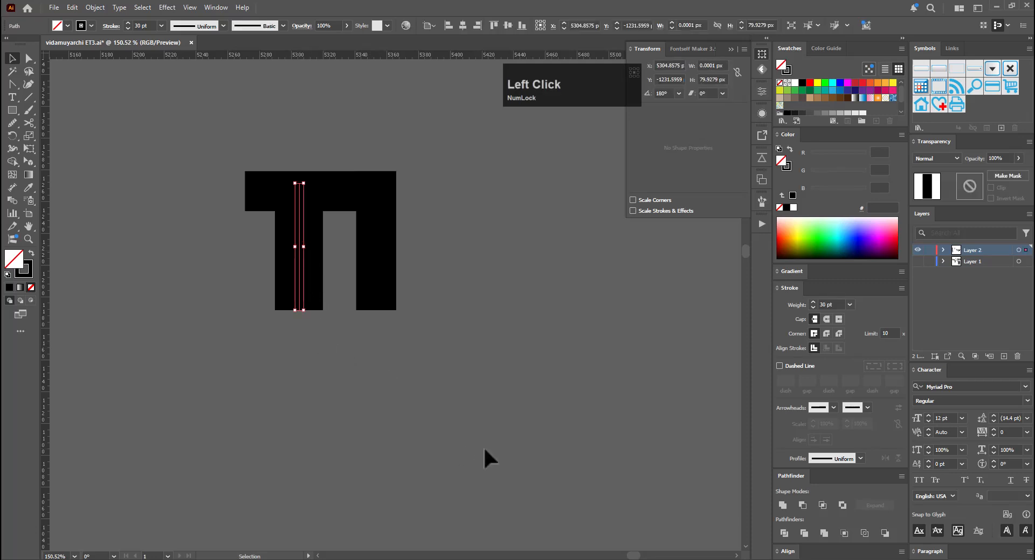
key("Right")
key("Right")
key("Right")
key("Right")
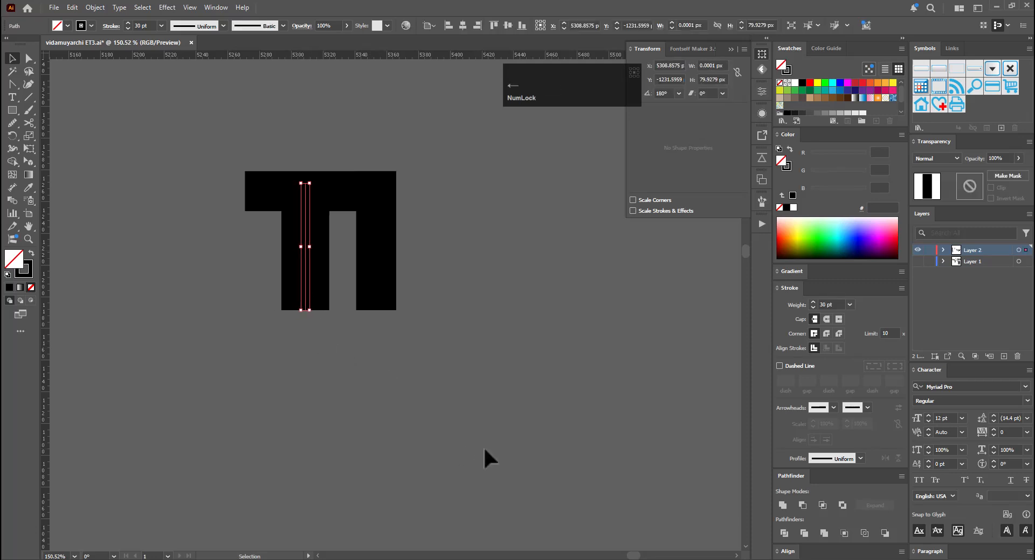
key("Left")
Shorten the top bar at its left end by about 9 px with Free Transform
key("a")
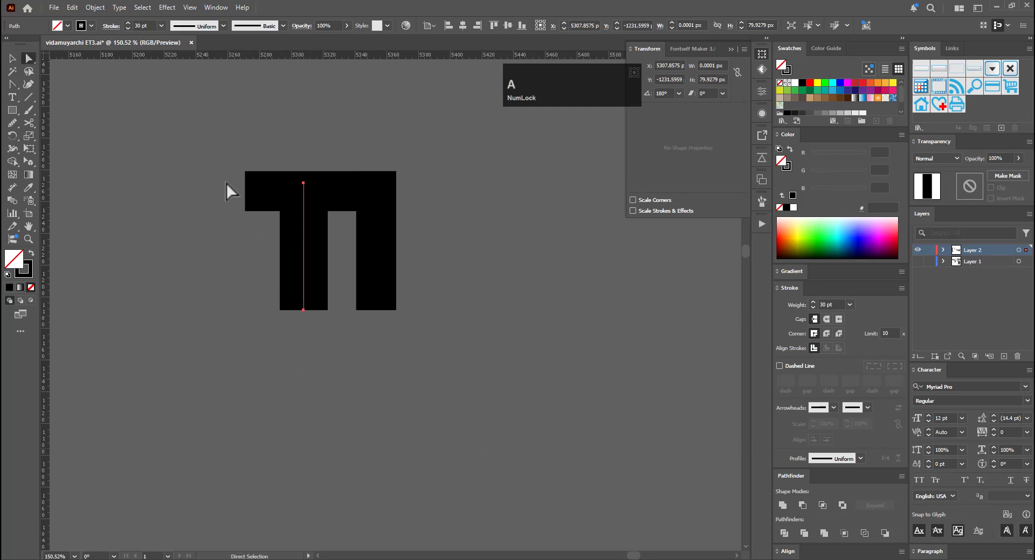
left_click_drag(226, 183, 261, 240)
key("e")
left_click_drag(293, 189, 308, 192)
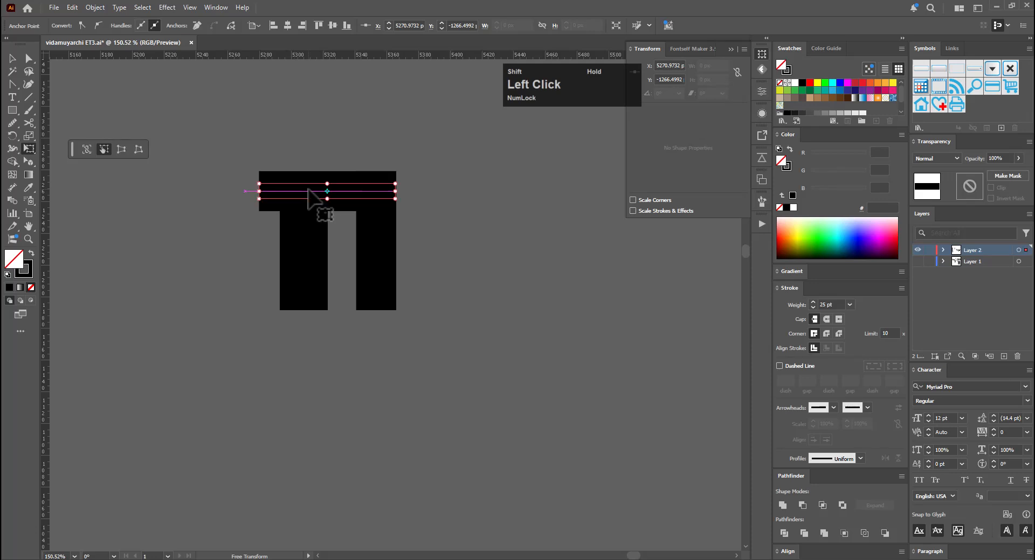
key("v")
left_click(531, 225)
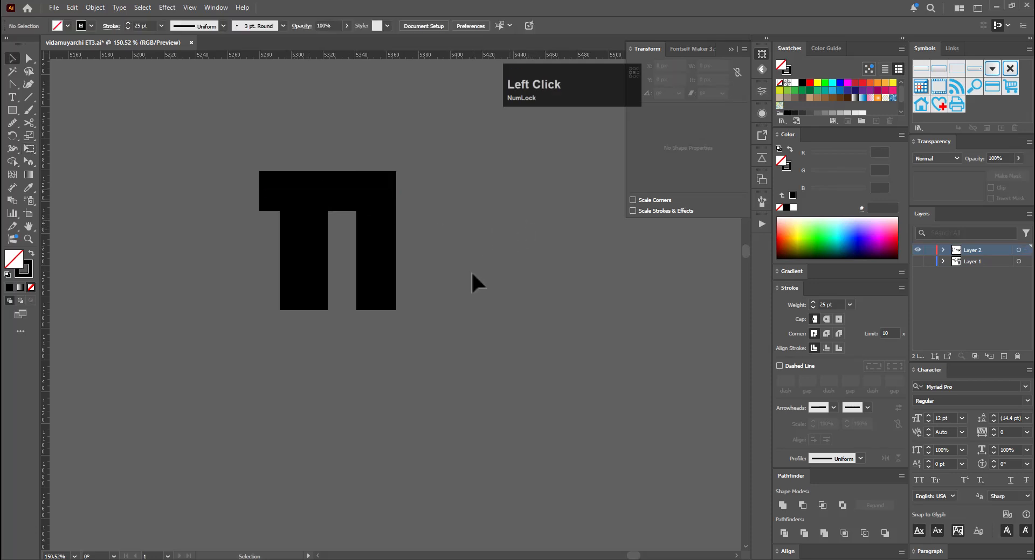
Extend the outer right stem downward with Free Transform to a height of about 181 px
key("a")
left_click_drag(346, 341, 384, 415)
key("e")
left_click(423, 385)
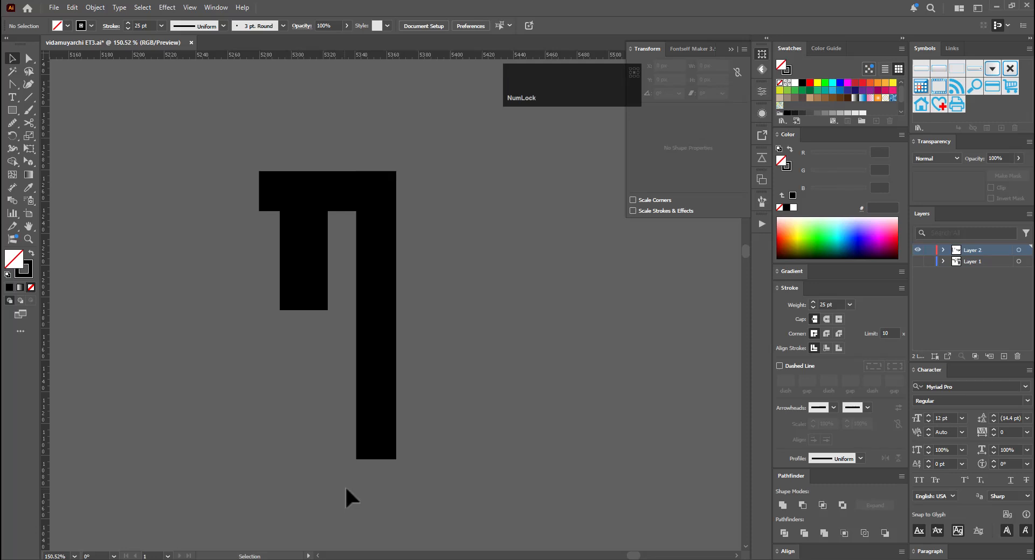
Draw a horizontal base segment about 122 px long leftward from the outer stem's lower end with the Pen tool
key("p")
left_click(376, 459)
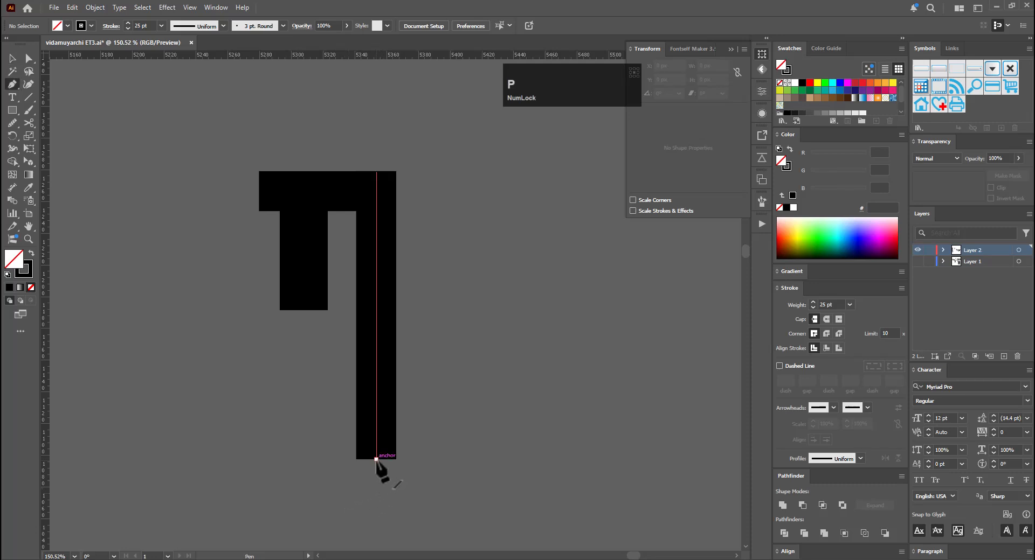
left_click(183, 465, "shift")
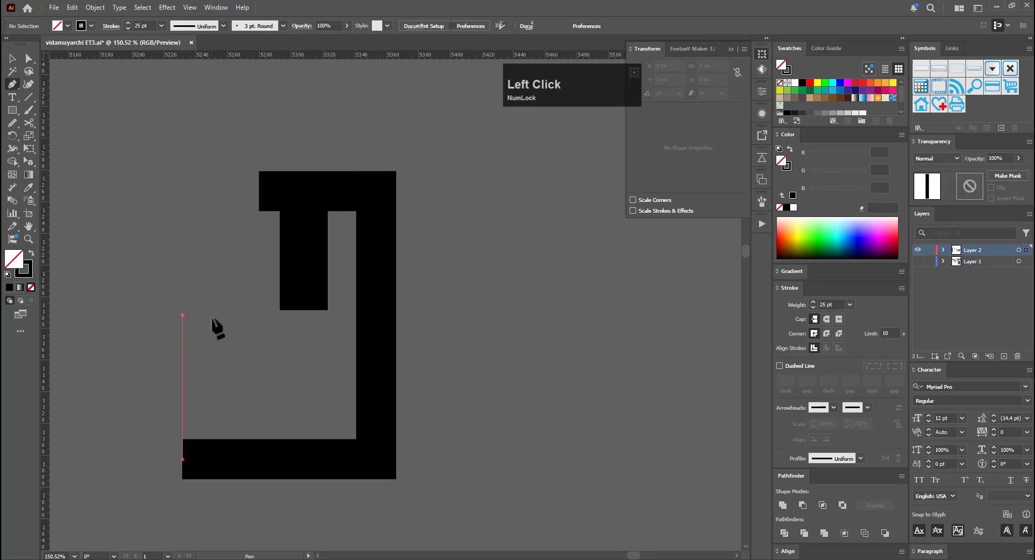
left_click(211, 315, "shift")
key("ctrl+z")
key("ctrl+z")
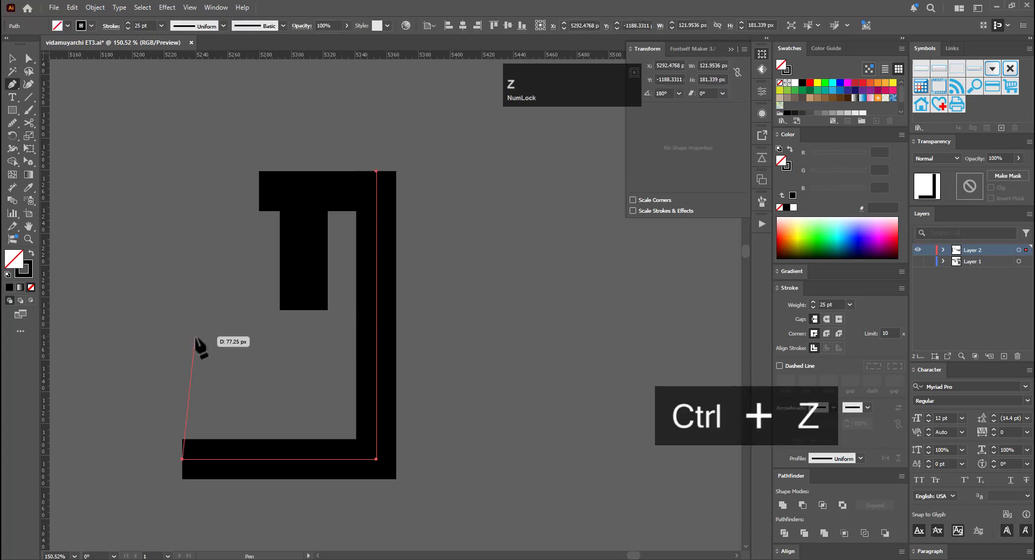
Shorten the base bar at its left end by about 20 px with Free Transform
key("v")
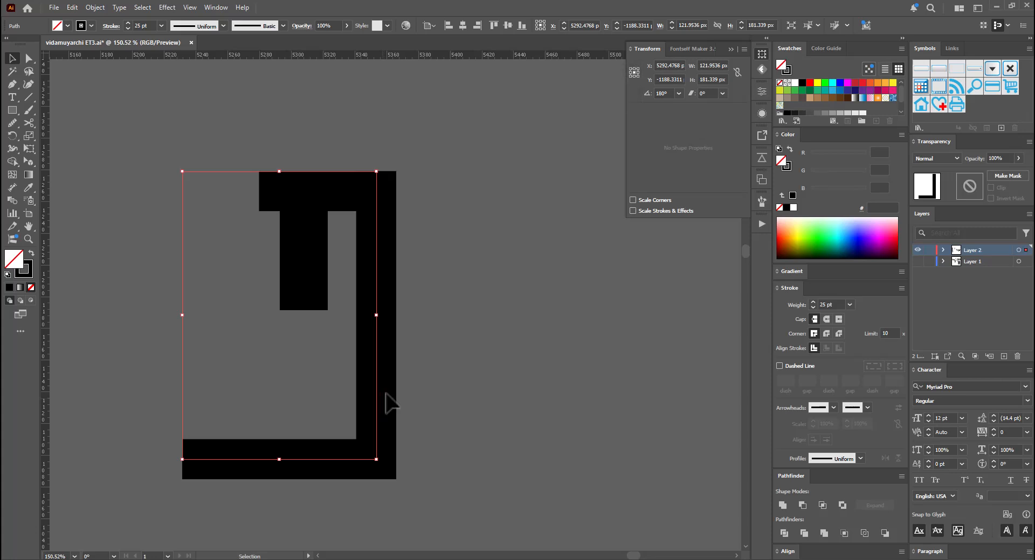
key("v")
key("a")
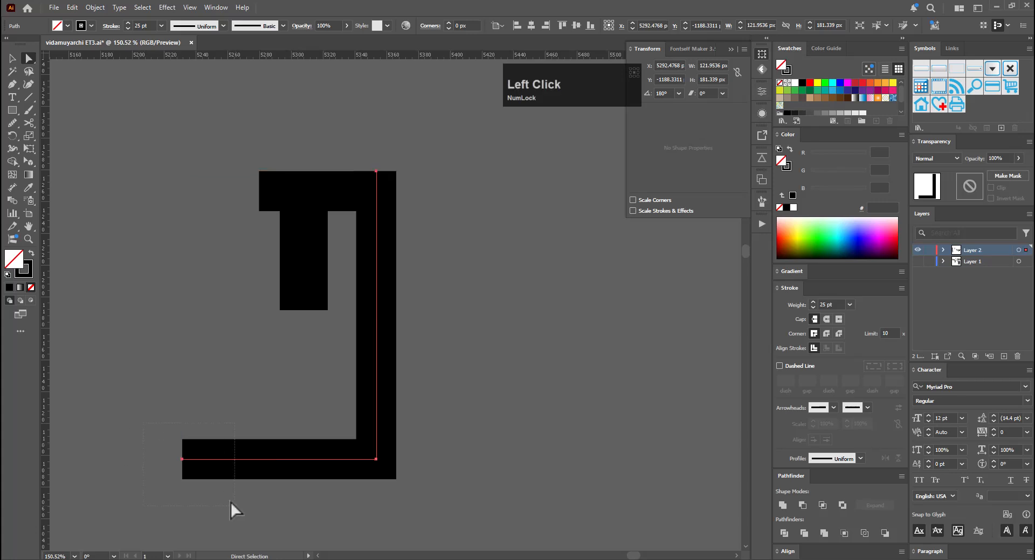
left_click_drag(231, 502, 231, 503)
key("e")
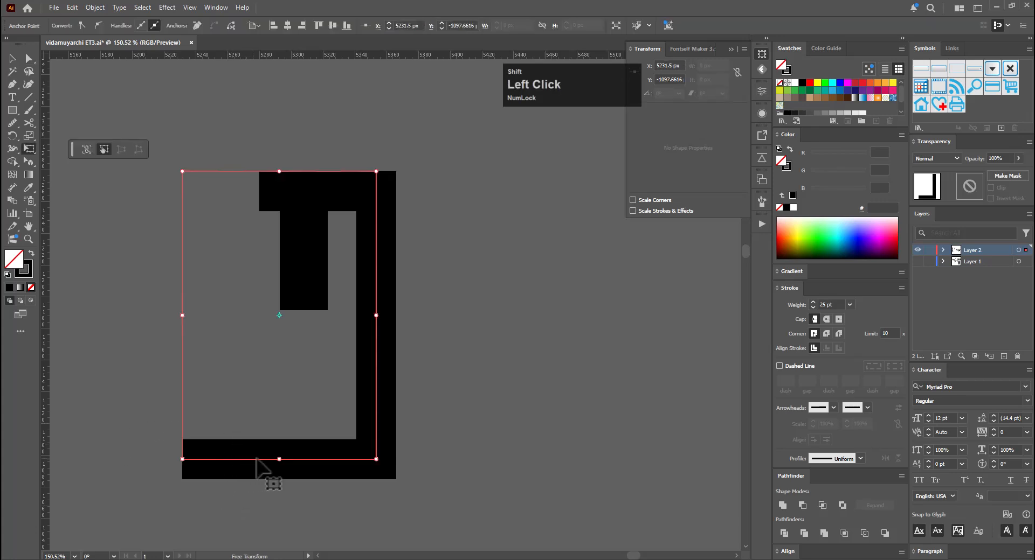
left_click_drag(256, 460, 285, 460)
key("v")
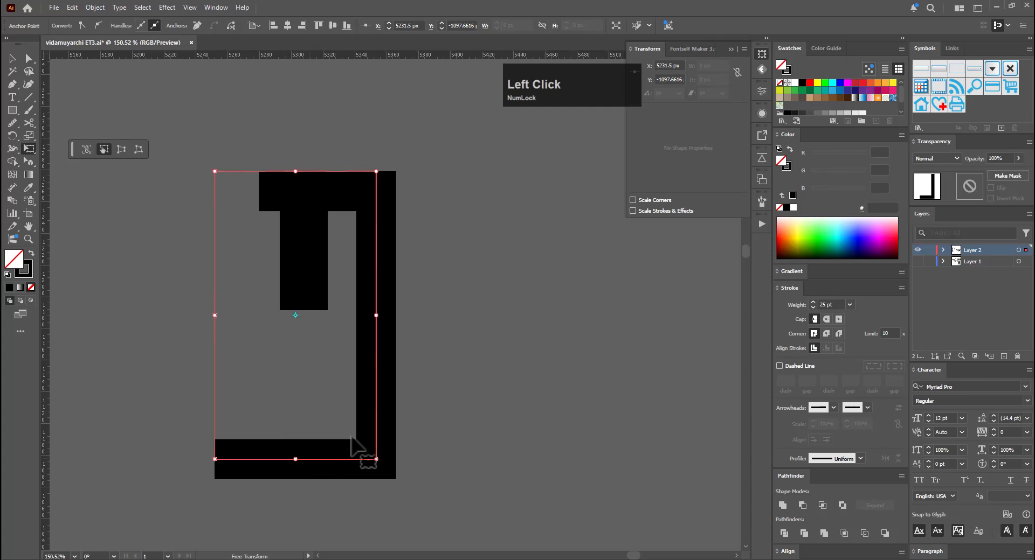
left_click(491, 398)
Duplicate the inner stem onto the base bar's left end and stretch its top level with the original stem's lower end
left_click_drag(307, 267, 235, 422)
key("a")
left_click_drag(181, 323, 234, 344)
key("e")
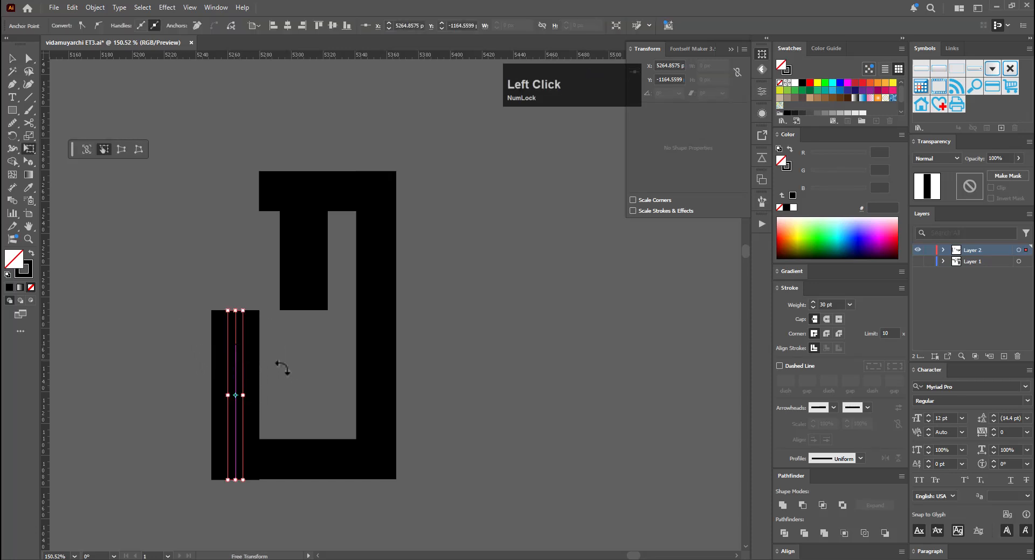
Duplicate the top bar down to the inner stem's lower end and stretch it to the left stem as a crossbar about 155 px long
key("v")
left_click(325, 363)
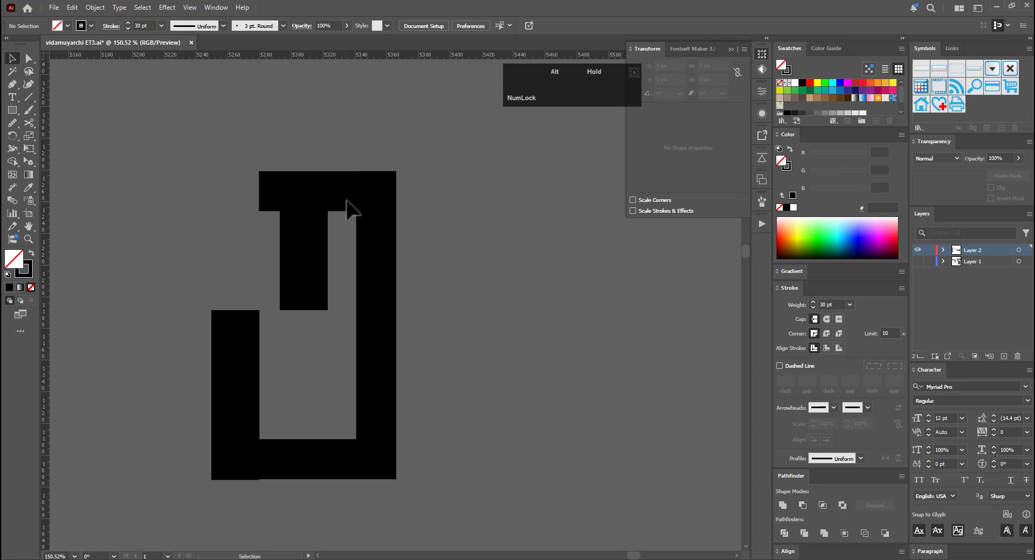
left_click_drag(349, 199, 426, 347)
key("a")
left_click(347, 329)
key("e")
left_click(517, 369)
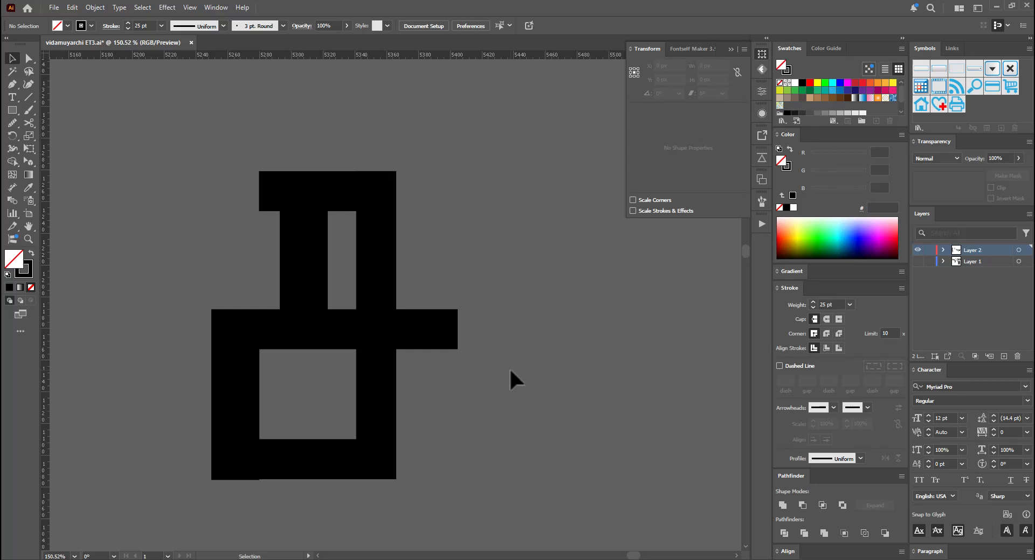
left_click_drag(364, 492, 471, 463)
left_click_drag(404, 479, 410, 415)
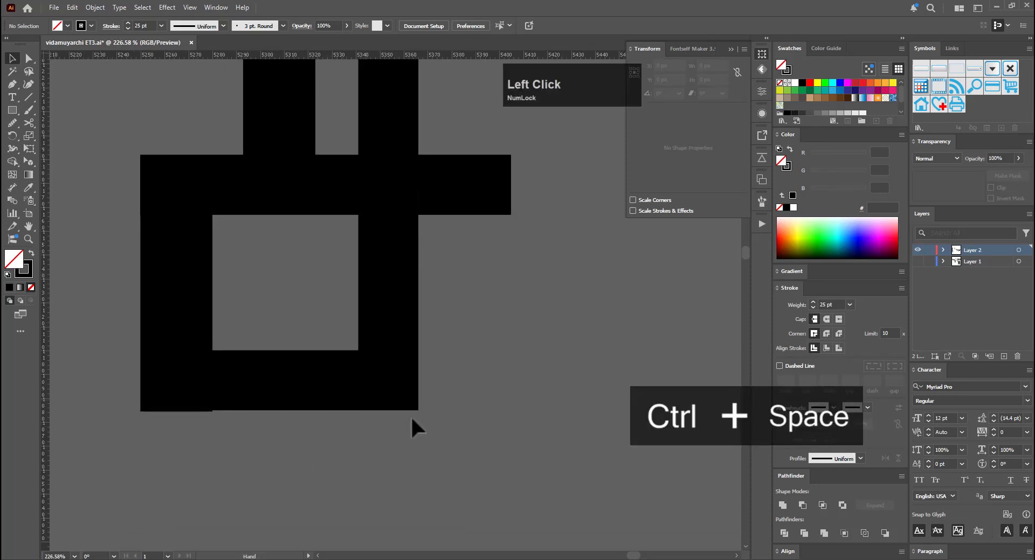
key("a")
left_click(177, 413)
key("e")
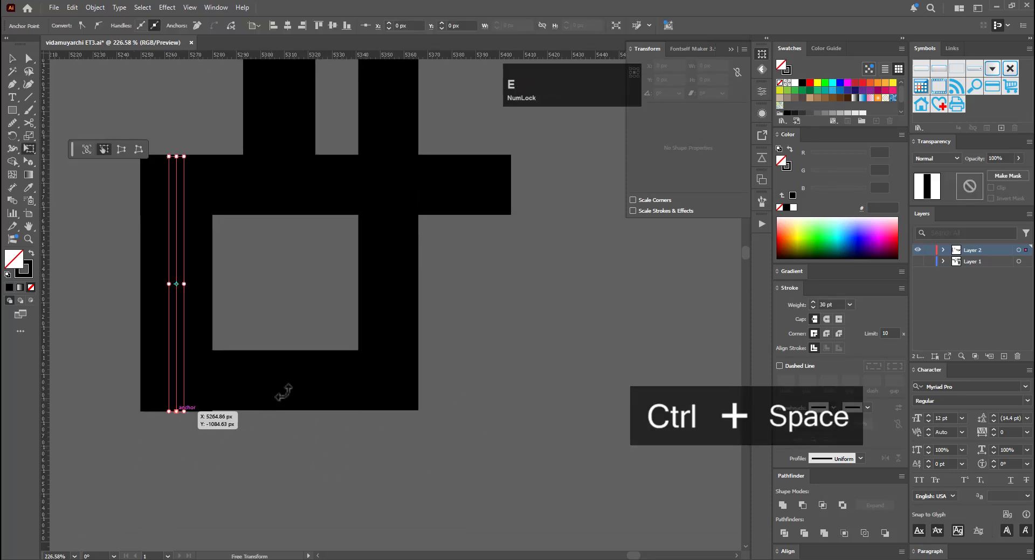
left_click_drag(177, 389, 176, 389)
left_click(228, 444)
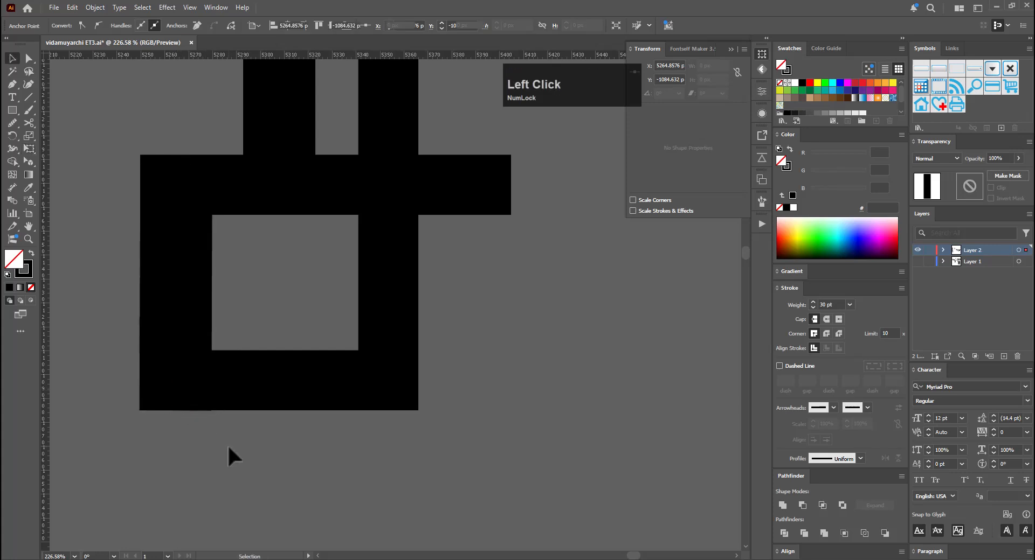
key("v")
left_click(179, 333)
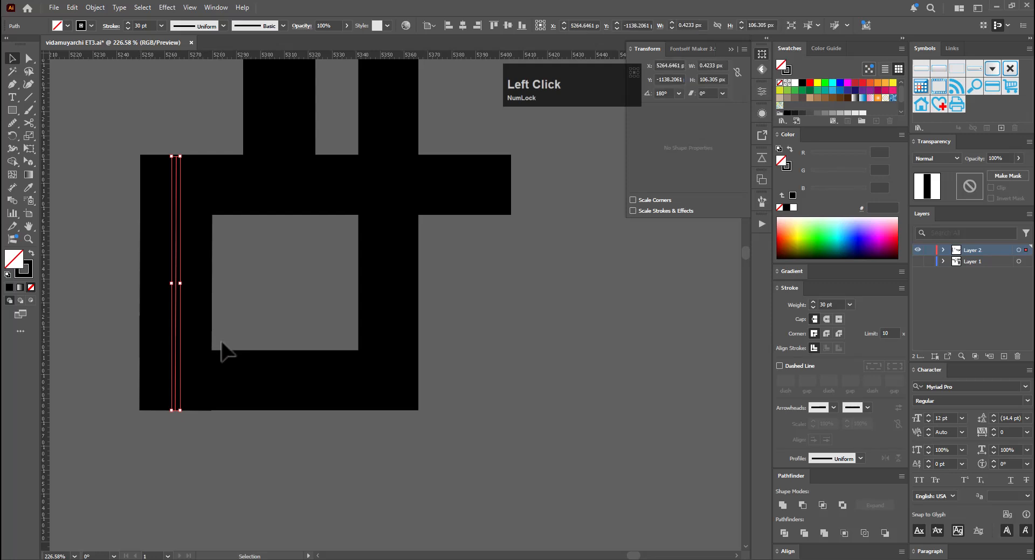
key("a")
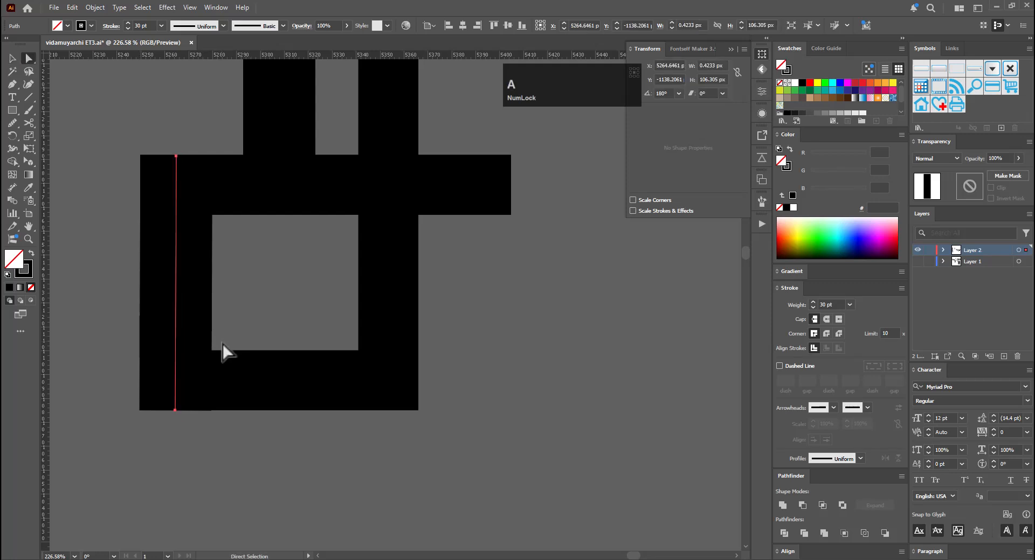
key("ctrl+z")
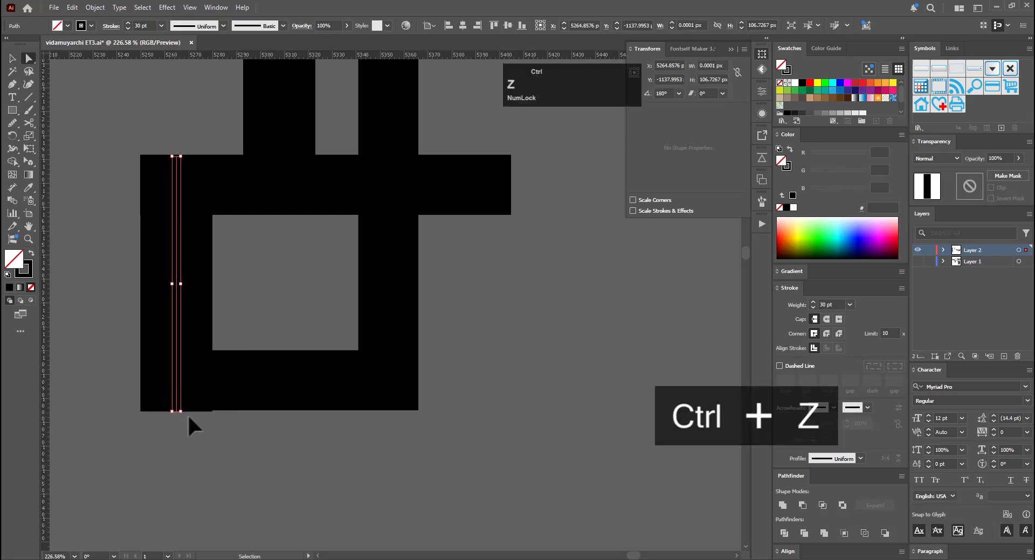
key("ctrl+z")
key("ctrl+shift+z")
key("v")
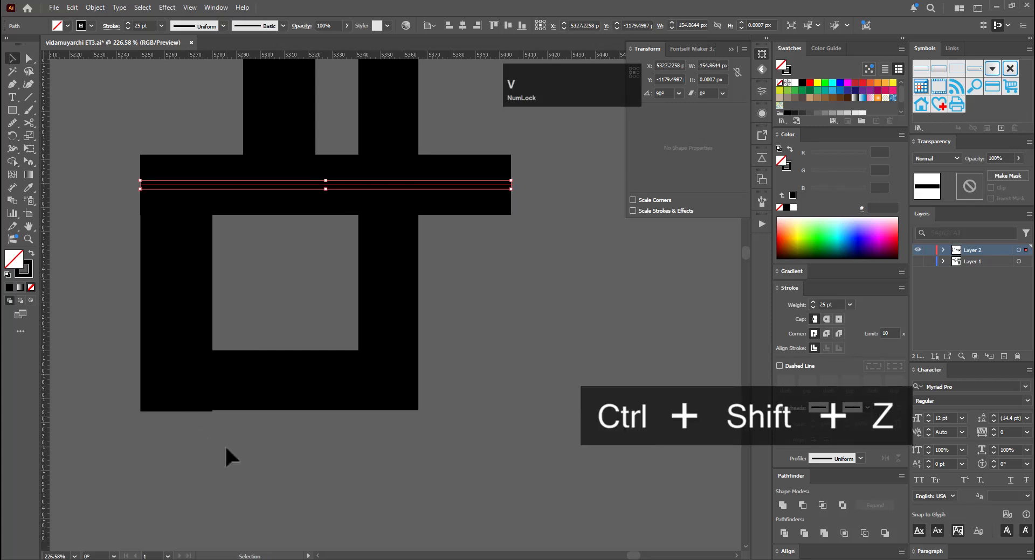
left_click(225, 448)
scroll(458, 431, "down", 5)
key("space")
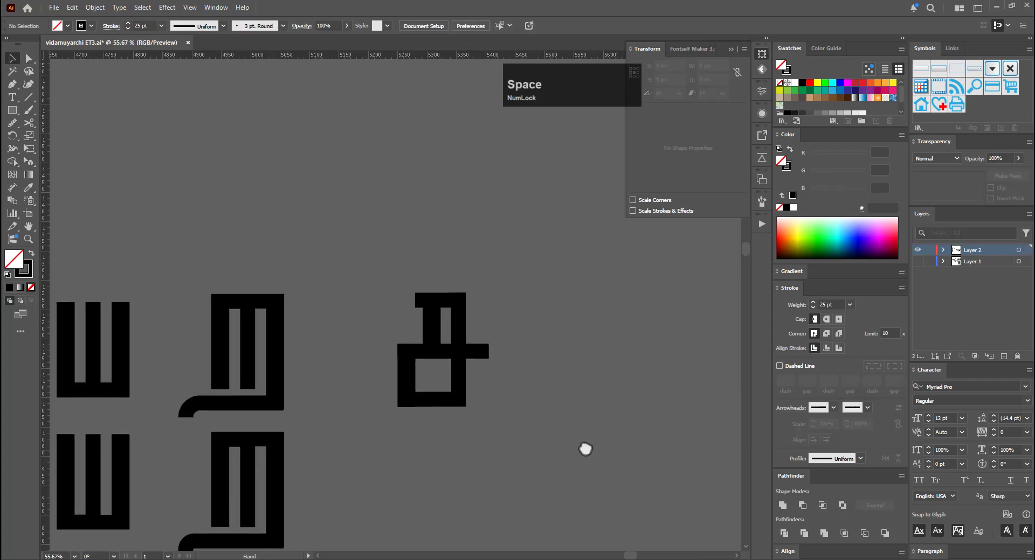
left_click_drag(585, 450, 378, 372)
key("ctrl+space")
key("space")
left_click_drag(440, 427, 410, 408)
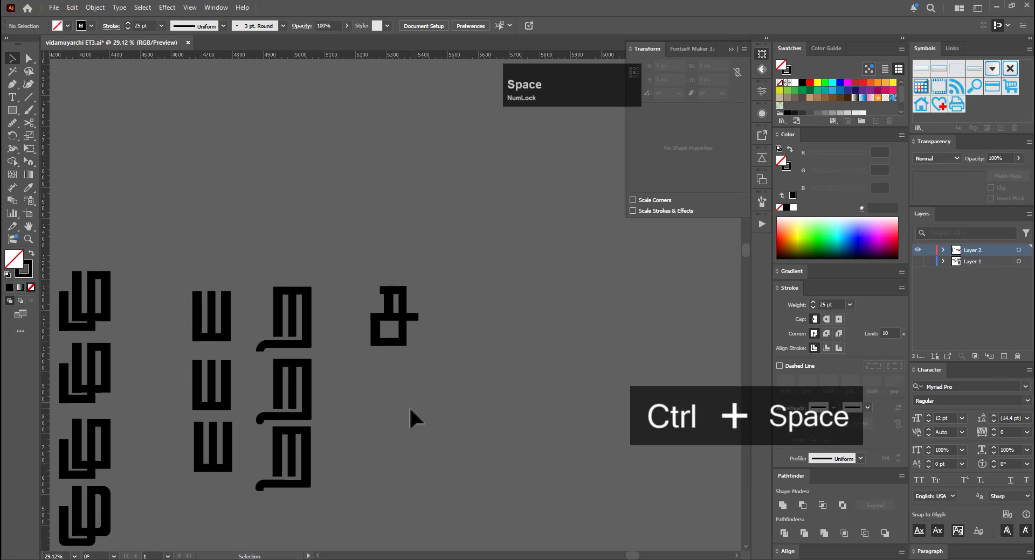
key("a")
left_click_drag(332, 384, 407, 325)
key("e")
key("ctrl+z")
key("ctrl+z")
key("a")
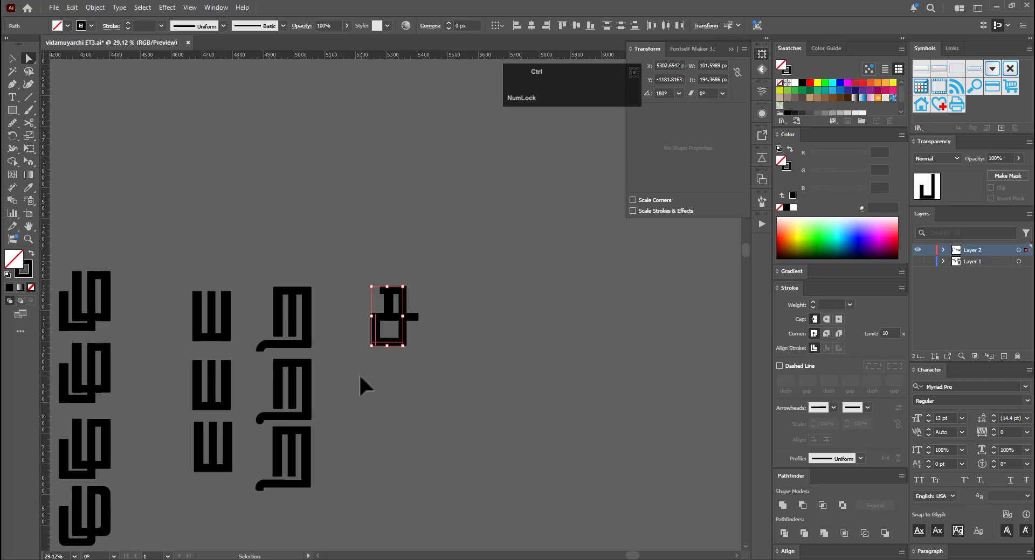
key("e")
mouse_move(393, 345)
left_mouse_down()
mouse_move(402, 339)
mouse_move(393, 335)
mouse_move(394, 348)
left_mouse_up()
key("ctrl+z")
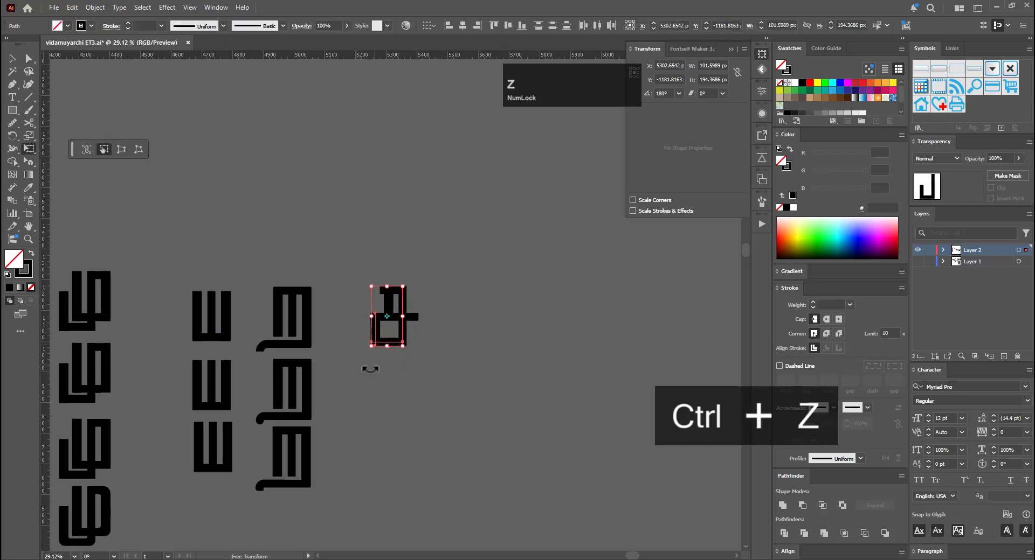
left_click(434, 341)
key("e")
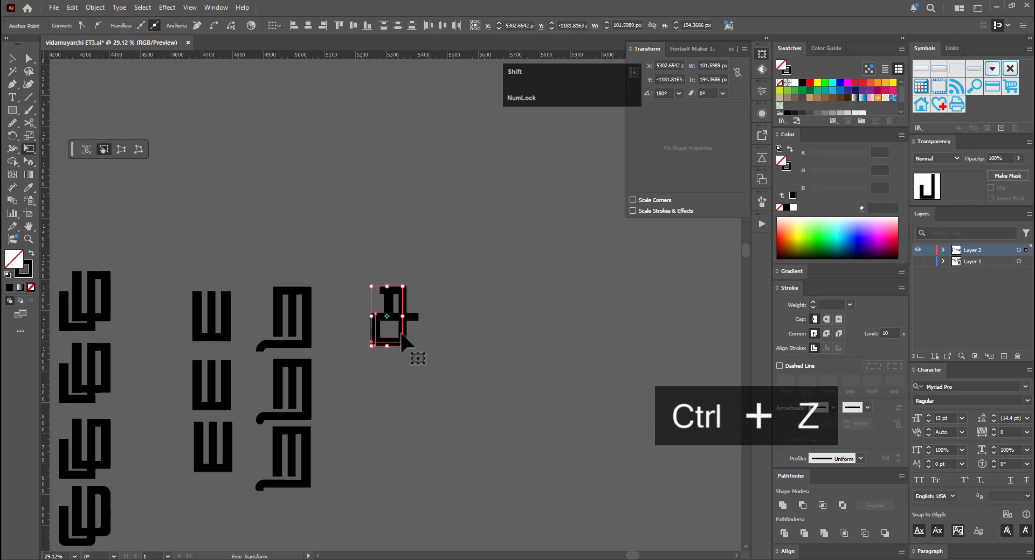
left_click_drag(401, 334, 603, 294)
key("ctrl+z")
Raise the new glyph's base bar together with the lower ends of its left and outer stems by 5 px
key("ctrl+space")
key("a")
left_click_drag(265, 440, 429, 369)
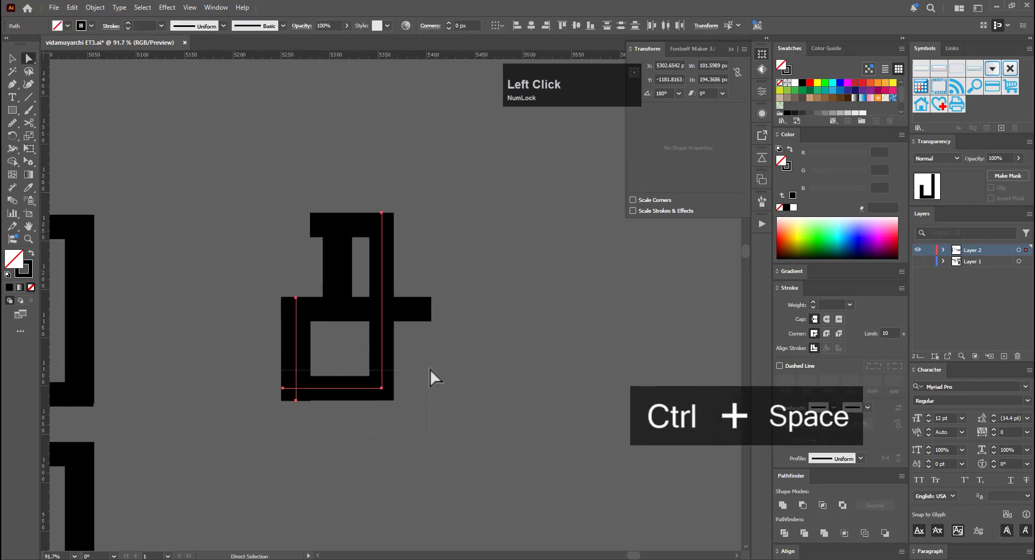
key("e")
key("a")
left_click_drag(264, 432, 452, 365)
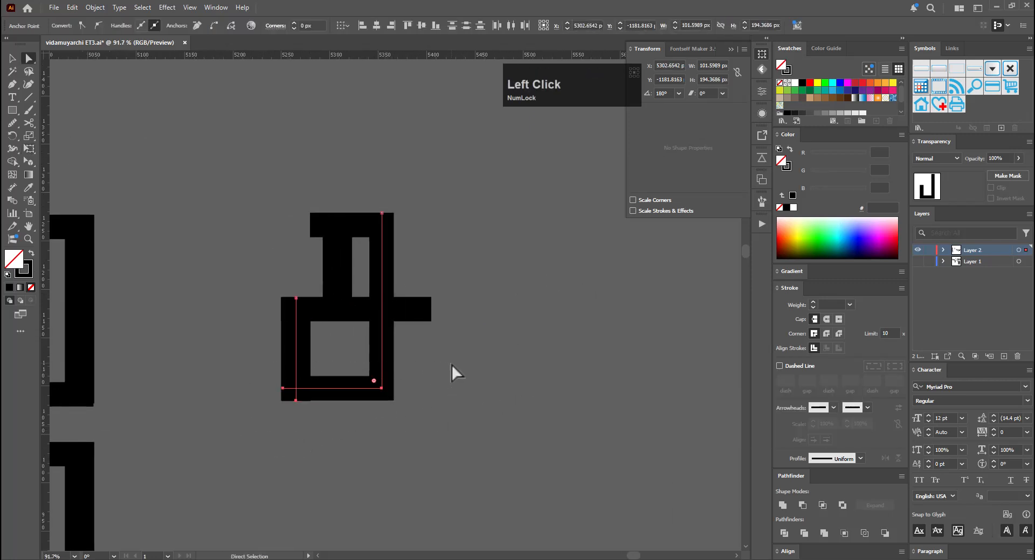
key("Up")
key("Up")
key("Up")
key("Up")
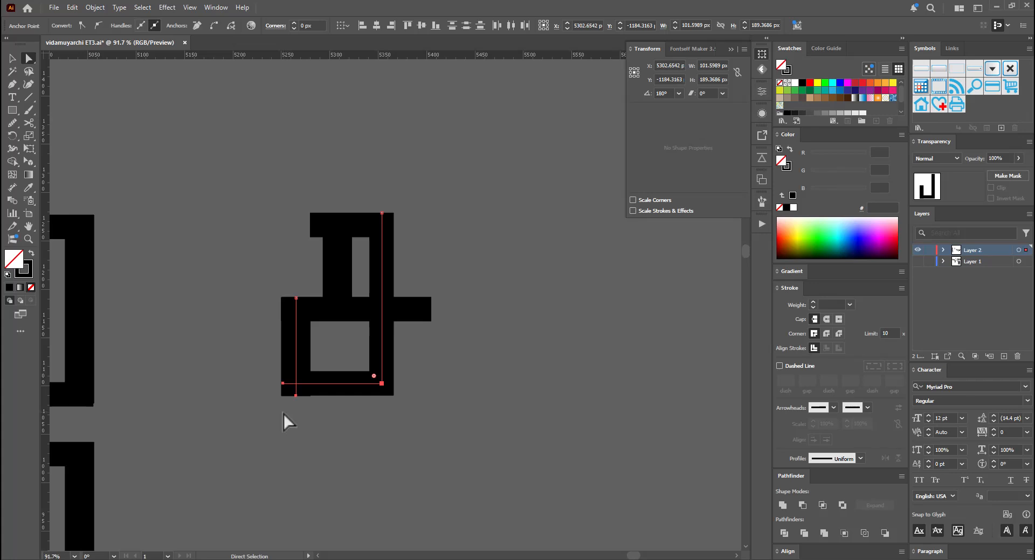
Raise the crossbar, the inner stem's lower end and the whole lower box by 11 px
left_click_drag(470, 287, 255, 379)
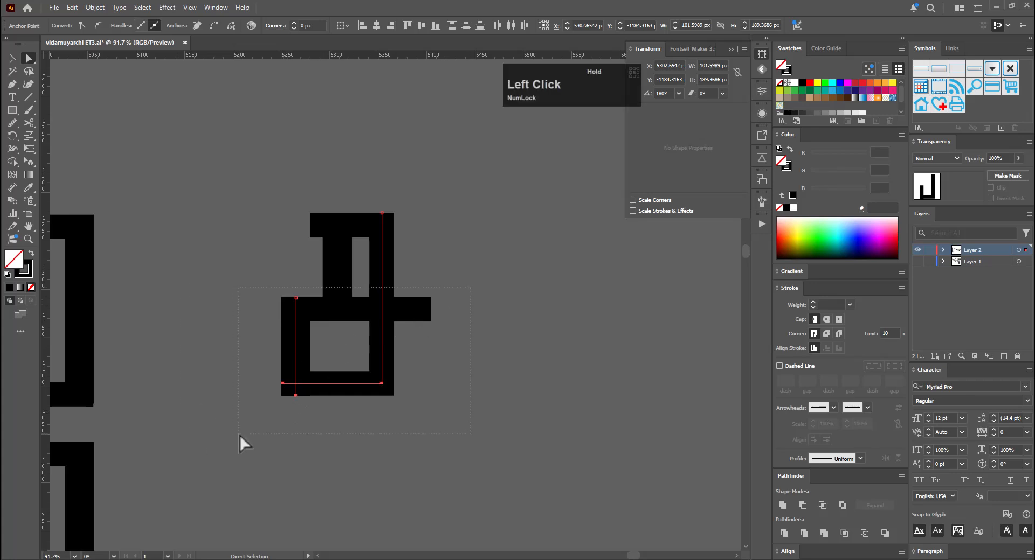
left_click_drag(240, 435, 241, 432)
key("Up")
key("Up")
key("Up")
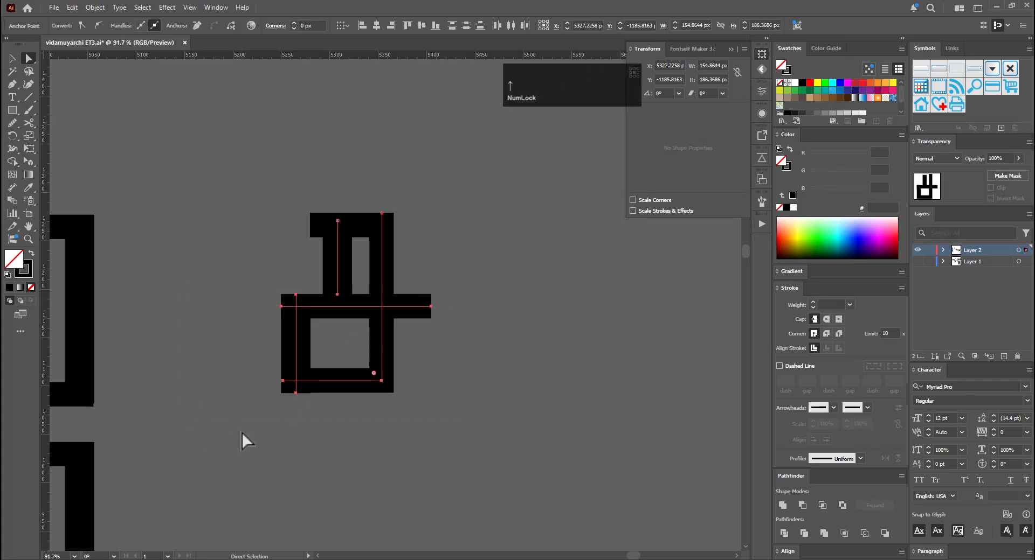
key("Up")
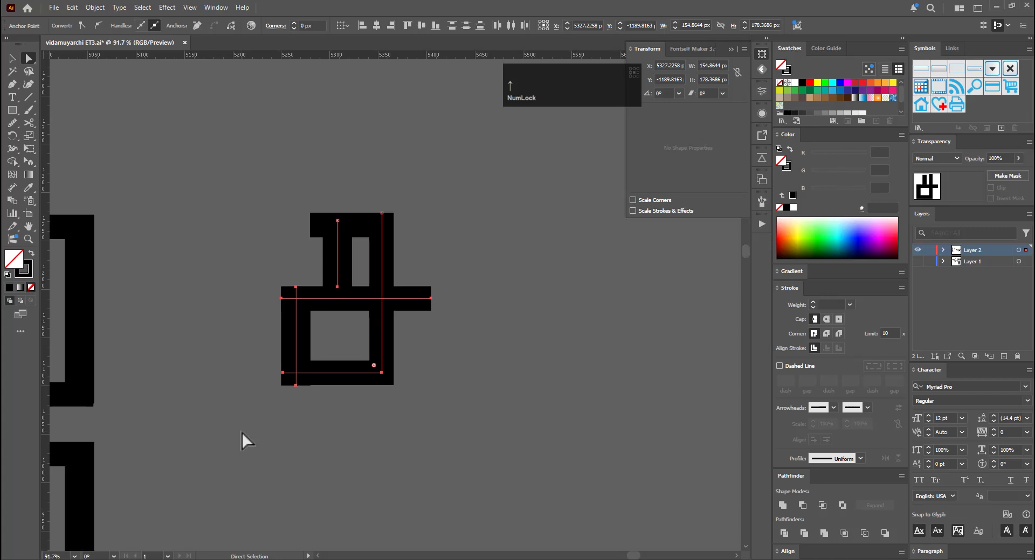
Move the inner and left stems and the left ends of all horizontal bars 4 px to the left
left_click_drag(349, 204, 254, 422)
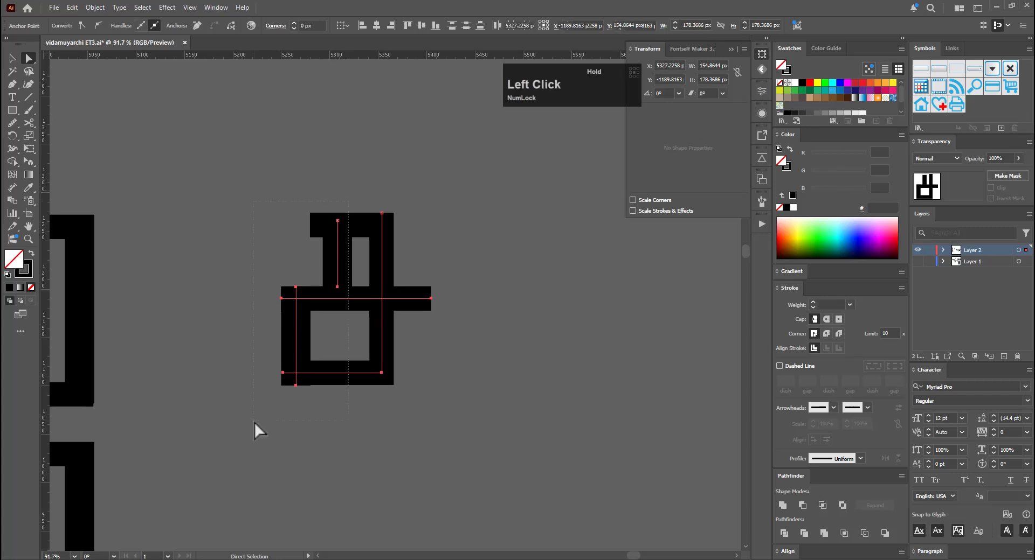
key("Left")
key("Left")
key("Left")
key("Left")
key("Left")
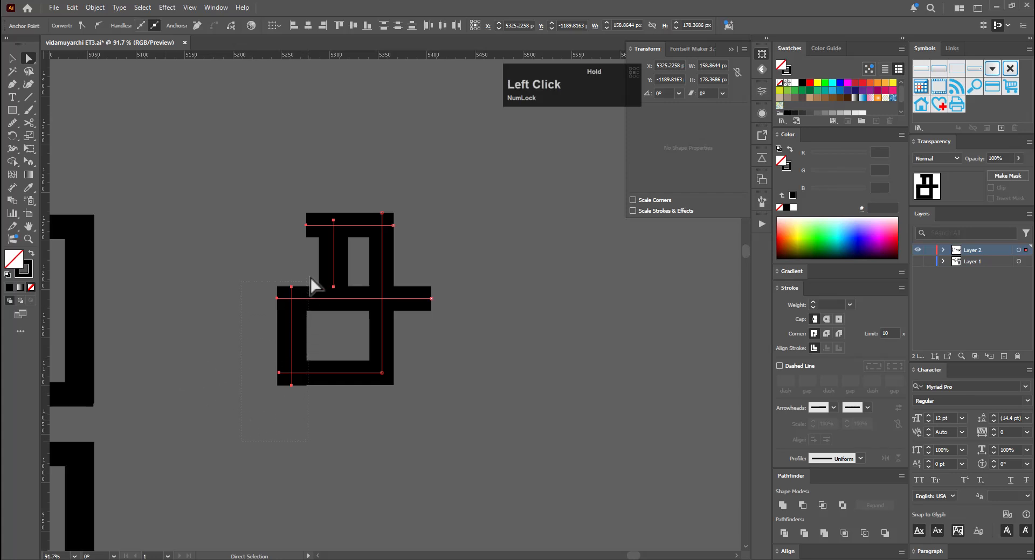
Move the lower box's left stem and the left ends of the crossbar and base bar 9 px to the right
left_click_drag(241, 441, 310, 280)
key("Right")
key("Right")
key("Right")
key("Right")
key("Right")
key("Right")
key("Right")
key("Right")
key("Right")
key("Right")
key("Right")
key("Right")
key("Right")
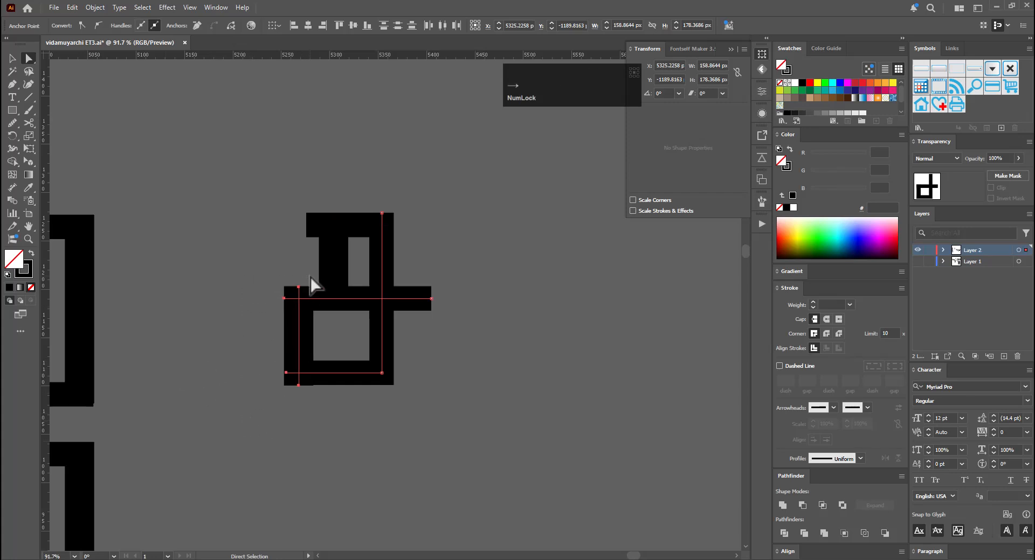
key("Right")
key("Right")
key("v")
left_click(573, 284)
Duplicate the complete new glyph straight down, placing the copy beside the second row of letterforms
key("ctrl+space")
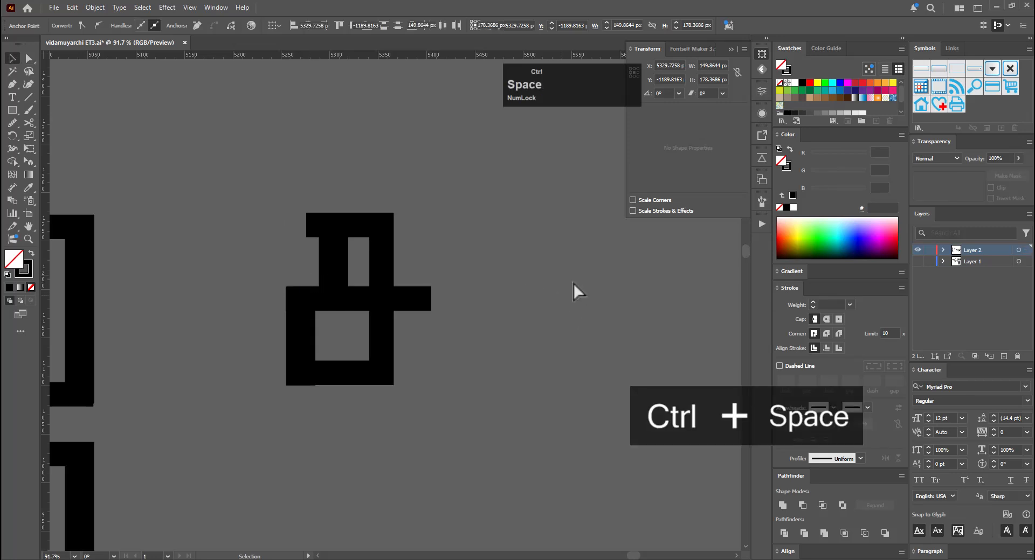
left_click_drag(573, 283, 447, 232)
left_click(500, 289)
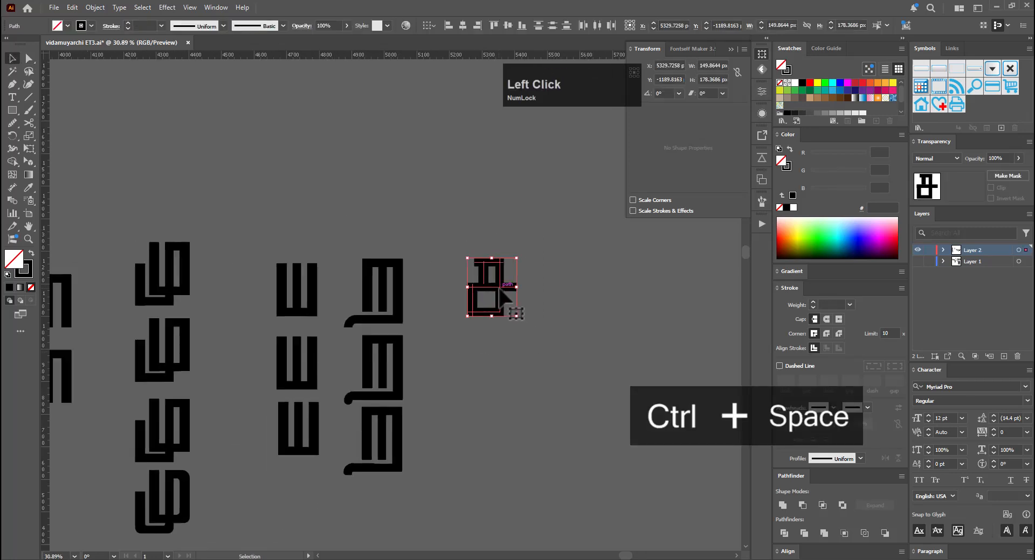
left_click_drag(500, 289, 499, 364)
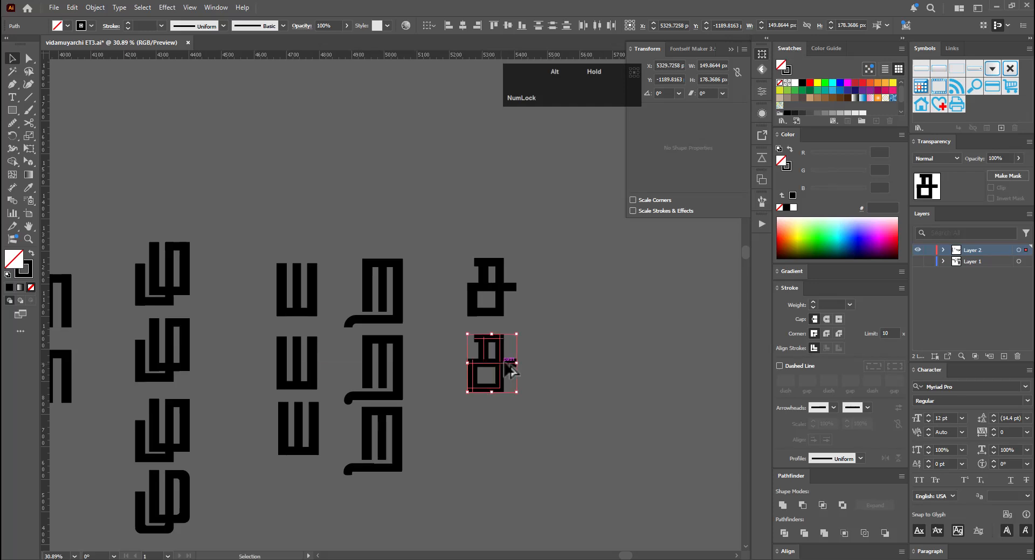
left_click(576, 349)
Extend the top bar of the lower glyph copy slightly at its left end
left_click_drag(576, 391, 401, 405)
left_click_drag(426, 378, 476, 372)
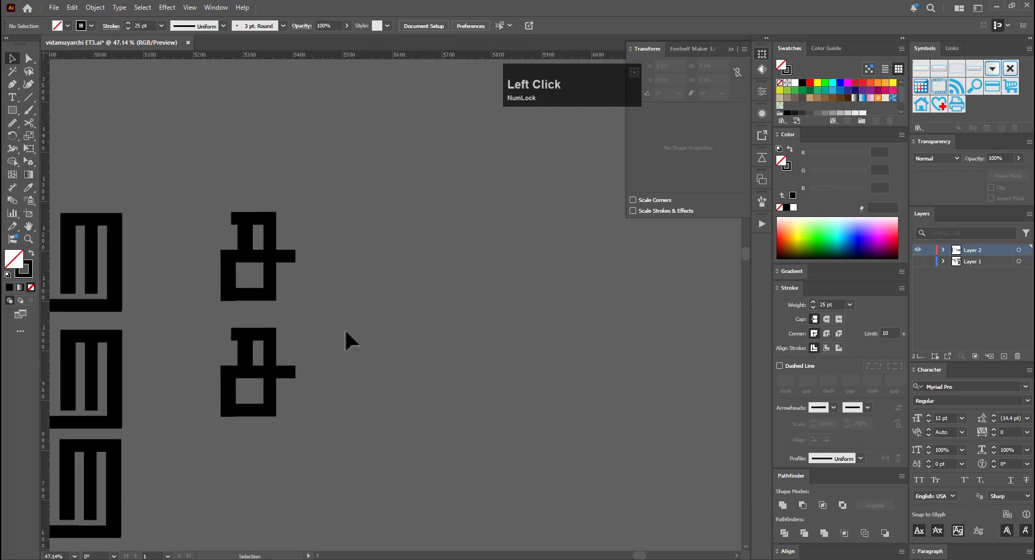
left_click_drag(343, 330, 201, 466)
left_click(356, 351)
key("a")
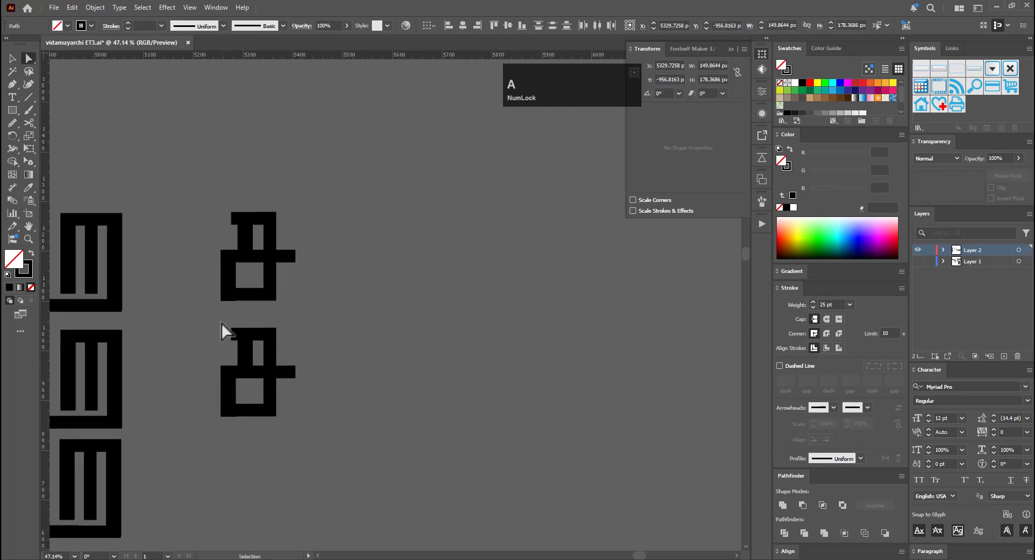
left_click_drag(221, 322, 235, 349)
key("Left")
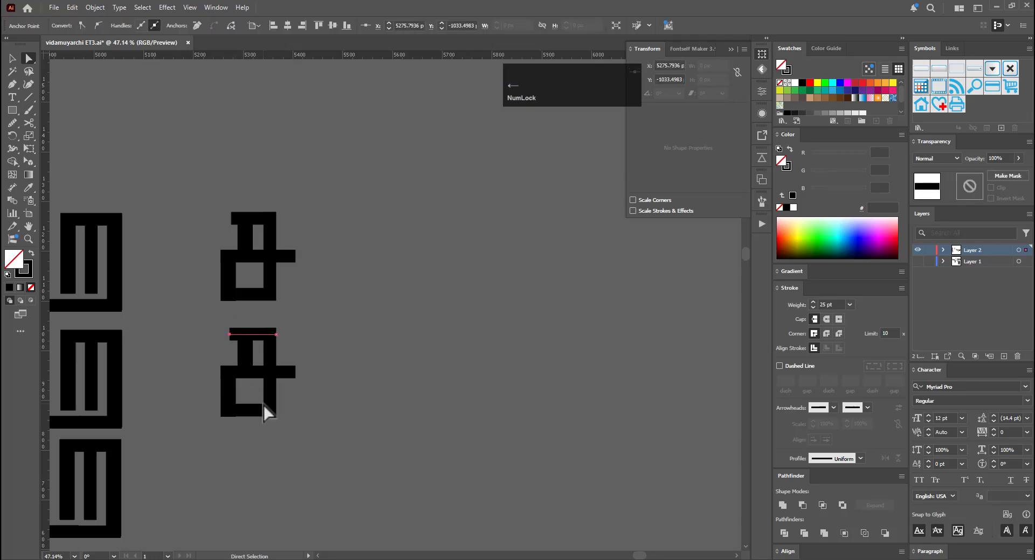
Outline the strokes of the lower glyph copy and unite them into one shape
left_click(241, 374)
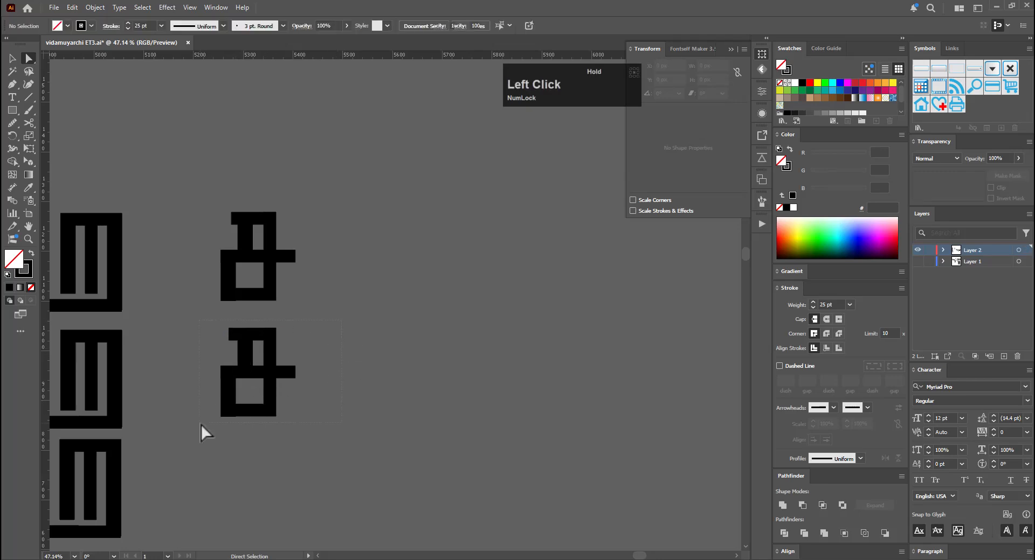
left_click(95, 7)
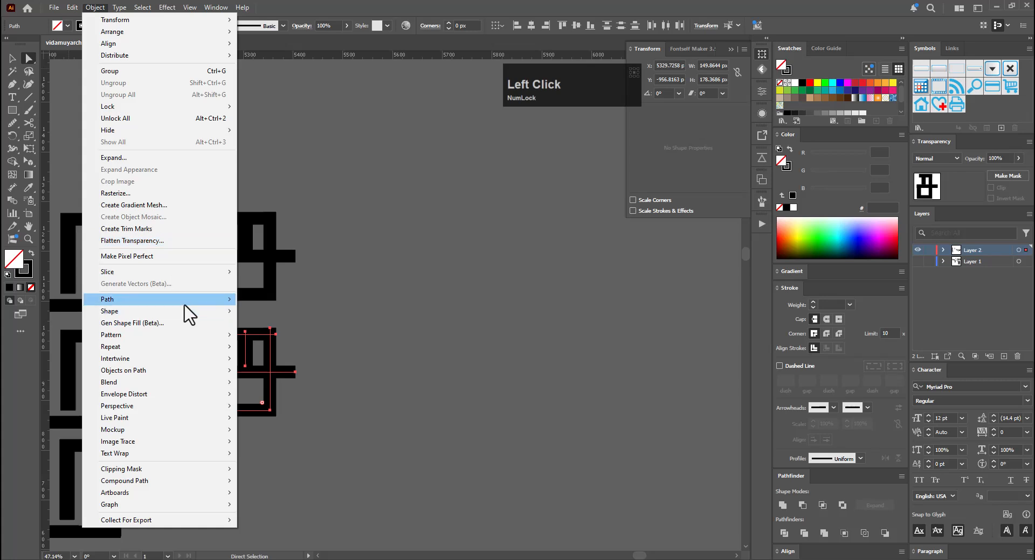
mouse_move(229, 300)
left_click(270, 327)
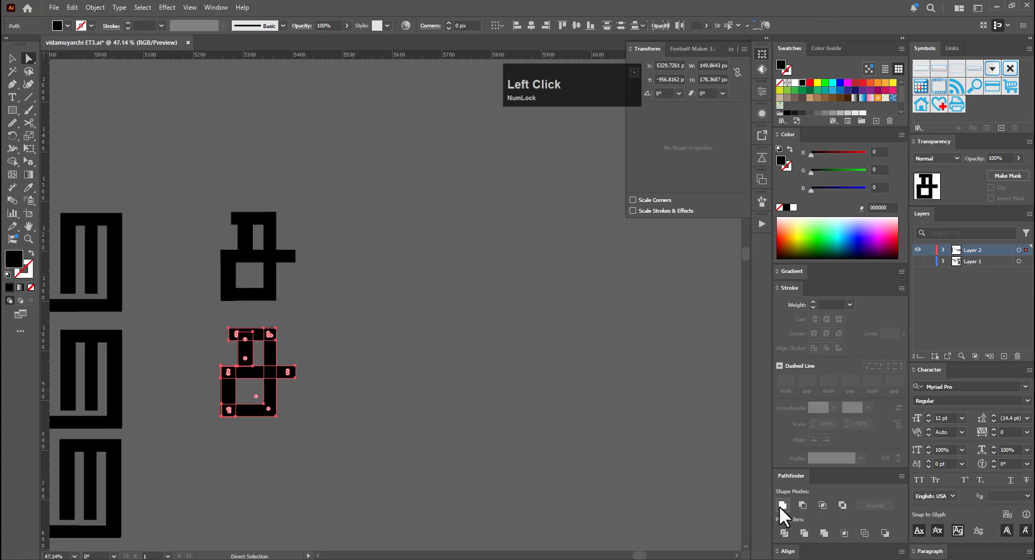
Flatten the top edge of the lower glyph by scaling its edge anchors 100% horizontally and 0% vertically
key("ctrl+space")
left_click_drag(257, 357, 426, 322)
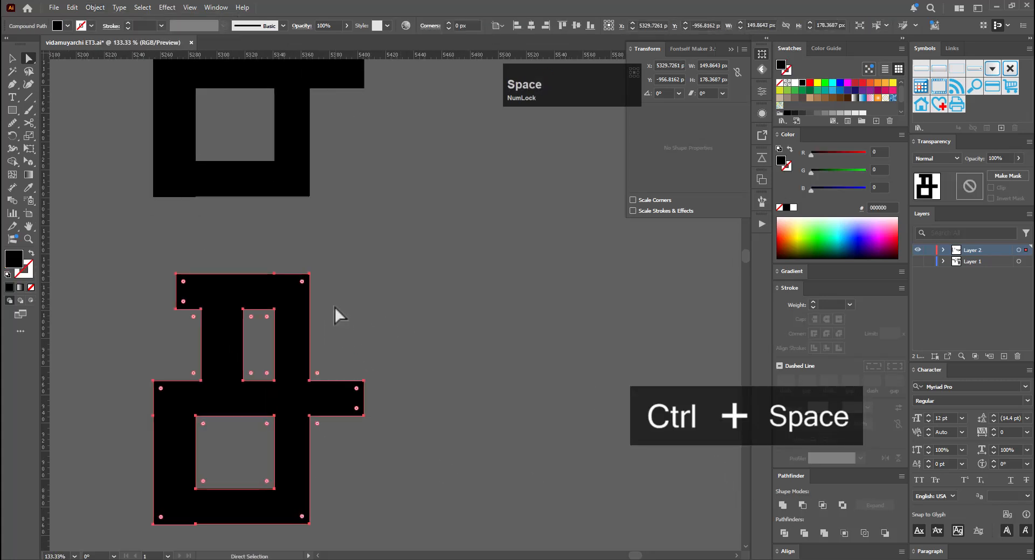
left_click_drag(310, 261, 165, 285)
key("s")
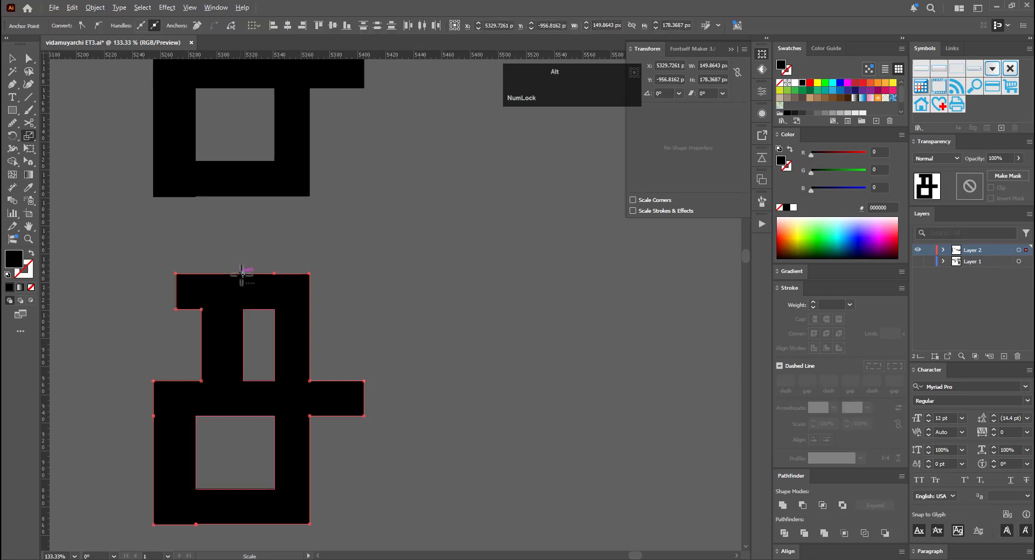
left_click(242, 273, "alt")
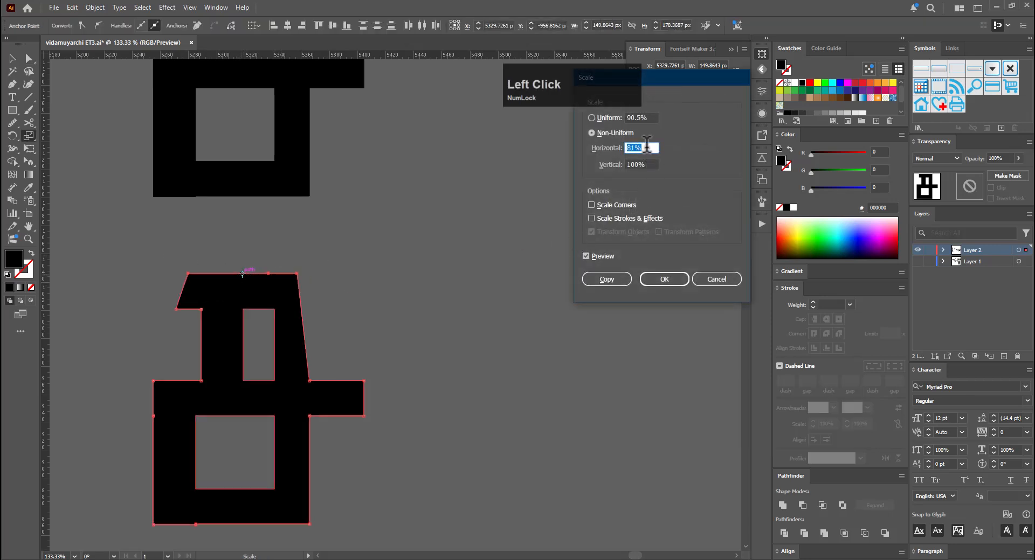
type("100")
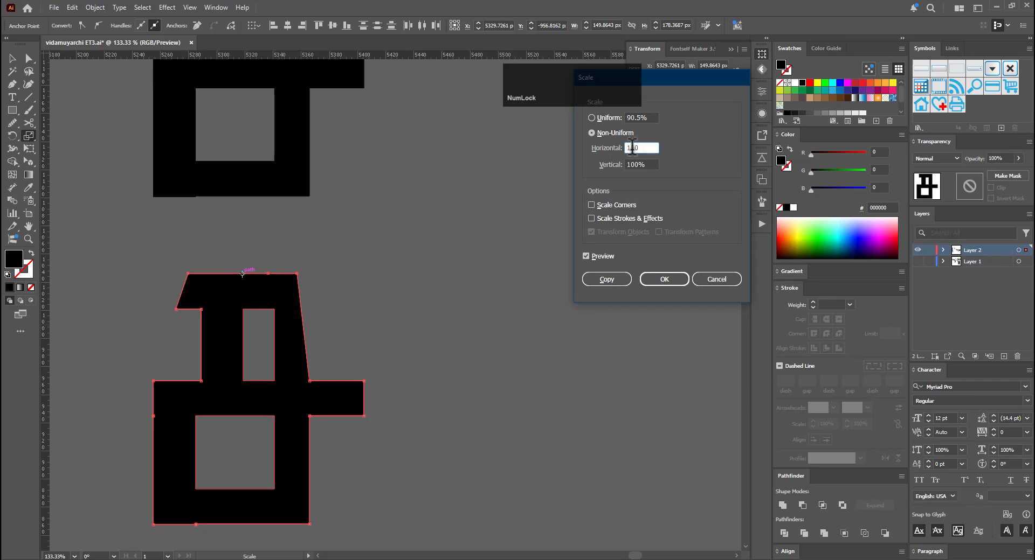
left_click(609, 162)
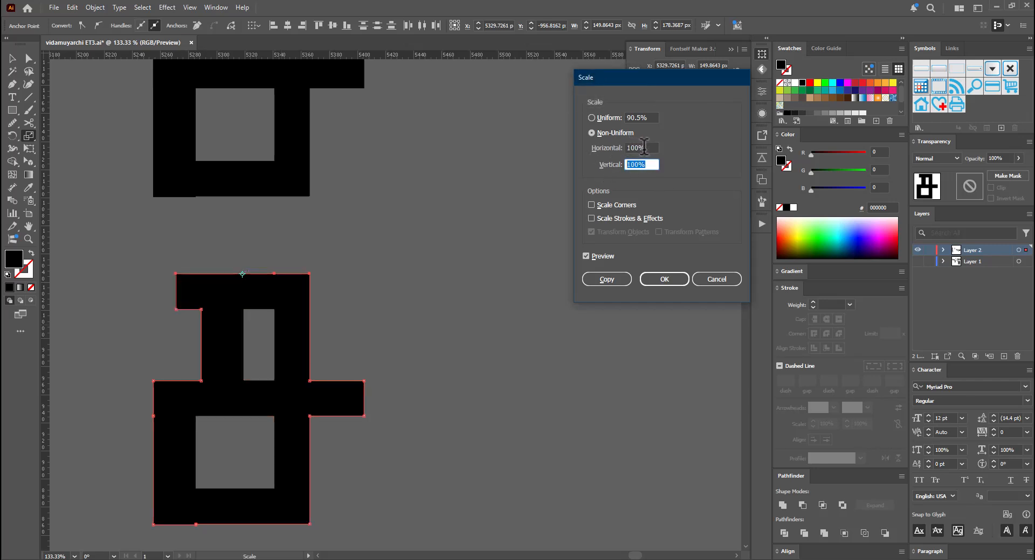
key("Return")
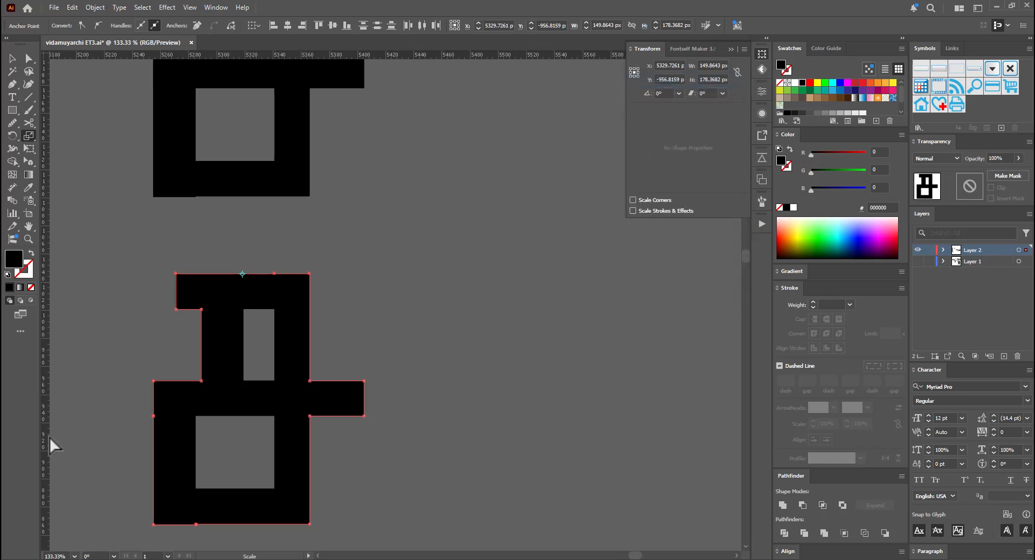
Flatten the bottom edge of the lower glyph by scaling its edge anchors 100% horizontally and 0% vertically
key("space")
left_click_drag(402, 476, 403, 431)
key("a")
left_click_drag(141, 523, 330, 467)
key("s")
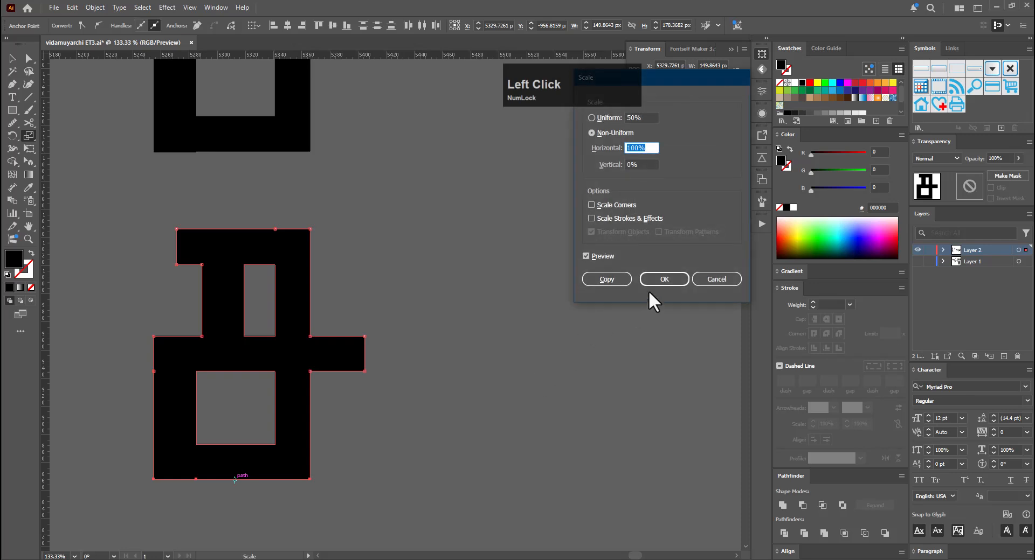
left_click(653, 278)
Straighten the lower box's outer left edge by scaling its anchors 0% horizontally and 100% vertically
key("a")
left_click_drag(141, 320, 163, 481)
key("s")
left_click(154, 399, "alt")
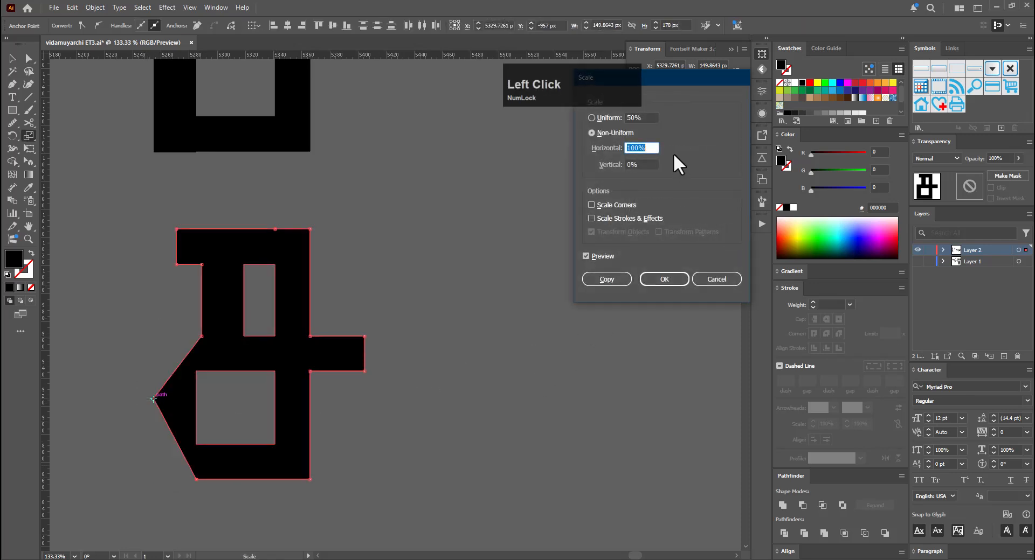
key("ctrl+c")
key("Tab")
key("ctrl+v")
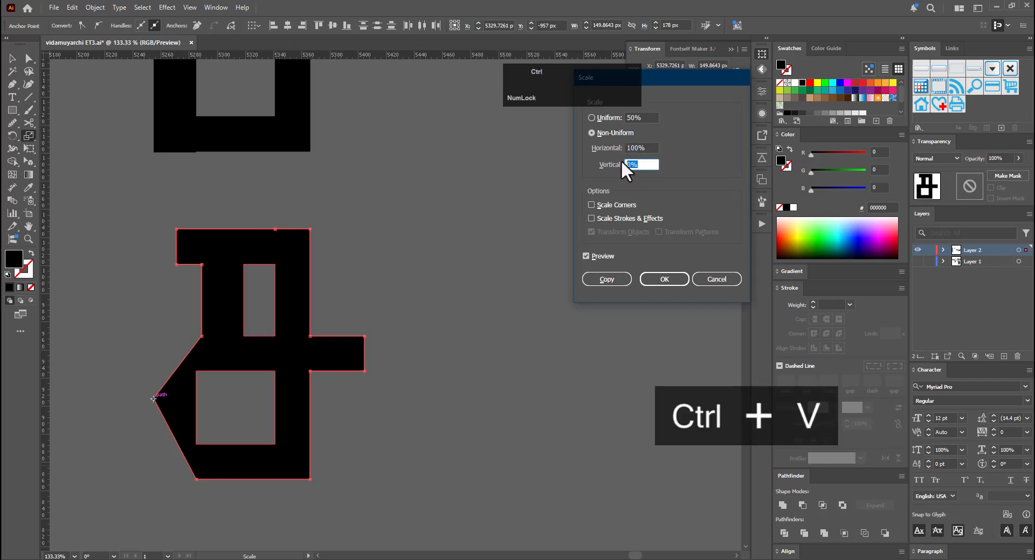
left_click(634, 145)
double_click(634, 141)
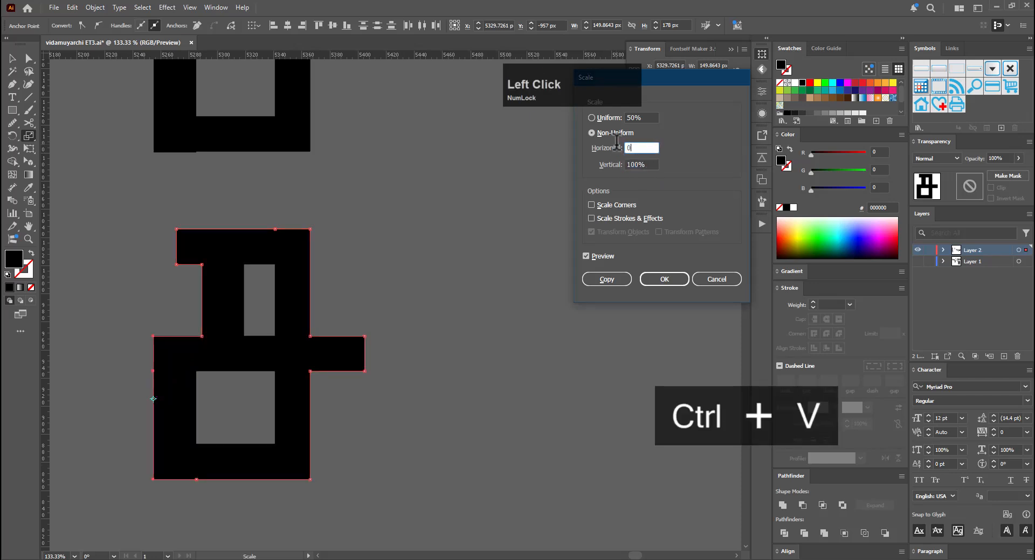
key("Return")
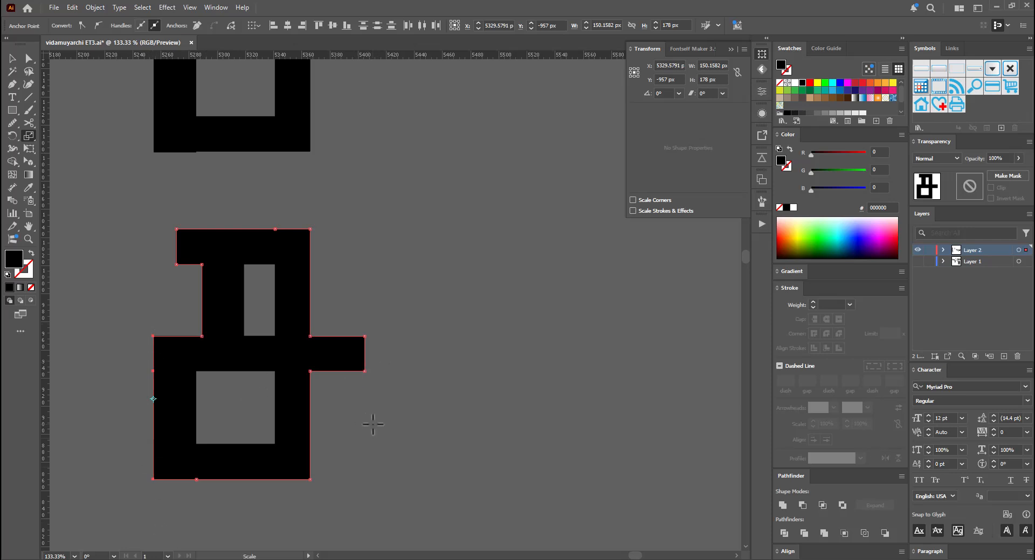
Delete the redundant anchor points on the left, bottom and top edges of the lower glyph
key("p")
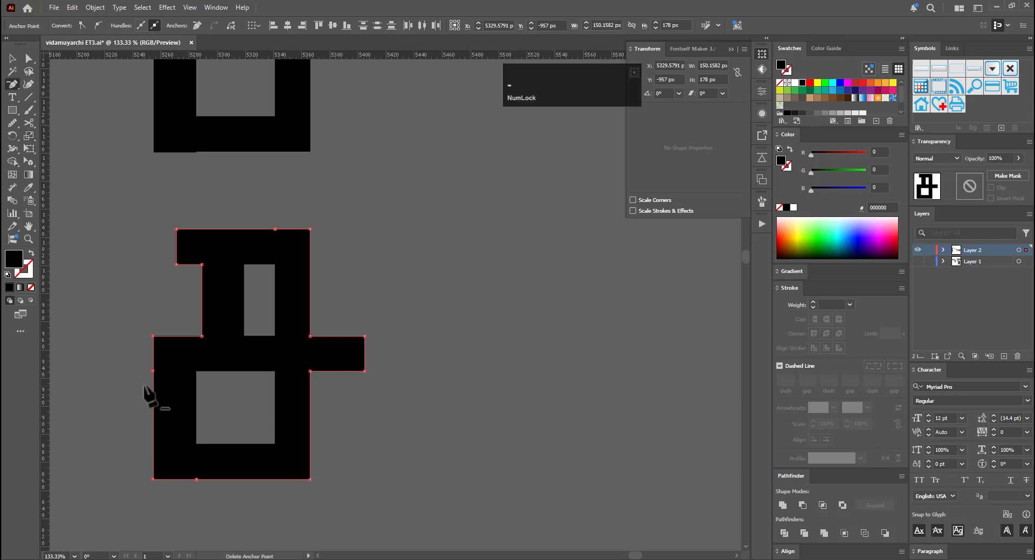
left_click(153, 370)
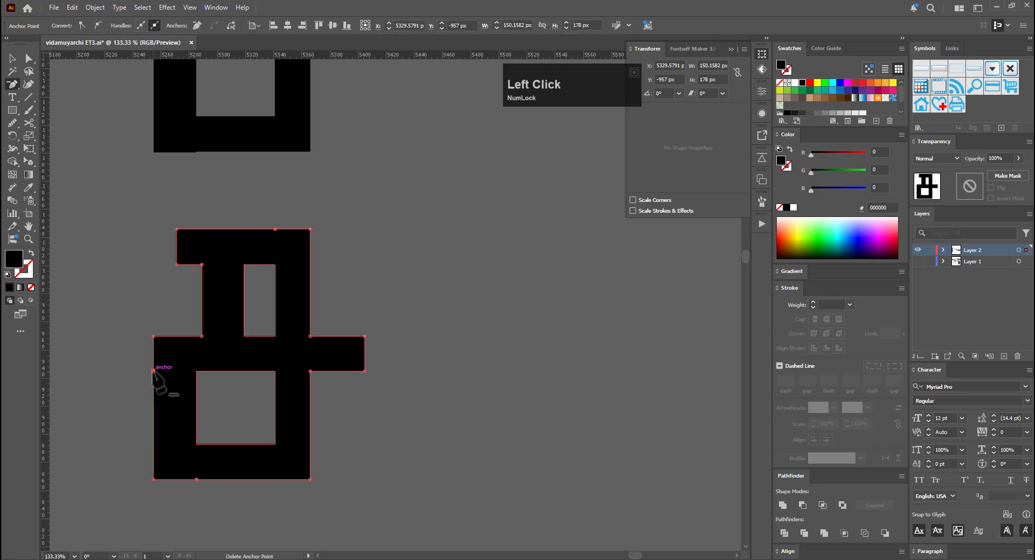
left_click(196, 480)
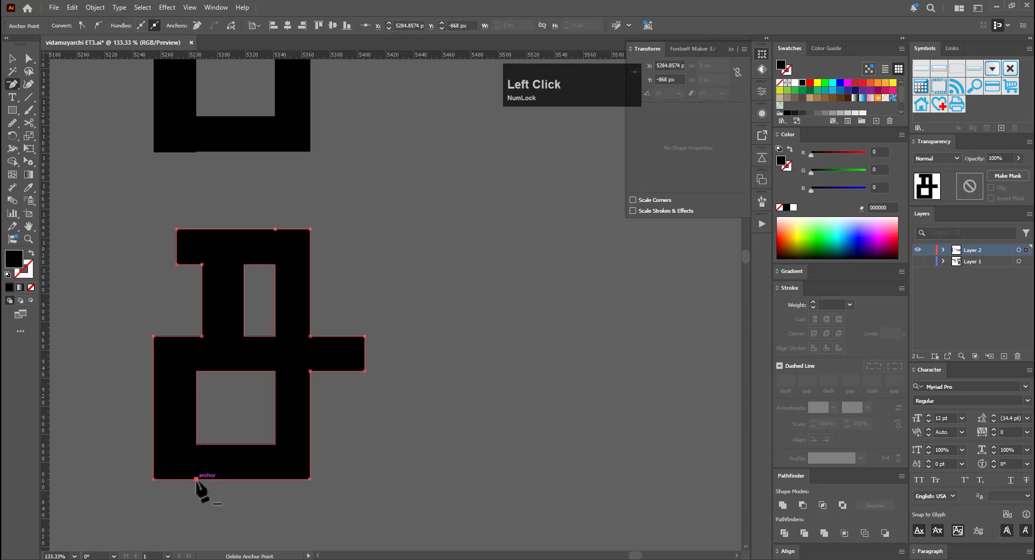
left_click(275, 229)
key("v")
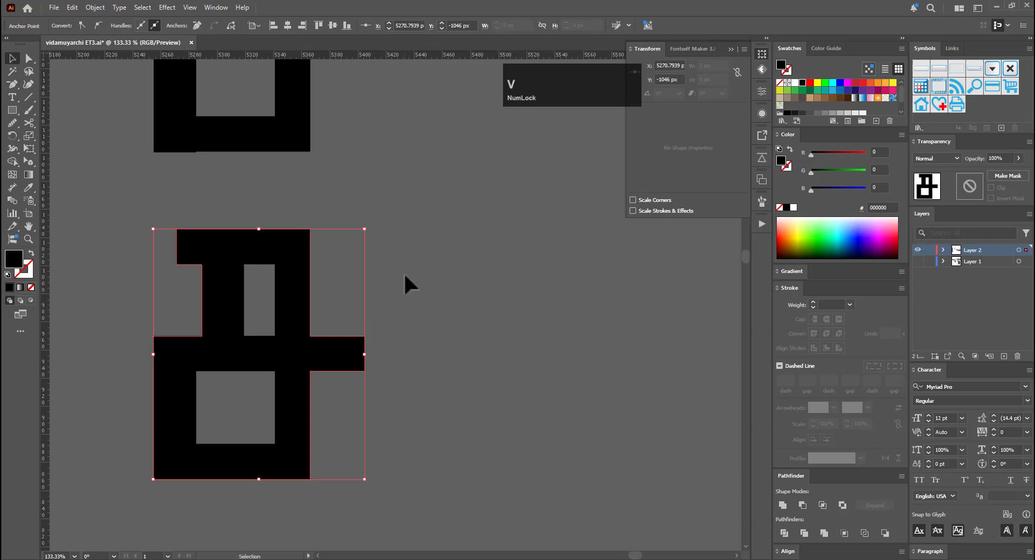
left_click(405, 274)
Place a copy of the cleaned glyph below it and round only the copy's outer top-right corner
left_click_drag(457, 302, 370, 275)
left_click_drag(408, 231, 405, 285)
key("a")
left_click_drag(404, 287, 394, 336)
left_click(378, 311, "shift")
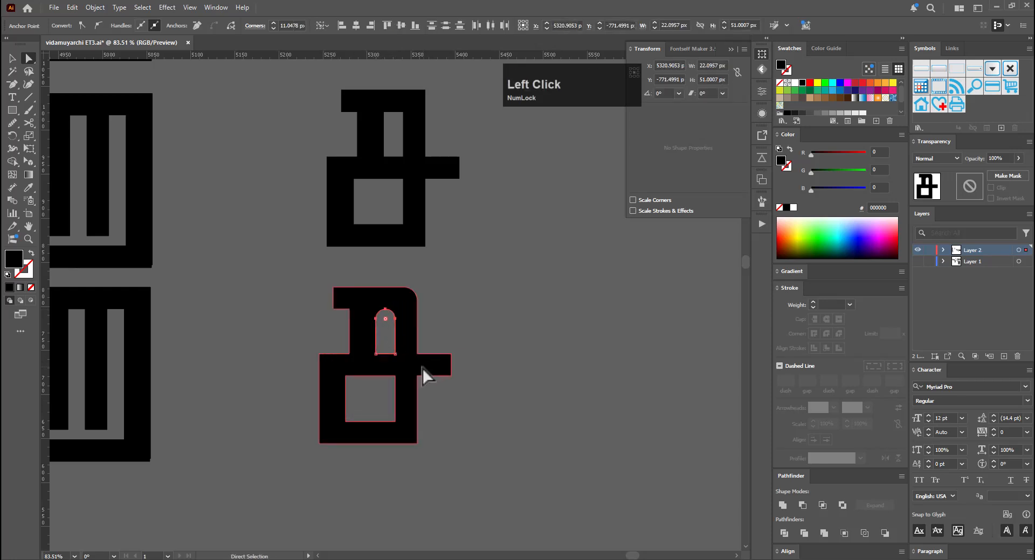
key("ctrl+z")
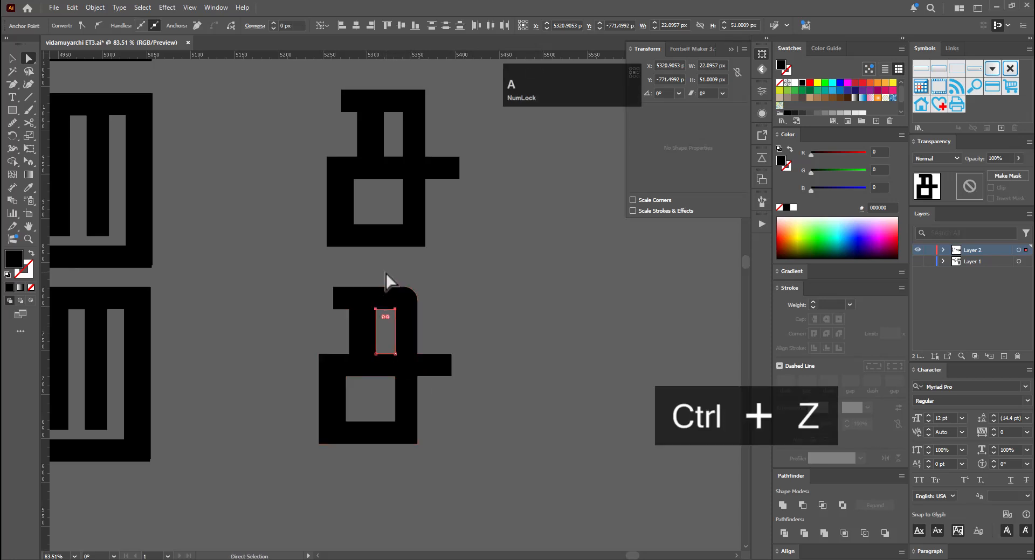
Move the new copy's left-side anchors 4 px to the right and raise its crossbar and lower box 11 px
left_click_drag(293, 453, 311, 441)
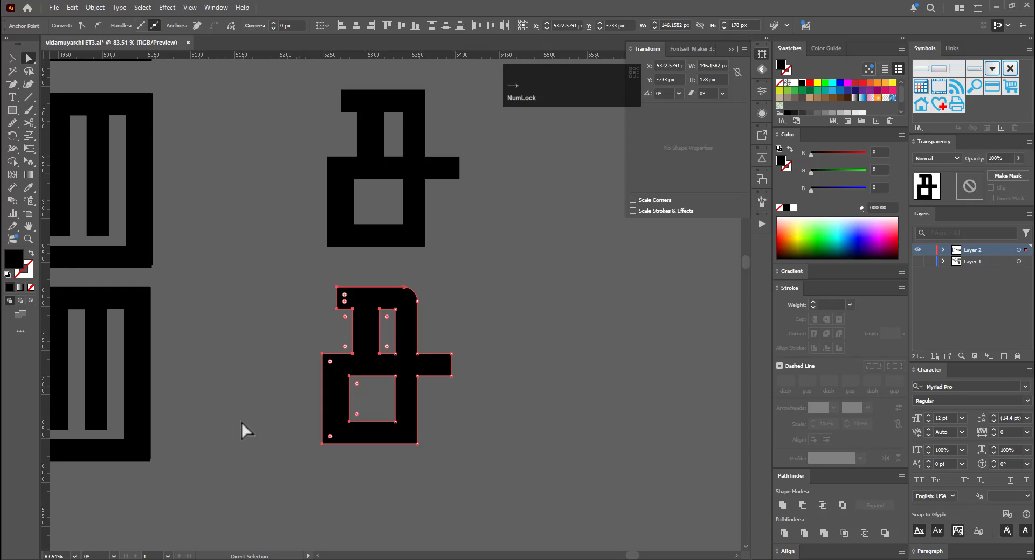
left_click_drag(268, 480, 491, 368)
key("Up")
key("Up")
key("Up")
key("Up")
key("Up")
key("Up")
key("Up")
key("Up")
key("Up")
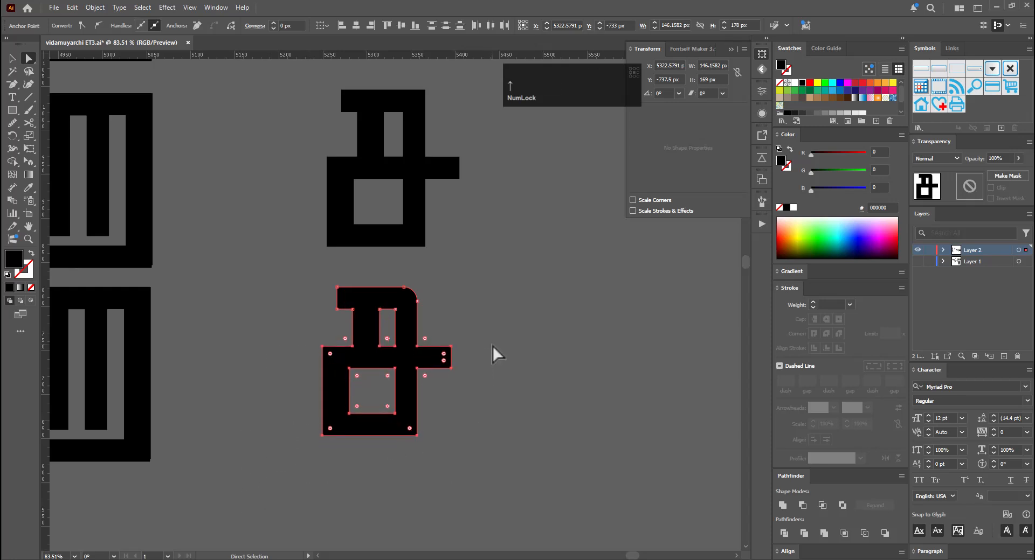
key("Up")
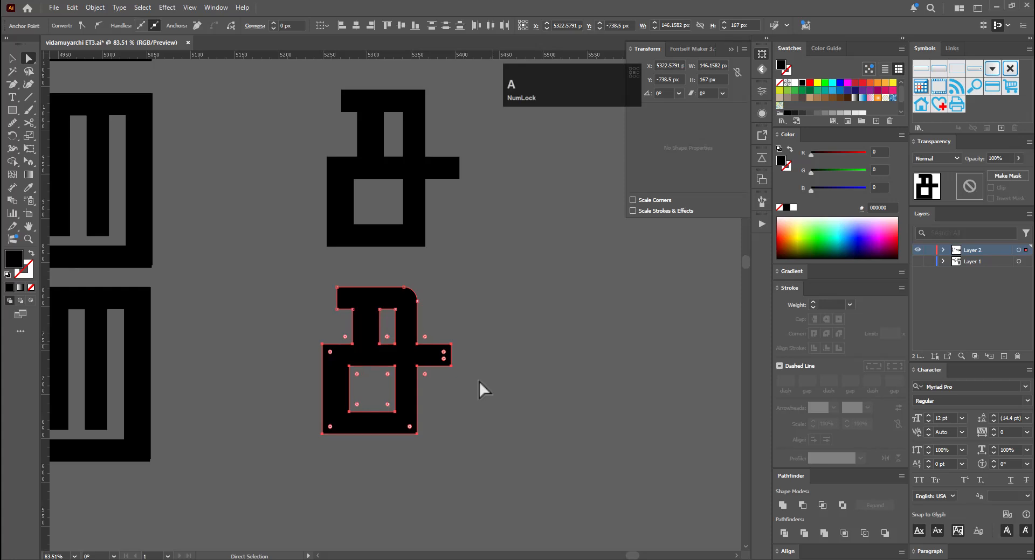
Raise the base bar of the new copy 5 px to shorten its lower box
left_click_drag(479, 382, 232, 476)
key("Up")
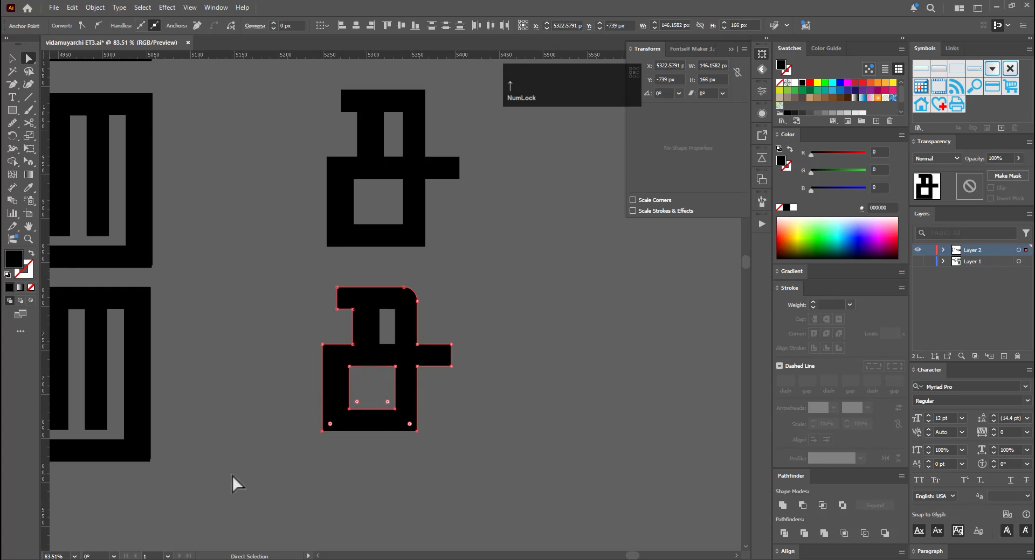
key("Up")
key("Up")
key("Up")
left_click(419, 435)
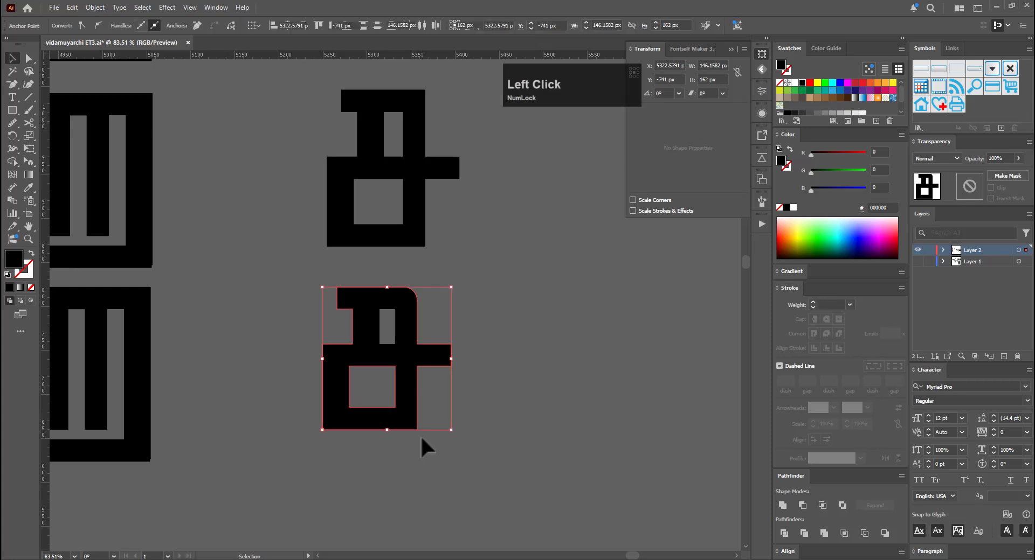
Round the lower counter's top-left and bottom corners, and arch the narrow upper counter's top with a radius of about 9 px
left_click(349, 367)
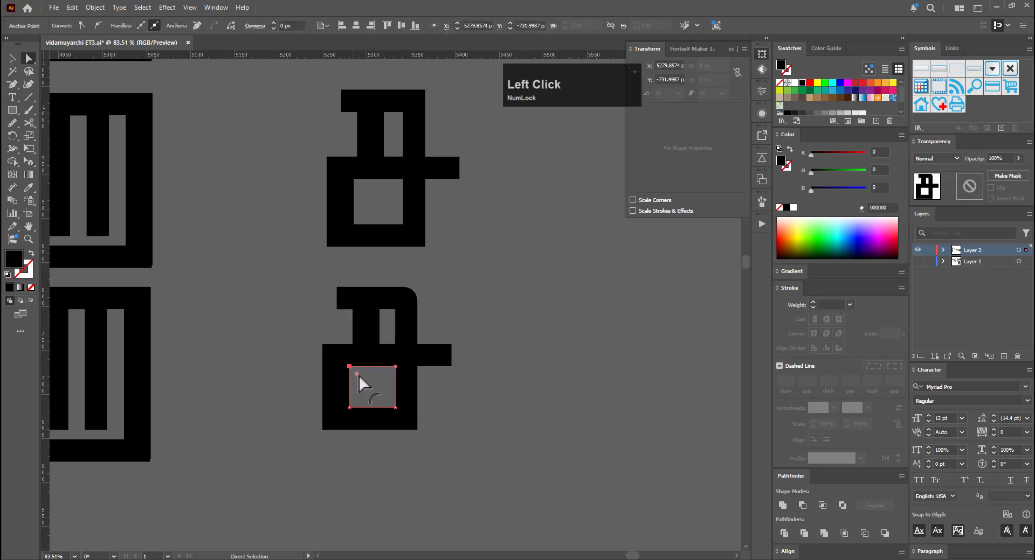
left_click_drag(358, 375, 361, 375)
left_click(360, 421)
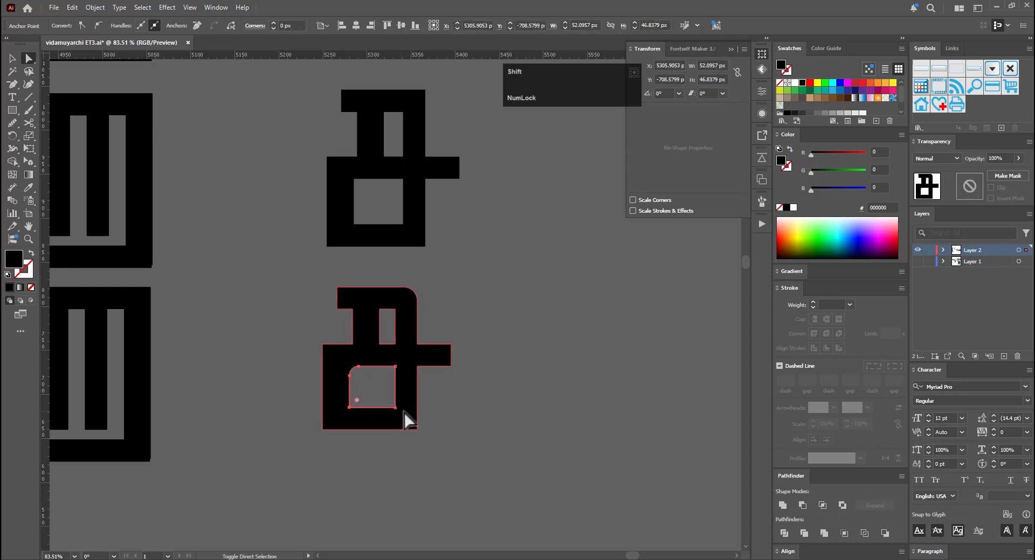
left_click_drag(394, 412, 385, 398)
left_click(395, 309)
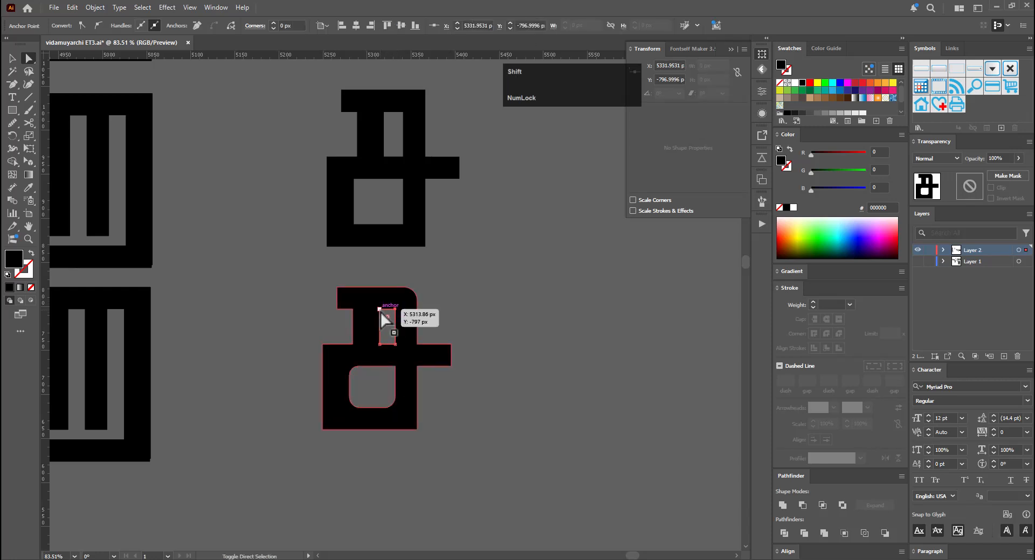
left_click_drag(387, 318, 422, 303)
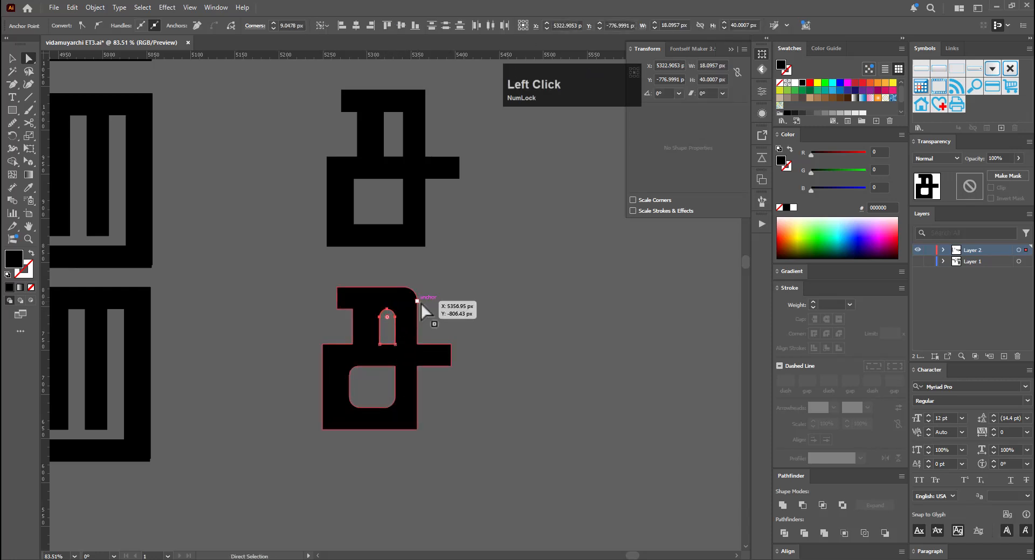
Round the lower box's outer top-left corner to about 25 px and both of its outer bottom corners
left_click(330, 352)
left_click_drag(330, 352, 344, 371)
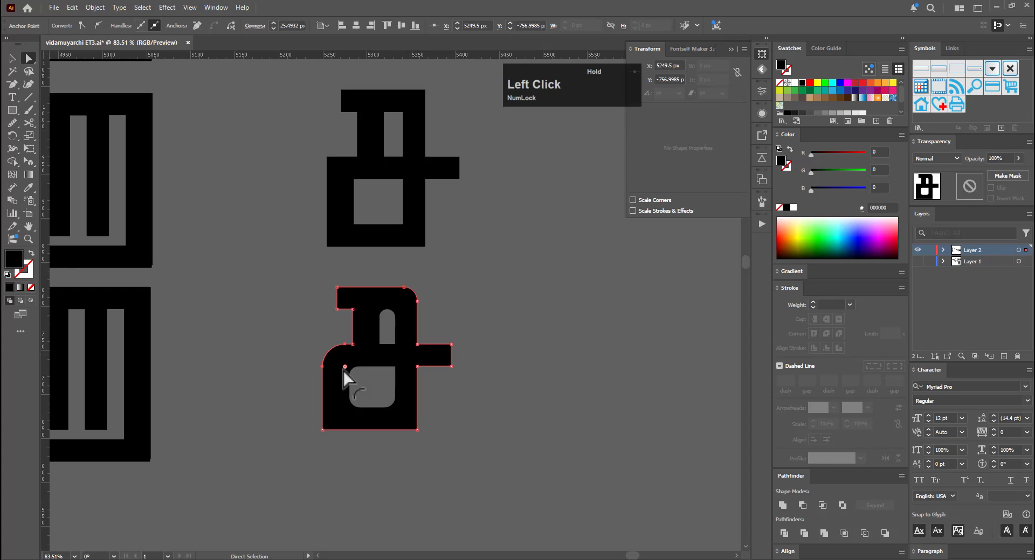
left_click_drag(318, 413, 334, 435)
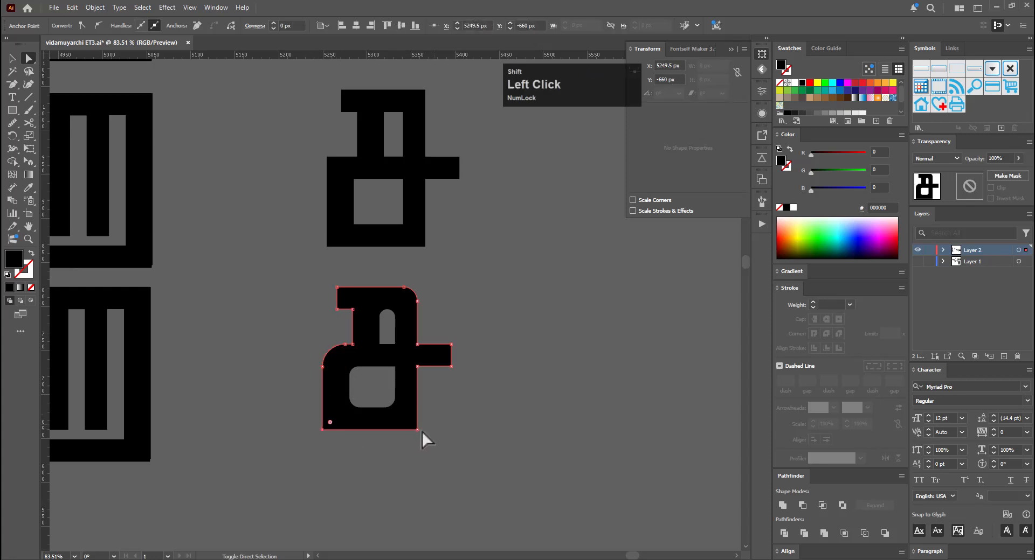
left_click(417, 430, "shift")
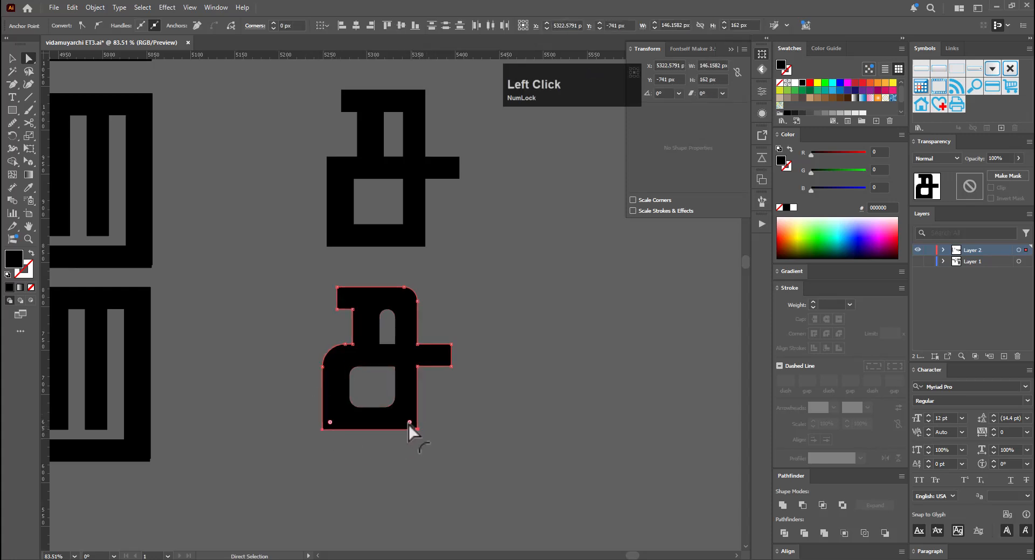
left_click_drag(409, 424, 384, 408)
key("v")
left_click(512, 411)
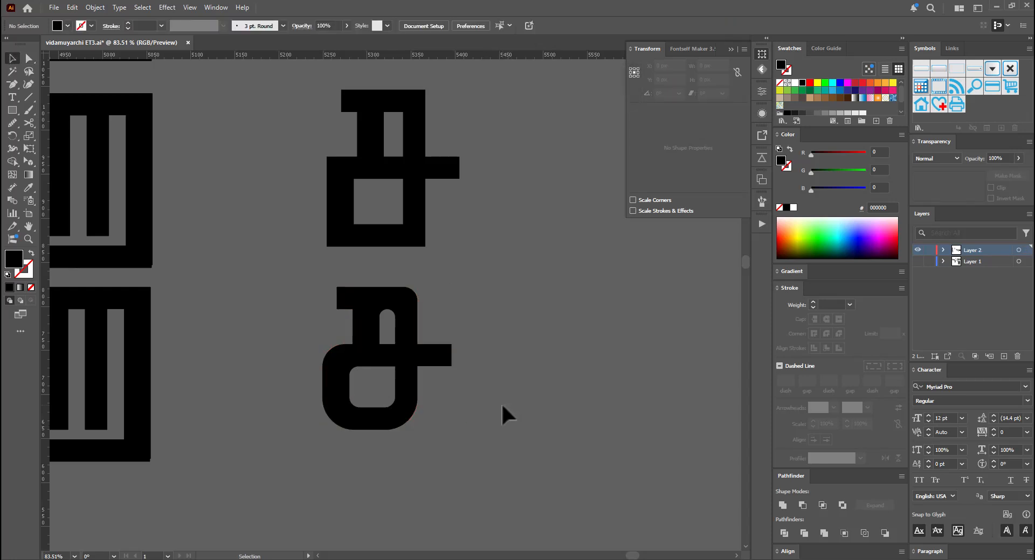
Widen the rounded glyph's lower counter slightly by moving its left-side anchors outward to the left
key("a")
left_click(341, 378)
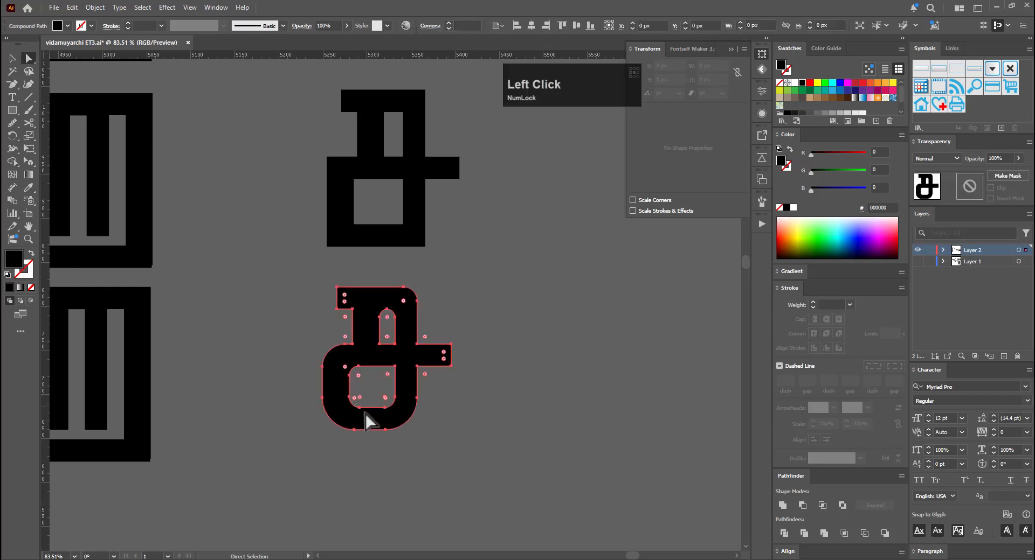
left_click(471, 400)
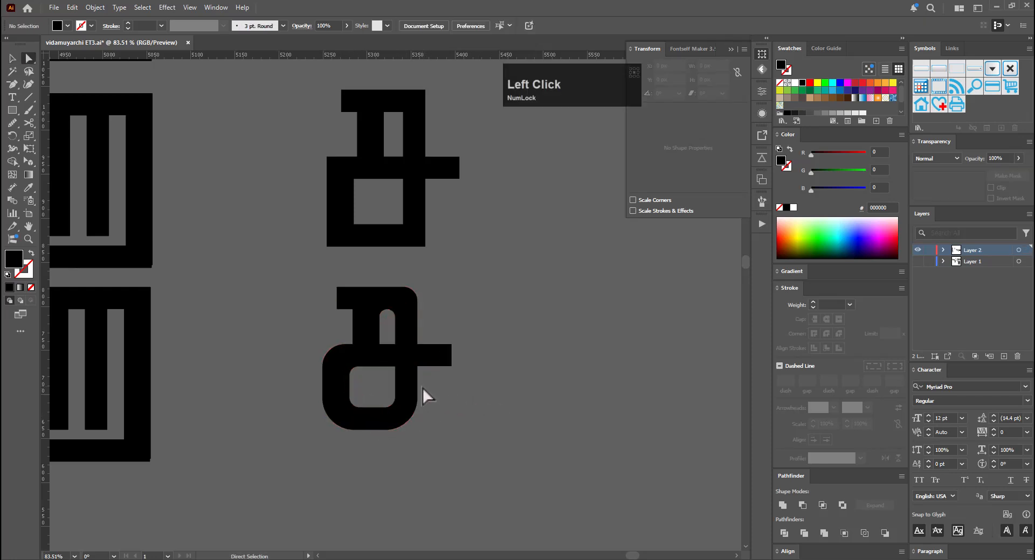
left_click(353, 372)
key("a")
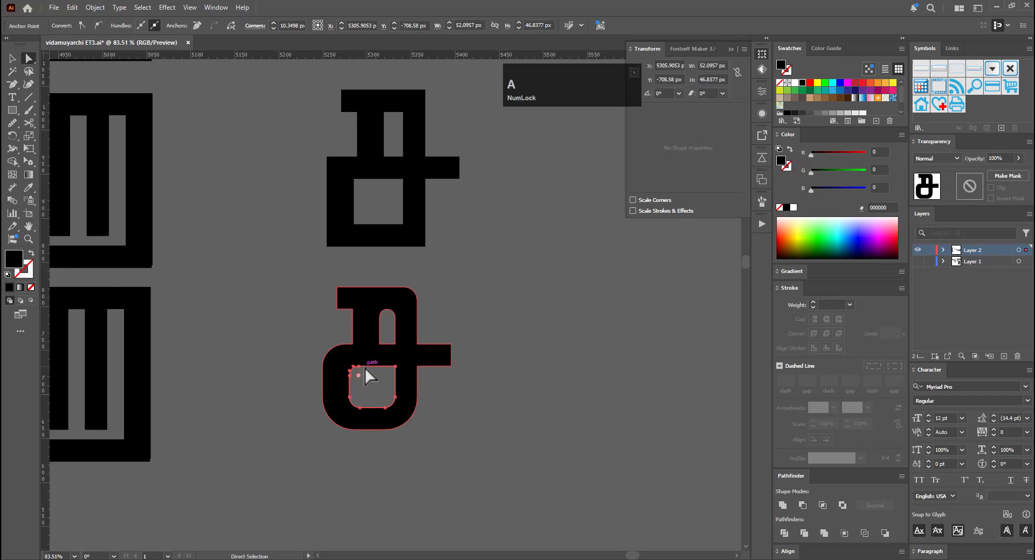
left_click_drag(364, 377, 345, 360)
left_click(349, 377, "shift")
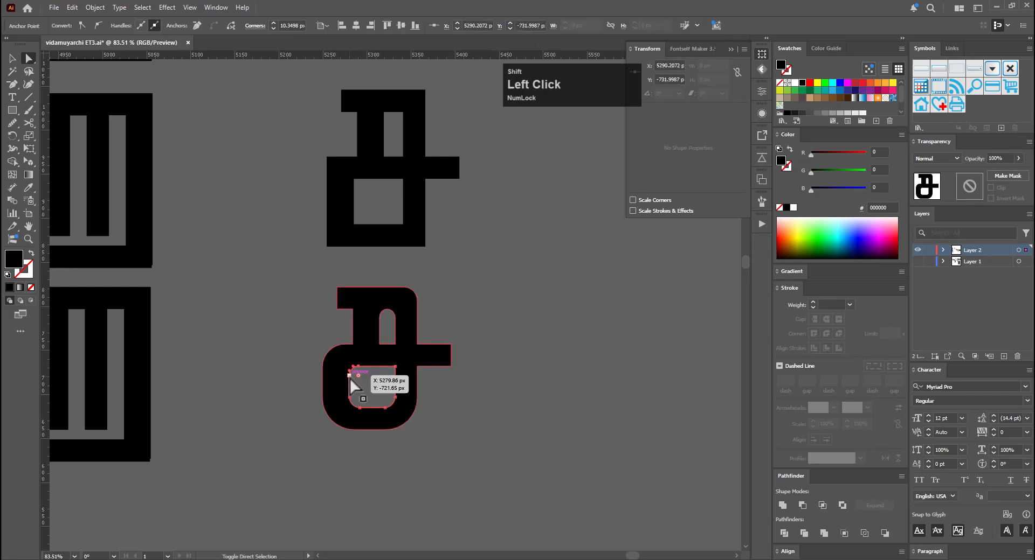
left_click(363, 410)
key("e")
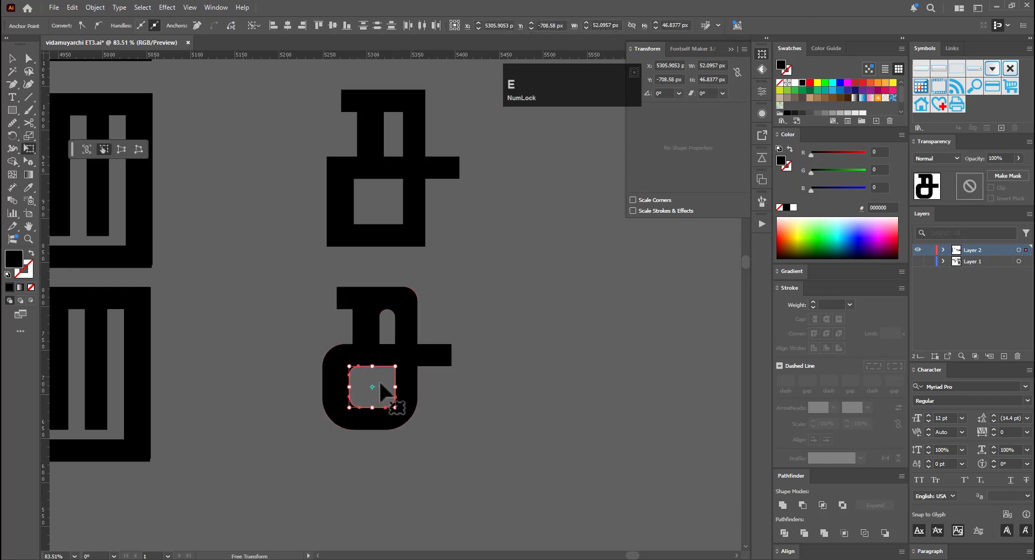
left_click_drag(381, 384, 377, 384)
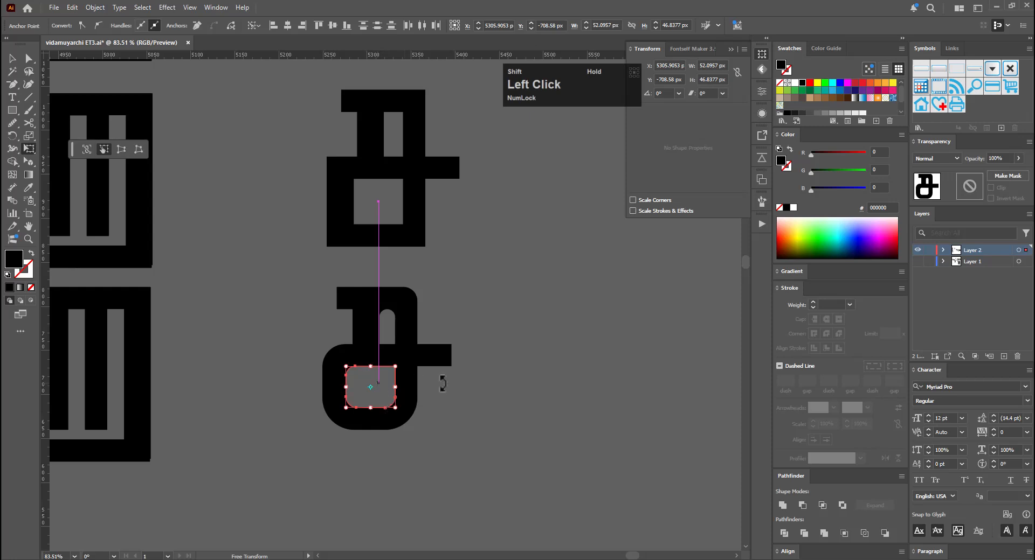
key("v")
left_click(455, 386)
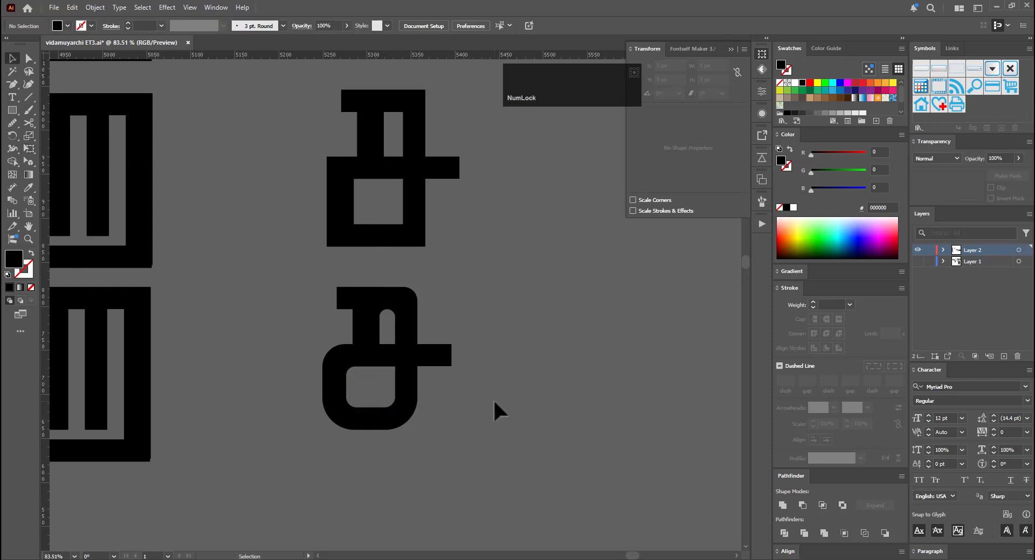
Lengthen the rounded glyph's crossbar to the right so it protrudes further past the stem
key("v")
left_click(554, 402)
key("ctrl+space")
left_click_drag(547, 393, 383, 427)
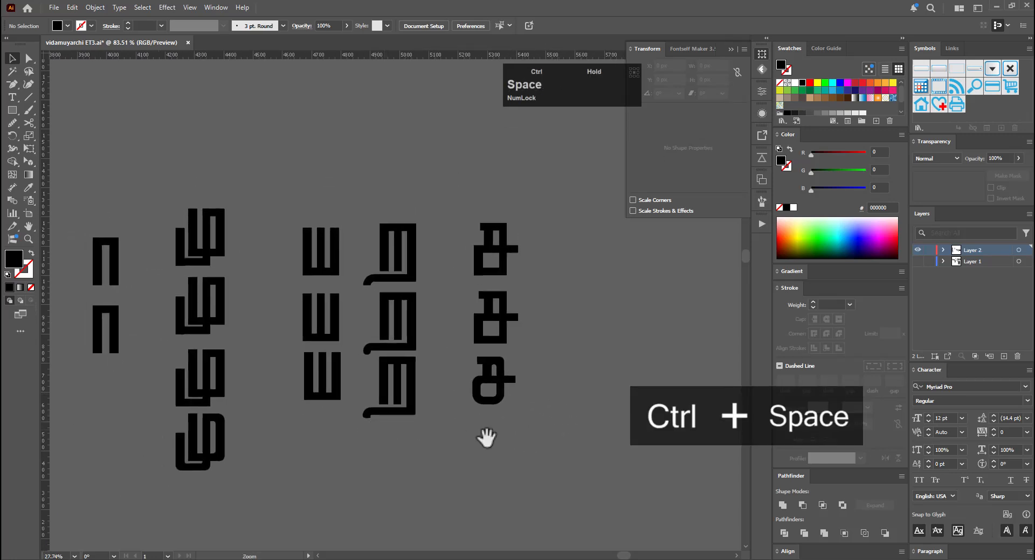
left_click_drag(521, 440, 425, 439)
key("ctrl+space")
left_click_drag(449, 395, 474, 393)
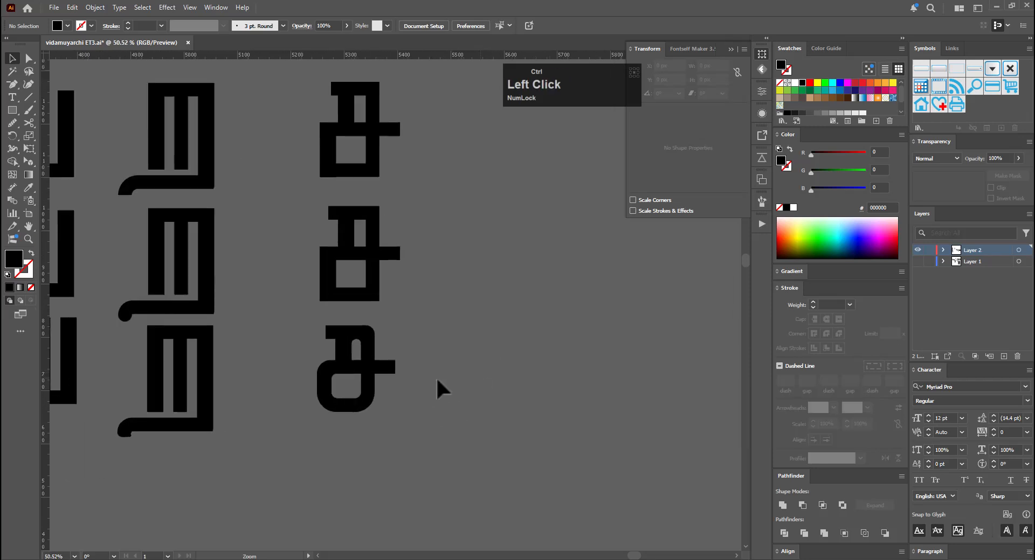
key("a")
key("e")
left_click_drag(406, 380, 387, 370)
left_click(492, 377)
Save the document with the updated rounded glyph
key("ctrl+space")
left_click_drag(556, 374, 319, 413)
left_click_drag(561, 417, 473, 406)
key("ctrl+s")
left_click(494, 358)
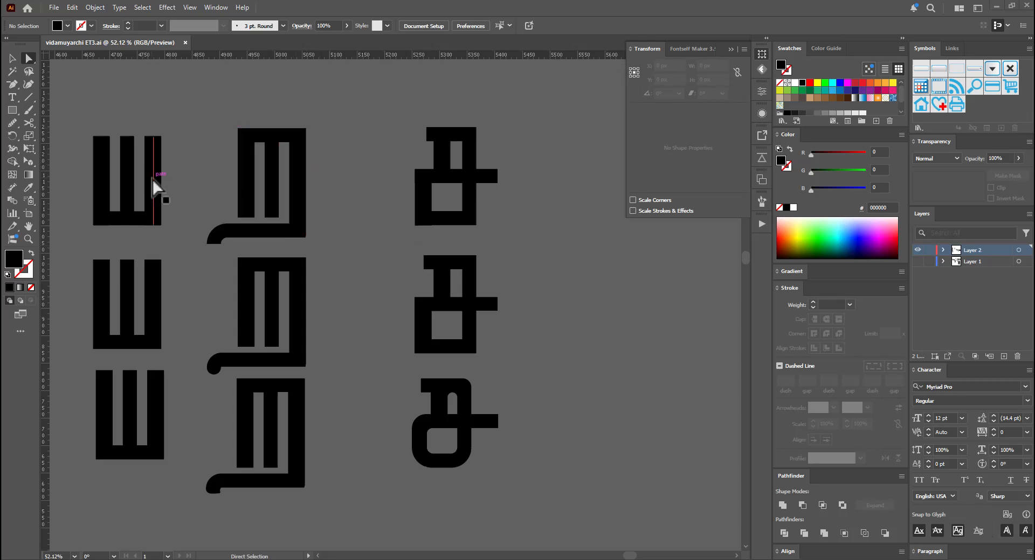
Copy the right vertical stroke of the topmost E-shaped glyph into the empty area right of the crossbar glyphs
left_click_drag(155, 189, 622, 306)
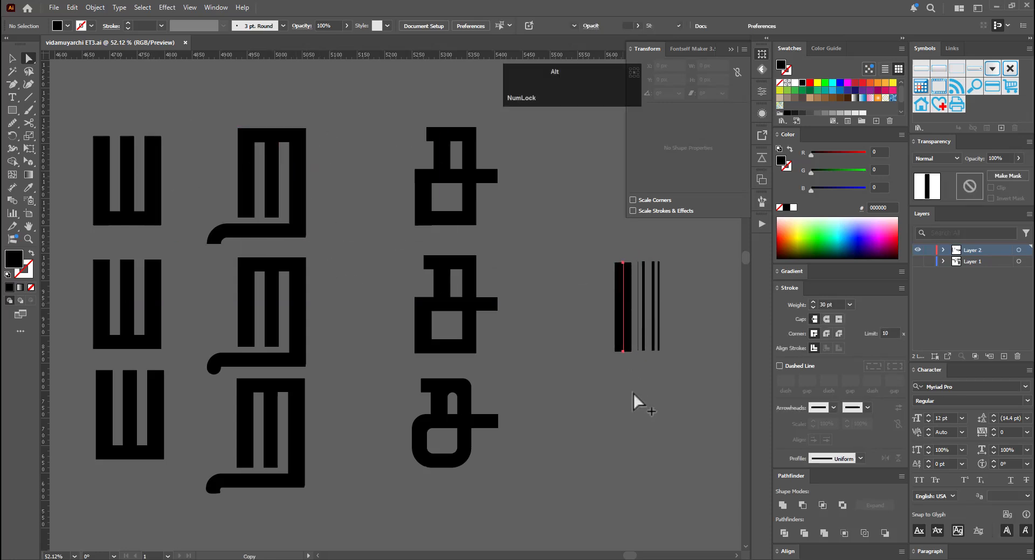
left_click(637, 424)
left_click_drag(653, 396, 439, 430)
left_click_drag(475, 330, 441, 349)
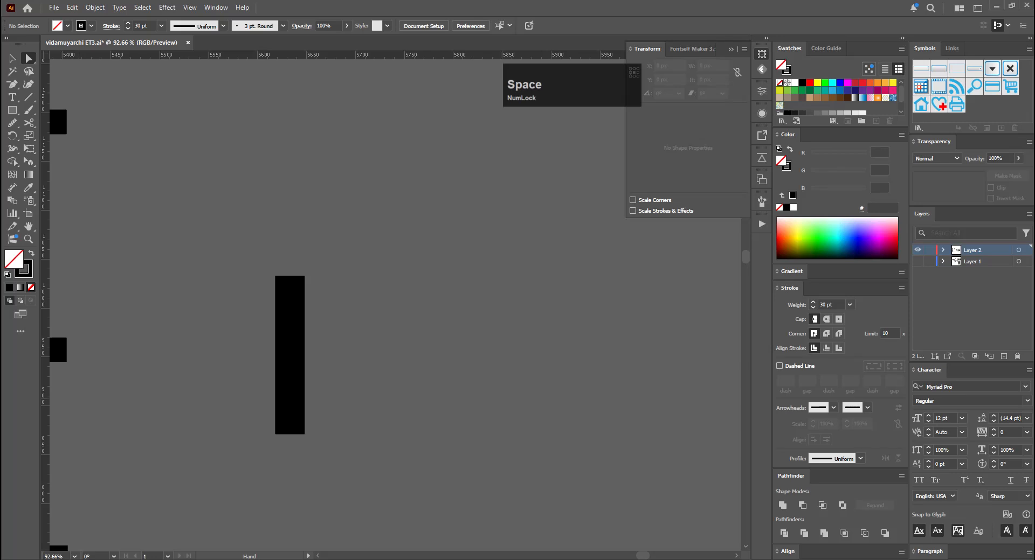
left_click(334, 391)
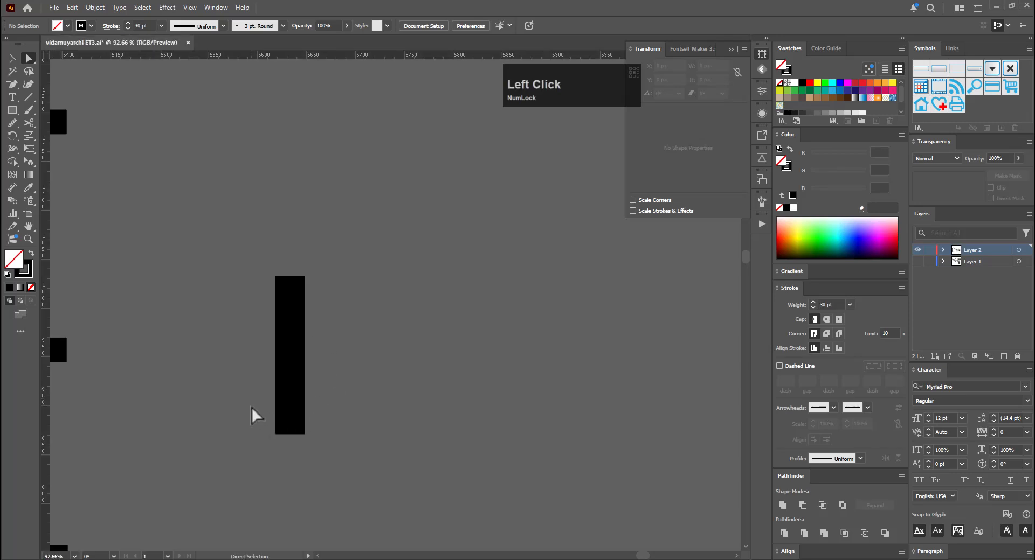
key("a")
left_click(376, 383)
key("v")
left_click(300, 350)
Copy the short 25 pt horizontal bar from the earlier glyphs and place it to the right of the copied vertical stroke
key("ctrl+space")
left_click_drag(314, 365, 248, 397)
key("space")
mouse_move(184, 301)
left_mouse_down()
mouse_move(294, 370)
mouse_move(335, 371)
left_mouse_up()
mouse_move(56, 371)
left_mouse_down()
mouse_move(108, 335)
mouse_move(350, 302)
left_mouse_up()
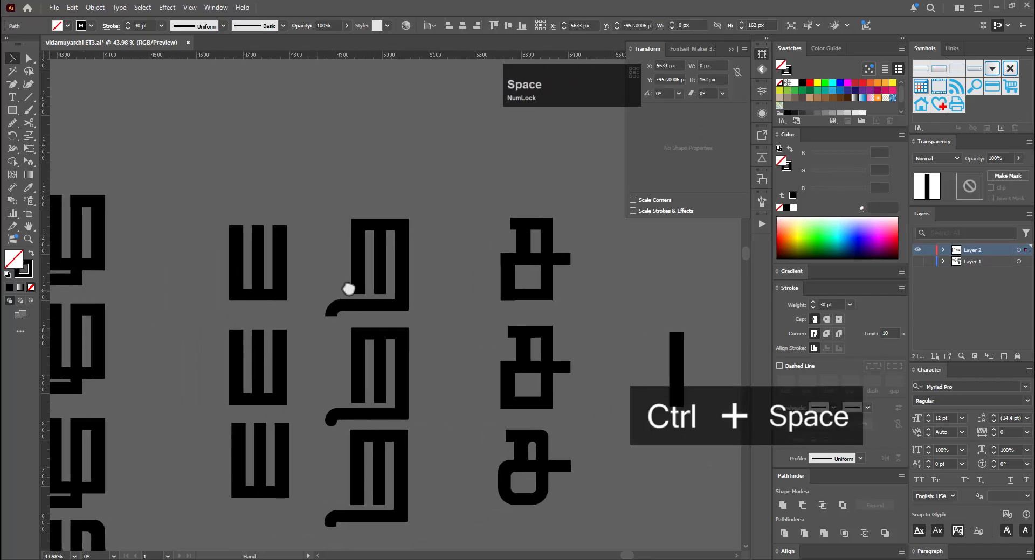
key("alt")
left_click_drag(192, 194, 607, 186)
key("space")
left_click_drag(599, 265, 216, 335)
left_click(238, 255)
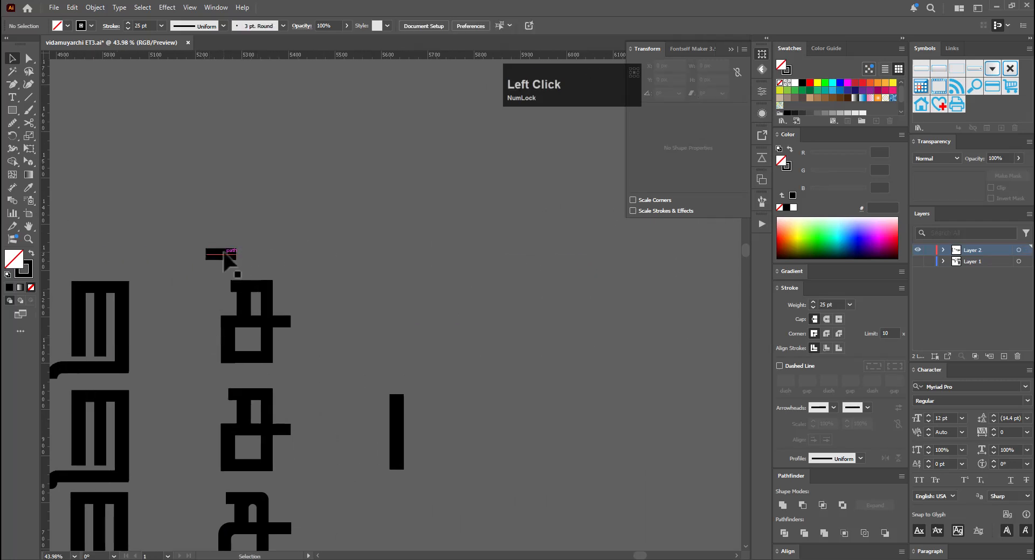
left_click_drag(226, 255, 518, 414)
Move the short horizontal bar onto the vertical stroke's top end, flush with its left edge
key("ctrl+space")
left_click_drag(517, 414, 408, 268)
left_click(409, 268)
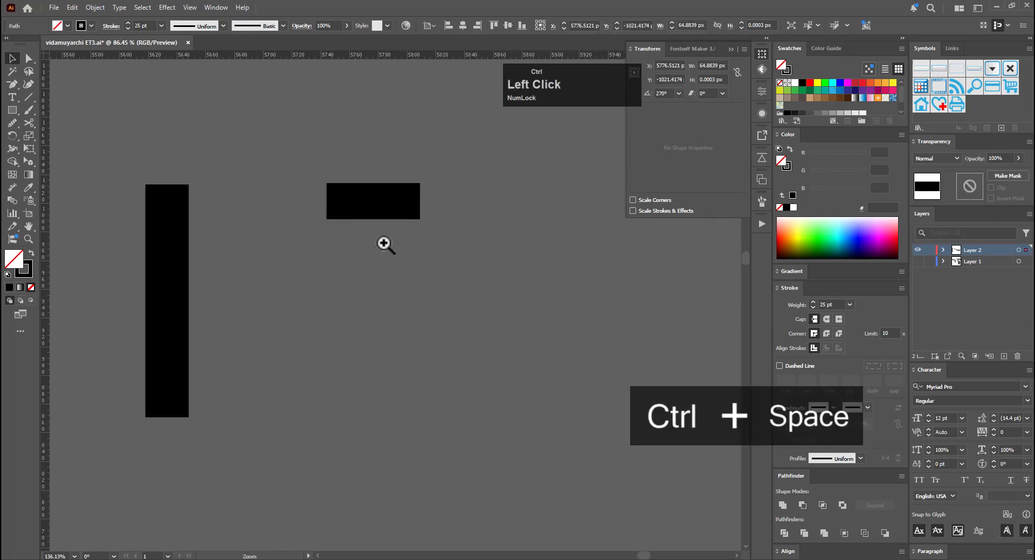
left_click_drag(388, 203, 204, 203)
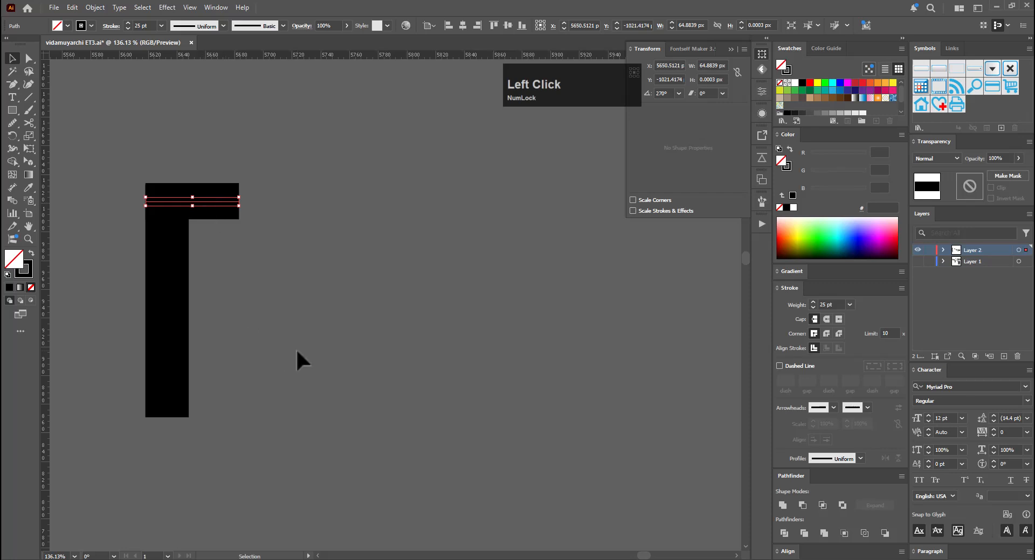
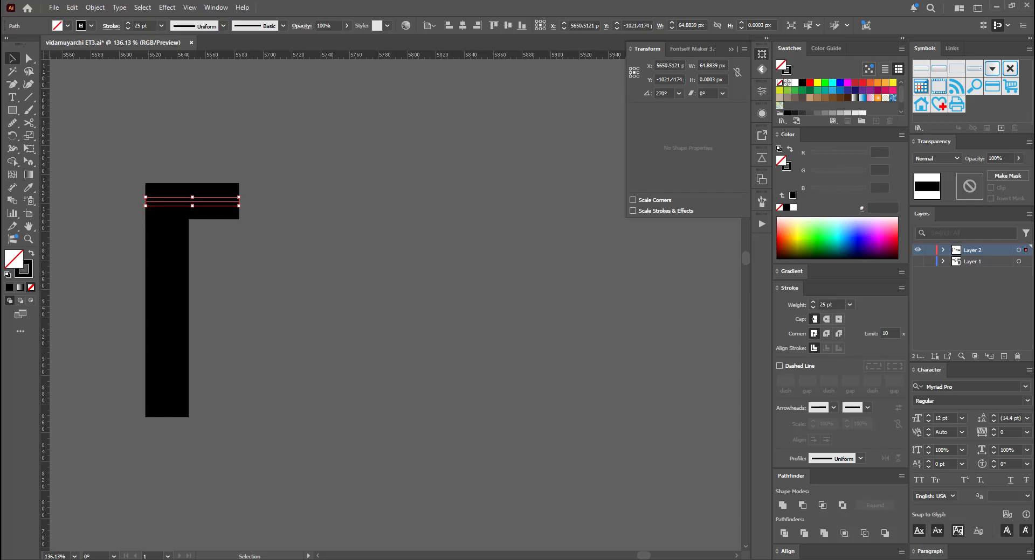
Delete the short horizontal bar from the top of the vertical stroke
key("space")
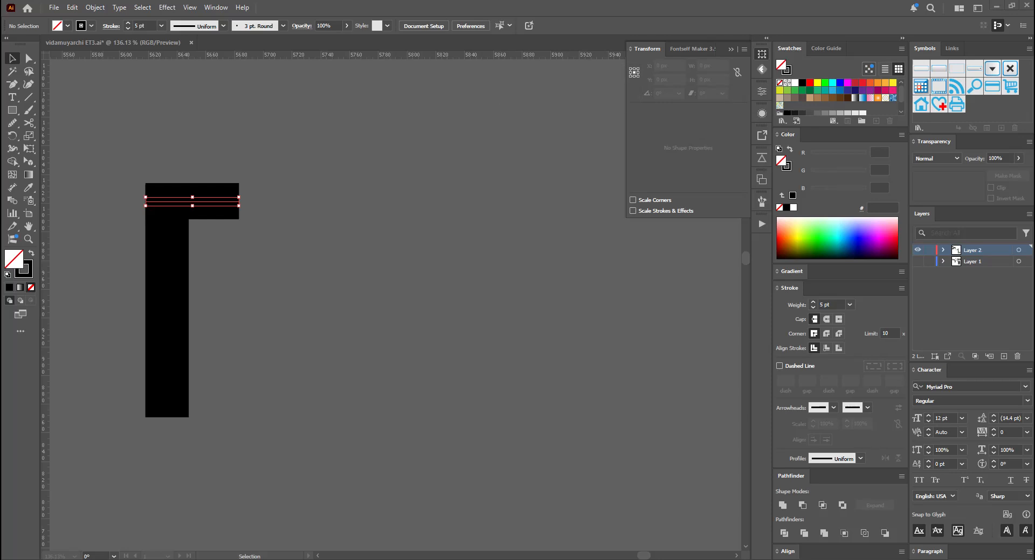
left_click(300, 262)
left_click_drag(211, 166, 260, 251)
key("Delete")
left_click(178, 219)
key("a")
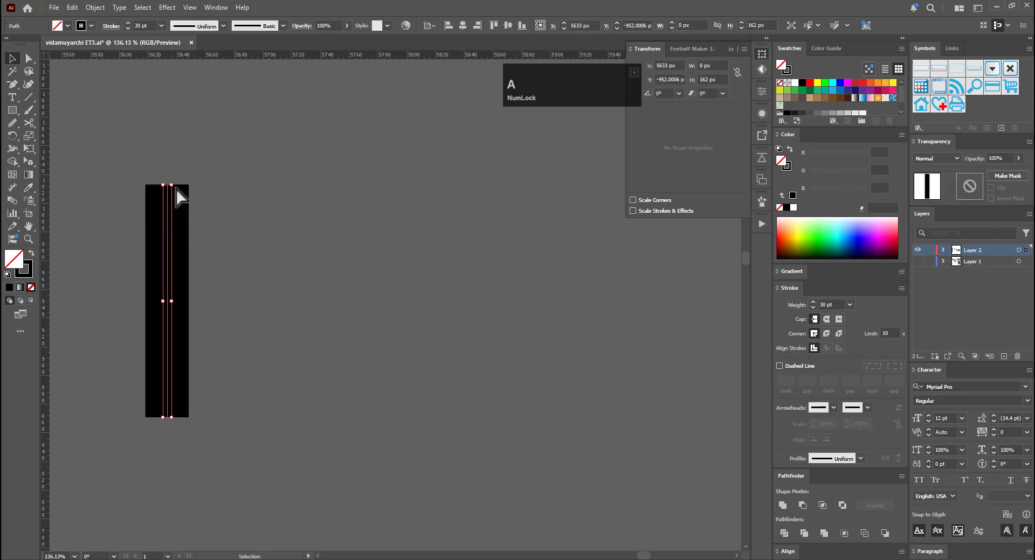
left_click(204, 166)
left_click_drag(134, 241, 233, 235)
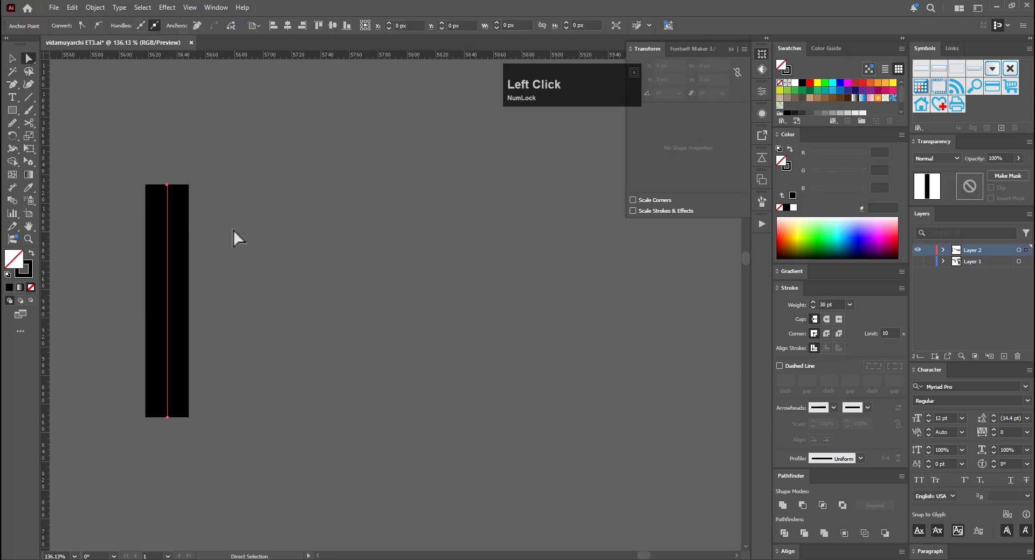
key("v")
left_click(224, 214)
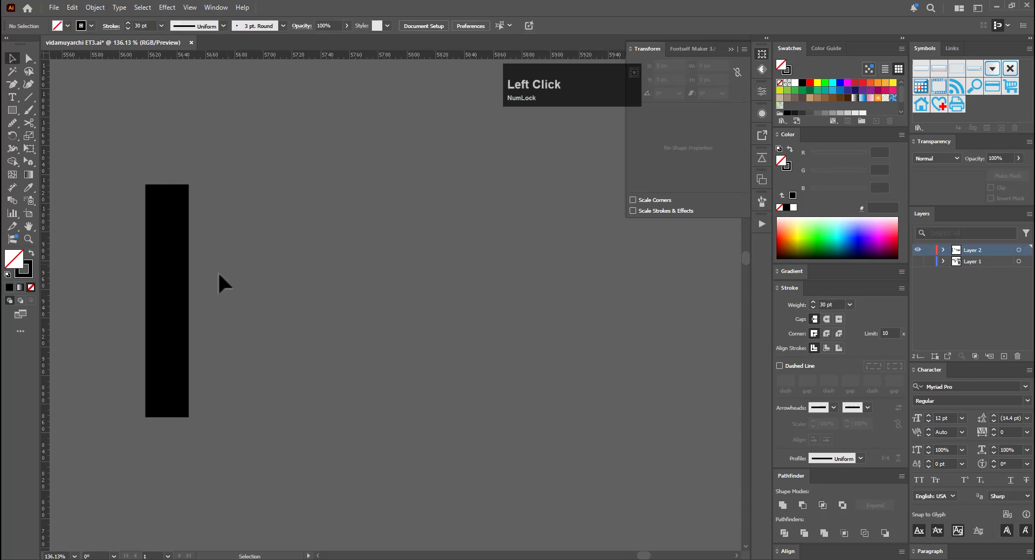
left_click_drag(226, 264, 126, 334)
left_click(293, 211)
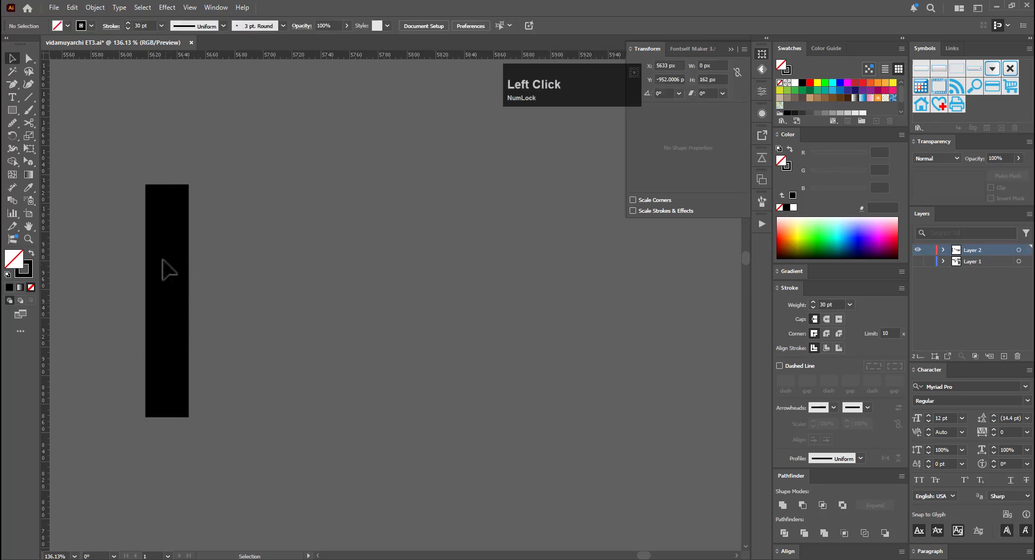
Set the copied vertical stroke's weight to 25 pt
left_click(172, 199)
left_click_drag(152, 25, 101, 35)
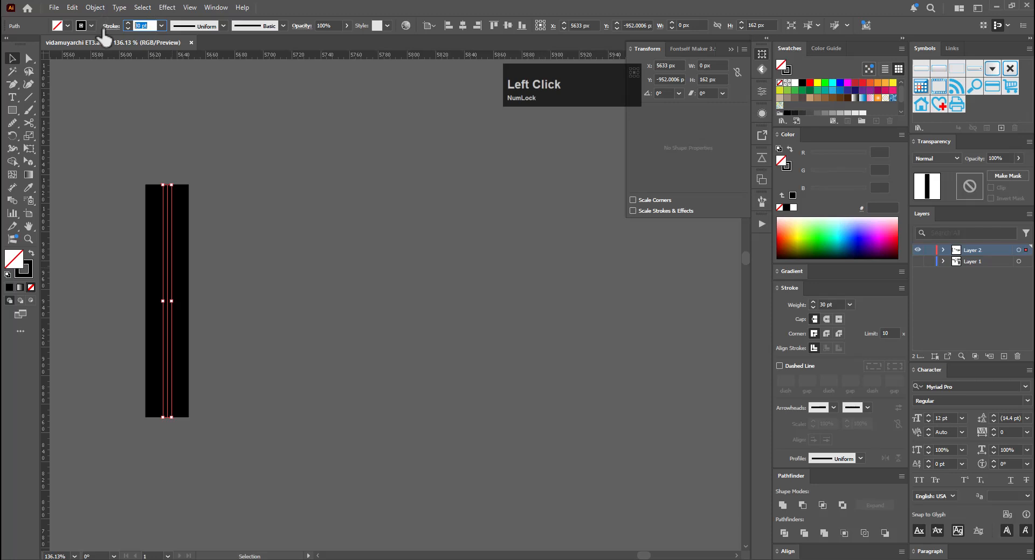
type("25")
key("Return")
key("v")
left_click(366, 339)
Shorten the vertical stroke by lowering its top anchor about 61 px
key("a")
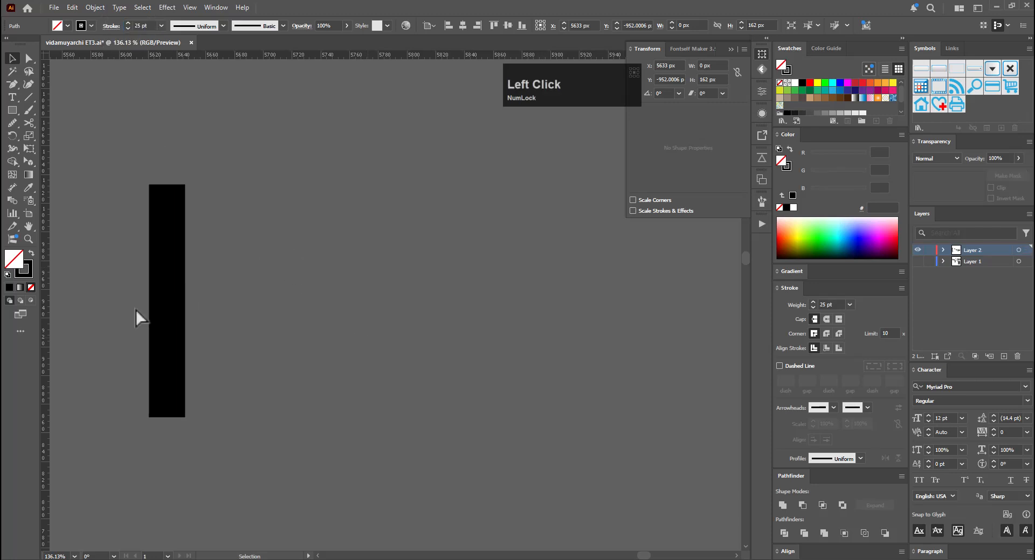
left_click_drag(136, 309, 263, 270)
key("e")
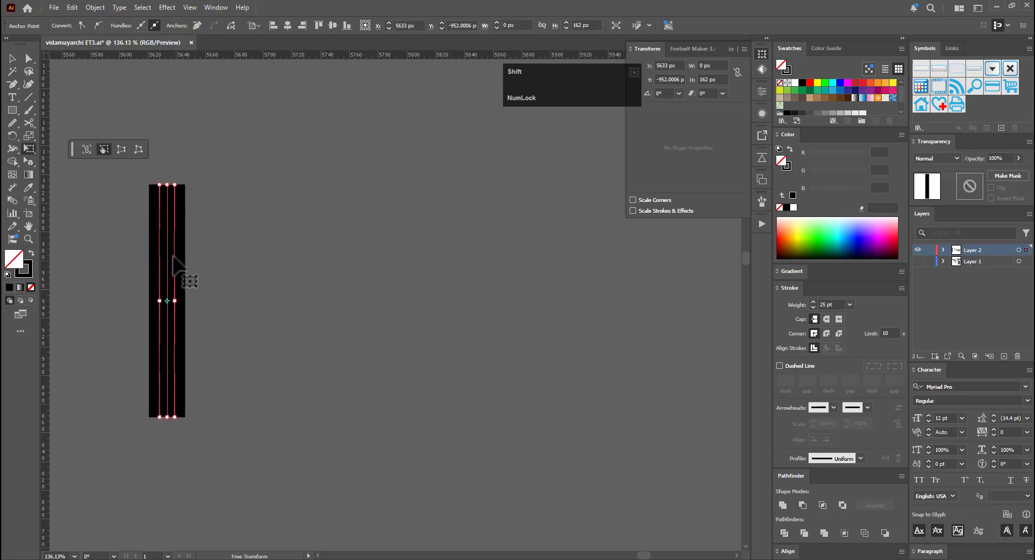
left_click_drag(173, 274, 172, 333)
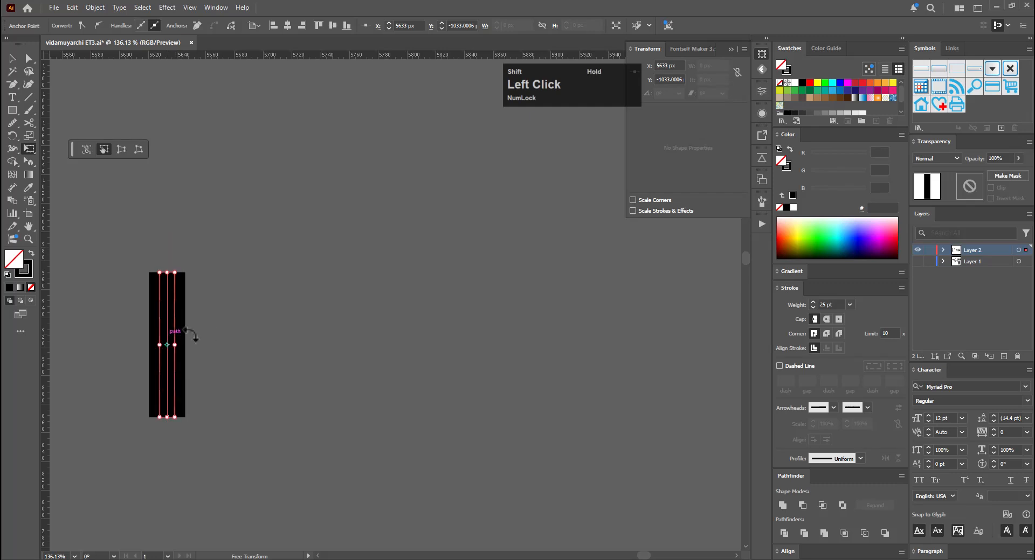
Extend the path from its top anchor with the Pen tool about 117.5 px right, then about 178 px straight down
left_click(133, 254)
left_click(191, 312)
key("p")
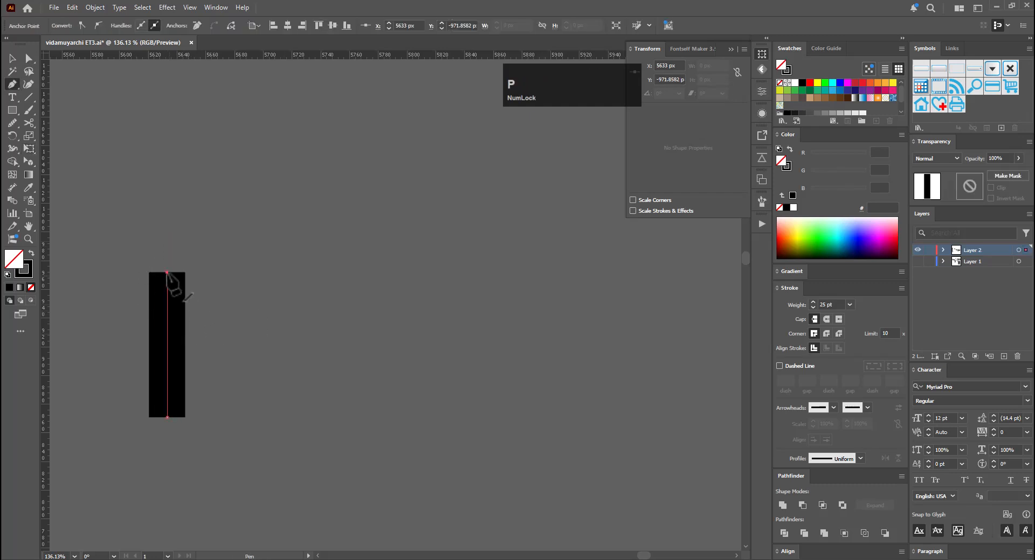
left_click(167, 273)
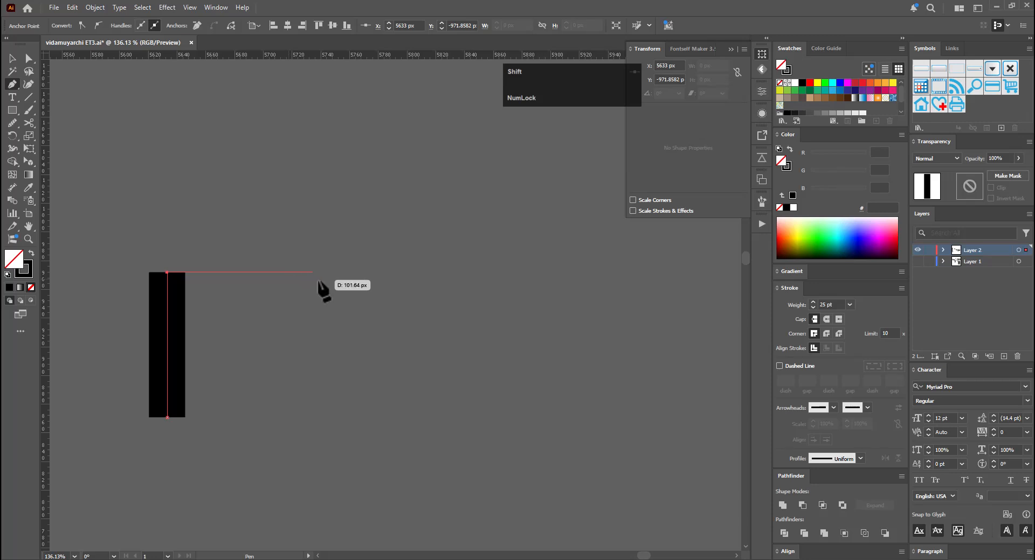
left_click(335, 280, "shift")
left_click(335, 530, "shift")
key("v")
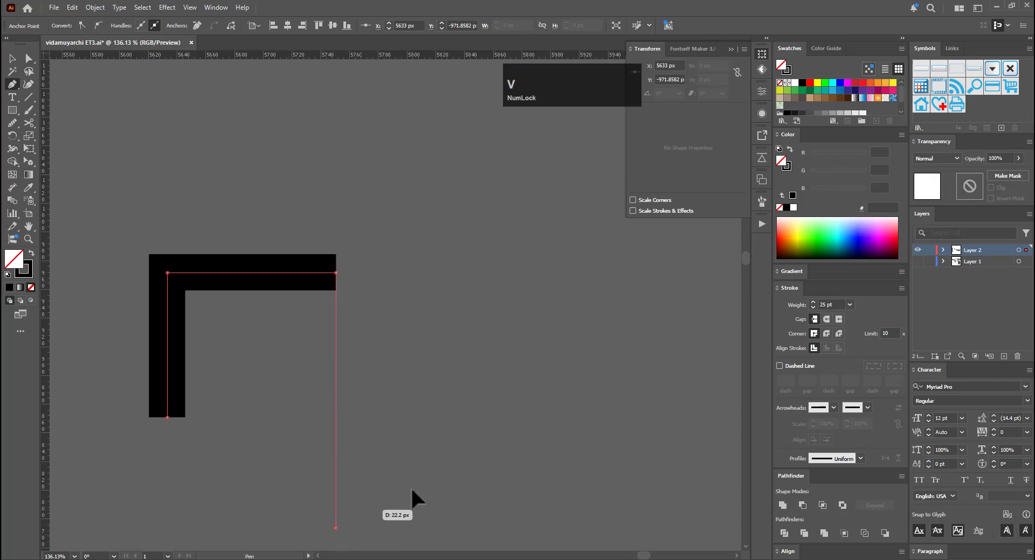
left_click(412, 487)
Extend the left leg's bottom end with a short horizontal Pen segment to the right, stopping short of the right leg
key("a")
left_click(174, 411)
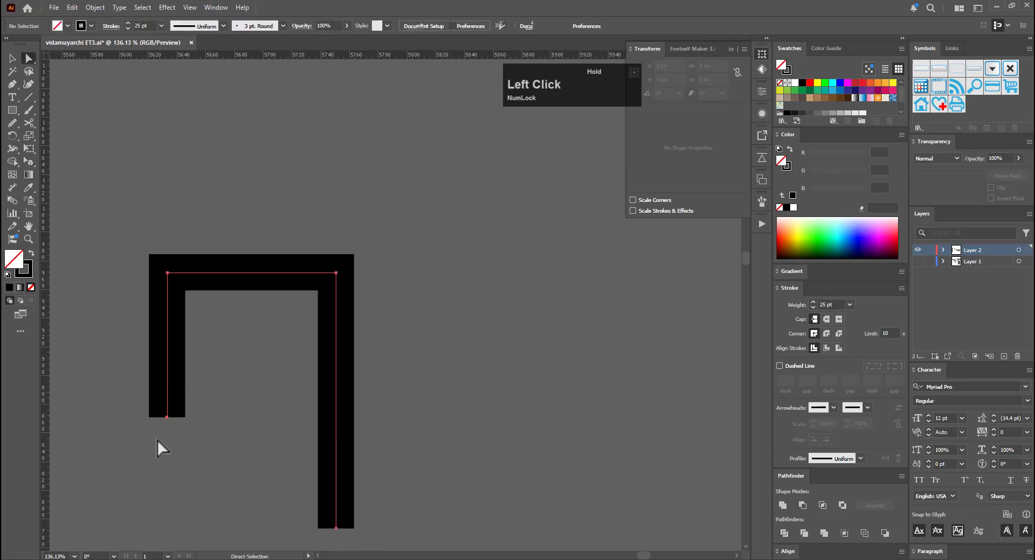
key("p")
left_click(167, 416)
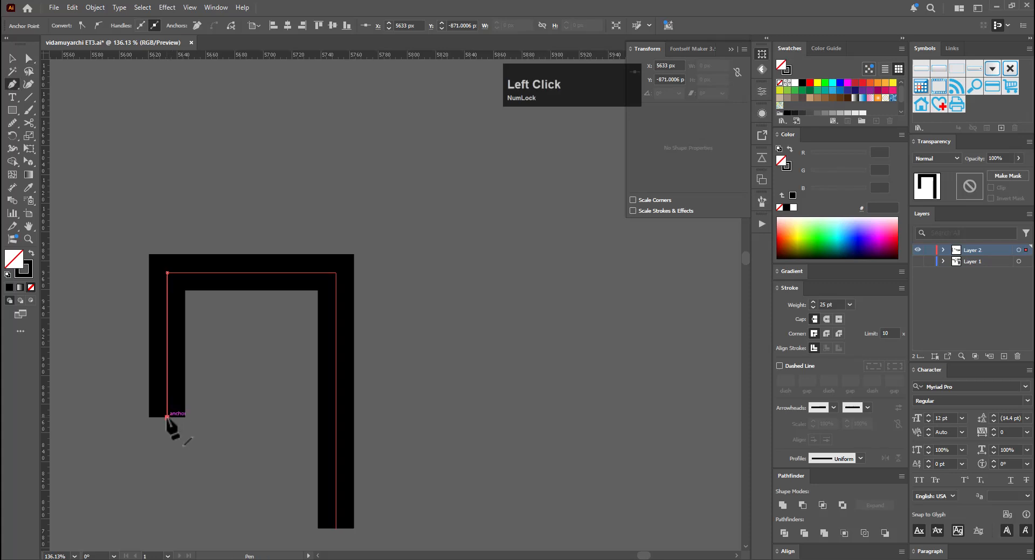
left_click(245, 417, "shift")
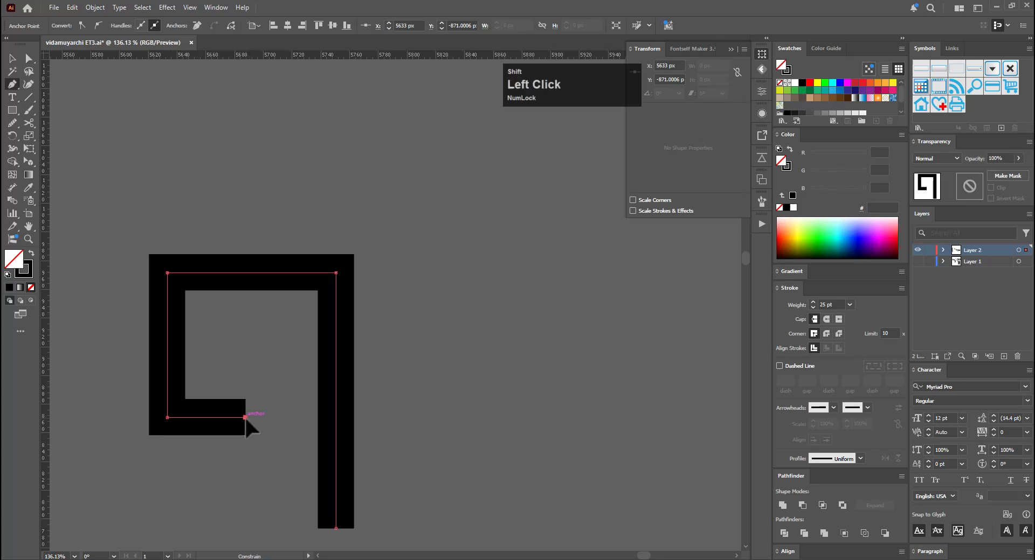
Lower the short bottom segment slightly to lengthen the left leg of the new glyph
key("ctrl")
key("e")
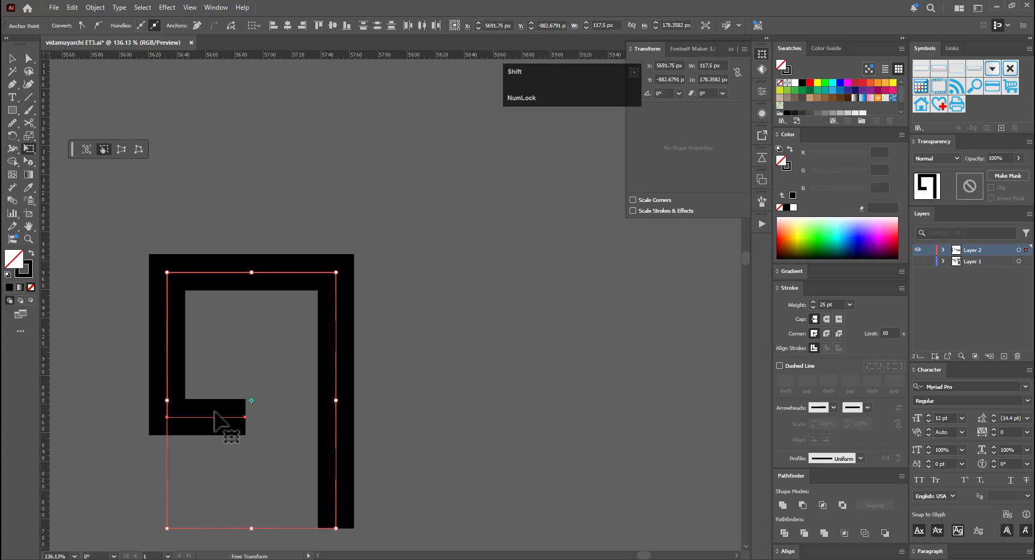
left_click_drag(225, 423, 215, 444)
key("a")
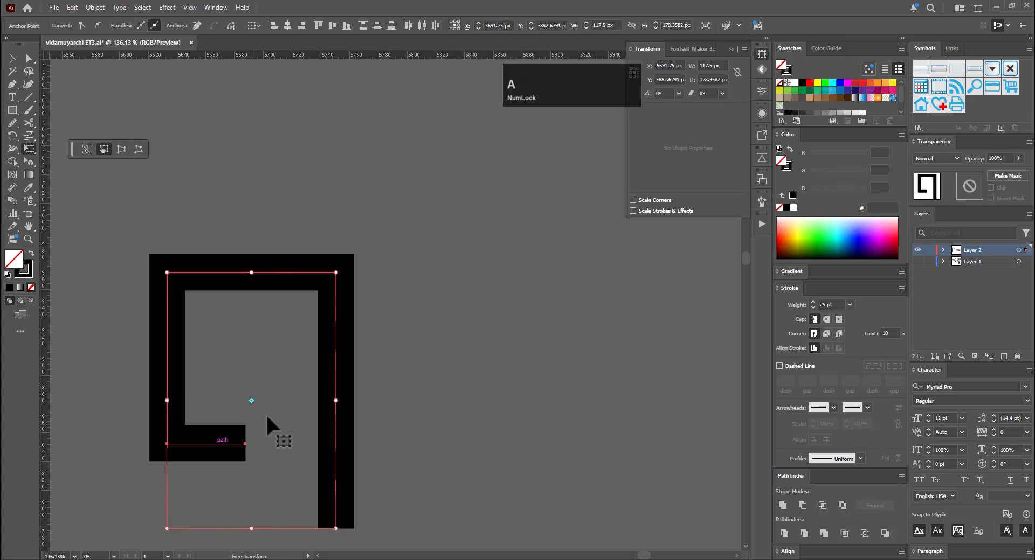
Move the left leg and its short bottom segment about 23 px left, widening the glyph to about 140 px
left_click(272, 423)
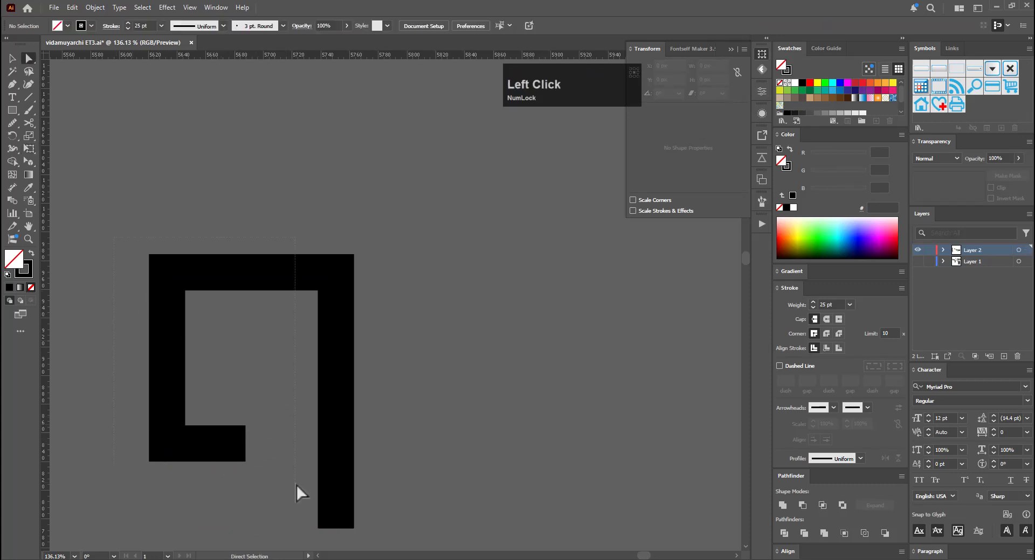
left_click_drag(297, 485, 297, 486)
key("e")
left_click_drag(253, 374, 221, 369)
key("a")
left_click(281, 410)
Extend the bottom segment's end with the Pen tool into an inner hook: a slanted rise, 90 px straight up, 75 px slanting down-left, and a short drop
left_click_drag(201, 416, 238, 483)
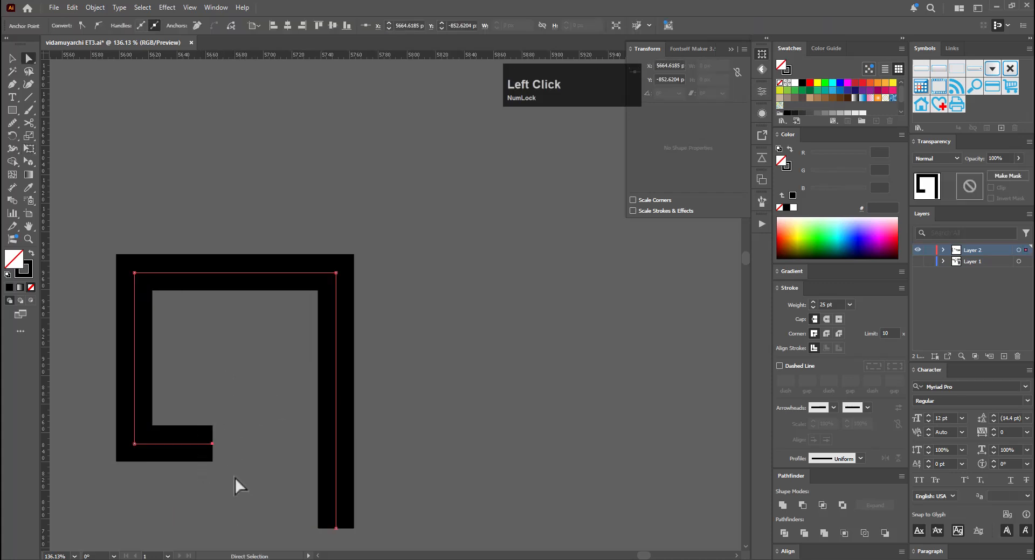
key("p")
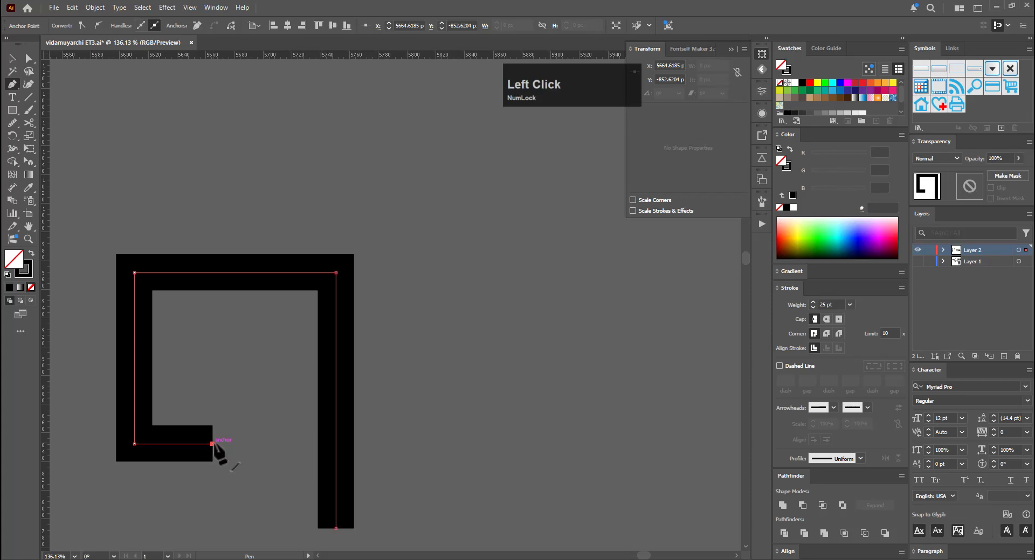
left_click(268, 426)
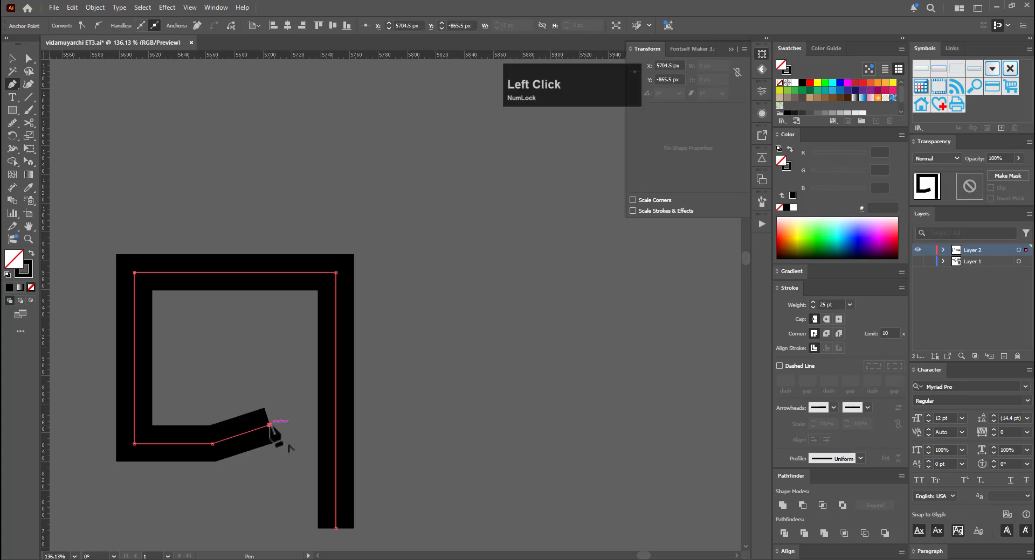
key("shift")
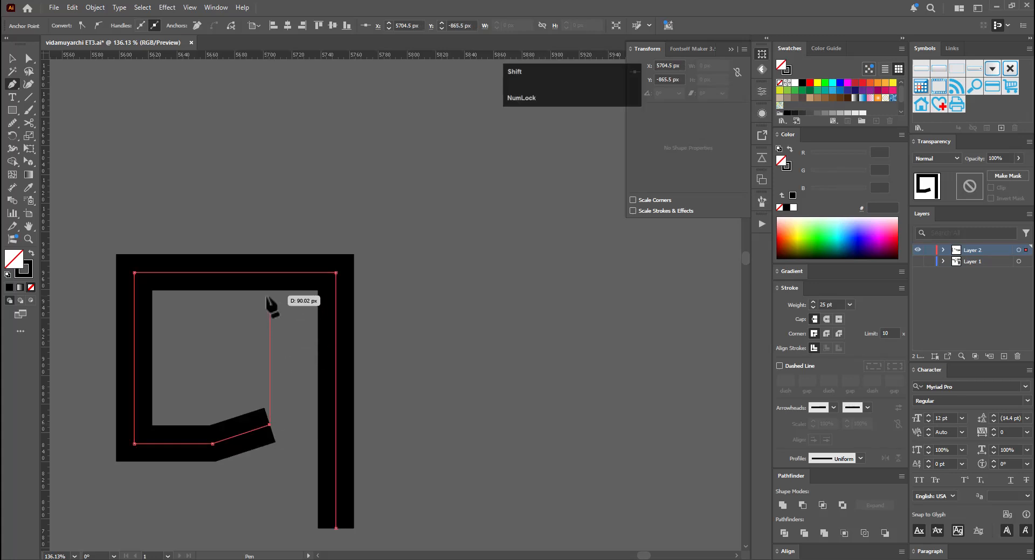
left_click(270, 296)
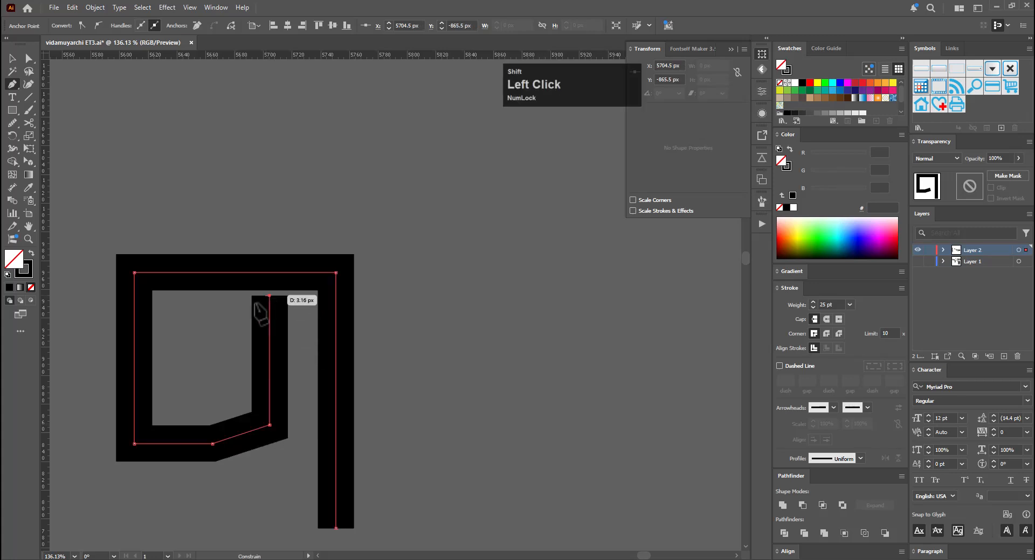
left_click(177, 352)
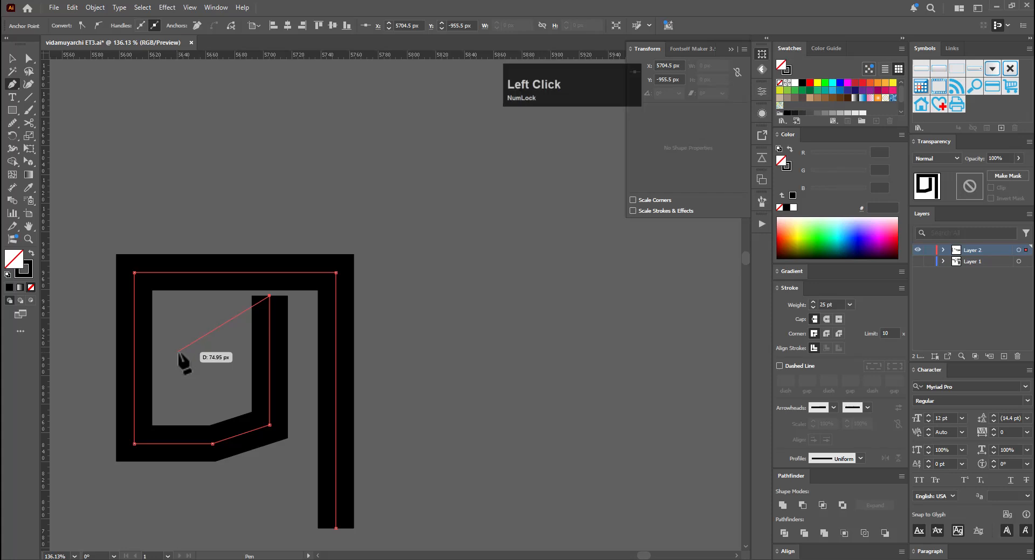
left_click(178, 414)
key("a")
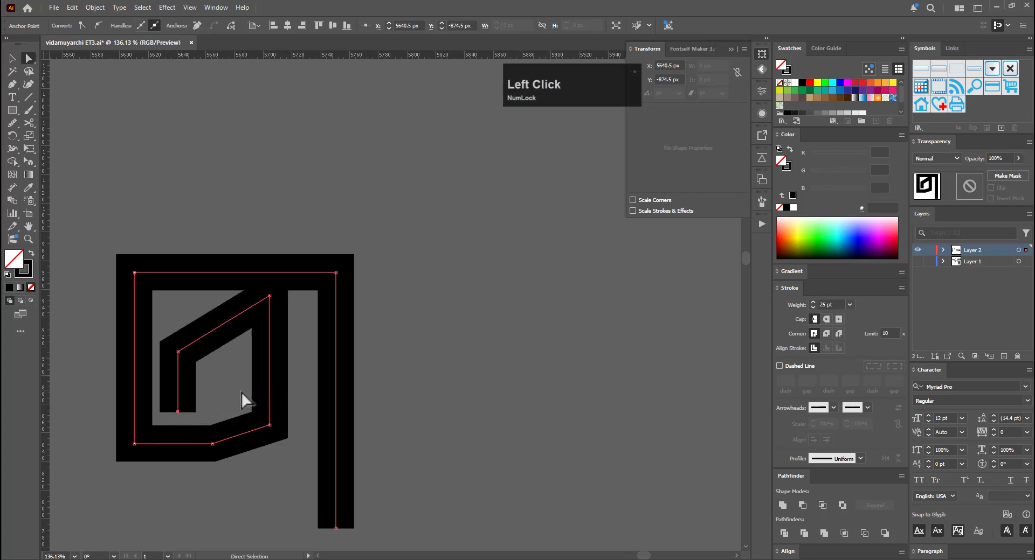
left_click(242, 392)
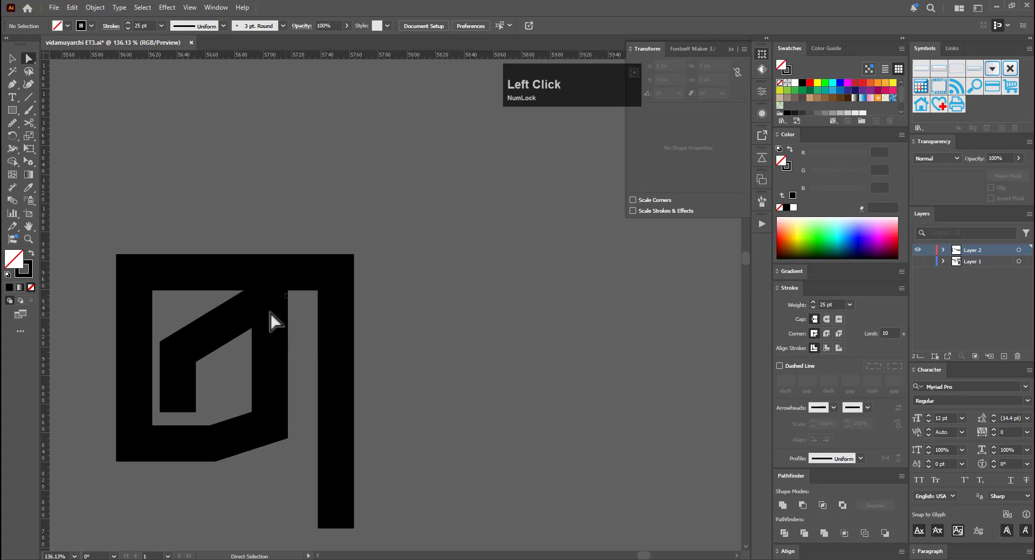
Lower the inner hook together with the bottom segment by about 20 px
left_click_drag(268, 323, 128, 463)
key("e")
left_click_drag(255, 349, 236, 374)
Move the glyph's right leg outward to widen the letterform to about 152 px
key("a")
left_click_drag(310, 237, 374, 506)
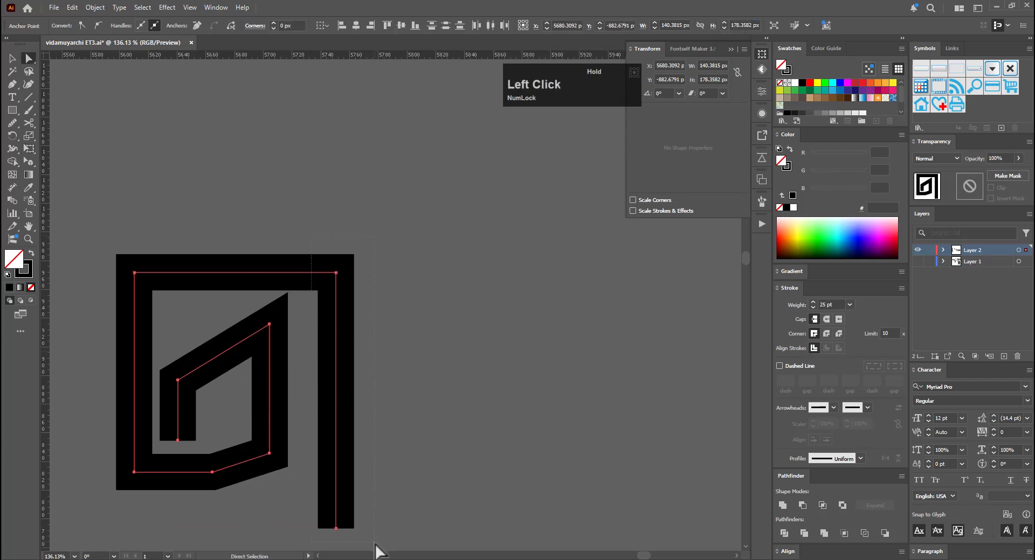
left_click_drag(375, 546, 375, 543)
key("e")
left_click_drag(318, 440, 327, 439)
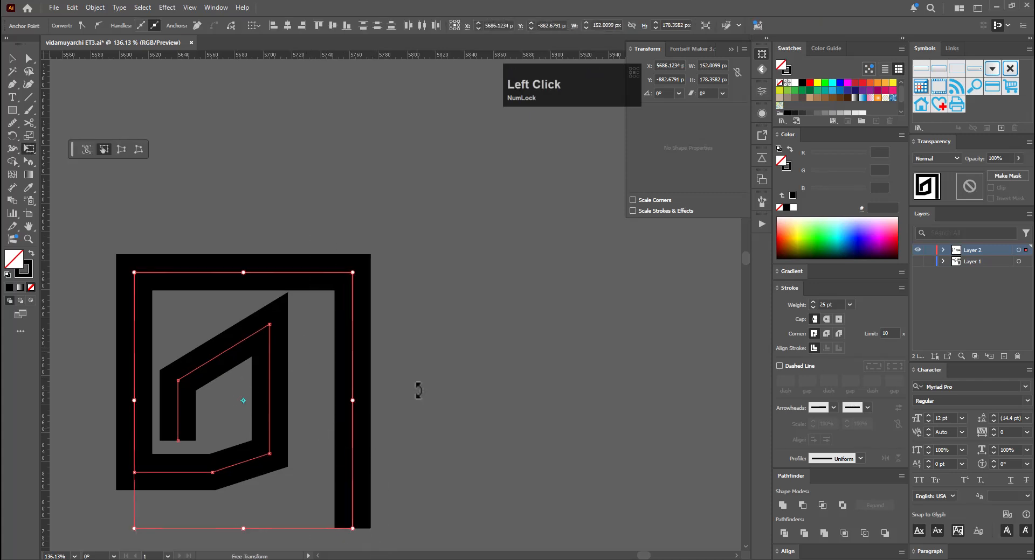
key("v")
left_click(448, 392)
key("ctrl+space")
left_click_drag(456, 427, 429, 432)
key("space")
left_click_drag(430, 431, 420, 338)
left_click(357, 273)
key("a")
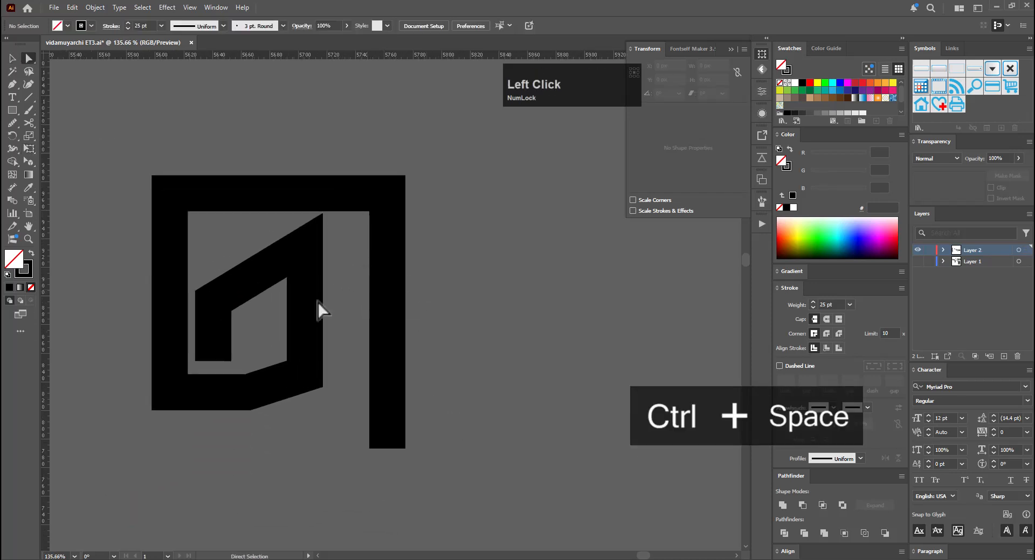
left_click(813, 308)
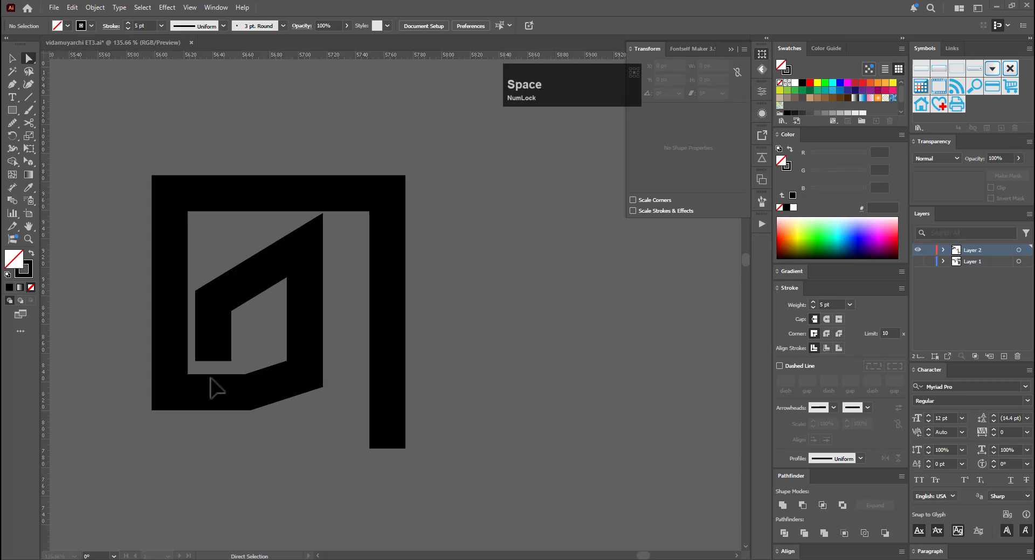
key("a")
left_click(314, 291)
key("v")
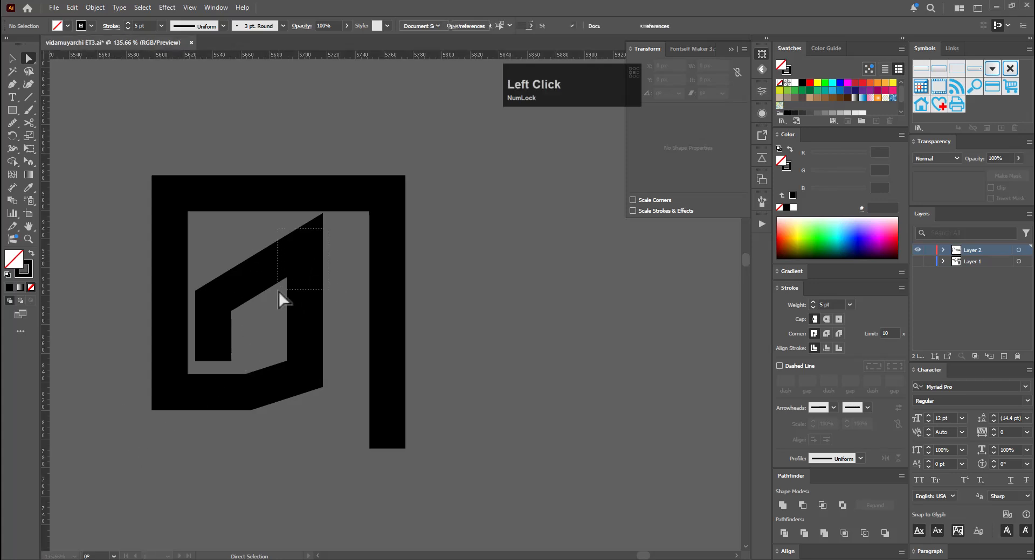
left_click(287, 292)
Duplicate the angular hooked glyph about 253 px straight below the original
key("ctrl+space")
left_click_drag(375, 260, 237, 307)
left_click(476, 270)
left_click_drag(376, 271, 448, 338)
left_click(423, 369)
Round the corners of the inner hook on the lower copy
key("a")
key("ctrl+space")
key("a")
left_click_drag(379, 354, 312, 399)
left_click(321, 471)
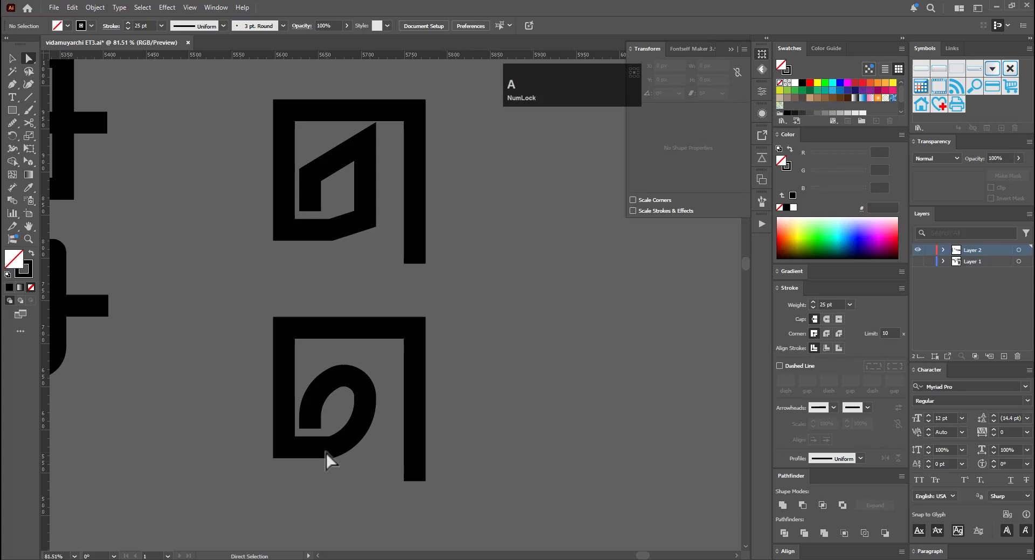
Undo the rounding of the hook's lower-right corner, and round that corner together with the adjacent bottom bend
left_click(331, 448)
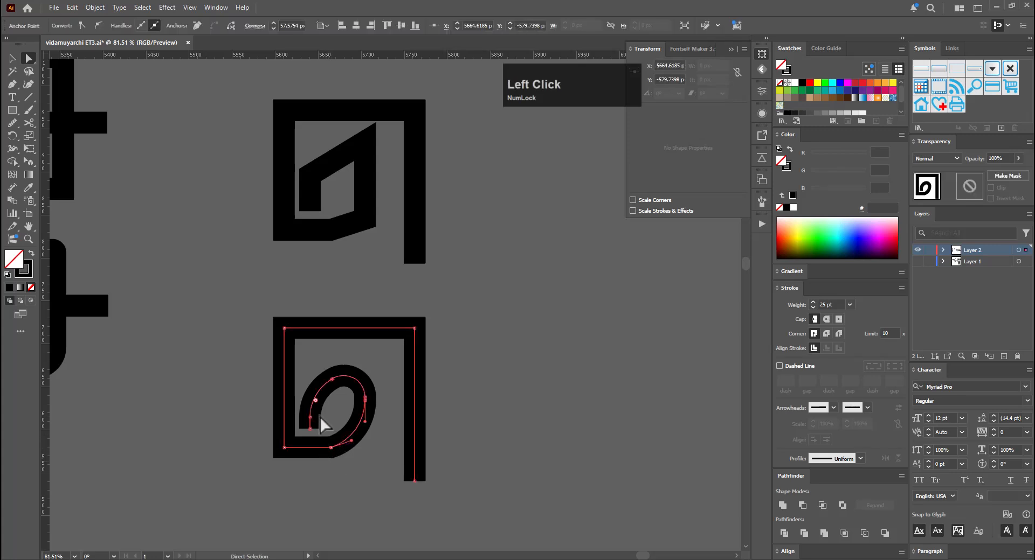
key("ctrl+z")
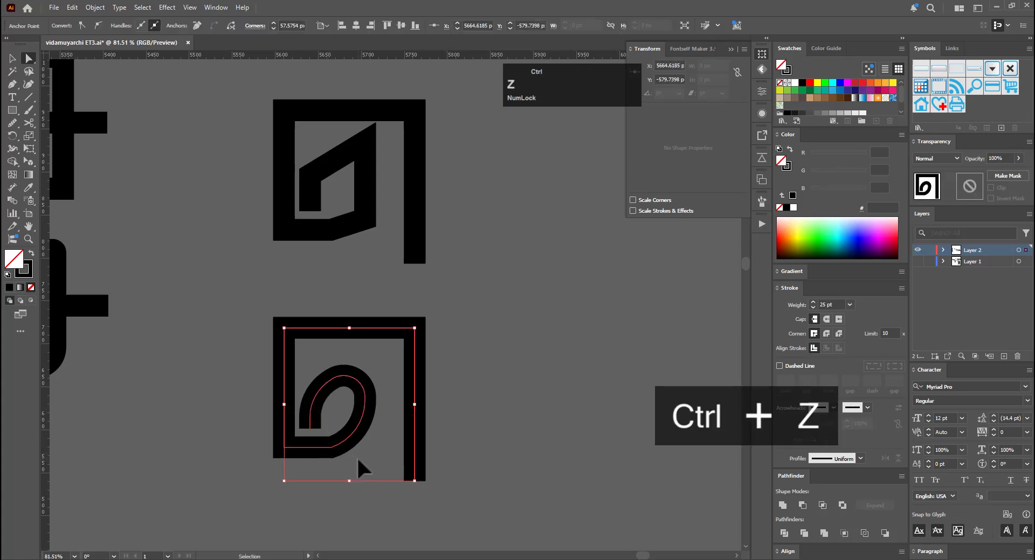
key("ctrl+z")
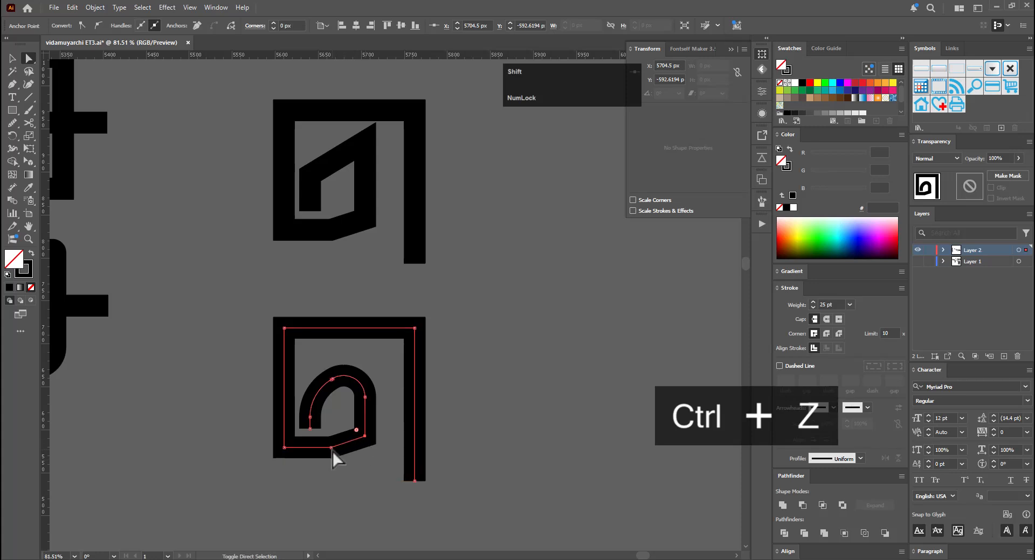
left_click(331, 449, "shift")
left_click_drag(356, 429, 286, 357)
key("v")
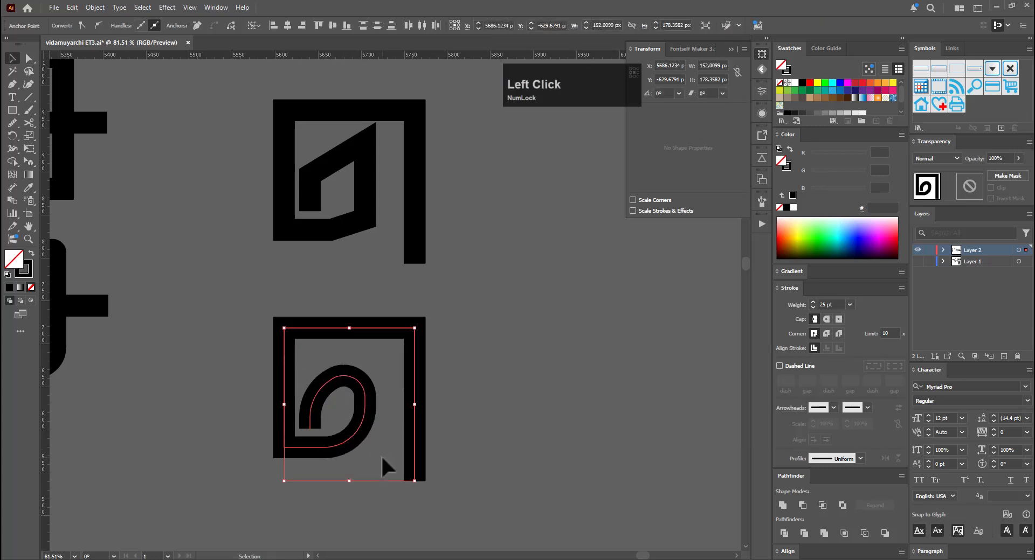
left_click(380, 455)
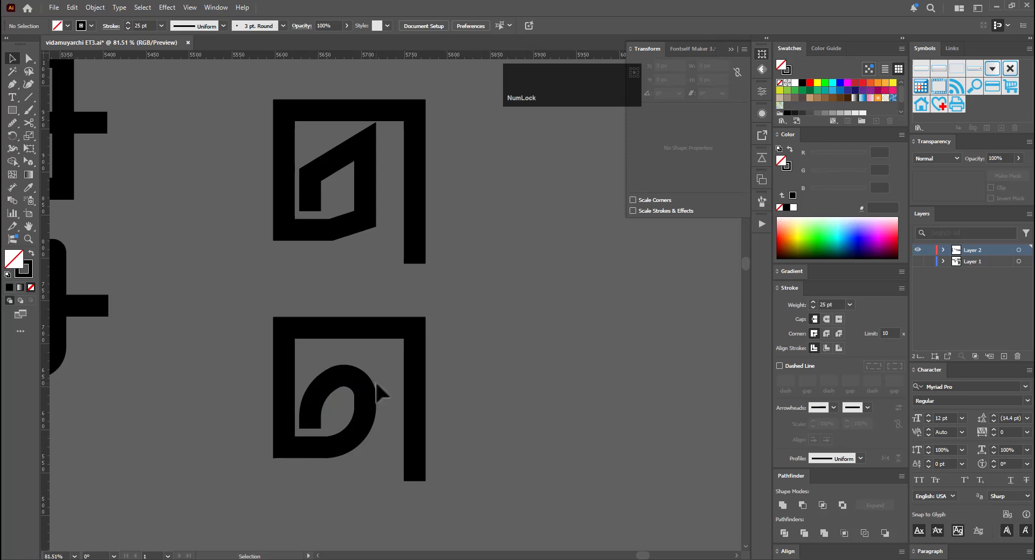
Round the lower glyph's bottom-left outer corner to a radius of about 41 px
key("a")
left_click_drag(284, 450, 315, 409)
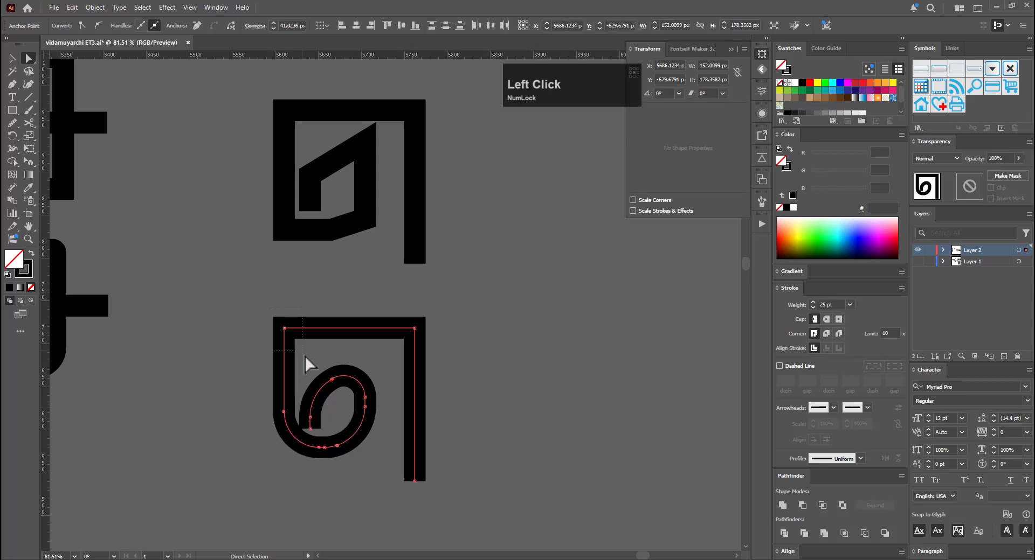
Round both top corners of the lower glyph, to about 71 px on the left and 67 px on the right
left_click(408, 350)
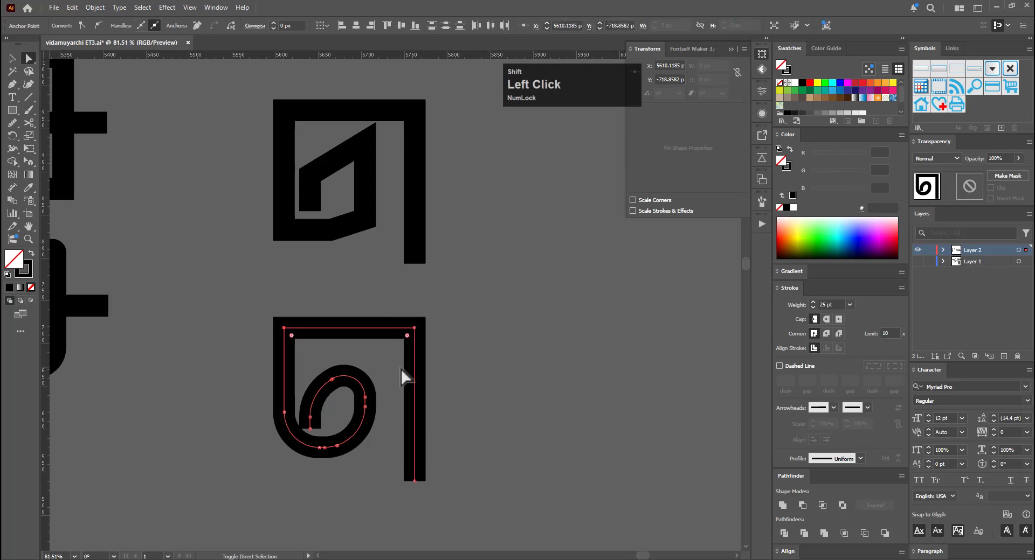
left_click_drag(406, 338, 368, 401)
left_click(420, 340)
left_click(405, 376)
left_click(366, 376)
key("ctrl+z")
left_click_drag(284, 295, 351, 387)
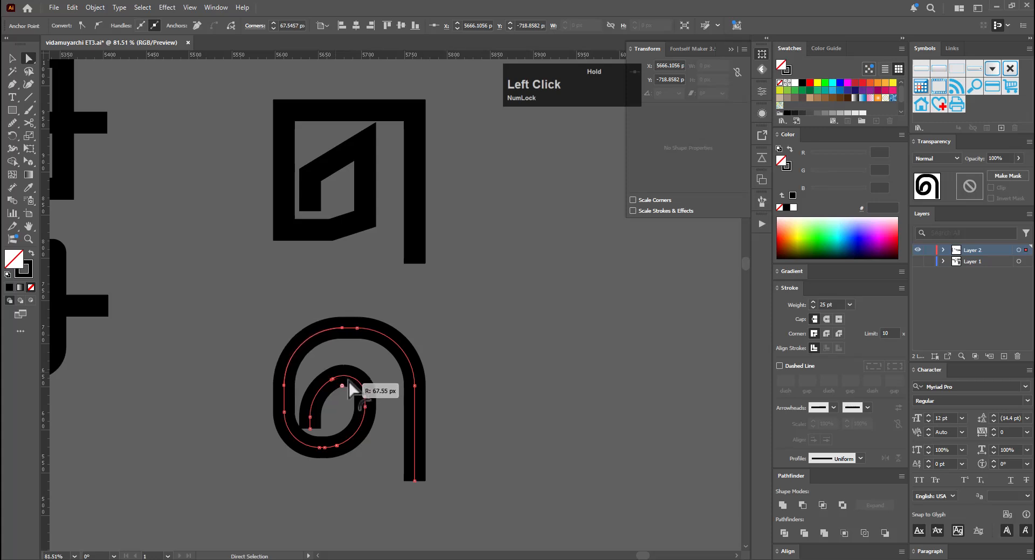
left_click_drag(350, 387, 351, 392)
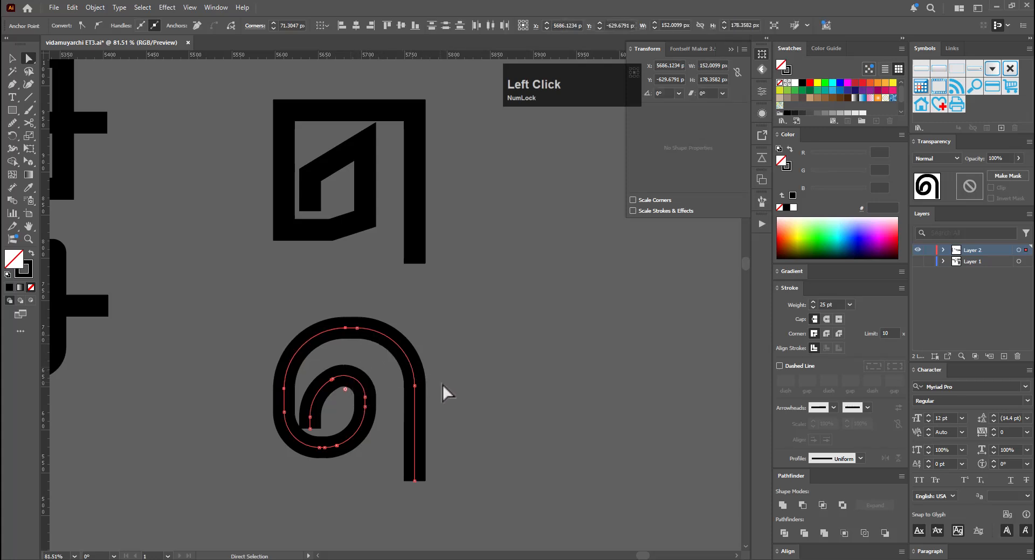
Try a tighter top-right corner with a top-left radius of about 93 px, and undo the top-left rounding
left_click(406, 388)
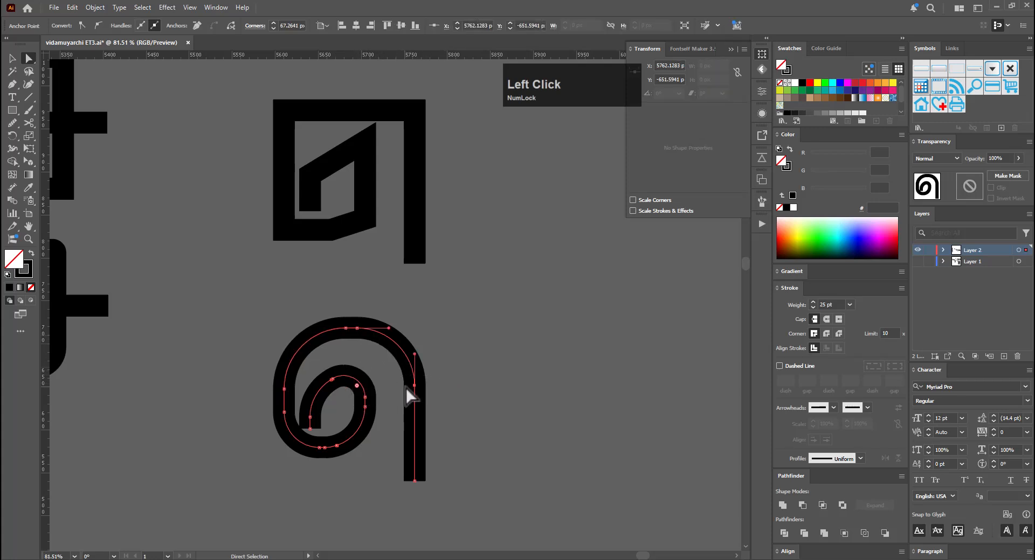
left_click_drag(357, 386, 414, 411)
left_click(345, 329)
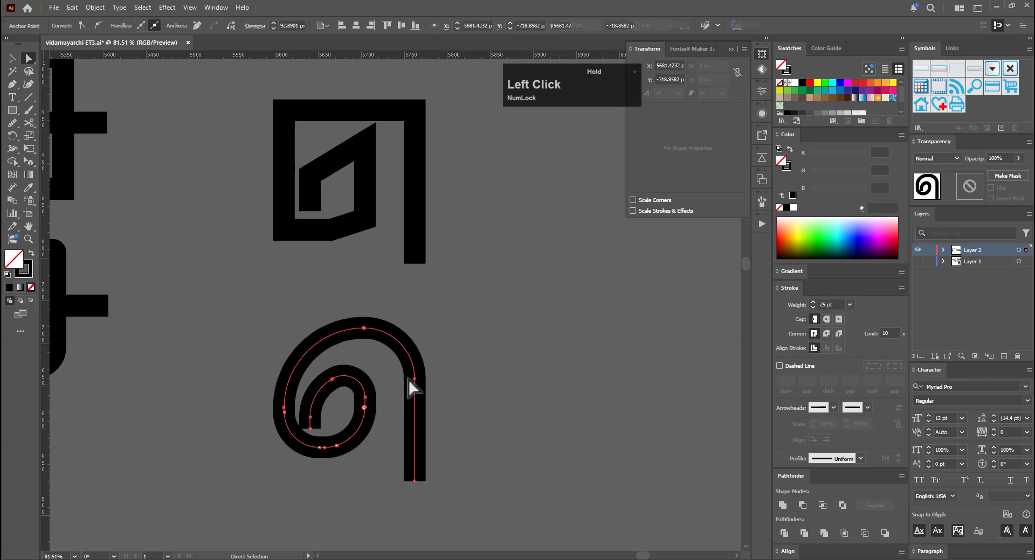
key("v")
left_click(462, 354)
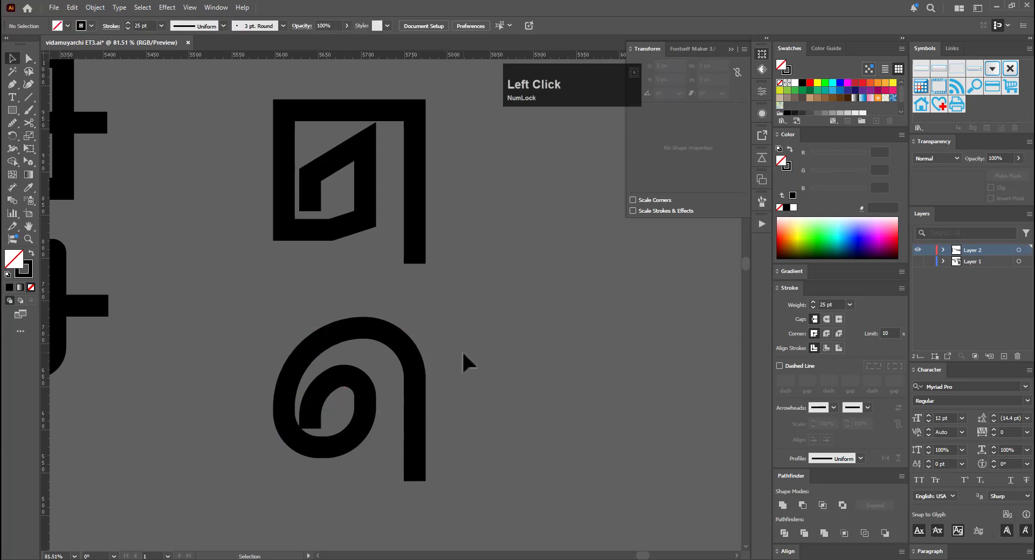
key("ctrl+z")
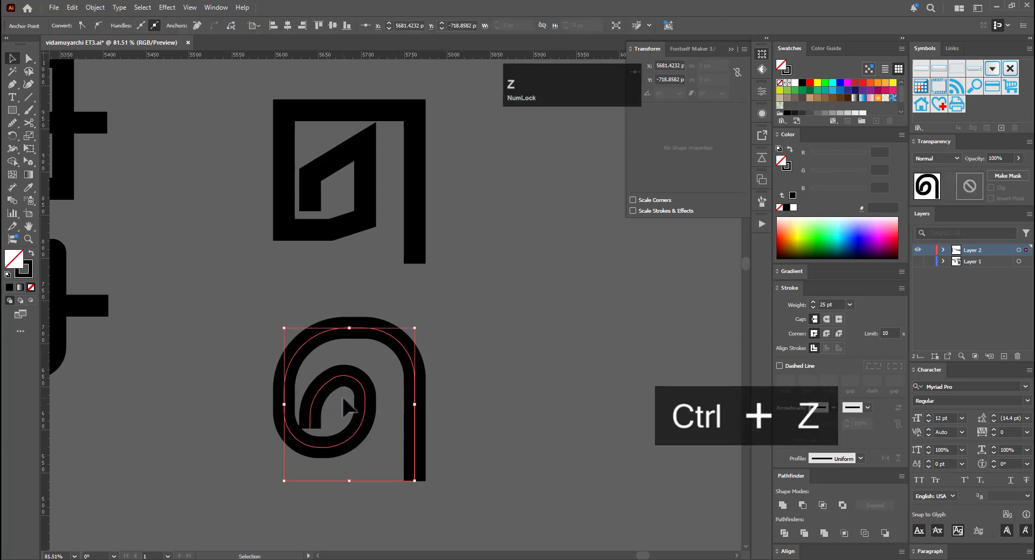
Tighten the rounded glyph's top-left corner and widen its top-right curve
key("a")
left_click_drag(344, 393, 319, 393)
left_click(376, 339)
key("v")
left_click(448, 374)
Duplicate the rounded glyph about 232 px straight below itself
key("ctrl+space")
left_click_drag(450, 350, 245, 401)
key("v")
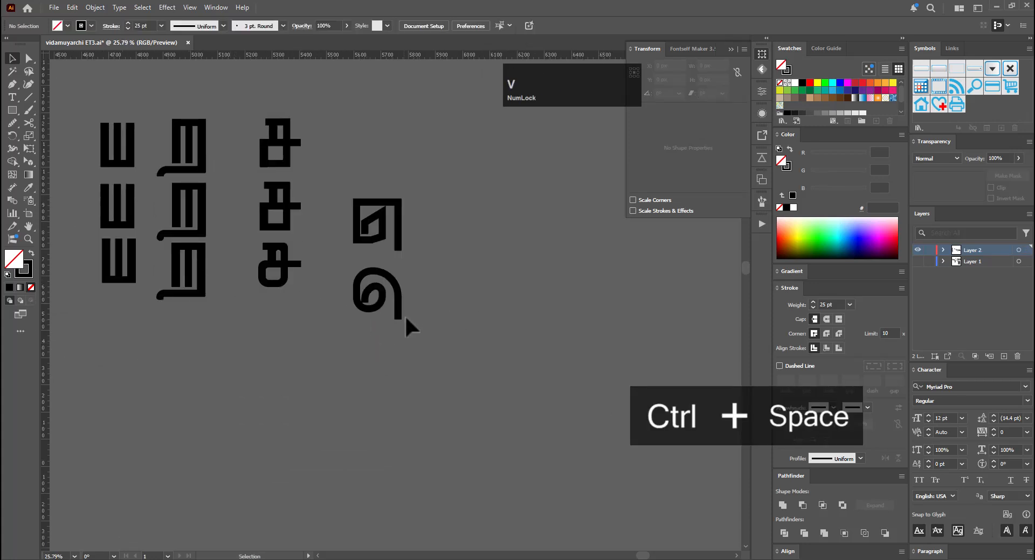
left_click_drag(405, 325, 465, 409)
key("ctrl+space")
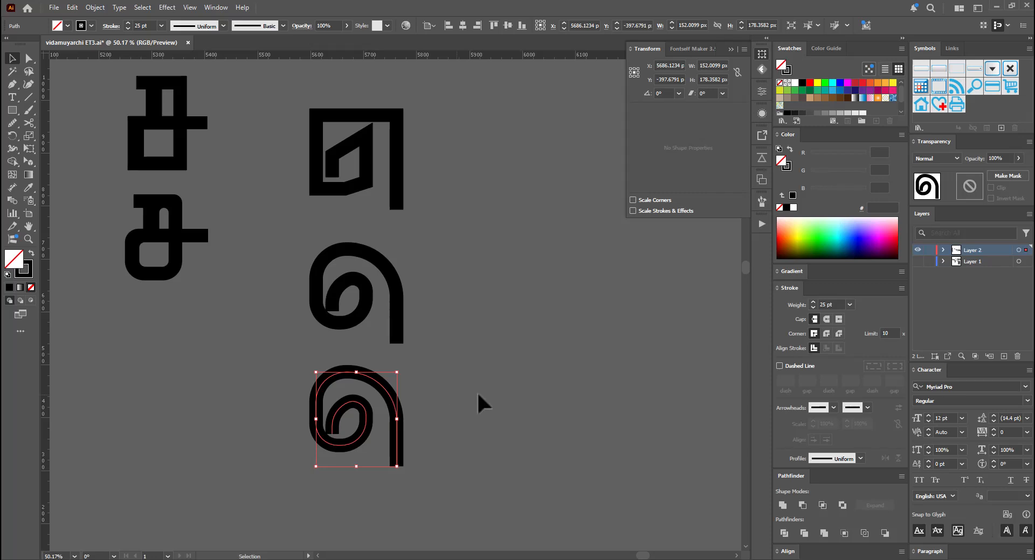
Raise the inner end anchor of the upper rounded glyph's hook slightly to shorten its tail
key("ctrl+space")
left_click(302, 250)
left_click(339, 311)
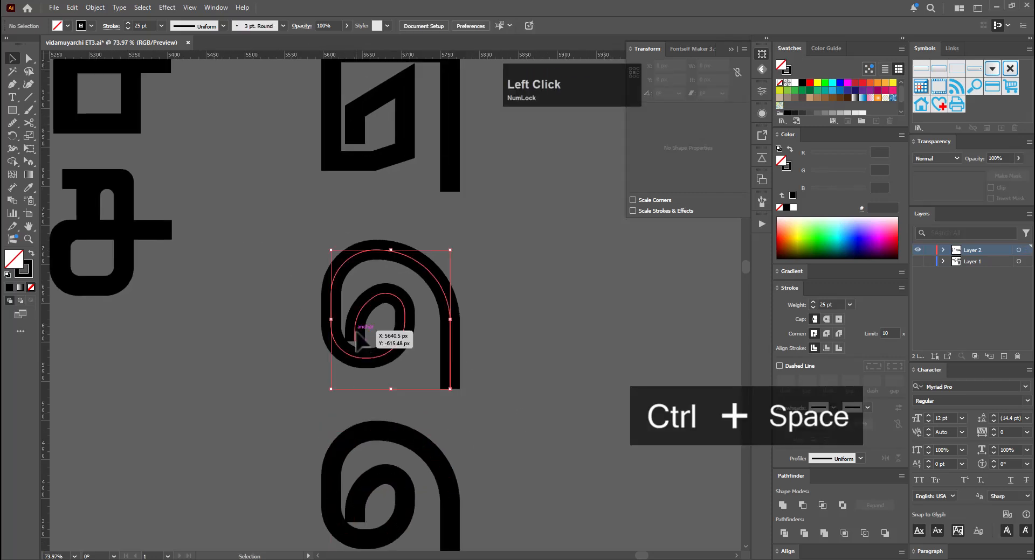
key("a")
left_click(354, 341)
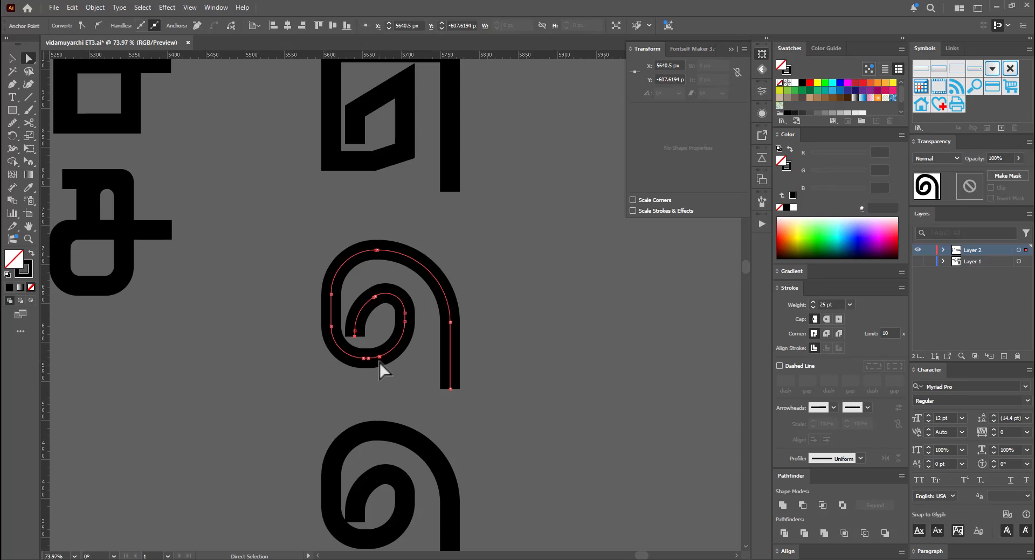
left_click(380, 364)
key("v")
left_click(483, 289)
Duplicate the adjusted rounded glyph about 560 px straight down, and move the unadjusted copy left out of the column
key("ctrl+space")
left_click_drag(510, 308, 359, 318)
left_click_drag(410, 256, 410, 413)
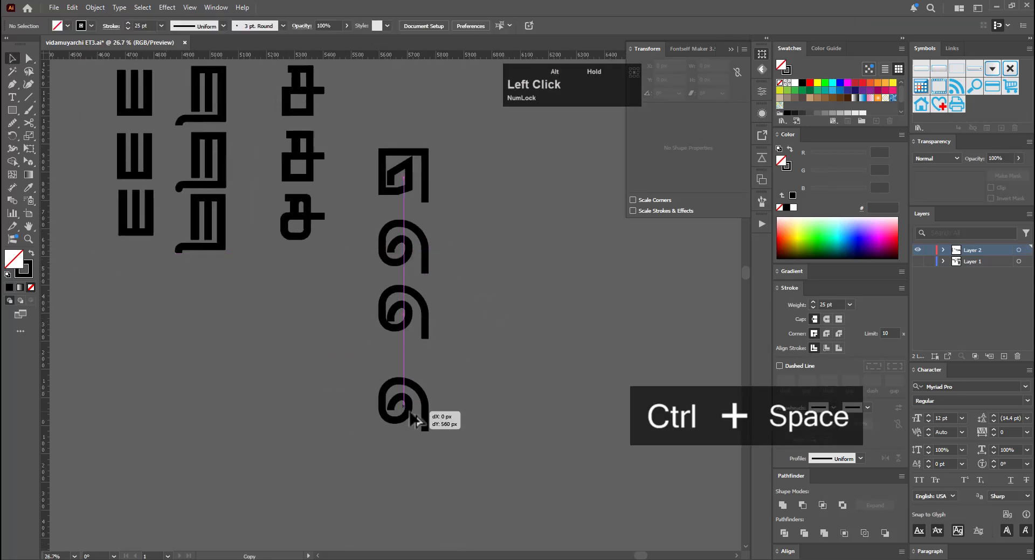
left_click_drag(411, 321, 309, 316)
left_click(440, 356)
Move the unadjusted rounded glyph to the right of the column, at about X 6080 px and Y -571 px
key("ctrl+space")
left_click_drag(444, 365, 496, 360)
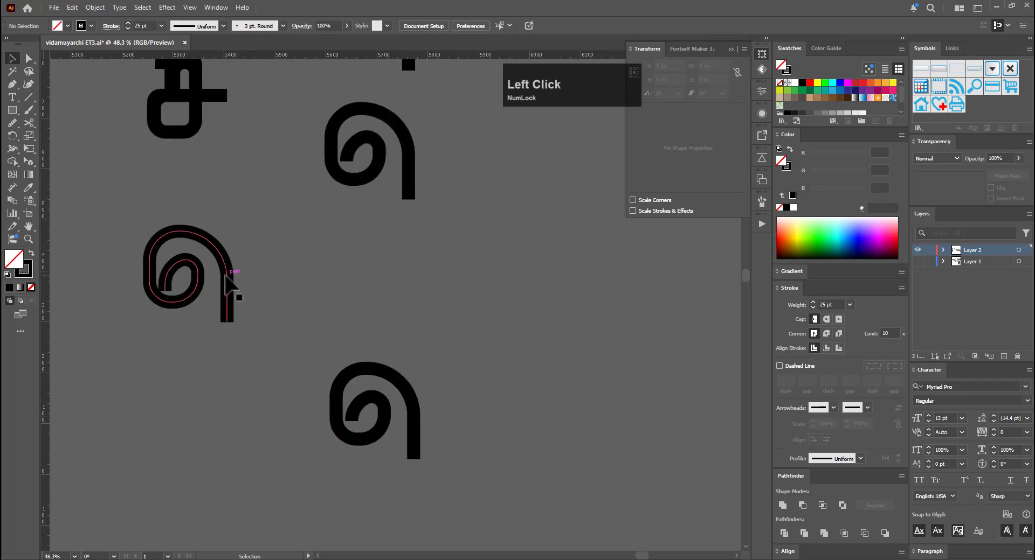
left_click_drag(226, 285, 608, 192)
key("space")
left_click_drag(534, 367, 491, 497)
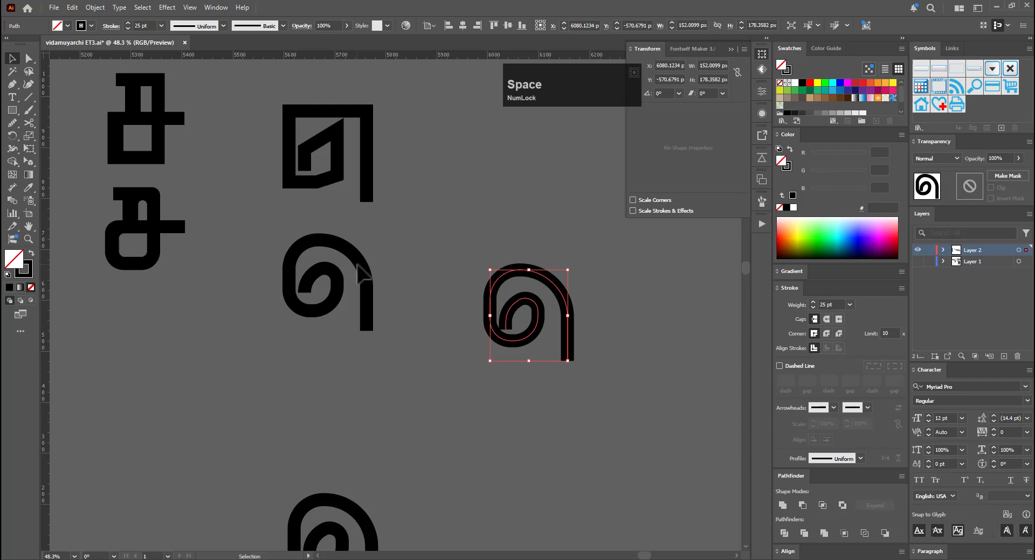
Move the adjusted rounded glyph down to about Y -367 px and put the unadjusted one in its place at about X 5677 px, Y -620 px
left_click_drag(361, 272, 357, 407)
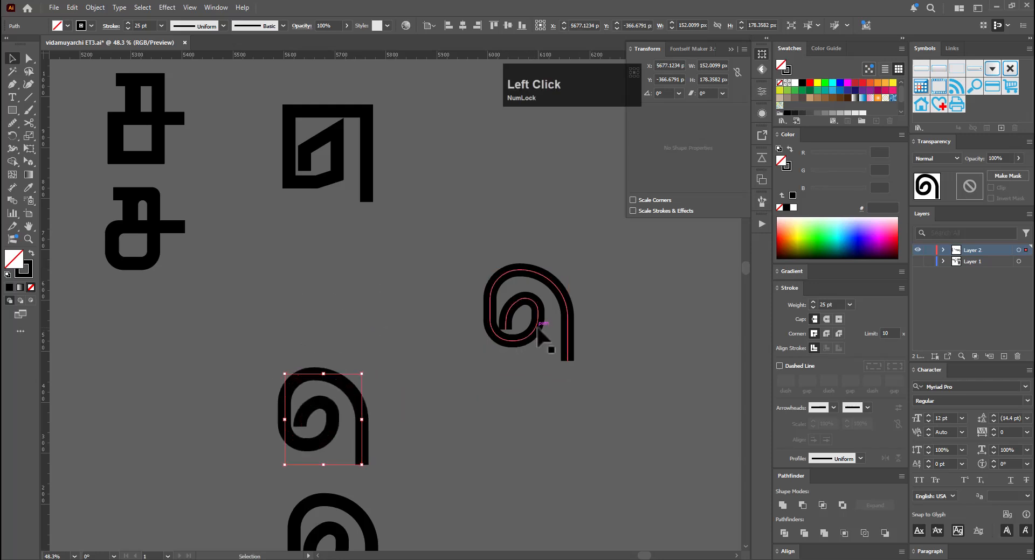
left_click_drag(537, 328, 331, 303)
Taper the inner end of the lowest rounded glyph's stroke to a point with the Width tool
key("space")
left_click_drag(400, 491, 430, 253)
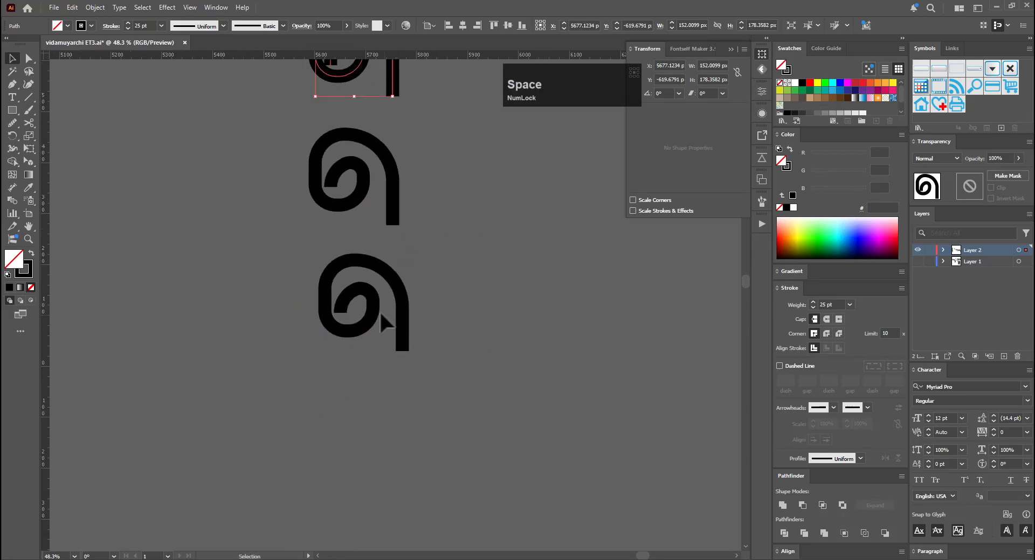
left_click(379, 310)
key("ctrl+space")
left_click_drag(358, 320, 451, 294)
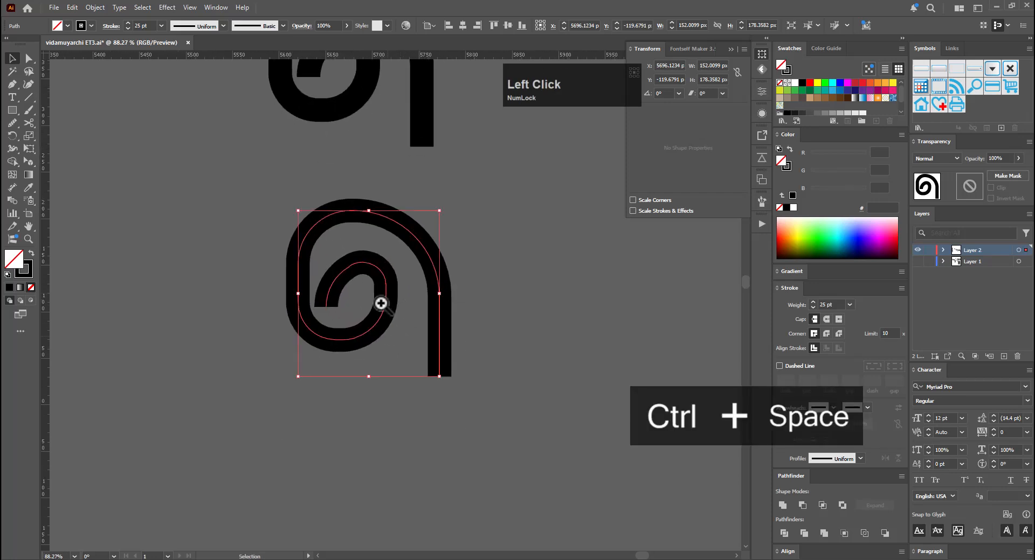
left_click_drag(381, 304, 411, 268)
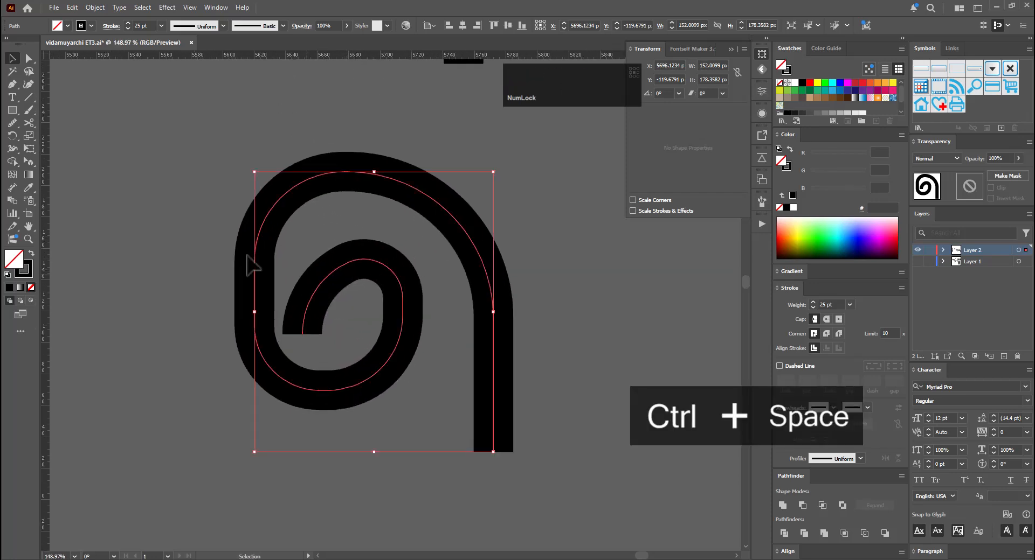
left_click(13, 123)
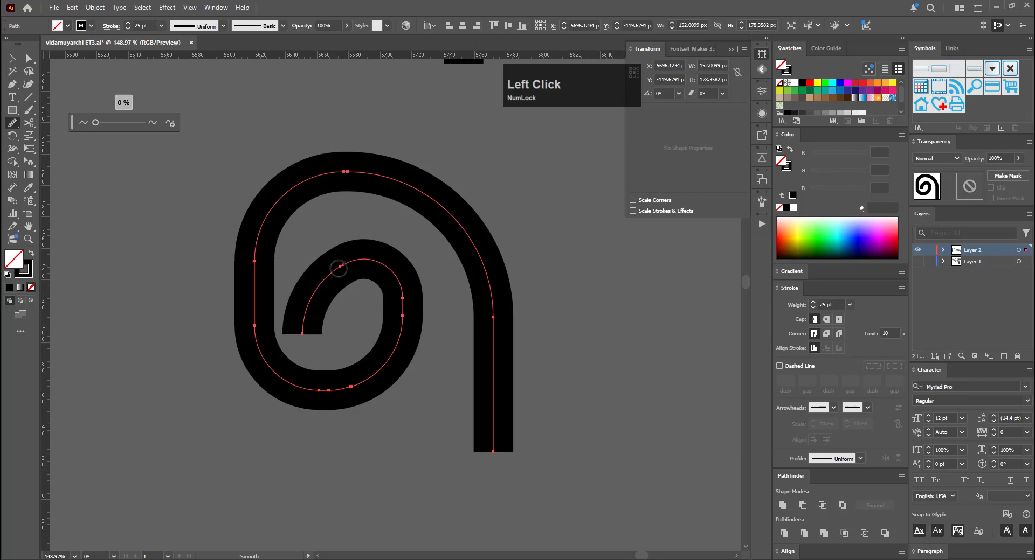
key("a")
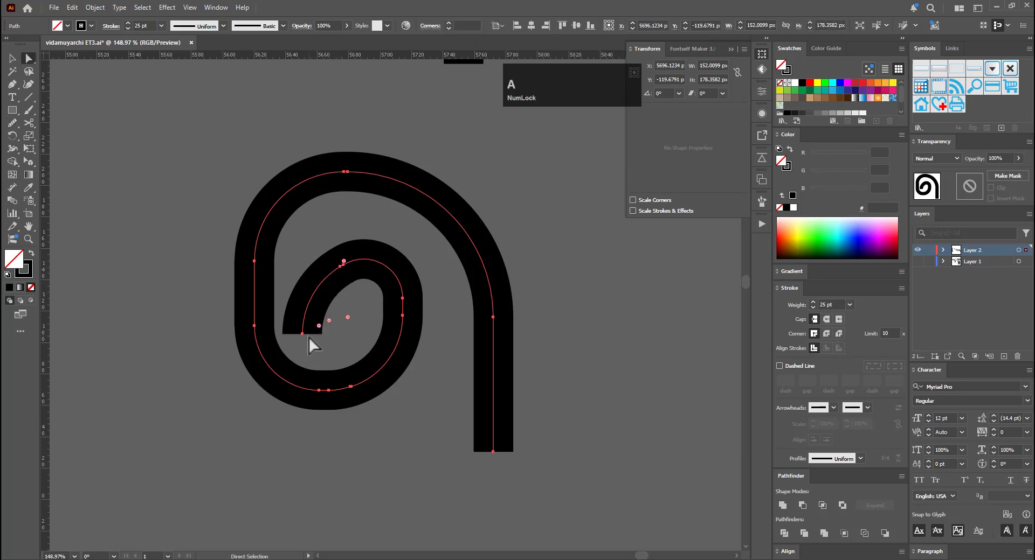
key("shift+w")
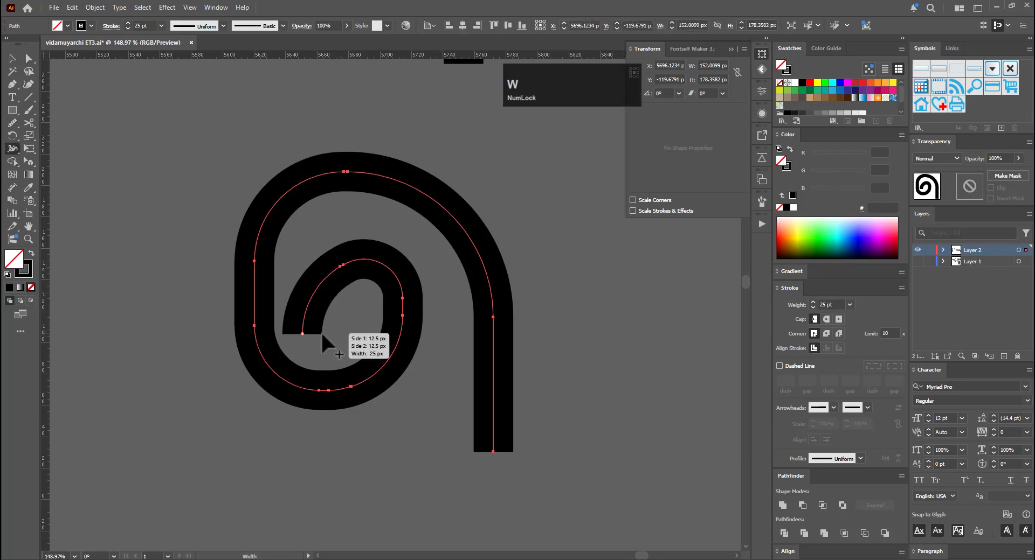
left_click_drag(322, 333, 303, 334)
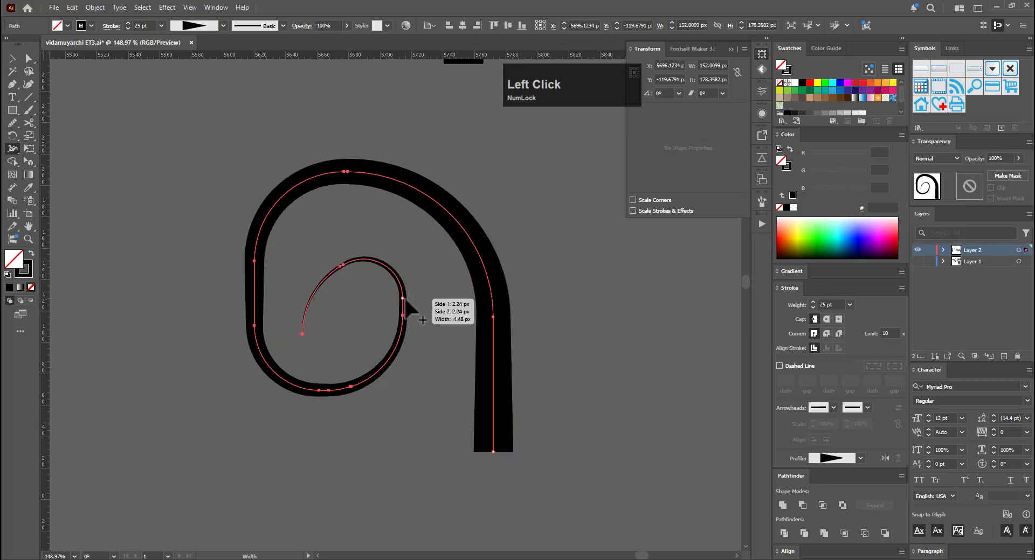
Add width points of about 31 px and 23 px along the tapered glyph's inner hook, and about 35 px at its lower-left bend
mouse_move(399, 274)
left_mouse_down()
mouse_move(413, 242)
mouse_move(411, 259)
left_mouse_up()
left_click_drag(387, 368, 398, 377)
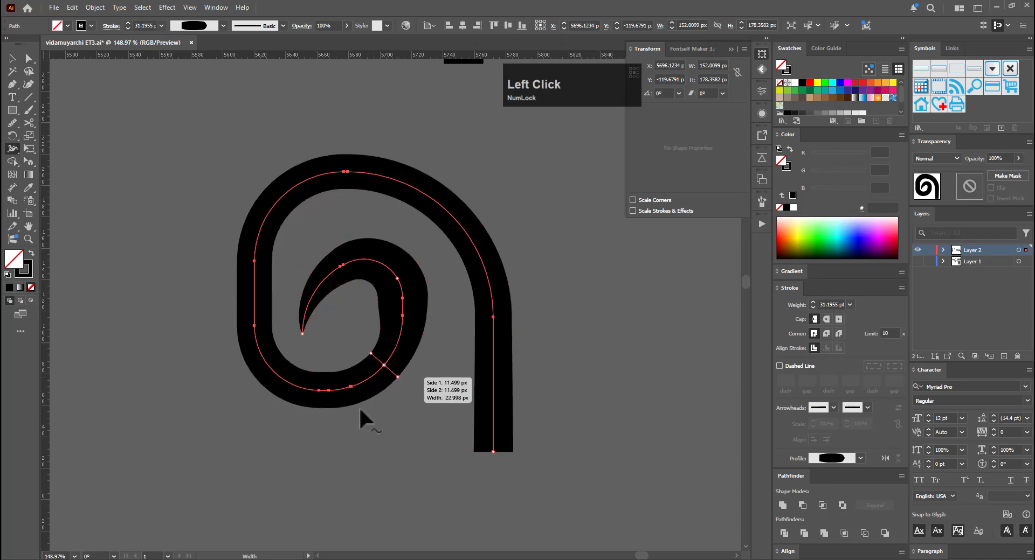
left_click_drag(300, 372, 295, 350)
left_click_drag(293, 354, 295, 360)
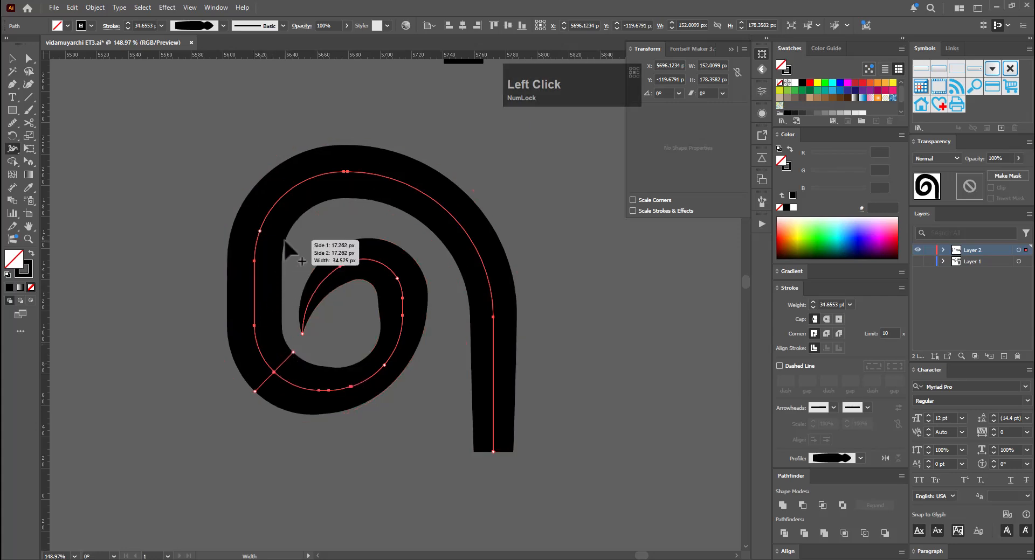
Set the outer arch's width to about 27 px at its upper-left bend and about 45 px on its arc, sliding that point toward the crown
left_click_drag(283, 238, 282, 239)
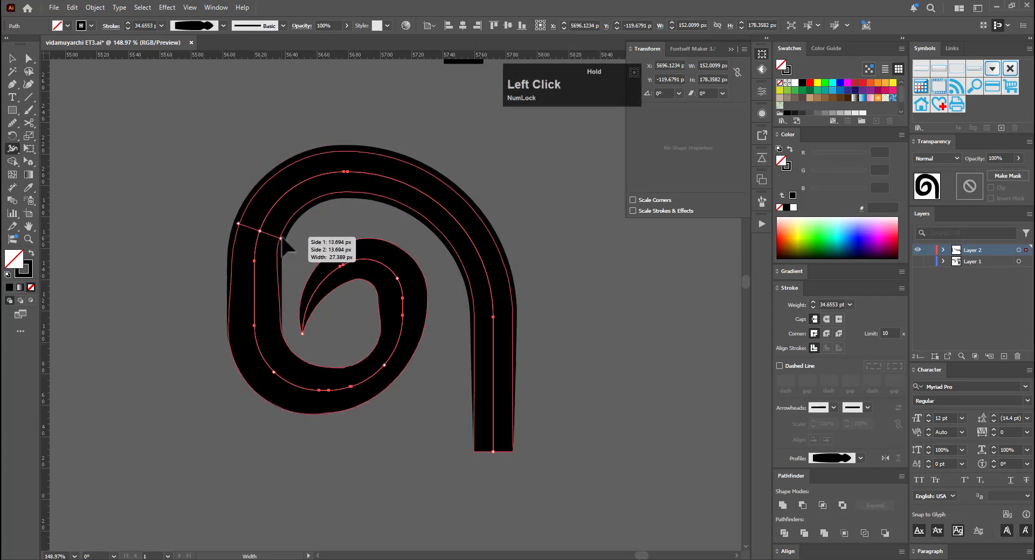
mouse_move(434, 203)
left_mouse_down()
mouse_move(408, 222)
mouse_move(435, 202)
mouse_move(447, 167)
left_mouse_up()
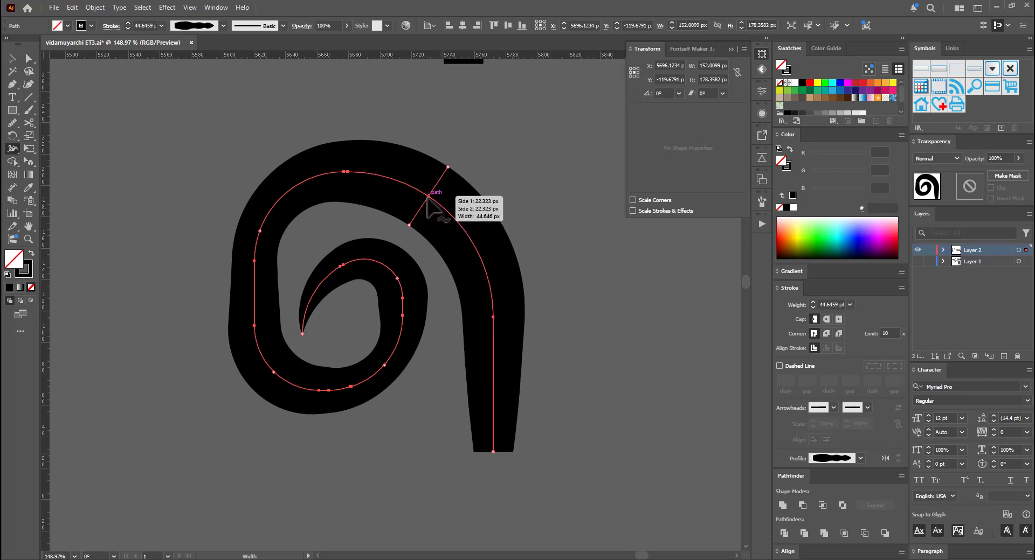
left_click_drag(429, 198, 388, 178)
key("v")
left_click(560, 198)
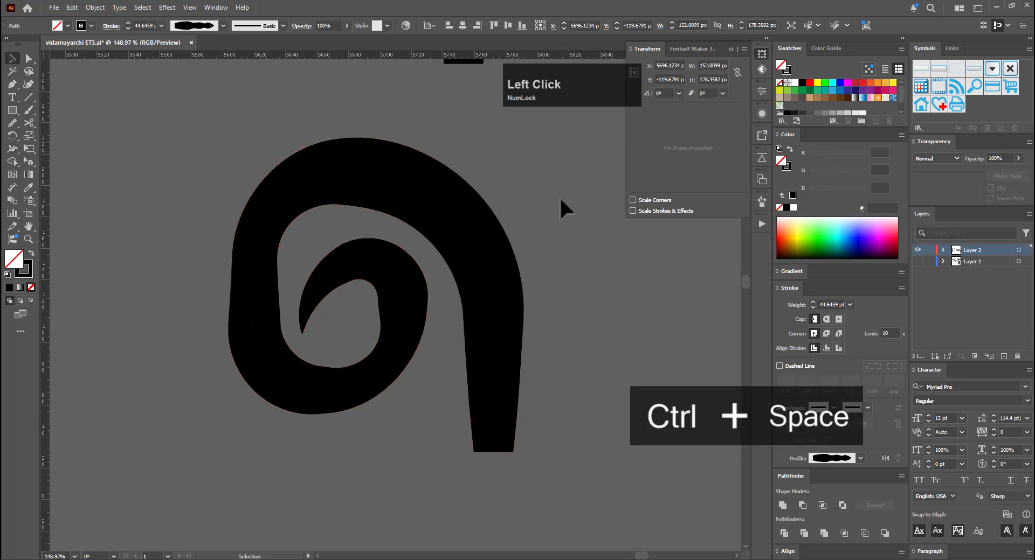
Duplicate the tapered glyph about 247 px straight below itself
left_click_drag(563, 199, 332, 274)
left_click_drag(494, 253, 225, 370)
left_click(296, 320, "ctrl")
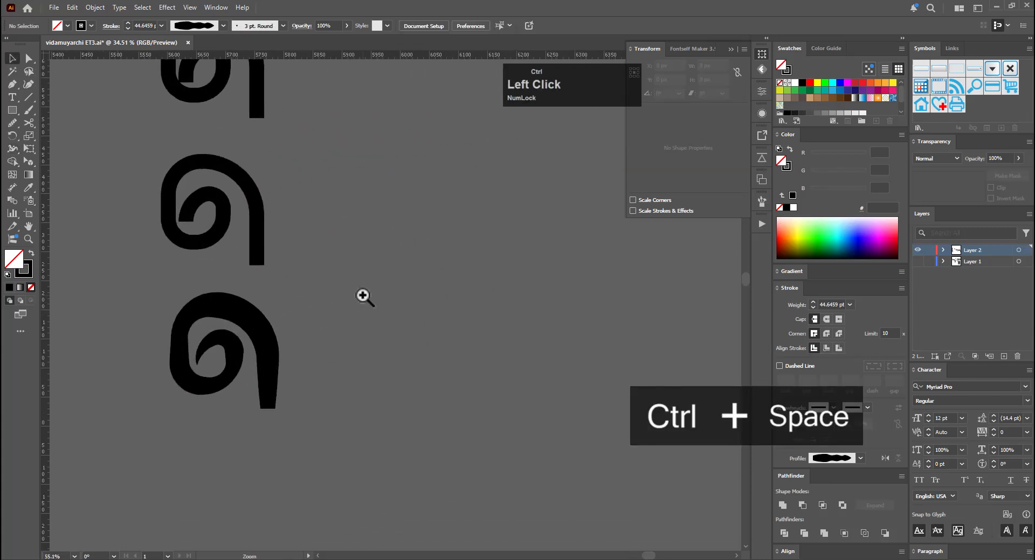
left_click_drag(334, 329, 380, 299)
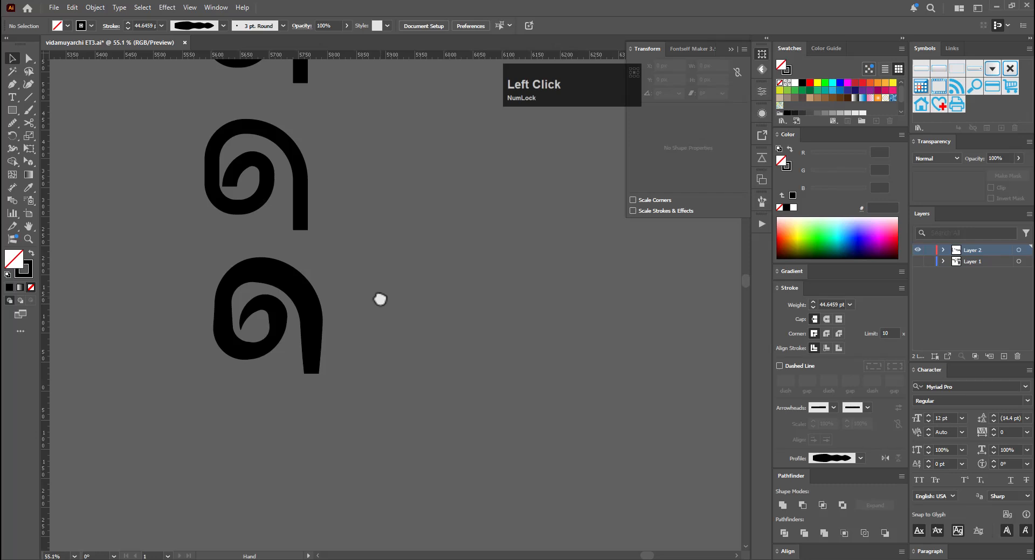
mouse_move(253, 342)
left_mouse_down()
mouse_move(386, 295)
mouse_move(369, 302)
mouse_move(353, 457)
left_mouse_up()
left_click(316, 293)
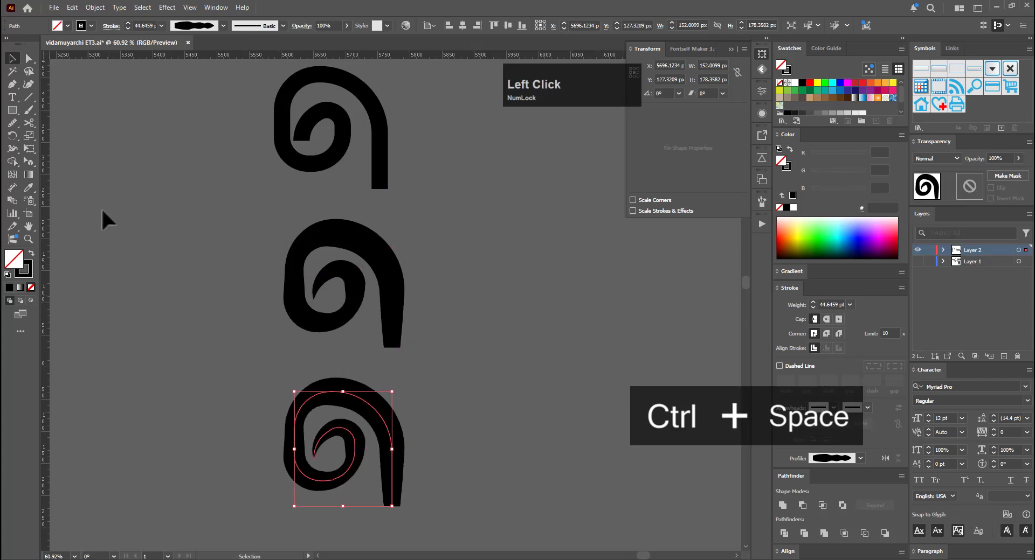
Smooth the lowest tapered glyph's path with the Smooth tool along its inner hook, lower bend, left side and upper arch
left_click(13, 123)
left_click_drag(327, 407, 487, 258)
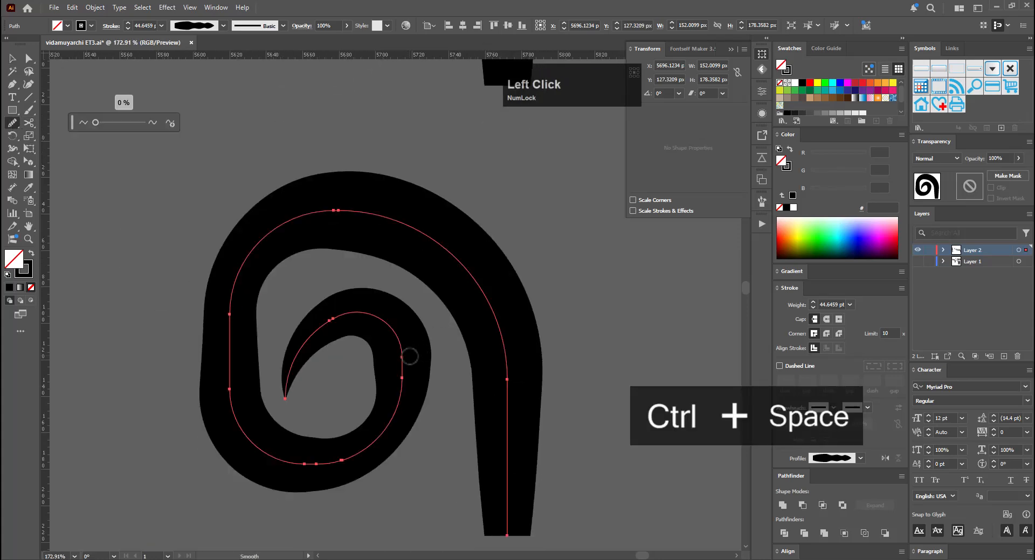
left_click_drag(407, 357, 387, 397)
mouse_move(375, 322)
left_mouse_down()
mouse_move(381, 364)
mouse_move(358, 318)
mouse_move(316, 332)
mouse_move(381, 328)
left_mouse_up()
mouse_move(391, 376)
left_mouse_down()
mouse_move(381, 322)
mouse_move(374, 334)
mouse_move(390, 376)
left_mouse_up()
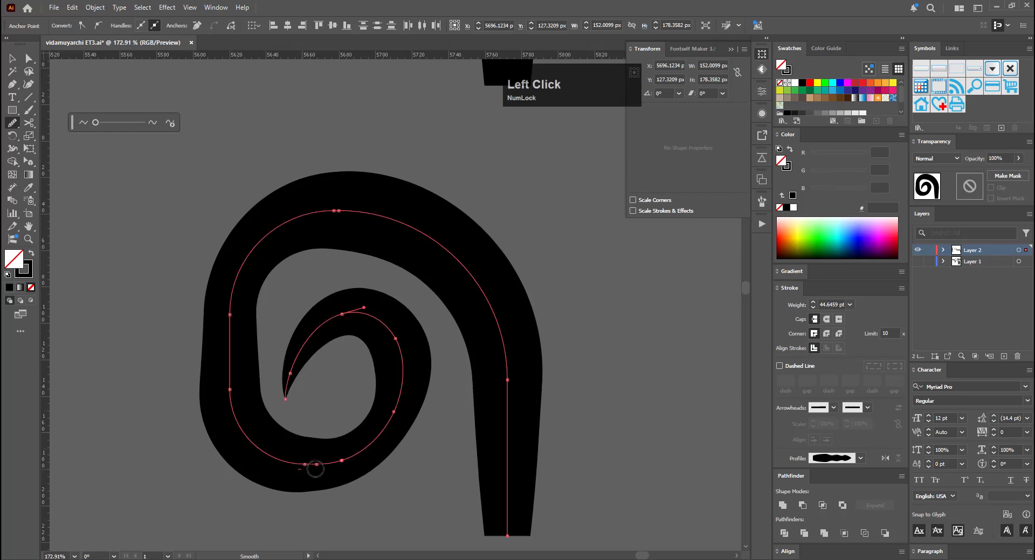
left_click_drag(316, 469, 255, 477)
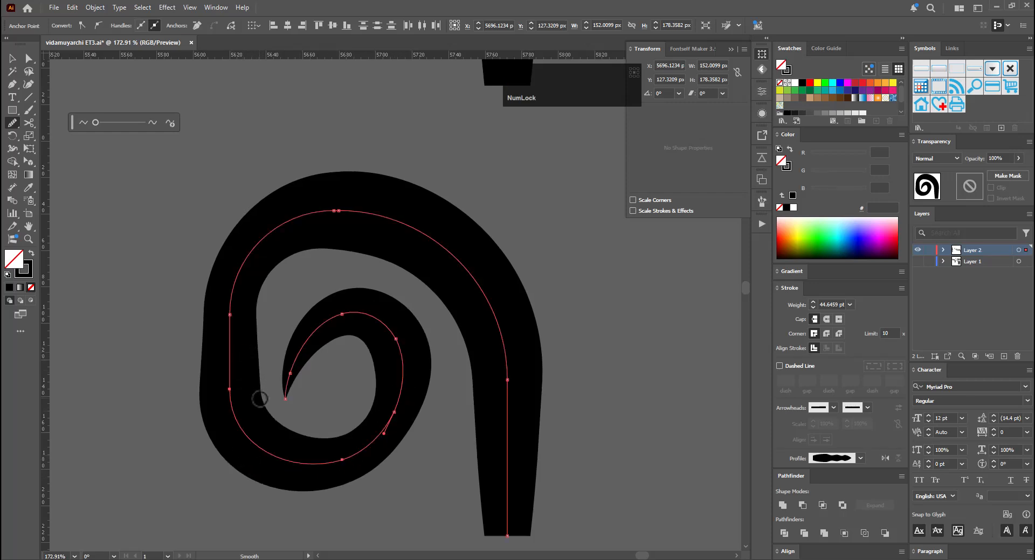
mouse_move(234, 307)
left_mouse_down()
mouse_move(218, 398)
mouse_move(230, 321)
left_mouse_up()
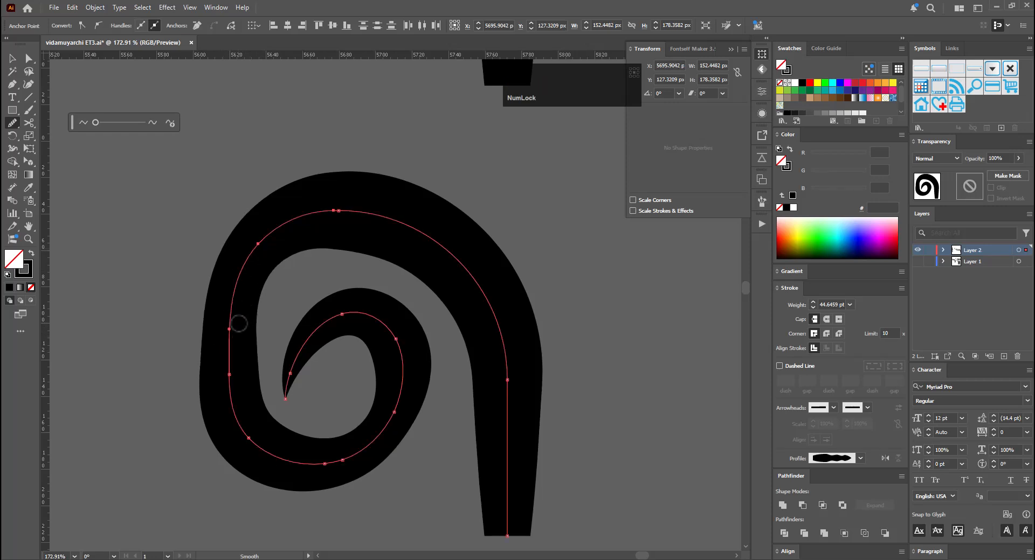
left_click_drag(254, 259, 324, 212)
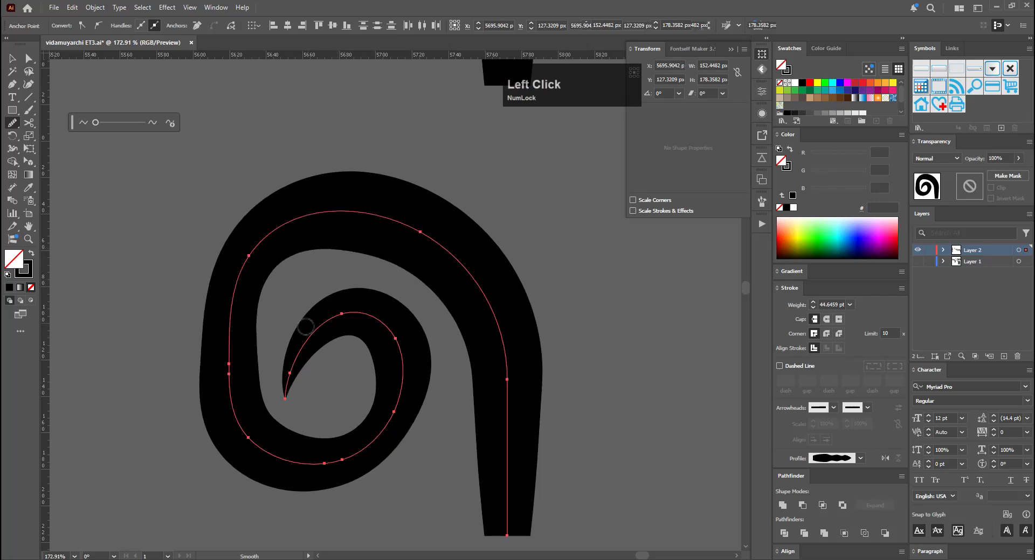
key("v")
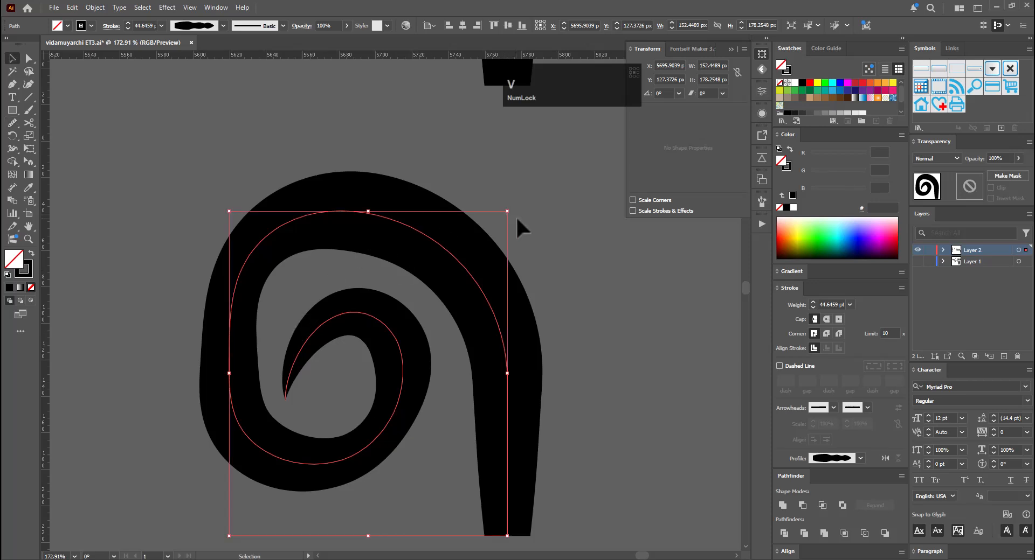
left_click(513, 238)
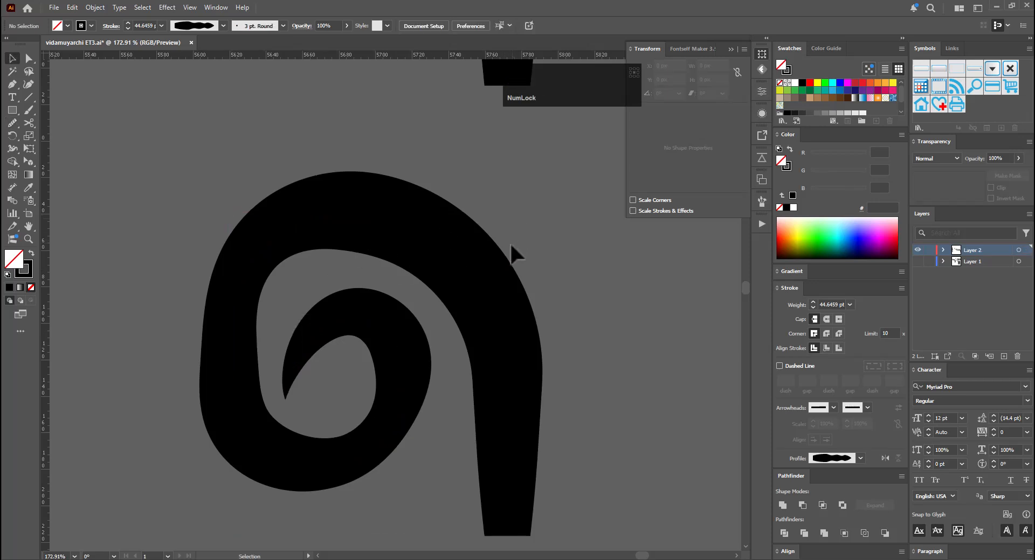
Duplicate the smoothed glyph out to the left of the column, at about X 5194 px and Y -320 px
key("ctrl+space")
left_click_drag(508, 243, 338, 362)
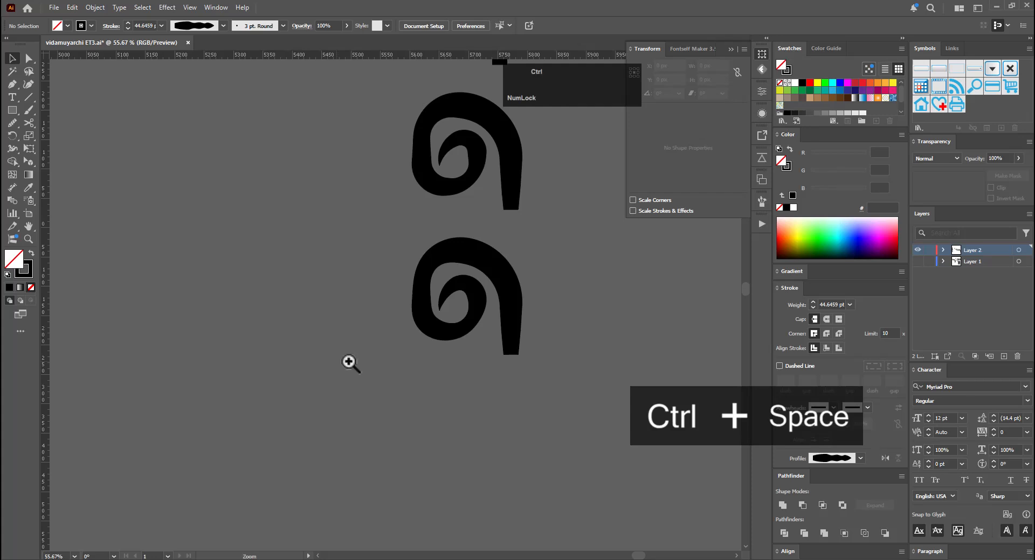
key("ctrl+space")
left_click_drag(515, 345, 339, 389)
key("space")
left_click_drag(547, 368, 551, 438)
key("v")
left_click_drag(501, 401, 428, 338)
Duplicate the rounded cross-shaped glyph below itself and place the loose spiral glyph over its upper part, at about X 5330 px, Y -634 px
key("ctrl+space")
left_click(435, 300)
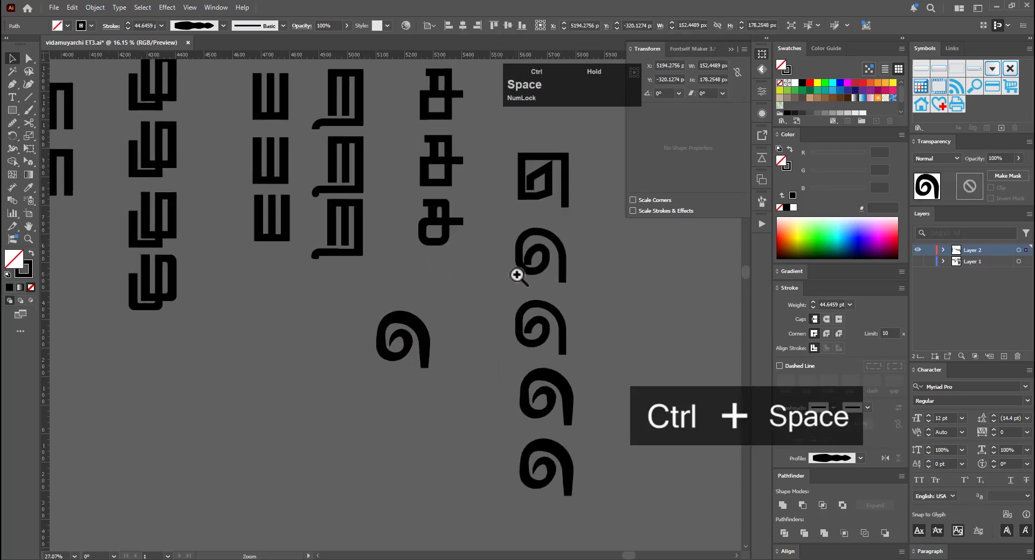
left_click_drag(469, 310, 430, 423)
key("v")
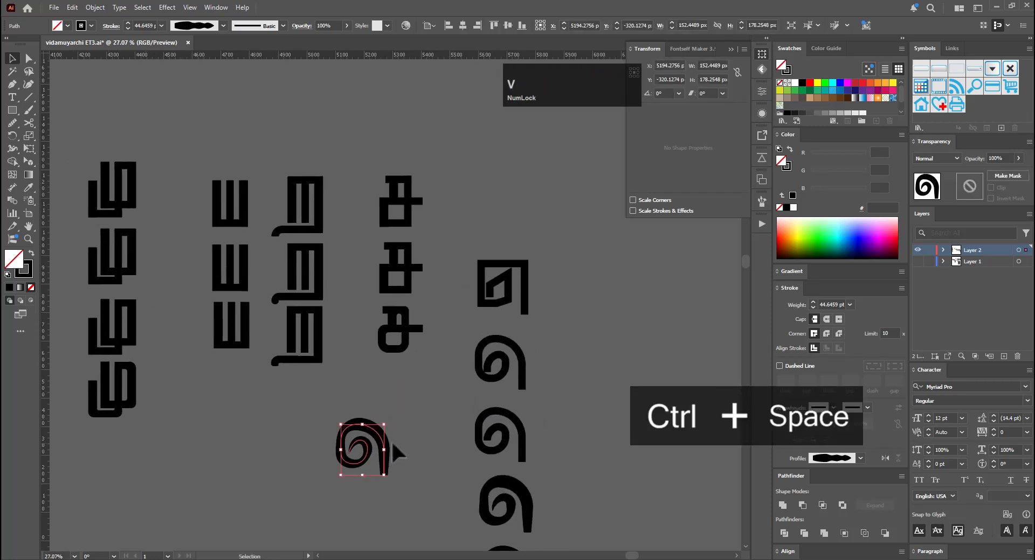
left_click_drag(393, 455, 425, 461)
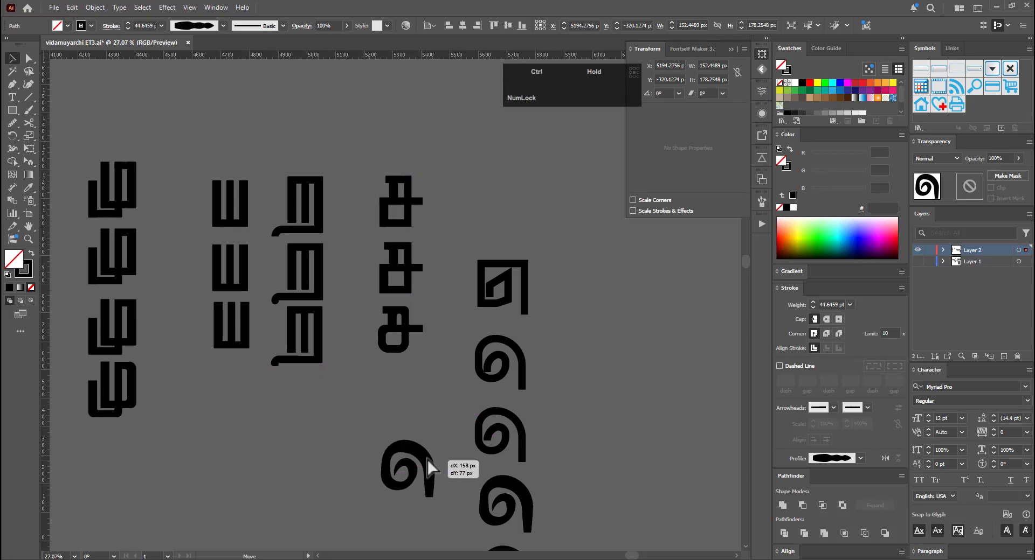
key("ctrl+z")
left_click_drag(405, 338, 438, 357)
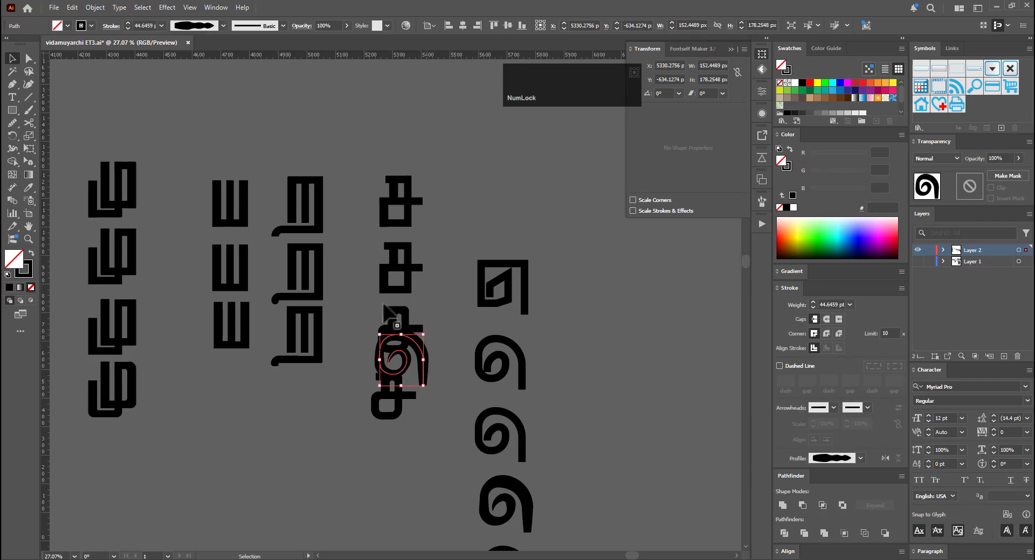
Set the placed spiral glyph's stroke weight to 22 pt
left_click(145, 22)
key("ctrl+a")
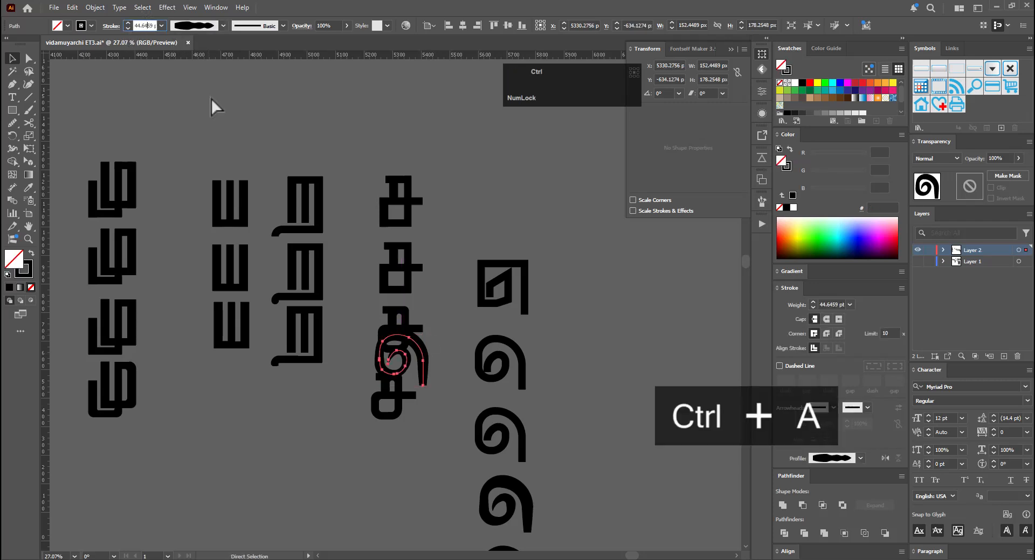
type("22")
key("Return")
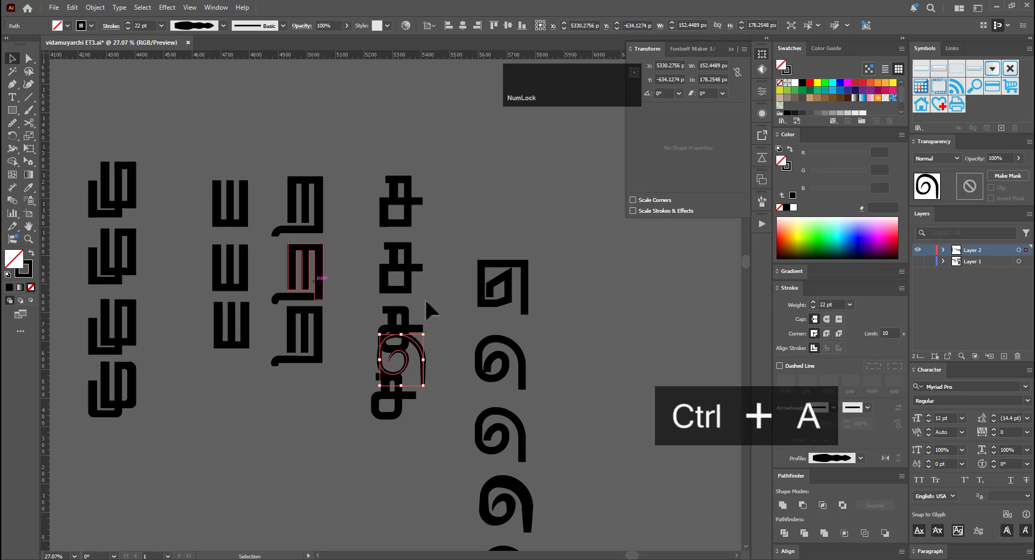
Shrink the tapered spiral glyph to about 80 × 93 px and set it on top of the lowest cross-shaped glyph
left_click_drag(426, 338, 225, 454)
key("ctrl+space")
key("v")
left_click_drag(283, 379, 259, 498)
left_click_drag(367, 479, 365, 360)
left_click(365, 360)
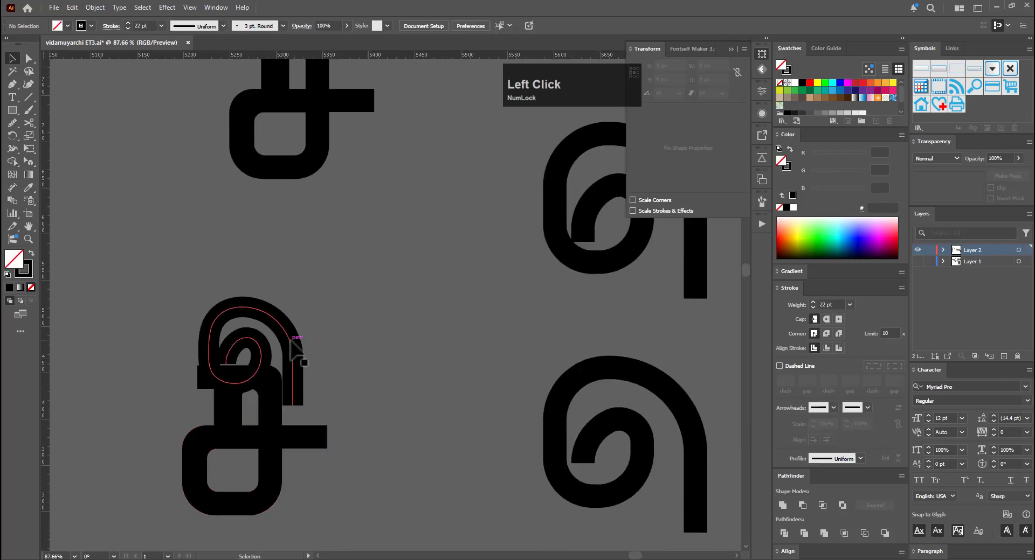
left_click_drag(287, 340, 305, 319)
left_click_drag(318, 281, 305, 299)
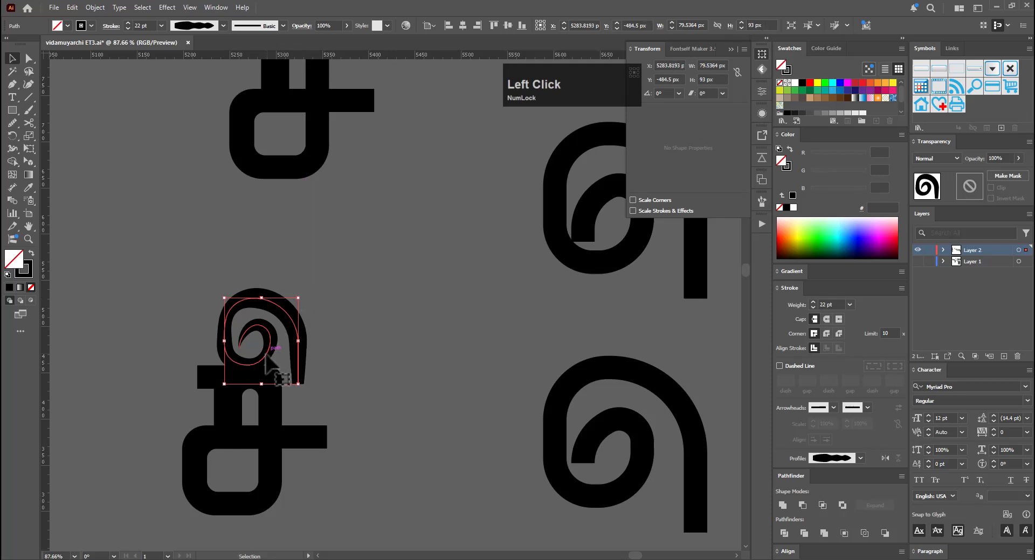
Nudge the small spiral up and left, and resize it to about 94 × 80 px, centred near X 5276 px, Y -483 px
left_click_drag(257, 357, 257, 351)
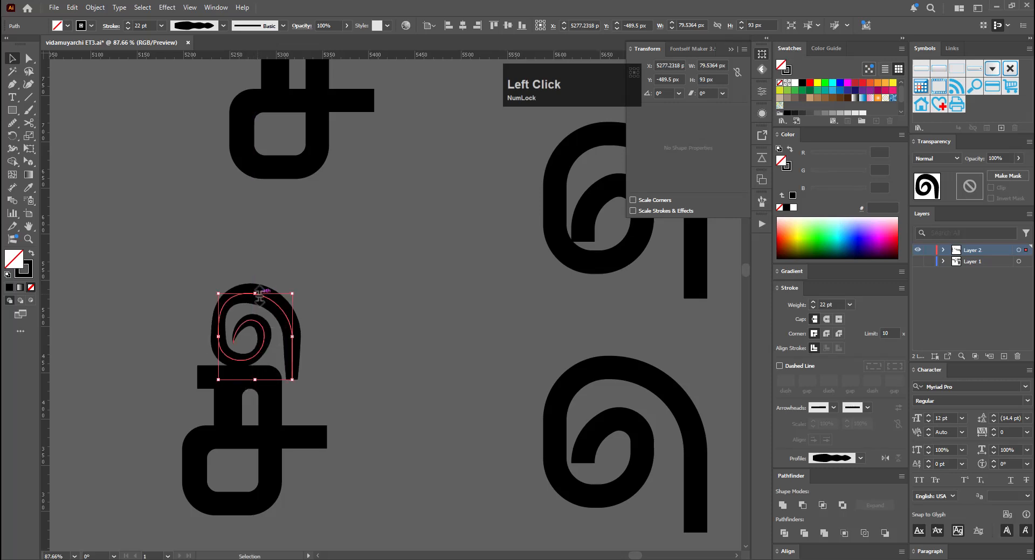
left_click_drag(259, 294, 261, 308)
left_click_drag(218, 343, 211, 344)
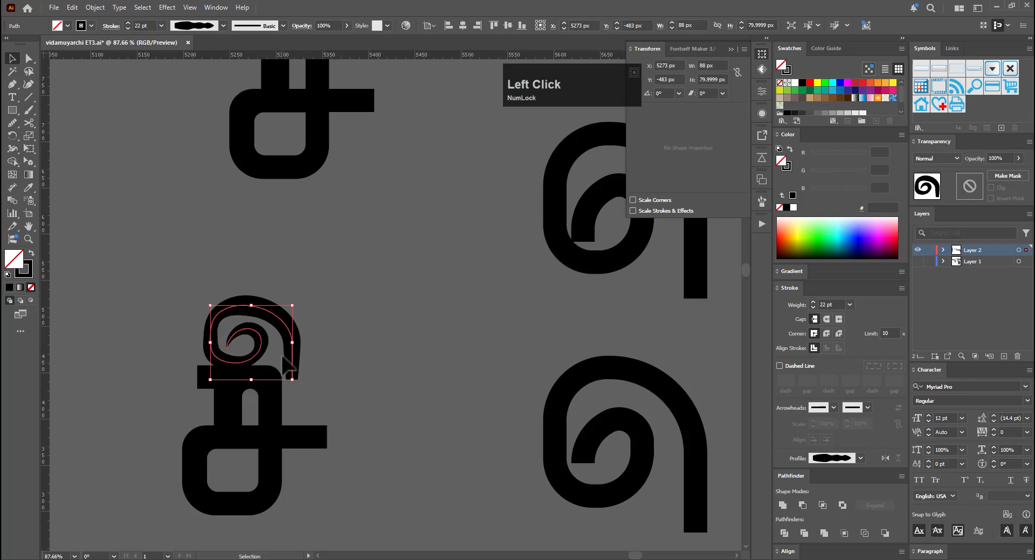
left_click_drag(292, 344, 298, 345)
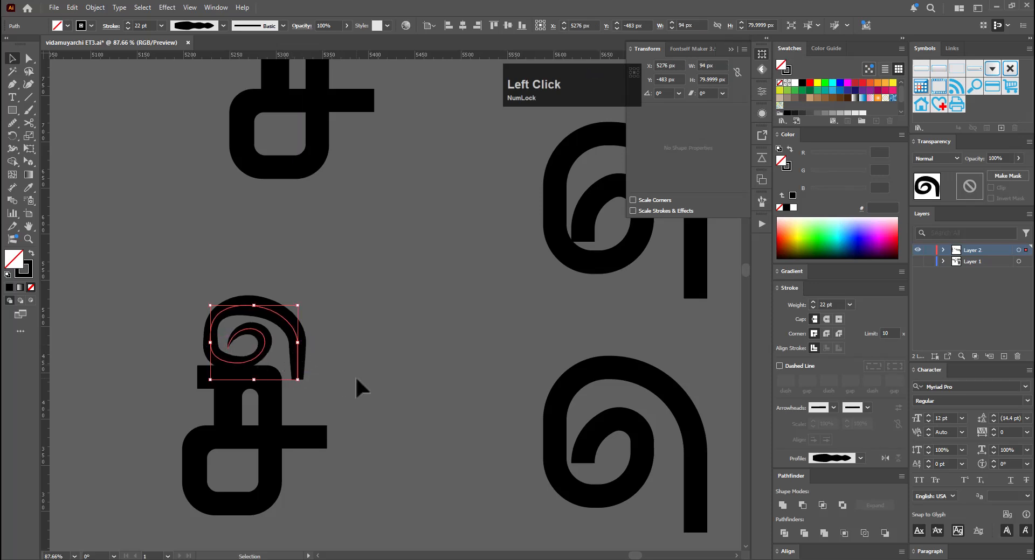
Smooth the outer curve and right side of the small spiral above the cross-shaped glyph with the Smooth tool
left_click(312, 408)
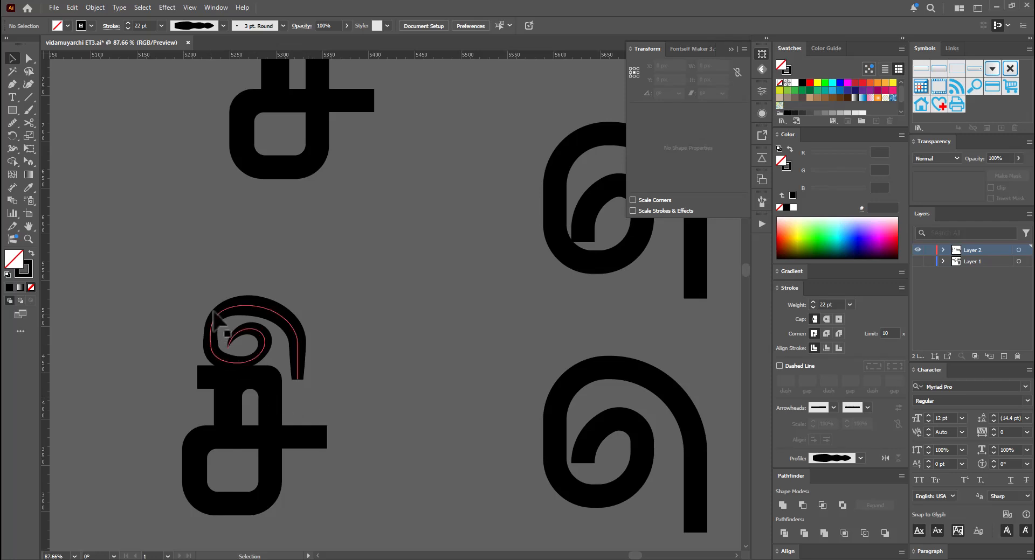
left_click(218, 327)
left_click(11, 127)
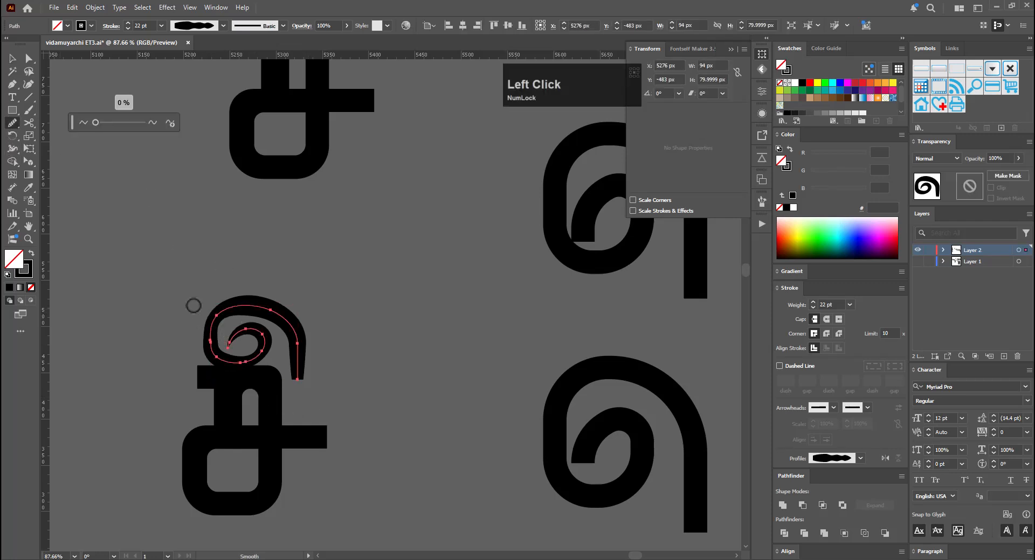
mouse_move(217, 322)
left_mouse_down()
mouse_move(208, 339)
mouse_move(221, 317)
mouse_move(233, 325)
mouse_move(279, 312)
left_mouse_up()
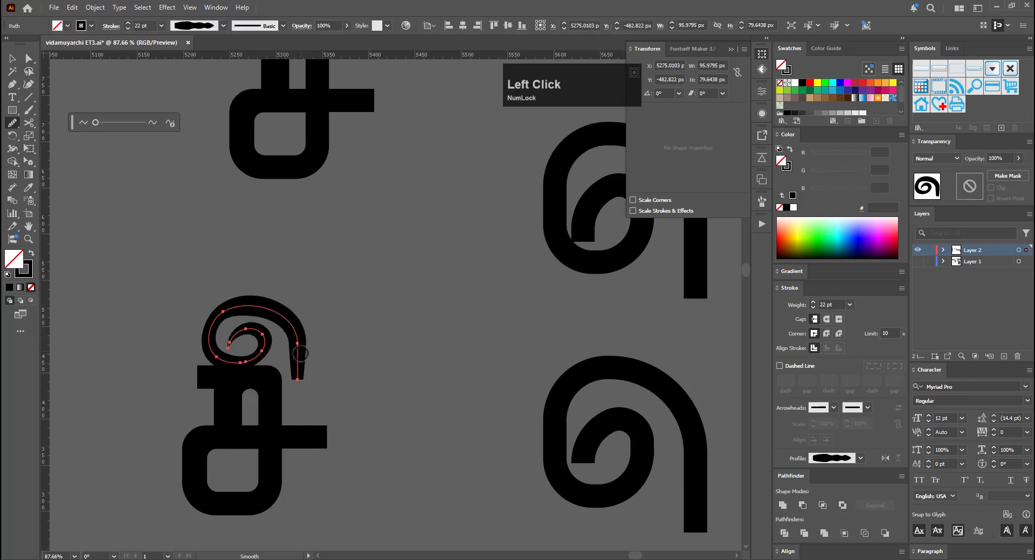
left_click_drag(224, 369, 242, 383)
left_click_drag(295, 345, 294, 389)
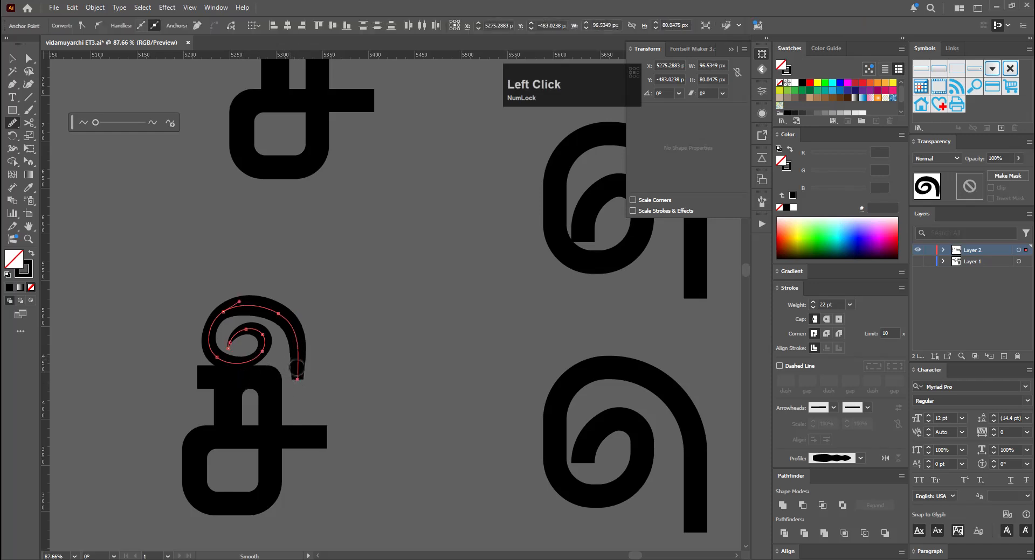
Extend the small spiral's right tail downward from its end anchor, making the path about 110 px tall
key("v")
left_click(307, 376)
key("a")
left_click(294, 400)
left_click(298, 380)
key("e")
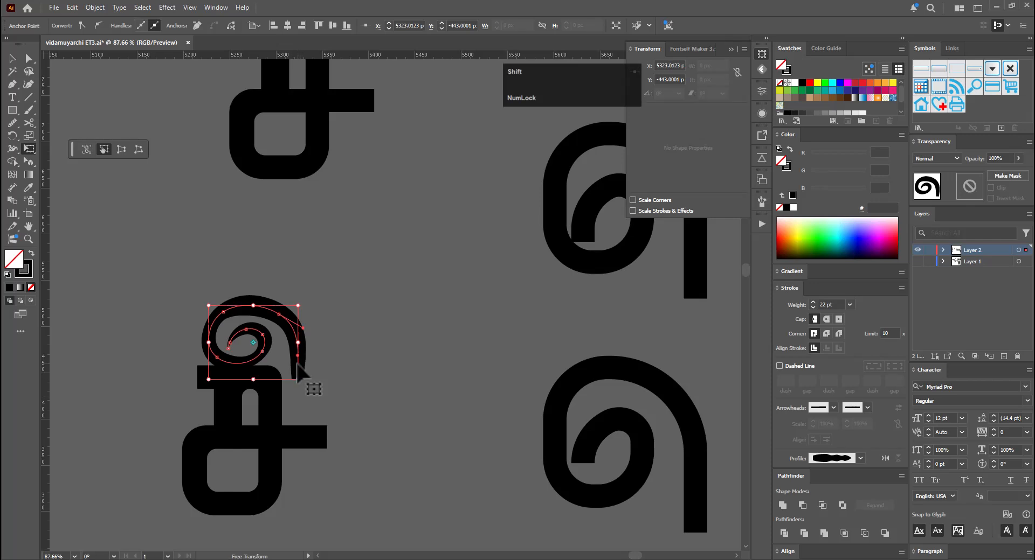
key("a")
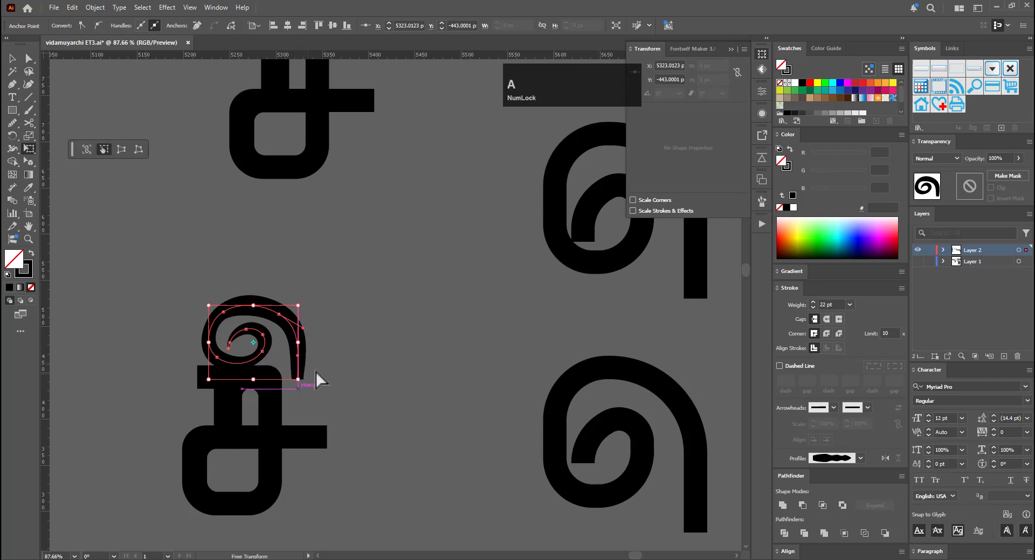
key("e")
mouse_move(294, 380)
left_mouse_down()
mouse_move(295, 358)
mouse_move(283, 367)
left_mouse_up()
key("v")
left_click(345, 366)
Shrink the small spiral's inner curl by transforming only its innermost anchor points
key("ctrl+space")
left_click_drag(363, 383, 150, 427)
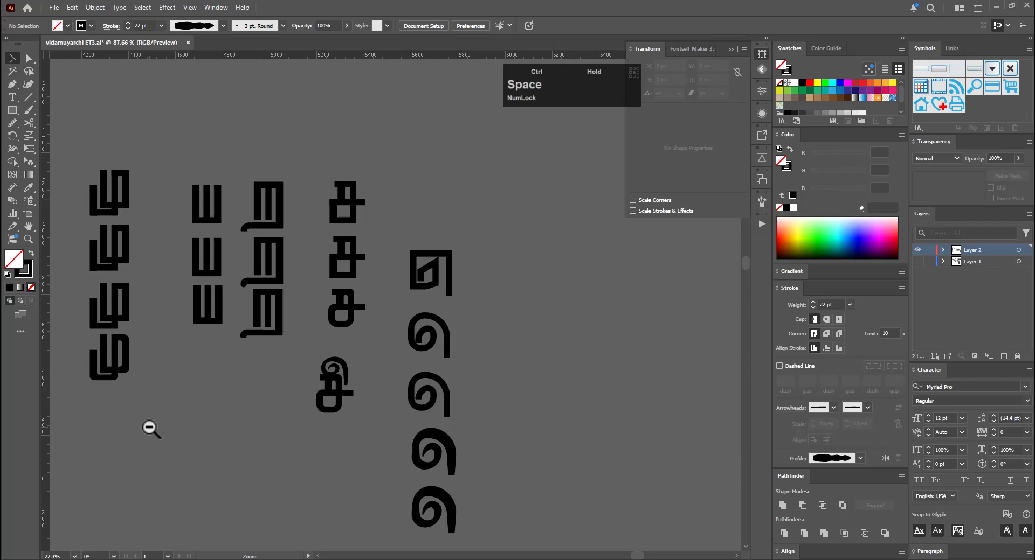
left_click_drag(360, 392, 439, 351)
left_click(138, 343)
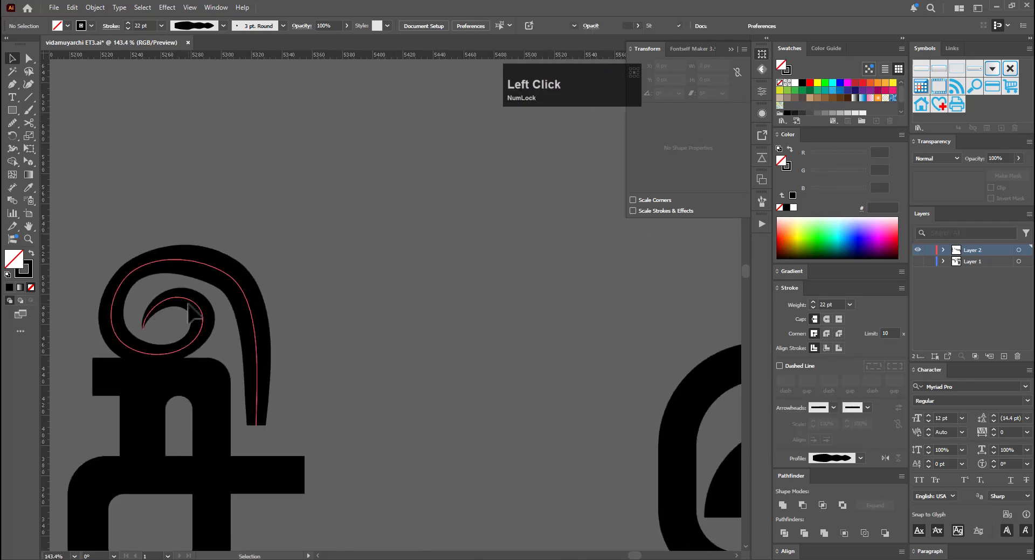
key("a")
left_click(144, 325)
left_click(144, 327, "shift")
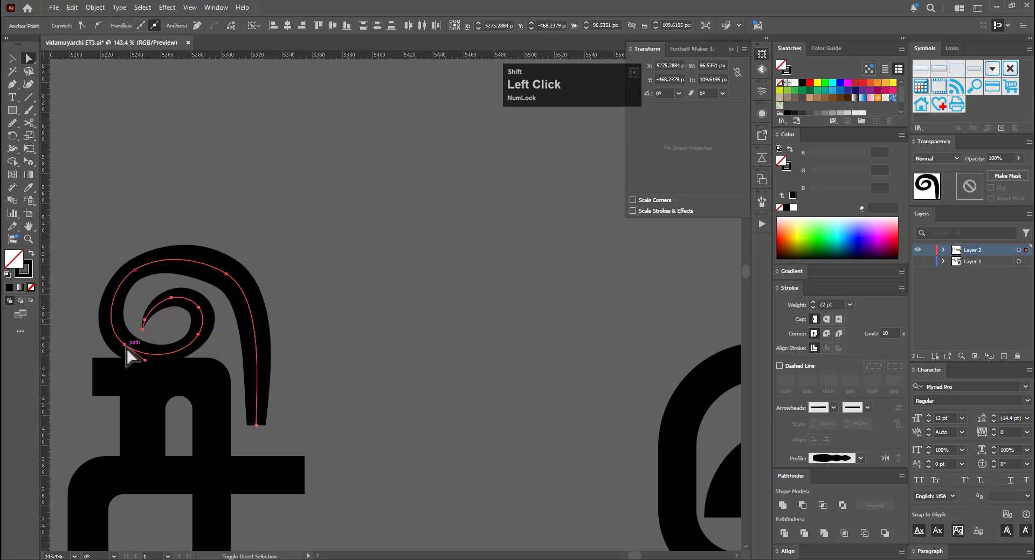
key("e")
left_click_drag(110, 260, 134, 285)
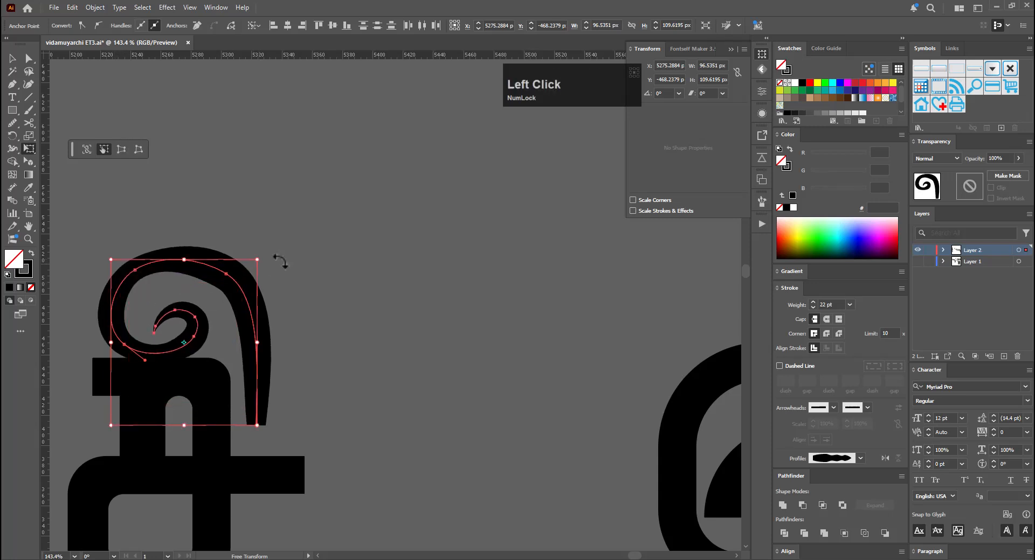
key("v")
left_click(300, 264)
Smooth the small spiral's inner curl, left bend and upper arc with the Smooth tool
left_click(199, 336)
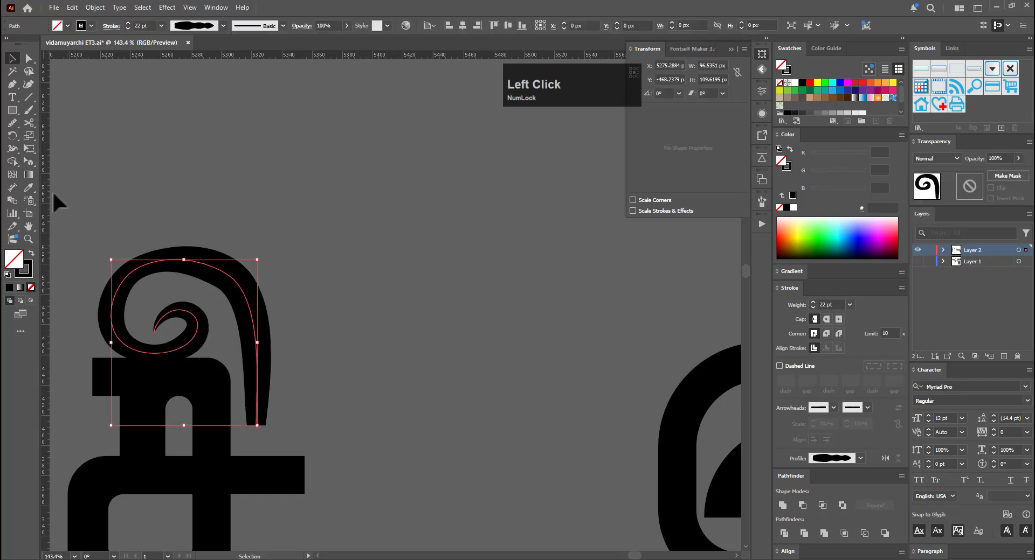
left_click(13, 125)
left_click_drag(192, 337, 178, 353)
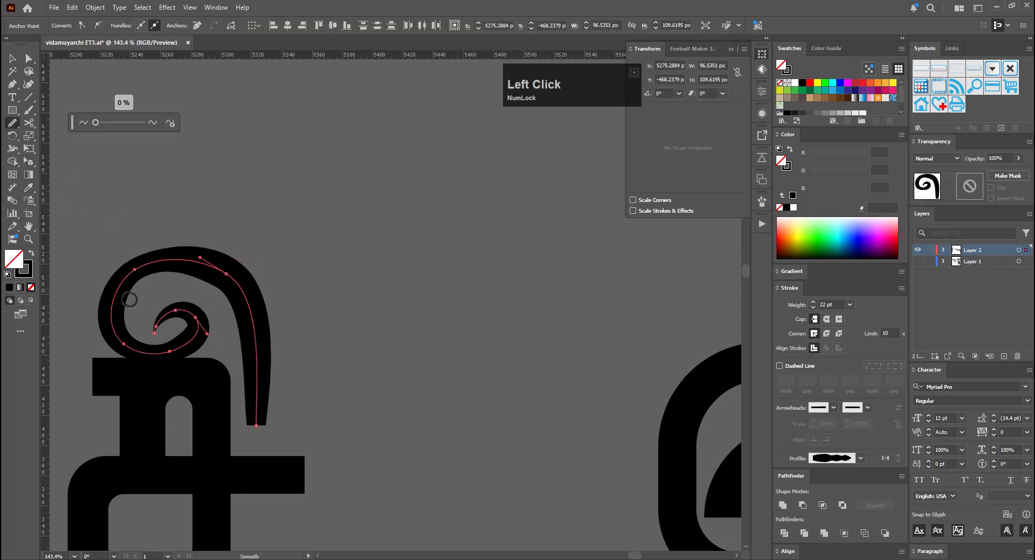
left_click_drag(125, 292, 116, 335)
mouse_move(194, 320)
left_mouse_down()
mouse_move(180, 349)
mouse_move(177, 320)
left_mouse_up()
left_click_drag(156, 268, 213, 273)
key("v")
left_click(338, 275)
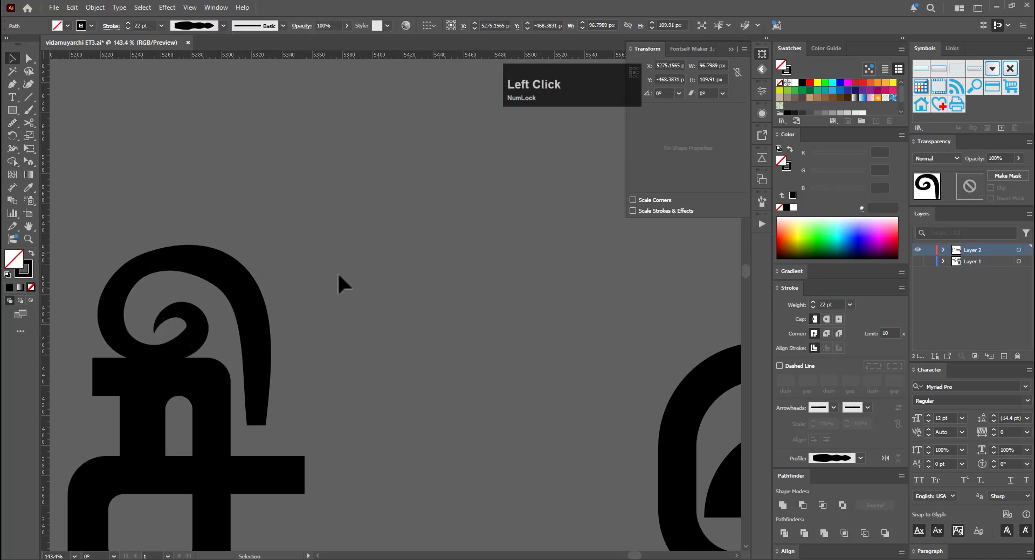
Duplicate the lowest three-pronged glyph below itself, centred at about X 4741 px, Y -555 px
left_click_drag(391, 278, 167, 344)
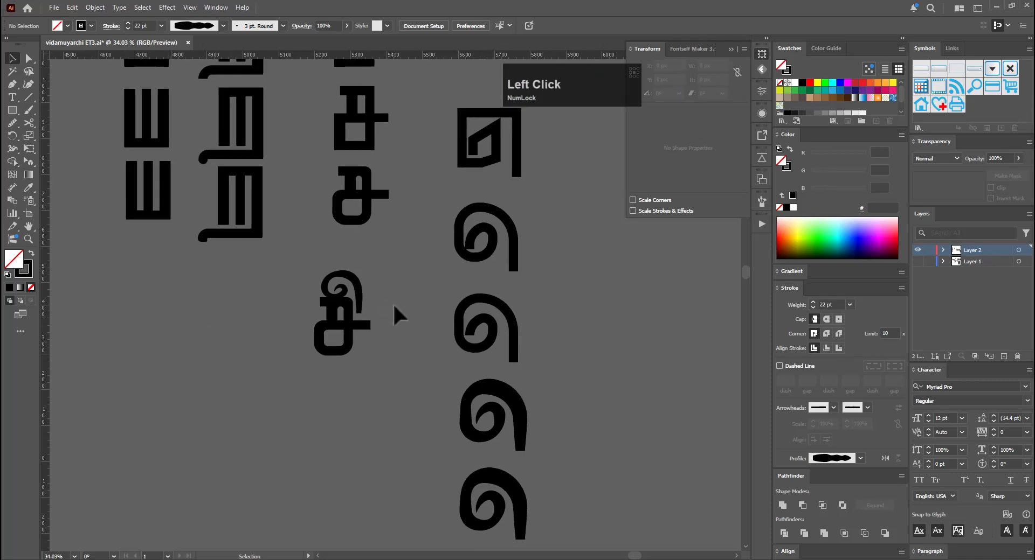
key("ctrl+space")
left_click_drag(383, 323, 458, 384)
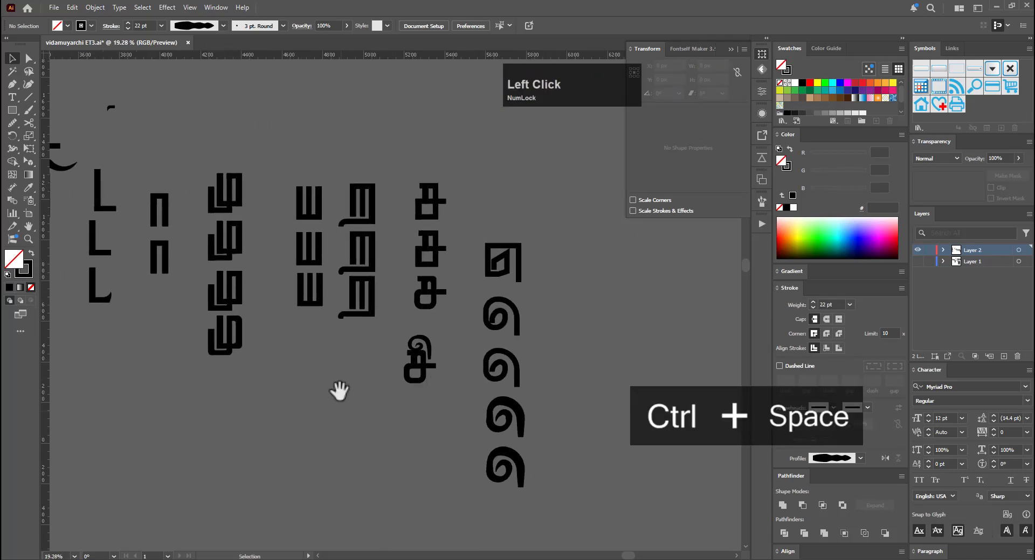
left_click_drag(365, 388, 445, 374)
left_click_drag(389, 354, 459, 331)
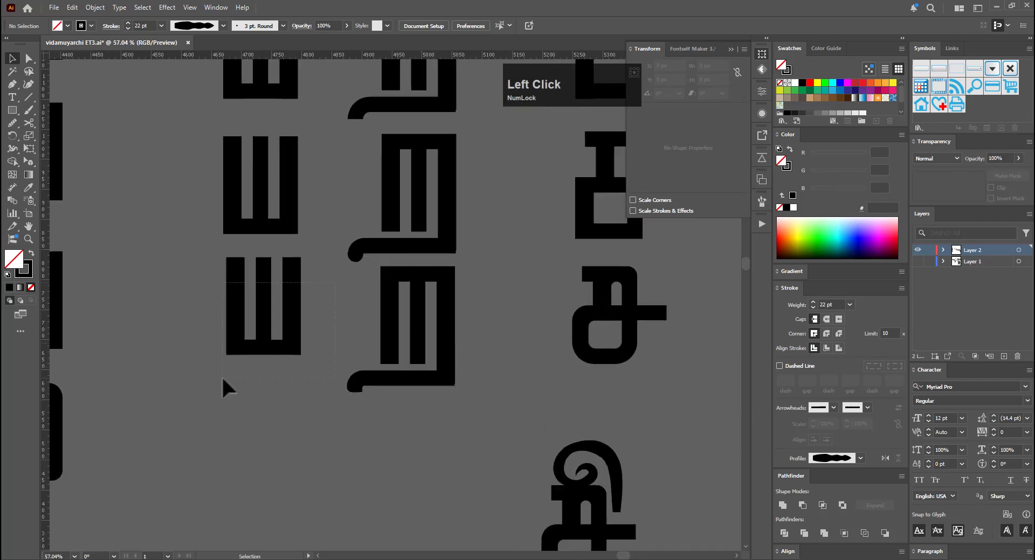
left_click_drag(224, 380, 225, 379)
left_click_drag(277, 358, 329, 461)
key("a")
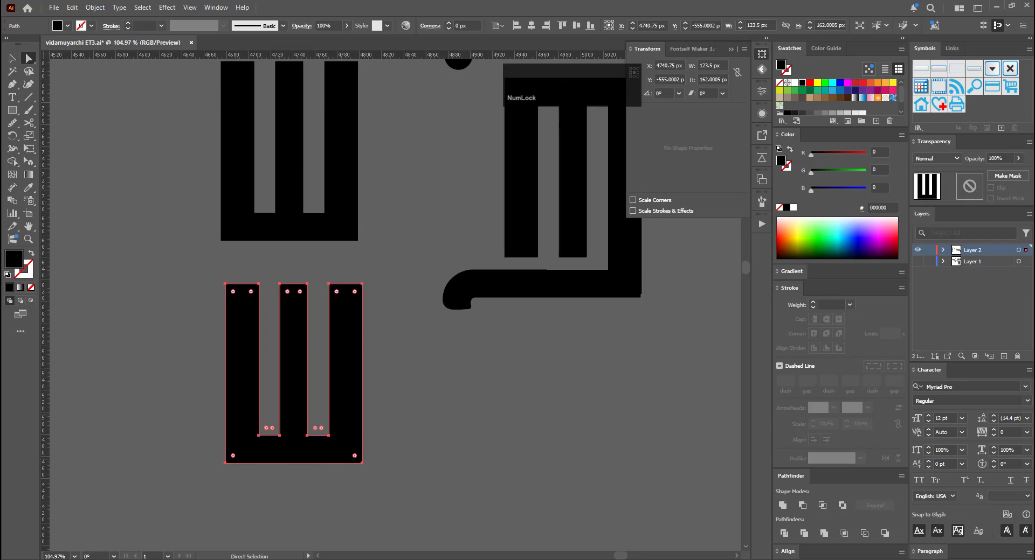
left_click(5, 399)
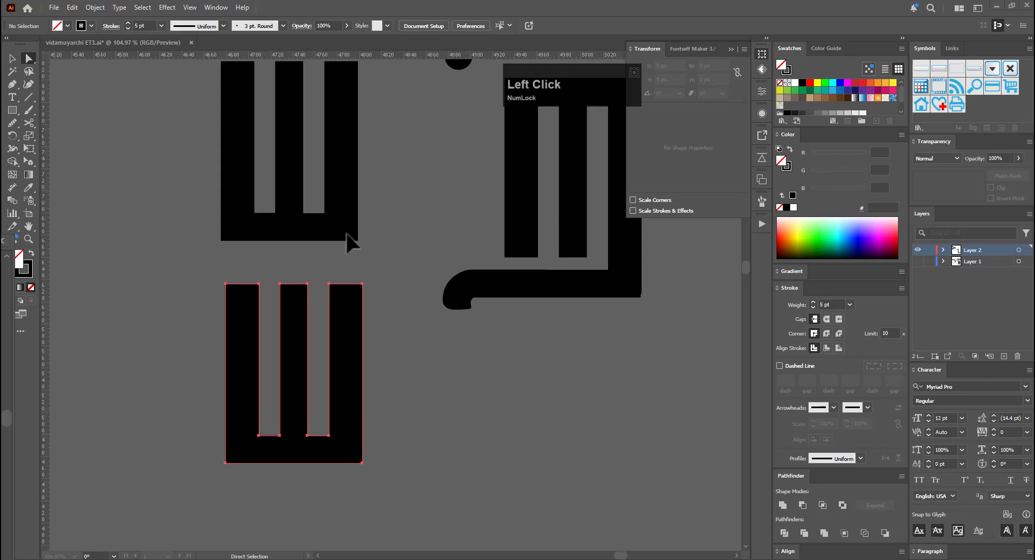
key("a")
left_click(251, 455)
left_click(257, 503)
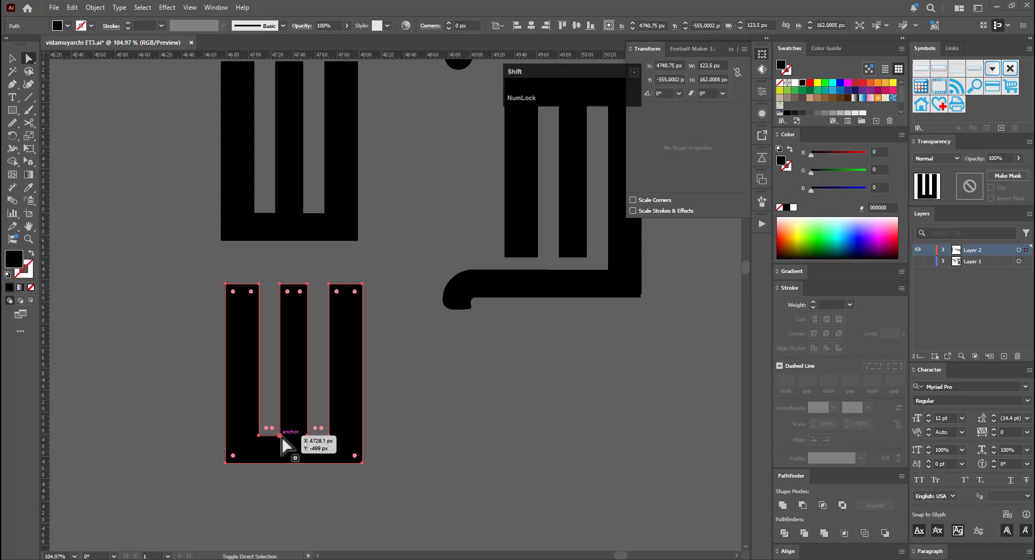
left_click(307, 435)
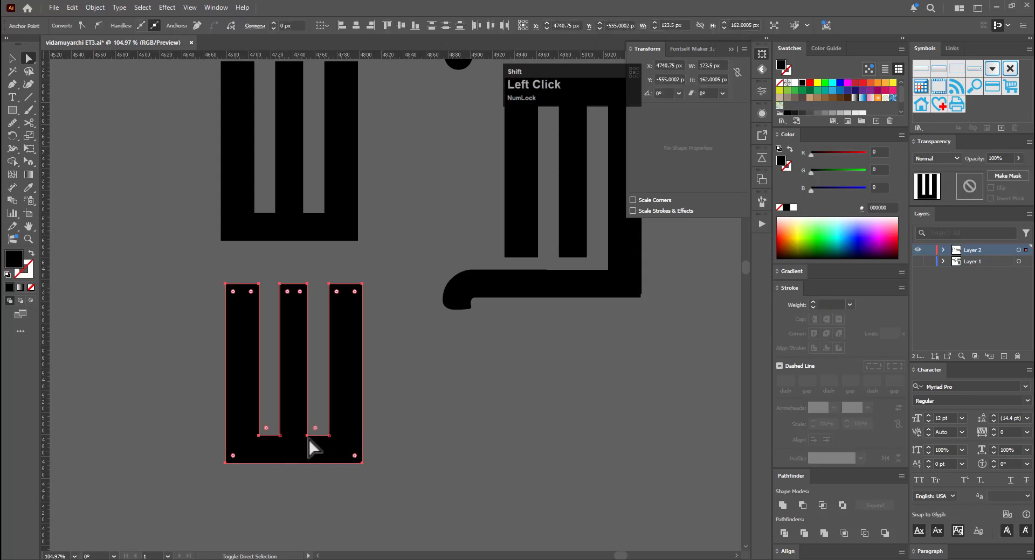
left_click(319, 421)
left_click_drag(262, 433, 277, 440)
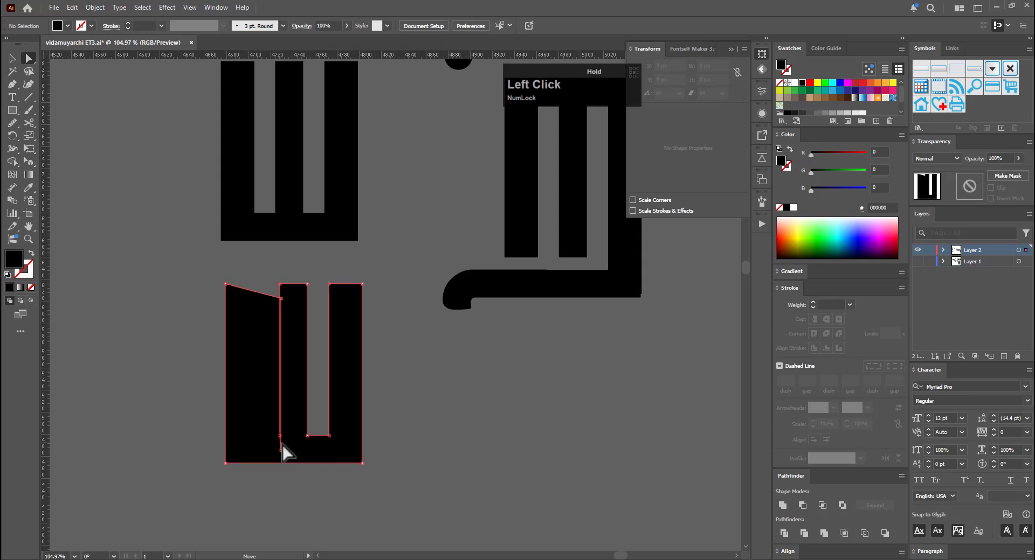
key("ctrl+z")
Round the four inner bottom corners of the new three-pronged glyph's two slots to a radius of about 9.5 px
left_click(278, 437)
left_click(261, 446)
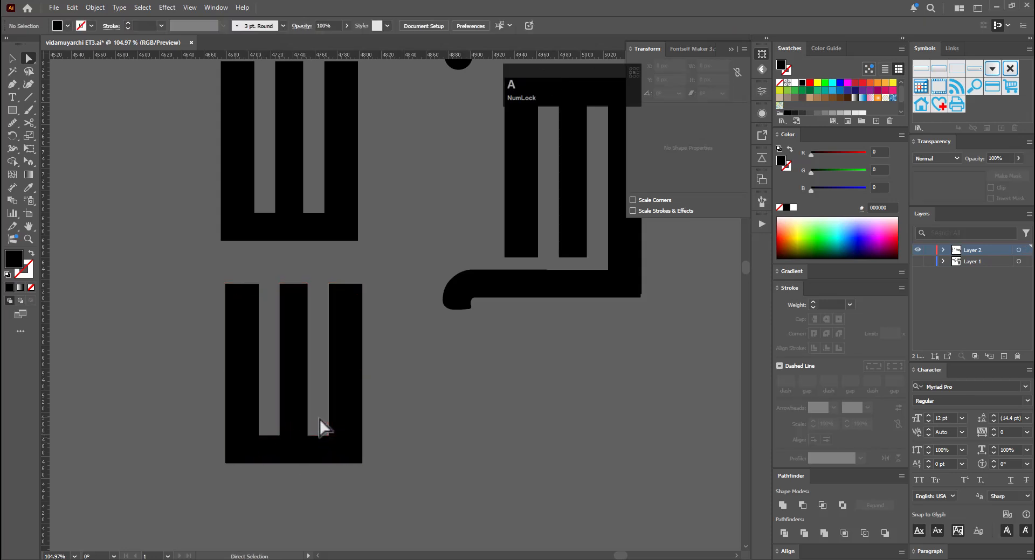
left_click(330, 436)
left_click(297, 446)
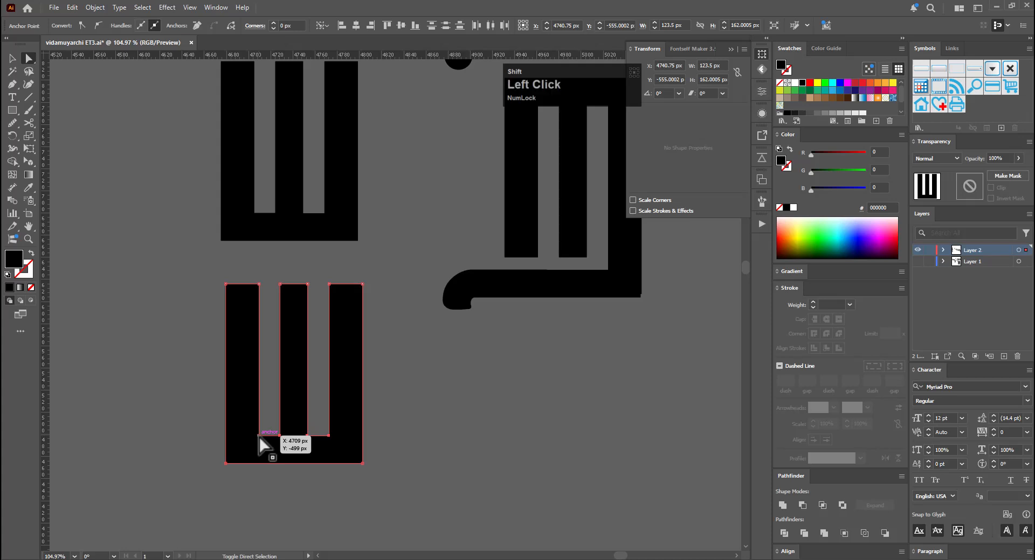
left_click_drag(272, 431, 263, 354)
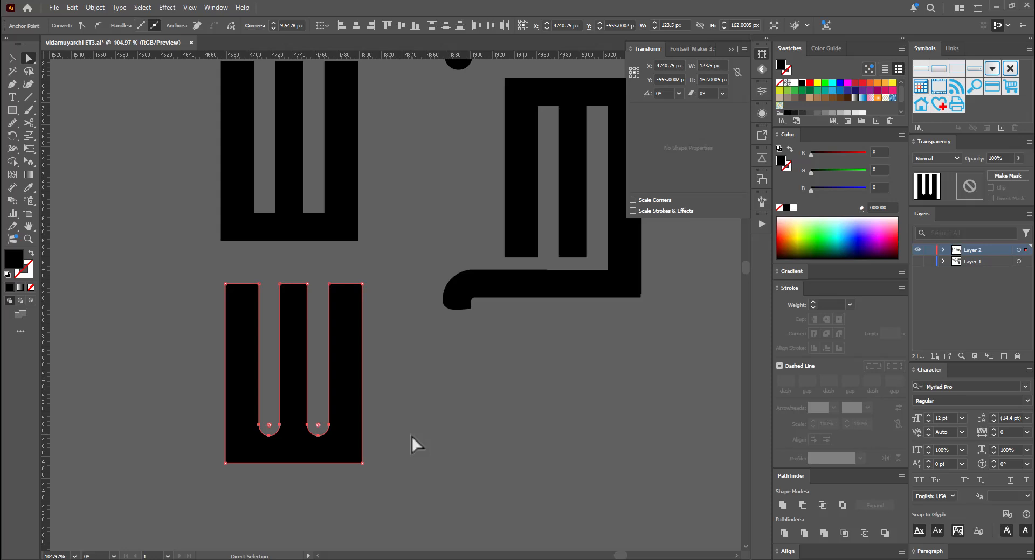
Move the rounded ends of the glyph's two slots slightly down to deepen the slots
key("Down")
key("Down")
key("Down")
key("Down")
key("Down")
key("Down")
key("Down")
key("Down")
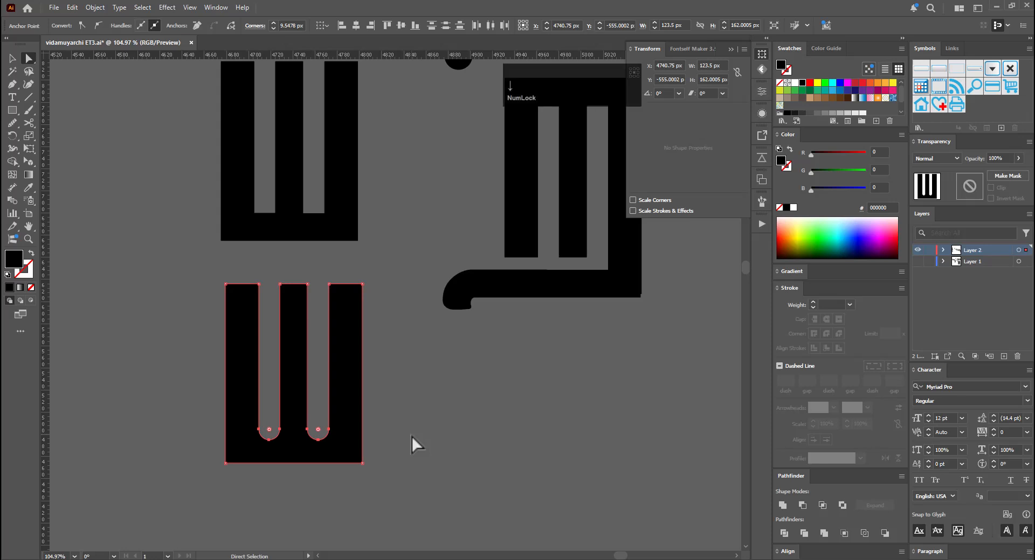
key("Down")
key("Down")
key("v")
left_click(415, 406)
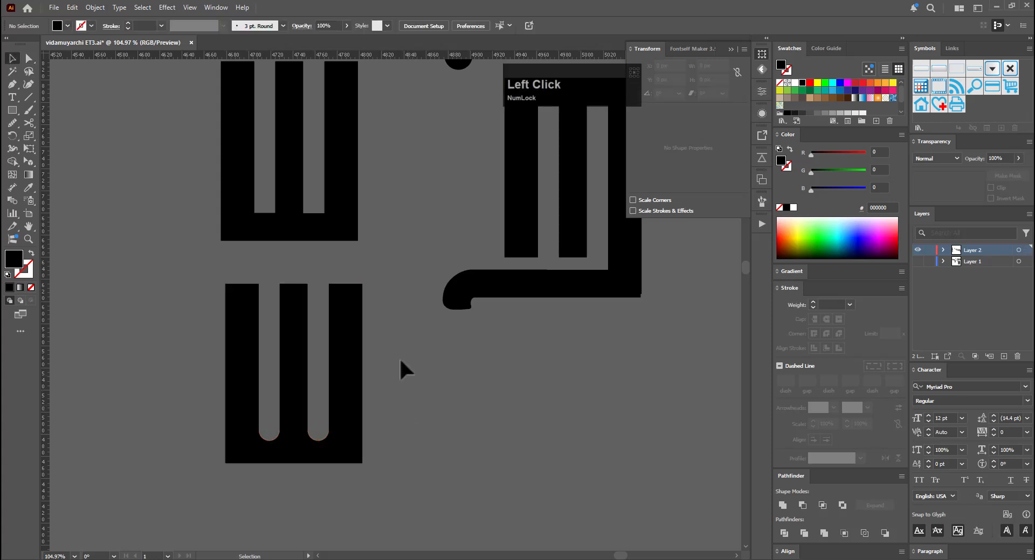
Move the right and left outer edges of the new three-pronged glyph inward by 3 px each, giving a width of 117.5 px
key("a")
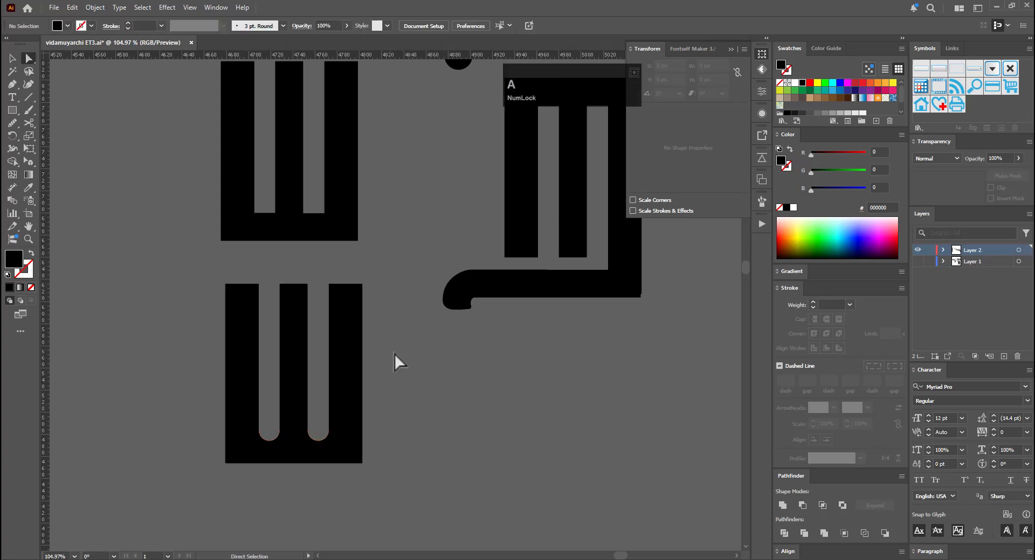
left_click_drag(394, 354, 380, 334)
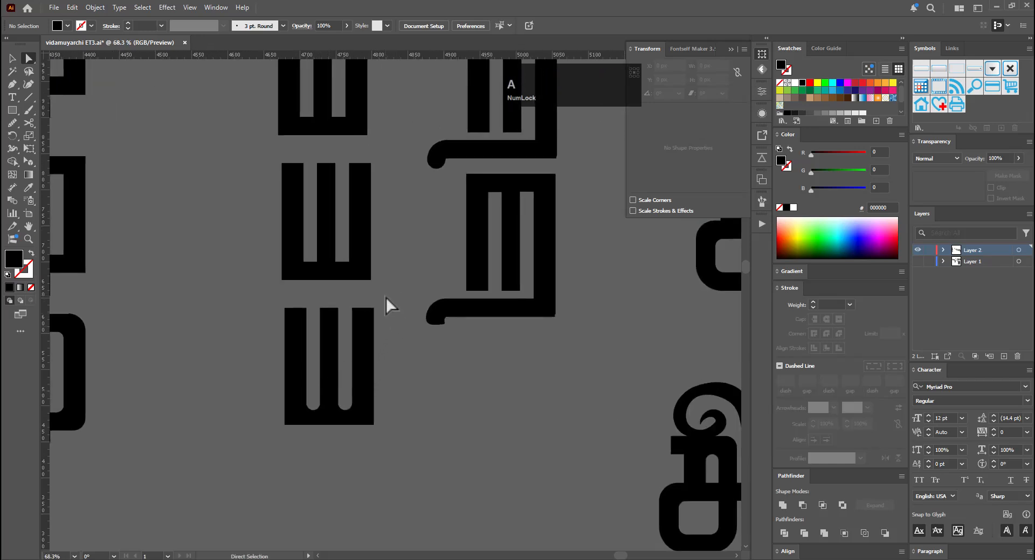
left_click_drag(386, 298, 367, 445)
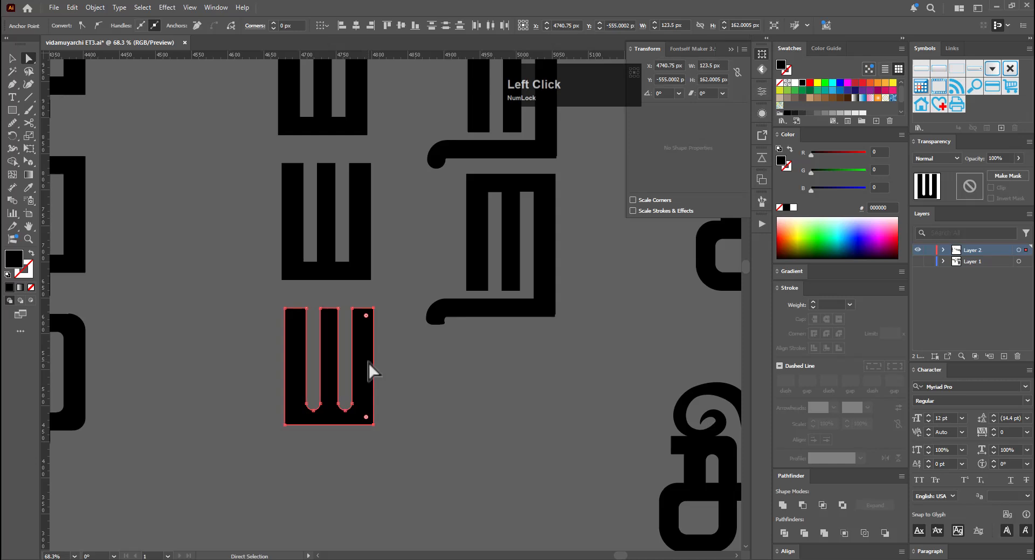
key("Left")
key("Left")
key("Left")
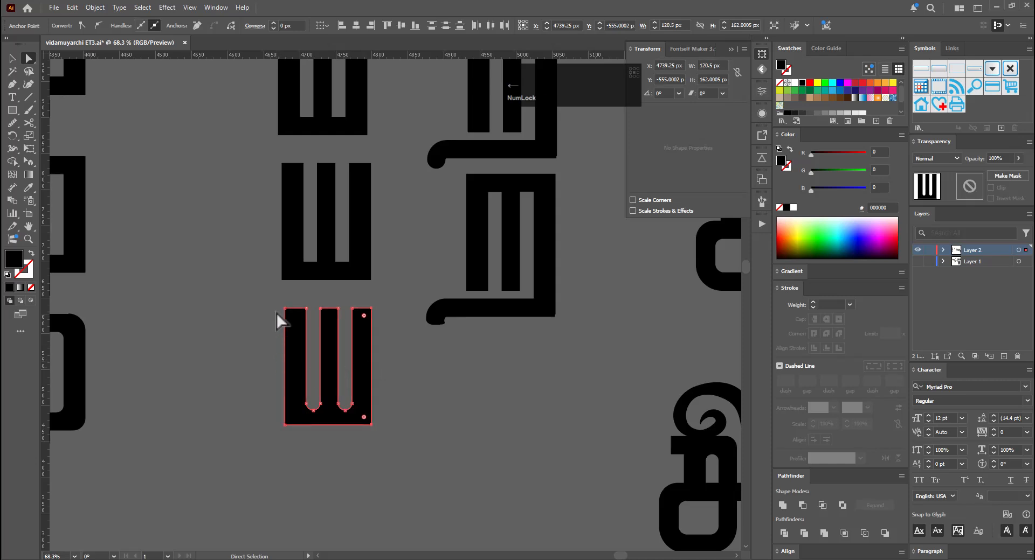
left_click_drag(270, 299, 309, 391)
left_click_drag(298, 442, 298, 443)
left_click(311, 454)
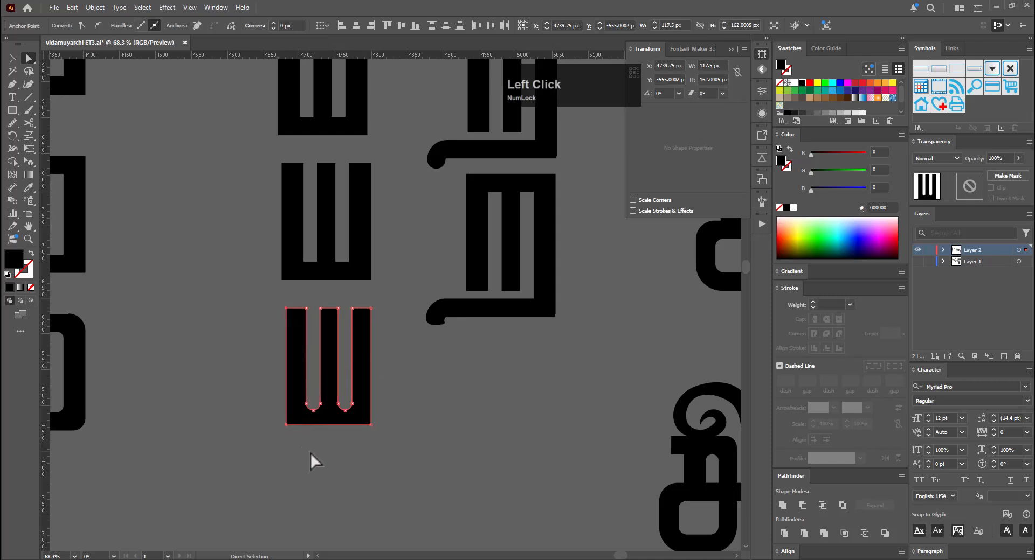
key("v")
Nudge the left outer edge of the lowest three-pronged glyph slightly outward to thicken its left prong
left_click_drag(401, 452, 358, 468)
left_click_drag(392, 468, 372, 443)
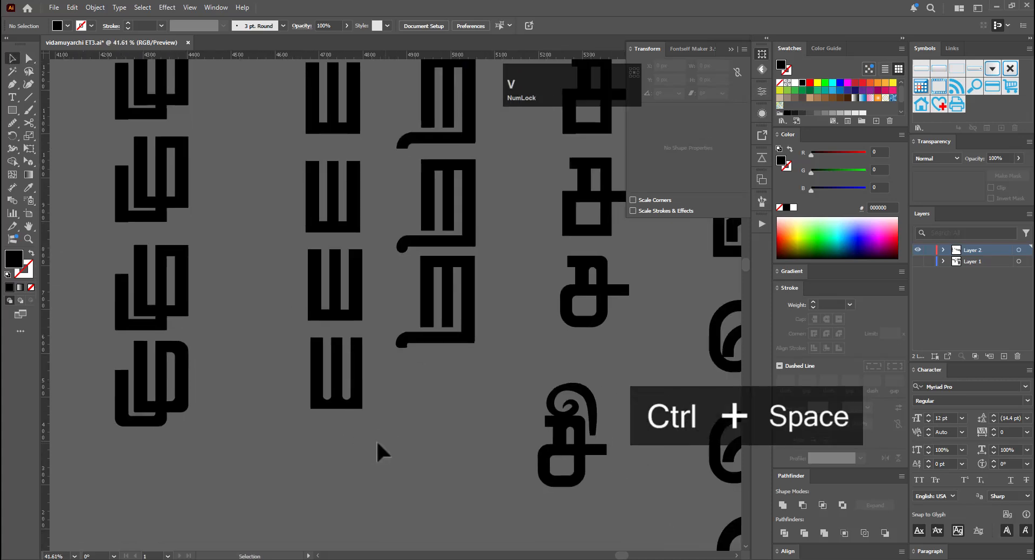
left_click_drag(298, 374, 351, 393)
key("a")
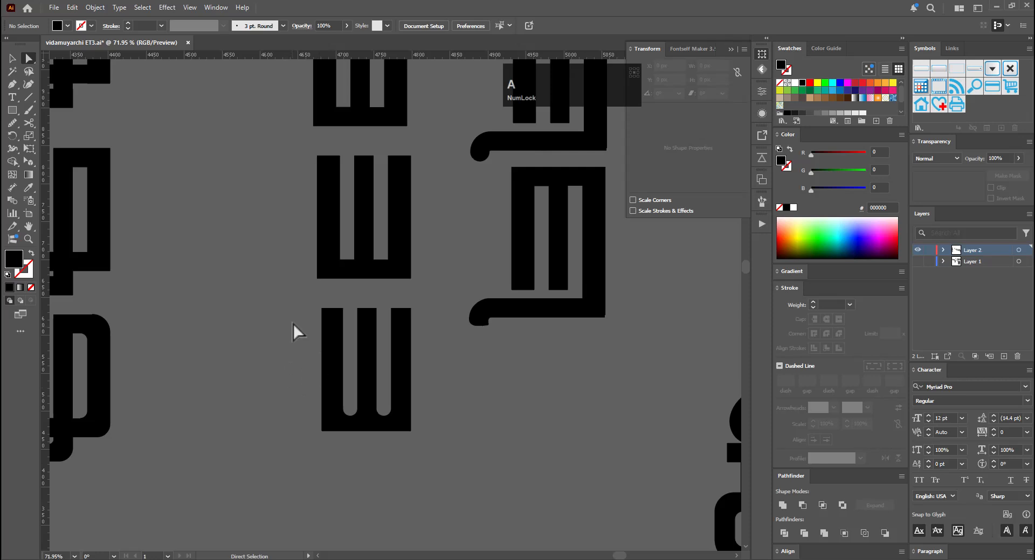
left_click(313, 347)
left_click_drag(325, 438, 328, 439)
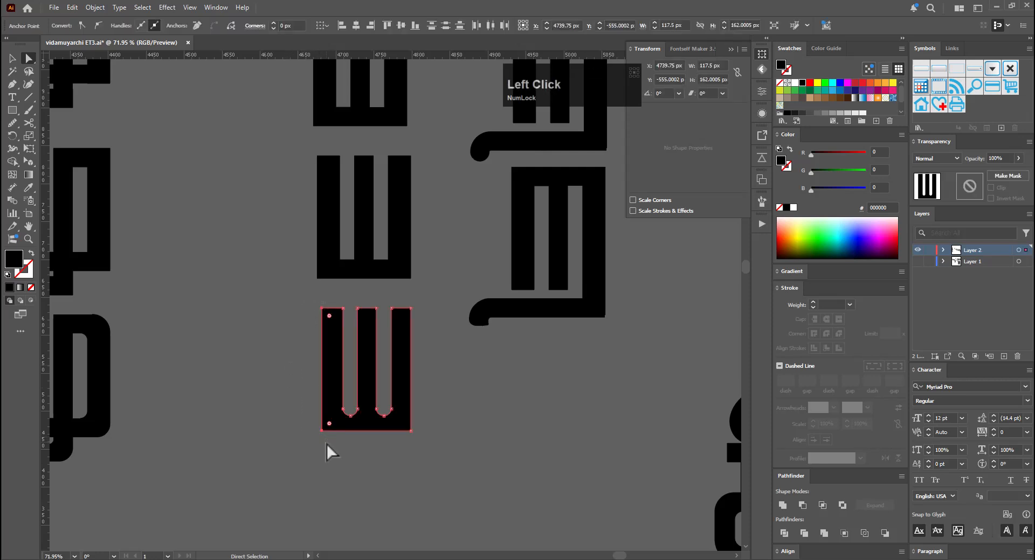
left_click(335, 455)
key("v")
left_click(401, 458)
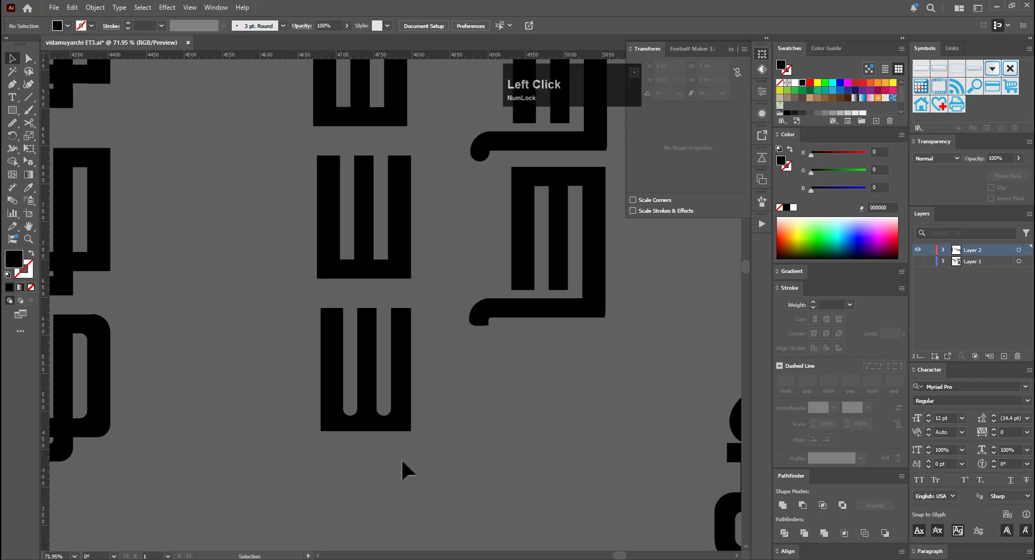
Duplicate the lowest hooked-tail three-pronged glyph directly below the others in its column
left_click_drag(424, 457, 262, 447)
key("v")
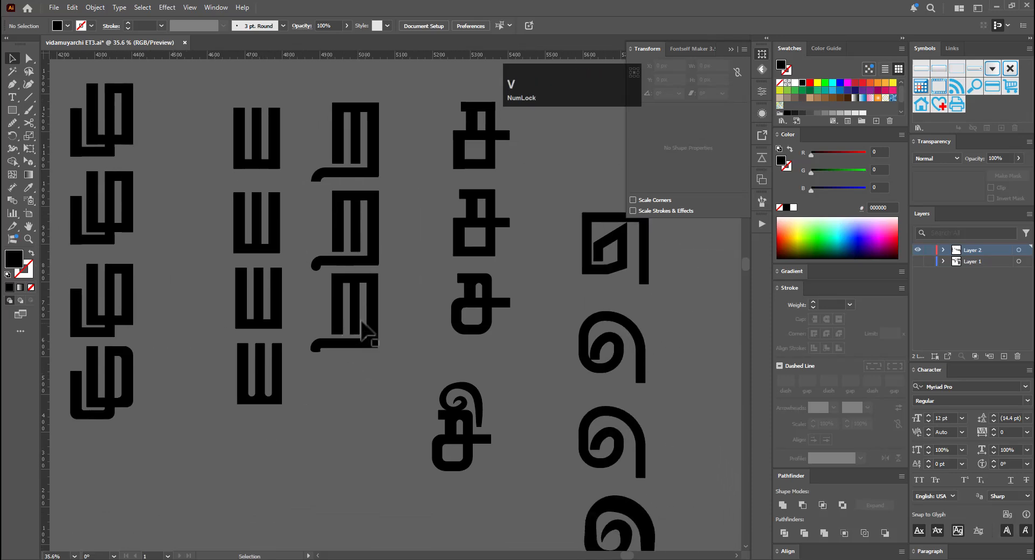
left_click_drag(371, 316, 372, 438, "alt")
Round the two outer top corners of the new hooked-tail glyph to a radius of about 14.5 px
key("ctrl+space")
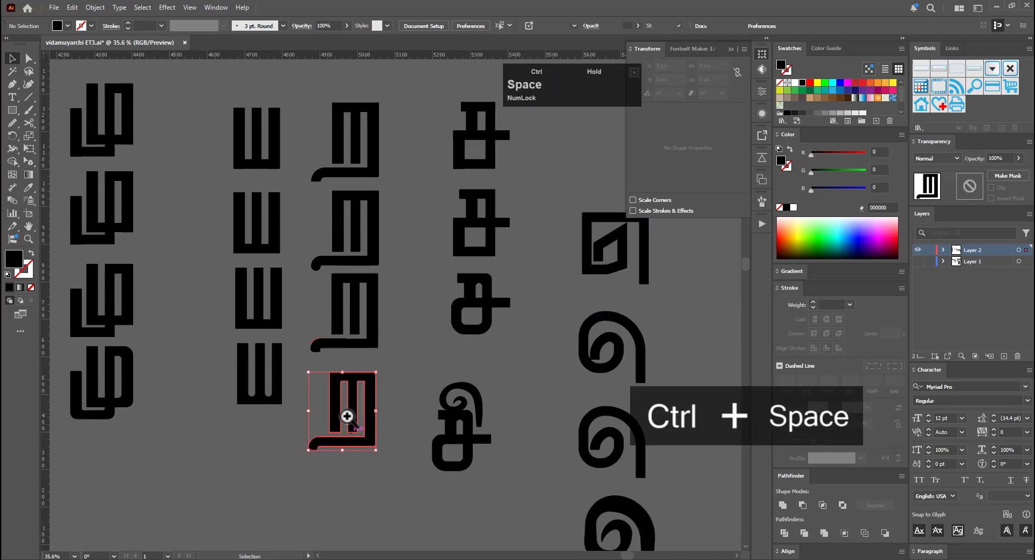
left_click(342, 421)
left_click(405, 355)
key("a")
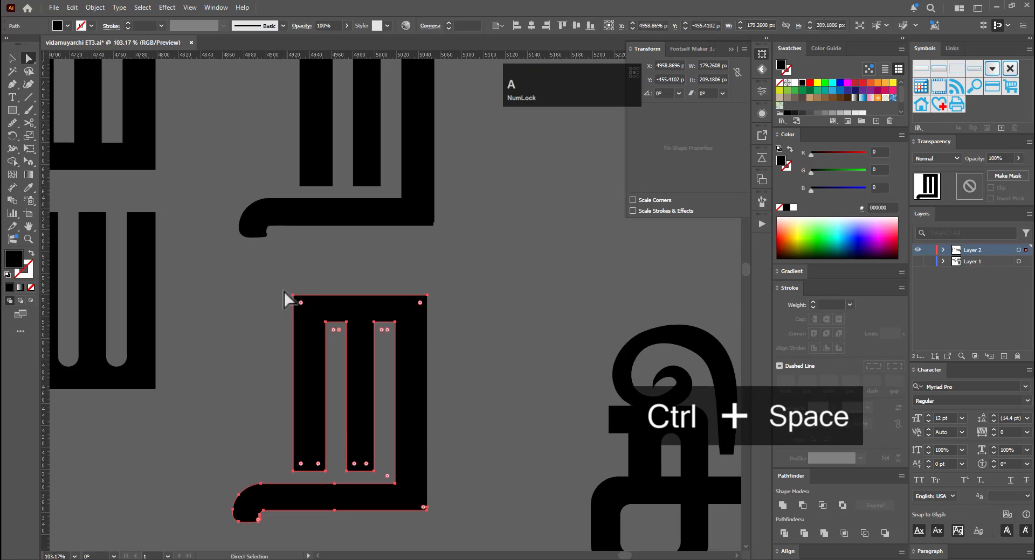
left_click(293, 295)
left_click_drag(419, 282, 414, 314, "shift")
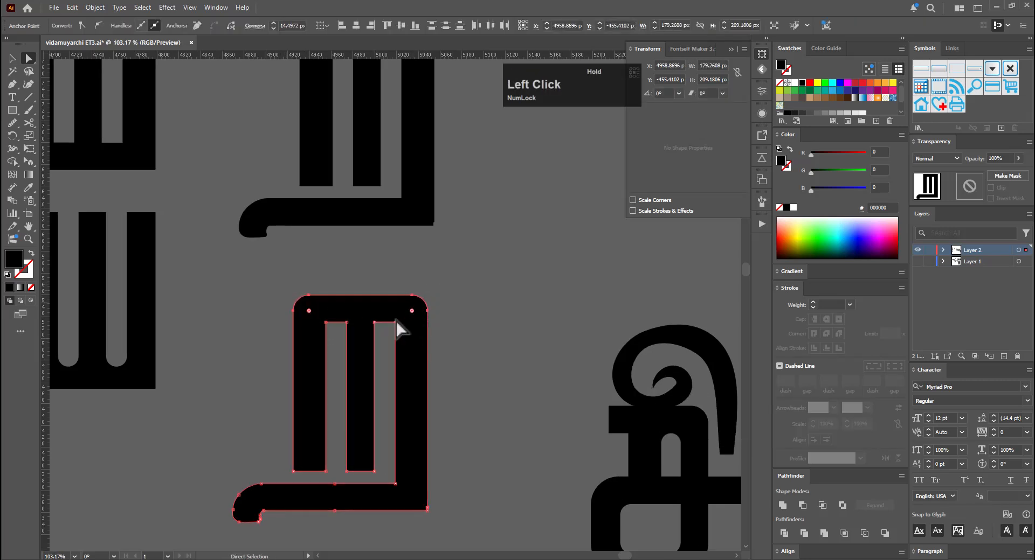
Shift the glyph's outer left prong inward, with its rounded top corner, to narrow the left slot
left_click(325, 322)
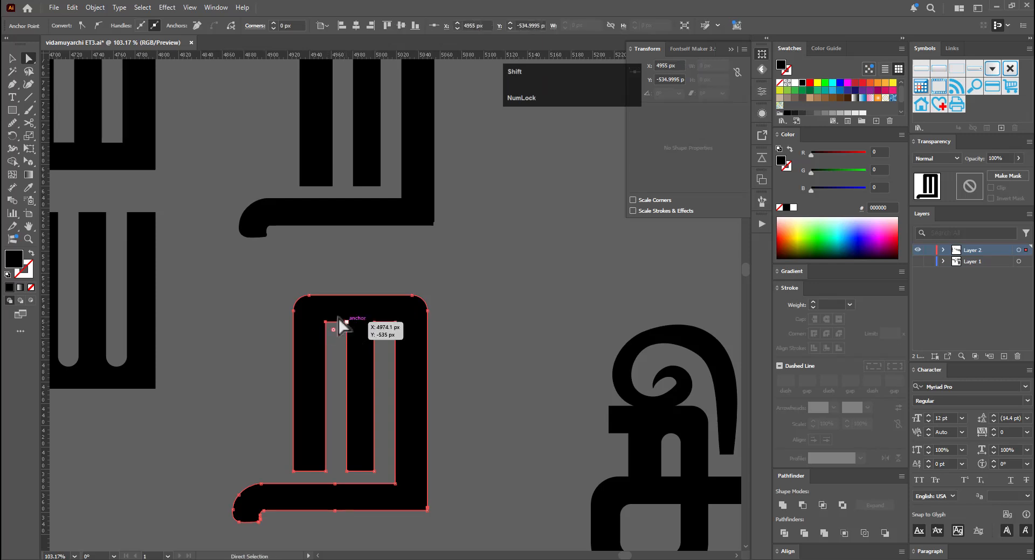
left_click_drag(333, 279, 275, 434)
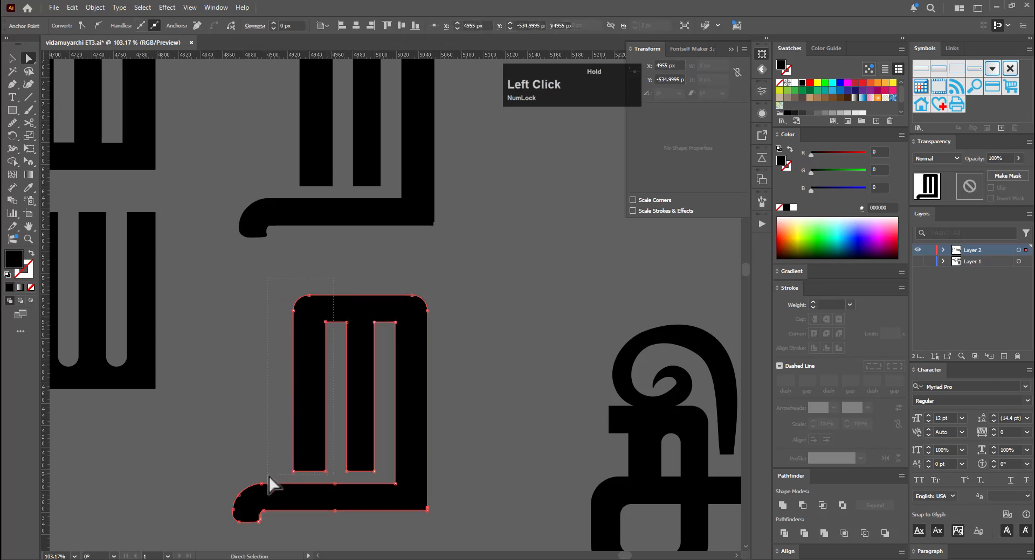
left_click_drag(273, 485, 272, 485)
key("Right")
key("Right")
key("Right")
key("Right")
key("Right")
key("Right")
key("Right")
key("Right")
key("Right")
key("Right")
key("Right")
key("Right")
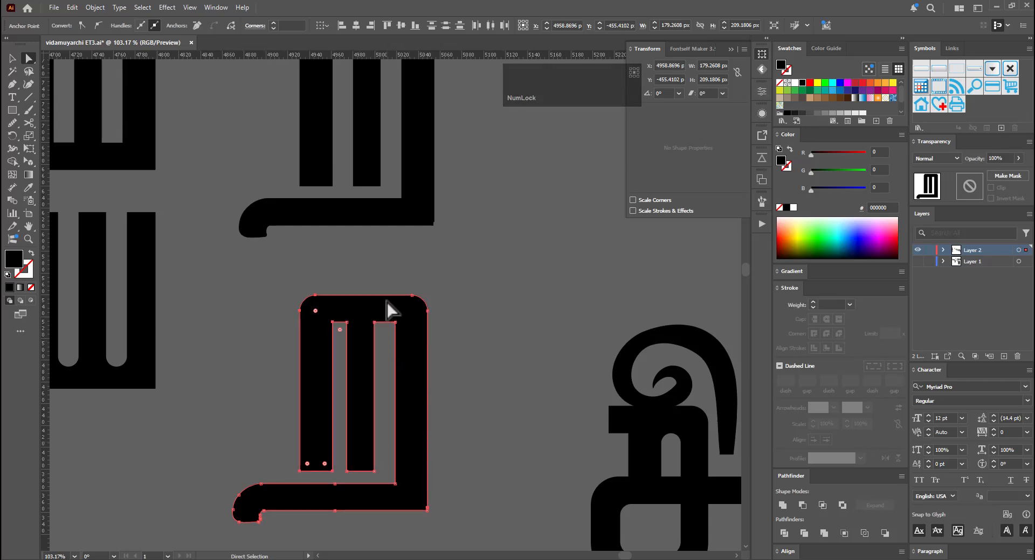
Shift the glyph's left and middle prongs together toward the right stem to narrow the right slot equally
left_click_drag(384, 287, 259, 479)
key("Right")
key("Right")
key("Right")
key("Right")
key("Right")
key("Right")
key("Right")
key("Right")
key("Right")
key("Right")
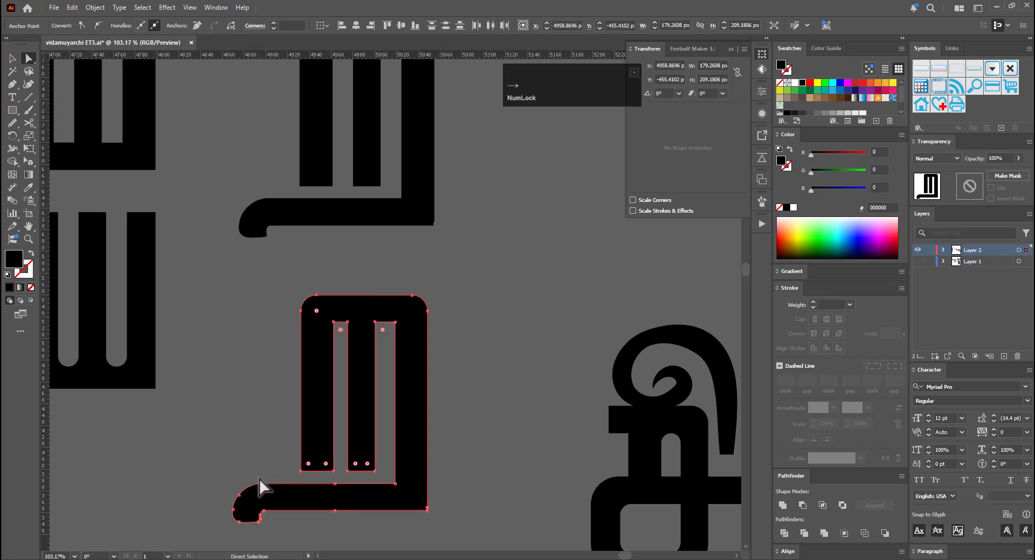
key("Right")
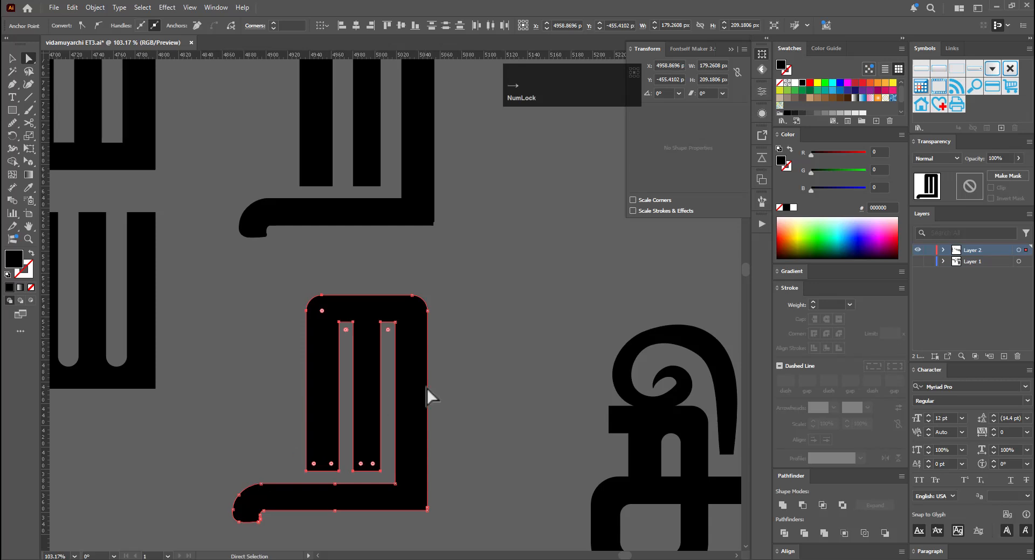
Fully round the upper ends of the hooked-tail glyph's two slots
left_click(338, 322)
left_click(353, 324, "shift")
left_click_drag(347, 331, 324, 383)
left_click(388, 334)
mouse_move(389, 330)
left_mouse_down()
mouse_move(395, 322)
mouse_move(385, 330)
left_mouse_up()
left_click(483, 357)
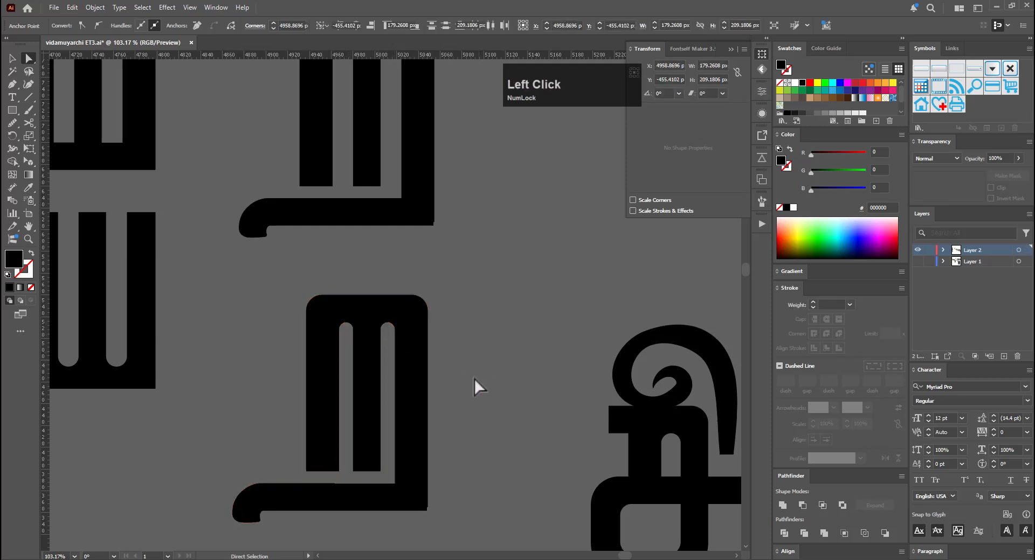
Lower the hooked end of the glyph's tail with Free Transform so the glyph is about 216.6 px tall
left_click_drag(476, 419, 487, 340)
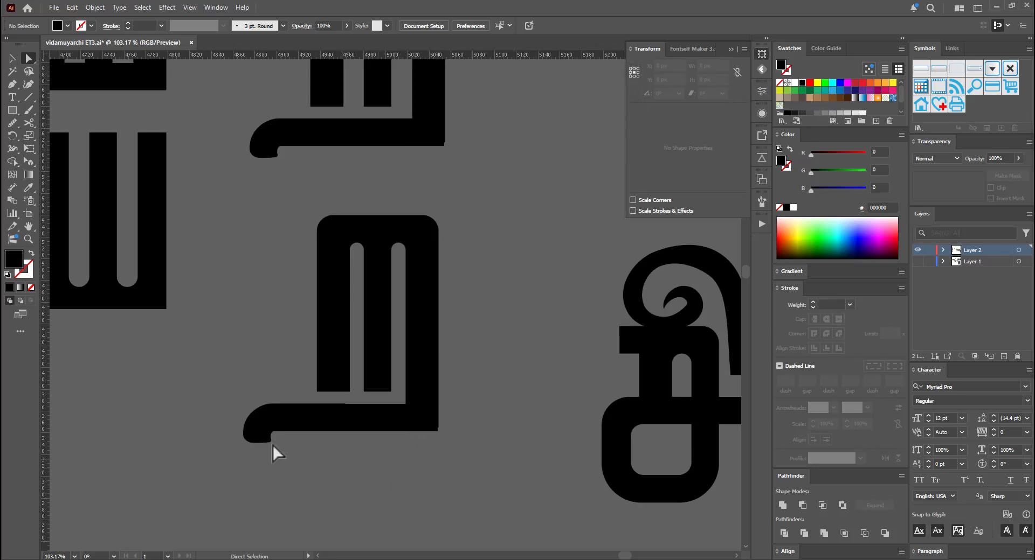
key("a")
left_click(312, 420)
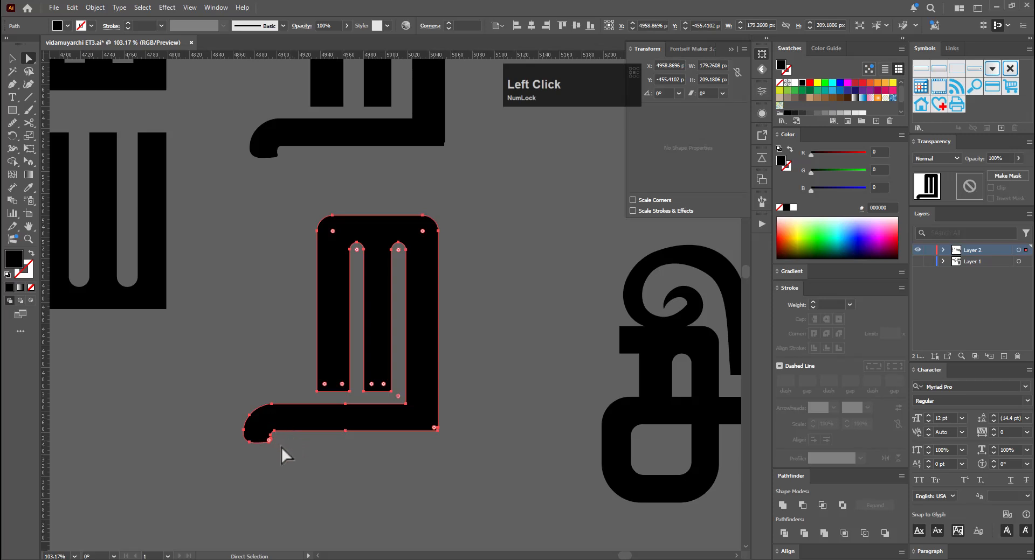
left_click(258, 429)
left_click_drag(255, 421, 290, 475)
key("e")
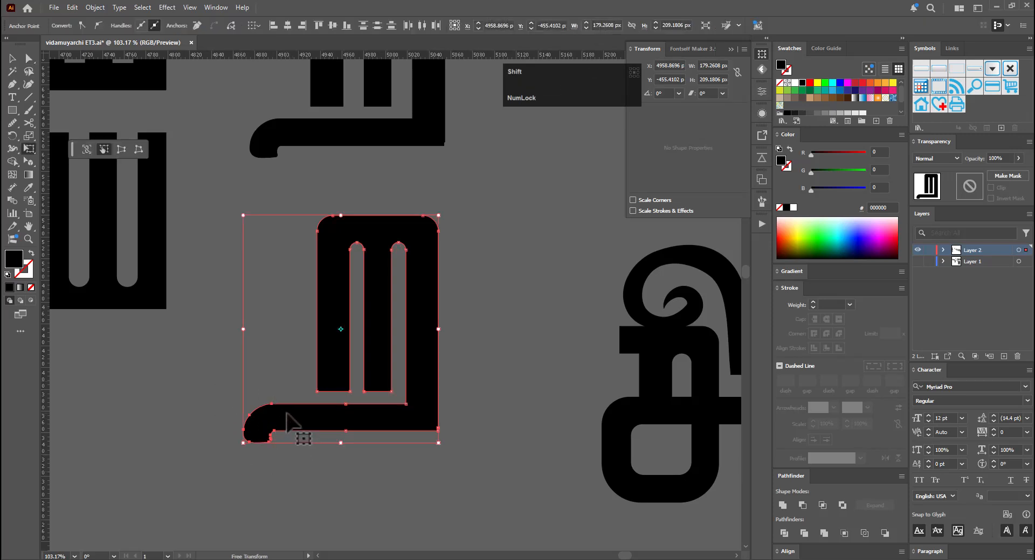
left_click_drag(286, 413, 285, 421)
key("a")
left_click(361, 470)
left_click(349, 421)
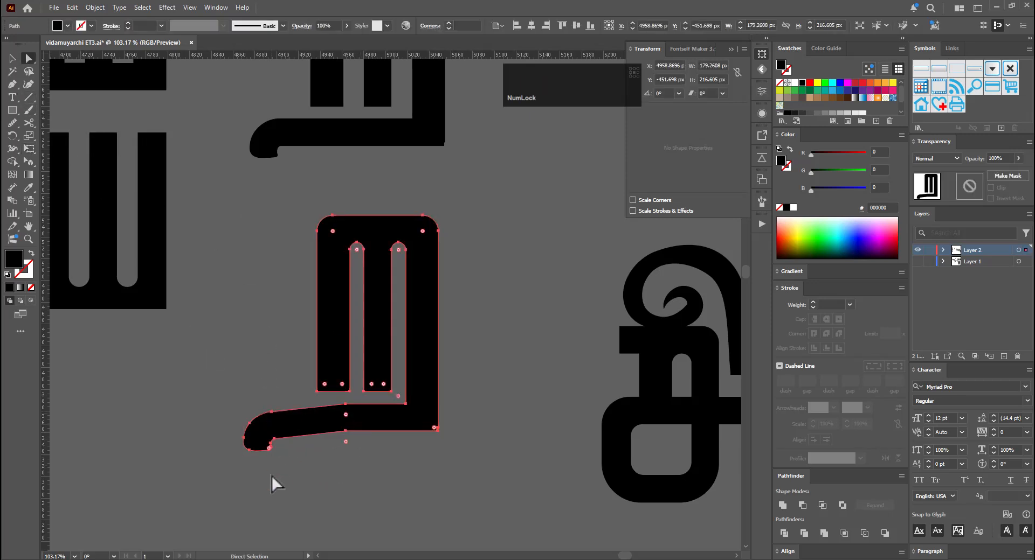
Adjust the lowered tail's end and smooth its angular bend into a flowing curve with the Smooth tool
key("a")
left_click(293, 421)
key("e")
mouse_move(303, 421)
left_mouse_down()
mouse_move(356, 402)
mouse_move(262, 418)
left_mouse_up()
left_click(11, 123)
mouse_move(368, 399)
left_mouse_down()
mouse_move(320, 414)
mouse_move(374, 412)
mouse_move(352, 434)
mouse_move(282, 429)
mouse_move(326, 431)
mouse_move(277, 438)
mouse_move(360, 431)
mouse_move(298, 436)
mouse_move(345, 430)
mouse_move(314, 443)
left_mouse_up()
Raise the anchor points along the tail's underside to even out the stroke thickness
key("ctrl+space")
left_click(325, 443)
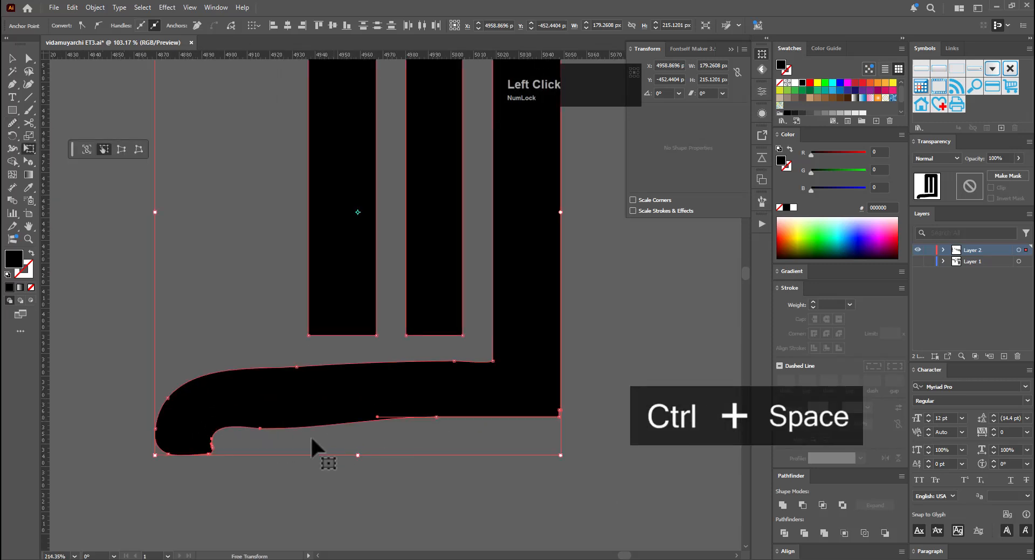
key("e")
left_click_drag(347, 437, 348, 432)
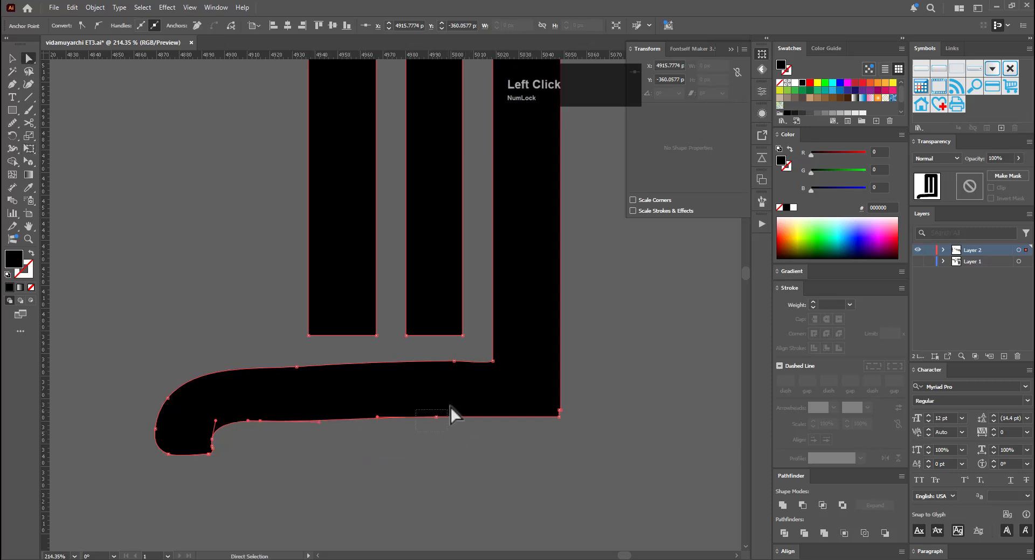
left_click_drag(455, 434, 456, 431)
key("a")
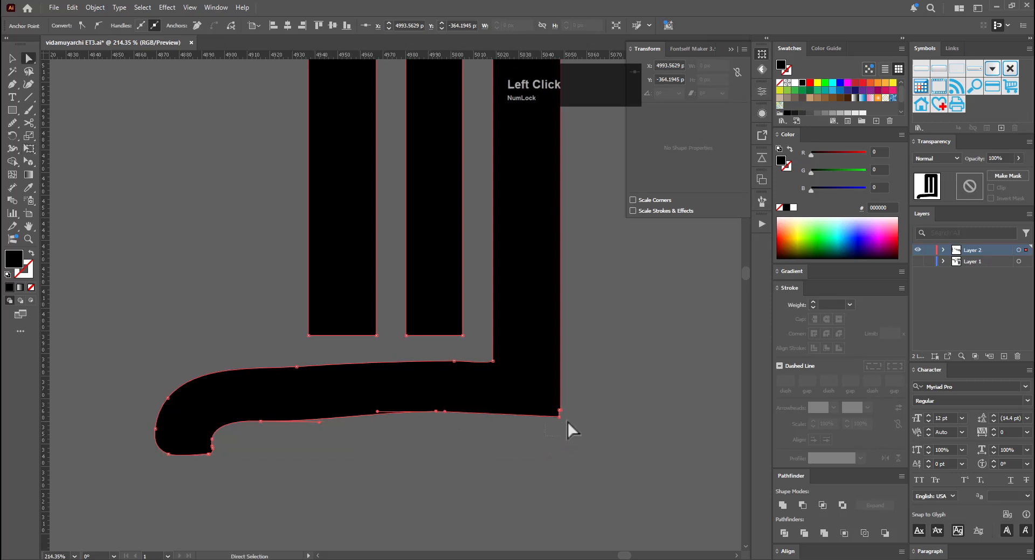
Remove the stray anchor notch at the glyph's lower right corner and align the corner point with the stem's outer edge
key("space")
left_click_drag(559, 423, 644, 404)
key("a")
left_click_drag(584, 387, 535, 441)
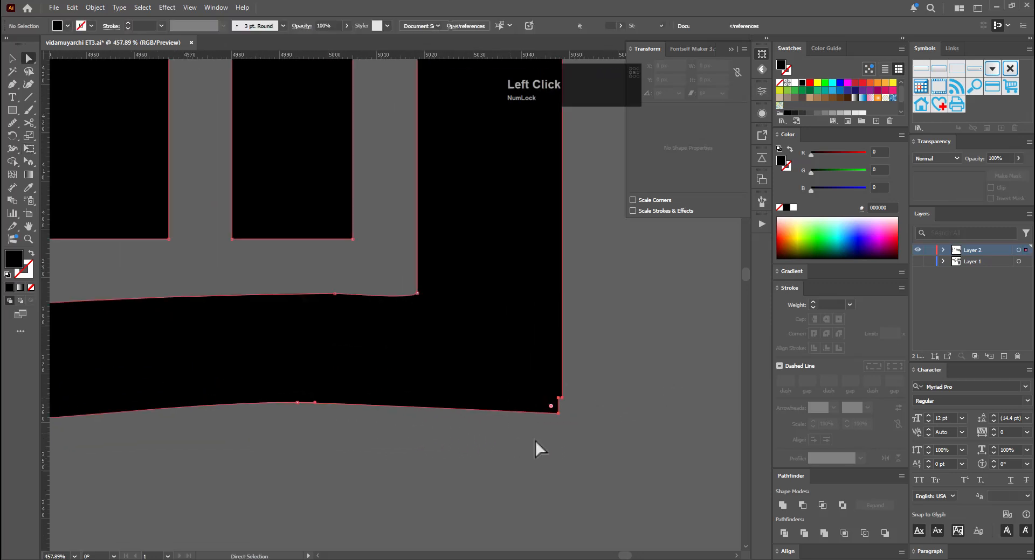
left_click(12, 84)
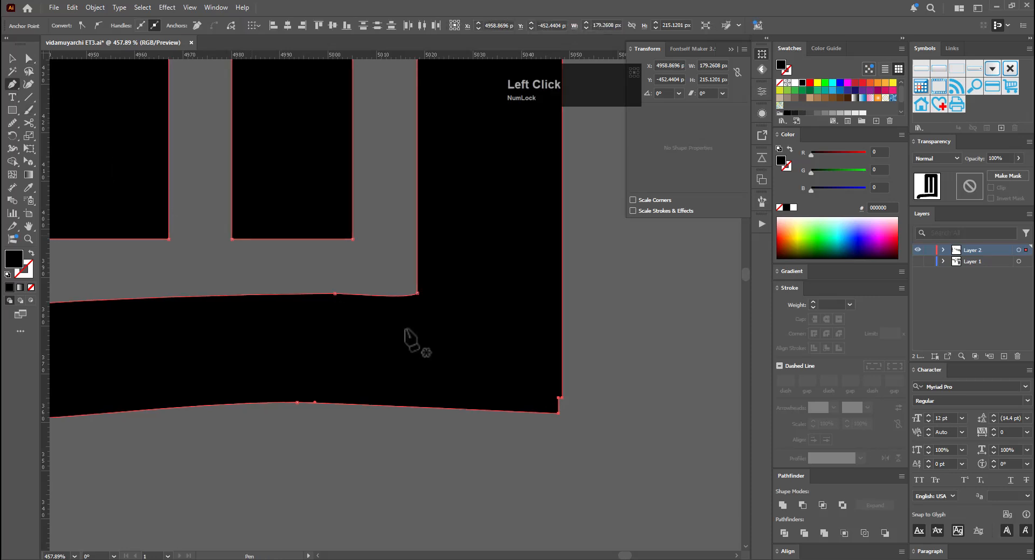
left_click(559, 398)
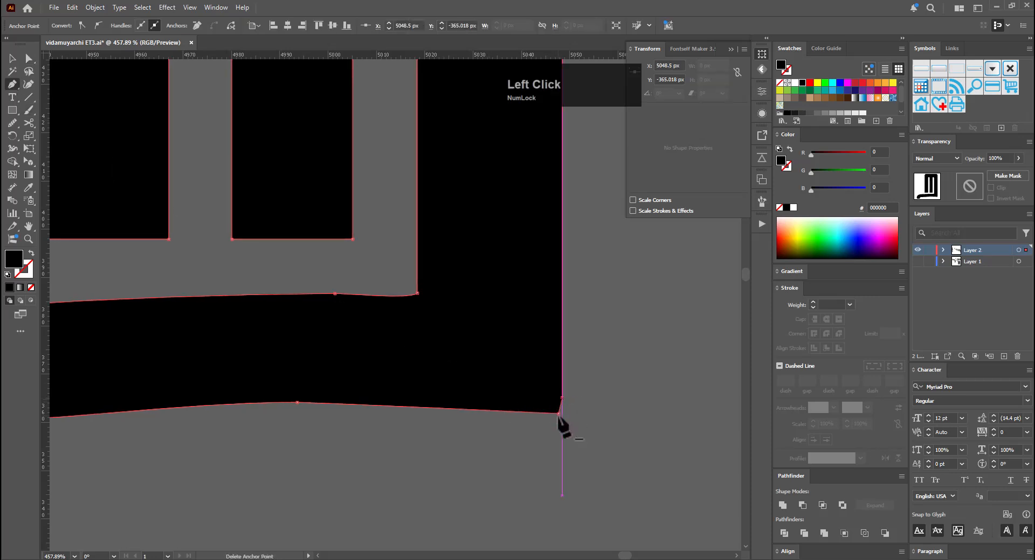
key("a")
key("e")
left_click_drag(458, 381, 461, 380)
key("v")
left_click(440, 442)
Duplicate the reshaped hooked-tail glyph straight down below the original
key("ctrl+space")
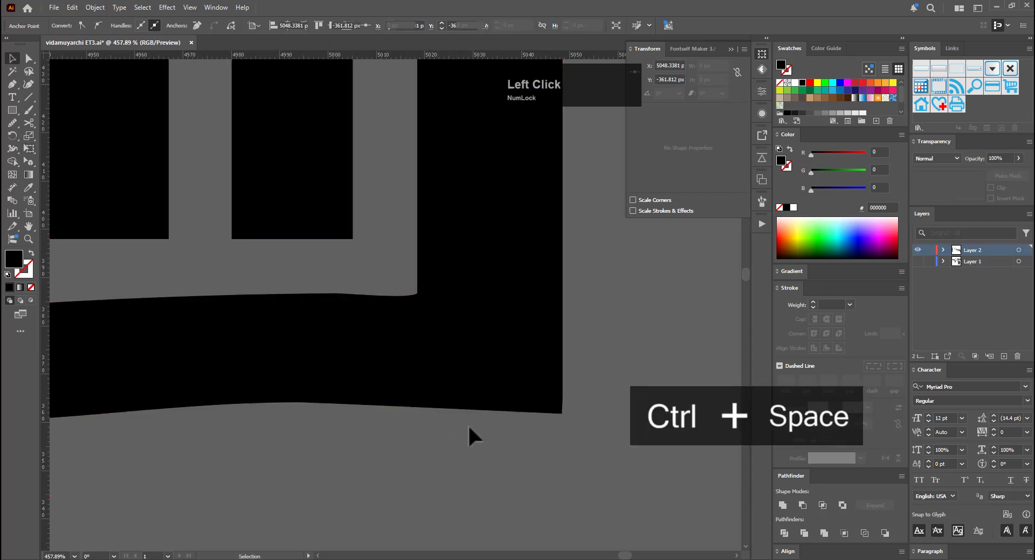
left_click_drag(459, 428, 280, 469)
left_click_drag(347, 446, 418, 386)
left_click(415, 378)
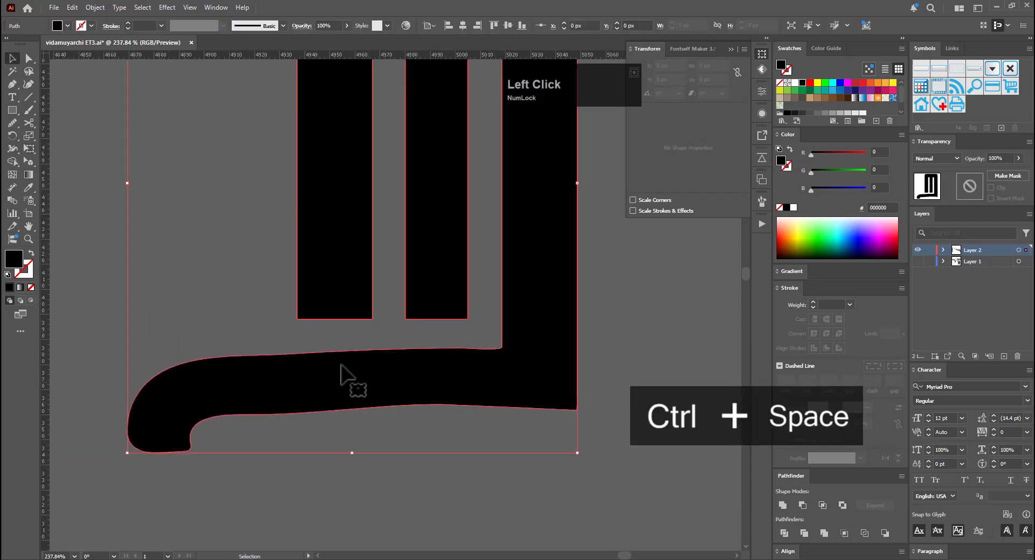
key("ctrl+space")
left_click_drag(491, 377, 560, 338)
key("v")
key("ctrl+space")
key("space")
key("ctrl+space")
Prepare the Smooth tool for the duplicated glyph, with Fidelity midway between Accurate and Smooth
key("a")
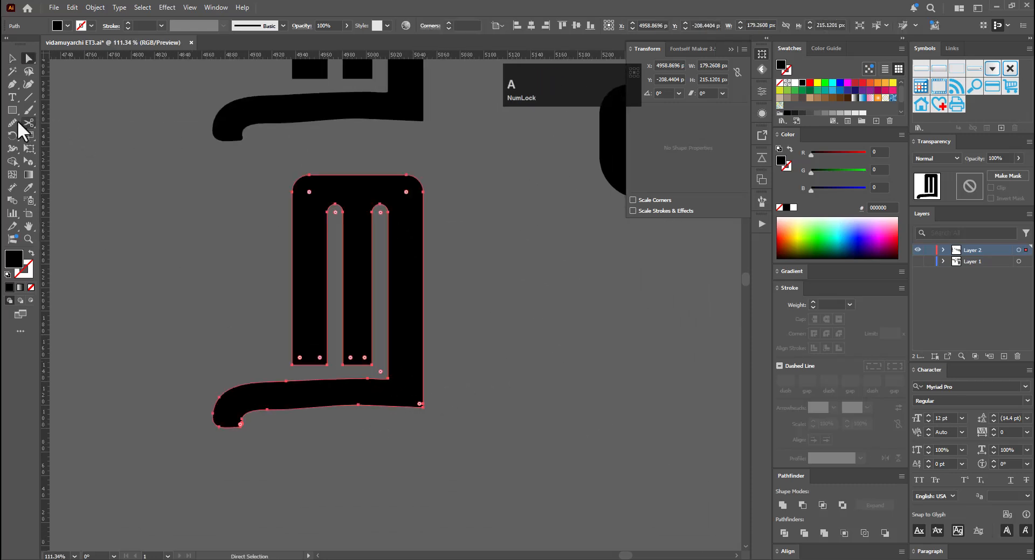
left_click(17, 122)
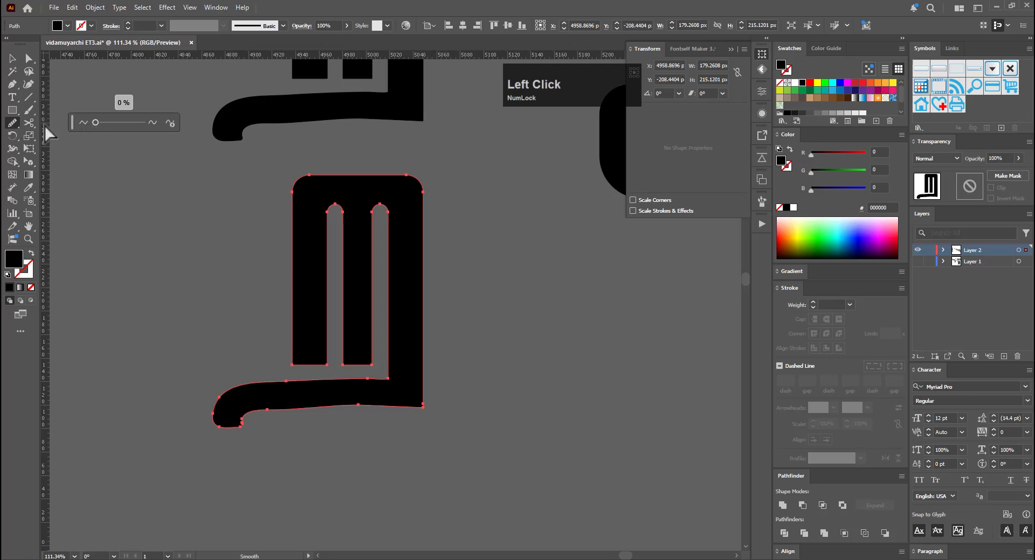
double_click(12, 125)
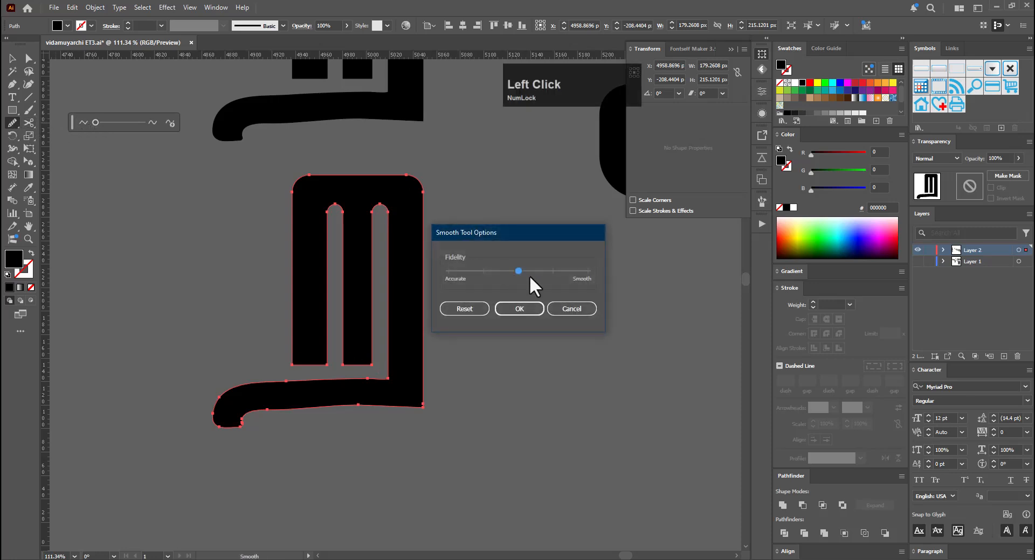
left_click(522, 308)
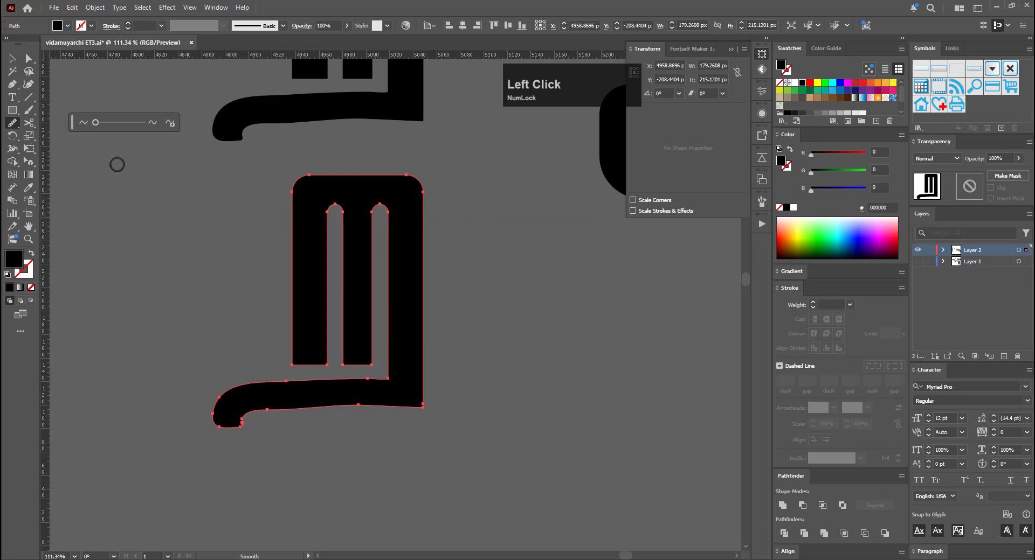
Smooth the whole outline of the lower glyph and further smooth the upper edge of its foot
left_click_drag(95, 123, 113, 122)
left_click_drag(304, 383, 283, 383)
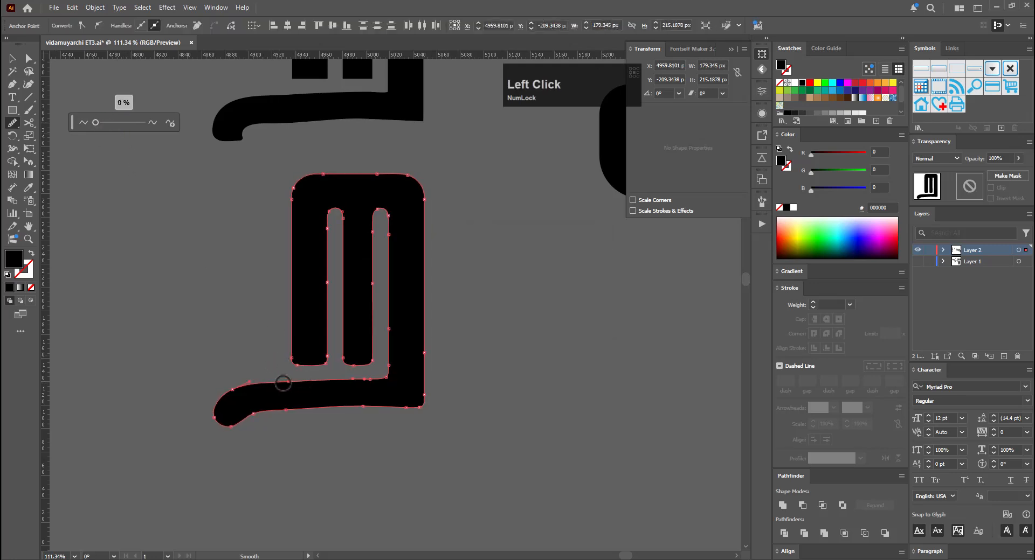
left_click_drag(371, 382, 358, 380)
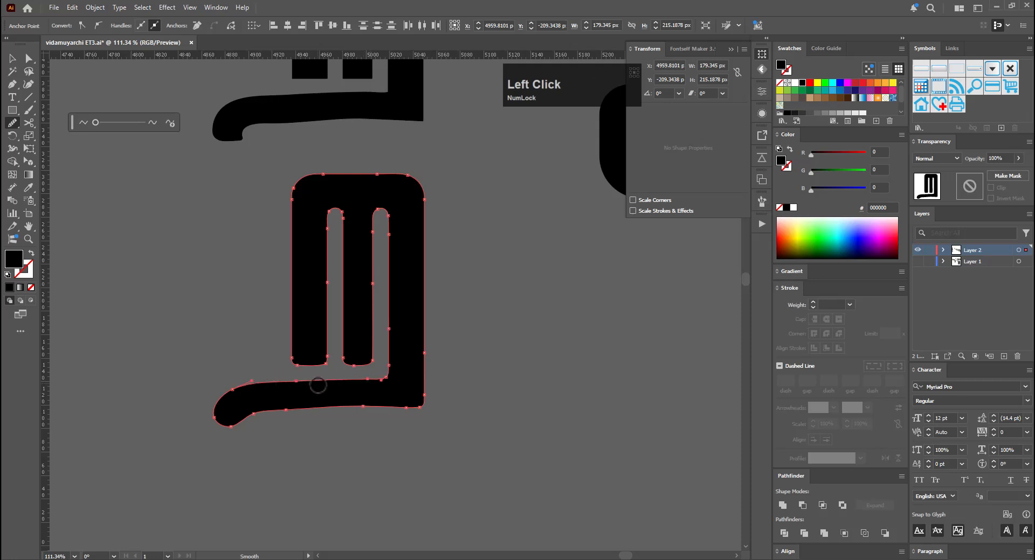
Convert the rounded inner corner between the thick stem and the foot into a sharp corner and reposition its anchor
left_click_drag(362, 383, 499, 357)
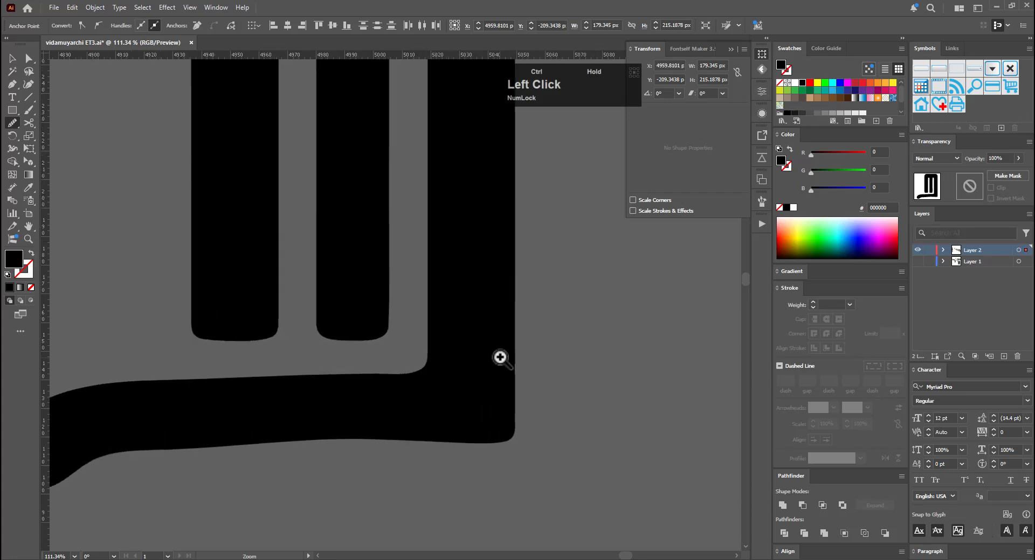
key("a")
left_click_drag(423, 375, 429, 367)
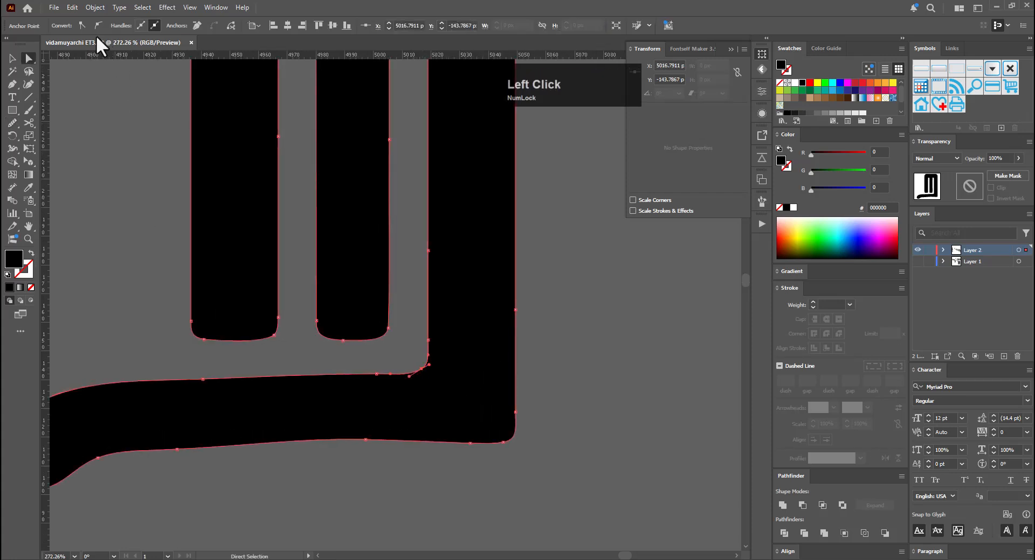
left_click(82, 25)
key("e")
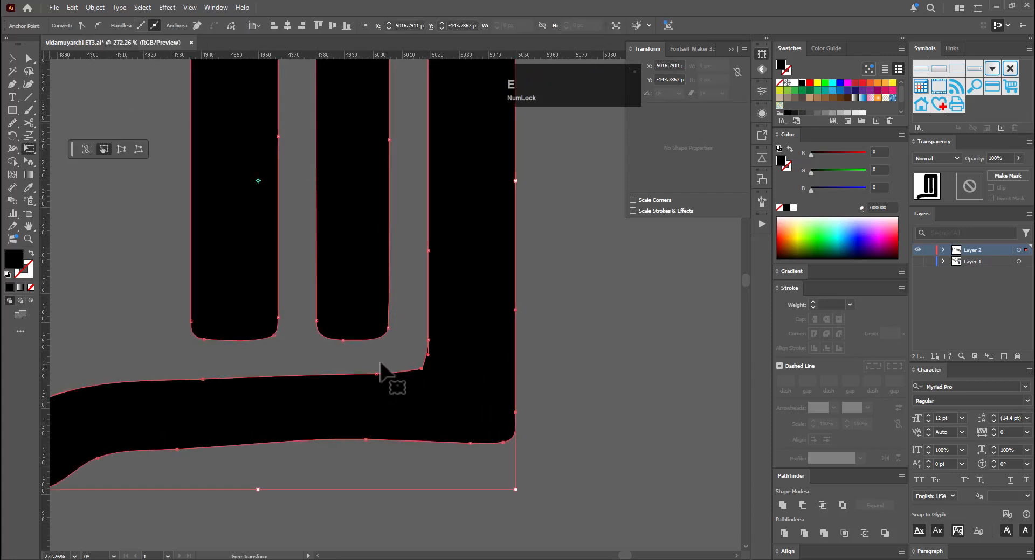
left_click_drag(383, 369, 384, 365)
key("a")
left_click(429, 348)
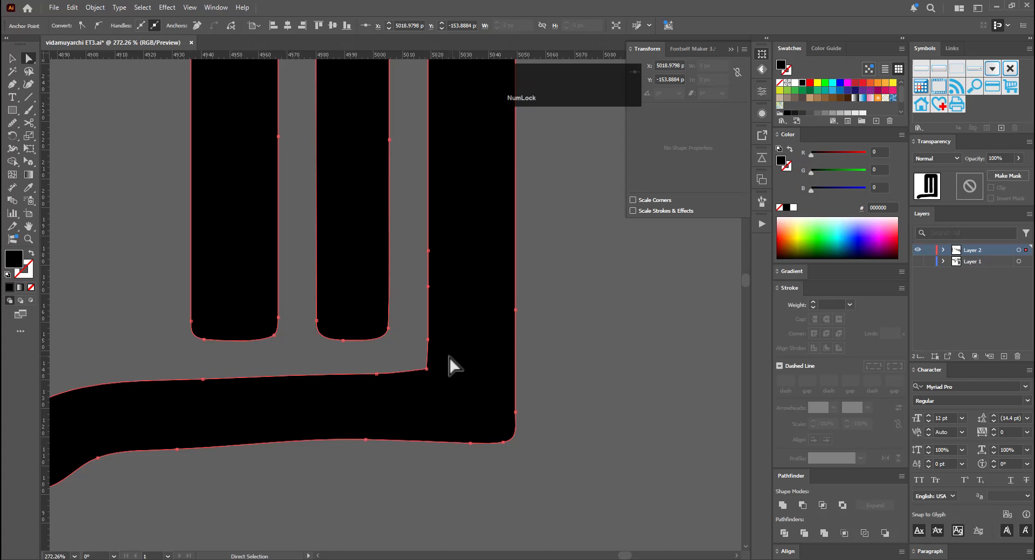
Delete the surplus anchor points along the inner edge of the thick stem
key("p")
left_click(428, 340)
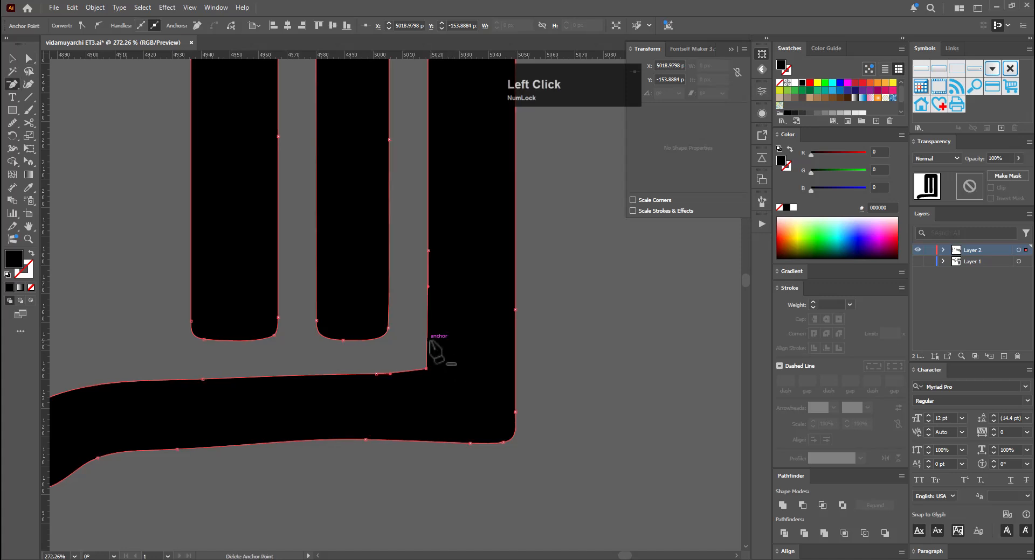
left_click(428, 250)
left_click(428, 287)
Make the anchor at the stem's inner corner a corner point and shift it slightly outward from the stem
key("a")
left_click(426, 368)
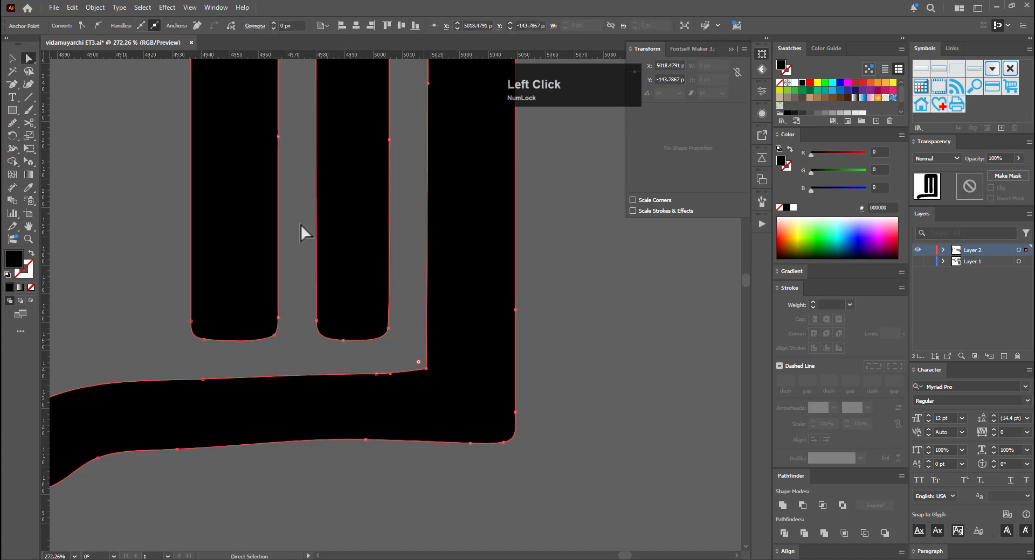
left_click(97, 25)
left_click(82, 25)
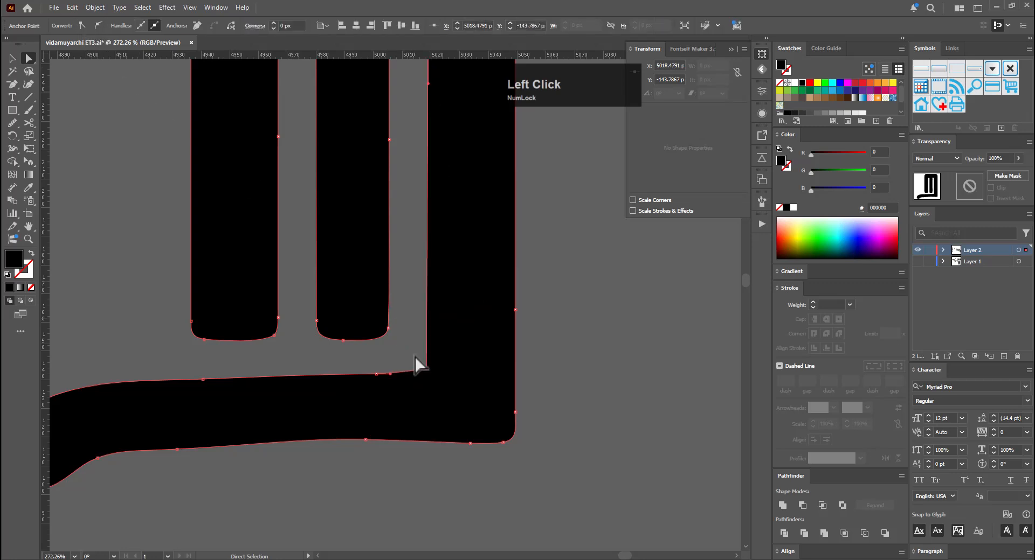
key("e")
left_click_drag(416, 346, 409, 339)
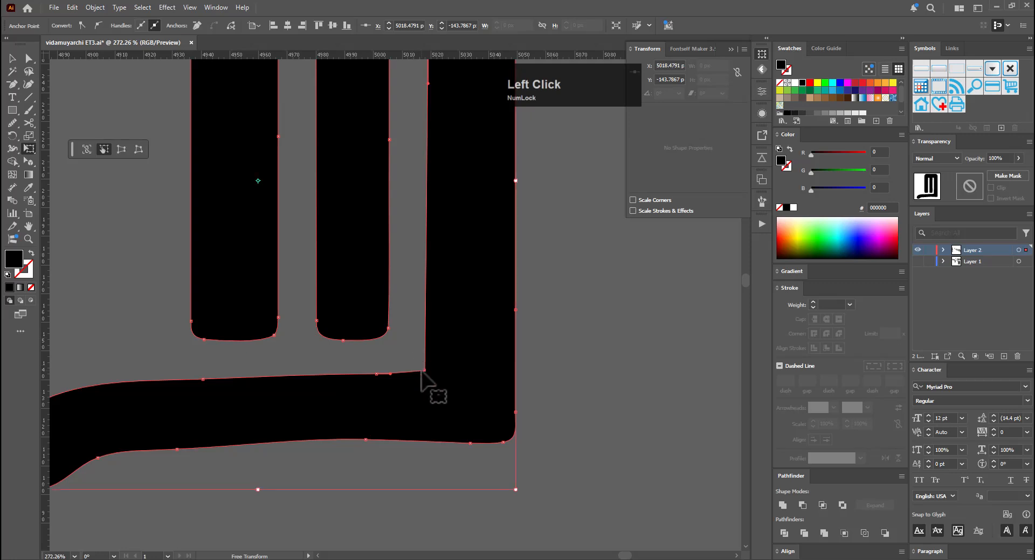
Smooth the upper and lower edges of the glyph's foot with the Smooth tool
key("a")
left_click_drag(365, 364, 455, 376)
key("space")
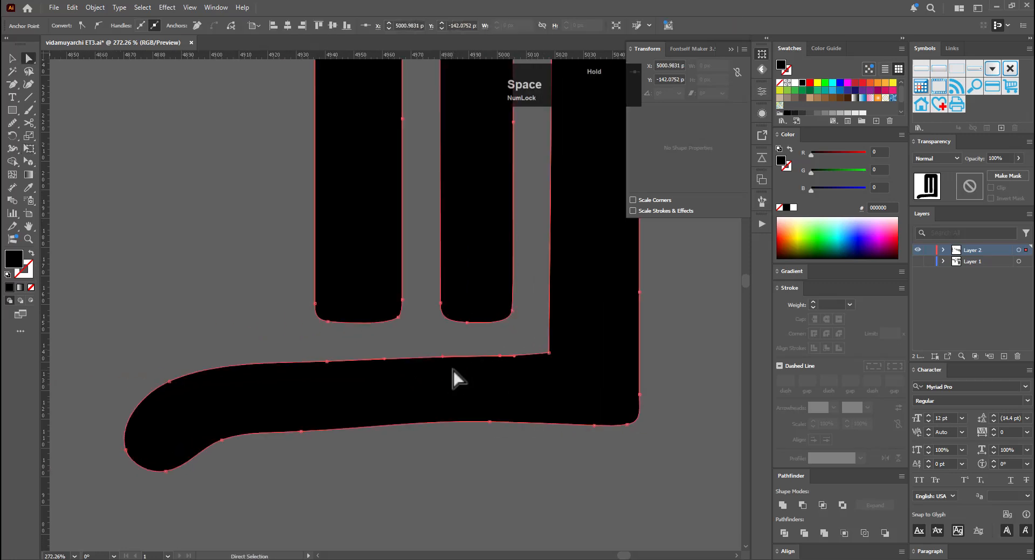
left_click(13, 123)
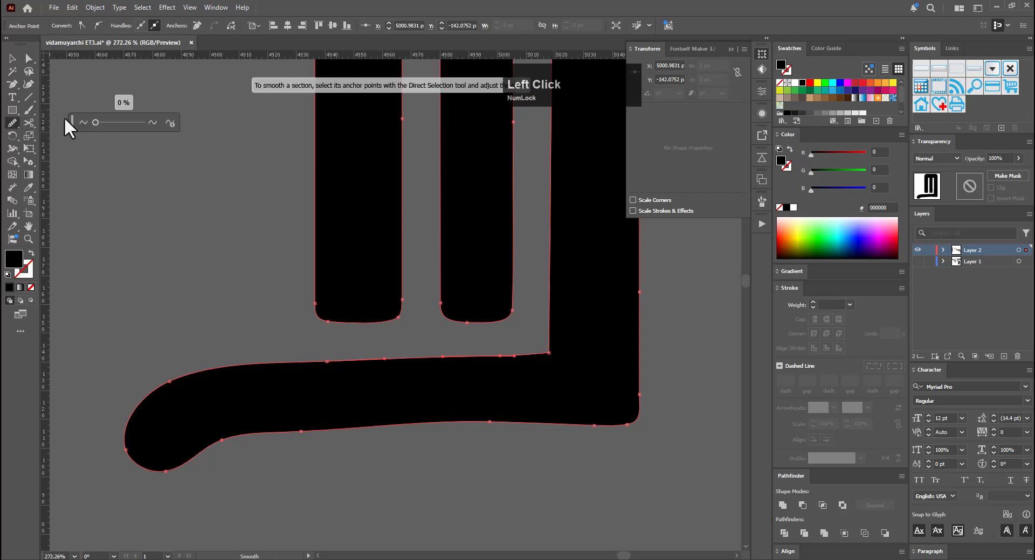
left_click_drag(514, 356, 433, 361)
left_click_drag(323, 360, 321, 360)
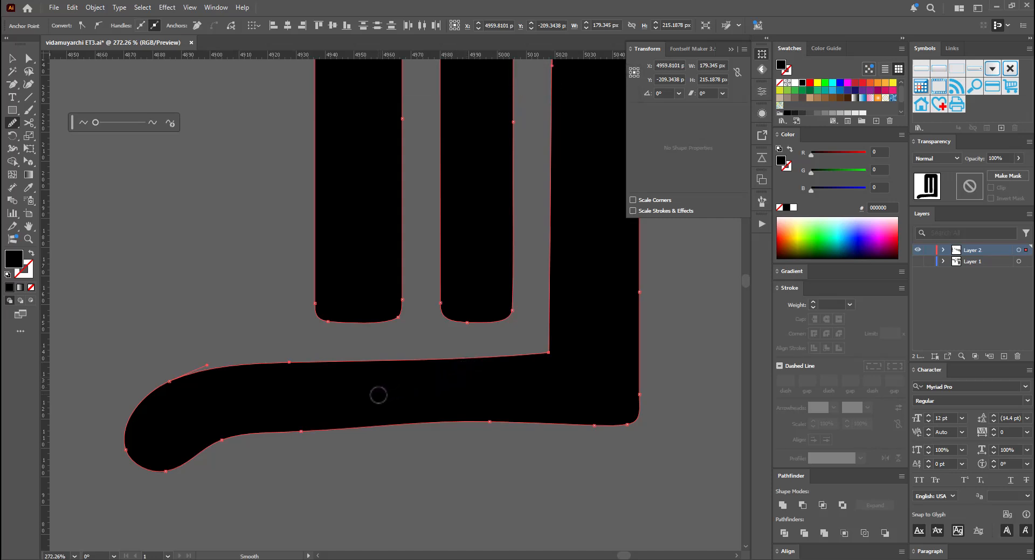
mouse_move(291, 437)
left_mouse_down()
mouse_move(363, 427)
mouse_move(322, 434)
left_mouse_up()
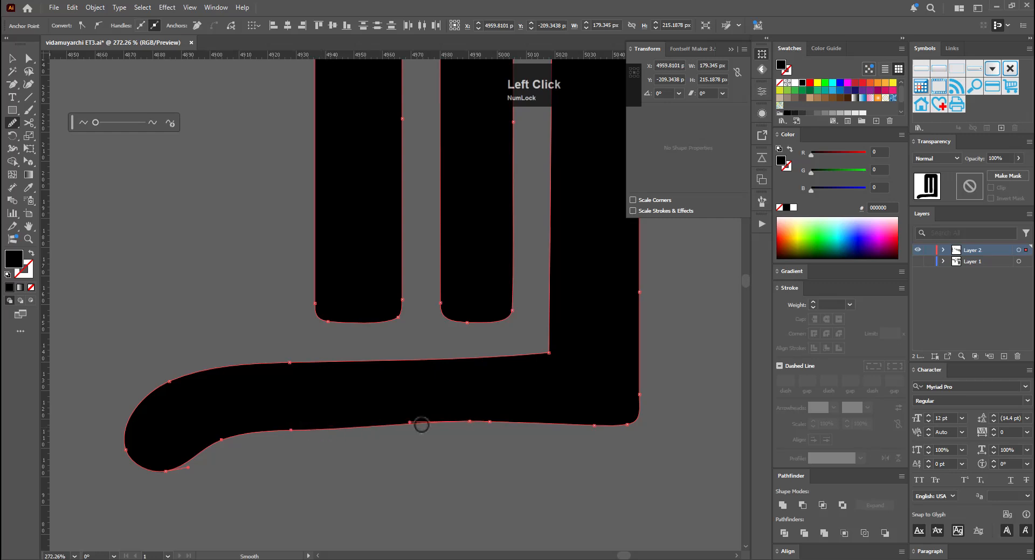
left_click_drag(470, 425, 488, 424)
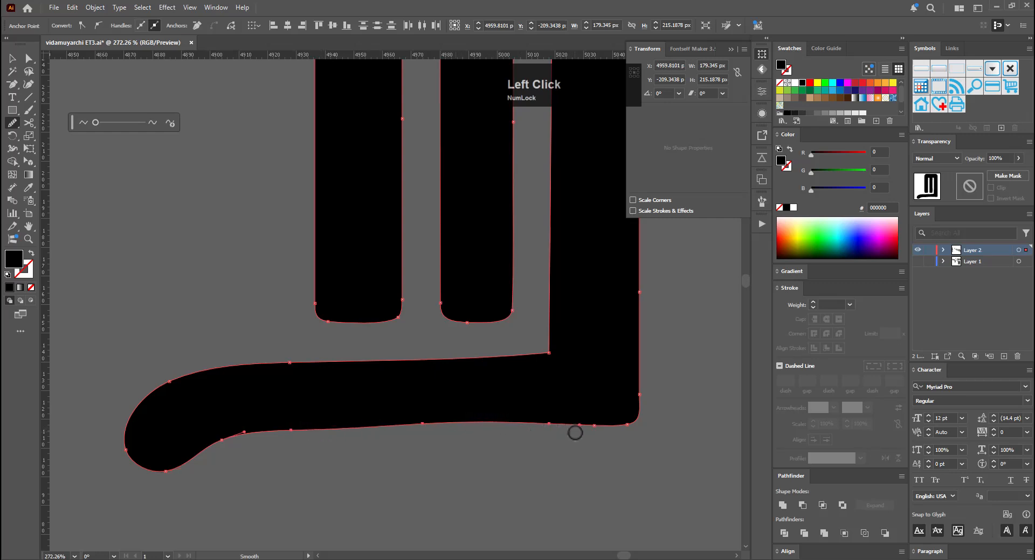
Convert the rounded outer corner at the base of the thick stem into a sharp corner and reposition its anchor
key("a")
left_click_drag(652, 403, 619, 433)
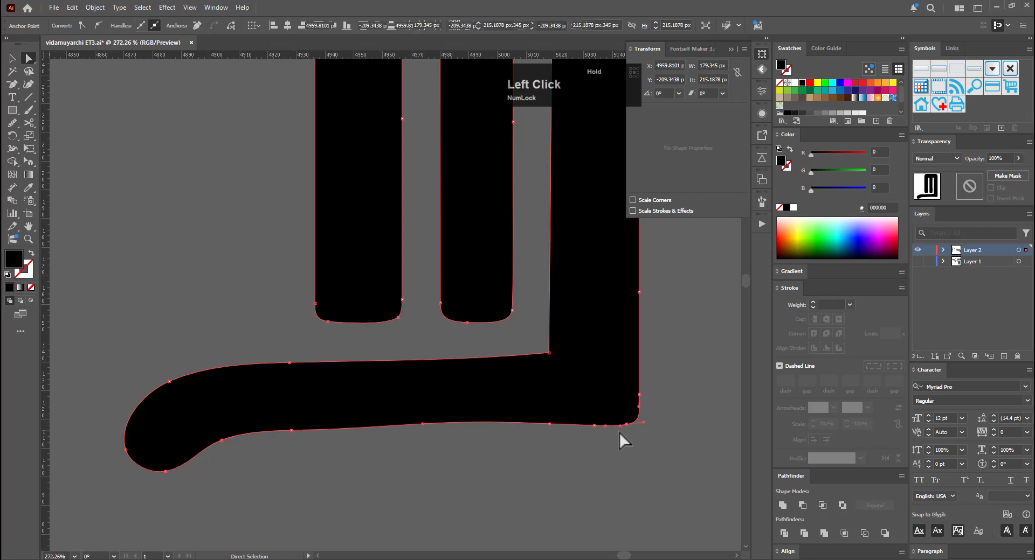
left_click(84, 26)
key("e")
left_click_drag(577, 399, 584, 398)
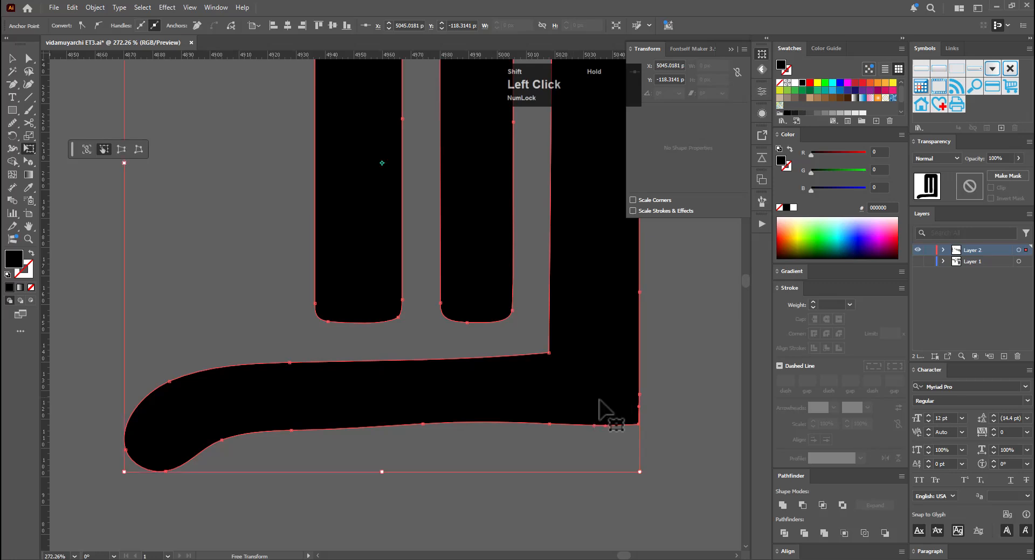
Delete the surplus anchor points along the outer edge of the thick stem above the sharp outer corner
key("a")
left_click_drag(656, 388, 632, 400)
key("space")
left_click_drag(648, 394, 579, 415)
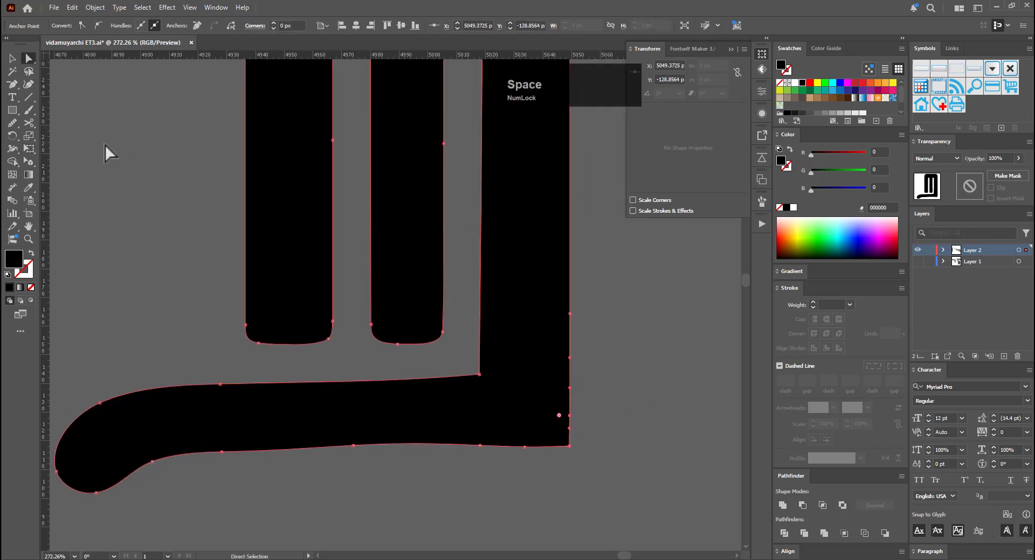
key("minus")
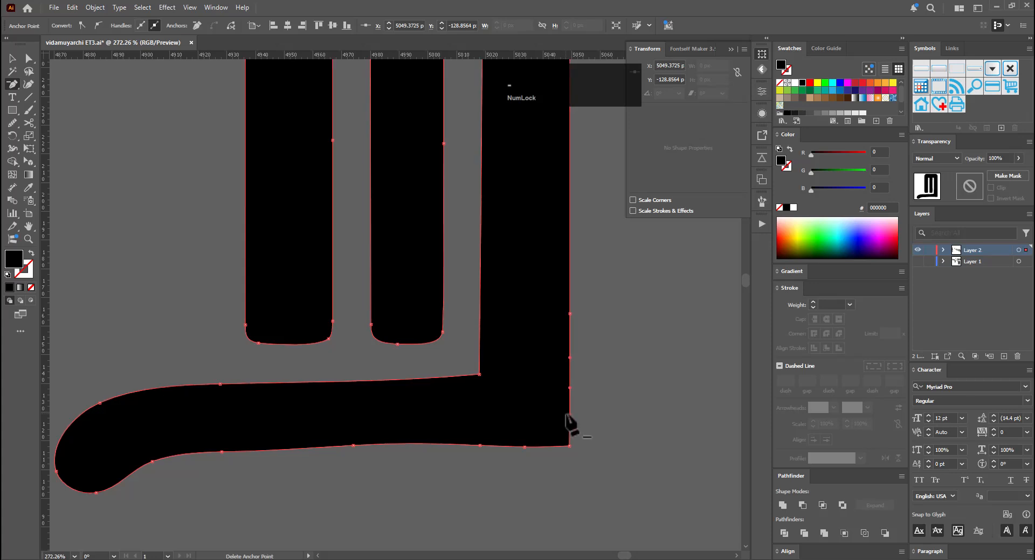
left_click(568, 415)
left_click(568, 314)
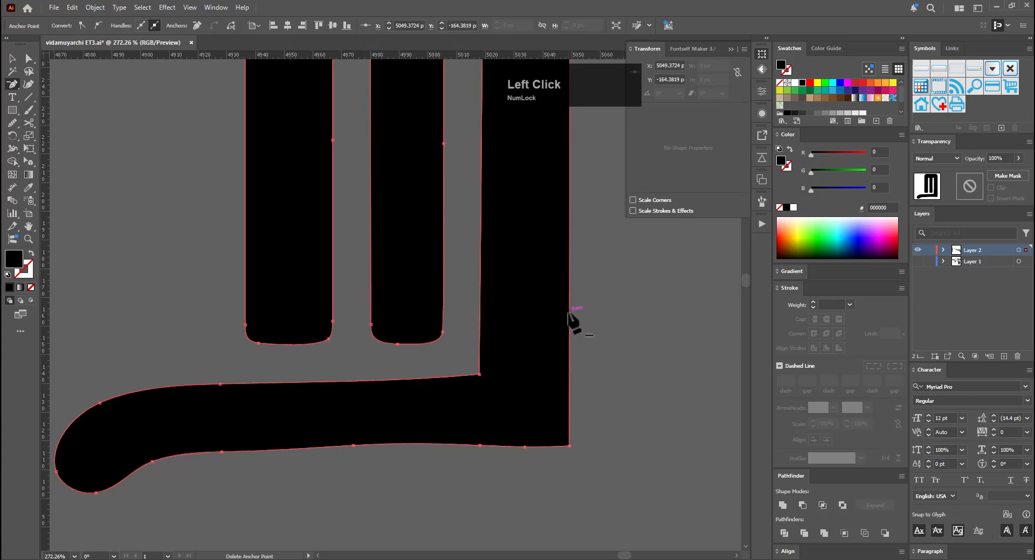
Deselect the smoothed glyph and examine its overall shape
left_click_drag(591, 222, 409, 275)
left_click_drag(515, 252, 464, 287)
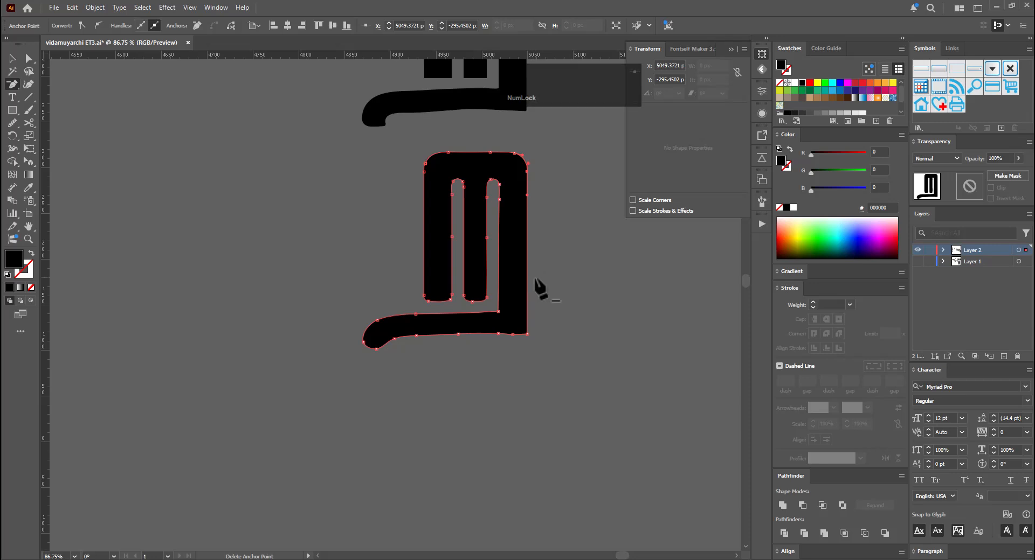
key("v")
left_click(558, 266)
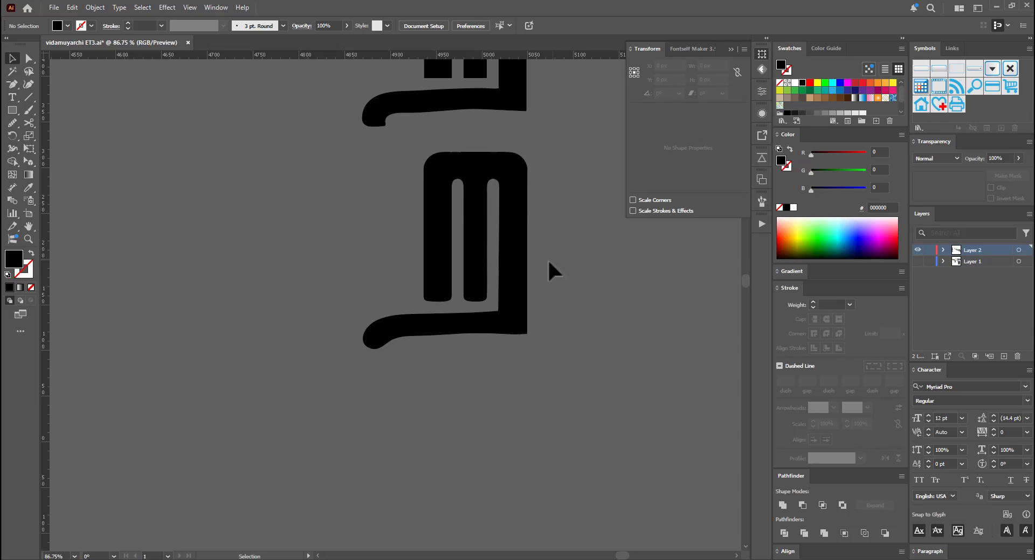
key("ctrl+space")
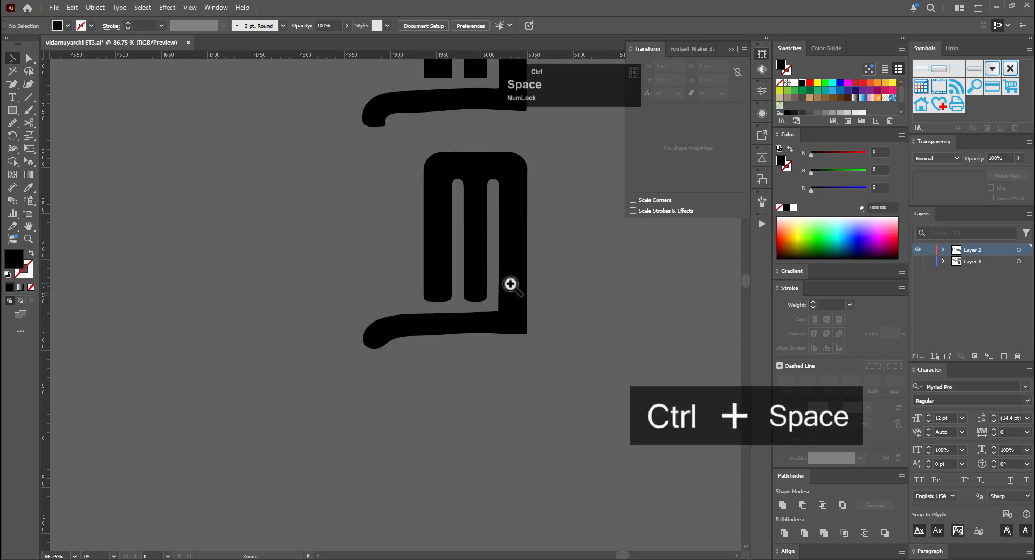
left_click(464, 267)
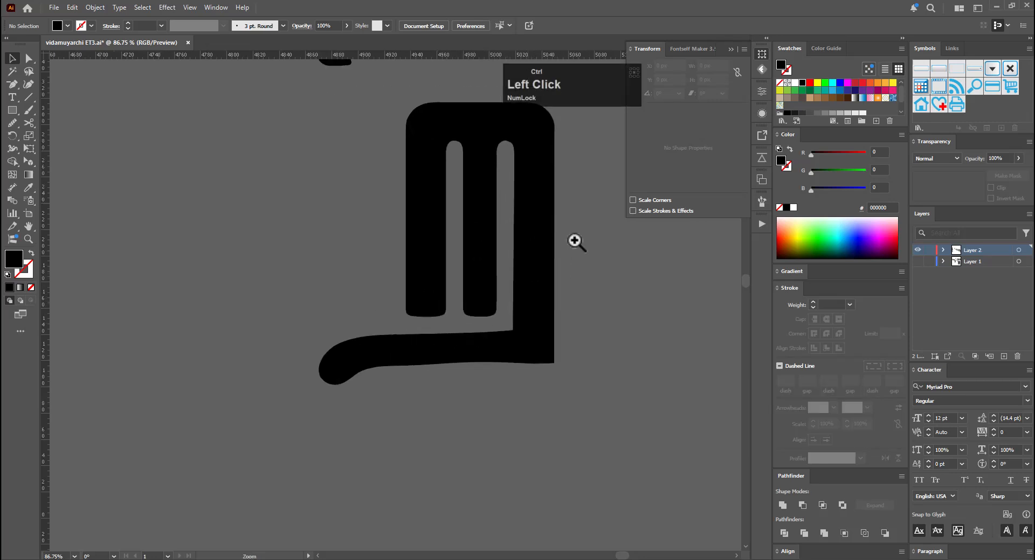
left_click_drag(574, 242, 588, 241)
Select the anchor point at the rounded lower inner corner of the glyph's outermost vertical bar
key("a")
left_click(494, 284)
key("ctrl+space")
left_click_drag(446, 312, 555, 293)
key("a")
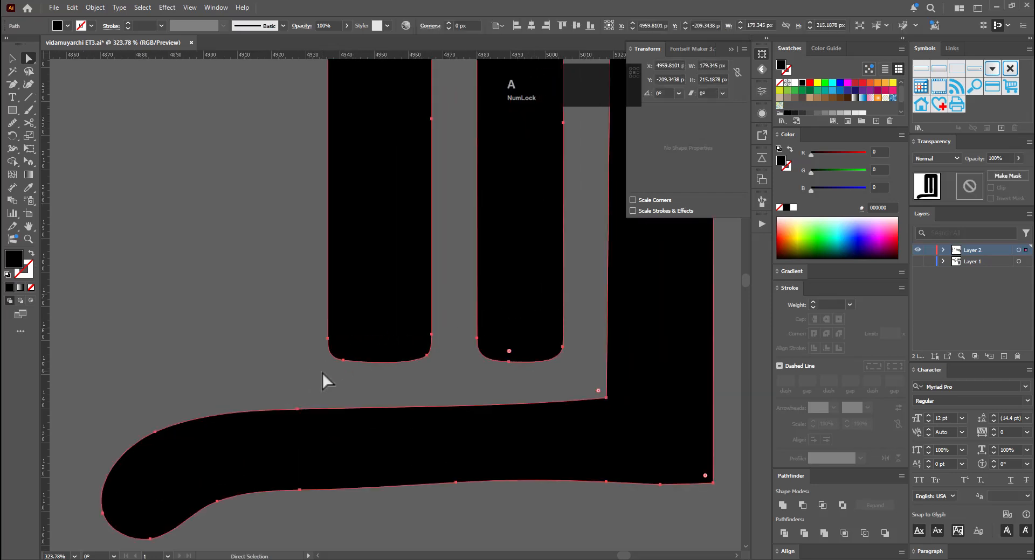
left_click(426, 355)
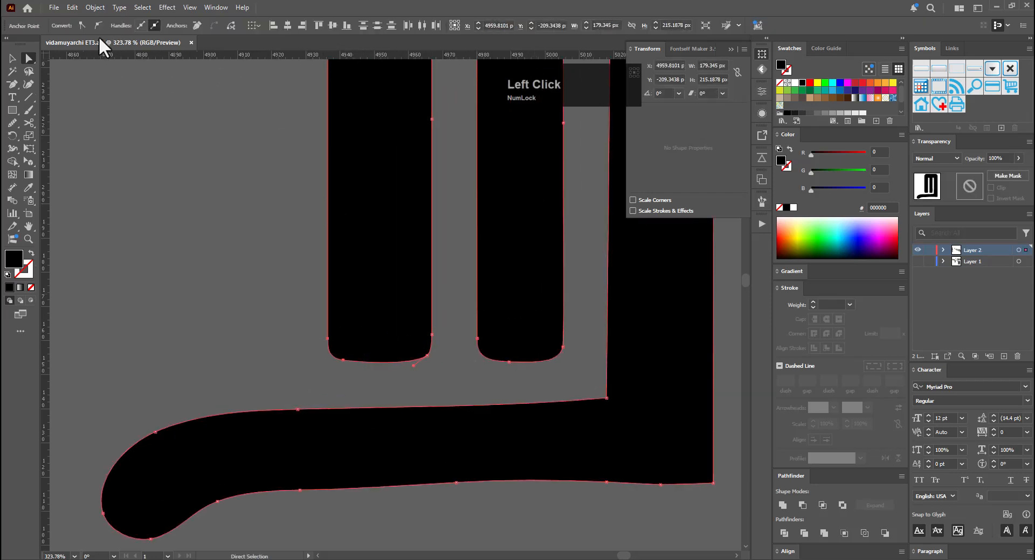
Delete the smoothed glyph and place a fresh copy of the glyph above it in the empty space below
left_click(542, 296)
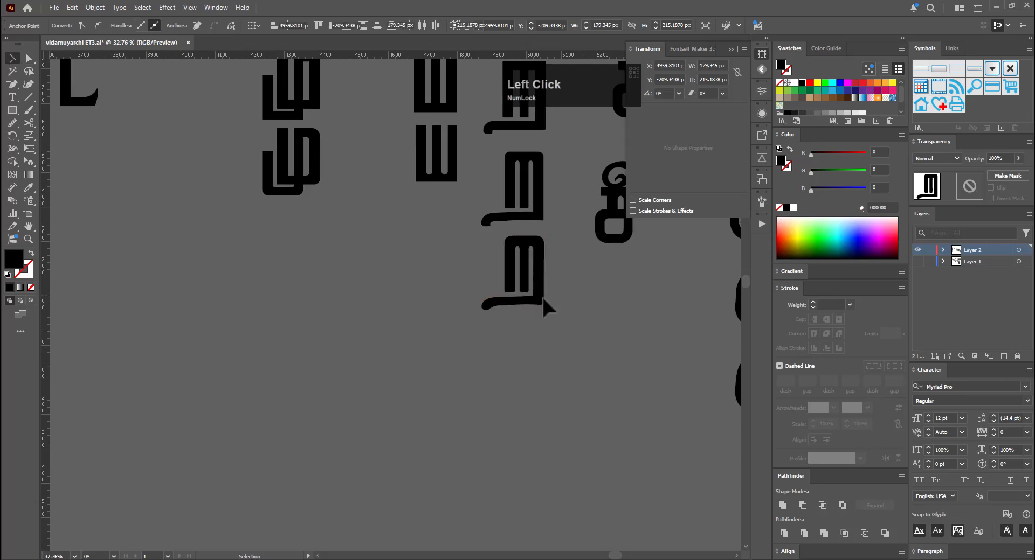
key("v")
key("Delete")
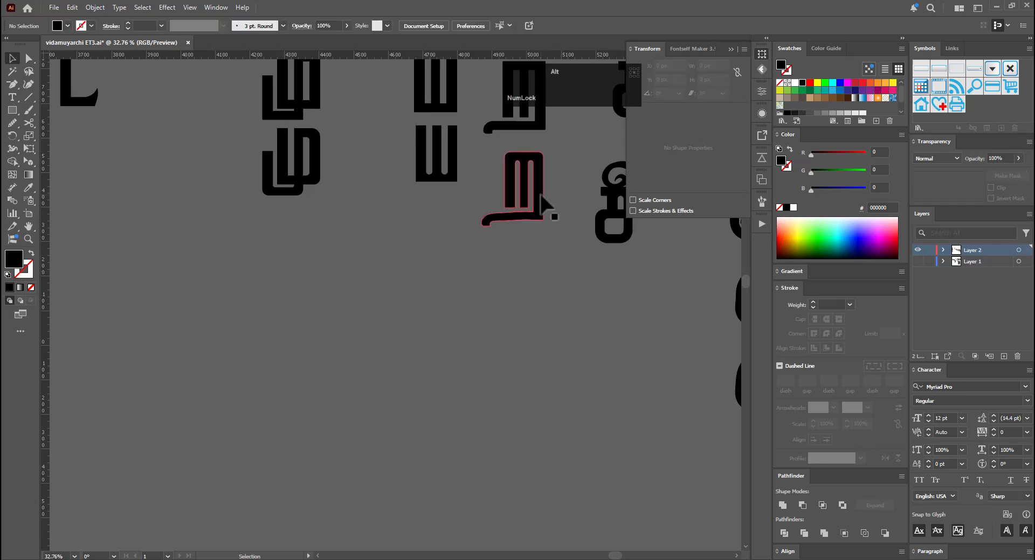
left_click_drag(540, 199, 619, 344)
Remove the surplus anchor points beside the inner corner on the upper edge of the new copy's foot
key("ctrl+space")
key("ctrl+space")
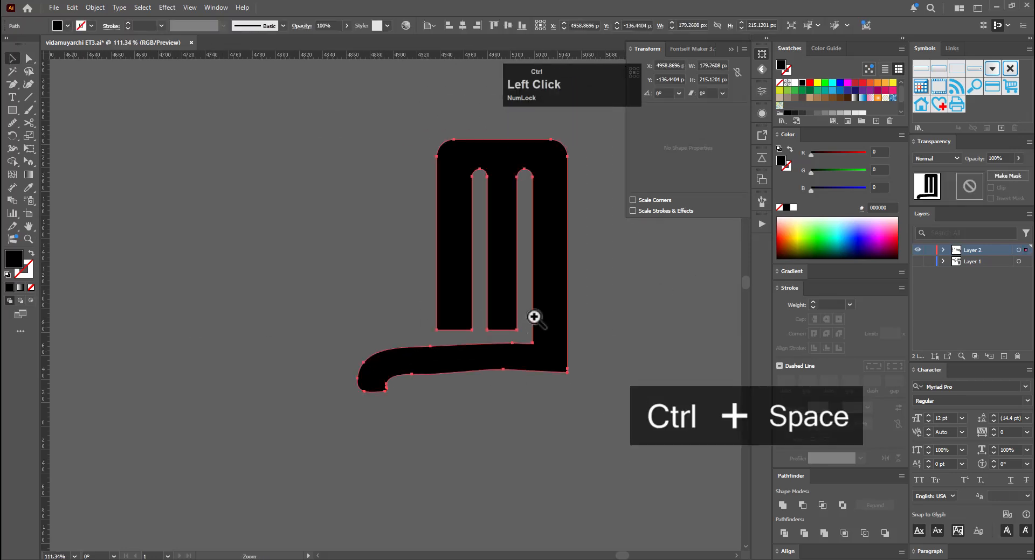
left_click_drag(533, 317, 609, 319)
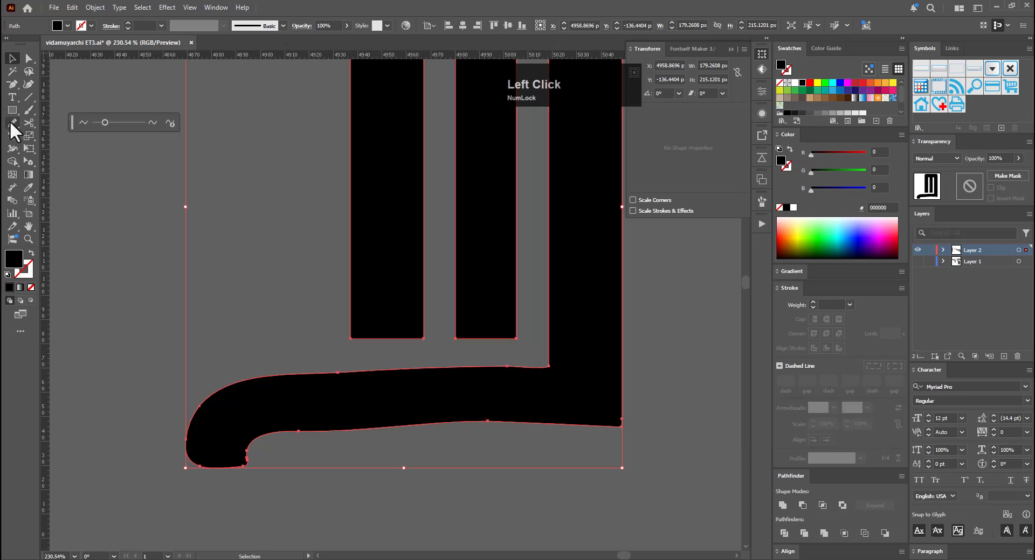
key("a")
left_click(546, 367)
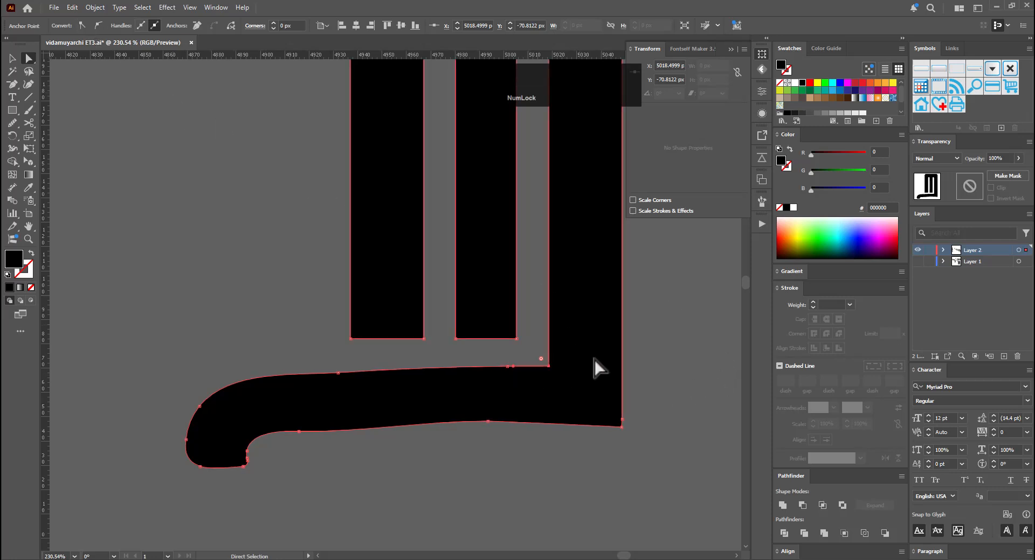
key("minus")
left_click(513, 366)
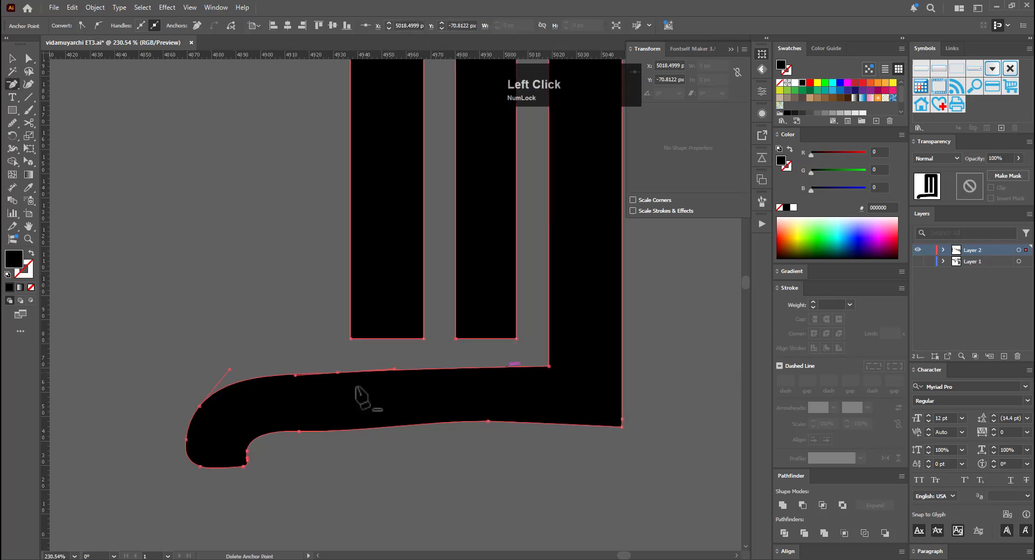
Raise the anchor points on the foot's upper edge with Free Transform to level the stroke toward the stem
key("a")
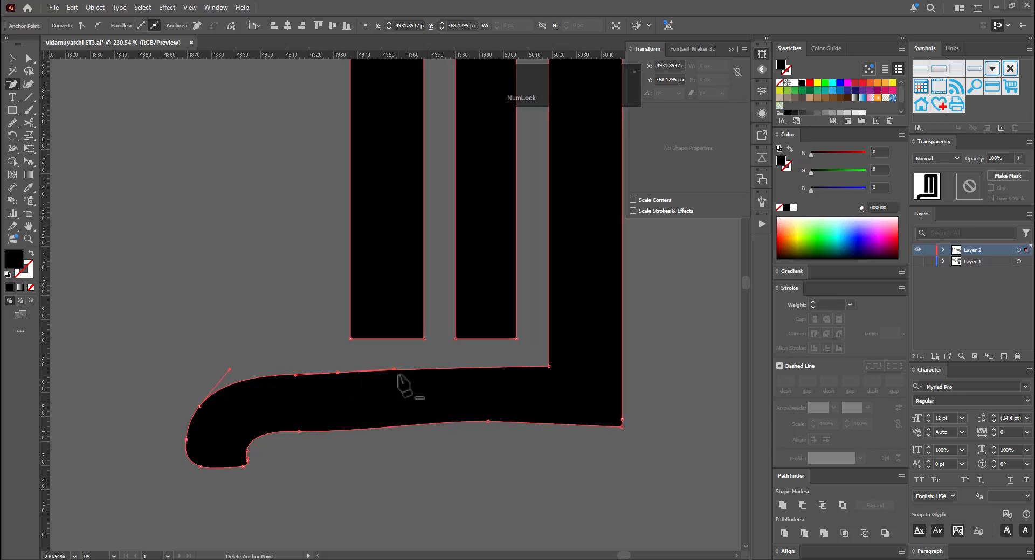
left_click_drag(323, 361, 351, 389)
key("e")
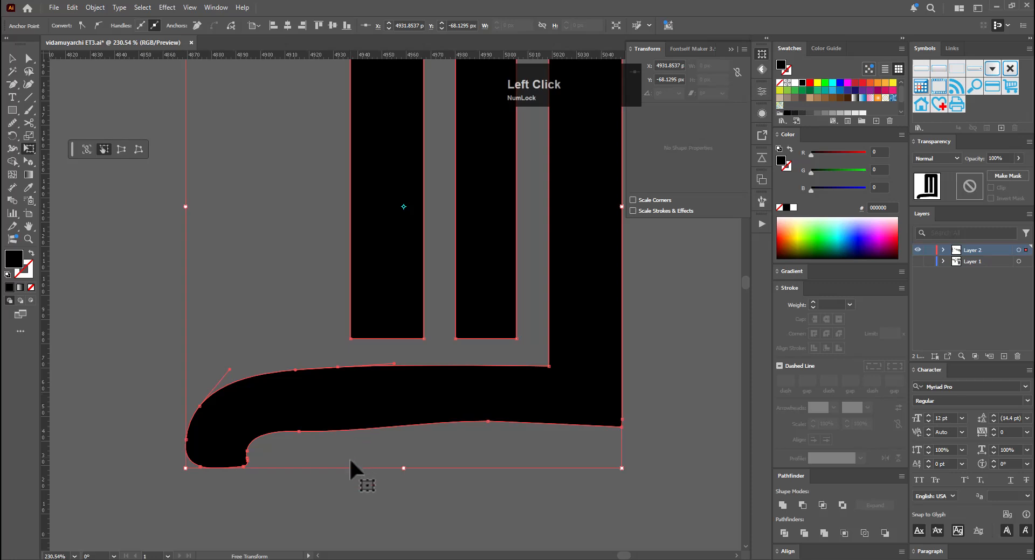
key("a")
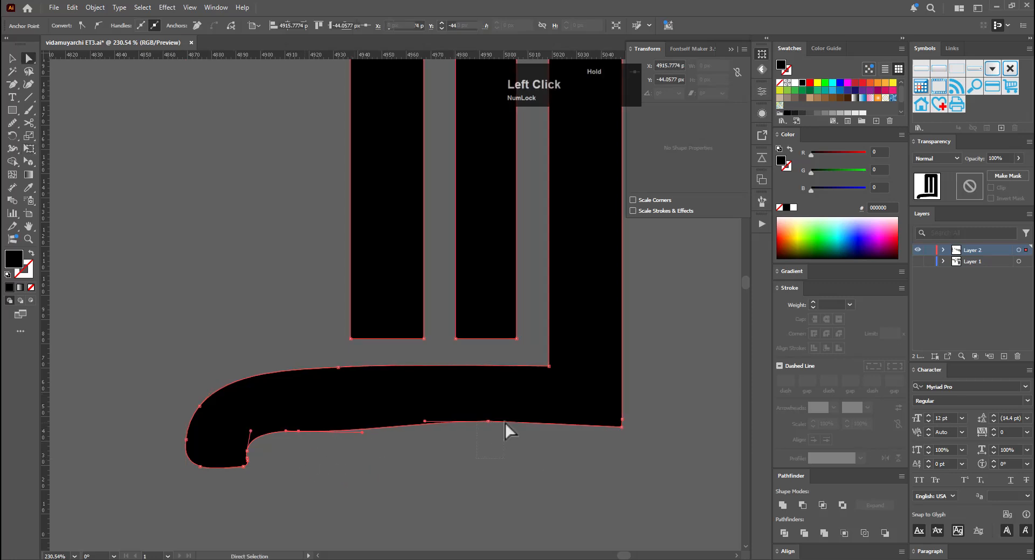
Remove the surplus anchor points that make the middle of the foot's lower edge bulge
left_click(501, 432)
left_click(516, 410)
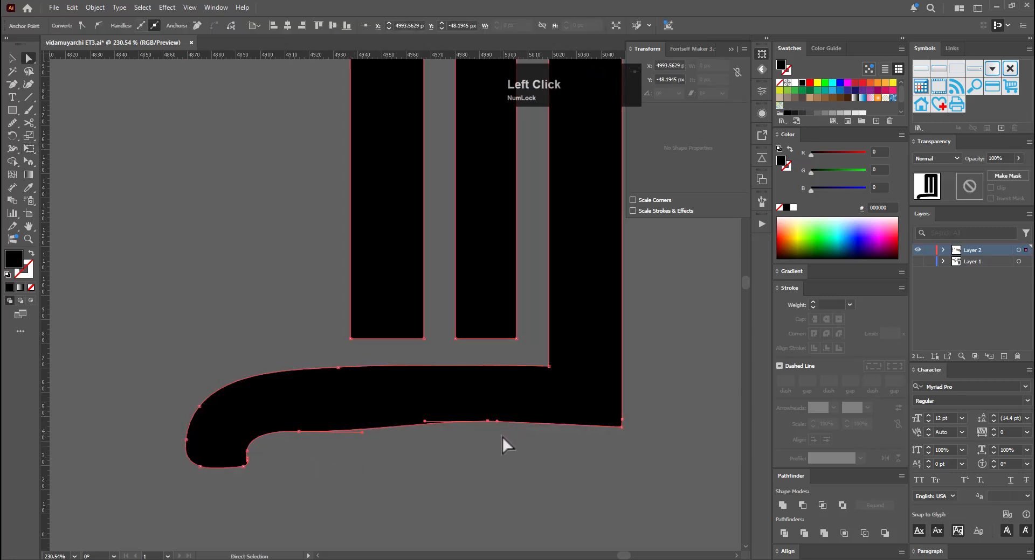
key("p")
left_click(487, 421)
left_click(488, 421)
key("a")
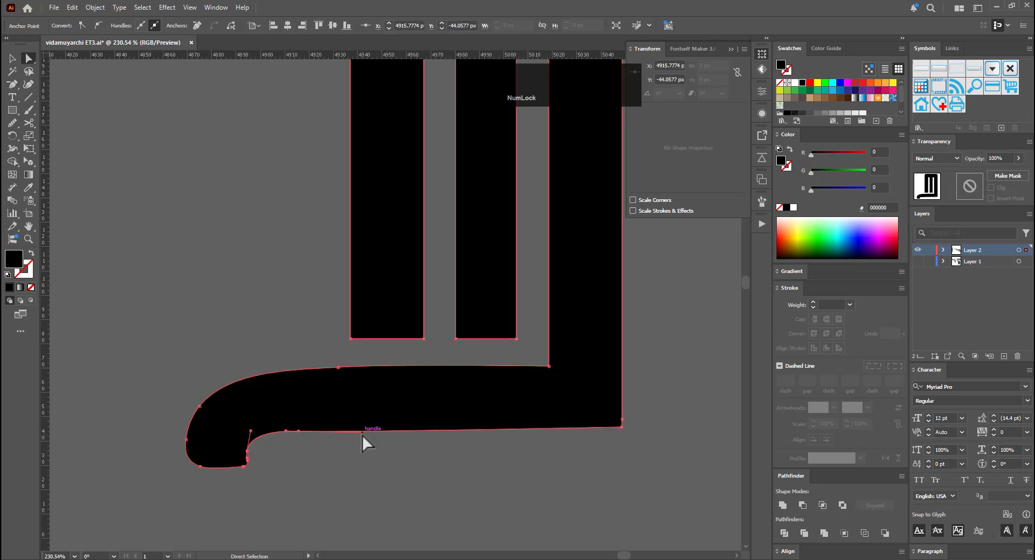
Adjust the direction handle of the lower-edge anchor beside the inner curve and convert that anchor to smooth
key("shift+c")
left_click_drag(362, 434, 411, 425)
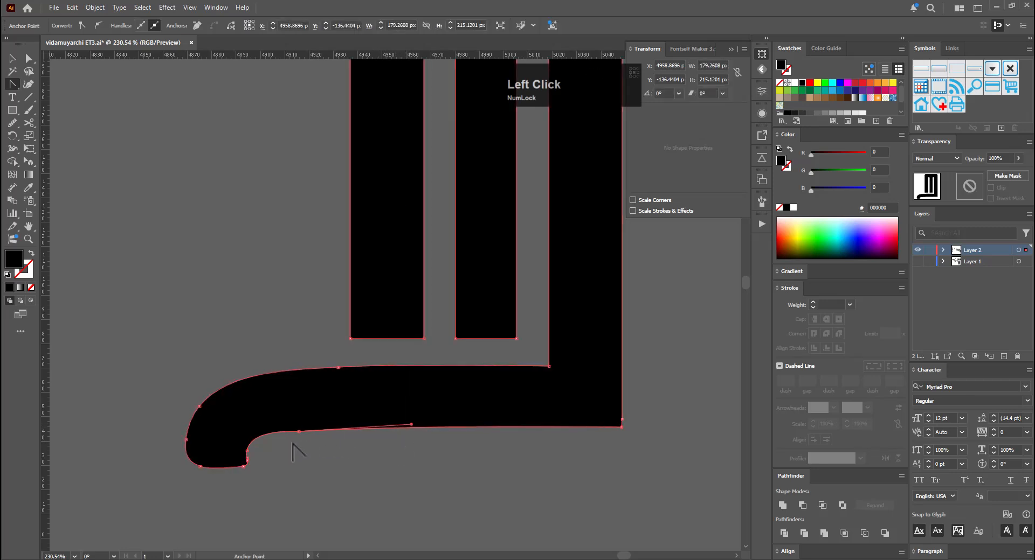
left_click(317, 429)
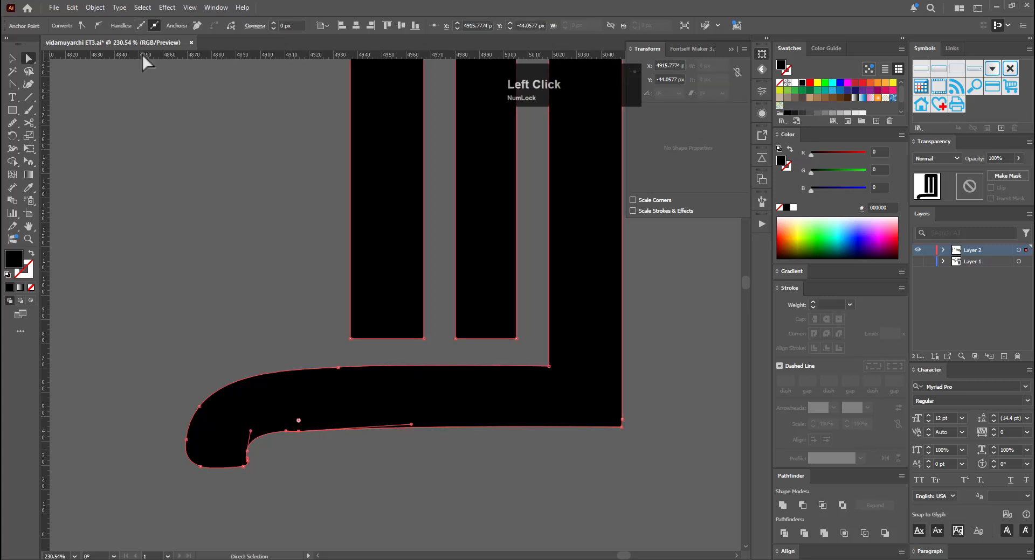
left_click(96, 30)
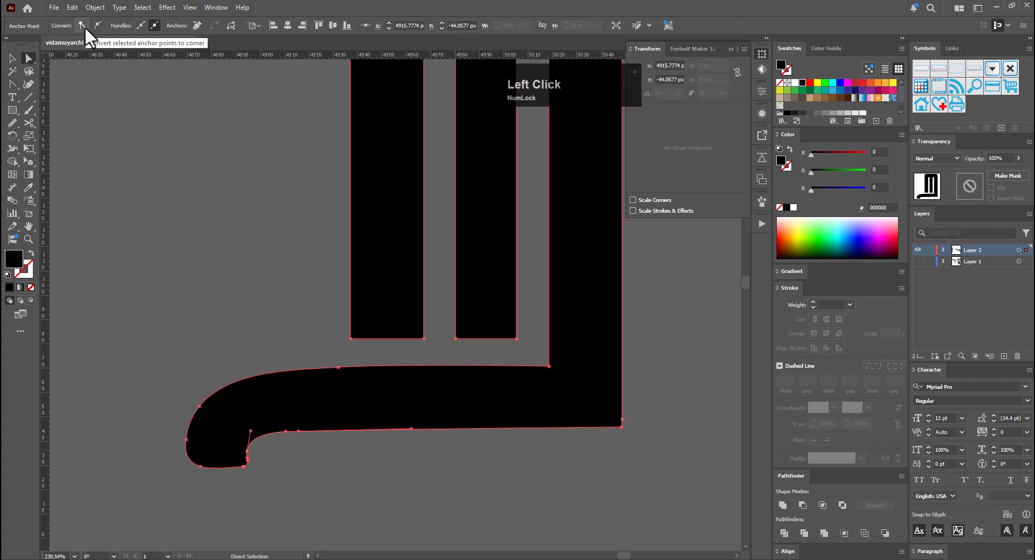
left_click(101, 27)
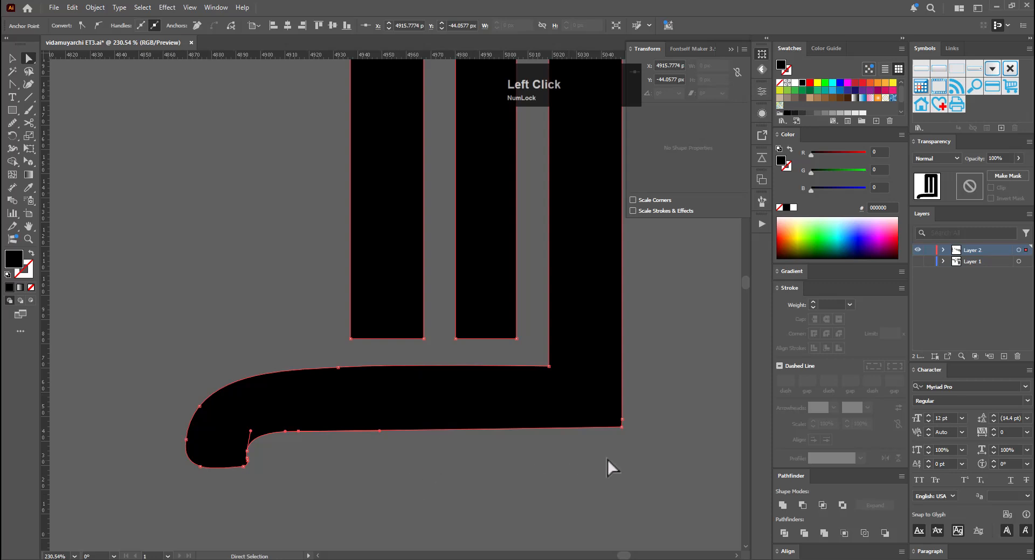
Delete the surplus anchor point just above the stem's lower outer corner and deselect the glyph
key("minus")
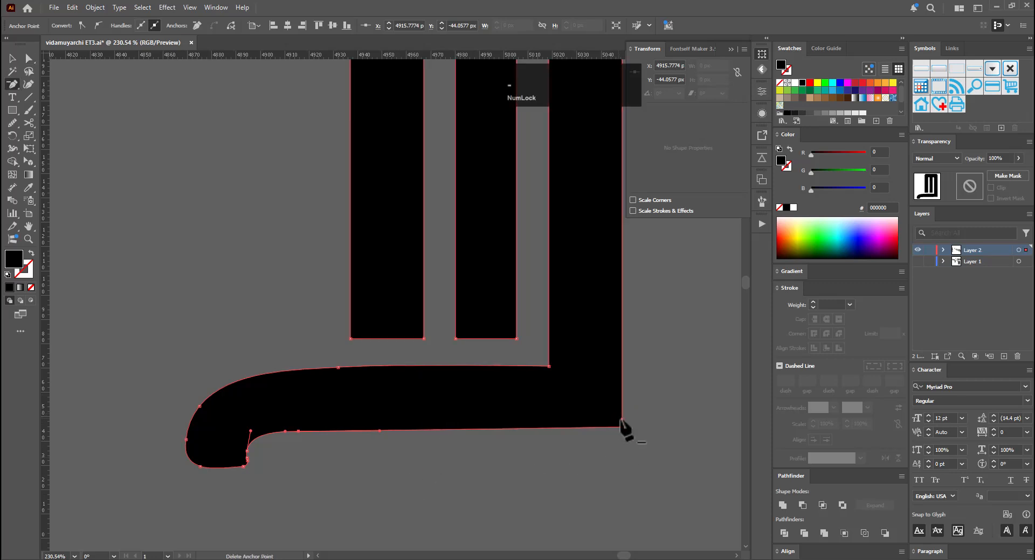
left_click(622, 420)
left_click_drag(658, 275, 592, 439)
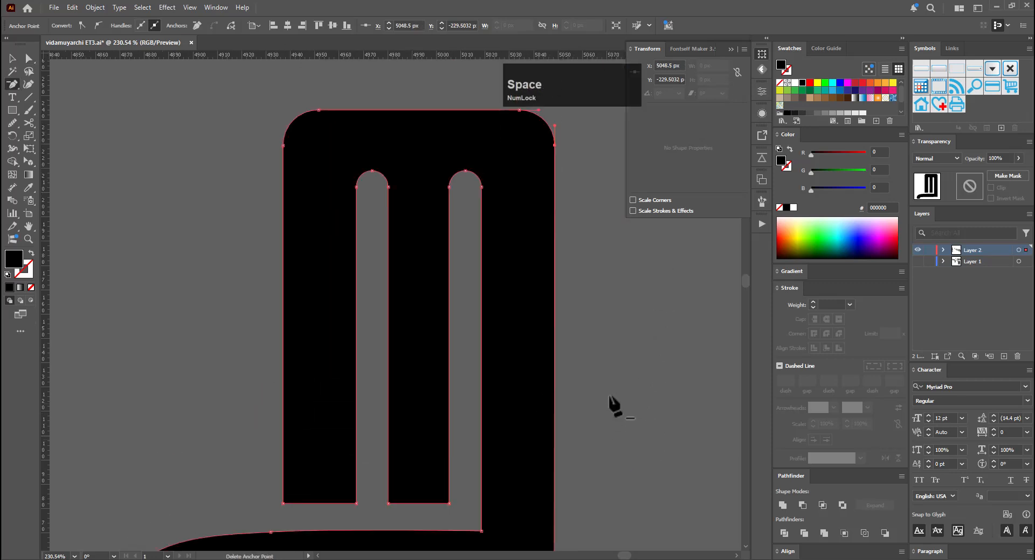
key("v")
left_click_drag(612, 400, 545, 395)
key("v")
left_click(643, 421)
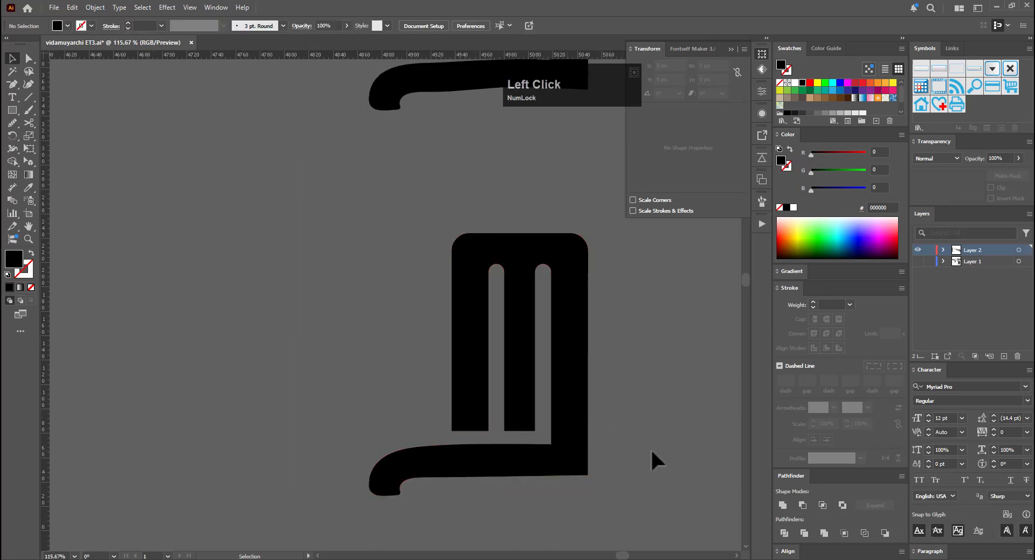
Raise the foot's lower edge slightly with Free Transform to even out the stroke thickness
left_click_drag(544, 472, 596, 459)
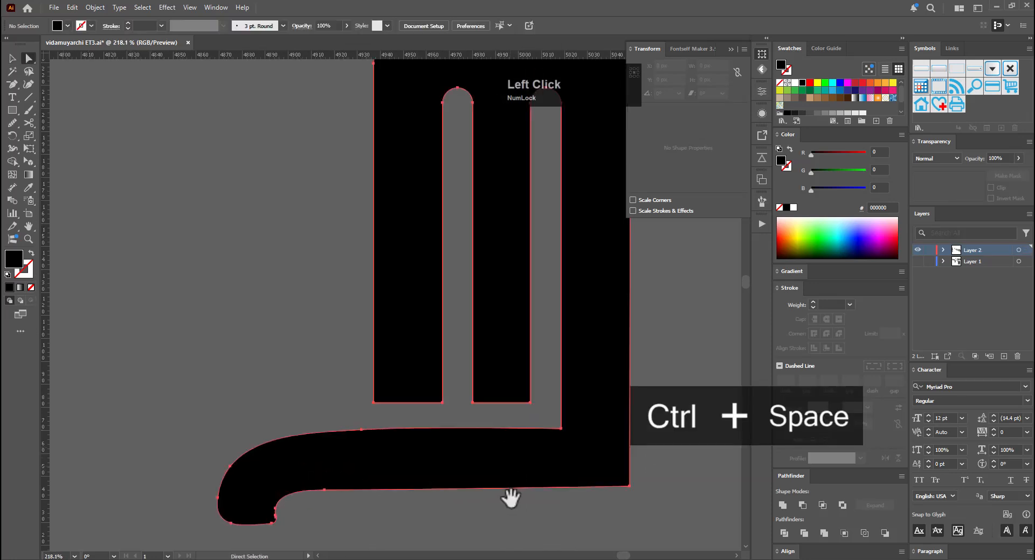
left_click_drag(511, 499, 504, 420)
key("e")
left_click_drag(317, 419, 396, 393)
left_click_drag(606, 399, 593, 381)
key("v")
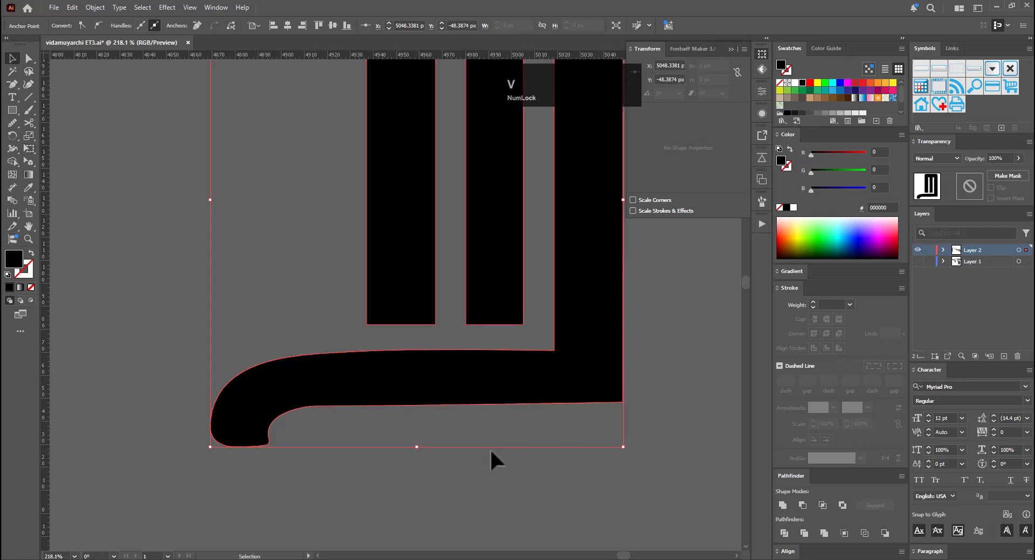
Smooth the inner curve near the foot's hooked tip with the Smooth tool
left_click(270, 455)
key("a")
left_click(255, 434)
key("ctrl+space")
left_click_drag(233, 457, 453, 397)
left_click(12, 123)
key("ctrl+space")
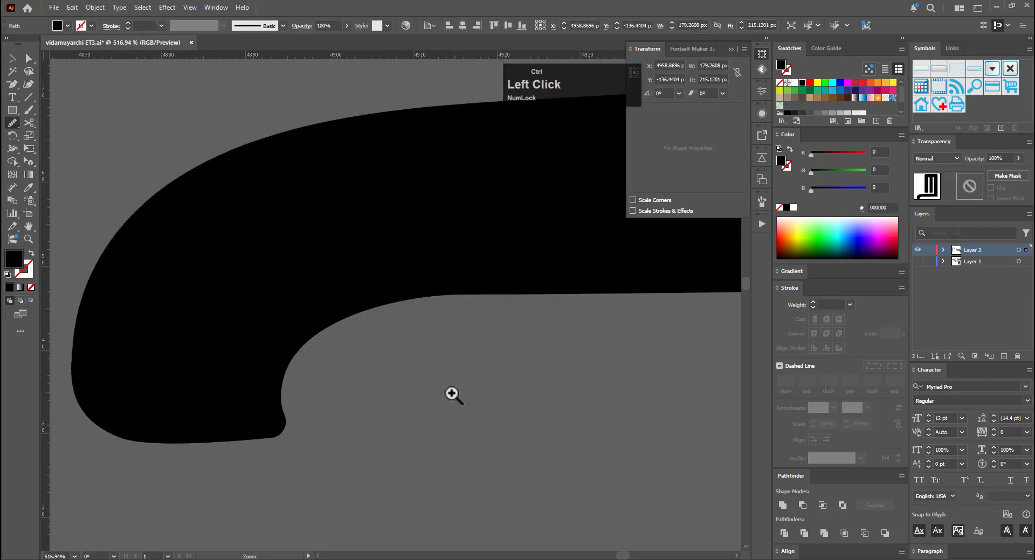
left_click_drag(280, 415, 285, 413)
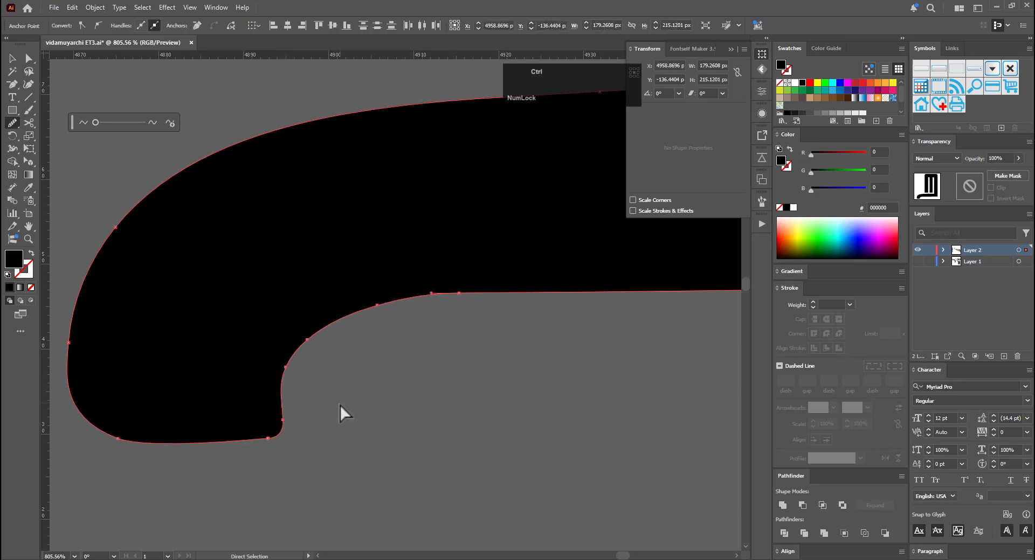
key("v")
left_click(348, 385)
Shift the anchor where the inner curve meets the foot's lower edge toward the stem and convert it to smooth
key("ctrl+space")
left_click_drag(377, 383, 236, 424)
left_click_drag(377, 407, 228, 461)
left_click_drag(486, 428, 386, 455)
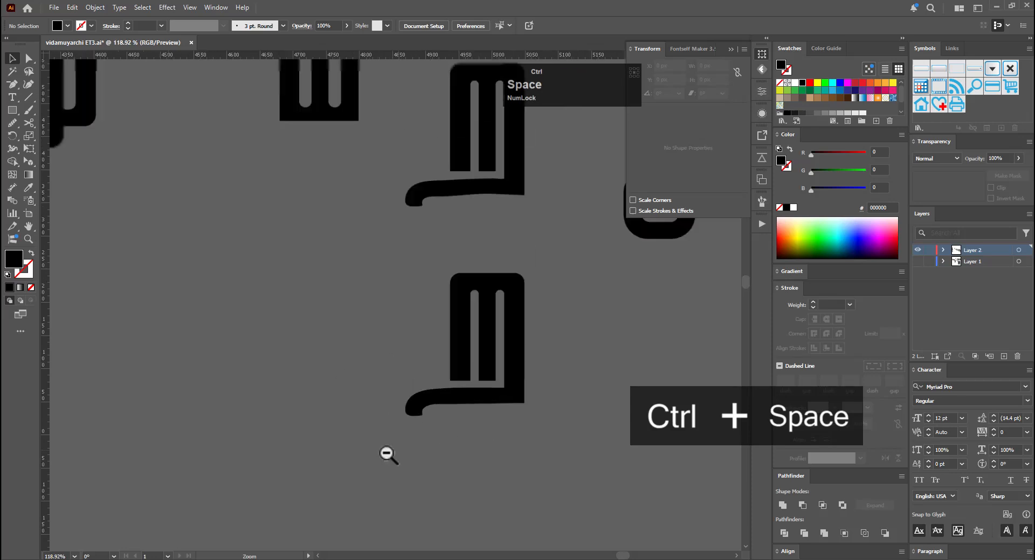
left_click_drag(584, 425, 577, 429)
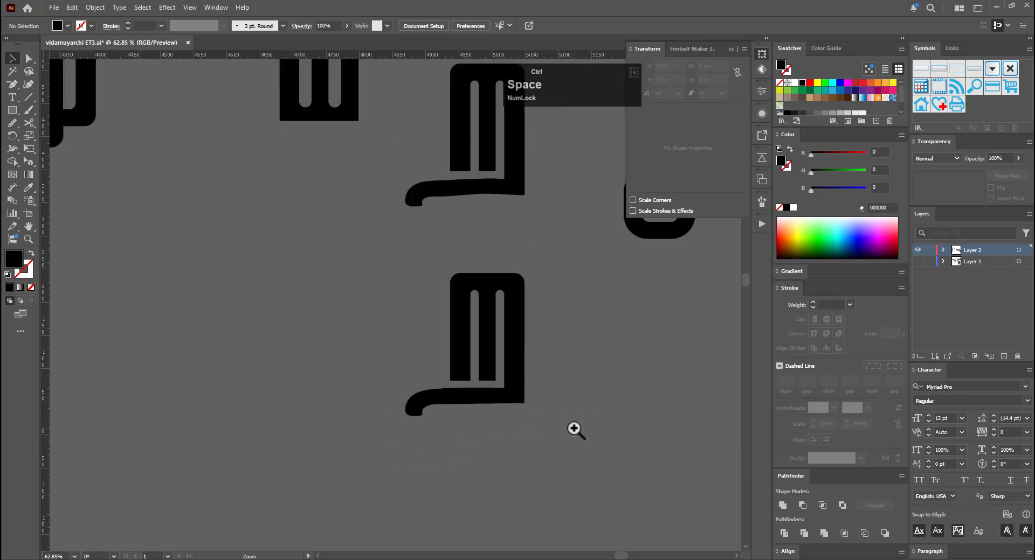
left_click_drag(469, 412, 675, 369)
left_click(577, 371)
key("a")
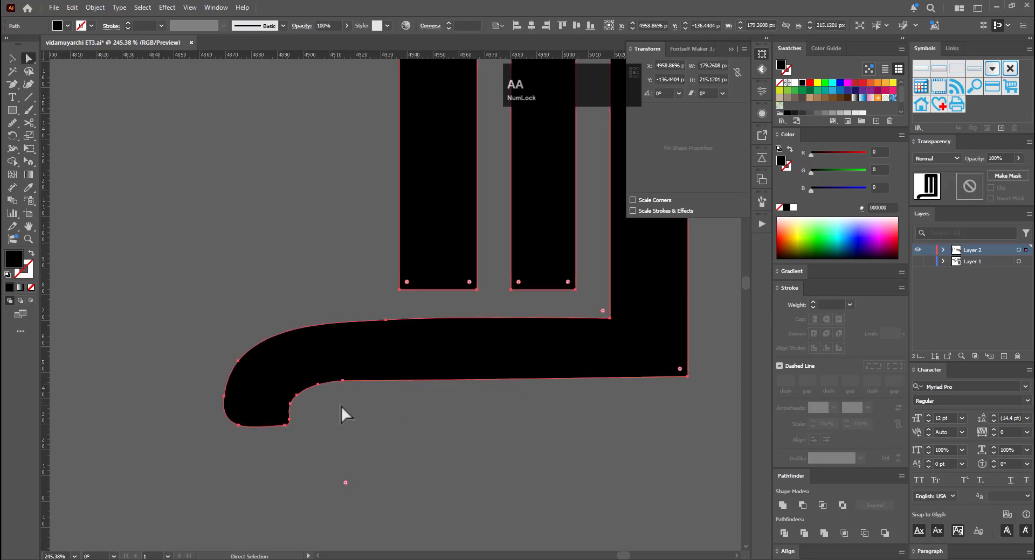
left_click_drag(328, 396, 364, 361)
key("e")
left_click_drag(431, 356, 451, 351)
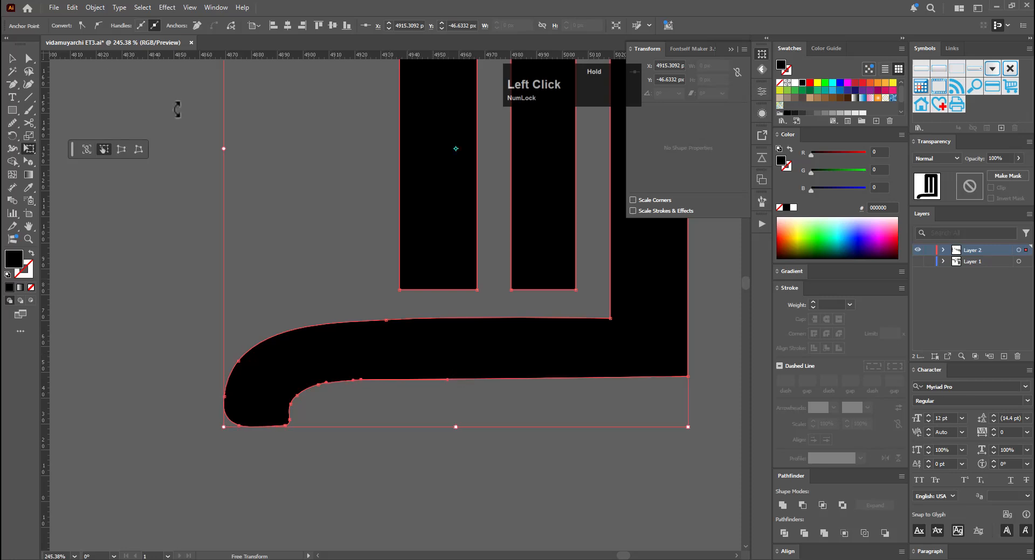
left_click(98, 25)
key("a")
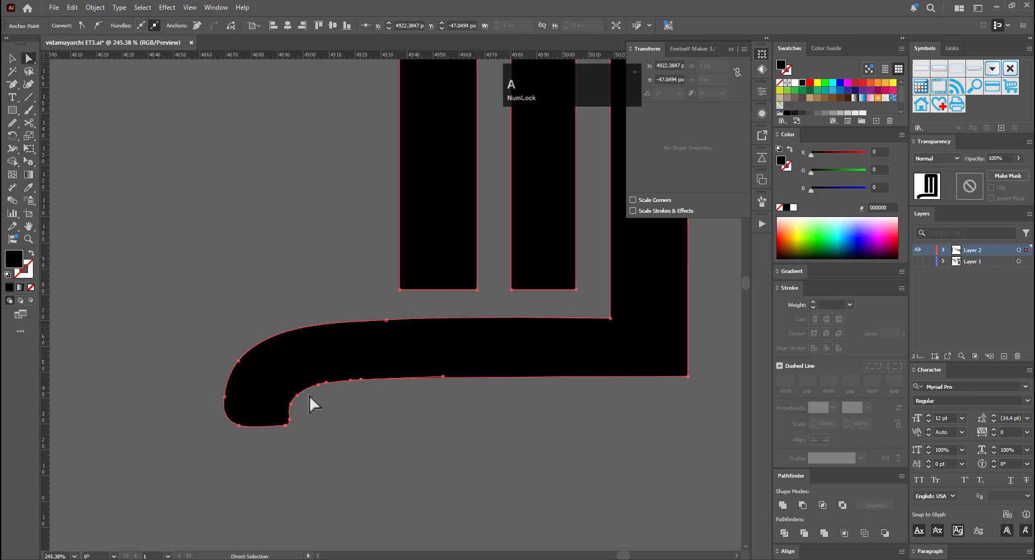
Delete the surplus anchor points along the inner curve between the foot's lower edge and its tip
left_click_drag(312, 392, 346, 381)
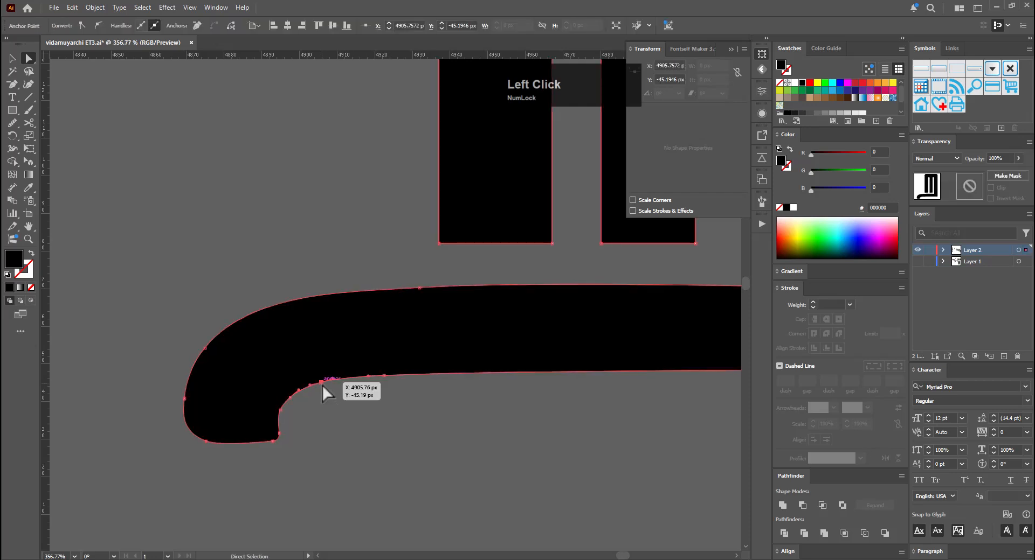
key("p")
left_click(323, 385)
left_click(290, 397)
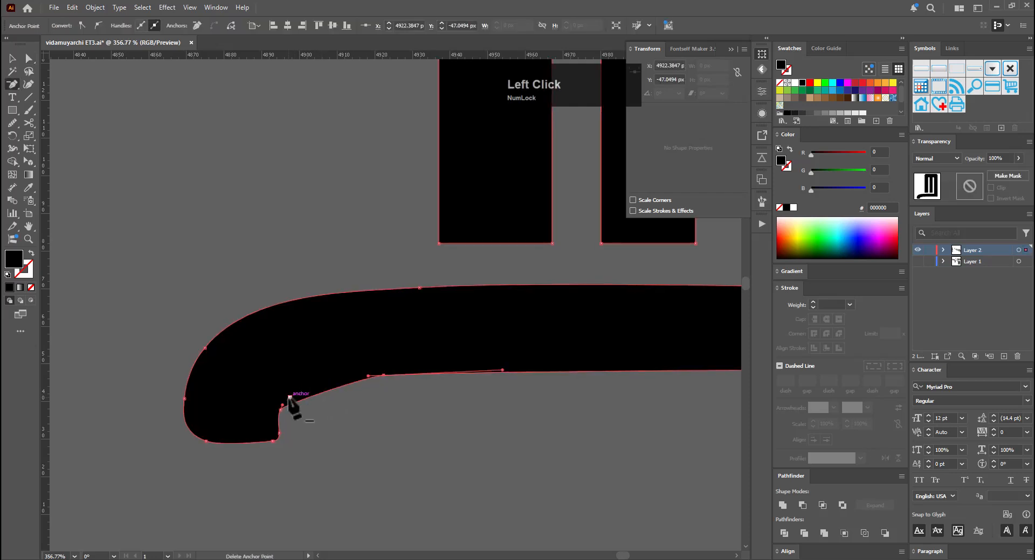
left_click(280, 410)
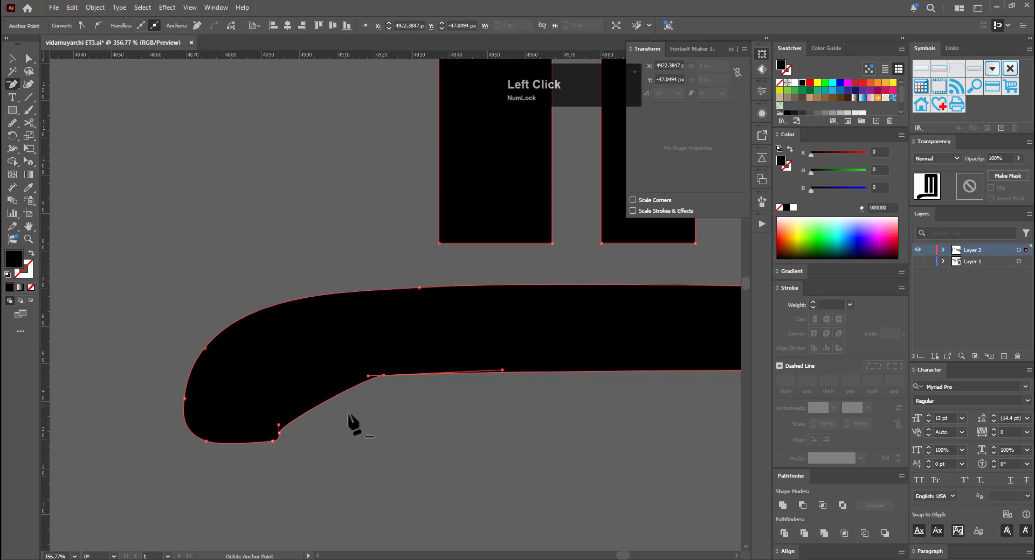
Pull the direction handle of the tip's inner anchor upward to restore the rounded inner curve
left_click(285, 434)
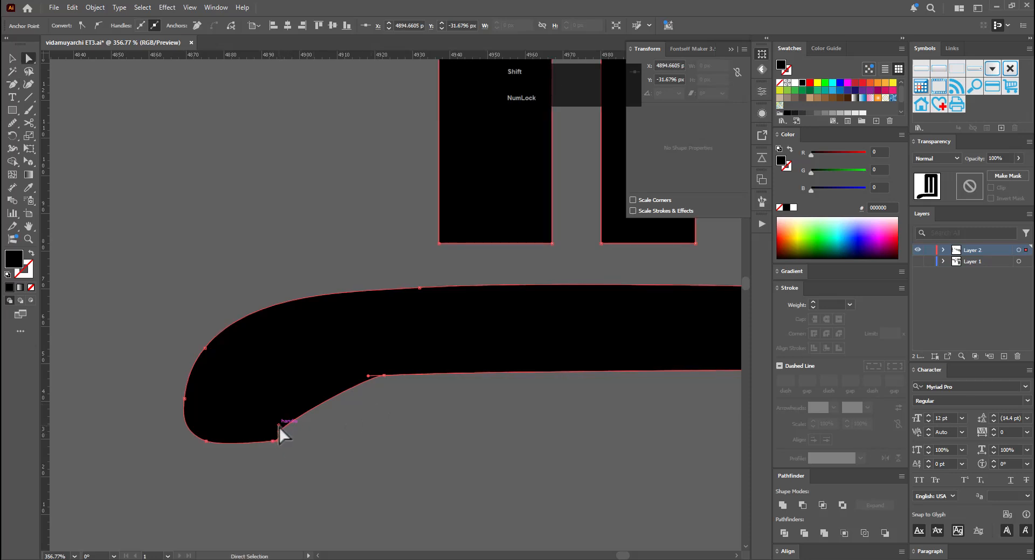
key("shift+c")
left_click_drag(277, 424, 261, 384)
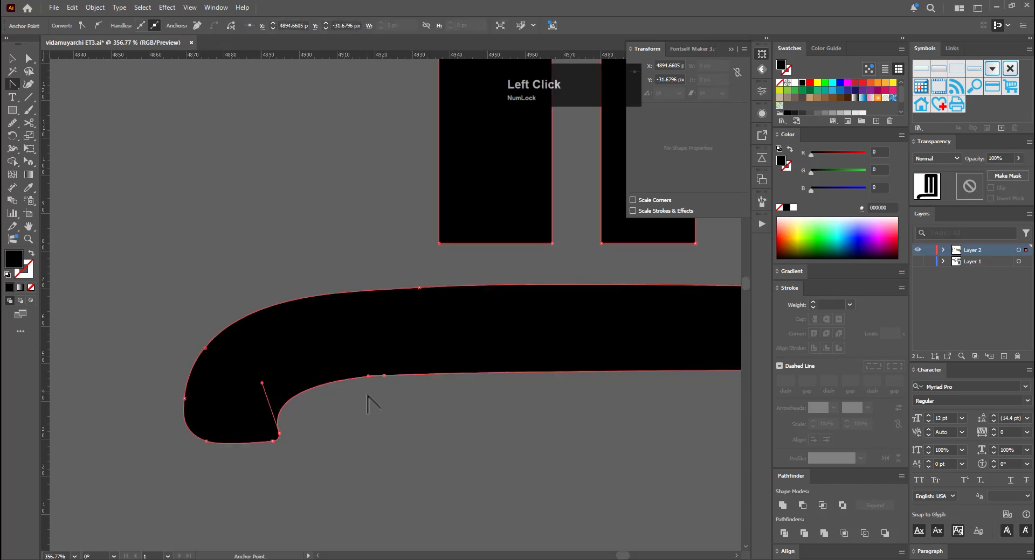
Lengthen the curve-side handle of the lower-edge anchor and adjust its opposite handle to refine the foot's underside
key("a")
left_click(390, 375)
left_click_drag(369, 376, 338, 369)
key("ctrl+z")
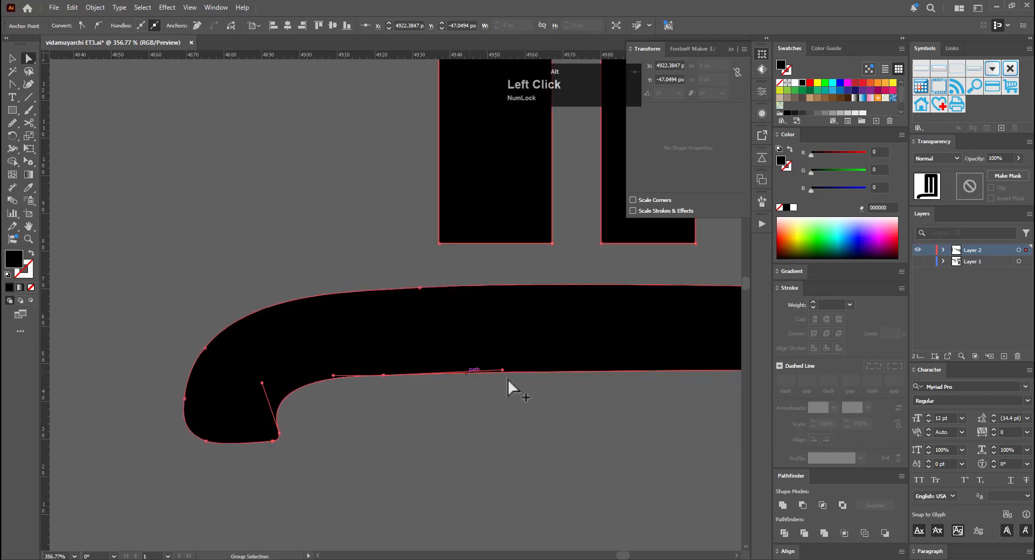
left_click_drag(501, 370, 424, 349)
Reposition the lower-edge anchor and the tip's inner anchors with Free Transform to balance the hook's thickness
key("e")
key("a")
key("e")
left_click_drag(294, 451, 262, 397)
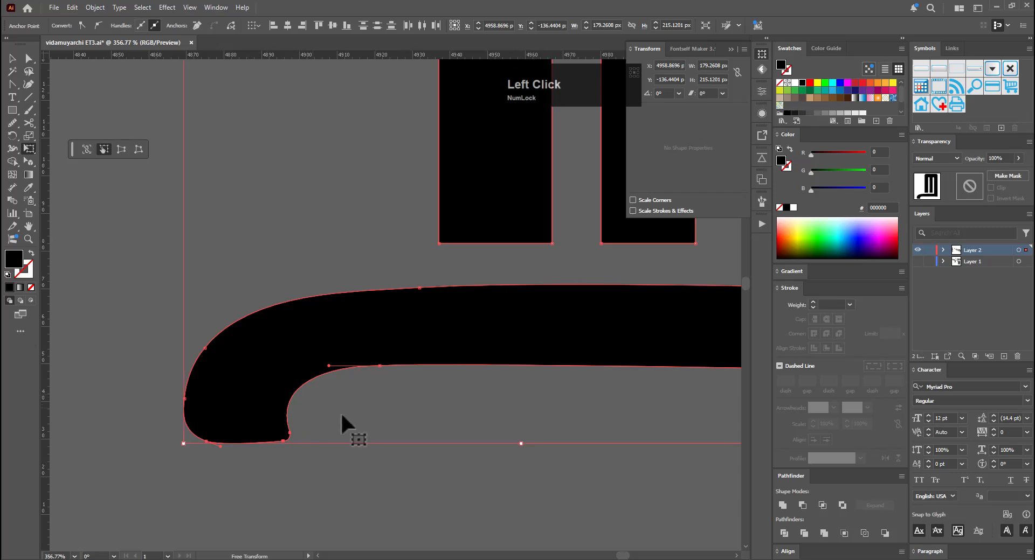
key("v")
left_click(372, 402)
Adjust the handle of the upper-edge anchor that leads into the foot's outer curve
key("ctrl+space")
left_click_drag(387, 396, 235, 422)
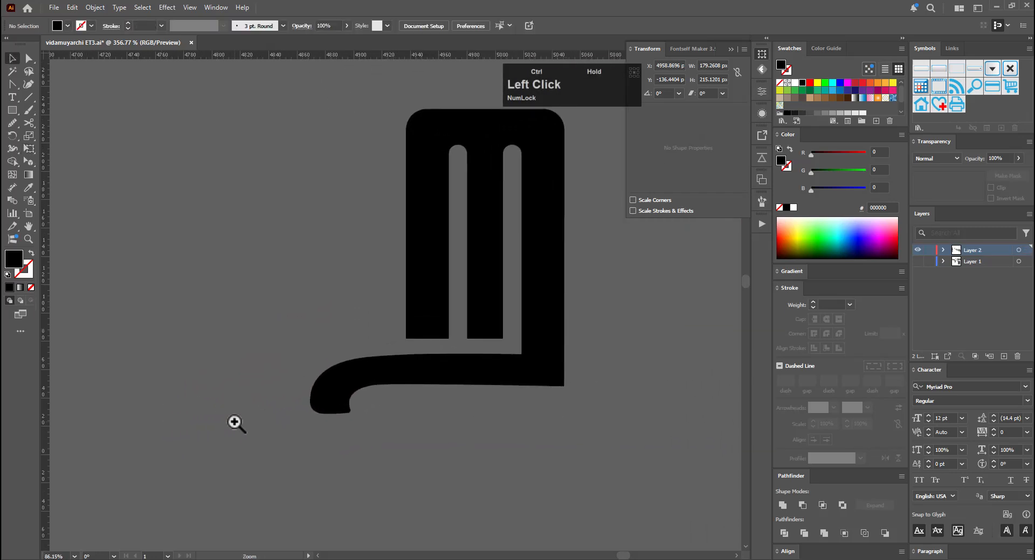
key("space")
left_click_drag(491, 387, 533, 421)
key("ctrl+space")
left_click_drag(491, 403, 555, 384)
left_click(496, 416)
key("a")
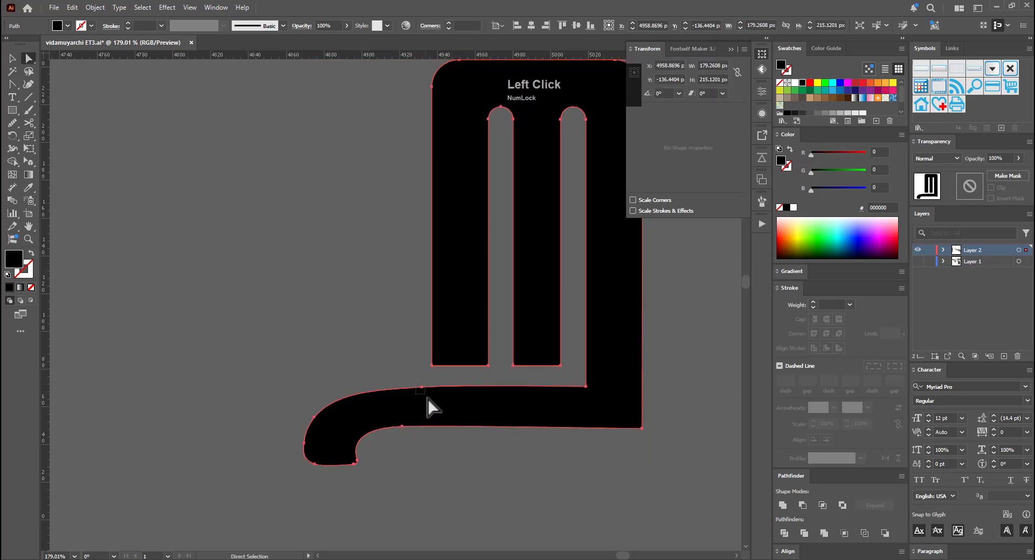
left_click(389, 390)
left_click_drag(388, 389, 335, 383)
Reshape the foot's outer curve by adjusting the direction handle of the anchor midway around the bend
left_click(323, 423)
key("ctrl+z")
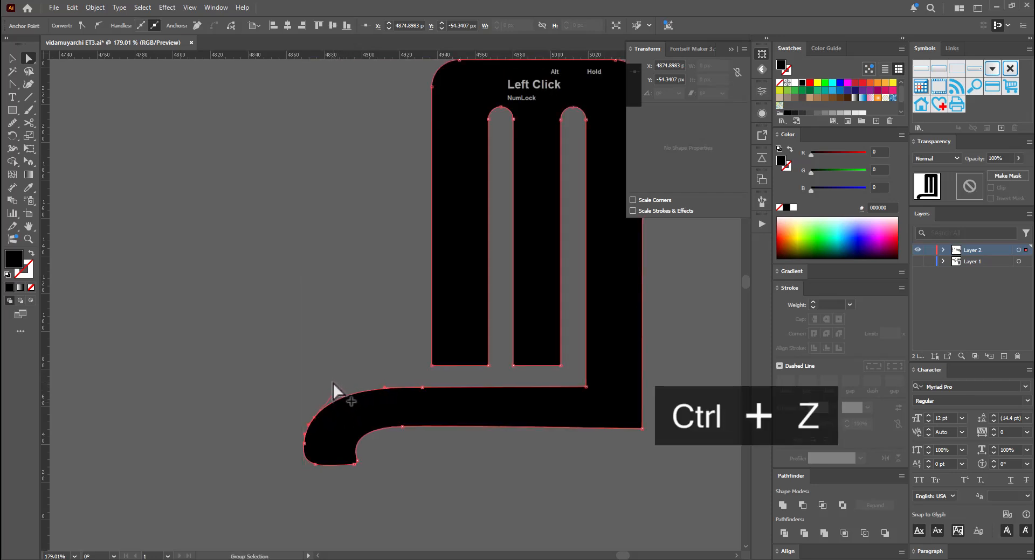
left_click(302, 407)
left_click(340, 397)
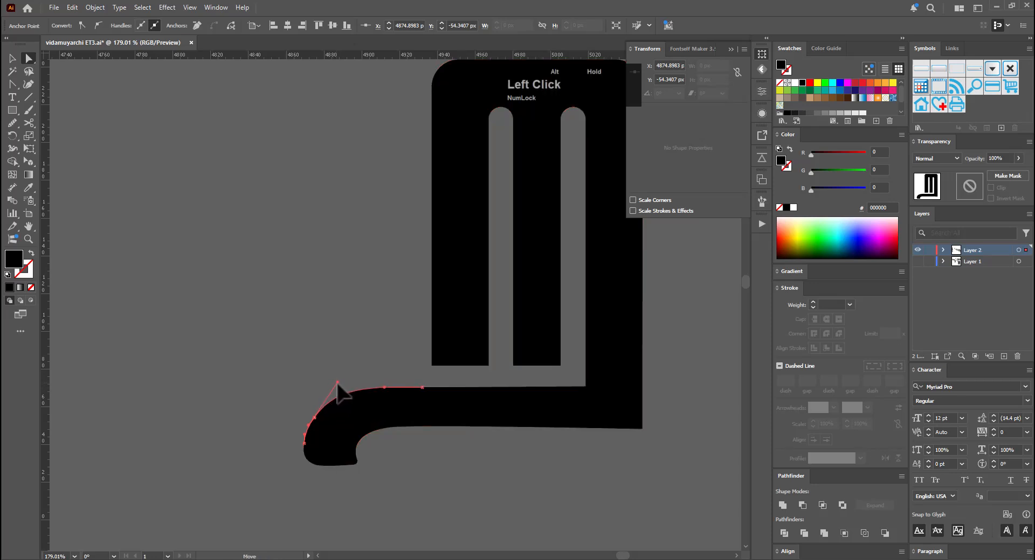
left_click_drag(337, 383, 338, 383)
key("v")
left_click(348, 362)
Check the refined glyph beside its neighbours and save the document
key("ctrl+space")
left_click_drag(391, 353, 249, 393)
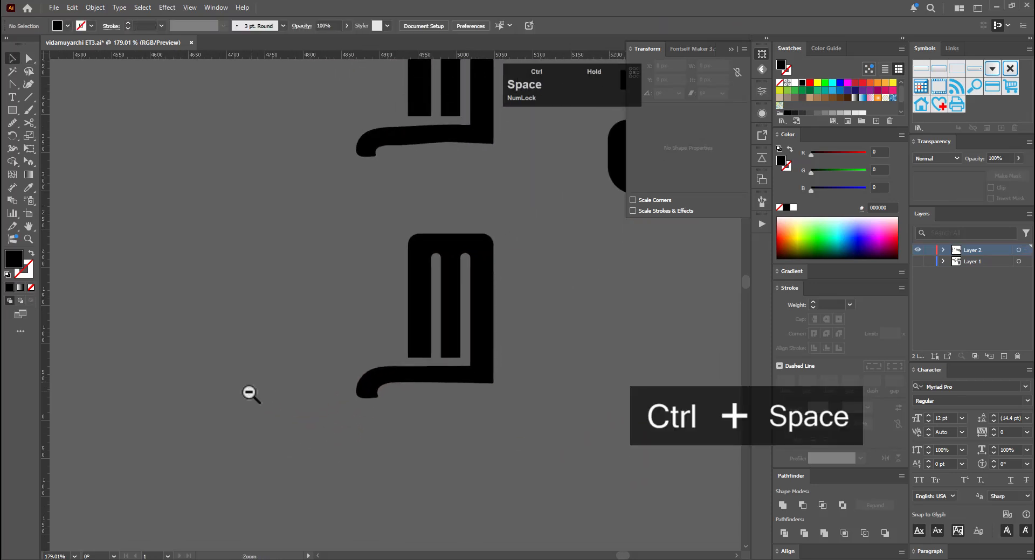
left_click(516, 343)
key("ctrl+space")
left_click_drag(593, 358, 374, 397)
key("ctrl+s")
Delete the top anchor of the right slot's rounded end and convert the two remaining side anchors to corner points
key("space")
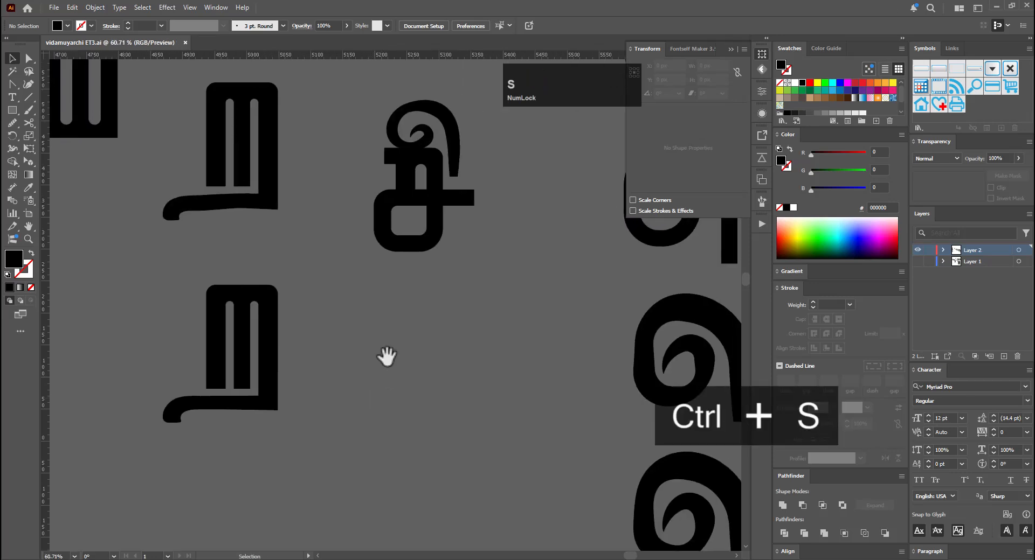
left_click_drag(383, 353, 493, 386)
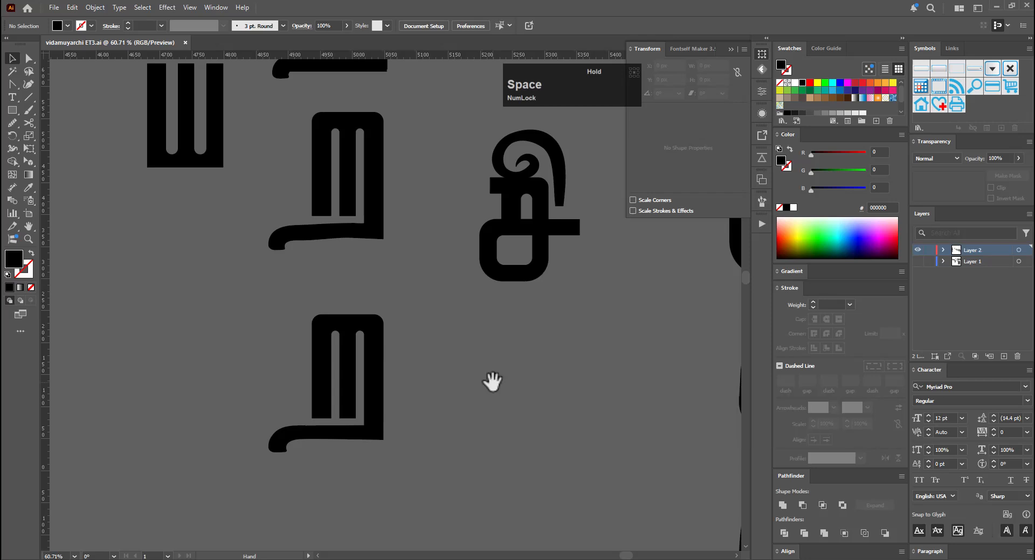
left_click(359, 376, "ctrl")
key("a")
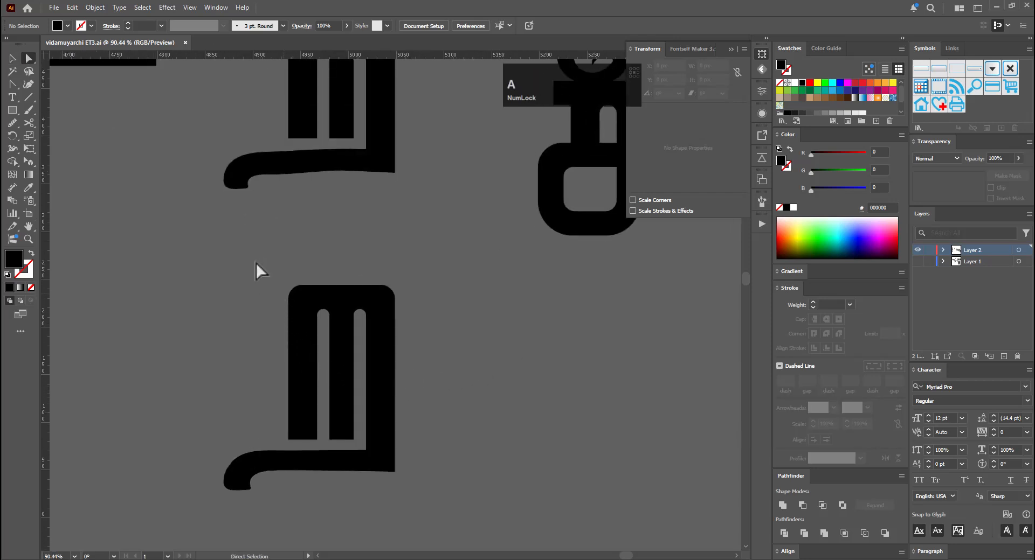
left_click_drag(374, 431, 349, 447)
key("ctrl+space")
left_click_drag(360, 409, 463, 392)
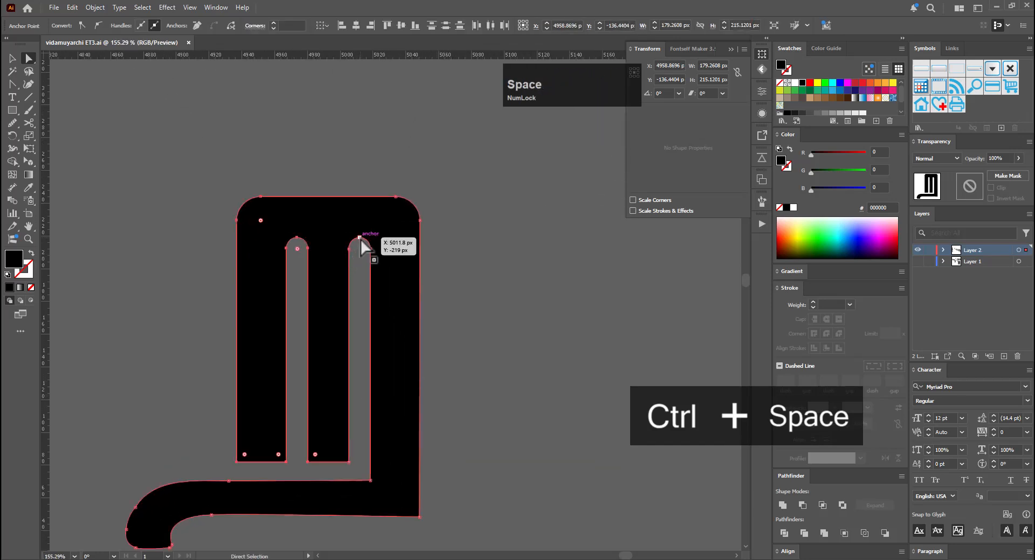
left_click(361, 239)
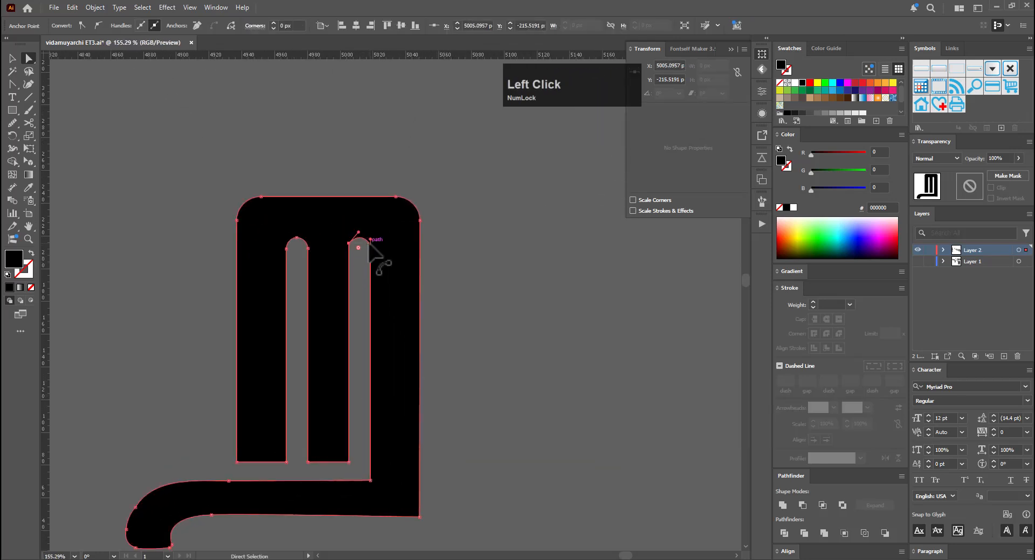
left_click(369, 248)
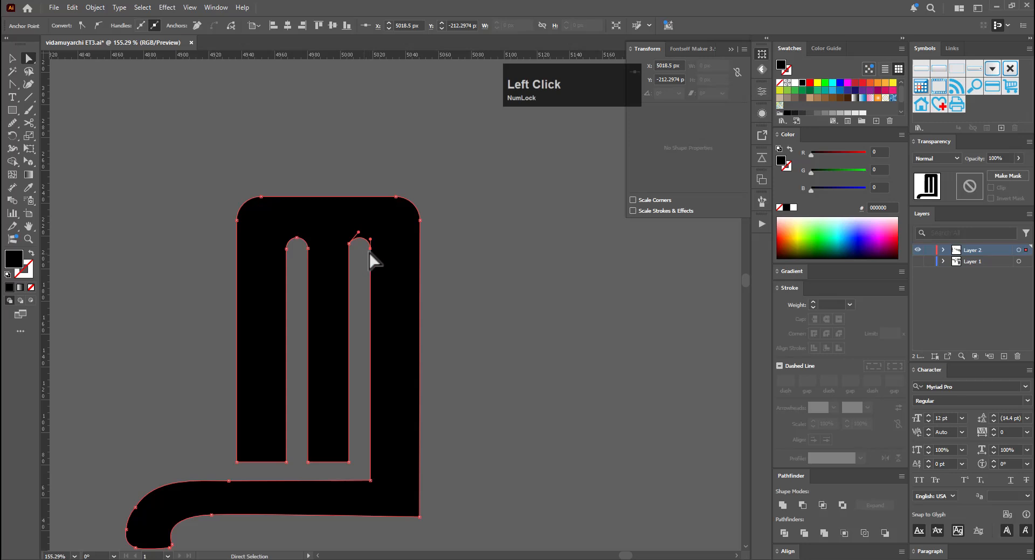
left_click(81, 26)
scroll(353, 253, "up", 4)
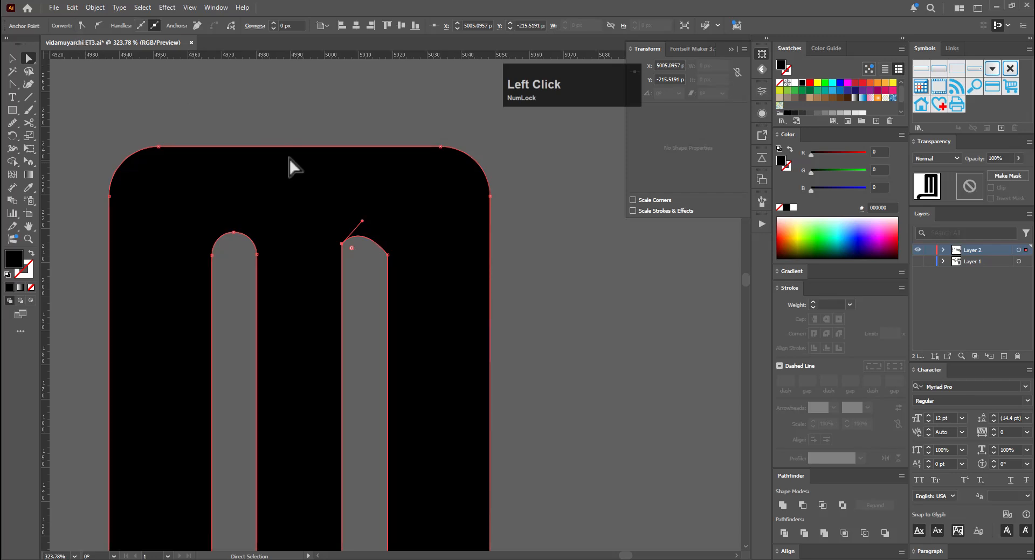
left_click(98, 24)
left_click(81, 25)
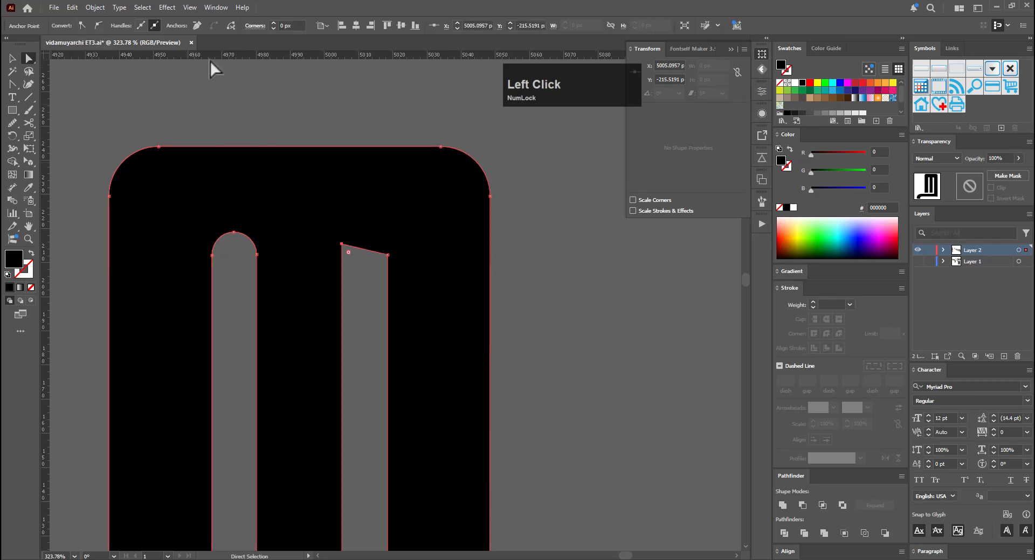
Level the right slot's two top anchors by scaling them non-uniformly to 100% horizontal and 0% vertical
left_click(396, 259)
key("s")
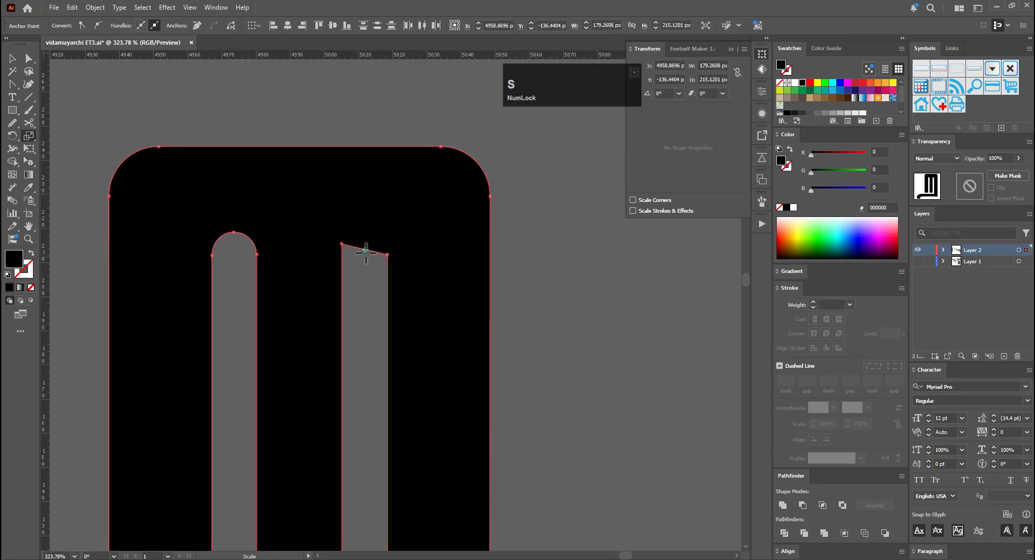
left_click(365, 249, "alt")
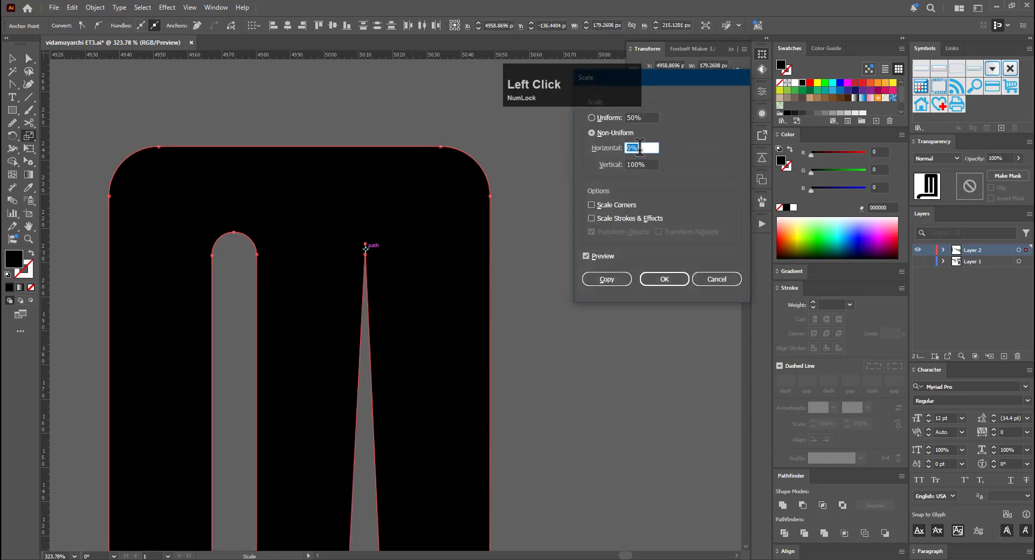
type("100")
left_click(646, 165)
key("Return")
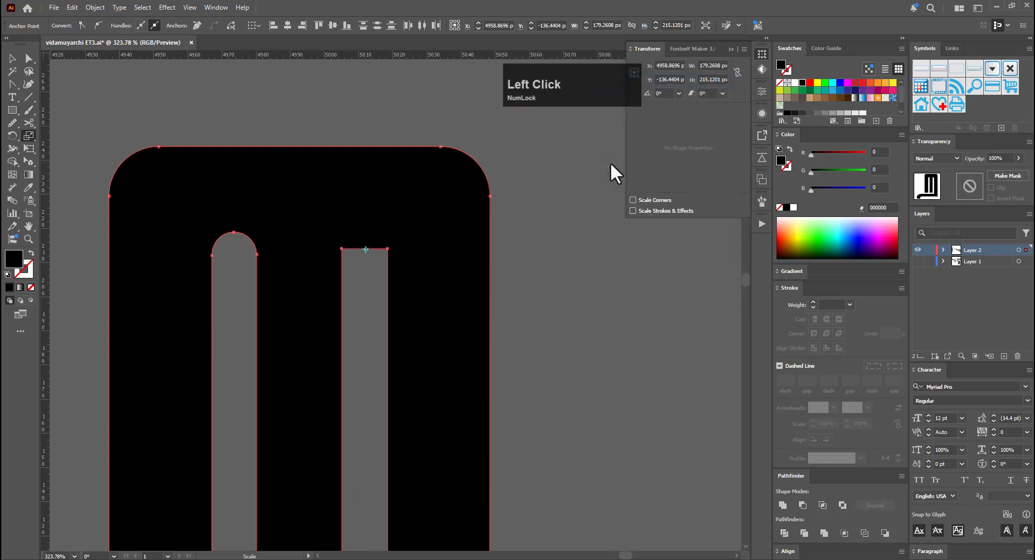
Raise the right slot's flat end with Free Transform to the height of the left slot's rounded end
key("e")
left_click_drag(384, 306, 381, 291)
key("a")
left_click_drag(348, 245, 287, 294)
key("v")
key("ctrl+z")
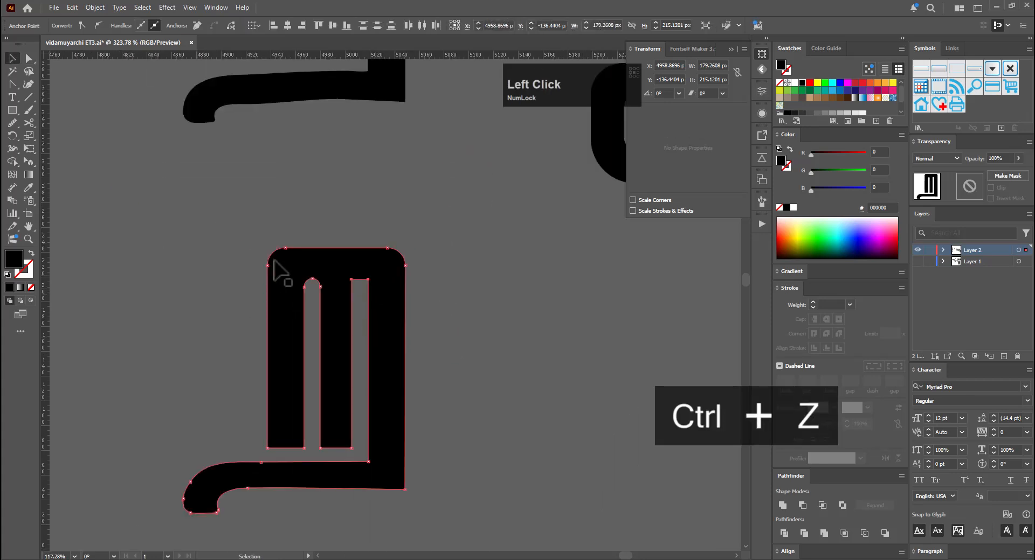
Select the anchors of the two left stems and nudge them leftward to widen the right slot
key("a")
left_click_drag(231, 233, 359, 465)
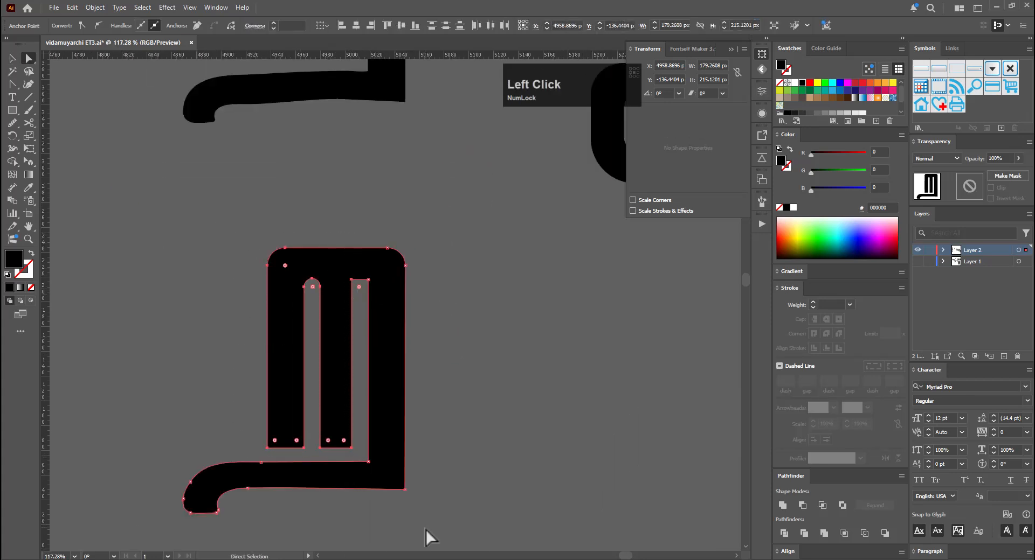
key("Right")
key("Right")
key("Right")
key("Right")
key("Right")
key("Right")
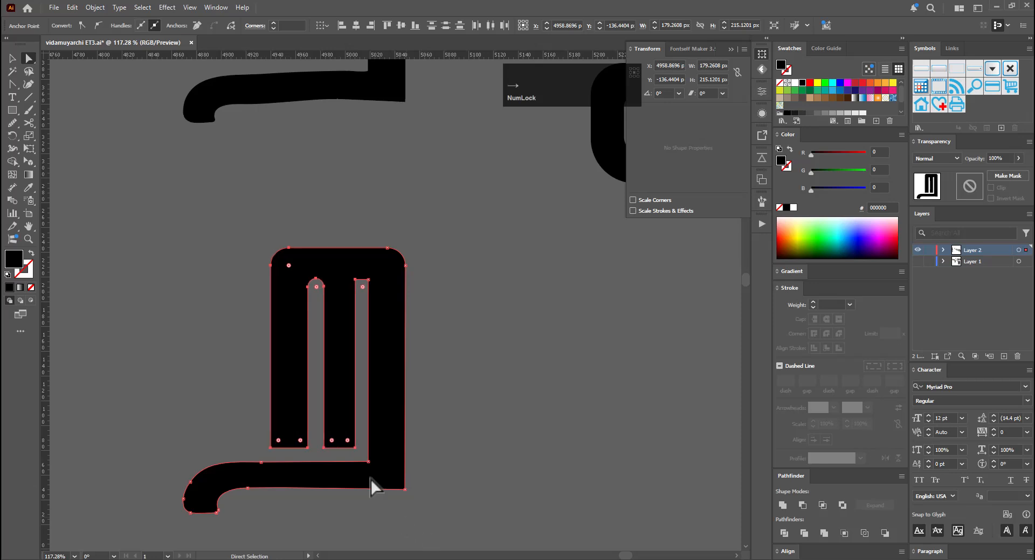
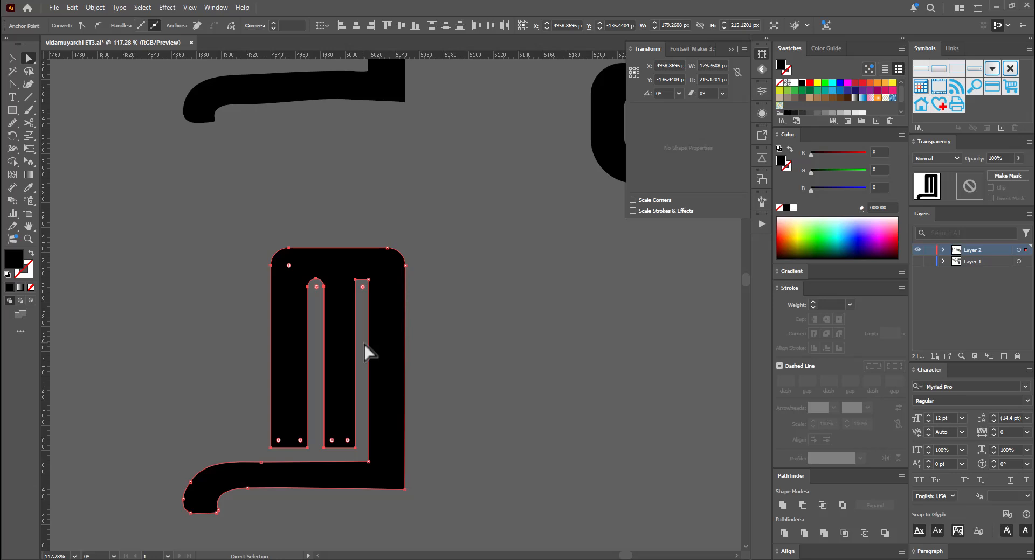
key("Left")
key("Left")
key("Left")
key("Left")
key("Left")
key("Left")
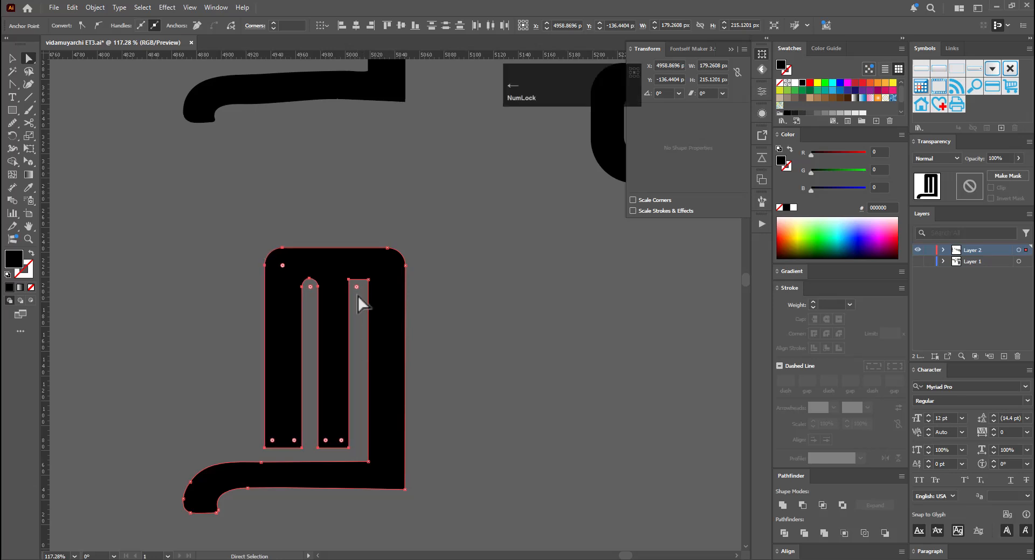
left_click_drag(354, 287, 382, 329)
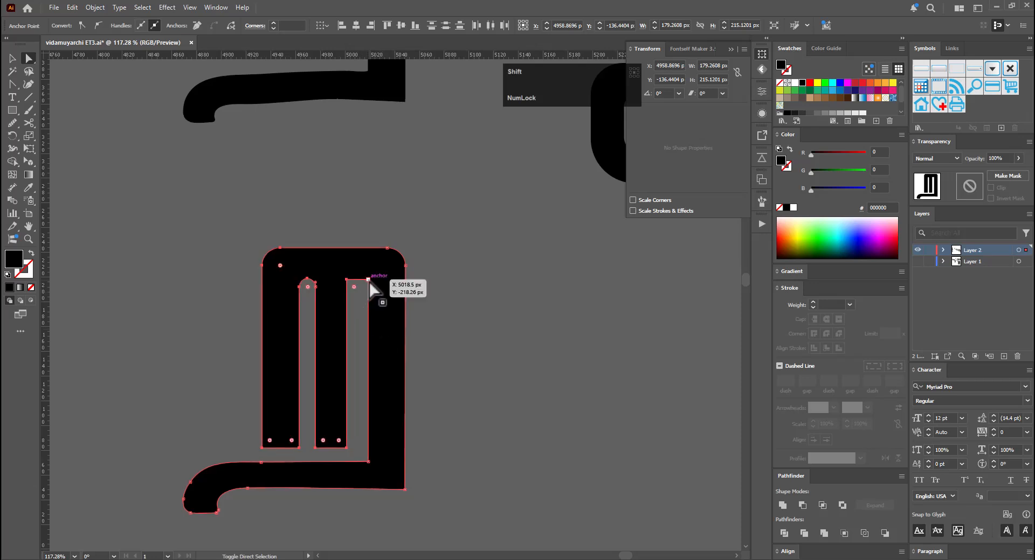
left_click(369, 280, "shift")
left_click_drag(360, 287, 363, 351)
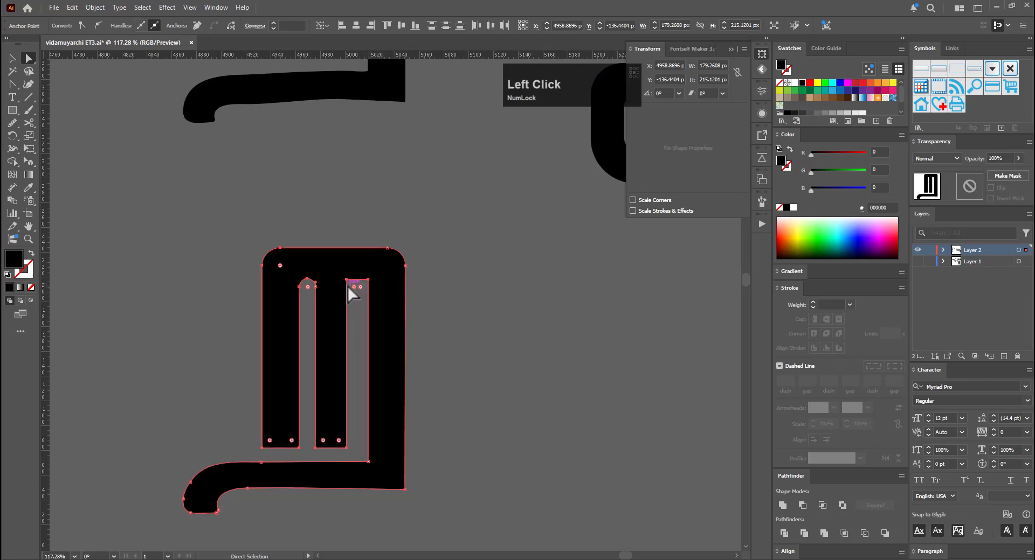
key("minus")
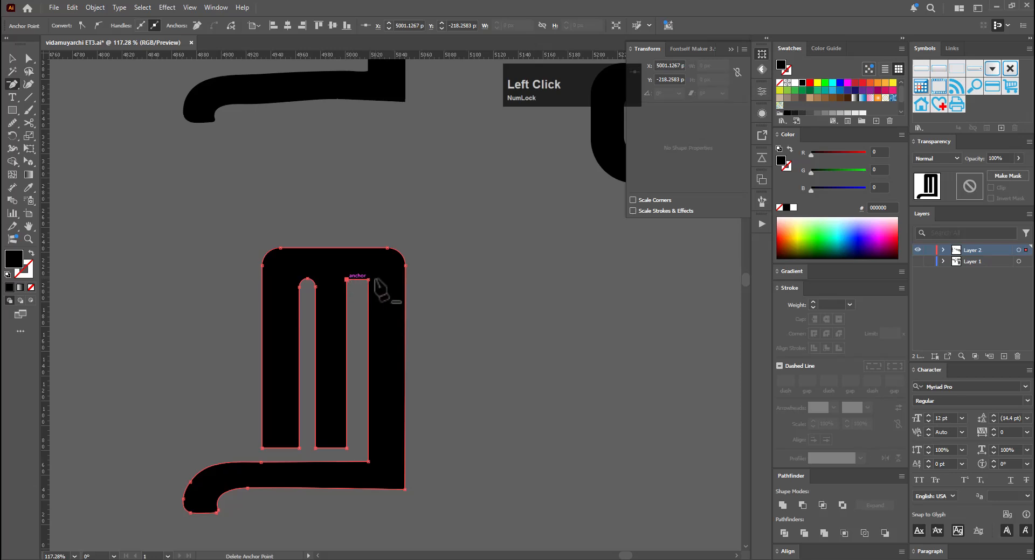
left_click(368, 280)
key("ctrl+z")
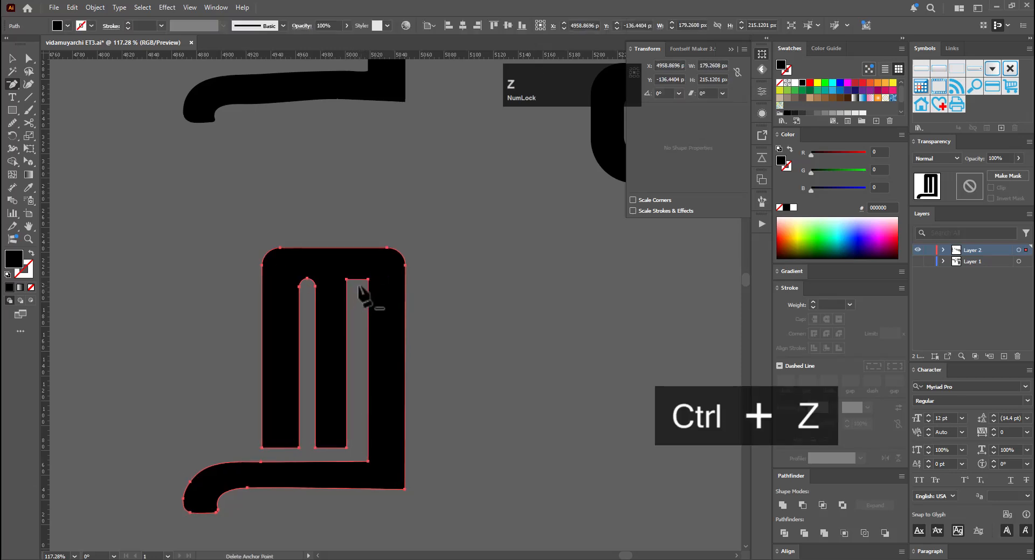
Round both corners at the top of the right slot into a full semicircular end and deselect the glyph
key("a")
left_click(368, 281)
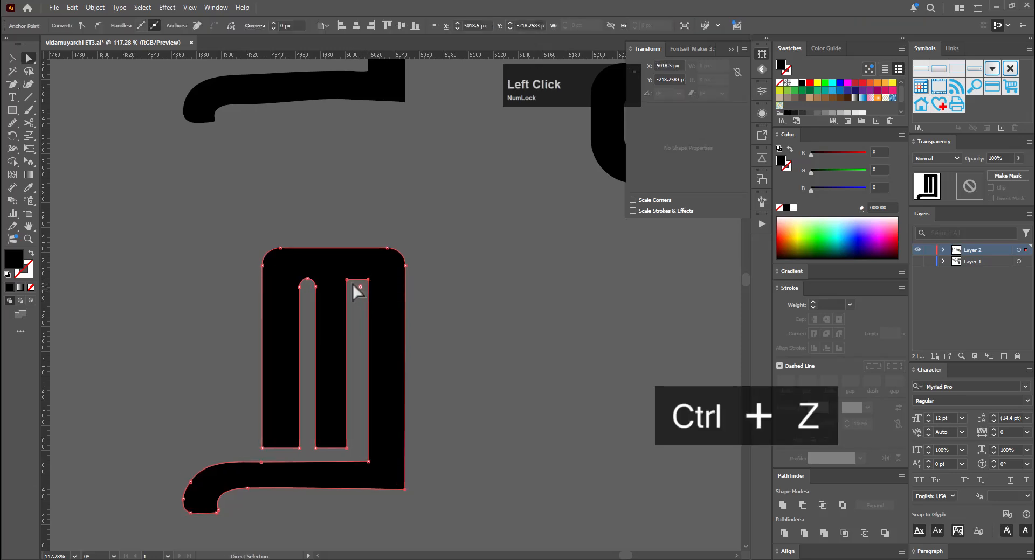
left_click(347, 279, "shift")
left_click_drag(353, 288, 392, 325)
left_click(437, 319)
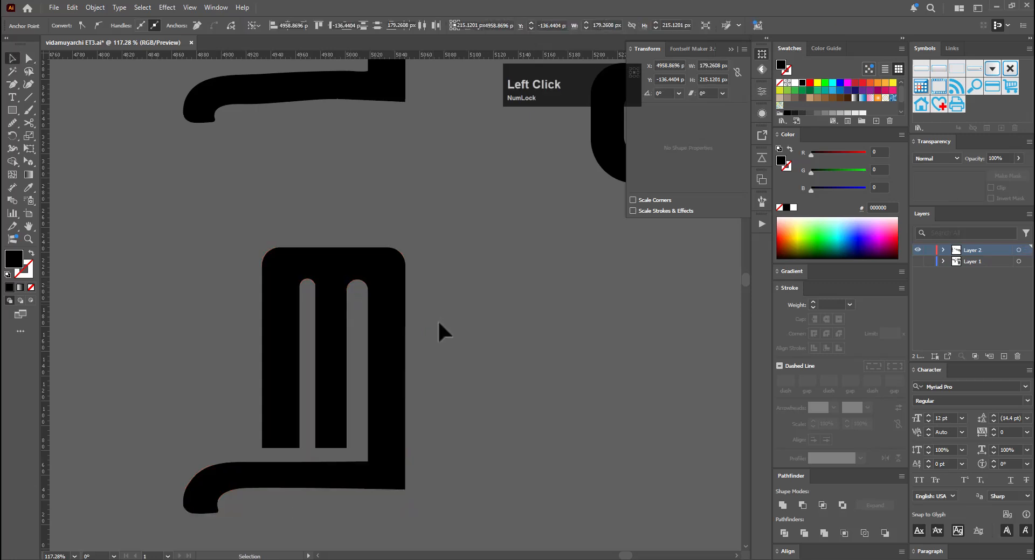
Check the adjusted glyph against the other letter columns and save the document
left_click(466, 324, "ctrl+alt")
left_click_drag(349, 372, 347, 372)
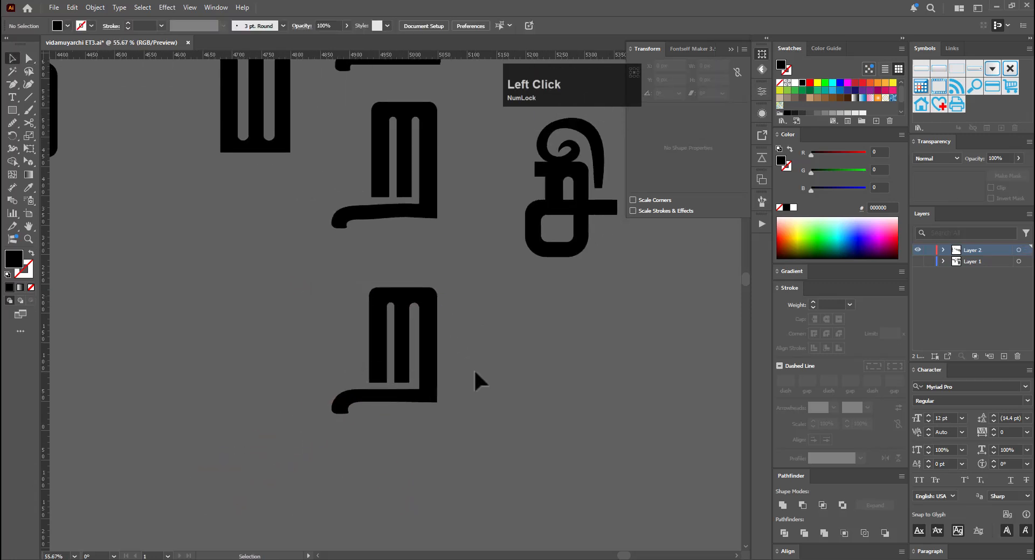
left_click_drag(558, 377, 413, 421)
left_click_drag(532, 409, 517, 365)
left_click(525, 409, "ctrl+alt")
left_click_drag(445, 333, 397, 400)
left_click_drag(521, 402, 423, 405)
key("ctrl+s")
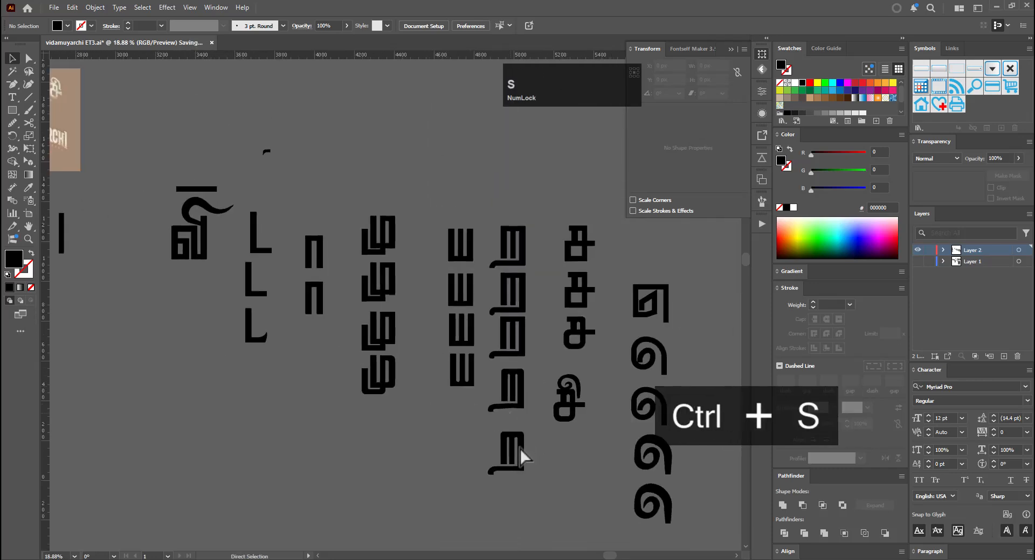
Duplicate the stroked glyph with the curved top sign and place the copy just below the original
left_click_drag(522, 378, 513, 442)
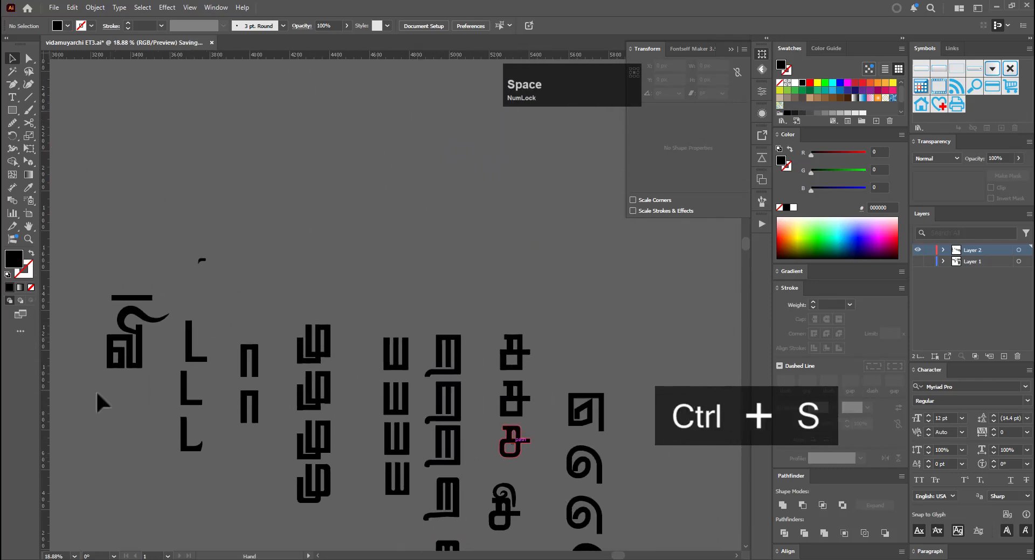
left_click(135, 366)
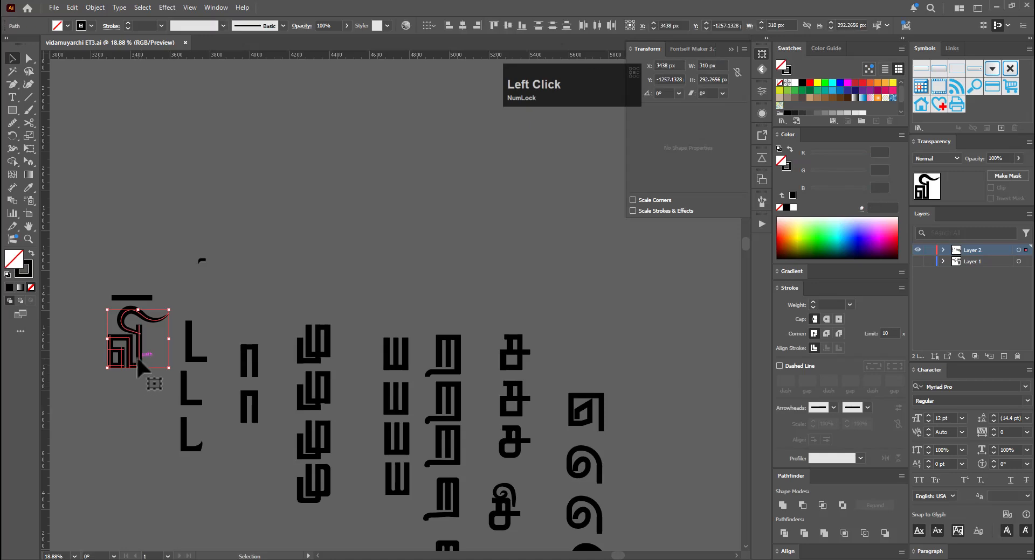
left_click_drag(143, 366, 417, 350)
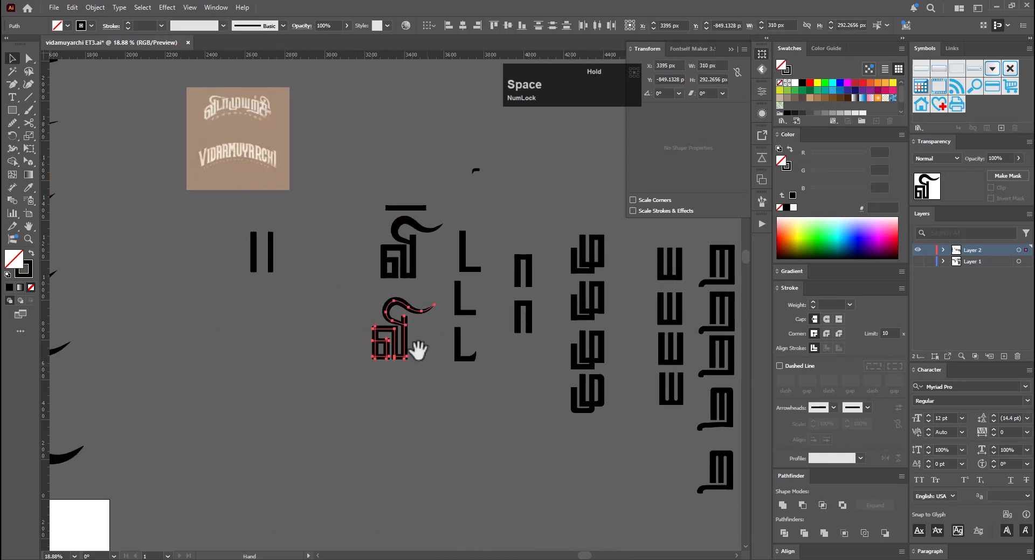
Outline the duplicate's strokes and unite the overlapping pieces into one compound shape
left_click(95, 7)
mouse_move(196, 299)
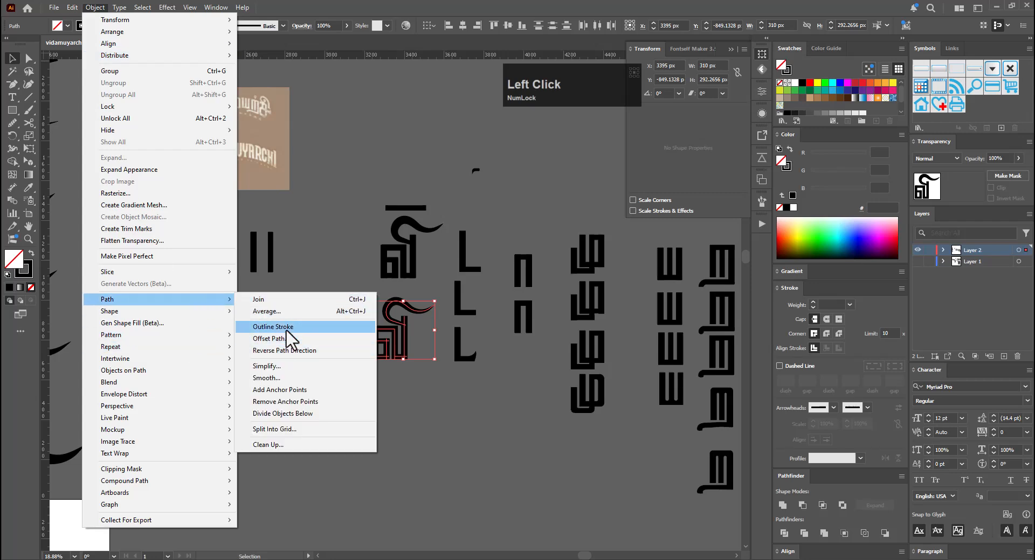
left_click(286, 331)
key("ctrl+space")
left_click_drag(374, 342, 538, 318)
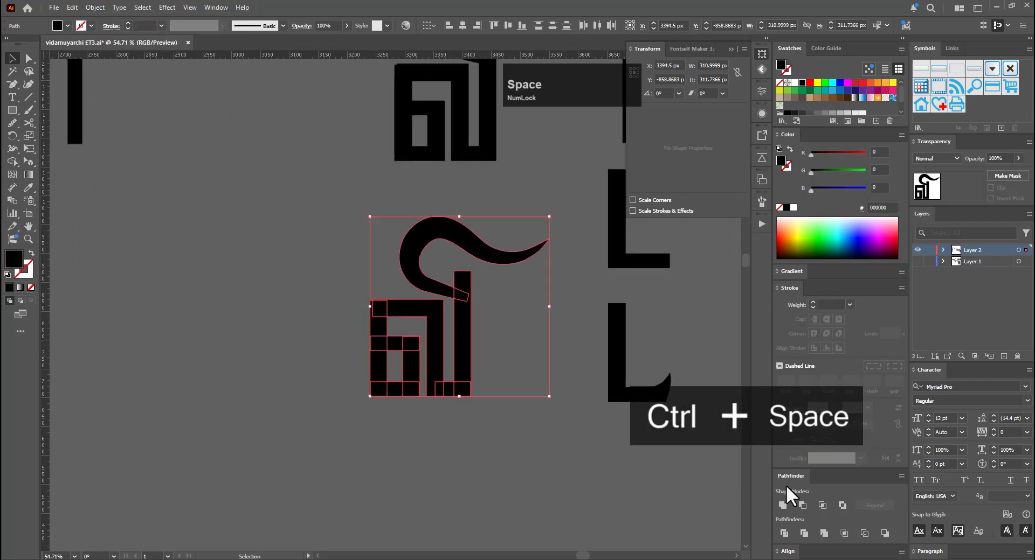
left_click(782, 506)
Place the united glyph farther down its column, clear of the versions above
key("ctrl+space")
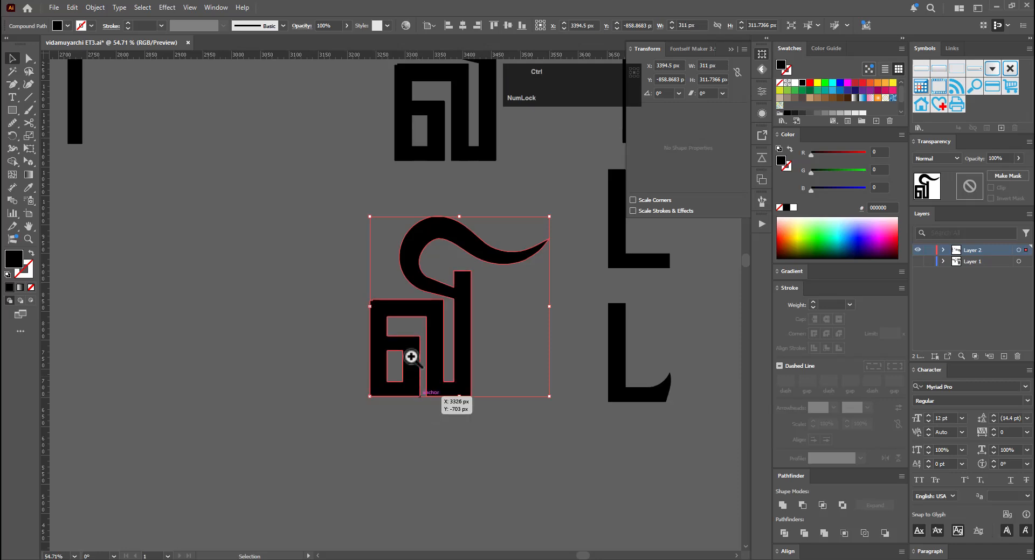
left_click_drag(412, 358, 197, 425)
key("ctrl+space")
key("v")
left_click_drag(499, 343, 489, 312)
Flatten the top edge of the glyph's square body by scaling its anchors to 100% horizontal and 0% vertical
key("ctrl+space")
key("a")
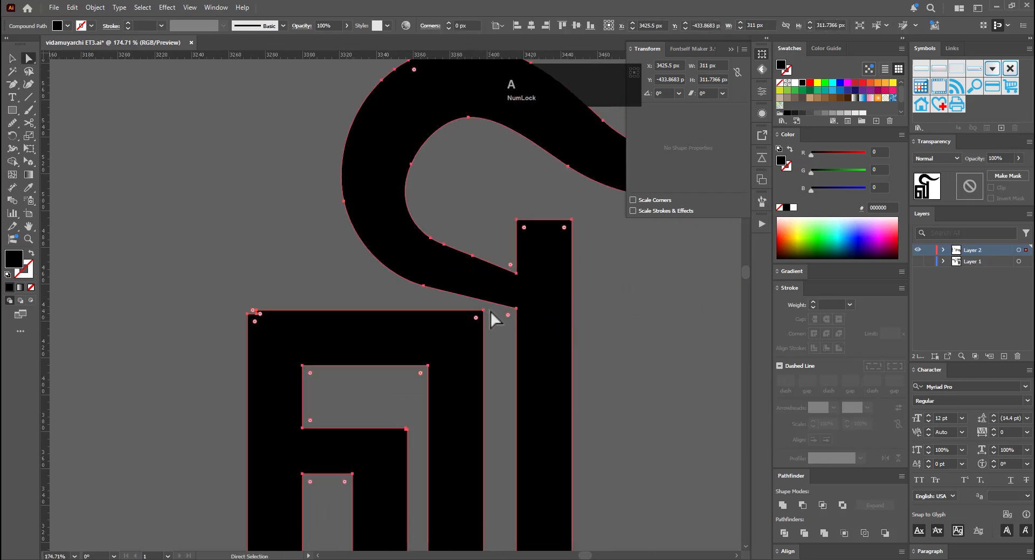
left_click(490, 310)
key("s")
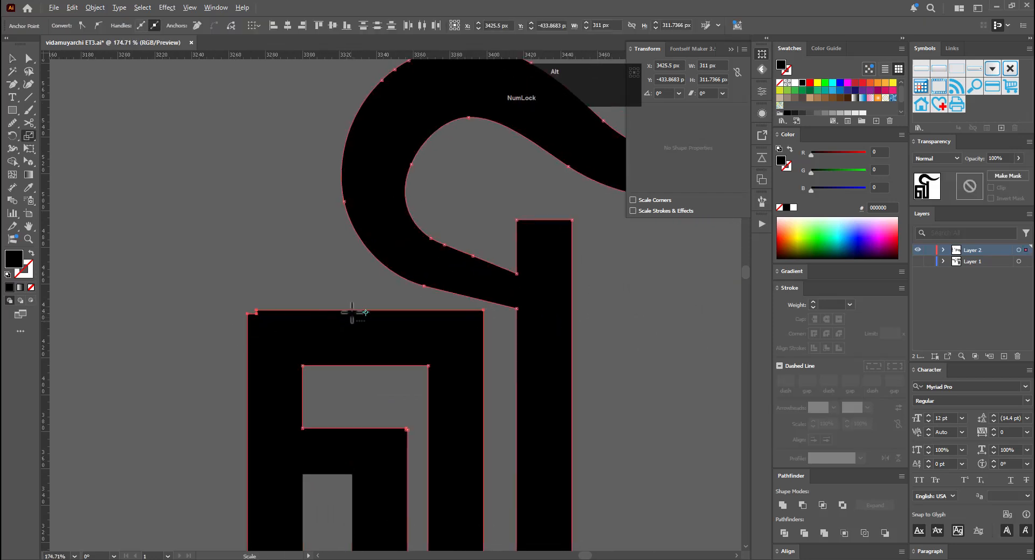
left_click(353, 310, "alt")
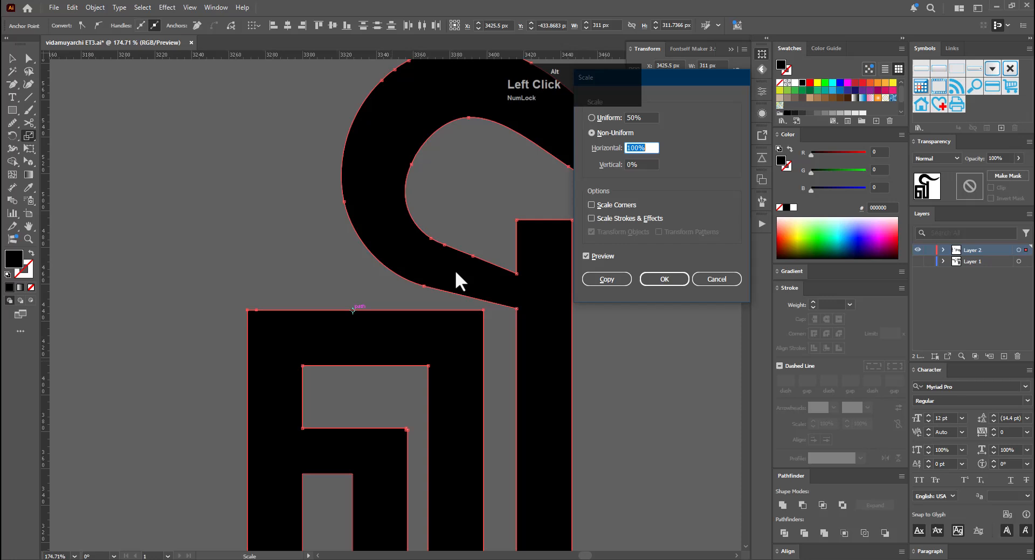
left_click(651, 279)
Flatten the glyph's bottom edge by scaling its base anchors to 100% horizontal and 0% vertical
key("space")
left_click_drag(501, 434, 526, 209)
key("a")
left_click_drag(222, 432, 416, 381)
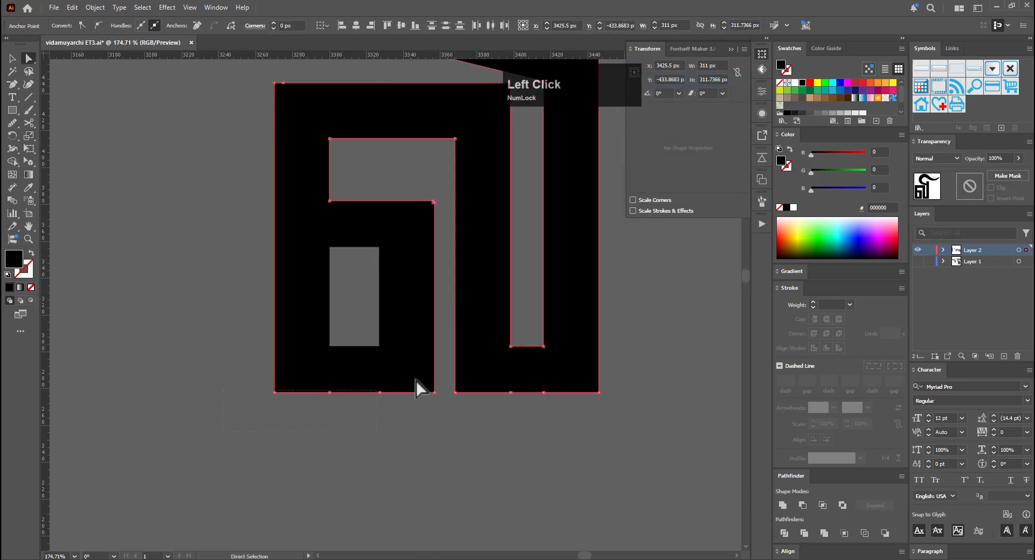
left_click_drag(635, 376, 635, 377)
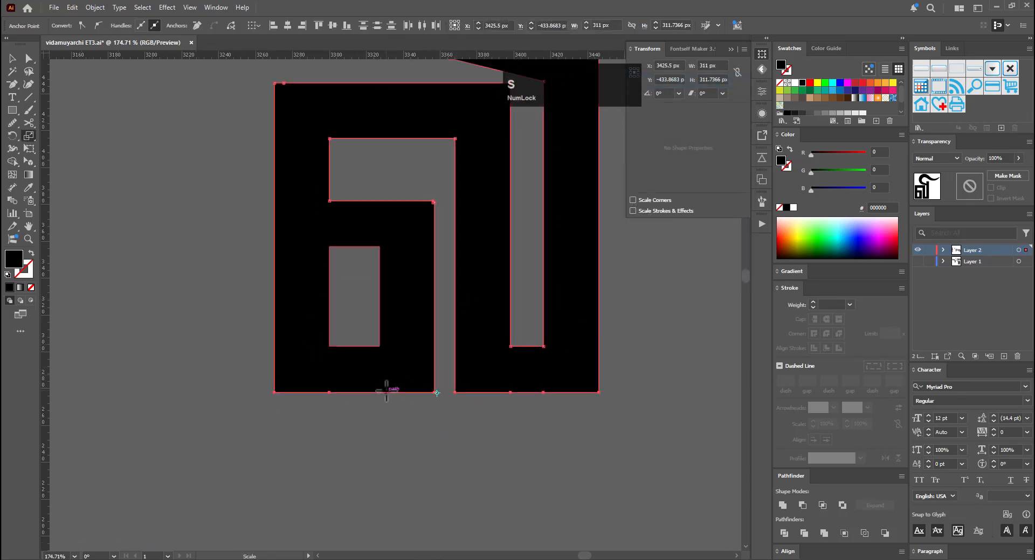
key("s")
left_click(406, 392, "alt")
left_click(672, 281)
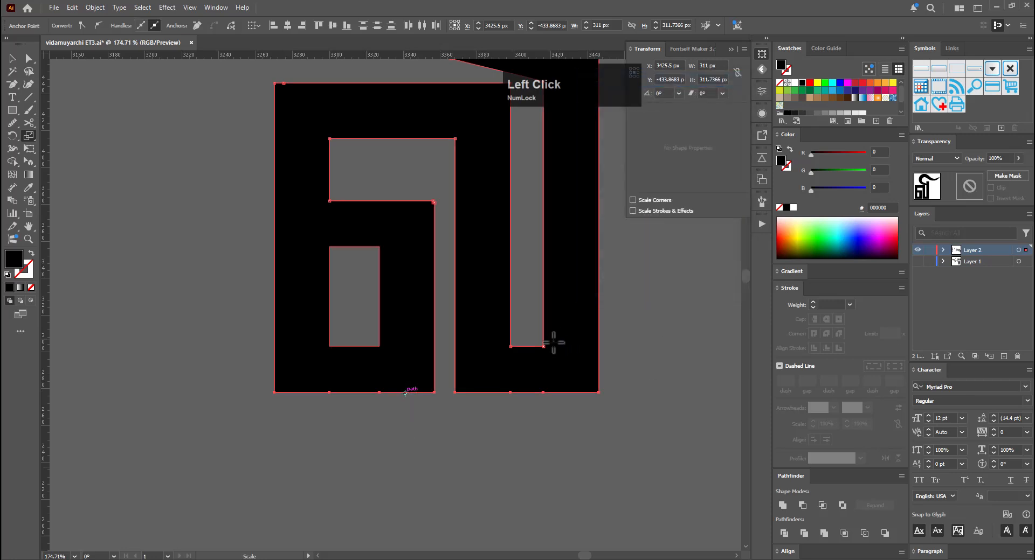
Level the lower edge of the upper inner opening by scaling its anchors to 100% horizontal and 0% vertical
key("space")
left_click_drag(406, 252, 398, 377)
key("ctrl+space")
left_click_drag(346, 327, 231, 351)
key("a")
key("s")
left_click(476, 327, "alt")
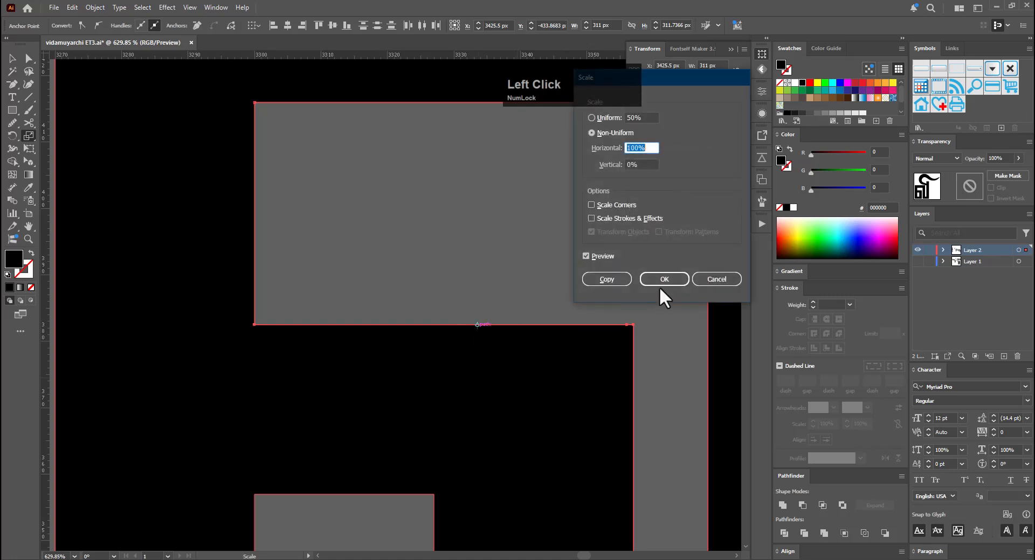
left_click(661, 281)
Delete the four redundant anchor points along the bottom edges of the glyph's two lower sections
key("ctrl+space")
left_click_drag(549, 297, 346, 372)
key("space")
left_click_drag(562, 433, 335, 478)
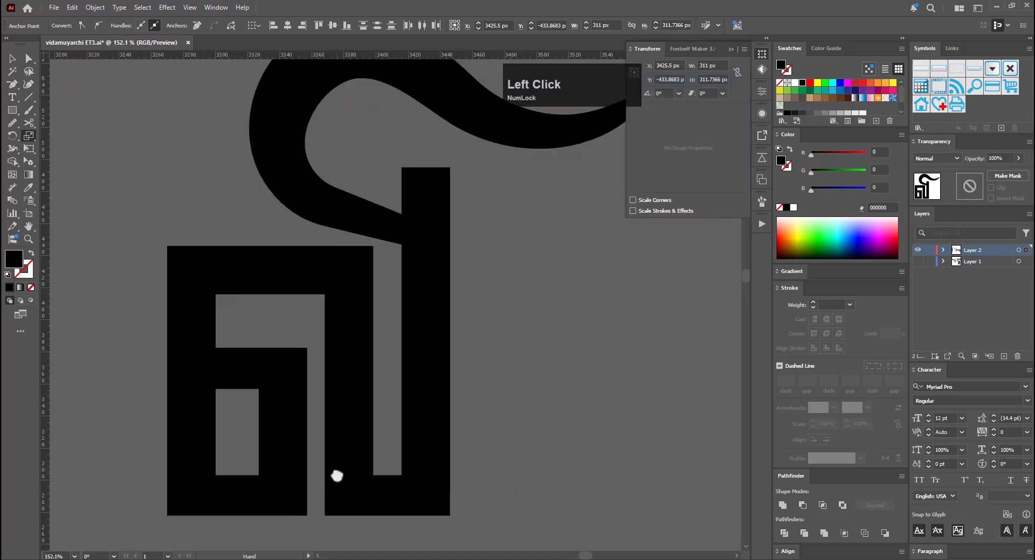
left_click_drag(410, 372, 423, 410)
left_click_drag(414, 344, 408, 268)
key("ctrl+space")
left_click_drag(391, 425, 553, 388)
left_click_drag(427, 411, 347, 322)
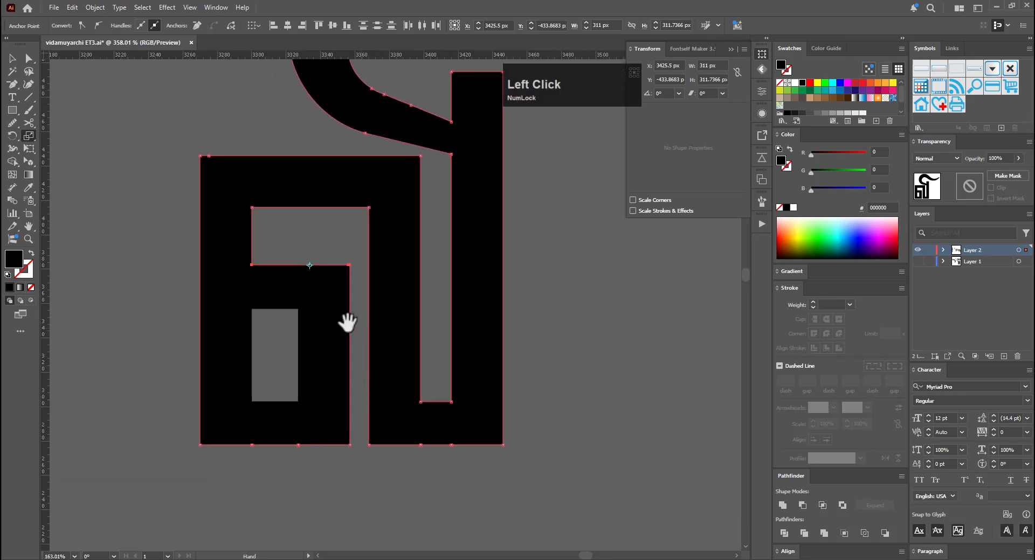
key("minus")
left_click_drag(254, 445, 267, 455)
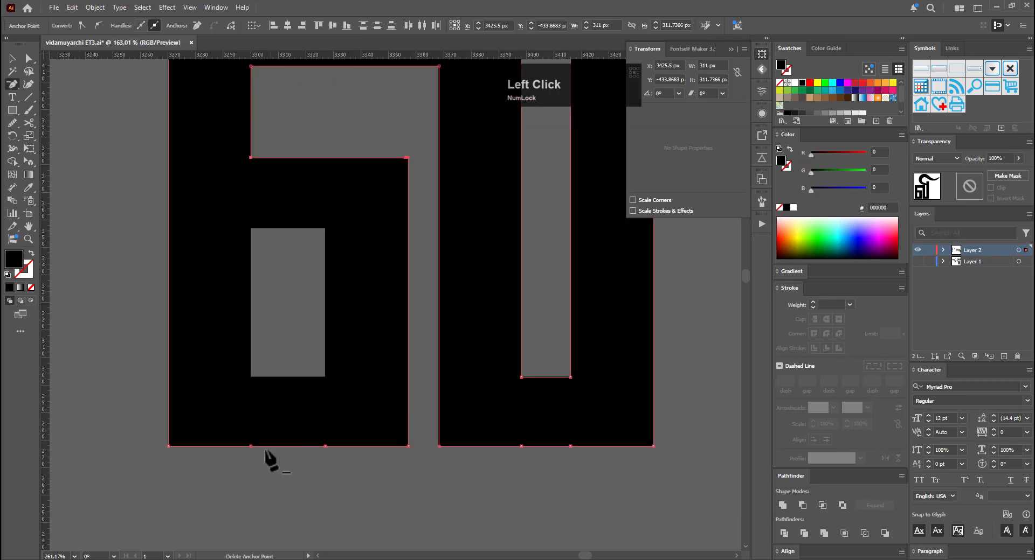
left_click(326, 446)
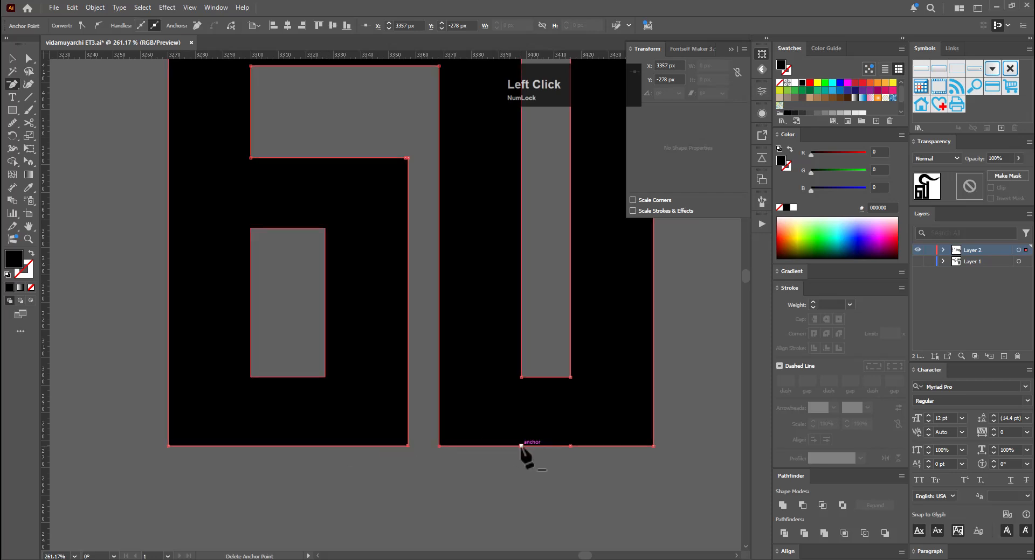
left_click(571, 444)
Delete the redundant anchors beside the body's top-left outer corner and beside the inner ledge's right corner
scroll(579, 388, "down", 3)
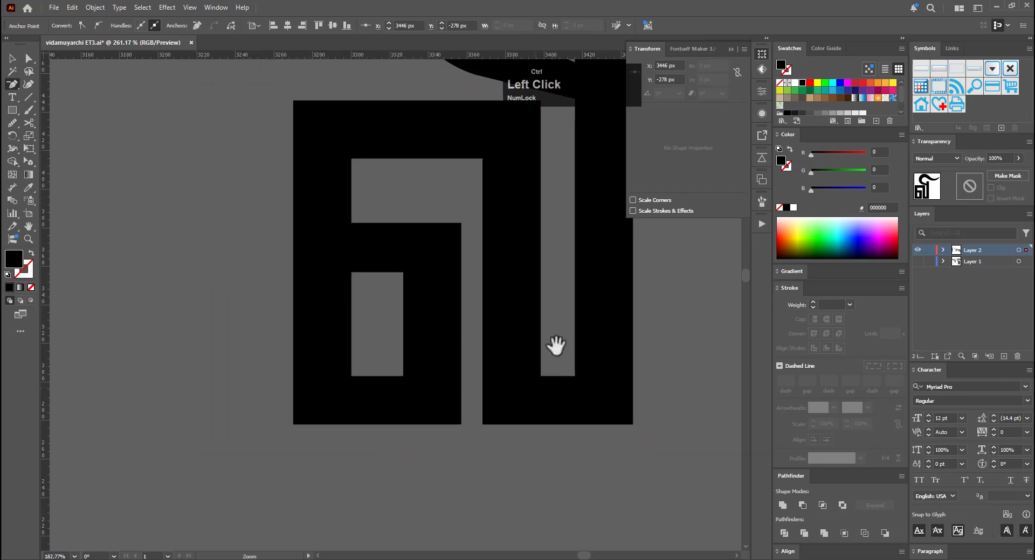
left_click_drag(555, 346, 488, 530)
left_click_drag(266, 289, 312, 347)
scroll(308, 345, "up", 6)
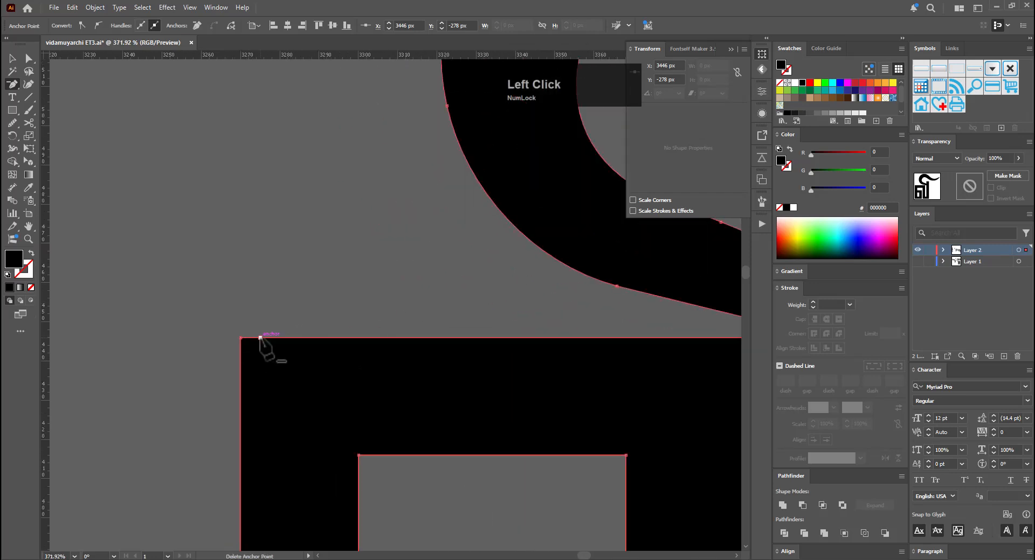
left_click_drag(258, 380, 251, 382)
left_click_drag(349, 352, 270, 392)
left_click_drag(446, 496, 427, 288)
left_click_drag(370, 257, 289, 286)
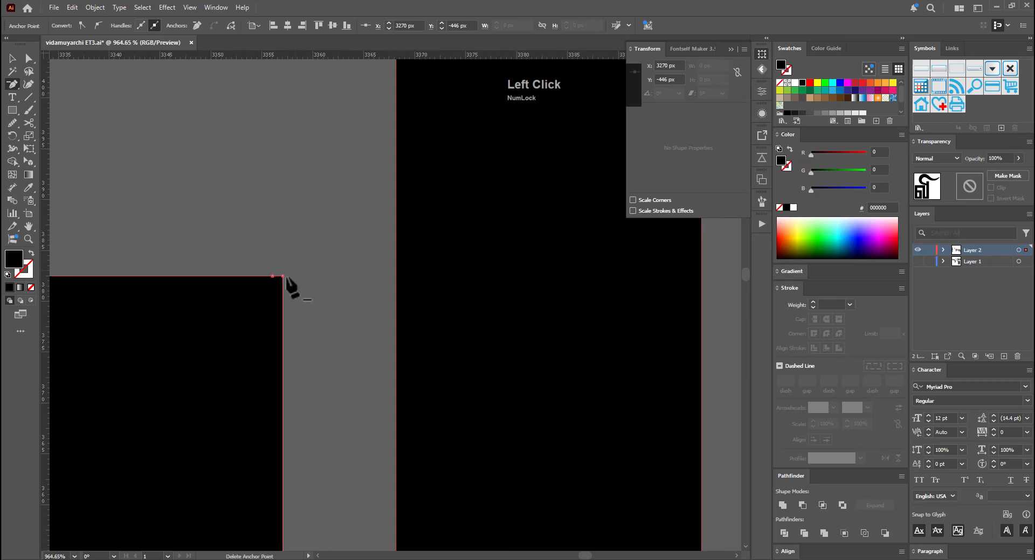
left_click_drag(346, 265, 340, 316)
left_click_drag(483, 376, 358, 389)
left_click_drag(542, 343, 514, 346)
Duplicate the cleaned-up glyph and place the copy just below it in the same column
left_click_drag(573, 334, 562, 443)
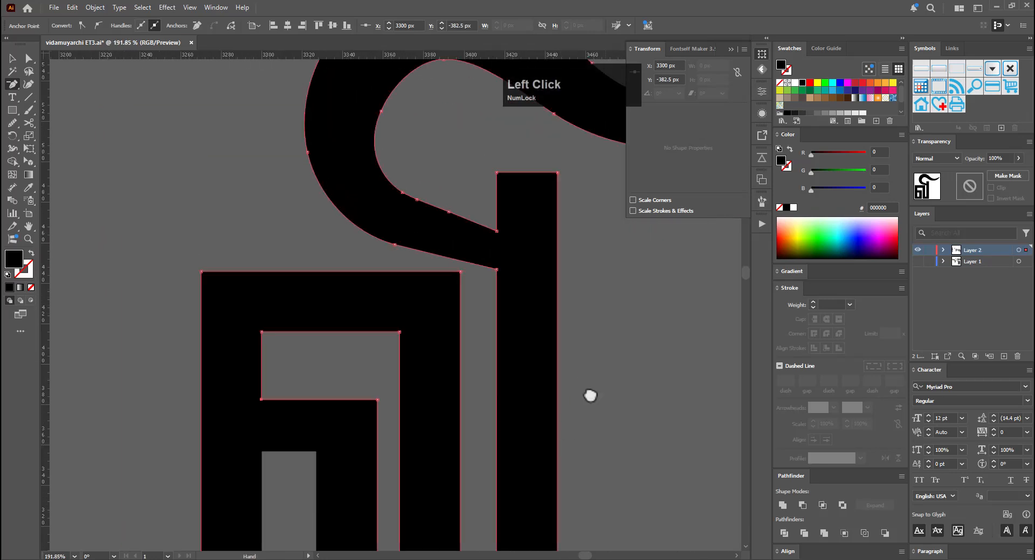
left_click_drag(589, 395, 573, 469)
left_click_drag(532, 291, 522, 399)
left_click_drag(600, 370, 525, 373)
left_click_drag(622, 436, 575, 359)
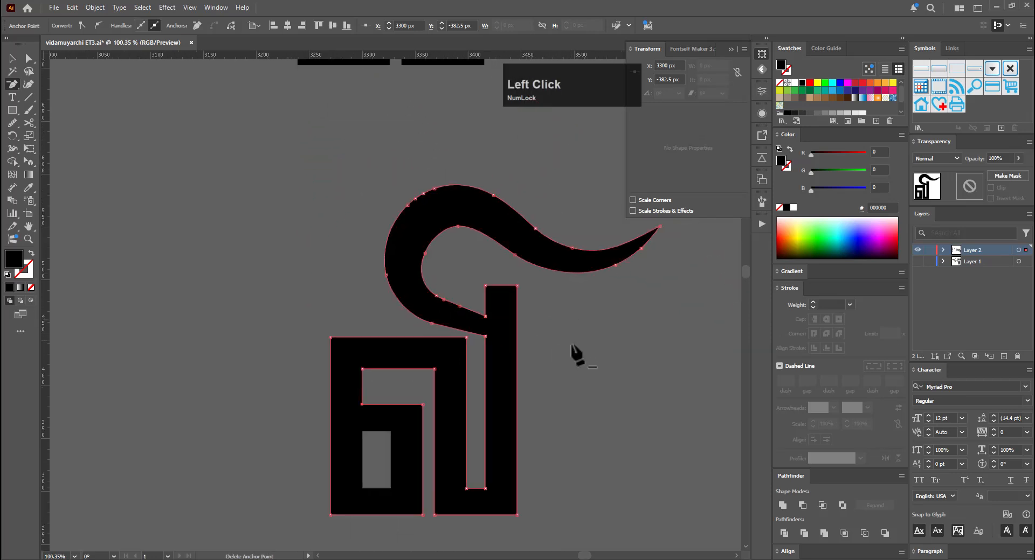
key("v")
left_click(576, 386)
left_click_drag(508, 390, 414, 252)
left_click_drag(499, 291, 395, 326)
left_click_drag(492, 275, 473, 448)
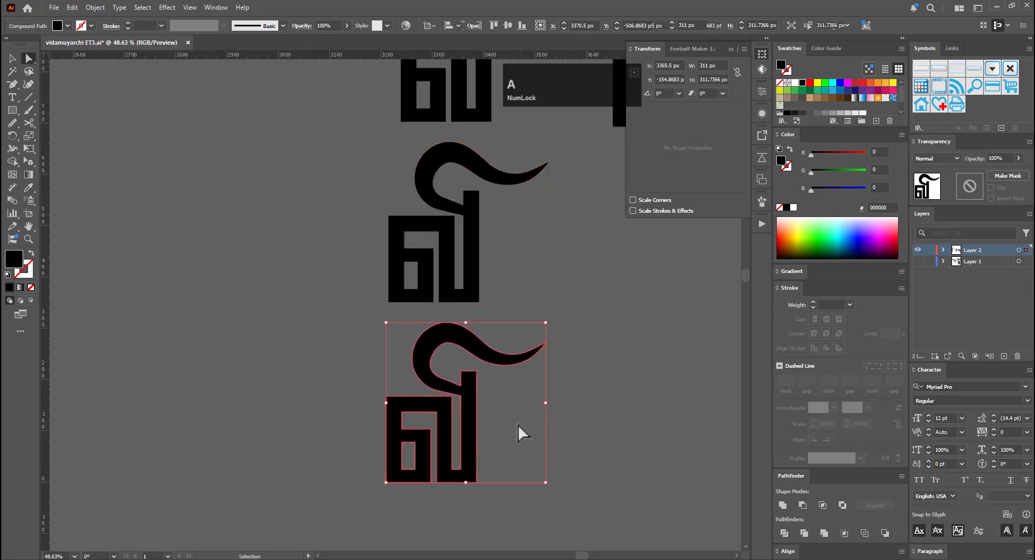
Give the right corner of the copy's inner ledge an Inverted Round corner with a 5 px radius
key("a")
left_click_drag(504, 418, 448, 348)
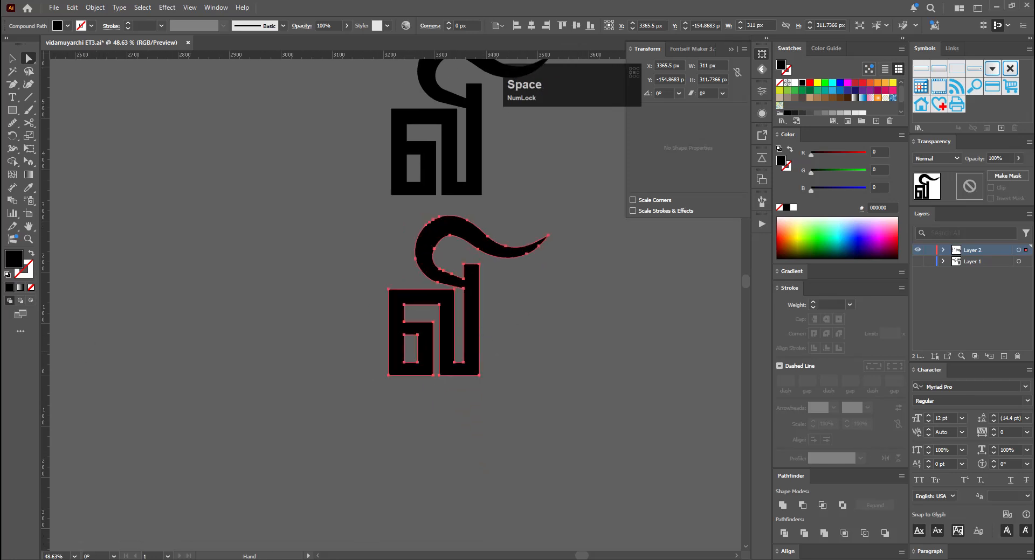
left_click(424, 409)
left_click_drag(392, 332, 554, 290)
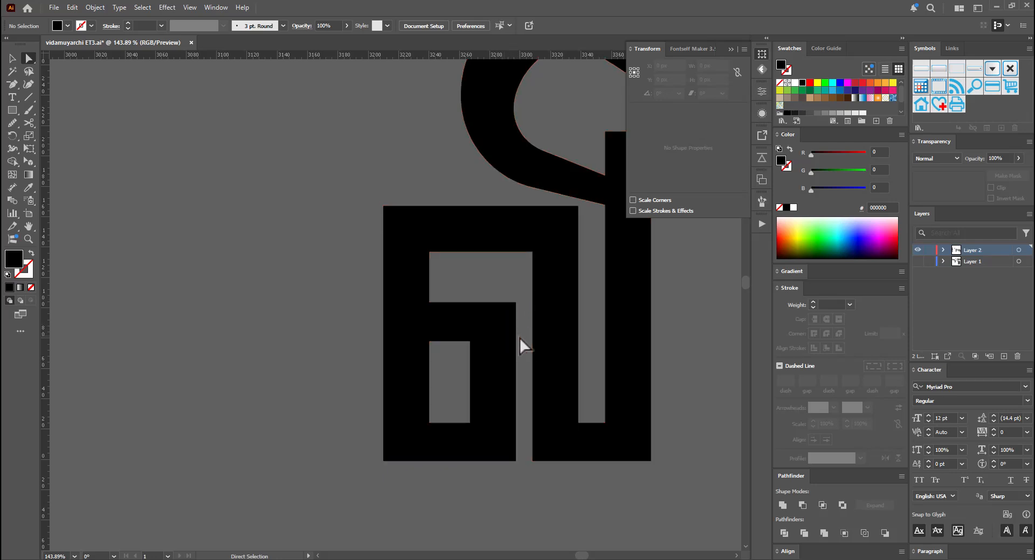
key("ctrl+space")
left_click_drag(518, 319, 625, 294)
left_click(512, 274)
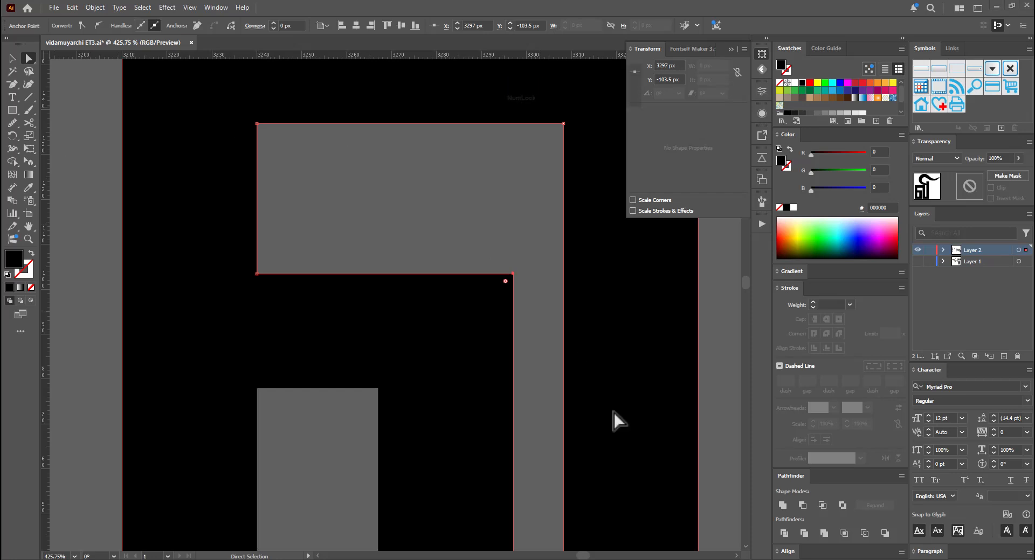
left_click(340, 188)
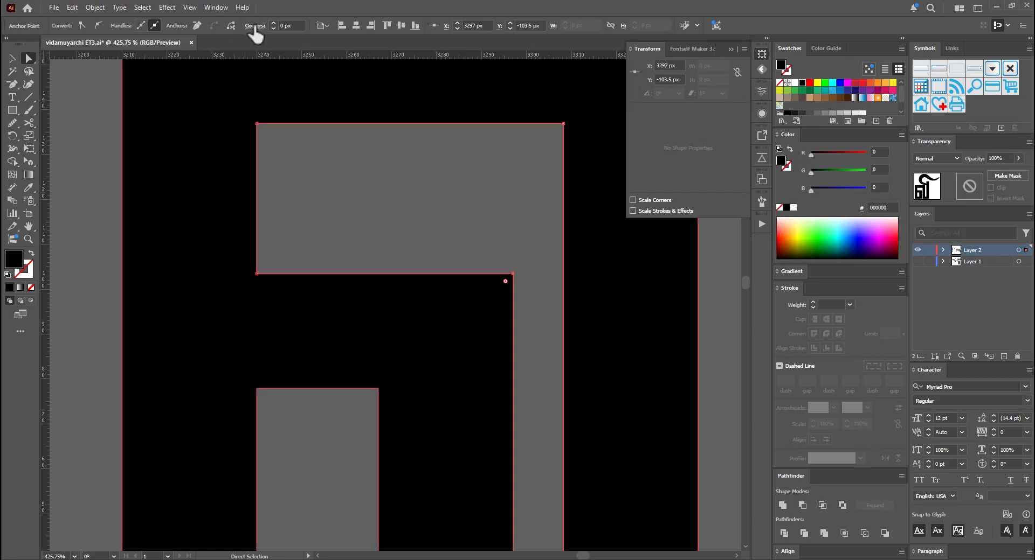
left_click(254, 26)
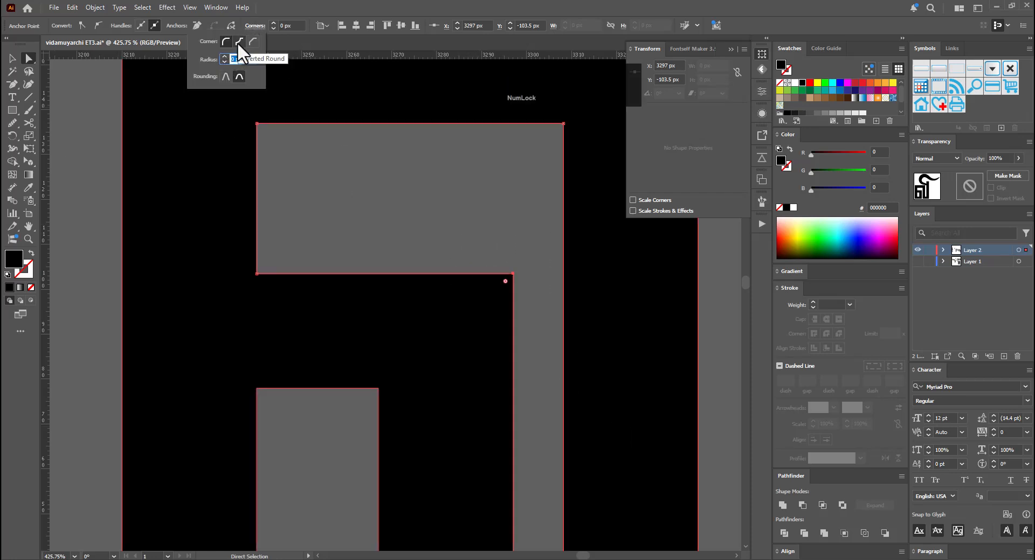
left_click(237, 43)
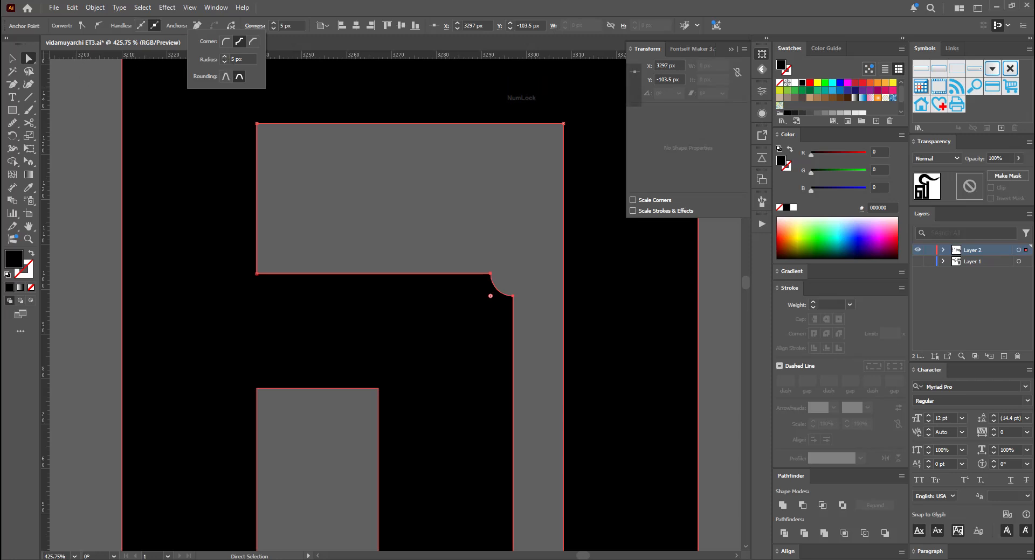
left_click(420, 334)
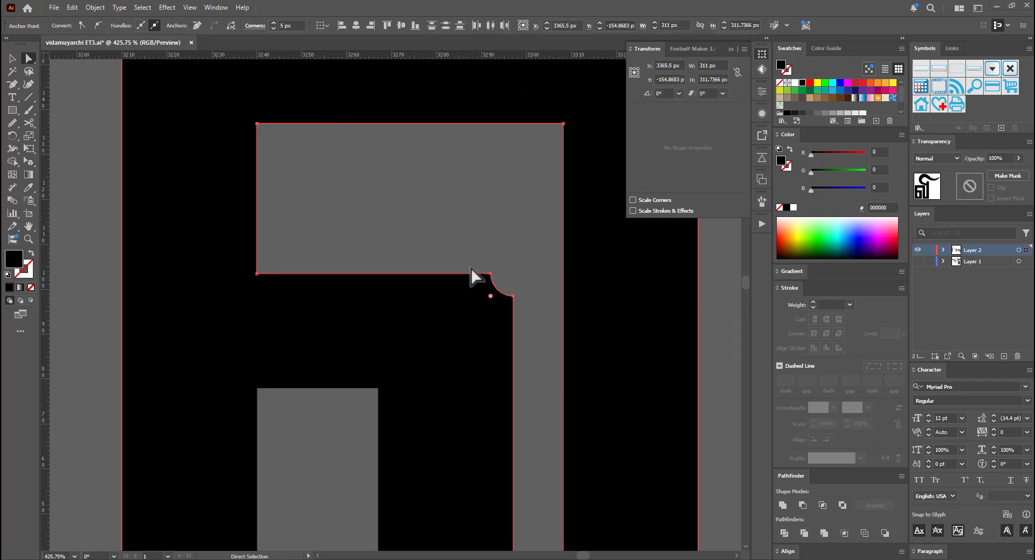
Enlarge the inverted round corner on the inner ledge to a radius of about 8 px
left_click_drag(504, 258, 365, 302)
left_click_drag(568, 286, 480, 328)
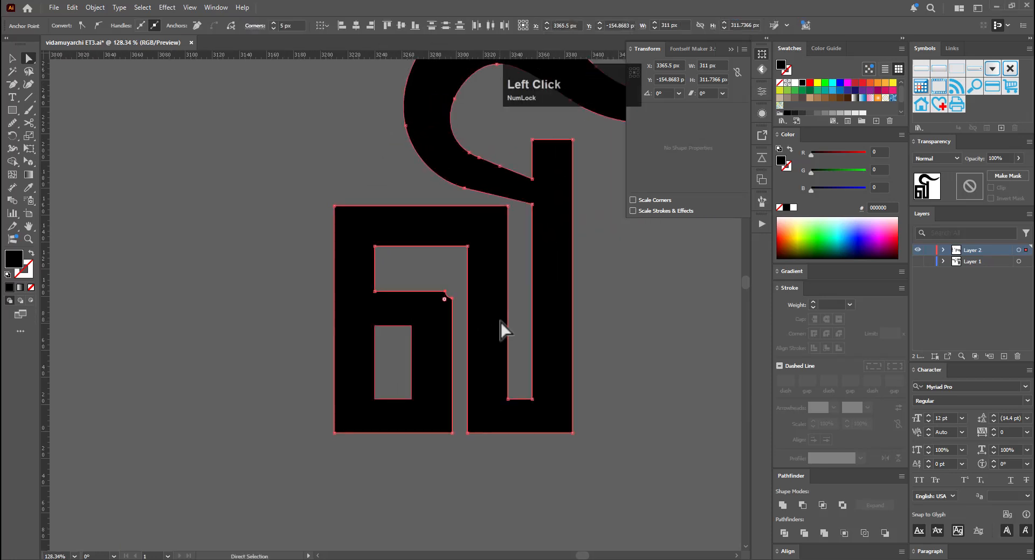
left_click_drag(434, 283, 458, 307)
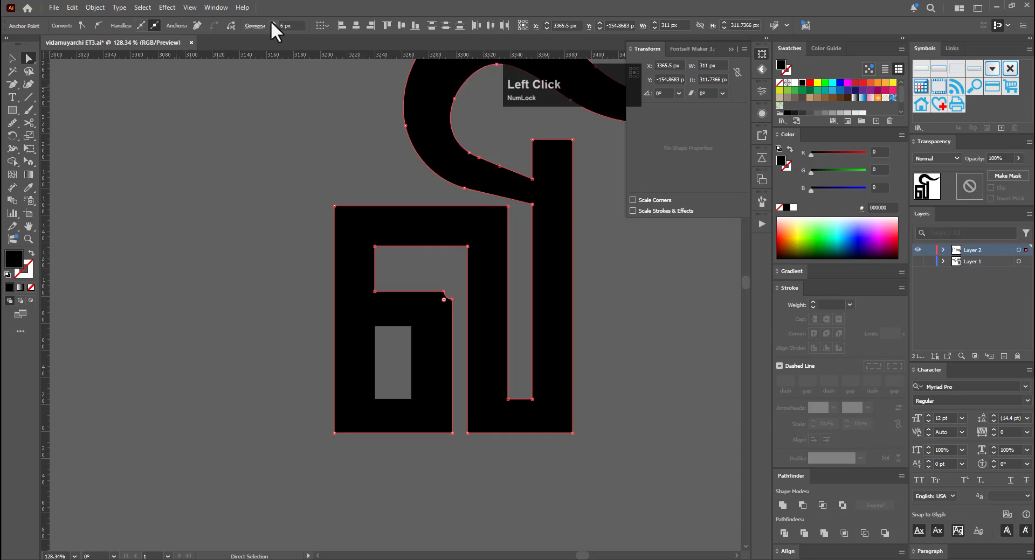
left_click(659, 335)
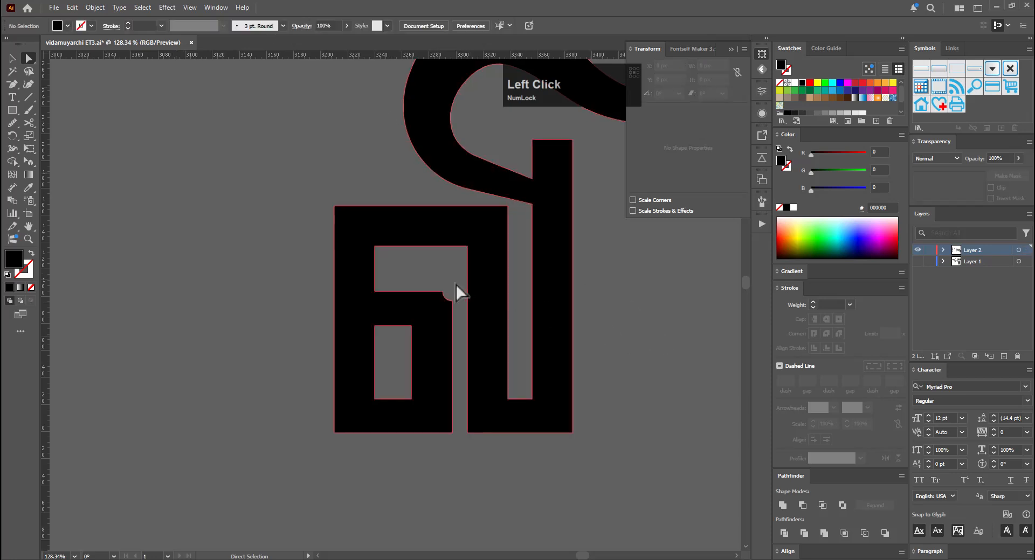
left_click(458, 310)
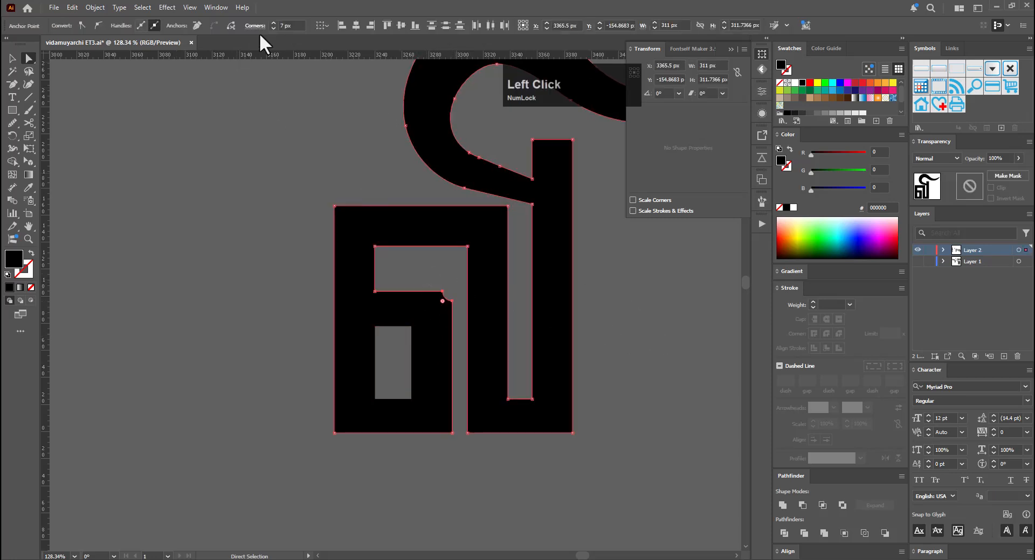
left_click(273, 22)
left_click(273, 22)
left_click(274, 22)
Give the body's bottom-left outer corner an Inverted Round corner with a radius of about 14 px
left_click_drag(335, 436, 346, 424)
left_click(275, 23)
left_click(275, 23)
left_click(275, 23)
left_click(275, 24)
left_click(275, 23)
left_click(275, 24)
left_click(255, 25)
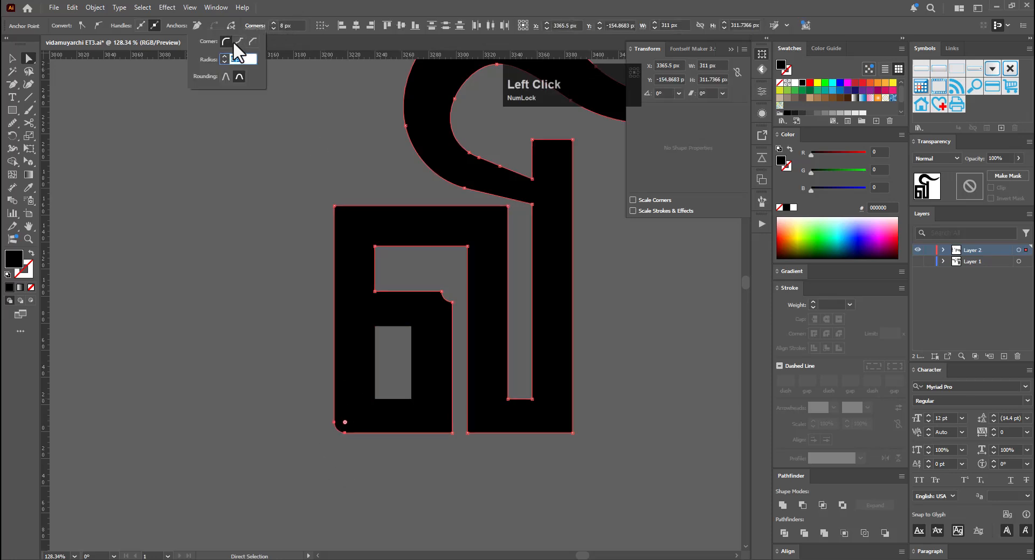
left_click(235, 42)
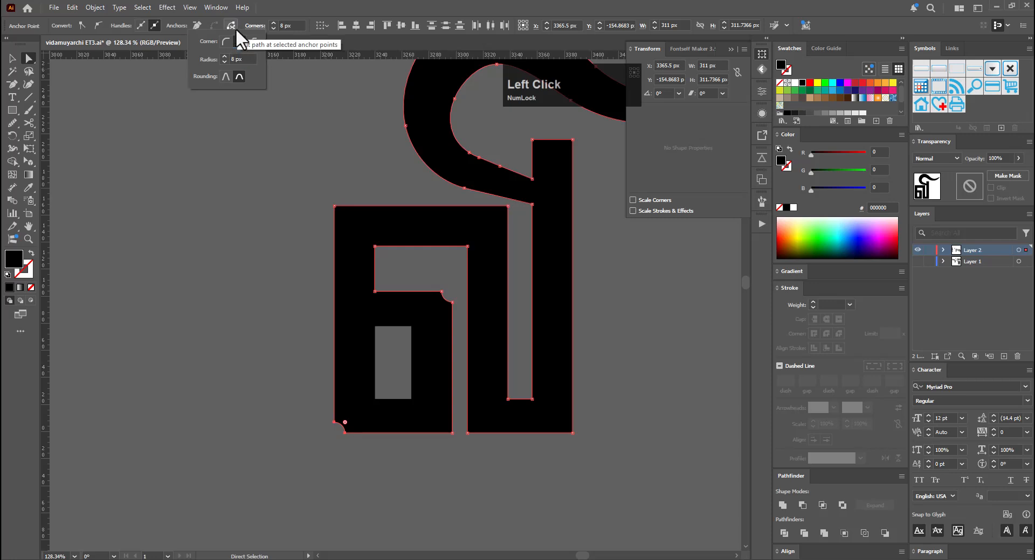
left_click(273, 22)
left_click(273, 24)
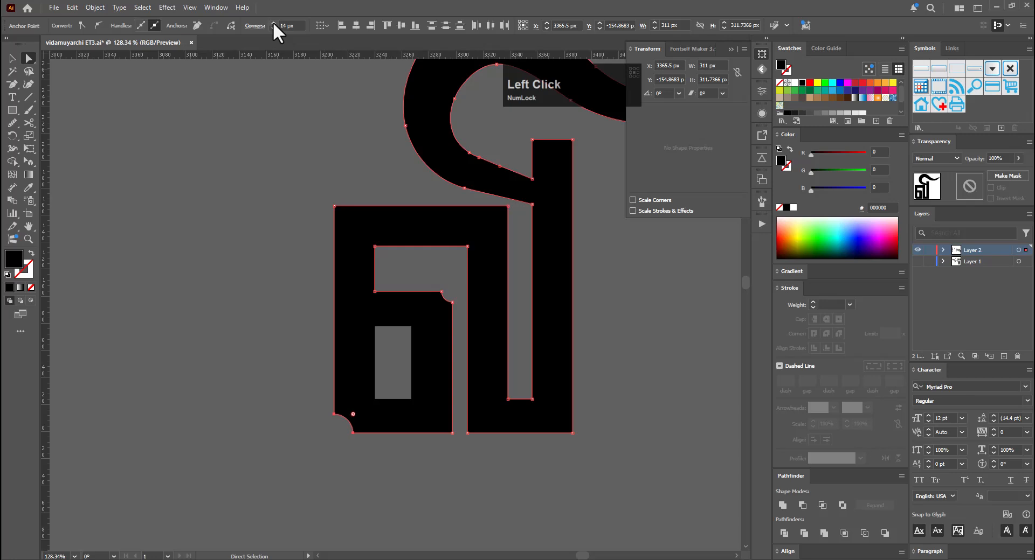
left_click(272, 21)
left_click(315, 354)
Duplicate the glyph with the inverted corners into the empty area below the columns, offset about 327 px horizontally and 742 px down
left_click_drag(353, 307, 247, 355)
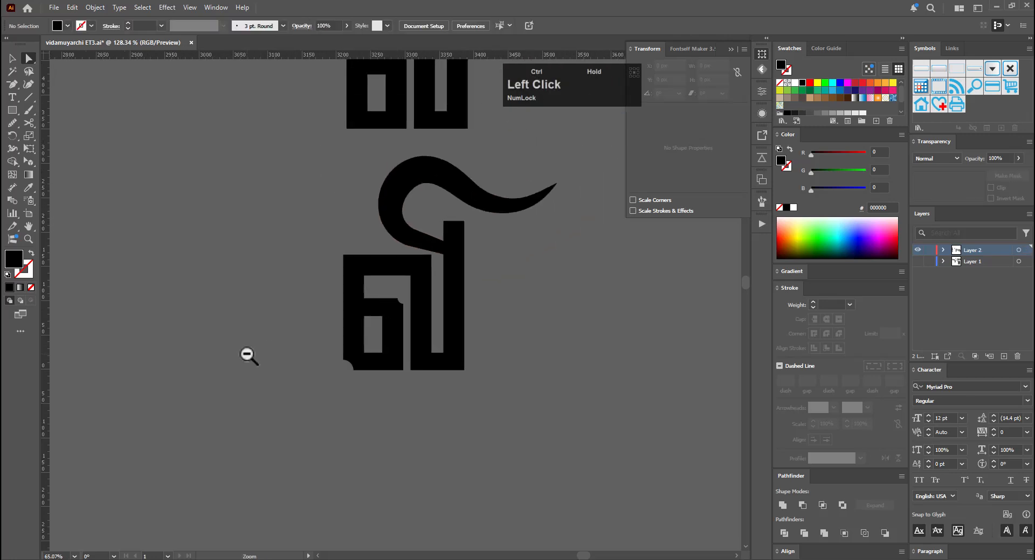
left_click_drag(388, 314, 374, 340)
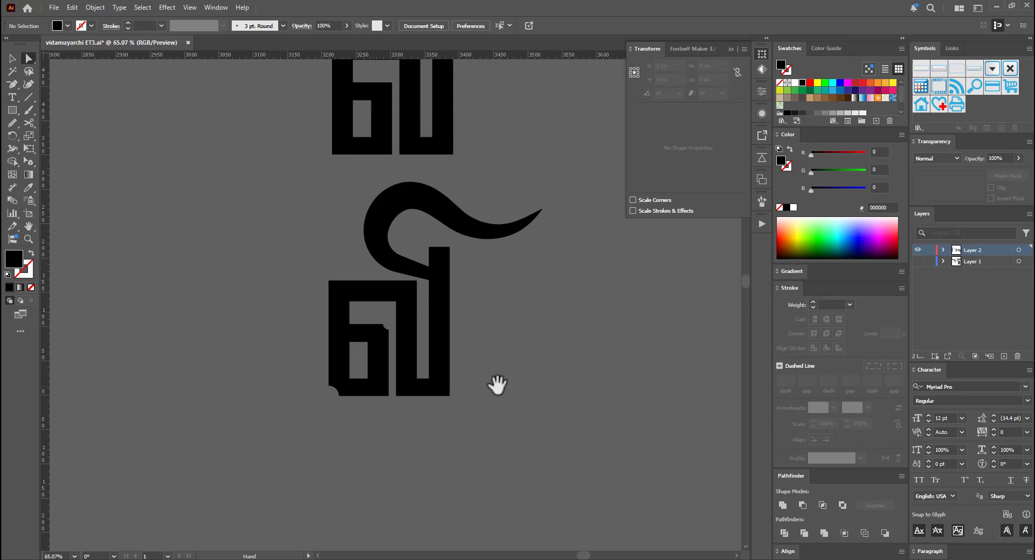
left_click_drag(528, 335, 448, 370)
key("v")
left_click_drag(539, 356, 448, 384)
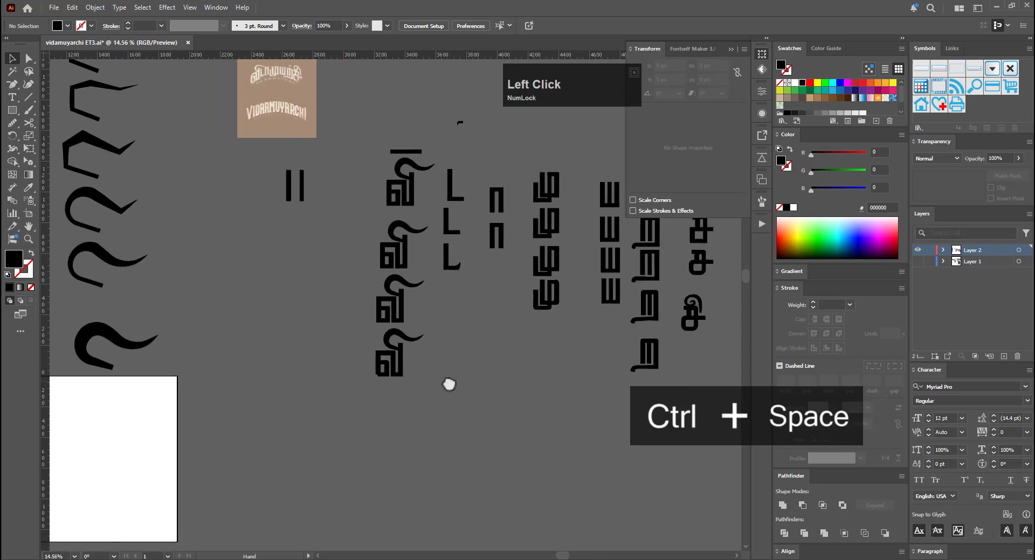
left_click_drag(550, 367, 404, 369)
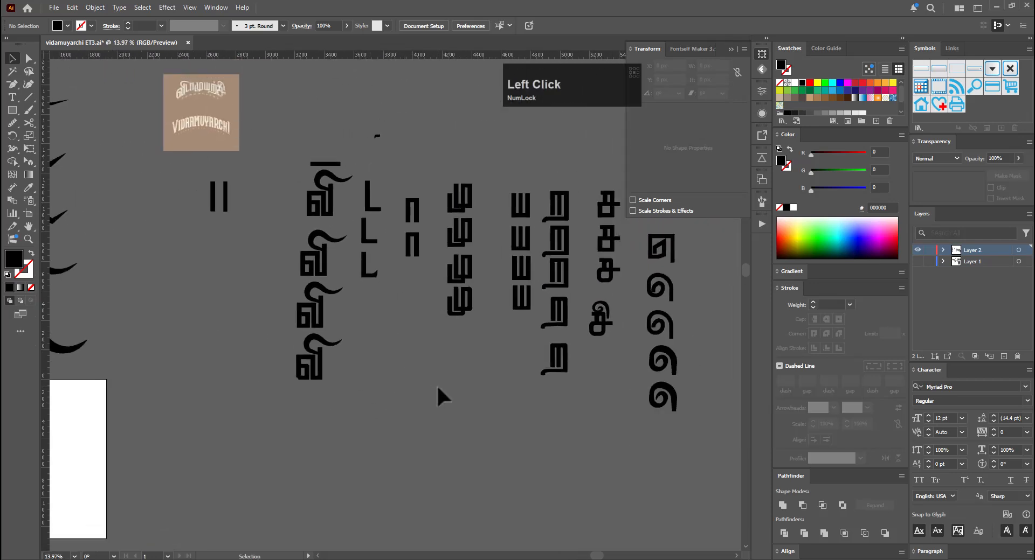
left_click_drag(468, 424, 395, 346)
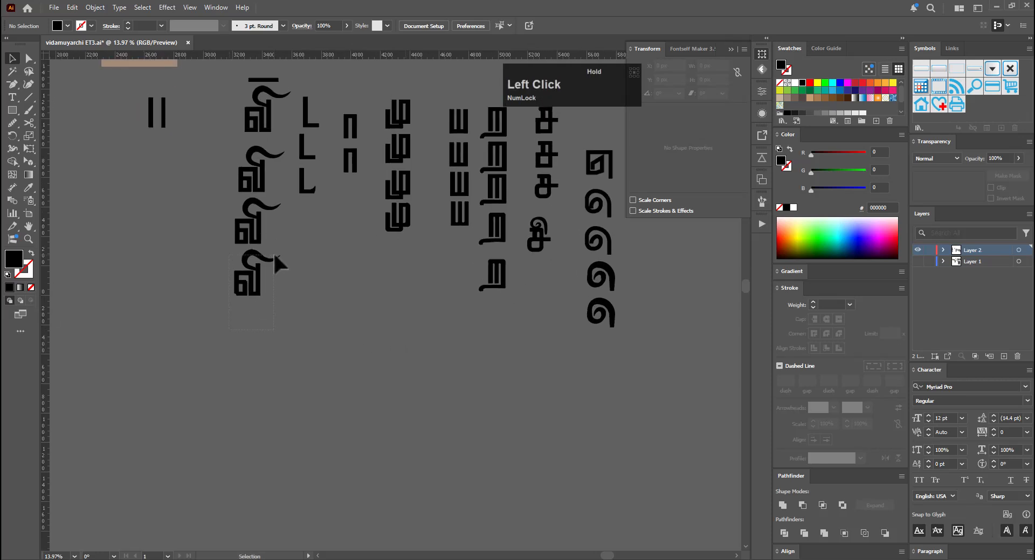
left_click_drag(267, 261, 316, 371)
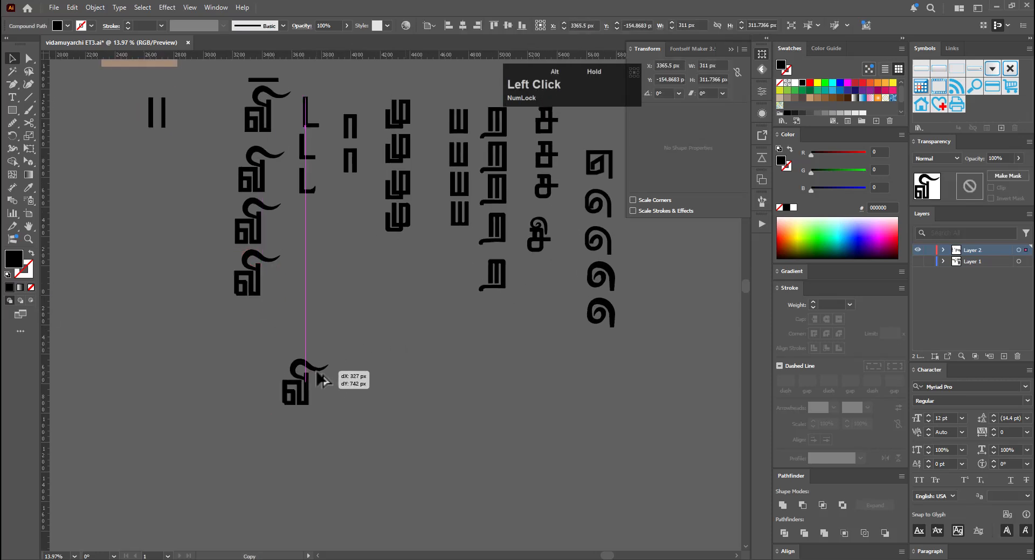
left_click(335, 251)
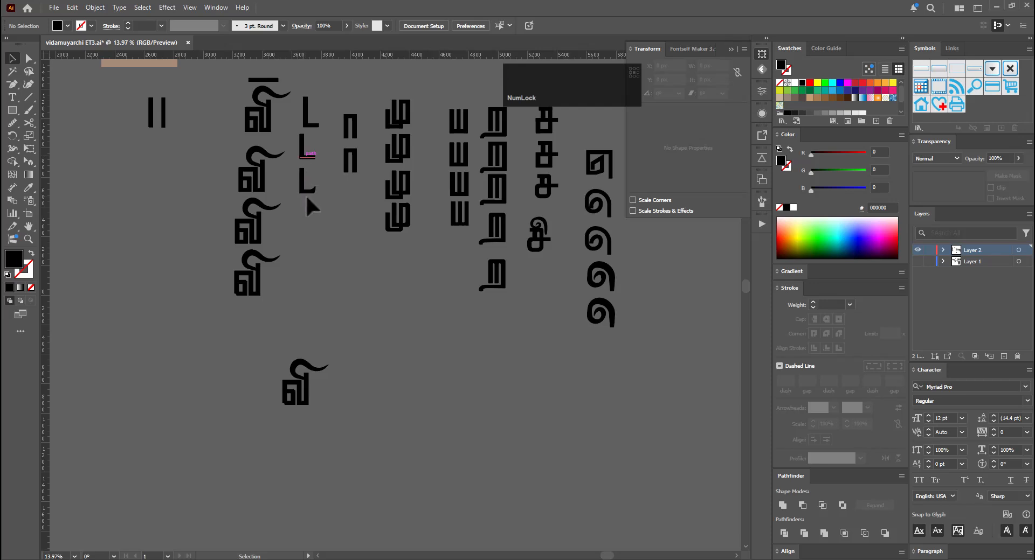
Duplicate the lowest ட glyph from its column and place the copy close beside the வி glyph in the empty area
left_click_drag(307, 191, 461, 380)
key("ctrl+space")
key("e")
left_click_drag(406, 345, 398, 344)
key("ctrl+space")
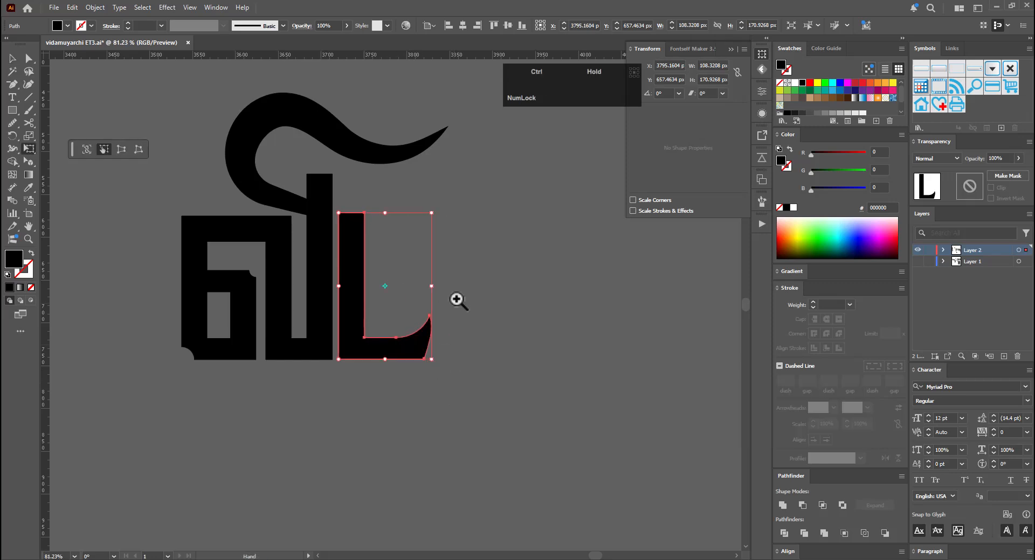
left_click_drag(456, 300, 279, 379)
key("v")
left_click(527, 306)
Duplicate the lowest ா glyph and the lowest மு glyph from their columns, placing the copies in order after the ட glyph
scroll(527, 305, "down", 2)
key("space")
left_click_drag(557, 291, 412, 427)
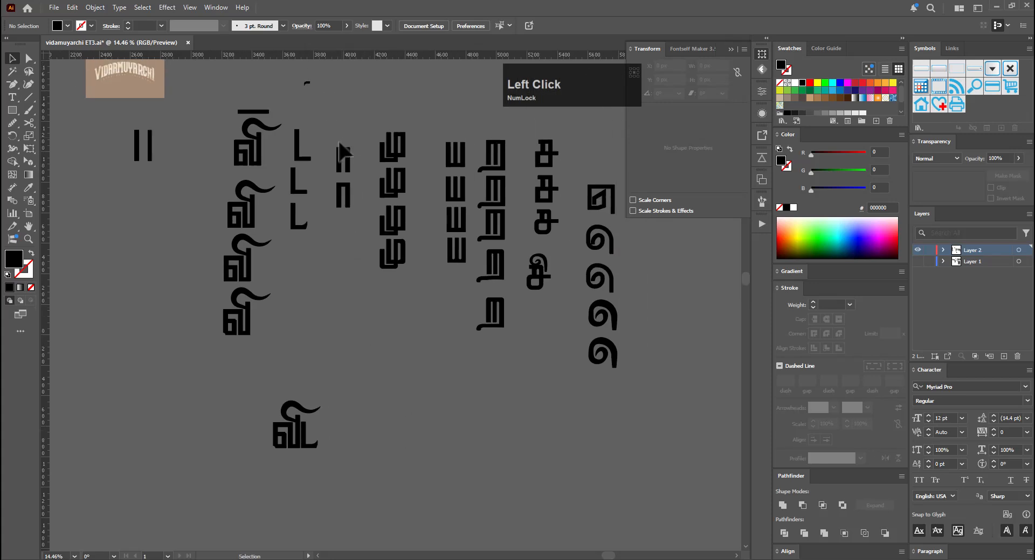
left_click_drag(347, 200, 334, 445)
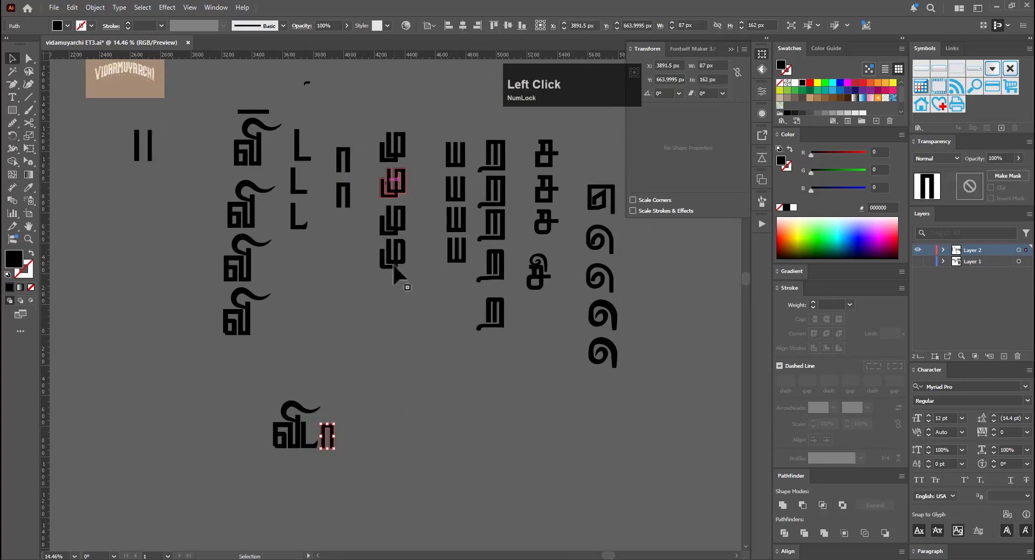
left_click_drag(397, 272, 351, 442)
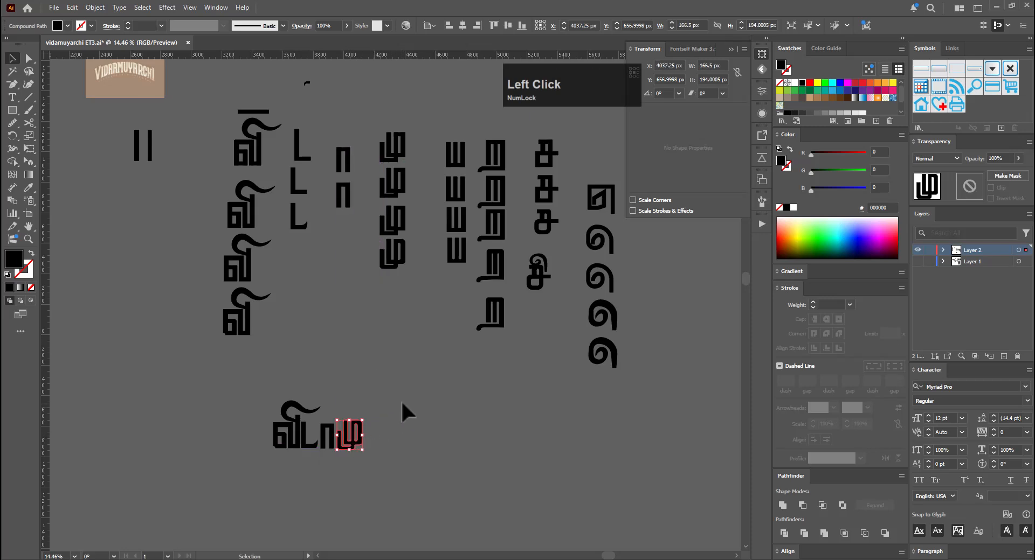
left_click(402, 406)
Duplicate the lowest ய glyph from its column and set the copy right beside the மு glyph in the word
left_click_drag(458, 249, 511, 412)
key("ctrl+space")
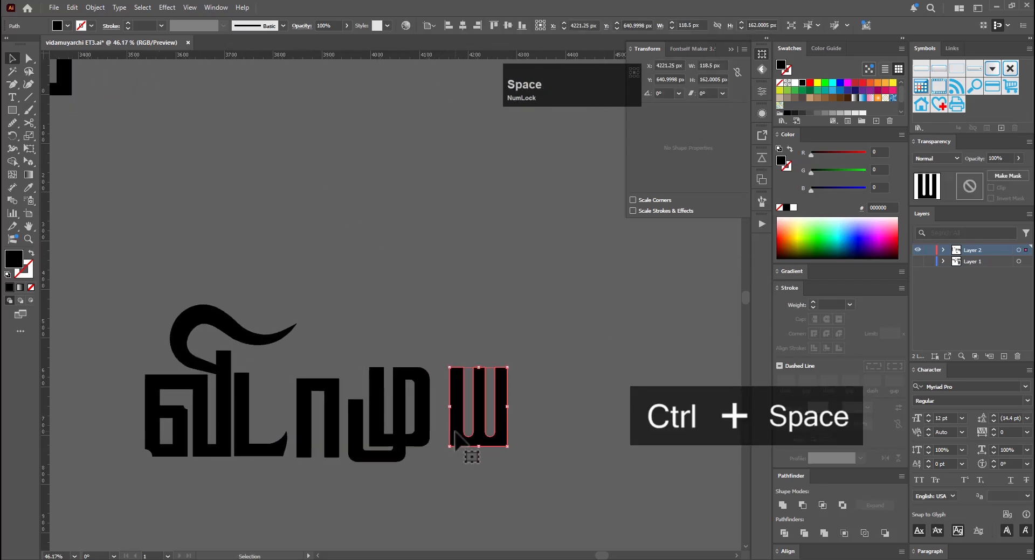
left_click_drag(458, 442, 441, 433)
left_click(532, 401)
Duplicate the lowest ற glyph from its column and fit the copy closely against the ய glyph in the word
key("ctrl+space")
left_click_drag(563, 378, 349, 431)
key("space")
left_click_drag(524, 391, 335, 403)
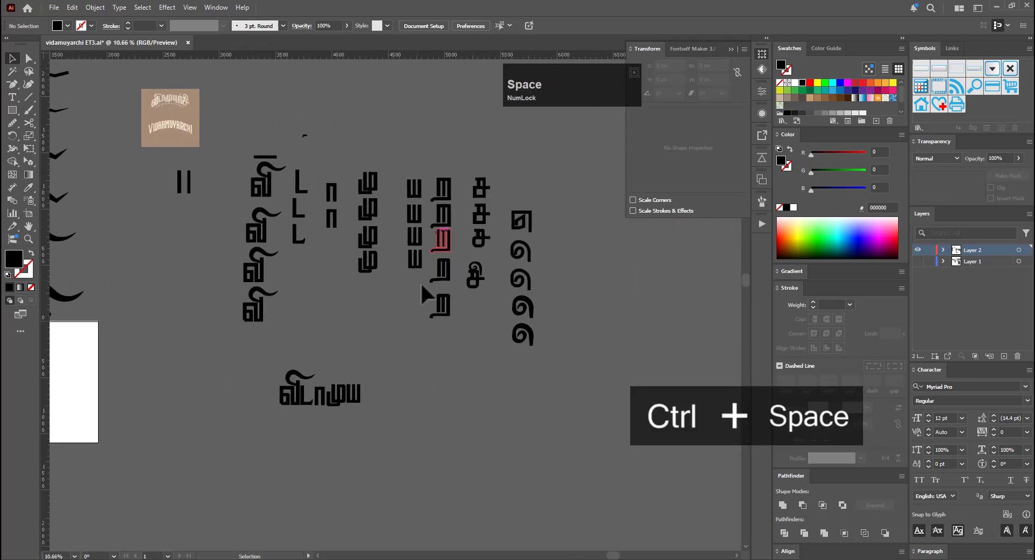
left_click_drag(444, 310, 378, 408)
key("ctrl+space")
left_click_drag(325, 404, 561, 372)
left_click_drag(720, 376, 623, 318)
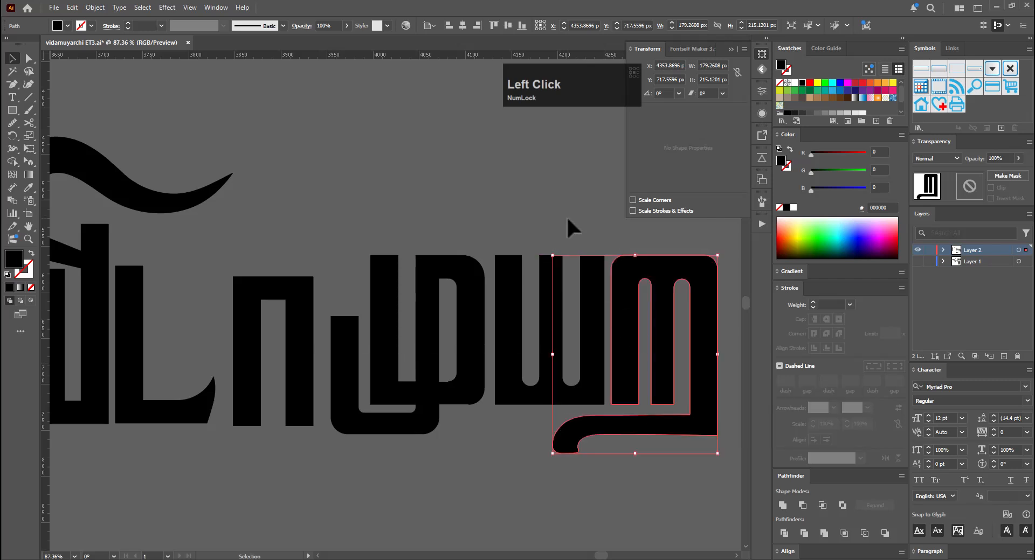
left_click(571, 215)
Duplicate the சி glyph just below the original in its column and outline the copy's strokes
key("ctrl+space")
left_click_drag(582, 216, 401, 281)
left_click_drag(486, 308, 461, 259)
left_click(95, 7)
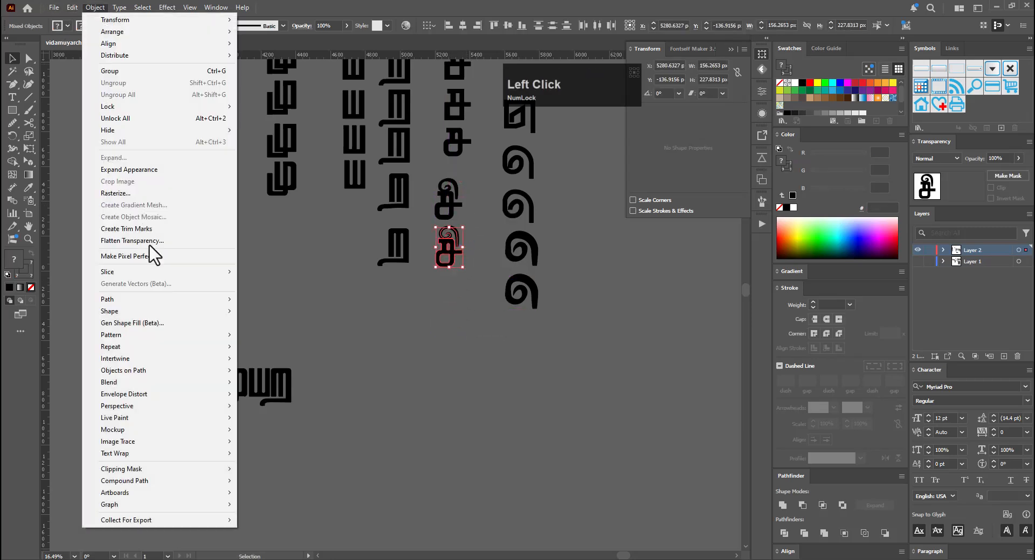
mouse_move(212, 300)
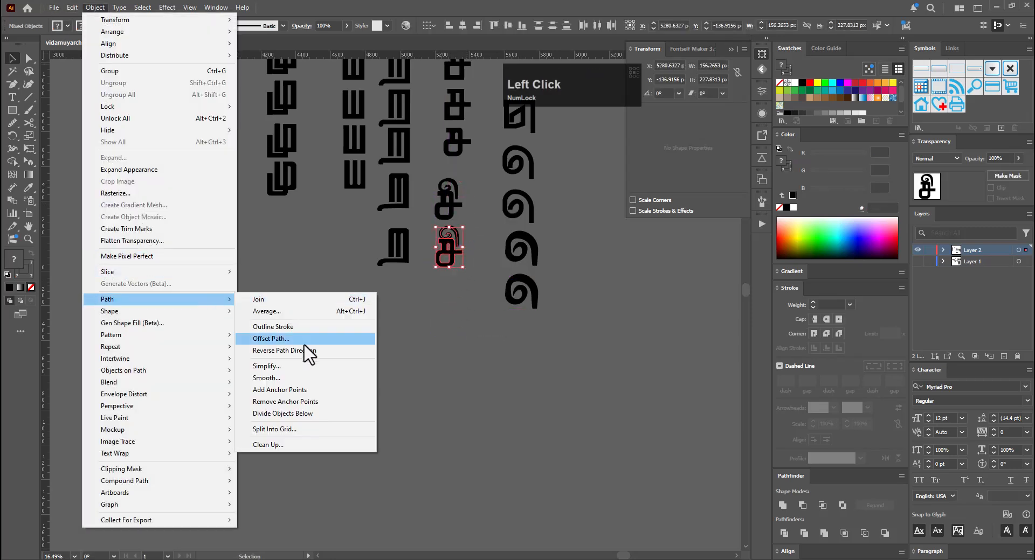
Place the outlined சி glyph at the end of the word, close beside the ற glyph
left_click(452, 264, "alt")
left_click_drag(452, 266, 309, 398)
key("ctrl+space")
left_click_drag(227, 397, 300, 356)
key("ctrl+space")
left_click_drag(327, 344, 425, 319)
left_click_drag(322, 369, 300, 335)
left_click(431, 376)
Move the மு, ய, ற and சி glyphs together toward ா and down to its baseline, finishing with an 11 px nudge right
left_click_drag(436, 377, 401, 421)
left_click_drag(402, 420, 411, 371)
left_click_drag(412, 371, 511, 330)
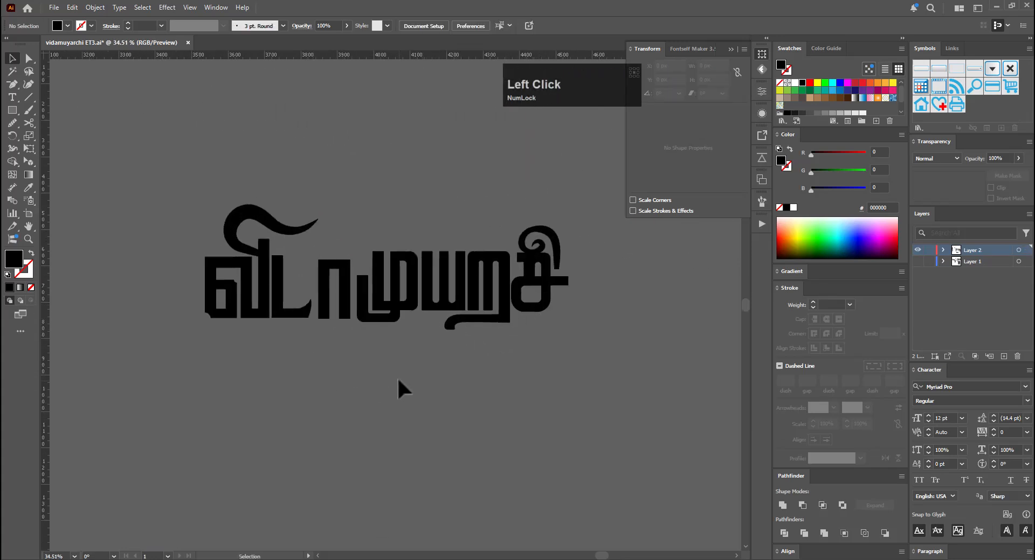
left_click_drag(343, 245, 382, 235)
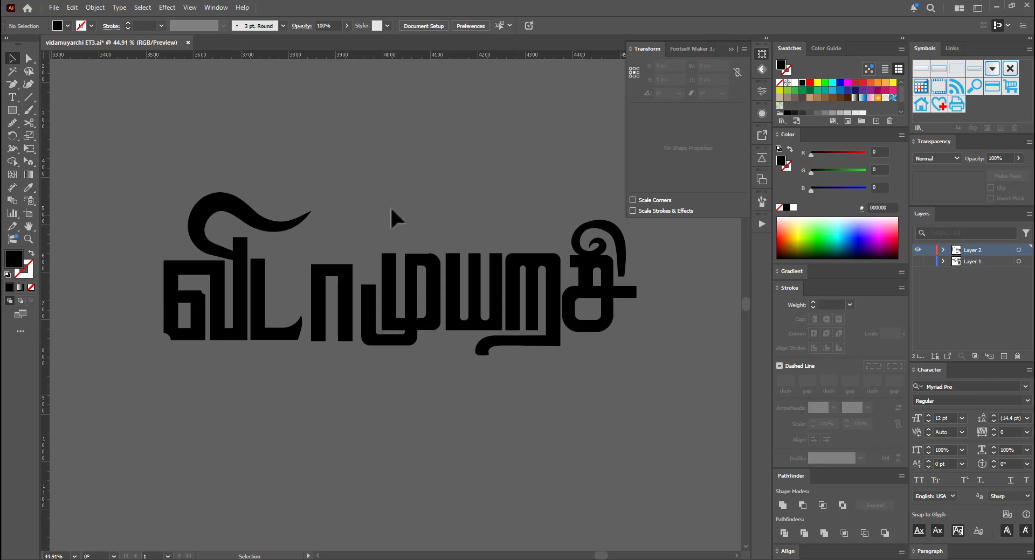
left_click_drag(391, 206, 715, 395)
mouse_move(525, 307)
left_mouse_down()
mouse_move(516, 318)
mouse_move(521, 303)
left_mouse_up()
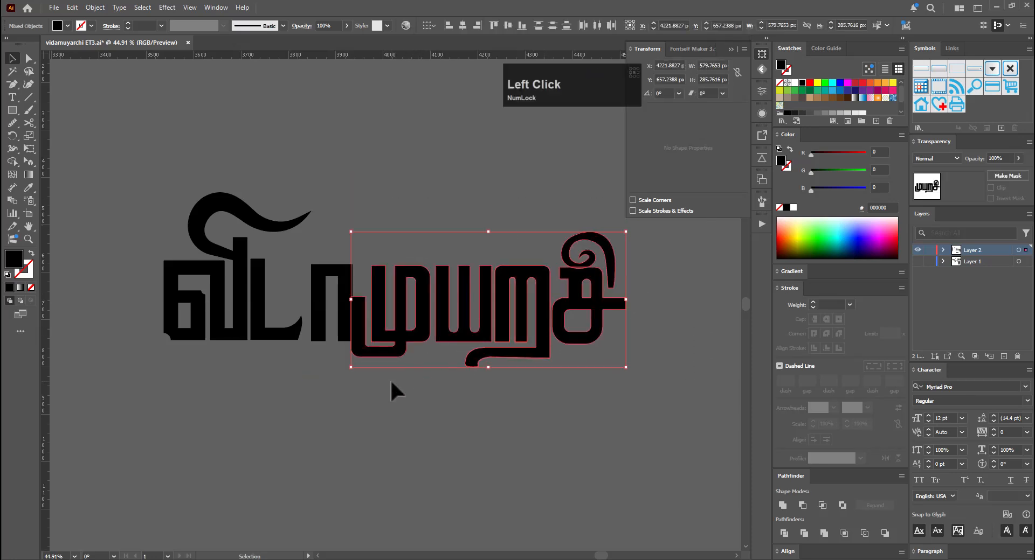
key("Right")
key("Right")
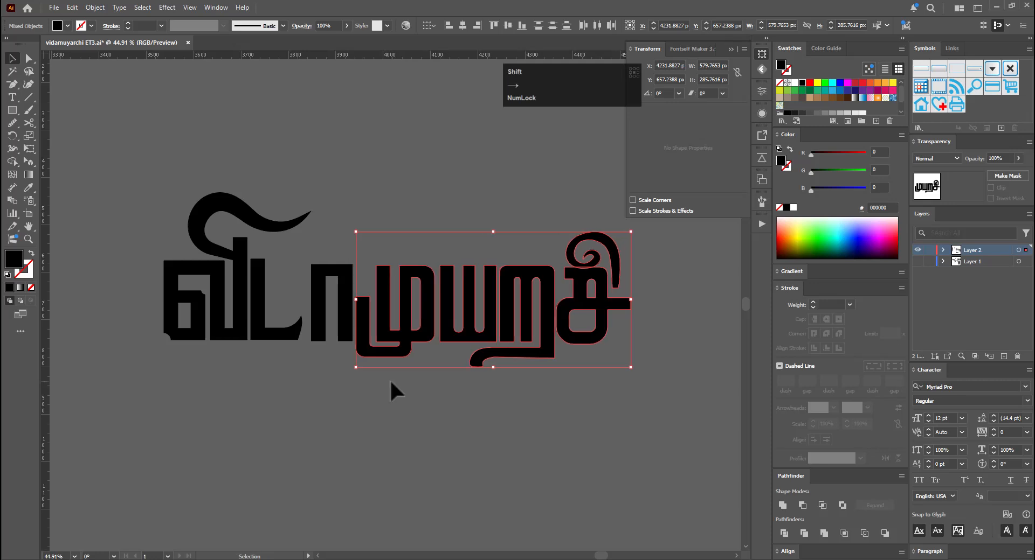
left_click(334, 214)
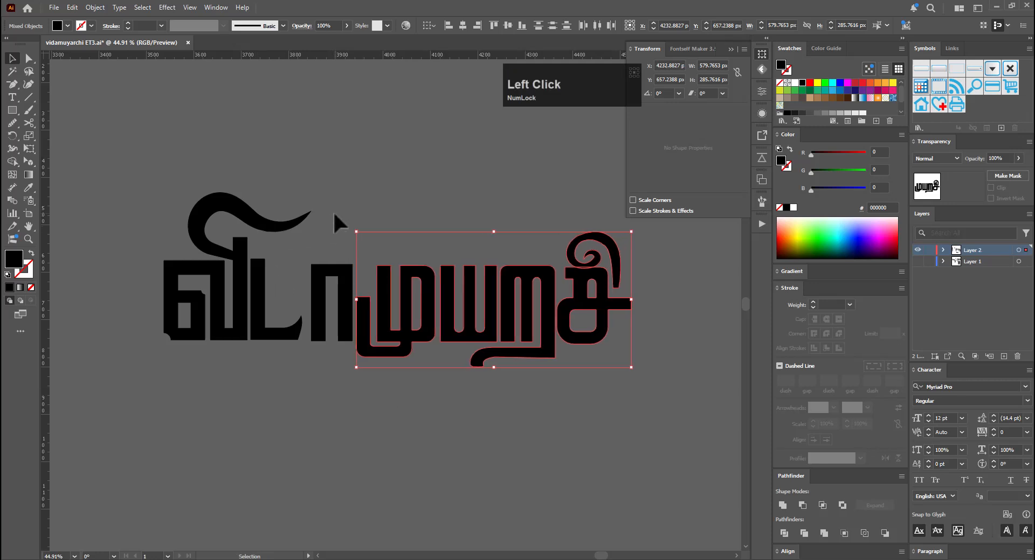
Lower the top edge of the ட glyph's vertical stem, making the glyph about 164 px tall
key("a")
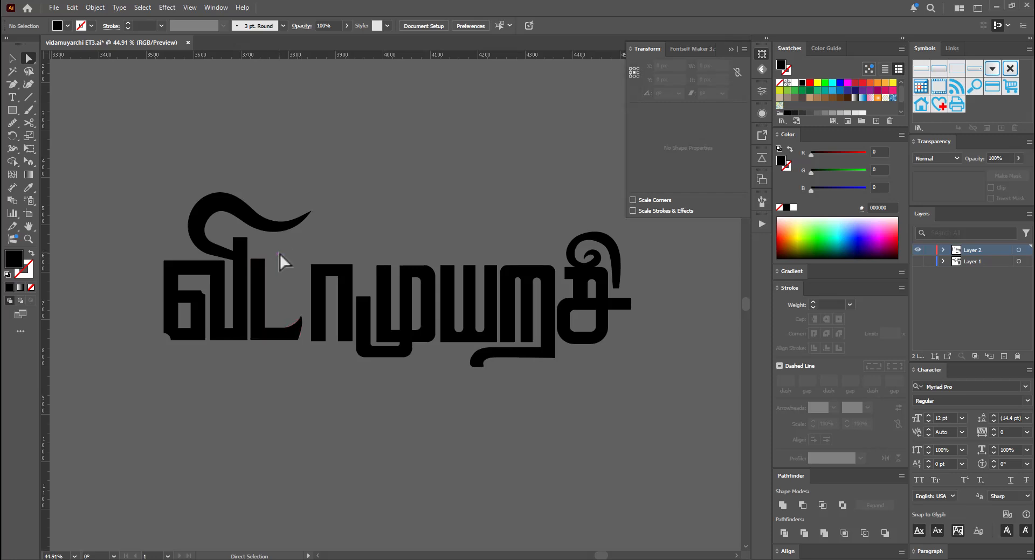
left_click_drag(280, 254, 259, 274)
key("e")
left_click(326, 235)
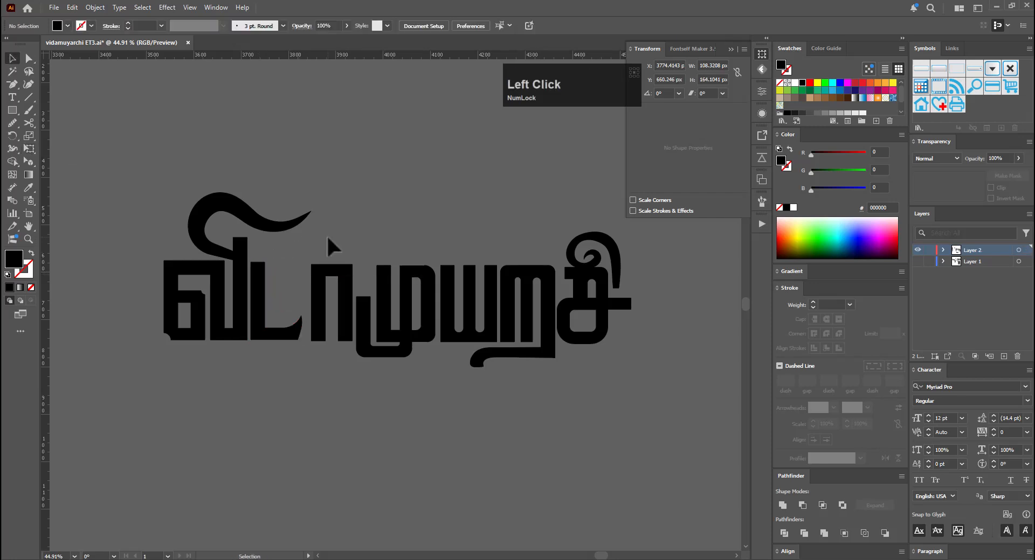
Nudge the வி and ட glyphs together to the right to tighten the gap before the ா glyph
key("v")
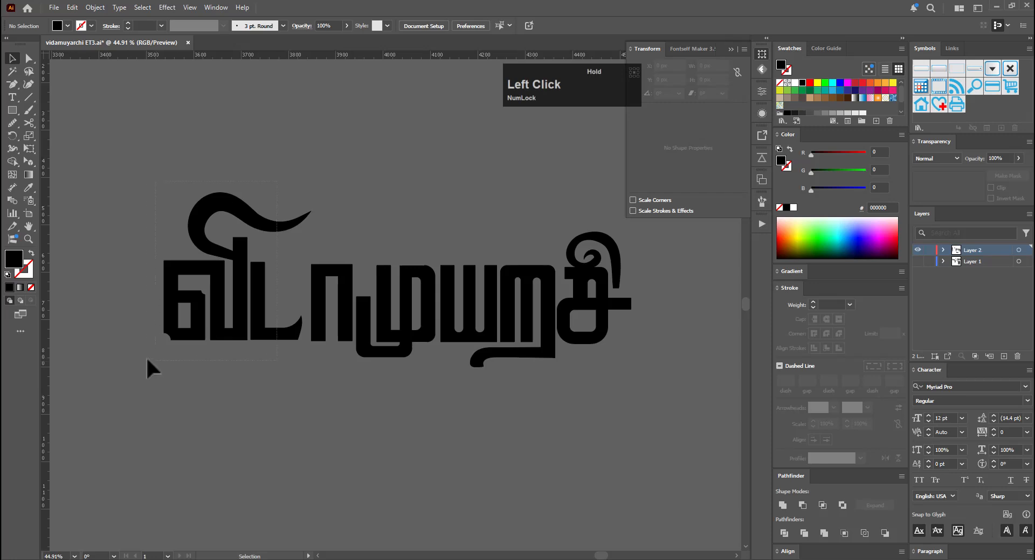
left_click_drag(147, 357, 147, 356)
key("Right")
key("Right")
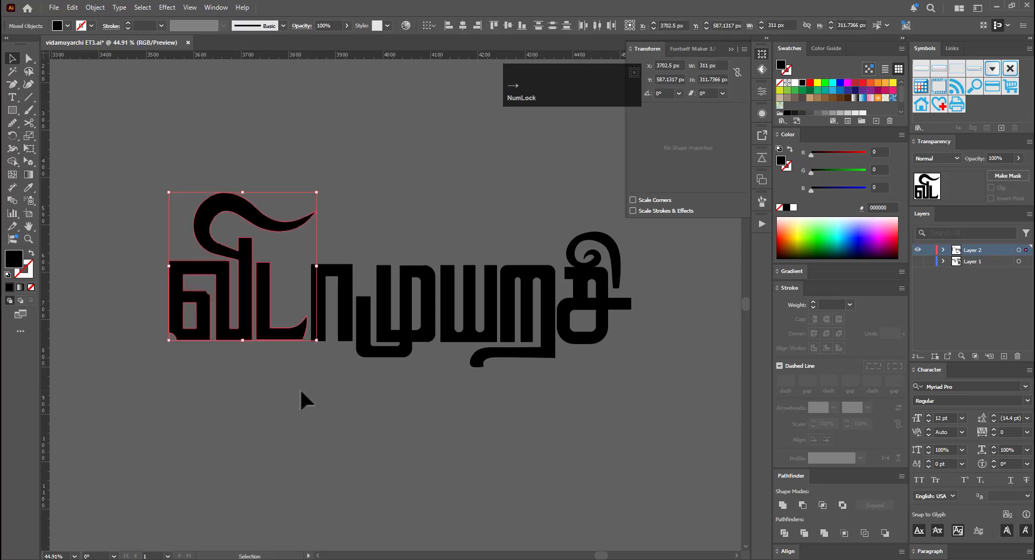
left_click(367, 205)
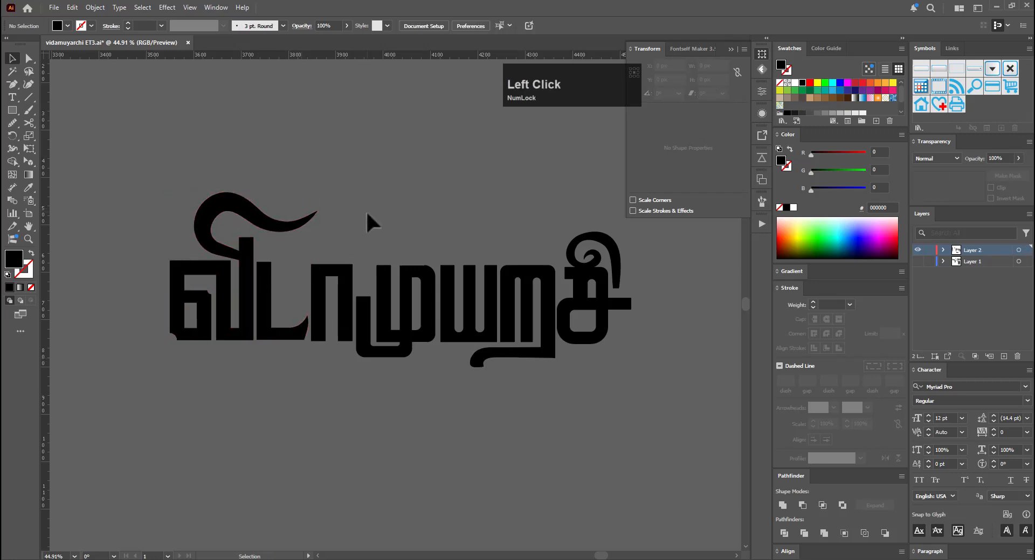
Extend the left end of the சி glyph's top bar outward until it nearly lines up with the lower loop's left edge
key("ctrl+space")
left_click_drag(404, 234, 326, 261)
left_click_drag(550, 291, 515, 358)
key("ctrl+space")
left_click_drag(493, 302, 641, 267)
key("a")
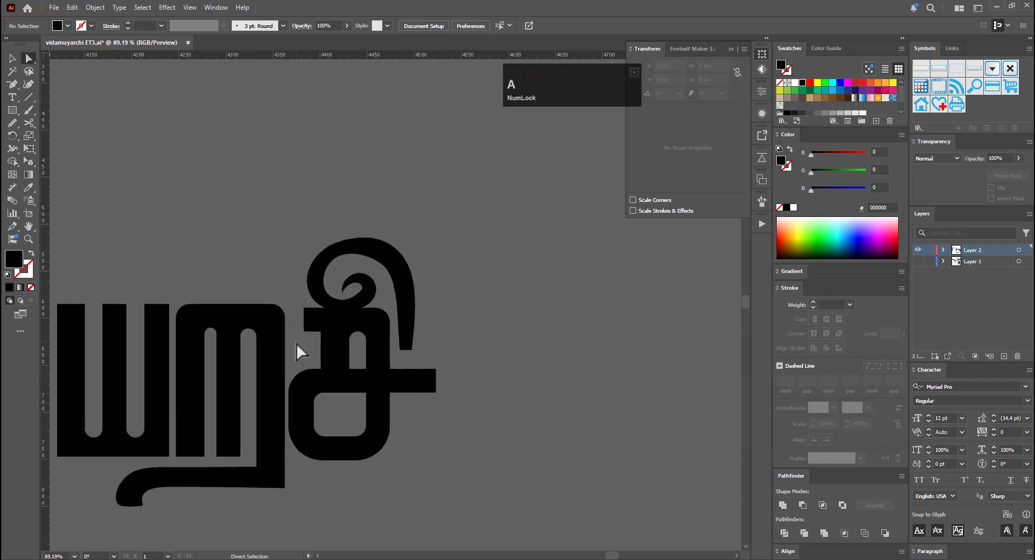
left_click(310, 314)
key("e")
mouse_move(347, 335)
left_mouse_down()
mouse_move(335, 323)
mouse_move(343, 324)
left_mouse_up()
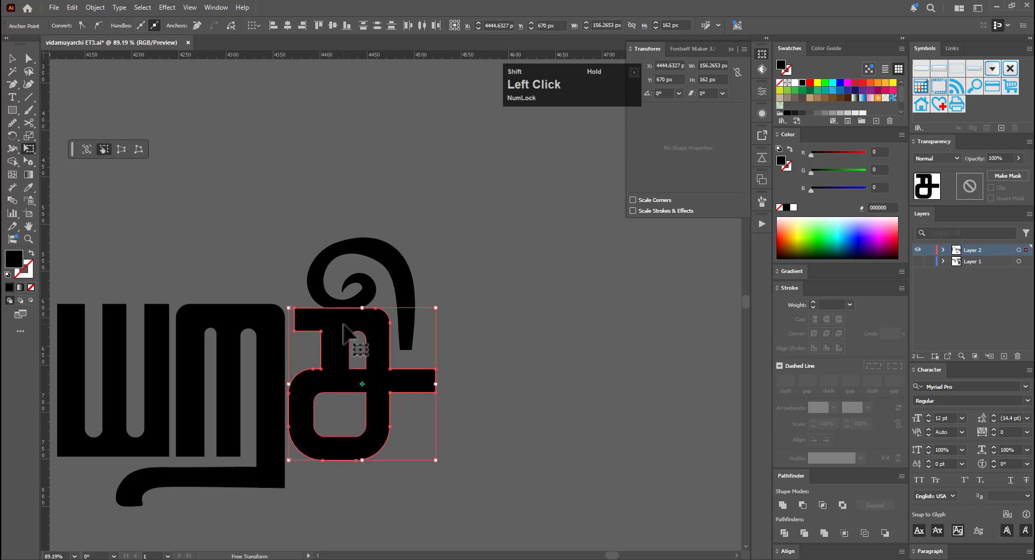
key("v")
left_click(492, 361)
Move the opening வி glyph down 17 px and enlarge it proportionally to about 317 by 318 px
key("ctrl+space")
left_click_drag(511, 359, 333, 384)
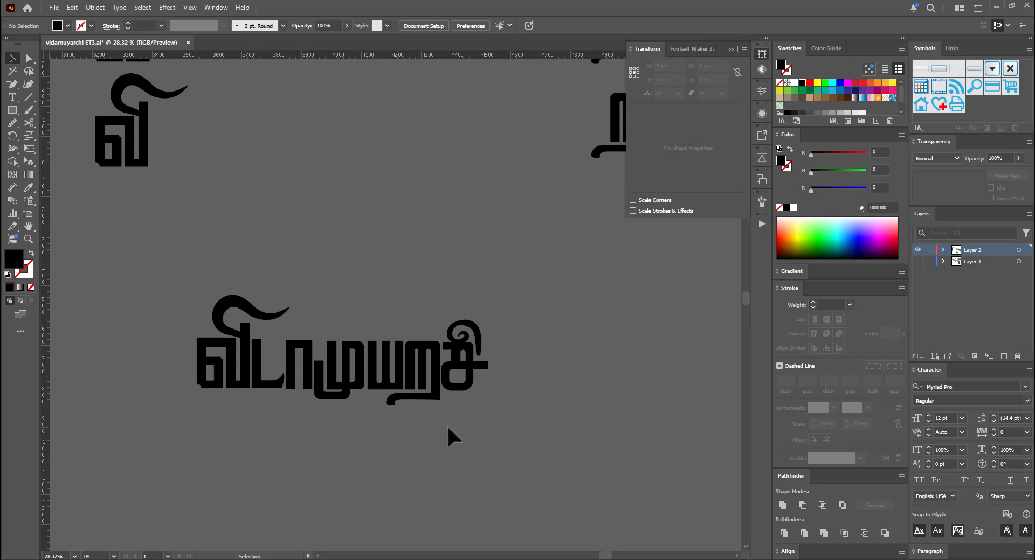
key("ctrl+space")
left_click_drag(186, 350, 245, 315)
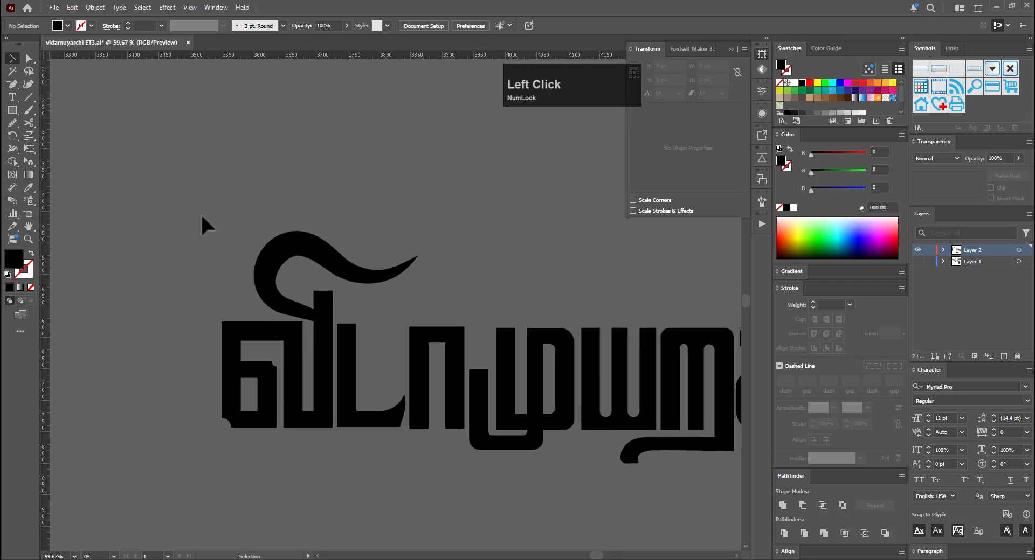
left_click_drag(314, 485, 326, 466)
left_click_drag(319, 394, 321, 404)
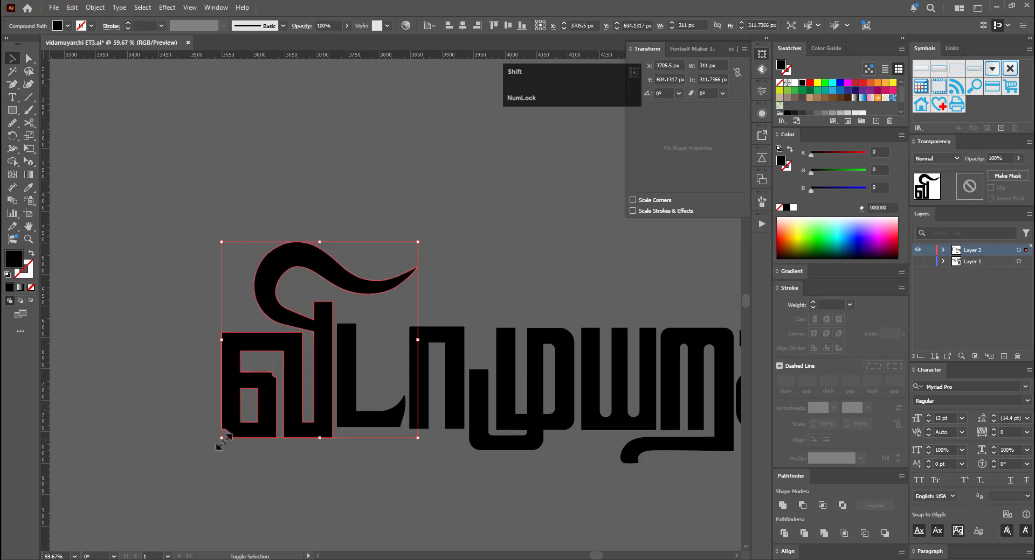
left_click_drag(220, 439, 218, 442)
left_click(392, 332)
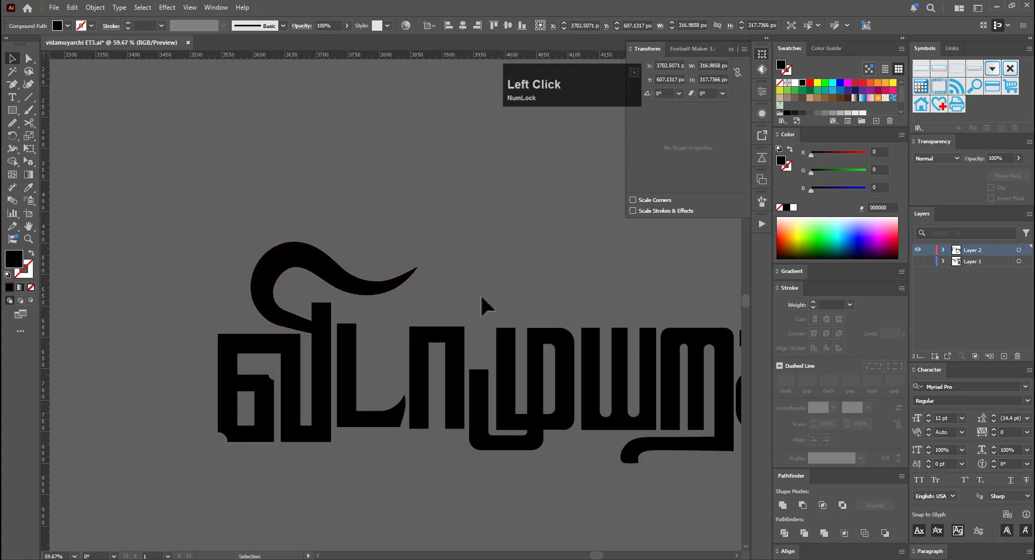
Enlarge the closing சி glyph, body and spiral together, to about 166 by 252 px
scroll(284, 353, "down", 5)
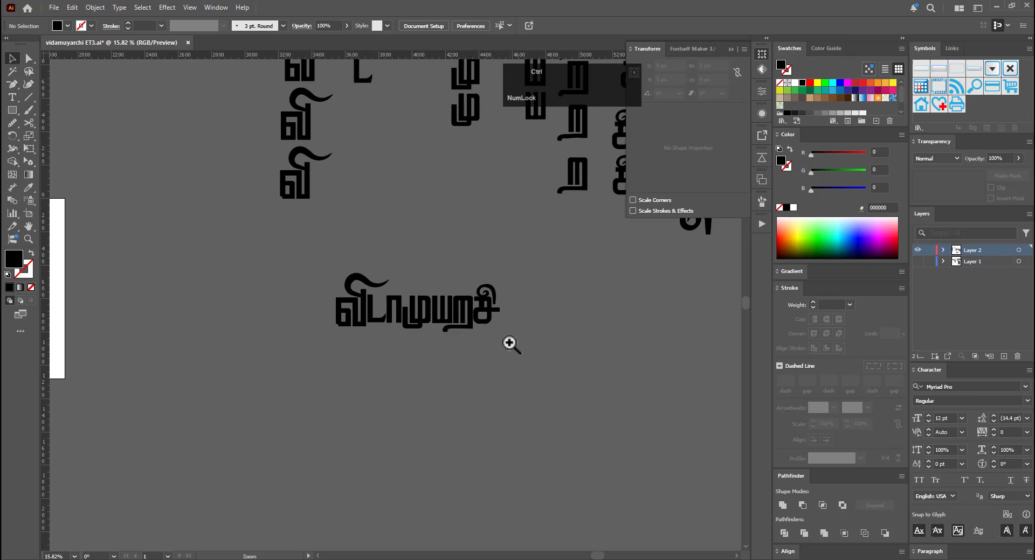
key("ctrl+space")
left_click_drag(513, 326, 662, 307)
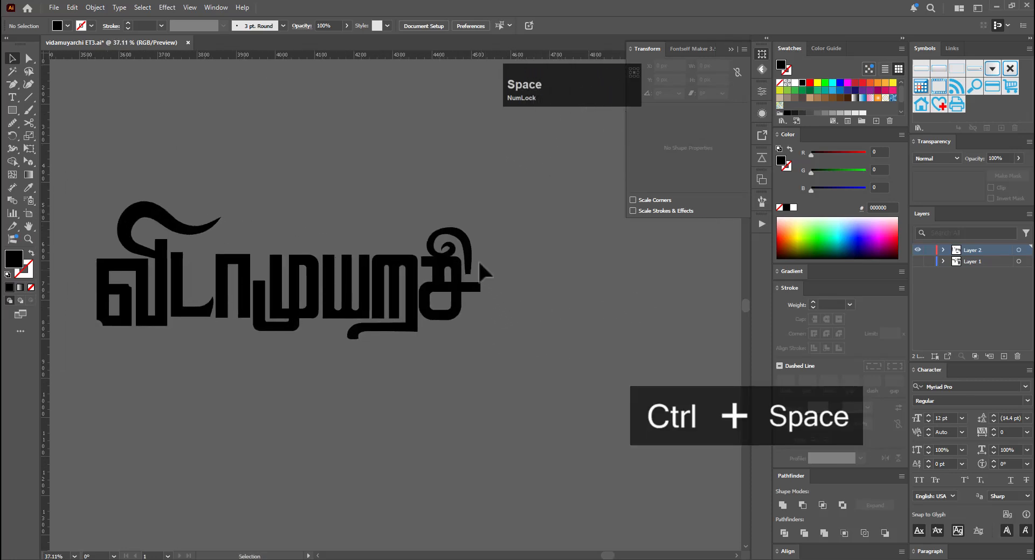
left_click(441, 319)
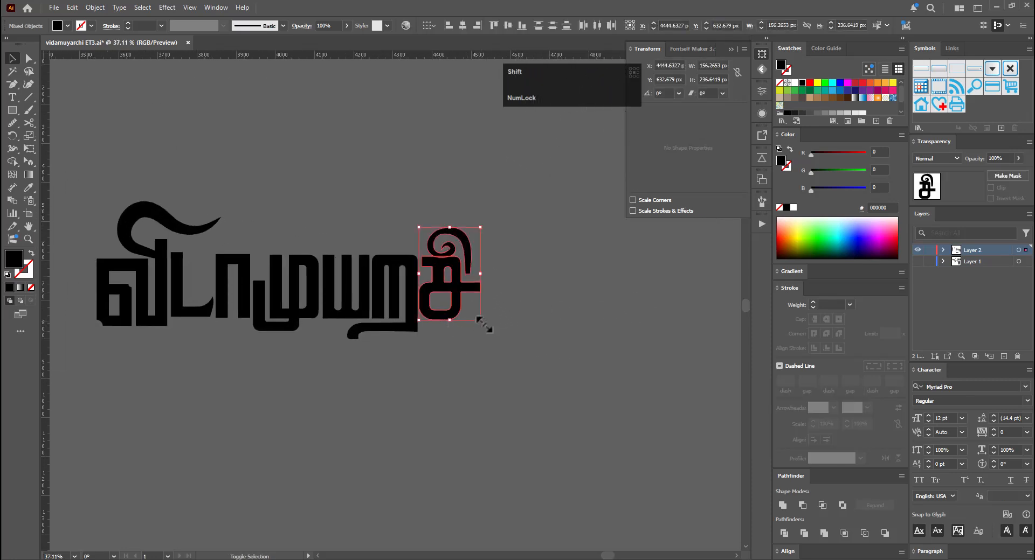
left_click_drag(484, 326, 489, 330)
key("ctrl+space")
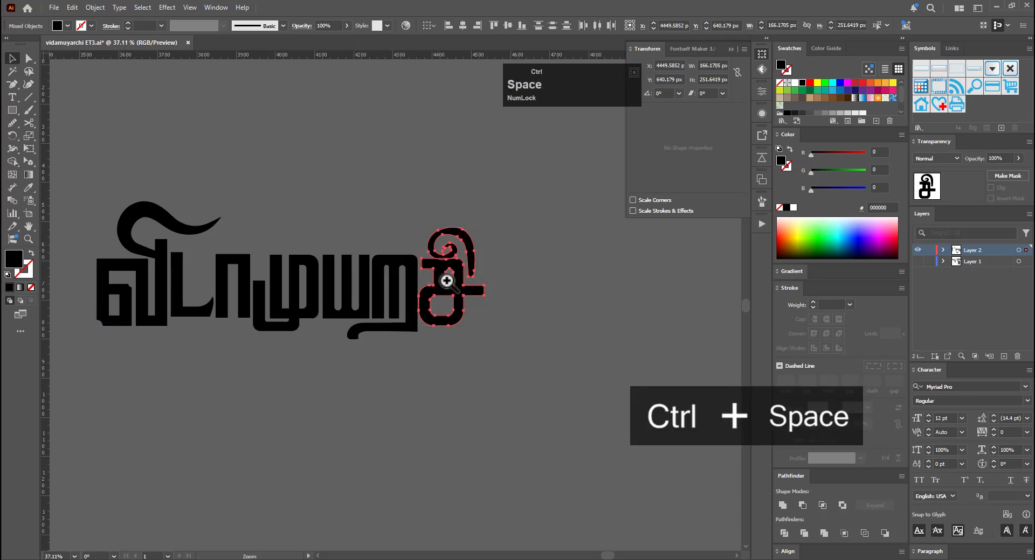
left_click_drag(441, 281, 469, 294)
left_click(501, 398)
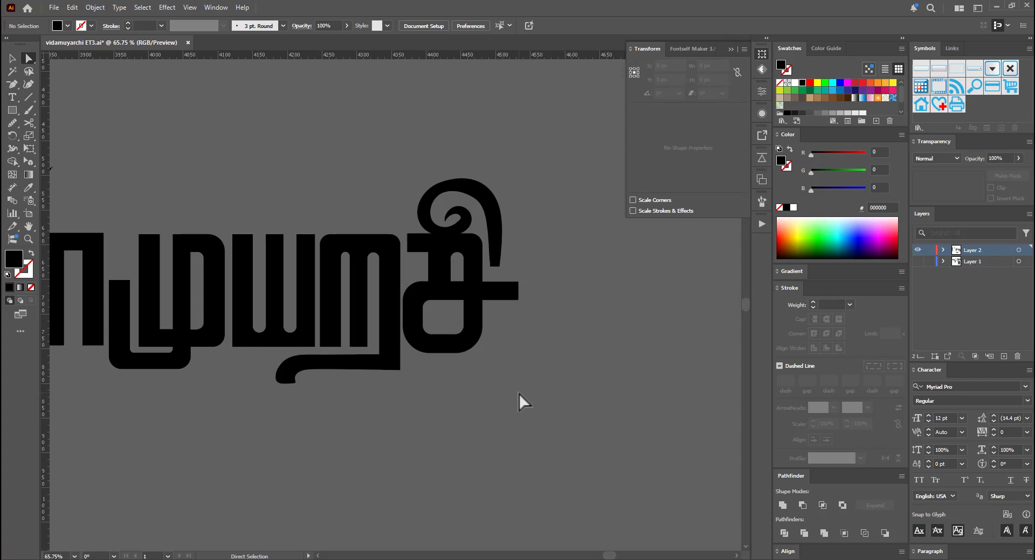
Examine the spacing and balance of the assembled word as a whole, and closely around the ற and சி glyphs
key("ctrl+alt+space")
left_click(547, 372, "ctrl+alt")
left_click_drag(415, 376, 449, 378)
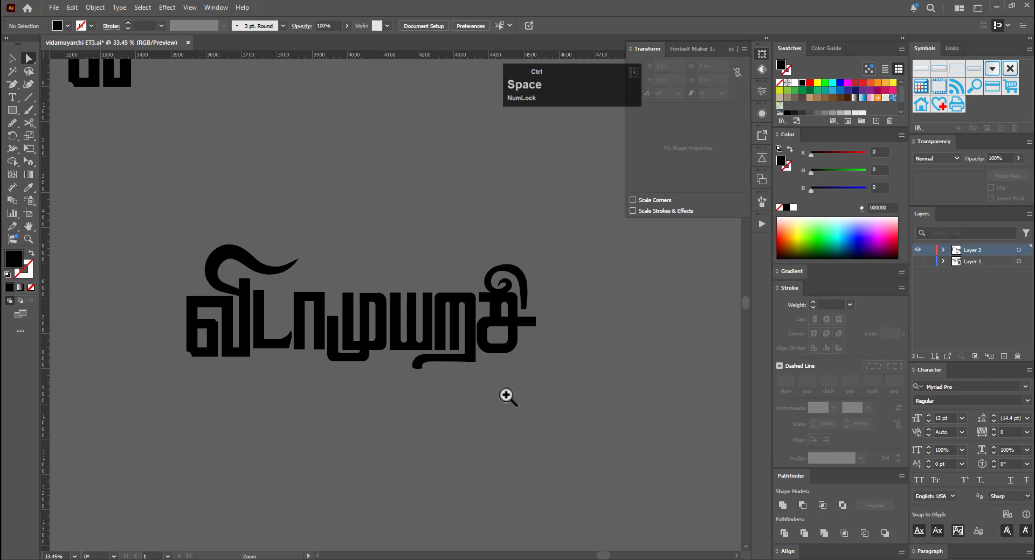
left_click_drag(509, 395, 483, 402)
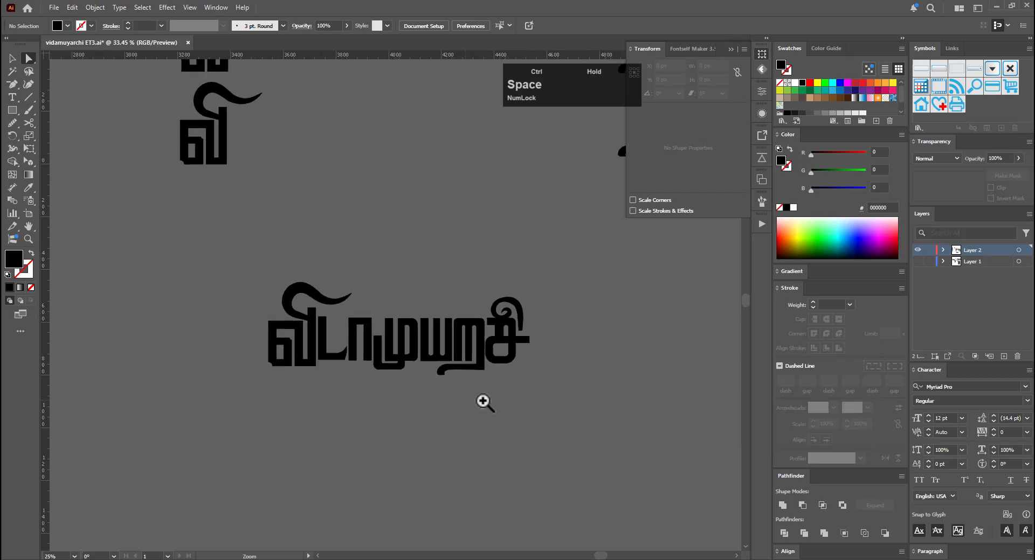
left_click_drag(596, 393, 533, 418)
left_click_drag(533, 418, 504, 377)
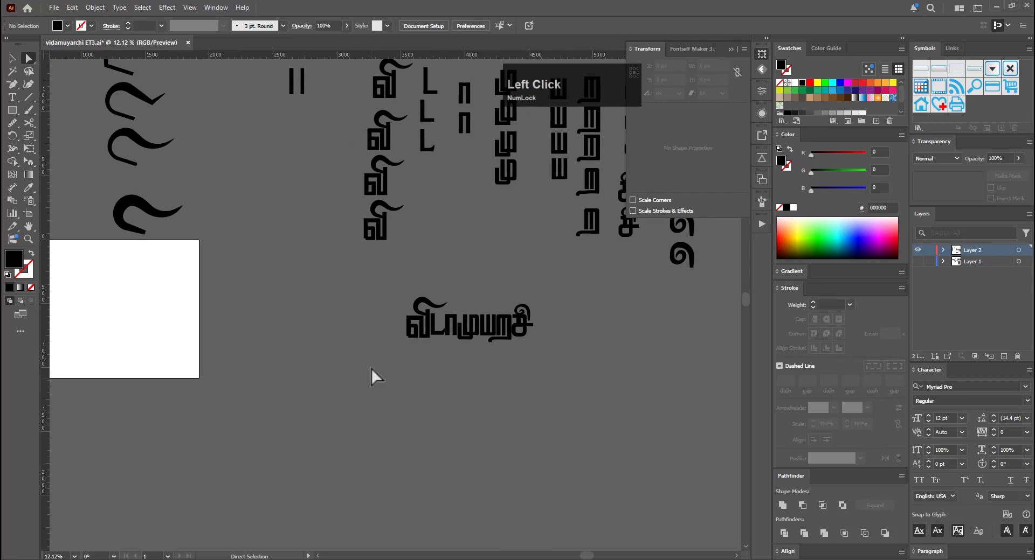
left_click_drag(483, 322, 671, 296)
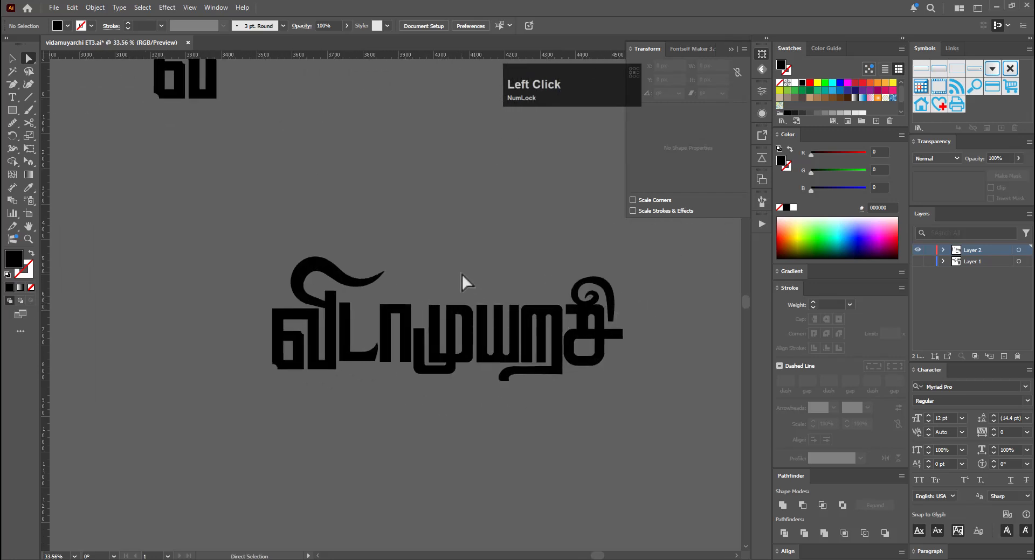
key("t")
left_click_drag(544, 286, 695, 281)
left_click_drag(612, 325, 470, 324)
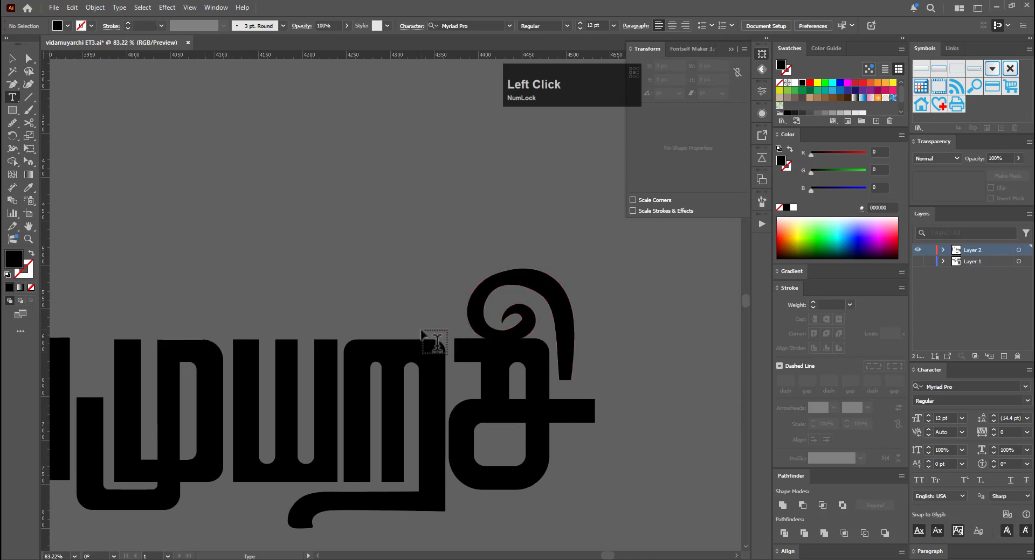
Draw a small square dot above the ற glyph as its pulli mark
key("m")
left_click_drag(383, 303, 409, 330)
key("v")
left_click(468, 284)
left_click_drag(486, 285, 292, 330)
left_click_drag(273, 293, 364, 346)
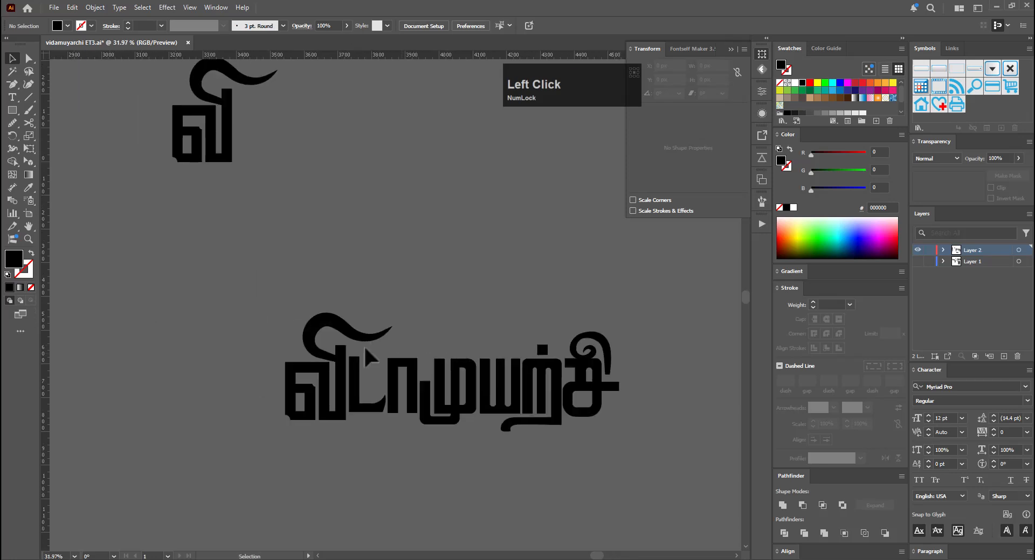
Add the text label "Design 1" above the start of the wordmark and scale it to about 28 pt
key("t")
left_click(374, 320)
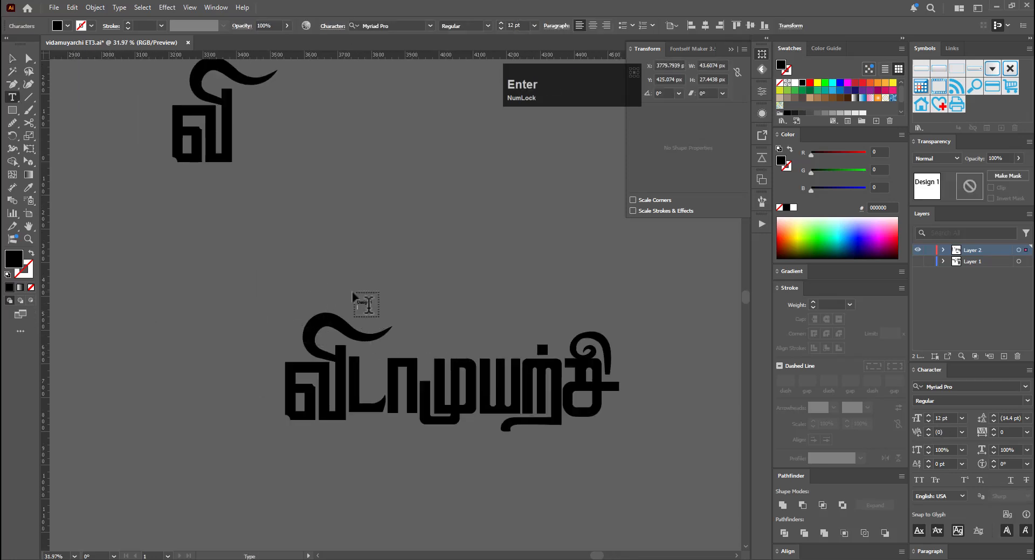
left_click(12, 58)
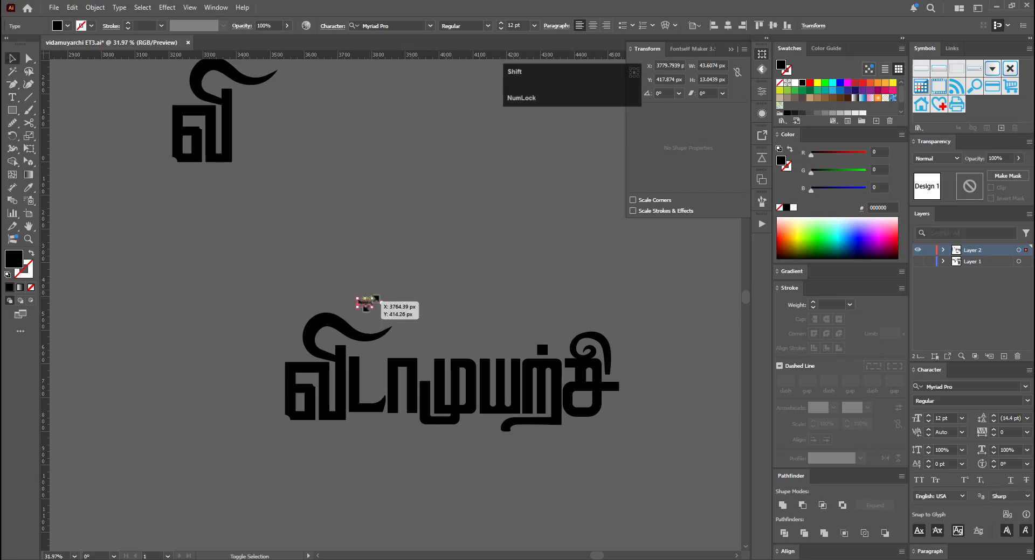
left_click_drag(374, 311, 395, 323)
left_click_drag(382, 310, 305, 305)
Recolour the "Design 1" label tan, #C69C6D
key("i")
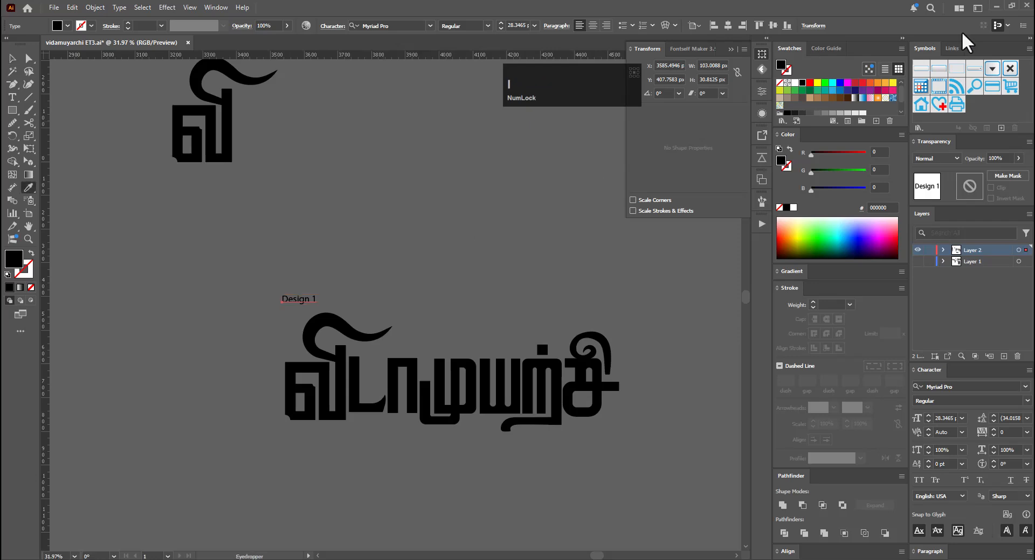
left_click(810, 98)
key("v")
left_click(238, 281)
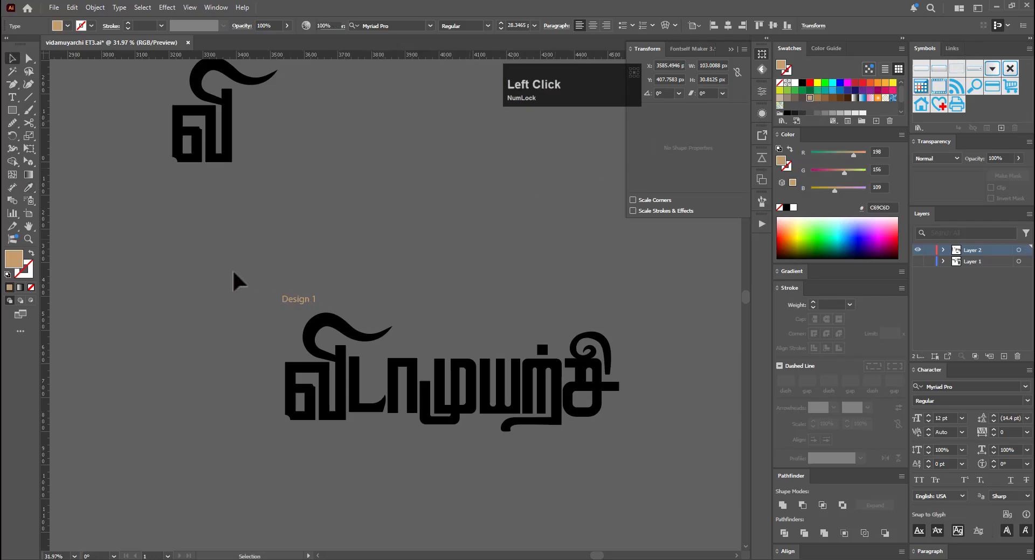
Duplicate the whole wordmark together with its label about 472 px below the original
left_click_drag(672, 414, 555, 391)
left_click_drag(554, 391, 371, 149)
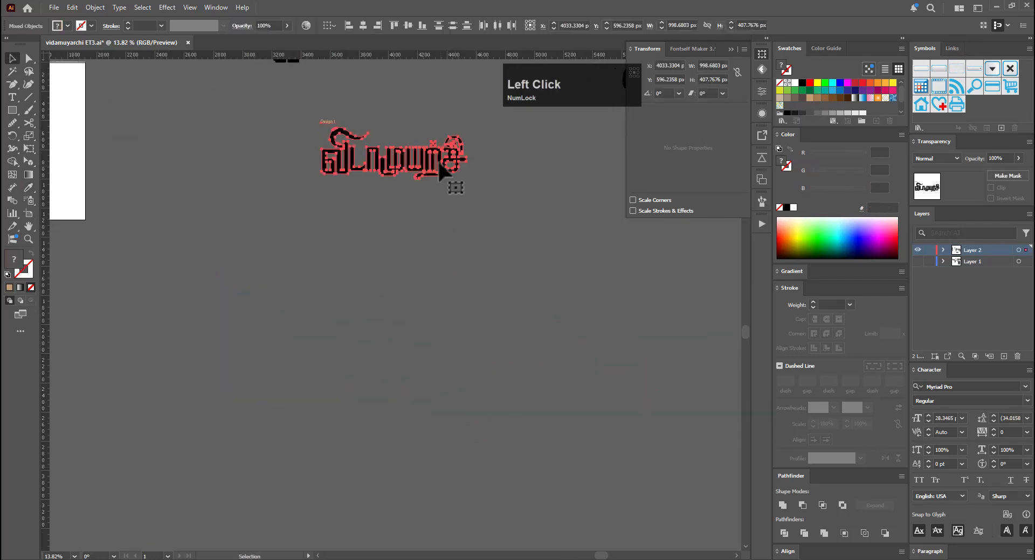
left_click_drag(437, 178, 442, 249)
Change the label above the duplicated wordmark to "Design 2"
key("ctrl+space")
left_click(334, 189)
type("t")
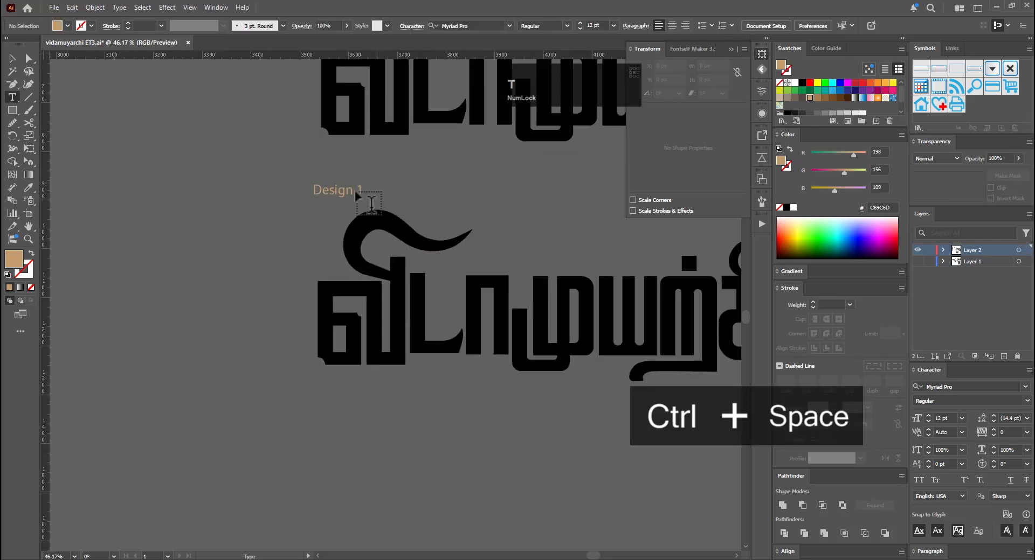
type("2")
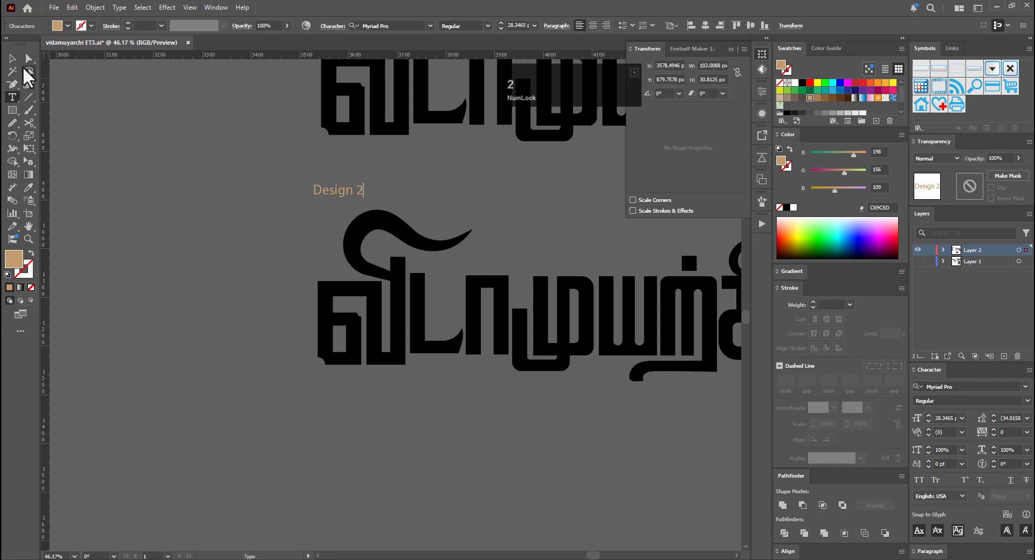
left_click(12, 58)
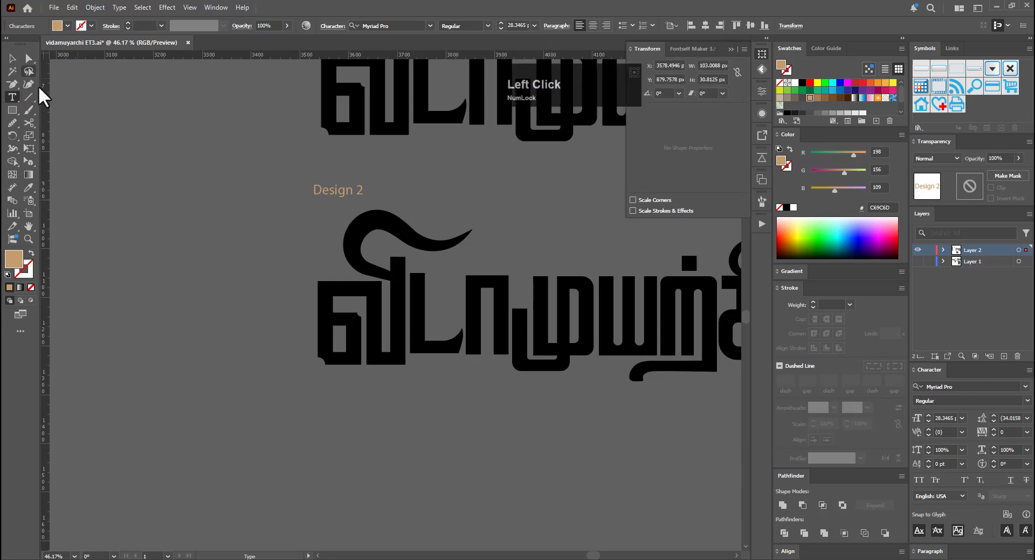
Examine the Design 2 wordmark against Design 1, checking its opening வி and ட glyphs
left_click_drag(283, 293, 377, 394)
key("ctrl+space")
left_click_drag(482, 392, 402, 409)
left_click(444, 407)
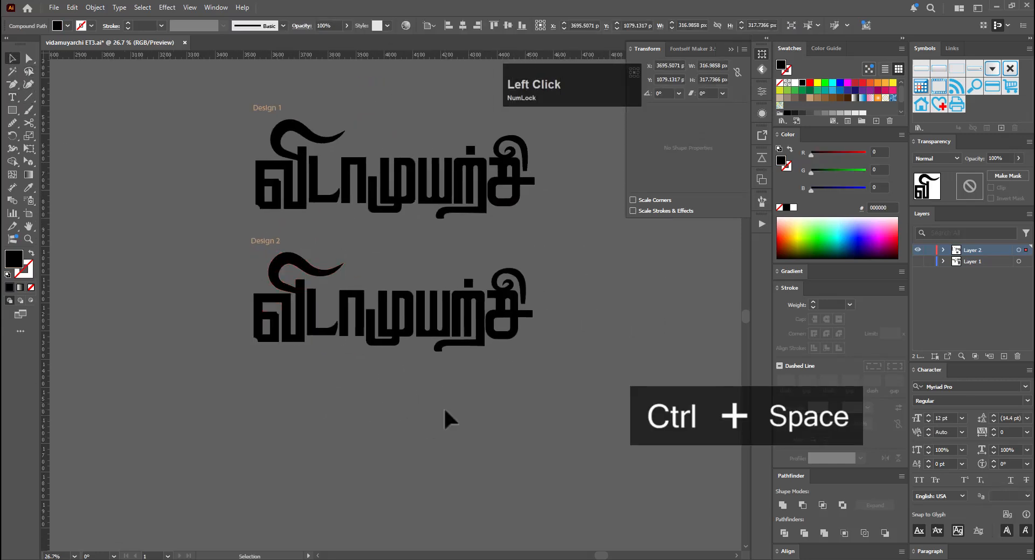
left_click(279, 294)
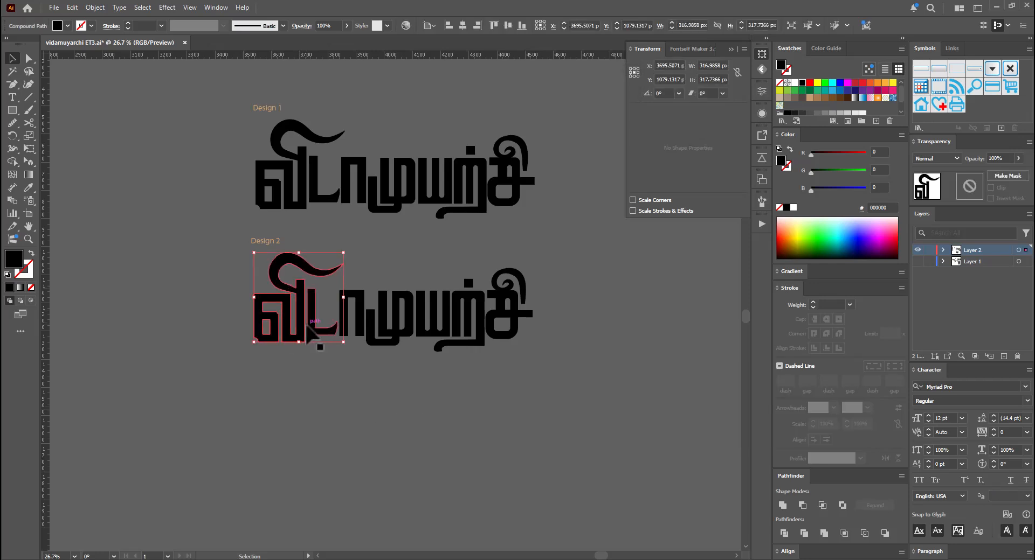
left_click(445, 371)
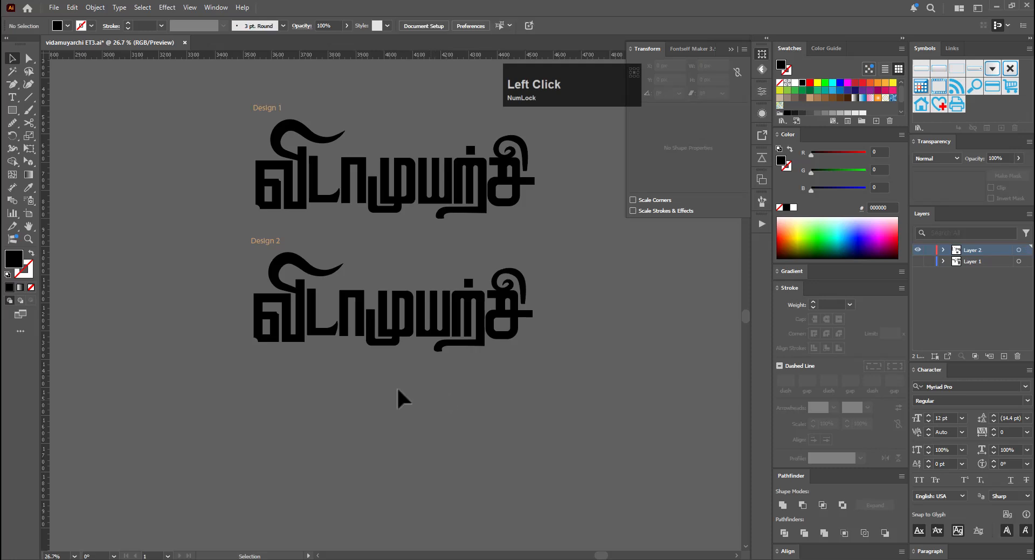
left_click(324, 330)
left_click(355, 380)
key("space")
left_click_drag(439, 453, 397, 396)
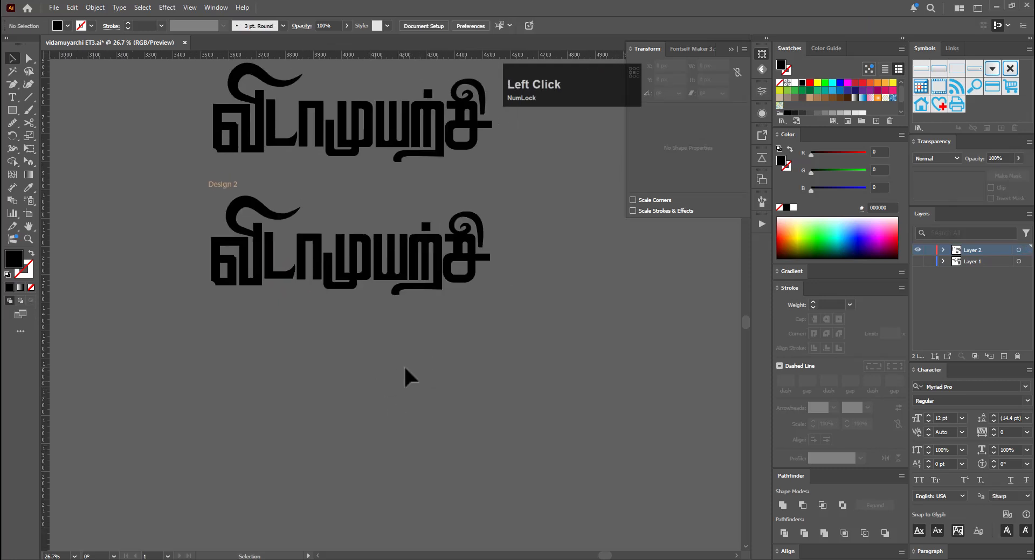
Move the small curved serif piece from above the ட glyph variants to the empty space beside the Design 2 wordmark
scroll(361, 333, "down", 4)
key("space")
left_click_drag(387, 216, 436, 429)
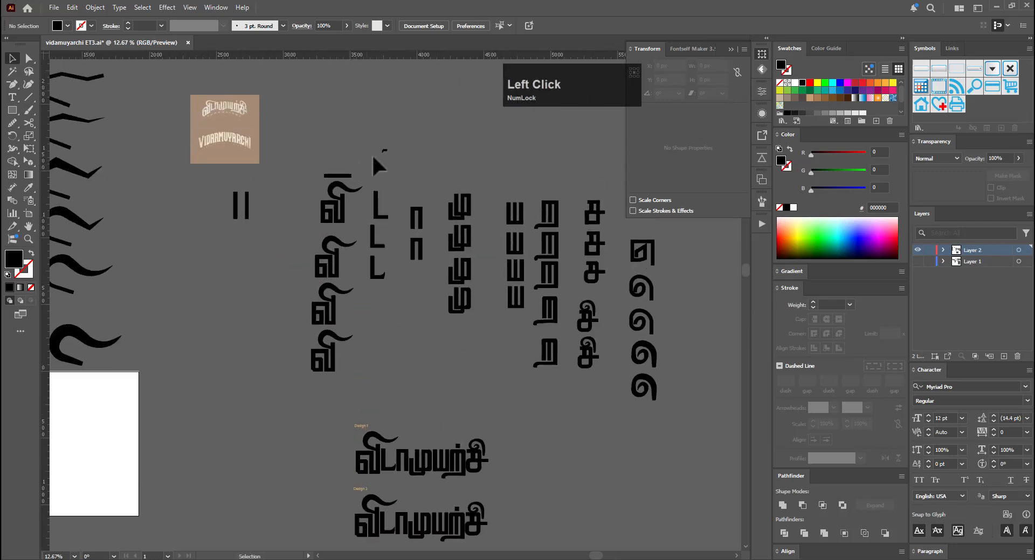
left_click_drag(385, 153, 558, 496)
key("ctrl+space")
key("space")
left_click_drag(559, 497, 574, 311)
key("ctrl+space")
left_click_drag(479, 297, 579, 260)
left_click(561, 316)
key("space")
left_click_drag(421, 321, 539, 306)
key("ctrl+space")
key("space")
left_click_drag(599, 322, 528, 375)
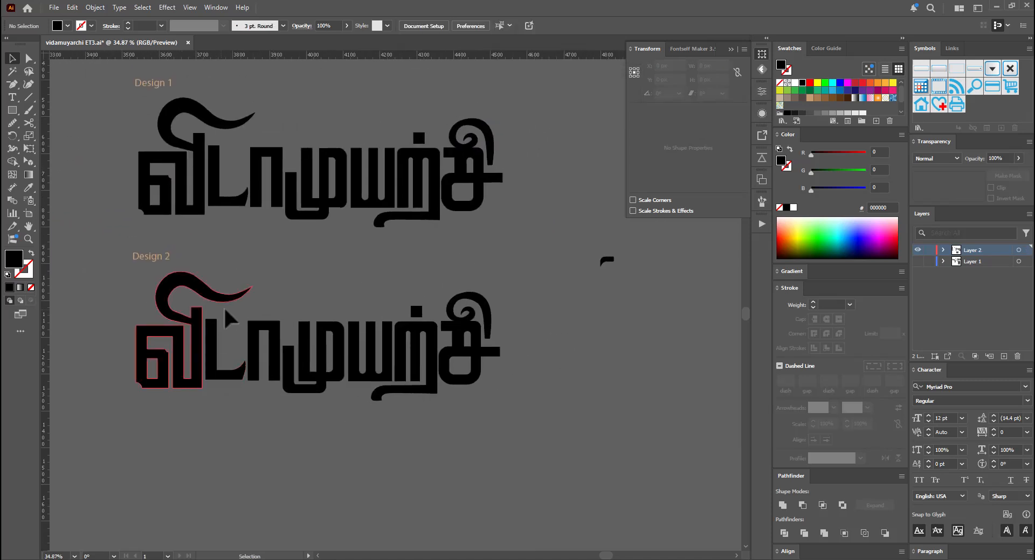
Place a copy of the Design 2 வி glyph in the empty space below the wordmark
key("alt")
left_click_drag(196, 345, 324, 493)
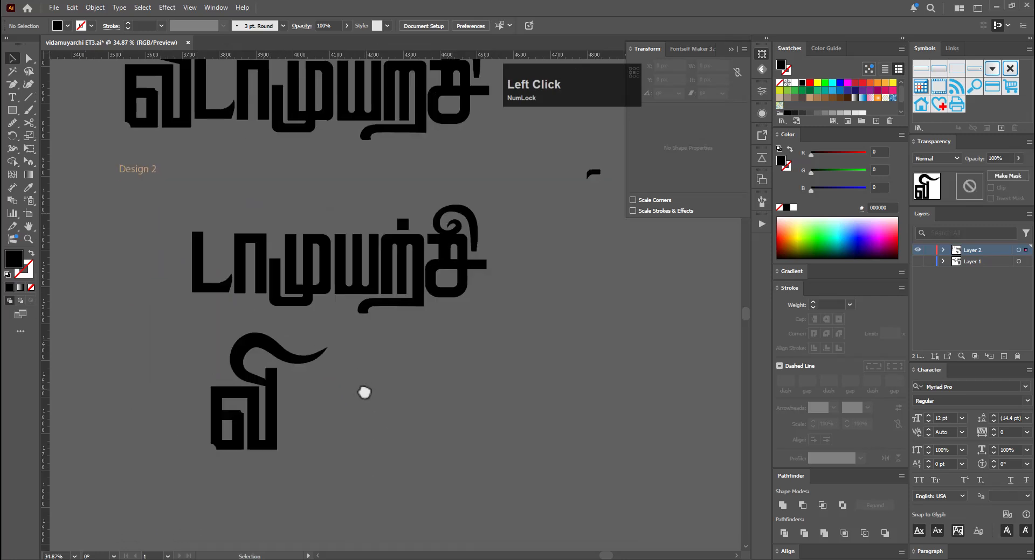
key("ctrl+z")
left_click_drag(163, 291, 310, 486)
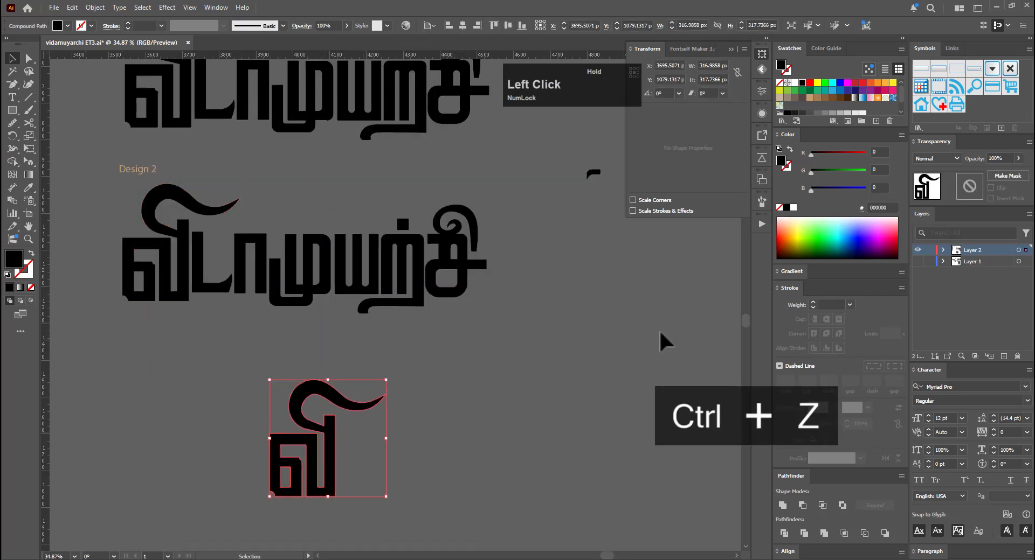
left_click(582, 200)
Try the small curved serif piece at the top of the வி copy's stem and set it aside
mouse_move(593, 174)
left_mouse_down()
mouse_move(406, 428)
mouse_move(406, 390)
left_mouse_up()
mouse_move(355, 423)
left_mouse_down()
mouse_move(619, 379)
mouse_move(634, 257)
mouse_move(143, 444)
mouse_move(180, 411)
mouse_move(195, 413)
left_mouse_up()
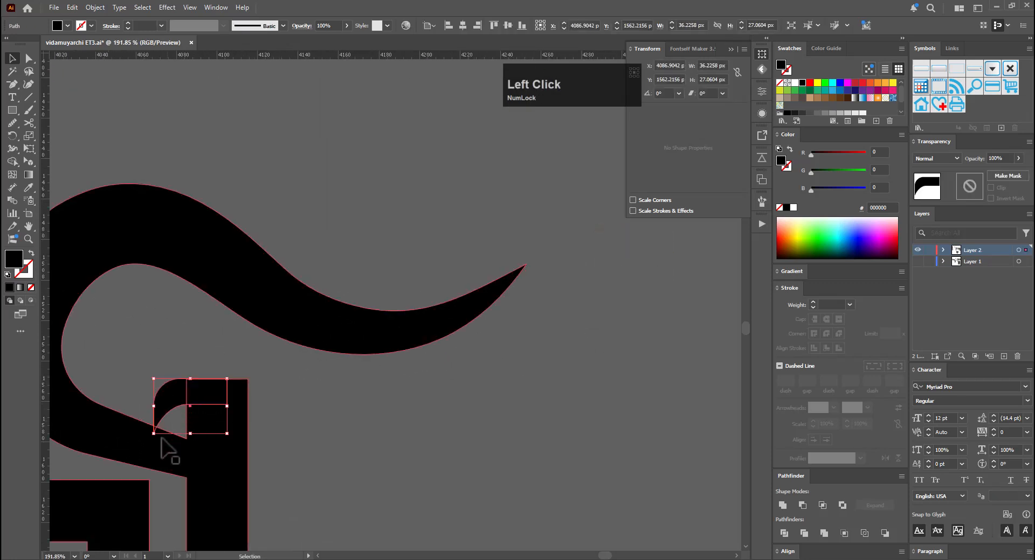
left_click_drag(288, 453, 230, 399)
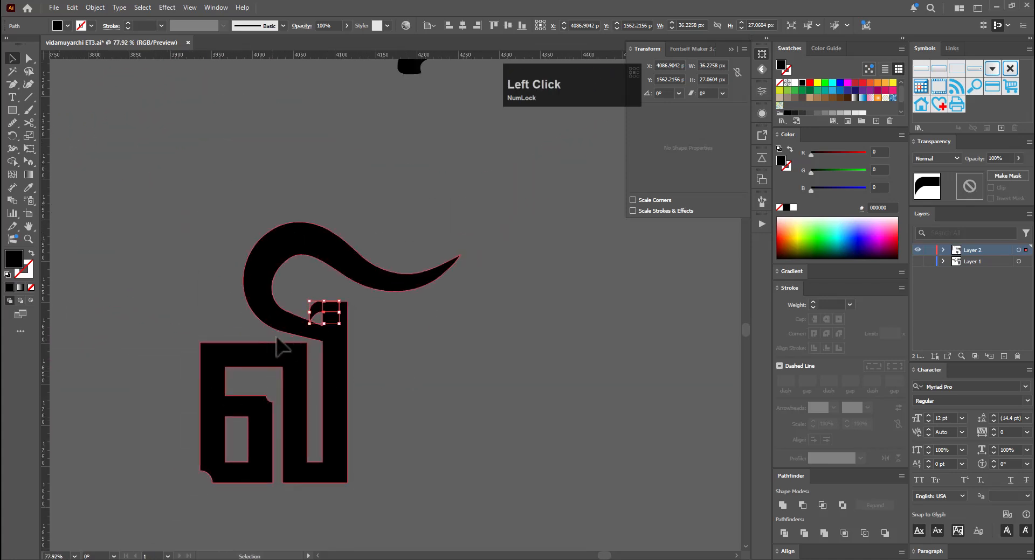
left_click_drag(318, 306, 468, 332)
key("ctrl+z")
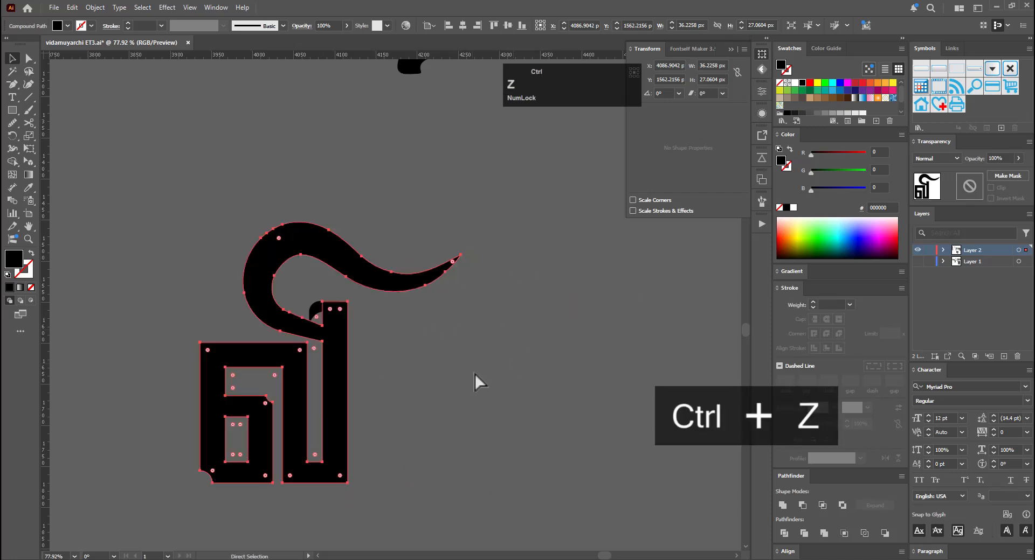
left_click(472, 355)
left_click_drag(322, 309, 563, 306)
left_click_drag(378, 326, 545, 294)
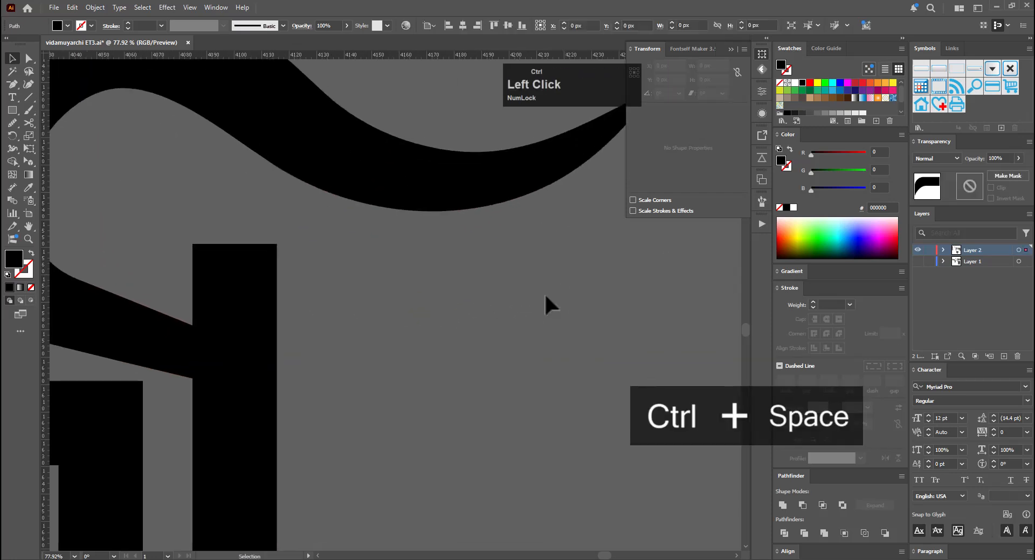
Add an anchor near the top of the வி copy's stem on its left edge and pull the top-left corner outward into a pointed serif
key("a")
left_click(241, 294)
left_click_drag(171, 236, 238, 228)
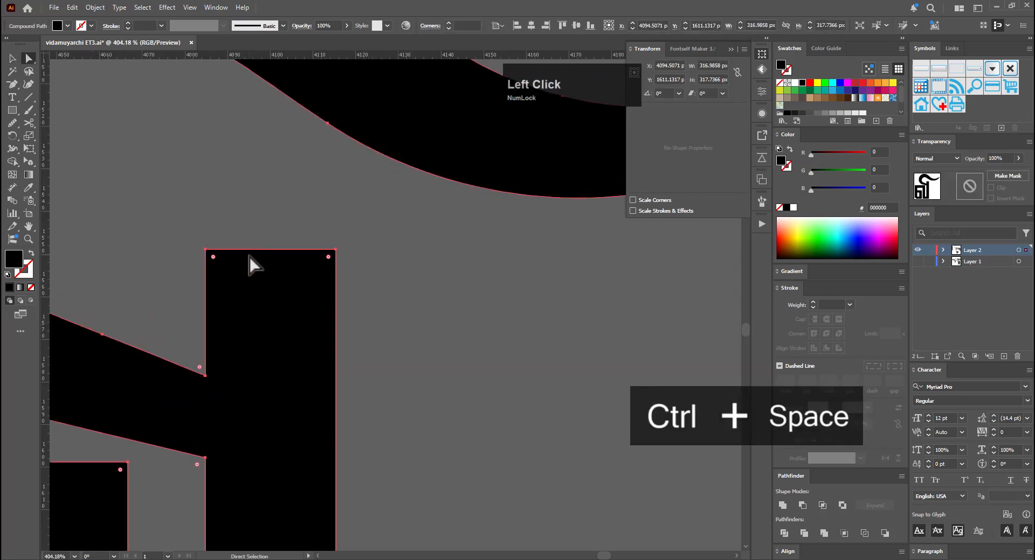
key("equal")
left_click(204, 274)
key("a")
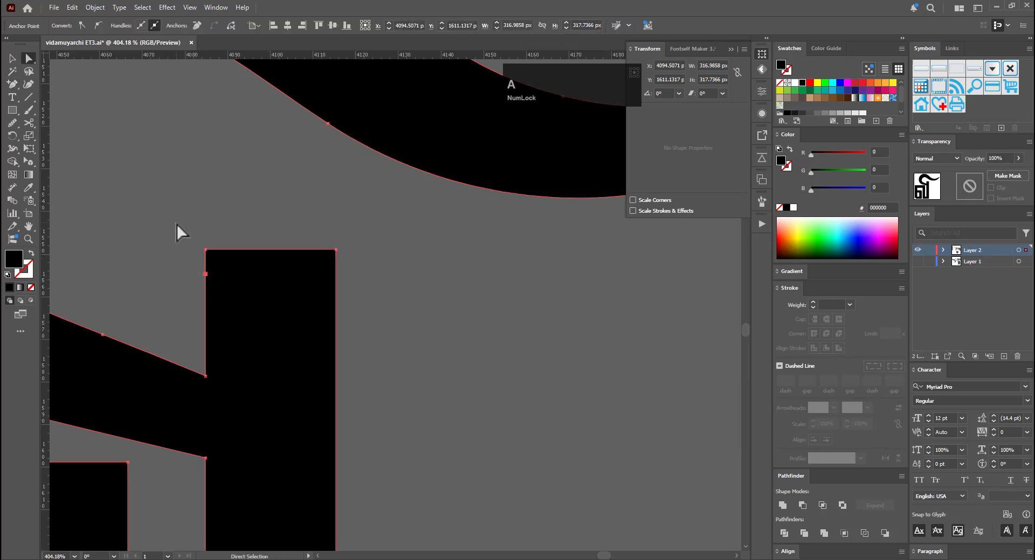
left_click_drag(176, 224, 232, 259)
key("e")
left_click_drag(283, 295, 252, 288)
key("a")
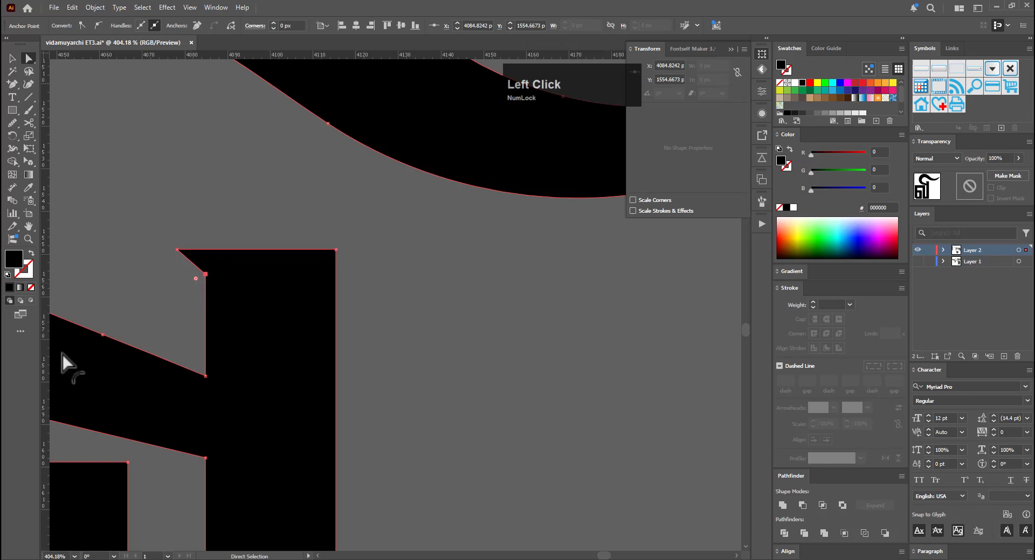
Try fully rounding the inner corner under the new top serif, and undo it after viewing the glyph
left_click_drag(62, 353, 60, 355)
key("v")
left_click(356, 286)
key("ctrl+space")
left_click_drag(416, 310, 406, 245)
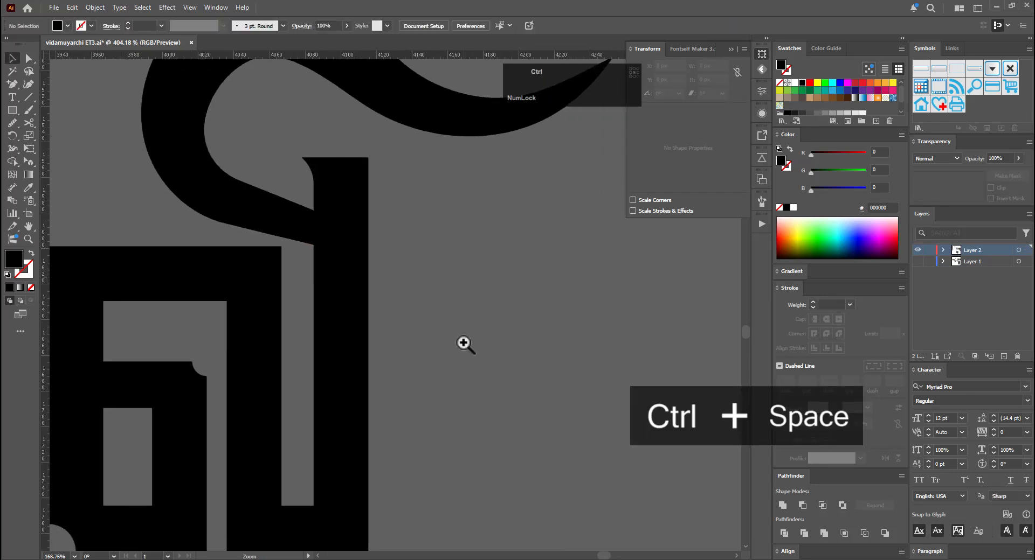
key("ctrl+z")
Try a radius of about 6 px on the top serif's inner corner with a downward nudge, and revert both
key("ctrl+space")
left_click(404, 235)
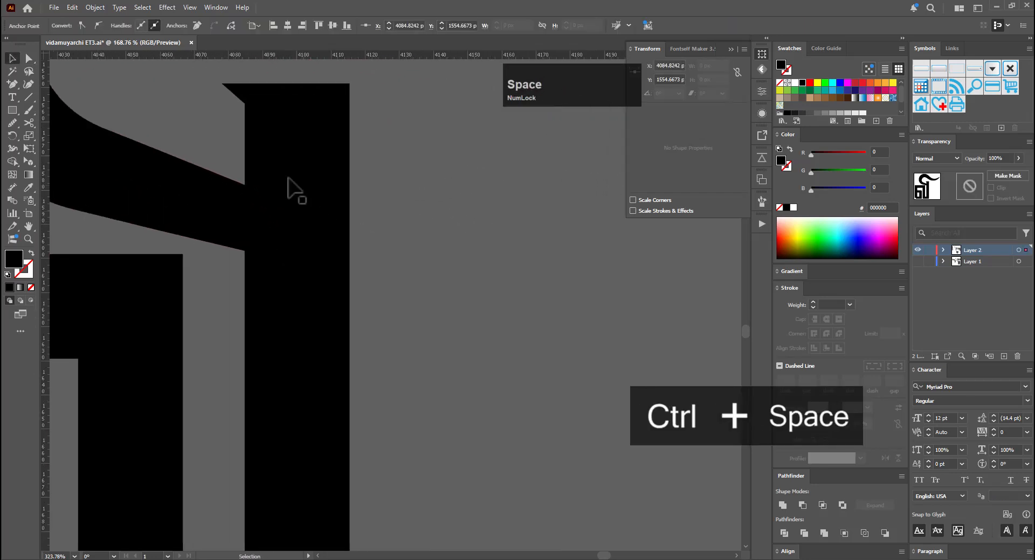
key("a")
left_click(245, 103)
left_click_drag(236, 109, 225, 115)
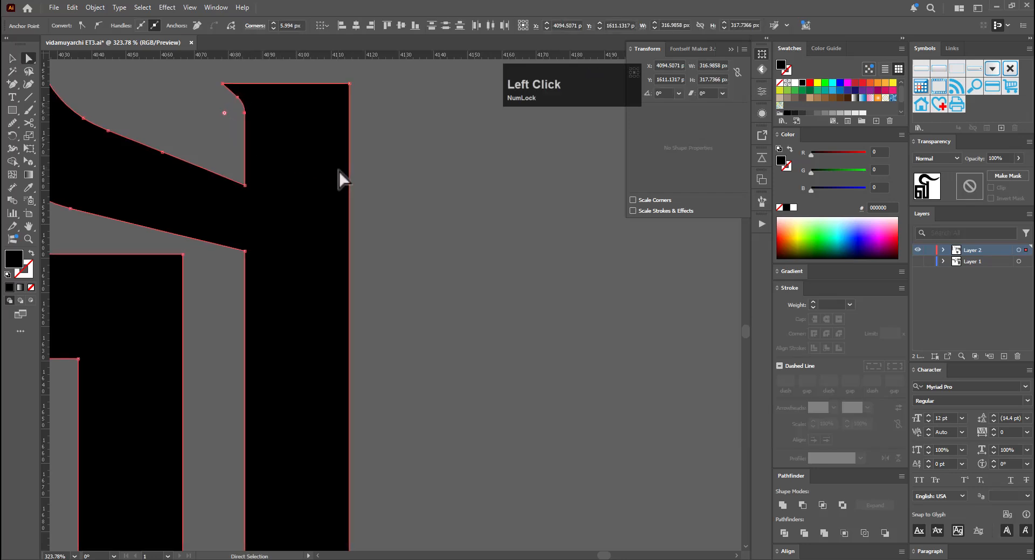
key("Down")
key("Down")
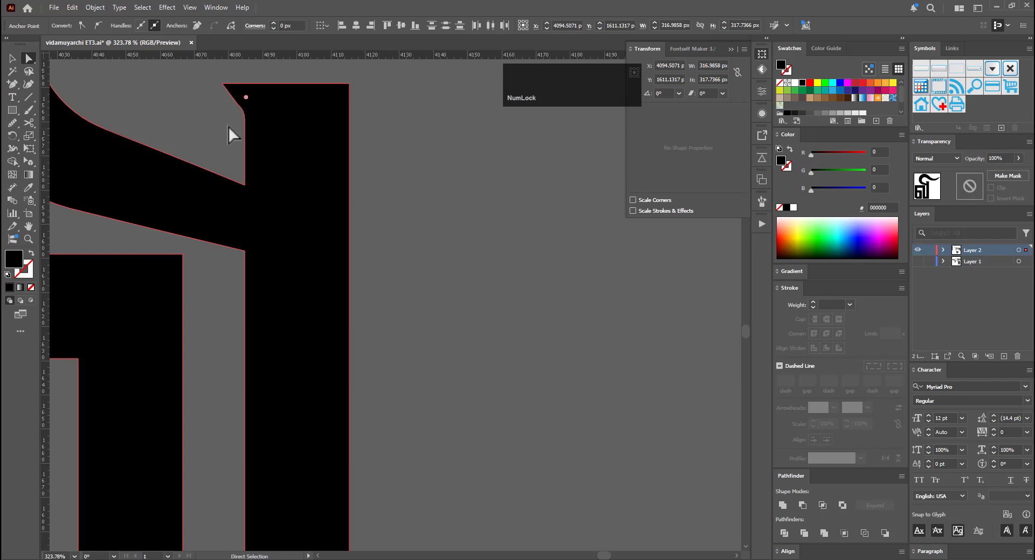
key("ctrl+z")
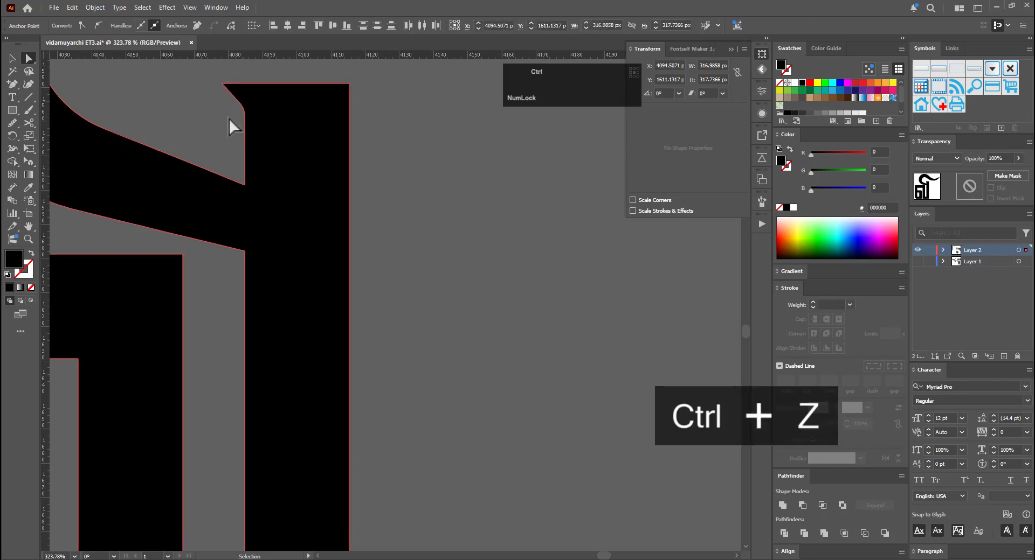
left_click_drag(225, 115, 262, 92)
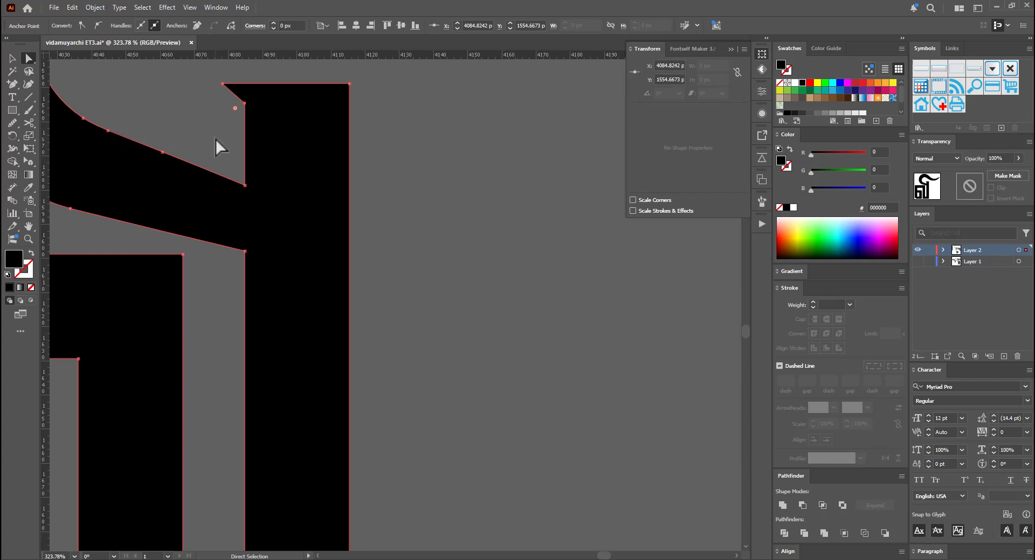
Nudge the top serif's inner anchor 1 px down and its tip 2 px outward, and round the inner corner
key("Down")
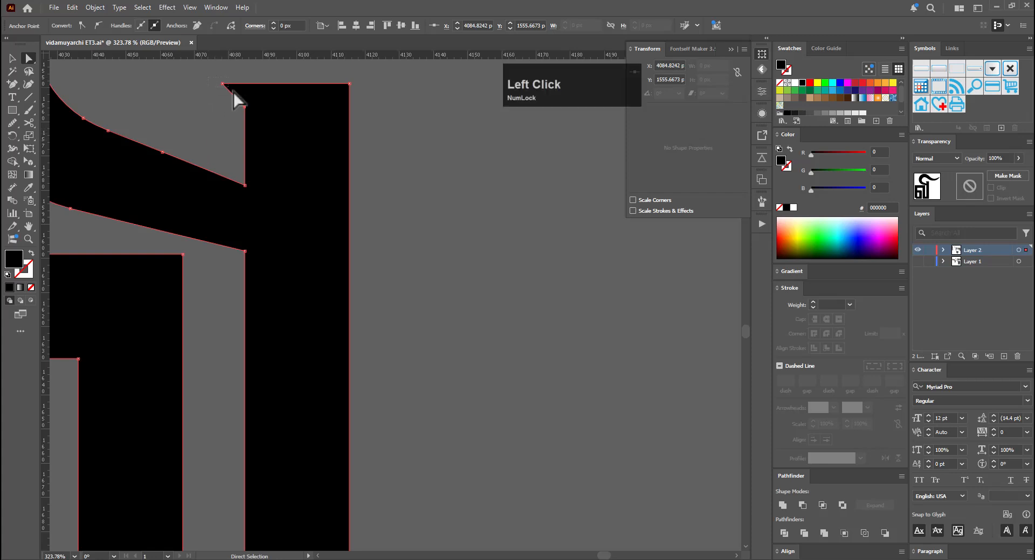
key("Left")
key("Left")
left_click_drag(236, 112, 223, 121)
key("v")
left_click(423, 240)
Add an anchor low on the வி copy's right stem edge and pull the bottom-right corner outward into a pointed serif
key("ctrl+space")
left_click_drag(426, 244, 355, 283)
key("a")
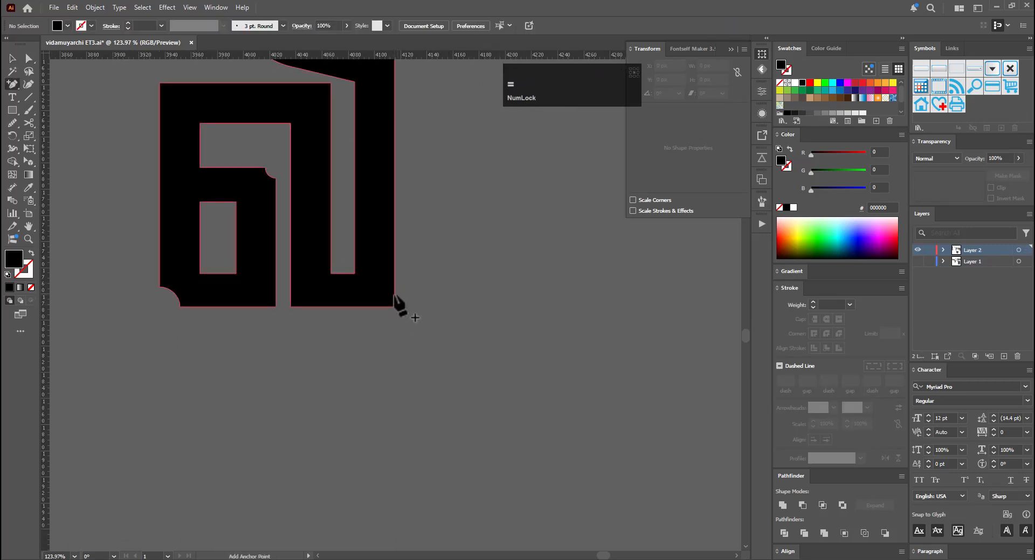
left_click(396, 291)
key("e")
left_click_drag(402, 313, 383, 288)
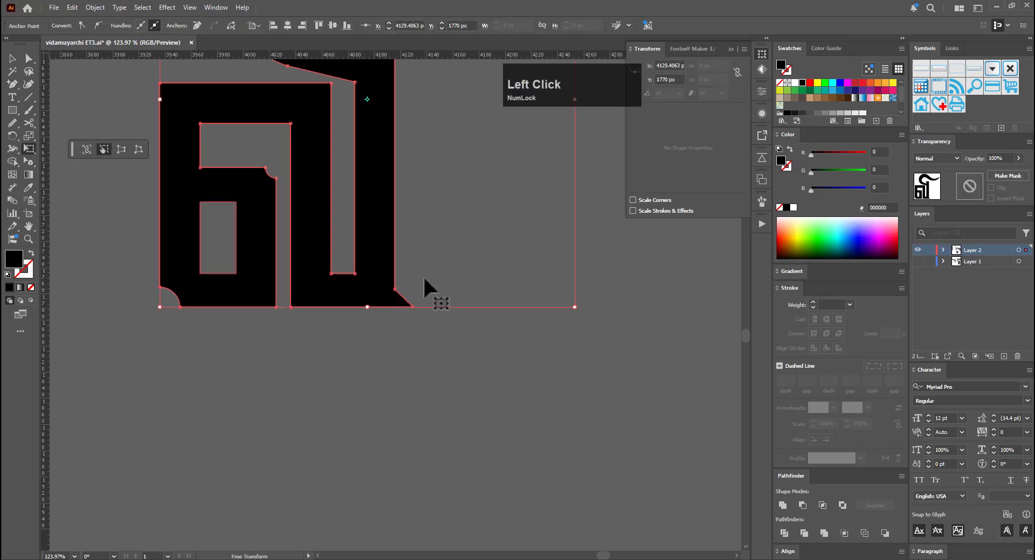
Round the inner corner of the bottom-right serif with a radius of about 19 px
key("a")
mouse_move(408, 280)
left_mouse_down()
mouse_move(386, 295)
mouse_move(419, 277)
left_mouse_up()
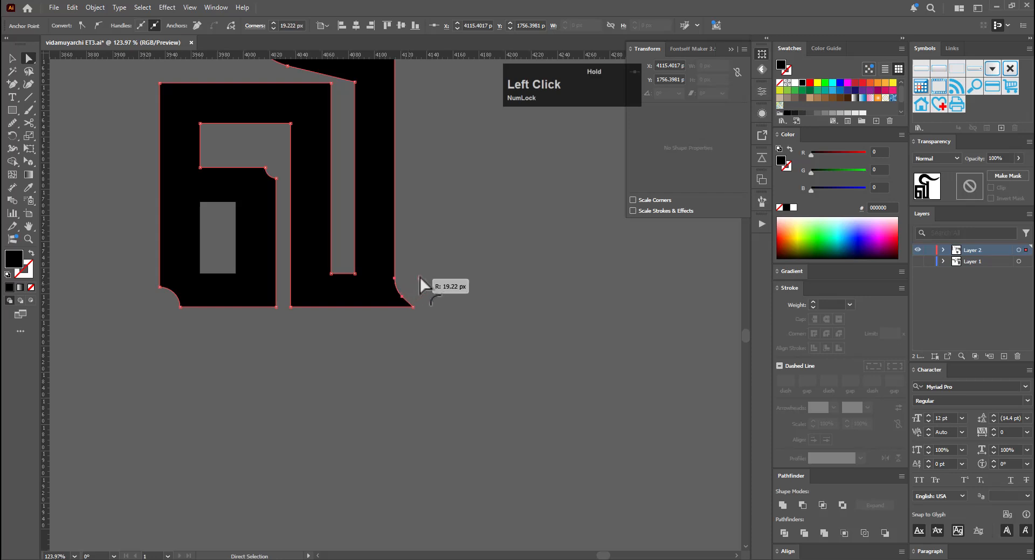
left_click(438, 291)
Enlarge the concave notch at the upper-right corner of the வி copy's inner loop to a radius of 11 px
key("space")
left_click_drag(280, 346, 230, 387)
key("ctrl+space")
left_click_drag(305, 305, 434, 289)
left_click(358, 287)
key("a")
left_click_drag(366, 281, 365, 280)
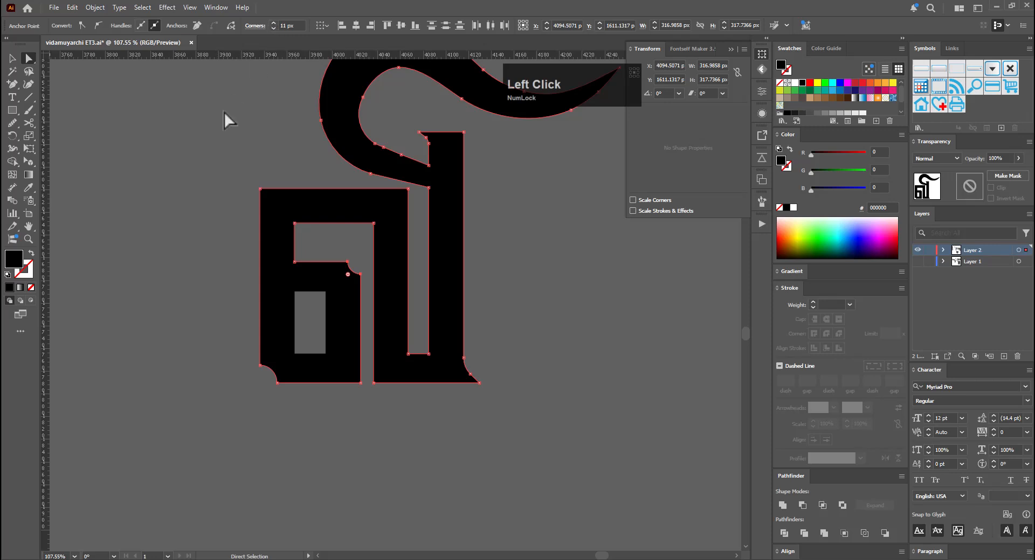
Enlarge the concave notch at the bottom-left corner of the வி copy by increasing its corner radius
left_click(241, 234)
key("ctrl+space")
left_click_drag(240, 234, 136, 258)
left_click_drag(264, 309, 300, 317)
key("ctrl+space")
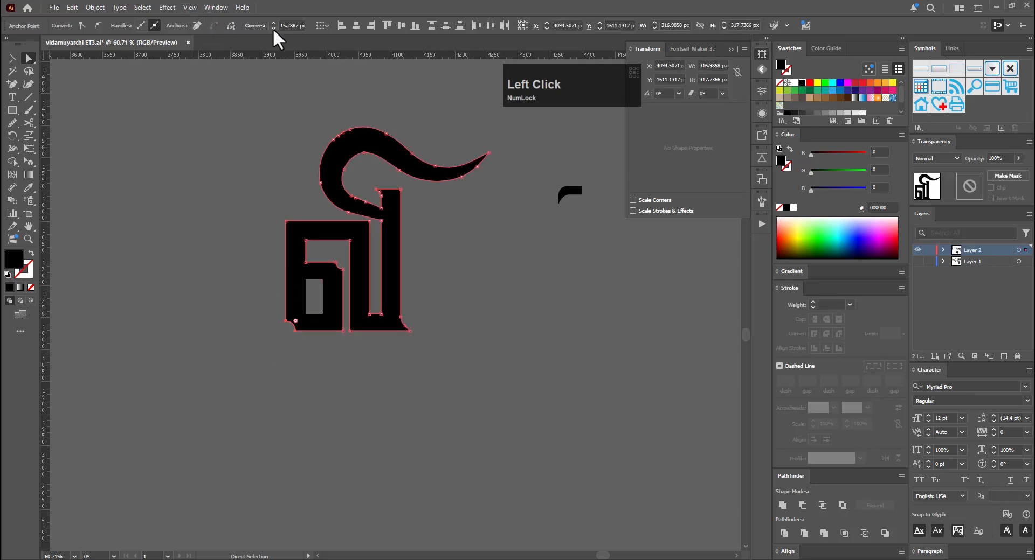
left_click(272, 23)
left_click(272, 23)
left_click(208, 258)
key("ctrl+space")
left_click_drag(339, 279, 361, 291)
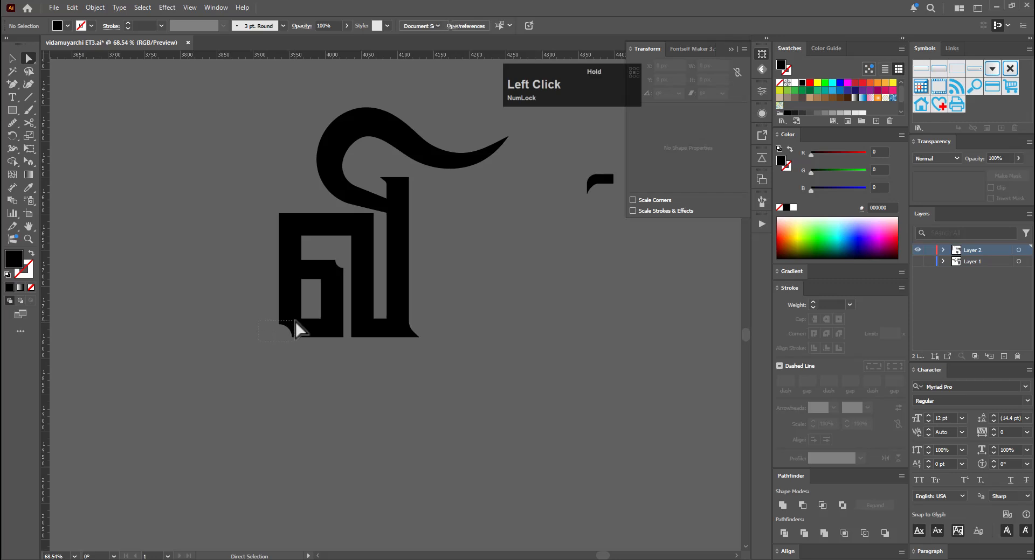
left_click_drag(294, 320, 295, 320)
key("v")
left_click(478, 265)
Place a copy of the loose curved serif piece at the top of the ட stem beside the வி copy
key("ctrl+space")
left_click_drag(478, 266, 277, 324)
key("space")
left_click_drag(377, 320, 343, 363)
left_click_drag(154, 193, 356, 287)
key("ctrl+space")
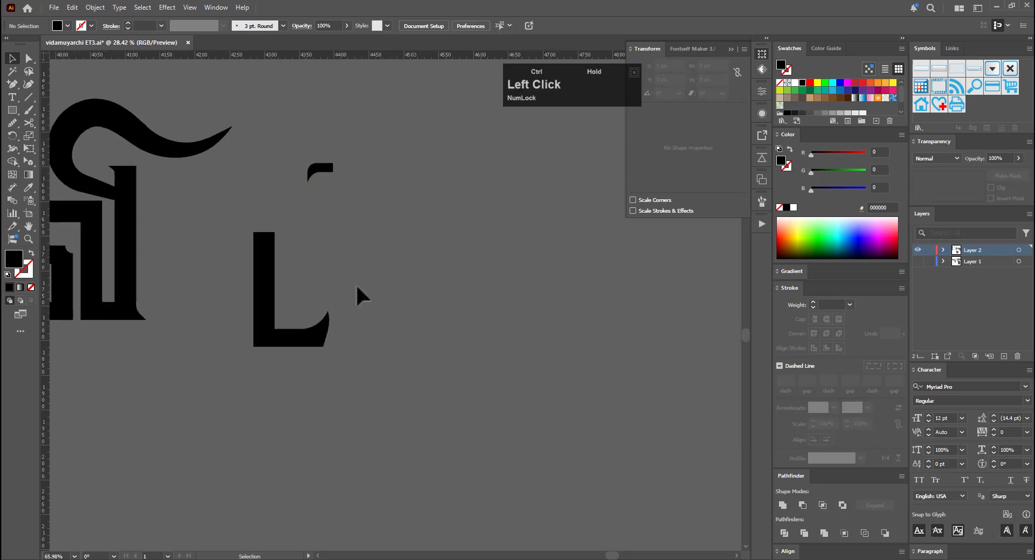
left_click_drag(324, 168, 261, 254)
Scale the serif copy to about 33 × 25 px and fit it against the top-left corner of the ட stem
key("ctrl+space")
left_click(267, 254)
key("e")
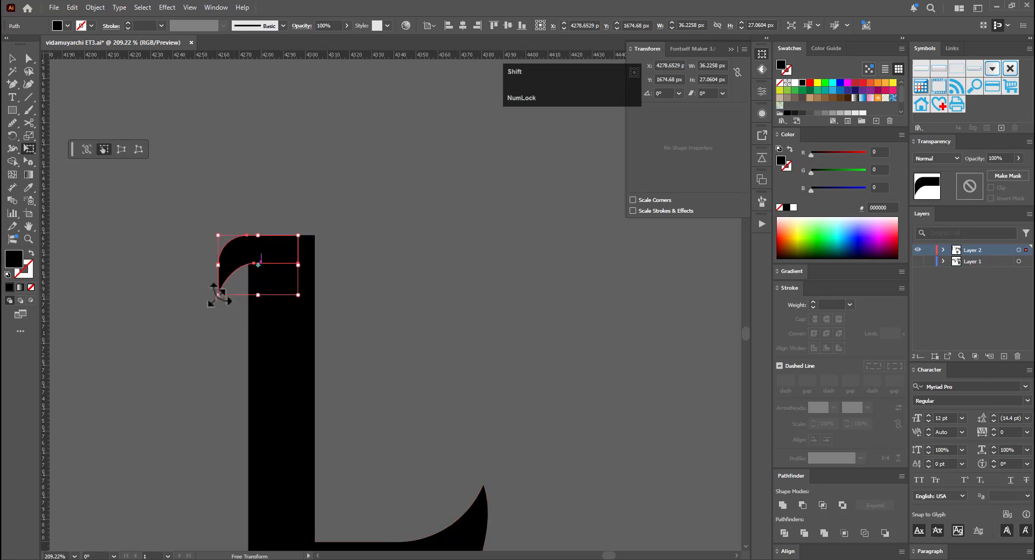
left_click_drag(219, 294, 225, 290)
key("v")
left_click(281, 264)
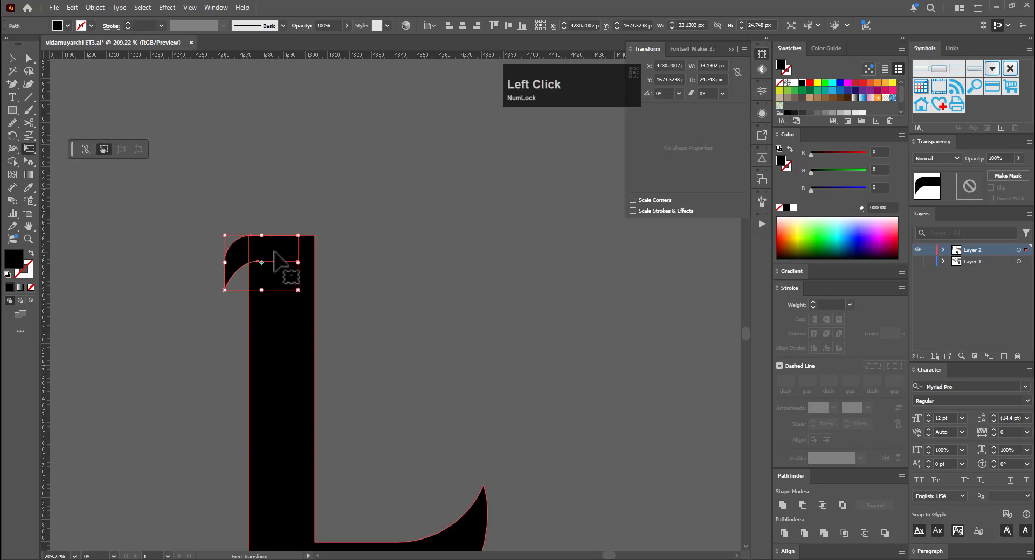
left_click_drag(275, 252, 270, 252)
key("v")
left_click(327, 206)
Duplicate the ட together with its top serif directly below the original
key("ctrl+space")
left_click_drag(377, 245, 318, 303)
key("v")
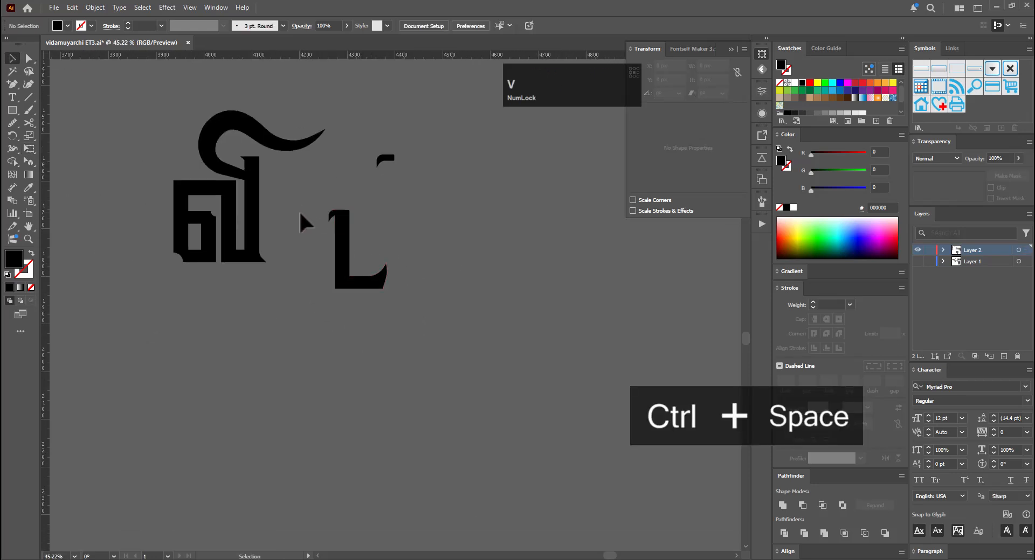
left_click_drag(347, 238, 351, 339)
Align the serif piece's top edge flush with the stem top on the duplicated ட
key("ctrl+space")
left_click_drag(291, 363, 512, 323)
key("space")
left_click_drag(512, 323, 371, 311)
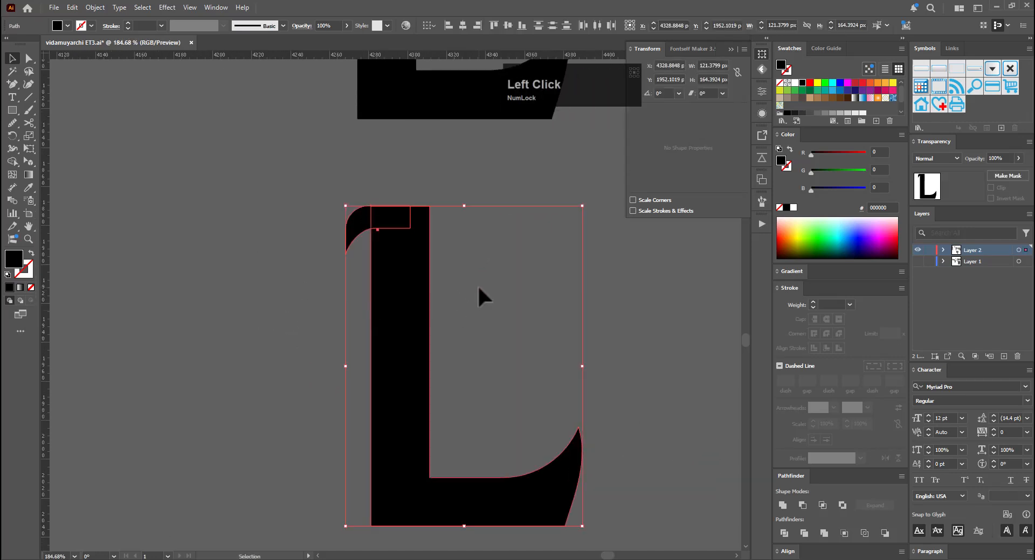
left_click(477, 285)
key("ctrl+space")
left_click_drag(400, 206, 495, 195)
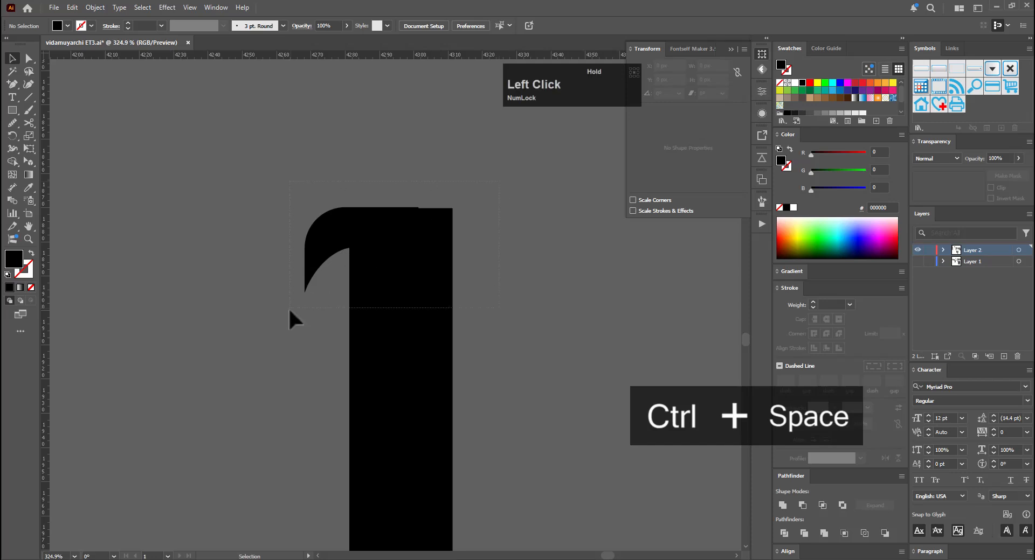
left_click_drag(518, 273, 518, 275)
key("ctrl+space")
left_click_drag(463, 222, 550, 220)
left_click(369, 247)
key("e")
key("ctrl+space")
left_click_drag(292, 190, 459, 192)
key("v")
left_click(196, 269)
key("e")
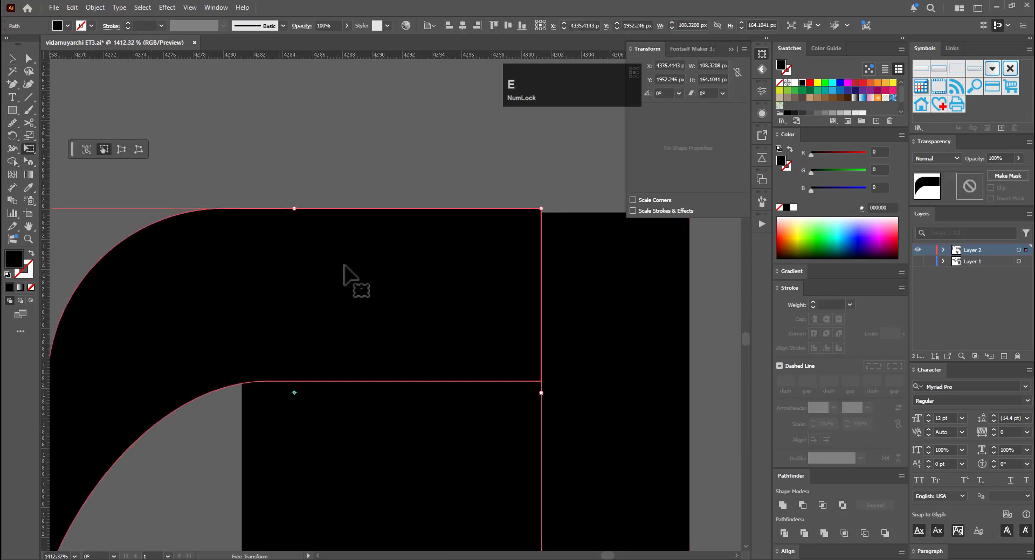
left_click_drag(344, 263, 345, 268)
key("v")
left_click(376, 198)
Unite the duplicated ட and its serif piece into one shape
key("ctrl+space")
left_click_drag(415, 186, 49, 277)
key("space")
left_click_drag(328, 295, 288, 260)
left_click_drag(301, 136, 481, 329)
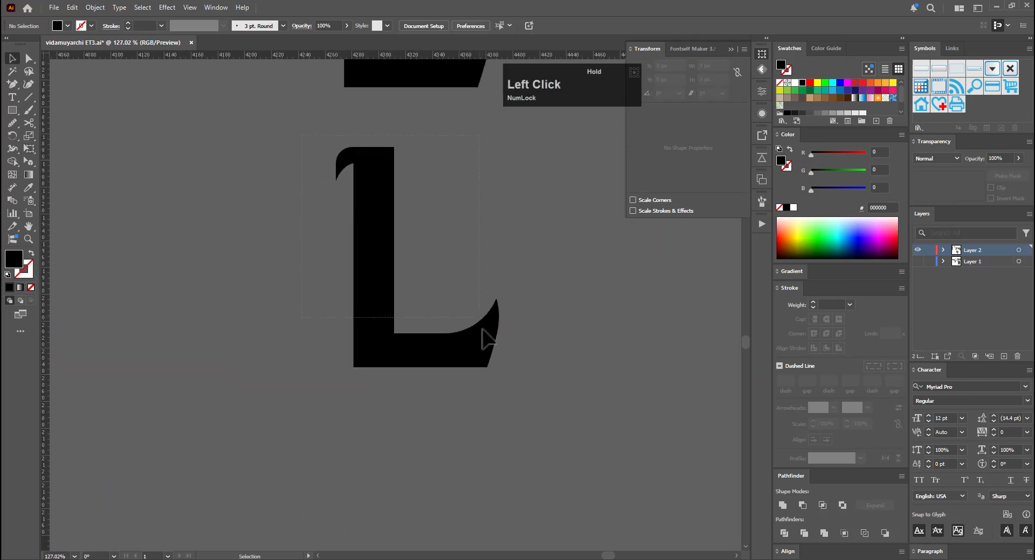
left_click_drag(509, 363, 510, 364)
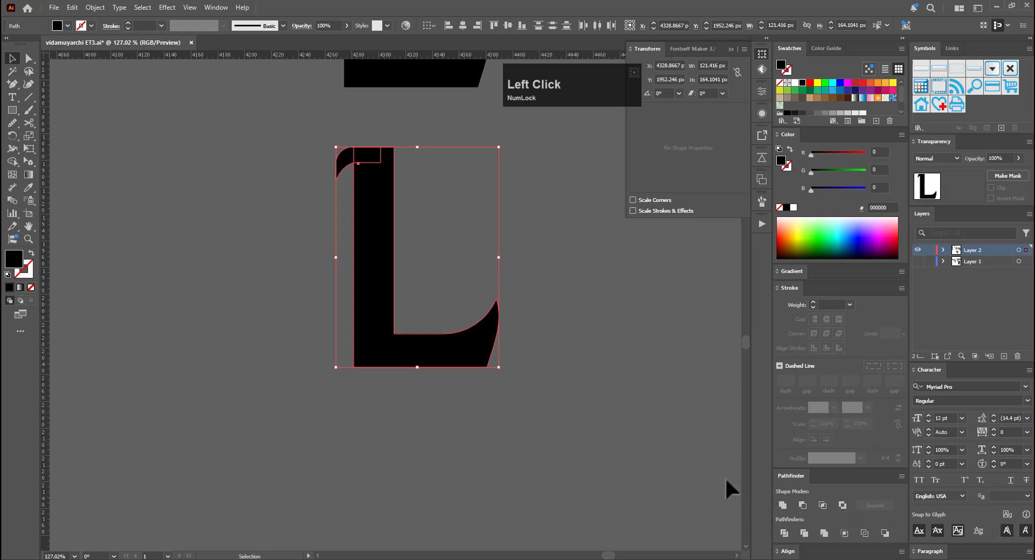
left_click(783, 506)
Slightly round the inner corner where the top serif meets the stem of the united ட
left_click(382, 425)
left_click_drag(403, 303, 387, 425)
left_click_drag(337, 285, 579, 242)
key("a")
mouse_move(325, 305)
left_mouse_down()
mouse_move(340, 276)
mouse_move(328, 290)
left_mouse_up()
key("ctrl+space")
left_click(340, 278)
key("v")
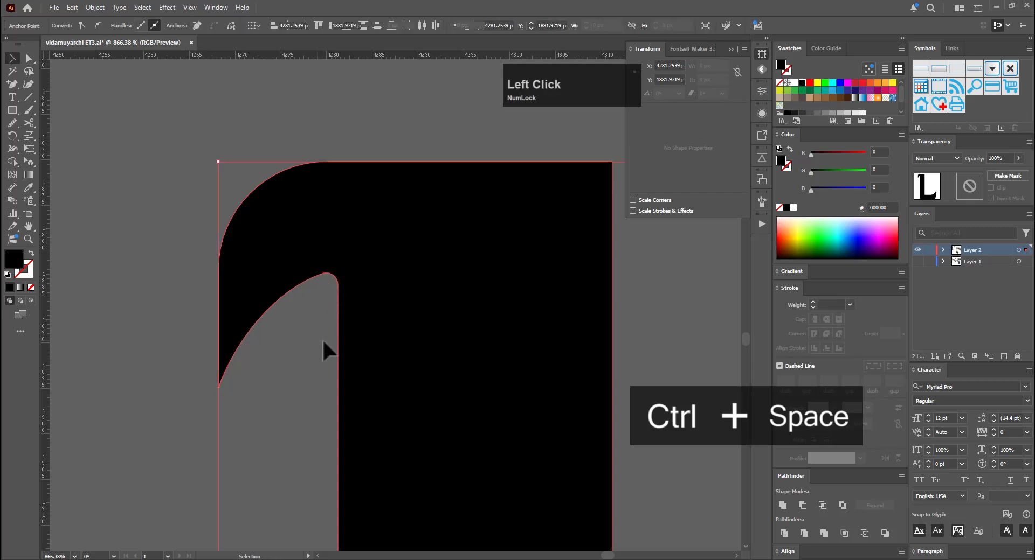
left_click(321, 339)
Add an anchor low on the left stem edge of the united ட, just above its bottom-left corner
key("ctrl+space")
left_click_drag(438, 303, 224, 395)
key("space")
left_click_drag(448, 544, 381, 305)
key("space")
left_click_drag(375, 341, 359, 275)
key("ctrl+space")
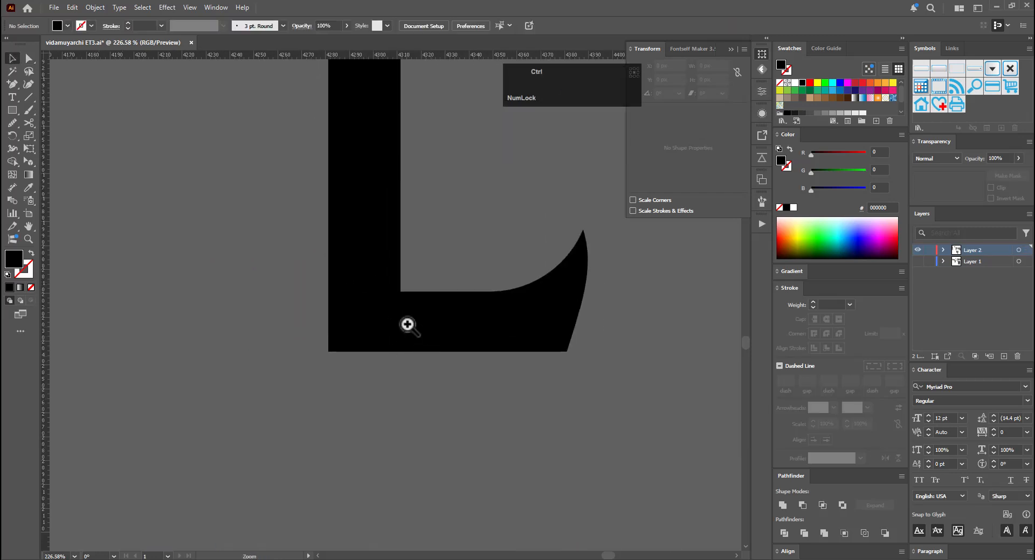
left_click_drag(406, 326, 446, 337)
key("equal")
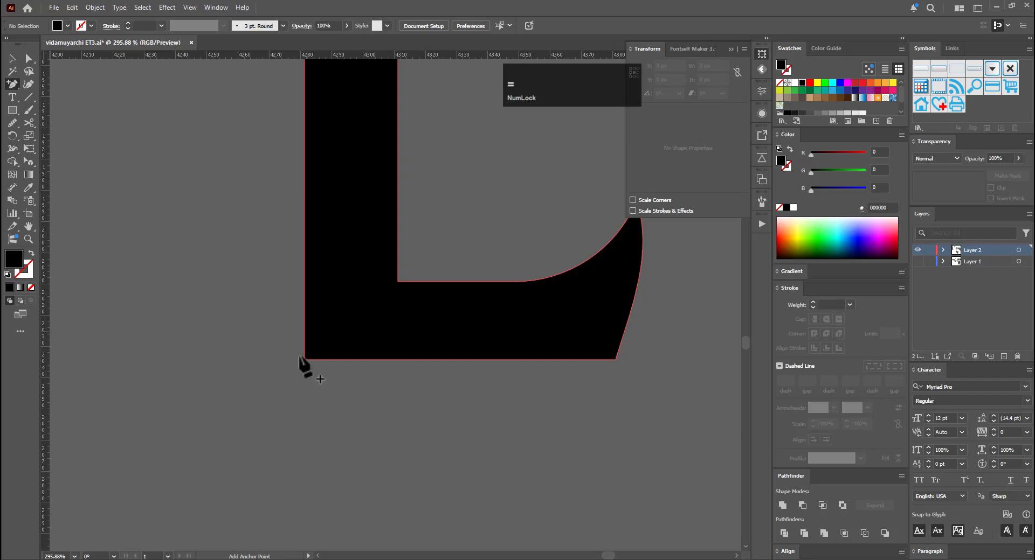
left_click(305, 328)
Duplicate the united ட below itself and pull the copy's bottom-left corner outward about 13 px into a pointed serif
key("v")
key("ctrl+space")
left_click_drag(410, 283, 539, 348)
key("v")
key("ctrl+space")
key("a")
left_click_drag(316, 298, 368, 329)
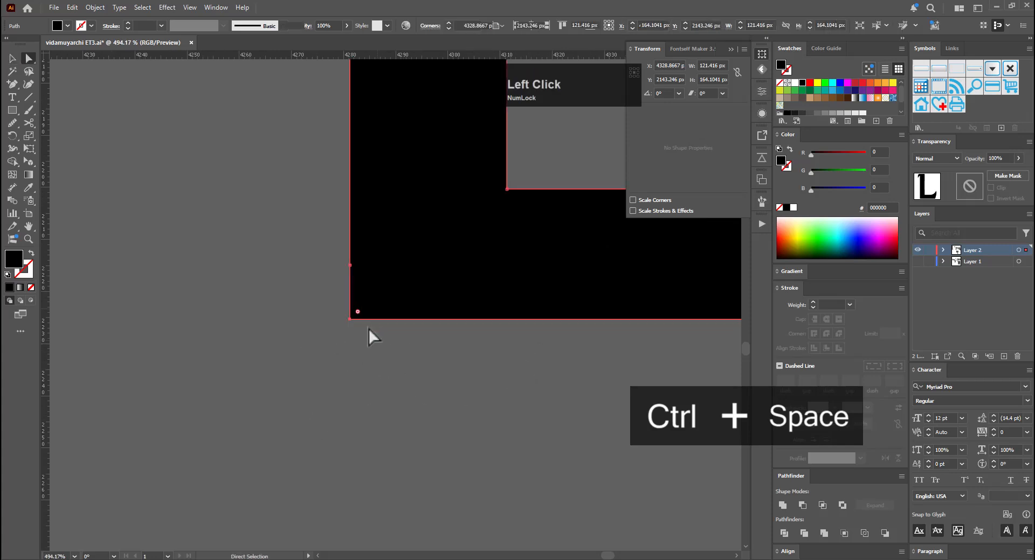
key("e")
left_click_drag(457, 288, 395, 292)
key("a")
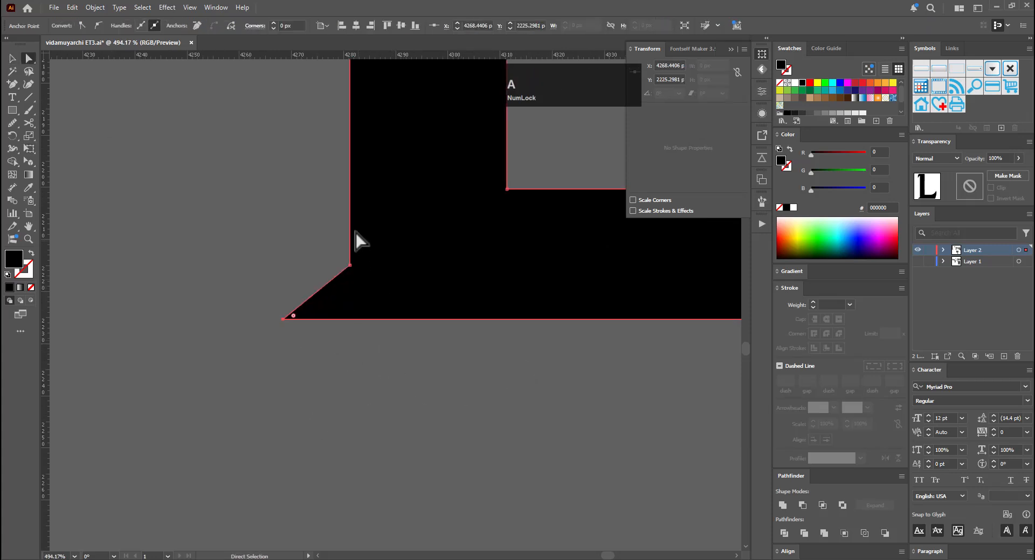
Round the inner corner of the third ட's bottom-left serif with a radius of about 12 px
left_click_drag(339, 241, 372, 302)
left_click_drag(302, 224, 294, 218)
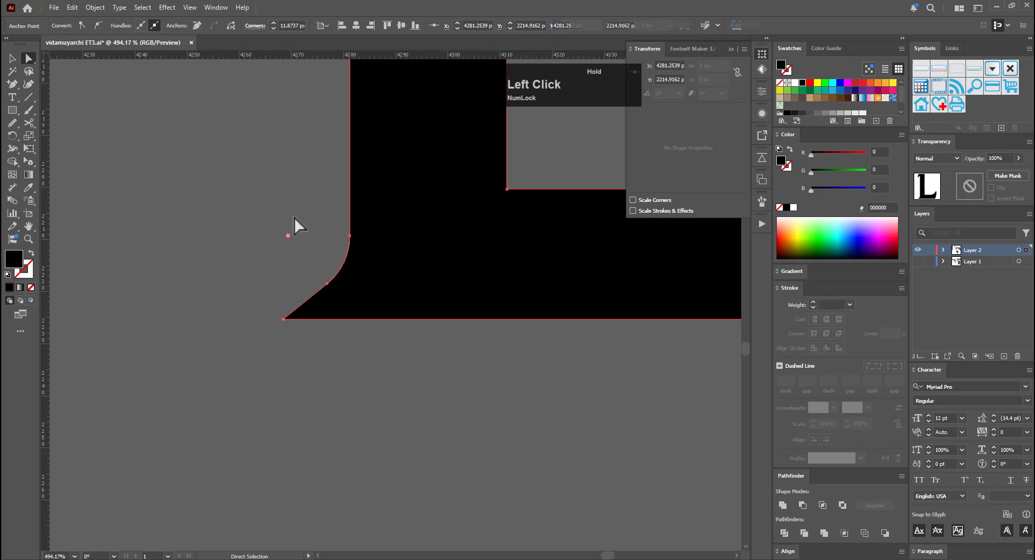
key("v")
left_click(308, 258)
Raise the tip of the curl on the third ட's foot by about 8 px
left_click_drag(309, 260, 227, 424)
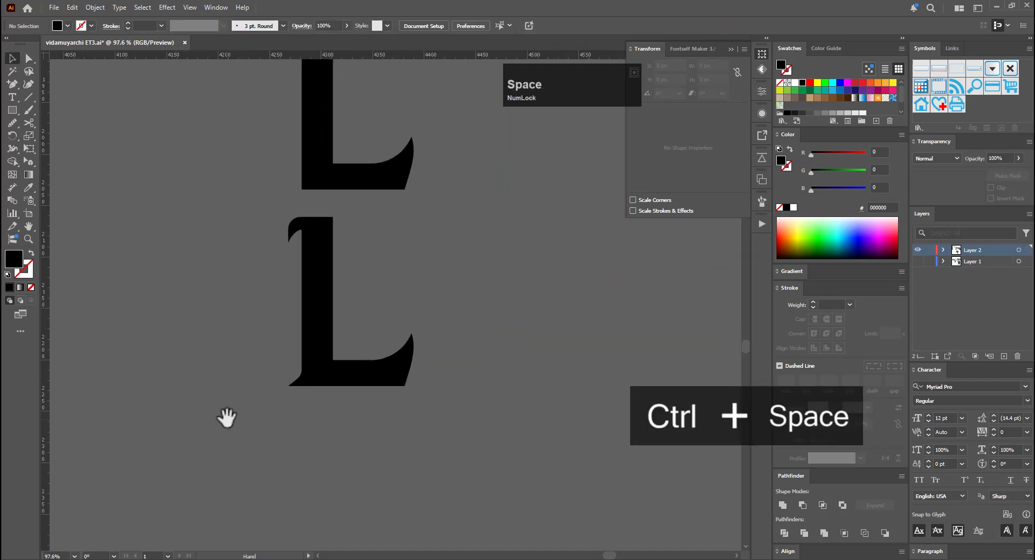
left_click_drag(338, 385, 256, 406)
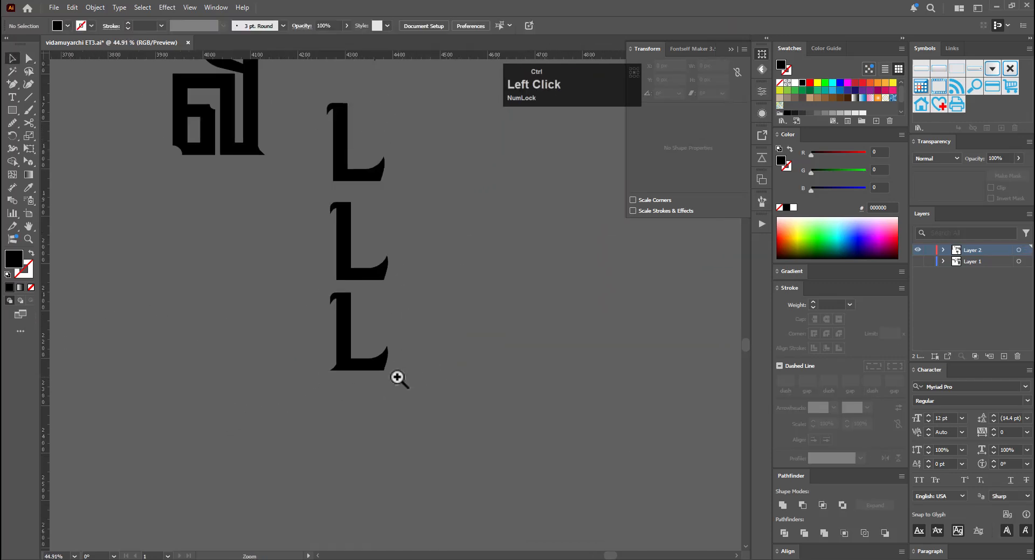
left_click_drag(462, 379, 408, 405)
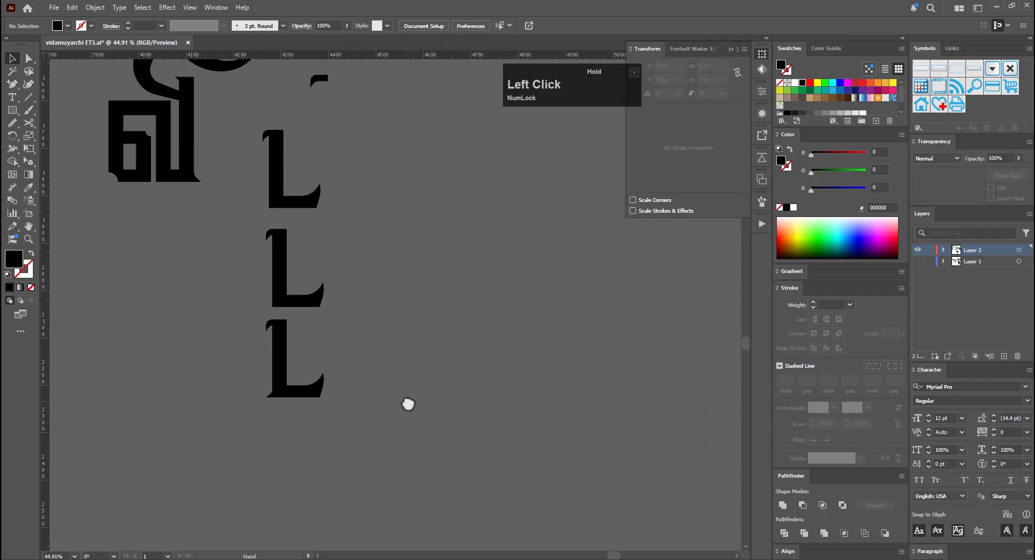
left_click_drag(353, 381, 530, 346)
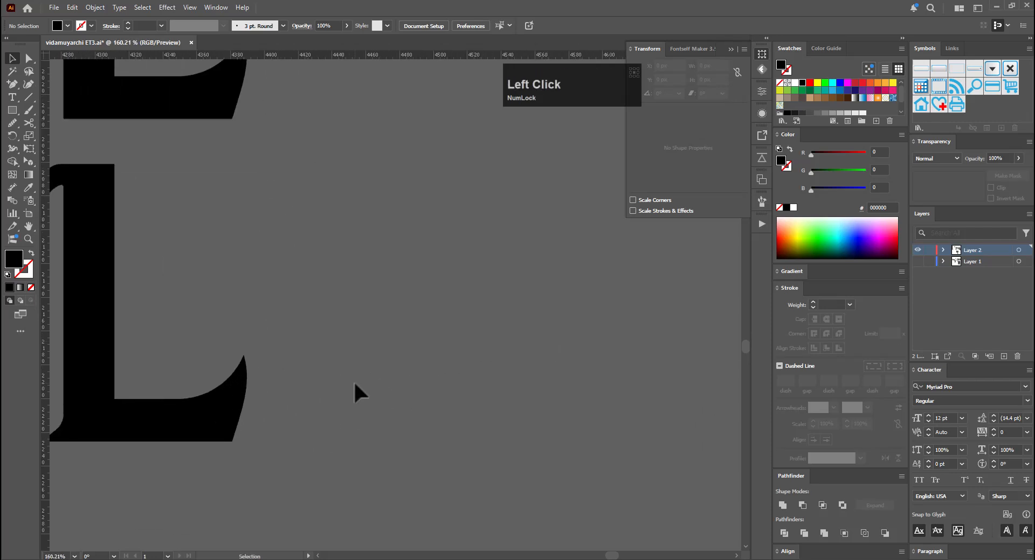
left_click_drag(251, 357, 189, 419)
key("e")
key("ctrl+z")
Shift the inner curve anchor on the third ட's foot horizontally about 8 px toward the curl
key("a")
left_click_drag(157, 380, 185, 419)
key("e")
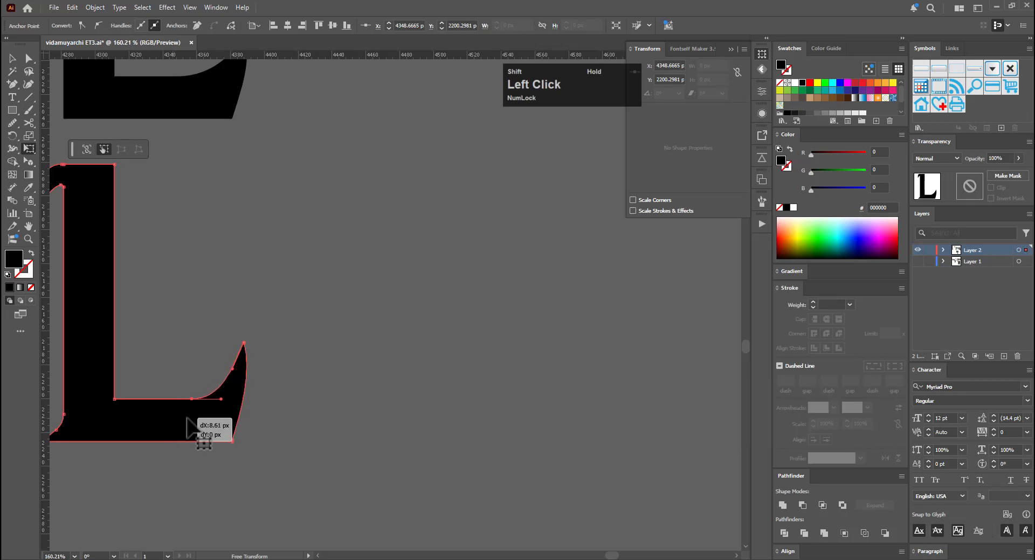
key("v")
left_click(414, 358)
left_click_drag(415, 358, 215, 414)
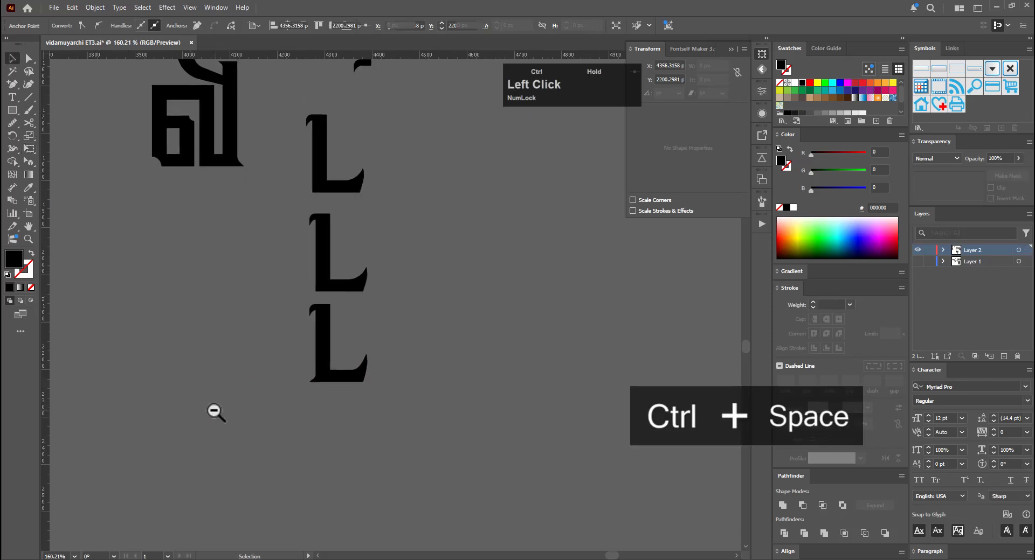
Copy the ா letter from the wordmark above to the open area right of the வி and ட copies
left_click_drag(454, 344, 360, 472)
left_click_drag(314, 250, 383, 341)
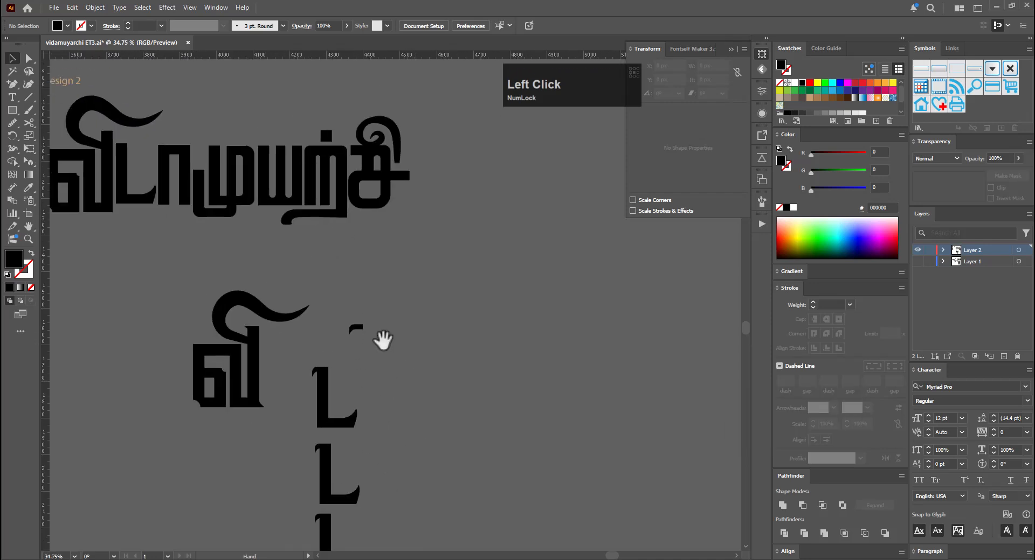
left_click_drag(189, 173, 444, 361)
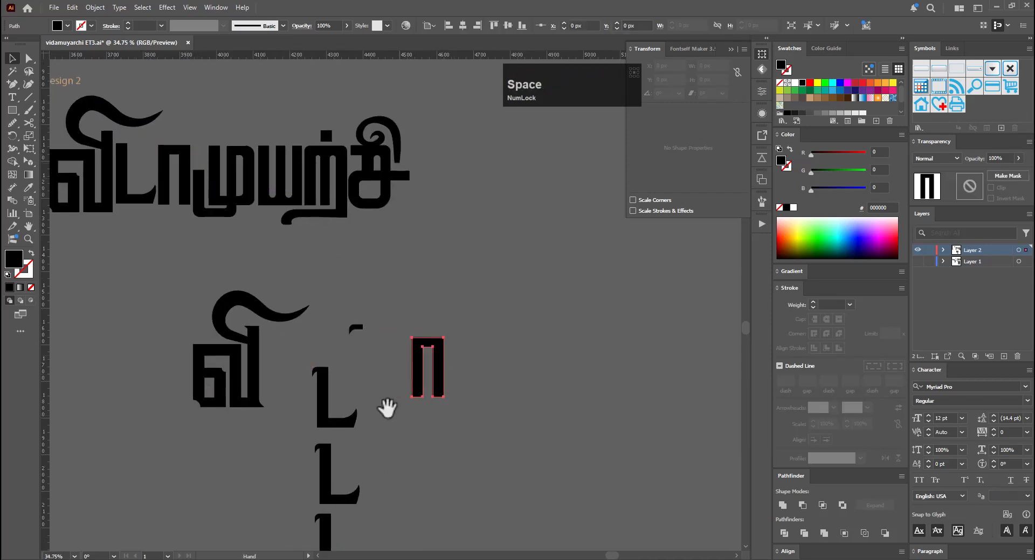
left_click_drag(388, 411, 269, 372)
left_click_drag(269, 372, 344, 268)
left_click_drag(116, 208, 278, 256)
left_click_drag(237, 252, 363, 191)
key("ctrl+z")
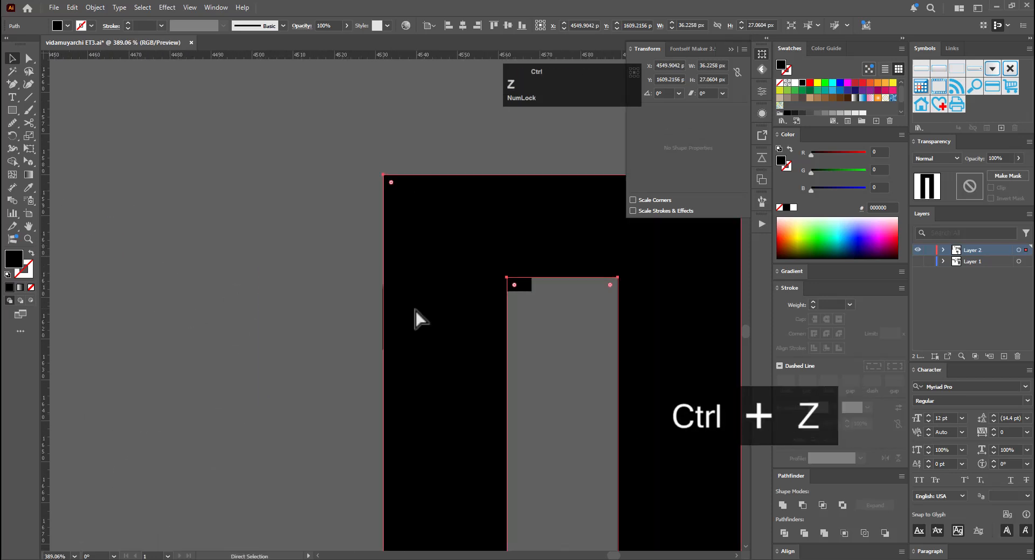
key("ctrl+z")
left_click_drag(437, 284, 246, 227)
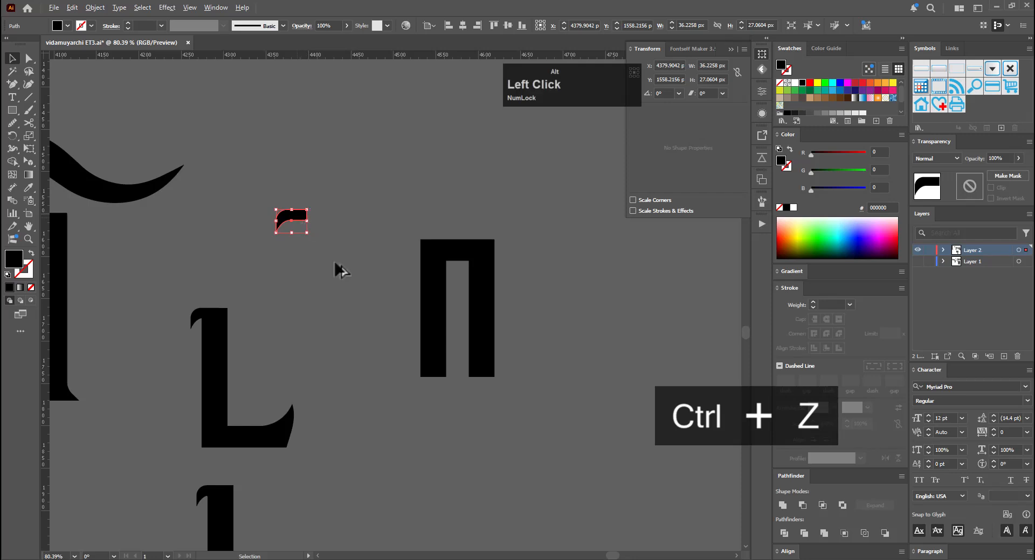
left_click_drag(334, 262, 412, 317)
left_click_drag(410, 300, 520, 300)
key("ctrl+z")
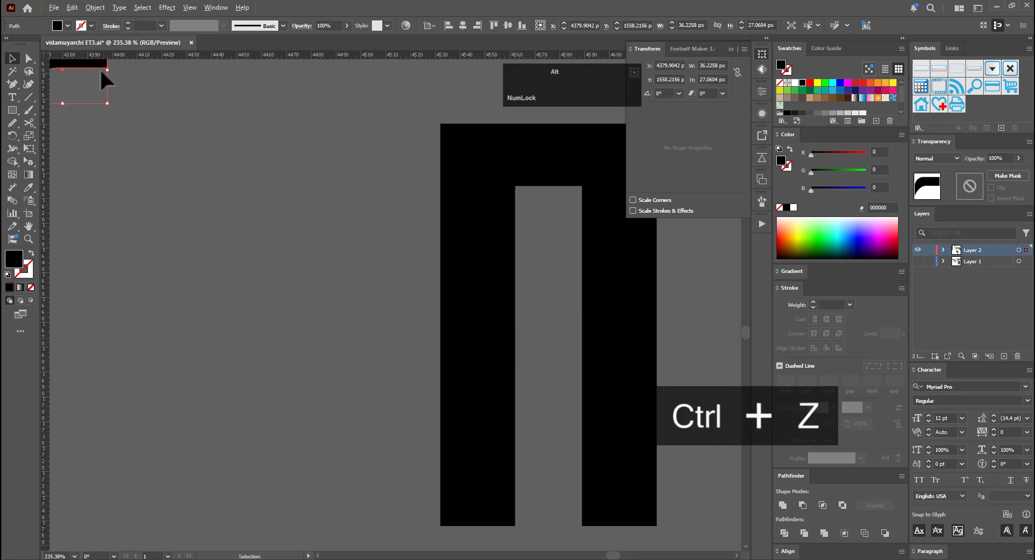
Copy the curved serif piece onto the ா and fit it at the letter's top-left corner
left_click_drag(99, 66, 401, 244)
left_click_drag(503, 270, 446, 261)
left_click_drag(444, 254, 521, 347)
key("e")
left_click_drag(455, 370, 457, 374)
key("v")
left_click(511, 310)
Reflect a copy of the ா and its serif across the vertical axis through the letter's centre
left_click_drag(547, 321, 221, 439, "ctrl")
left_click_drag(606, 362, 542, 356)
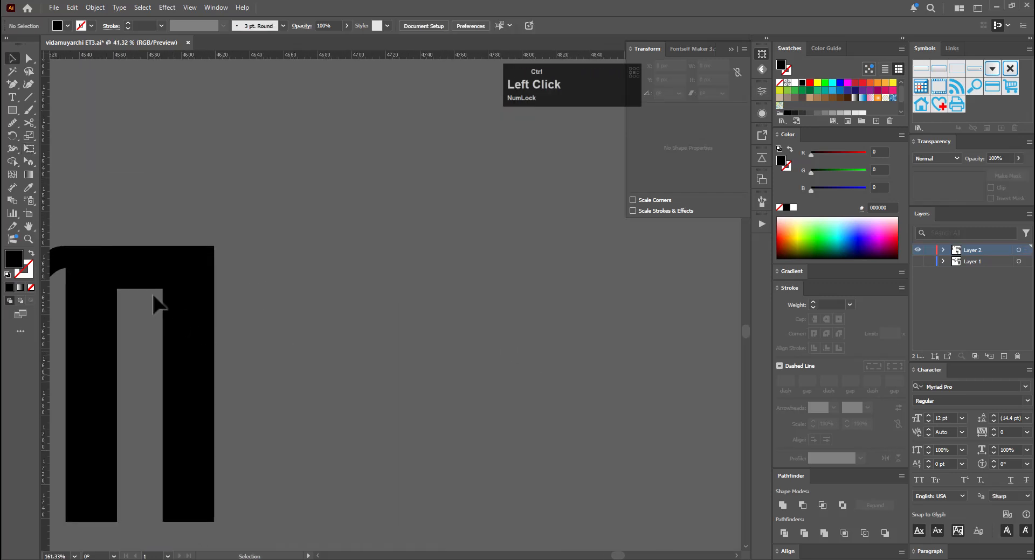
left_click_drag(100, 219, 209, 263)
left_click(291, 431)
key("o")
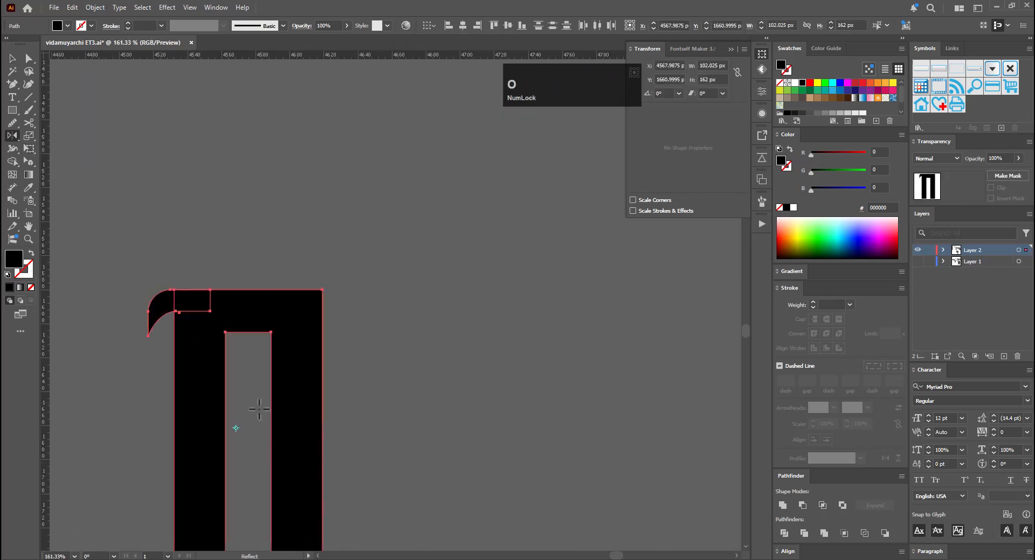
left_click(249, 431, "alt")
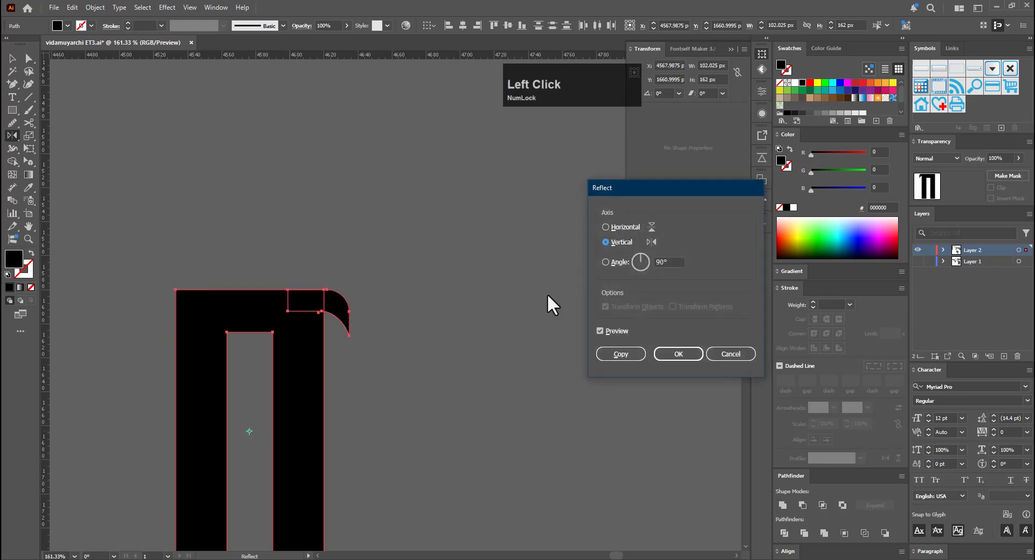
left_click(619, 354)
Delete the mirrored duplicate of the ா body and align the mirrored serif with the letter's top-right corner
key("v")
left_click(307, 391)
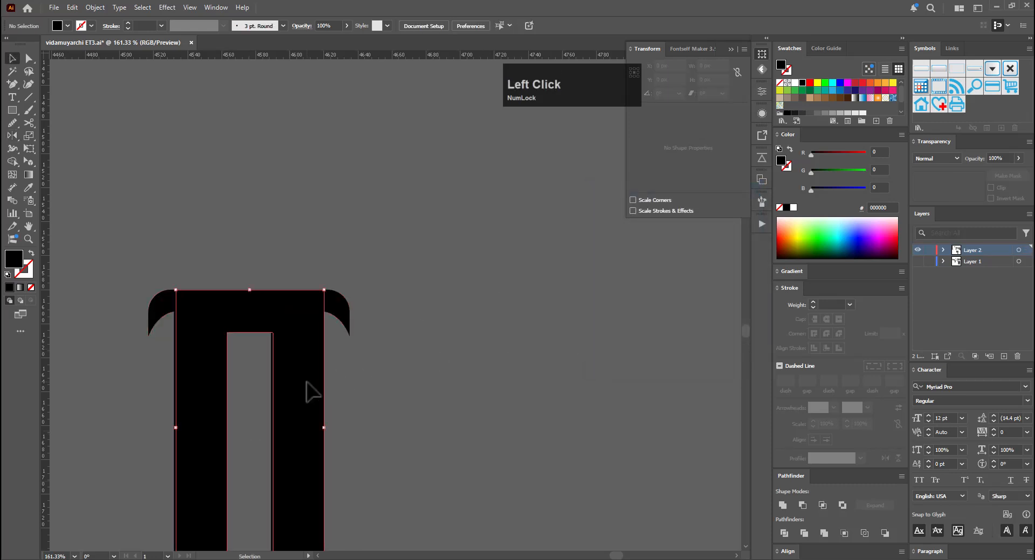
key("Delete")
left_click(330, 310)
left_click(383, 288)
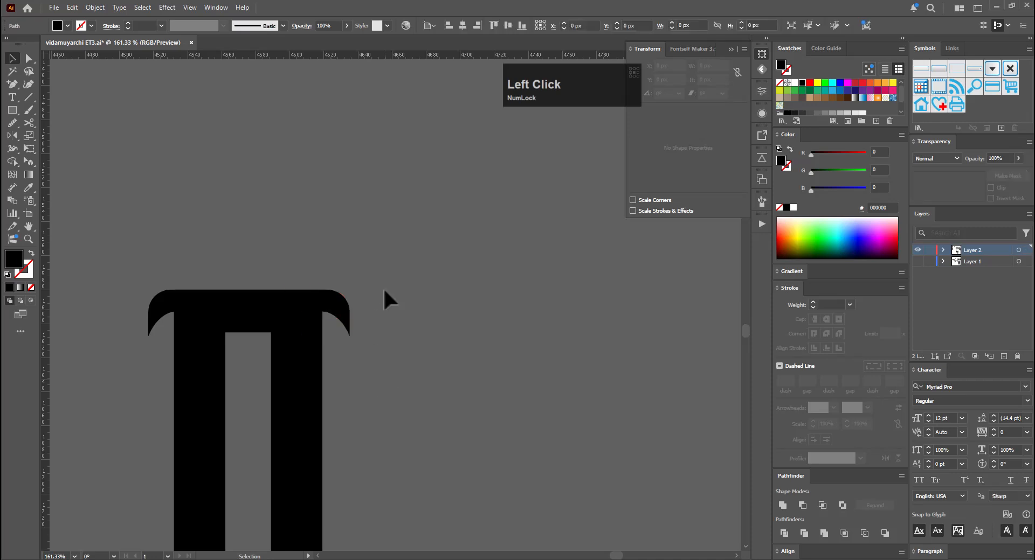
left_click(341, 312)
Duplicate the ா with both serifs about 198 px below the original
left_click_drag(393, 329, 155, 425)
scroll(551, 394, "down", 5)
left_click_drag(603, 469, 556, 364)
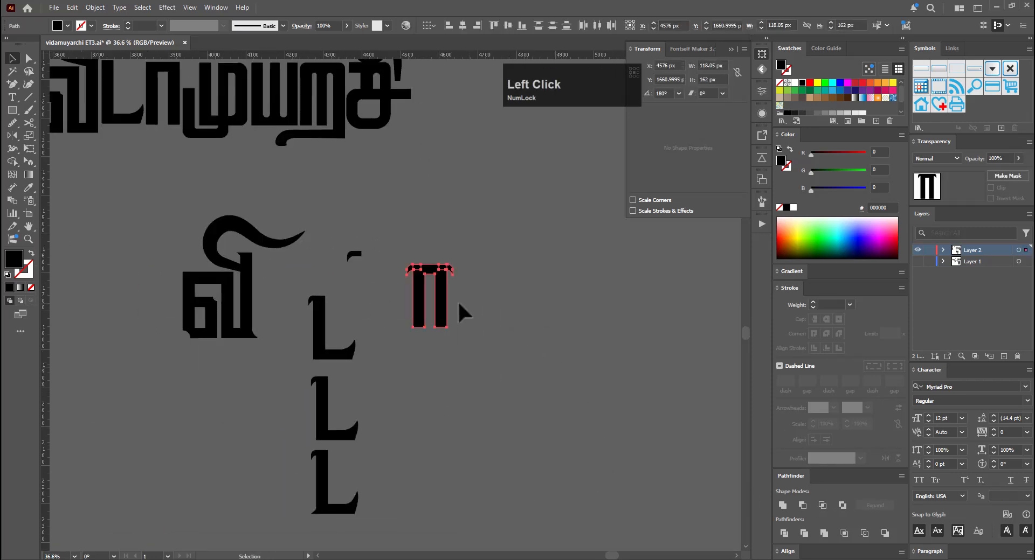
left_click_drag(447, 308, 447, 384)
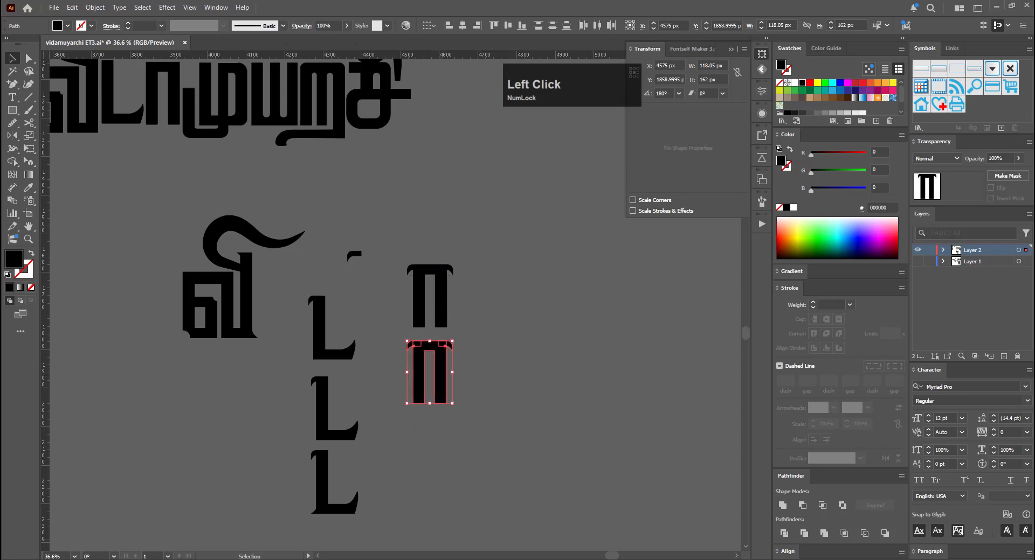
Round the two inner corners of the lower ா where its serifs meet the stems to a radius of about 6 px
scroll(573, 330, "up", 8)
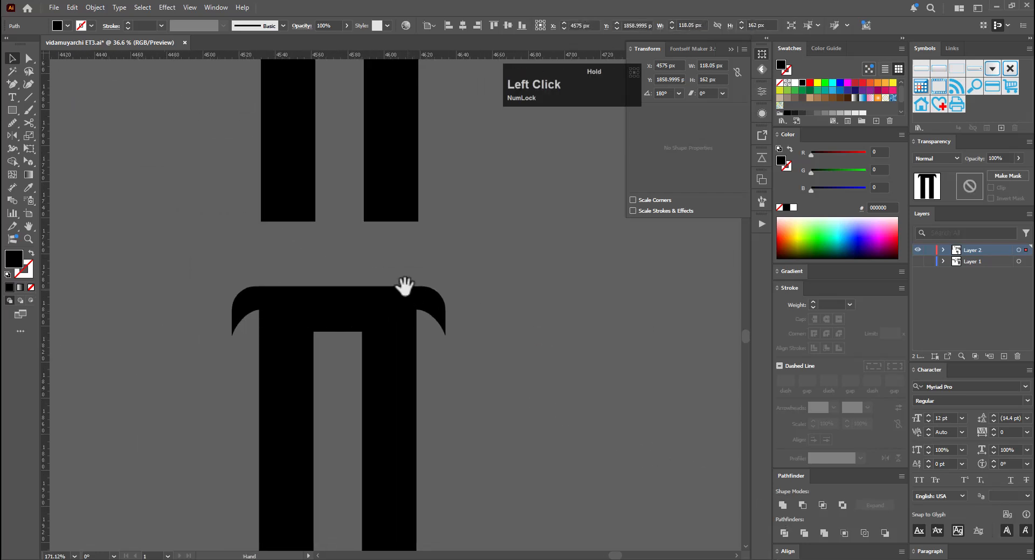
key("a")
left_click(257, 311)
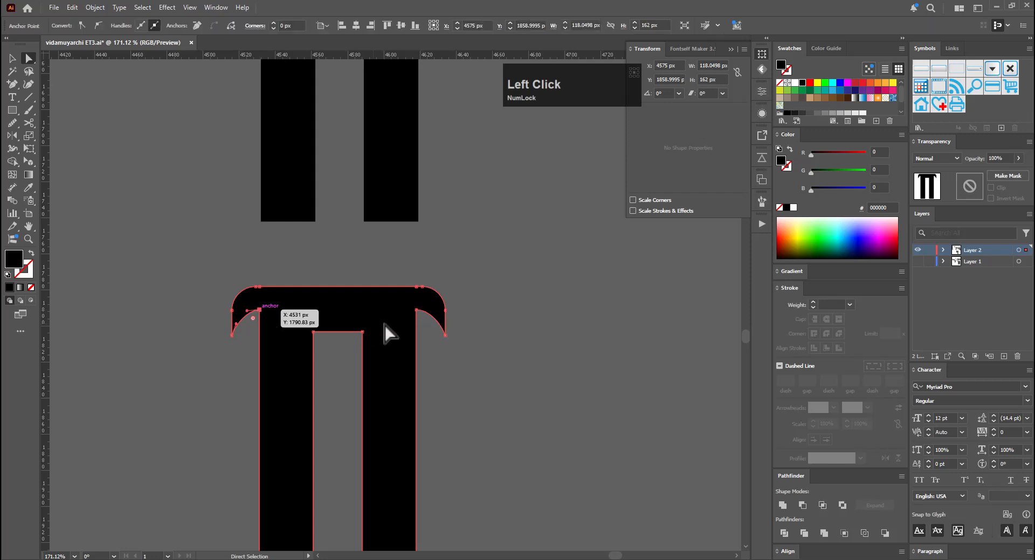
left_click(415, 311, "shift")
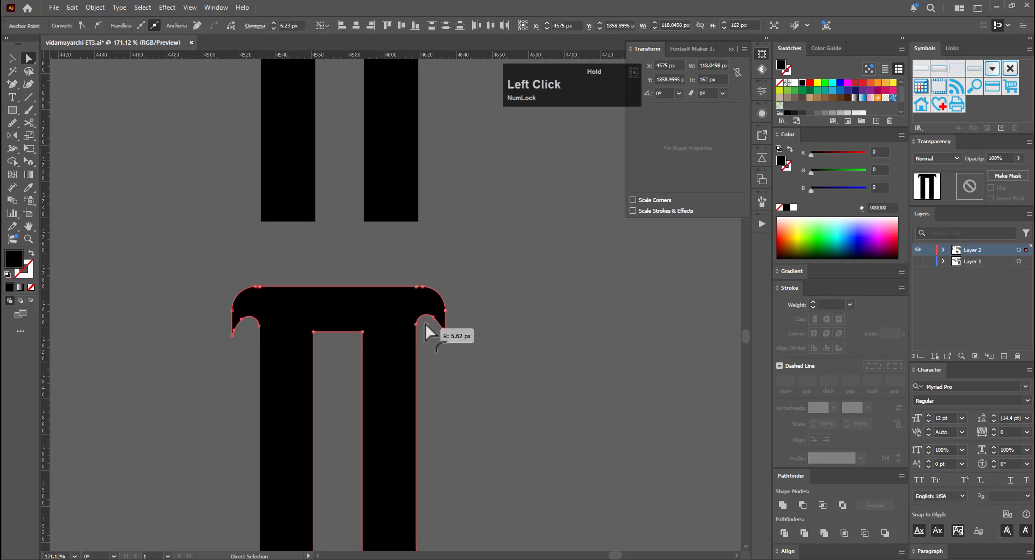
Duplicate the ா with rounded inner serif corners 181 px below the previous copy
key("v")
left_click(469, 285)
key("ctrl+space")
left_click_drag(494, 300, 450, 323)
left_click_drag(468, 396, 437, 249)
left_click_drag(372, 275, 530, 369)
left_click(418, 291)
Add an anchor point on each side of both legs of the lowest ா, slightly above their bottom ends
left_click_drag(484, 346, 430, 343, "ctrl")
left_click_drag(429, 343, 637, 313, "ctrl")
left_click_drag(457, 394, 552, 371)
key("=")
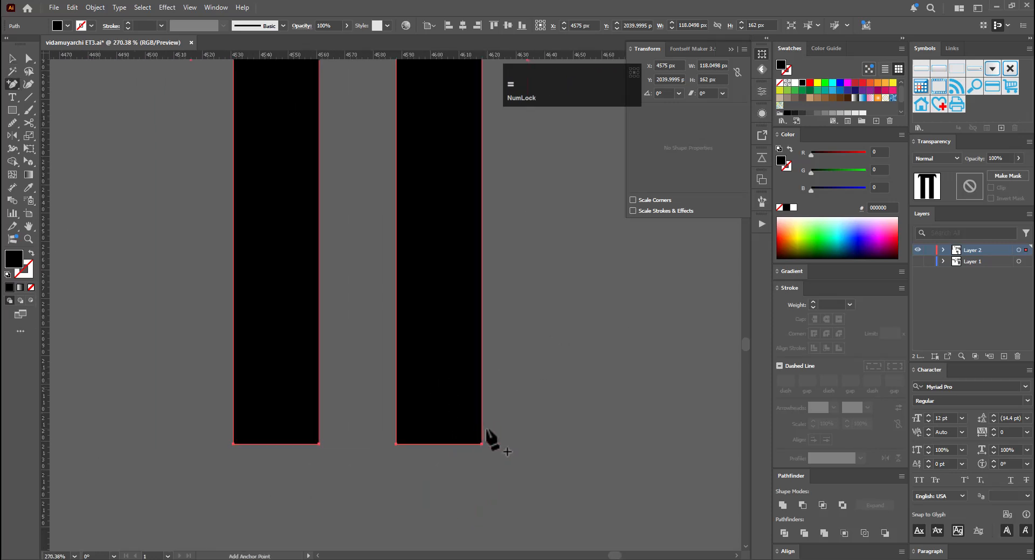
left_click(481, 429)
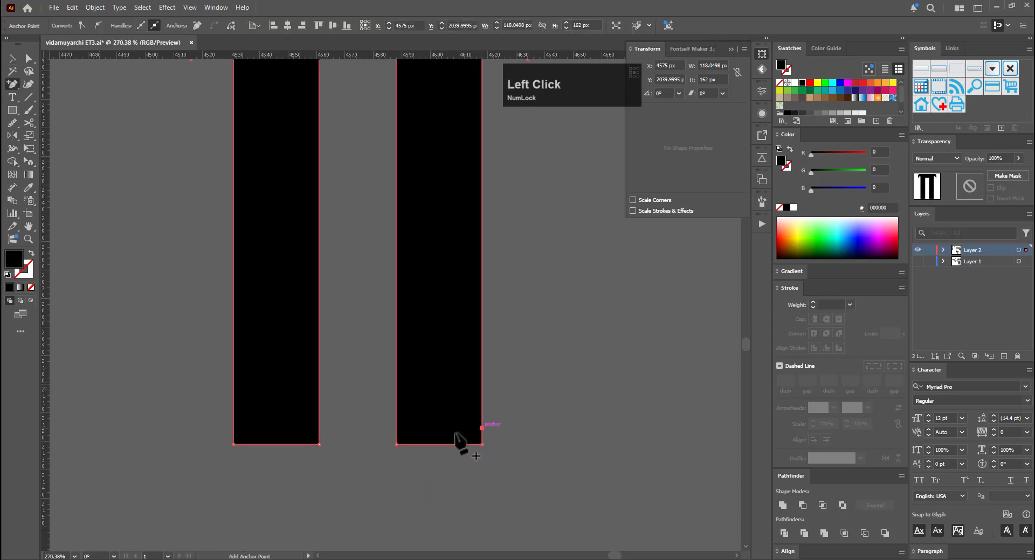
left_click(396, 429)
left_click(319, 426)
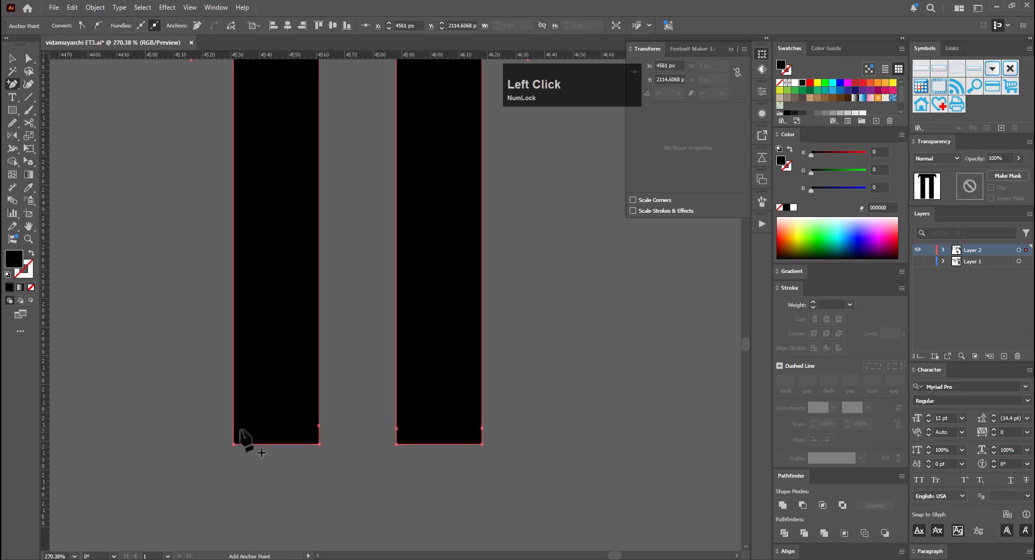
left_click(234, 426)
left_click(502, 446)
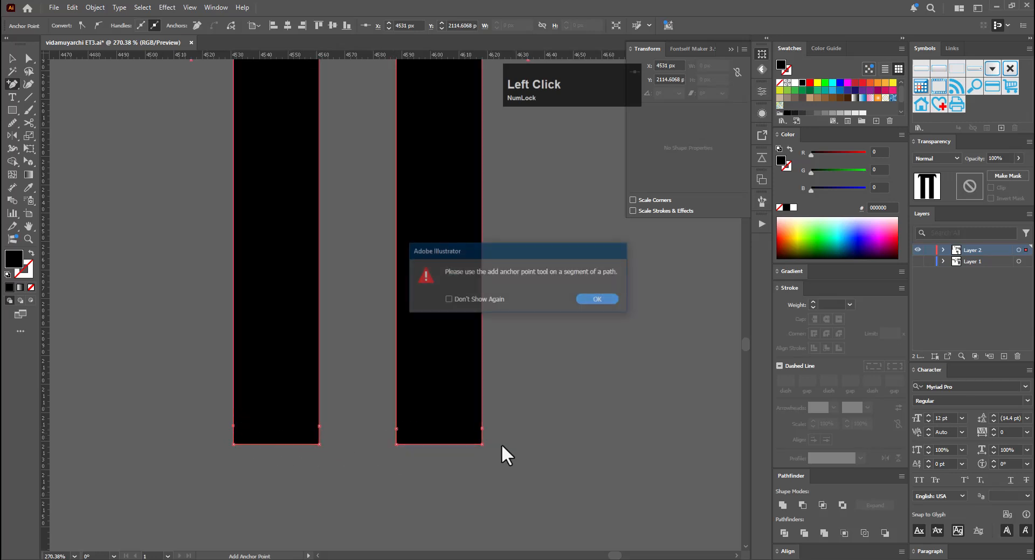
left_click(581, 304)
Bring the four new anchor points on the legs to one common height
key("a")
left_click_drag(509, 366, 153, 441)
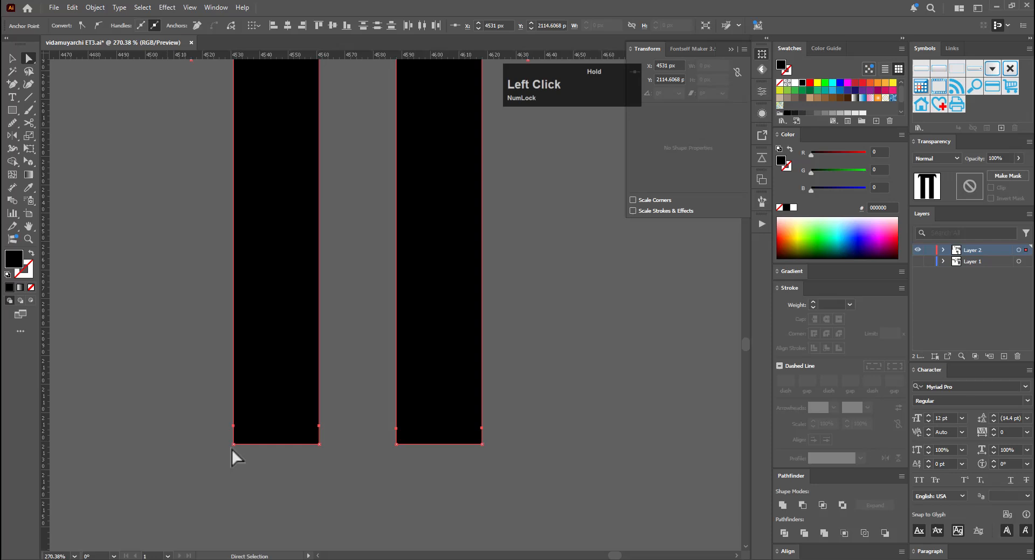
left_click(358, 428, "alt")
left_click(664, 275)
Scale the left leg's bottom edge to 140% horizontally and 100% vertically about its midpoint to form a flared foot
key("v")
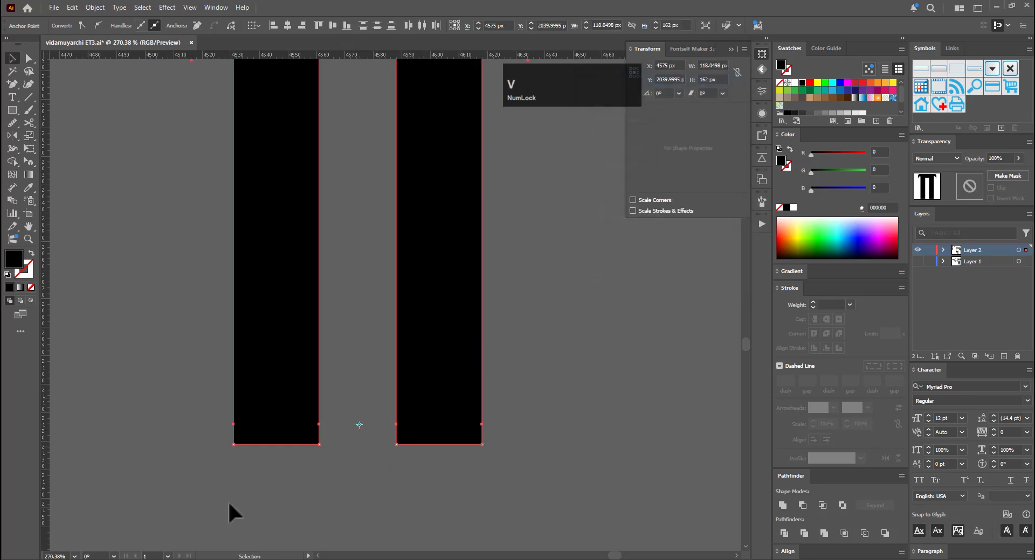
key("s")
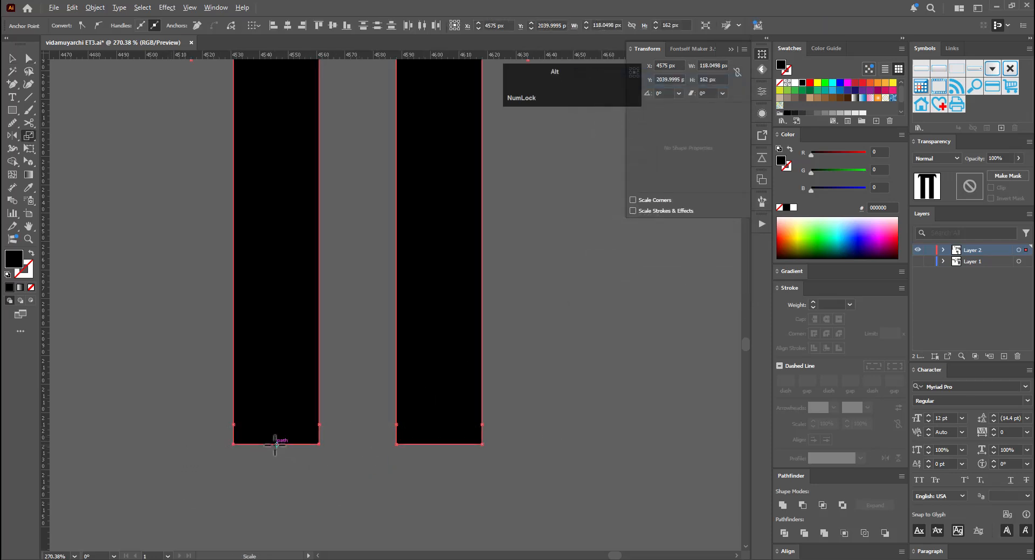
left_click(273, 445, "alt")
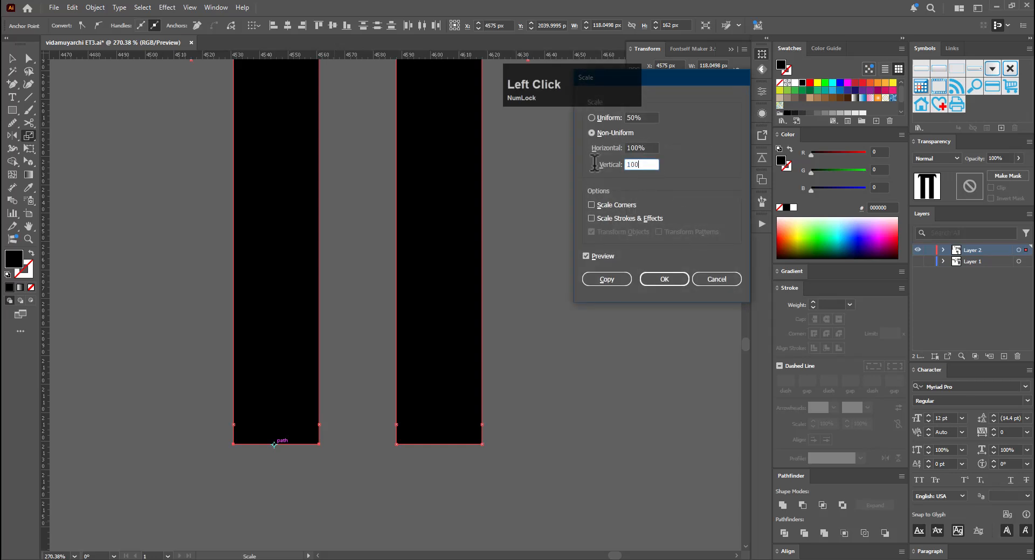
left_click(646, 148)
scroll(649, 146, "up", 2)
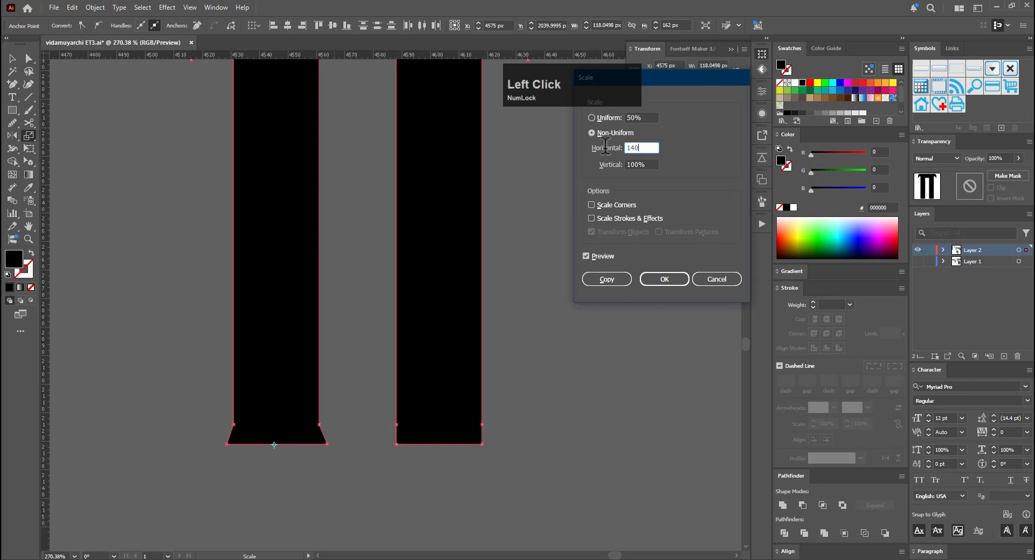
type("140")
key("Return")
Scale the right leg's bottom edge to 140% horizontally about its midpoint to match the left foot
key("a")
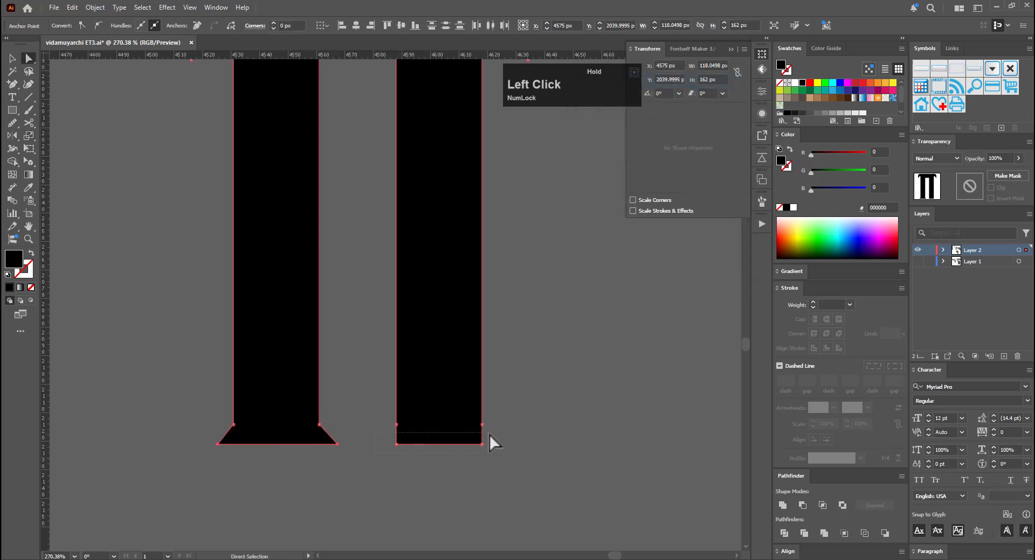
left_click_drag(489, 437, 489, 436)
key("s")
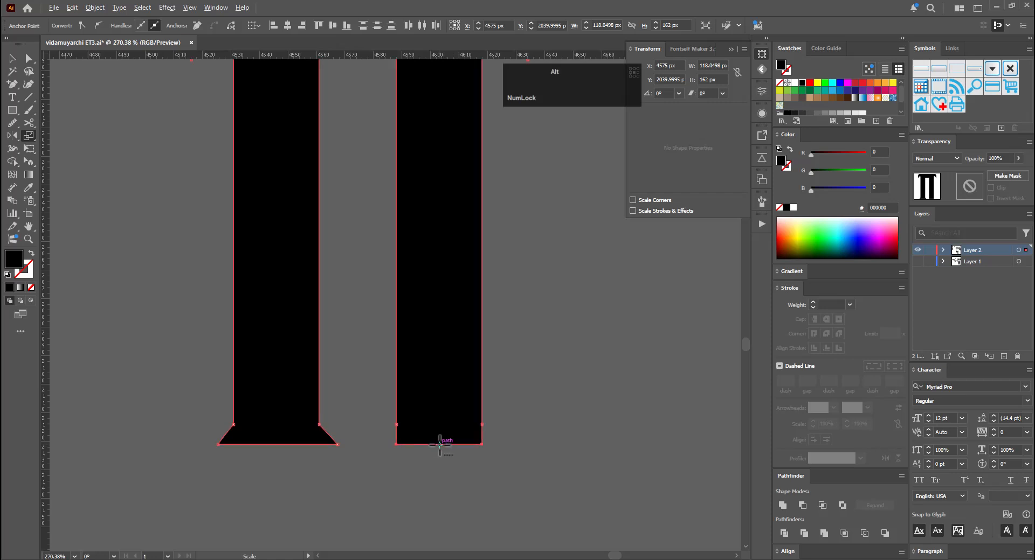
left_click(440, 445, "alt")
left_click(670, 277)
Round the four corners above the flared feet of both legs into smooth concave curves
key("a")
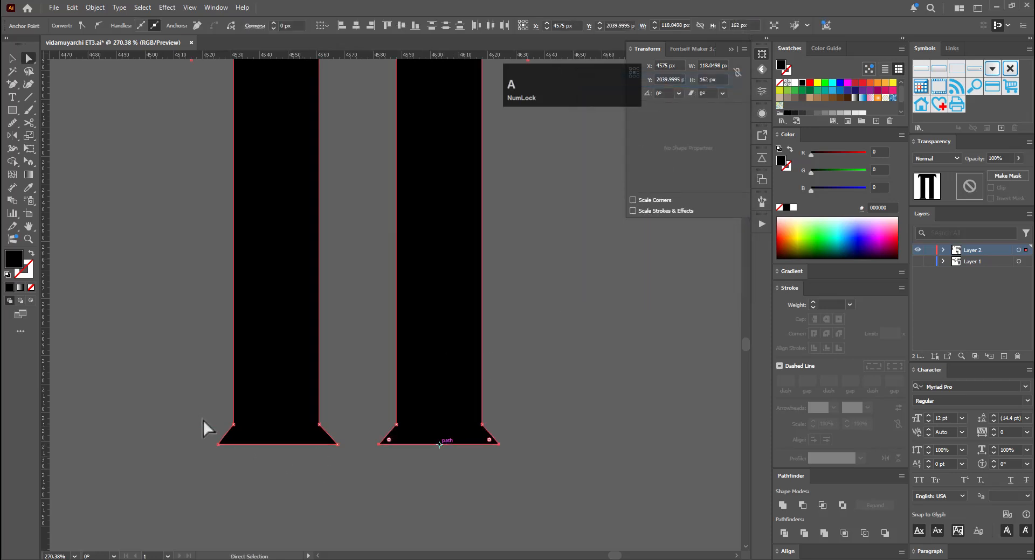
left_click_drag(454, 433, 512, 428)
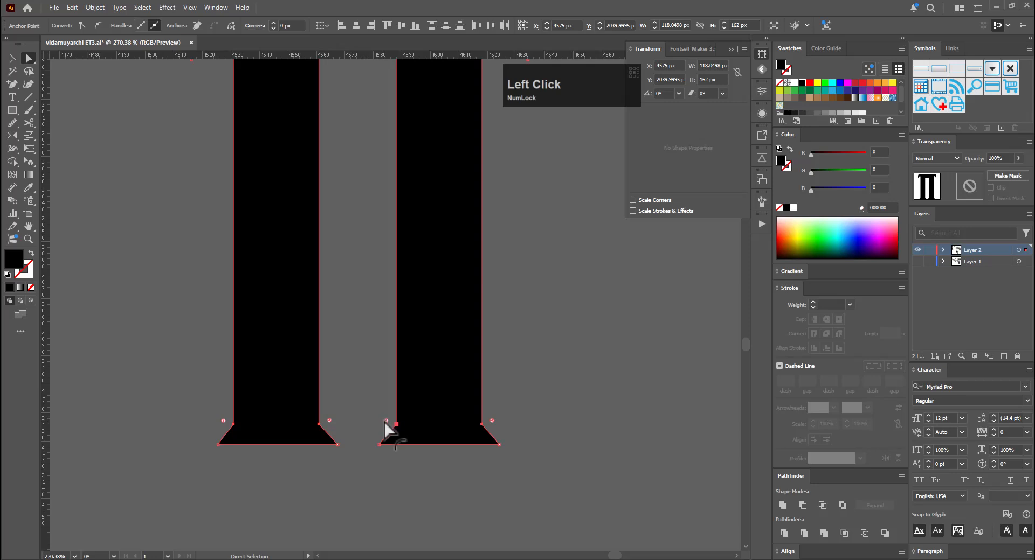
left_click_drag(388, 431, 300, 215)
key("v")
left_click(634, 363)
left_click_drag(632, 365, 224, 439)
left_click_drag(631, 410, 345, 451)
left_click_drag(402, 419, 644, 354)
left_click_drag(468, 346, 471, 270)
Narrow the lowest ா by moving the anchor points of its right half 7 px to the left
key("a")
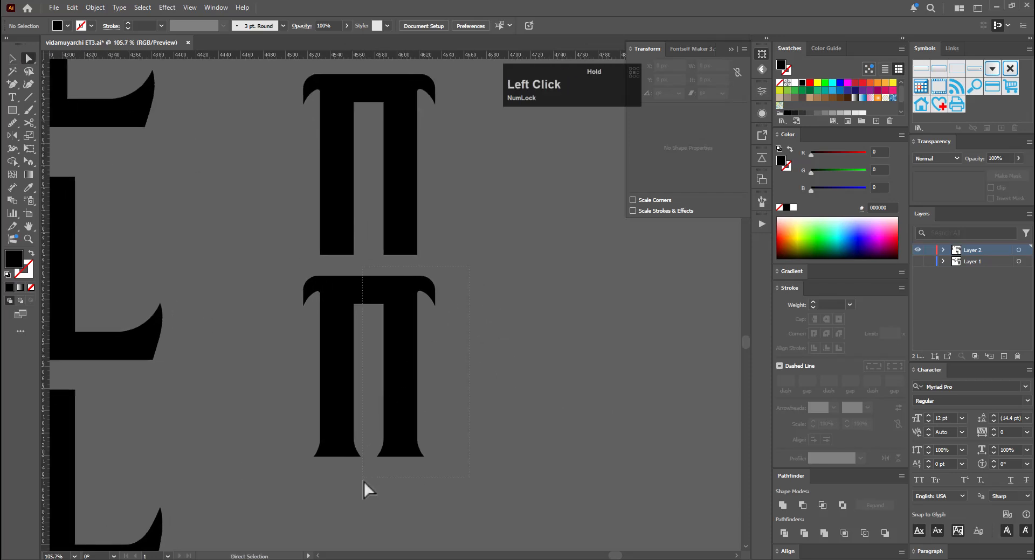
left_click_drag(369, 482, 372, 480)
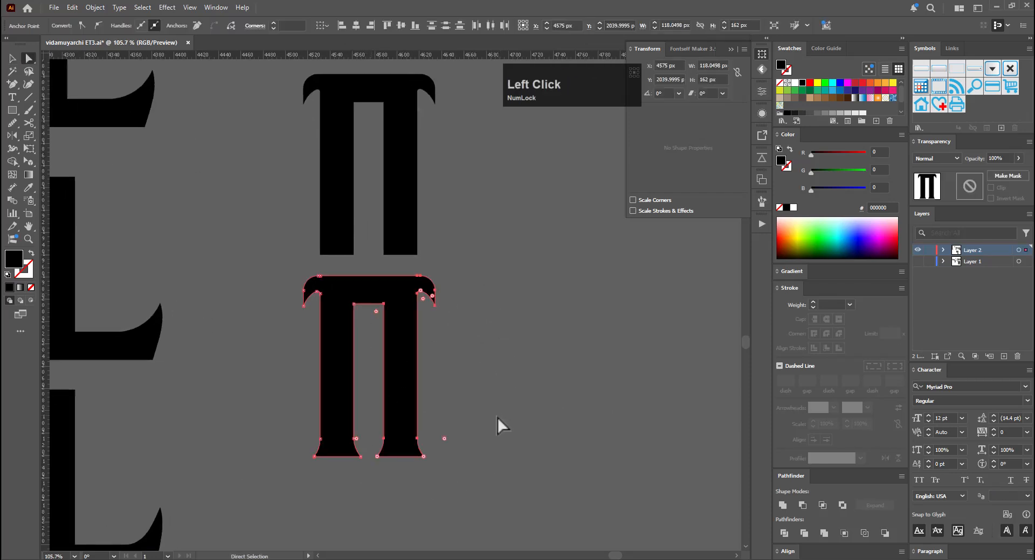
key("shift+Left")
key("shift+Left")
key("Right")
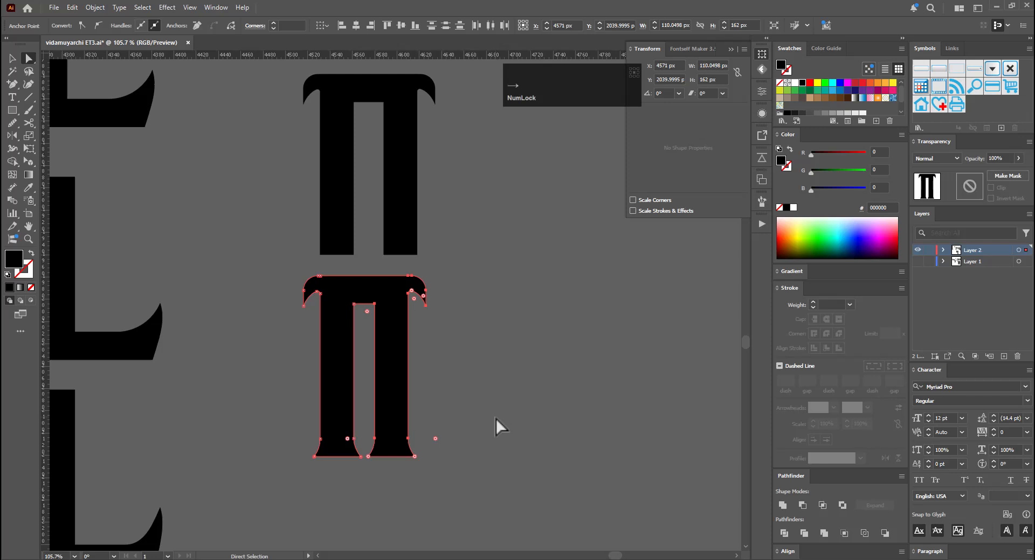
key("Right")
key("Left")
key("Right")
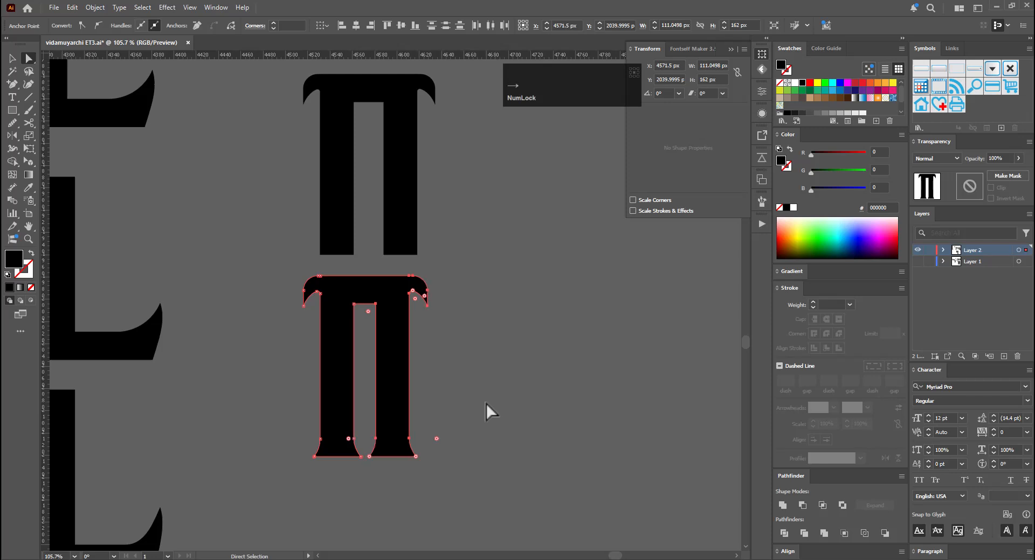
Compare the three stages of the ா and examine the curved serif at the top letter's top-left corner
left_click(486, 405)
left_click(492, 380, "ctrl+alt")
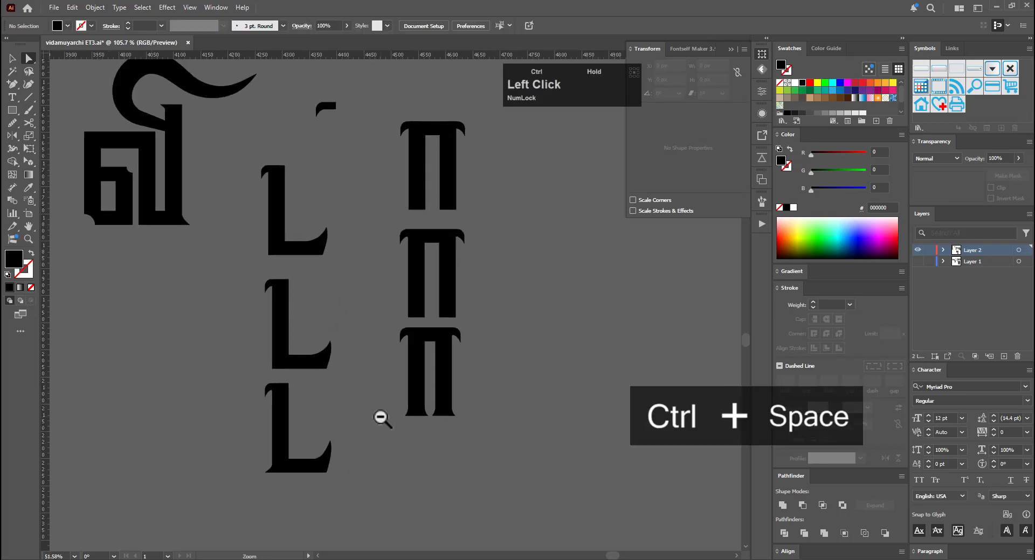
left_click_drag(383, 420, 392, 379)
left_click_drag(403, 215, 519, 303)
key("v")
left_click(399, 313)
left_click(385, 268)
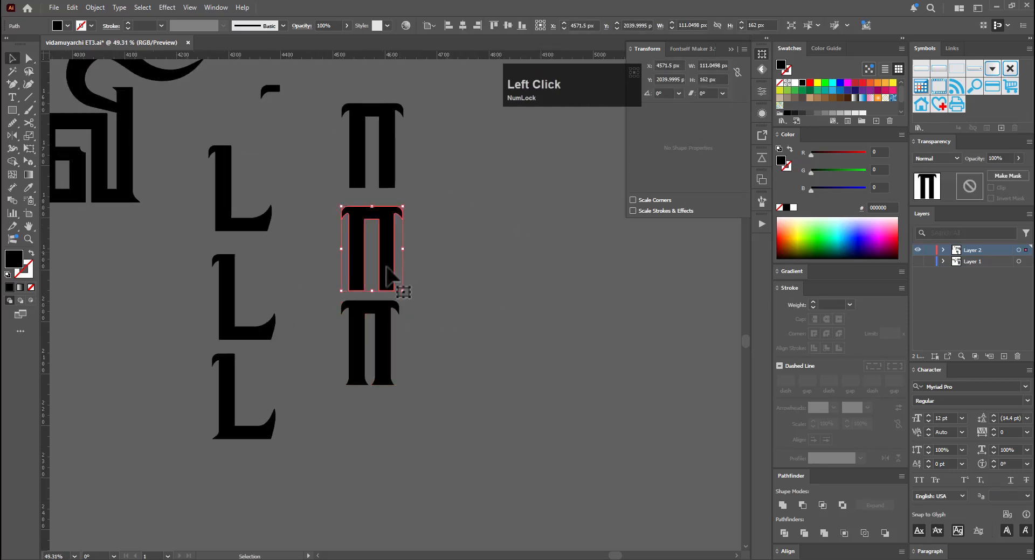
left_click(388, 167)
left_click(413, 102)
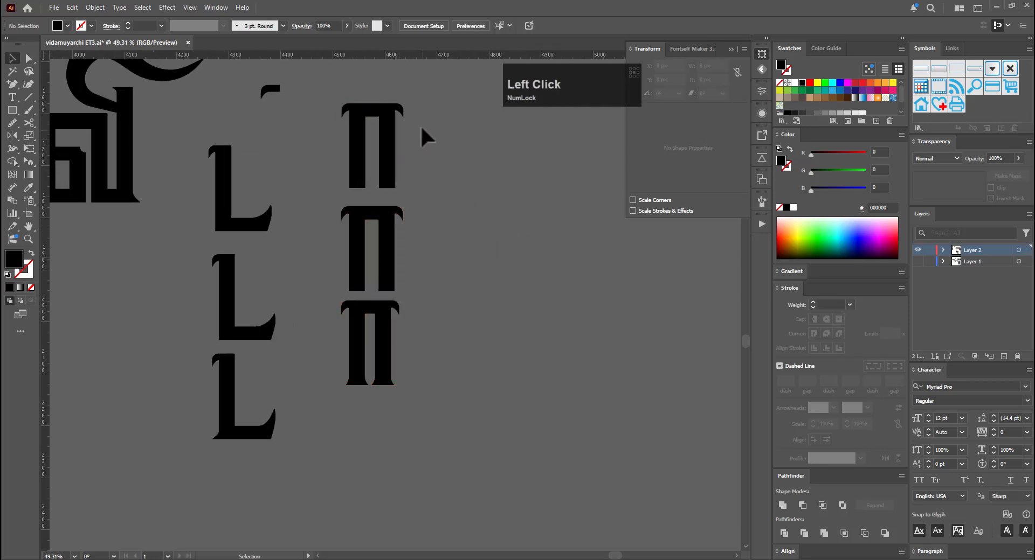
key("ctrl+space")
left_click_drag(416, 132, 505, 266)
left_click(335, 257)
key("ctrl+space")
left_click_drag(338, 251, 483, 288)
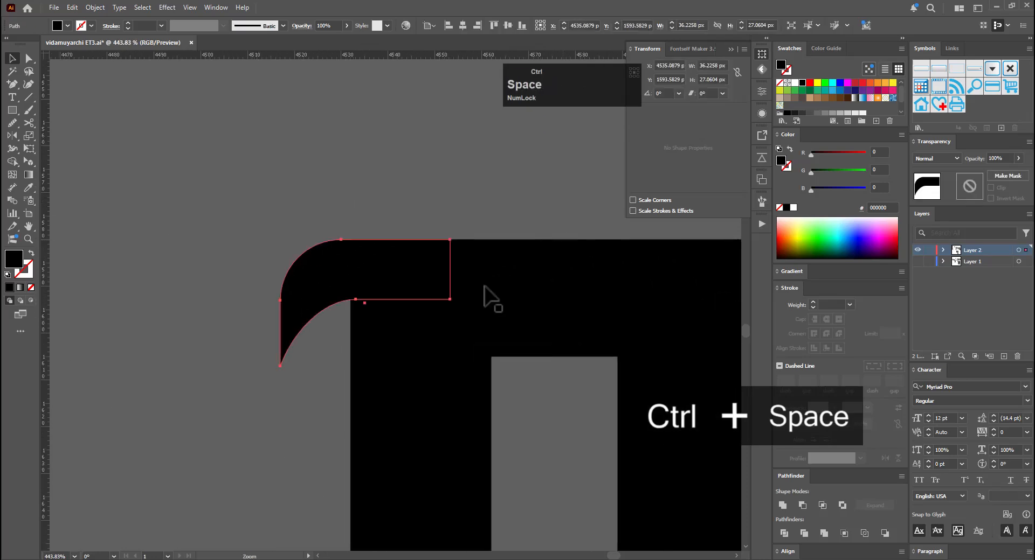
Delete the two lower ா versions and the mirrored serif at the remaining letter's top-right corner
key("ctrl+space")
left_click_drag(551, 304, 434, 349)
key("ctrl+space")
left_click_drag(592, 340, 355, 279)
left_click(441, 403)
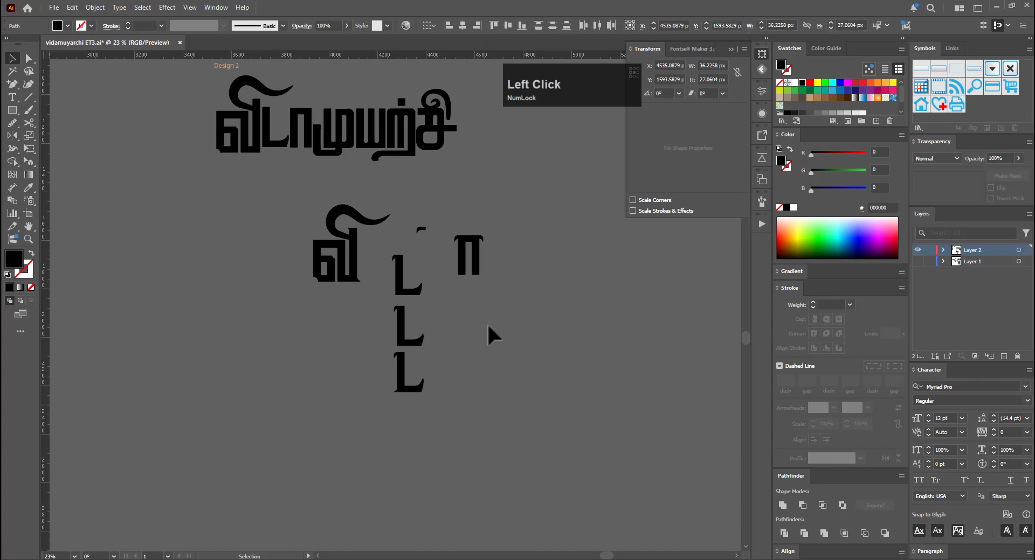
key("ctrl+space")
left_click_drag(461, 254, 526, 370)
left_click(450, 335)
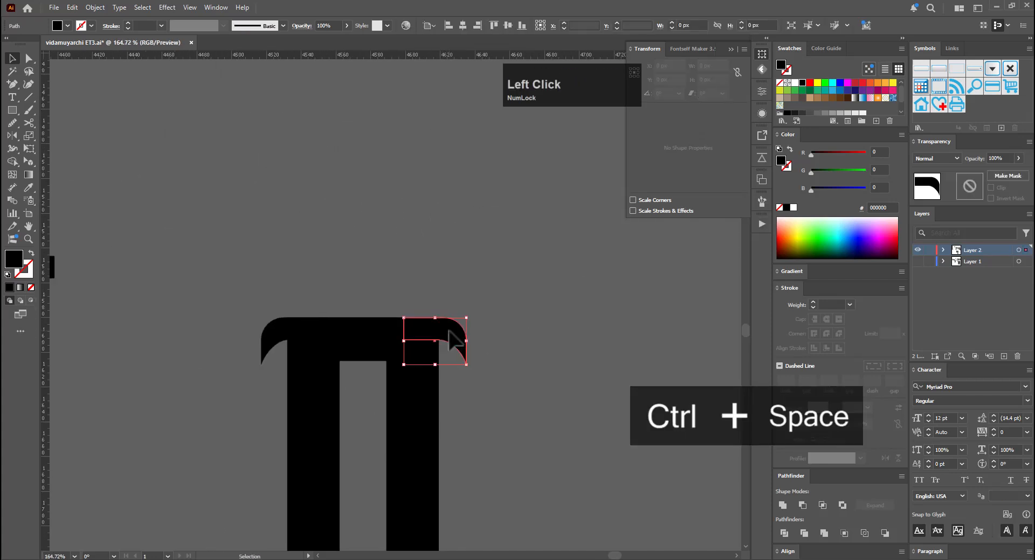
Scale down the curved serif on the ா while keeping it fitted to the letter's top-left corner
left_click(272, 348)
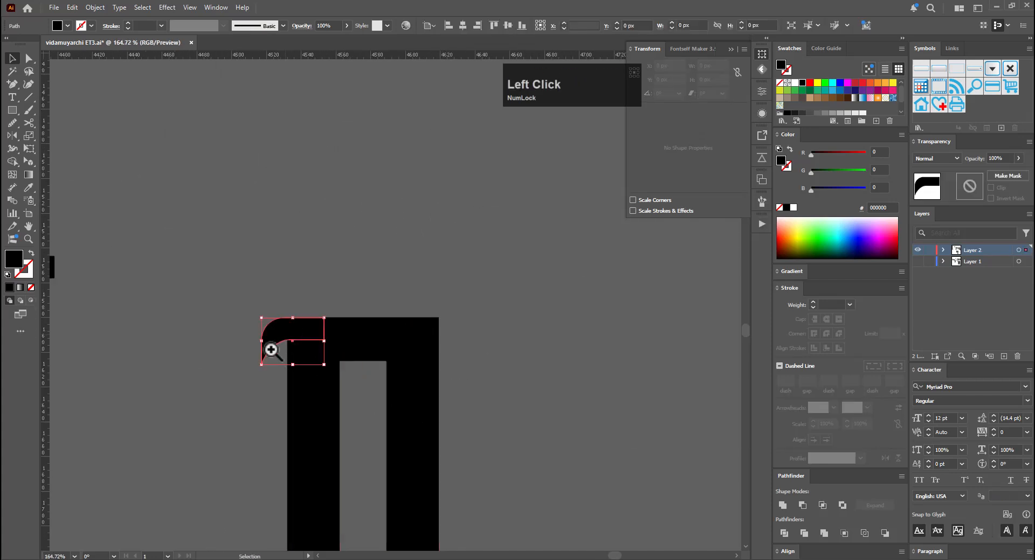
key("ctrl+space")
left_click(269, 339)
left_click_drag(251, 408, 264, 383)
key("e")
left_click_drag(365, 318, 352, 316)
key("v")
left_click(410, 248)
Reflect a copy of the ா with its smaller serif across the vertical axis through the letter's centre
key("ctrl+space")
left_click_drag(472, 258, 518, 340)
key("space")
left_click_drag(506, 345, 404, 344)
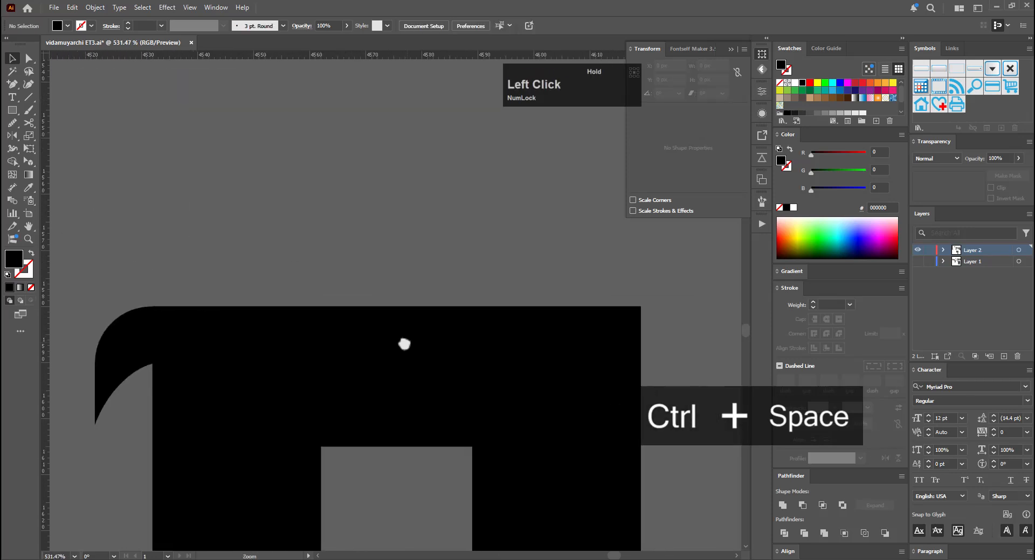
key("ctrl+space")
left_click_drag(555, 382, 361, 401)
left_click_drag(451, 334, 270, 265)
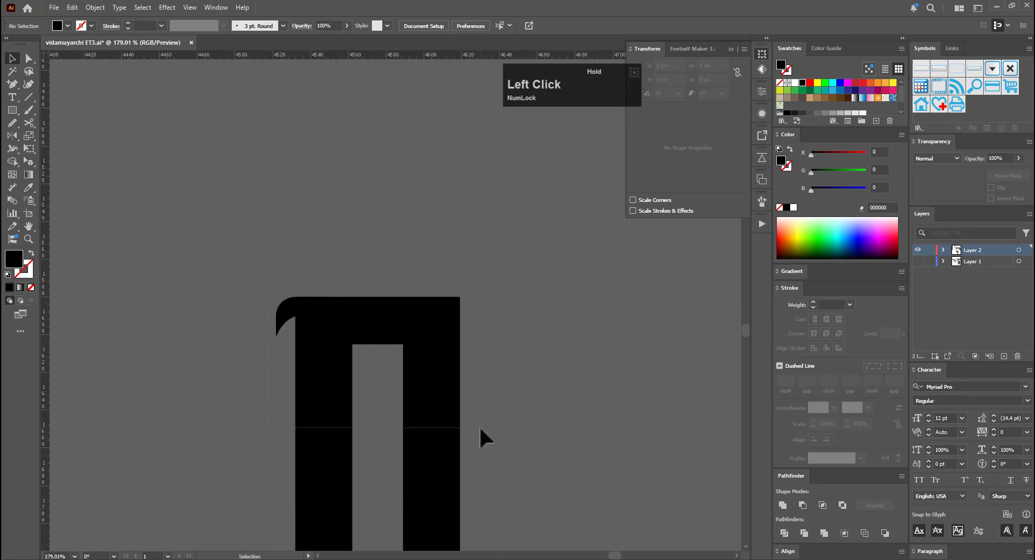
left_click_drag(479, 428, 480, 428)
key("o")
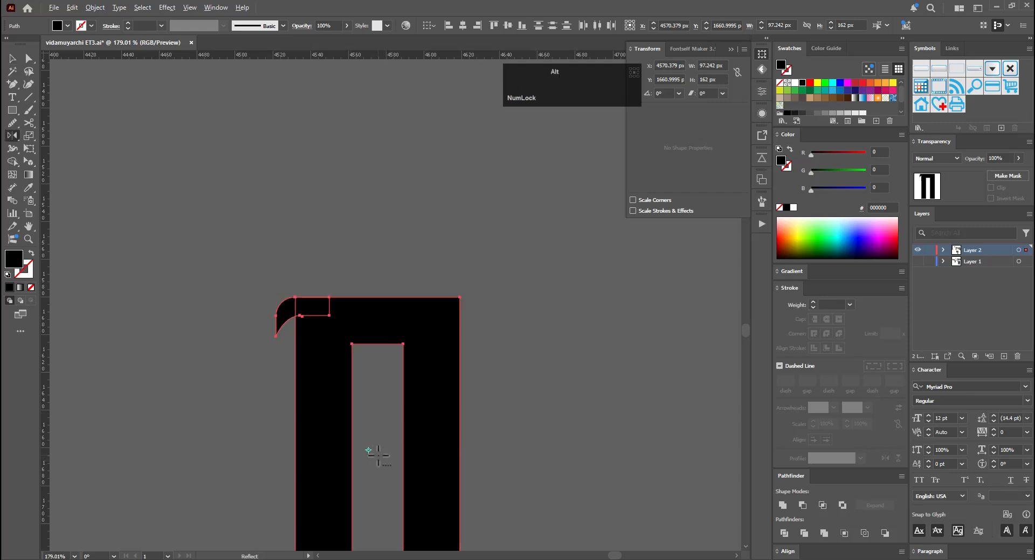
left_click(379, 456, "alt")
left_click(620, 355)
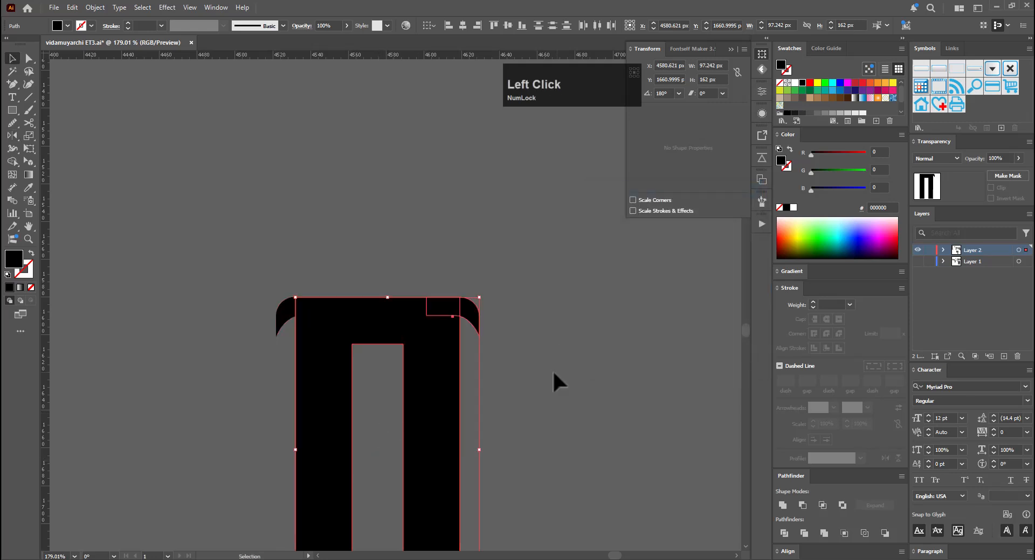
left_click(554, 373)
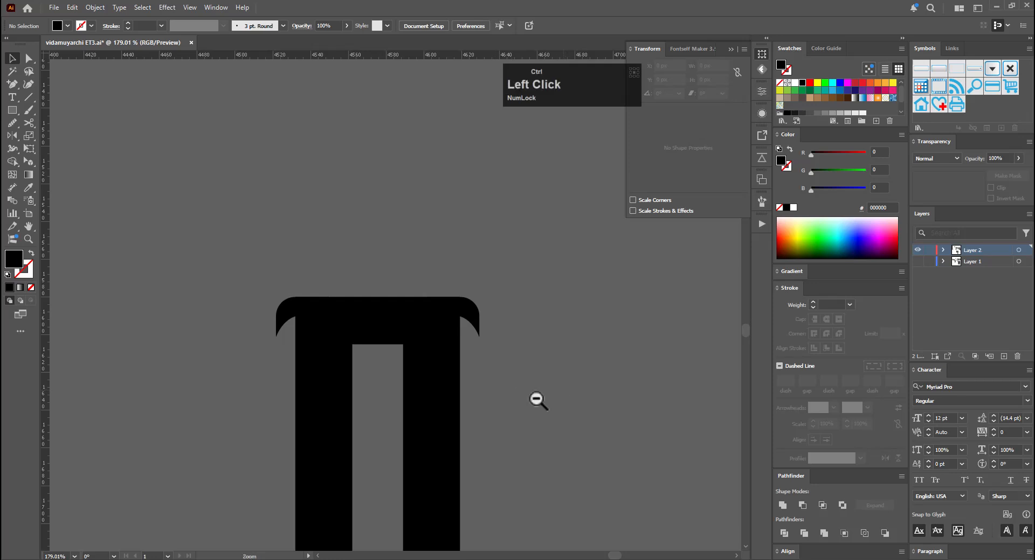
Duplicate the ா with both smaller serifs 194 px below the original and unite the copy into one shape
left_click_drag(537, 401, 523, 423)
left_click_drag(524, 429, 490, 304)
left_click_drag(357, 193, 507, 462)
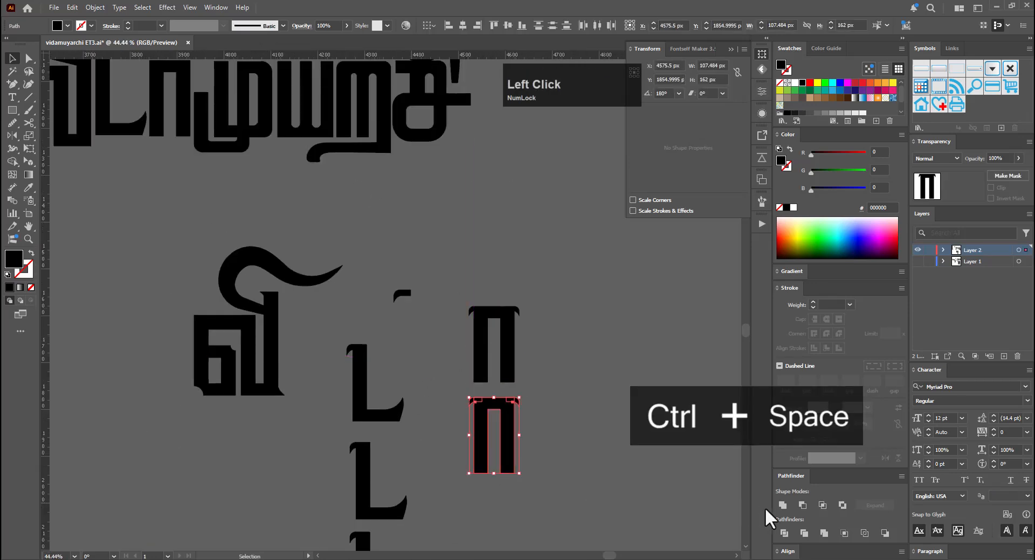
left_click(782, 507)
Round the two inner joints where the curved serifs meet the stems of the united ா
left_click_drag(490, 417, 466, 235)
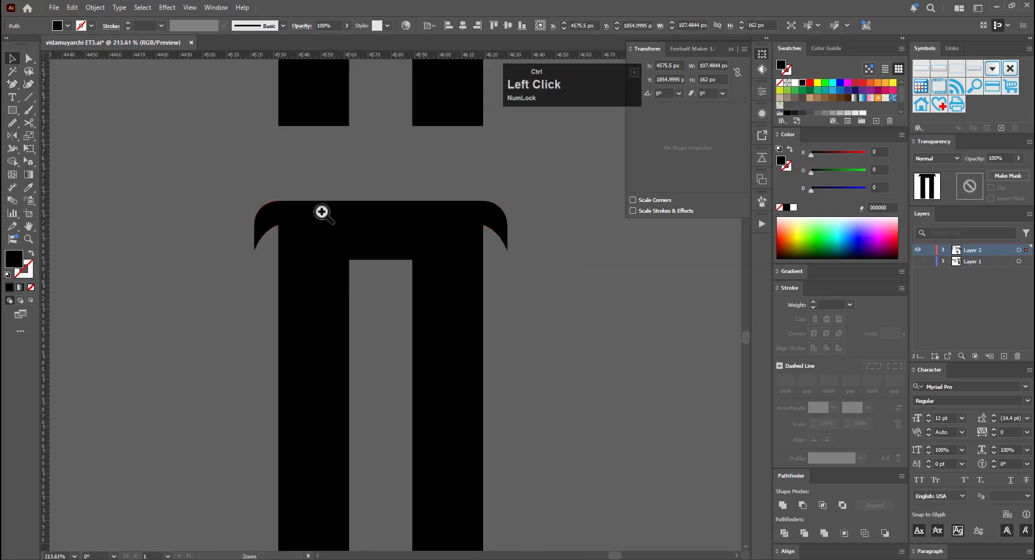
left_click_drag(322, 212, 335, 211)
key("a")
left_click(276, 225)
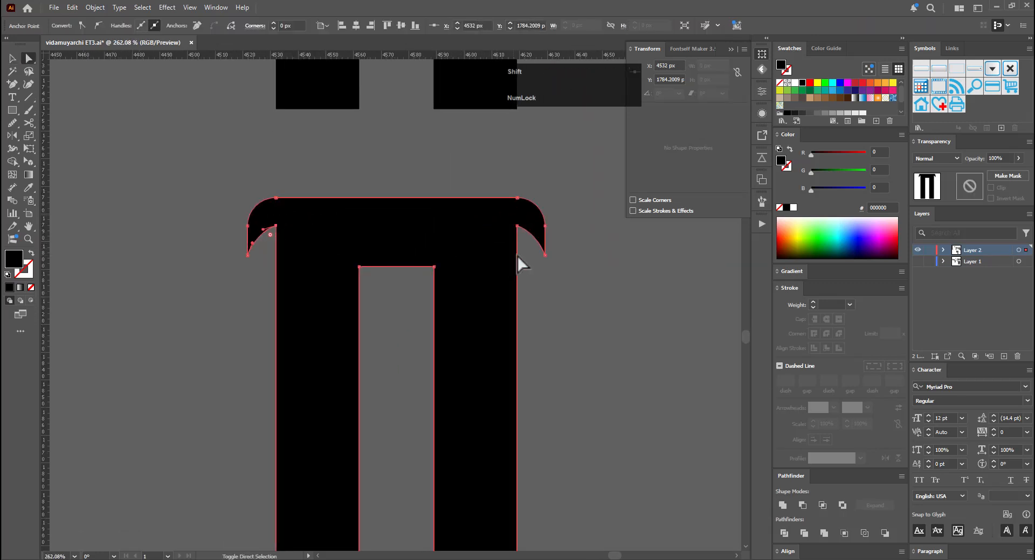
left_click(517, 226, "shift")
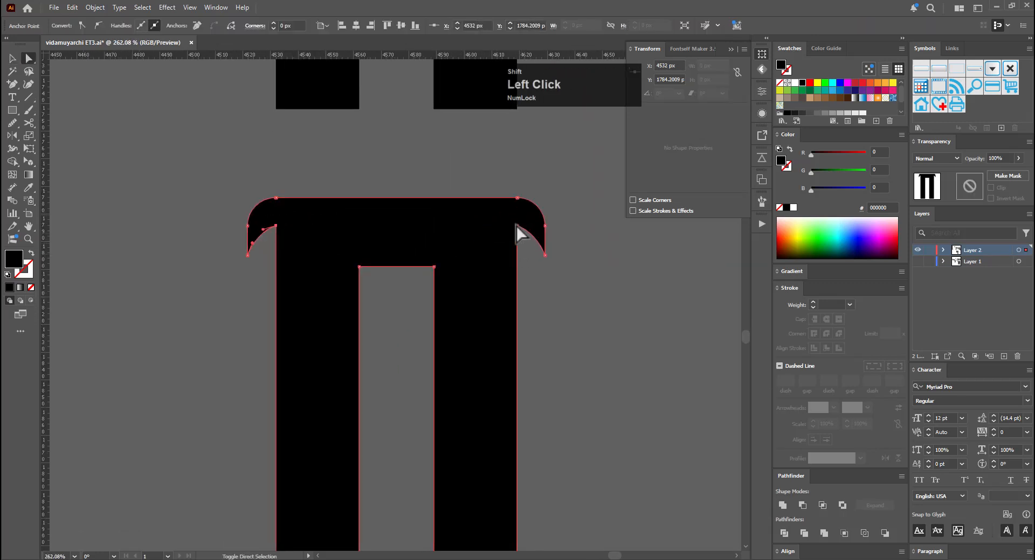
left_click(272, 23)
left_click(273, 24)
Duplicate the united ா with rounded serif joints 195 px straight below
key("v")
left_click_drag(589, 317, 302, 406)
left_click_drag(532, 404, 457, 143)
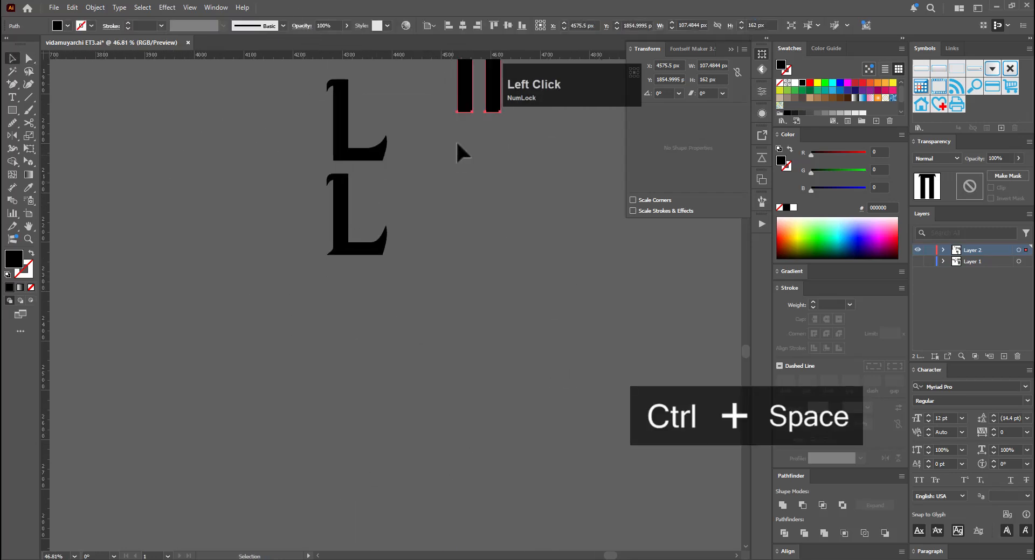
left_click_drag(491, 90, 463, 288)
left_click(470, 404)
left_click_drag(458, 451, 597, 402)
left_click_drag(398, 401, 407, 447)
Add an anchor point near the foot of each of the four vertical stem edges on the lowest ா
key("equal")
left_click(326, 464)
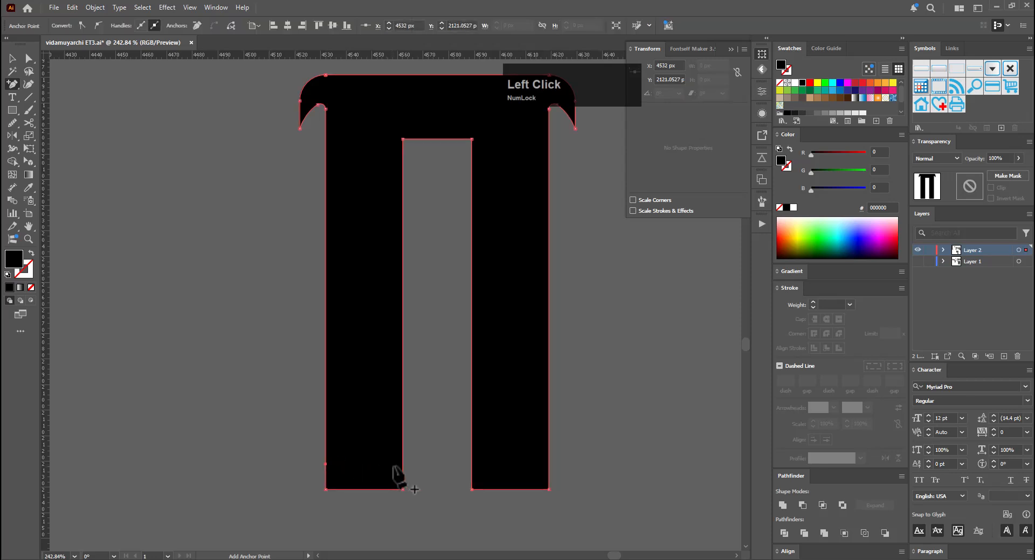
left_click(402, 468)
left_click(472, 466)
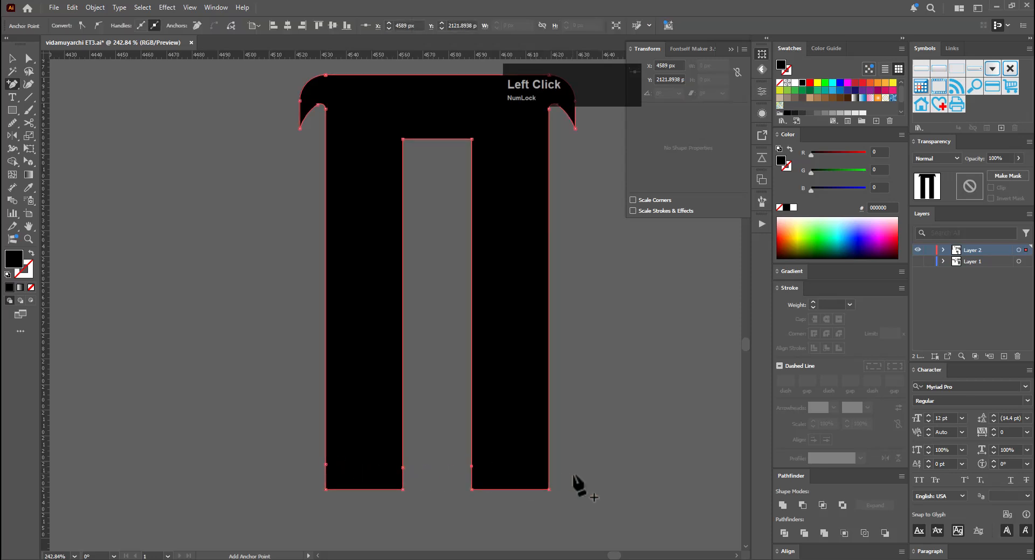
left_click(549, 469)
Level the four new stem anchor points by scaling them 100% horizontally and 0% vertically
key("a")
left_click_drag(308, 471, 305, 473)
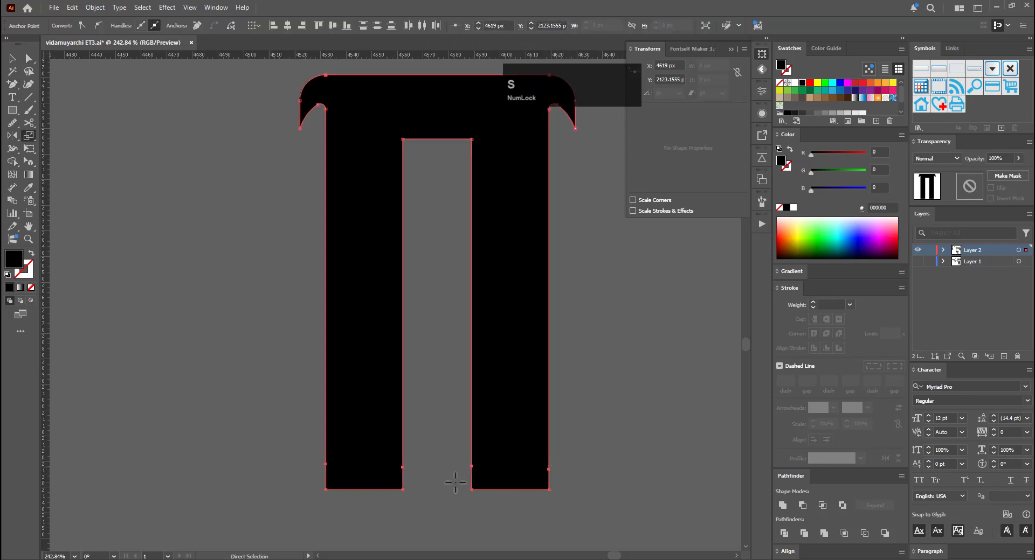
key("s")
left_click(439, 466, "alt")
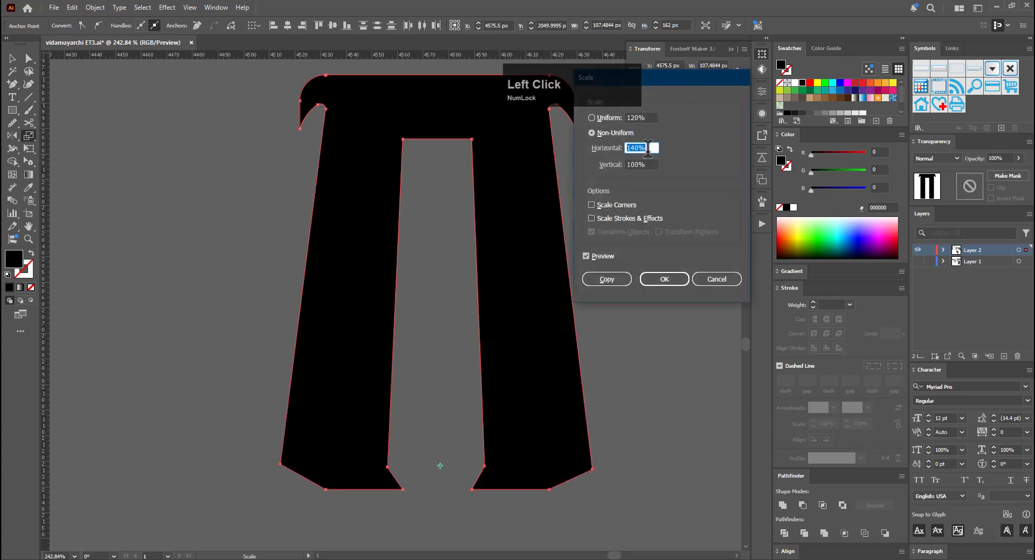
left_click_drag(617, 165, 653, 165)
key("ctrl+c")
key("shift+Tab")
key("ctrl+v")
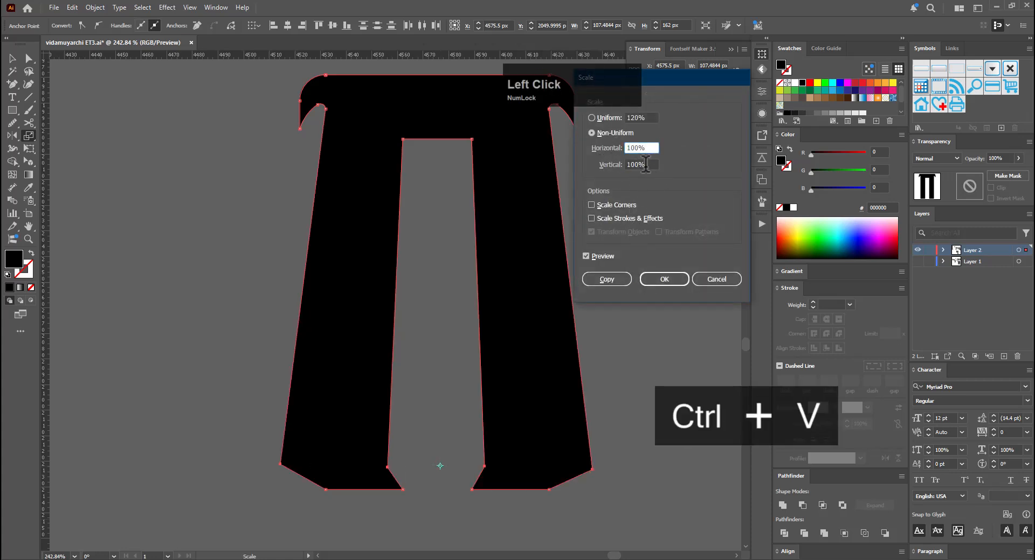
key("Tab")
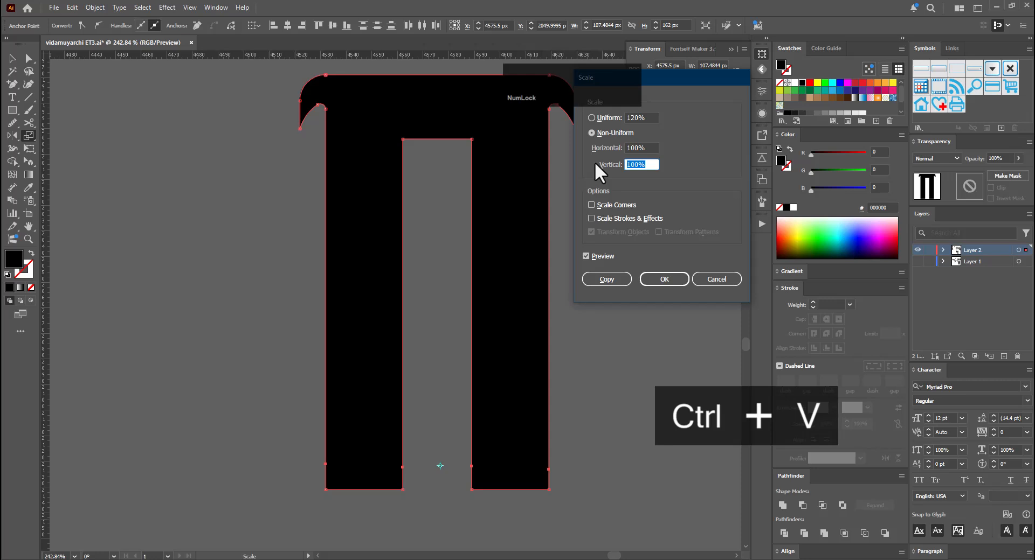
key("Return")
key("a")
Flare the first stem's foot by scaling its two bottom anchor points 140% horizontally and 100% vertically about their midpoint
left_click(417, 488)
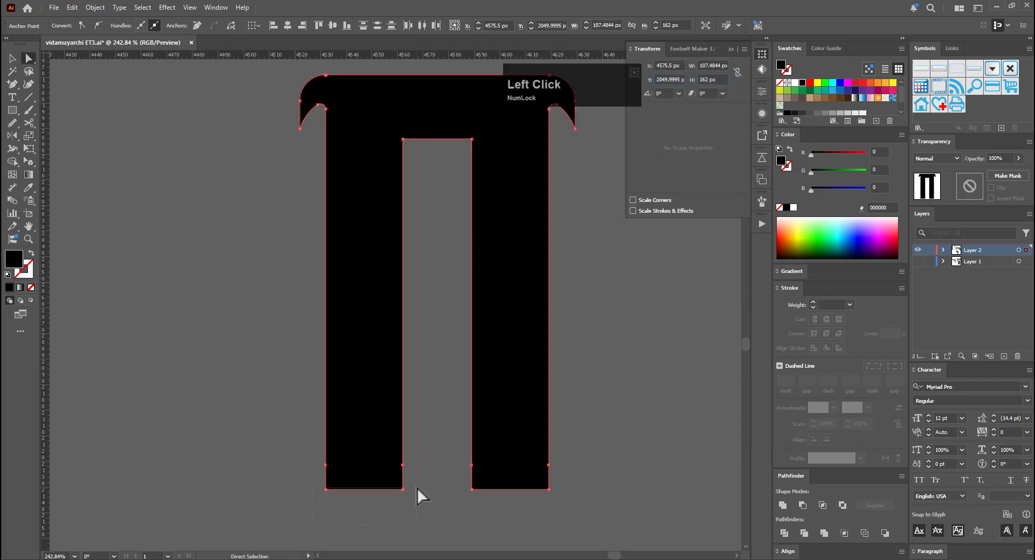
key("s")
left_click(365, 489, "alt")
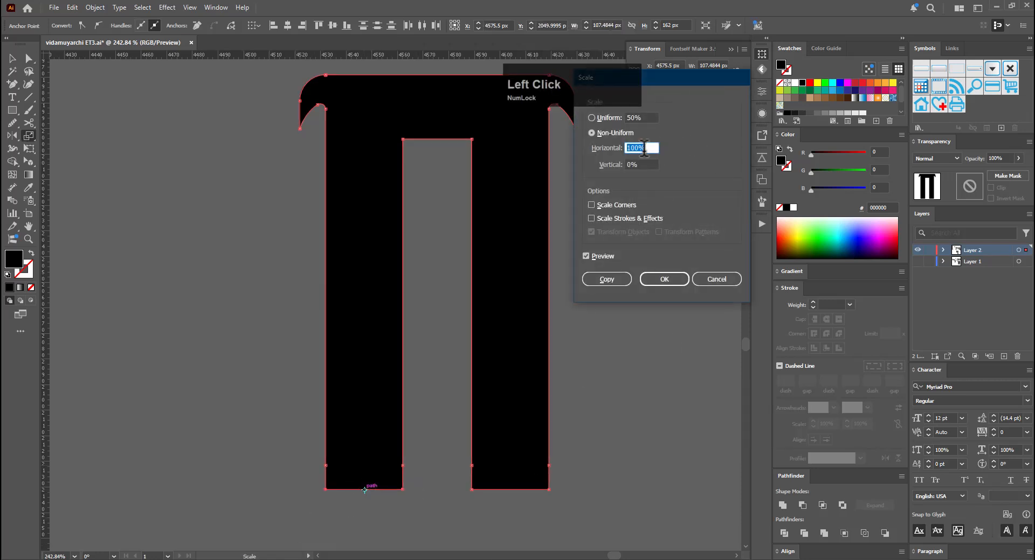
key("ctrl+c")
key("Tab")
key("ctrl+v")
key("Tab")
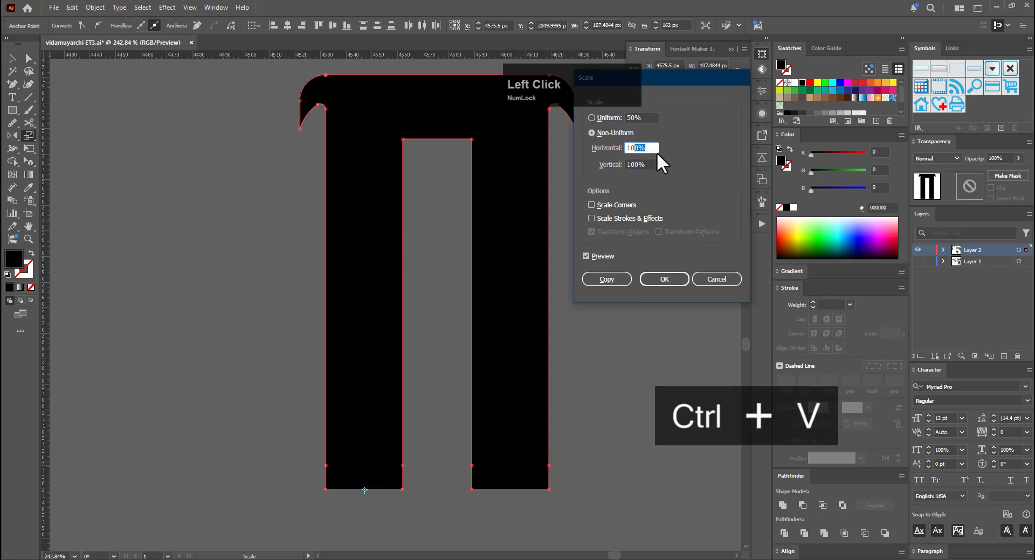
type("140")
key("Return")
Flare the second stem's foot by scaling its bottom anchor points 140% horizontally and 100% vertically from the base centre
key("a")
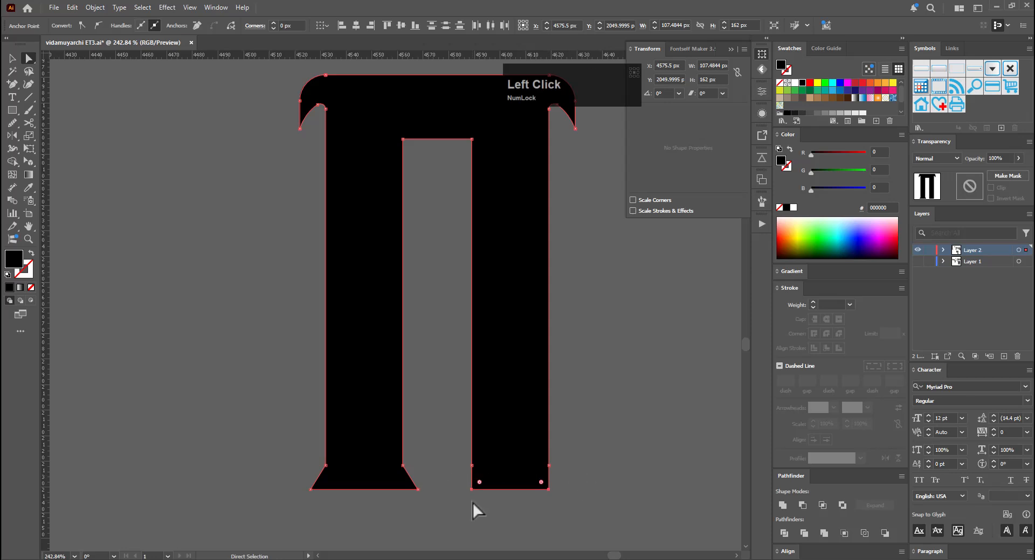
key("alt")
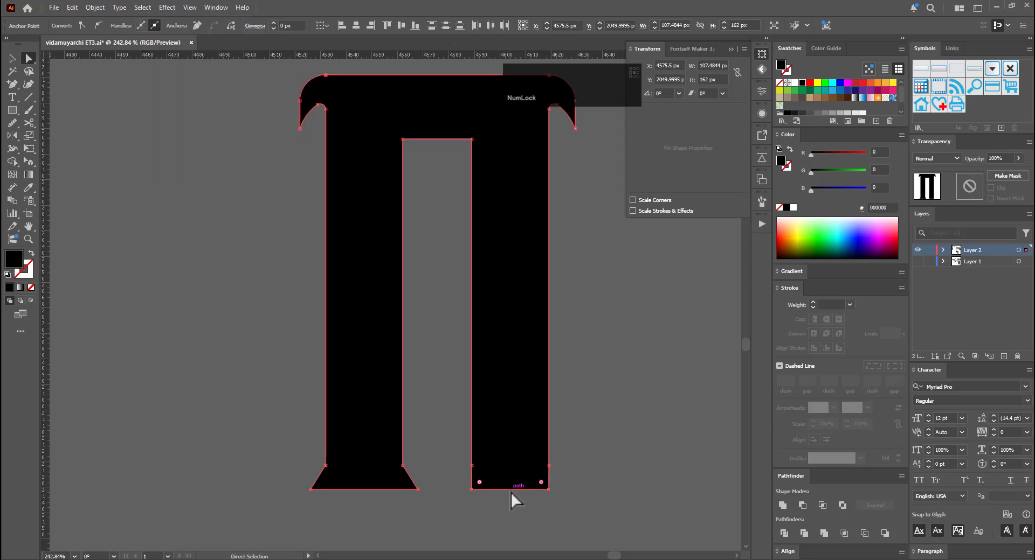
key("s")
left_click(511, 490, "alt")
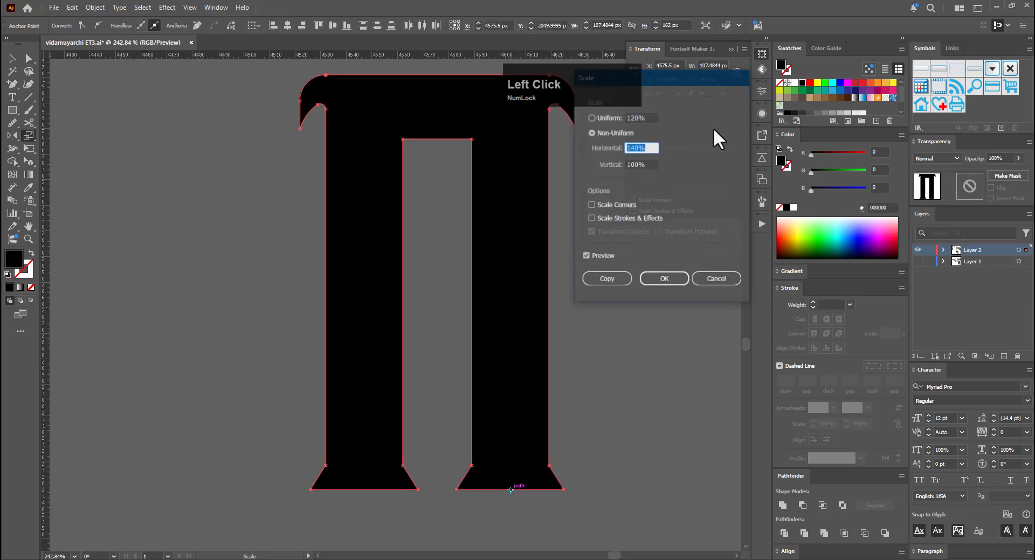
left_click(676, 283)
Round the four corners above the flared feet of the lowest ா into smooth concave curves
key("a")
left_click_drag(648, 478, 649, 478)
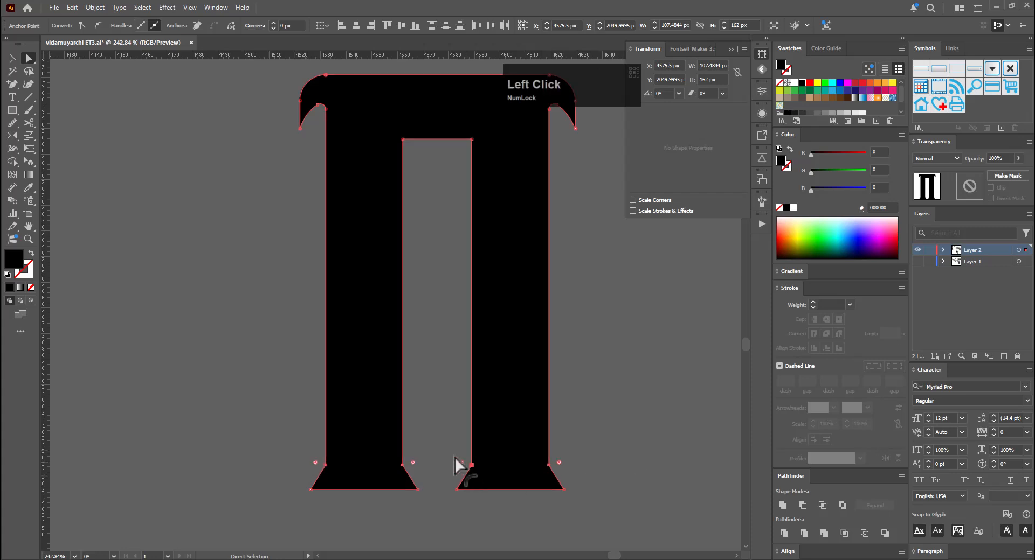
left_click_drag(457, 460, 202, 264)
key("v")
left_click(569, 396)
Narrow the lowest ா by shifting its right half about 6 px inward, giving a width of about 101.4 px
key("ctrl+space")
left_click_drag(605, 351, 531, 353)
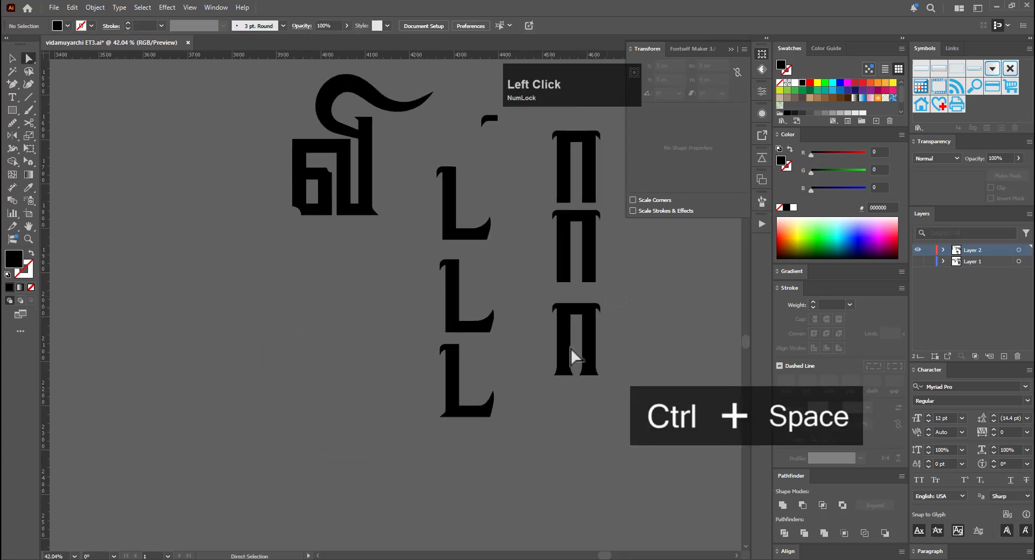
left_click_drag(580, 396, 580, 397)
key("ctrl+space")
left_click_drag(583, 359, 661, 346)
key("e")
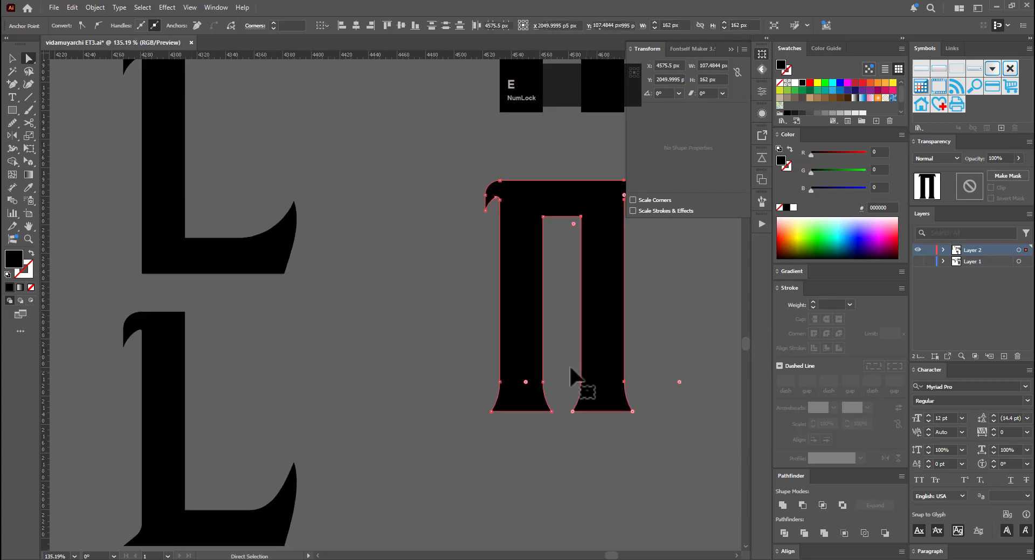
left_click_drag(598, 328, 590, 327)
key("v")
left_click(654, 346)
Save the wordmark document with the reworked ா versions
key("ctrl+space")
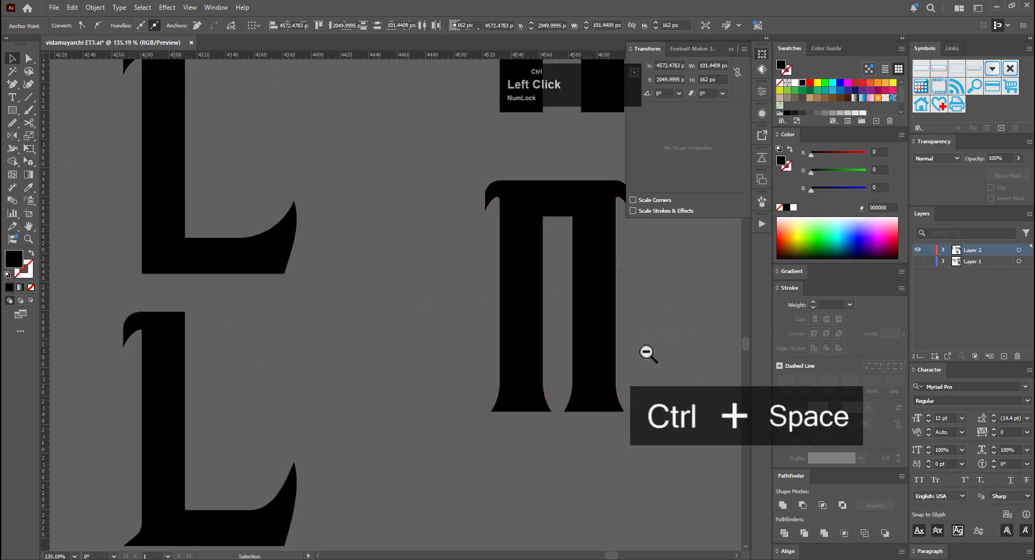
left_click_drag(647, 353, 603, 368)
key("space")
left_click_drag(527, 408, 344, 427)
key("ctrl+space")
left_click_drag(439, 370, 407, 377)
key("space")
left_click_drag(461, 325, 430, 418)
key("ctrl+s")
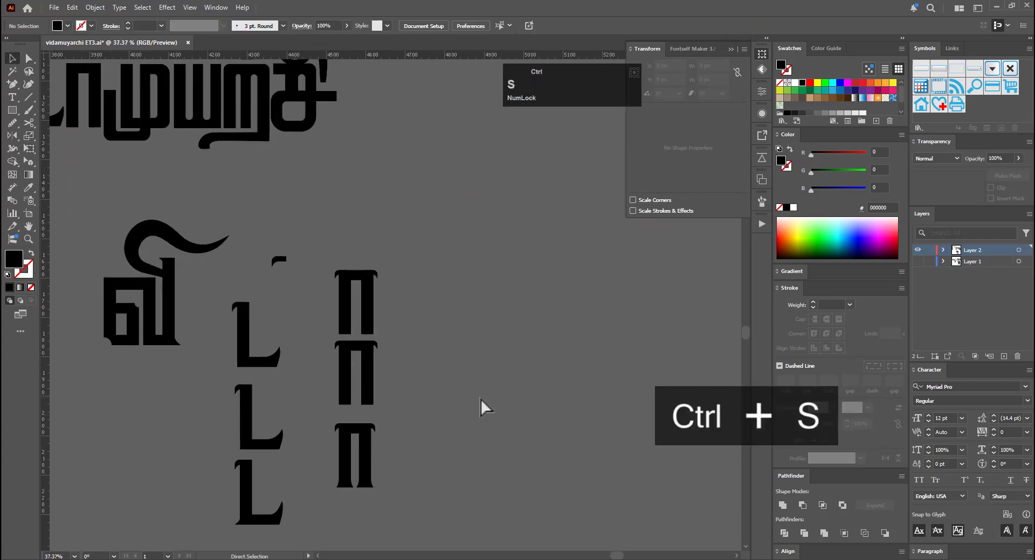
Examine the serif ா versions up close and compare them with the Design 2 wordmark
key("ctrl+space")
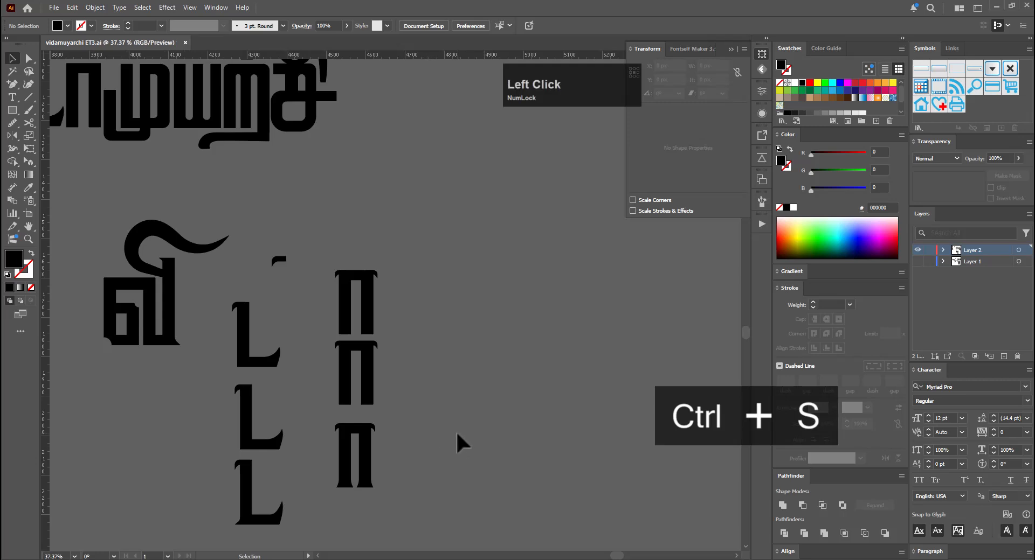
mouse_move(456, 431)
left_mouse_down()
mouse_move(402, 429)
mouse_move(619, 402)
mouse_move(469, 461)
mouse_move(388, 477)
mouse_move(449, 438)
left_mouse_up()
key("space")
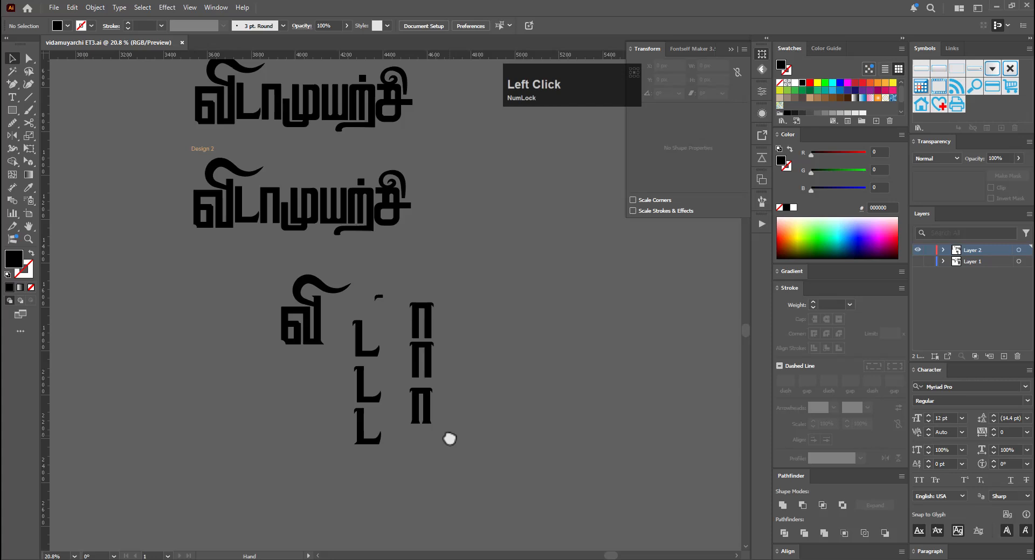
key("ctrl+space")
left_click_drag(415, 400, 711, 351)
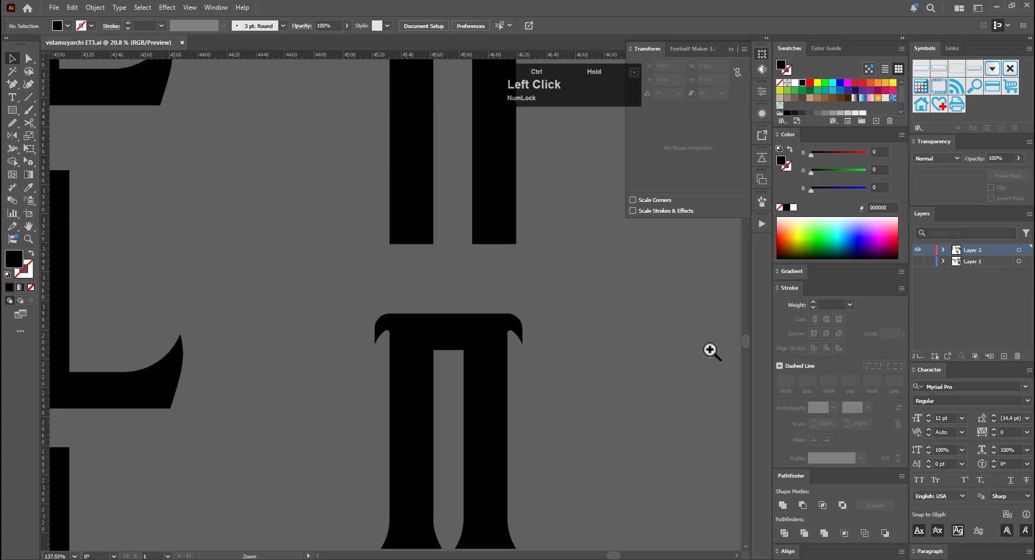
left_click_drag(710, 351, 528, 395)
left_click_drag(479, 330, 506, 434)
left_click_drag(531, 383, 423, 364)
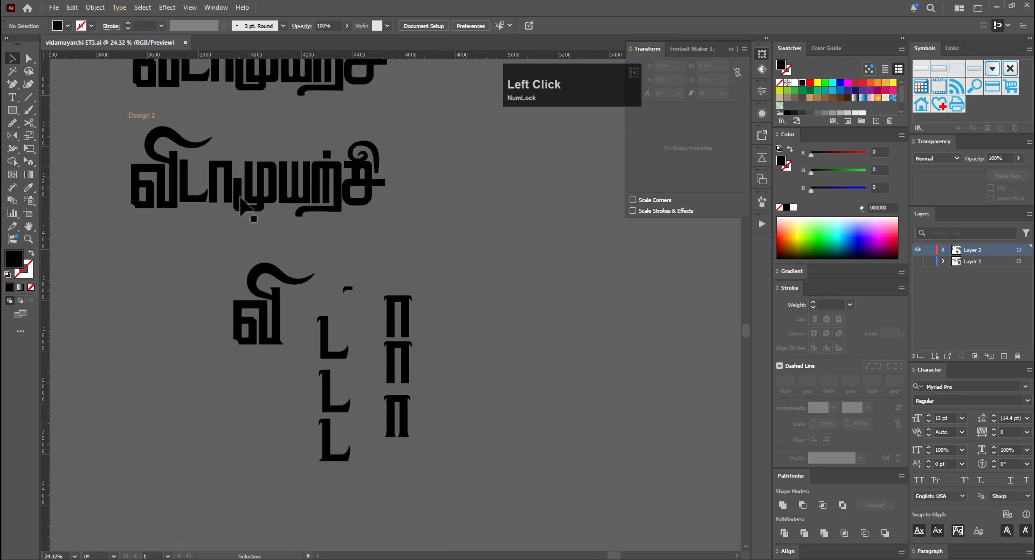
Copy the மு from the Design 2 wordmark beside the ா versions and bring a copy of the curved serif onto it
left_click_drag(262, 197, 471, 327)
left_click_drag(472, 367, 560, 394)
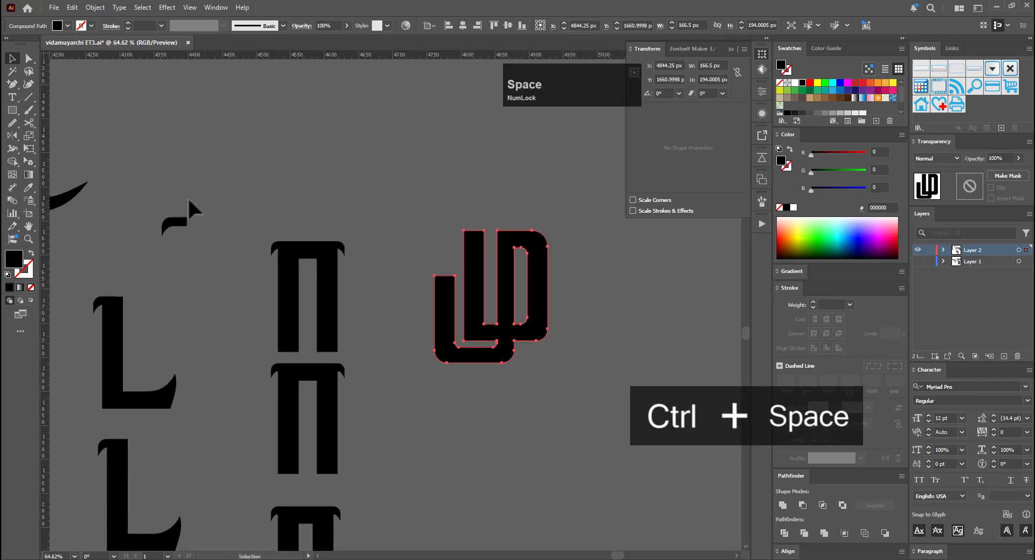
left_click_drag(173, 227, 701, 236)
key("ctrl+space")
mouse_move(497, 280)
left_mouse_down()
mouse_move(521, 315)
mouse_move(496, 268)
mouse_move(497, 307)
mouse_move(494, 290)
left_mouse_up()
left_click_drag(443, 359, 469, 340)
mouse_move(515, 290)
left_mouse_down()
mouse_move(497, 289)
mouse_move(522, 293)
mouse_move(503, 317)
mouse_move(525, 294)
left_mouse_up()
left_click(485, 291)
Fit the copied serif to the top-left corner of the மு's middle stem at about 28.5 × 21.3 px
key("e")
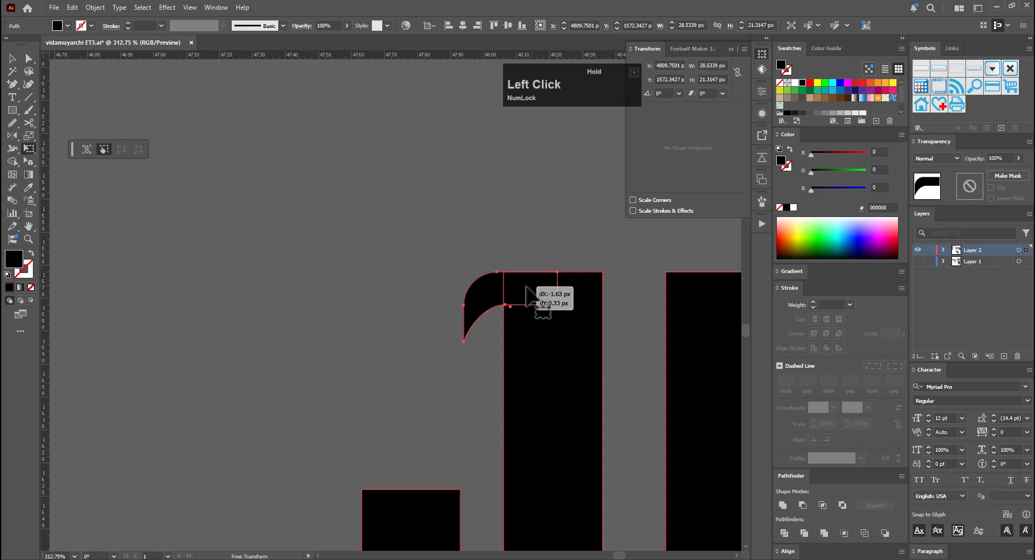
left_click_drag(527, 287, 526, 287)
key("v")
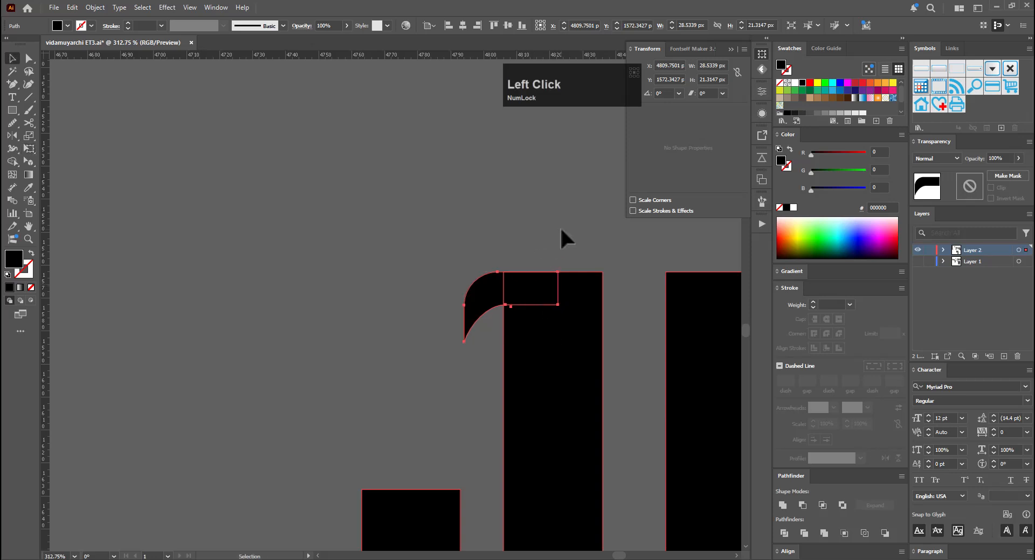
left_click(561, 226)
Scale the serif on the மு down to about 26.8 × 20 px, keeping it flush with the stem's top
key("ctrl+space")
left_click_drag(599, 252, 328, 303)
left_click_drag(565, 311, 276, 298)
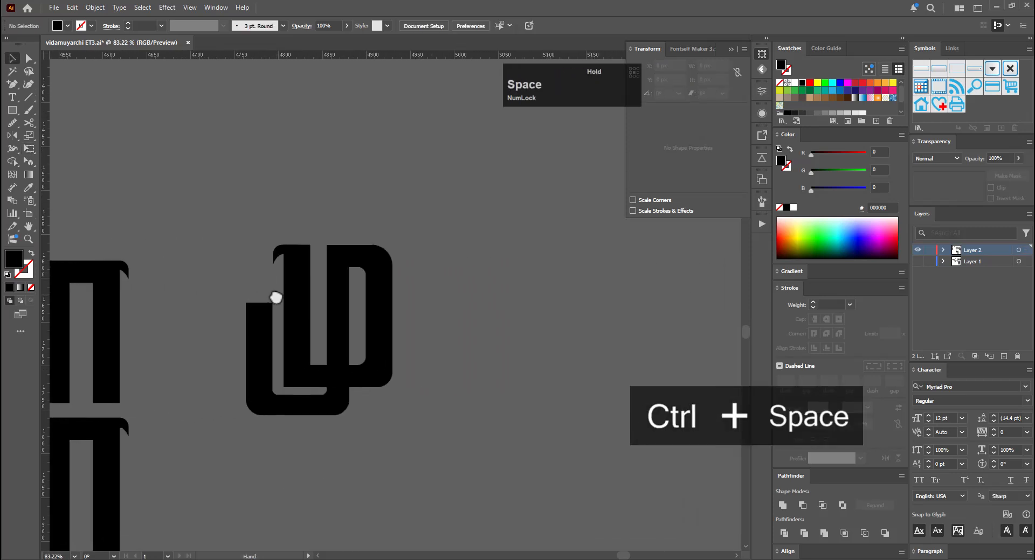
left_click_drag(434, 214, 243, 415)
key("ctrl+space")
left_click(284, 238)
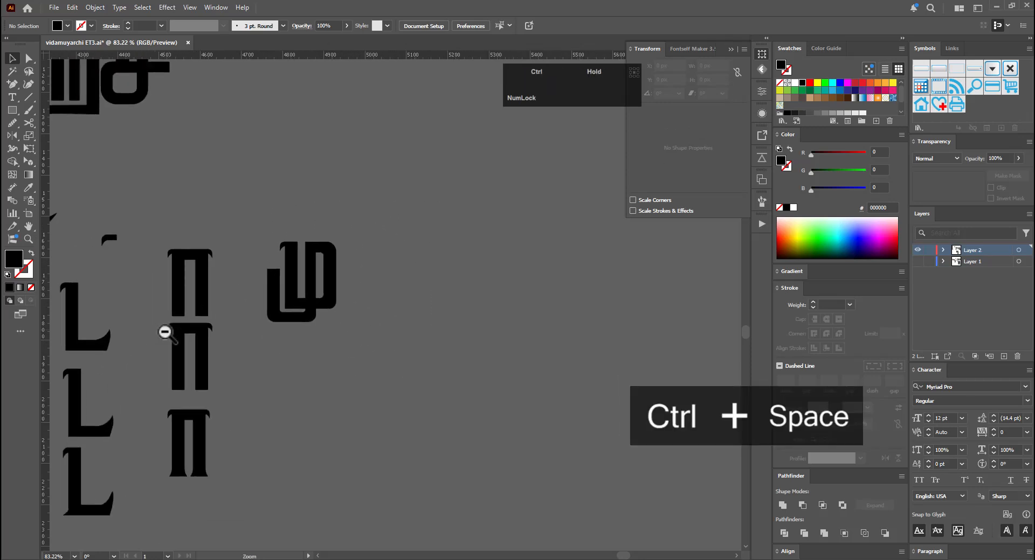
left_click(164, 333)
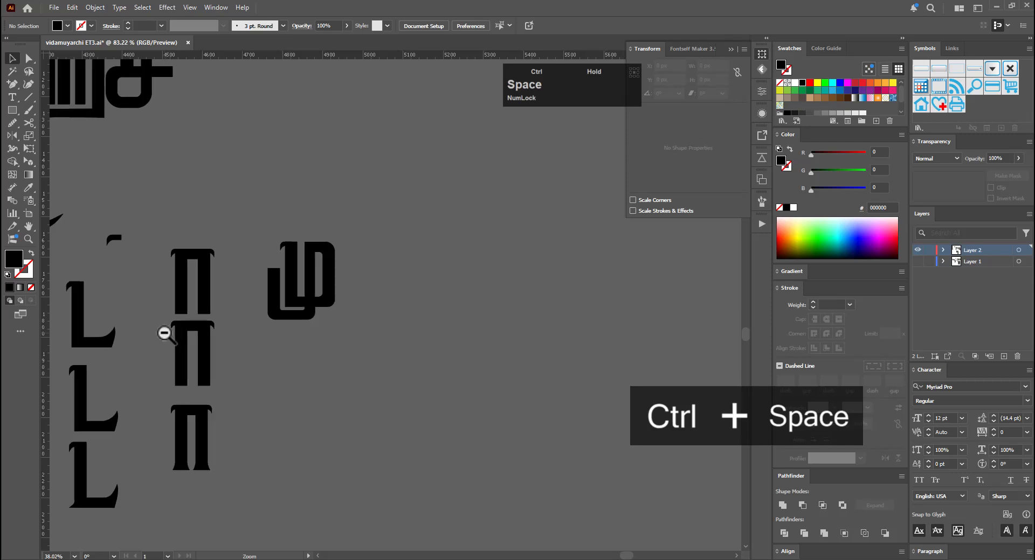
left_click(300, 282)
left_click(271, 289)
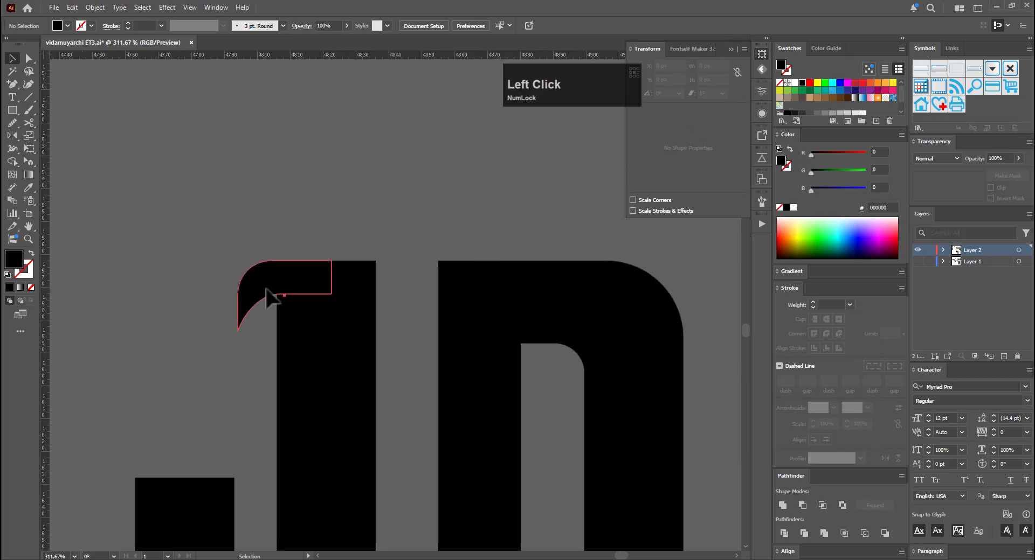
left_click_drag(240, 335, 247, 329)
left_click_drag(293, 277, 308, 292)
key("e")
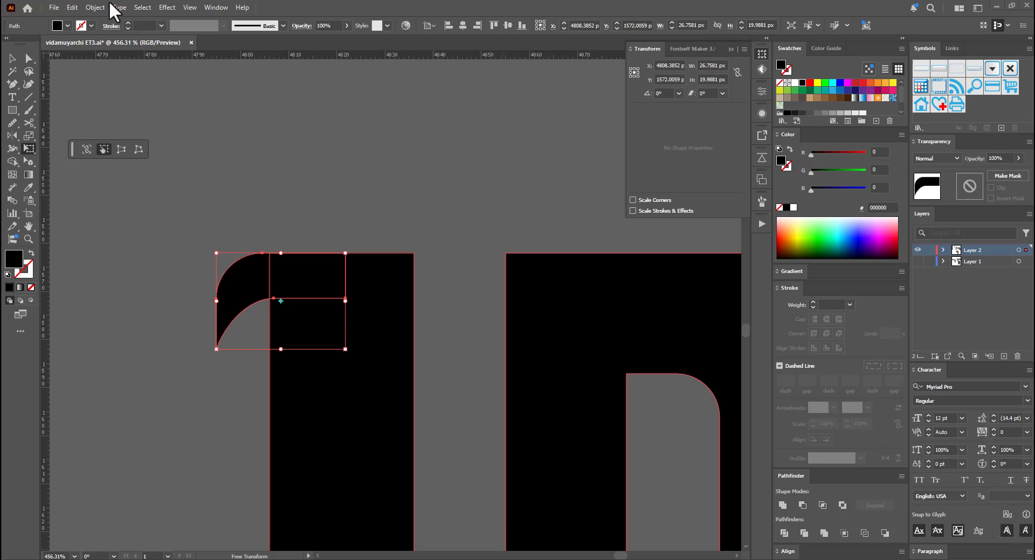
key("v")
left_click(494, 303)
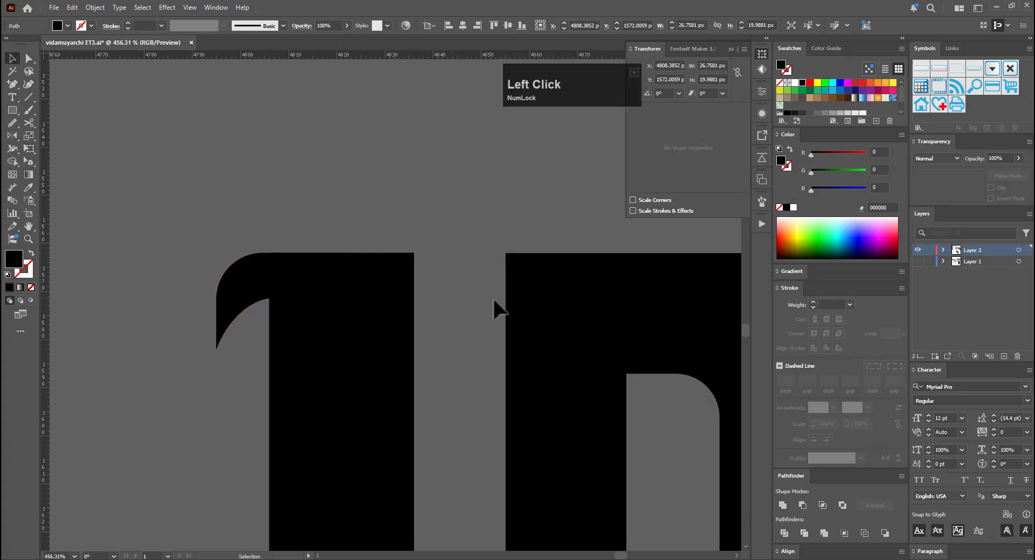
scroll(491, 303, "down", 6)
left_click_drag(476, 356, 370, 250)
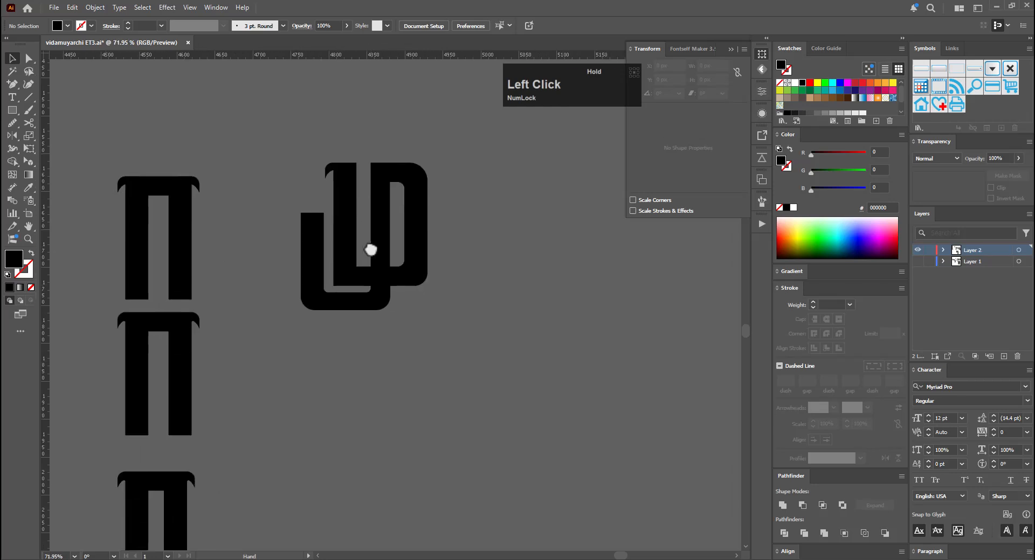
Duplicate the மு together with its curved serif directly below the original
left_click(397, 281)
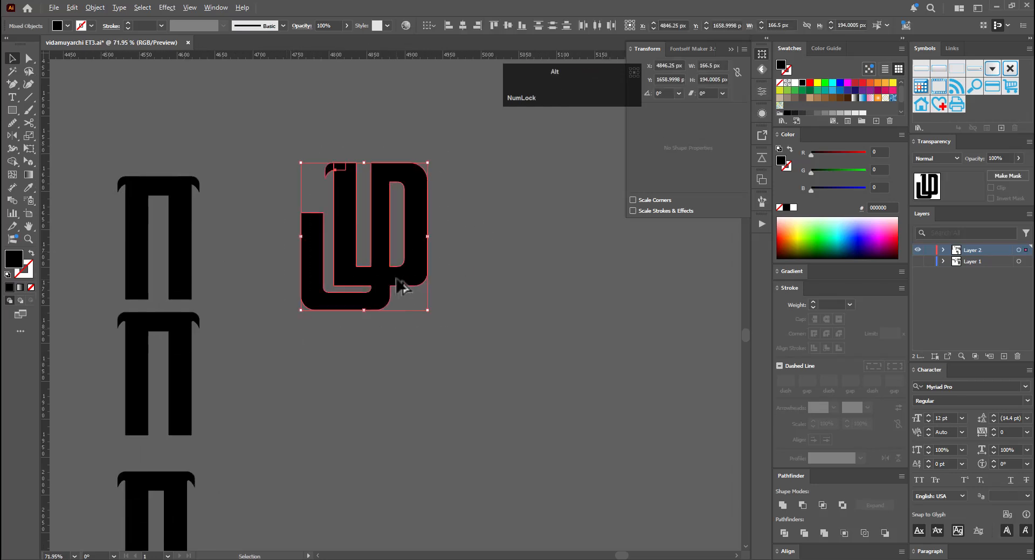
left_click_drag(397, 281, 406, 468)
left_click_drag(503, 454, 492, 362)
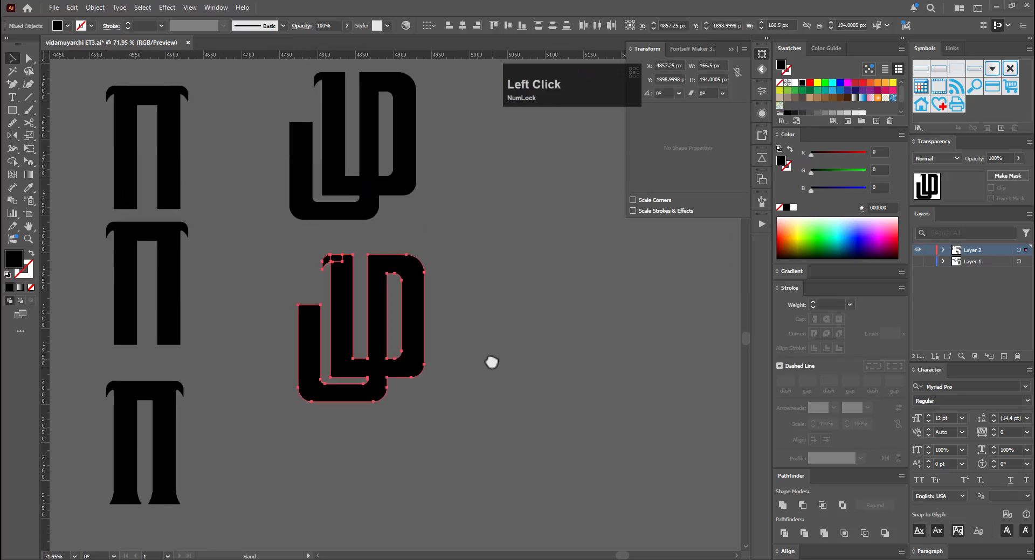
key("a")
left_click(504, 419)
Raise the bottom edge of the main body on the lower மு copy slightly to thin its base bar
left_click_drag(342, 395, 368, 436)
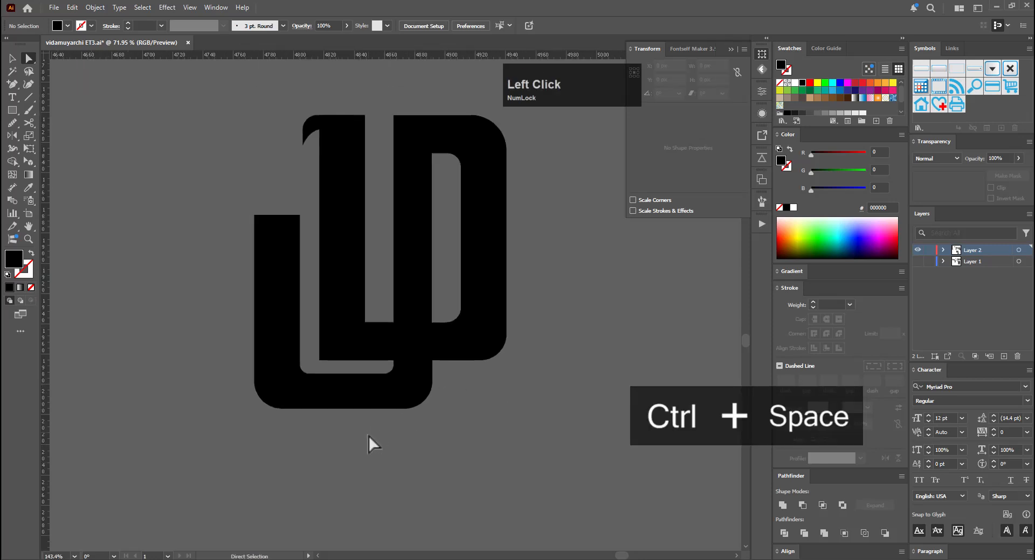
key("a")
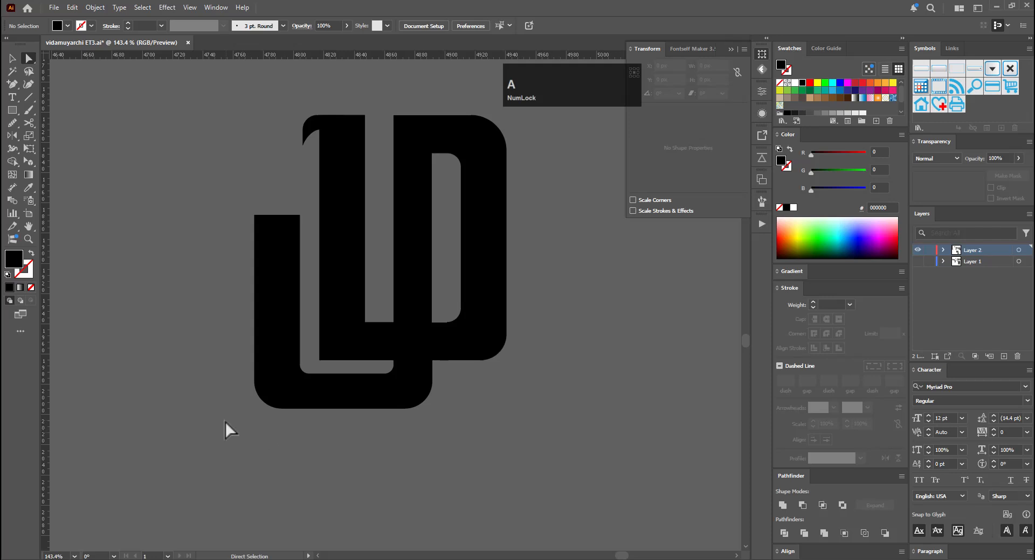
left_click_drag(586, 341, 586, 338)
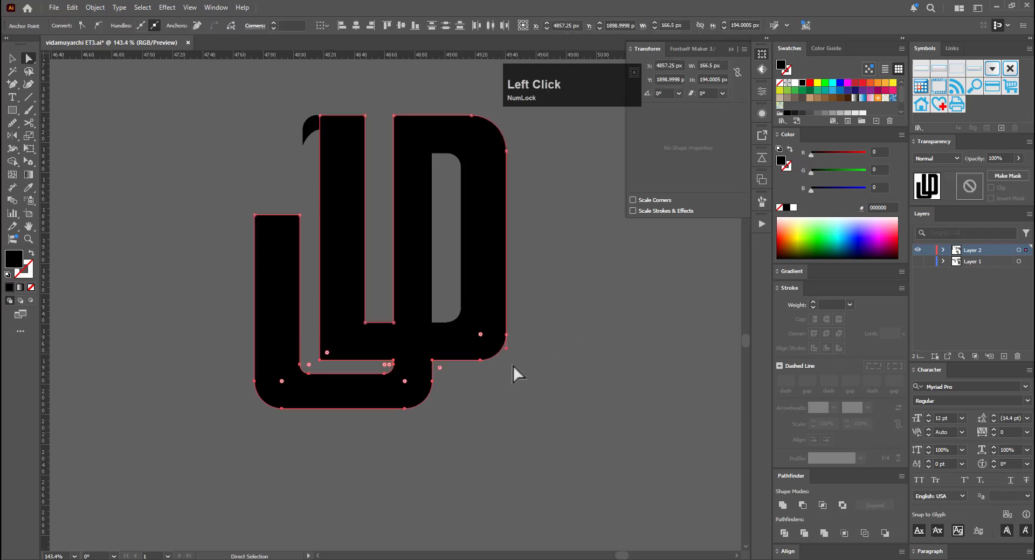
left_click(506, 336, "shift")
key("e")
left_click_drag(455, 345, 455, 342)
Raise the lower hook of the same மு copy, bringing the letter's overall height to about 188.3 px
key("a")
left_click_drag(216, 431, 507, 376)
key("e")
left_click_drag(354, 388, 348, 377)
key("v")
left_click(388, 444)
Duplicate the shortened மு with its serif below the second version
key("ctrl+space")
left_click_drag(458, 431, 341, 445)
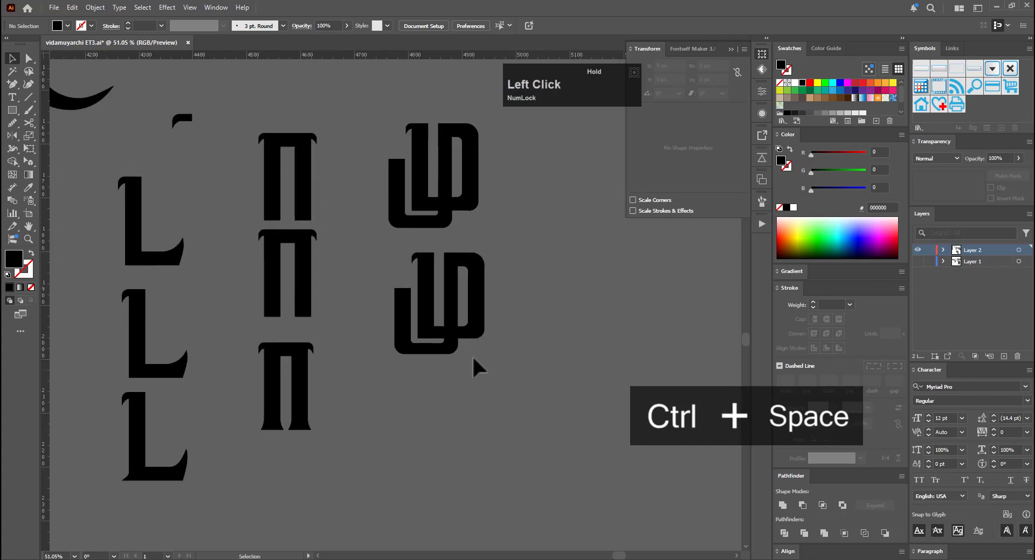
left_click_drag(474, 336, 474, 450)
key("ctrl+z")
left_click(531, 269)
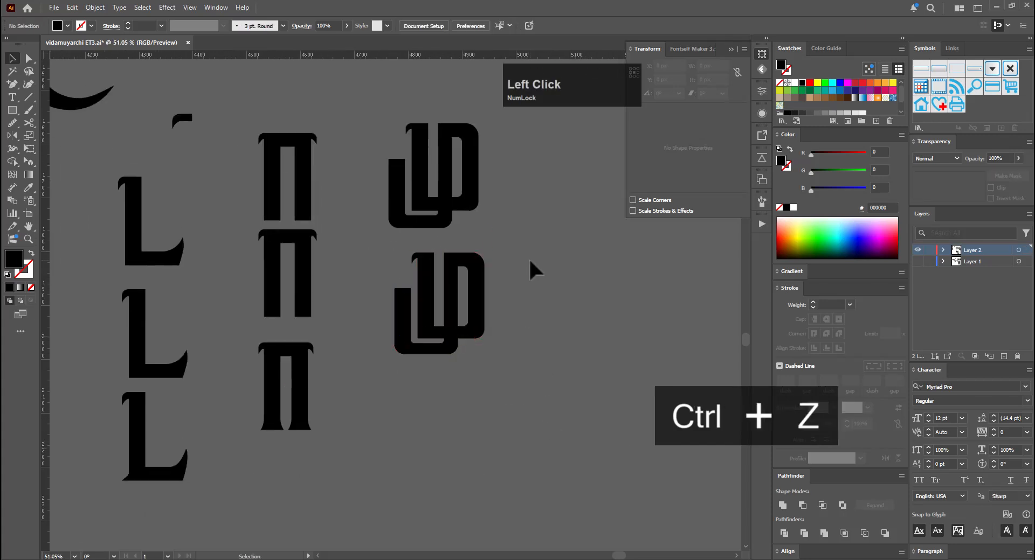
left_click(464, 302)
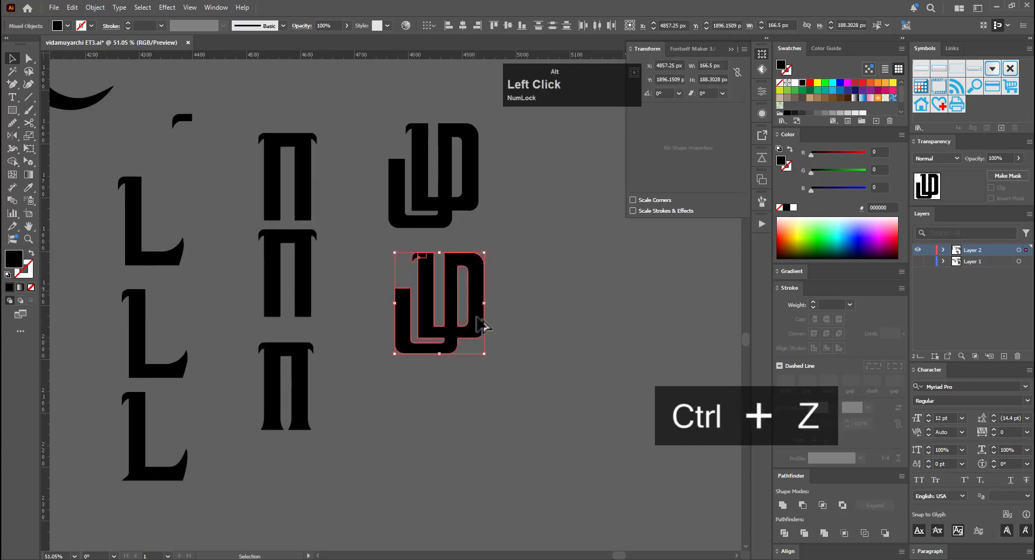
left_click_drag(474, 300, 478, 442)
left_click(550, 467)
Scale the serif on the third மு down to about 25.4 px wide, flatten it slightly and adjust its position on the stem
key("ctrl+space")
left_click_drag(551, 469, 565, 379)
left_click_drag(542, 303, 545, 303)
left_click(300, 255)
key("ctrl+space")
left_click_drag(277, 248, 358, 286)
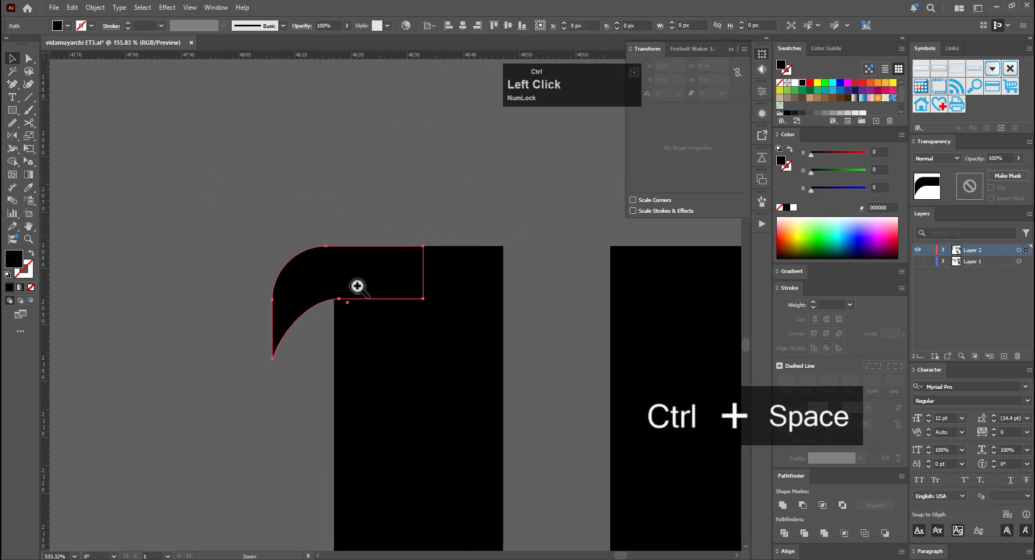
left_click_drag(272, 359, 280, 358)
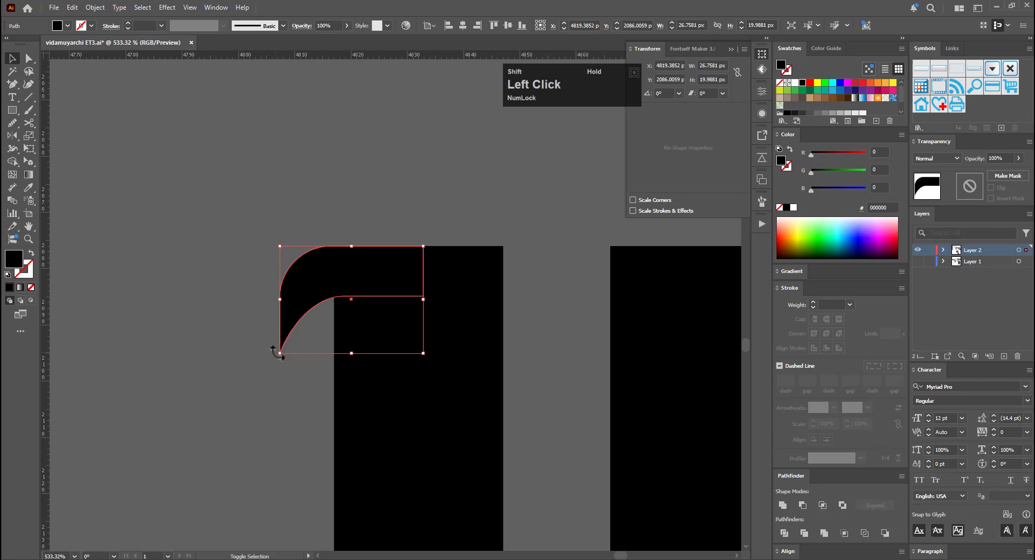
left_click_drag(353, 359, 353, 342)
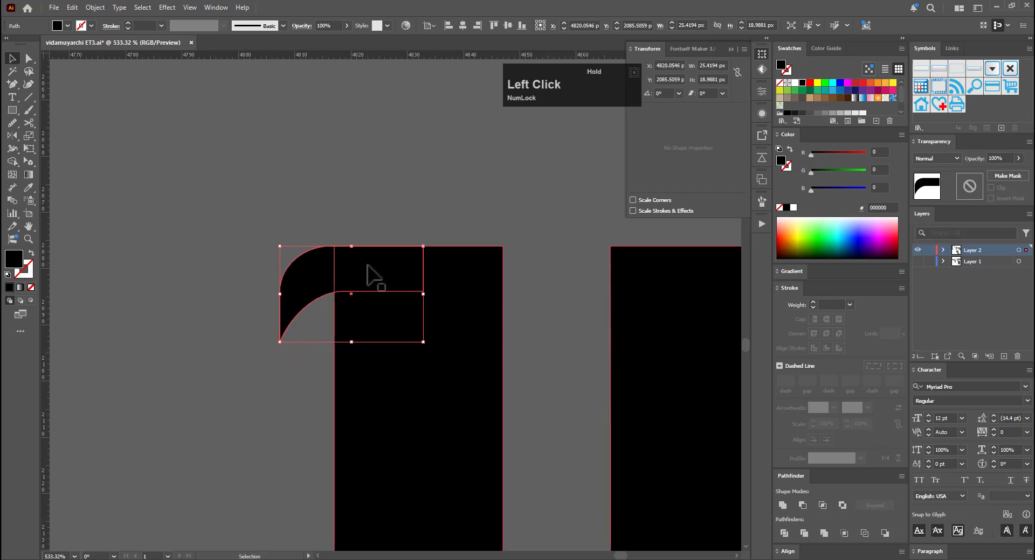
key("e")
left_click_drag(386, 277, 380, 277)
key("v")
left_click(400, 203)
Unite the third மு and its serif into a single shape with Pathfinder
key("ctrl+space")
left_click_drag(493, 235, 337, 279)
left_click_drag(551, 314, 558, 326)
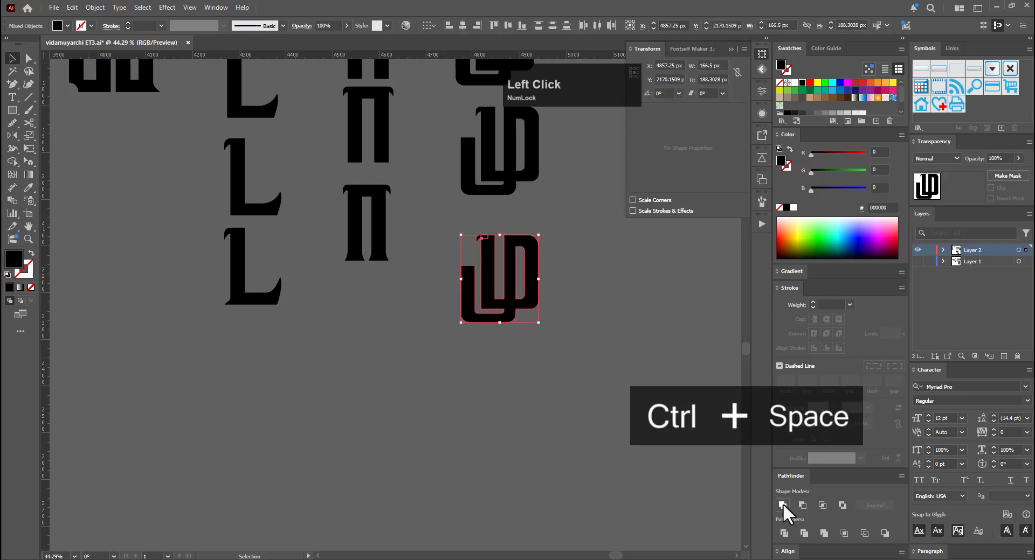
left_click(782, 505)
left_click(613, 339)
Duplicate the united மு just below the third version
key("space")
left_click_drag(587, 259, 488, 317)
left_click_drag(347, 377, 399, 458)
key("space")
left_click_drag(497, 434, 458, 333)
Round the inner corner where the serif meets the stem on the lowest மு copy
key("ctrl+space")
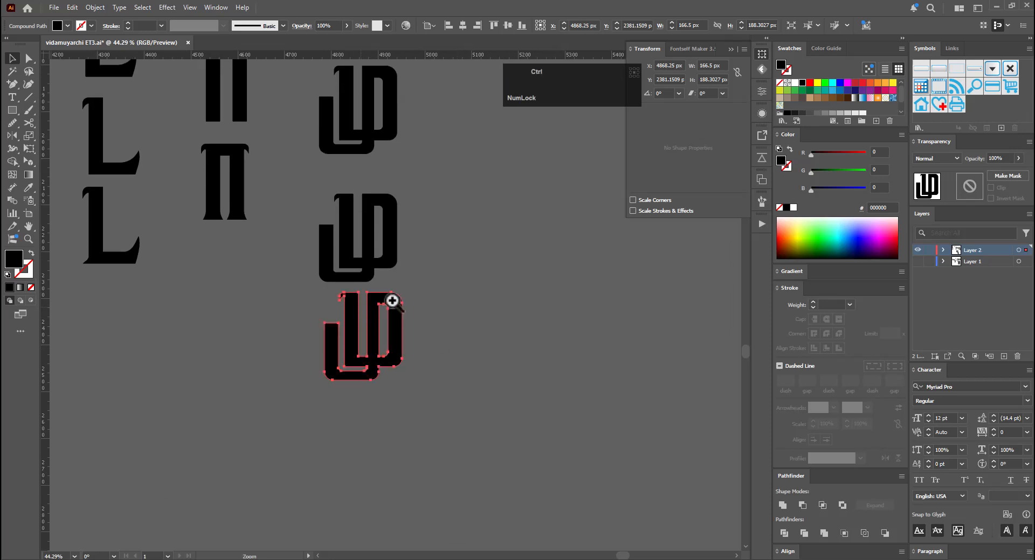
left_click_drag(371, 302, 439, 303)
key("a")
left_click(290, 274)
left_click_drag(282, 287, 286, 282)
key("v")
left_click(567, 250)
Copy the ய from the Design 2 wordmark to the empty space beside the மு versions
key("ctrl+space")
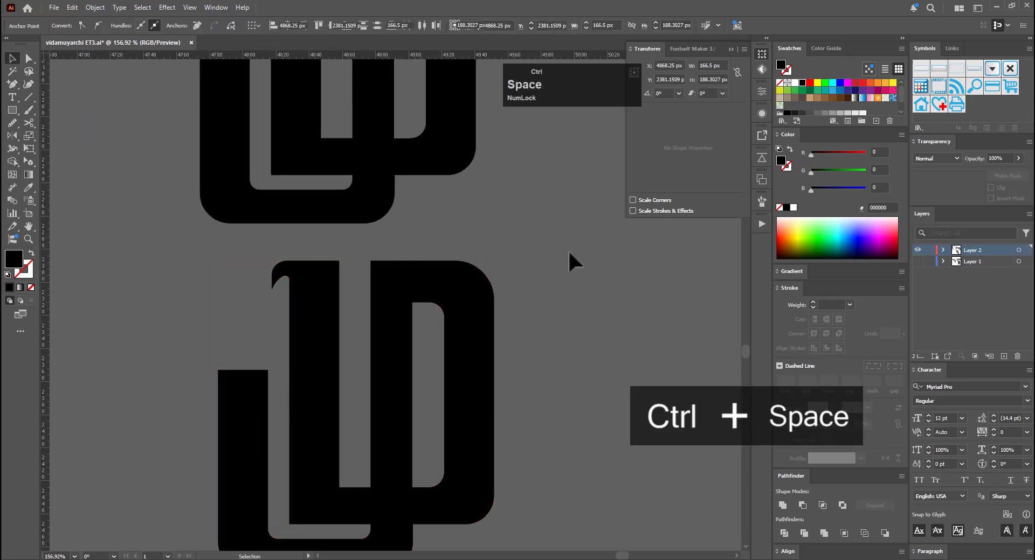
left_click_drag(568, 250, 463, 291)
key("space")
left_click_drag(388, 340, 241, 361)
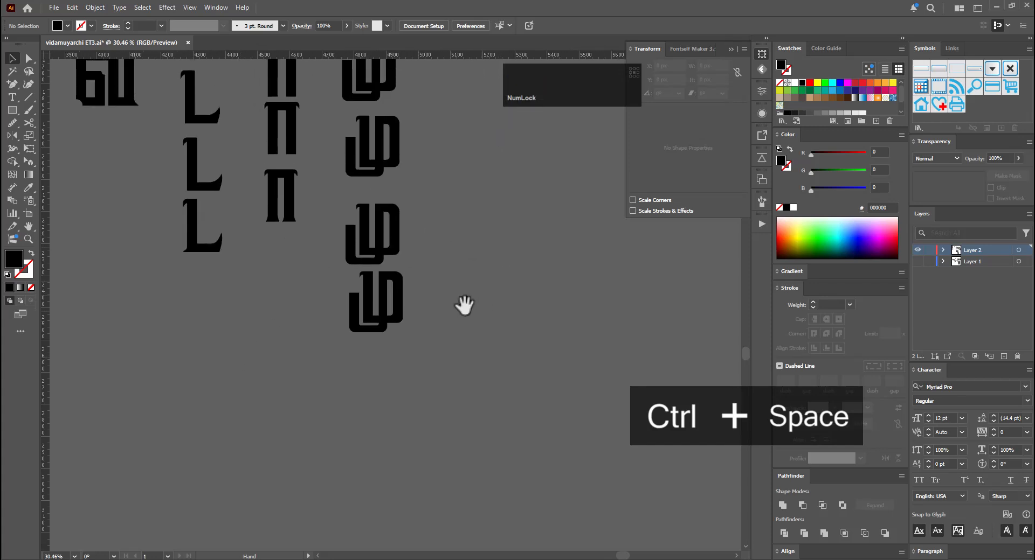
left_click_drag(462, 307, 412, 353)
key("ctrl+space")
key("space")
left_click_drag(541, 339, 522, 416)
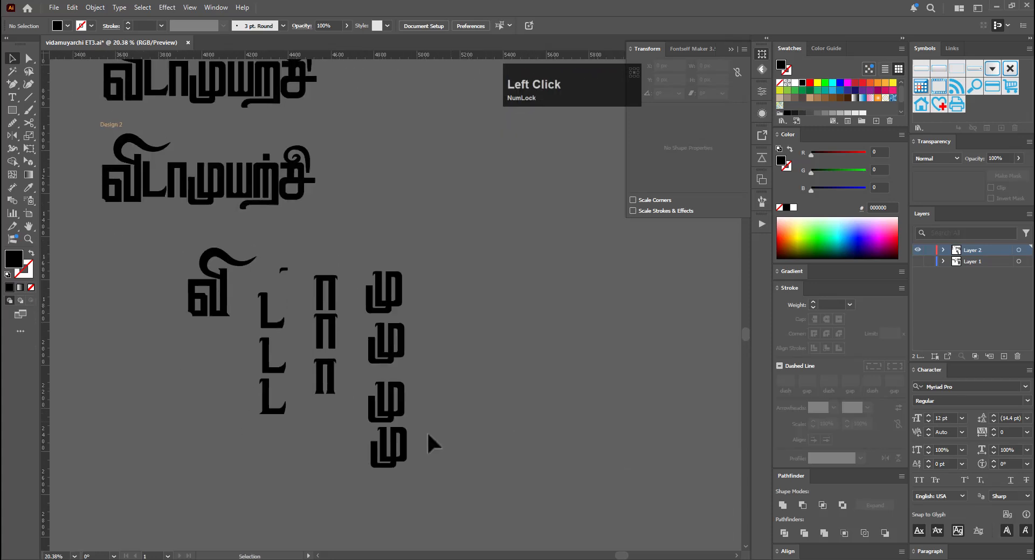
key("v")
key("space")
left_click_drag(465, 291, 441, 373)
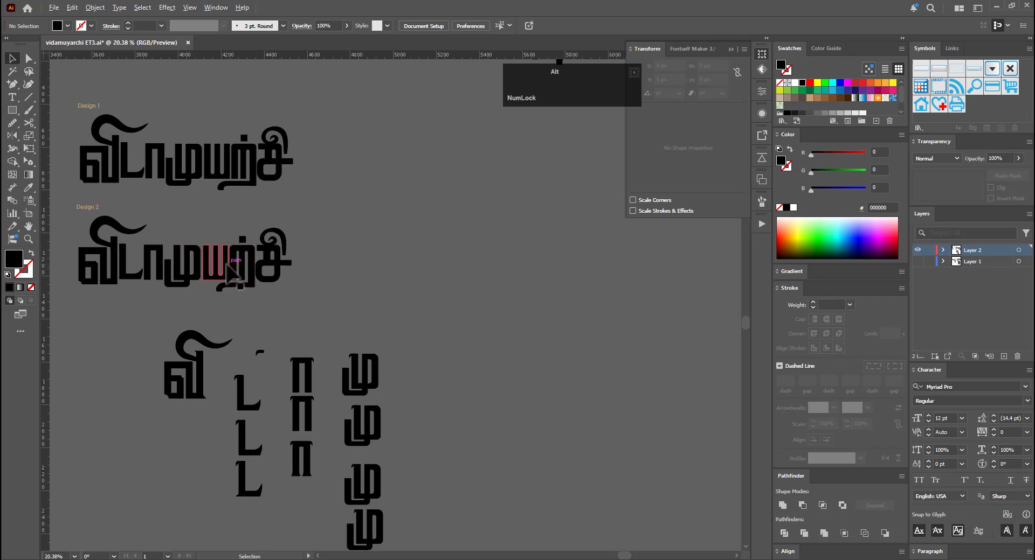
left_click_drag(229, 272, 442, 369)
Copy the serif from the second மு version and place it near the ய
key("ctrl+space")
left_click_drag(410, 375, 648, 362)
key("space")
left_click_drag(626, 399, 519, 373)
key("ctrl+space")
key("space")
left_click_drag(521, 335, 397, 366)
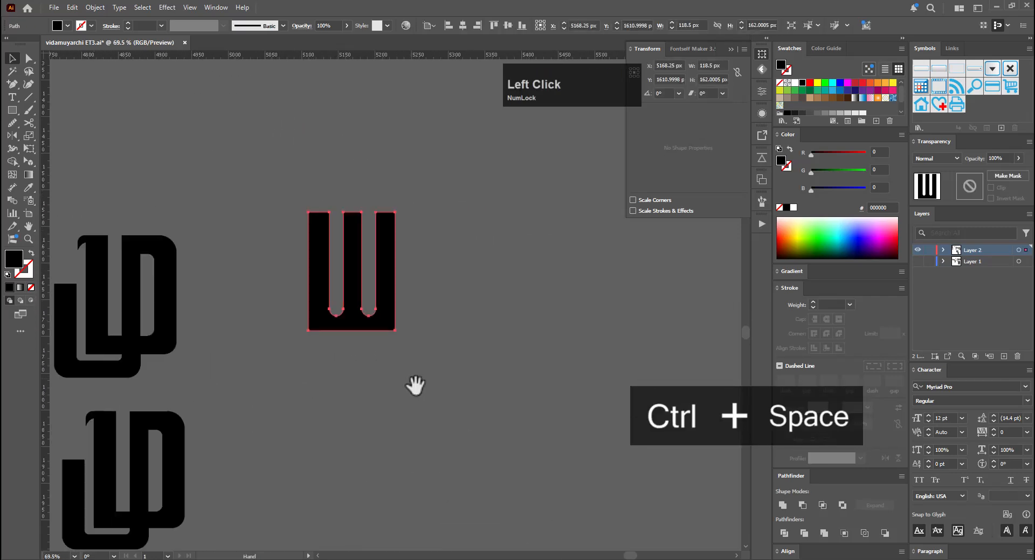
left_click_drag(176, 266, 266, 307)
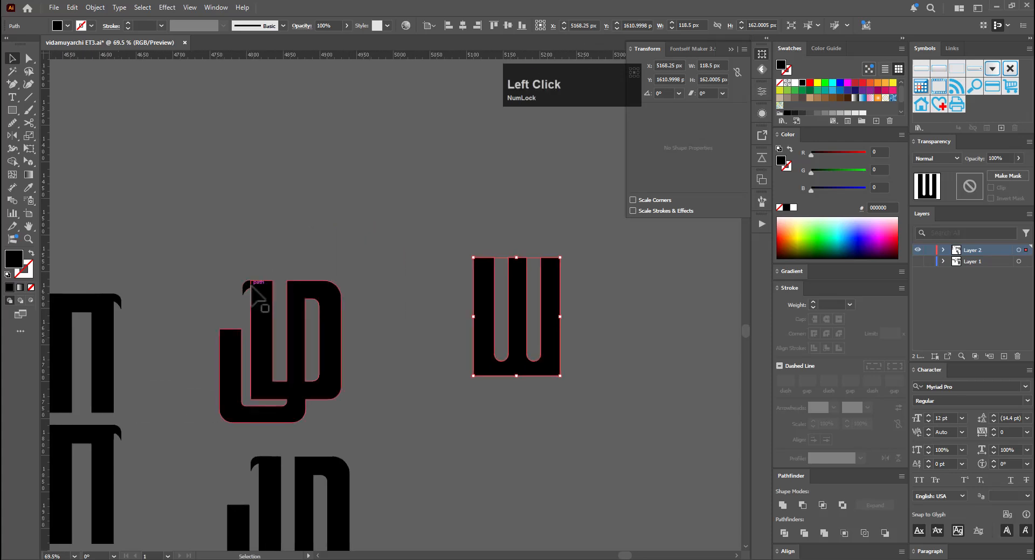
key("space")
left_click_drag(299, 465, 291, 282)
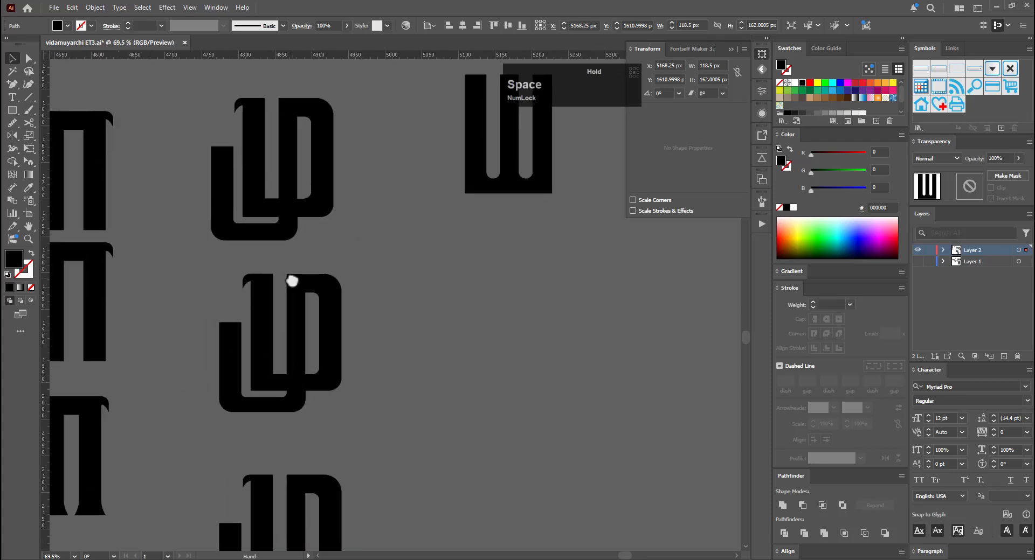
left_click(252, 282)
left_click(247, 281)
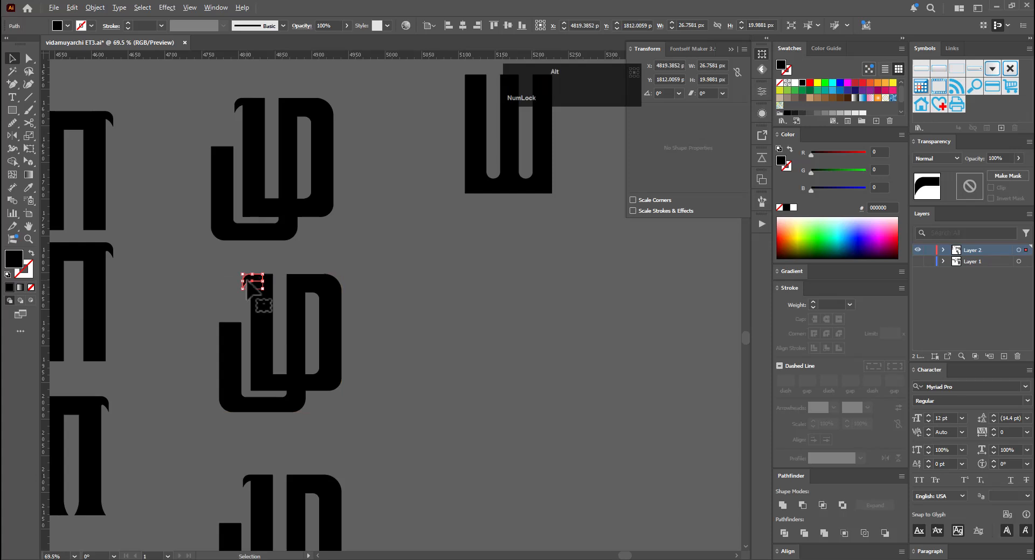
left_click_drag(248, 281, 419, 209)
Fit the copied serif onto the top outer corner of the ய's left stem, flush with the stem's top
left_click_drag(491, 245, 424, 467)
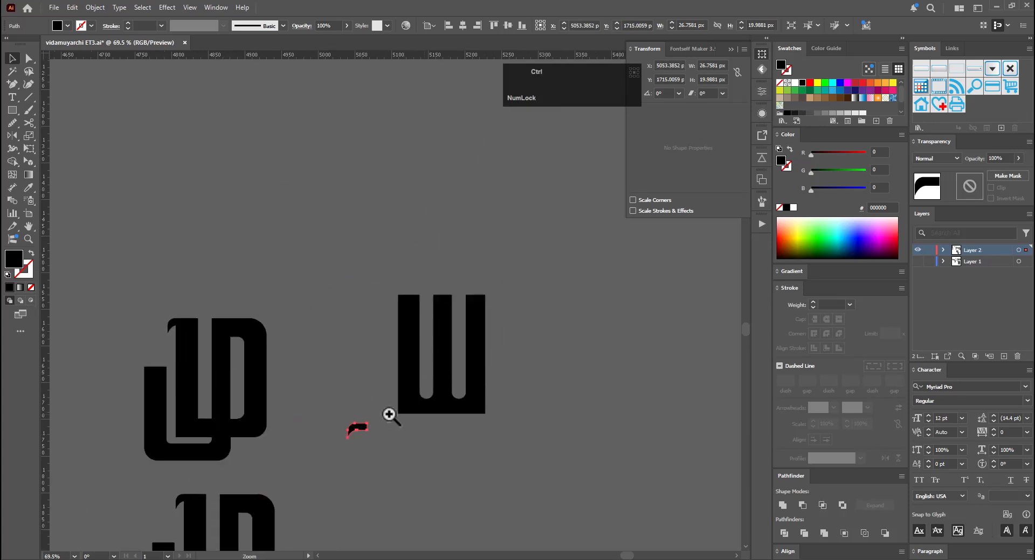
left_click_drag(388, 417, 474, 400)
left_click_drag(311, 448, 437, 89)
left_click_drag(450, 180, 430, 381)
mouse_move(410, 288)
left_mouse_down()
mouse_move(516, 303)
mouse_move(416, 351)
mouse_move(425, 301)
mouse_move(409, 303)
mouse_move(415, 296)
left_mouse_up()
key("e")
key("v")
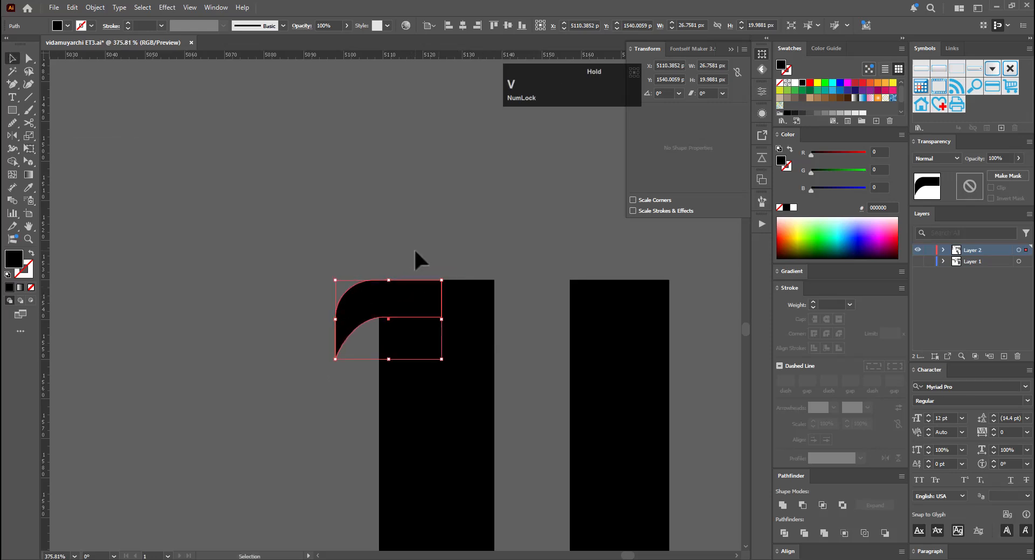
left_click(420, 245)
Reflect a copy of the ய and its serif across a vertical axis through the selection's center
left_click_drag(514, 259, 398, 308)
left_click_drag(494, 342, 201, 315)
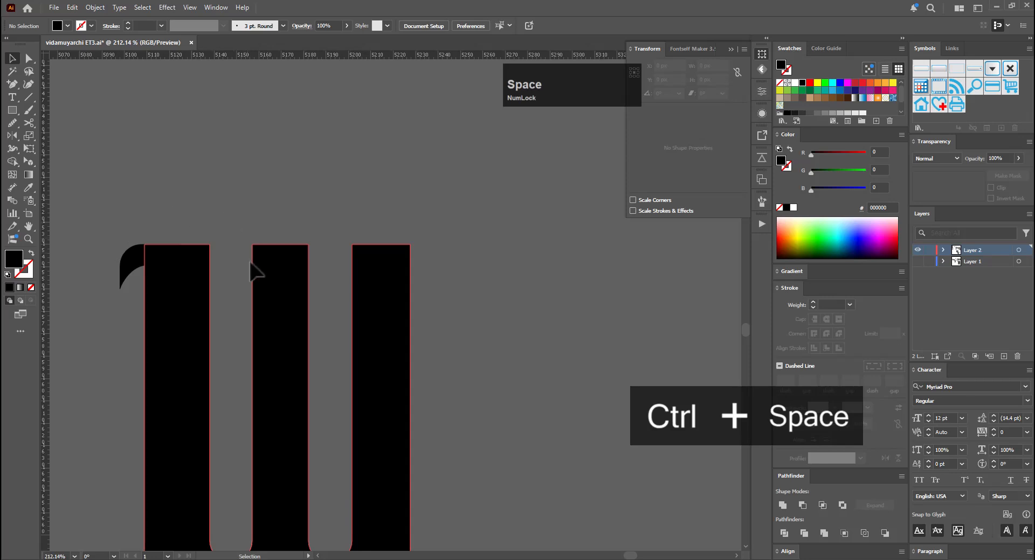
left_click(166, 248)
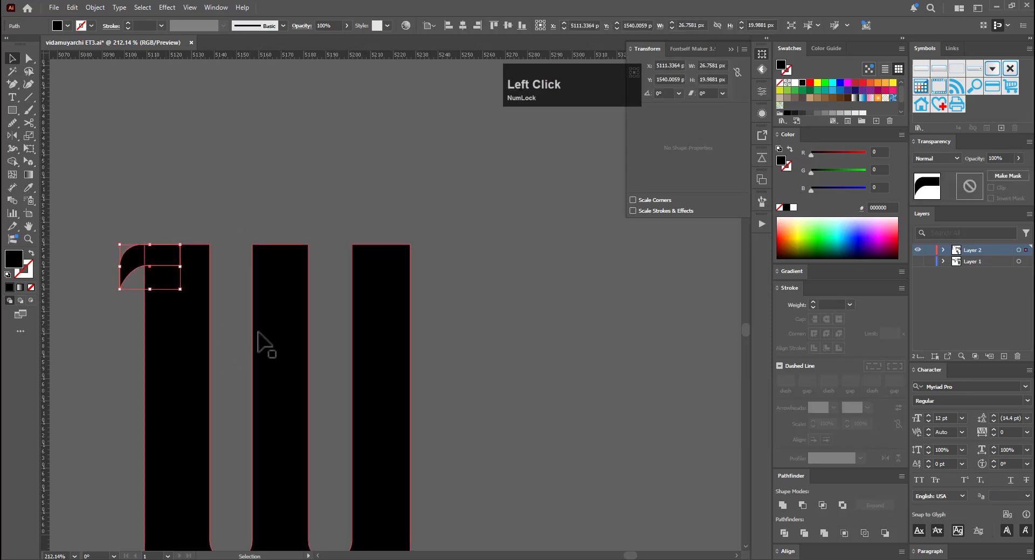
left_click(286, 369, "shift")
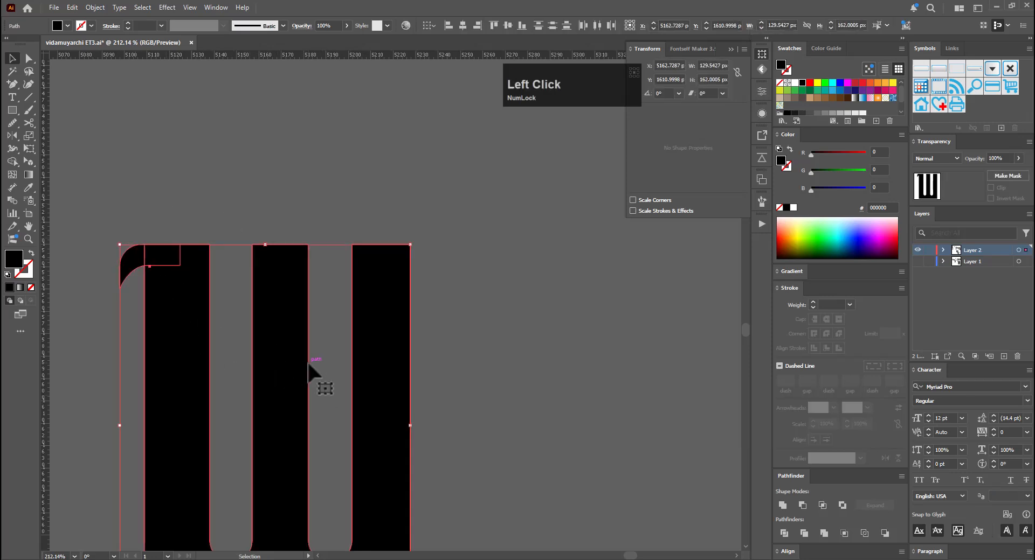
key("o")
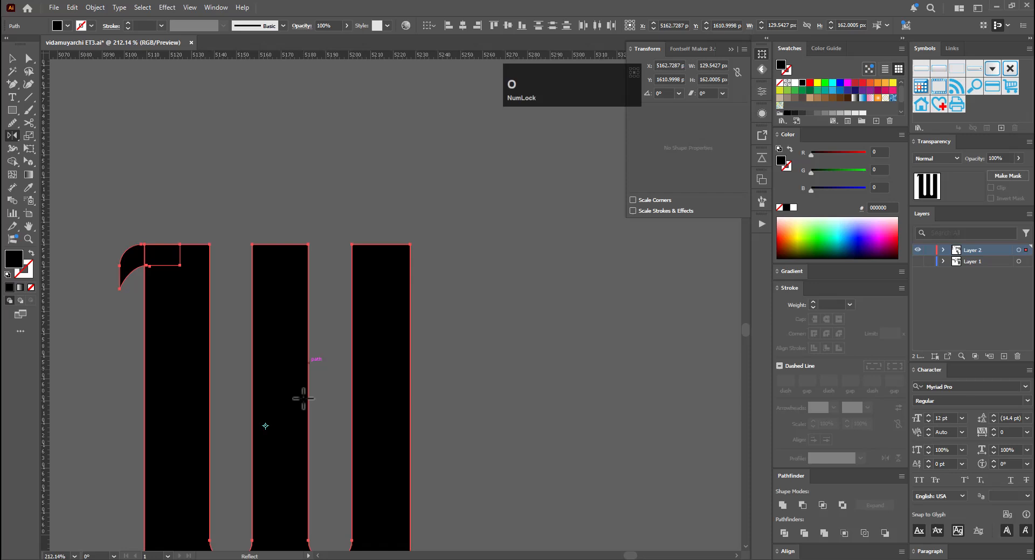
left_click(265, 426, "alt")
left_click(620, 356)
key("v")
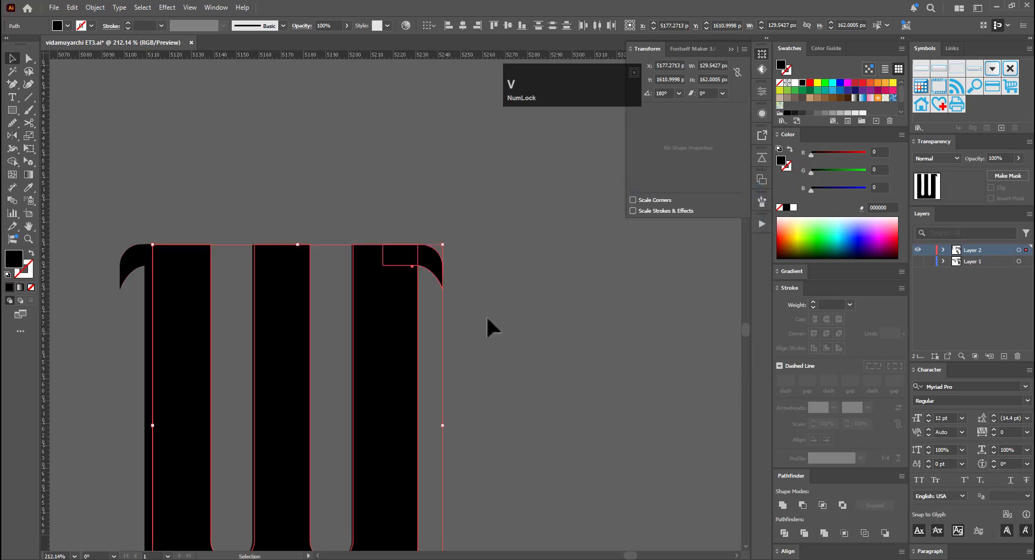
Delete the reflected ය body, keeping the mirrored serif on the original letter's right stem
left_click(486, 319)
left_click(409, 345)
key("Delete")
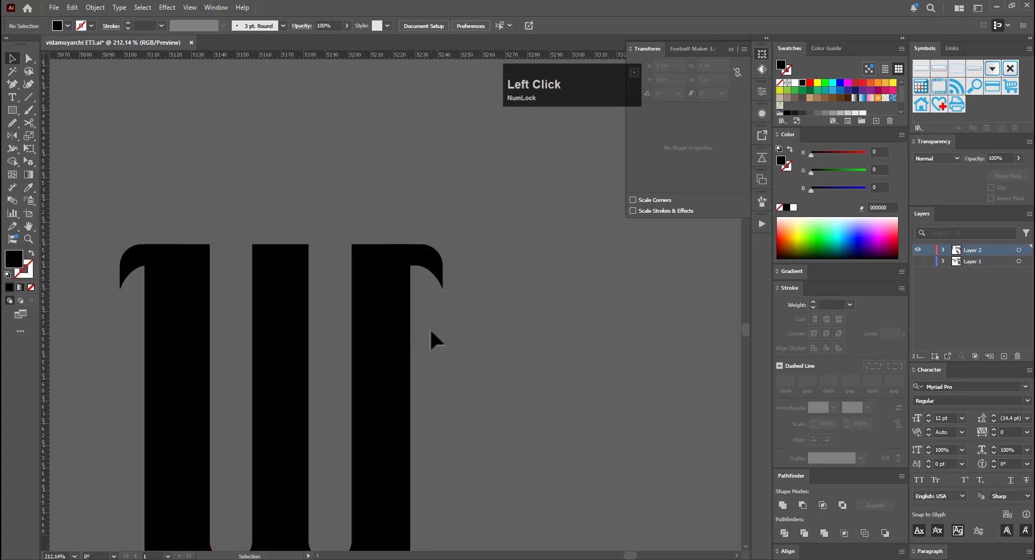
Nudge the mirrored serif left so it fits onto the ய's right stem
left_click(443, 265)
key("Left")
key("Left")
key("Left")
key("Left")
key("Left")
key("Left")
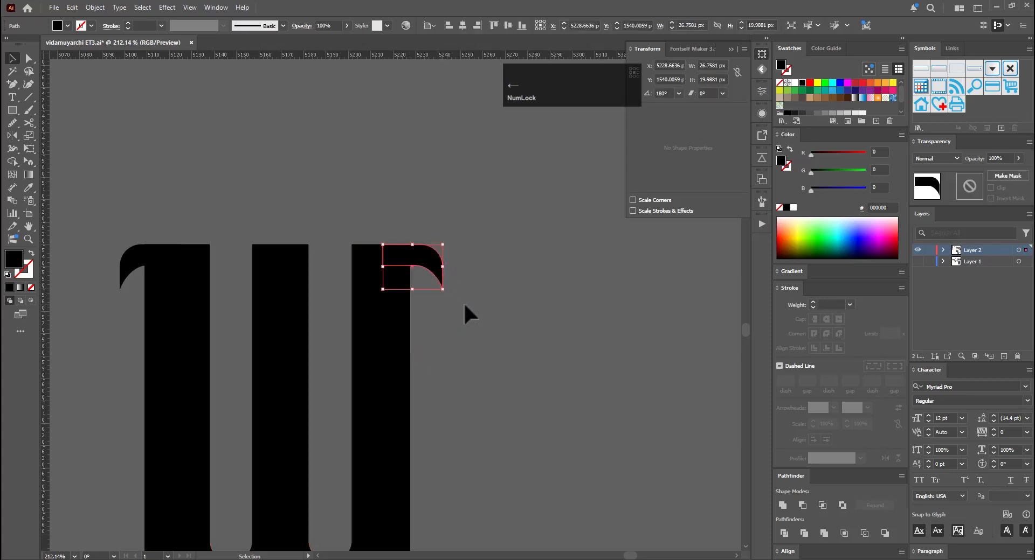
key("Right")
key("Right")
left_click(464, 305)
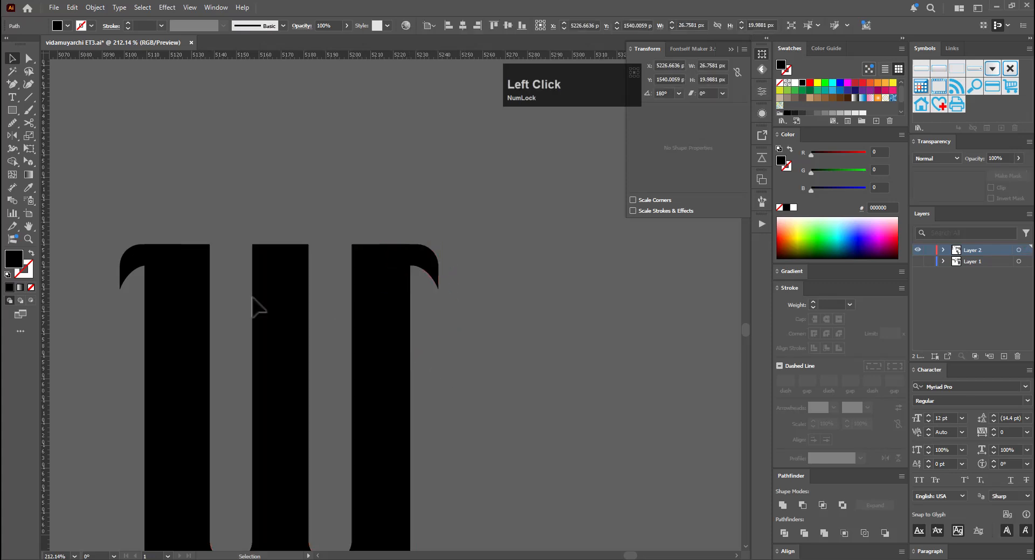
Fine-tune the mirrored serif's position against the outer edge of the ய's right stem
left_click(146, 286)
left_click(432, 271)
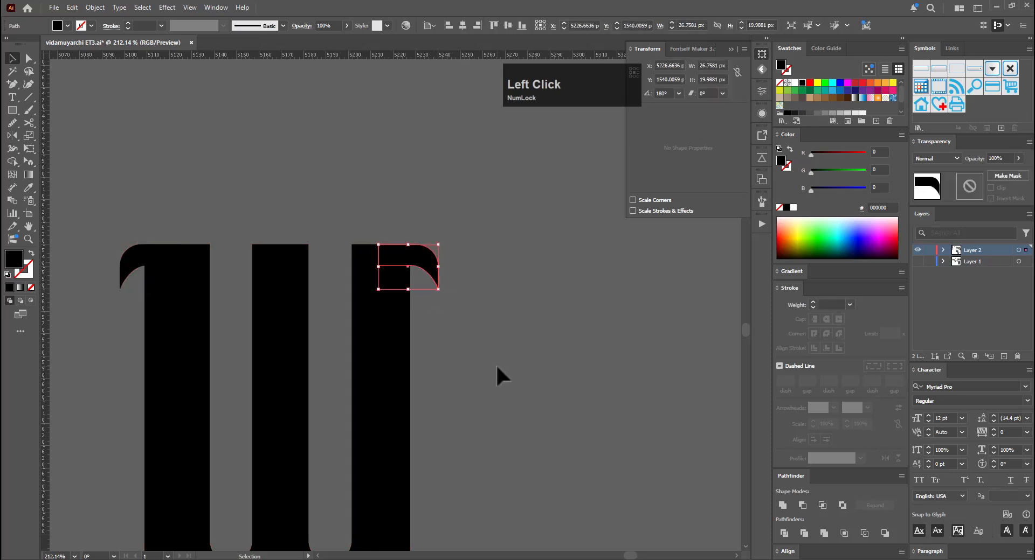
key("e")
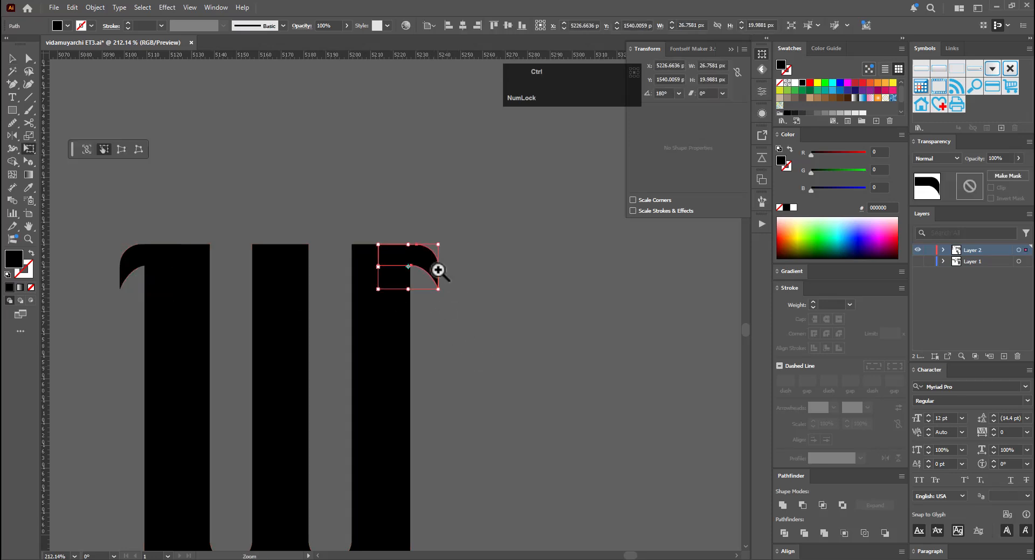
triple_click(437, 268, "ctrl")
left_click_drag(402, 254, 400, 253)
key("v")
left_click(524, 247)
Duplicate the ய with both serifs directly below the original
left_click_drag(526, 247, 334, 318)
left_click_drag(434, 329, 406, 305)
key("v")
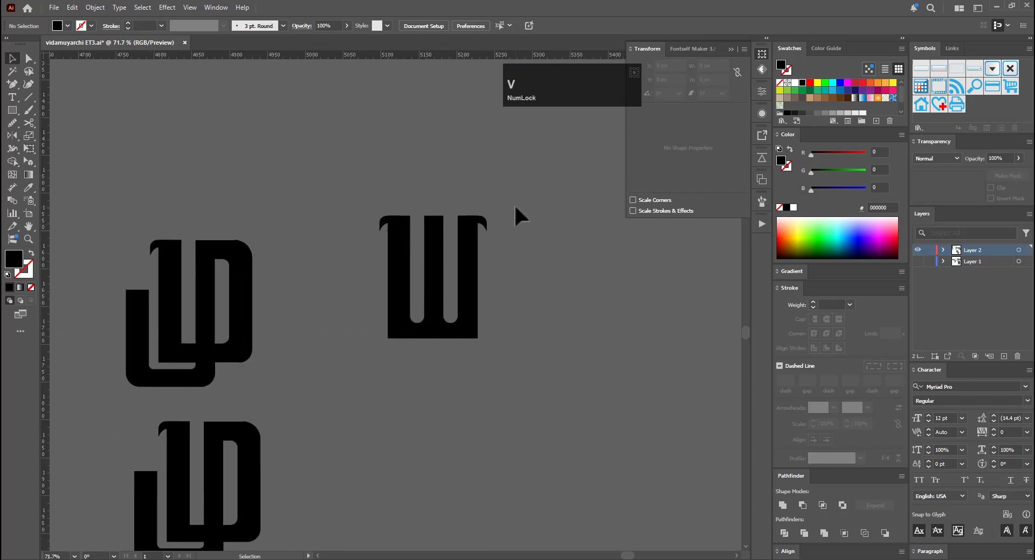
left_click_drag(347, 366, 346, 370)
left_click_drag(478, 300, 450, 372)
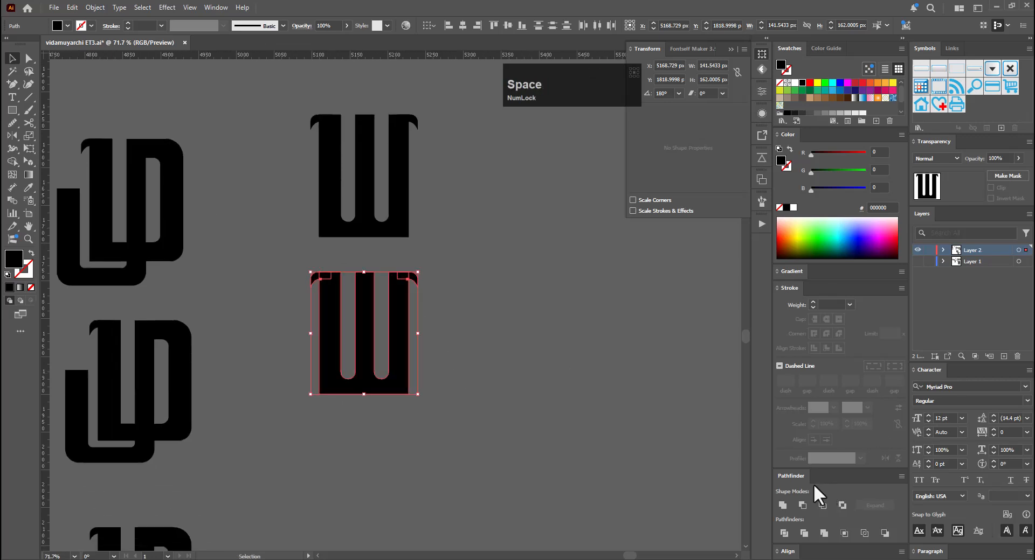
Unite the lower ய with its two serifs into one shape and duplicate the merged letter directly below
left_click(781, 502)
left_click(417, 409)
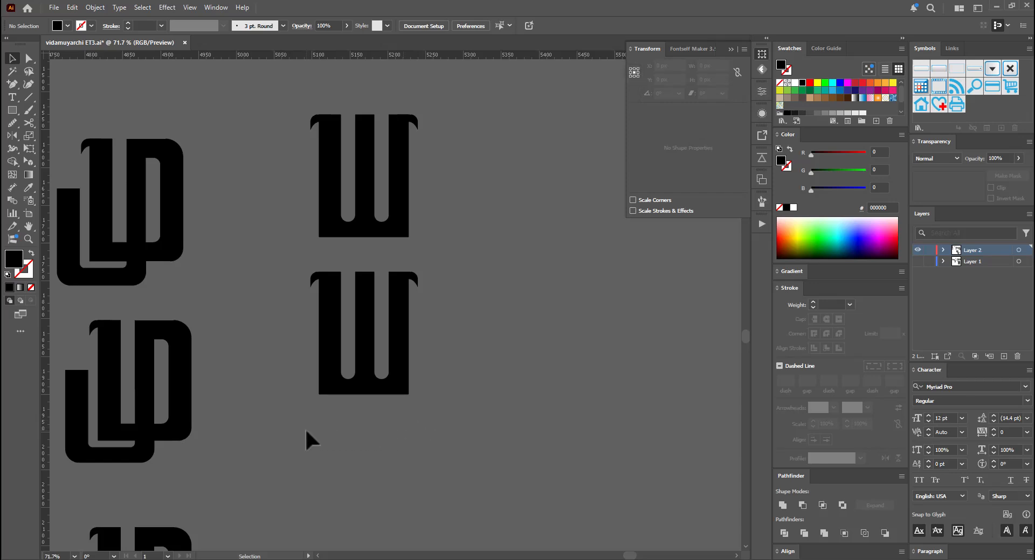
left_click_drag(404, 345, 398, 482)
Add an anchor point on each outer side of the newest ய, just above its bottom corners
left_click_drag(426, 535, 411, 381)
key("=")
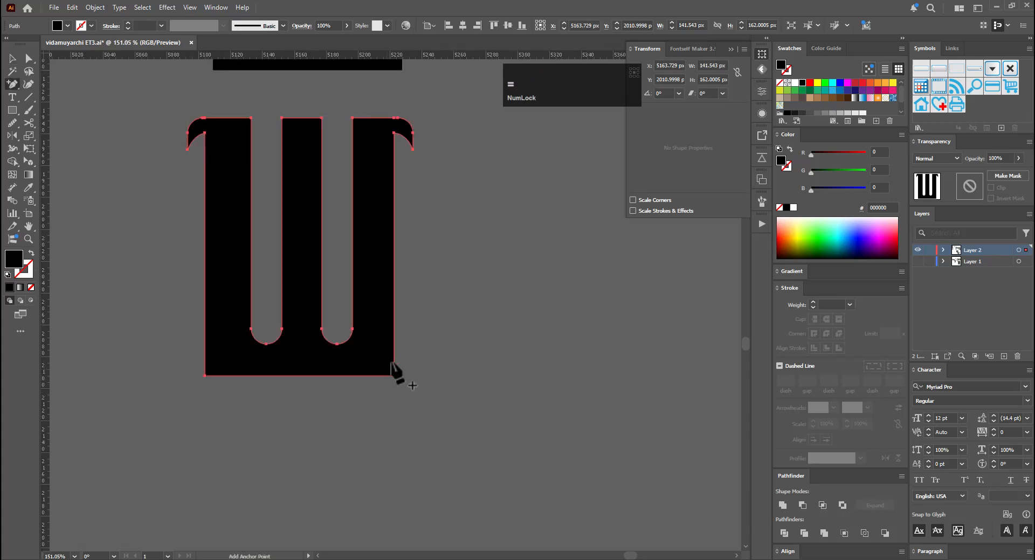
left_click(393, 360)
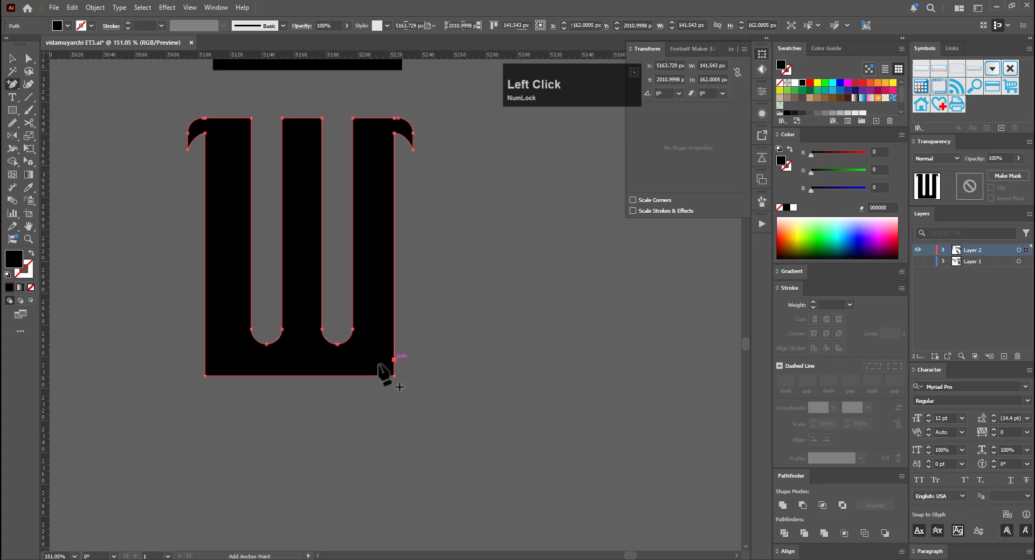
left_click(205, 358)
key("a")
left_click_drag(189, 351, 425, 368)
key("s")
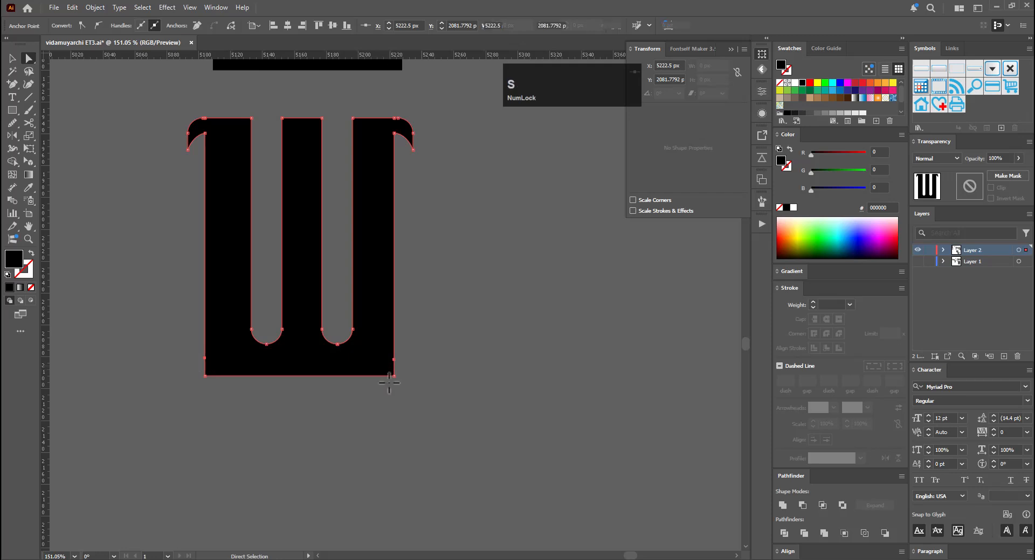
left_click(299, 360, "alt")
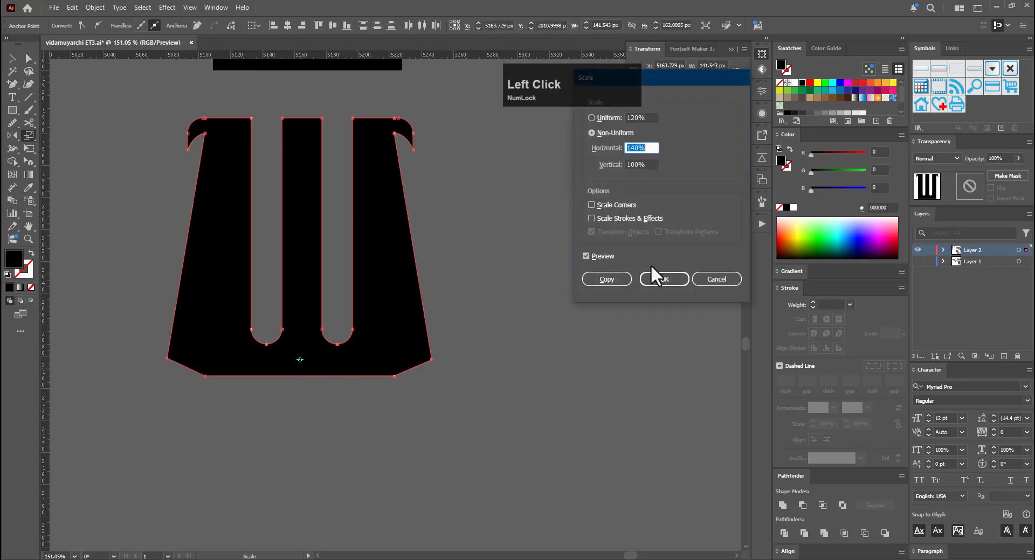
left_click_drag(649, 164, 607, 163)
key("ctrl+c")
key("ctrl+v")
key("Return")
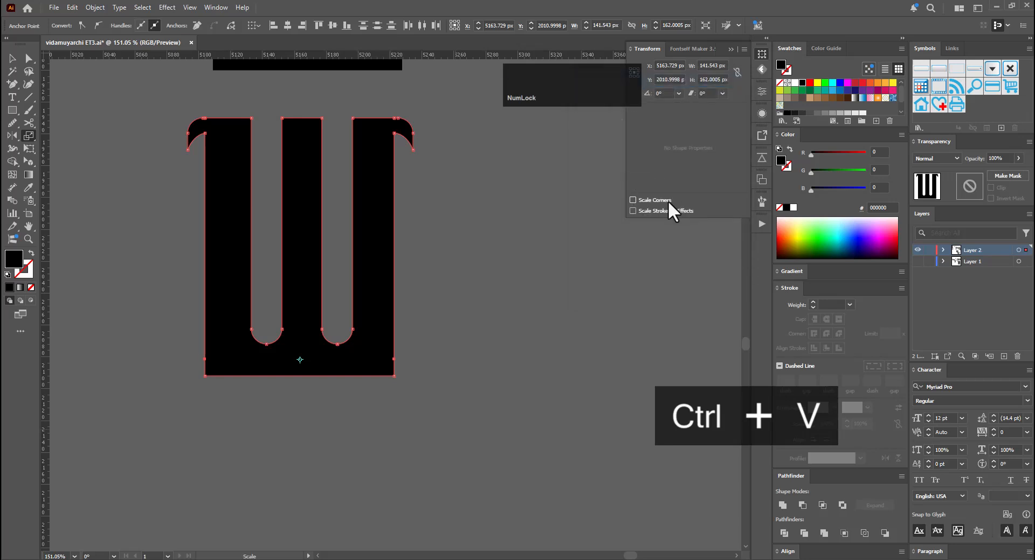
Flare the base of the ய by scaling its two bottom corner points 125% horizontally and 100% vertically from the base's midpoint
key("a")
key("s")
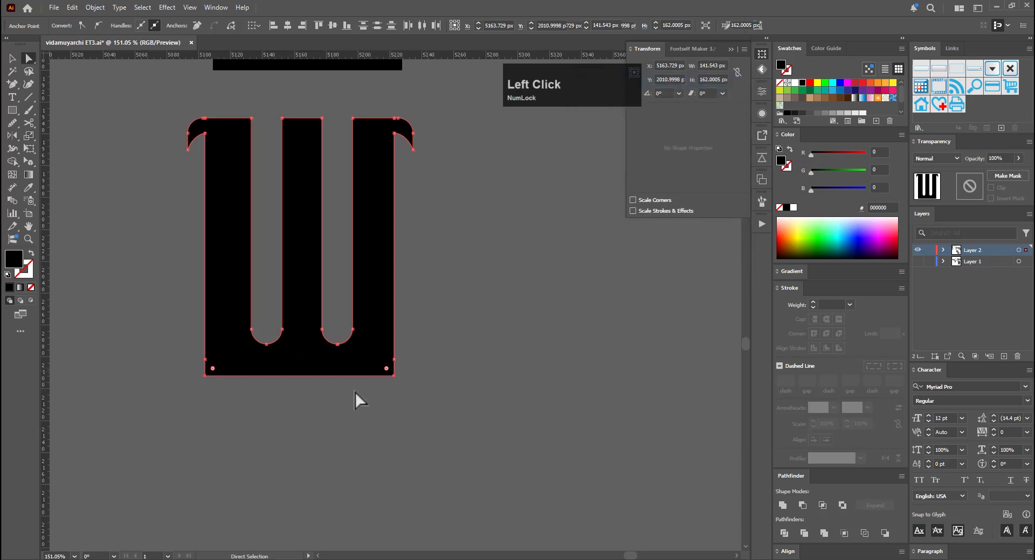
left_click(297, 377, "alt")
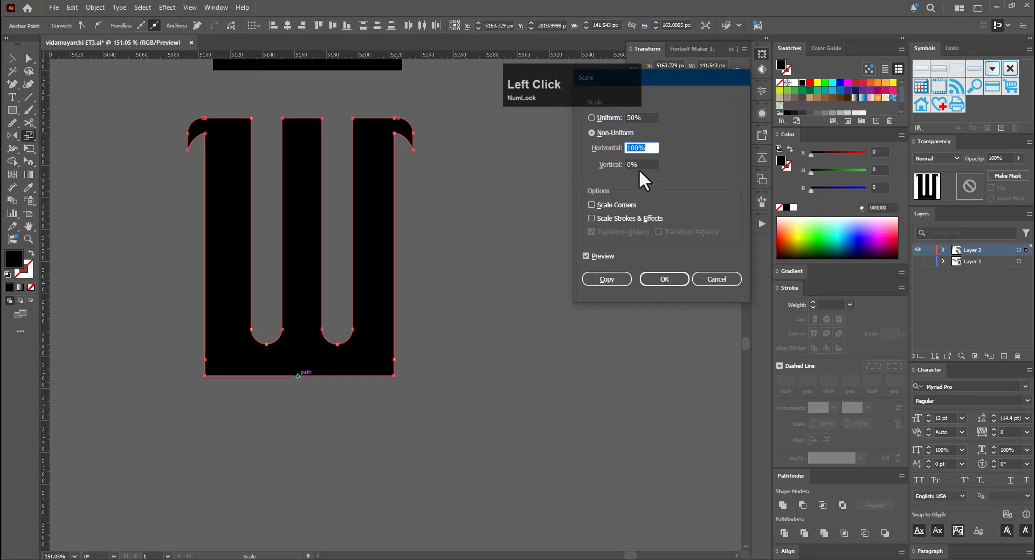
key("ctrl+c")
left_click(644, 165)
key("ctrl+v")
left_click(651, 143)
scroll(650, 146, "up", 2)
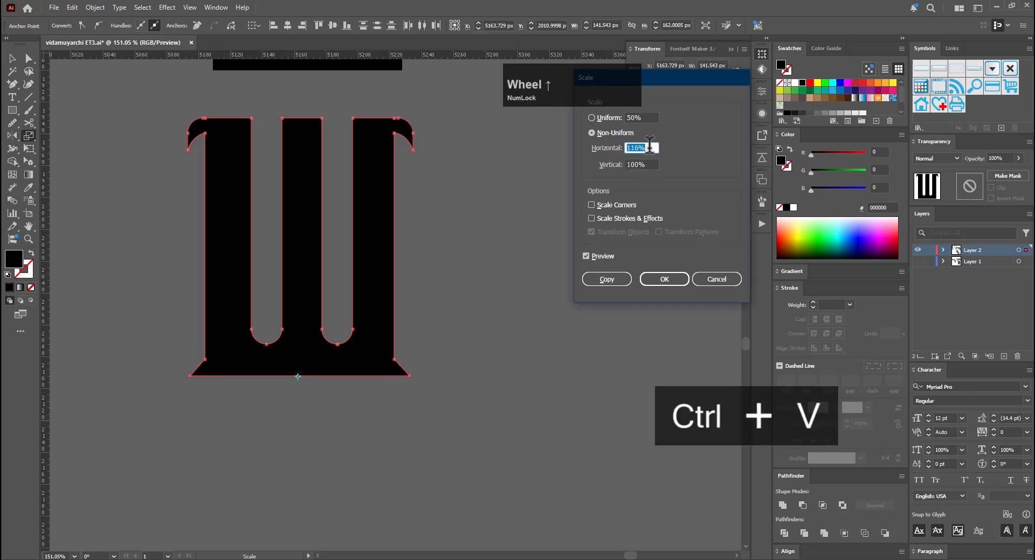
scroll(650, 145, "up", 3)
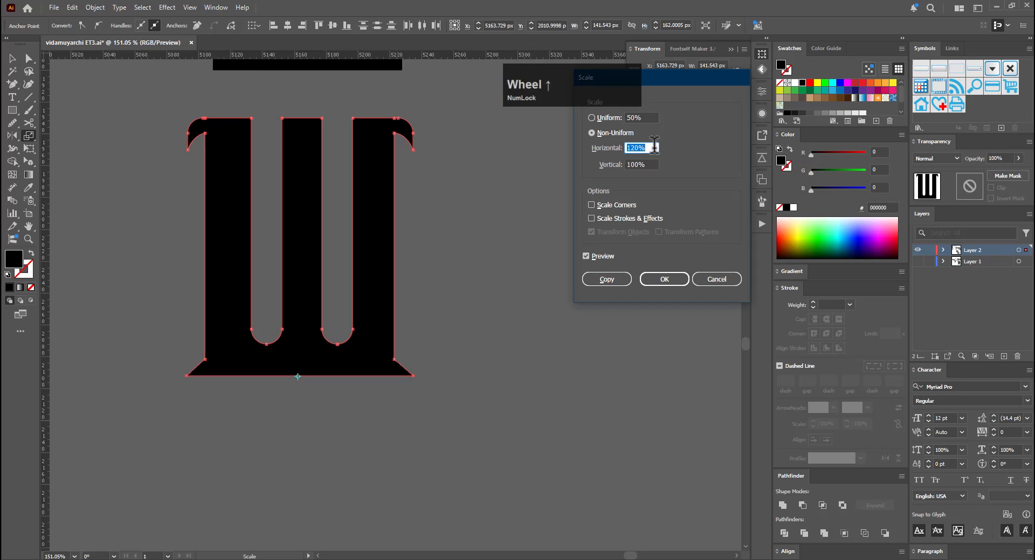
scroll(654, 145, "up", 1)
left_click(663, 279)
Try rounding the two concave corners above the flared base of the ய with a radius of about 35 px
key("a")
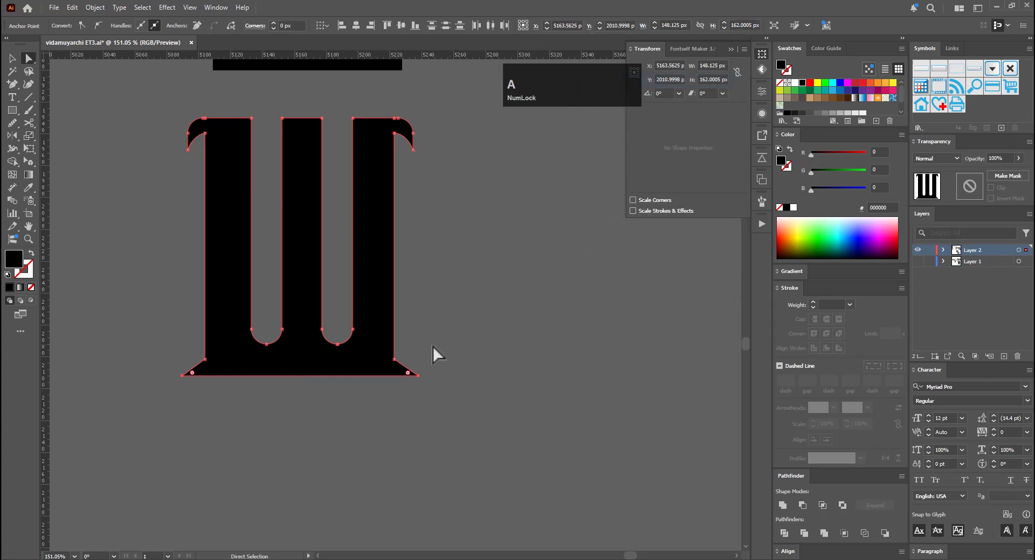
left_click_drag(196, 364, 66, 231)
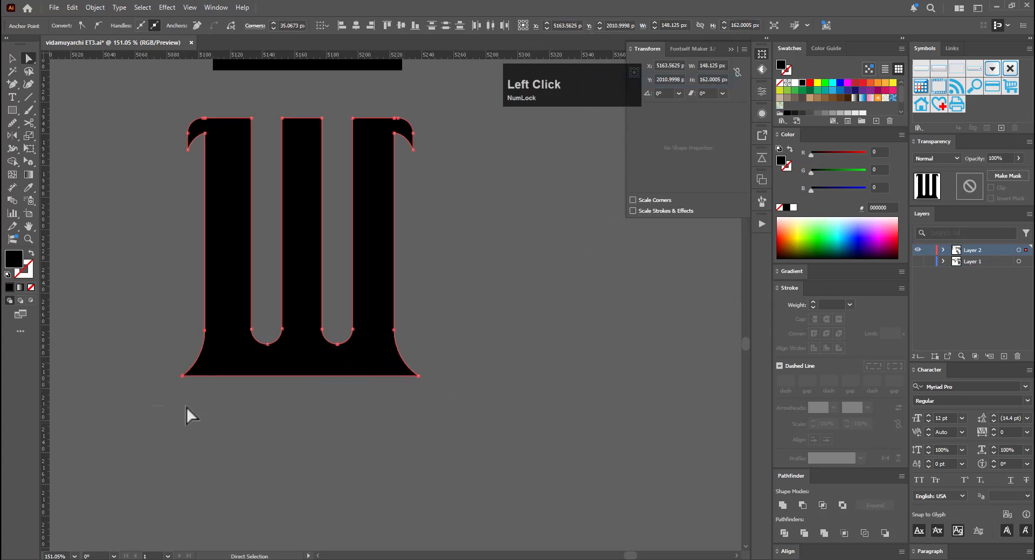
key("ctrl+z")
key("ctrl+shift+z")
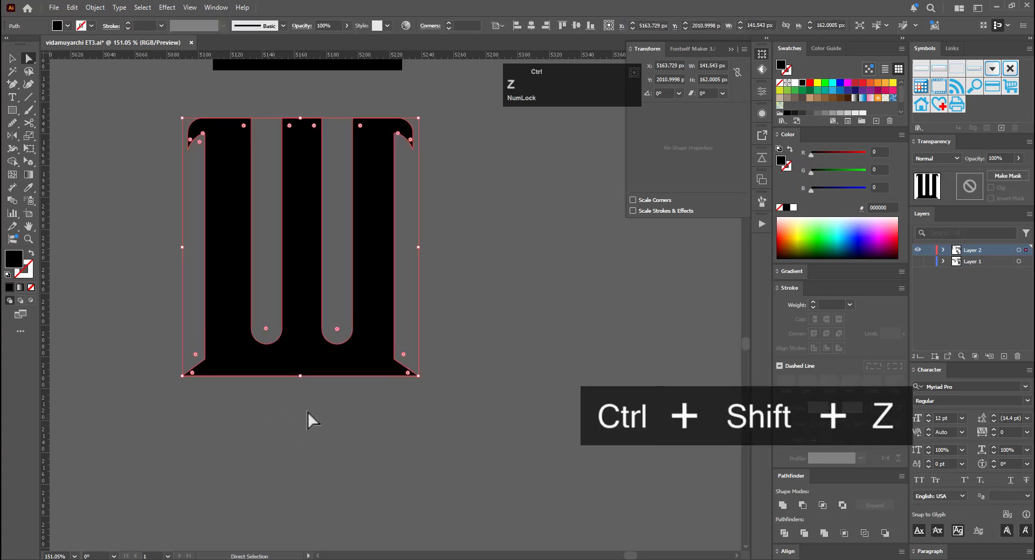
key("s")
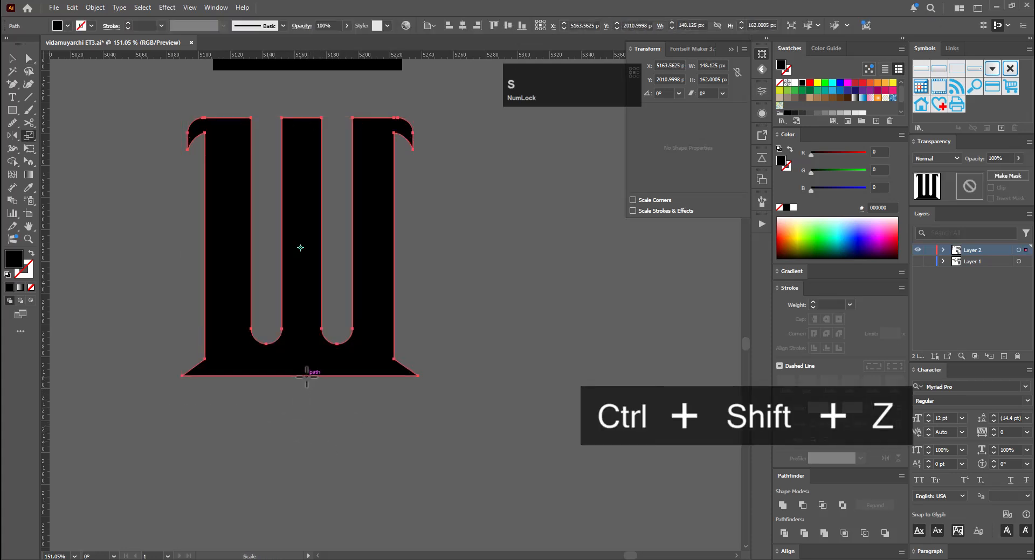
left_click(304, 376, "alt")
left_click(720, 276)
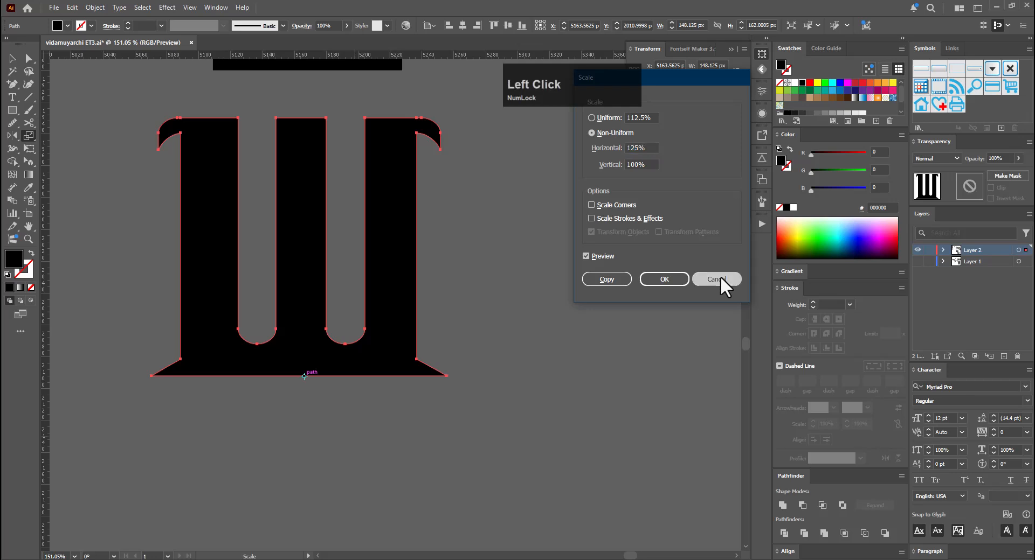
Narrow the flared base of the ய by scaling its two bottom corner points horizontally, keeping 100% vertical scale
key("s")
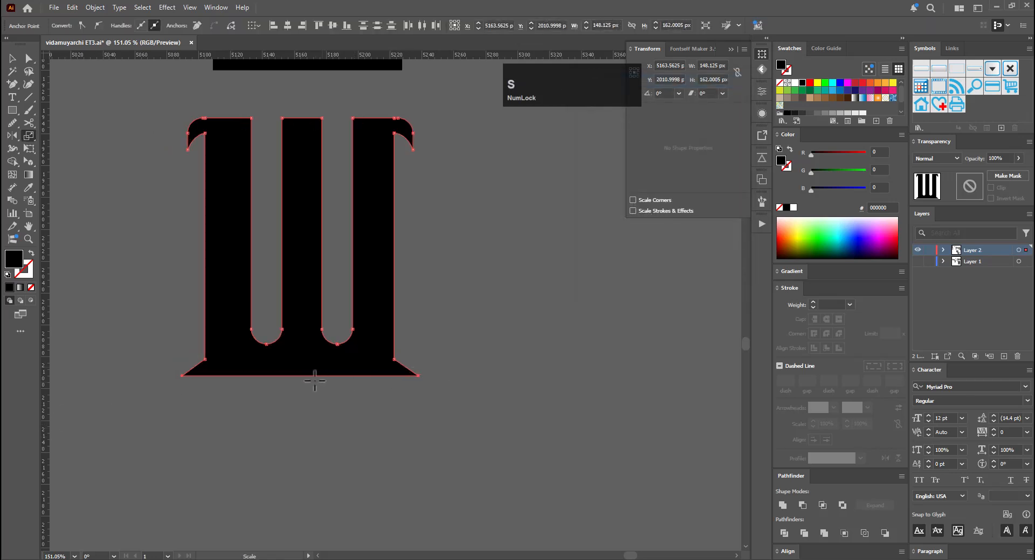
left_click(301, 376, "alt")
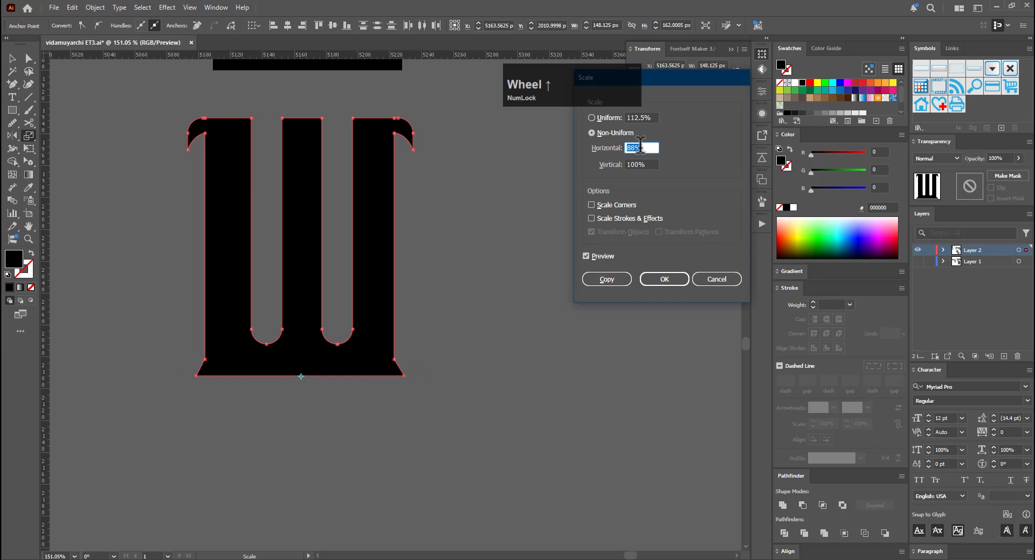
scroll(639, 147, "up", 2)
left_click(669, 283)
Round the concave corners where the outer sides of the ய meet its flared base
key("a")
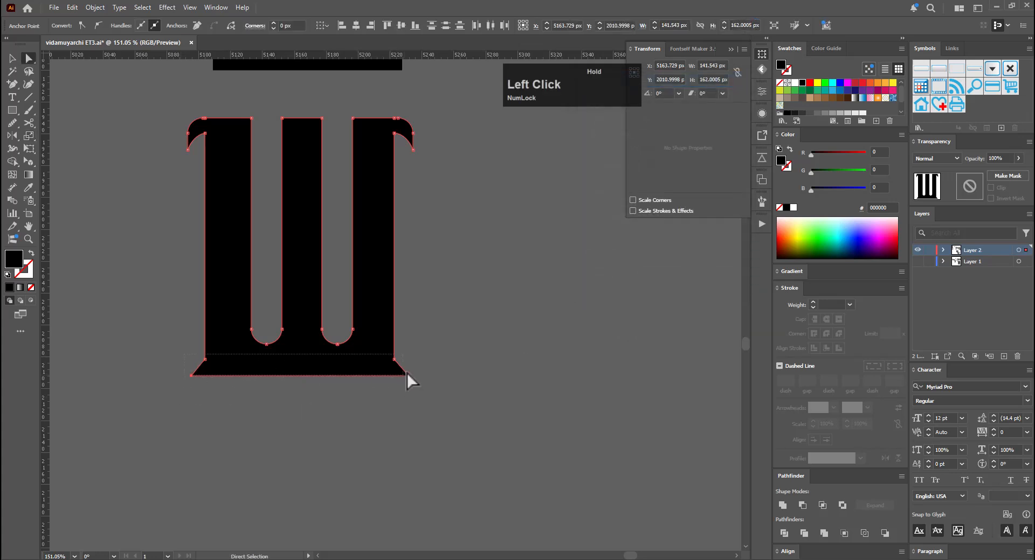
mouse_move(407, 373)
left_mouse_down()
mouse_move(549, 305)
mouse_move(407, 369)
left_mouse_up()
left_click(507, 343)
Place a copy of the ற from the finished wordmark to the right of the ய column
left_click_drag(466, 401, 253, 427)
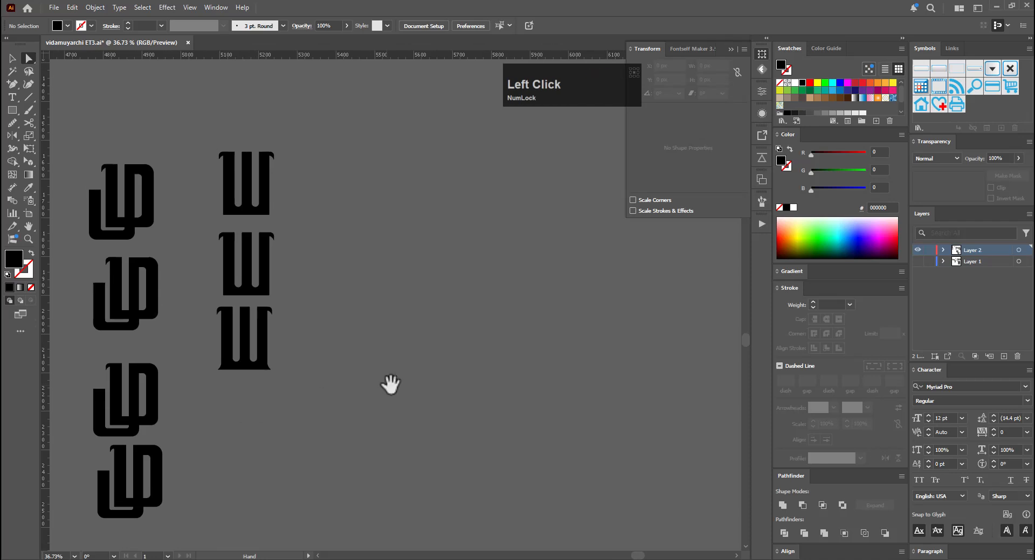
left_click_drag(390, 386, 362, 396)
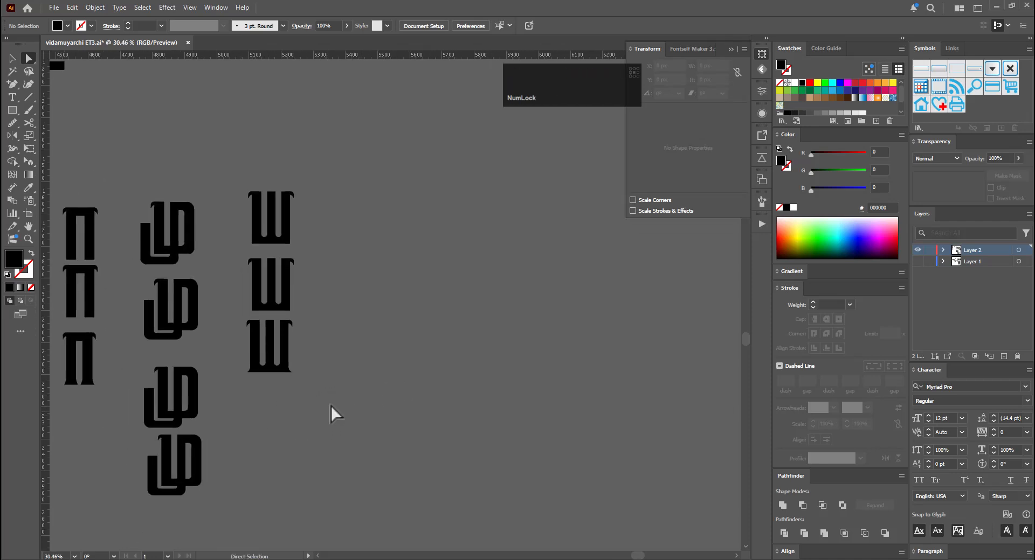
left_click_drag(380, 336, 208, 381)
left_click(330, 339)
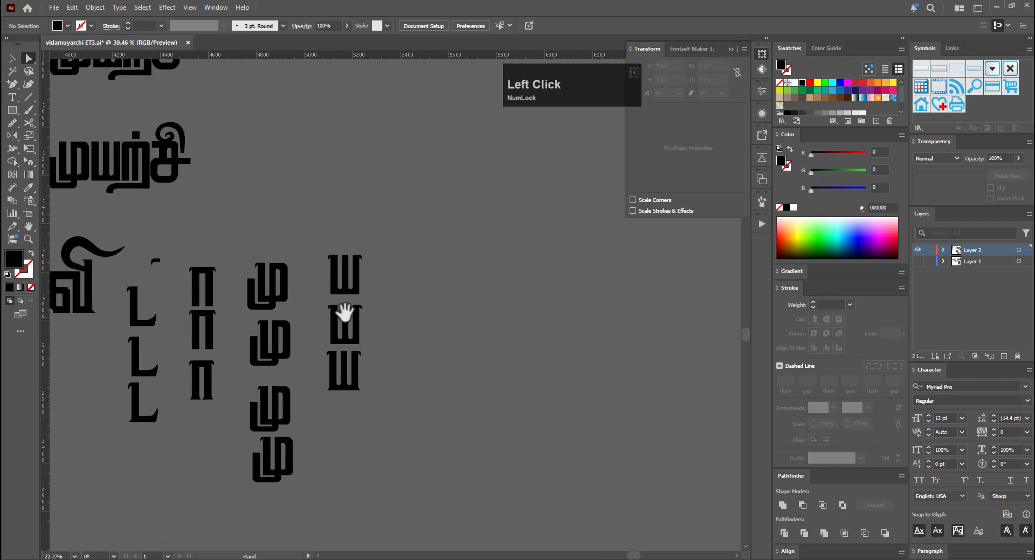
left_click_drag(150, 171, 459, 300)
left_click(486, 288, "ctrl")
left_click(460, 344, "ctrl")
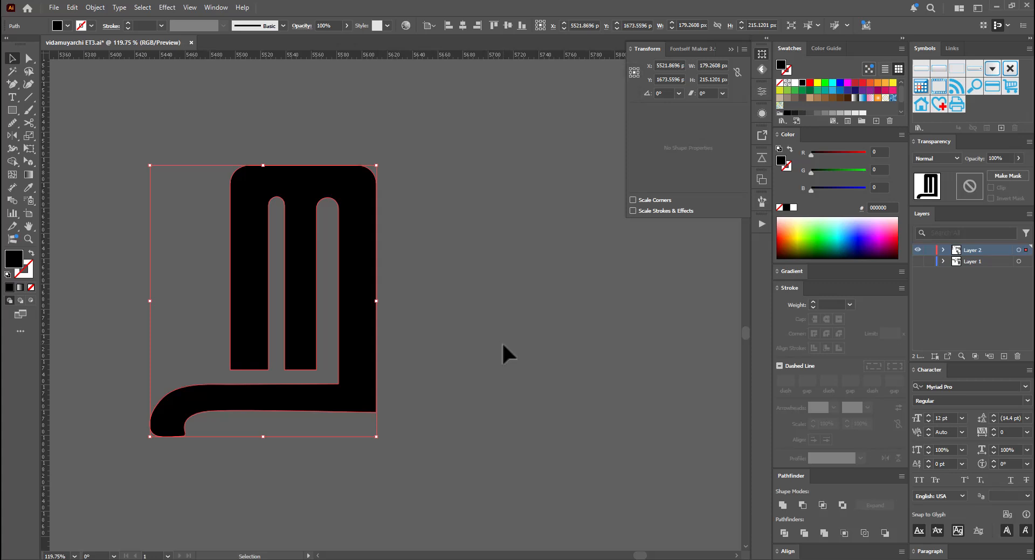
Place a copy of the சி from the Design 2 wordmark to the right of the copied ற
left_click_drag(528, 377, 269, 412)
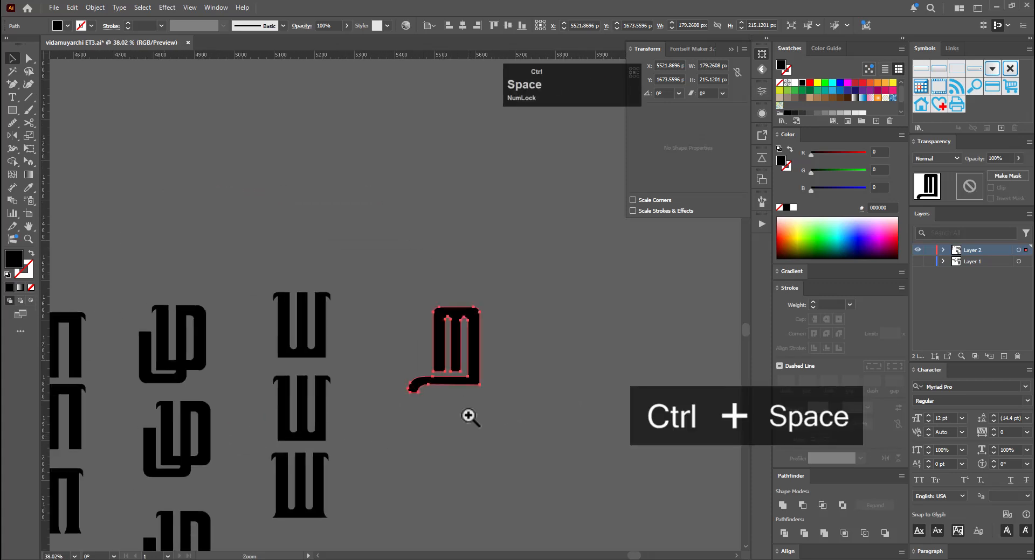
left_click_drag(478, 375, 280, 344)
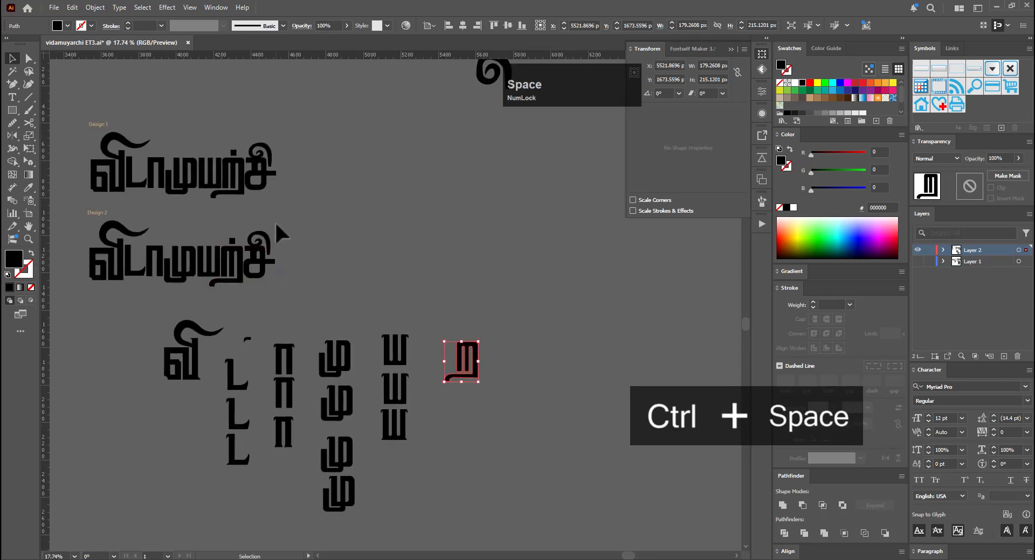
left_click(256, 268, "alt")
left_click_drag(273, 277, 725, 353)
left_click_drag(615, 358, 439, 316)
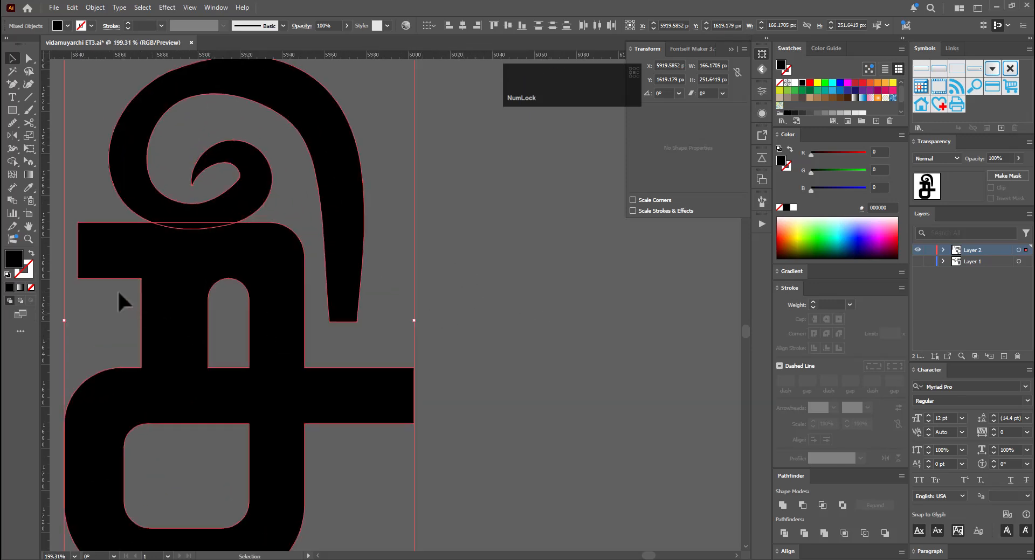
Widen the curled stroke's tapered tail by moving its lower inner corner toward the letter's stem
key("equal")
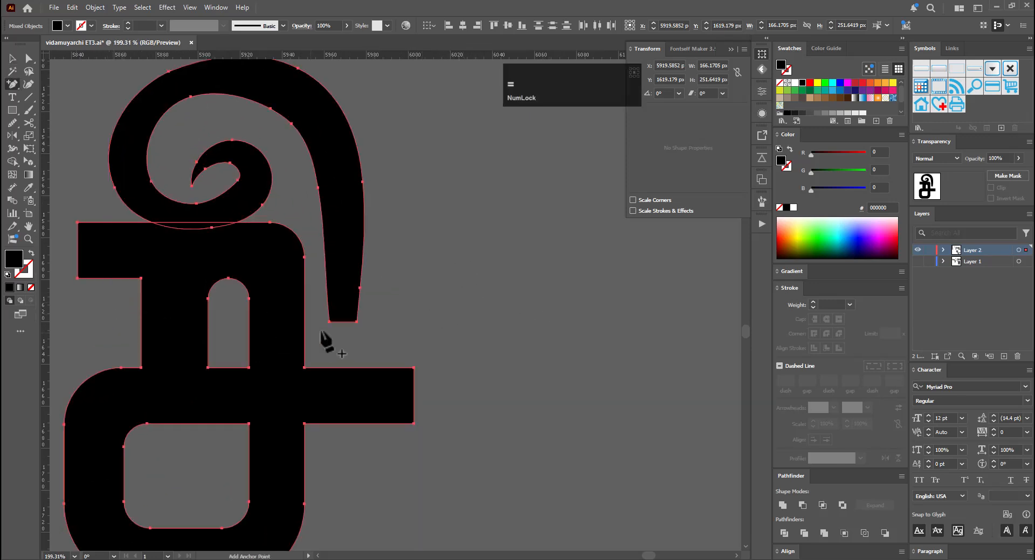
key("a")
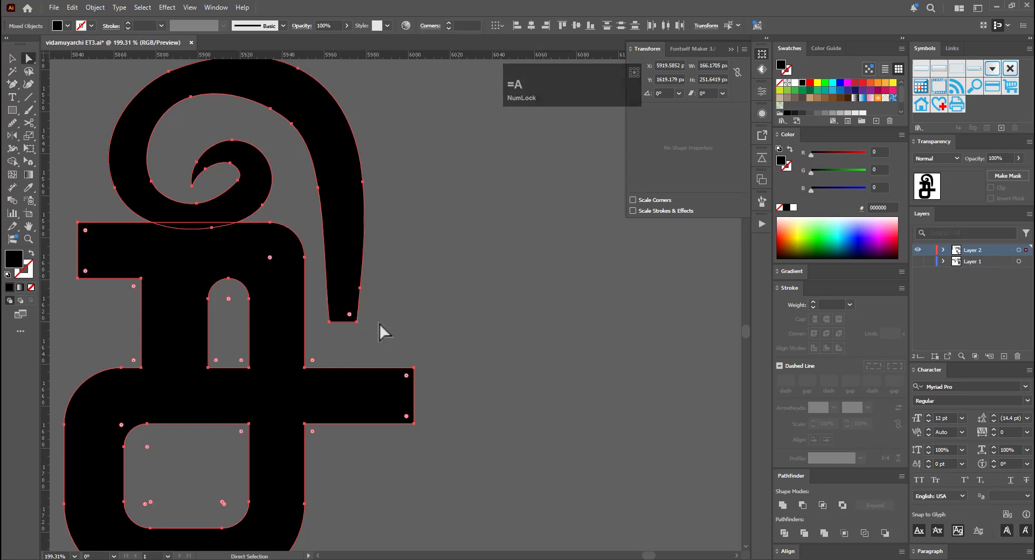
left_click(335, 318)
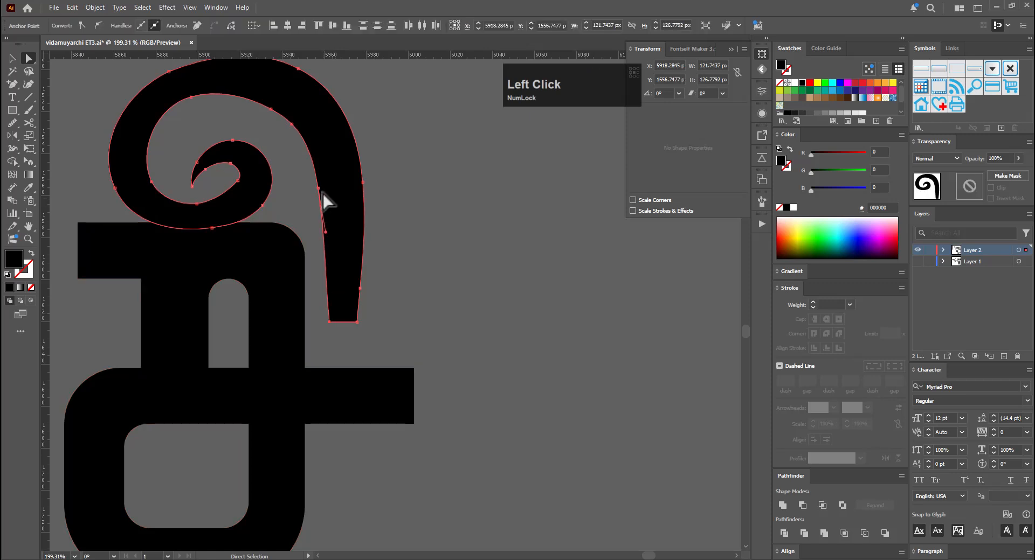
key("e")
left_click_drag(338, 291, 329, 289)
key("a")
left_click_drag(351, 336, 370, 312)
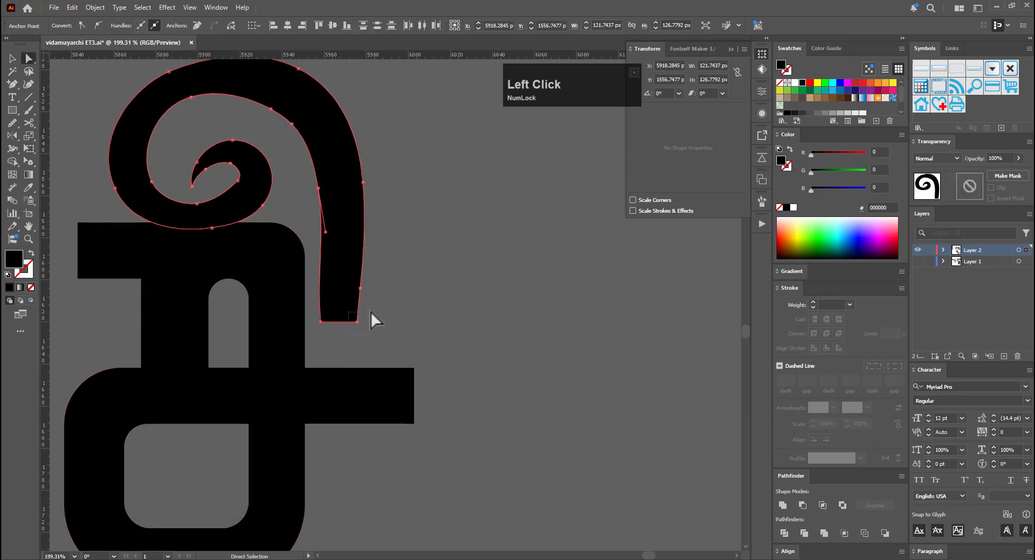
Move the tail's lower outer corner outward so its end becomes broader
mouse_move(342, 275)
left_mouse_down()
mouse_move(353, 281)
mouse_move(348, 296)
mouse_move(355, 260)
left_mouse_up()
key("ctrl+z")
key("e")
key("a")
key("a")
key("e")
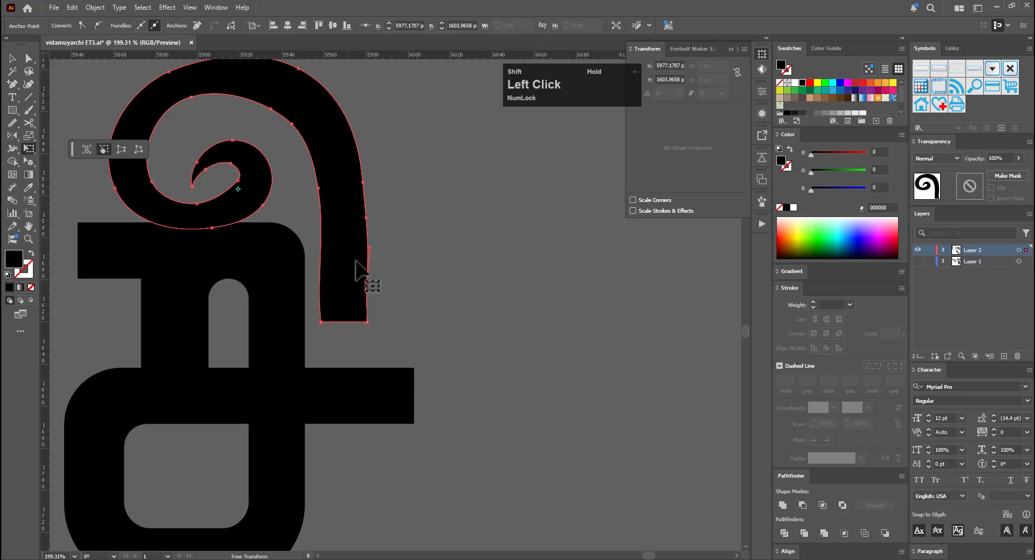
Smooth the outer and inner edges of the curled stroke's tail with the Smooth tool
key("v")
left_click(423, 273)
left_click(362, 306)
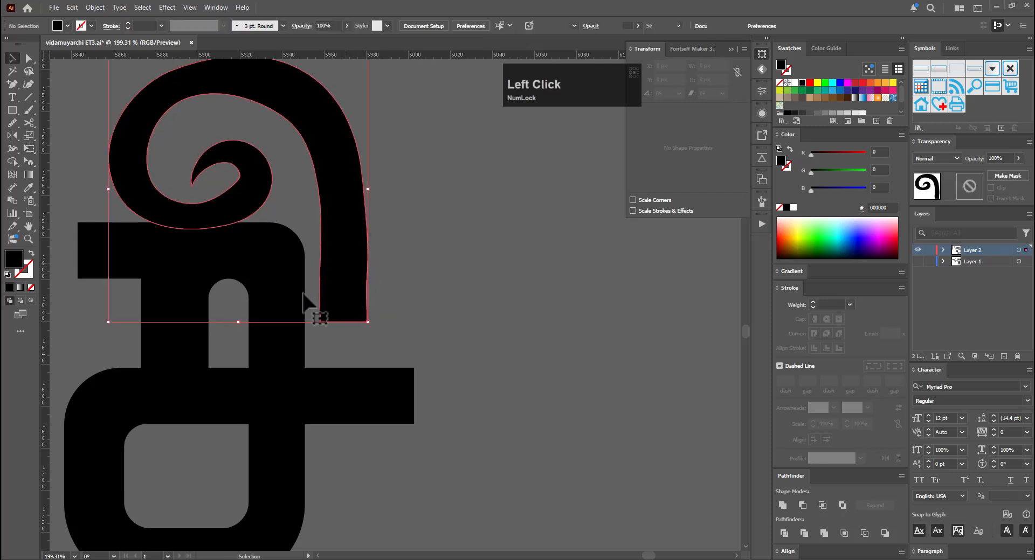
left_click(13, 123)
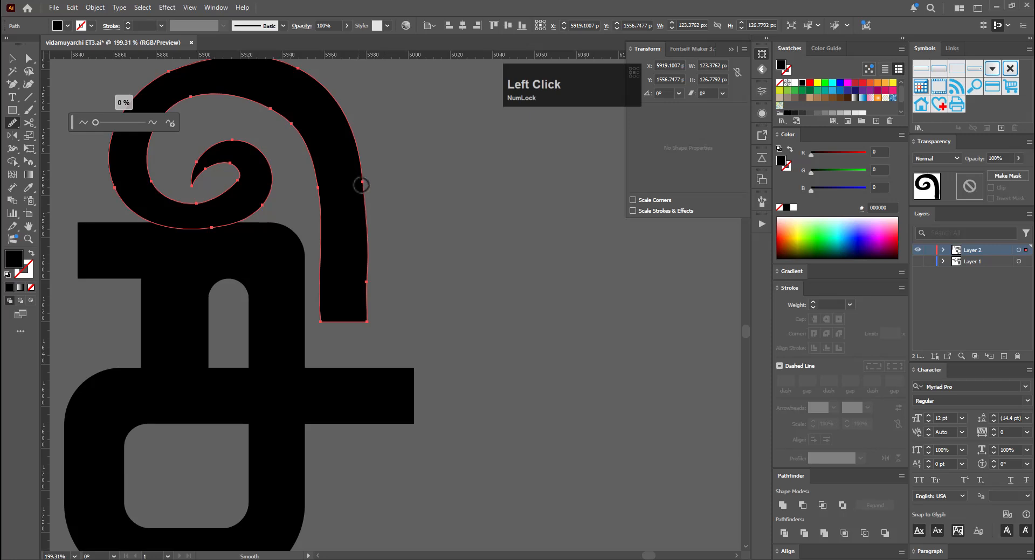
mouse_move(361, 185)
left_mouse_down()
mouse_move(371, 270)
mouse_move(336, 261)
left_mouse_up()
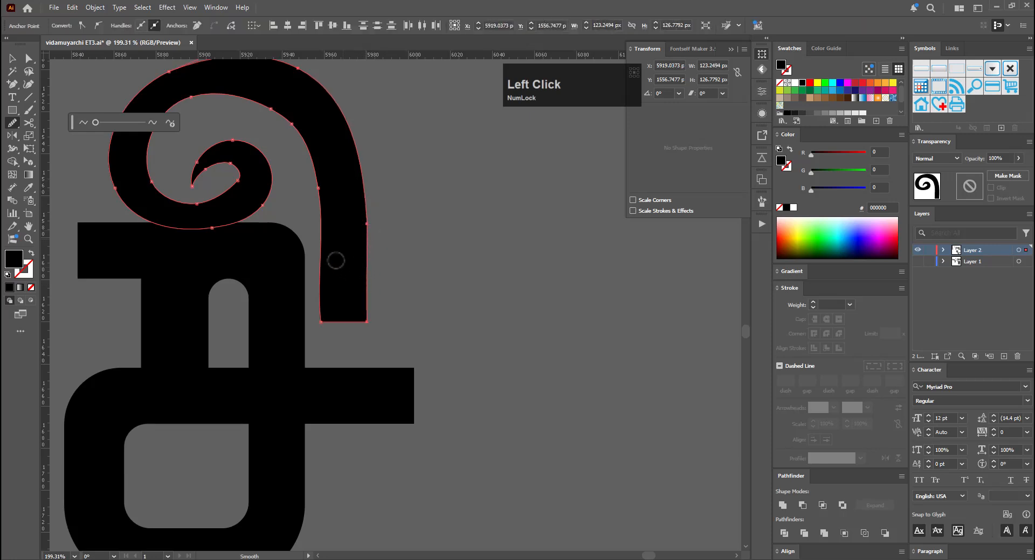
left_click_drag(319, 191, 319, 278)
Convert the anchor at the tail's lower inner end to a corner point
key("a")
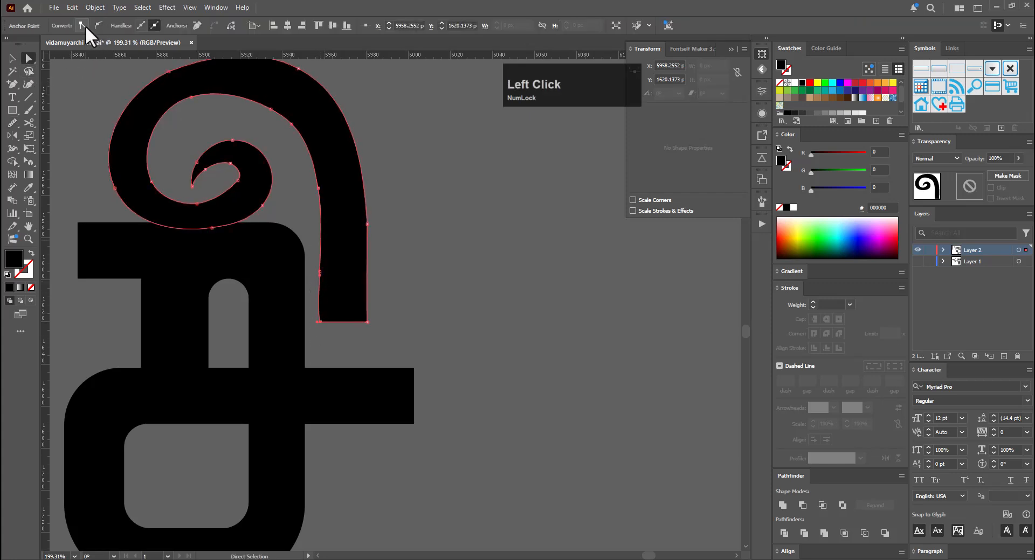
key("v")
left_click(425, 245)
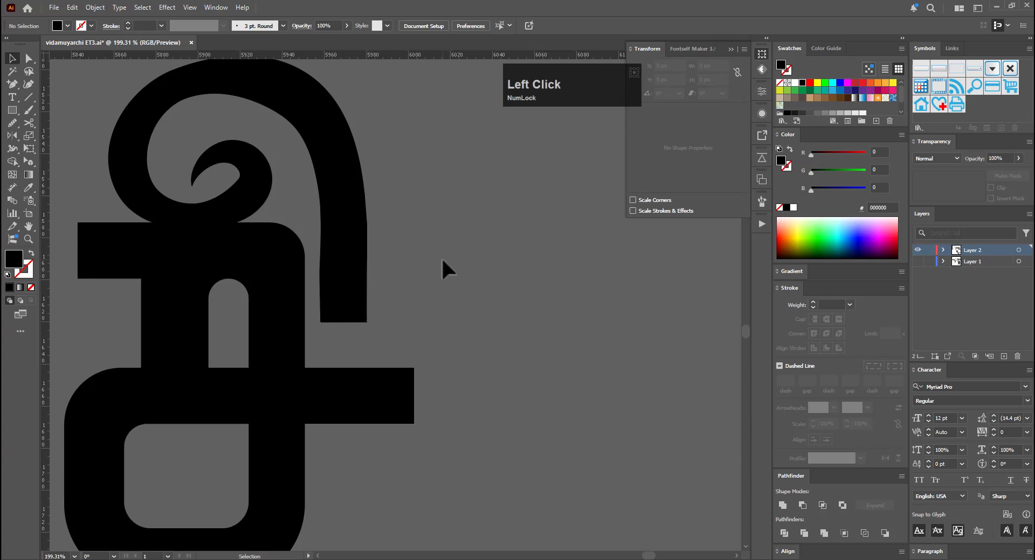
Reposition the anchors along the tail's inner edge to give it a cleaner, even curve
left_click(345, 296)
key("a")
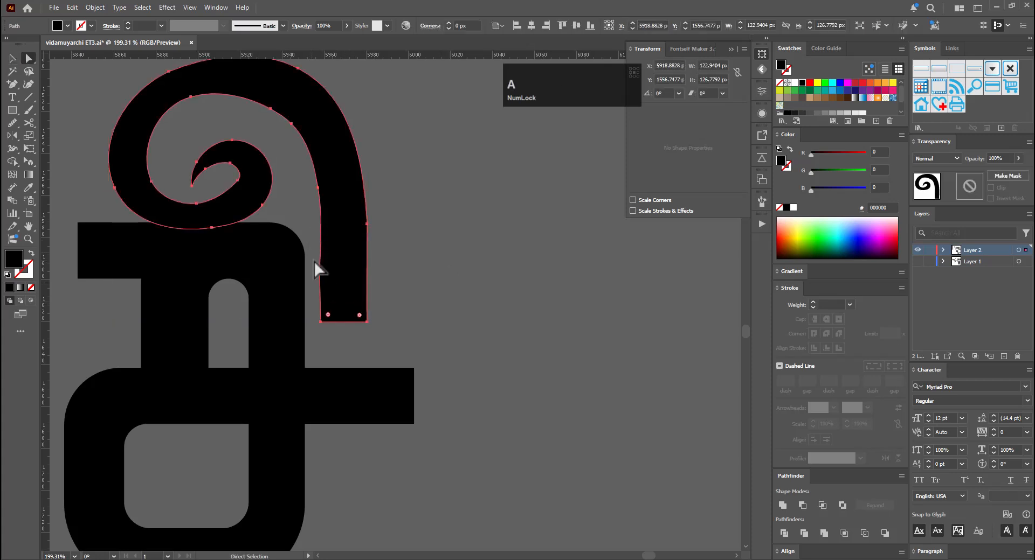
key("e")
left_click_drag(327, 281, 340, 254)
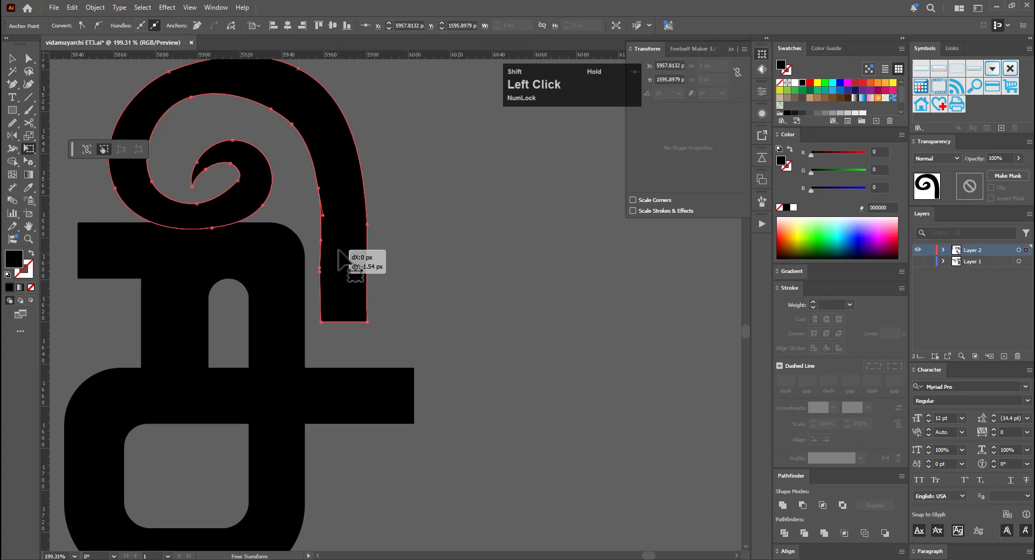
left_click_drag(338, 250, 341, 250)
key("a")
mouse_move(296, 172)
left_mouse_down()
mouse_move(335, 209)
mouse_move(339, 187)
left_mouse_up()
key("e")
key("v")
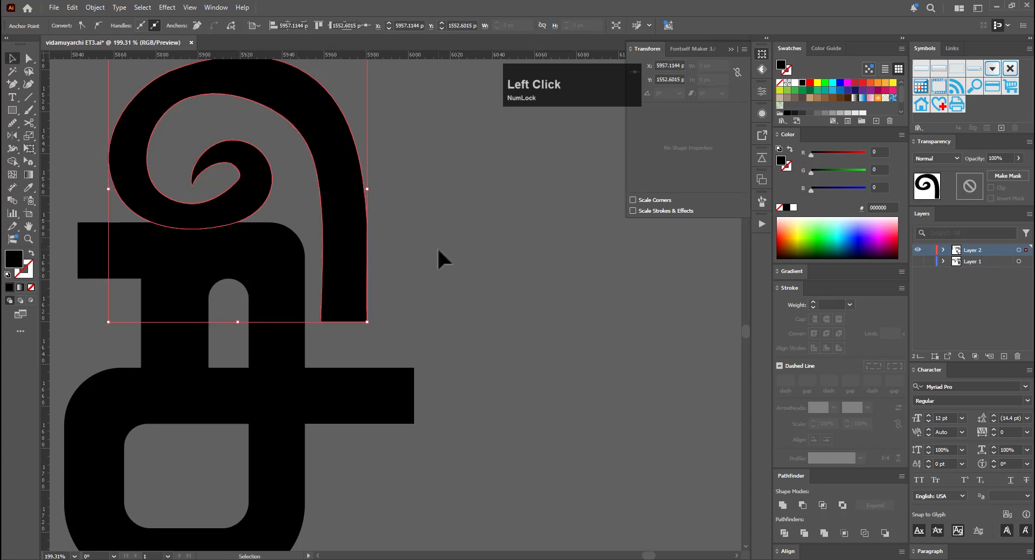
left_click(436, 248)
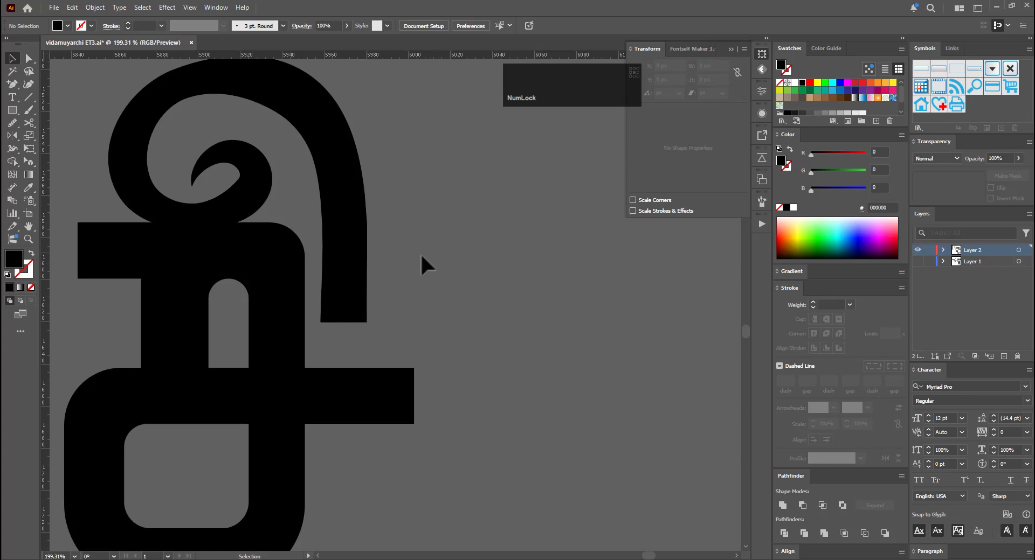
Adjust the tail's outer-edge anchor so the edge runs straight down to a sharp lower corner
key("a")
left_click_drag(389, 212, 352, 262)
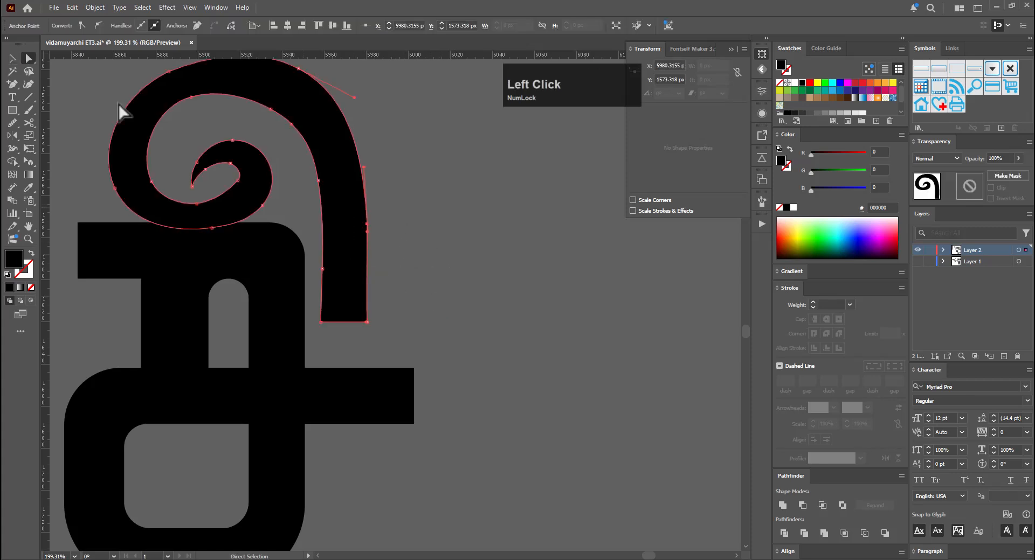
left_click_drag(344, 351, 345, 351)
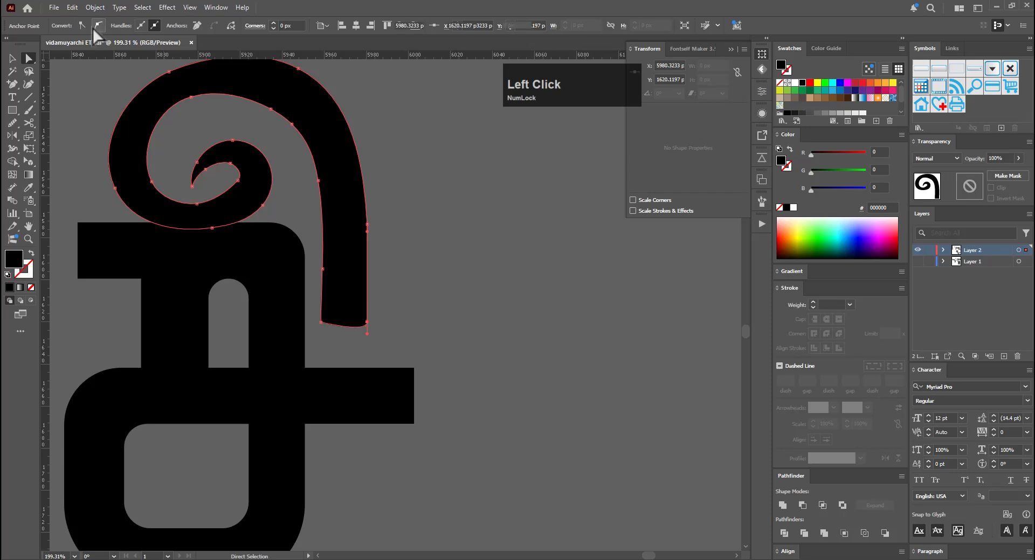
left_click(389, 303, "ctrl")
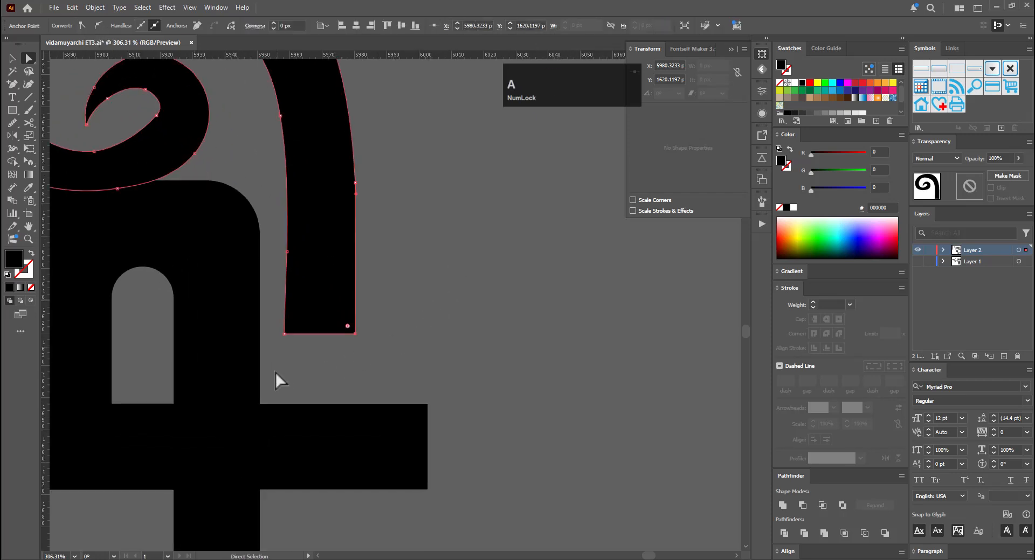
left_click(371, 326)
left_click(332, 331)
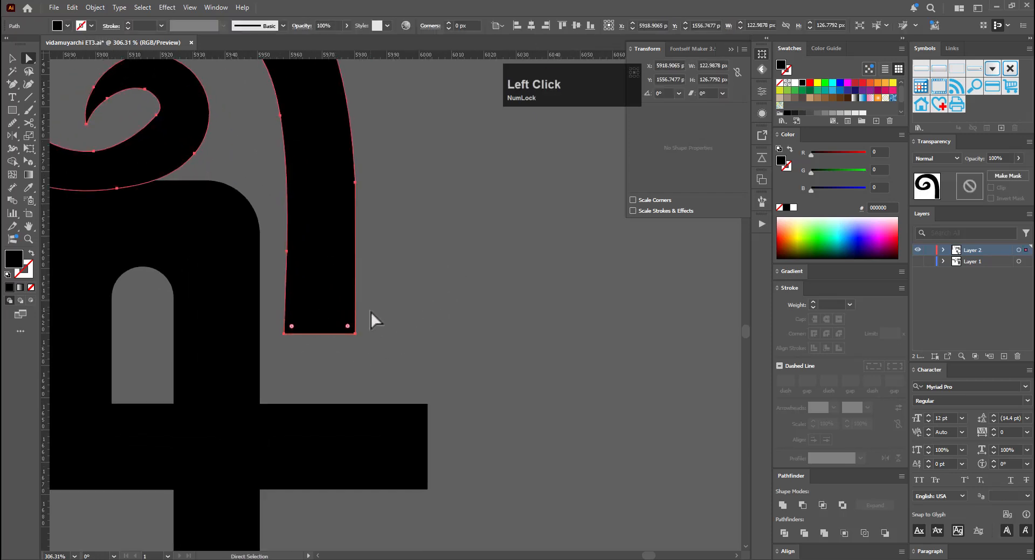
Add two anchor points on the tail's outer edge just above its lower corner
key("equal")
left_click(355, 305)
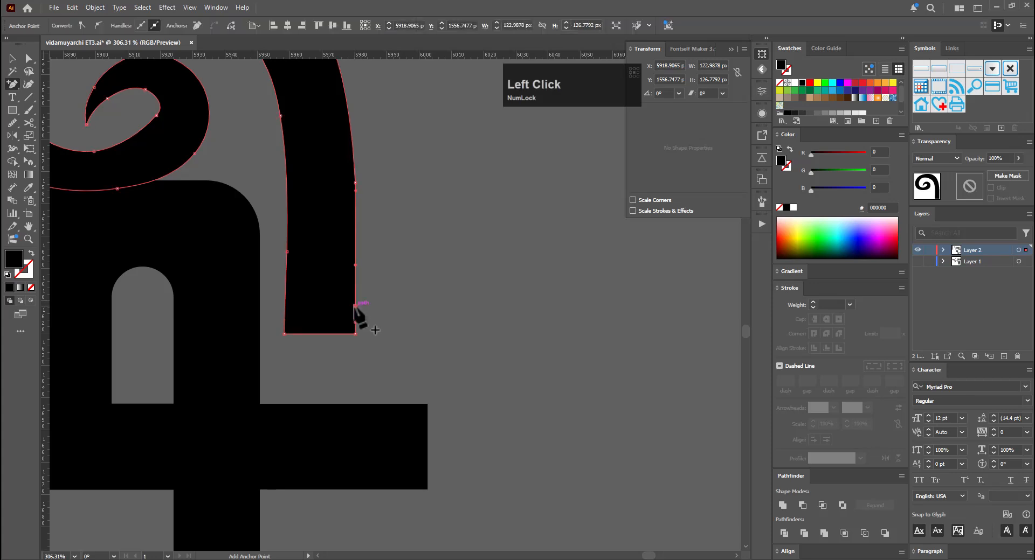
key("a")
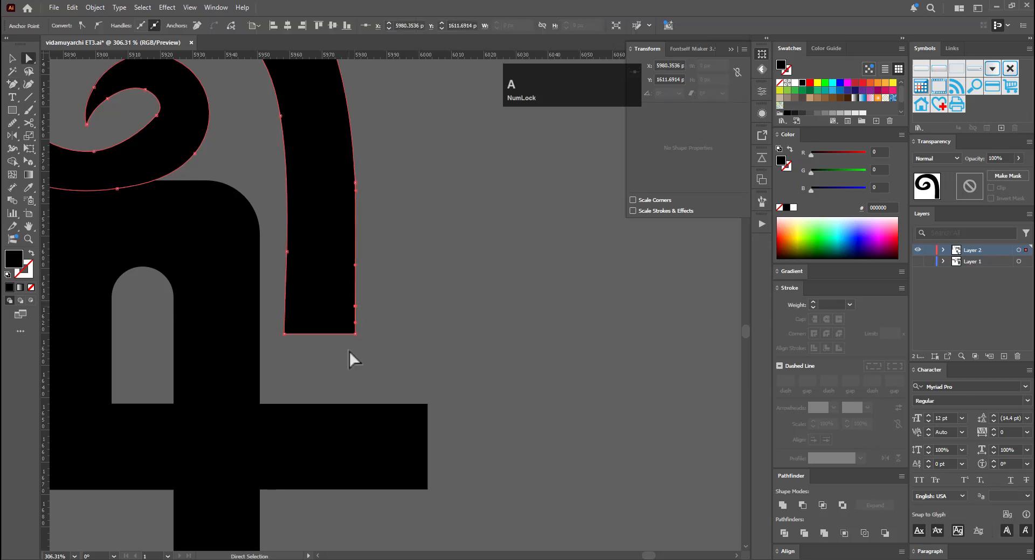
left_click(361, 304)
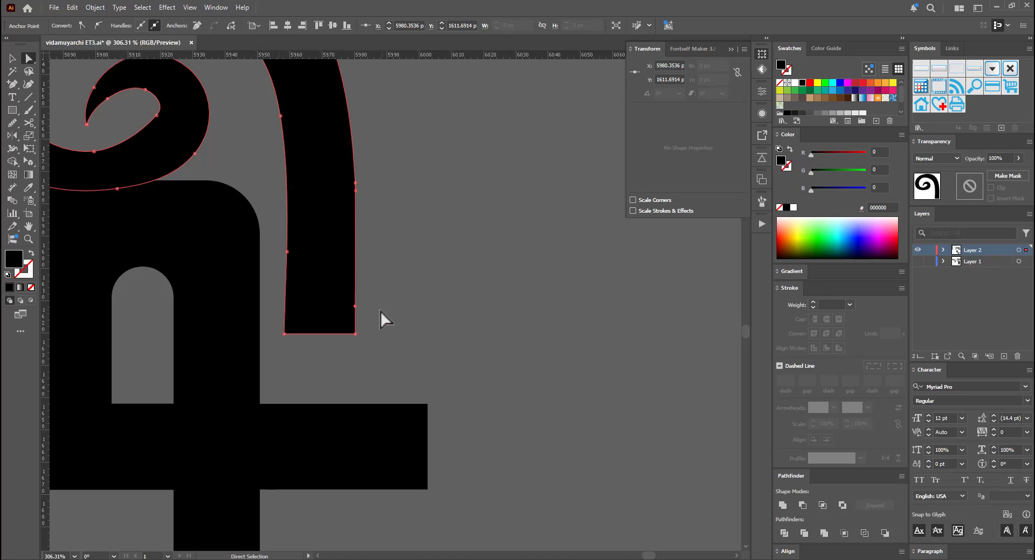
left_click(356, 294)
key("a")
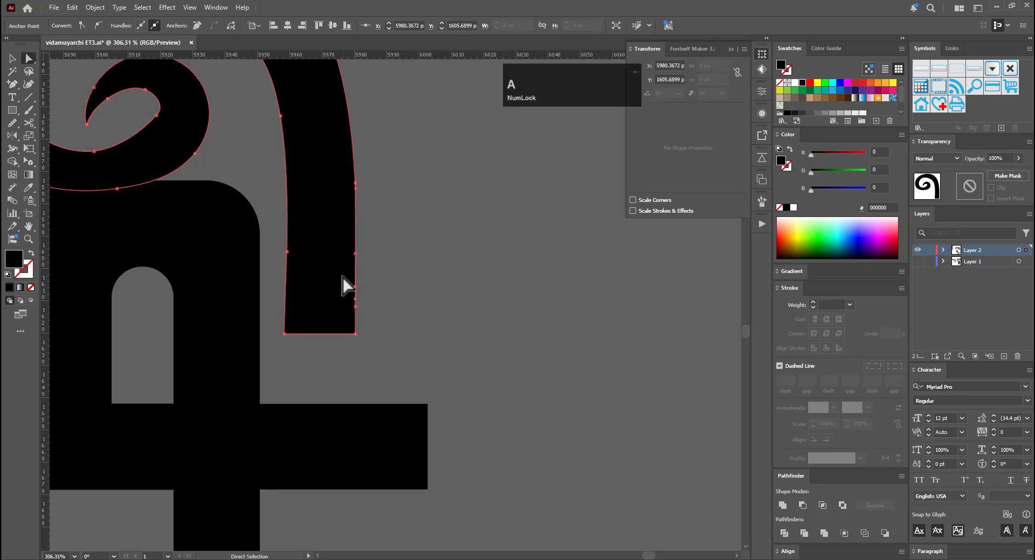
left_click(365, 300)
key("ctrl+z")
left_click_drag(340, 291, 340, 292)
Extend the tail's lower outer end sideways into a short horizontal foot
left_click_drag(340, 340, 335, 314)
key("a")
key("e")
key("a")
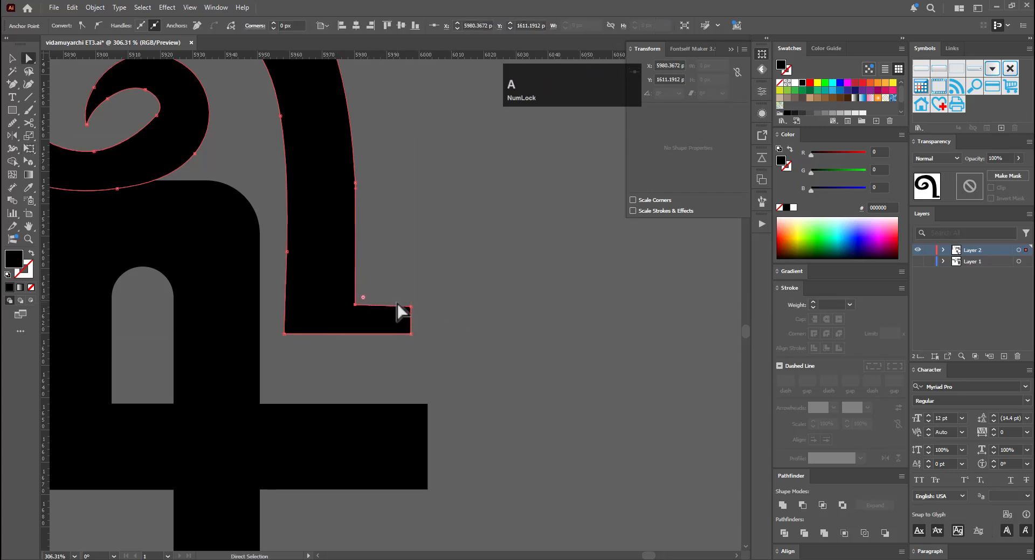
Add an anchor near the end of the foot's upper edge and raise the outer corner into a pointed tip
key("equal")
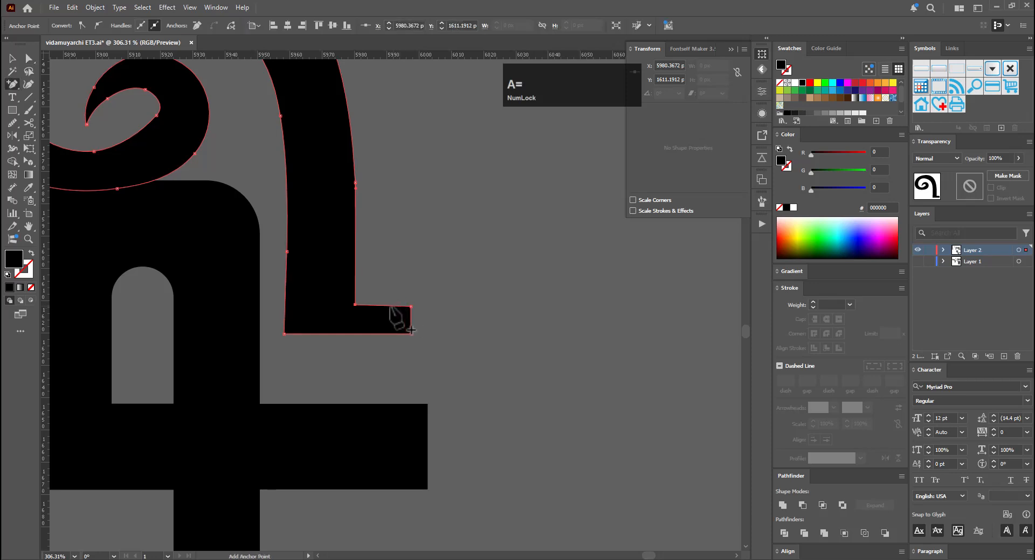
key("equal")
left_click(389, 305)
key("a")
left_click_drag(400, 293, 321, 232)
key("e")
key("a")
key("ctrl+z")
key("e")
left_click(397, 323)
Try rounding the inner corner beside the foot's pointed tip
key("a")
key("v")
left_click(500, 286)
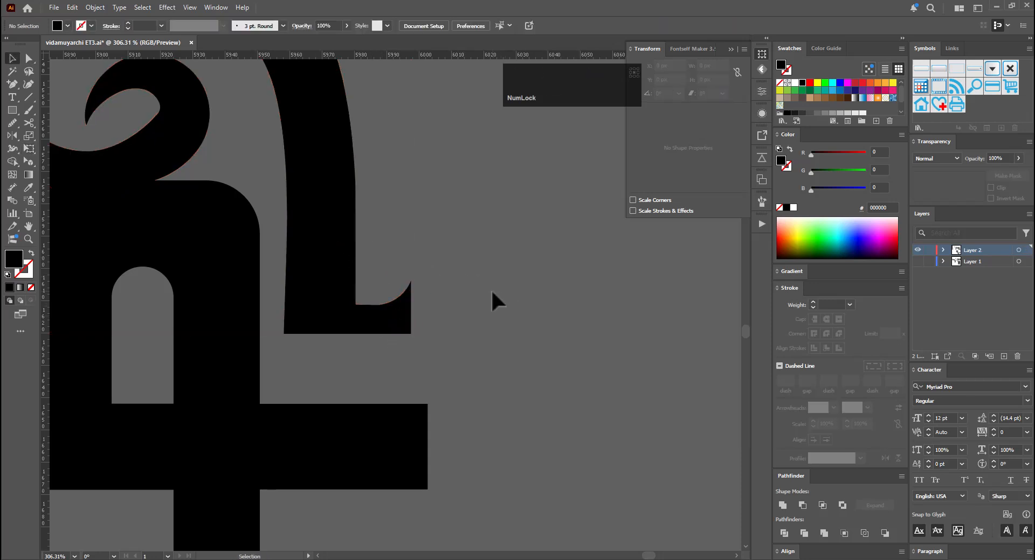
key("ctrl+z")
Try rounding both inner corners on the foot's upper edge with a radius of about 8.4 px
left_click(361, 315, "shift")
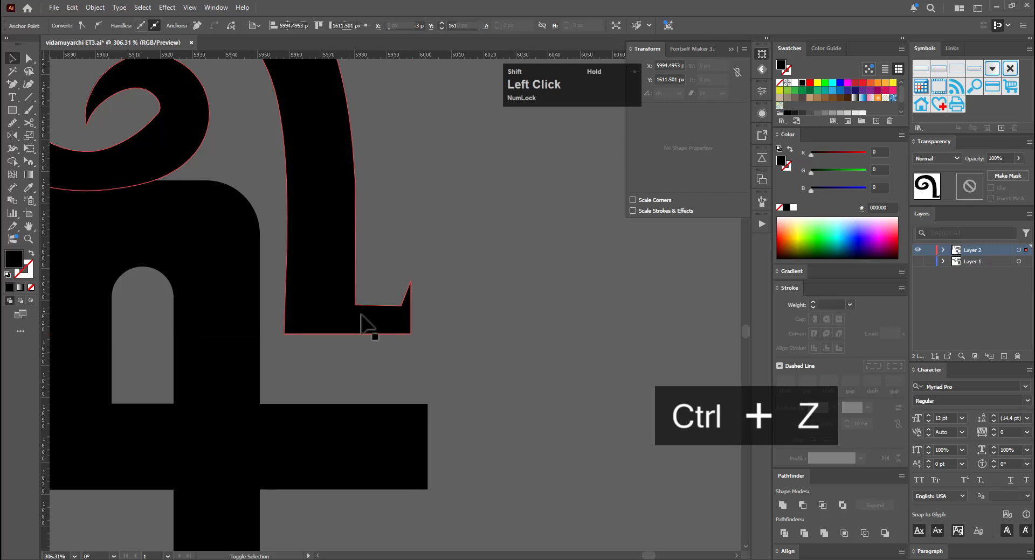
key("a")
left_click(354, 305)
left_click(401, 306, "shift")
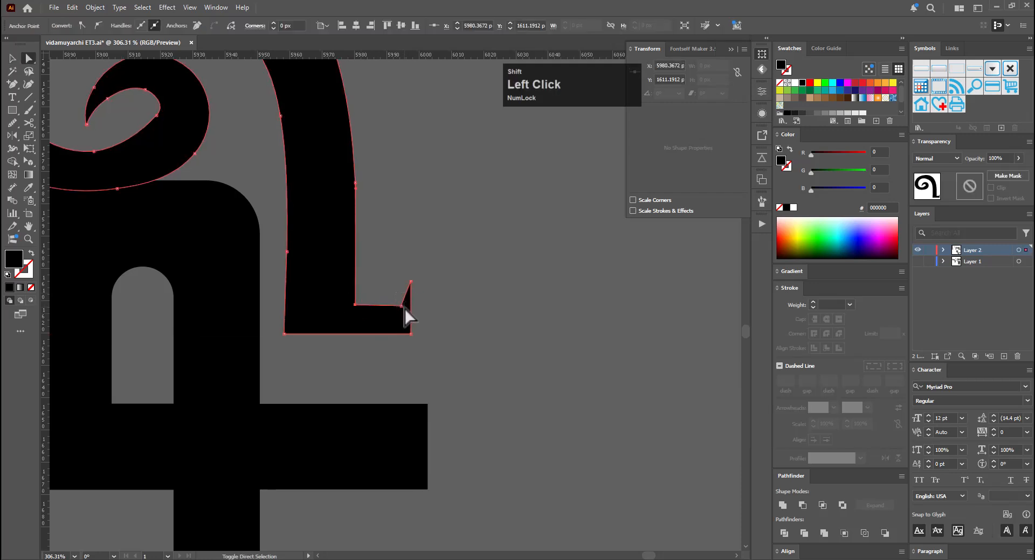
left_click_drag(395, 297, 411, 267)
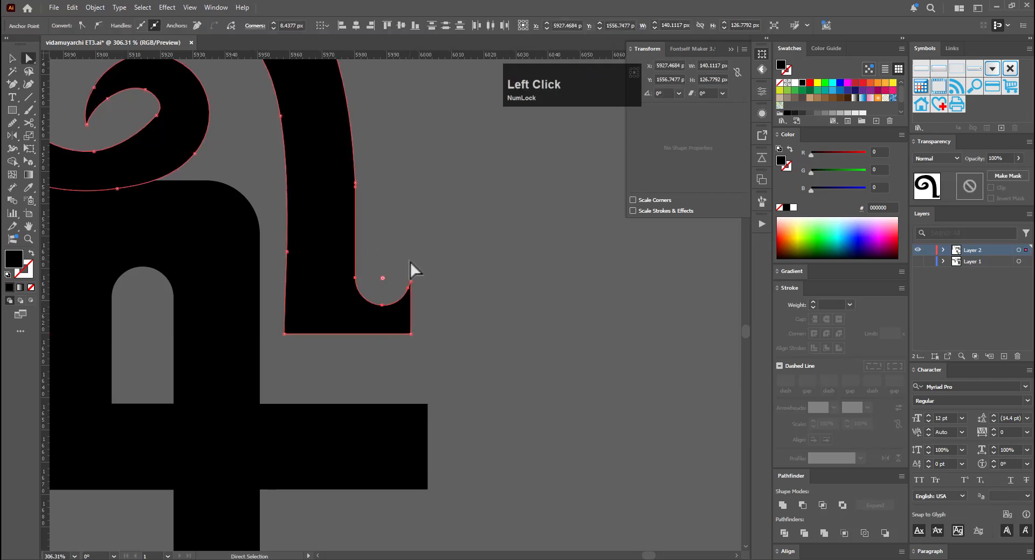
key("ctrl+z")
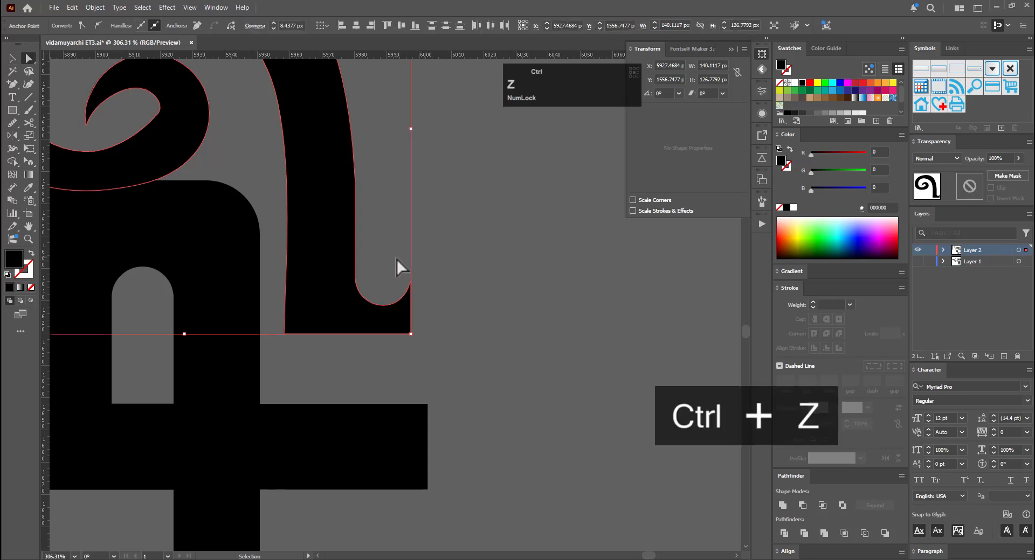
Shorten the foot by moving its pointed outer end closer to the tail
left_click_drag(394, 257, 438, 351)
key("e")
left_click_drag(365, 330, 346, 321)
key("a")
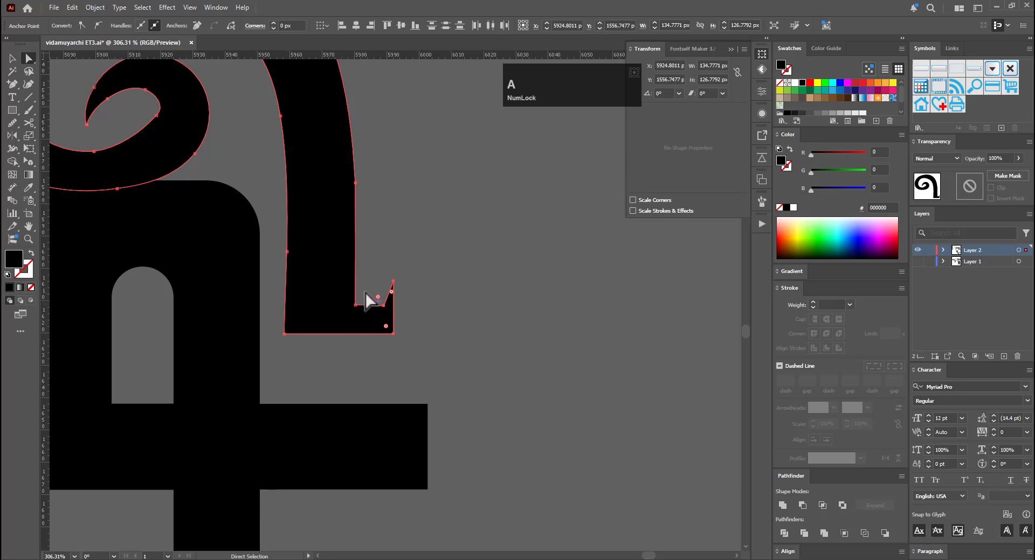
Round the two inner corners between the tail and the foot's pointed tip into a small curve
left_click(356, 305)
left_click_drag(381, 309, 356, 261)
key("v")
left_click(458, 310)
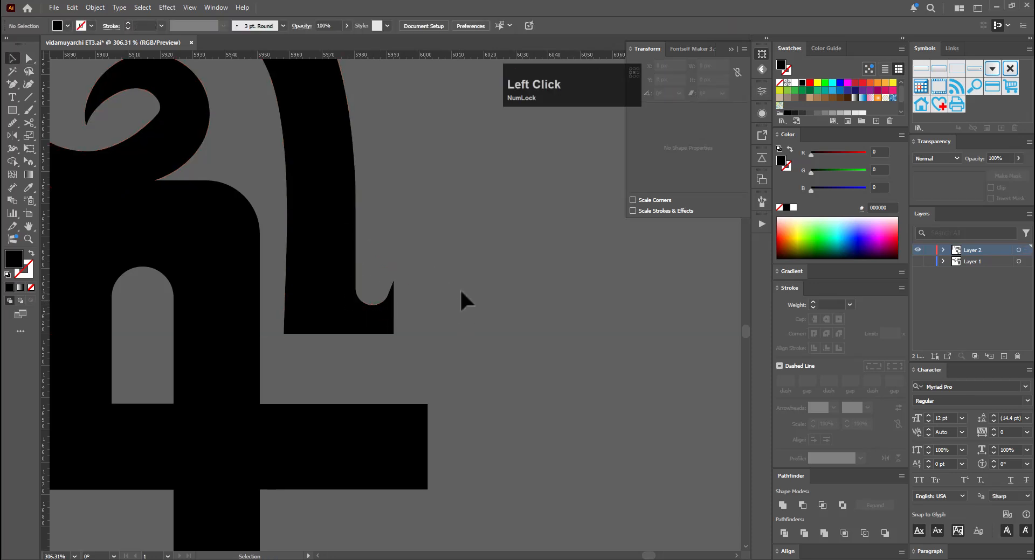
Round the foot's lower outer corner with a radius of about 10 px
left_click_drag(464, 267, 380, 301)
key("a")
left_click(402, 312)
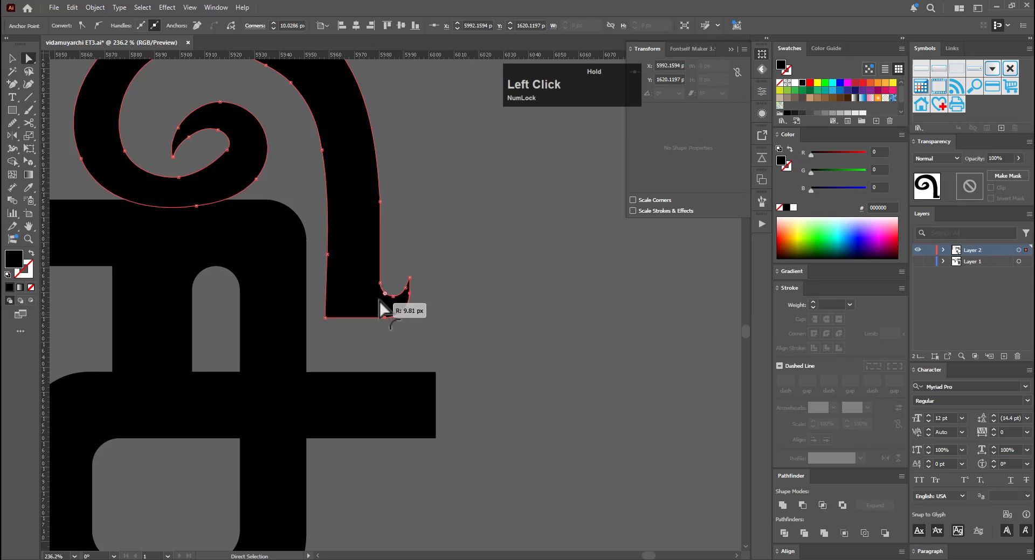
key("a")
left_click(450, 314)
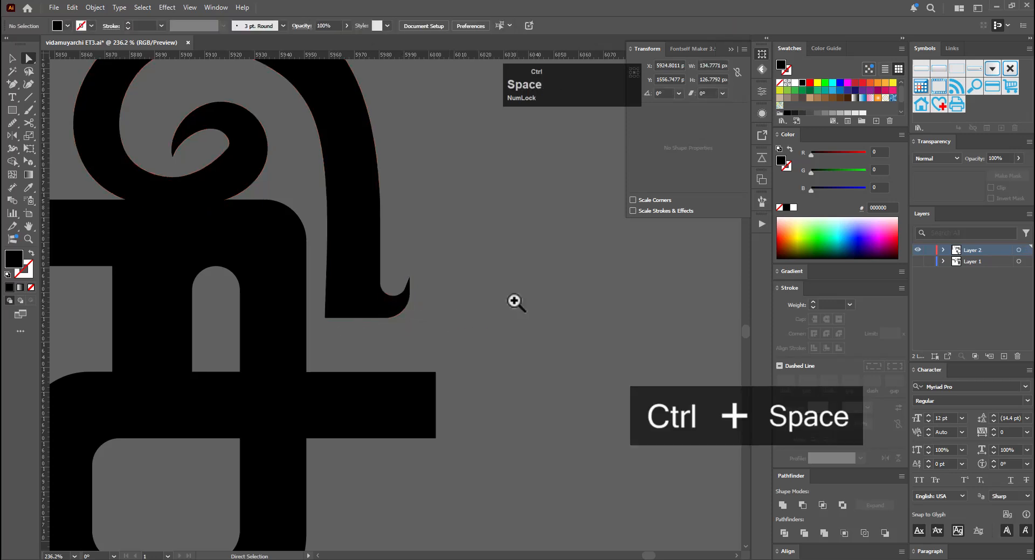
Duplicate the whole letter and place the copy directly below the original
left_click_drag(512, 301, 377, 312)
key("v")
left_click(550, 317)
left_click_drag(550, 315, 410, 302)
left_click_drag(357, 345, 363, 499)
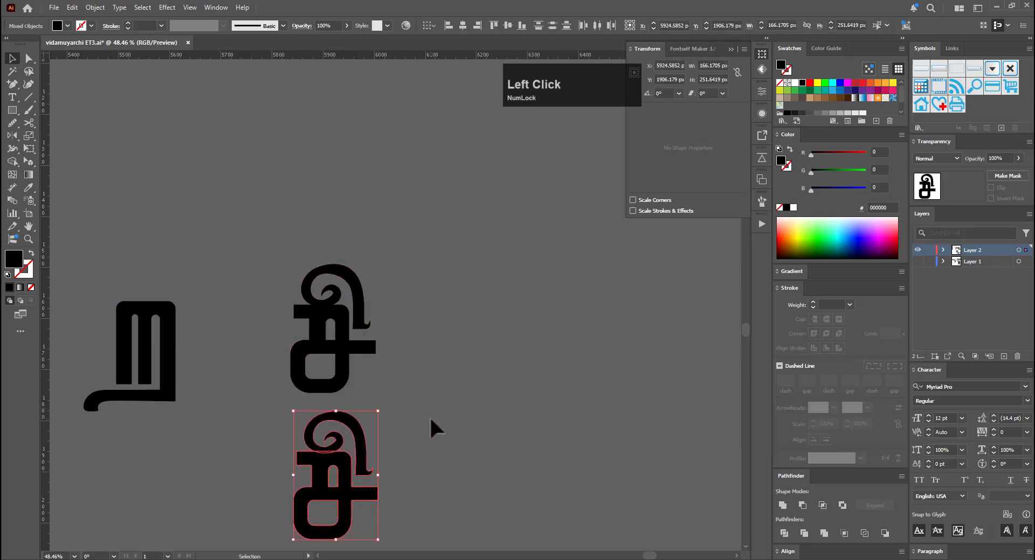
left_click(431, 418)
key("space")
left_click_drag(439, 420, 402, 333)
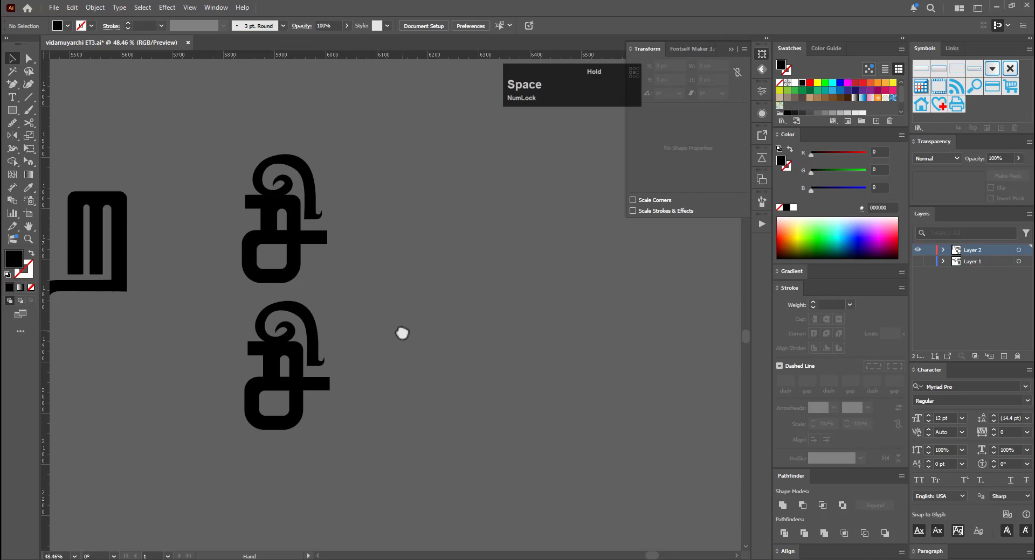
Add two anchor points to the lower edge of the copy's upper bar, close to its left end
left_click(301, 364, "ctrl")
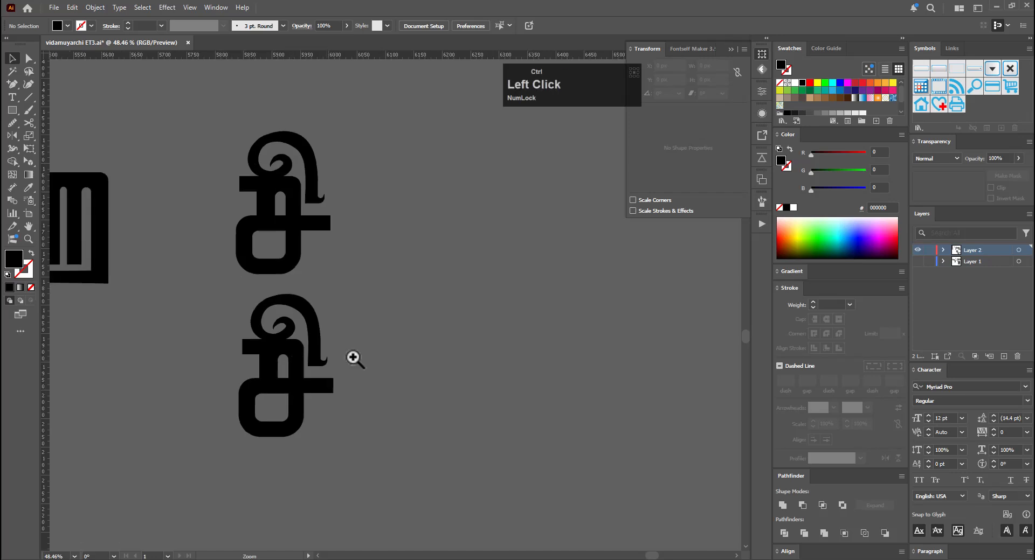
key("a")
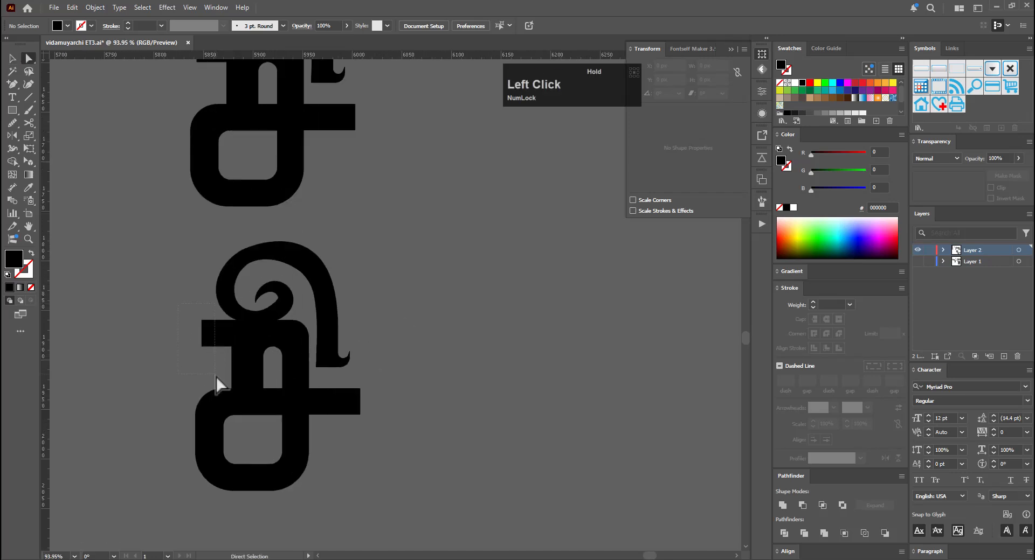
left_click_drag(215, 374, 217, 376)
key("e")
left_click_drag(213, 338, 216, 338)
key("v")
left_click(215, 335, "ctrl")
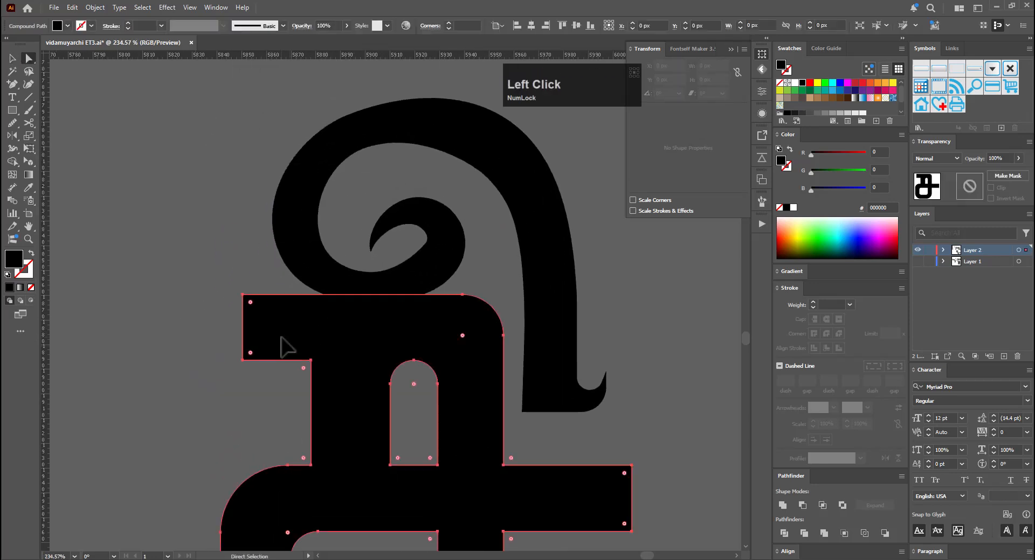
key("p")
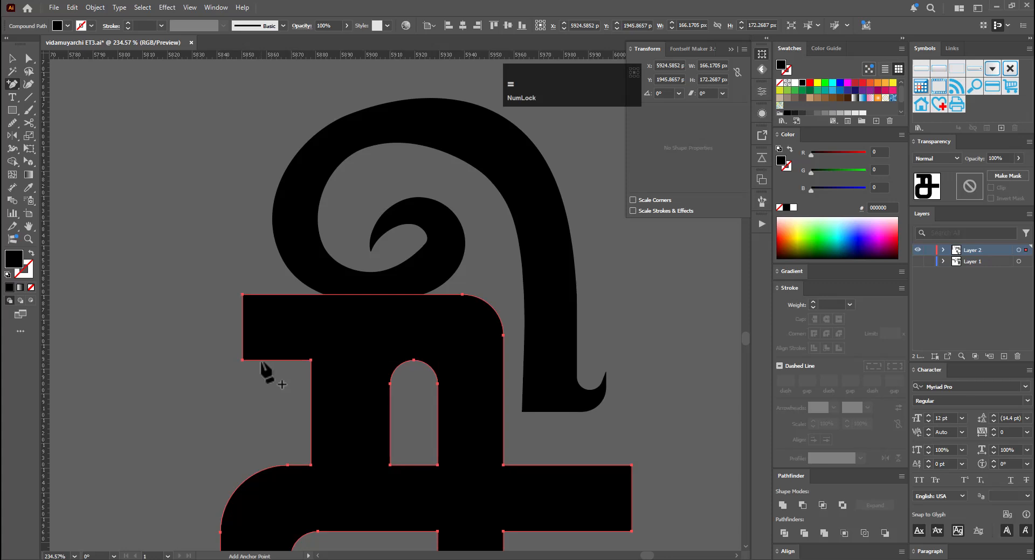
left_click(262, 359)
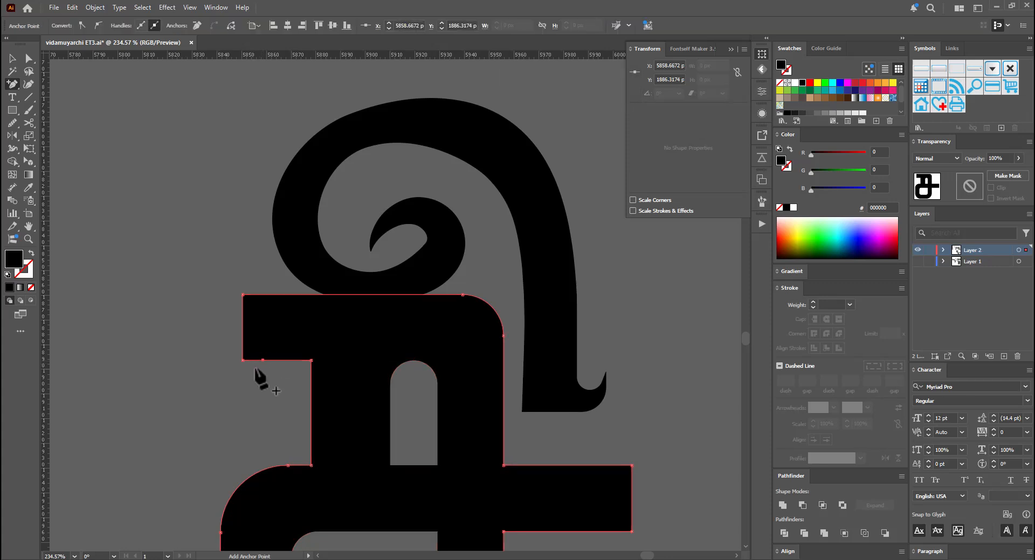
left_click(257, 361)
Pull the bar's lower-left corner and the nearest new anchor point down to form a short spur
key("a")
left_click(258, 360)
key("e")
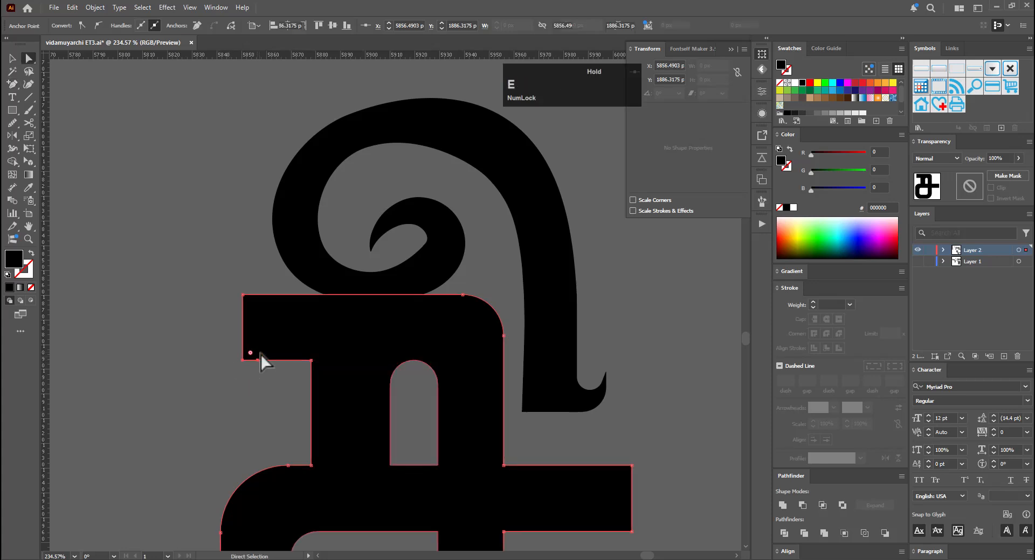
left_click_drag(261, 355, 273, 363)
Add an anchor point midway on the spur's slanted inner edge and move the spur's lower inner tip to the right
key("plus")
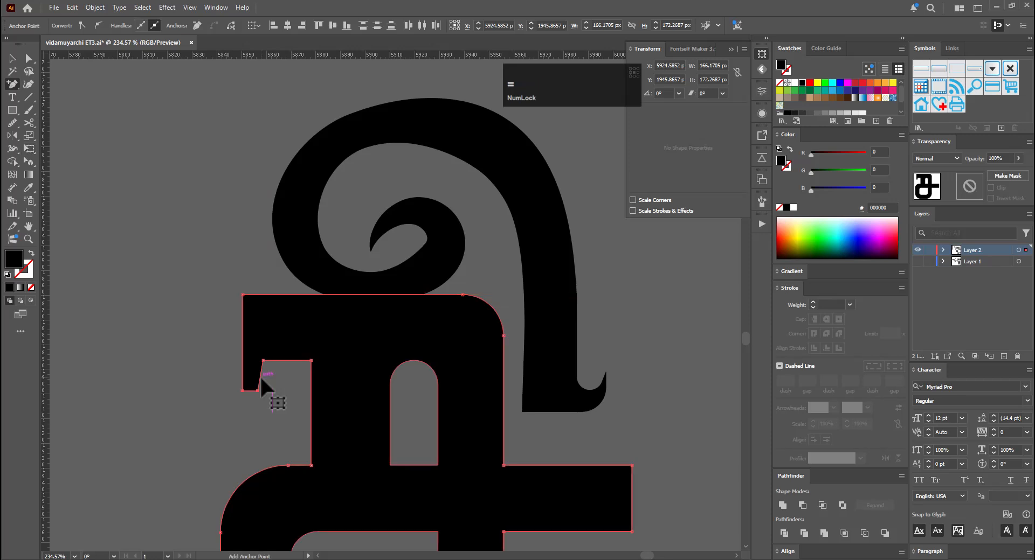
left_click(260, 377)
key("a")
left_click_drag(255, 396, 262, 378)
key("e")
key("a")
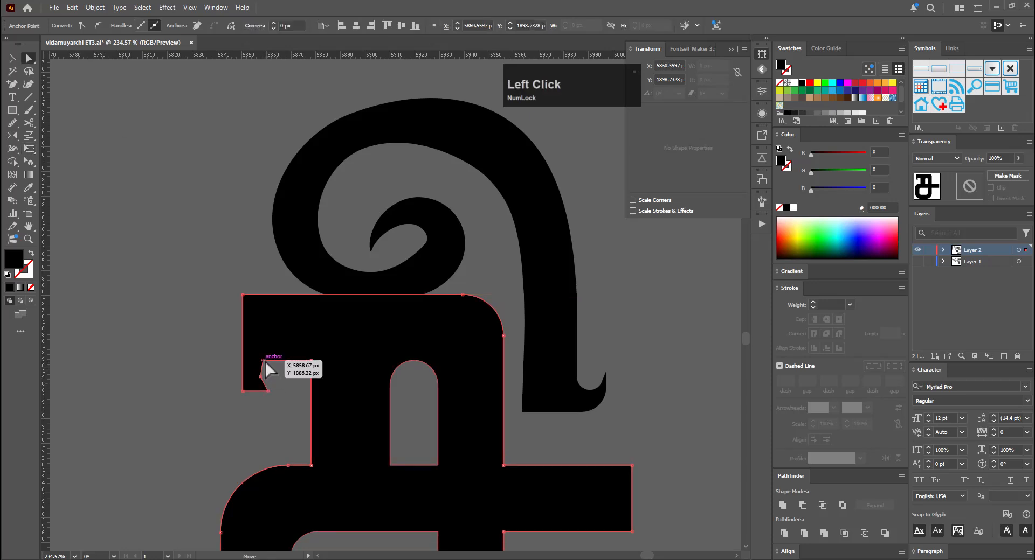
Align the two anchor points on the spur's inner side vertically by scaling them to 0% horizontally
left_click(264, 379)
key("s")
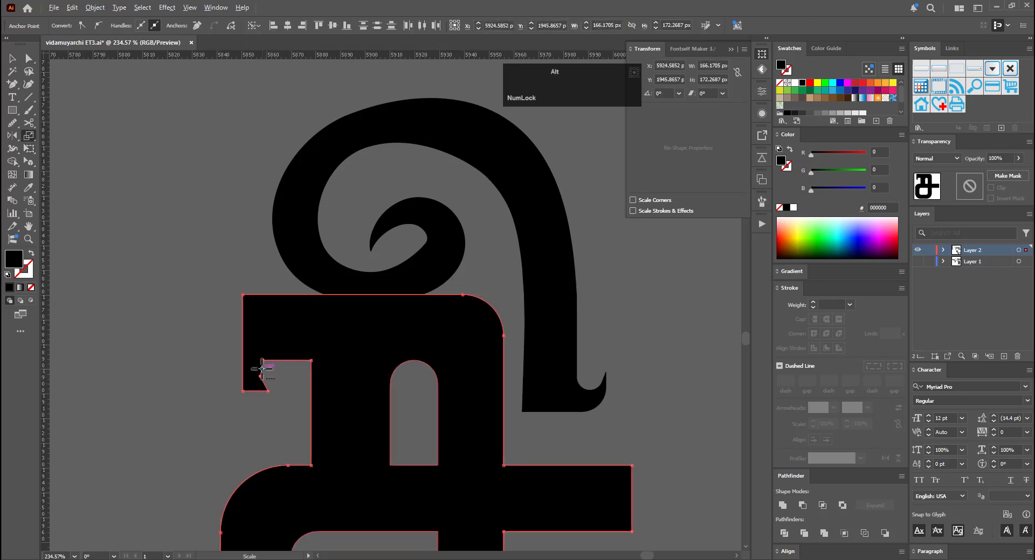
left_click(262, 369, "alt")
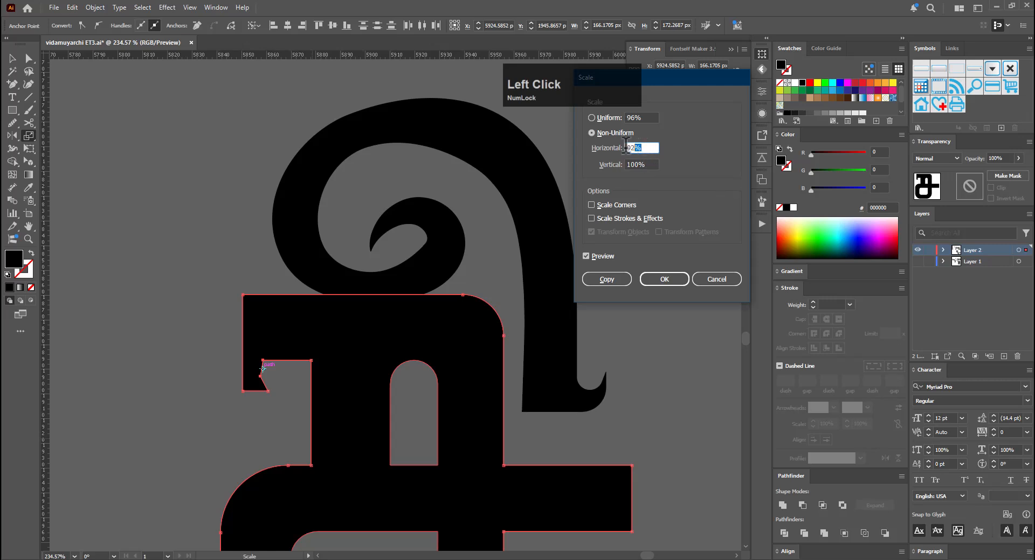
type("100")
key("Tab")
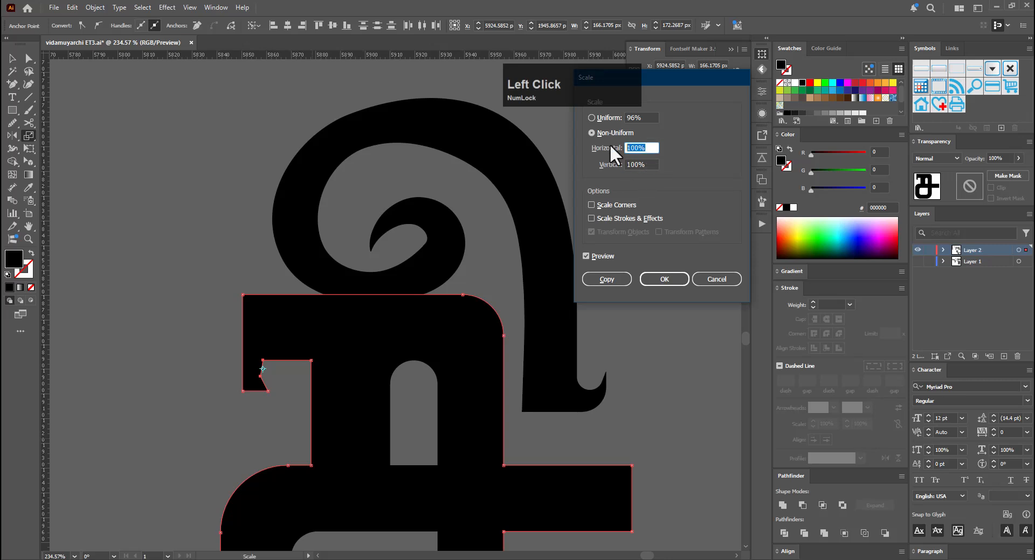
key("Return")
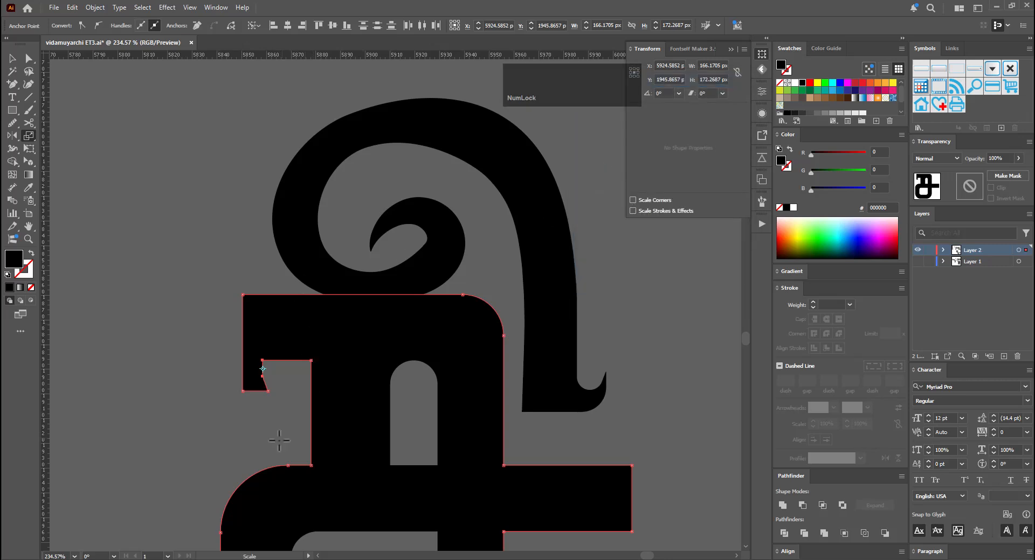
Move the spur's two aligned inner points left to narrow its neck, leaving the tip pointing inward
key("a")
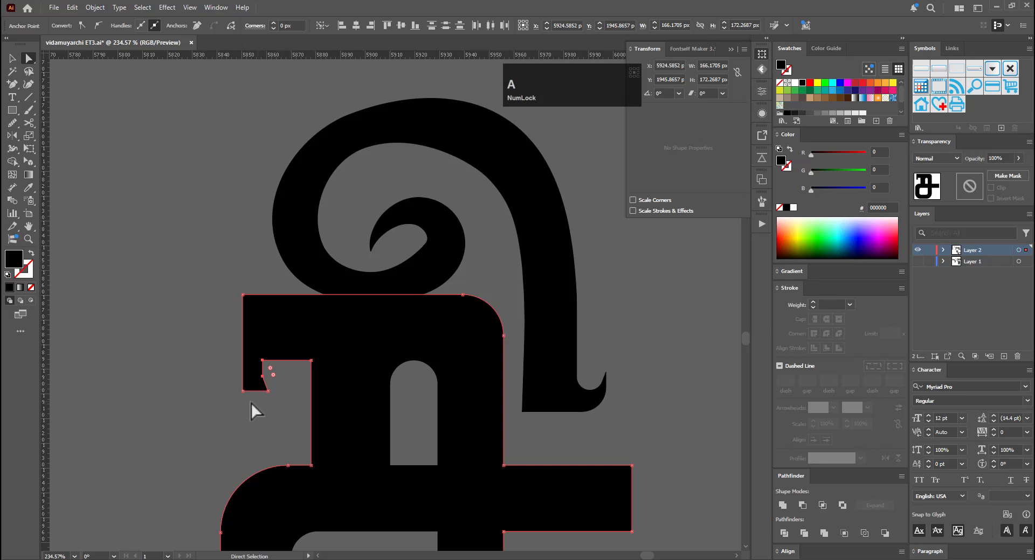
left_click_drag(261, 403, 289, 373)
key("e")
key("a")
key("e")
key("a")
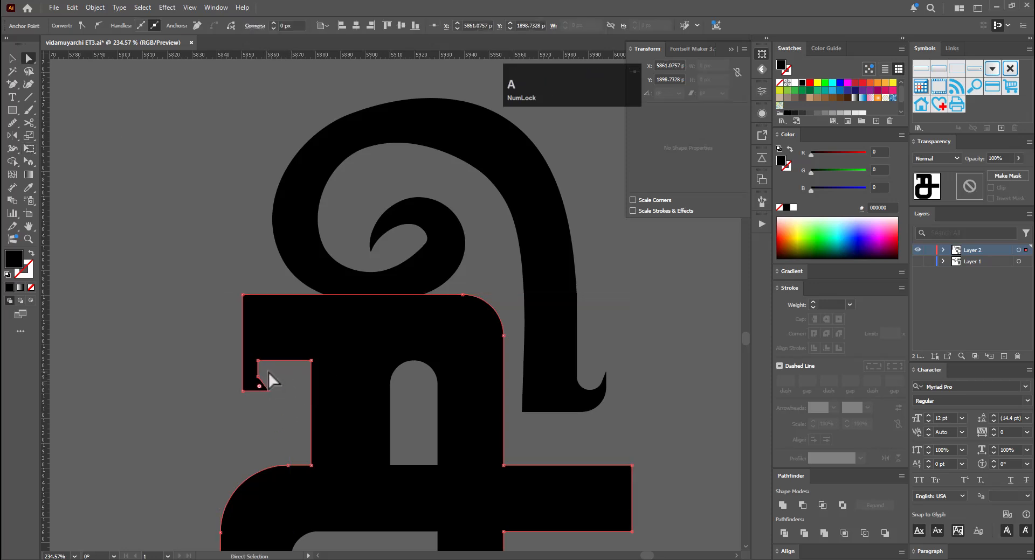
Round the spur's two inner corners by about 4.9 px and curve its lower outer corner into a hook
left_click(261, 373)
left_click_drag(264, 368, 335, 376)
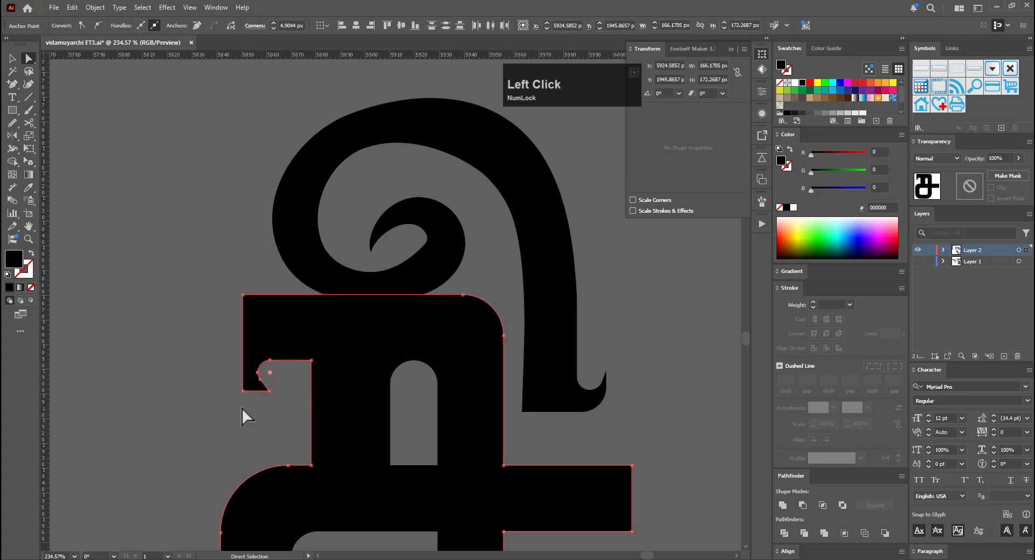
left_click_drag(251, 389, 262, 380)
Slightly round the upper-left corner of the hooked bar and deselect the letter
left_click(242, 296)
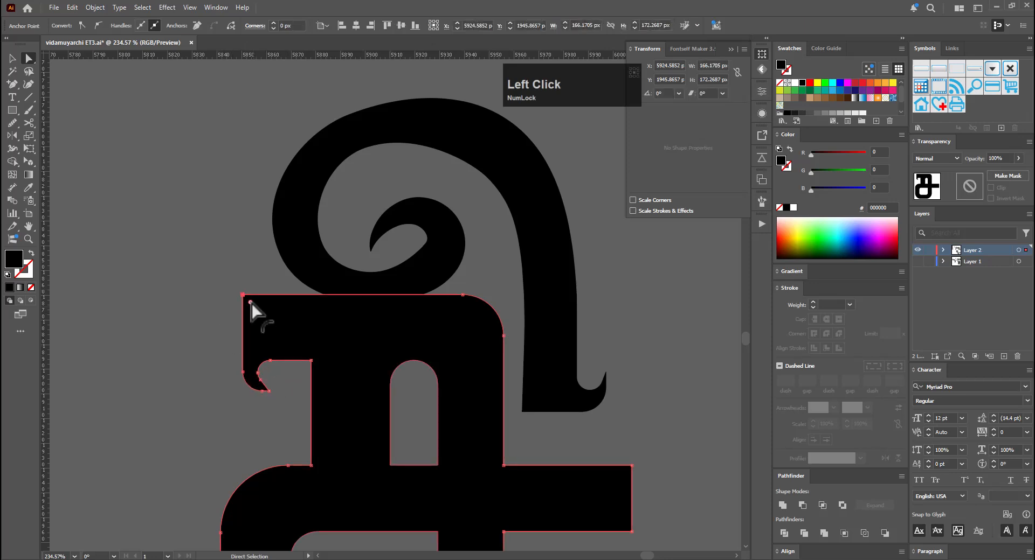
left_click_drag(252, 306, 249, 302)
key("v")
left_click(229, 269)
Duplicate the whole letter with the hooked upper bar and place the copy about 272 px below it
key("space")
left_click_drag(531, 446, 485, 286)
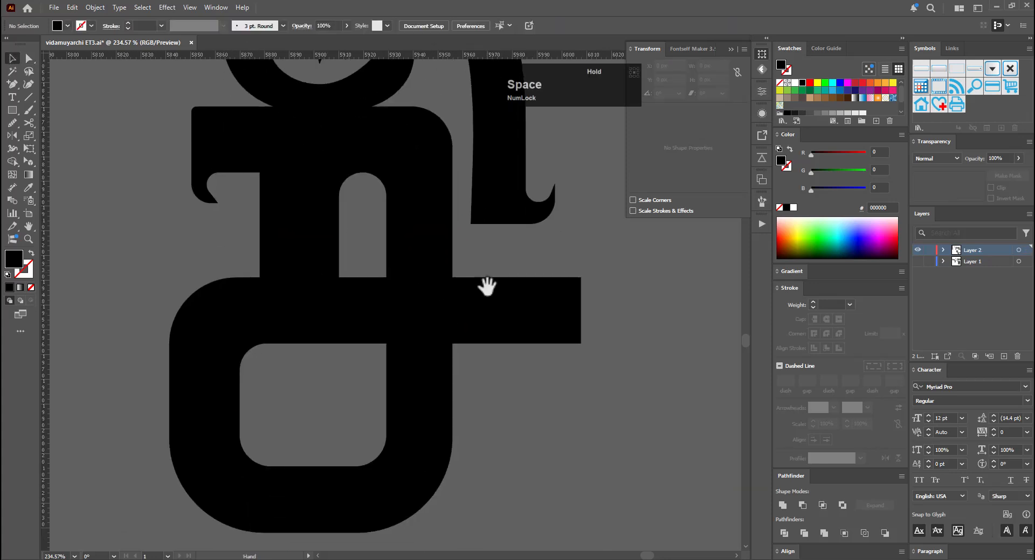
left_click_drag(485, 346, 467, 310)
key("ctrl+space")
left_click_drag(584, 314, 548, 312, "ctrl")
left_click_drag(575, 302, 550, 381)
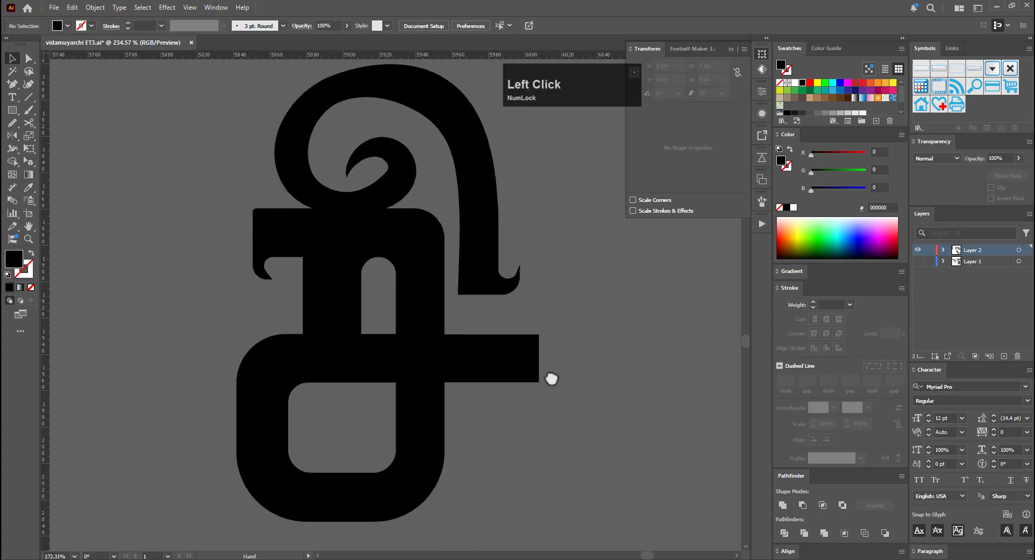
left_click_drag(582, 338, 456, 363, "ctrl")
left_click(505, 351)
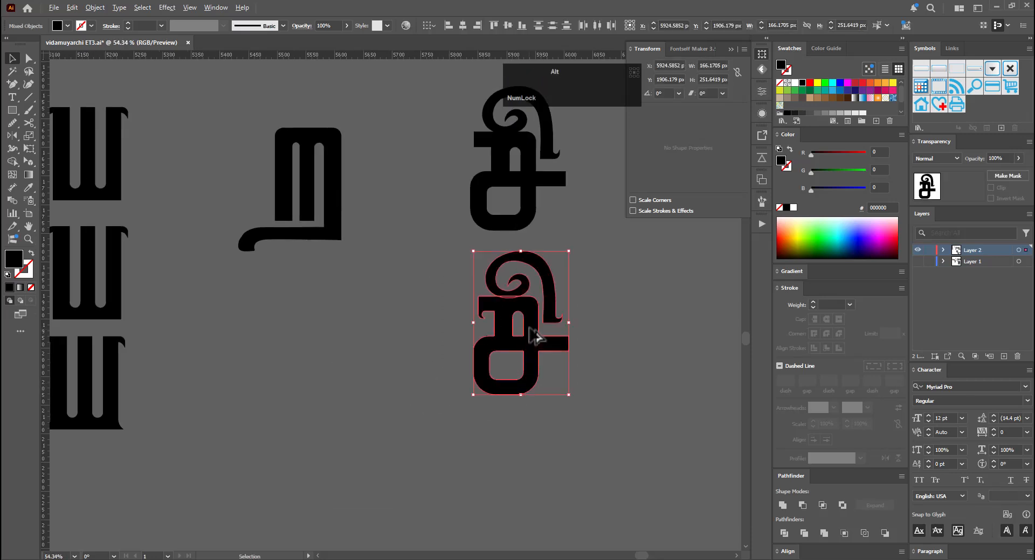
left_click_drag(557, 343, 516, 329, "alt")
Add two anchor points to the upper edge of the new copy's right-hand crossbar, close to its end
key("space")
key("a")
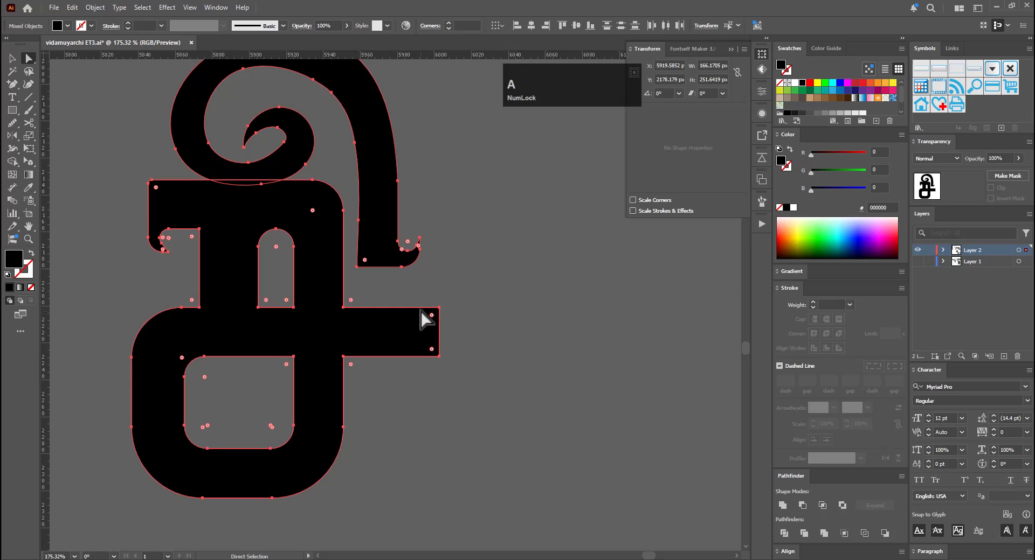
key("equal")
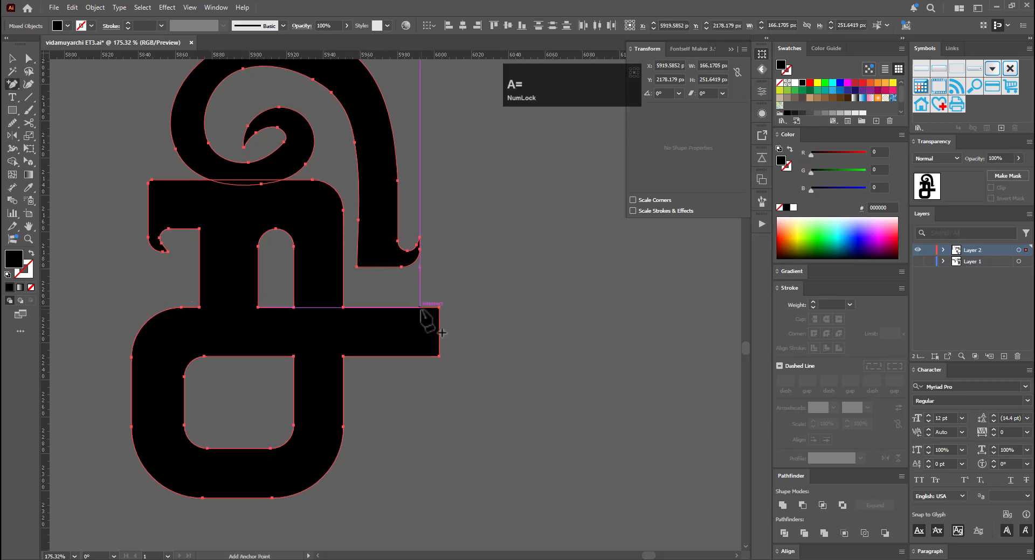
left_click(426, 308)
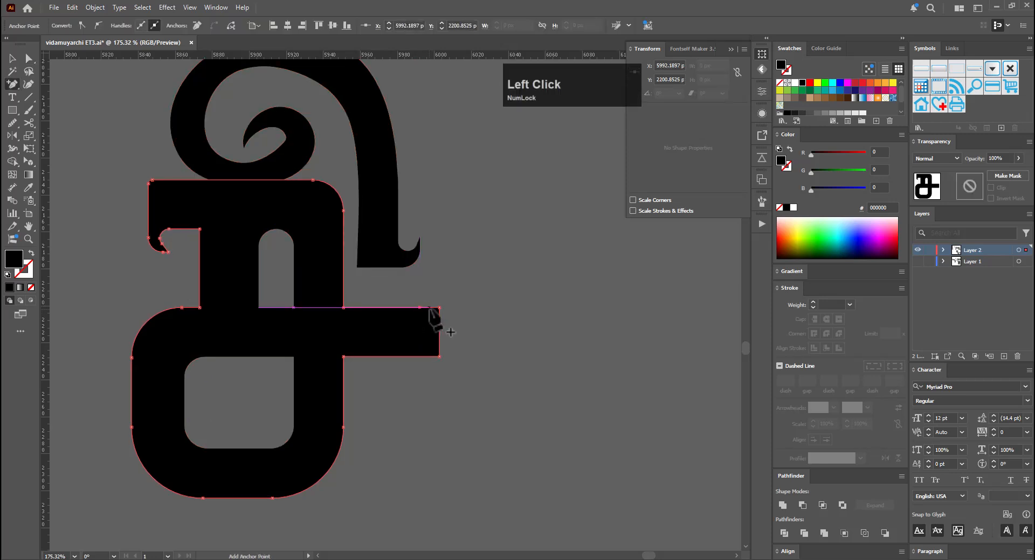
left_click(427, 308)
Raise the crossbar's upper-right corner and the nearest new point by about 10 px to form an upward spur
key("a")
left_click(440, 309)
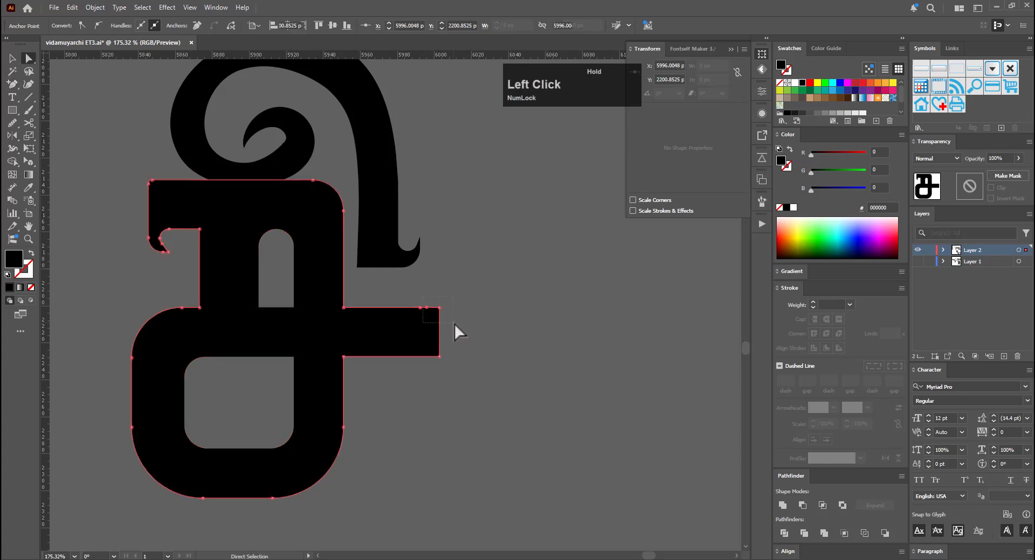
key("e")
left_click_drag(429, 320, 418, 300)
Move the raised spur's inner top point about 8 px left to give it an inward-pointing tip
key("a")
left_click(427, 288)
key("e")
key("ctrl+space")
left_click(418, 289)
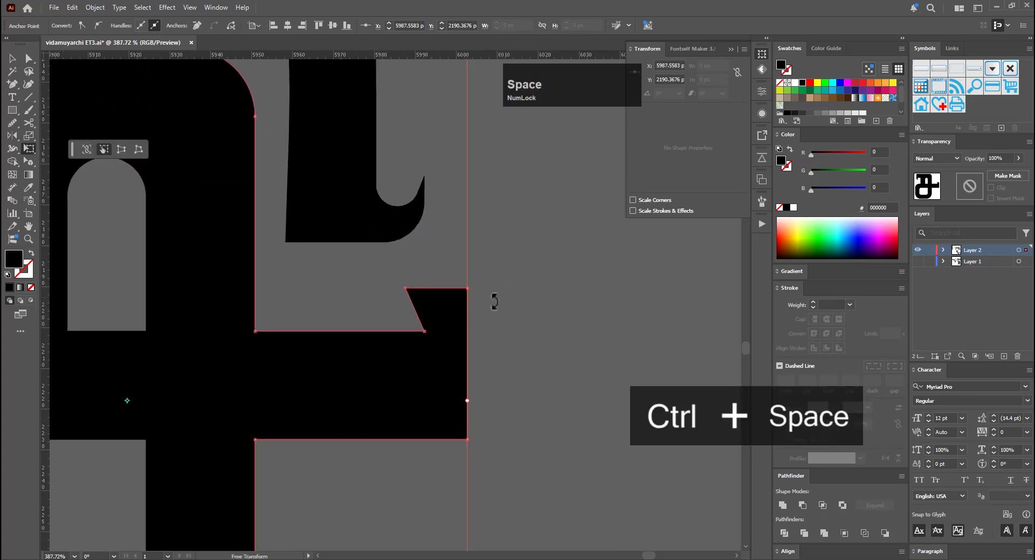
Add an anchor point on the spur's slanted inner edge and move it right, directly above the spur's base point
key("a")
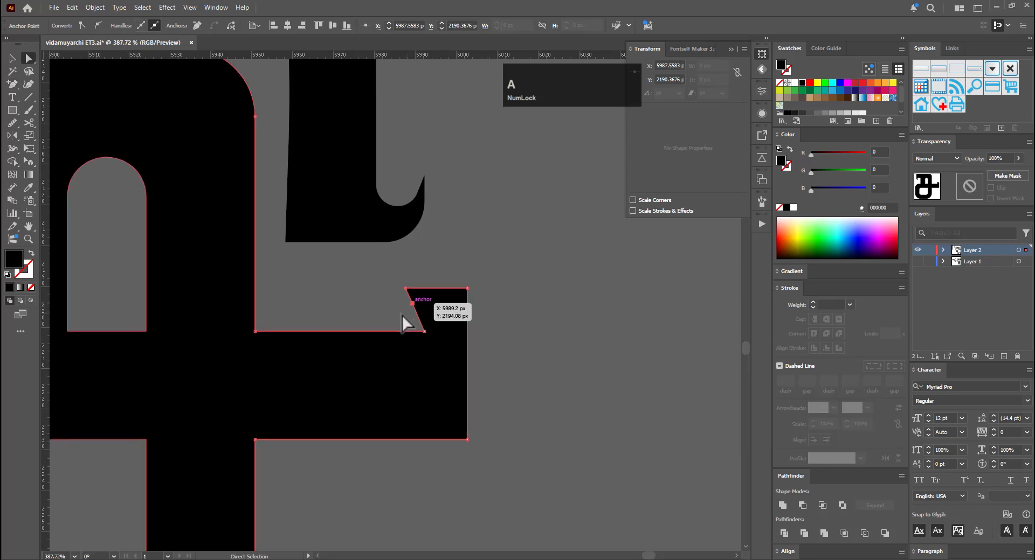
left_click(426, 295, "shift")
left_click(409, 321)
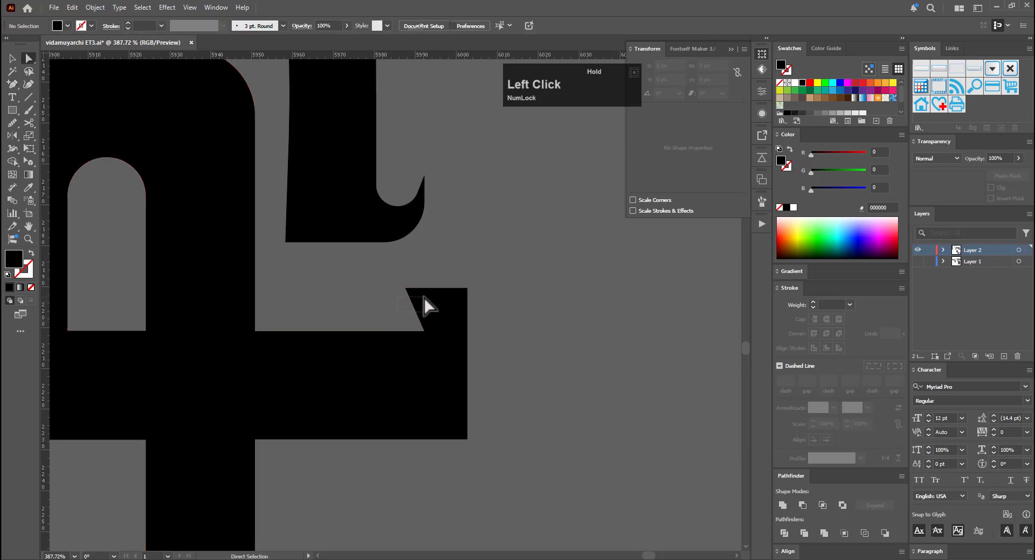
left_click_drag(424, 297, 424, 297)
key("e")
left_click_drag(362, 311, 376, 310)
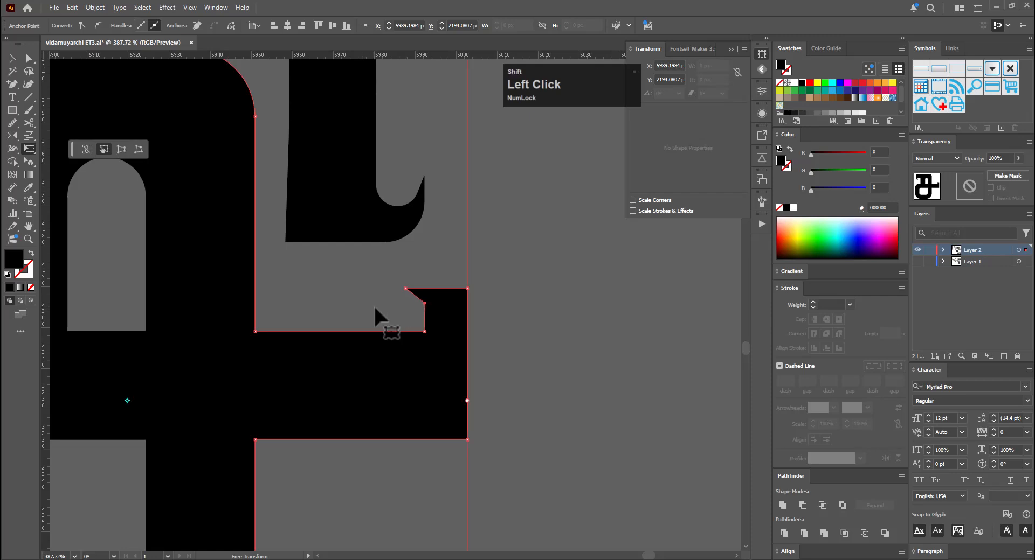
Align the crossbar spur's middle and base points vertically by scaling them to 0% horizontally
key("a")
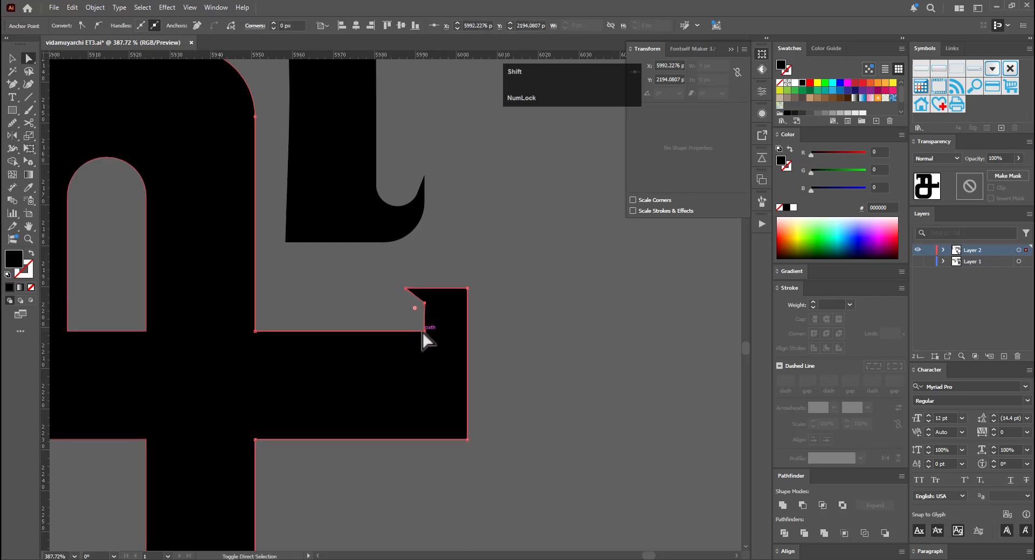
left_click(423, 331, "shift")
key("s")
left_click(425, 314, "alt")
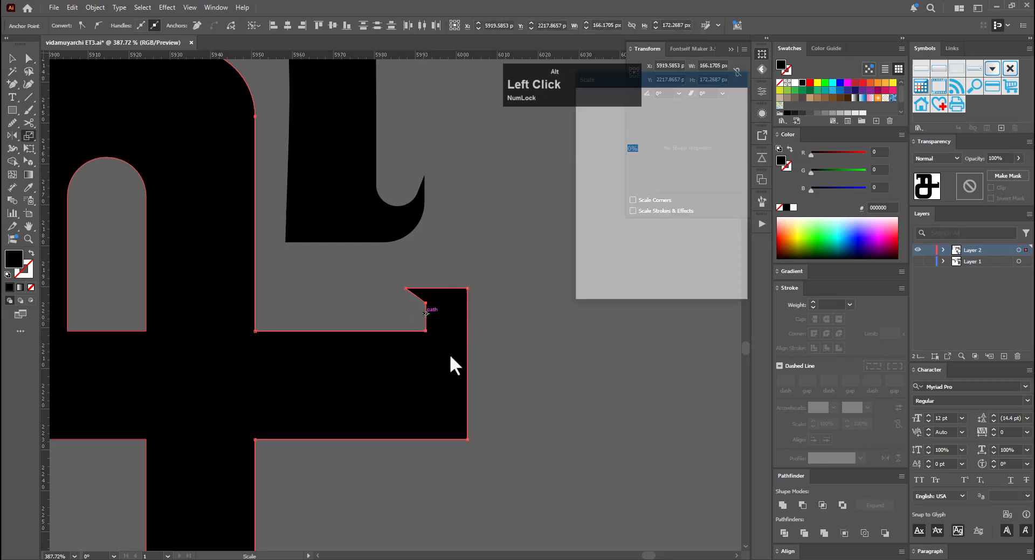
left_click(664, 276)
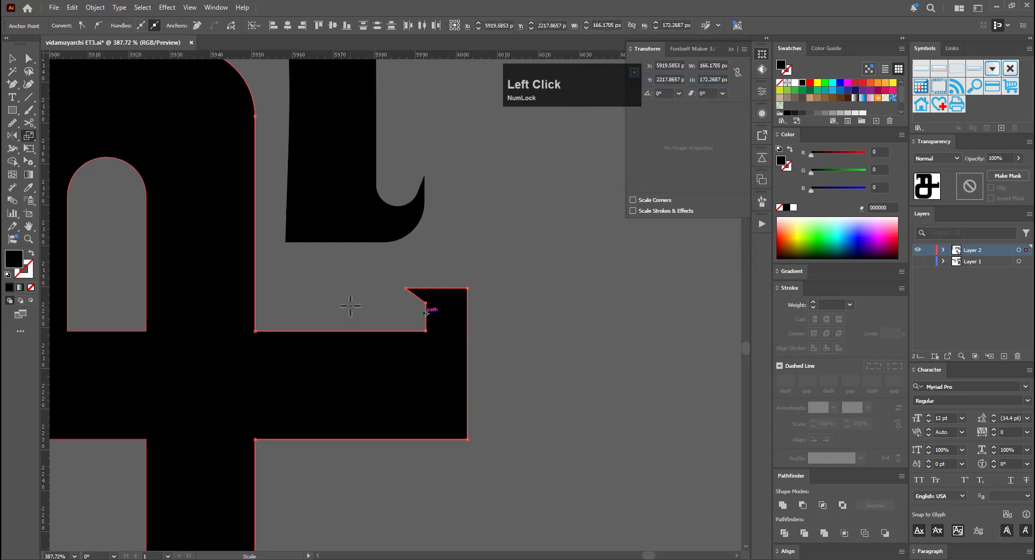
Move the crossbar spur's two aligned inner points right to thin its neck
key("a")
left_click(425, 332)
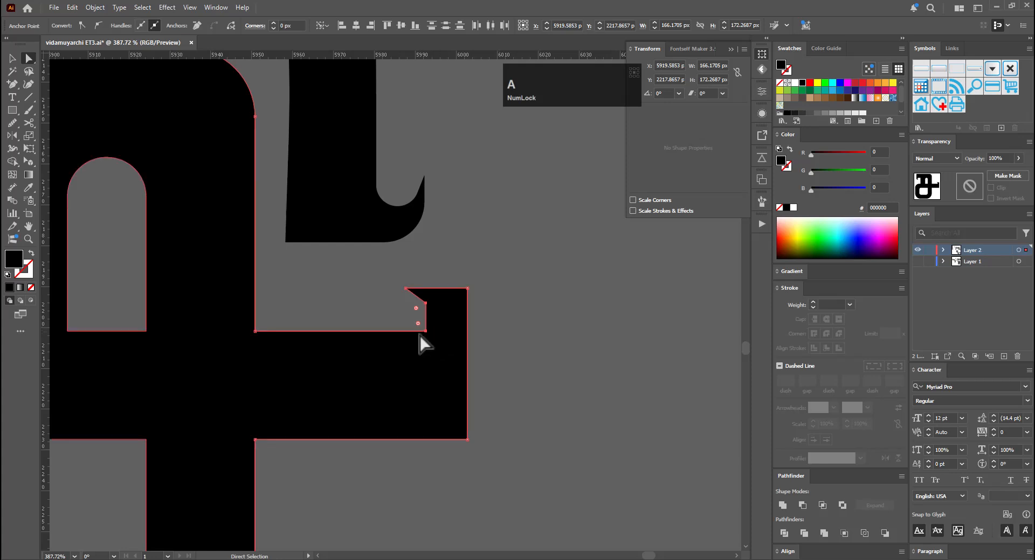
left_click(426, 304, "shift")
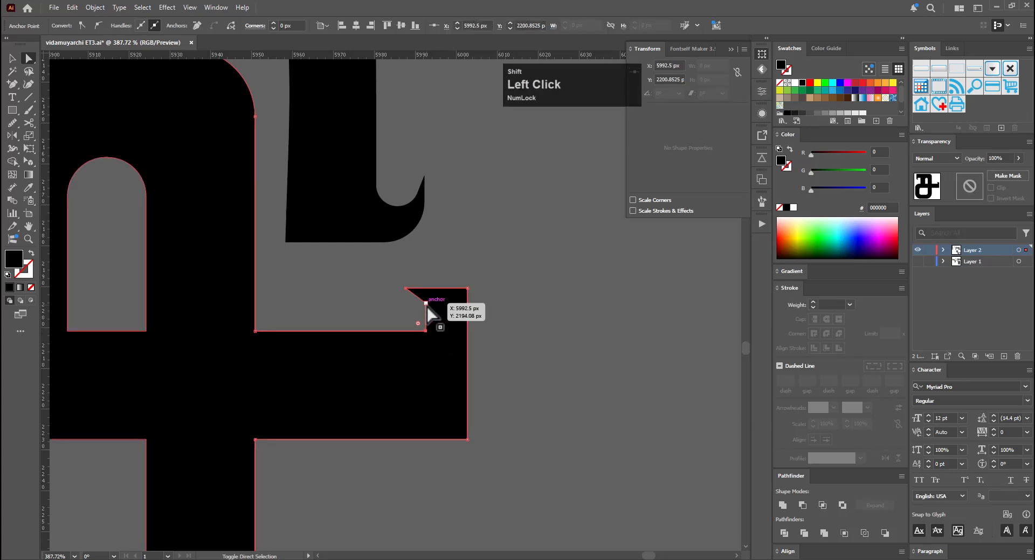
key("e")
left_click_drag(375, 312, 392, 313)
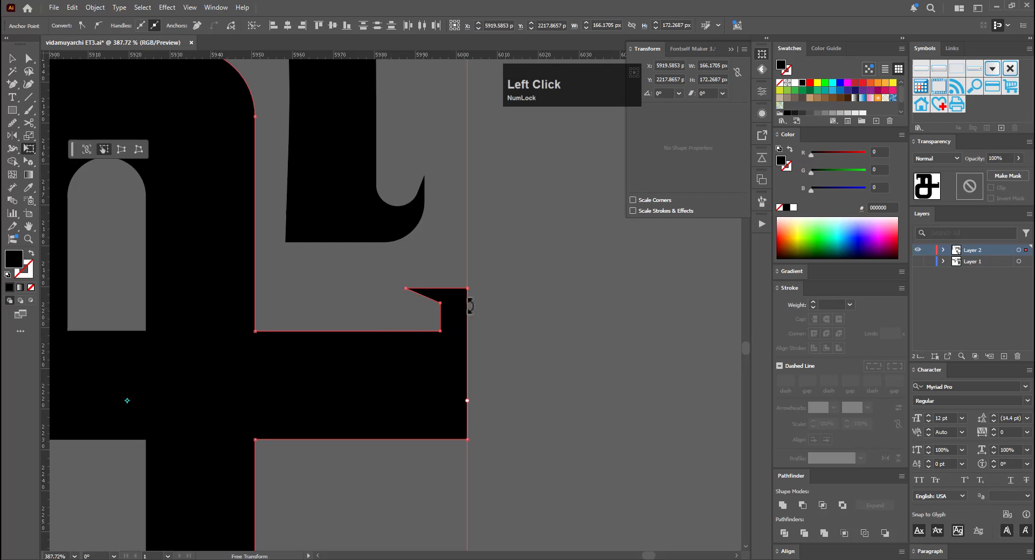
Round the crossbar spur's inner corners by about 4.1 px and its upper outer corner by about 8.7 px
key("a")
left_click_drag(435, 314, 301, 334)
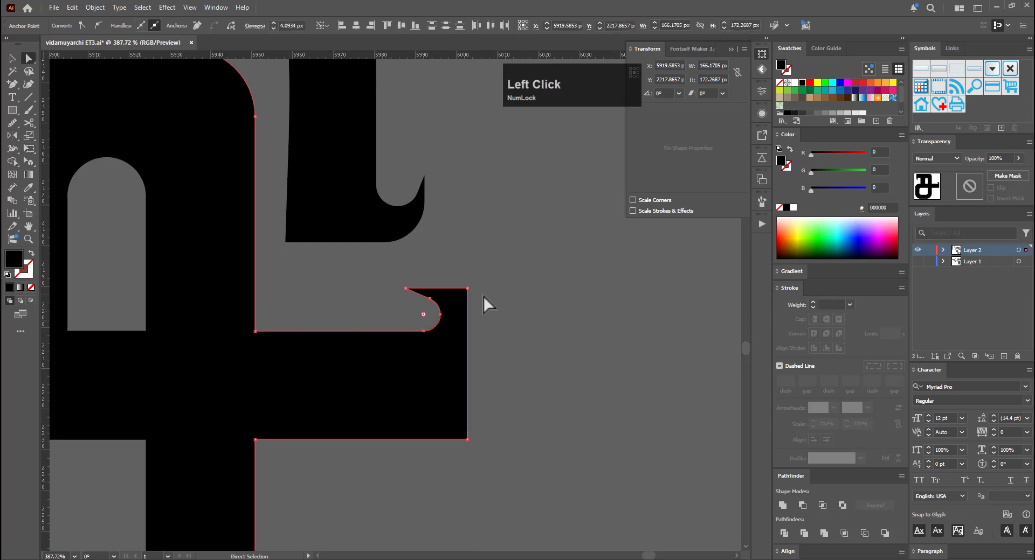
left_click_drag(477, 308, 416, 311)
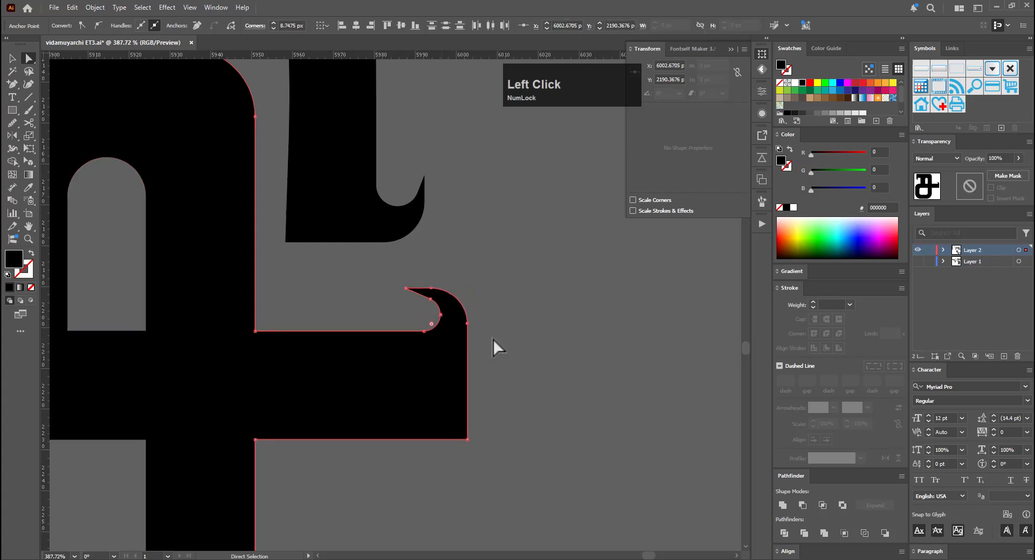
Add an anchor point midway along the crossbar's lower edge and lower its outer bottom corner to flare the end downward
key("v")
left_click(561, 335)
key("ctrl+space")
left_click_drag(566, 334, 509, 375)
key("a")
left_click_drag(500, 408, 570, 362)
key("ctrl+space")
key("equal")
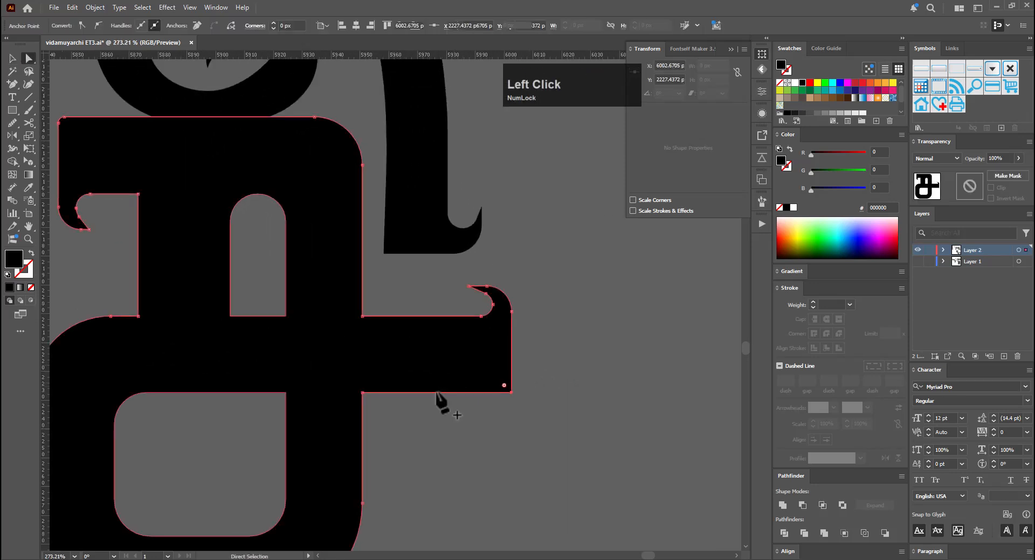
left_click(431, 393)
key("a")
left_click_drag(495, 408, 545, 383)
key("e")
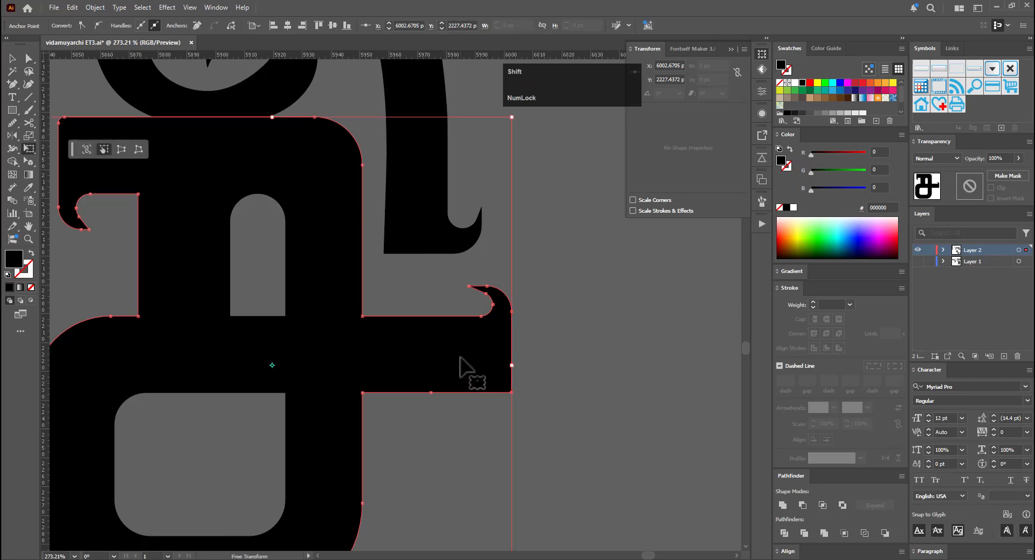
left_click_drag(459, 357, 459, 366)
Round the added anchor point on the crossbar's lower edge into a smooth bend
key("a")
left_click_drag(415, 410, 440, 390)
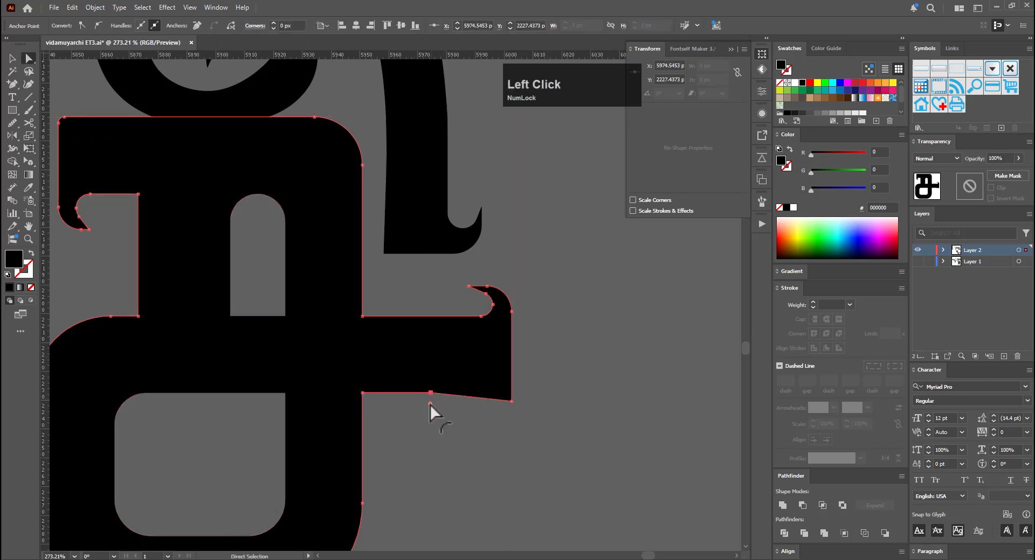
key("v")
key("ctrl+space")
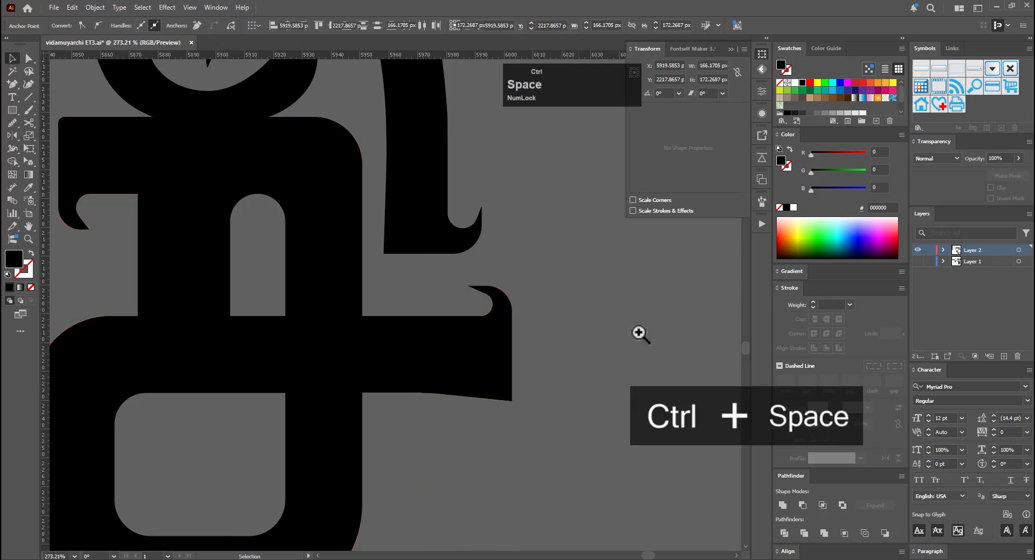
left_click_drag(653, 336, 582, 395)
left_click_drag(730, 395, 488, 394)
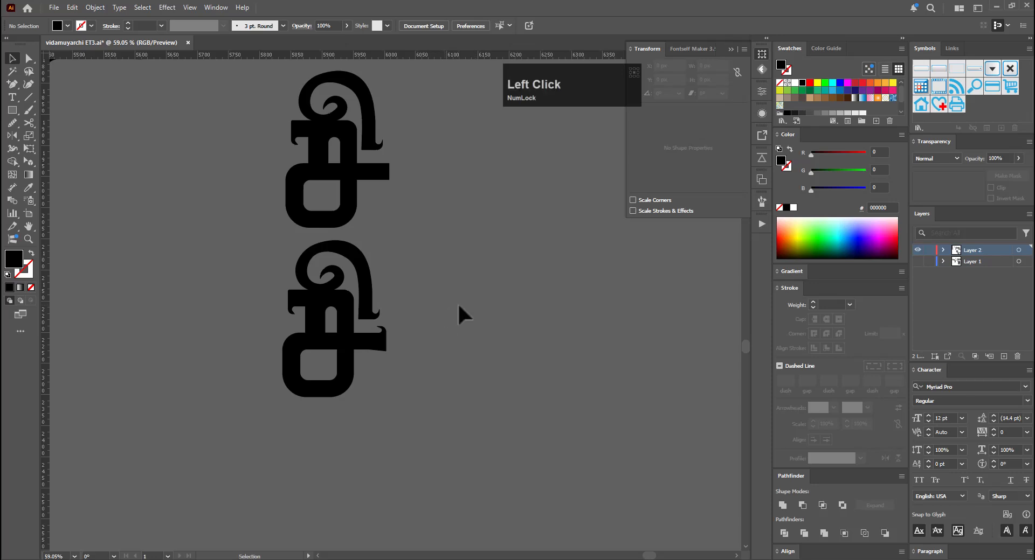
Replace the old Design 2 wordmark, including its leftover dot, with a copy of the refined வி
key("ctrl+space")
left_click_drag(458, 302, 438, 309)
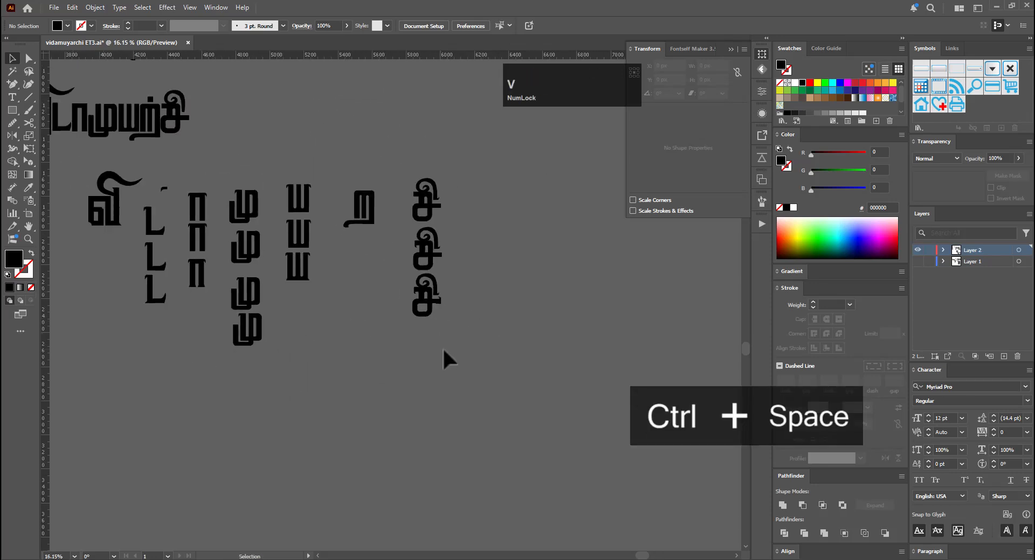
left_click_drag(483, 350, 522, 380)
left_click_drag(383, 378, 454, 379)
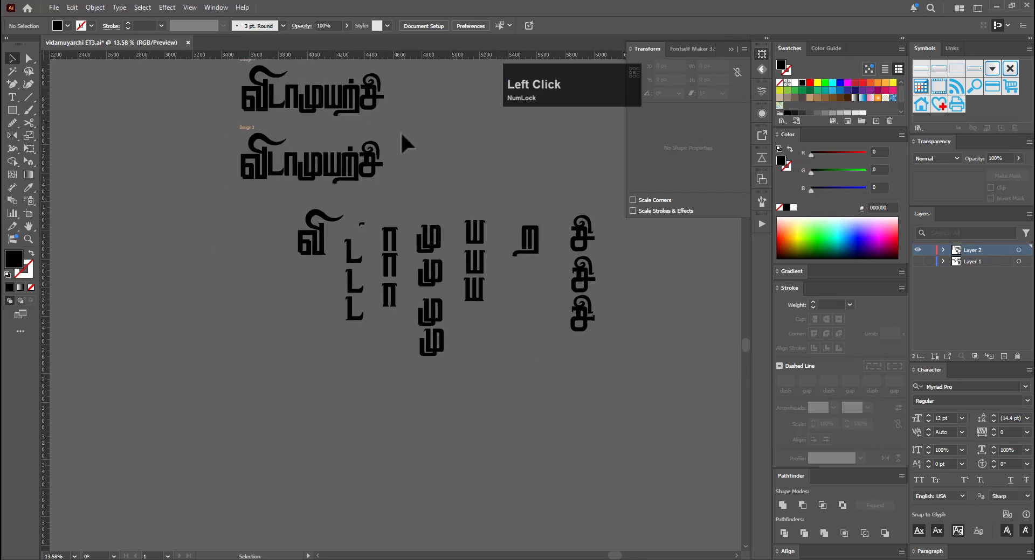
left_click_drag(189, 199, 188, 200)
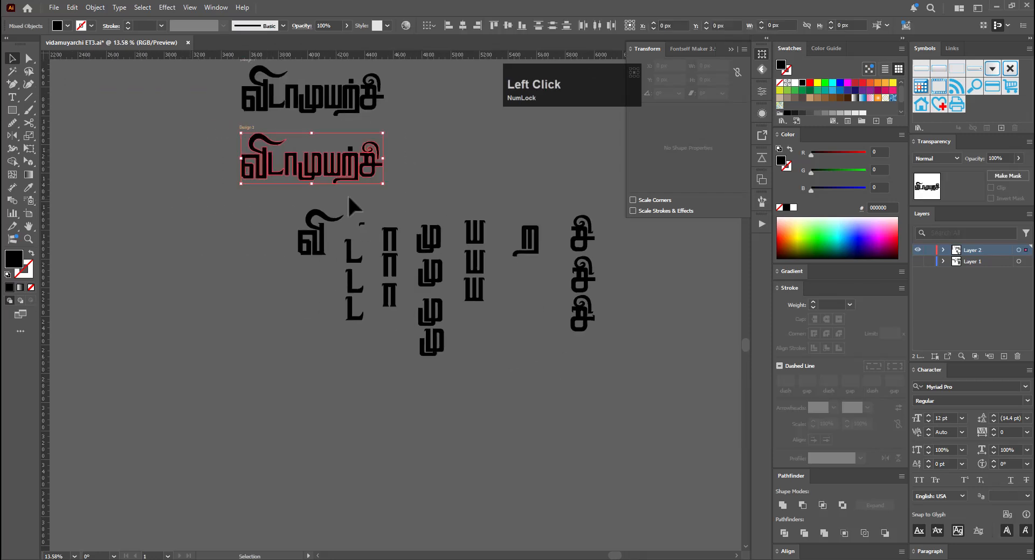
key("Delete")
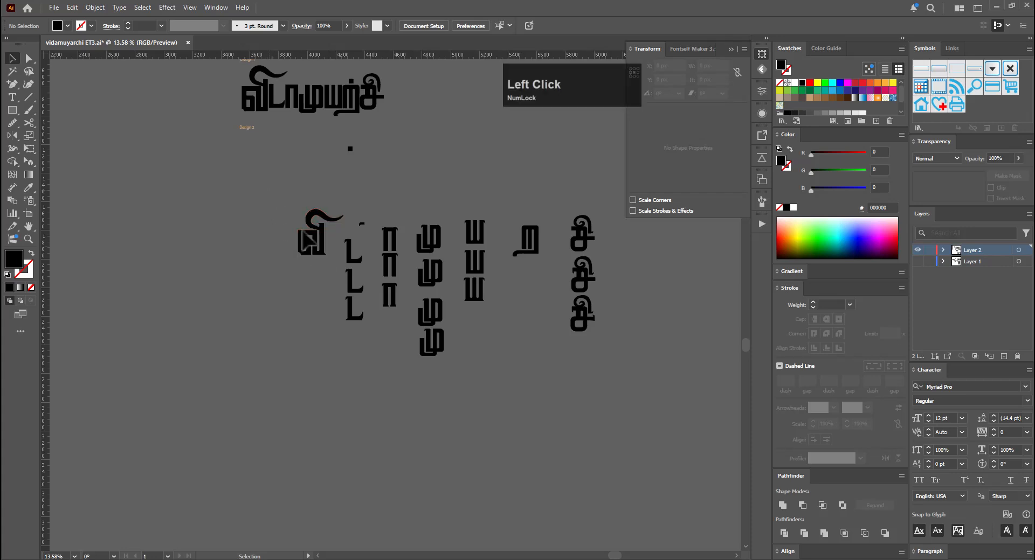
left_click_drag(325, 246, 269, 175)
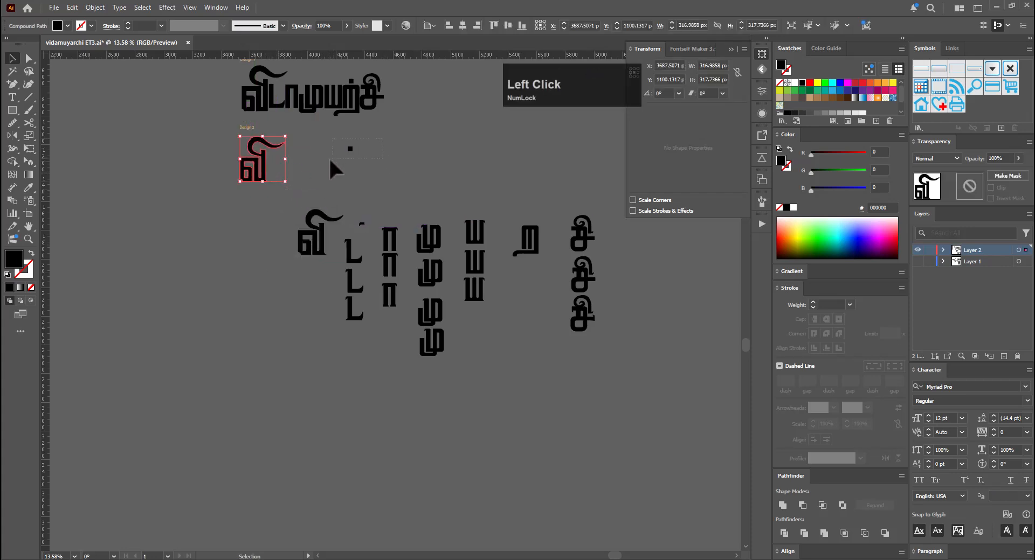
left_click_drag(329, 160, 328, 157)
key("Delete")
Copy the lowest versions of ட and ா into the Design 2 row after வி
key("space")
left_click_drag(362, 205, 307, 291)
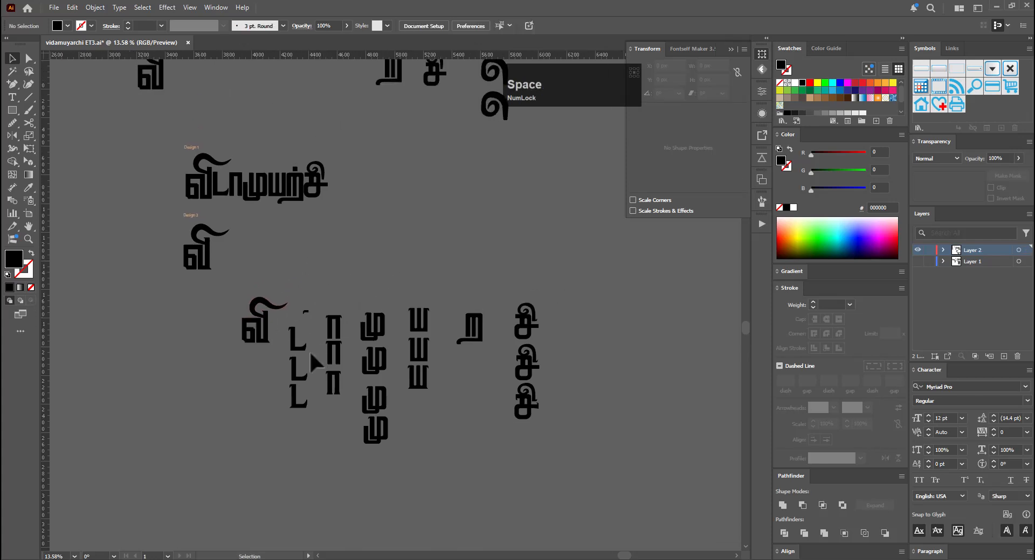
left_click(295, 402)
left_click_drag(298, 403, 218, 262)
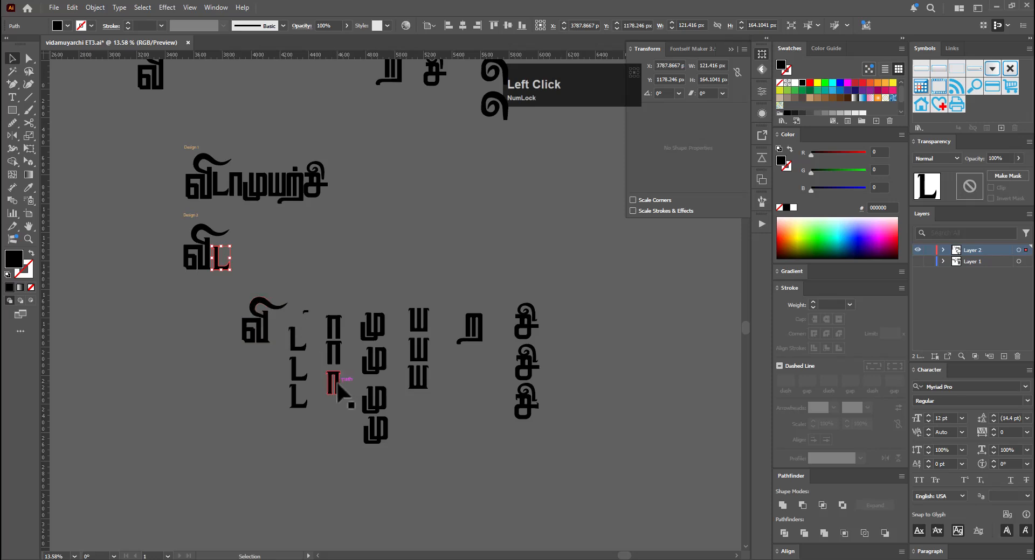
left_click_drag(338, 383, 243, 261)
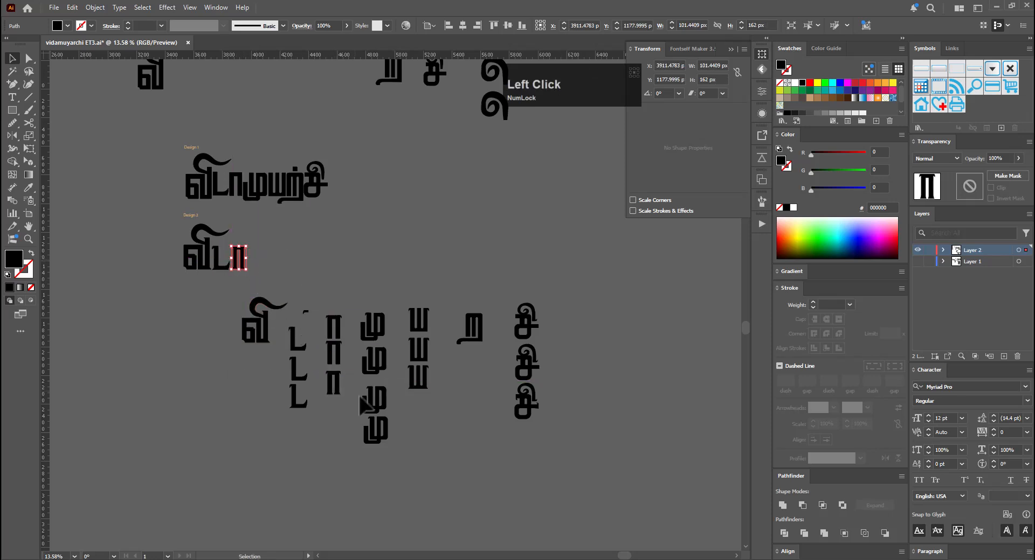
Copy the lowest versions of மு, ய, ற and சி into the Design 2 row to complete the word
left_click_drag(380, 439, 268, 265)
left_click_drag(419, 380, 291, 268)
left_click_drag(482, 336, 310, 262)
left_click_drag(536, 404, 462, 353)
key("ctrl+z")
left_click(525, 412)
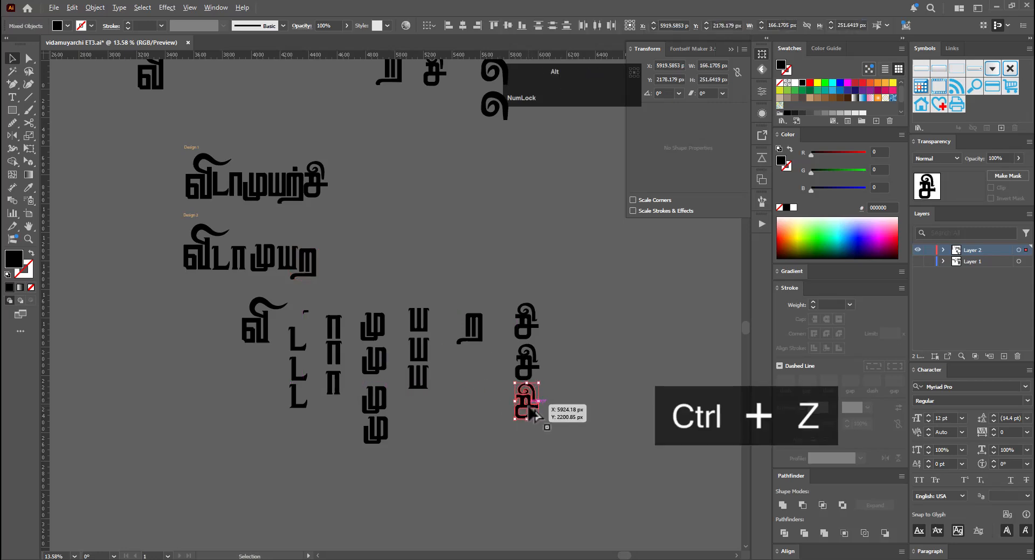
left_click_drag(531, 408, 332, 268)
Move ட, ா and மு closely together after வி in the Design 2 row
left_click_drag(252, 251, 390, 250)
left_click_drag(464, 267, 544, 326)
left_click_drag(427, 302, 543, 284)
left_click_drag(273, 326, 427, 350)
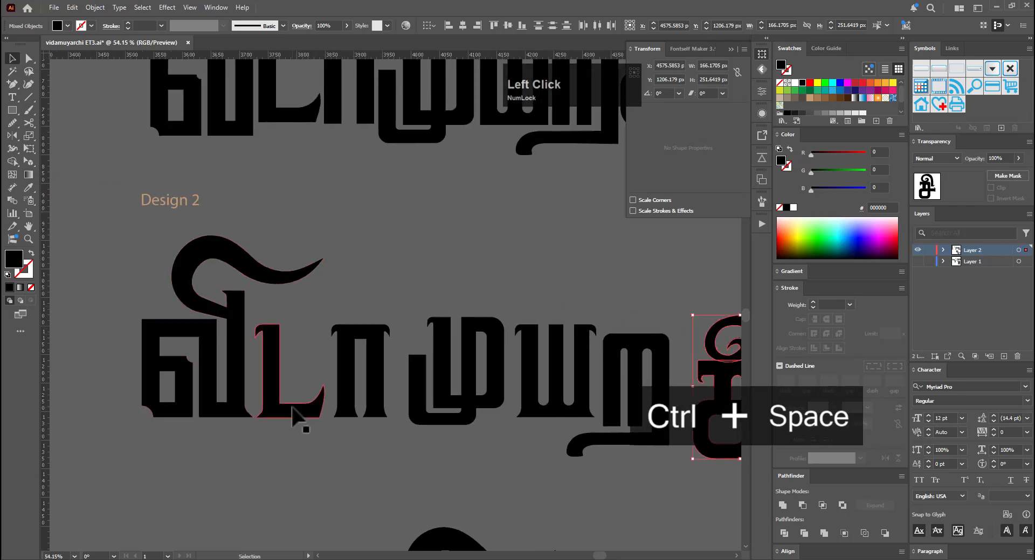
left_click_drag(292, 406, 322, 380)
key("ctrl+space")
left_click_drag(424, 361, 360, 347)
key("space")
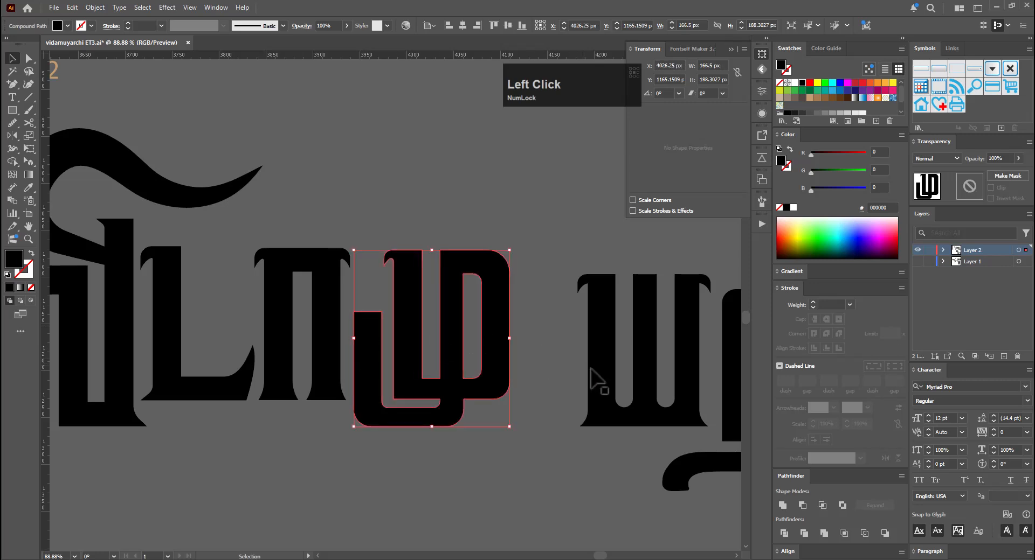
Move ய close beside மு and ற close beside ய, lining up their upper edges
left_click_drag(593, 372, 535, 351)
key("space")
left_click_drag(609, 392, 405, 404)
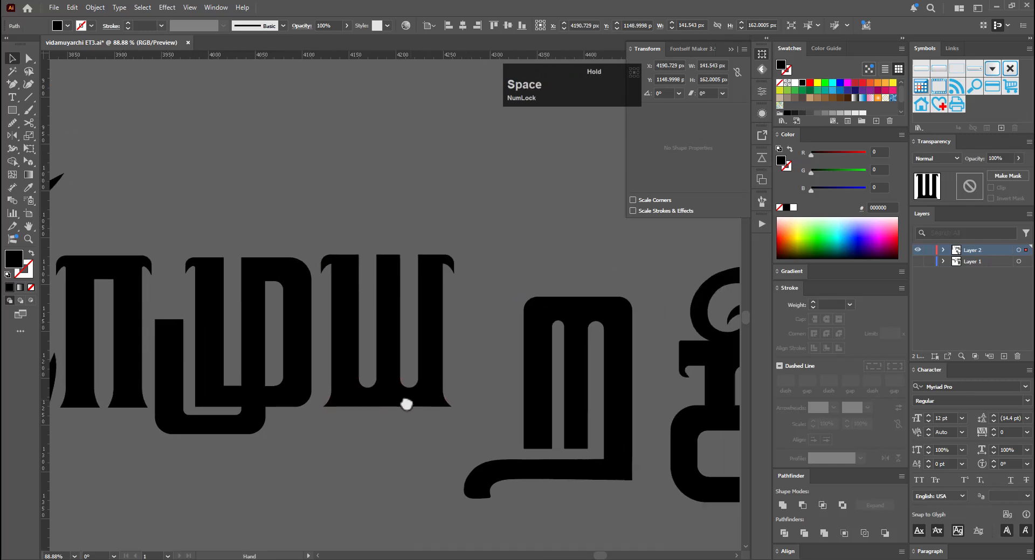
left_click_drag(565, 404, 470, 348)
left_click_drag(650, 370, 499, 369)
Move the whole சி close beside ற, lining up its upper bar, and nudge it slightly left
left_click_drag(512, 241, 627, 448)
left_click_drag(595, 403, 520, 331)
key("Left")
key("Left")
key("Left")
key("Left")
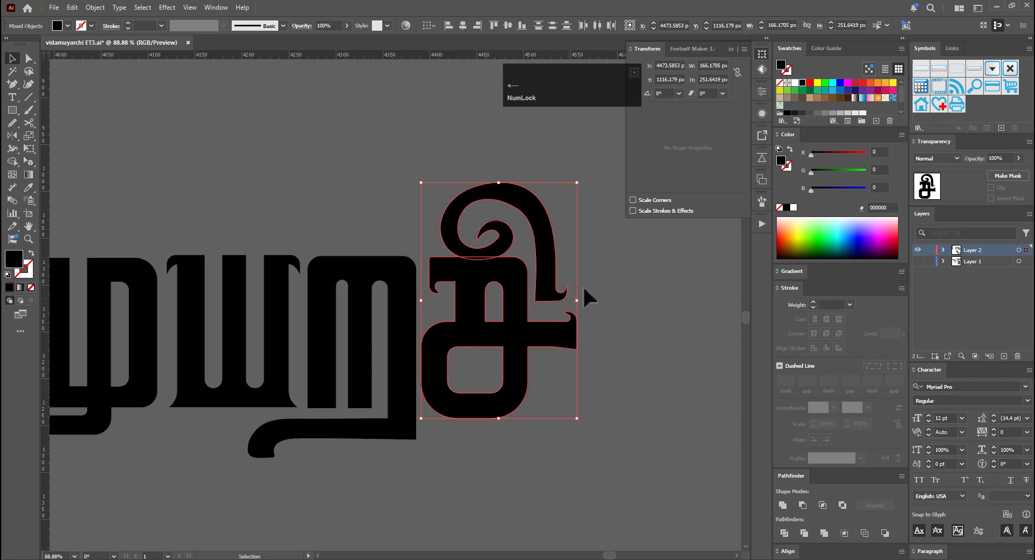
left_click(610, 299)
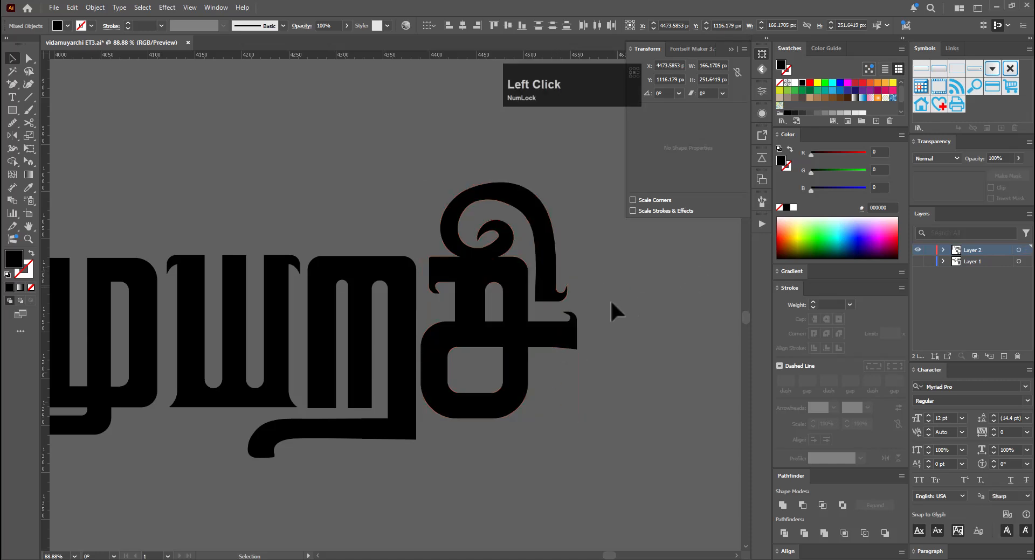
Nudge the spiral vowel sign above சி left by about 5 px
left_click(539, 294)
key("Left")
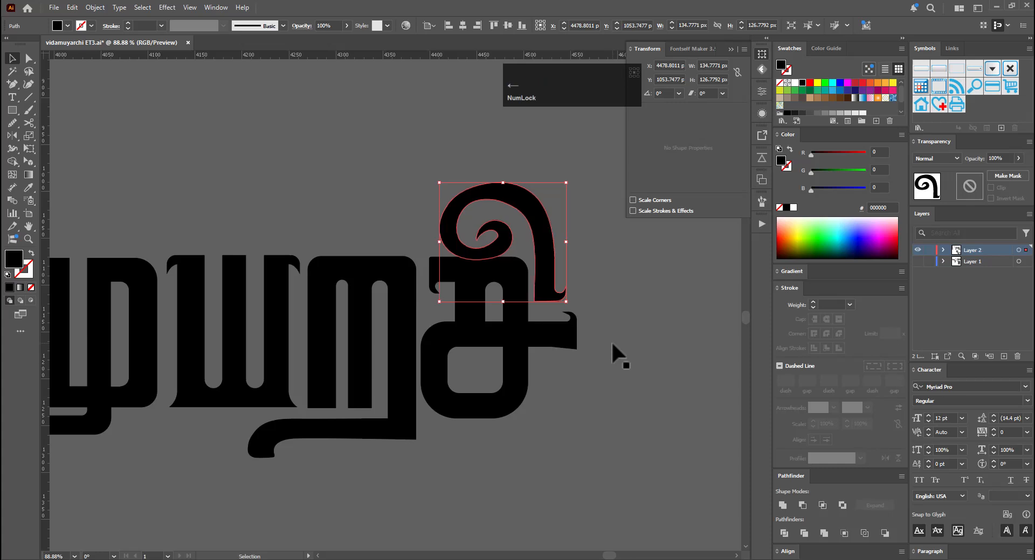
key("Left")
key("Left")
key("Left")
key("Left")
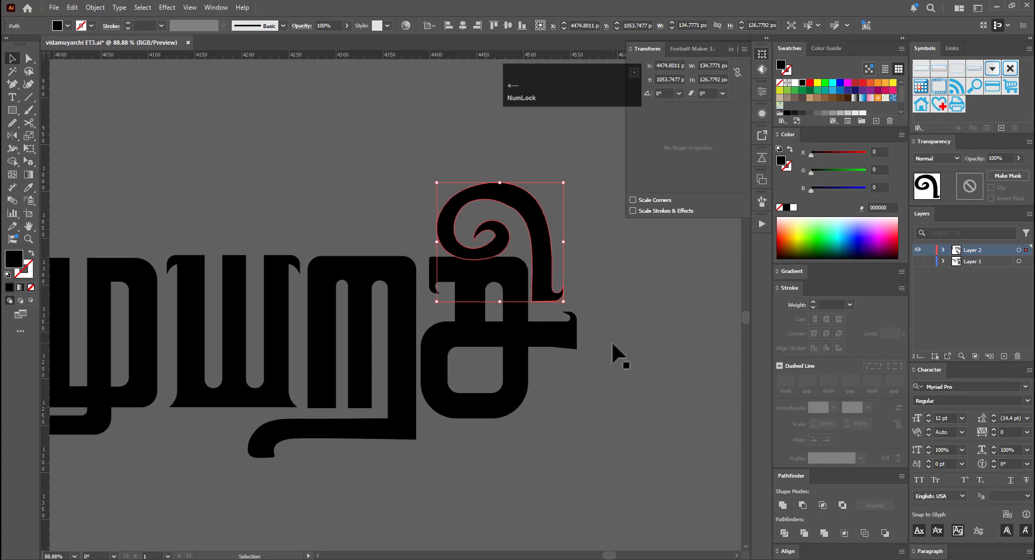
Lasso the anchor points of the spiral vowel sign's outer arc and stem and shift them right to widen it
key("a")
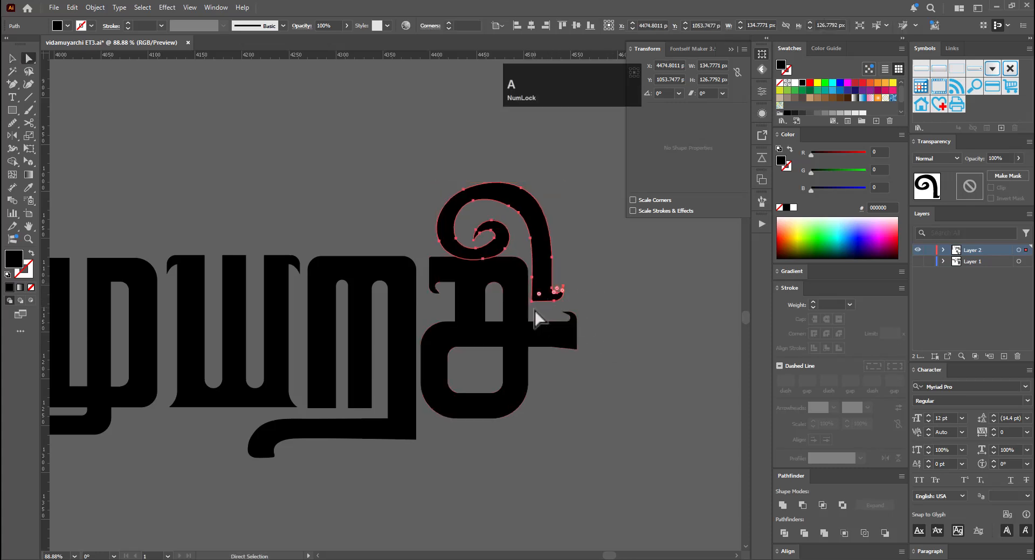
key("q")
left_click_drag(584, 277, 560, 307)
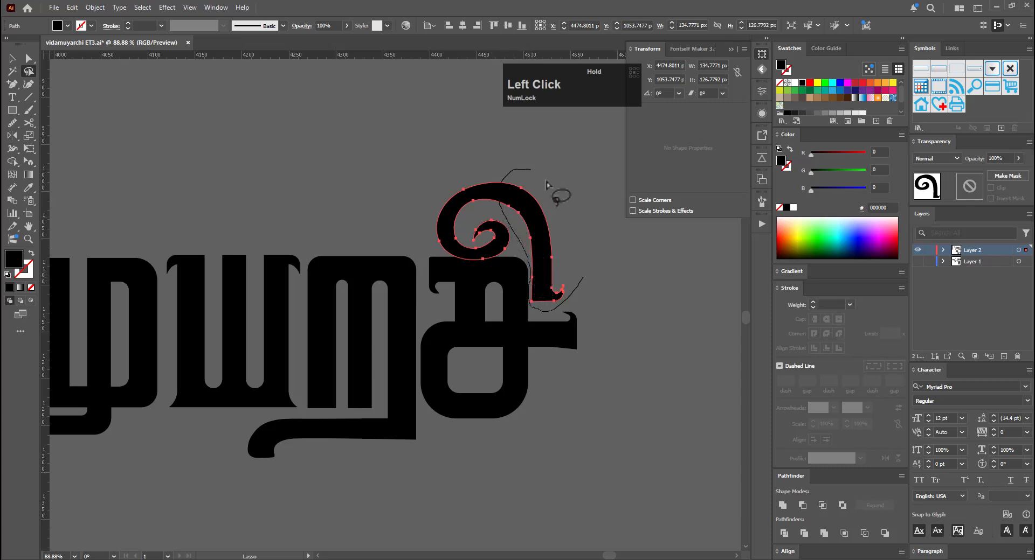
left_click_drag(586, 276, 586, 276)
key("e")
left_click_drag(520, 247, 527, 248)
key("v")
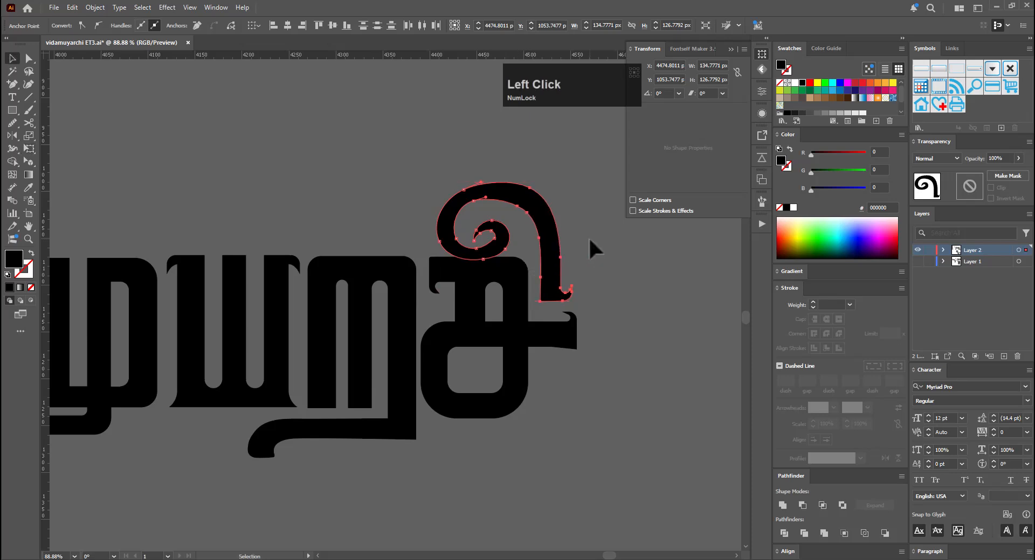
left_click(591, 240)
Raise the lower edge of வி's upper counter, including its rounded notch, by about 8 px
key("ctrl+space")
left_click_drag(619, 263, 452, 305)
left_click_drag(451, 305, 357, 329)
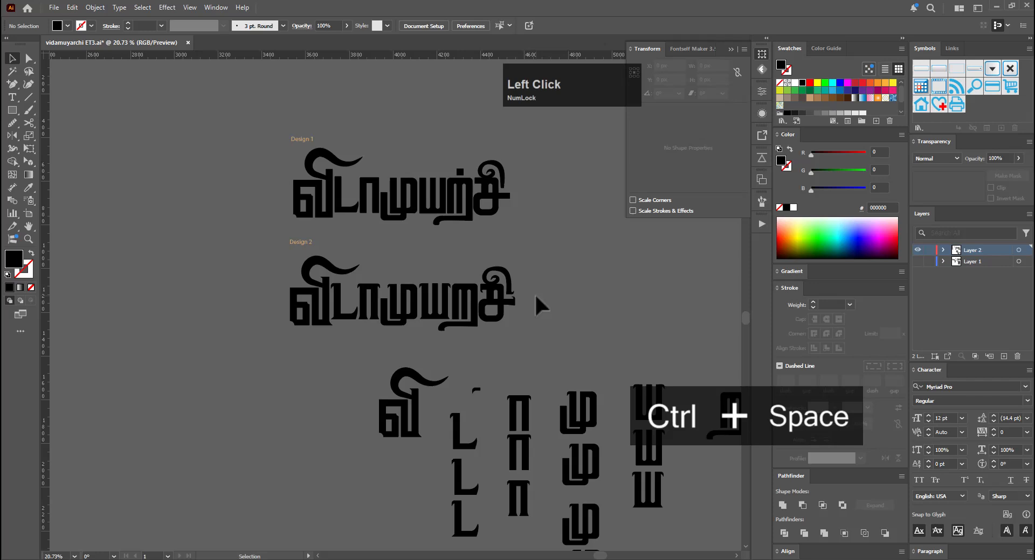
left_click(561, 282)
left_click_drag(568, 277, 595, 282)
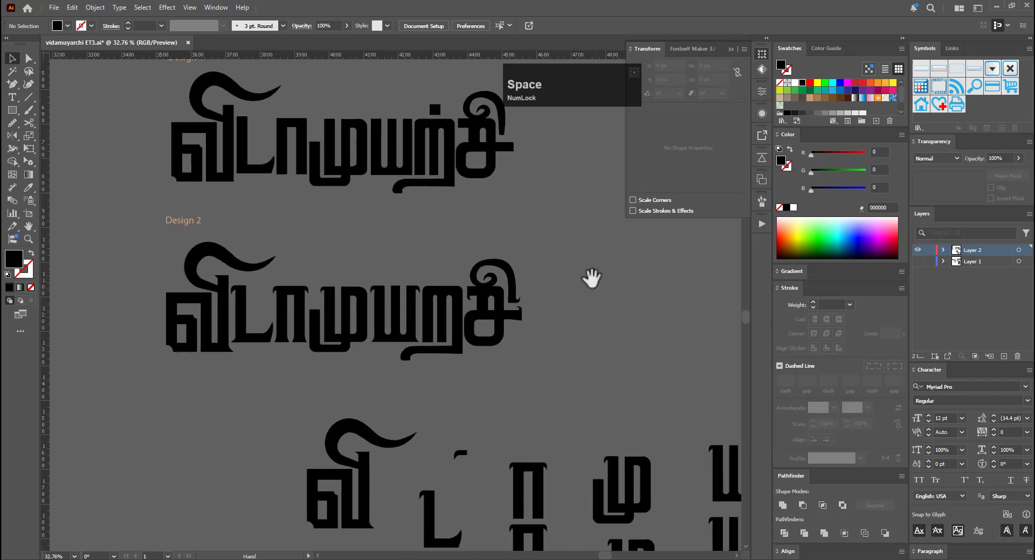
left_click_drag(570, 277, 581, 287)
left_click_drag(166, 301, 362, 301)
left_click_drag(307, 373, 366, 326)
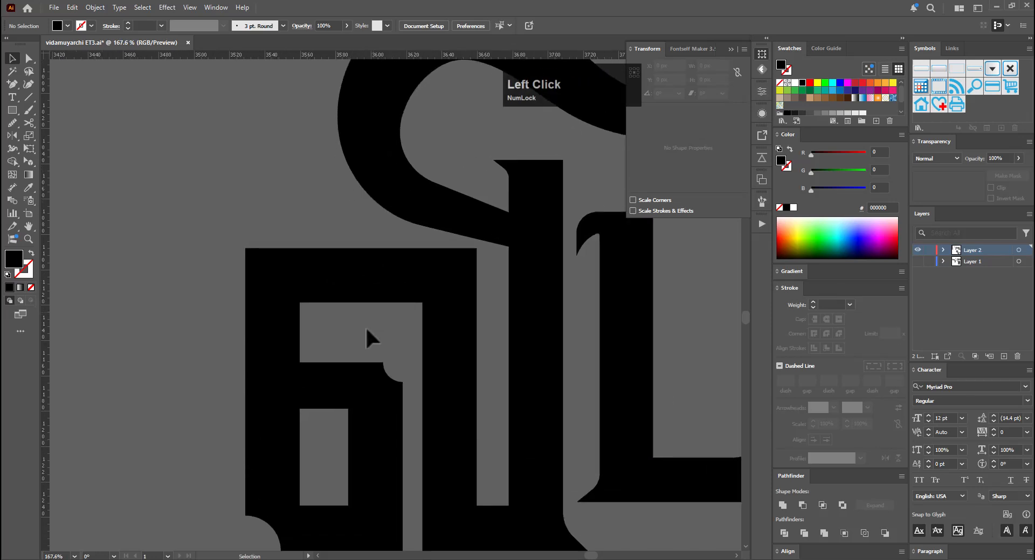
key("a")
left_click_drag(407, 356, 330, 362)
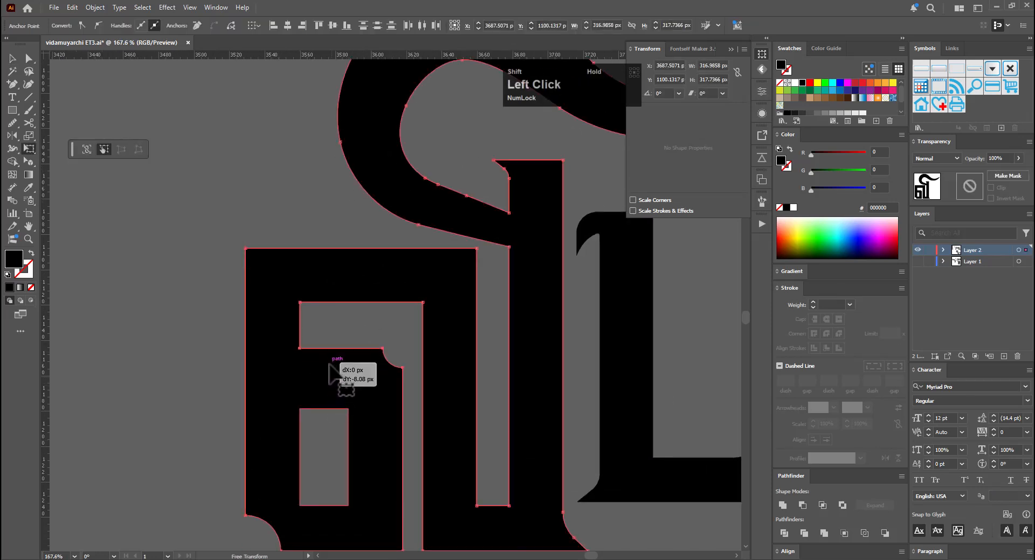
left_click_drag(329, 365, 328, 364)
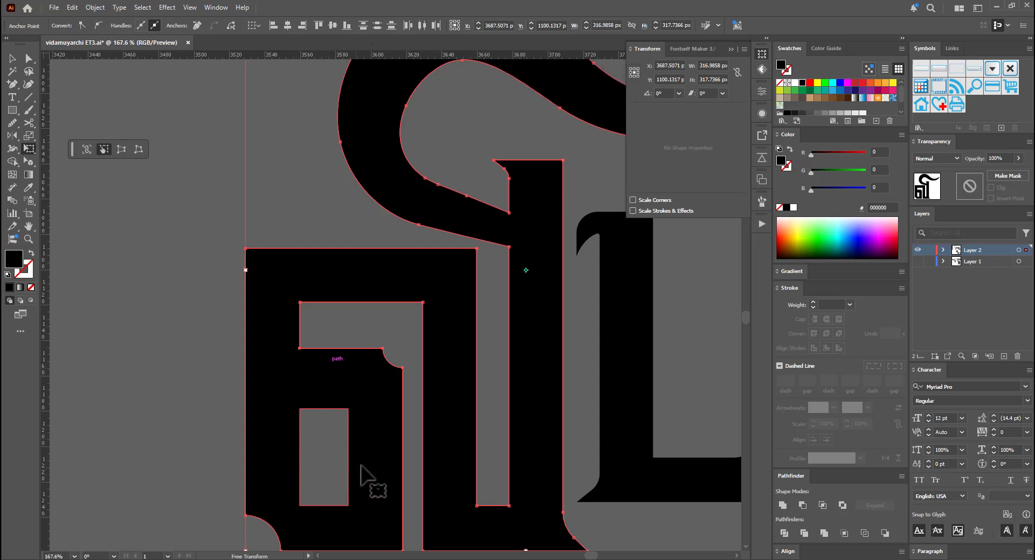
Slightly enlarge the inverted rounded corners at வி's lower outer corner and its upper counter's notch
key("ctrl+space")
left_click_drag(360, 470, 347, 362)
key("a")
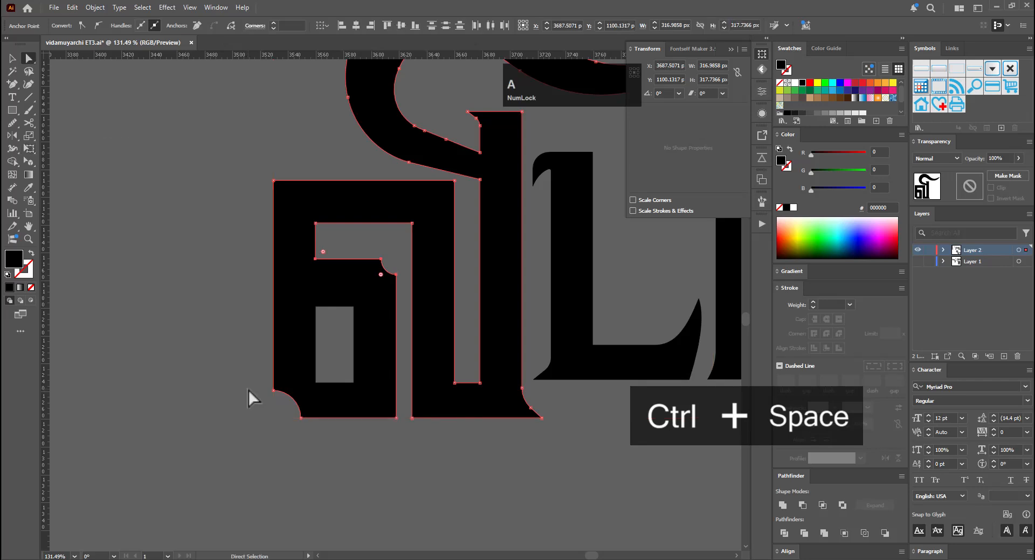
left_click_drag(306, 436, 306, 438)
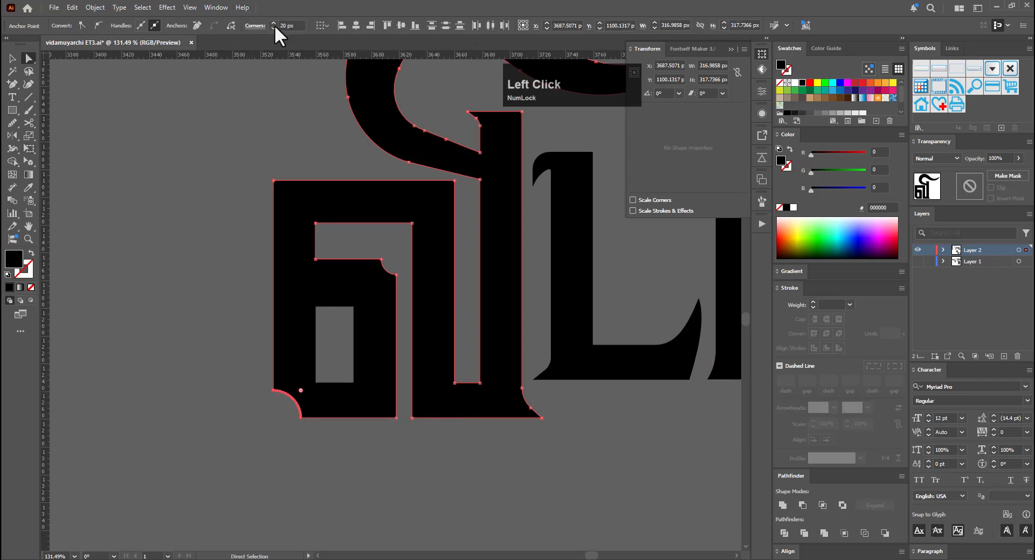
key("a")
left_click_drag(409, 254, 370, 291)
left_click(273, 23)
left_click(274, 23)
key("v")
left_click(264, 231)
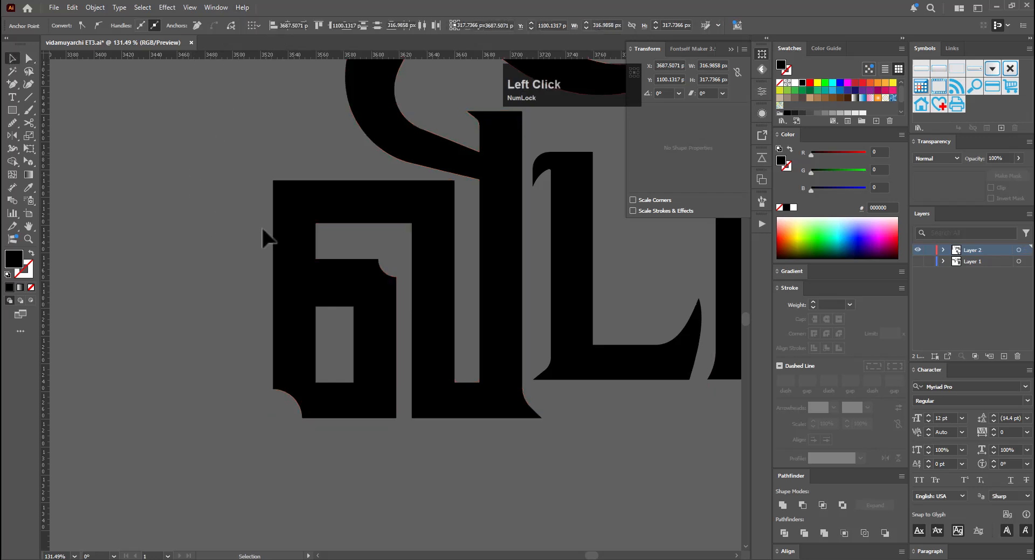
Look over the whole Design 2 wordmark, then check the shape and spacing of மு among its neighbouring letters
key("ctrl+space")
left_click_drag(273, 222, 97, 279)
key("space")
left_click_drag(239, 283, 179, 360)
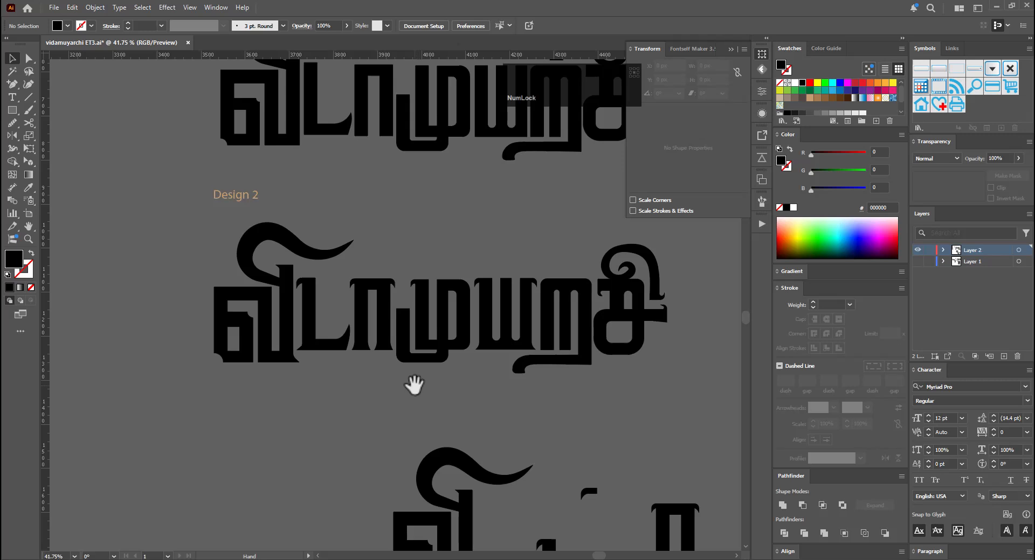
left_click_drag(317, 222, 215, 330)
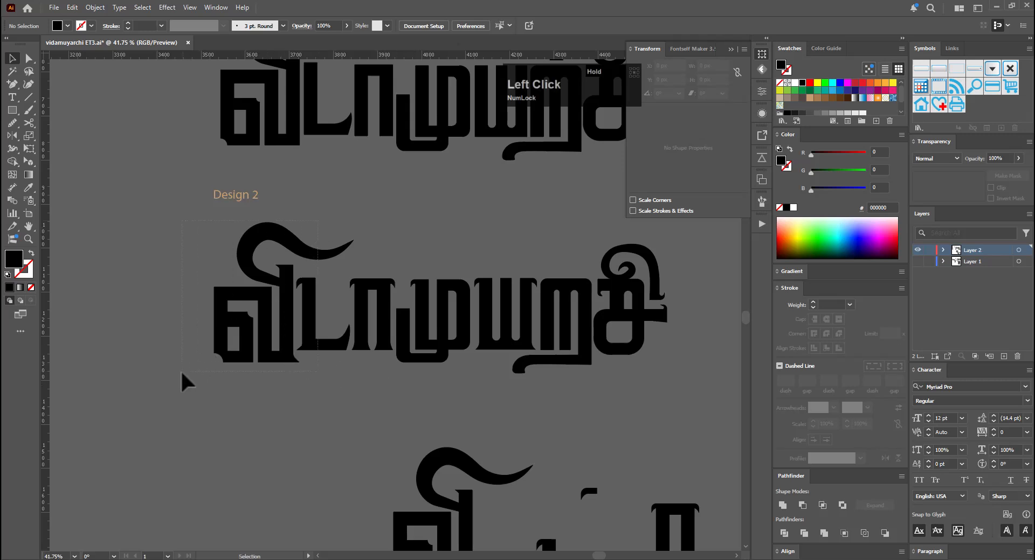
left_click_drag(181, 373, 178, 375)
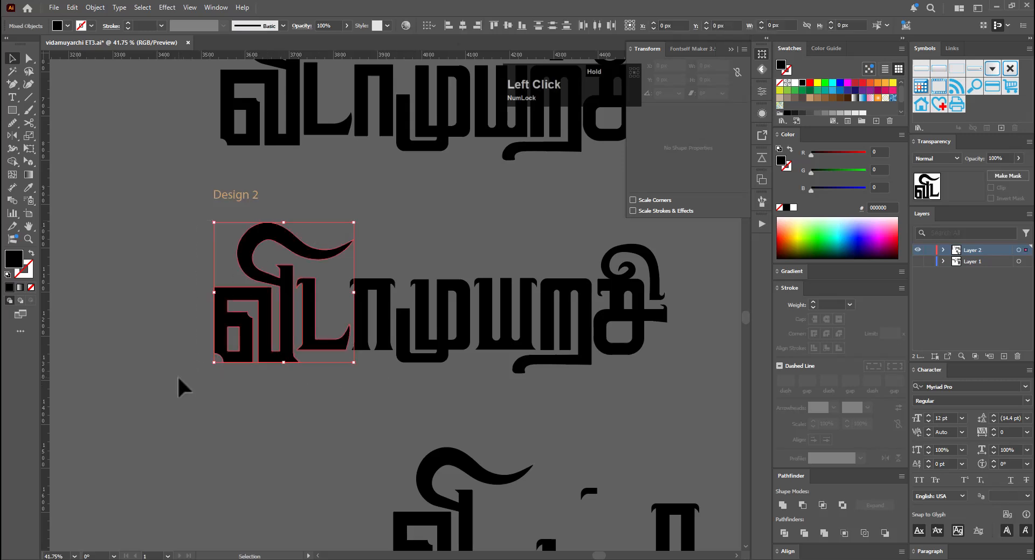
left_click(214, 400)
key("space")
left_click_drag(486, 398, 546, 384)
key("ctrl+space")
key("a")
left_click(238, 263)
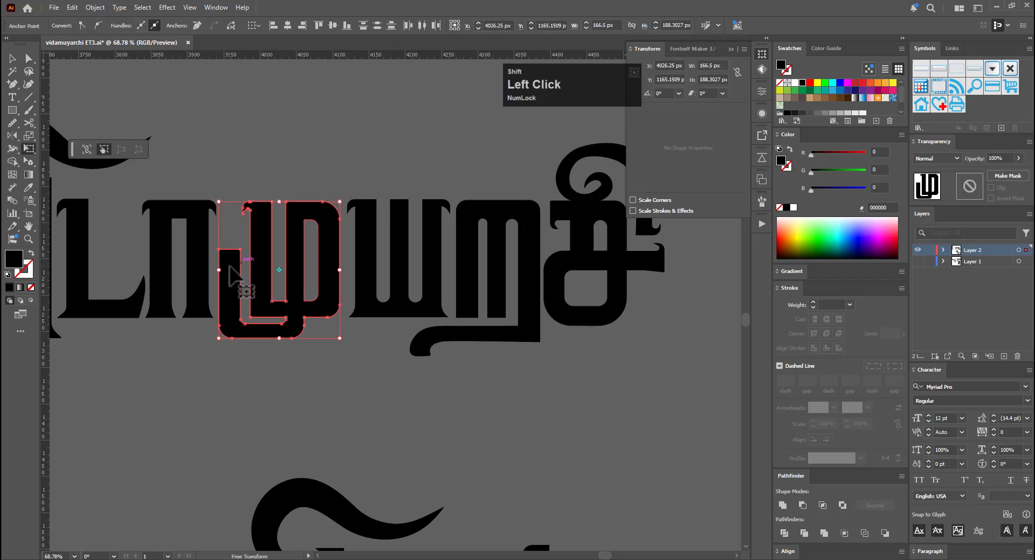
key("v")
left_click(247, 165)
Save the document with the current Design 2 wordmark
key("ctrl+space")
left_click_drag(305, 177, 135, 213)
key("space")
left_click_drag(234, 216, 253, 295)
key("ctrl+space")
left_click_drag(446, 243, 501, 228)
key("ctrl+space")
key("ctrl+s")
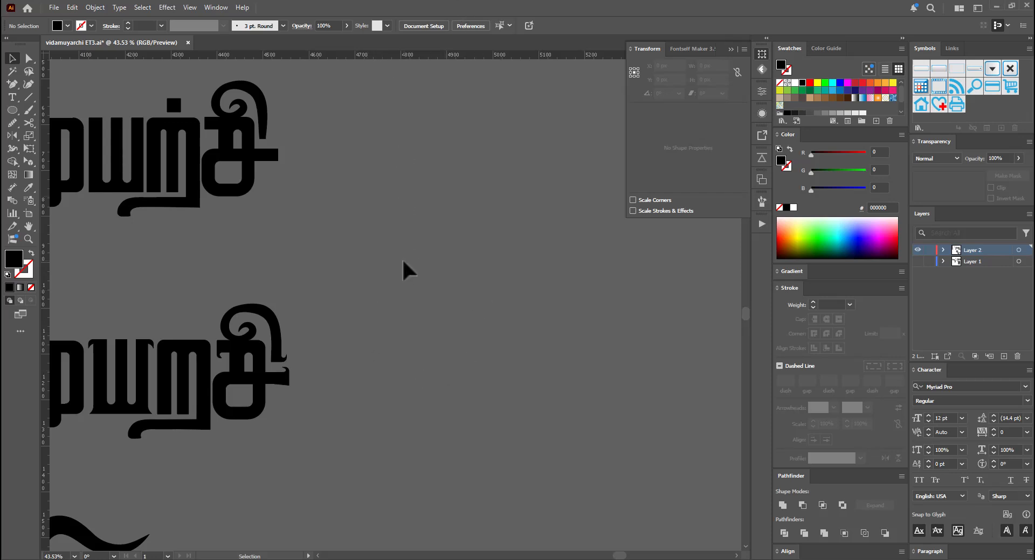
Draw a 71 px black circle in the empty area beside the wordmarks and add a concentric copy scaled to 29 px and filled white
key("l")
left_click_drag(402, 289, 436, 321)
scroll(431, 284, "up", 5)
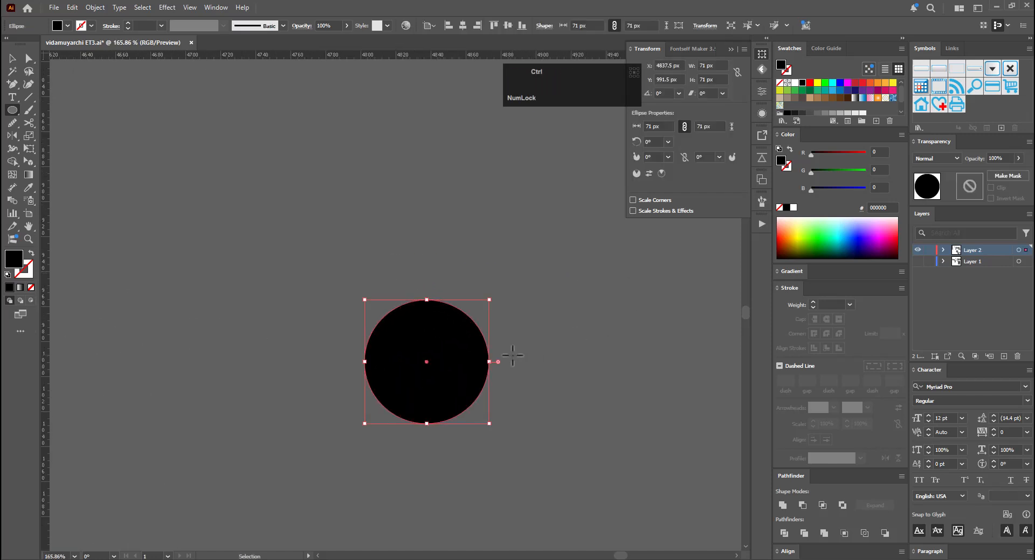
key("ctrl+c")
left_click_drag(489, 299, 452, 336)
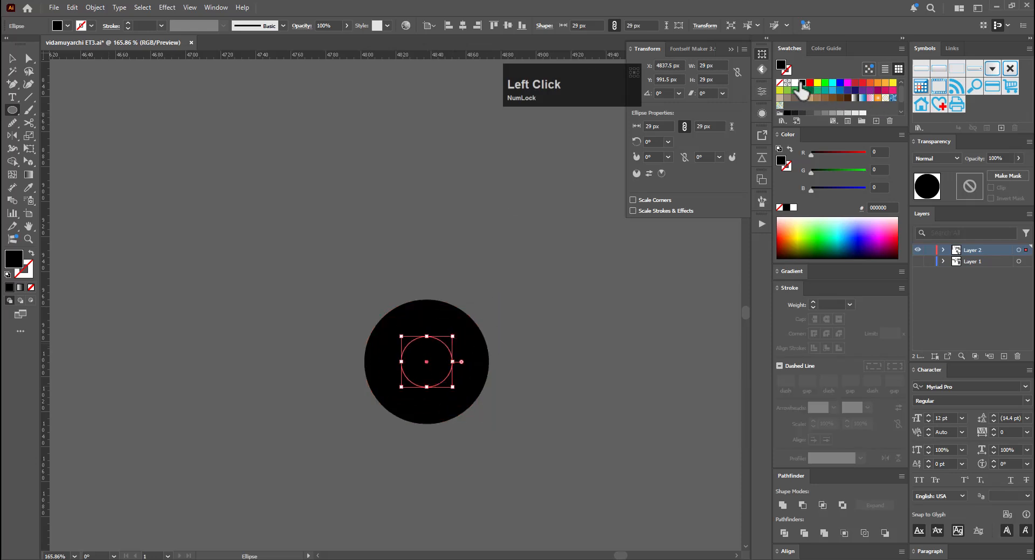
left_click(795, 83)
Split the black circle at its two side anchor points with the Scissors tool and delete the lower half
key("v")
left_click(462, 341)
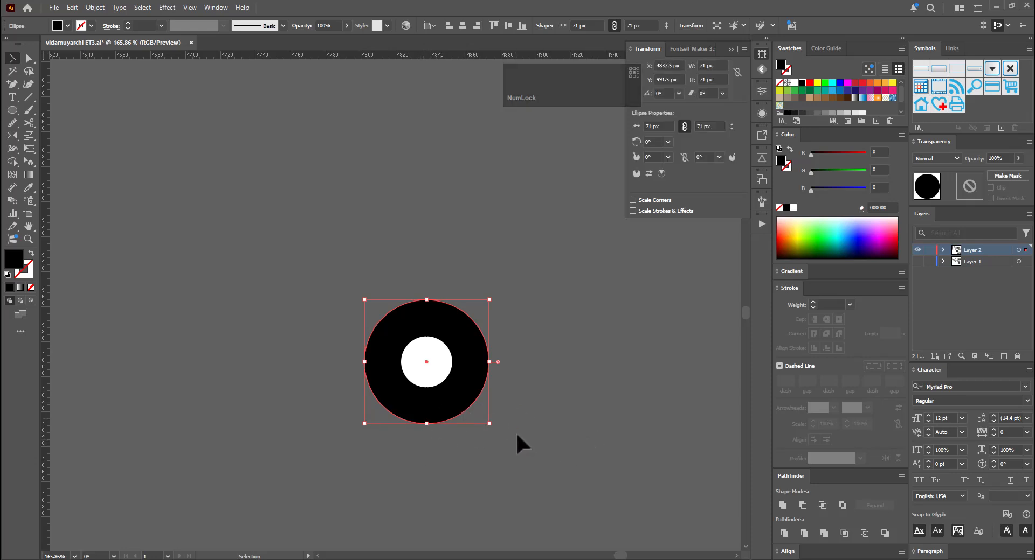
key("c")
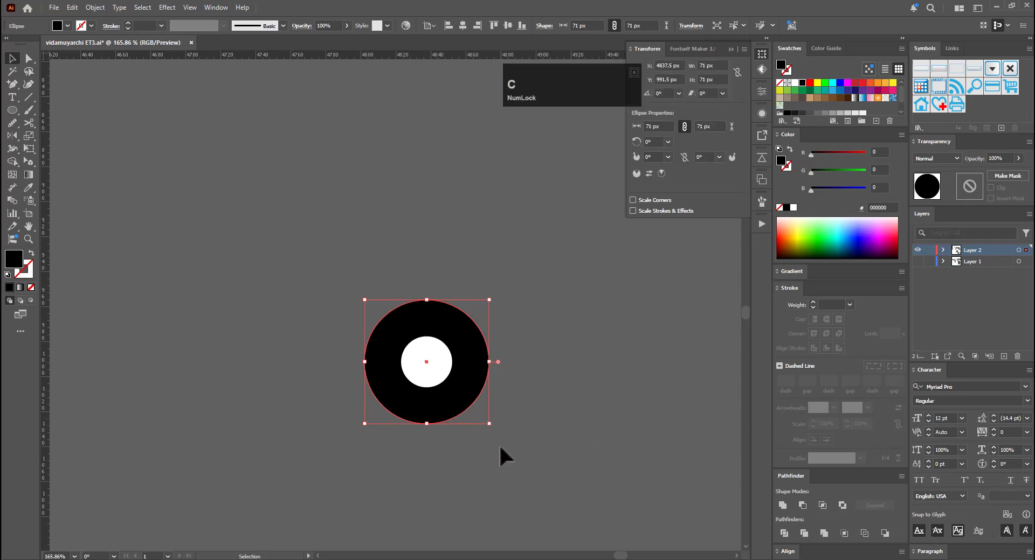
left_click(490, 363)
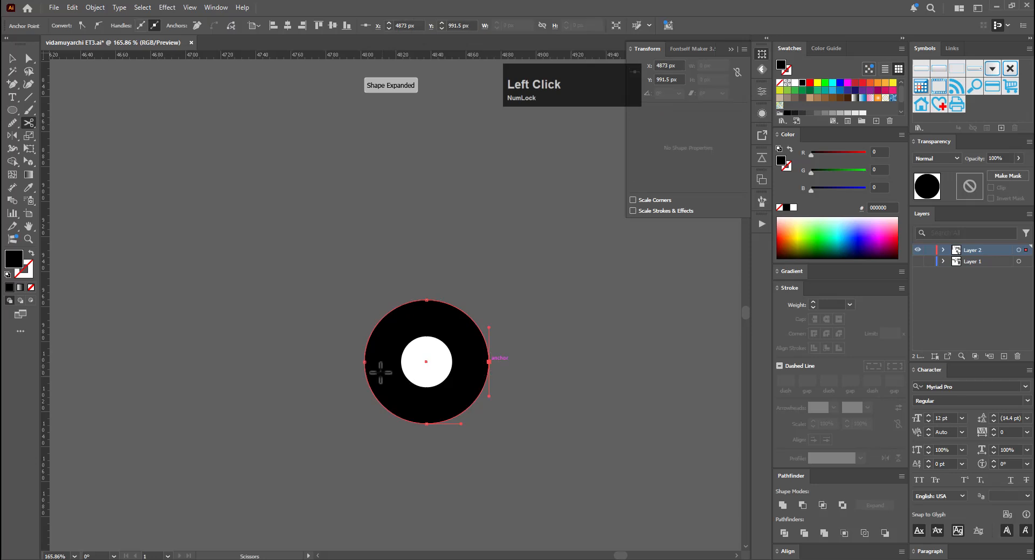
key("v")
left_click(532, 392)
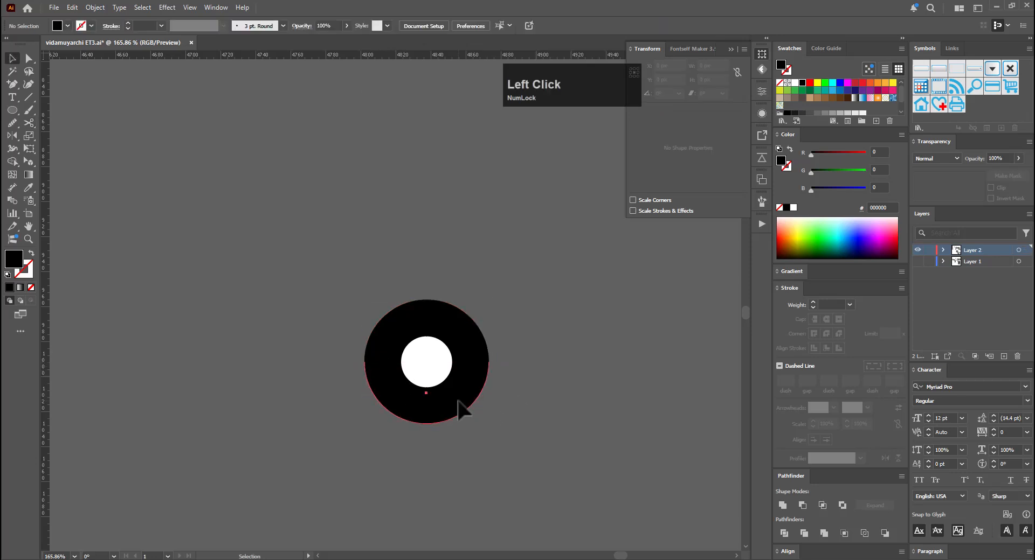
left_click(458, 402)
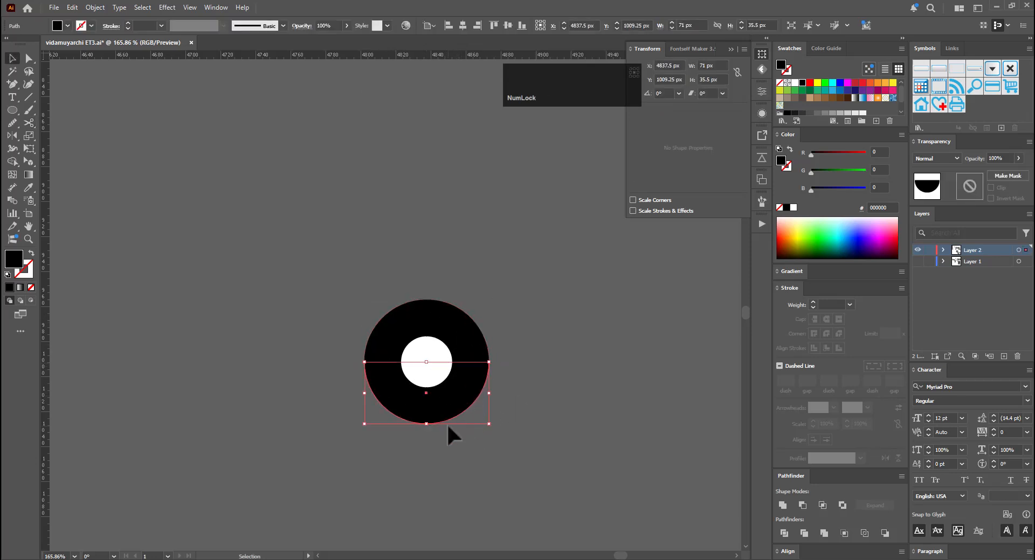
key("Delete")
Close the remaining black half-circle with a straight horizontal edge between its two open end points using the Pen tool
left_click(473, 351)
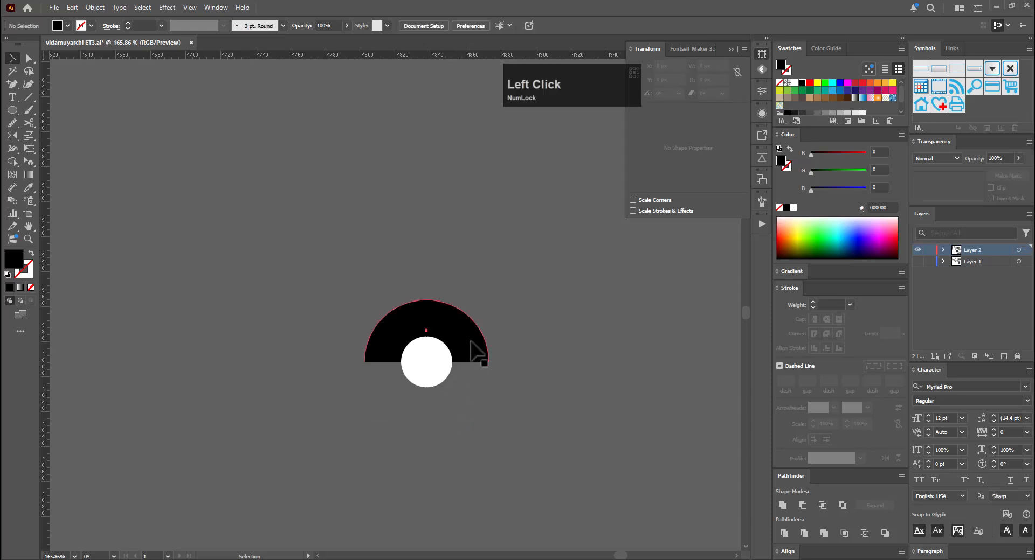
key("p")
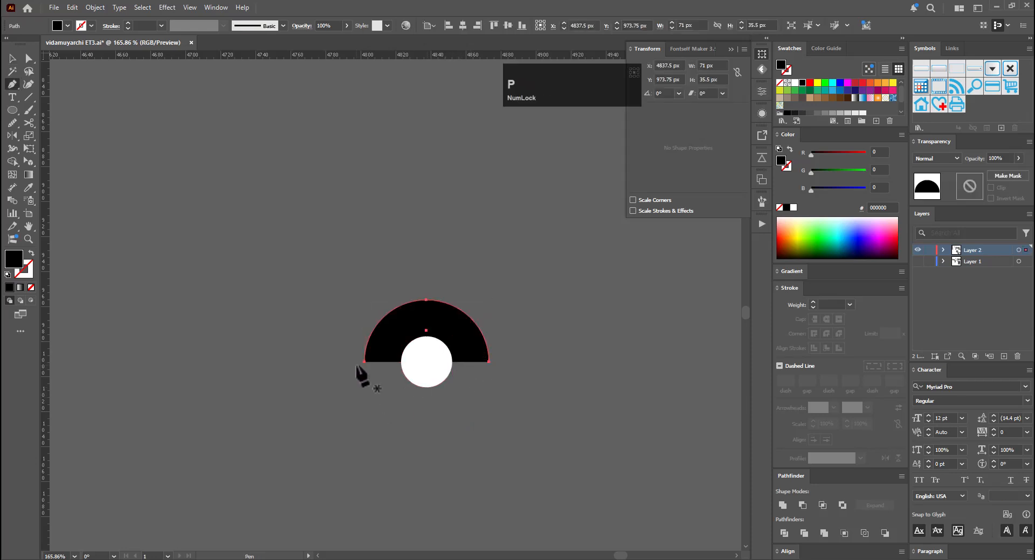
left_click(365, 361)
left_click(488, 362, "shift")
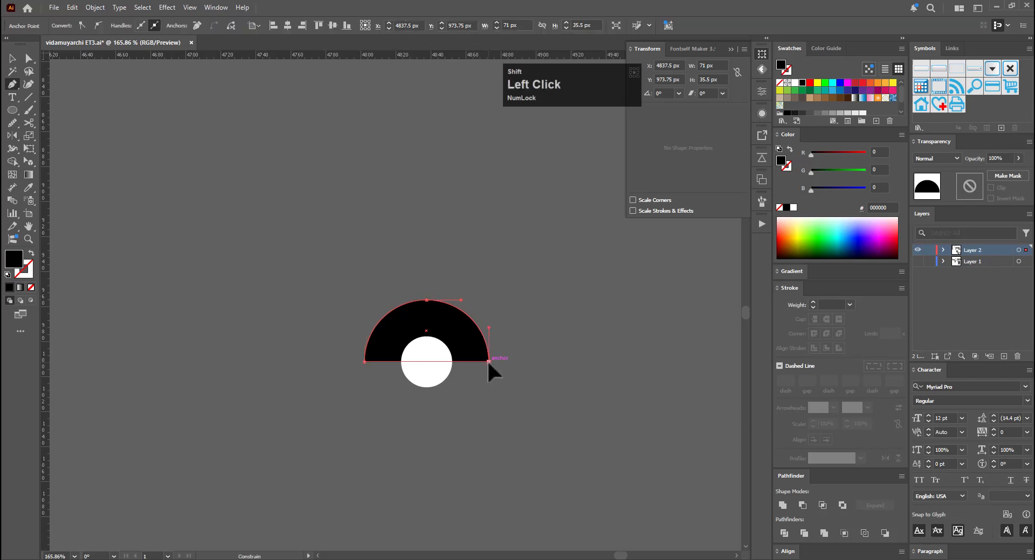
left_click_drag(534, 407, 518, 328)
key("a")
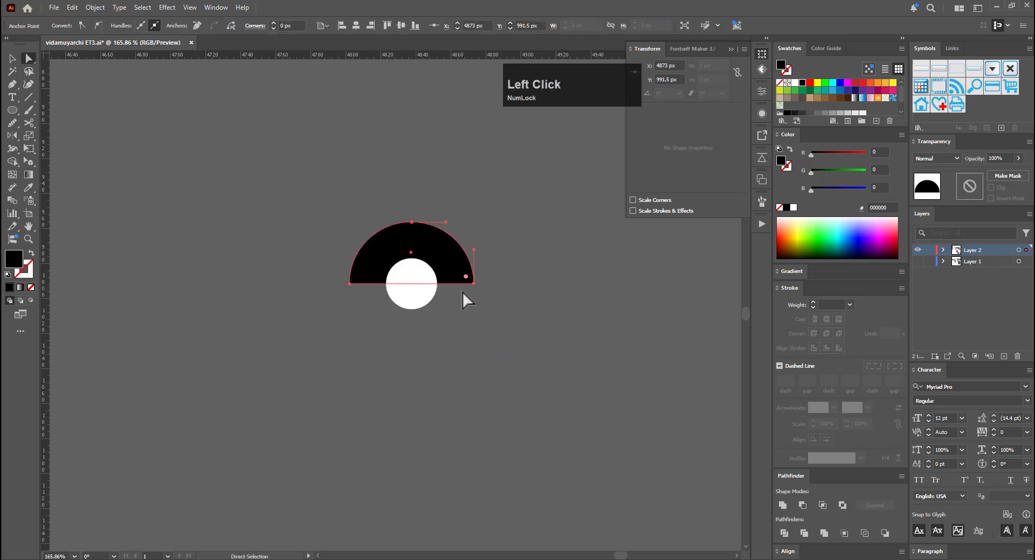
Send the small white circle behind the black half-circle
left_click(531, 254)
left_click(436, 254)
left_click(412, 286)
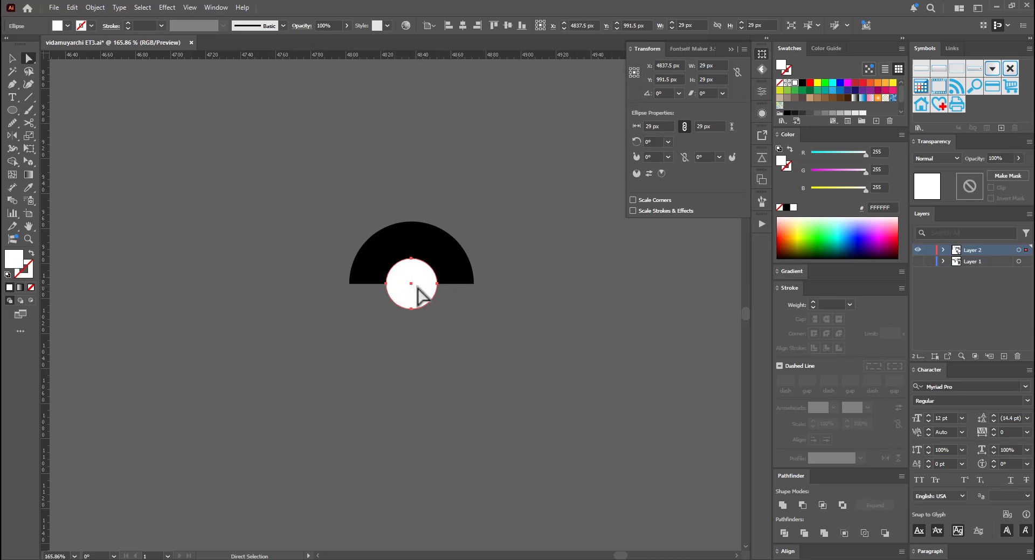
key("ctrl")
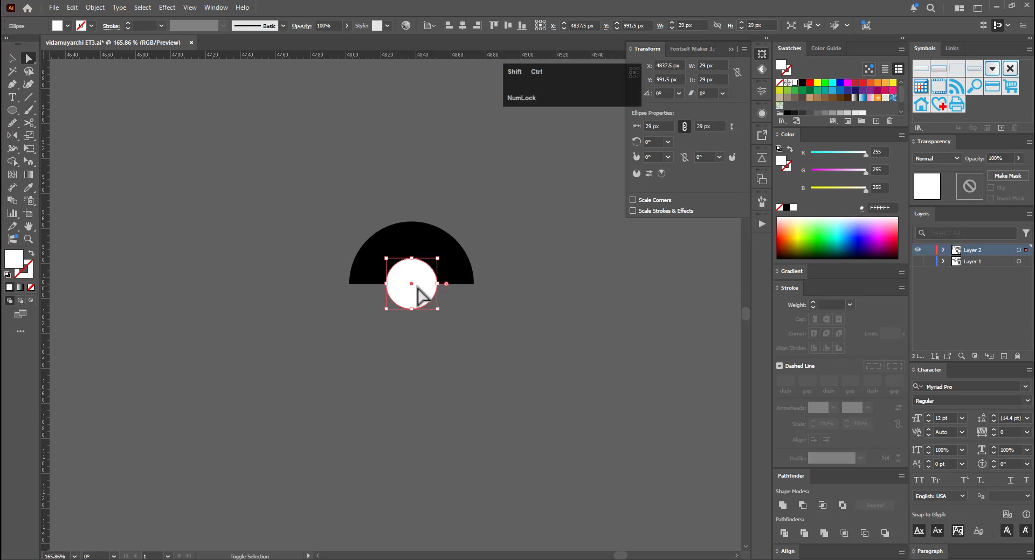
key("ctrl+shift+bracketleft")
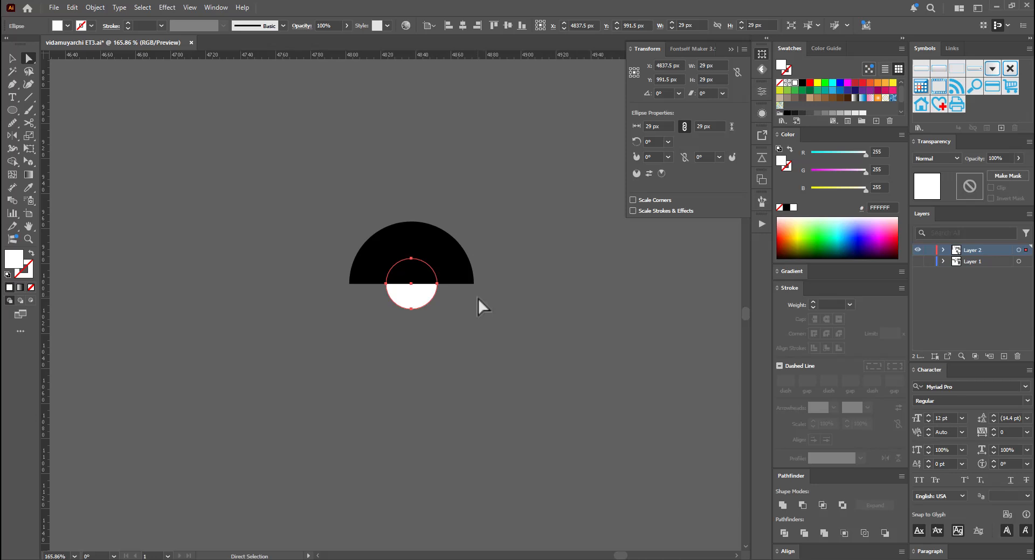
key("v")
left_click(512, 321)
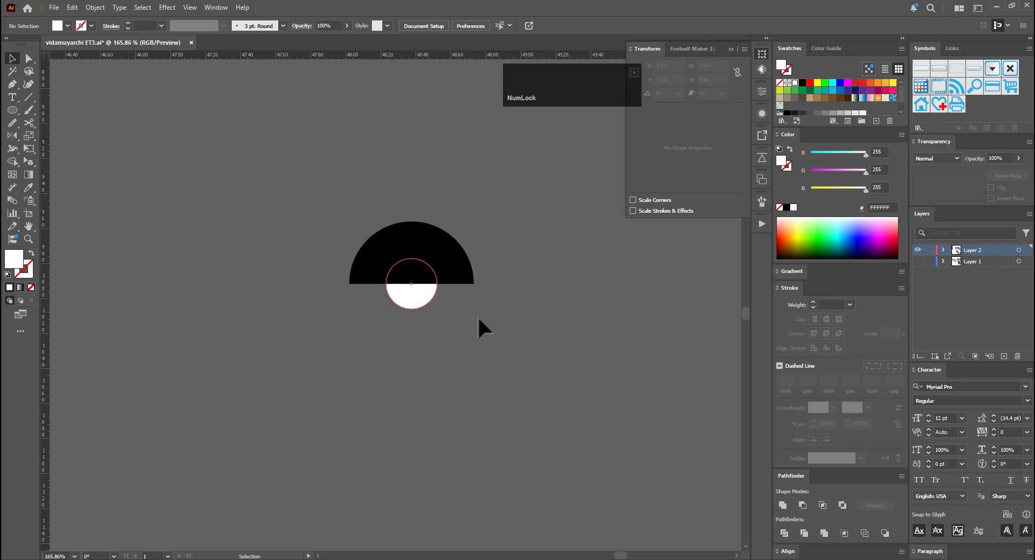
Add an anchor point at the middle of the half-circle's flat edge and pull it straight down about 82 px to form a pin tip
left_click(439, 276)
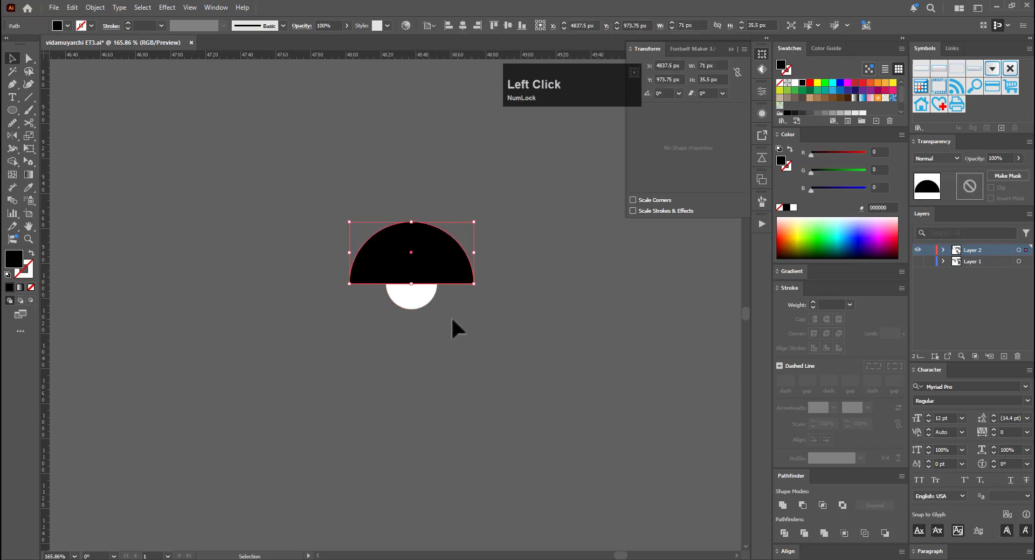
key("a")
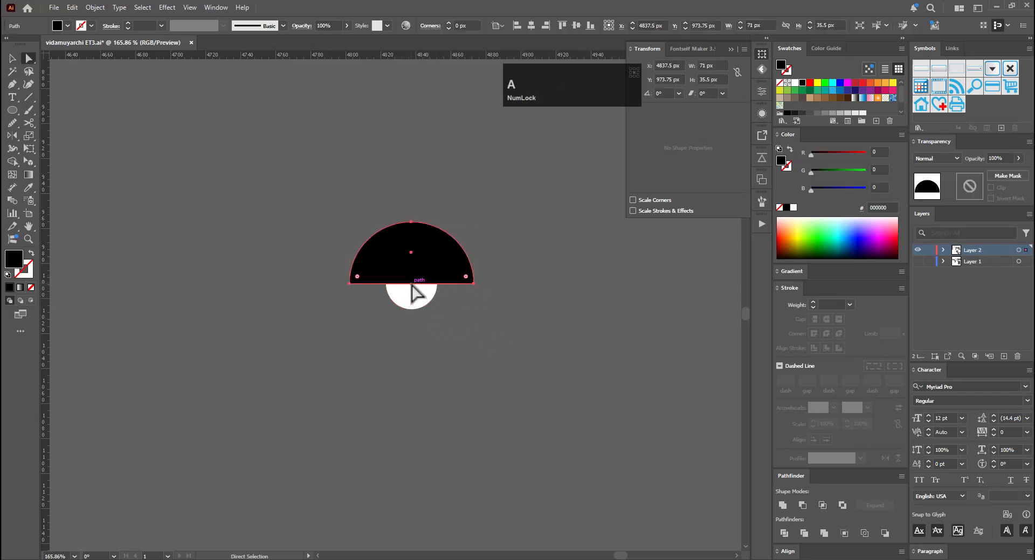
key("equal")
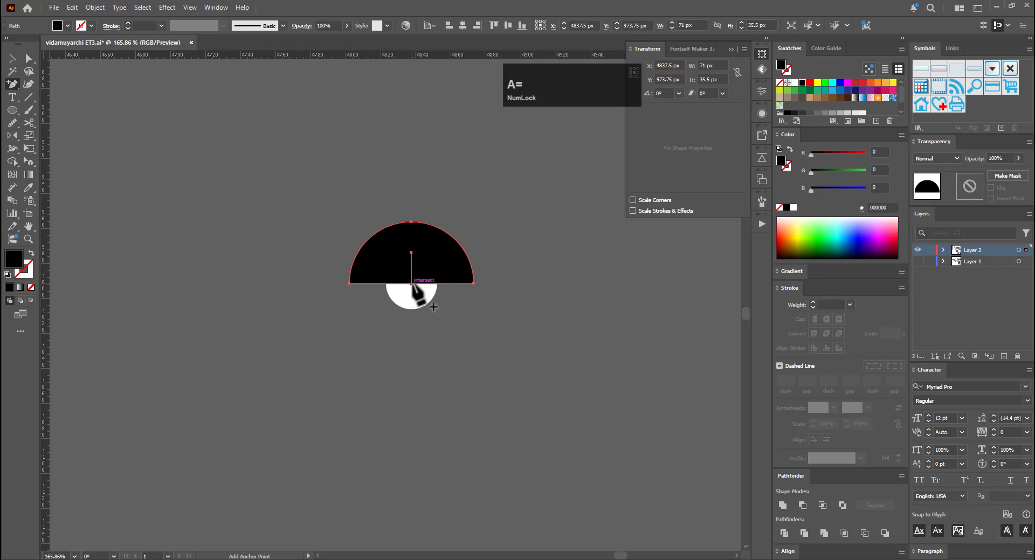
left_click(412, 283)
key("a")
left_click(411, 283)
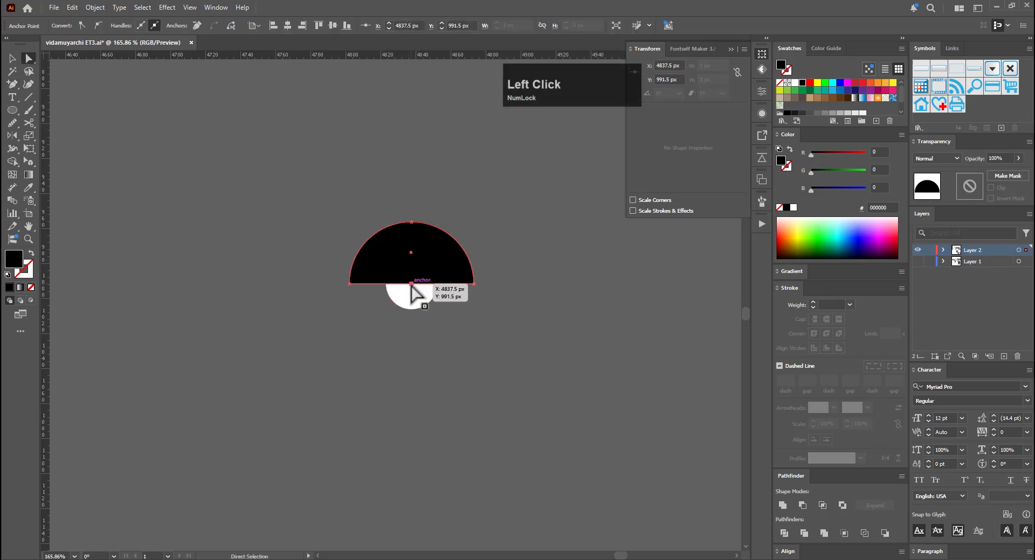
left_click_drag(412, 292, 416, 427)
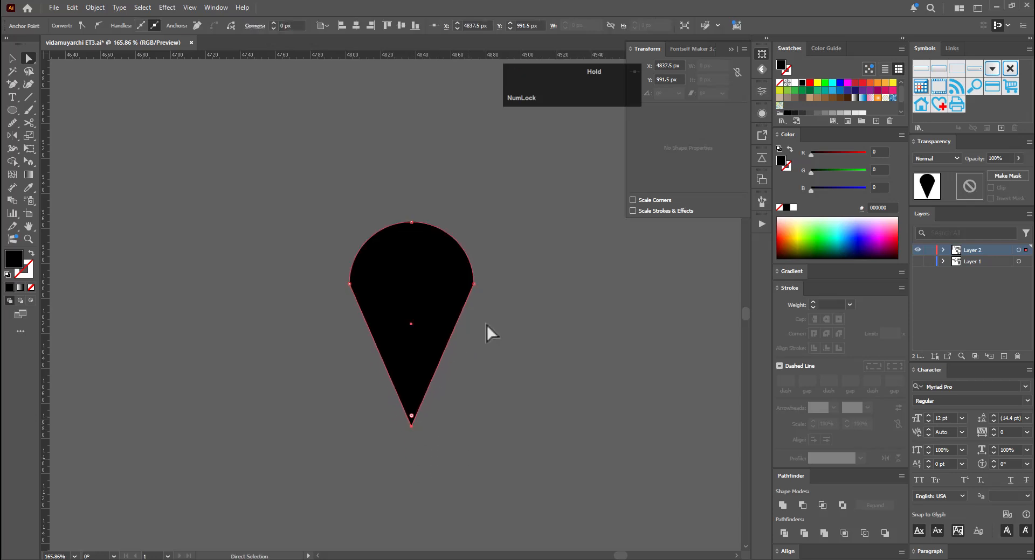
Round the two side corners of the pin shape to a radius of about 34 px
left_click(475, 287)
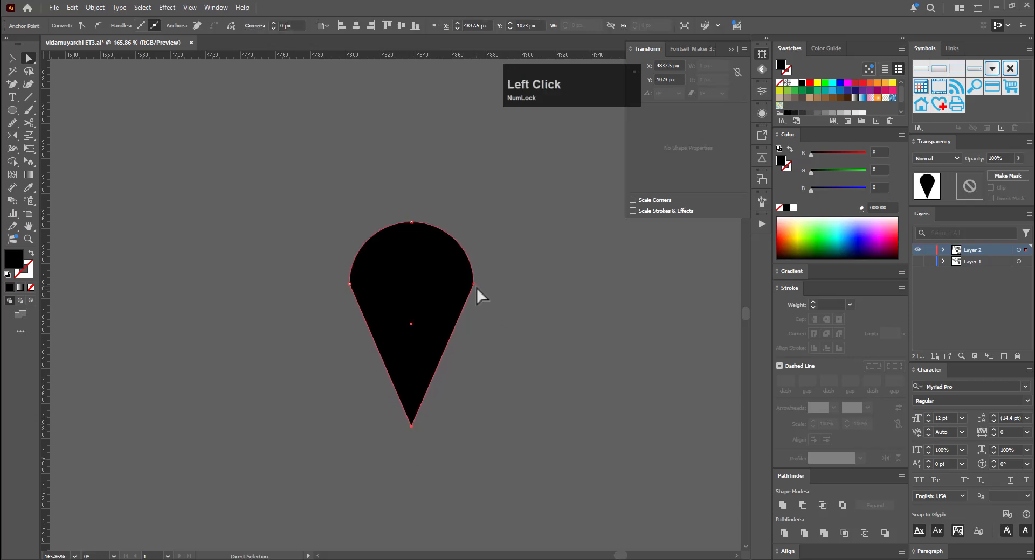
left_click(350, 285, "shift")
left_click_drag(360, 283, 456, 285)
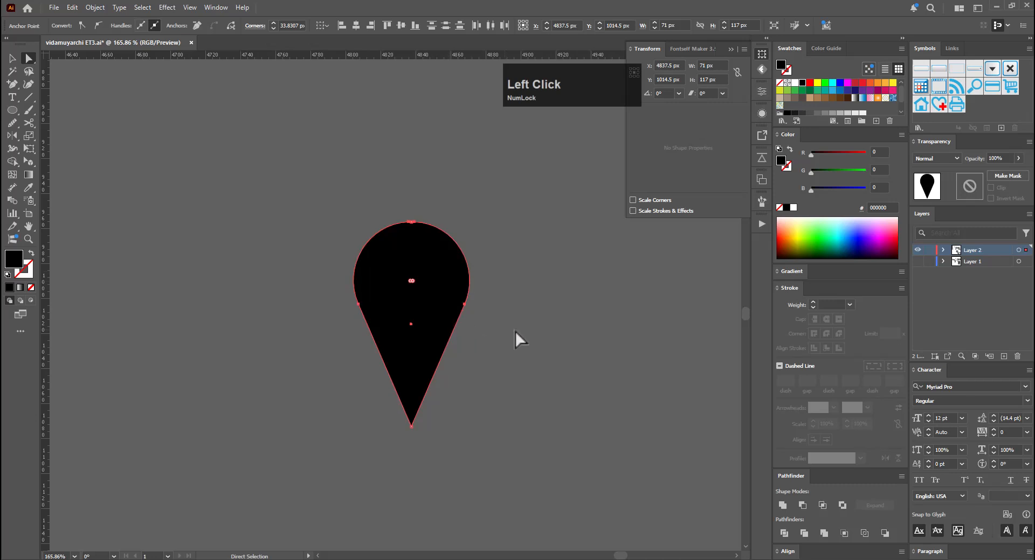
key("v")
left_click(526, 324)
key("v")
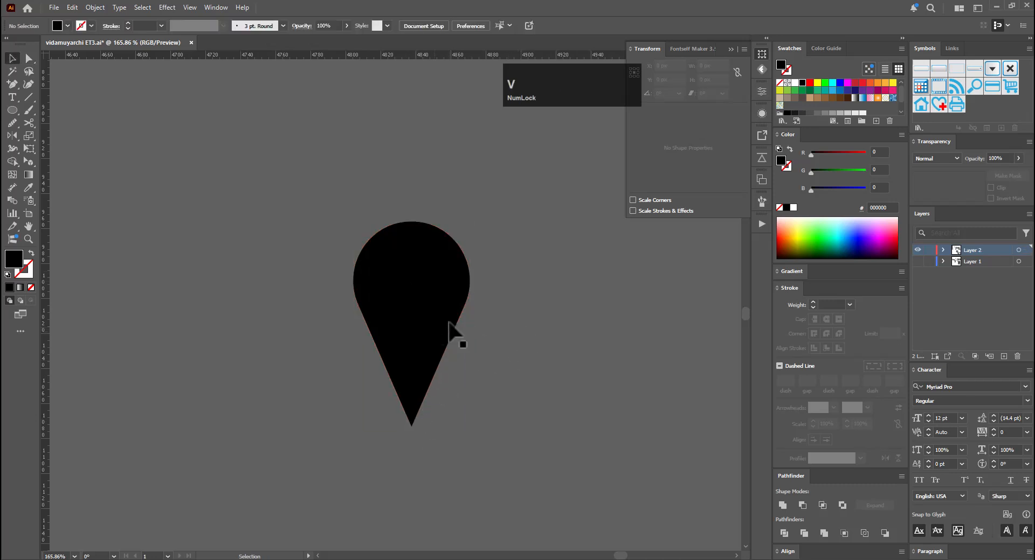
Duplicate the sharp-tipped pin directly above the original
left_click(463, 293)
key("a")
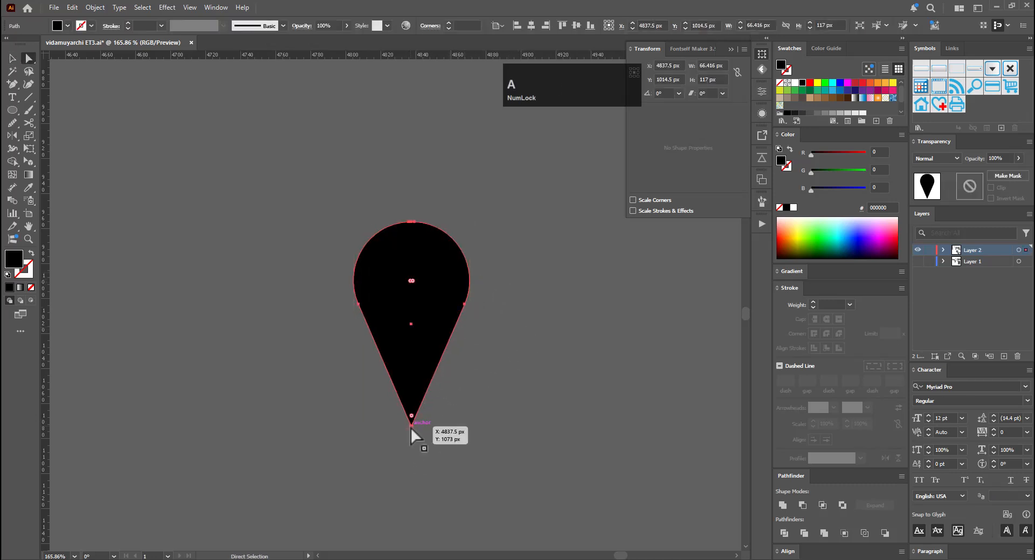
left_click(412, 428)
left_click(511, 387, "ctrl+alt")
key("v")
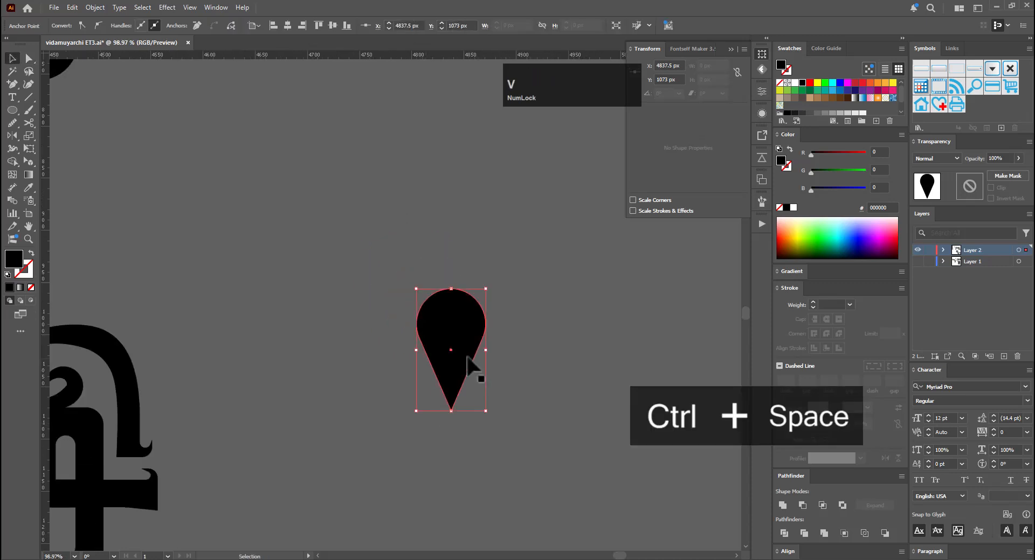
left_click_drag(468, 369, 472, 211)
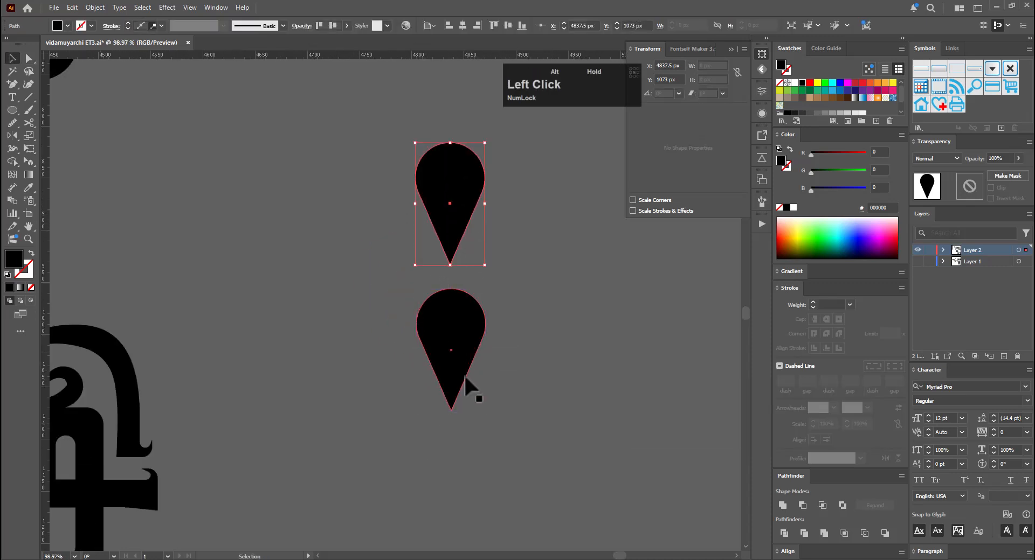
Slightly round the tip of the lower pin
key("a")
left_click(452, 410)
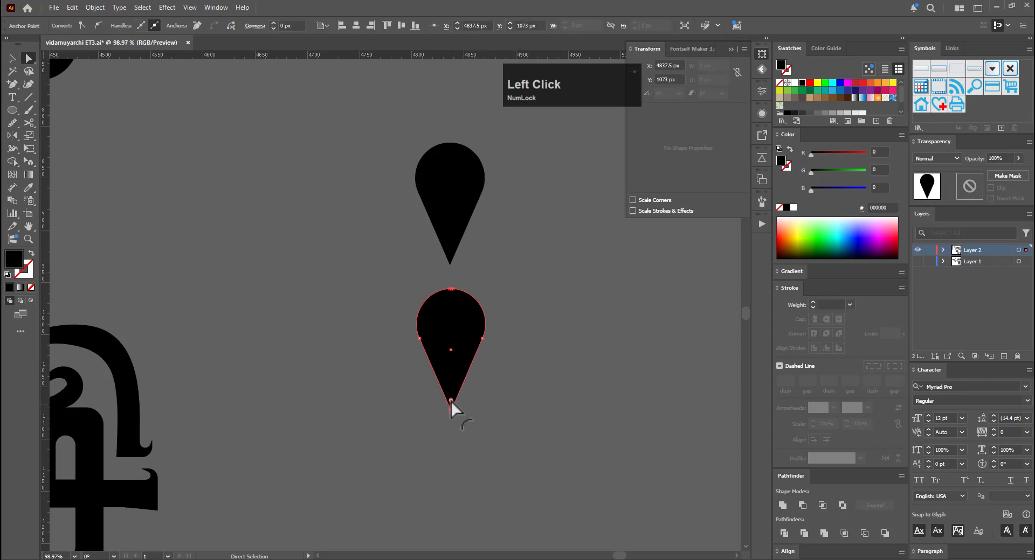
mouse_move(451, 402)
left_mouse_down()
mouse_move(454, 390)
mouse_move(454, 403)
left_mouse_up()
key("v")
left_click(440, 430)
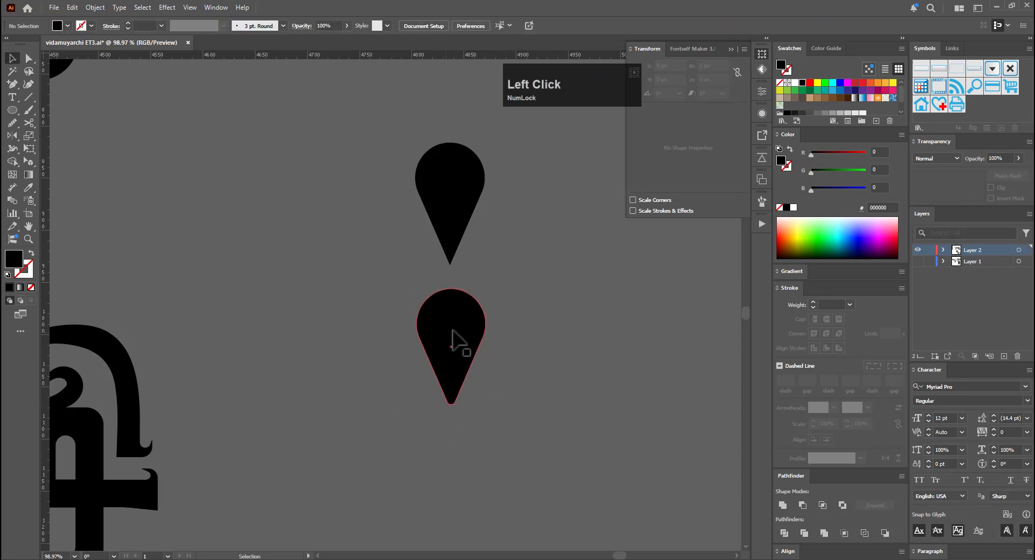
Send the lower pin to the back, behind the white circle
left_click(474, 333)
key("ctrl+shift")
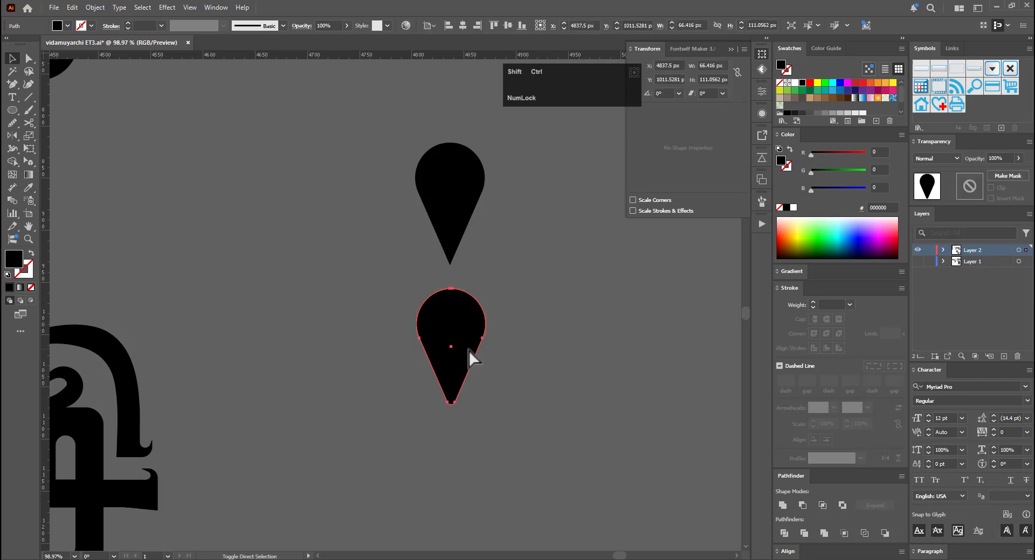
key("ctrl+shift+bracketleft")
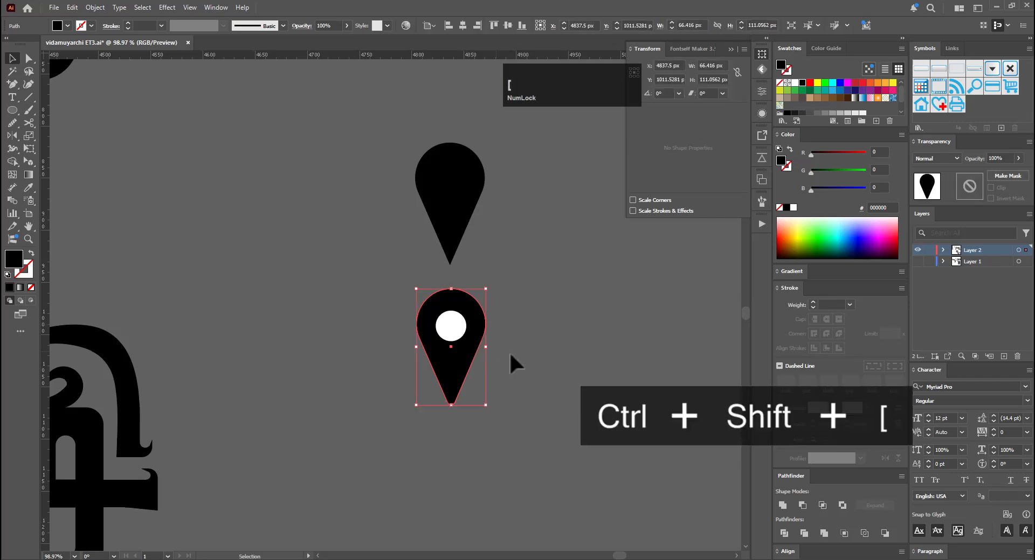
Try to subtract the white circle from the lower pin
left_click(512, 352)
left_click(467, 354)
left_click(458, 331, "shift")
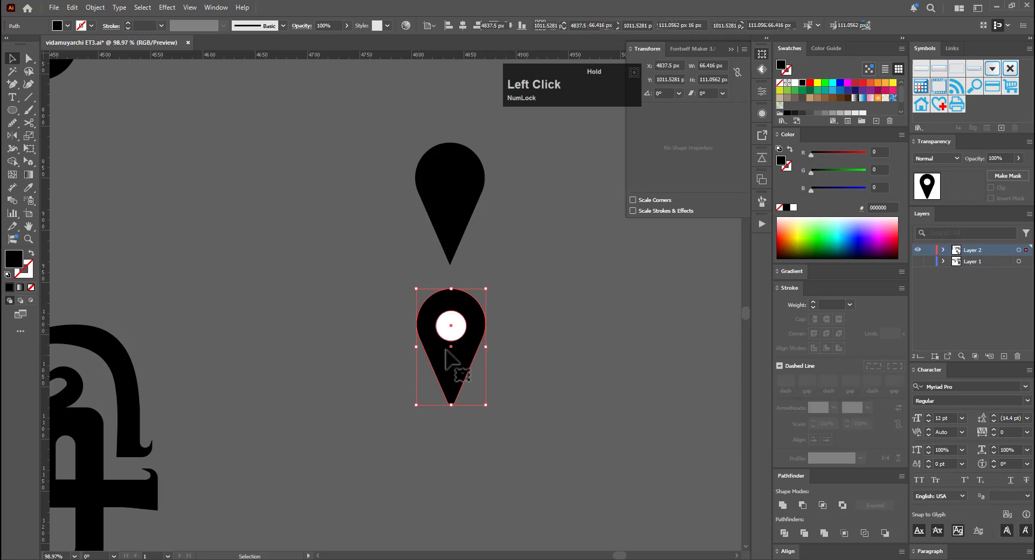
left_click(802, 505)
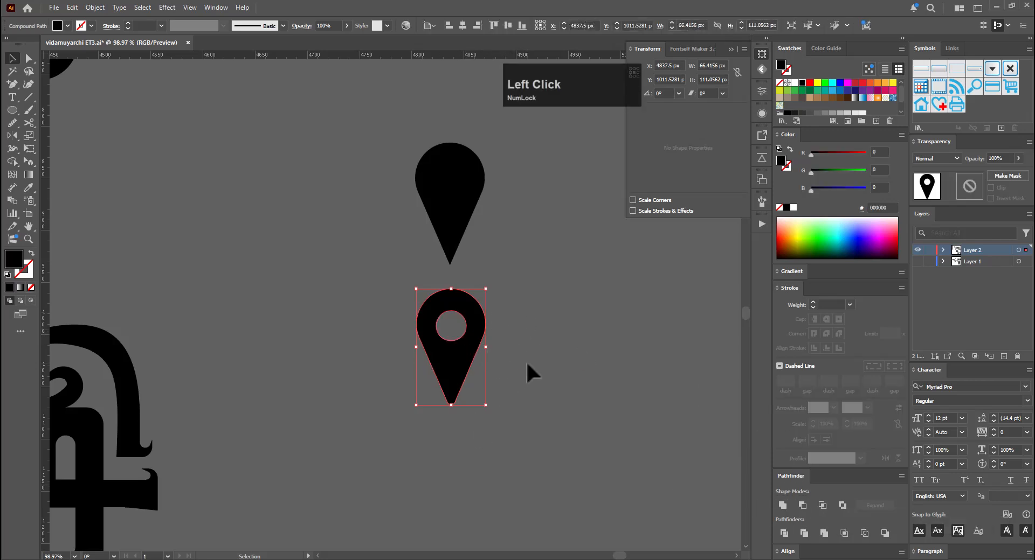
left_click(539, 356)
key("ctrl+space")
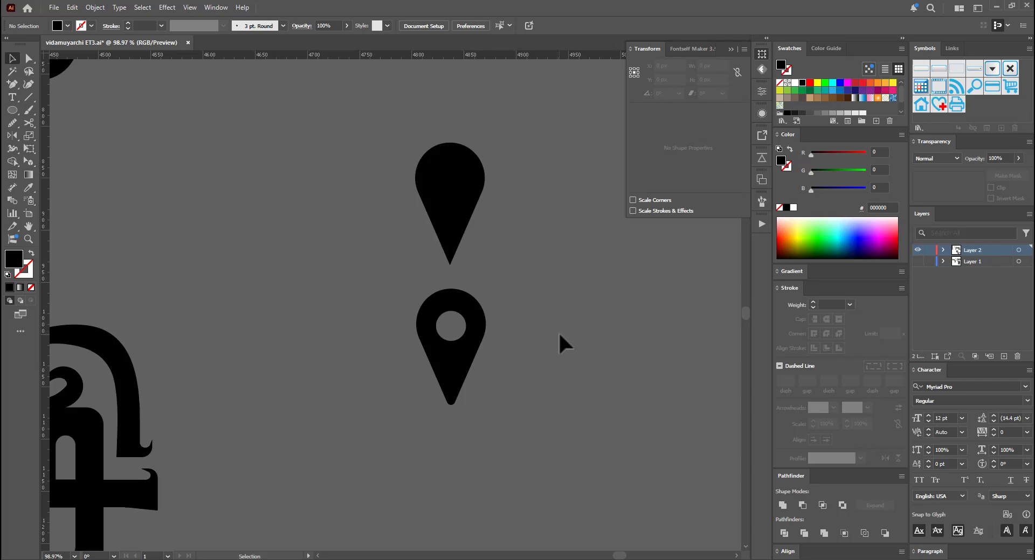
key("ctrl+z")
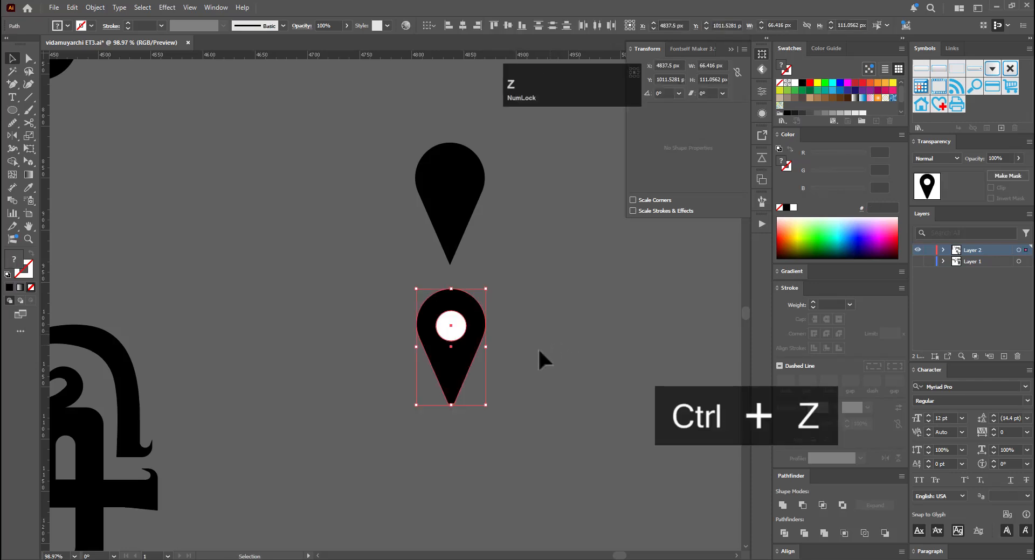
Shrink the white circle slightly about its centre and cut it out of the lower pin
left_click(485, 354, "shift")
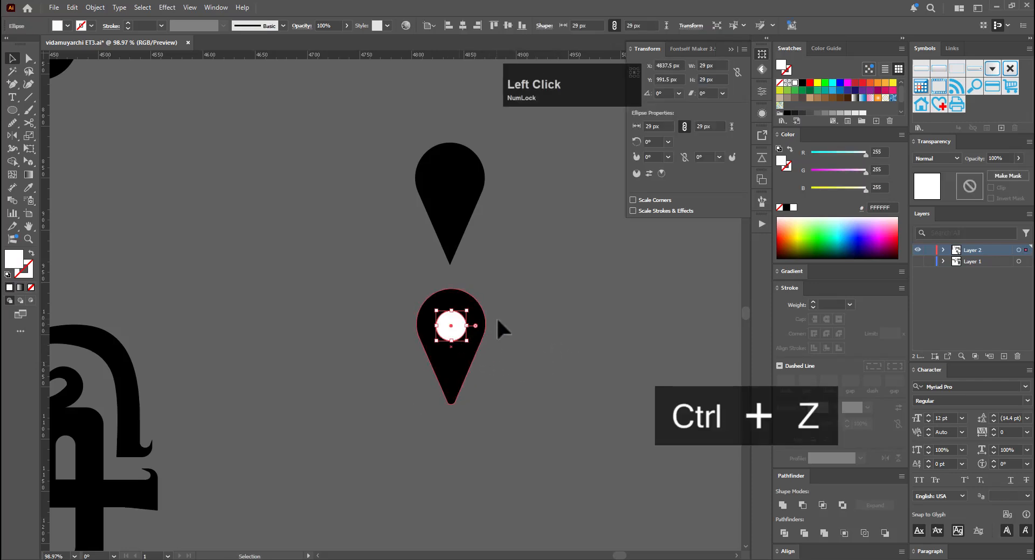
key("e")
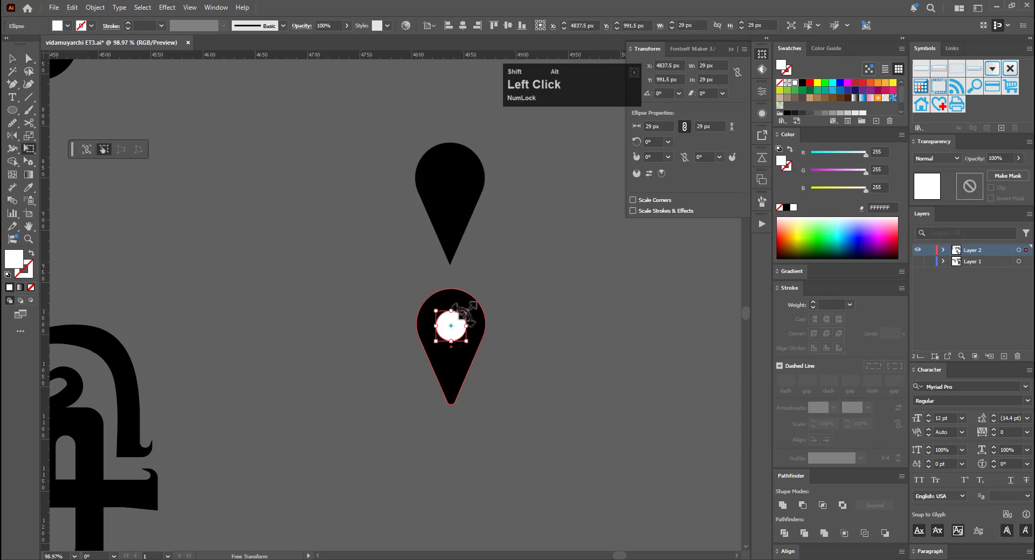
left_click_drag(467, 311, 353, 416)
key("ctrl+z")
left_click(456, 308, "ctrl")
left_click(805, 506)
left_click(595, 387)
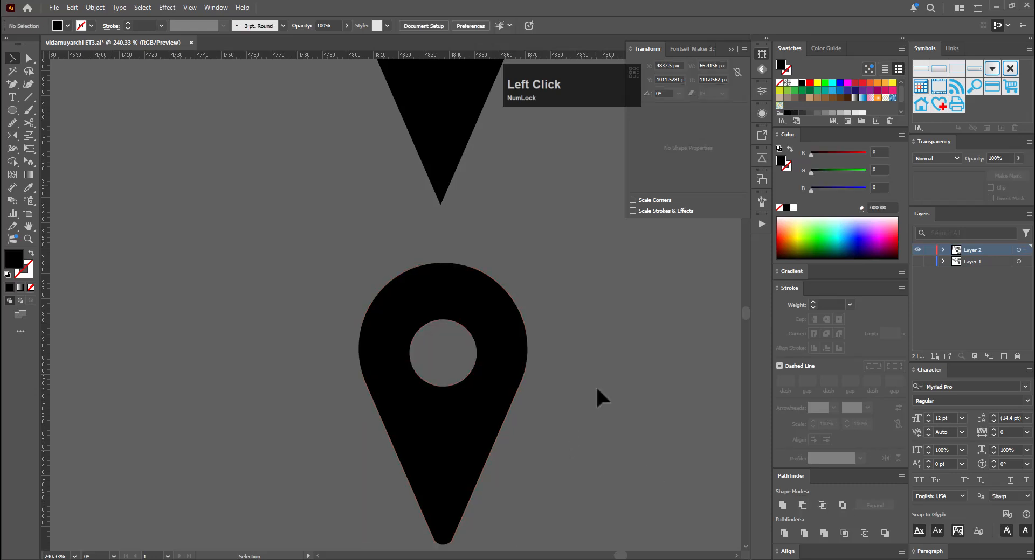
Duplicate the hollow pin below the original
key("ctrl+space")
left_click_drag(651, 365, 442, 439)
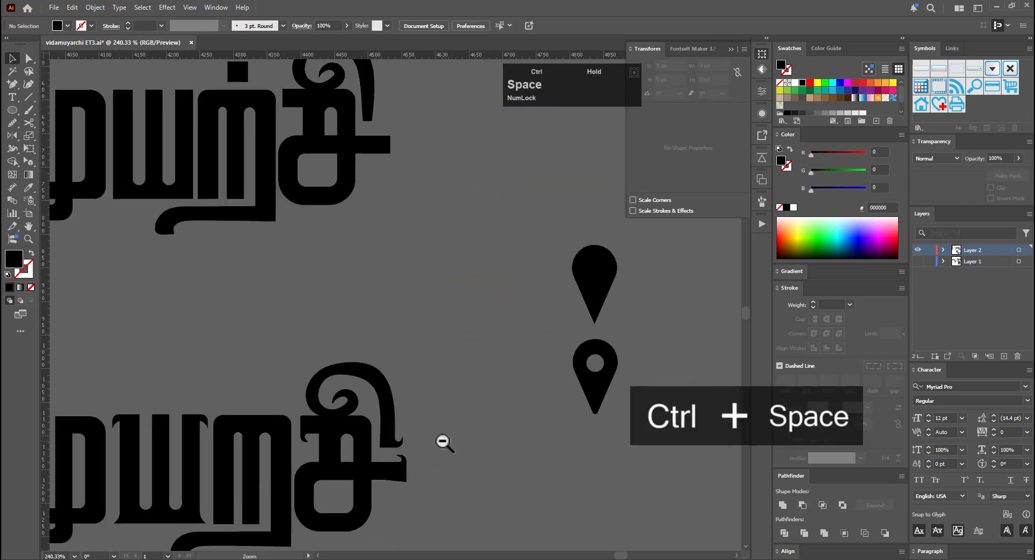
key("v")
left_click_drag(598, 399, 695, 515)
key("ctrl+space")
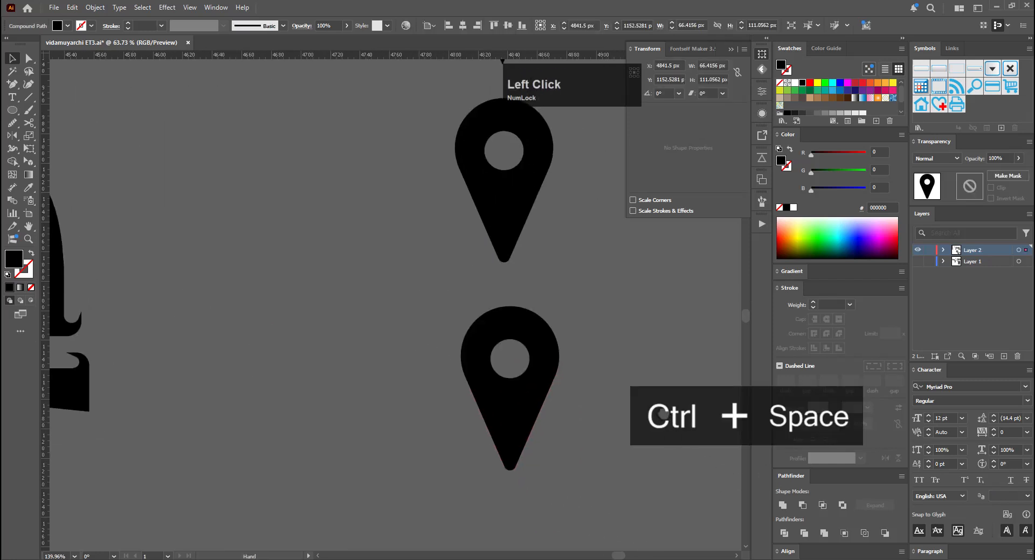
Shorten the lowest hollow pin to about 101 px high, keeping its width
key("e")
left_click_drag(466, 486, 407, 445)
key("ctrl+z")
key("a")
key("e")
left_click(568, 413, "ctrl")
key("ctrl+space")
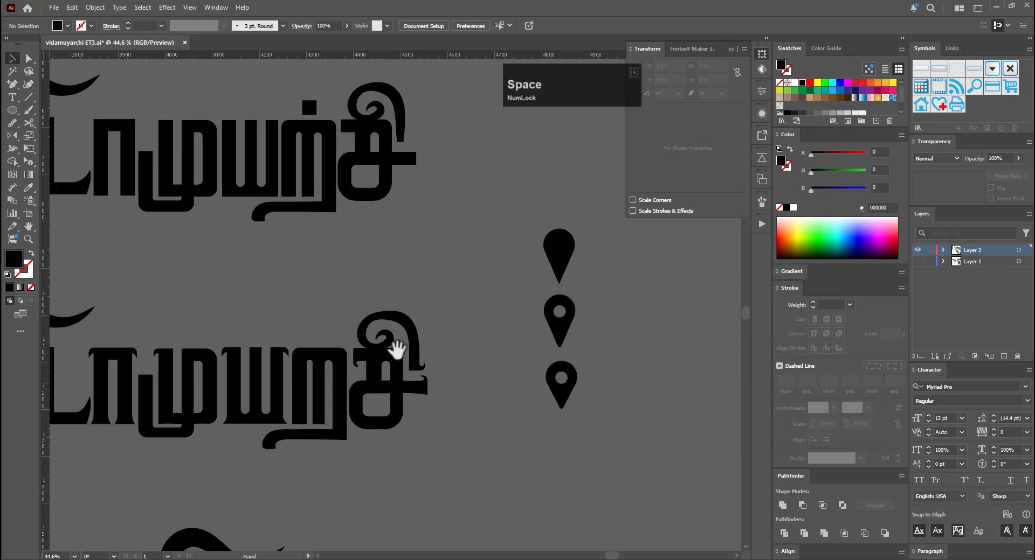
Move the spare letter parts below the wordmarks further right, away from the Design 2 wordmark
left_click_drag(393, 346, 429, 365)
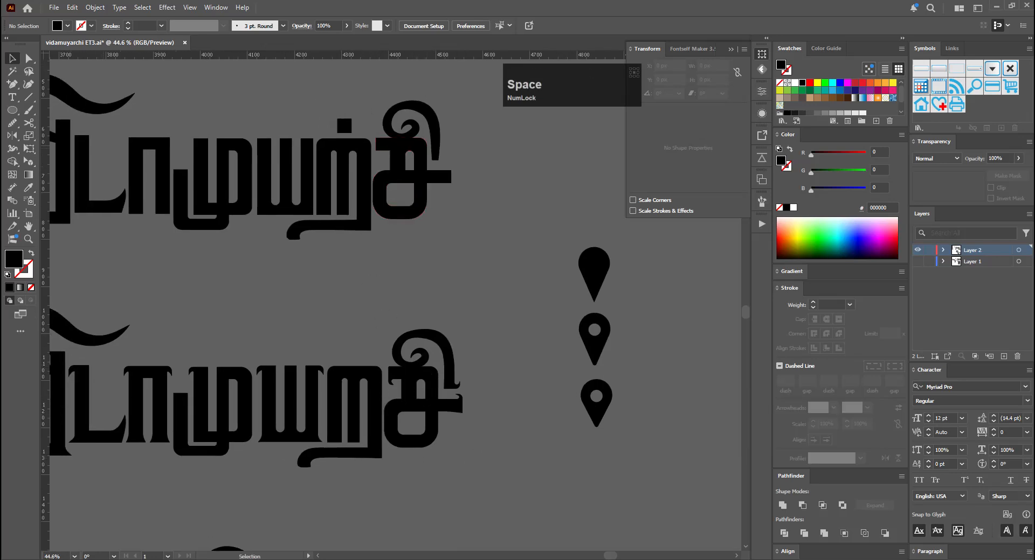
key("ctrl+space")
left_click_drag(533, 334, 329, 361)
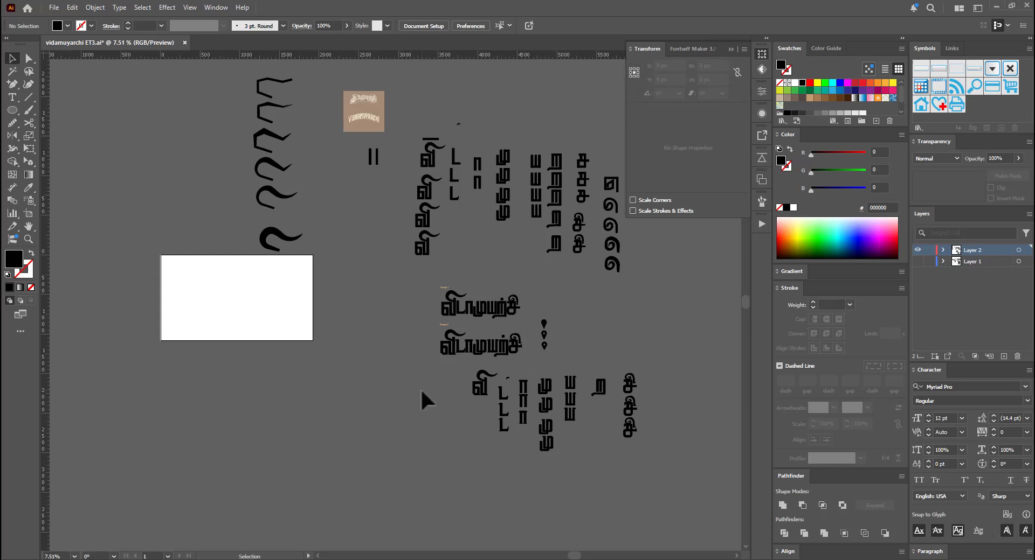
left_click_drag(421, 391, 557, 415)
left_click_drag(698, 461, 699, 462)
key("space")
left_click_drag(629, 440, 403, 410)
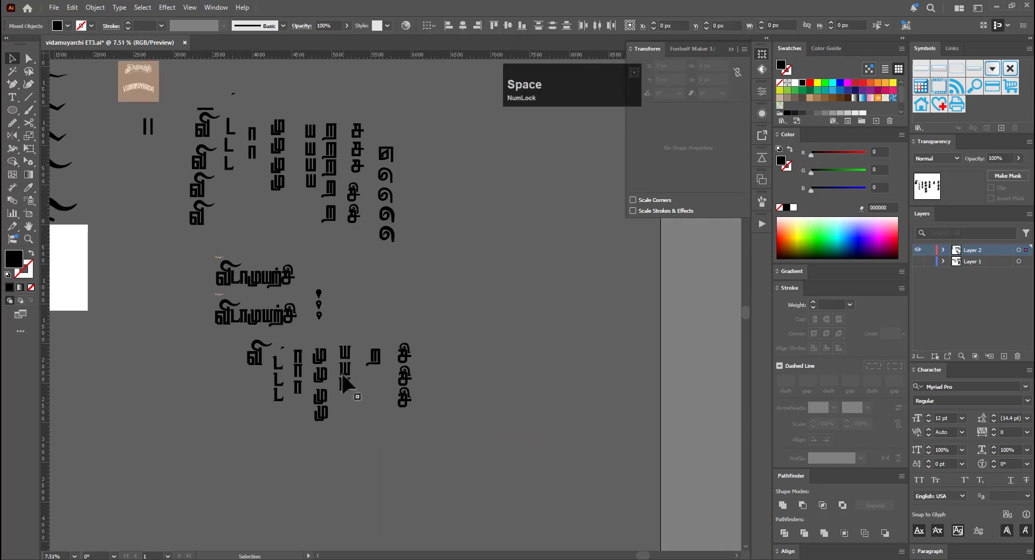
left_click_drag(344, 368, 408, 358)
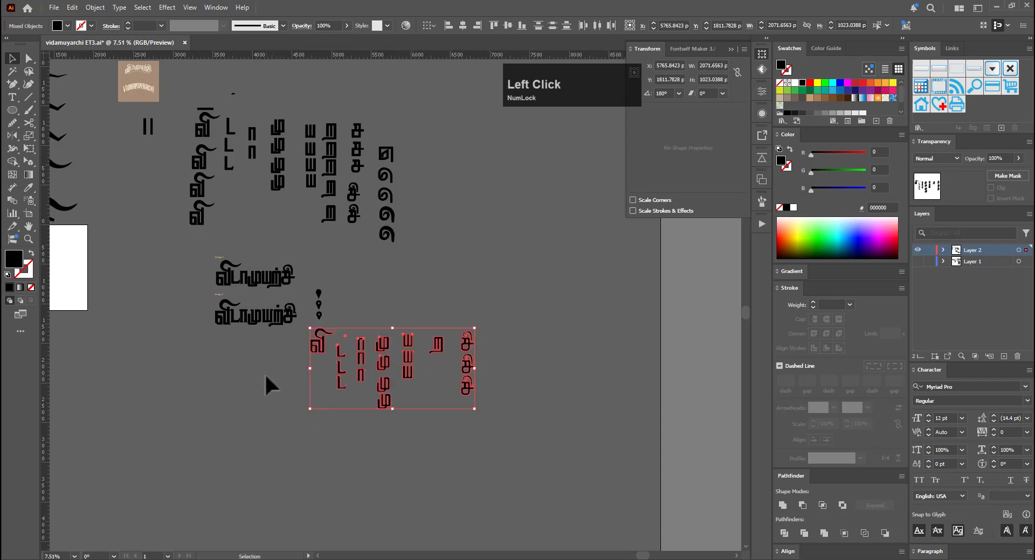
left_click(265, 376)
Duplicate the Design 2 wordmark together with its label directly below the original
left_click_drag(195, 242, 286, 324)
key("ctrl+space")
left_click(291, 326)
key("space")
left_click_drag(291, 326, 378, 331)
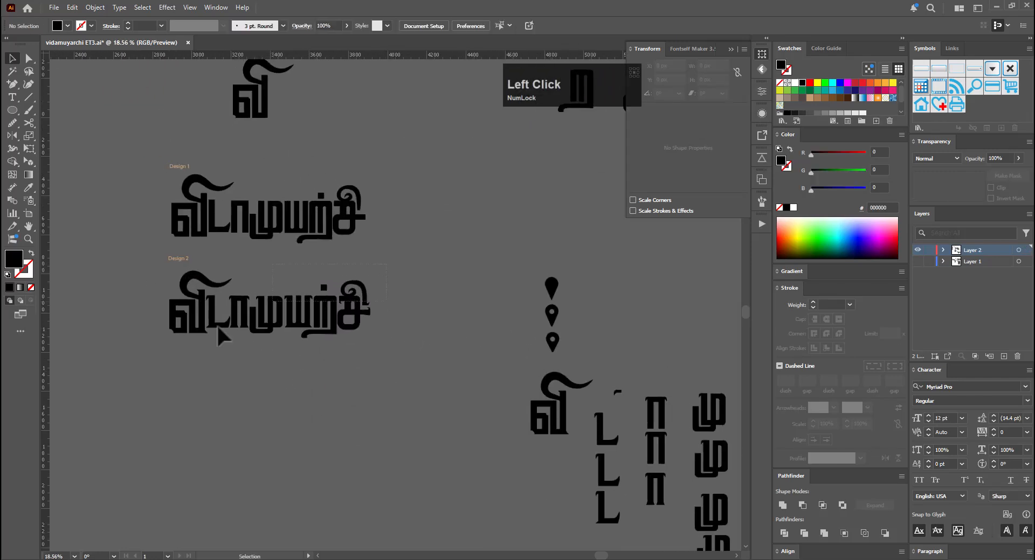
left_click(218, 327)
left_click(131, 362)
left_click(221, 318)
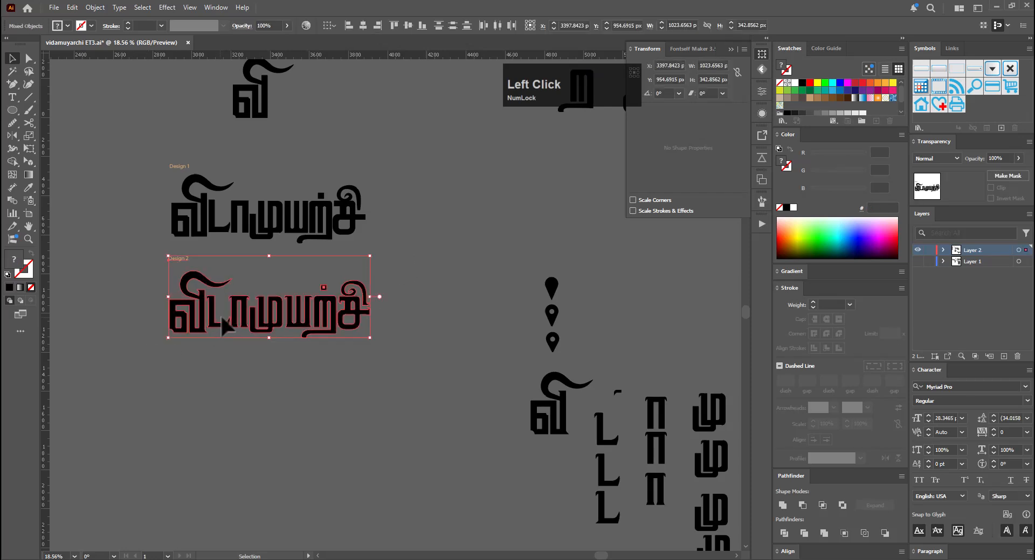
left_click_drag(222, 318, 241, 416)
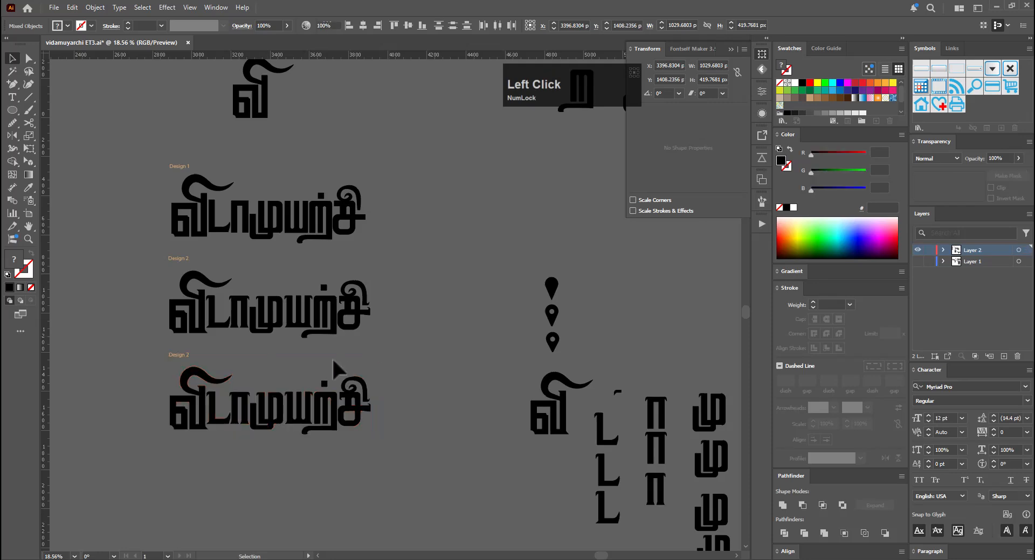
left_click(332, 358)
Delete the square dot above ற in the lower Design 2 copy and group the copy's letters
left_click_drag(311, 367, 452, 367)
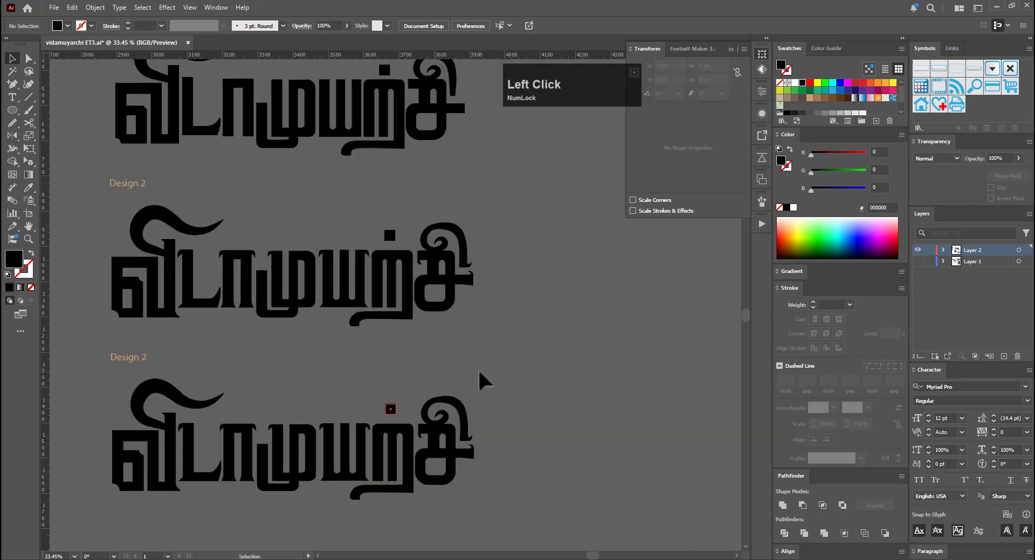
left_click(387, 409)
key("Delete")
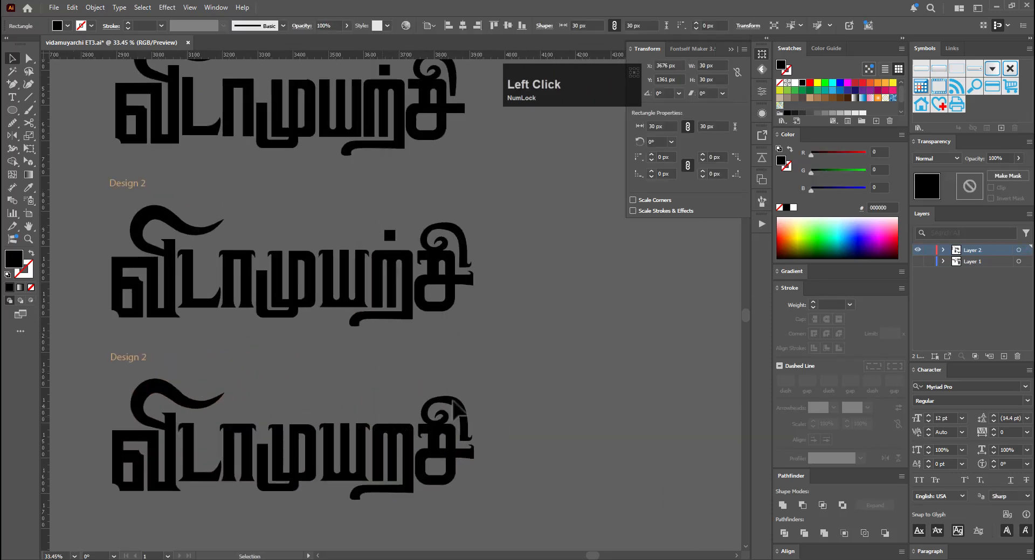
left_click_drag(54, 498, 42, 498)
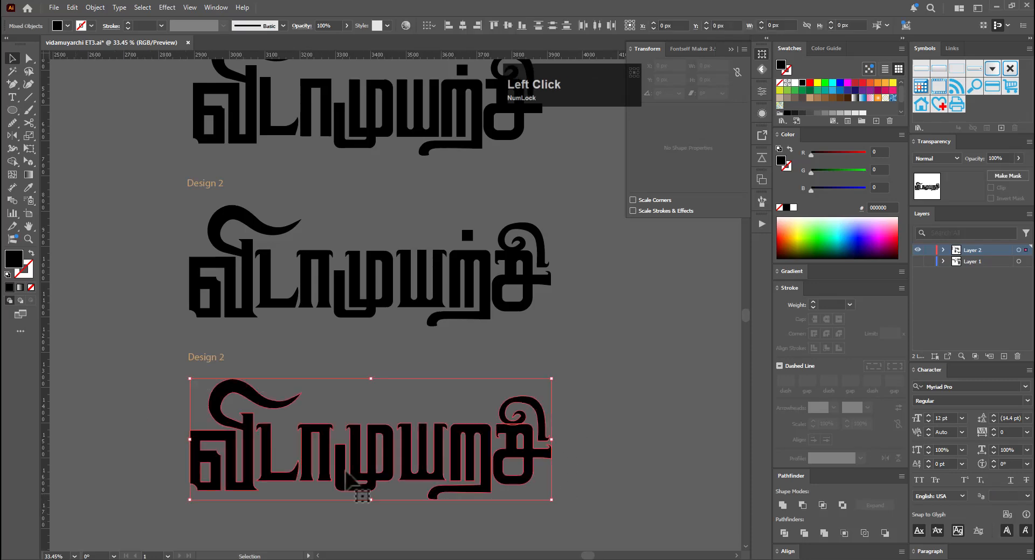
scroll(356, 485, "down", 3)
key("ctrl+g")
key("ctrl+g")
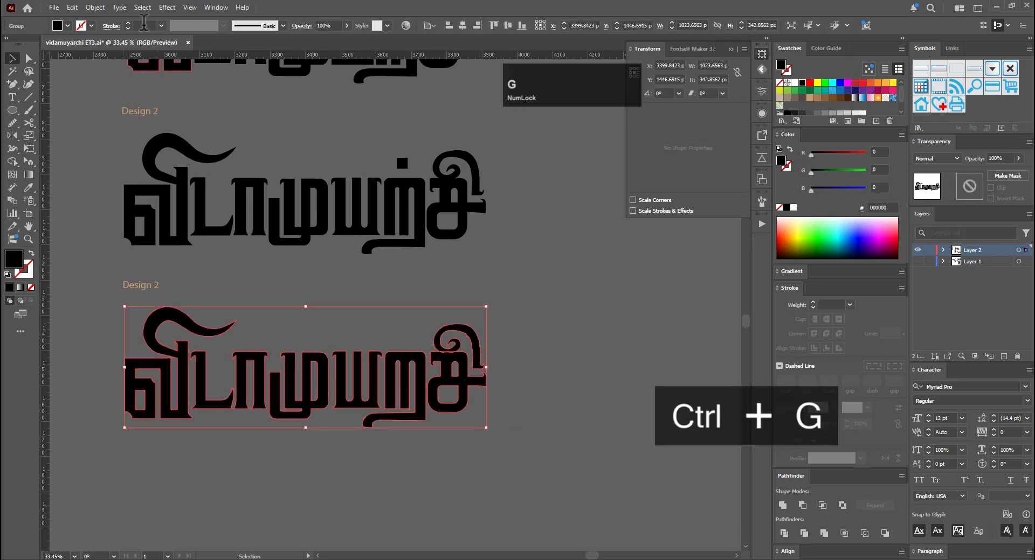
Apply a horizontal Arch warp with 35% bend to the grouped wordmark and move it slightly down below its label
left_click(167, 7)
mouse_move(261, 206)
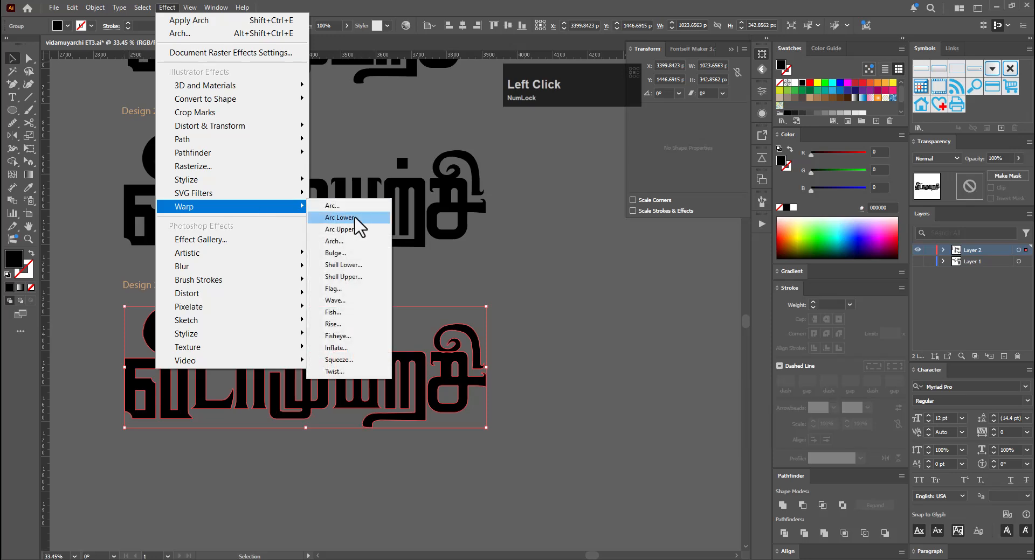
left_click(345, 241)
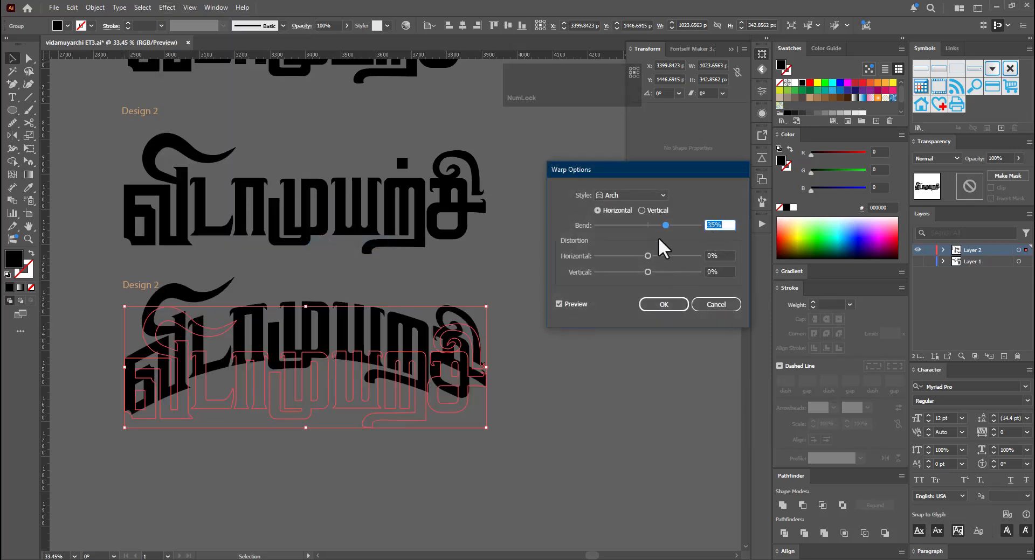
left_click(664, 305)
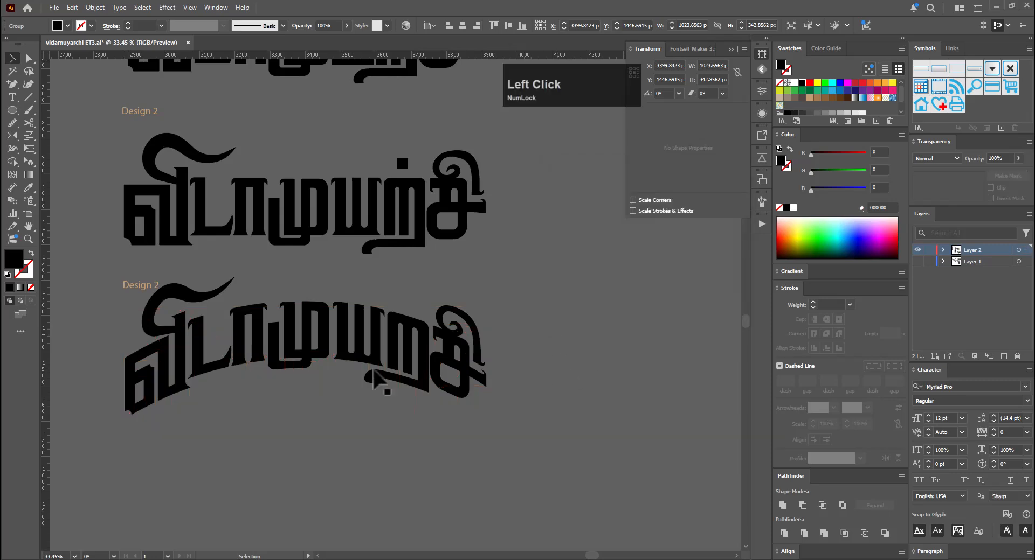
left_click_drag(373, 371, 370, 393)
left_click(464, 270)
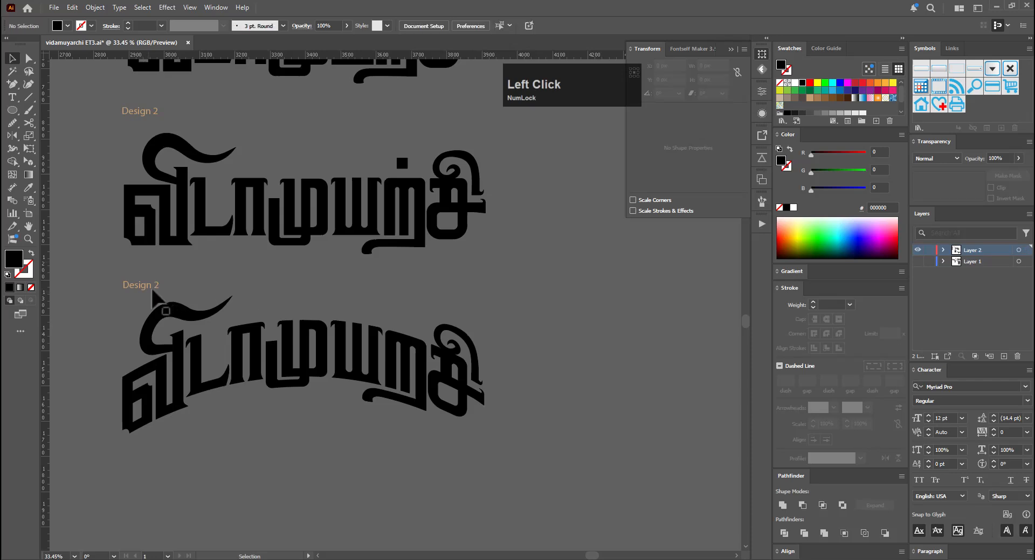
Change the arched wordmark's label to Design 3
key("t")
double_click(164, 283)
type("3")
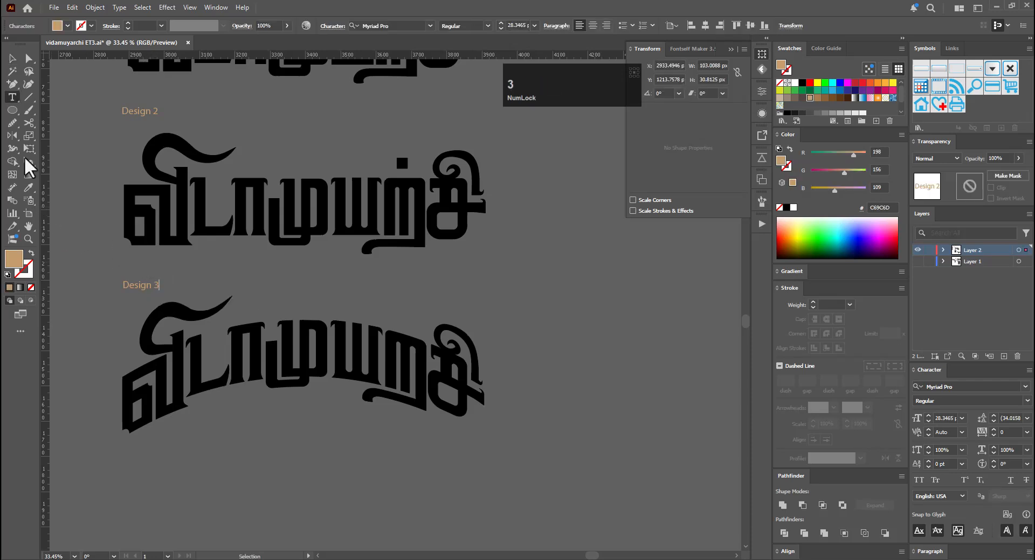
left_click(13, 58)
Duplicate the arched Design 3 wordmark together with its label directly below the original
key("ctrl+space")
left_click_drag(450, 340, 352, 318)
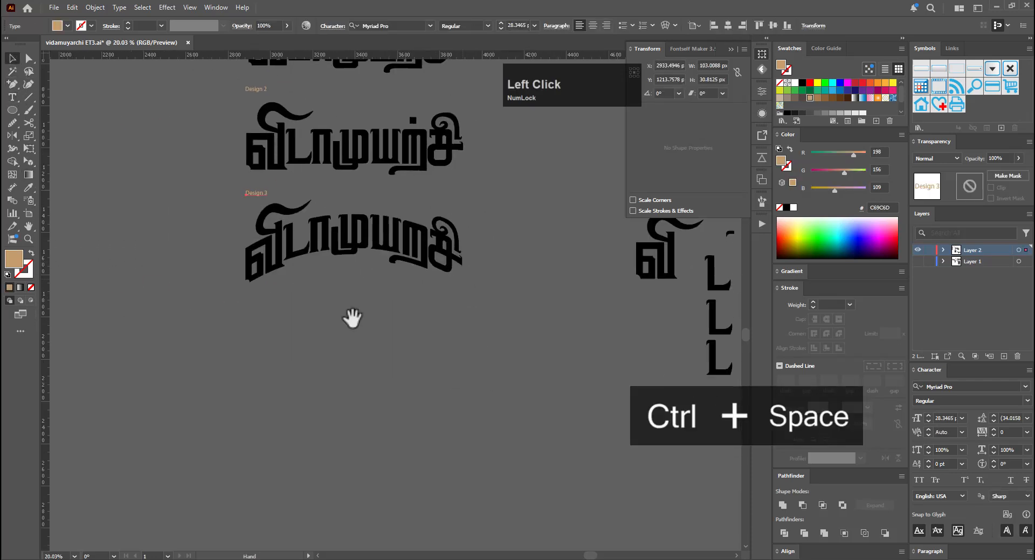
left_click_drag(489, 196, 488, 193)
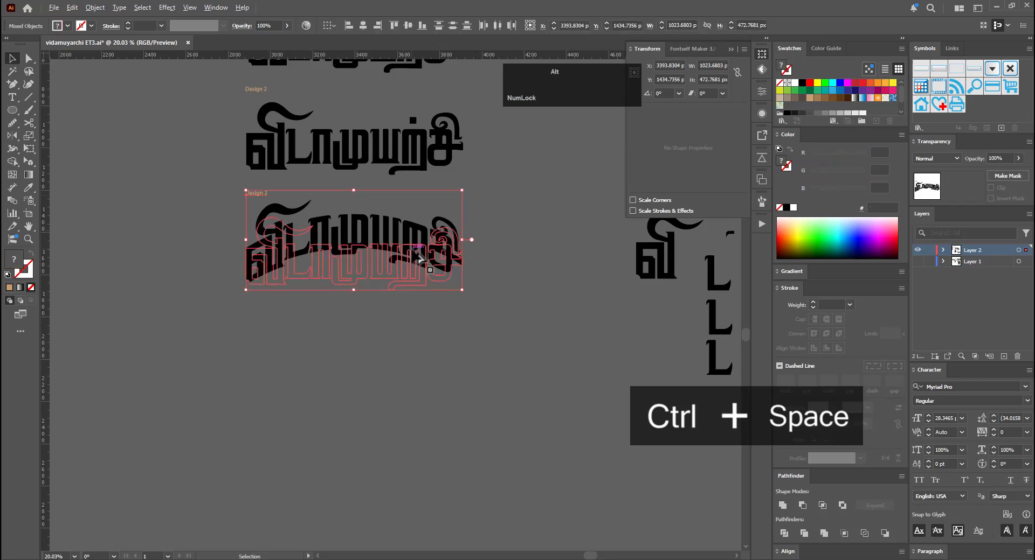
left_click_drag(420, 260, 431, 377)
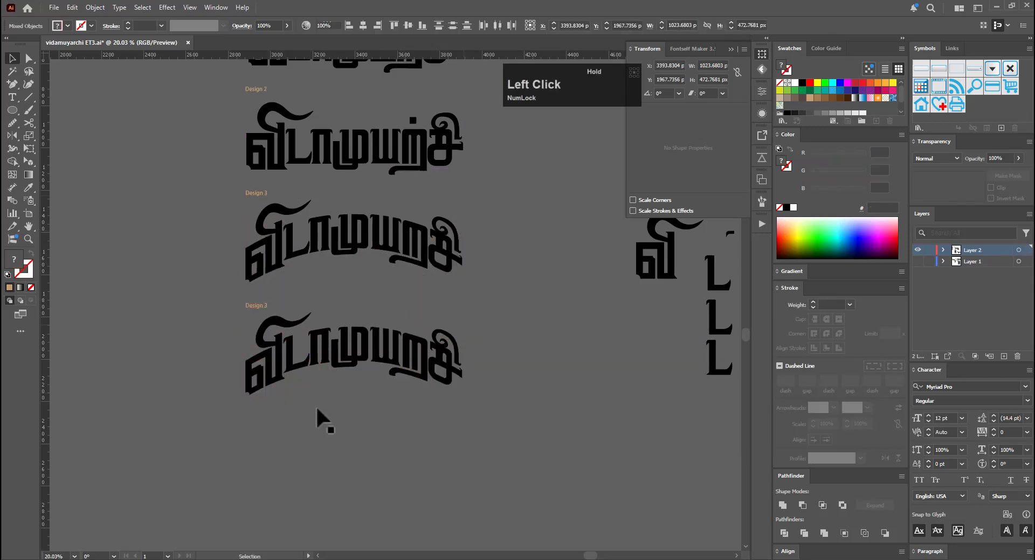
left_click(370, 400)
Copy the shortened hollow pin and paste it at the lower Design 3 wordmark
key("space")
left_click_drag(512, 306, 469, 436)
left_click_drag(510, 264, 483, 396)
left_click_drag(508, 317, 483, 390)
key("ctrl+space")
left_click_drag(539, 308, 450, 260)
key("ctrl+space")
left_click_drag(457, 331, 544, 324)
left_click(449, 349)
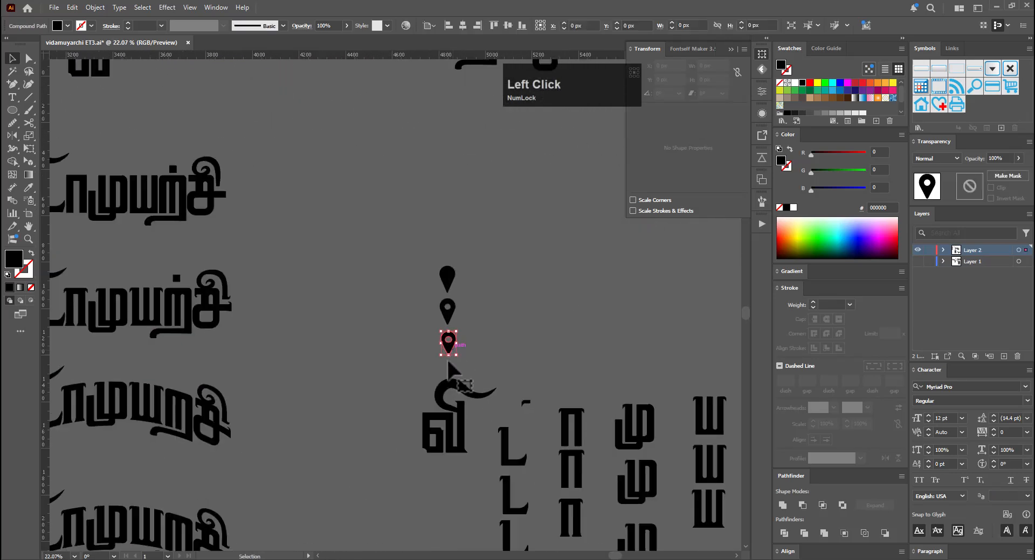
key("ctrl+c")
key("space")
left_click_drag(240, 488, 491, 288)
key("ctrl+v")
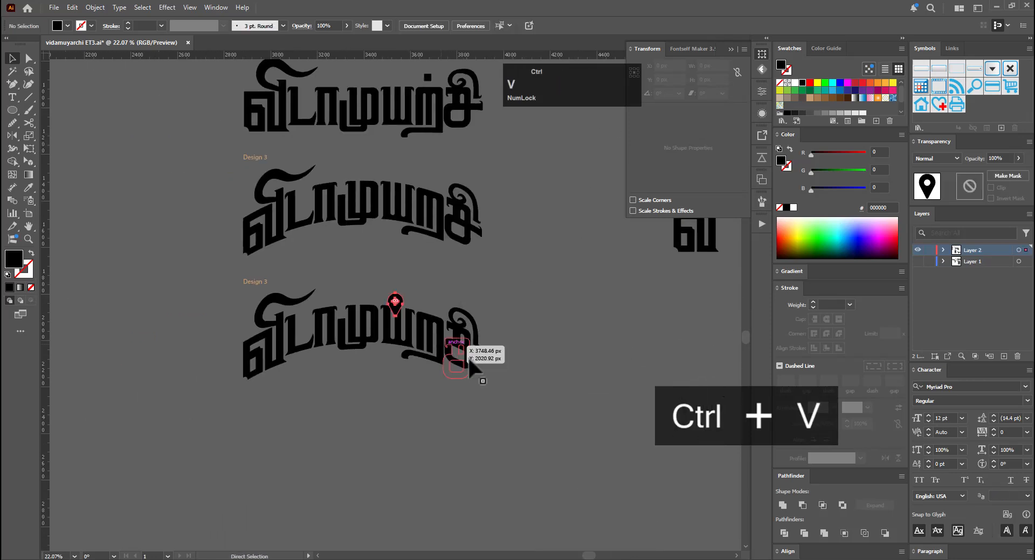
Place the pasted pin above the letter ற of the lower arched wordmark
key("ctrl+space")
left_click_drag(409, 297, 646, 291)
left_click_drag(351, 350, 520, 323)
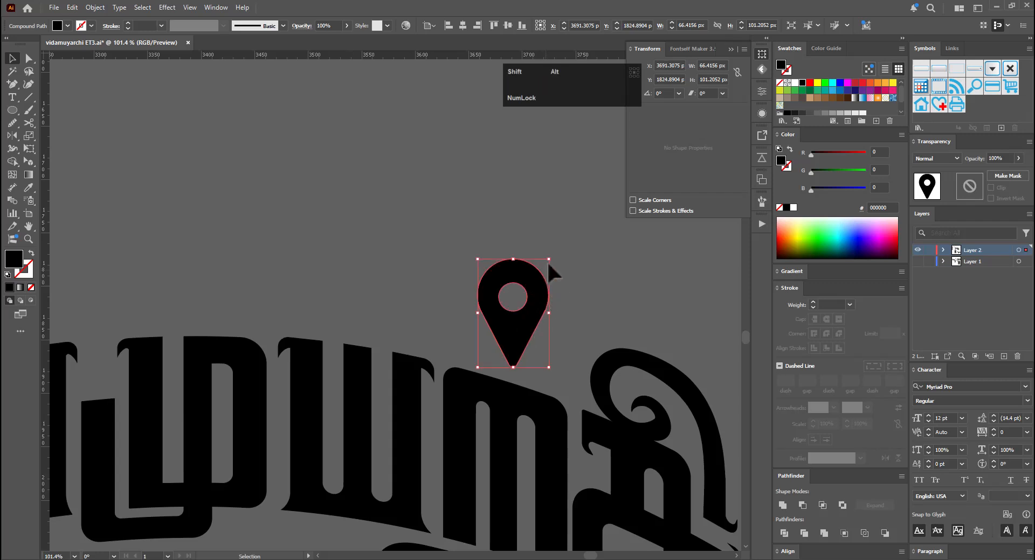
Scale the pin down to about 33 × 51 px and settle its tip just above the letter ற
left_click_drag(549, 260, 537, 277)
left_click_drag(518, 317, 517, 338)
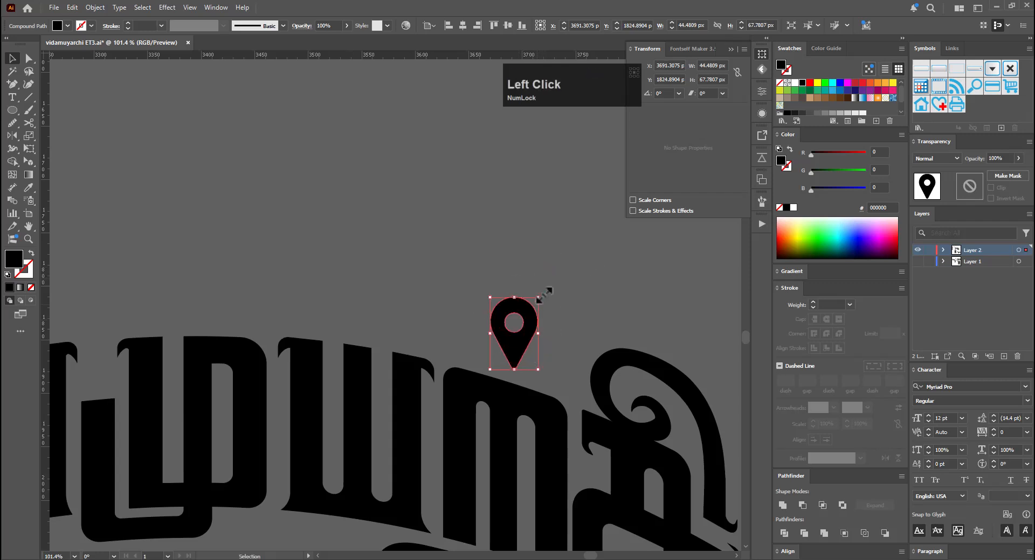
left_click_drag(538, 297, 535, 301)
left_click_drag(526, 347, 531, 317)
left_click(562, 331)
left_click(525, 351)
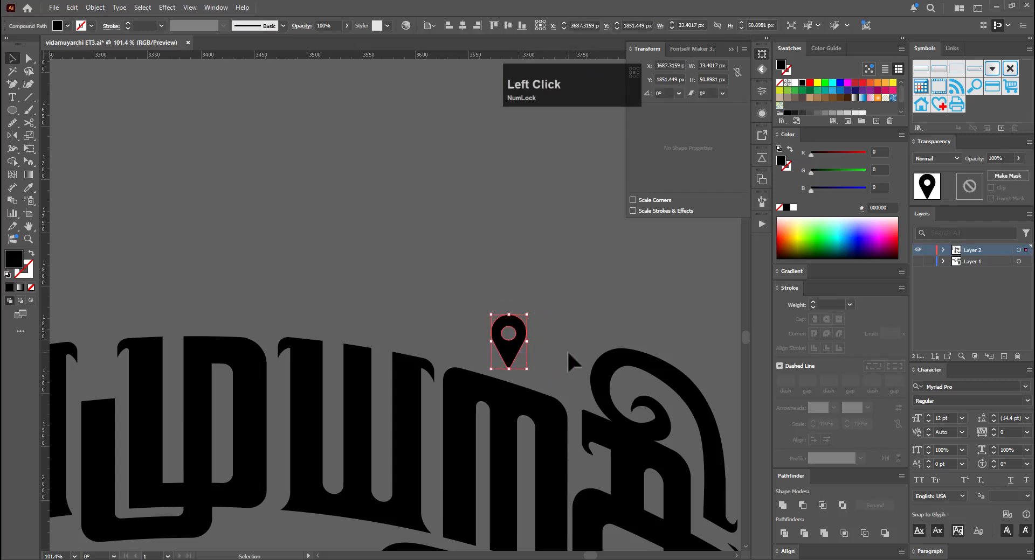
left_click(574, 338)
key("ctrl+space")
left_click_drag(579, 329, 447, 364)
key("space")
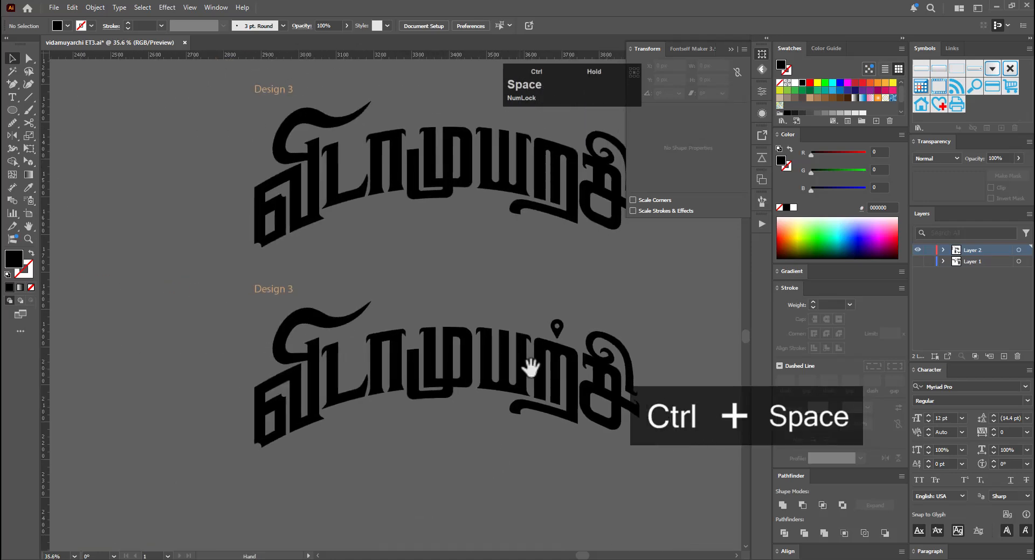
left_click_drag(529, 370, 457, 324)
left_click_drag(405, 379, 443, 339)
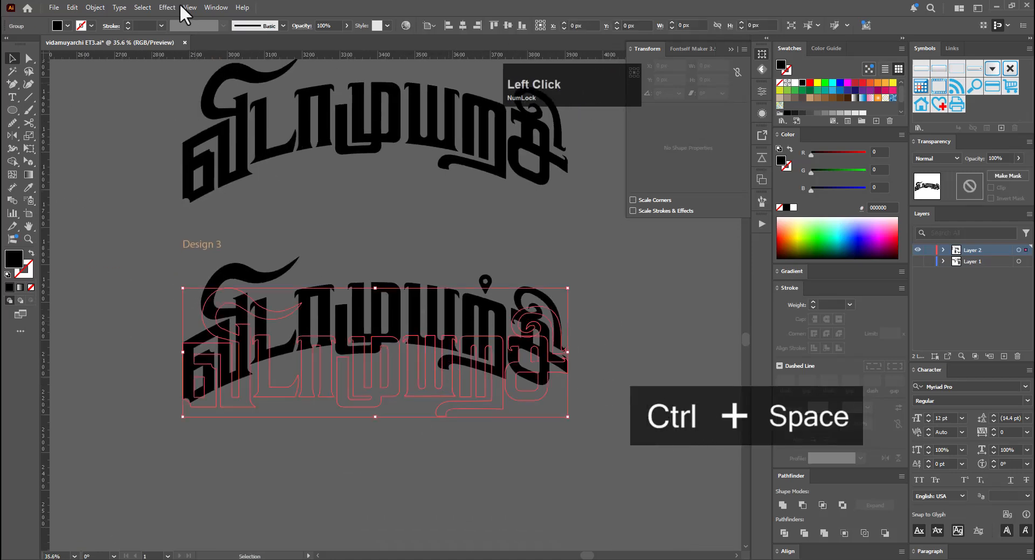
left_click(95, 7)
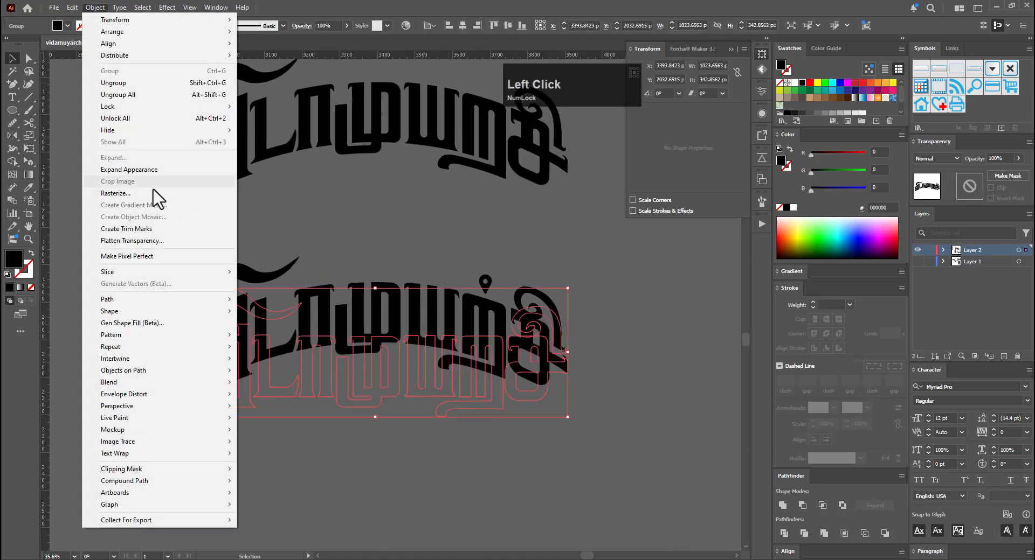
left_click(633, 346)
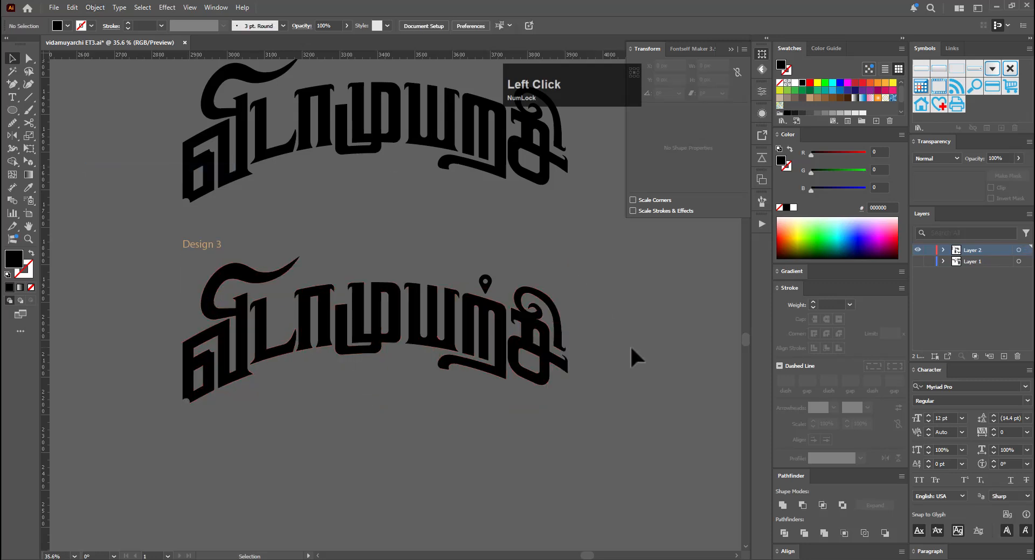
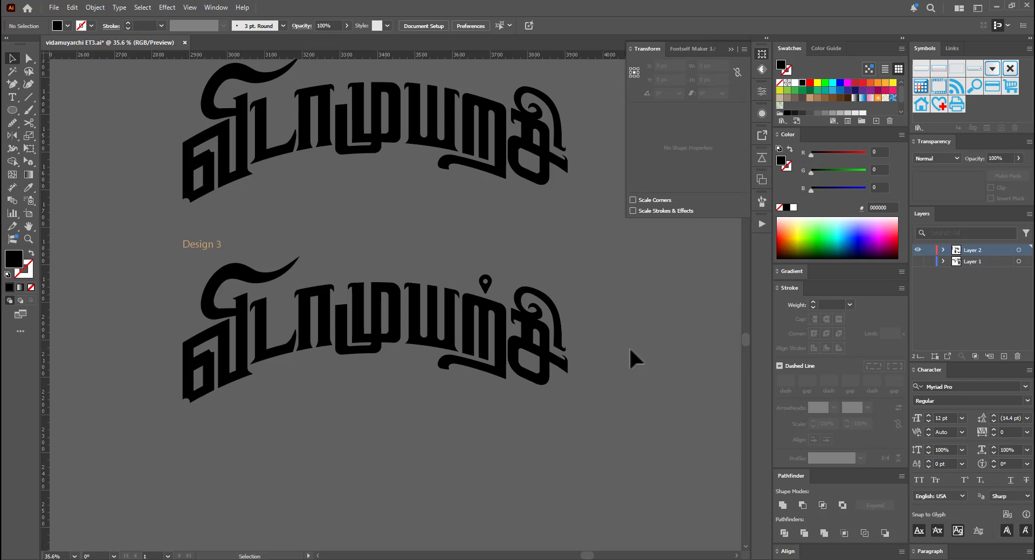
key("a")
key("ctrl+z")
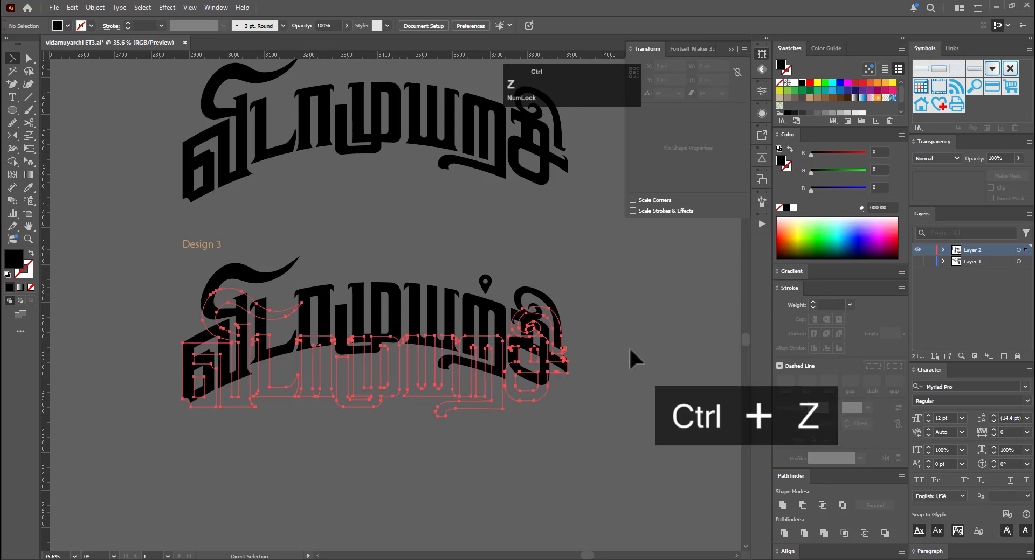
Raise the anchor points in the middle of the swash above வி in the lower Design 3 wordmark straight up about 16 px
left_click_drag(240, 292, 323, 291, "ctrl+space")
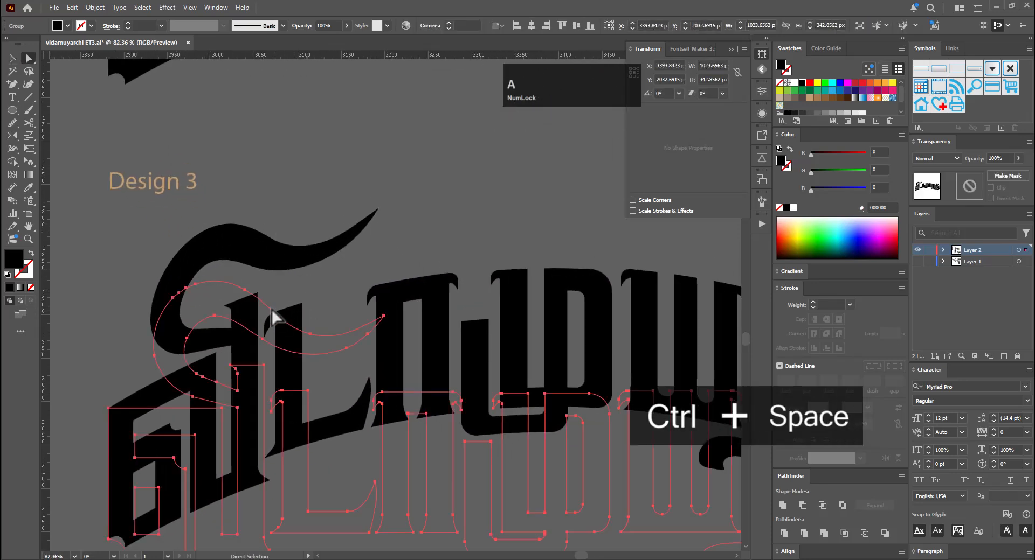
left_click_drag(326, 306, 296, 328)
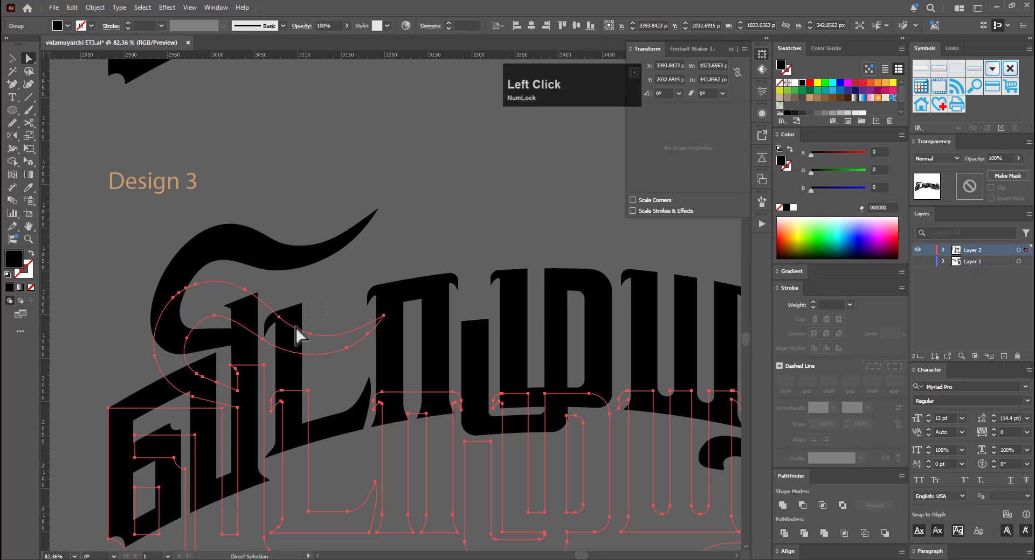
left_click_drag(252, 356, 254, 357)
key("e")
left_click_drag(312, 341, 302, 330, "shift")
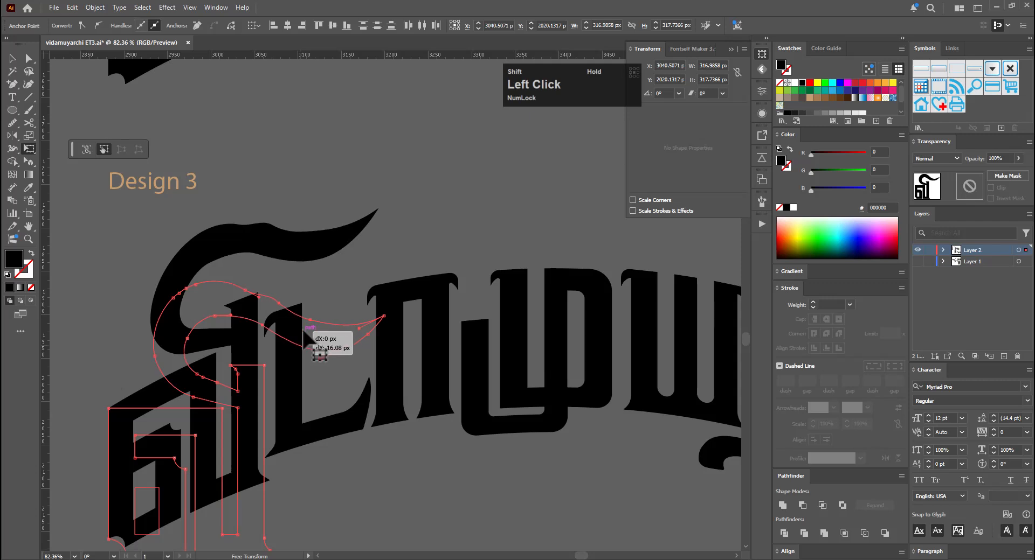
left_click_drag(304, 331, 302, 330, "shift")
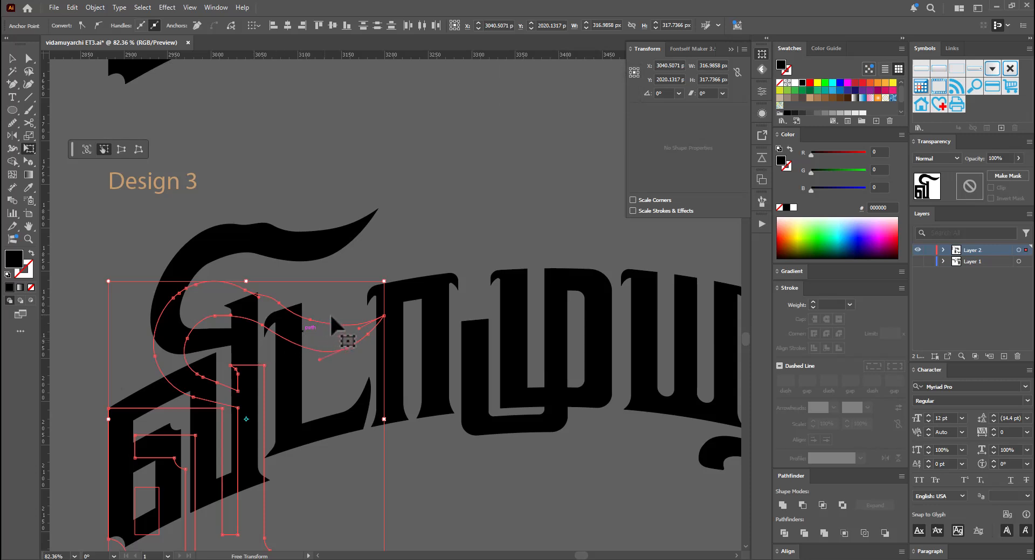
Select the whole swash above வி, scale it down slightly and reposition it closer to the letter
left_click(383, 318)
key("a")
left_click(383, 318)
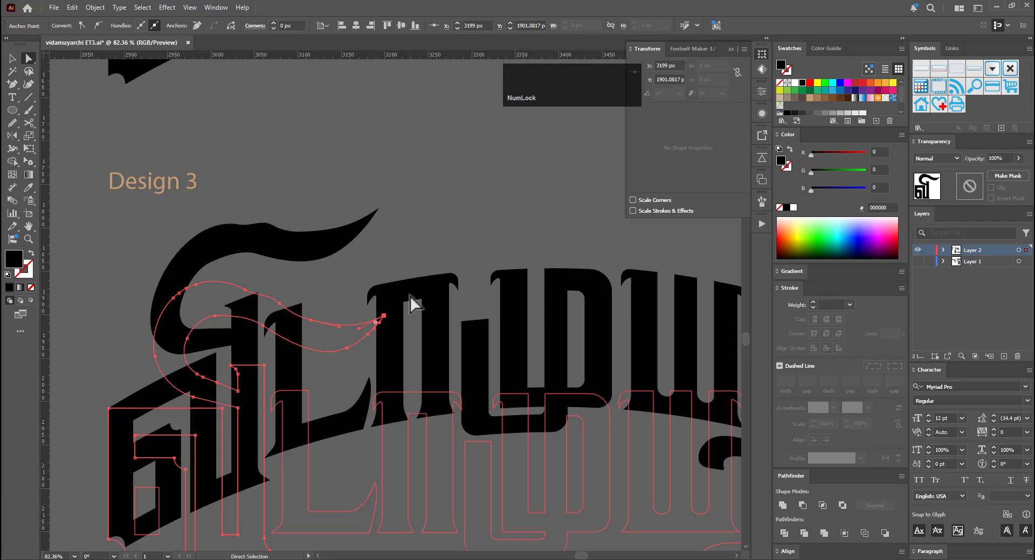
key("q")
mouse_move(409, 300)
left_mouse_down()
mouse_move(403, 323)
mouse_move(376, 350)
mouse_move(303, 360)
mouse_move(213, 351)
mouse_move(226, 388)
mouse_move(216, 398)
mouse_move(164, 400)
mouse_move(125, 342)
mouse_move(214, 281)
mouse_move(407, 311)
left_mouse_up()
key("e")
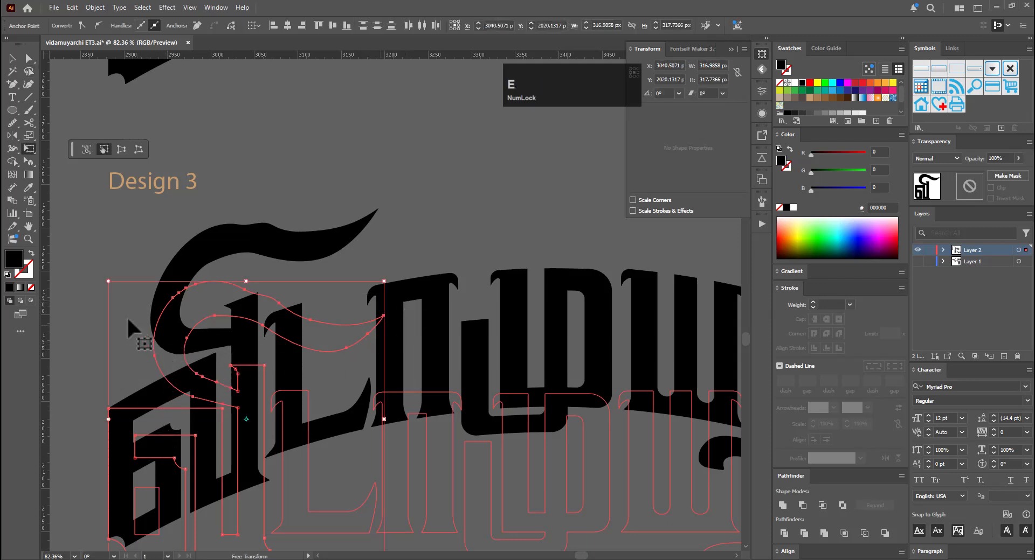
mouse_move(108, 281)
left_mouse_down()
mouse_move(135, 281)
mouse_move(111, 277)
mouse_move(129, 291)
mouse_move(112, 292)
left_mouse_up()
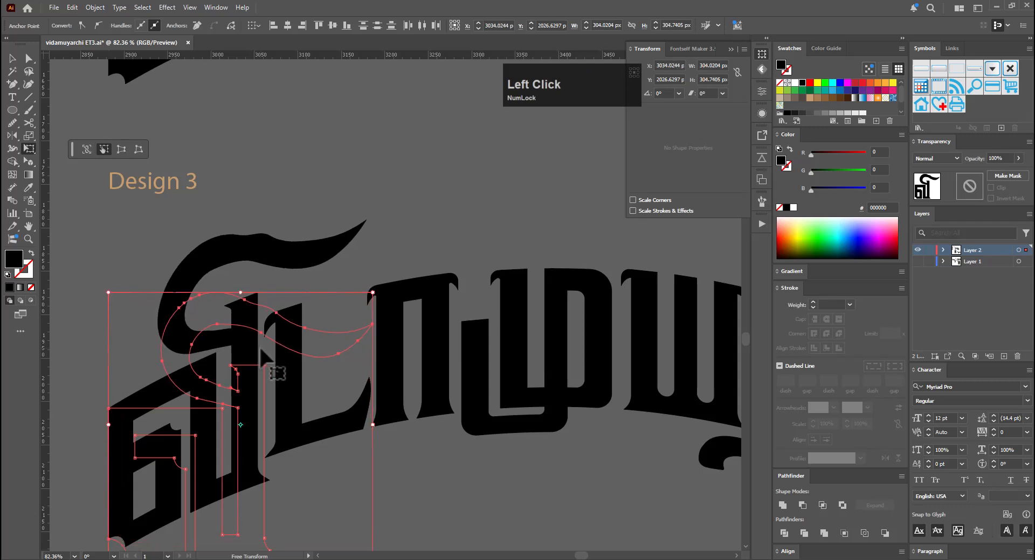
mouse_move(357, 296)
left_mouse_down()
mouse_move(368, 296)
mouse_move(353, 300)
left_mouse_up()
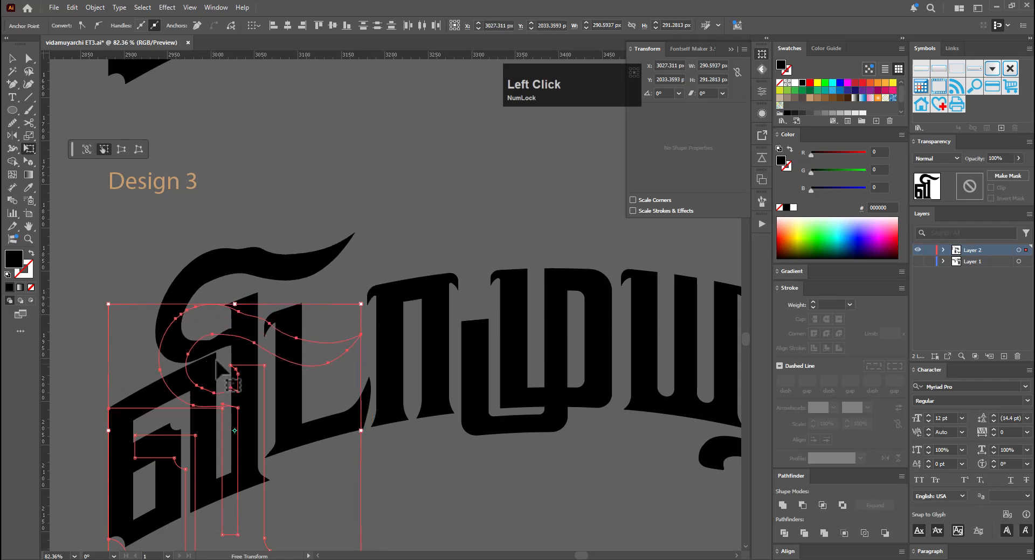
left_click_drag(216, 351, 223, 348)
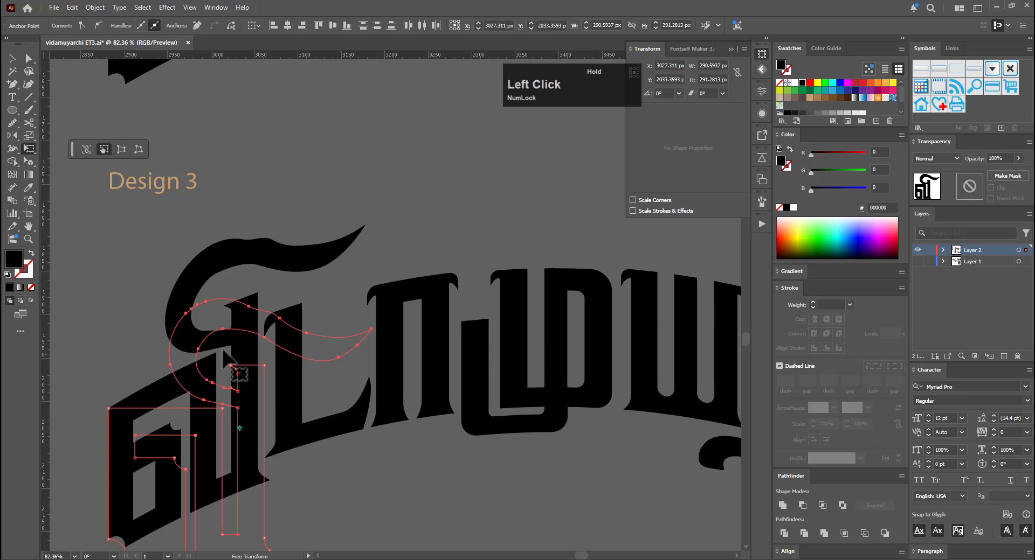
Shift the anchor points of the swash's front arc about 7.5 px left and 8.7 px down
key("a")
left_click_drag(315, 284, 178, 351)
key("e")
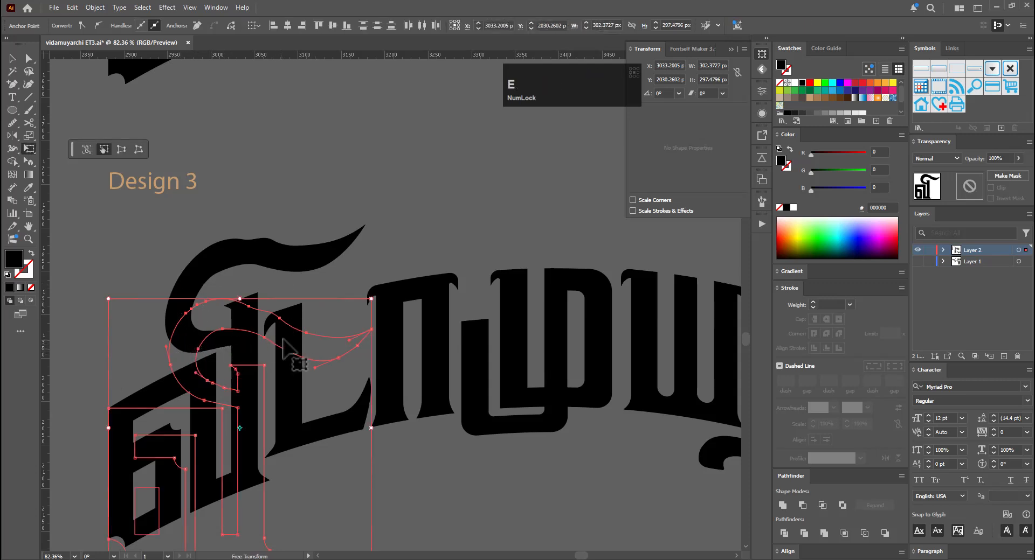
mouse_move(282, 329)
left_mouse_down()
mouse_move(276, 343)
mouse_move(271, 336)
left_mouse_up()
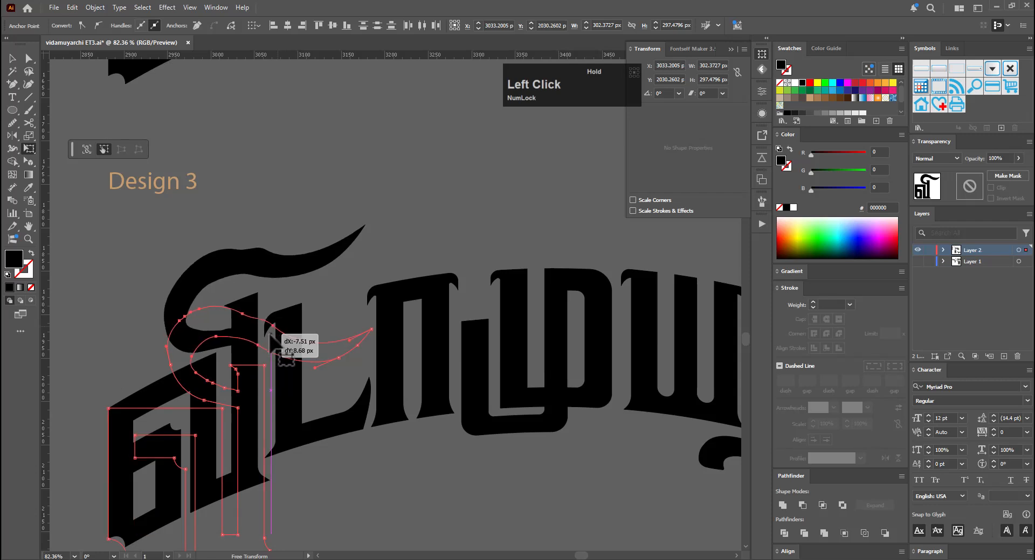
left_click_drag(271, 337, 272, 337)
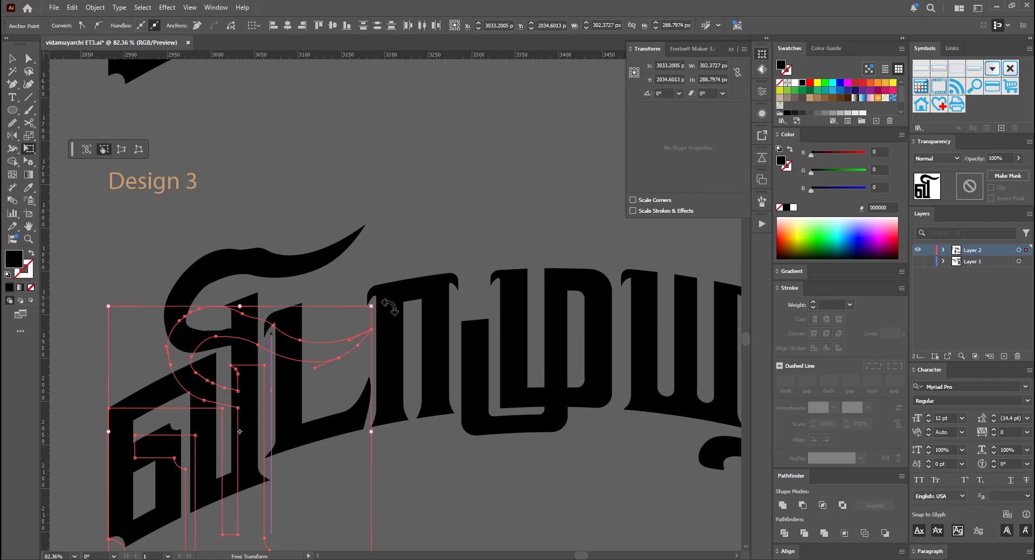
Lower the anchor points at the swash's tail so its tip sits closer to the letters
key("a")
left_click_drag(326, 303, 398, 379)
key("e")
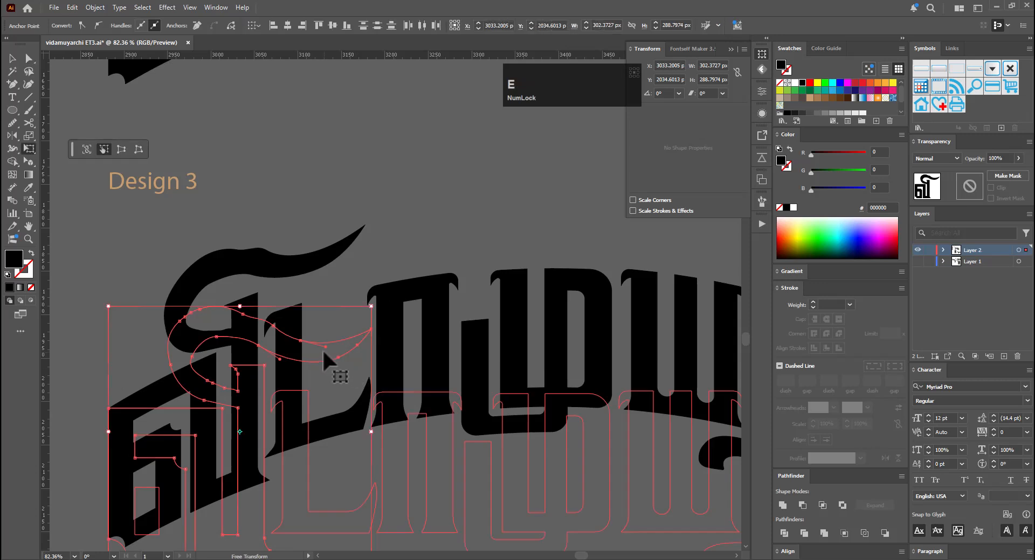
mouse_move(323, 348)
left_mouse_down()
mouse_move(330, 376)
mouse_move(319, 367)
left_mouse_up()
key("a")
left_click(307, 343)
key("e")
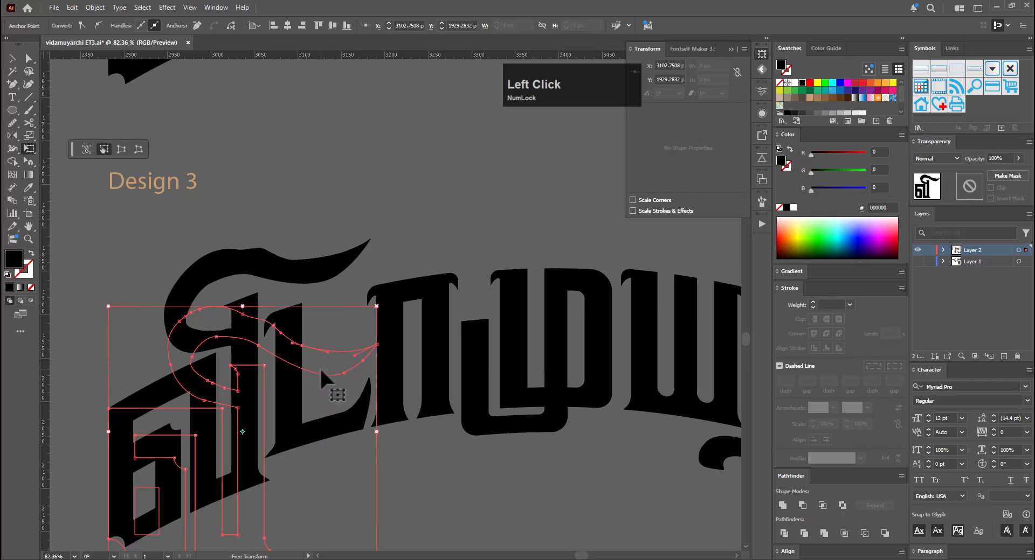
key("a")
left_click(303, 379)
left_click_drag(254, 380, 302, 389)
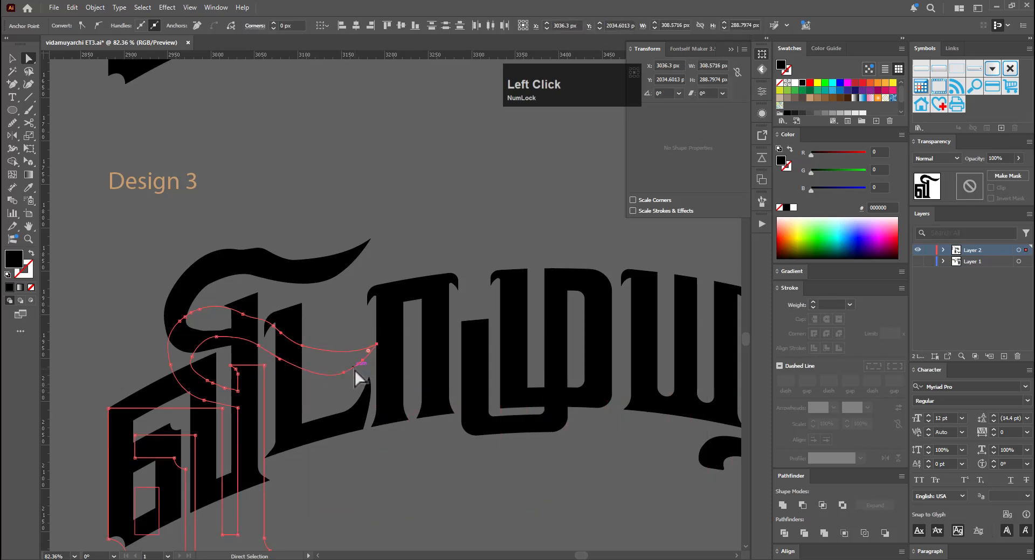
left_click_drag(347, 362, 356, 372)
key("ctrl+z")
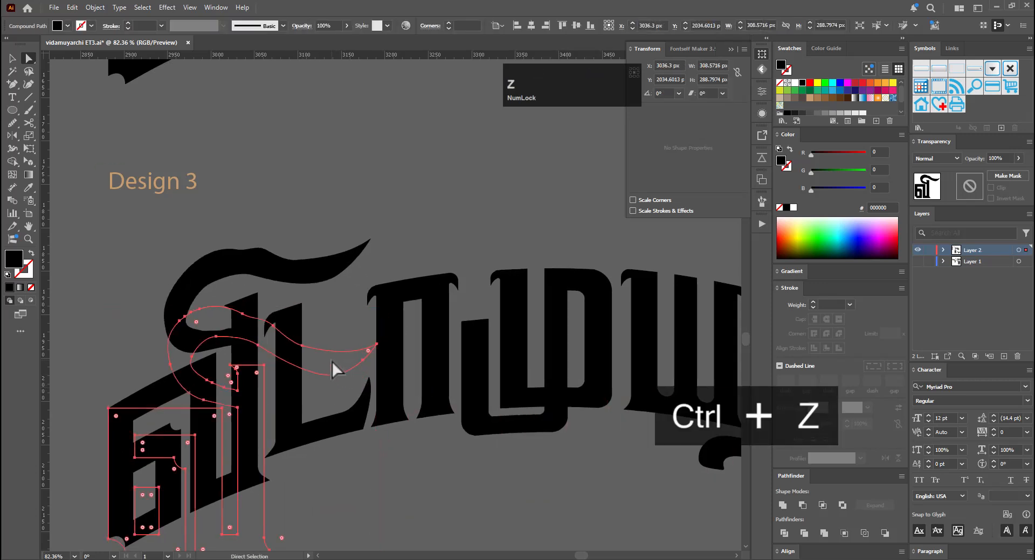
Extend the swash's tail further right and down, and rotate it about 2° clockwise
key("q")
mouse_move(362, 320)
left_mouse_down()
mouse_move(393, 331)
mouse_move(380, 382)
mouse_move(342, 391)
mouse_move(301, 378)
mouse_move(245, 350)
mouse_move(242, 332)
mouse_move(268, 307)
mouse_move(357, 332)
mouse_move(391, 328)
mouse_move(365, 350)
left_mouse_up()
key("e")
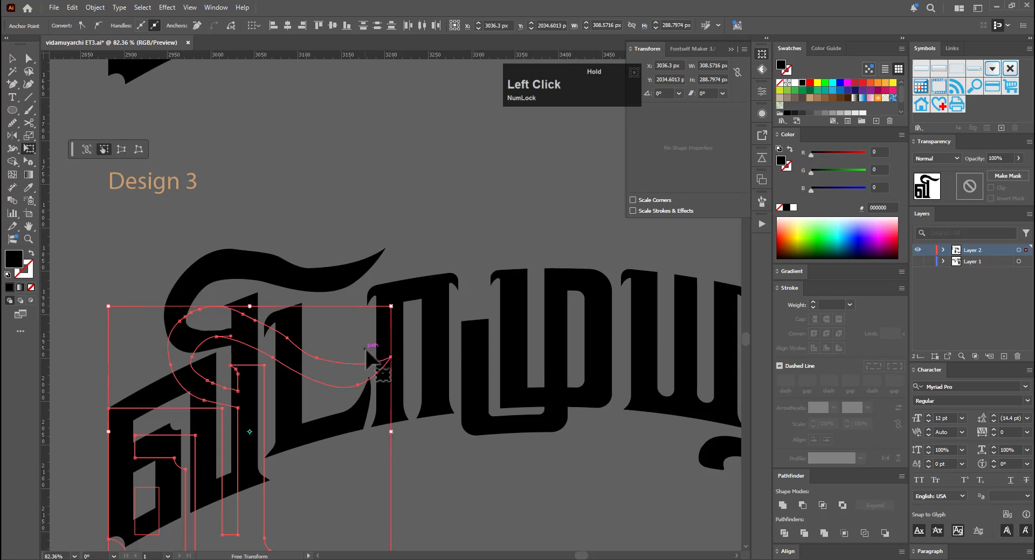
left_click_drag(399, 303, 399, 309)
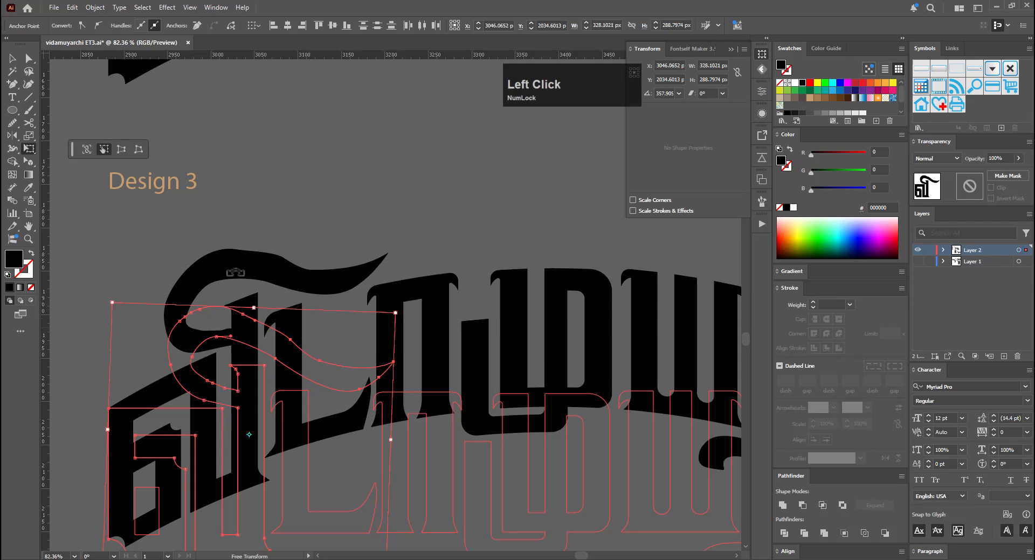
Smooth the swash's upper edge, outer front curve and underside with the Smooth tool
left_click(12, 123)
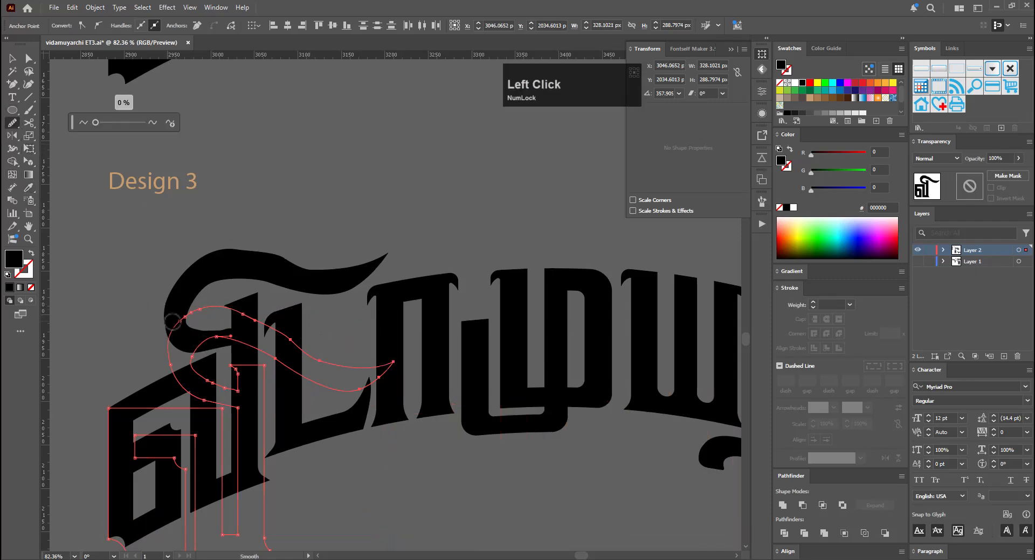
mouse_move(189, 312)
left_mouse_down()
mouse_move(253, 319)
mouse_move(227, 309)
mouse_move(244, 312)
mouse_move(271, 340)
mouse_move(284, 335)
mouse_move(333, 360)
mouse_move(268, 328)
mouse_move(303, 348)
left_mouse_up()
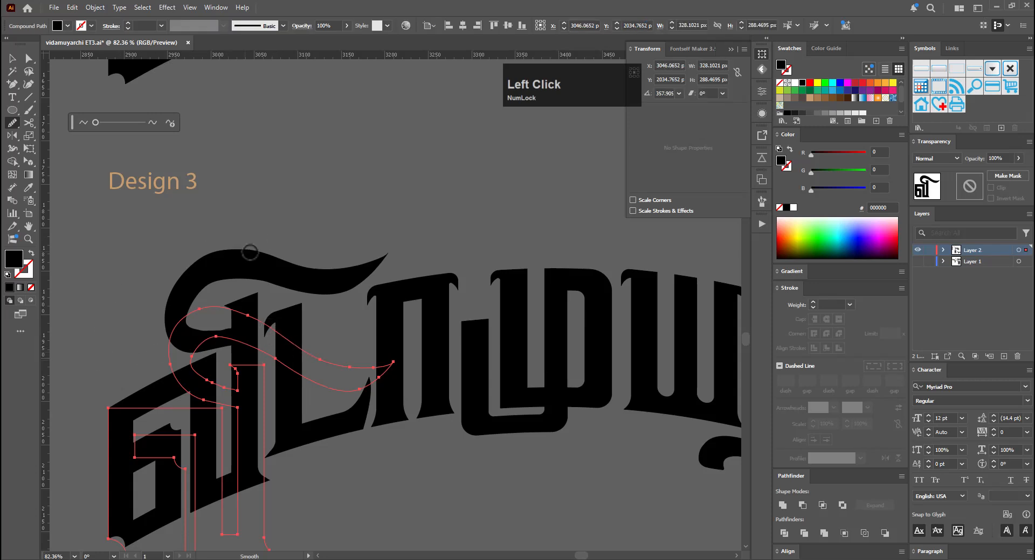
mouse_move(171, 362)
left_mouse_down()
mouse_move(174, 374)
mouse_move(174, 364)
left_mouse_up()
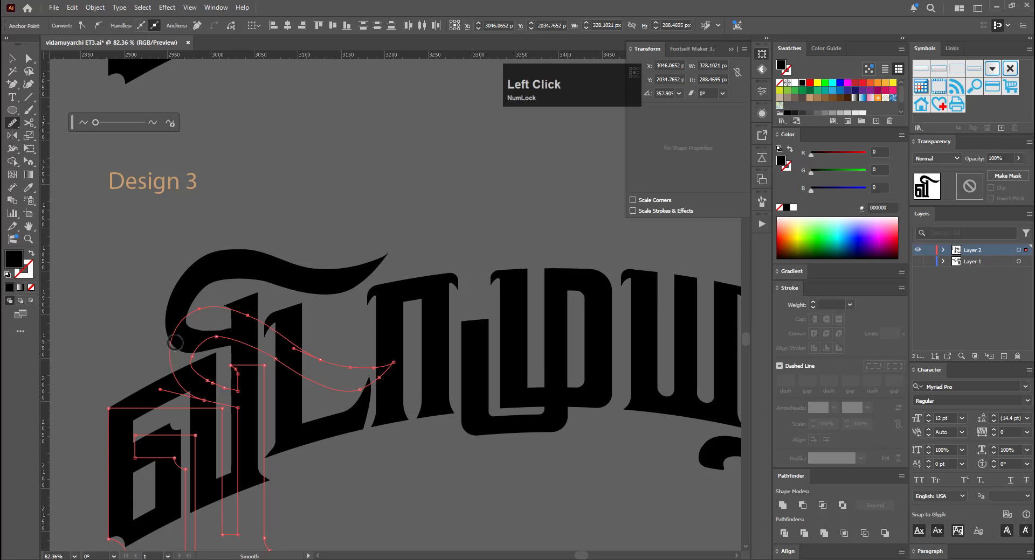
mouse_move(189, 323)
left_mouse_down()
mouse_move(213, 310)
mouse_move(252, 322)
left_mouse_up()
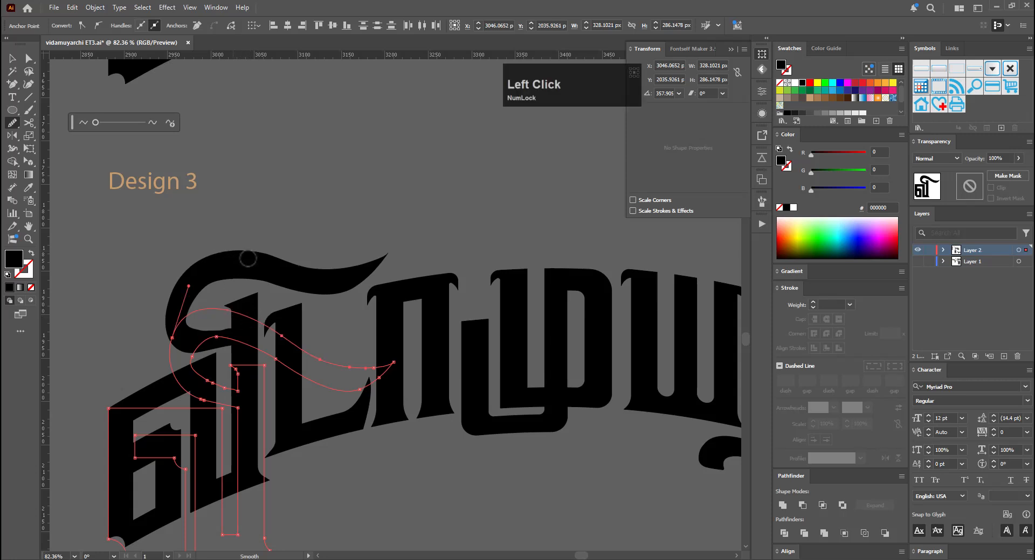
left_click_drag(269, 356, 289, 367)
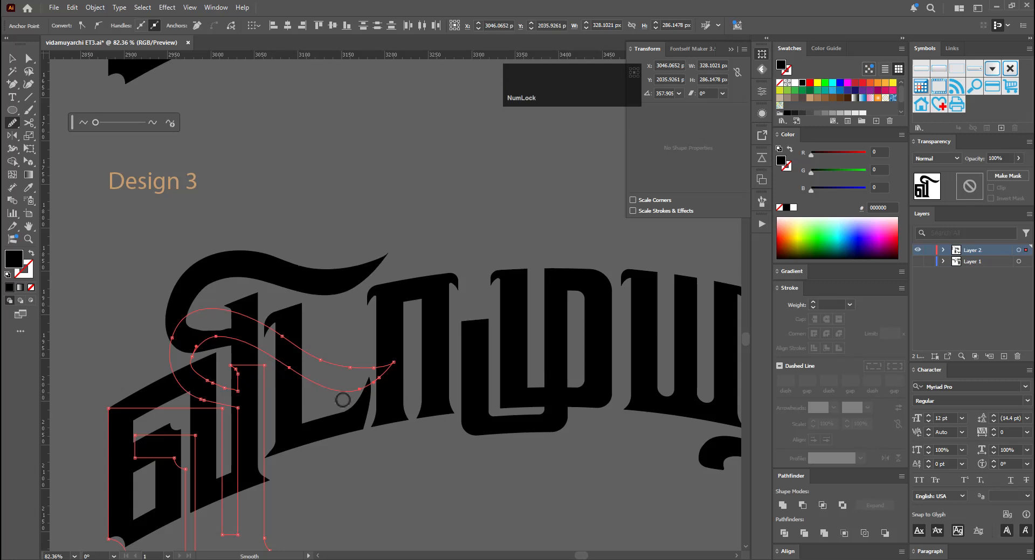
mouse_move(348, 403)
left_mouse_down()
mouse_move(366, 389)
mouse_move(380, 402)
left_mouse_up()
Reposition the anchor points along the underside of the swash's tail to make the tail slimmer
key("a")
left_click(372, 385)
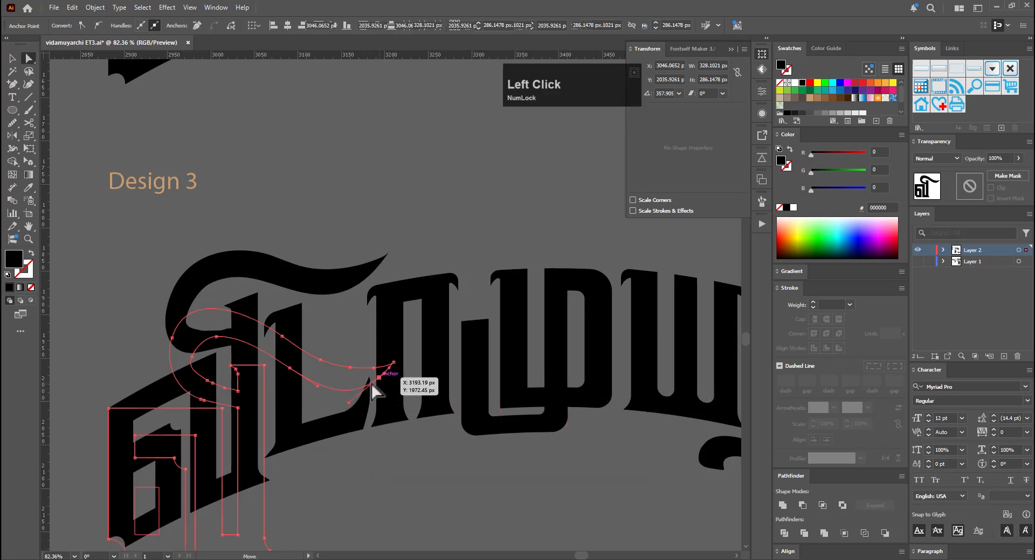
key("e")
left_click(333, 380)
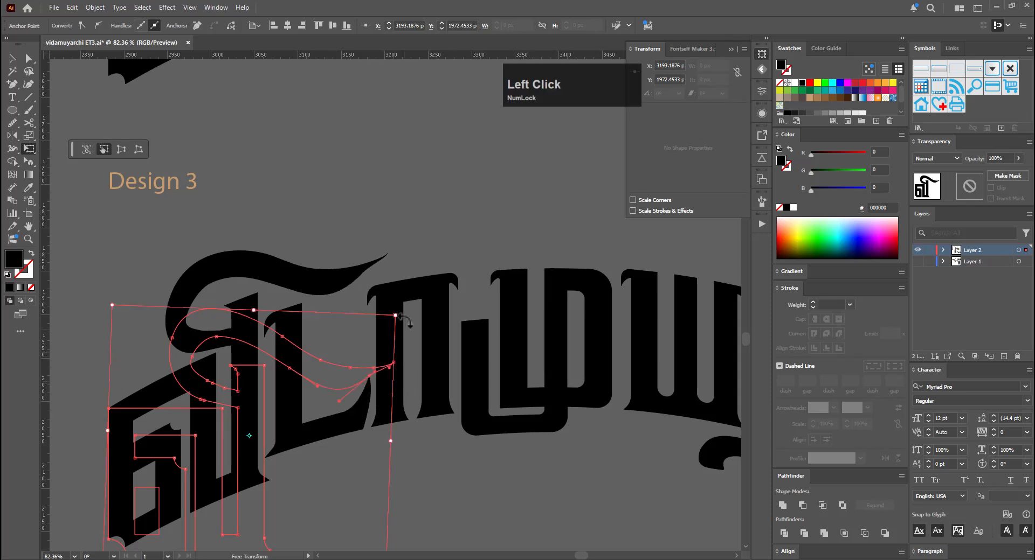
left_click_drag(395, 315, 338, 356)
key("a")
left_click_drag(280, 393, 300, 359)
key("ctrl+z")
left_click(311, 373)
key("e")
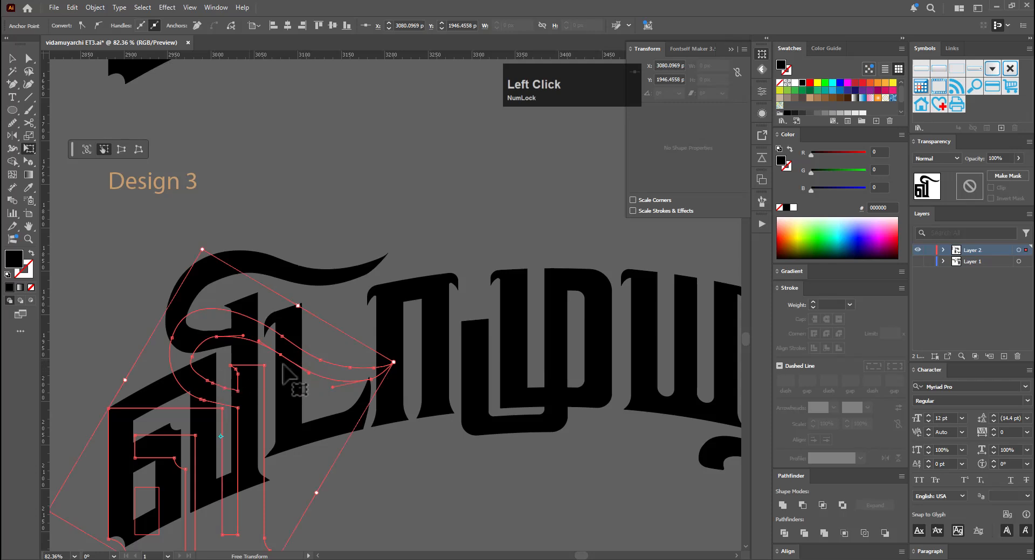
Smooth the slimmed tail's underside and the swash's inner curve with the Smooth tool
left_click(13, 123)
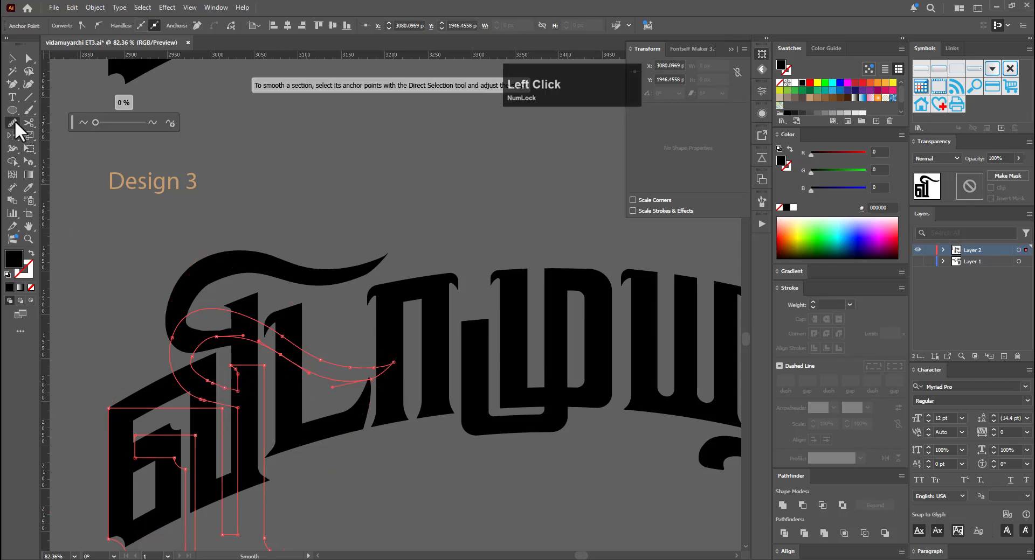
mouse_move(283, 359)
left_mouse_down()
mouse_move(317, 387)
mouse_move(383, 383)
mouse_move(376, 367)
mouse_move(345, 372)
left_mouse_up()
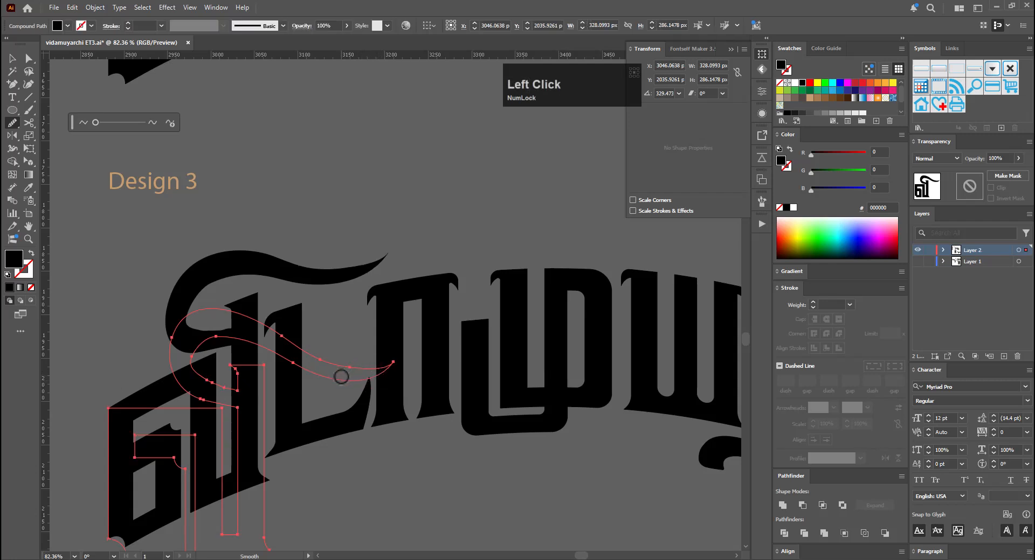
key("ctrl+z")
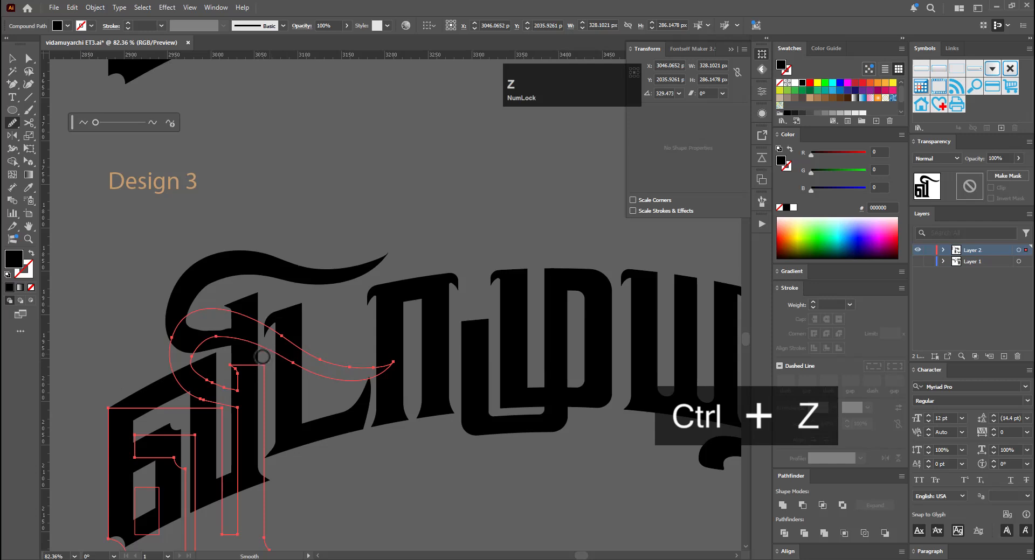
mouse_move(213, 339)
left_mouse_down()
mouse_move(199, 374)
mouse_move(224, 388)
left_mouse_up()
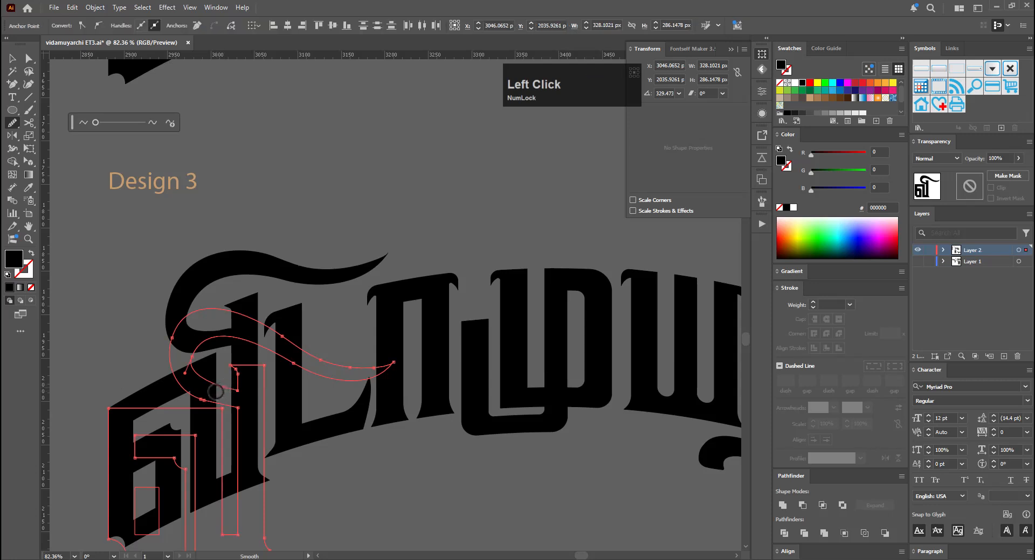
Move the leftmost anchor of the swash's inner curve slightly right and up with Free Transform
key("a")
left_click(193, 358)
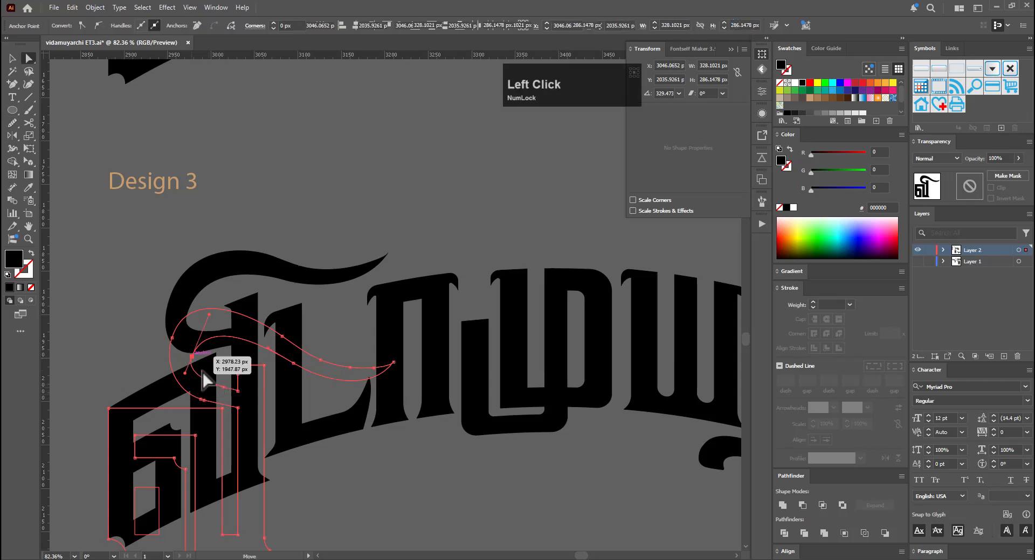
key("e")
left_click_drag(212, 365, 219, 356)
key("a")
Shift the anchor on the underside of the swash's curl slightly up and left with Free Transform
left_click(207, 411)
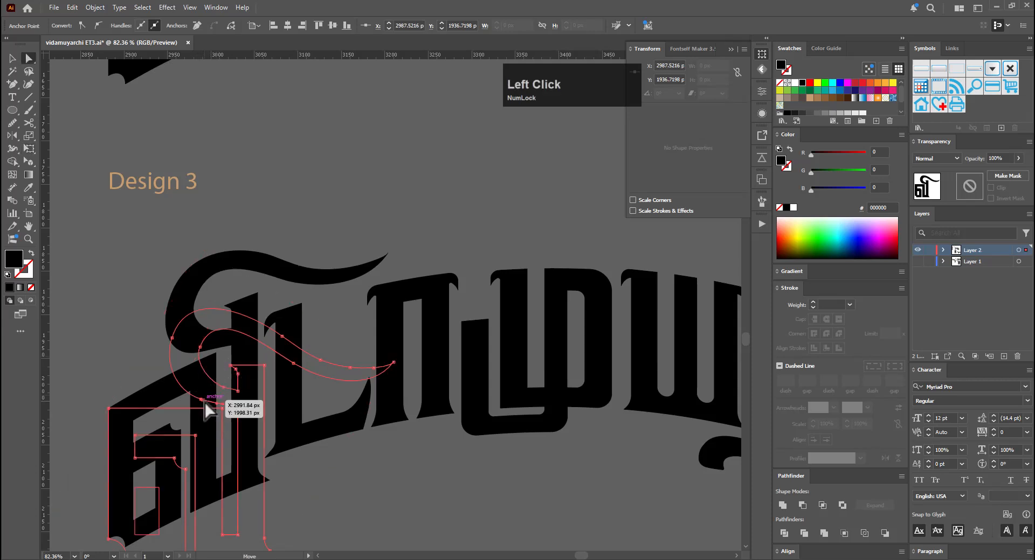
key("e")
left_click_drag(225, 360, 236, 370)
key("a")
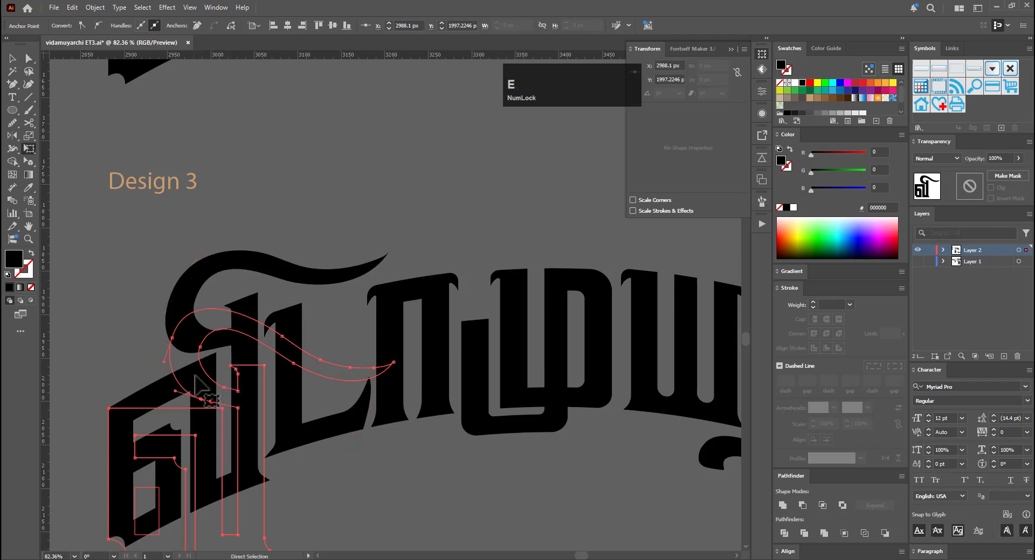
key("e")
mouse_move(201, 400)
left_mouse_down()
mouse_move(193, 370)
mouse_move(195, 393)
left_mouse_up()
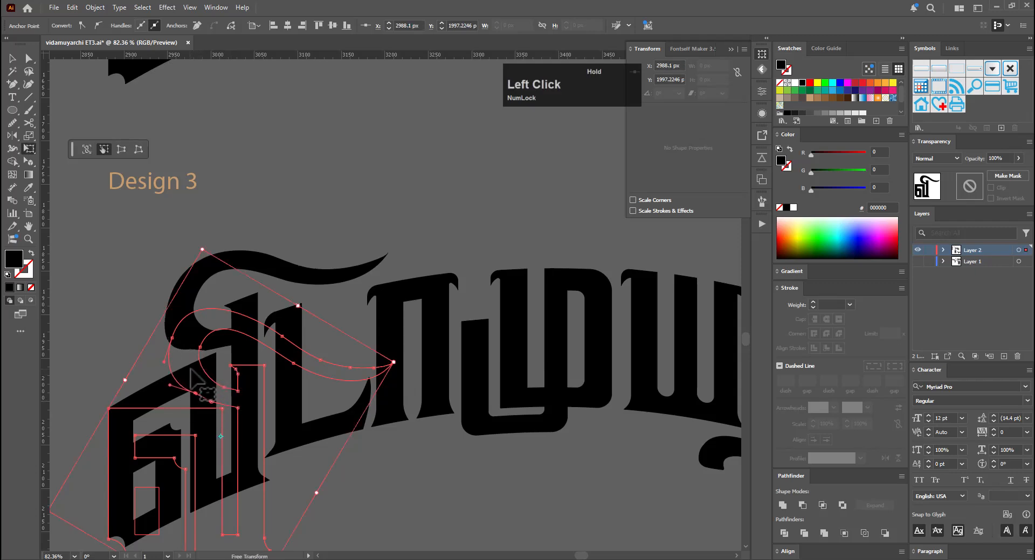
key("r")
left_click_drag(291, 318, 357, 313)
Raise the curl's lower outer anchor further and pull the outer front anchor inward to tighten the swash's front
key("a")
left_click(201, 401)
key("a")
key("e")
mouse_move(218, 367)
left_mouse_down()
mouse_move(209, 366)
mouse_move(226, 350)
left_mouse_up()
key("a")
left_click(172, 339)
key("e")
key("a")
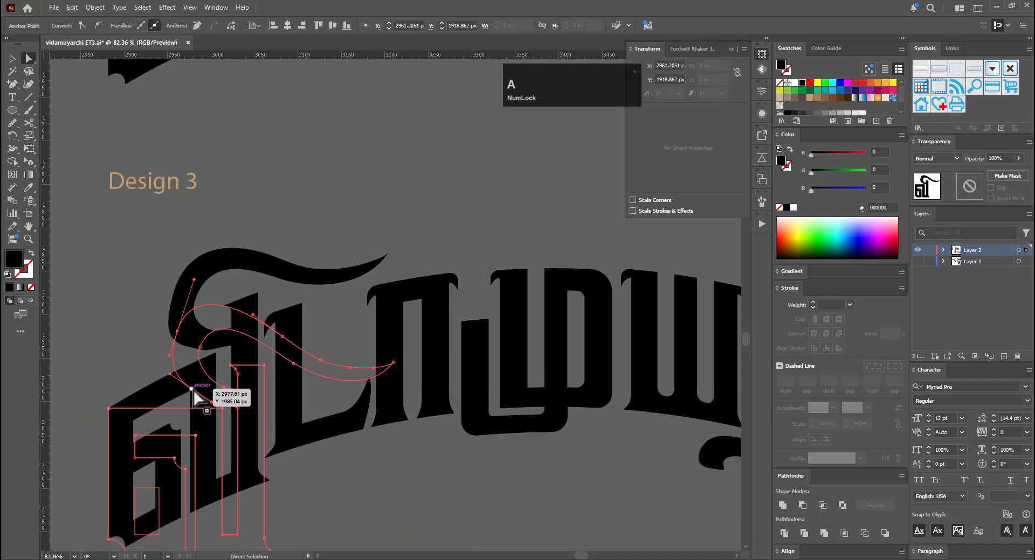
Adjust the handle of the curl's lower outer anchor inward with the Anchor Point tool
left_click(193, 392)
key("shift+c")
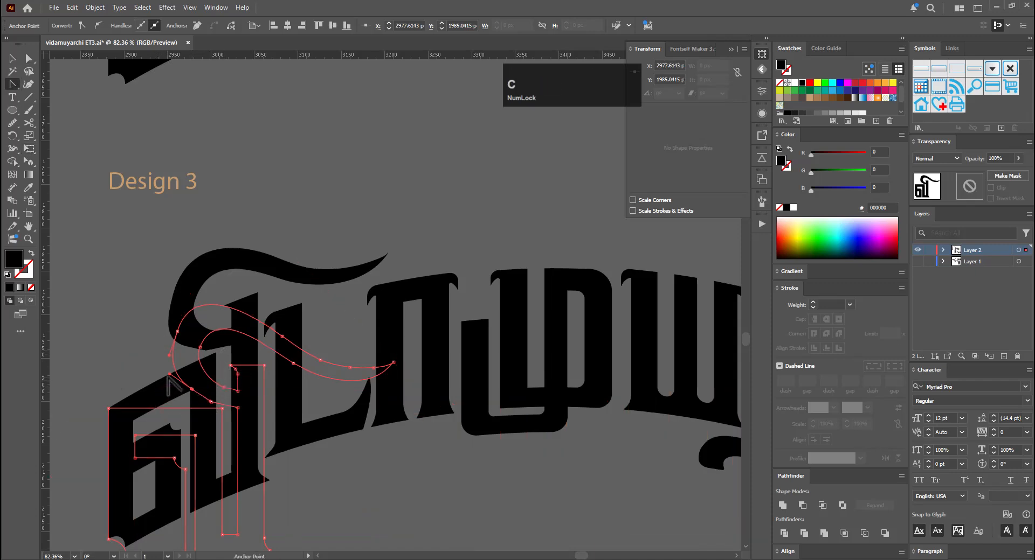
left_click(170, 377)
left_click_drag(170, 374, 180, 377)
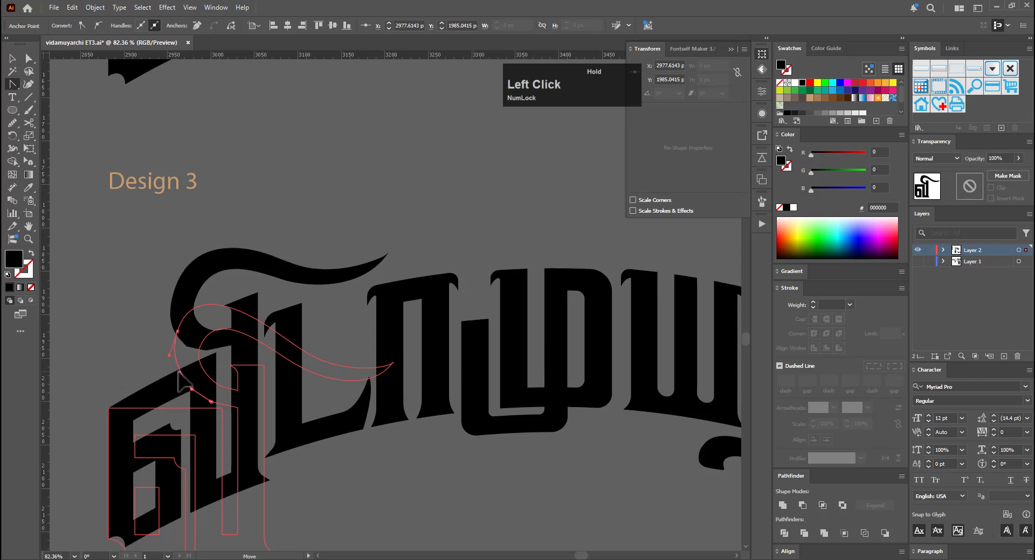
left_click_drag(179, 372, 179, 372)
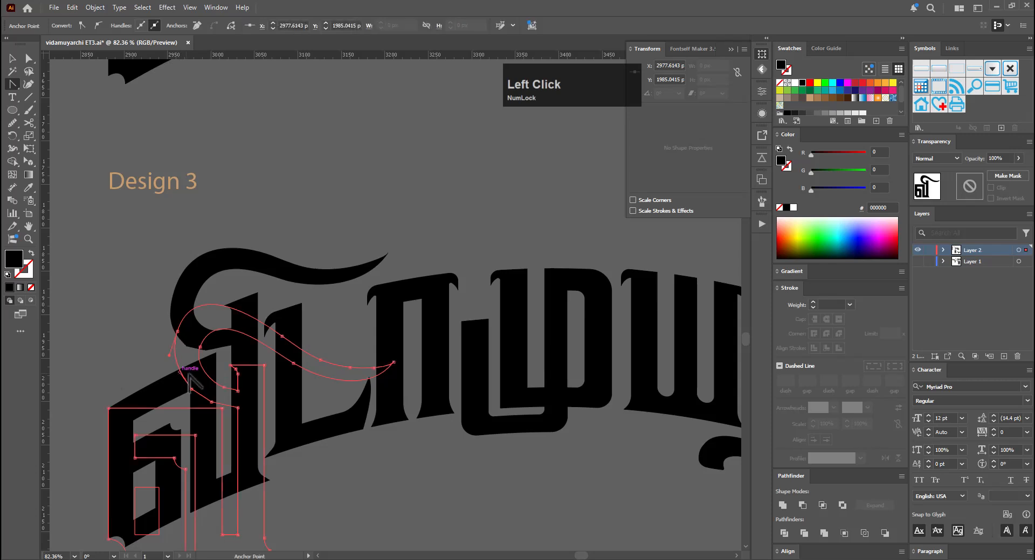
Smooth the swash's outer front and lower curve with the Smooth tool, leaving nothing selected
left_click(14, 125)
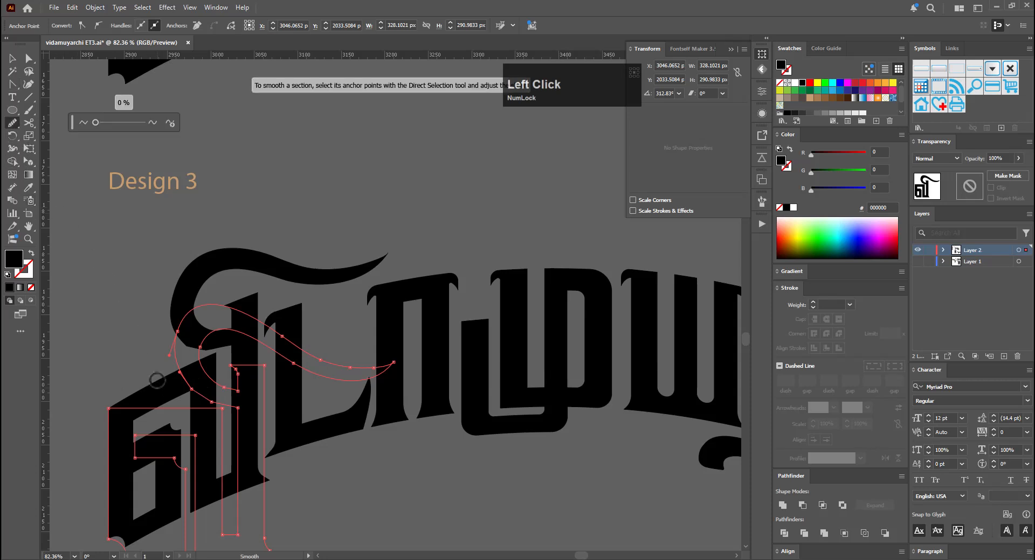
left_click_drag(185, 387, 212, 403)
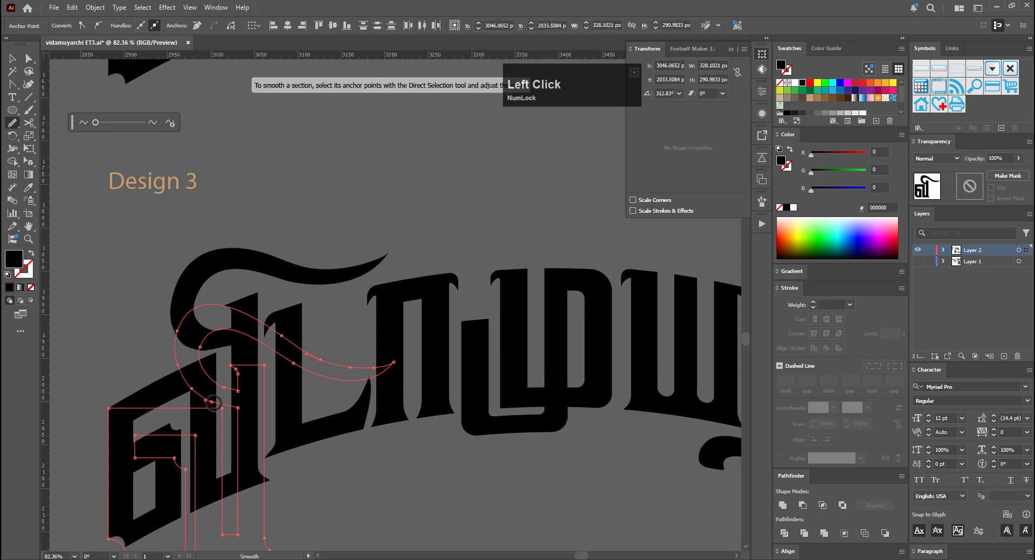
left_click_drag(173, 339, 179, 356)
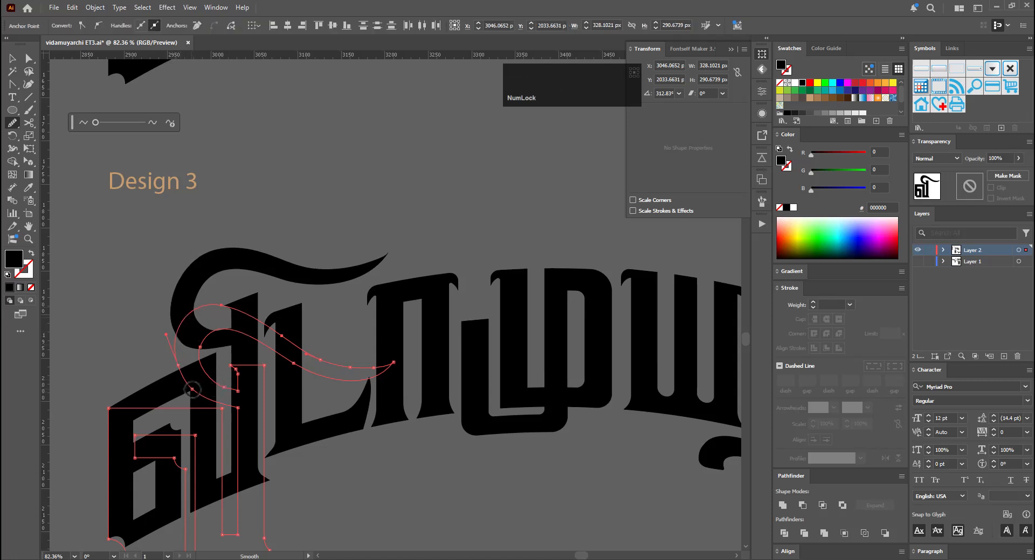
left_click_drag(192, 389, 205, 400)
key("v")
left_click(296, 223)
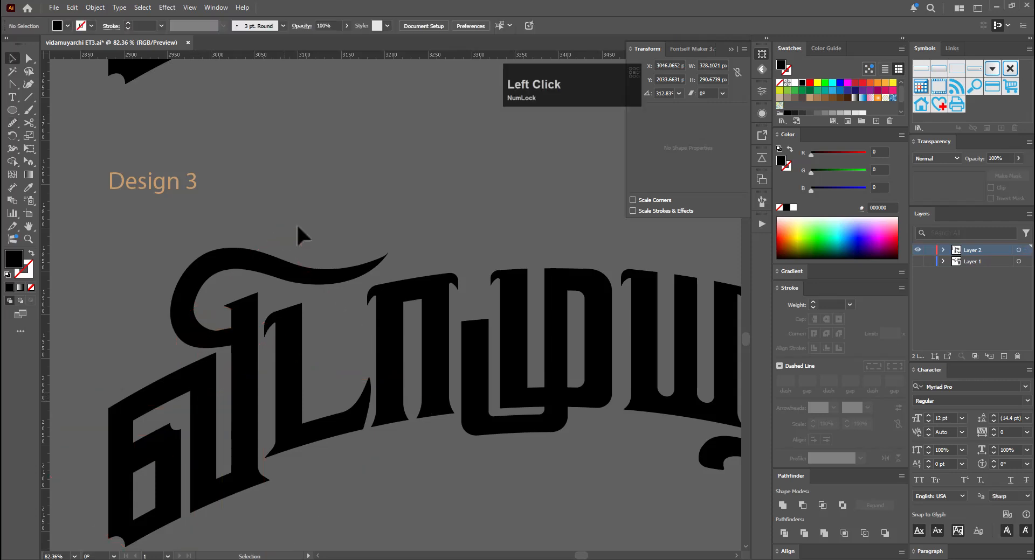
Smooth the lower end of the swash's inner curve where it approaches the stem
scroll(285, 264, "up", 5)
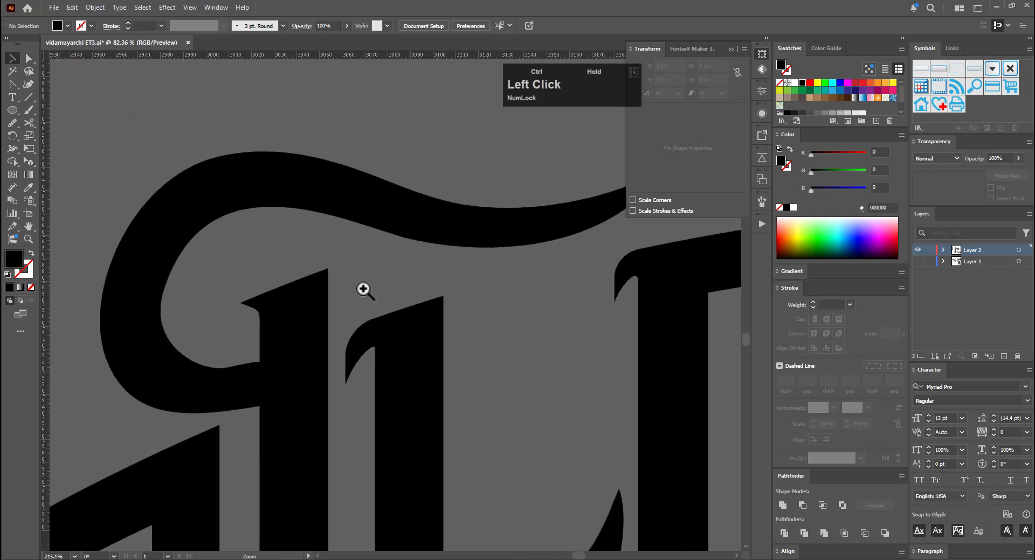
left_click(228, 375)
key("a")
key("space")
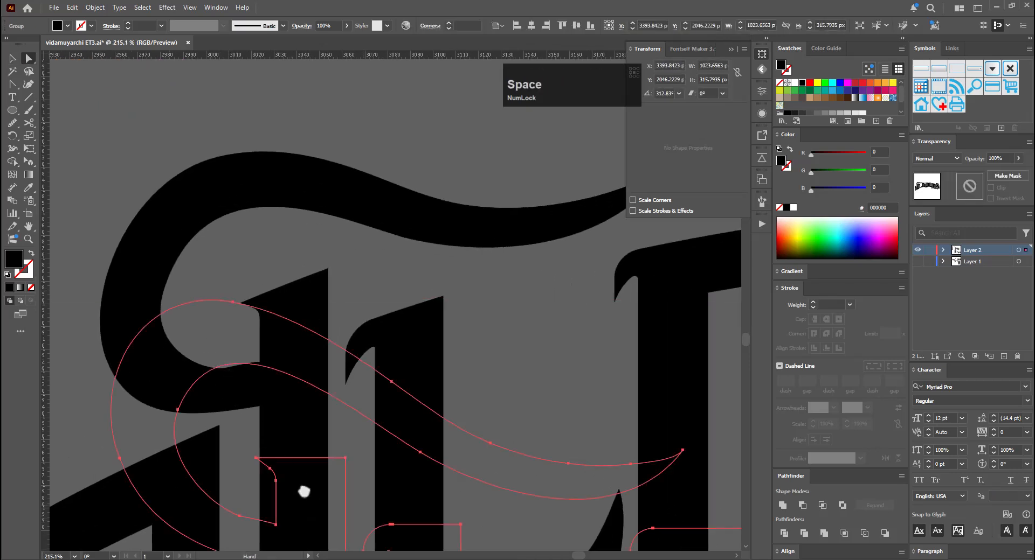
left_click_drag(300, 492, 264, 354)
left_click(202, 377)
key("e")
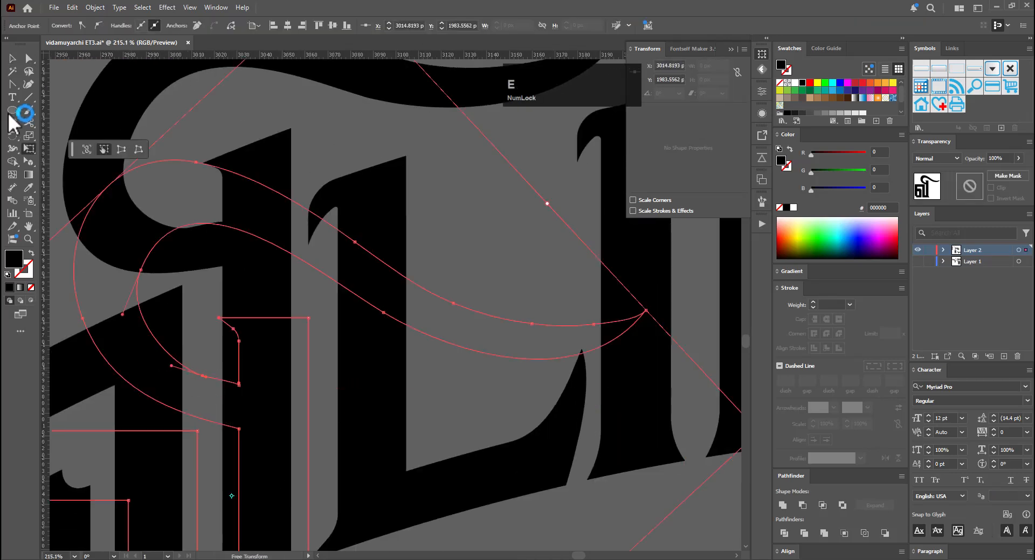
left_click(13, 124)
left_click_drag(200, 377, 210, 377)
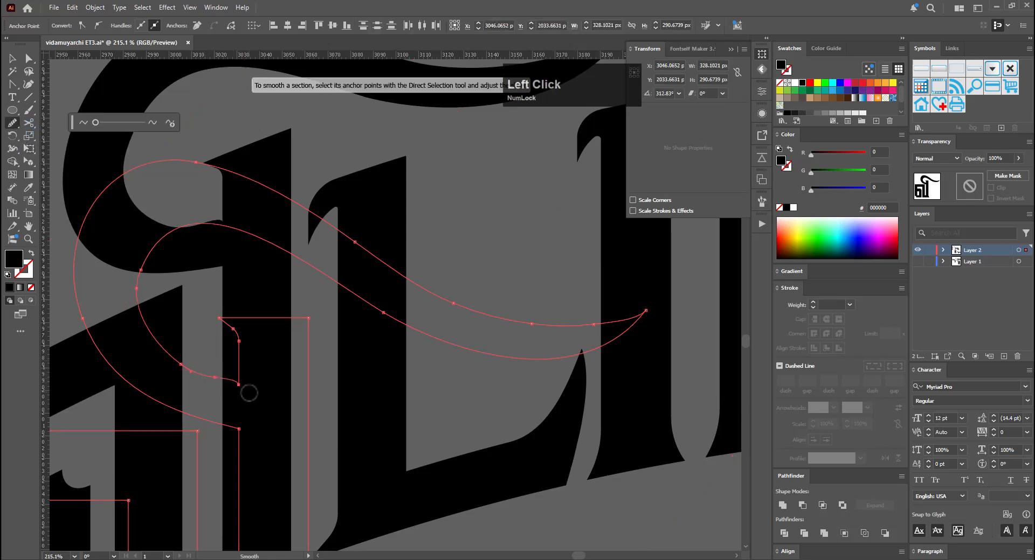
Convert the anchor where the swash's inner curve meets the stem into a corner point
key("a")
left_click(239, 386)
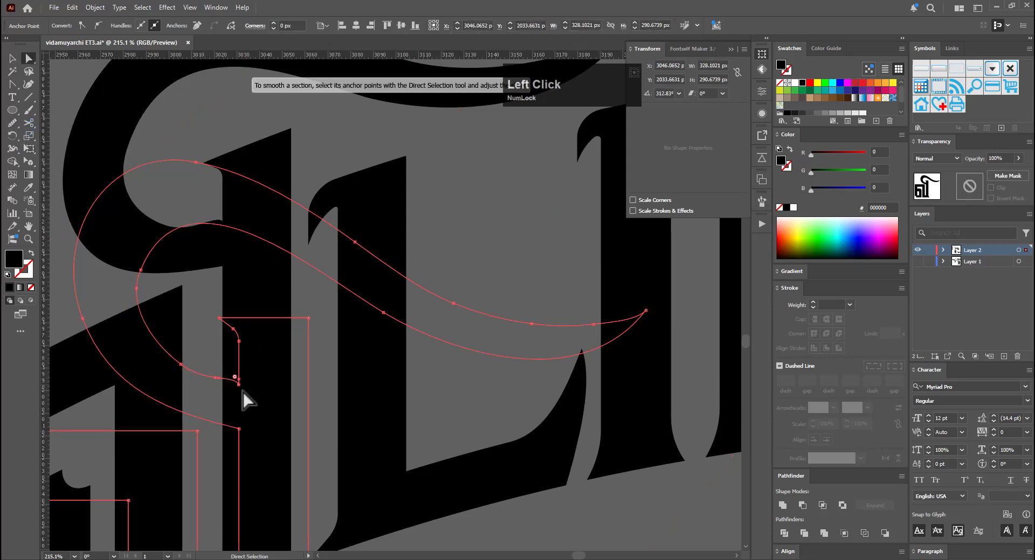
left_click(98, 27)
left_click(79, 27)
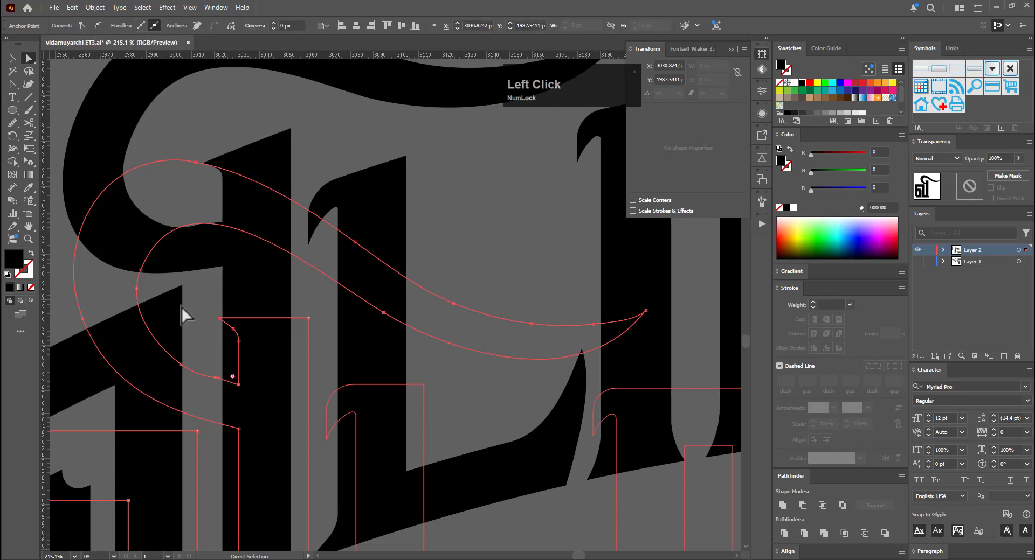
Shift the inner curve's anchor beside the stem slightly left and smooth the segment around it
left_click(215, 377)
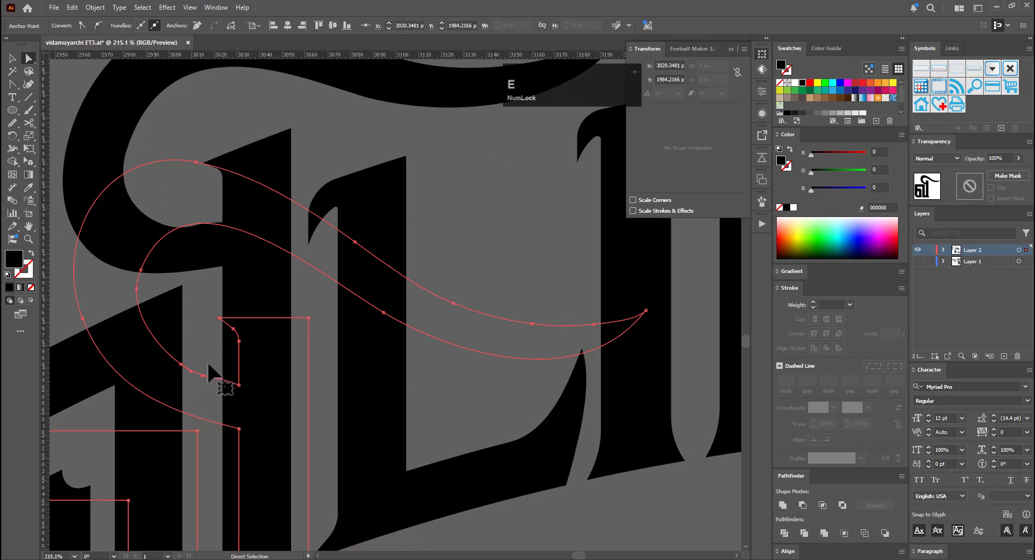
key("e")
left_click_drag(205, 347, 203, 348)
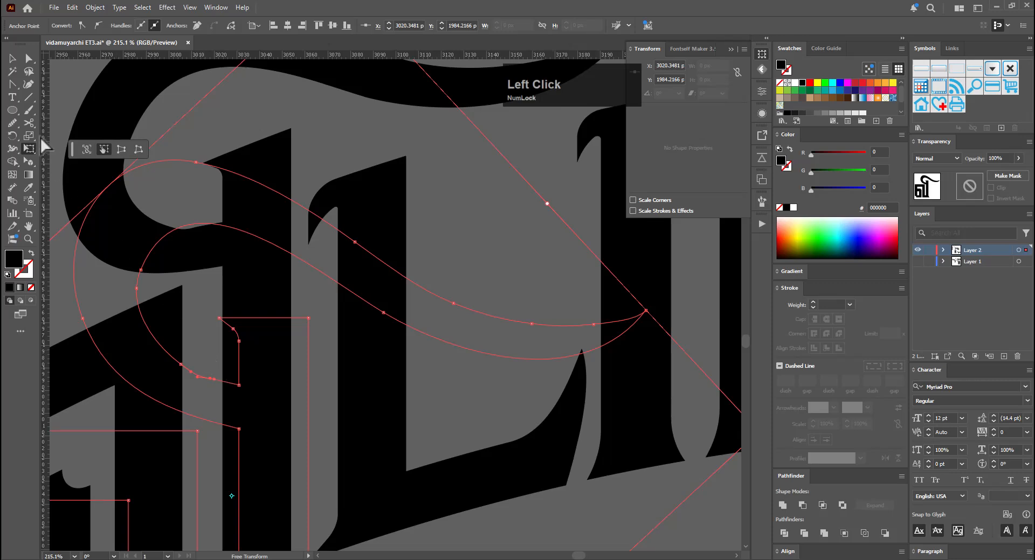
left_click(13, 123)
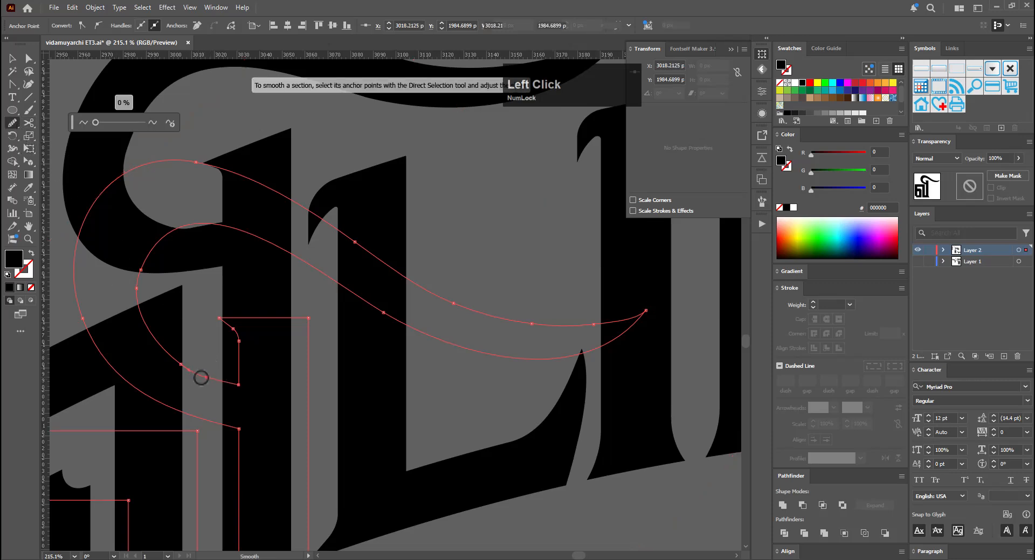
mouse_move(200, 378)
left_mouse_down()
mouse_move(210, 378)
mouse_move(192, 373)
mouse_move(212, 386)
left_mouse_up()
Check the corner anchor at the stem and nudge the neighbouring inner-curve anchor up and left with Free Transform
key("a")
left_click(238, 385)
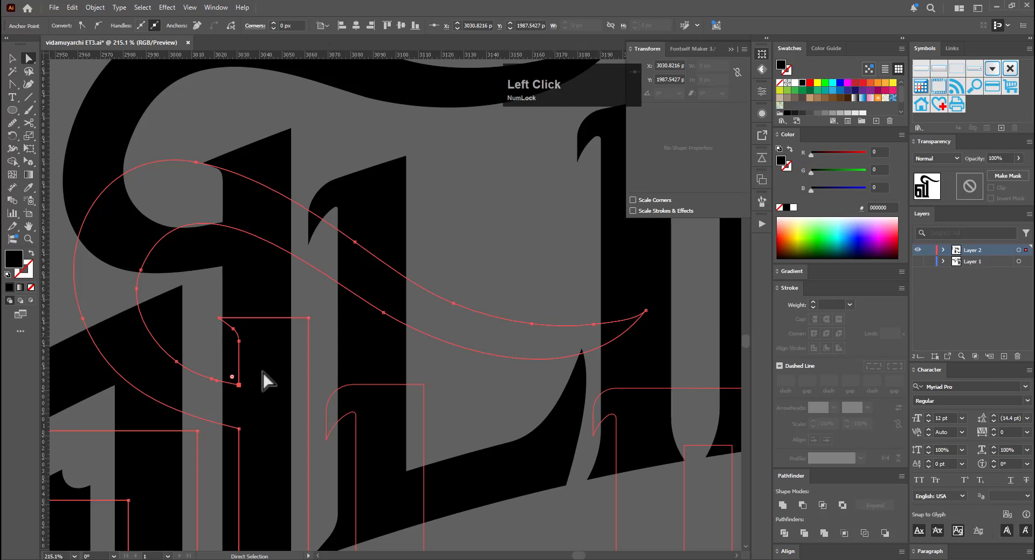
left_click(212, 379)
key("e")
left_click_drag(211, 351, 205, 348)
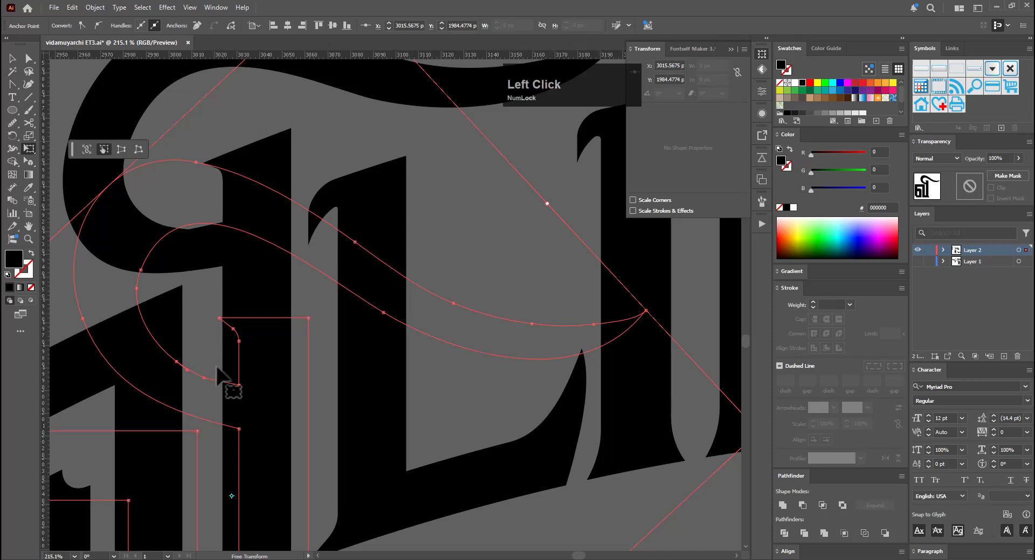
key("a")
left_click_drag(209, 370, 218, 300)
Delete the surplus anchor point on the lower left part of the swash's inner curve
left_click(177, 360)
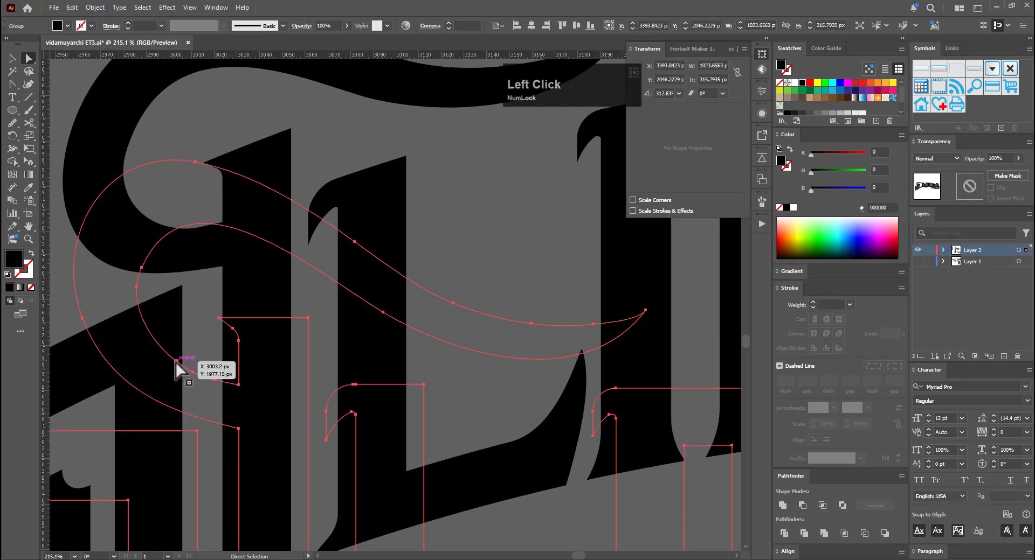
left_click(176, 362)
key("minus")
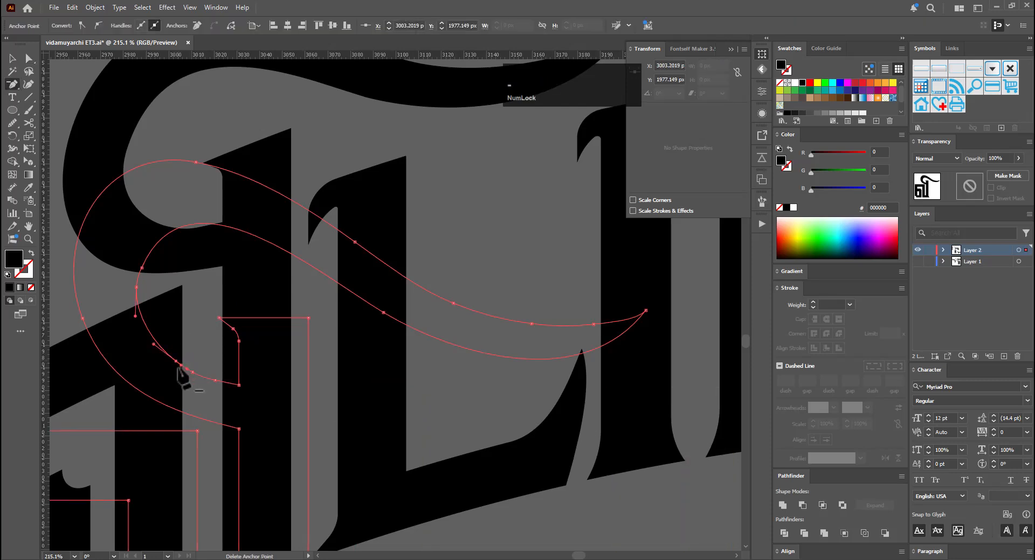
left_click(176, 362)
key("a")
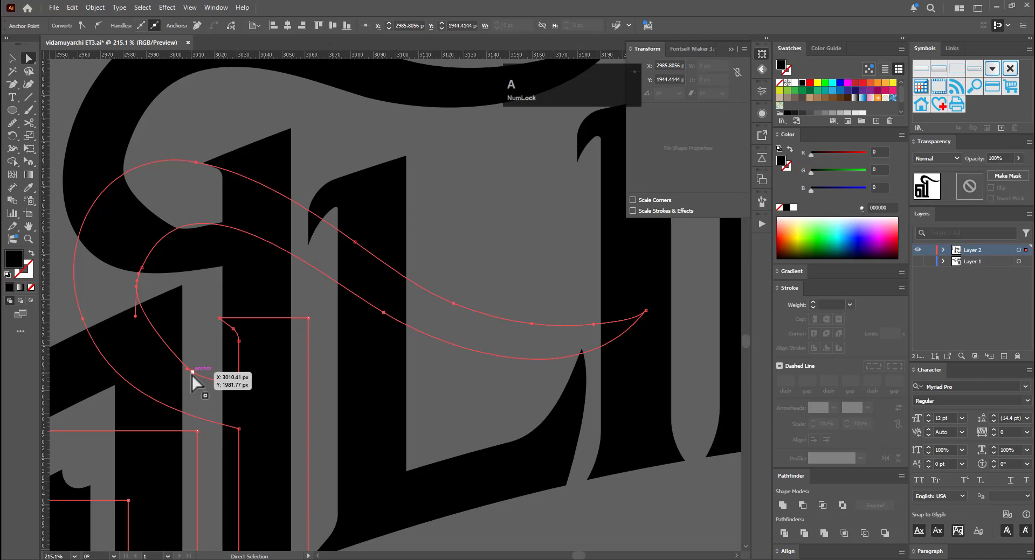
Lengthen the upper-left handle of the inner curve's lower anchor to round the curve, and deselect the artwork
left_click(192, 373)
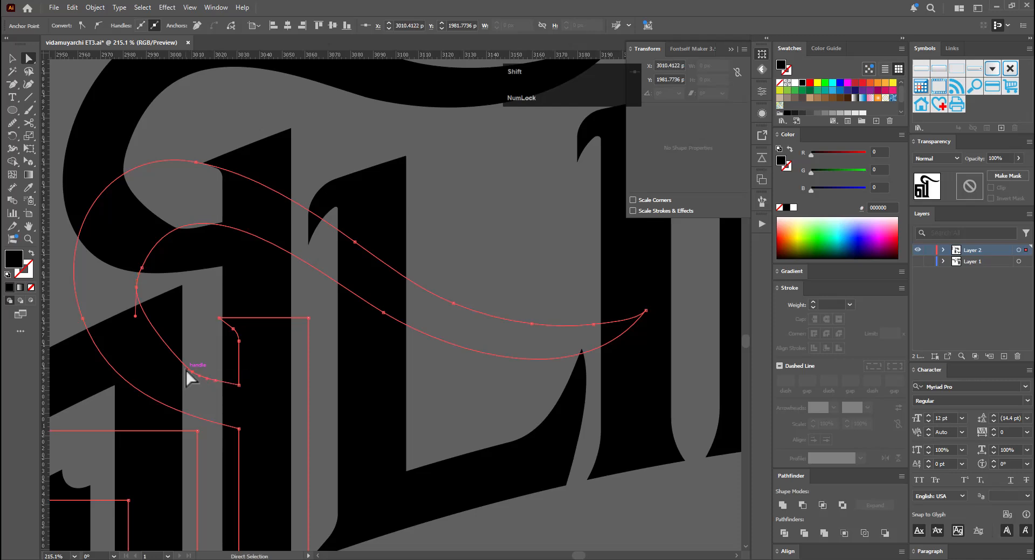
key("shift+c")
left_click_drag(186, 371, 146, 348)
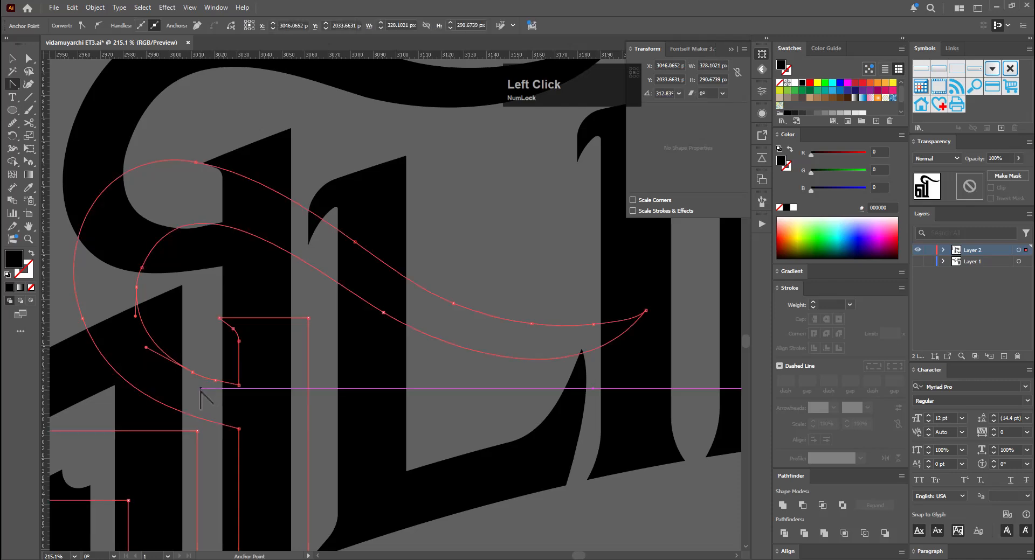
key("v")
left_click(193, 301)
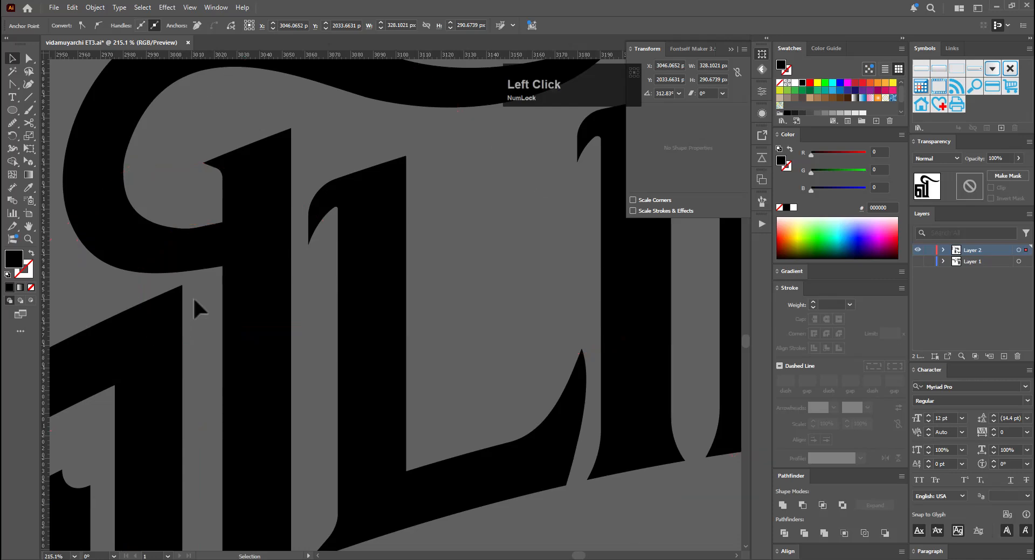
Select the anchor points of the swash's curl and nudge them slightly right with Free Transform
left_click_drag(261, 280, 14, 338)
left_click_drag(325, 360, 295, 343)
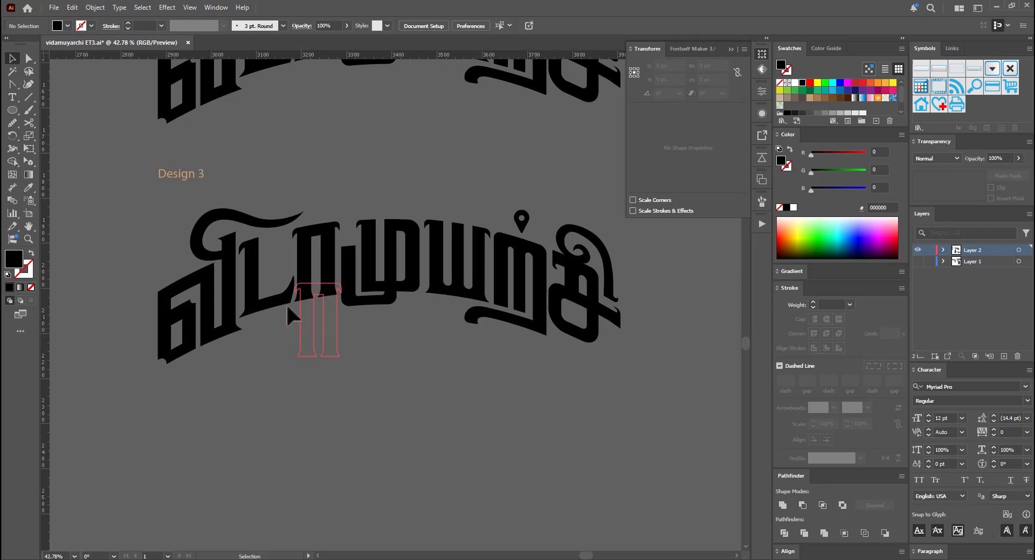
left_click(256, 253)
left_click(261, 262, "ctrl")
key("a")
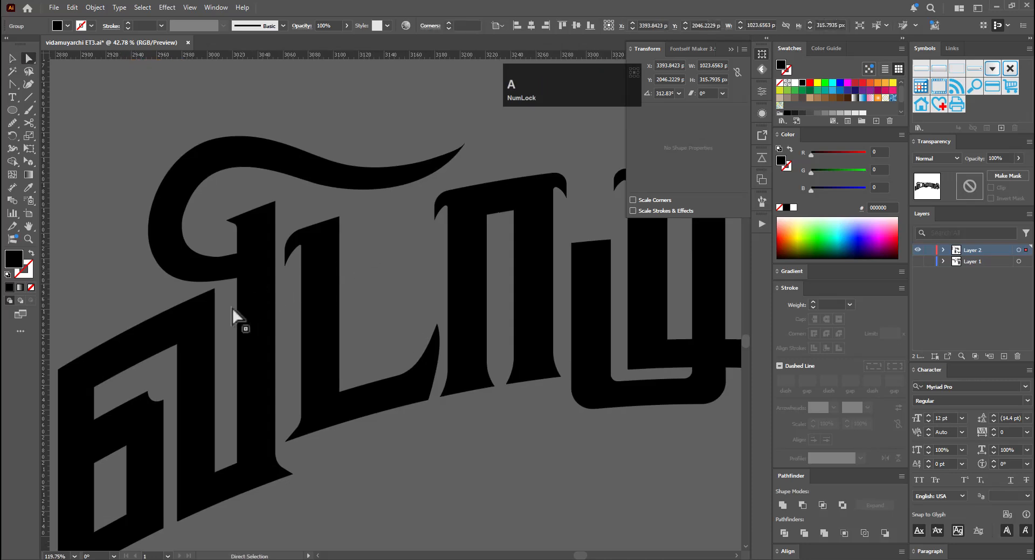
key("a")
left_click(232, 348)
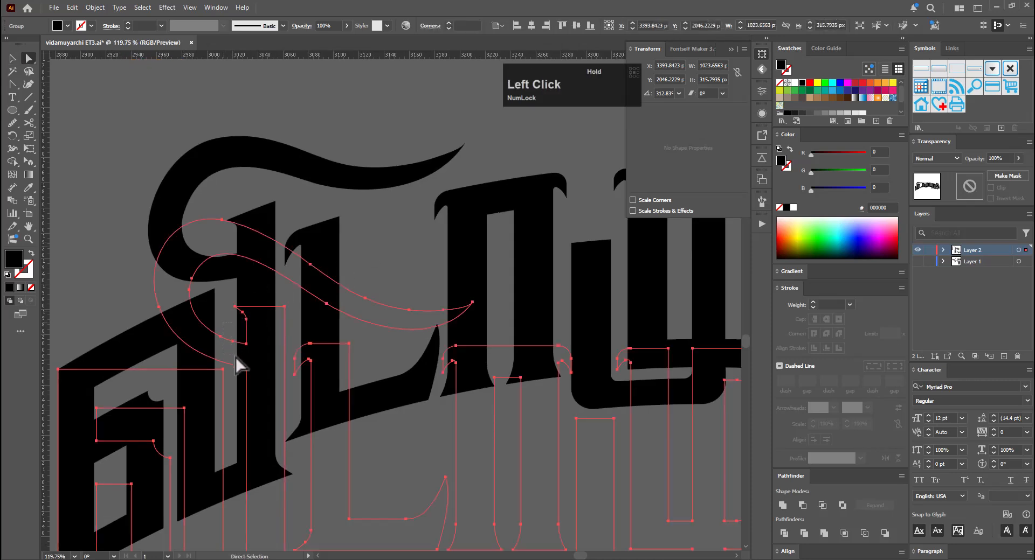
mouse_move(232, 365)
left_mouse_down()
mouse_move(228, 323)
mouse_move(240, 386)
mouse_move(160, 341)
mouse_move(158, 228)
mouse_move(259, 229)
mouse_move(248, 289)
mouse_move(242, 266)
mouse_move(214, 243)
mouse_move(232, 252)
mouse_move(224, 261)
left_mouse_up()
left_click(221, 337)
key("q")
key("e")
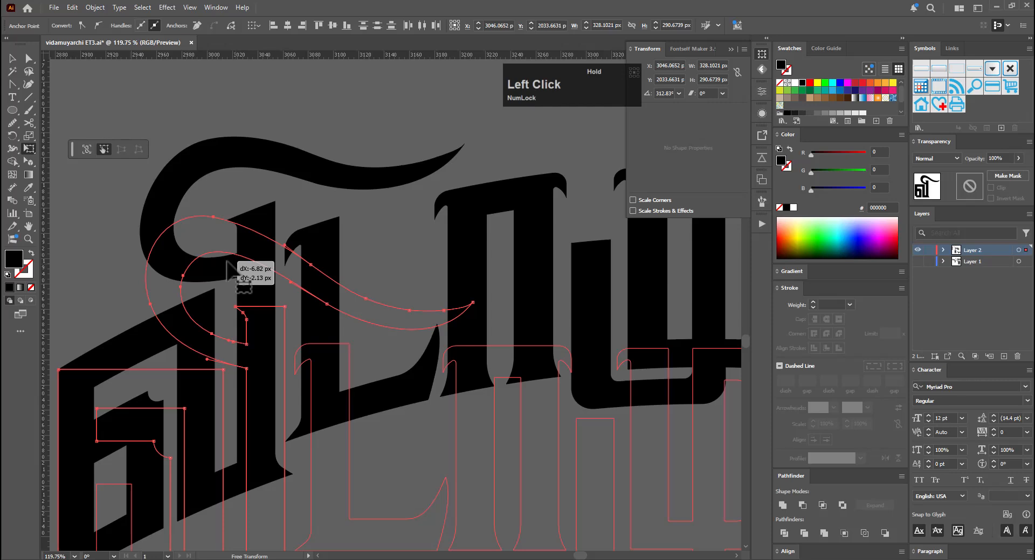
mouse_move(229, 270)
left_mouse_down()
mouse_move(225, 261)
mouse_move(239, 267)
left_mouse_up()
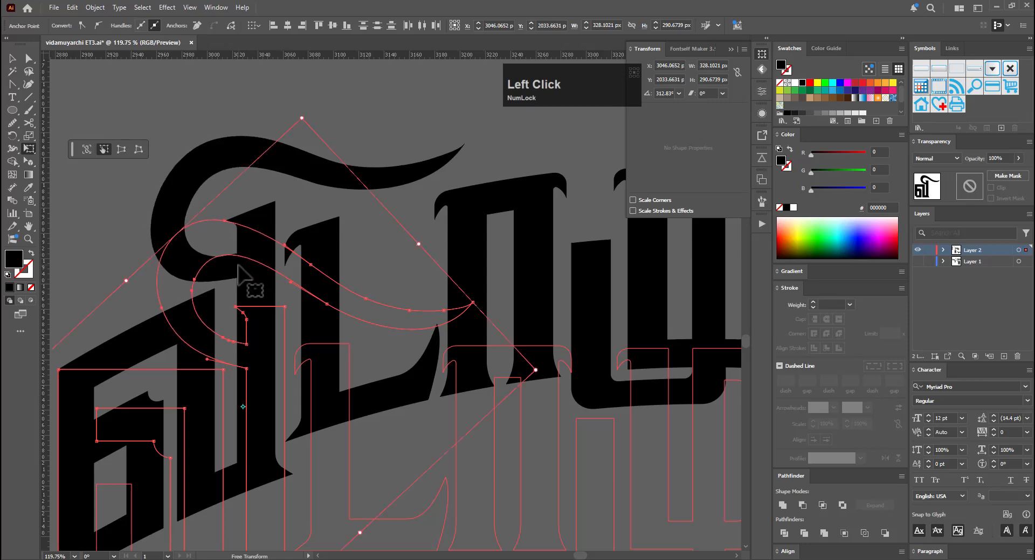
key("a")
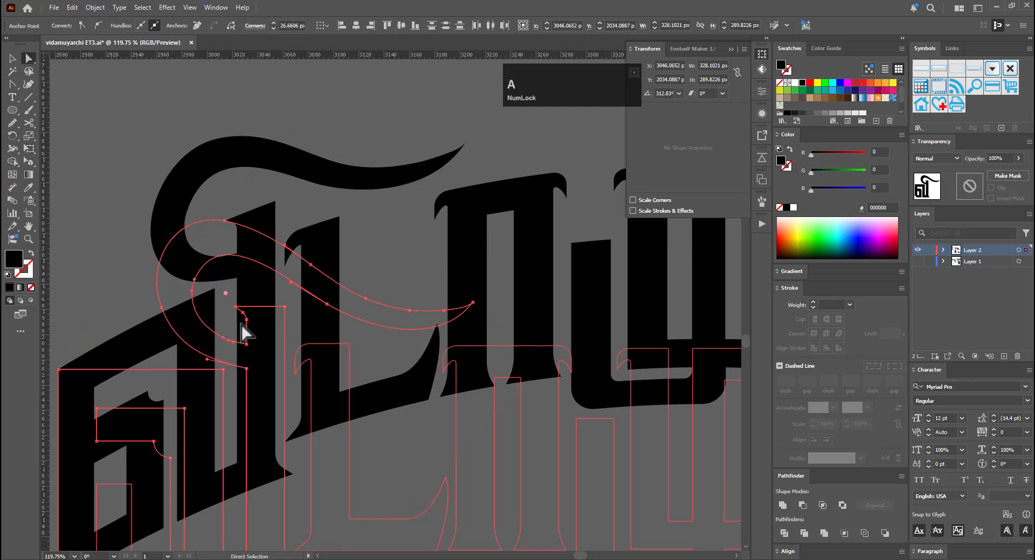
Lasso the swash's anchor points, then nudge and slightly rotate them counterclockwise with Free Transform
left_click(243, 342)
key("ctrl+z")
mouse_move(232, 329)
left_mouse_down()
mouse_move(245, 372)
mouse_move(226, 379)
mouse_move(186, 355)
mouse_move(147, 260)
mouse_move(309, 231)
mouse_move(461, 287)
mouse_move(484, 334)
mouse_move(378, 350)
mouse_move(272, 294)
mouse_move(214, 295)
mouse_move(237, 342)
left_mouse_up()
key("q")
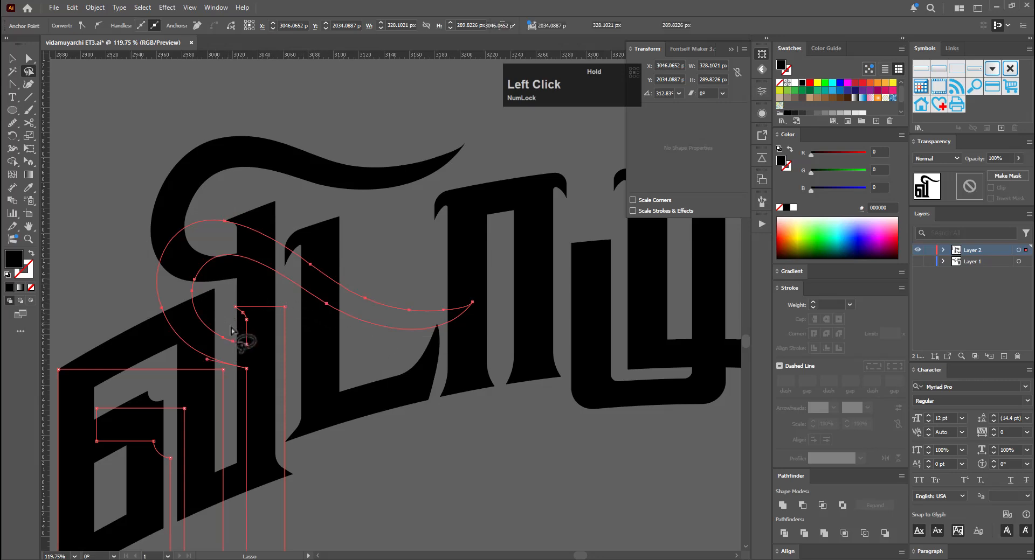
key("e")
left_click_drag(275, 211, 277, 208)
left_click_drag(534, 365, 504, 352)
left_click_drag(367, 352, 382, 344)
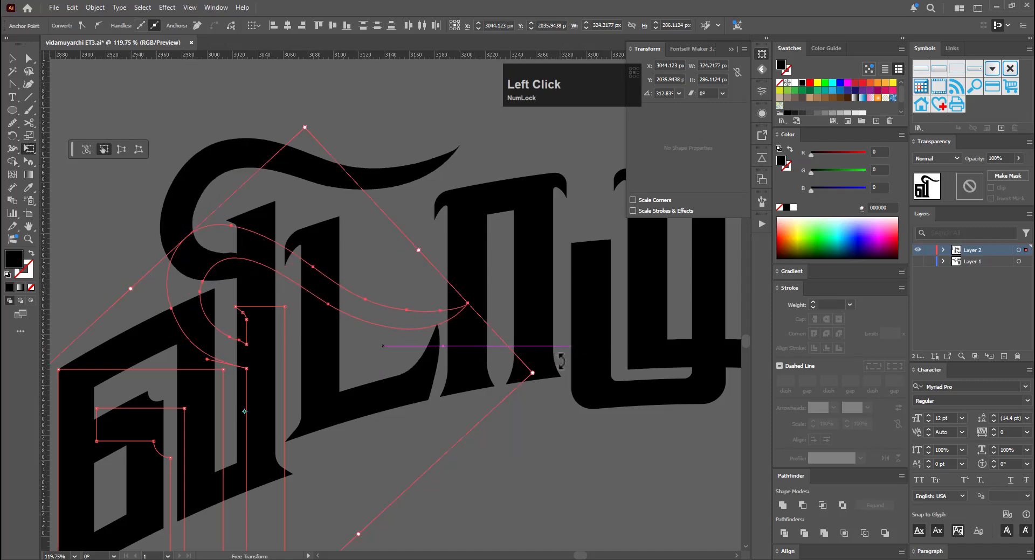
left_click_drag(560, 360, 564, 353)
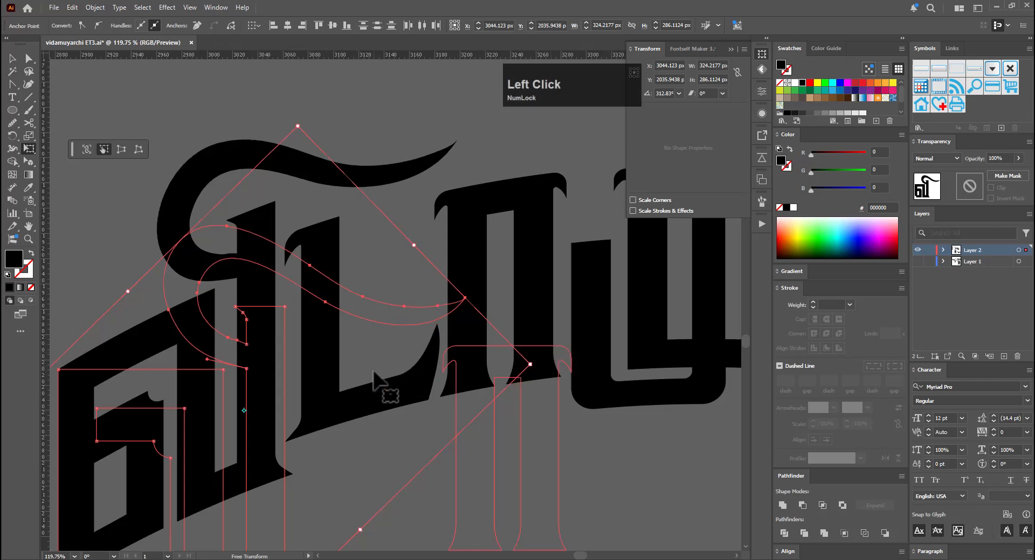
left_click_drag(373, 371, 358, 370)
Smooth the lower part of the swash's inner curve near the stem with the Smooth tool
key("a")
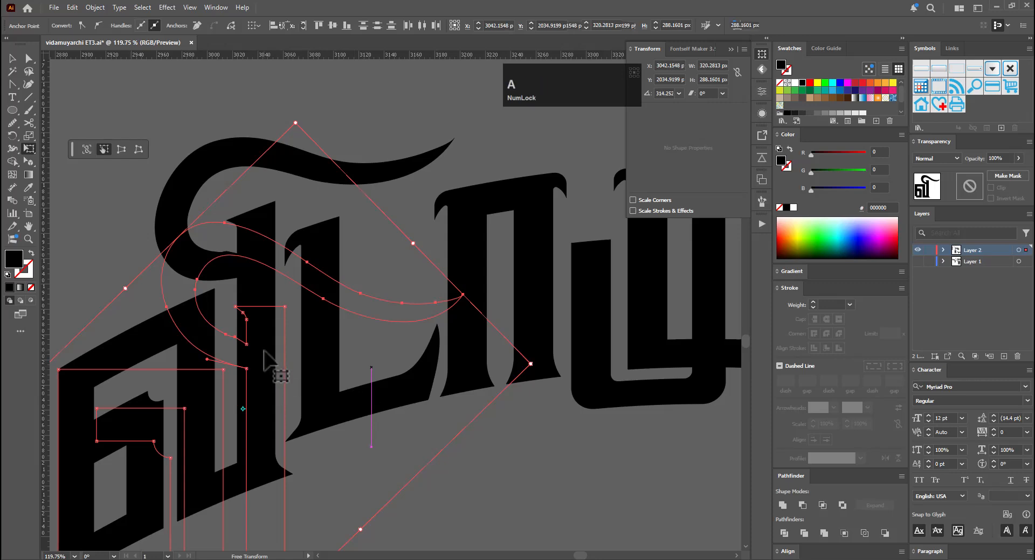
left_click(322, 316, "ctrl")
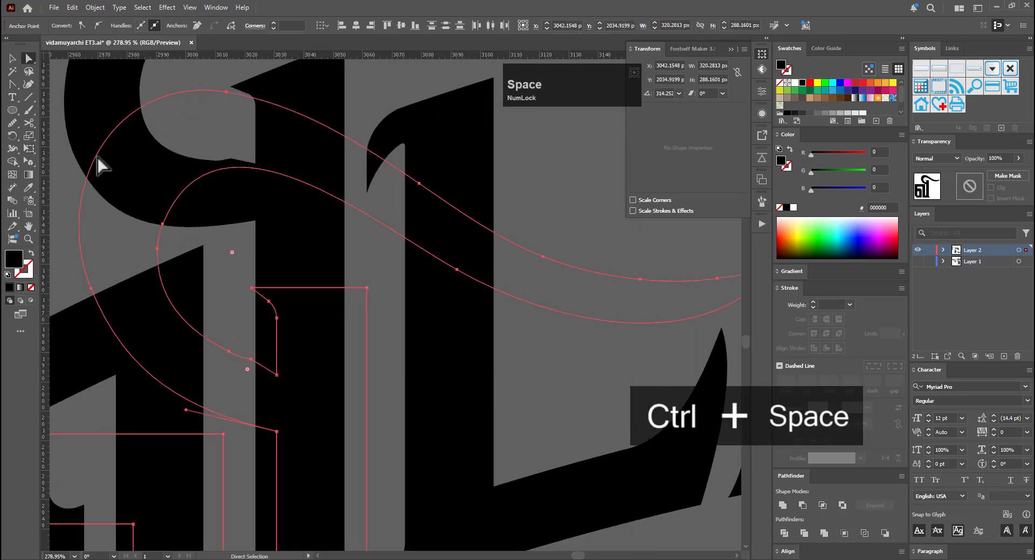
left_click(15, 125)
left_click_drag(257, 361, 238, 356)
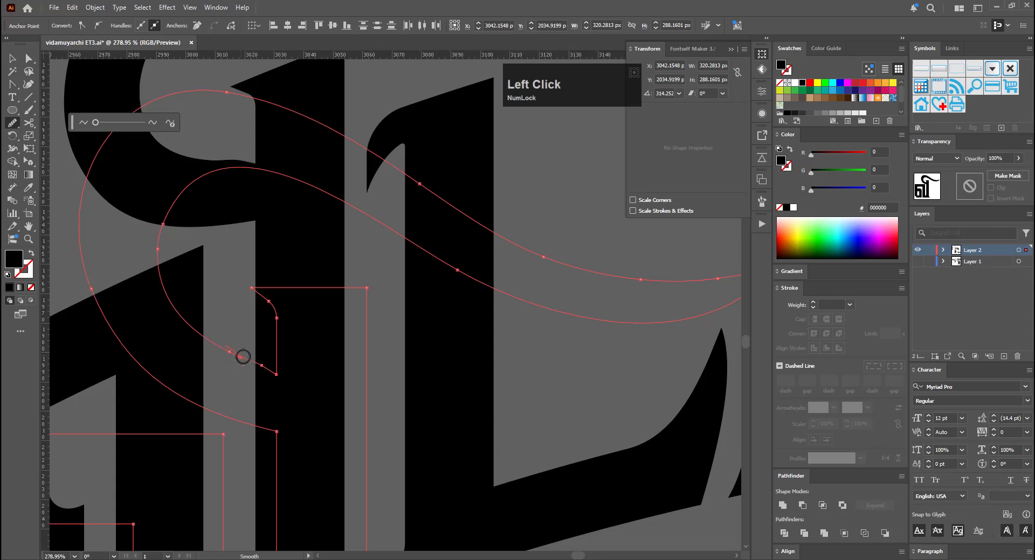
left_click_drag(269, 373, 256, 365)
left_click_drag(248, 363, 237, 389)
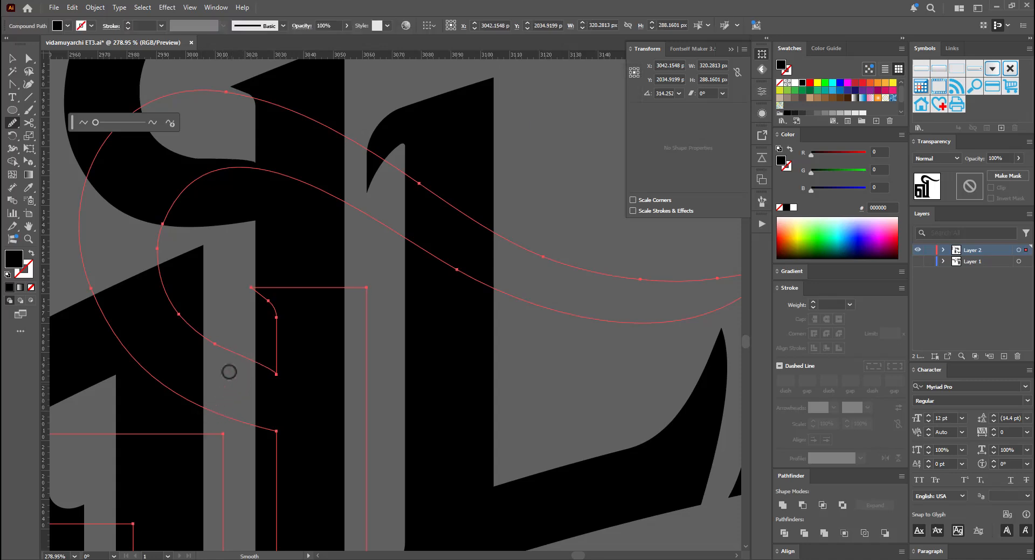
left_click_drag(241, 337, 279, 325)
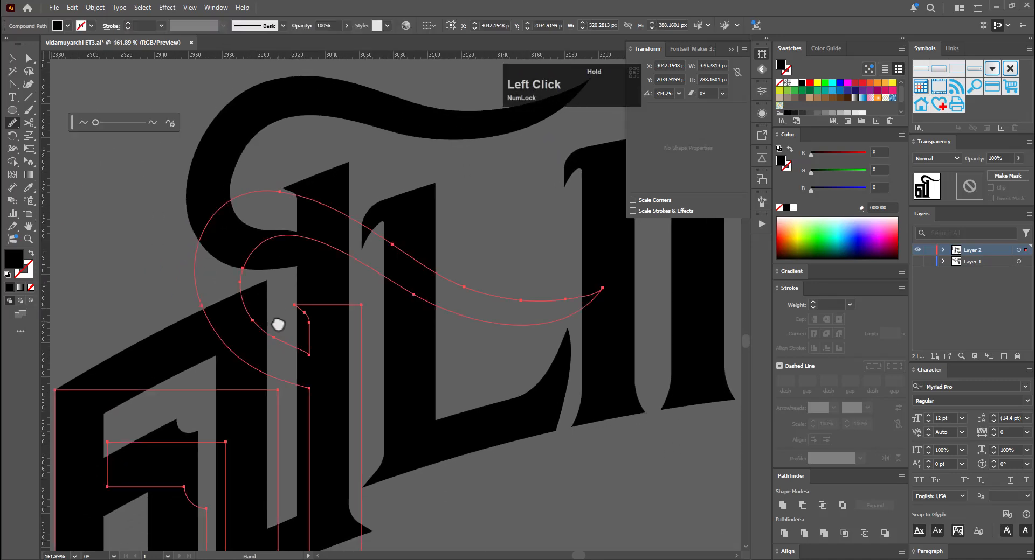
Undo the accidental move and convert the inner curve's end anchor at the stem to a corner point
left_click_drag(281, 373, 342, 363)
key("a")
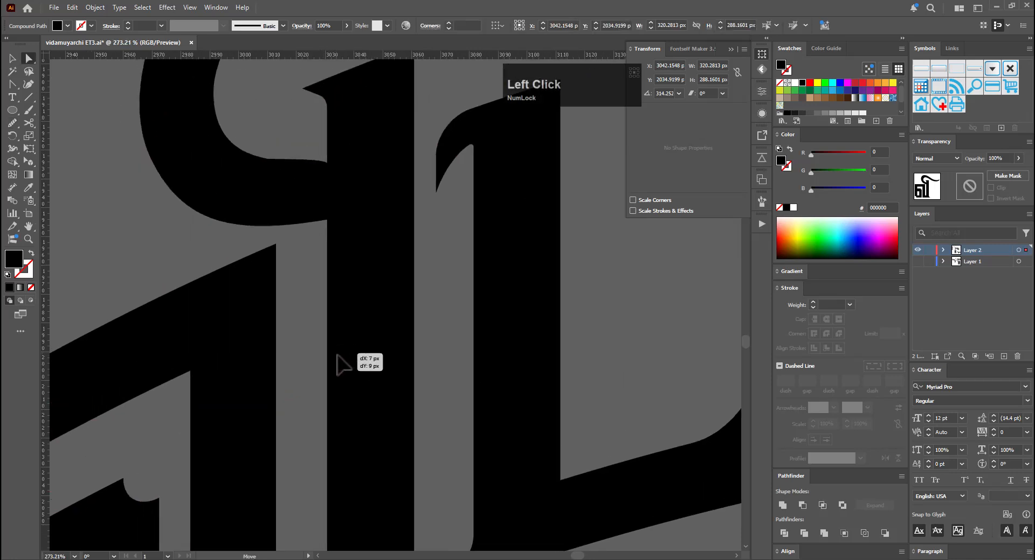
key("ctrl+z")
left_click(328, 343)
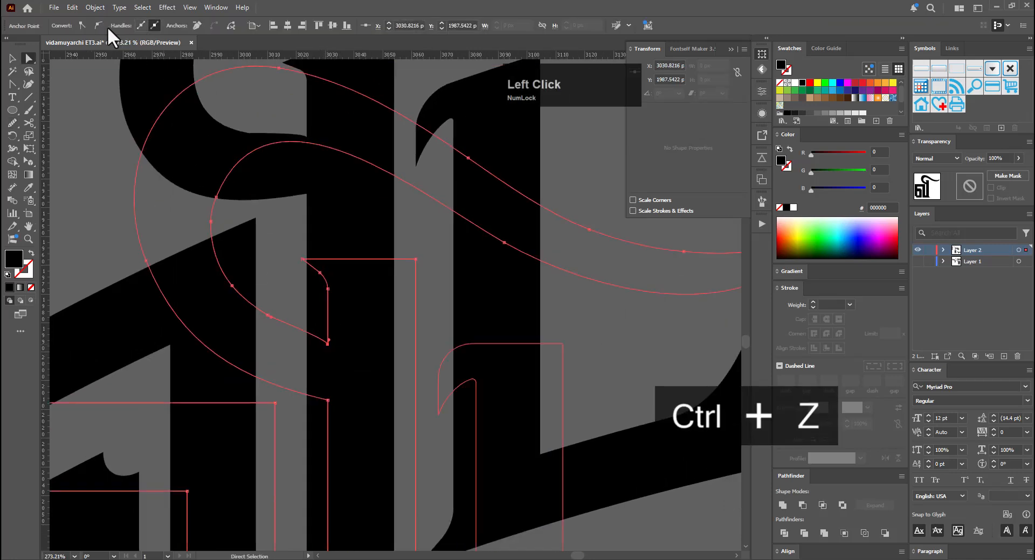
left_click(82, 25)
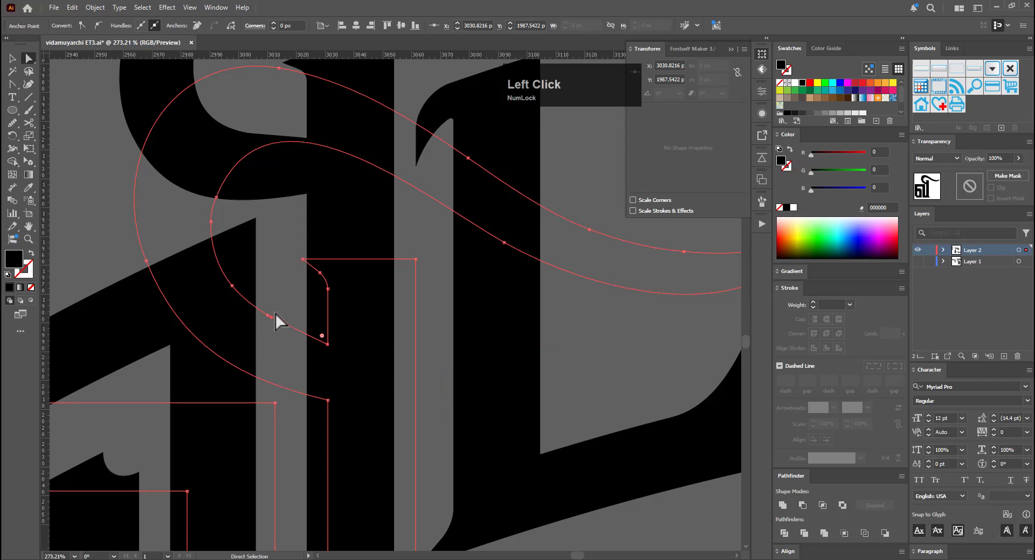
Shift the inner curve's anchor beside the stem slightly down and right with Free Transform
left_click_drag(279, 304, 276, 344)
key("e")
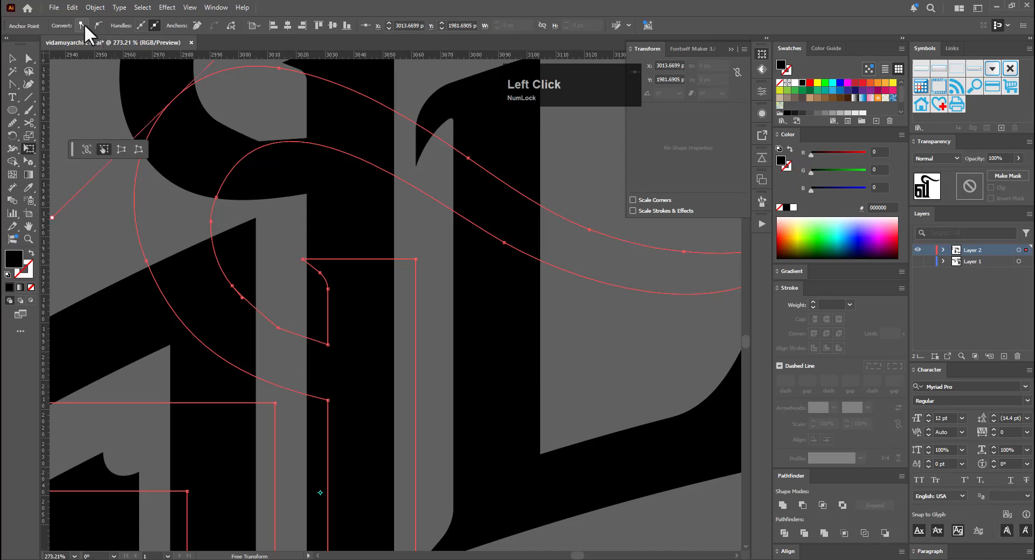
key("ctrl+z")
Delete the surplus anchor point on the lower left part of the swash's inner curve
key("a")
left_click(237, 295)
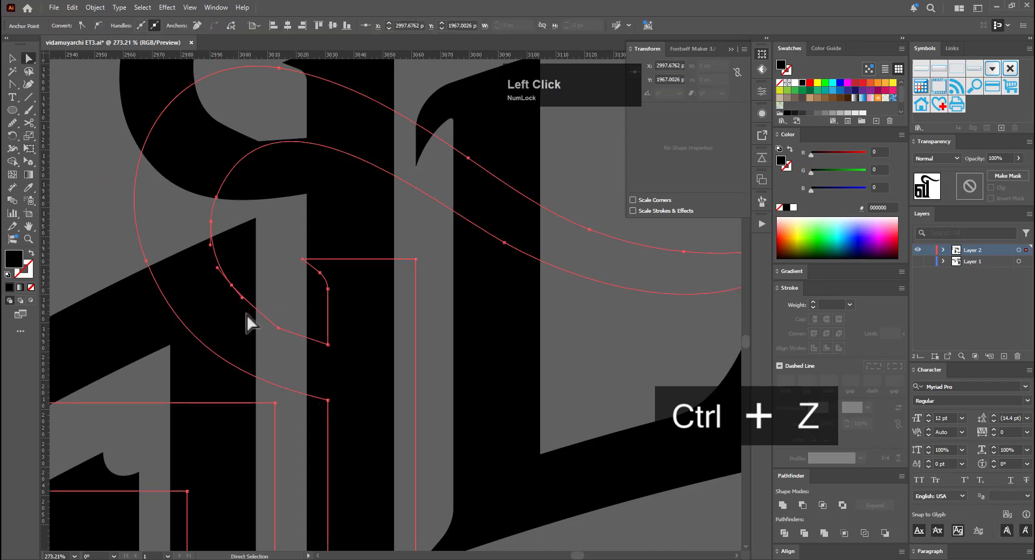
key("minus")
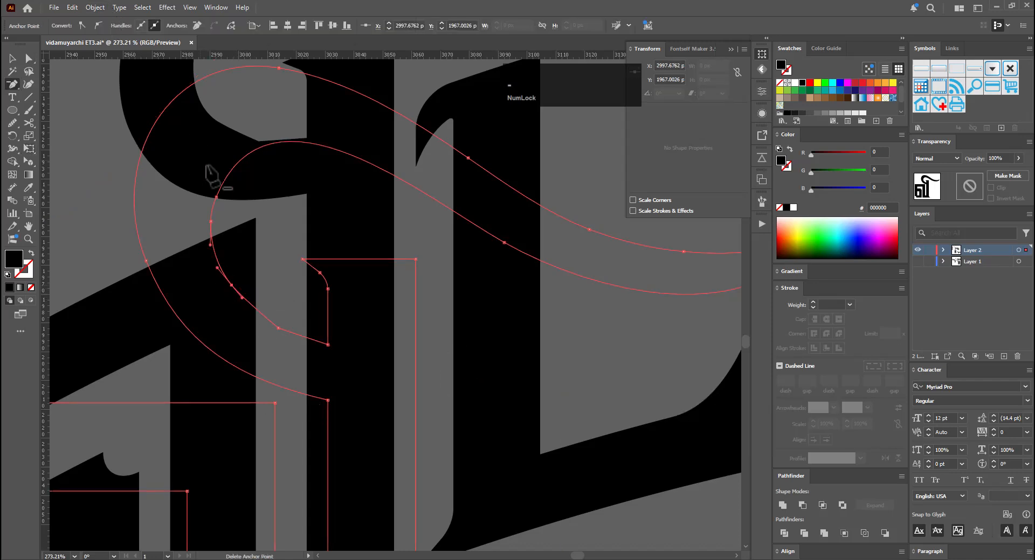
left_click(232, 285)
key("a")
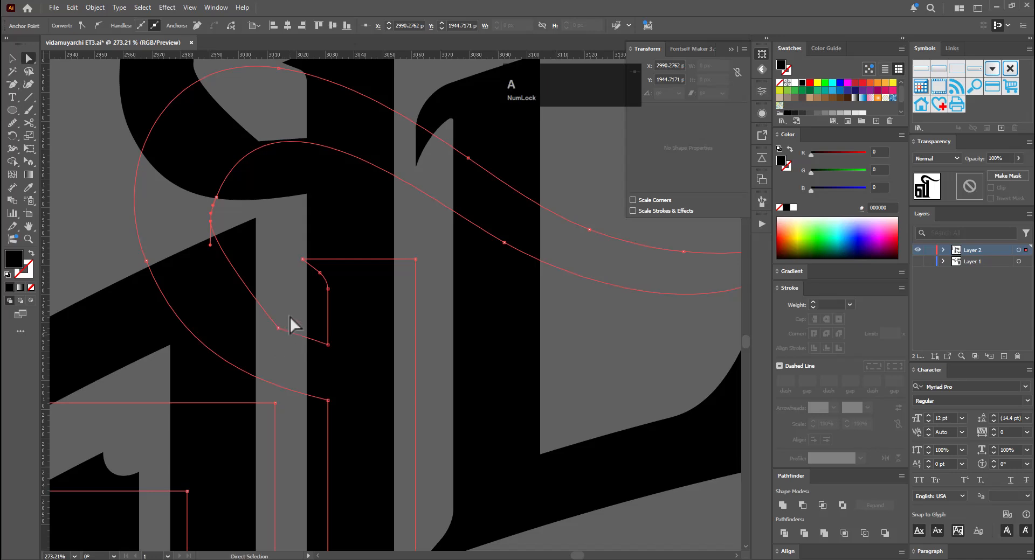
Pull a direction handle up and left from the inner curve's lower anchor with the Anchor Point tool
left_click(204, 224)
key("shift+c")
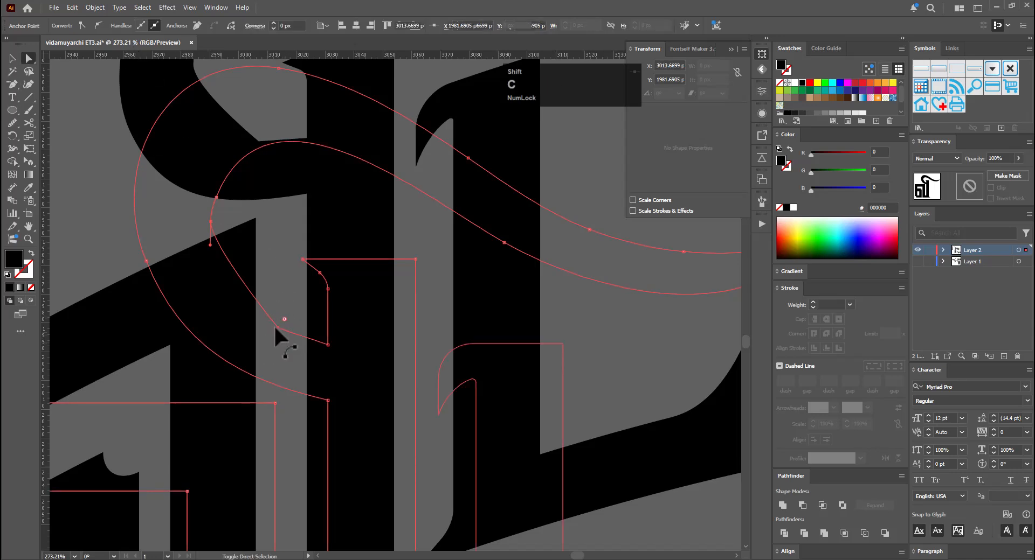
left_click(277, 327)
left_click_drag(277, 327, 195, 280)
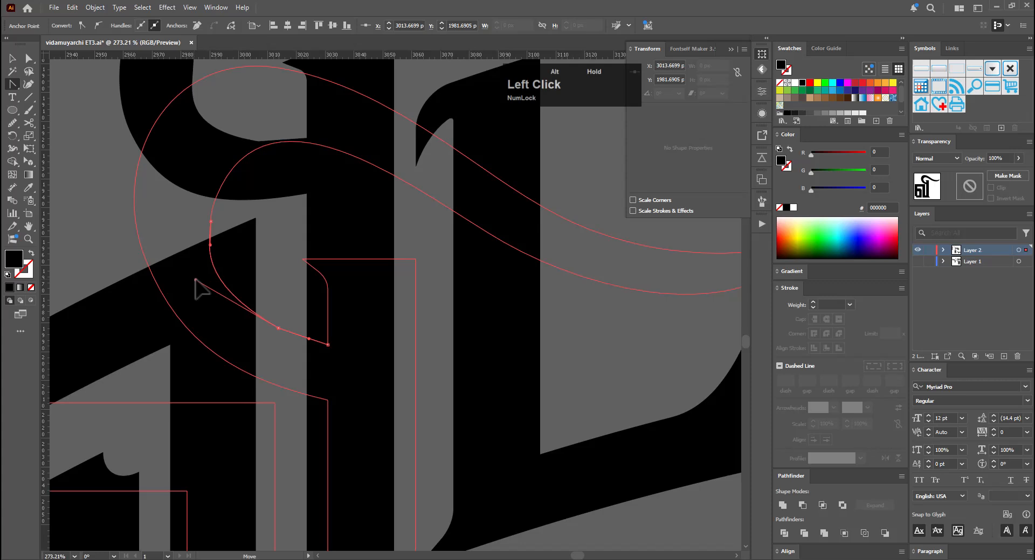
key("a")
Reset the inner curve's lower anchor to smooth, lengthen its upper-left handle to round the curve, and deselect the artwork
left_click(276, 329)
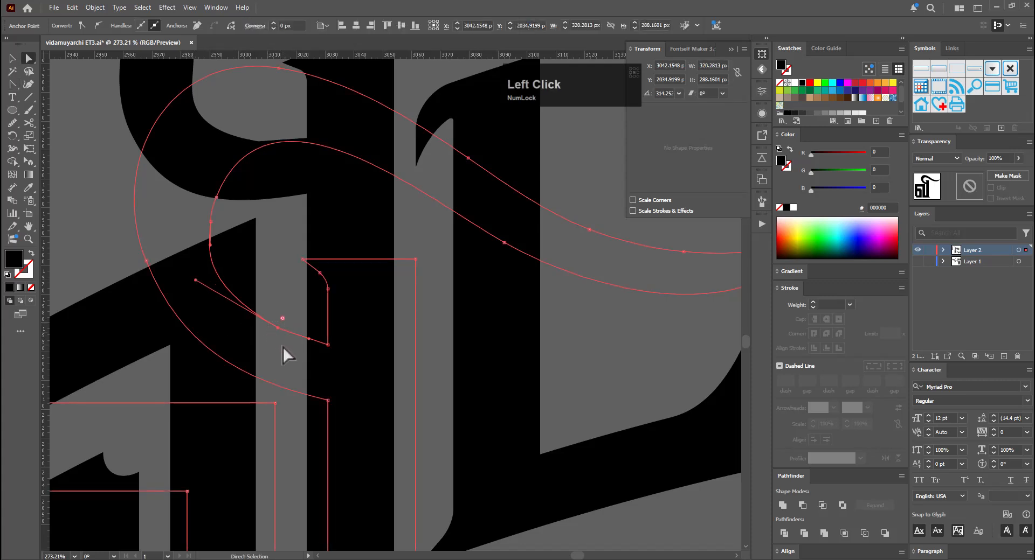
left_click(82, 25)
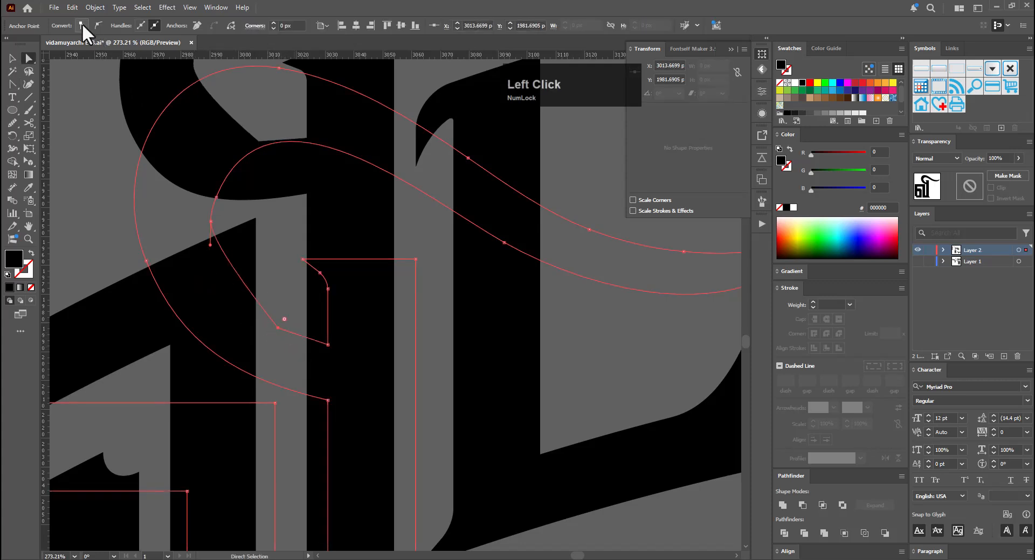
left_click(98, 26)
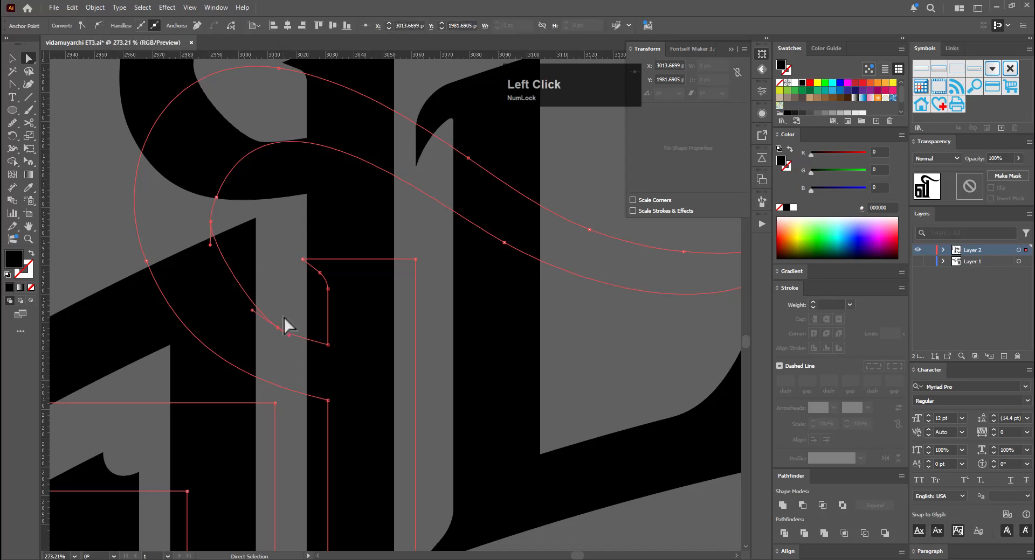
left_click_drag(253, 311, 211, 295)
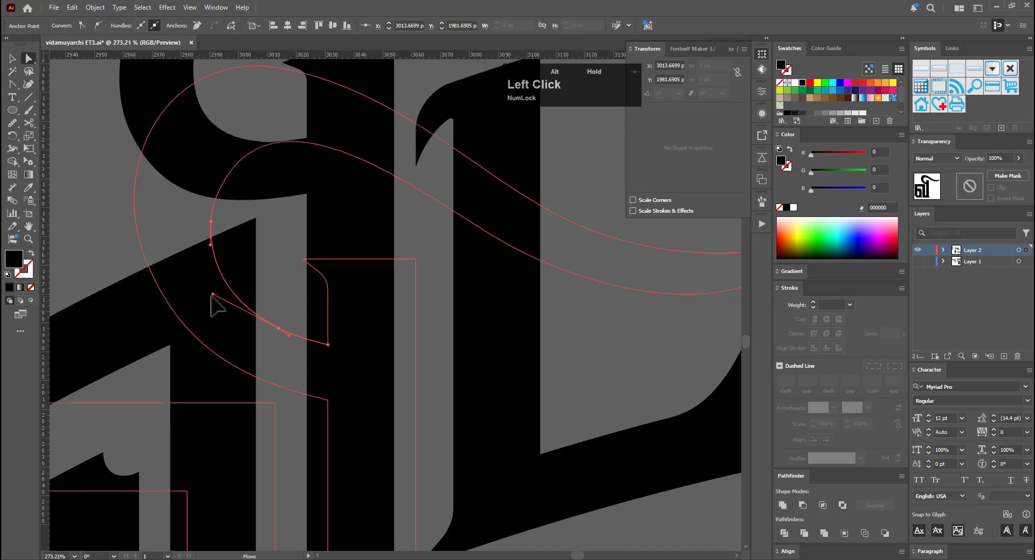
left_click_drag(286, 181, 166, 212)
left_click_drag(225, 184, 229, 293)
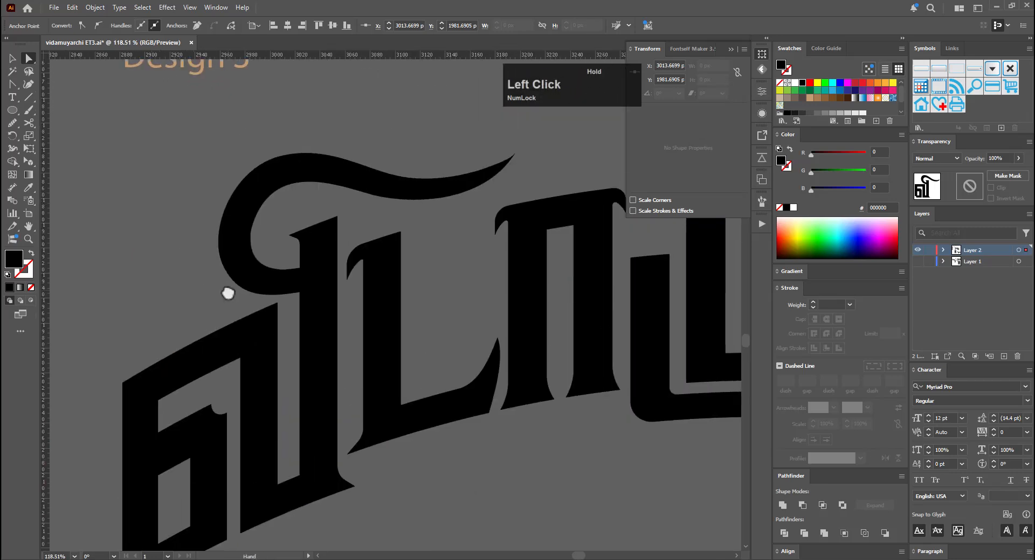
key("v")
left_click(373, 130)
Try to enlarge the arched wordmark proportionally about its centre to about 1085 × 332 px, and undo it
left_click_drag(416, 164, 214, 197)
left_click_drag(444, 219, 214, 254)
key("v")
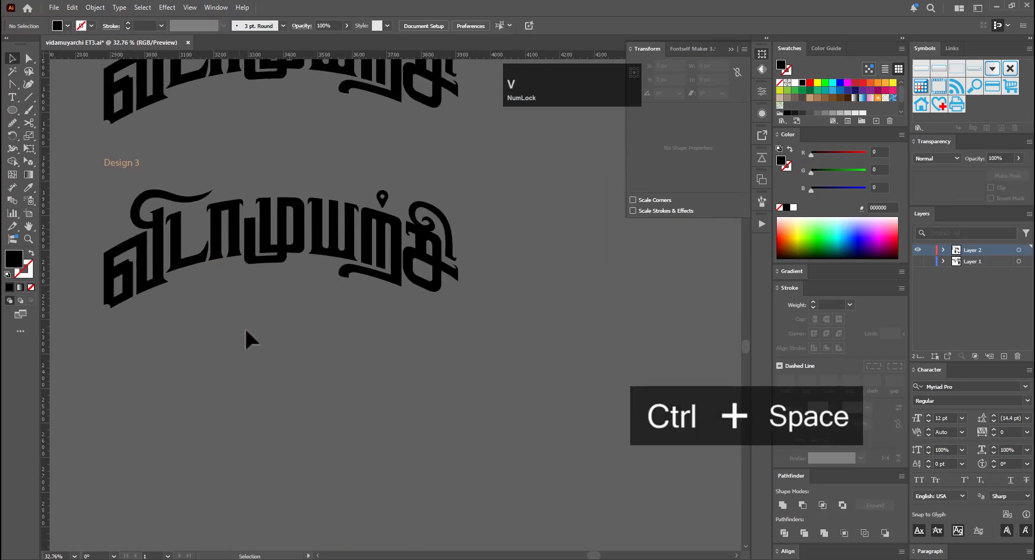
left_click(279, 332)
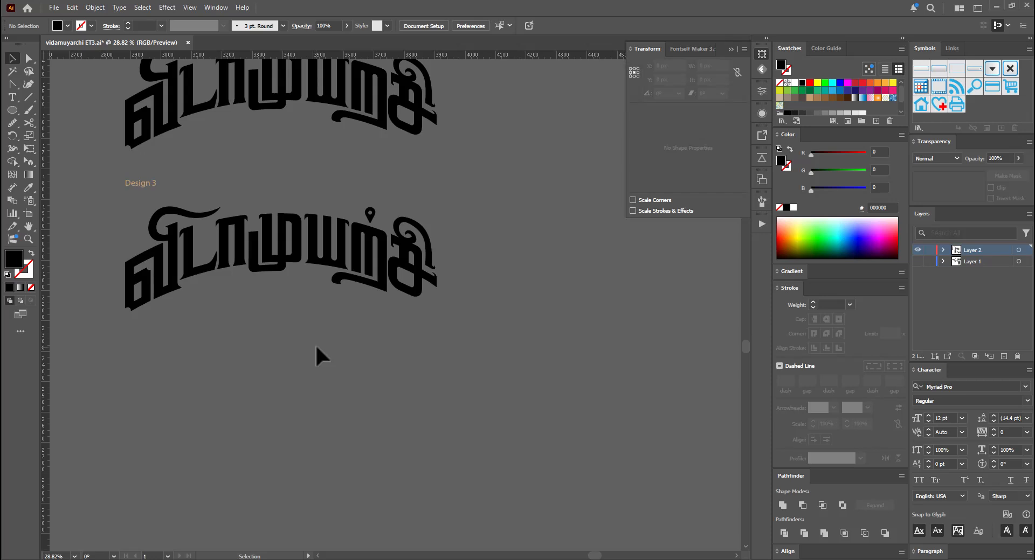
key("v")
left_click(322, 270)
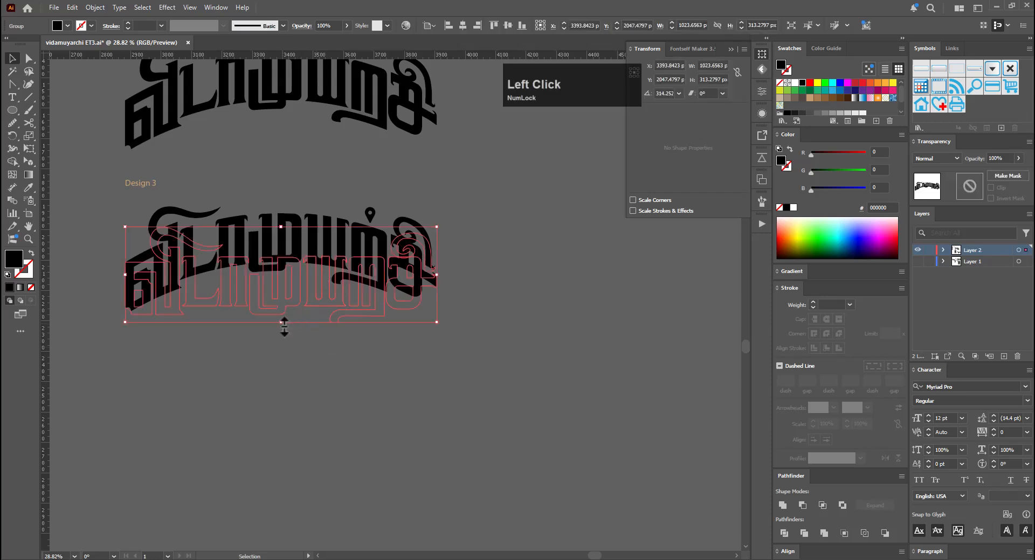
left_click_drag(284, 325, 282, 329)
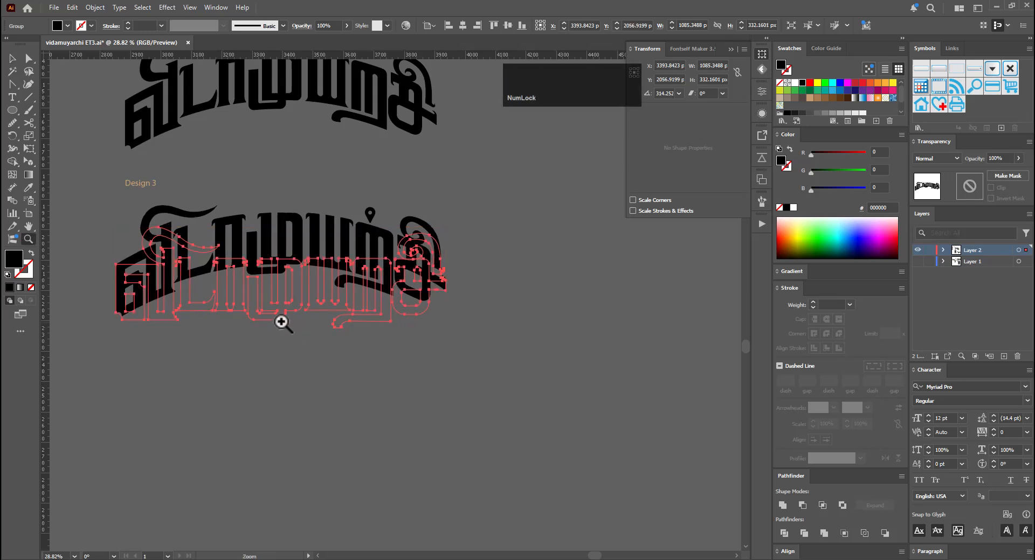
key("ctrl+z")
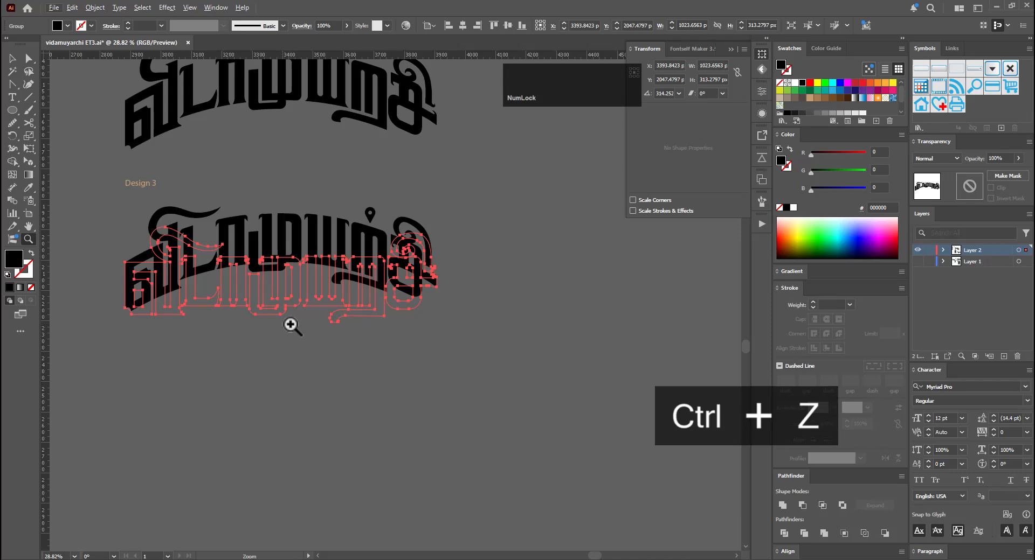
Stretch the arched wordmark vertically about its centre to a height of about 351 px
key("v")
left_click(507, 7)
key("v")
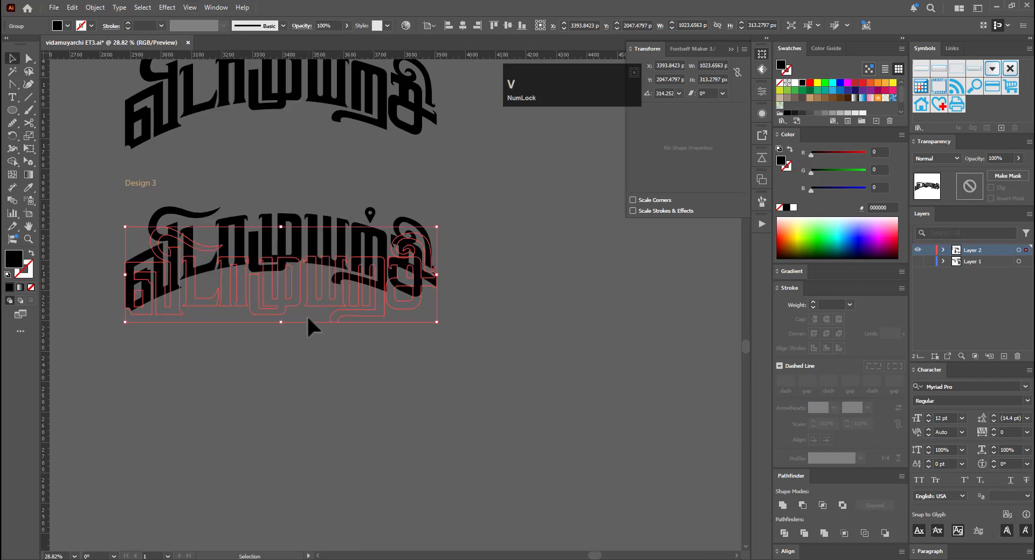
left_click_drag(284, 325, 284, 331)
key("v")
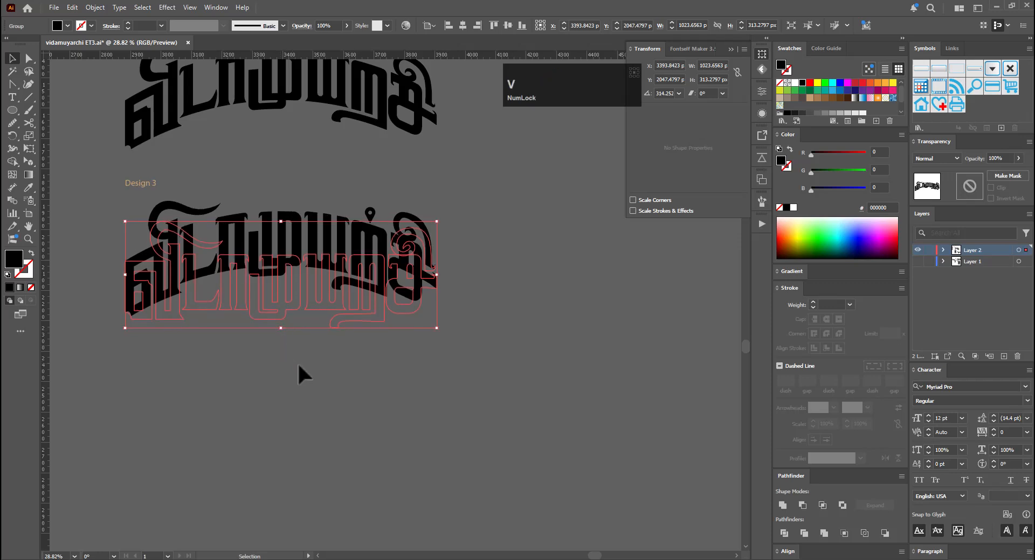
Duplicate the bottom arched design together with its label and location pin directly below the original
left_click(299, 362)
key("ctrl+space")
left_click_drag(362, 354, 237, 389)
left_click_drag(331, 390, 334, 366)
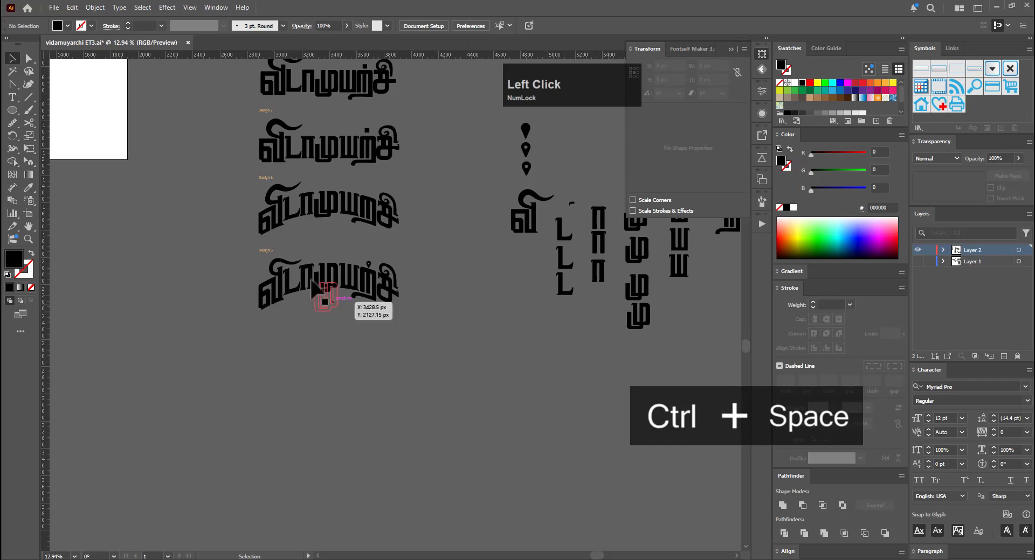
left_click(338, 291)
left_click_drag(338, 292, 334, 360)
Try a Path command on the duplicated wordmark, undo it, and redo the duplication
left_click(356, 366)
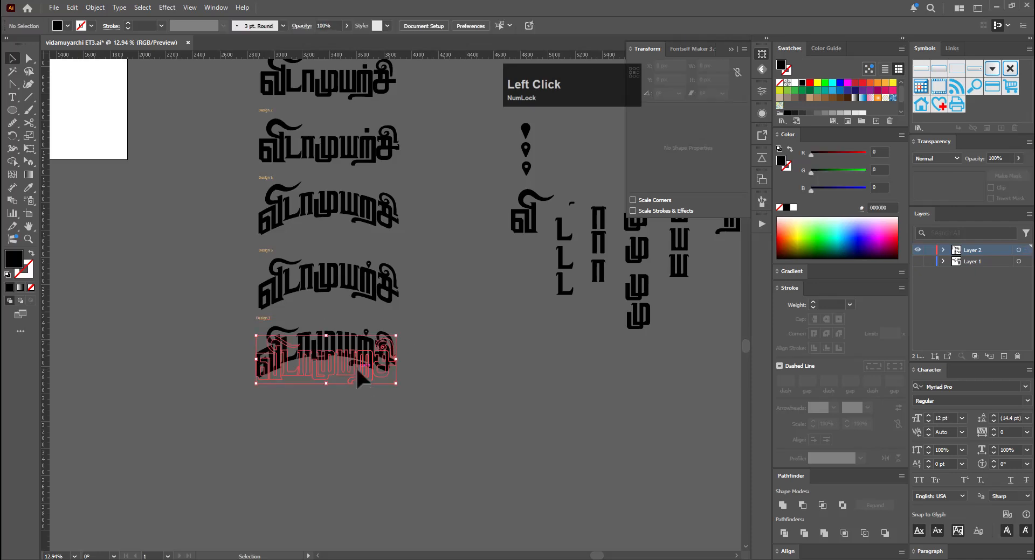
left_click(95, 8)
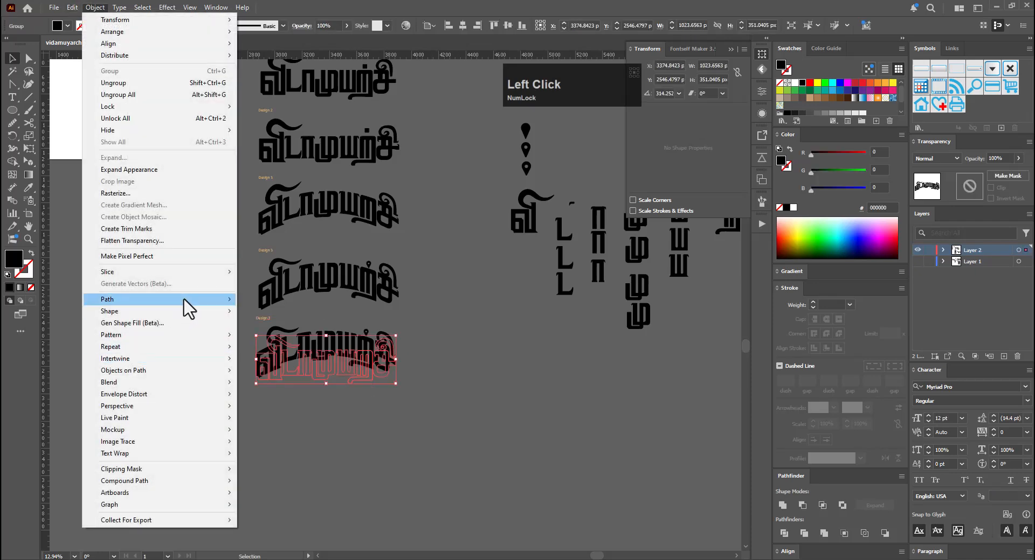
mouse_move(186, 300)
left_click(291, 323)
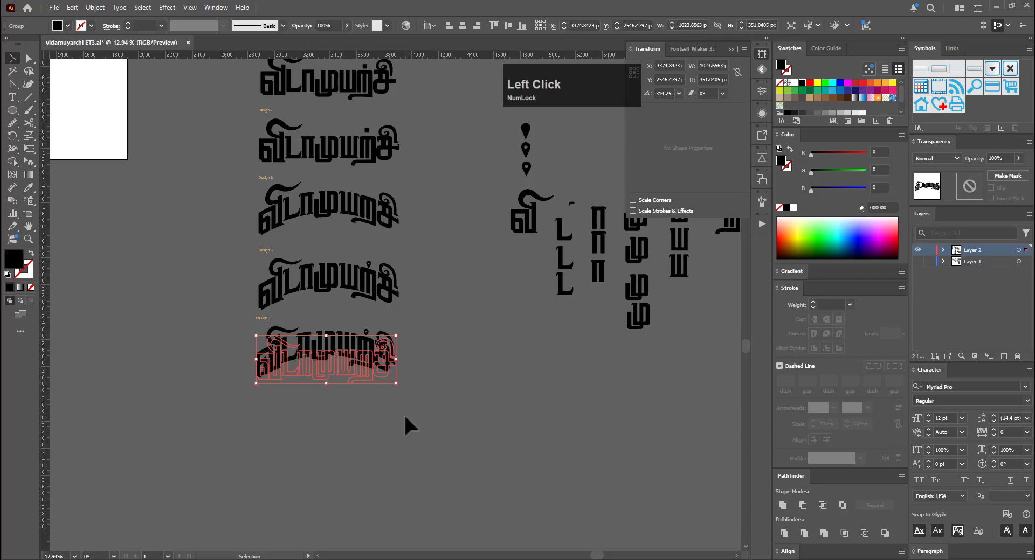
key("ctrl+z")
key("ctrl+z")
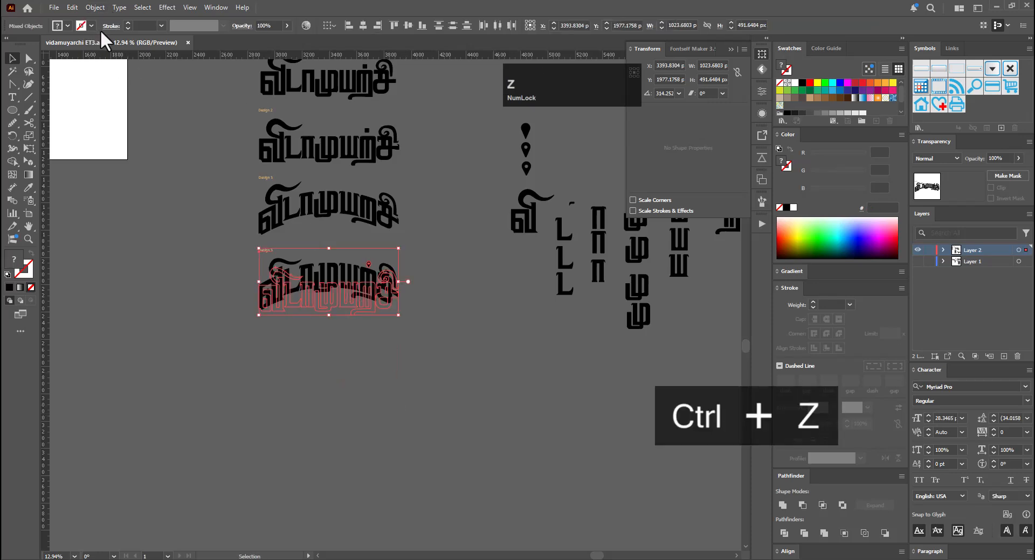
key("ctrl+shift+z")
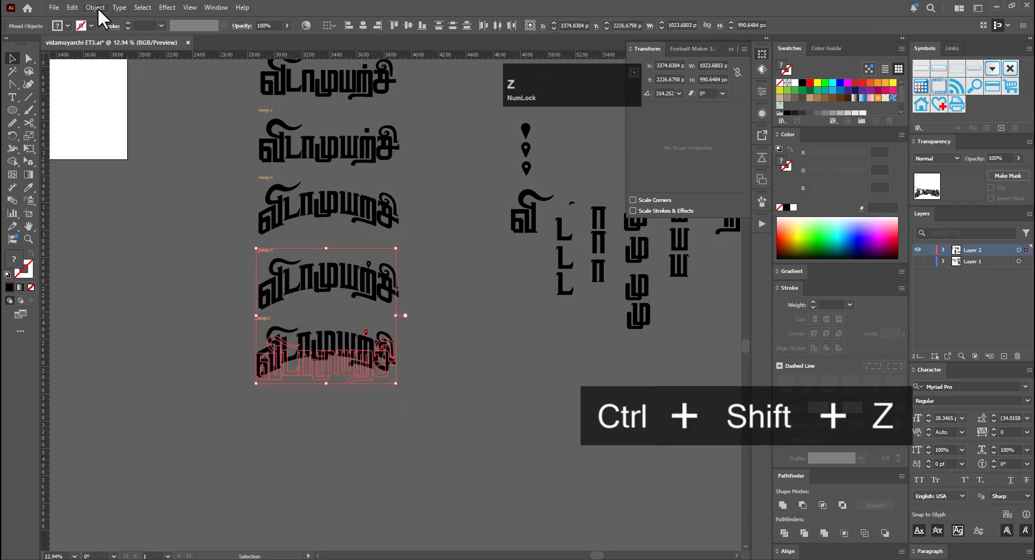
Expand the appearance of the duplicated arched wordmark, unite its shapes with Pathfinder, and save the document
left_click(396, 357)
left_click(95, 7)
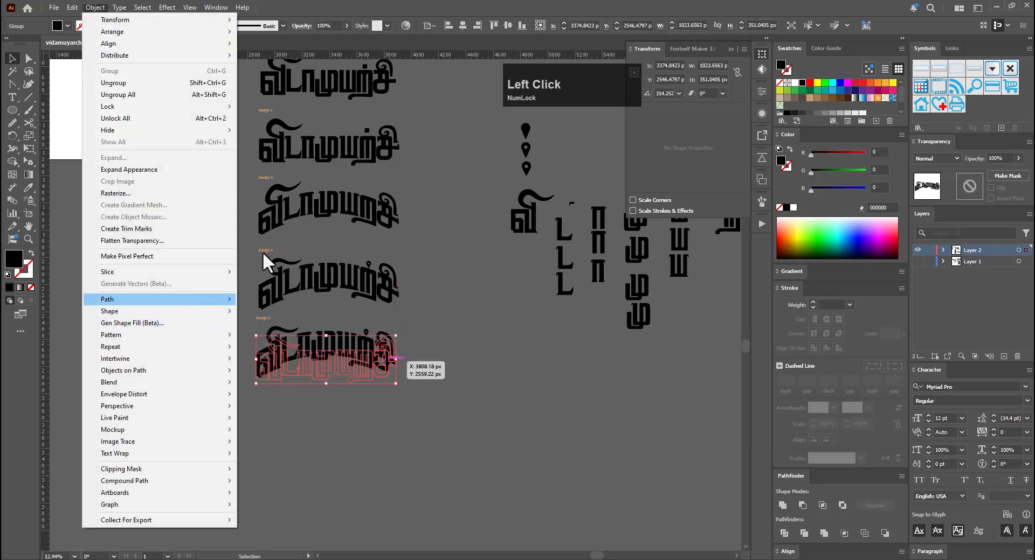
left_click(162, 169)
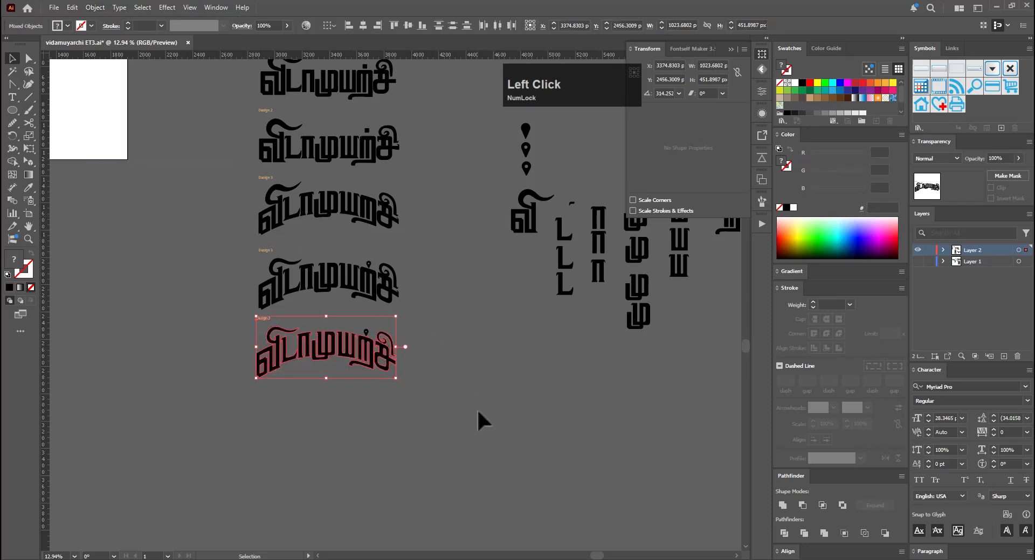
key("ctrl+space")
left_click(462, 381)
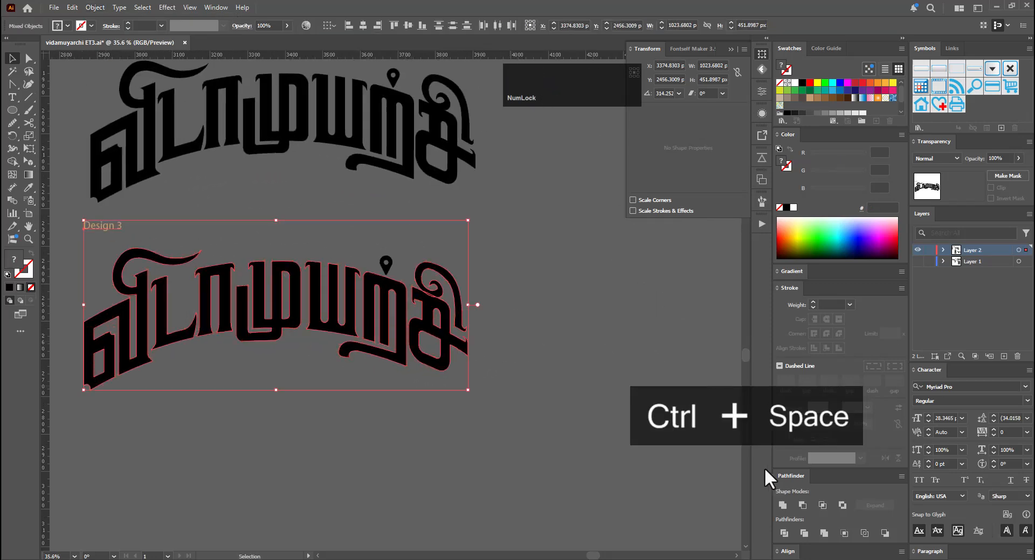
left_click(782, 505)
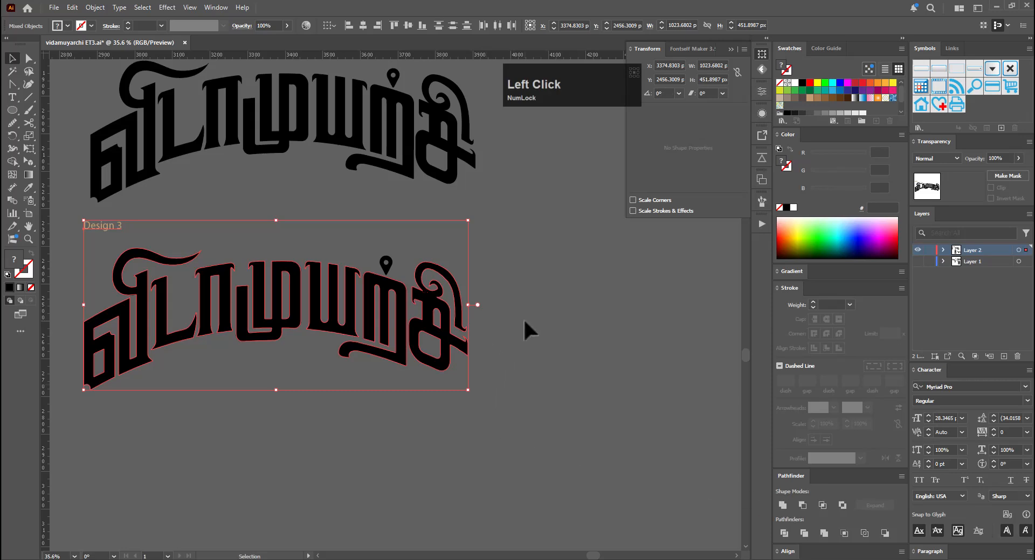
key("ctrl")
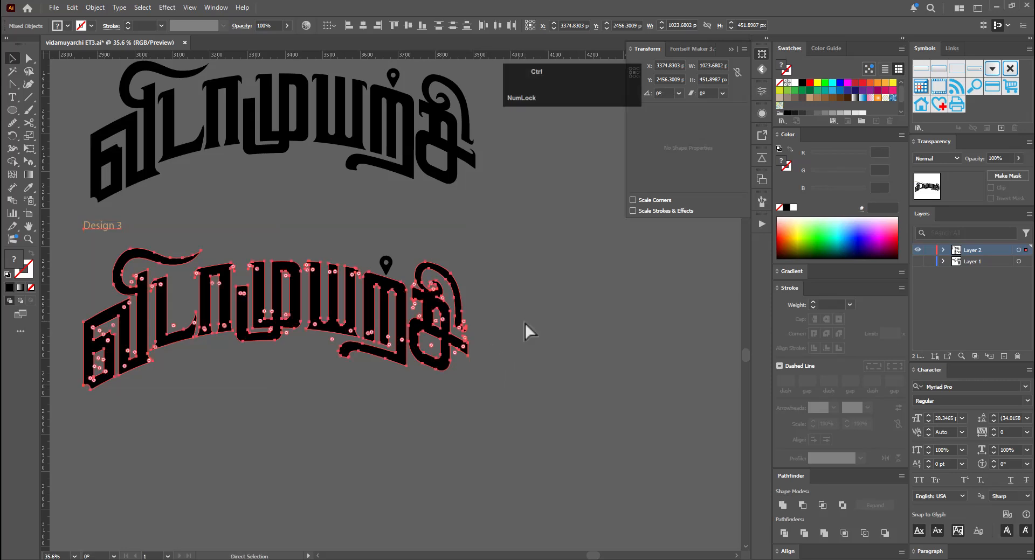
key("ctrl+s")
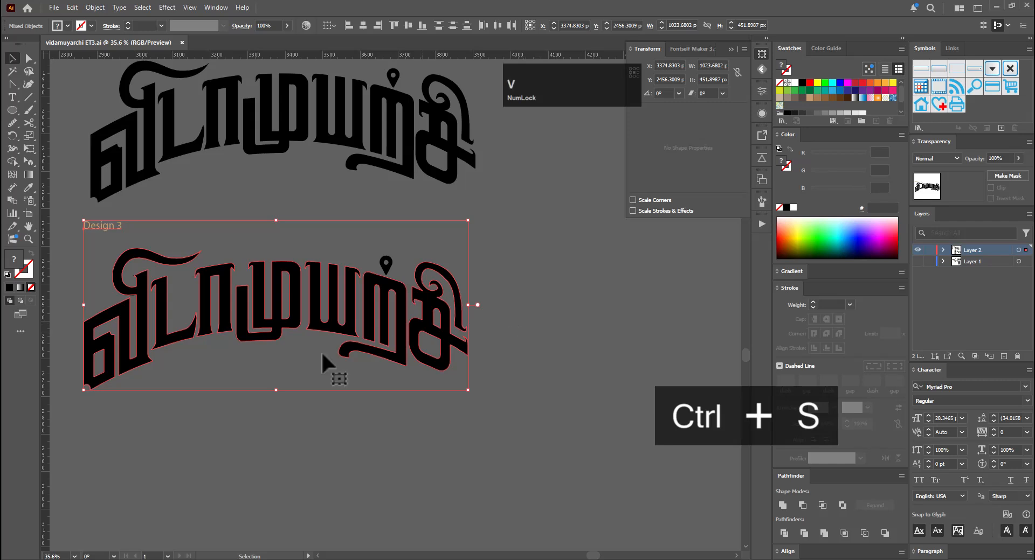
Undo the uniting and appearance expansion of the duplicated wordmark so its warp is editable again
left_click(282, 384)
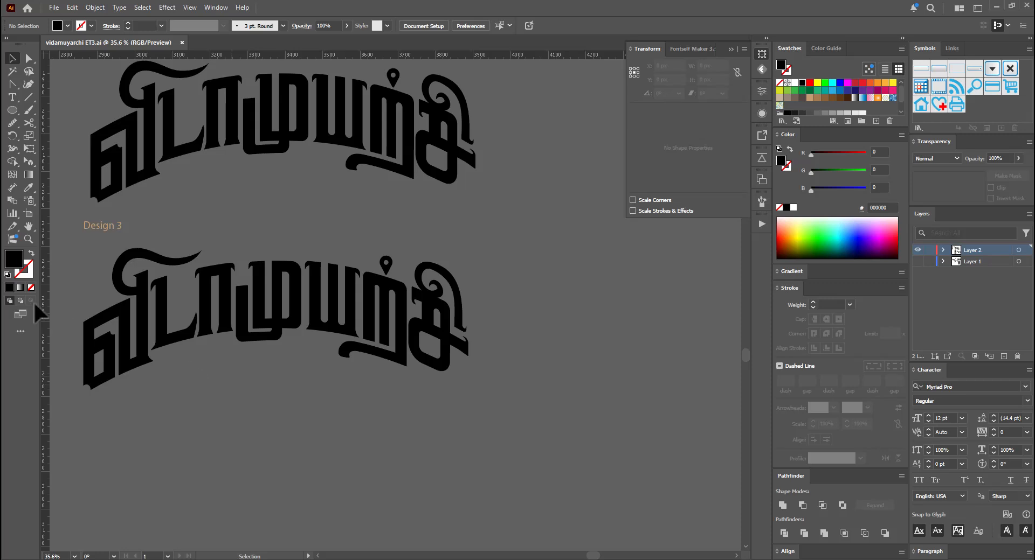
left_click(216, 317)
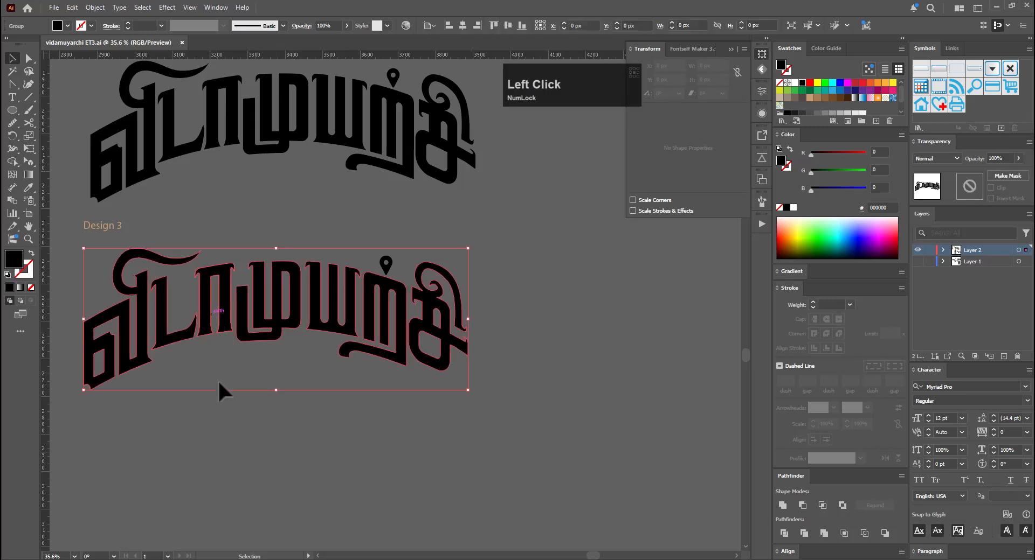
key("ctrl+z")
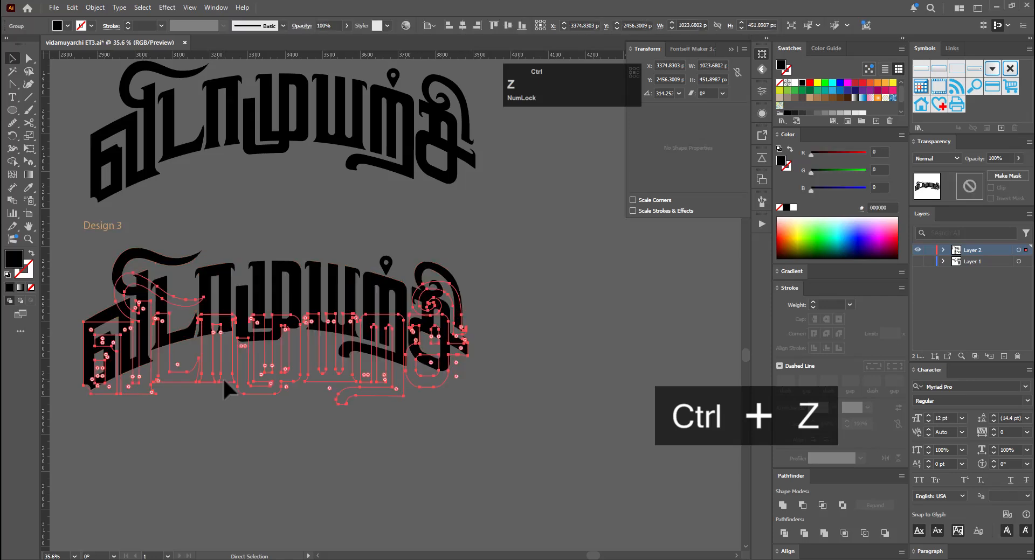
Try to adjust the tail points of the letter ட in the duplicated wordmark with Lasso and Free Transform, and undo it
left_click(248, 408)
key("ctrl+space")
left_click_drag(178, 359, 326, 343)
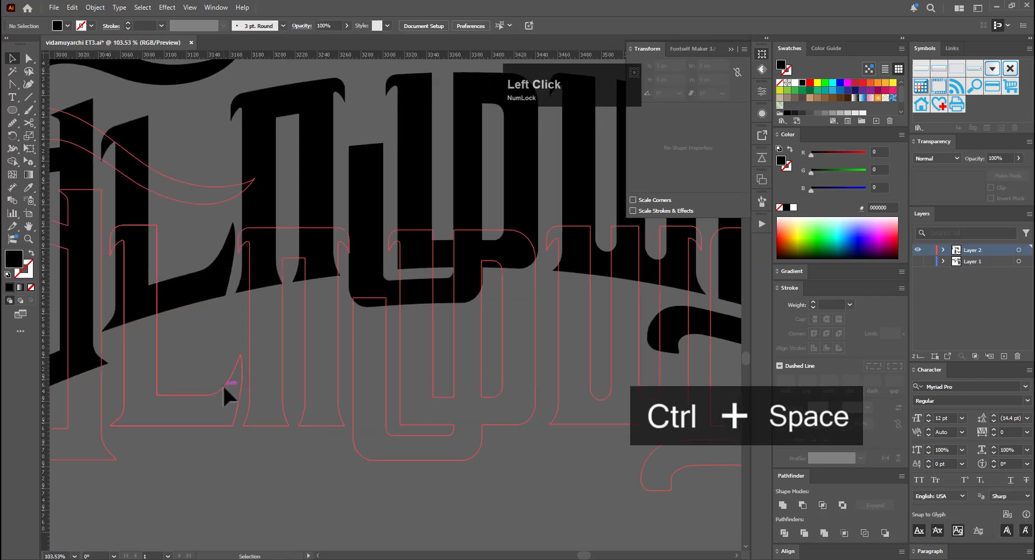
left_click(222, 384)
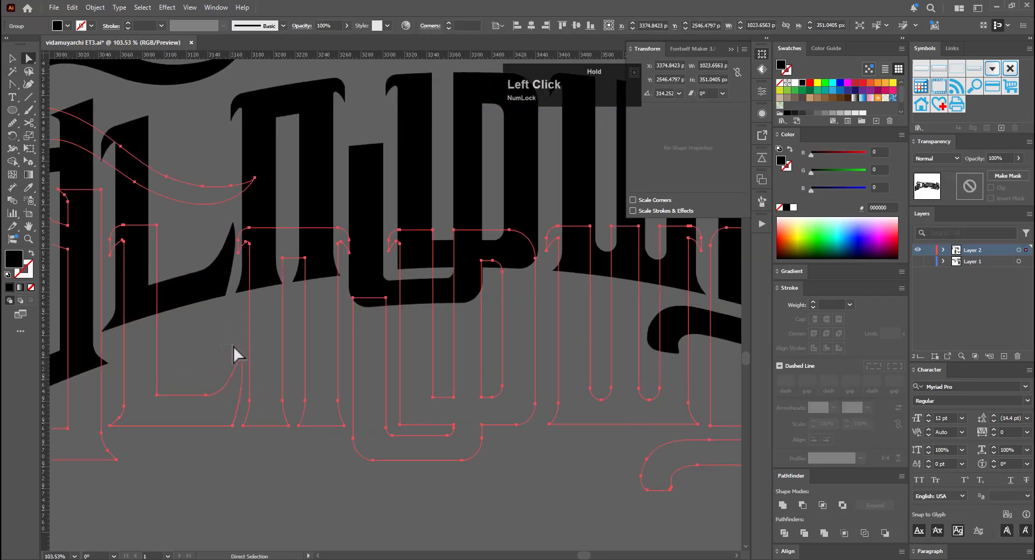
left_click(228, 363)
left_click(240, 360)
key("q")
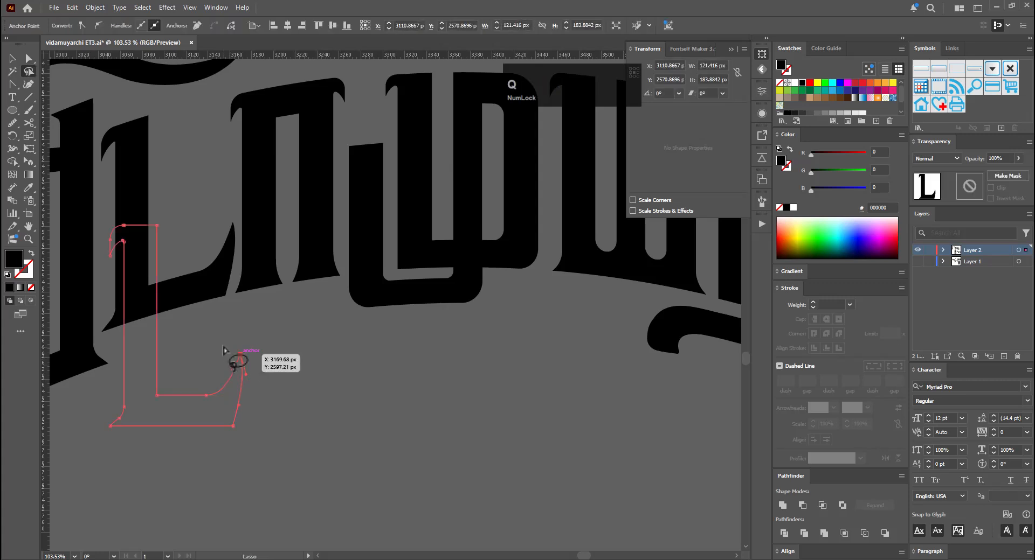
mouse_move(223, 338)
left_mouse_down()
mouse_move(249, 411)
mouse_move(237, 437)
mouse_move(214, 443)
mouse_move(190, 408)
mouse_move(227, 345)
left_mouse_up()
key("e")
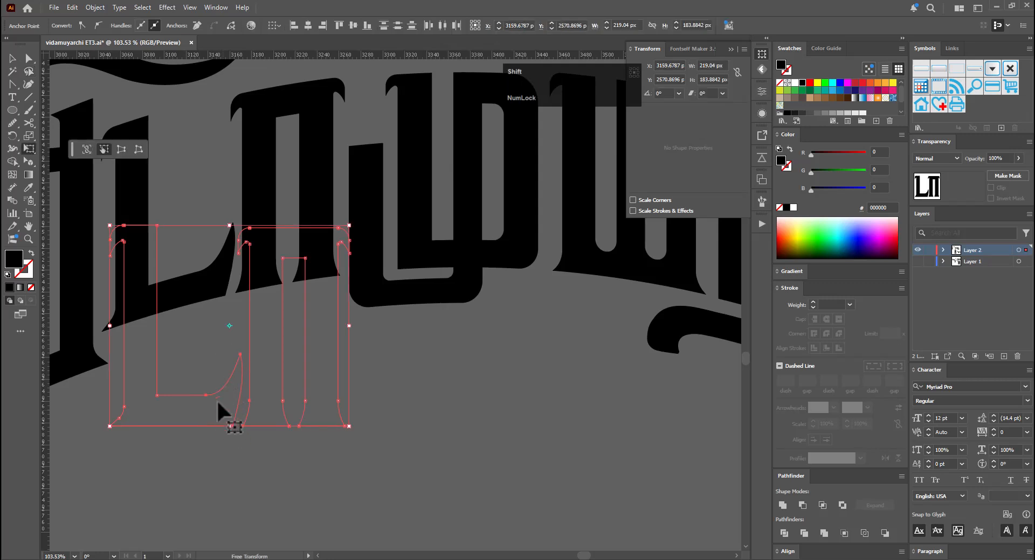
mouse_move(216, 401)
left_mouse_down()
mouse_move(200, 396)
mouse_move(219, 413)
left_mouse_up()
key("ctrl+z")
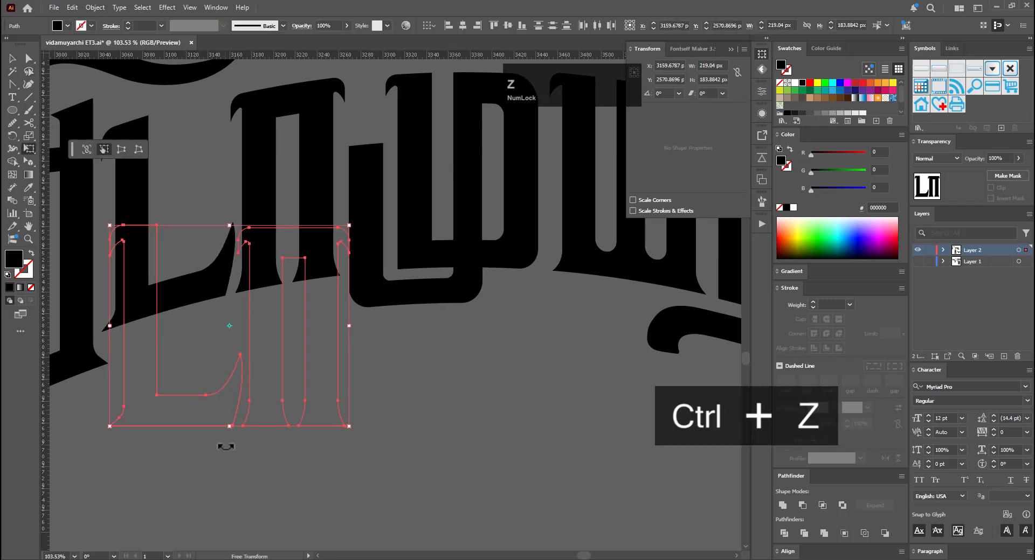
Shorten the foot of the letter ட by shifting its right-end anchor points left, making the letter about 105 px wide
key("a")
key("q")
mouse_move(214, 351)
left_mouse_down()
mouse_move(241, 347)
mouse_move(247, 375)
mouse_move(236, 432)
mouse_move(214, 440)
mouse_move(188, 397)
mouse_move(211, 359)
mouse_move(189, 358)
left_mouse_up()
key("e")
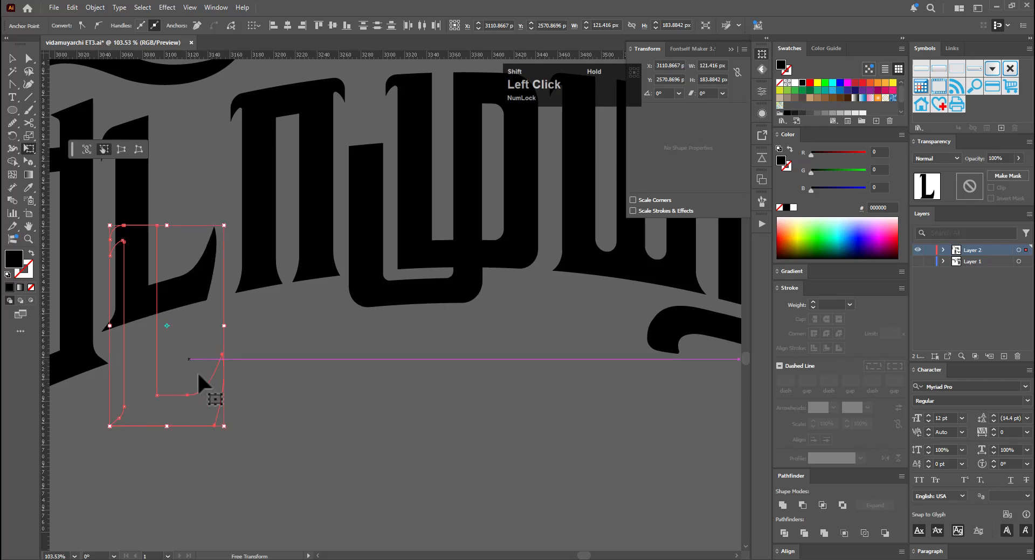
key("v")
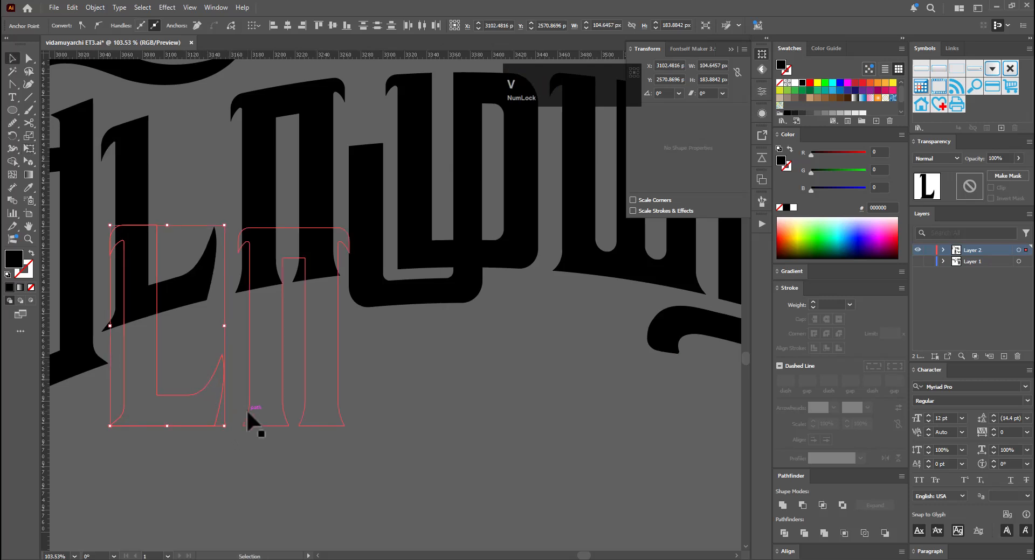
Isolate the duplicated wordmark's group and nudge the letter ட right by about 17 px, closer to ா
left_click(203, 399)
right_click(202, 387)
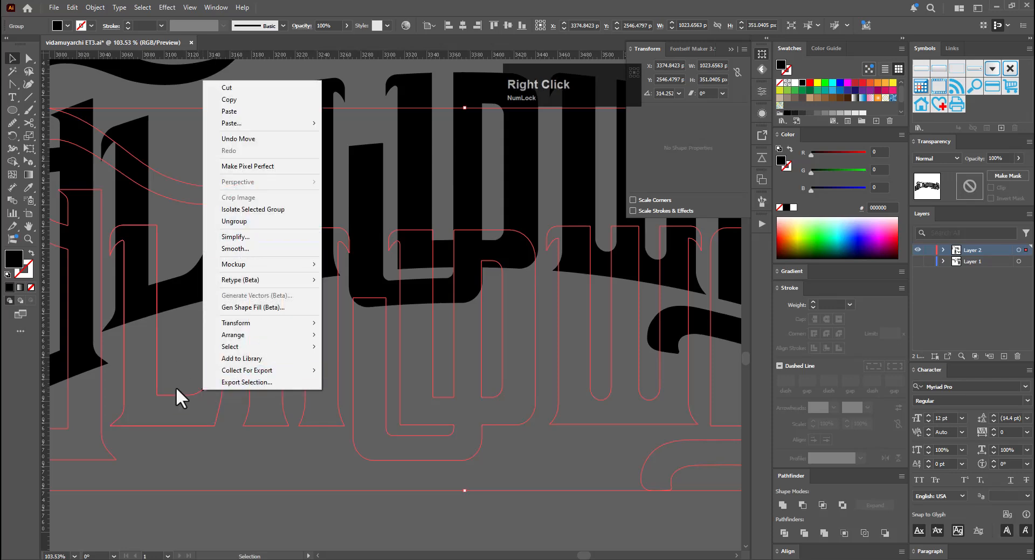
left_click(198, 388)
left_click(206, 386)
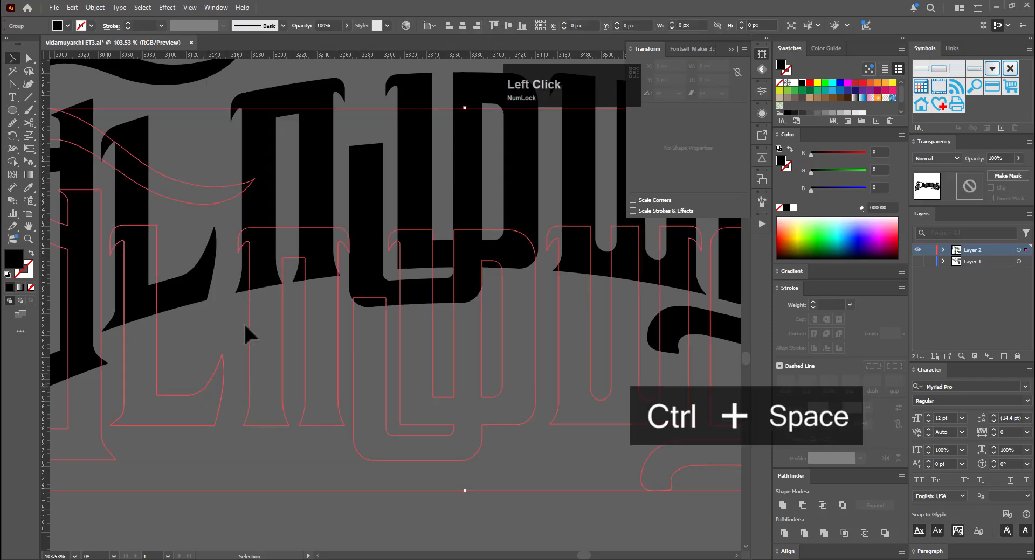
left_click_drag(244, 323, 256, 365)
double_click(250, 371)
left_click(251, 368)
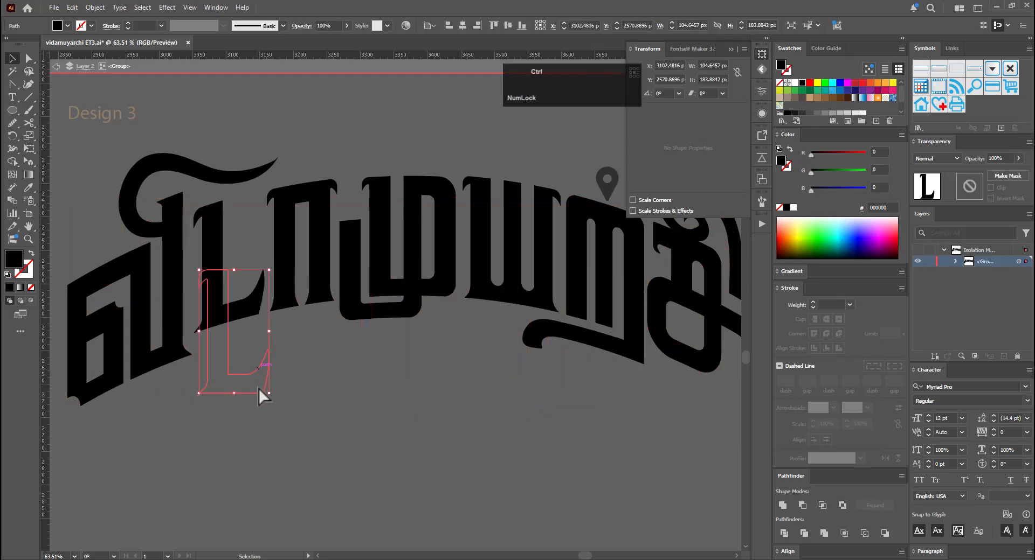
key("ctrl+z")
key("Right")
key("Right")
key("Right")
key("Right")
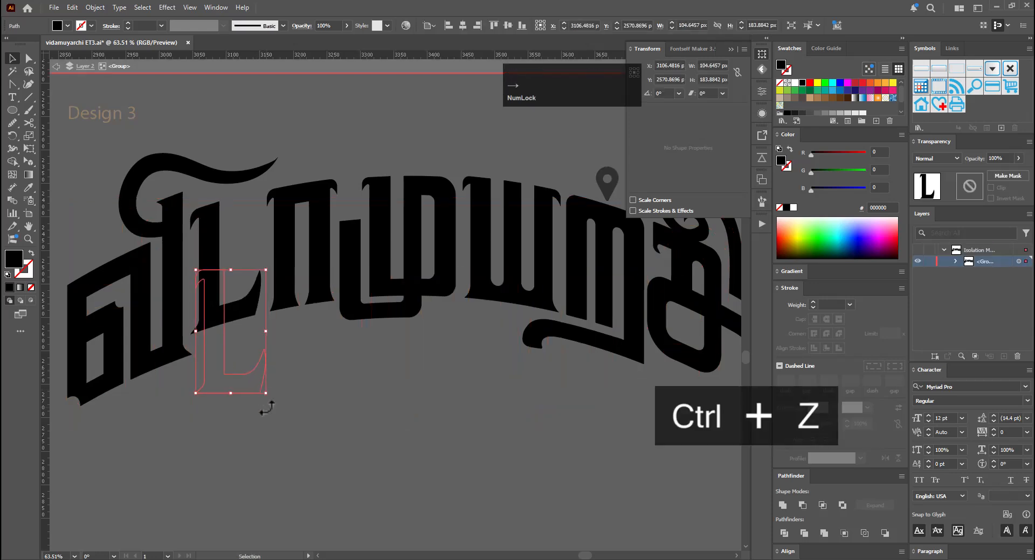
key("Right")
key("Right")
key("Right")
key("Right")
key("Right")
key("Right")
key("Right")
key("Right")
key("Right")
key("Right")
key("Right")
key("Right")
key("Right")
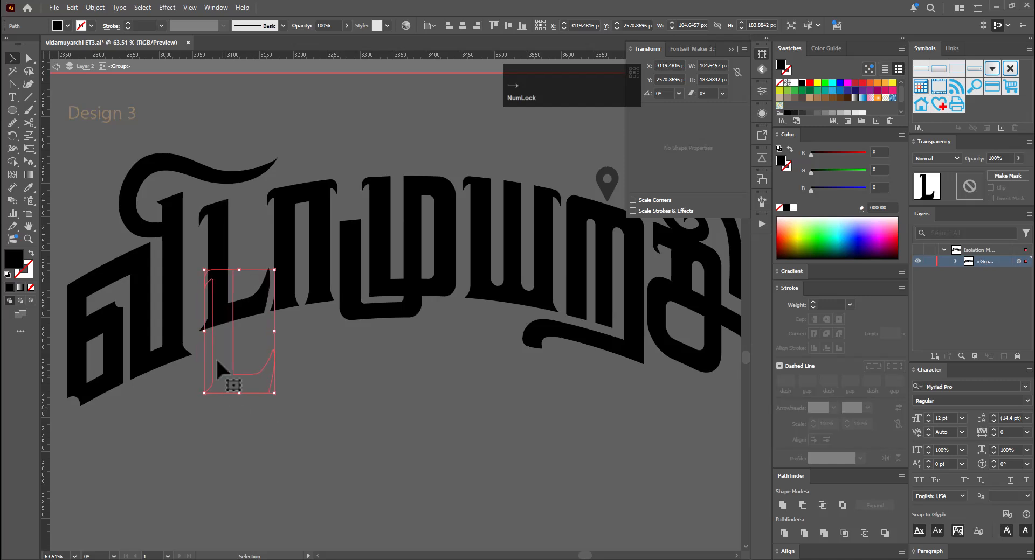
left_click(183, 323)
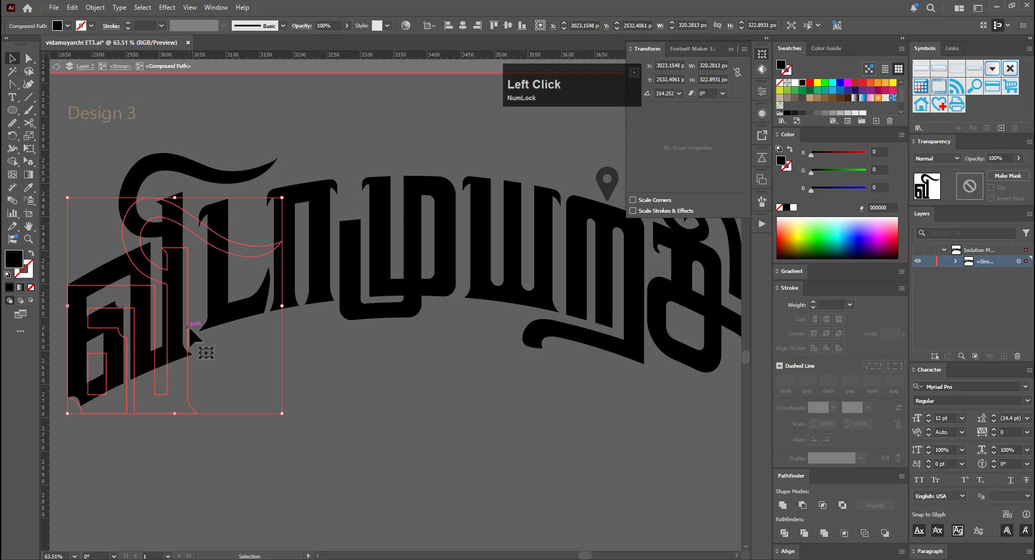
double_click(189, 325)
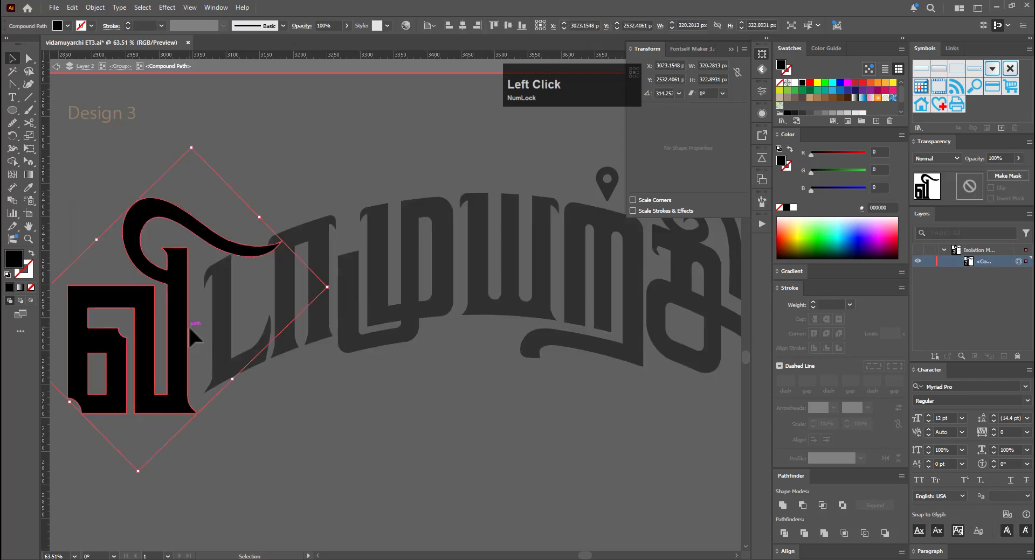
double_click(237, 431)
left_click(187, 351)
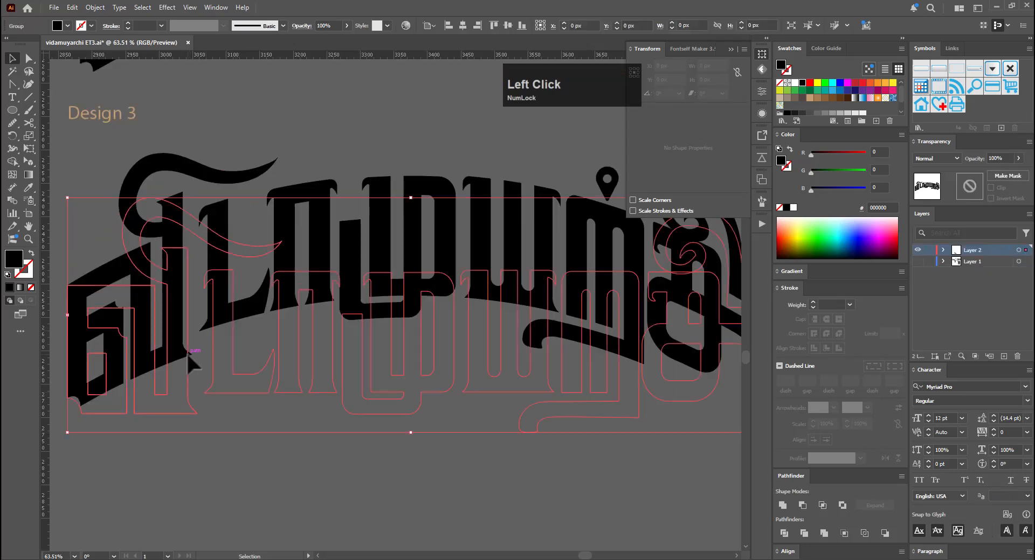
double_click(187, 351)
Nudge the first letter வி right by about 19 px to tighten its gap to ட, and leave isolation mode
left_click(186, 352)
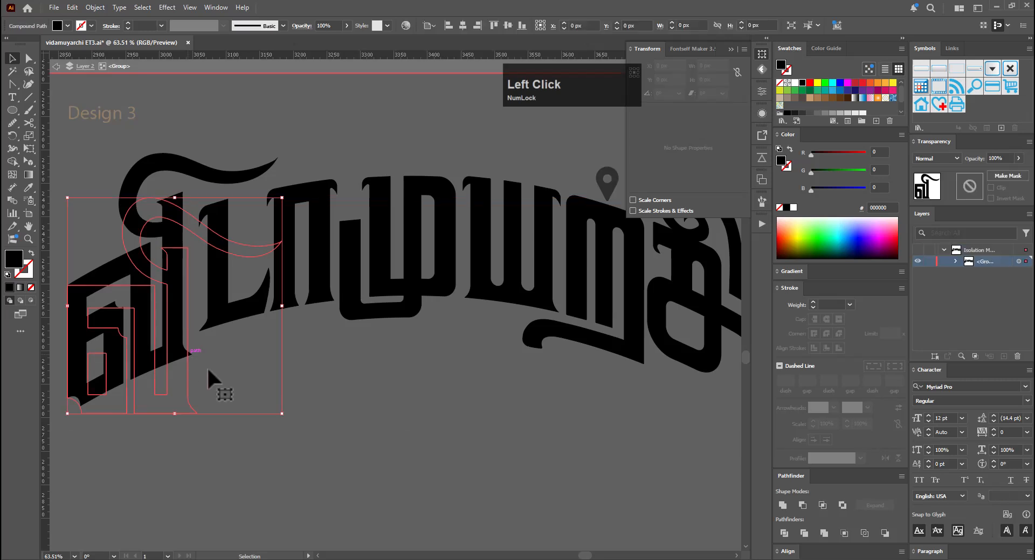
key("Right")
key("Right")
key("Right")
key("Right")
key("Right")
key("Right")
key("Right")
key("Right")
key("Right")
key("Right")
key("Right")
key("Right")
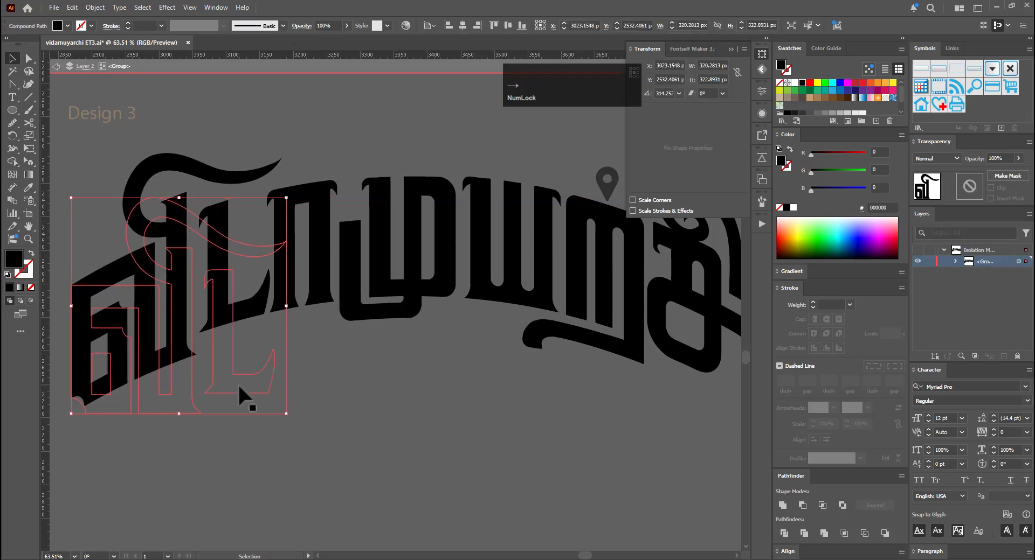
key("Right")
key("Right")
key("Right")
key("Right")
key("Right")
key("Right")
key("Right")
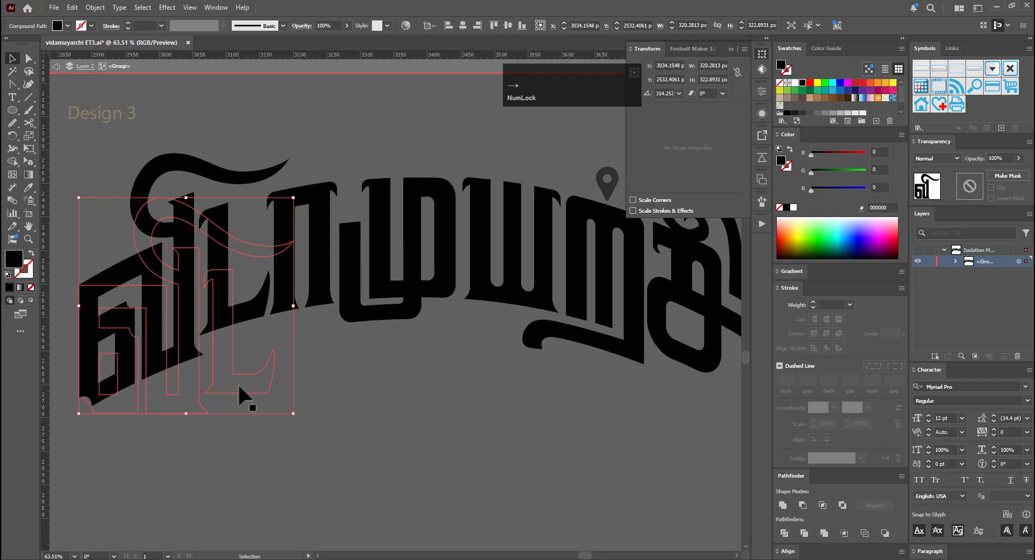
key("Right")
key("Right")
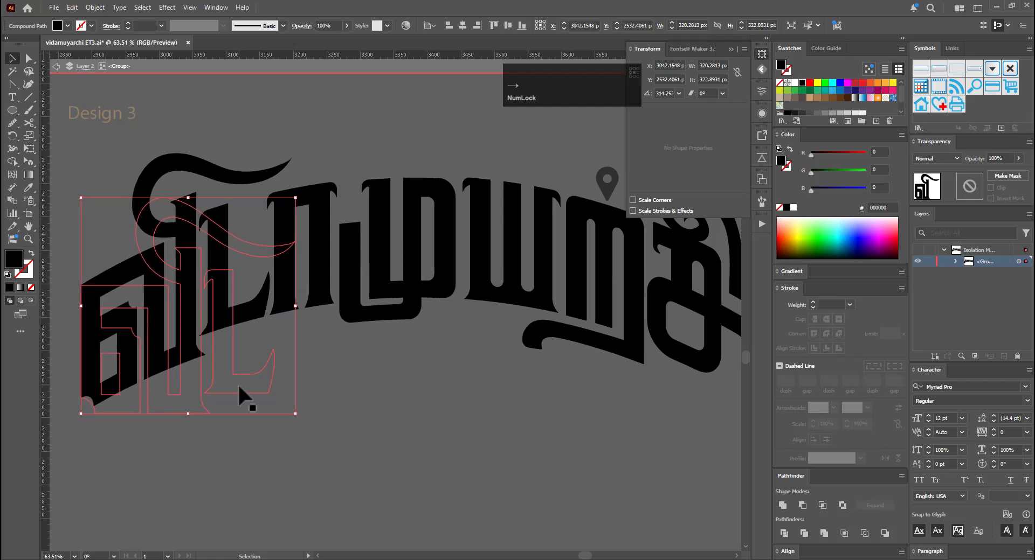
key("Left")
key("Left")
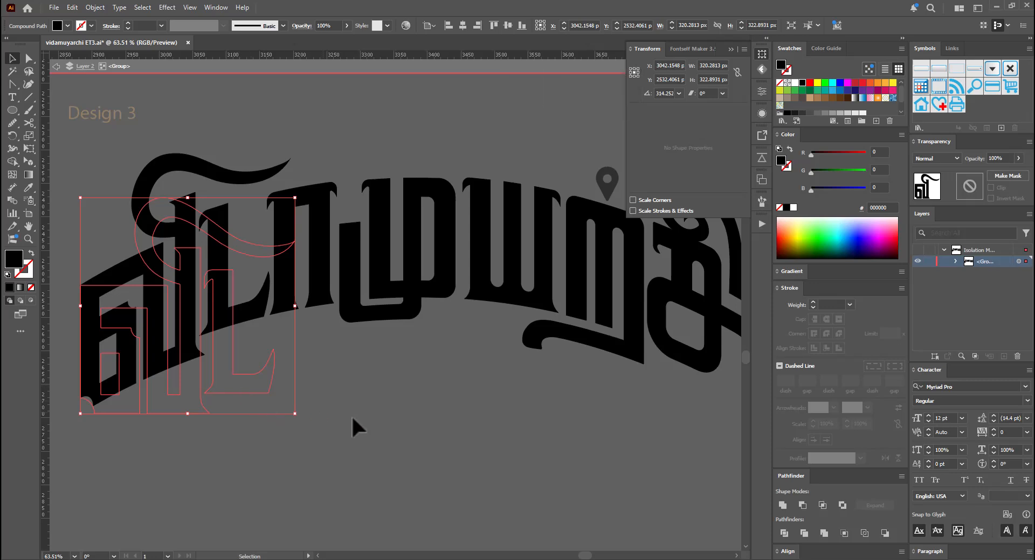
double_click(376, 432)
Try to extend the inner corner of the left foot of ா about 4 px right in the lowest wordmark
left_click_drag(425, 388, 286, 453)
left_click_drag(498, 453, 463, 442)
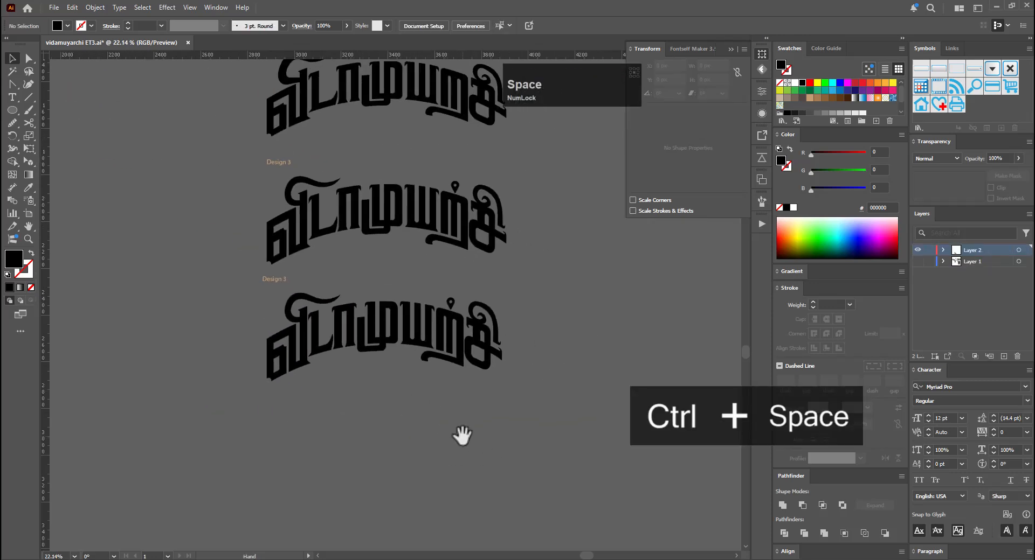
left_click(317, 346)
left_click(437, 370)
key("a")
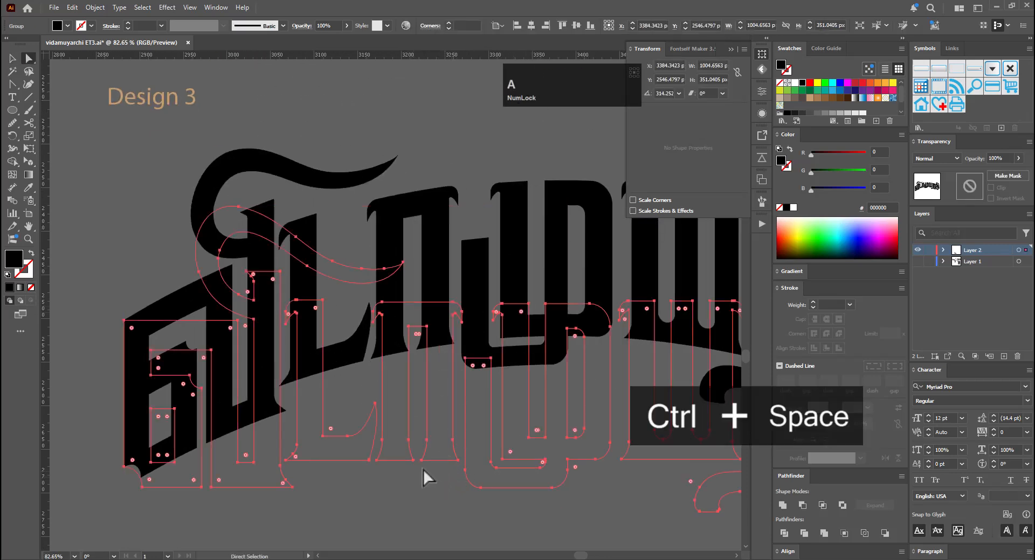
left_click(423, 477)
left_click(423, 451)
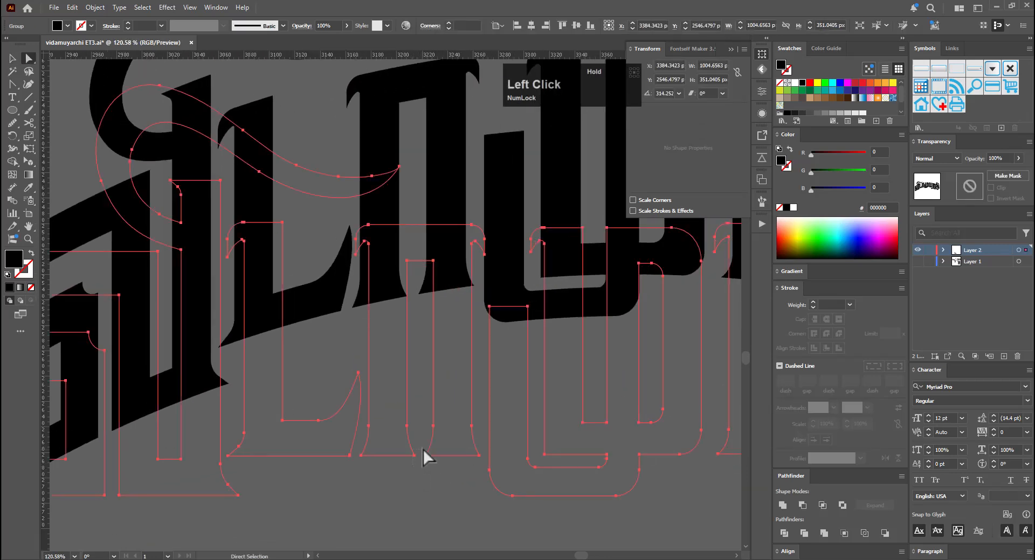
left_click(415, 457)
key("a")
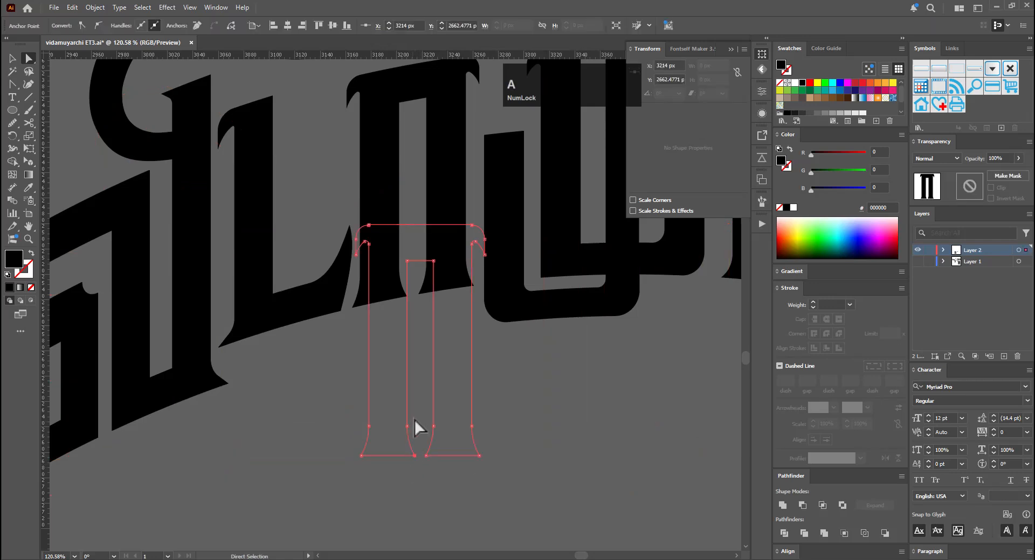
left_click(418, 419)
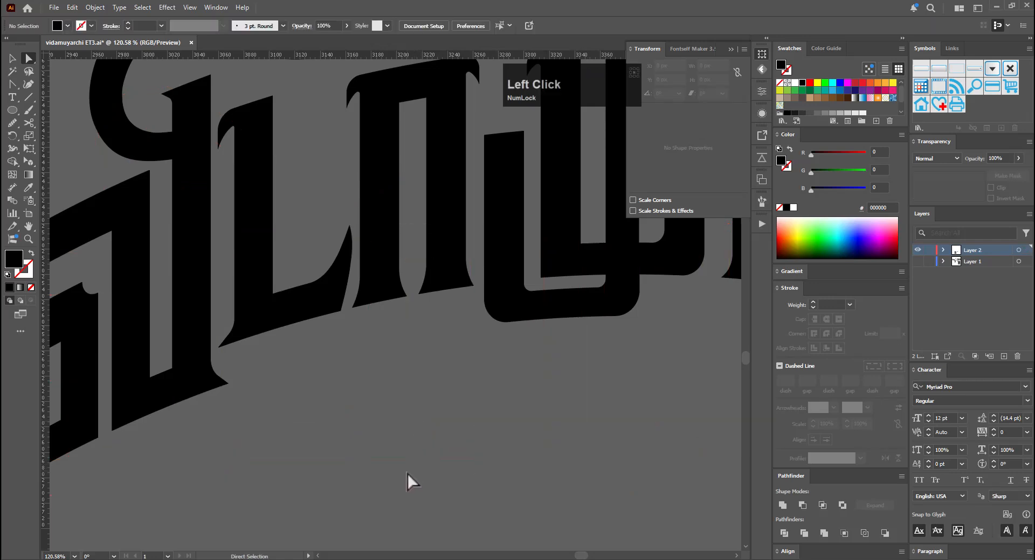
left_click(412, 456)
left_click_drag(415, 463, 415, 463)
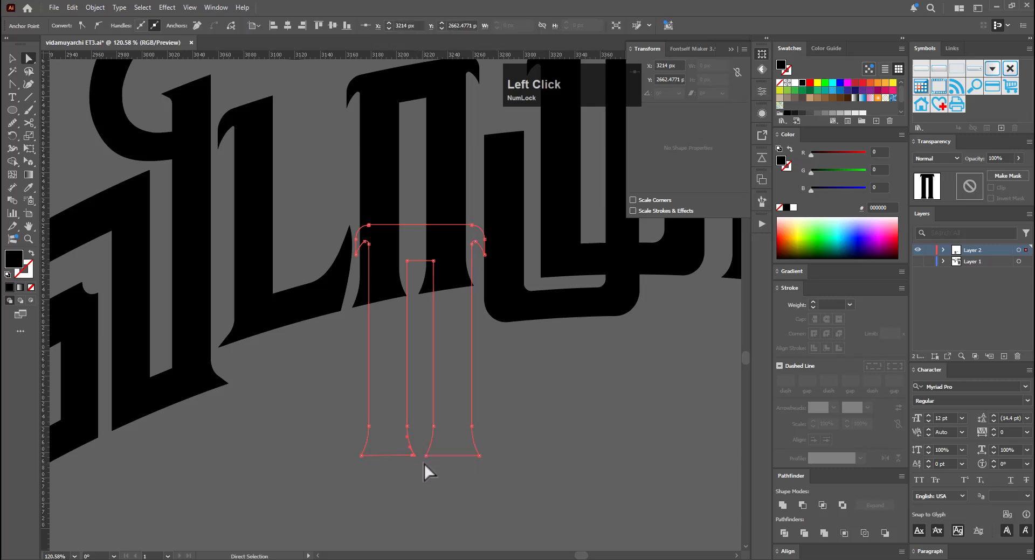
key("q")
left_click_drag(413, 418, 429, 457)
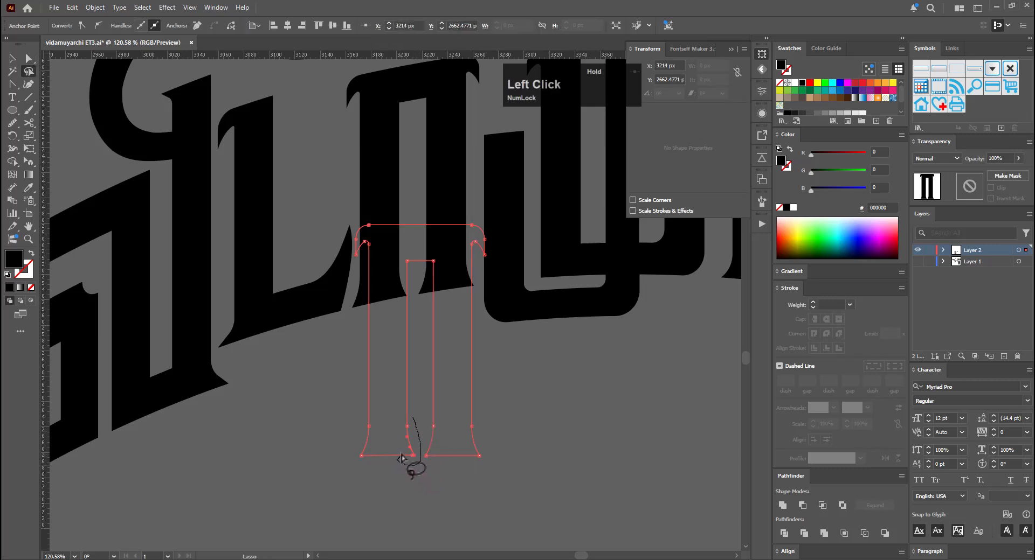
mouse_move(414, 421)
left_mouse_down()
mouse_move(390, 441)
mouse_move(470, 452)
mouse_move(500, 444)
left_mouse_up()
key("e")
Try to shift the inner corner of the right foot of ா about 3 px left, narrowing the gap between its feet
key("a")
key("ctrl+space")
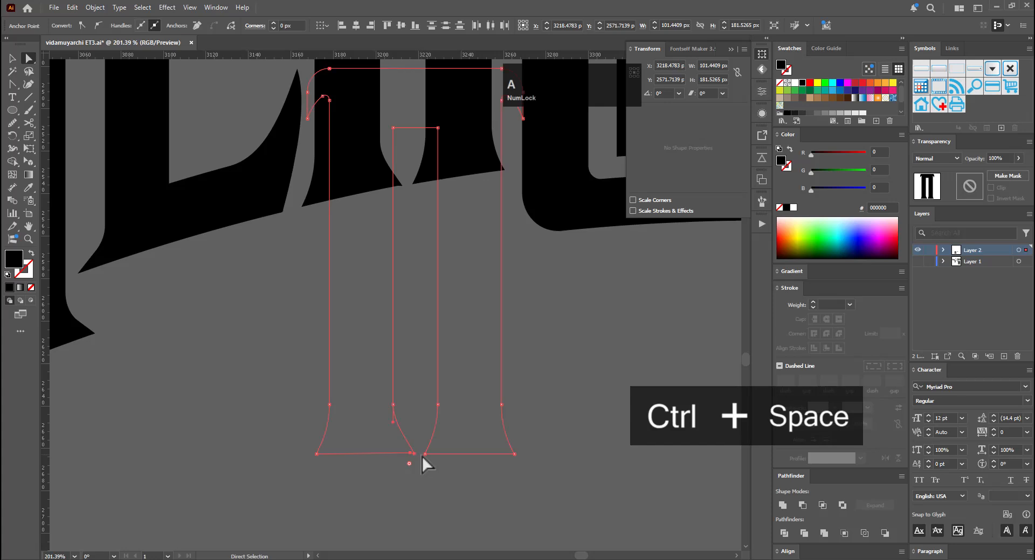
left_click(425, 455)
key("q")
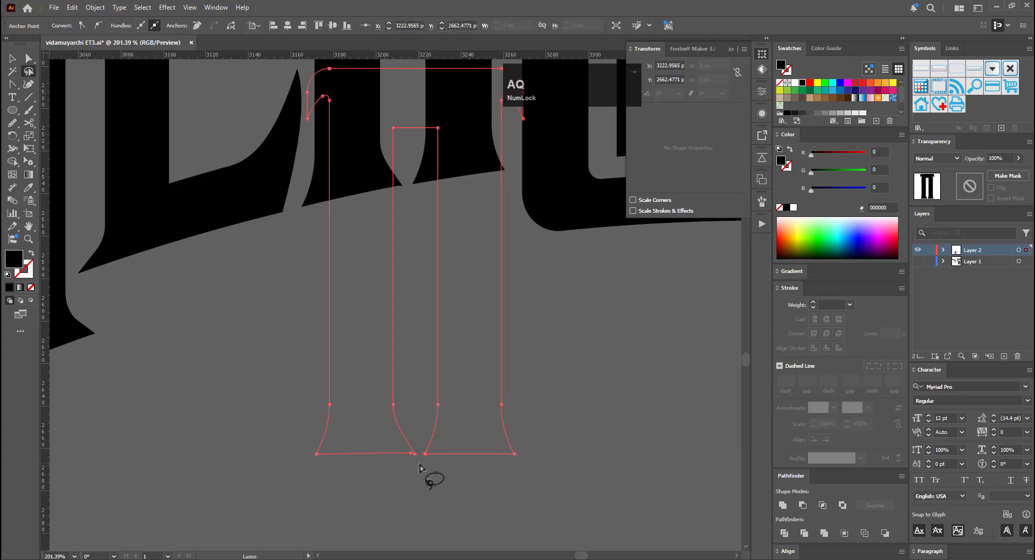
mouse_move(421, 461)
left_mouse_down()
mouse_move(436, 396)
mouse_move(450, 415)
mouse_move(442, 461)
mouse_move(418, 475)
left_mouse_up()
key("e")
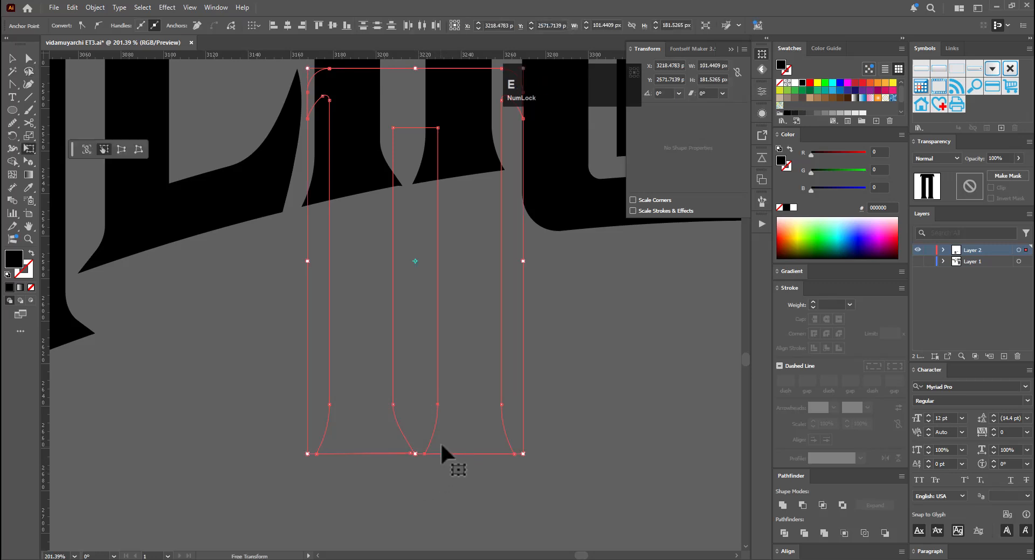
mouse_move(446, 433)
left_mouse_down()
mouse_move(430, 490)
mouse_move(425, 445)
mouse_move(442, 441)
left_mouse_up()
key("ctrl+z")
key("a")
key("q")
key("e")
left_click(436, 476)
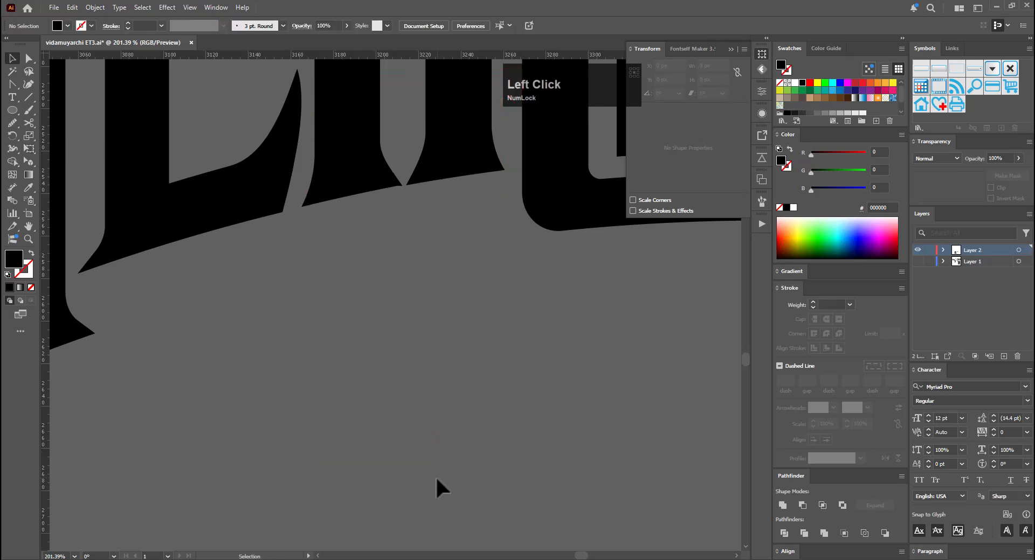
key("ctrl+space")
left_click_drag(431, 477, 404, 442)
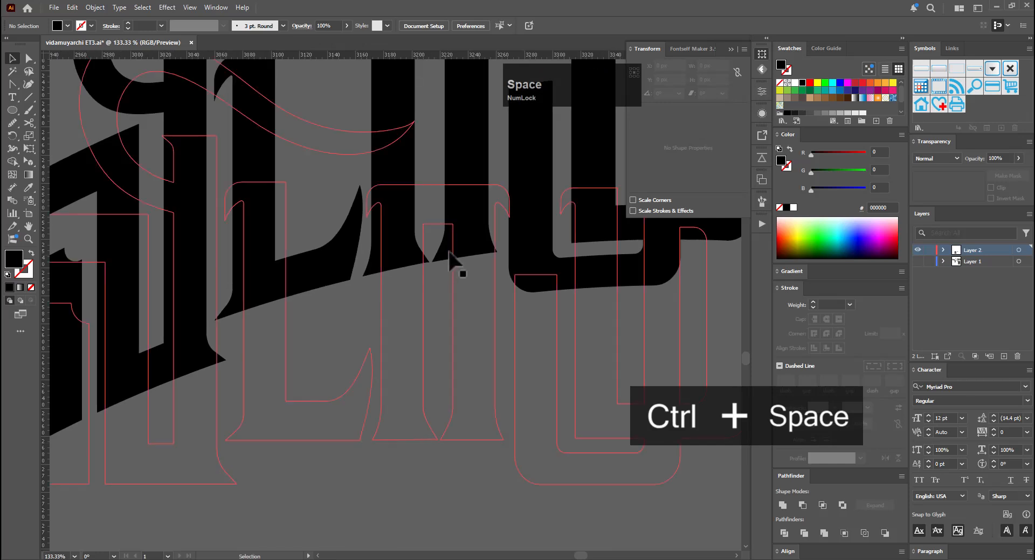
left_click(450, 255)
key("a")
left_click(451, 412)
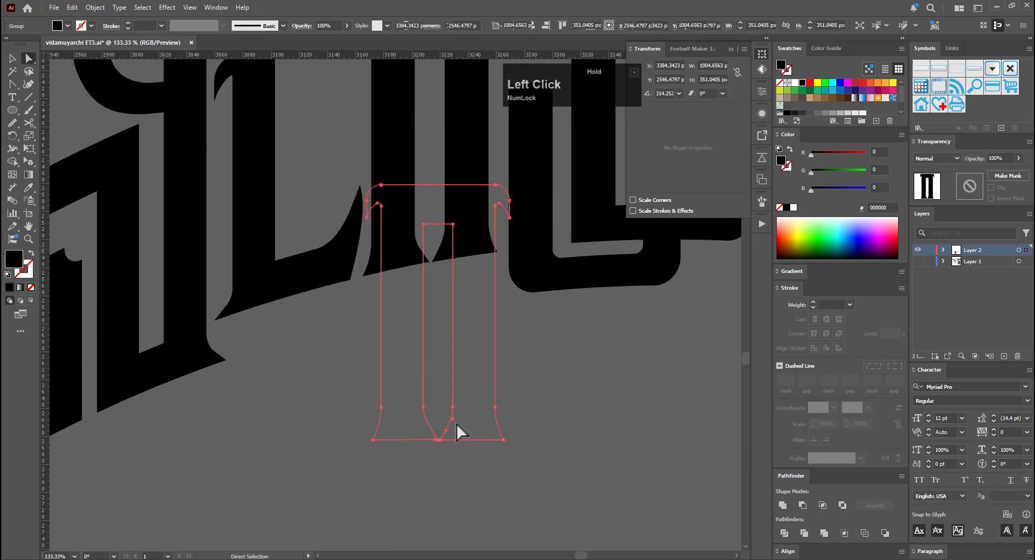
left_click(423, 408)
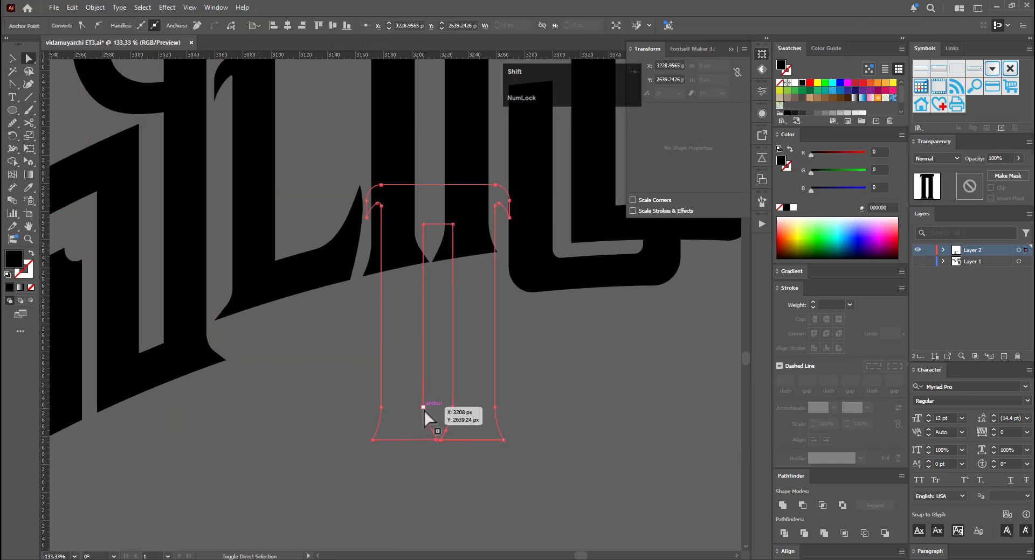
left_click(438, 439)
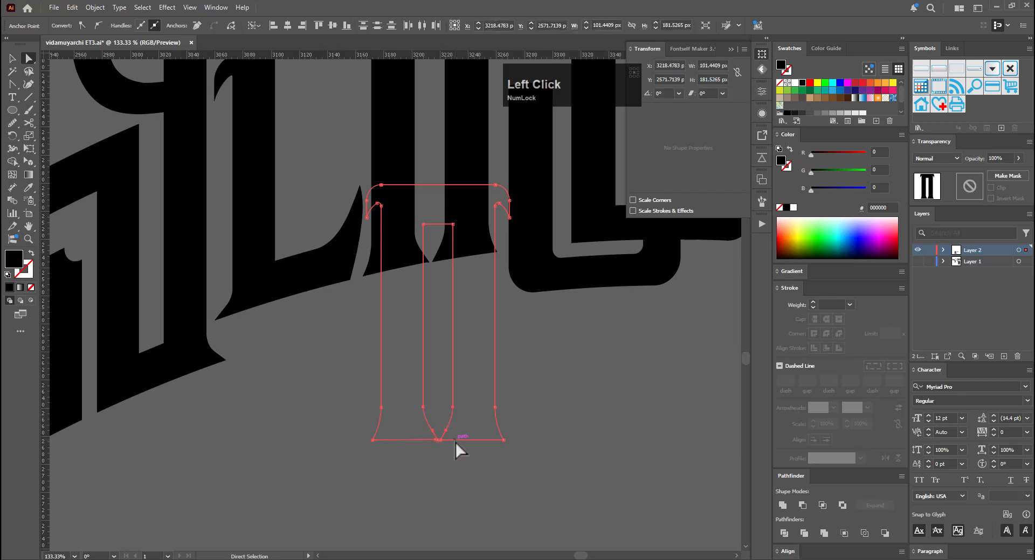
left_click_drag(514, 399, 395, 417)
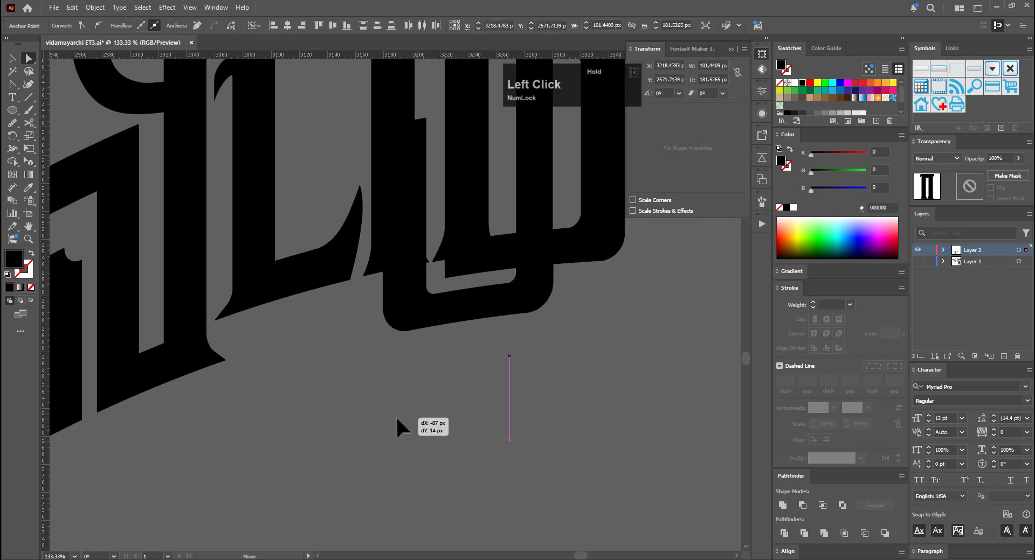
key("ctrl+z")
Try to lower the four anchor points where the stems of ா flare into its feet by about 6 px
left_click(495, 408)
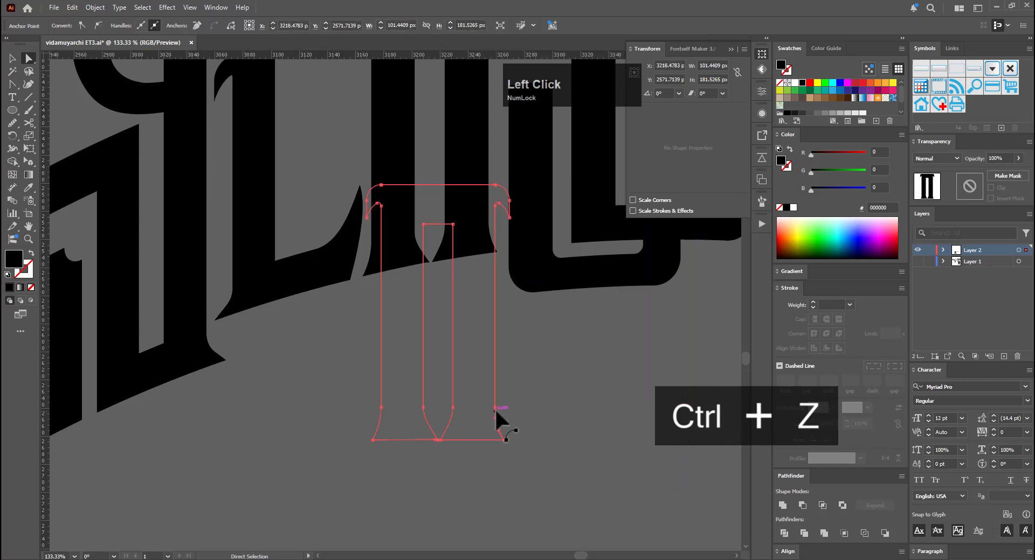
left_click(453, 408, "shift")
left_click(423, 409, "shift")
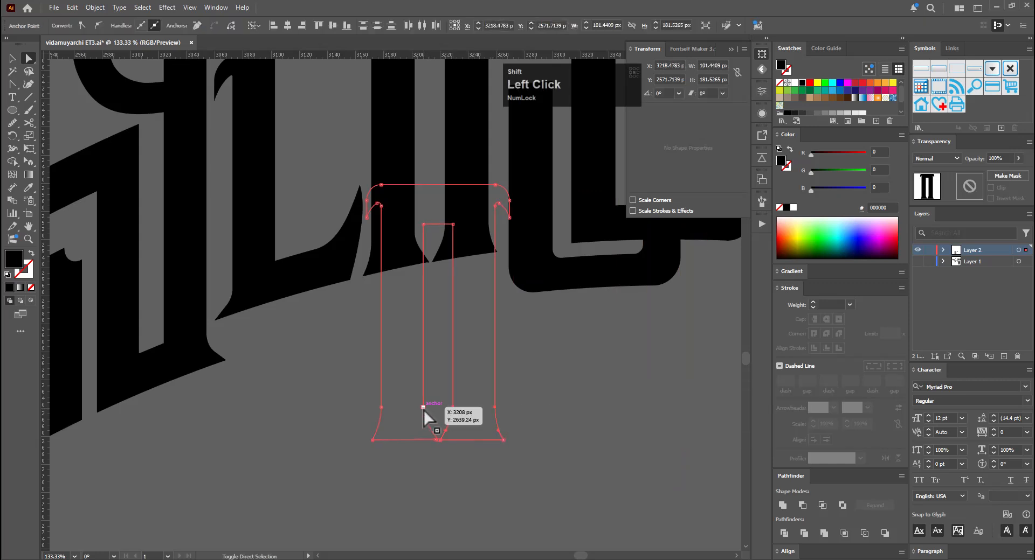
left_click(382, 408, "shift")
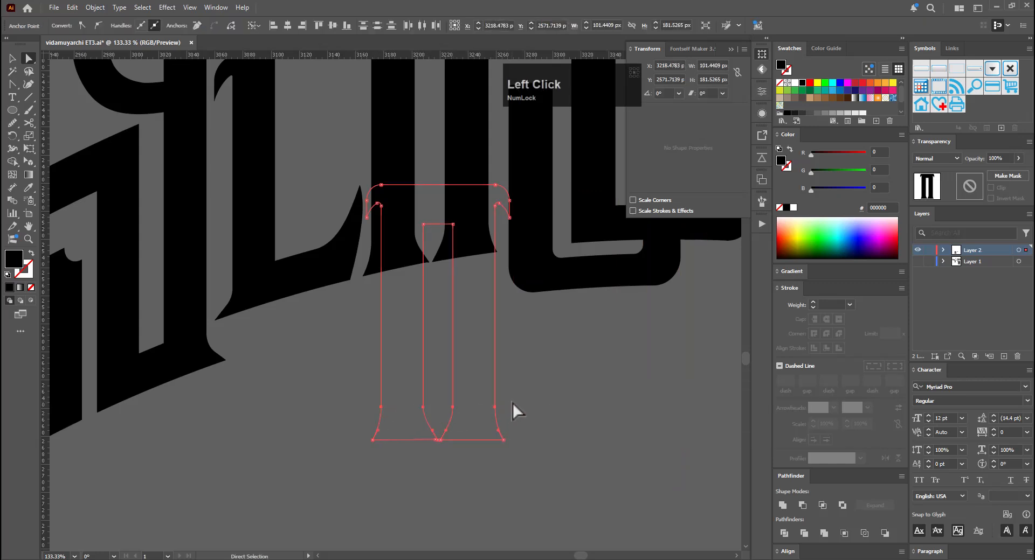
key("e")
left_click_drag(437, 370, 437, 378)
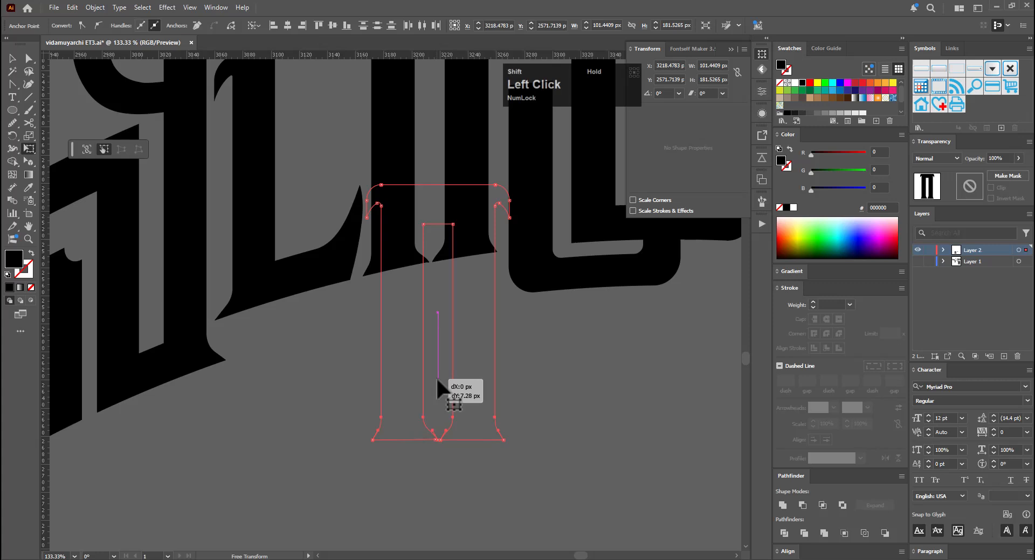
left_click_drag(436, 378, 437, 378)
left_click_drag(439, 426, 489, 434, "ctrl")
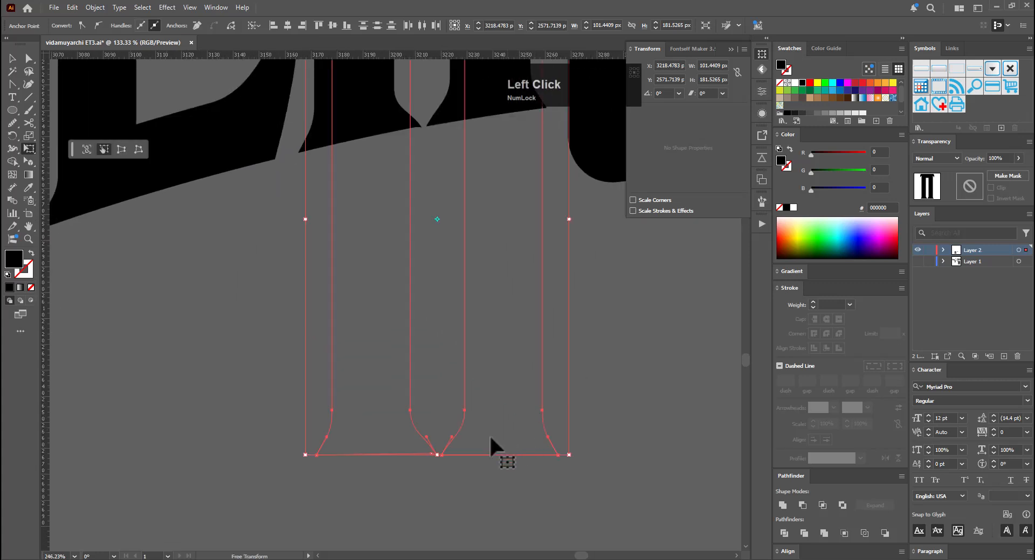
key("a")
left_click(411, 418)
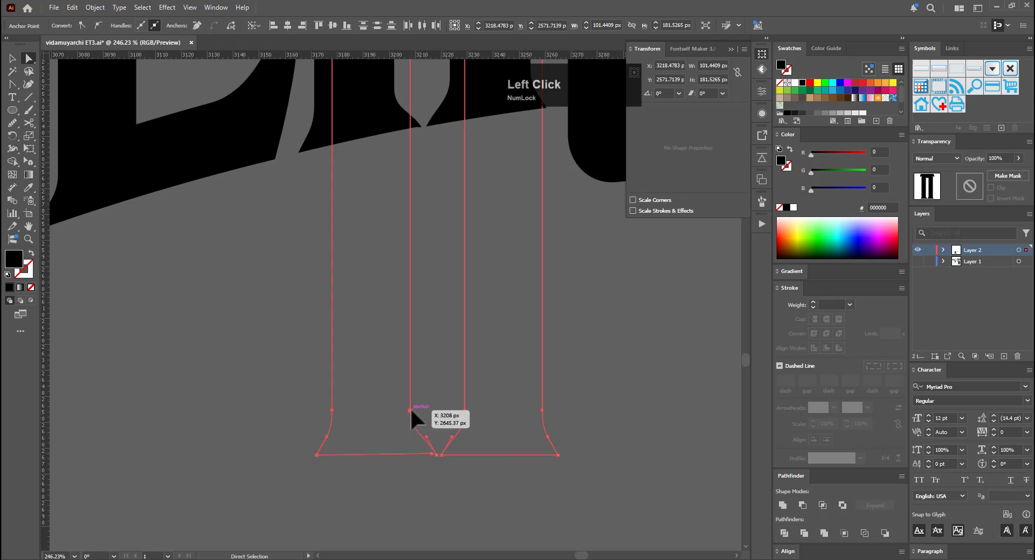
Undo the edits to the feet of ா and the last small nudge of வி, and leave isolation mode
key("ctrl+z")
key("ctrl+z")
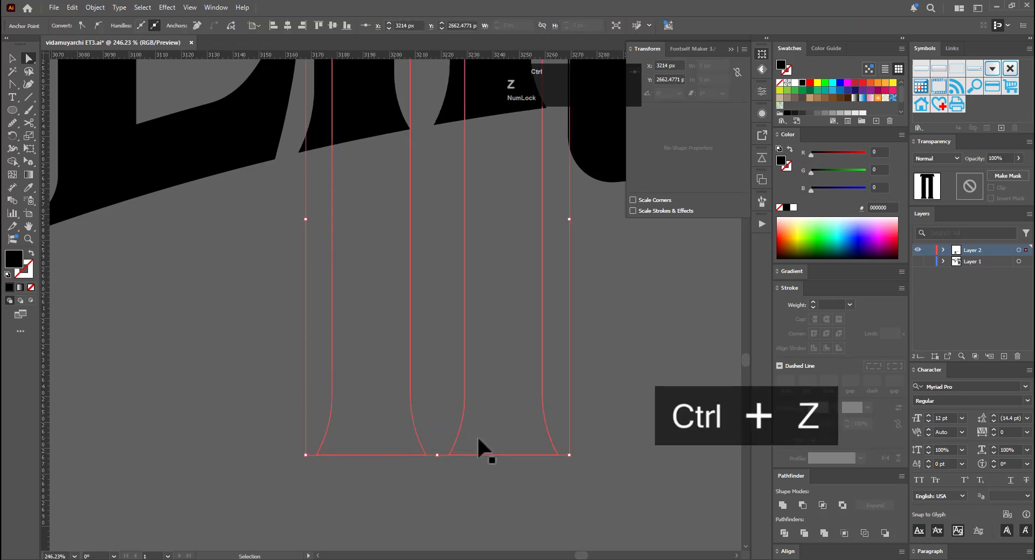
left_click(411, 396)
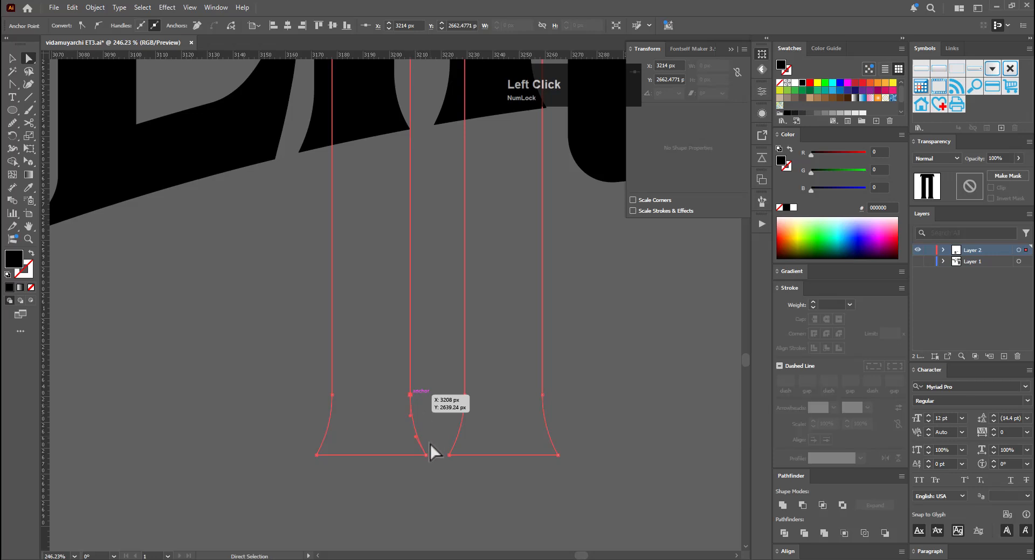
key("ctrl+z")
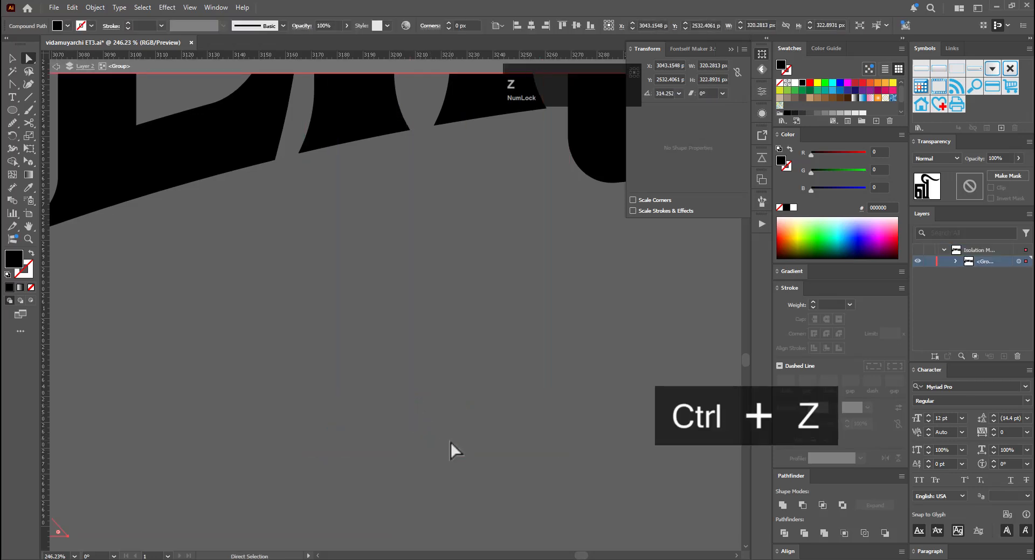
key("ctrl+space")
left_click_drag(470, 209, 448, 294)
key("v")
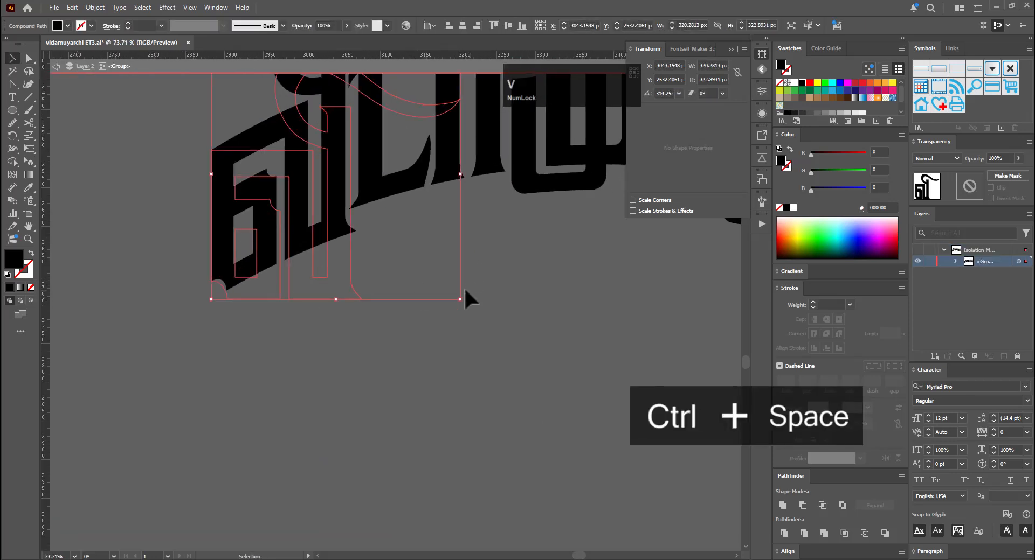
double_click(458, 357)
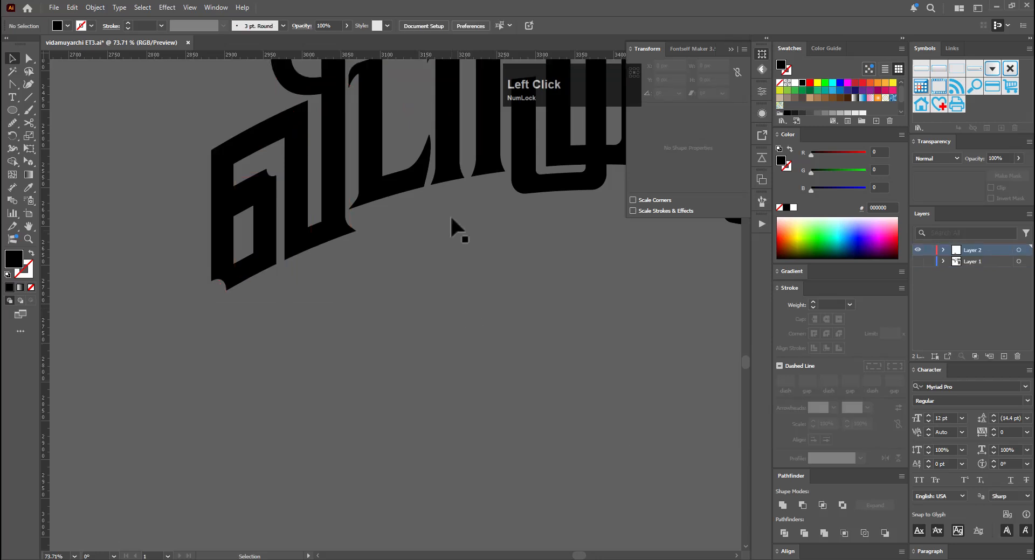
left_click(458, 168)
double_click(463, 258)
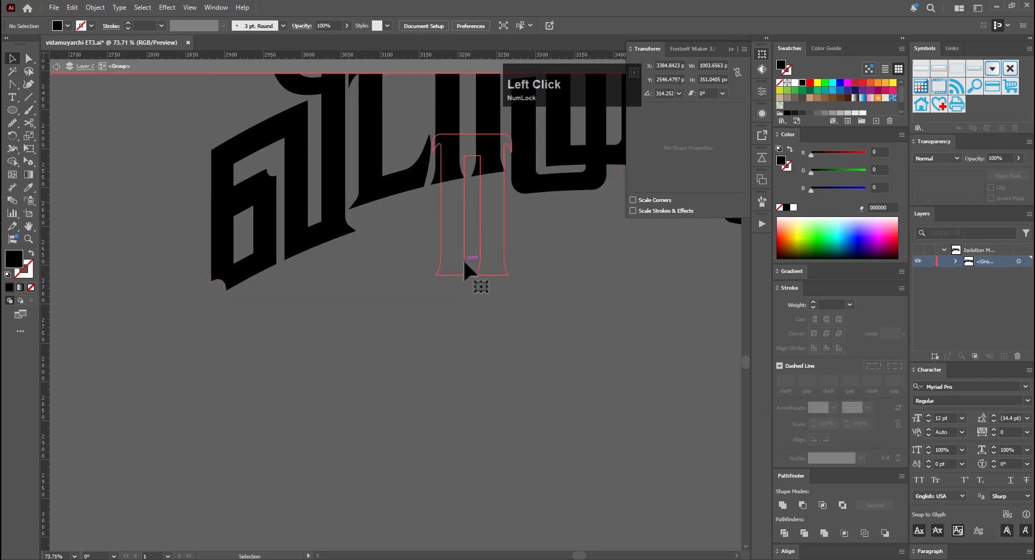
key("a")
key("ctrl+space")
left_click_drag(458, 300, 523, 369)
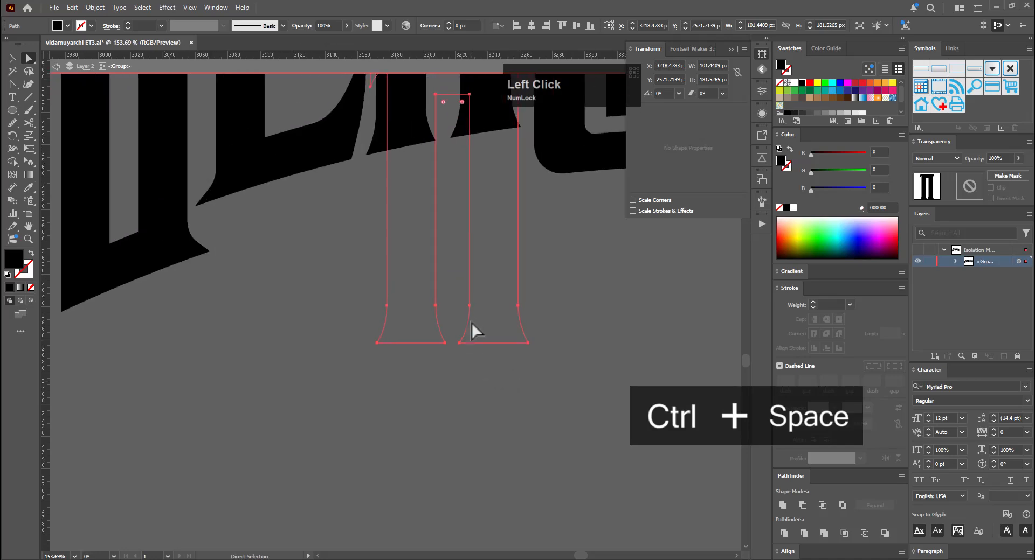
left_click(469, 305)
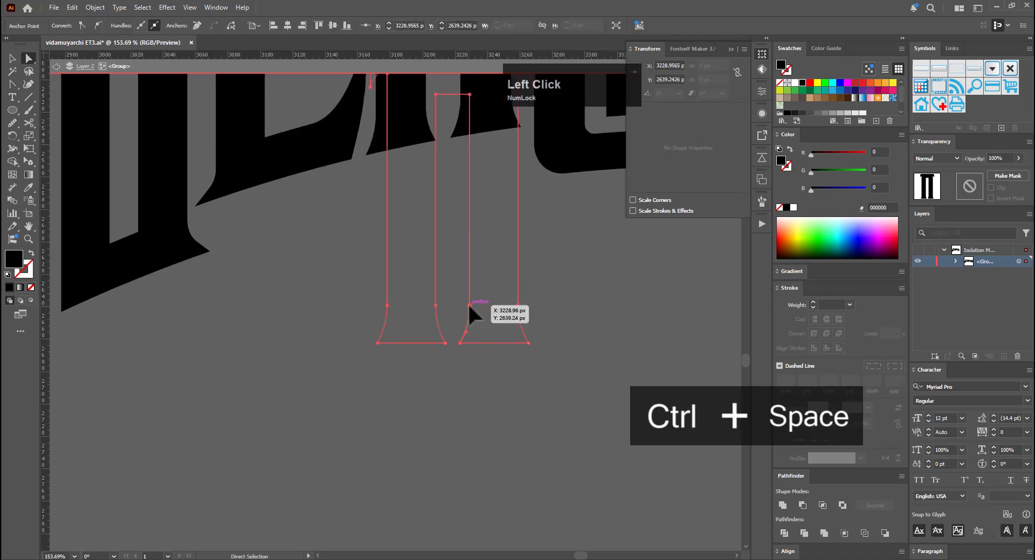
double_click(474, 376)
Examine the lowest arched wordmark's letter spacing and foot shapes up close and alongside the variations above it
left_click(381, 386, "ctrl+alt")
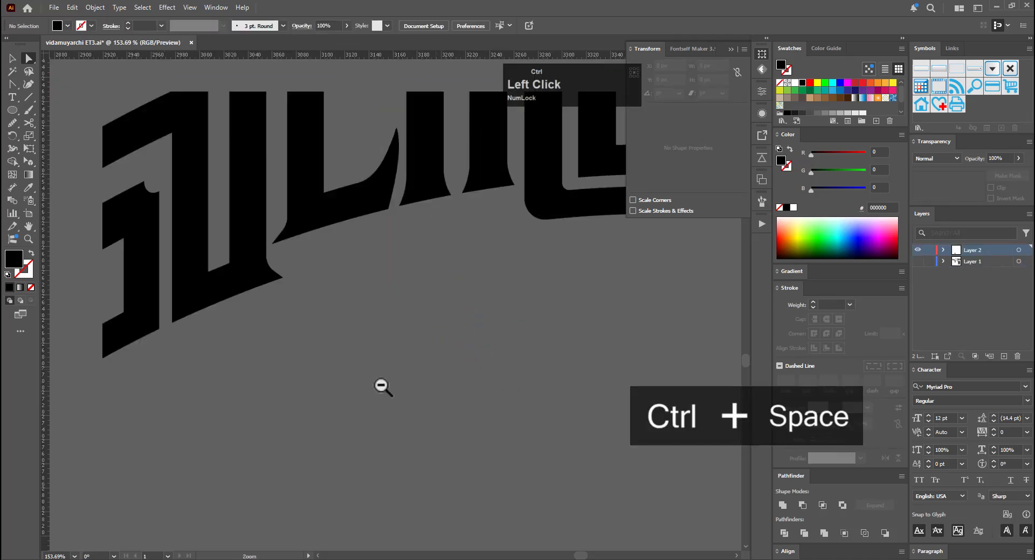
left_click_drag(382, 386, 305, 393)
left_click_drag(409, 344, 277, 382)
key("v")
left_click(444, 414)
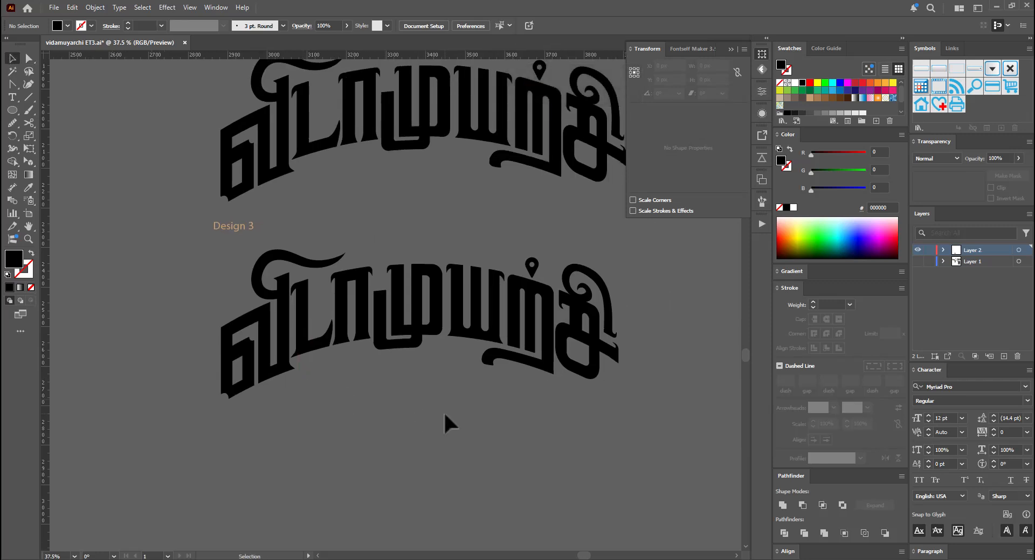
left_click(353, 345)
key("ctrl+space")
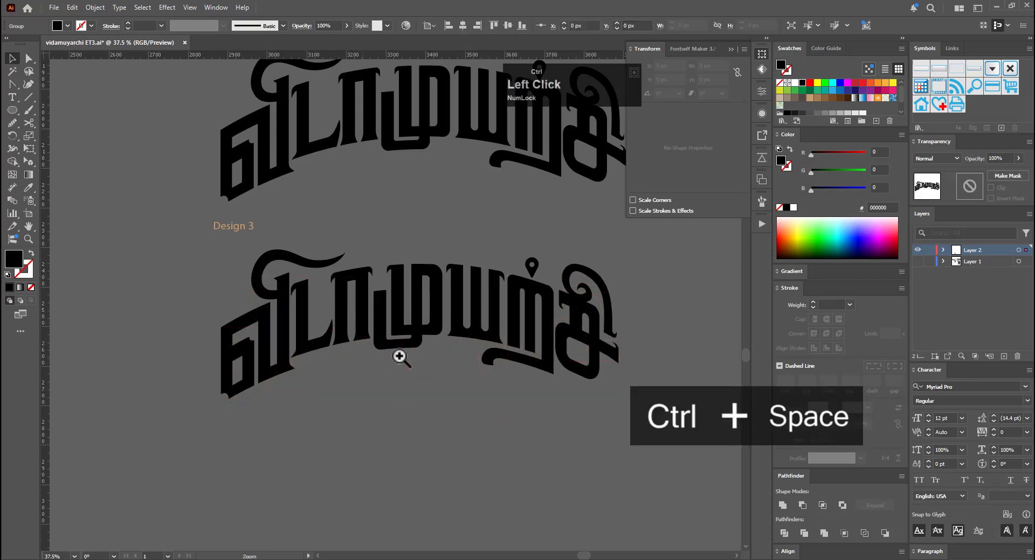
left_click_drag(397, 357, 534, 361)
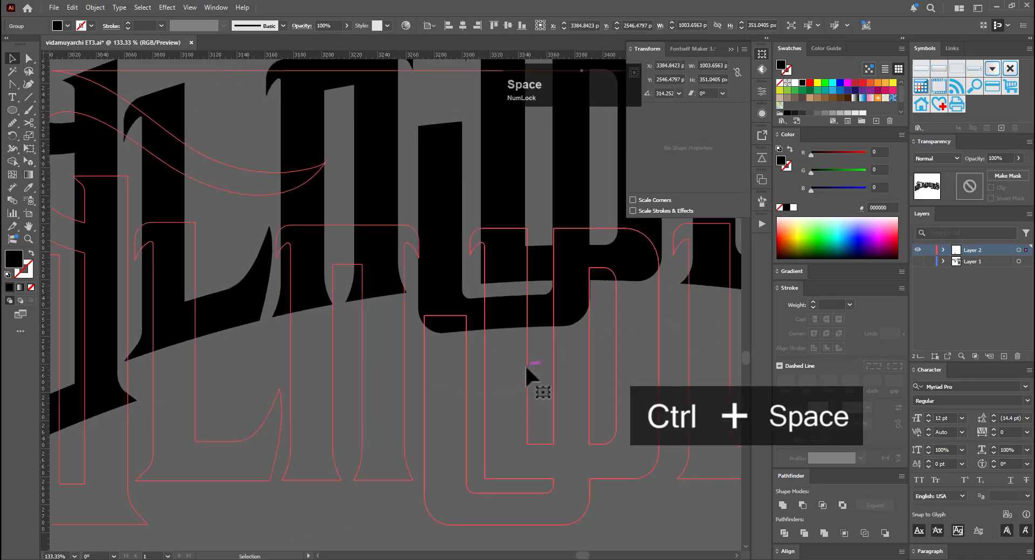
key("v")
key("ctrl+space")
left_click_drag(542, 355, 390, 435)
left_click(548, 465)
key("ctrl+space")
left_click_drag(548, 466, 439, 469)
key("space")
left_click_drag(514, 473, 365, 432)
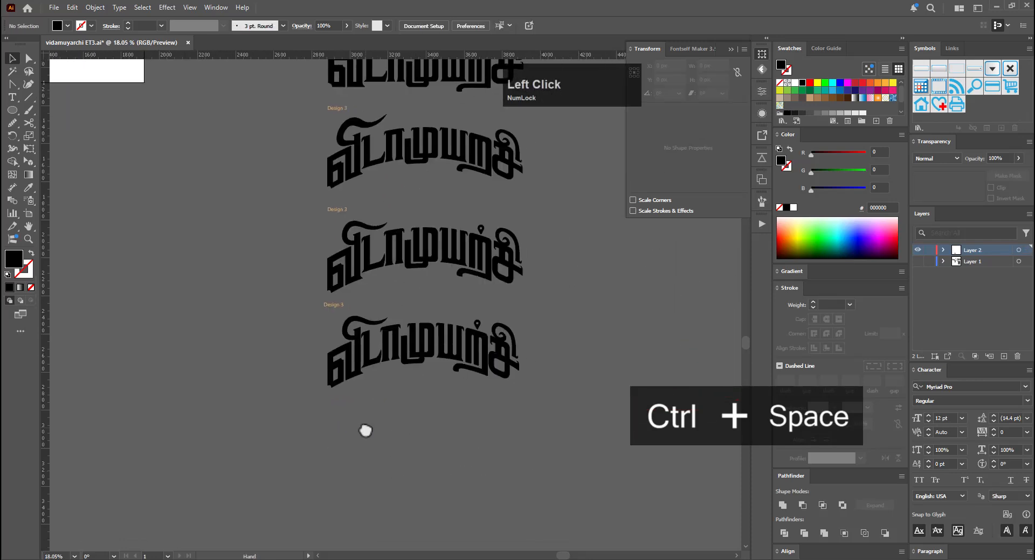
Change the label above the lowest arched wordmark to Design 4
left_click_drag(496, 423, 463, 450)
left_click(308, 331)
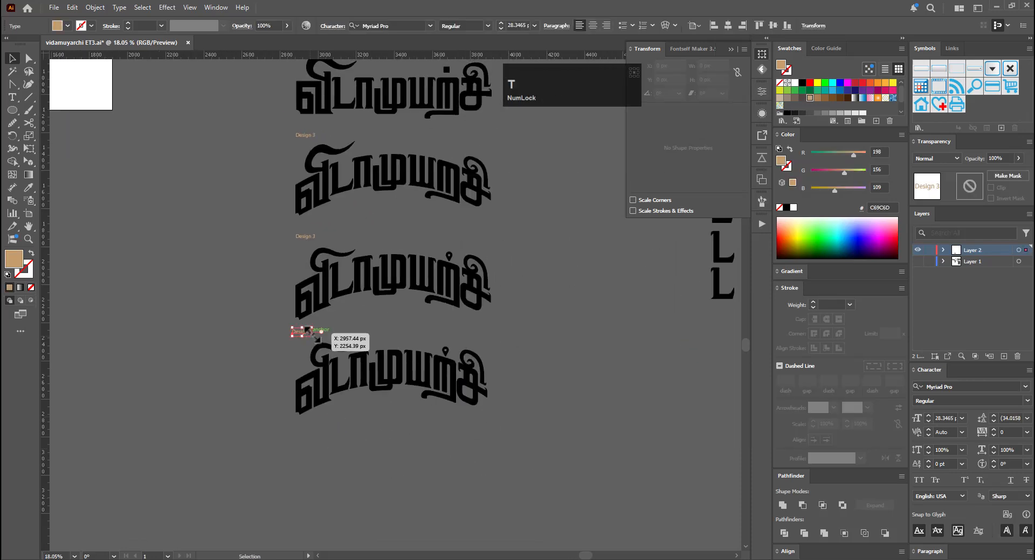
key("ctrl+space")
left_click(313, 330)
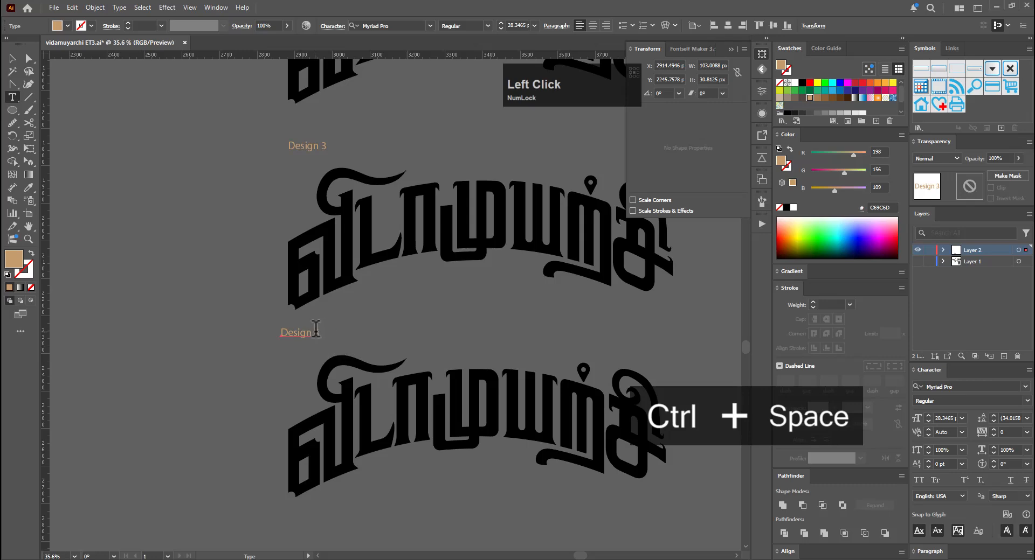
type("4")
key("Escape")
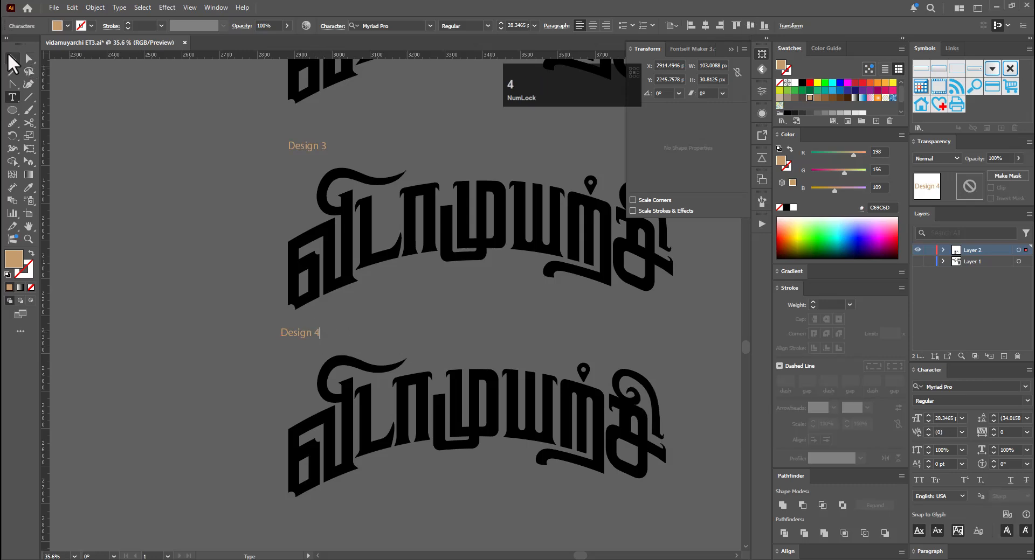
Expand the appearance of the Design 4 wordmark's arched warp into plain outlines and save the document
left_click(408, 474)
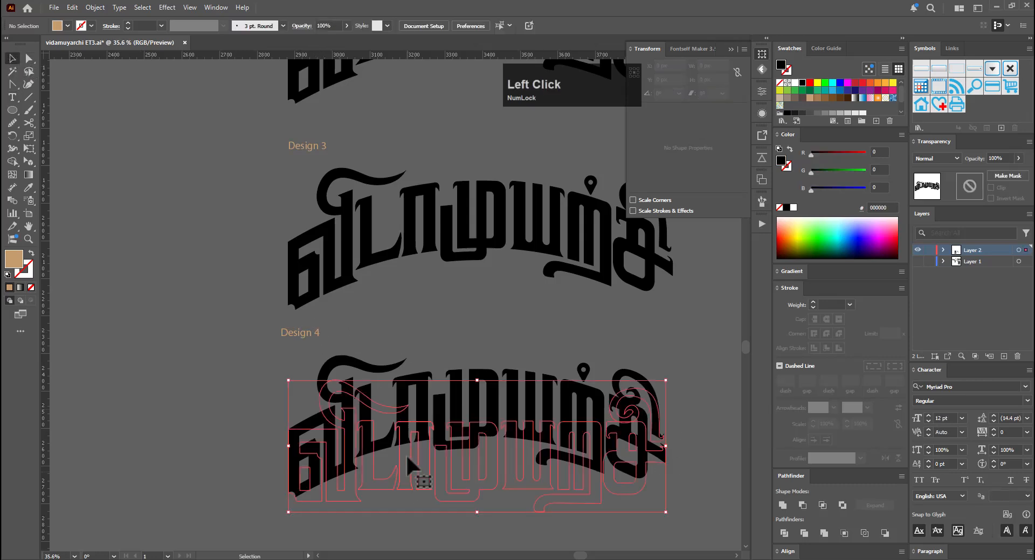
left_click(96, 8)
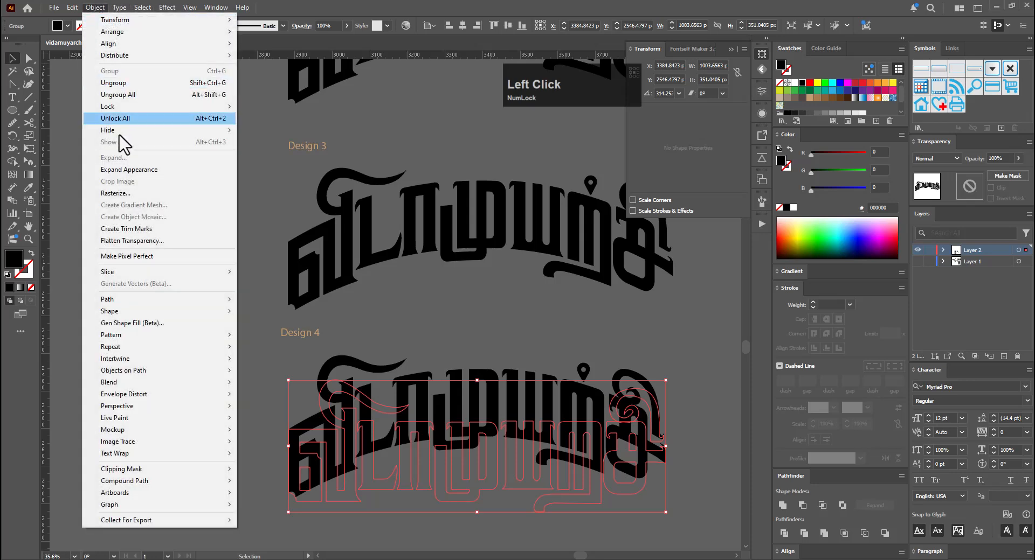
left_click(136, 168)
left_click(308, 386)
scroll(291, 356, "down", 5)
left_click_drag(430, 445, 403, 389)
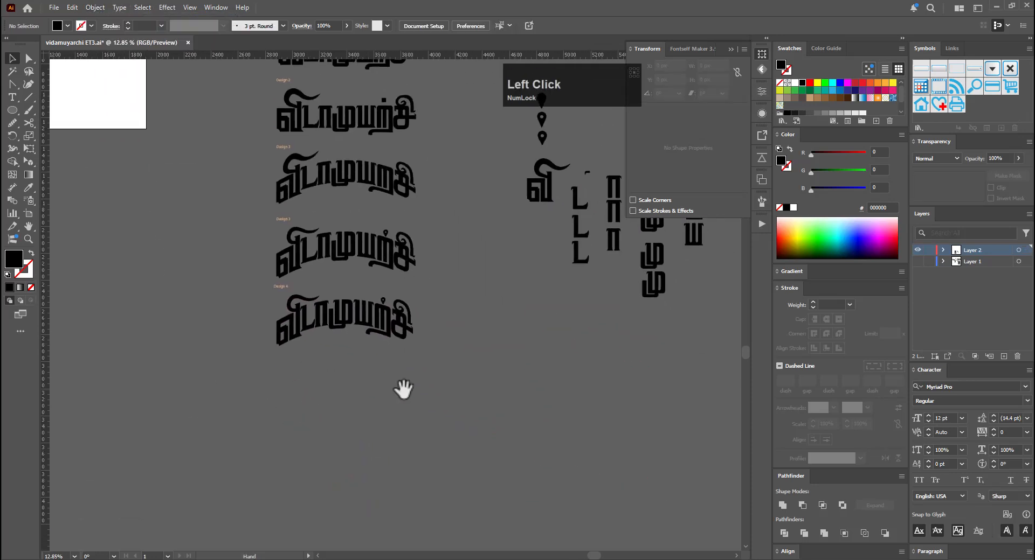
key("ctrl+s")
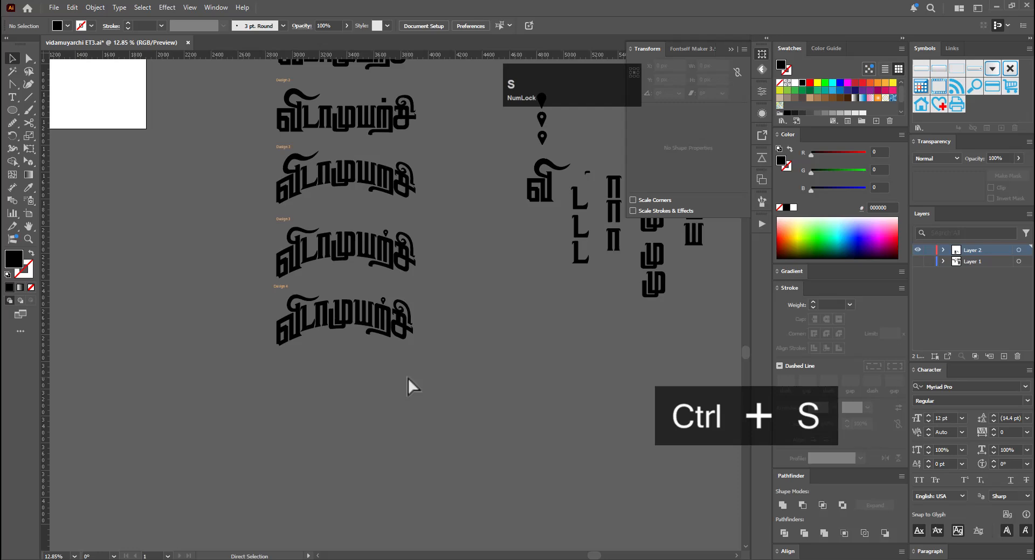
Toggle the visibility of Layer 1 to compare its contents with Layer 2, leaving both layers shown
left_click_drag(461, 303, 352, 399)
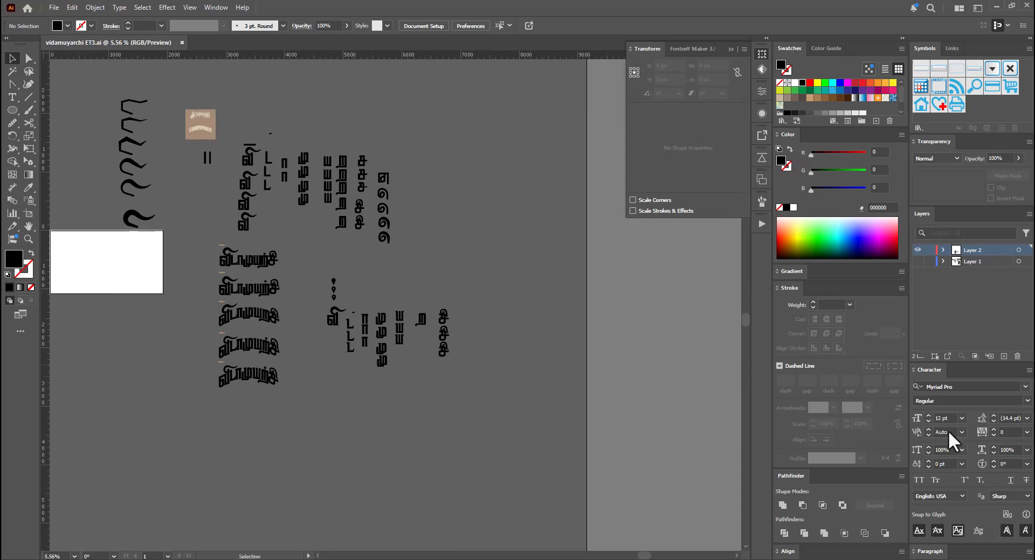
left_click(917, 261)
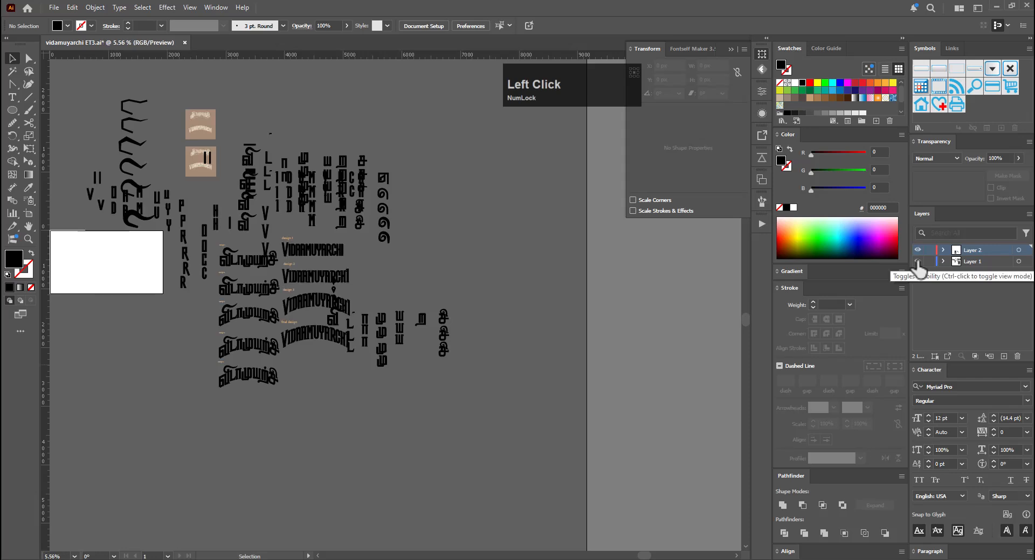
left_click(918, 261)
left_click(917, 261)
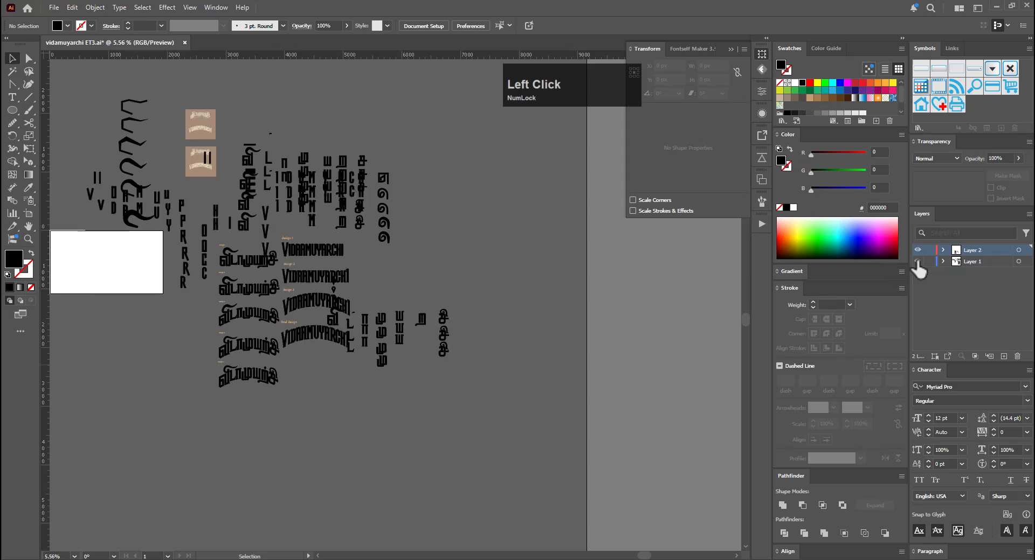
left_click(917, 262)
left_click(917, 261)
left_click(917, 261)
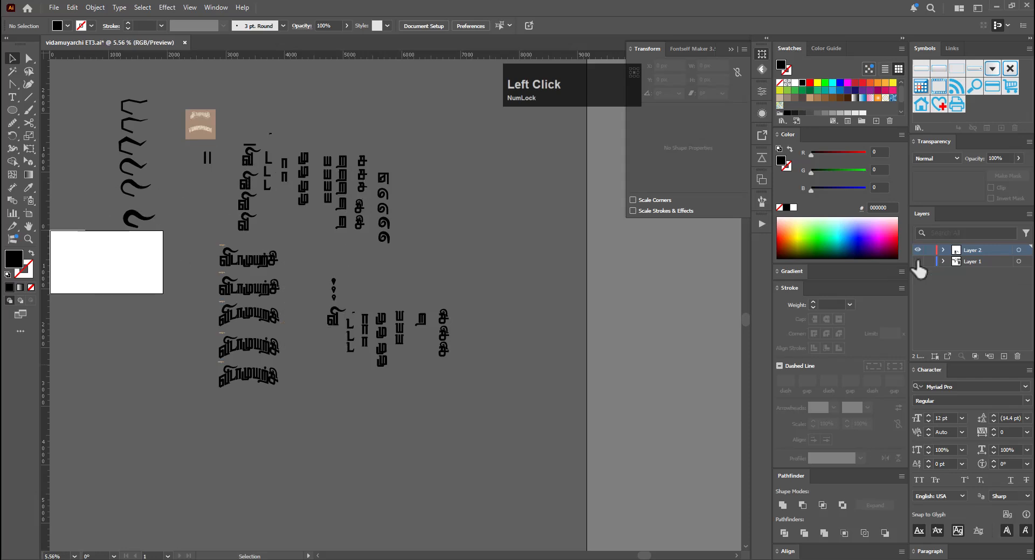
left_click(917, 262)
left_click(917, 261)
left_click(917, 262)
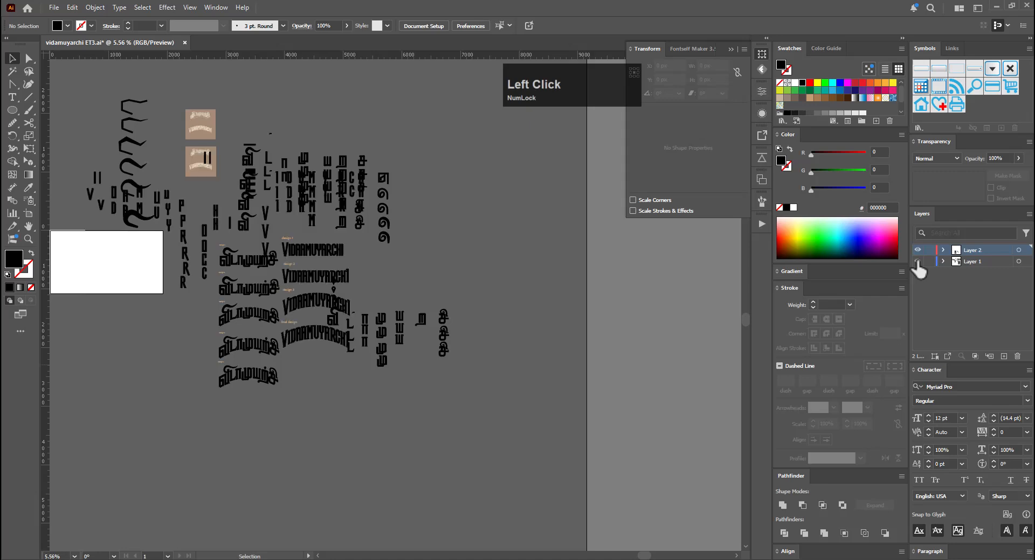
Select all artwork on Layer 1 and move it below and left of the Tamil wordmarks, clear of Layer 2
left_click(1018, 261)
left_click_drag(334, 304, 152, 405)
left_click_drag(295, 367, 460, 346)
left_click(491, 390)
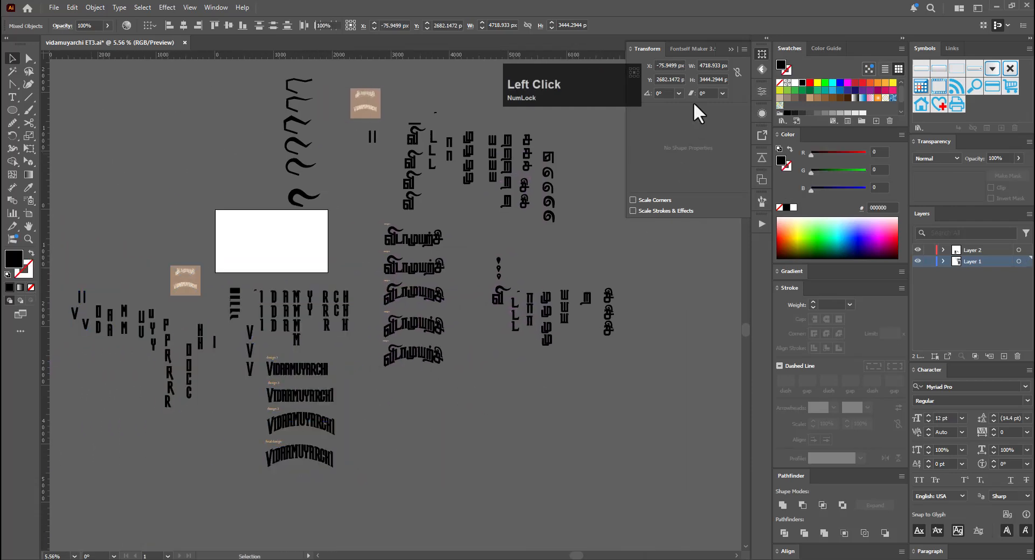
Collapse the floating Transform panel and delete the linked reference image above the English letters on Layer 1
left_click(730, 49)
left_click_drag(488, 284, 564, 278)
left_click_drag(573, 92, 721, 68)
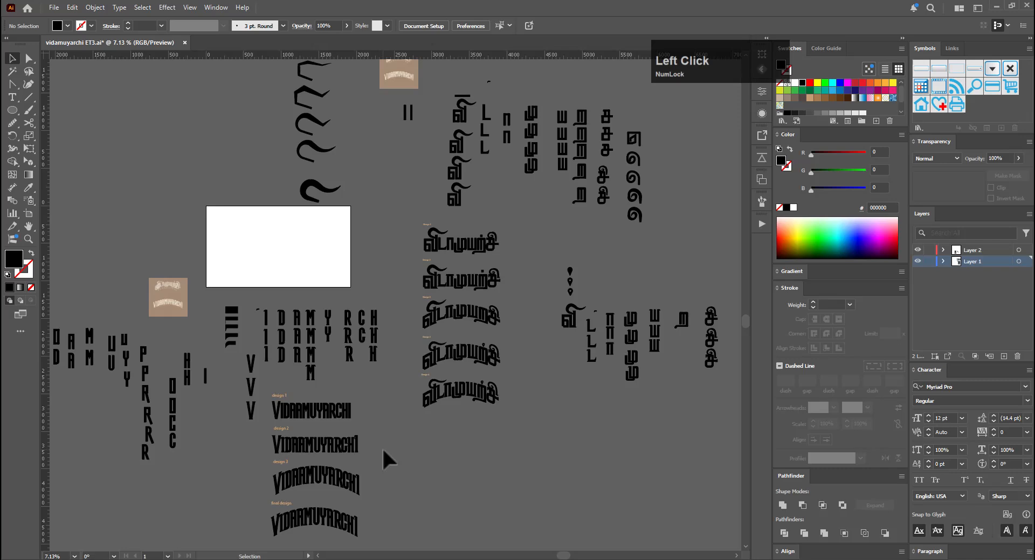
left_click(158, 314)
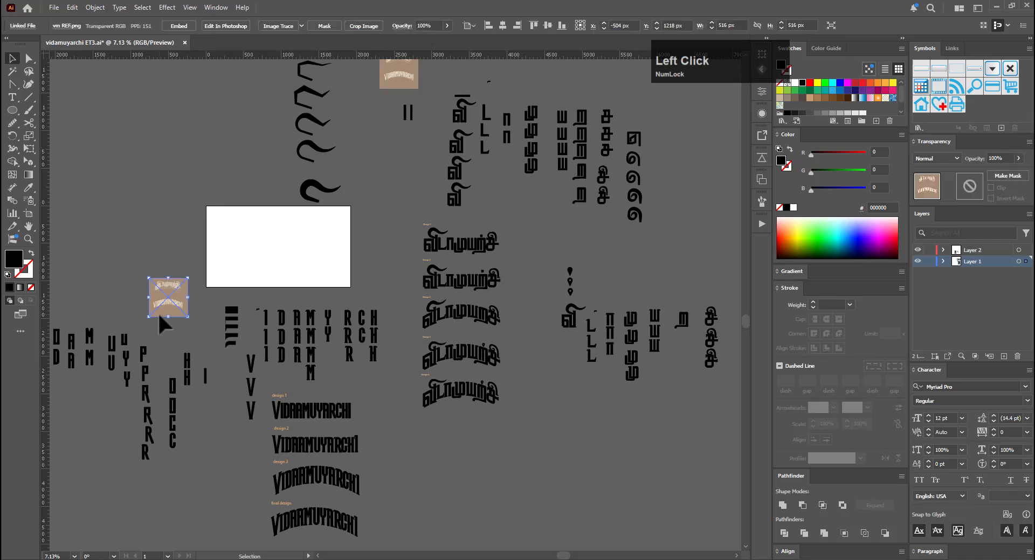
key("Delete")
left_click_drag(420, 402, 441, 385)
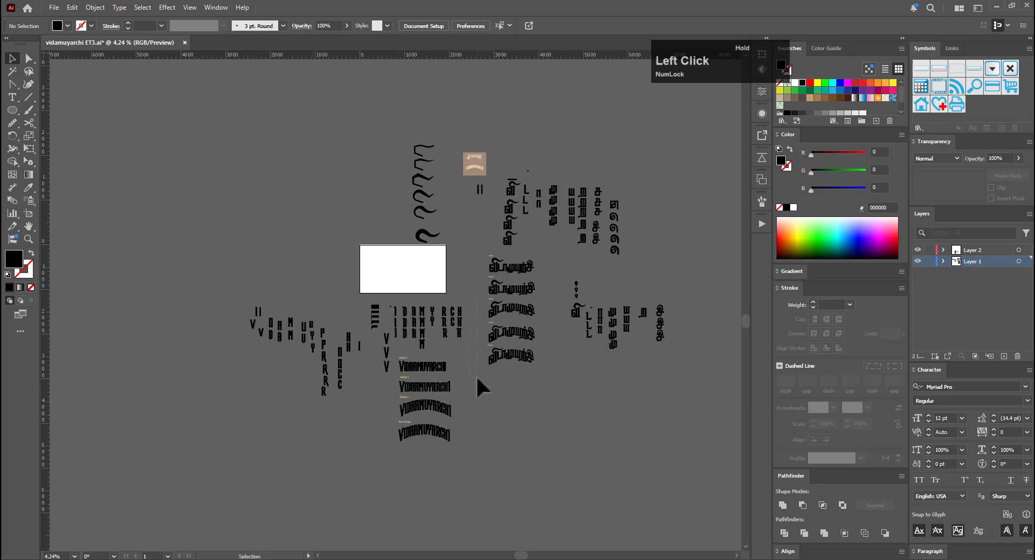
left_click(1018, 261)
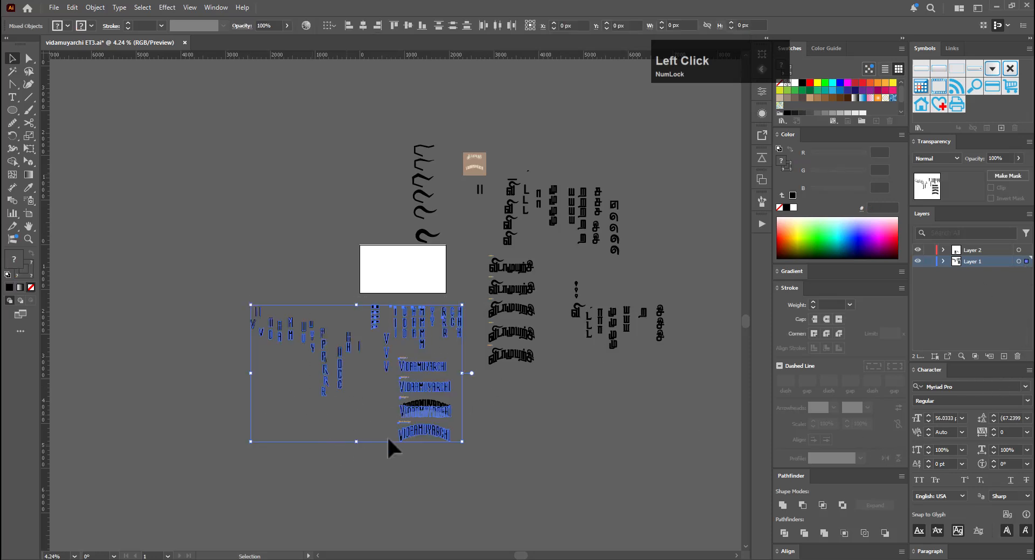
key("g")
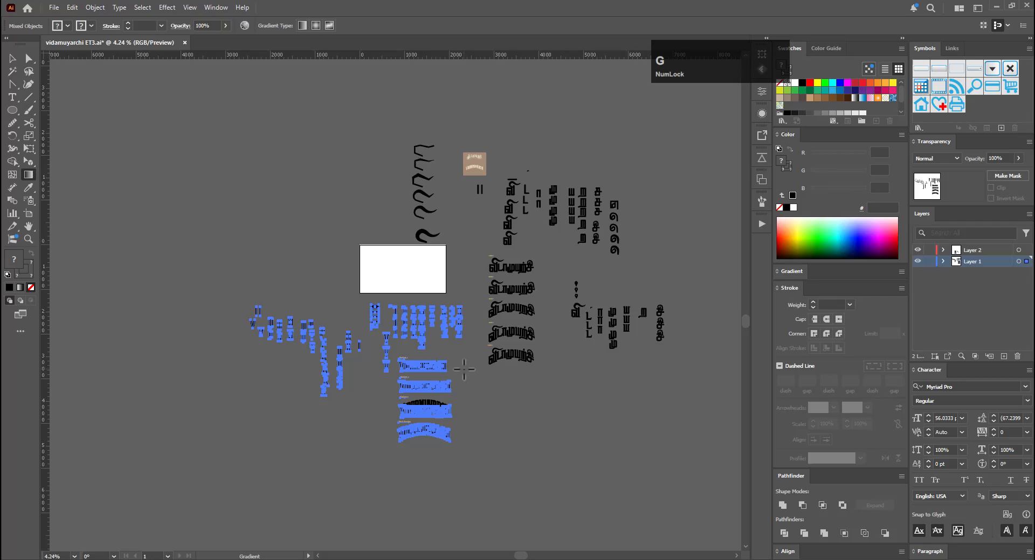
key("v")
left_click(462, 375)
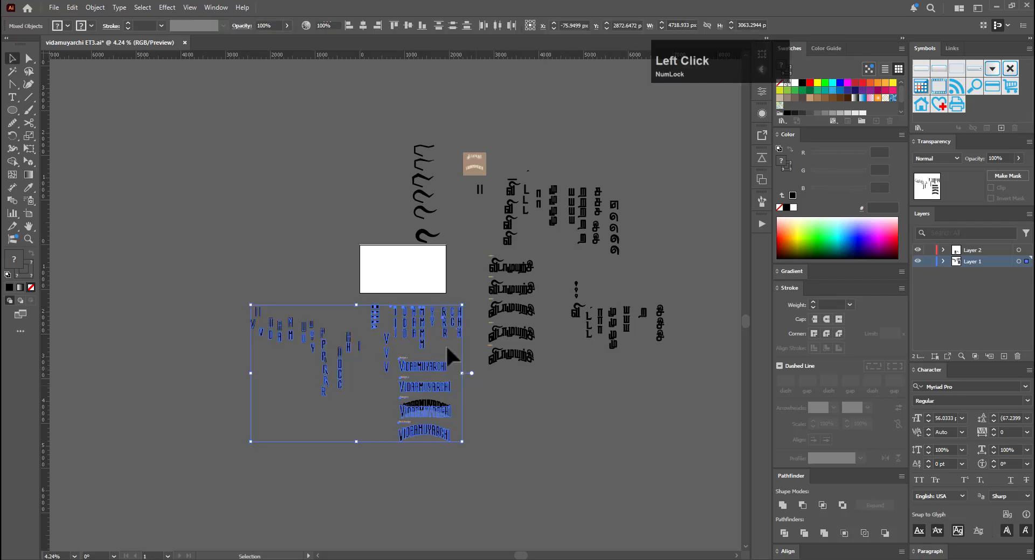
Move Artboard 1 out from between the artwork to the empty area above the Tamil letter studies
key("shift+o")
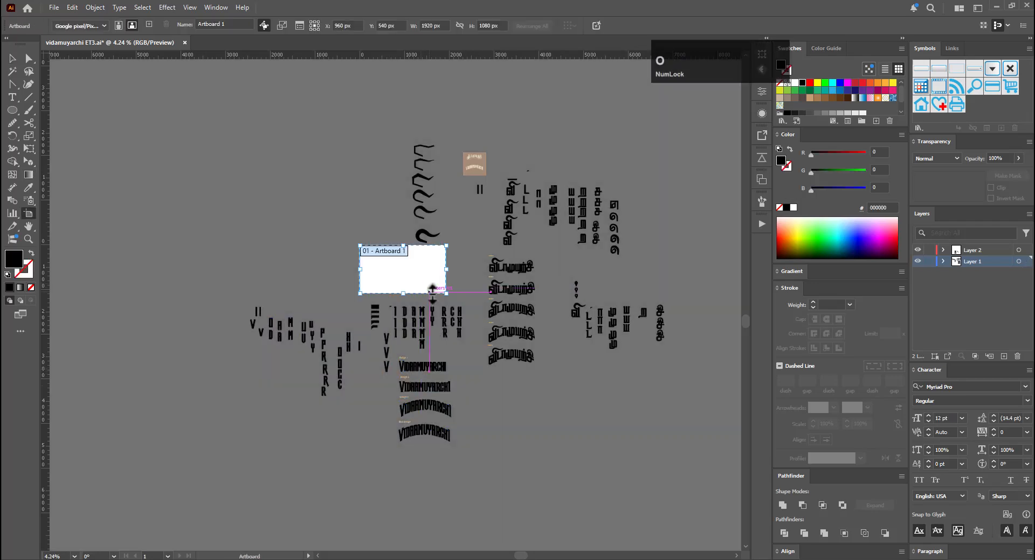
left_click_drag(423, 261, 546, 155)
key("v")
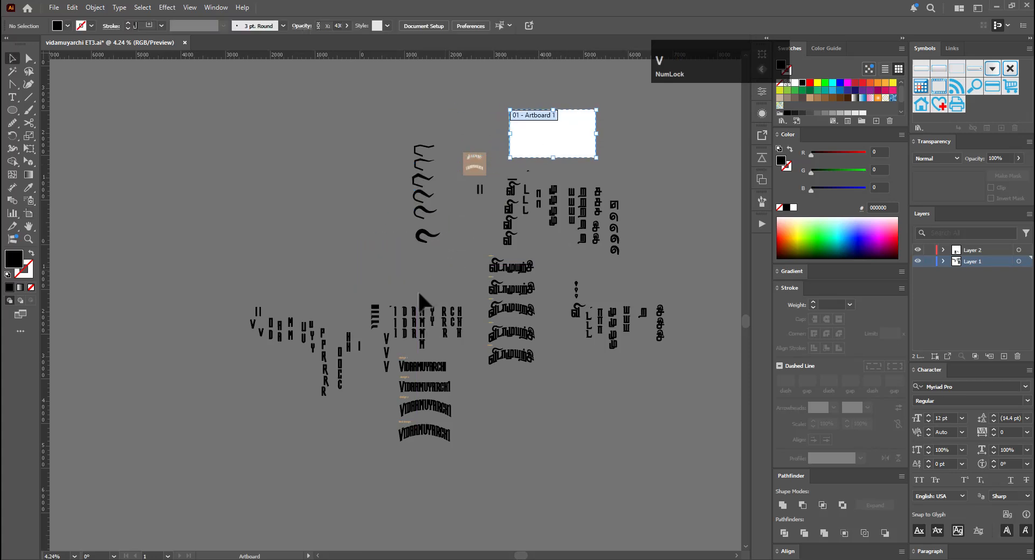
left_click(464, 291)
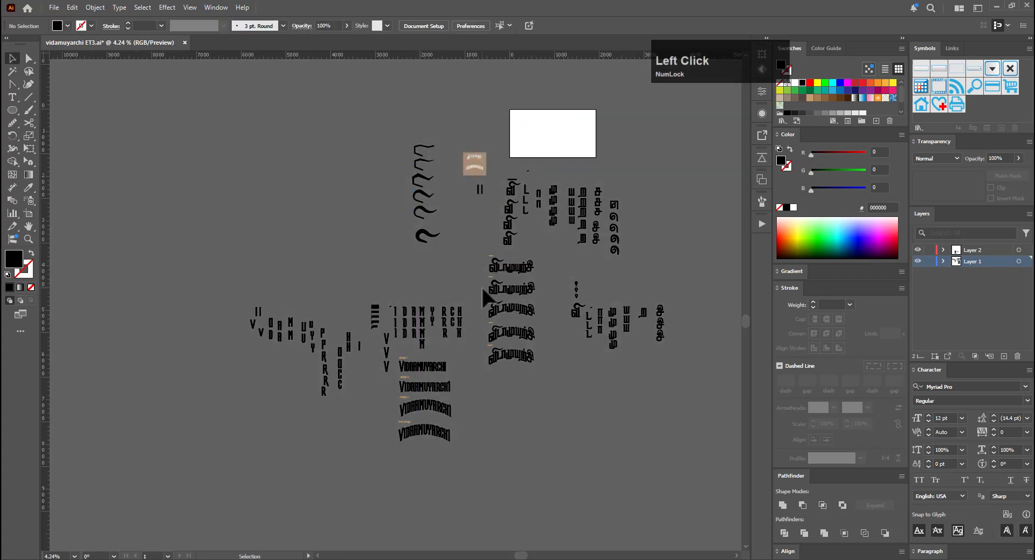
Select everything on Layer 1 and move it straight up so the English designs sit beside the Tamil wordmarks
left_click(1024, 261)
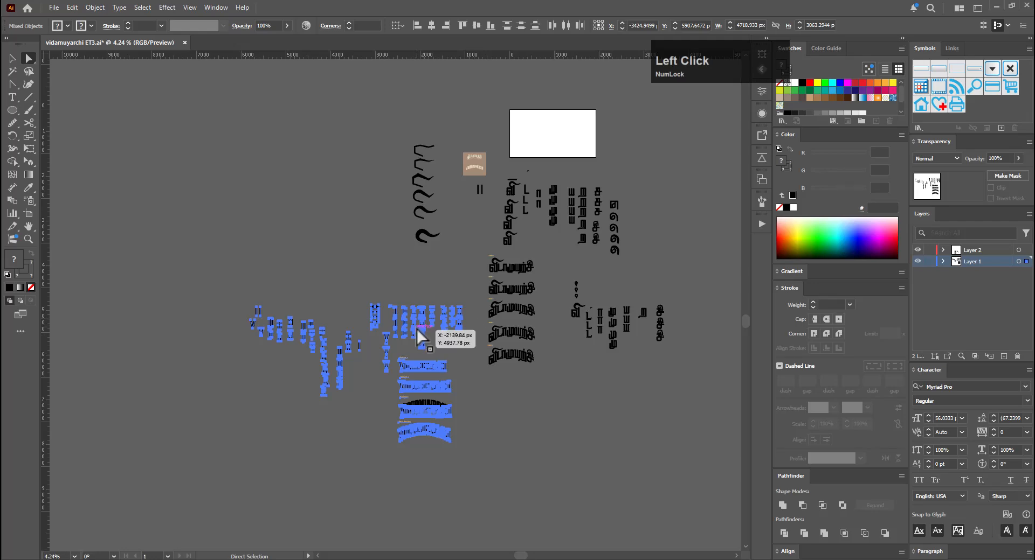
key("v")
left_click_drag(424, 332, 421, 279)
left_click(539, 382)
Hide the rulers and save the document
key("ctrl+space")
left_click_drag(547, 382, 631, 449)
key("ctrl+space")
key("ctrl+space")
left_click_drag(614, 458, 553, 455)
key("ctrl+r")
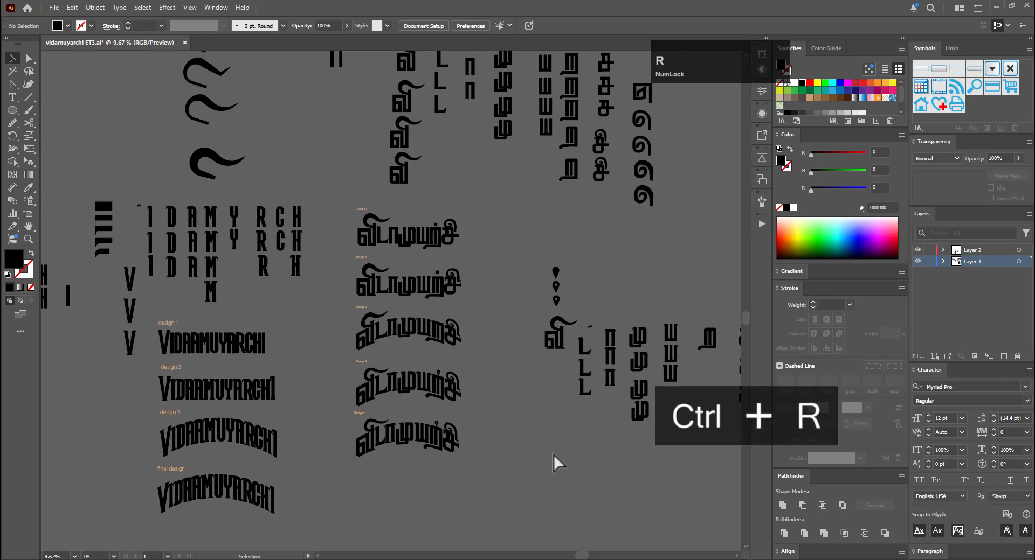
key("ctrl+s")
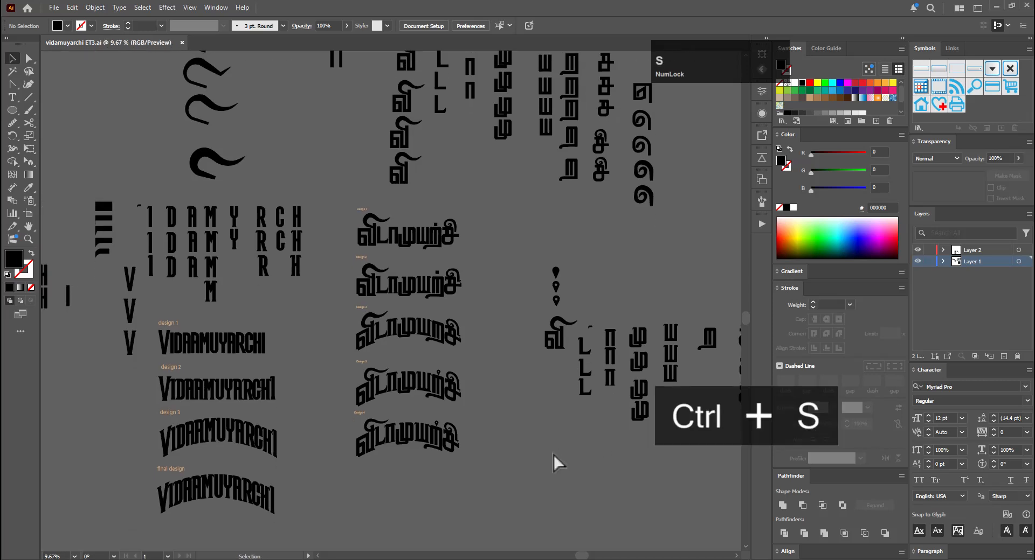